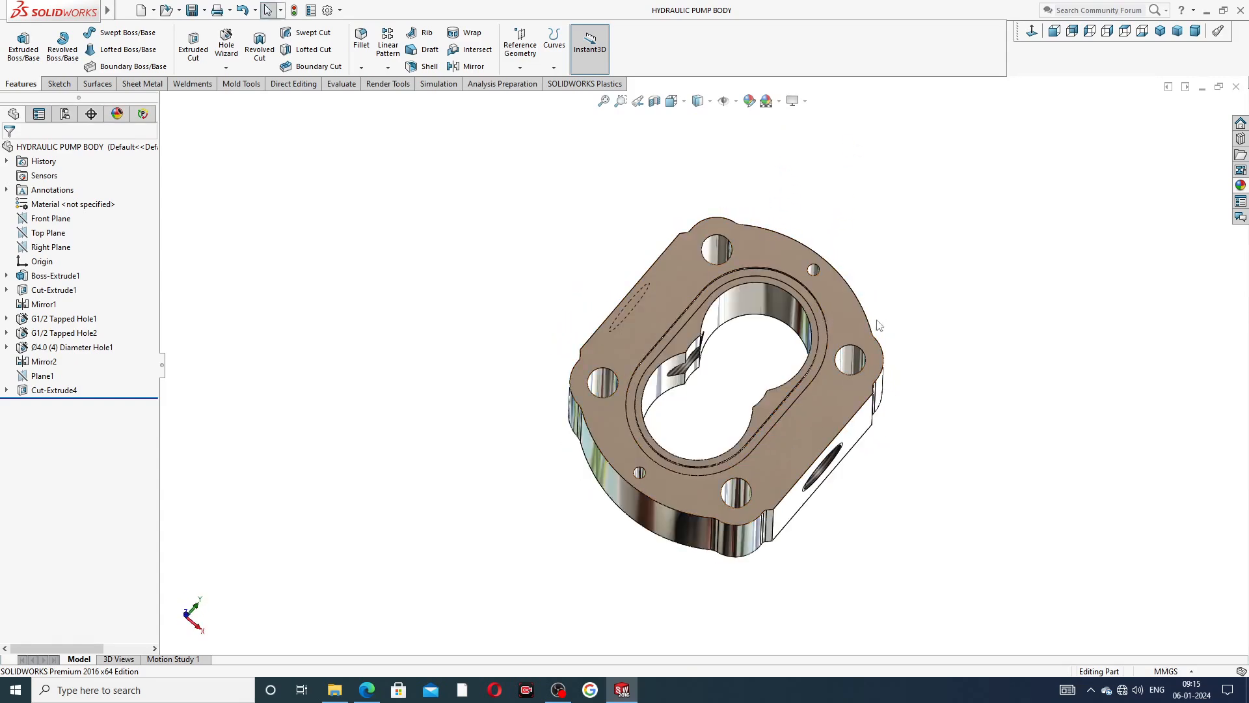
Examine the finished hydraulic pump body from all sides, including the engraved text, tapped ports and bore, ending in an isometric view.
middle_drag(886, 311, 797, 337)
scroll(793, 340, down, 2)
middle_drag(882, 351, 931, 248)
middle_drag(761, 216, 755, 340)
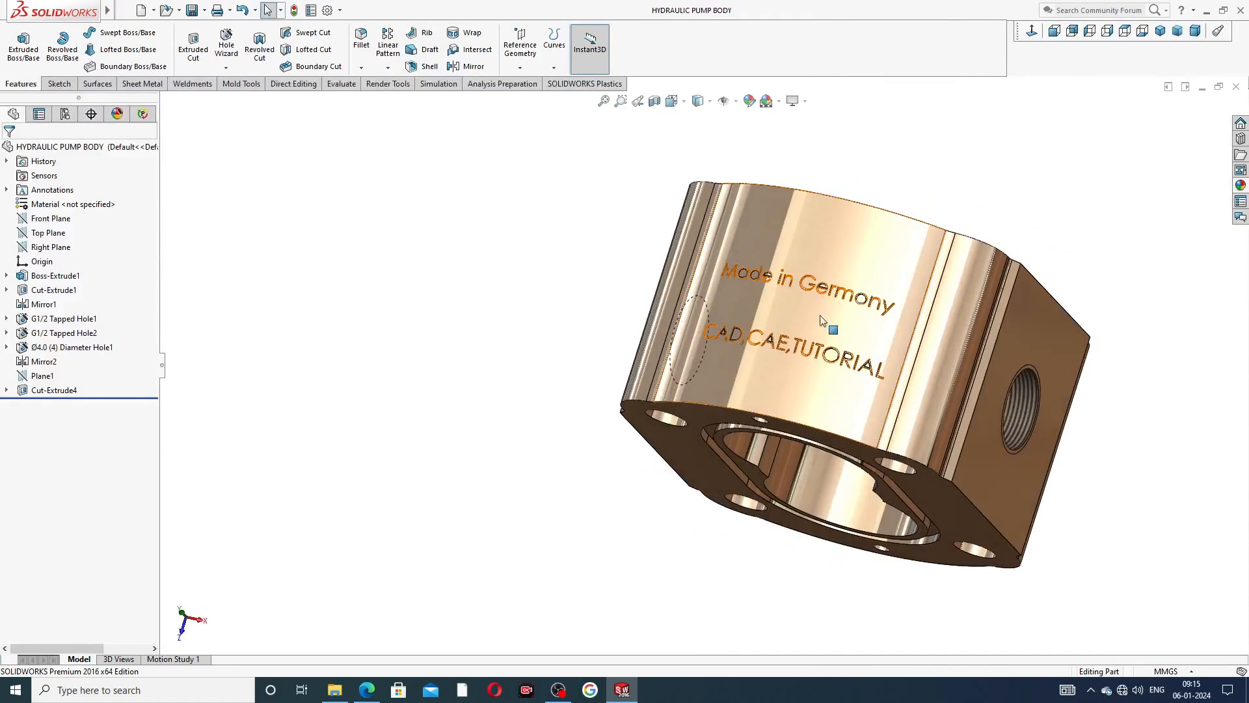
middle_drag(875, 327, 794, 306)
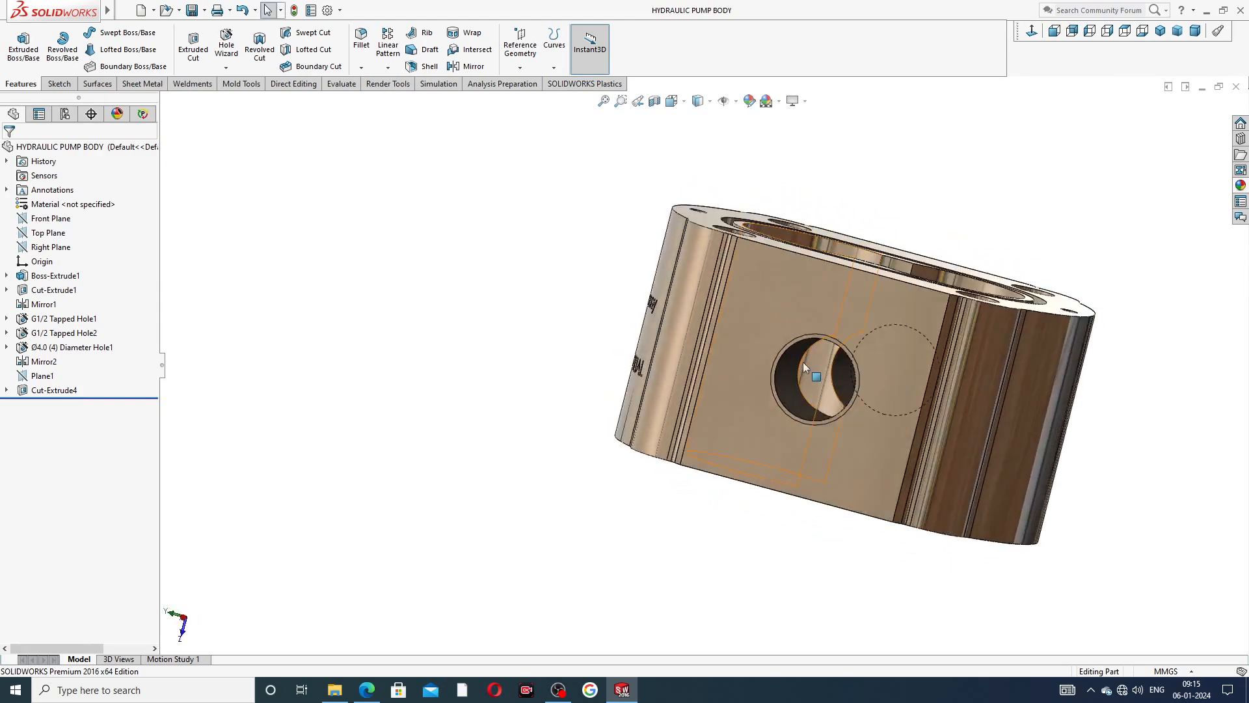
middle_drag(810, 388, 665, 367)
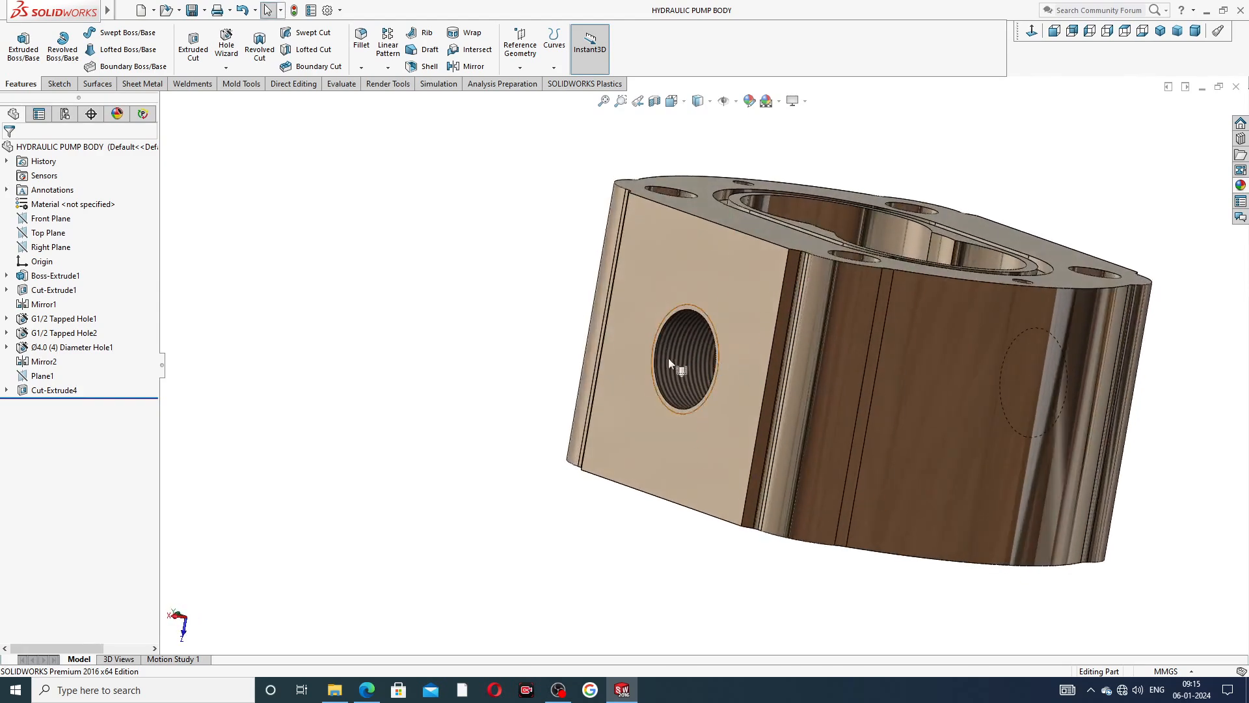
middle_drag(919, 219, 817, 375)
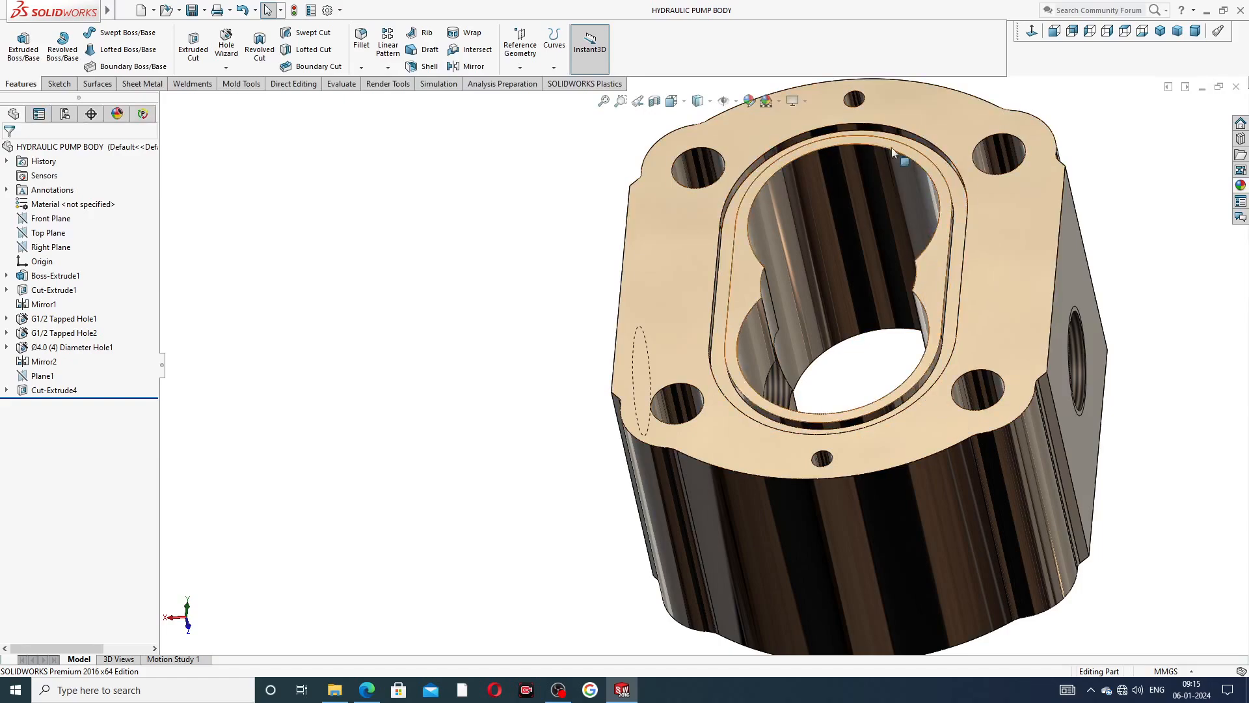
middle_drag(987, 287, 776, 265)
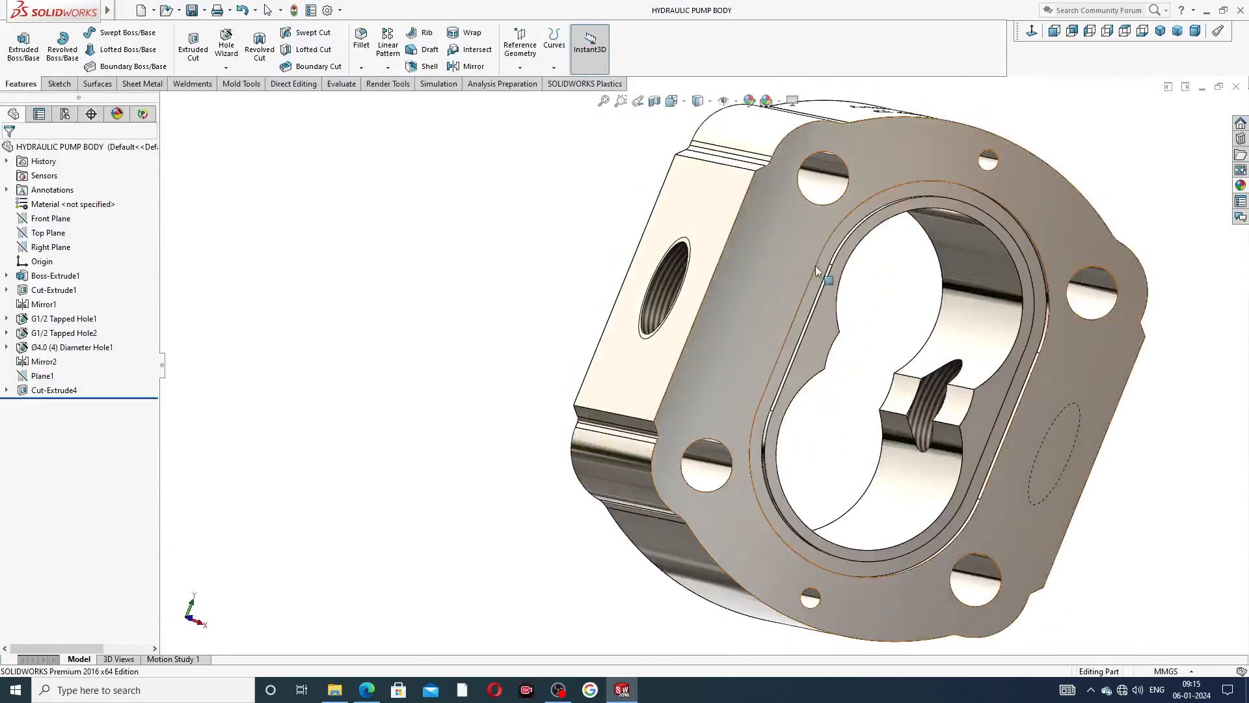
scroll(1104, 237, up, 3)
middle_drag(1104, 237, 767, 195)
middle_drag(767, 378, 876, 459)
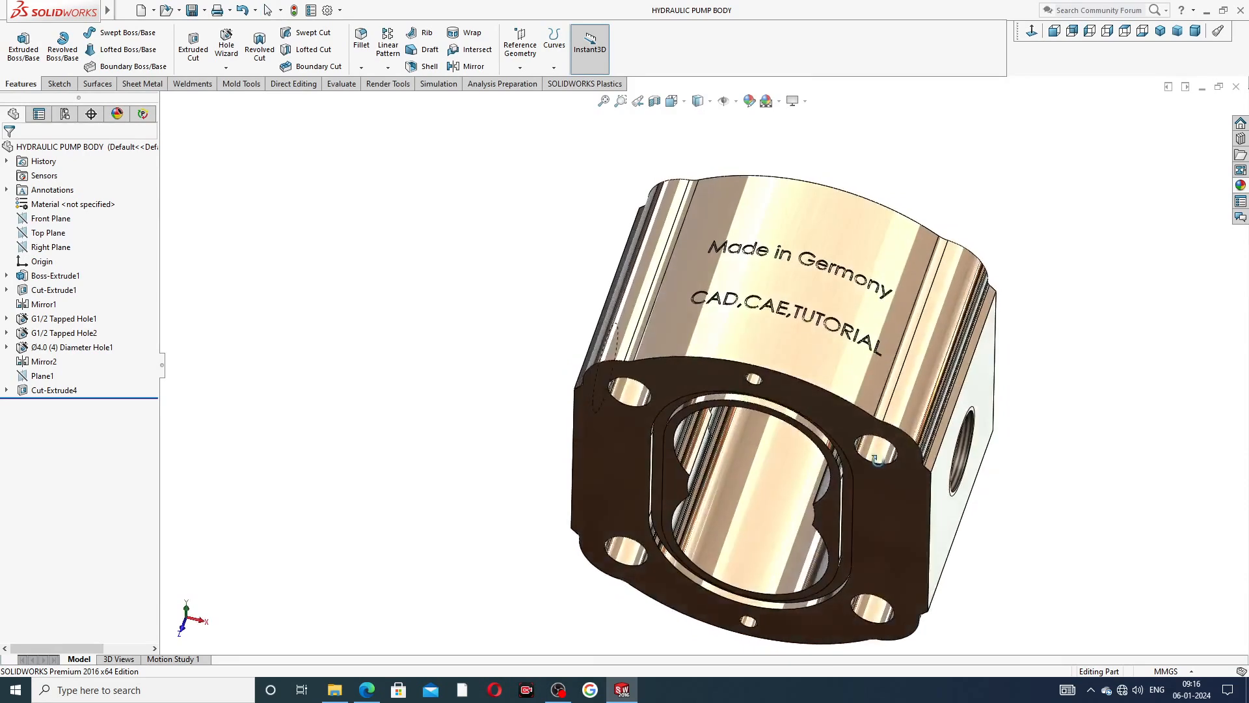
click(1159, 31)
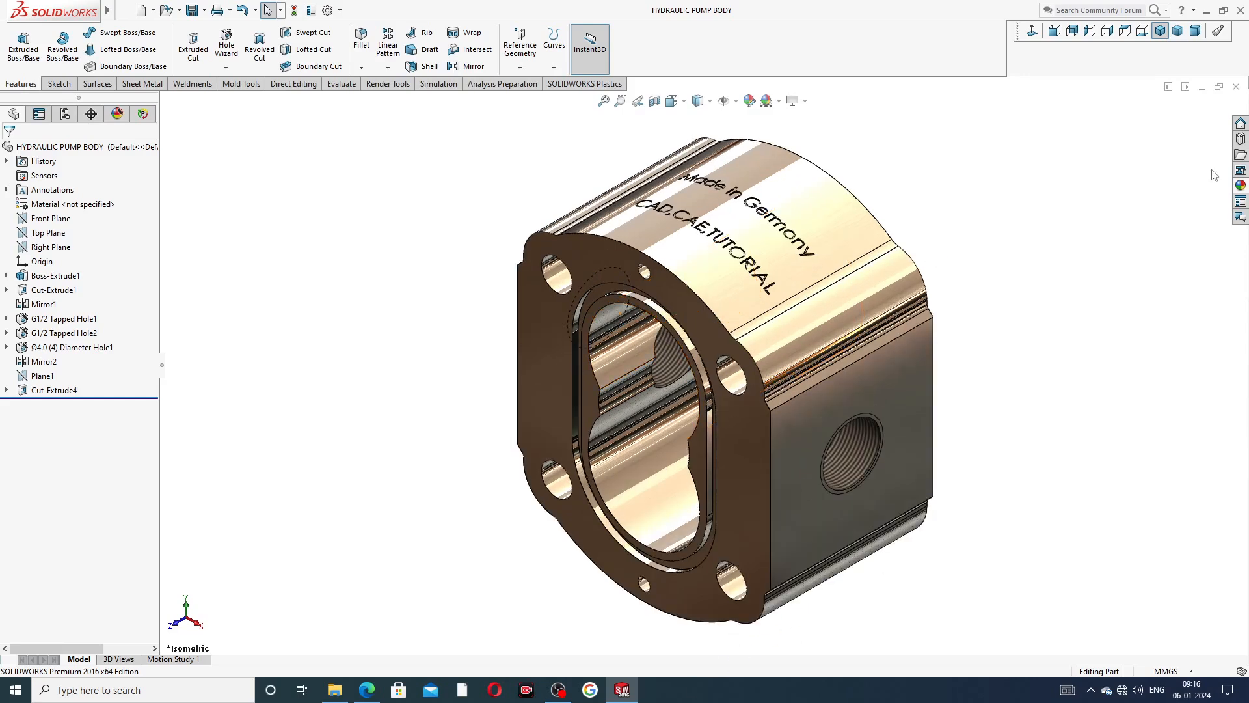
Close the hydraulic pump body and start a new part document with the Plain White scene.
click(1236, 86)
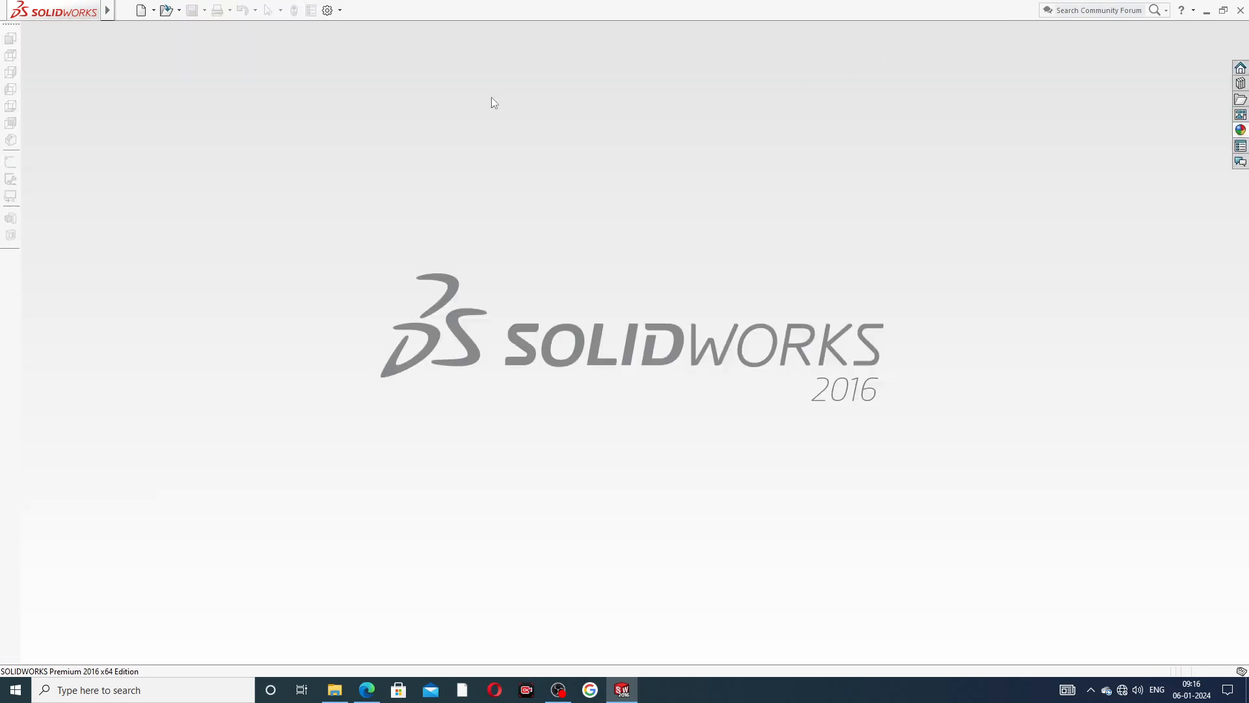
click(142, 10)
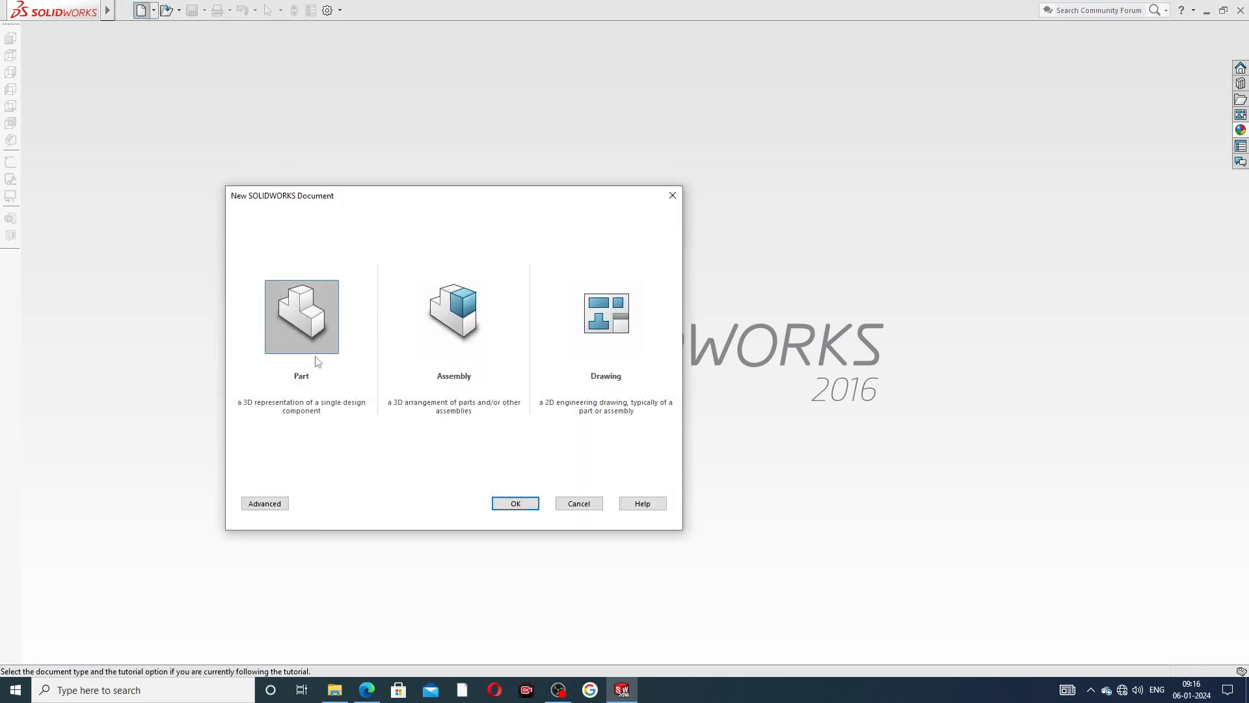
click(514, 503)
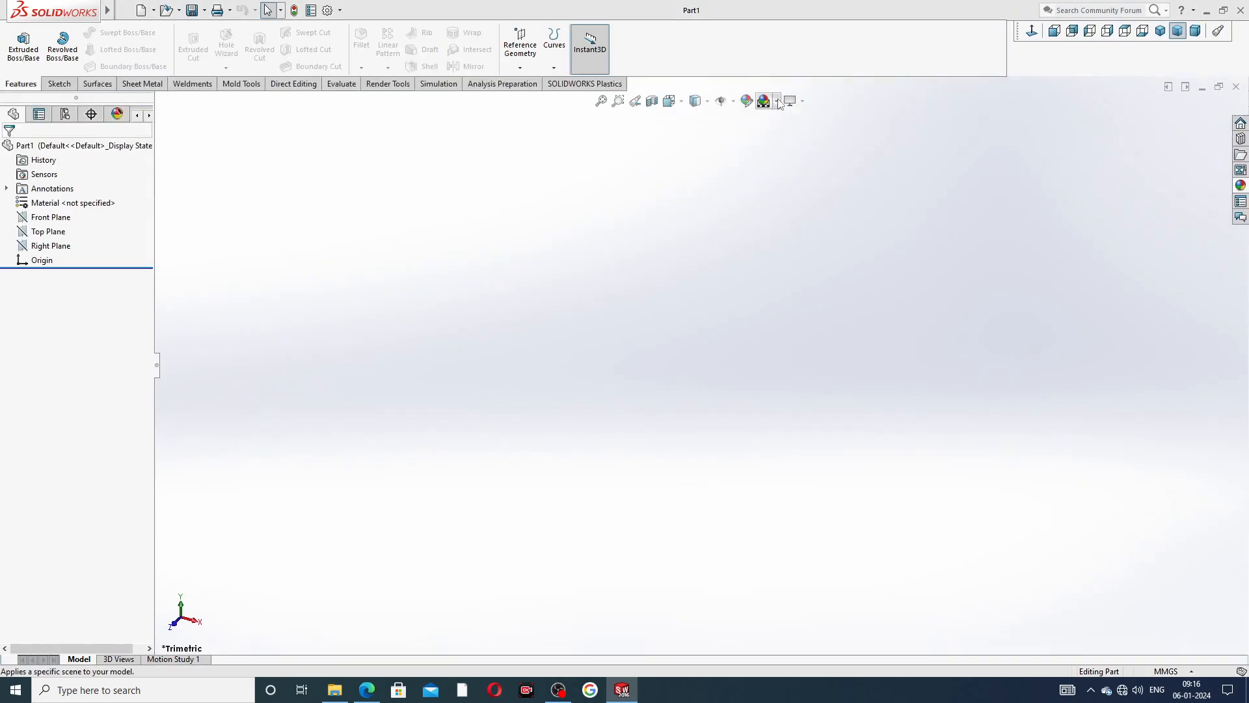
click(787, 102)
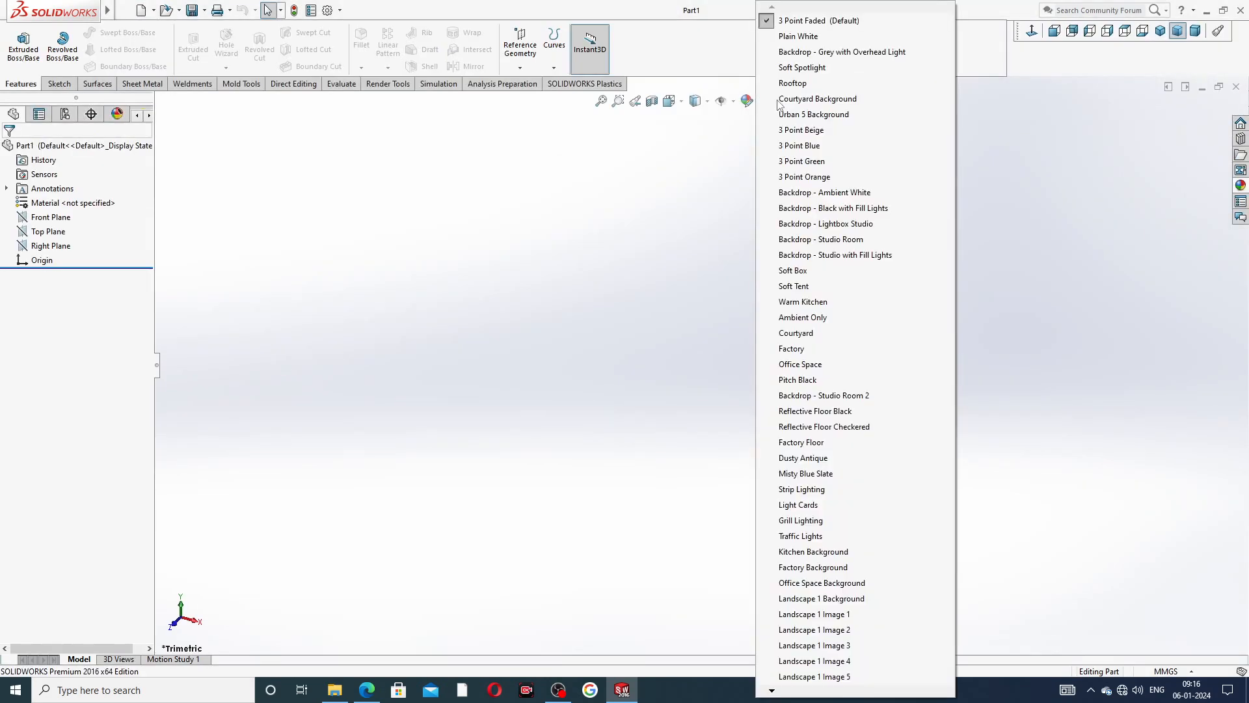
click(804, 52)
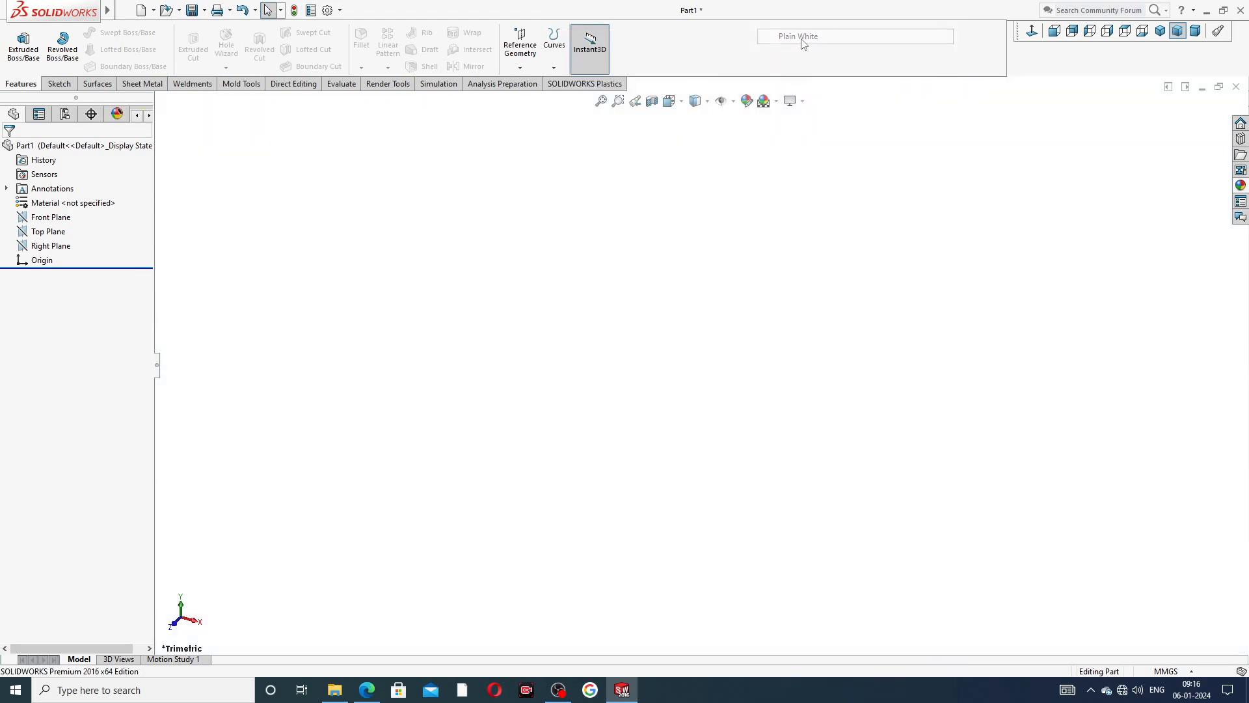
Raise both the shaded and the wireframe image quality resolutions of the document to the highest setting.
click(327, 11)
click(463, 126)
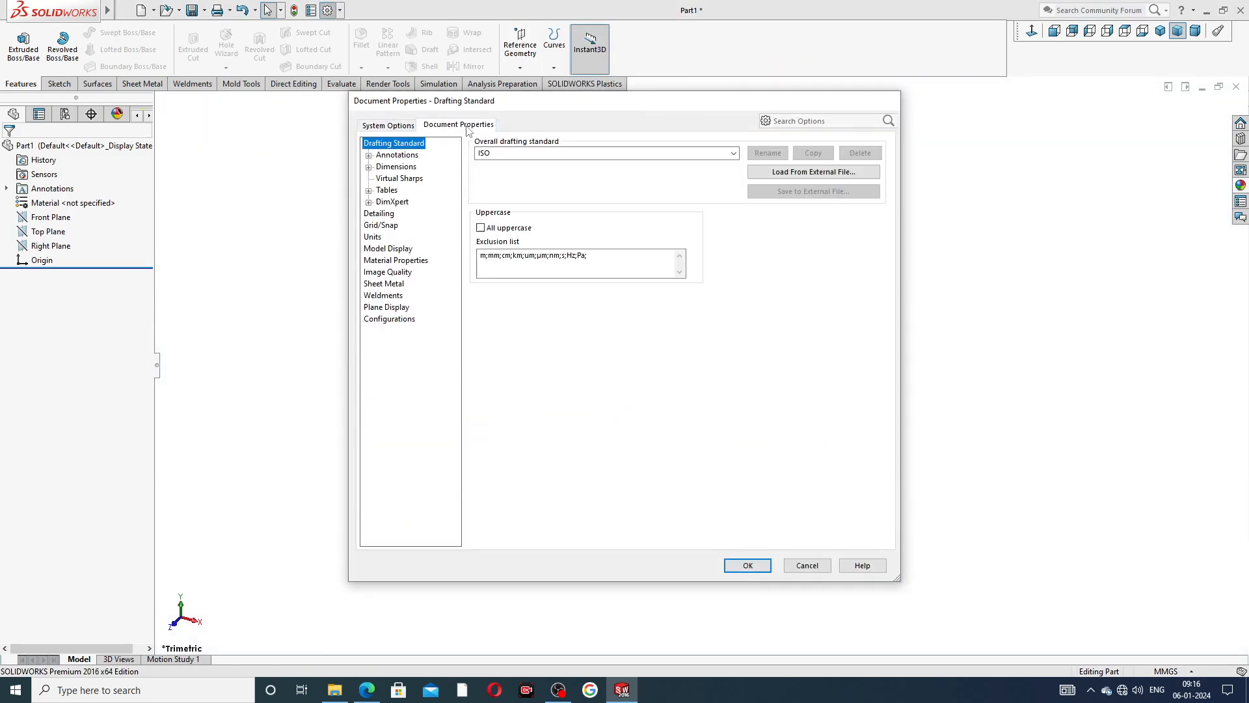
click(388, 277)
drag(586, 164, 720, 170)
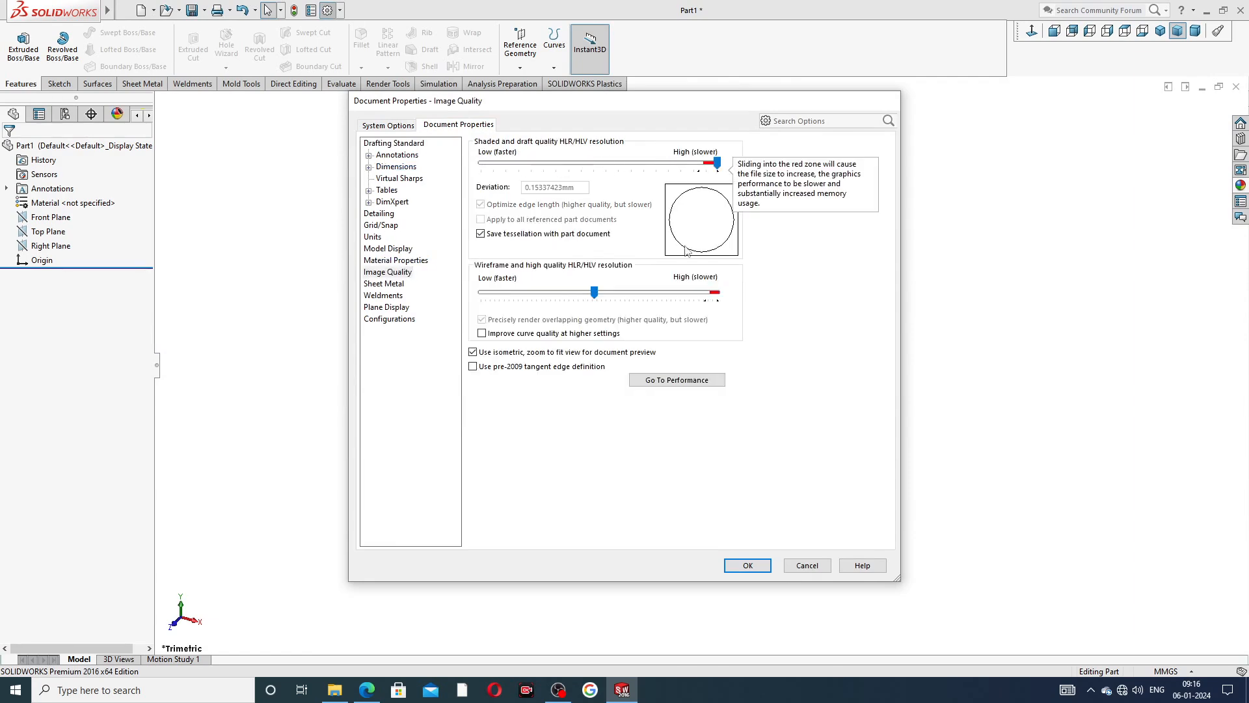
drag(594, 294, 718, 296)
click(747, 563)
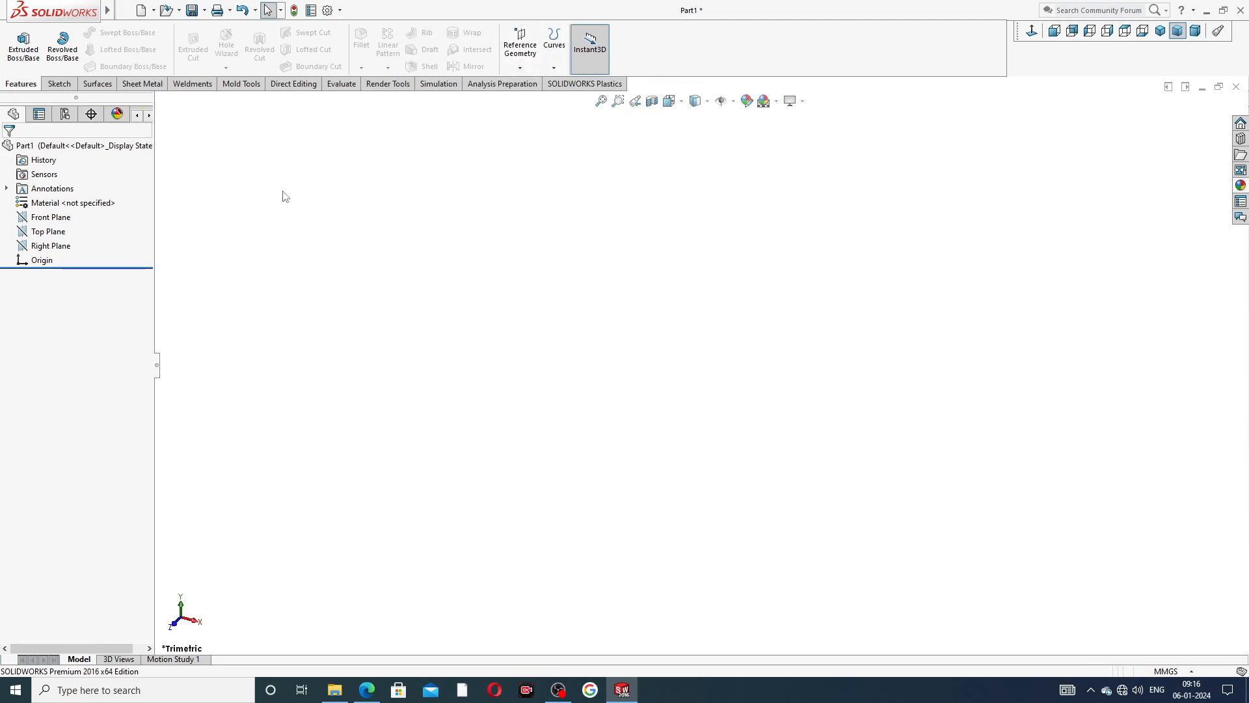
Start a sketch on the Front Plane and draw centerlines from the origin, one about 80 mm vertically upward and one horizontally to the left.
click(367, 690)
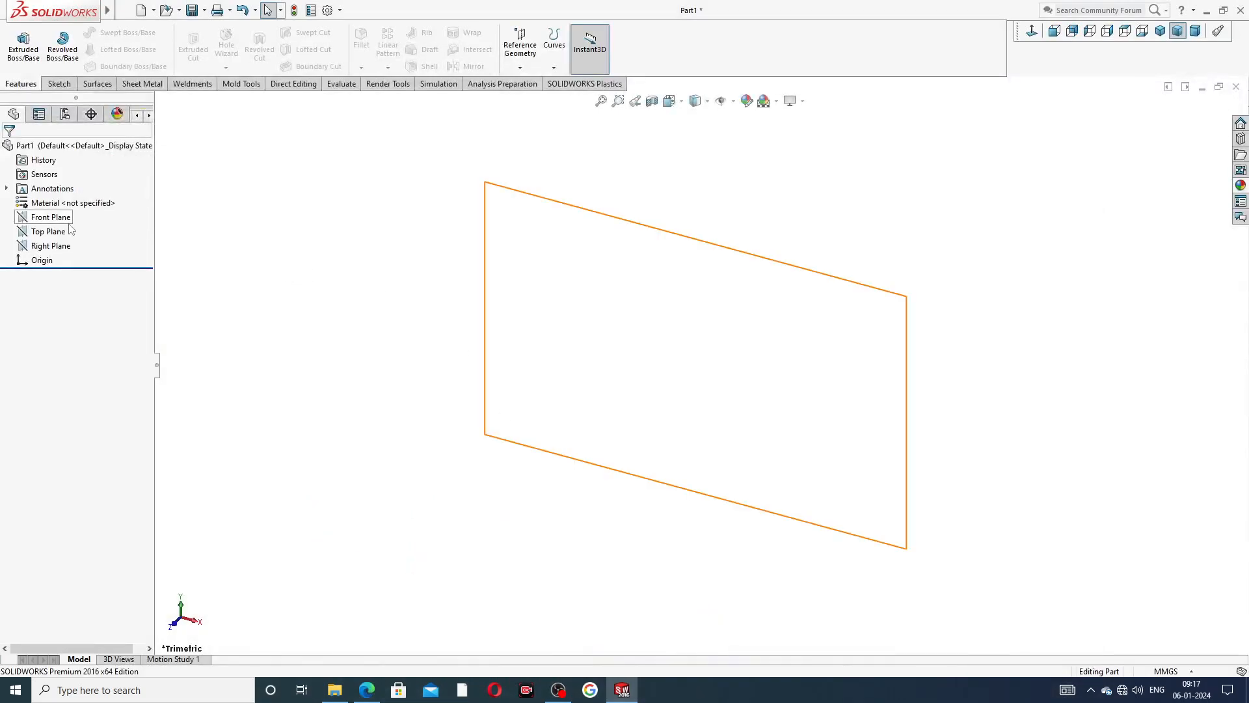
click(60, 222)
click(74, 205)
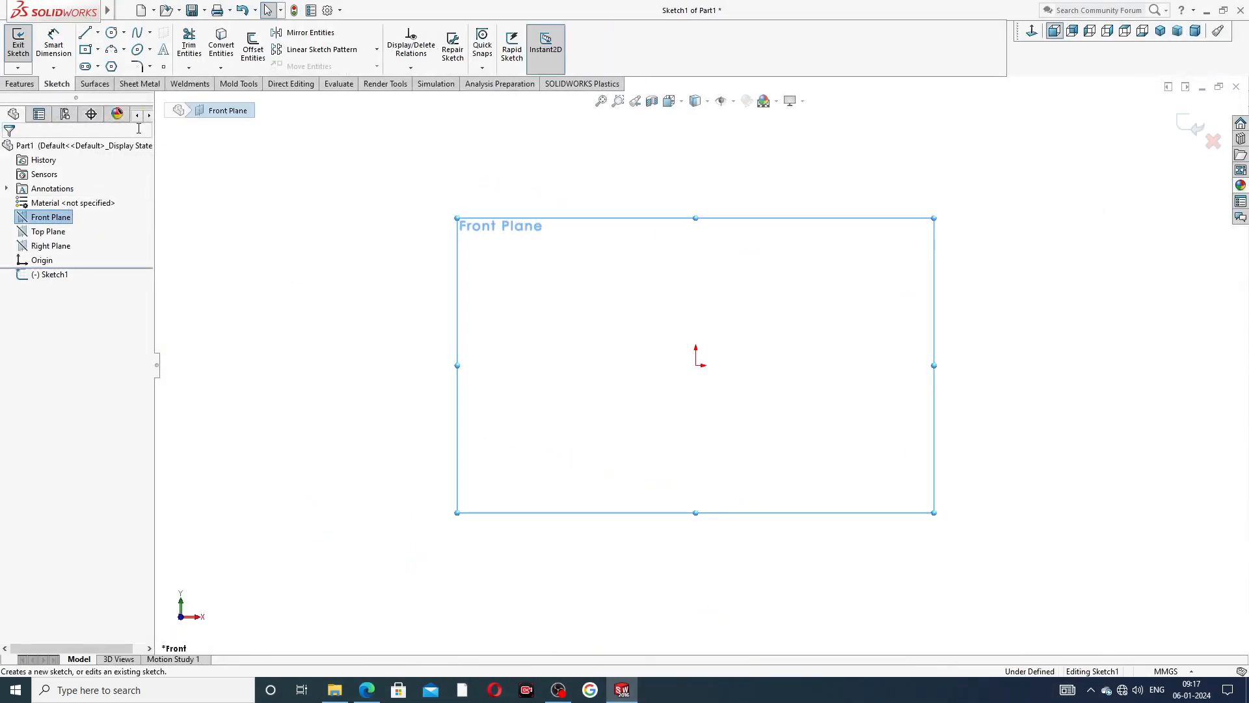
click(97, 33)
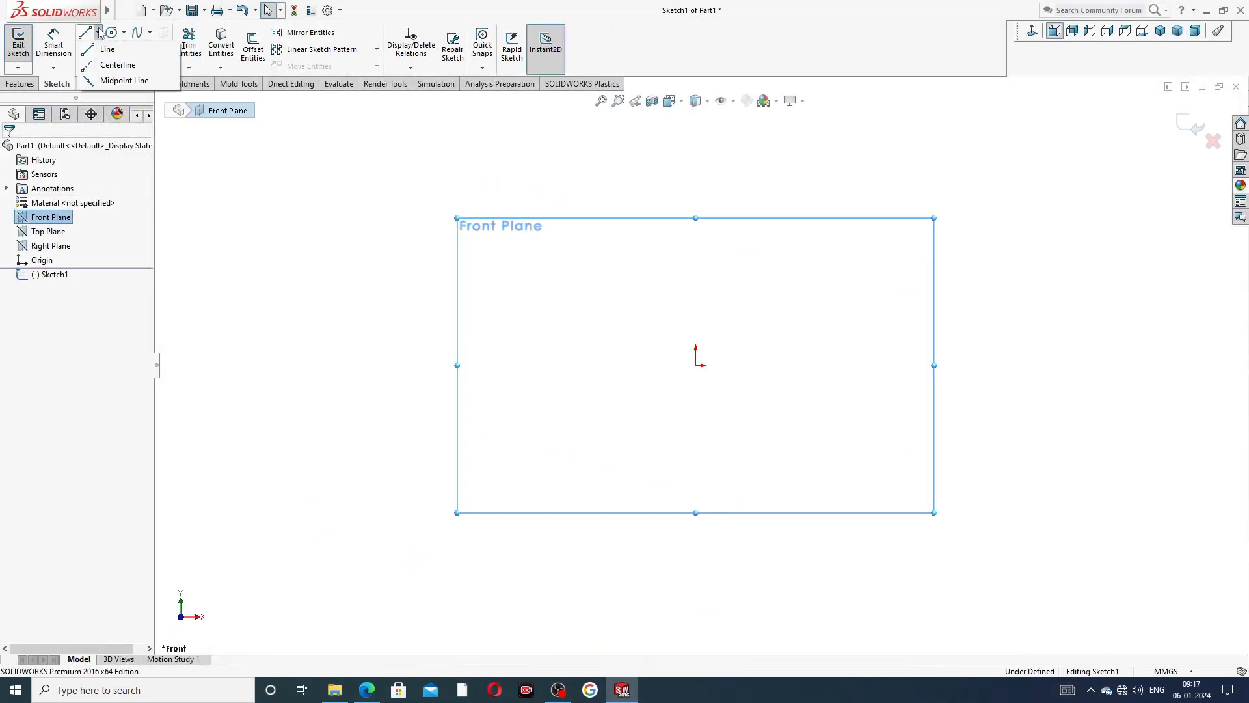
click(117, 65)
click(695, 364)
click(696, 152)
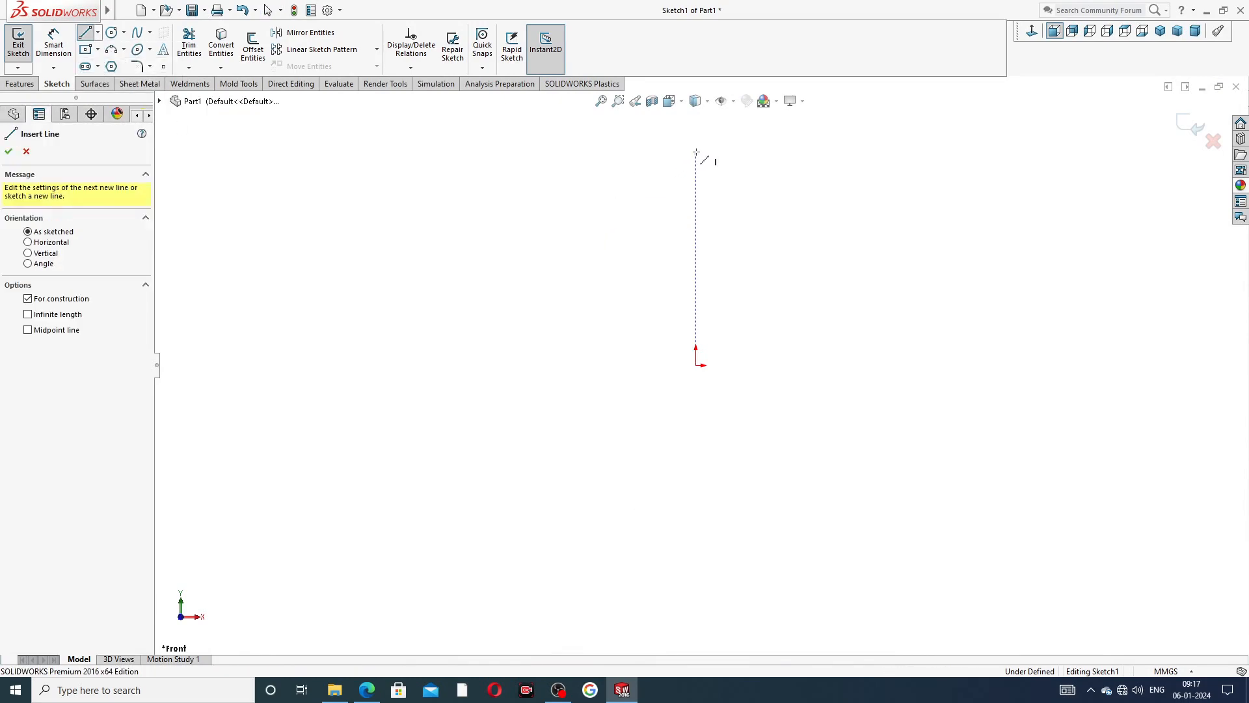
click(695, 365)
click(497, 364)
right_click(532, 298)
click(555, 317)
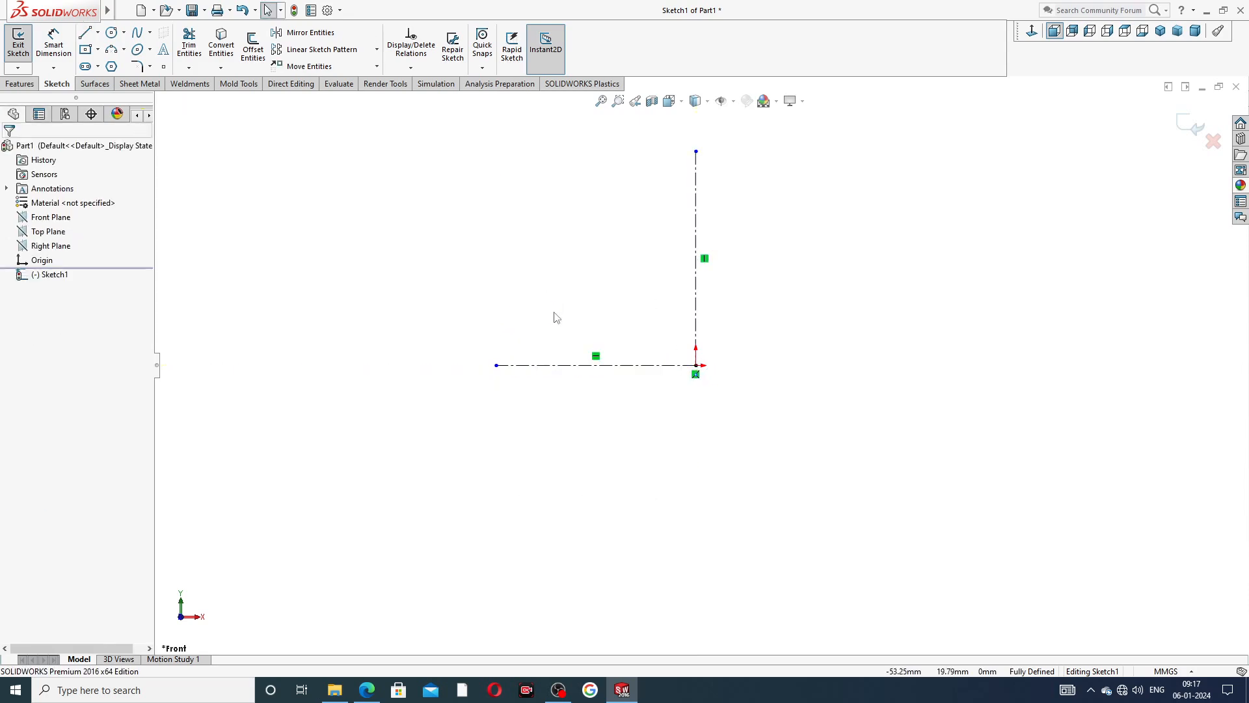
Sketch a circle about 68 mm in diameter centred on the vertical centerline above the origin.
click(111, 32)
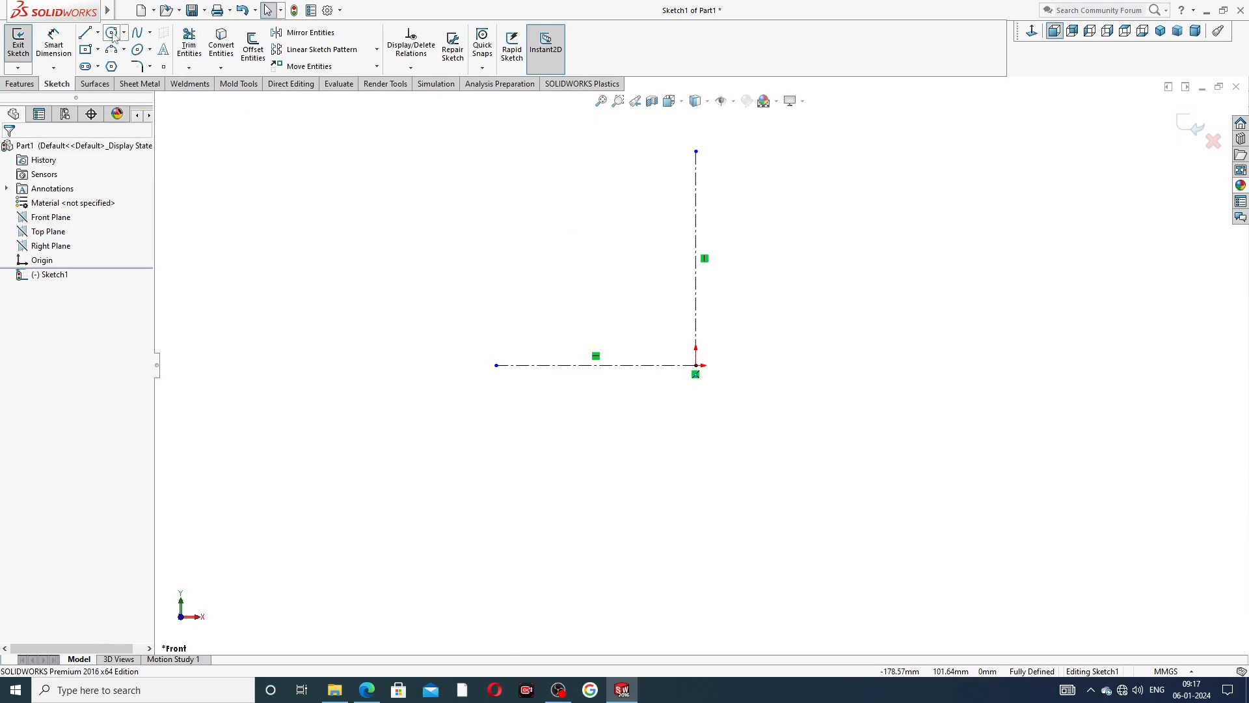
click(696, 266)
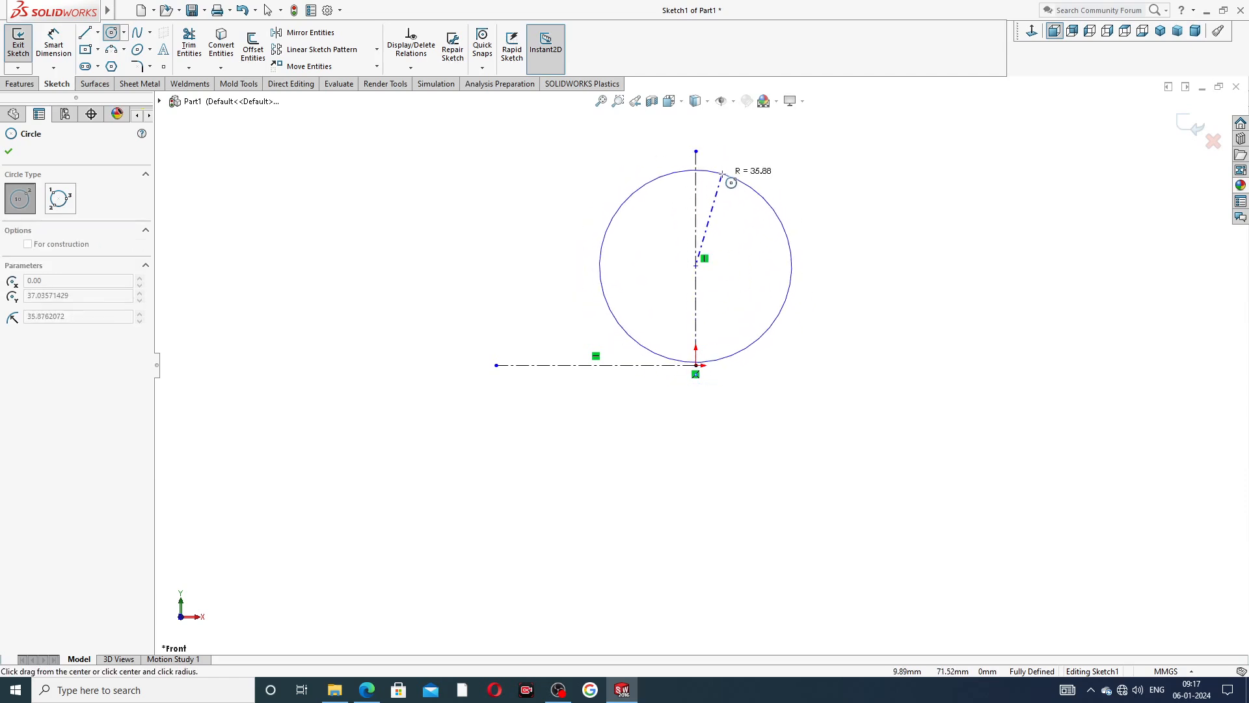
click(721, 177)
right_click(767, 131)
click(806, 194)
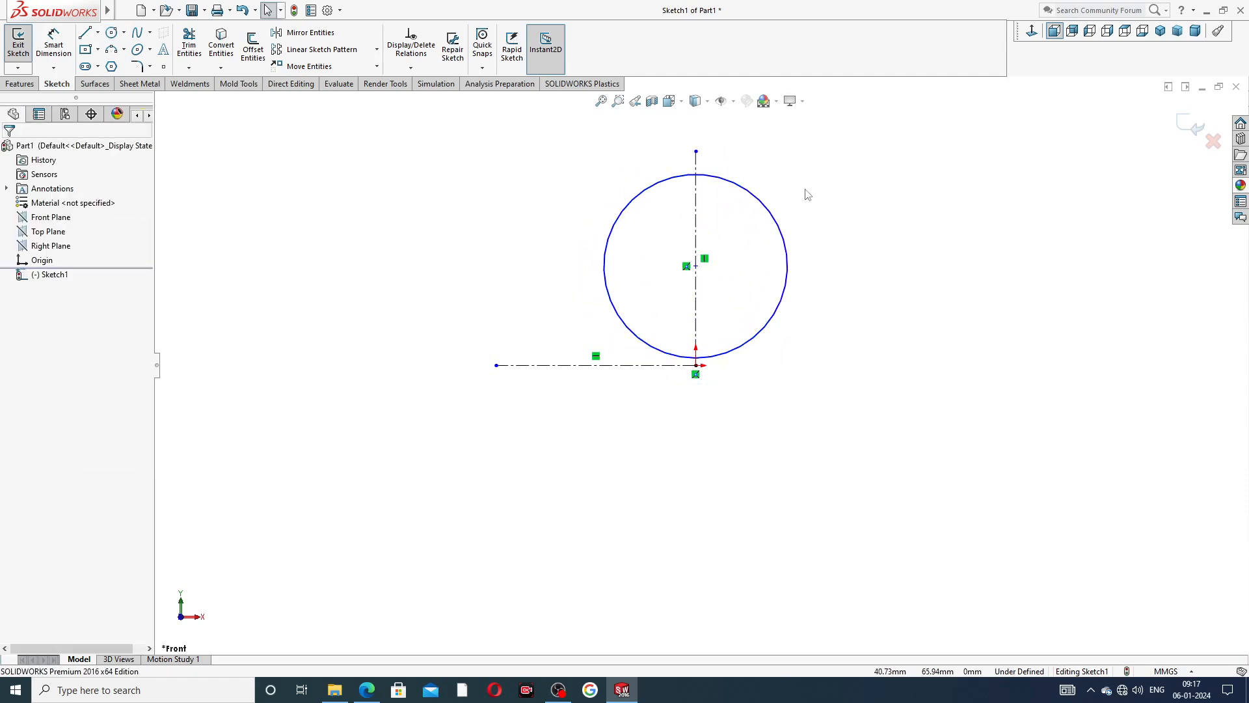
Dimension the circle's diameter as 37 mm.
click(54, 42)
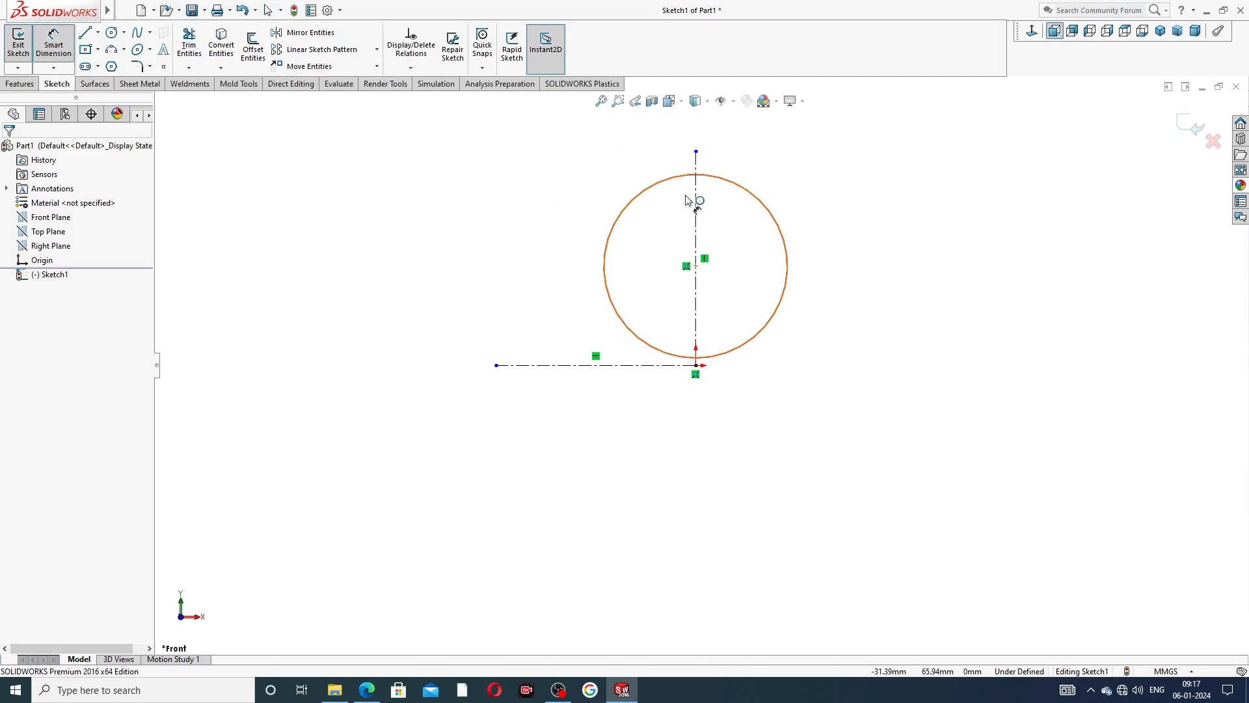
click(739, 196)
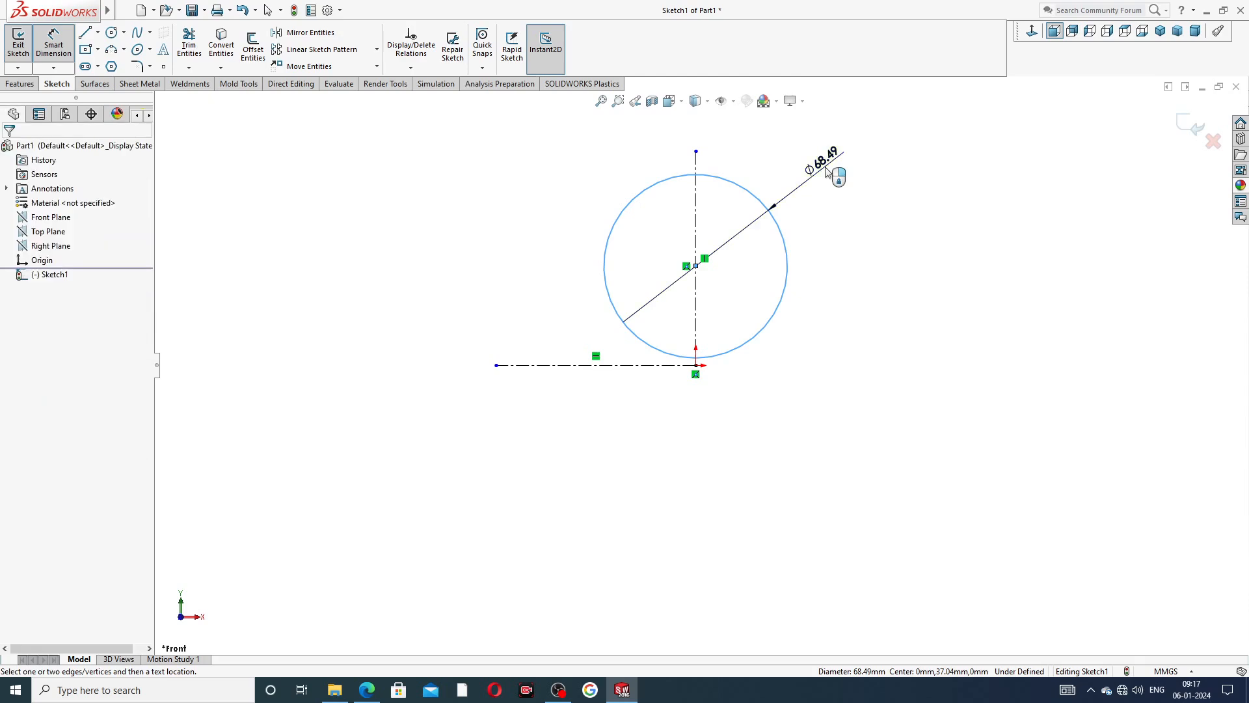
click(826, 169)
text(37)
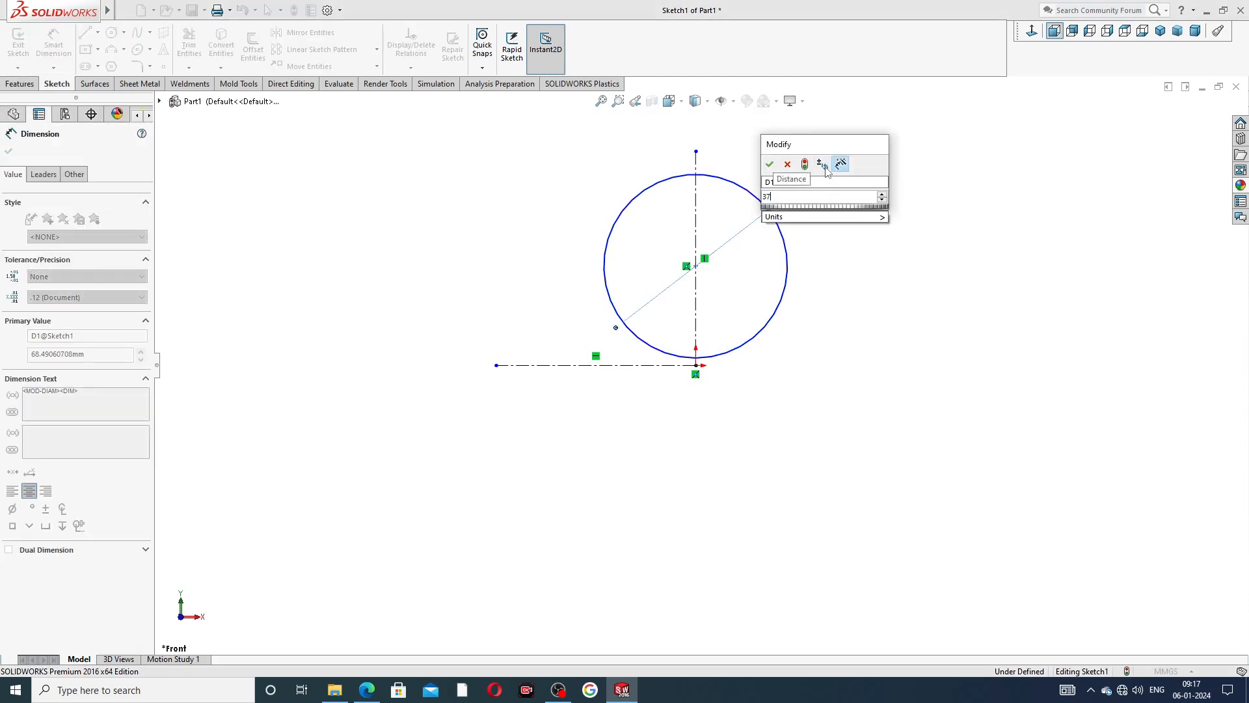
key(Return)
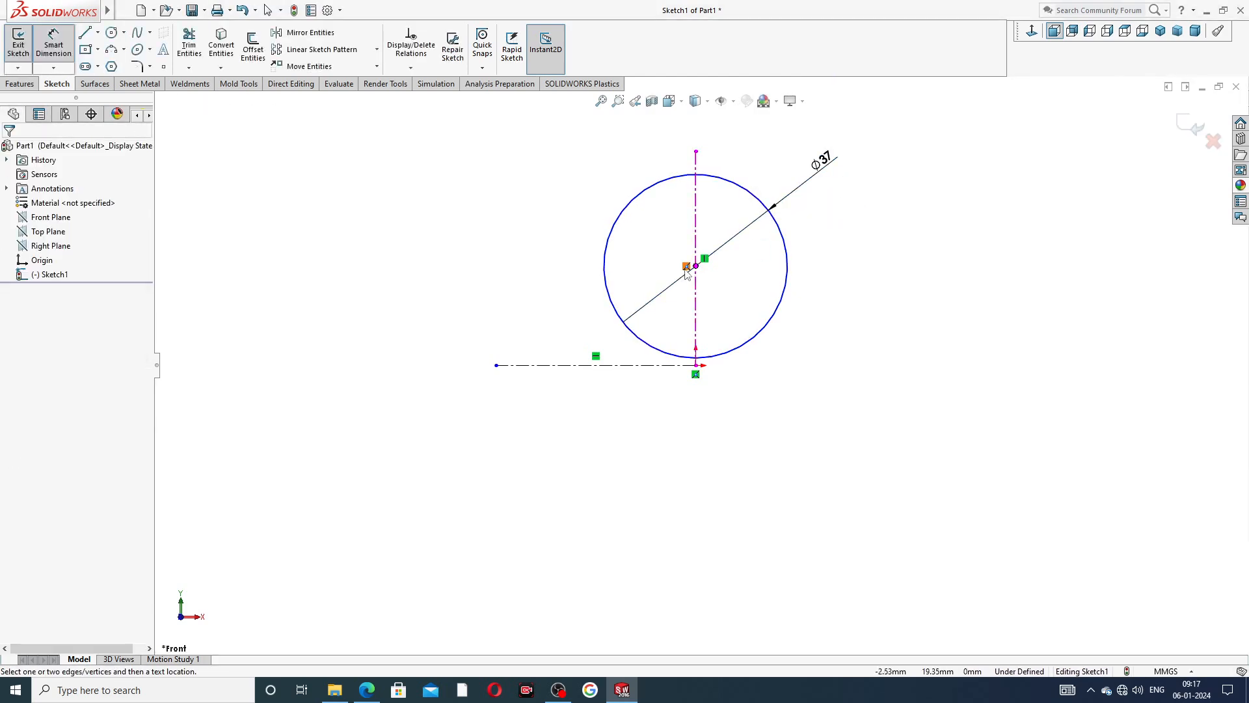
Dimension the vertical distance from the origin to the circle's centre as 15.2319 mm.
click(696, 267)
click(695, 365)
click(818, 326)
text(15.)
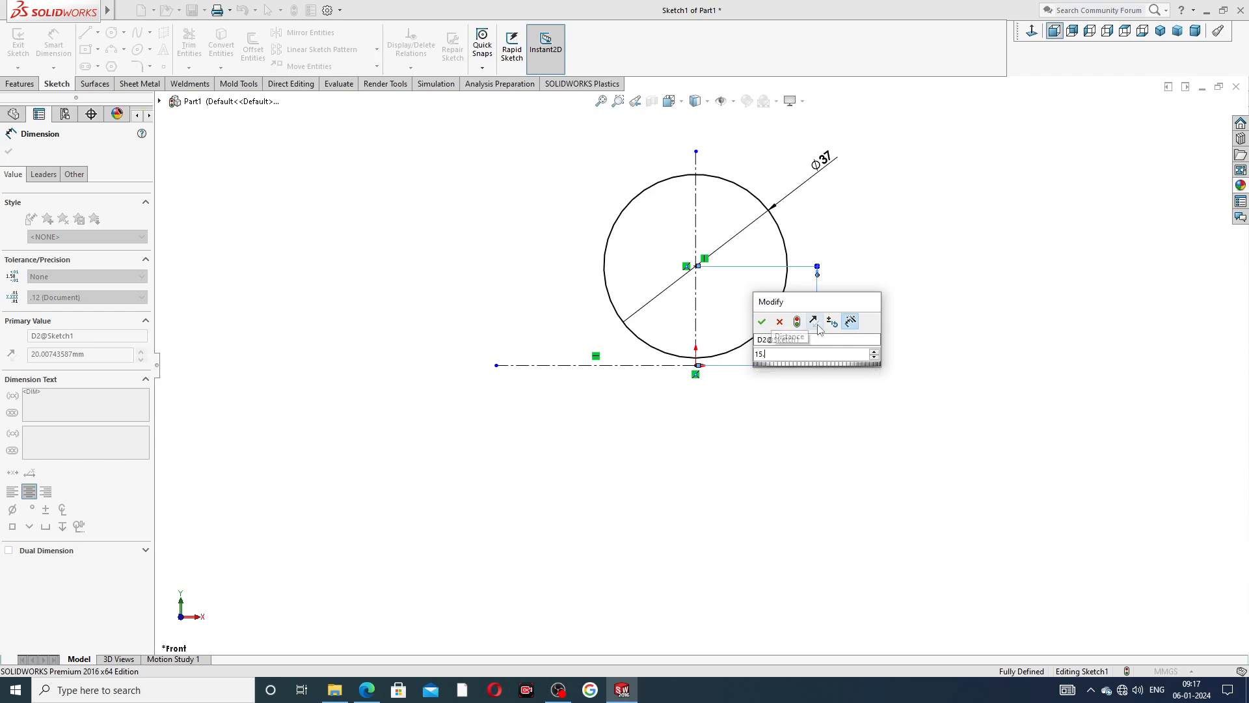
text(2319)
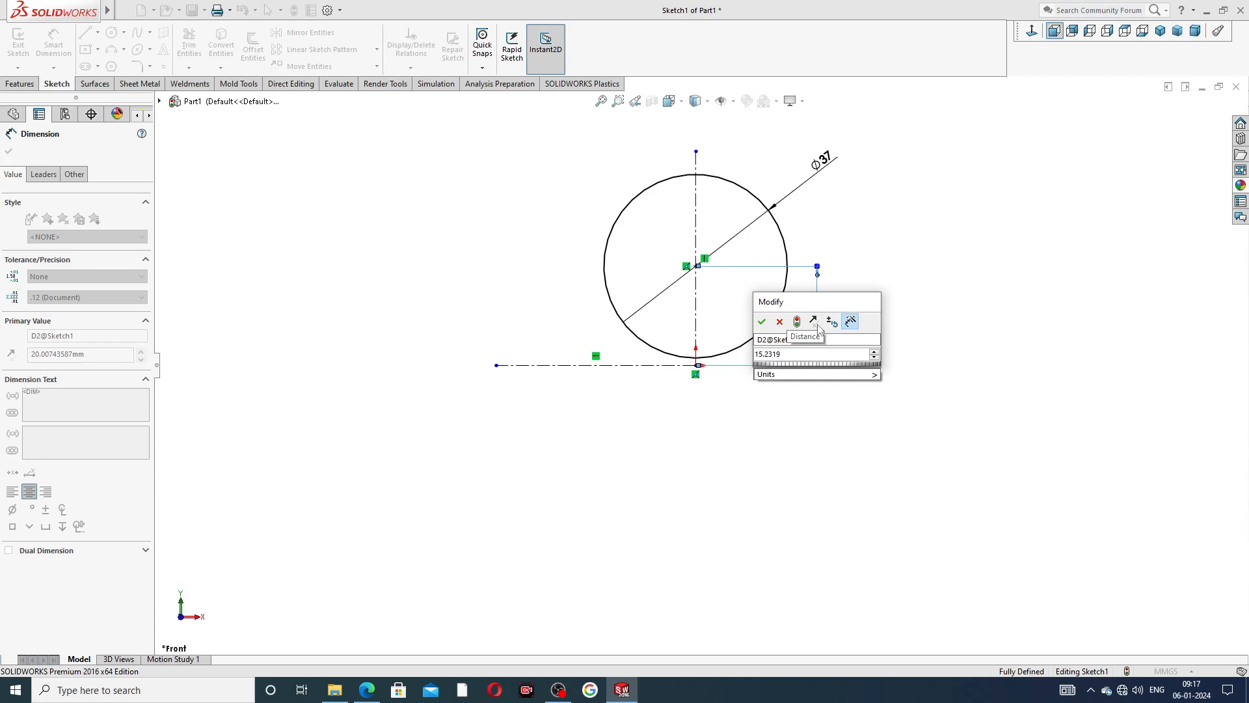
key(Return)
click(862, 296)
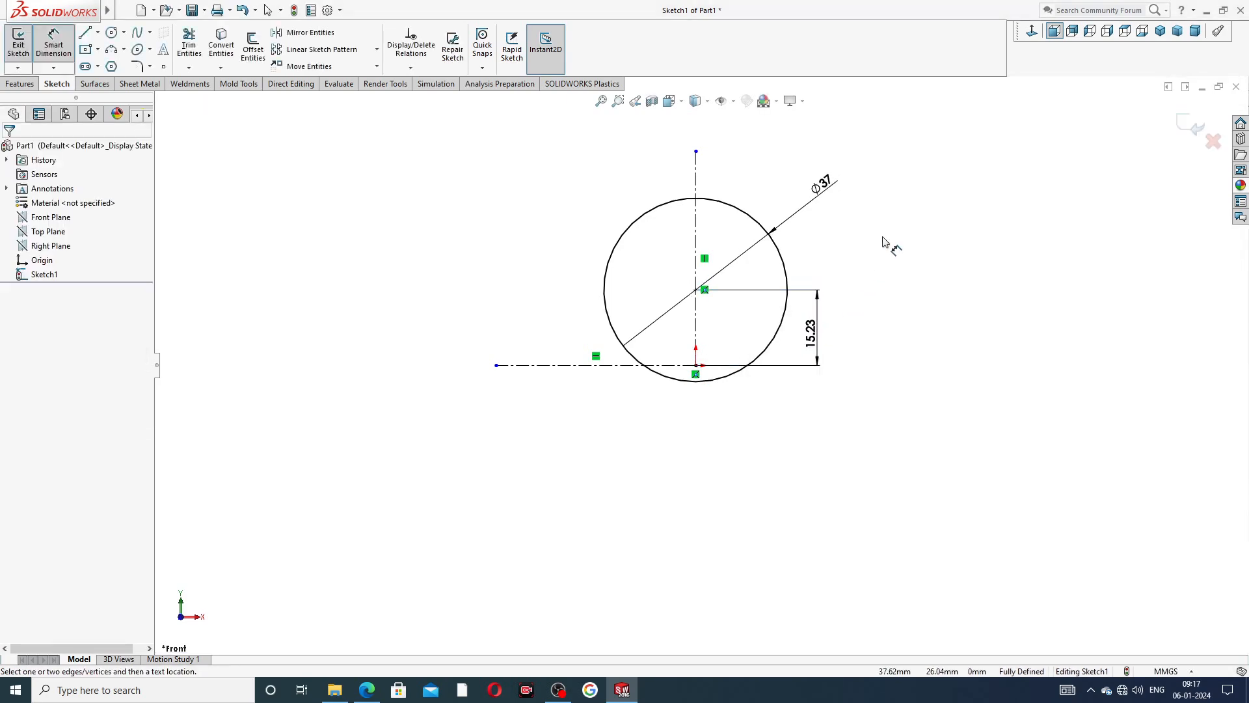
scroll(720, 327, down, 2)
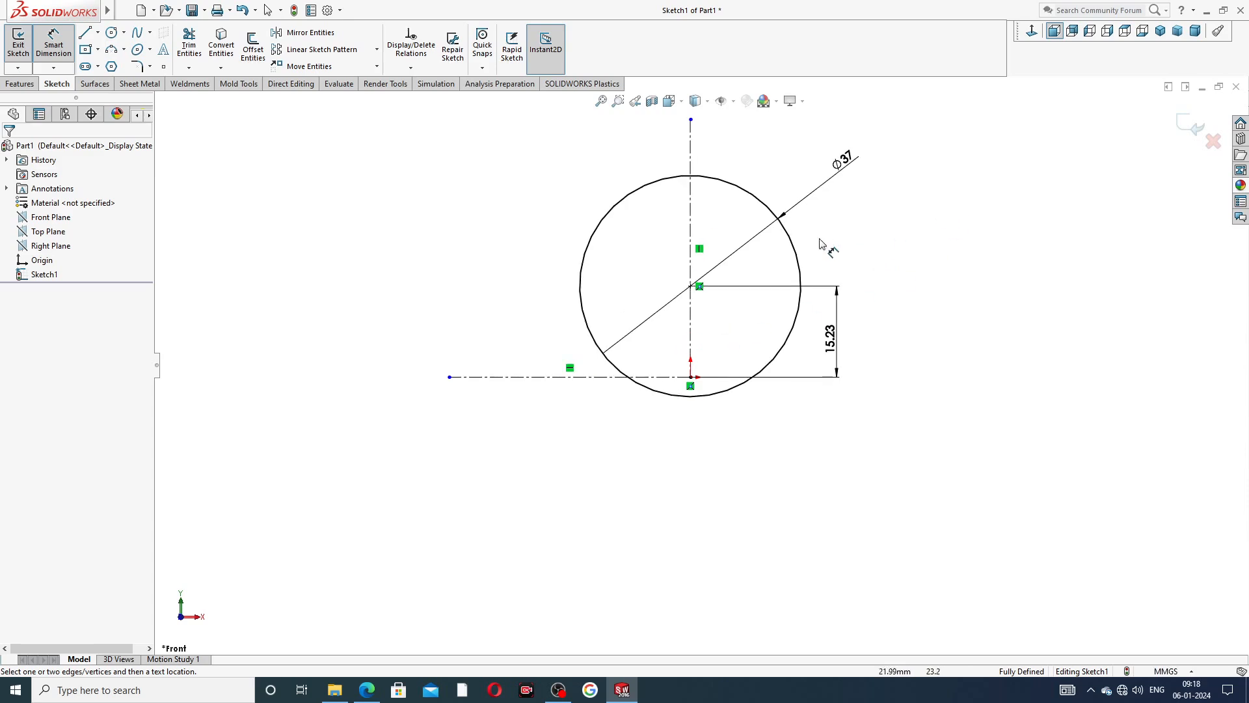
right_click(388, 216)
click(389, 216)
right_click(392, 204)
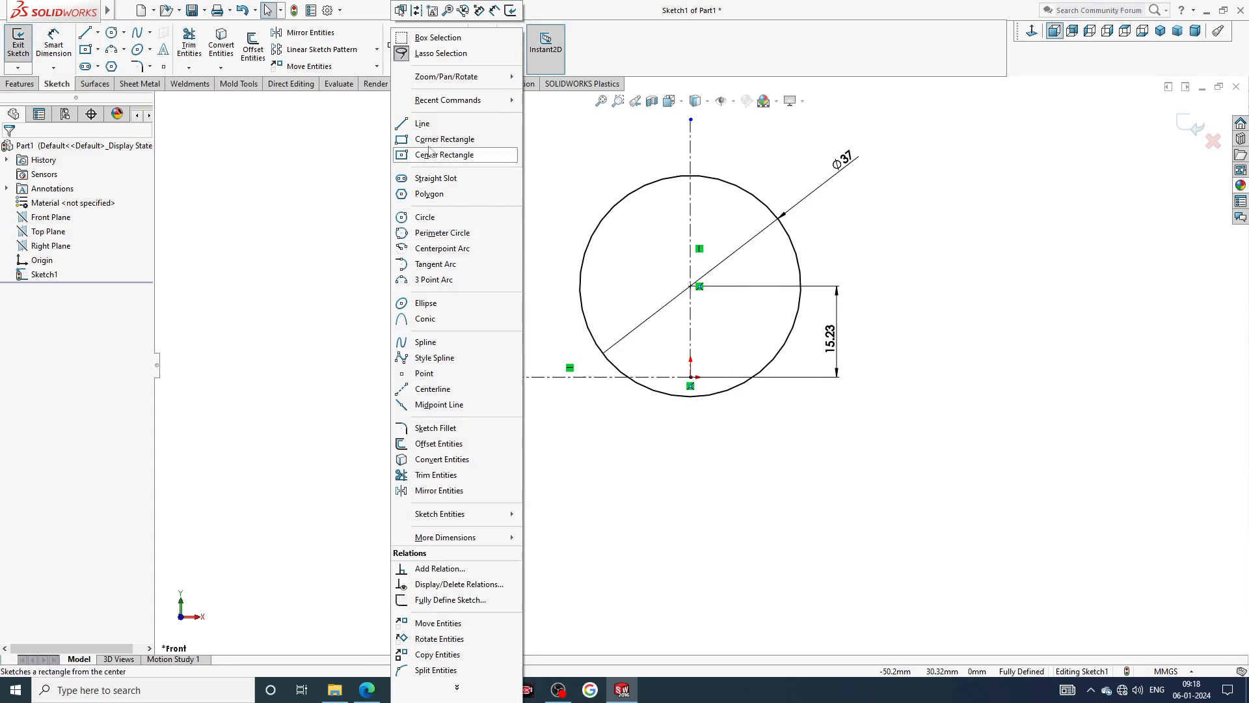
click(352, 190)
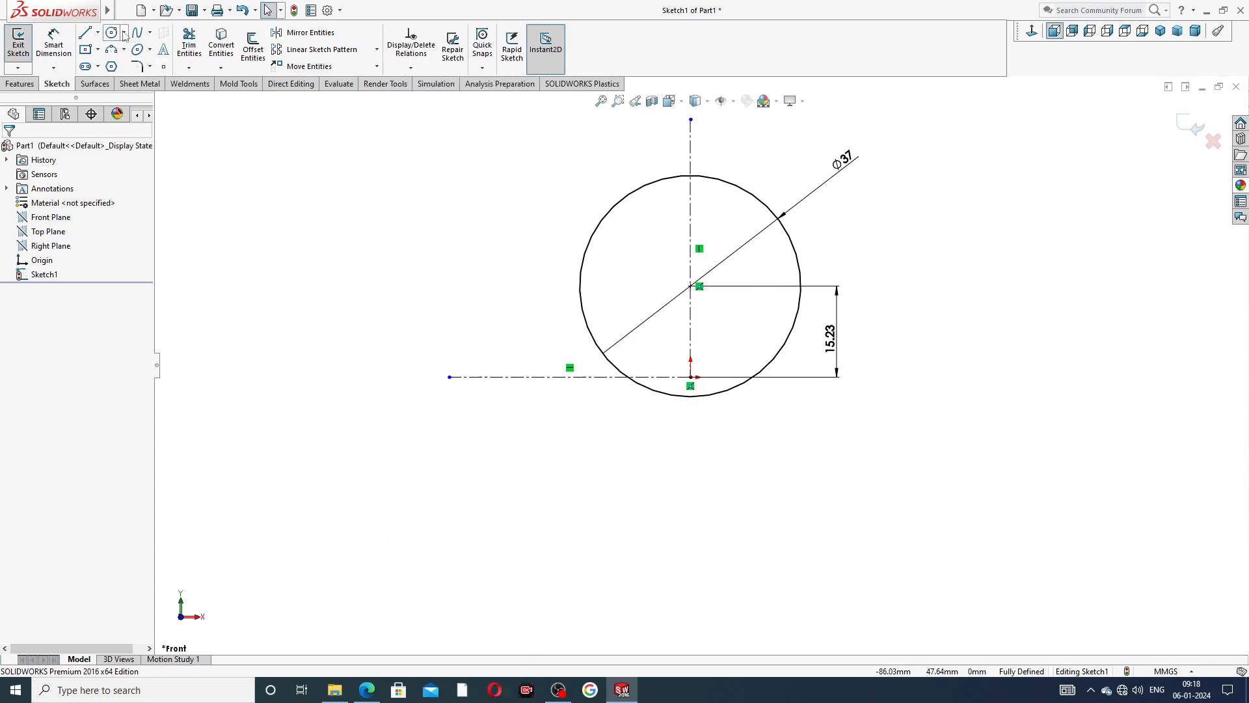
click(113, 34)
click(690, 287)
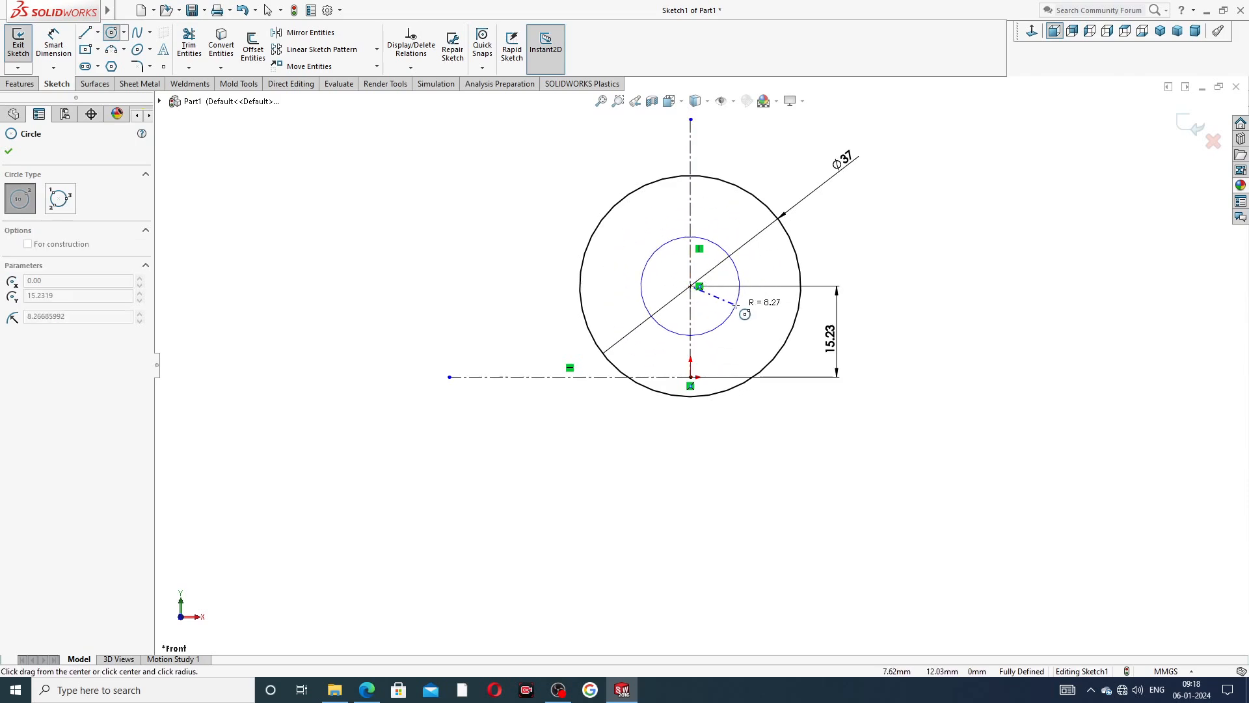
key(Escape)
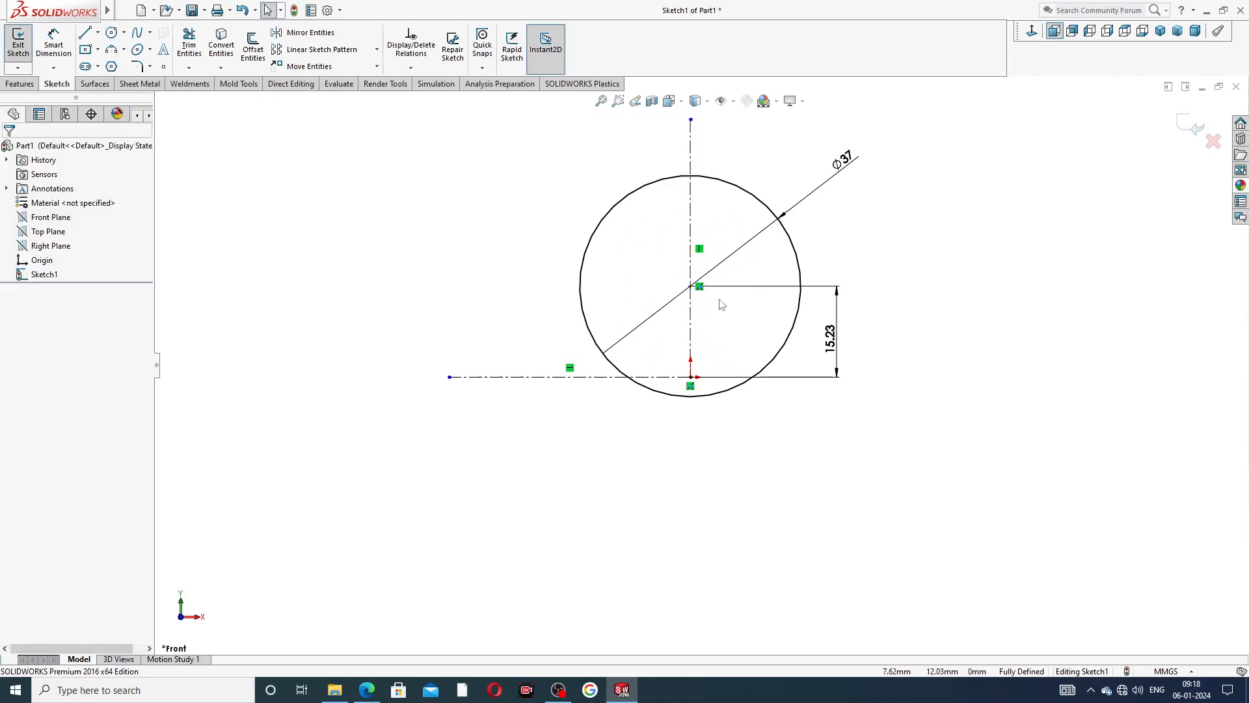
Sketch a circle about 28 mm in diameter centred on the origin.
click(116, 32)
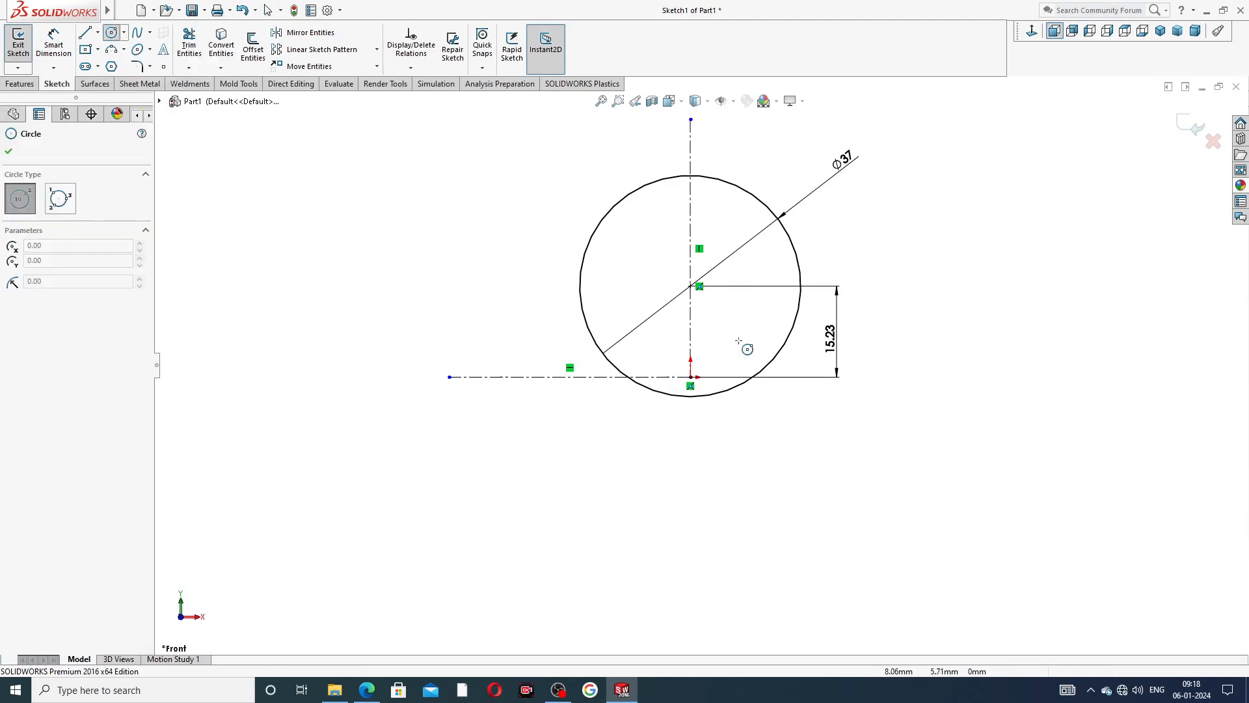
click(691, 377)
click(747, 316)
right_click(898, 246)
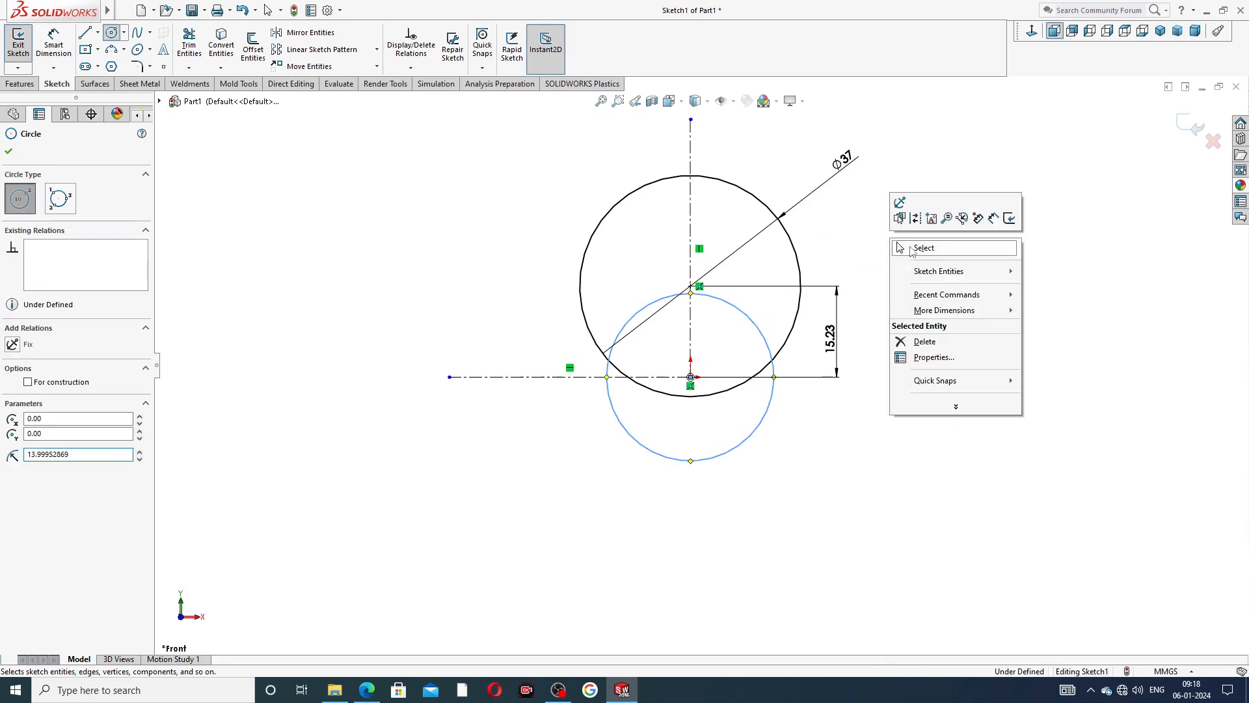
click(932, 250)
Dimension the origin-centred circle's diameter as 30 mm.
click(53, 44)
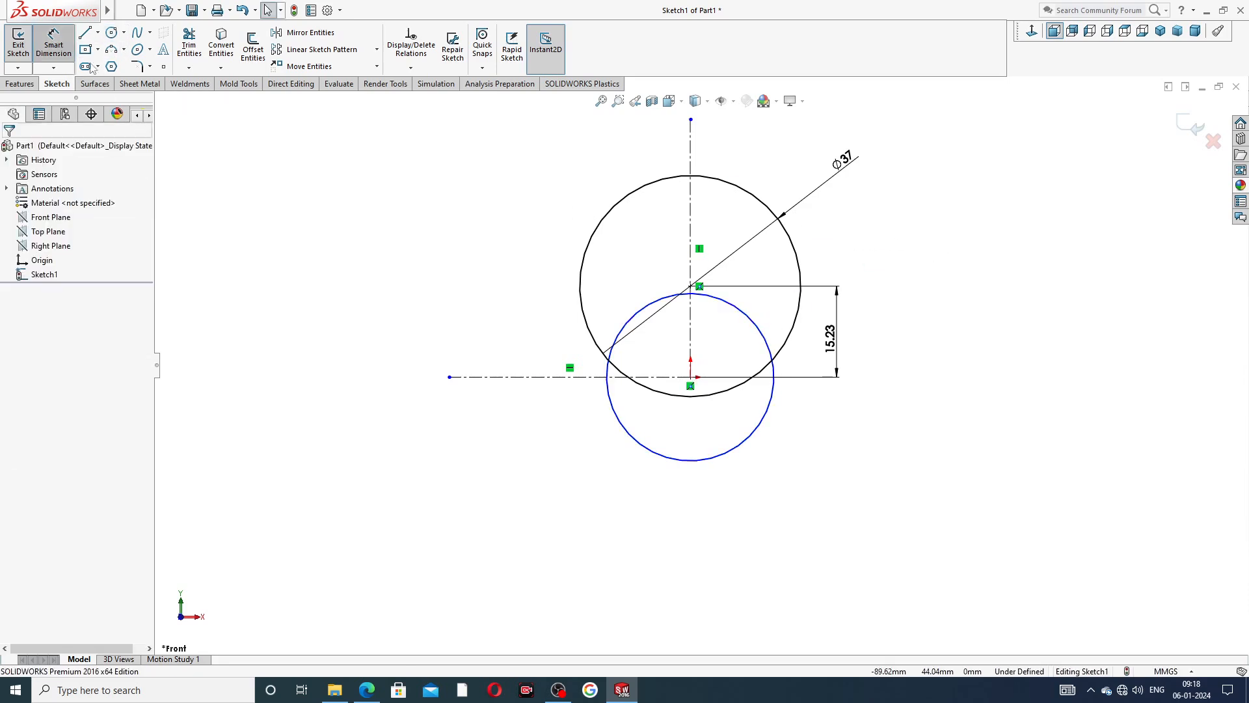
click(765, 335)
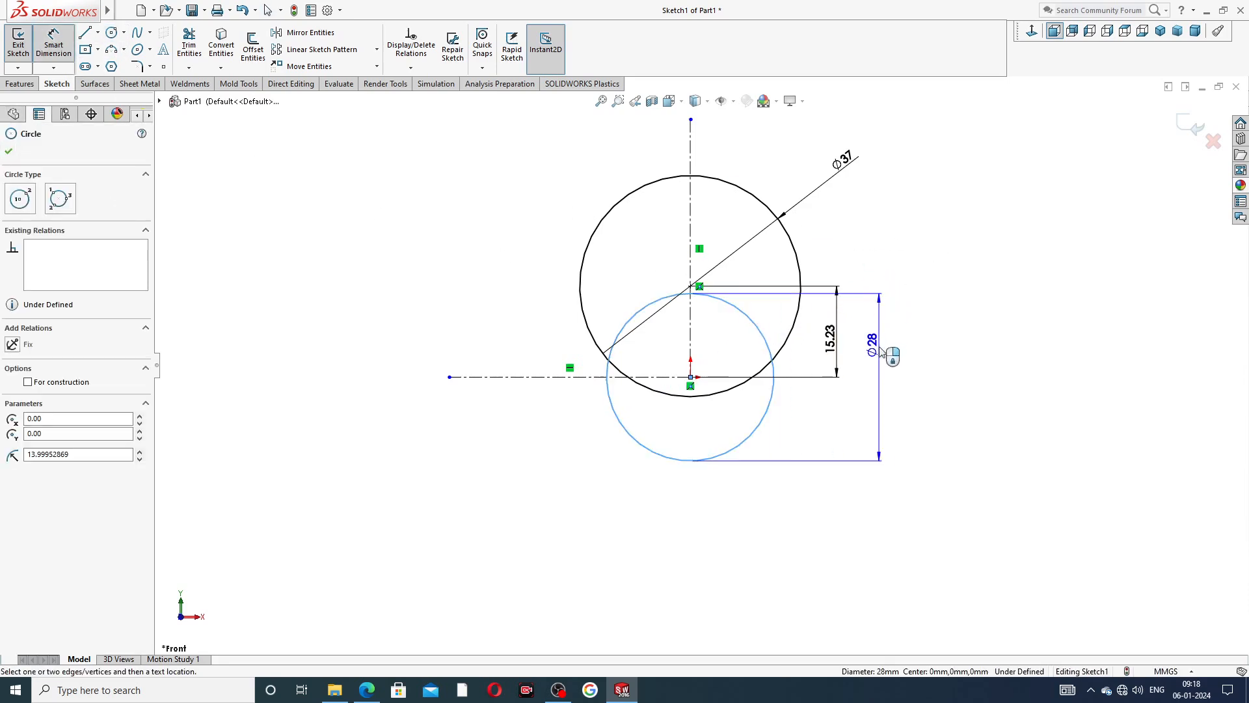
click(872, 384)
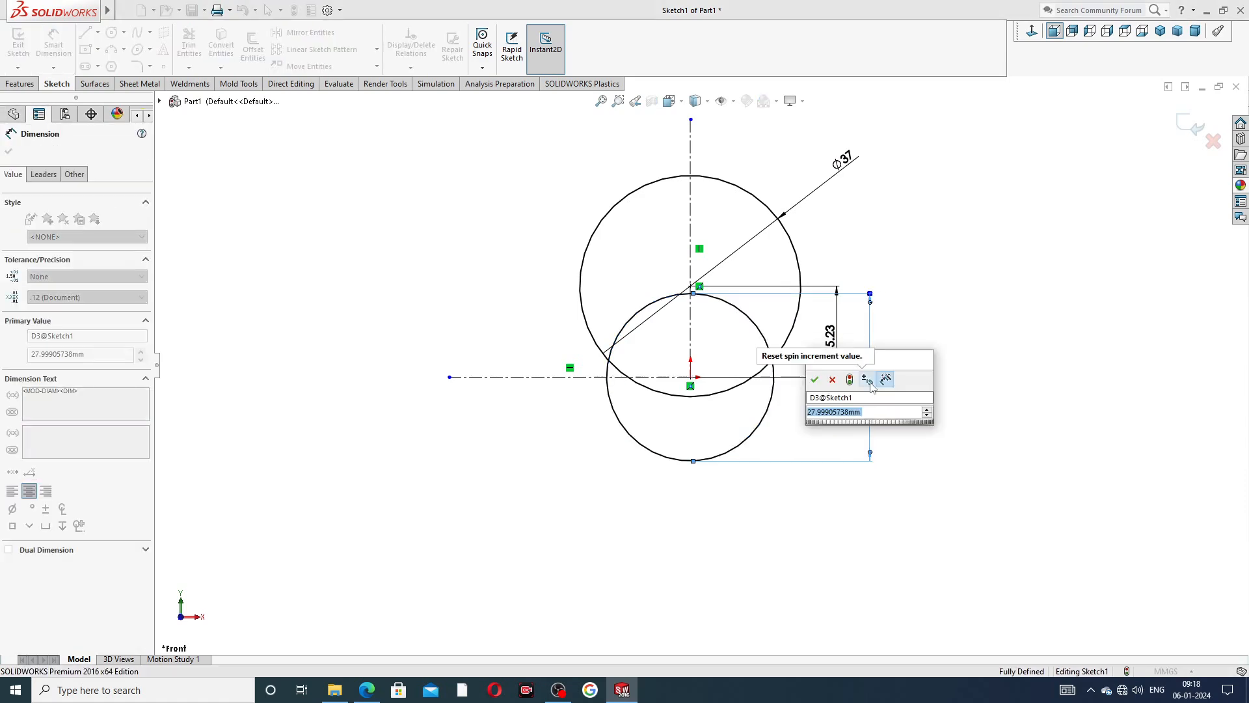
text(30)
key(Return)
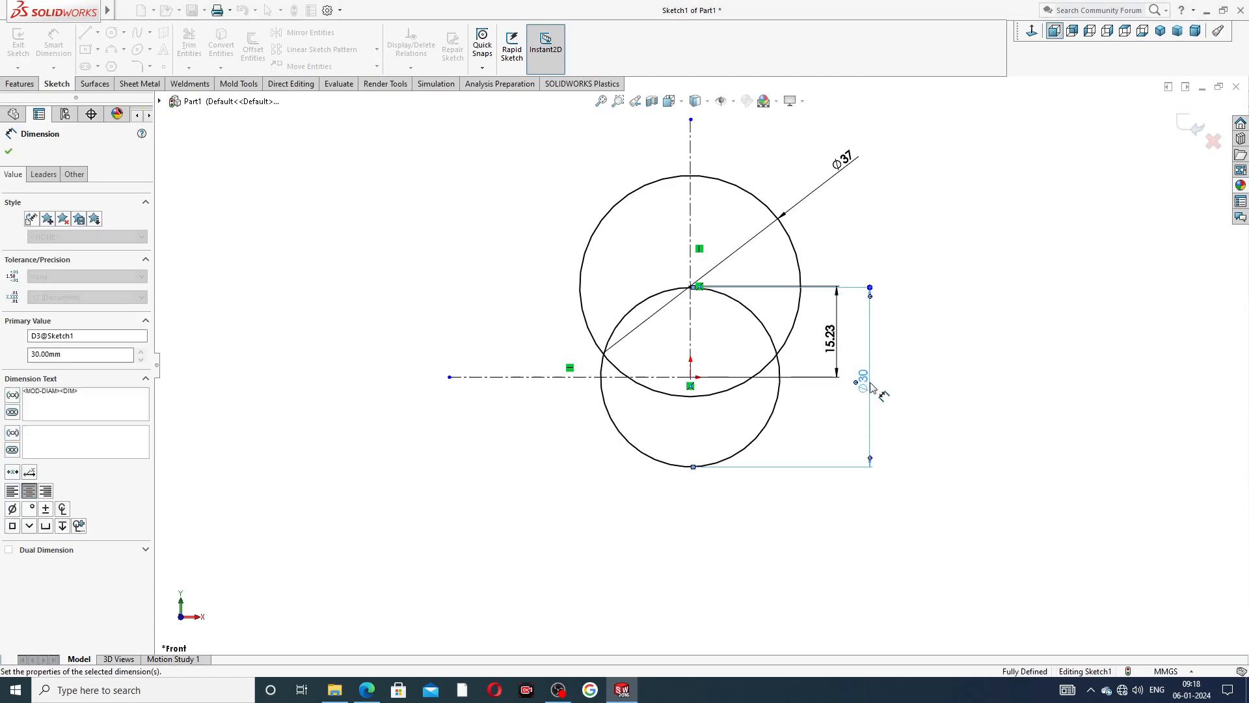
right_click(924, 236)
click(963, 197)
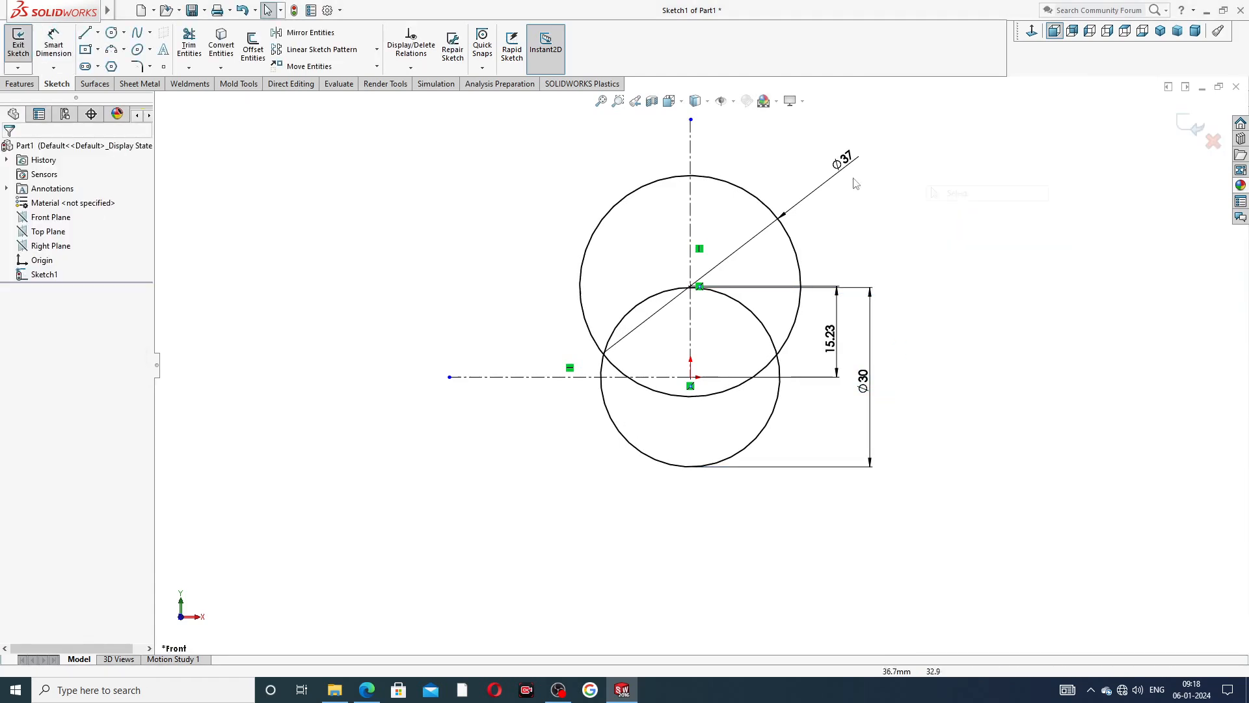
Mirror the upper circle about the horizontal centerline, keeping the original as a copy.
click(341, 35)
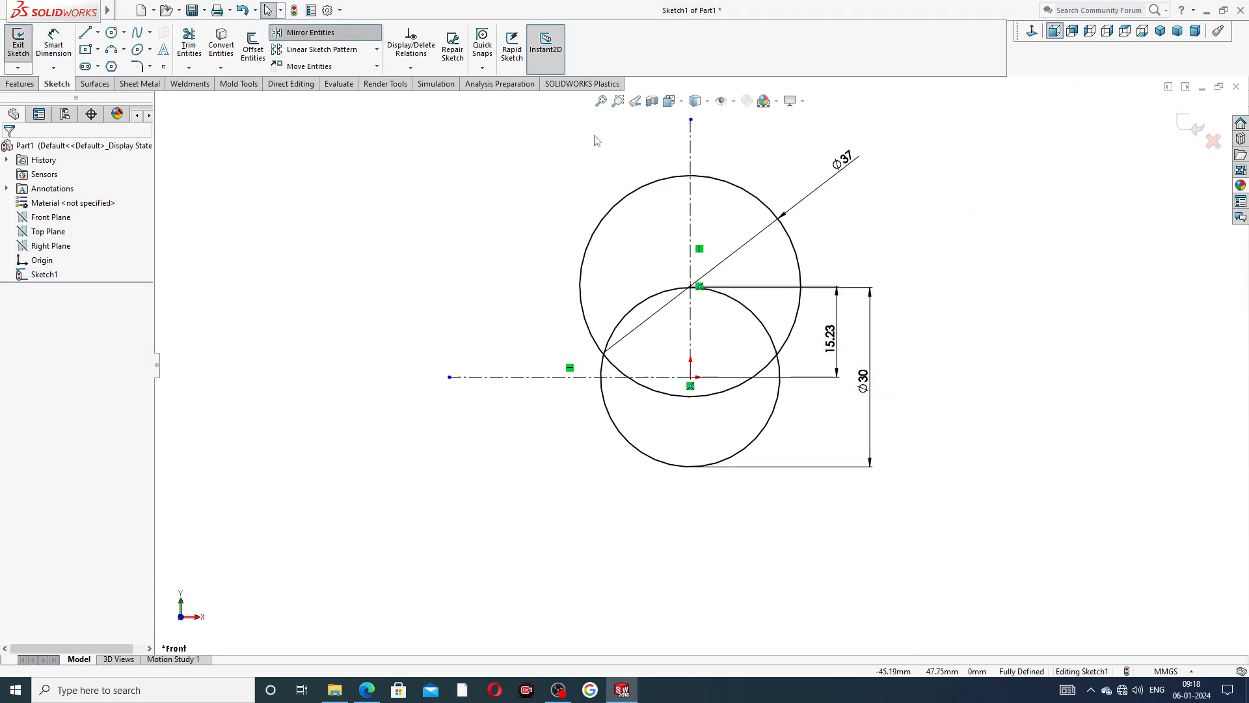
click(728, 188)
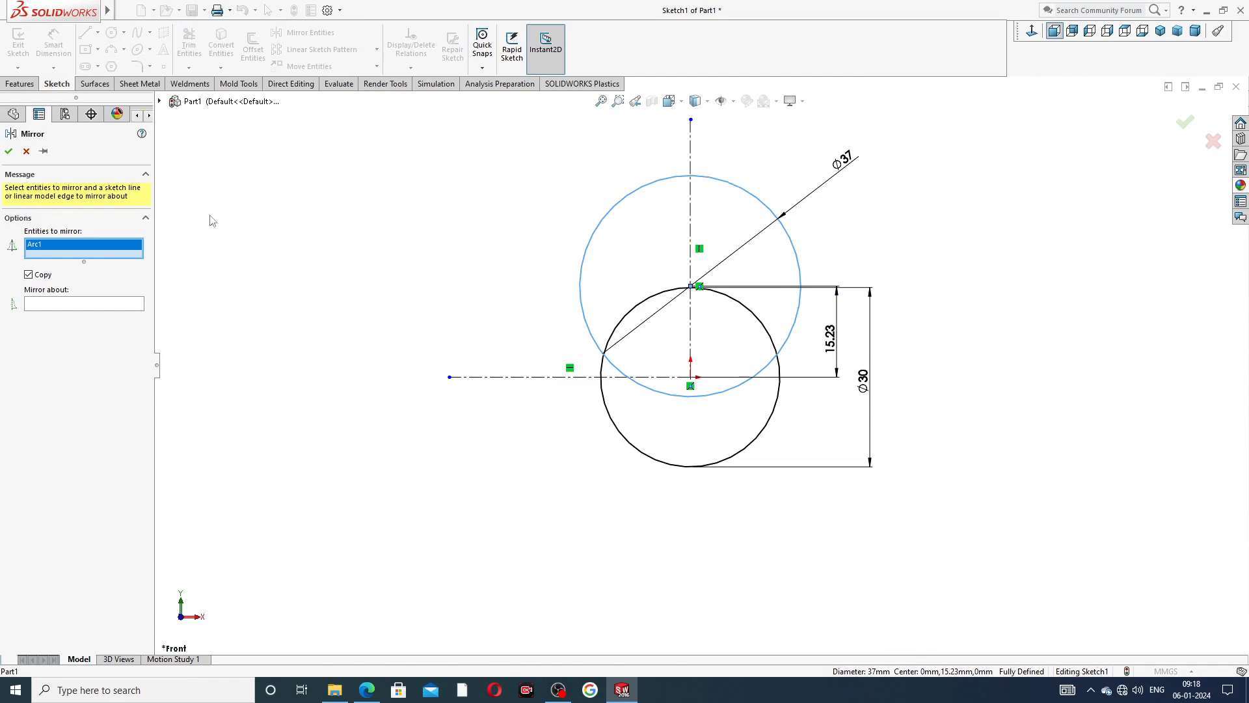
click(85, 304)
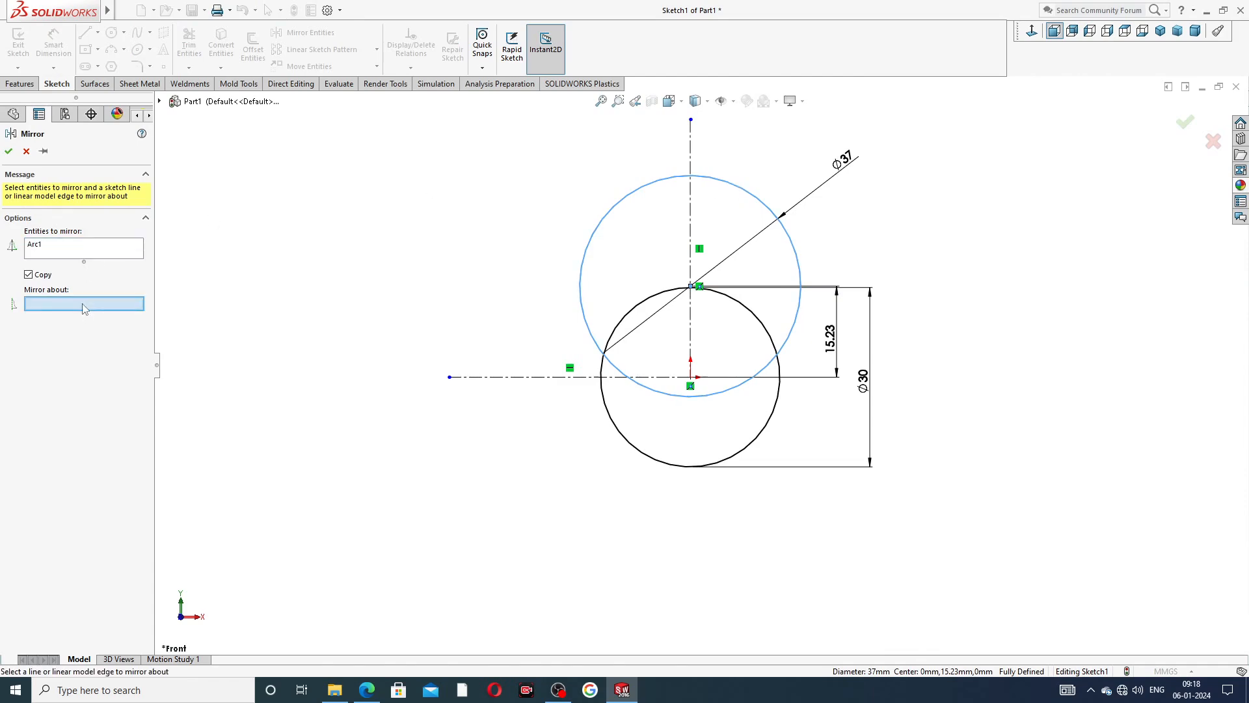
click(630, 376)
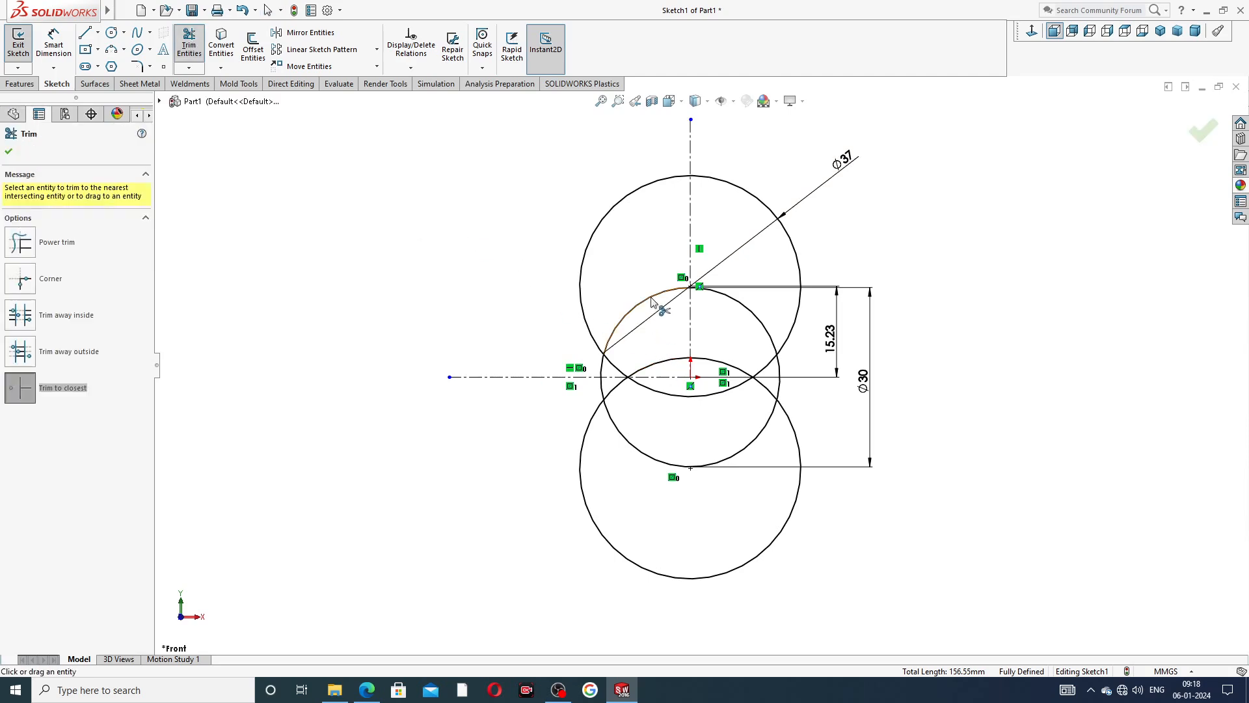
Trim the inner arcs of all three circles to closest, leaving one closed figure-eight outline with short side arcs at the waist.
click(653, 300)
click(666, 466)
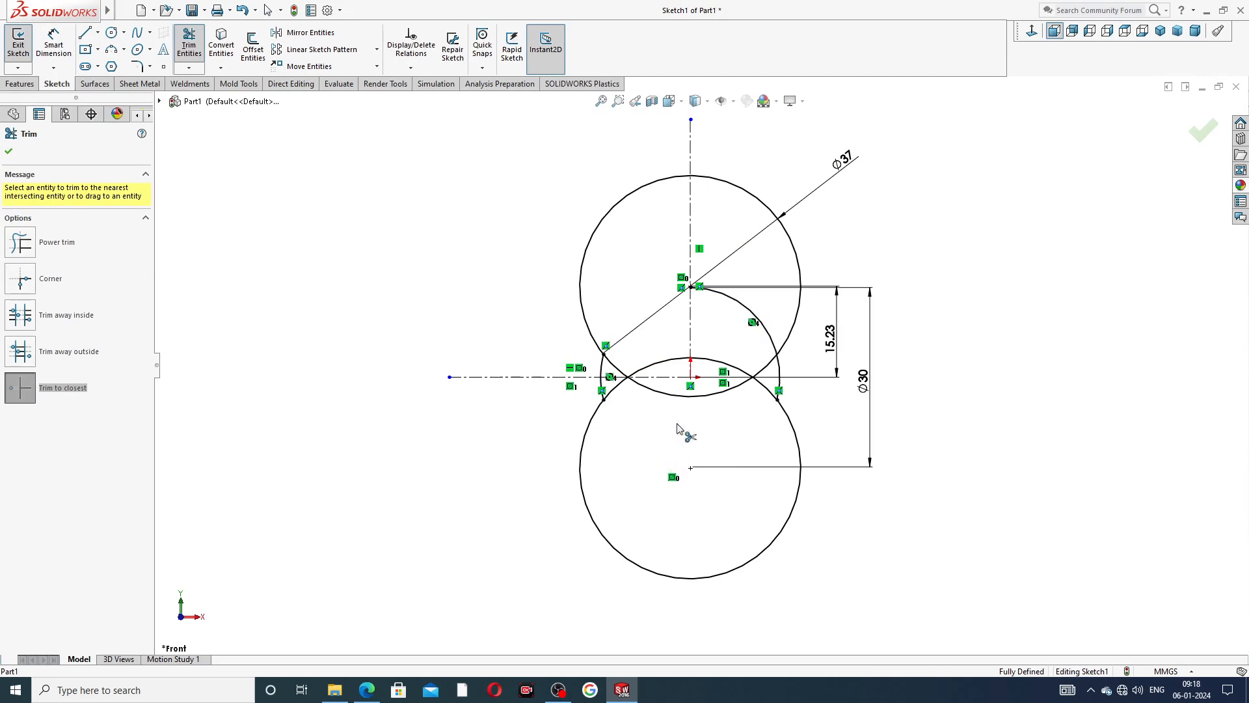
click(683, 399)
click(674, 360)
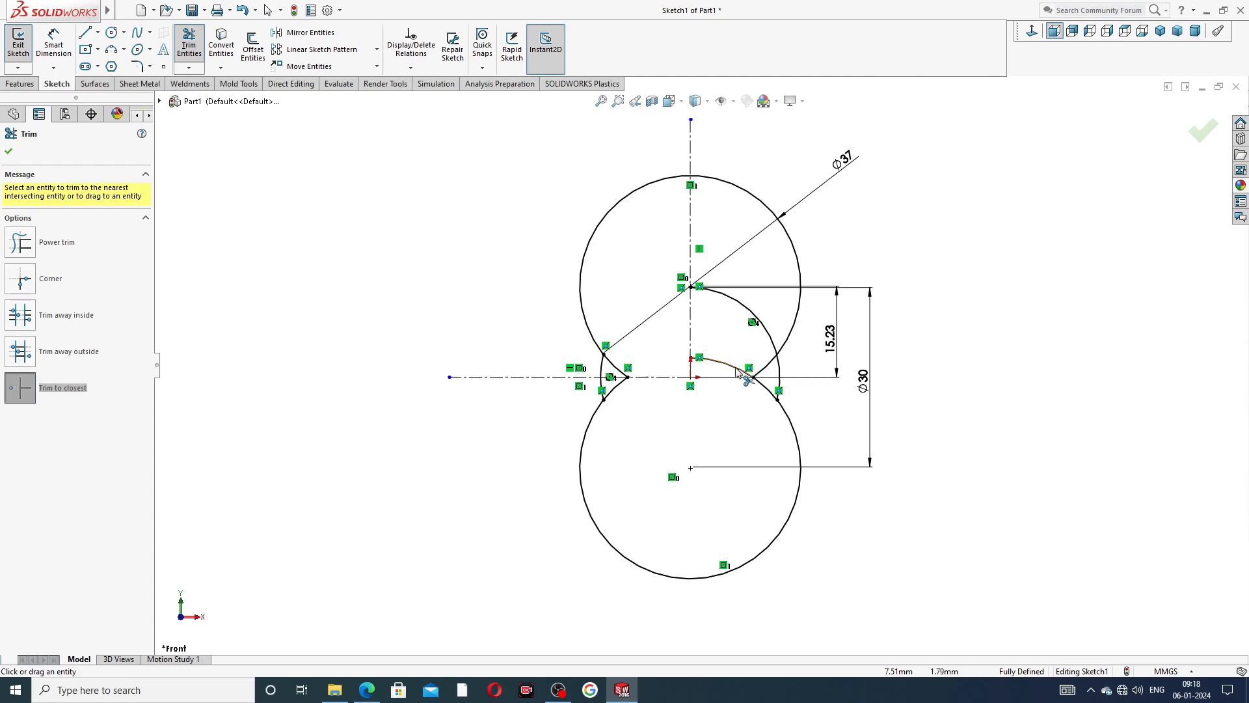
click(735, 367)
click(769, 339)
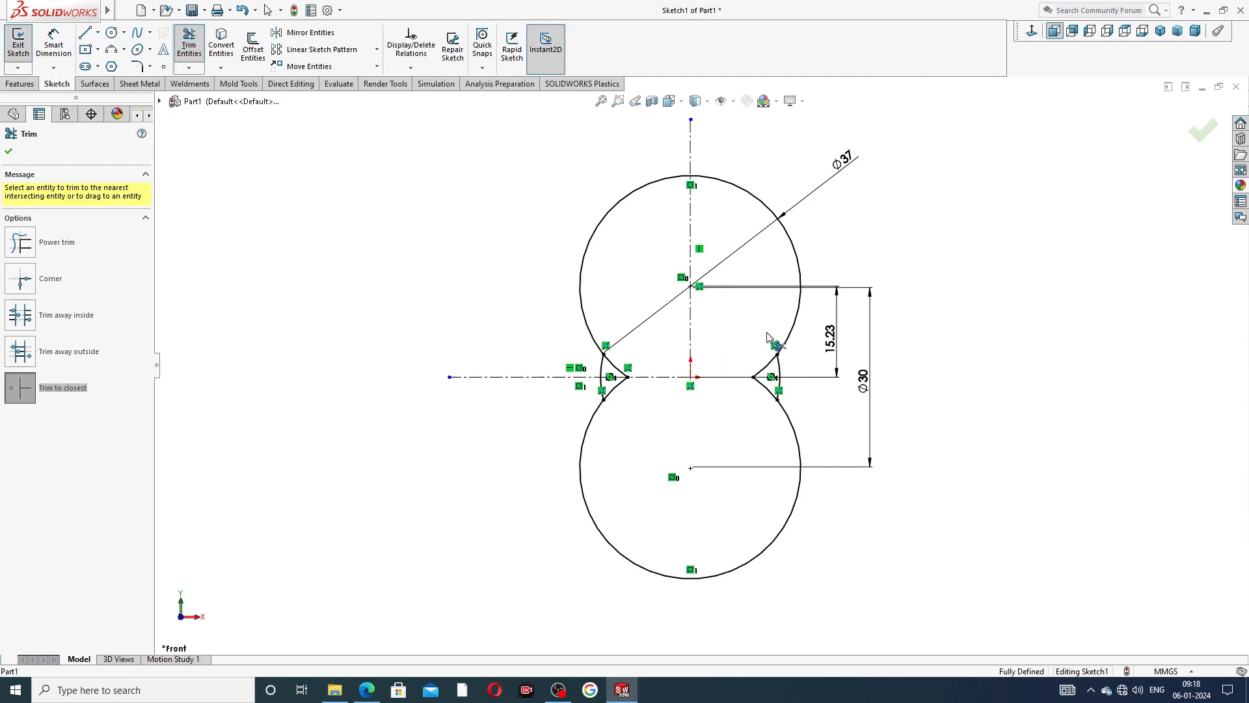
click(764, 375)
click(622, 370)
click(619, 386)
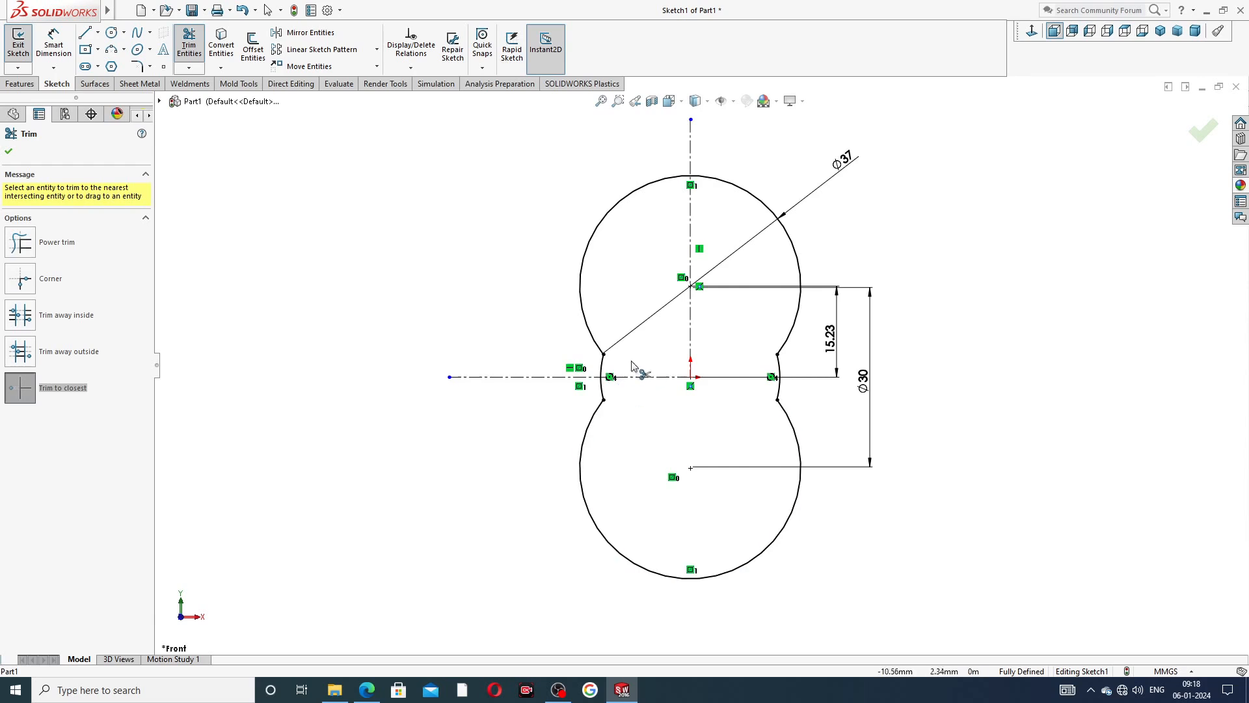
right_click(931, 190)
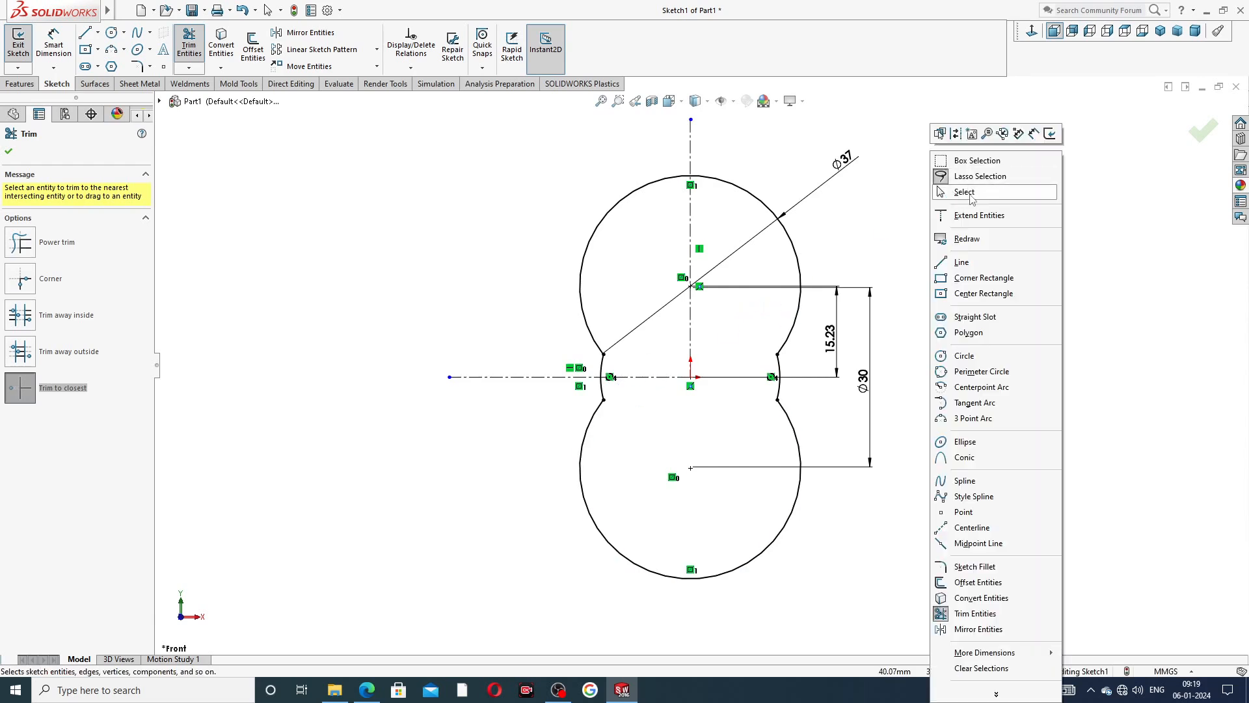
click(972, 195)
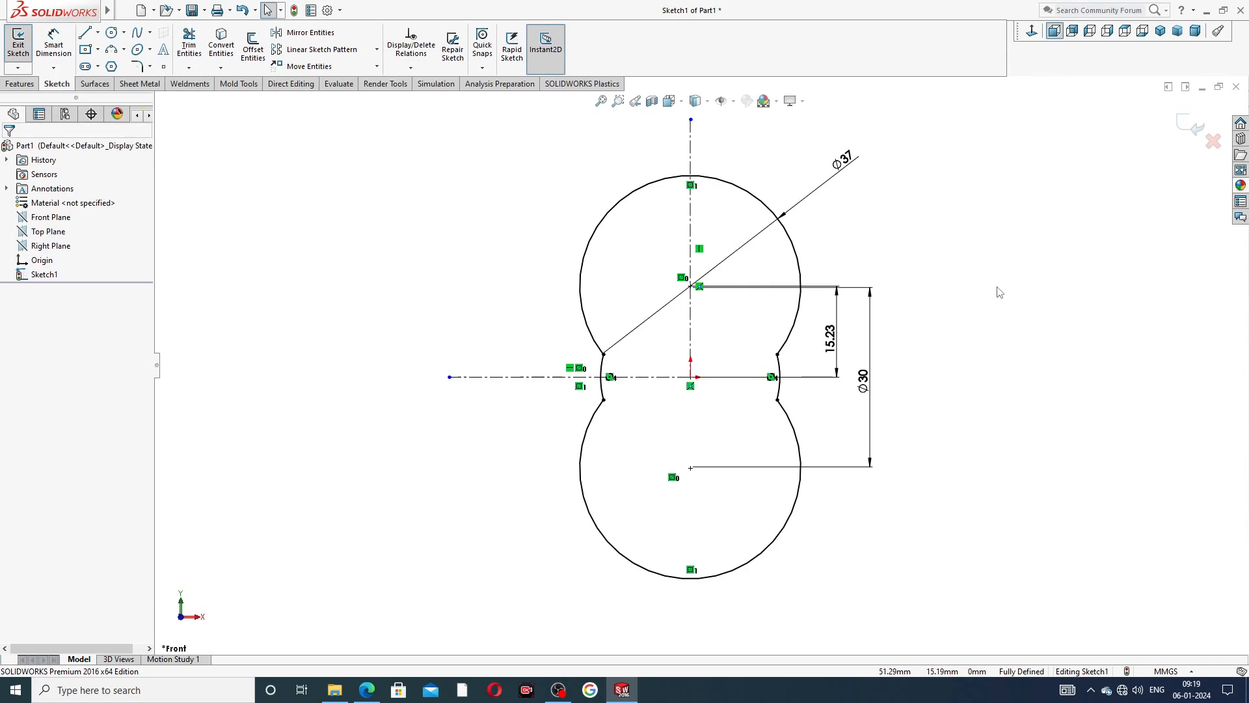
Reposition the two diameter dimensions and the vertical centre-distance dimension closer to the profile.
drag(845, 160, 806, 169)
click(817, 173)
drag(836, 341, 822, 341)
drag(865, 389, 858, 385)
right_click(868, 194)
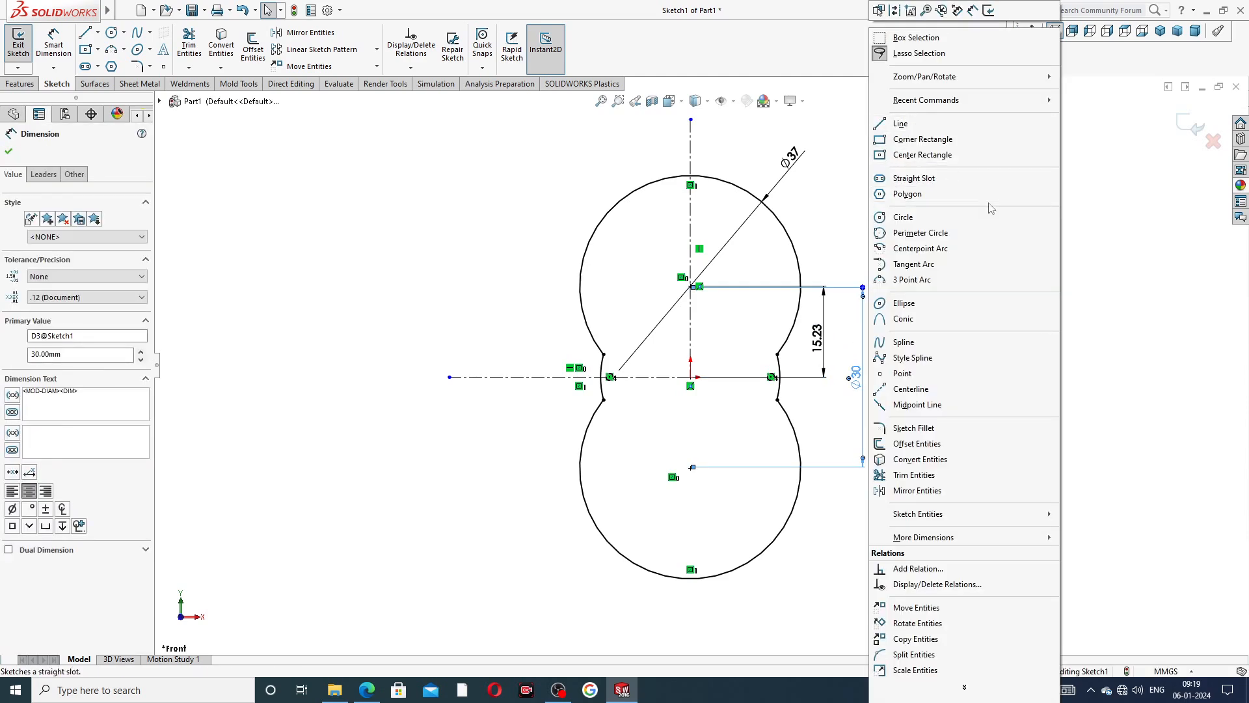
click(1104, 220)
Switch to Microsoft Edge to consult the PART-12 hydraulic body PDF drawing for the profile dimensions.
scroll(736, 227, up, 3)
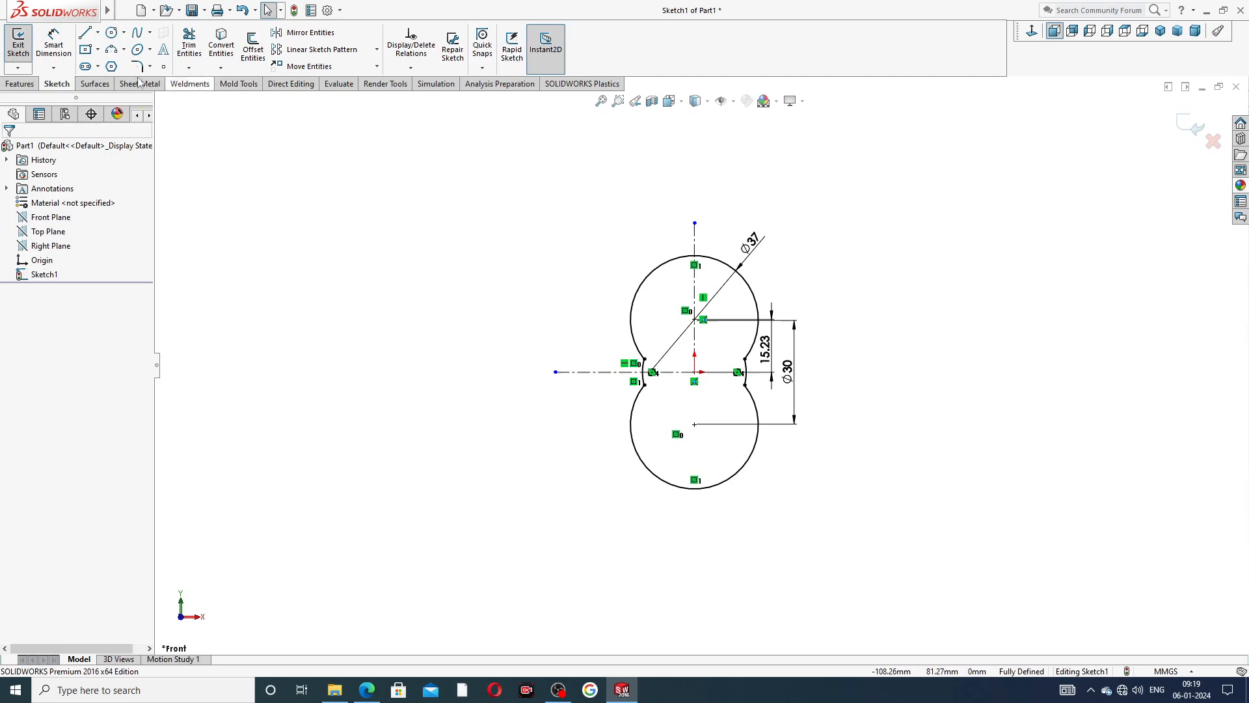
click(124, 50)
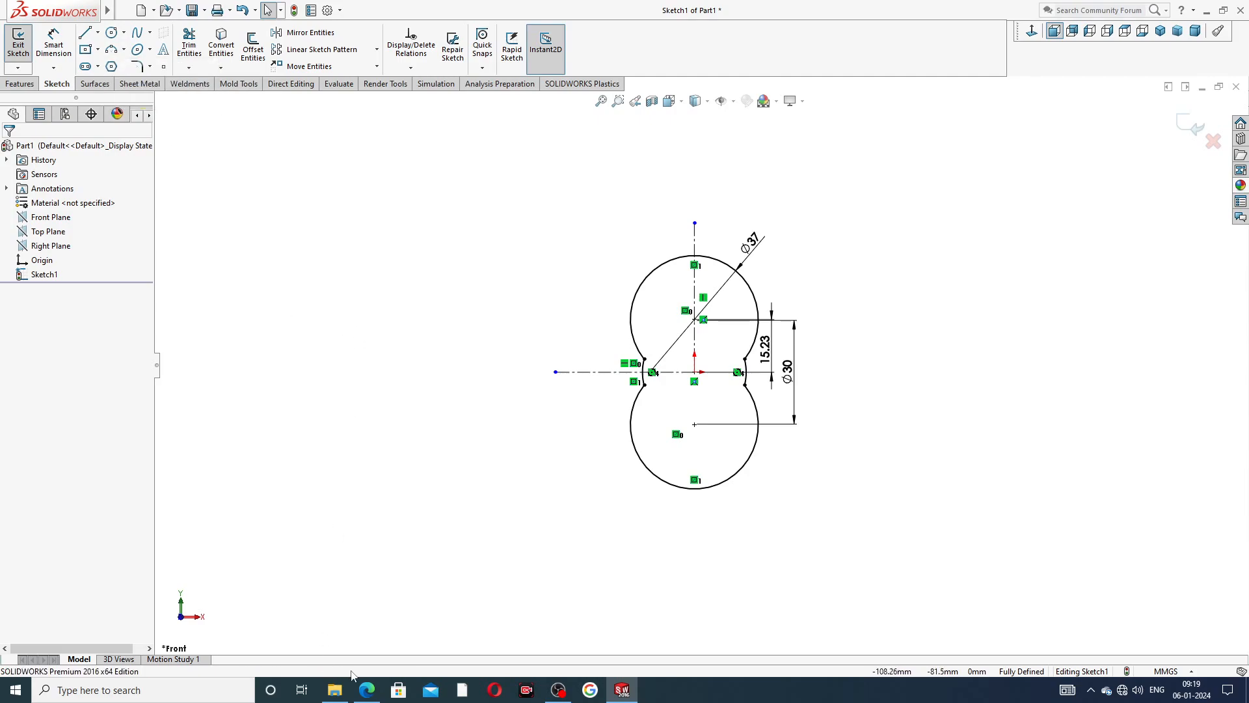
click(367, 690)
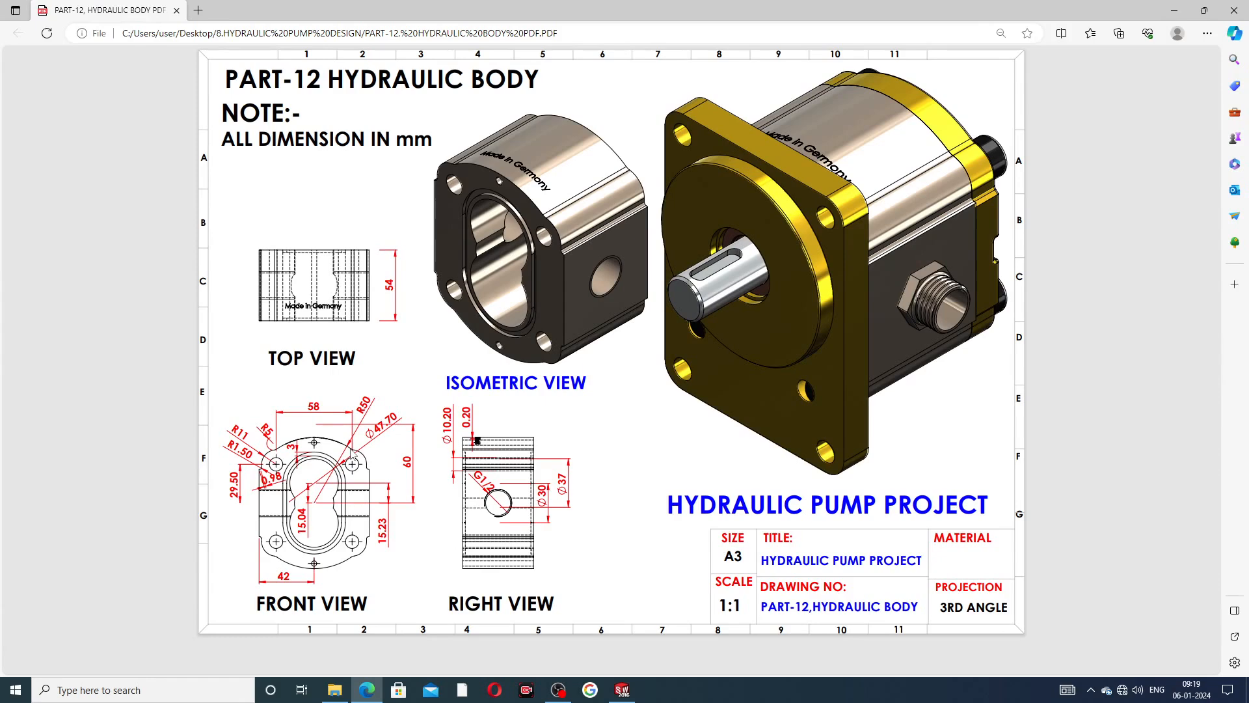
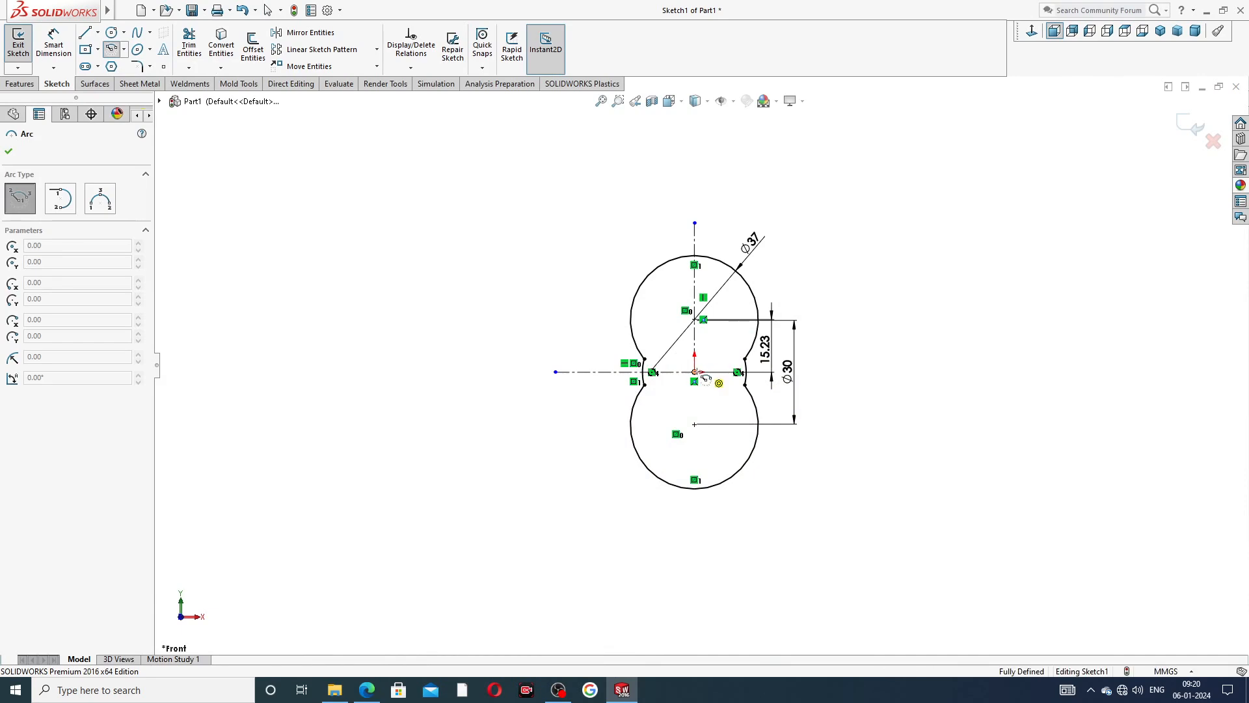
click(695, 371)
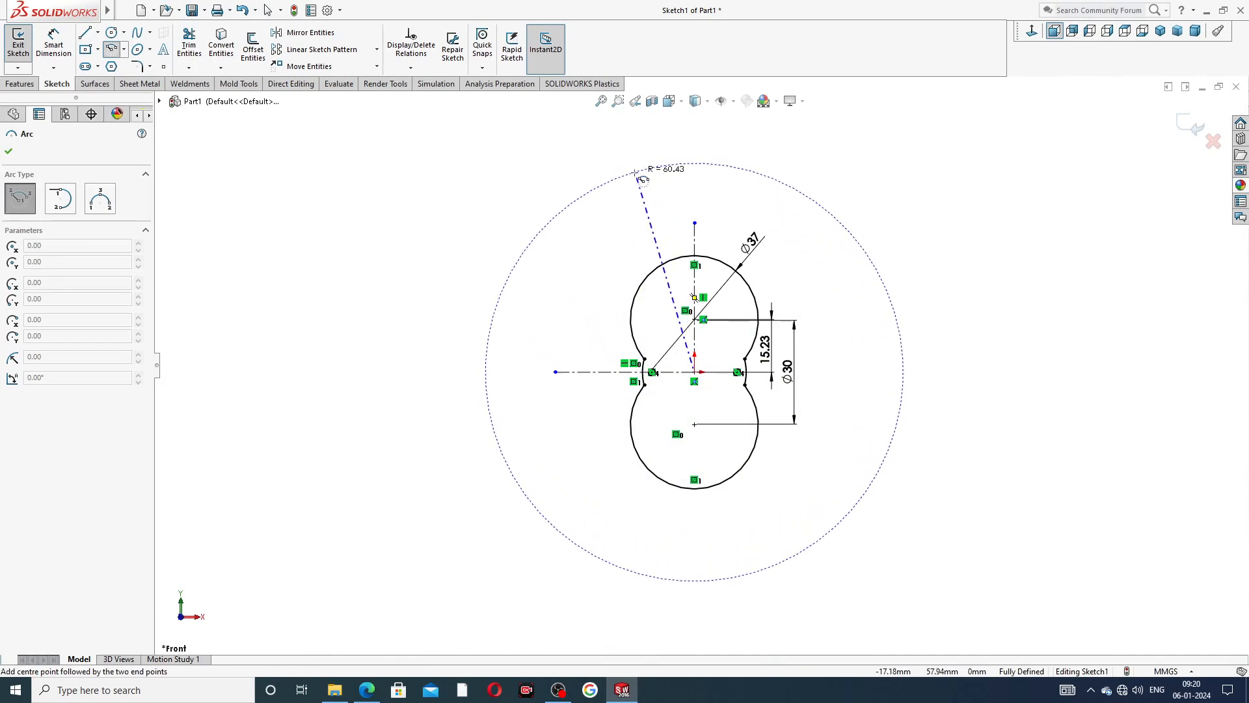
click(695, 163)
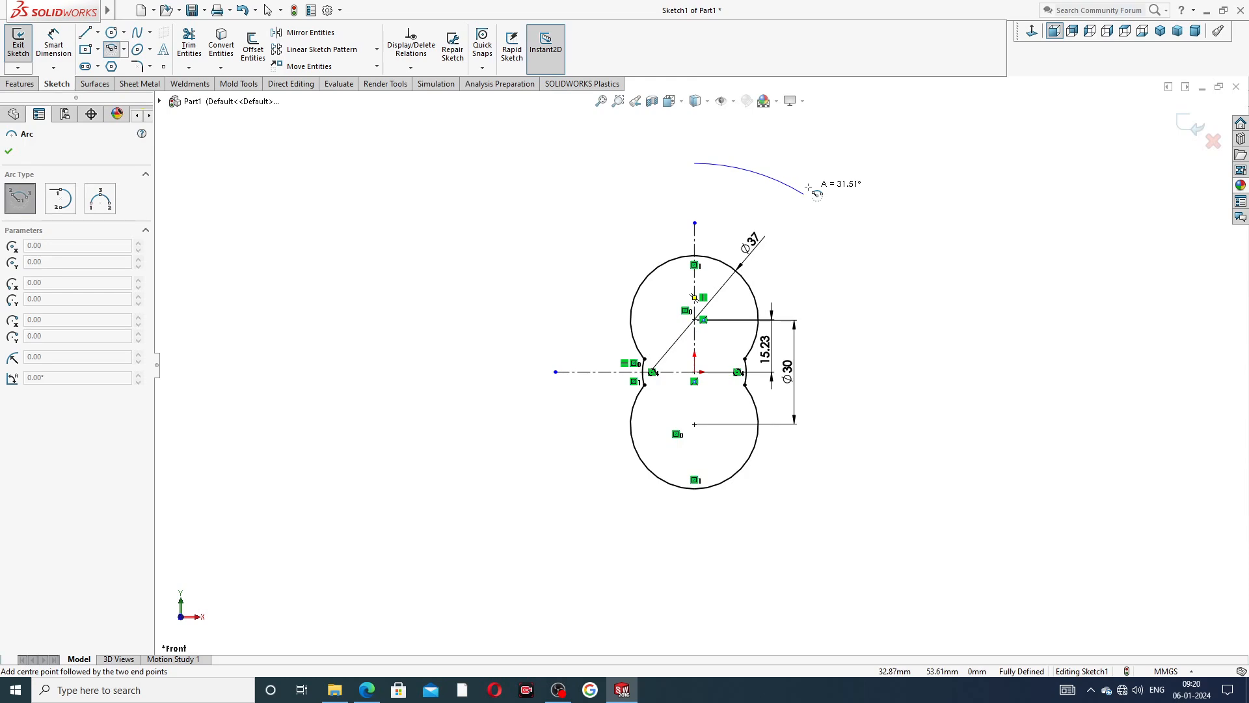
key(Escape)
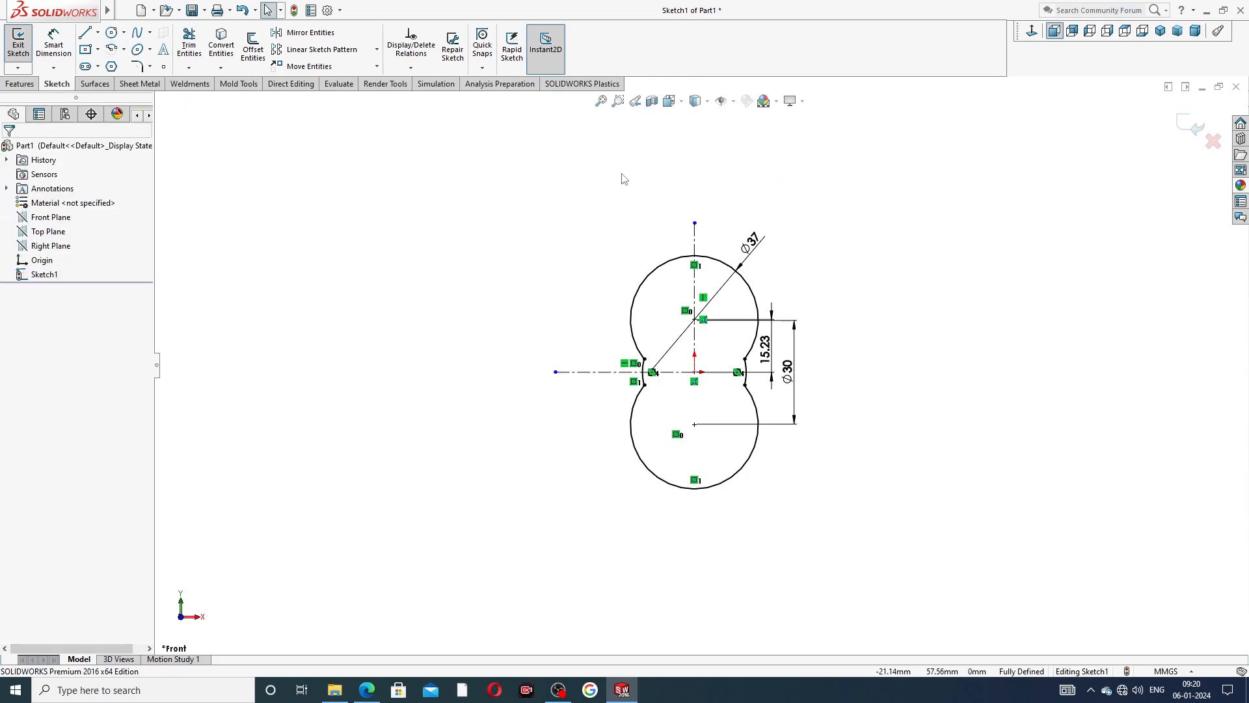
Sketch a centerpoint arc above the figure-eight profile, centred on the origin, about 63 mm in radius and spanning about 50°.
click(120, 51)
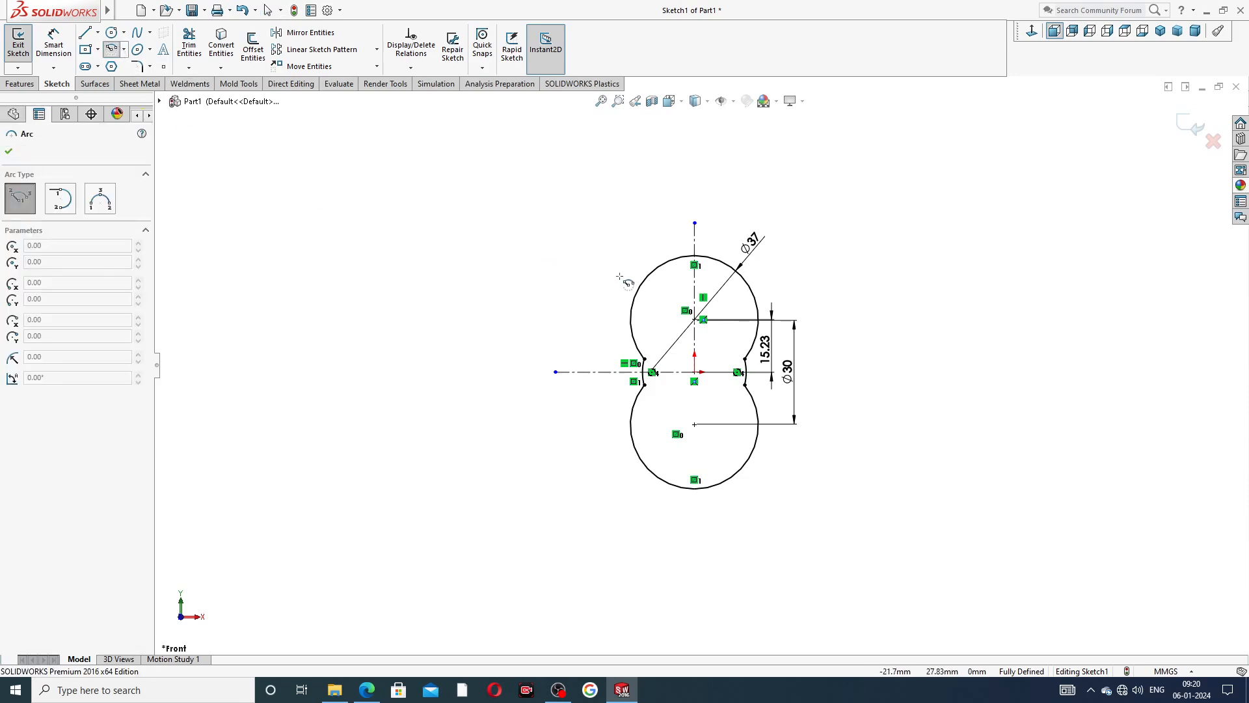
click(694, 372)
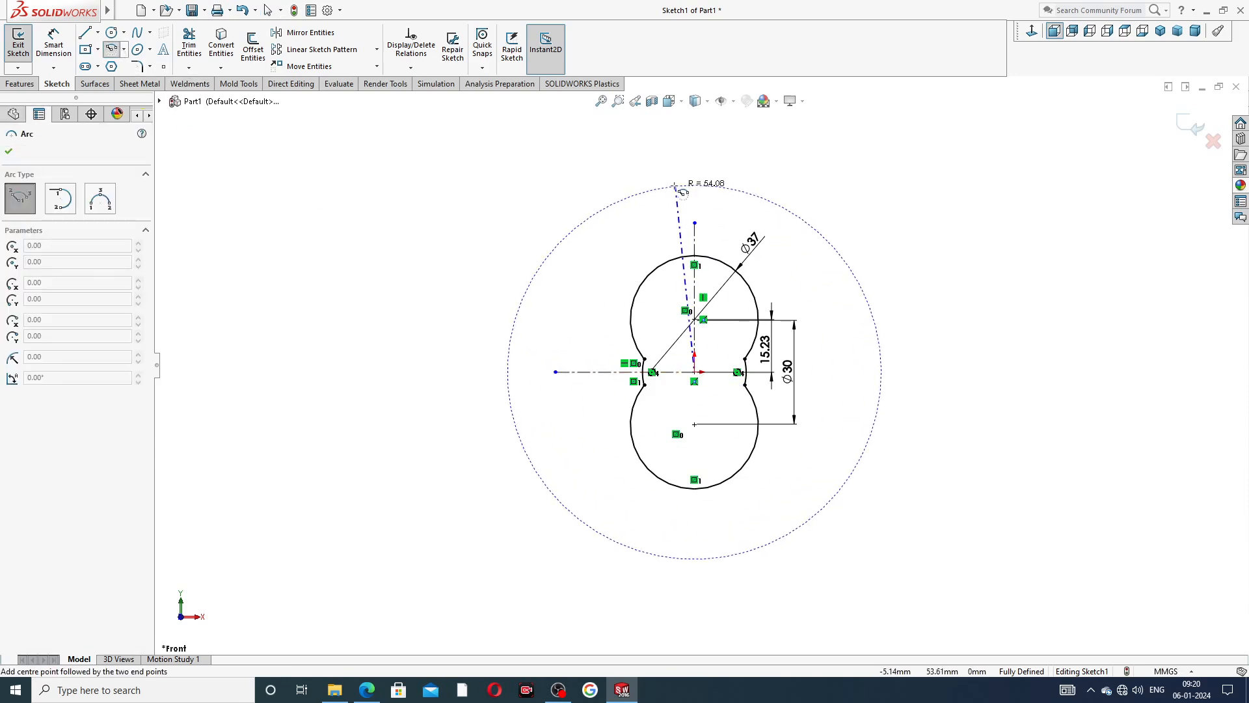
click(608, 173)
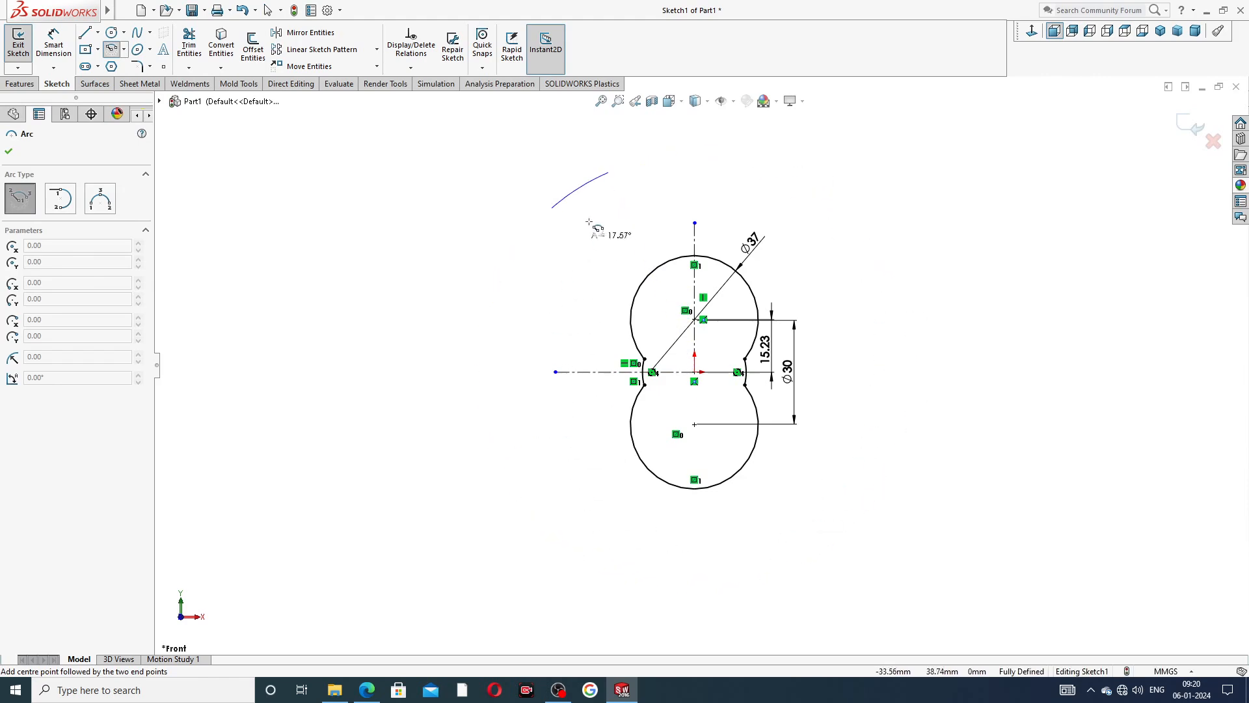
click(792, 178)
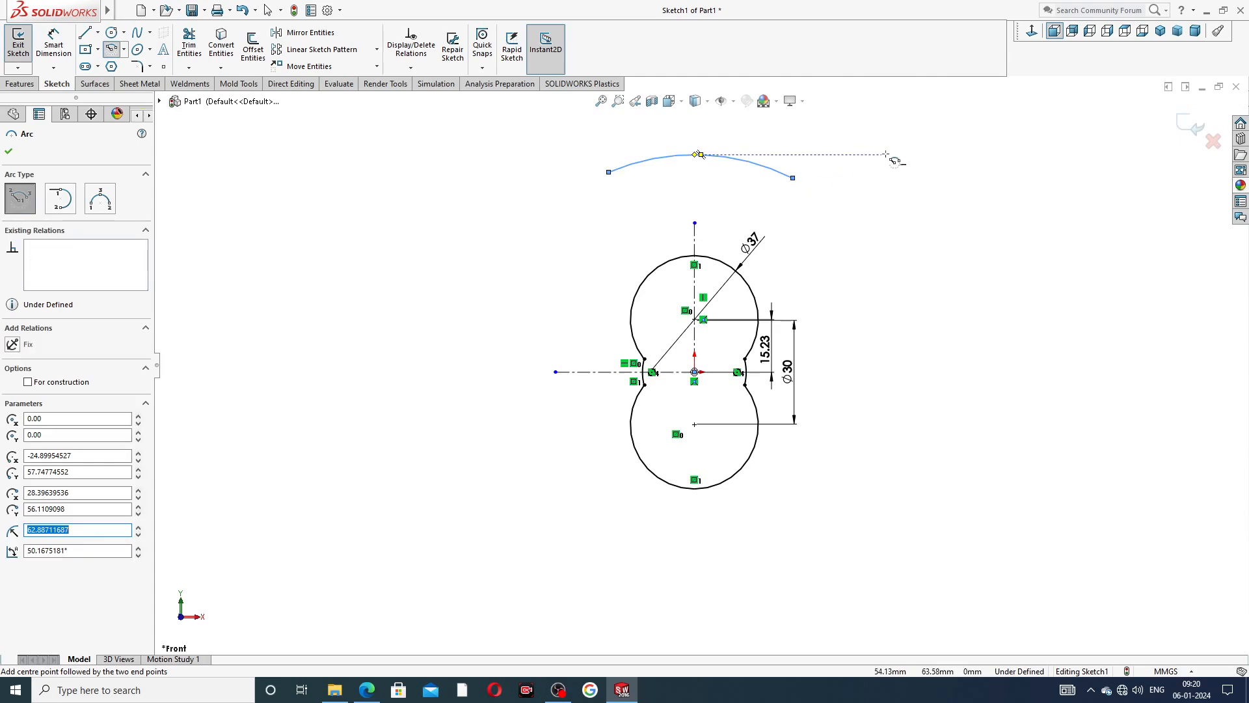
right_click(913, 166)
click(944, 175)
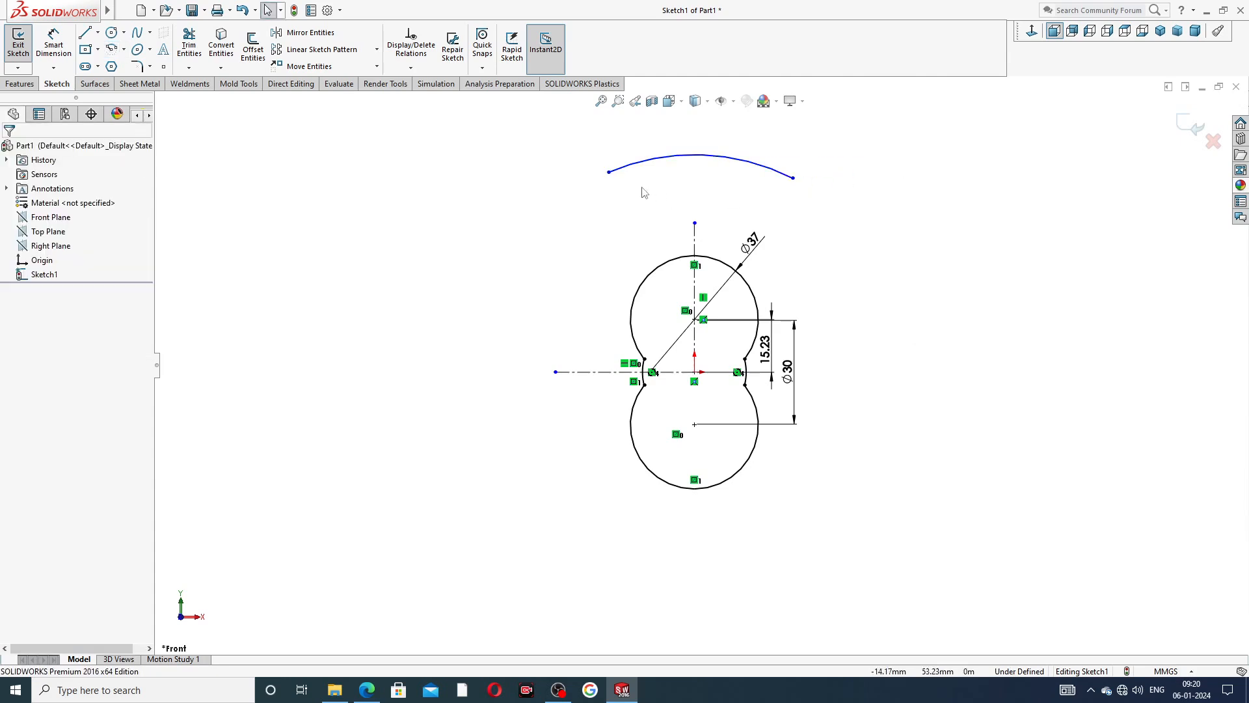
Add a horizontal relation between the two endpoints of the upper arc.
click(609, 173)
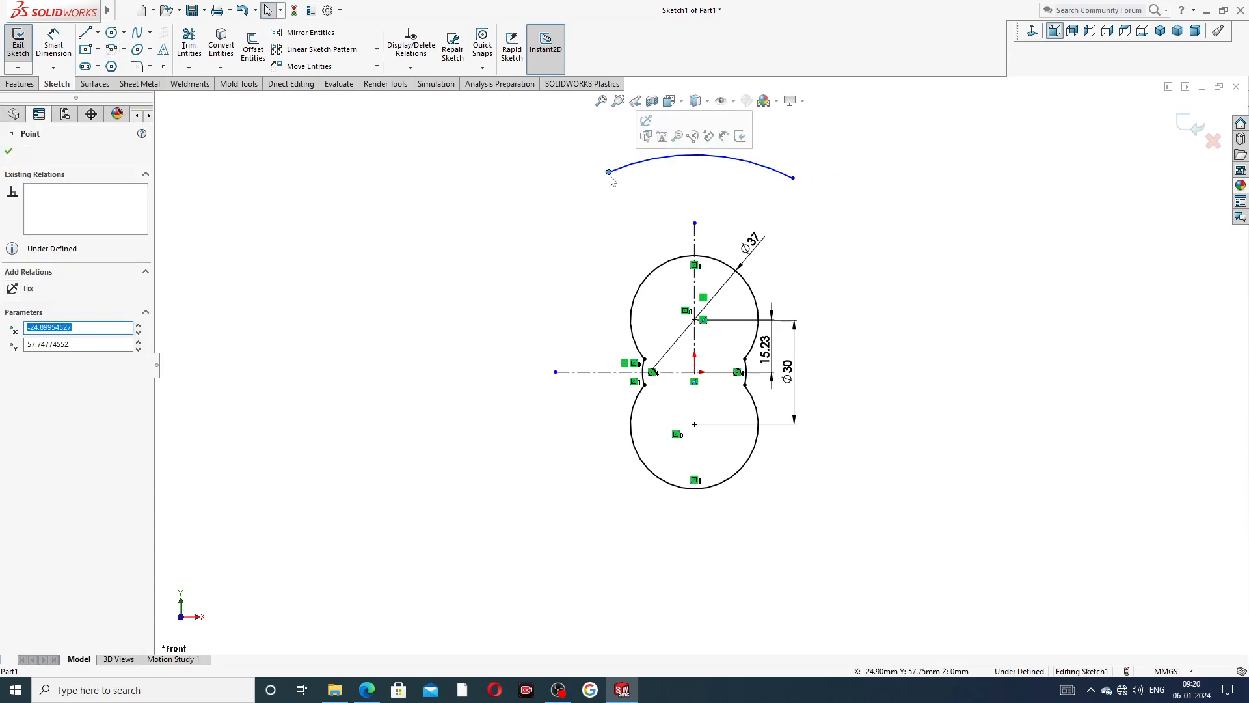
ctrl+click(792, 177)
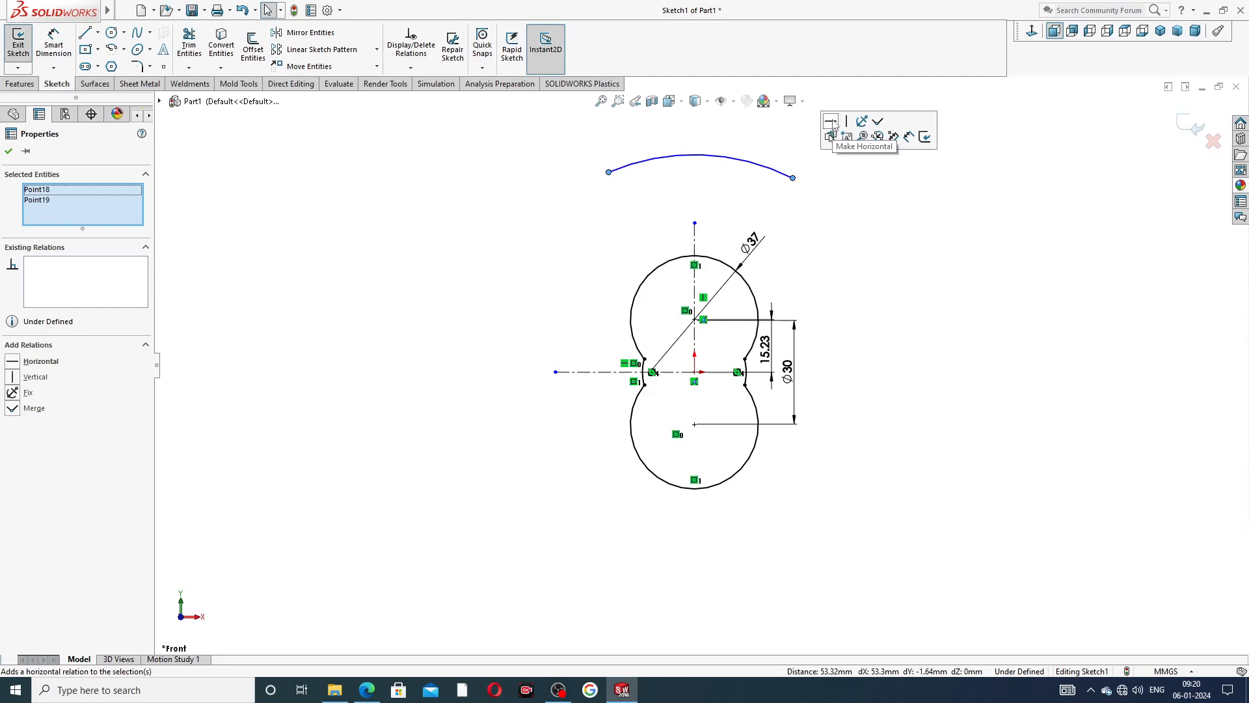
click(831, 121)
click(794, 182)
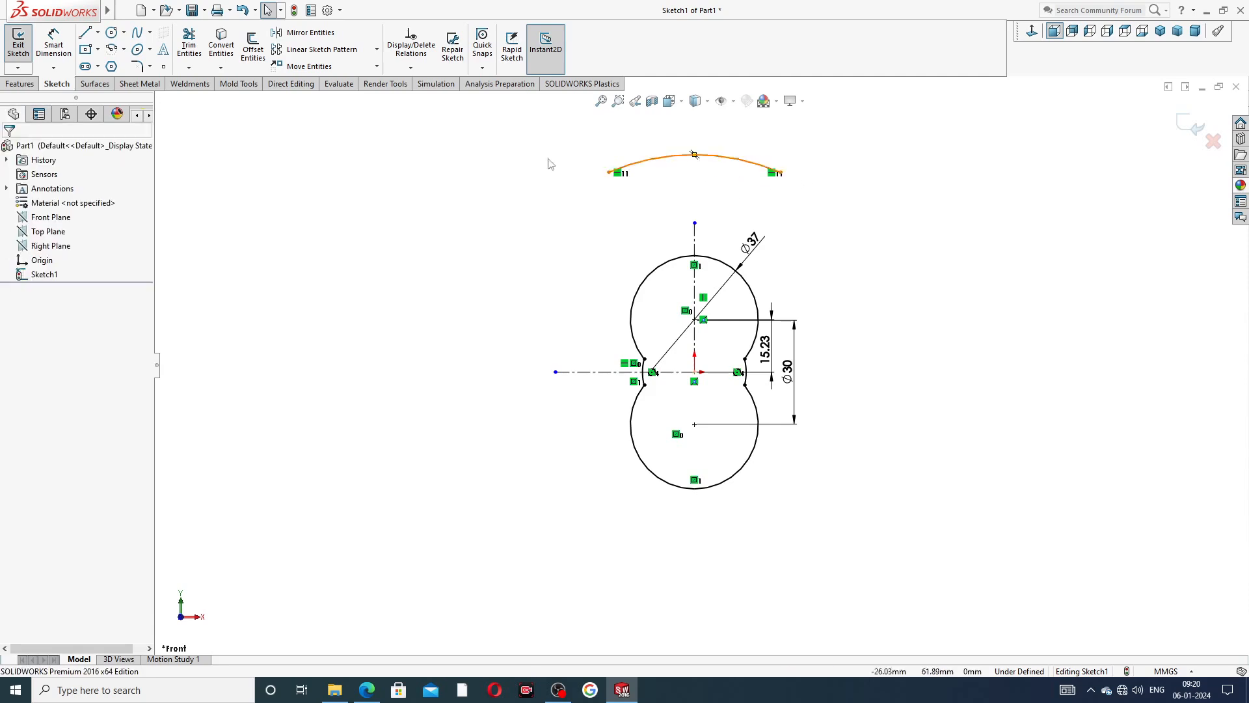
Dimension the upper arc's radius as 50 mm.
click(54, 45)
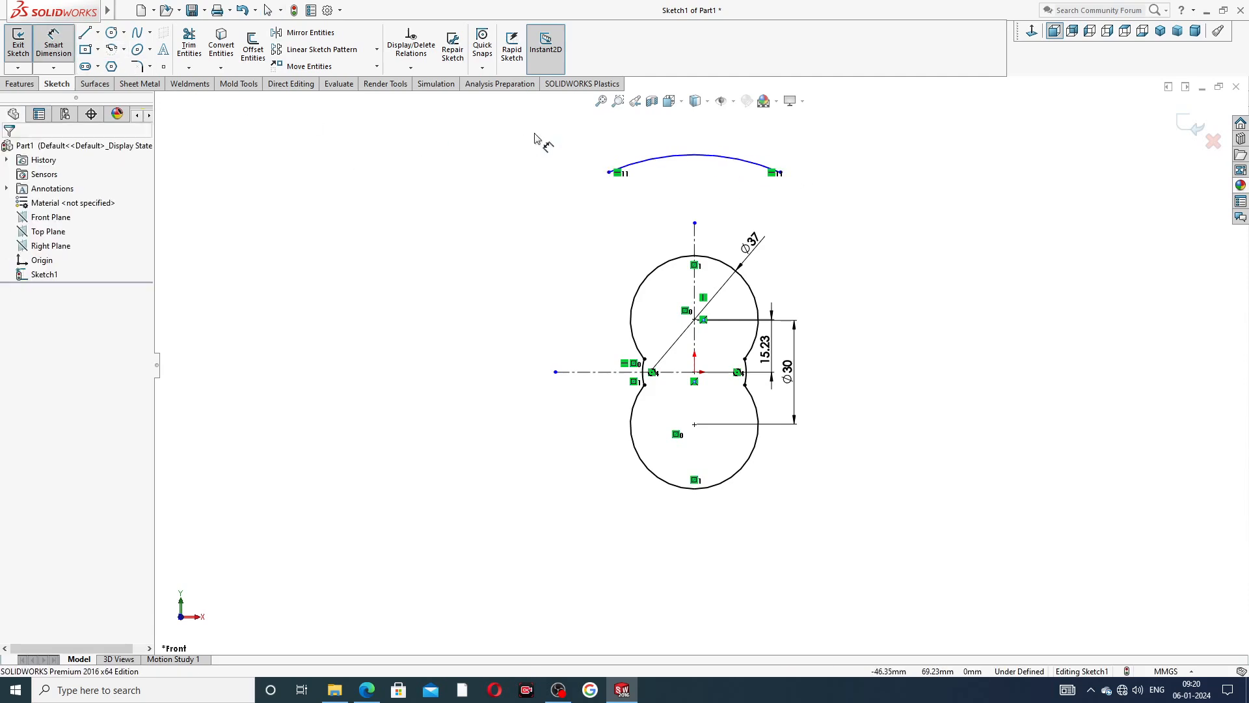
click(677, 156)
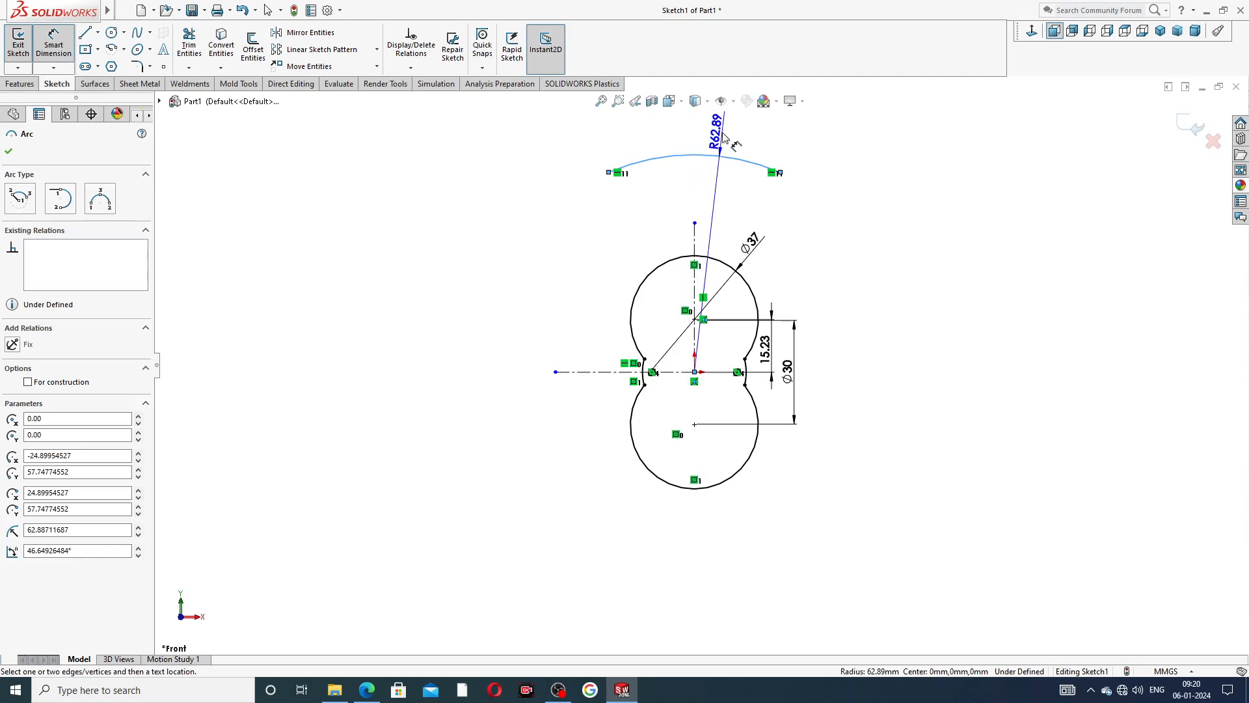
click(723, 137)
text(50)
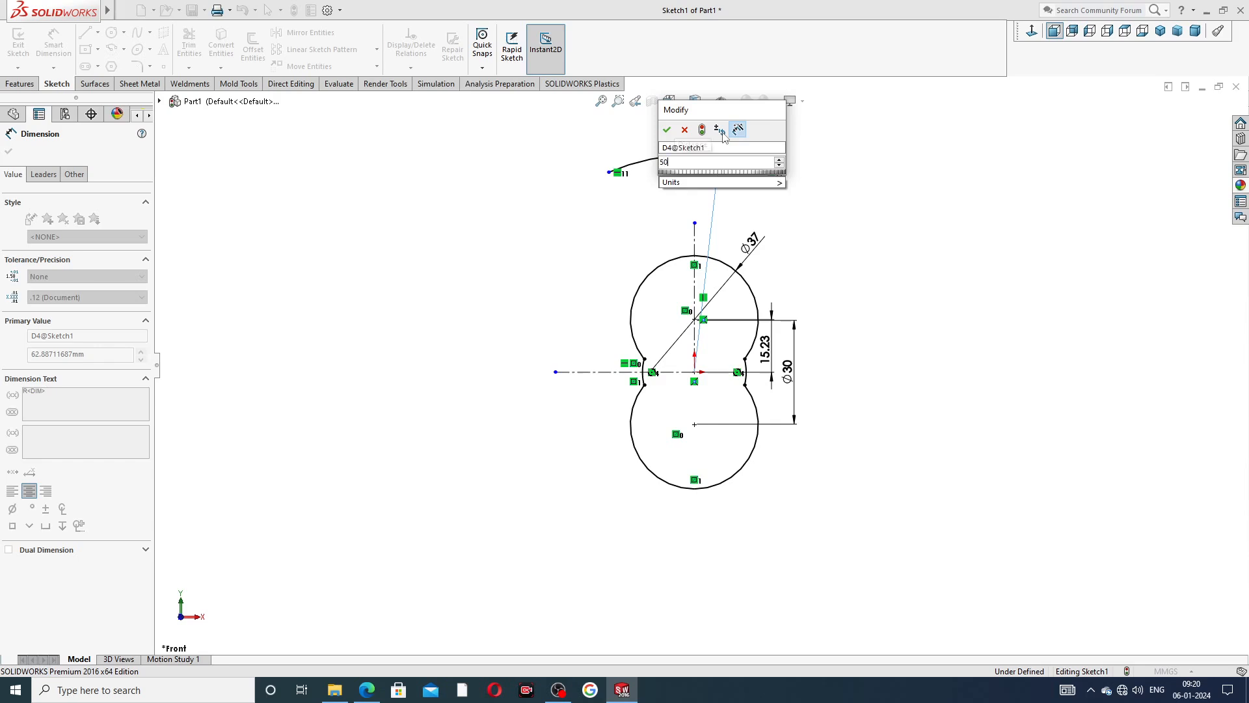
key(Return)
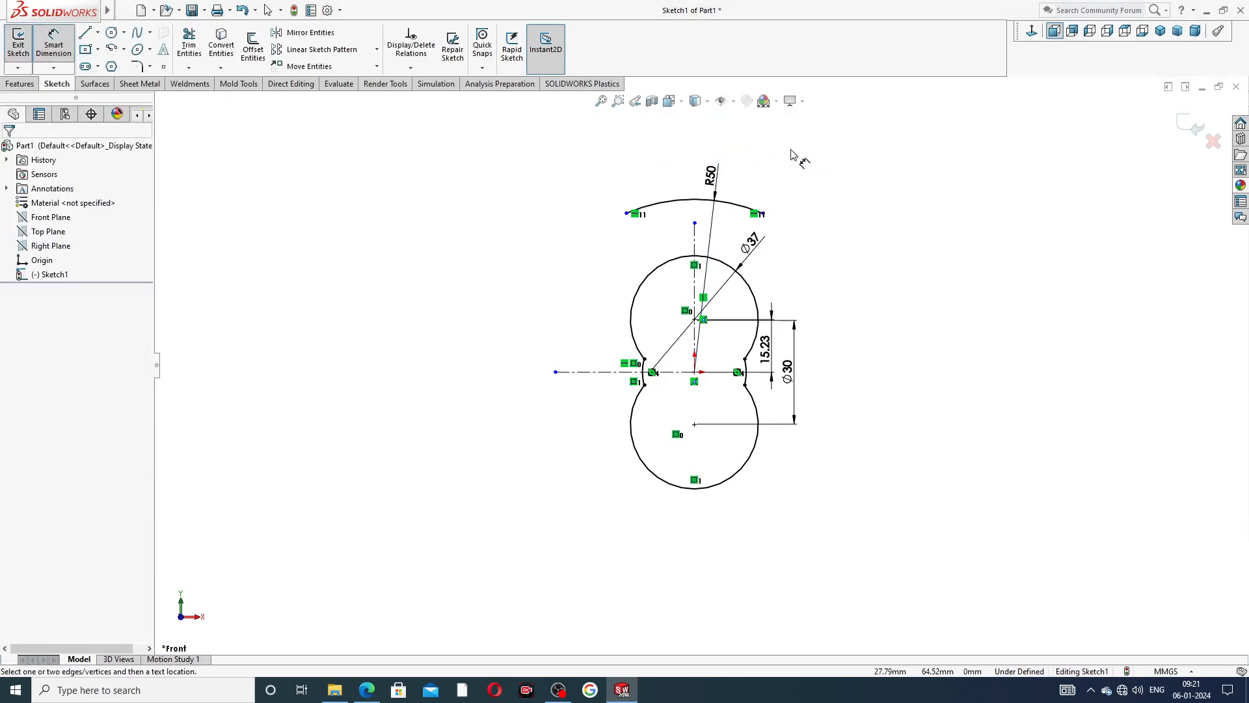
right_click(798, 152)
click(846, 187)
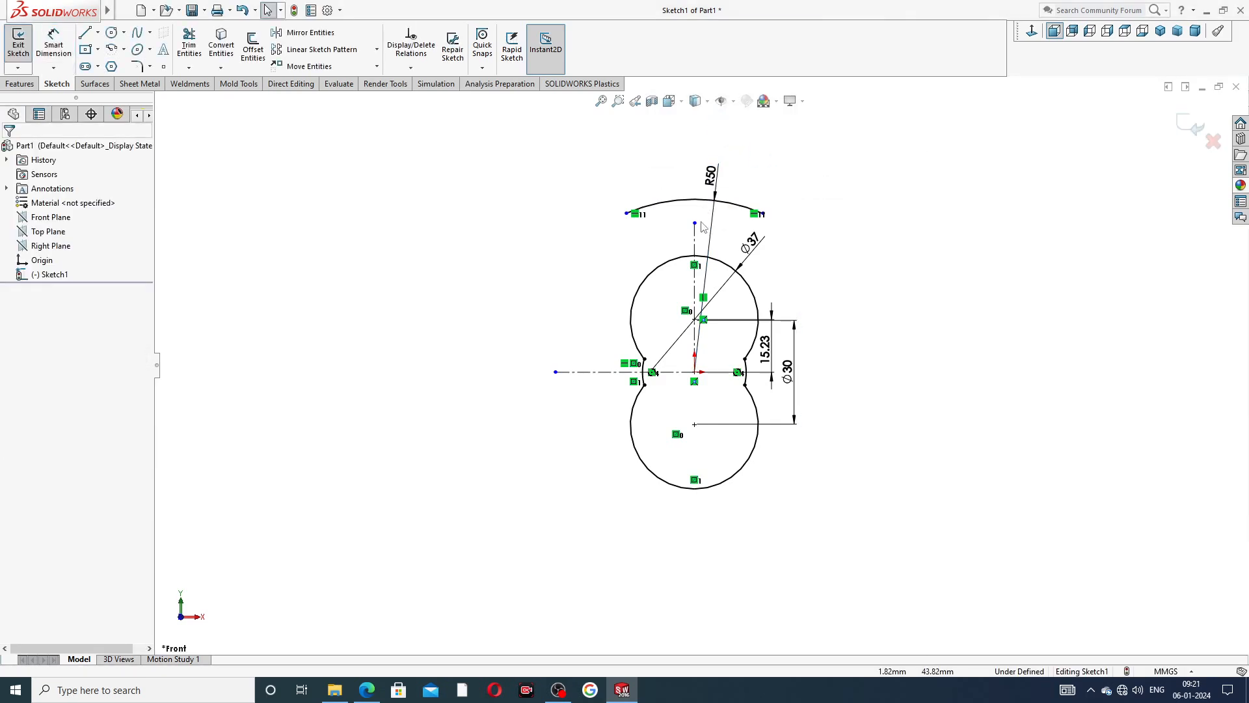
Sketch a circle about 7.2 mm in diameter, vertically below the left endpoint of the R50 arc.
scroll(711, 215, down, 2)
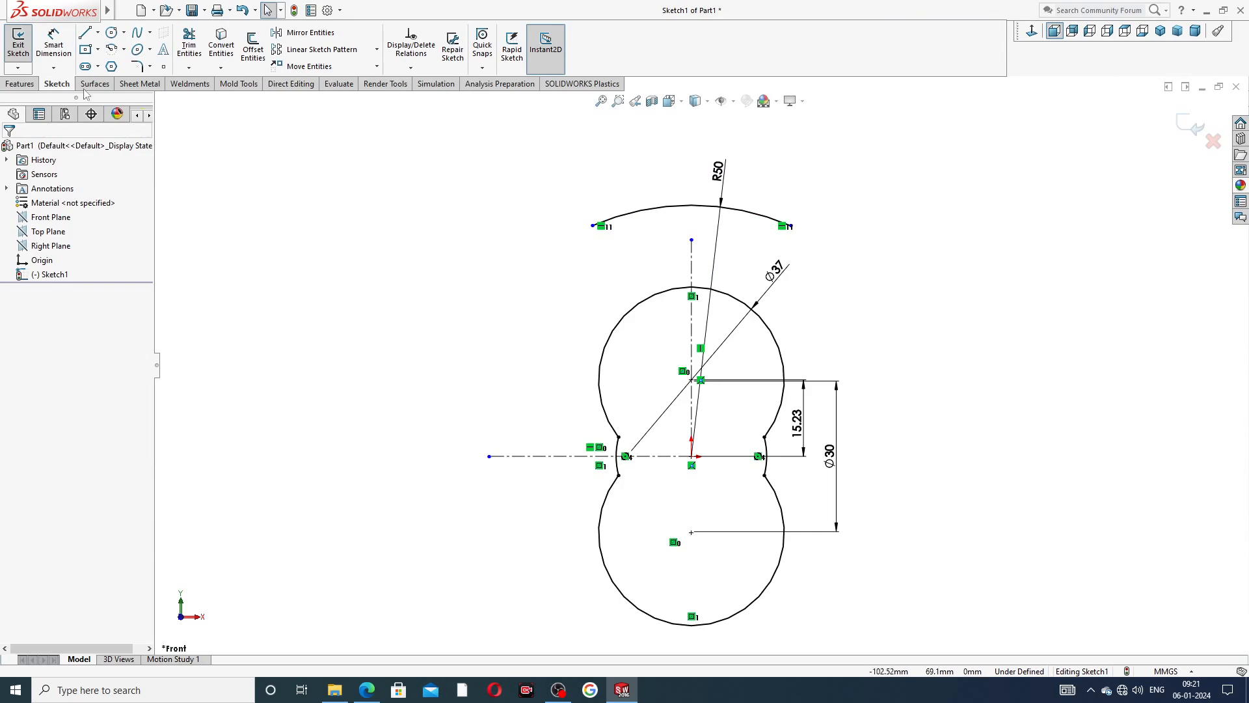
click(111, 32)
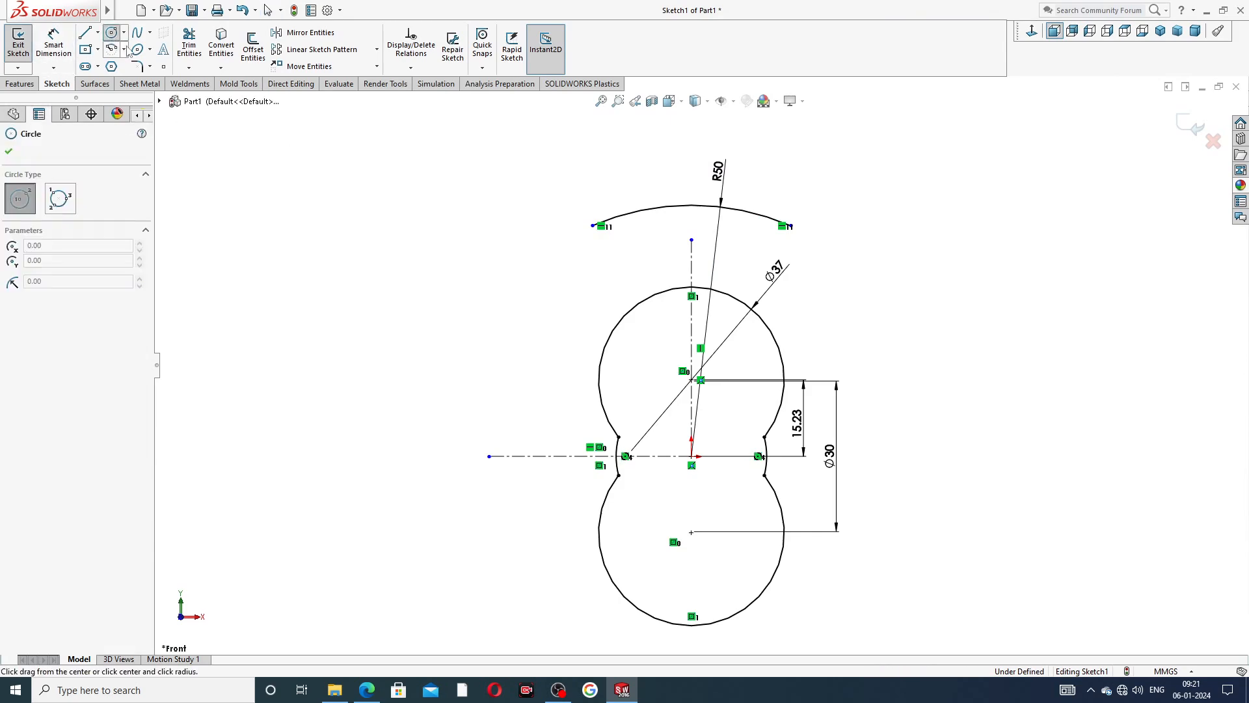
click(591, 272)
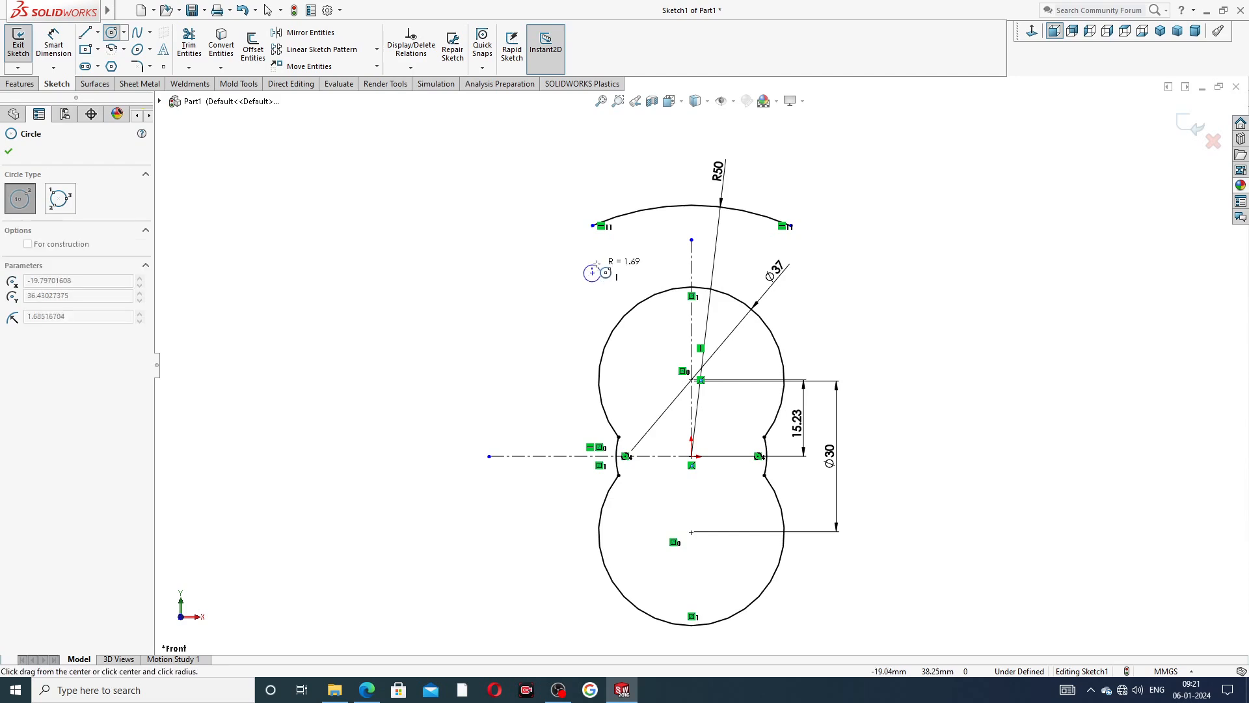
click(608, 265)
right_click(640, 242)
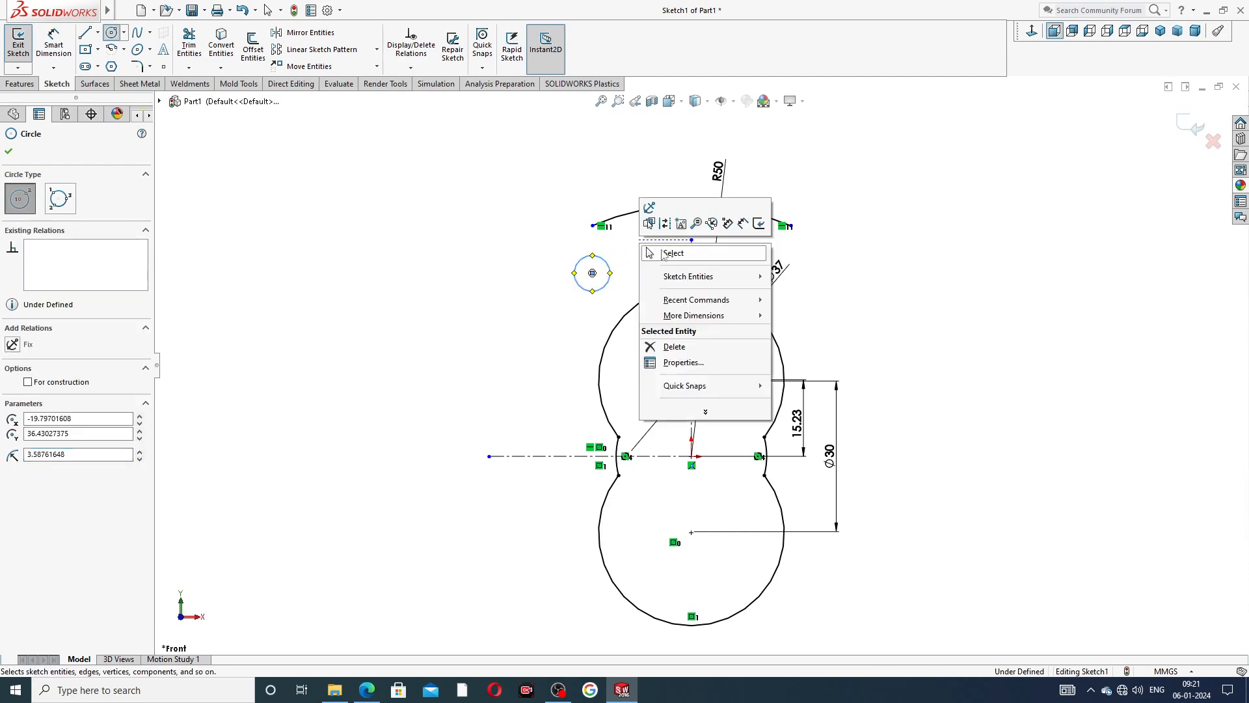
click(667, 255)
Sketch a second, smaller circle vertically below the right endpoint of the R50 arc.
click(124, 32)
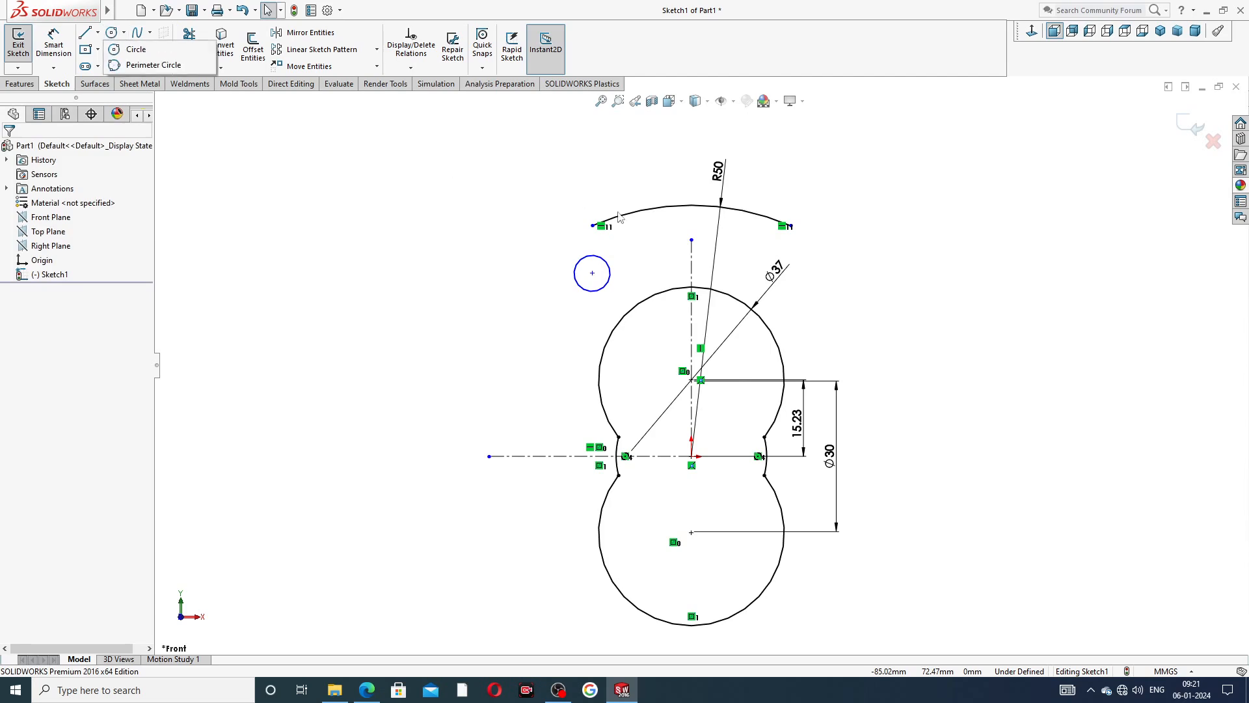
click(123, 32)
click(136, 49)
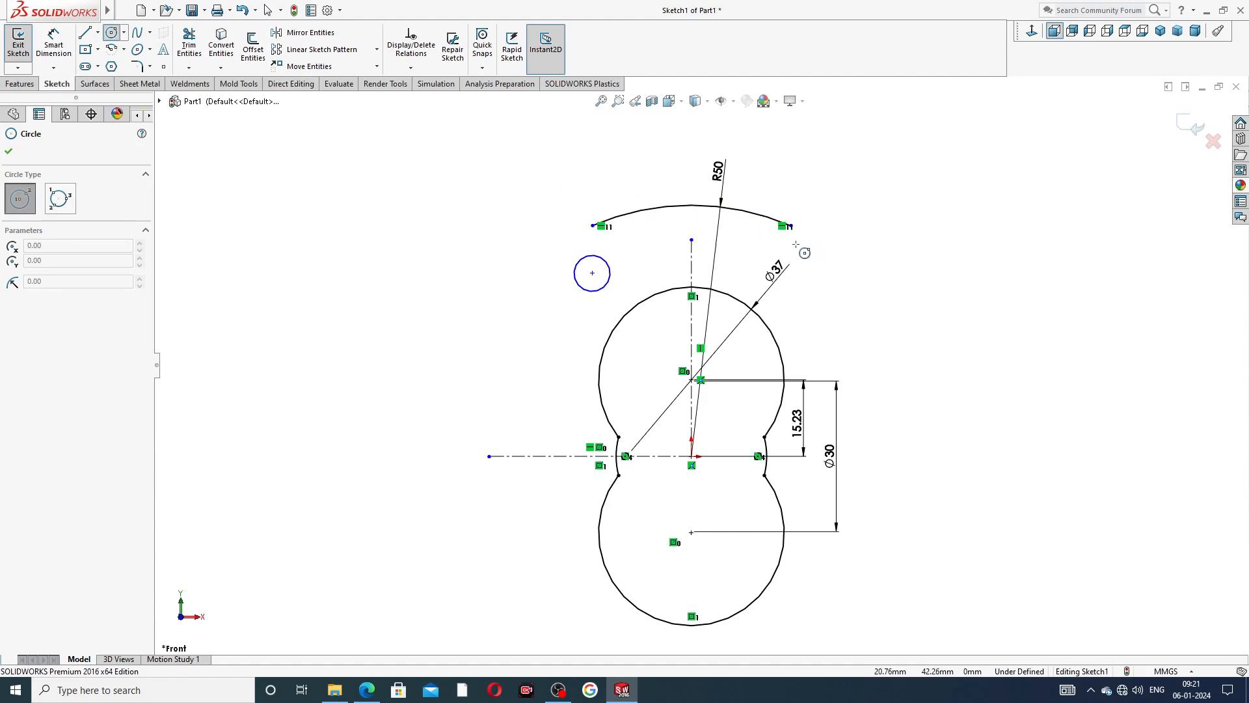
scroll(800, 251, down, 3)
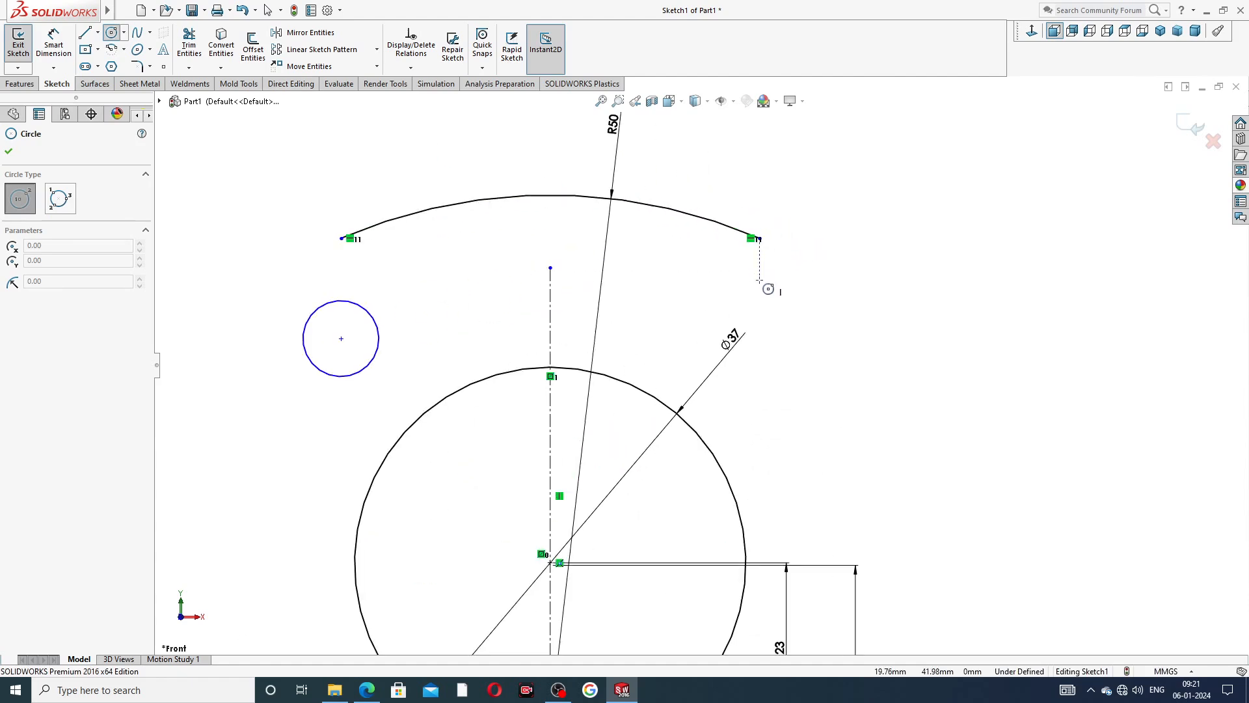
click(759, 280)
click(779, 271)
right_click(849, 164)
click(887, 219)
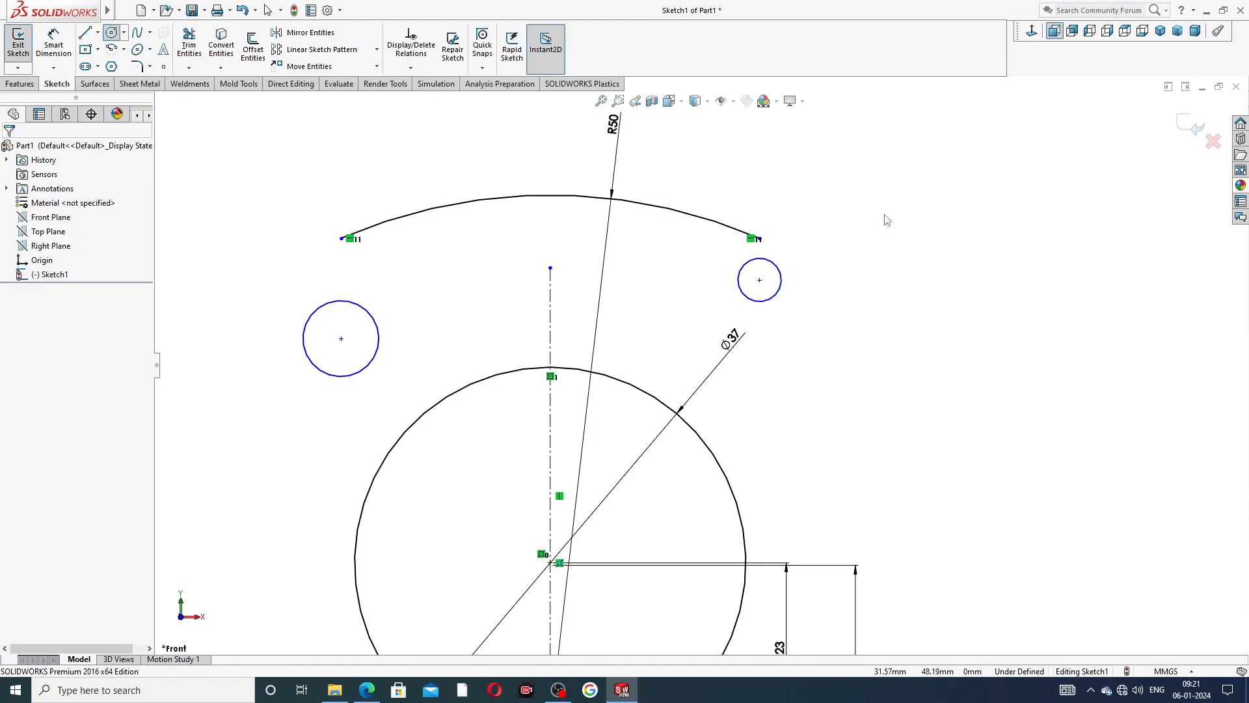
Add an equal relation between the two small circles below the R50 arc's ends.
click(368, 312)
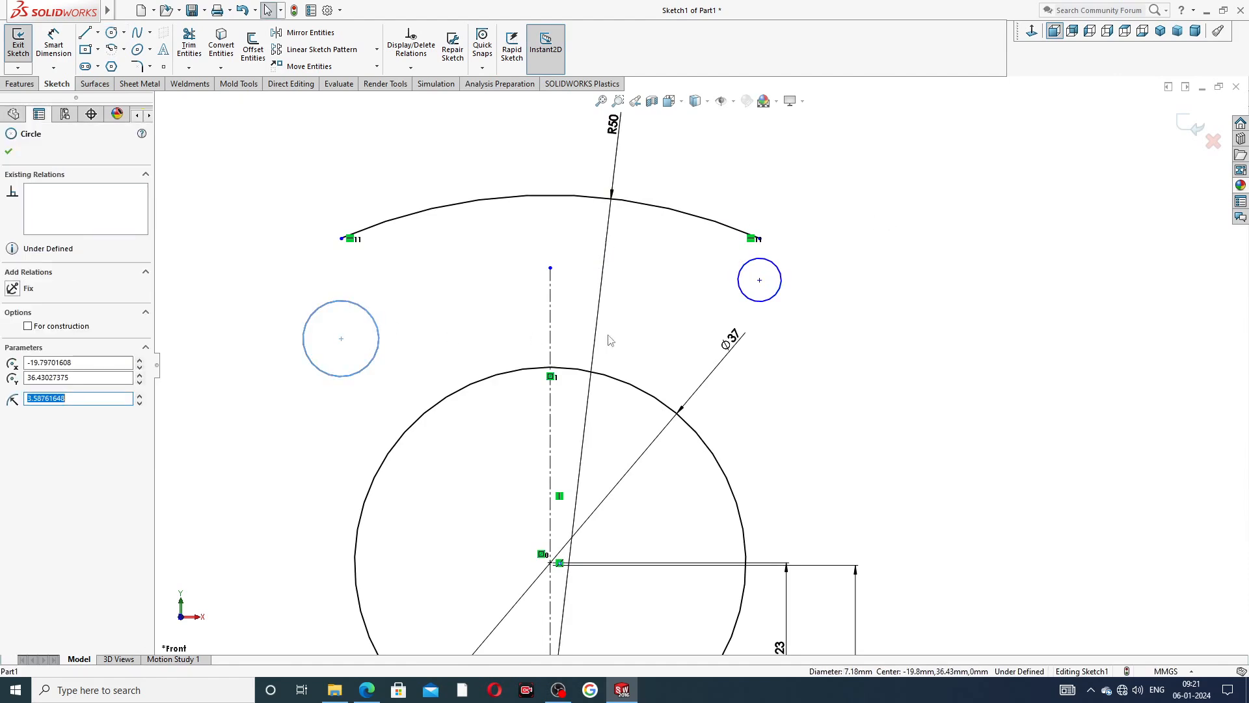
ctrl+click(782, 288)
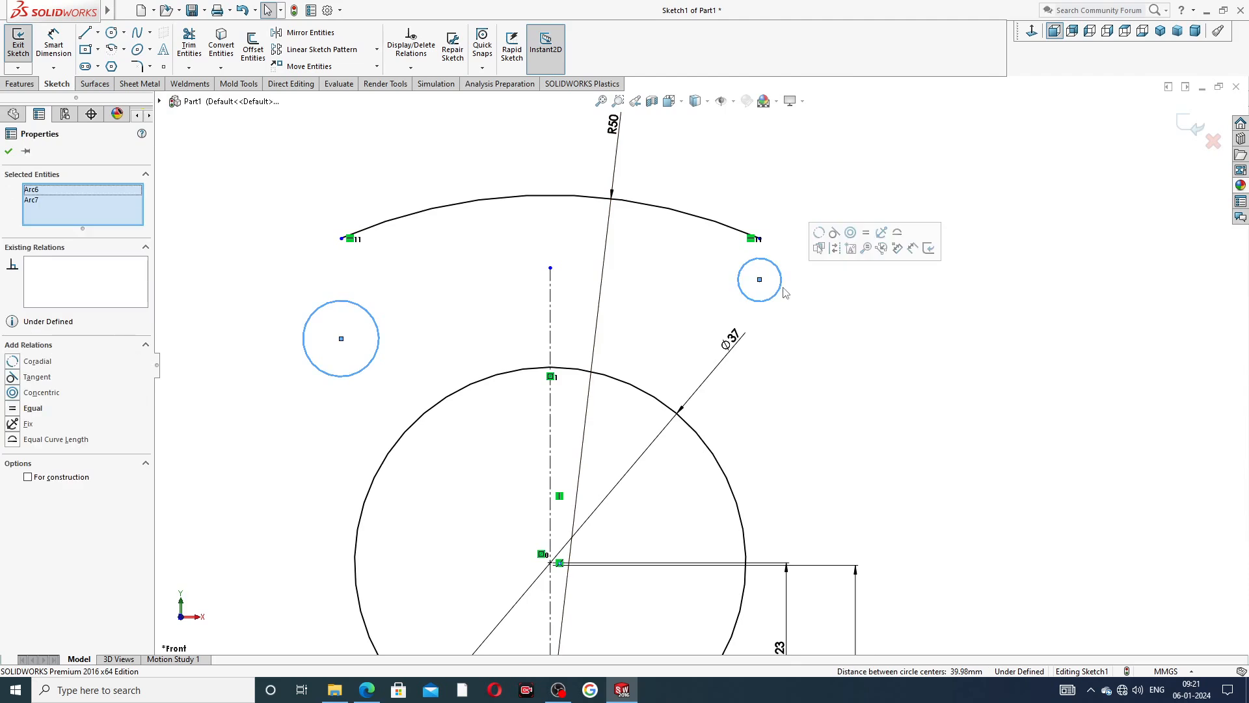
click(867, 235)
click(653, 279)
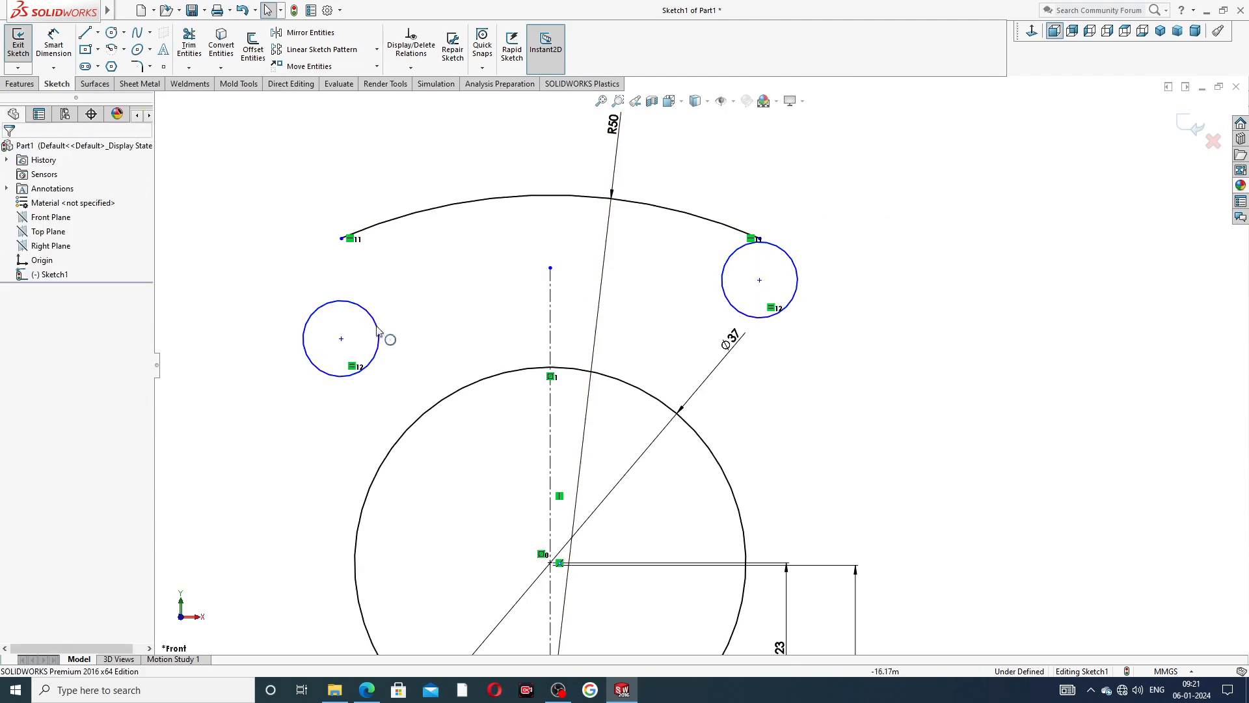
Add a horizontal relation between the centres of the two small circles.
click(341, 340)
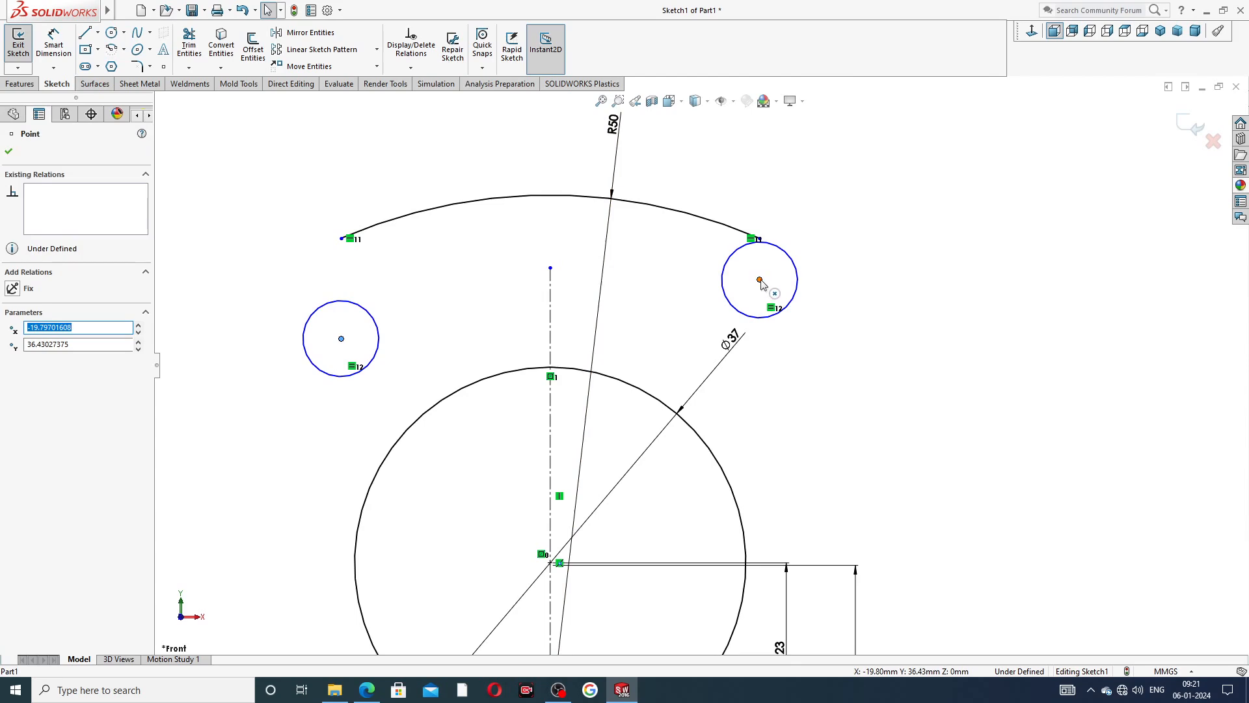
ctrl+click(760, 280)
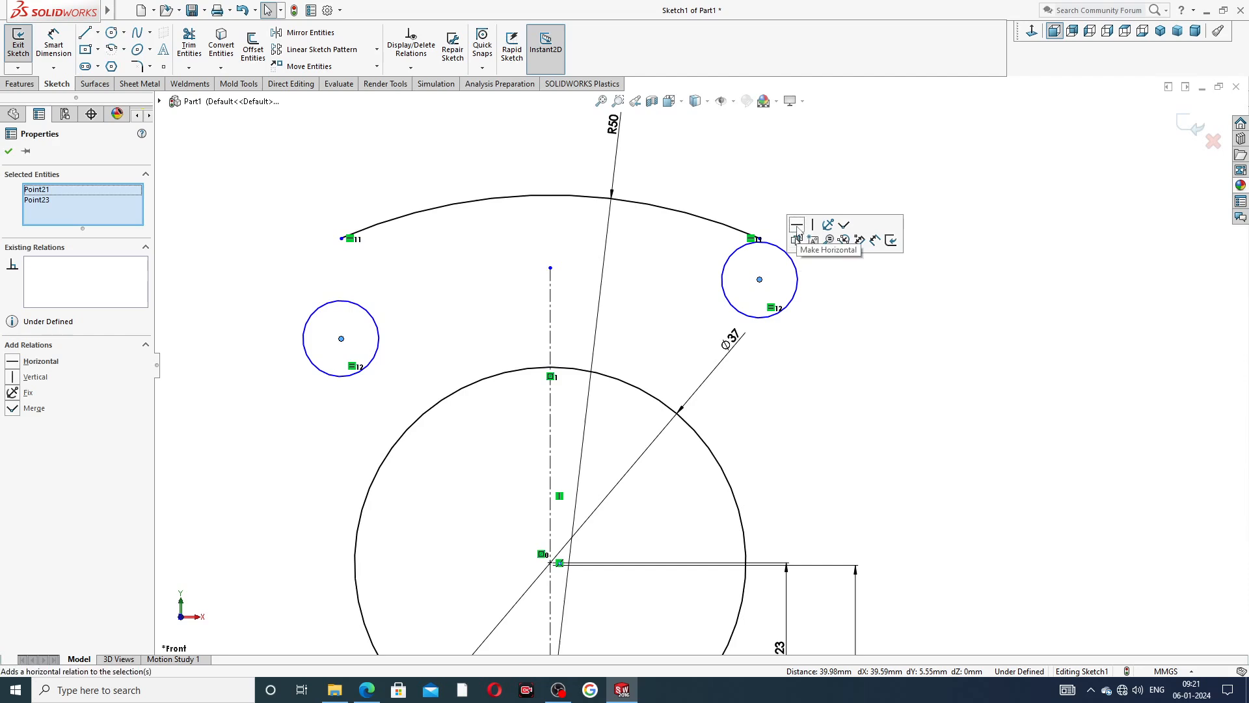
click(797, 224)
click(792, 175)
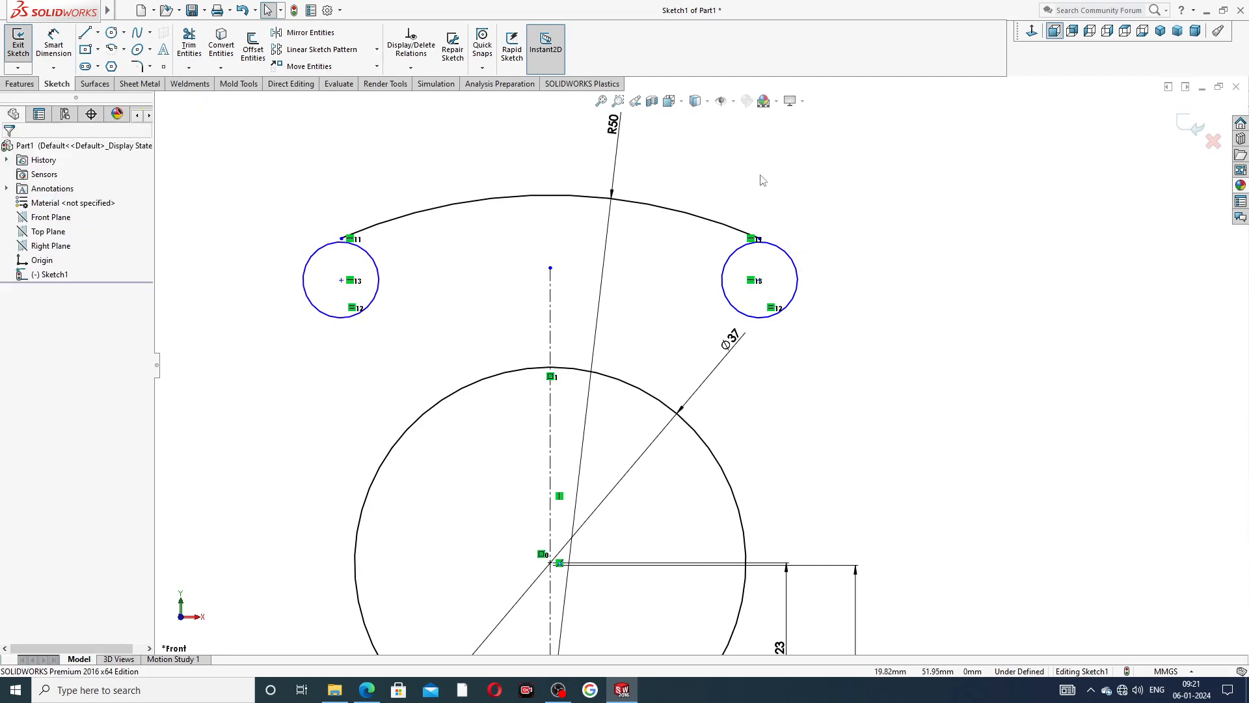
Dimension the left small circle's diameter as 10.2 mm.
click(53, 45)
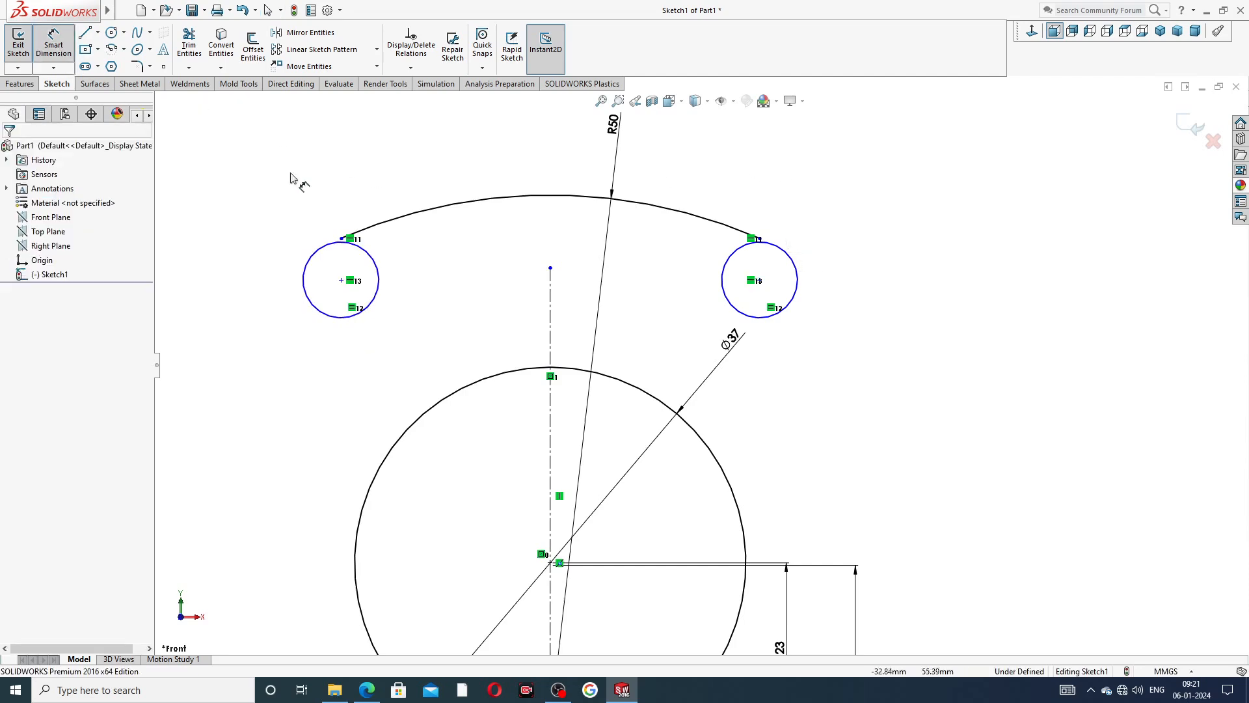
click(329, 247)
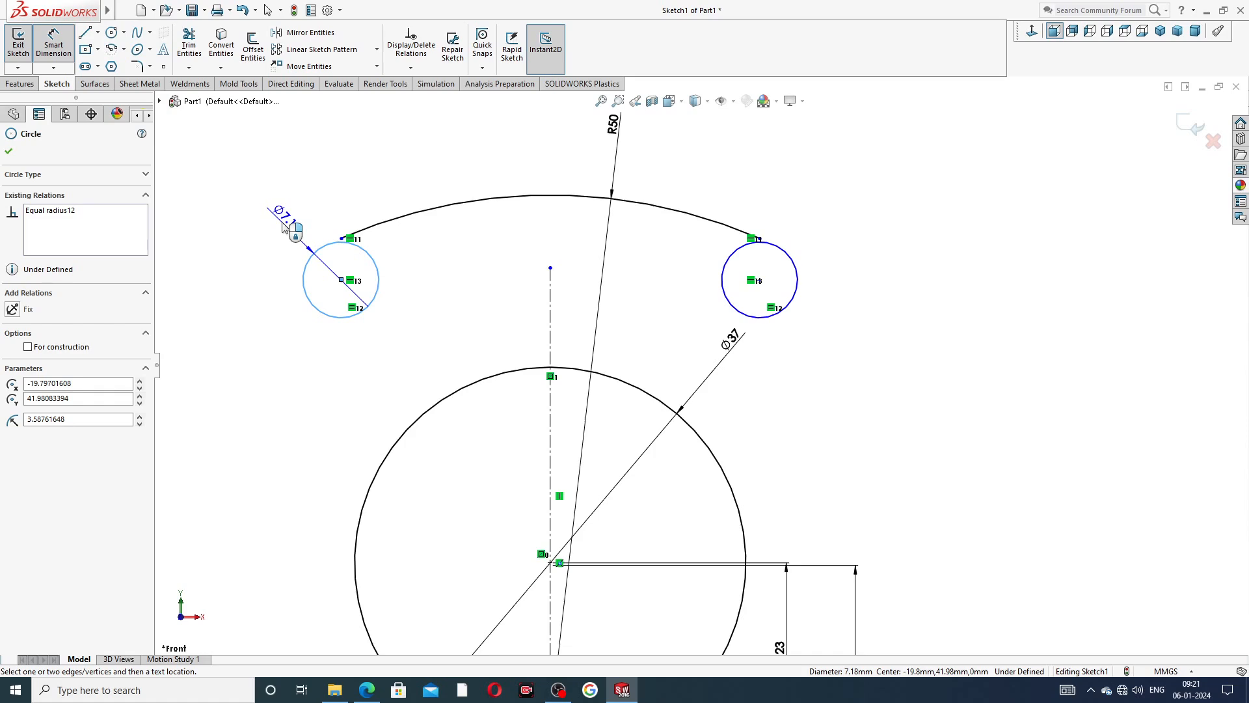
click(276, 225)
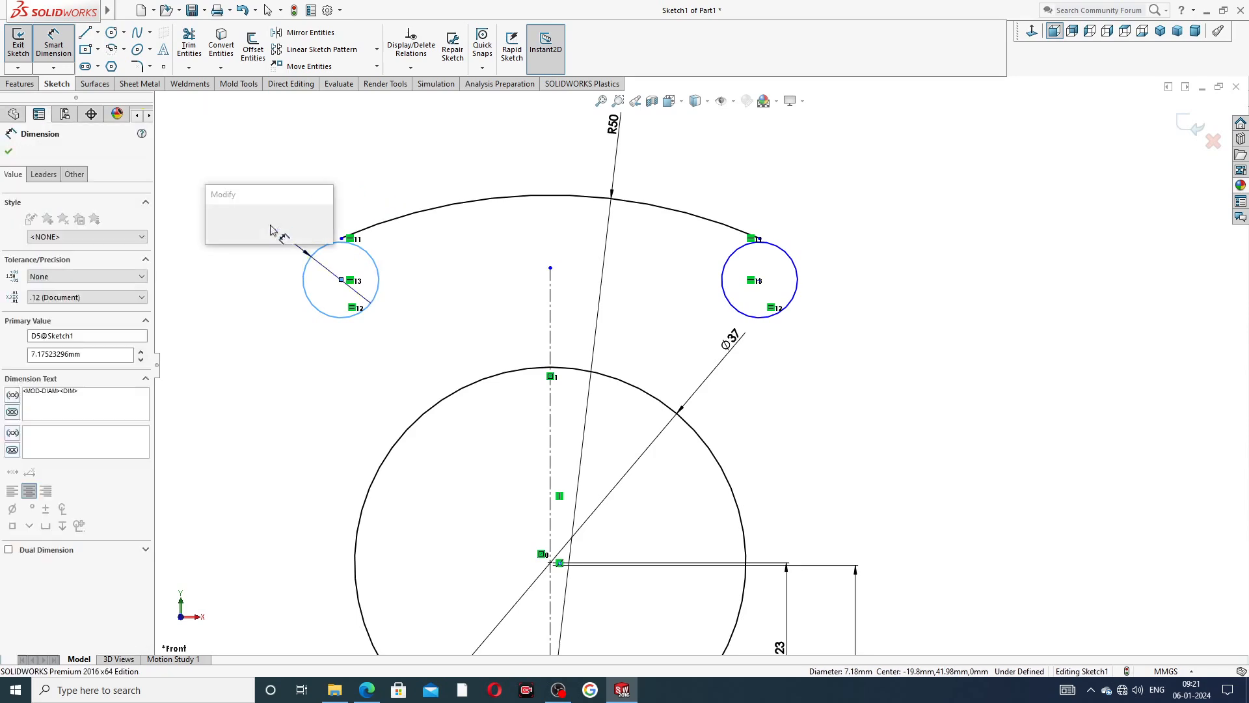
text(1)
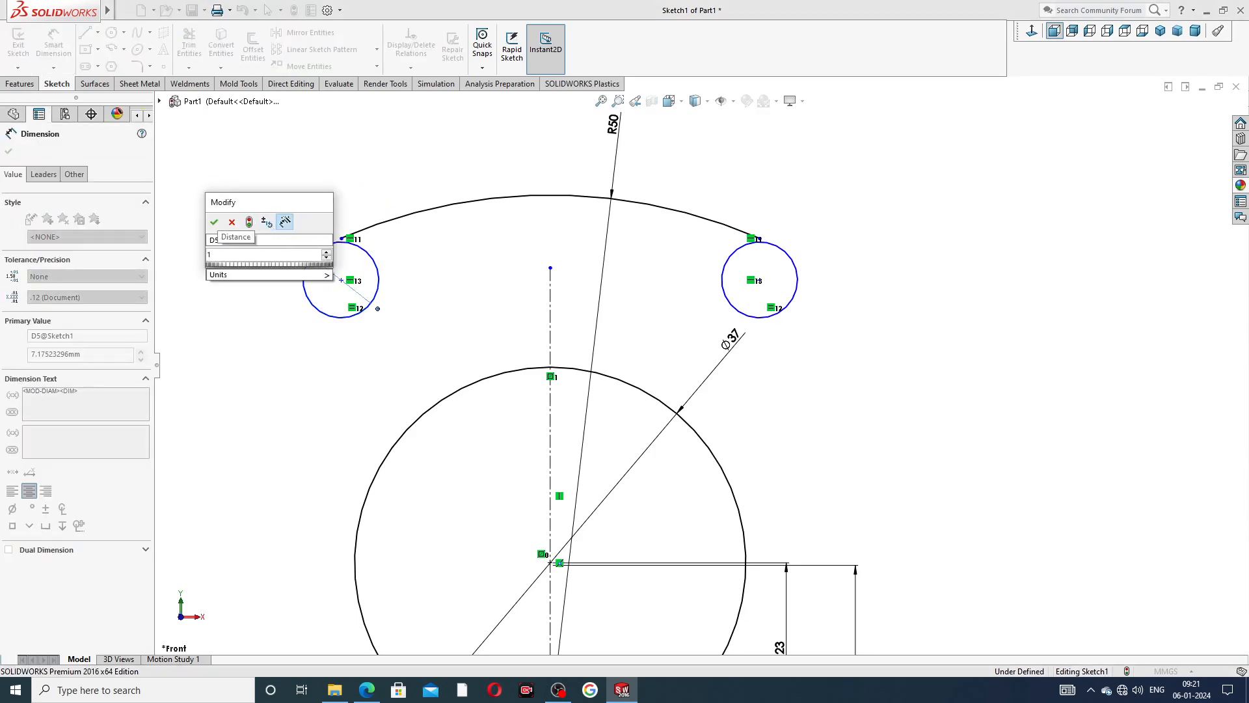
text(0.2)
key(Return)
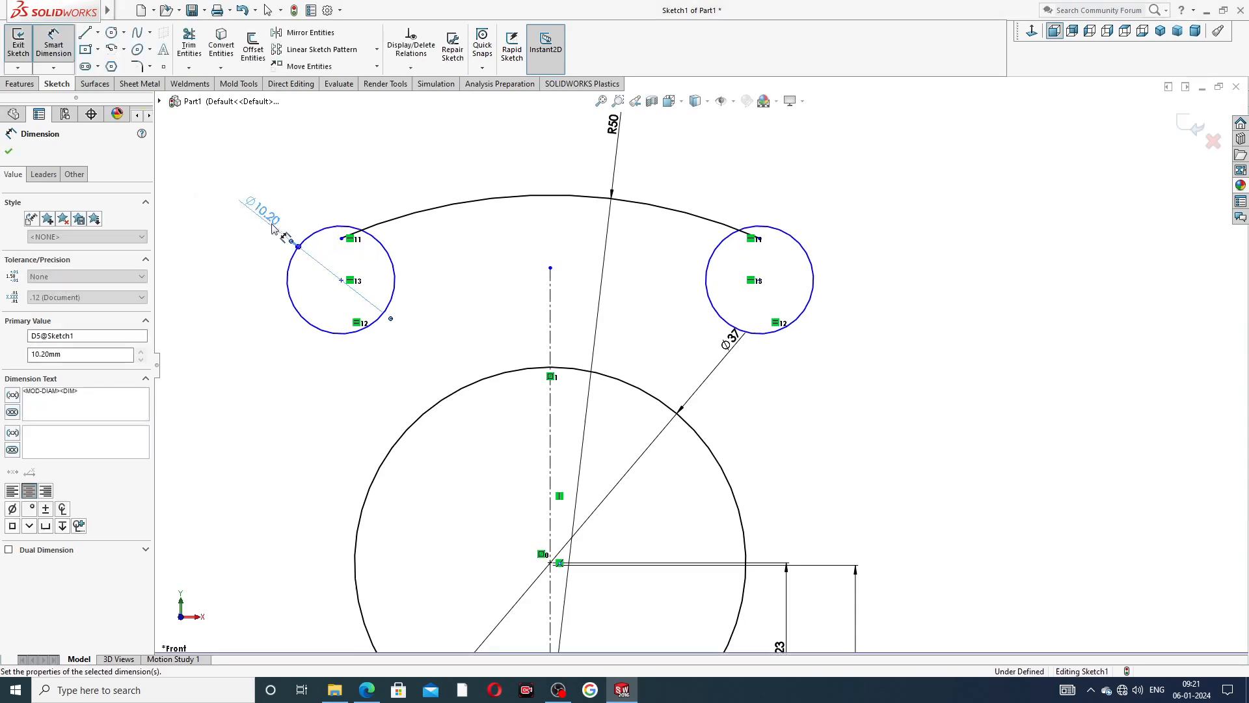
Dimension the left small circle's centre 29.5 mm above the horizontal centreline.
scroll(446, 281, up, 3)
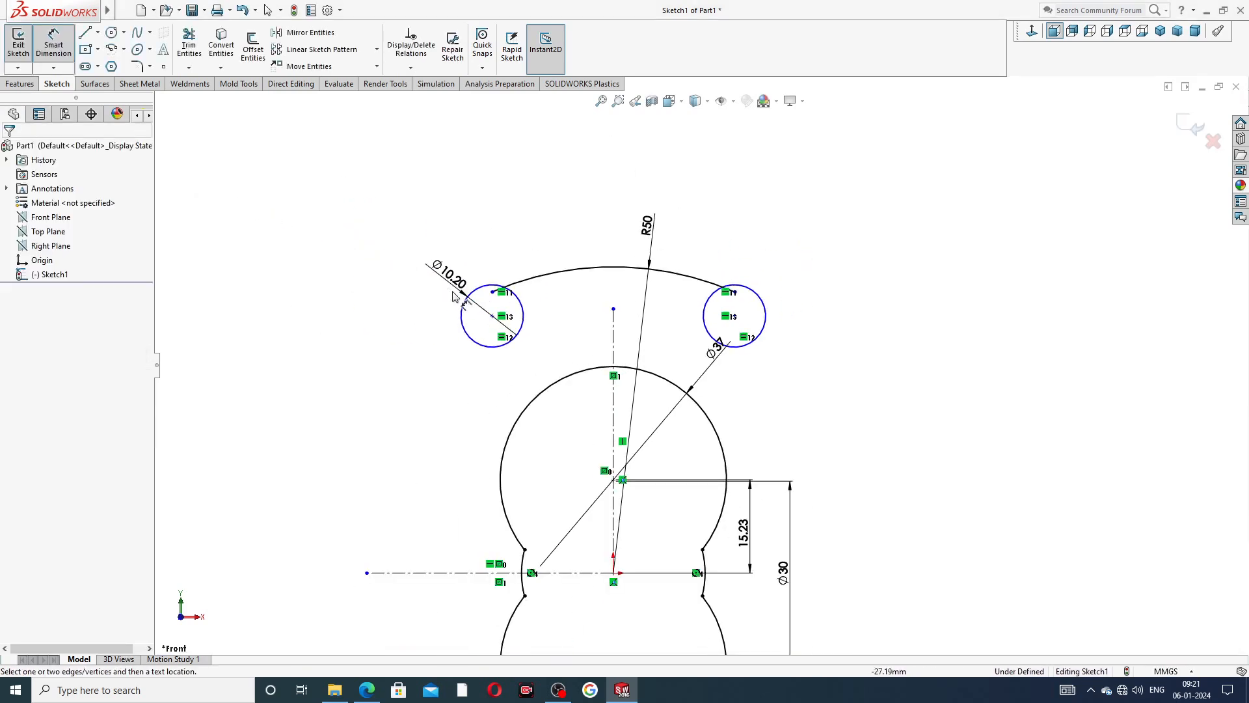
click(493, 316)
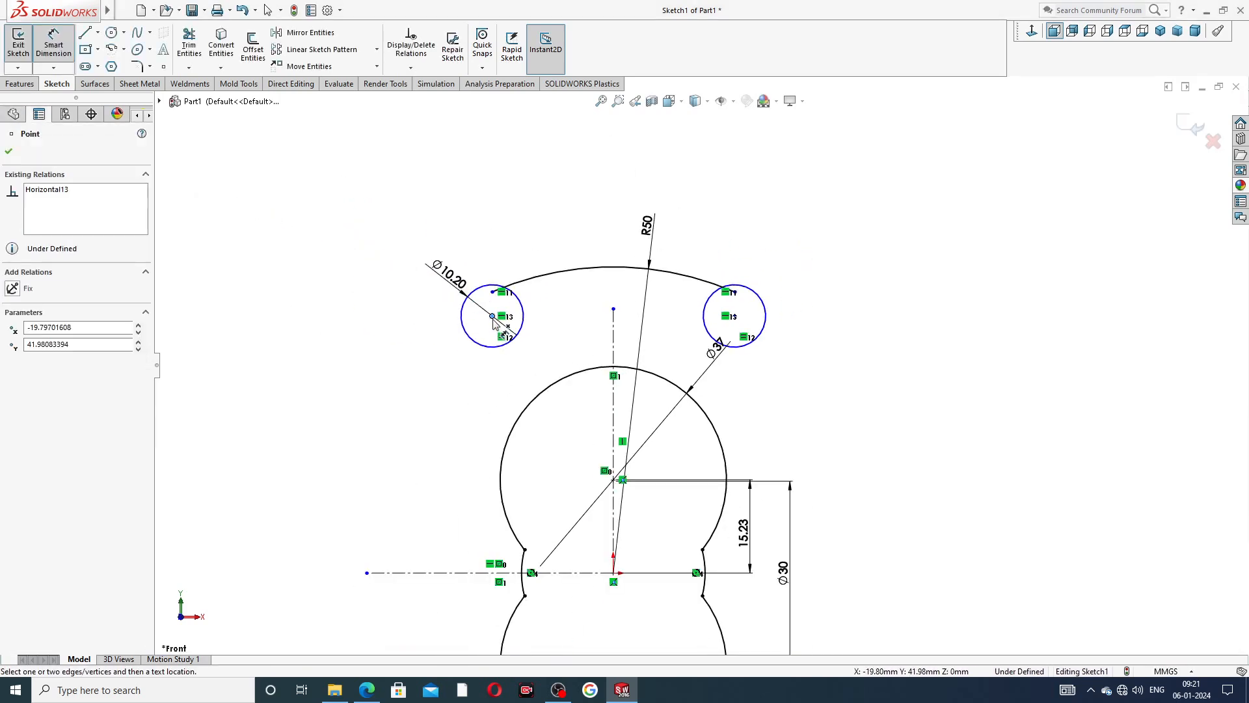
click(456, 575)
click(394, 435)
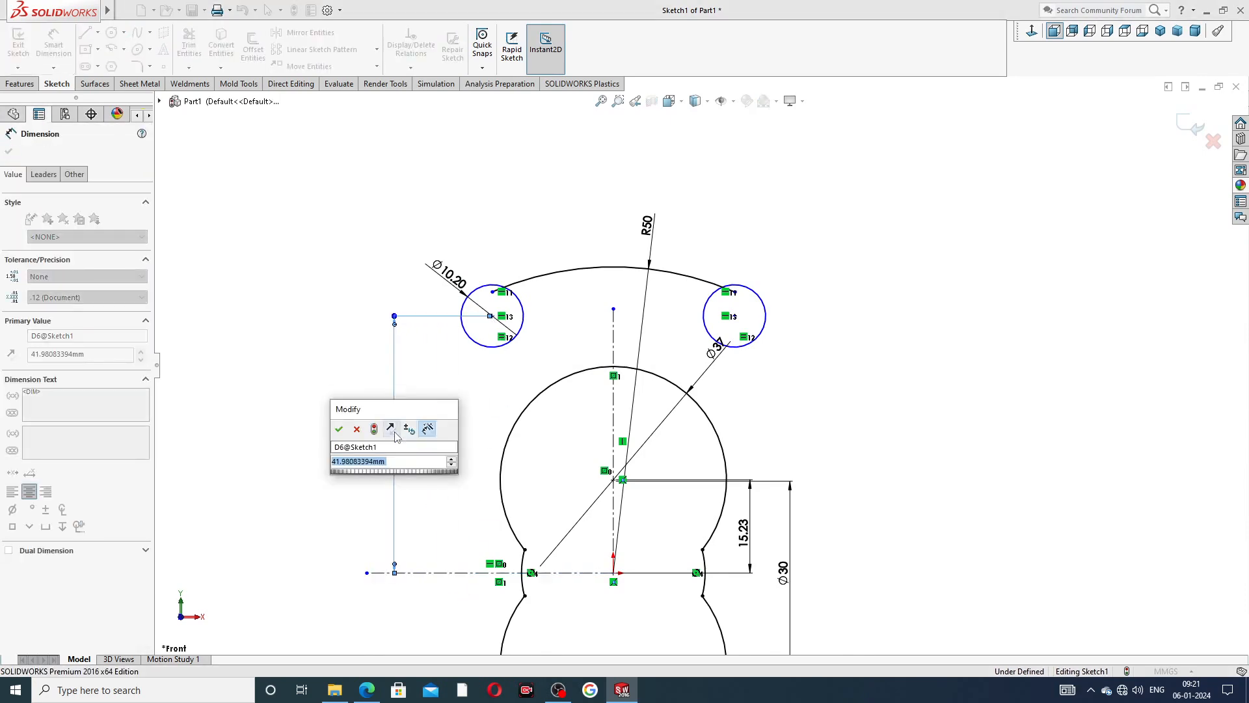
text(29.5)
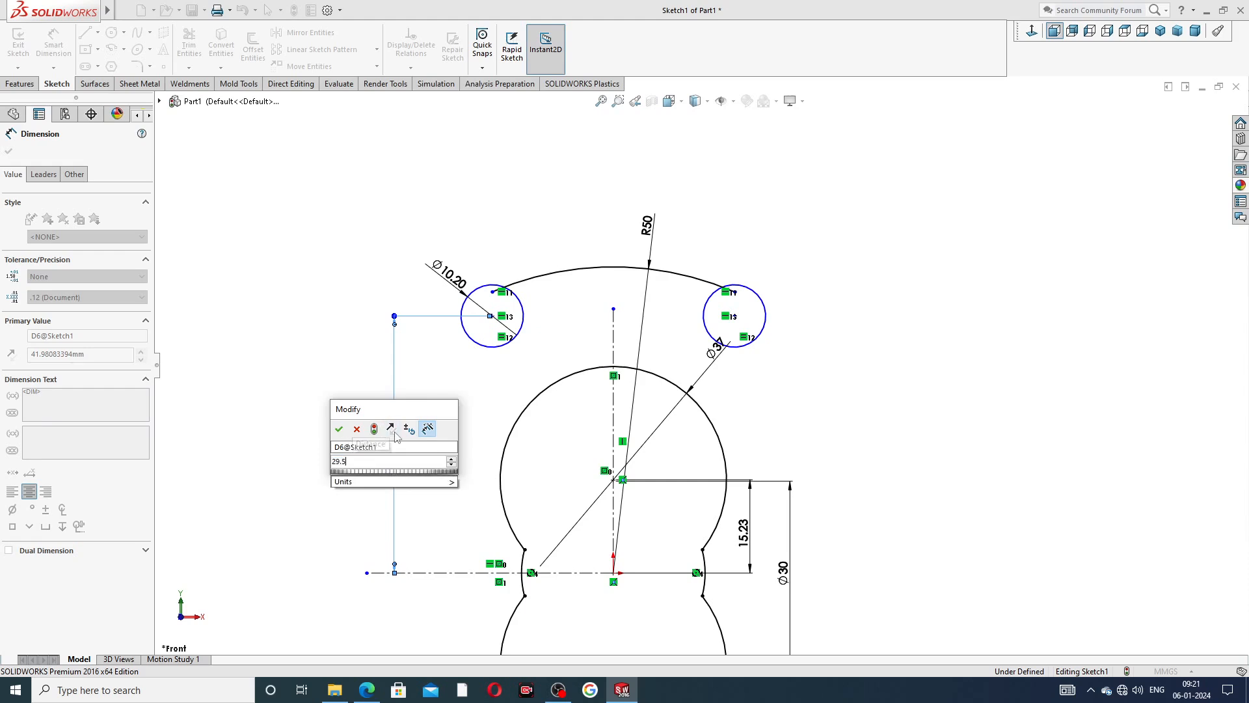
key(Return)
click(351, 376)
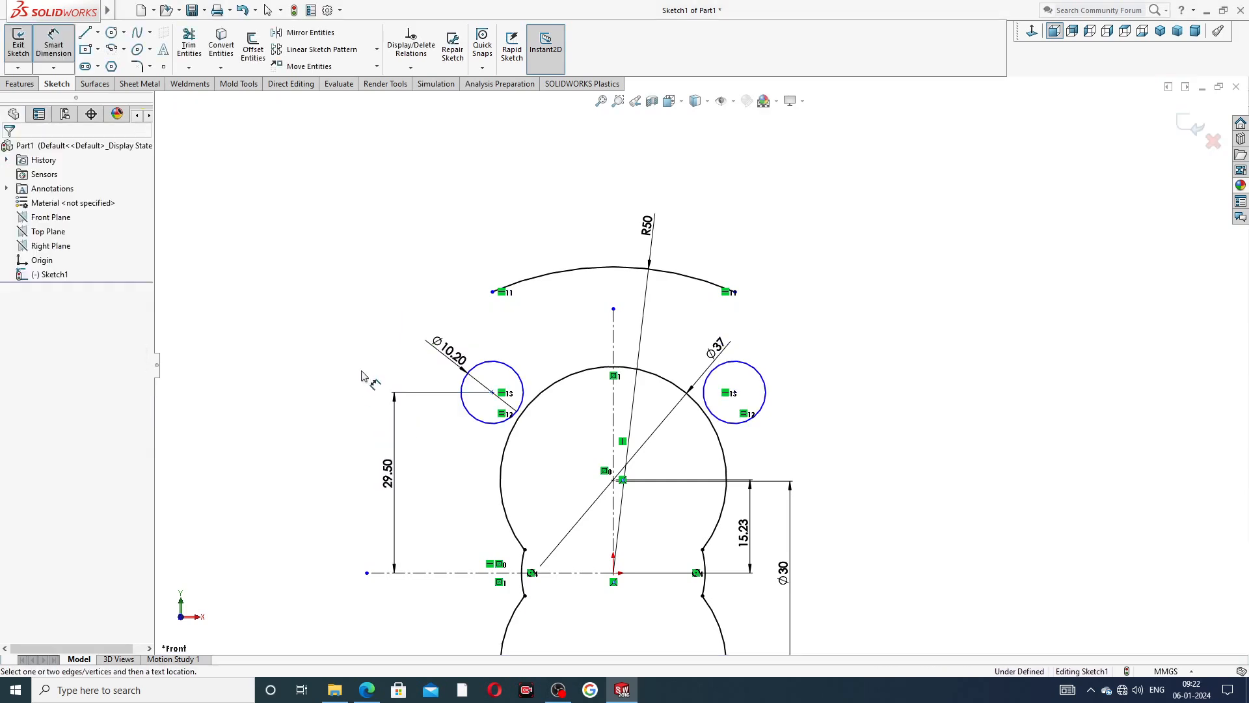
Dimension the horizontal distance between the two small circles' centres as 58 mm.
click(492, 393)
click(734, 392)
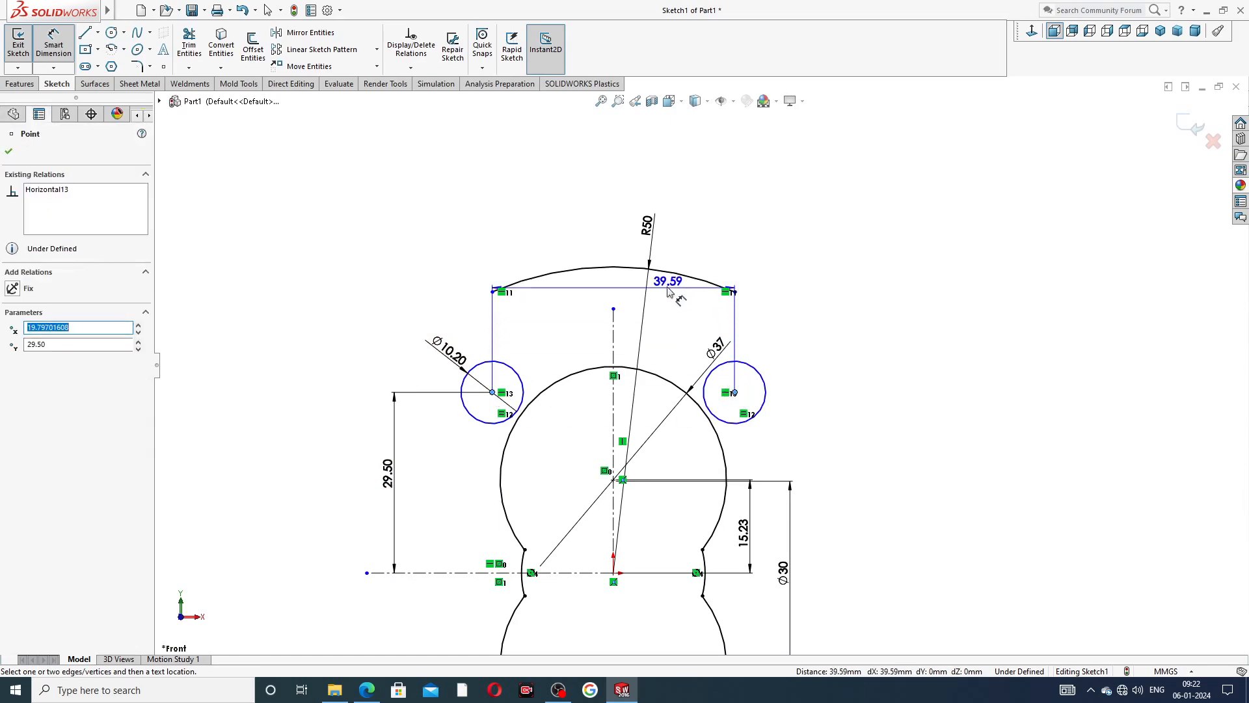
click(635, 259)
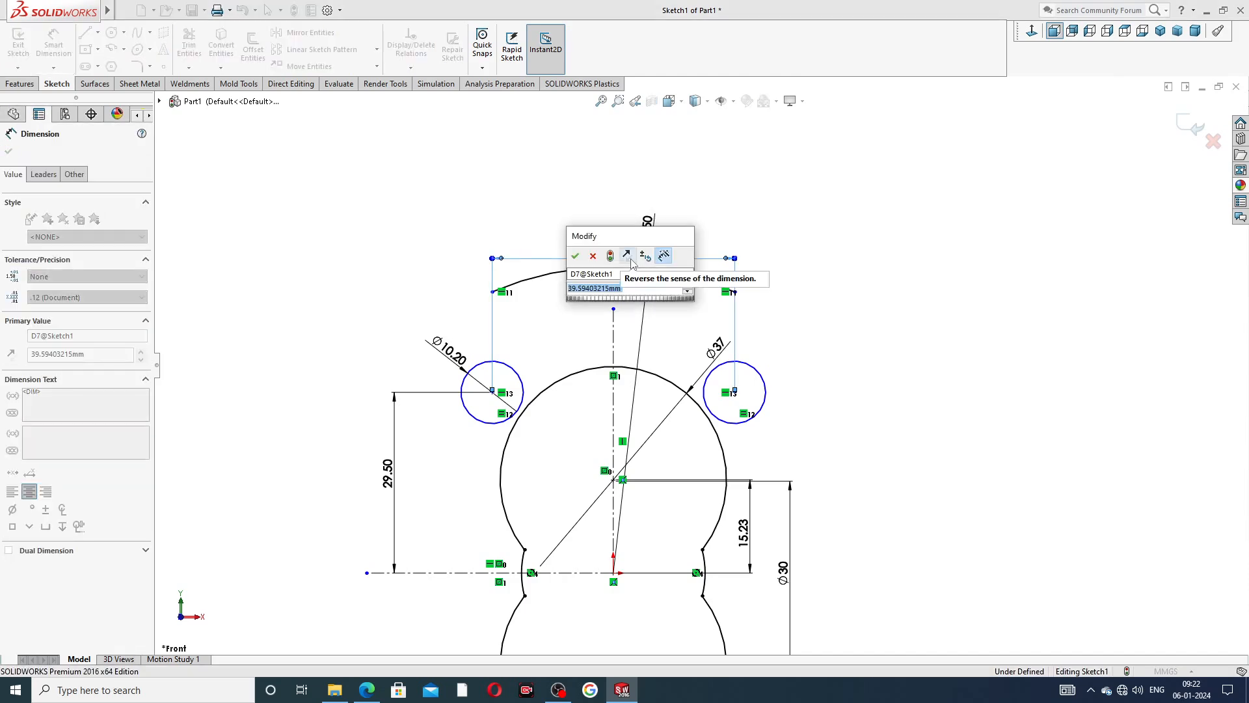
text(58)
key(Return)
click(759, 233)
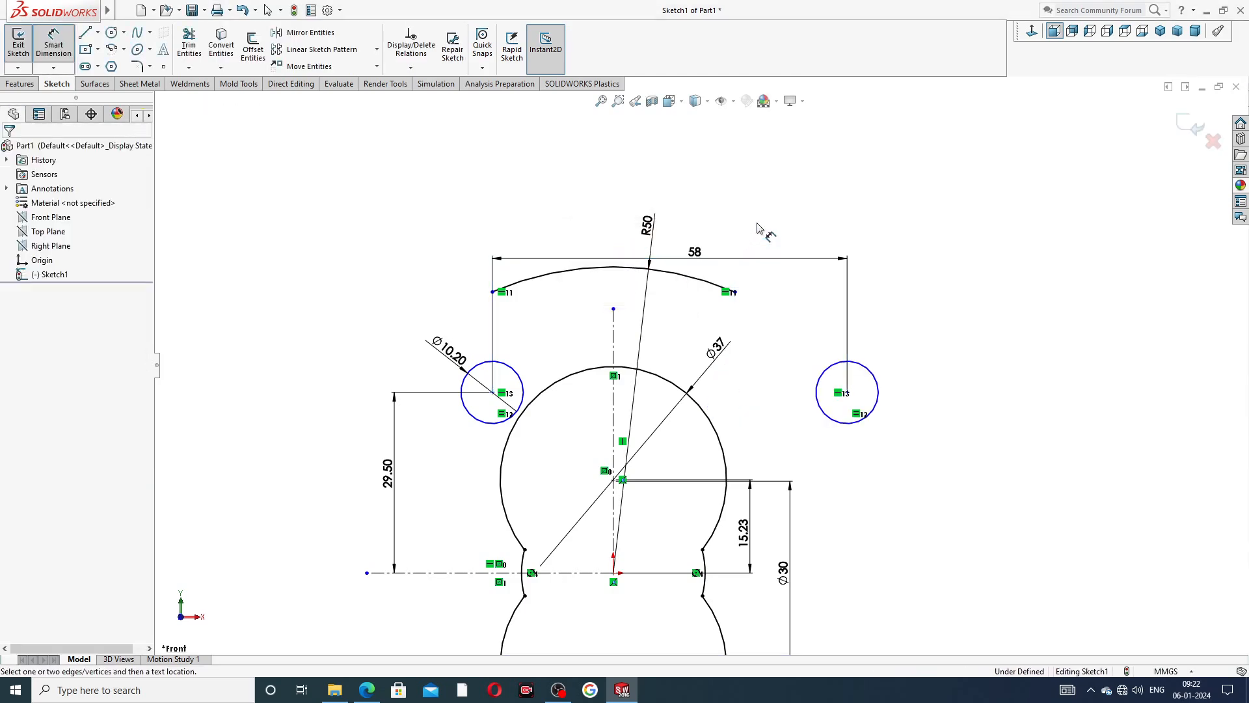
Dimension the left small circle's centre 29 mm from the vertical centreline and finish dimensioning.
scroll(701, 381, up, 2)
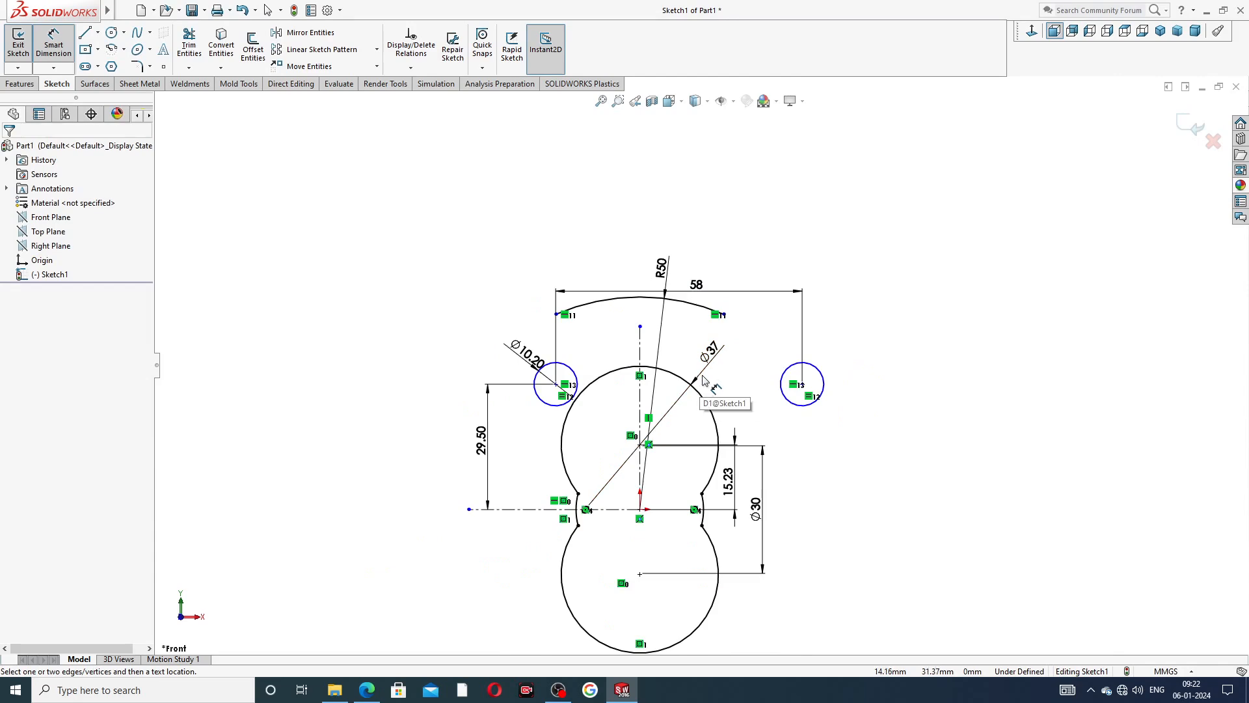
click(557, 384)
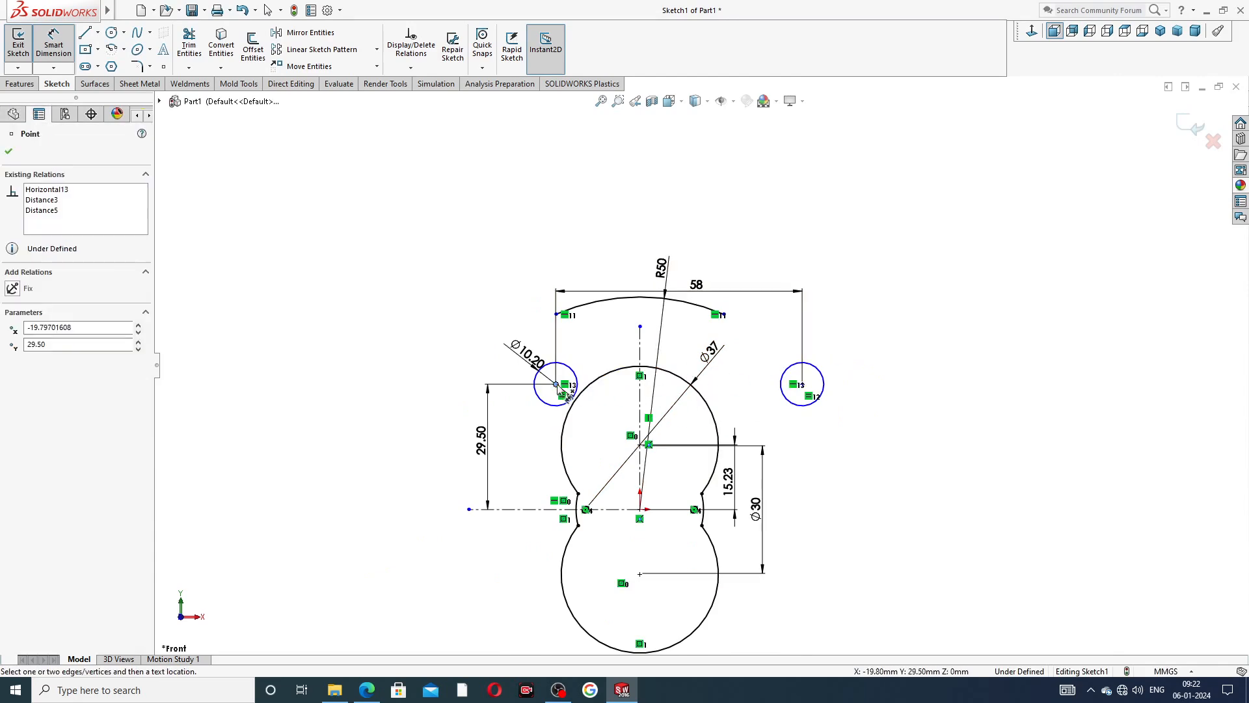
click(639, 388)
click(610, 350)
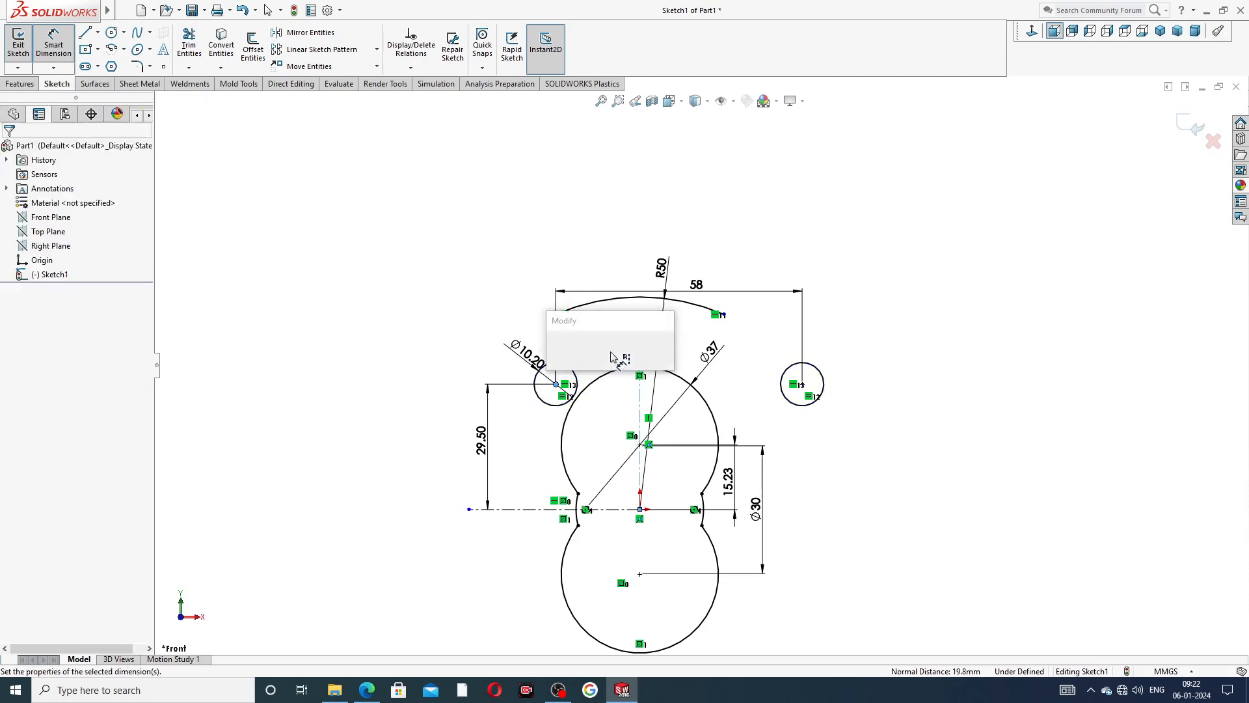
text(29)
key(Return)
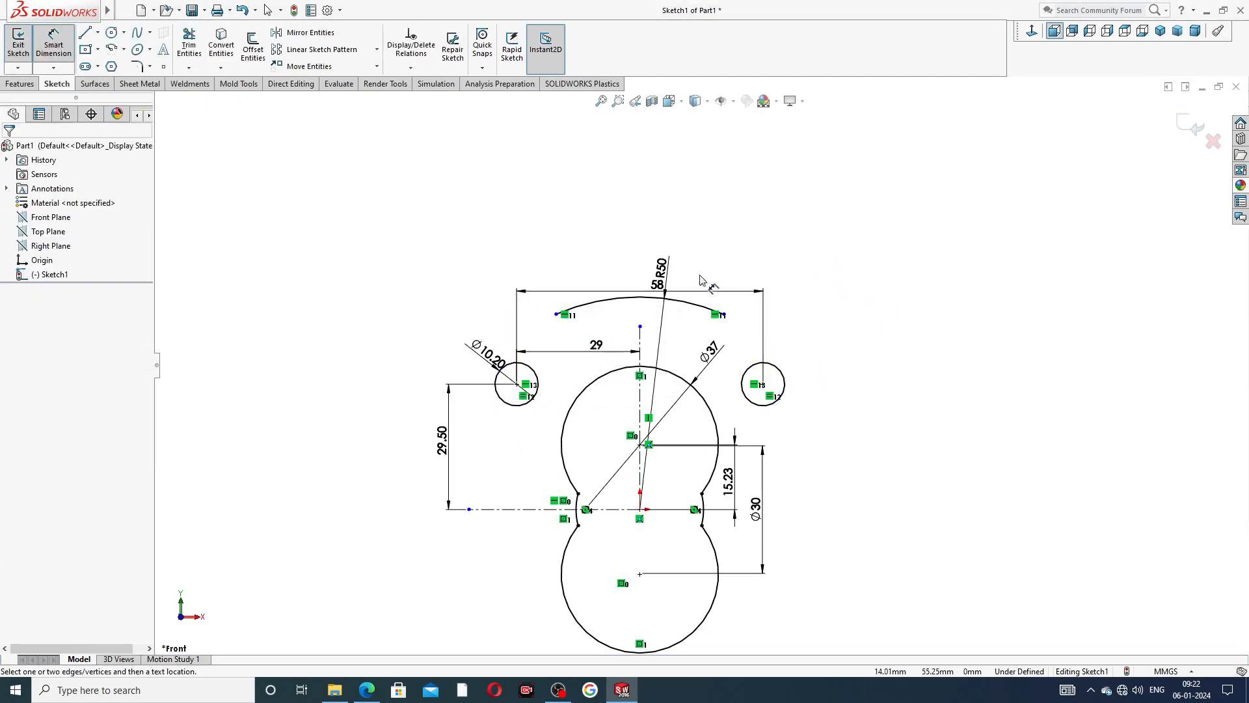
right_click(750, 229)
click(798, 198)
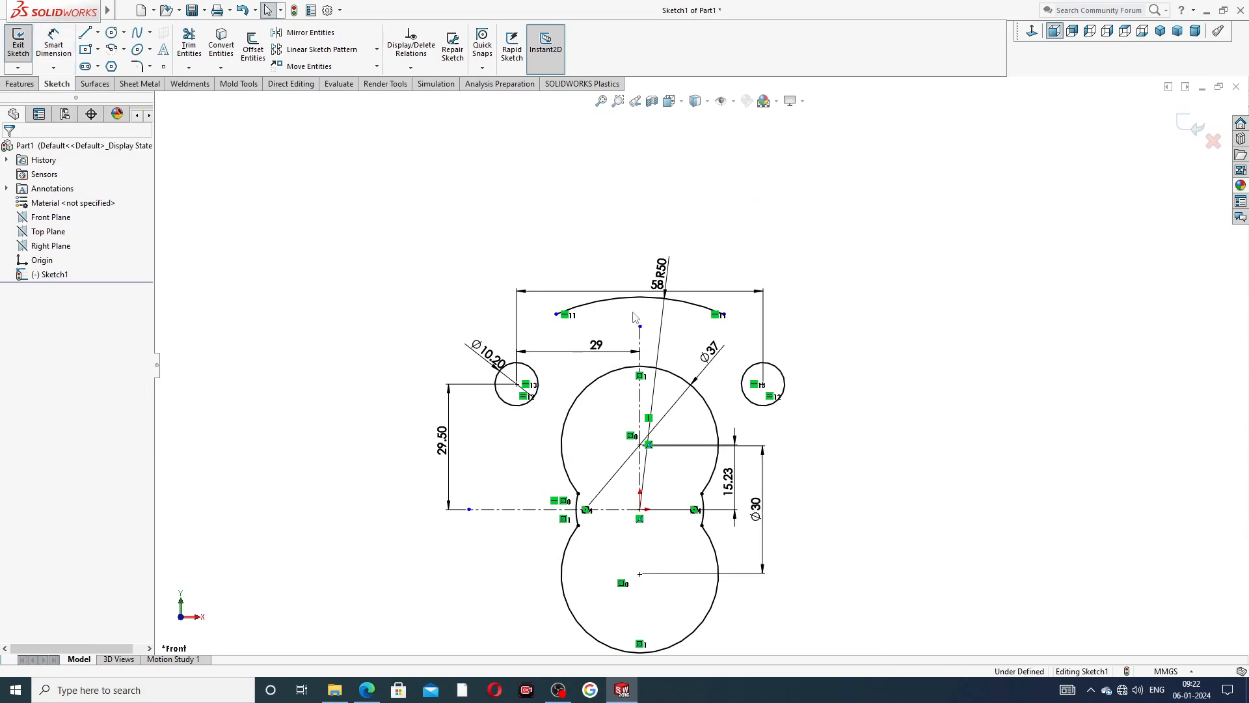
Stretch the R50 arc's left endpoint outward until it sits vertically above the left small circle's centre.
click(600, 301)
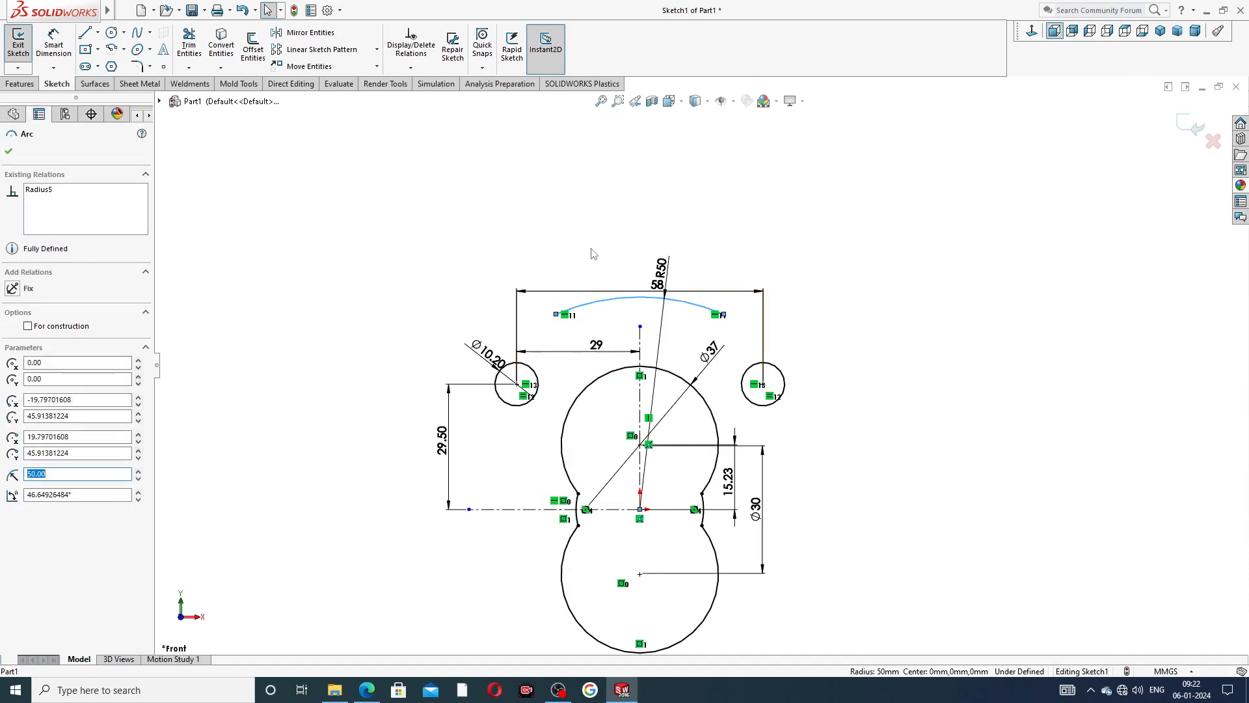
click(638, 319)
click(629, 304)
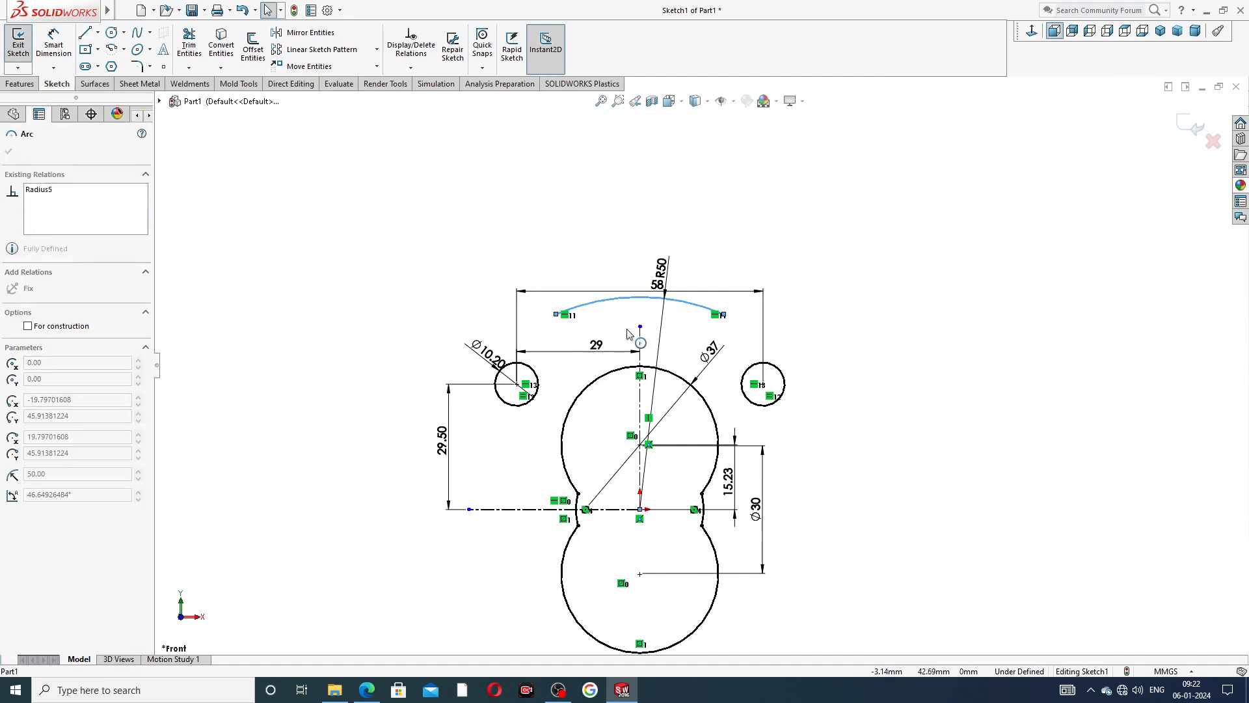
click(586, 295)
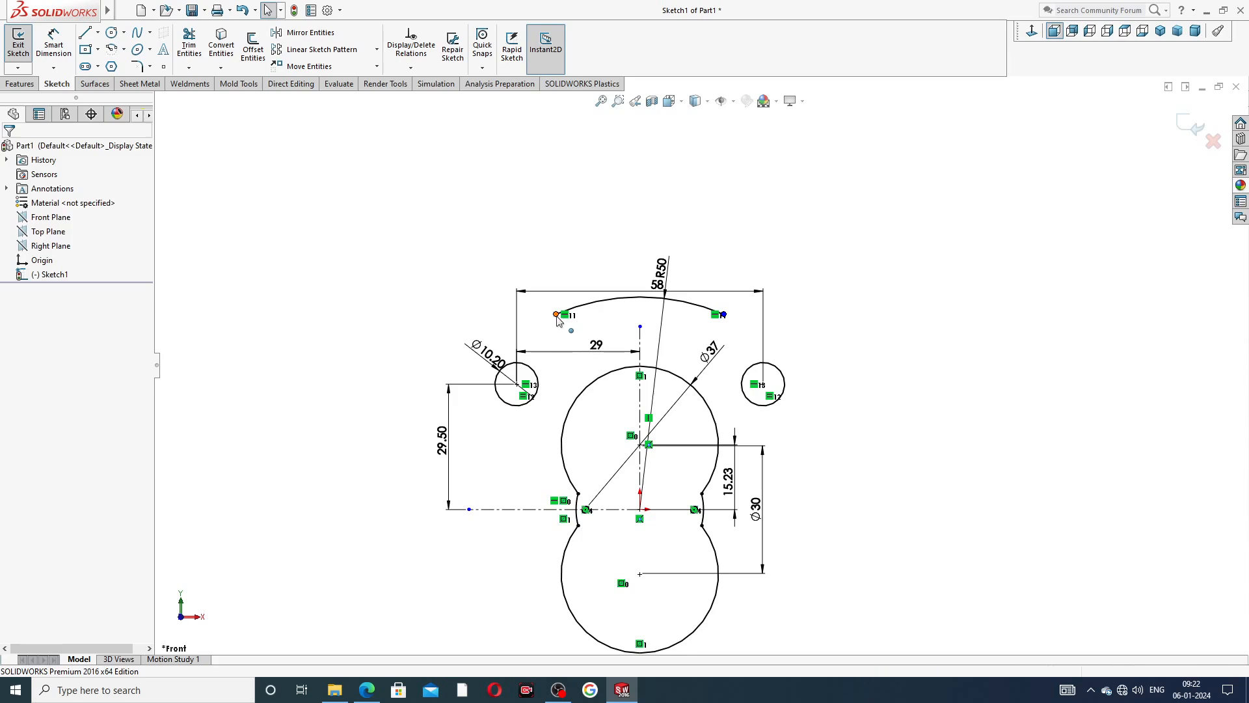
drag(557, 314, 533, 362)
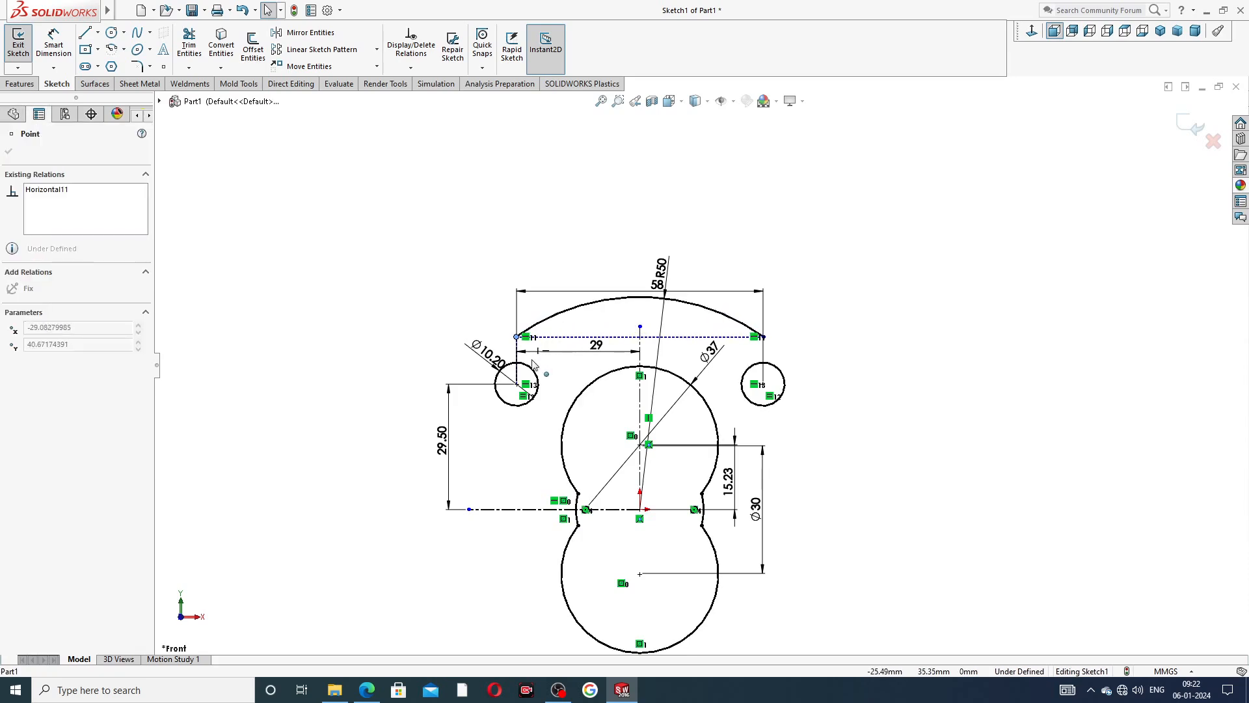
click(547, 259)
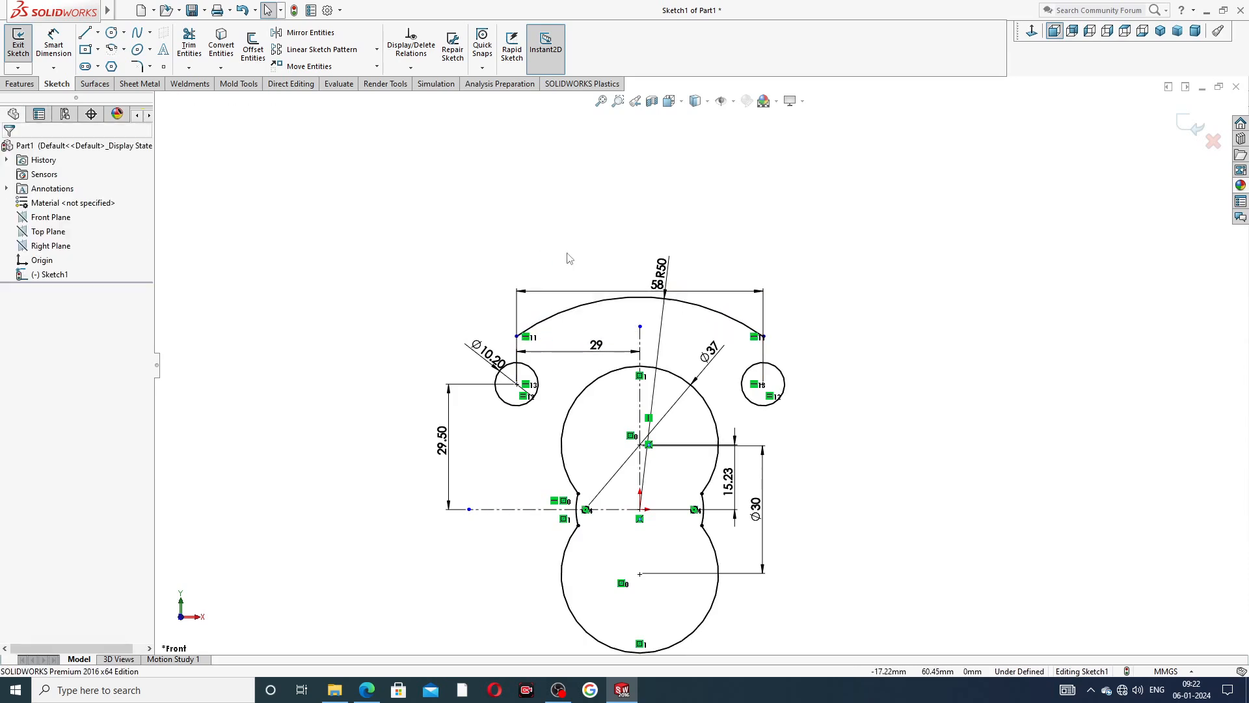
Delete the slanted diameter dimension of the left small circle.
scroll(467, 394, down, 3)
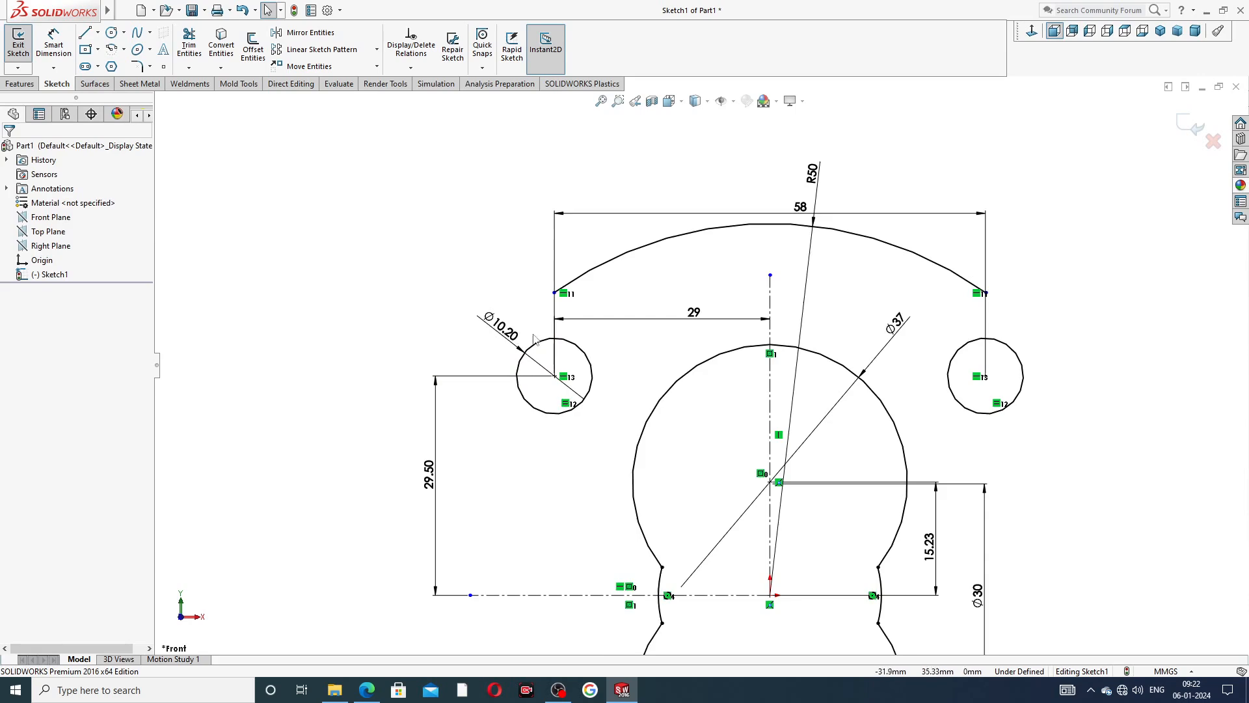
click(539, 368)
key(Delete)
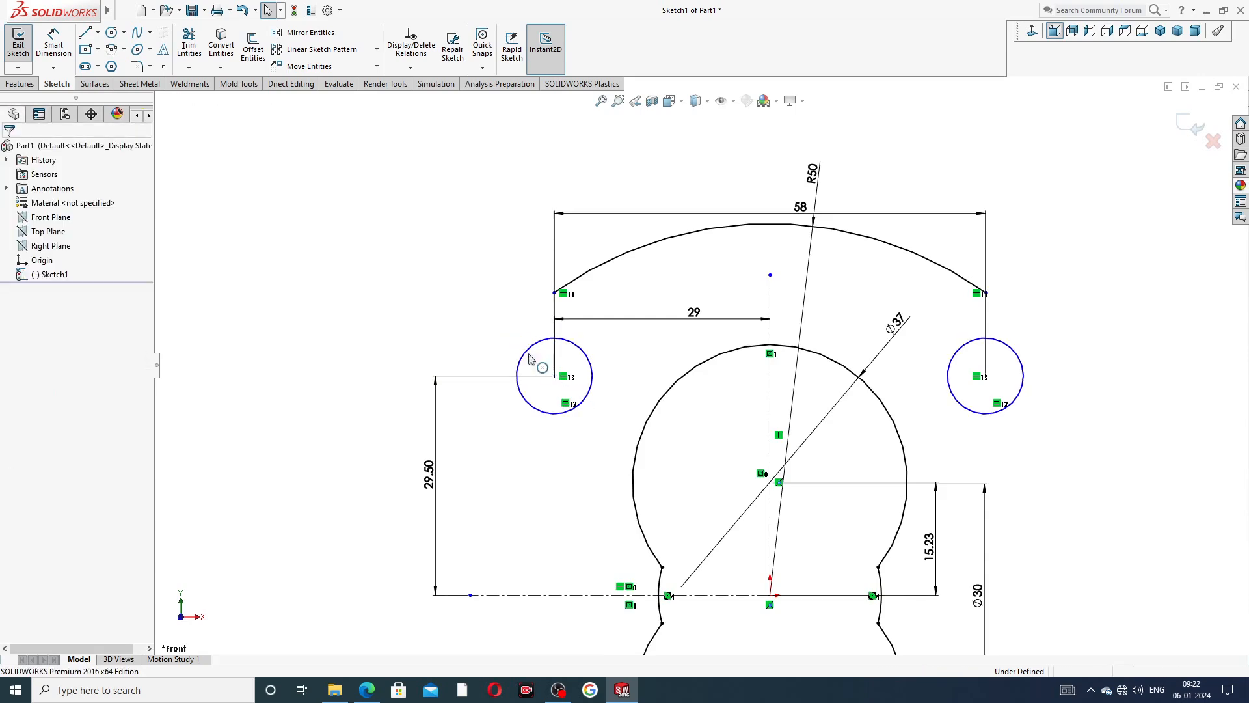
Dimension the left small circle's diameter as 10.2 mm with a vertical dimension placed beside the circle.
click(53, 44)
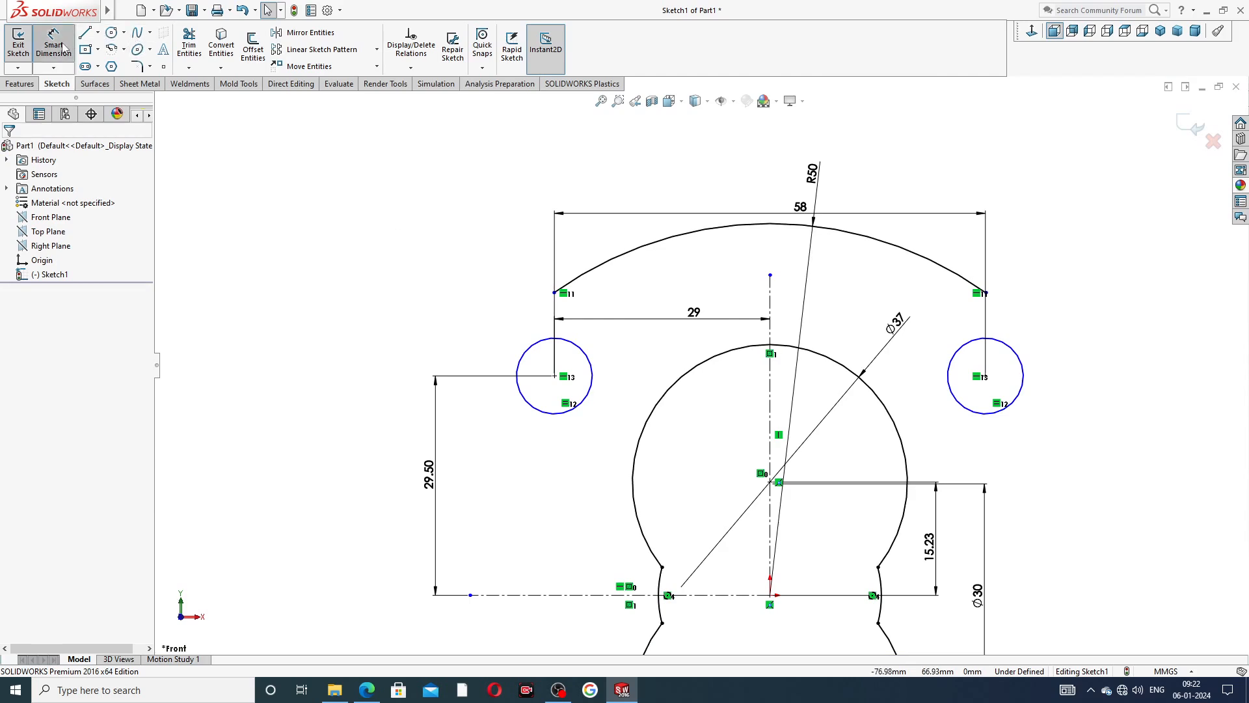
click(527, 357)
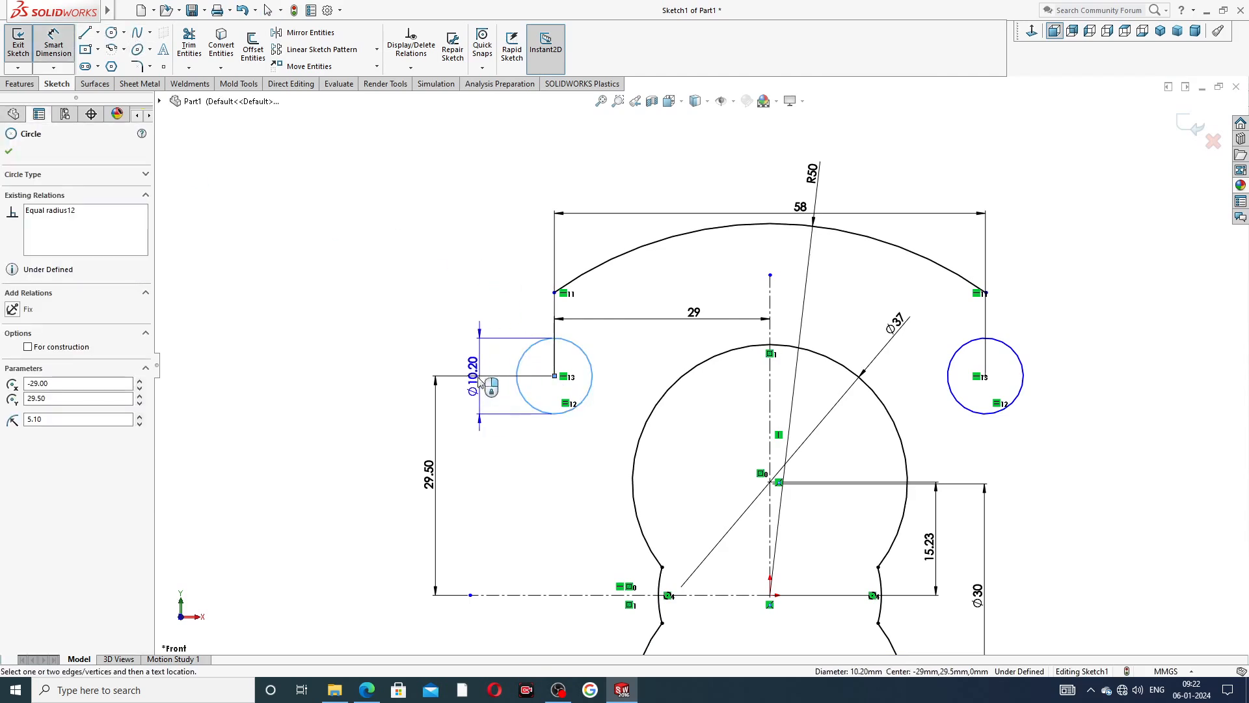
click(466, 363)
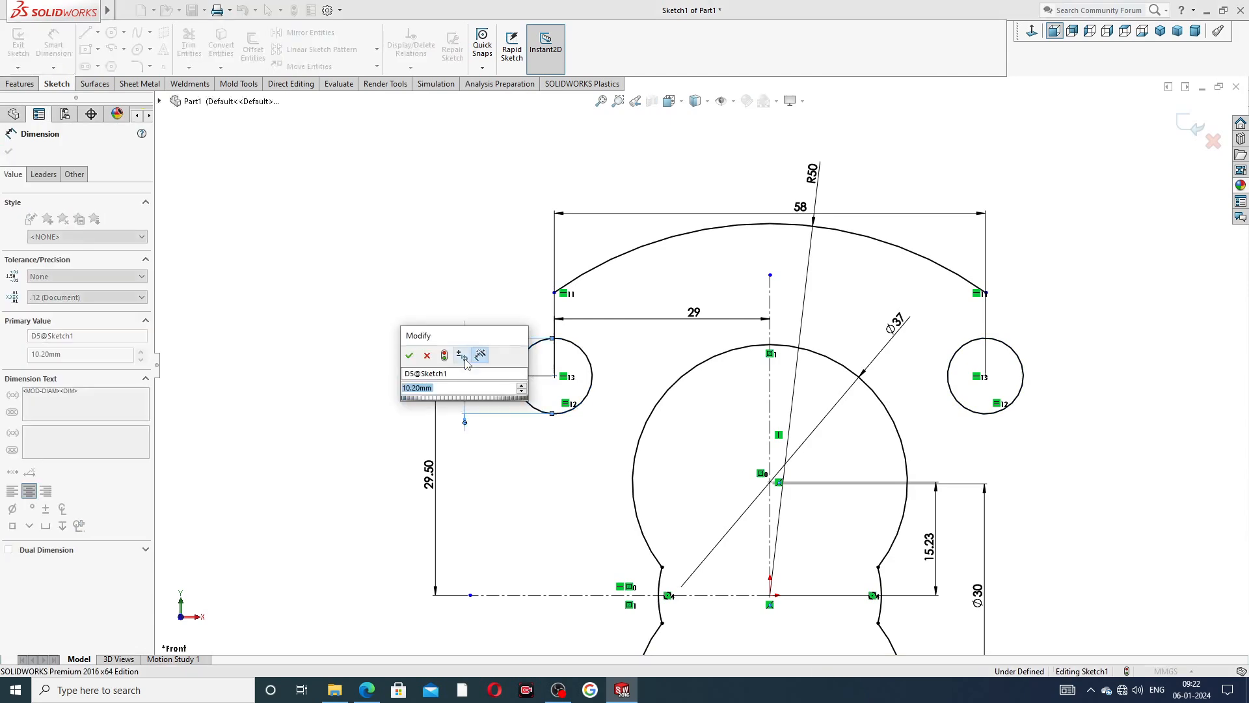
click(410, 357)
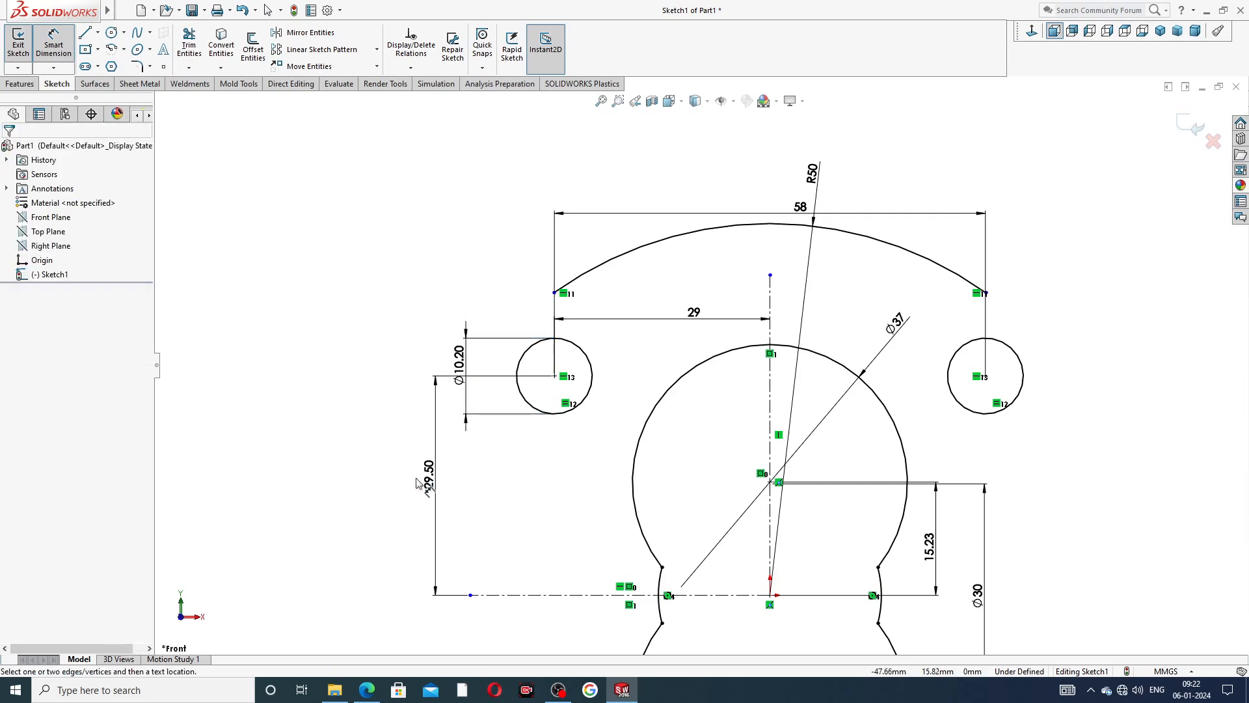
right_click(325, 229)
click(358, 195)
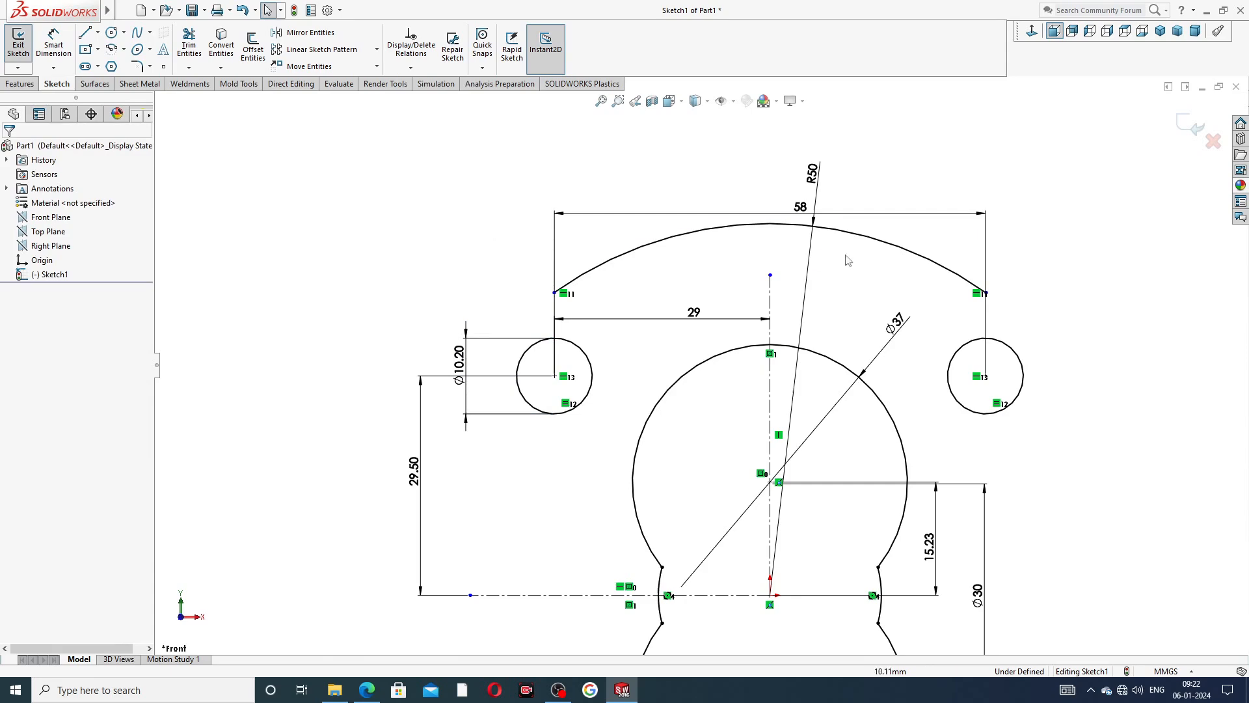
Reposition the R50 and 58 mm dimensions so that their texts no longer crowd each other above the arc.
drag(813, 173, 865, 141)
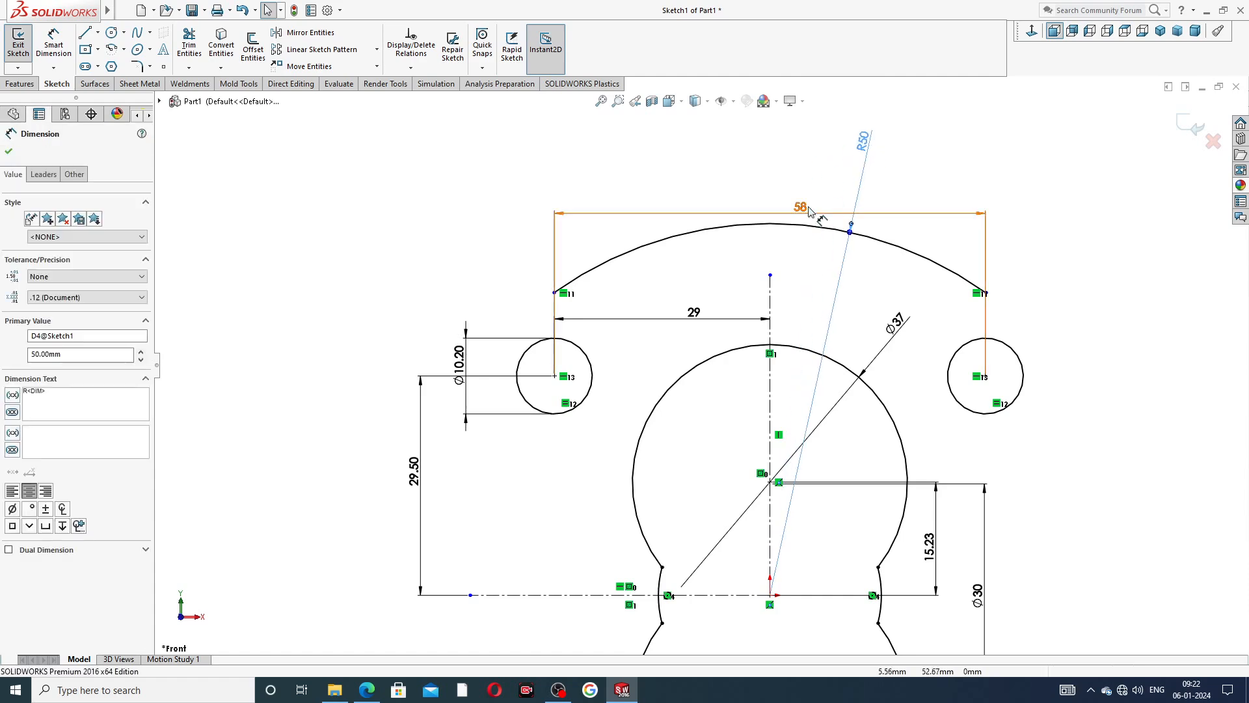
click(805, 205)
drag(788, 188, 774, 186)
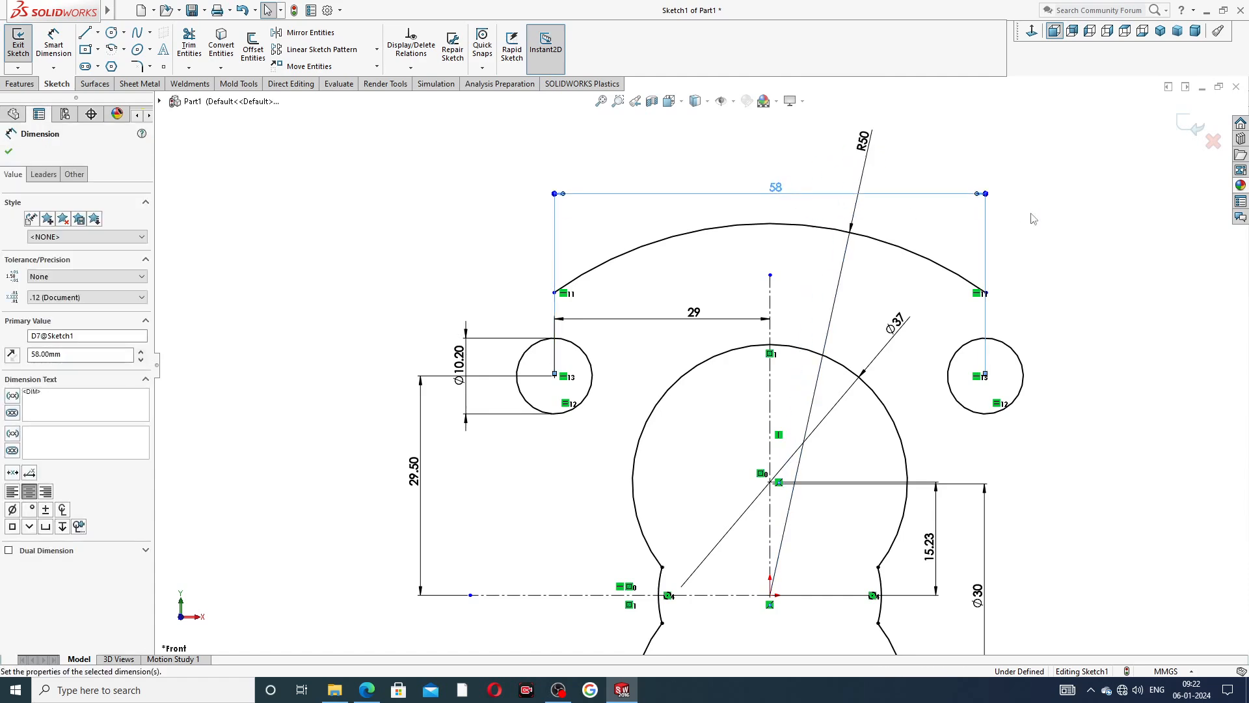
click(1043, 220)
Sketch a 3 Point Arc of about 15.5 mm radius from the R50 arc's left endpoint around the left small circle, ending level with its centre.
scroll(1046, 233, up, 3)
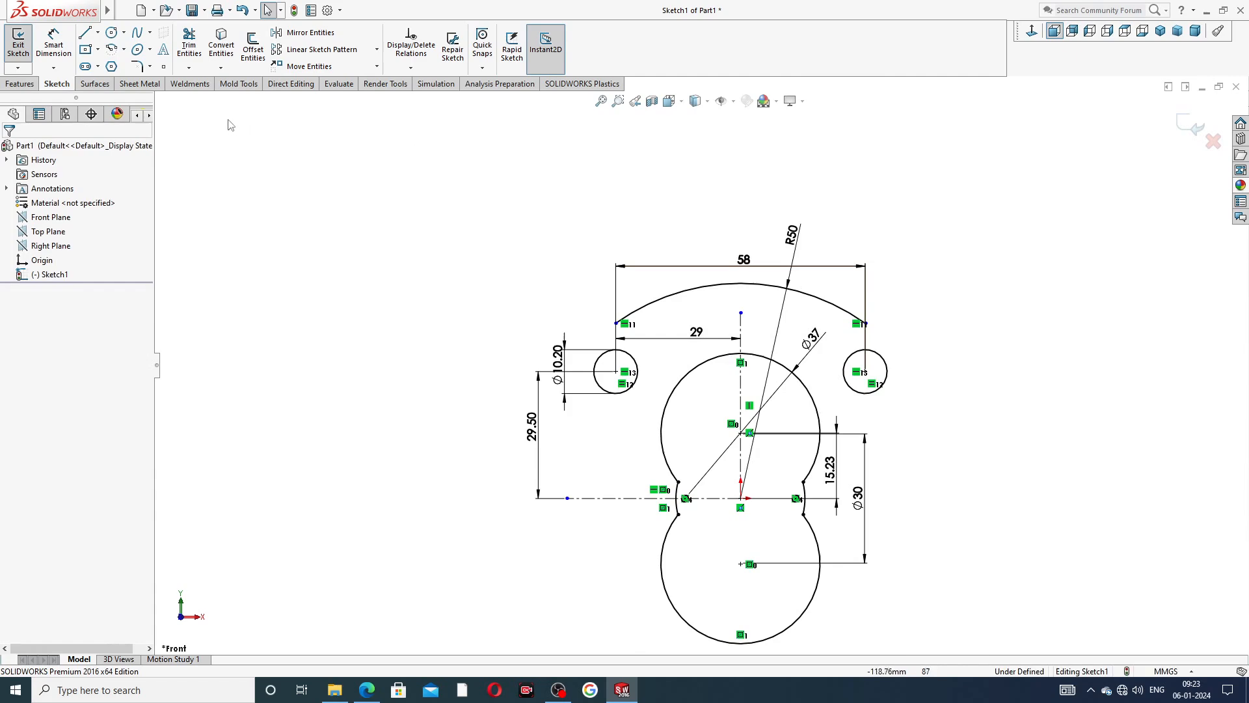
click(124, 50)
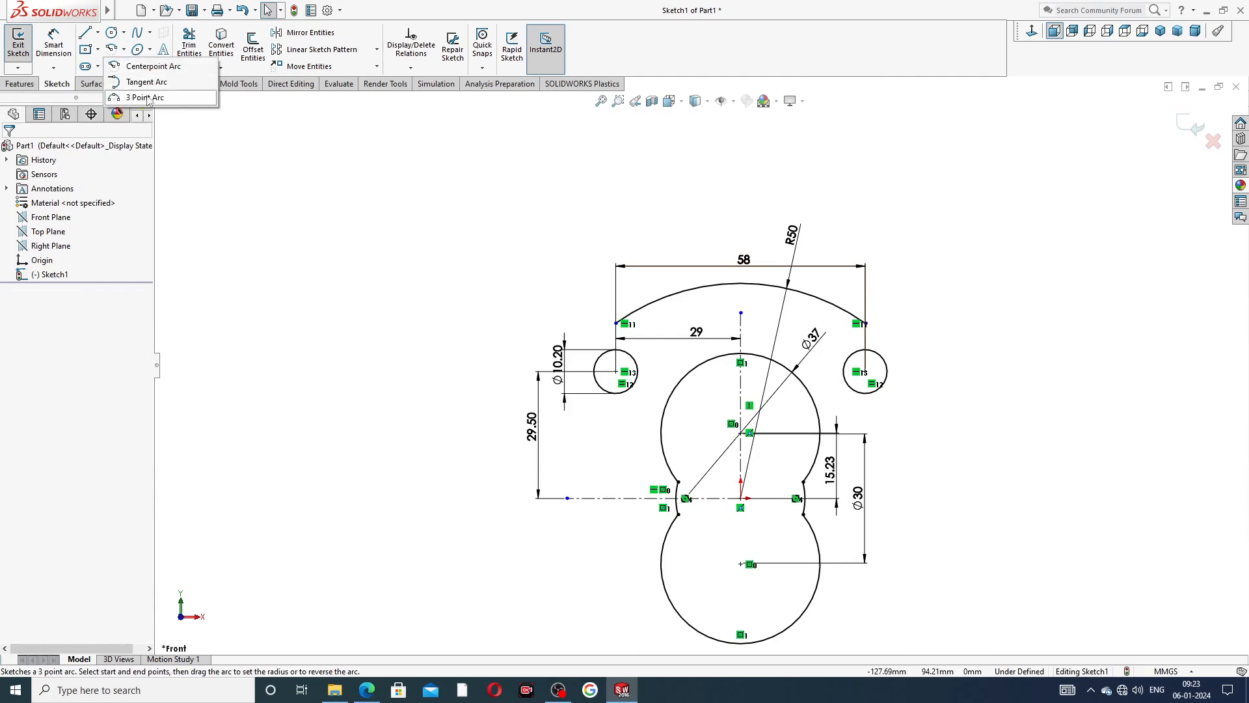
click(138, 98)
scroll(612, 329, down, 3)
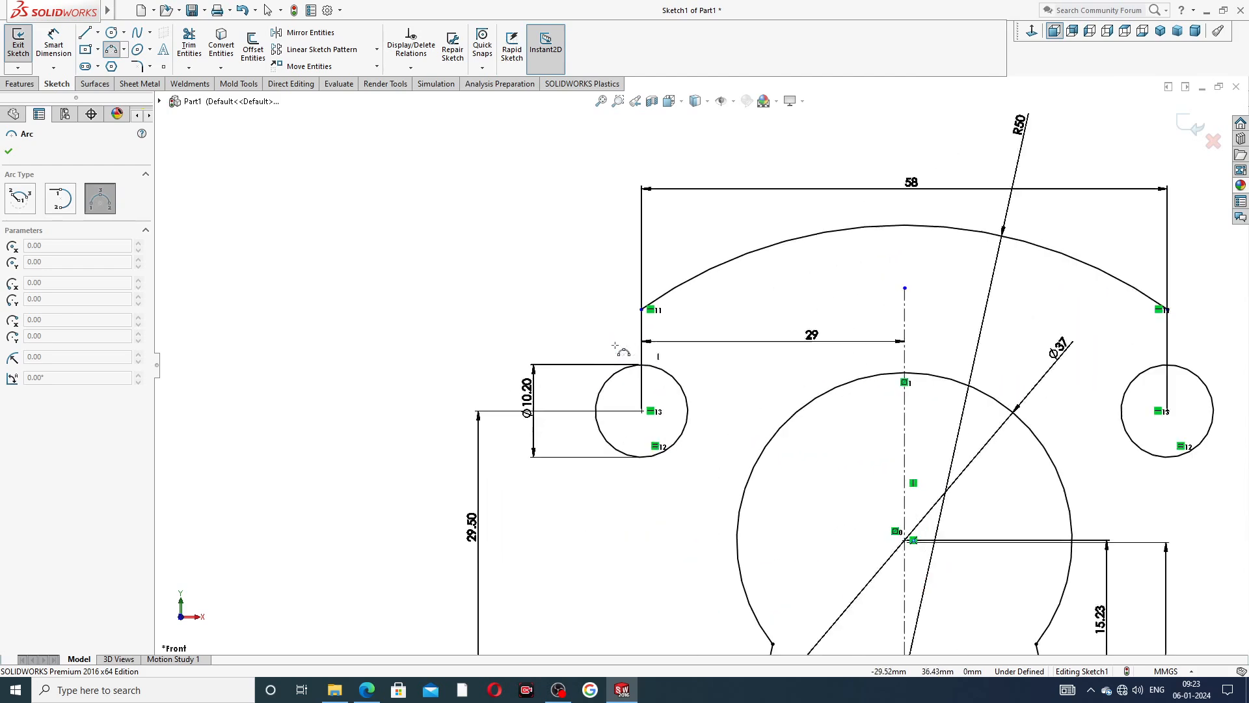
click(642, 311)
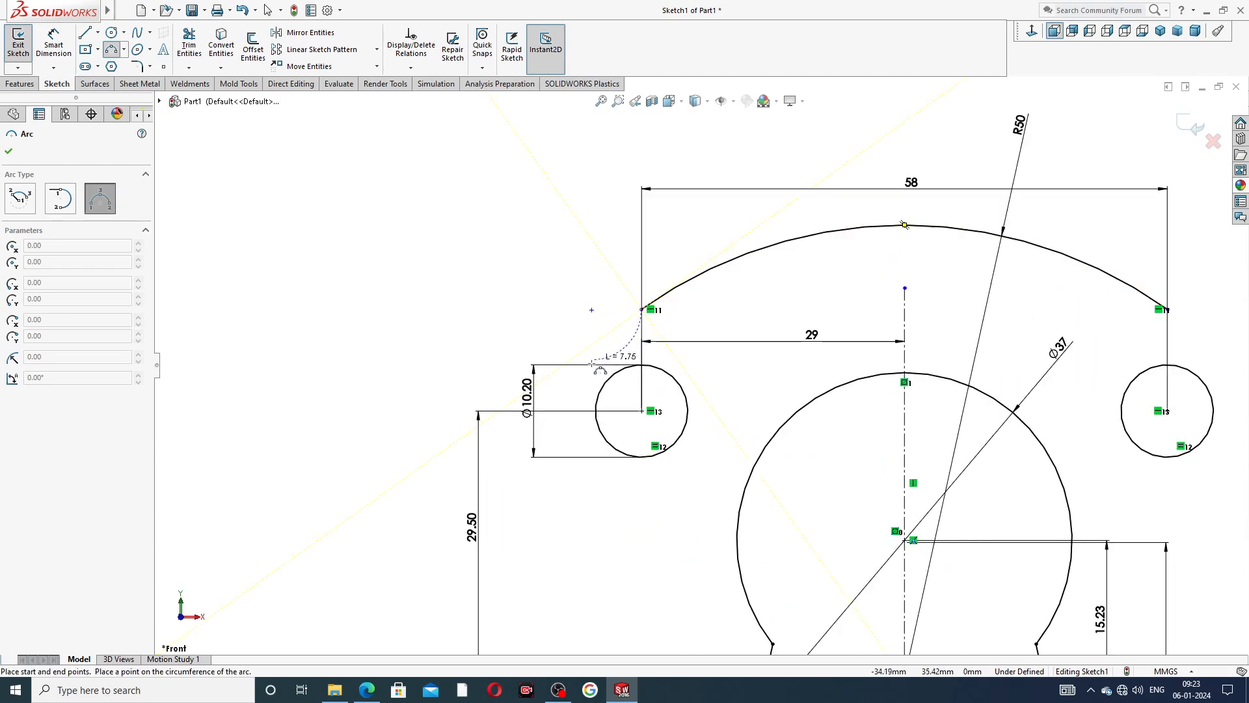
click(543, 409)
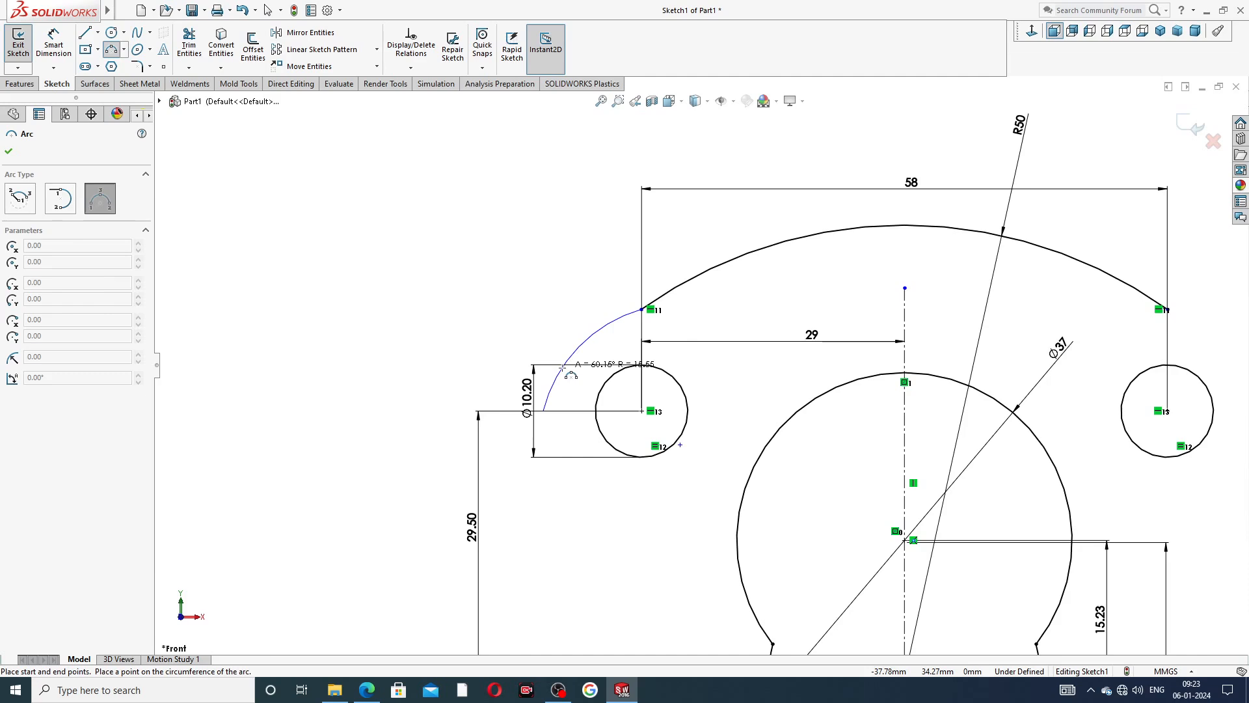
click(563, 368)
right_click(544, 296)
click(586, 313)
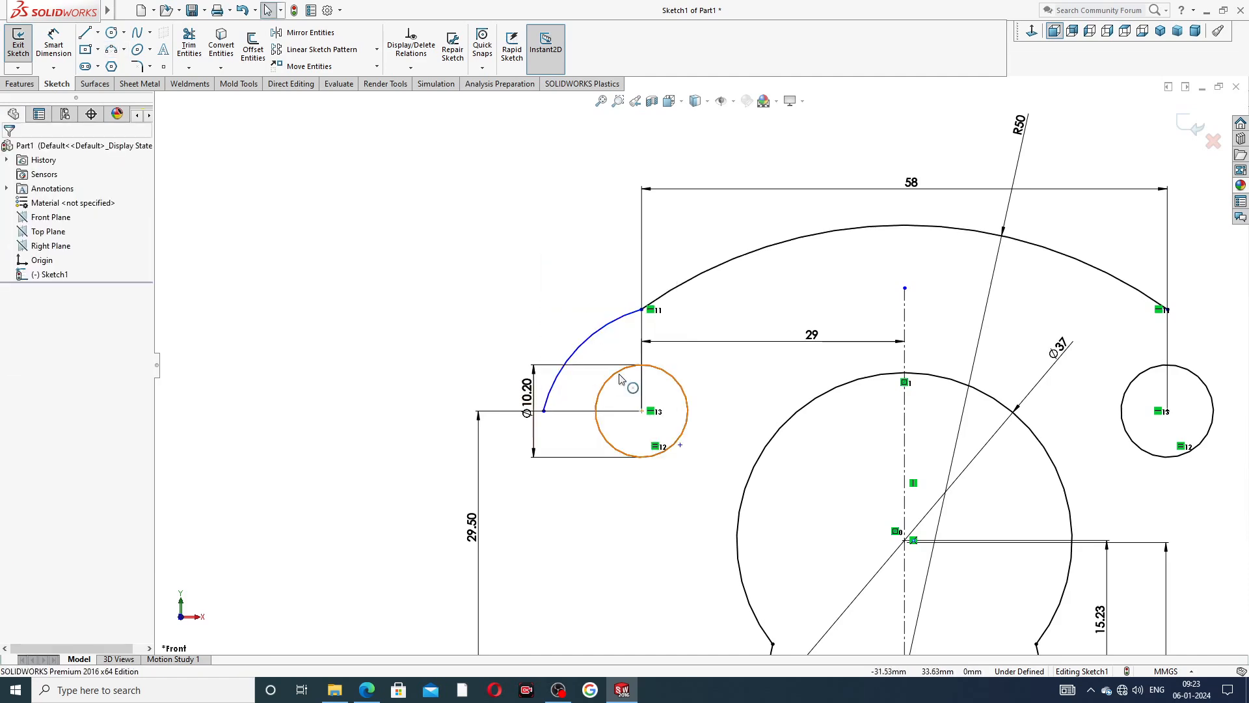
Merge the centre point of the outer corner arc with the centre of the left small circle.
click(680, 445)
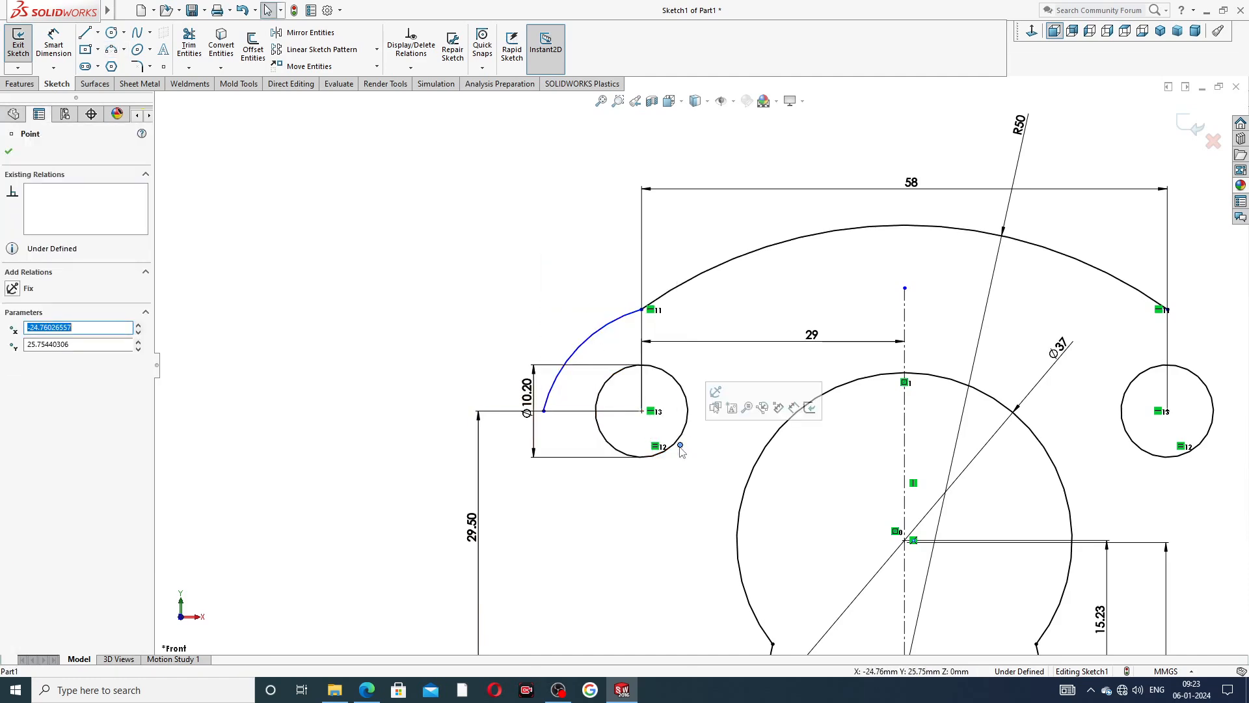
ctrl+click(643, 411)
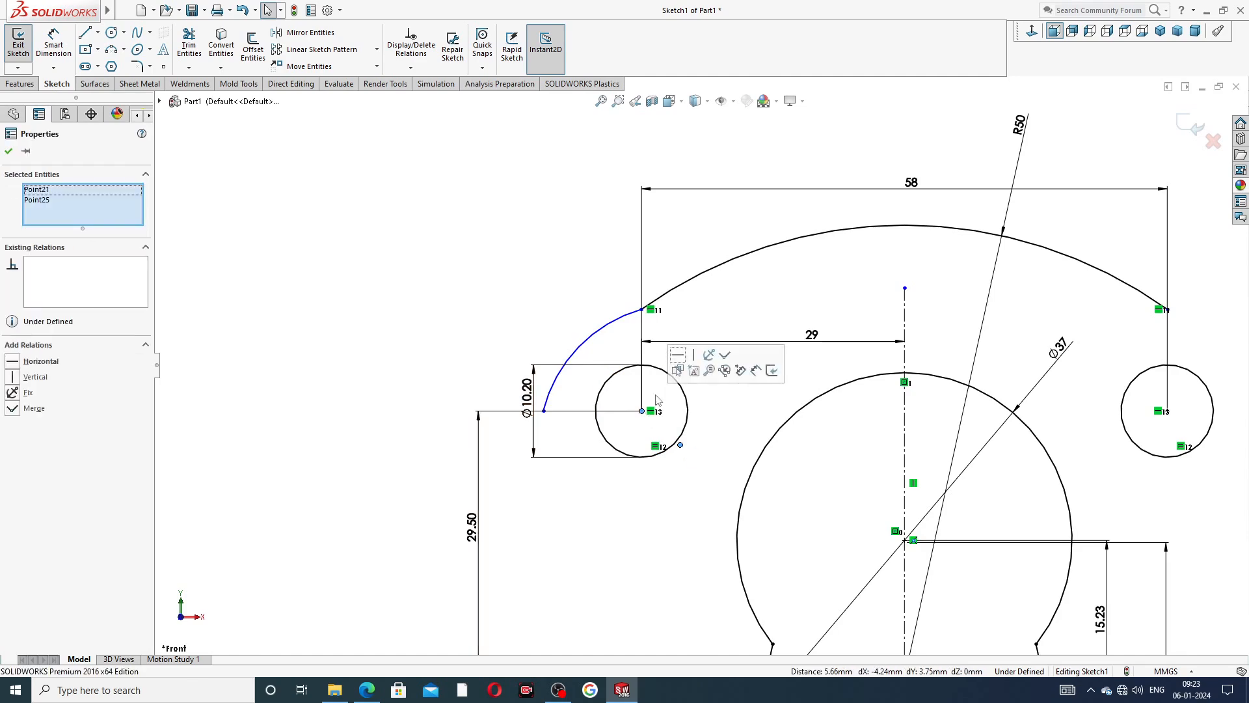
click(725, 355)
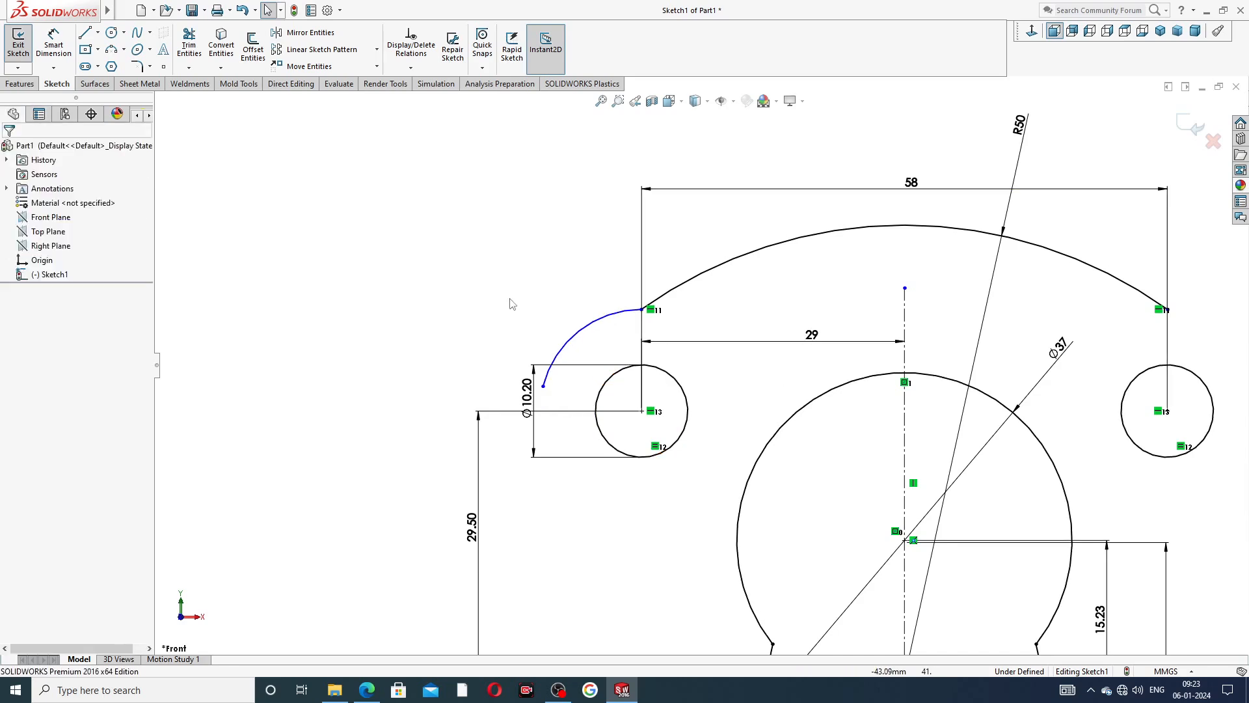
Dimension the corner arc around the left small circle with a radius of 11 mm.
click(54, 44)
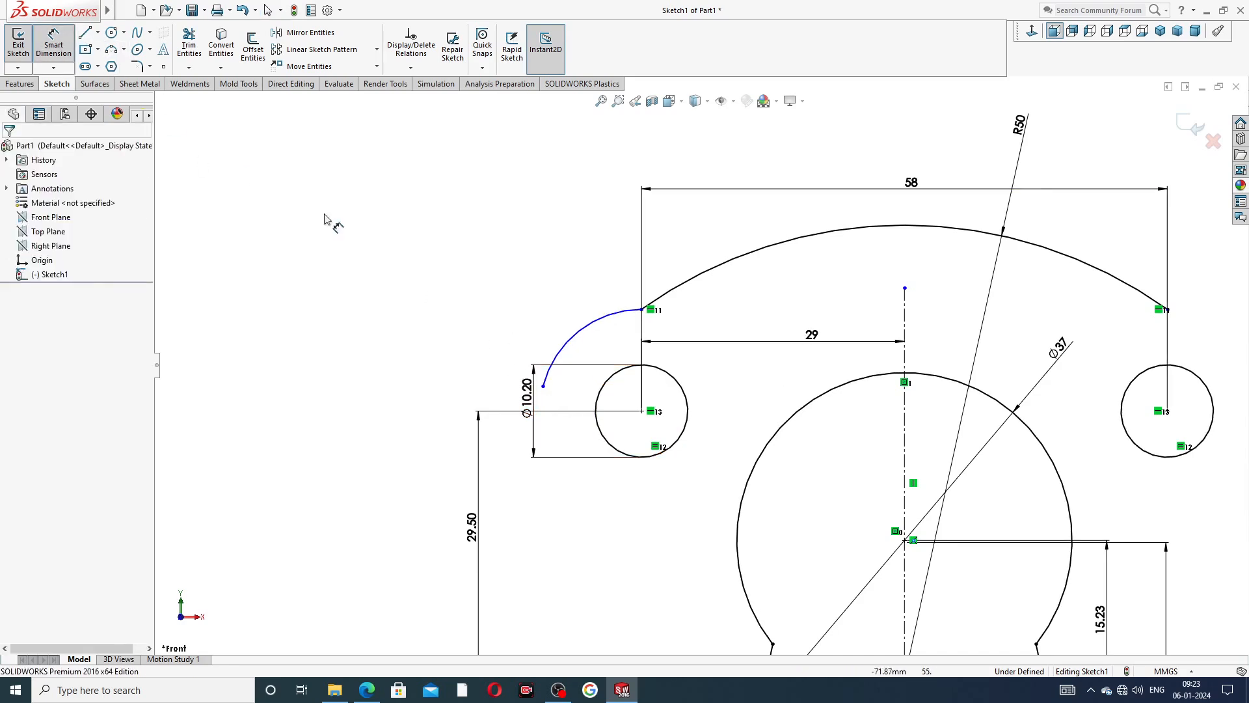
click(563, 343)
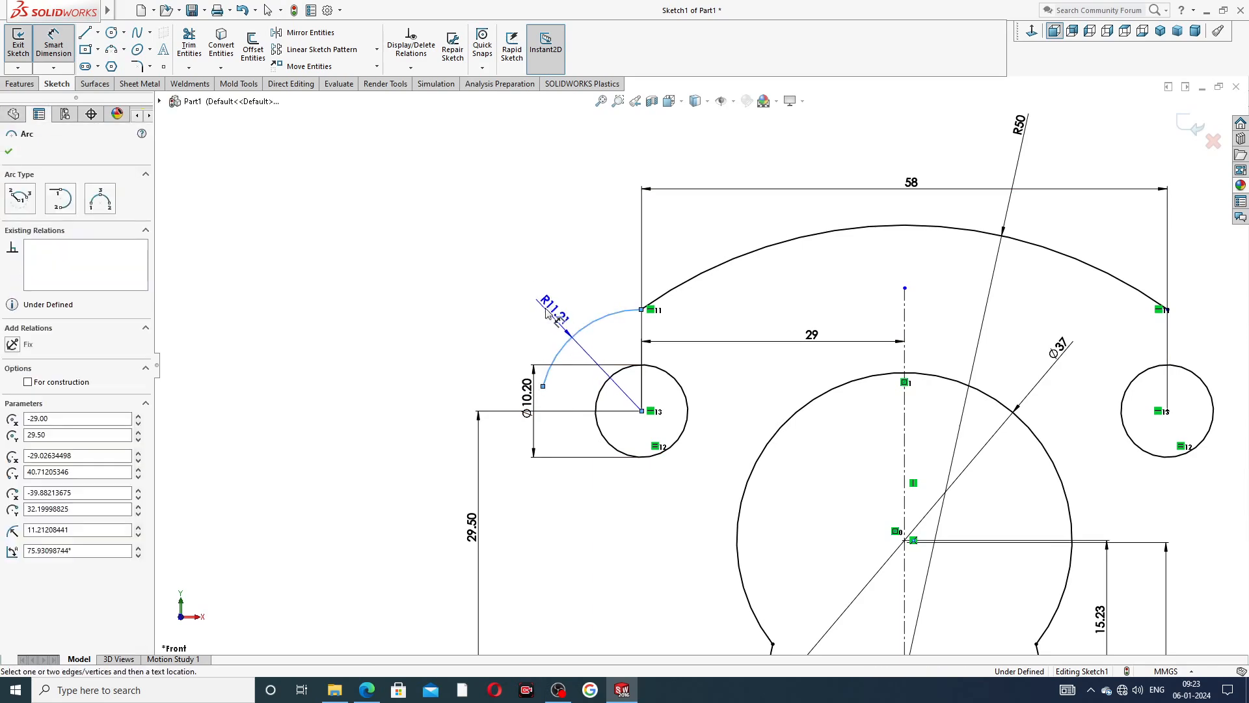
click(549, 300)
text(11)
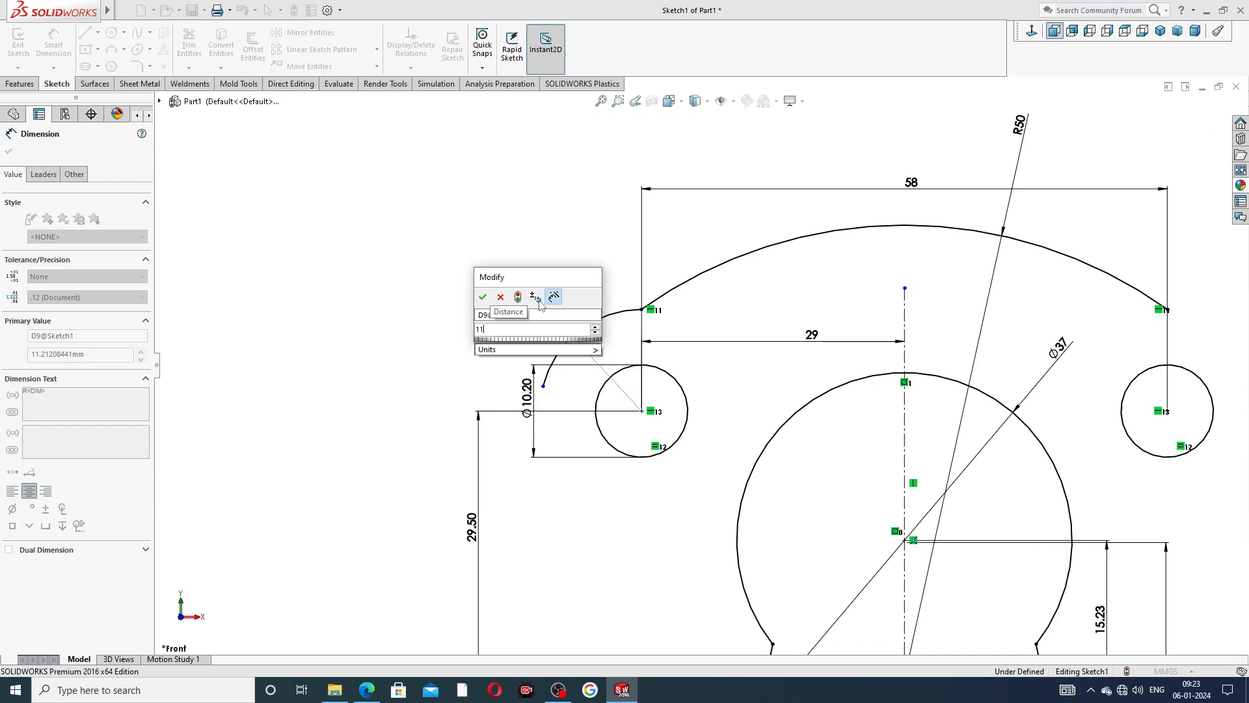
key(Return)
click(446, 285)
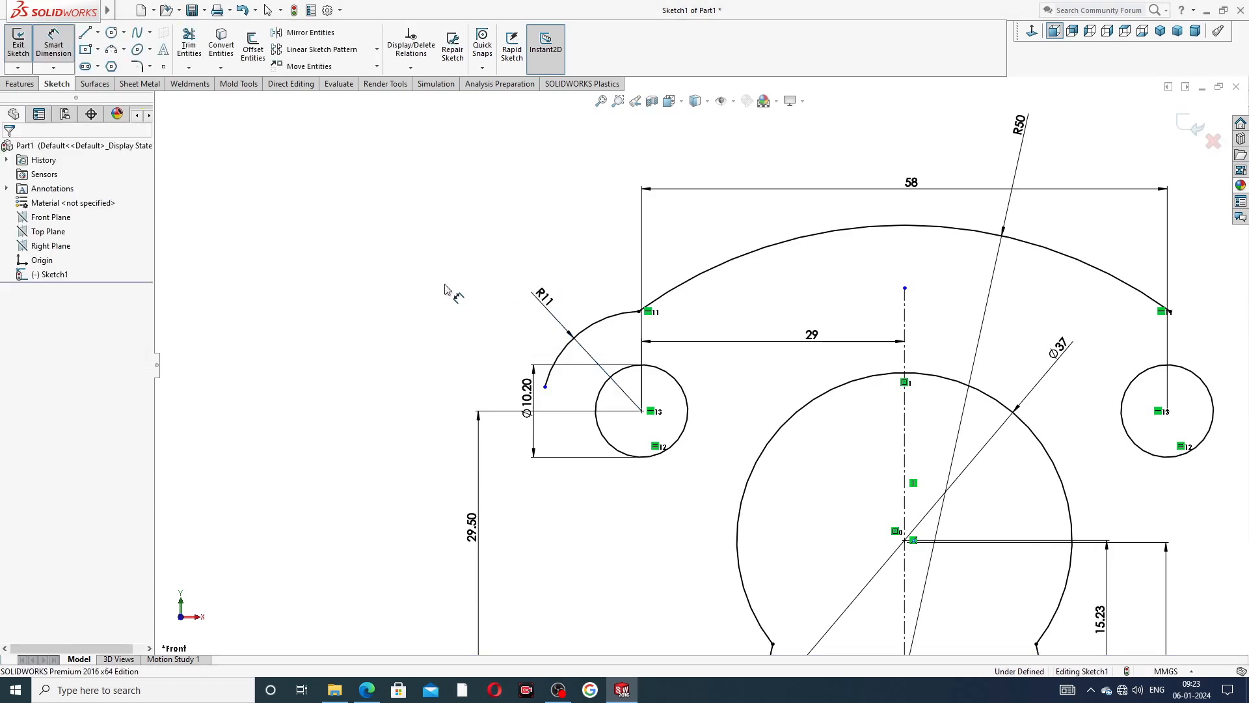
right_click(433, 206)
click(459, 194)
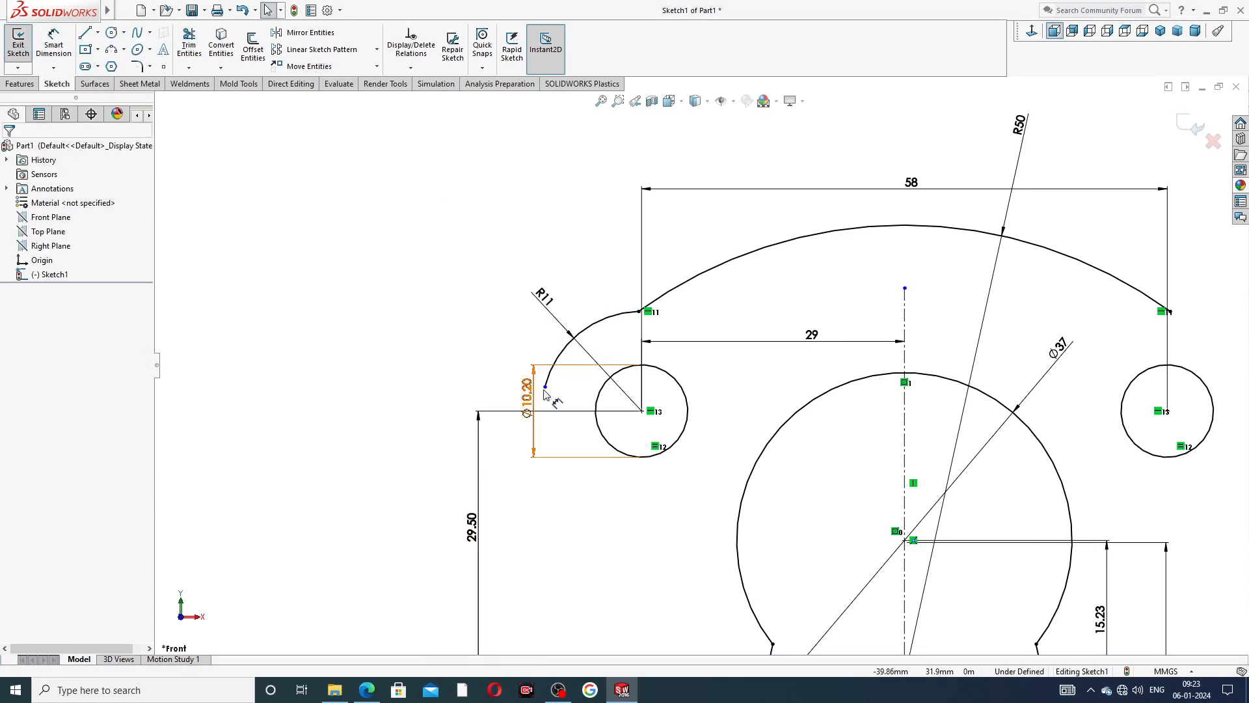
Move the R11 arc's free end down level with the small circle's centre and shift the 10.2 mm diameter dimension outward.
drag(523, 395, 543, 411)
click(456, 386)
click(438, 357)
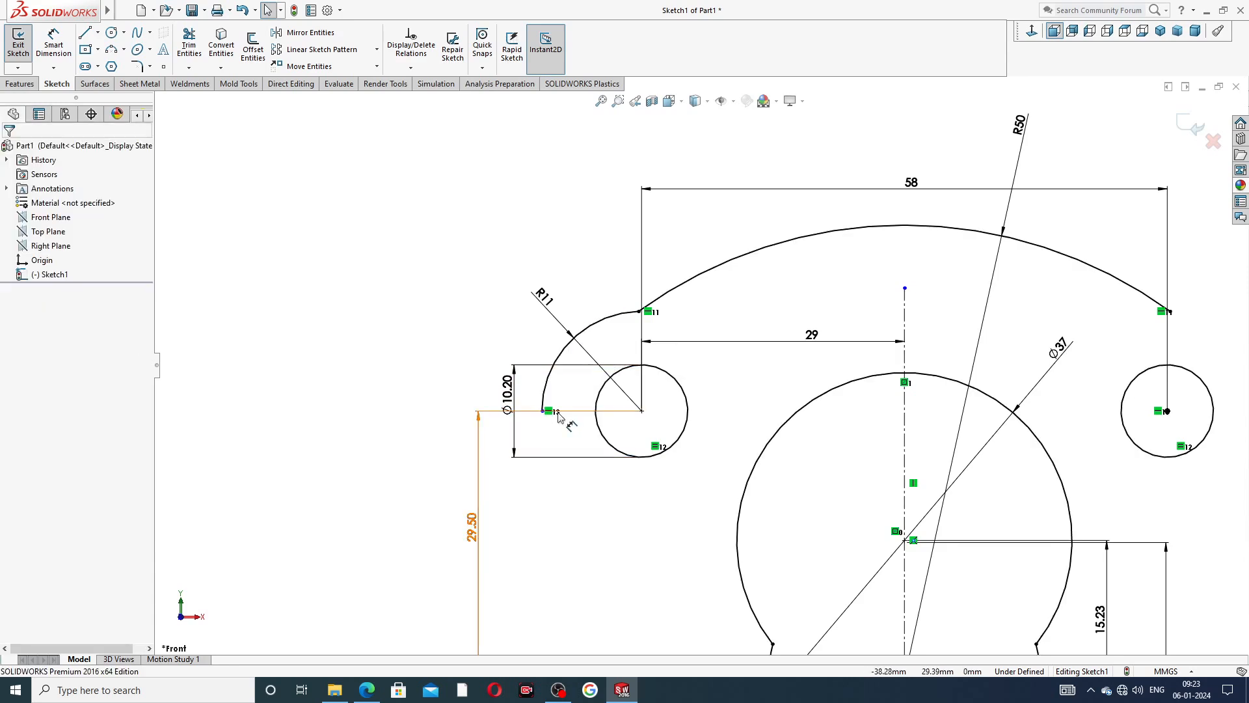
Add a Horizontal relation between the R11 arc's lower endpoint and the left small circle's centre.
click(545, 416)
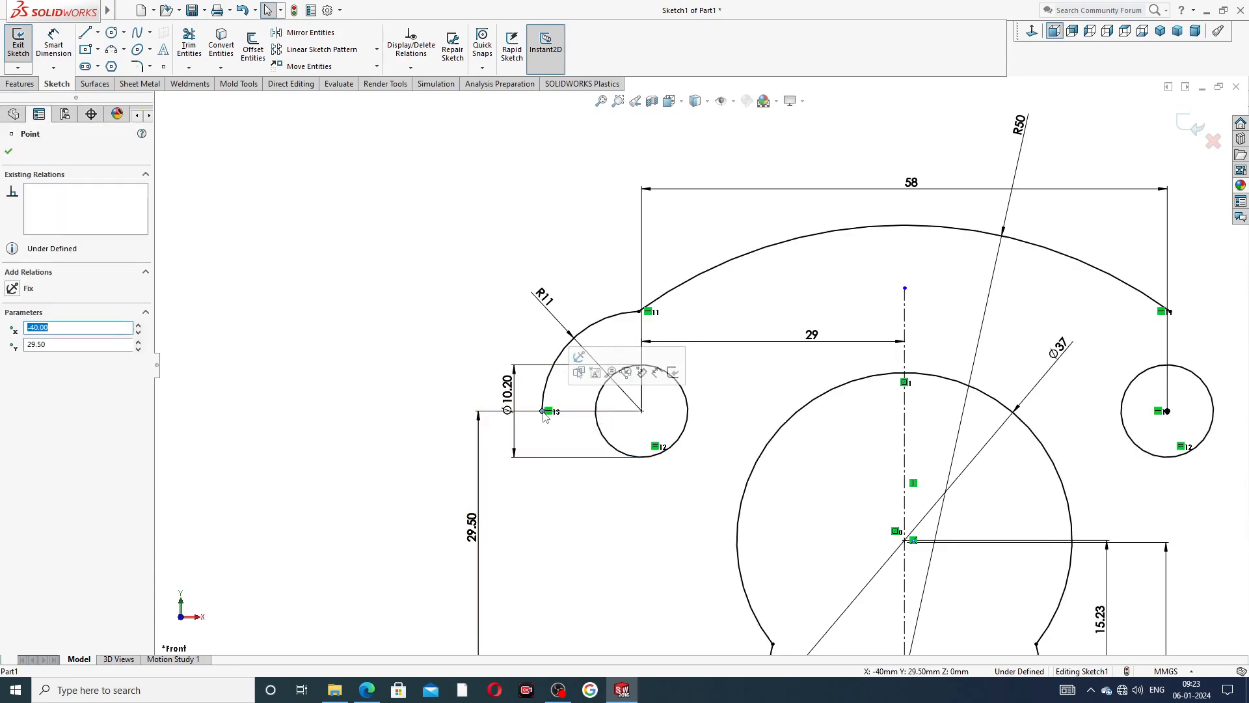
ctrl+click(642, 411)
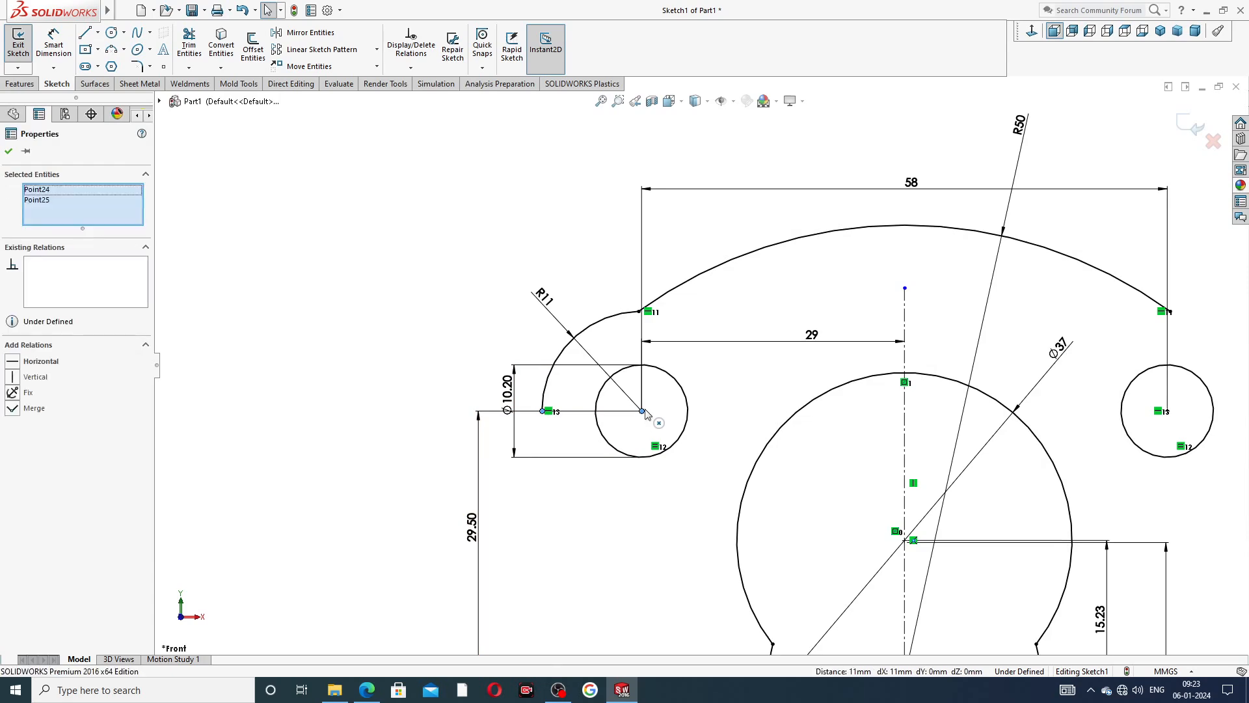
click(681, 355)
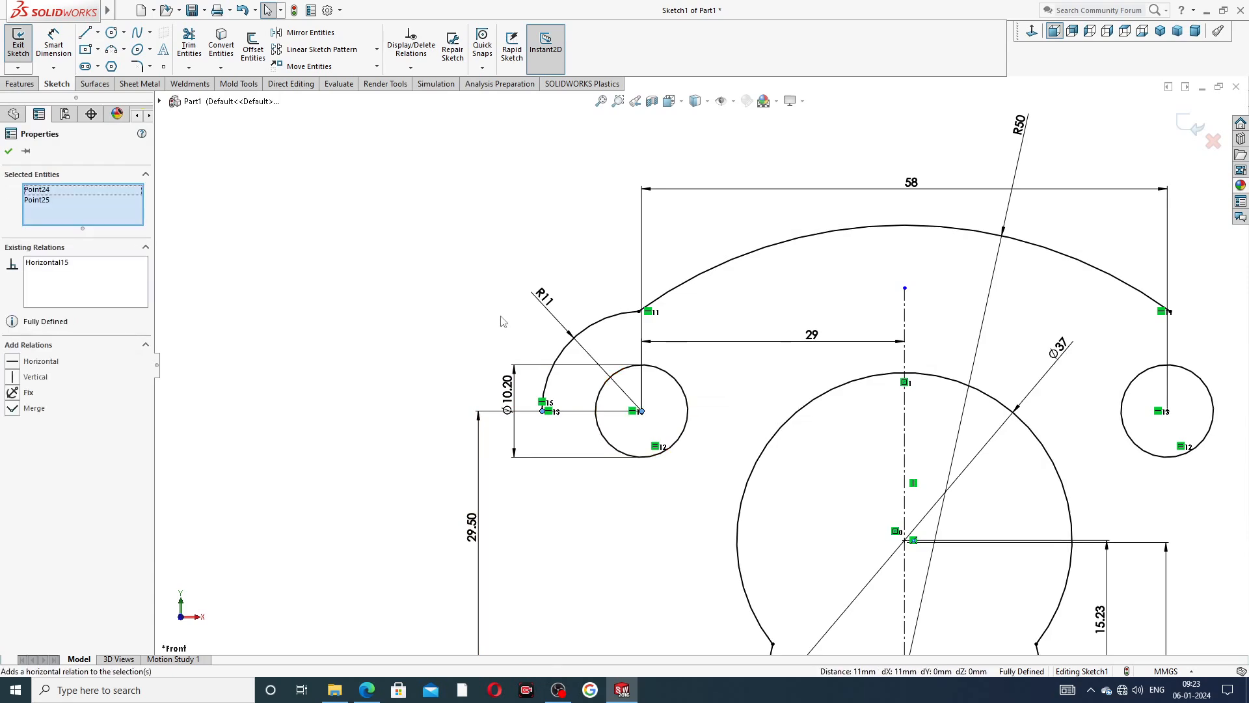
key(Escape)
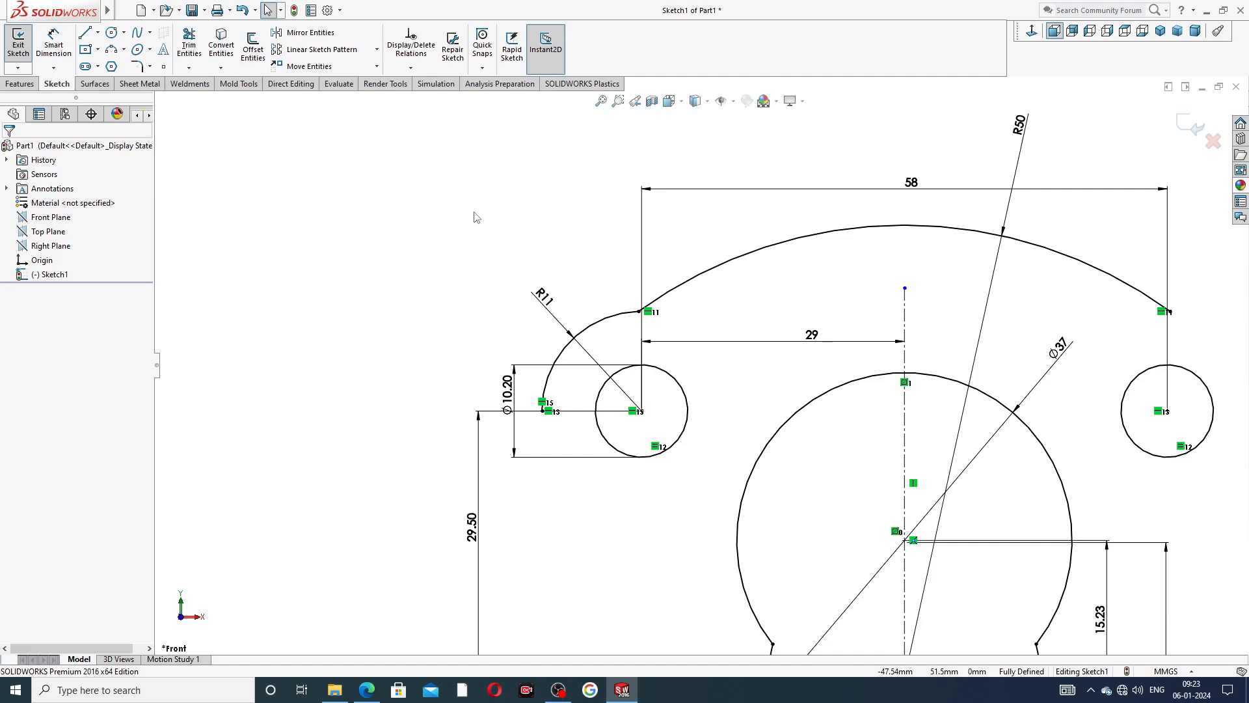
Sketch a short vertical line downward from the R11 arc's lower endpoint.
click(85, 33)
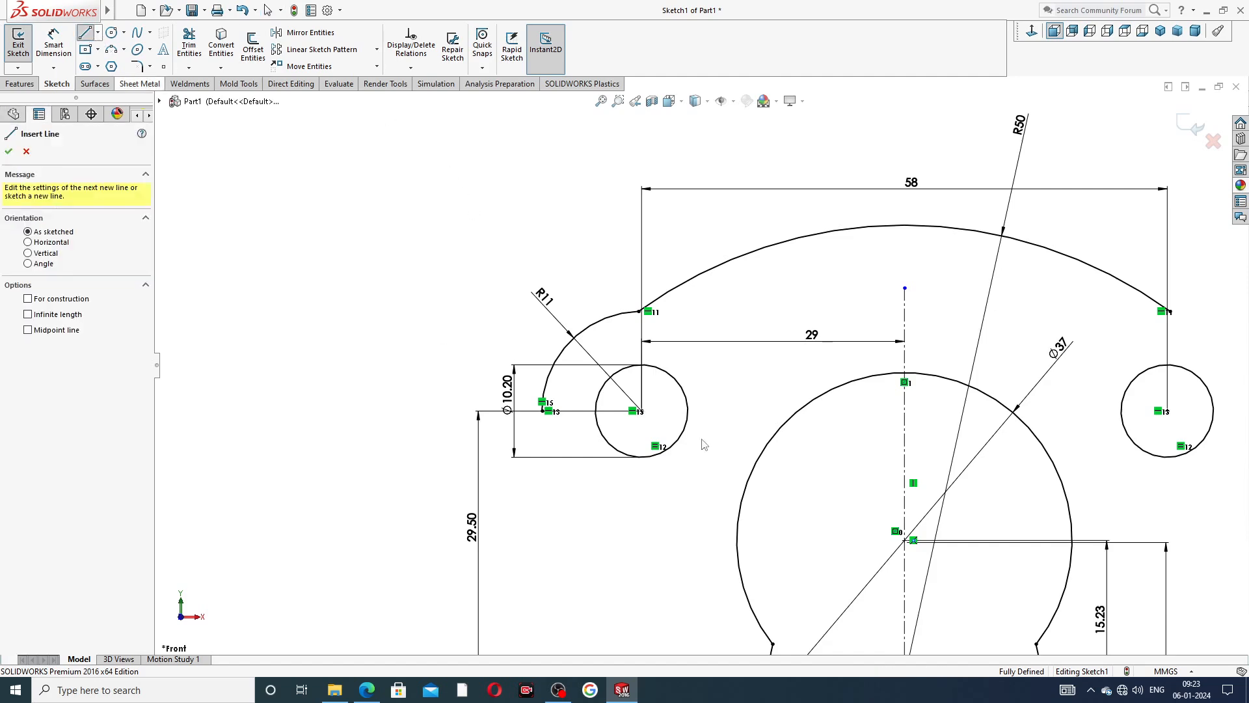
click(542, 411)
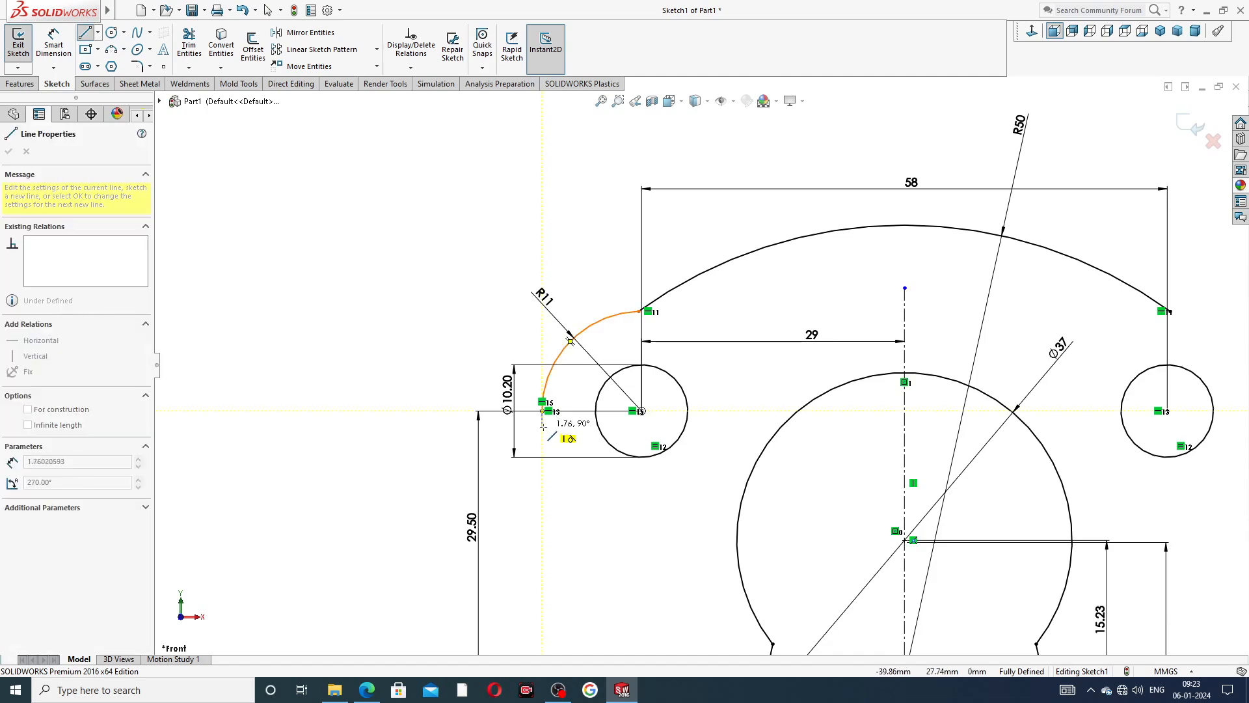
click(542, 431)
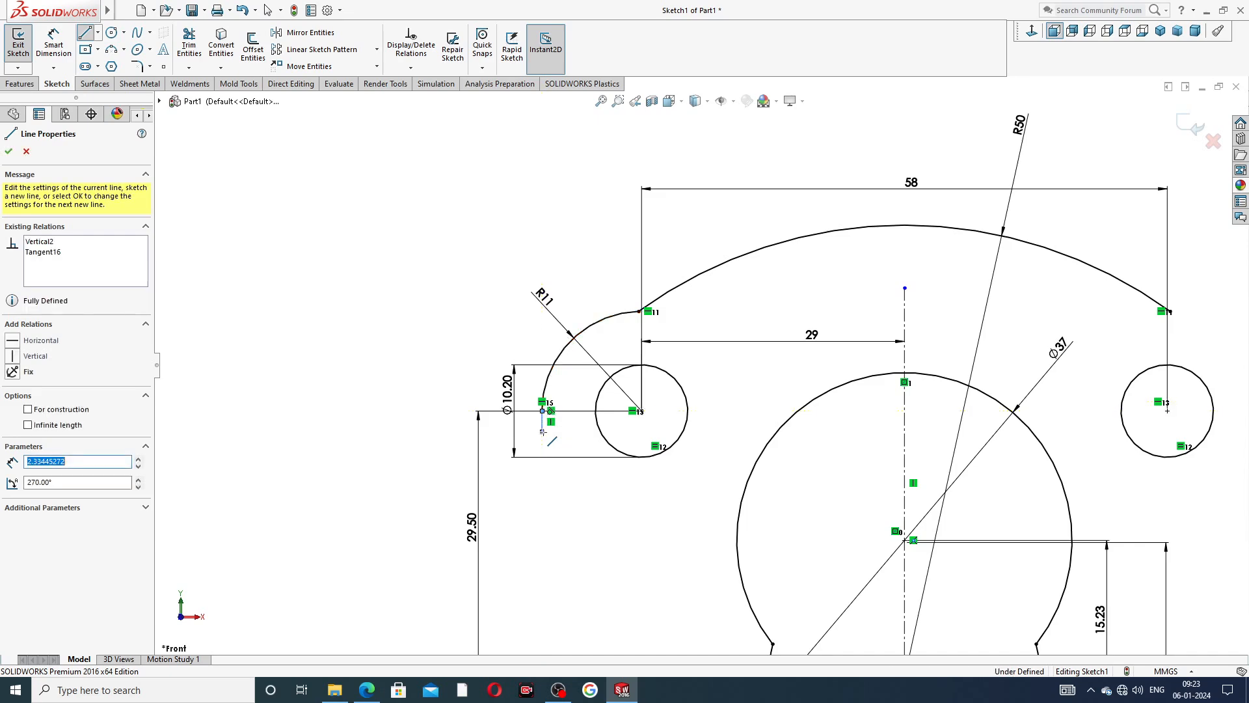
click(543, 464)
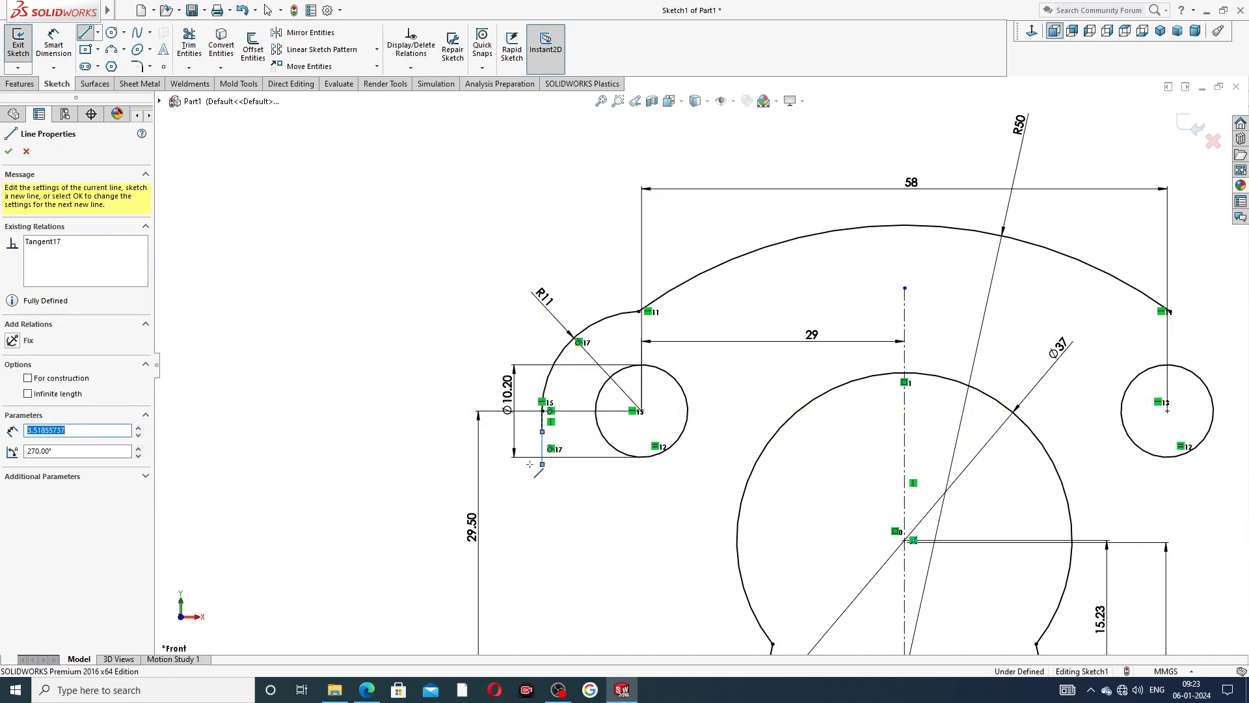
scroll(607, 456, up, 3)
scroll(608, 456, down, 3)
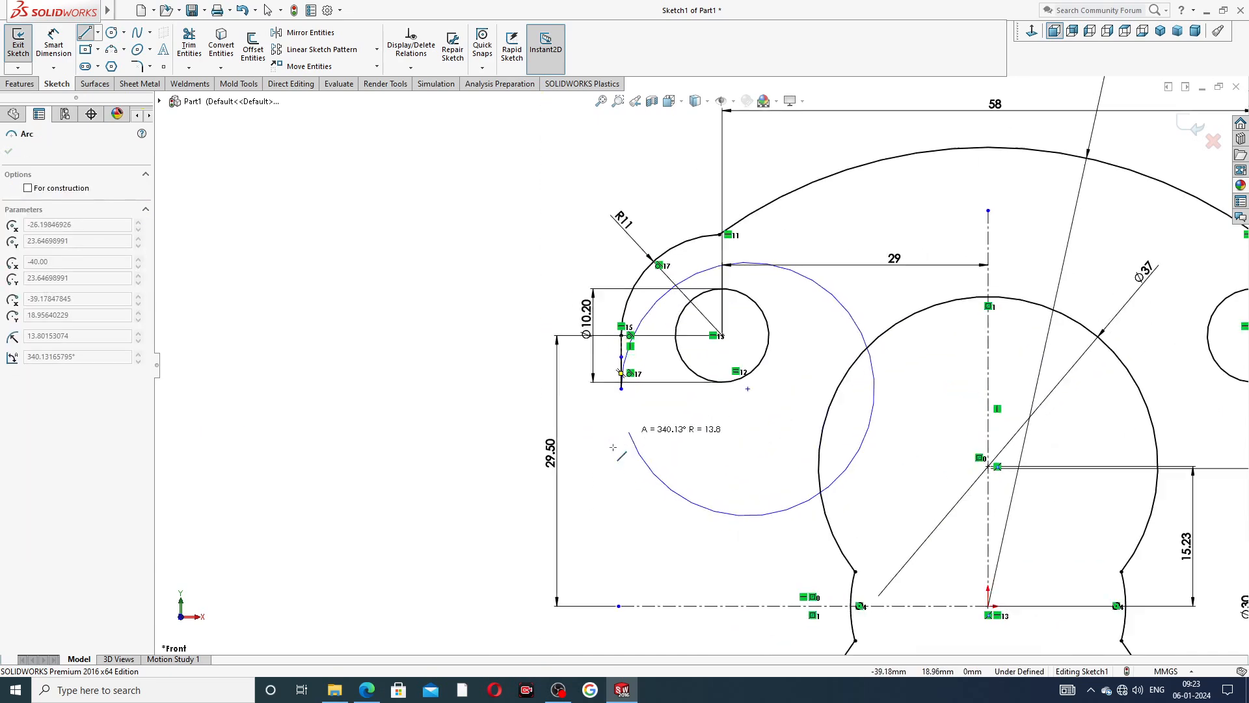
right_click(562, 271)
click(583, 281)
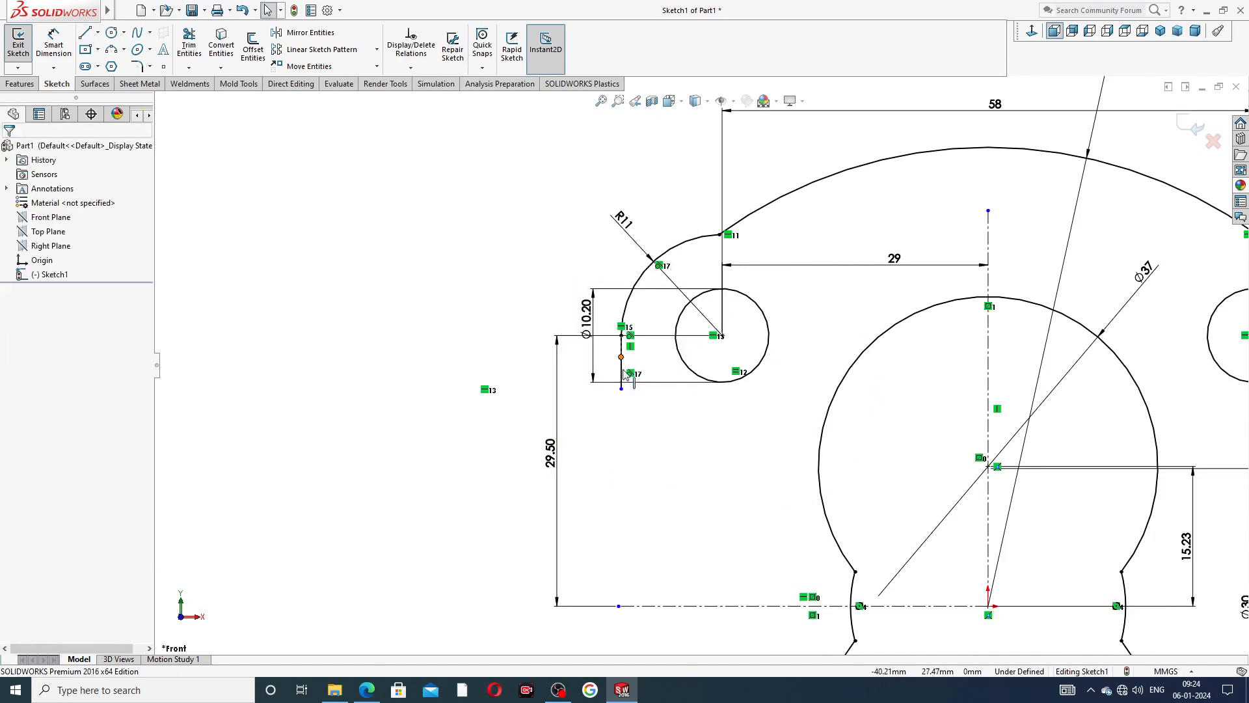
click(621, 370)
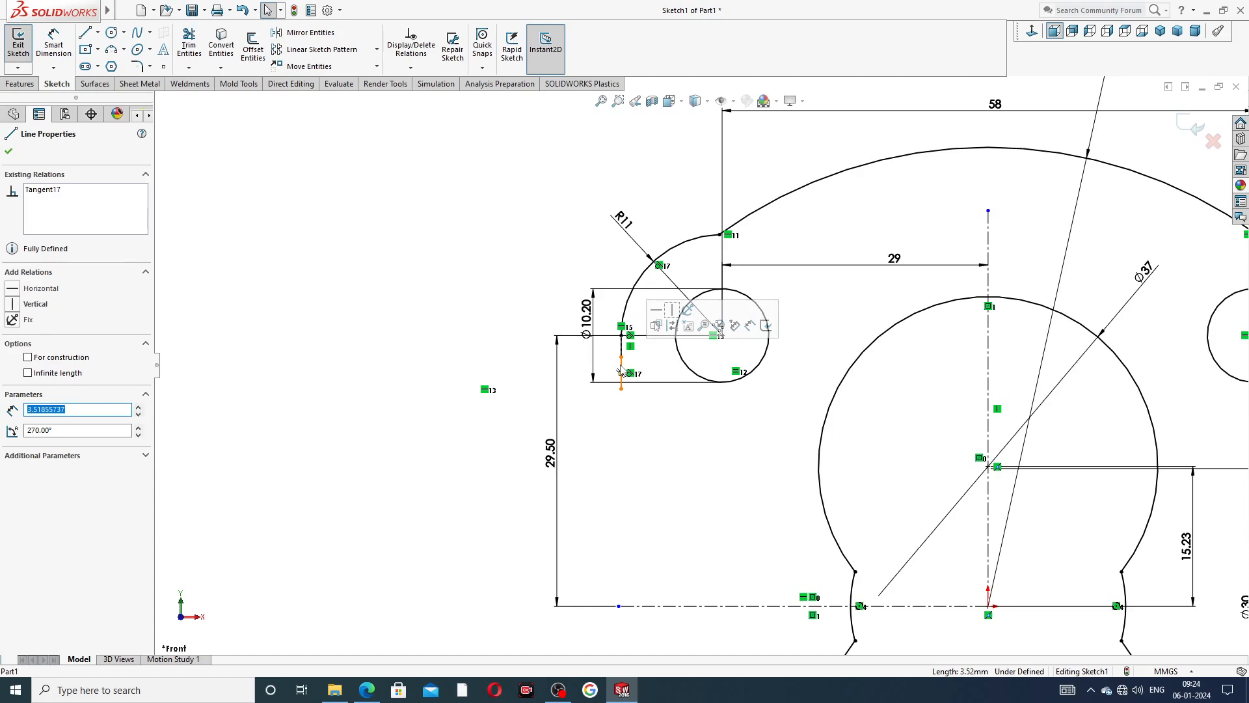
key(Delete)
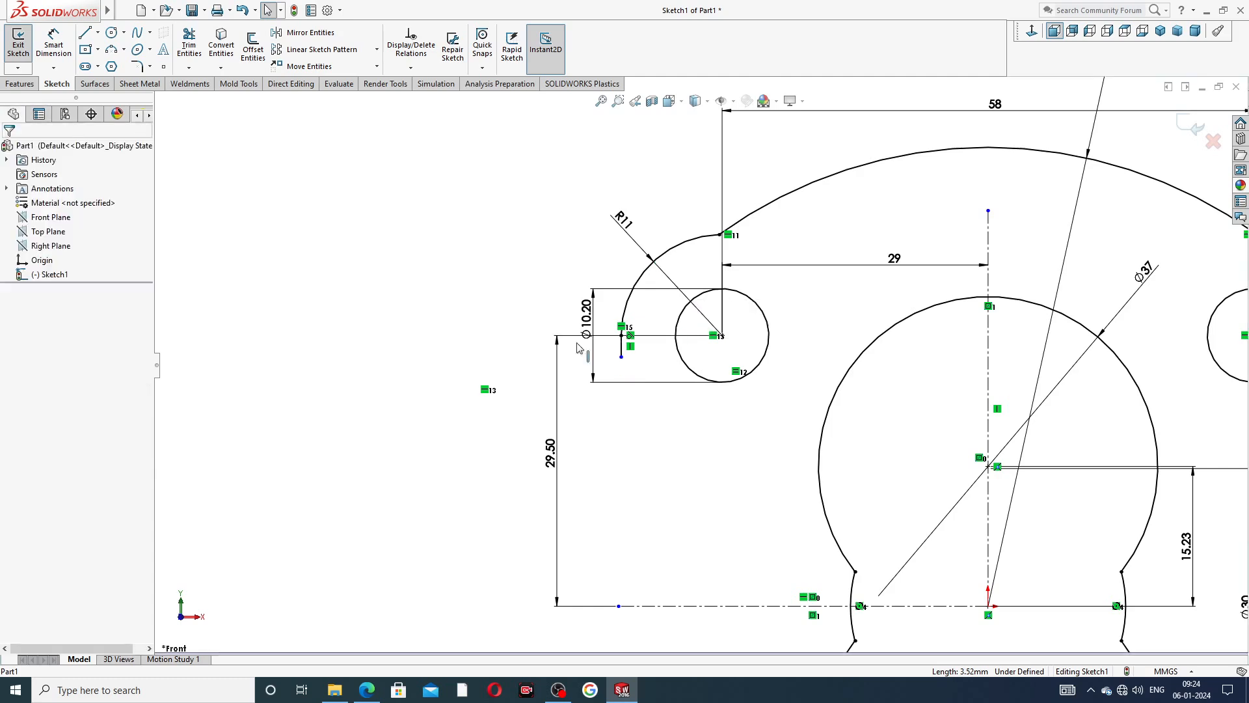
Sketch an outward-slanting line about 2.3 mm long from the short vertical line's end, continued by a vertical line about 25.16 mm long to the horizontal centreline's level.
click(85, 34)
scroll(648, 373, up, 2)
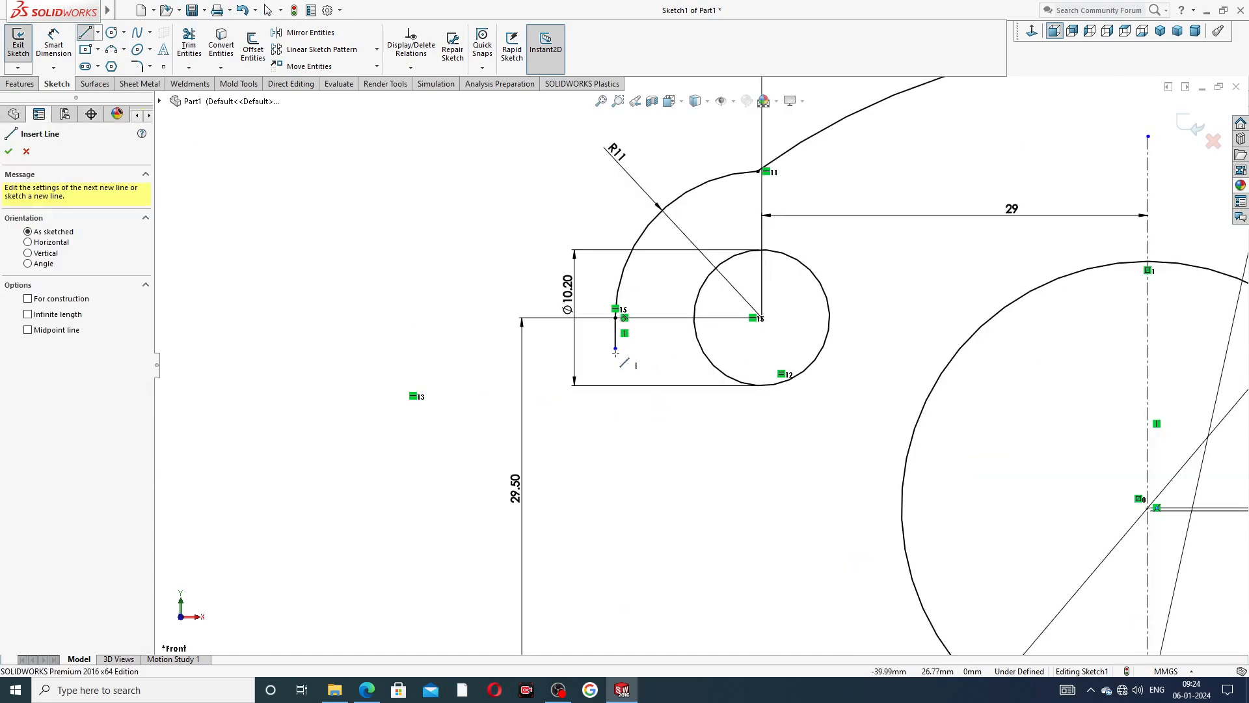
click(616, 349)
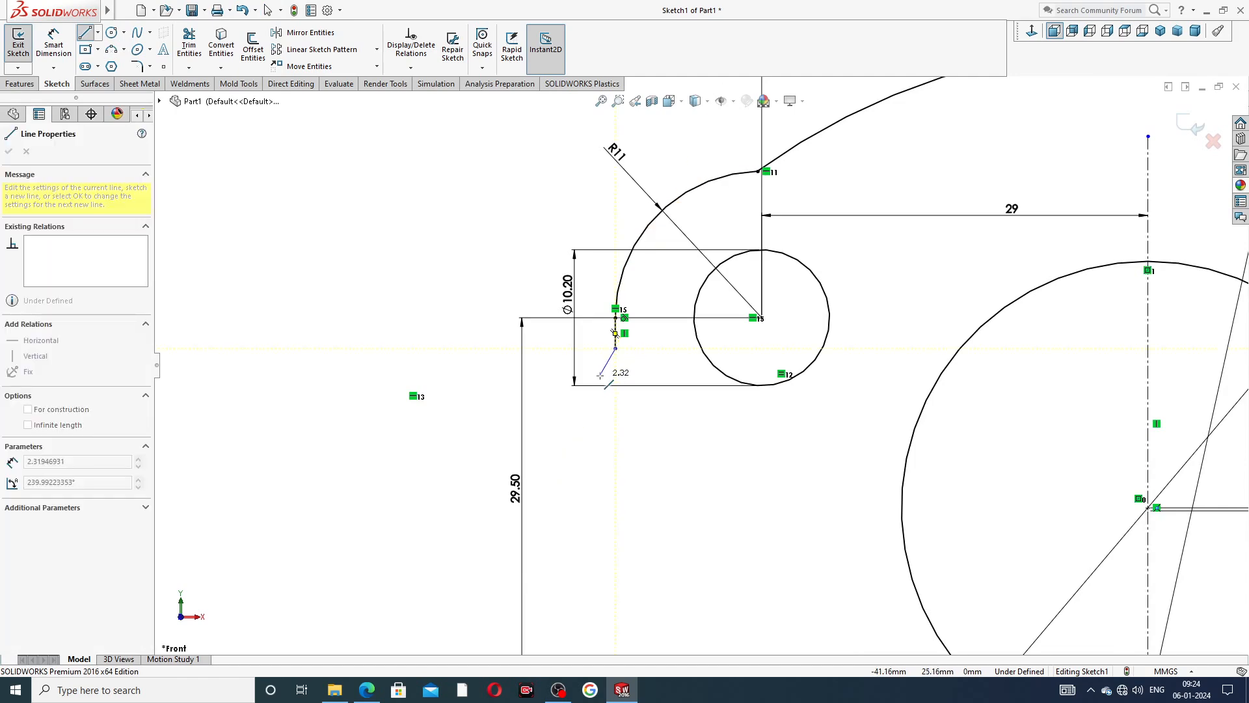
scroll(628, 498, down, 2)
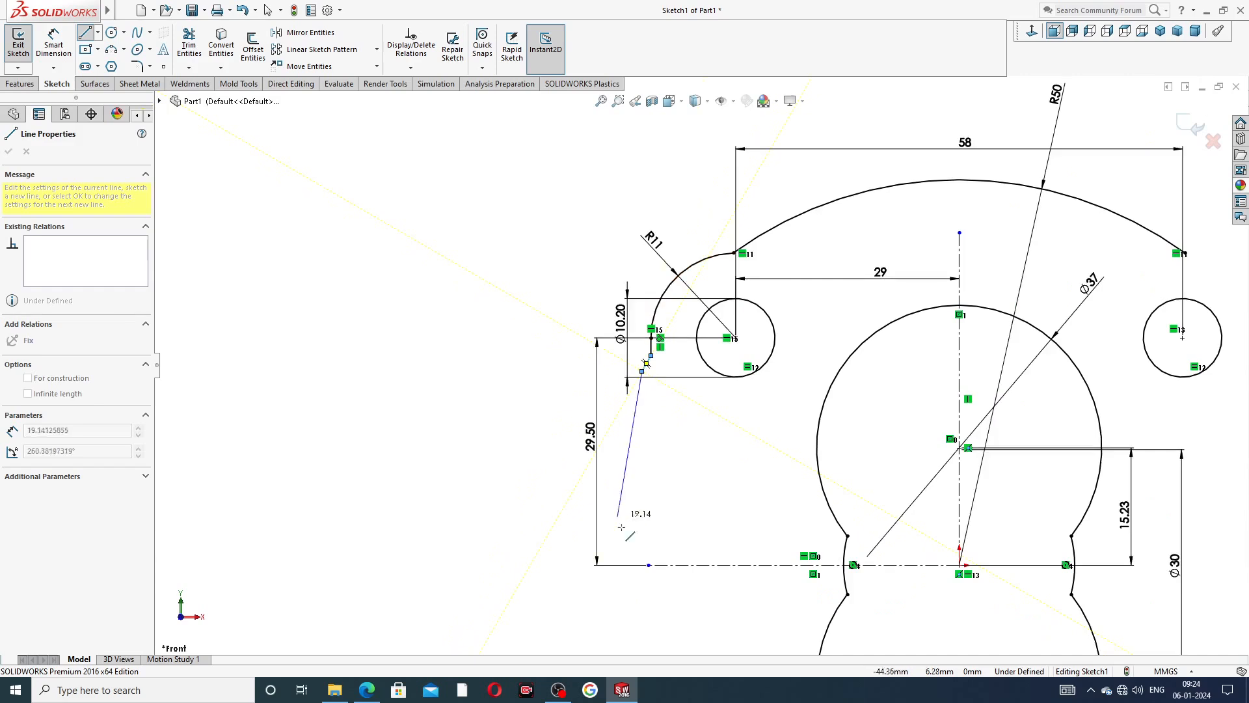
click(643, 564)
right_click(683, 510)
click(716, 521)
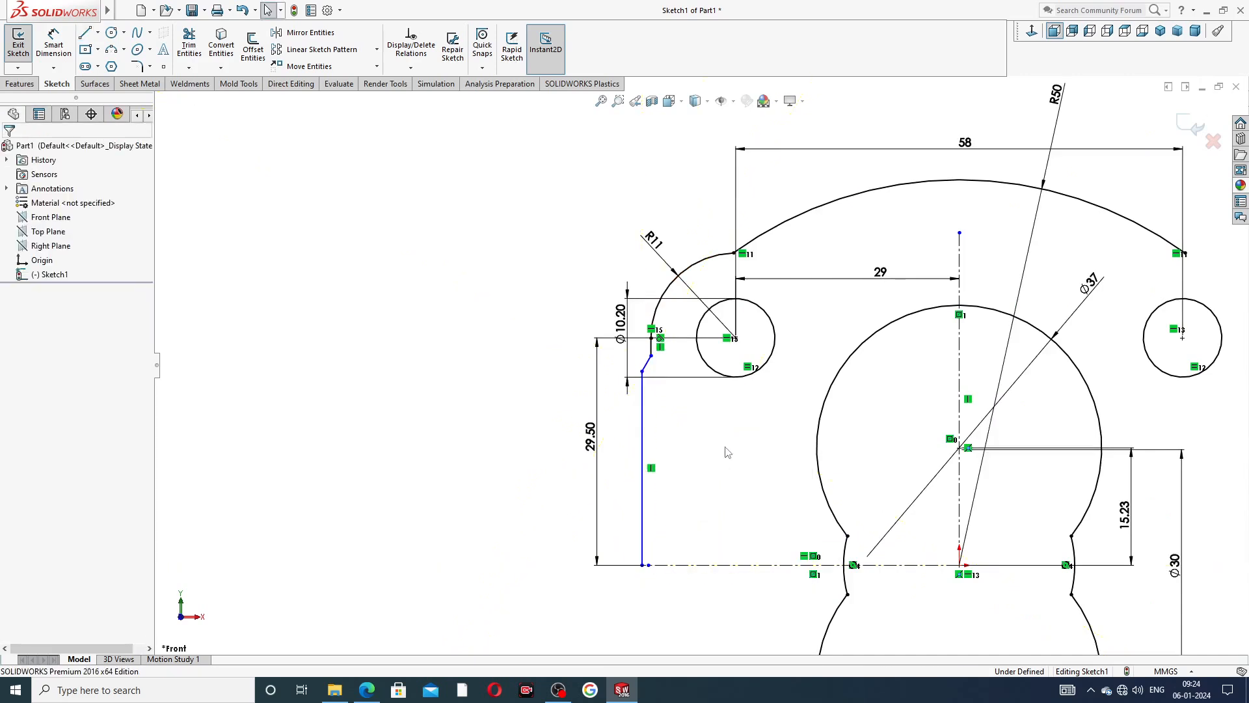
Move the slanted line's upper end up to a Y position of about 28 mm and its lower end slightly down.
scroll(727, 450, up, 1)
scroll(727, 450, up, 1)
scroll(748, 395, down, 1)
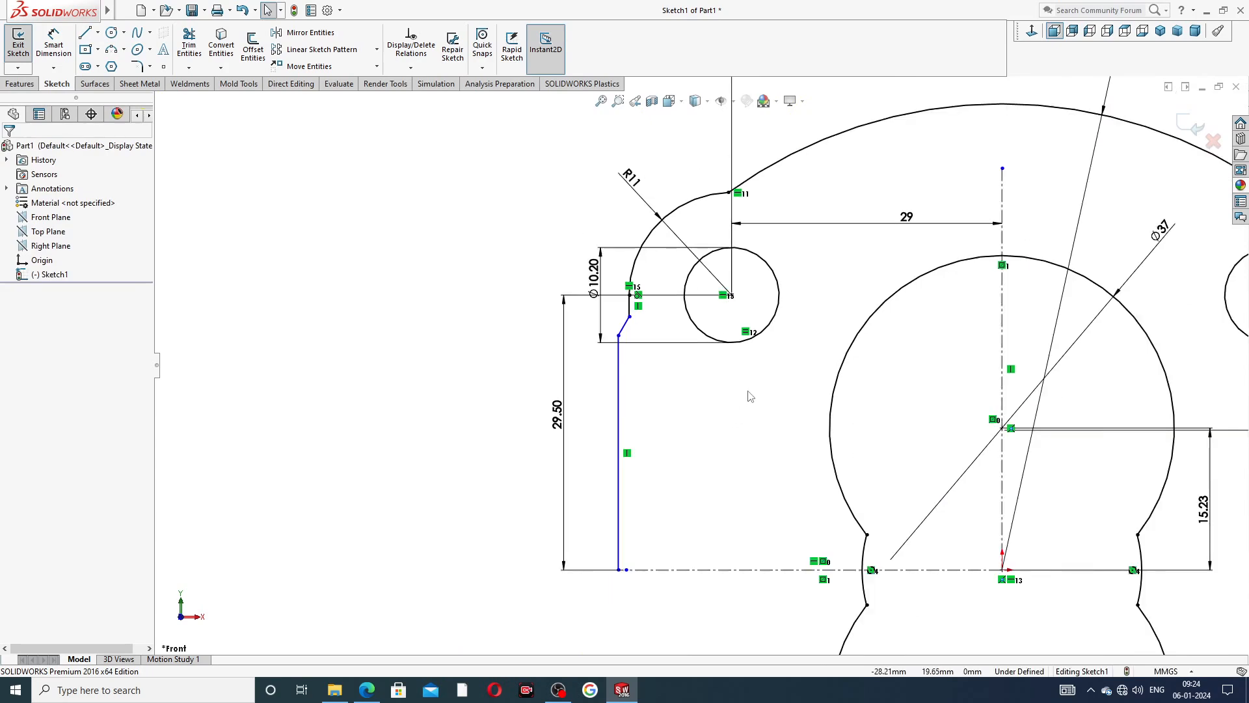
scroll(683, 372, up, 4)
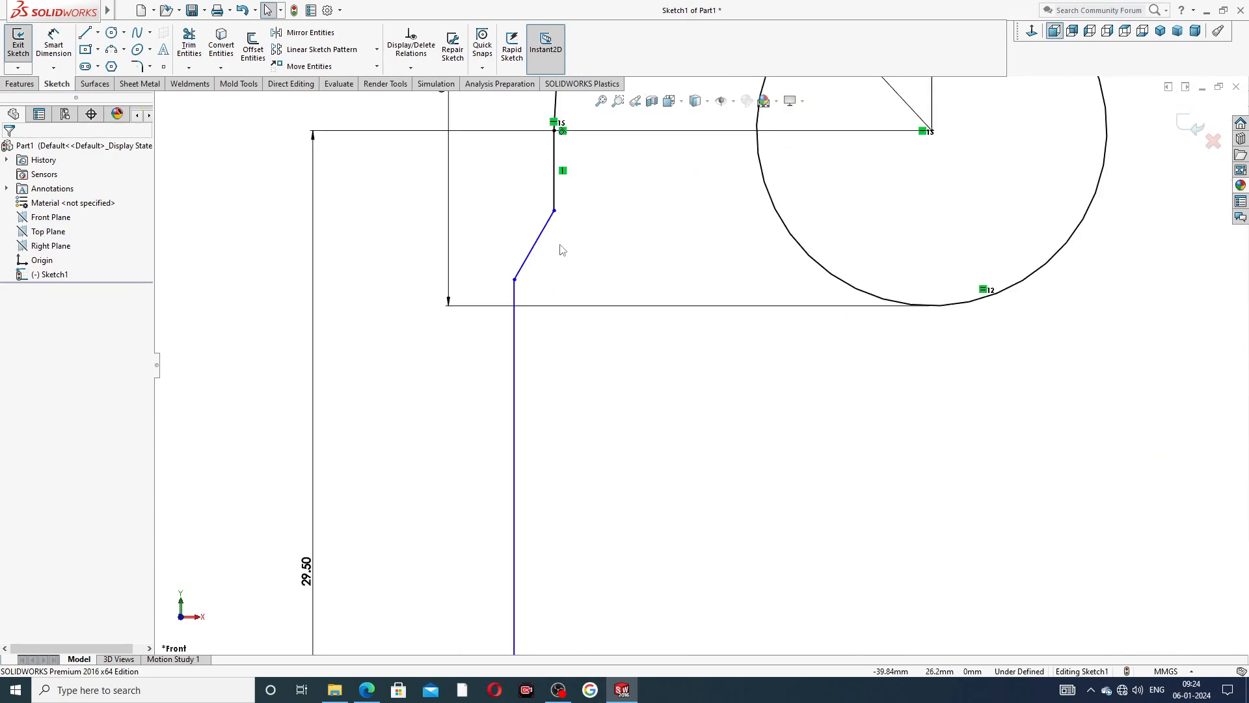
scroll(562, 250, down, 1)
click(599, 235)
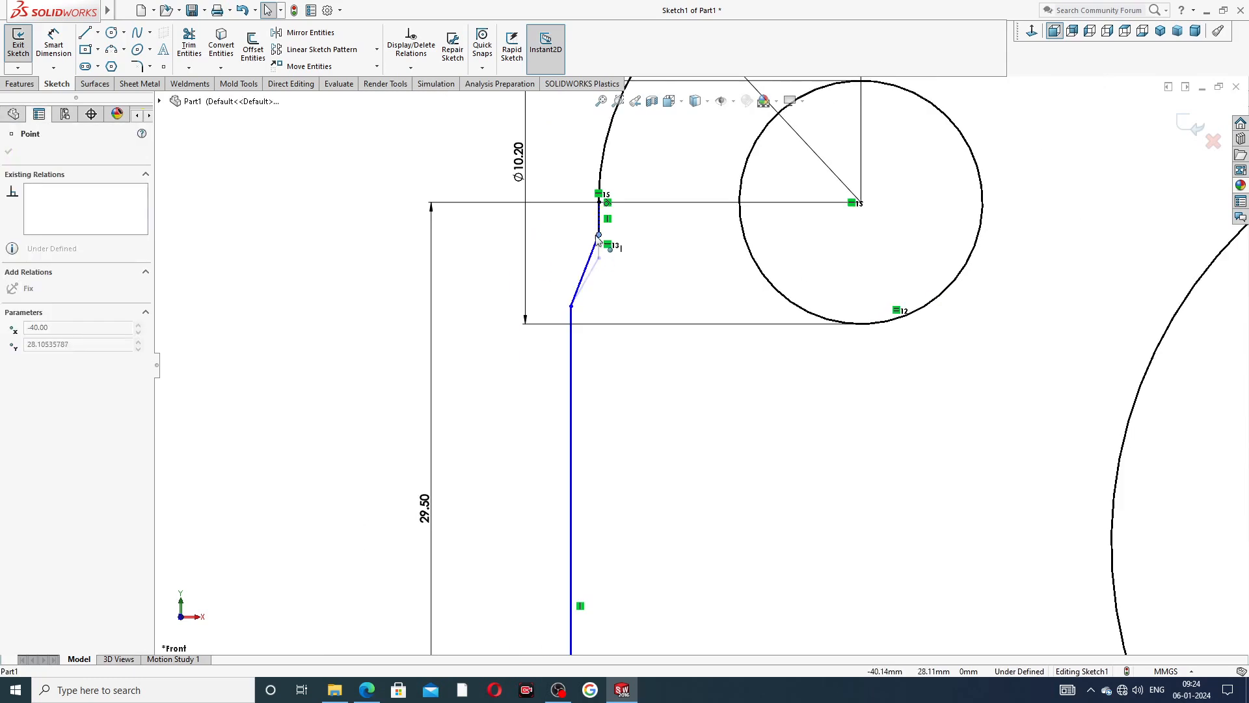
drag(596, 238, 600, 239)
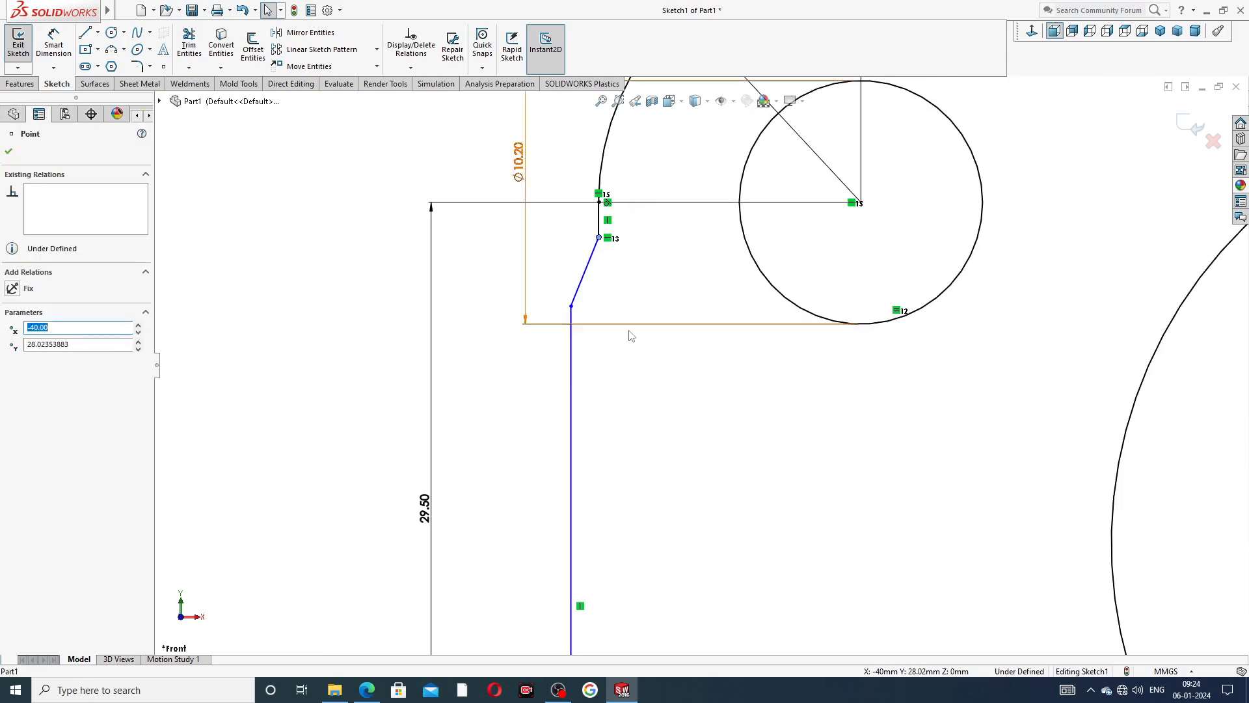
click(630, 361)
scroll(640, 353, down, 2)
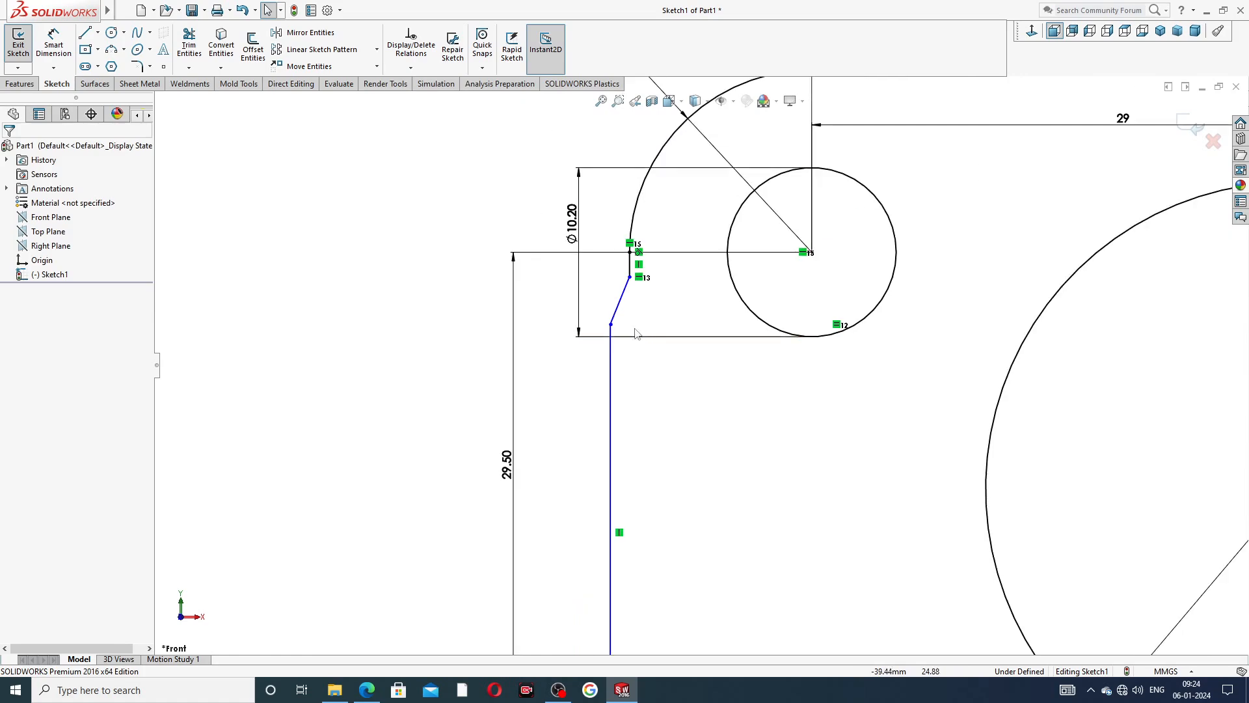
scroll(615, 332, down, 2)
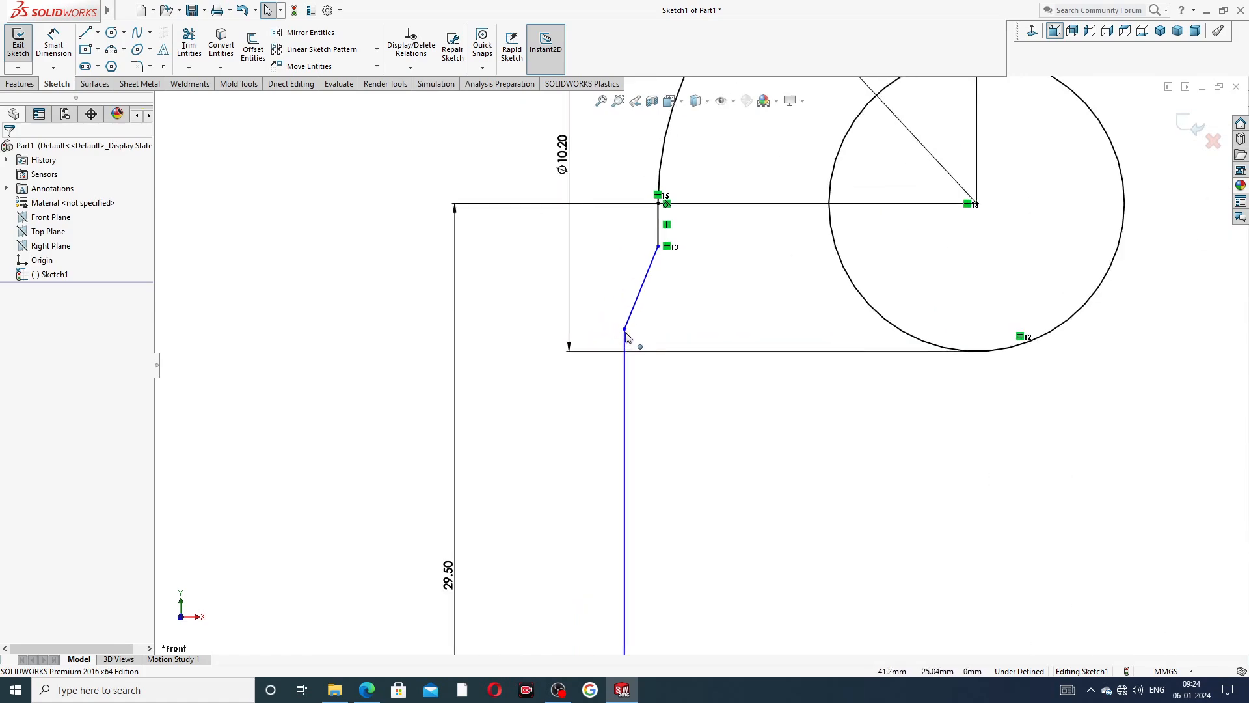
mouse_move(624, 332)
mouse_down()
mouse_move(629, 353)
mouse_move(625, 339)
mouse_up()
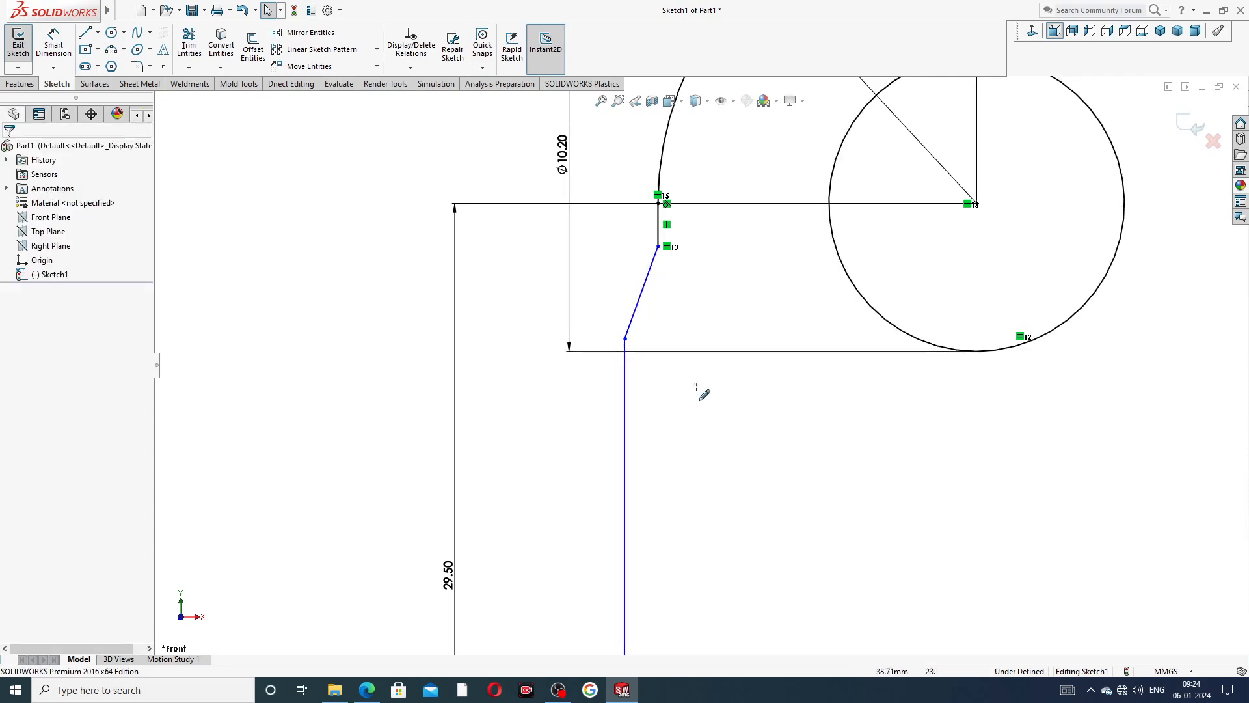
Add a 5 mm sketch fillet where the R11 arc meets the R50 arc above the left small circle.
scroll(748, 301, down, 4)
scroll(679, 232, up, 2)
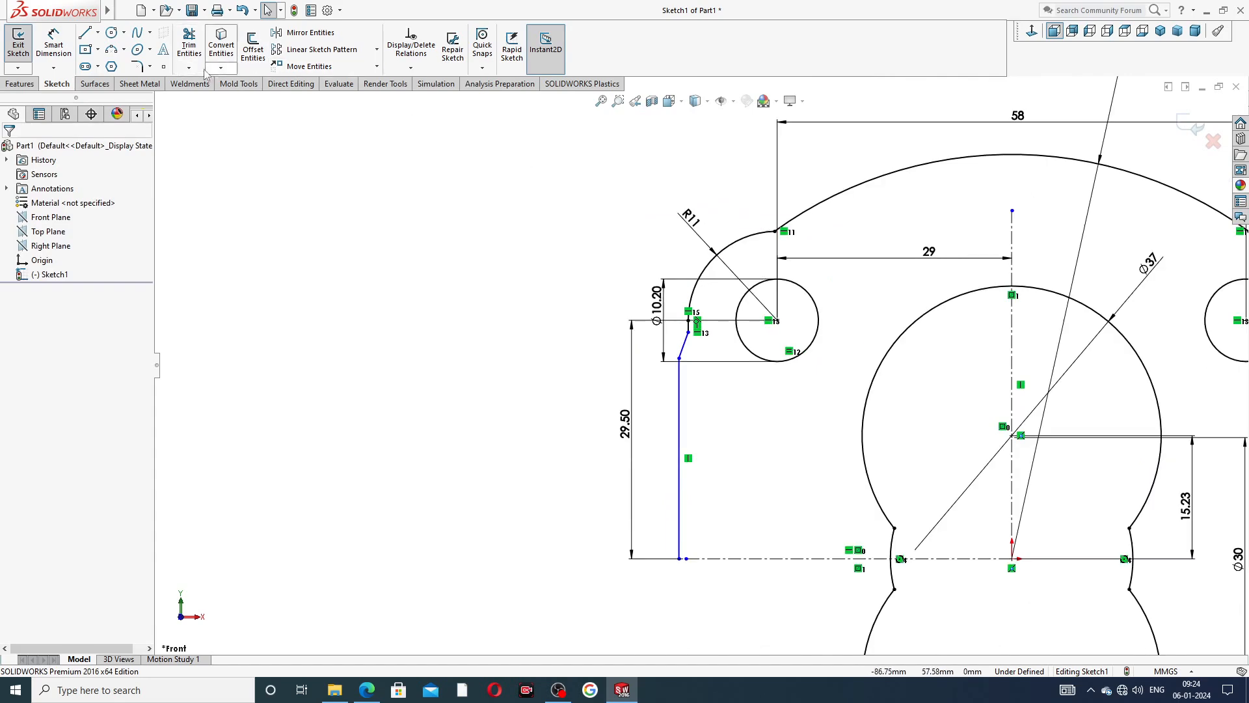
click(149, 66)
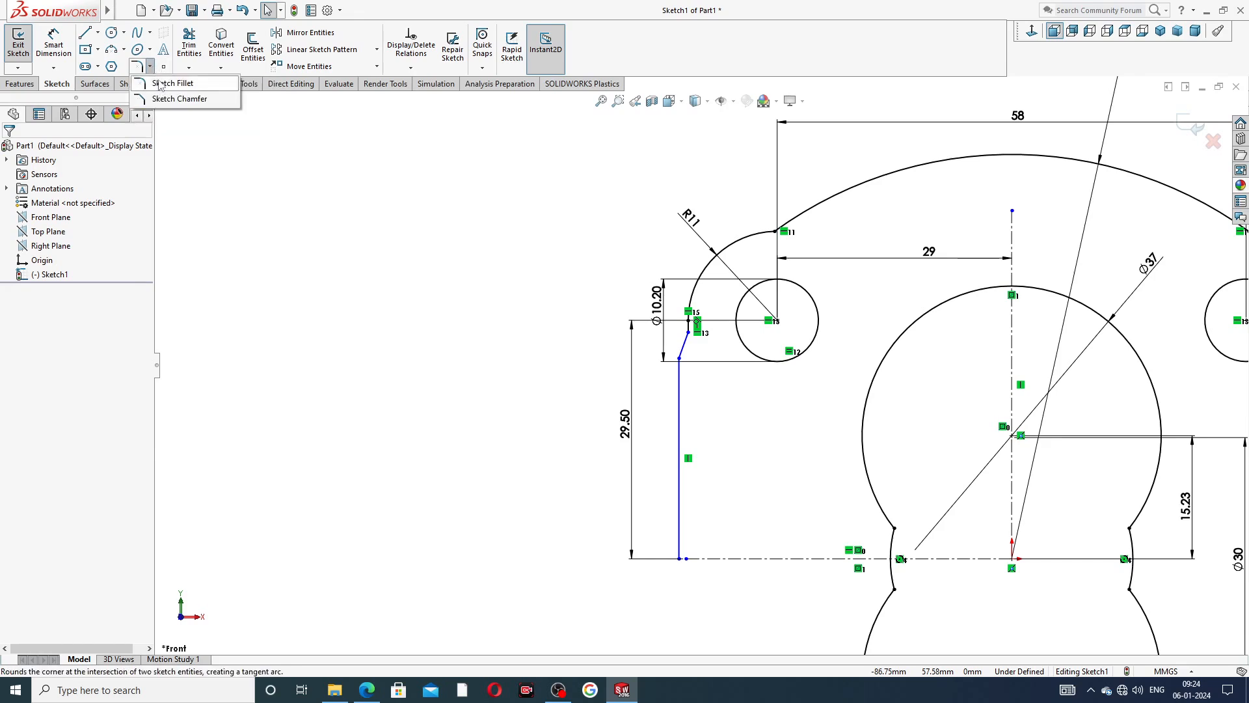
click(173, 84)
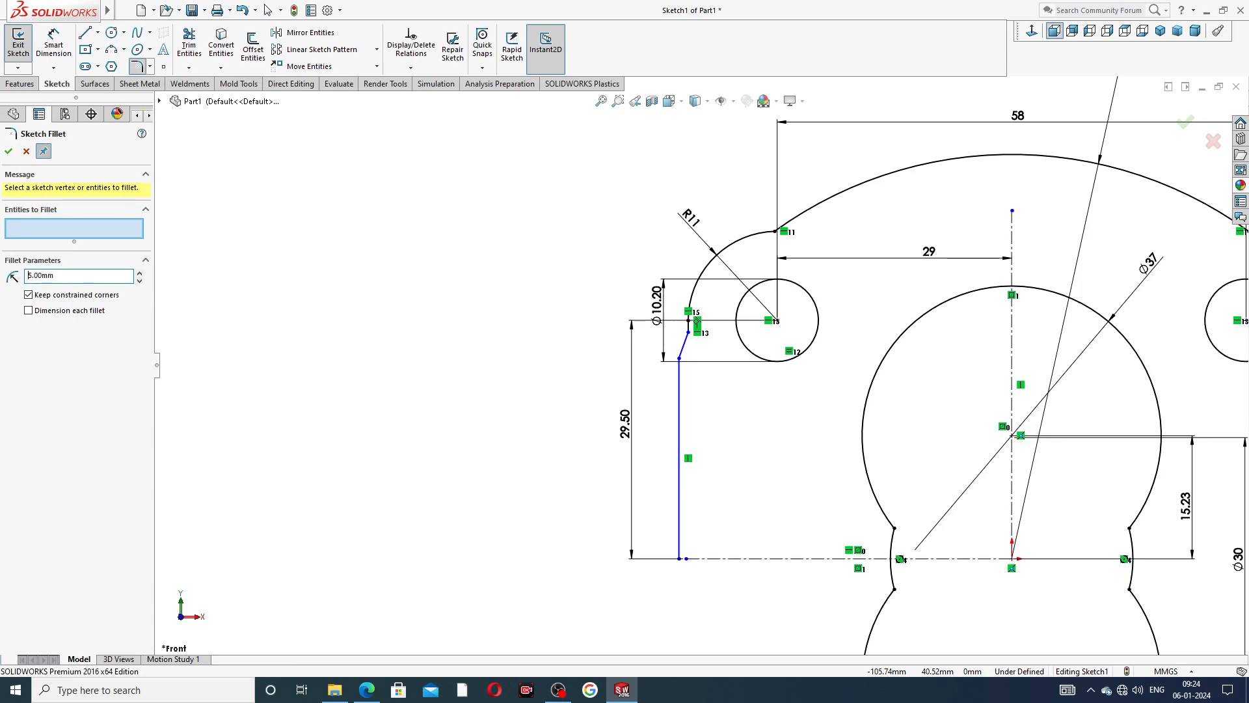
click(774, 232)
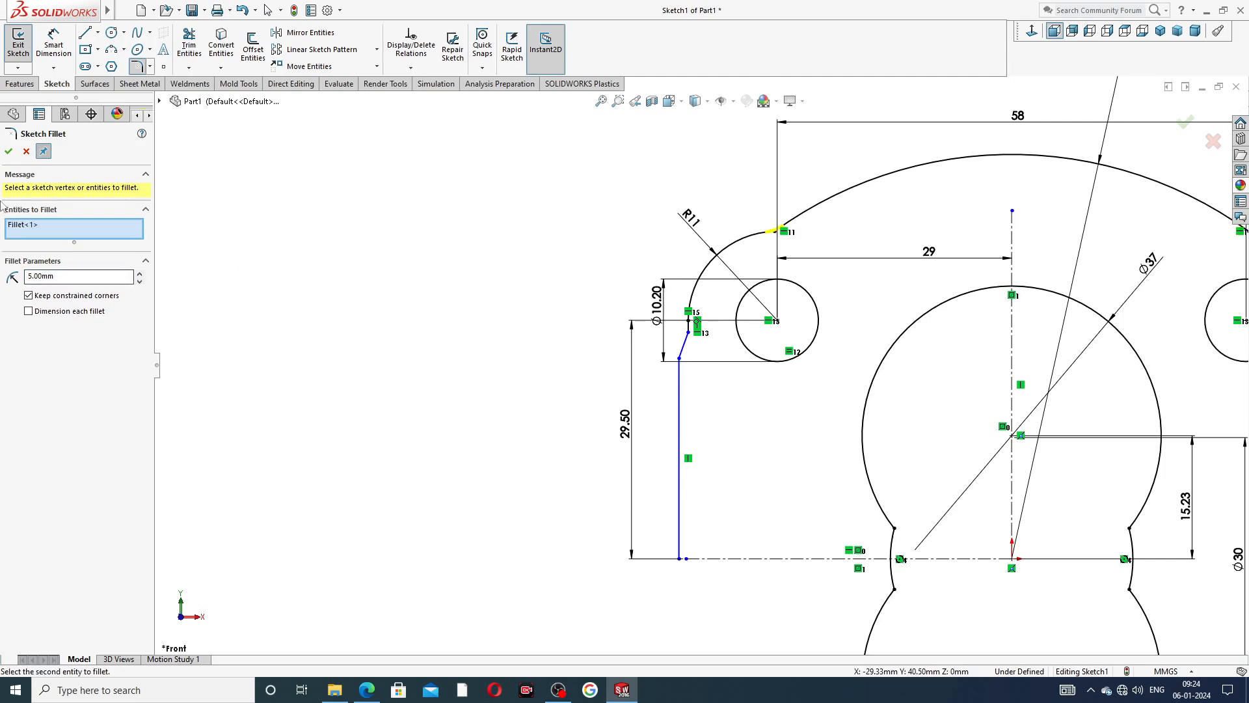
click(9, 151)
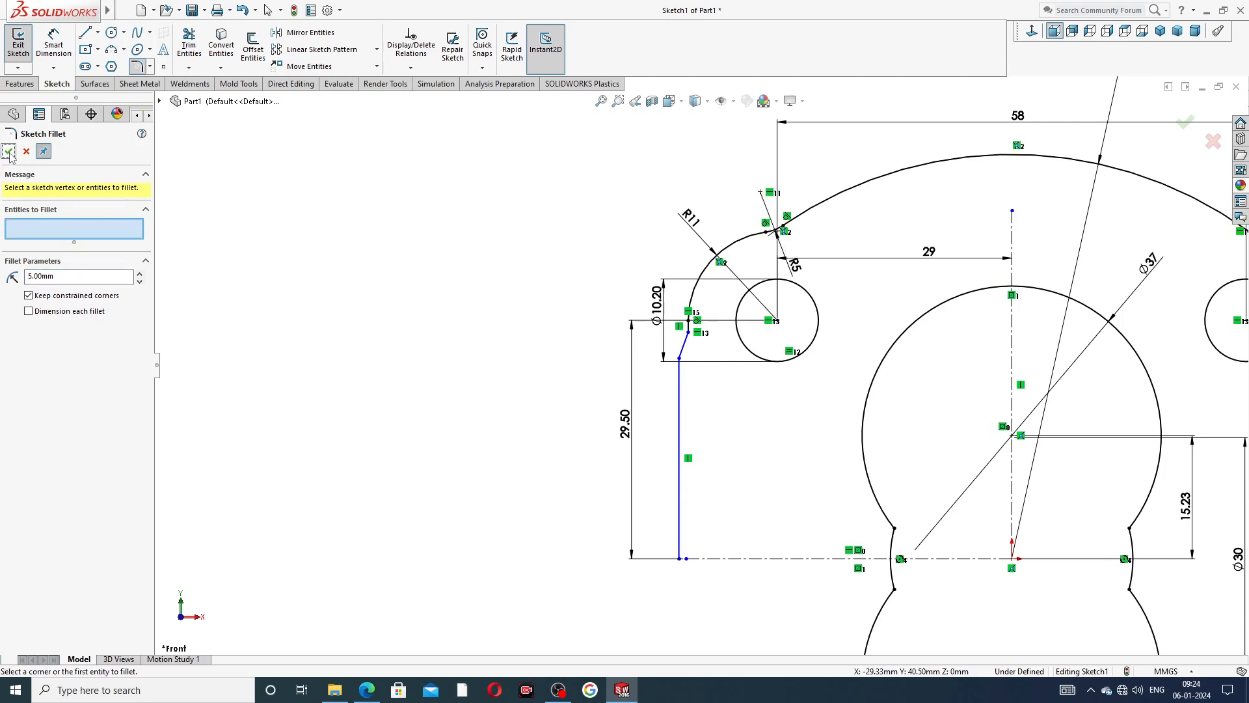
Add a 1.50 mm sketch fillet at the corner between the short vertical line and the slanted line.
double_click(65, 276)
scroll(698, 345, down, 5)
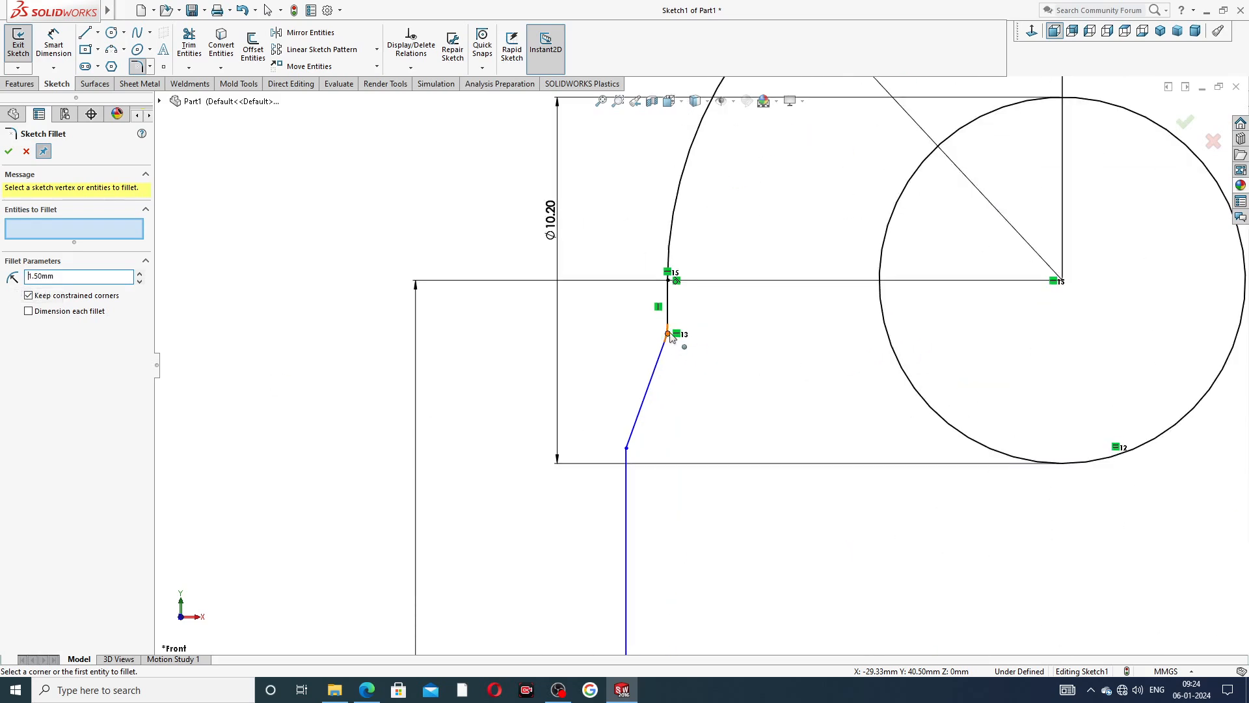
click(670, 335)
click(8, 151)
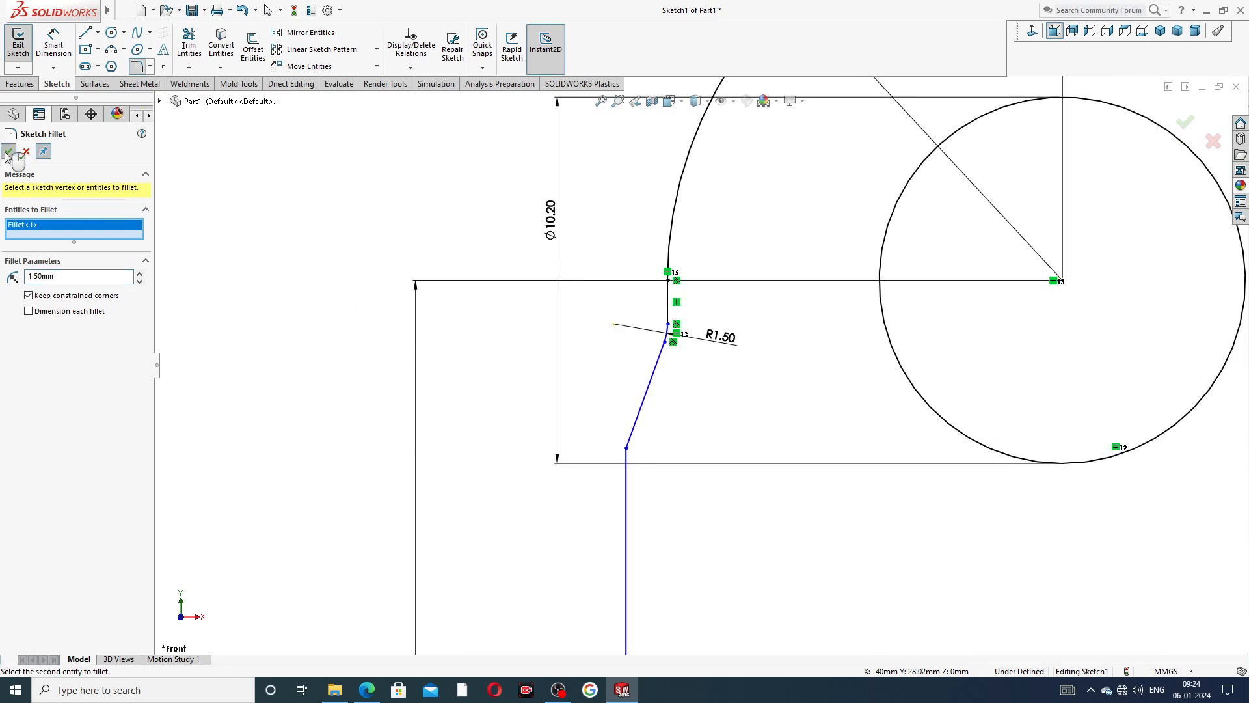
click(9, 151)
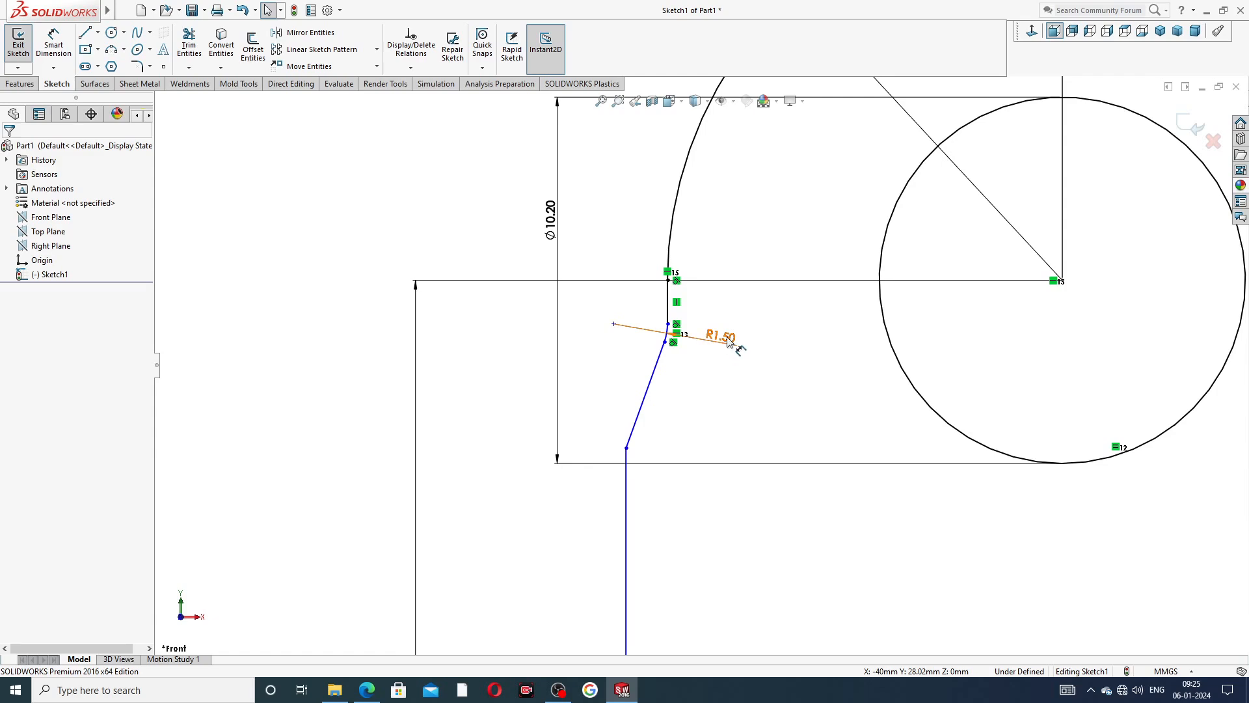
Move the R1.50 and R5 fillet dimension labels slightly away from the outline.
mouse_move(727, 338)
mouse_down()
mouse_move(727, 354)
mouse_move(734, 342)
mouse_up()
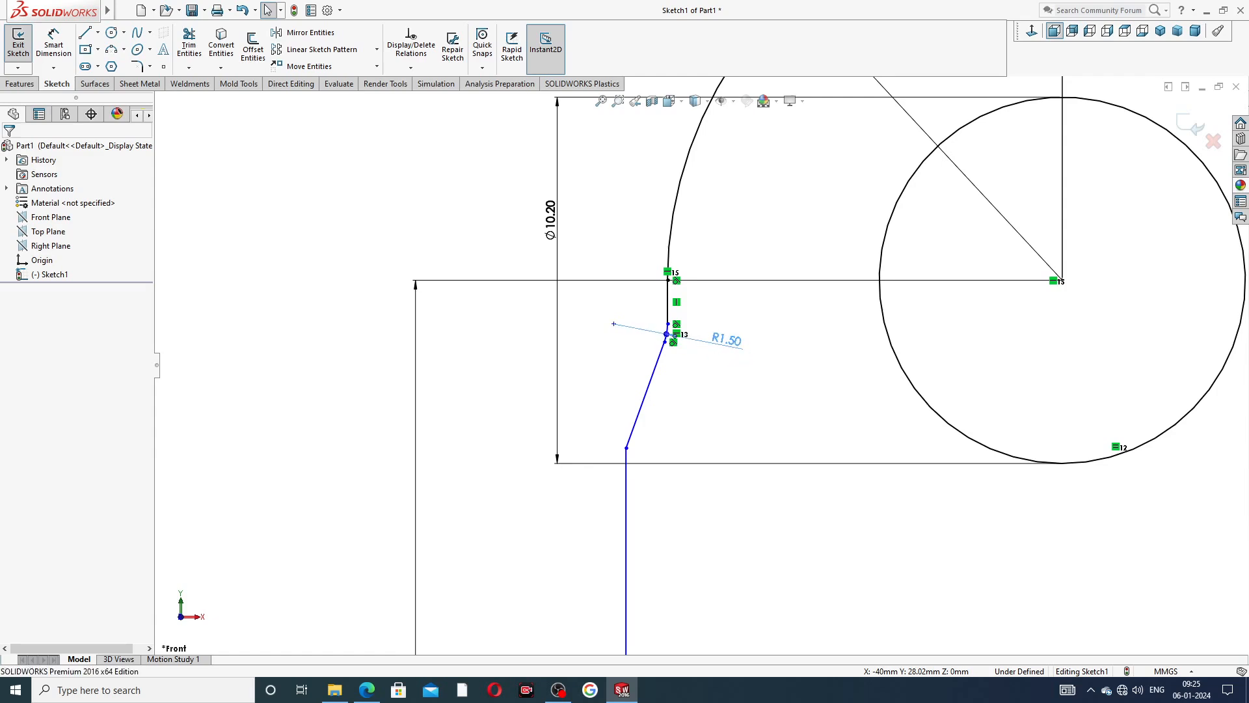
click(768, 324)
scroll(777, 266, up, 4)
scroll(873, 215, up, 3)
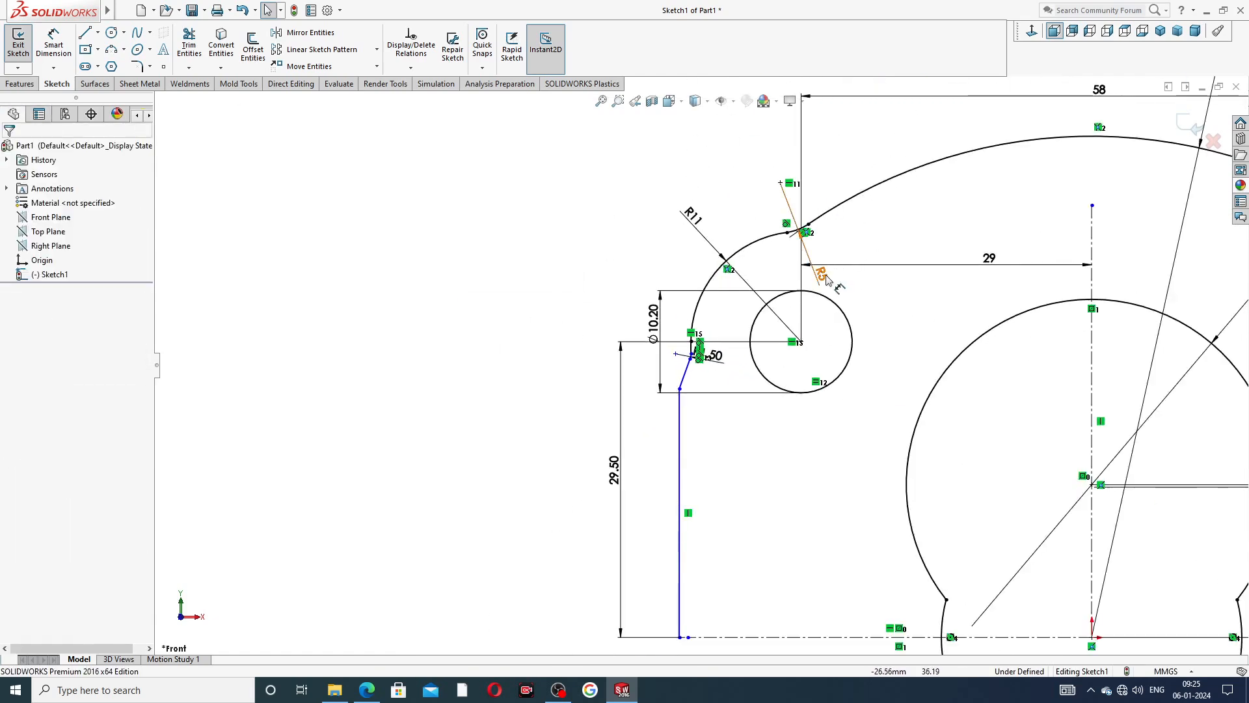
mouse_move(821, 274)
mouse_down()
mouse_move(799, 254)
mouse_move(840, 291)
mouse_up()
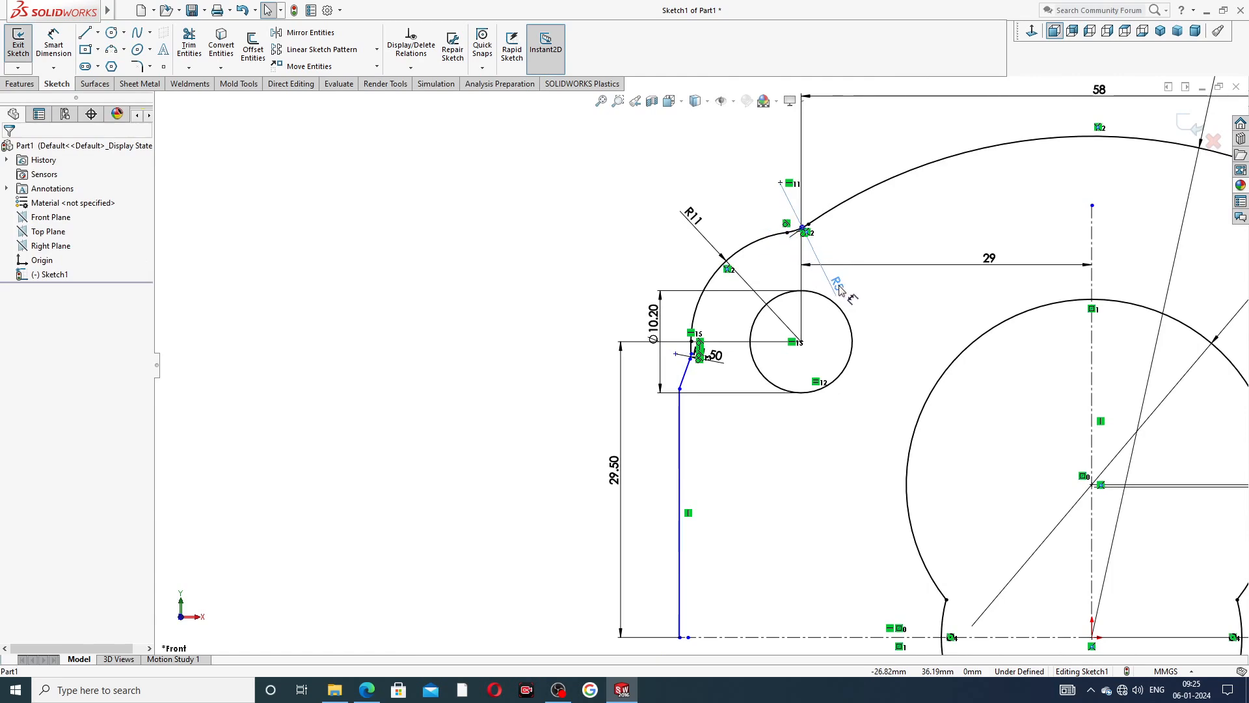
click(867, 225)
scroll(886, 238, up, 6)
scroll(845, 456, down, 3)
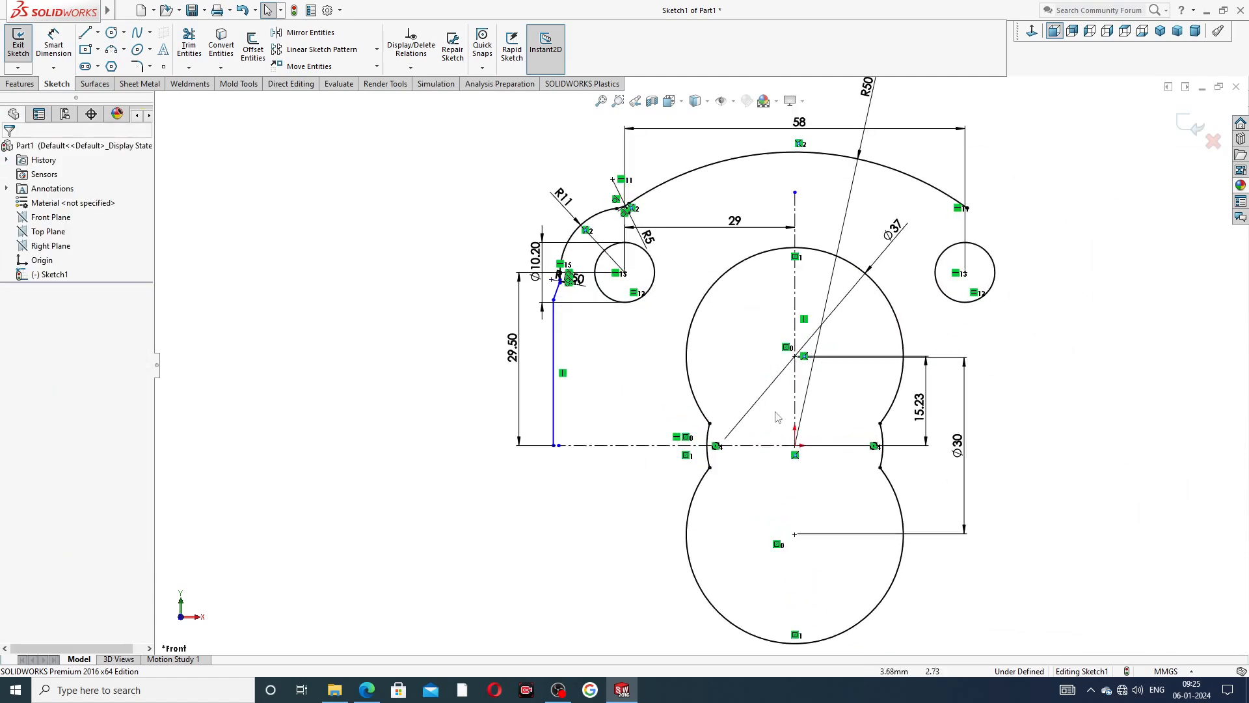
Dimension the distance from the left vertical side line to the vertical centreline as 42 mm.
click(53, 45)
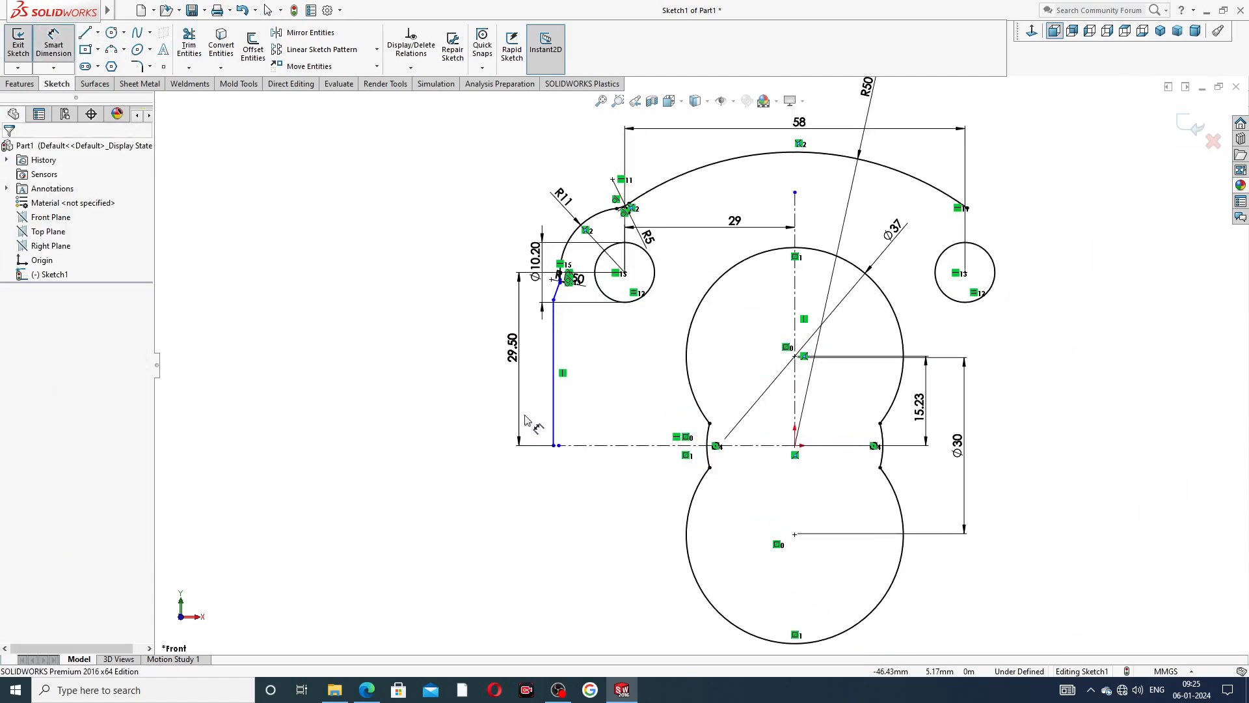
click(554, 402)
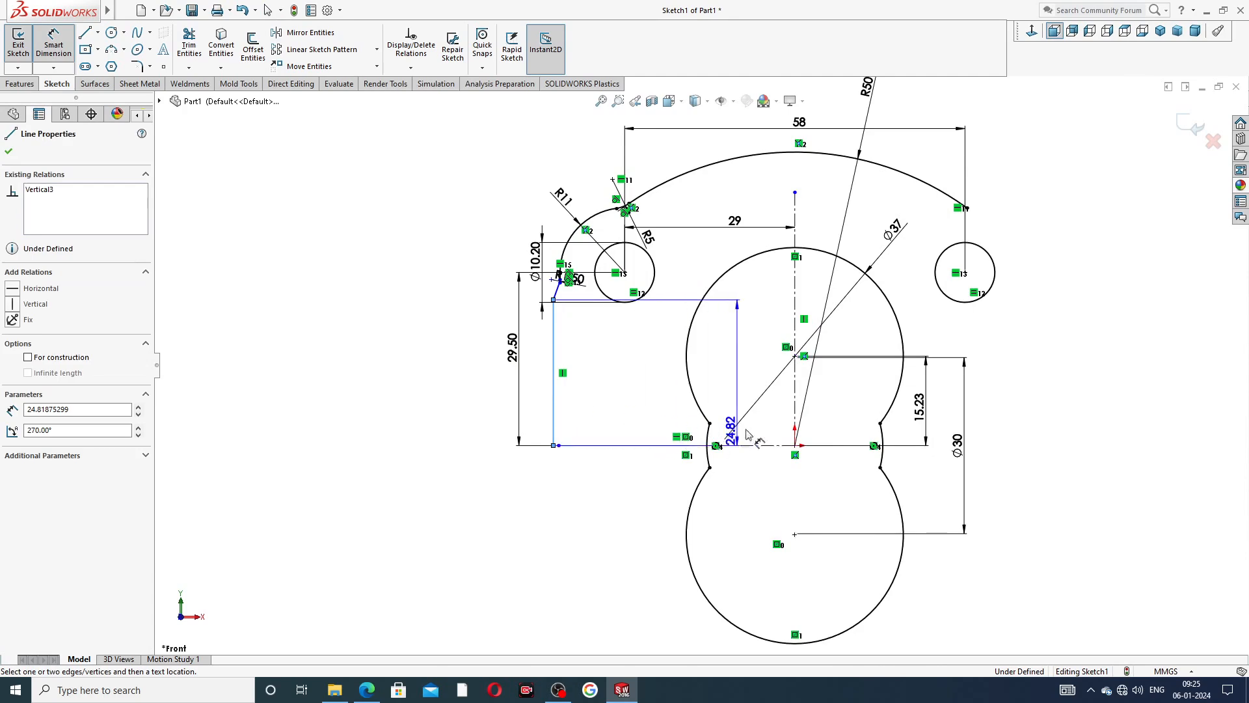
click(794, 400)
click(661, 494)
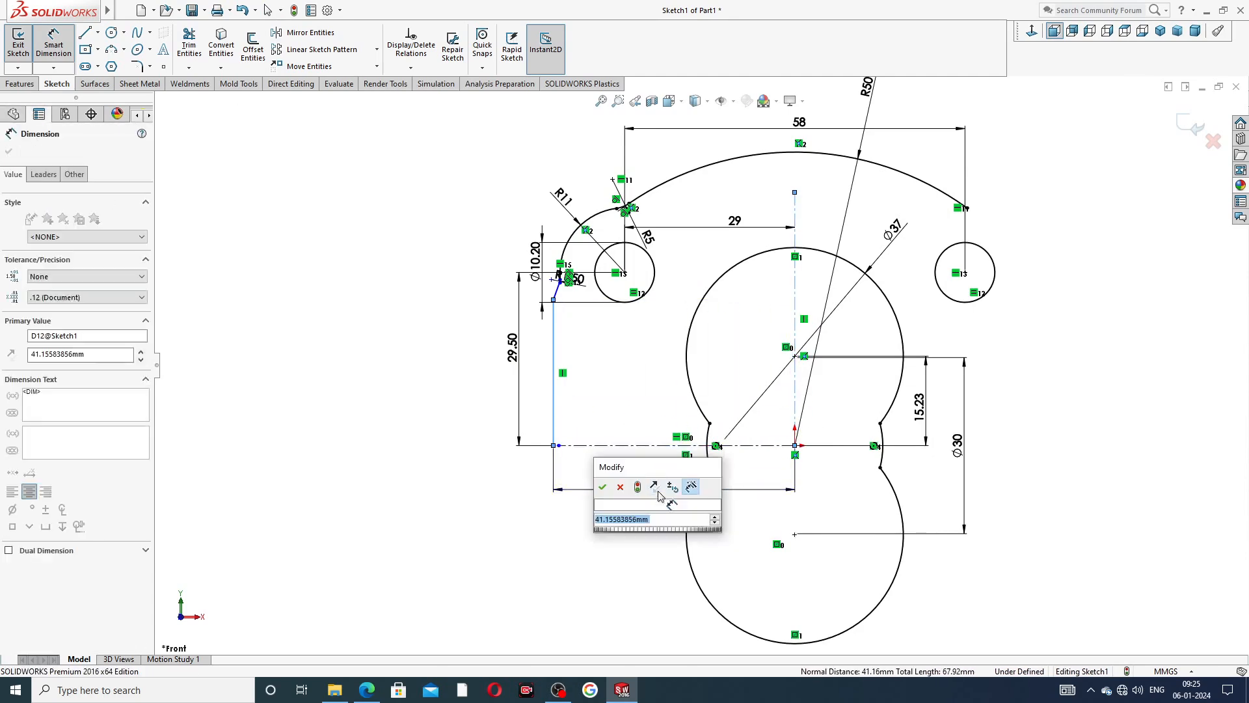
text(42)
key(Return)
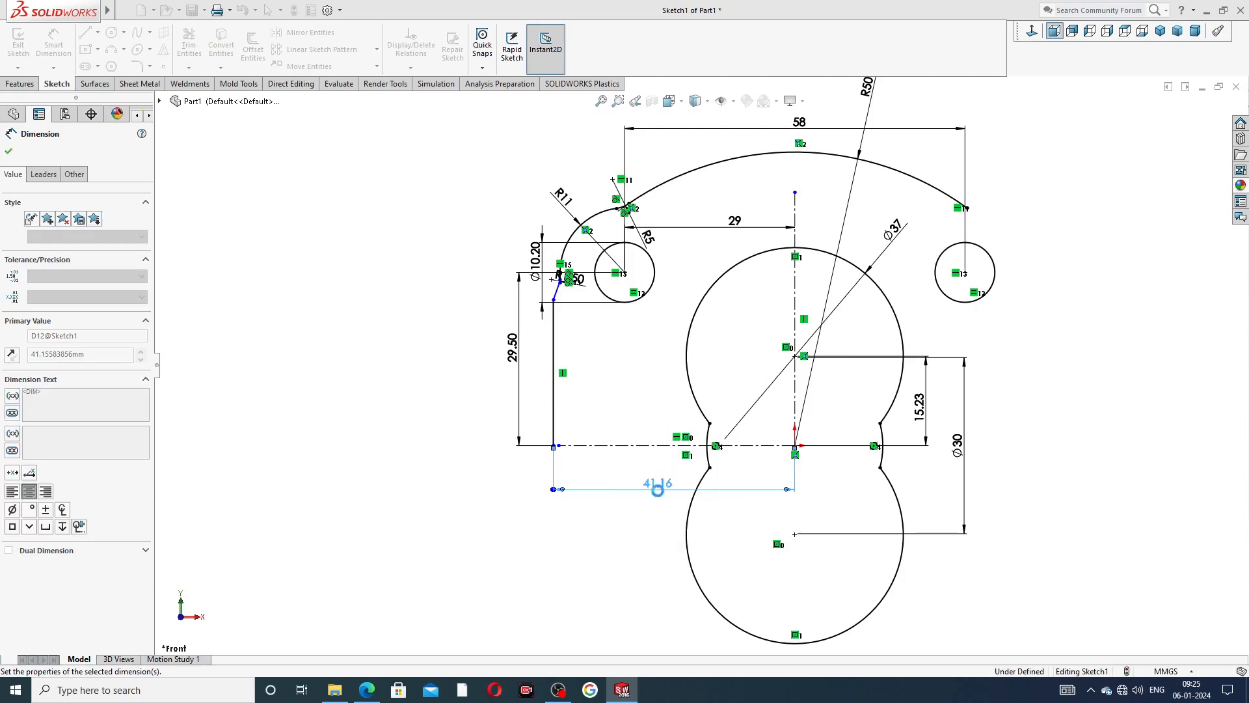
click(1074, 312)
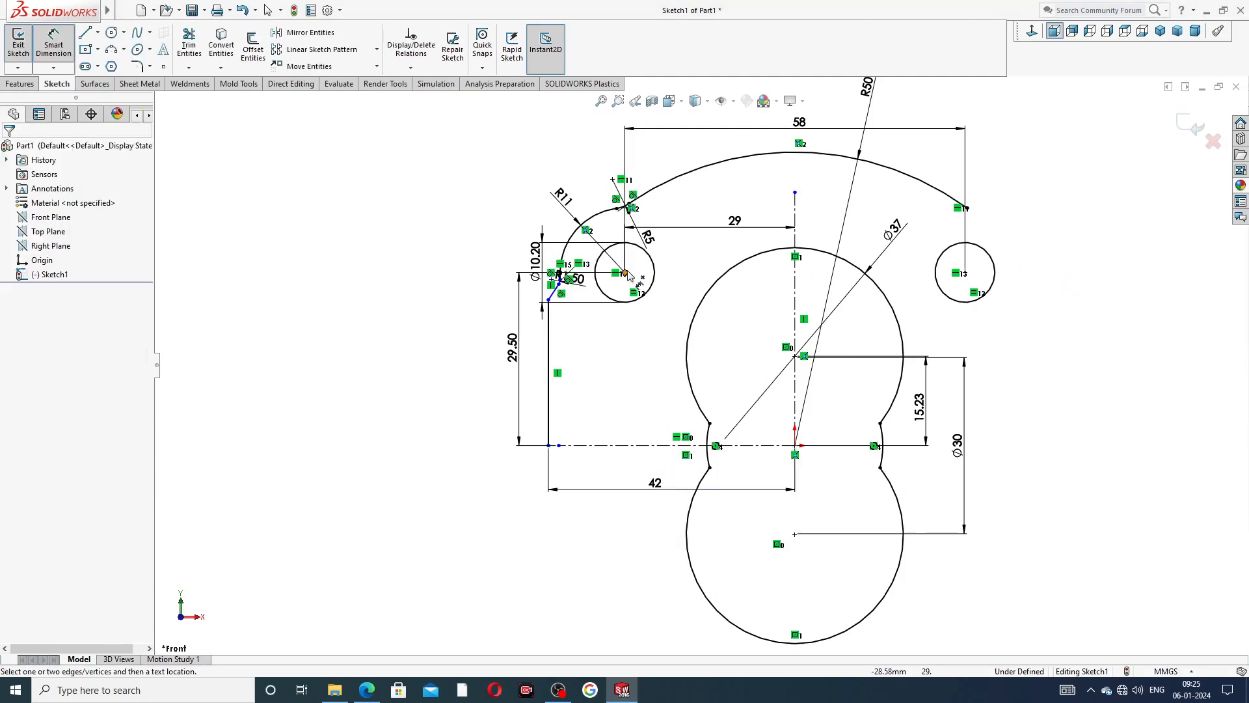
scroll(634, 278, down, 1)
scroll(982, 256, up, 2)
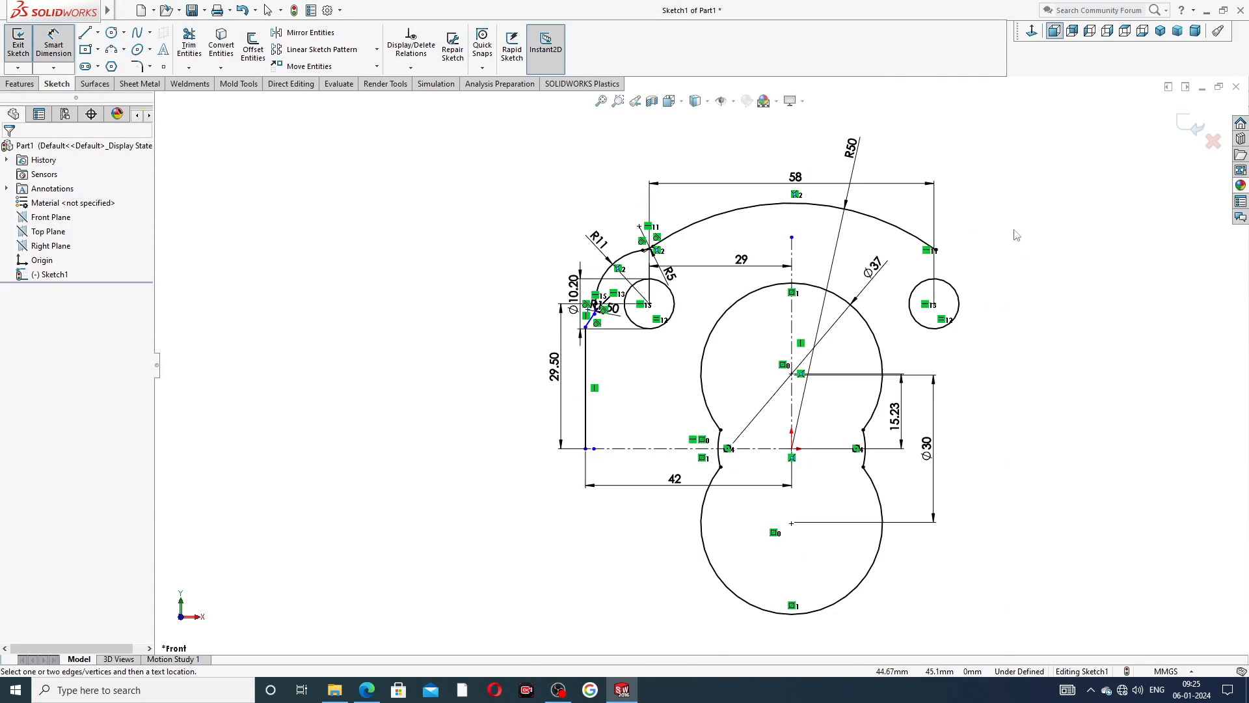
right_click(1016, 234)
click(1045, 195)
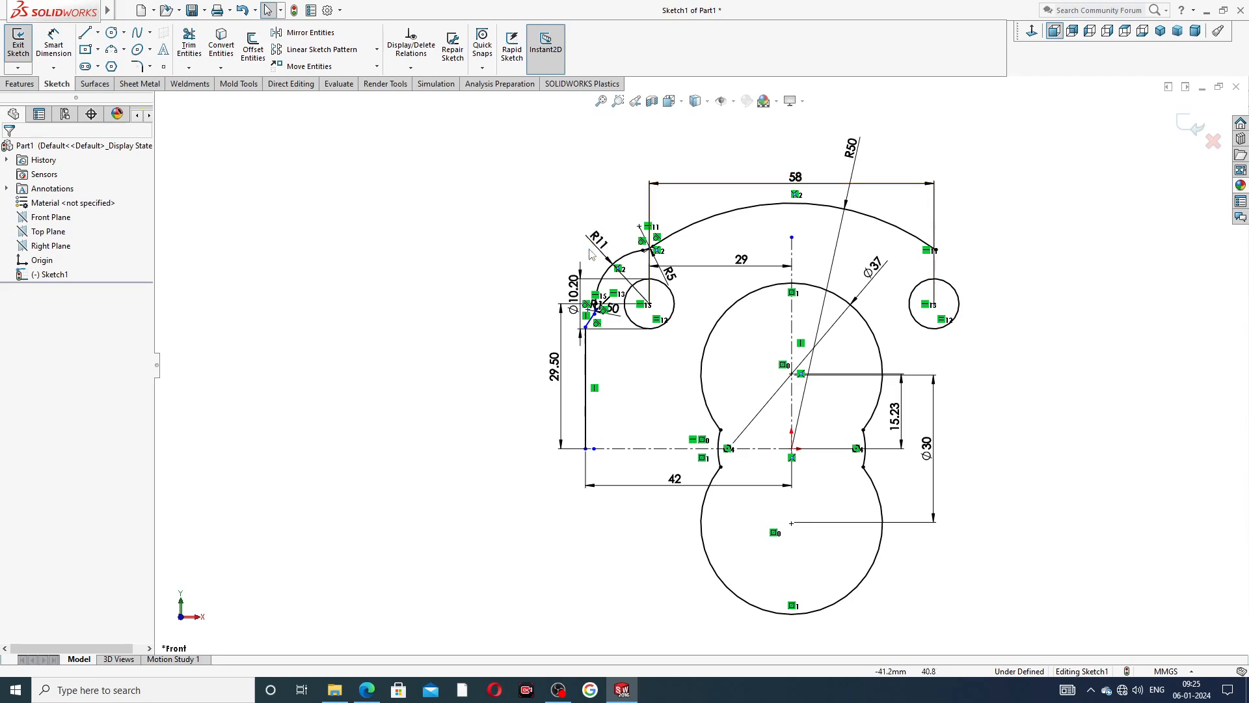
Reposition the R11 label farther outside its arc and the R5 label clear of the left small circle.
drag(594, 242, 584, 223)
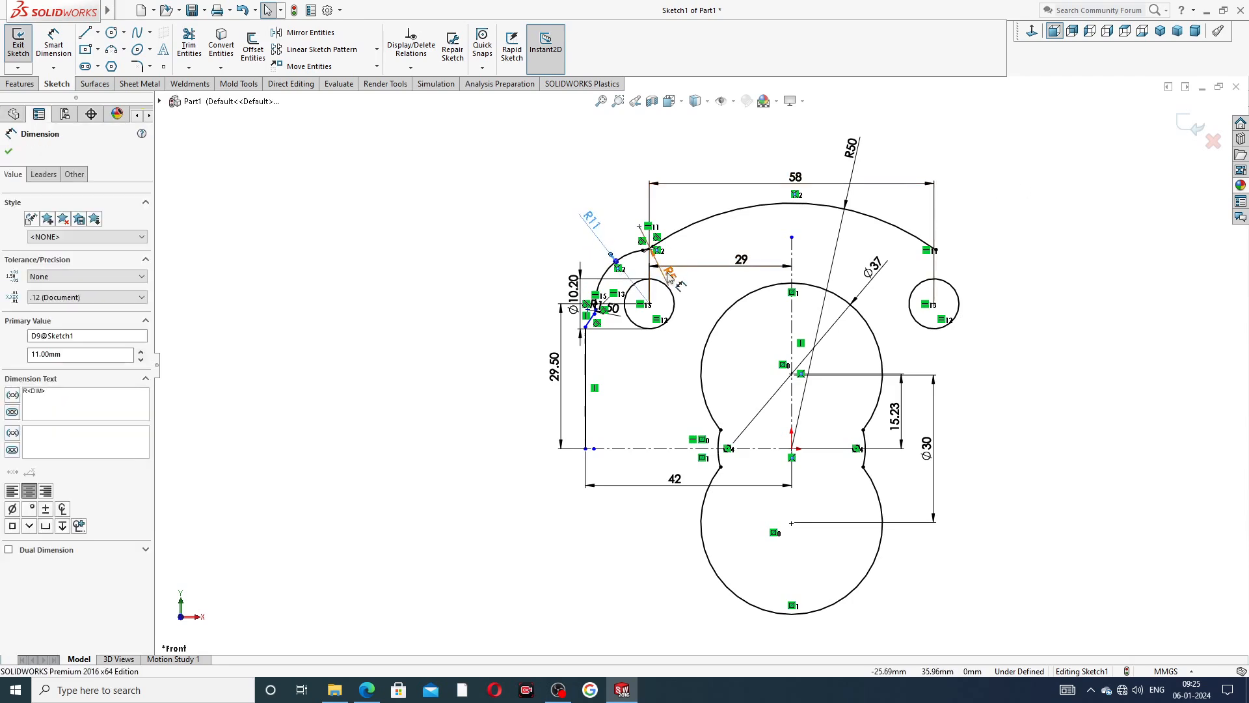
drag(669, 275, 737, 260)
click(521, 212)
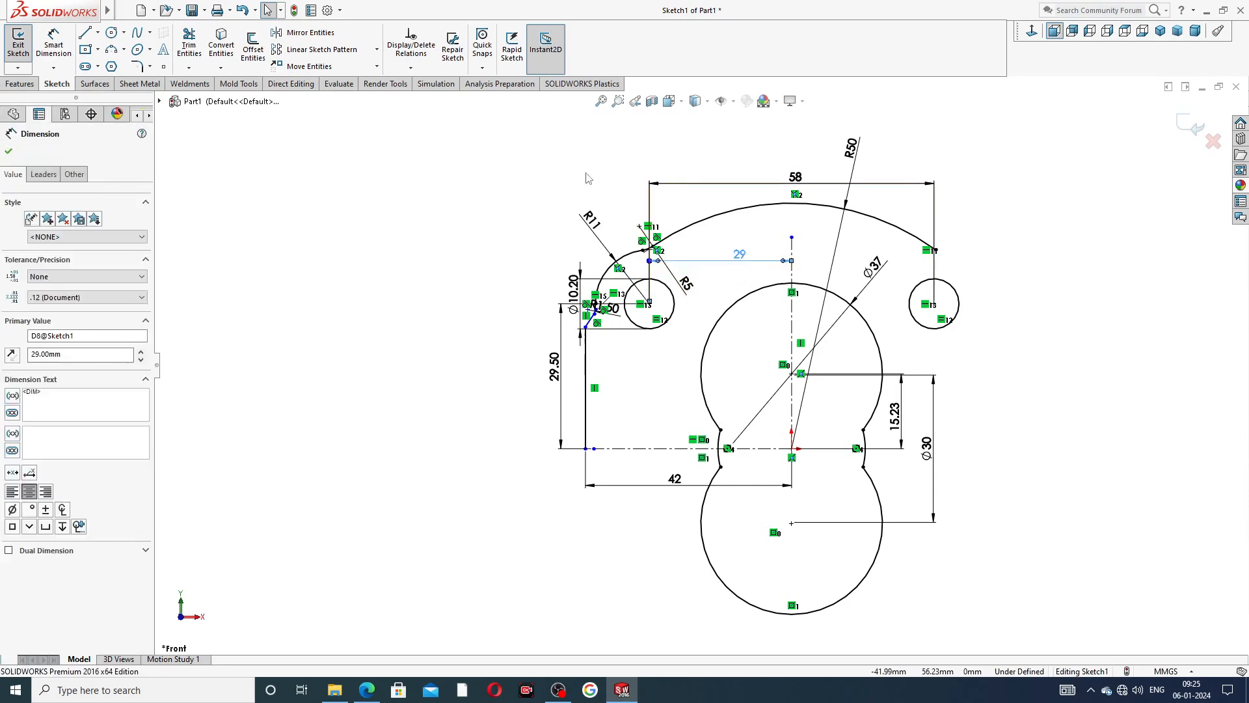
click(575, 240)
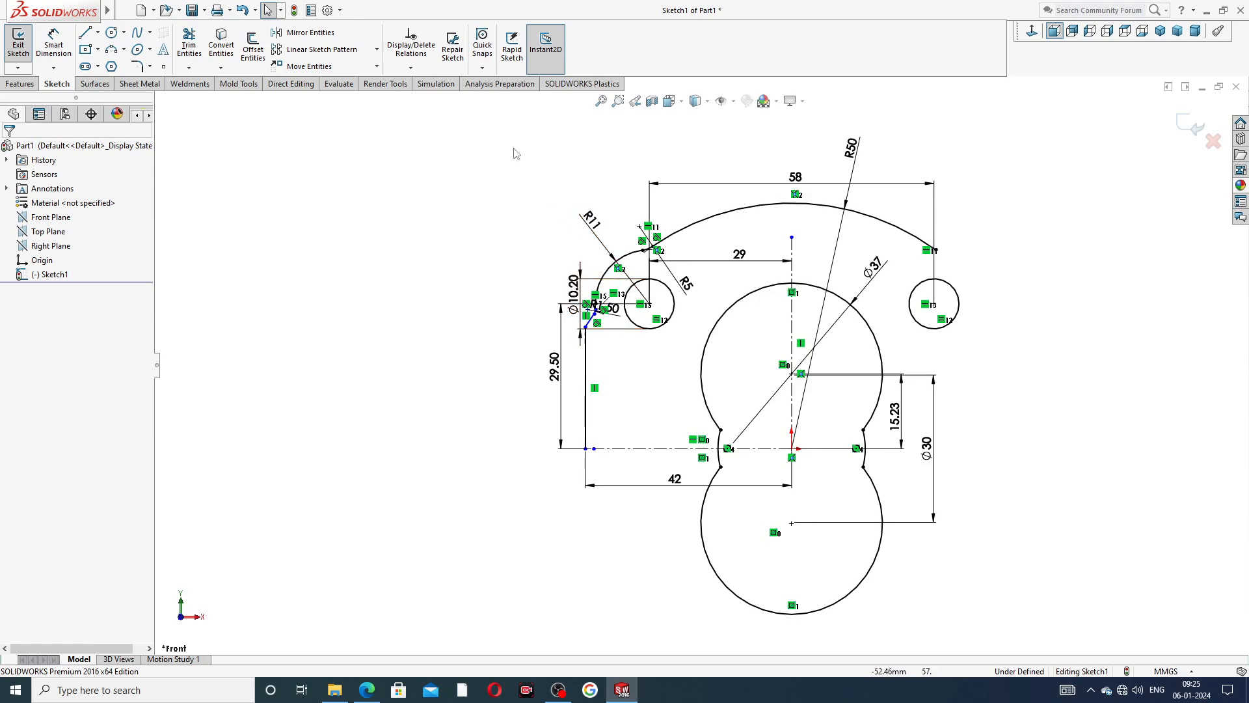
Mirror the left outline, comprising the R5, R11 and R1.50 arcs and the short, slanted and side lines, about the vertical centreline.
click(333, 36)
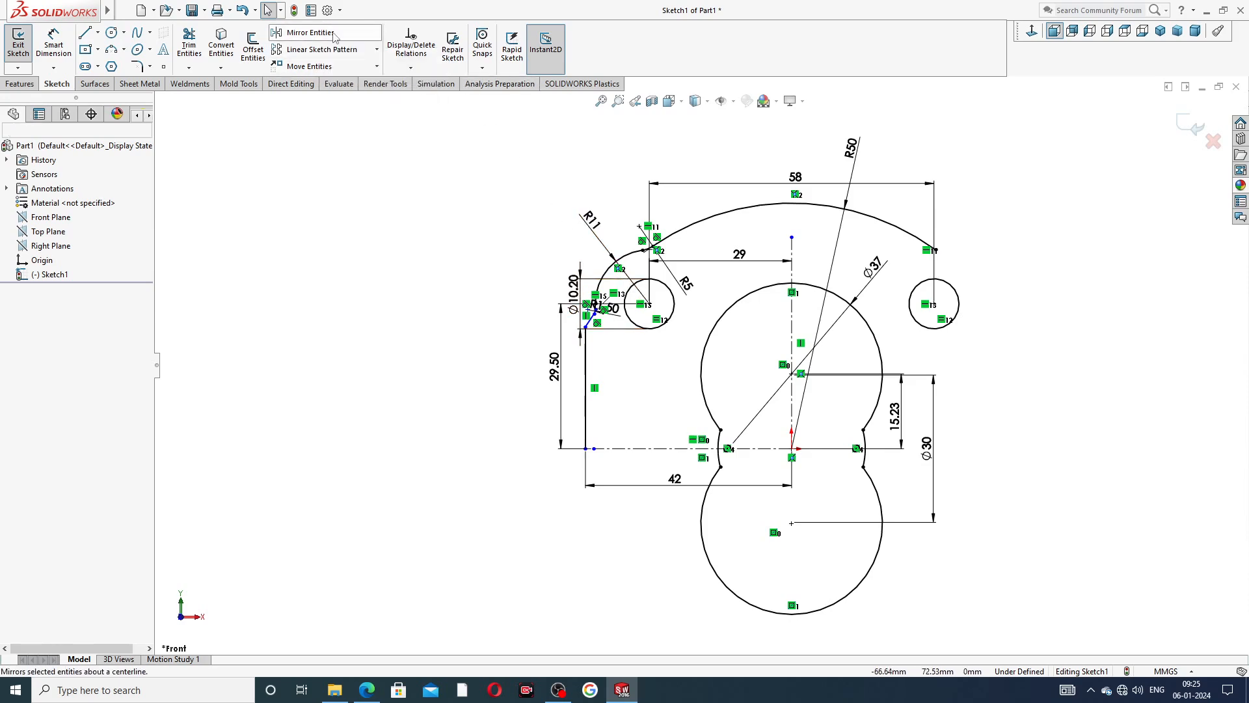
scroll(776, 281, down, 2)
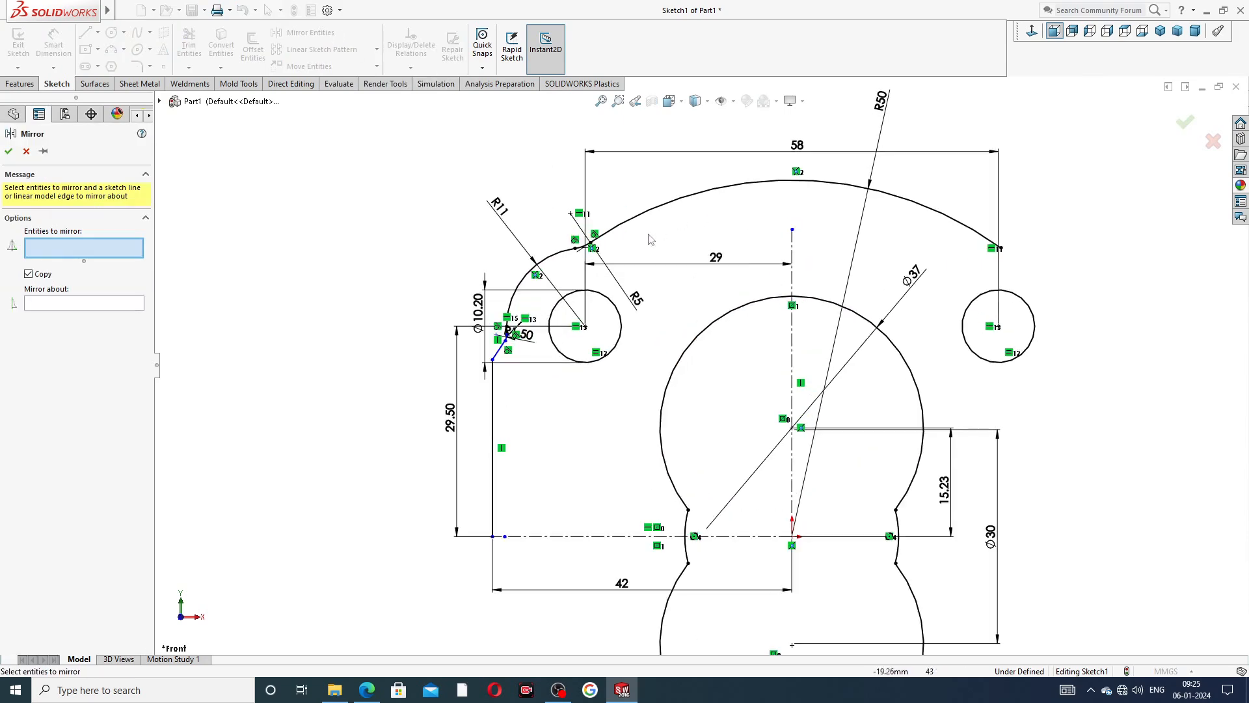
scroll(592, 221, down, 2)
click(584, 268)
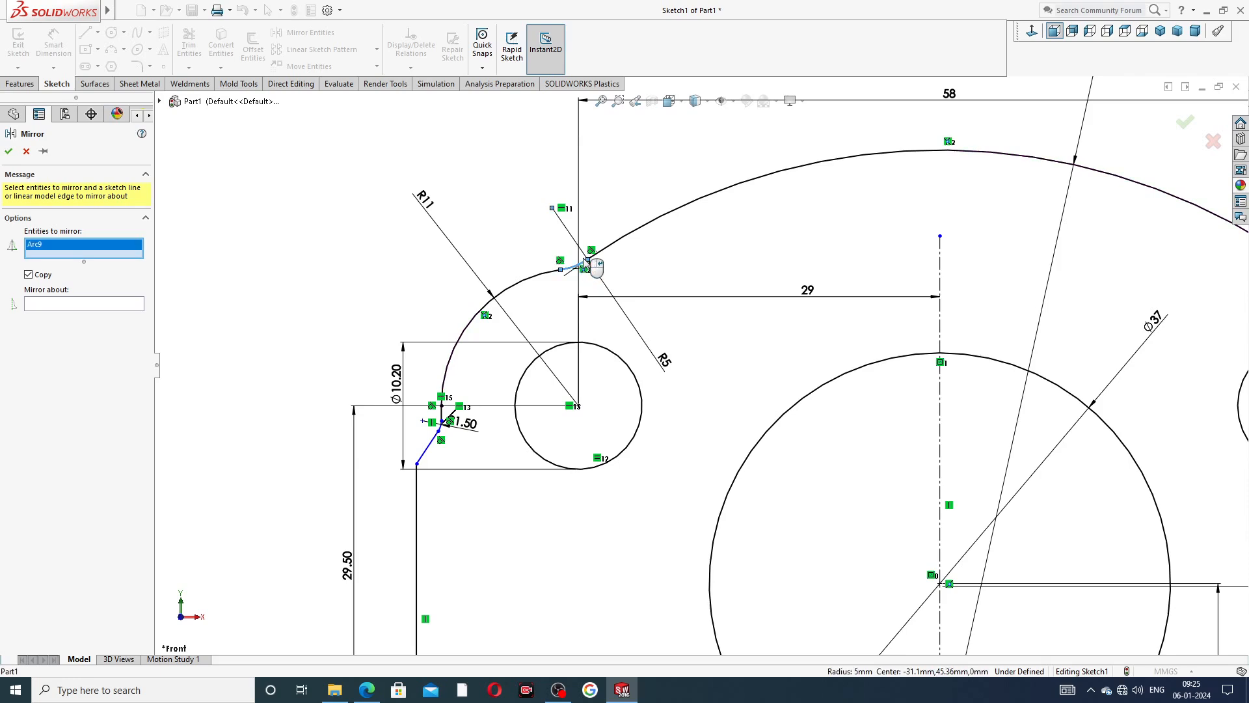
click(553, 272)
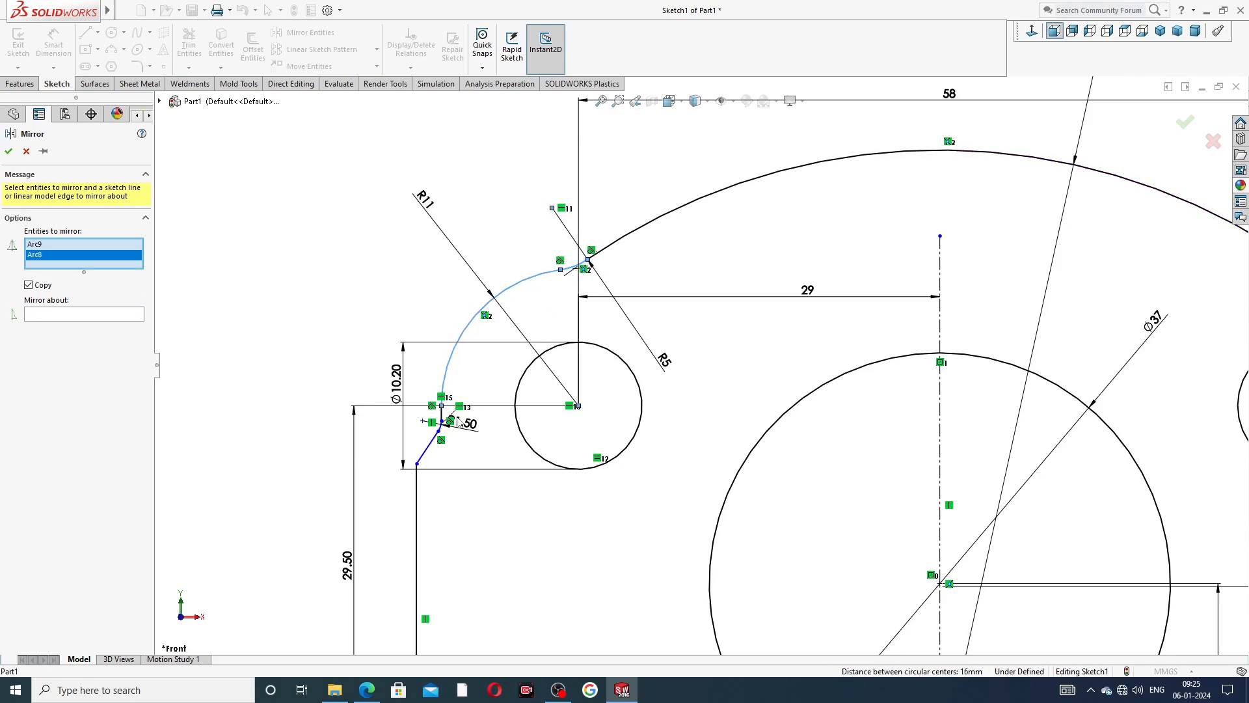
scroll(457, 422, down, 2)
click(474, 406)
scroll(481, 433, down, 2)
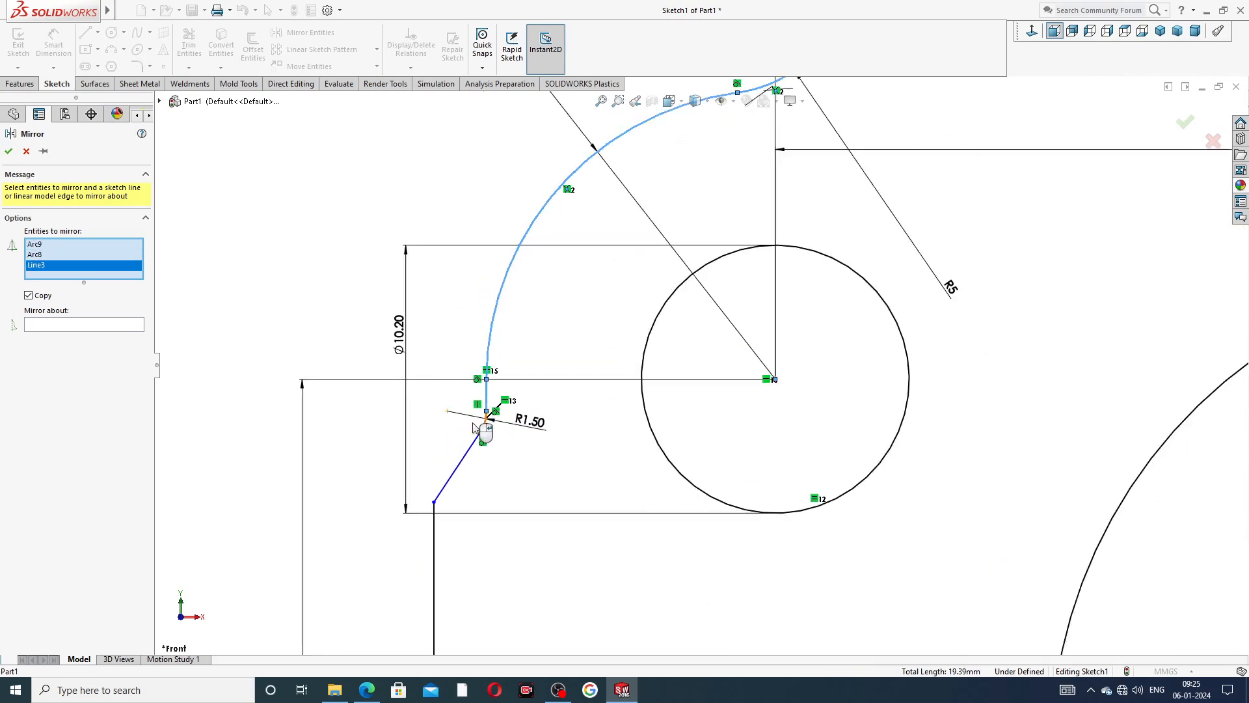
click(501, 424)
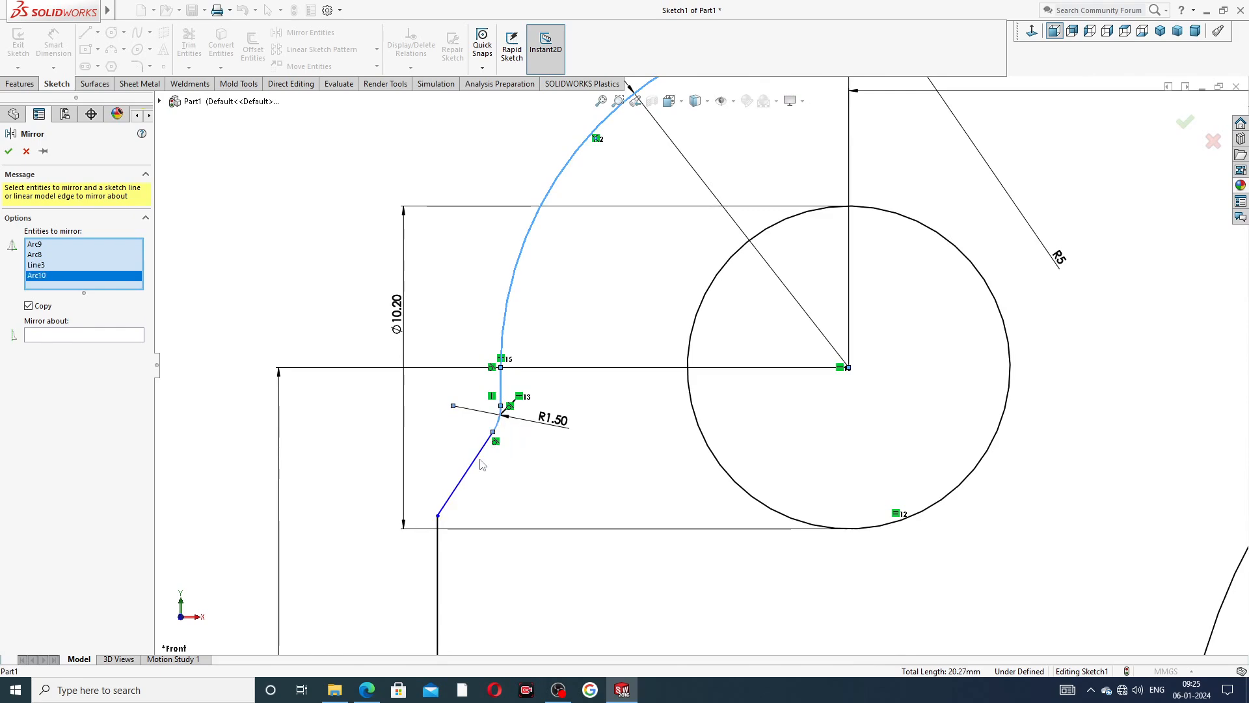
click(478, 471)
click(440, 534)
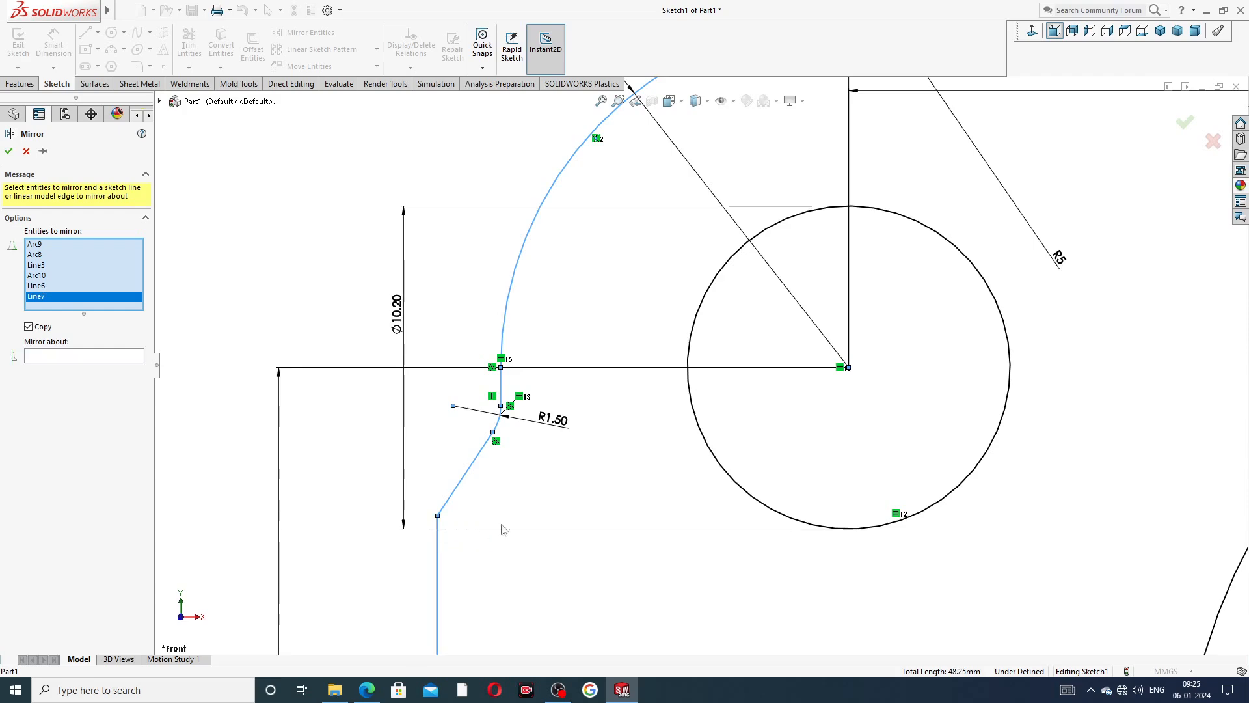
scroll(611, 467, up, 2)
scroll(673, 439, up, 2)
scroll(792, 313, up, 1)
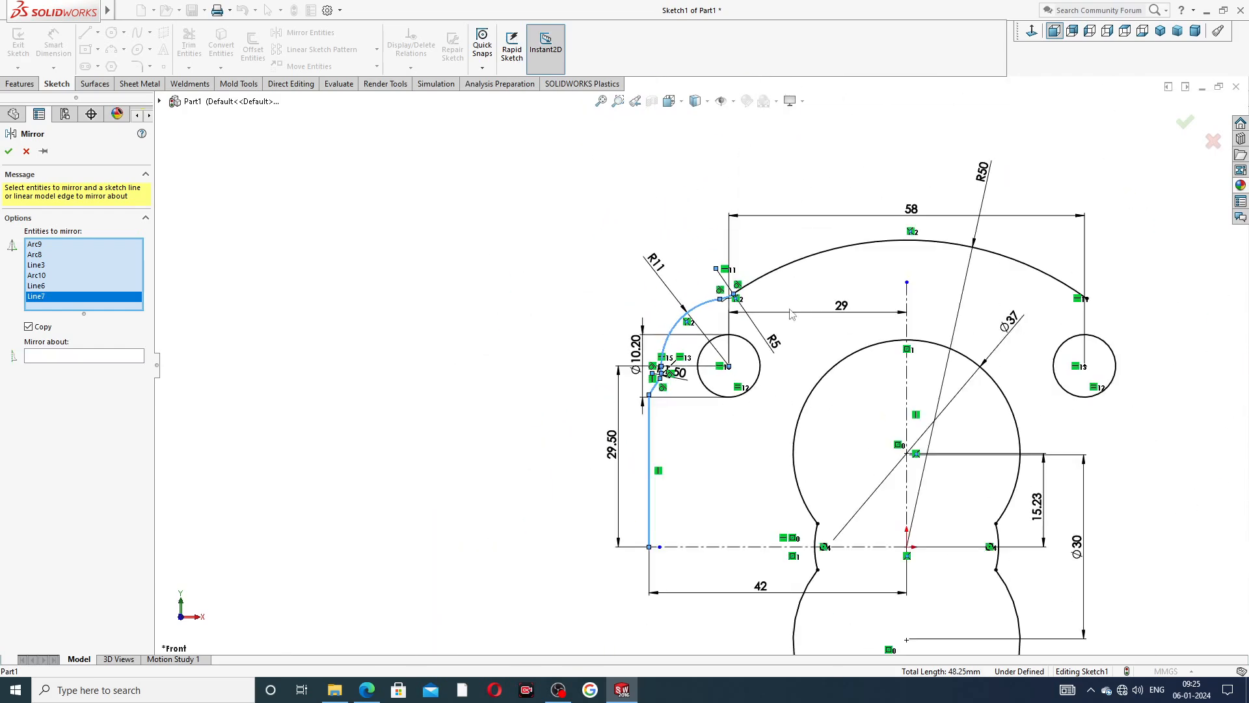
click(76, 356)
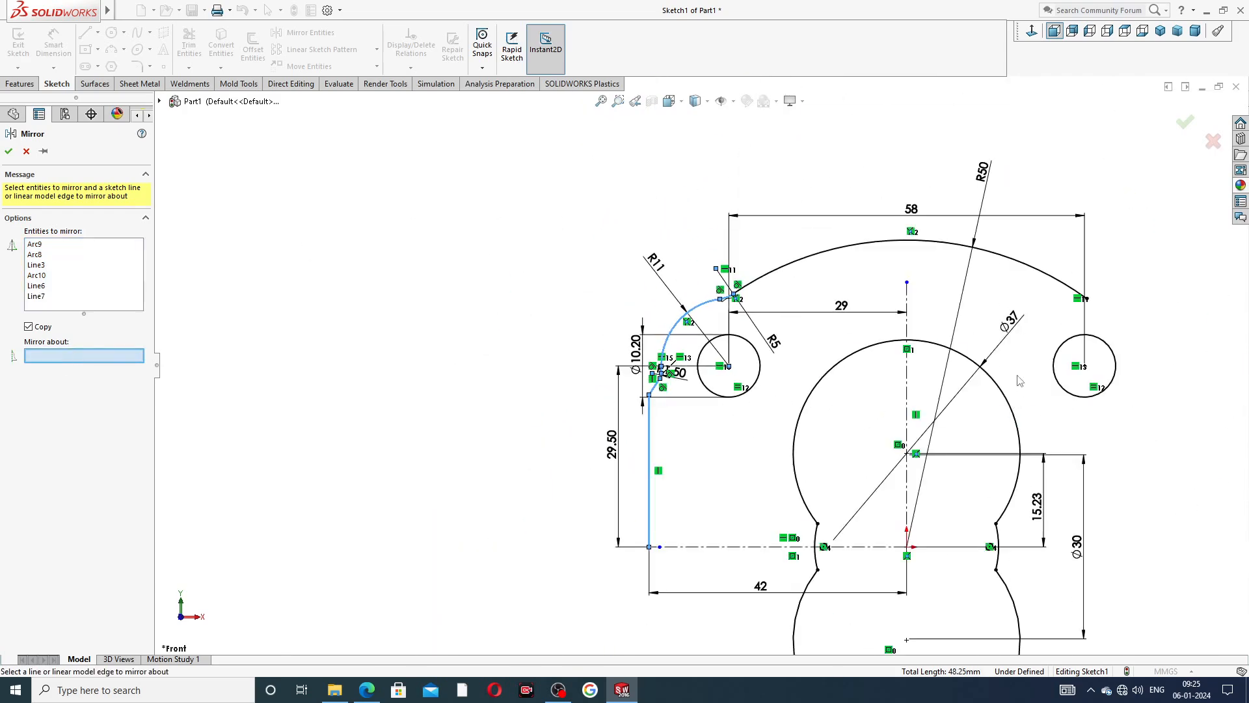
click(907, 329)
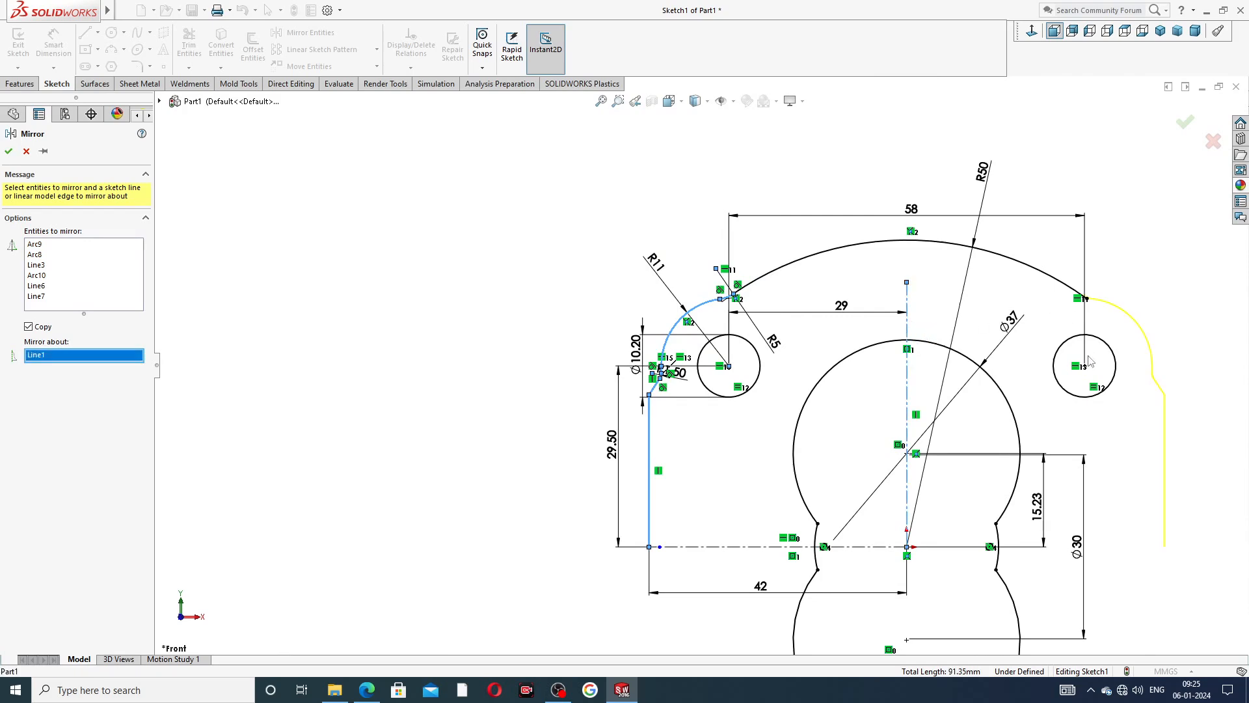
scroll(1091, 362, down, 2)
click(1186, 125)
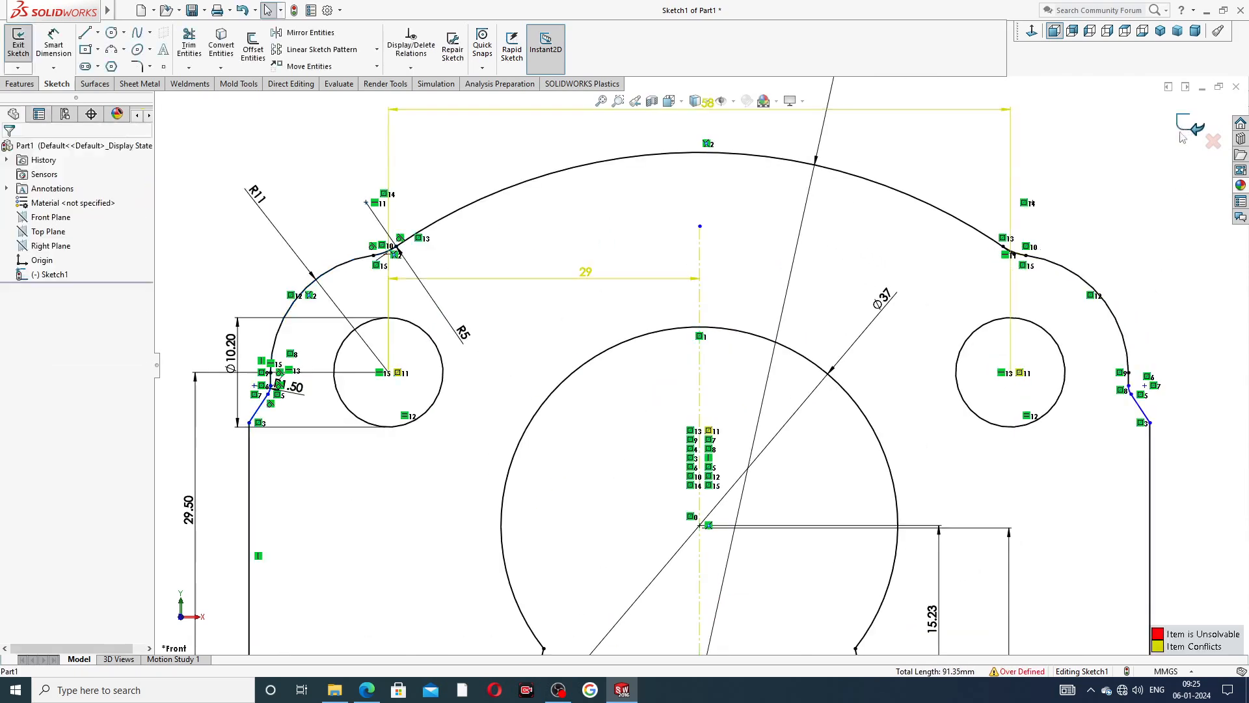
Delete the conflicting 29 mm dimension between the left small circle and the vertical centreline.
key(z)
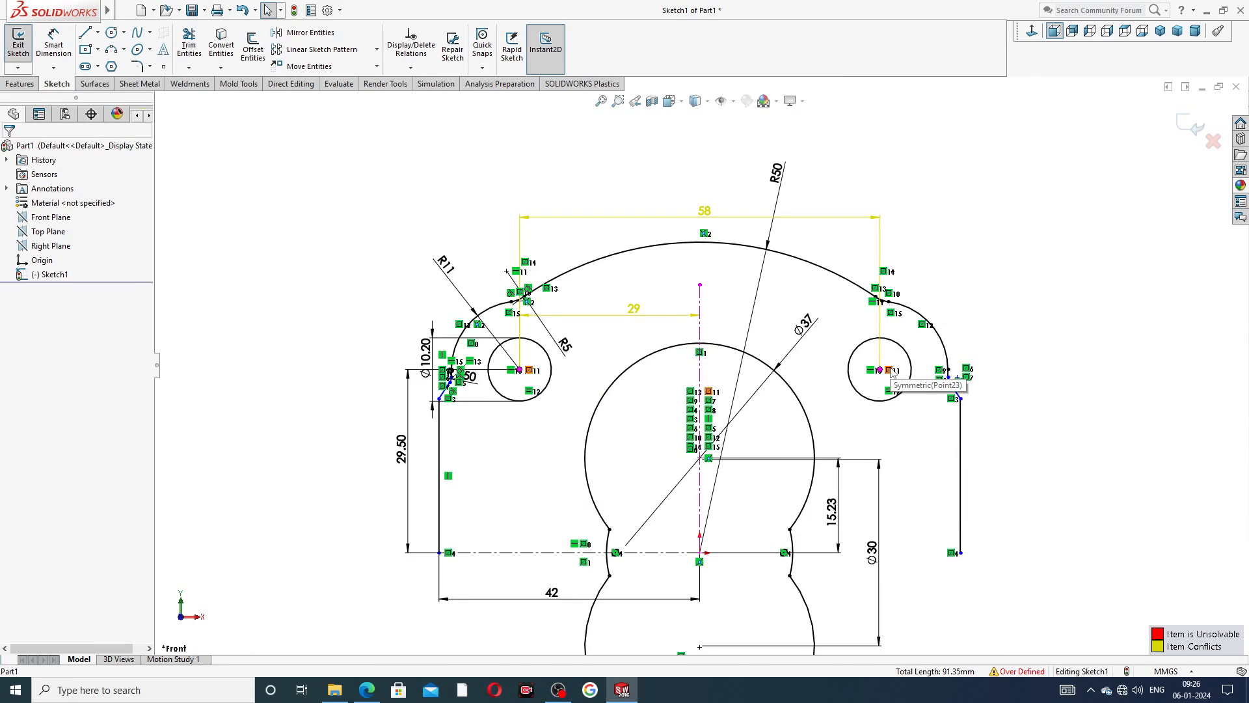
click(664, 316)
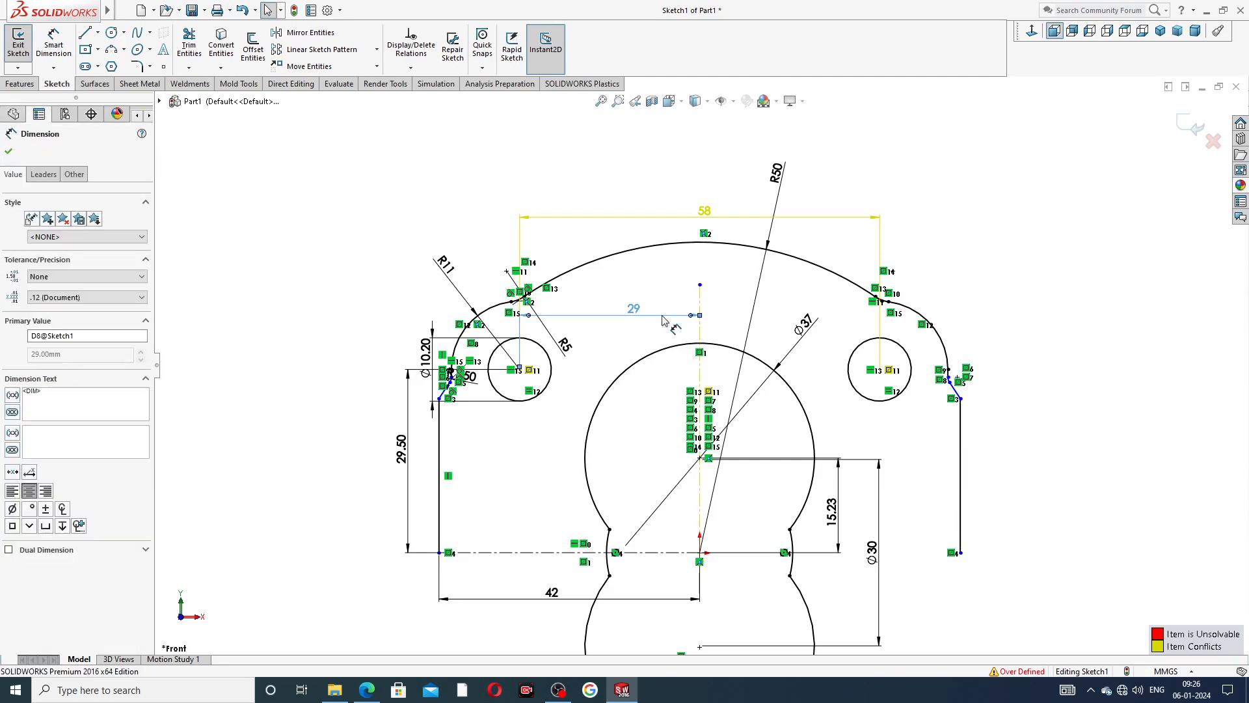
key(Delete)
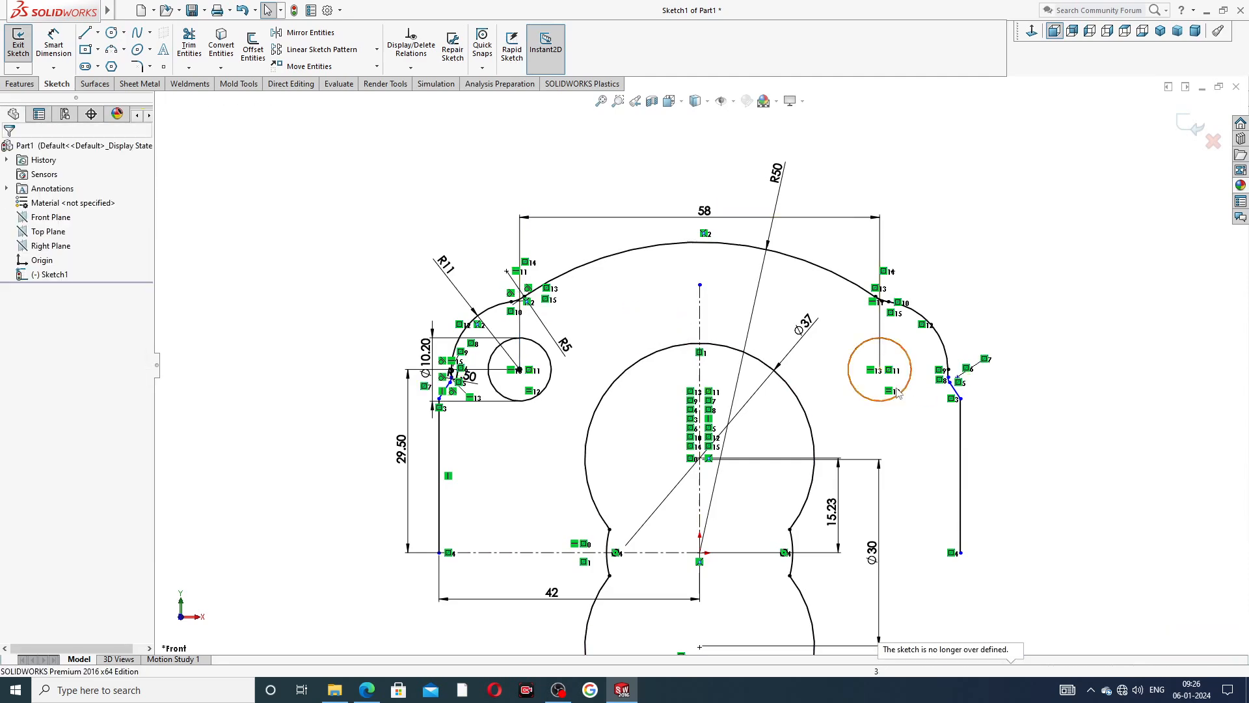
Trim the leftover end of the R50 arc that extends past the mirrored fillet above the right small circle.
scroll(851, 362, down, 8)
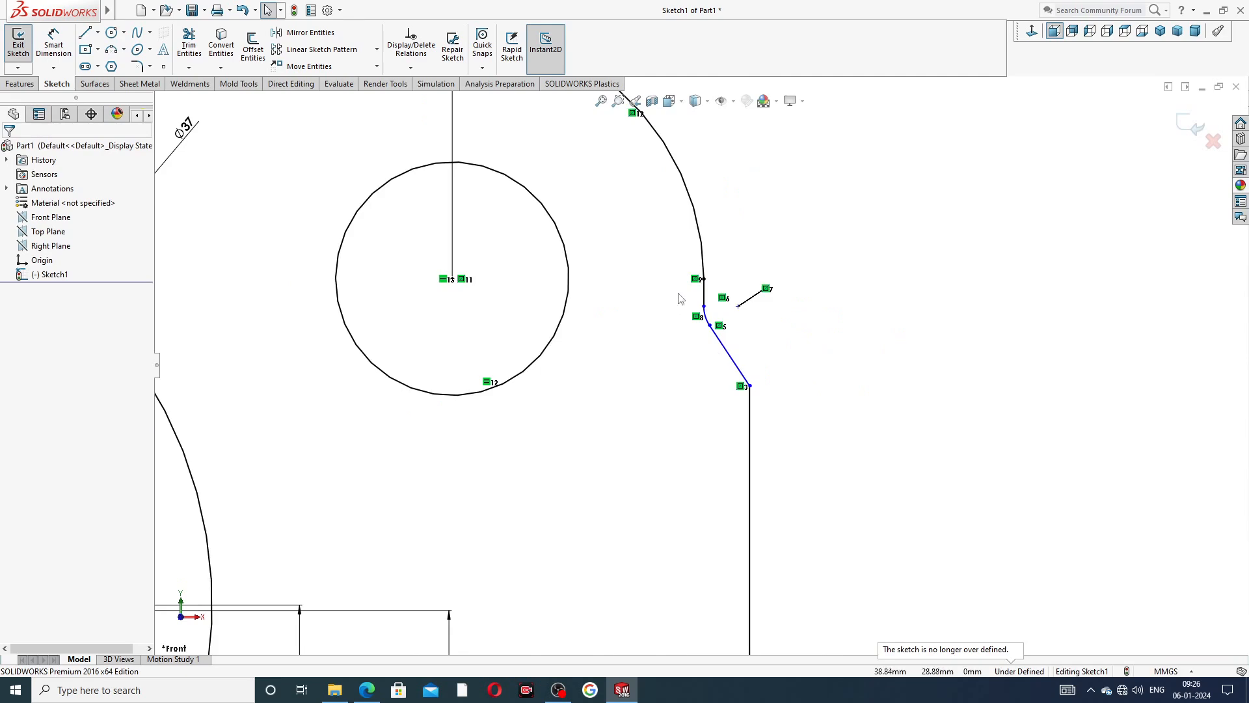
scroll(680, 299, up, 5)
scroll(695, 350, down, 10)
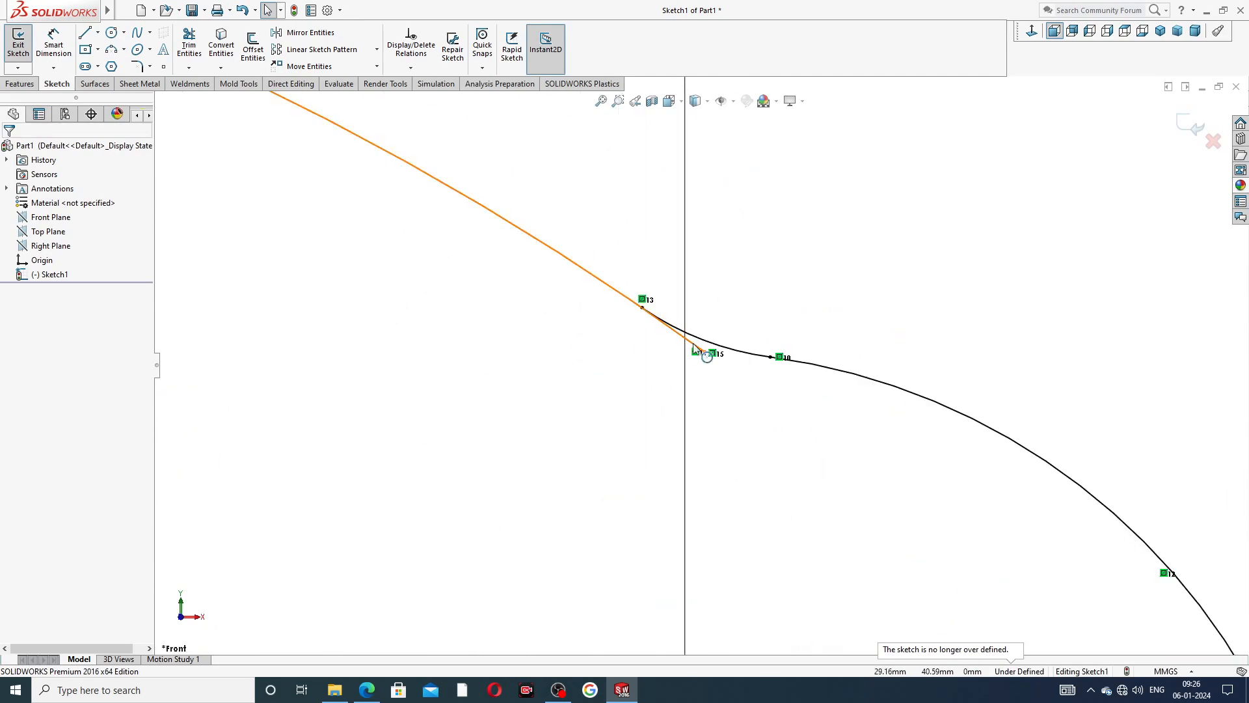
click(203, 50)
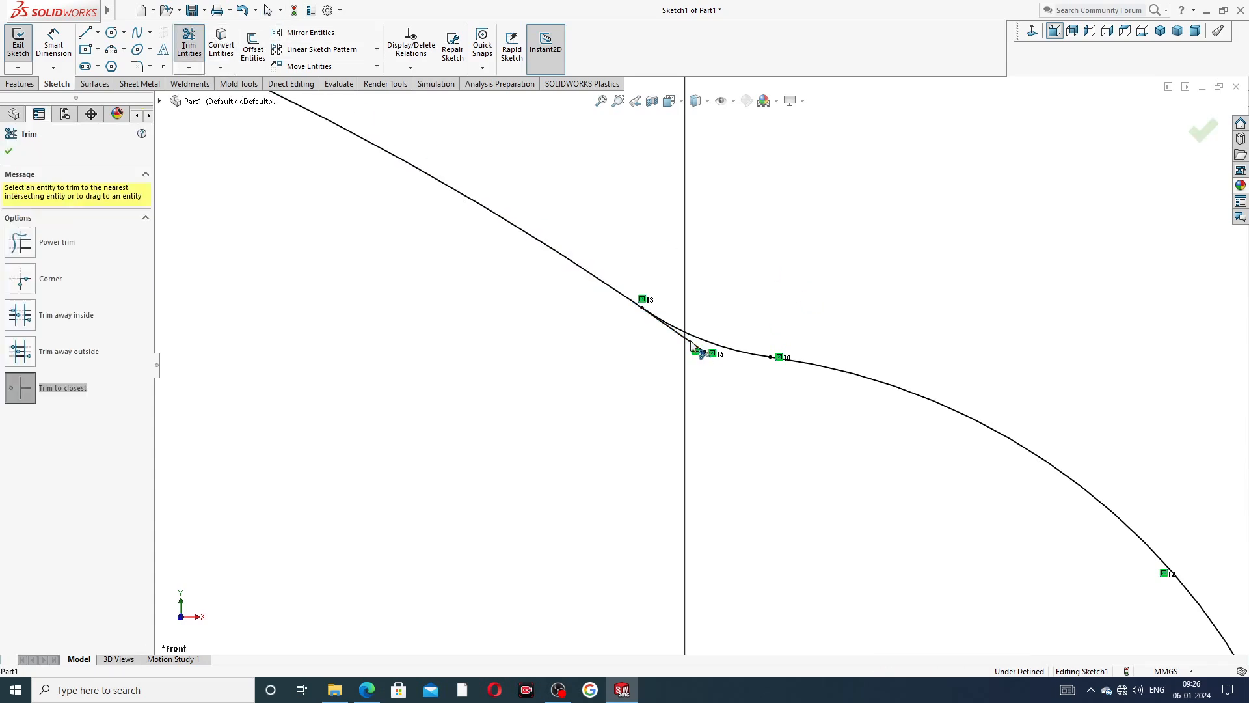
click(702, 351)
scroll(677, 361, up, 3)
click(1202, 130)
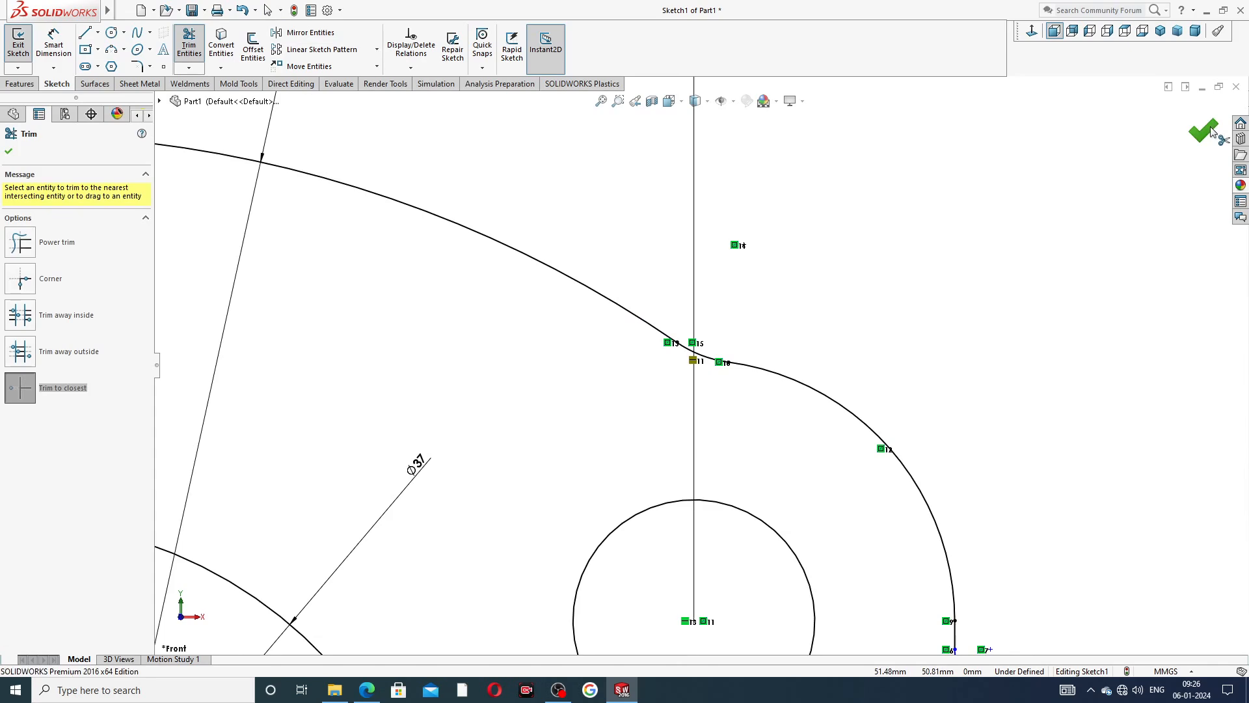
scroll(602, 374, up, 3)
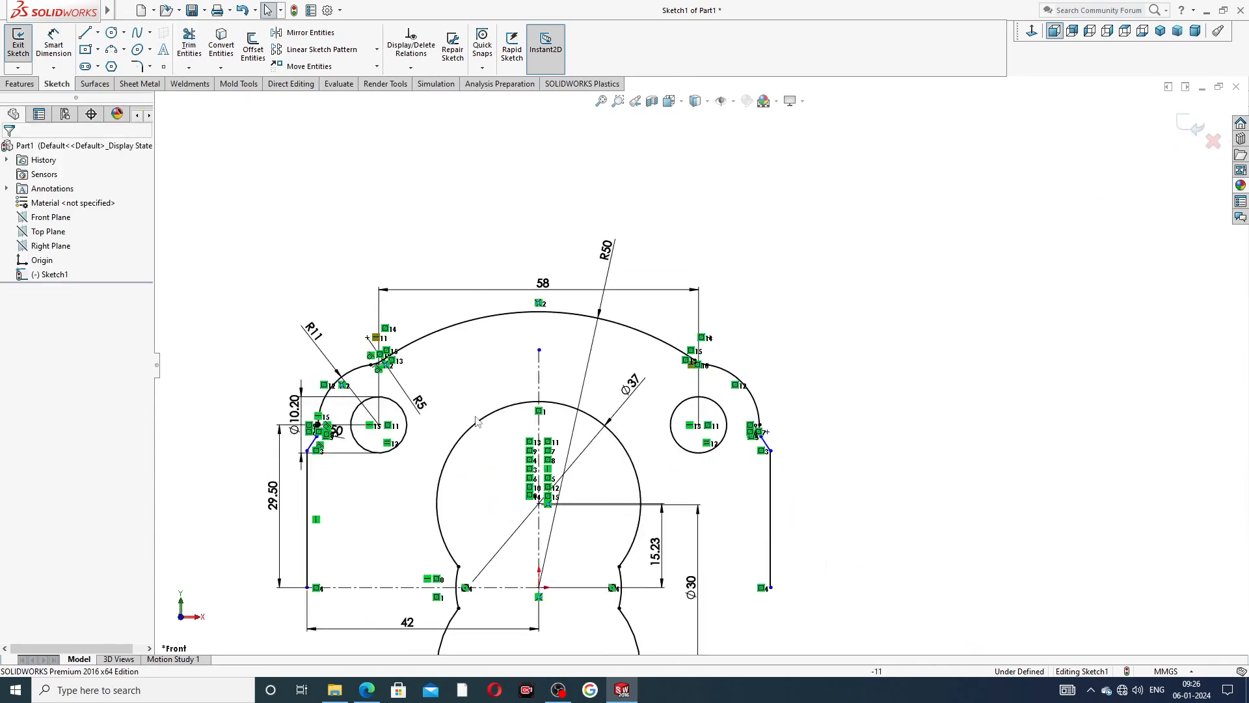
scroll(476, 419, down, 2)
scroll(483, 435, up, 3)
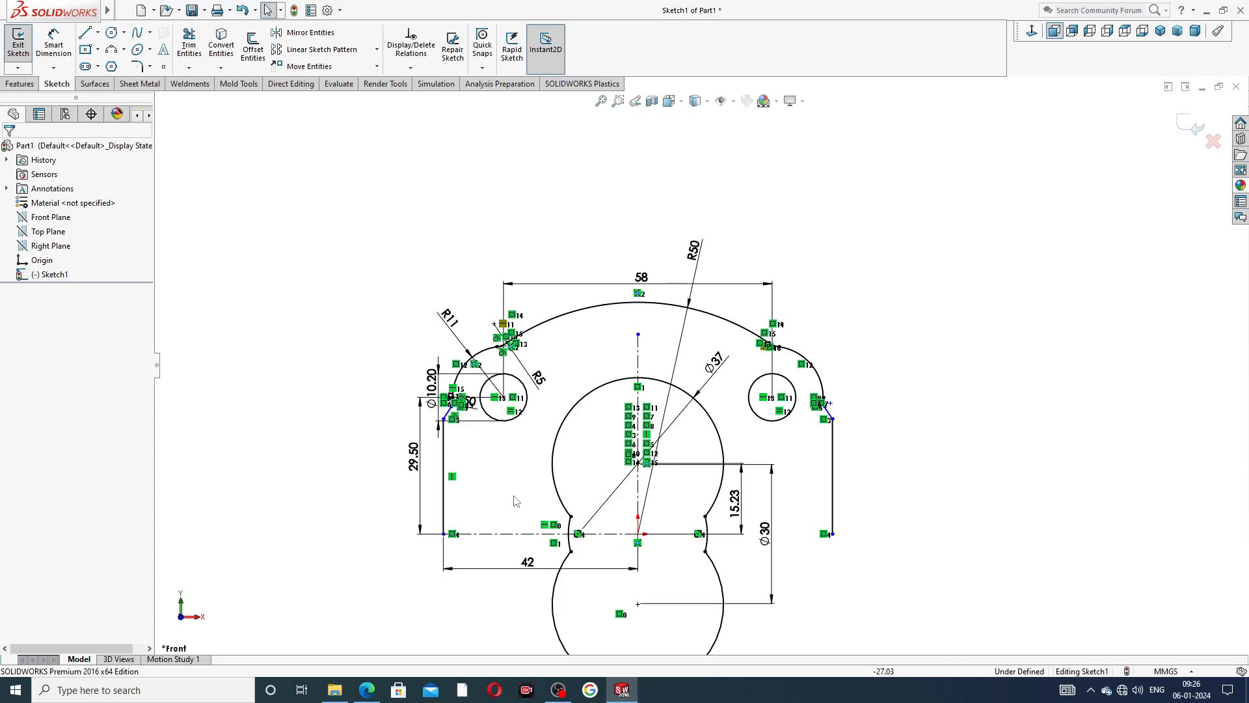
scroll(519, 502, down, 2)
scroll(730, 463, up, 2)
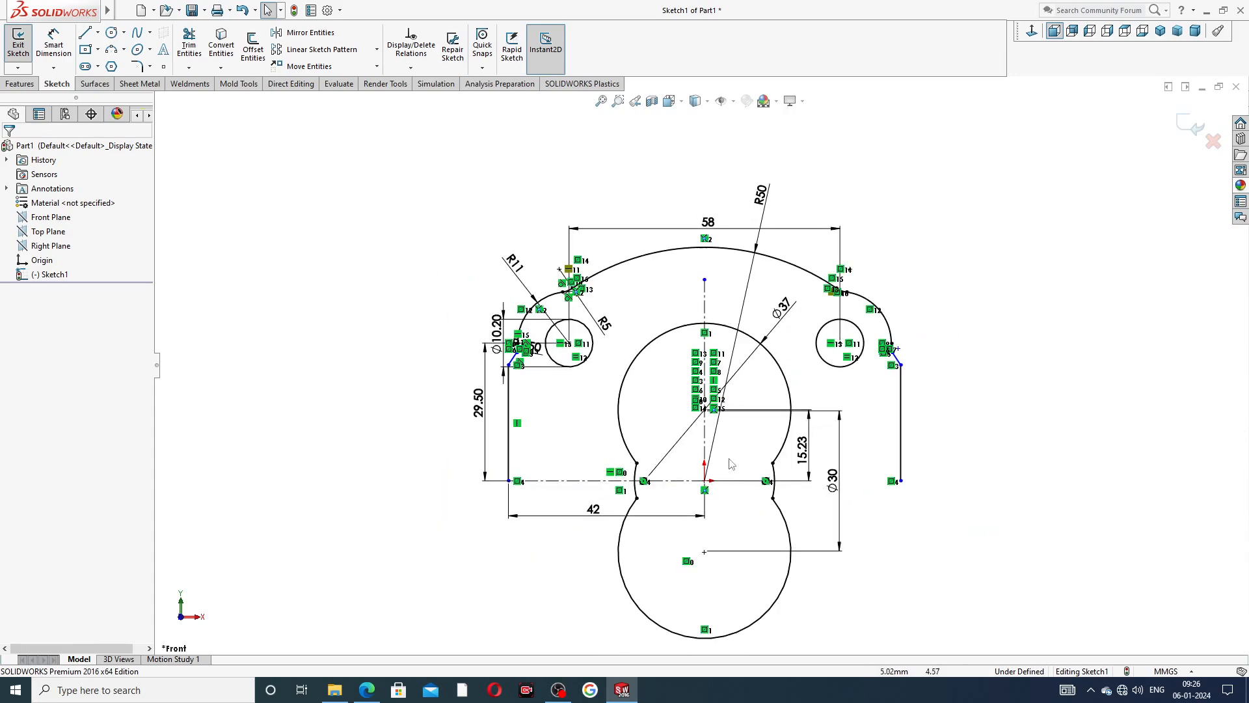
scroll(644, 449, down, 2)
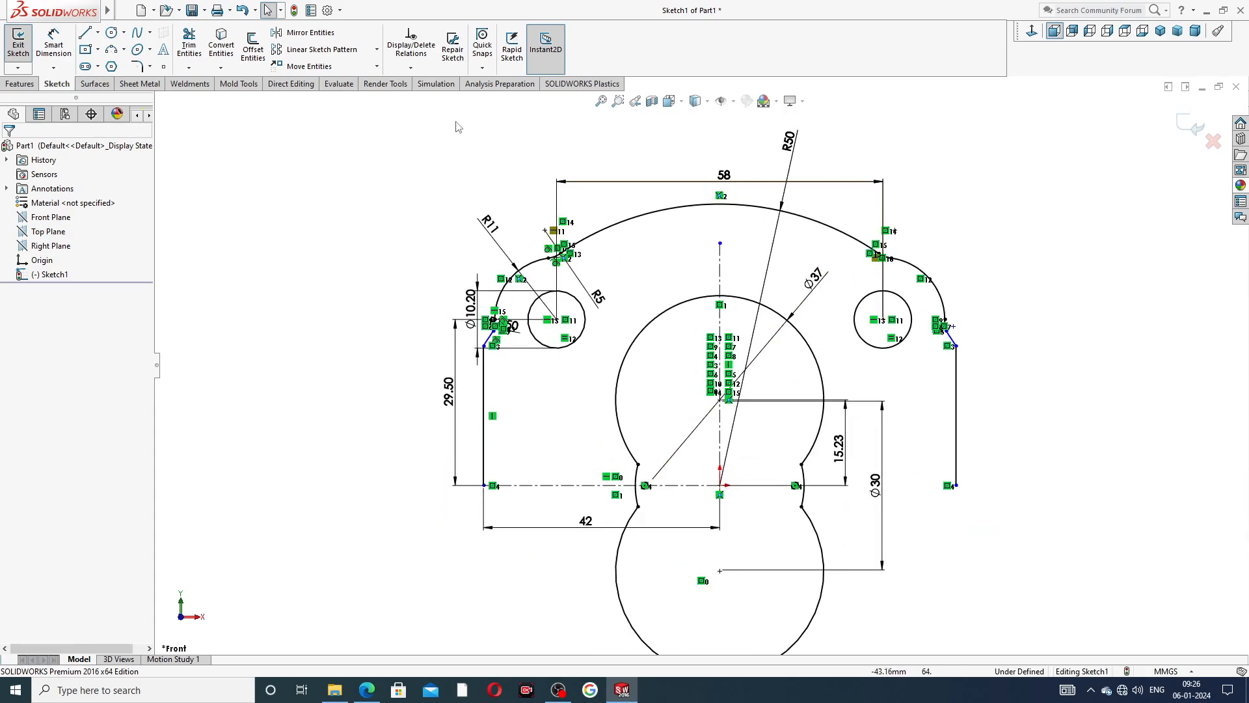
click(305, 33)
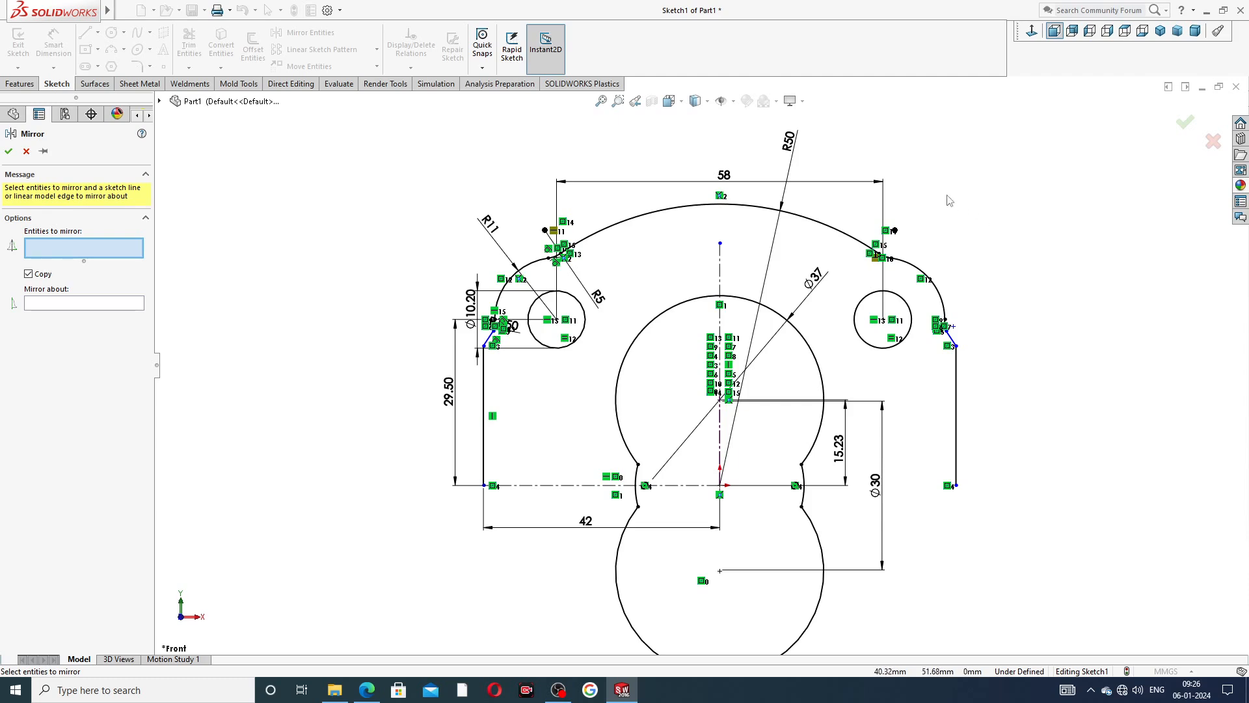
mouse_move(1004, 200)
mouse_down()
mouse_move(1013, 391)
mouse_move(853, 416)
mouse_move(820, 326)
mouse_move(845, 207)
mouse_up()
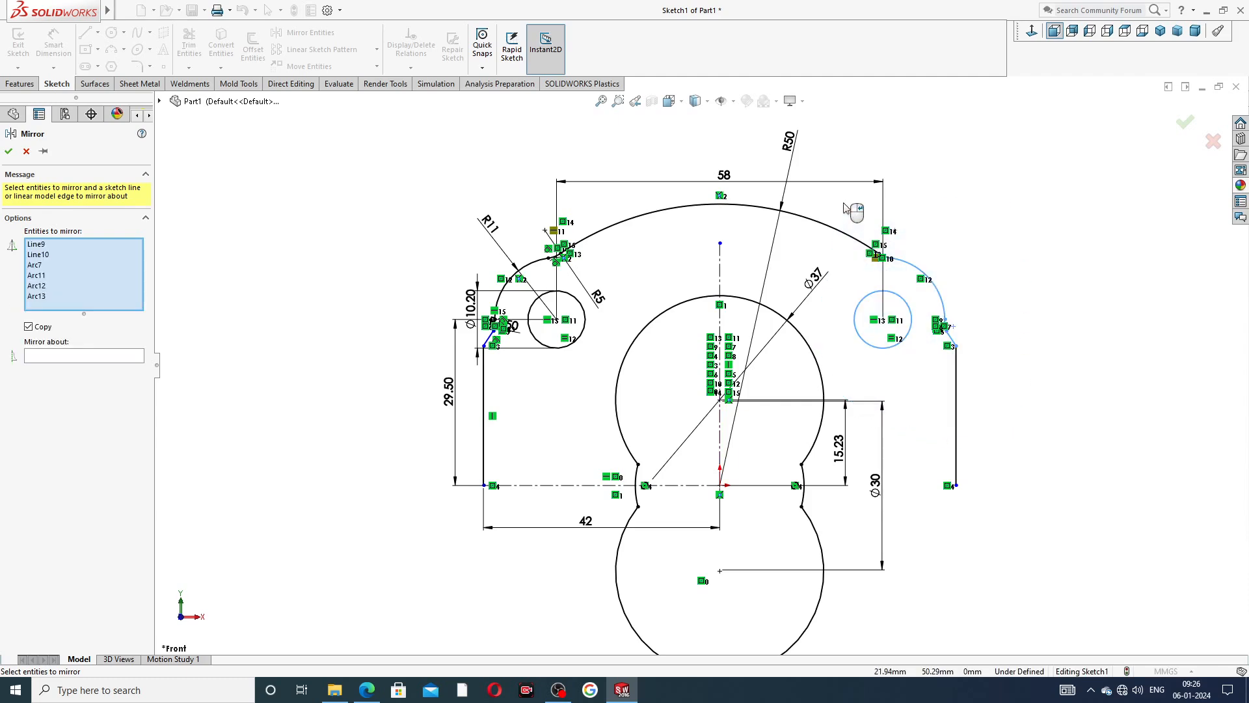
click(26, 151)
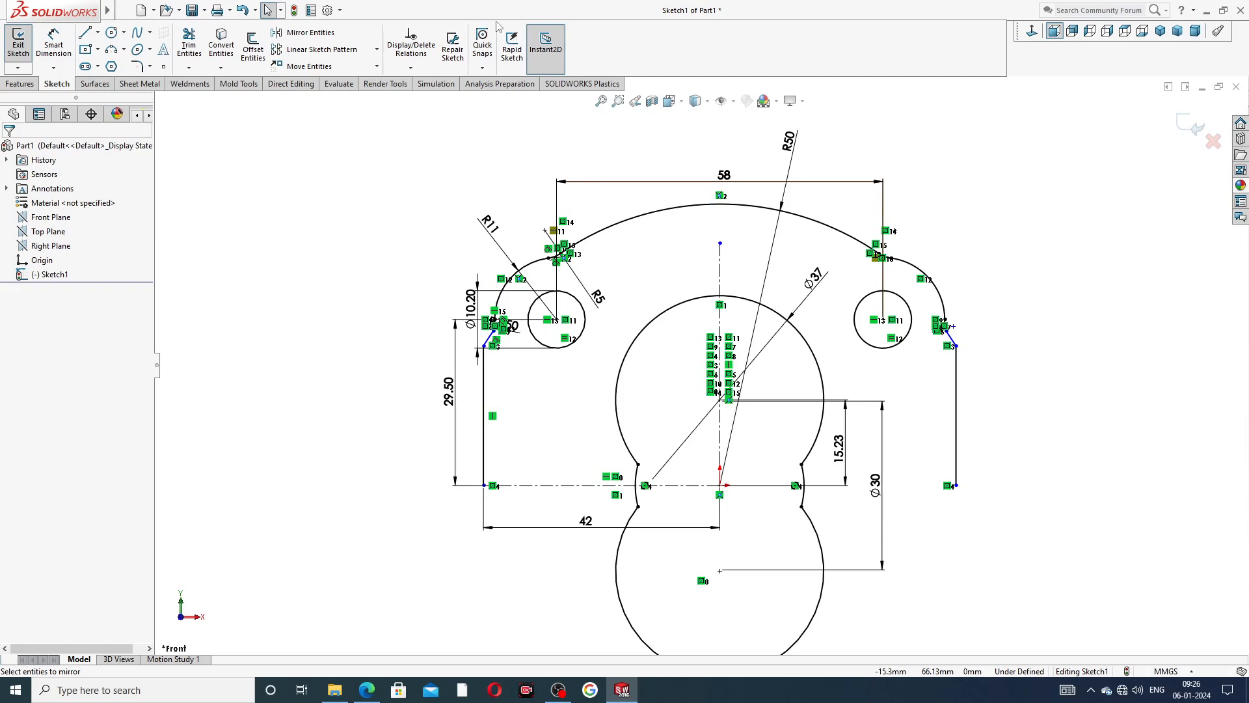
Mirror the whole upper flange outline, including the R50 arc, both corner profiles, side lines and two small circles, about the horizontal centreline.
click(306, 32)
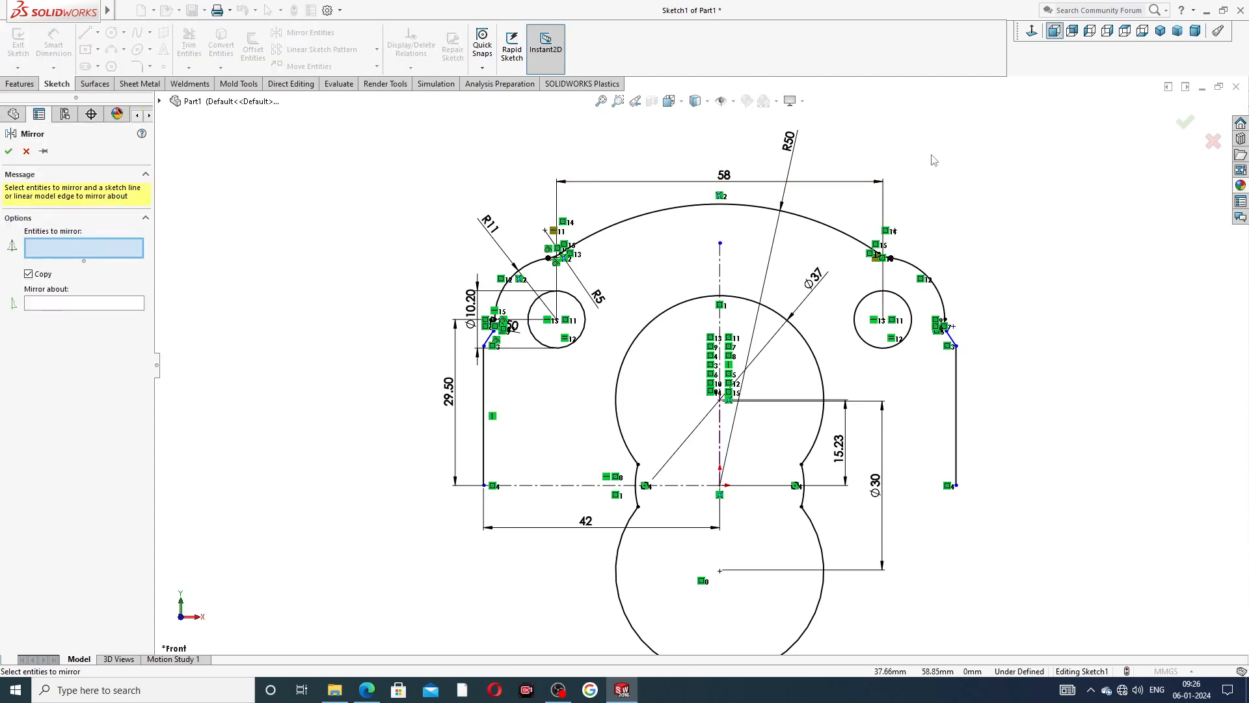
mouse_move(934, 160)
mouse_down()
mouse_move(869, 240)
mouse_move(856, 306)
mouse_move(878, 365)
mouse_move(997, 365)
mouse_up()
scroll(553, 257, down, 5)
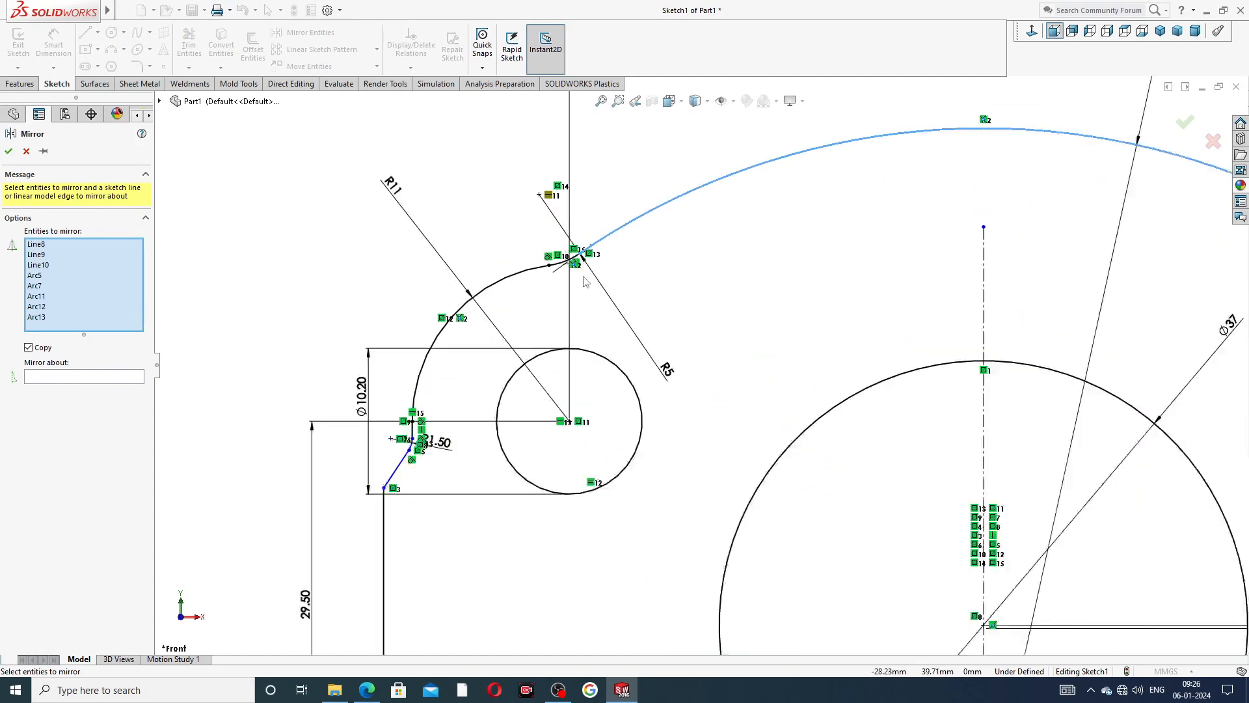
scroll(579, 277, down, 3)
click(570, 271)
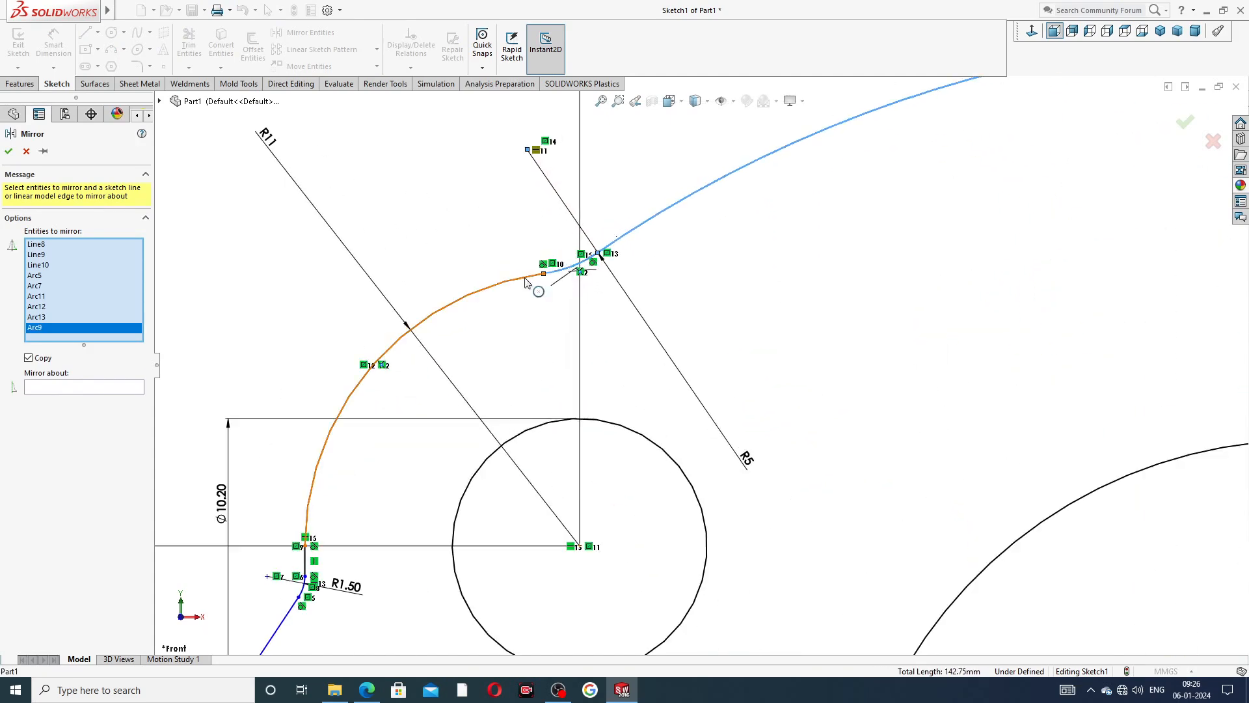
click(528, 279)
scroll(340, 543, down, 2)
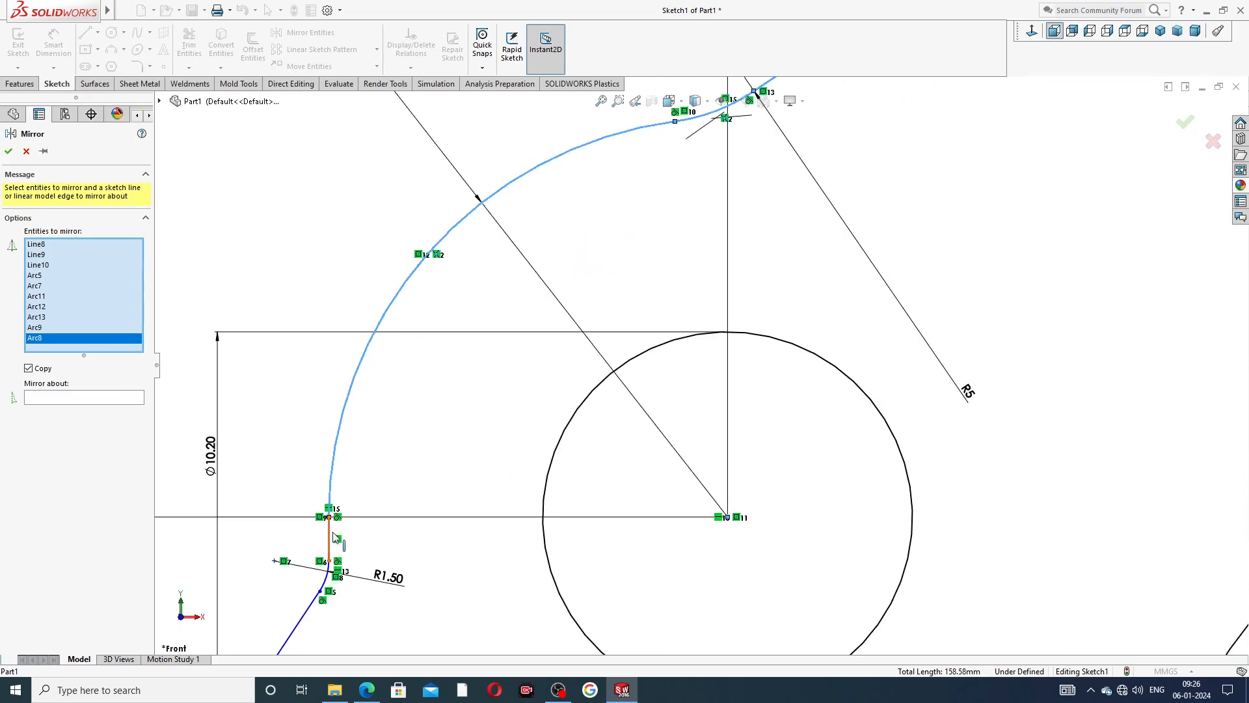
click(330, 535)
scroll(397, 544, up, 3)
scroll(530, 485, down, 3)
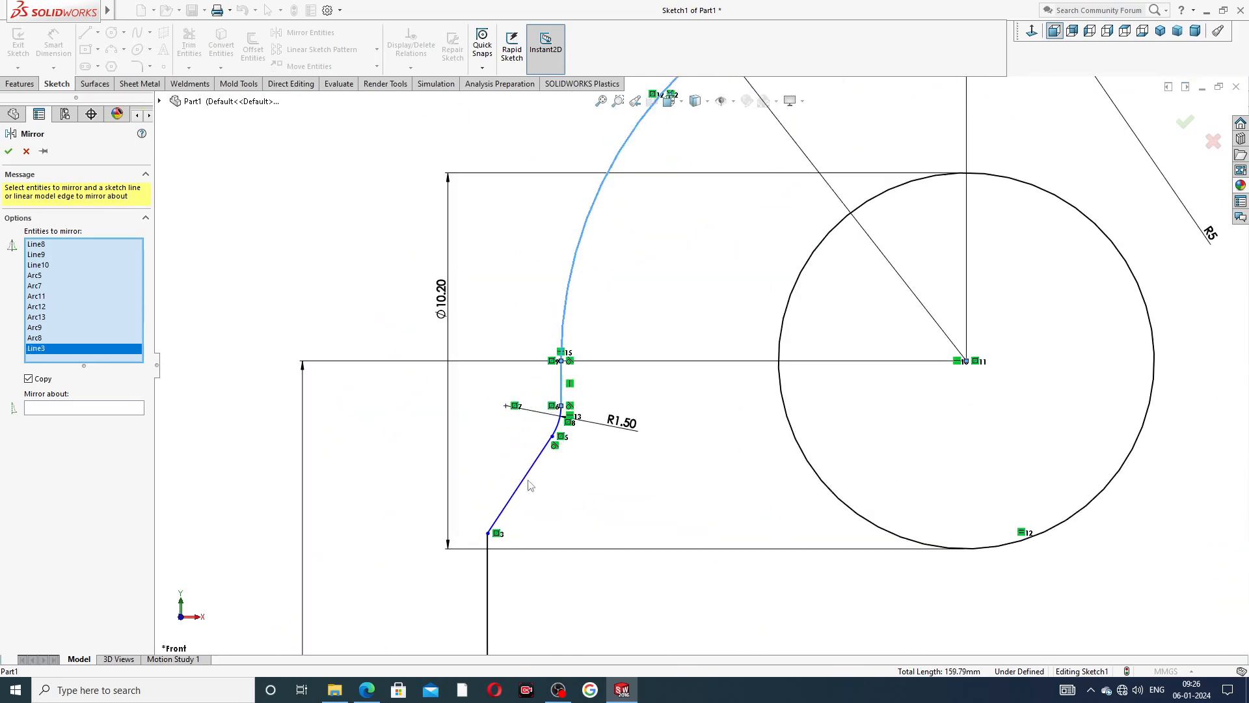
click(558, 428)
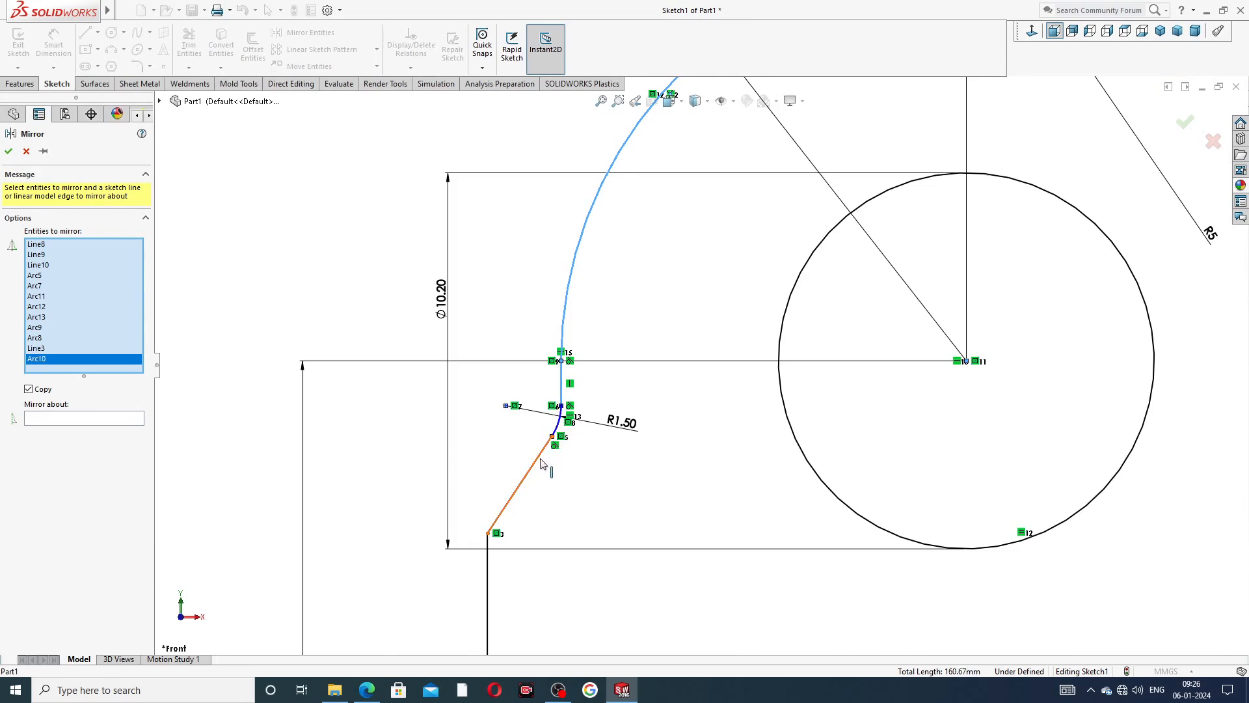
click(538, 463)
click(489, 569)
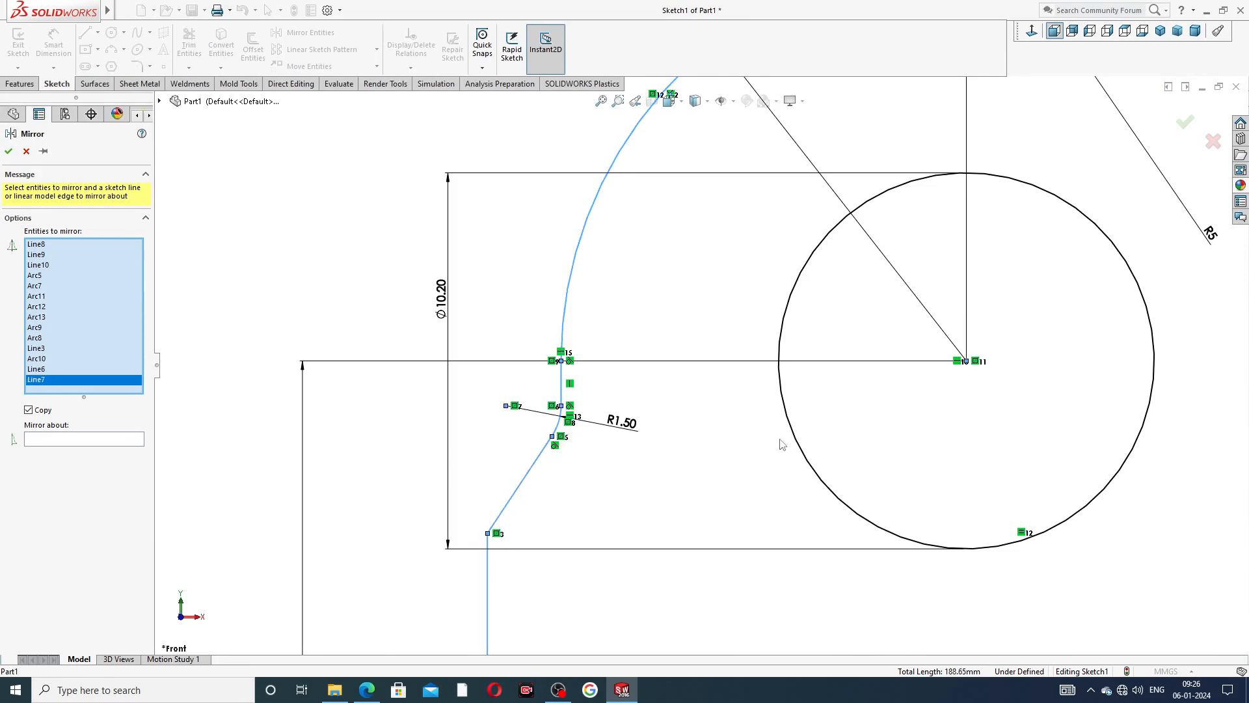
click(792, 435)
scroll(700, 364, up, 3)
scroll(709, 478, up, 5)
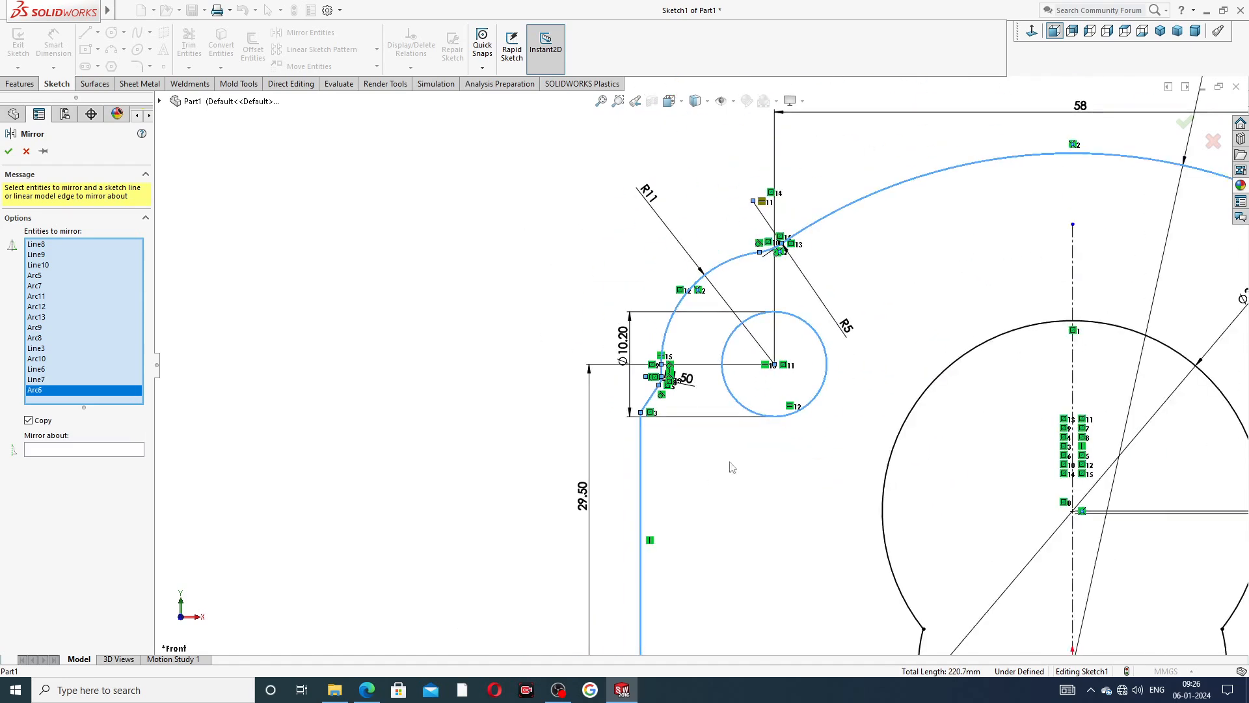
scroll(1042, 394, down, 3)
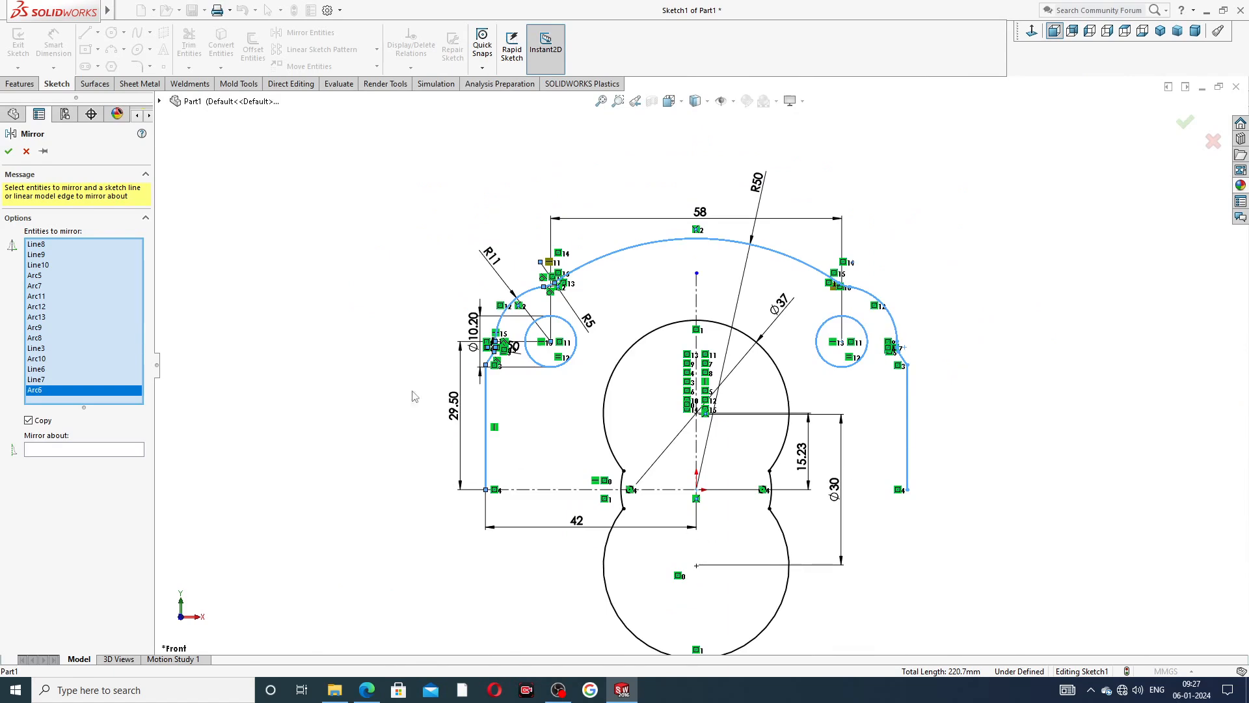
click(122, 449)
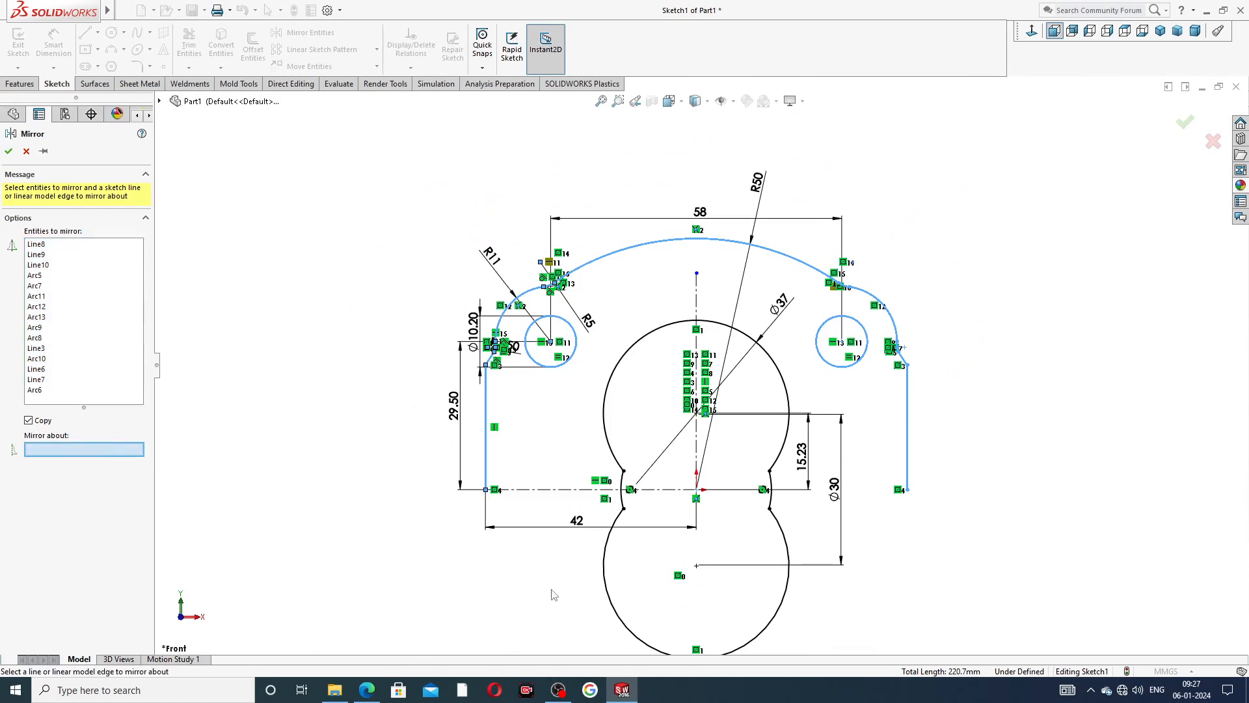
click(556, 490)
scroll(558, 479, up, 3)
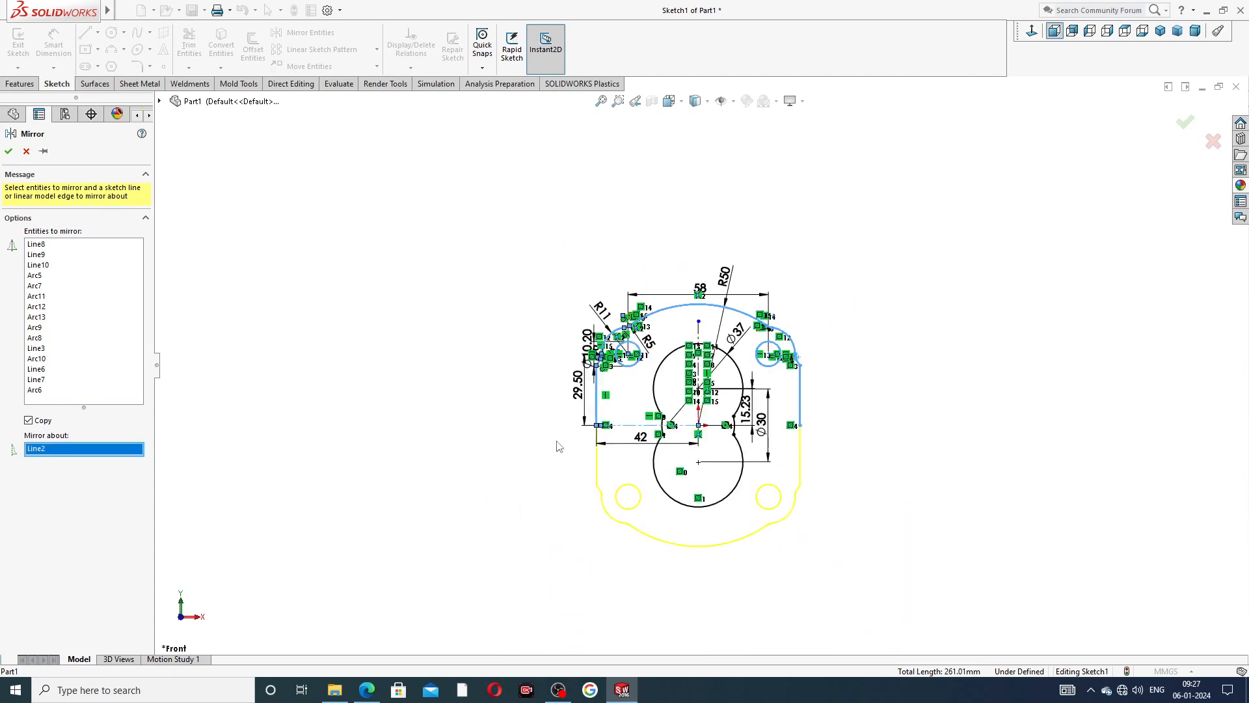
scroll(624, 513, down, 8)
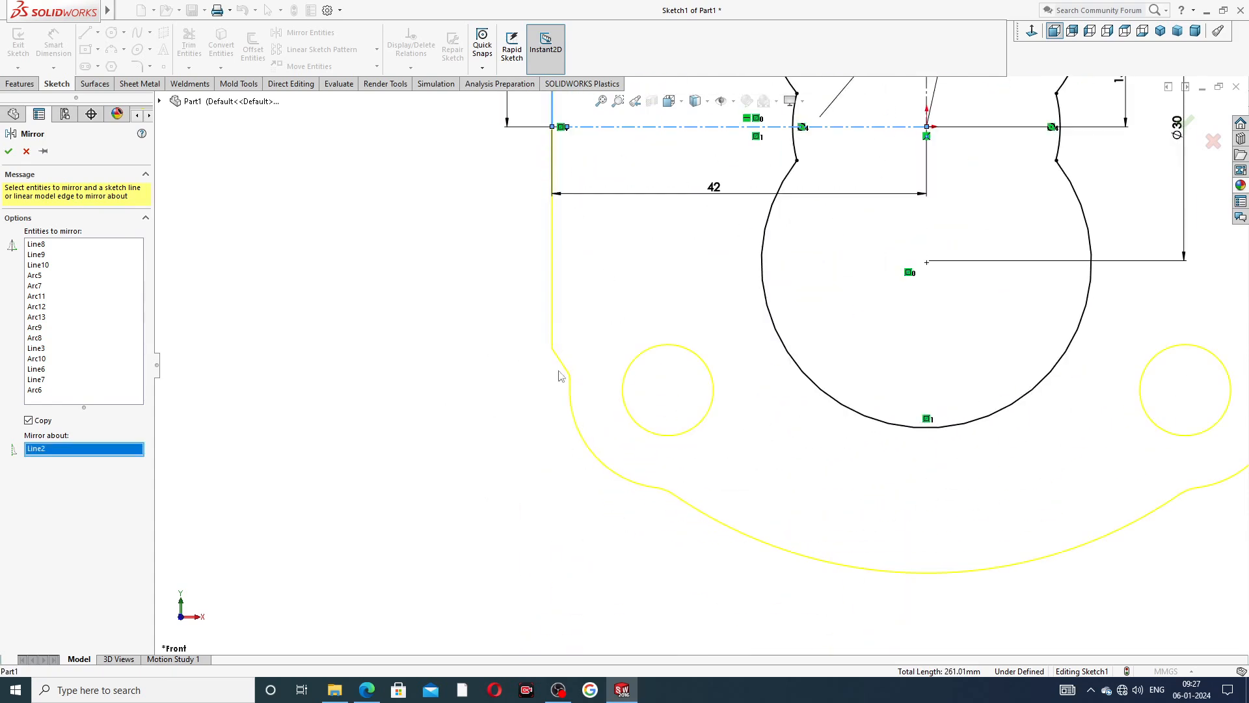
scroll(1115, 395, up, 2)
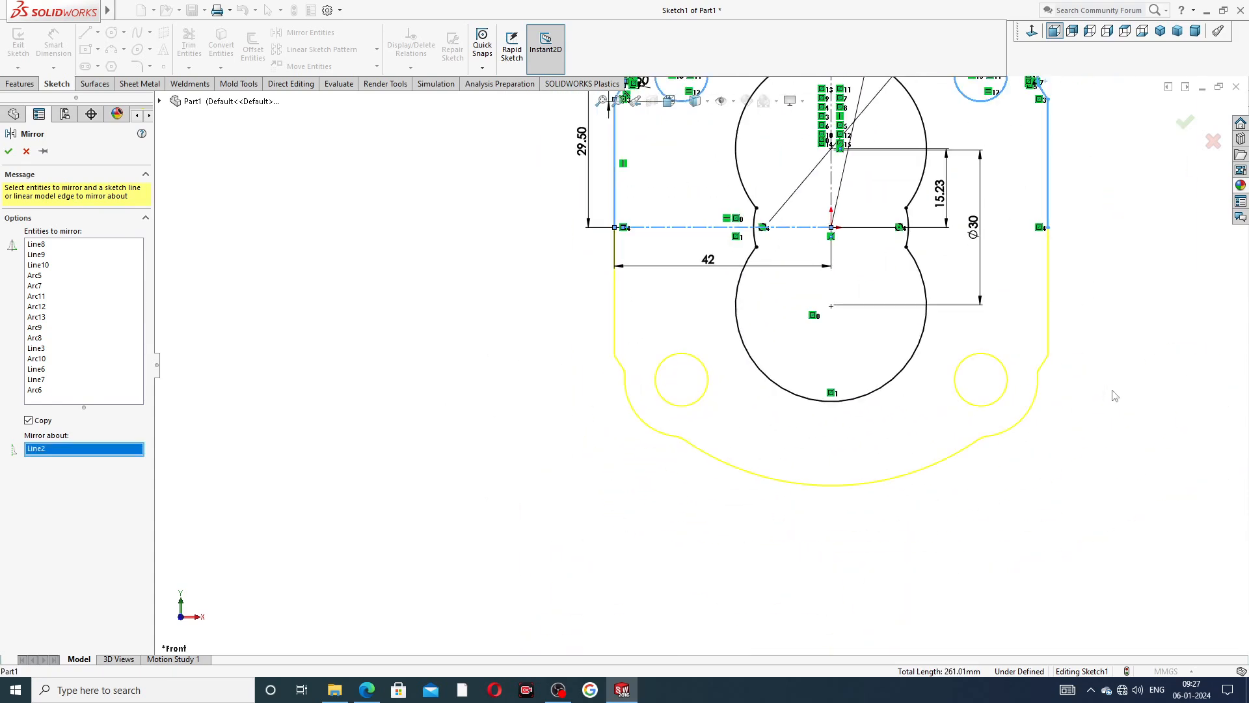
click(1184, 123)
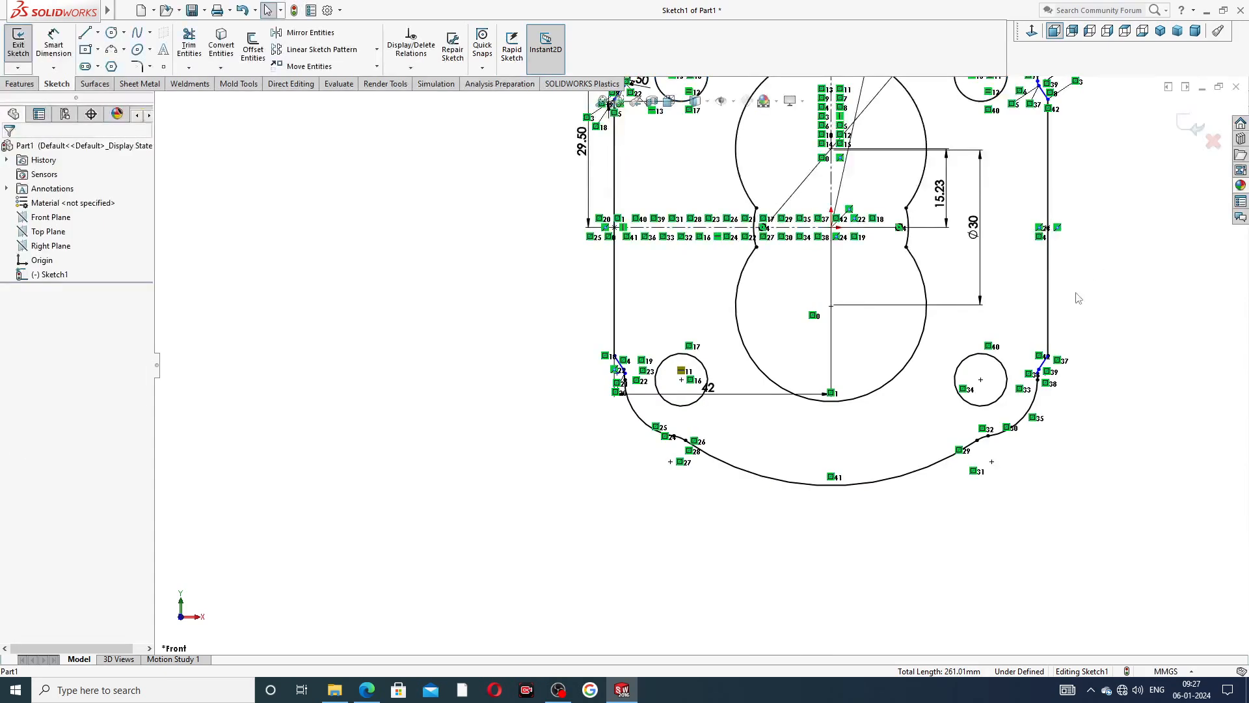
Inspect the mirrored lower outline, checking its corner transitions, small circles and the complete flange profile.
scroll(1116, 369, down, 5)
scroll(832, 389, up, 2)
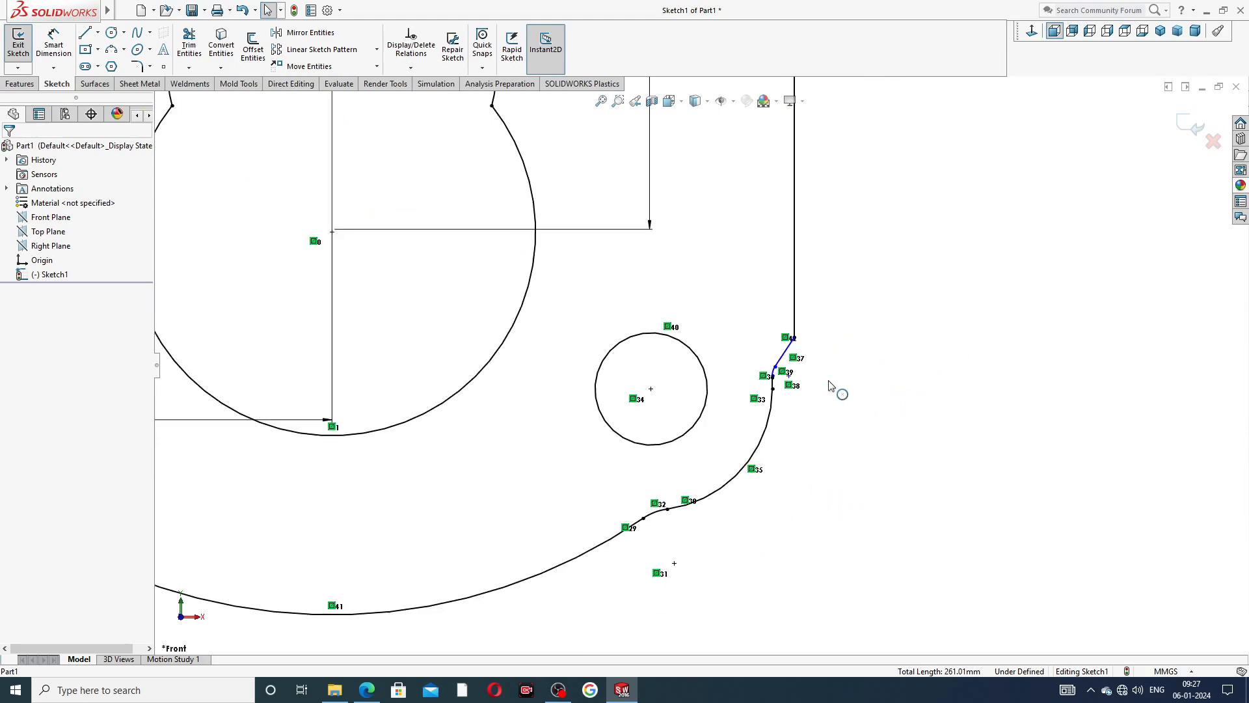
scroll(703, 364, up, 2)
scroll(373, 364, down, 2)
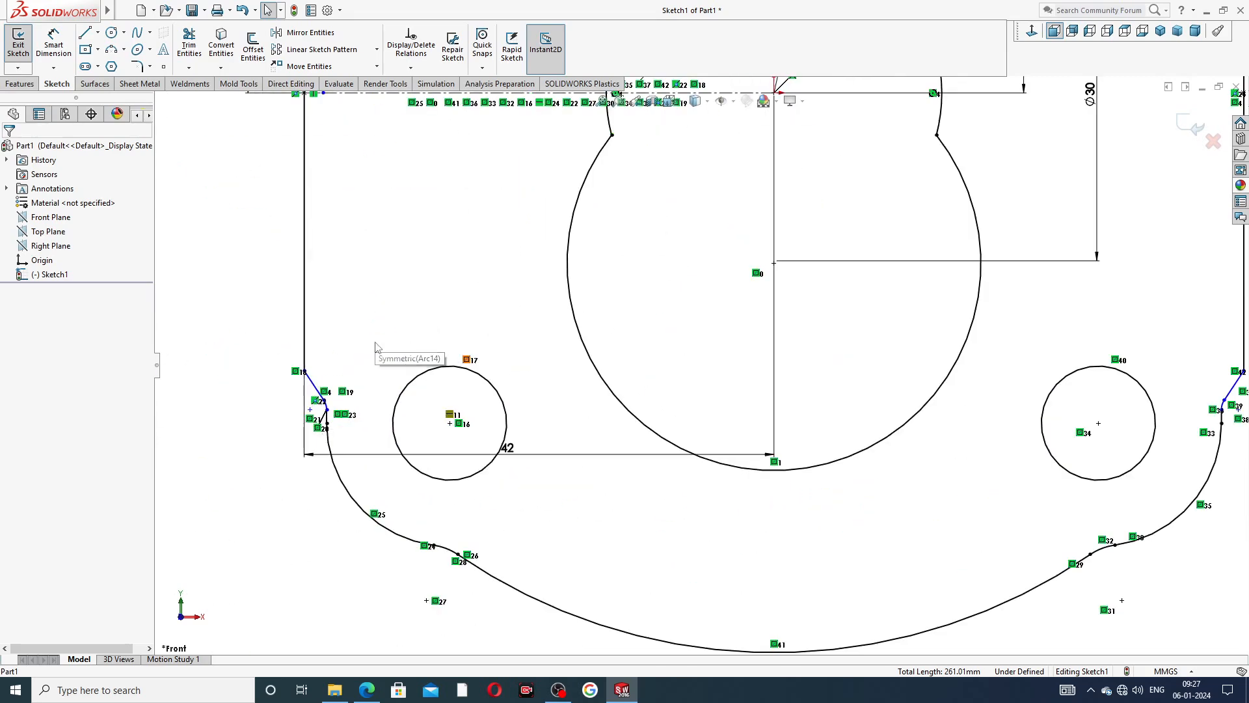
scroll(544, 303, up, 4)
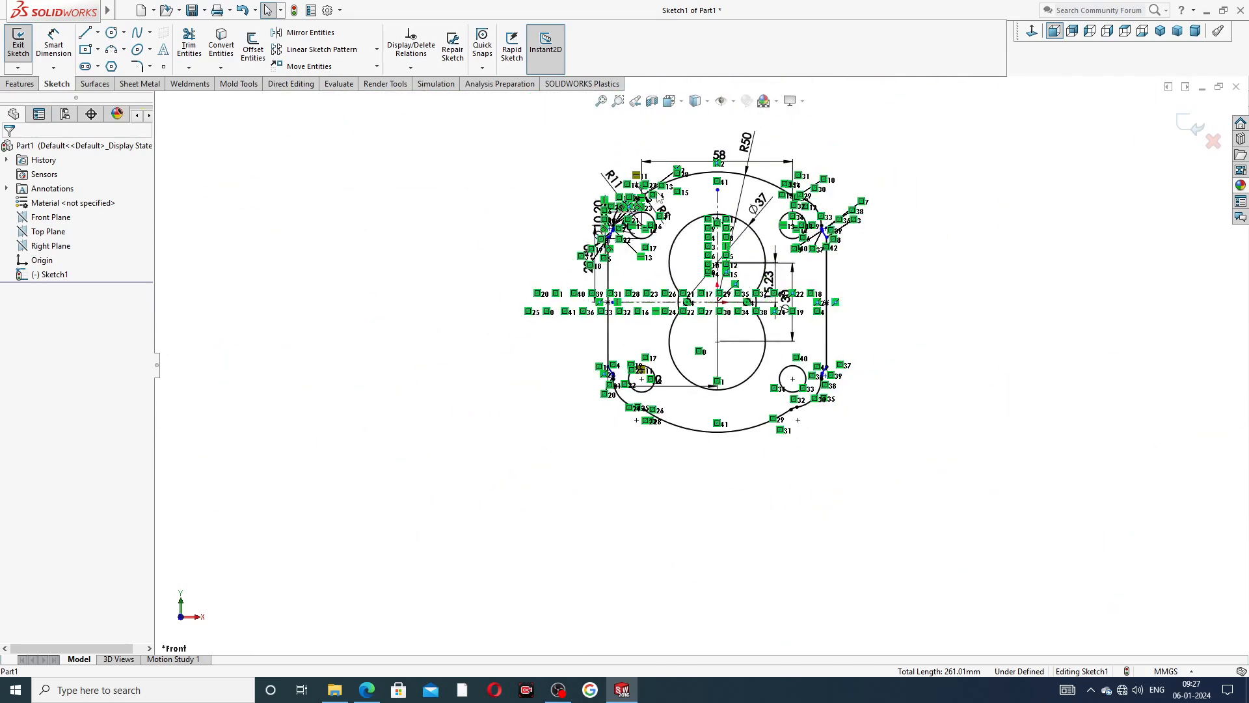
scroll(693, 319, down, 2)
scroll(715, 364, up, 2)
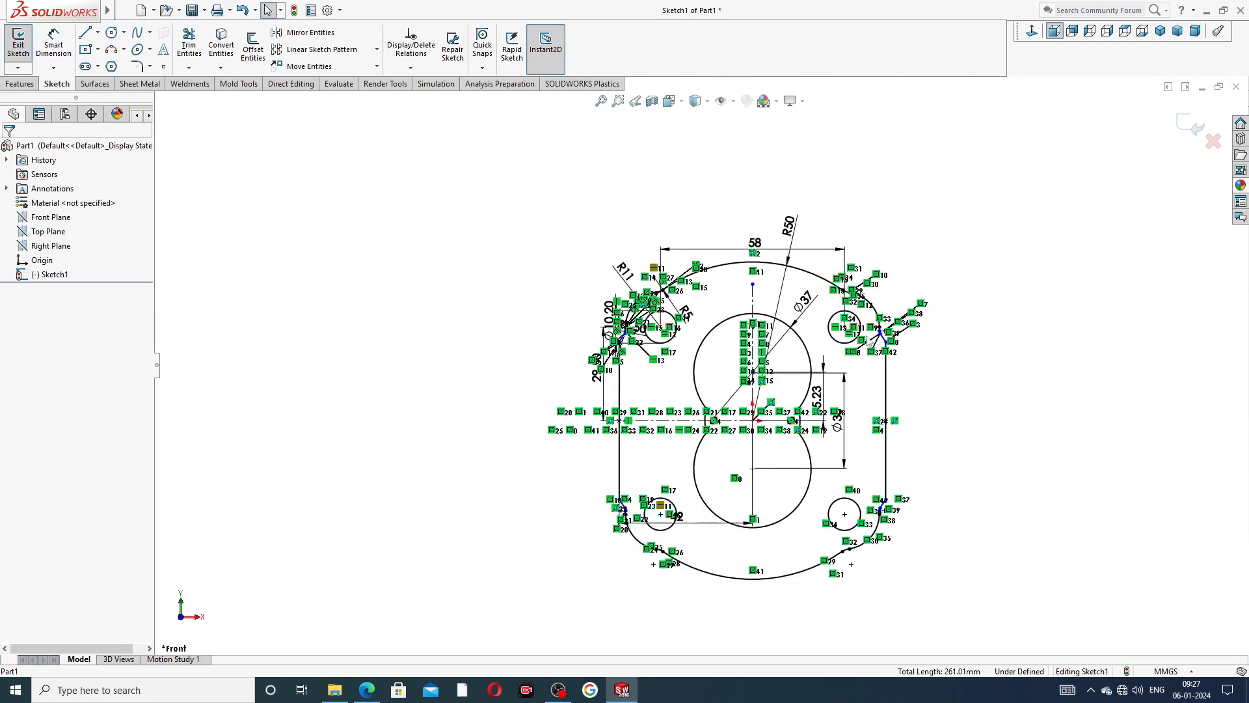
scroll(804, 487, down, 1)
scroll(804, 487, down, 1)
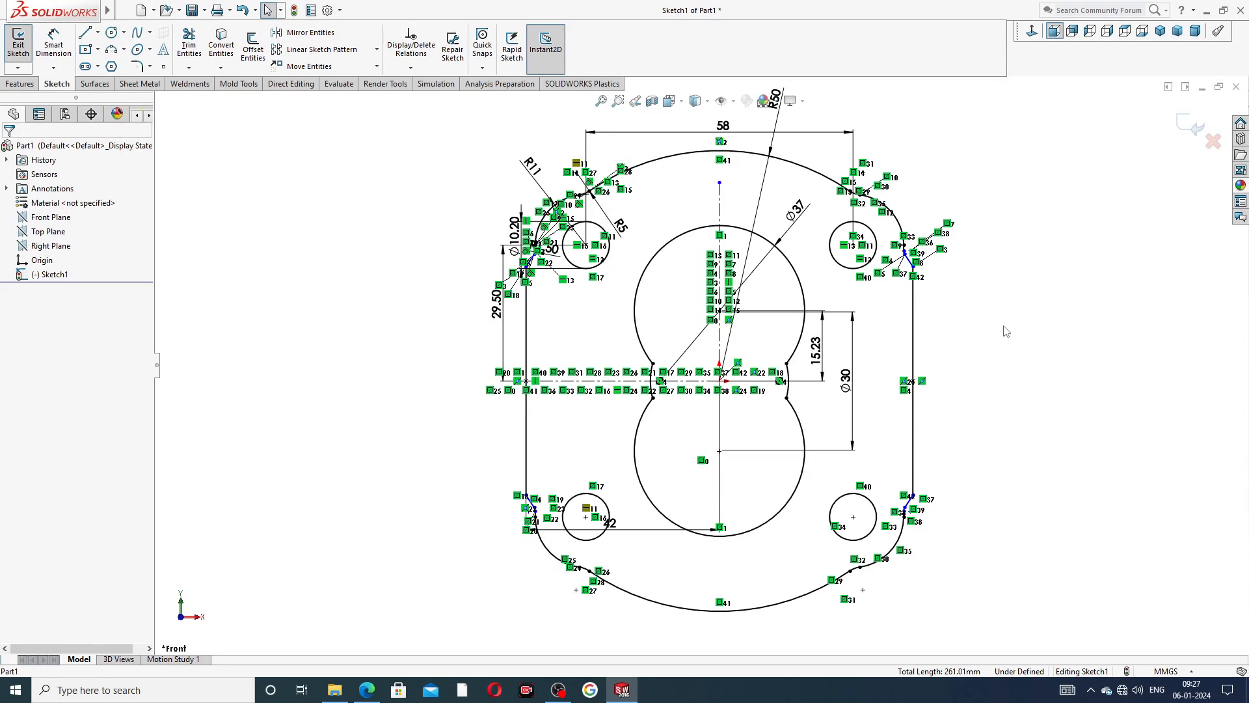
scroll(898, 323, up, 2)
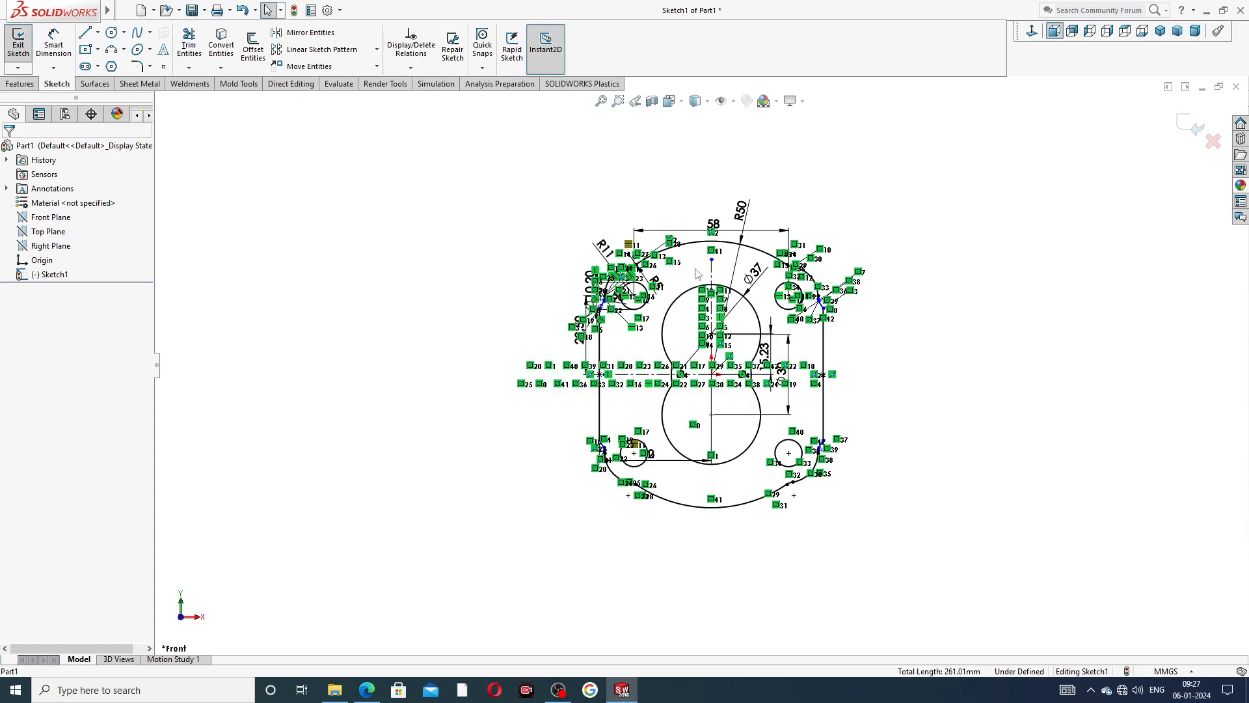
scroll(738, 390, down, 1)
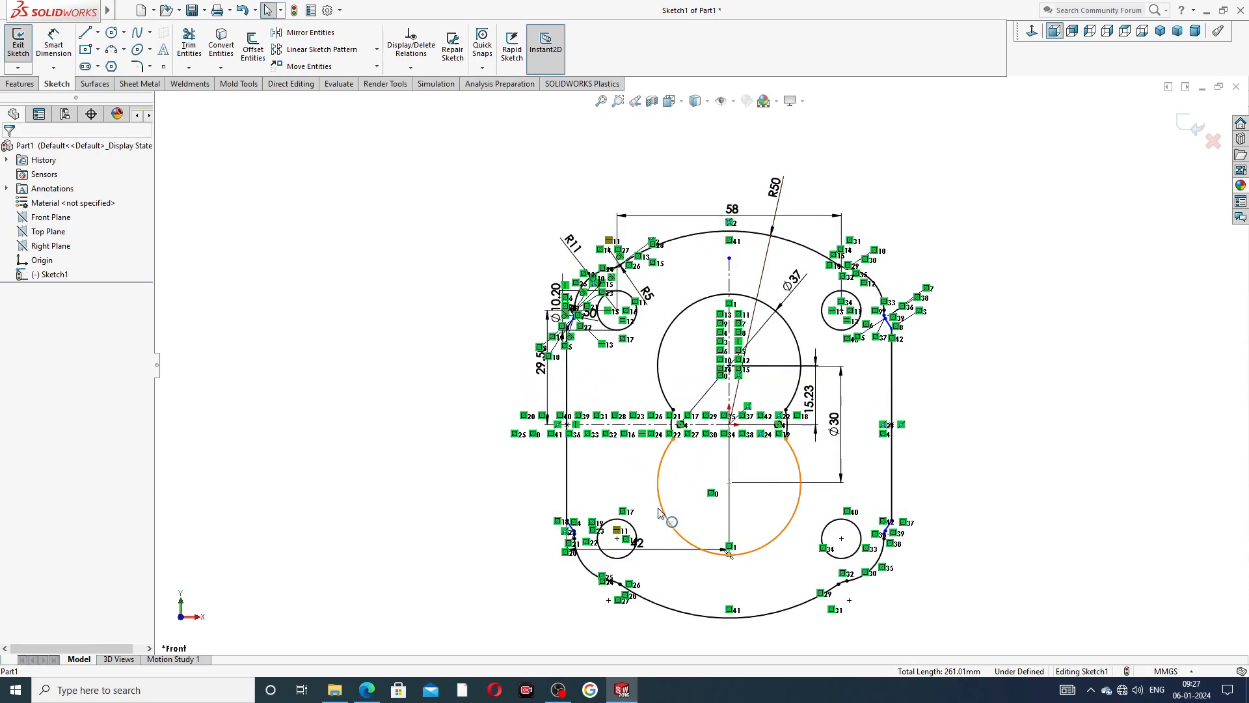
Check the finished flange sketch against the PDF drawing and look up the body's depth in its top view.
scroll(658, 530, up, 1)
scroll(664, 513, down, 1)
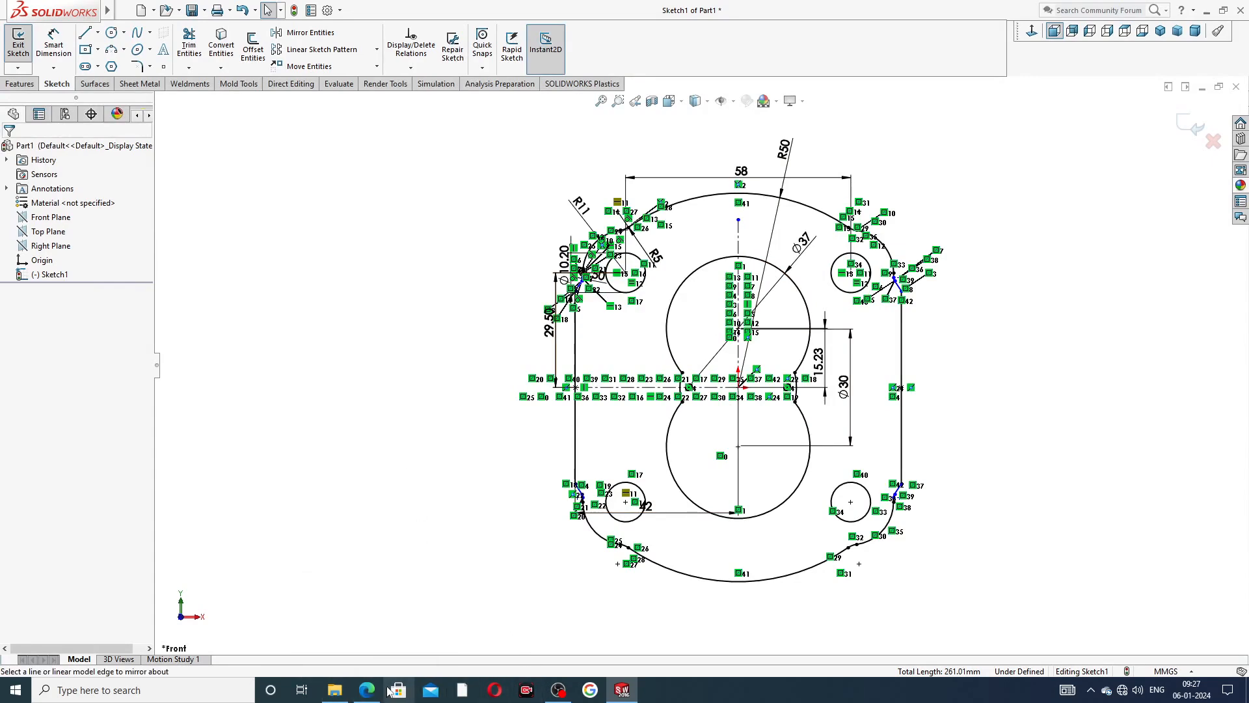
click(366, 690)
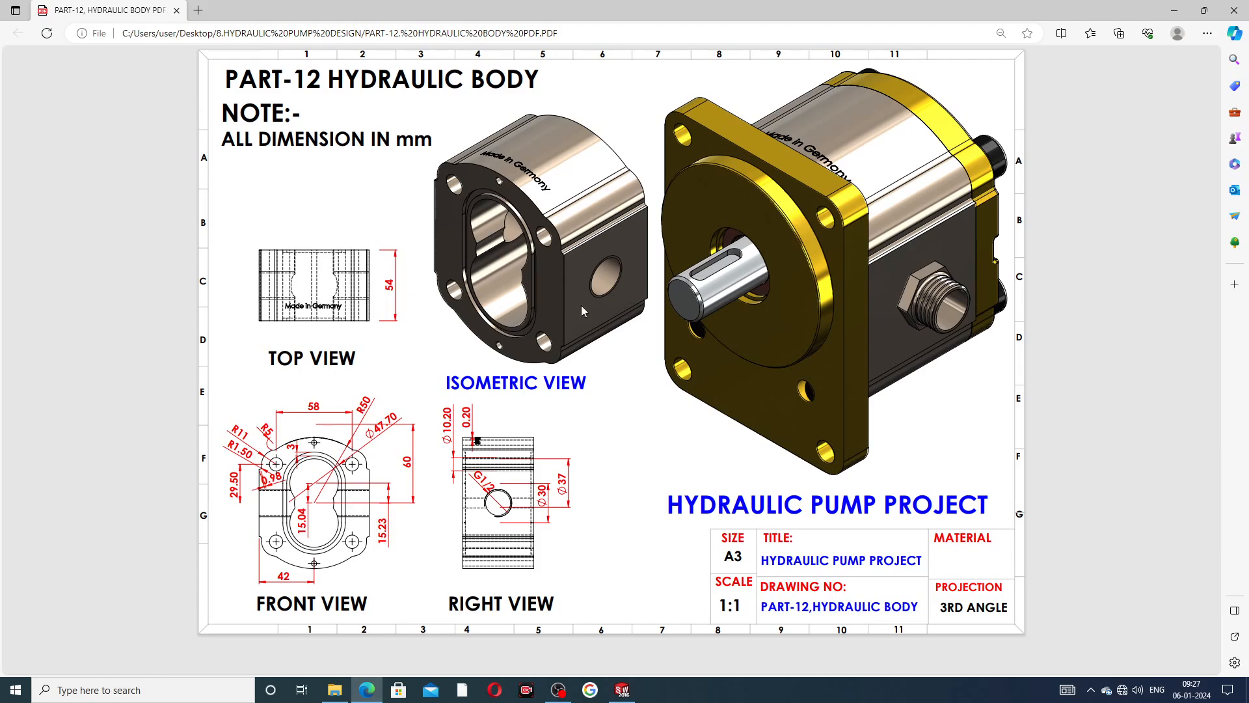
mouse_move(623, 689)
click(622, 690)
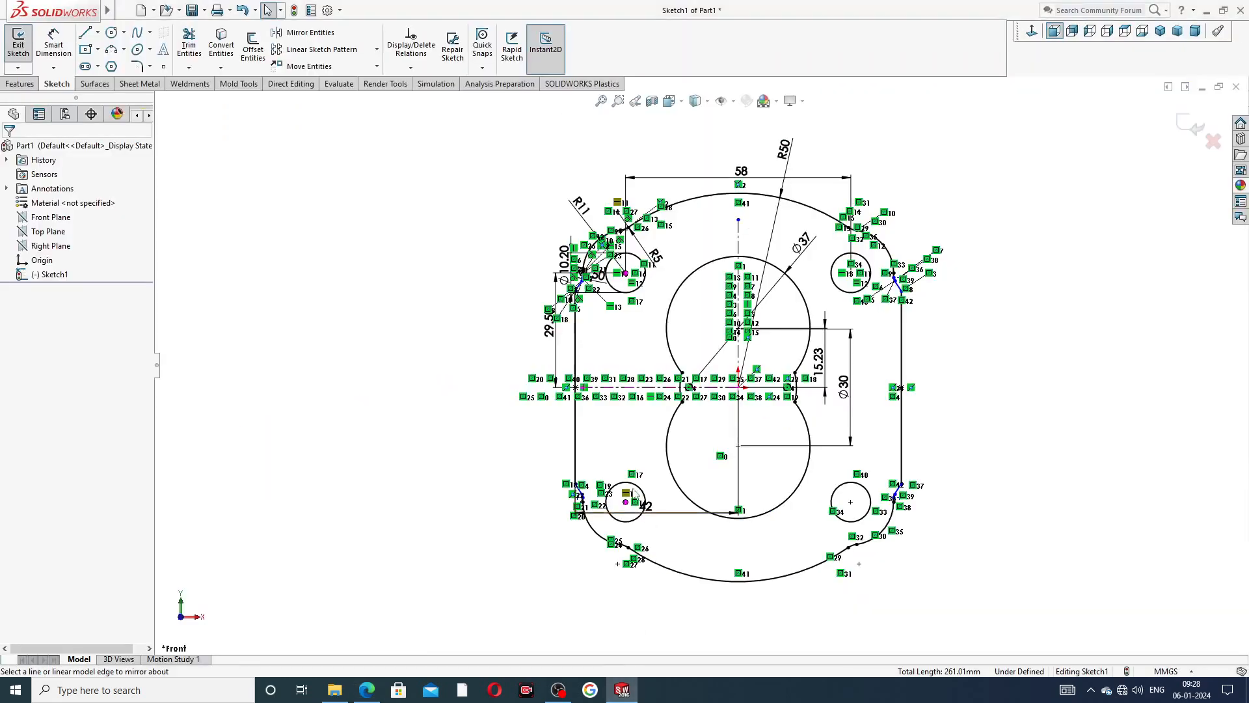
Extrude the flange sketch as a boss with the Mid Plane end condition and a depth of 54 mm.
click(26, 84)
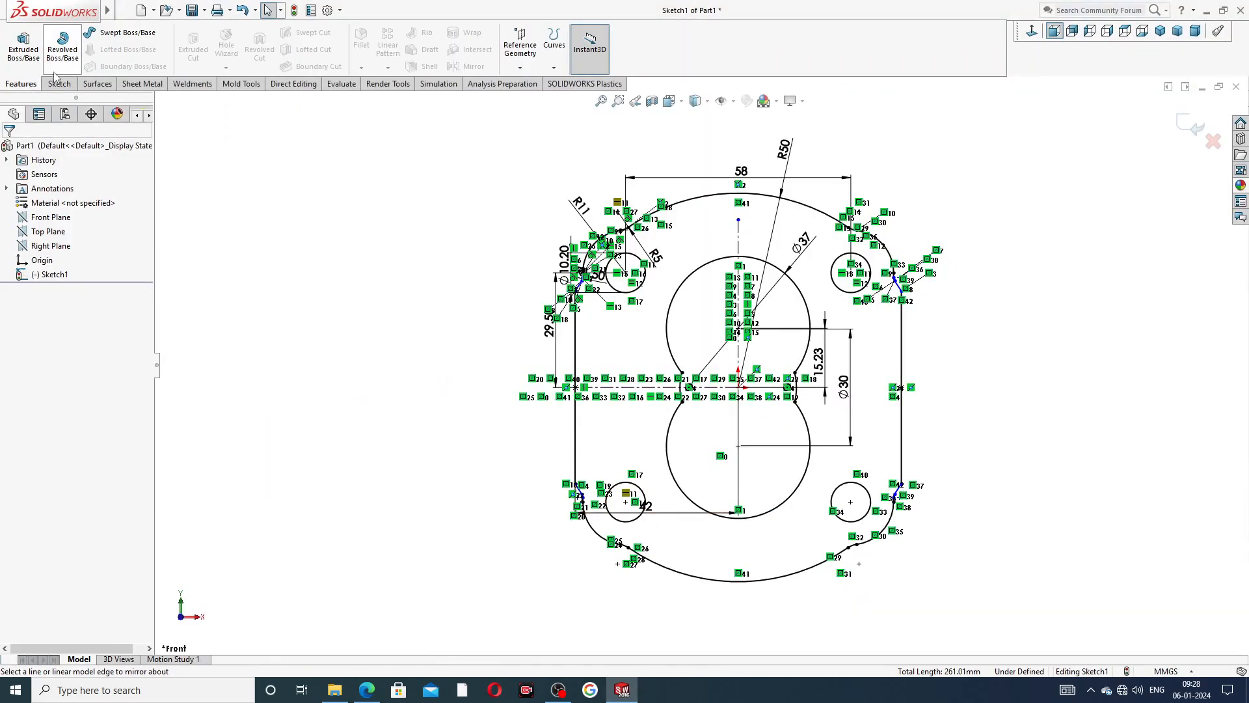
click(33, 52)
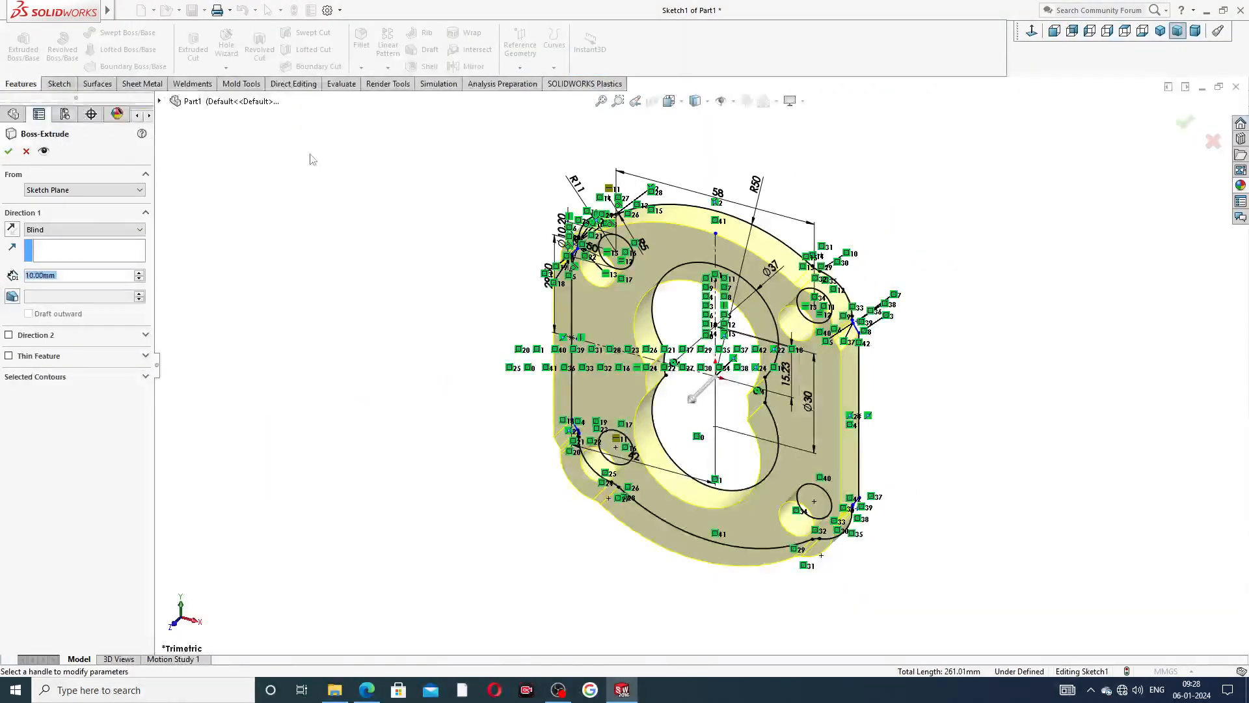
click(97, 230)
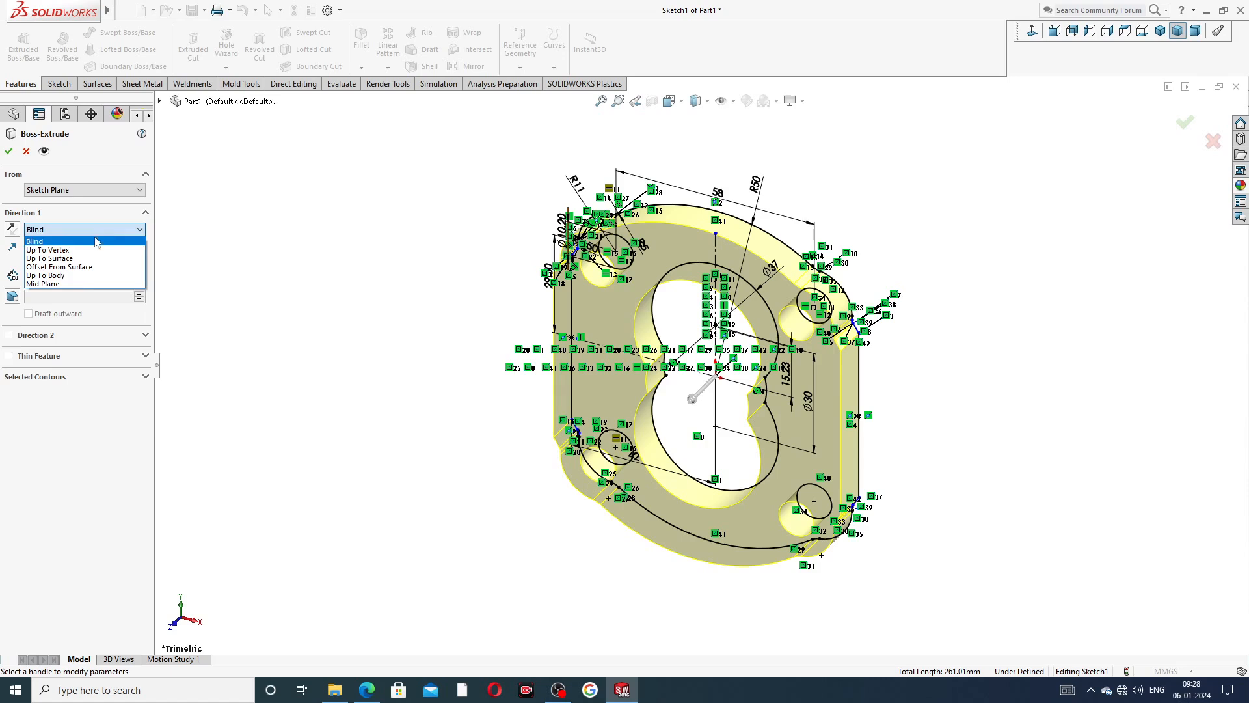
click(89, 285)
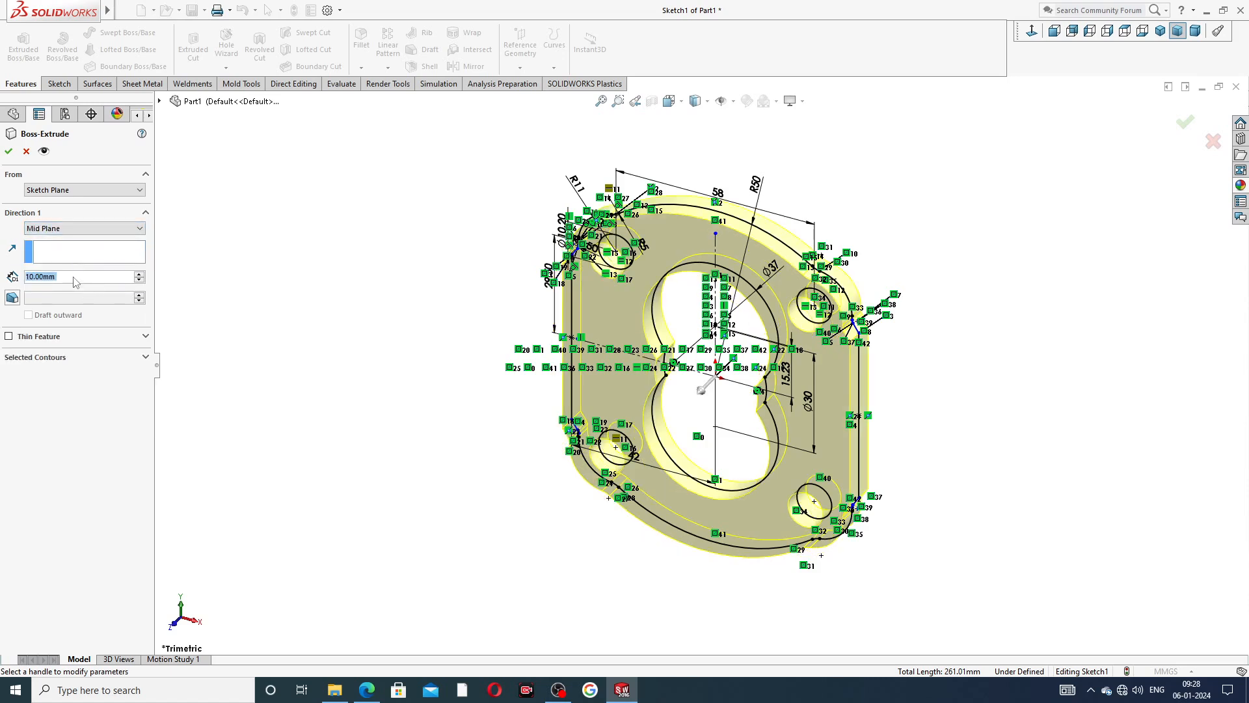
text(54)
key(Return)
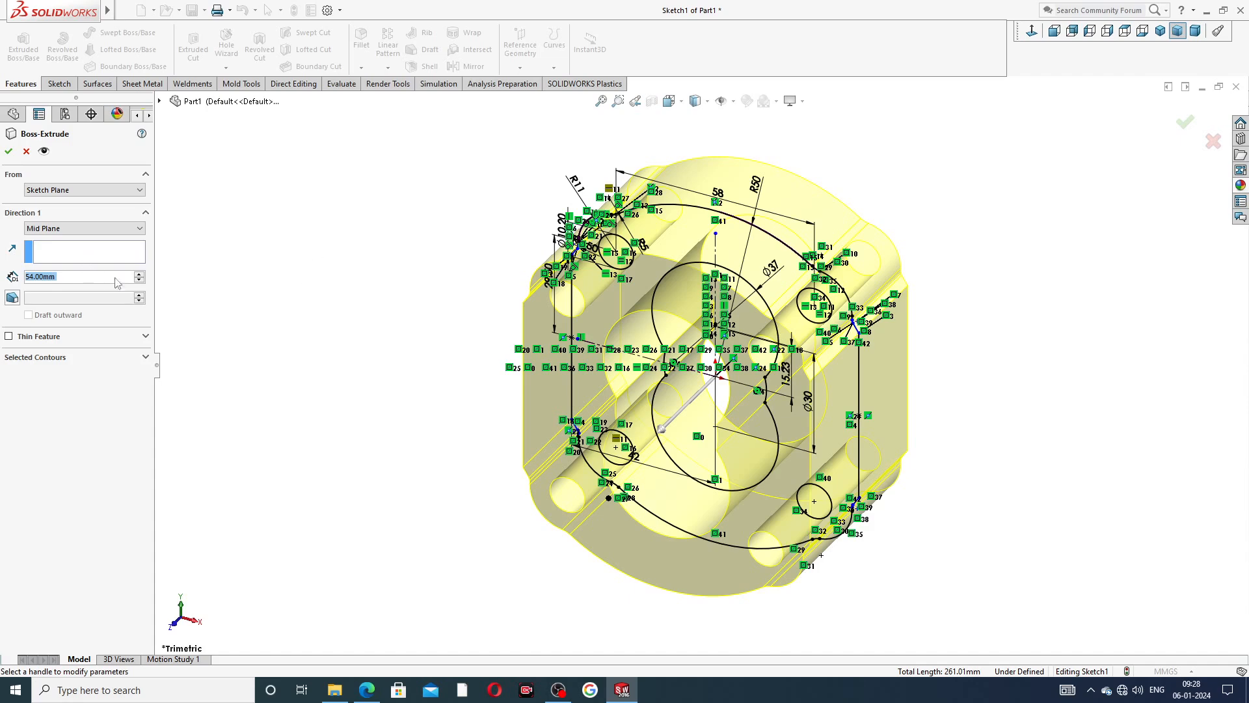
mouse_move(981, 343)
middle_down()
mouse_move(920, 281)
mouse_move(956, 310)
middle_up()
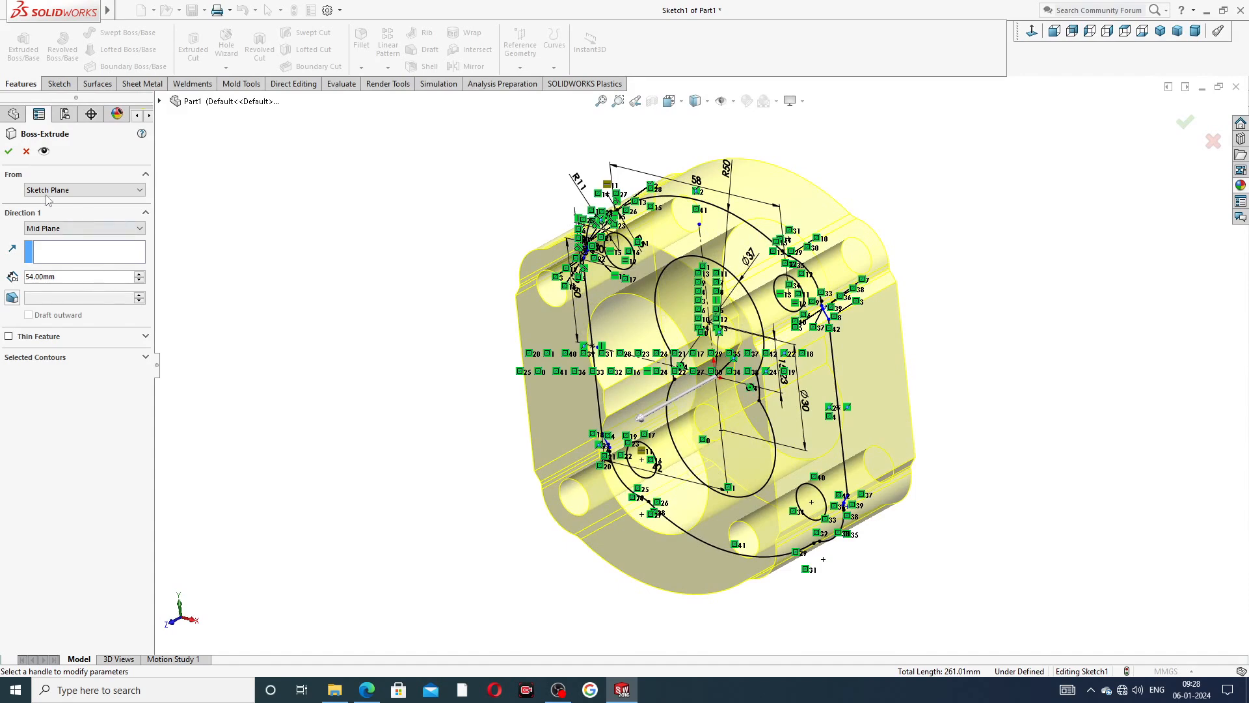
click(9, 152)
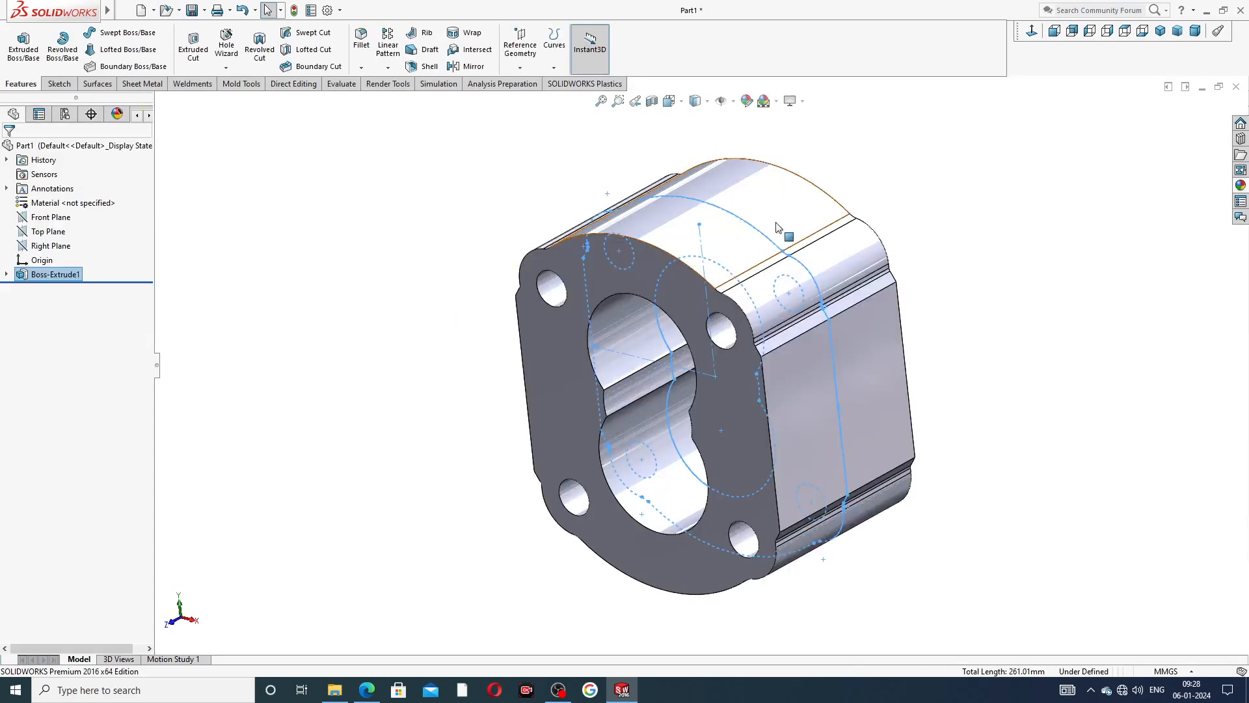
Inspect the extruded body from several angles and examine the groove around the bore in the PDF drawing's front view.
middle_drag(741, 274, 917, 240)
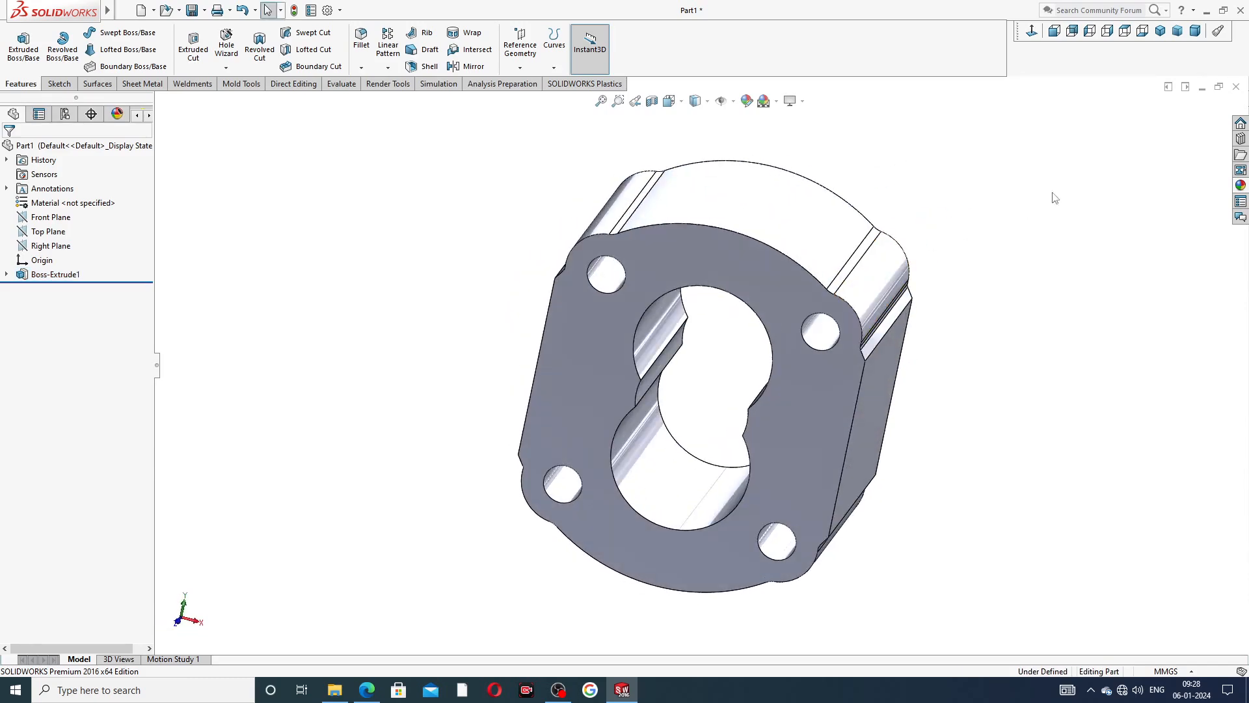
middle_drag(856, 288, 800, 291)
scroll(738, 329, down, 3)
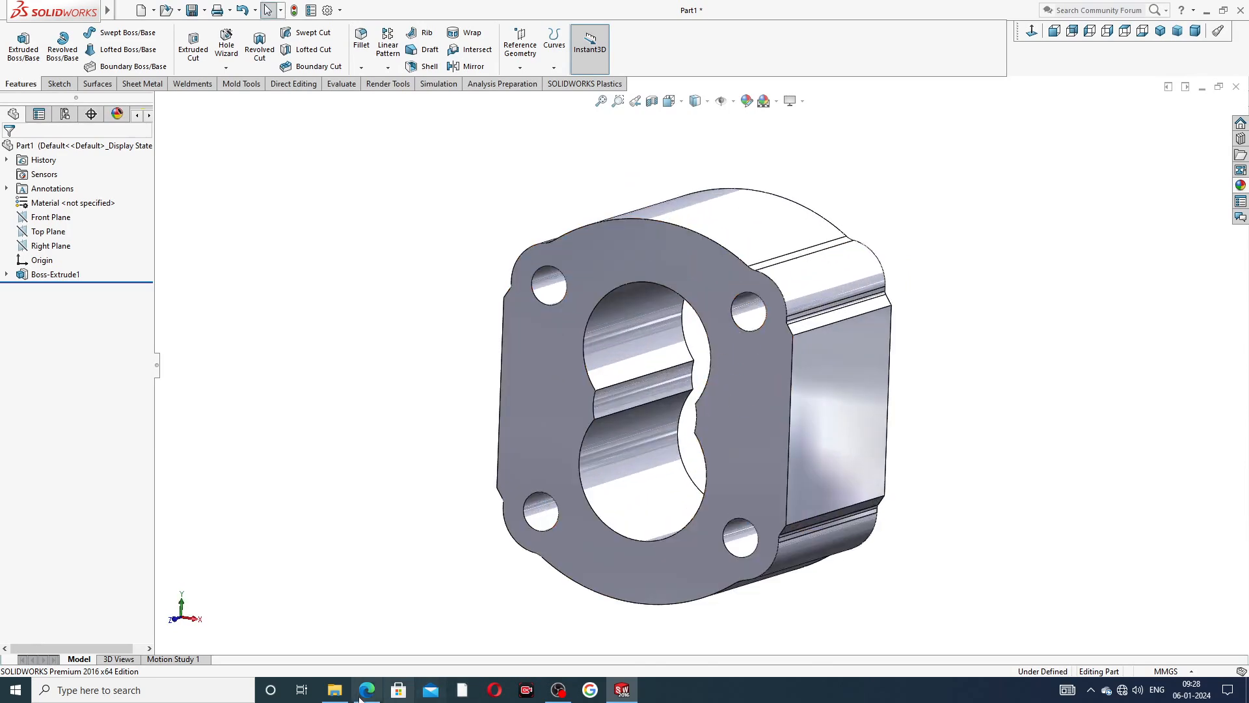
click(364, 689)
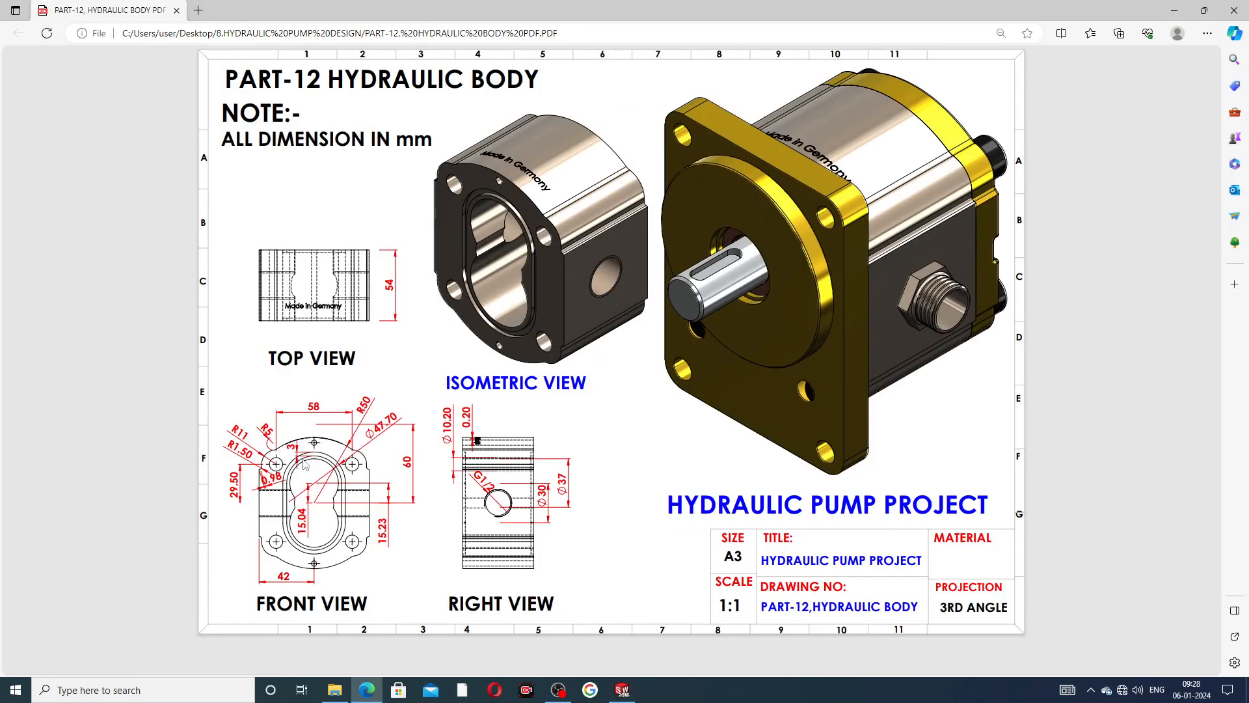
click(372, 690)
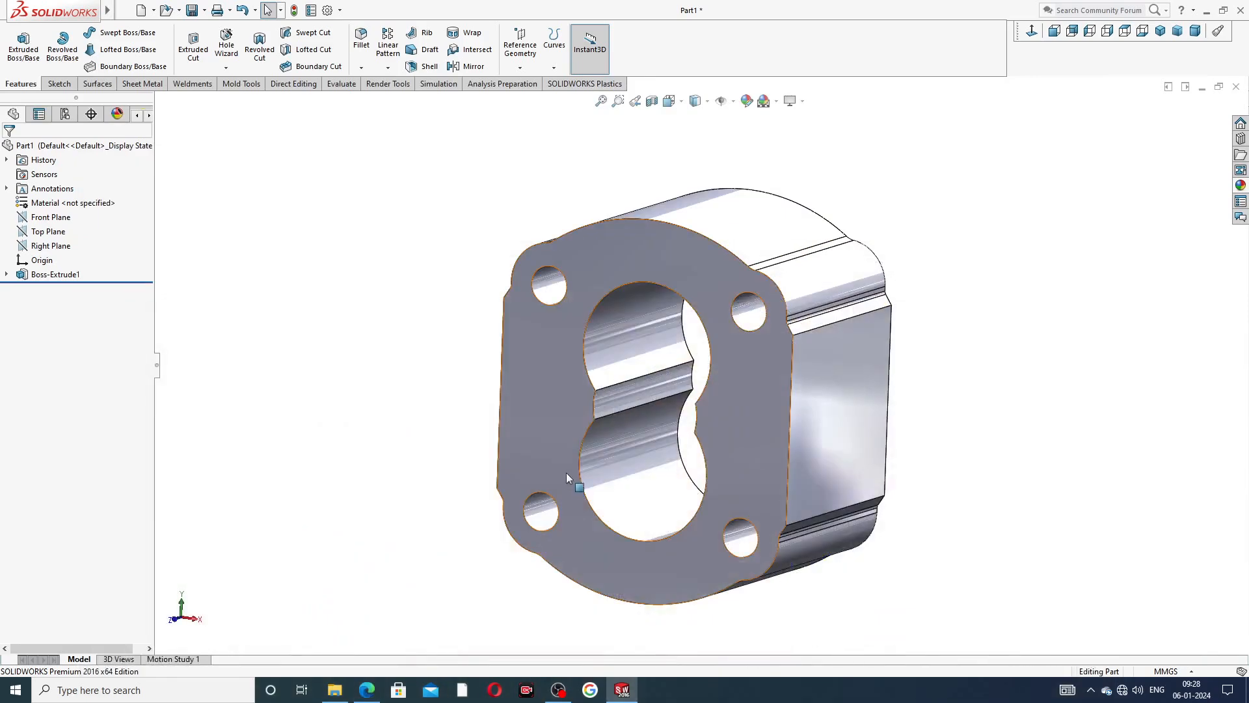
Start a new sketch on the front face of the extruded body.
click(631, 256)
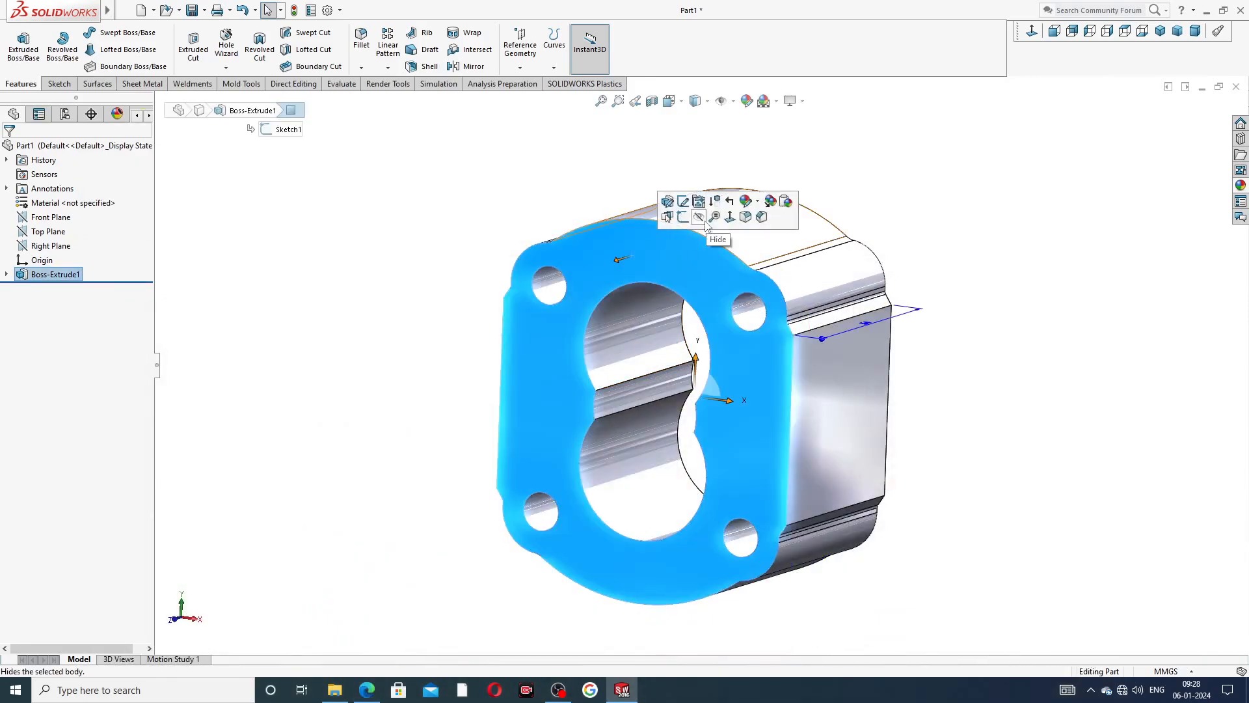
click(683, 218)
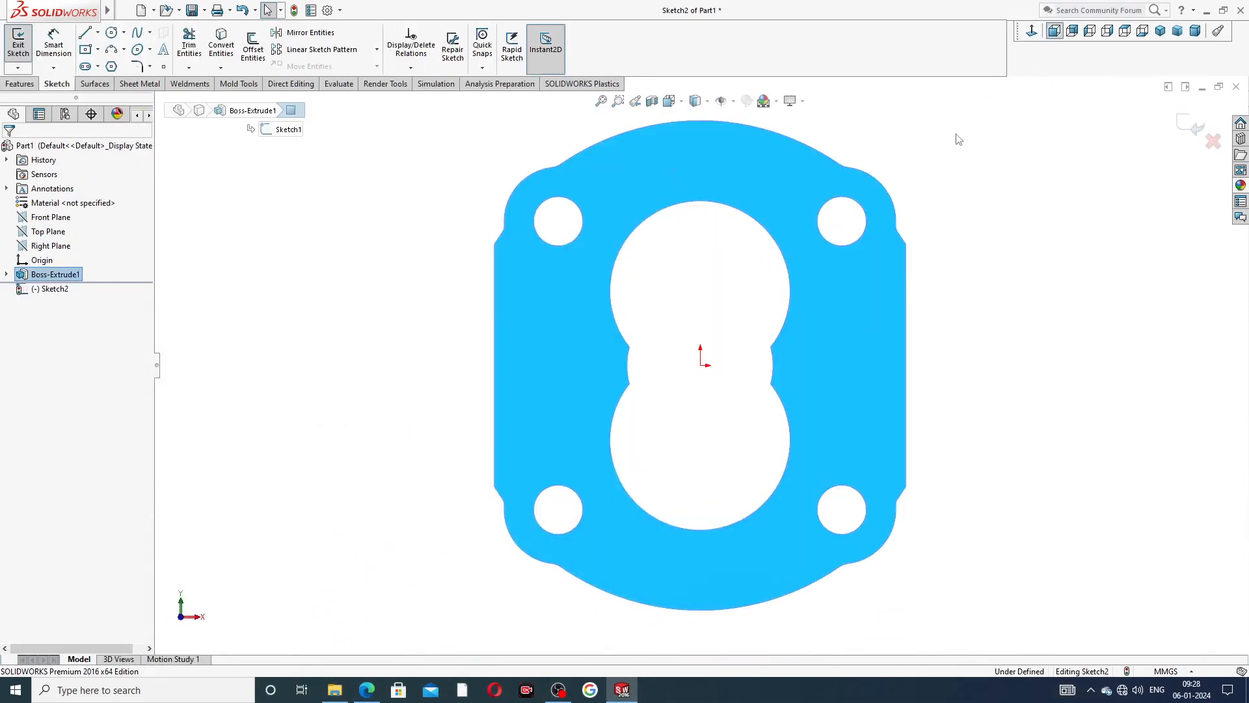
click(98, 33)
click(107, 60)
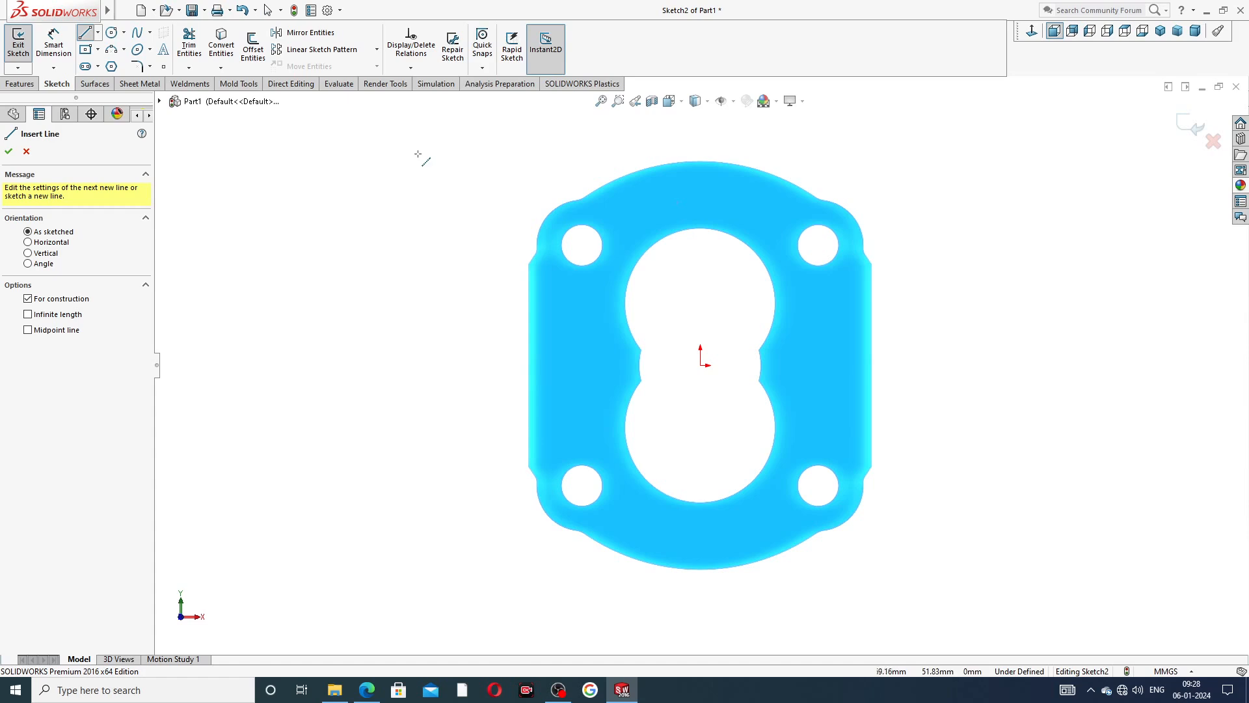
click(700, 364)
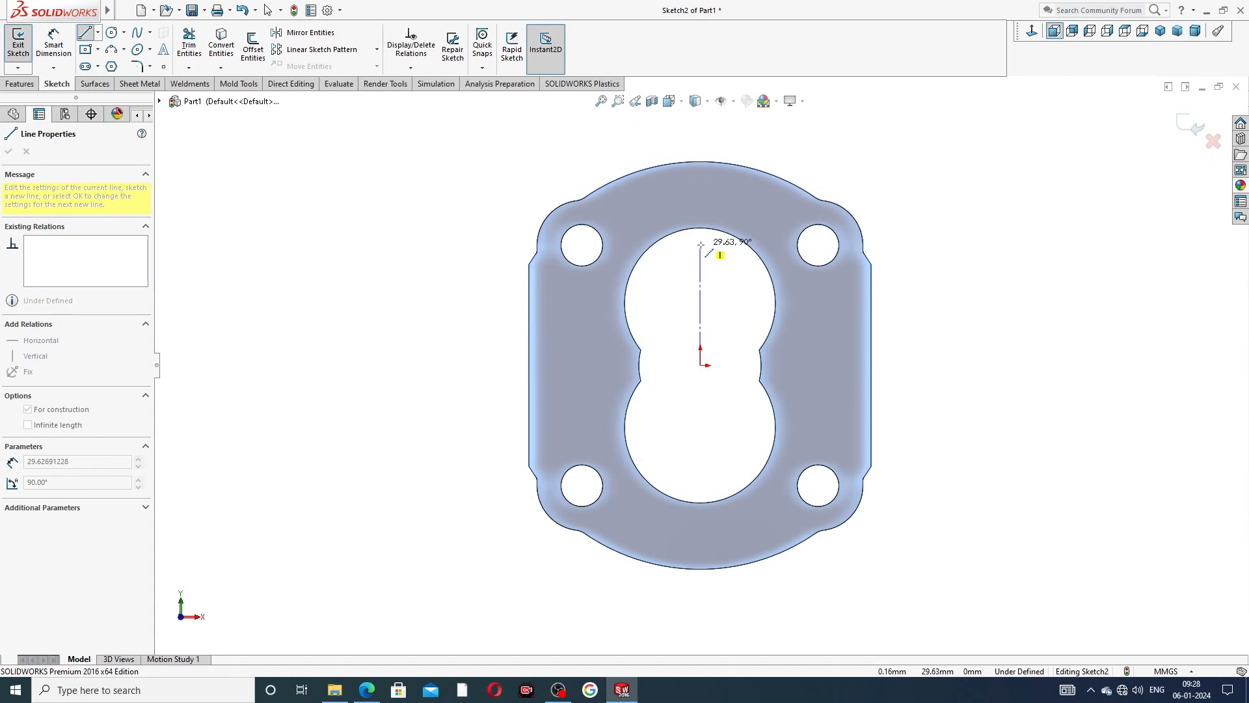
key(Escape)
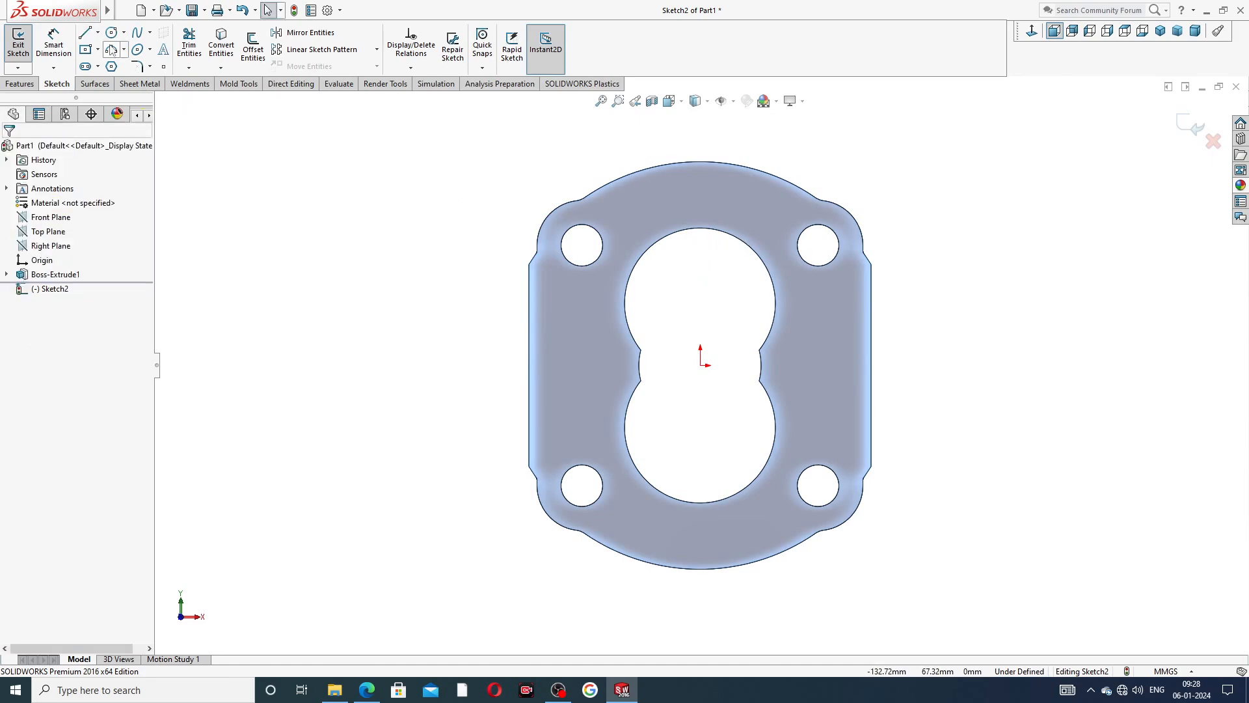
Sketch a vertical centreline about 29 mm long above the origin and a horizontal one about 30 mm long to its right.
click(97, 32)
click(108, 52)
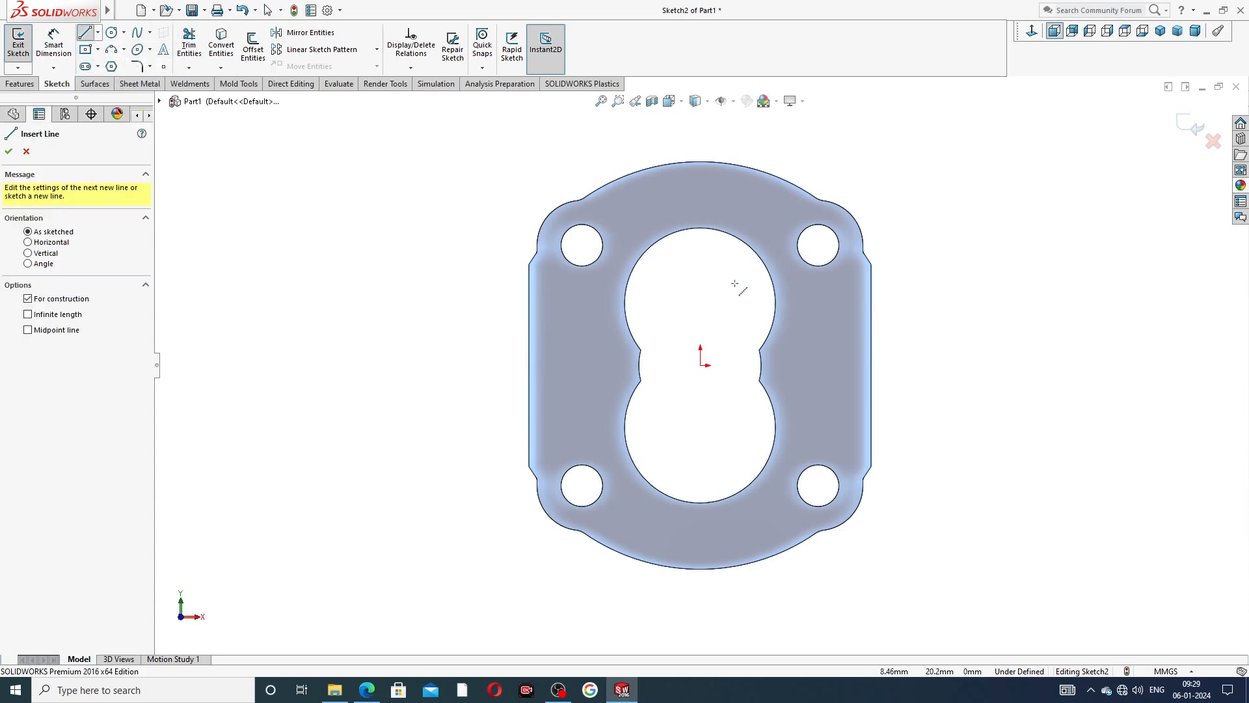
click(698, 246)
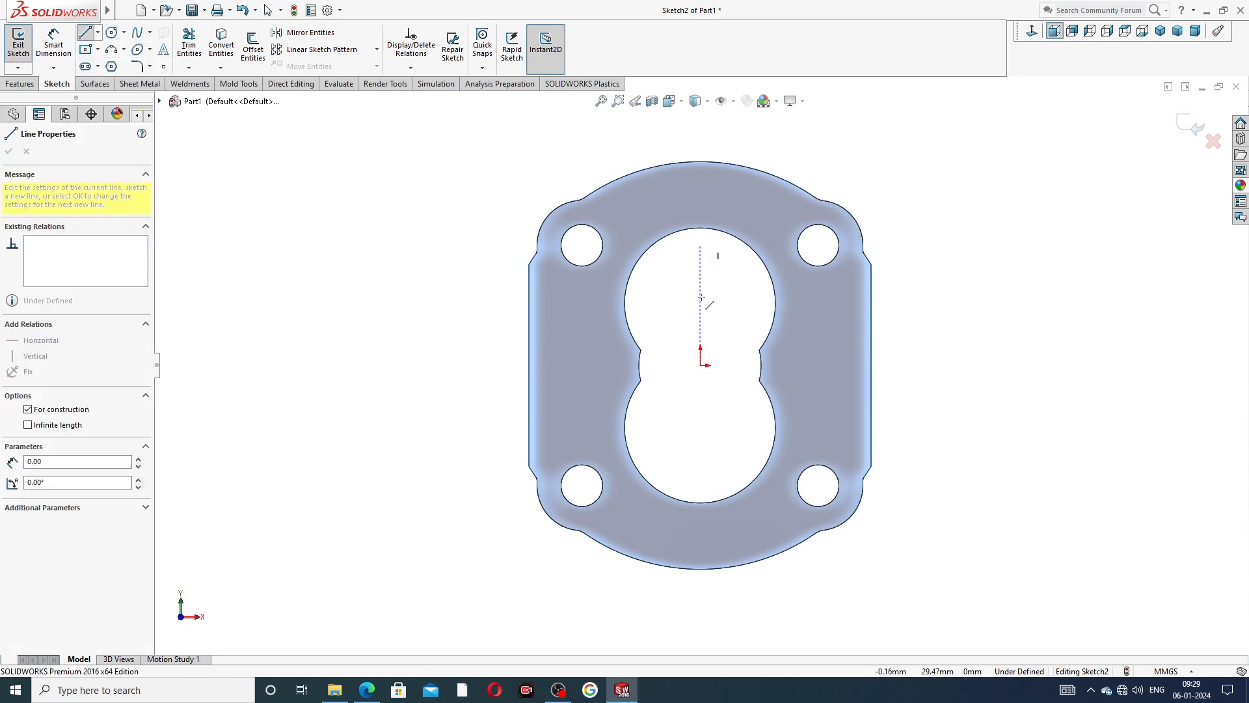
click(700, 365)
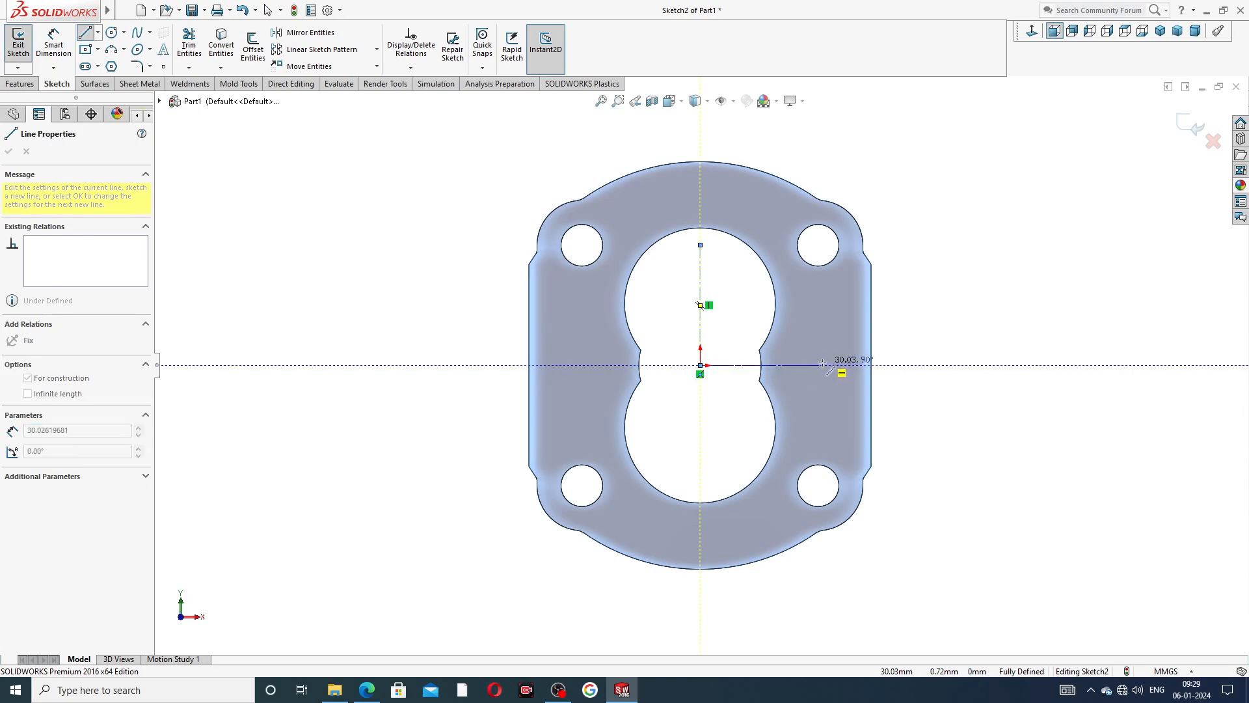
click(761, 365)
right_click(962, 285)
click(984, 291)
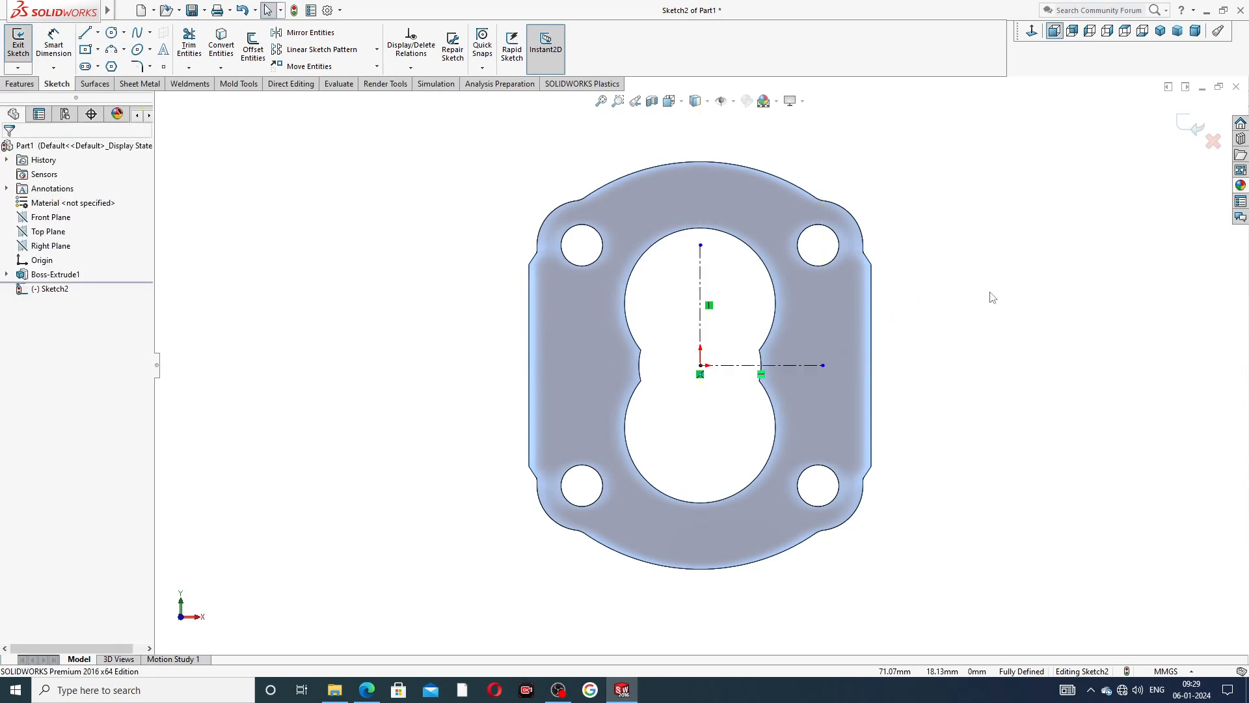
Sketch a circle of about 20.6 mm radius centred on the vertical centreline, about 19 mm above the origin.
click(112, 33)
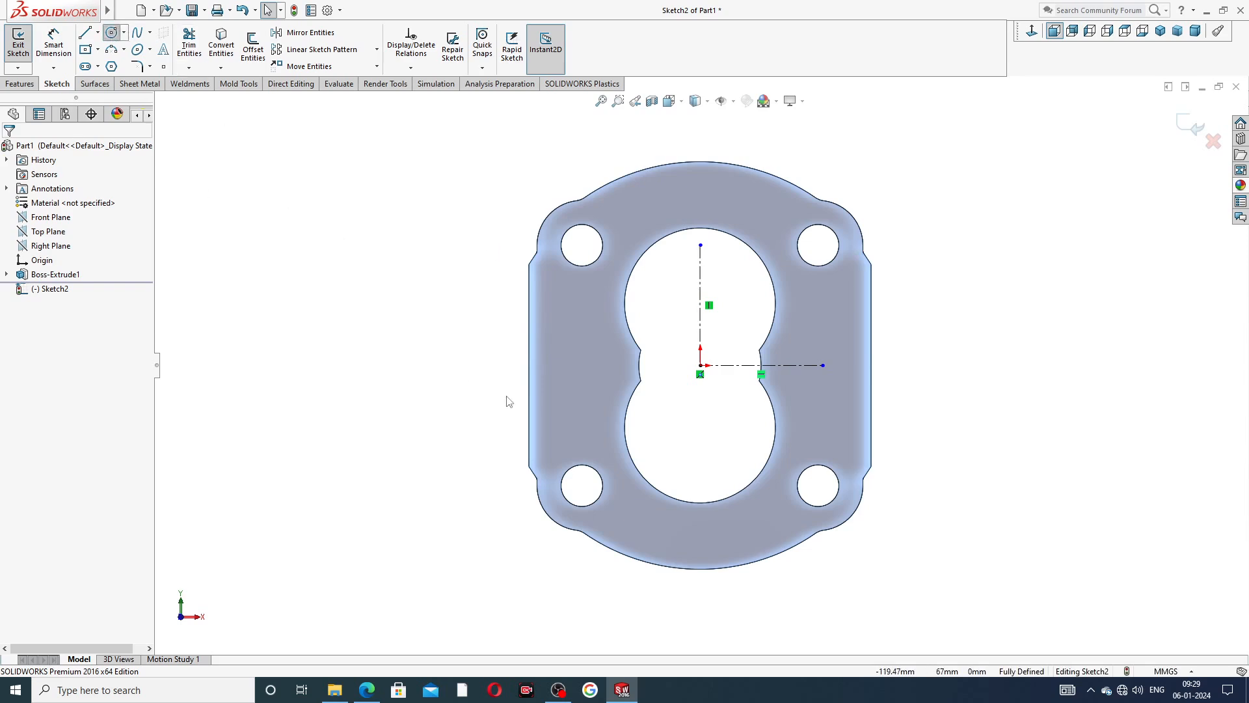
click(699, 288)
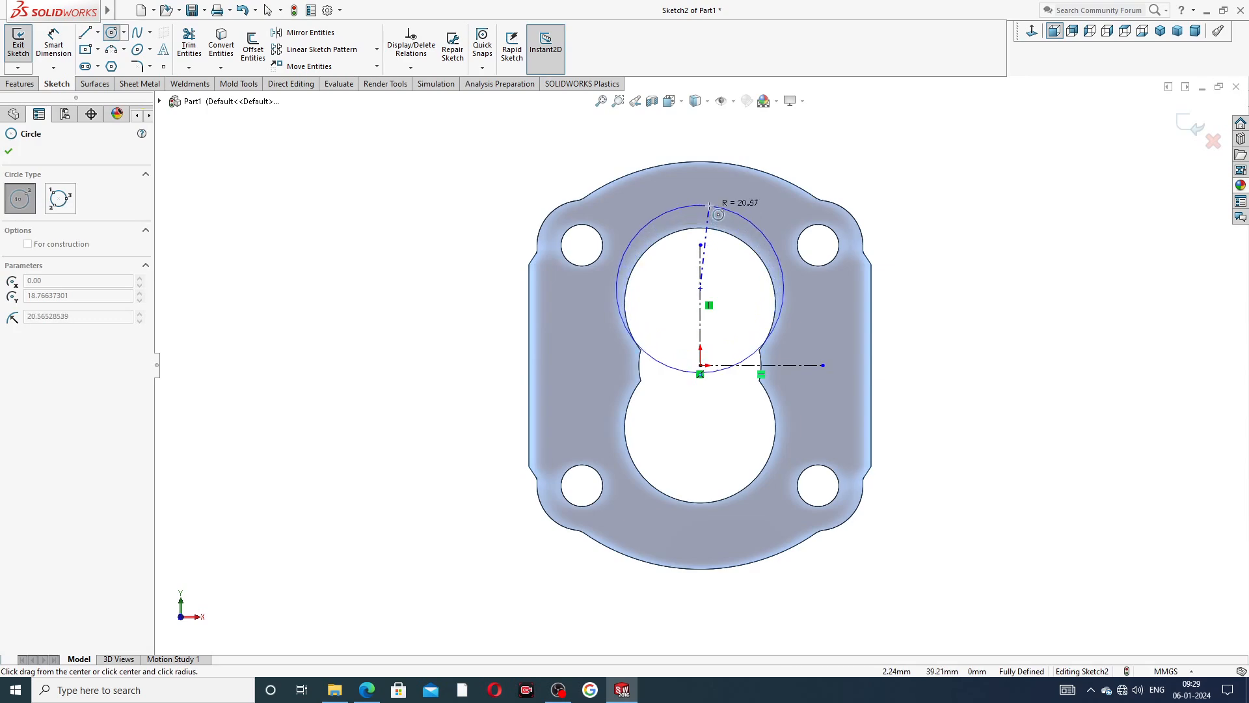
click(708, 206)
right_click(845, 178)
click(879, 185)
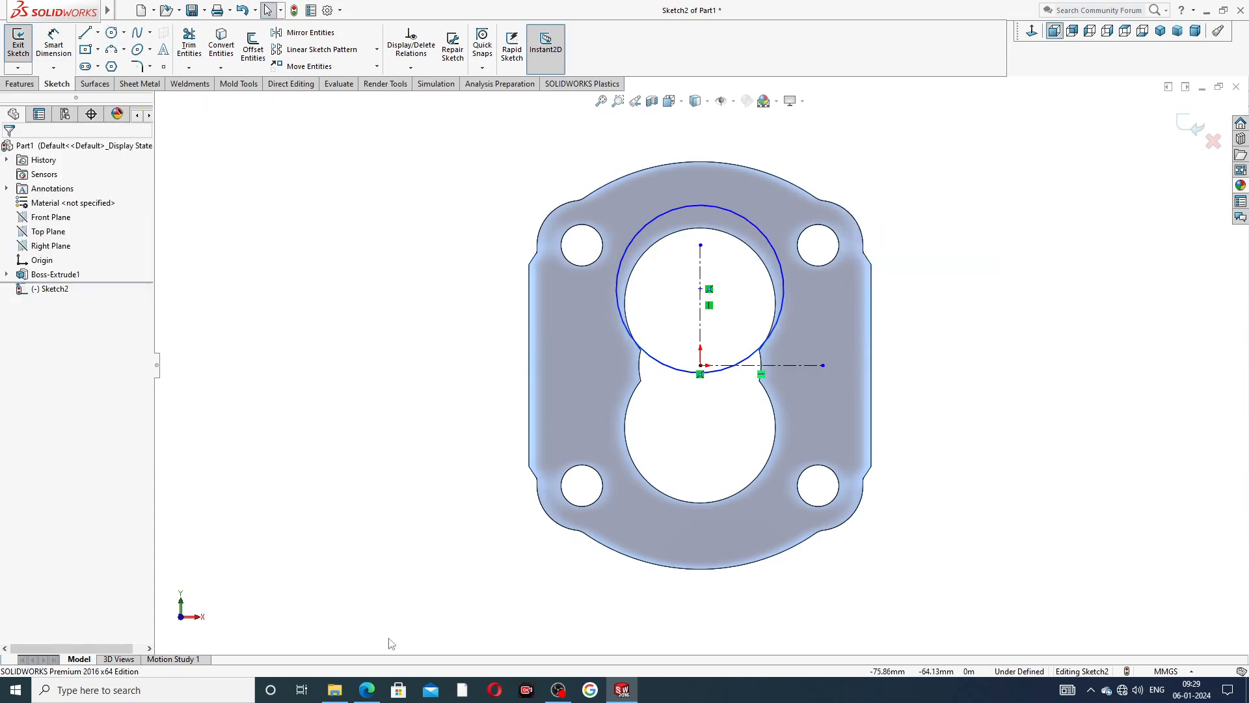
Consult the PDF drawing for the groove circle's size and dimension the new circle's diameter as 47.70 mm.
click(366, 689)
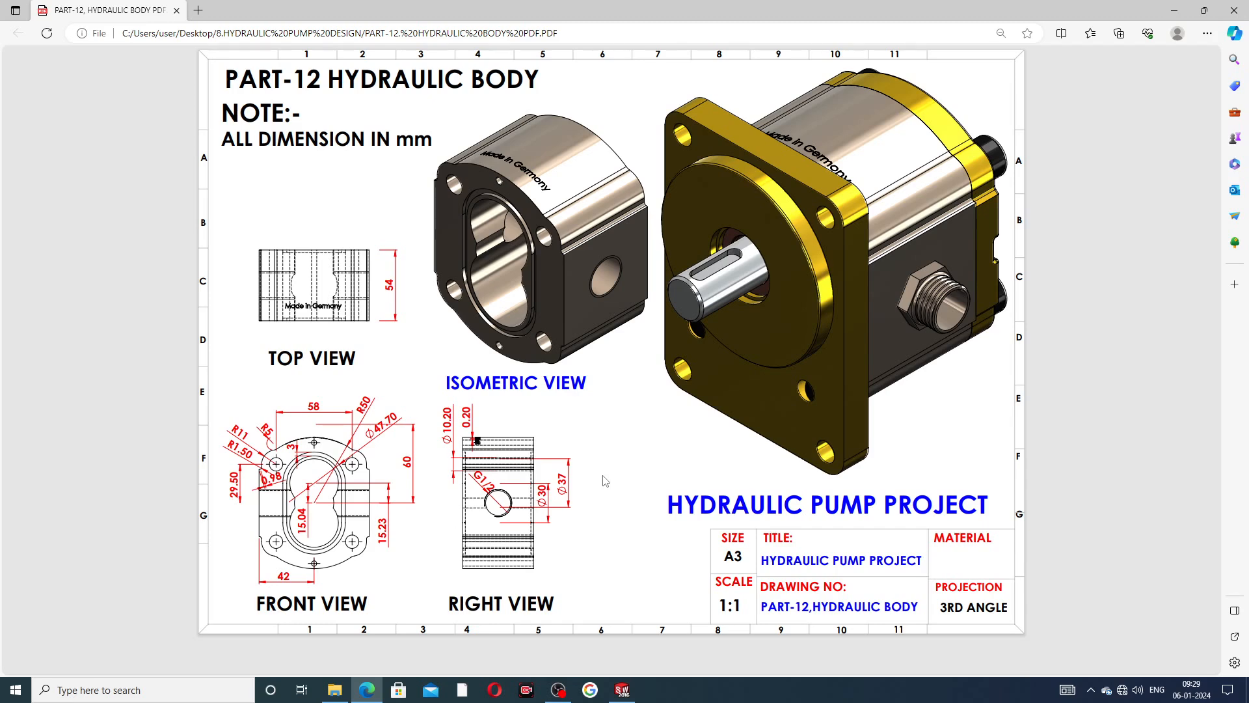
click(622, 690)
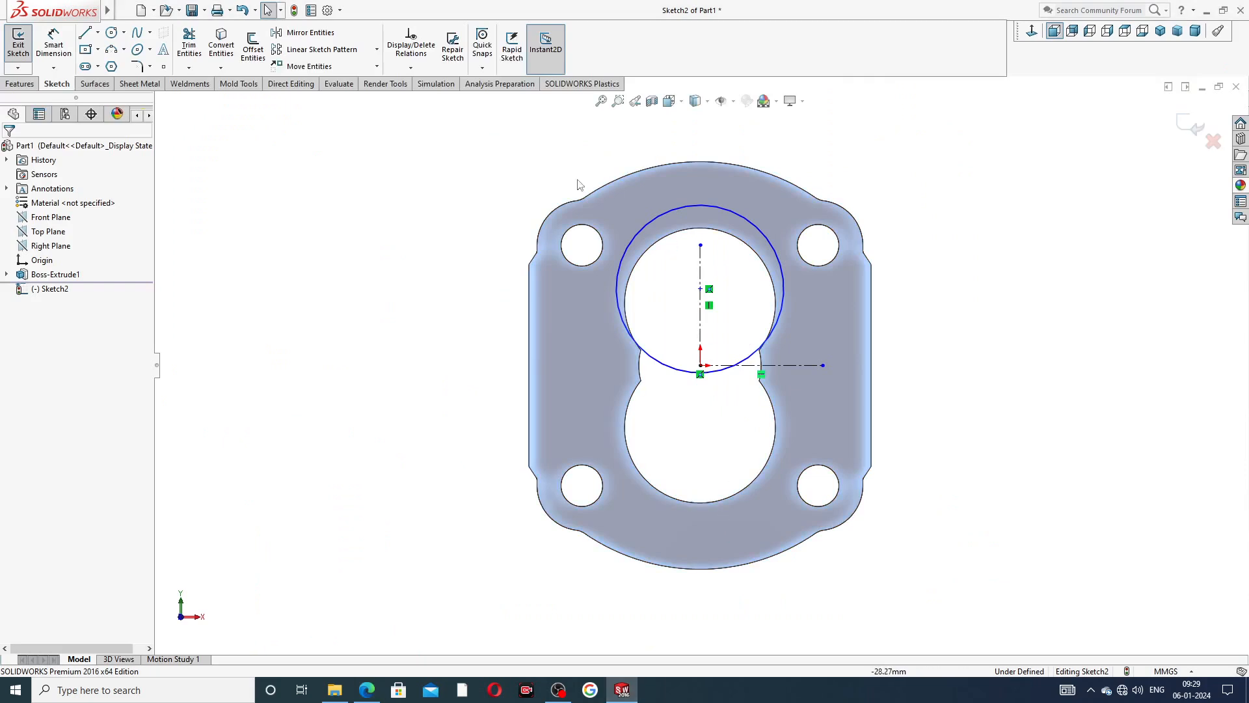
click(53, 42)
click(681, 206)
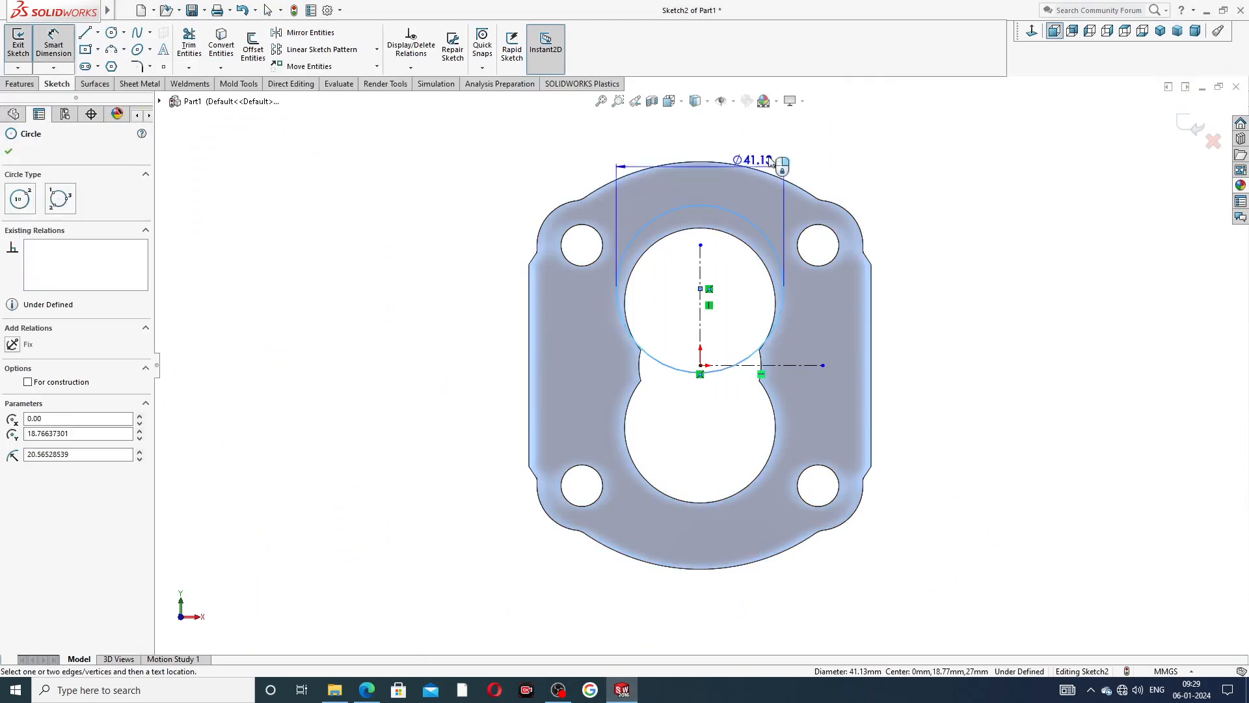
click(791, 153)
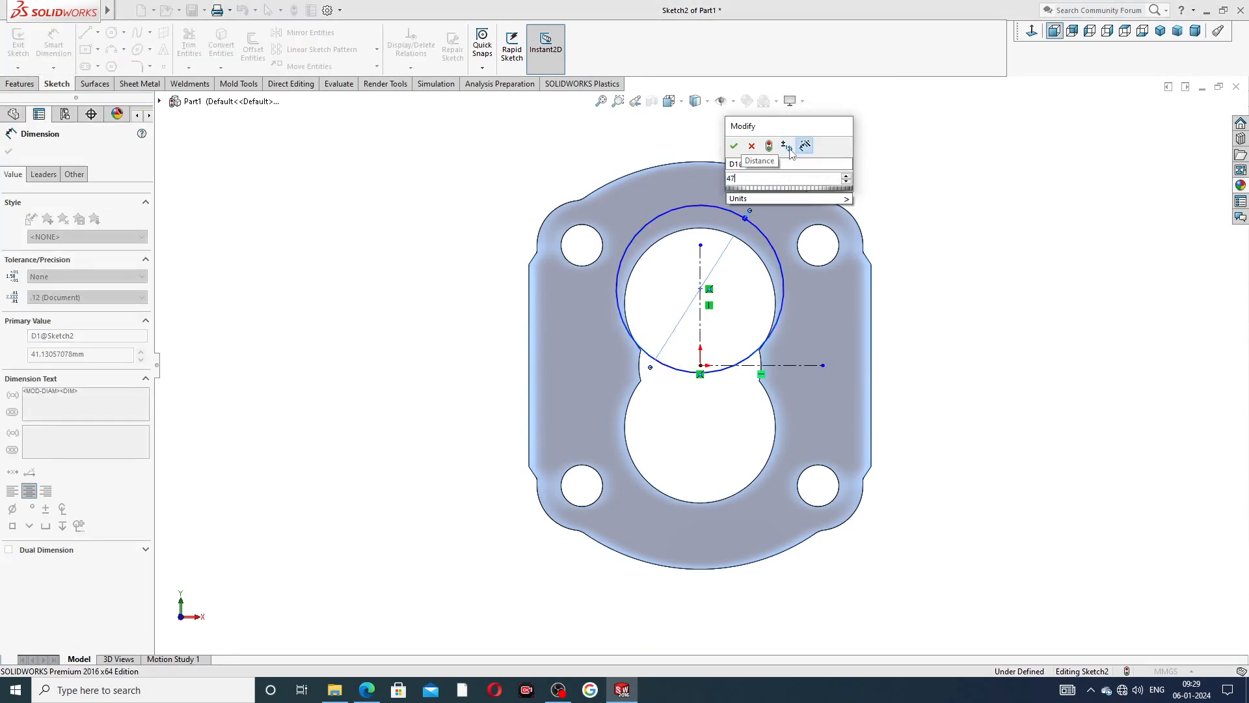
text(47.70)
key(Return)
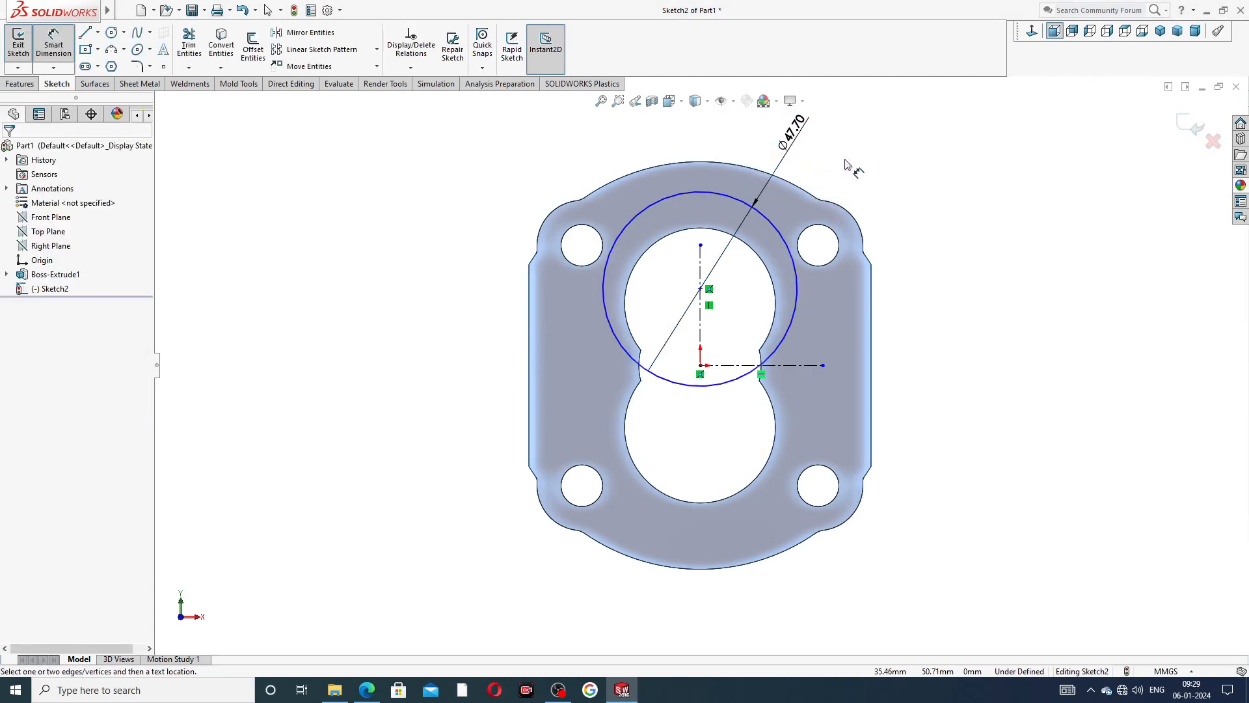
Dimension the vertical distance from the circle's centre to the origin as 15.04 mm.
click(700, 289)
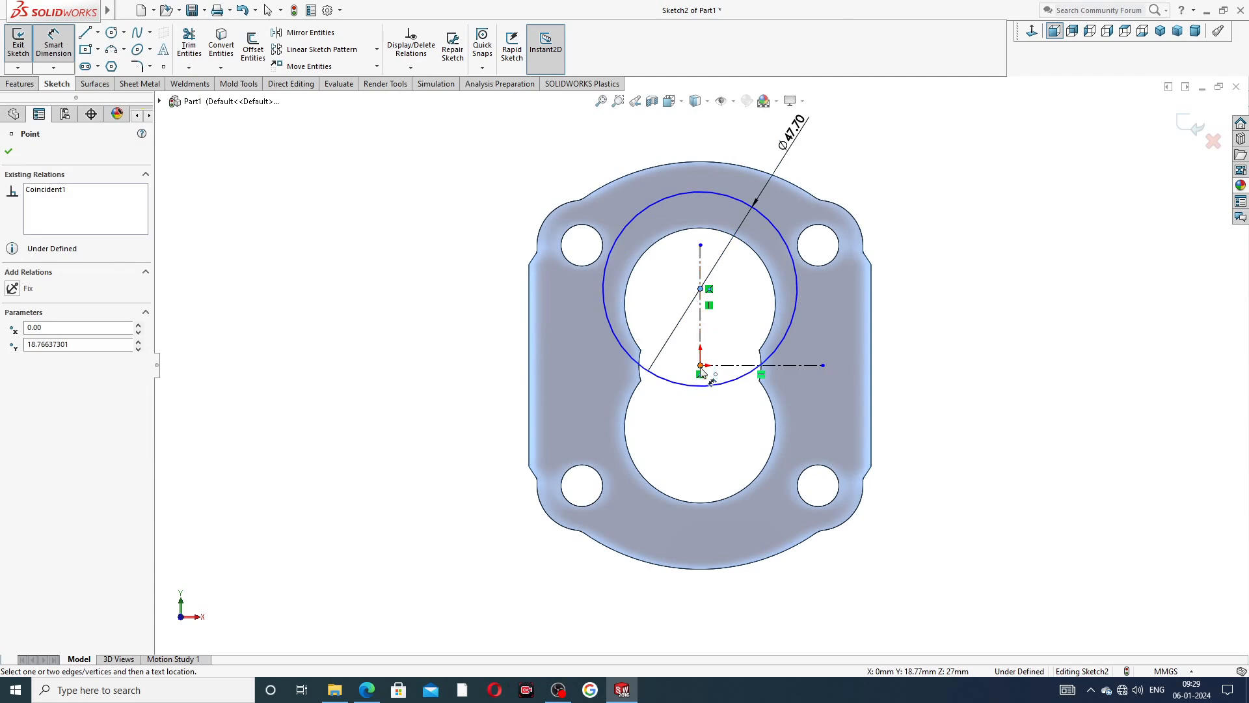
click(701, 367)
click(585, 335)
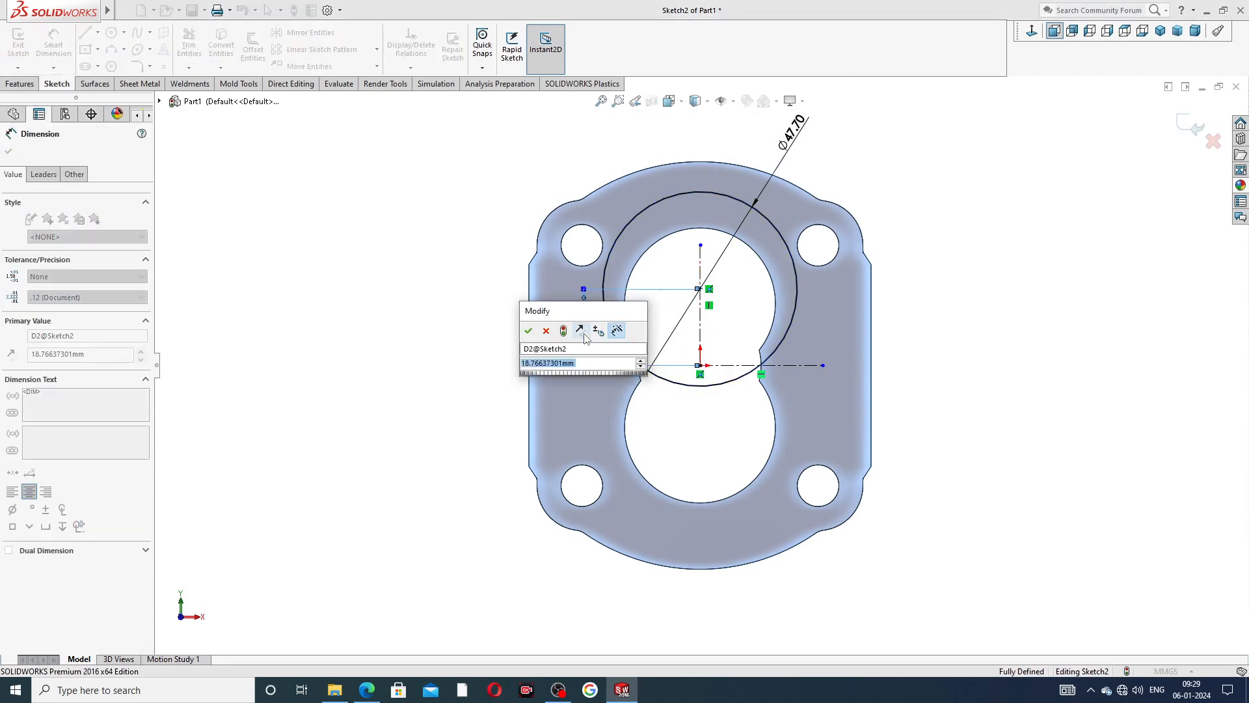
text(15.)
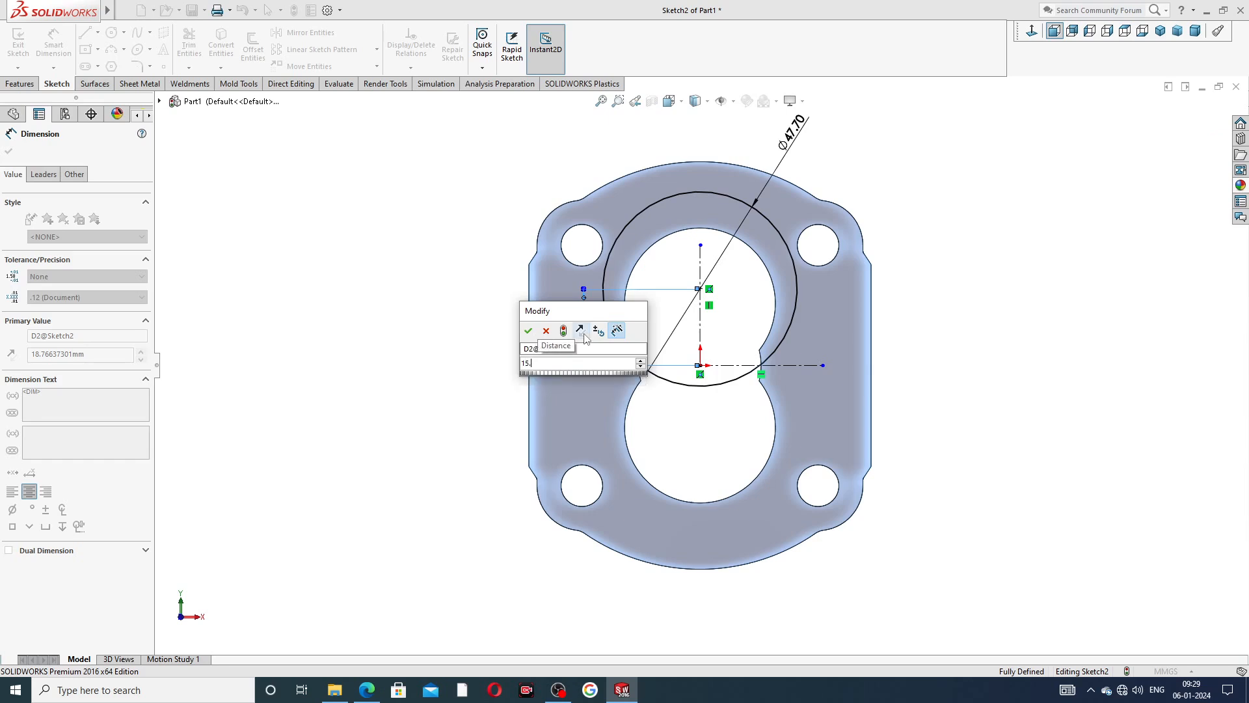
text(04)
key(Return)
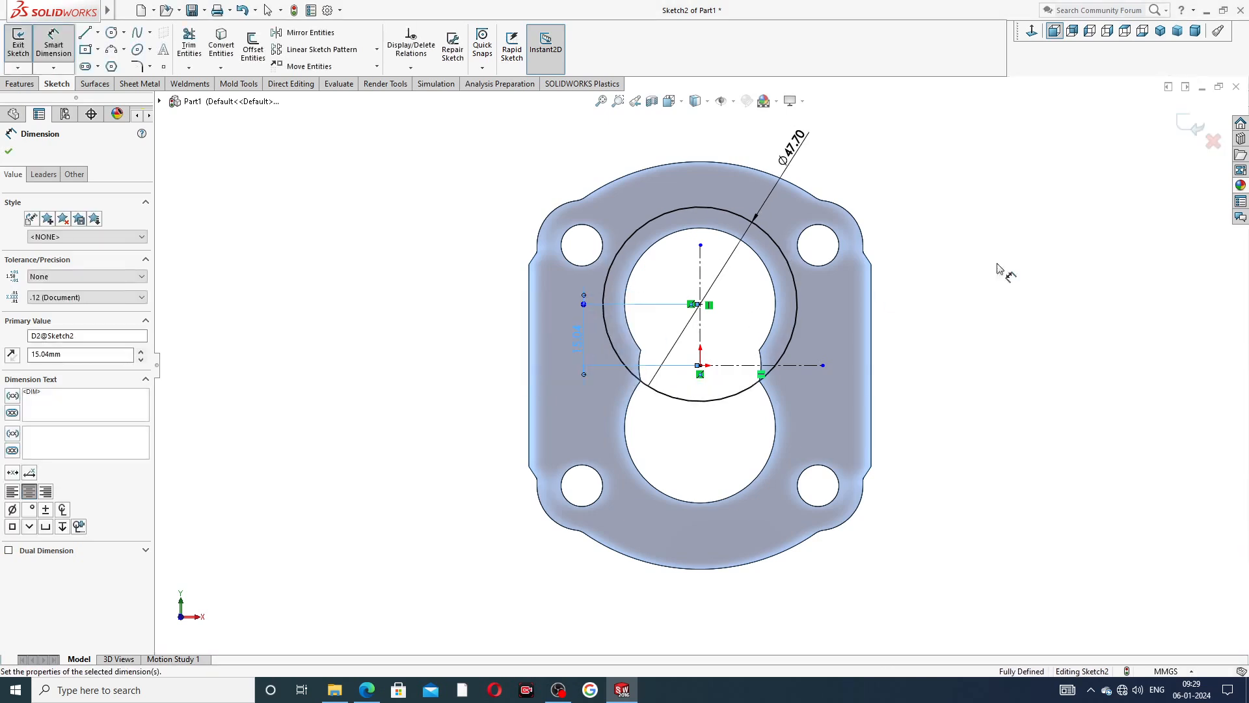
Mirror the 47.70 mm circle about the horizontal centreline, keeping the original.
click(1091, 220)
right_click(942, 177)
click(967, 193)
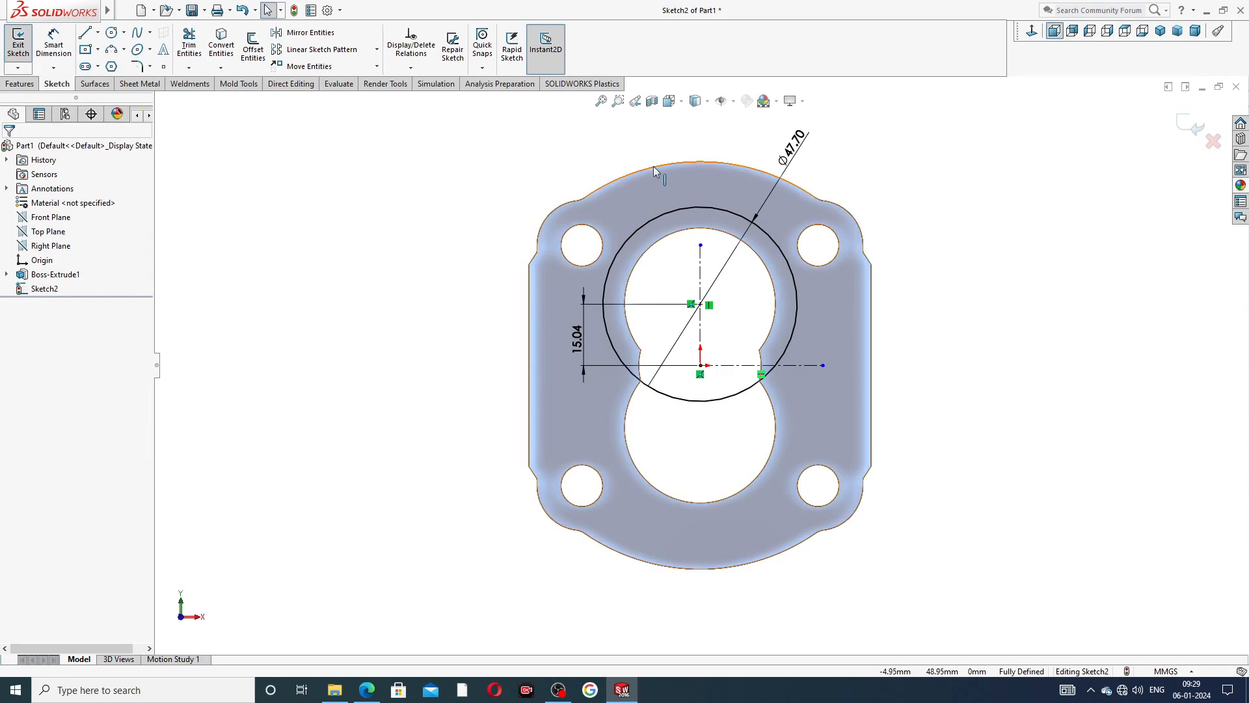
click(319, 39)
click(640, 229)
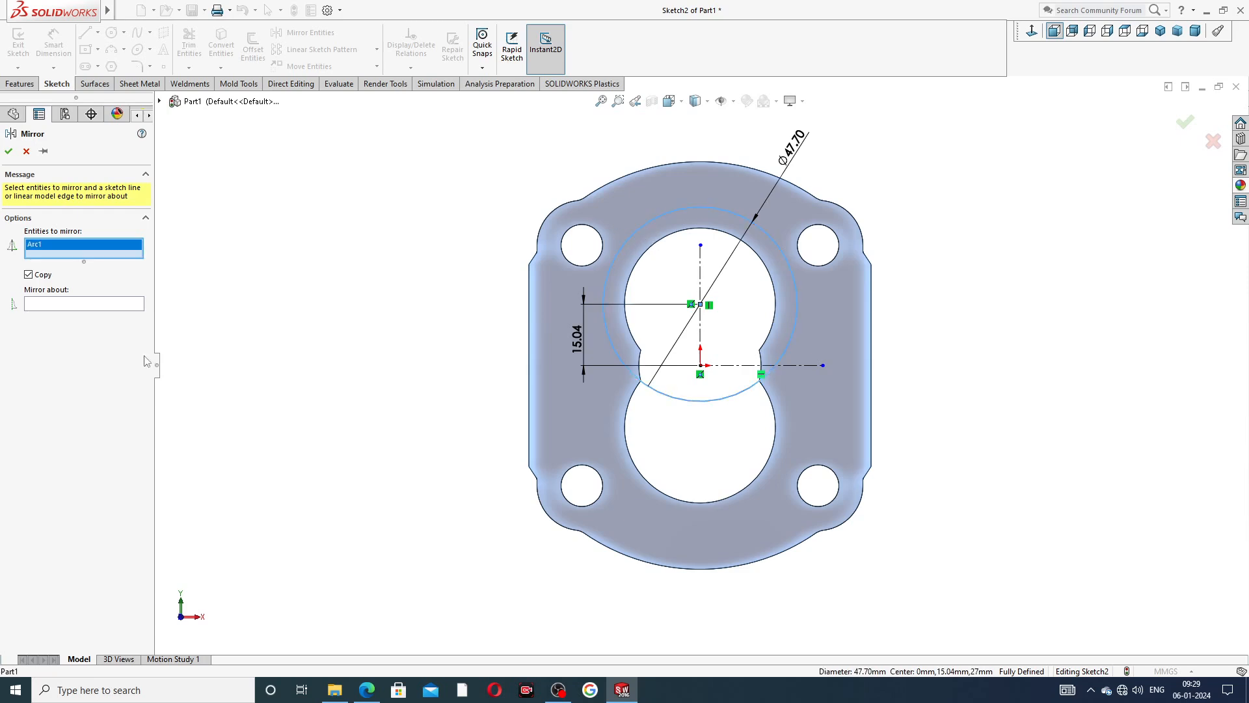
click(115, 307)
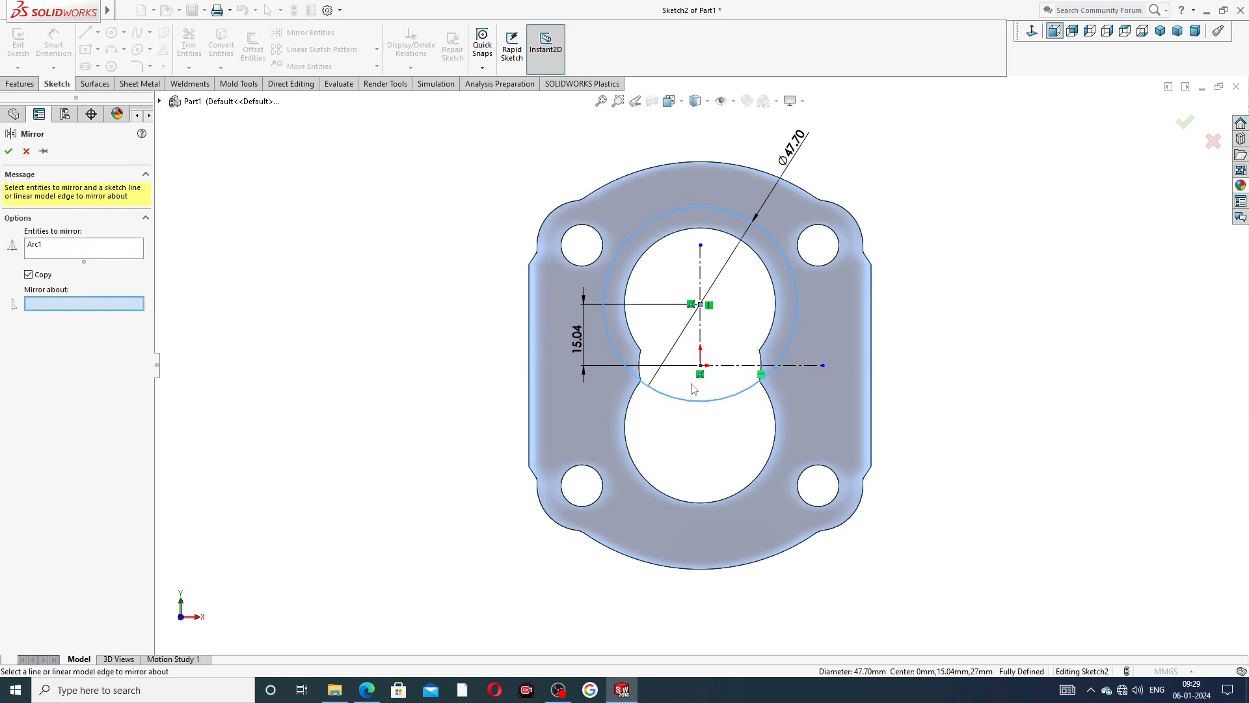
click(715, 366)
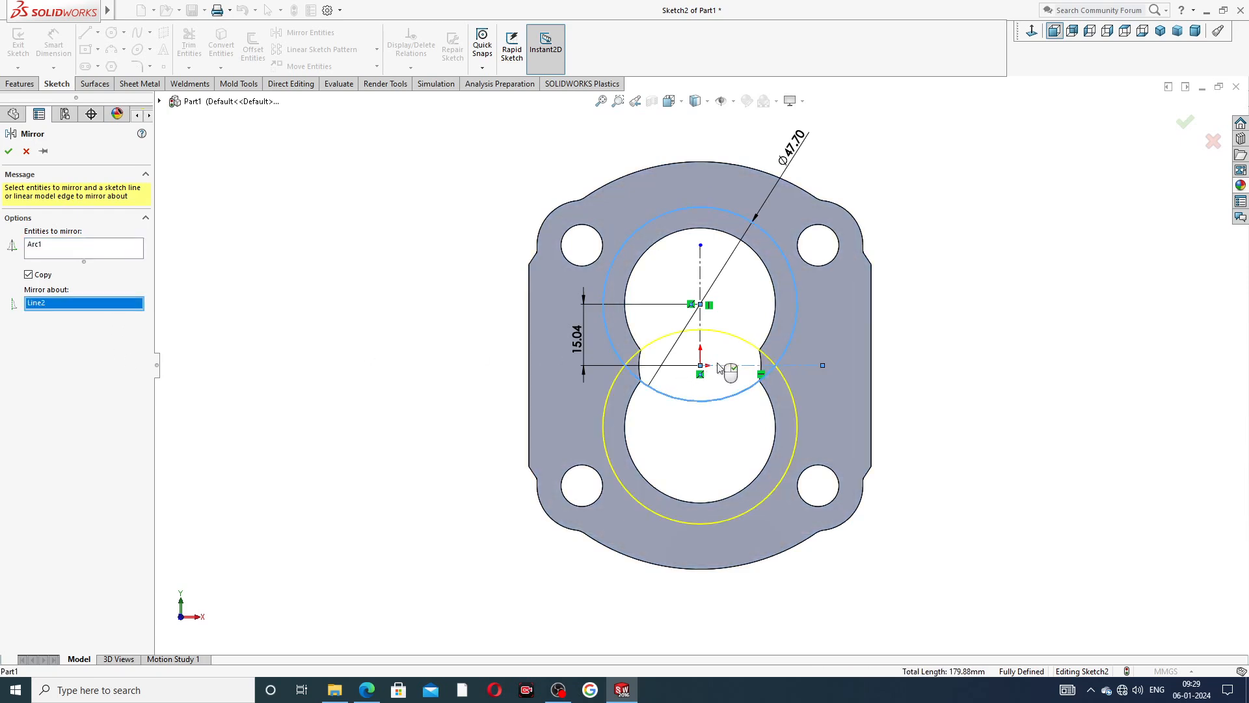
click(8, 151)
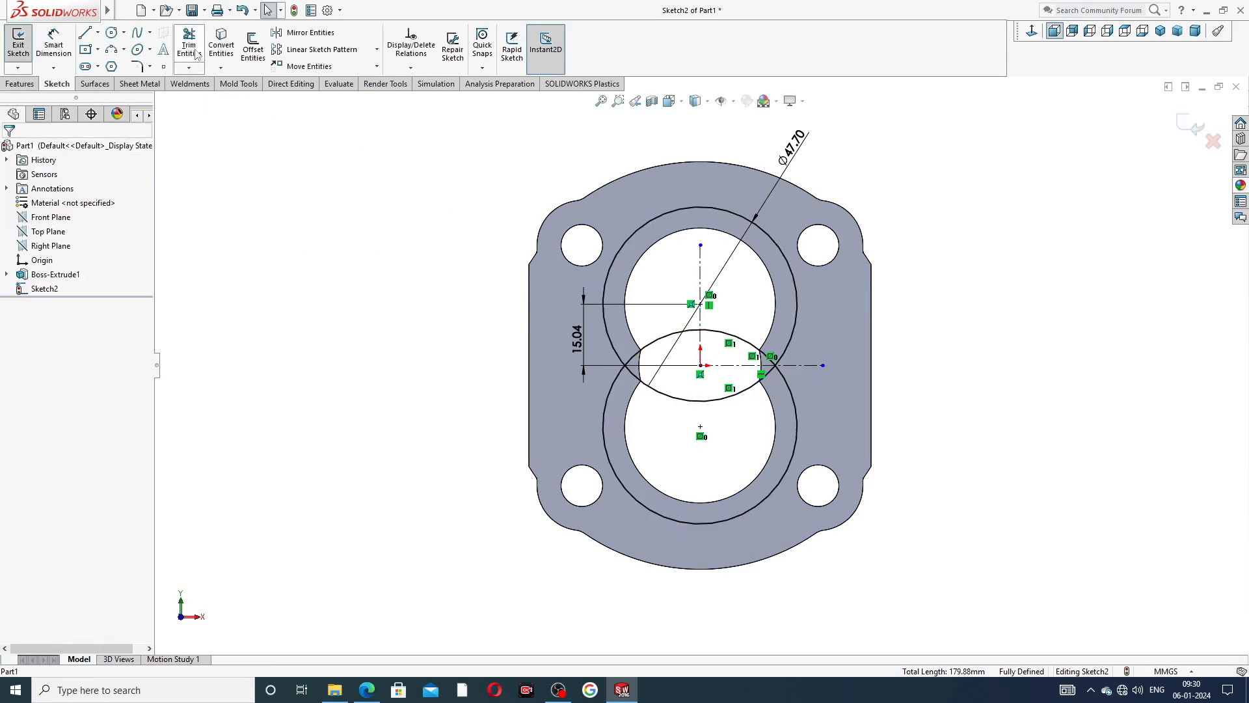
Sketch a vertical line about 30 mm long joining the left quadrant points of the two circles.
click(85, 33)
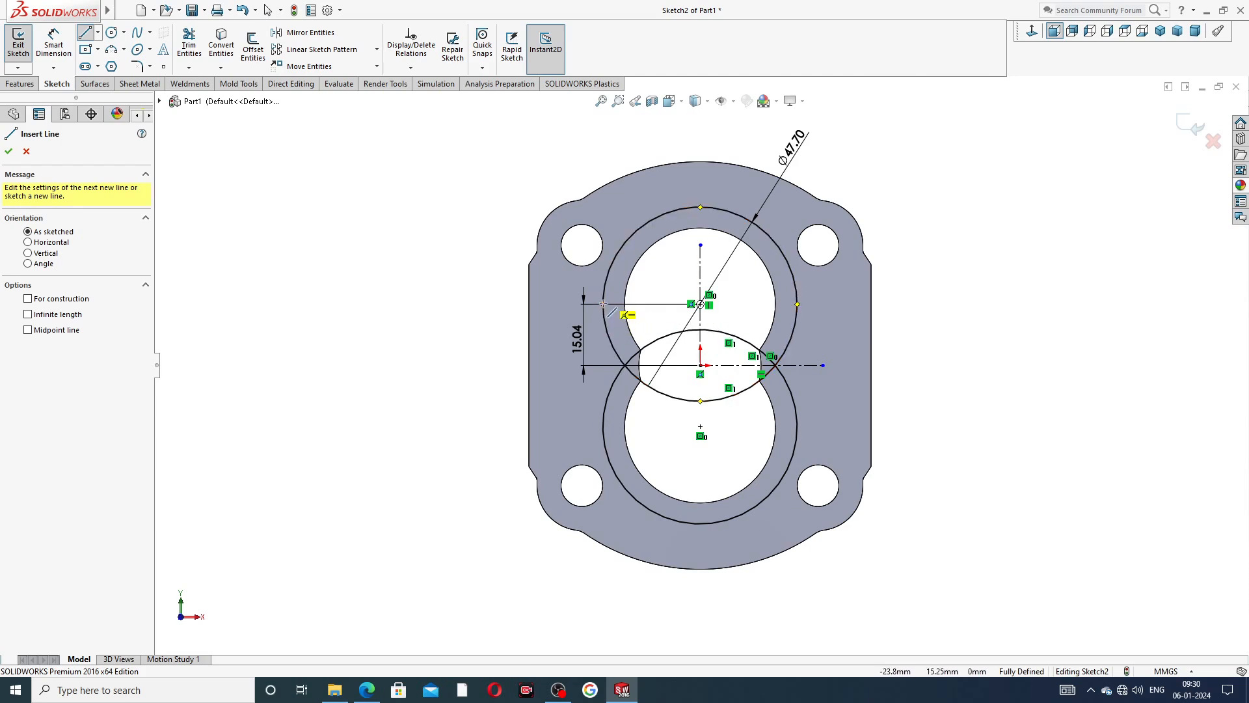
click(602, 304)
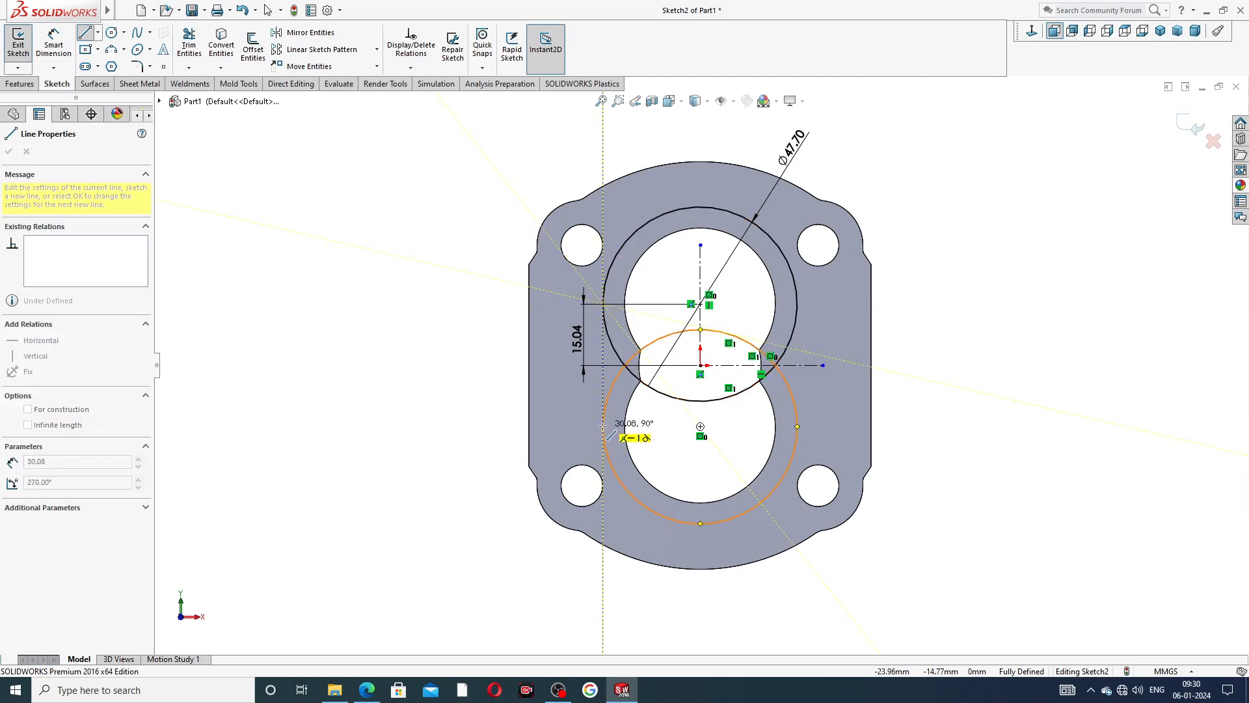
click(602, 427)
right_click(527, 404)
click(553, 411)
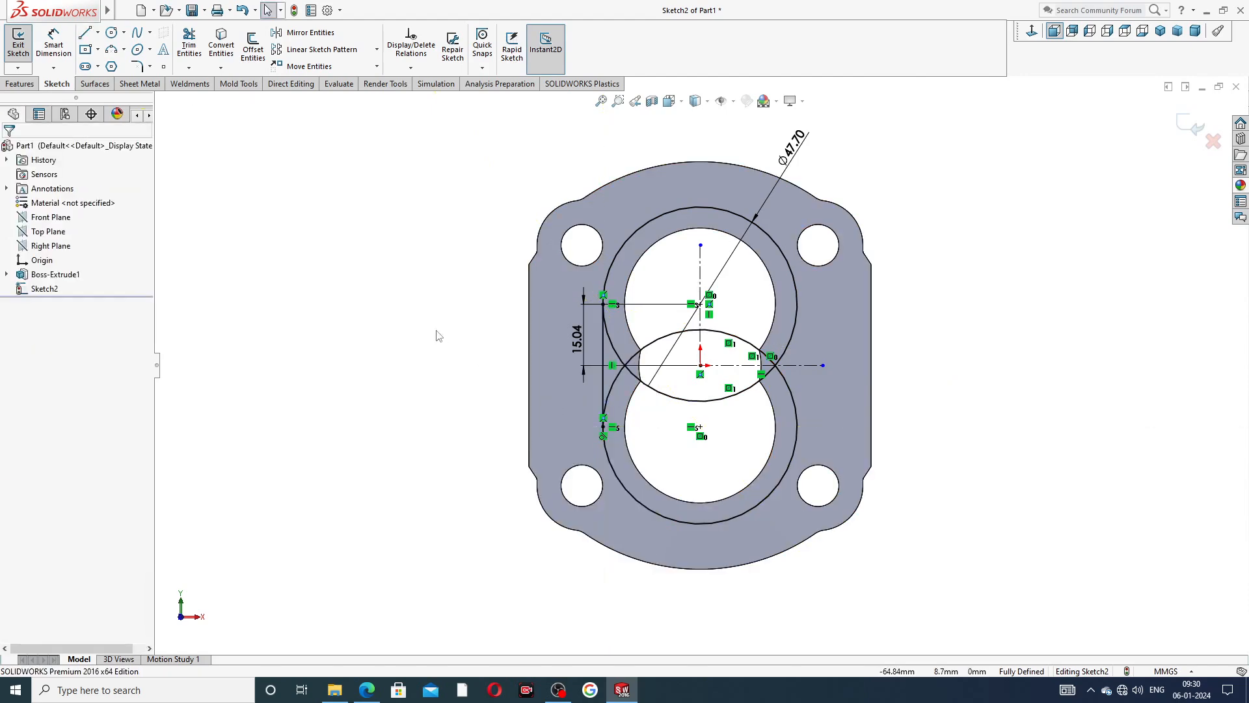
Sketch a matching vertical line joining the right quadrant points of the two circles.
click(83, 36)
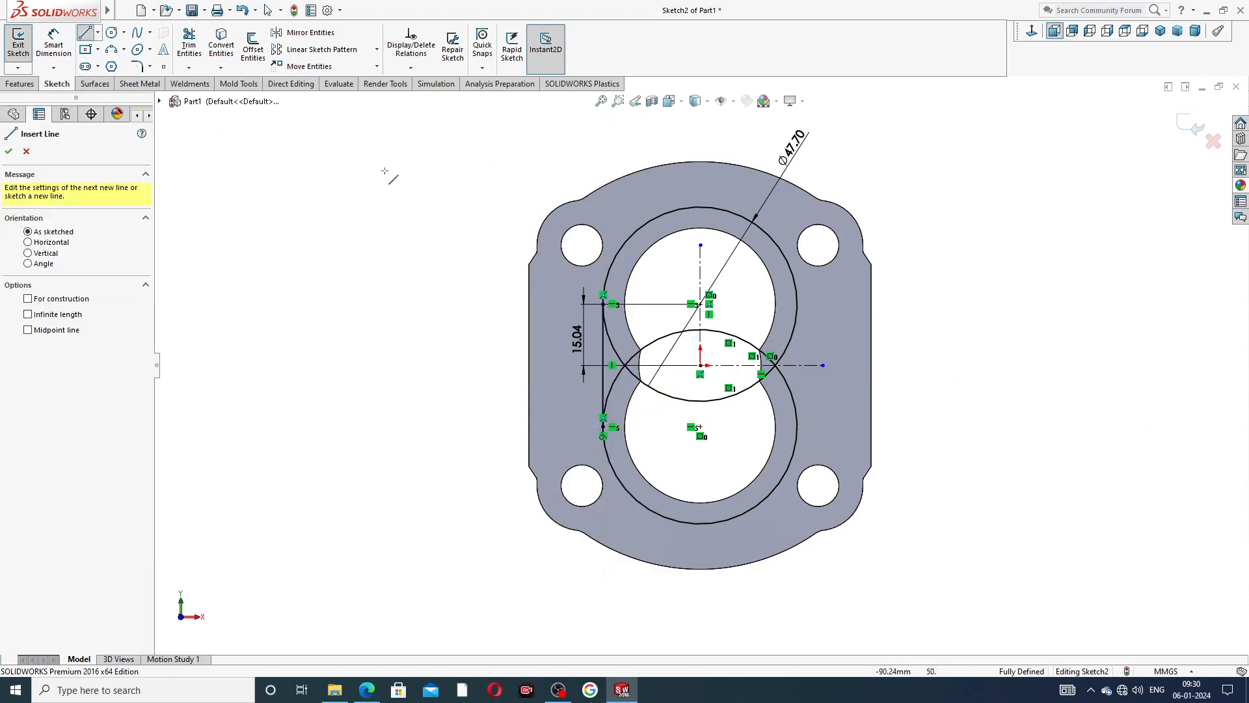
click(798, 304)
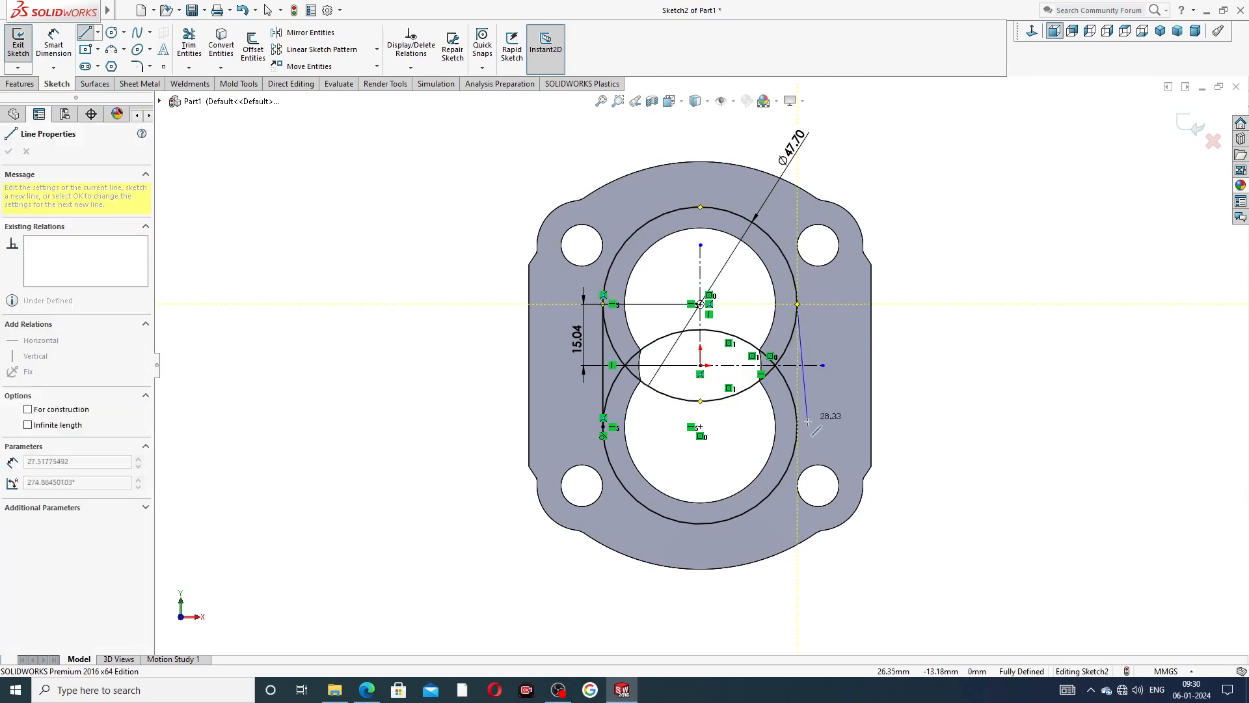
click(797, 427)
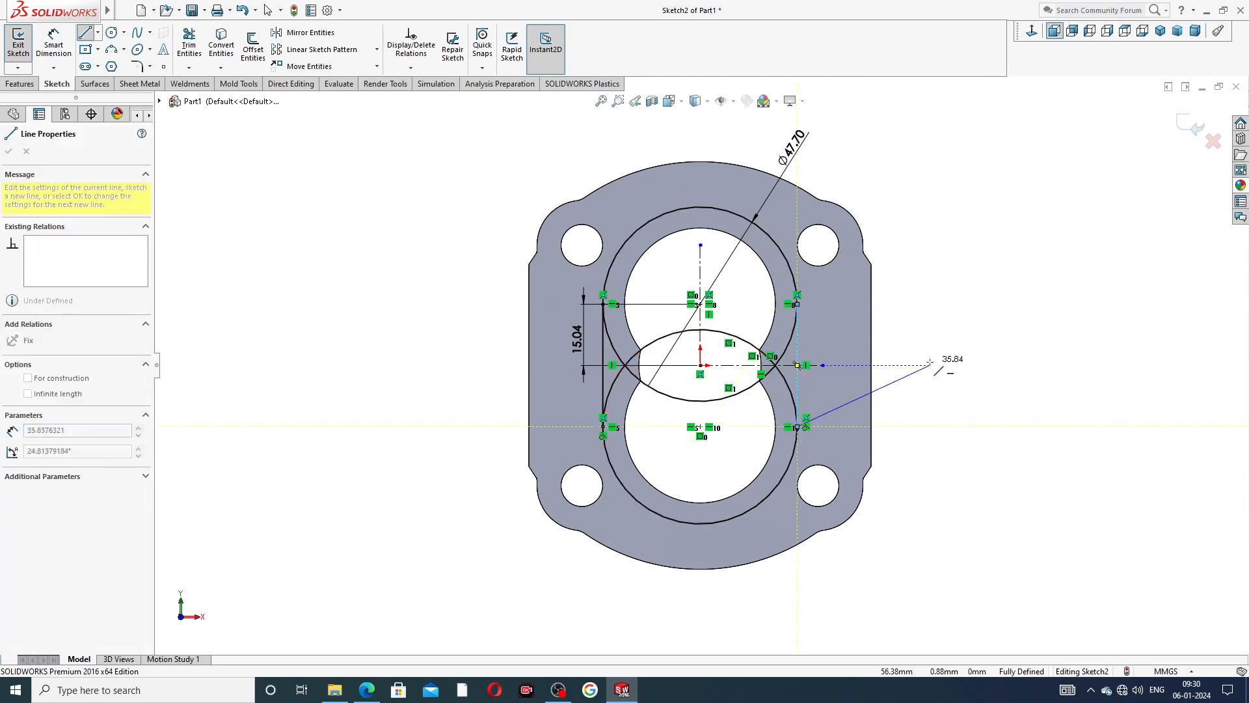
right_click(936, 330)
click(964, 376)
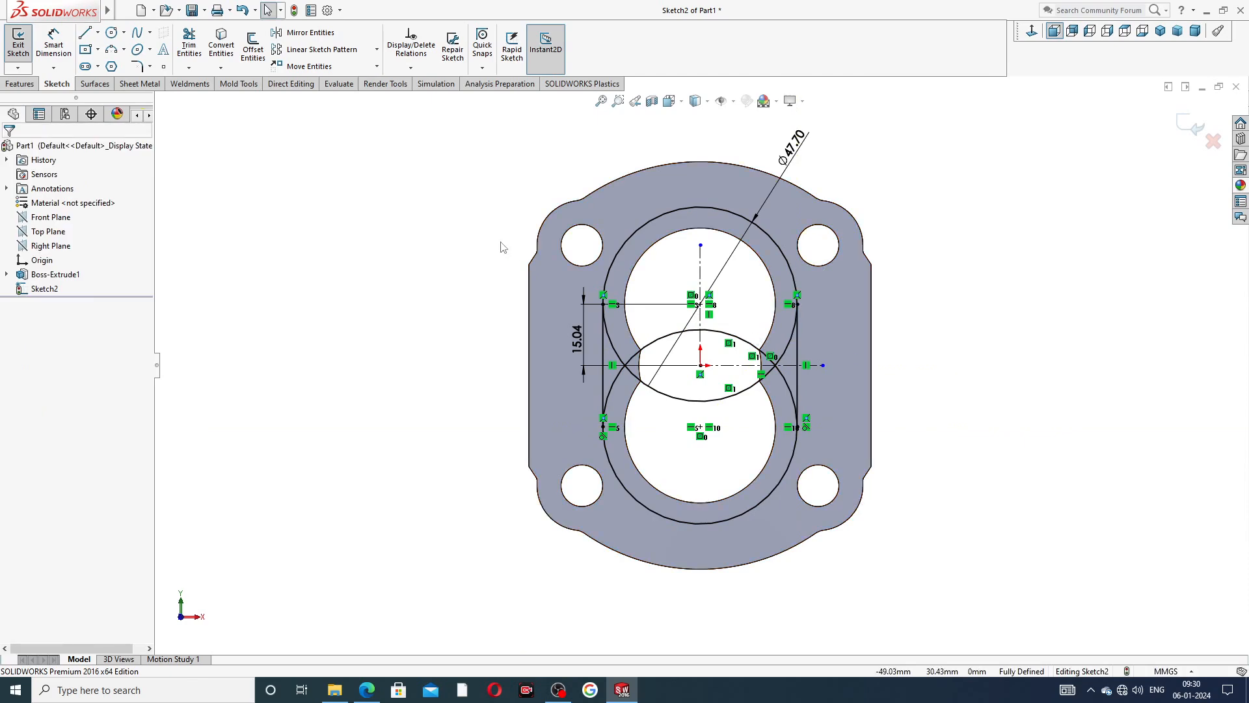
Trim the overlapping inner arcs of both circles so that only a closed slot-shaped outline around the bore is left.
click(189, 42)
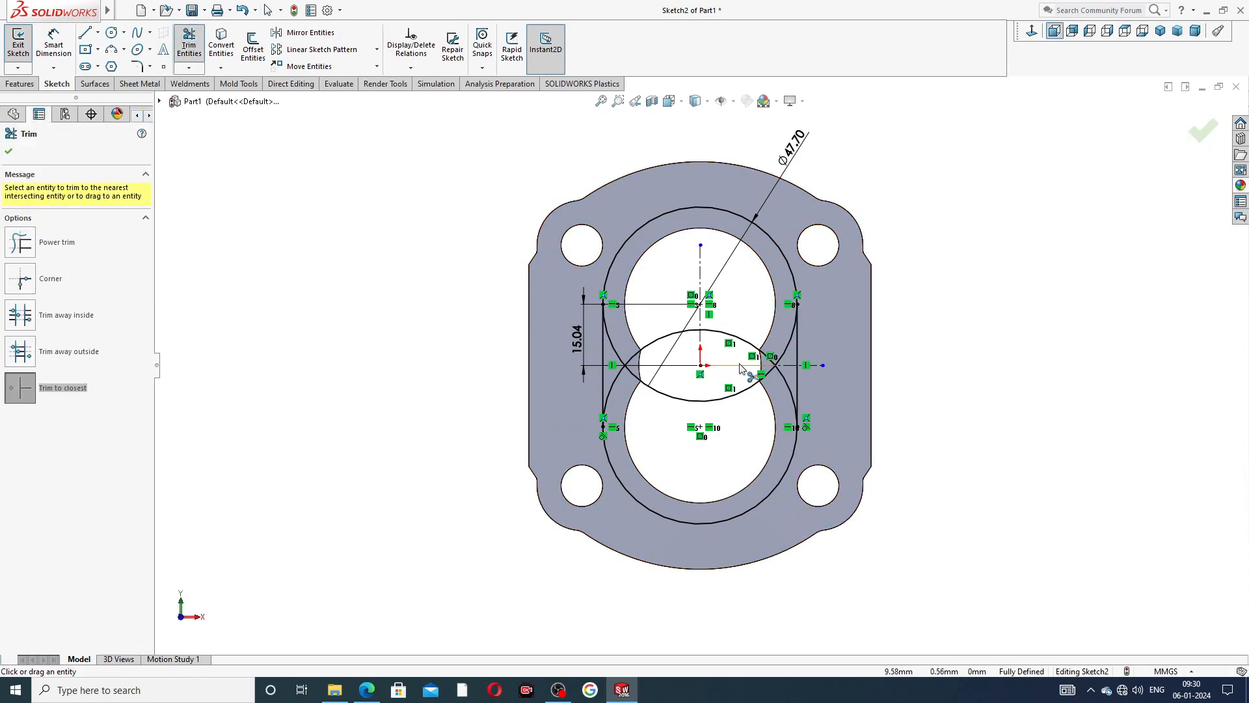
scroll(742, 368, down, 3)
click(583, 330)
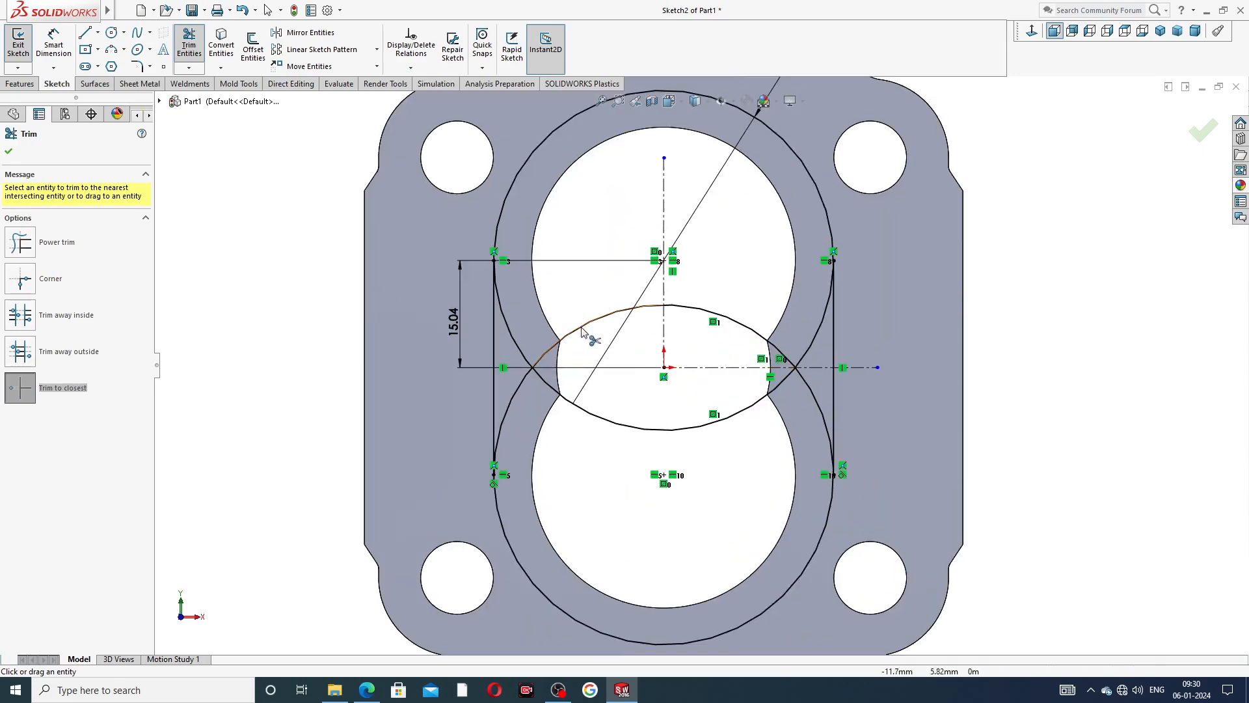
click(622, 428)
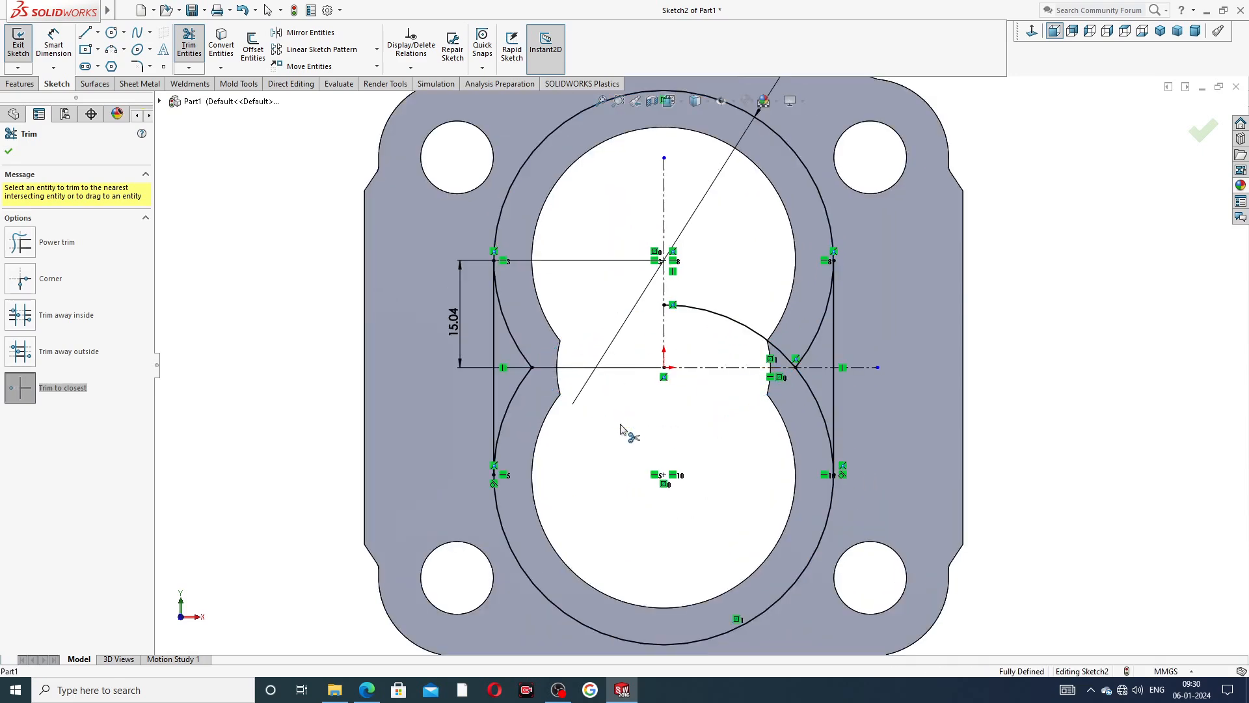
click(532, 350)
click(529, 382)
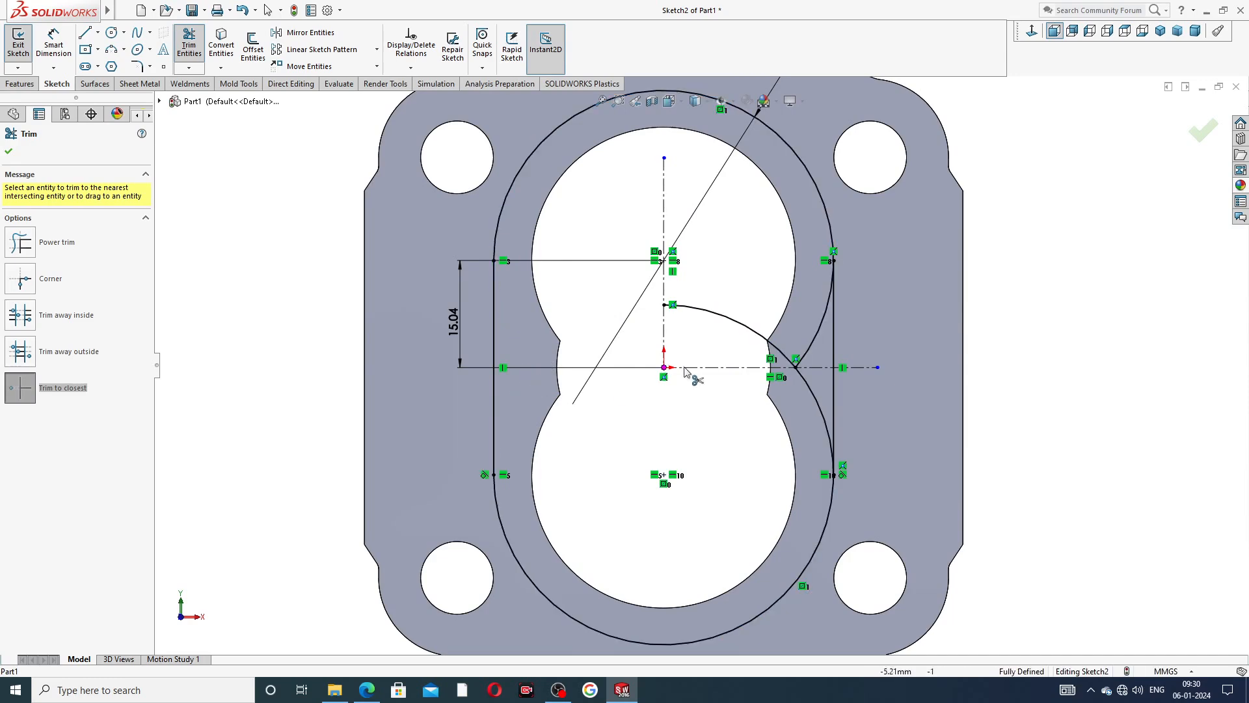
click(748, 329)
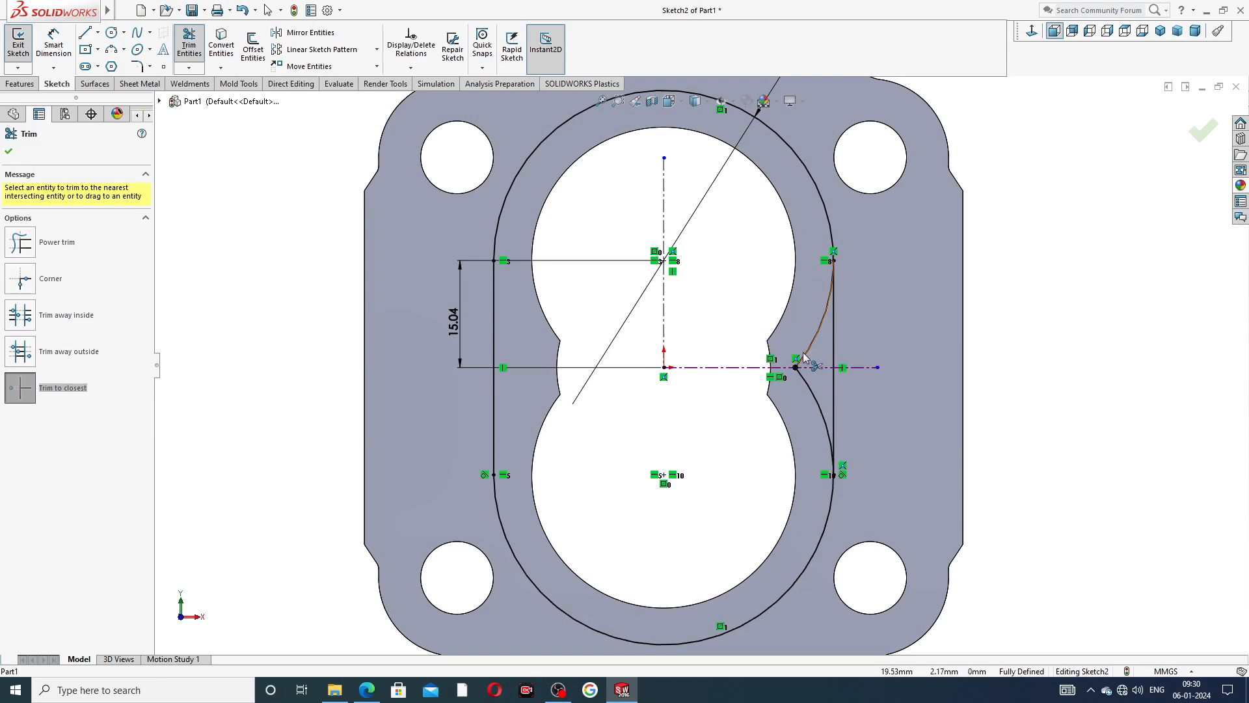
click(804, 355)
click(810, 389)
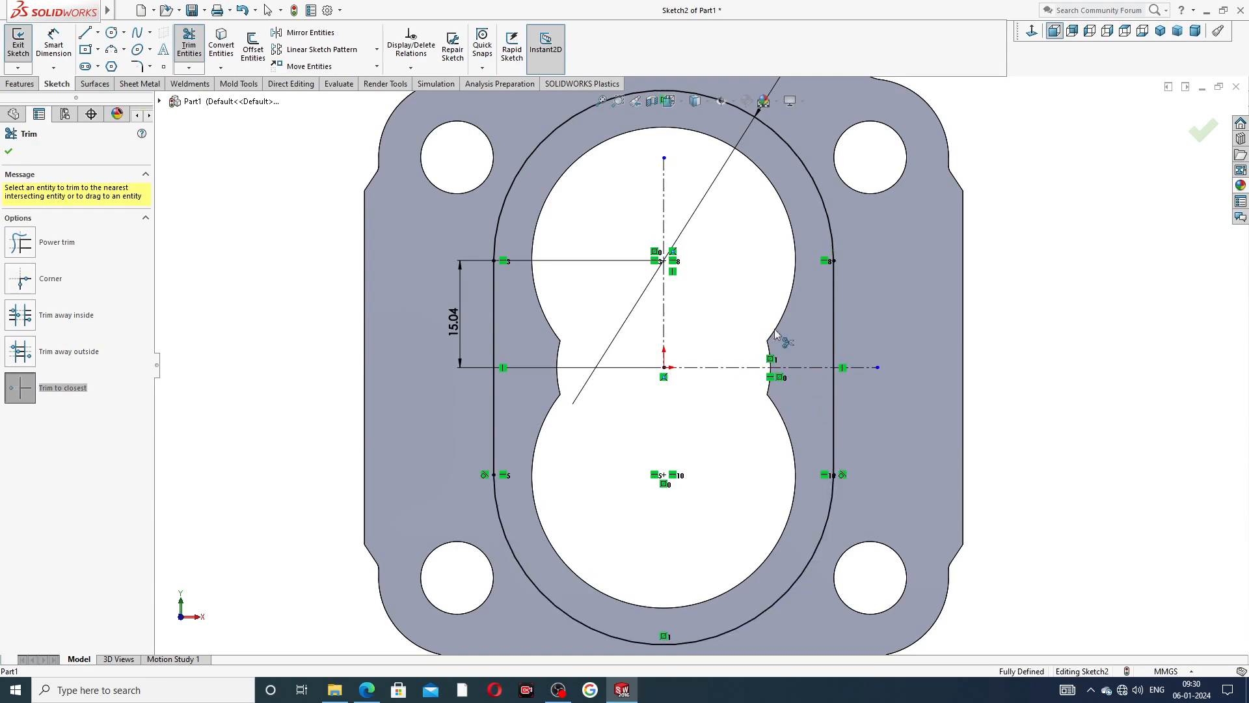
key(f)
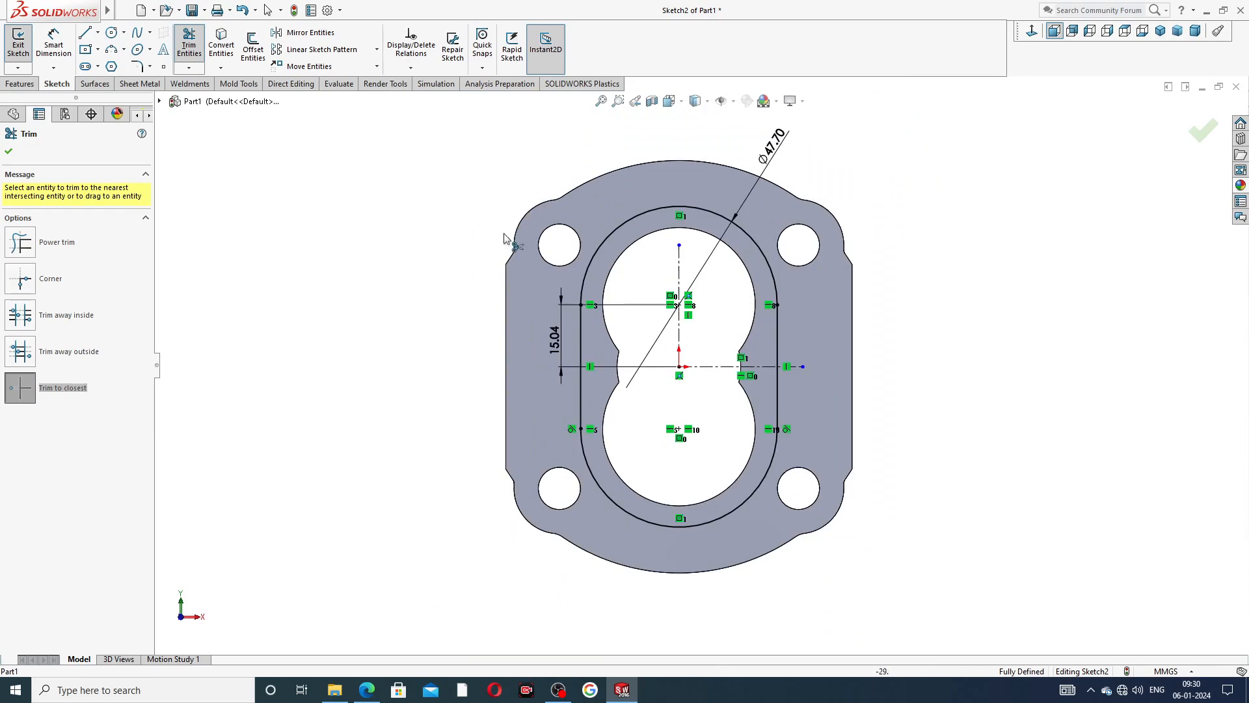
click(9, 152)
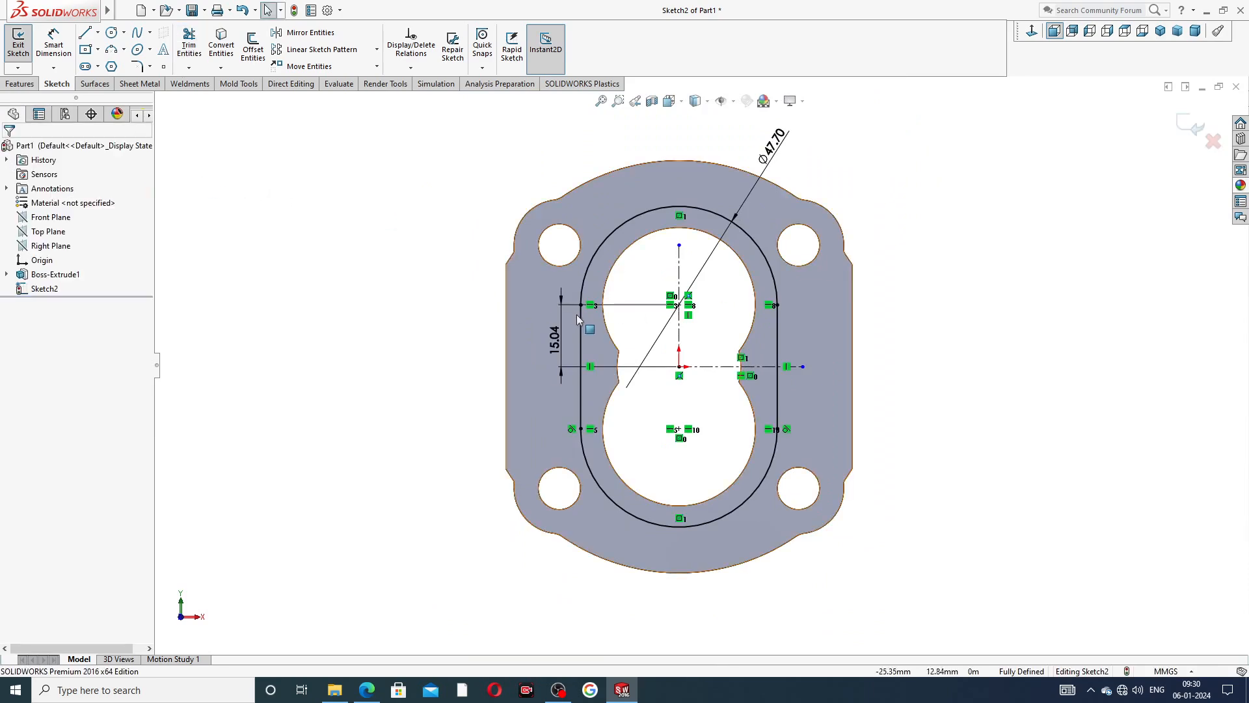
Move the diameter dimension and the centre-to-origin dimension farther out from the slot outline.
scroll(572, 313, up, 1)
drag(814, 122, 848, 133)
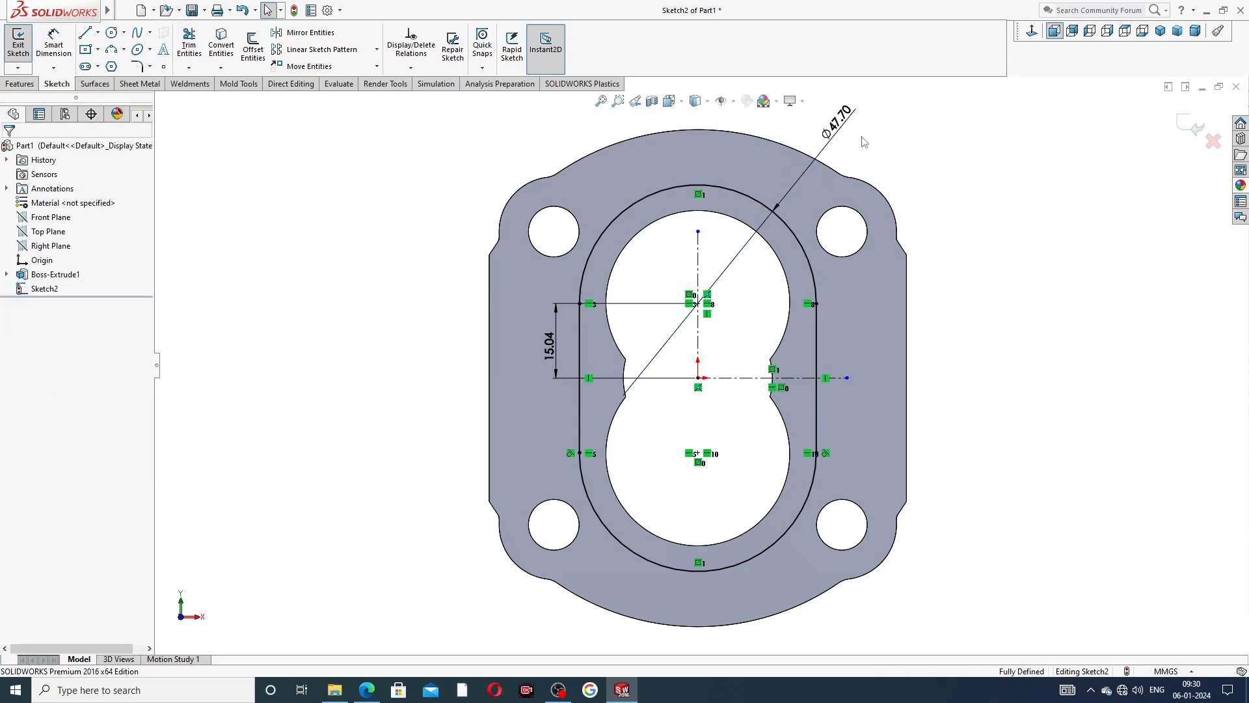
drag(550, 345, 541, 345)
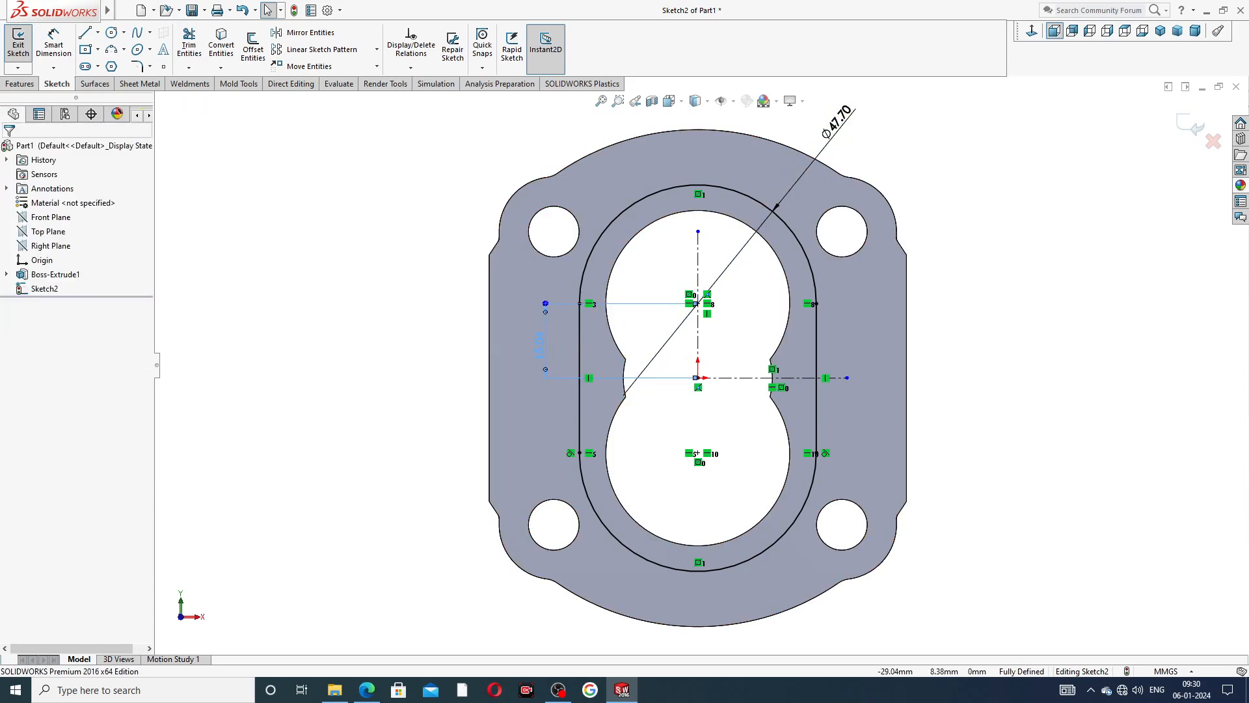
Consult the PDF drawing, offset the whole slot outline 3 mm inward and place the offset dimension outside the profile.
click(367, 690)
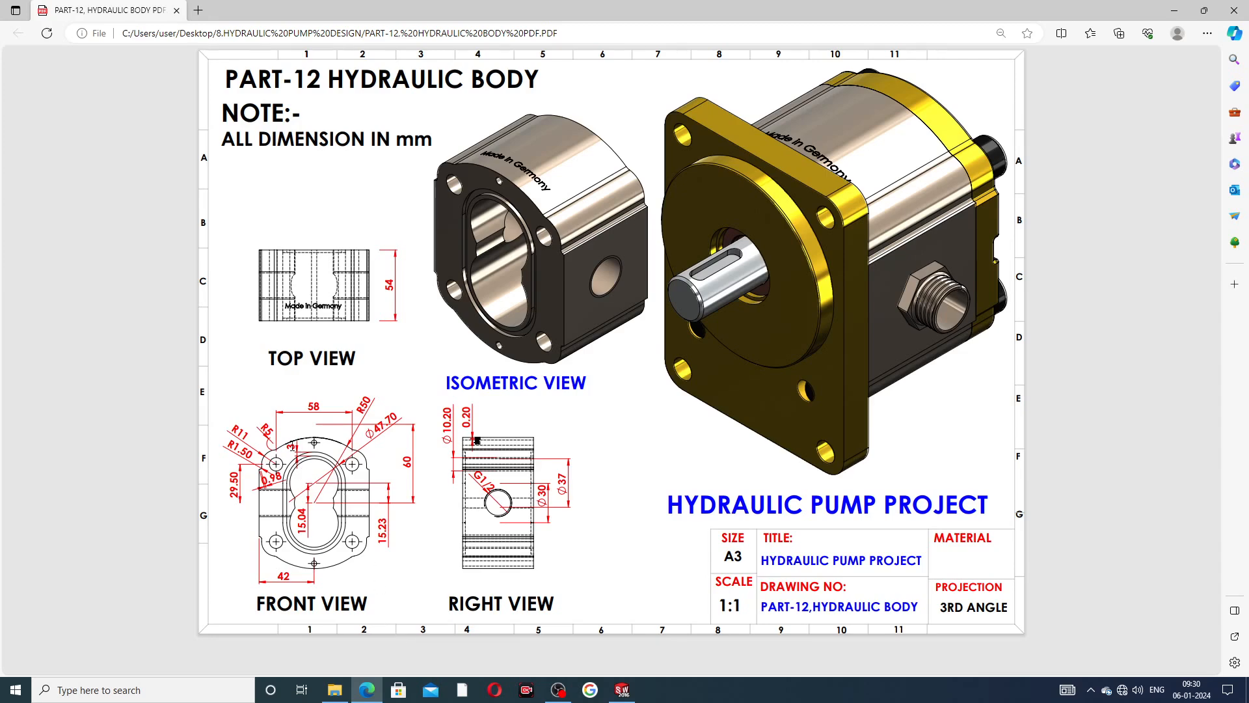
click(363, 683)
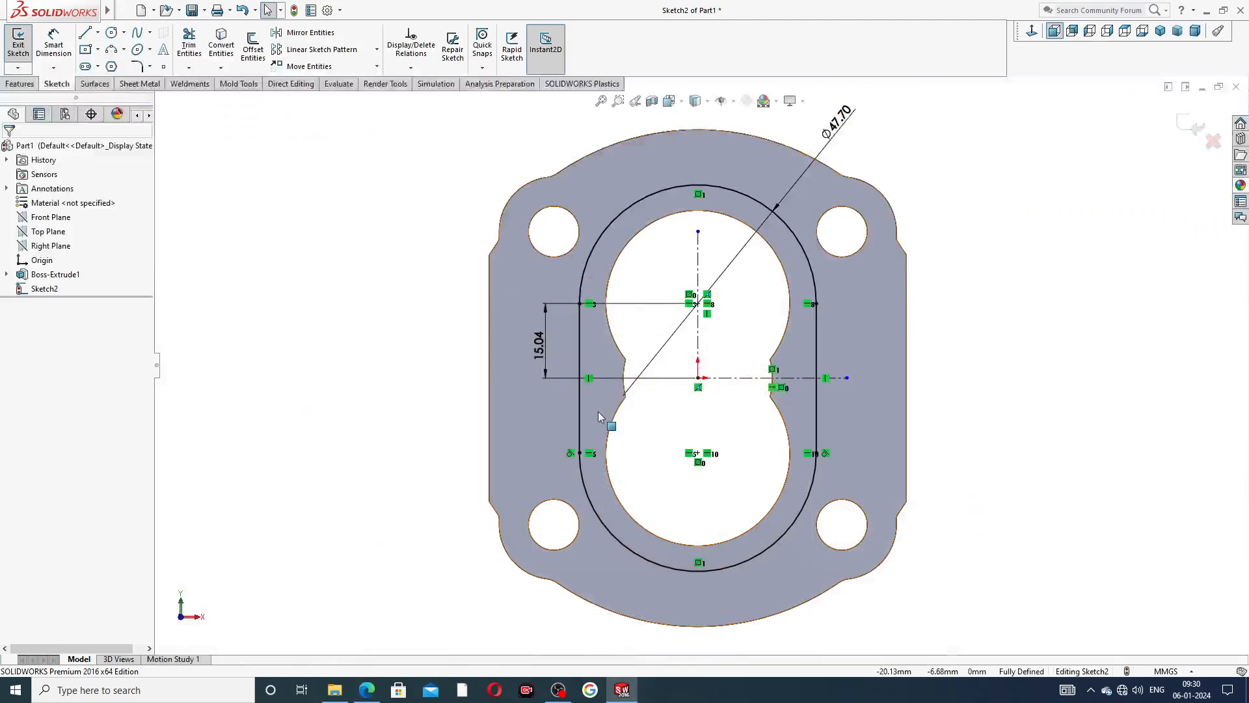
click(255, 48)
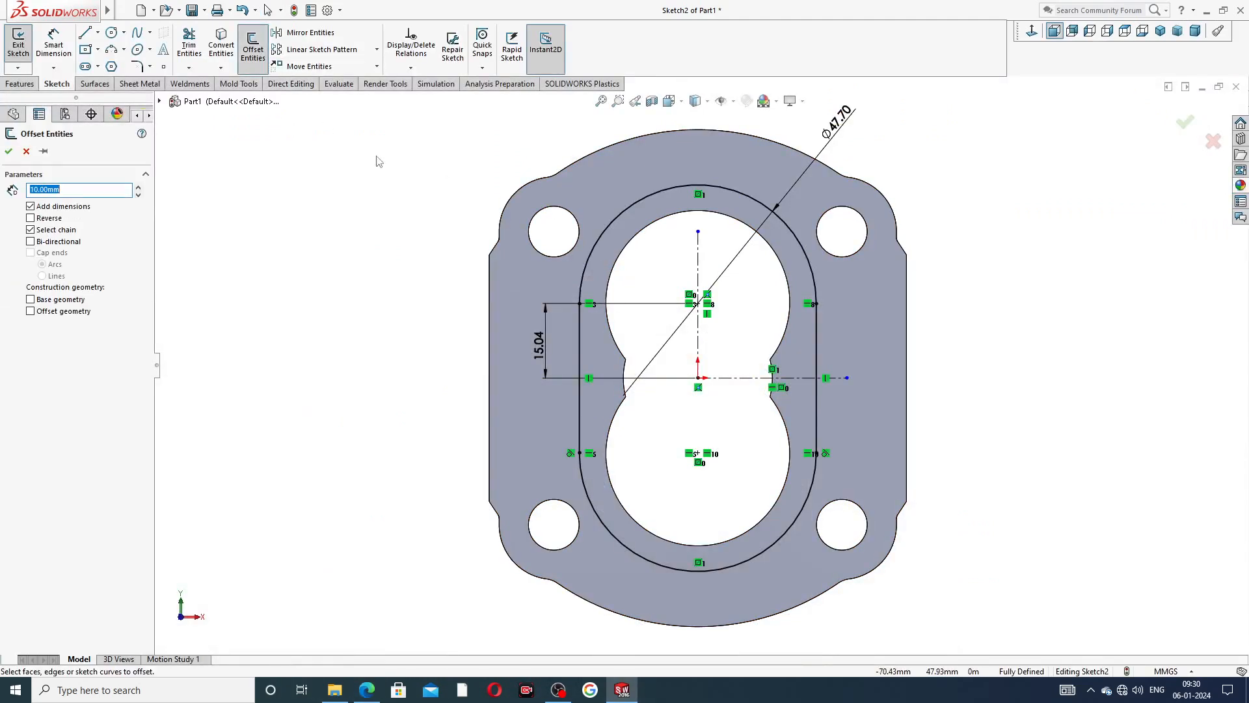
click(624, 210)
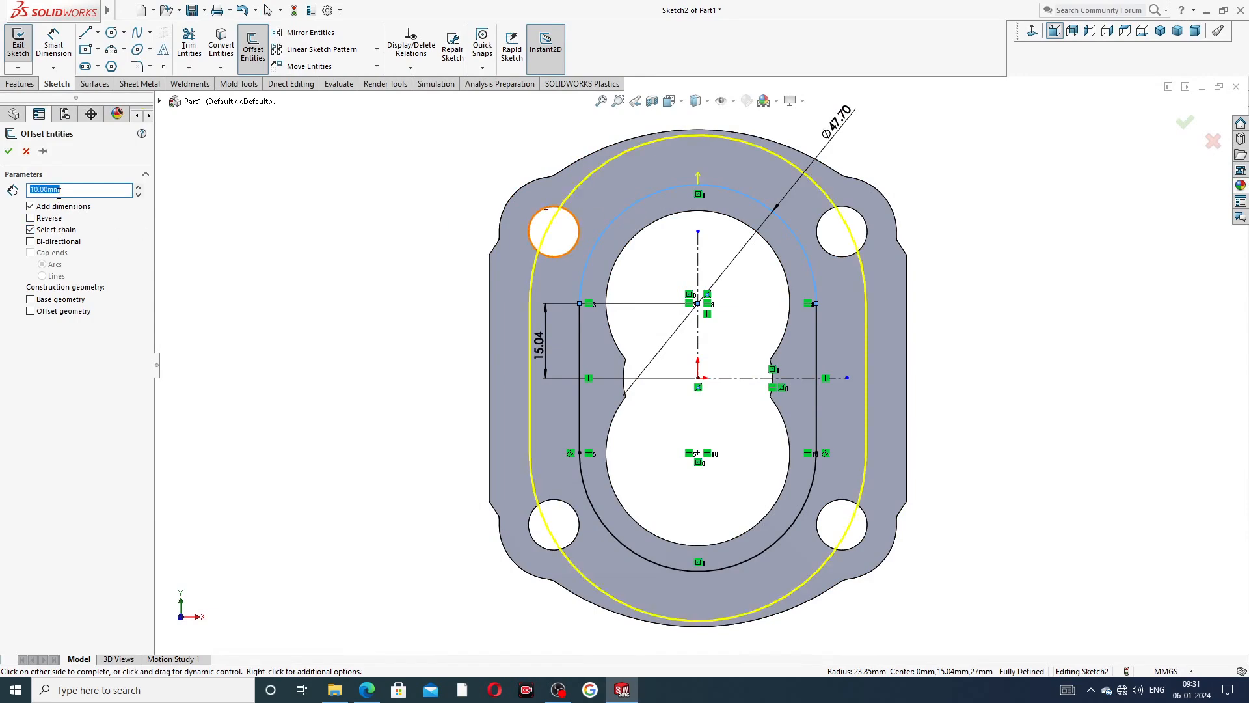
text(3)
key(Return)
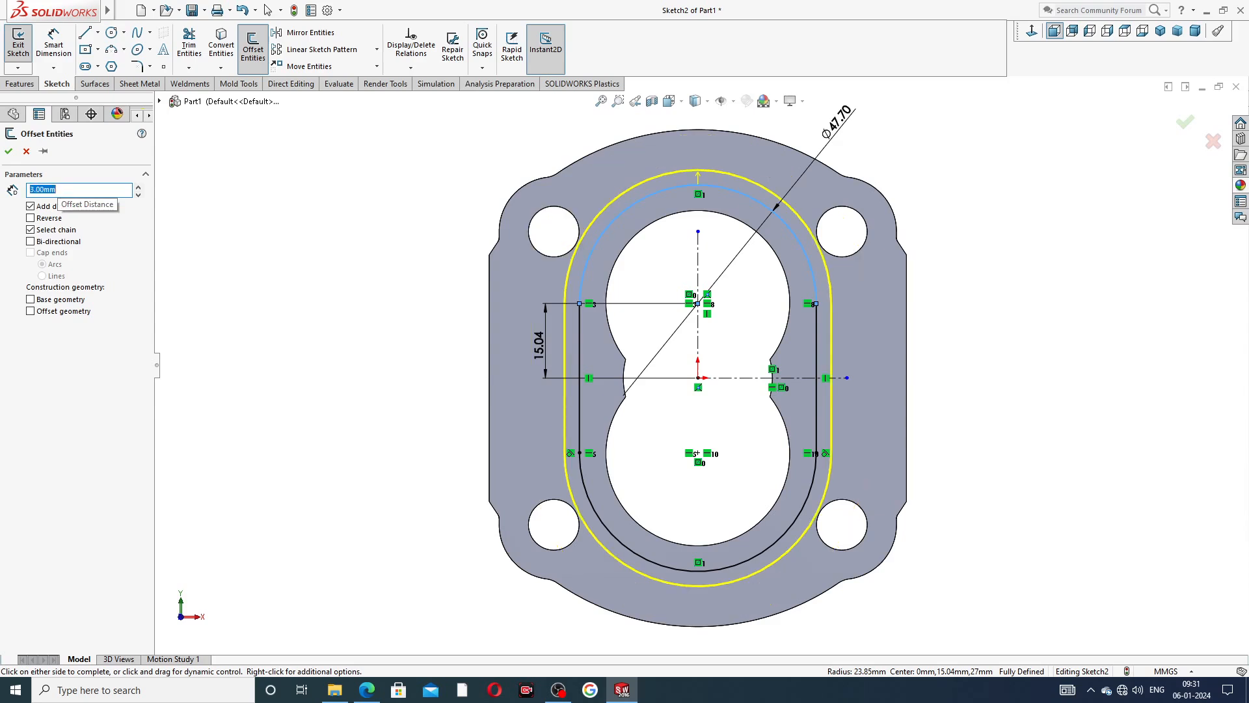
click(55, 220)
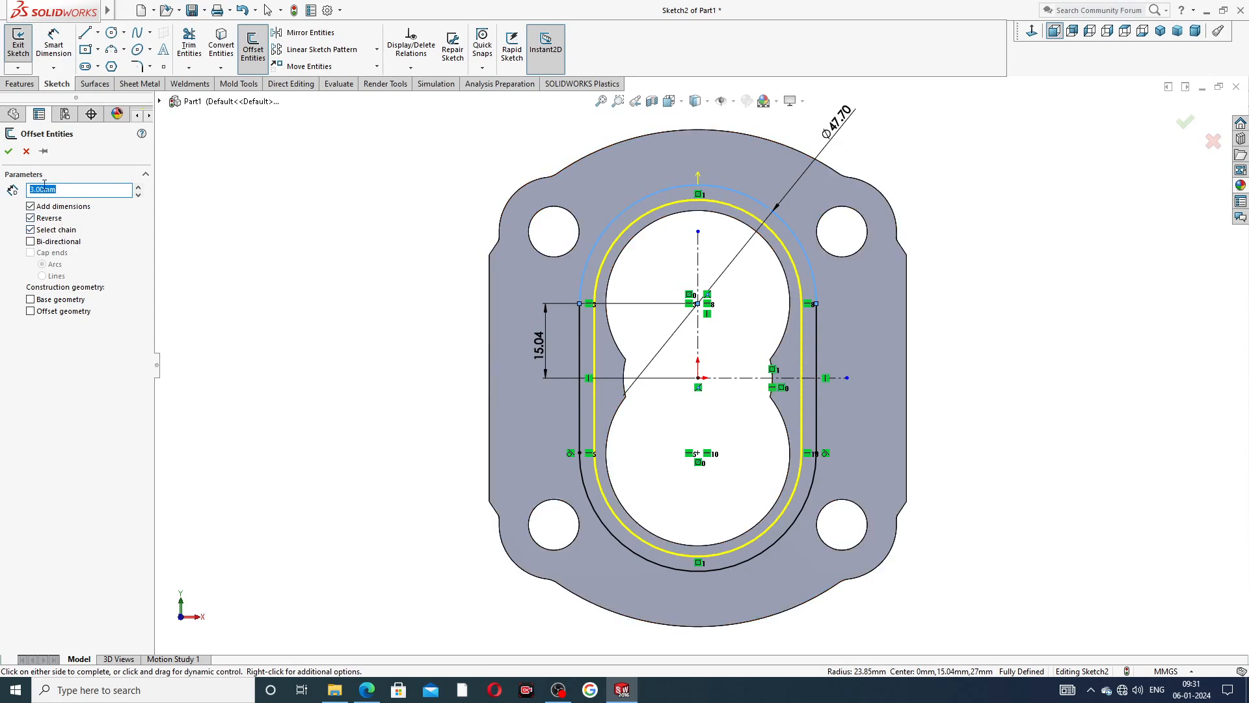
click(11, 157)
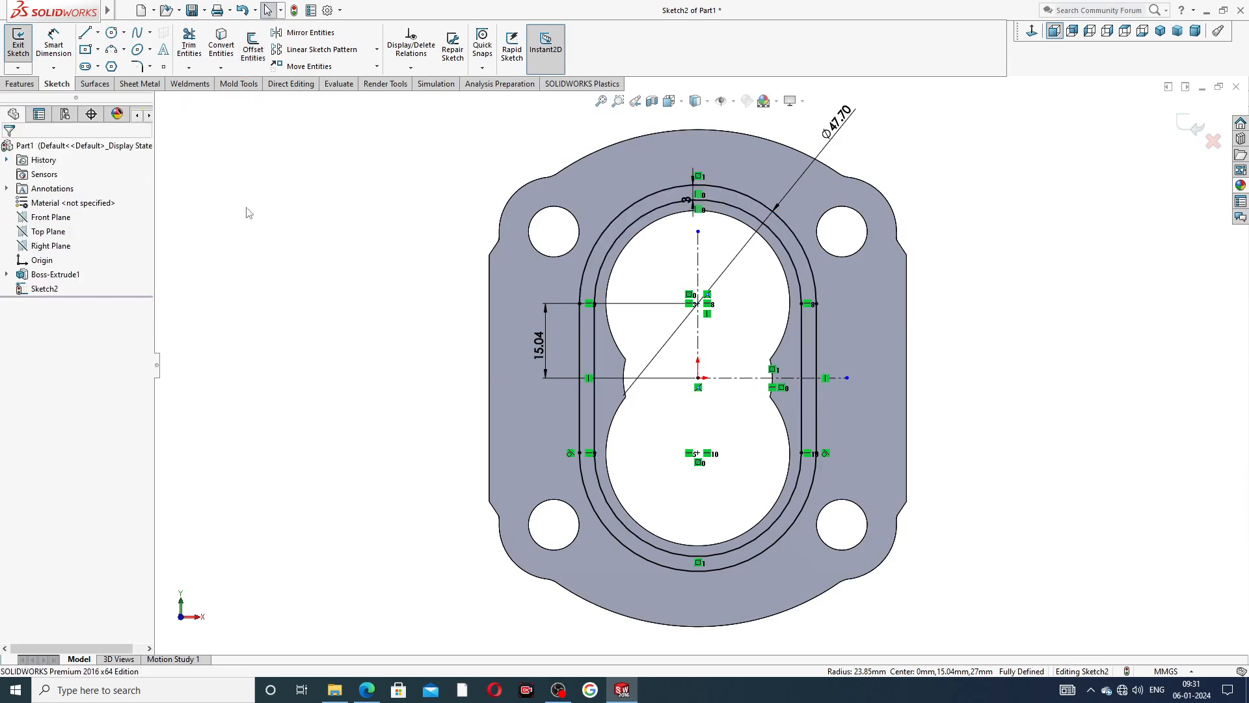
drag(682, 197, 639, 173)
click(972, 189)
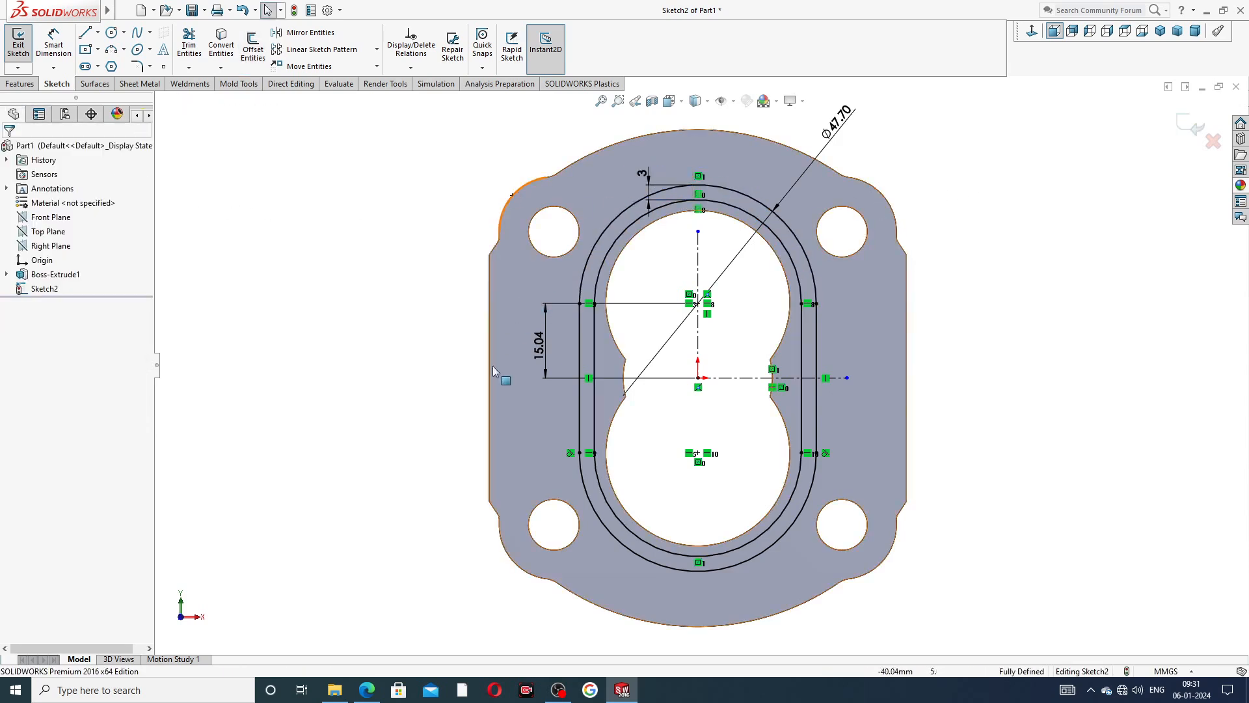
Check the PDF drawing and cut the slot-shaped ring around the bore 2 mm deep into the front face with a blind Extruded Cut.
click(366, 689)
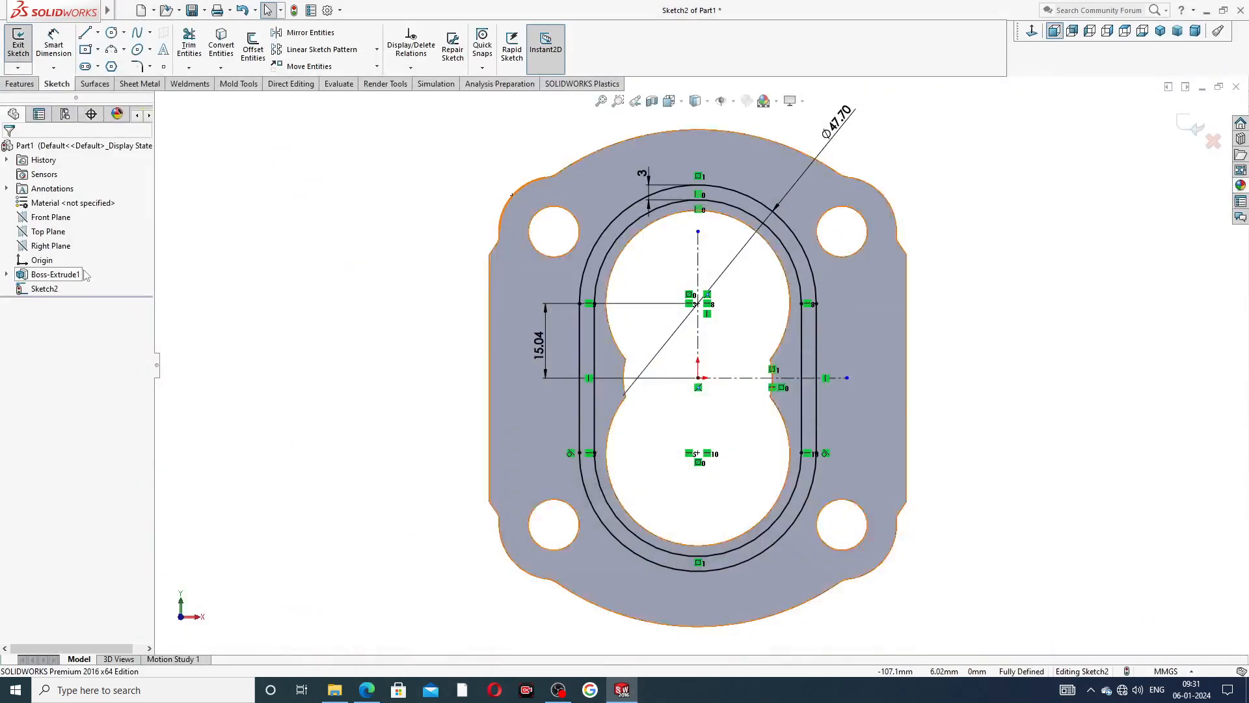
click(26, 84)
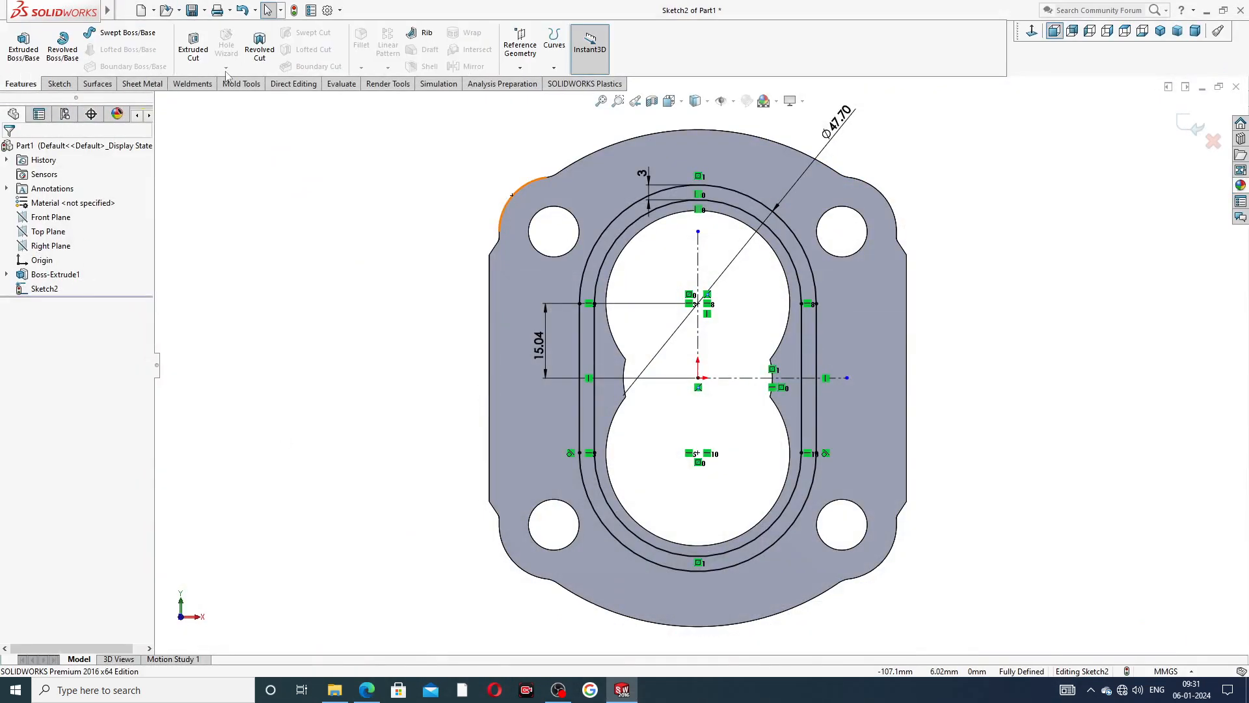
click(194, 46)
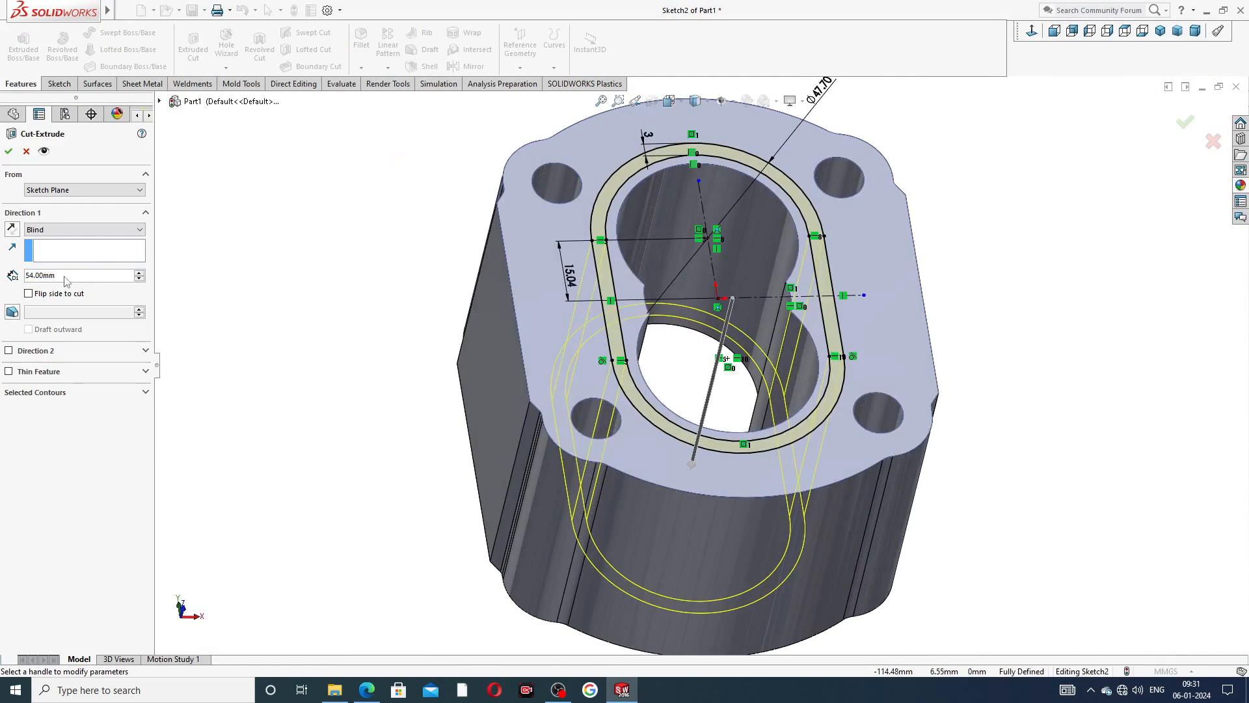
drag(63, 276, 26, 273)
text(2)
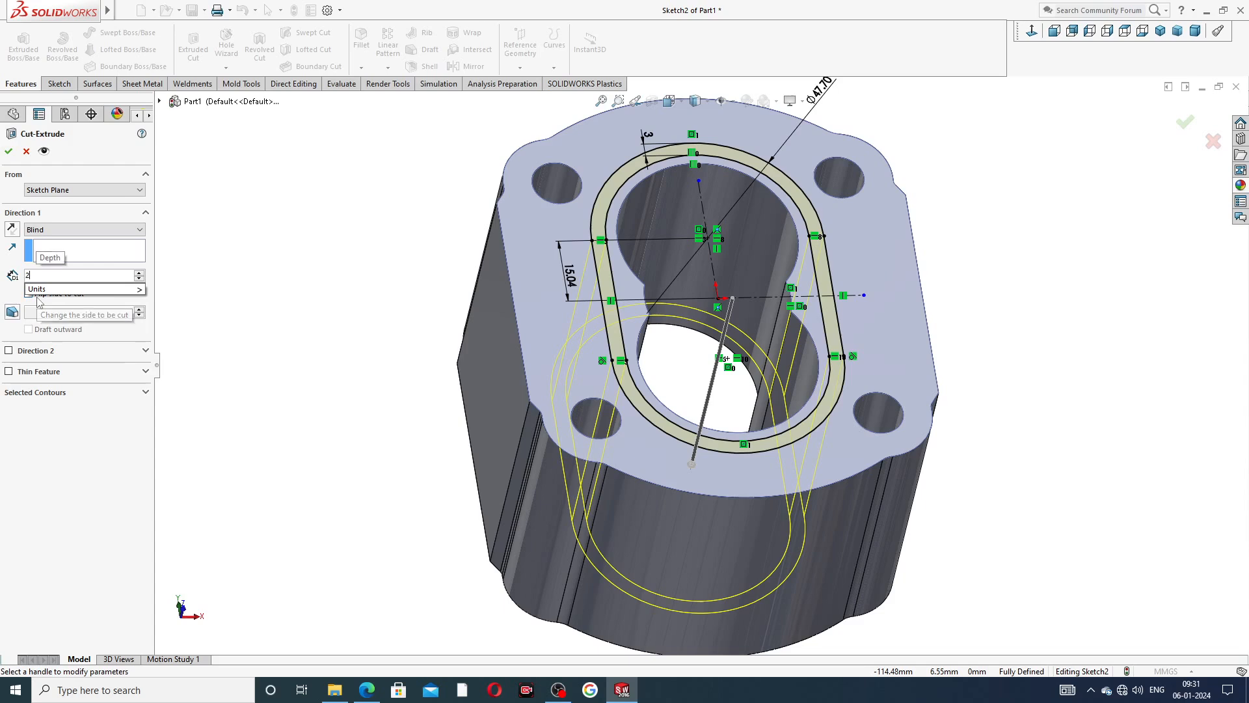
key(Return)
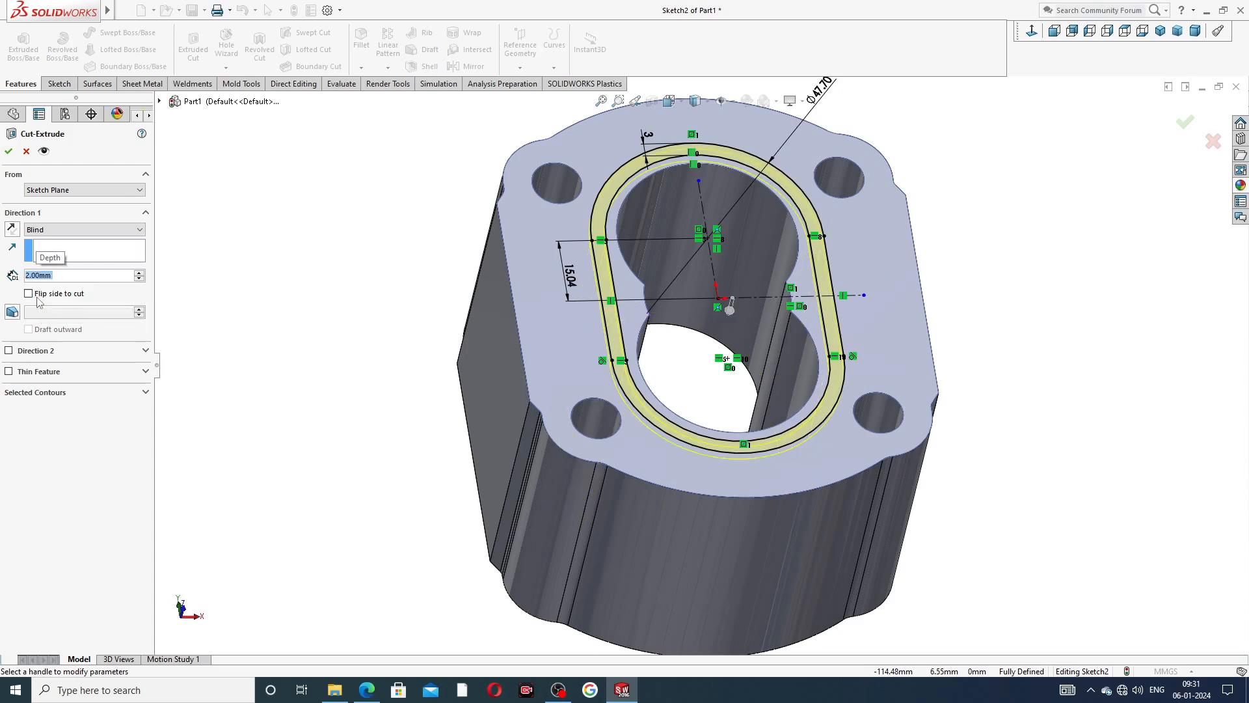
click(8, 151)
click(329, 235)
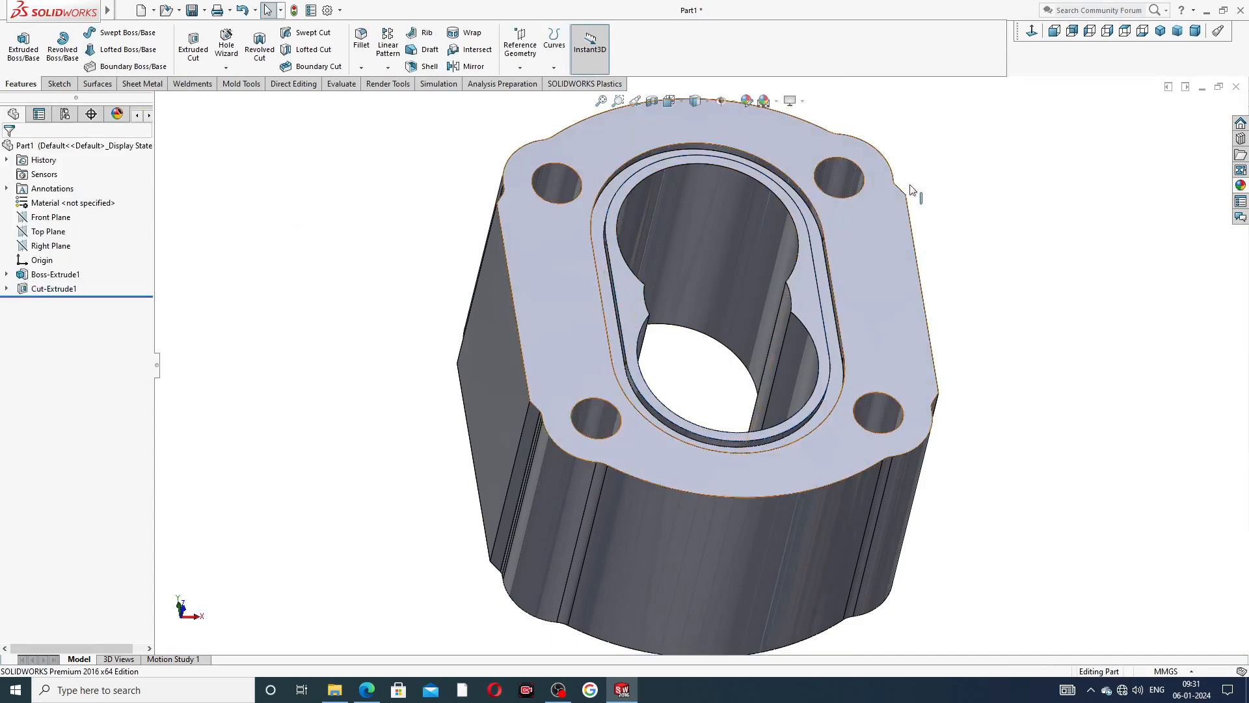
Mirror the groove cut about the Front Plane onto the opposite end face of the body.
mouse_move(922, 223)
middle_down()
mouse_move(848, 270)
mouse_move(609, 237)
middle_up()
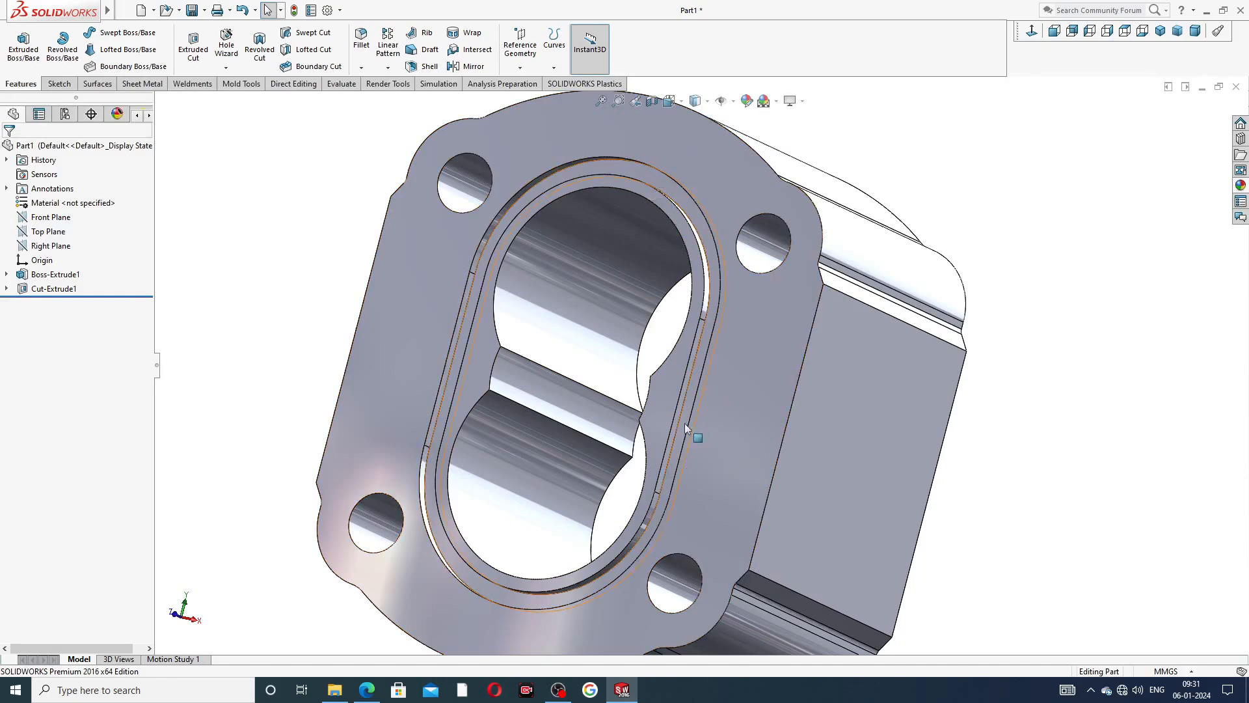
middle_drag(552, 368, 530, 346)
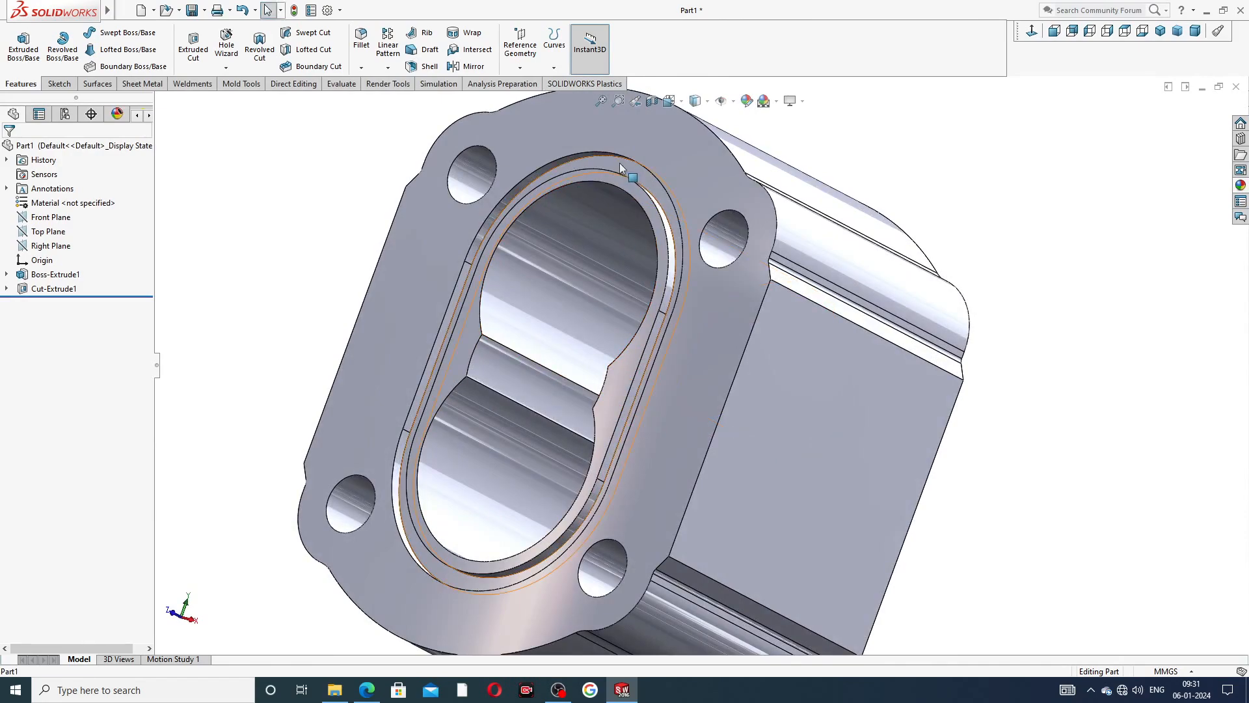
middle_drag(584, 458, 625, 451)
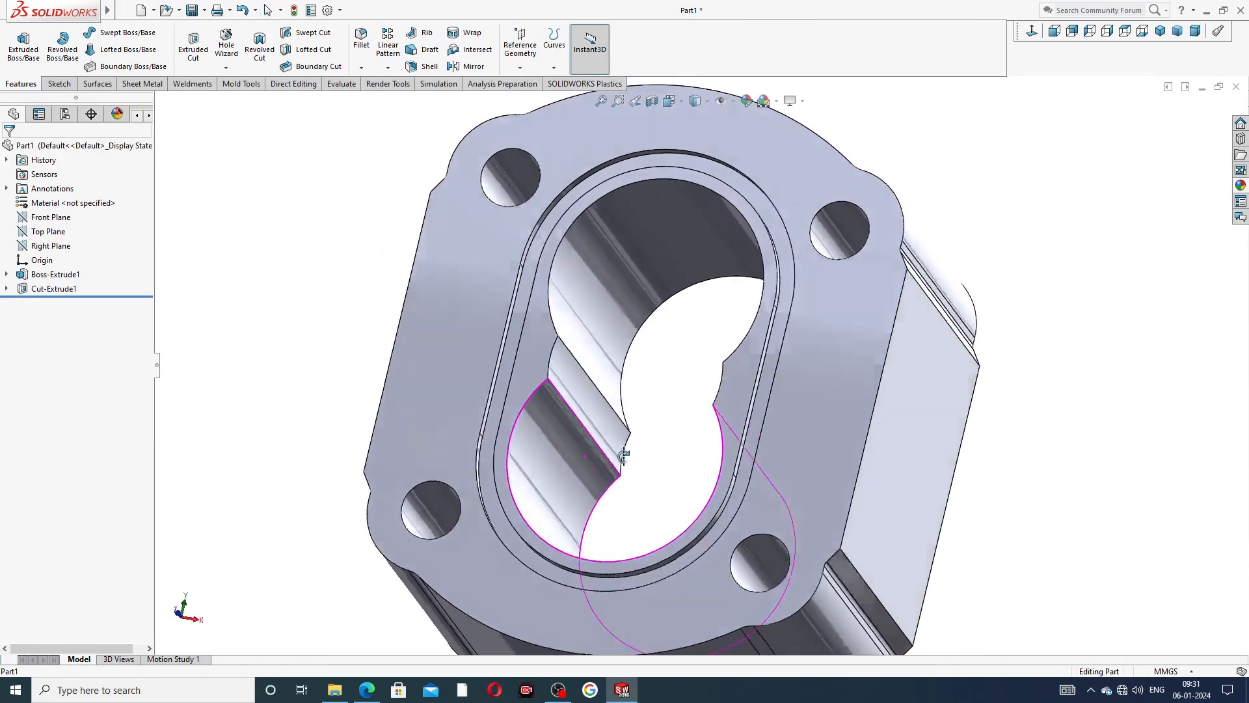
scroll(583, 266, up, 3)
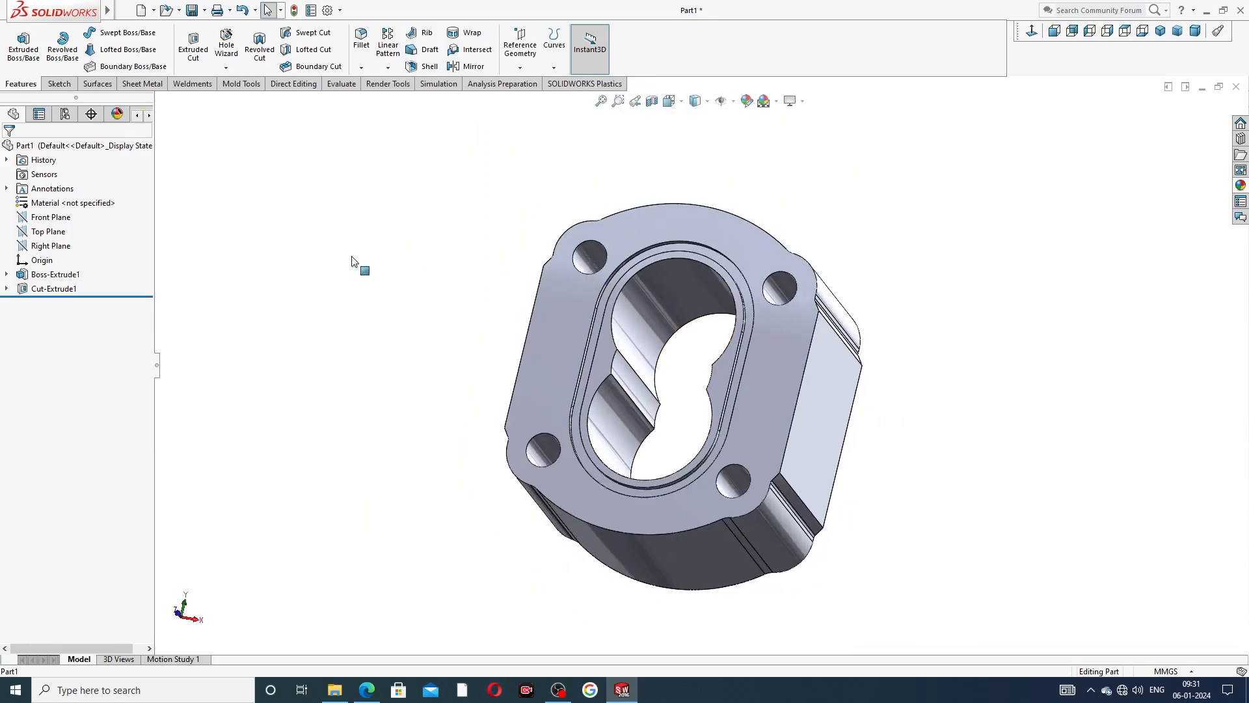
click(63, 220)
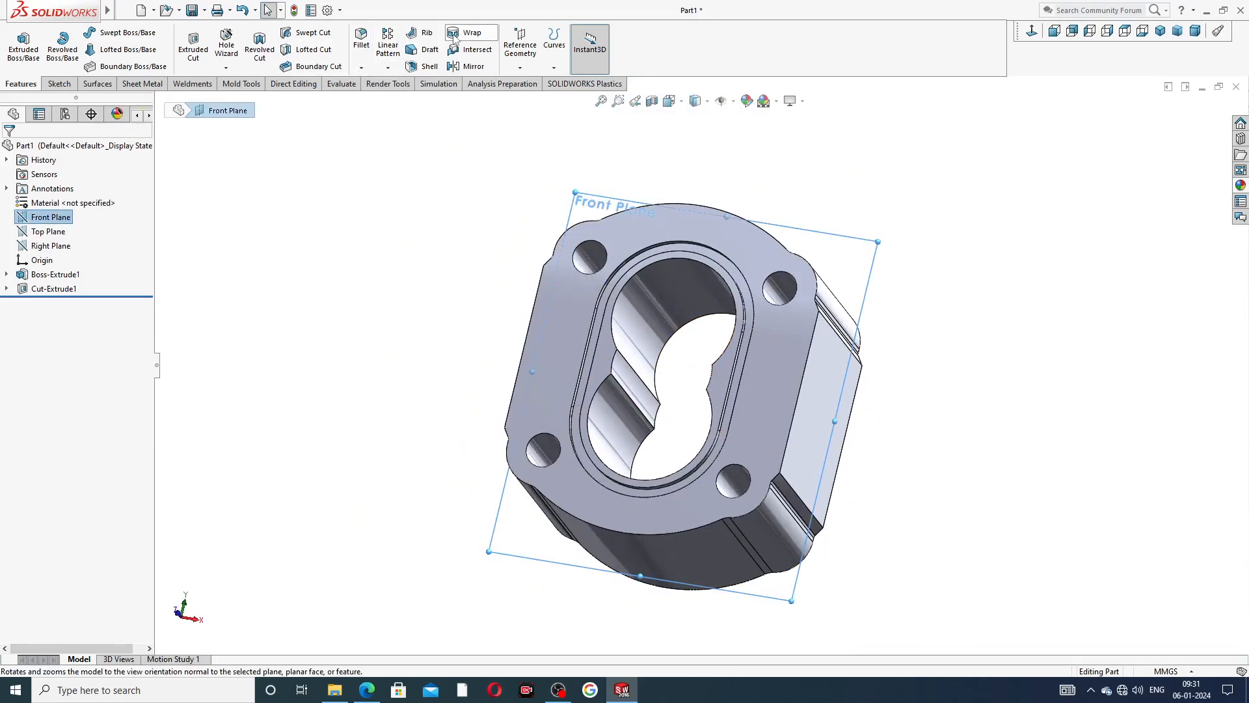
click(473, 67)
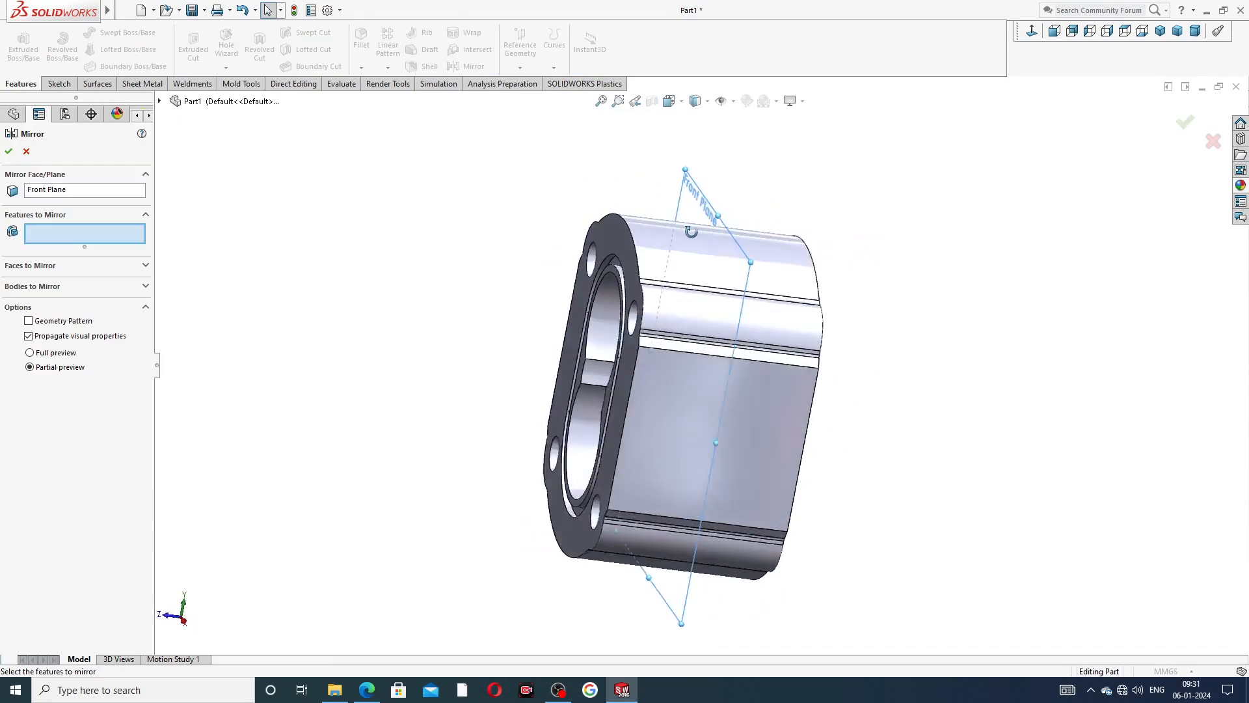
click(160, 102)
click(221, 244)
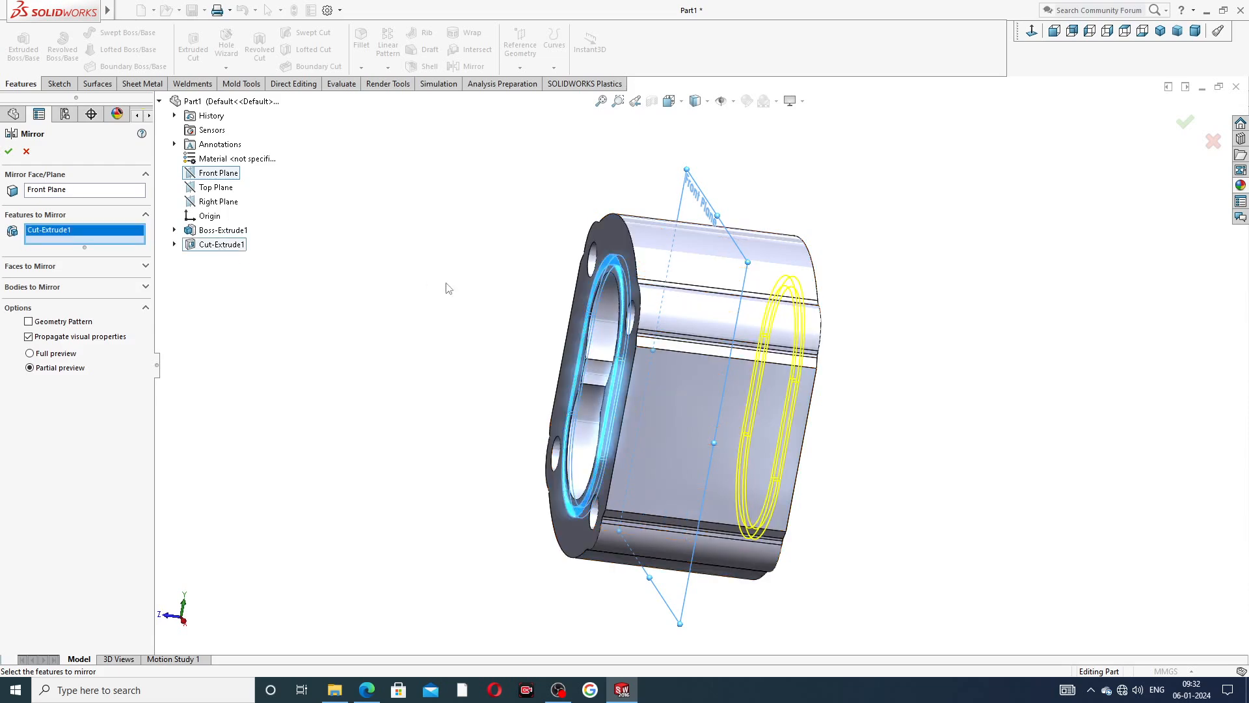
middle_drag(439, 287, 373, 265)
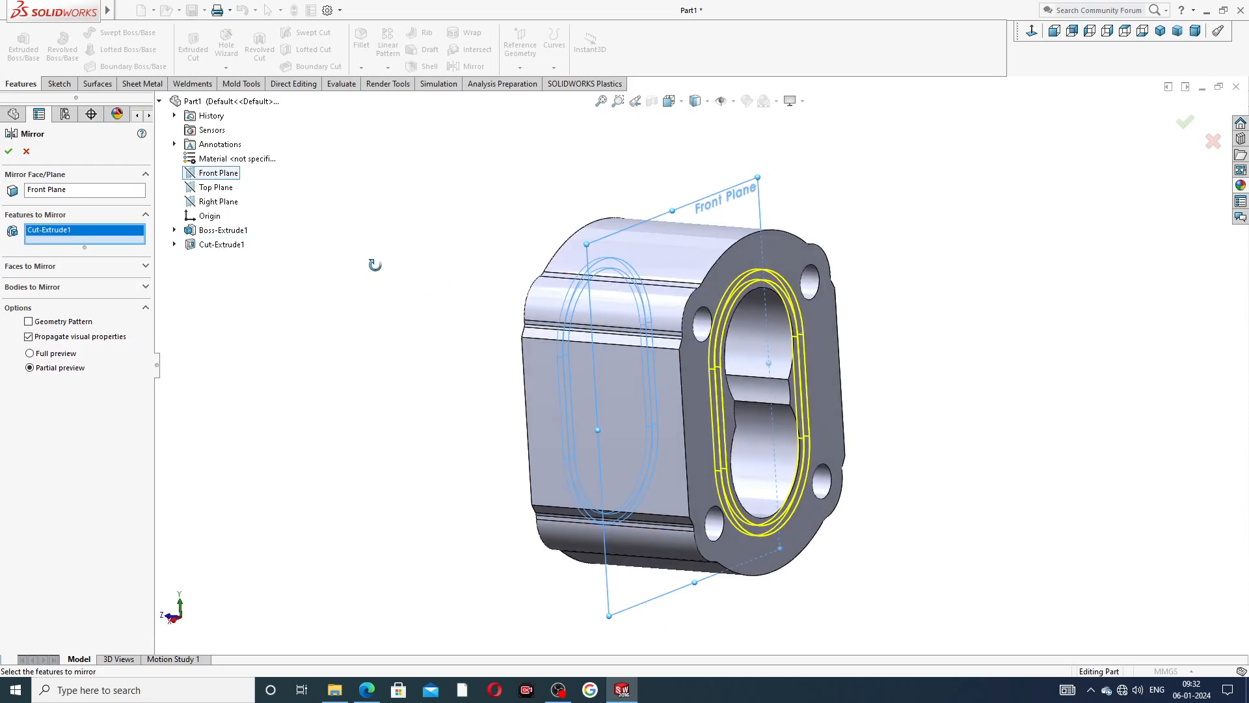
click(9, 151)
Inspect the grooves on both ends, then start a Hole Wizard straight tap hole on the front face, viewed normal to it.
mouse_move(418, 271)
middle_down()
mouse_move(494, 262)
mouse_move(367, 188)
mouse_move(736, 273)
middle_up()
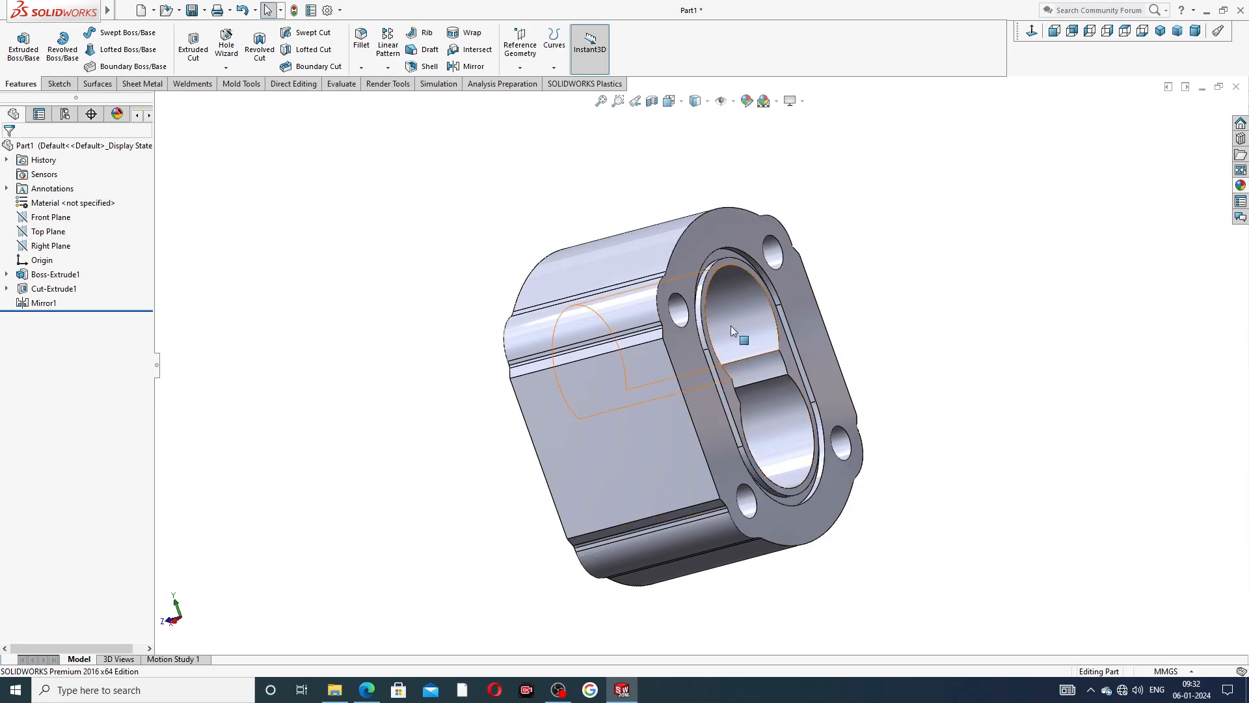
scroll(728, 325, down, 1)
middle_drag(728, 325, 798, 324)
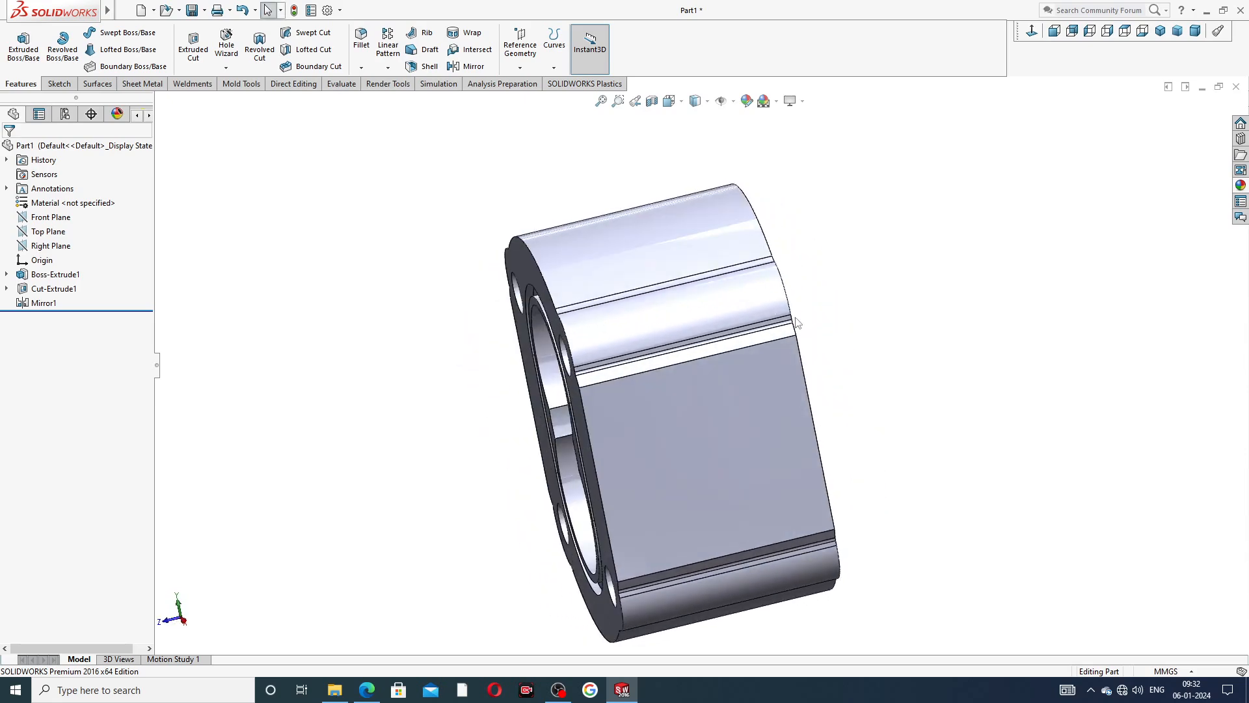
middle_drag(460, 308, 559, 174)
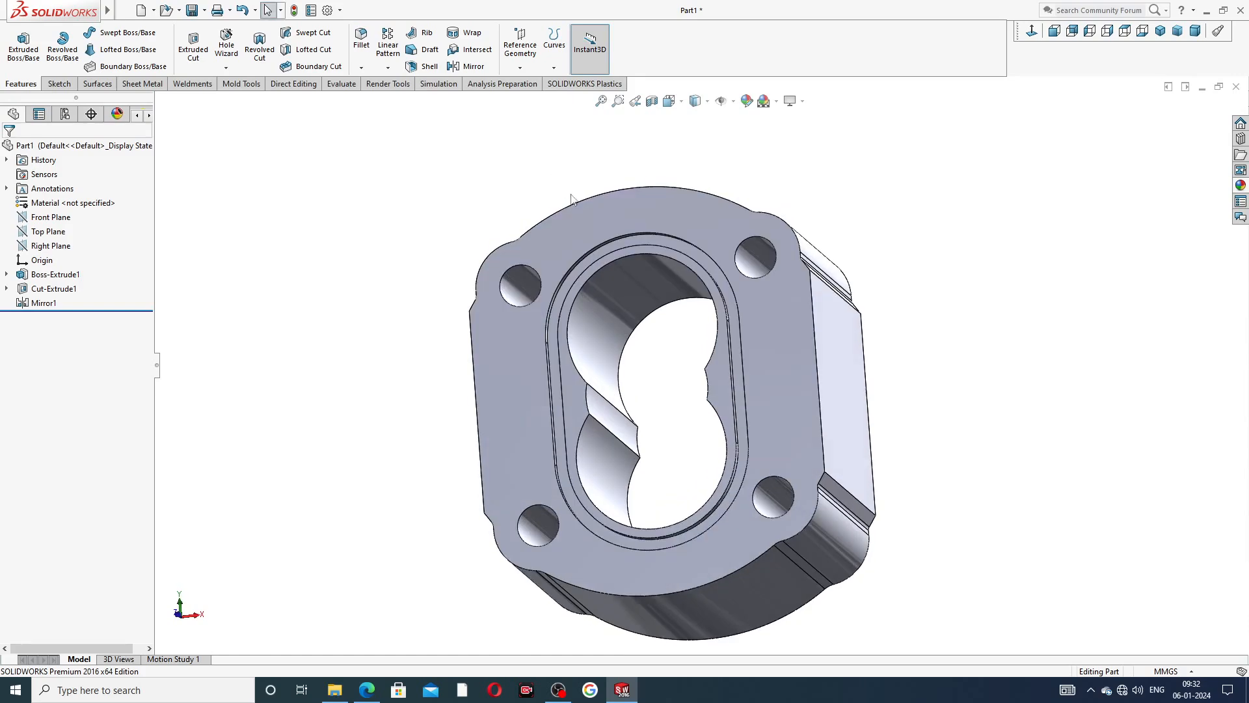
scroll(613, 241, up, 2)
middle_drag(695, 329, 671, 383)
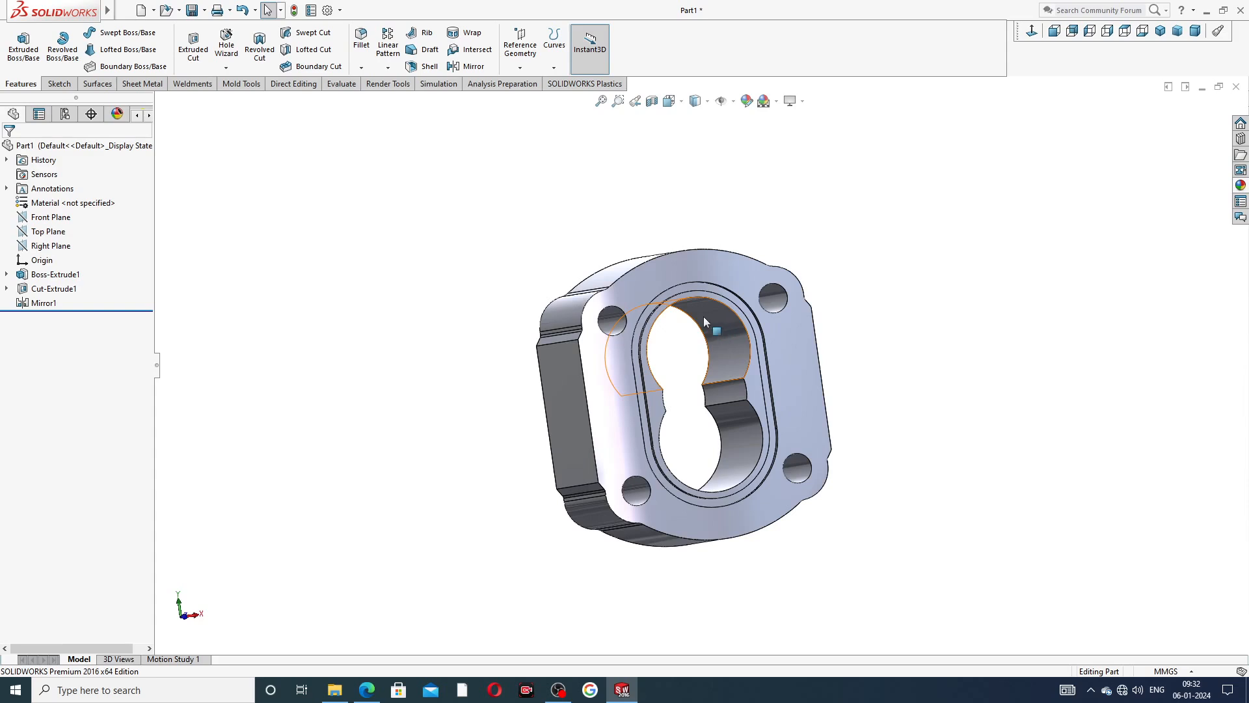
click(708, 264)
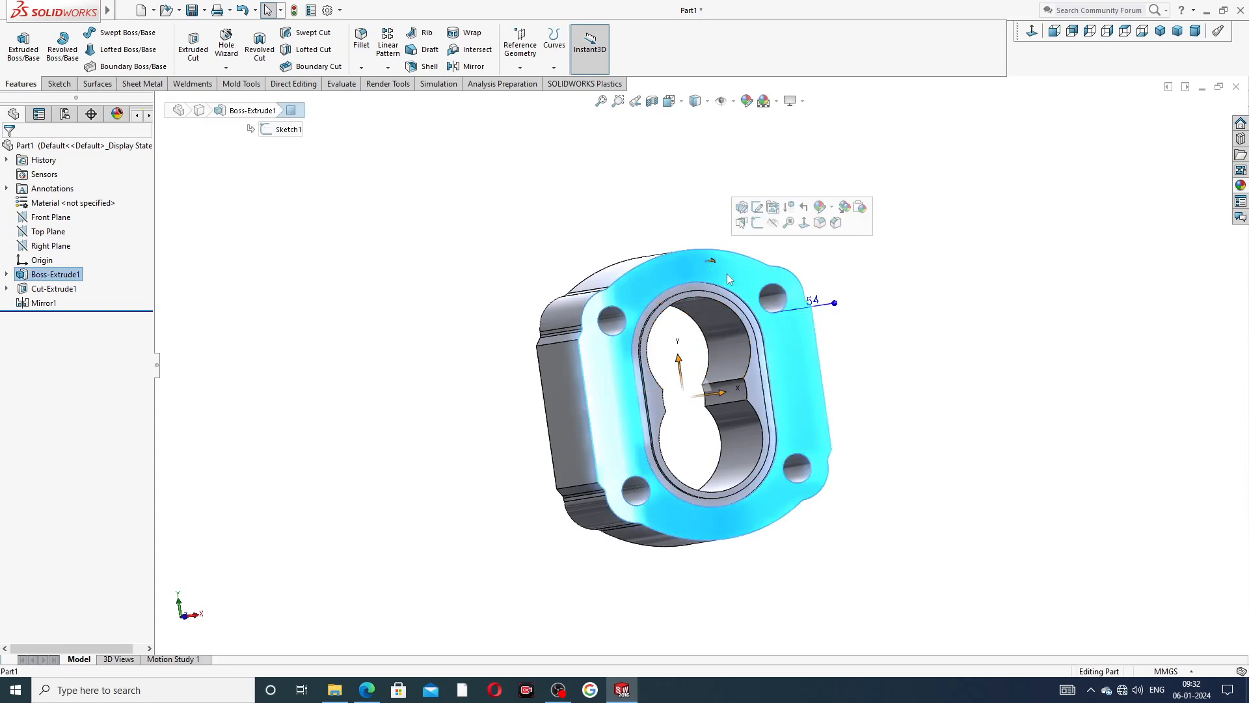
click(1033, 32)
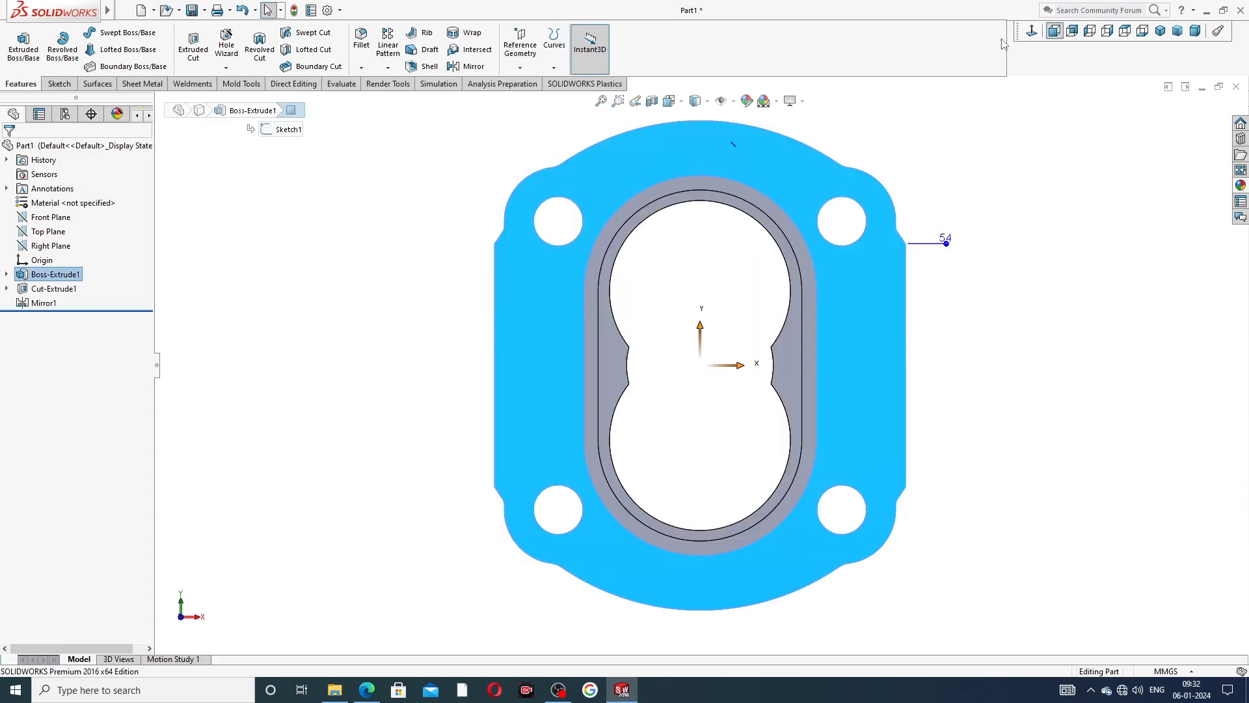
click(231, 55)
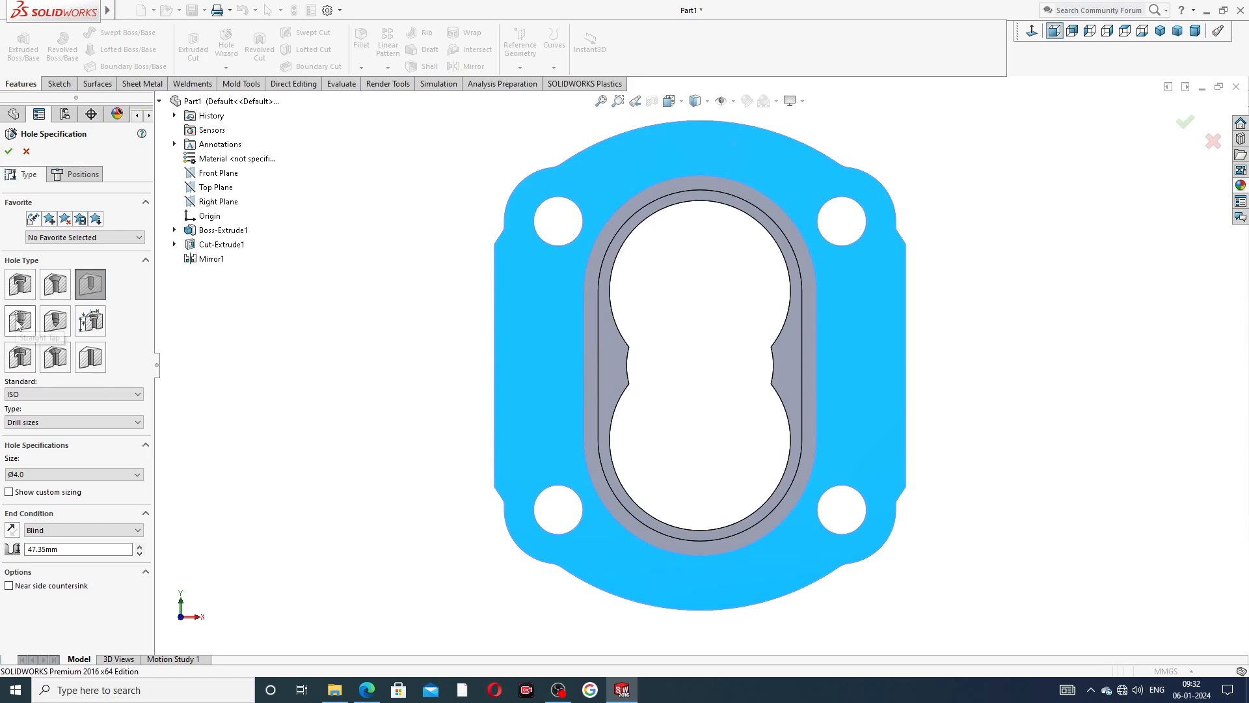
click(19, 322)
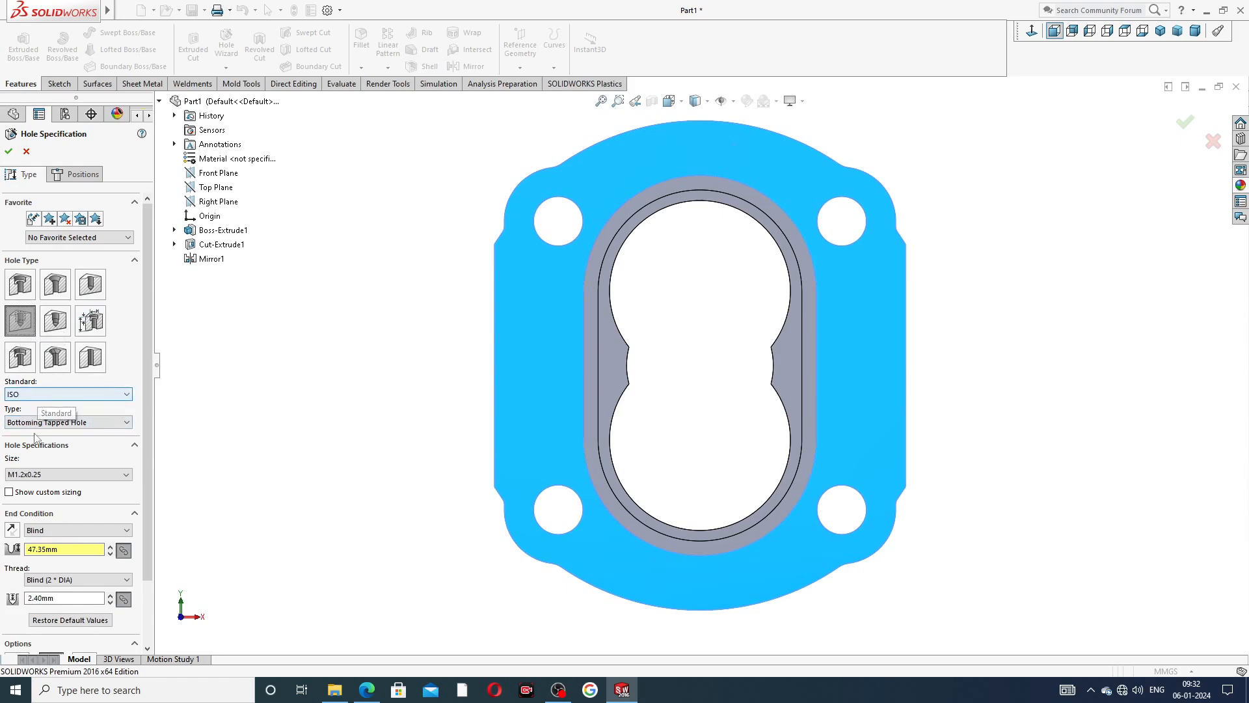
Review the available ISO tapped hole types, thread sizes and remaining settings of the hole specification.
click(87, 428)
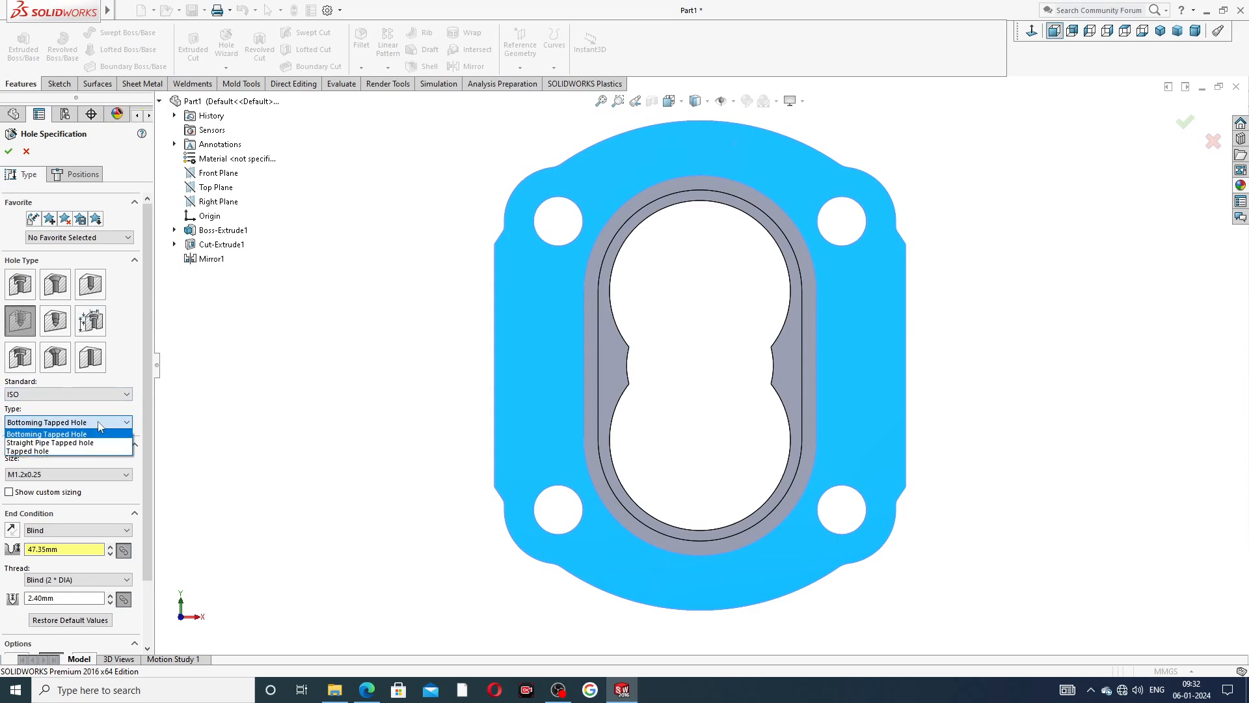
click(101, 426)
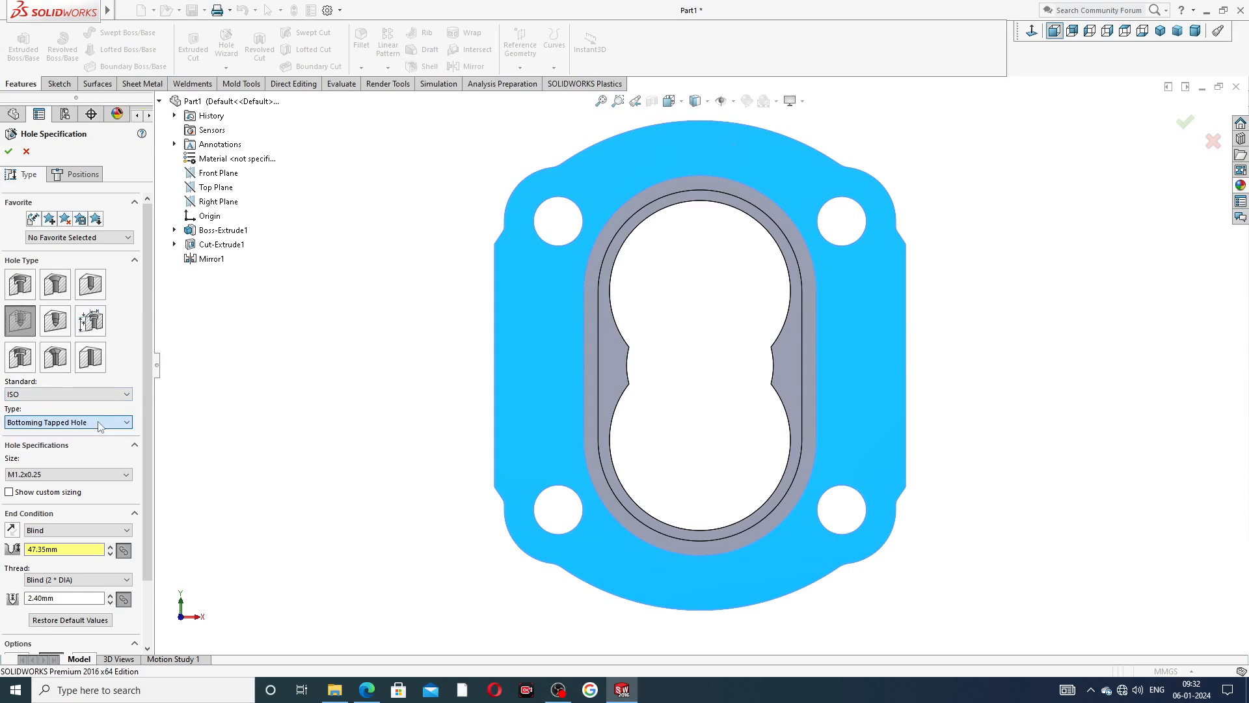
click(69, 481)
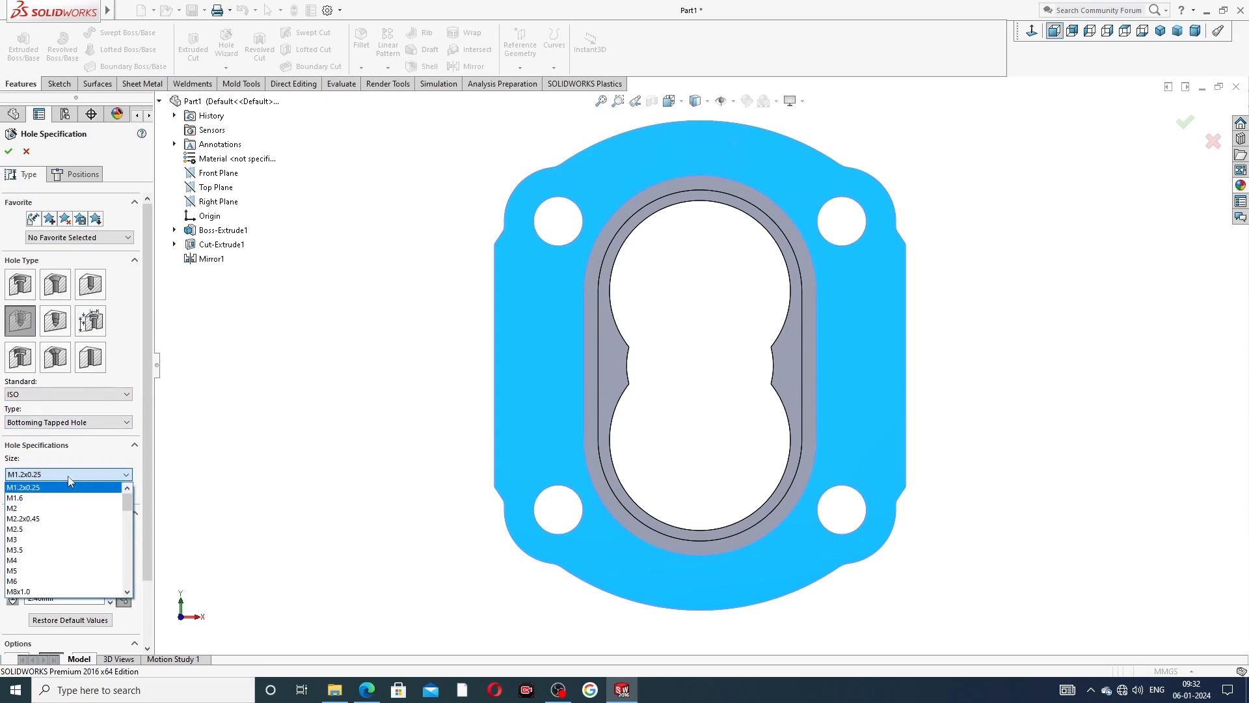
click(150, 452)
scroll(154, 514, down, 3)
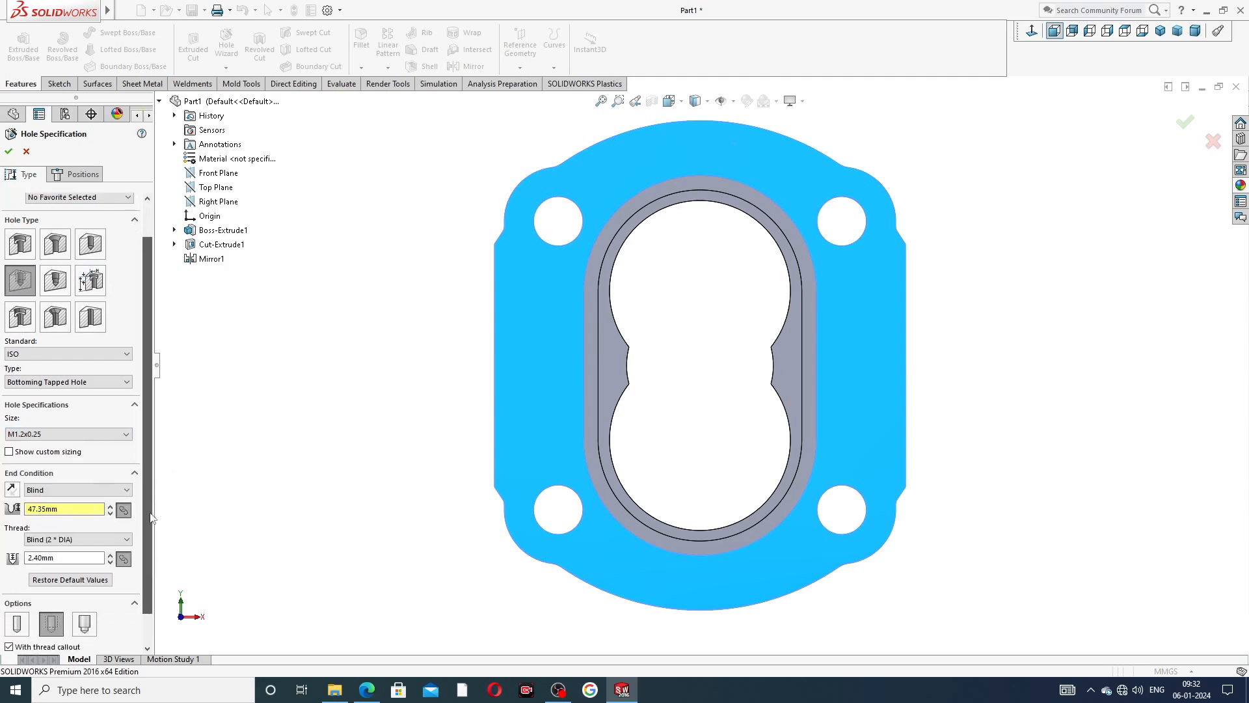
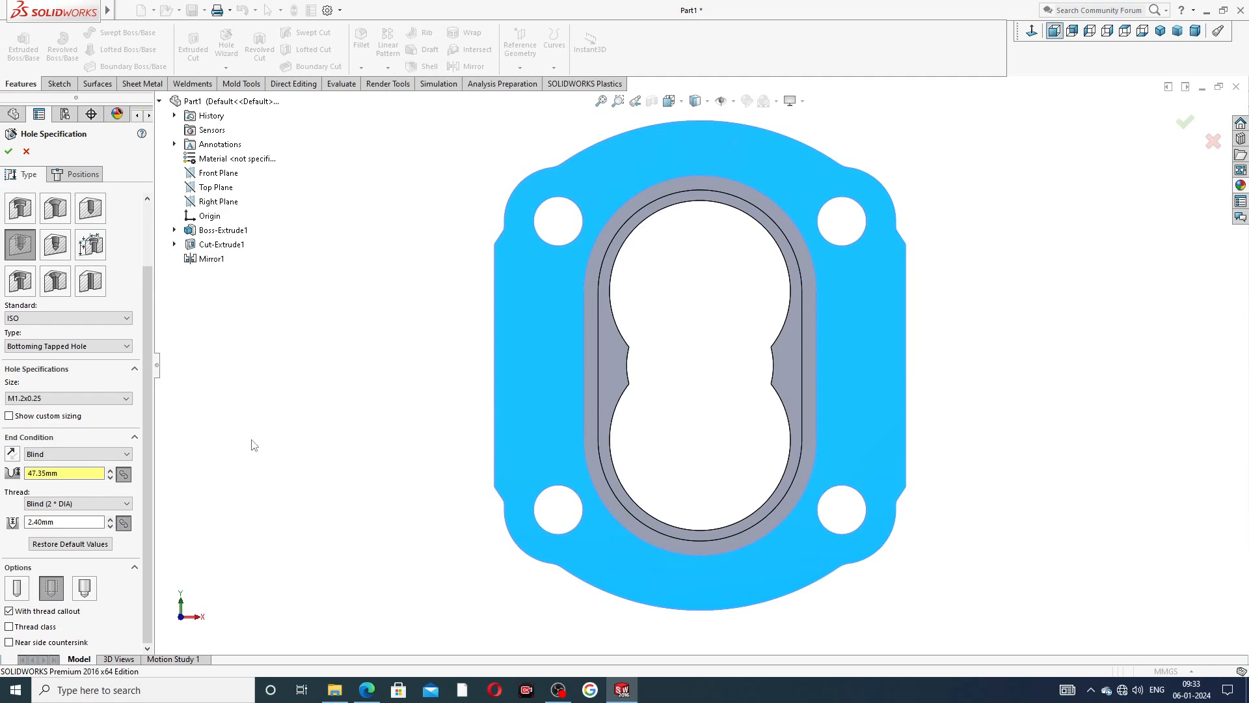
Change the hole specification to a plain ISO hole of type Drill sizes with size Ø4.0.
click(90, 210)
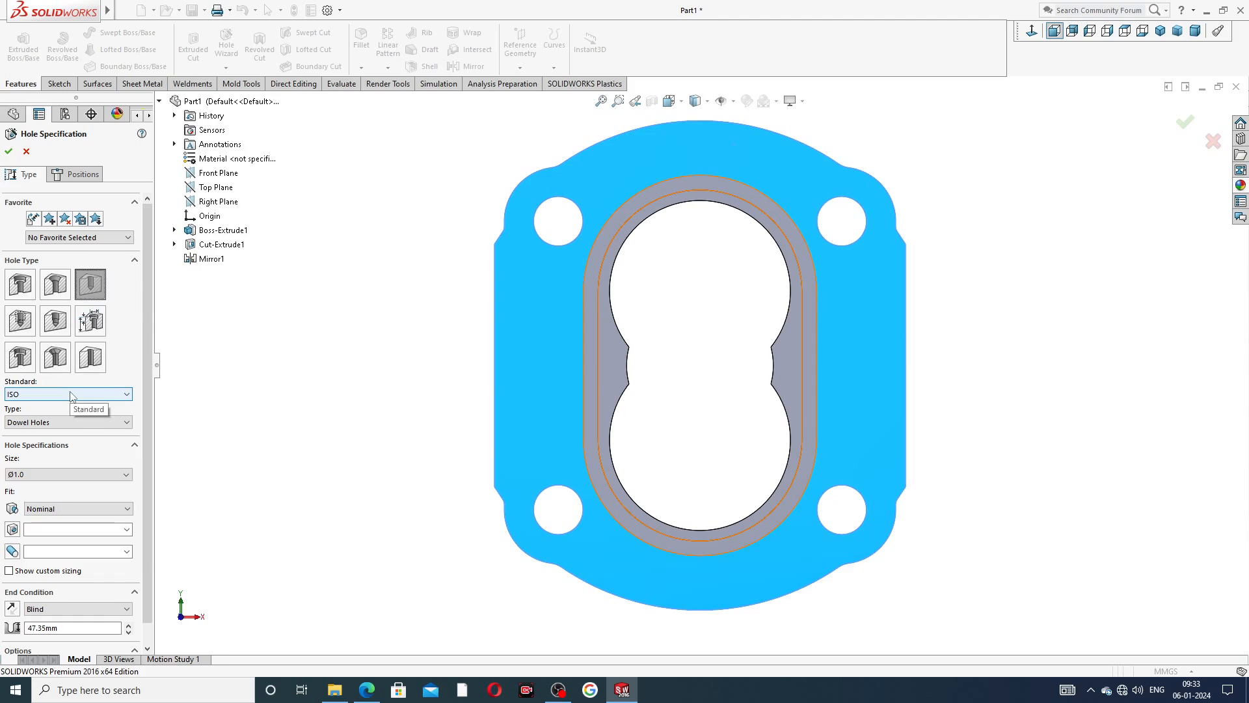
click(56, 429)
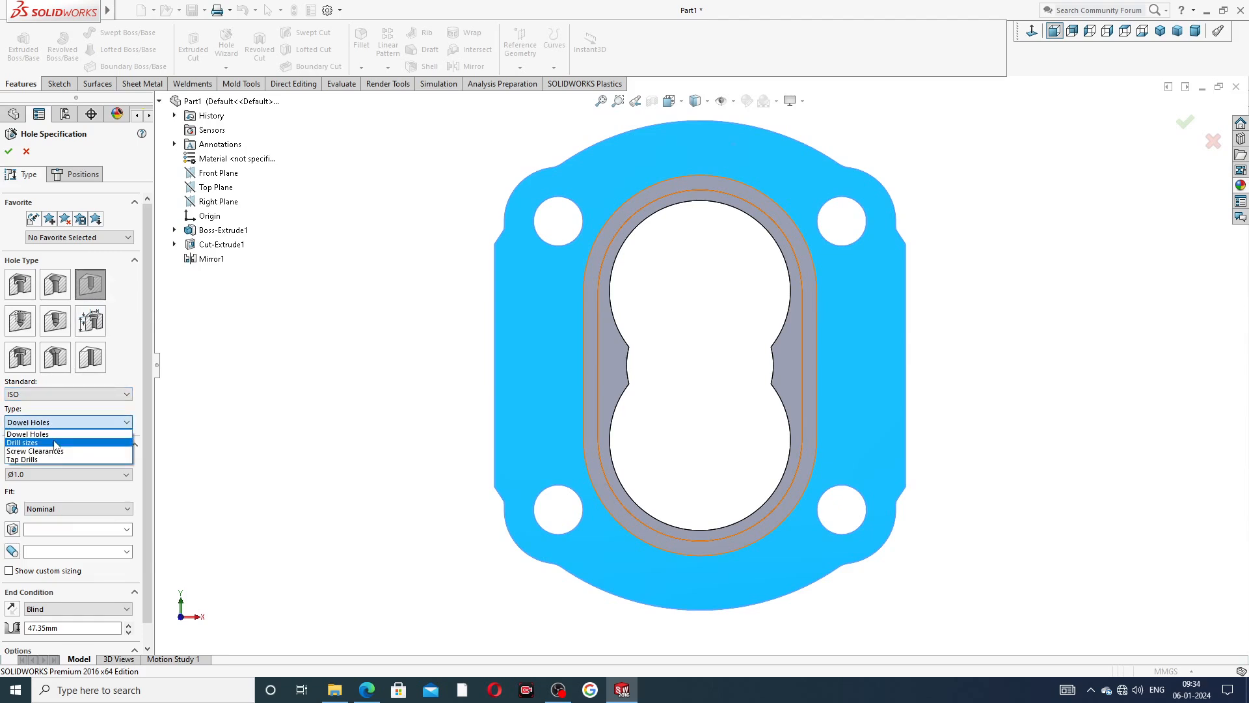
click(55, 443)
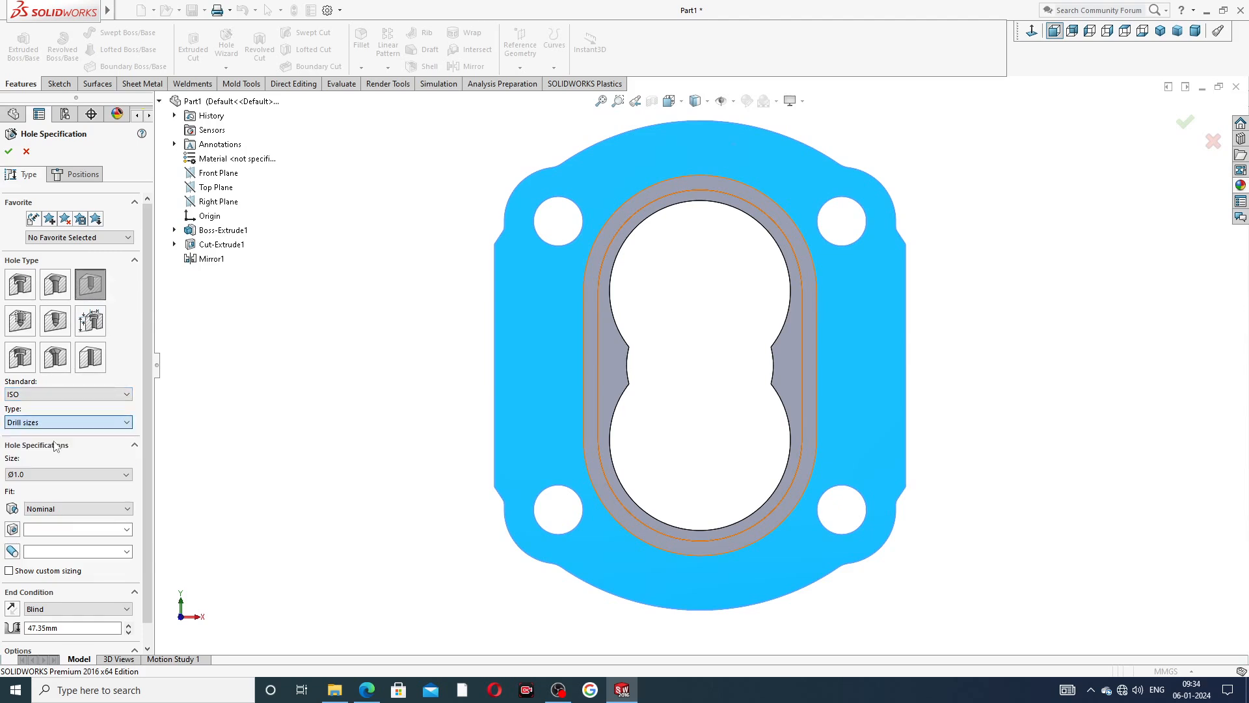
click(42, 475)
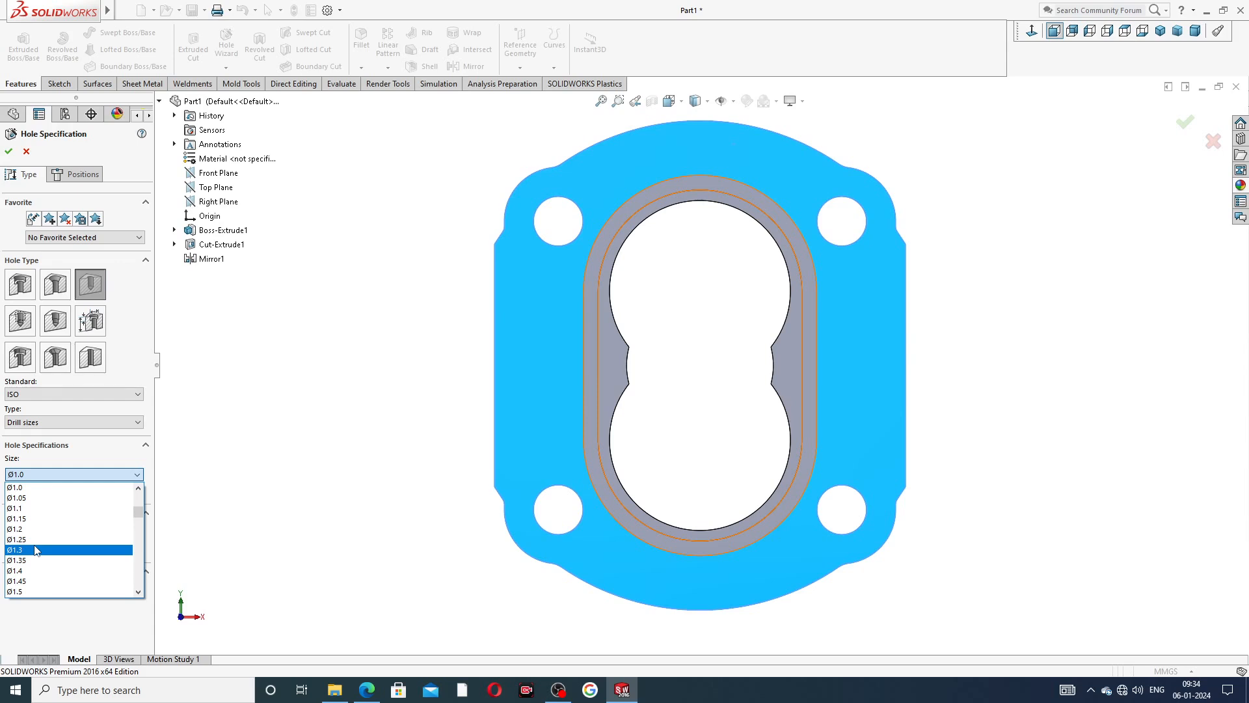
scroll(52, 546, down, 10)
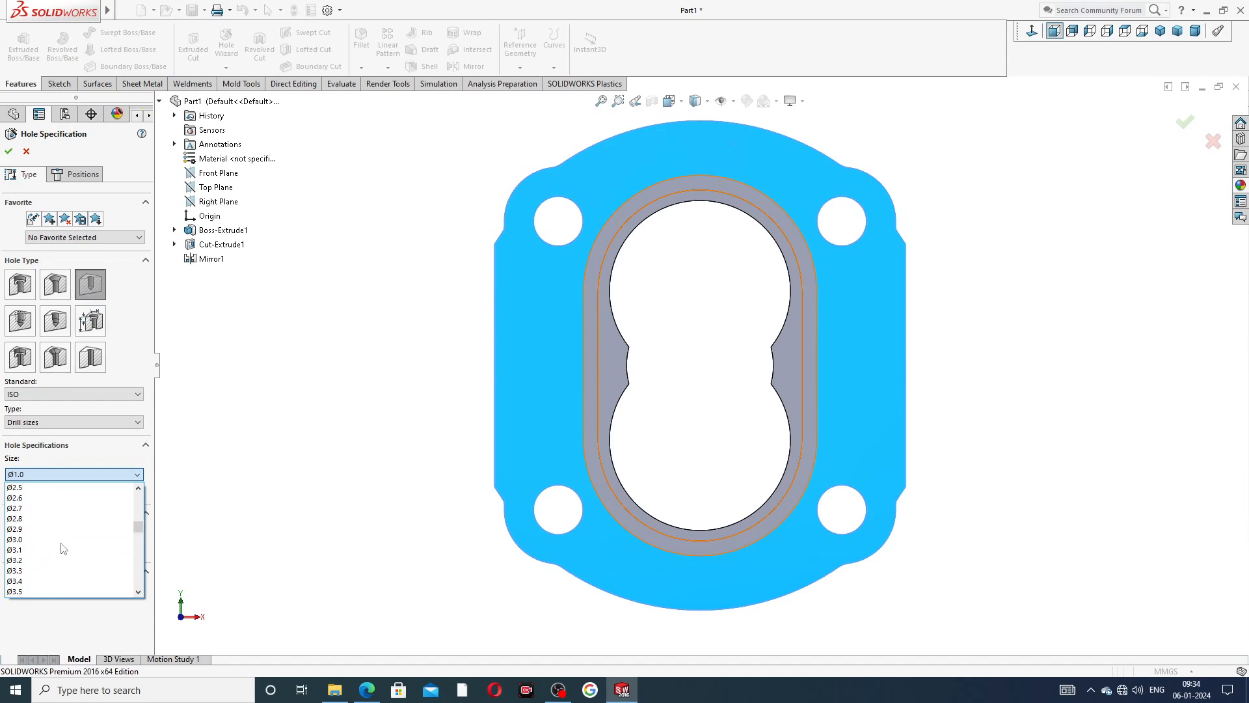
scroll(65, 546, down, 5)
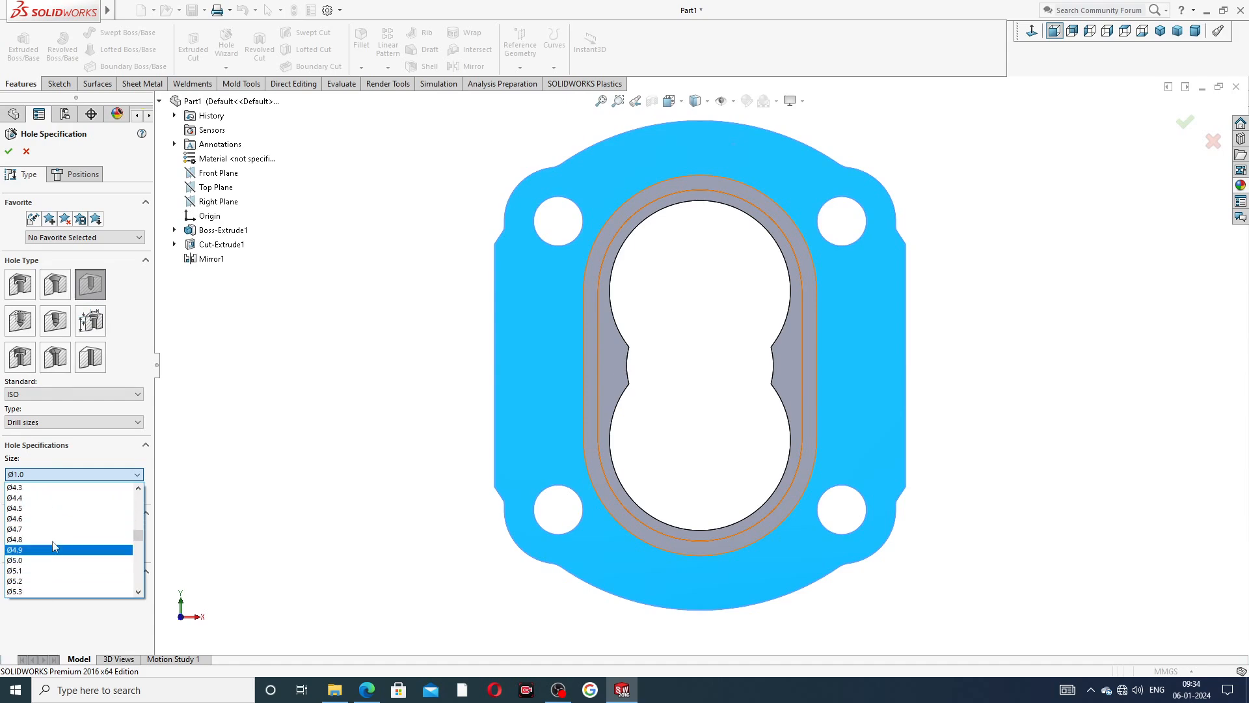
scroll(50, 501, up, 1)
scroll(43, 521, up, 1)
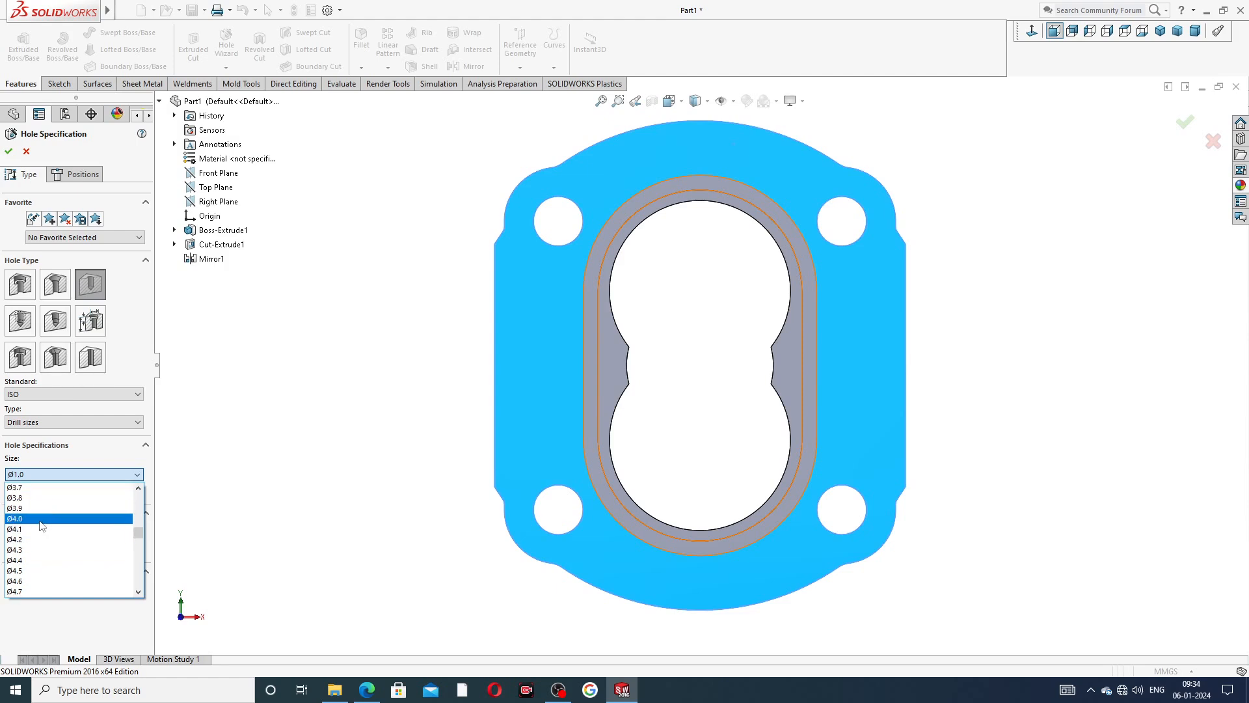
click(40, 518)
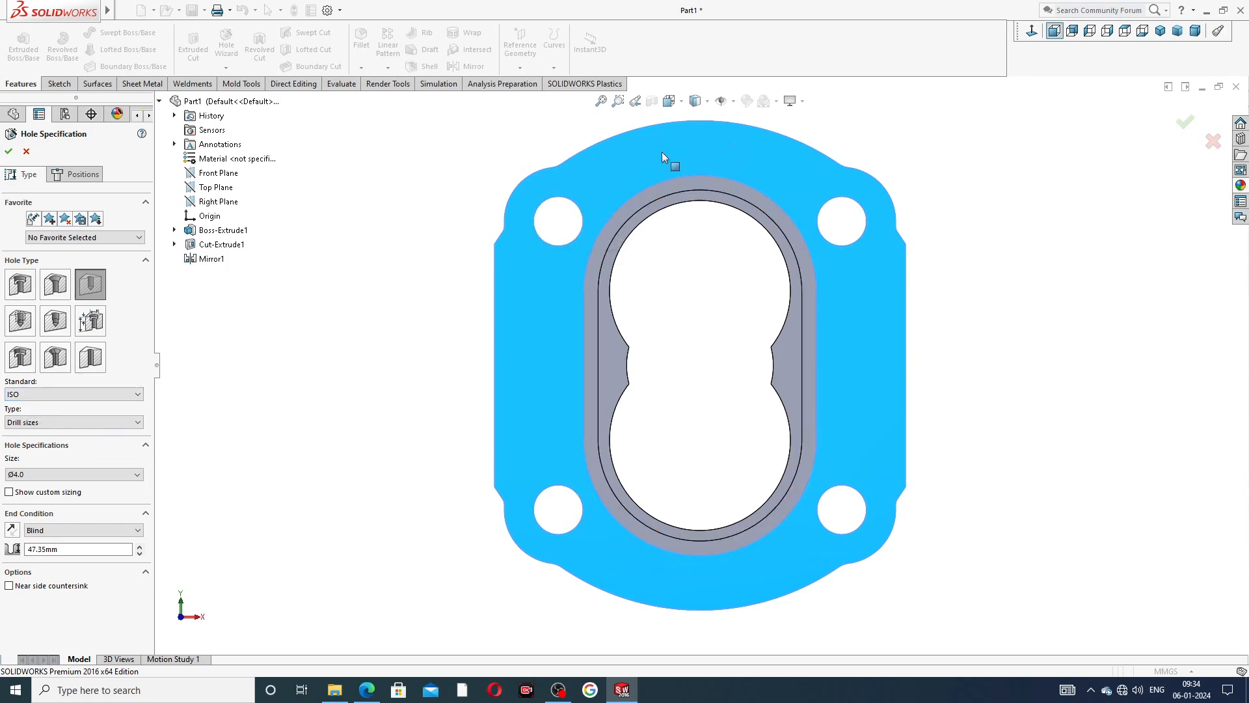
Place two hole points on the front face, above and below the bore, both vertically in line with the origin.
click(74, 177)
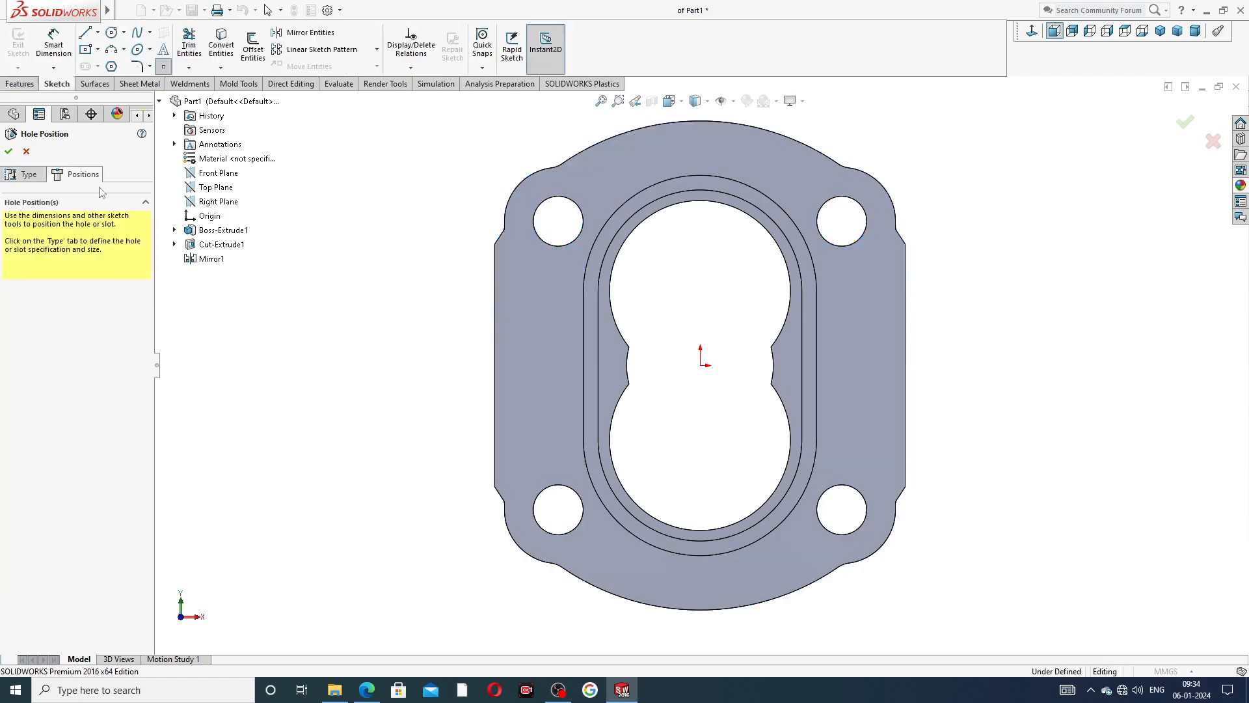
click(699, 149)
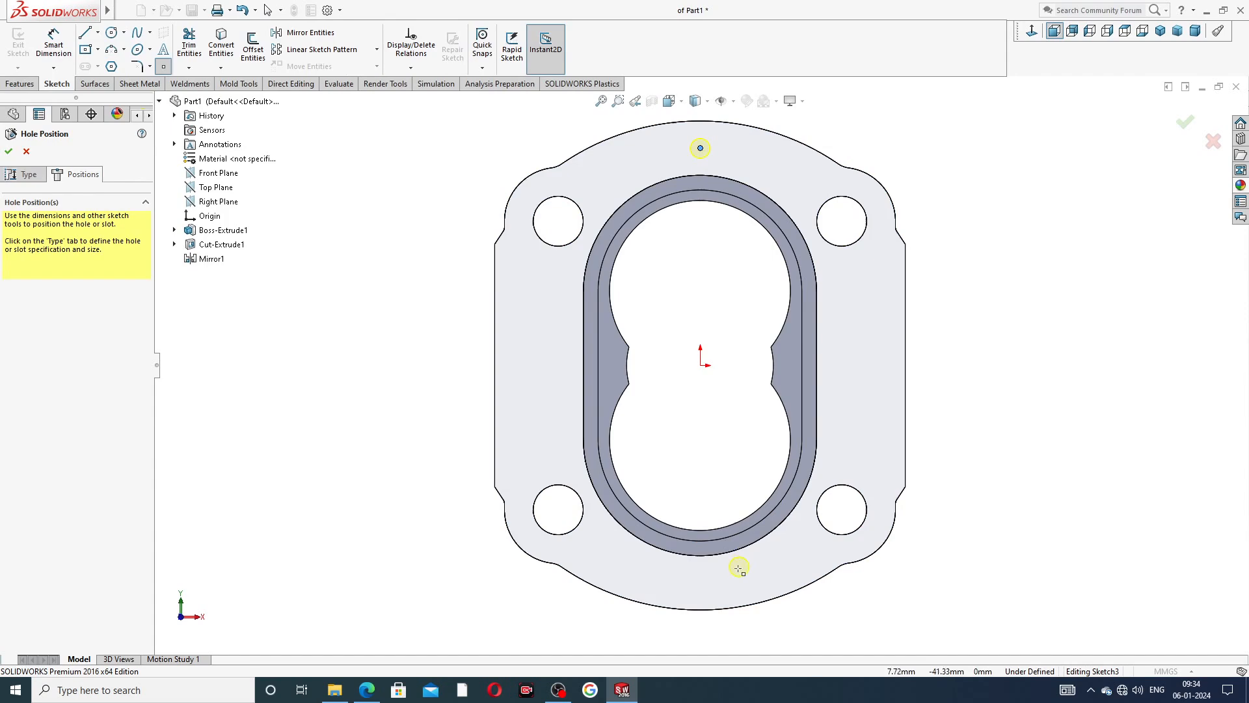
click(700, 584)
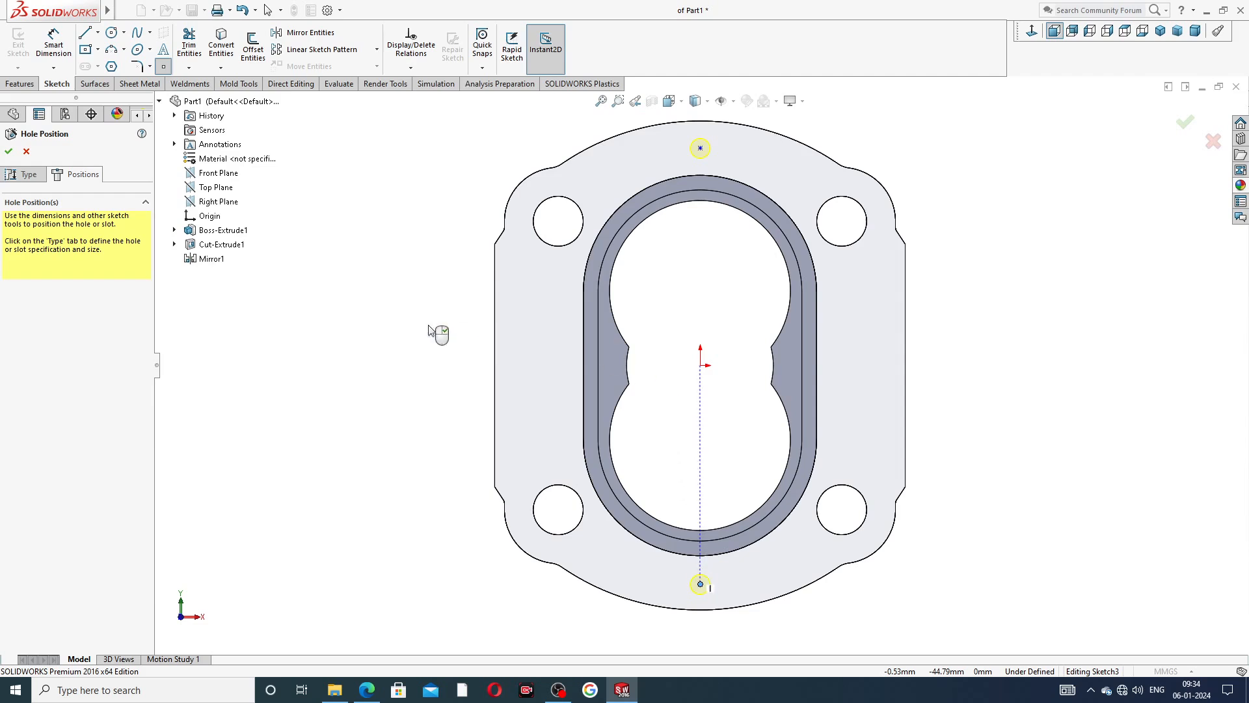
right_click(359, 254)
click(367, 259)
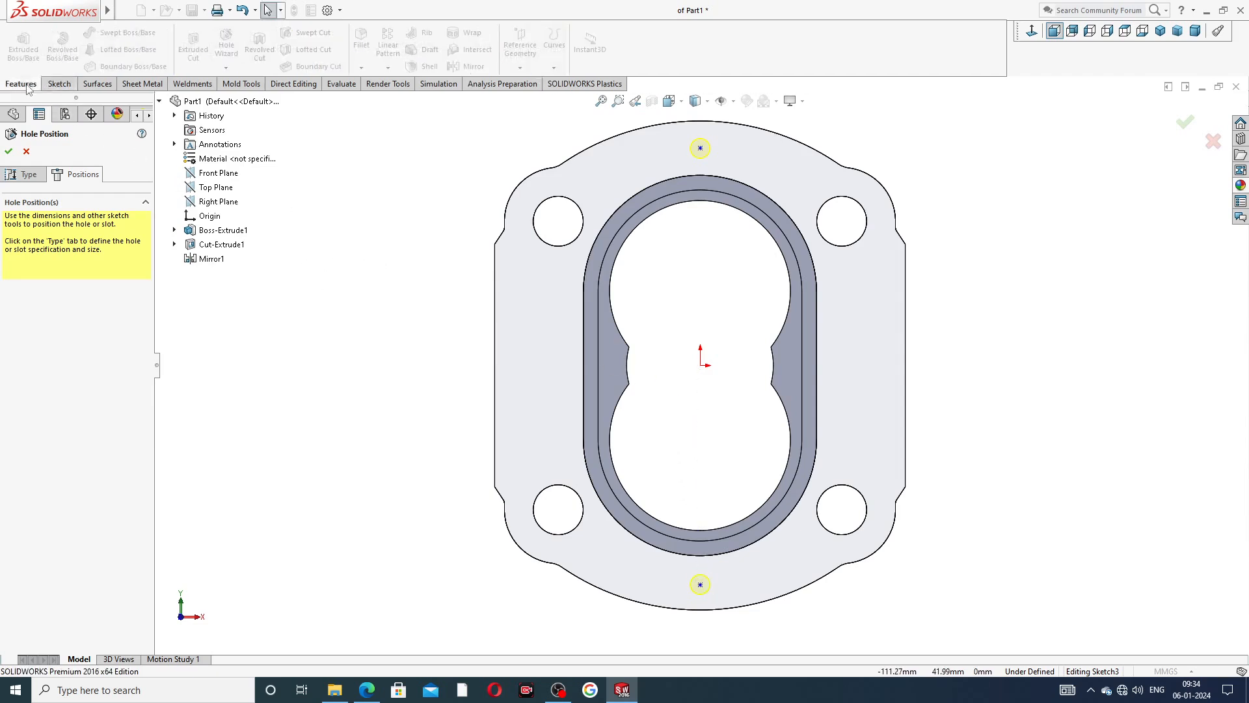
Dimension the upper hole point 45 mm vertically from the origin.
click(55, 47)
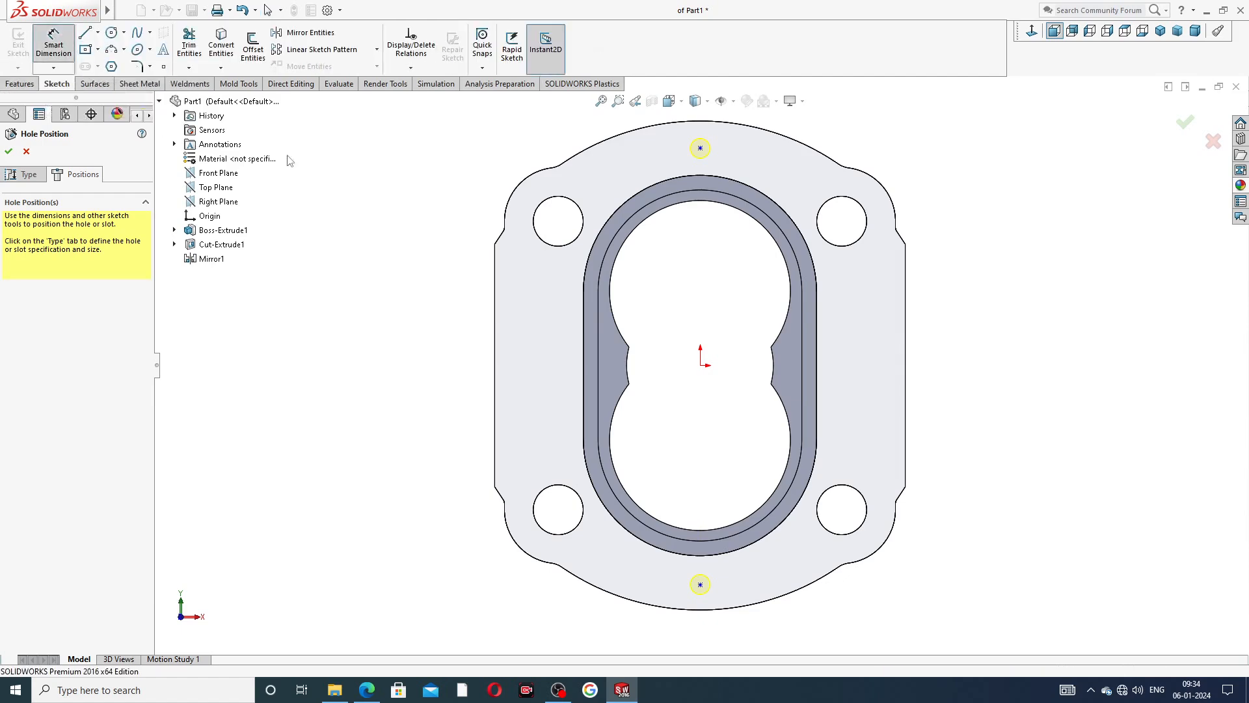
click(700, 149)
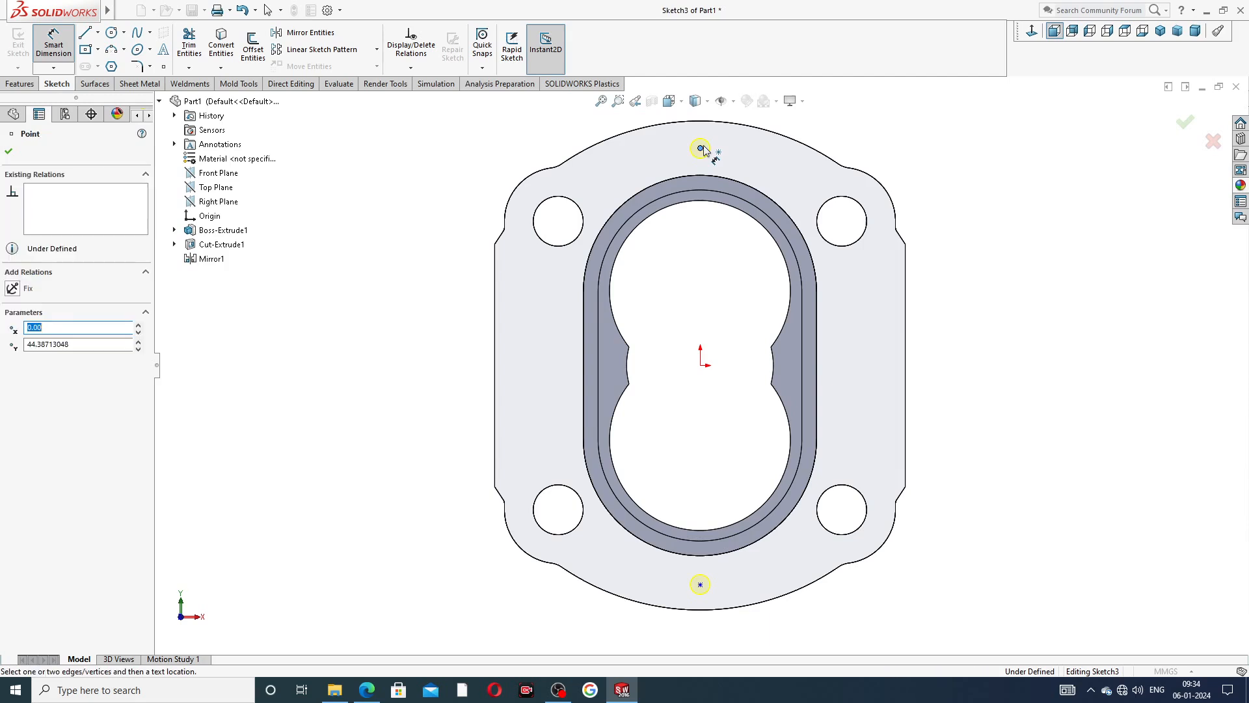
click(700, 365)
click(480, 258)
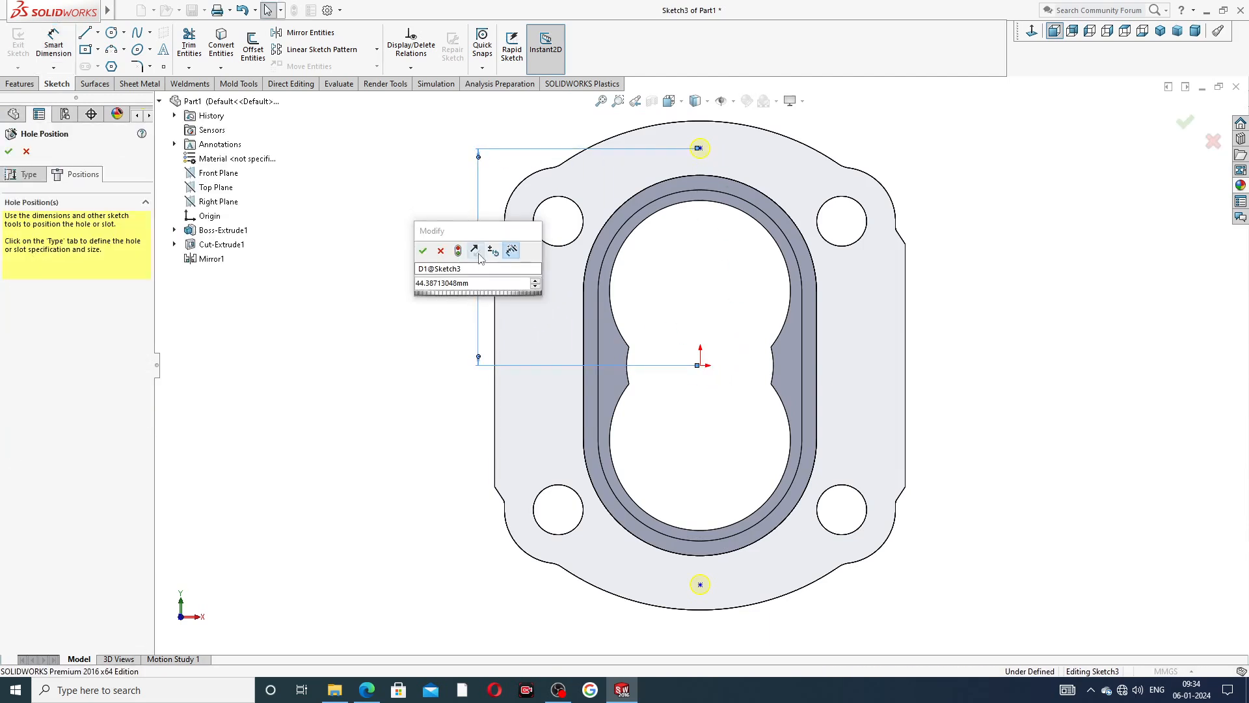
key(Return)
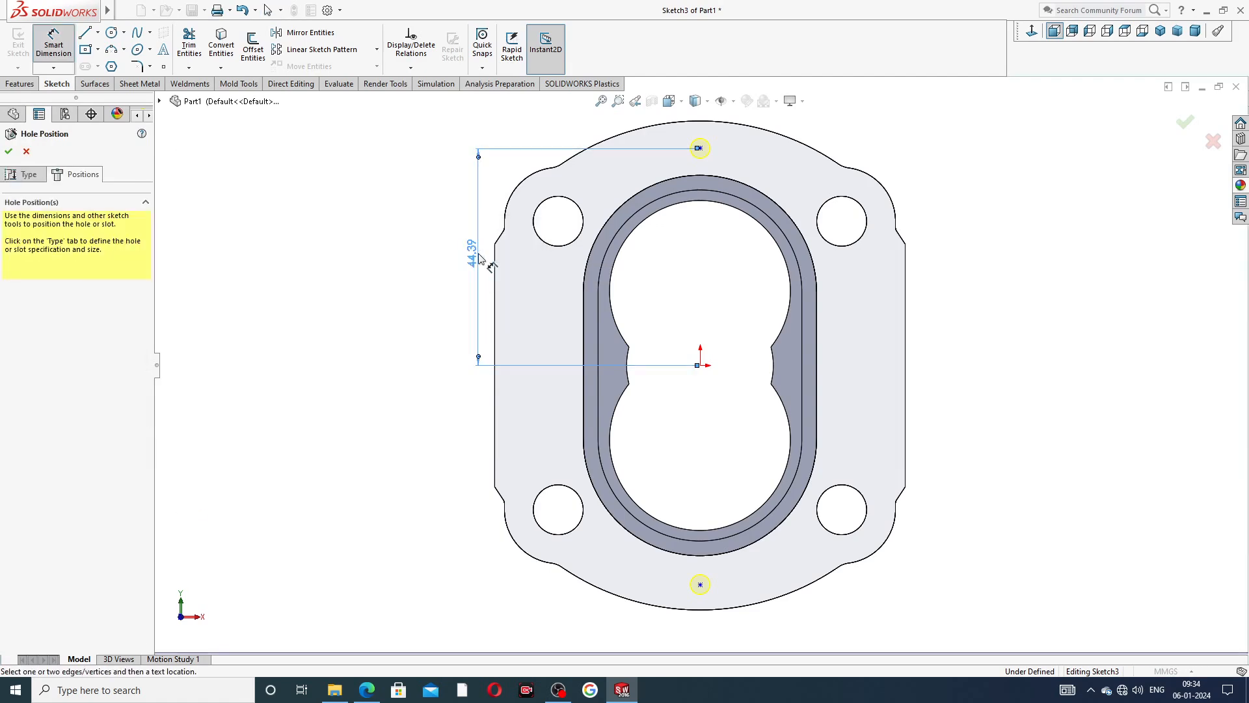
click(476, 262)
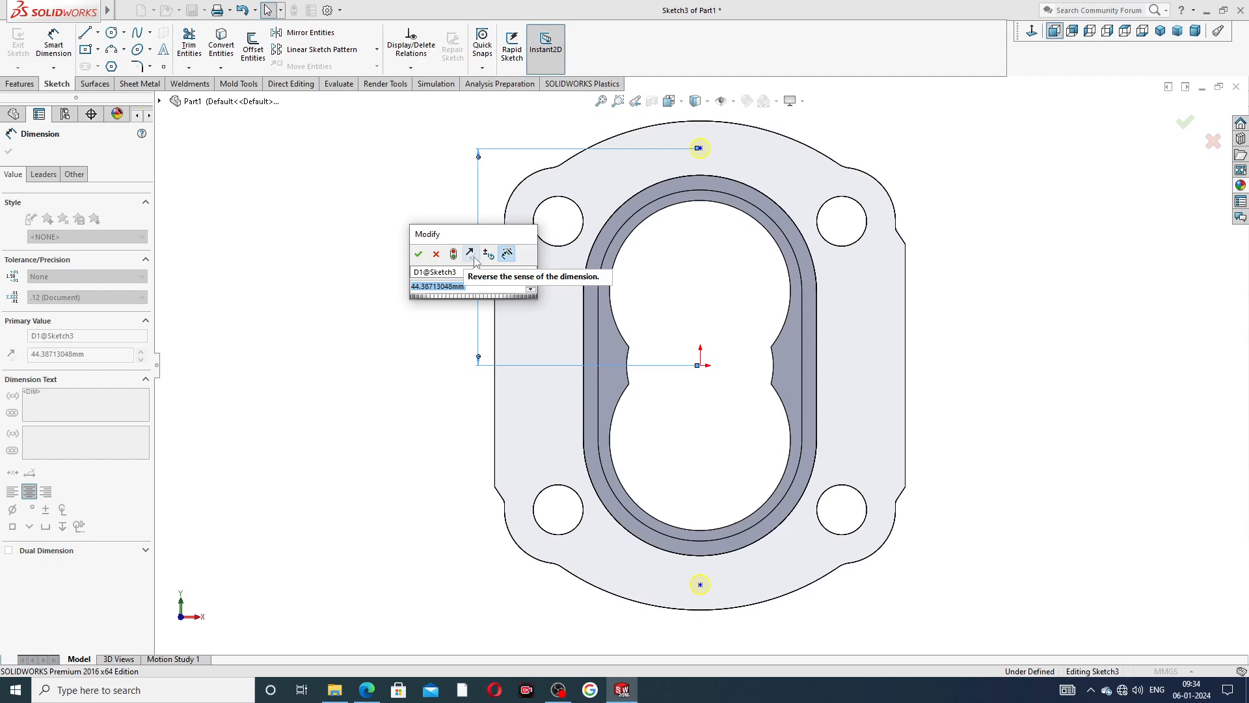
text(45)
key(Return)
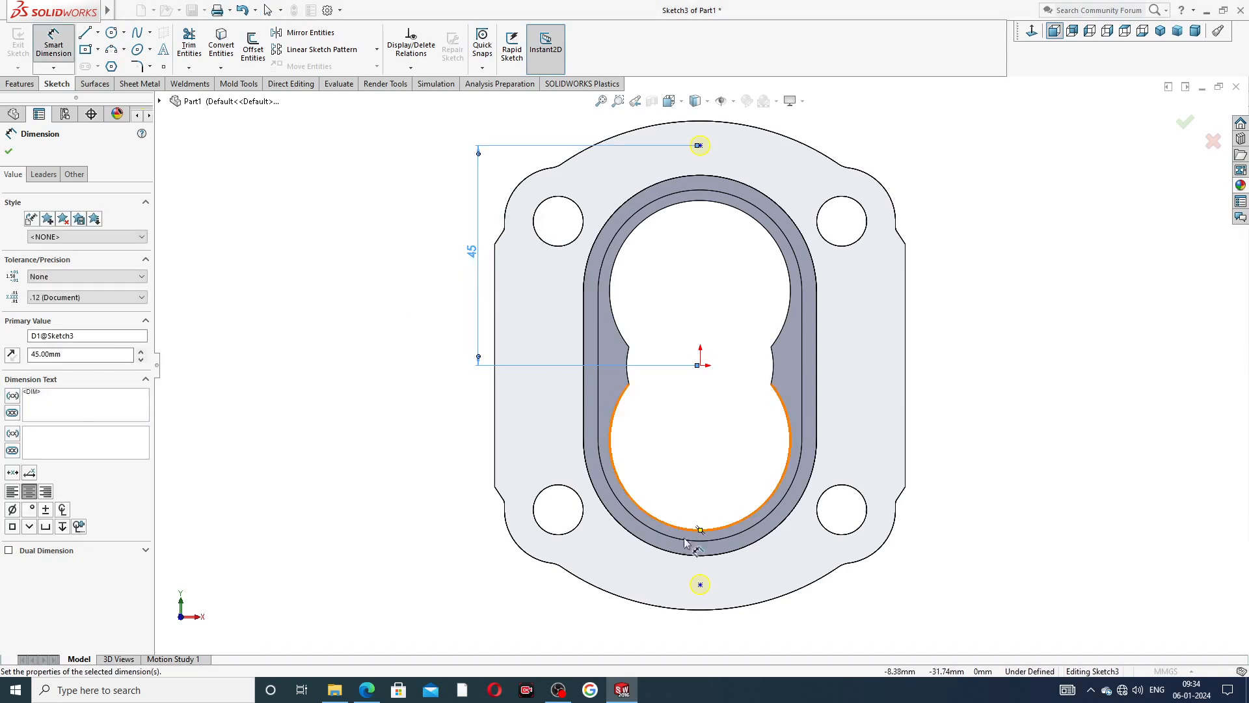
Try to reattach the upper hole's dimension to the lower hole point and move that point to the origin, and undo both changes.
drag(700, 365, 700, 584)
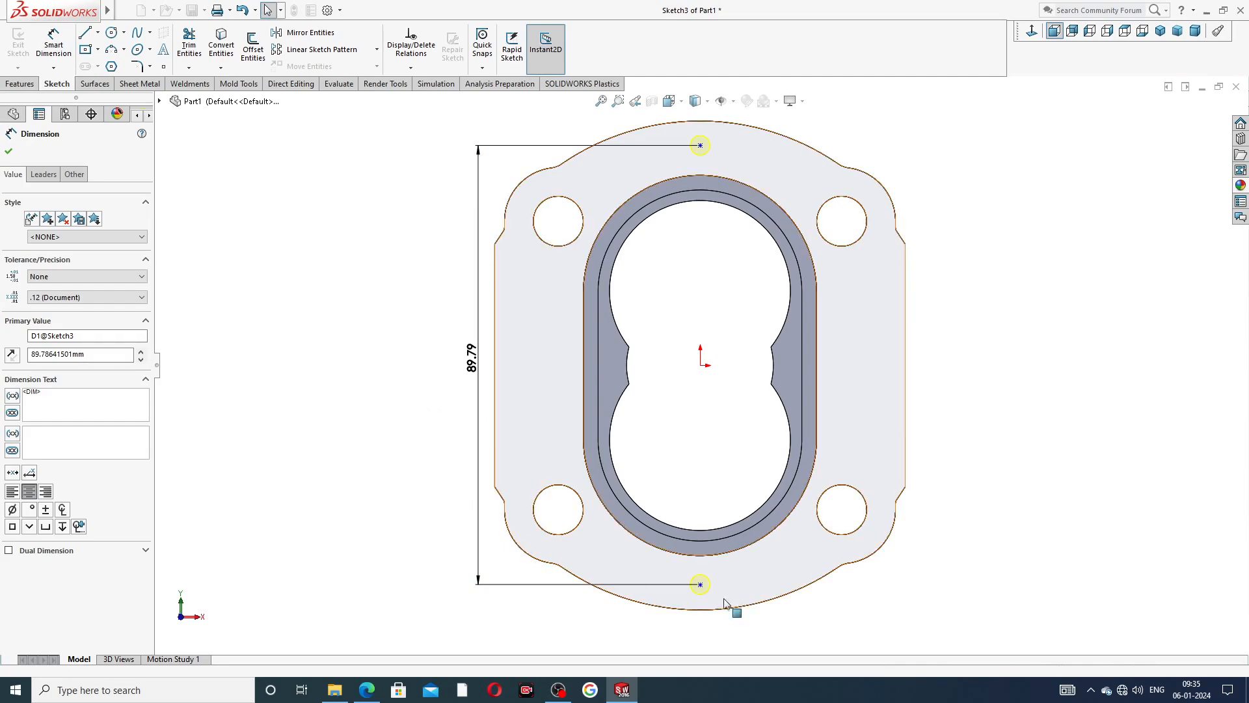
drag(700, 584, 700, 365)
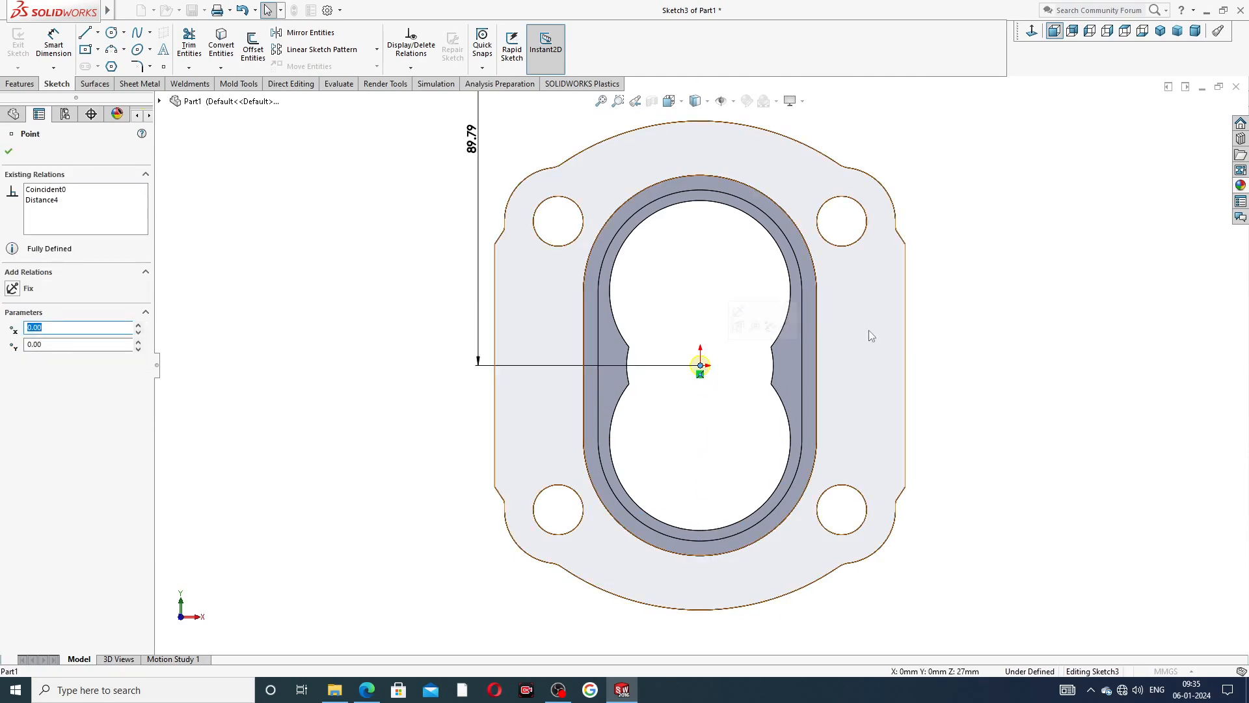
key(f)
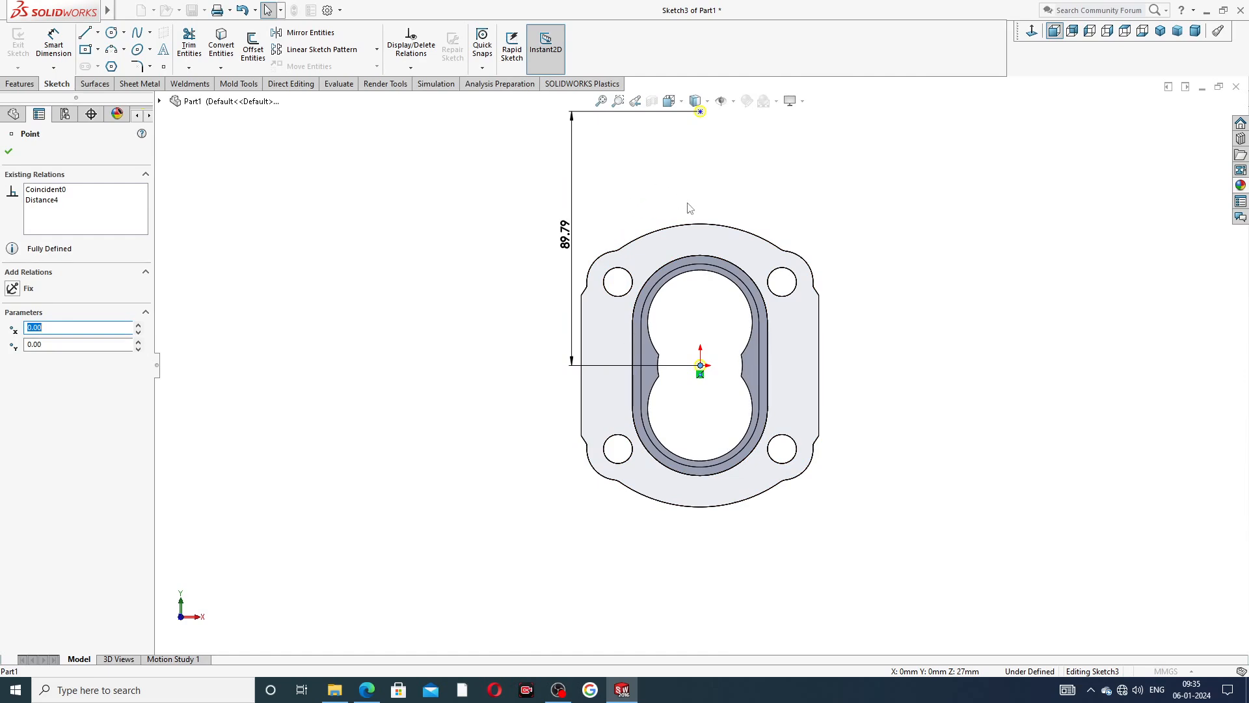
key(ctrl+z)
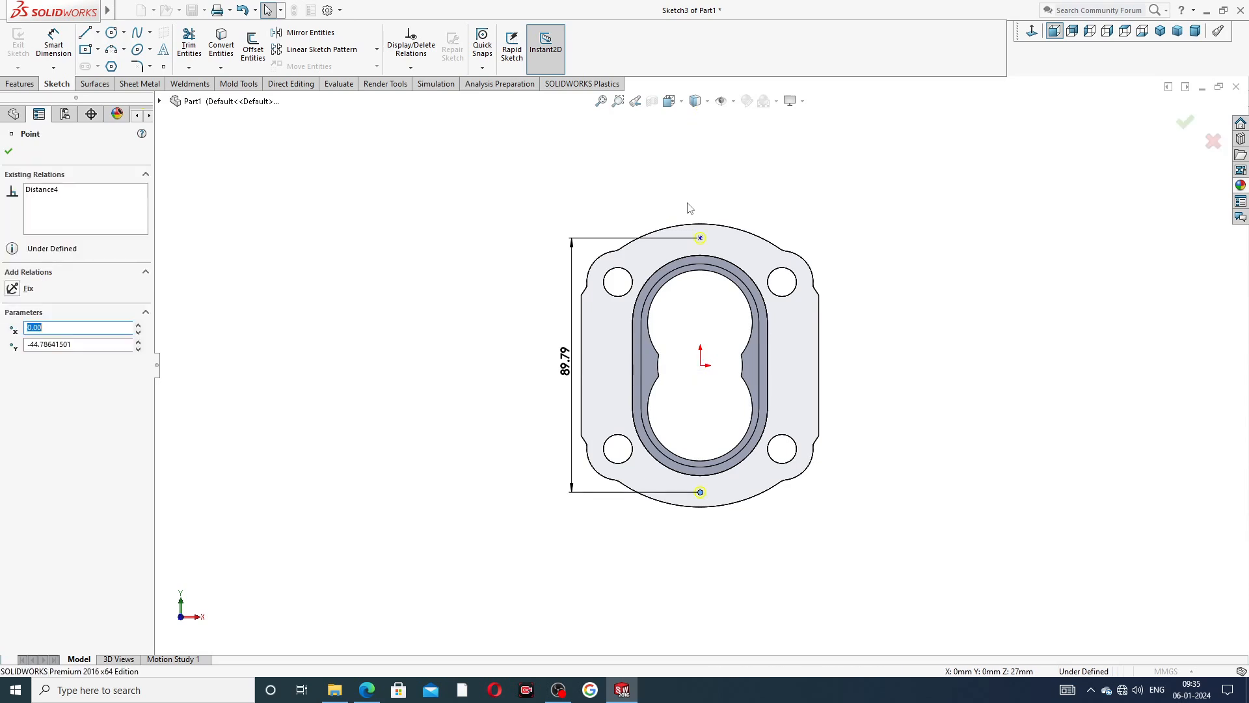
key(ctrl+z)
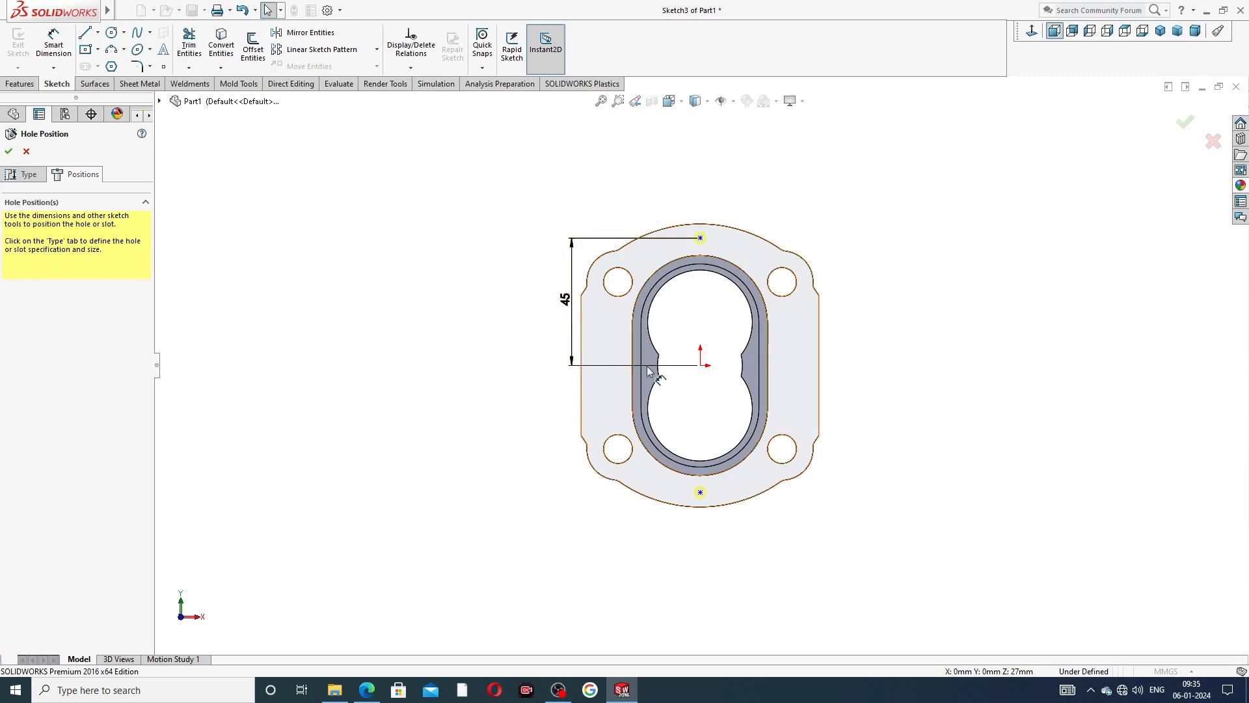
Dimension the lower hole point 45 mm vertically from the origin and finish the Hole Wizard feature.
click(699, 492)
click(233, 257)
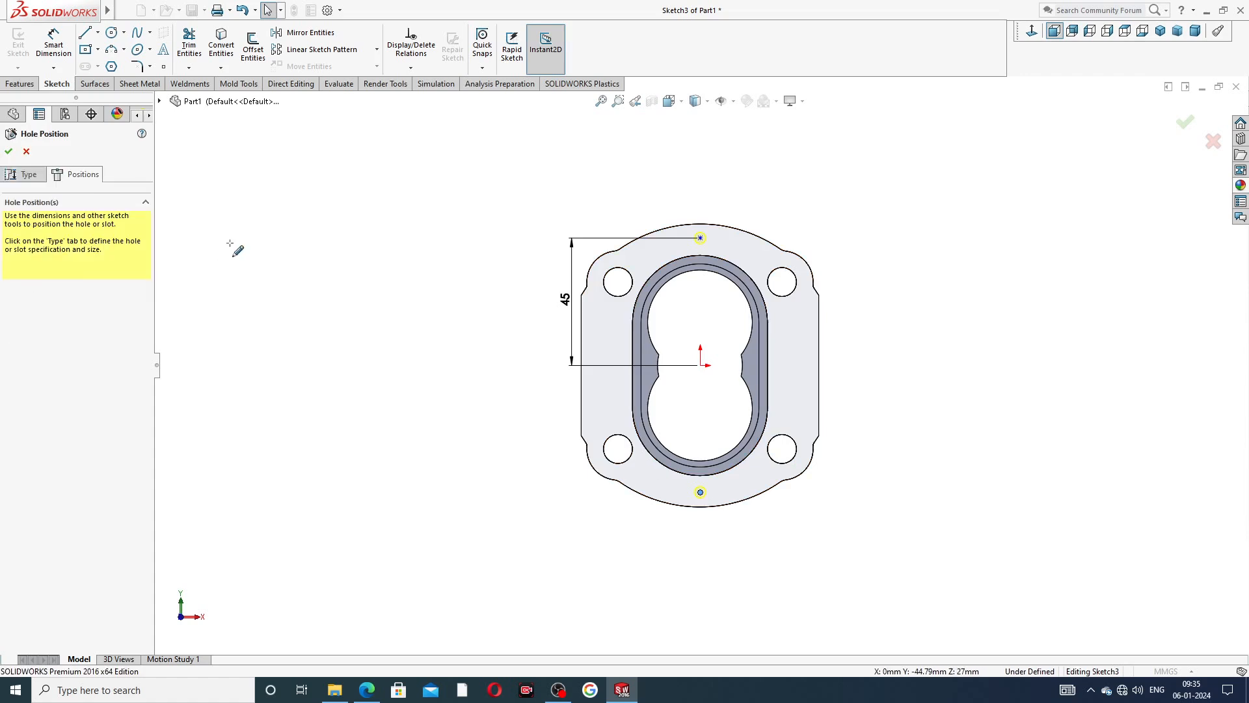
click(53, 45)
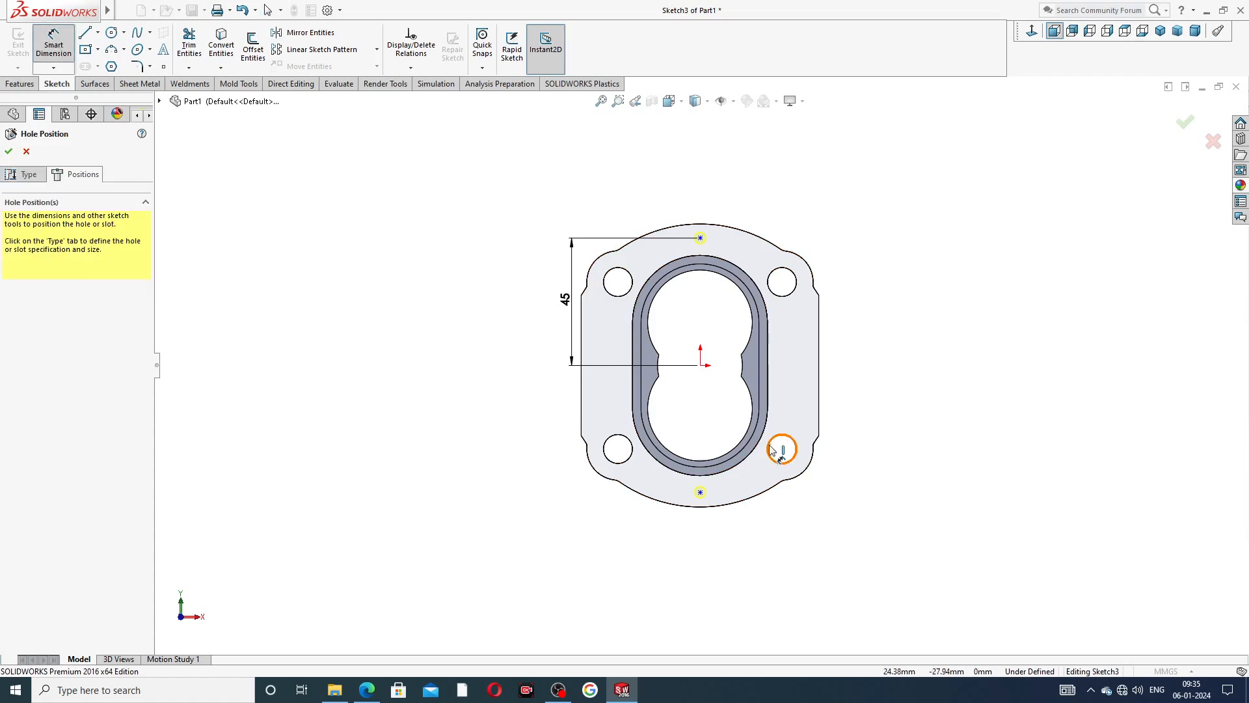
click(701, 365)
click(700, 492)
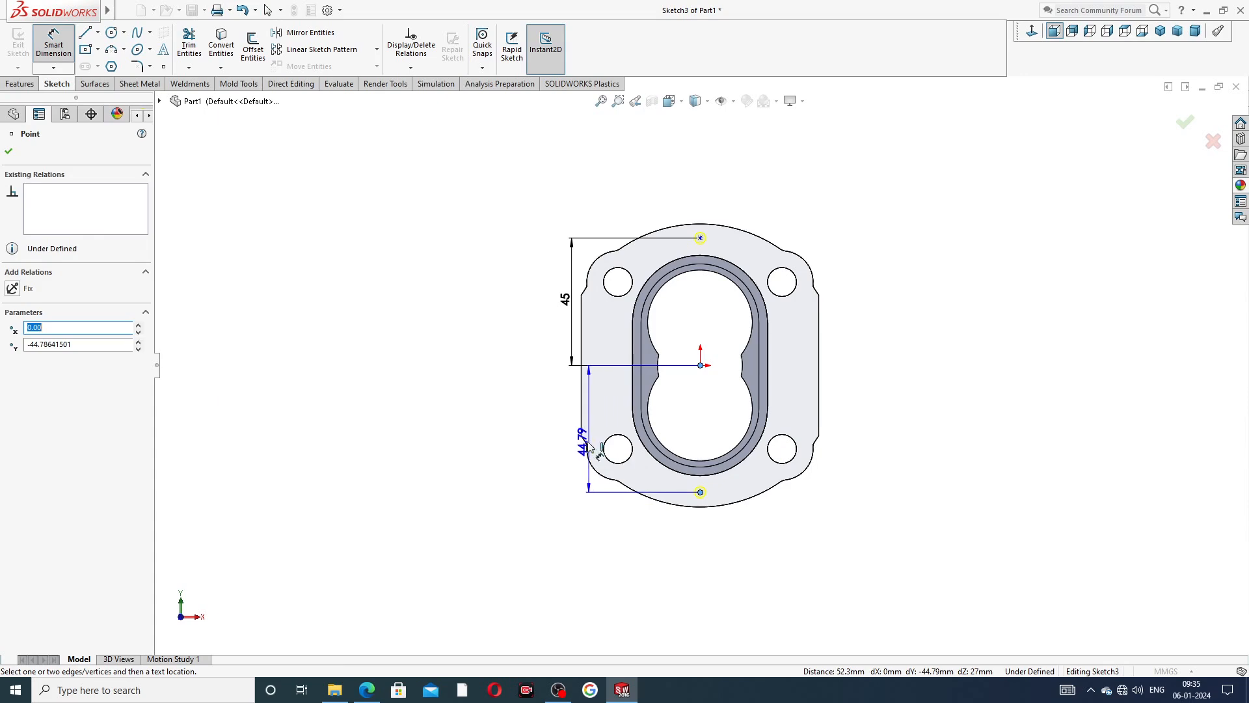
click(575, 445)
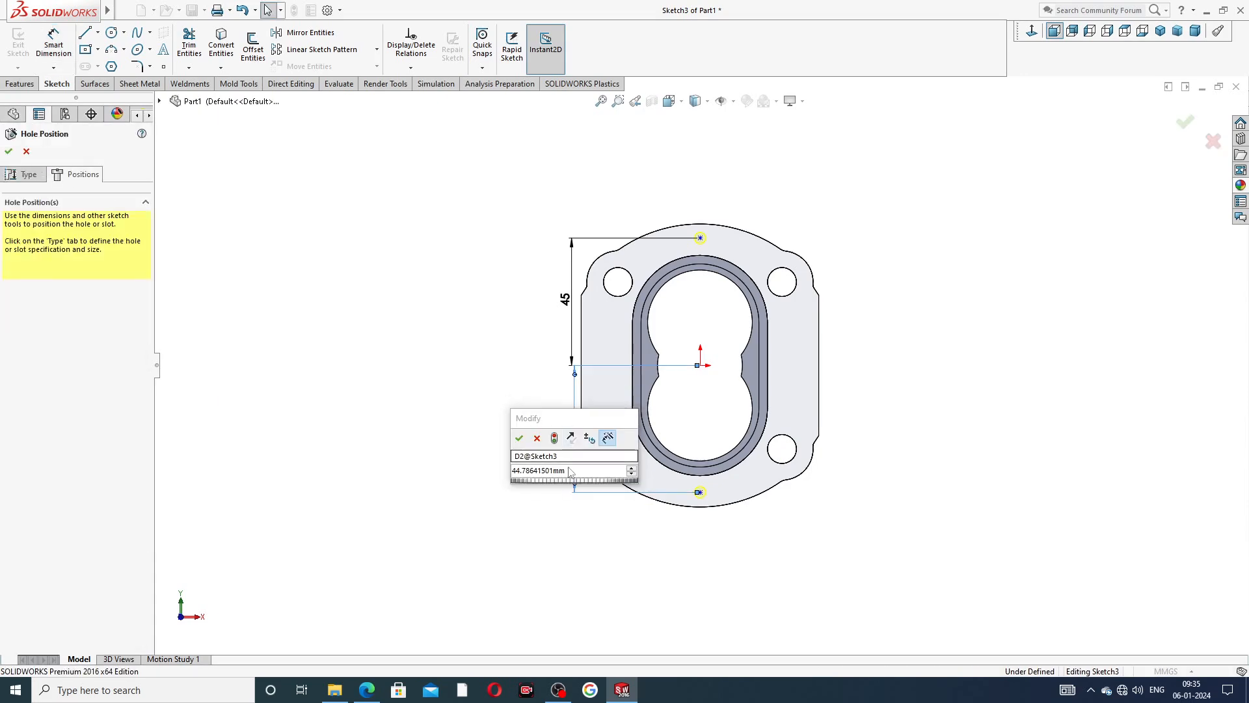
text(45)
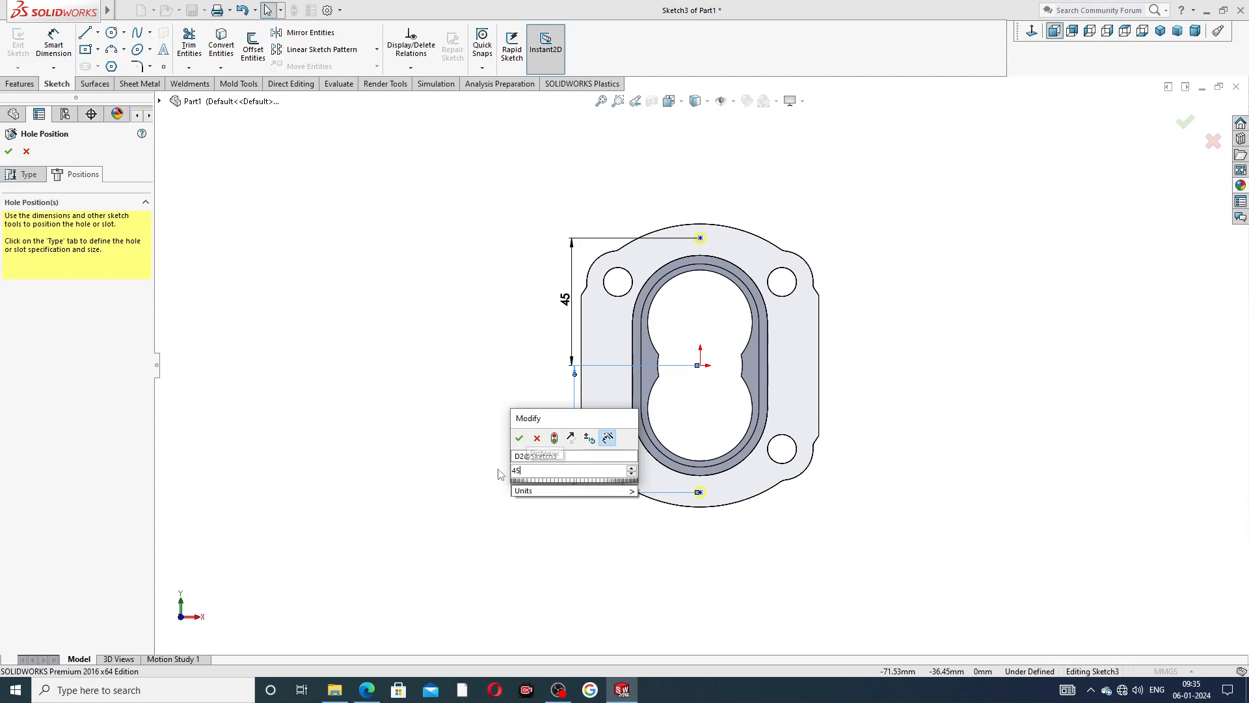
key(Return)
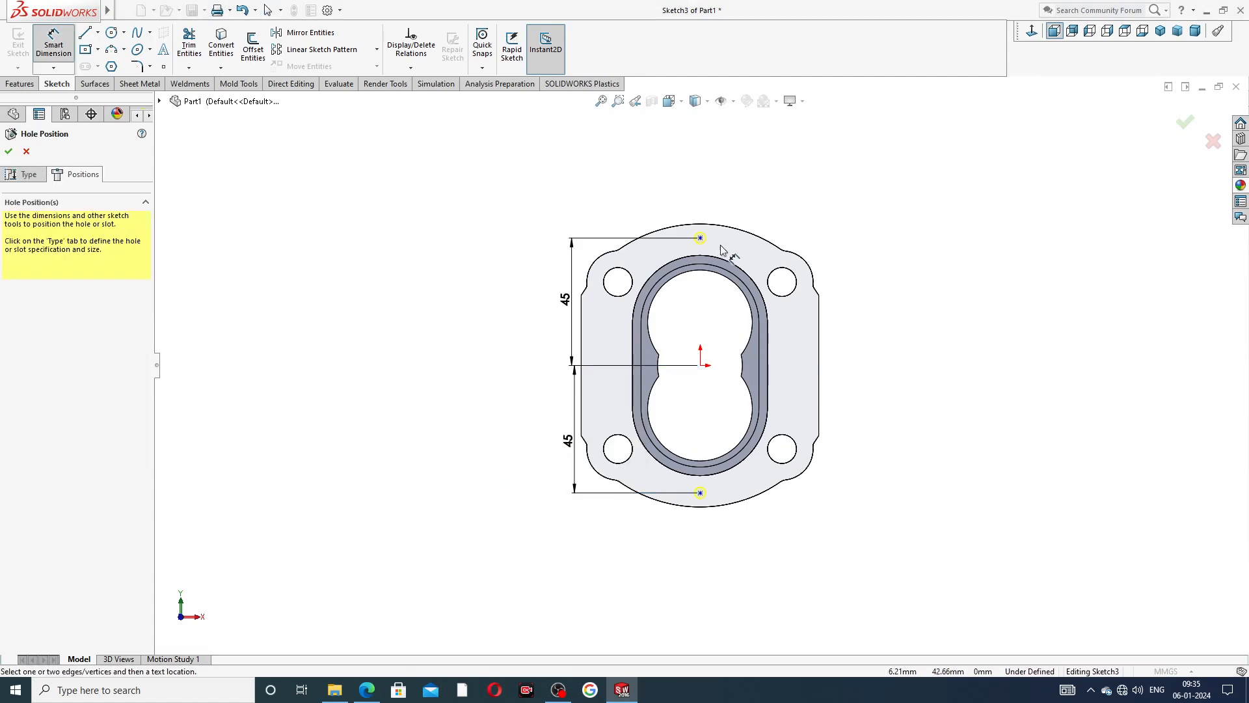
scroll(696, 318, down, 1)
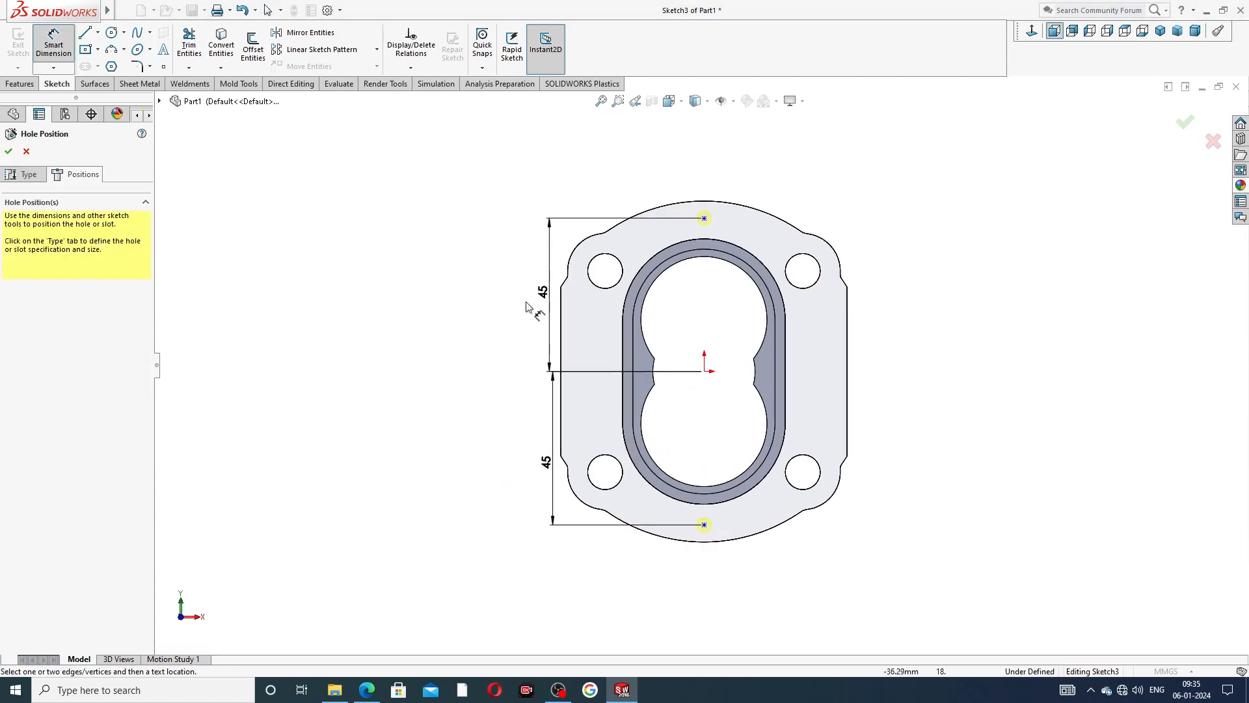
right_click(362, 270)
click(396, 224)
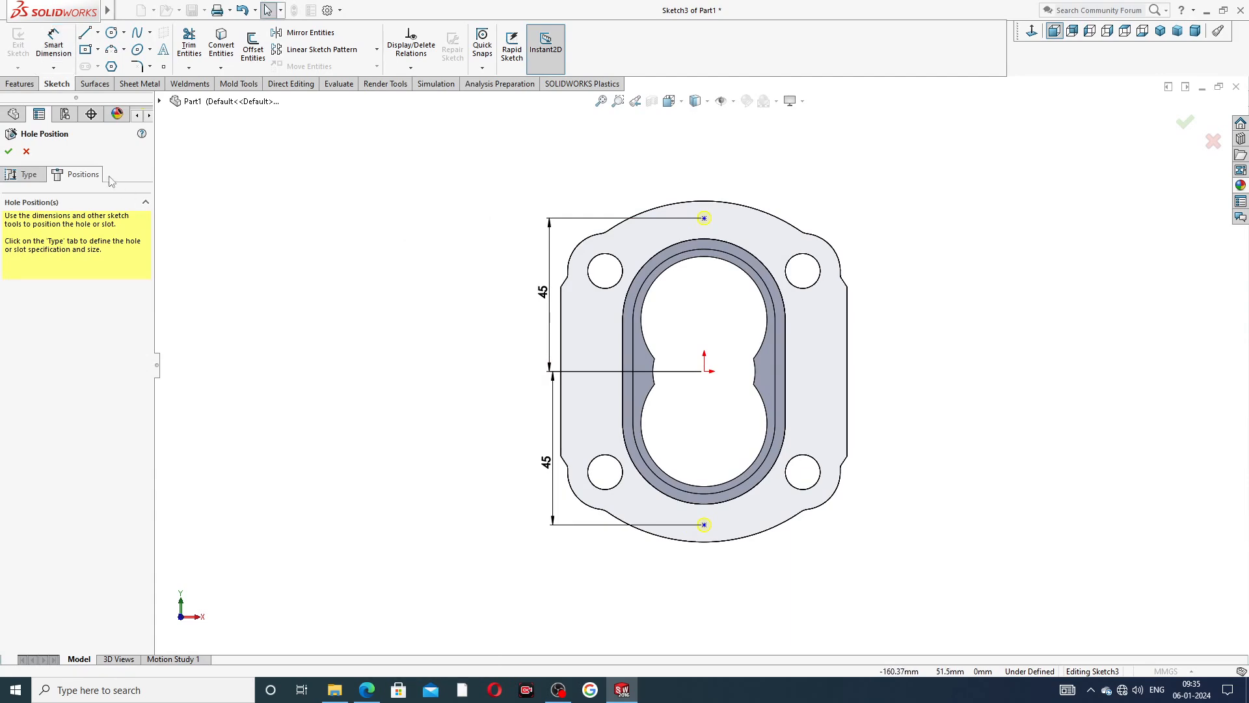
click(8, 151)
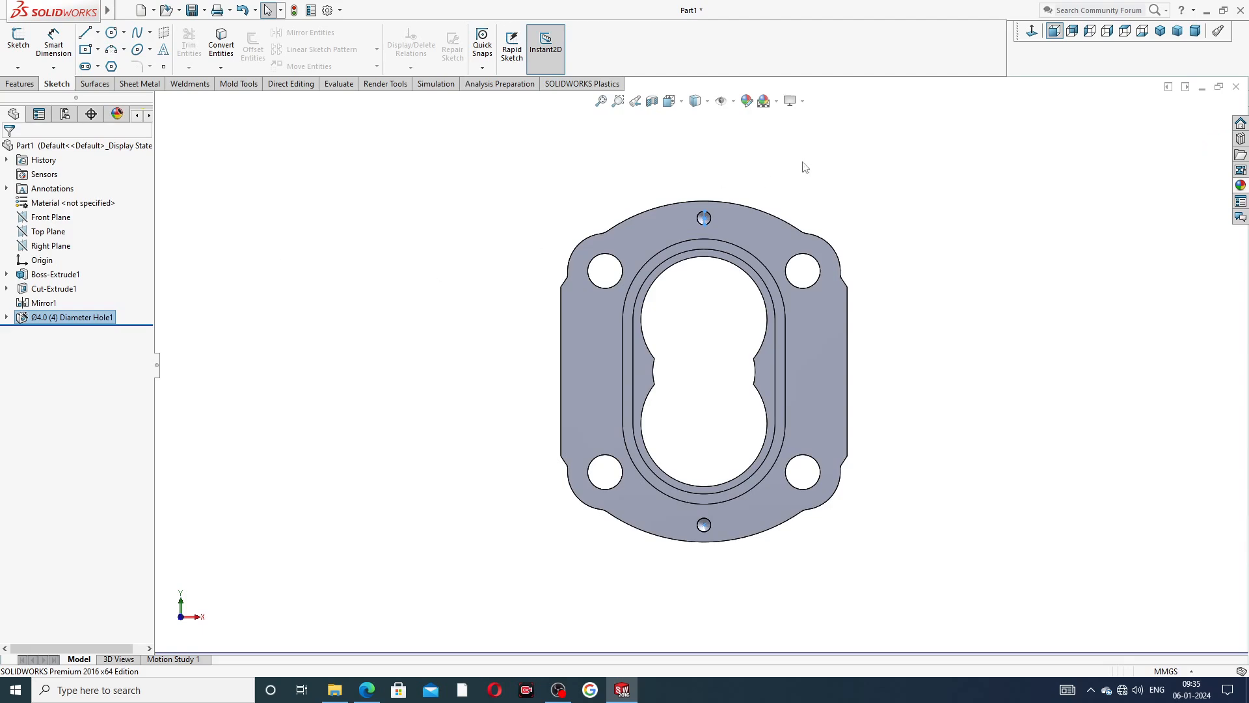
Mirror the Ø4.0 diameter hole feature about the Front Plane.
middle_drag(812, 254, 914, 267)
scroll(760, 290, up, 2)
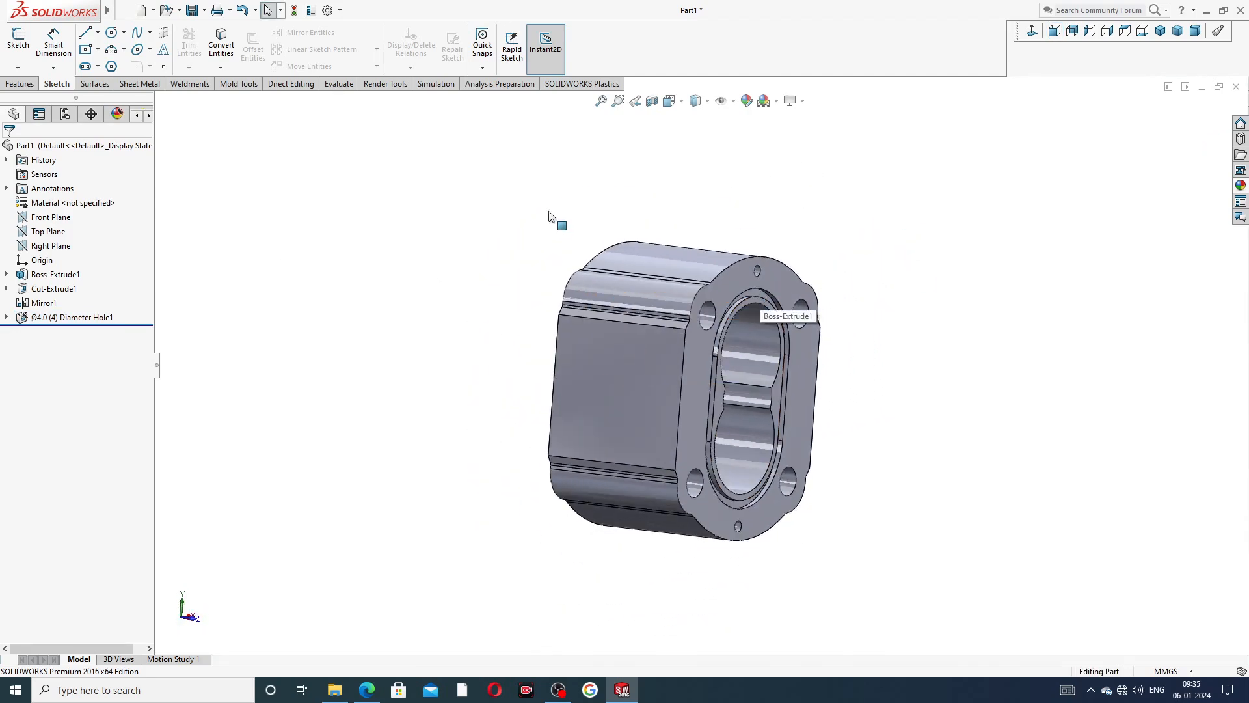
click(52, 217)
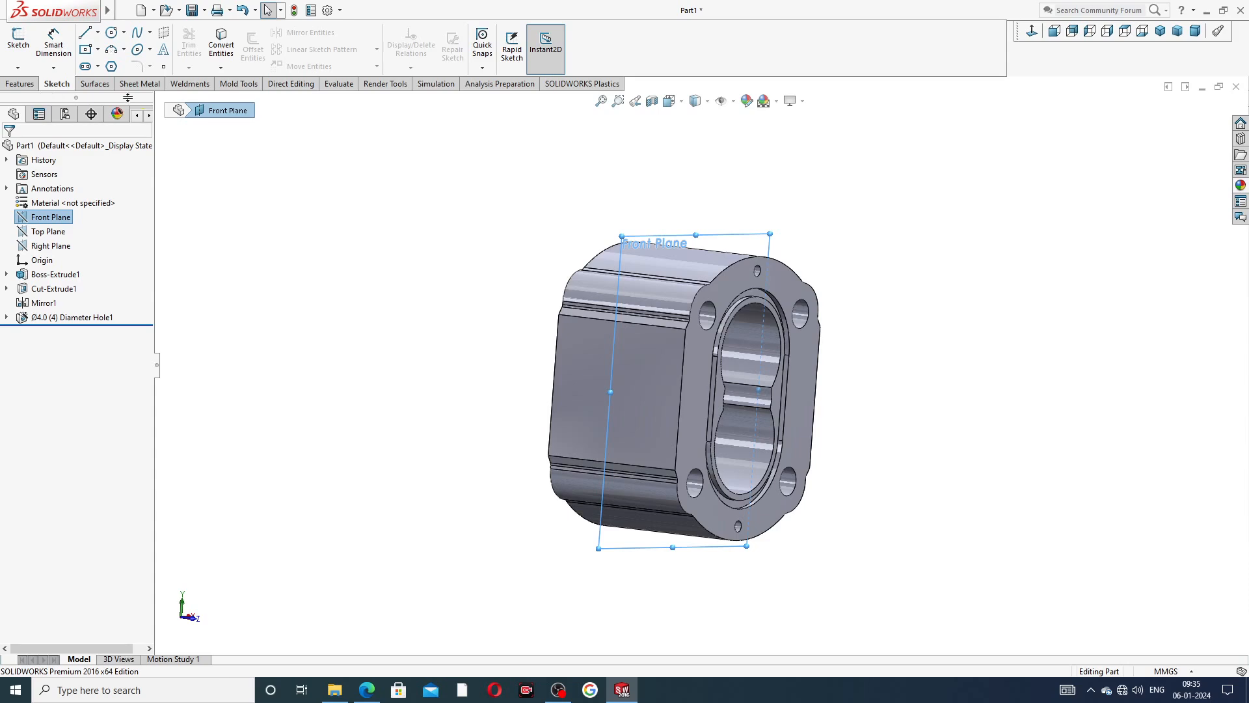
click(19, 84)
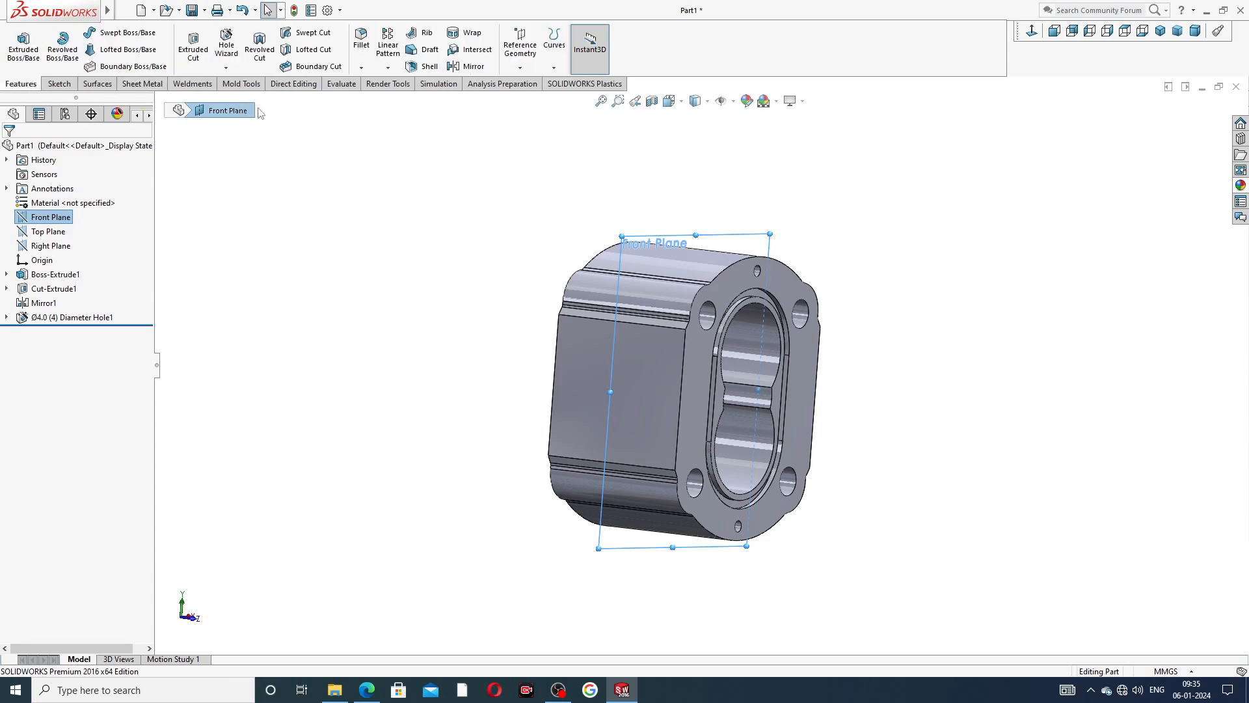
click(469, 66)
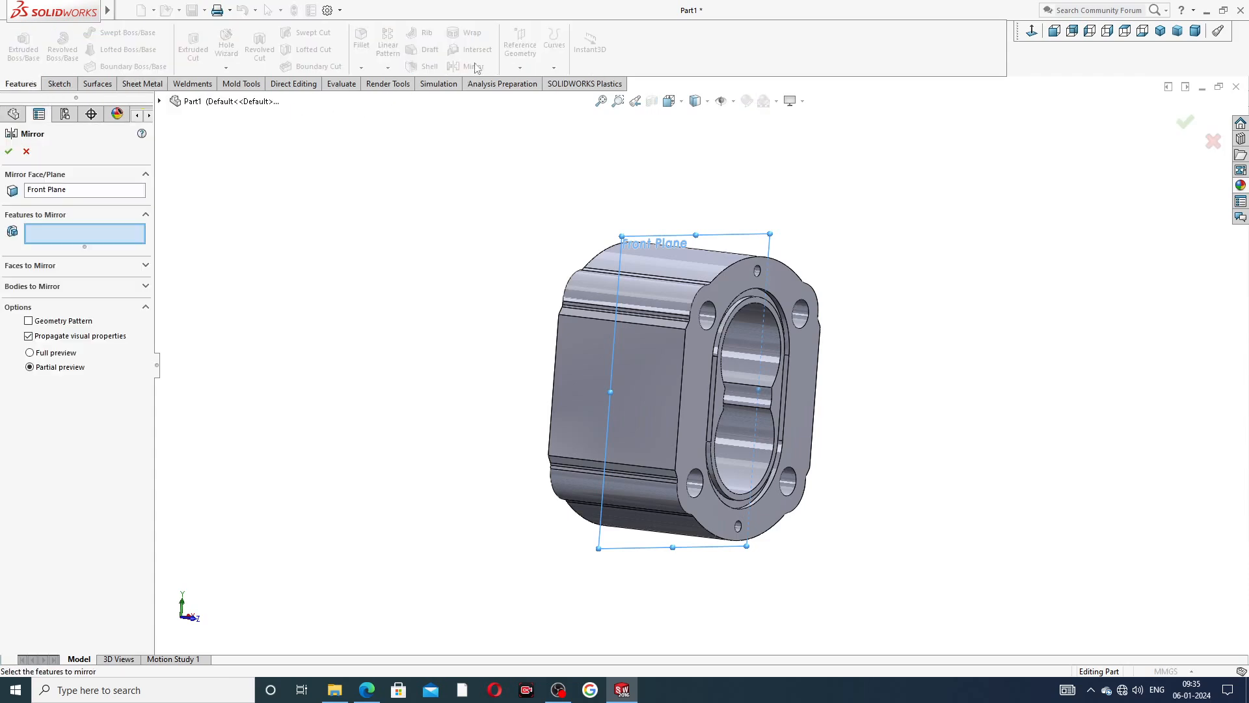
click(159, 100)
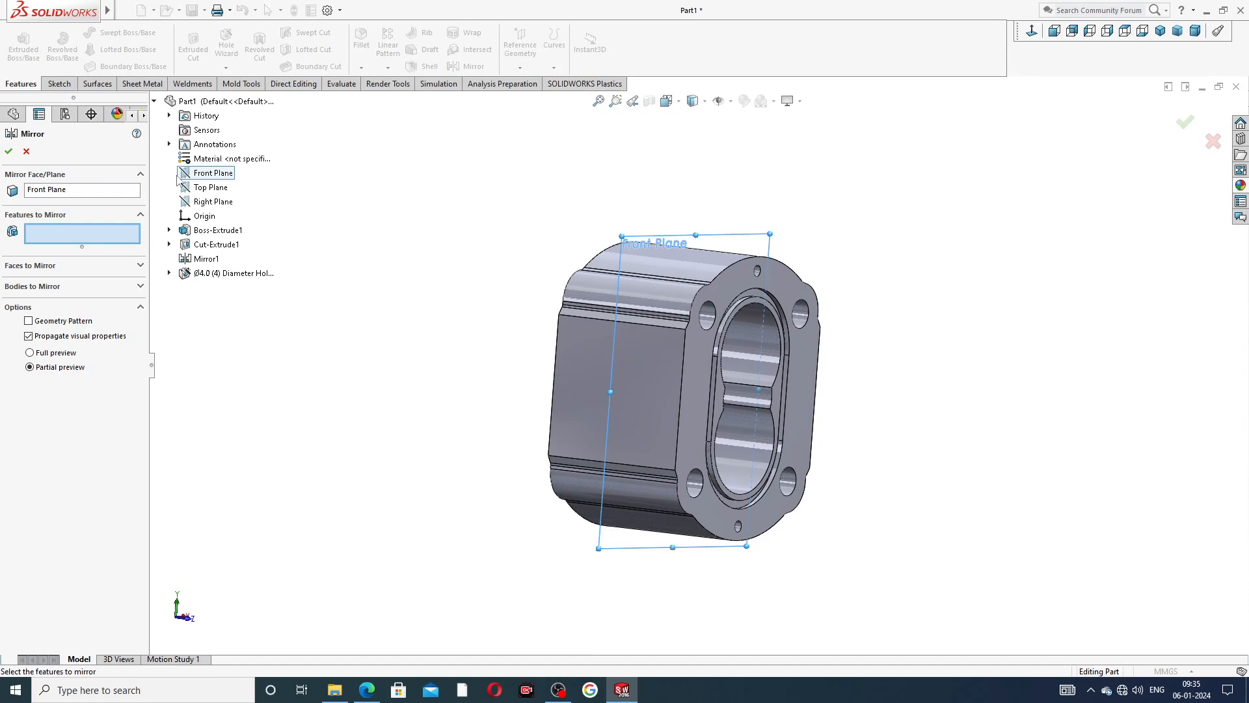
click(220, 273)
middle_drag(481, 322, 553, 334)
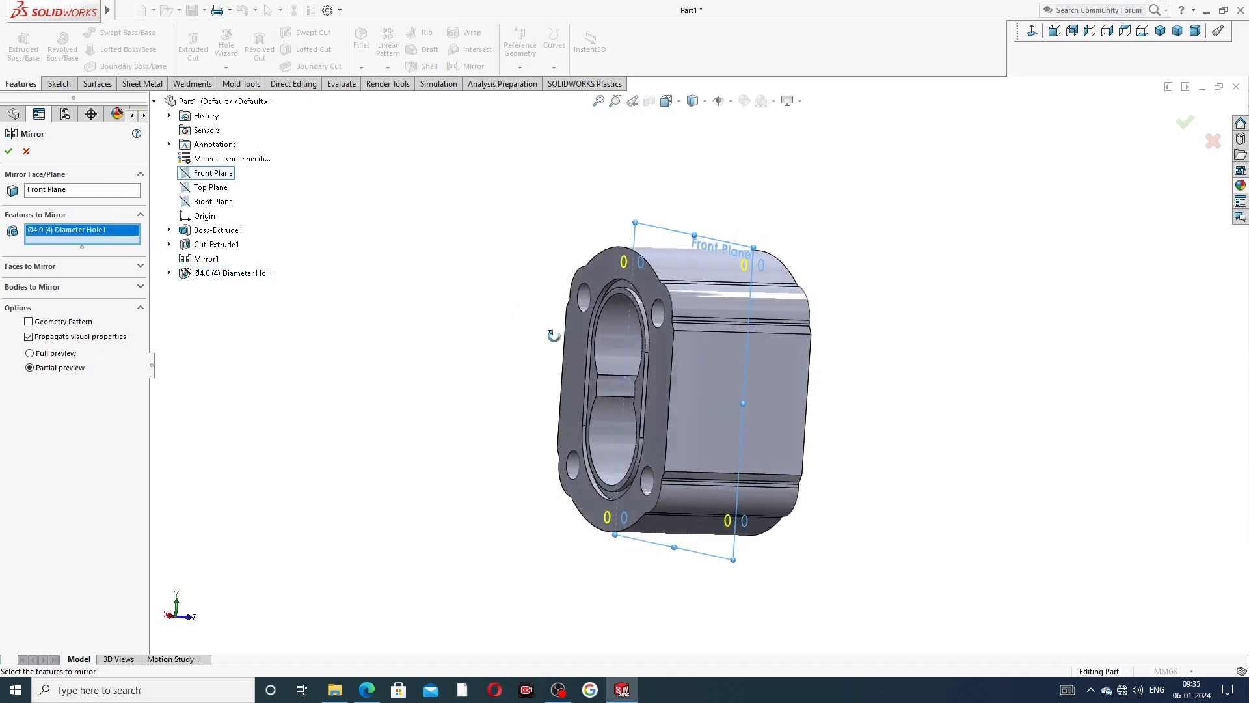
click(7, 153)
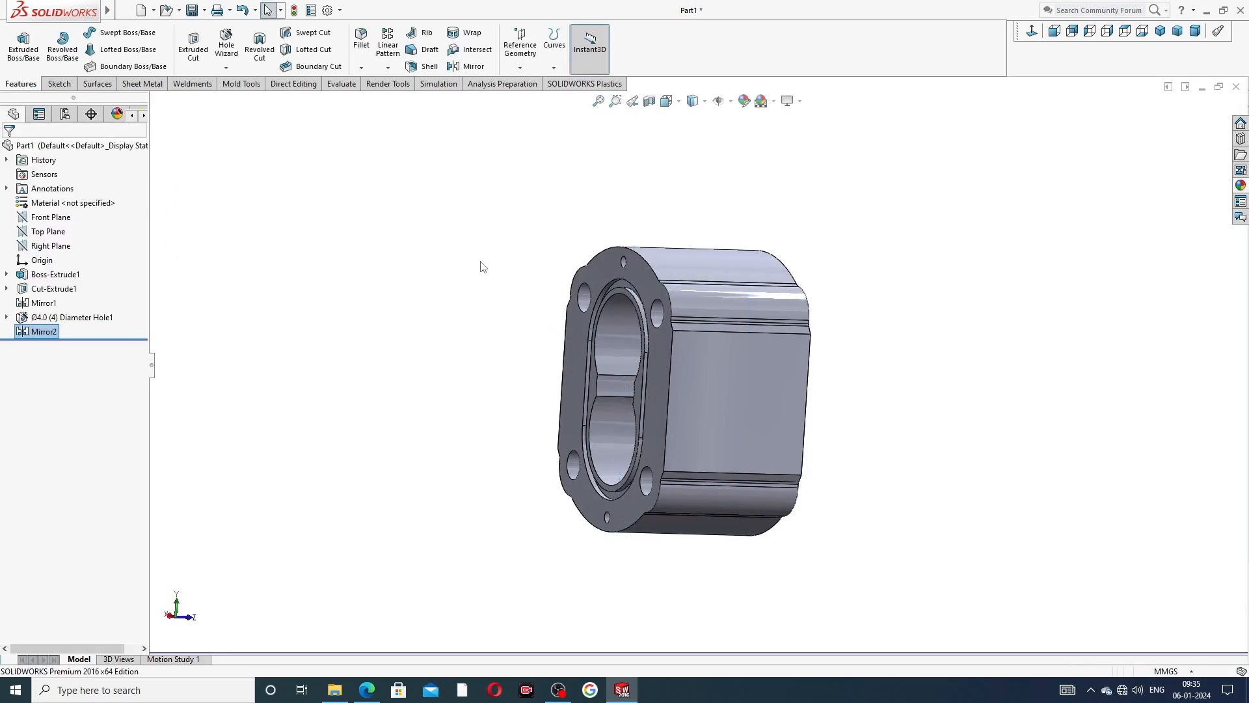
Start a Hole Wizard straight tap hole on the body's large flat side face, viewed normal to it.
scroll(619, 343, down, 3)
scroll(709, 314, up, 4)
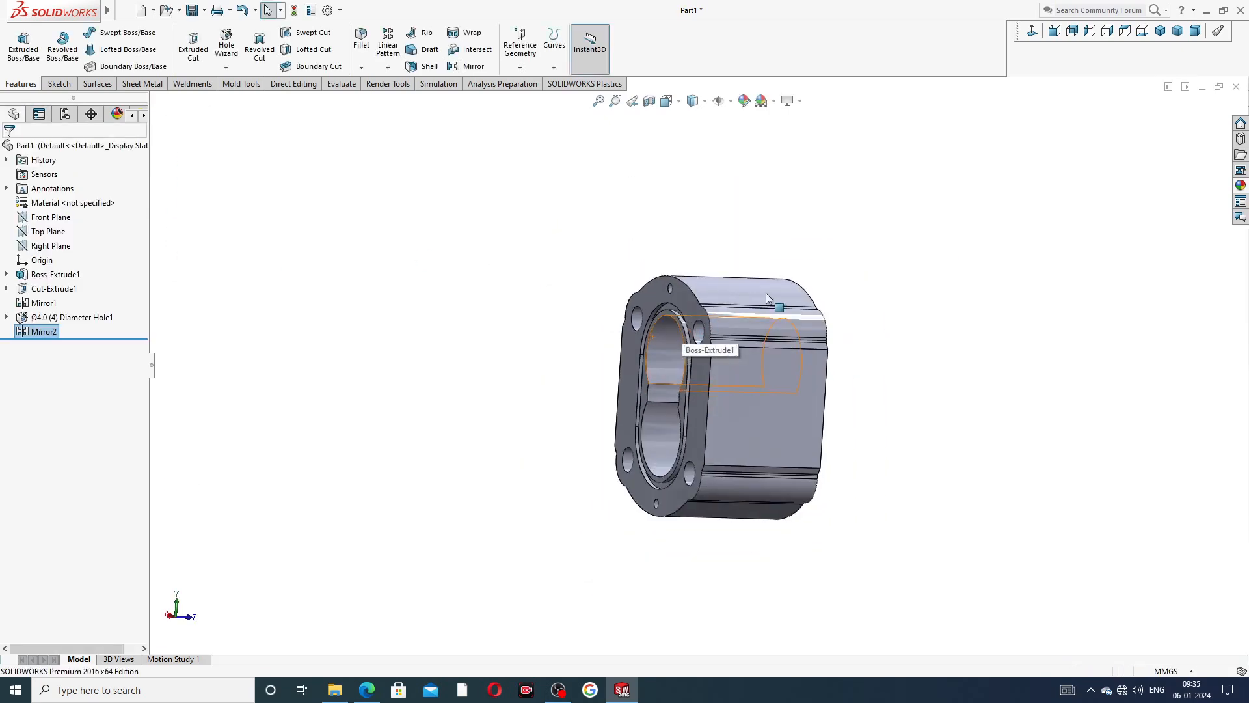
middle_drag(767, 294, 573, 299)
click(762, 400)
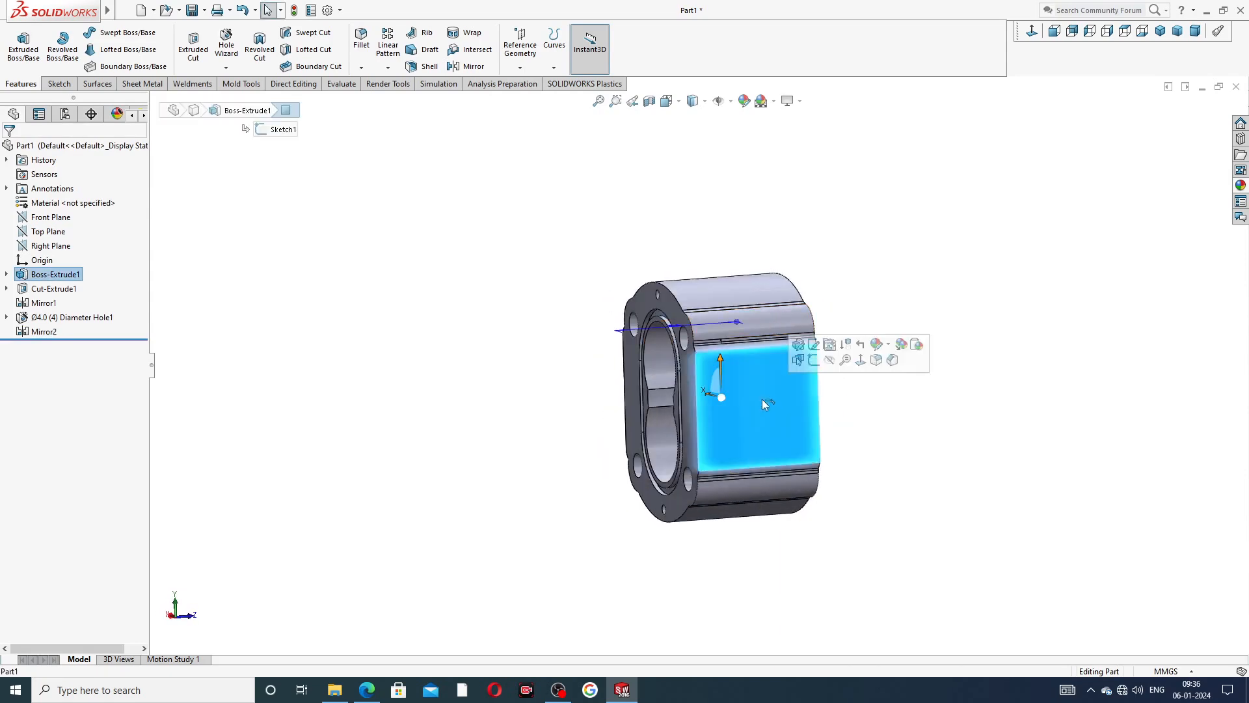
click(1032, 31)
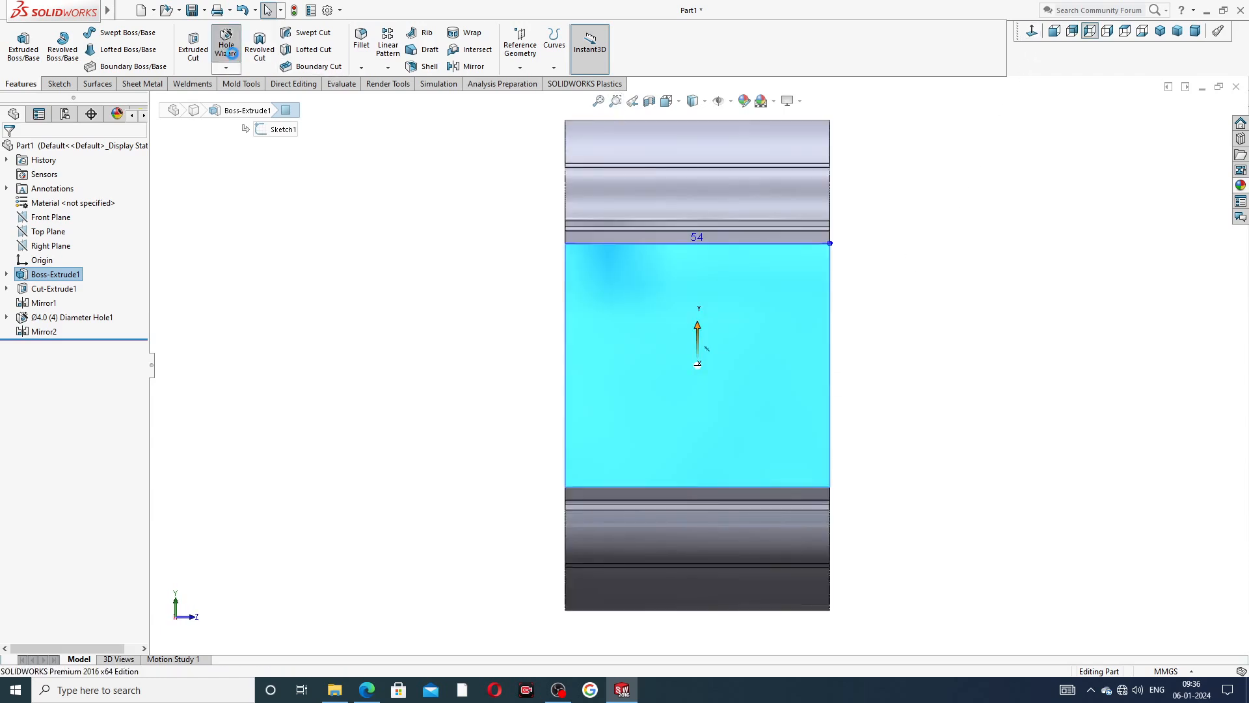
click(226, 47)
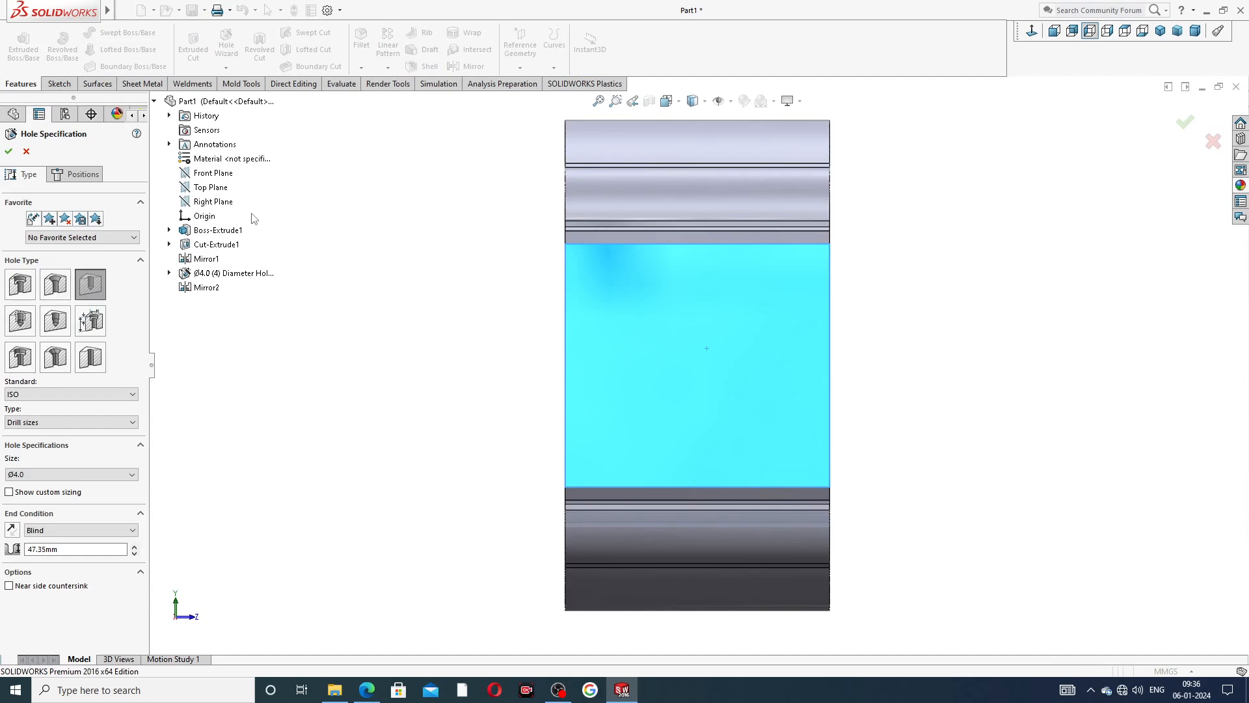
click(20, 321)
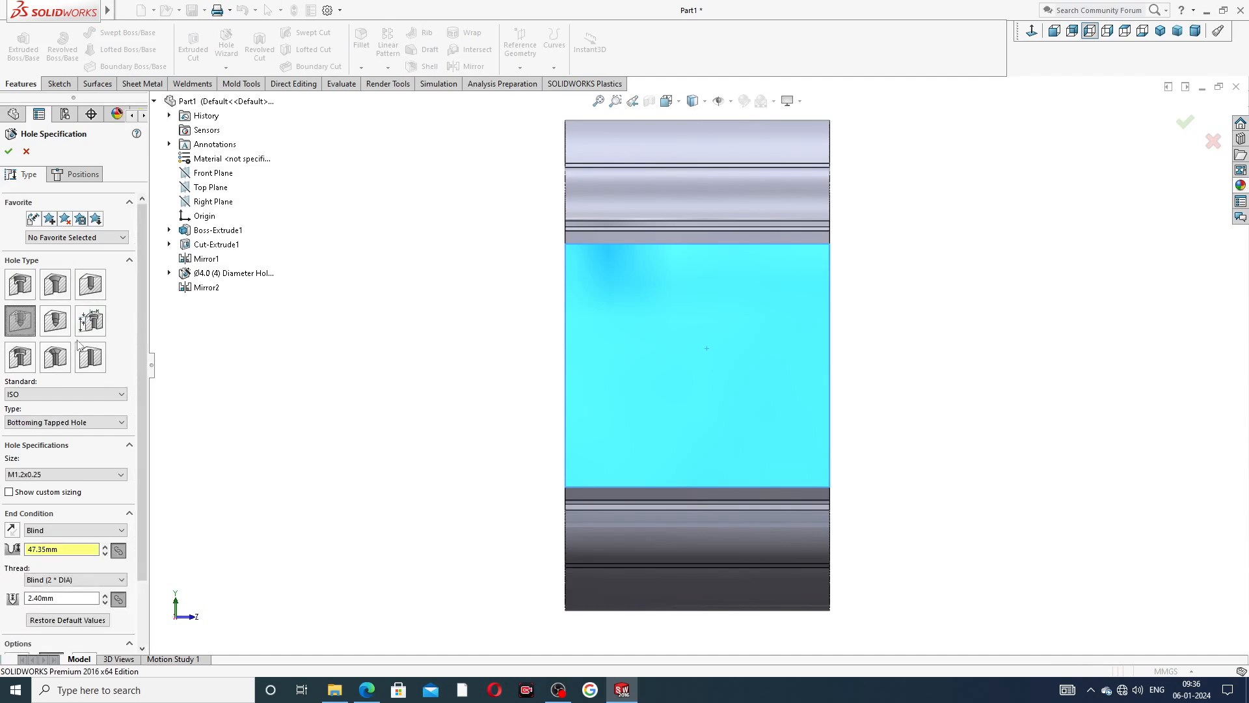
click(63, 474)
click(60, 477)
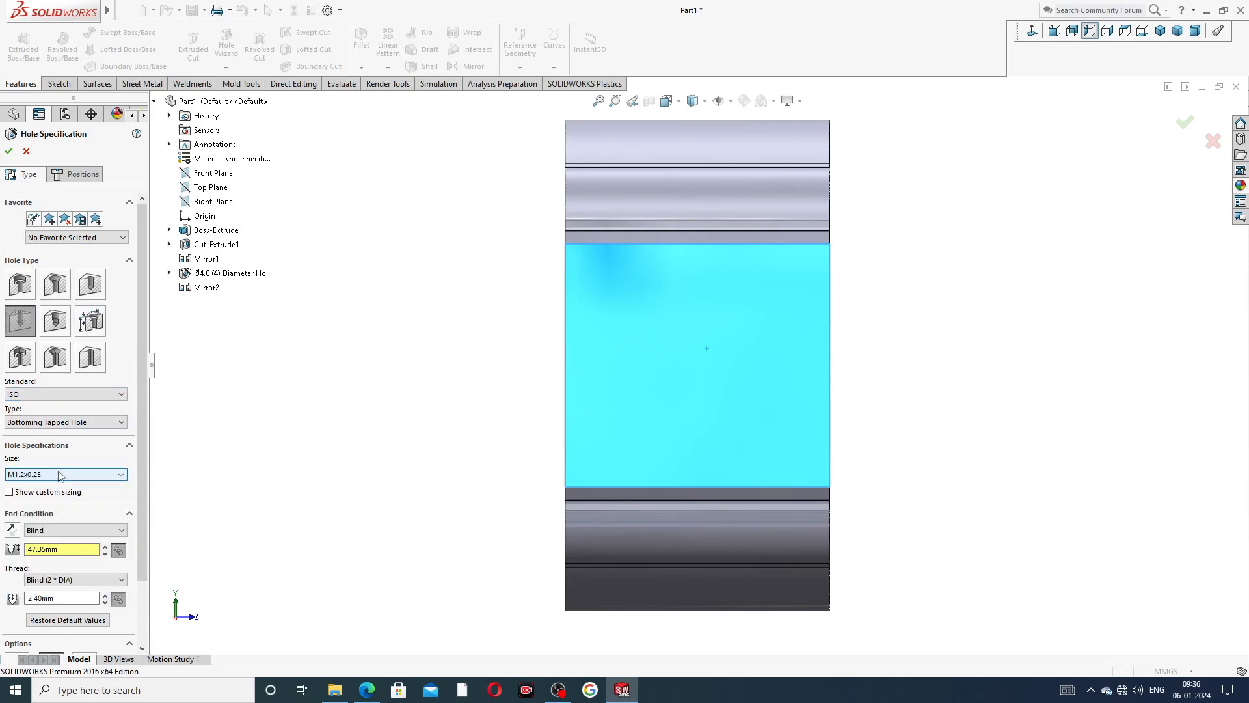
Set the ISO tapped hole's type to Straight Pipe Tapped hole and its size to G1/2.
click(57, 423)
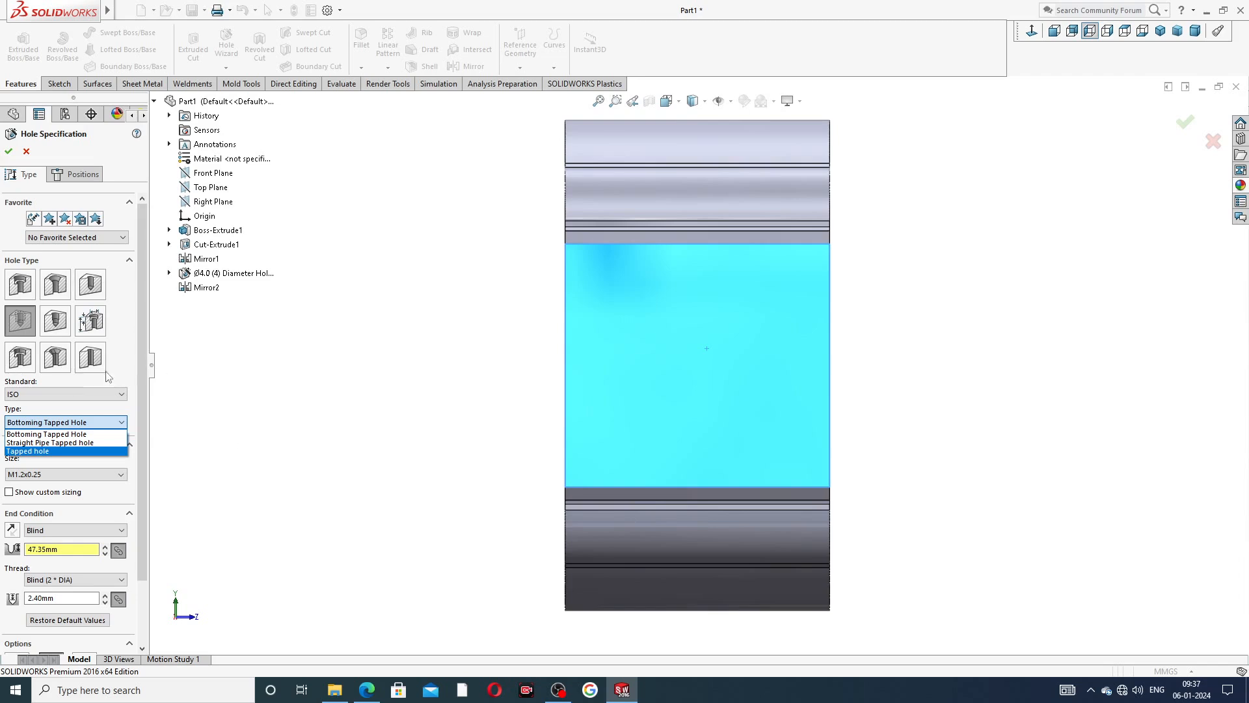
click(67, 396)
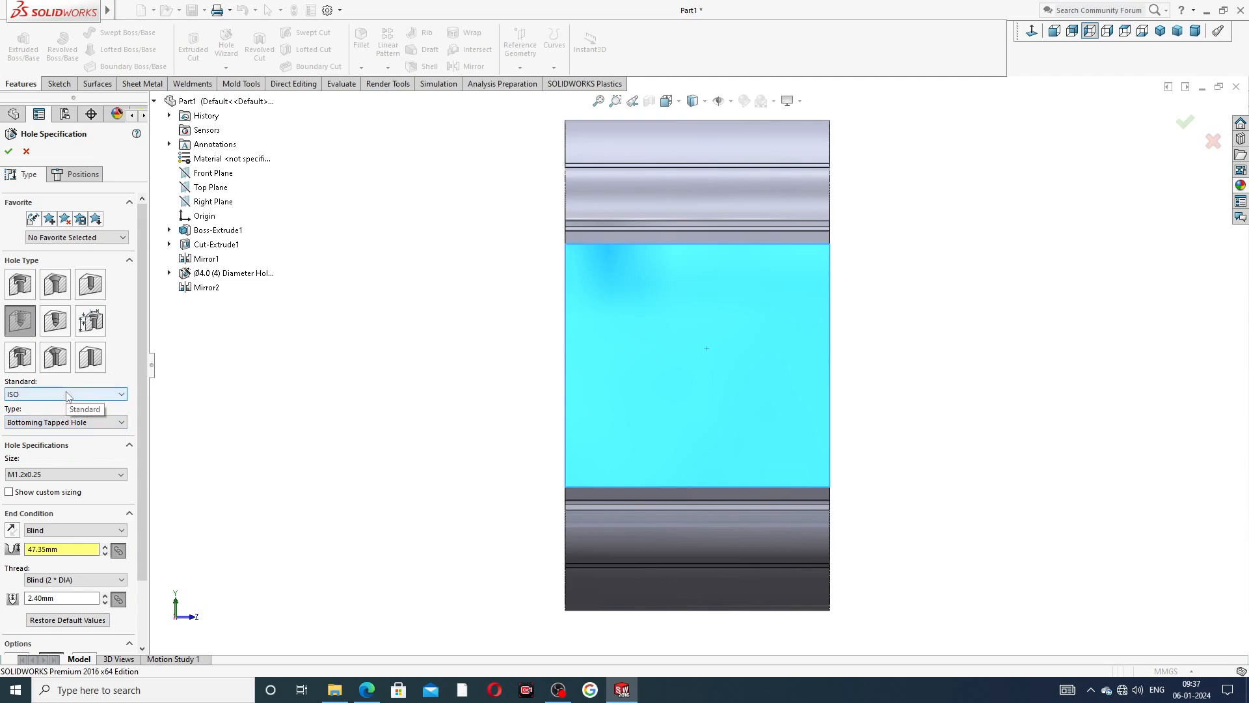
click(65, 422)
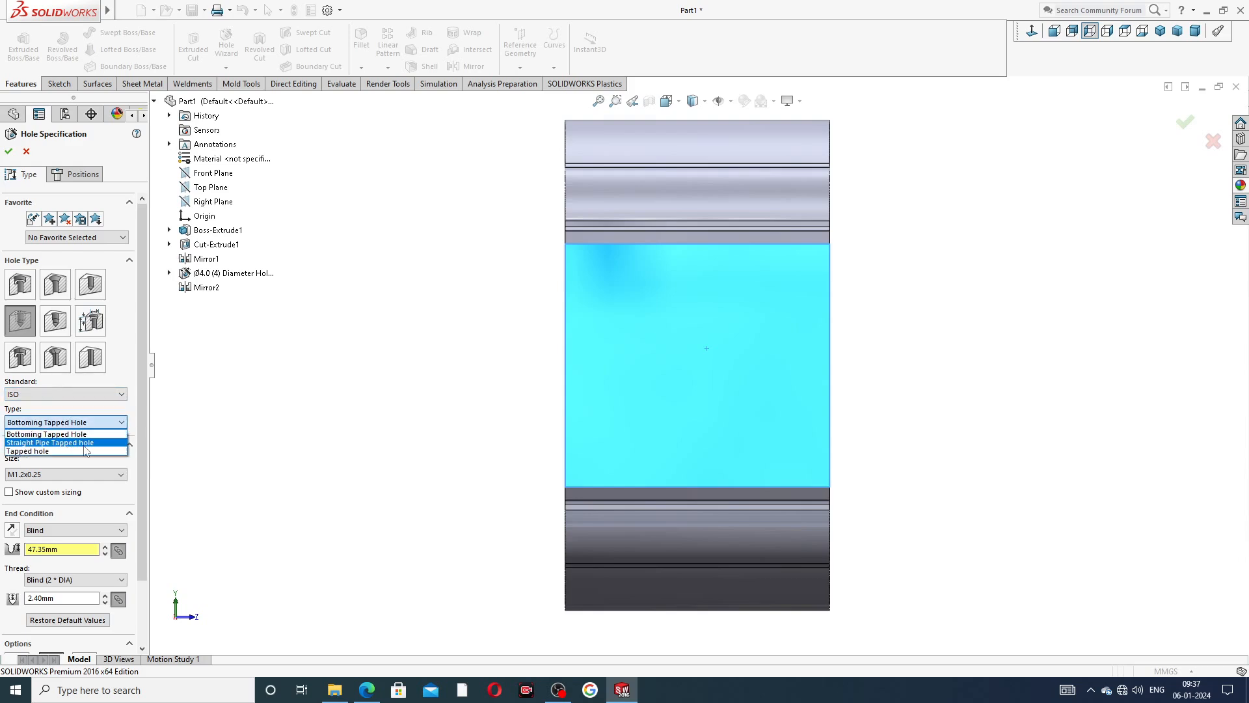
click(65, 442)
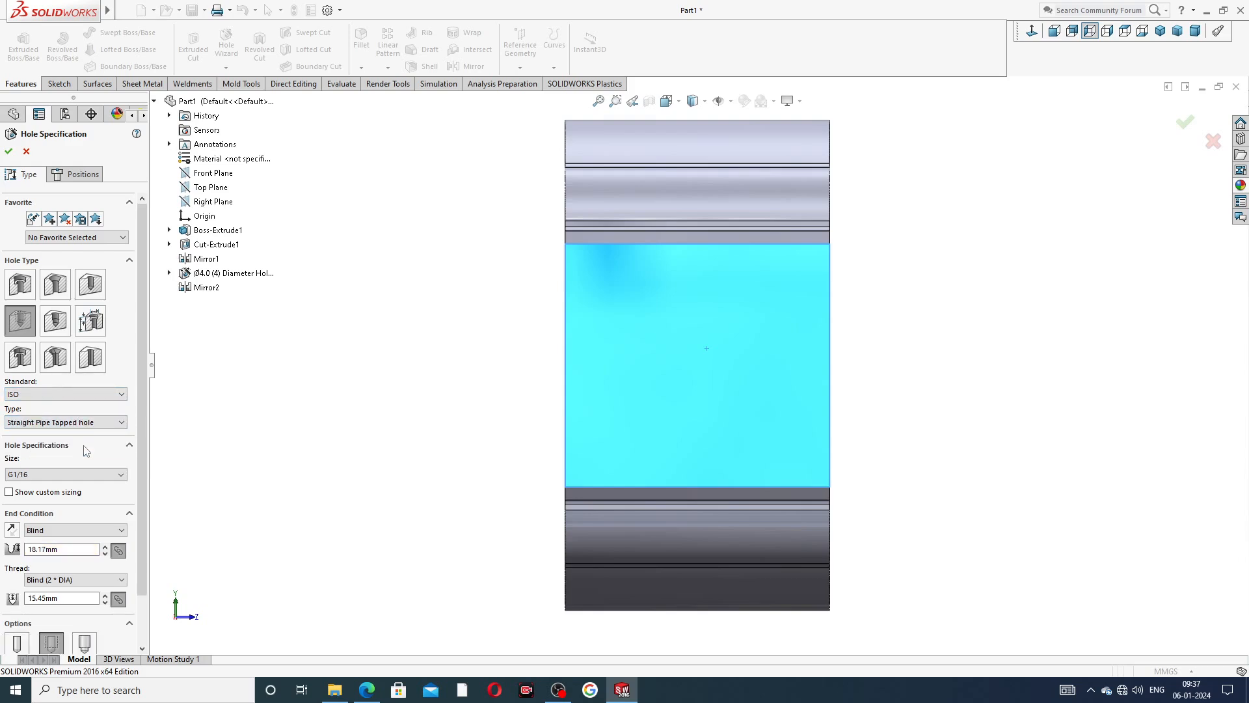
click(52, 478)
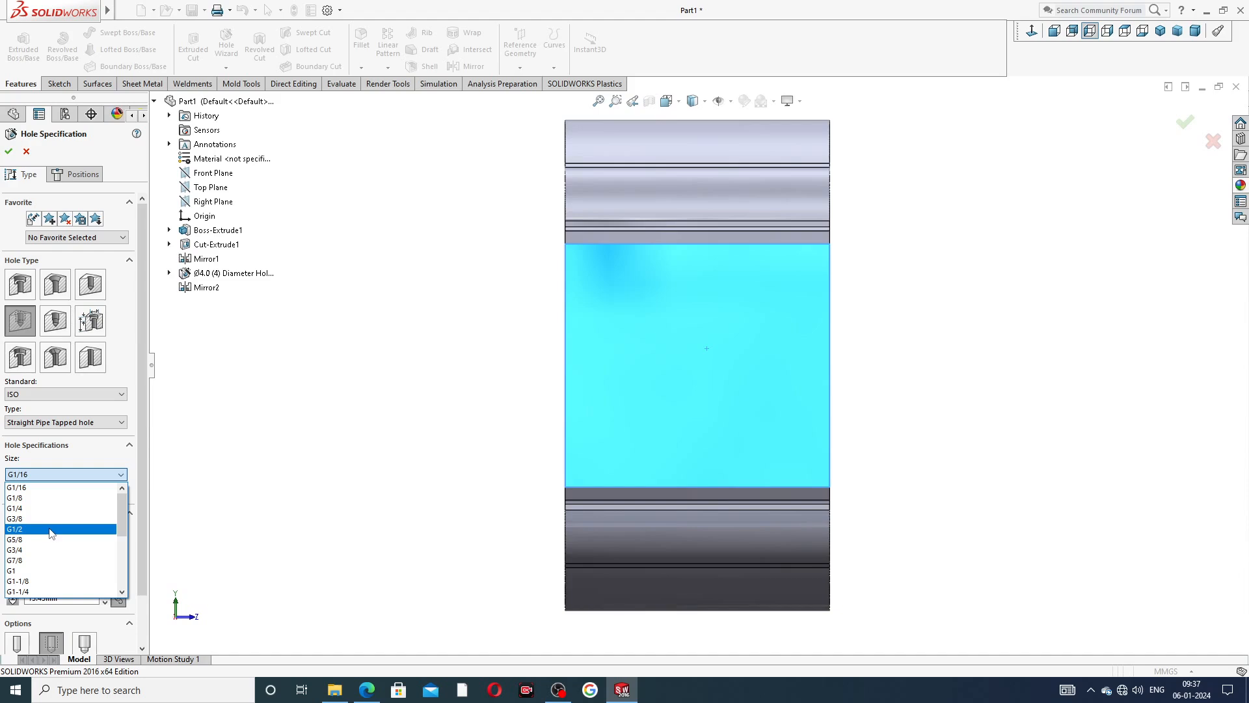
scroll(51, 533, down, 5)
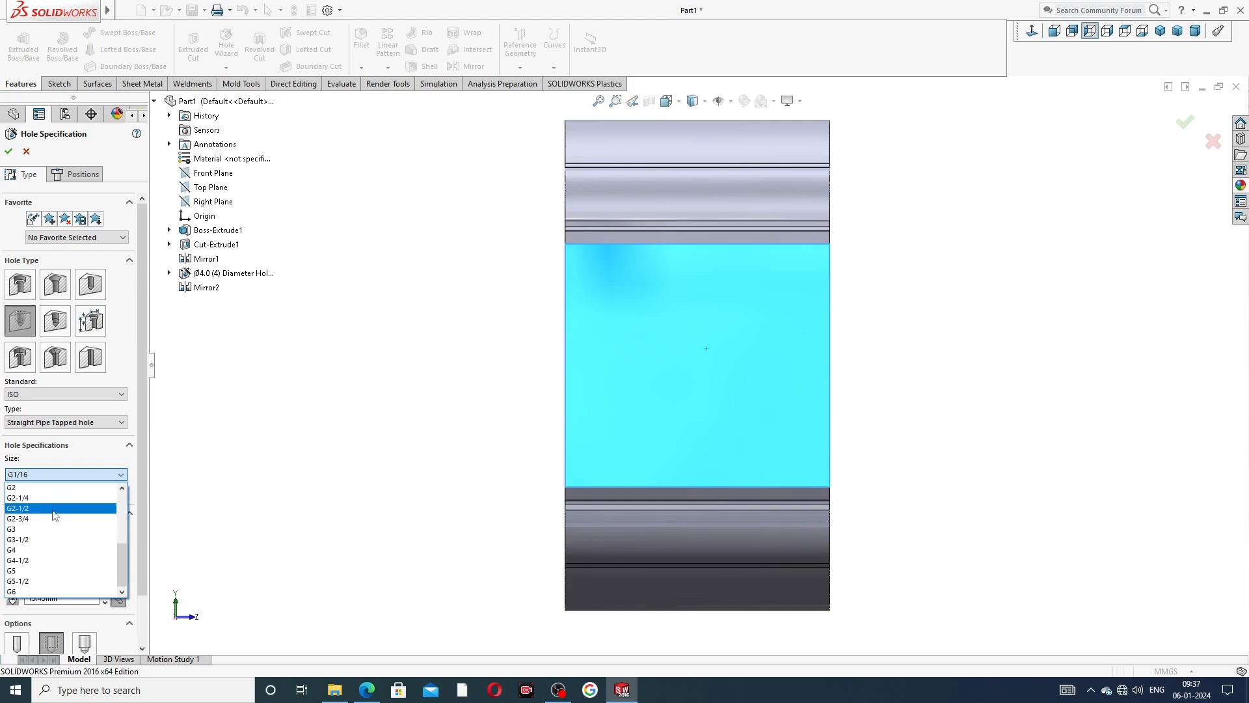
scroll(57, 506, up, 5)
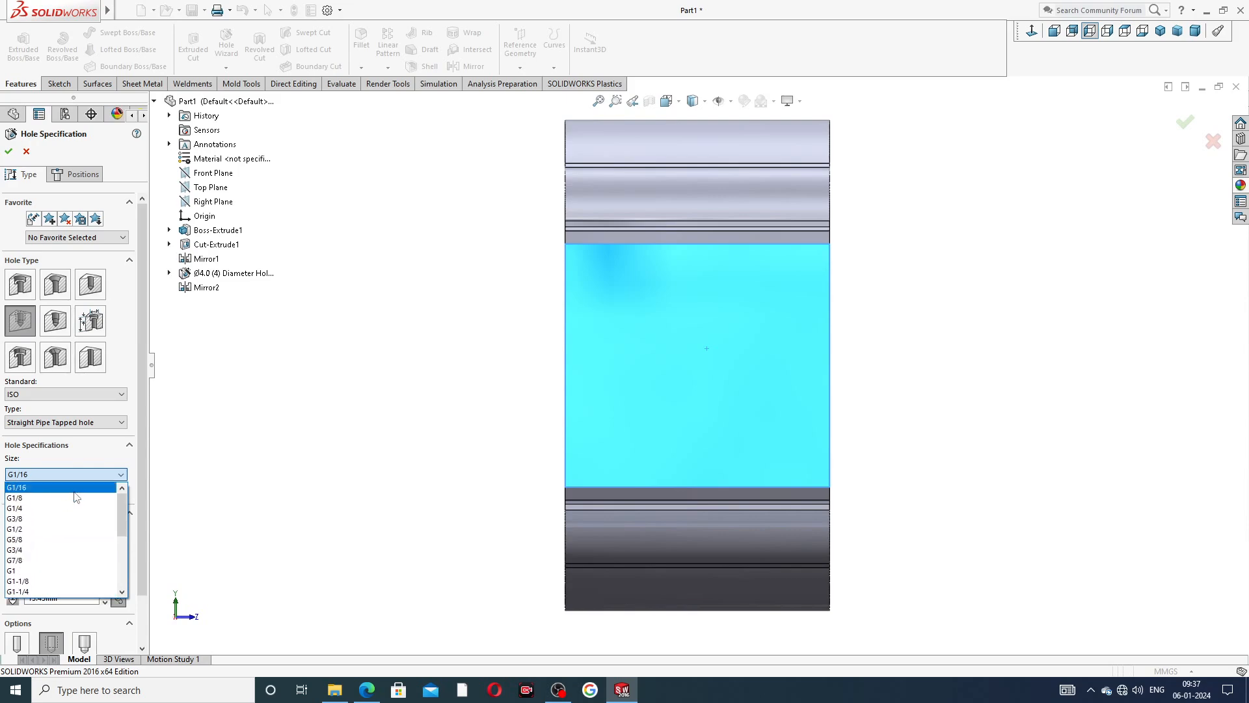
click(81, 529)
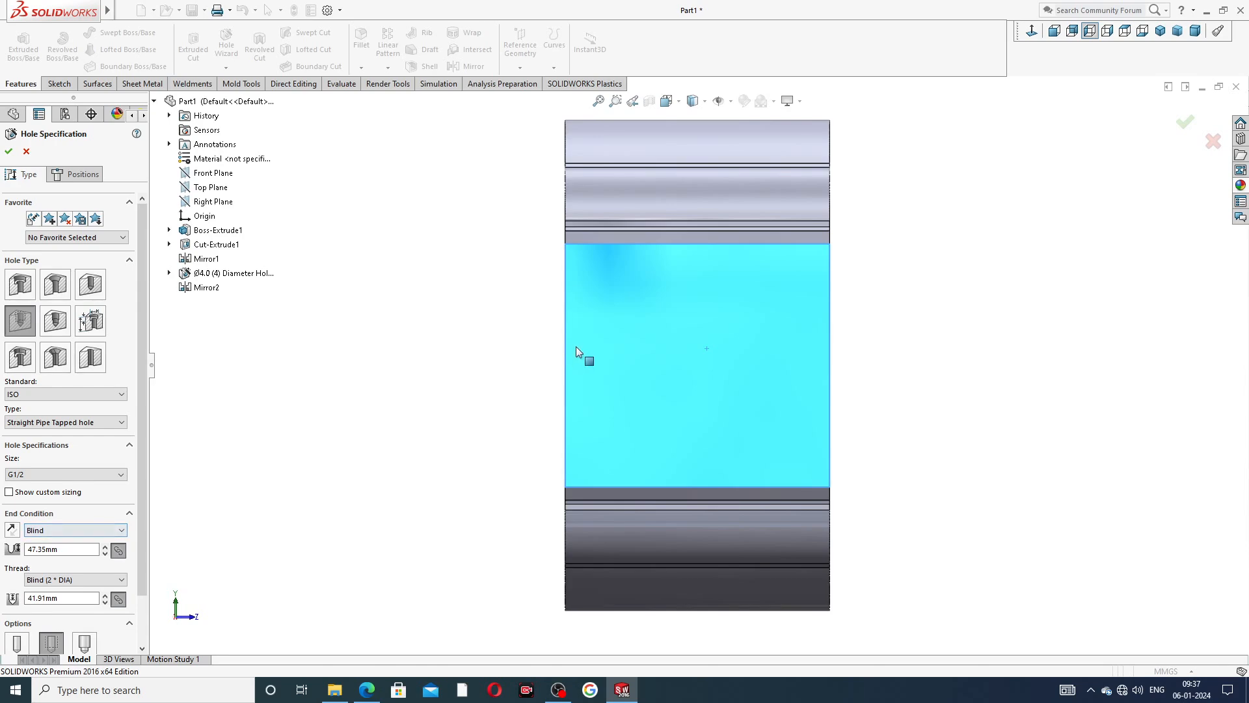
Position the G1/2 tapped hole at the origin on the side face and finish the hole feature.
click(76, 174)
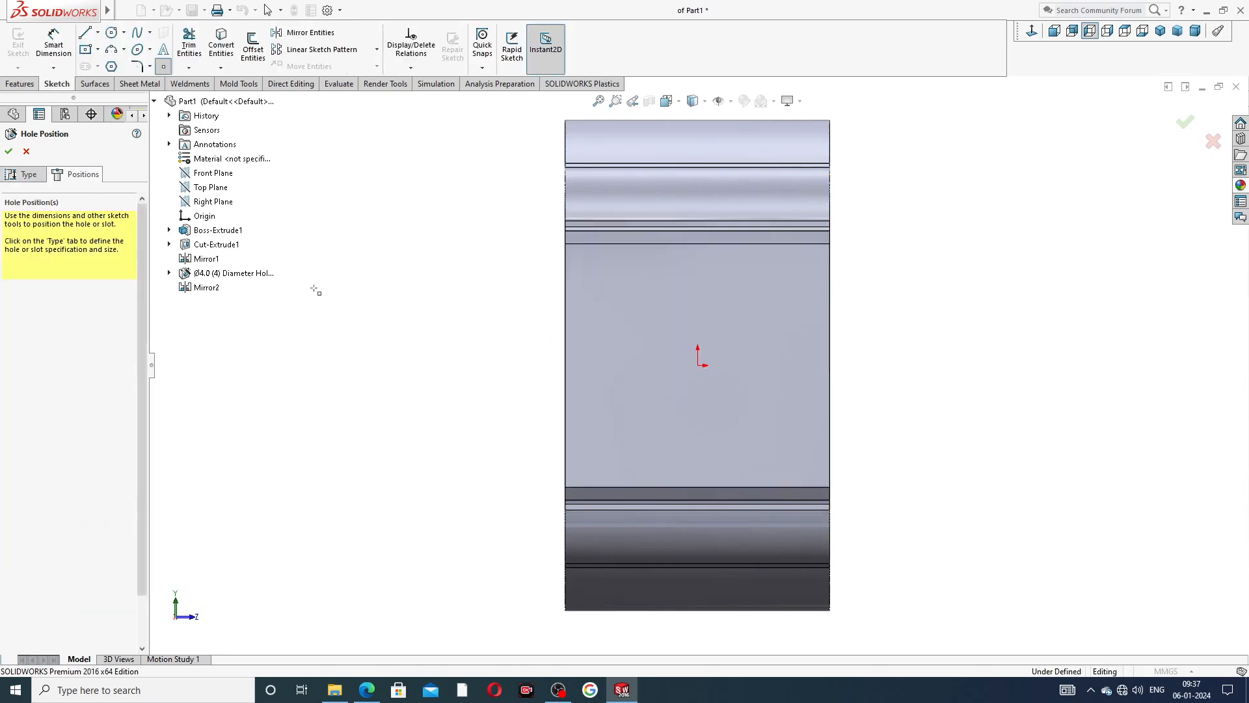
click(698, 366)
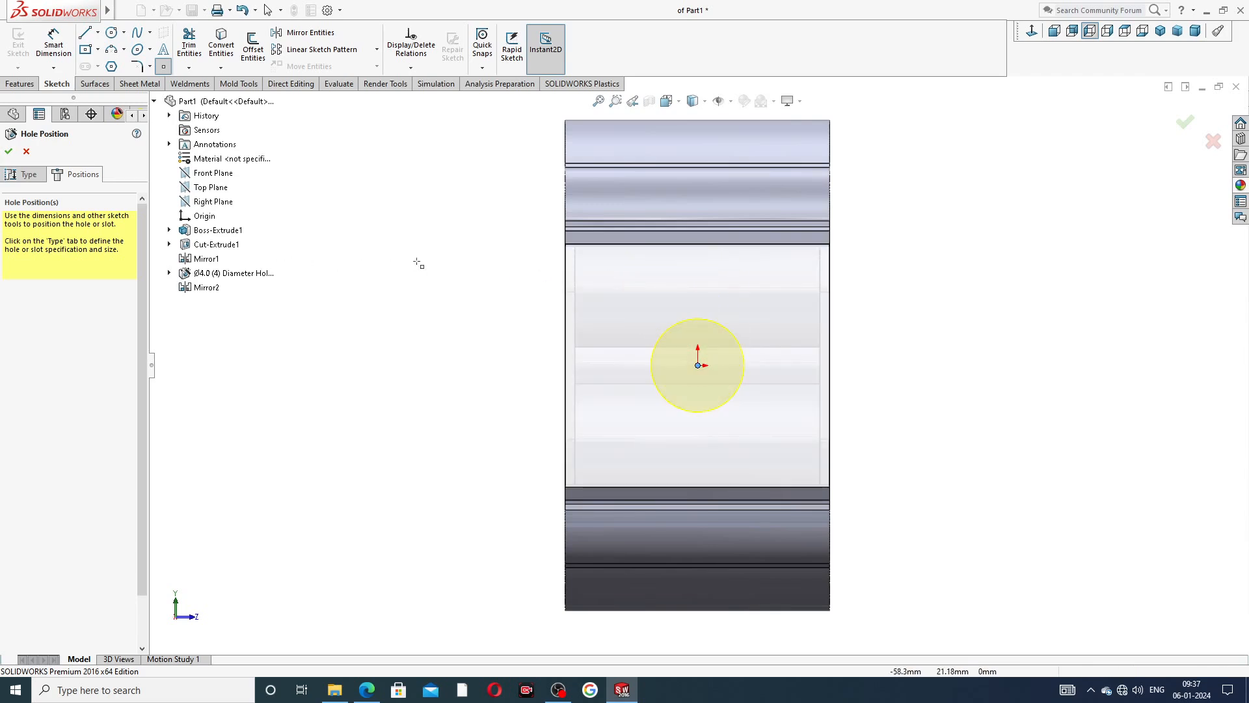
right_click(412, 222)
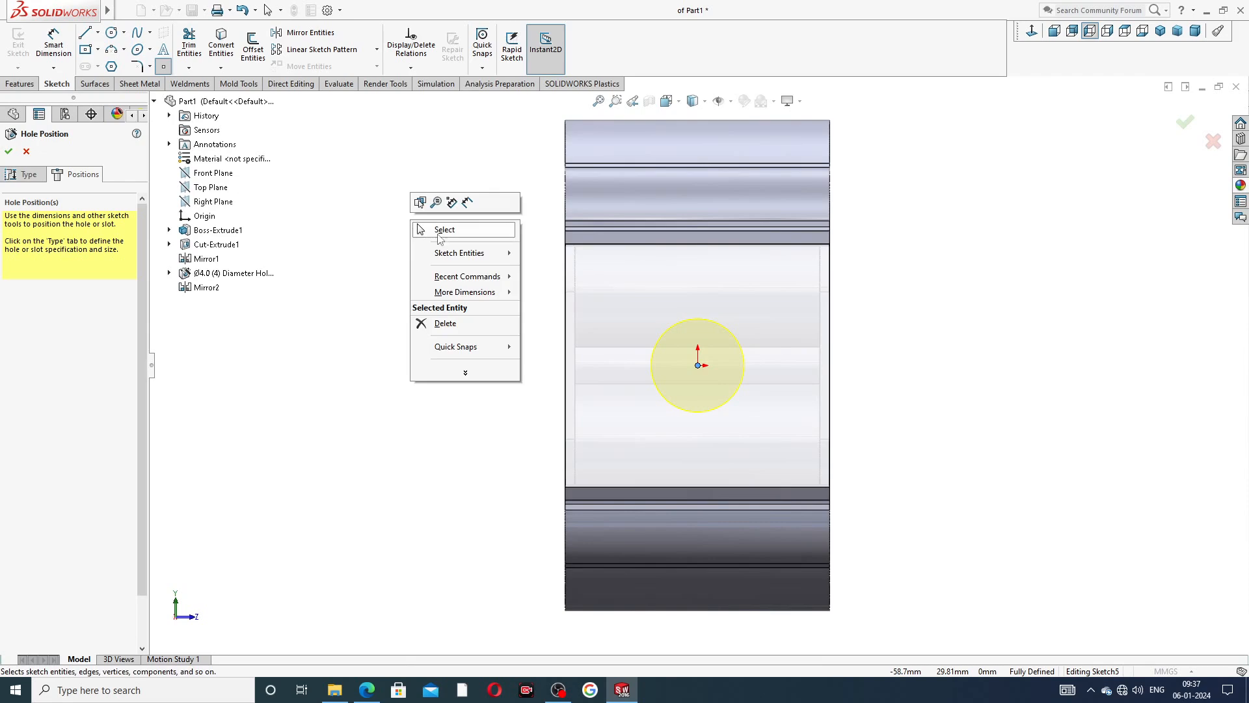
click(437, 232)
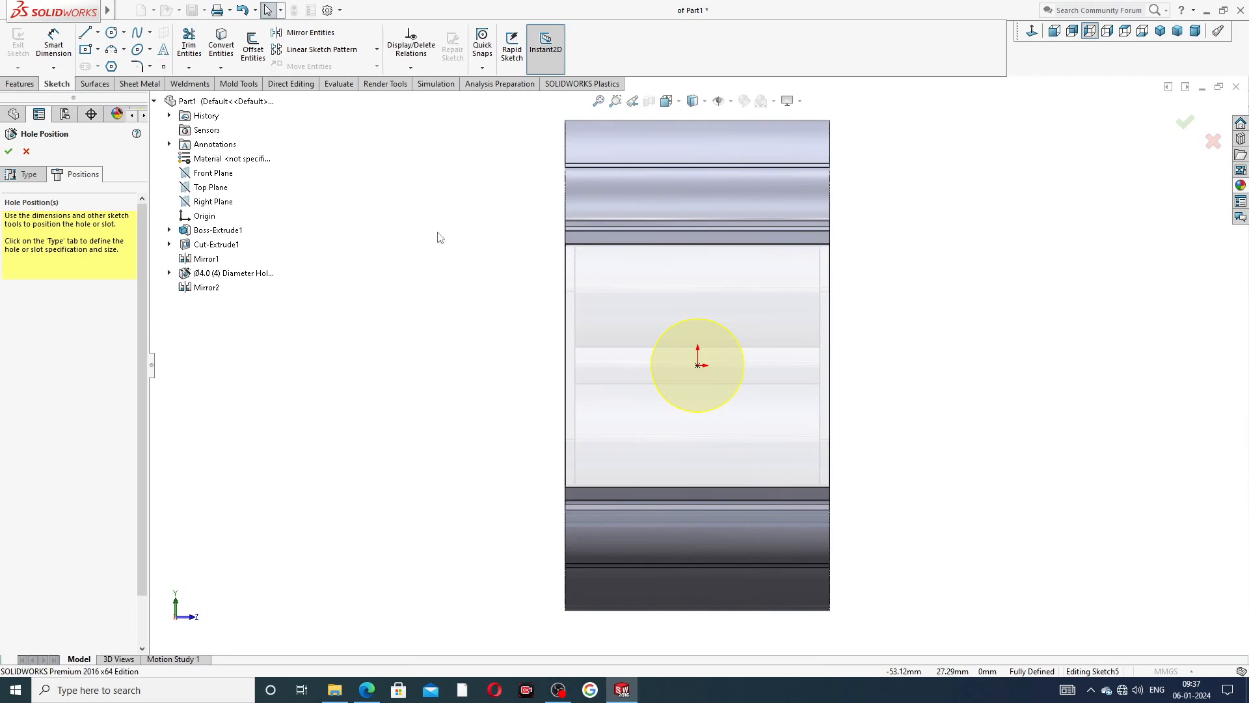
click(8, 151)
mouse_move(452, 295)
middle_down()
mouse_move(496, 276)
mouse_move(597, 301)
mouse_move(280, 290)
middle_up()
click(326, 279)
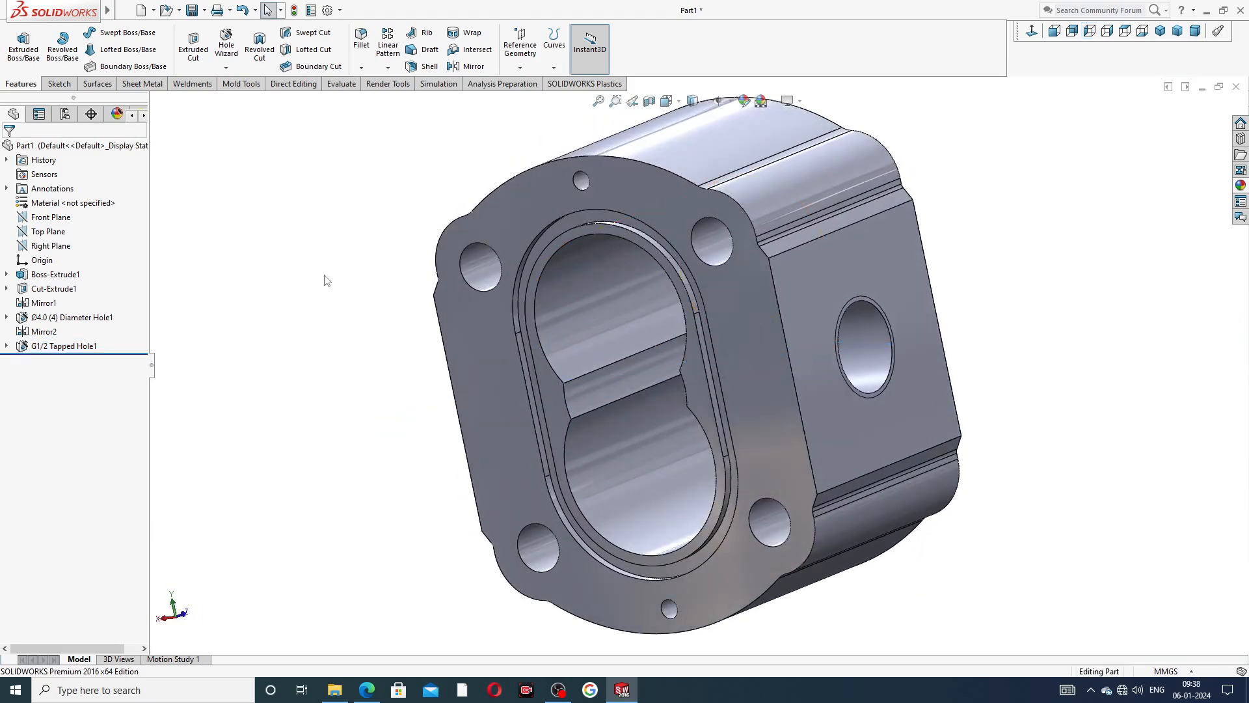
click(56, 218)
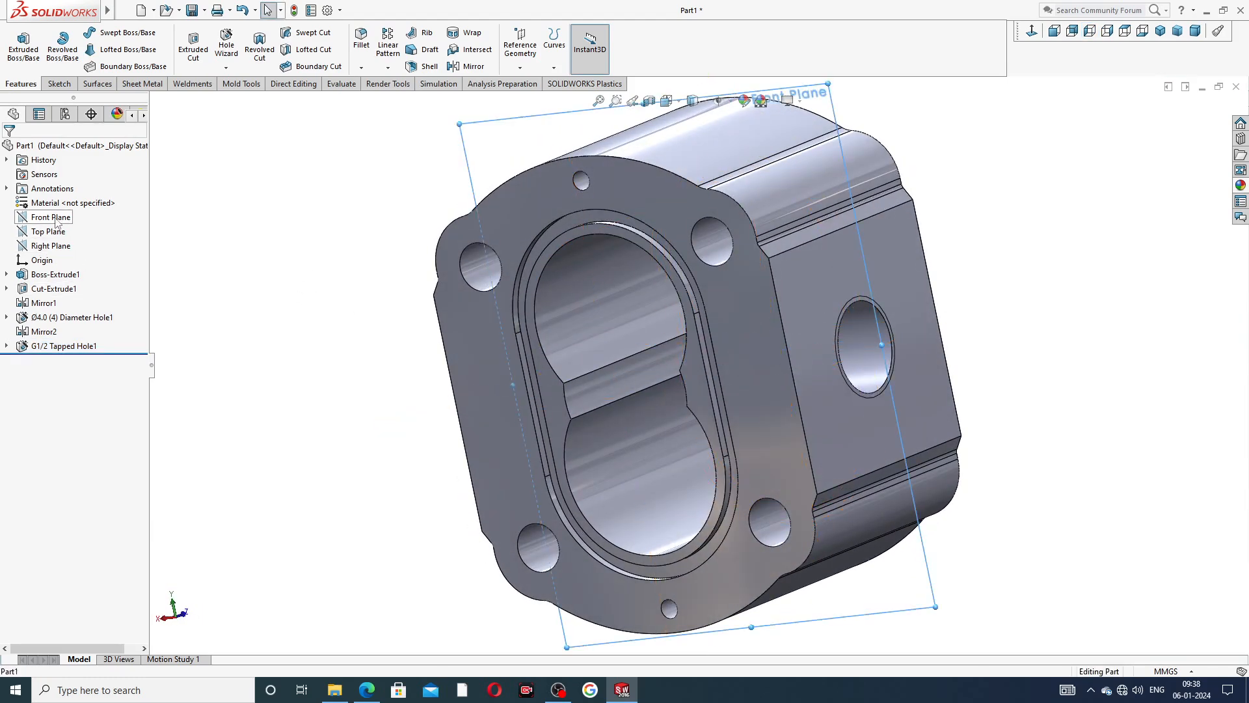
click(470, 67)
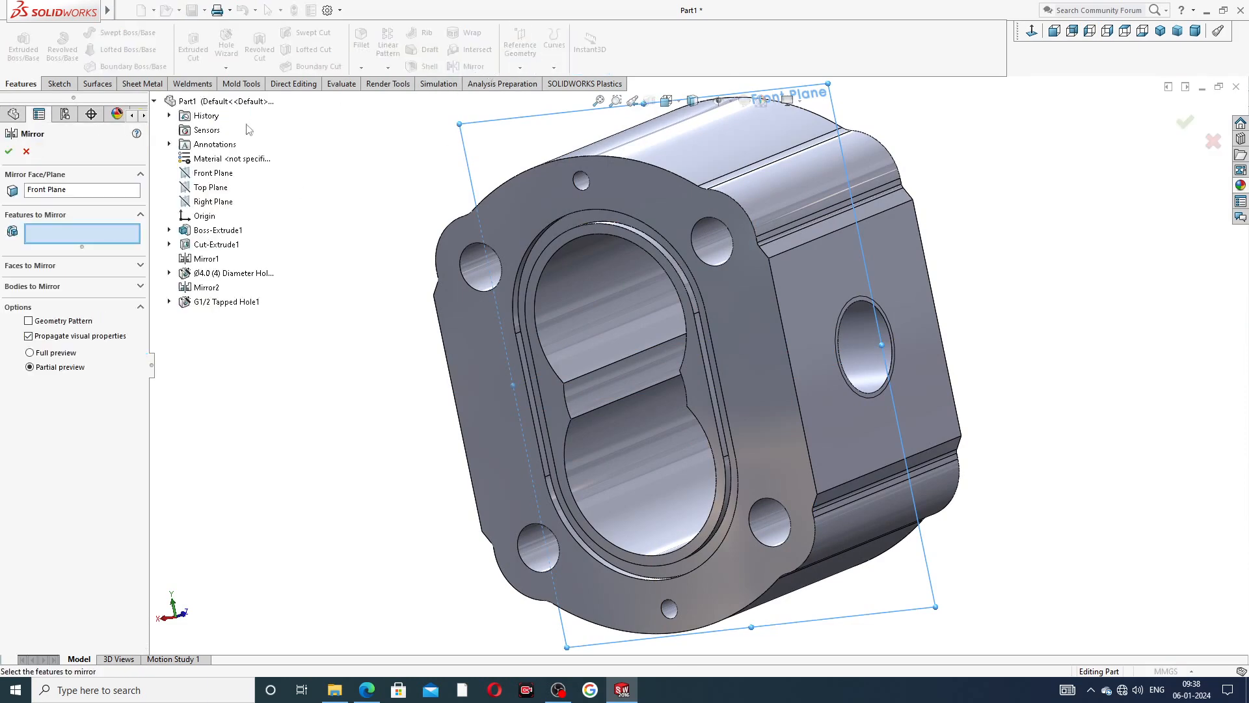
click(226, 302)
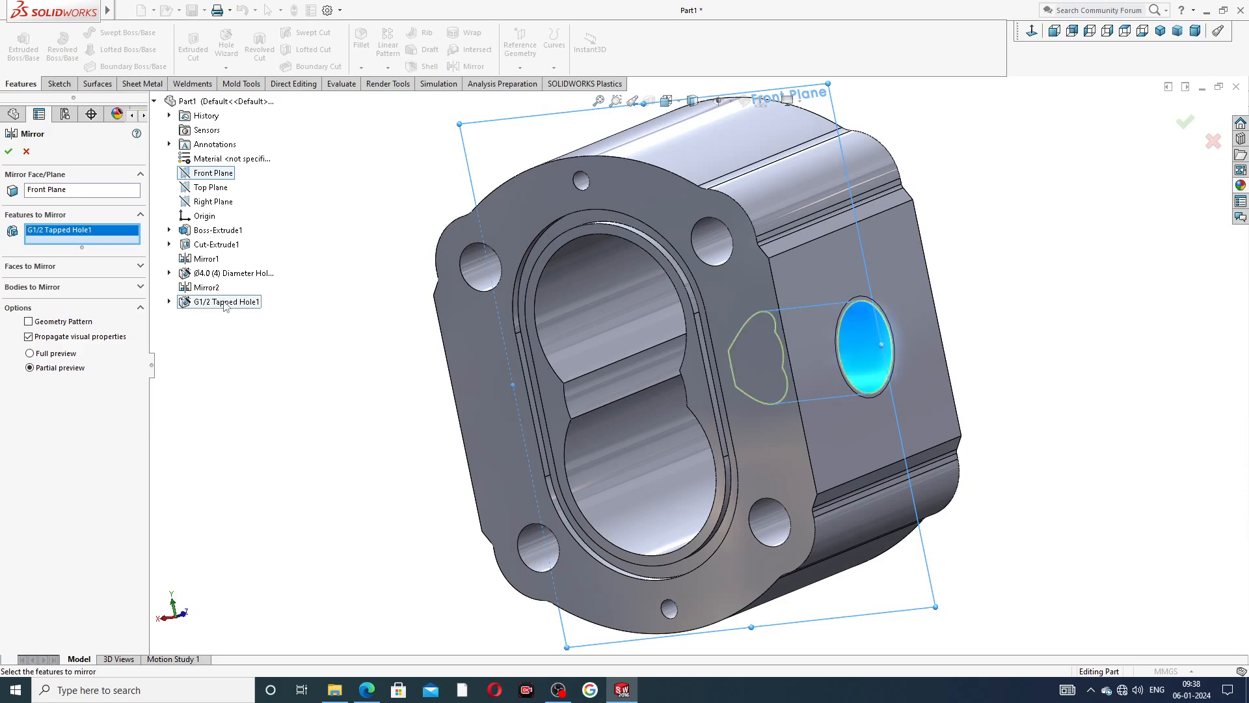
middle_drag(351, 363, 693, 387)
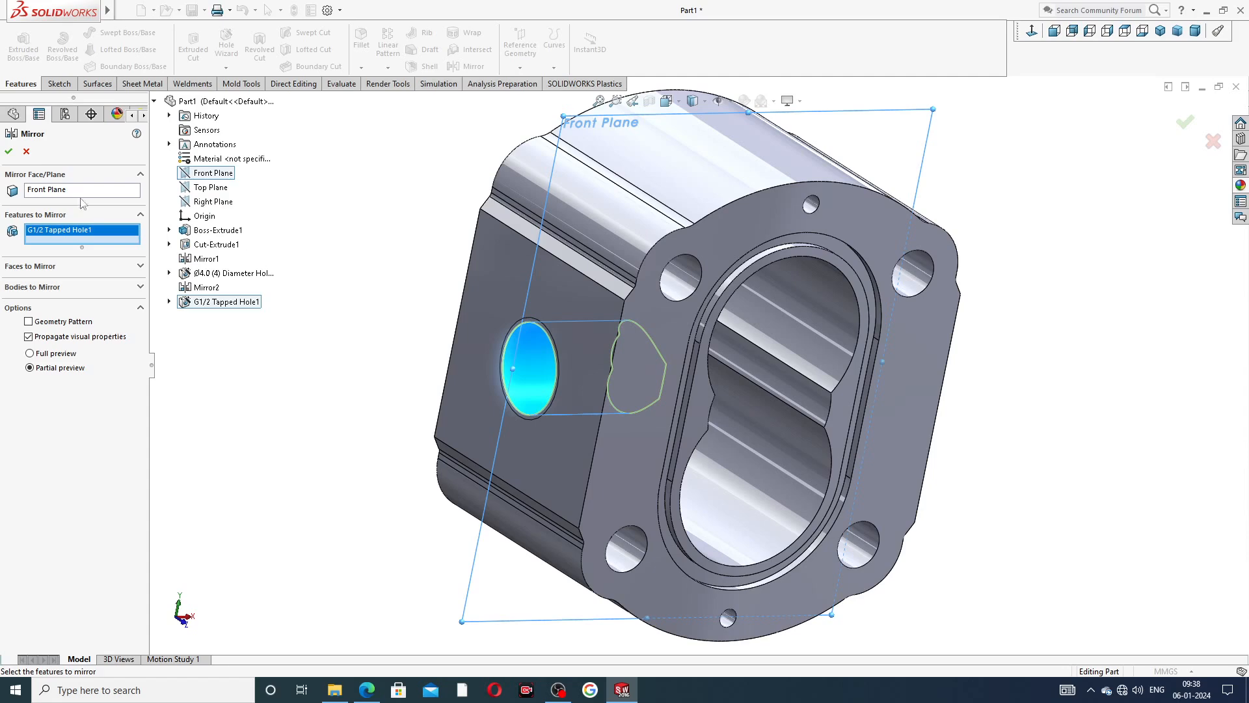
click(26, 151)
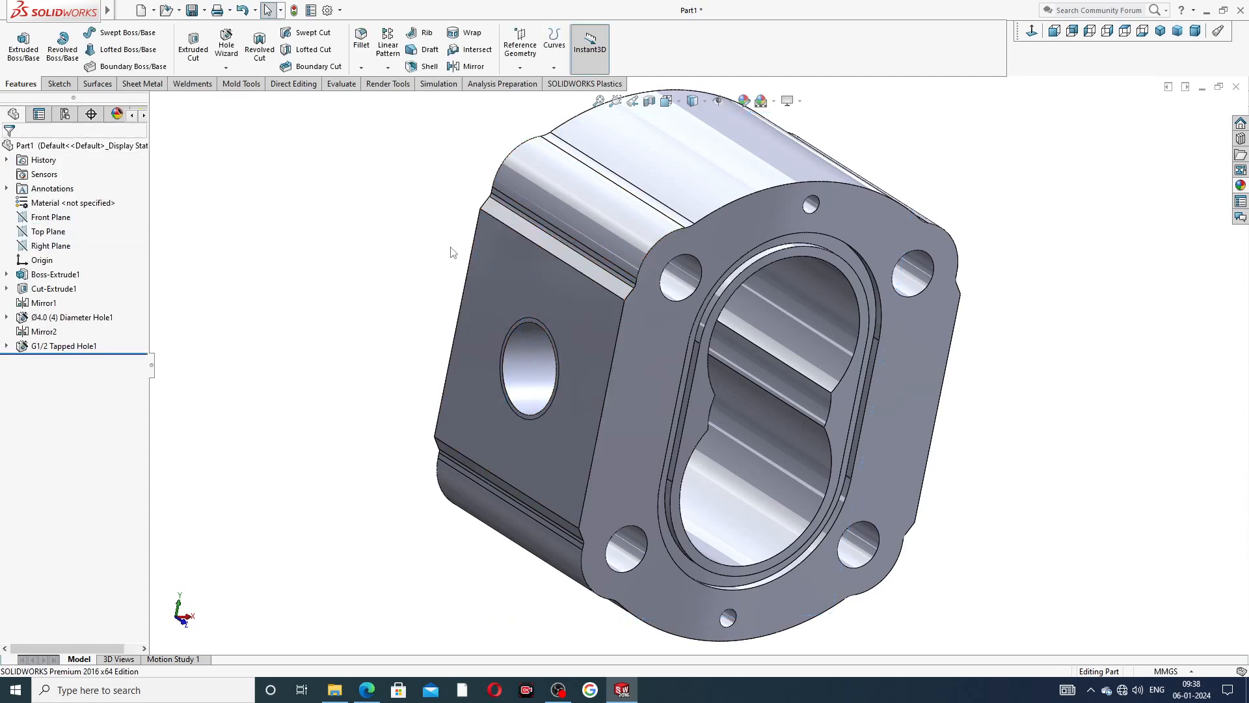
Mirror the G1/2 tapped hole feature about the Right Plane.
scroll(616, 302, down, 3)
mouse_move(616, 301)
middle_down()
mouse_move(670, 243)
mouse_move(728, 286)
mouse_move(558, 290)
mouse_move(634, 296)
middle_up()
scroll(727, 286, up, 4)
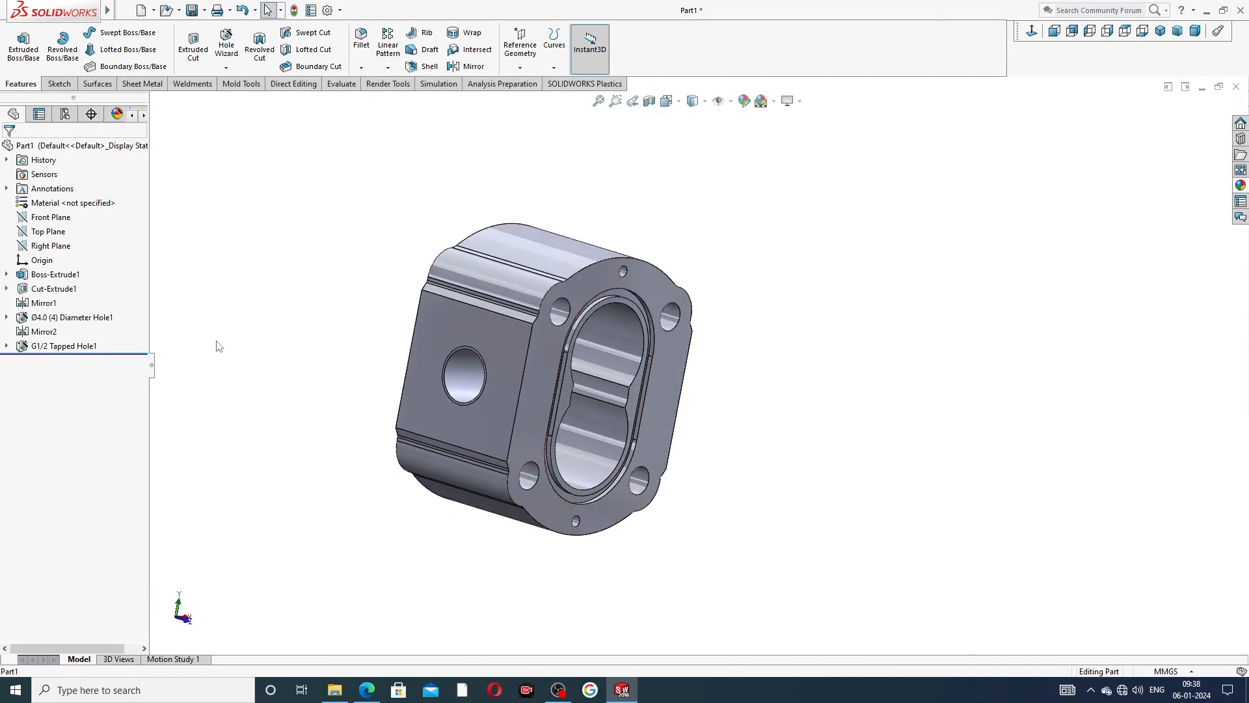
click(51, 246)
middle_drag(315, 287, 262, 298)
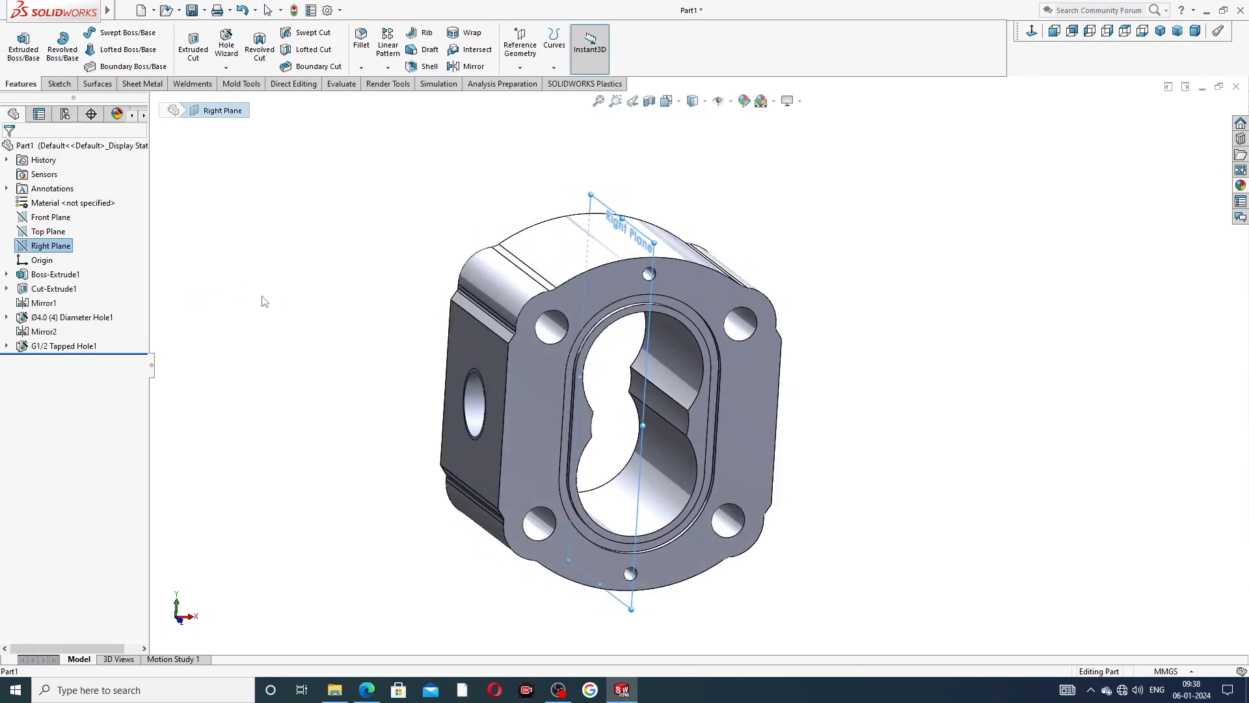
click(467, 67)
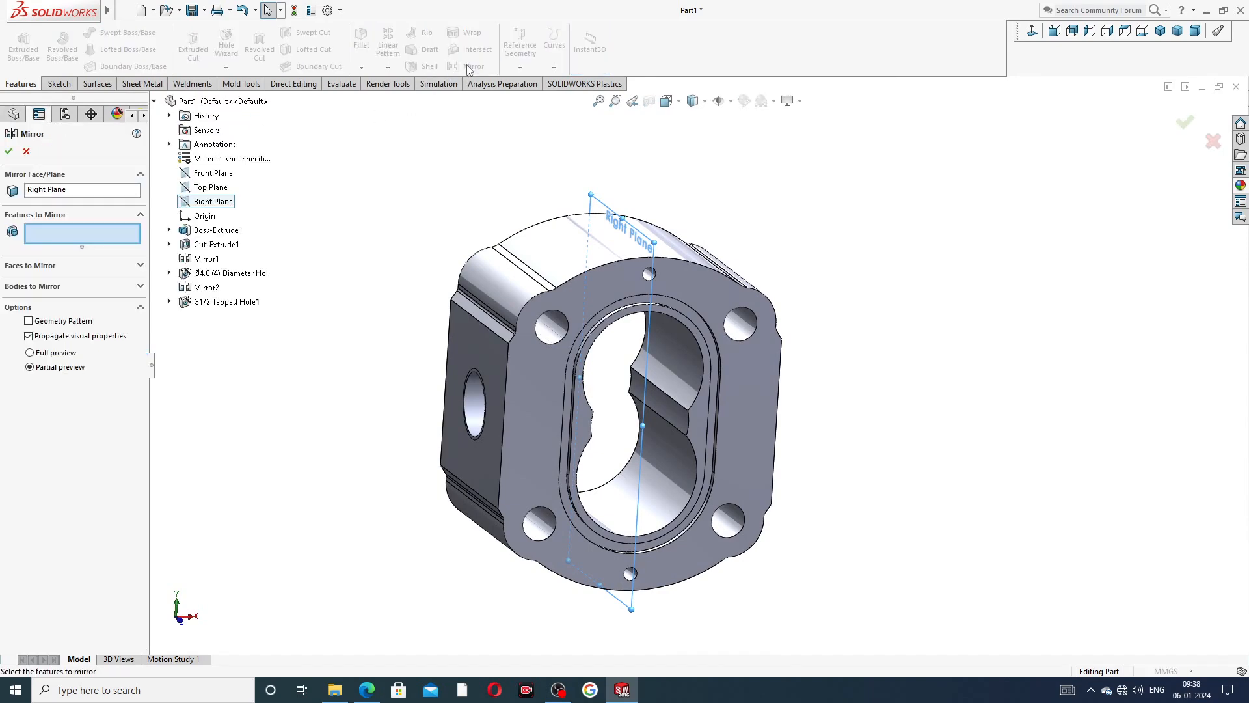
click(216, 302)
middle_drag(332, 310, 254, 330)
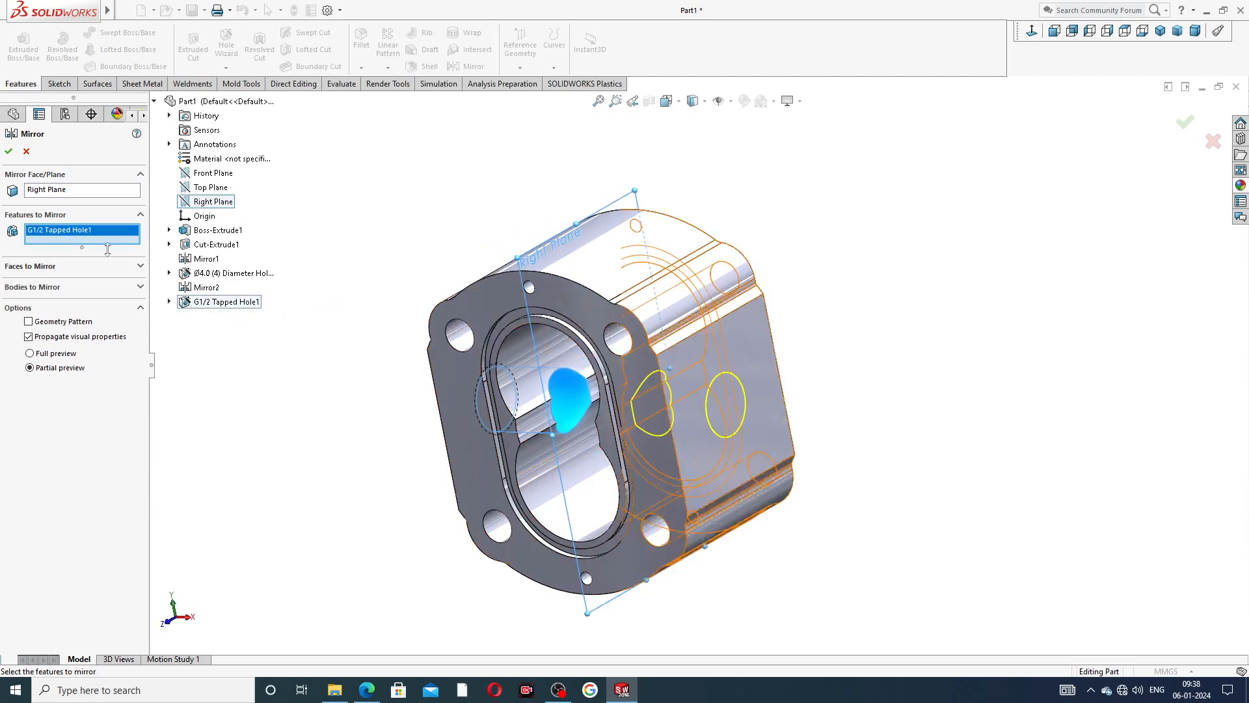
click(9, 152)
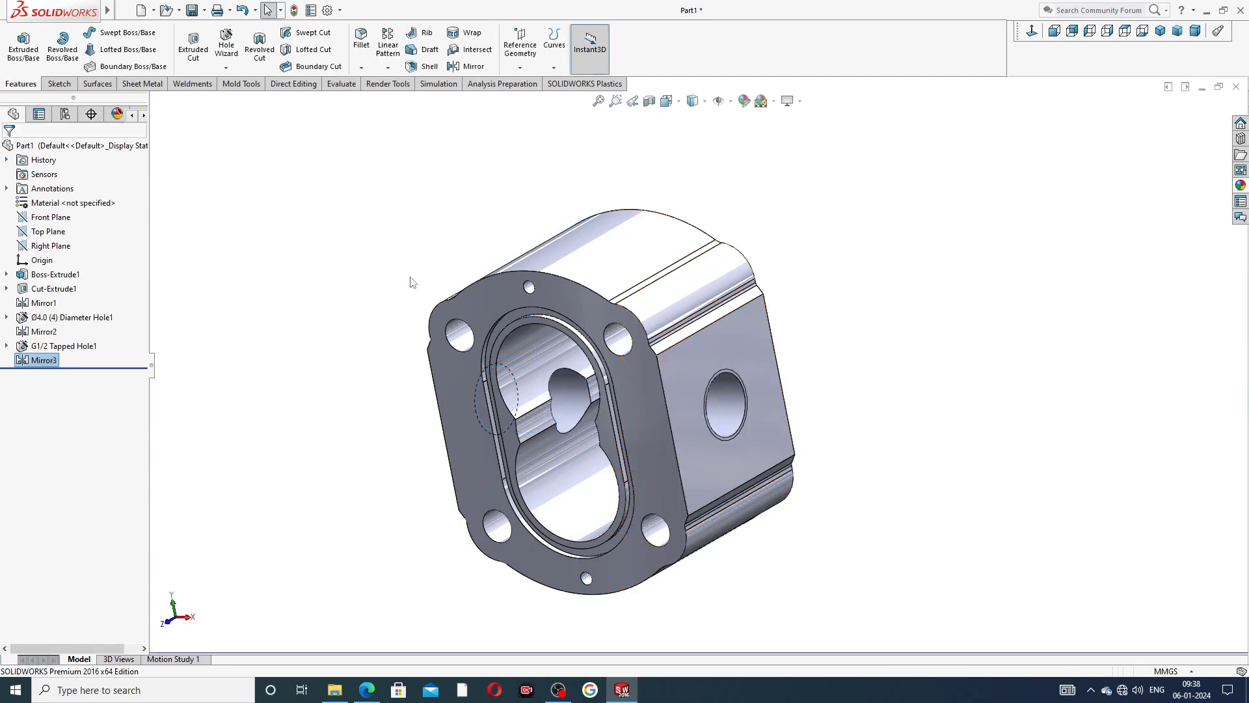
Enable shaded cosmetic threads in the document's detailing display filter.
middle_drag(877, 407, 987, 306)
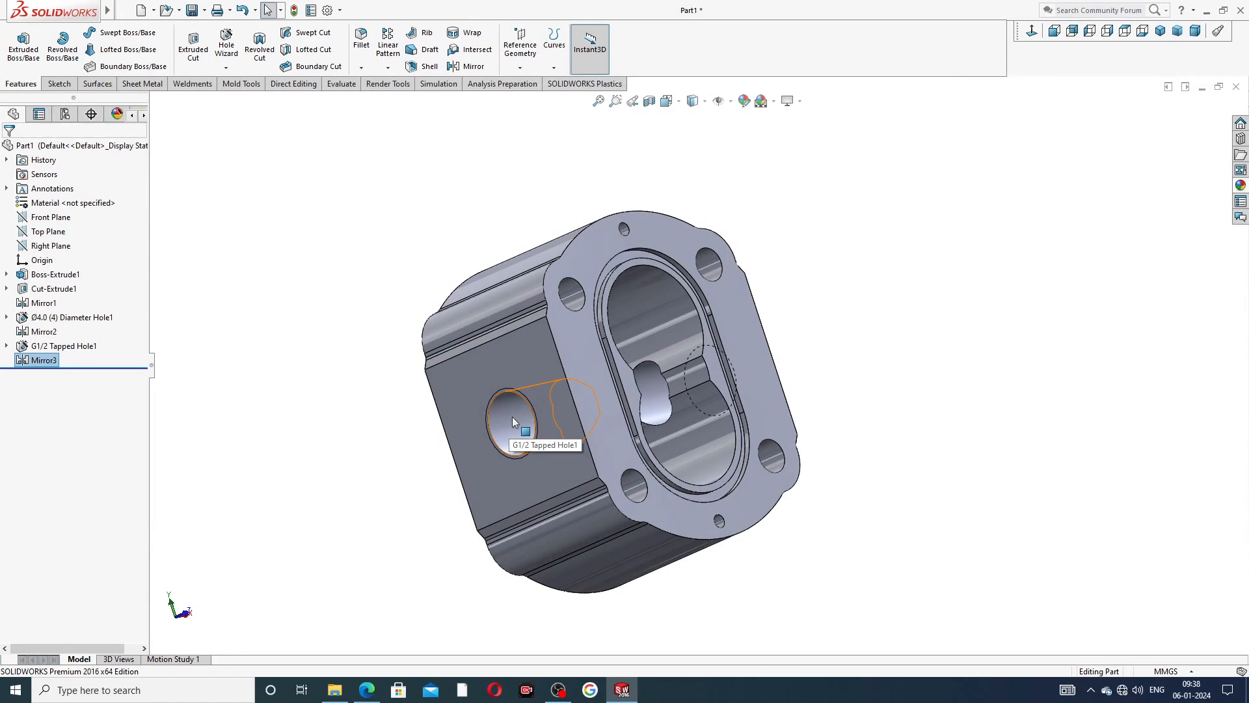
click(328, 11)
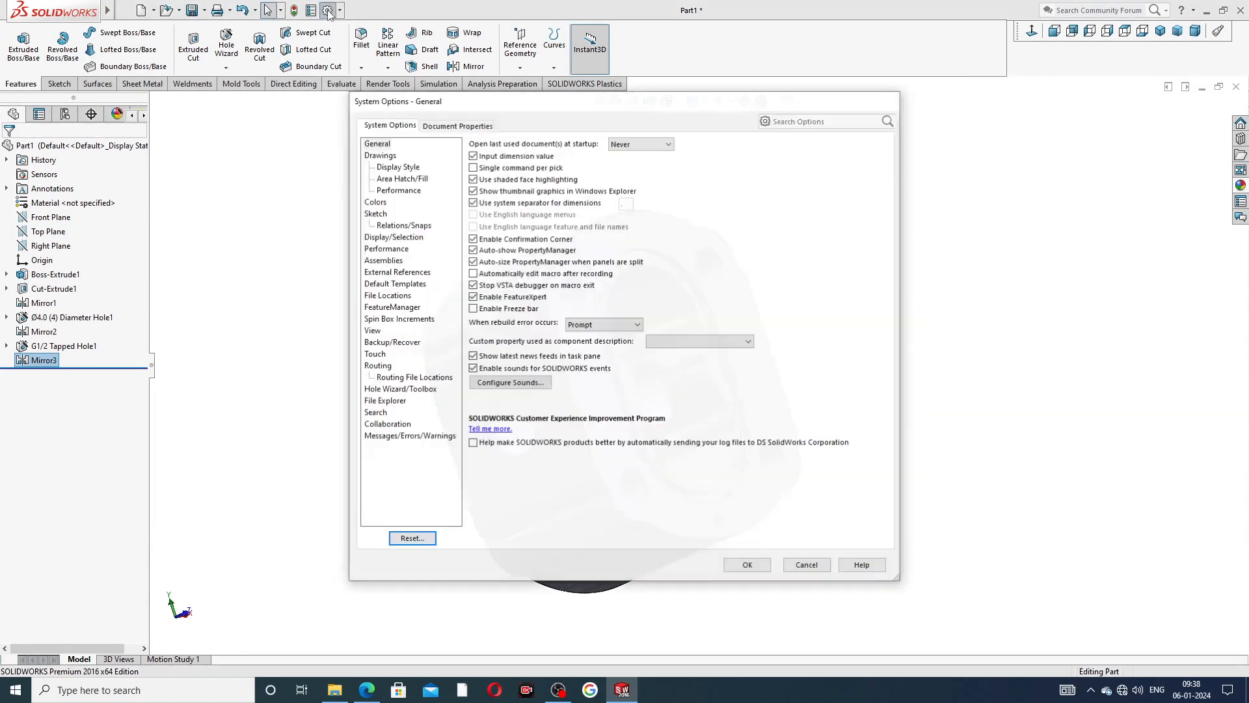
click(439, 127)
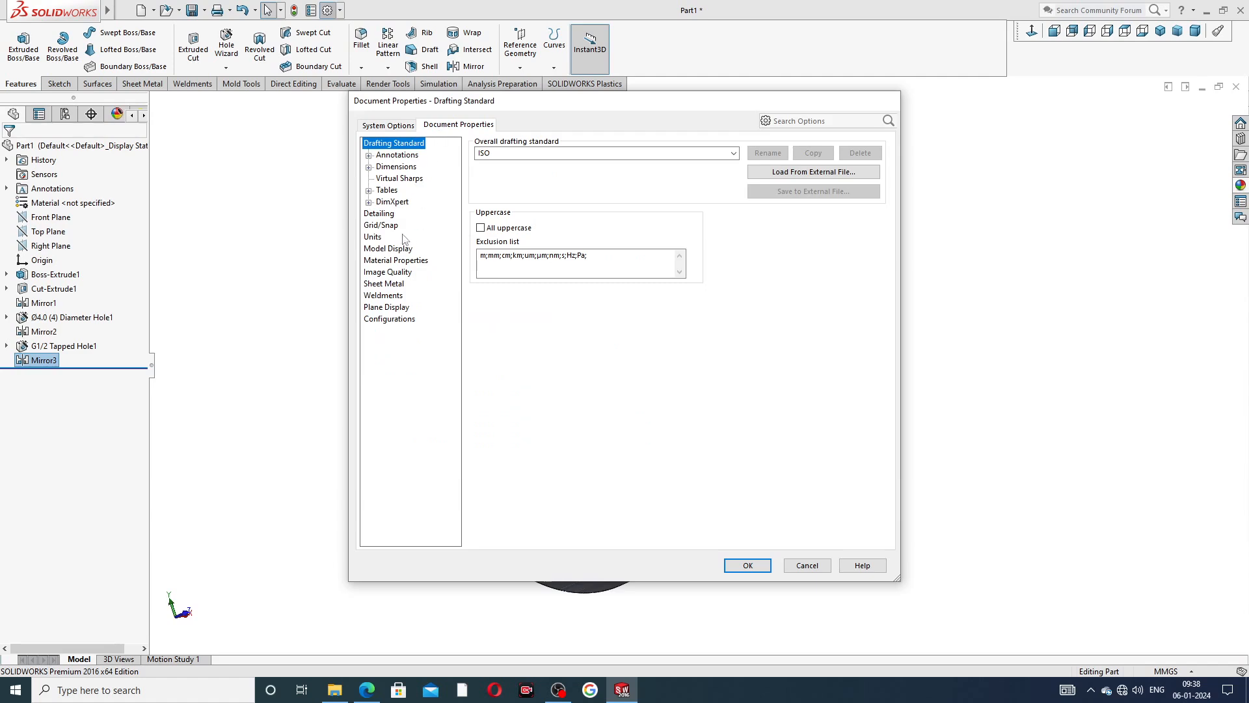
click(380, 215)
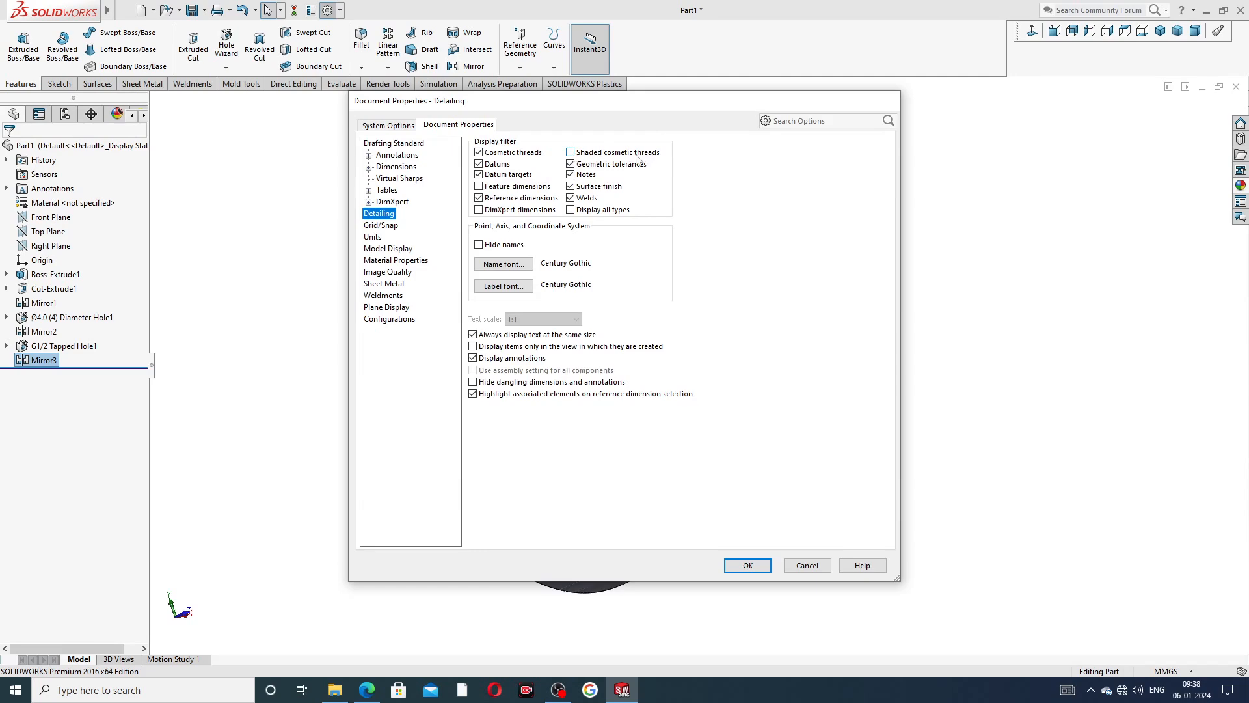
click(573, 153)
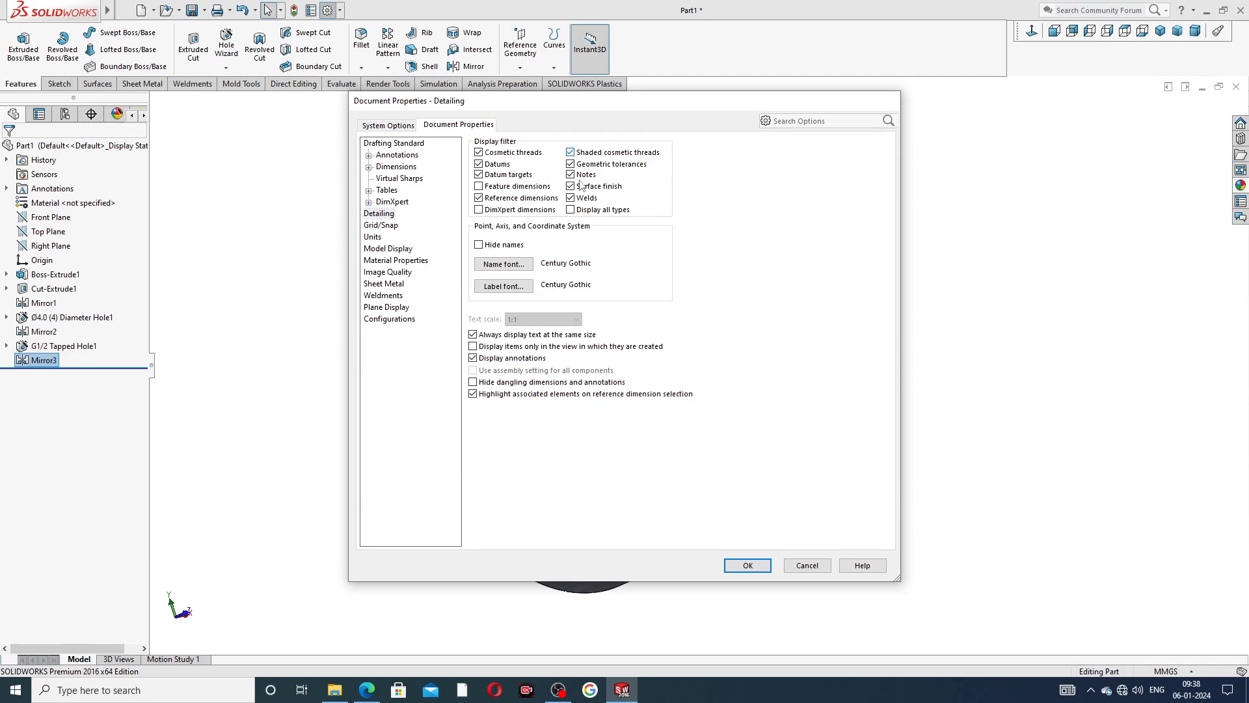
click(747, 565)
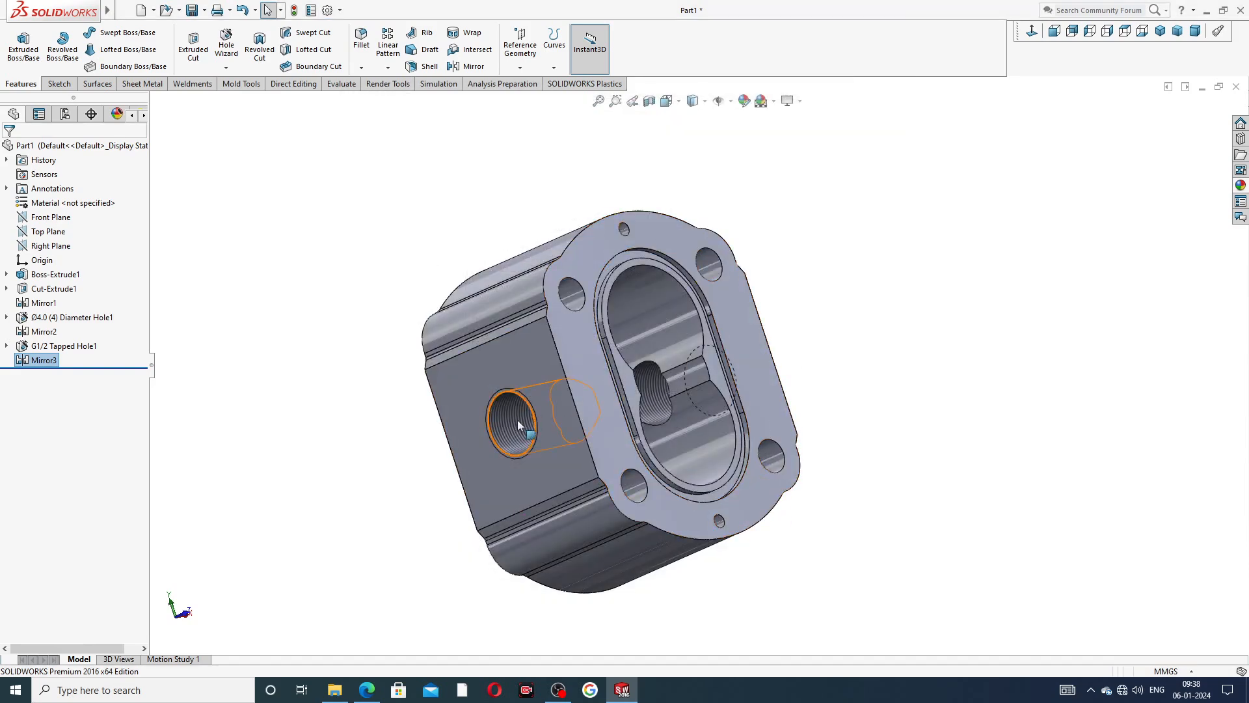
Examine the threaded G1/2 ports on both side faces up close and in isometric view.
scroll(515, 426, down, 1)
mouse_move(515, 426)
middle_down()
mouse_move(455, 446)
mouse_move(519, 432)
middle_up()
scroll(511, 452, down, 3)
scroll(537, 448, down, 3)
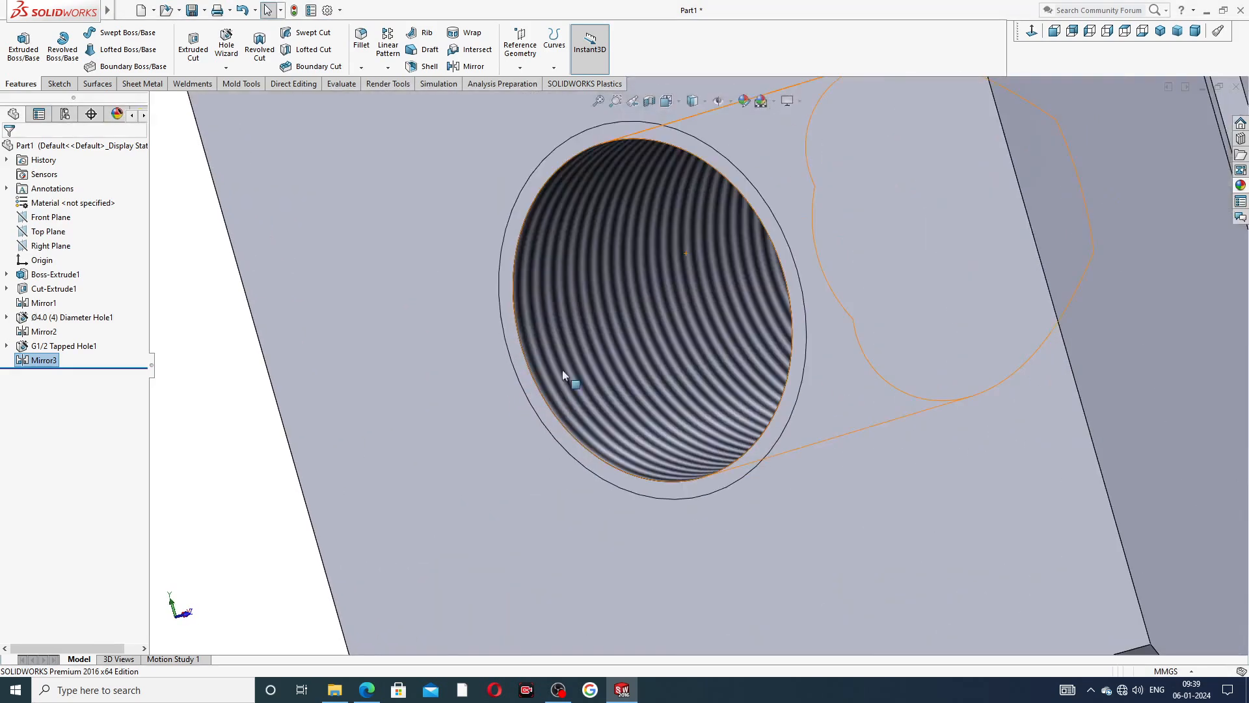
scroll(631, 382, up, 6)
middle_drag(865, 279, 794, 354)
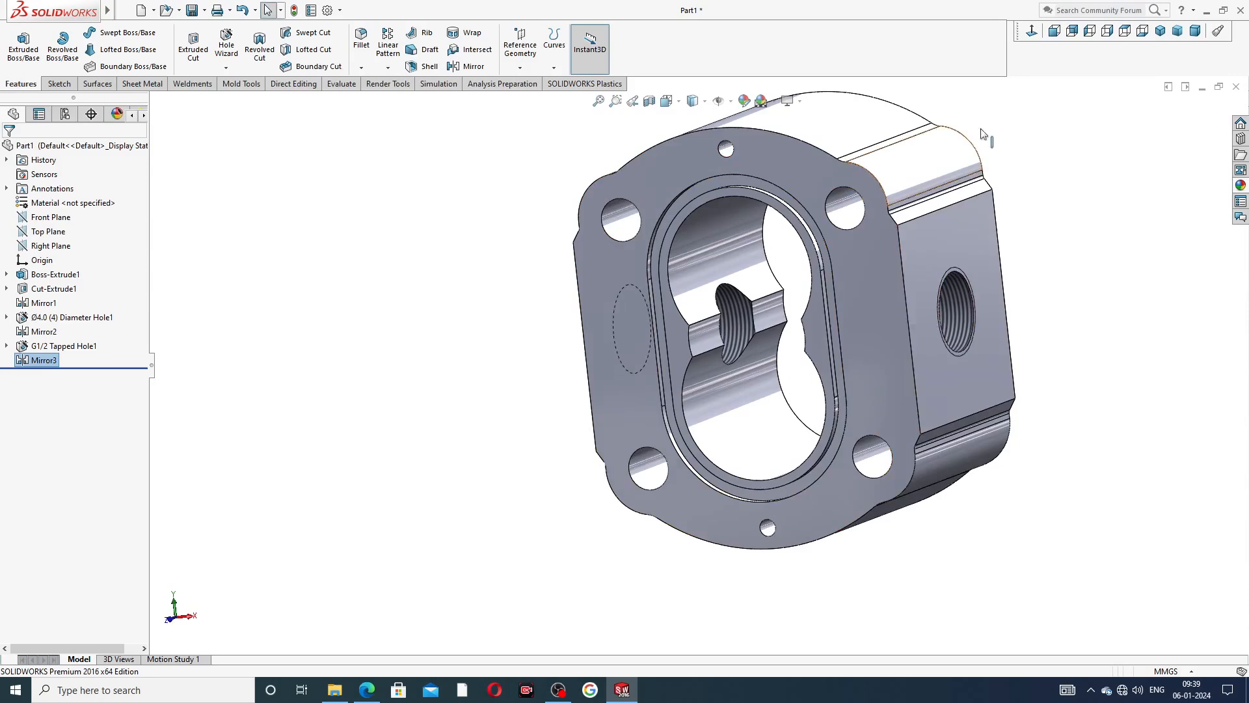
click(1160, 31)
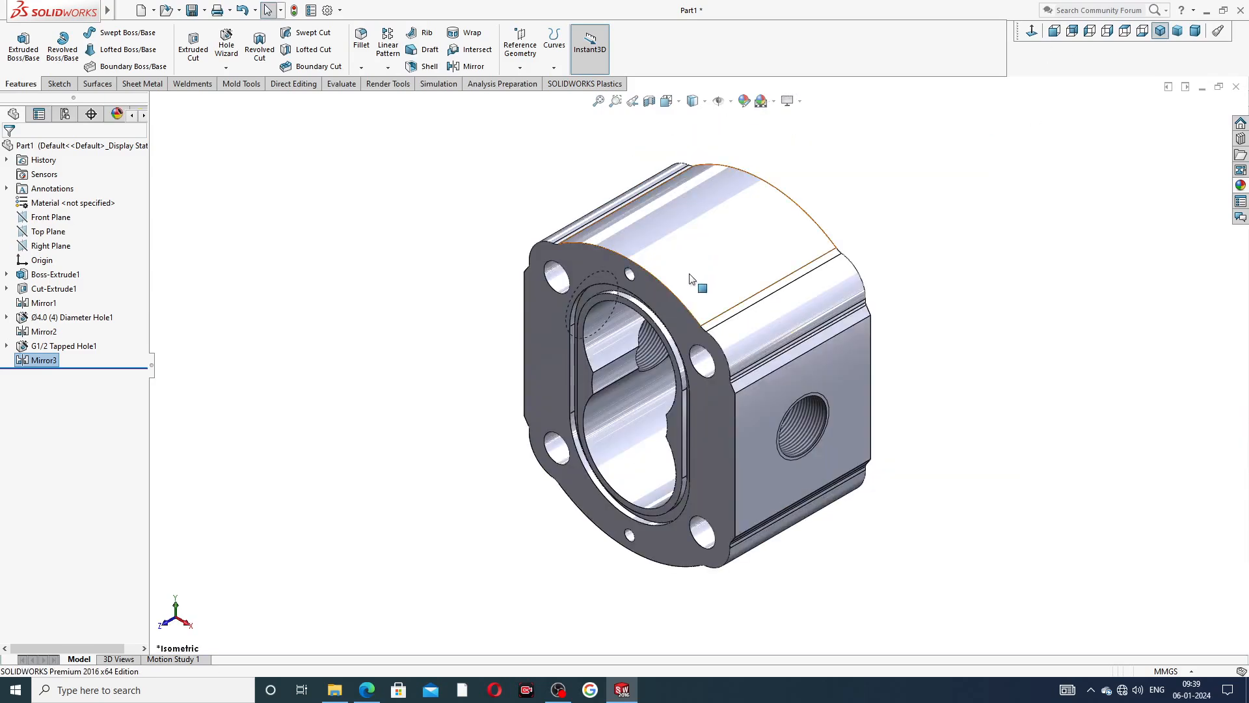
middle_drag(893, 255, 973, 440)
middle_drag(778, 234, 722, 203)
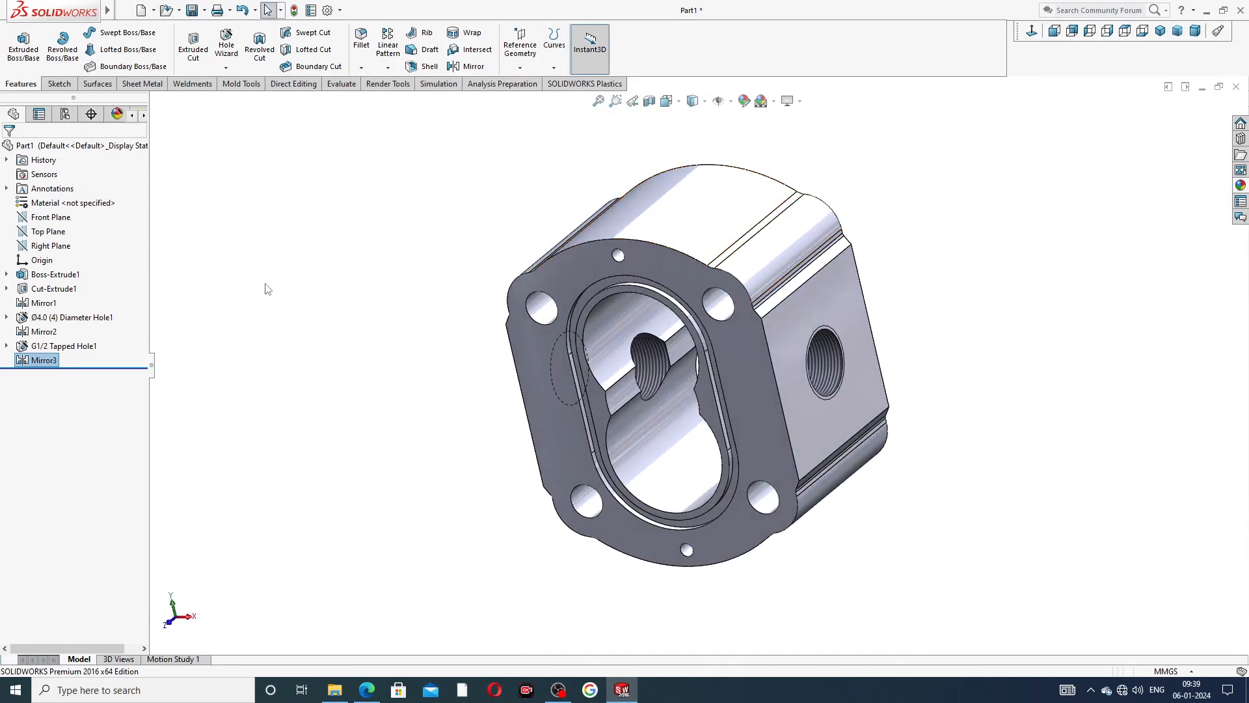
Create a reference plane parallel to the Top Plane, offset 60 mm upward above the body.
middle_drag(694, 203, 723, 216)
scroll(721, 221, down, 2)
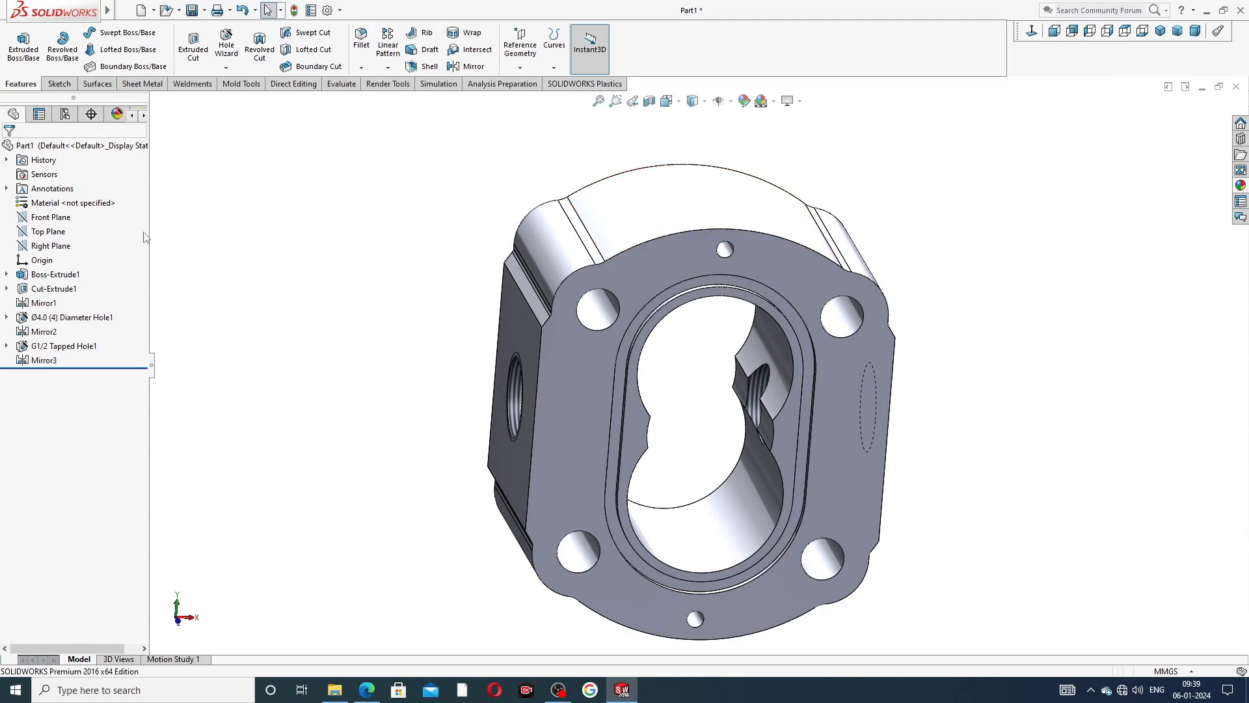
click(59, 232)
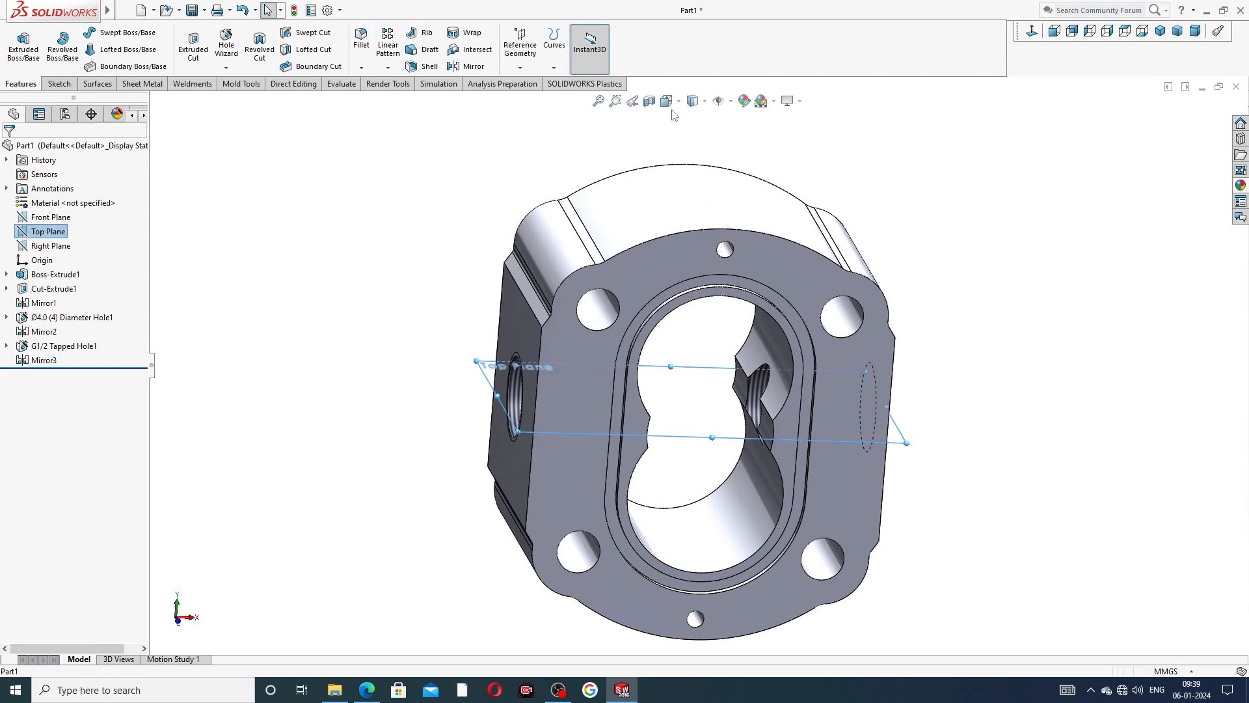
click(520, 66)
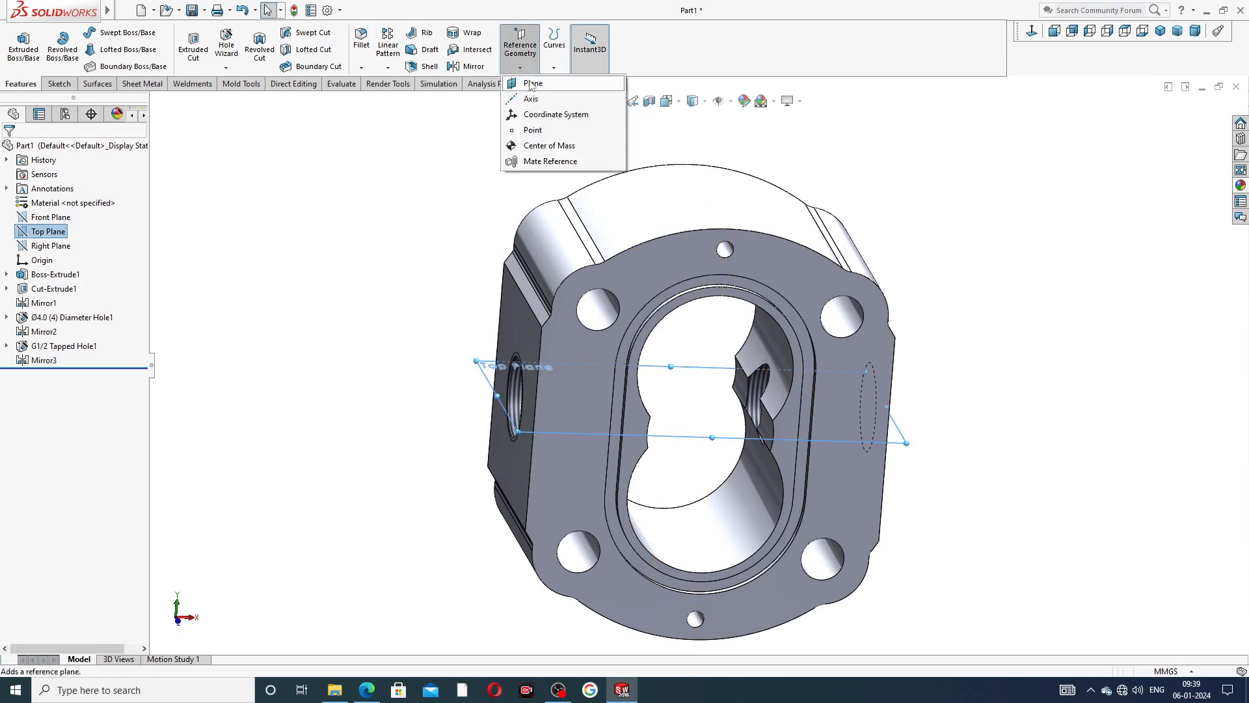
click(531, 85)
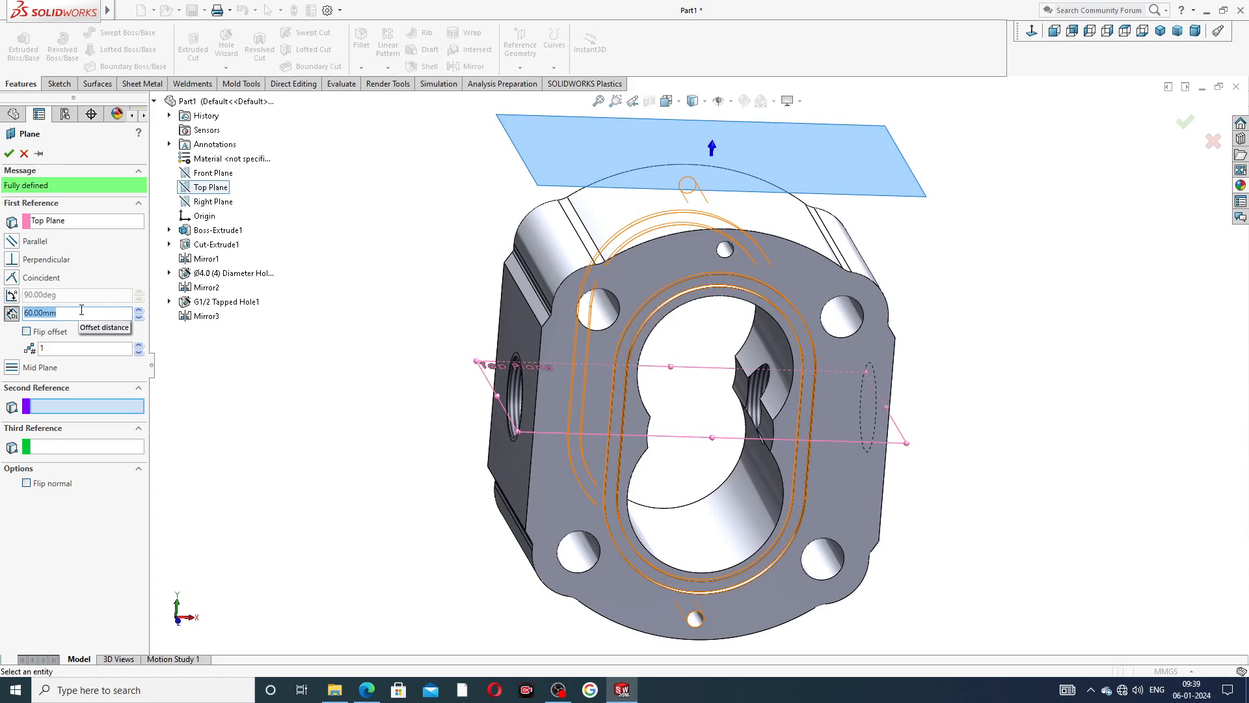
click(9, 154)
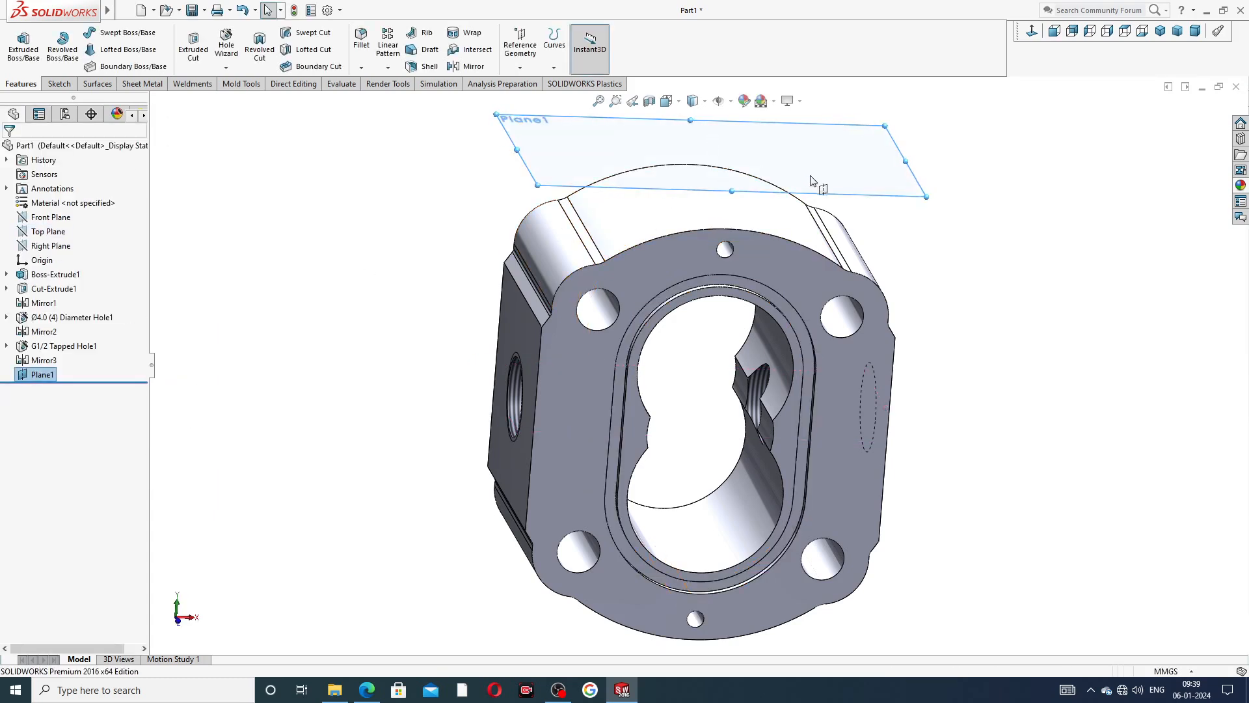
On the new offset plane, sketch a vertical centerline left of the origin, ending on the body's front edge.
click(852, 194)
click(898, 151)
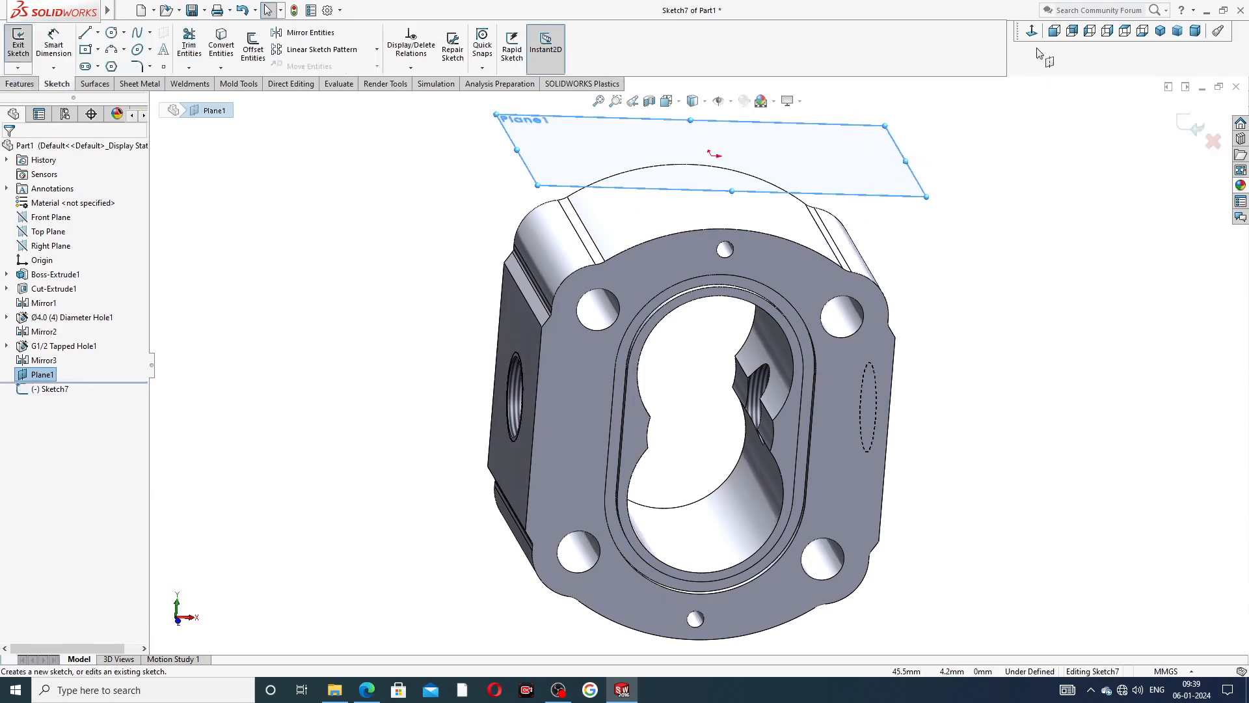
click(1033, 32)
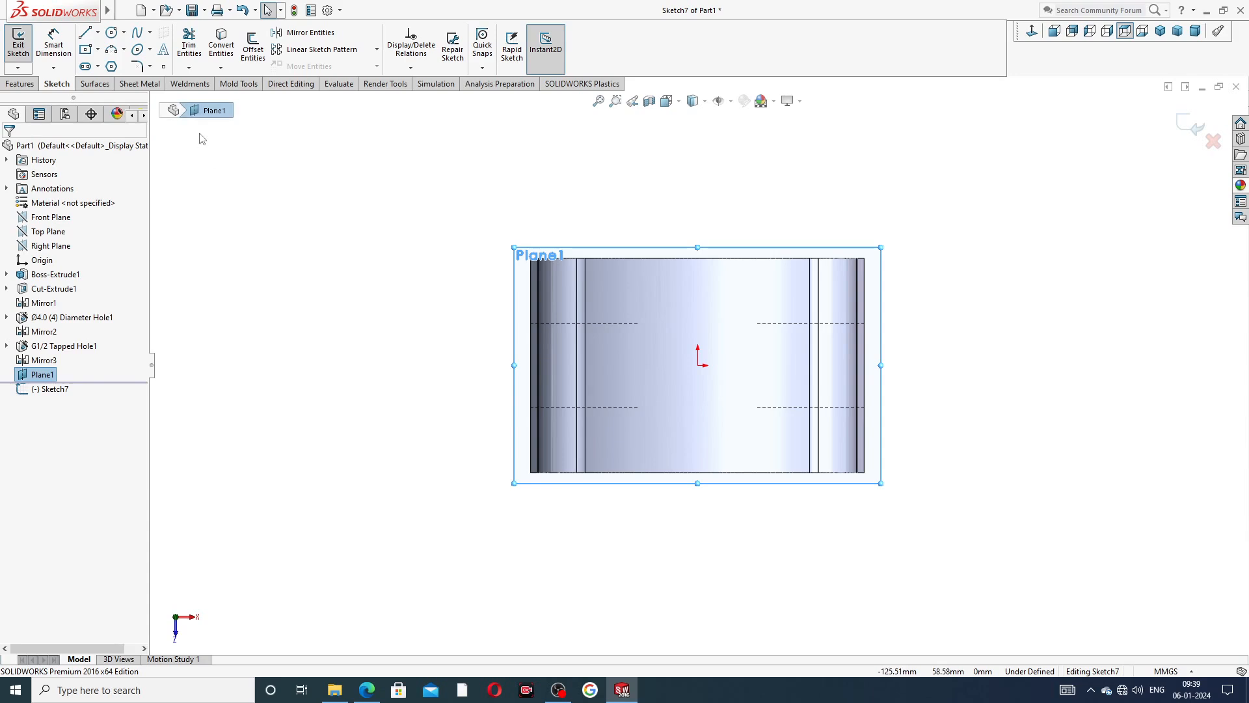
click(97, 33)
click(105, 61)
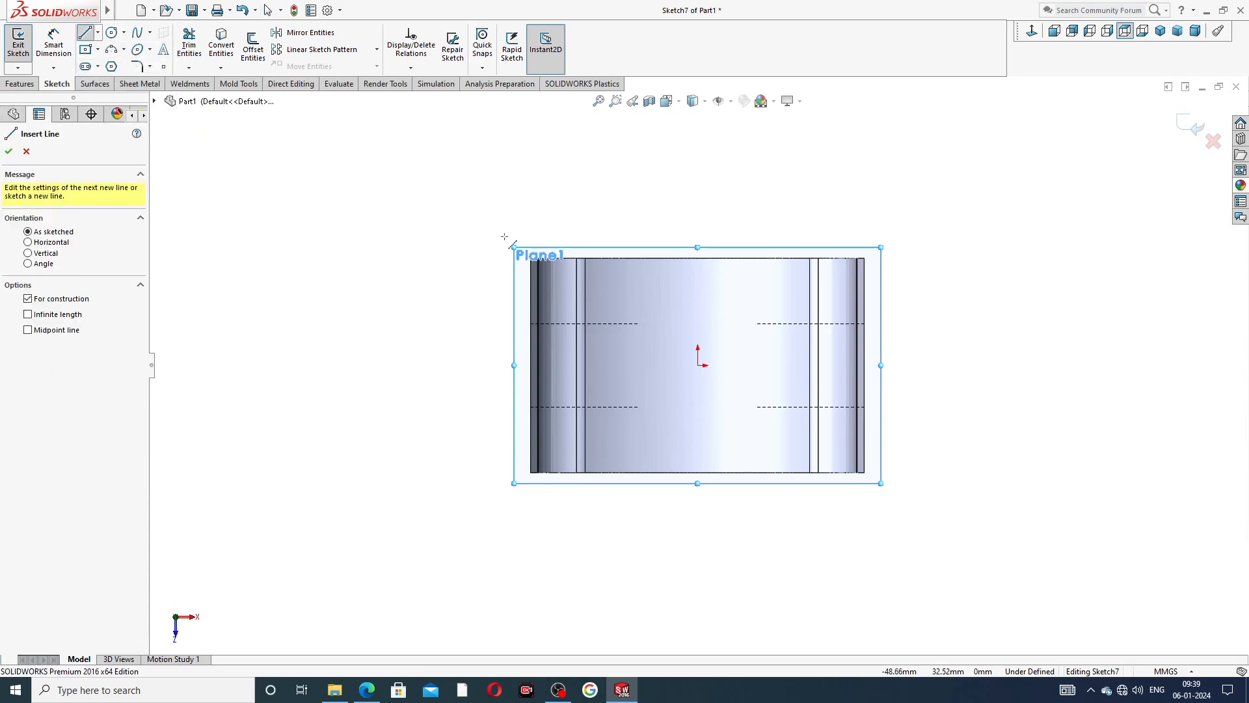
scroll(634, 363, down, 2)
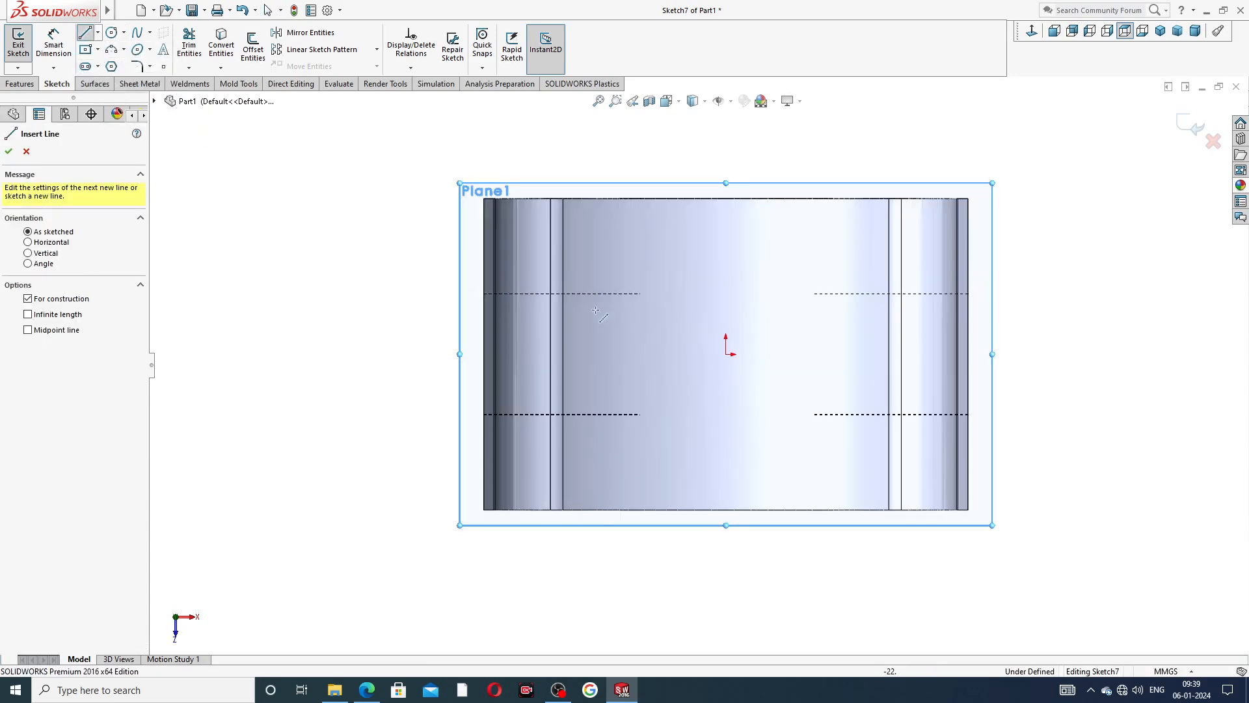
click(580, 294)
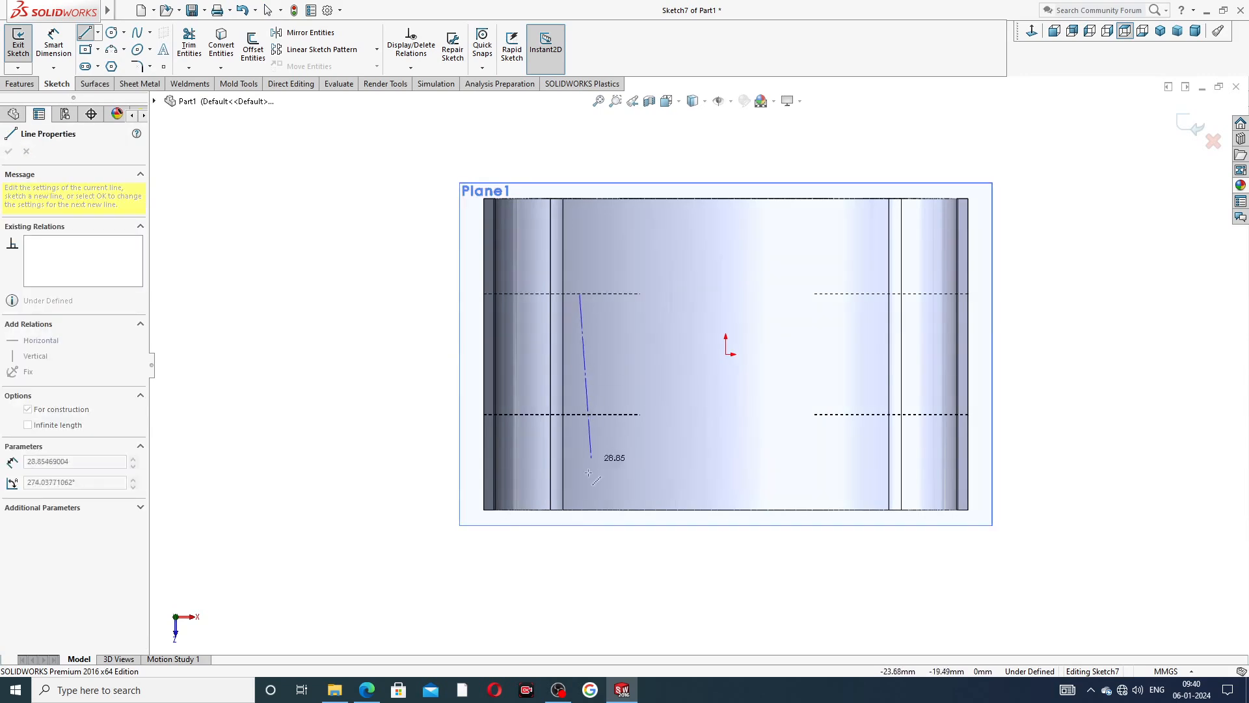
click(580, 508)
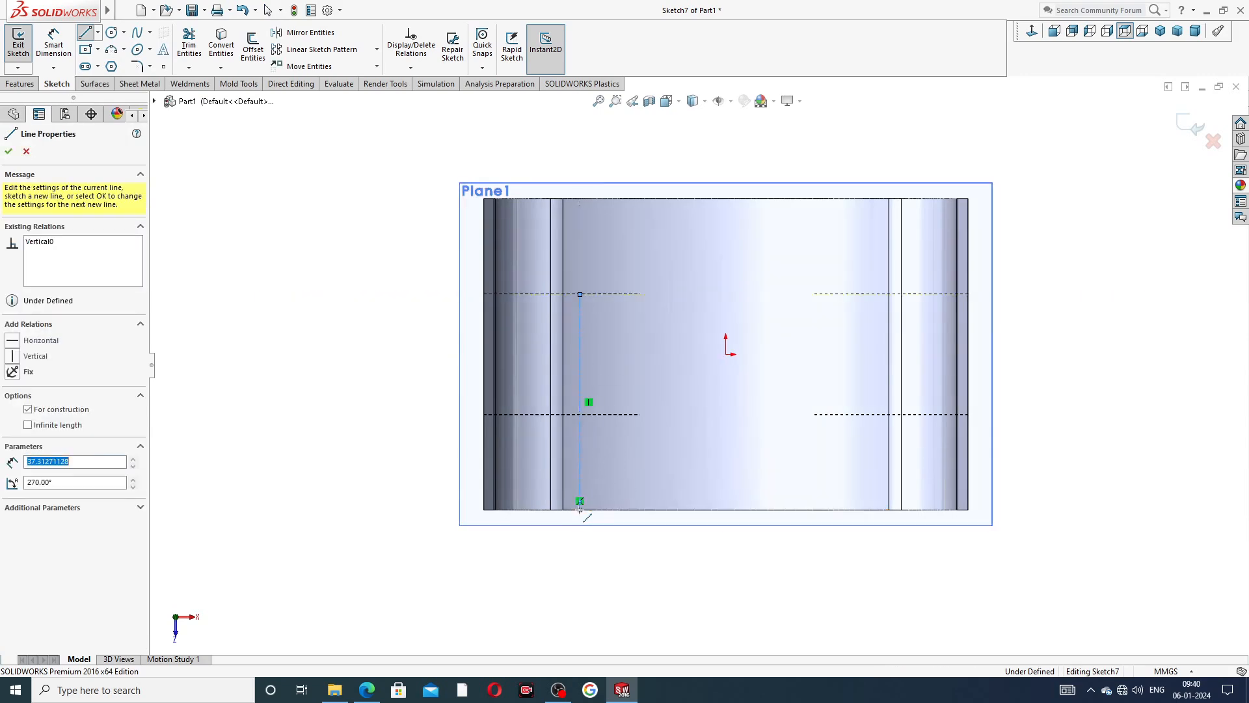
right_click(605, 478)
click(637, 494)
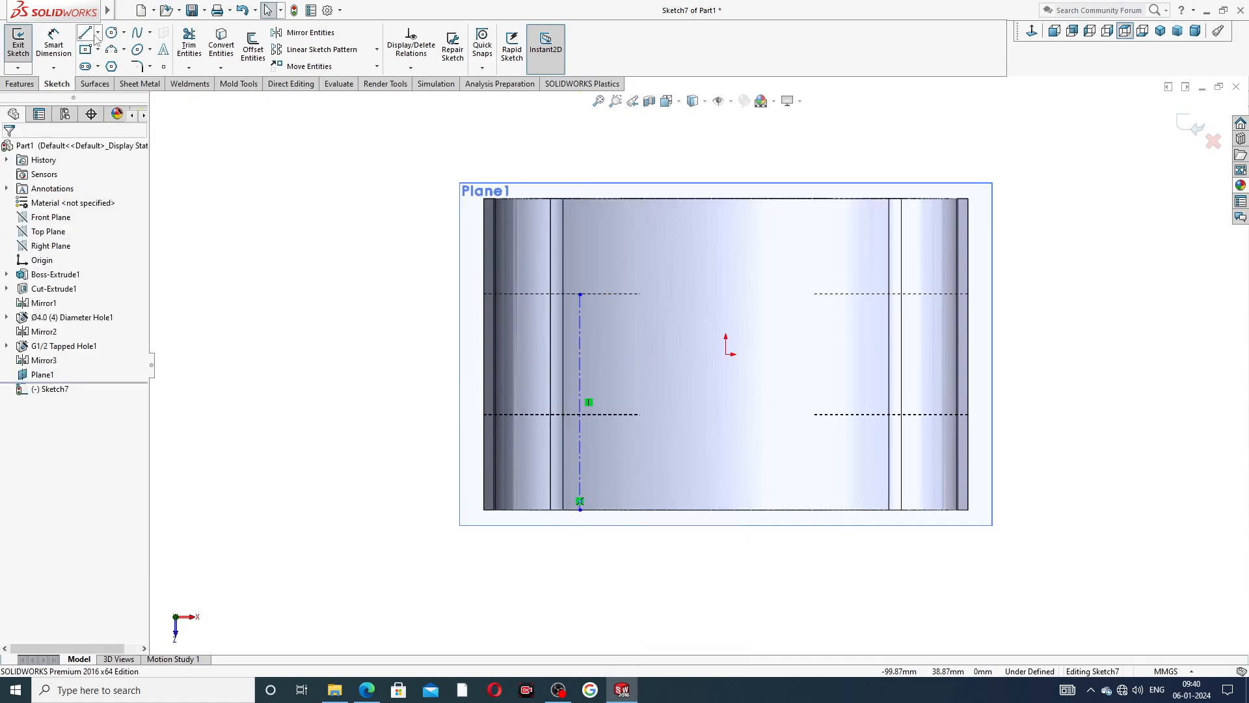
Sketch a horizontal centerline about 51 mm long to the right from the lower part of the vertical centerline.
click(97, 34)
click(117, 65)
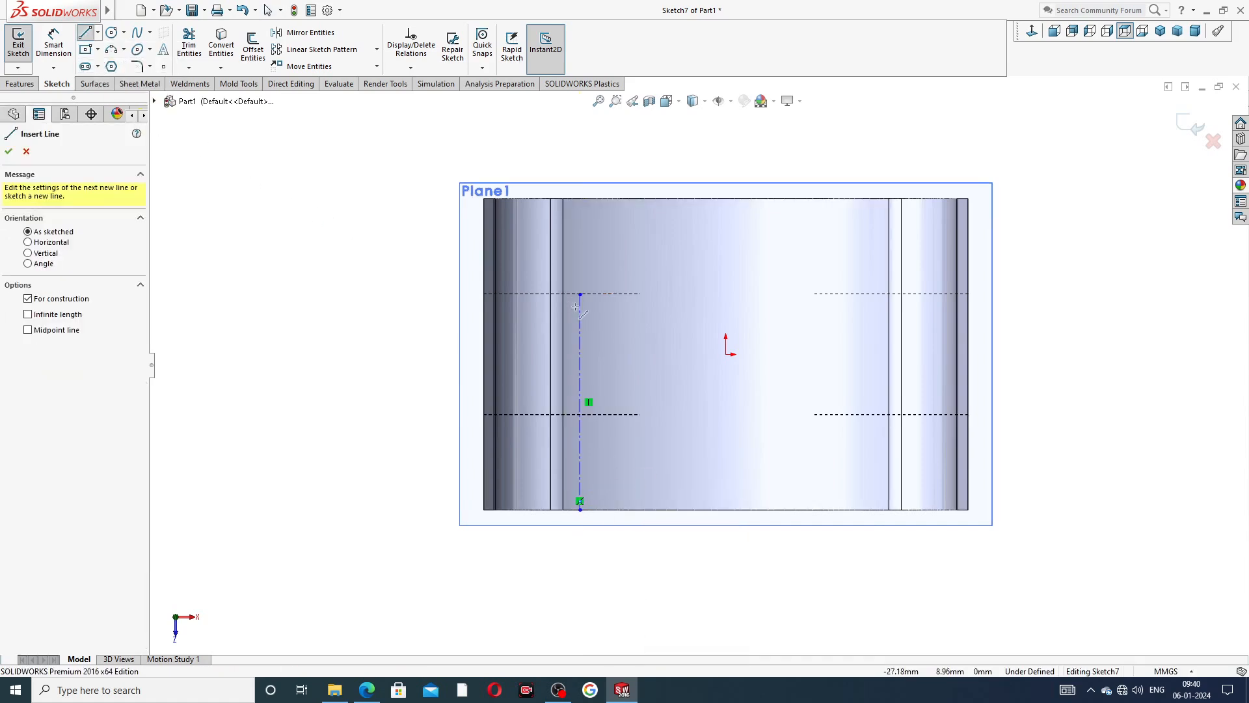
click(581, 434)
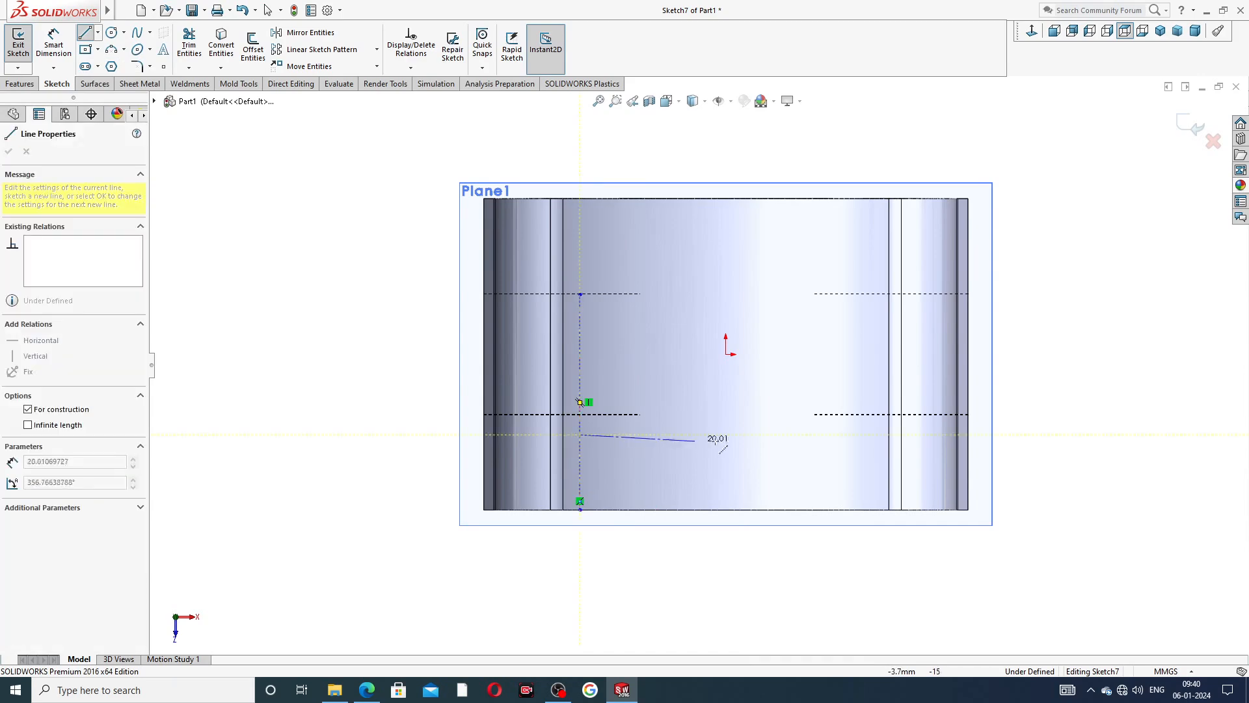
click(872, 434)
right_click(838, 315)
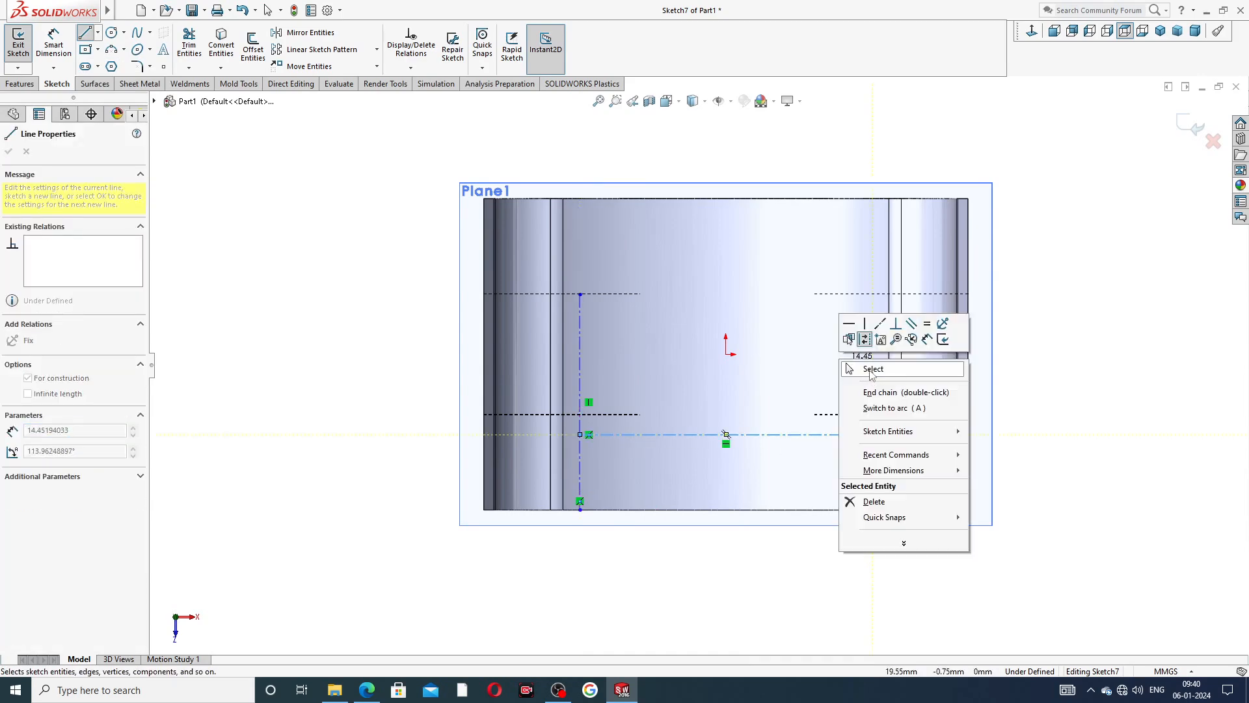
click(869, 365)
Sketch a second horizontal centerline about 49 mm long from the vertical centerline and move it up to that line's upper end.
click(97, 33)
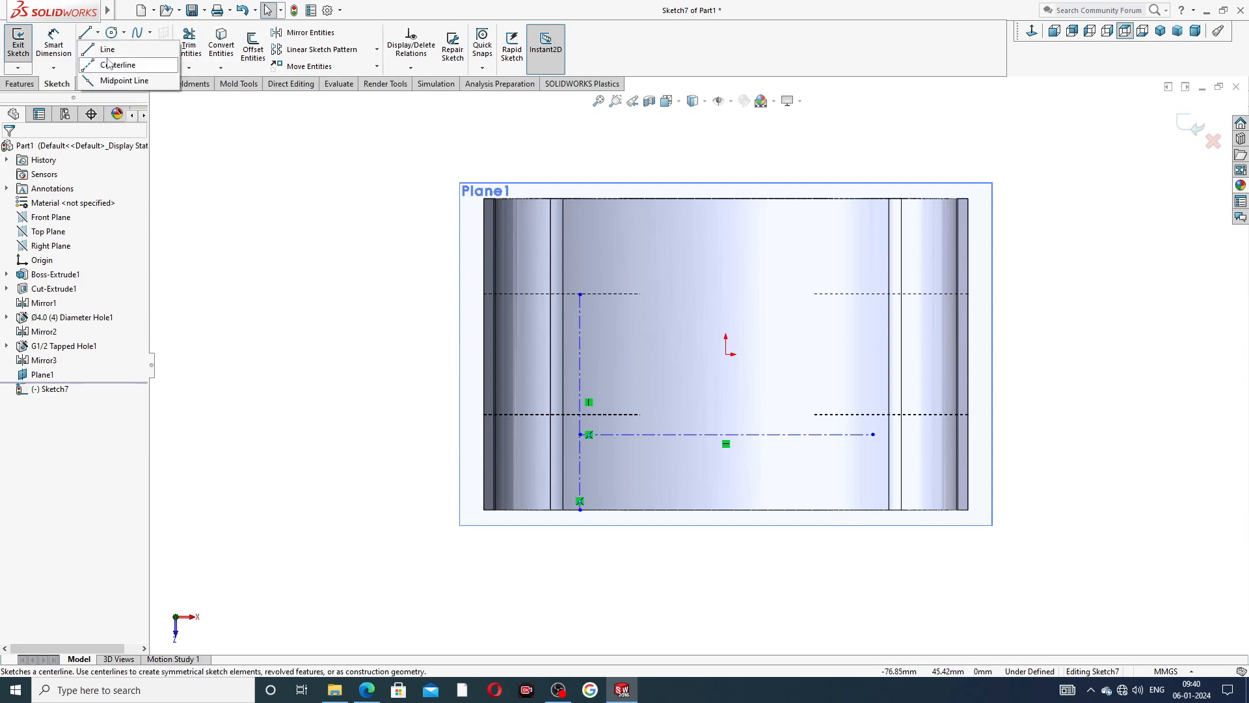
click(115, 64)
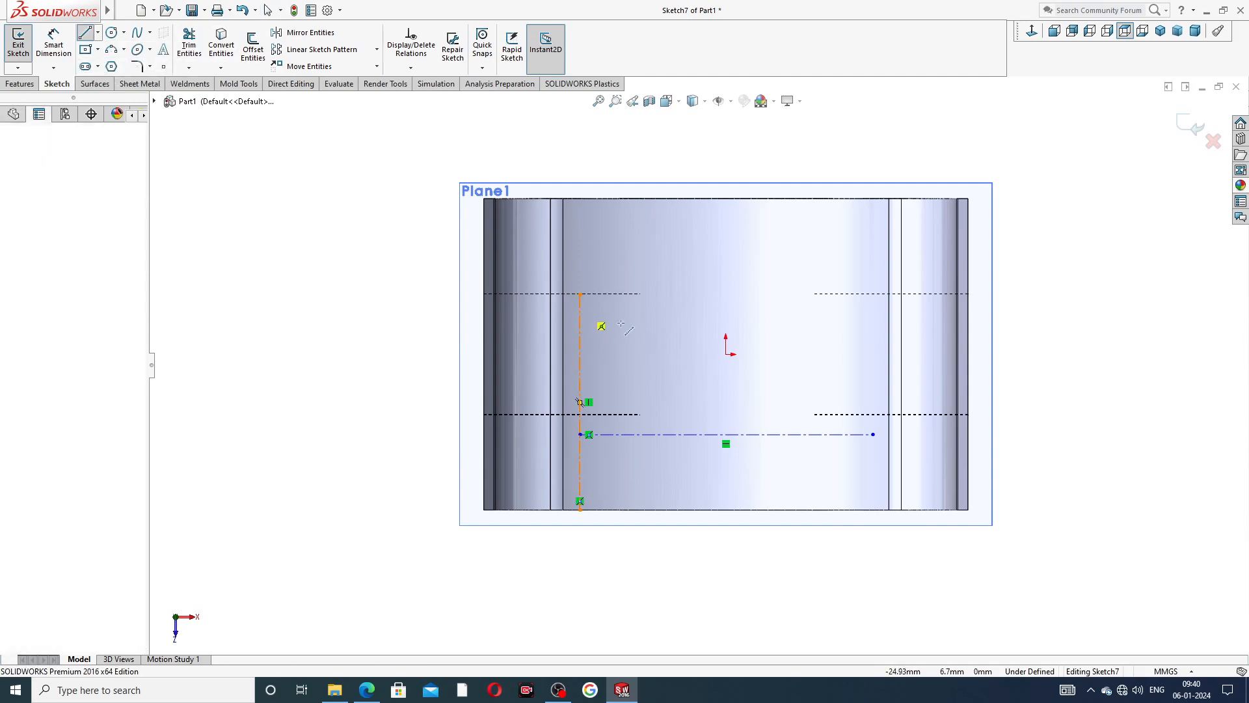
click(581, 315)
click(862, 315)
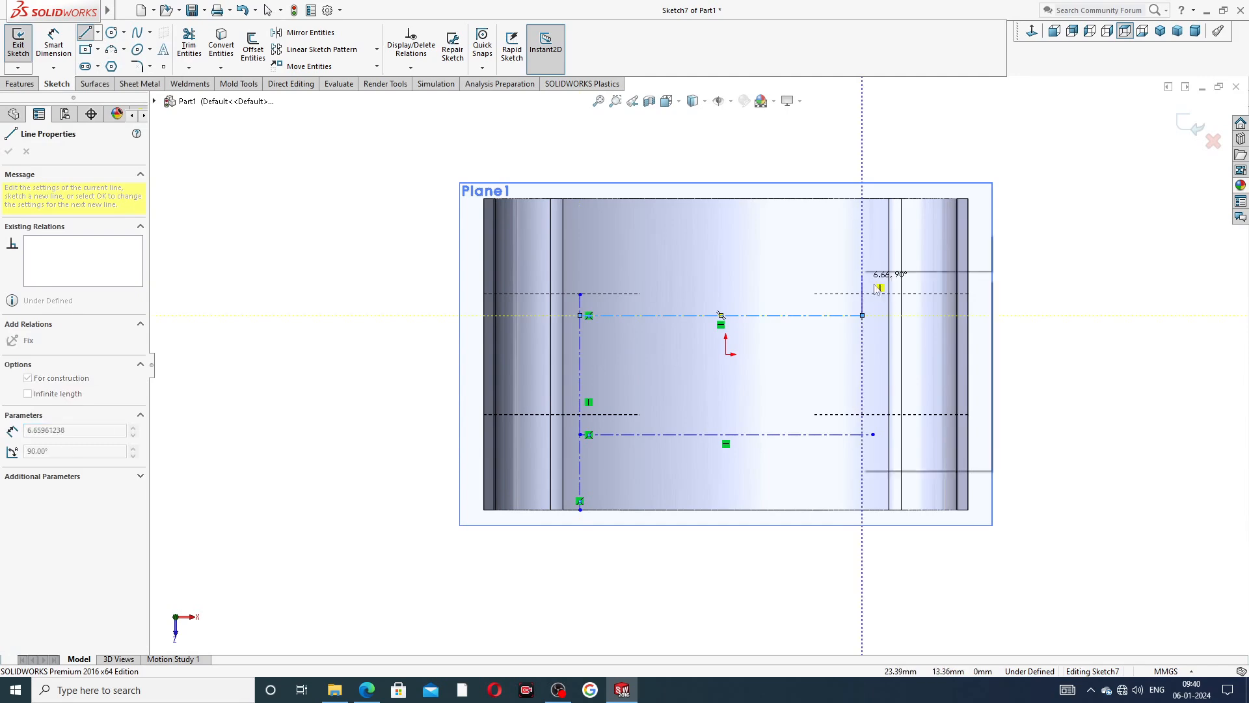
right_click(867, 242)
click(884, 288)
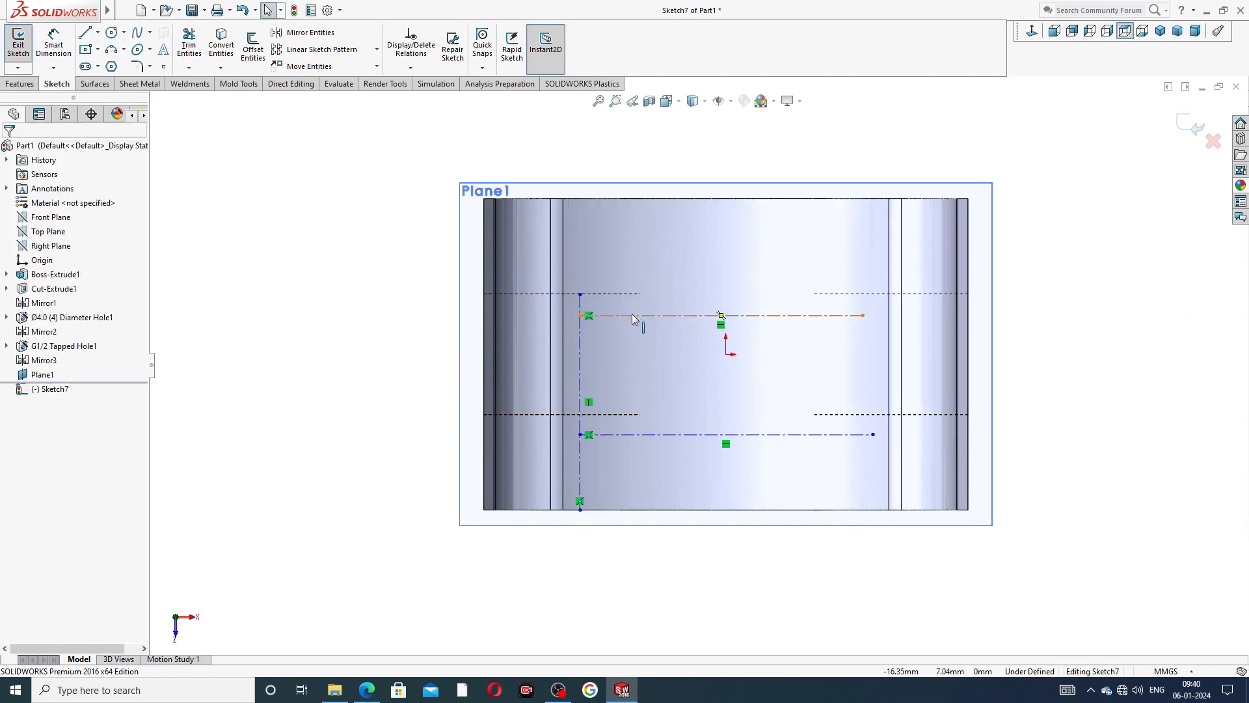
drag(634, 315, 634, 294)
Add the sketch text "Made in Germony" along the upper horizontal centerline, shifted slightly right with leading spaces.
click(164, 50)
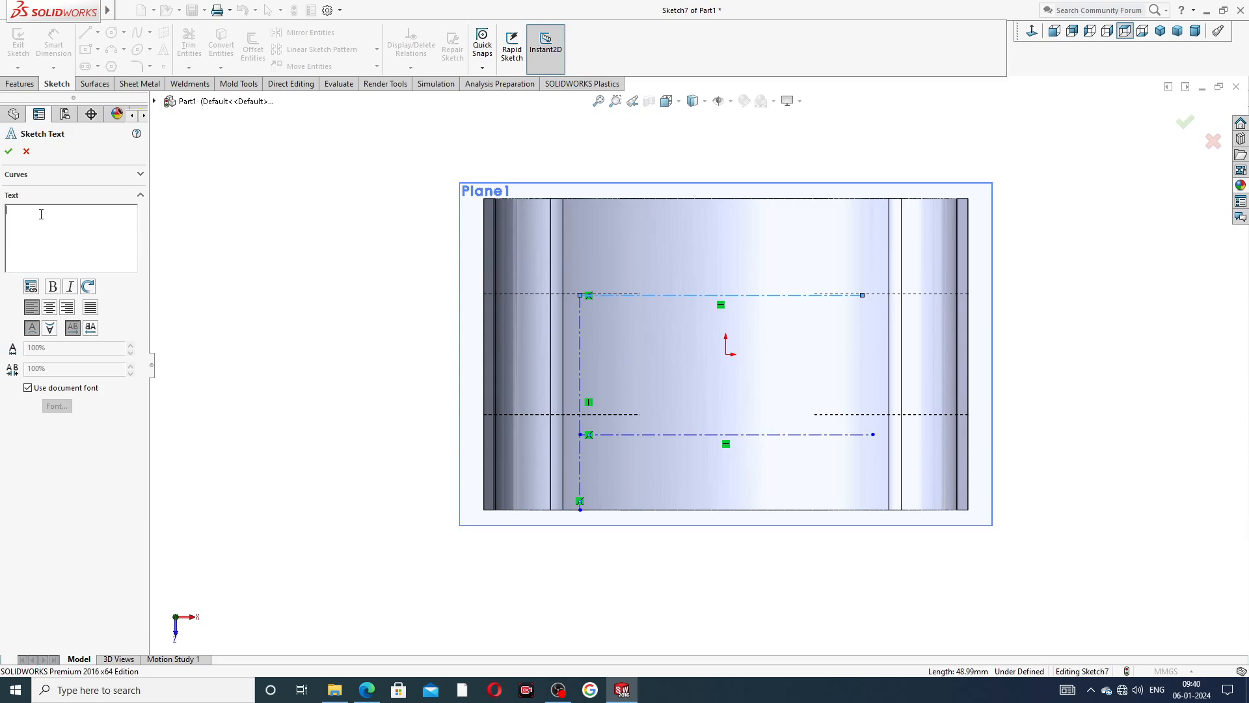
text(Mag)
key(BackSpace)
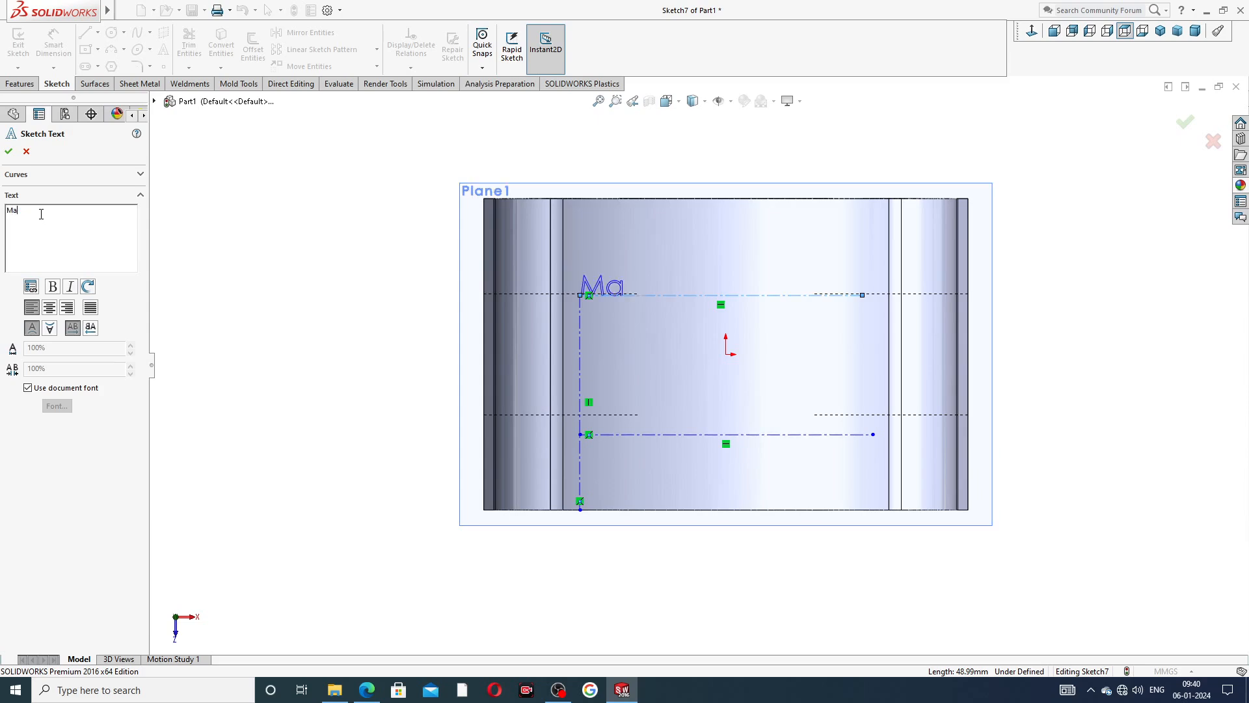
text(de in Ger)
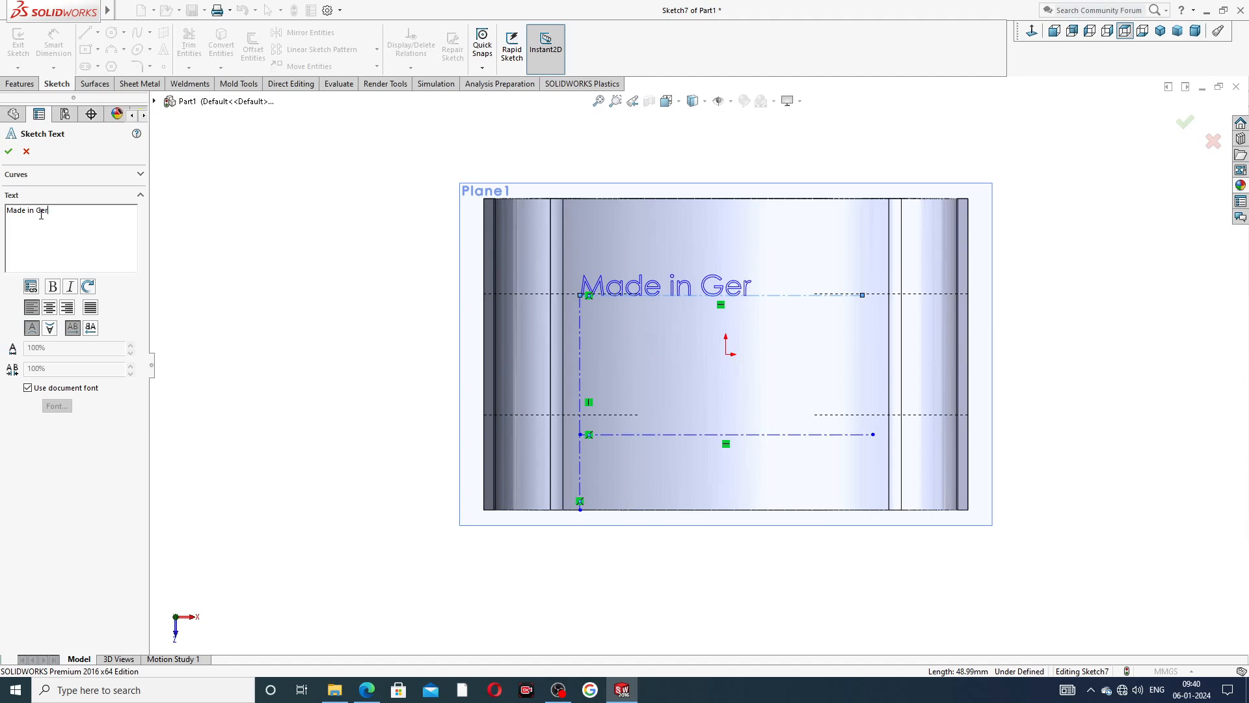
text(mony)
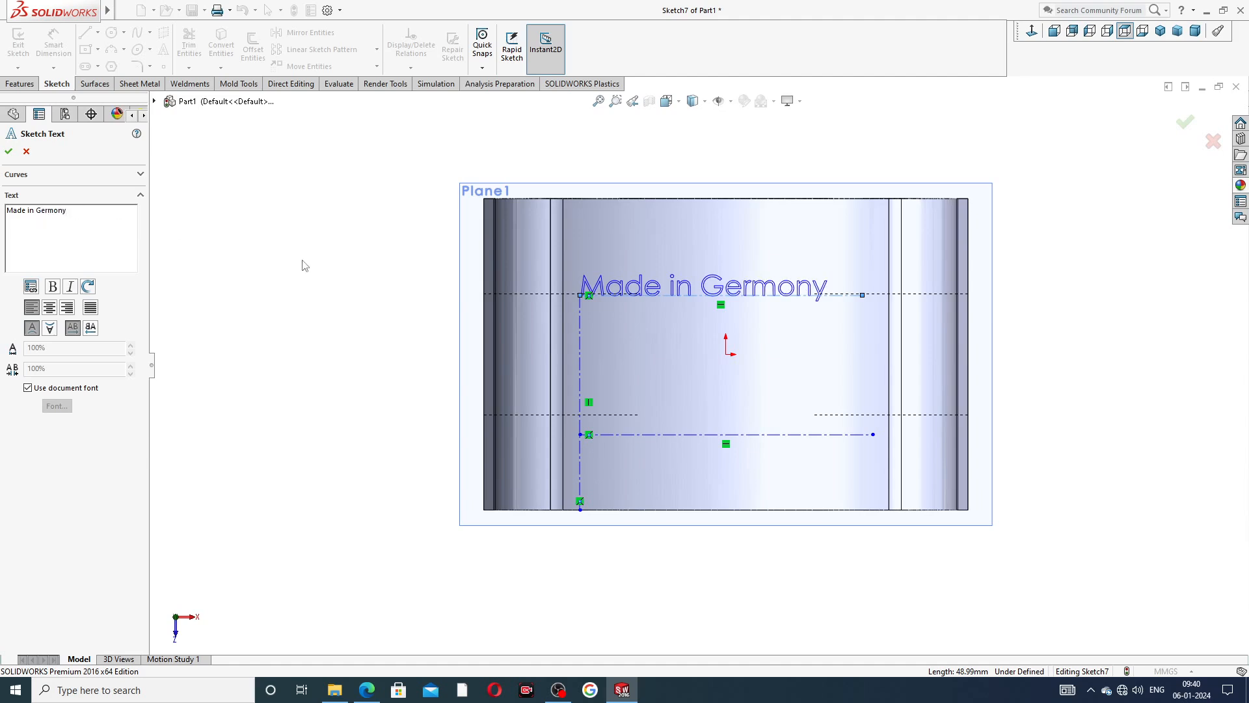
click(20, 218)
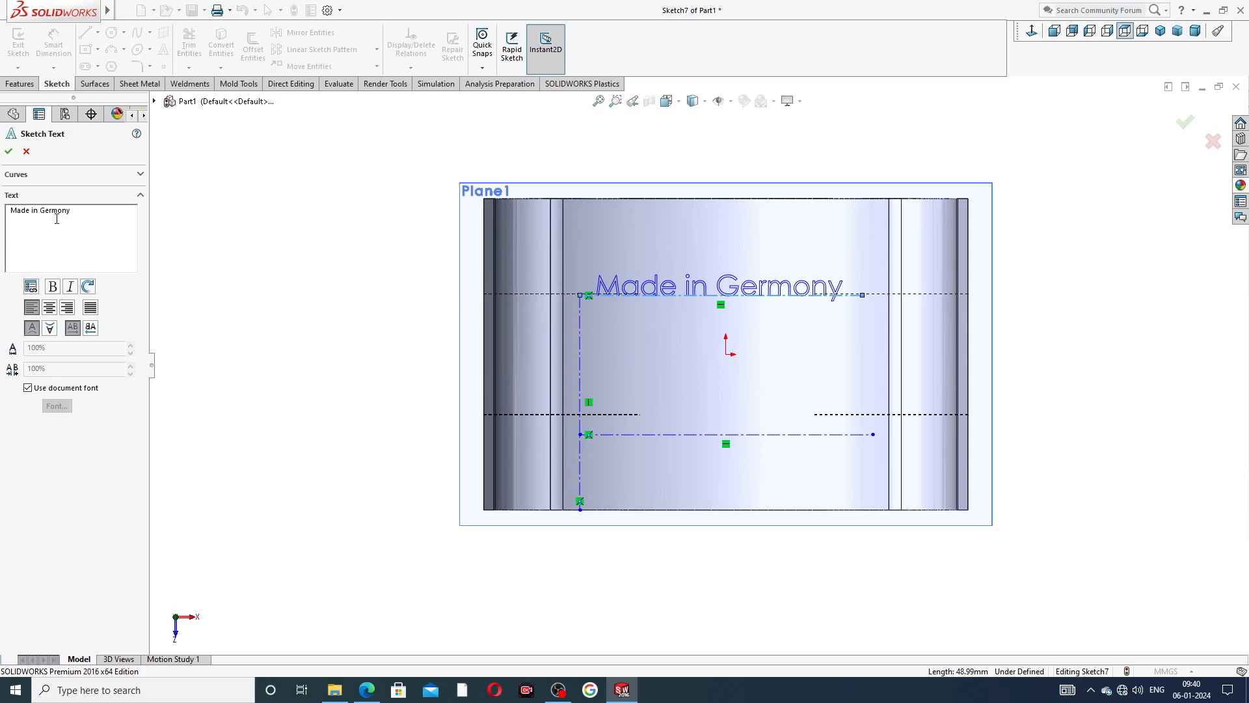
click(9, 151)
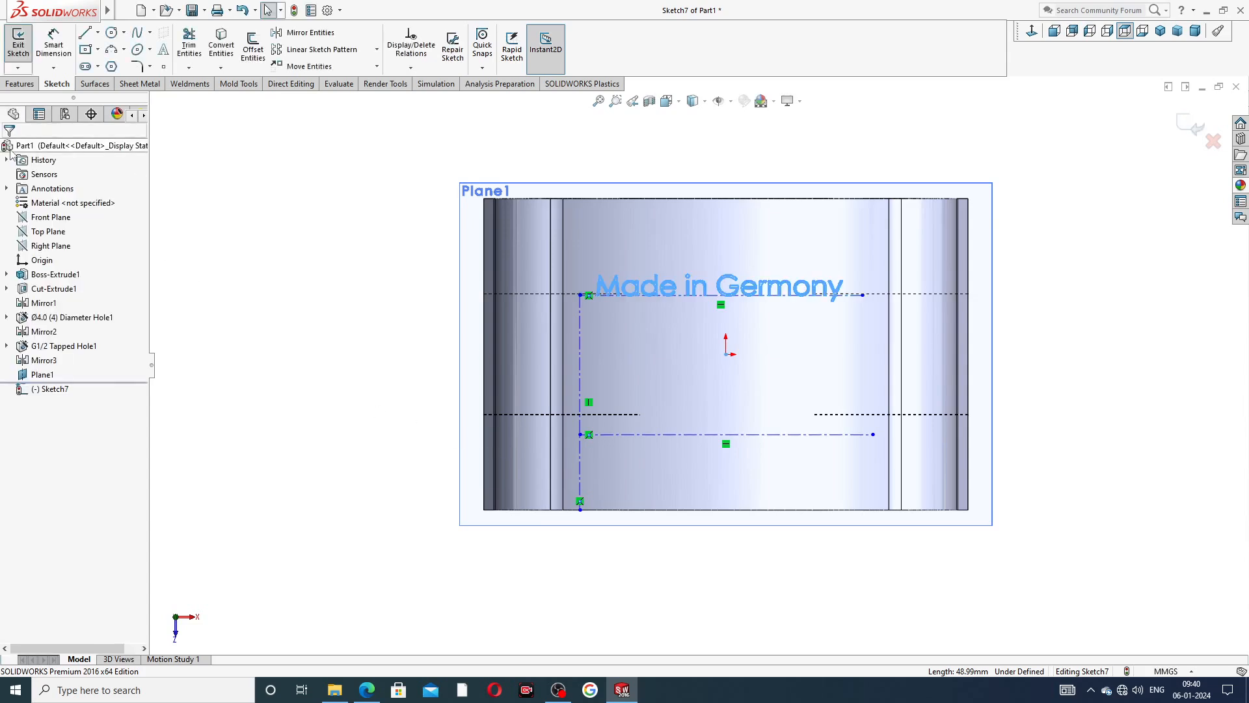
Add the sketch text "CAD,CAE,TUTORIAL" along the lower horizontal centerline, shifted slightly right with leading spaces.
click(654, 435)
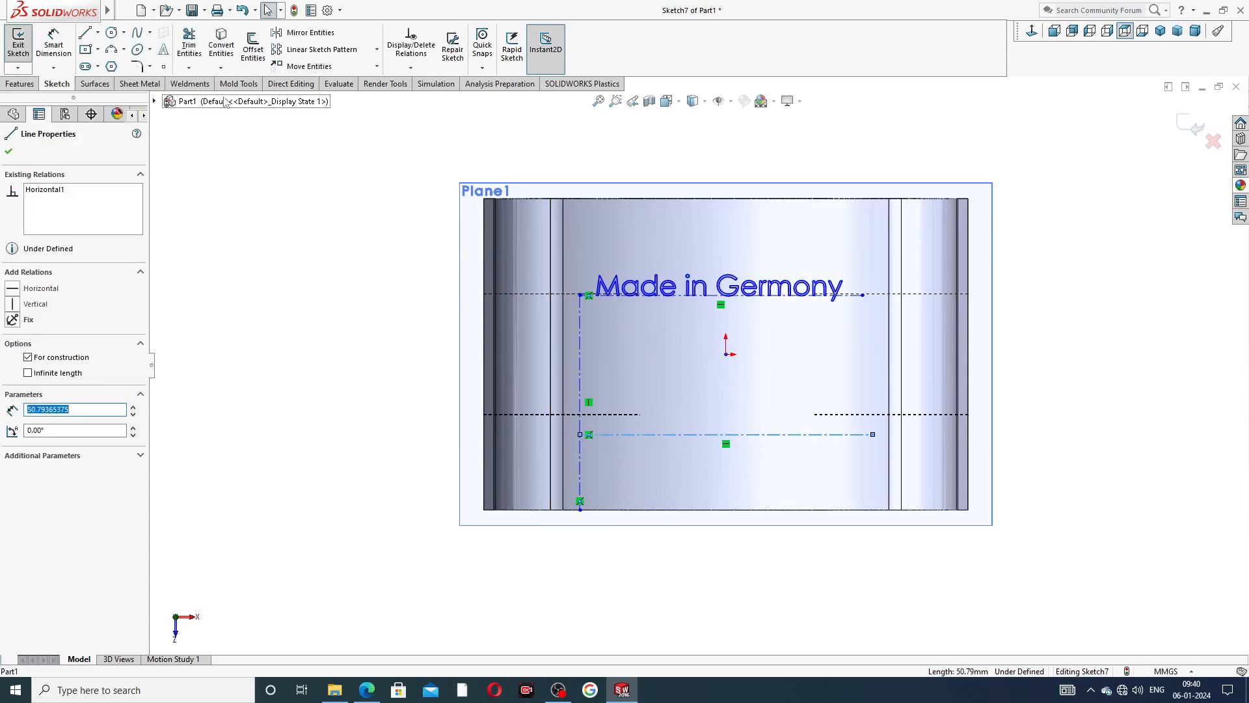
click(162, 50)
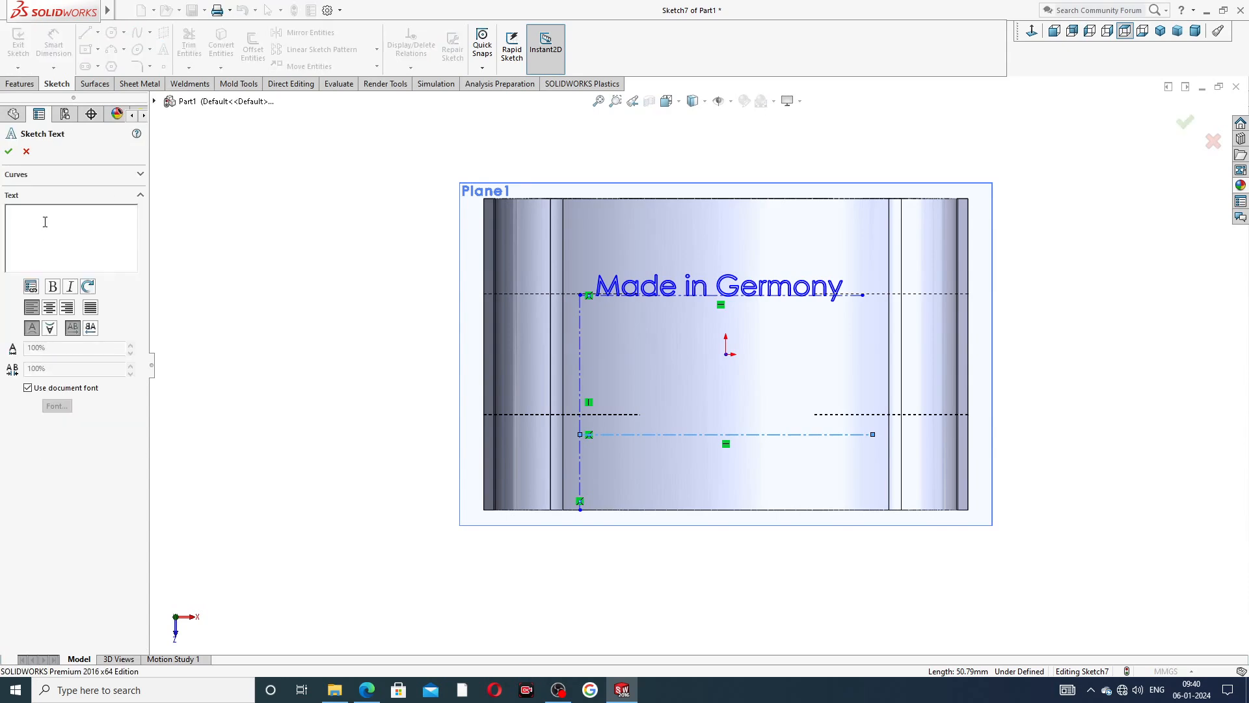
text(C)
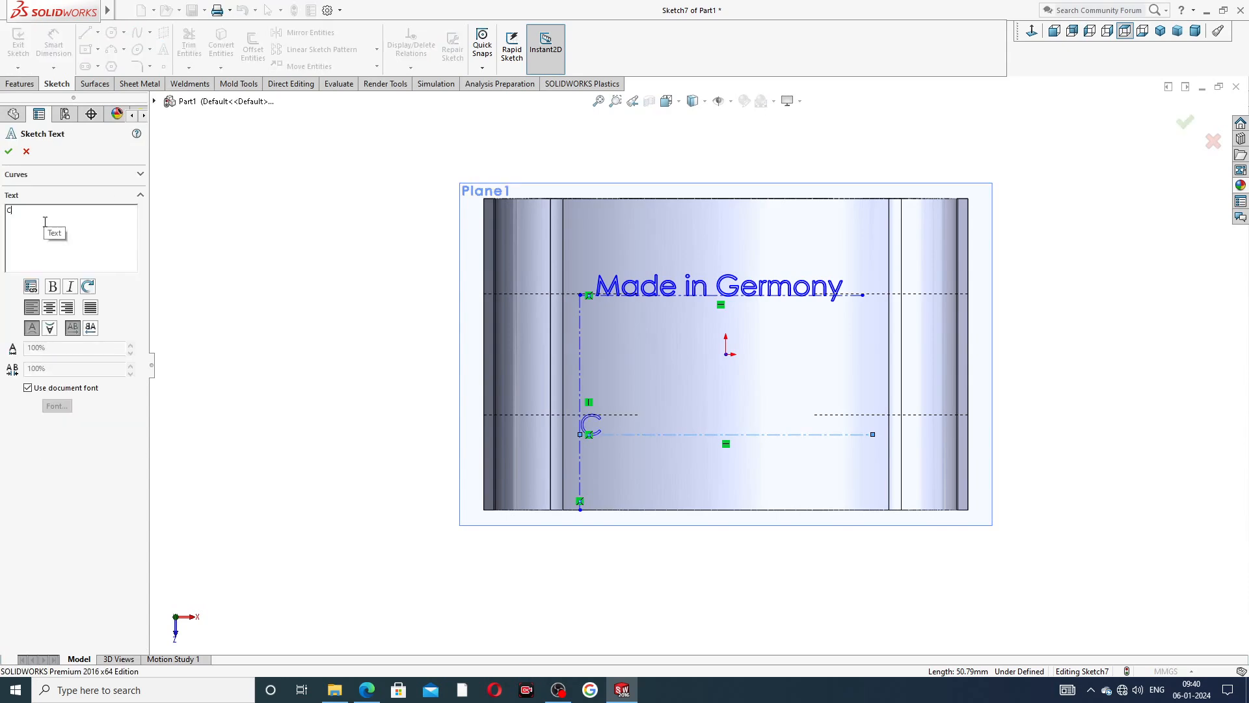
text(AD,CAE)
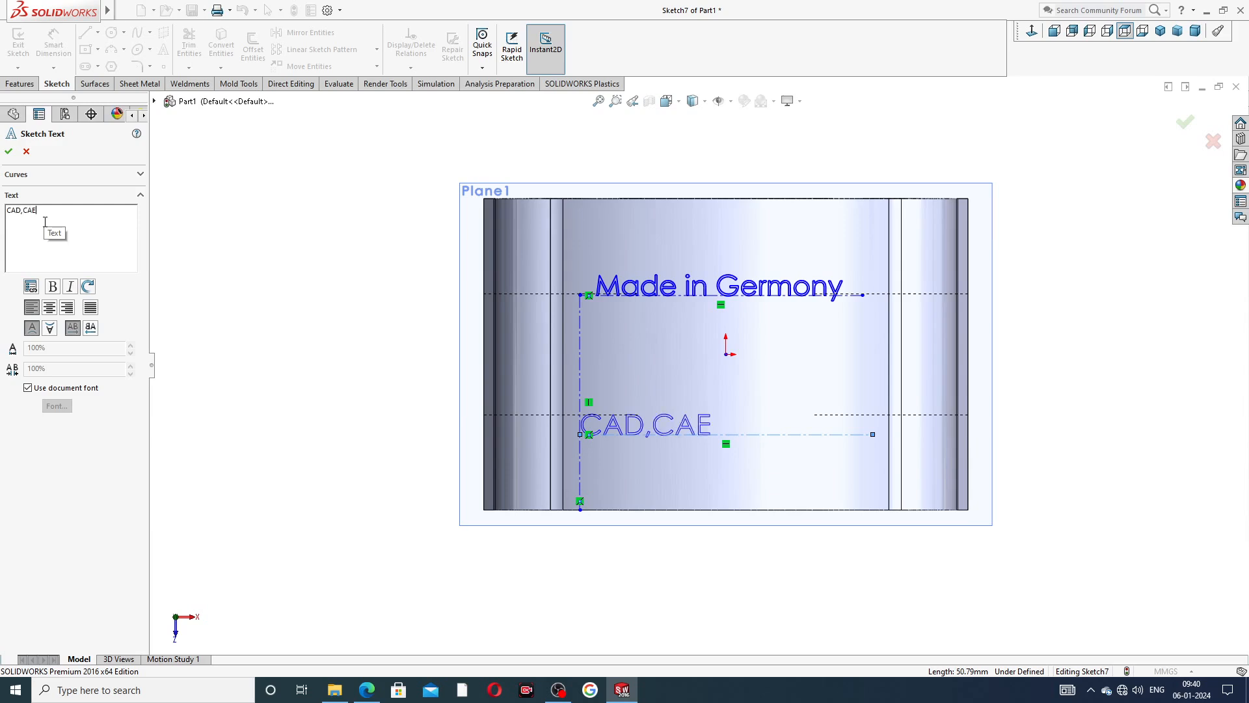
text(,TUTORIAL)
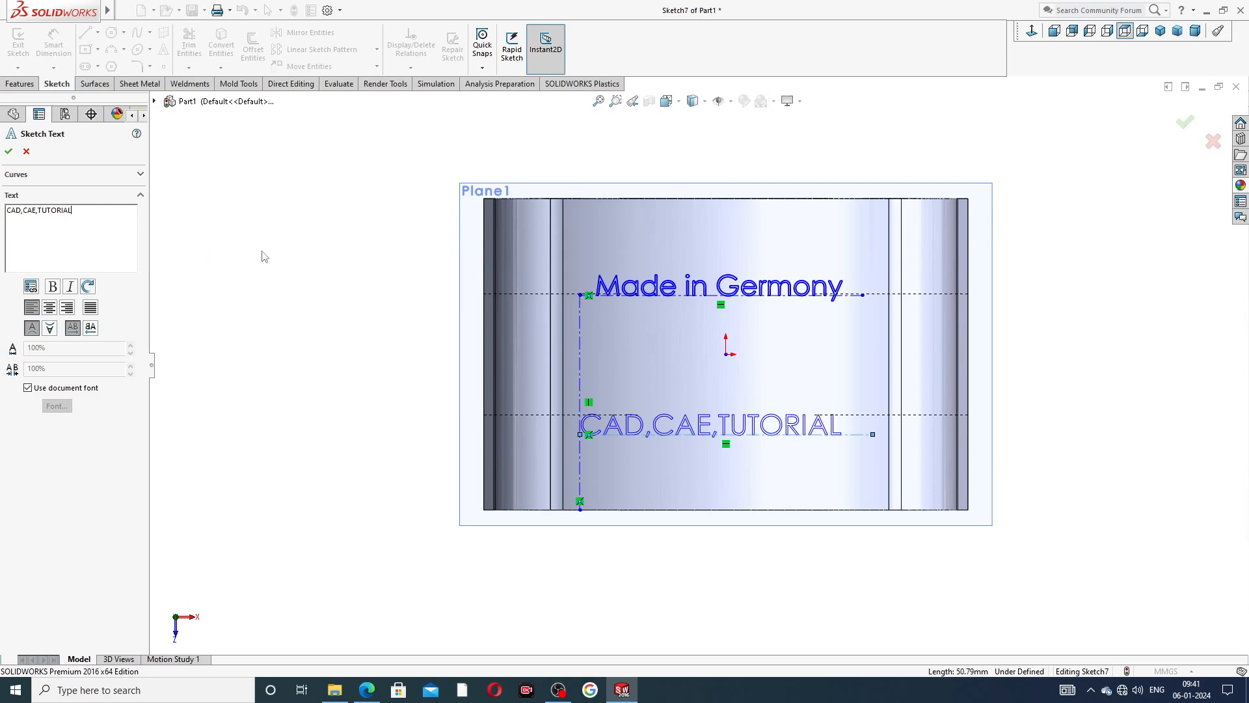
click(8, 213)
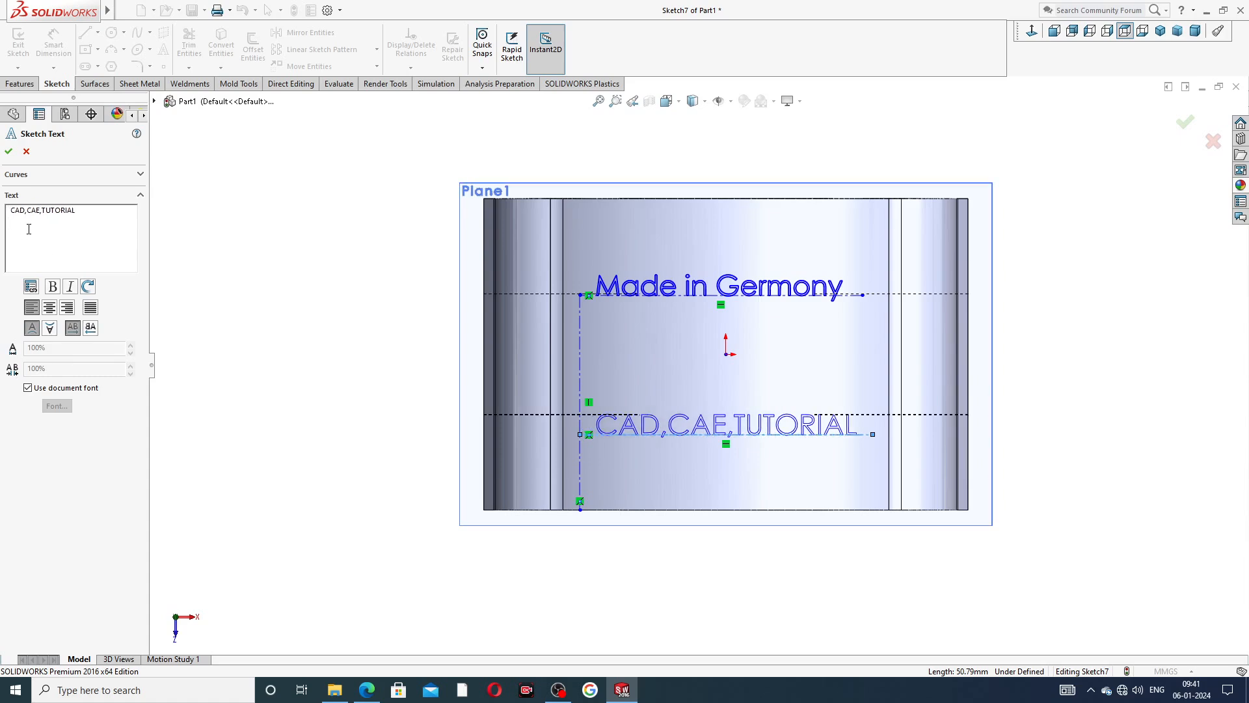
click(9, 151)
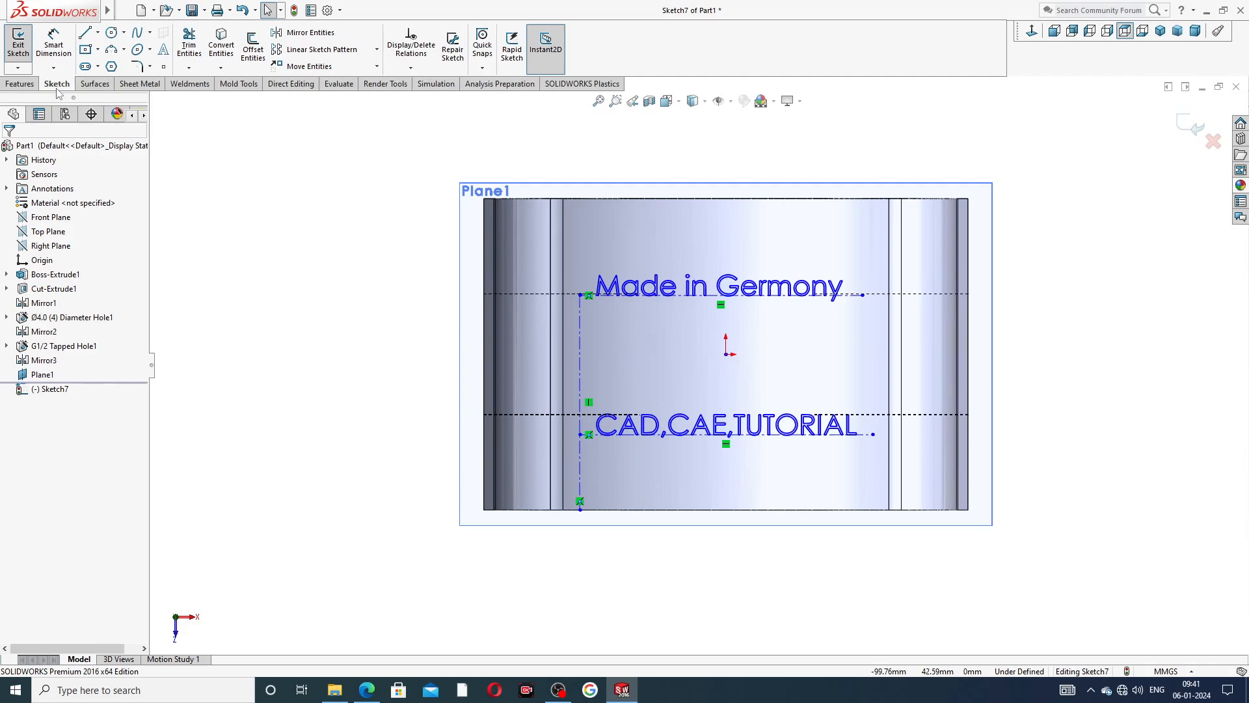
Start an extruded cut of the text sketch with the Offset From Surface end condition, referencing the body's curved top face.
click(18, 84)
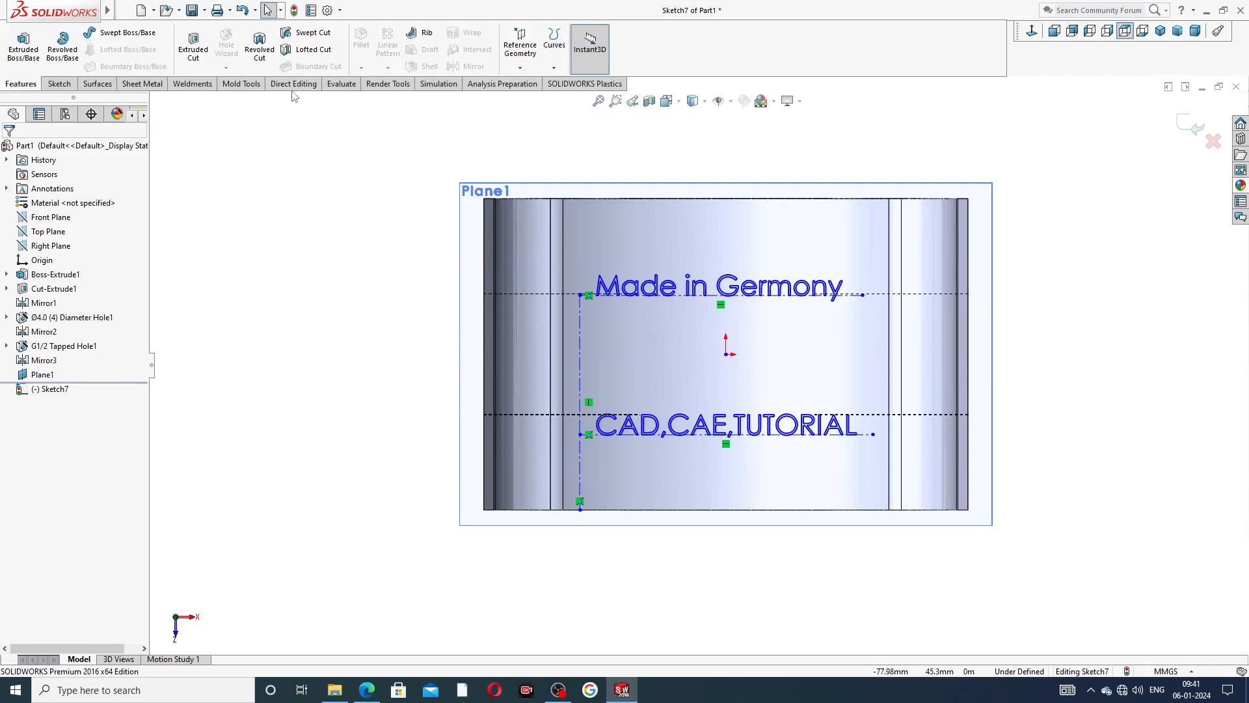
click(193, 46)
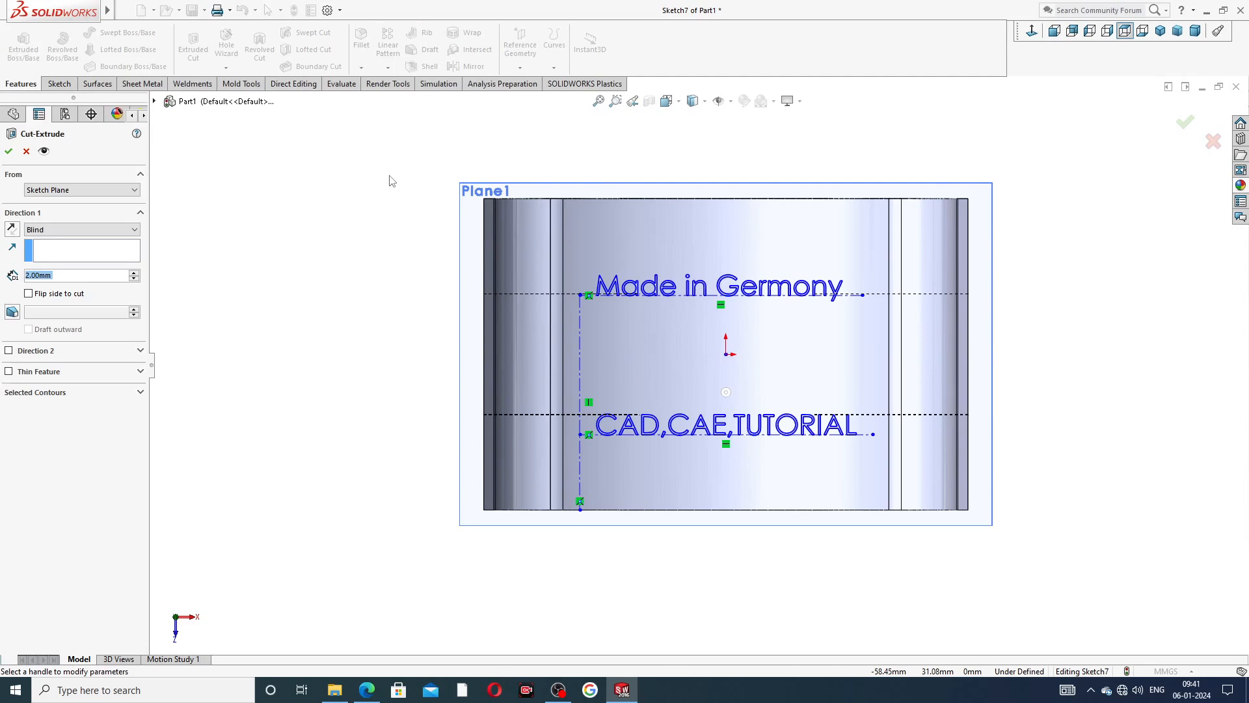
click(81, 228)
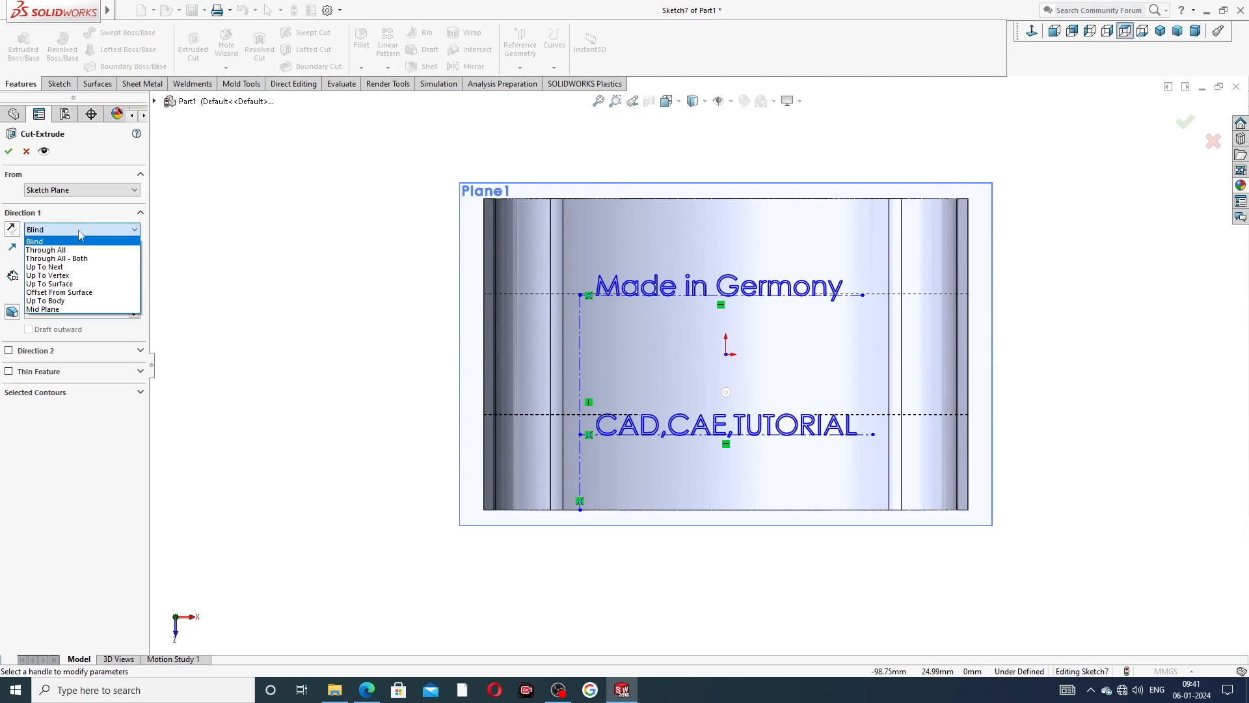
click(69, 293)
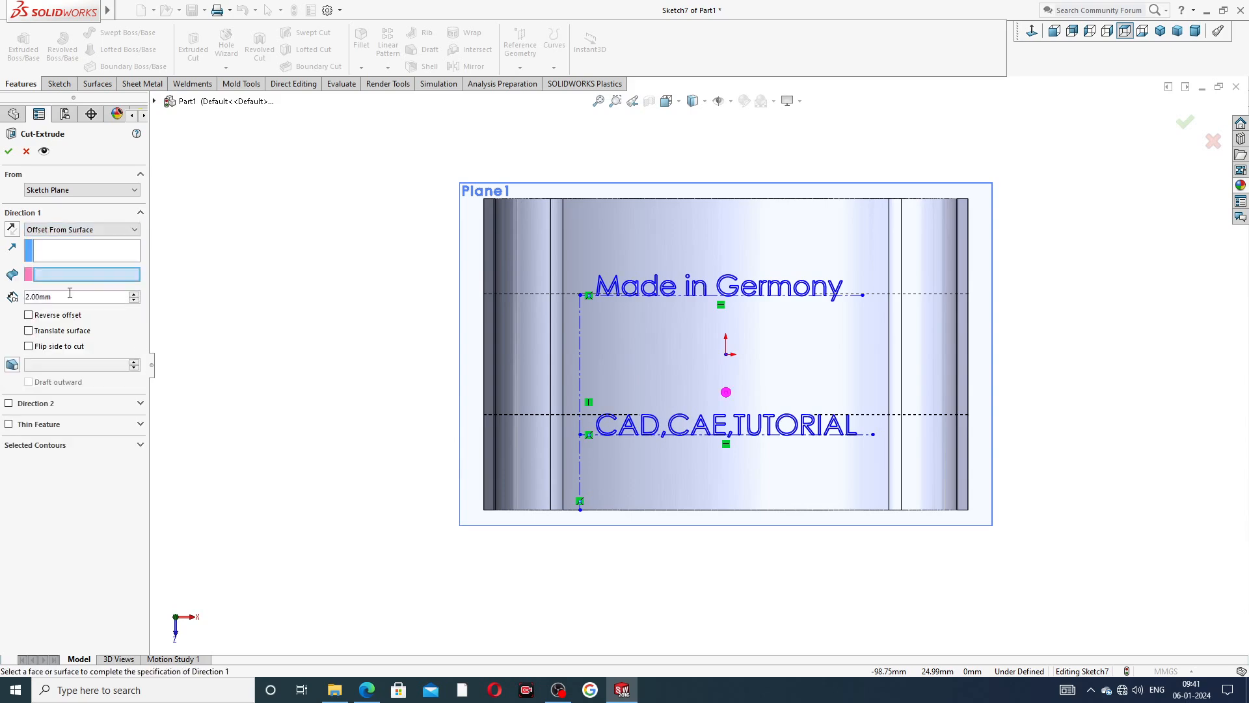
middle_drag(307, 343, 329, 201)
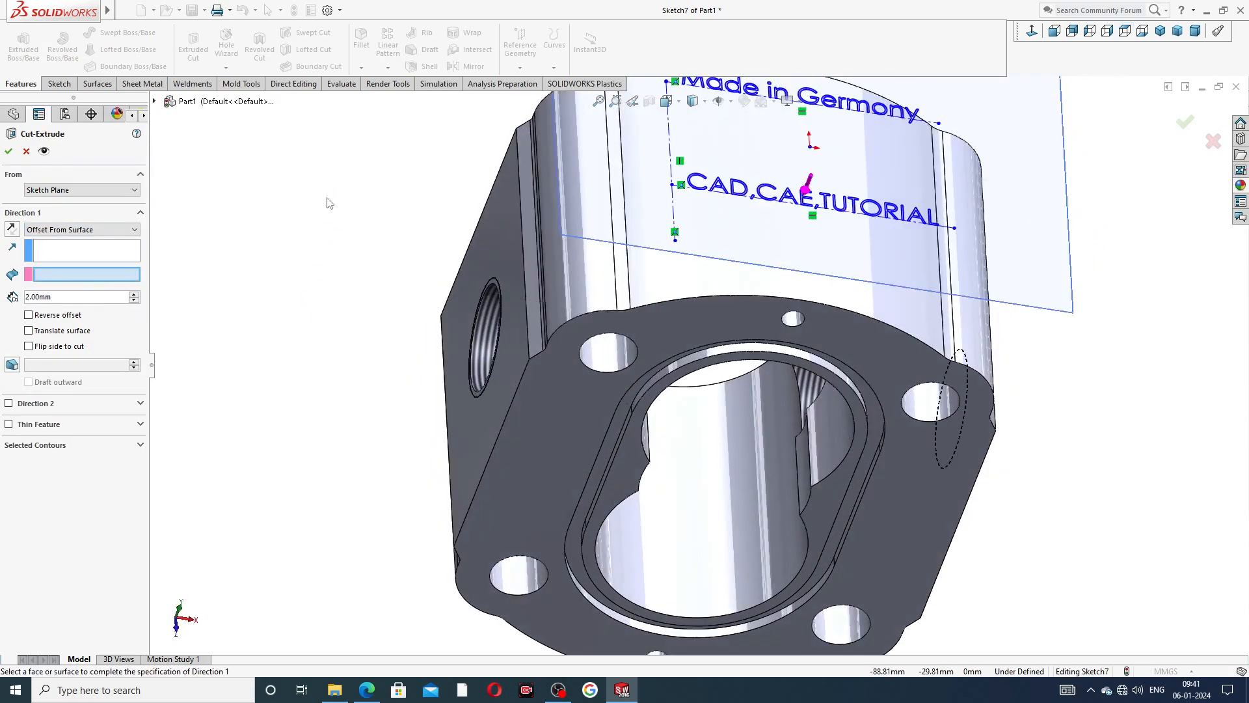
click(649, 273)
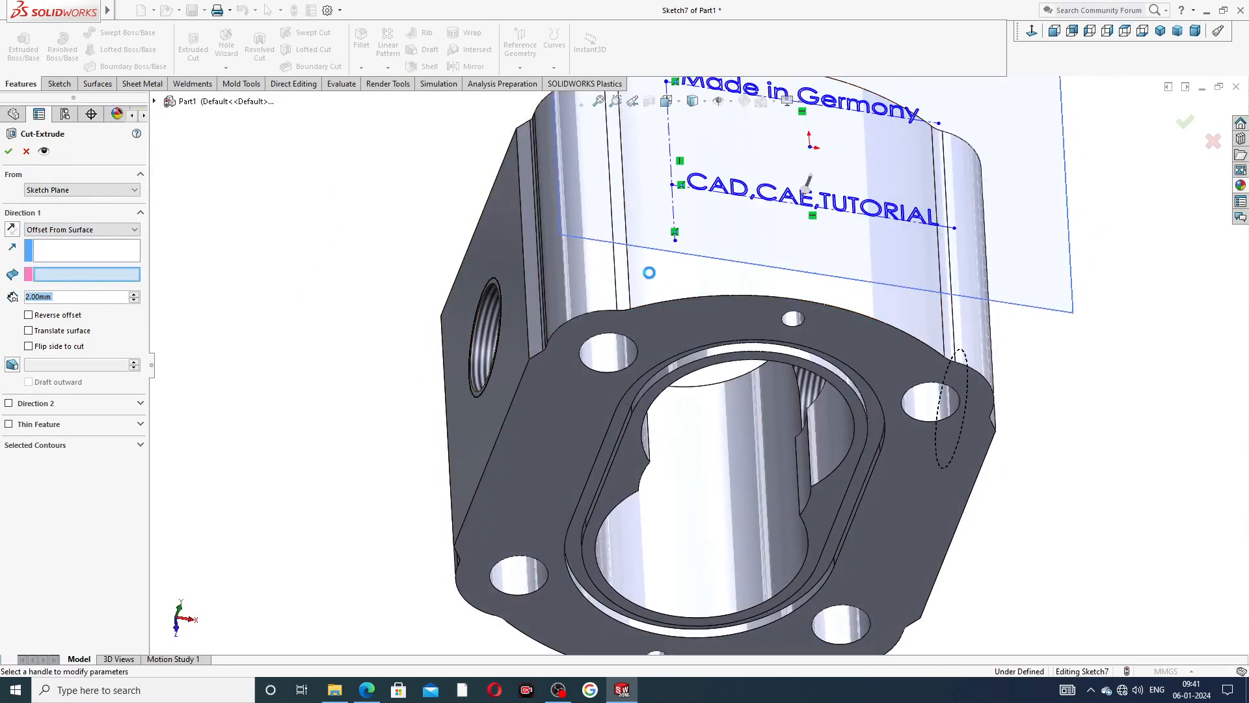
scroll(649, 273, up, 2)
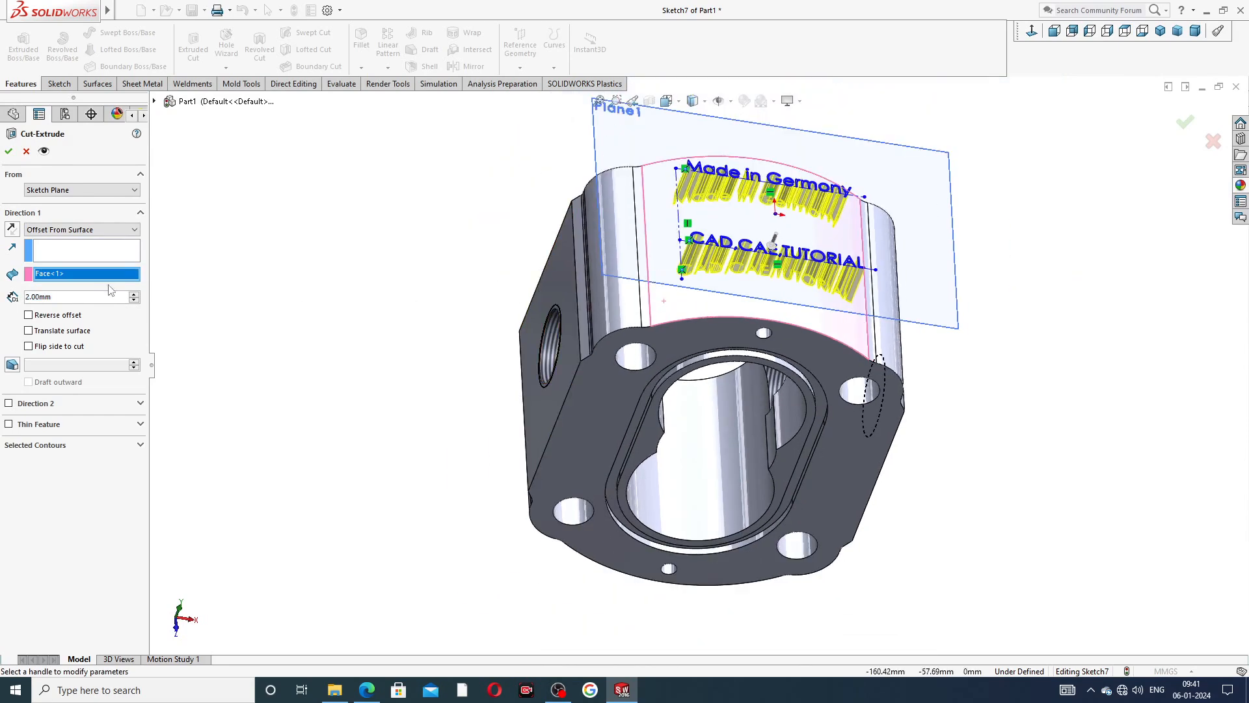
Set the text cut's offset to 0.4 mm with the offset reversed into the body, and complete the cut.
double_click(63, 297)
key(BackSpace)
text(.4)
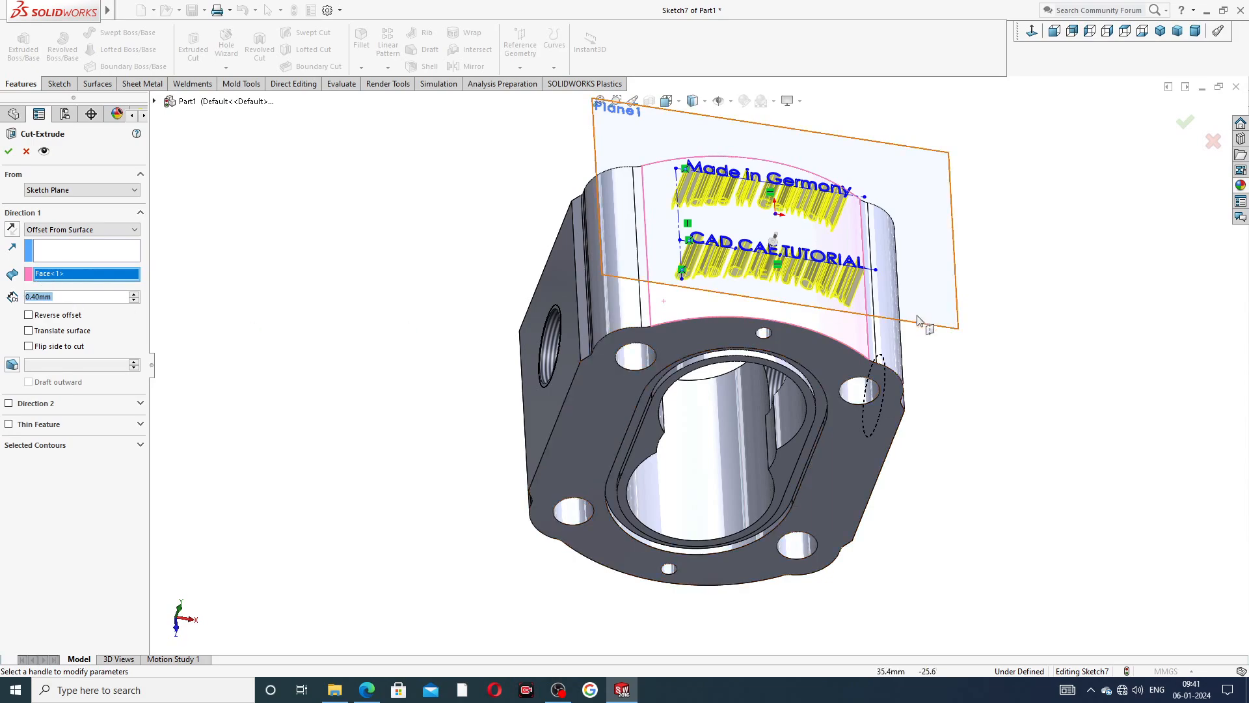
middle_drag(927, 325, 970, 231)
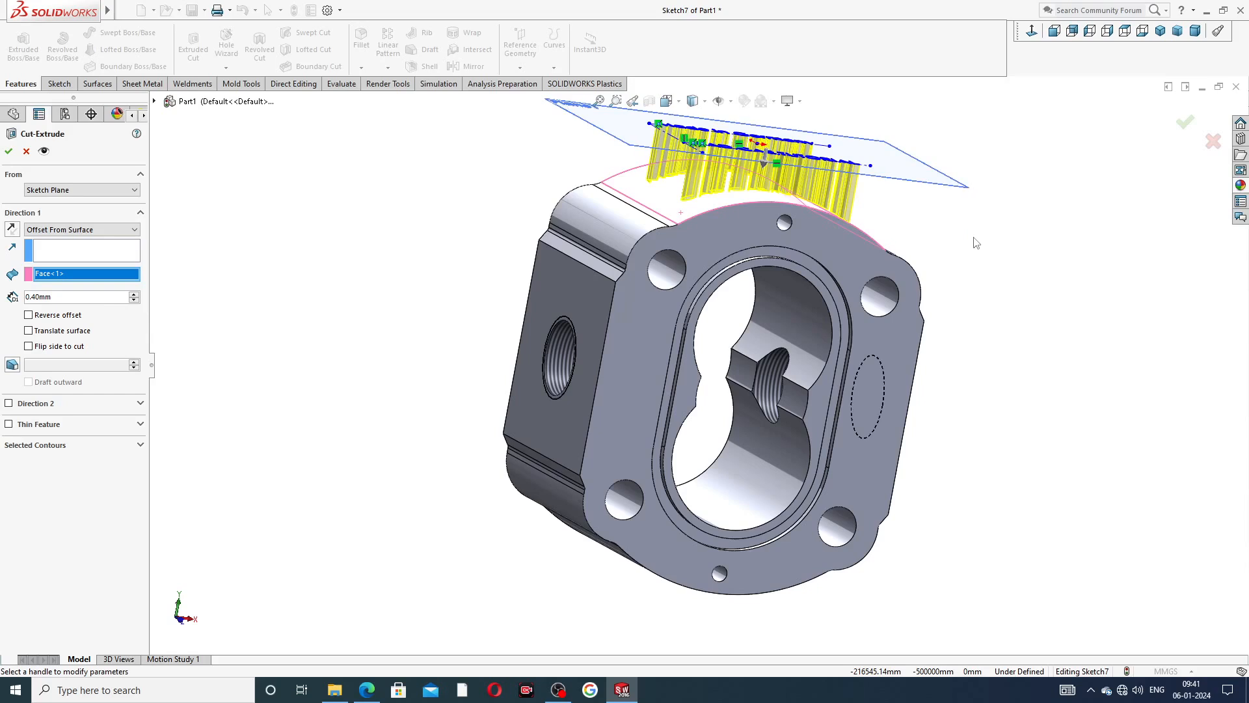
click(54, 316)
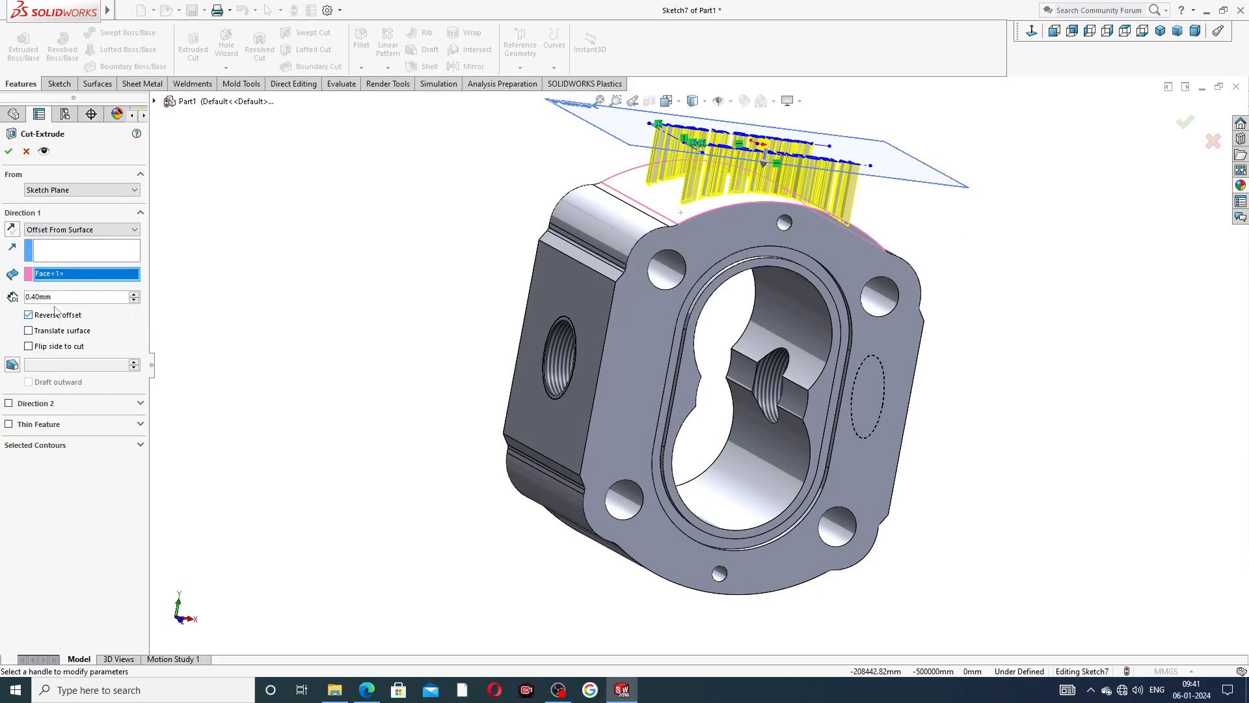
click(9, 151)
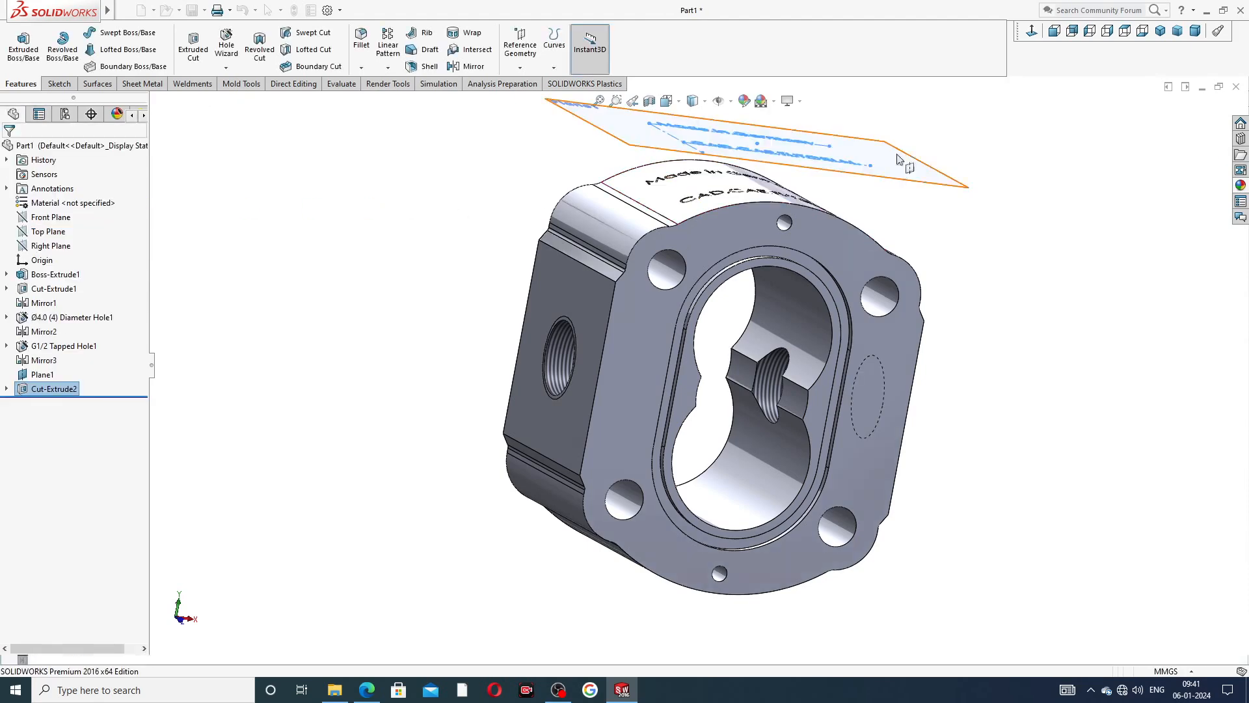
Hide the offset reference plane above the body's engraved top face.
middle_drag(976, 163, 911, 267)
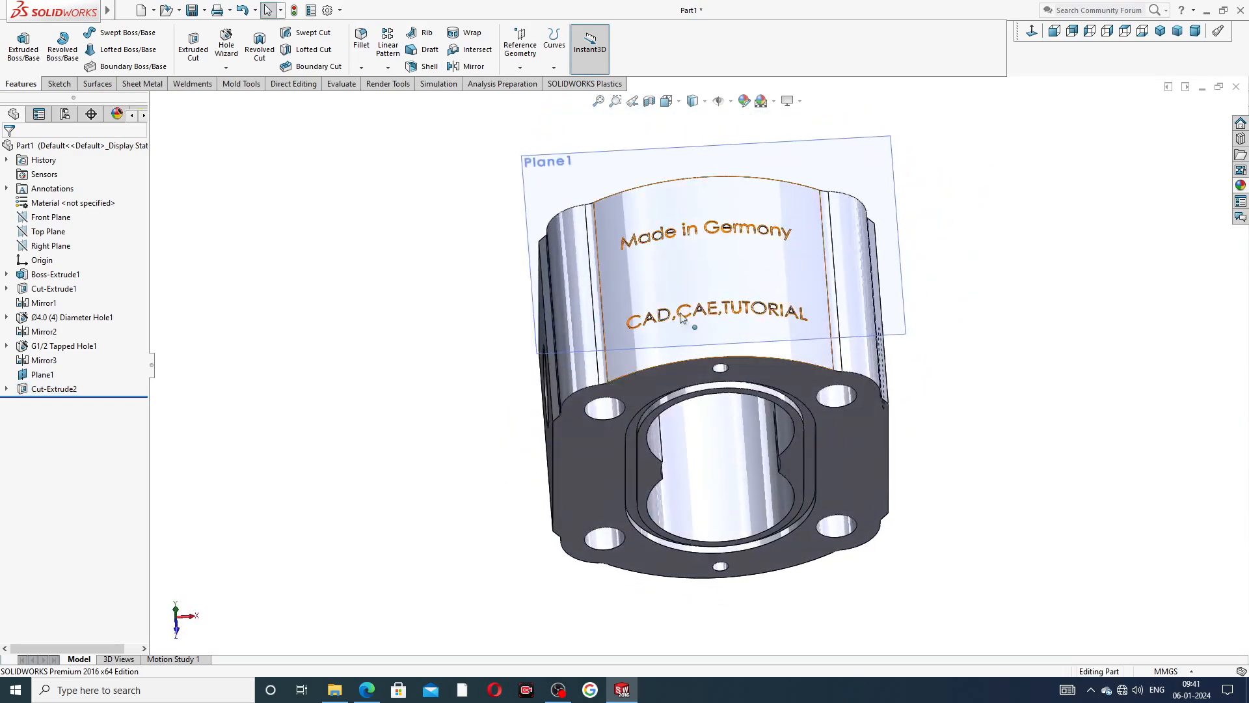
click(899, 257)
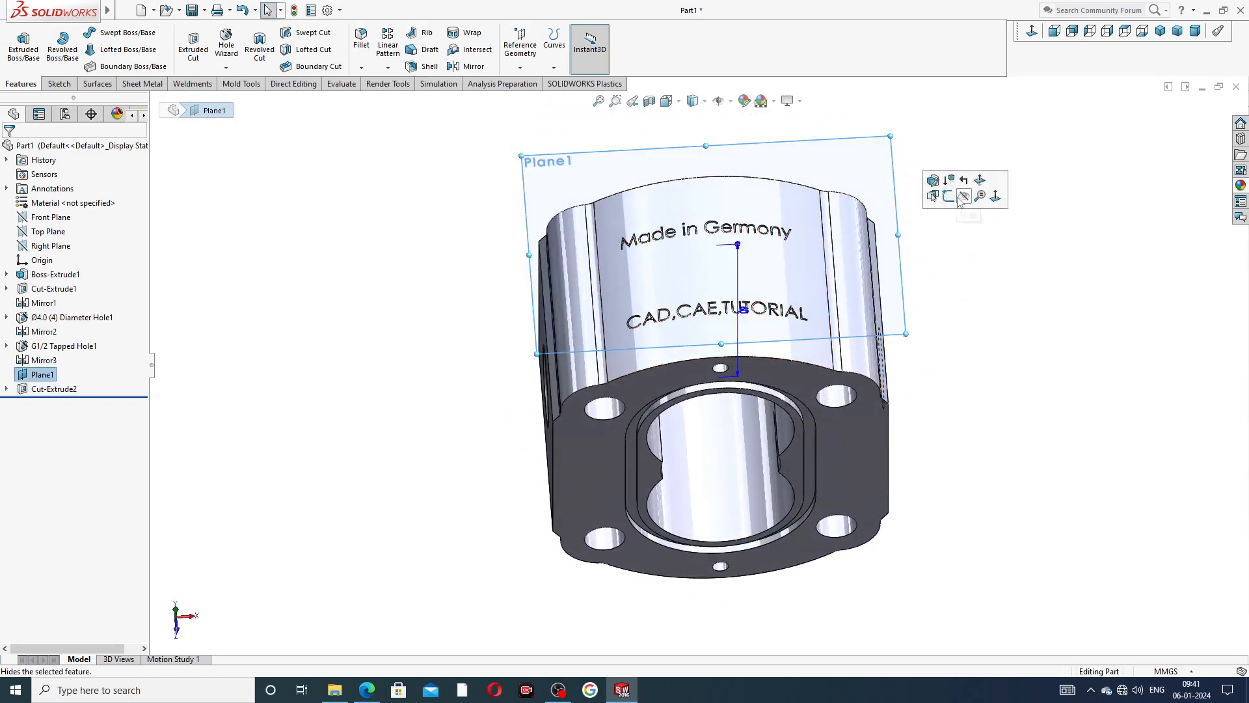
click(964, 196)
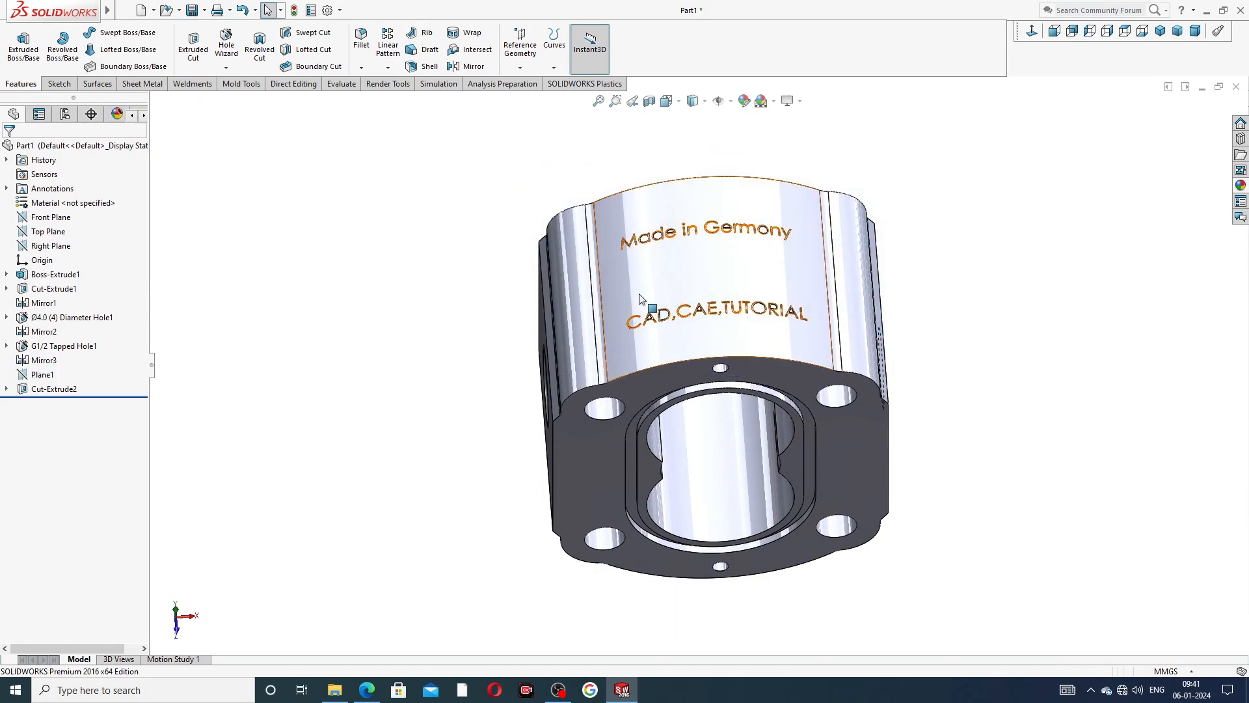
Apply the polished nickel appearance from the Metal > Nickel library to the whole pump body.
scroll(817, 271, down, 2)
scroll(813, 276, up, 3)
middle_drag(810, 283, 962, 258)
click(1240, 185)
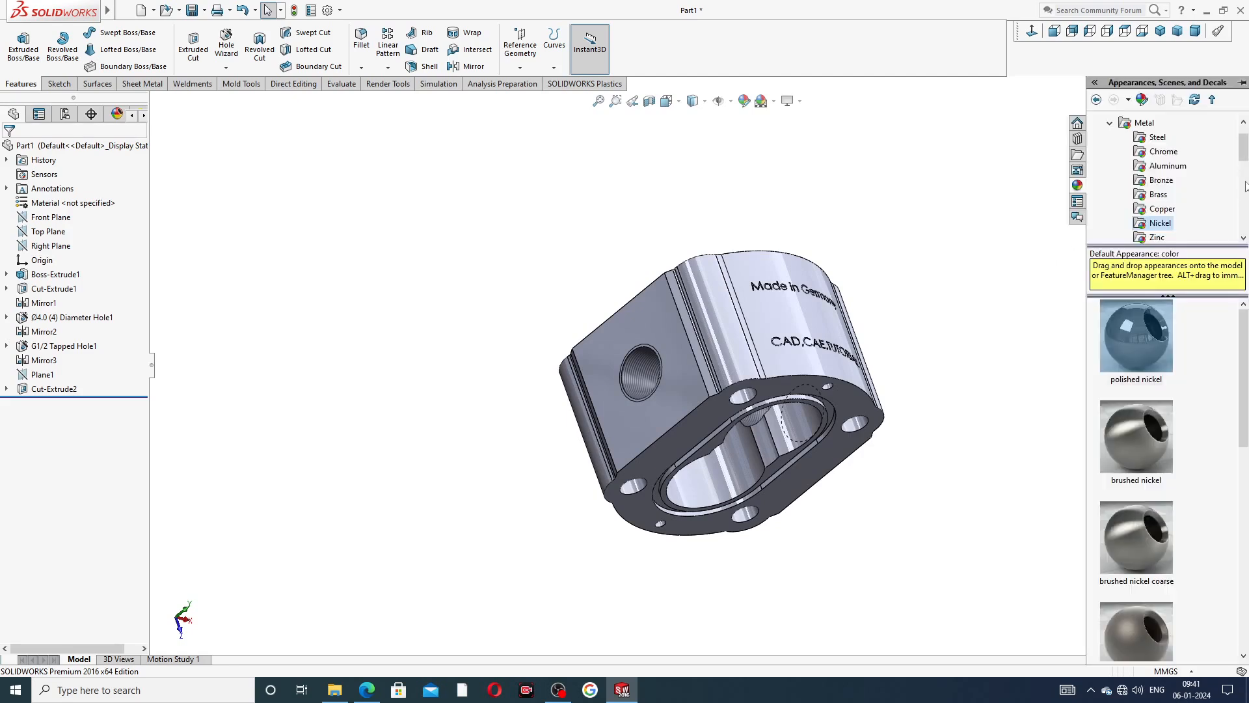
scroll(1161, 155, up, 1)
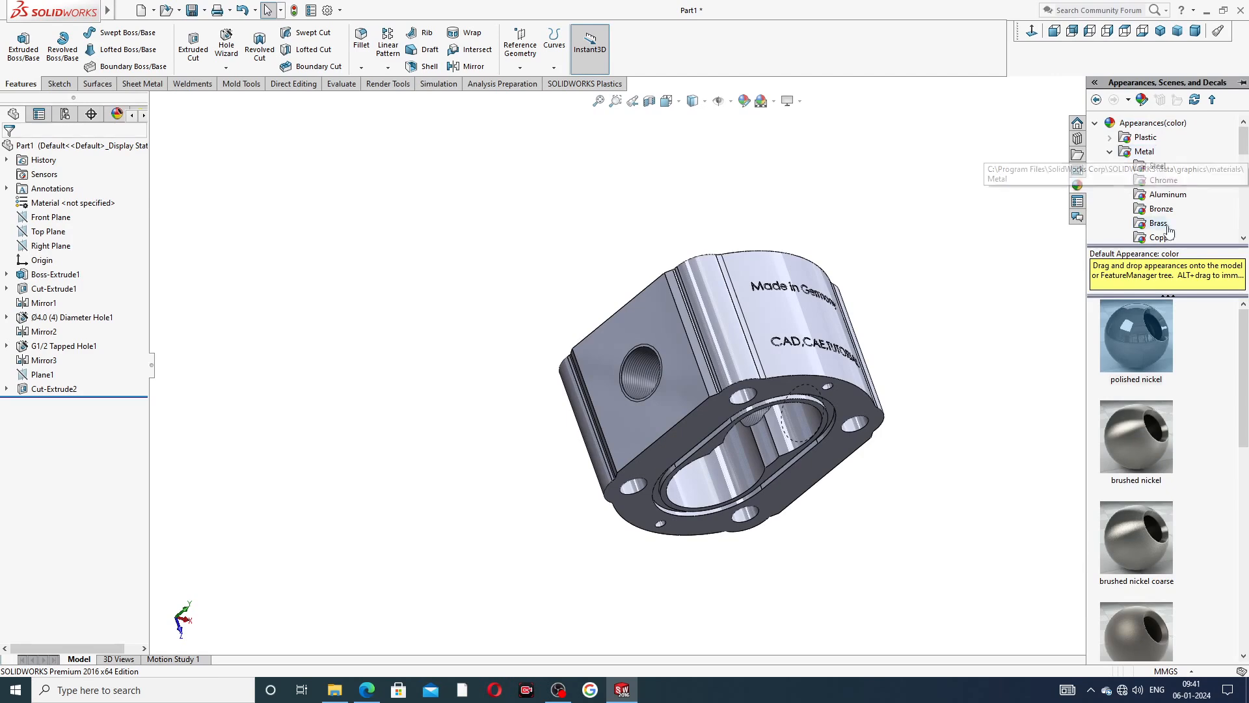
scroll(1171, 205, down, 1)
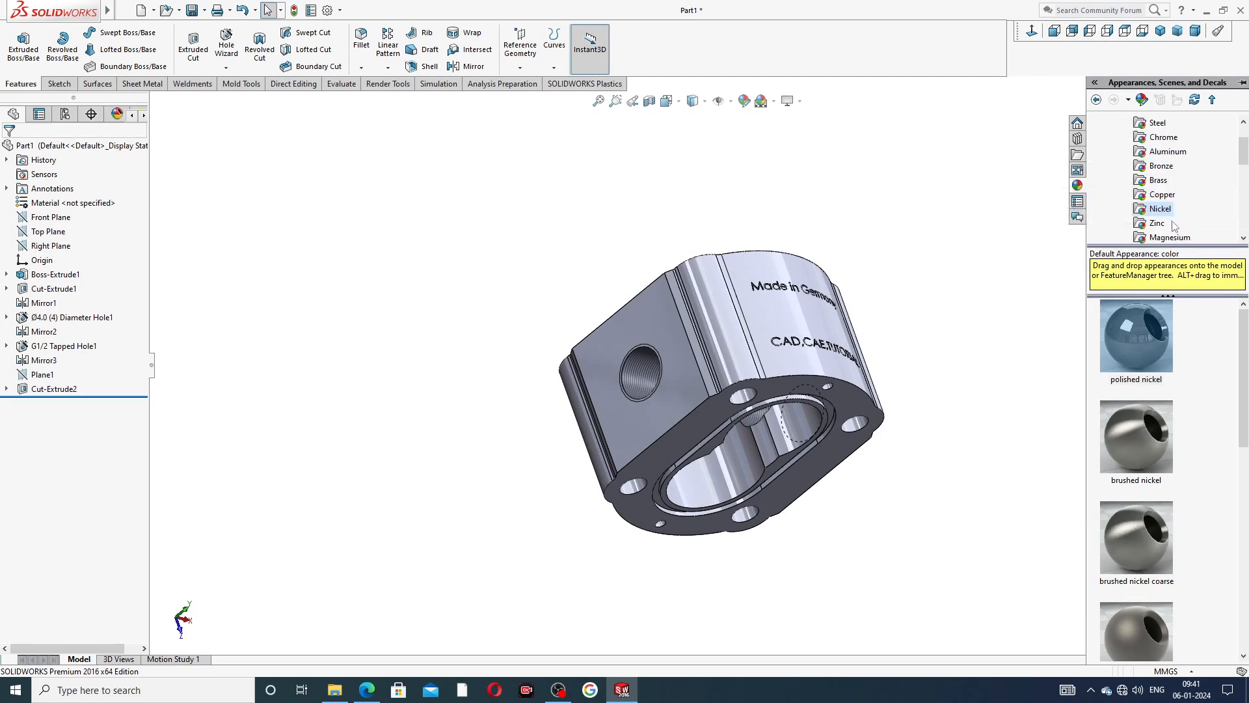
click(1163, 209)
double_click(1145, 330)
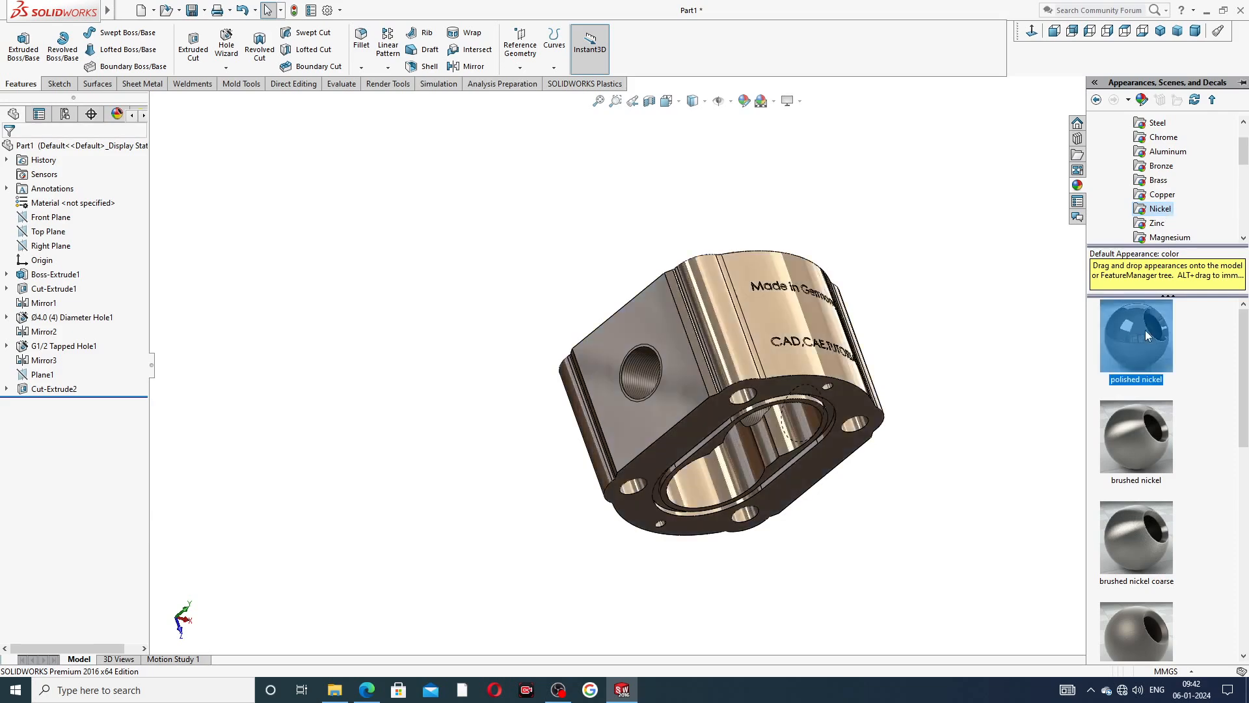
middle_drag(895, 384, 834, 300)
key(ctrl+7)
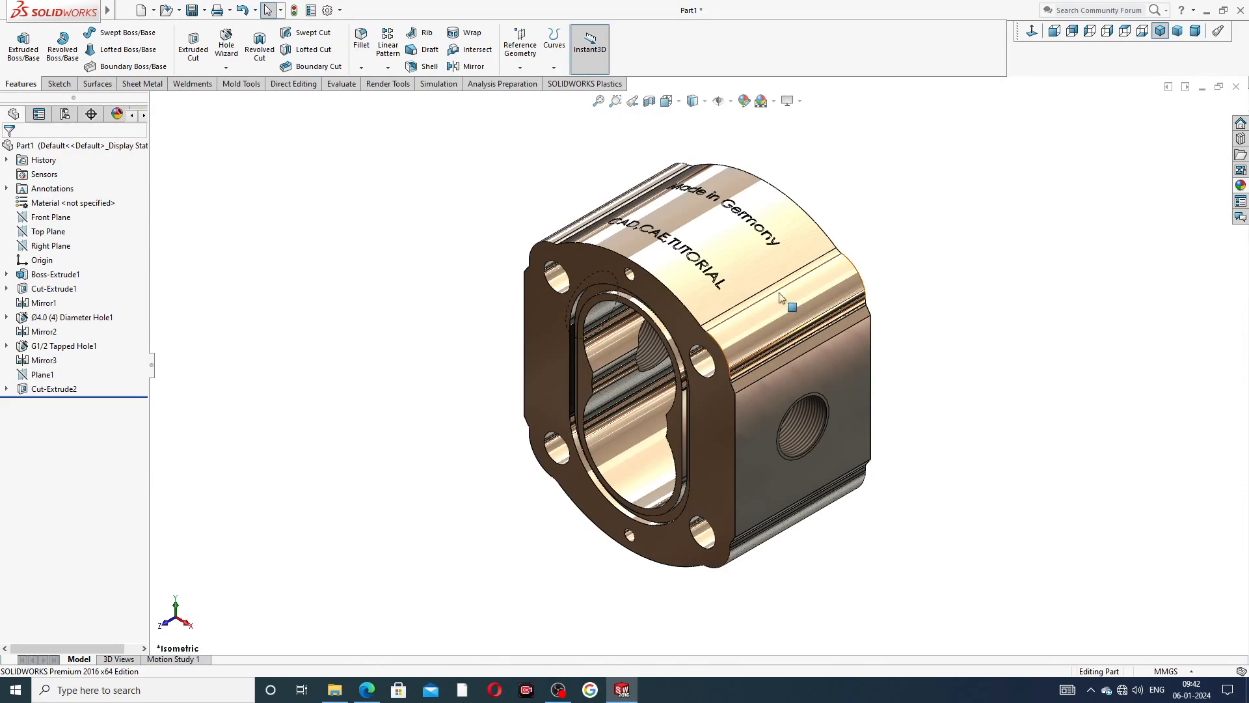
scroll(667, 306, down, 2)
scroll(701, 305, up, 2)
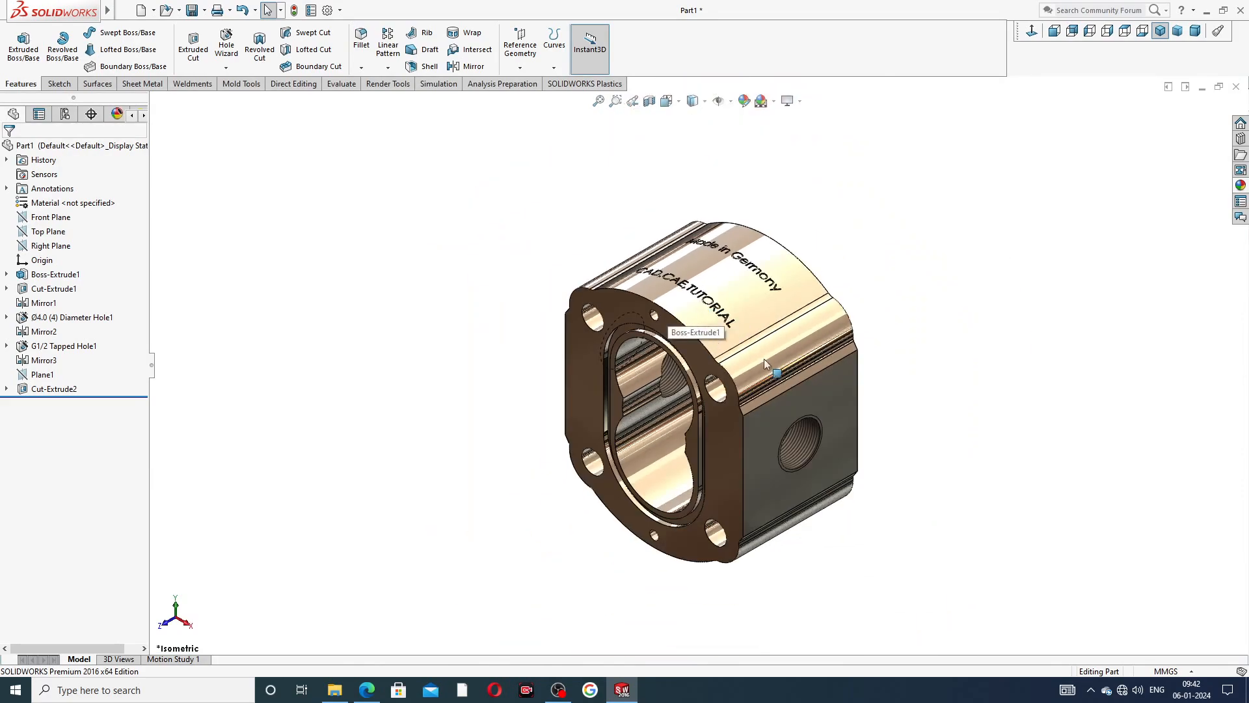
middle_drag(764, 357, 709, 351)
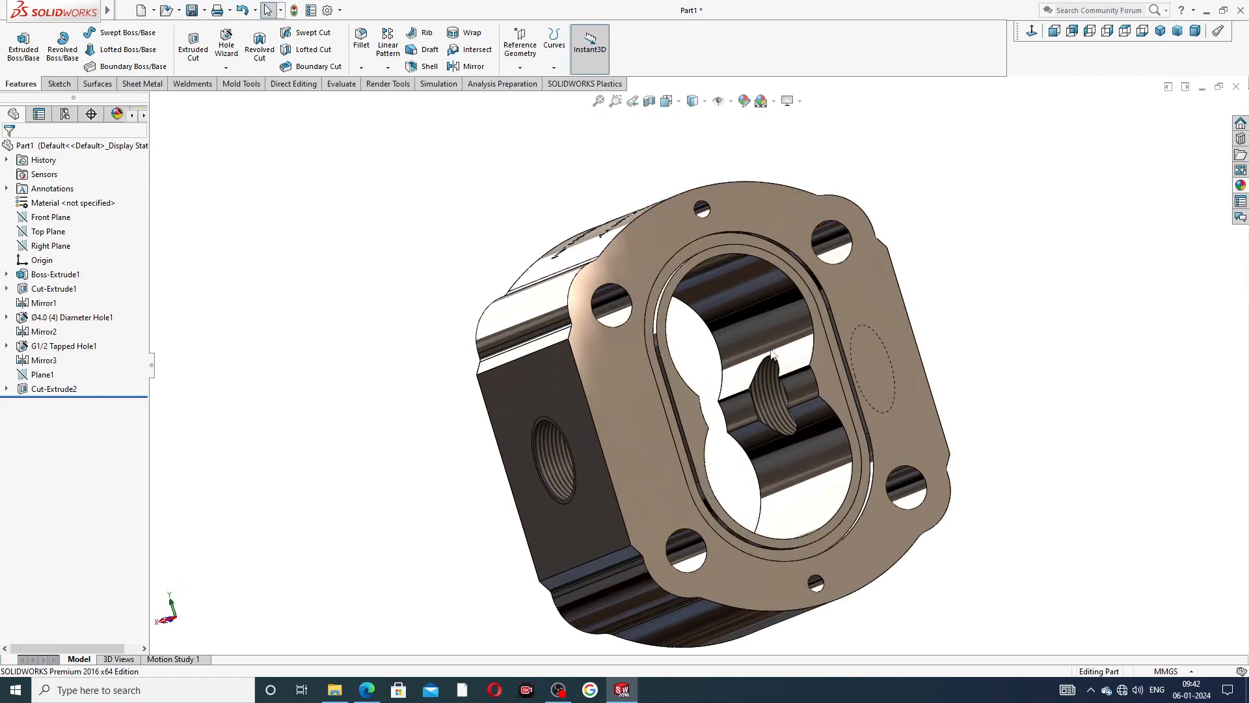
Inspect the finished pump body from several angles and in the isometric view.
middle_drag(901, 322, 1015, 292)
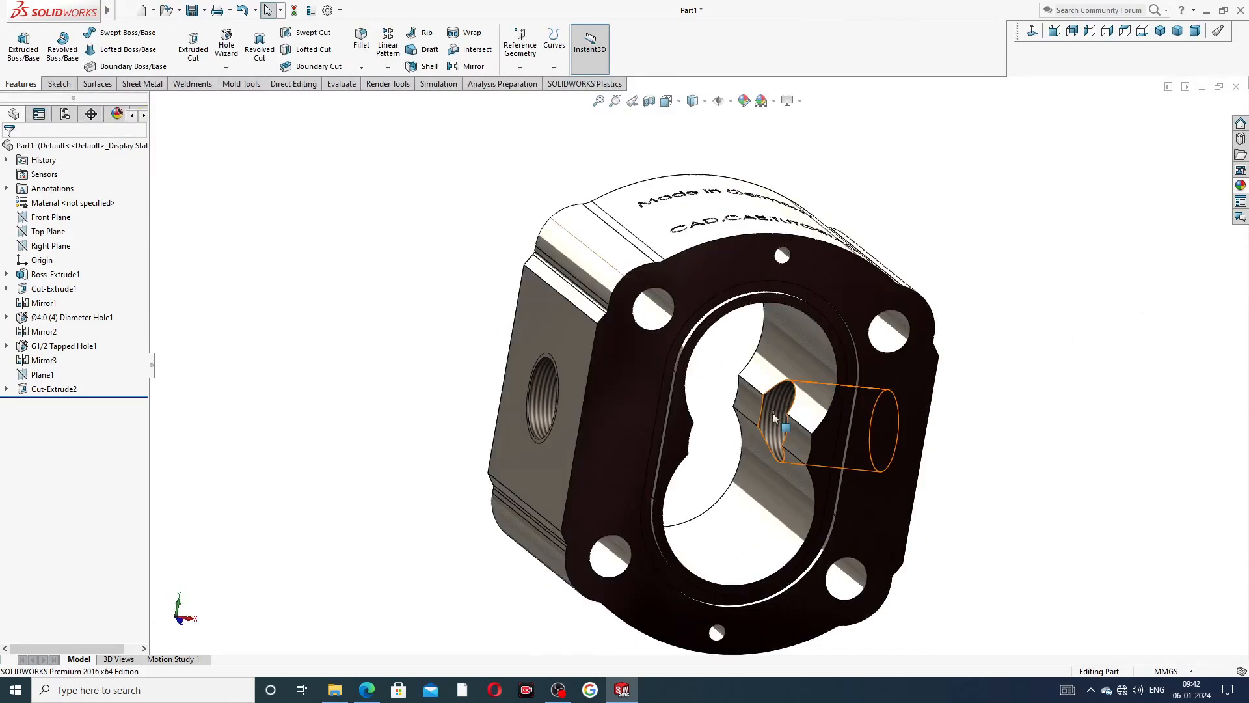
click(1160, 31)
scroll(764, 588, down, 2)
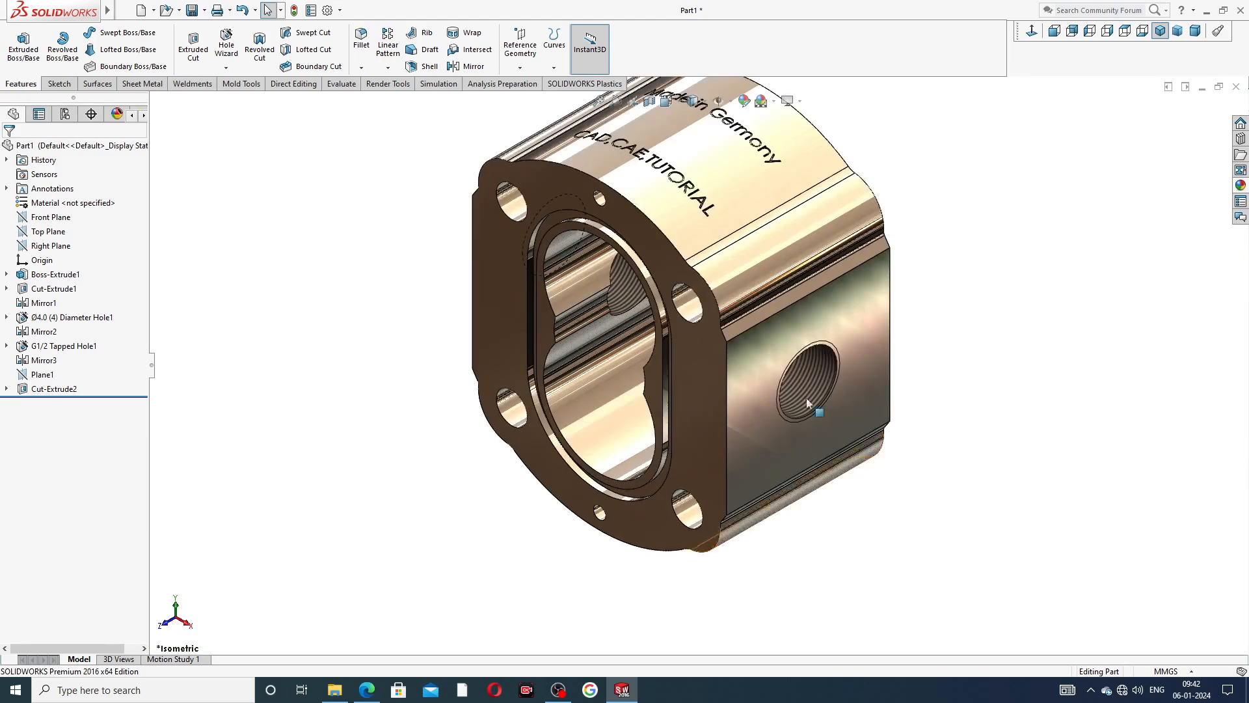
scroll(768, 244, up, 2)
scroll(744, 241, down, 2)
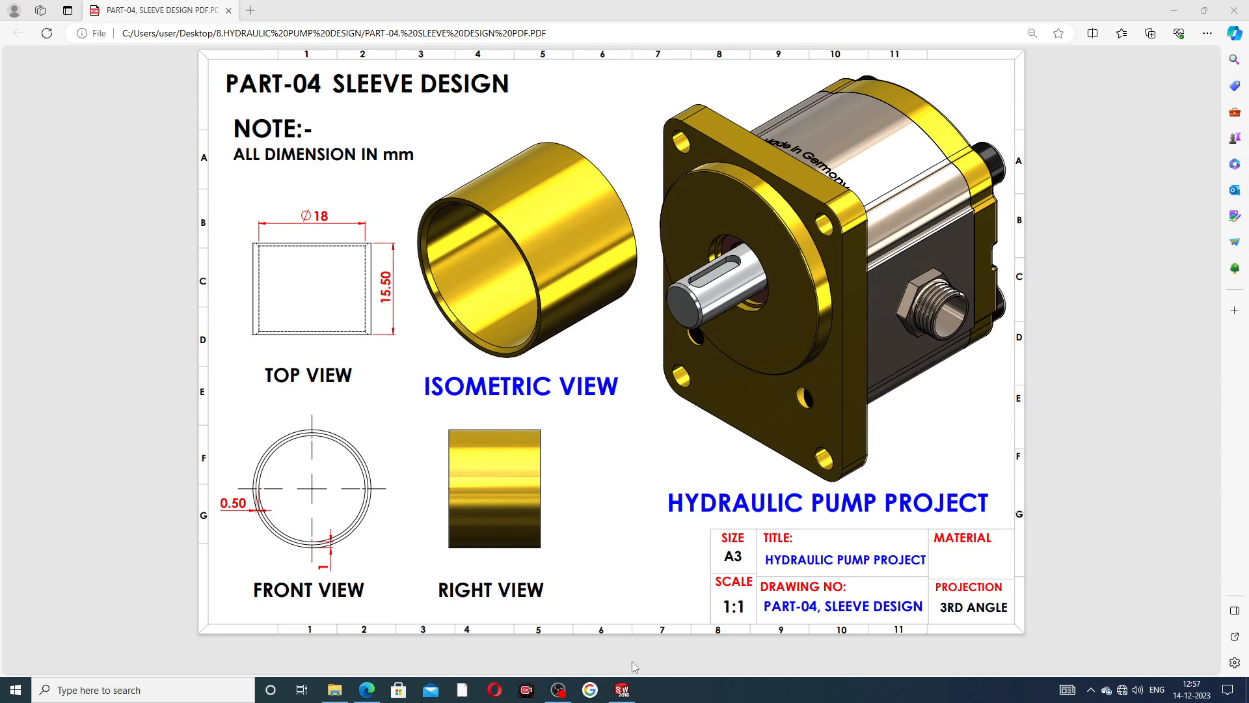
Switch from the PDF drawing to SOLIDWORKS and examine the finished sleeve's bore, outer surface and chamfered inner edges from both ends.
click(622, 690)
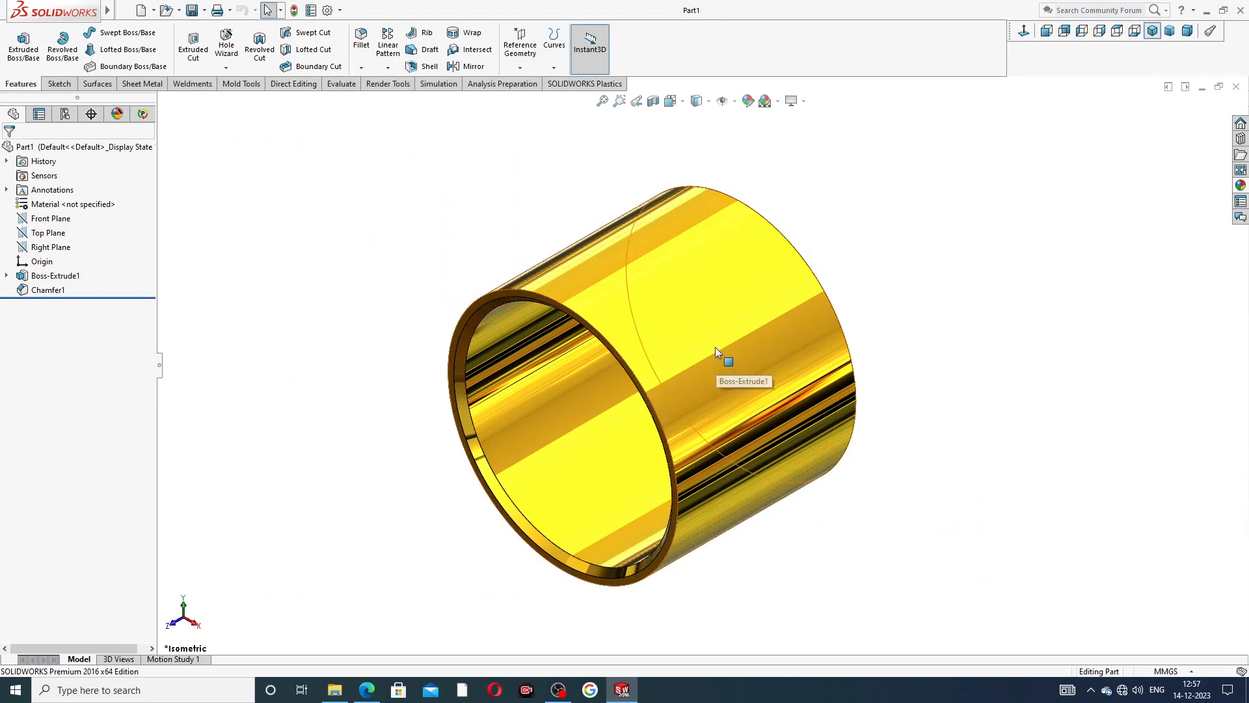
scroll(624, 398, down, 1)
scroll(624, 398, up, 1)
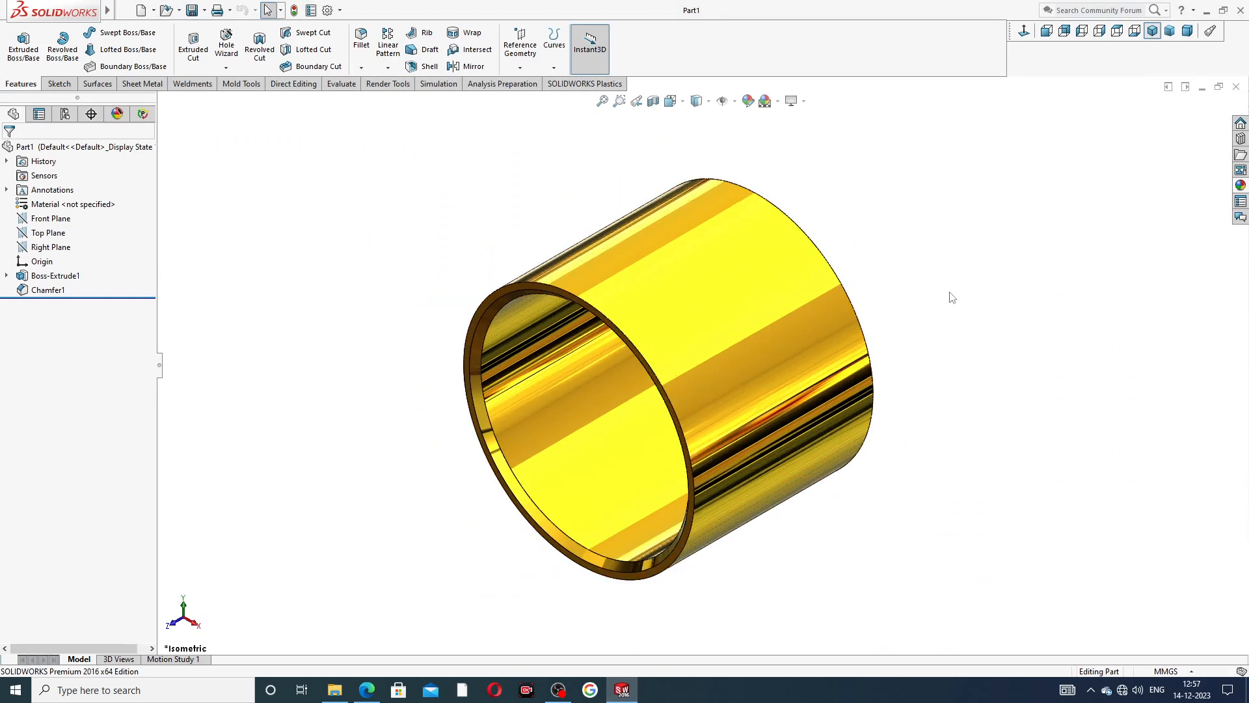
click(1155, 34)
middle_drag(981, 324, 850, 332)
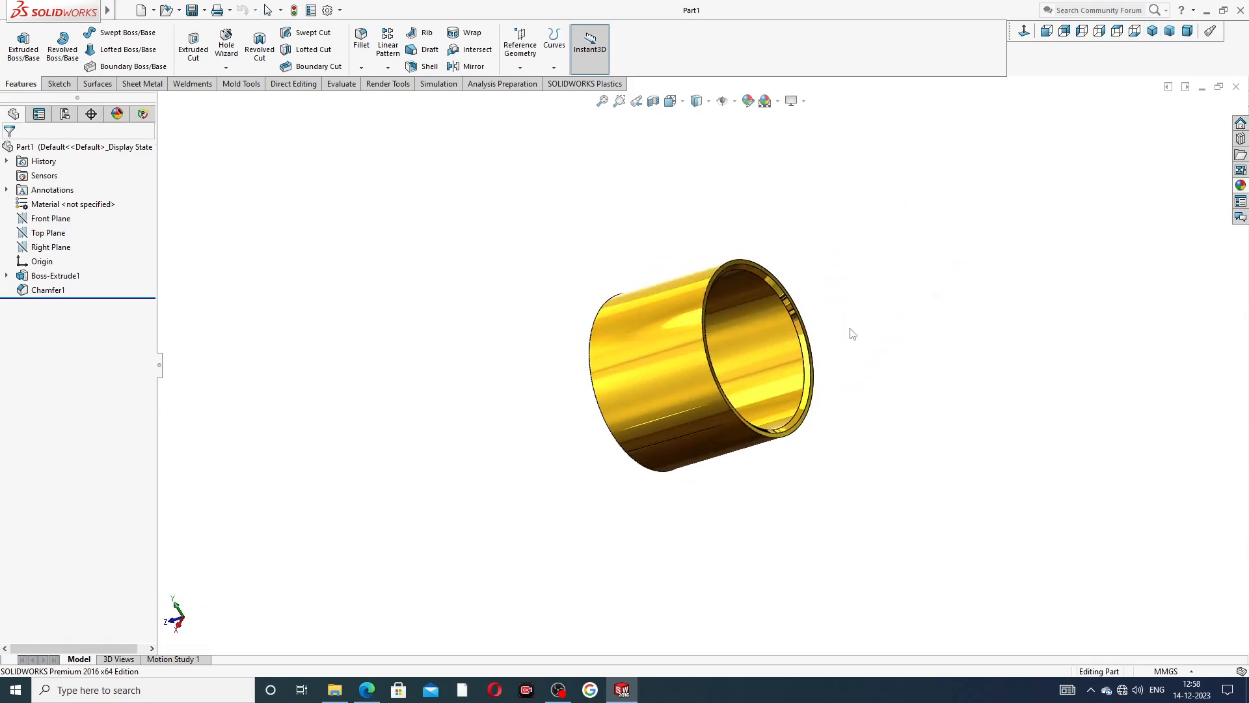
click(797, 326)
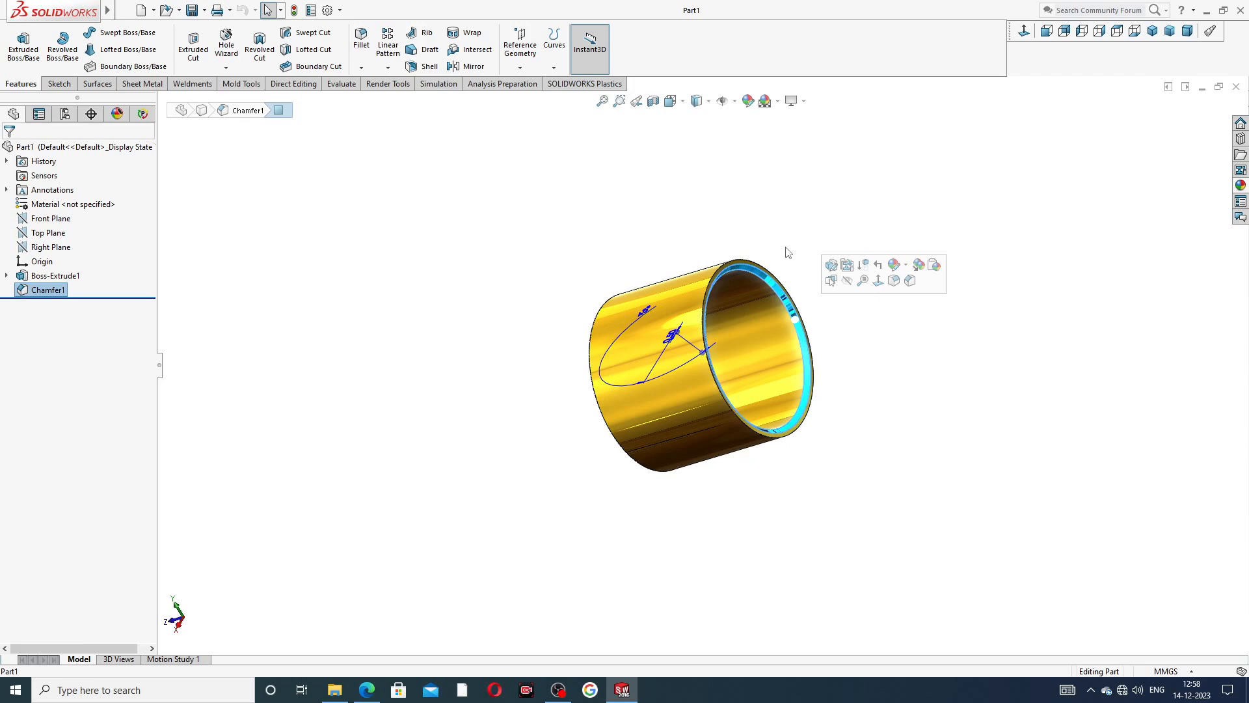
click(865, 321)
middle_drag(624, 385, 750, 302)
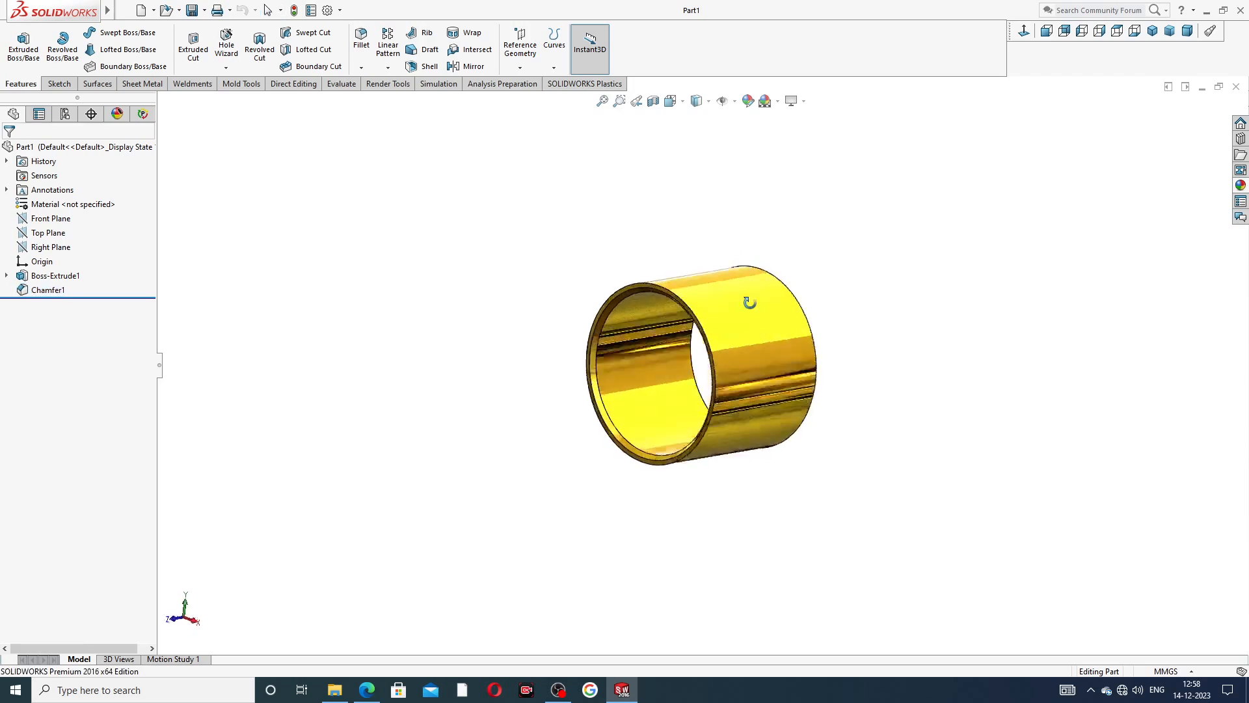
scroll(624, 370, down, 4)
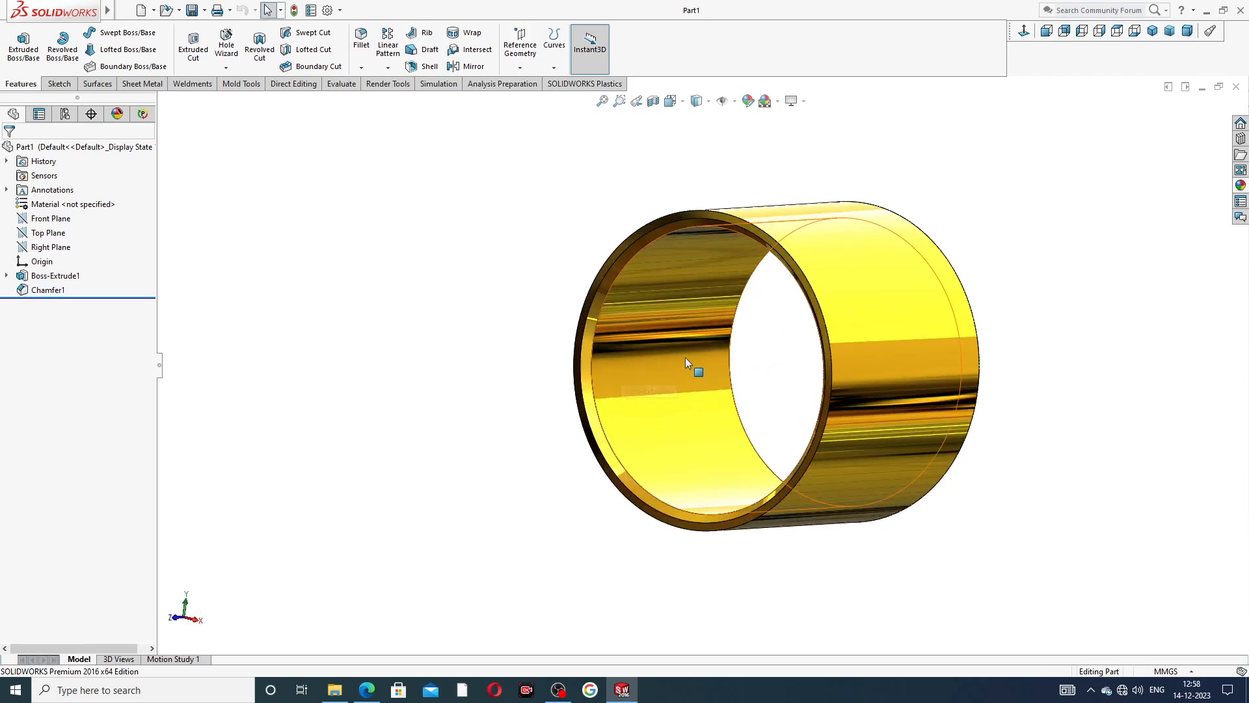
scroll(781, 329, up, 3)
middle_drag(818, 376, 713, 354)
scroll(713, 354, down, 3)
middle_drag(956, 267, 1018, 191)
scroll(923, 315, up, 2)
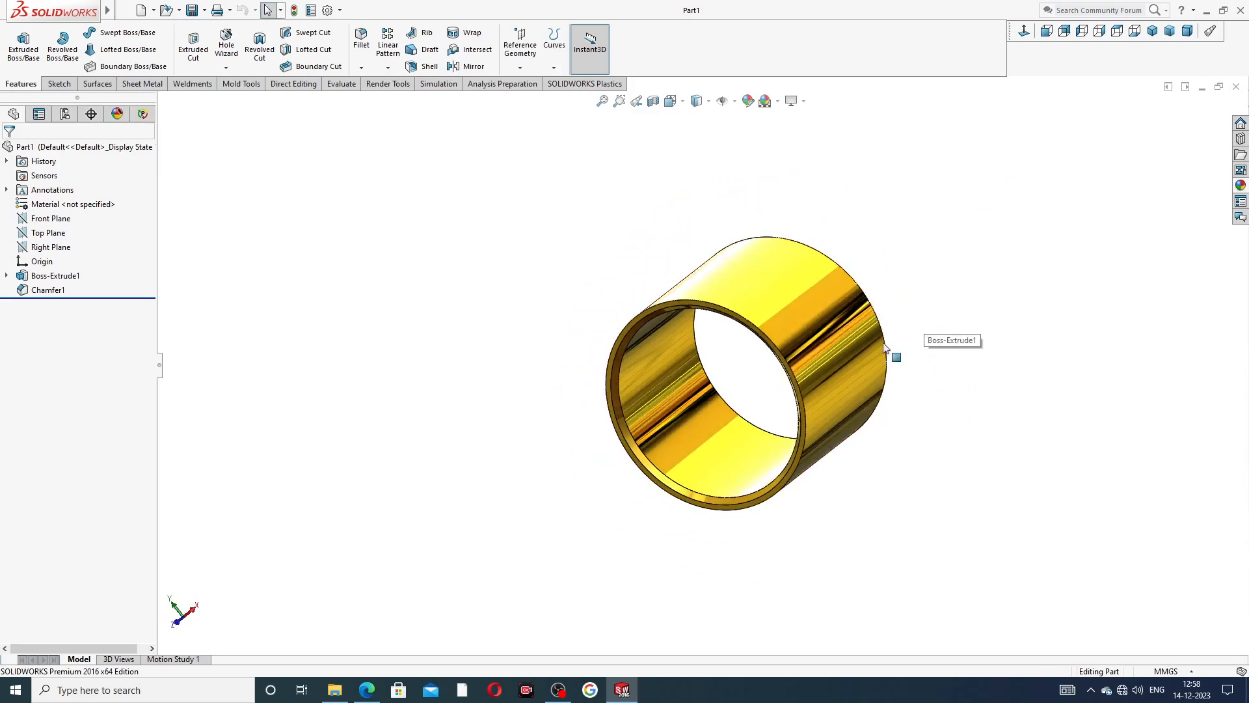
scroll(783, 438, down, 1)
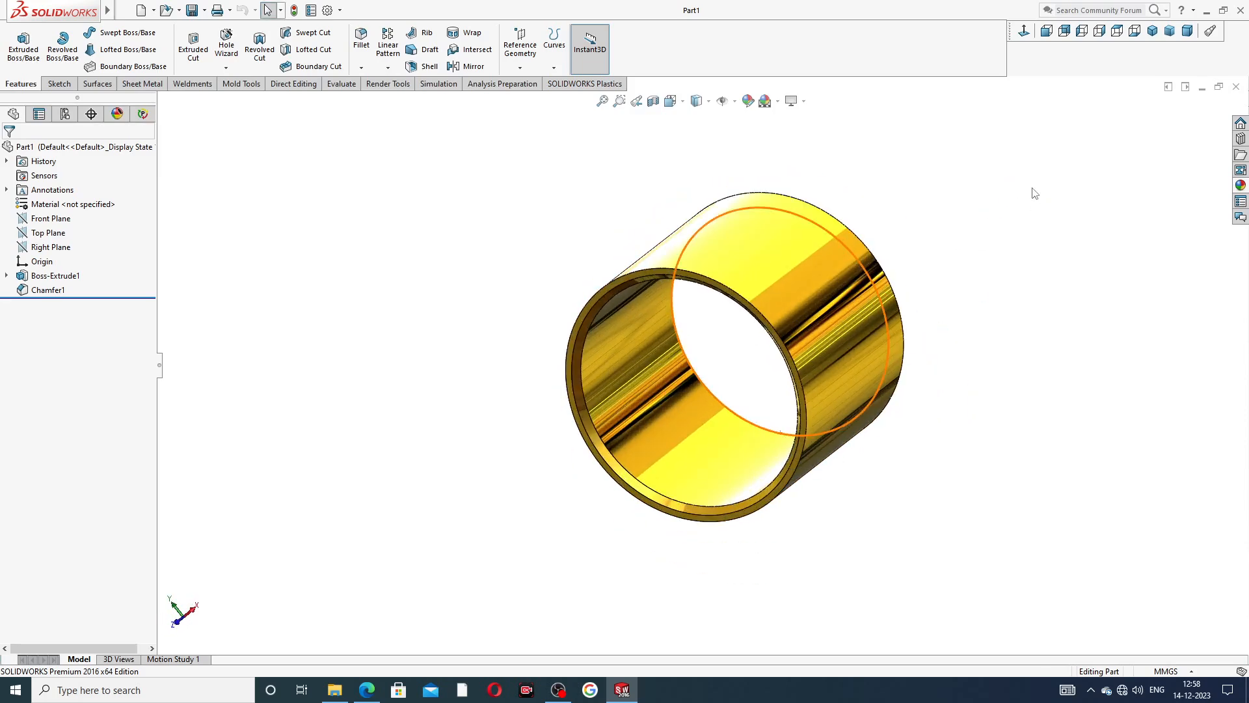
Close the finished sleeve and create a new part document with the Plain White scene.
click(1236, 86)
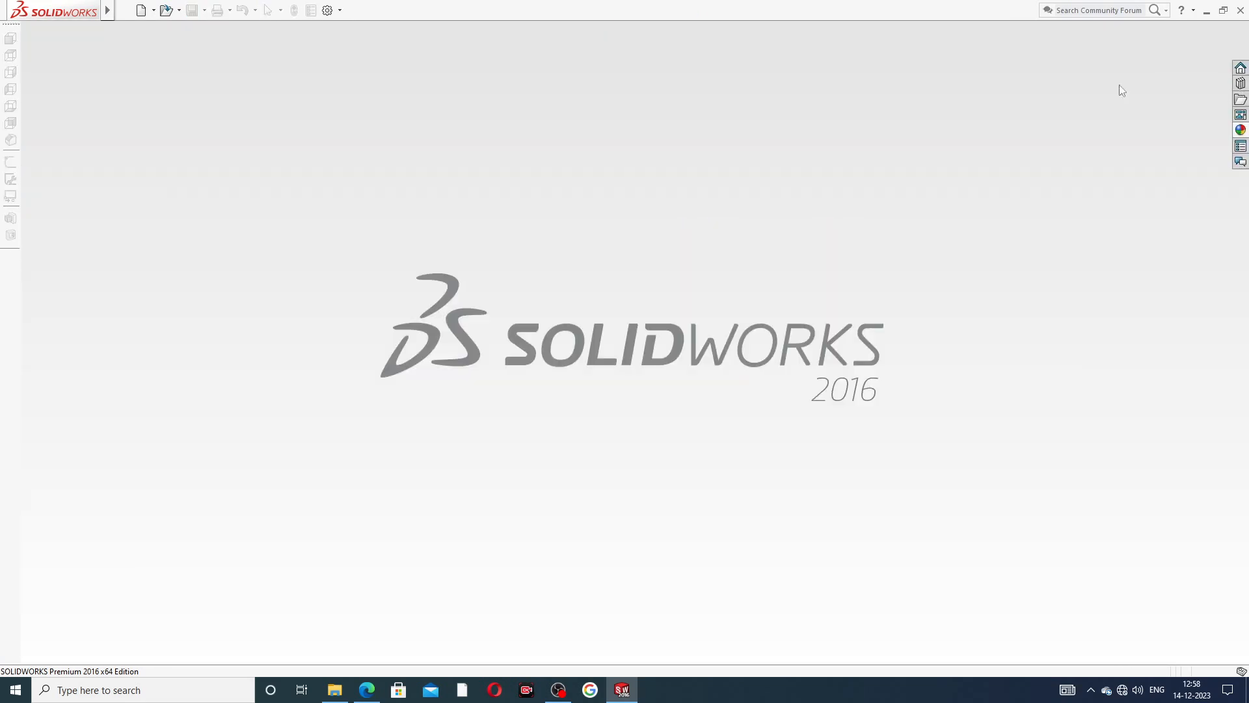
click(141, 11)
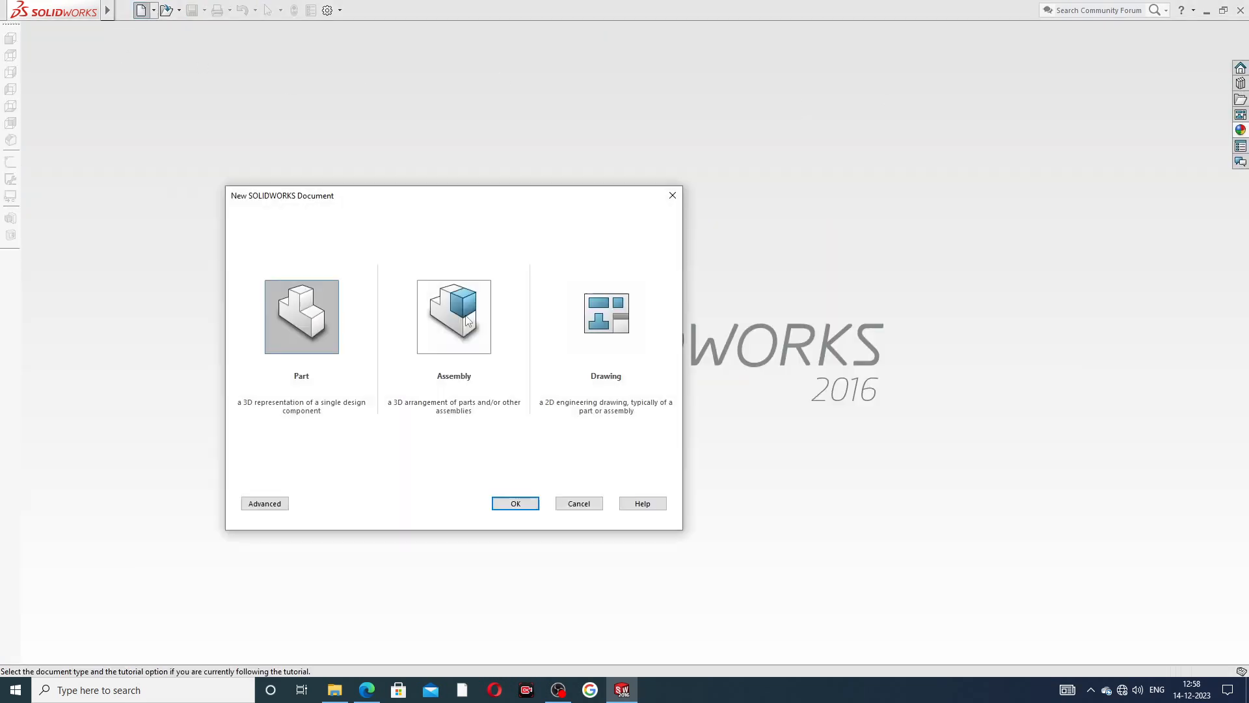
click(520, 508)
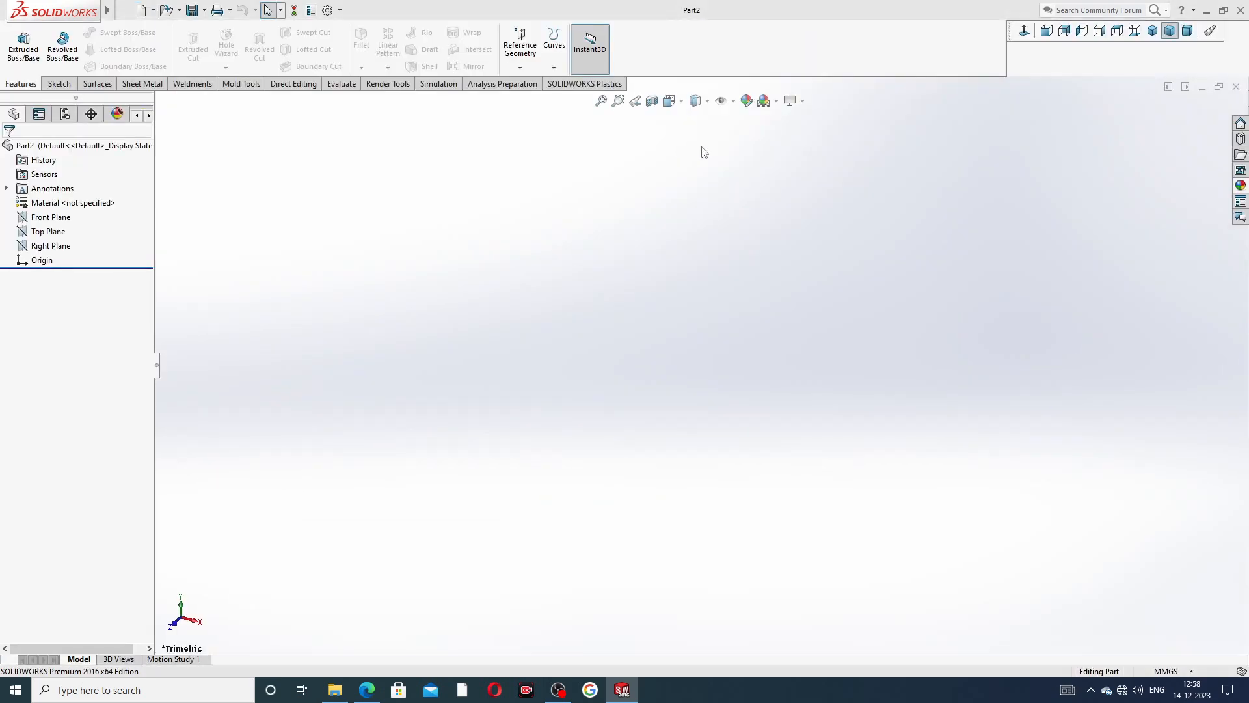
click(776, 101)
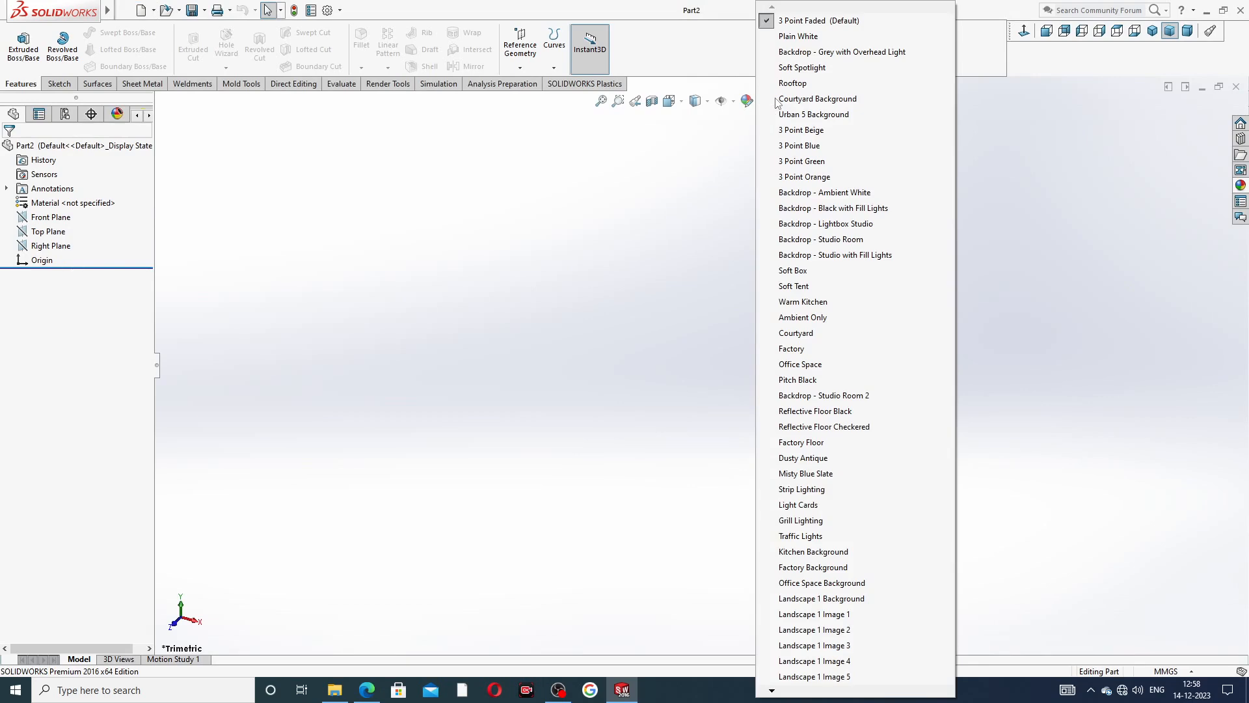
click(794, 38)
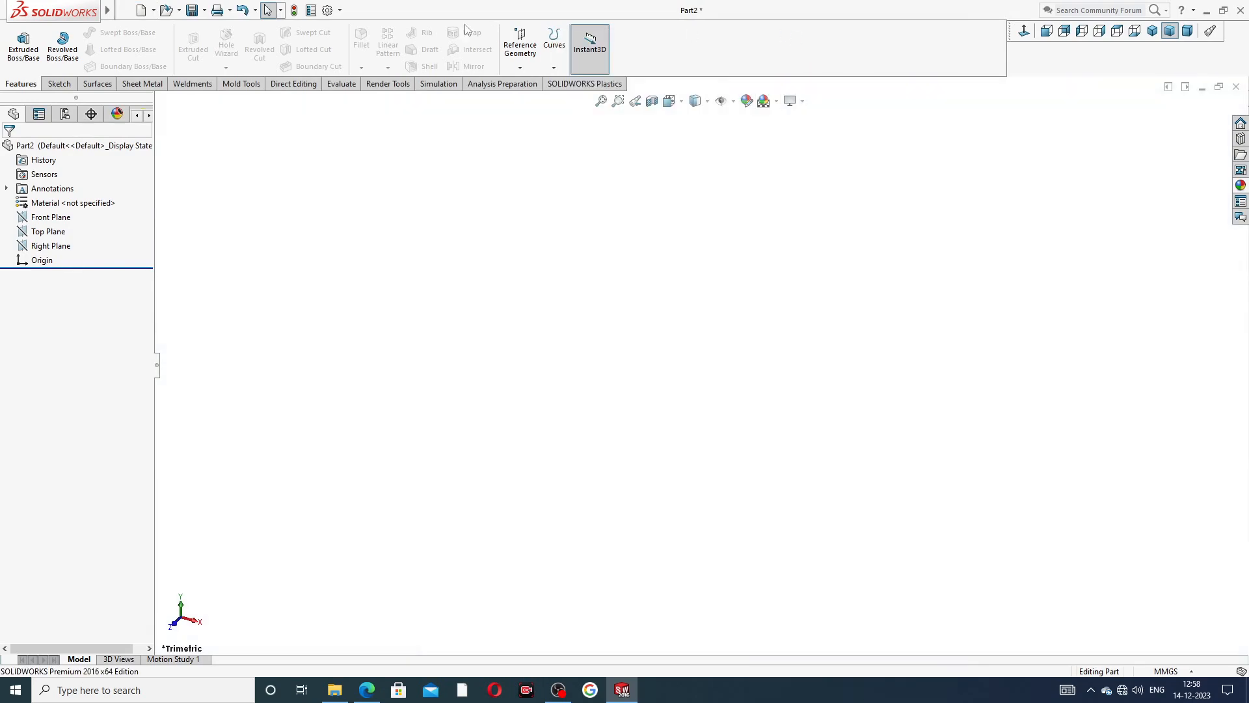
Set the part's image quality to the highest resolution for both the shaded/draft and the wireframe/high quality display.
click(328, 10)
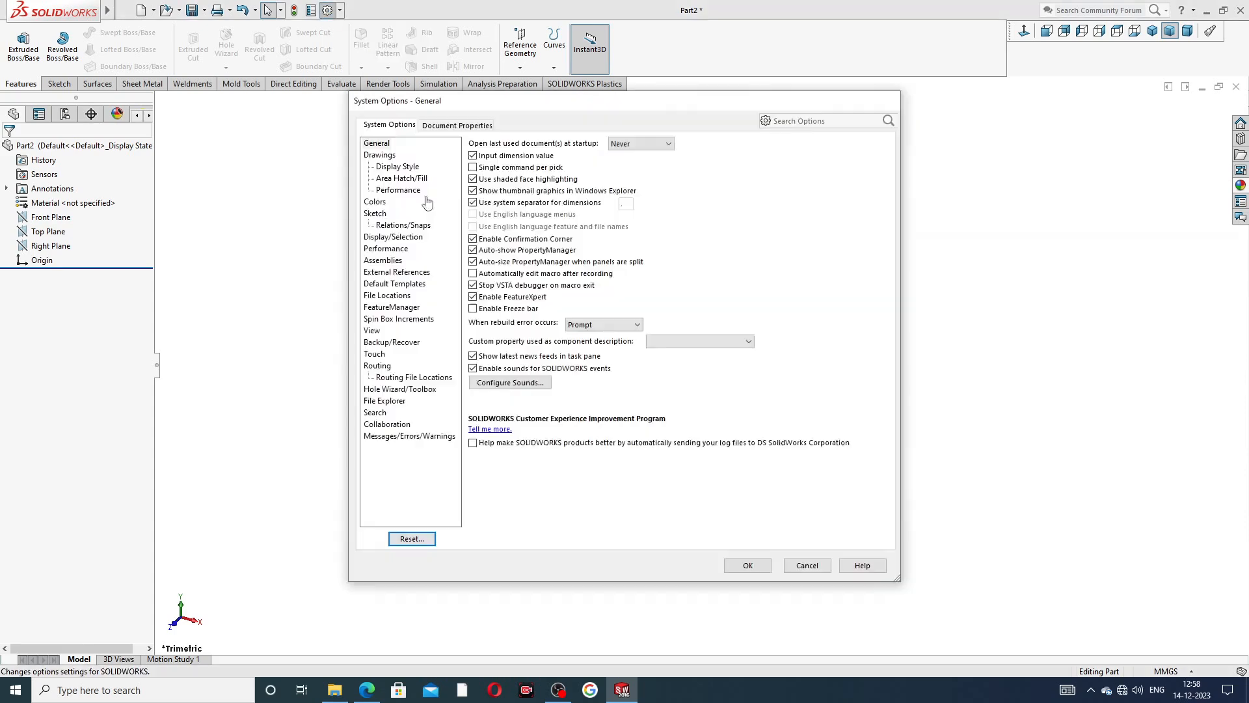
click(476, 127)
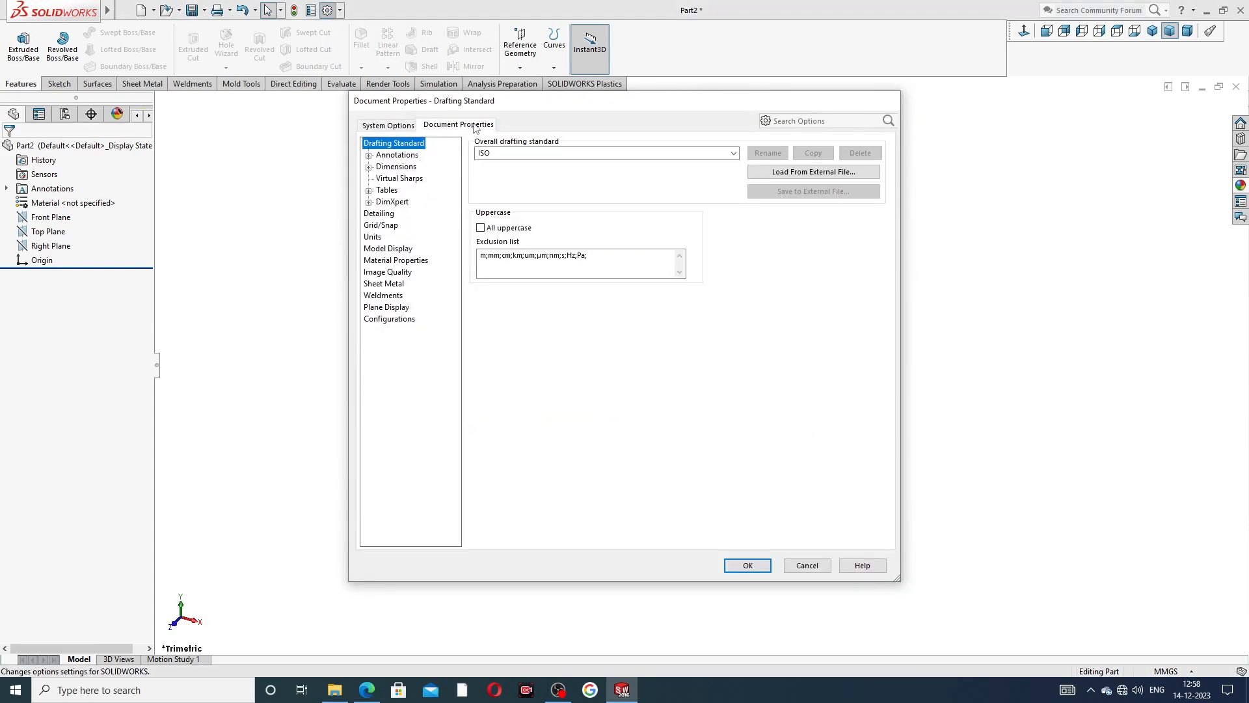
click(391, 272)
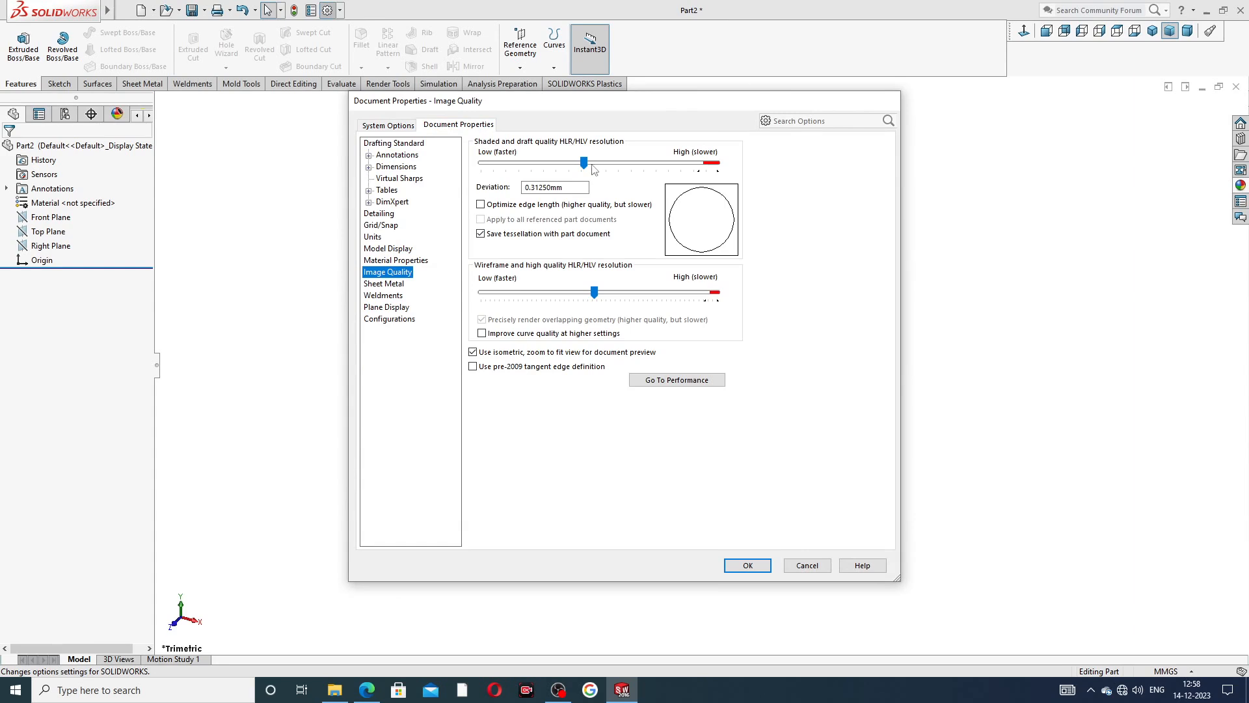
drag(584, 162, 717, 163)
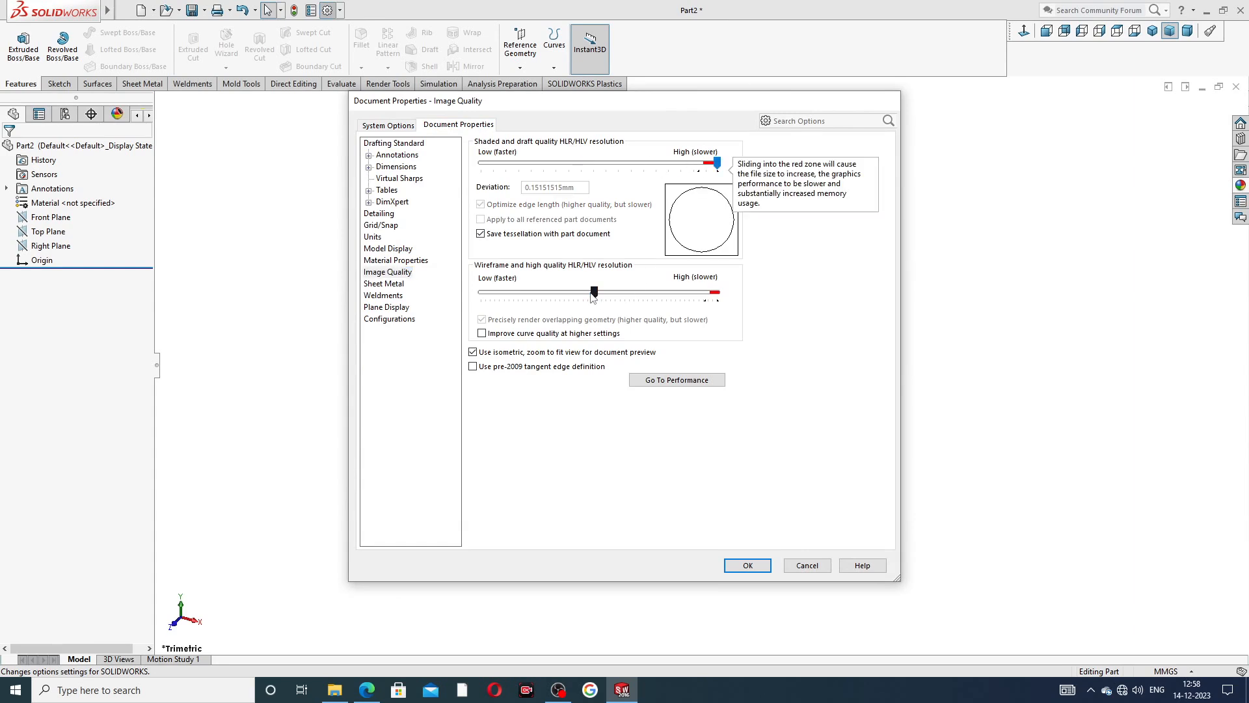
drag(594, 292, 717, 292)
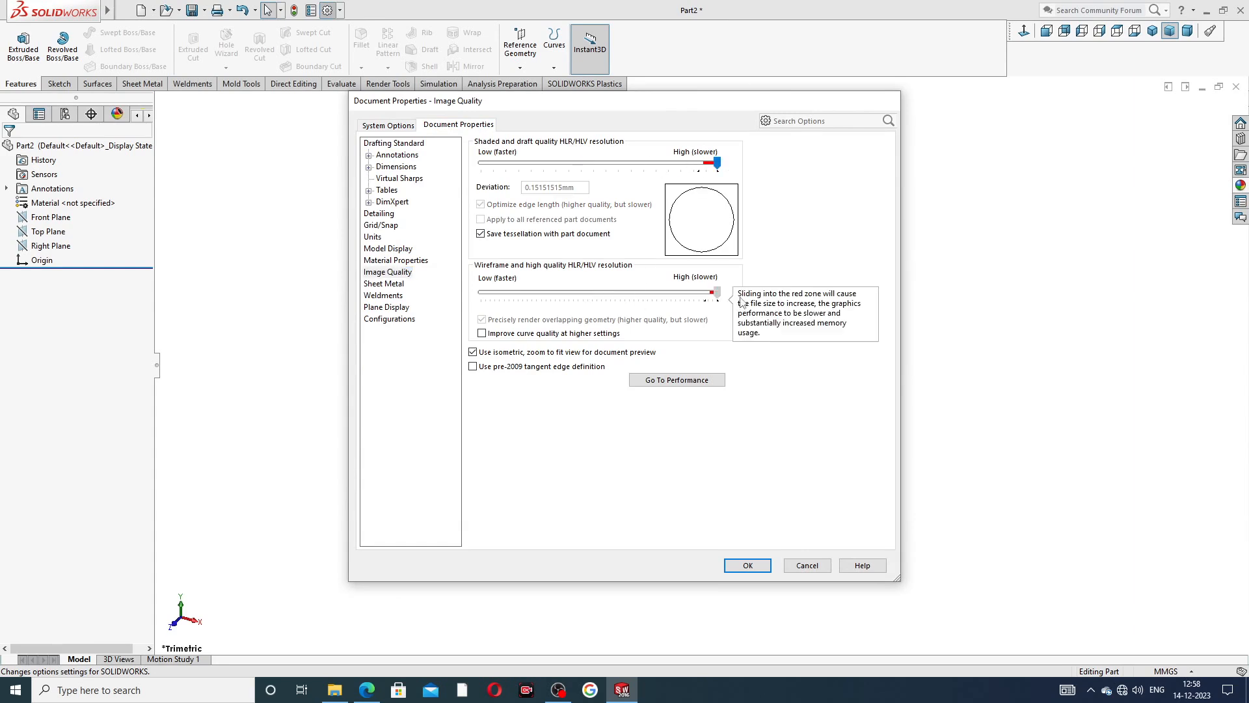
click(747, 565)
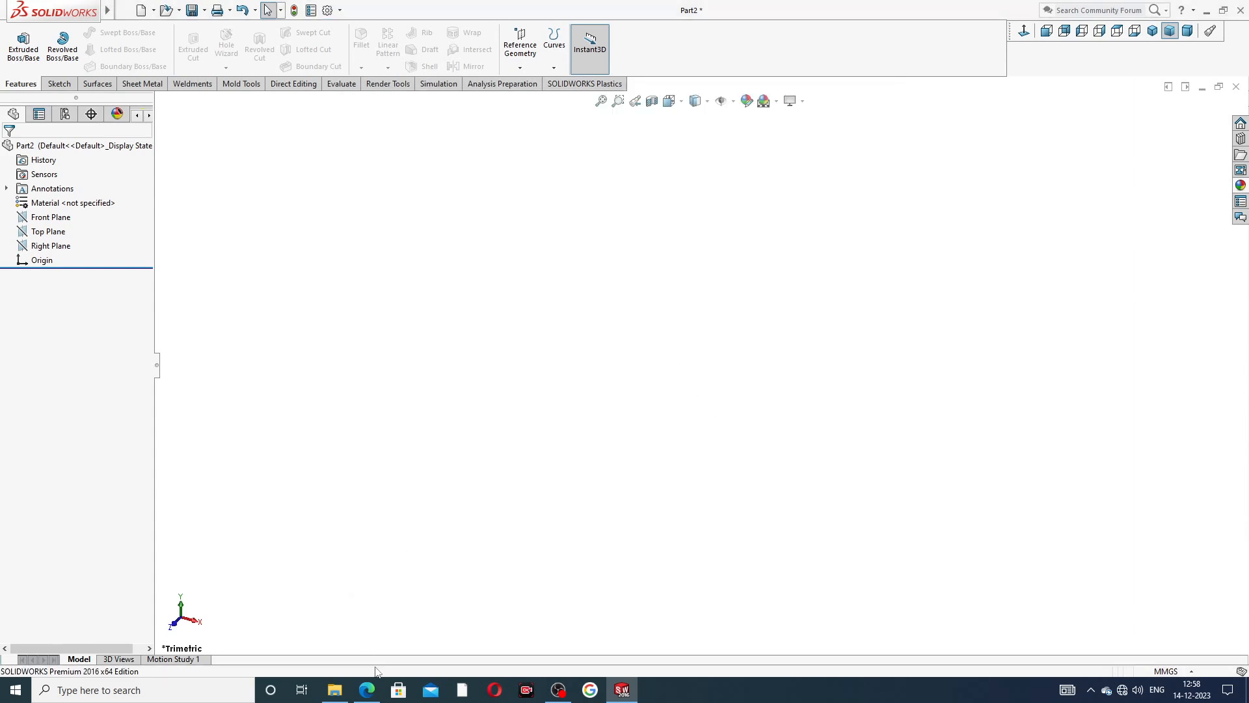
Switch to the browser and bring up the PART-04 sleeve design PDF to read its dimensions.
click(367, 690)
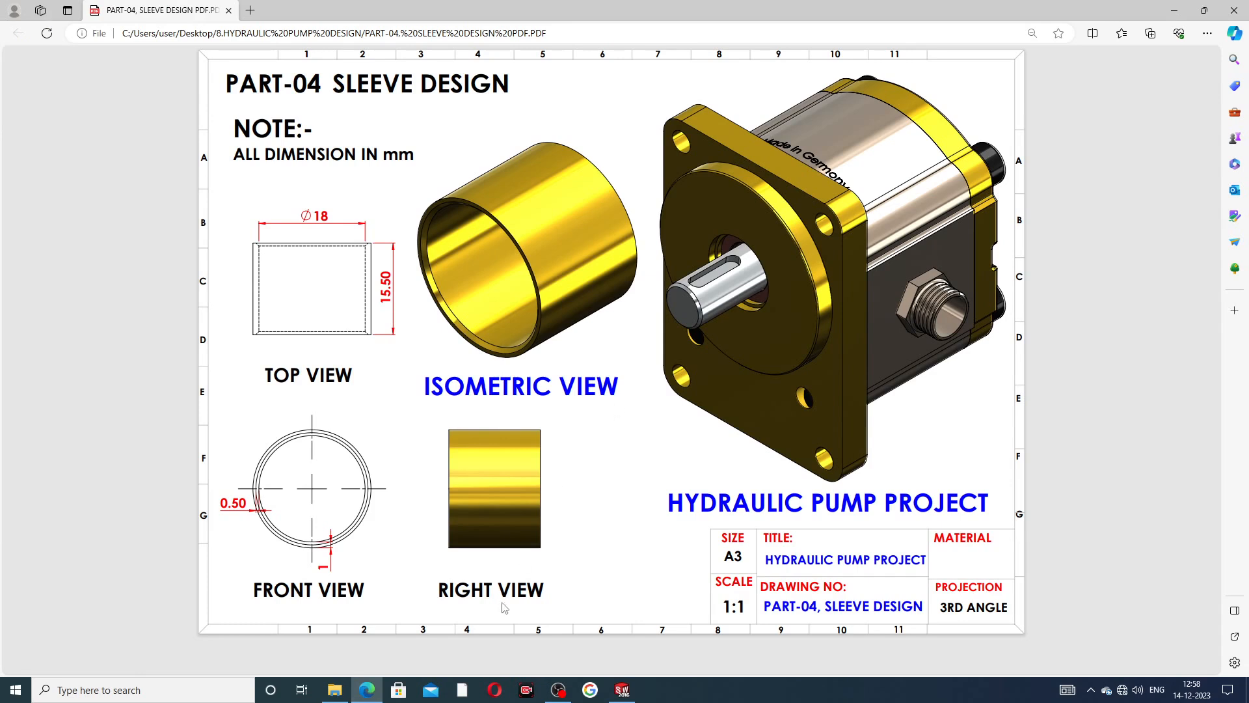
click(374, 690)
click(367, 691)
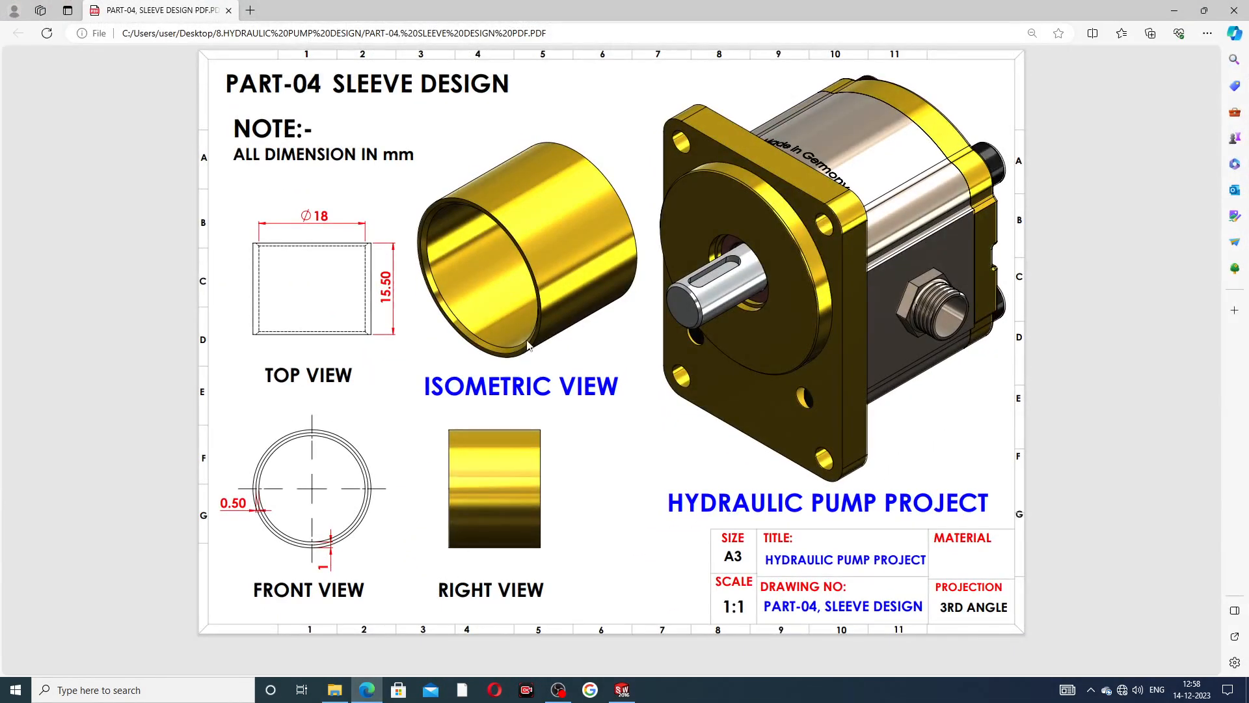
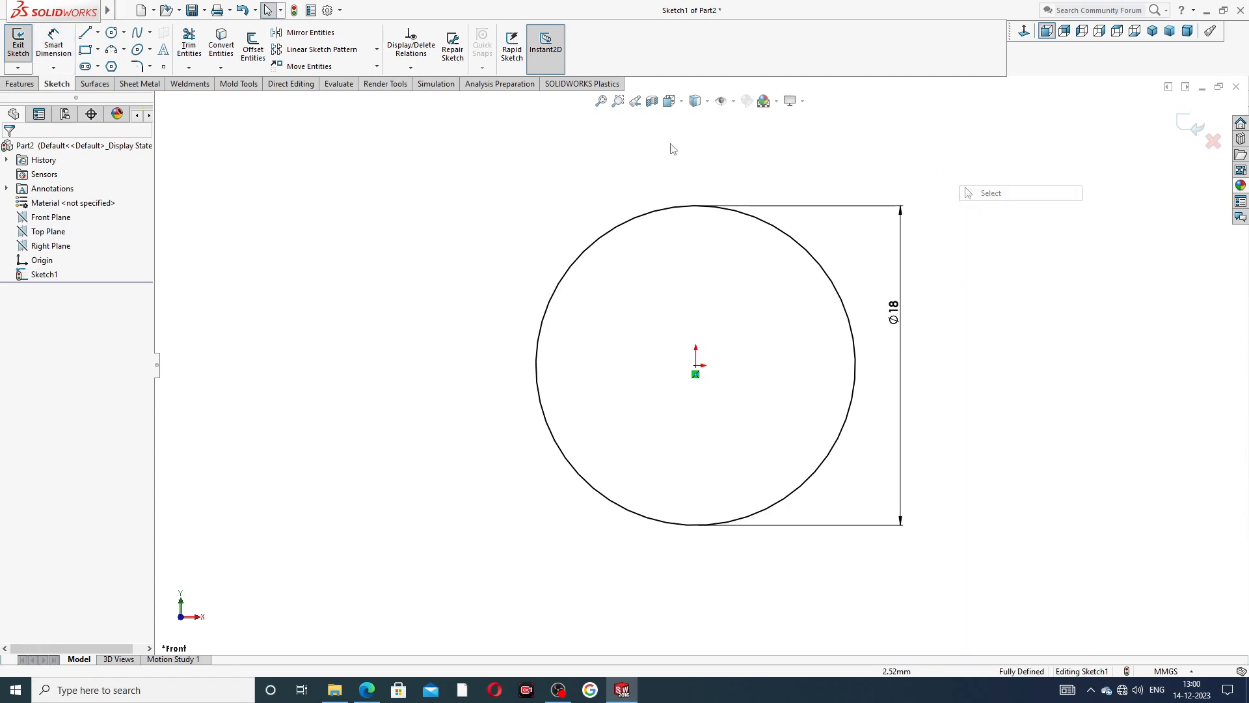
Offset the 18 mm circle outward by 1 mm and move the offset dimension beside the gap between the circles.
click(255, 49)
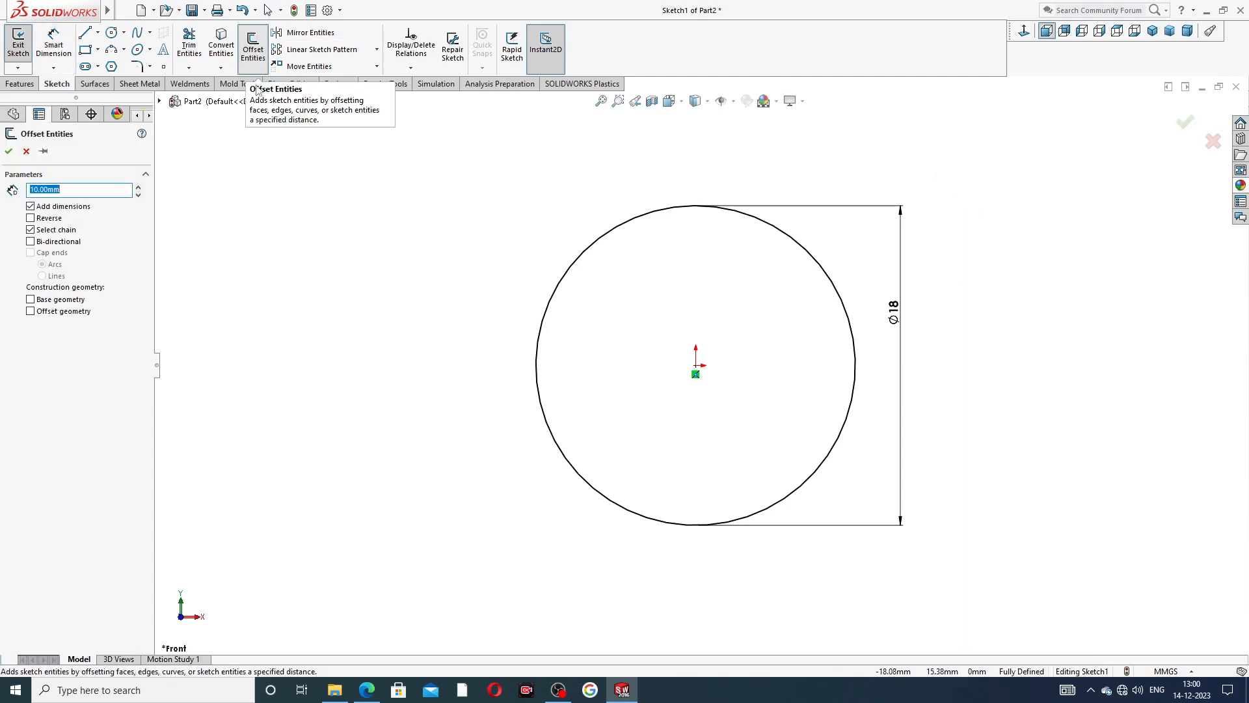
text(1)
key(Return)
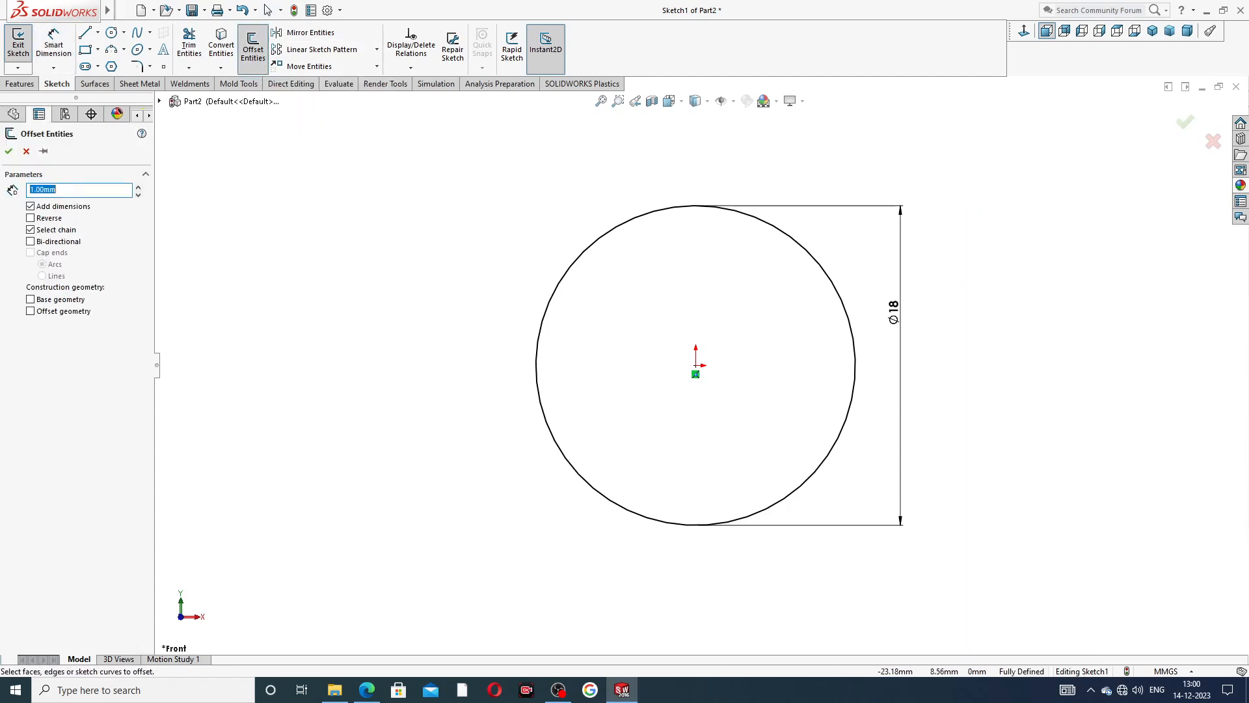
click(605, 239)
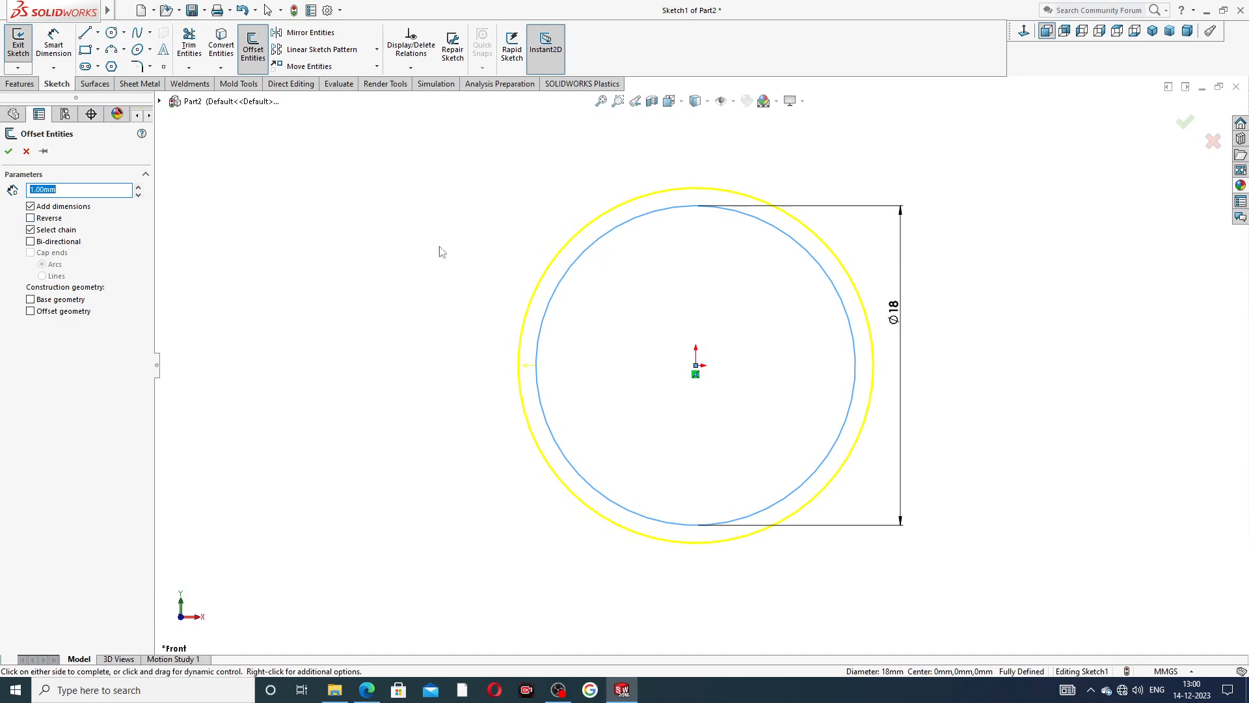
click(9, 152)
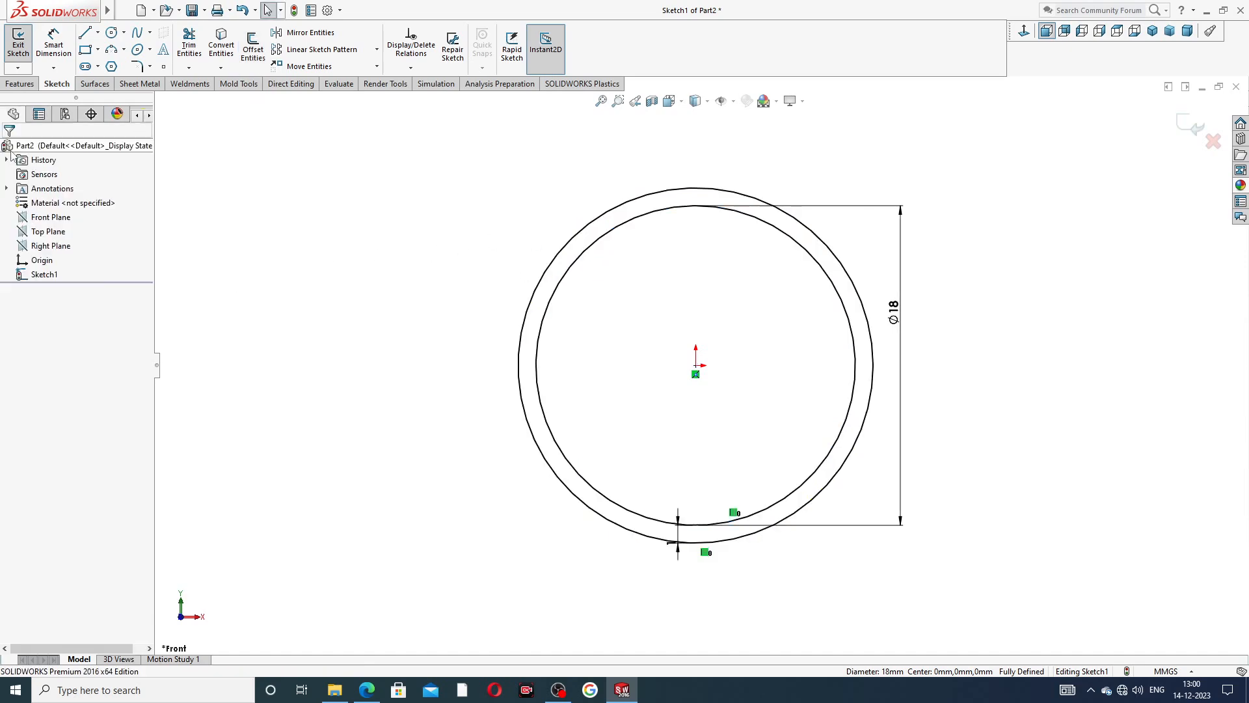
drag(670, 550, 666, 512)
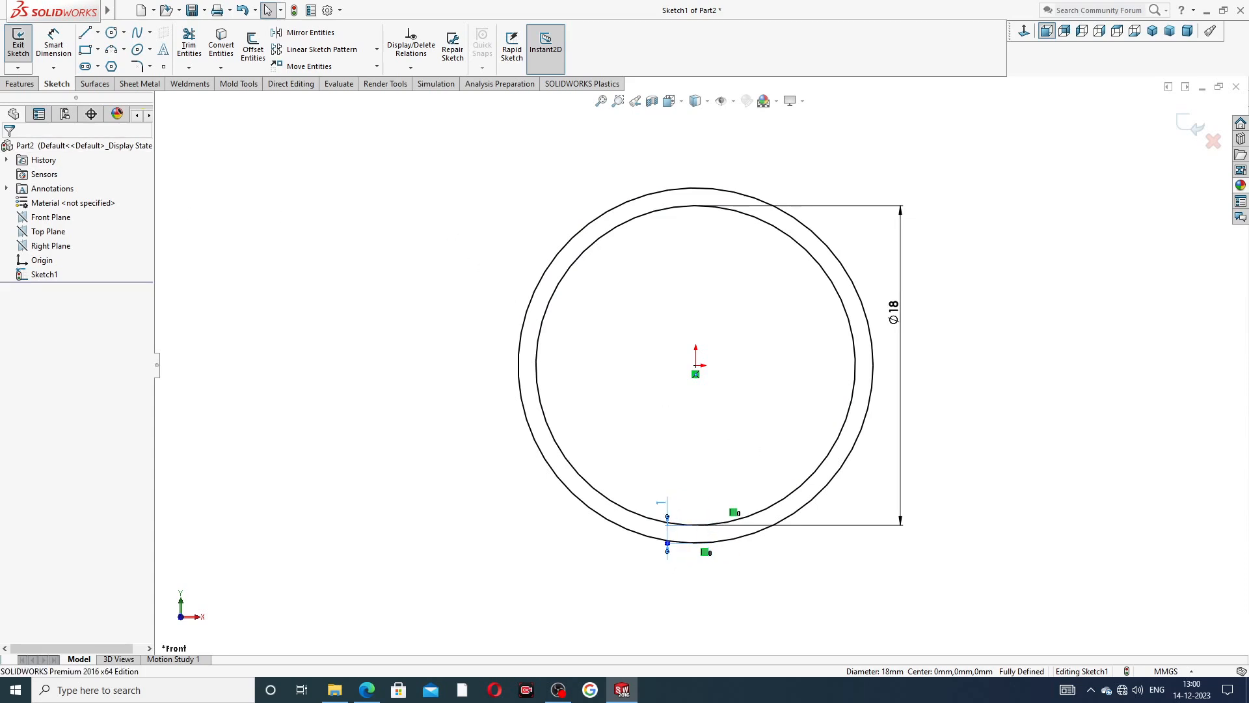
click(592, 360)
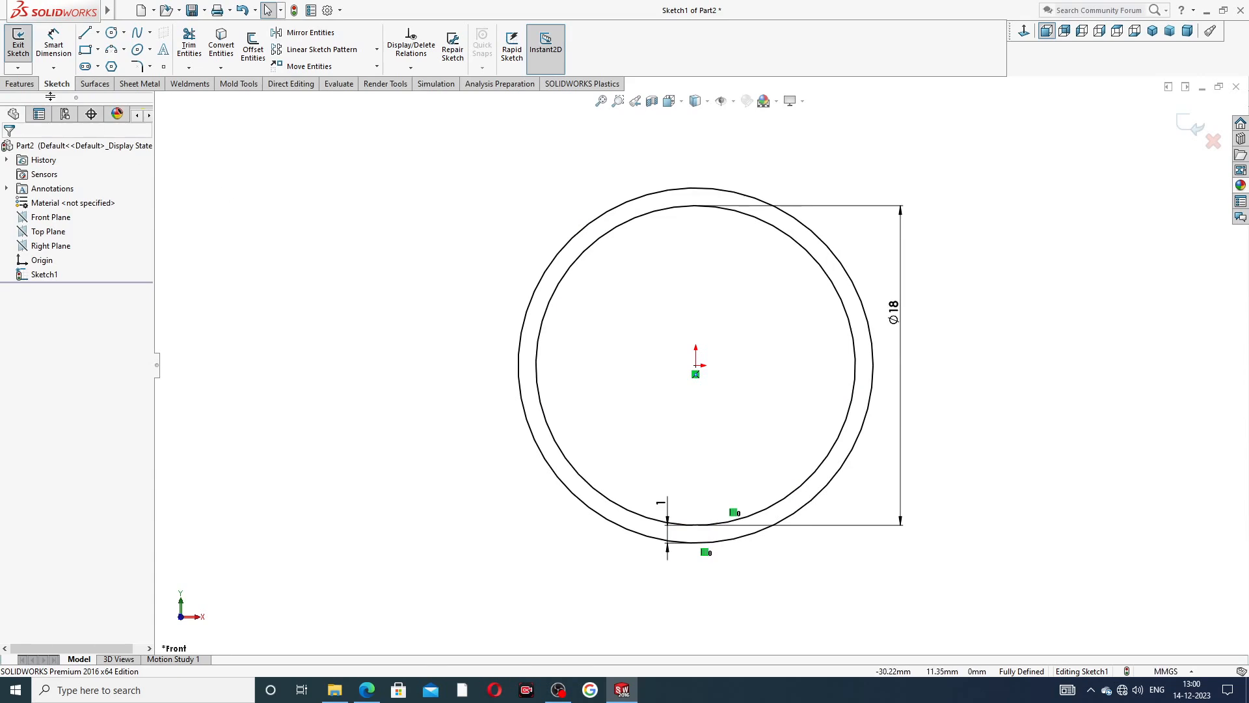
Extrude the ring profile as a blind boss to a depth of 15.5 mm.
click(20, 84)
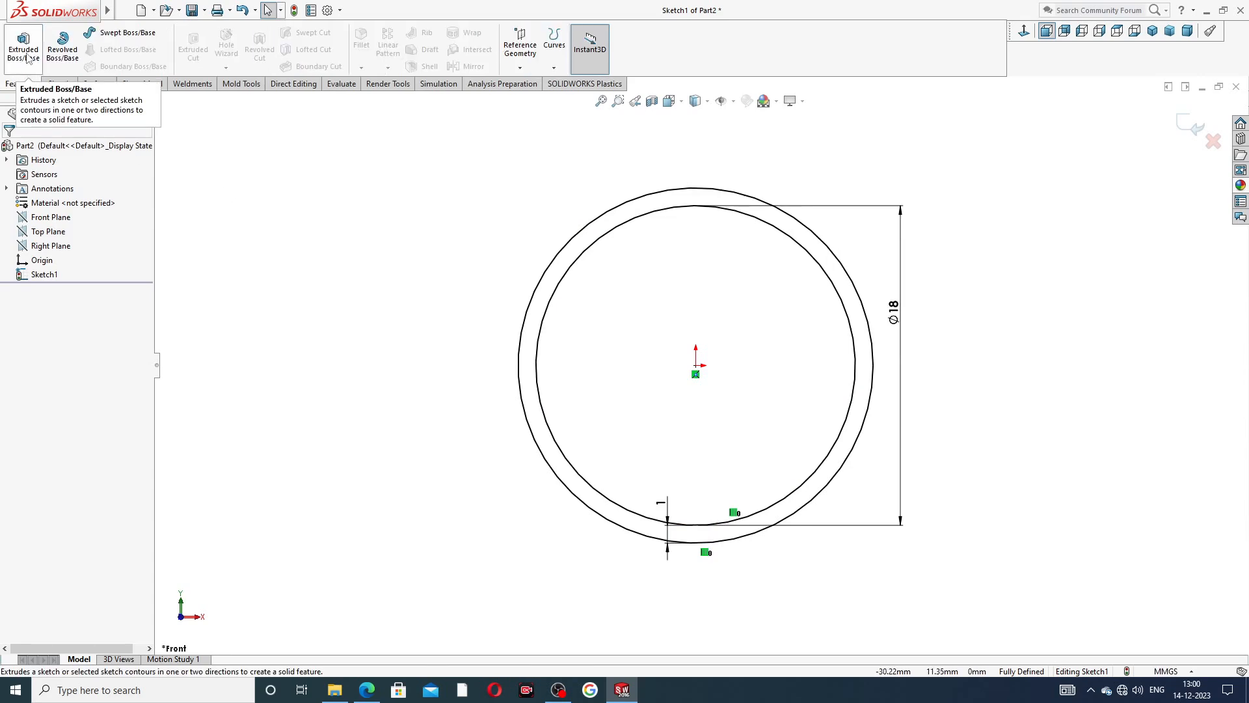
click(23, 46)
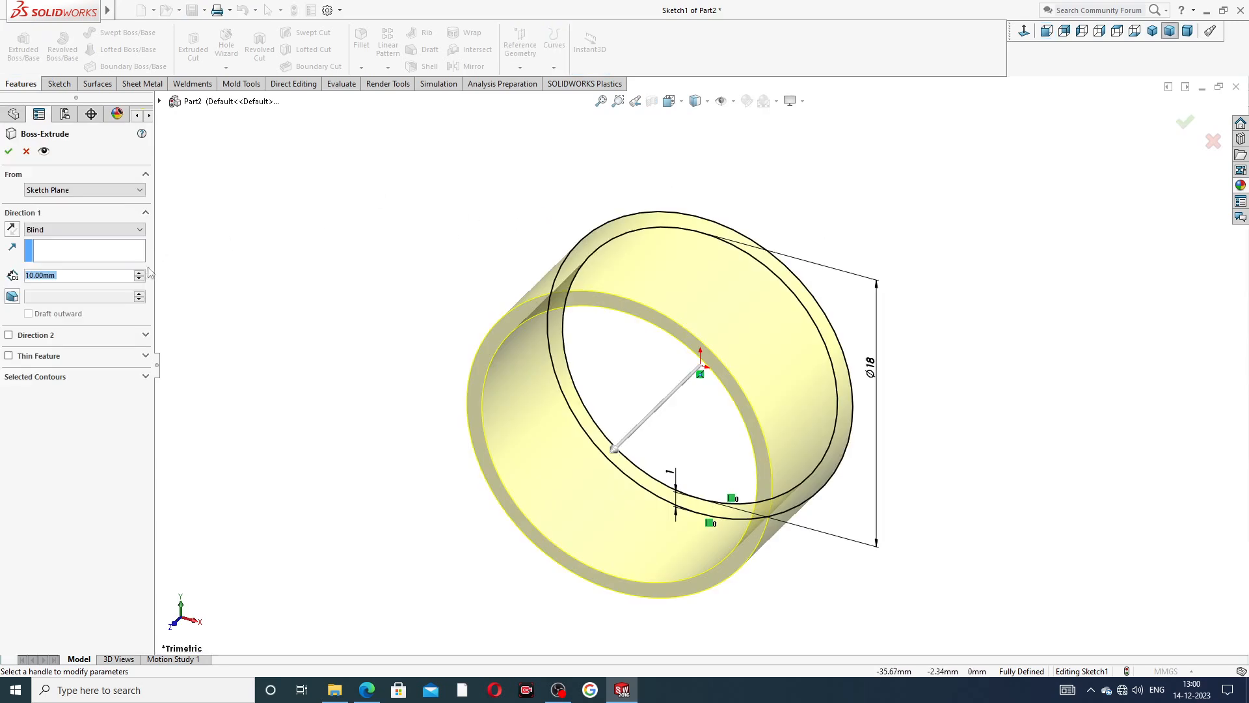
text(1)
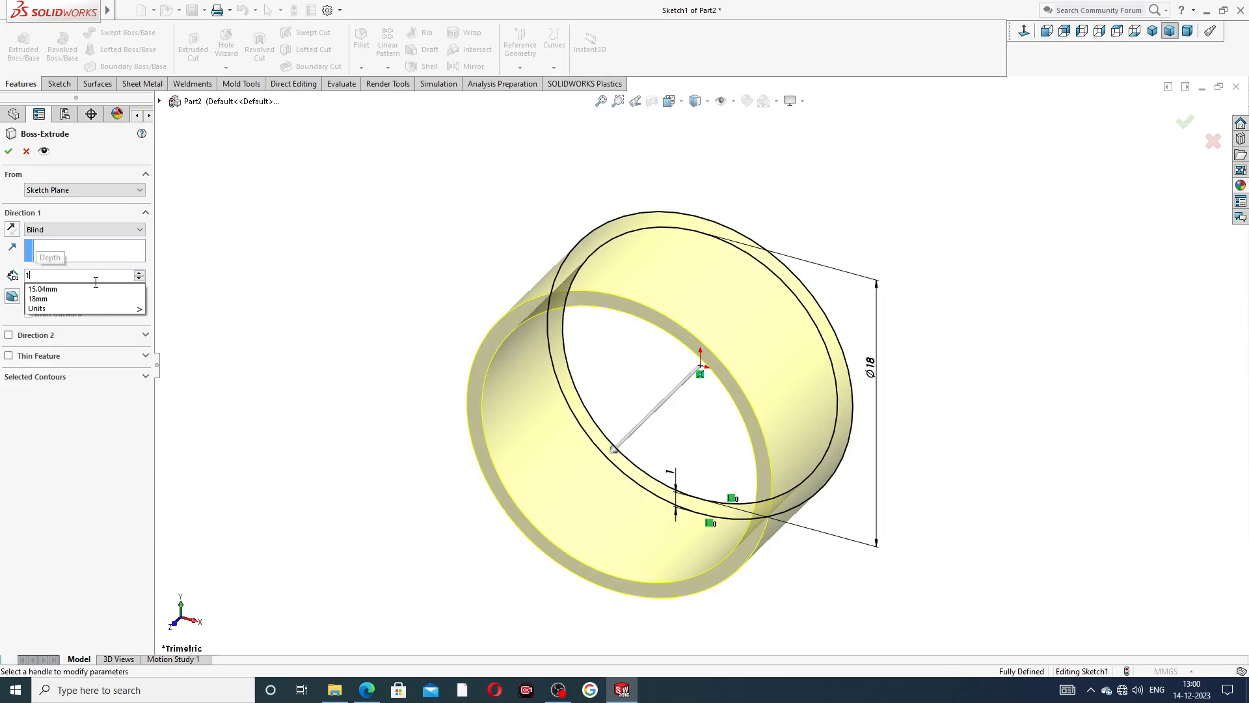
text(5.5)
key(Return)
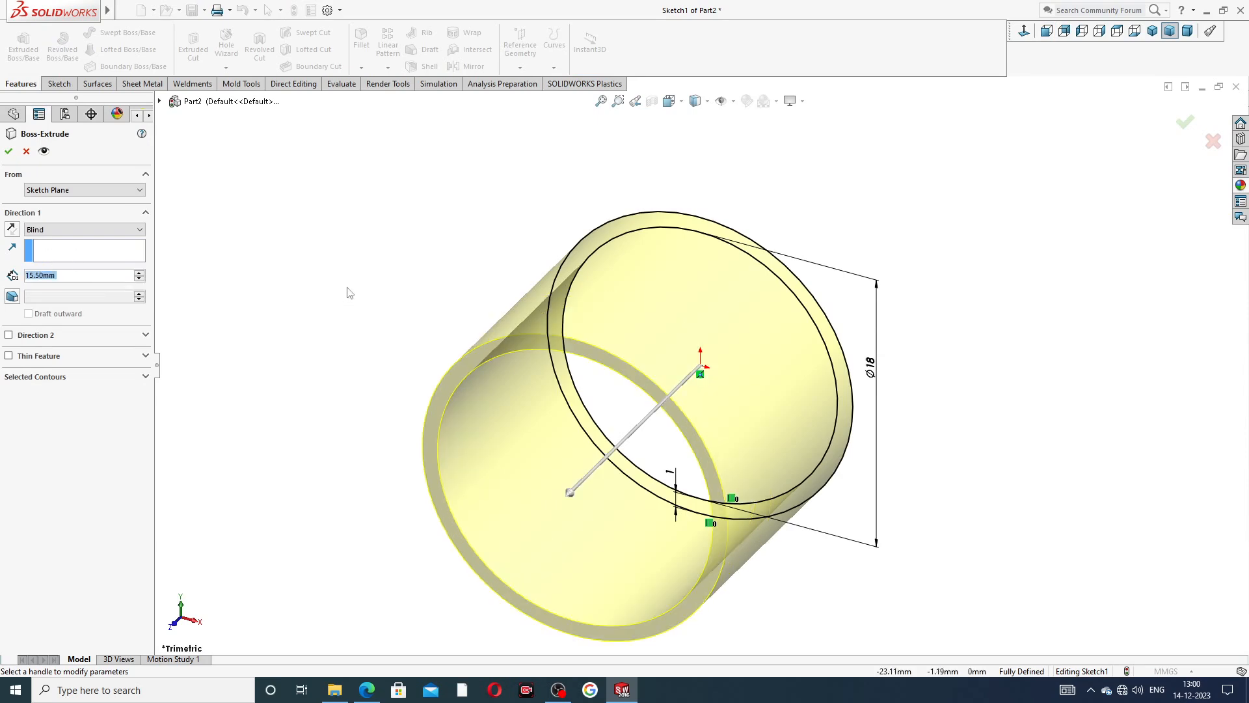
click(8, 151)
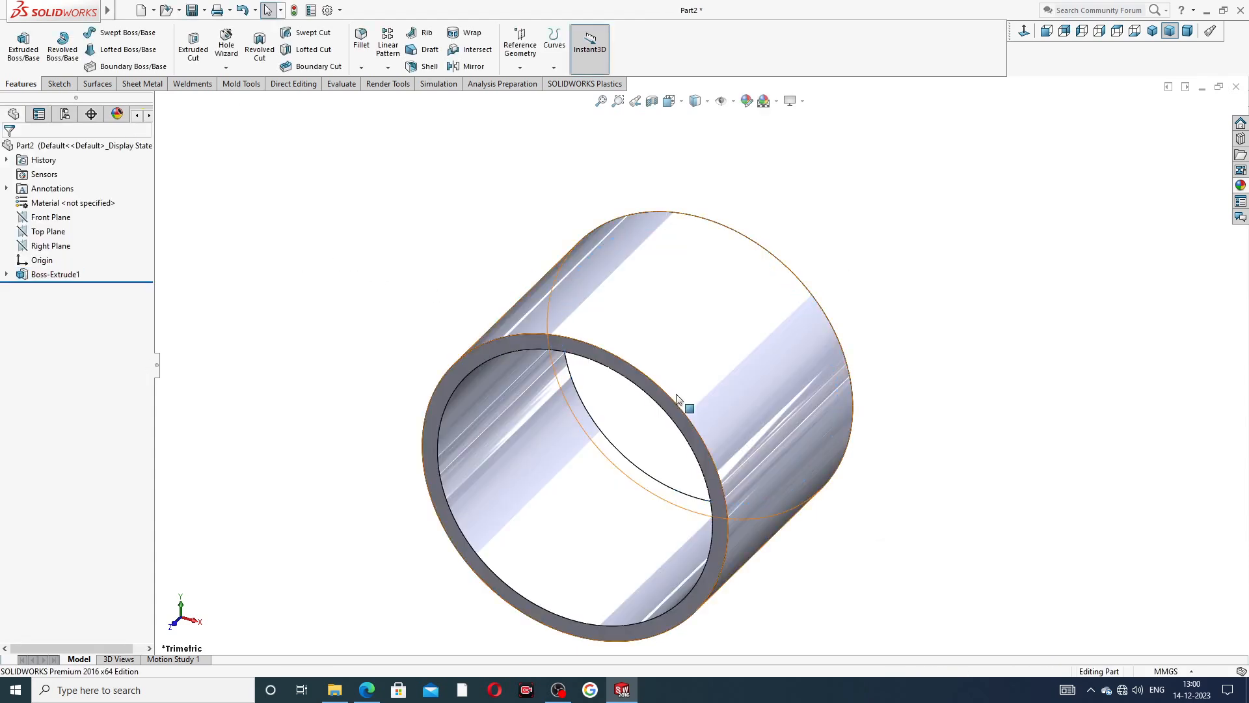
Check the chamfer size in the PART-04 PDF, then chamfer both edges of the sleeve's bore 0.5 mm at 45 degrees in SOLIDWORKS.
scroll(677, 416, up, 3)
middle_drag(659, 427, 620, 418)
scroll(621, 426, down, 3)
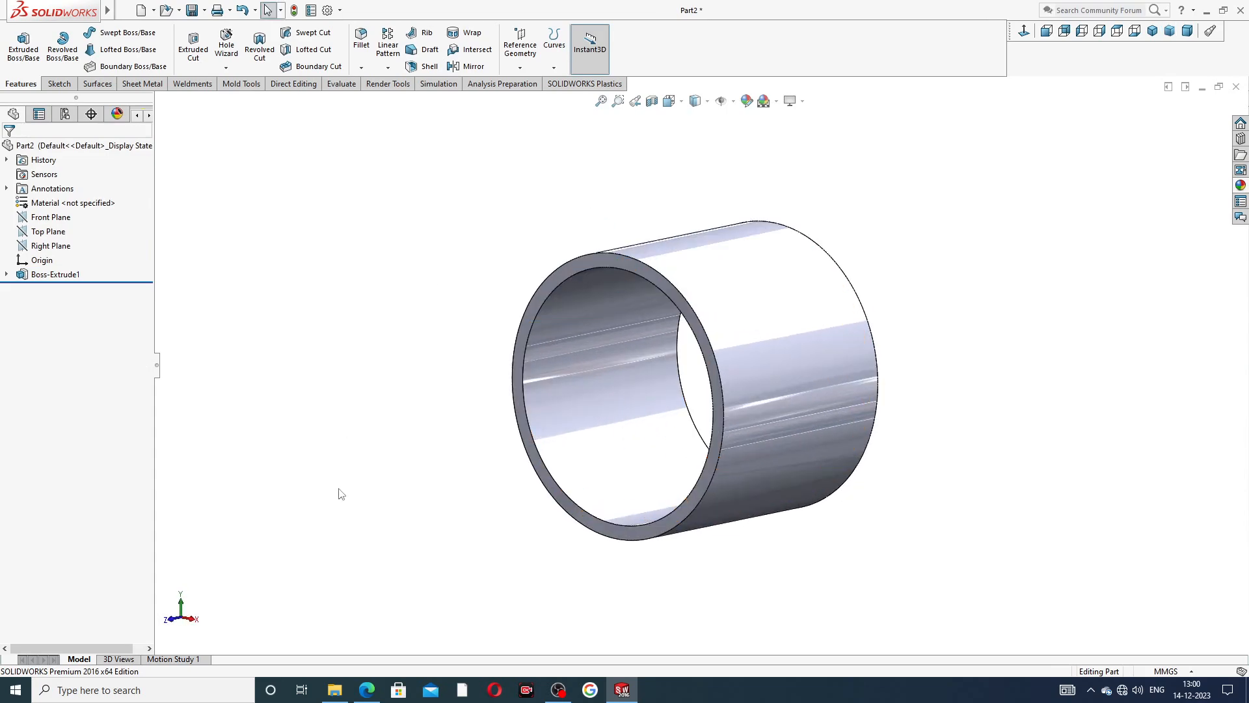
click(367, 690)
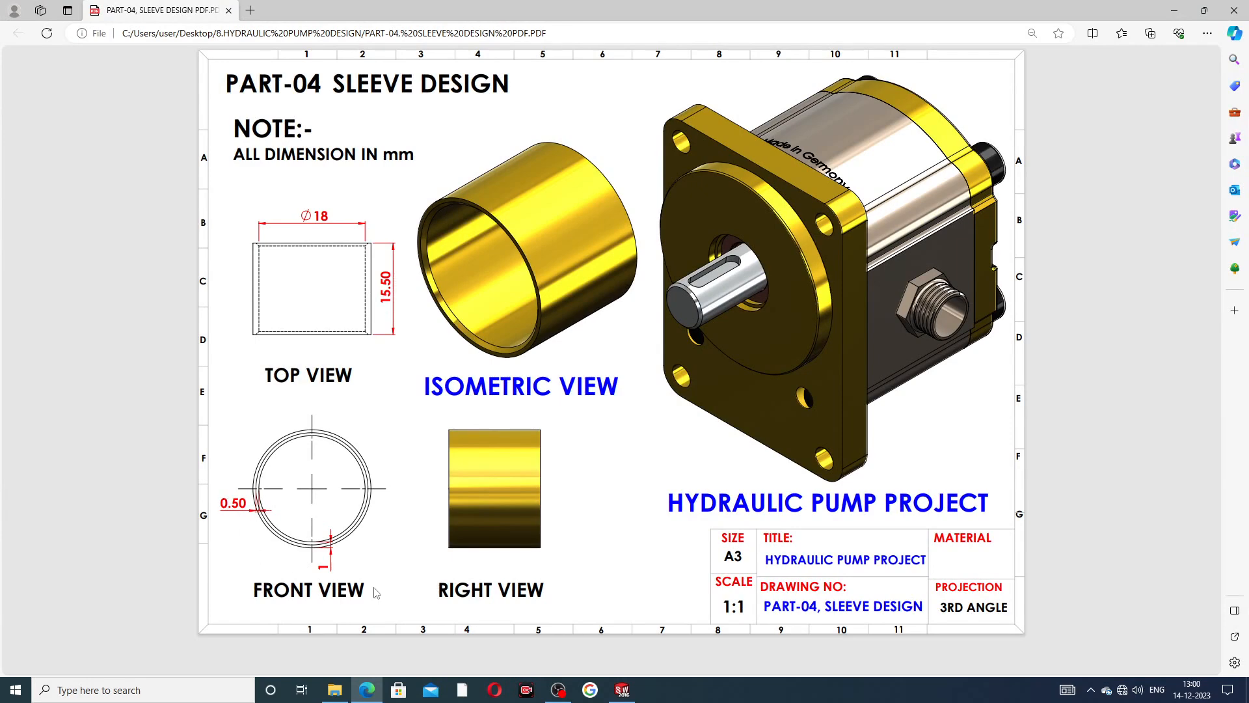
click(367, 690)
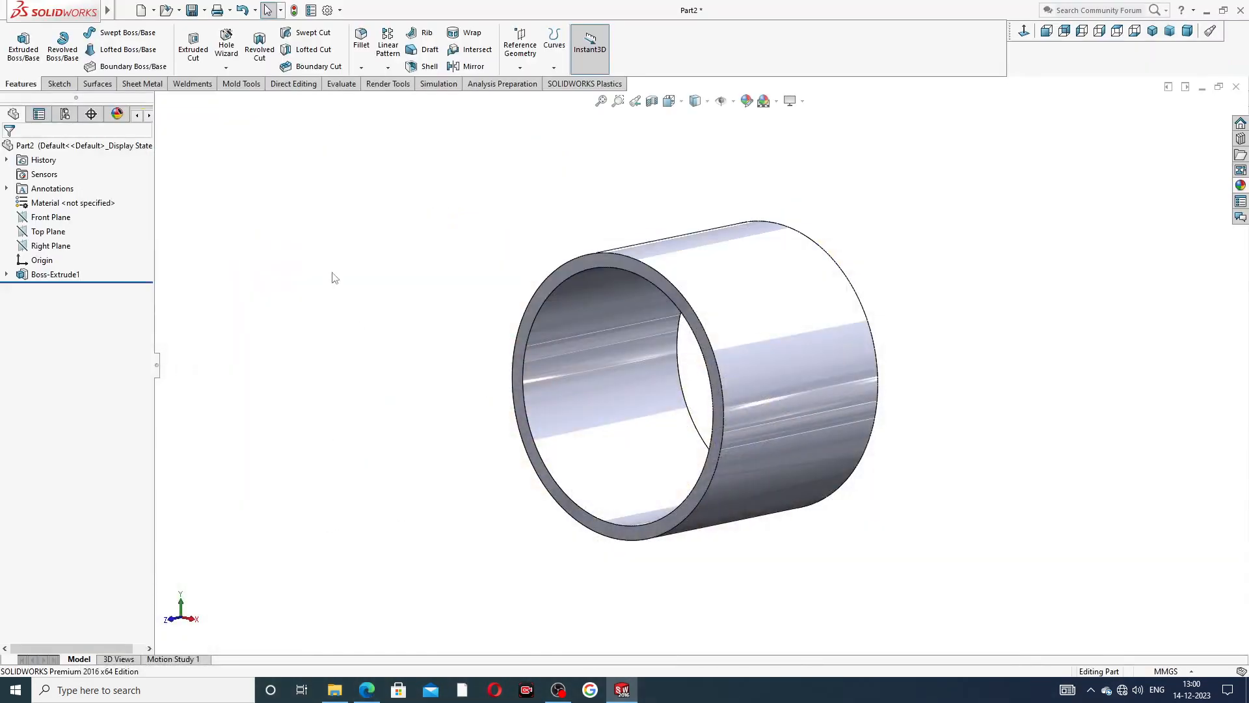
click(361, 68)
click(386, 101)
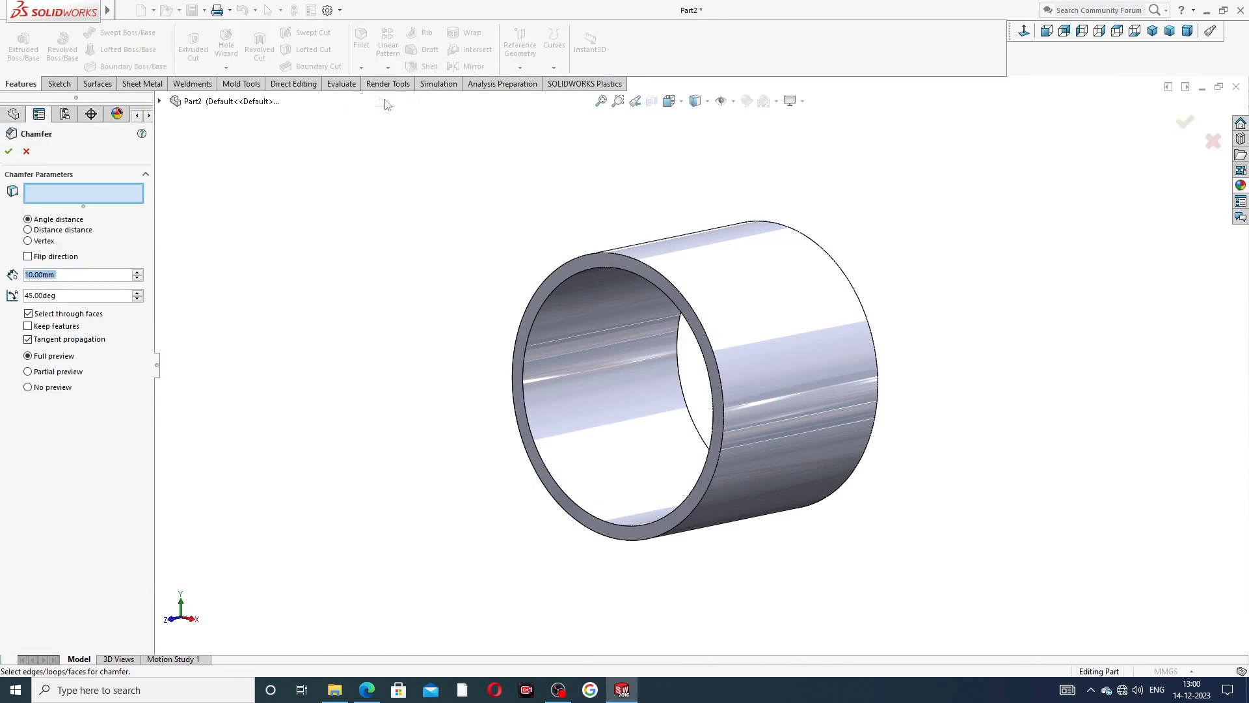
text(0.5)
key(Return)
click(593, 323)
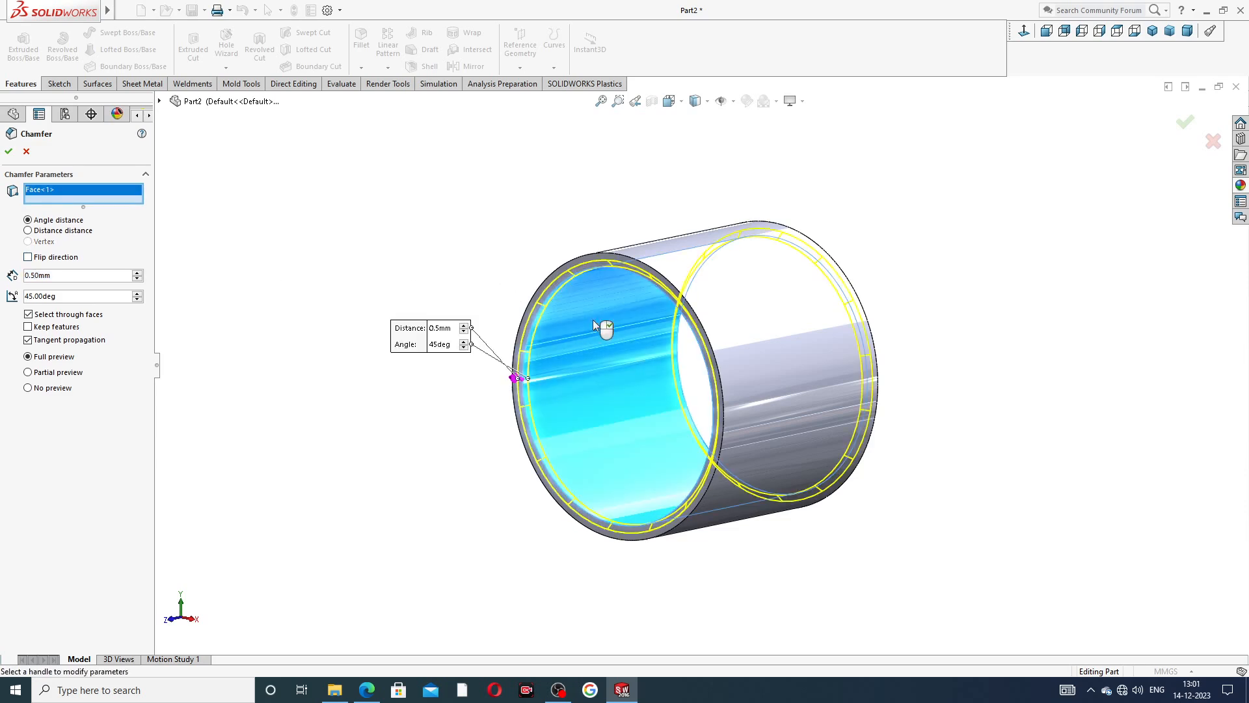
click(7, 152)
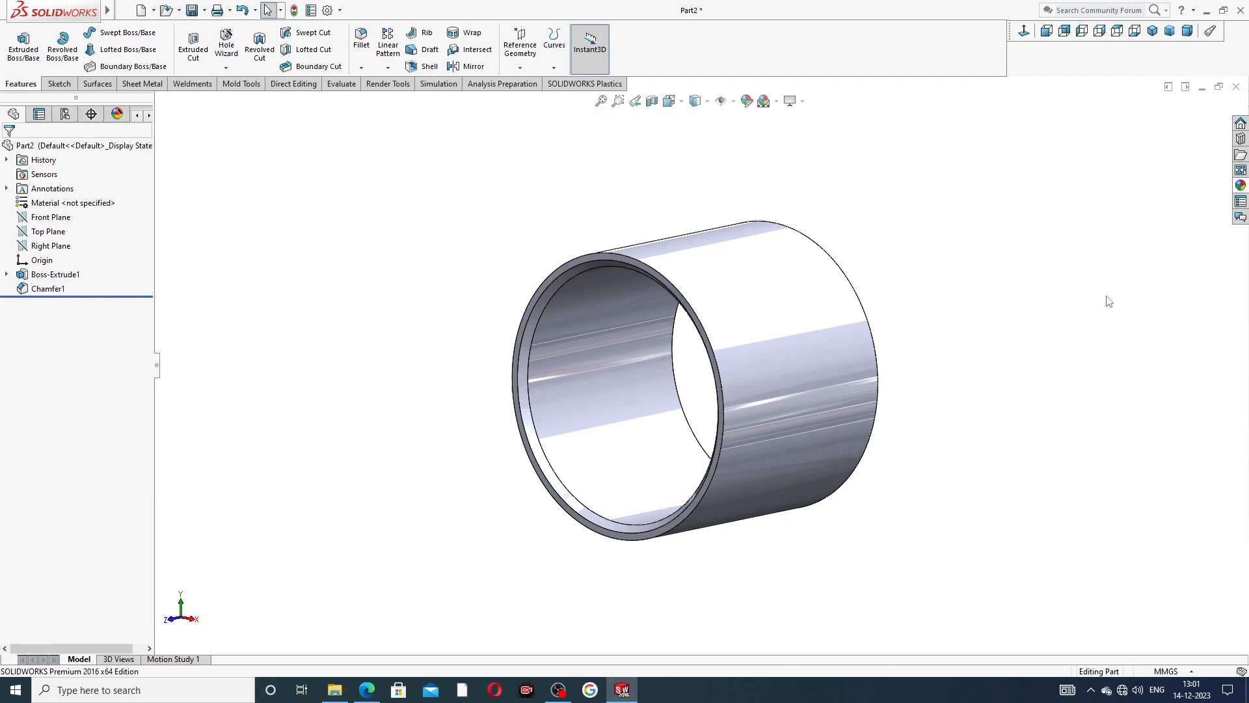
Apply the polished brass appearance to the whole sleeve and display it in isometric view.
middle_drag(989, 320, 923, 313)
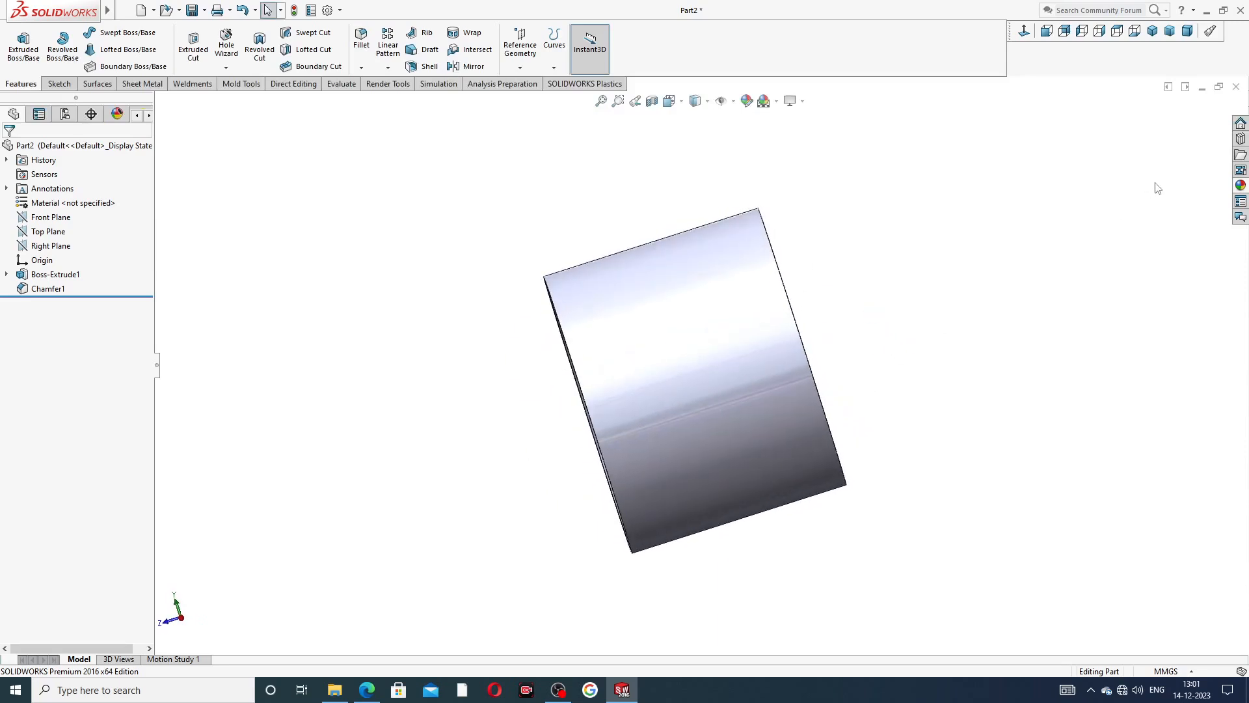
click(1241, 186)
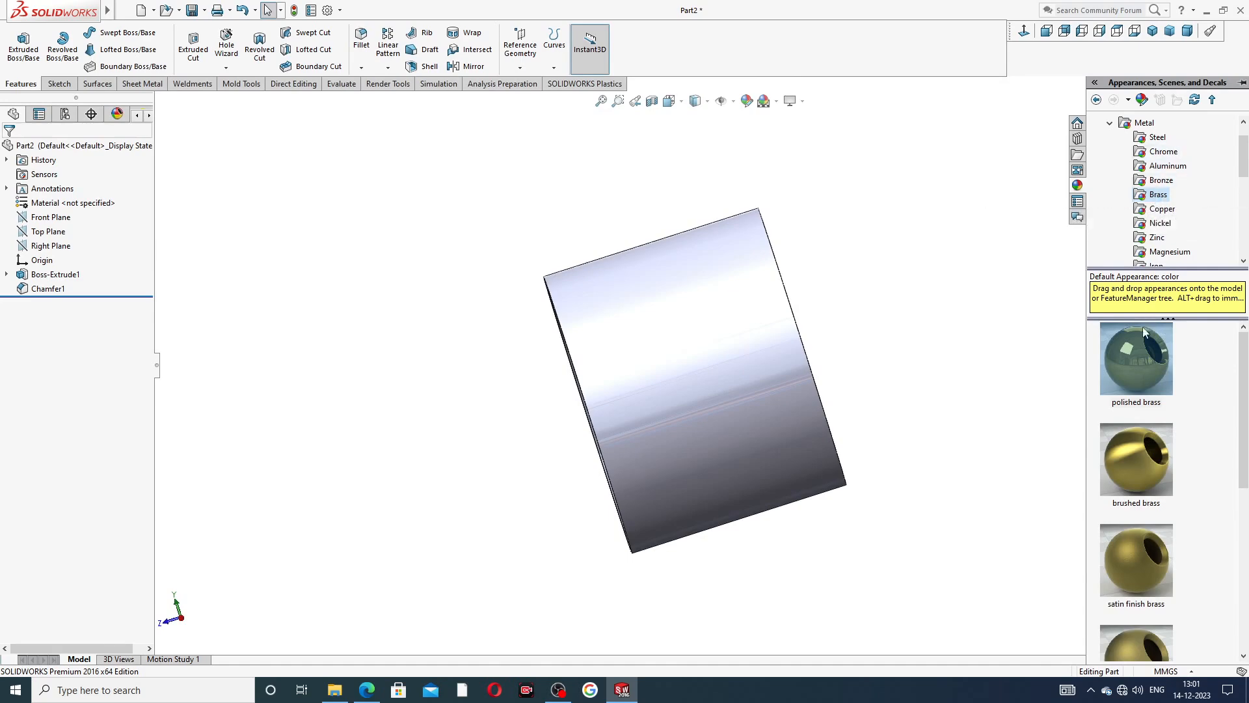
double_click(1141, 359)
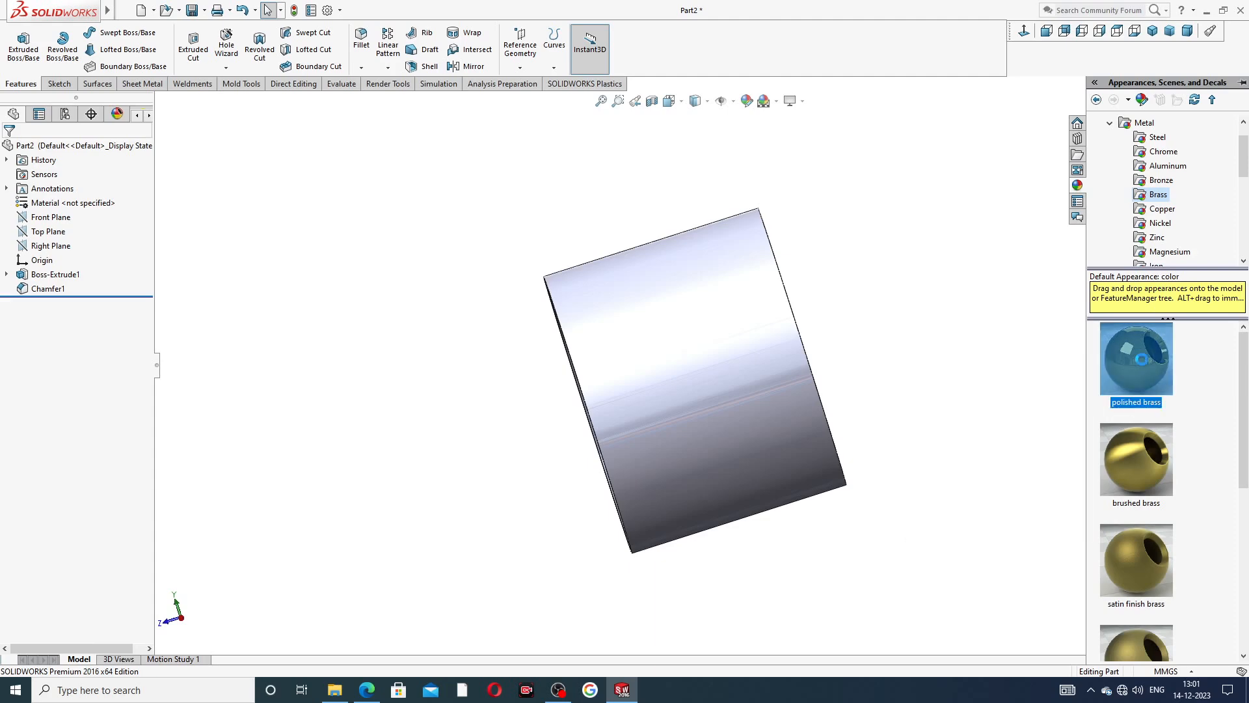
middle_drag(893, 386, 904, 333)
scroll(692, 404, down, 2)
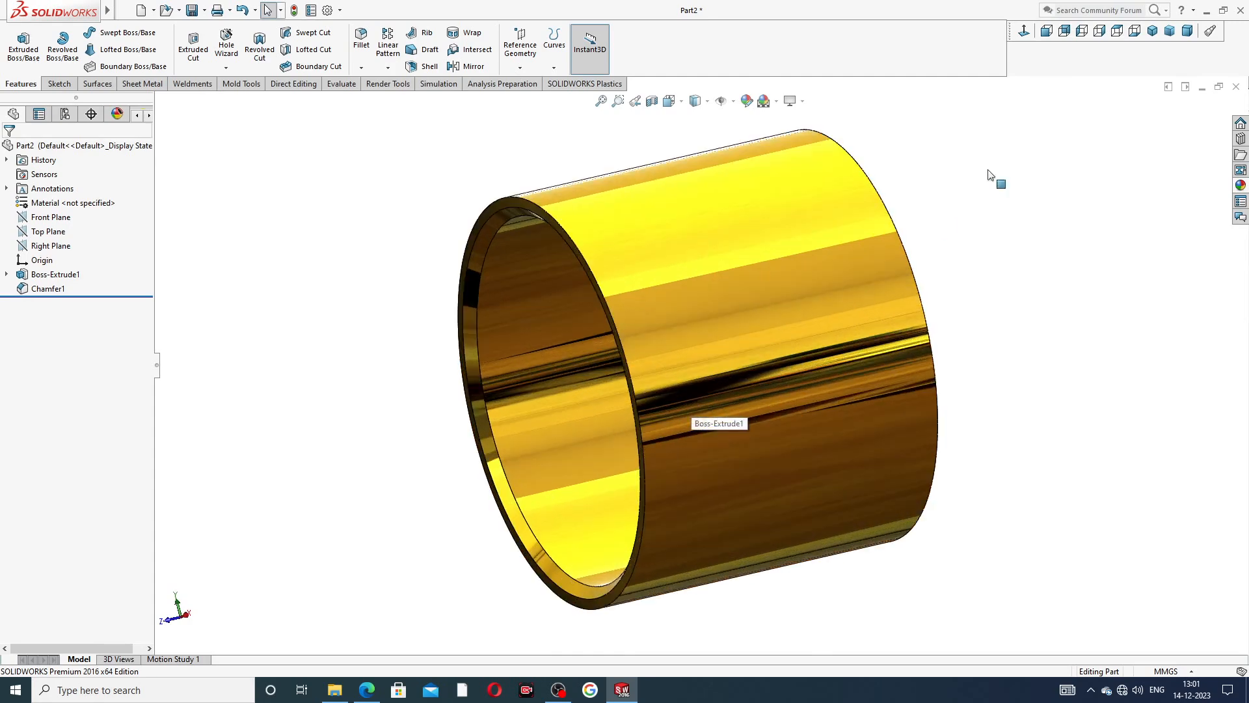
click(1152, 31)
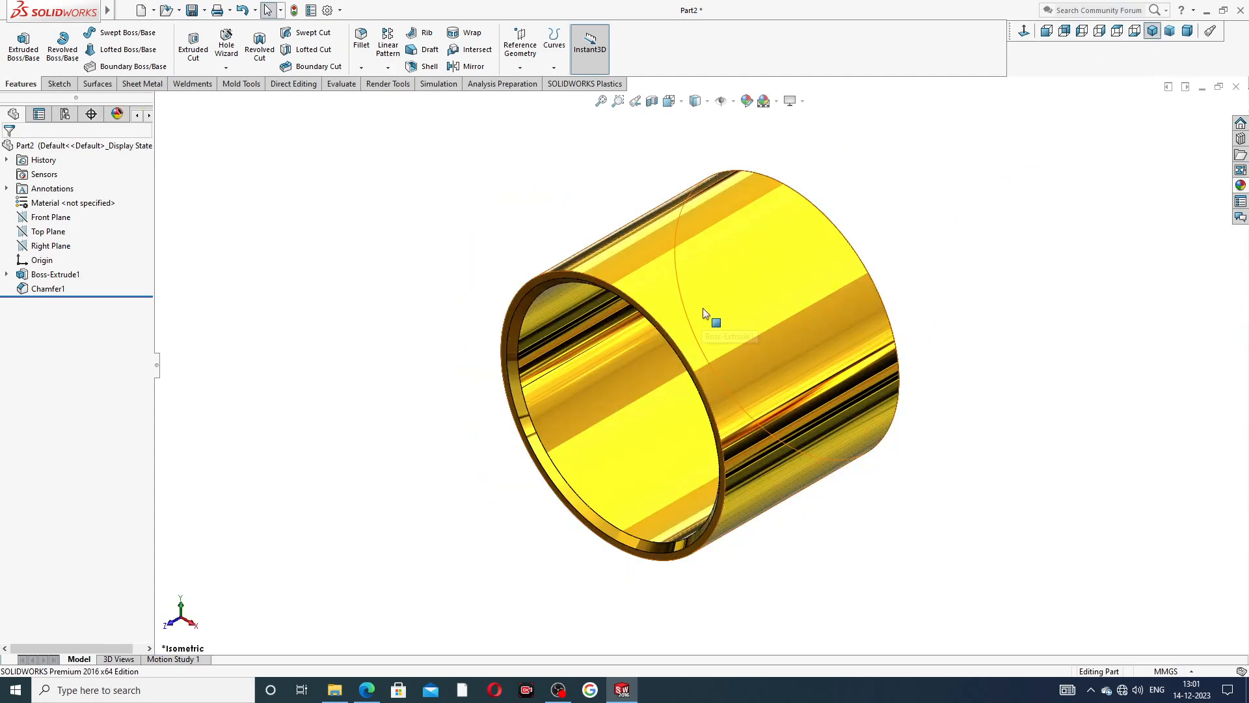
scroll(702, 308, down, 1)
scroll(752, 291, up, 1)
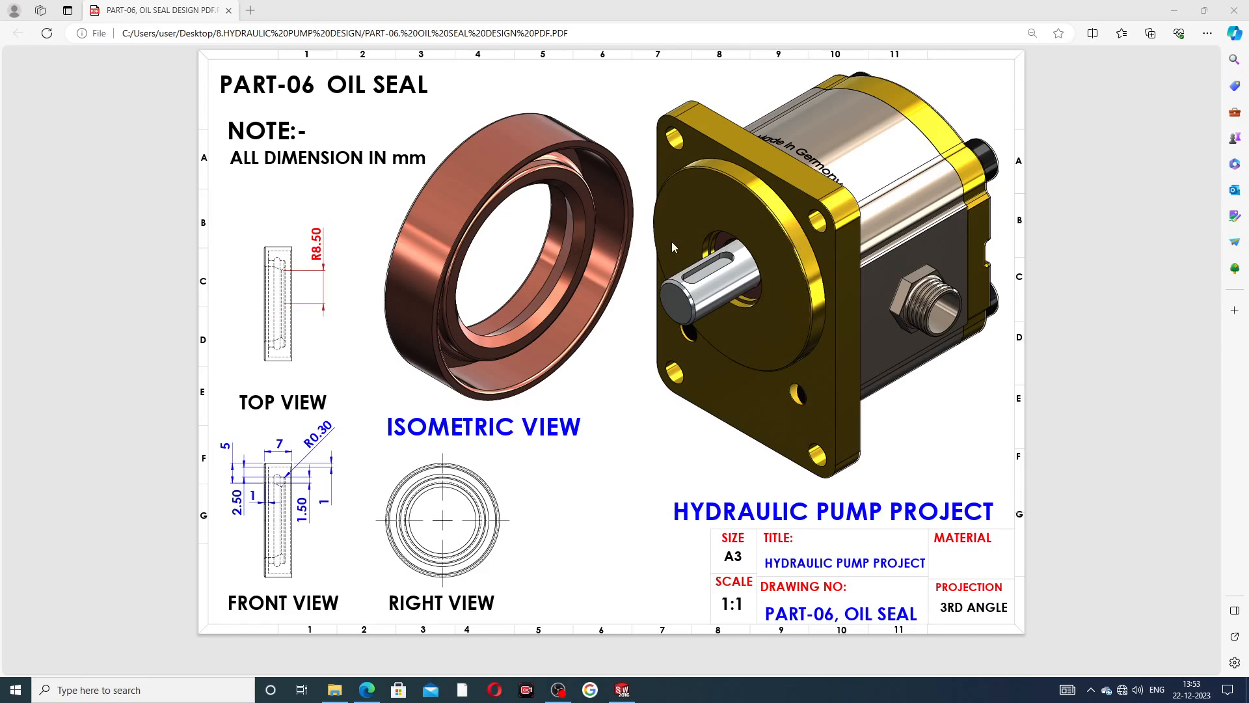
Switch from the PART-06 oil seal PDF to SOLIDWORKS and examine the finished seal's outer rim, inner lip and bore from several angles.
click(622, 689)
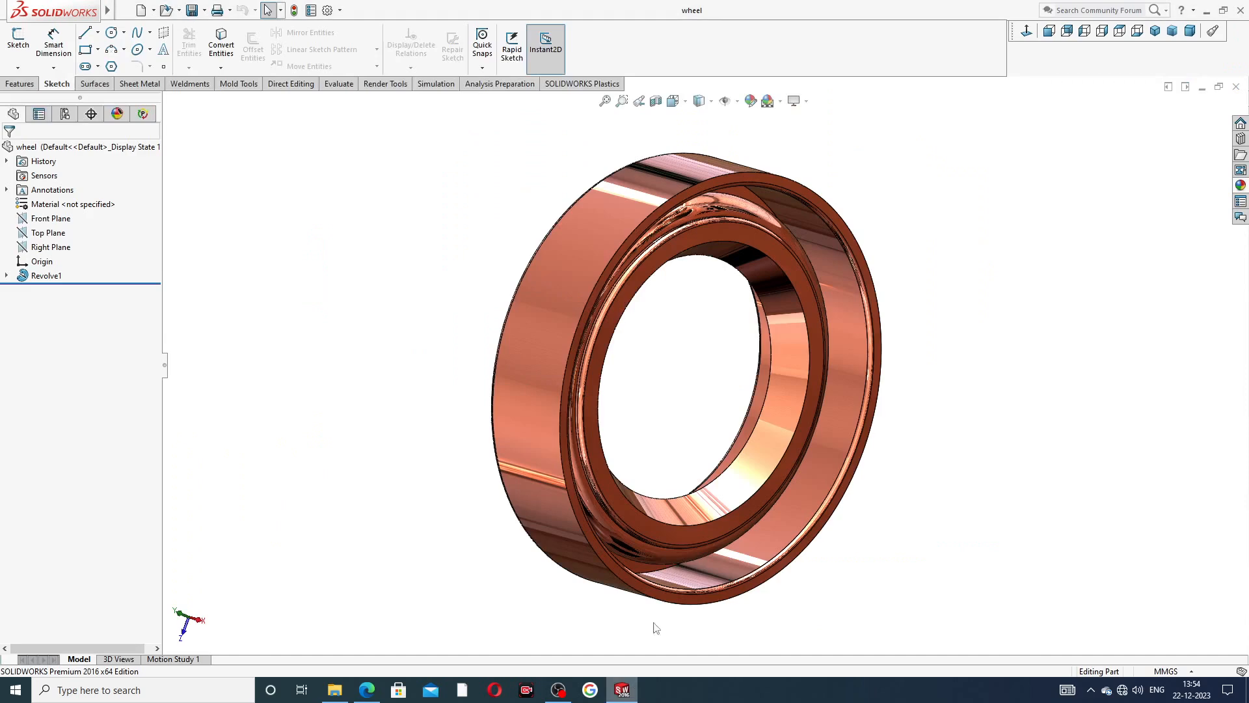
middle_drag(766, 384, 792, 312)
middle_drag(706, 343, 1051, 271)
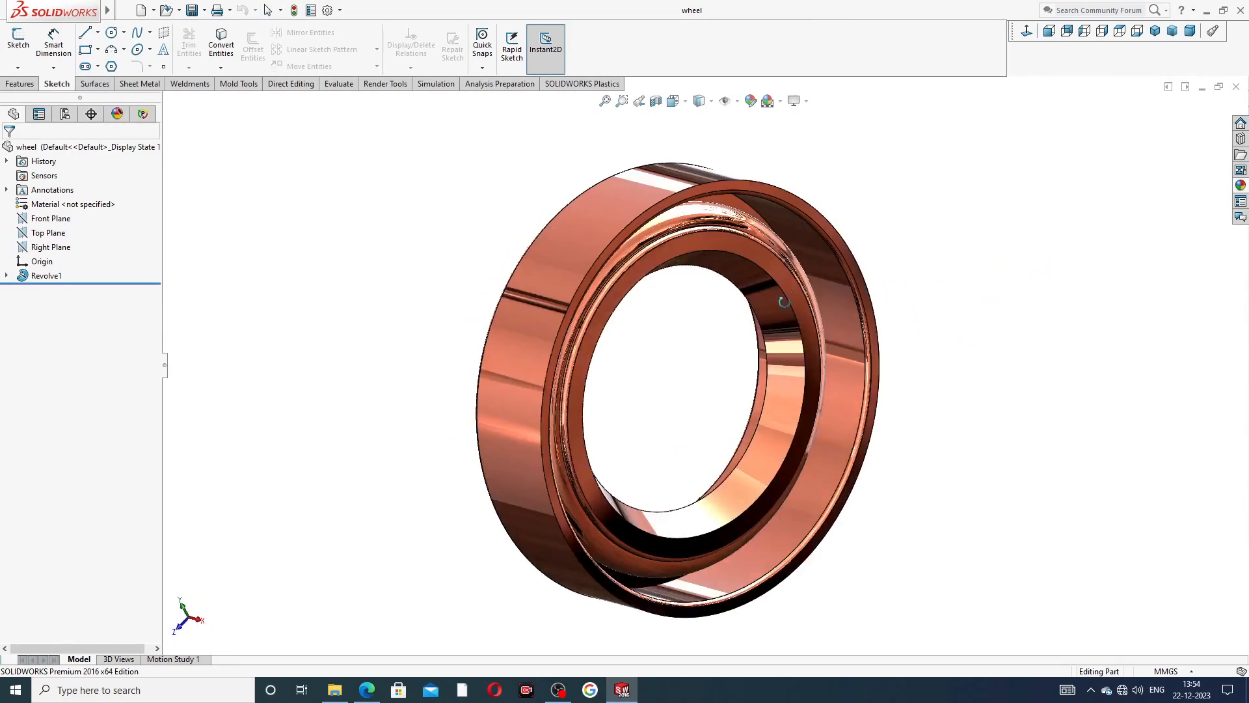
middle_drag(658, 369, 720, 189)
middle_drag(743, 322, 675, 187)
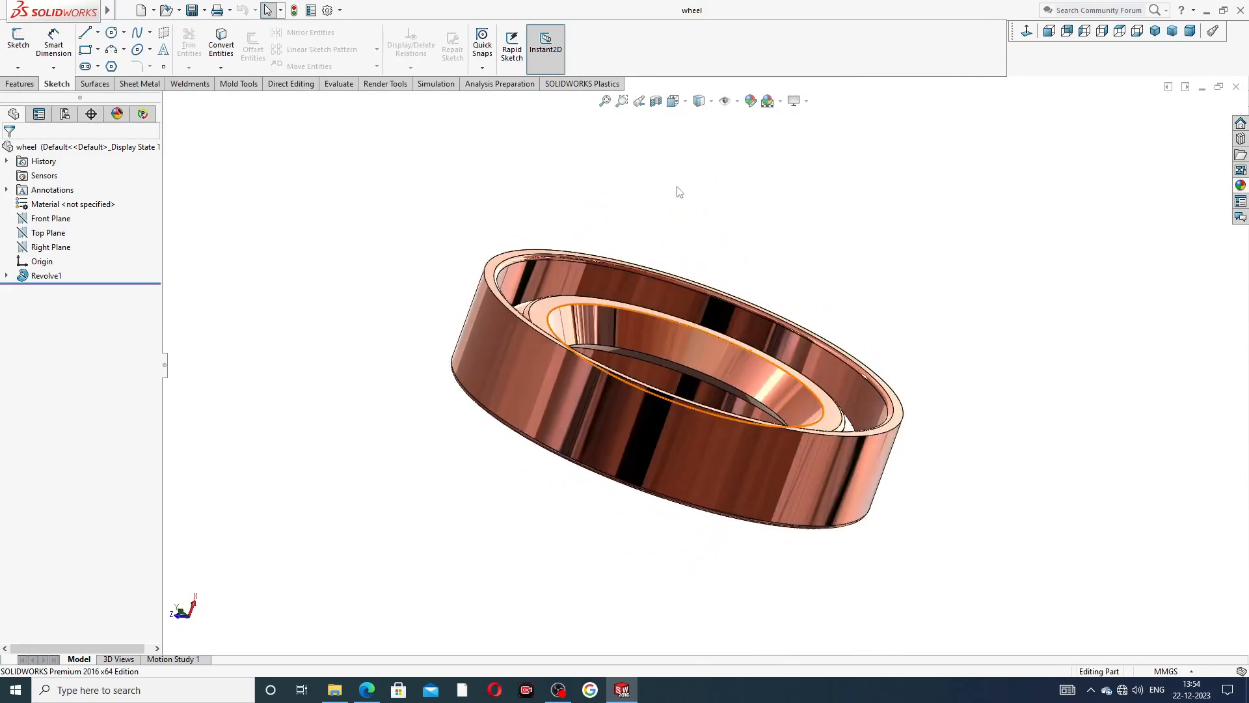
middle_drag(751, 349, 719, 416)
scroll(691, 393, up, 1)
scroll(683, 365, down, 6)
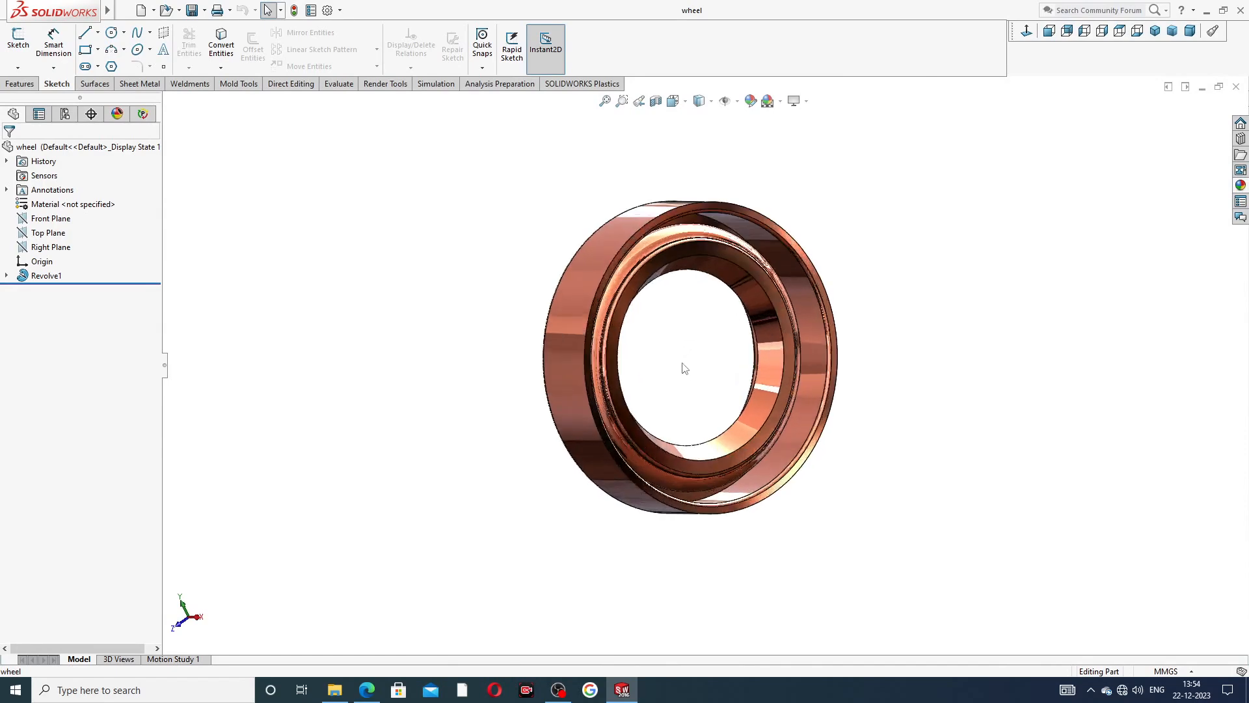
scroll(701, 330, up, 3)
middle_drag(703, 326, 688, 272)
scroll(722, 357, up, 2)
scroll(692, 278, down, 4)
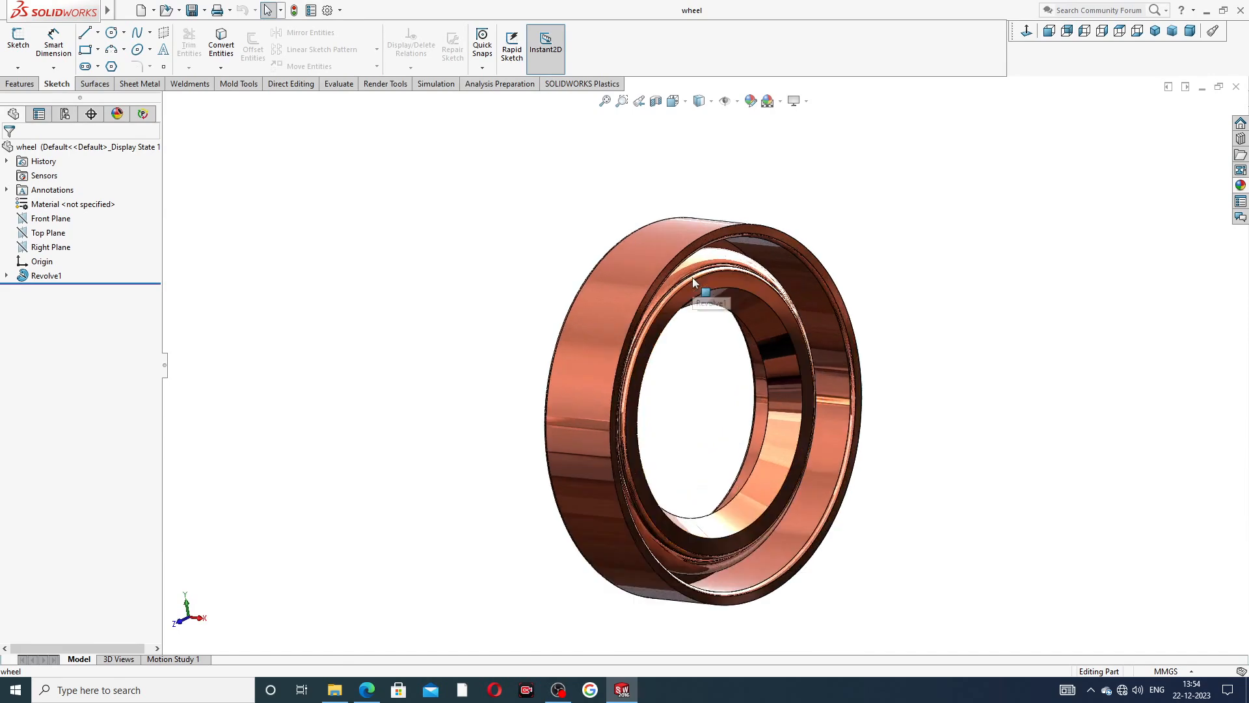
scroll(771, 446, up, 2)
scroll(742, 504, down, 2)
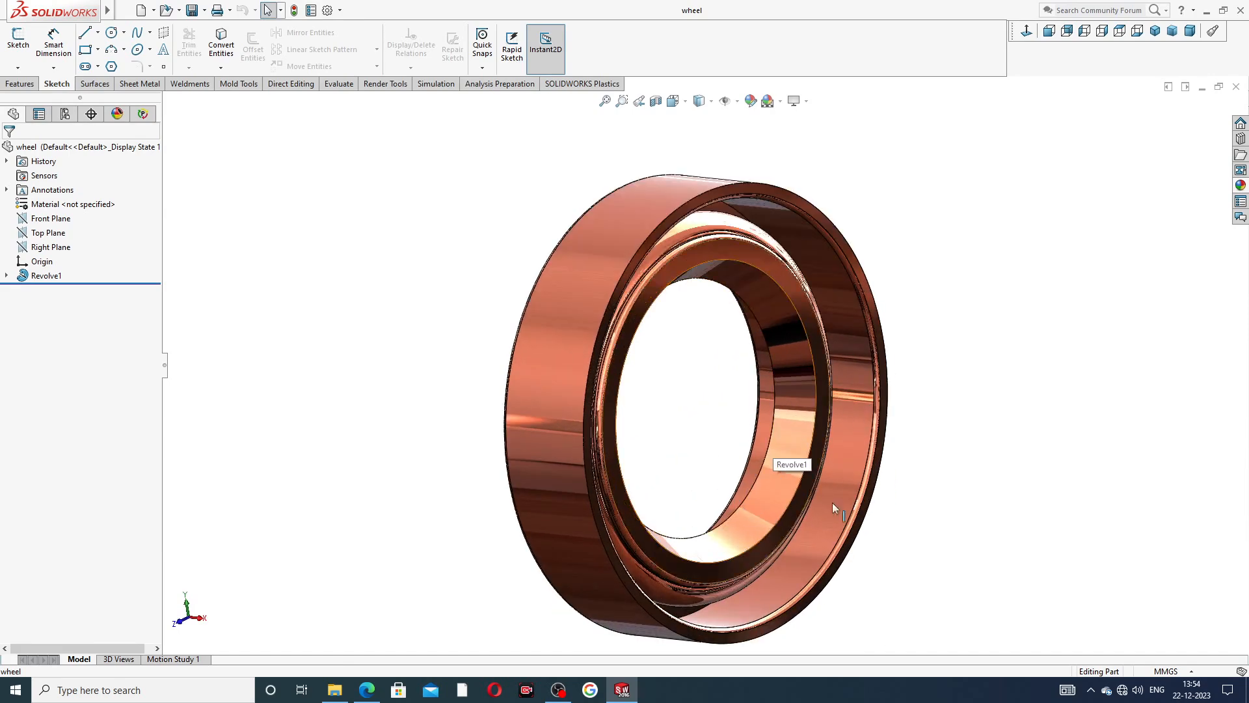
middle_drag(952, 458, 940, 485)
mouse_move(872, 572)
middle_down()
mouse_move(828, 555)
mouse_move(849, 532)
mouse_move(869, 540)
mouse_move(865, 564)
middle_up()
scroll(708, 605, down, 2)
middle_drag(885, 335, 884, 353)
scroll(885, 353, up, 1)
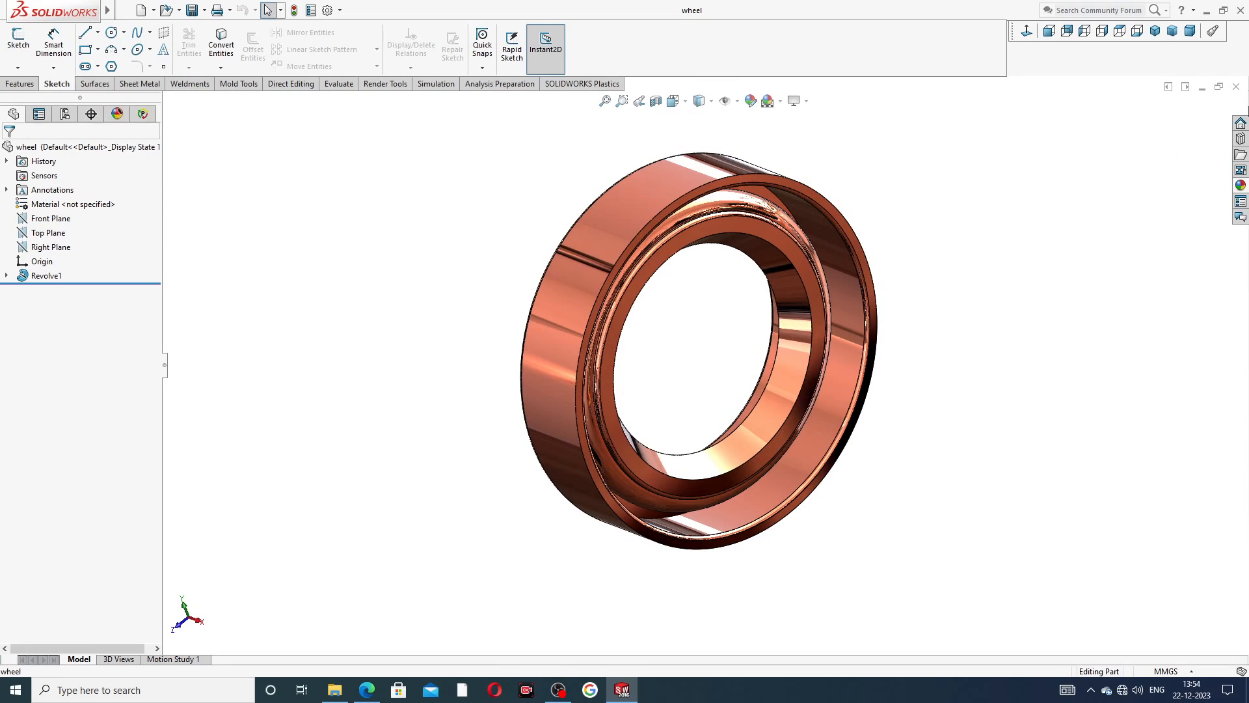
Close the finished oil seal and create a new part document with the Plain White scene.
click(1236, 87)
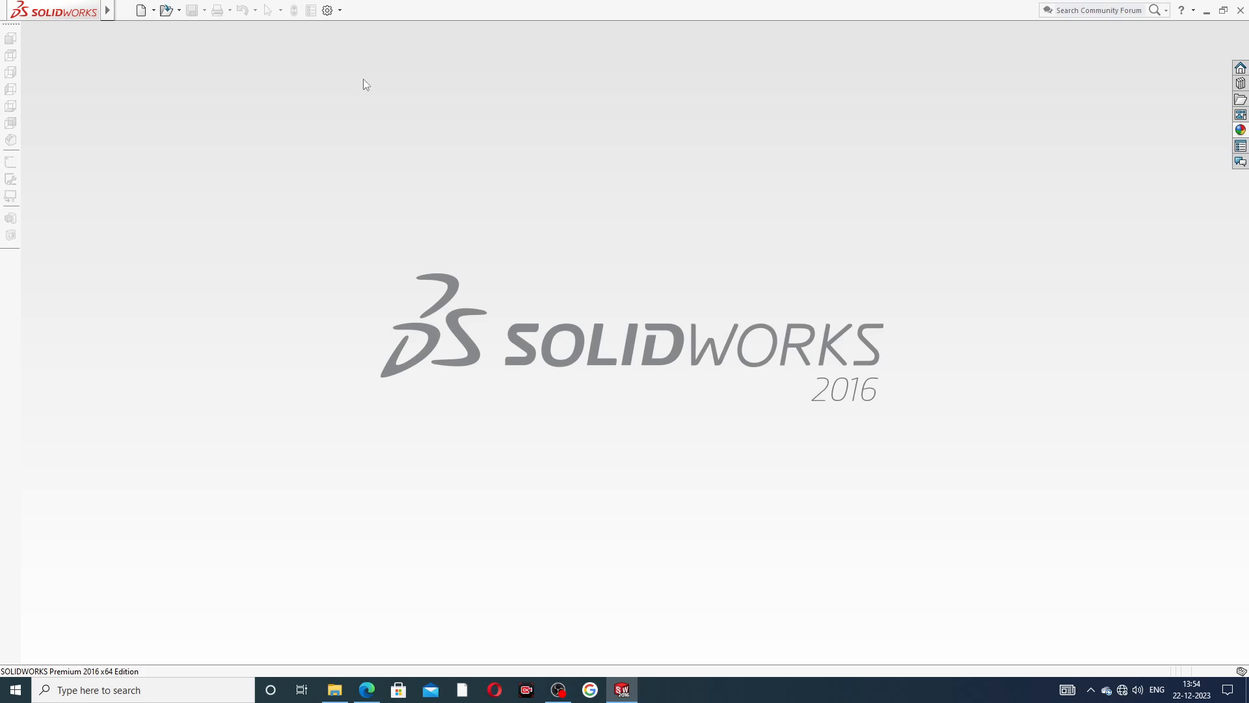
click(140, 10)
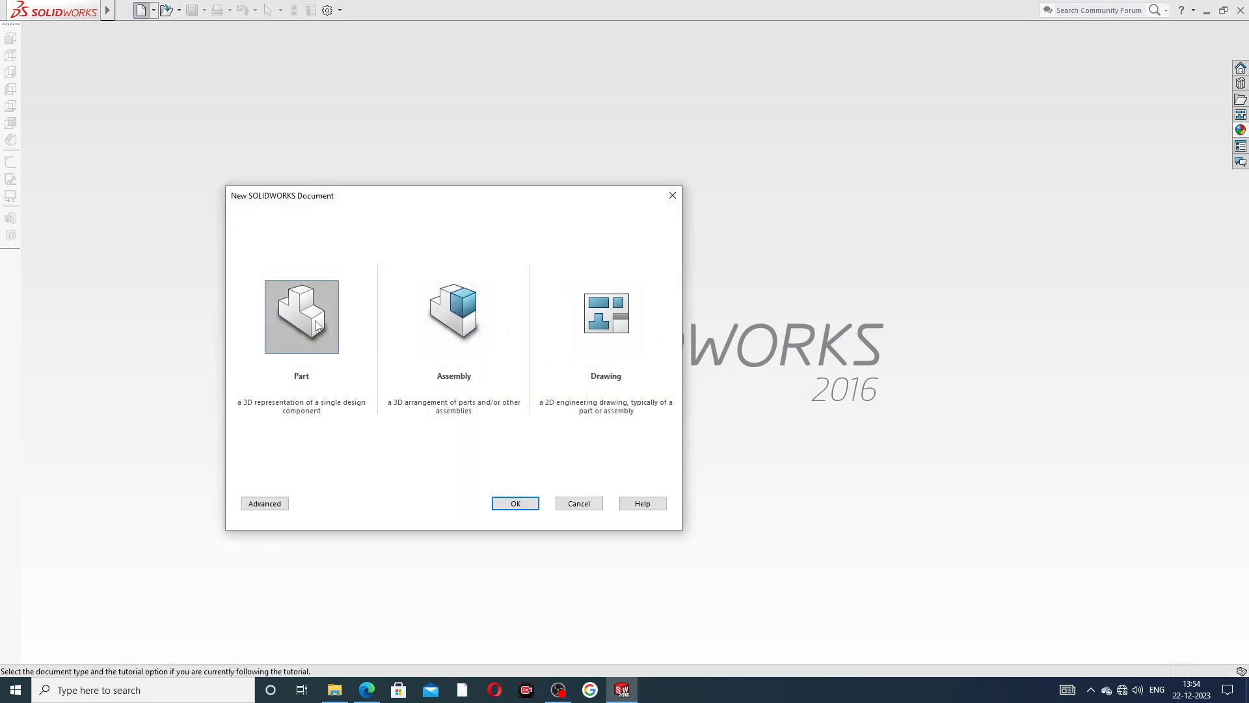
click(514, 501)
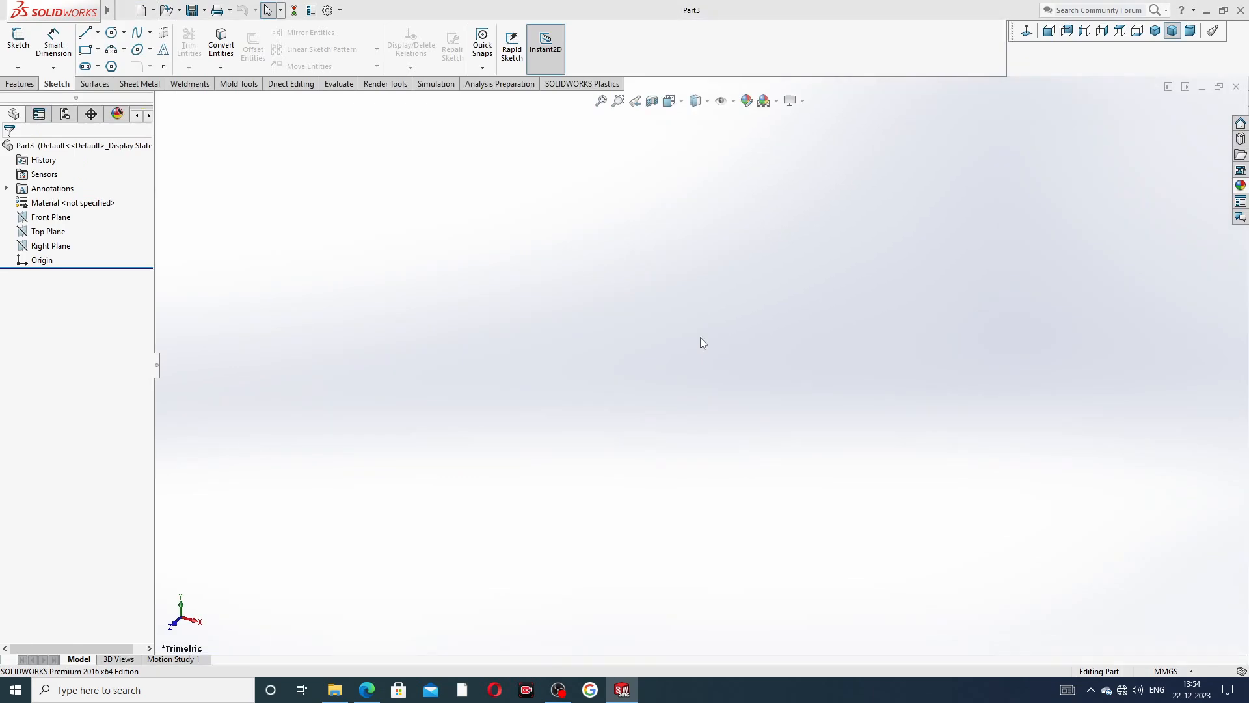
click(776, 101)
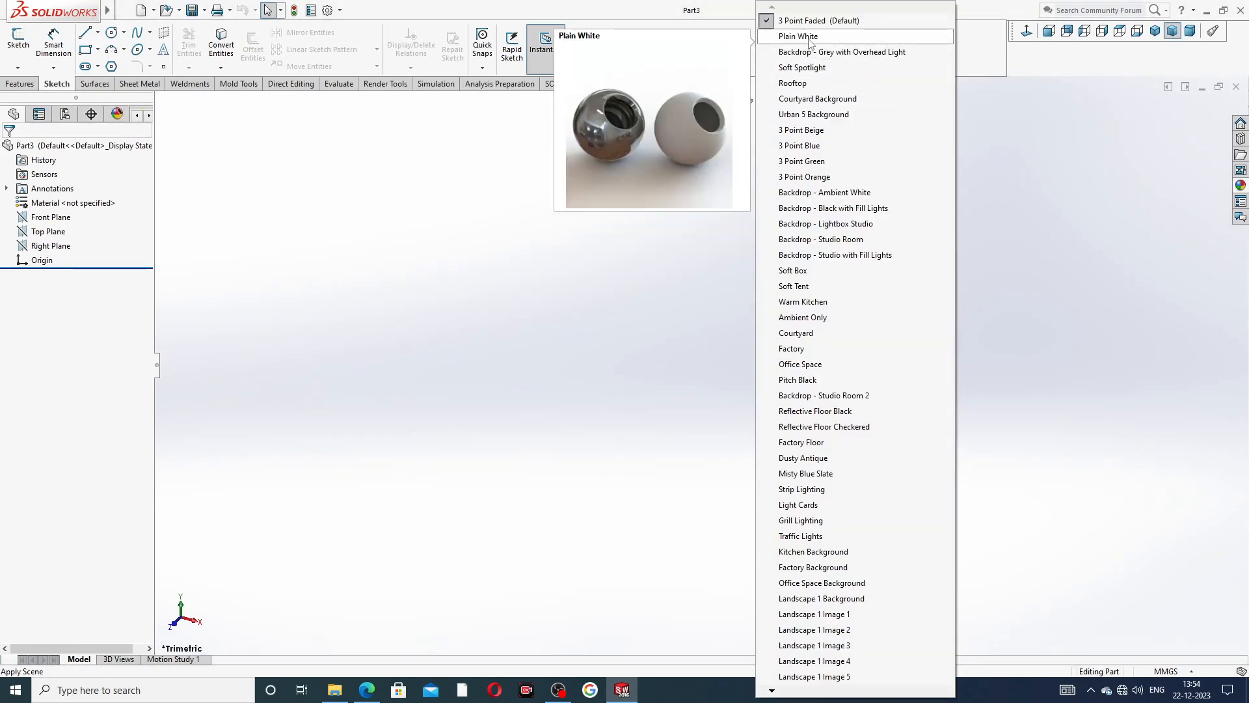
click(810, 37)
Raise the part document's shaded and wireframe image quality to the highest resolution.
click(327, 10)
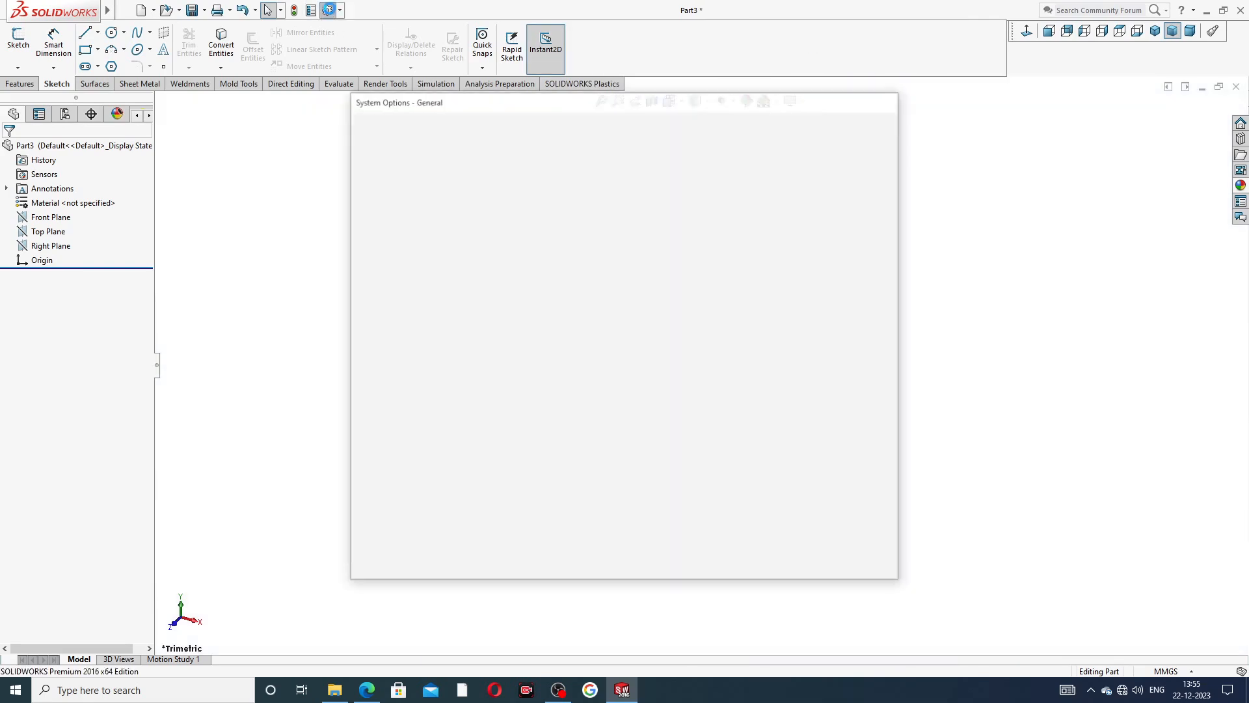
click(472, 127)
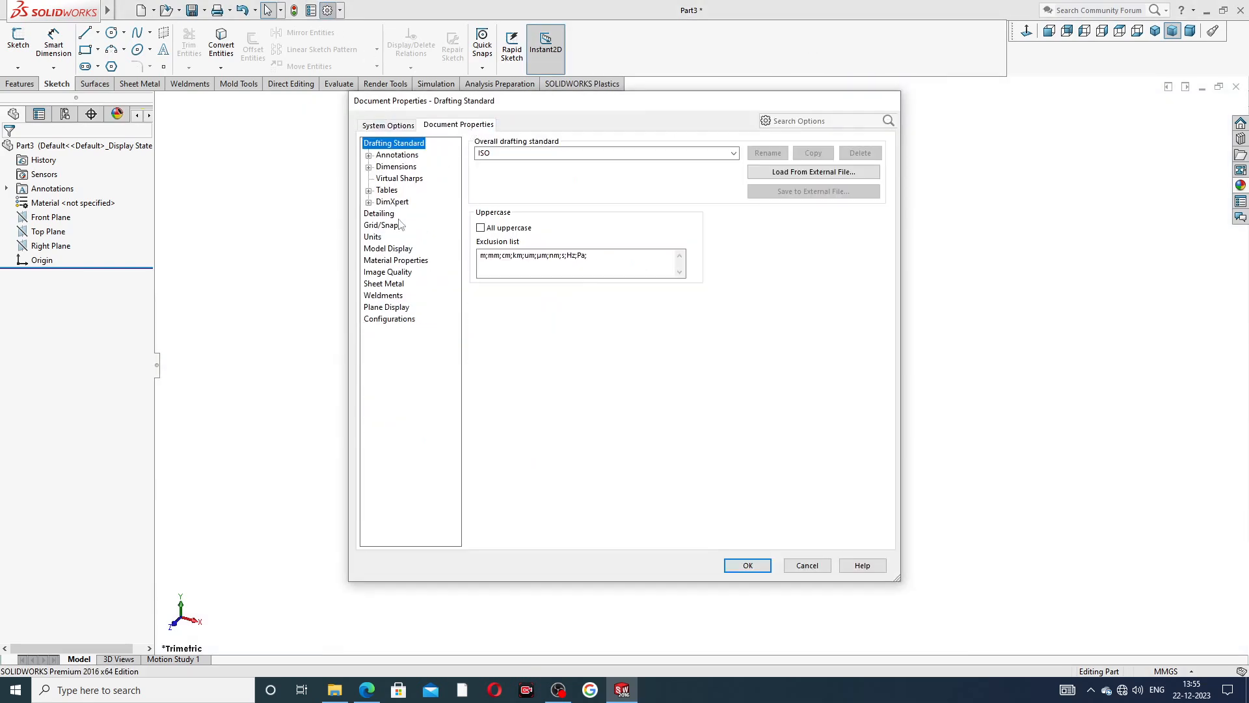
click(403, 273)
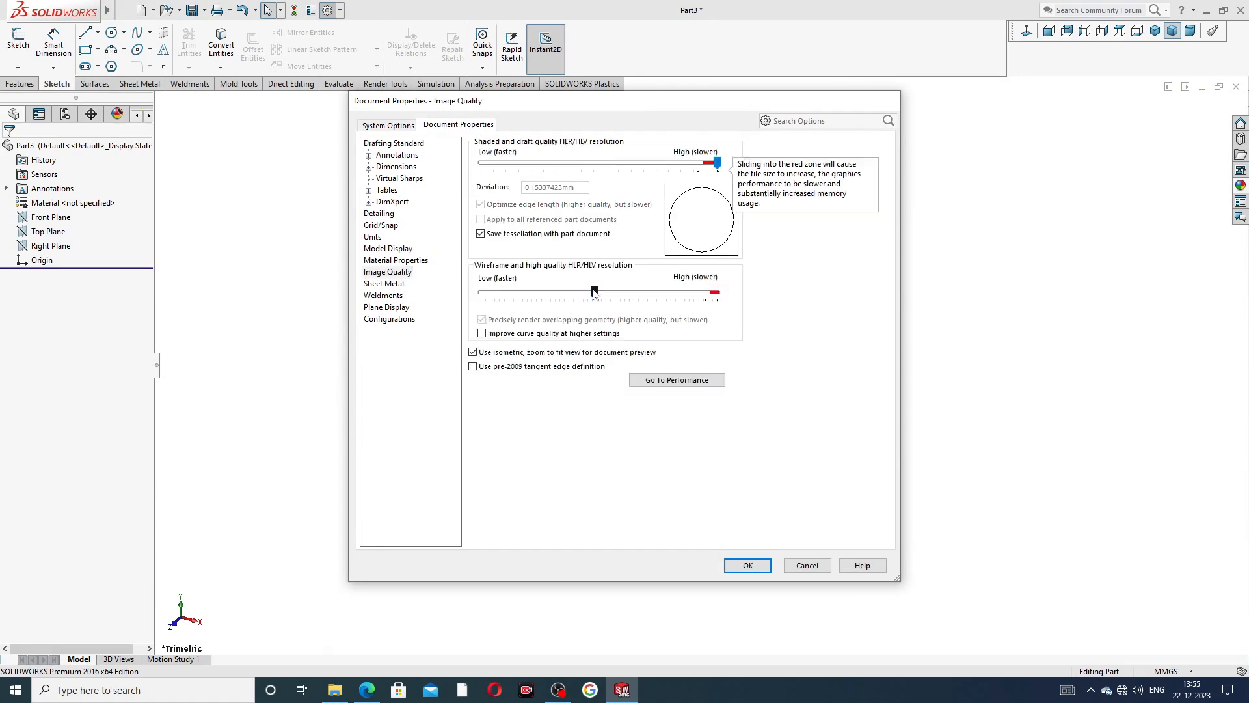
drag(594, 292, 717, 292)
click(748, 565)
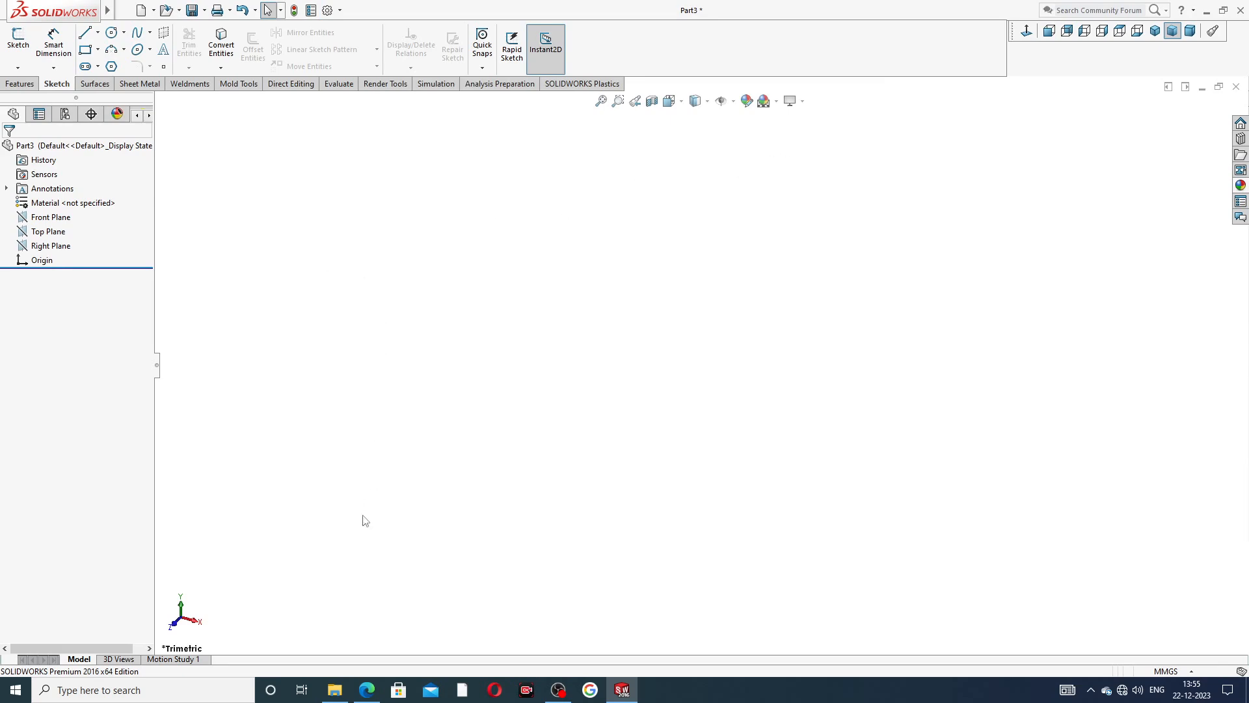
Check the PART-06 PDF, then sketch a vertical and a horizontal centerline, each about 73 mm long, from the origin on the Front Plane.
click(363, 683)
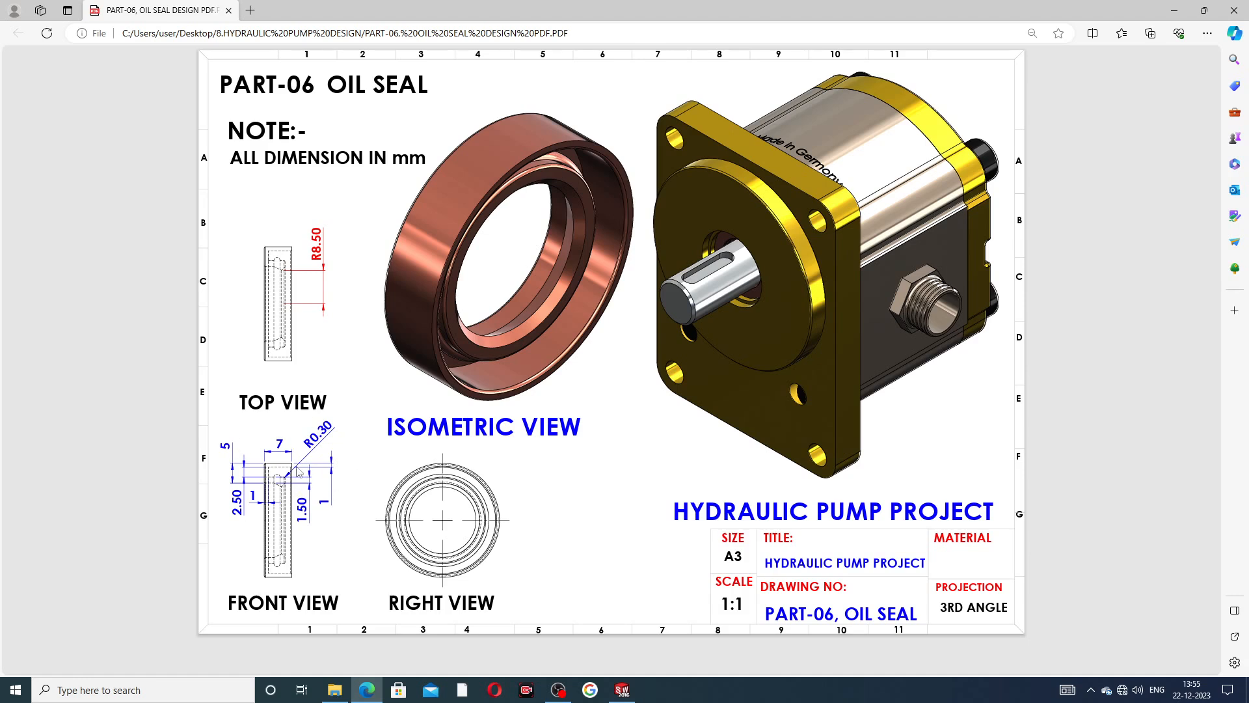
mouse_move(367, 693)
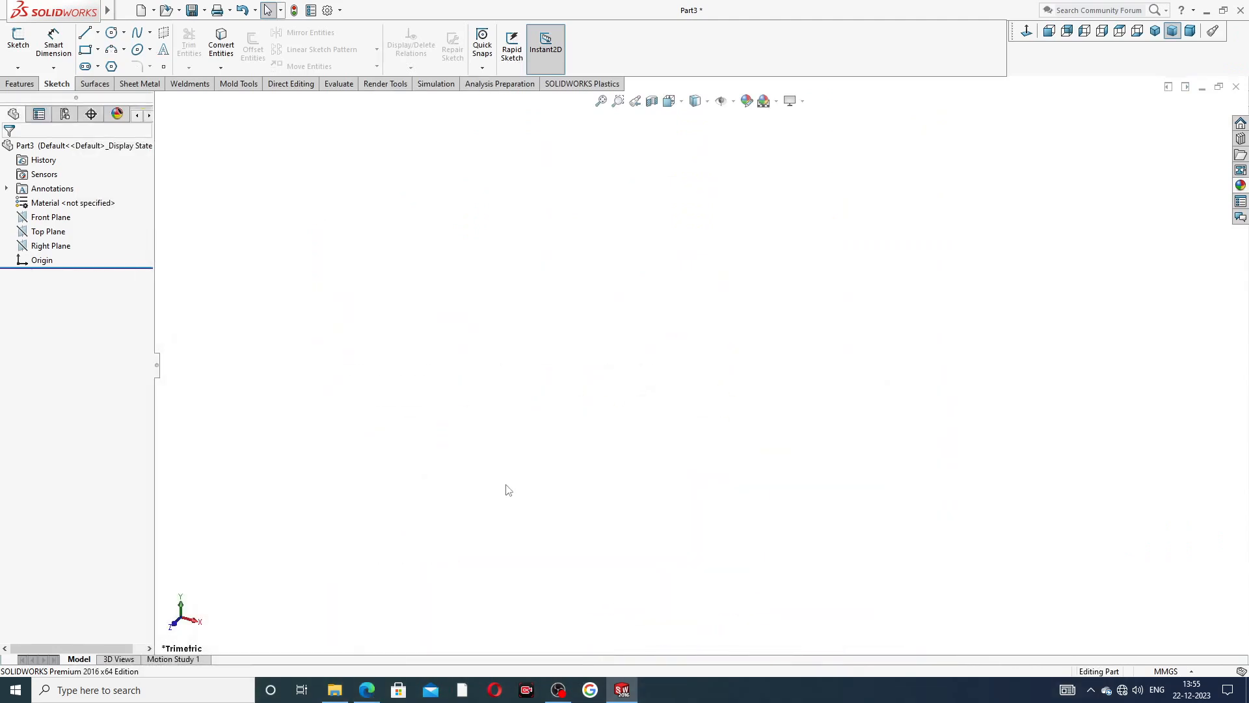
click(59, 217)
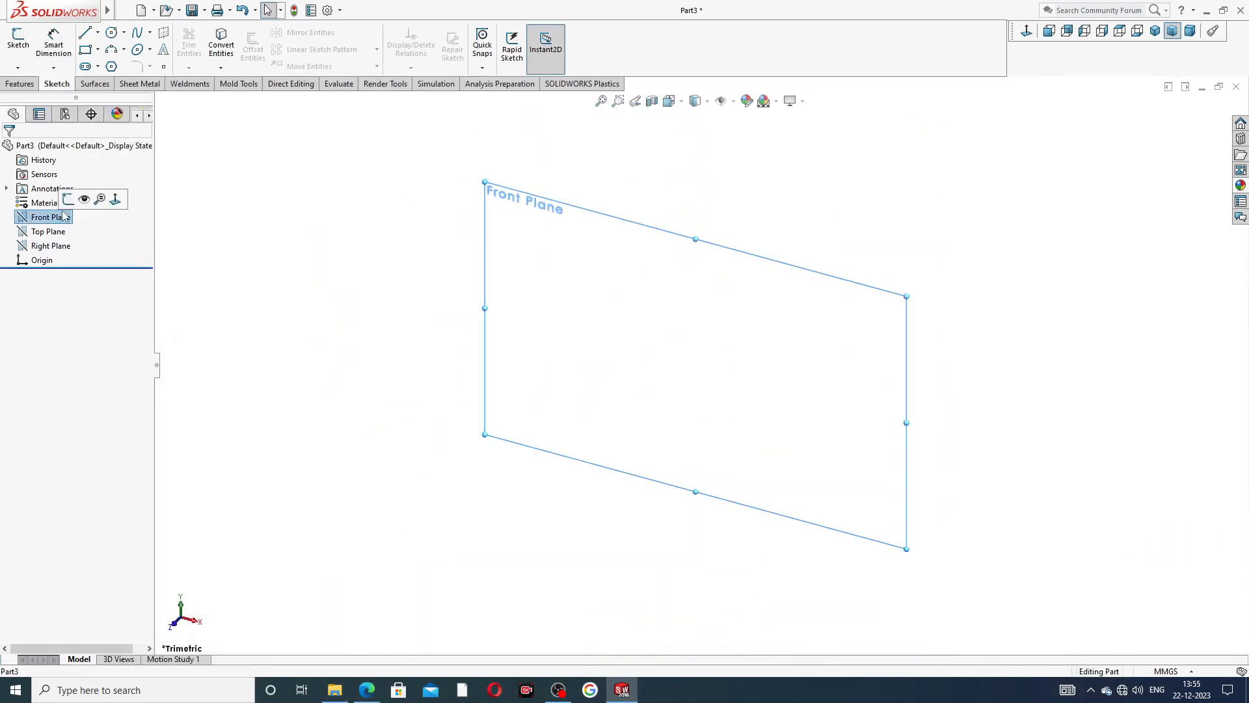
click(74, 201)
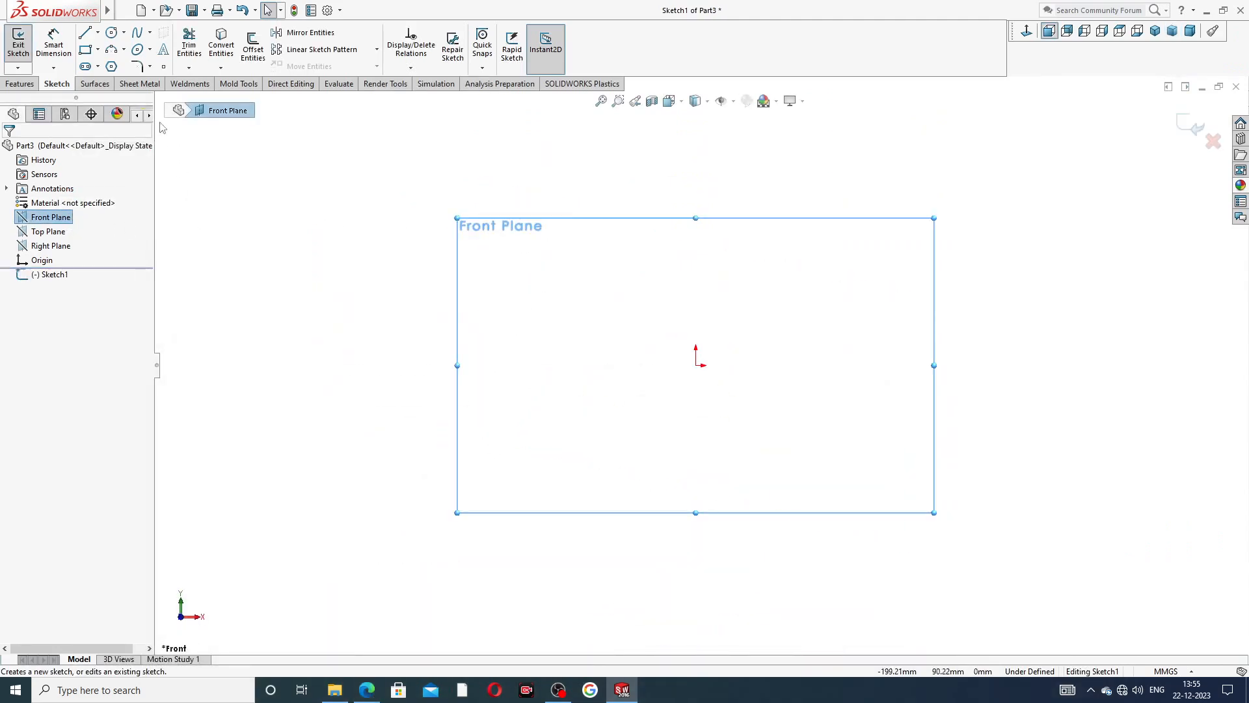
click(98, 33)
click(112, 65)
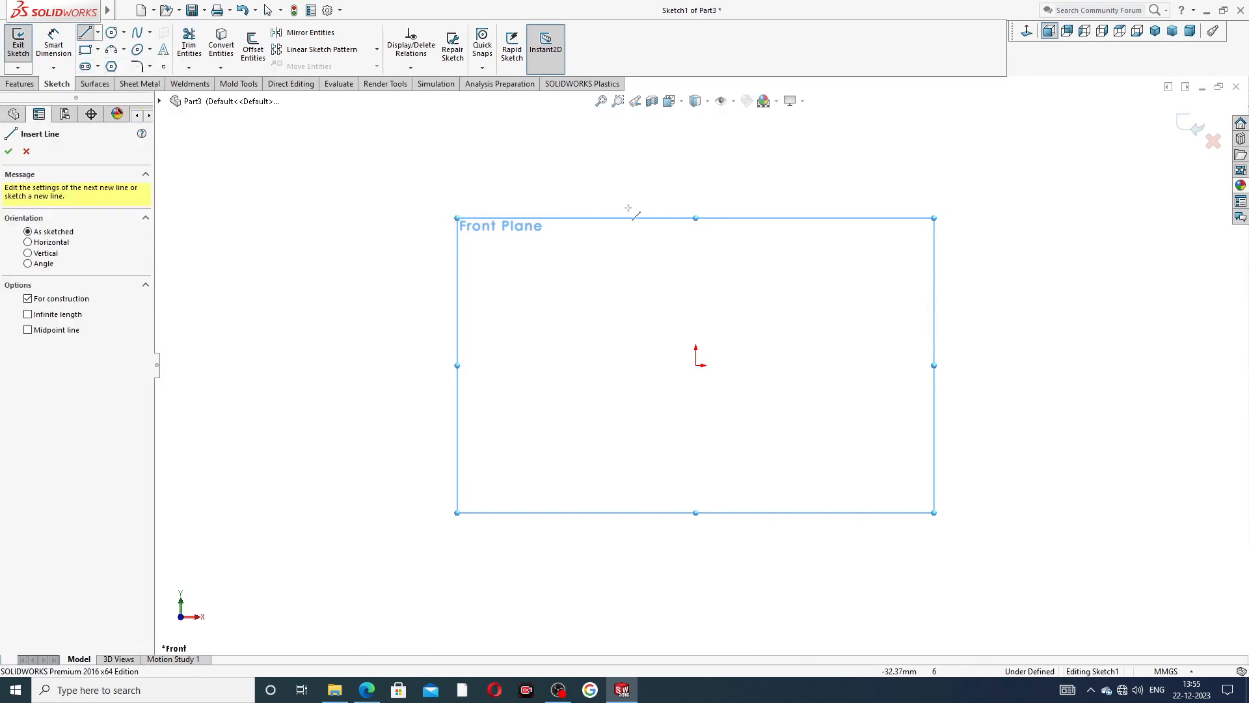
click(695, 170)
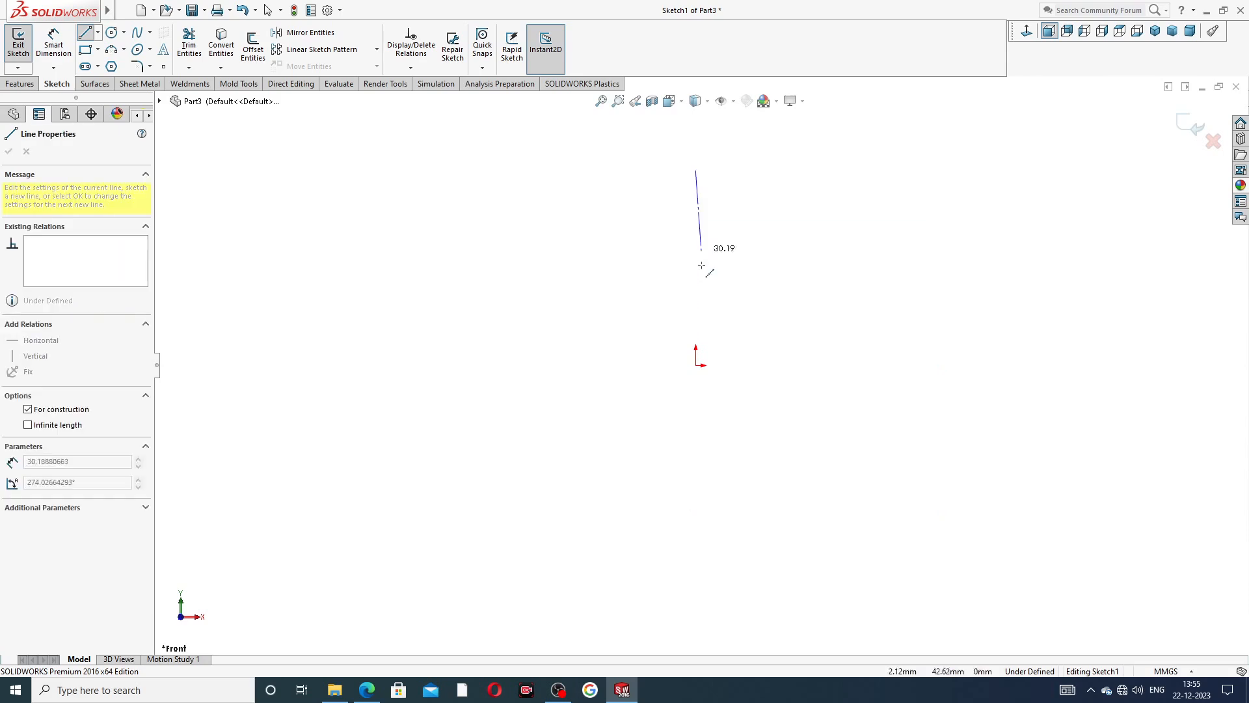
click(696, 365)
click(890, 365)
right_click(891, 266)
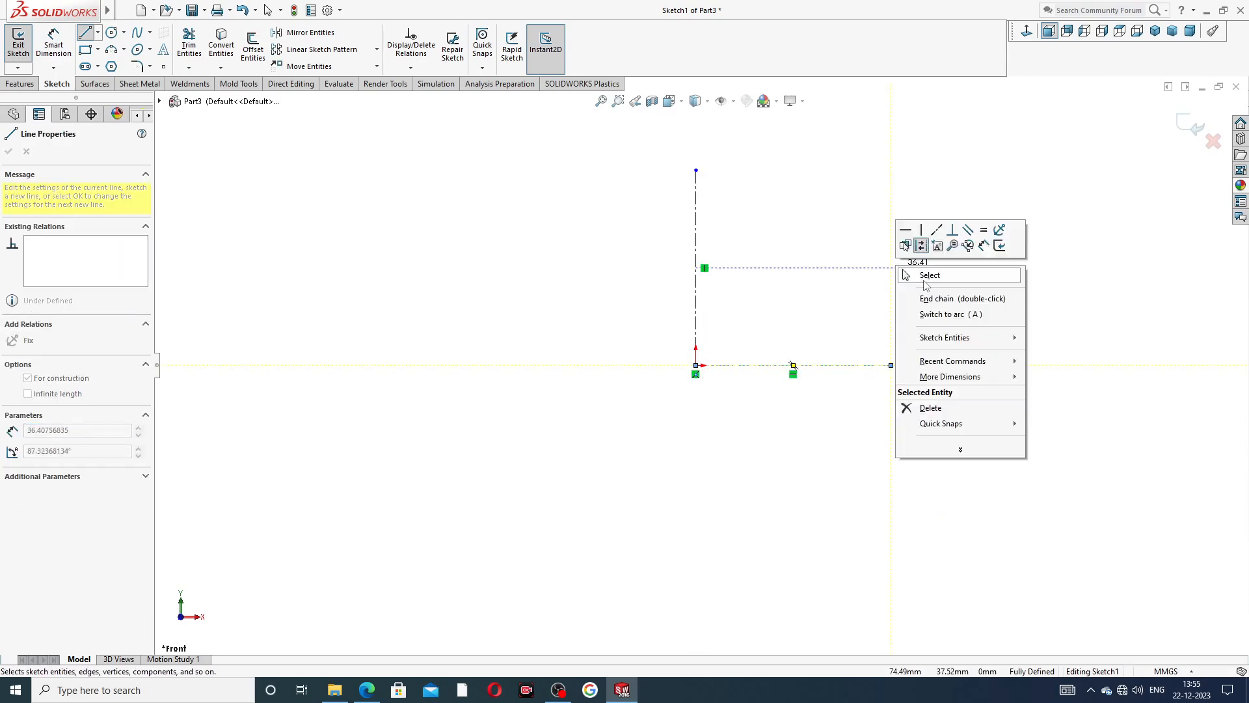
click(953, 284)
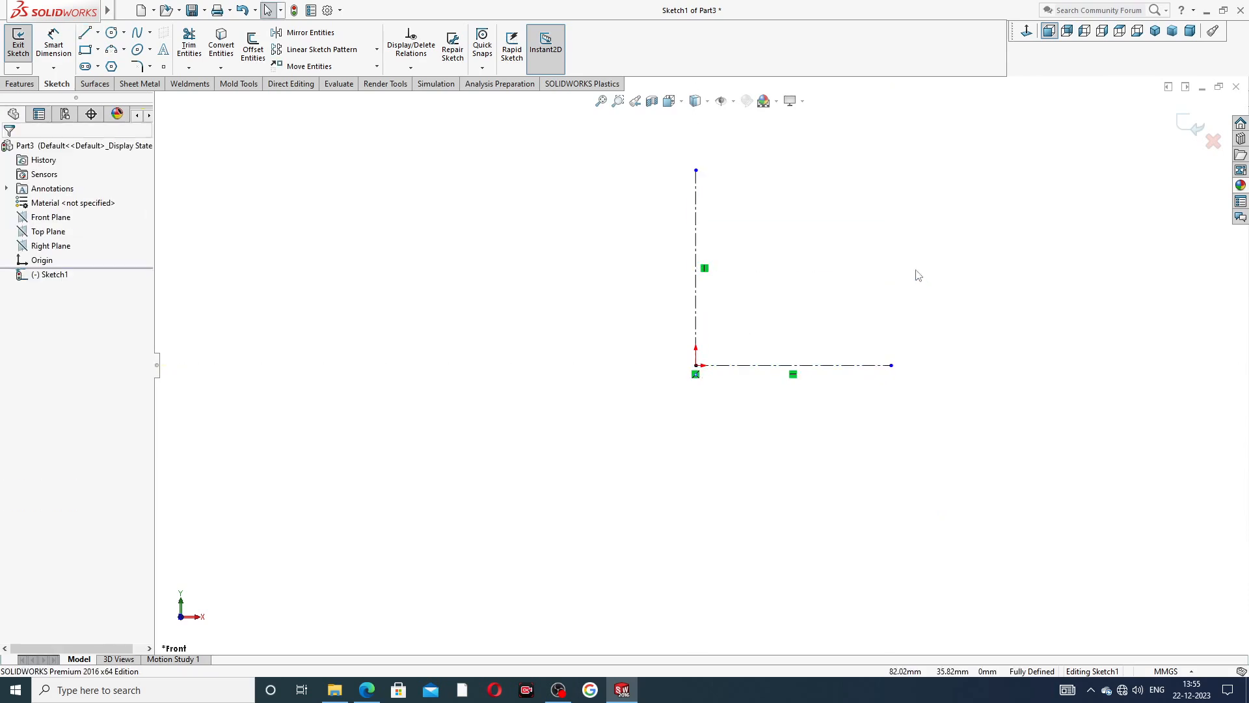
Draw the seal profile's top edge about 77 mm long, its side about 41 mm down the vertical centerline, and a short horizontal inner edge.
click(85, 32)
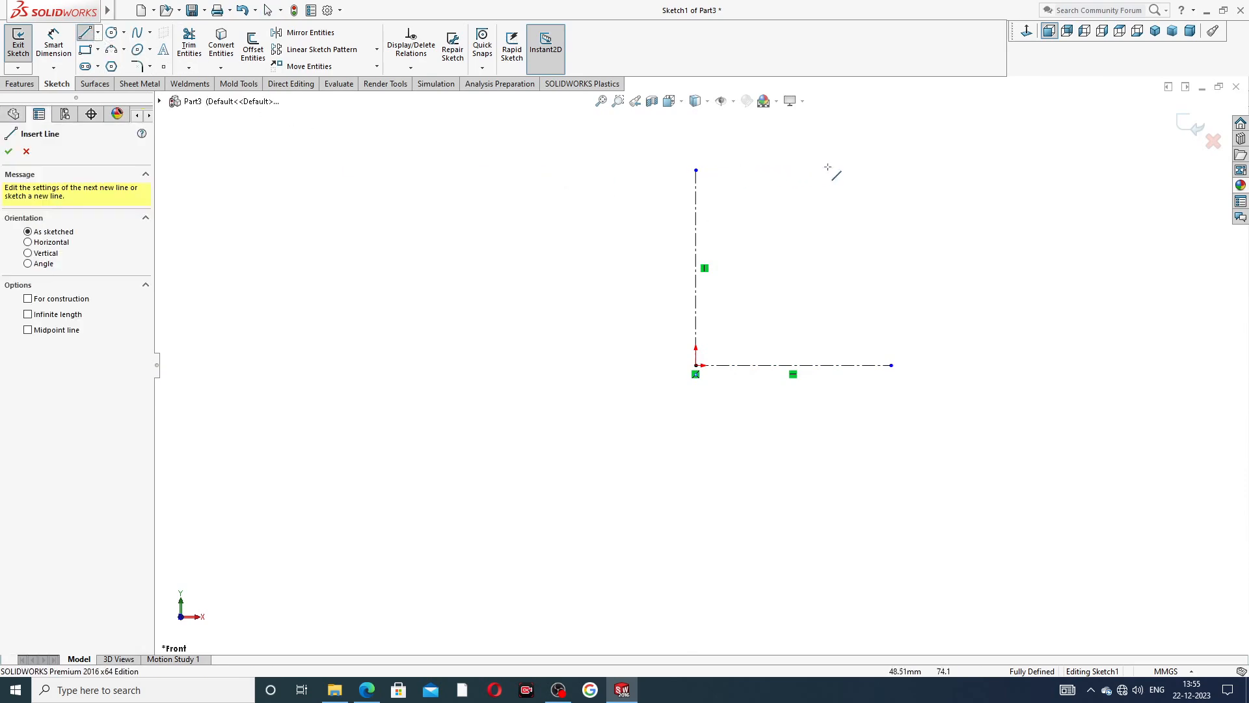
click(903, 171)
click(696, 171)
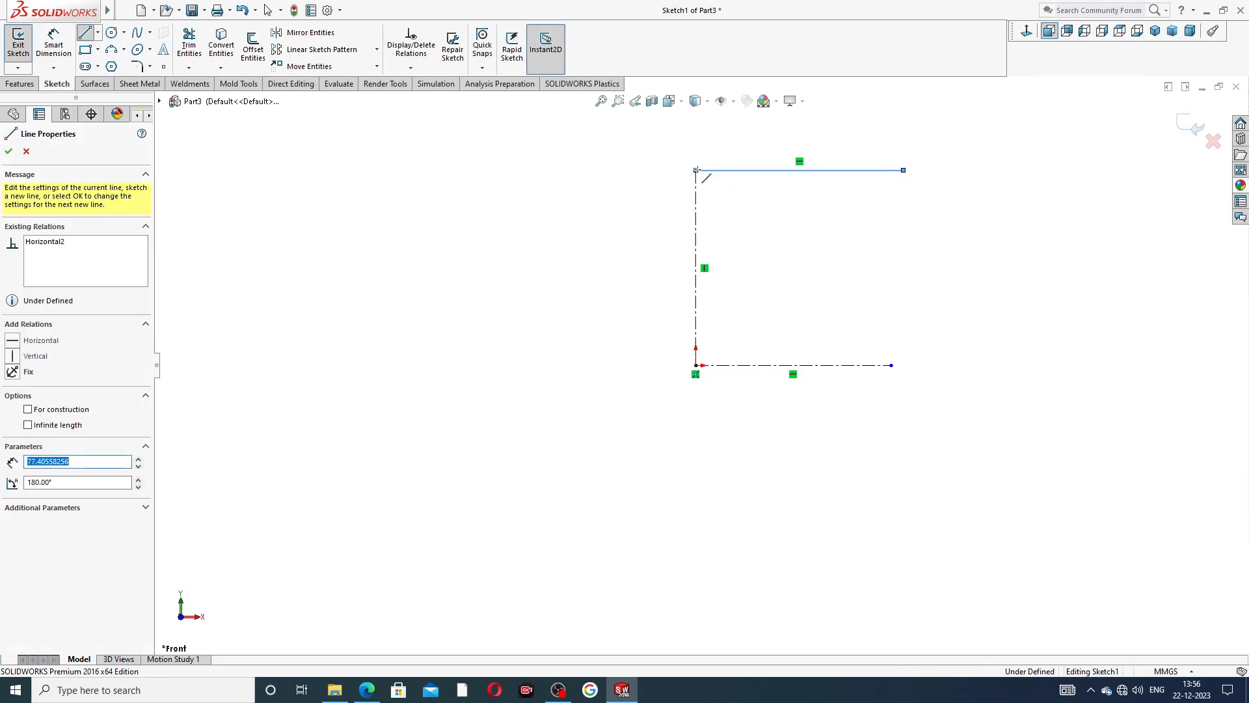
click(695, 281)
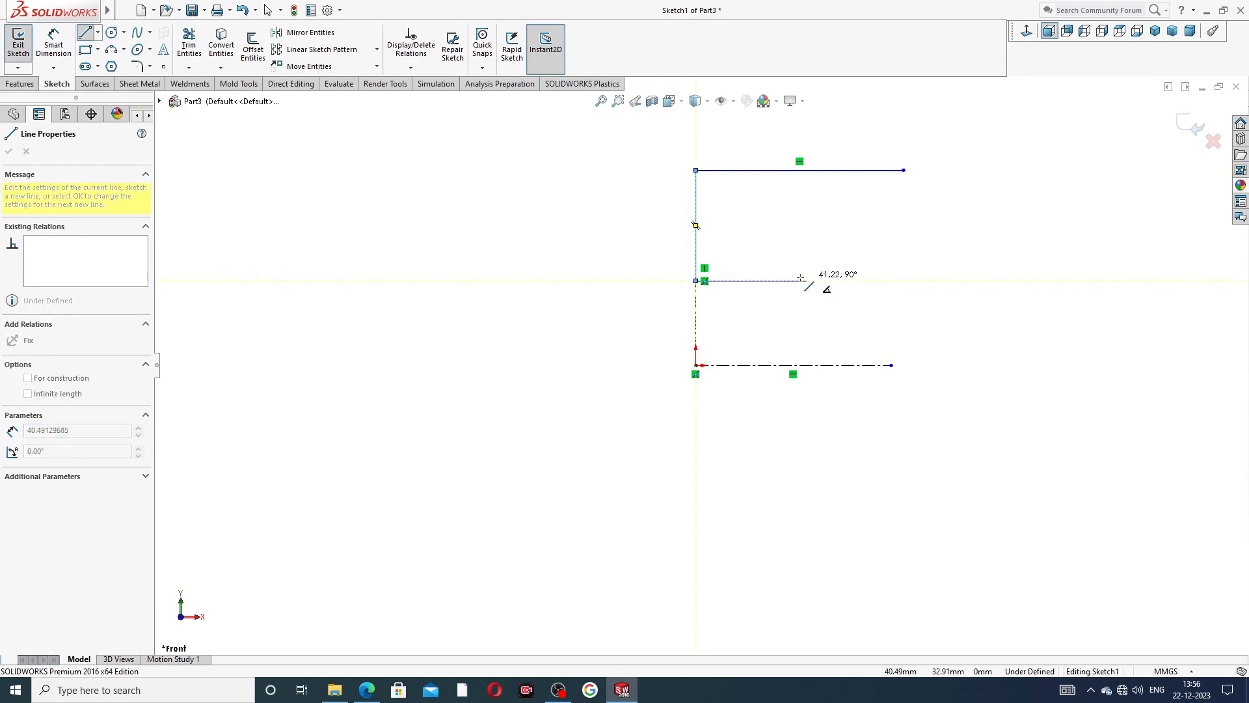
click(749, 281)
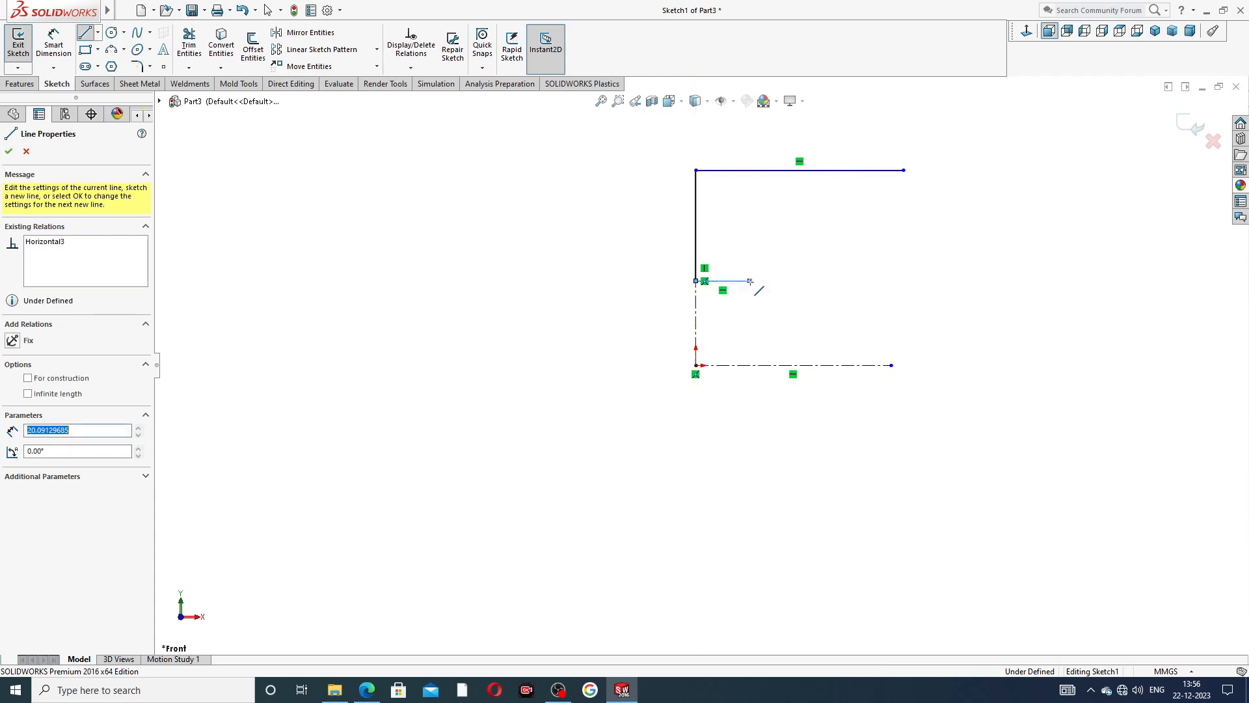
Continue the profile with a V-shaped lip of perpendicular lines, short vertical and horizontal edges about 9 mm long, and an arc of about 16 mm radius.
click(783, 323)
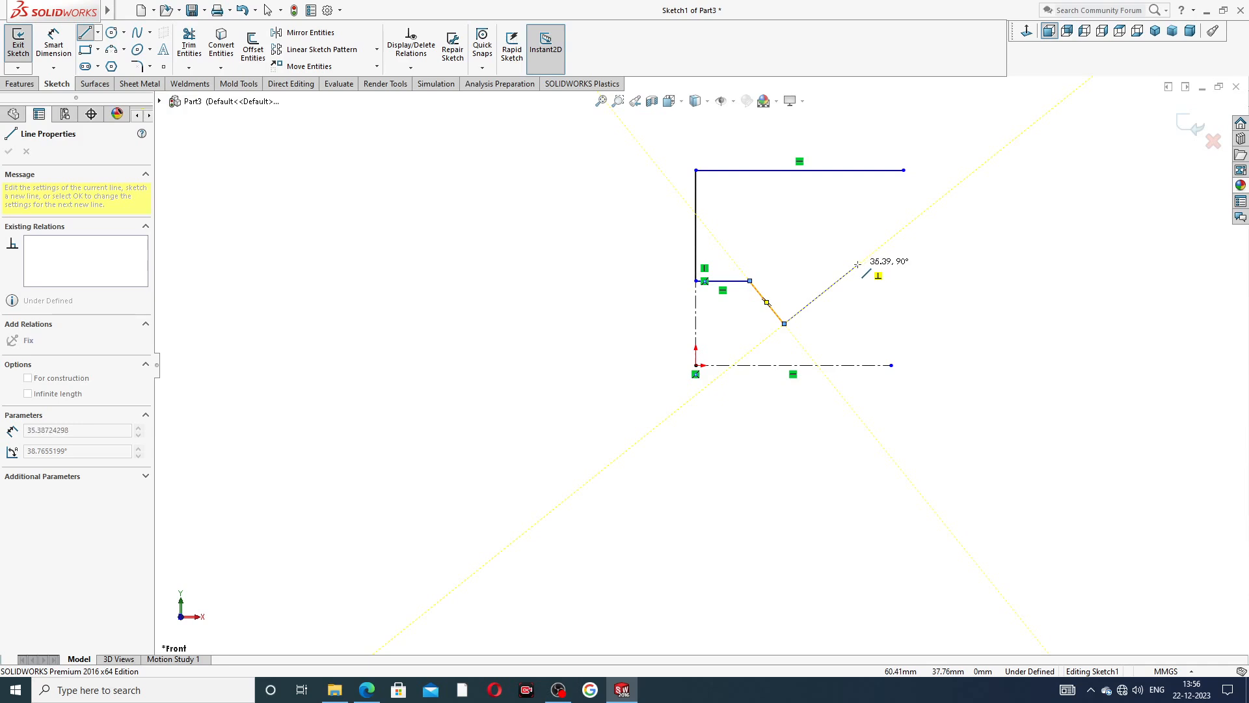
click(857, 264)
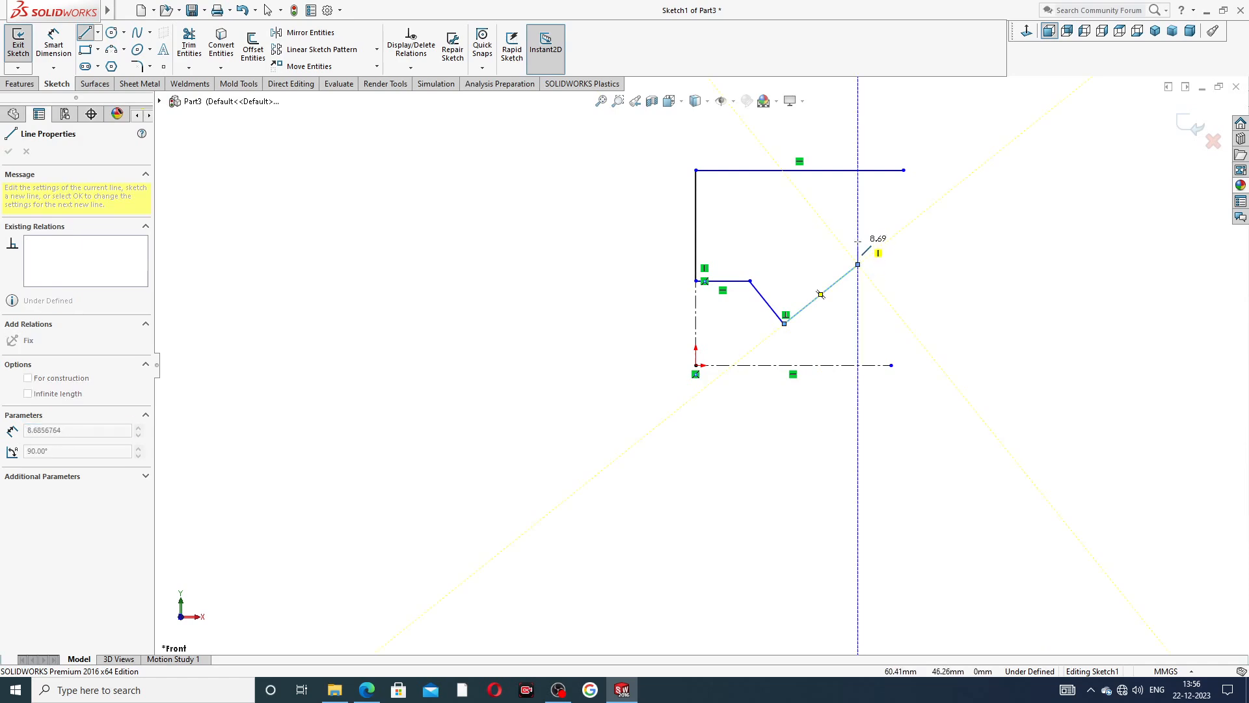
click(857, 241)
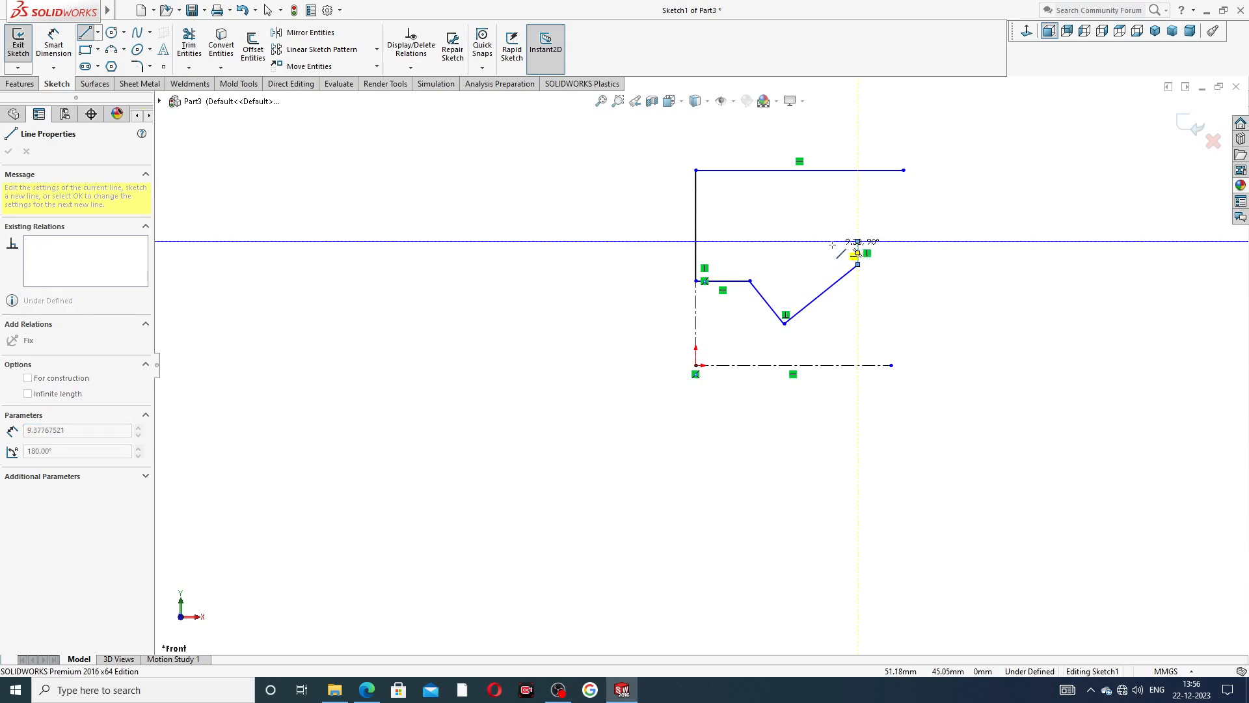
click(832, 242)
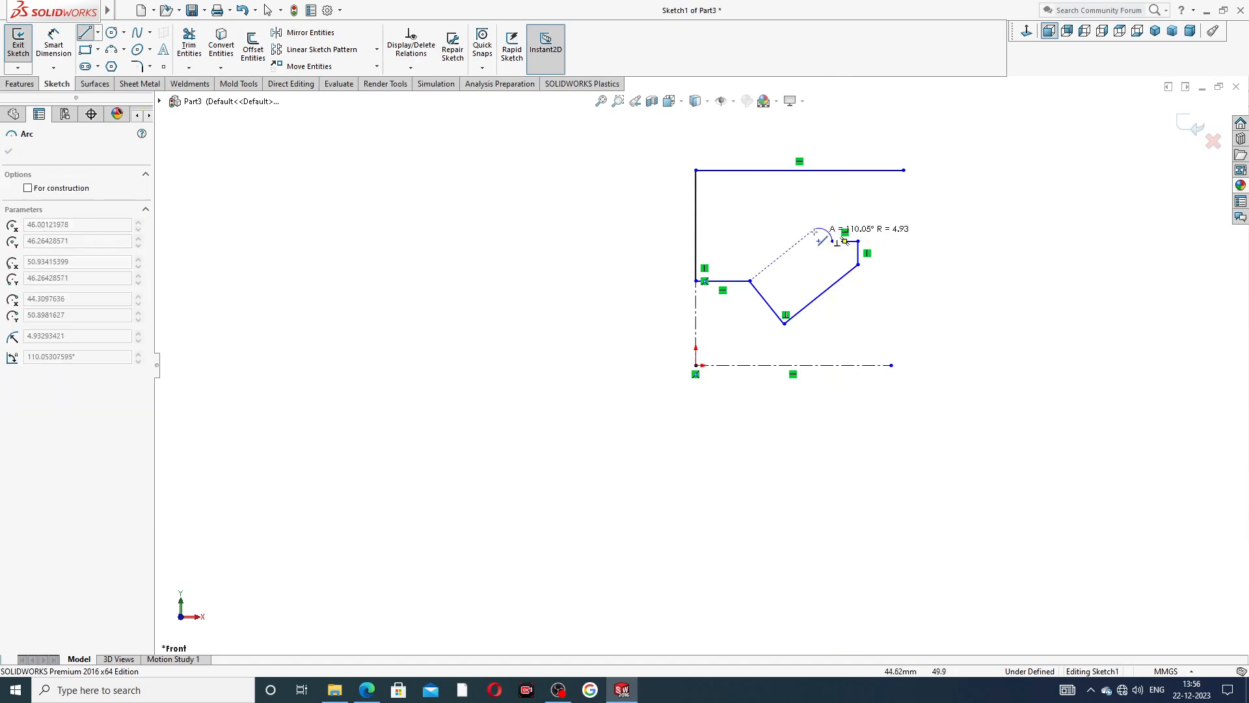
click(750, 253)
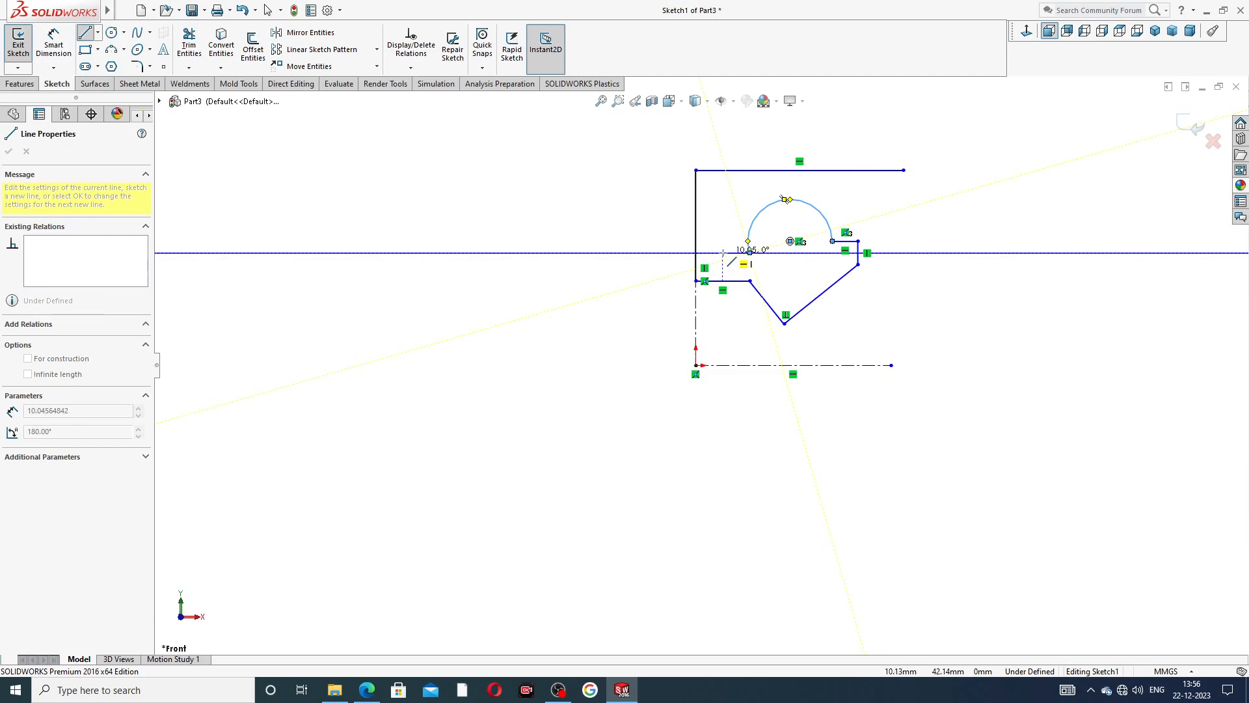
Close the profile from the arc with a short horizontal line, a vertical line up, a horizontal line about 70 mm long and the rim's end edge.
click(714, 252)
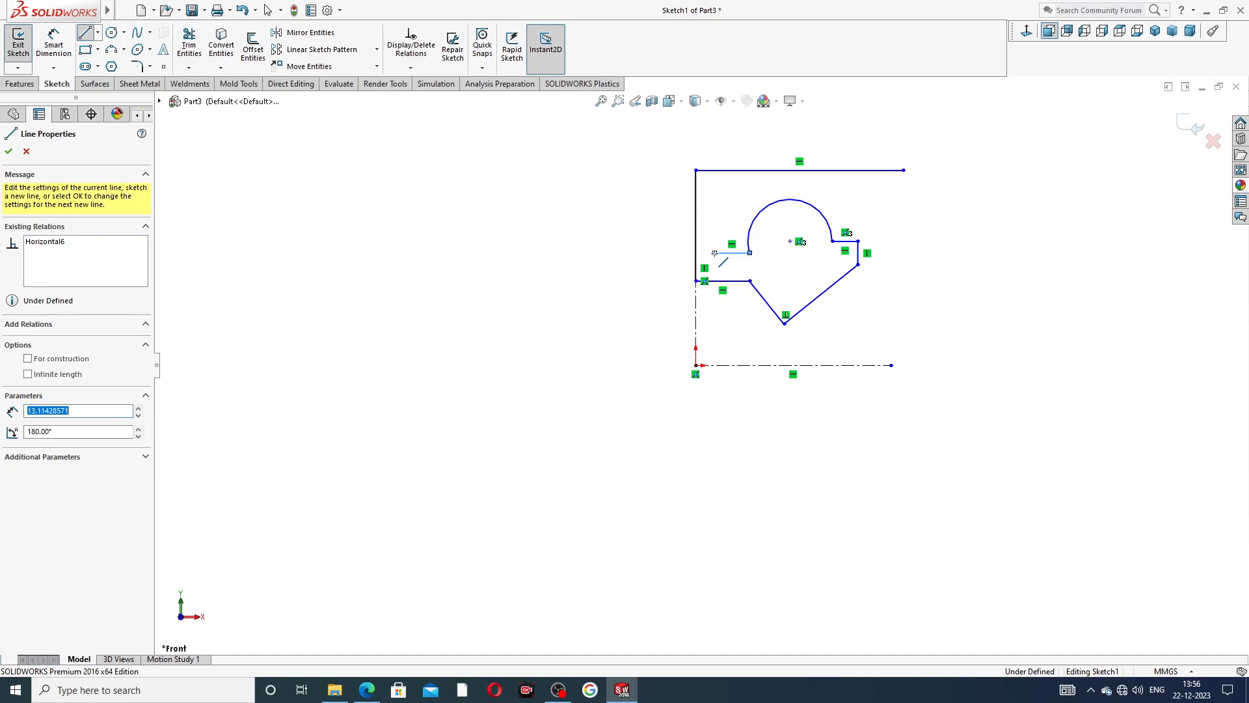
click(715, 186)
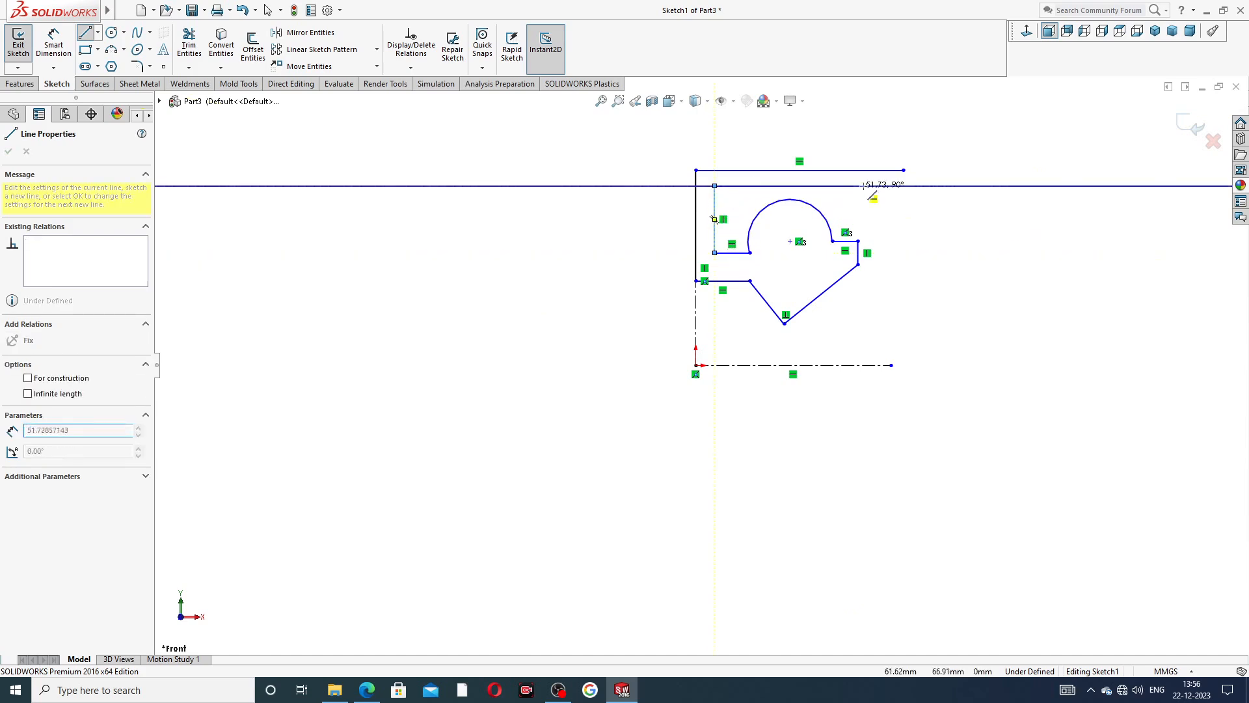
click(903, 186)
click(903, 170)
right_click(950, 168)
click(967, 178)
scroll(853, 216, down, 3)
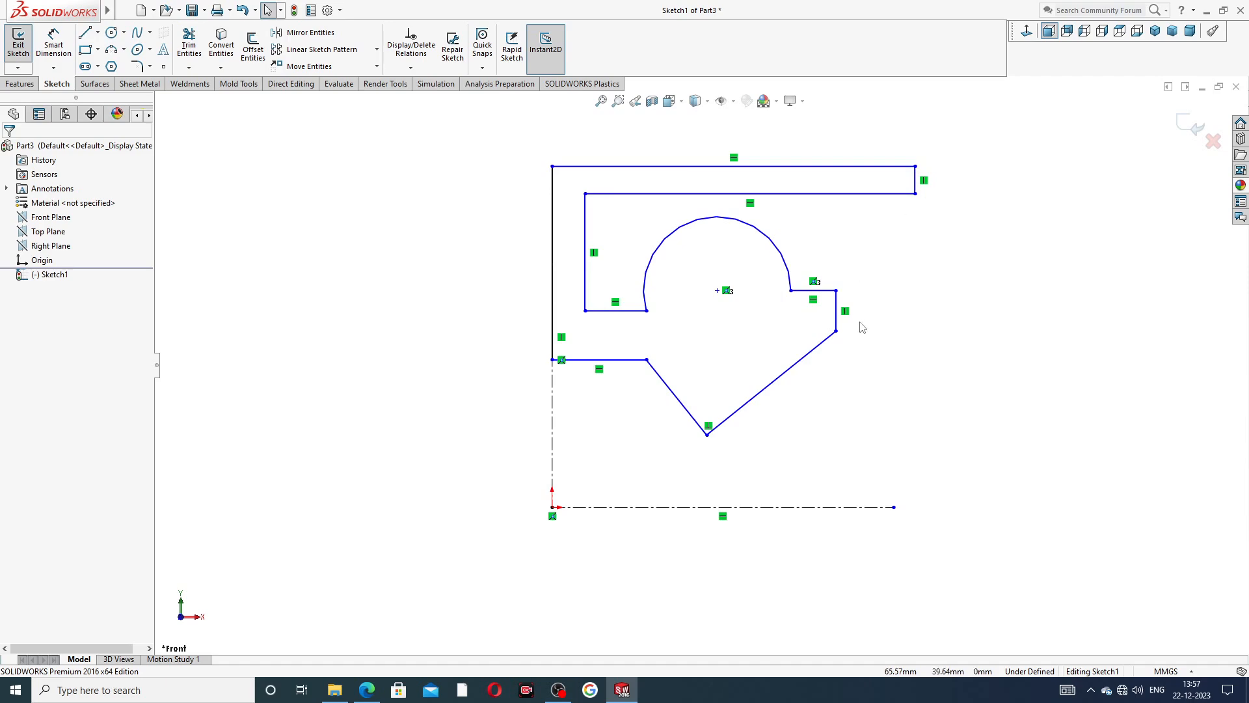
scroll(699, 365, up, 2)
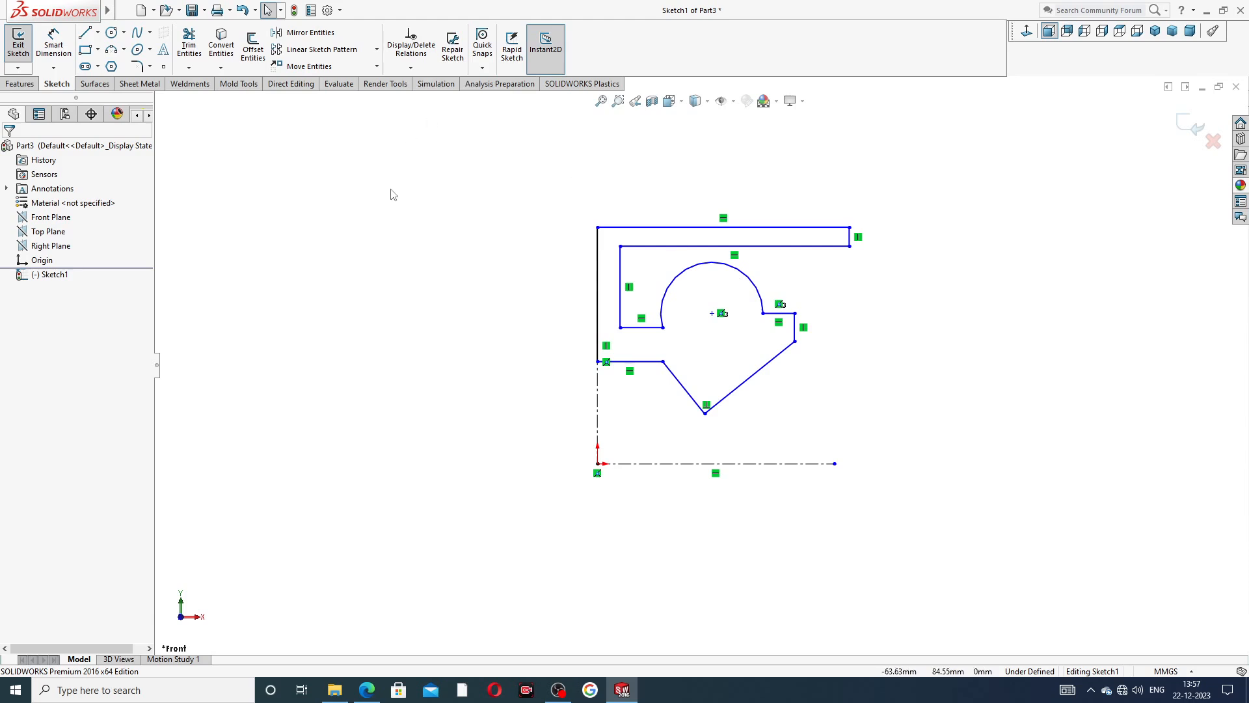
Dimension the outer rim's short end edge to 1 mm.
click(55, 47)
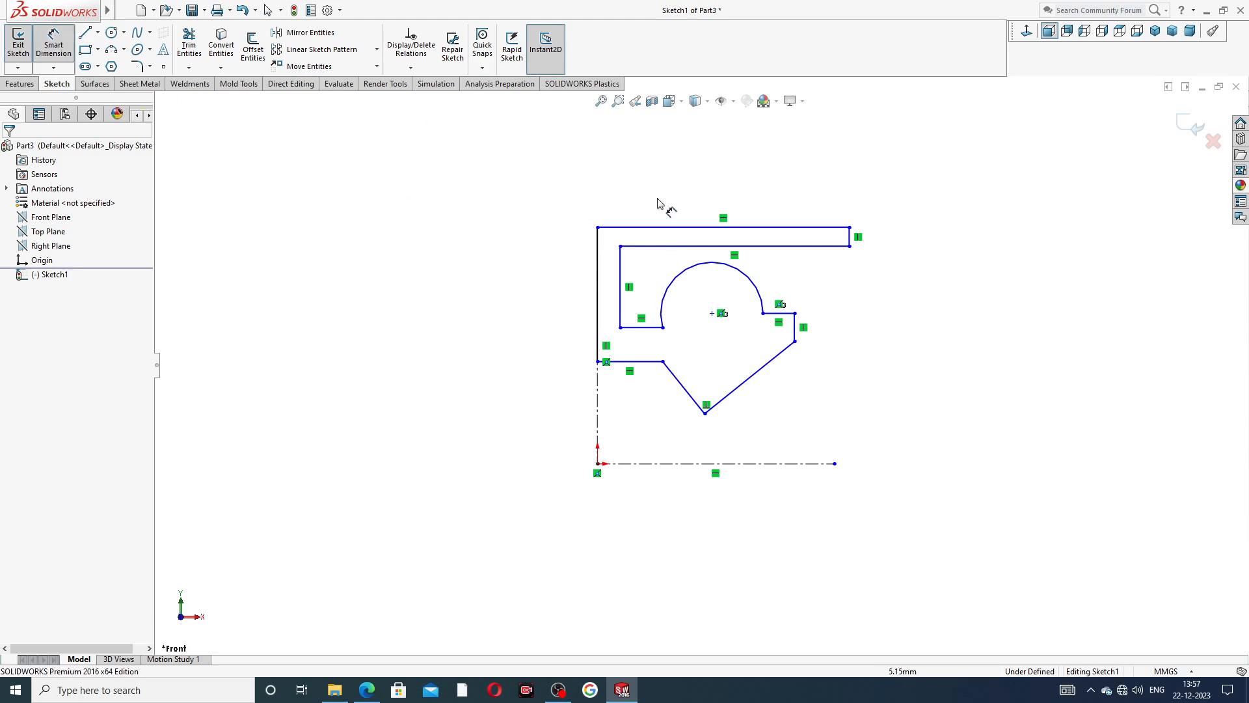
click(851, 236)
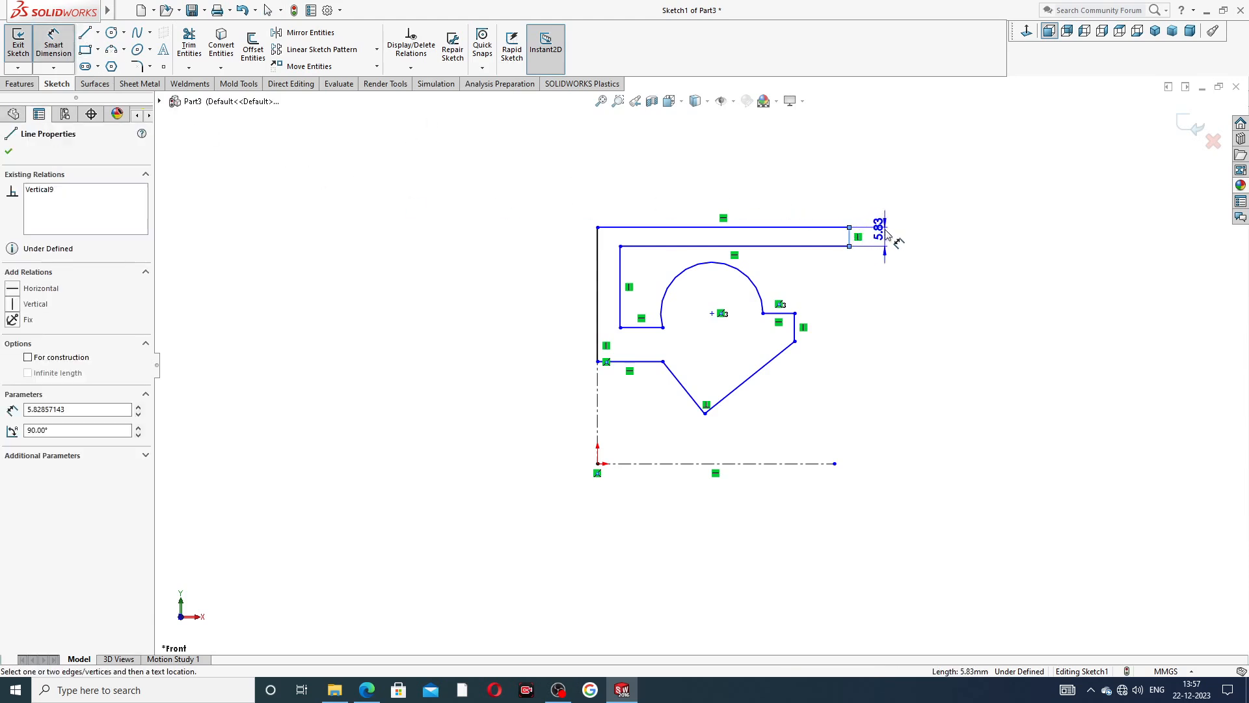
click(886, 239)
text(1)
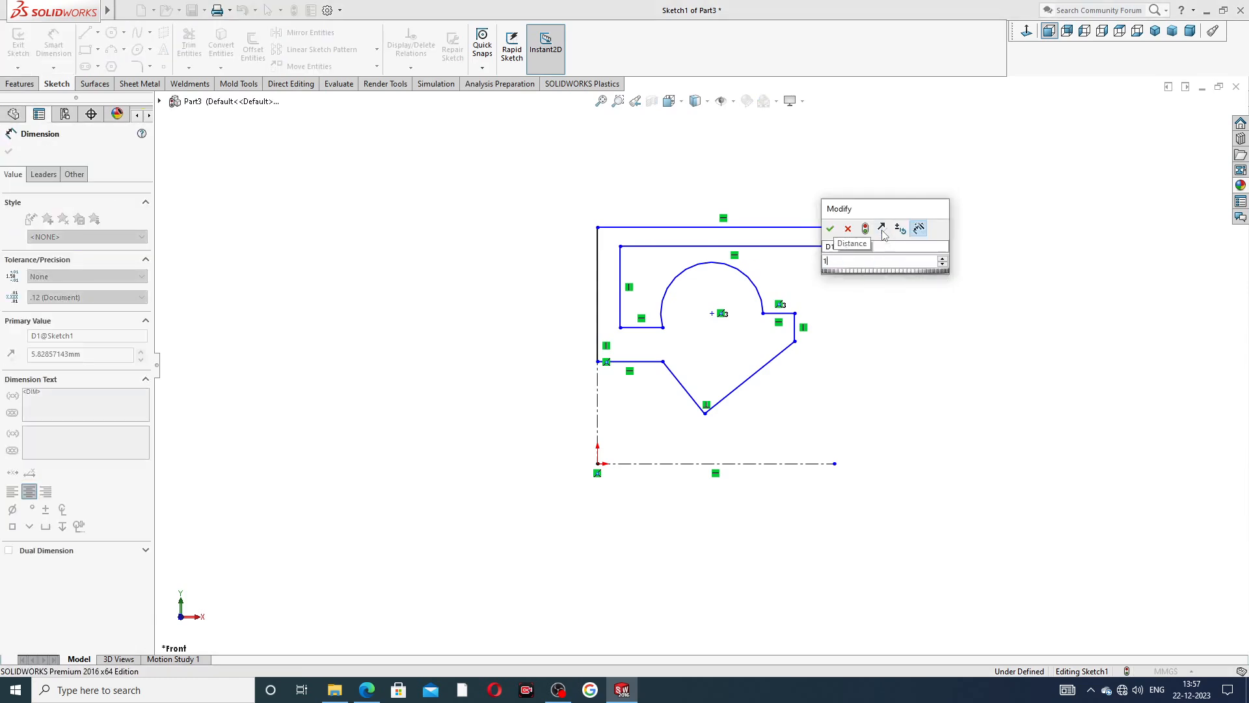
key(Return)
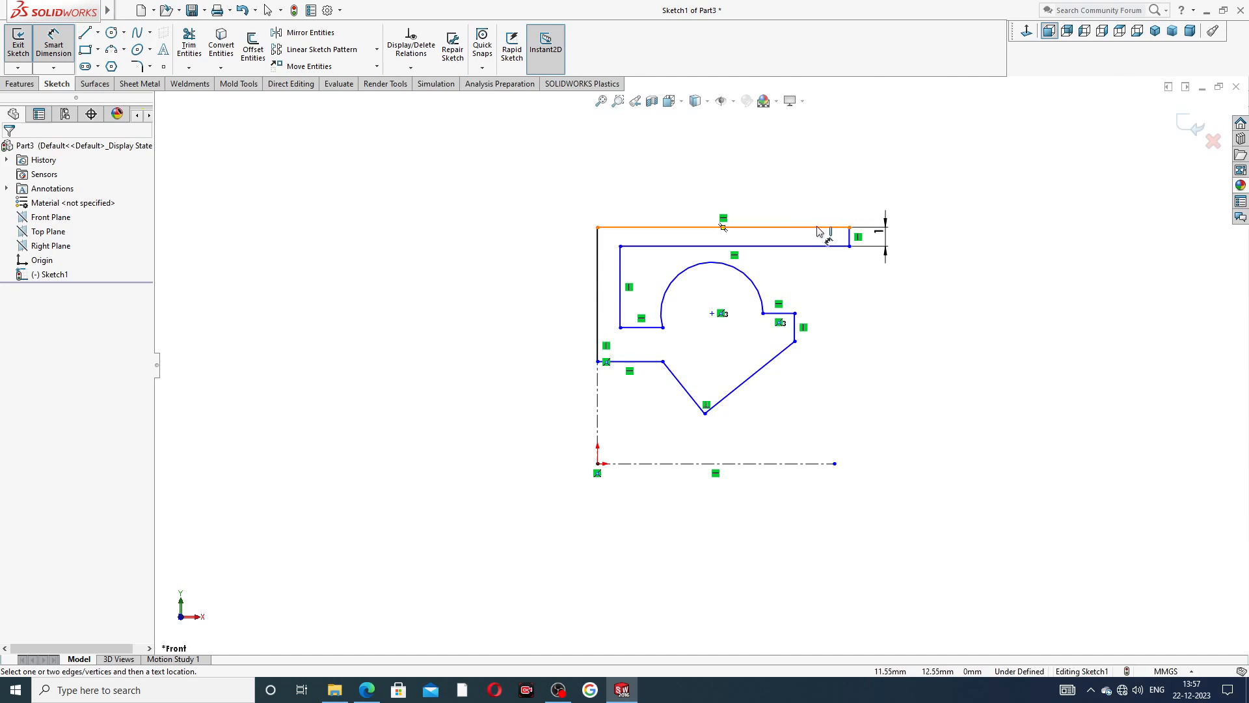
Dimension the length of the profile's top edge, trying 7 mm and undoing that value.
click(826, 228)
click(748, 198)
text(7)
key(Return)
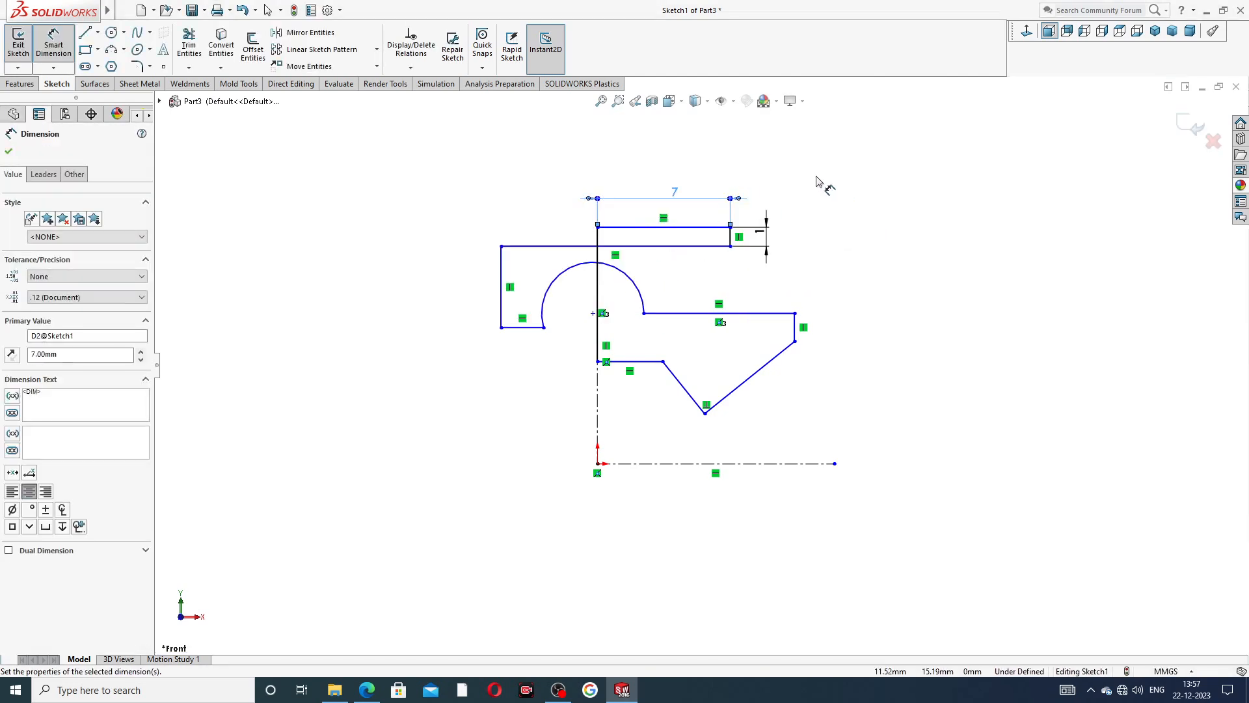
click(844, 190)
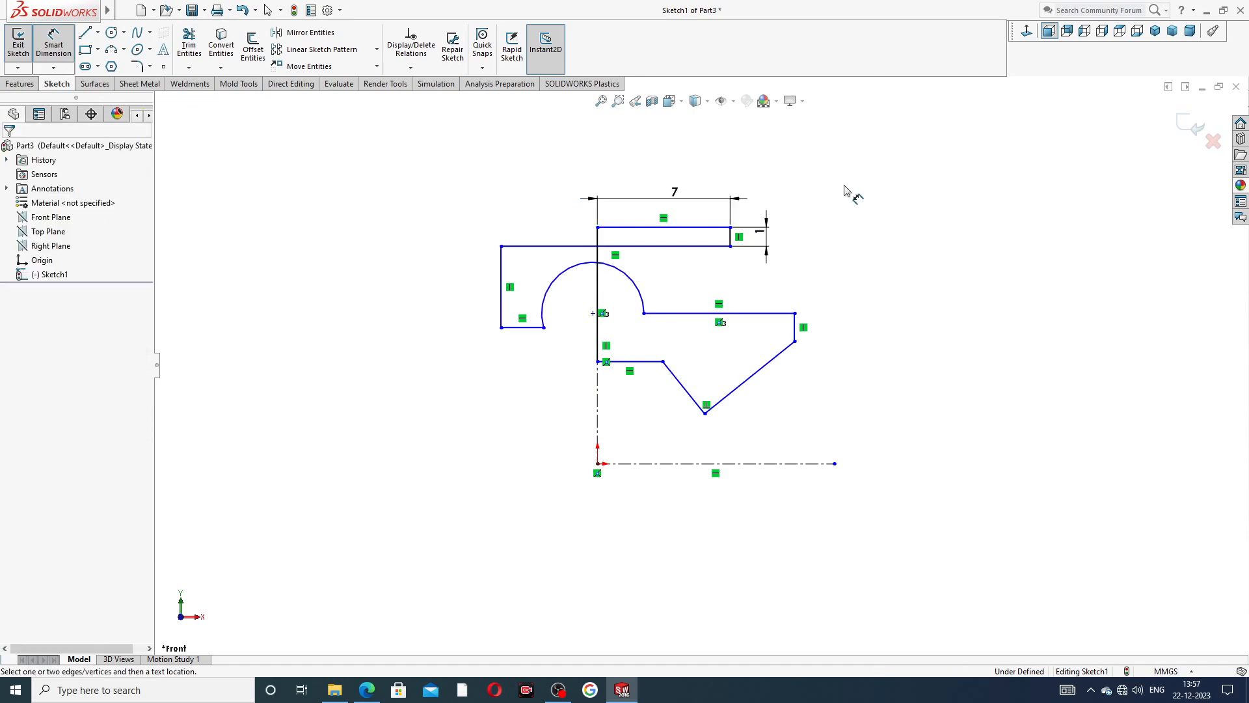
key(Escape)
key(ctrl+z)
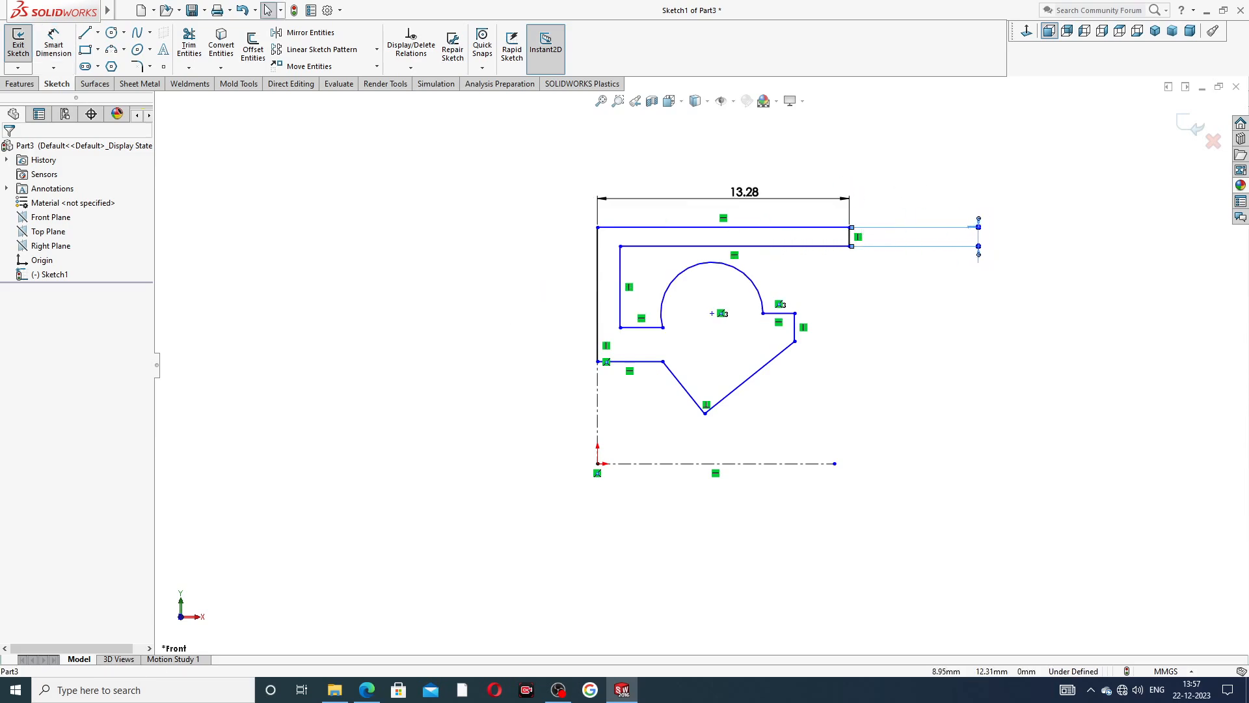
Move the rim thickness dimension closer to the profile, set it to 1 mm, and reposition the top edge's length dimension.
drag(976, 227, 875, 225)
click(925, 273)
drag(973, 224, 892, 237)
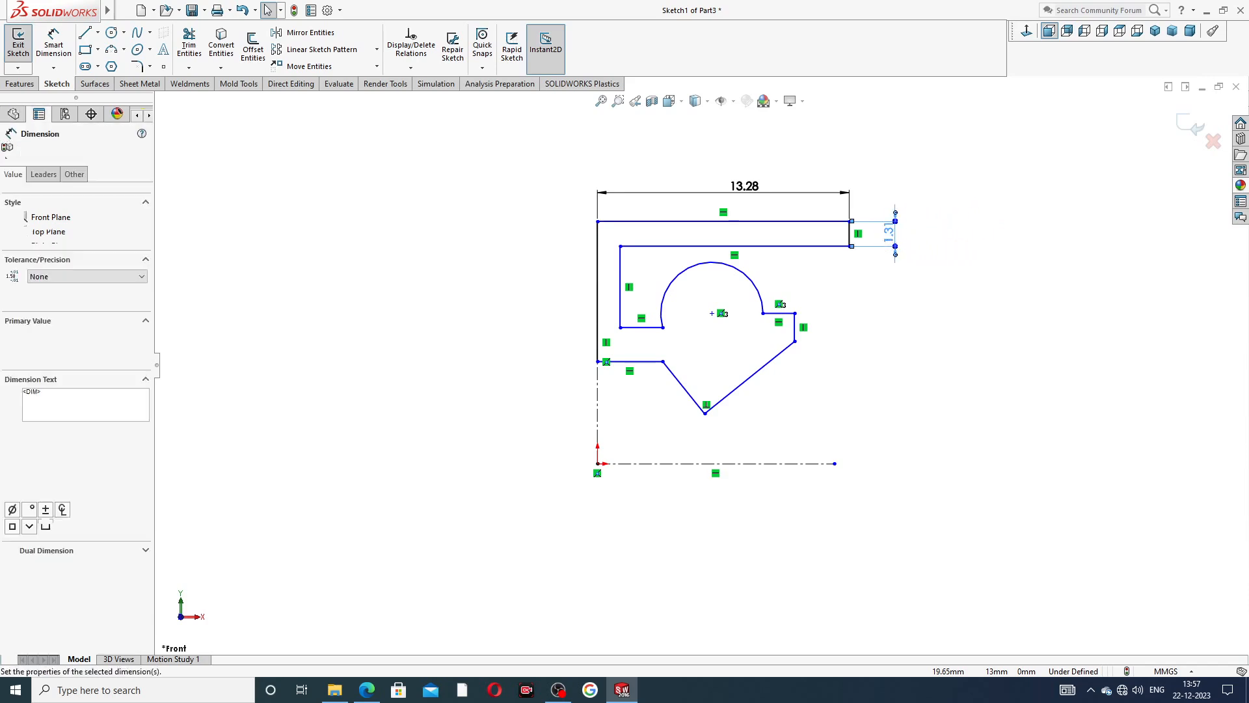
double_click(888, 233)
text(1)
key(Return)
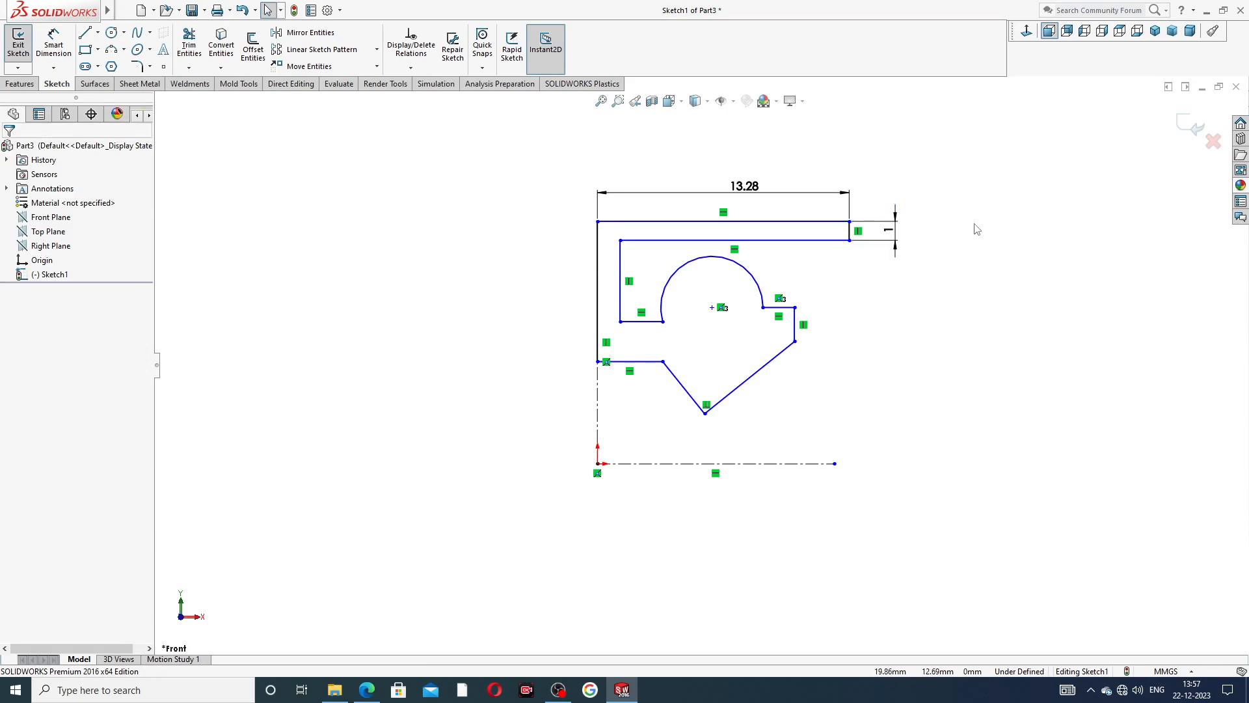
drag(744, 187, 737, 184)
click(959, 147)
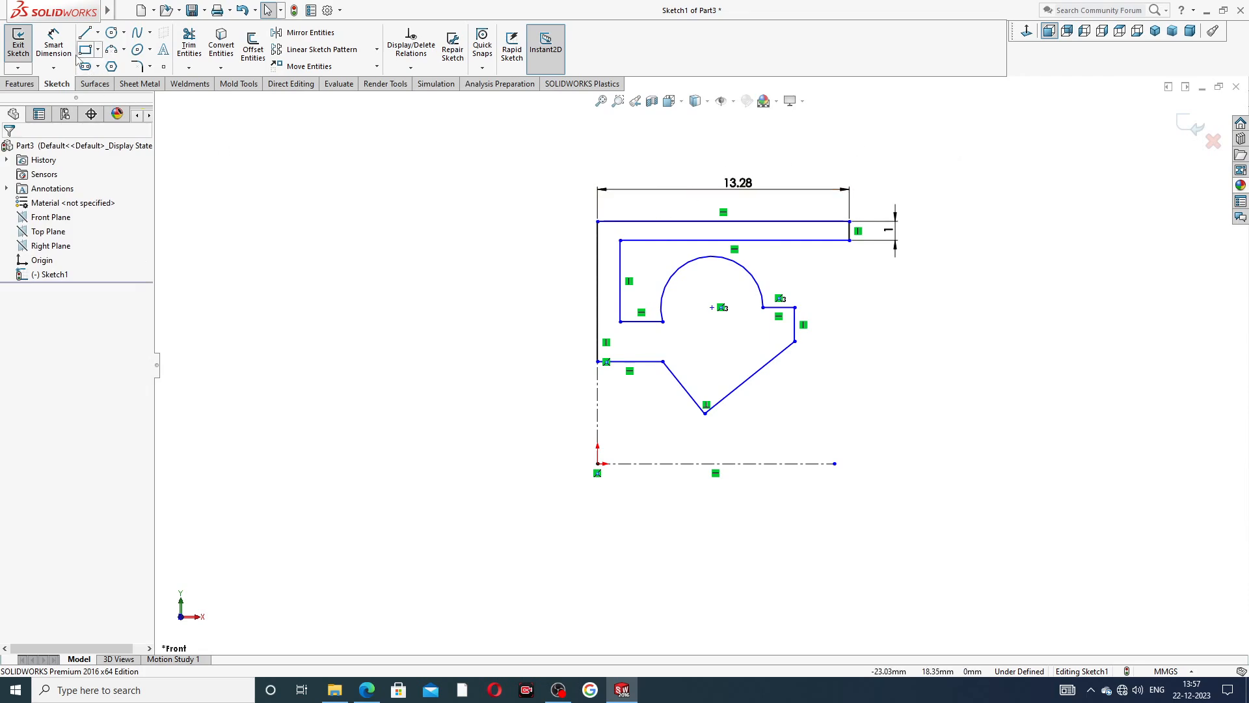
Dimension the vertical distance between the profile's top edge and its lower horizontal edge to 5 mm.
click(53, 45)
click(626, 222)
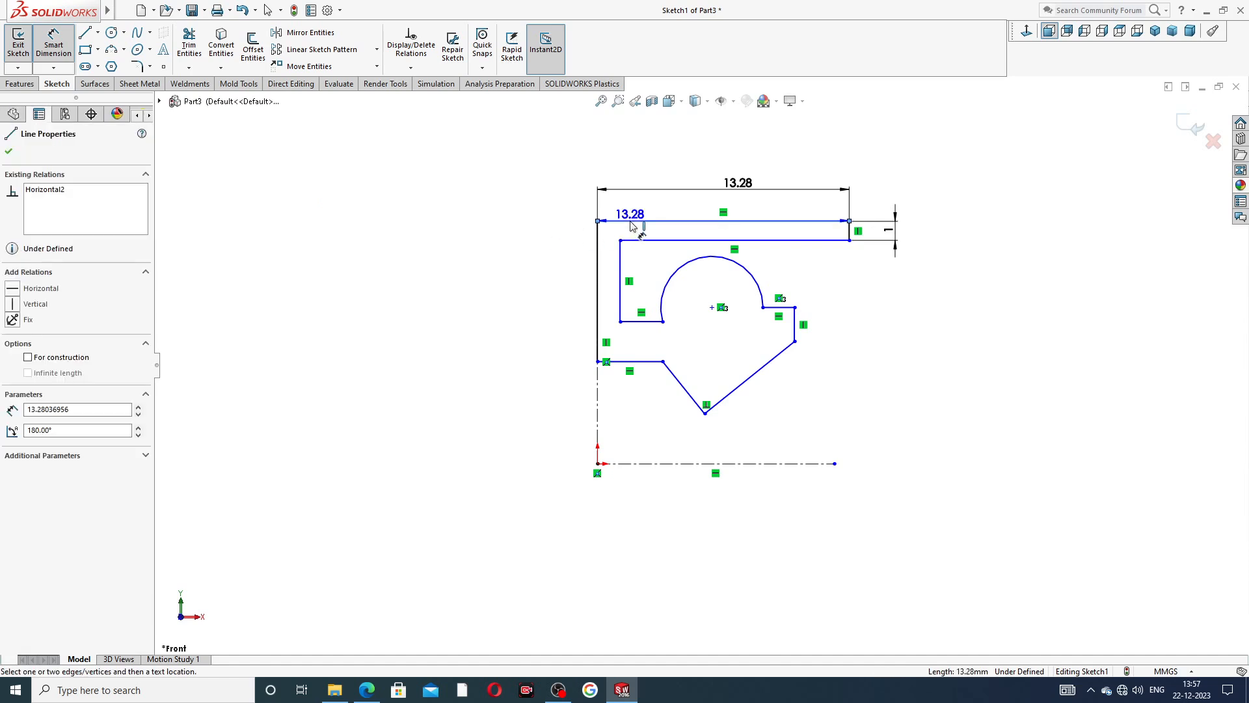
click(634, 362)
click(520, 303)
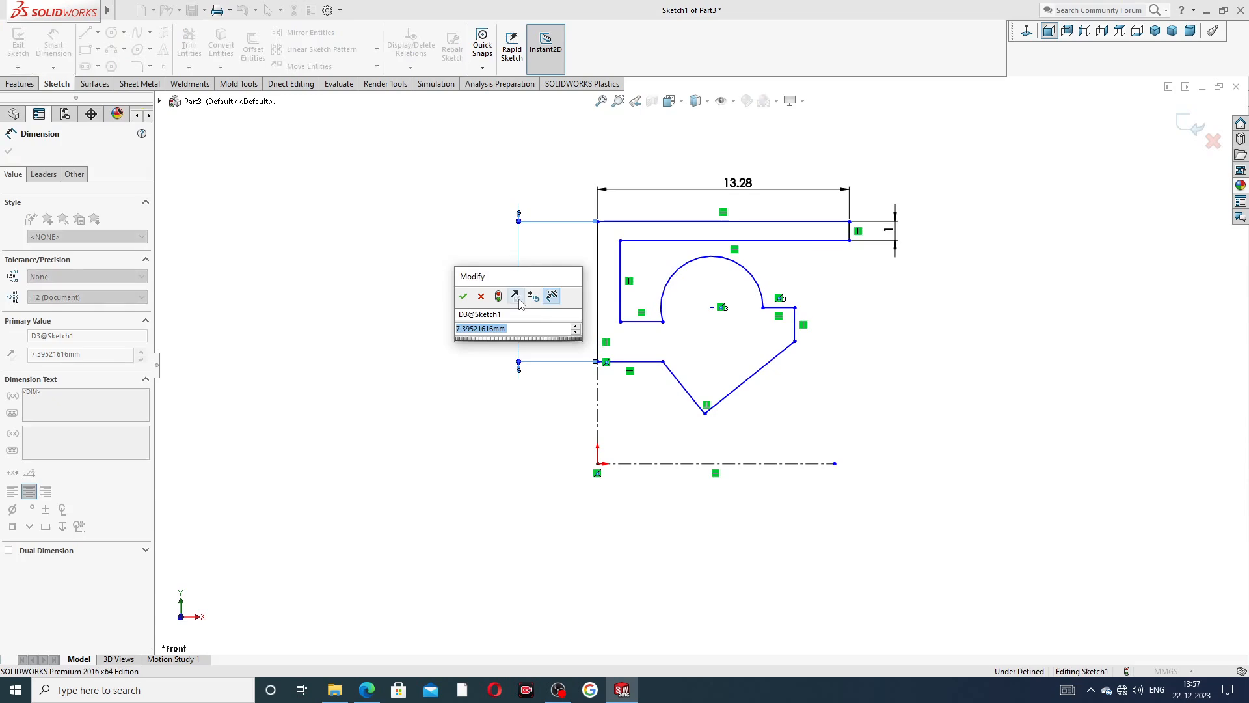
text(5)
key(Return)
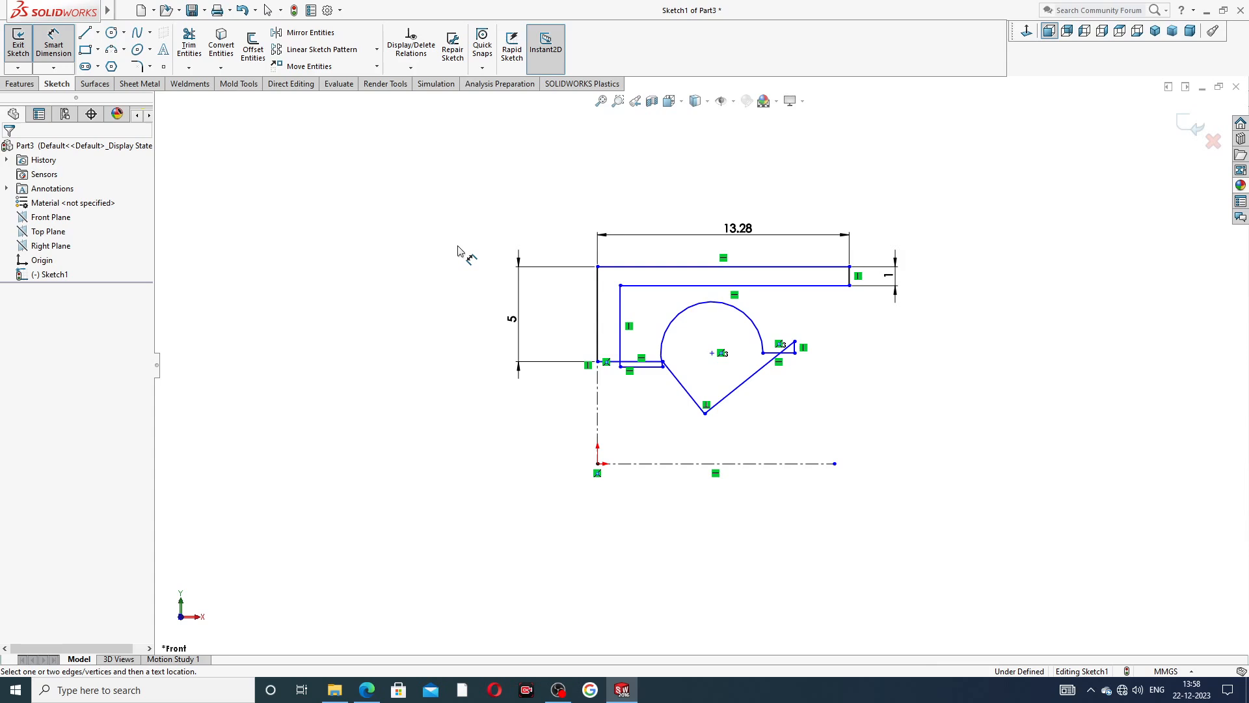
right_click(483, 240)
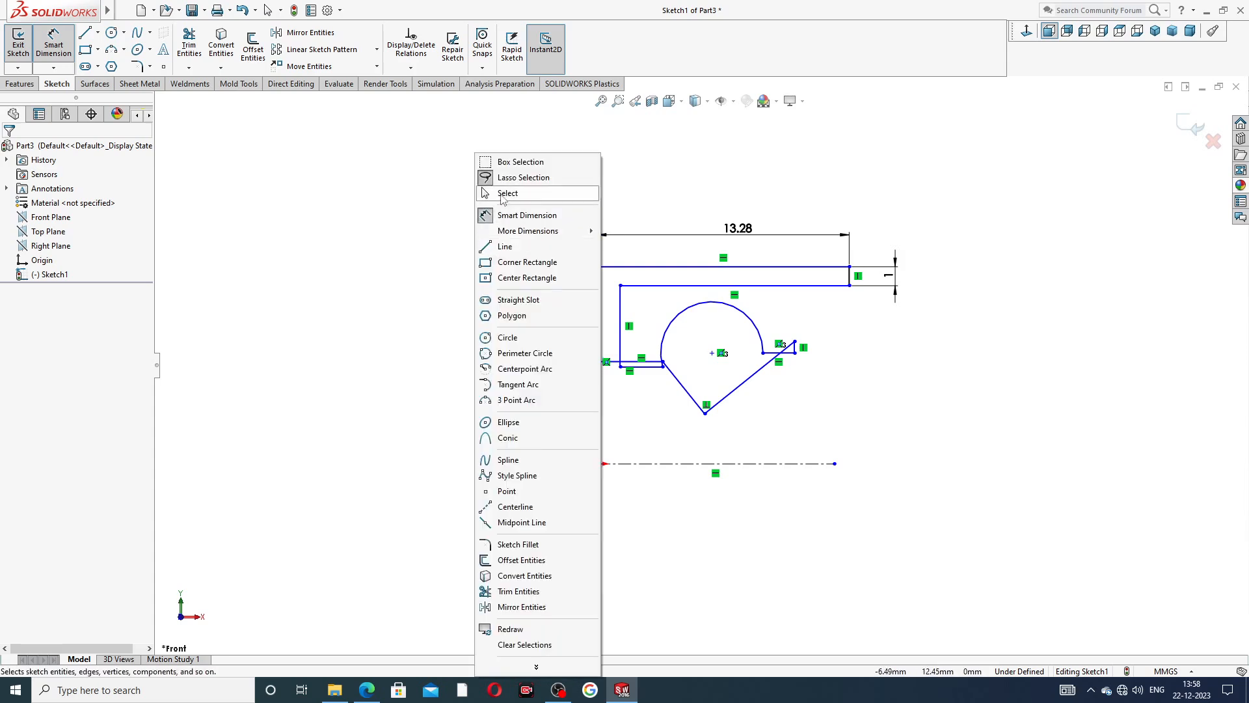
click(503, 196)
Move the profile's lower horizontal edge down so it clears the inner horizontal edge above it.
click(651, 362)
drag(651, 362, 658, 380)
drag(654, 384, 654, 380)
click(848, 358)
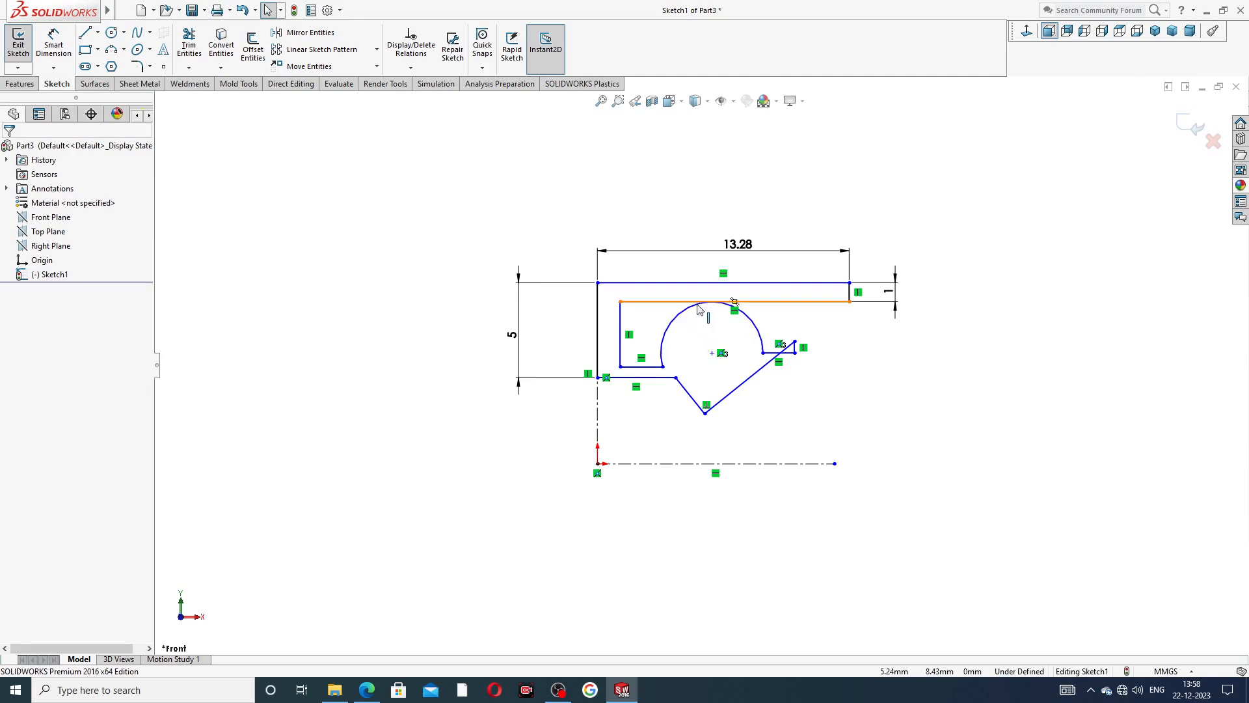
Raise the arc with its adjoining short horizontal line and reduce the arc's radius to fit beneath the rim.
drag(793, 355, 795, 338)
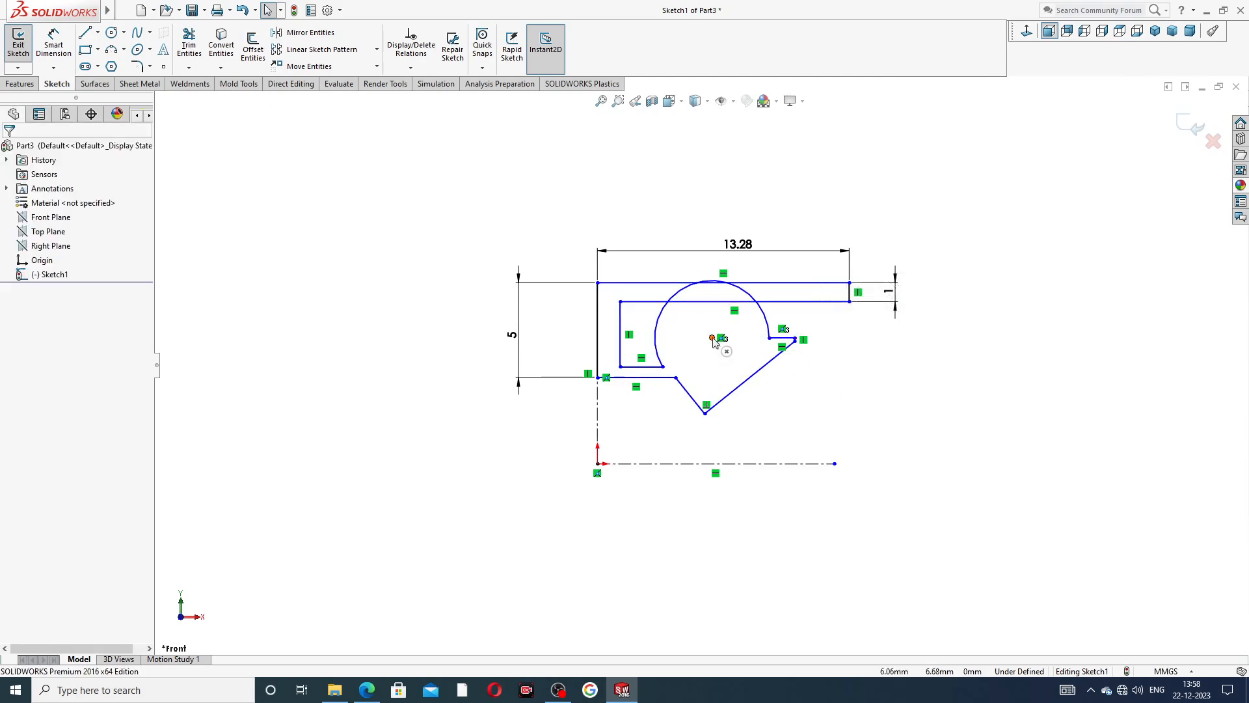
mouse_move(734, 284)
mouse_down()
mouse_move(739, 308)
mouse_move(734, 286)
mouse_up()
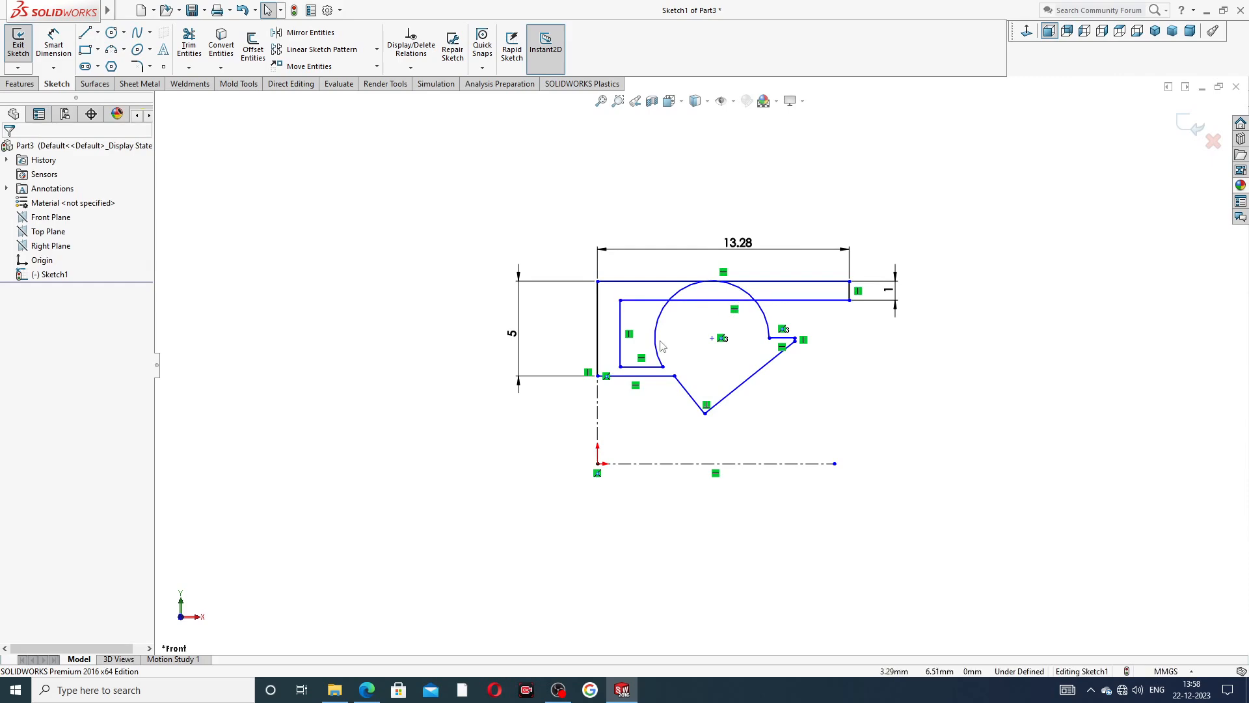
drag(747, 300, 745, 326)
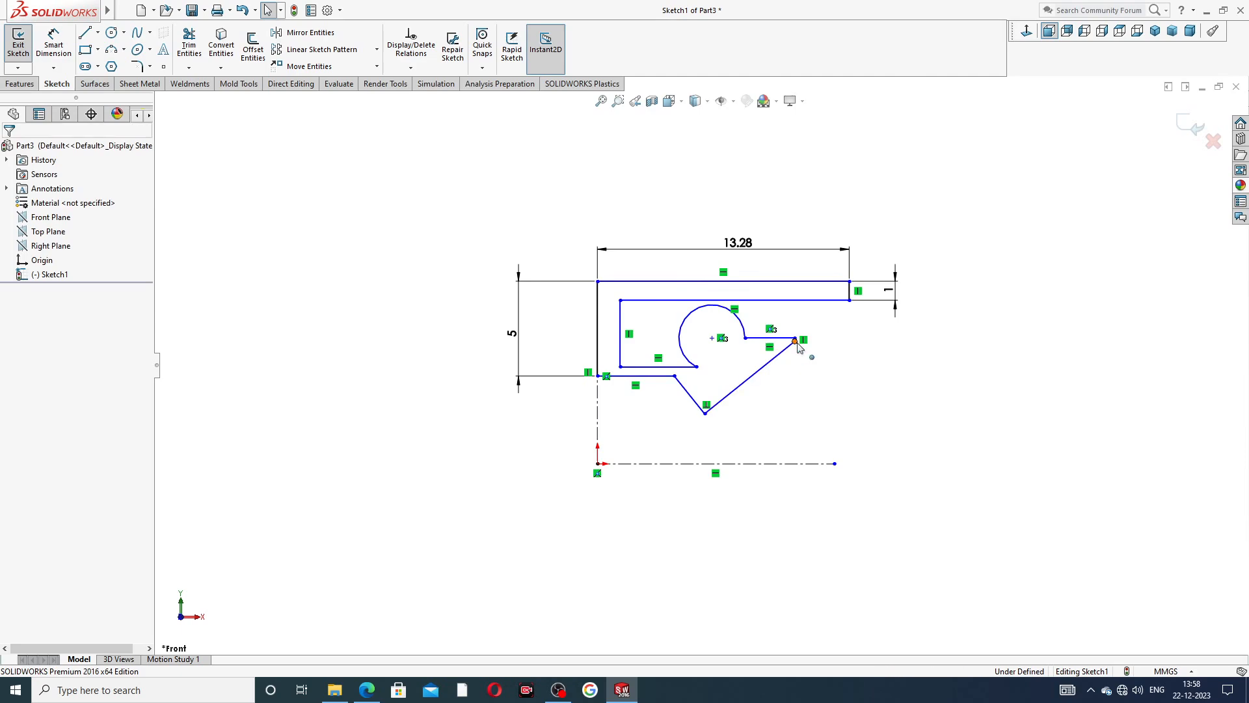
Lower the end of the short vertical edge beside the arc and shift the lip's upper corner outward and slightly down.
mouse_move(798, 345)
mouse_down()
mouse_move(789, 368)
mouse_move(792, 353)
mouse_up()
click(696, 368)
mouse_move(685, 367)
mouse_down()
mouse_move(676, 371)
mouse_move(695, 359)
mouse_move(693, 383)
mouse_up()
click(829, 403)
click(674, 376)
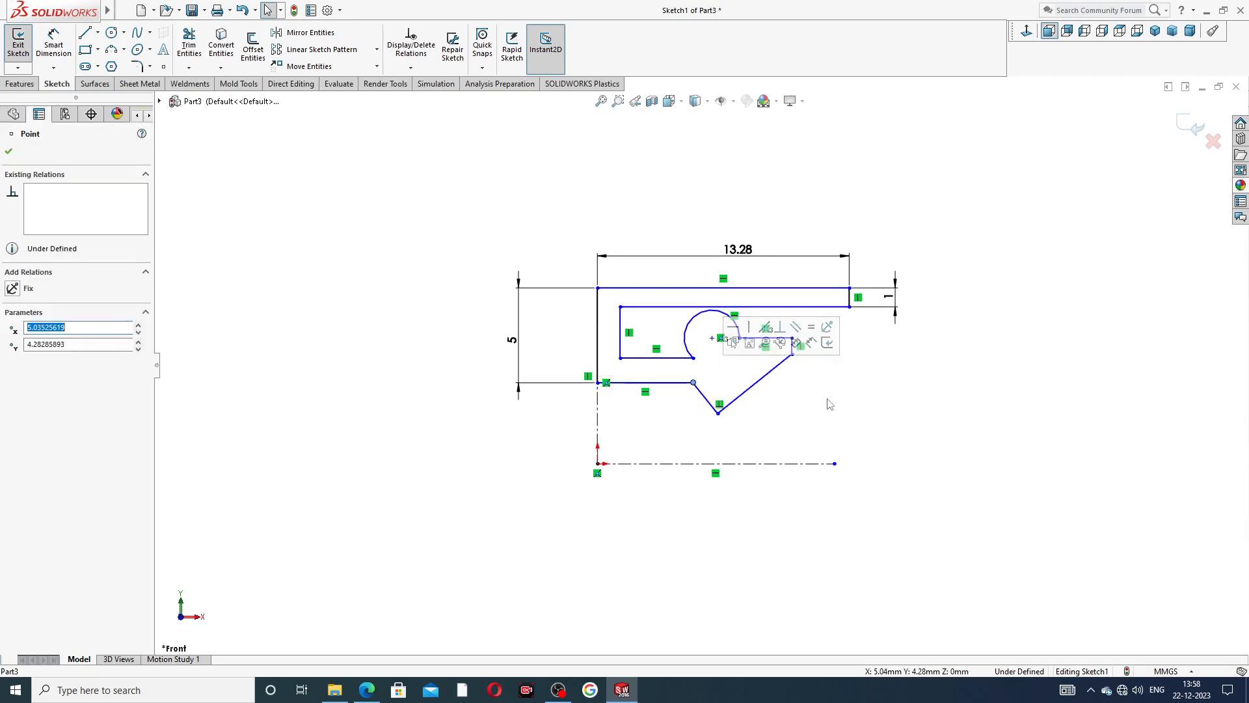
click(831, 401)
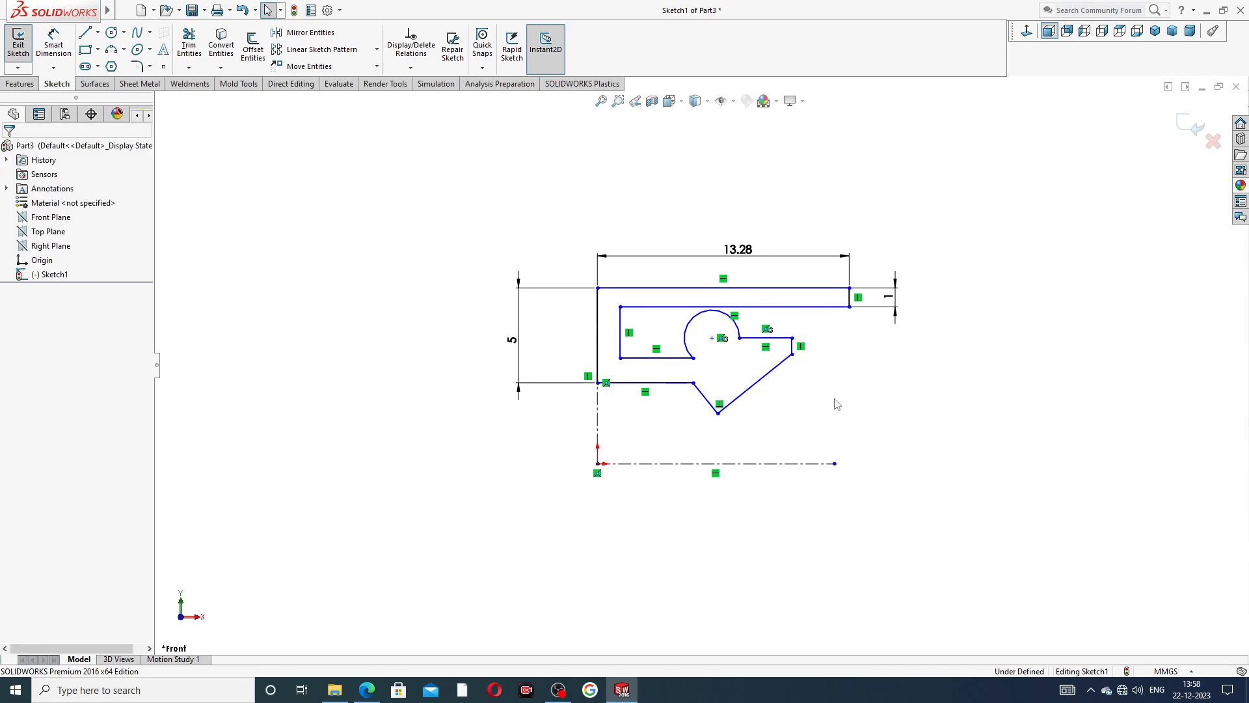
Add a horizontal relation between the arc's centre and its end point on the inner horizontal edge.
click(713, 338)
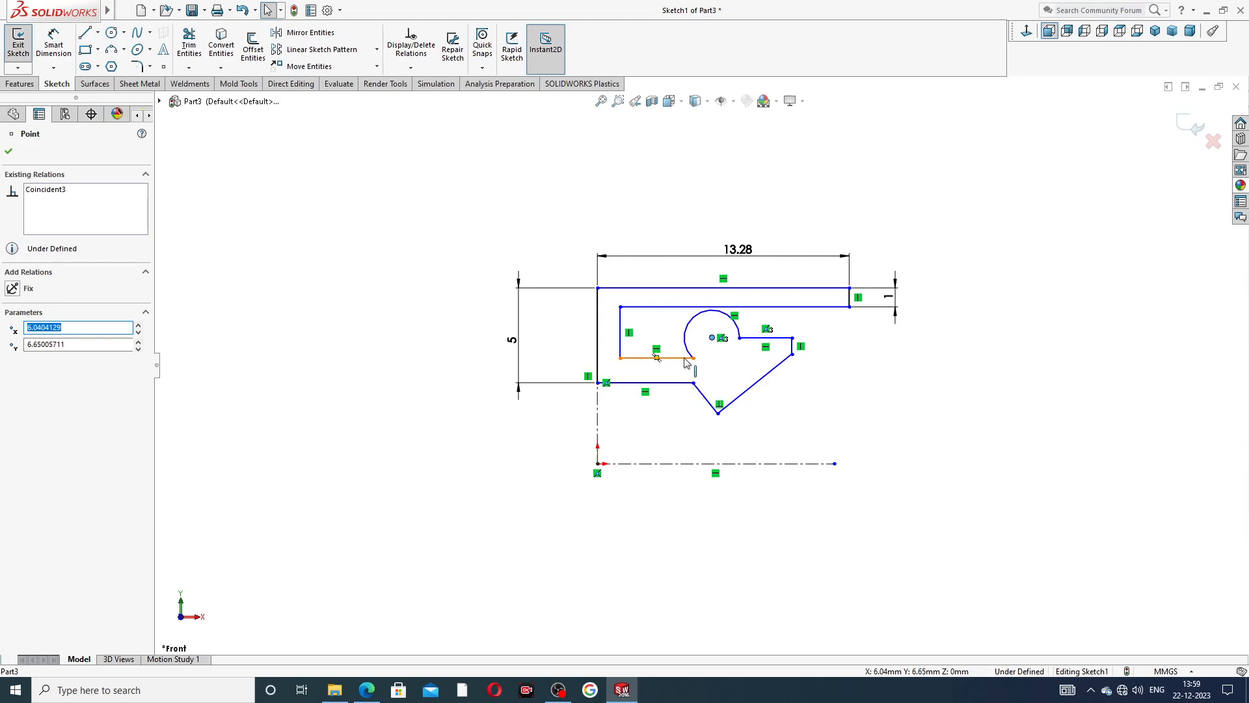
ctrl+click(694, 358)
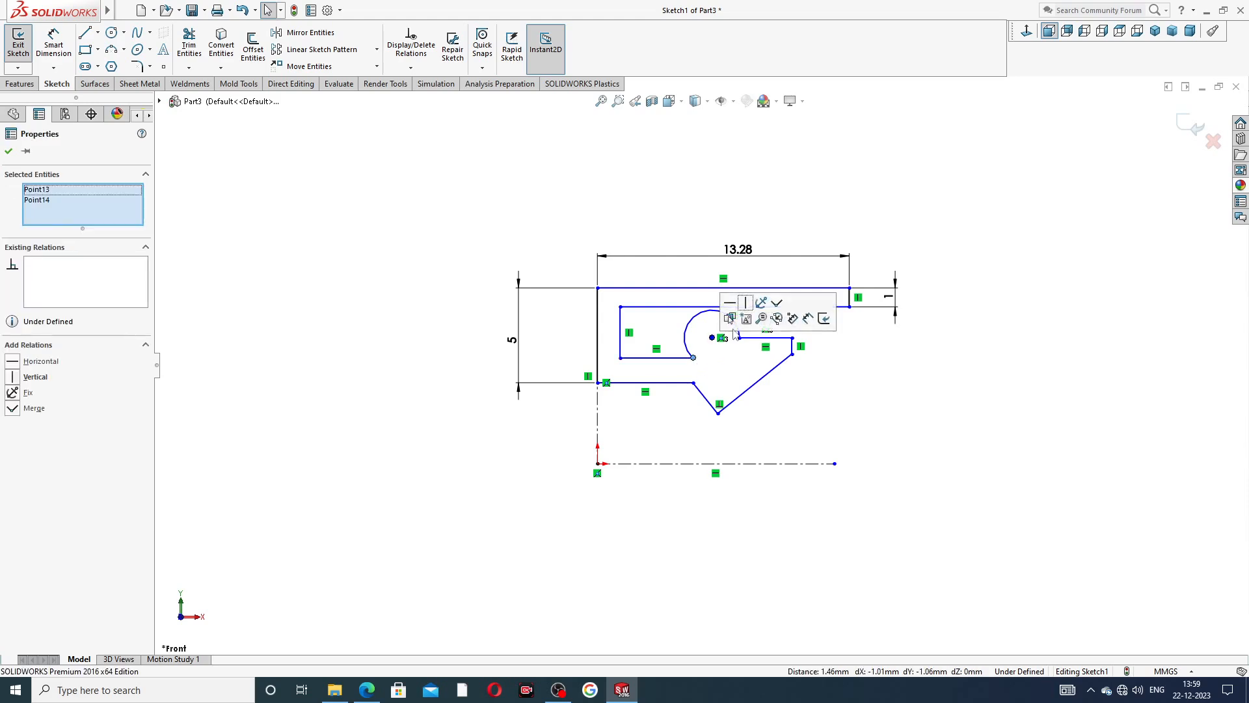
click(730, 305)
click(835, 364)
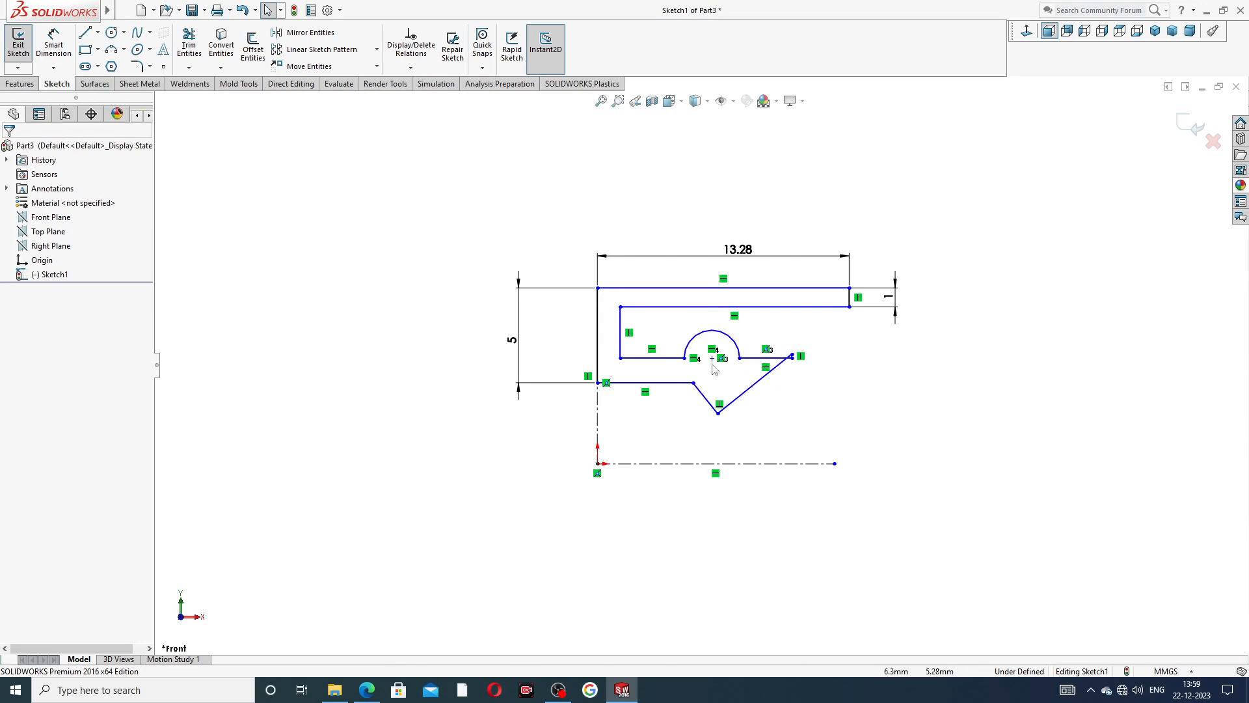
Align the lip's upper corner vertically with the arc end above it and lower the short vertical edge's bottom end.
click(684, 358)
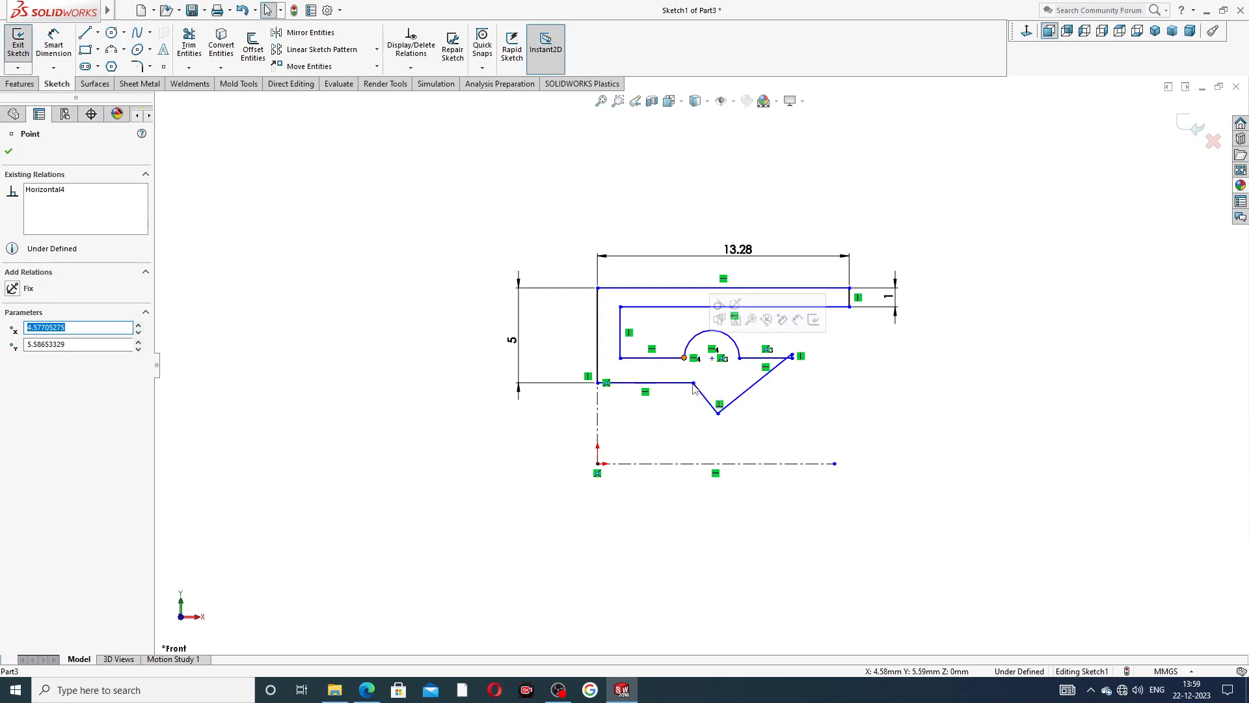
key(Escape)
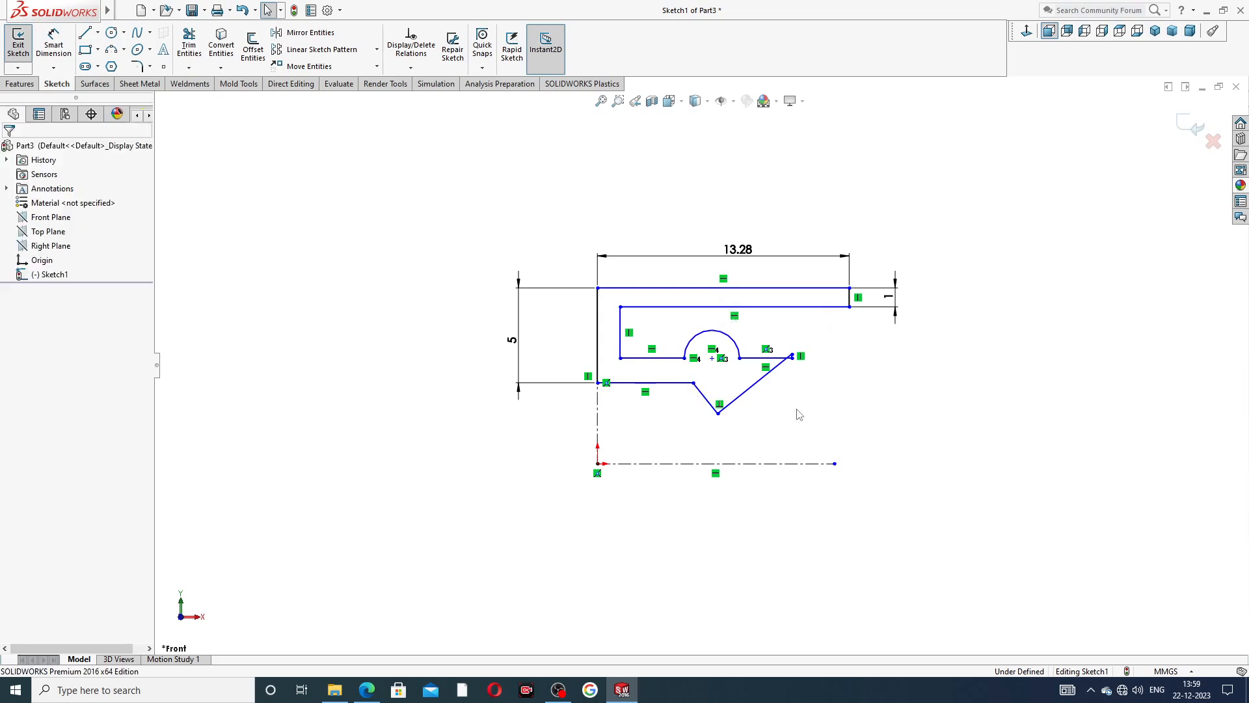
click(692, 383)
ctrl+click(684, 358)
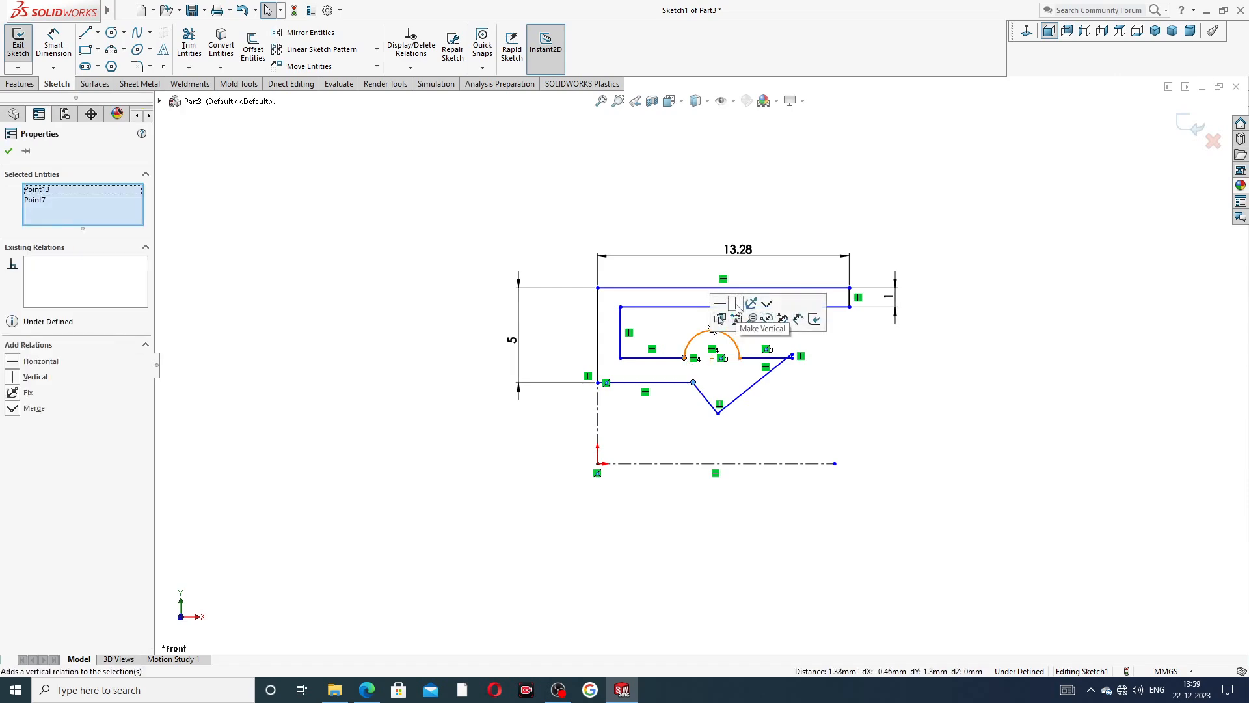
click(736, 304)
key(Escape)
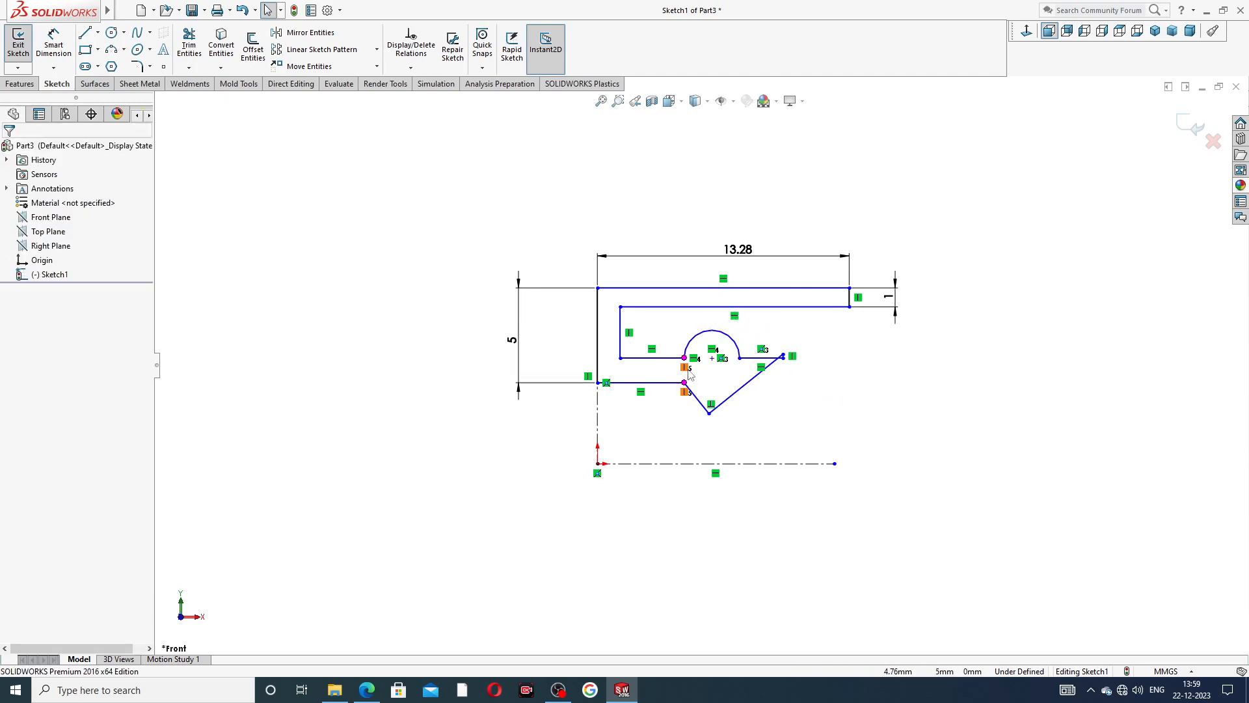
scroll(689, 376, down, 2)
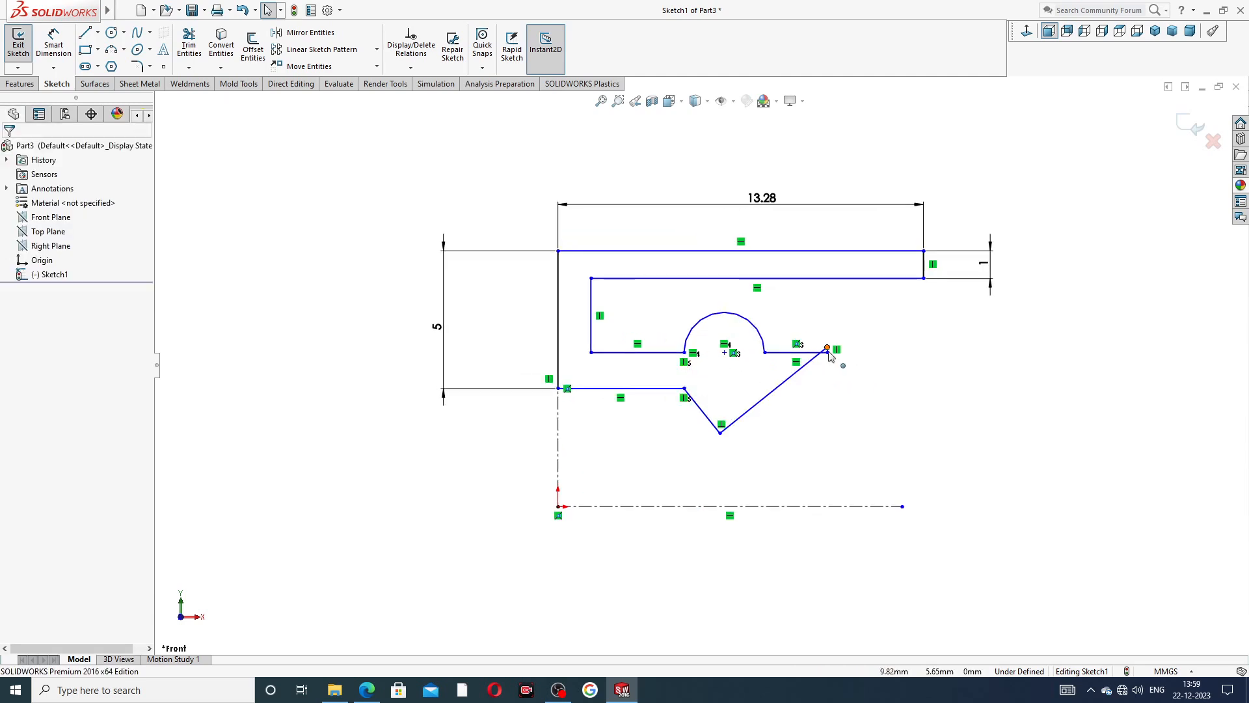
mouse_move(827, 349)
mouse_down()
mouse_move(828, 389)
mouse_move(828, 371)
mouse_up()
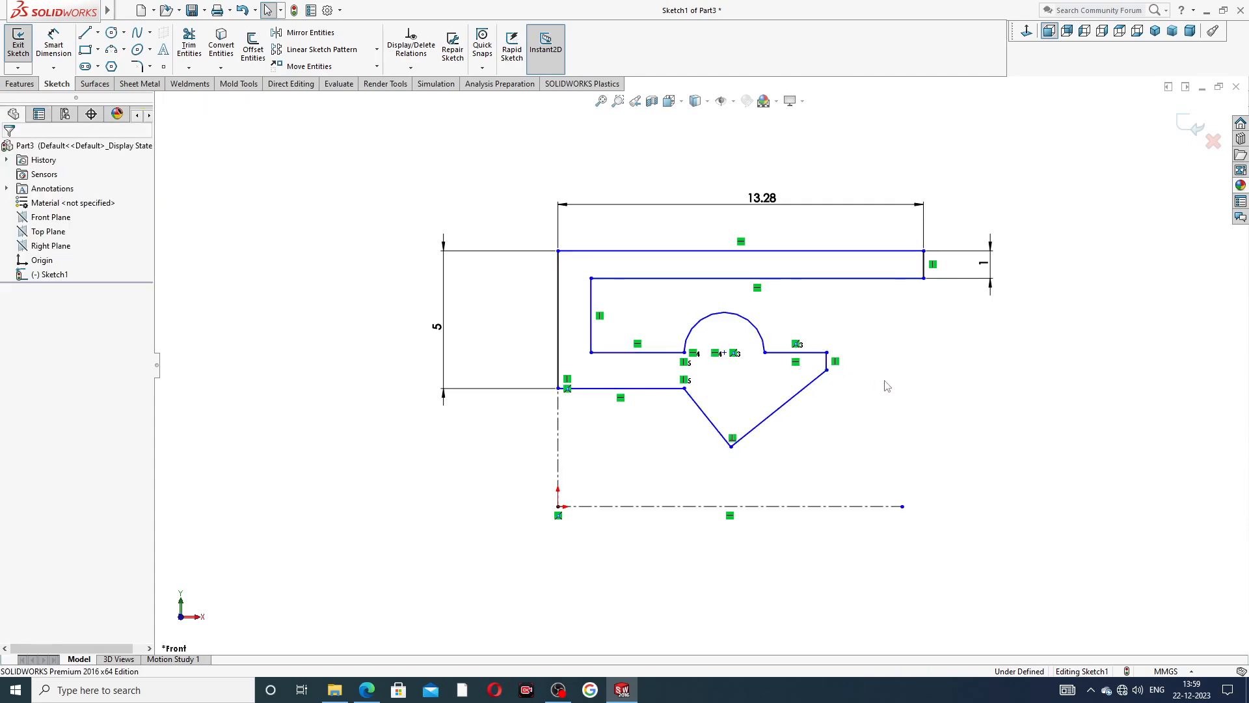
Try a length of 7 mm for the profile's top edge and undo the change.
double_click(764, 197)
text(7)
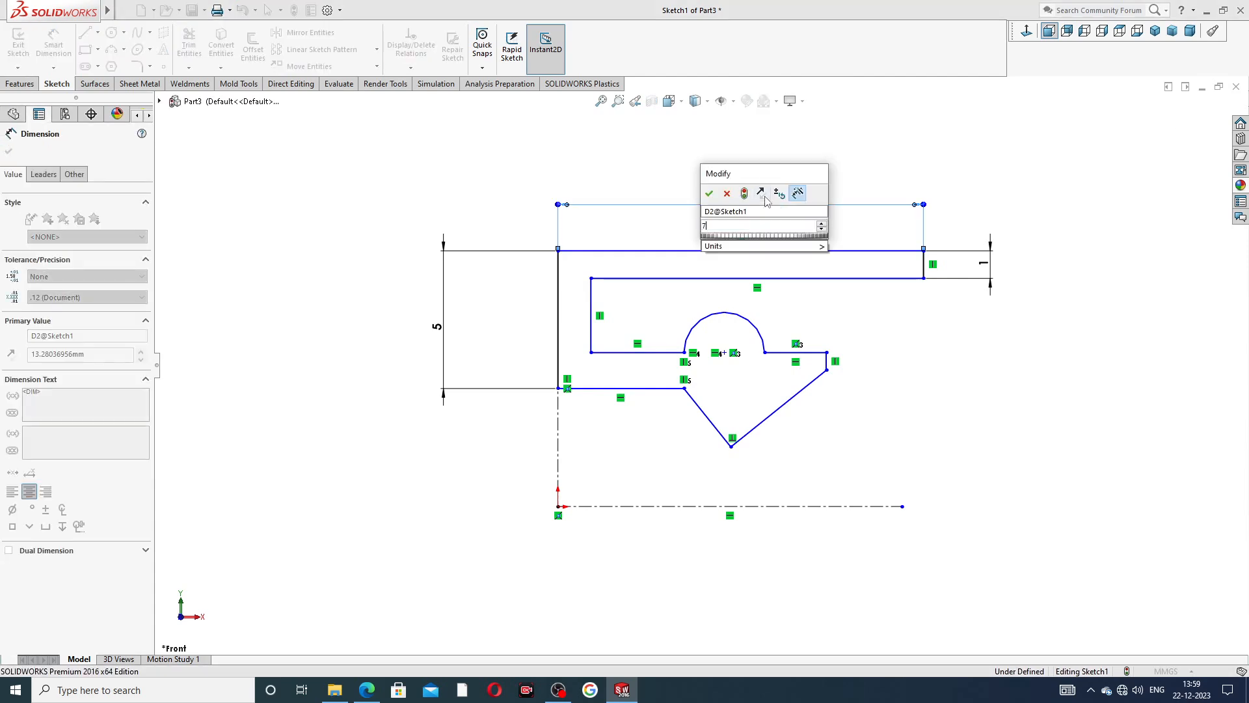
key(Return)
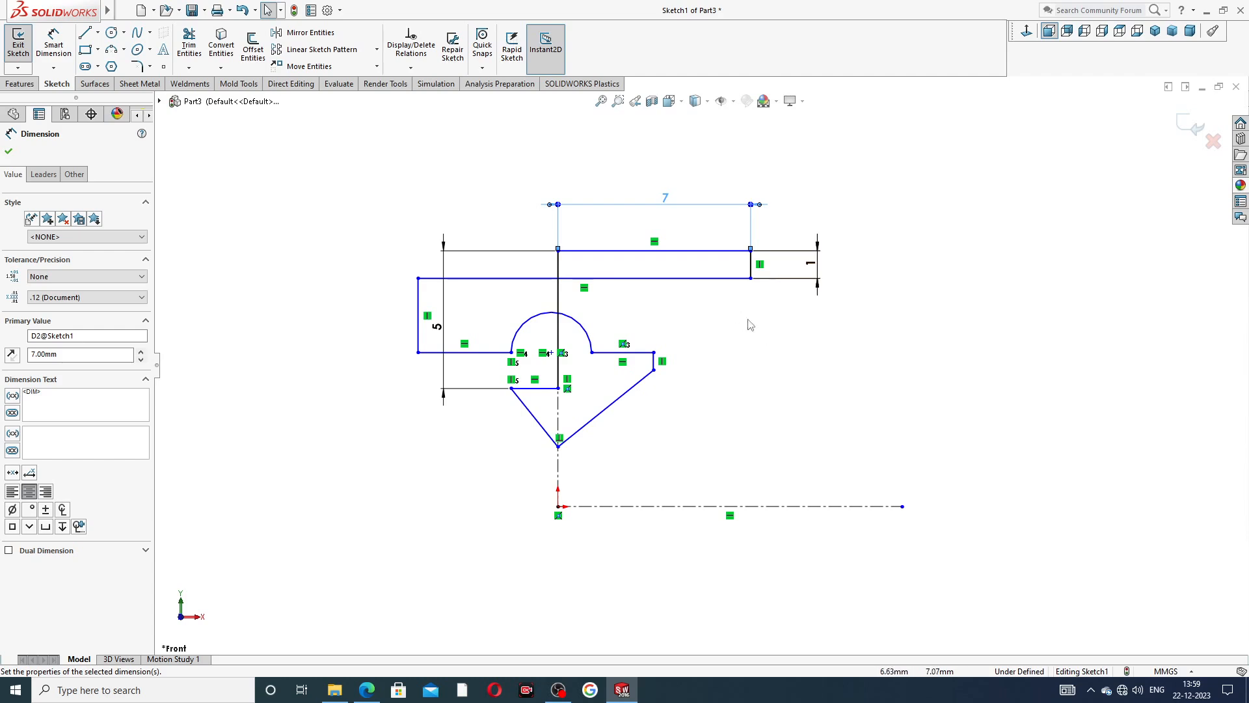
key(ctrl+z)
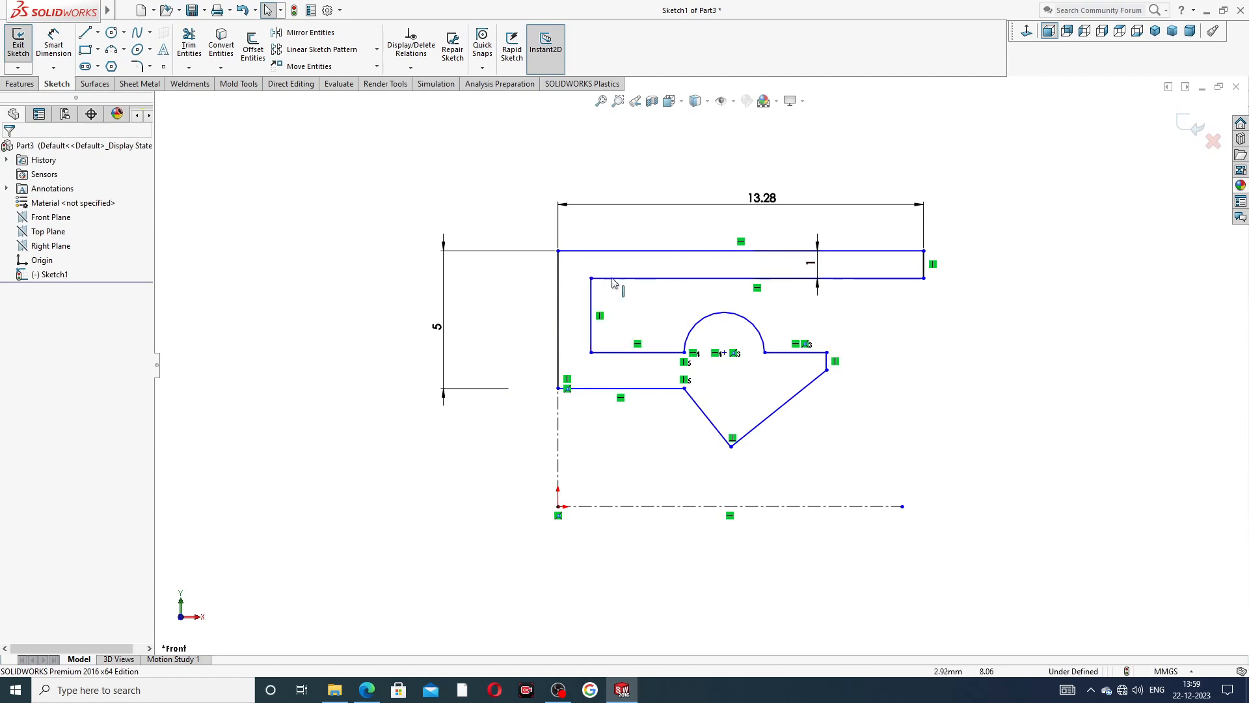
Dimension the inner vertical edge's length to 2.5 mm.
click(54, 45)
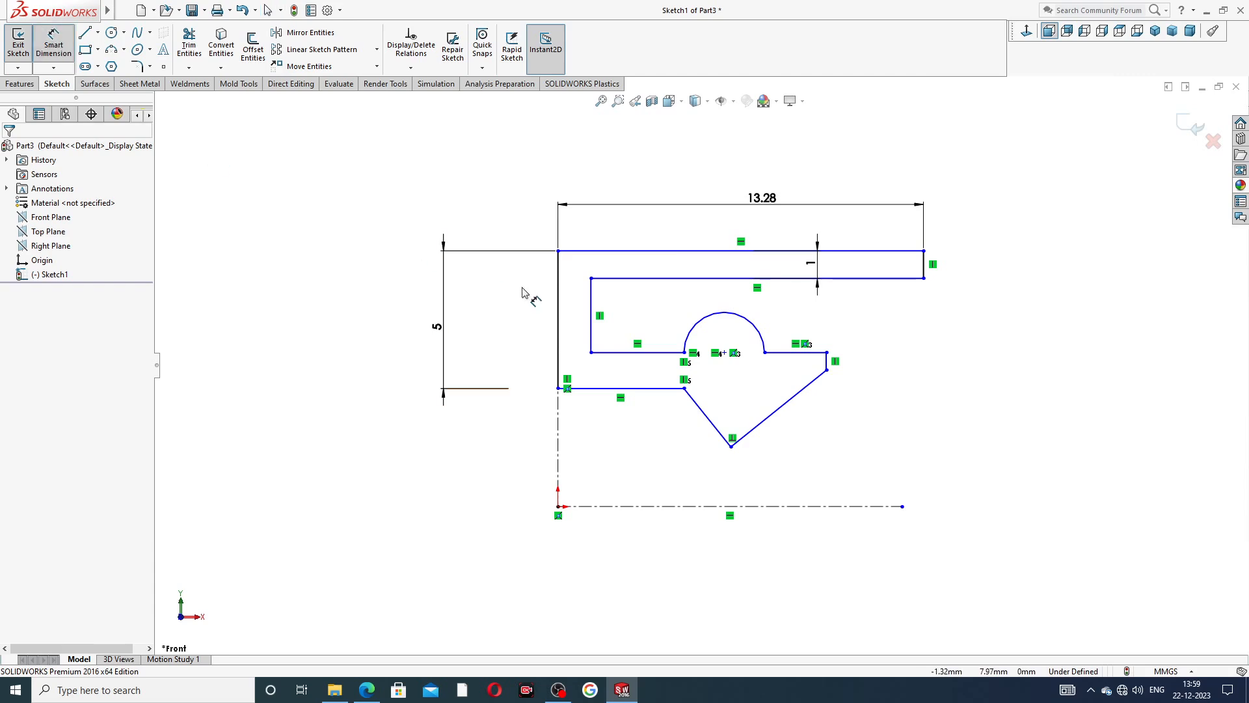
click(592, 306)
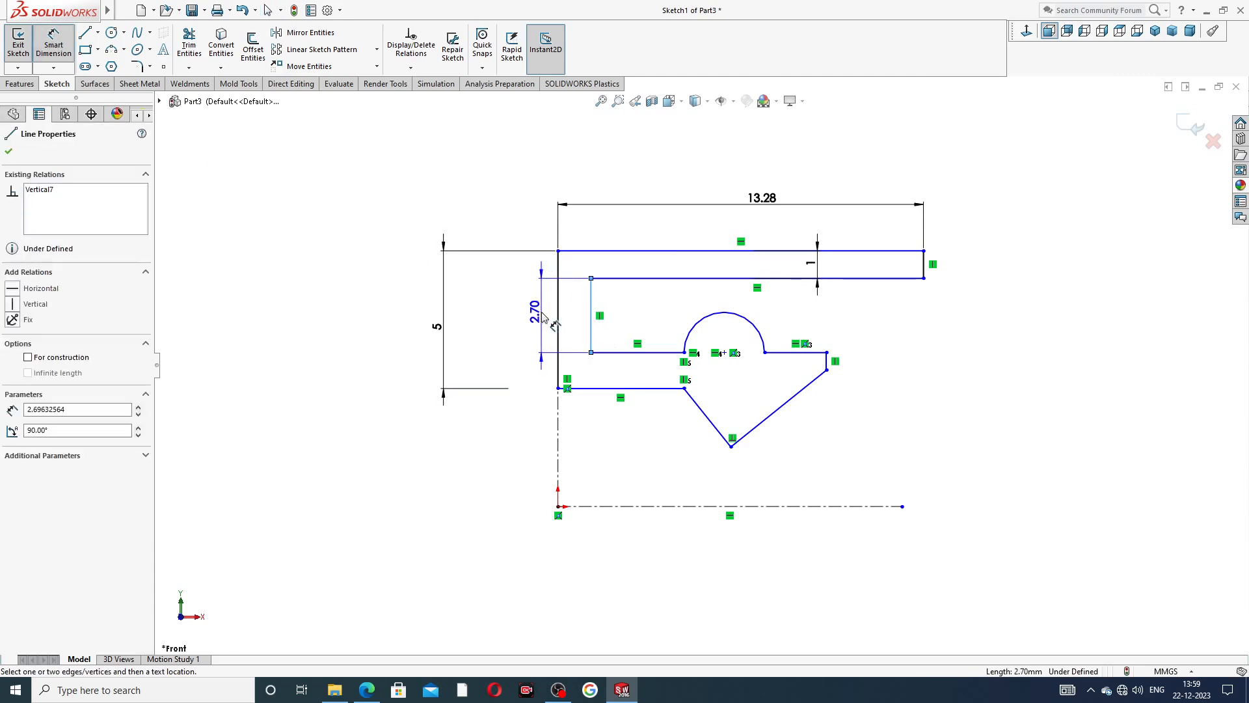
click(541, 313)
text(2.5)
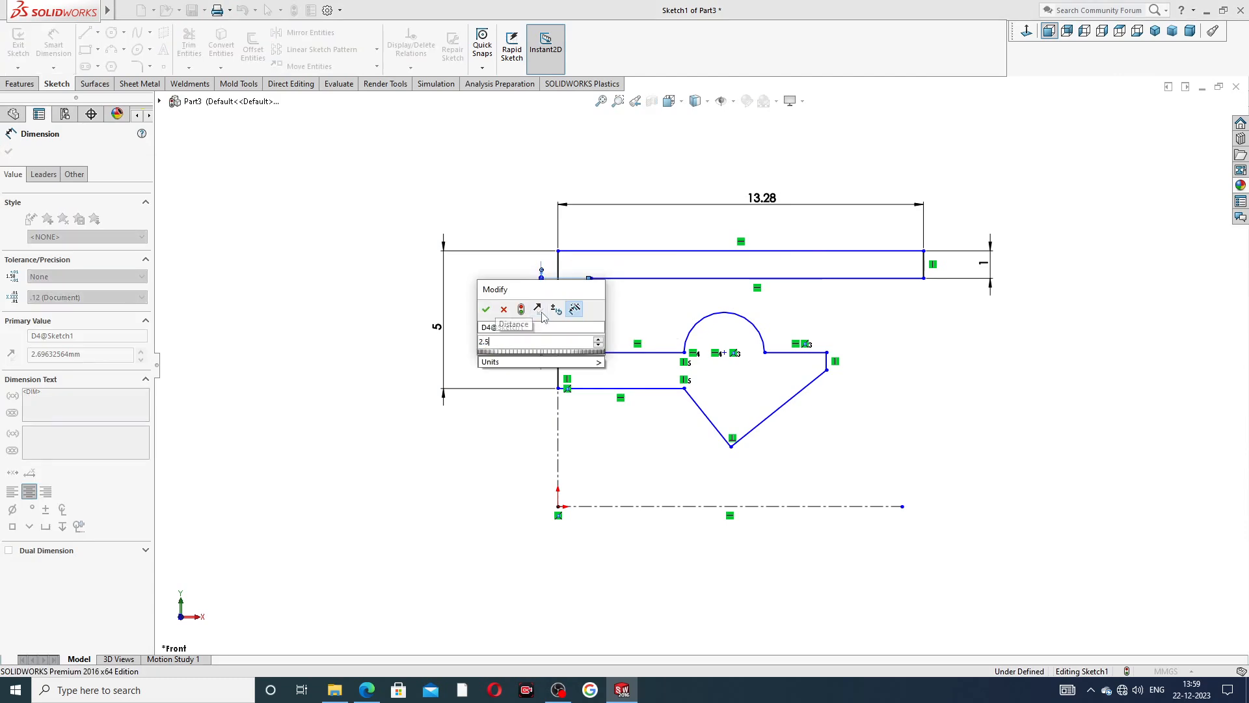
key(Return)
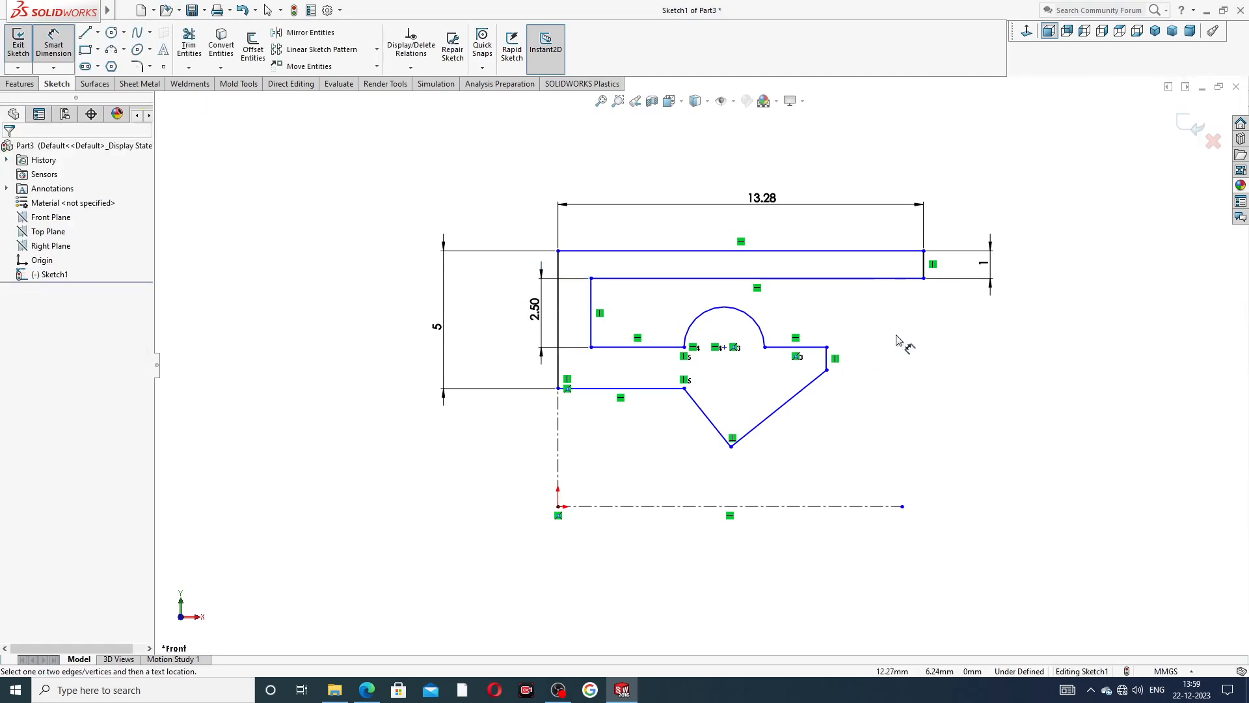
Delete the top edge's length dimension and shorten the rim to about 9.4 mm by moving its end corner inward.
right_click(961, 202)
click(993, 193)
click(803, 207)
key(Delete)
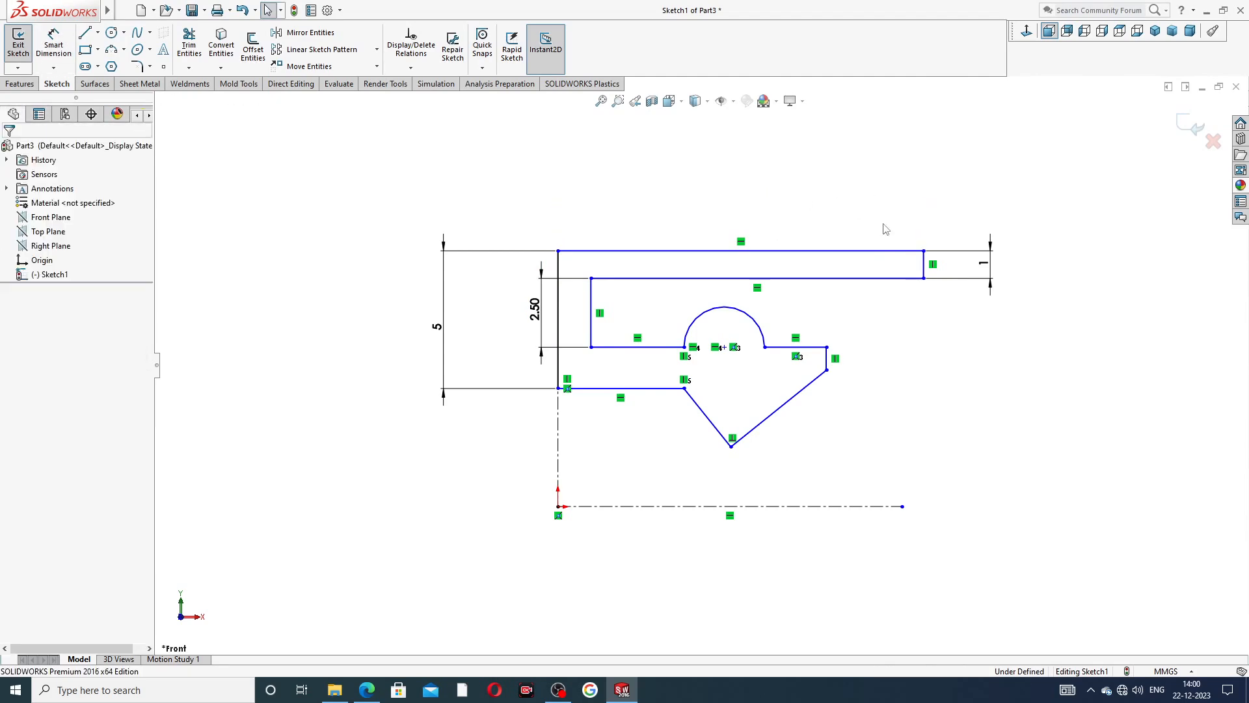
drag(924, 251, 817, 250)
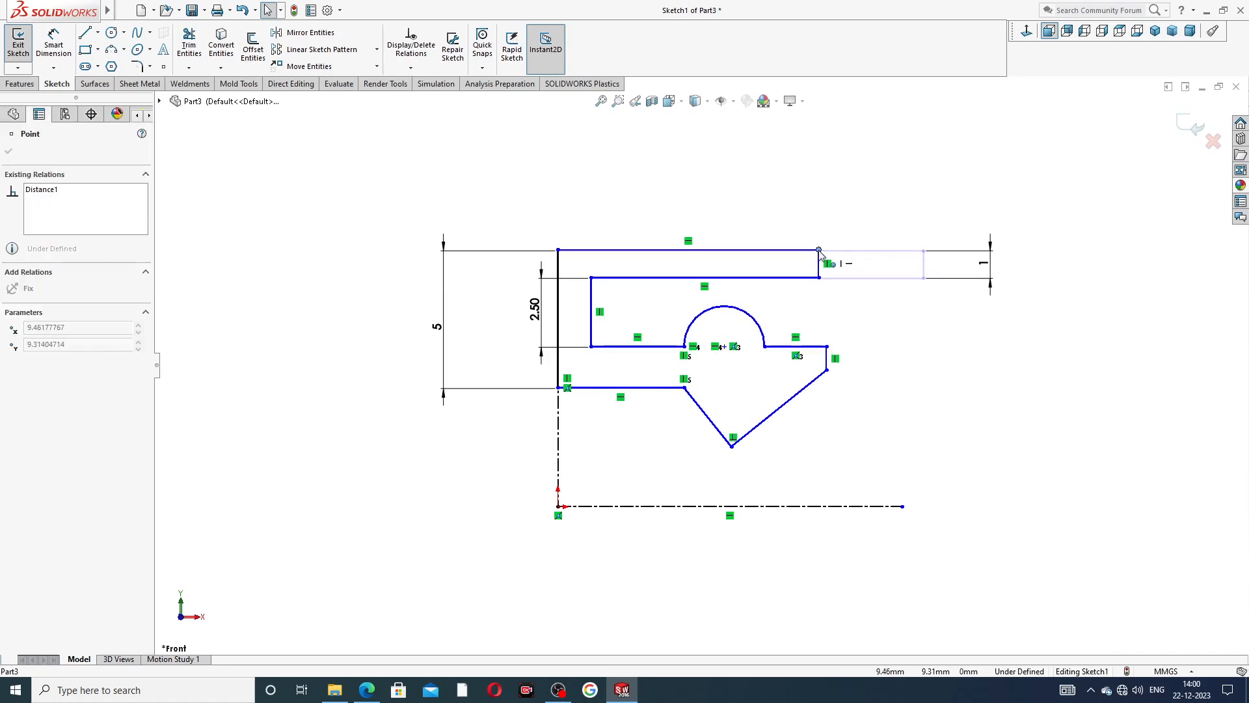
key(Escape)
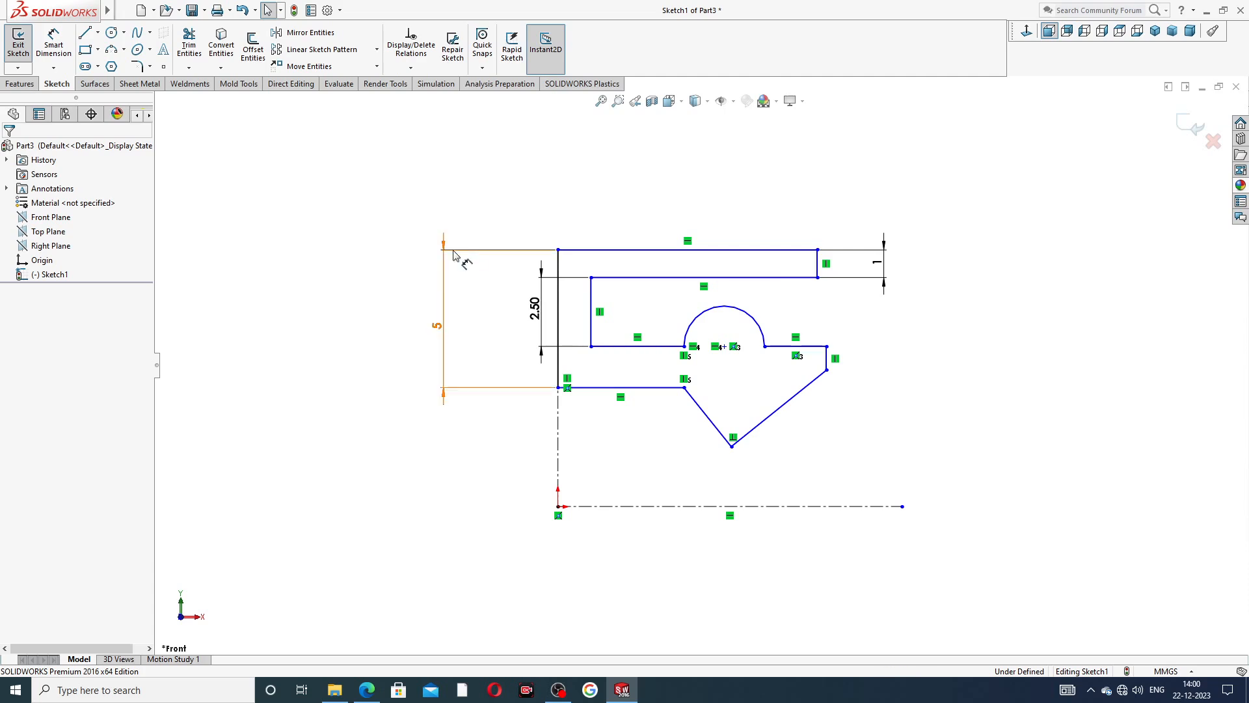
Dimension the wall thickness between the inner and outer vertical edges to 1 mm.
click(70, 46)
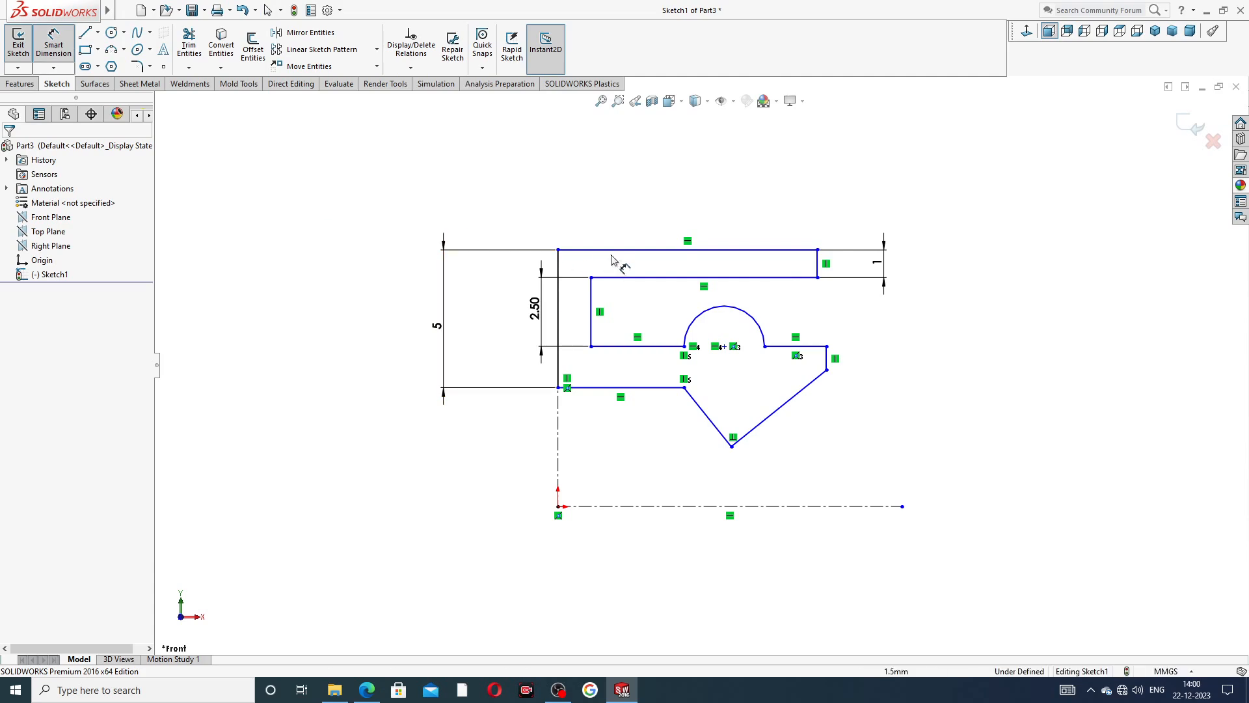
click(592, 296)
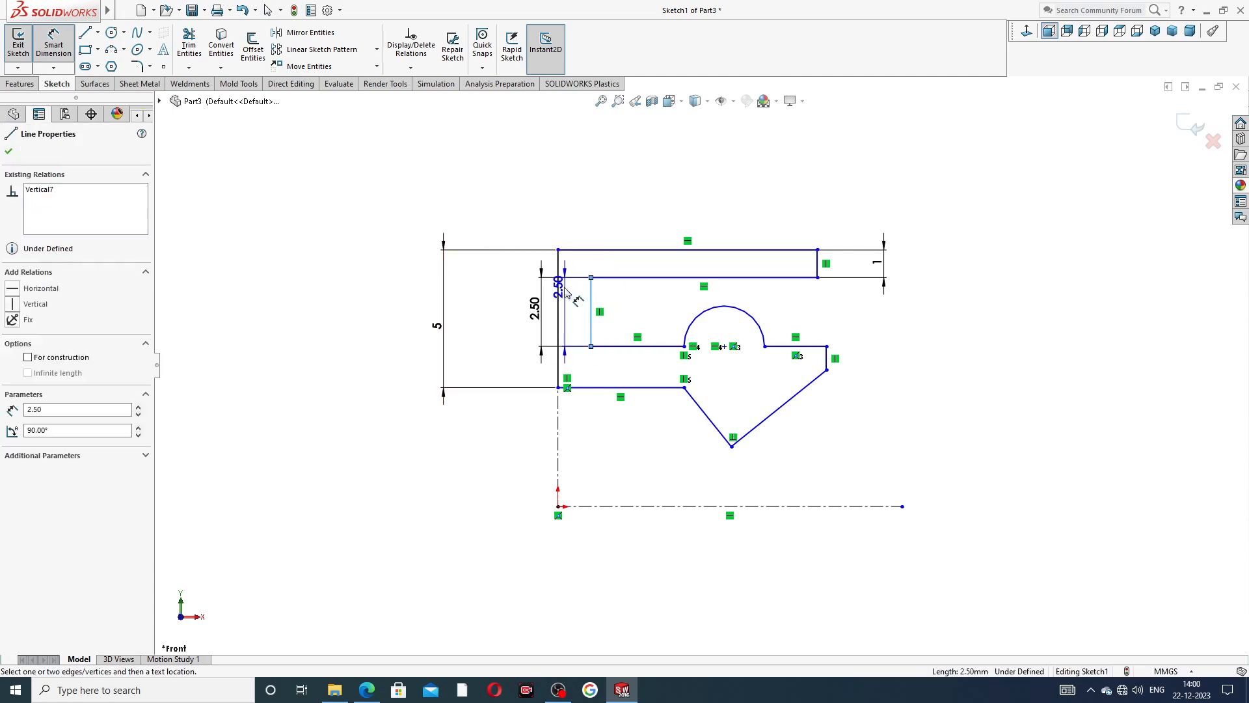
click(558, 289)
click(572, 236)
text(1)
key(Return)
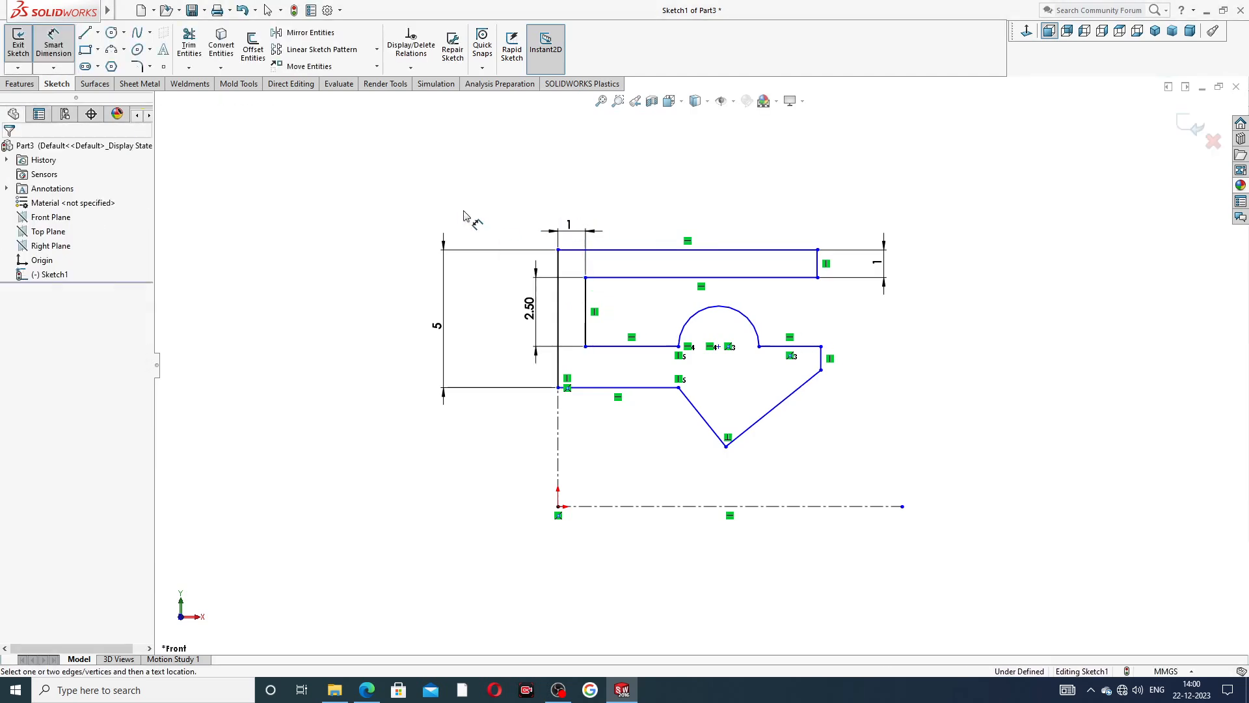
Dimension the length of the profile's top edge to 7 mm.
click(642, 250)
click(645, 209)
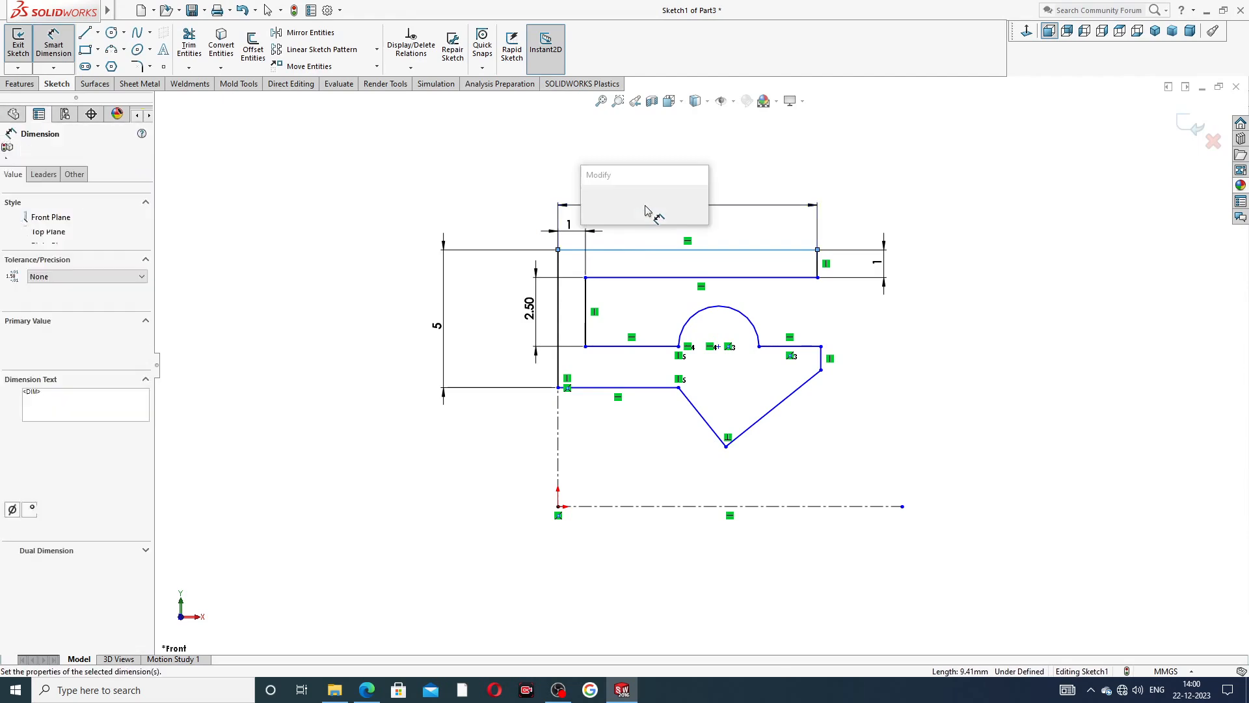
text(7)
key(Return)
click(854, 196)
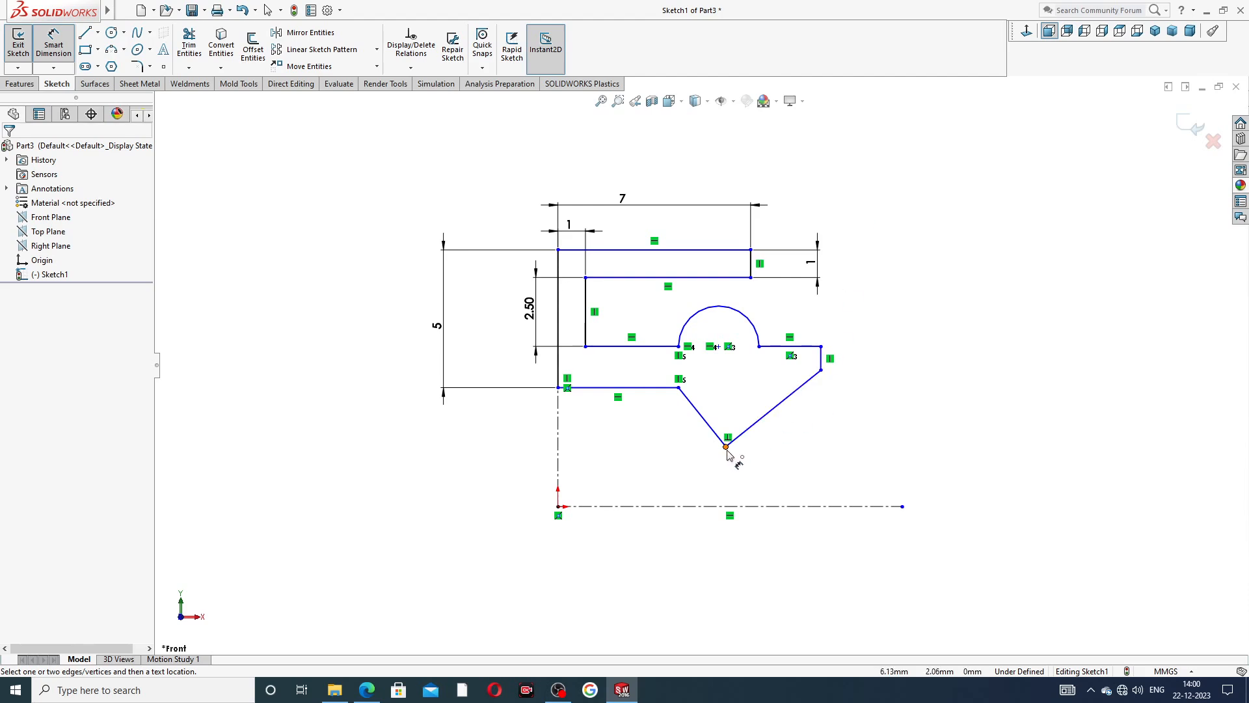
Dimension the height of the lip's V tip above the horizontal centerline to 8.5 mm.
click(727, 447)
click(741, 507)
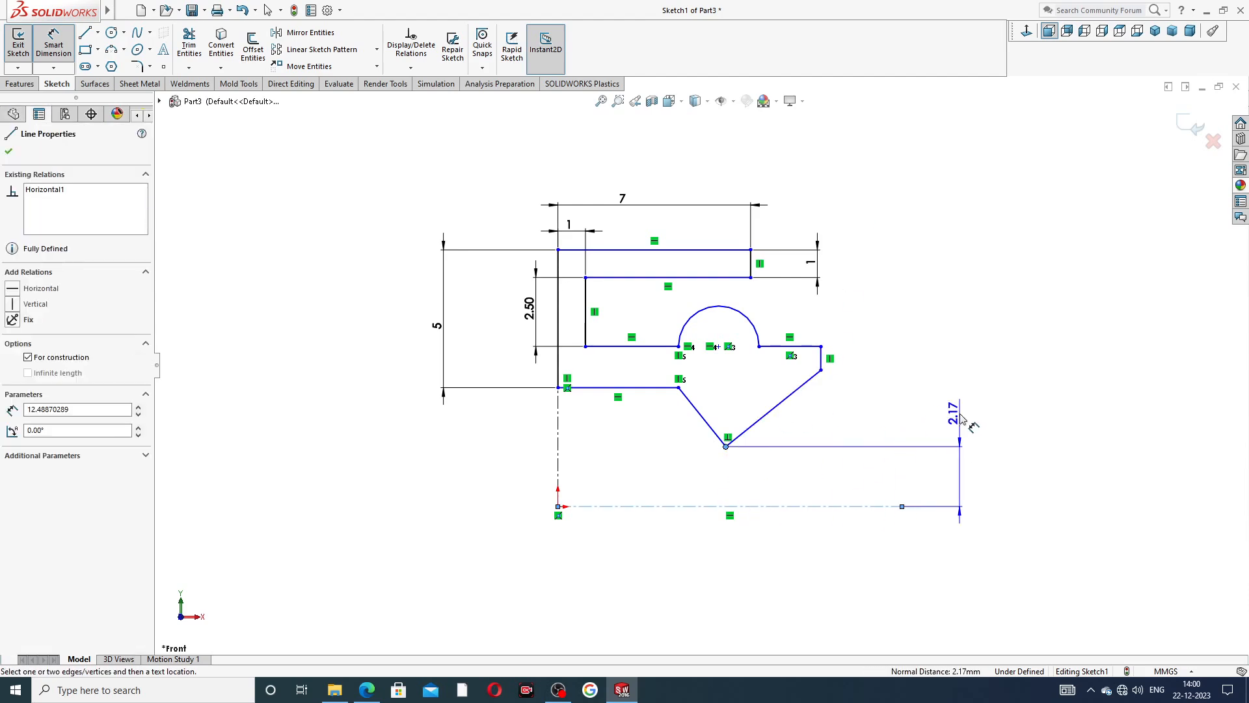
click(970, 475)
text(8.5)
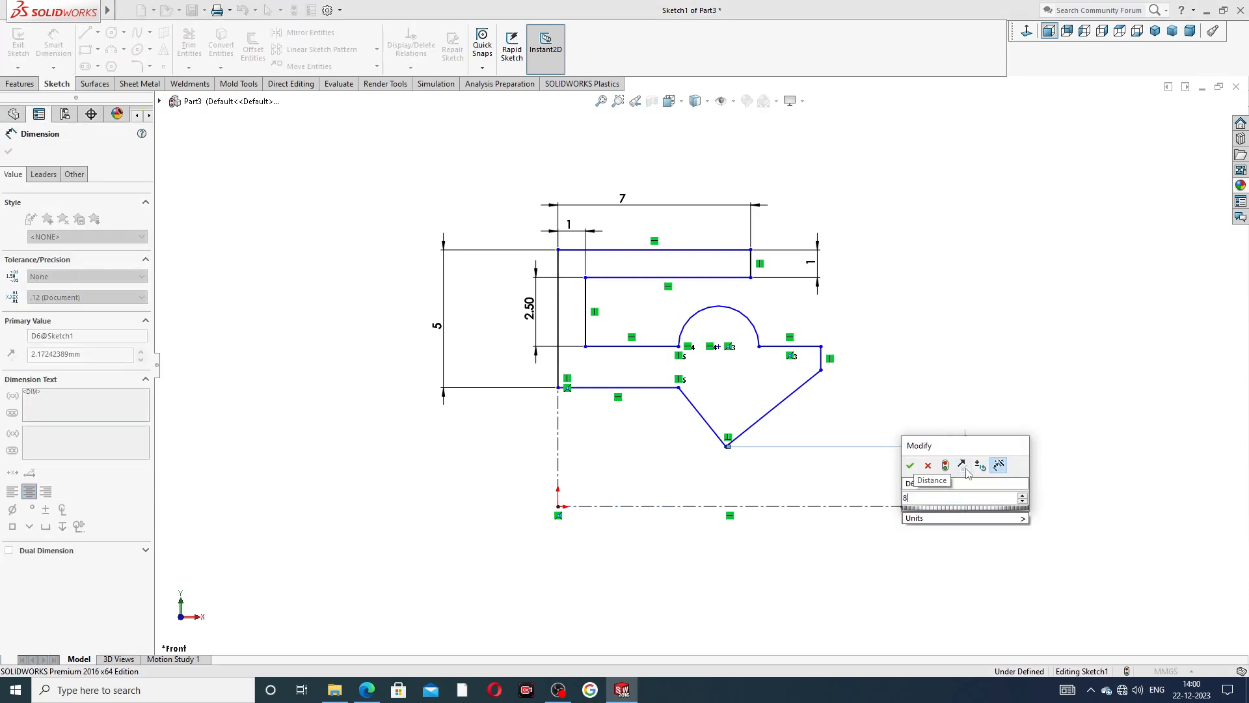
key(Return)
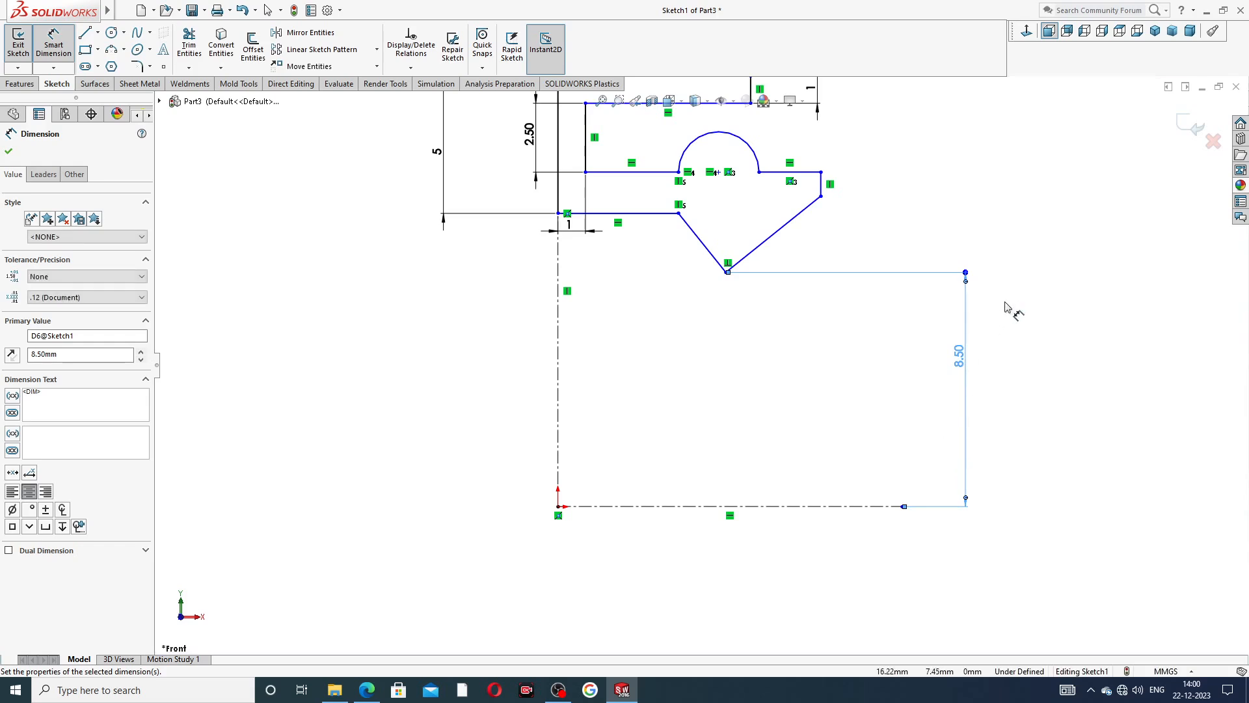
click(890, 182)
scroll(889, 182, up, 3)
scroll(875, 195, down, 4)
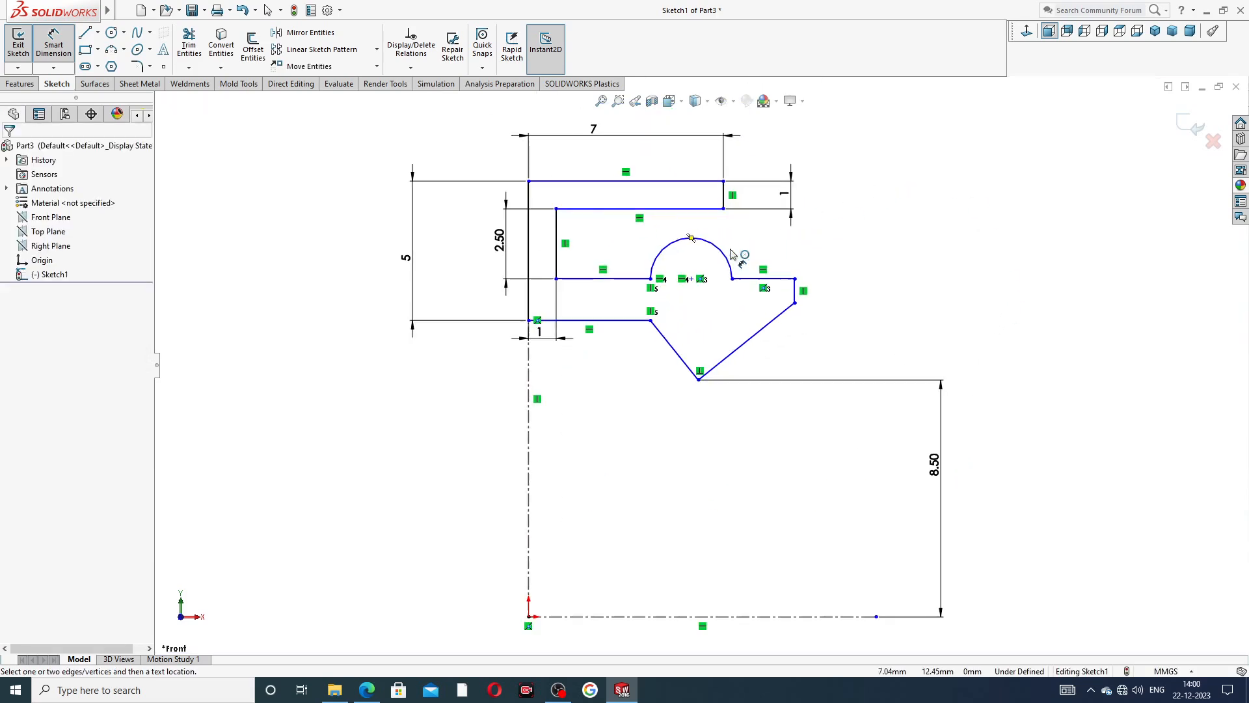
Move the 1 mm wall thickness dimension above the profile's top edge.
right_click(906, 189)
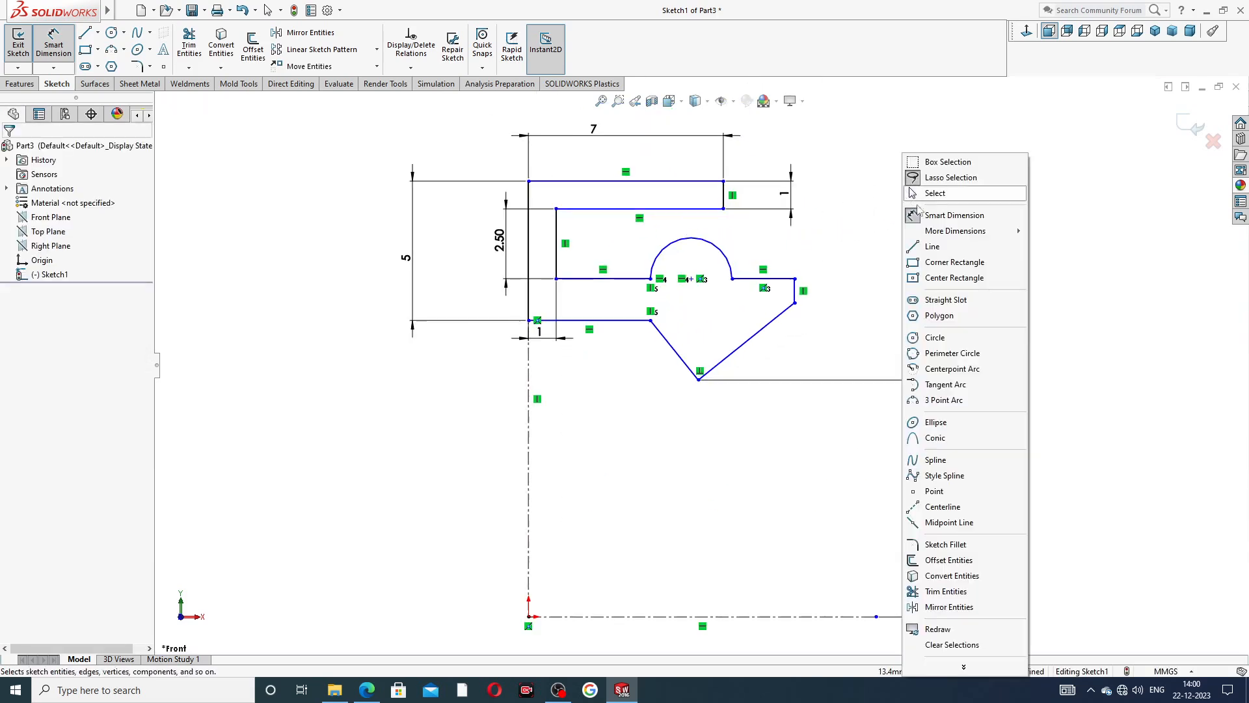
click(927, 193)
mouse_move(542, 337)
mouse_down()
mouse_move(562, 164)
mouse_move(545, 163)
mouse_up()
click(912, 199)
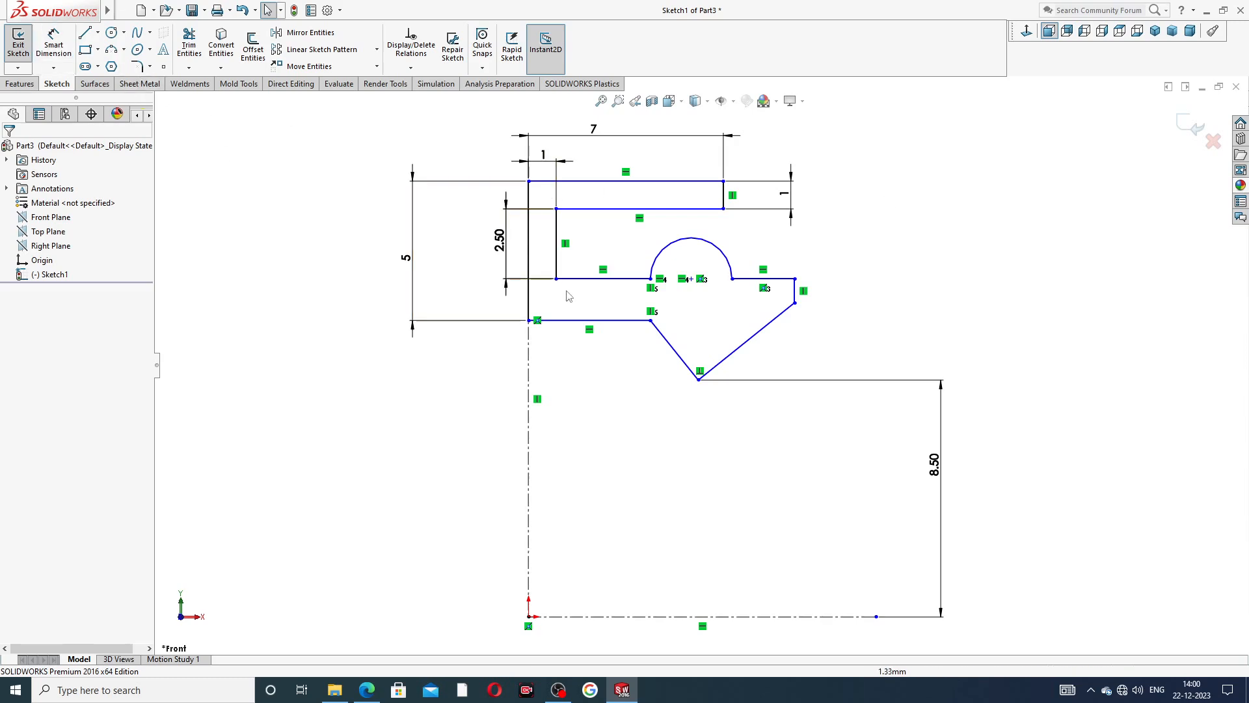
Add a driven dimension between the two horizontal edges of the lower leg, placed beyond the lip's end.
click(54, 46)
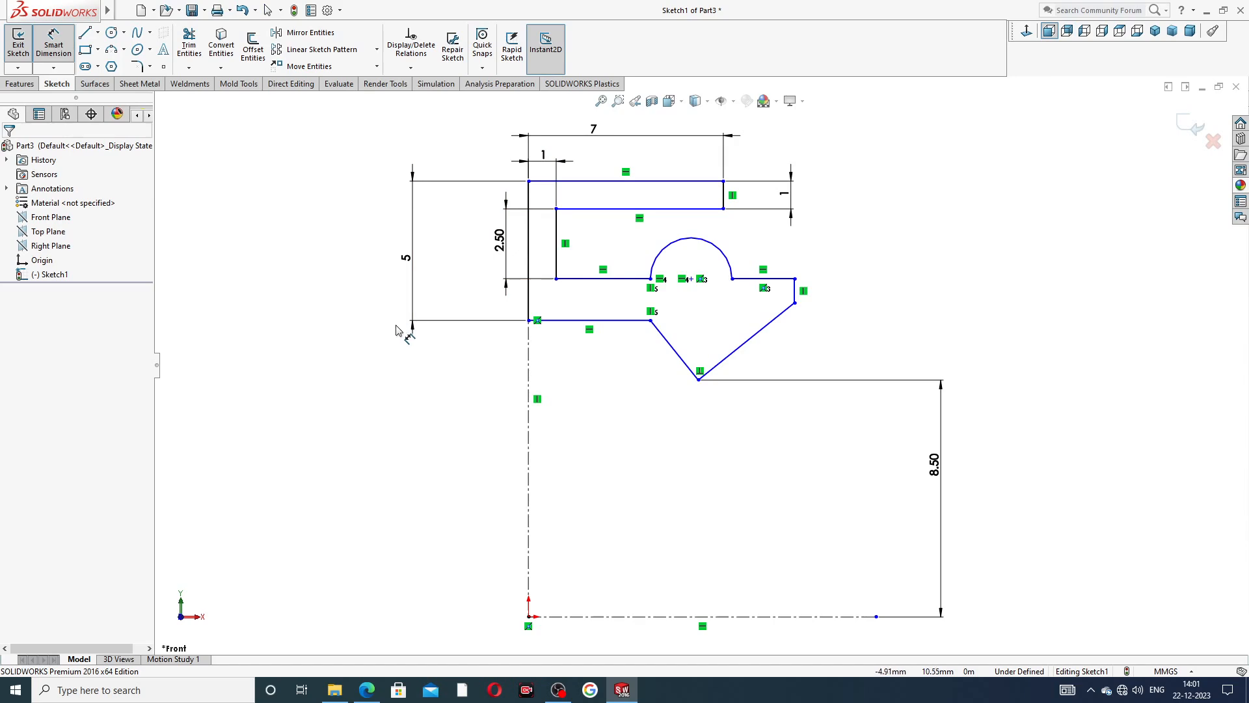
click(602, 278)
click(605, 320)
click(835, 297)
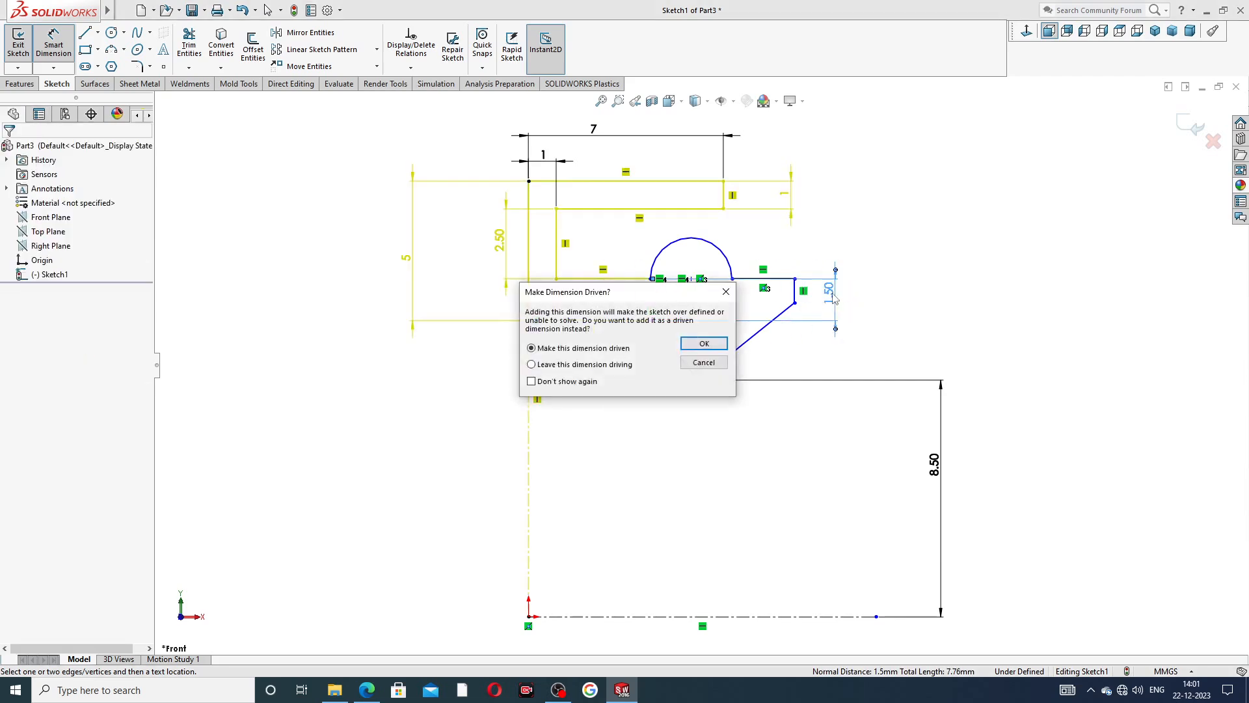
click(704, 343)
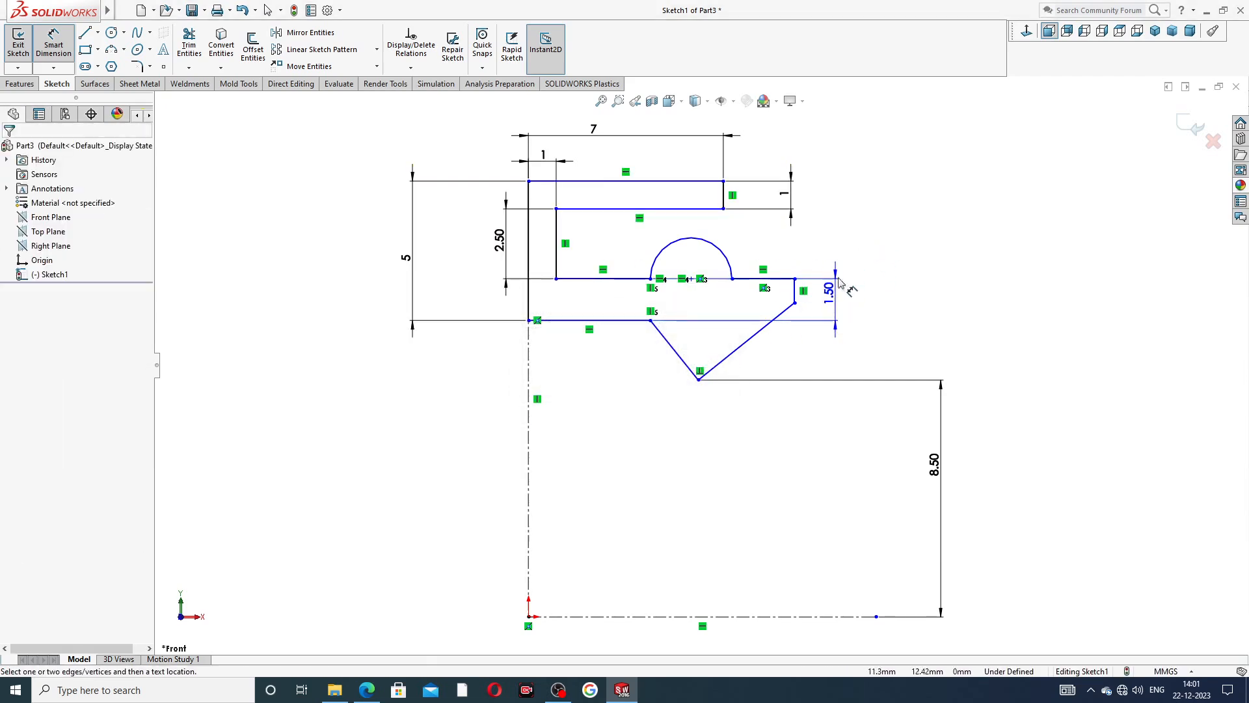
drag(826, 294, 827, 298)
click(883, 233)
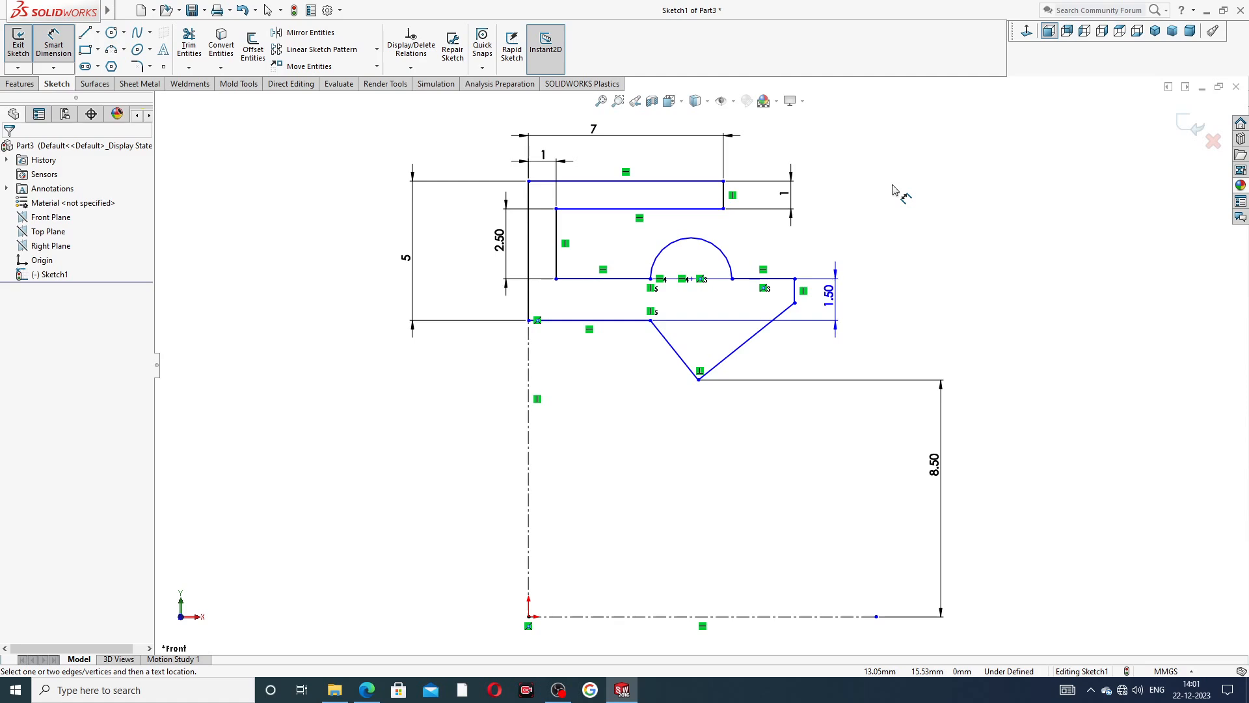
Move the 5 mm overall height dimension closer to the profile and end the dimensioning command.
drag(413, 259, 472, 257)
click(946, 161)
scroll(955, 205, up, 2)
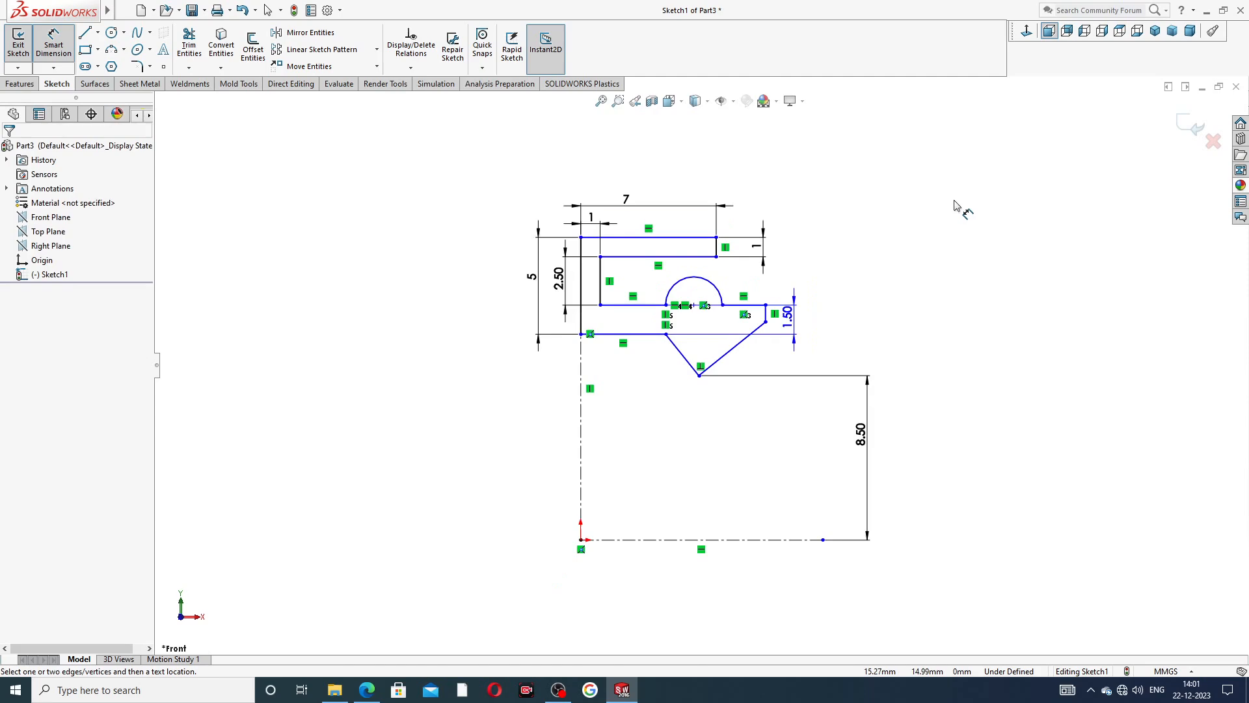
right_click(955, 207)
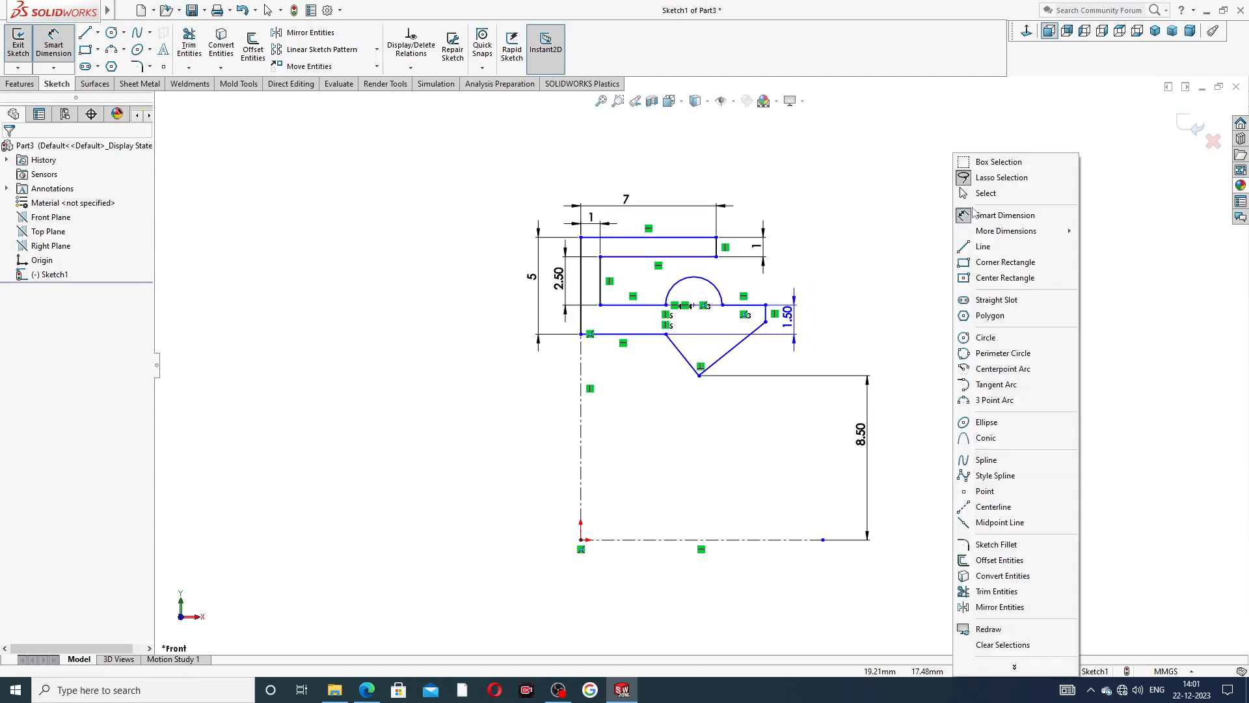
click(979, 197)
Check the fillet radius on the PART-06 oil seal PDF drawing and set the sketch fillet radius to 0.3 mm.
click(369, 693)
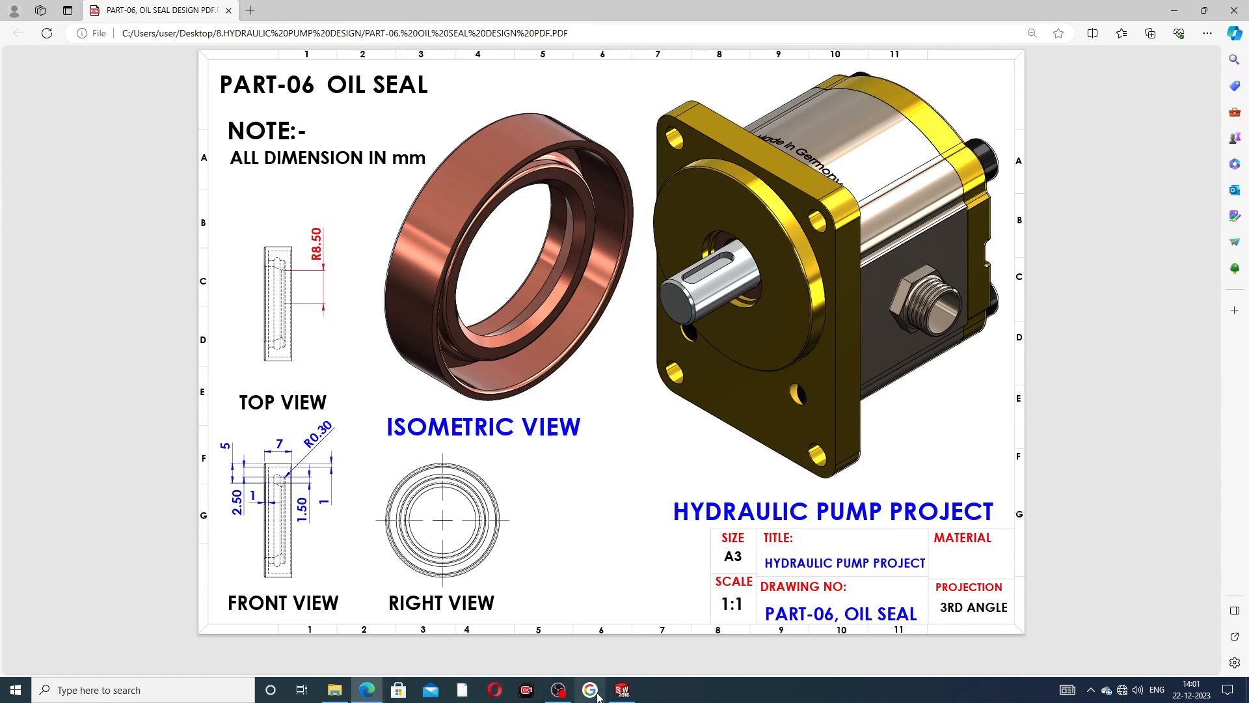
click(621, 689)
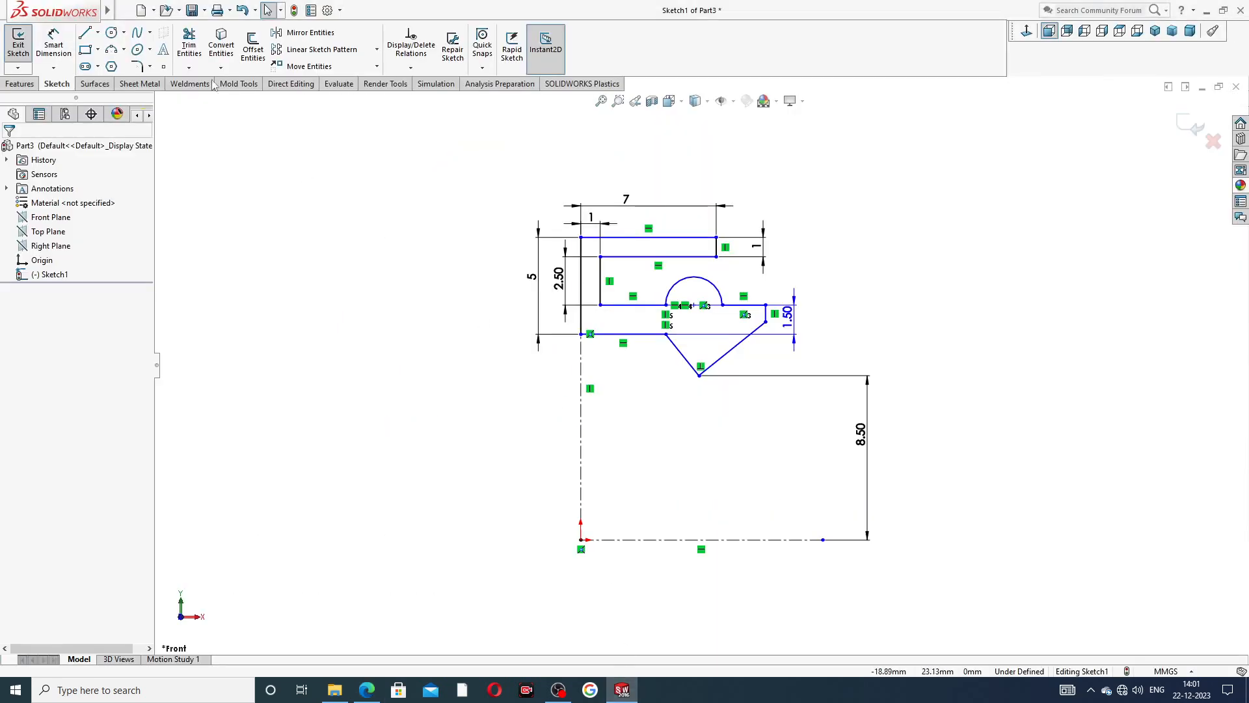
click(151, 67)
click(168, 81)
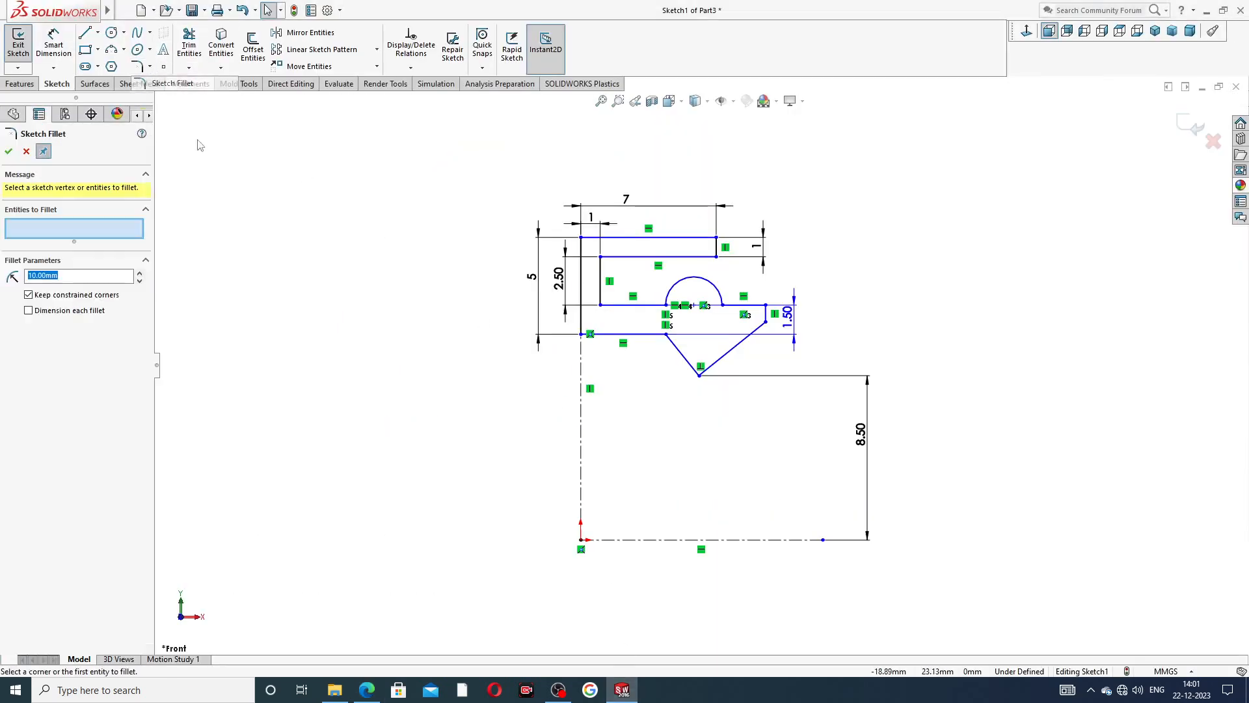
text(.)
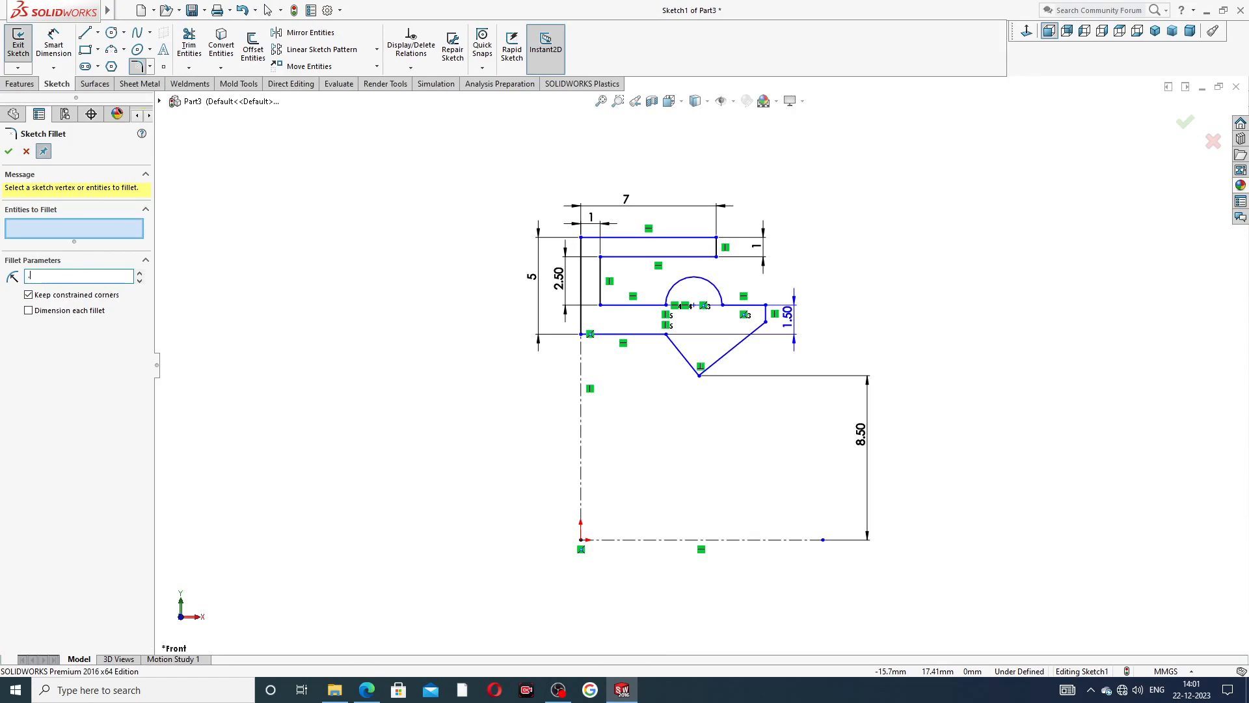
click(367, 691)
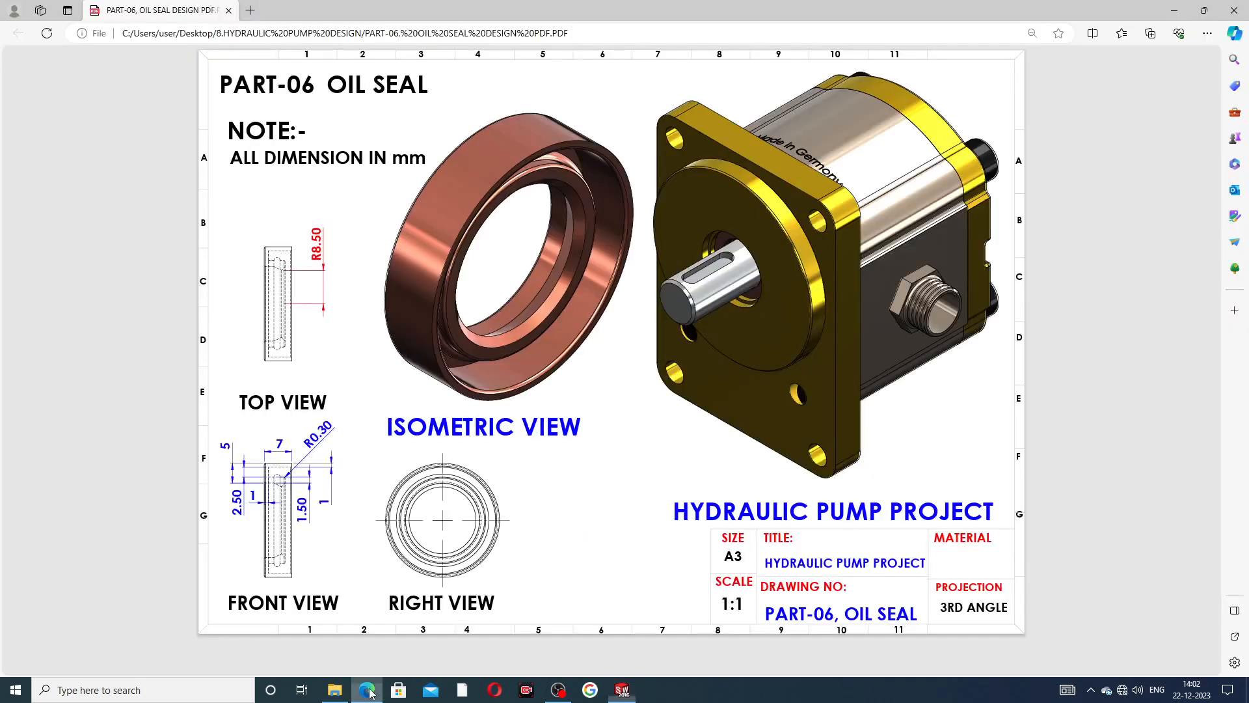
click(368, 691)
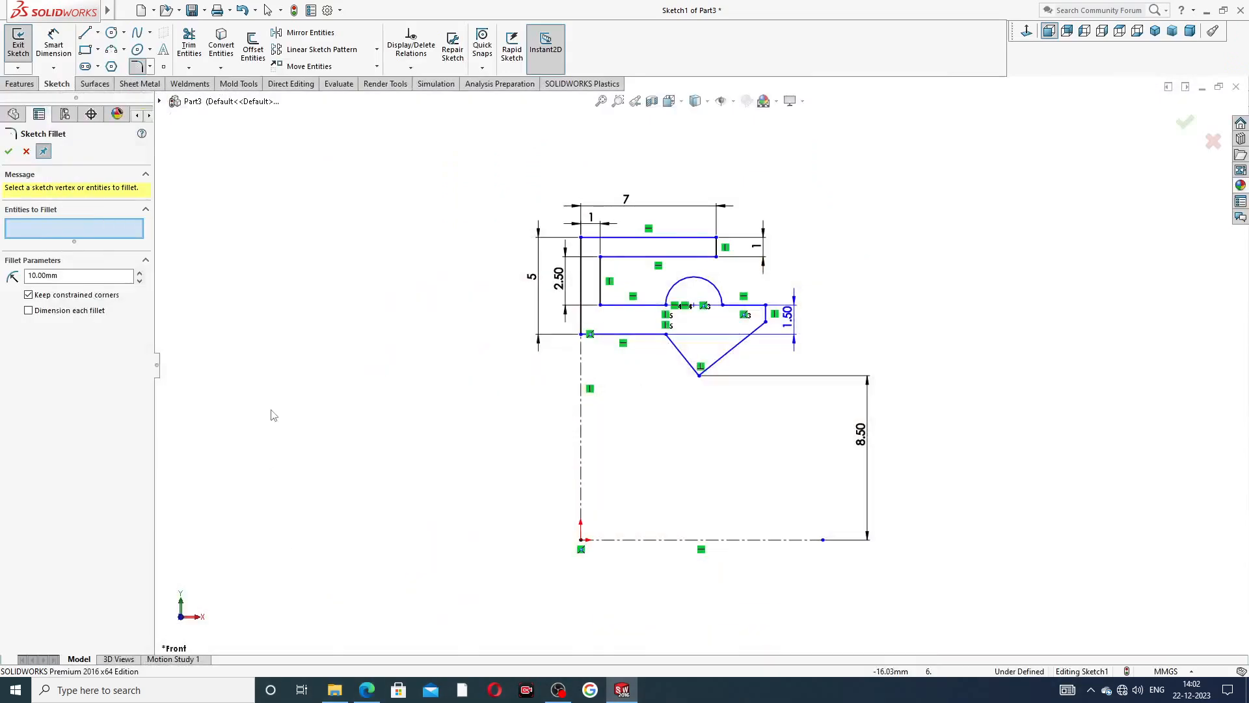
click(113, 277)
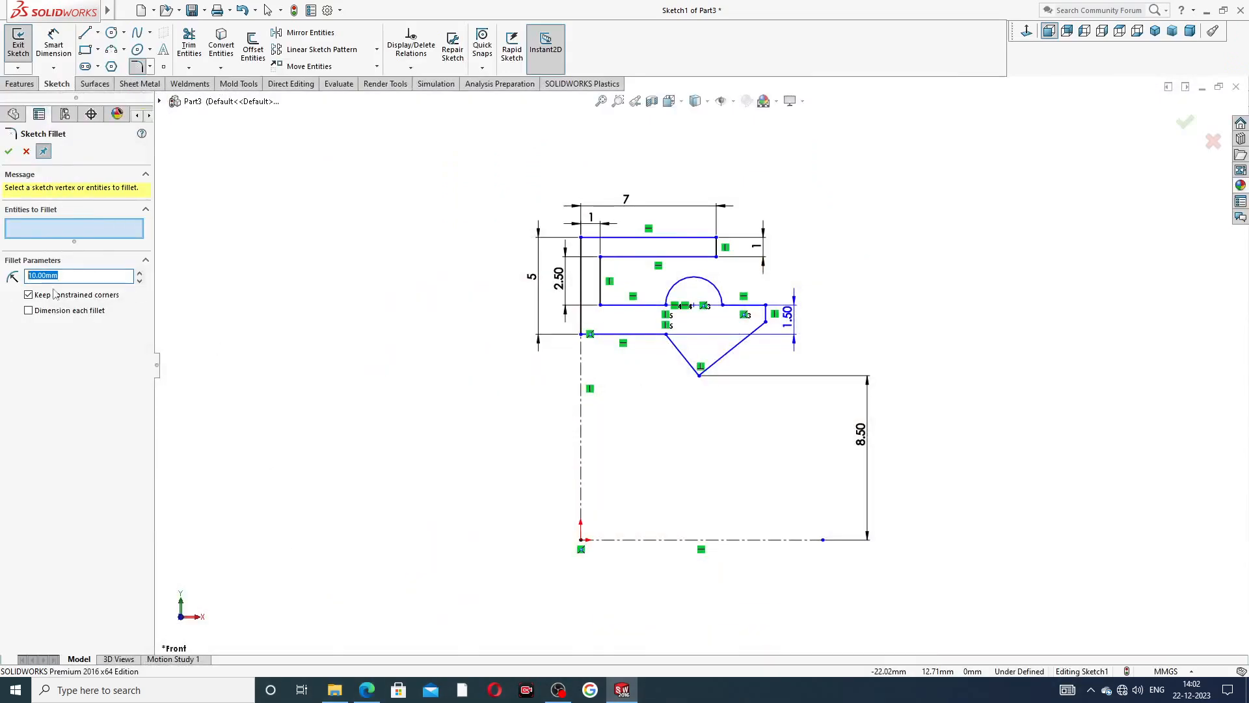
text(.3)
key(Return)
Fillet both corners of the outer vertical edge, the rim's inner end corner and the lip's upper end corner with 0.3 mm radius.
scroll(726, 291, down, 3)
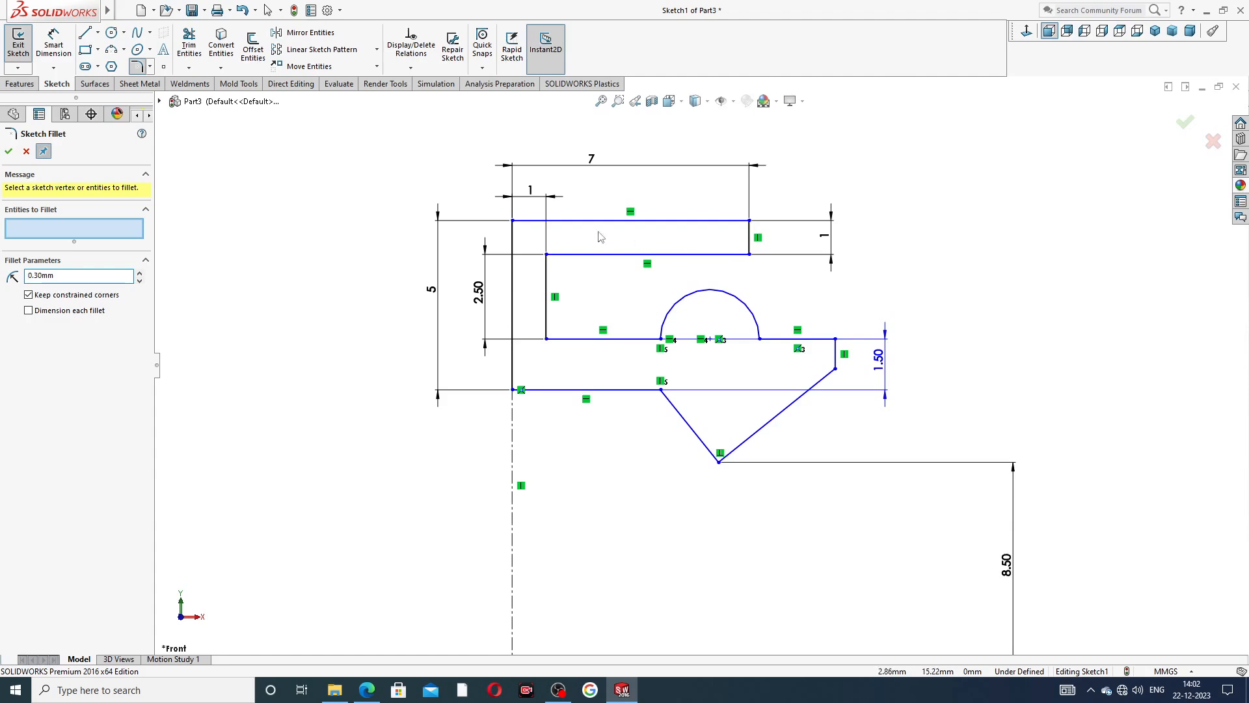
click(514, 223)
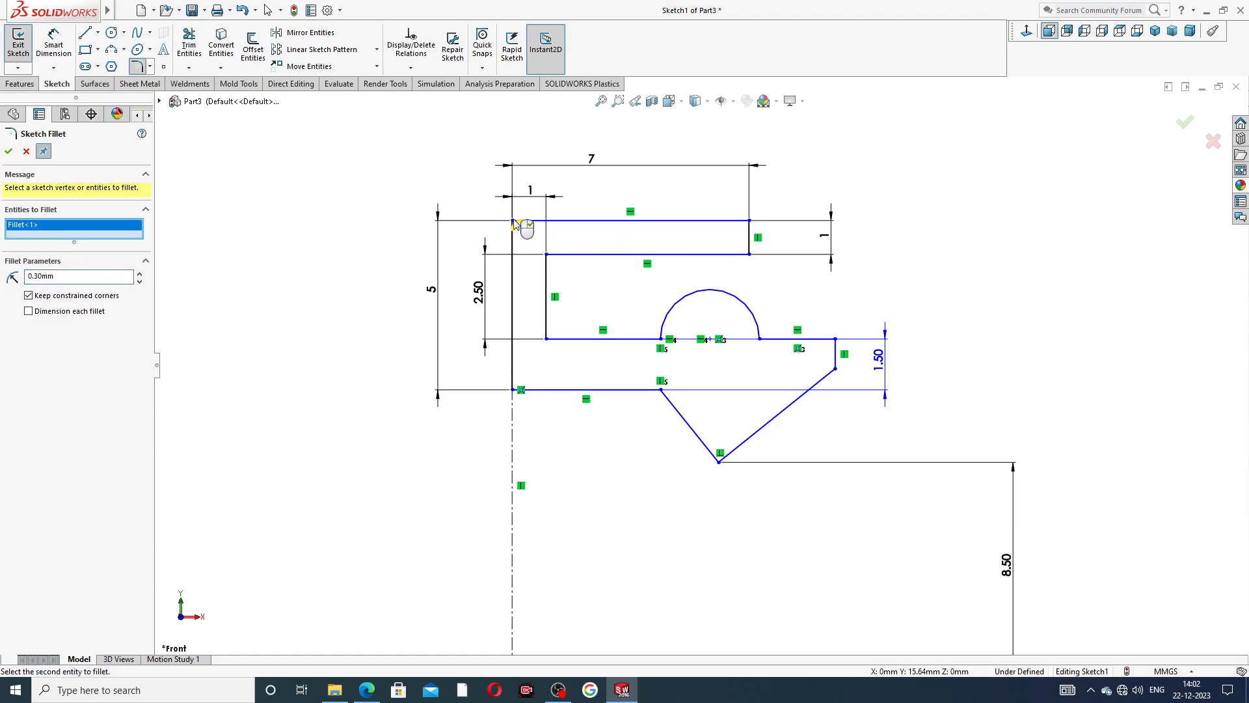
click(514, 389)
click(836, 339)
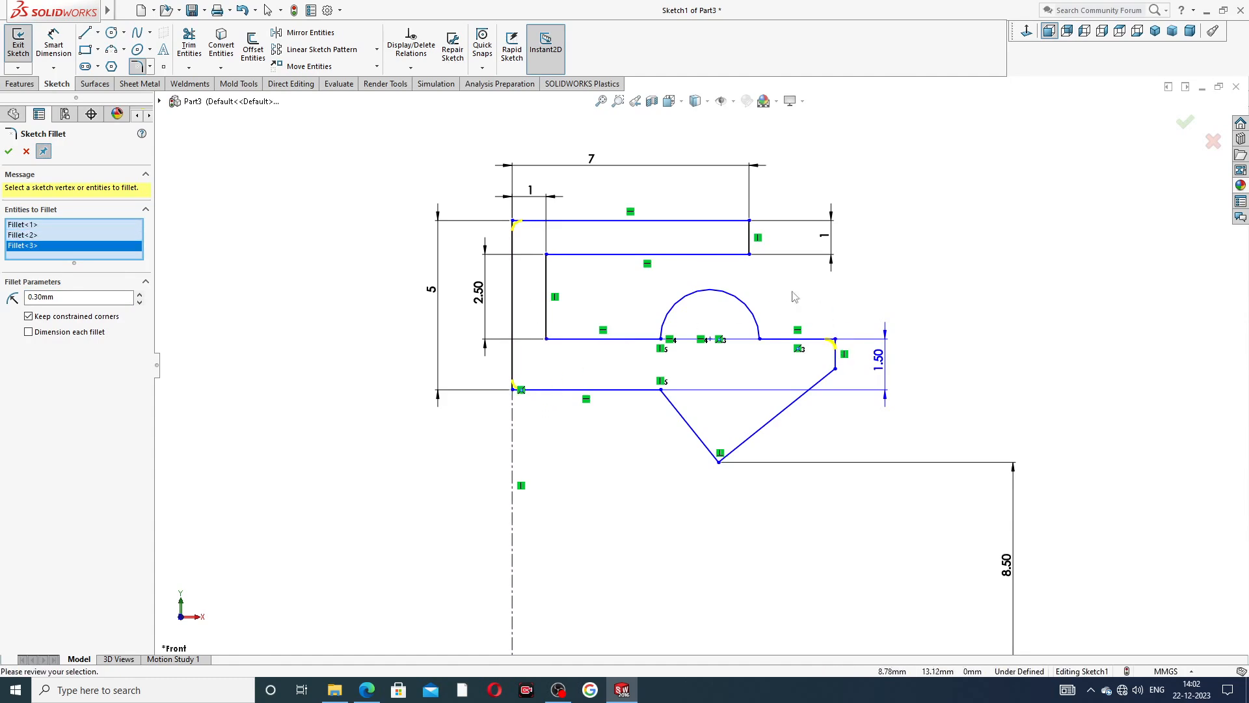
click(750, 255)
click(1185, 123)
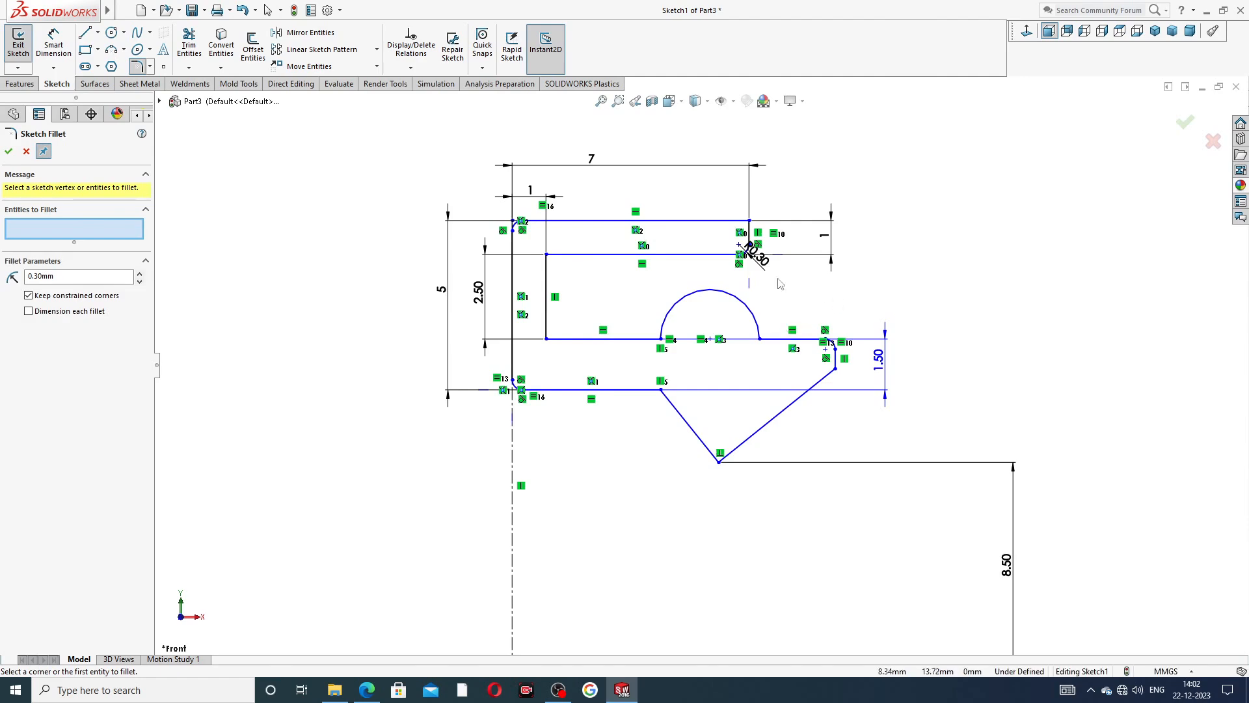
click(1184, 124)
Move the lower end of the lip's short vertical edge inward to shorten the lip.
scroll(882, 352, down, 1)
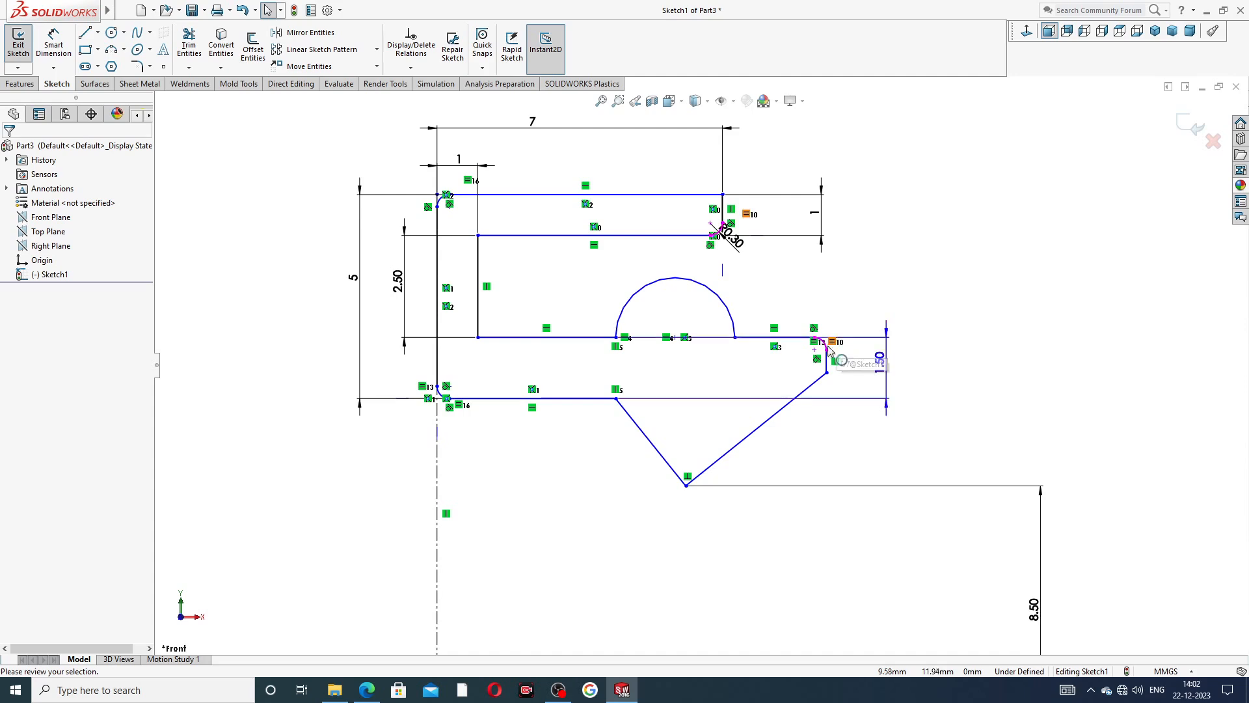
drag(828, 376, 803, 371)
click(953, 251)
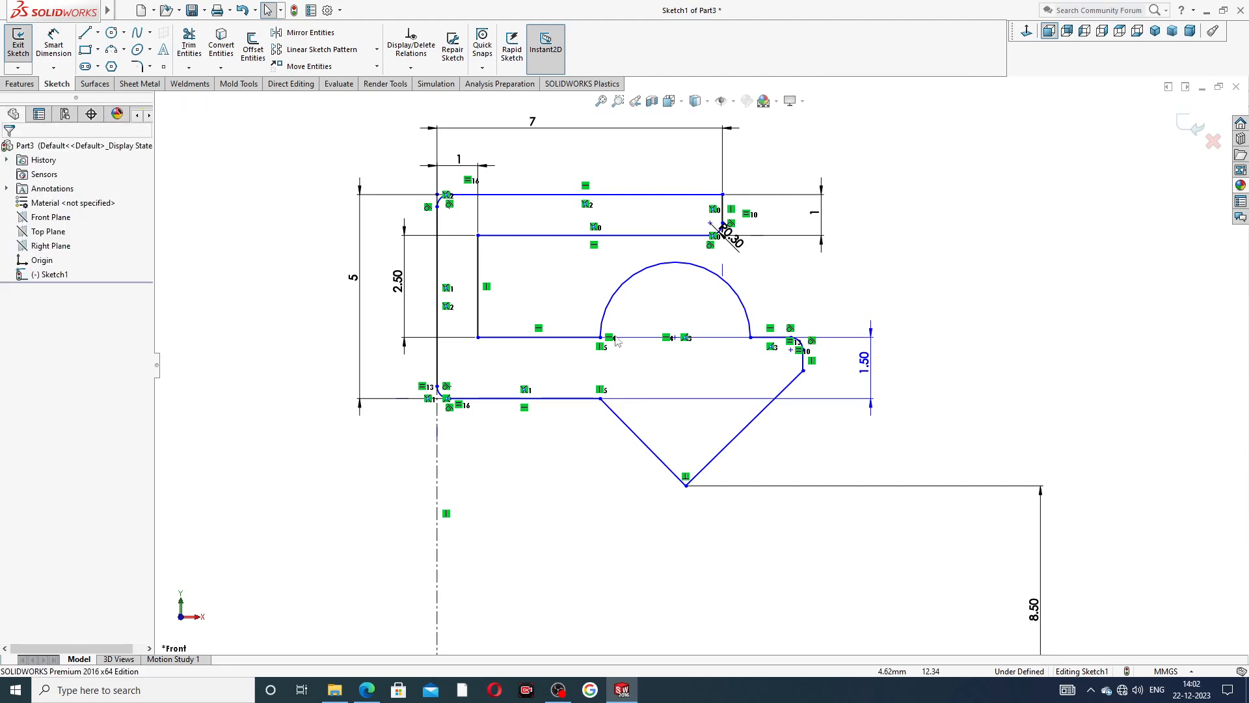
Slightly adjust the semicircle's inner endpoint and move the V's inner corner to about X 4.12 mm, Y 10.57 mm.
mouse_move(600, 338)
mouse_down()
mouse_move(564, 346)
mouse_move(603, 345)
mouse_up()
click(994, 203)
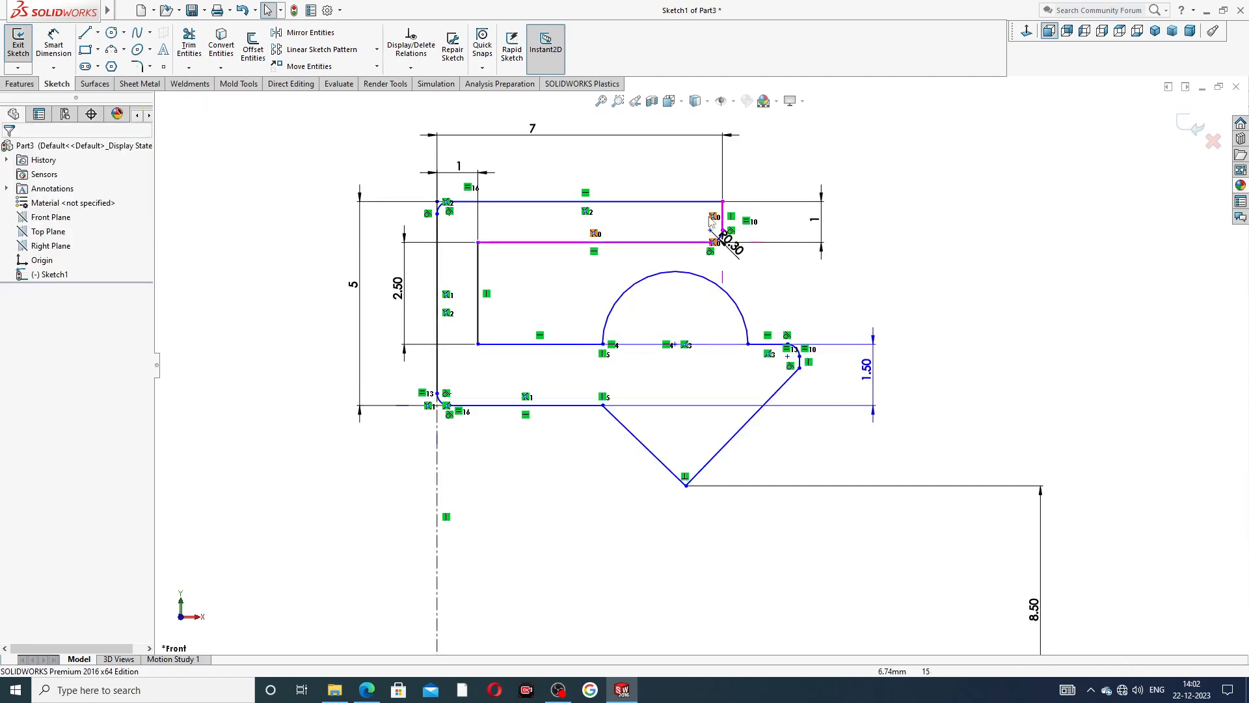
scroll(719, 237, down, 1)
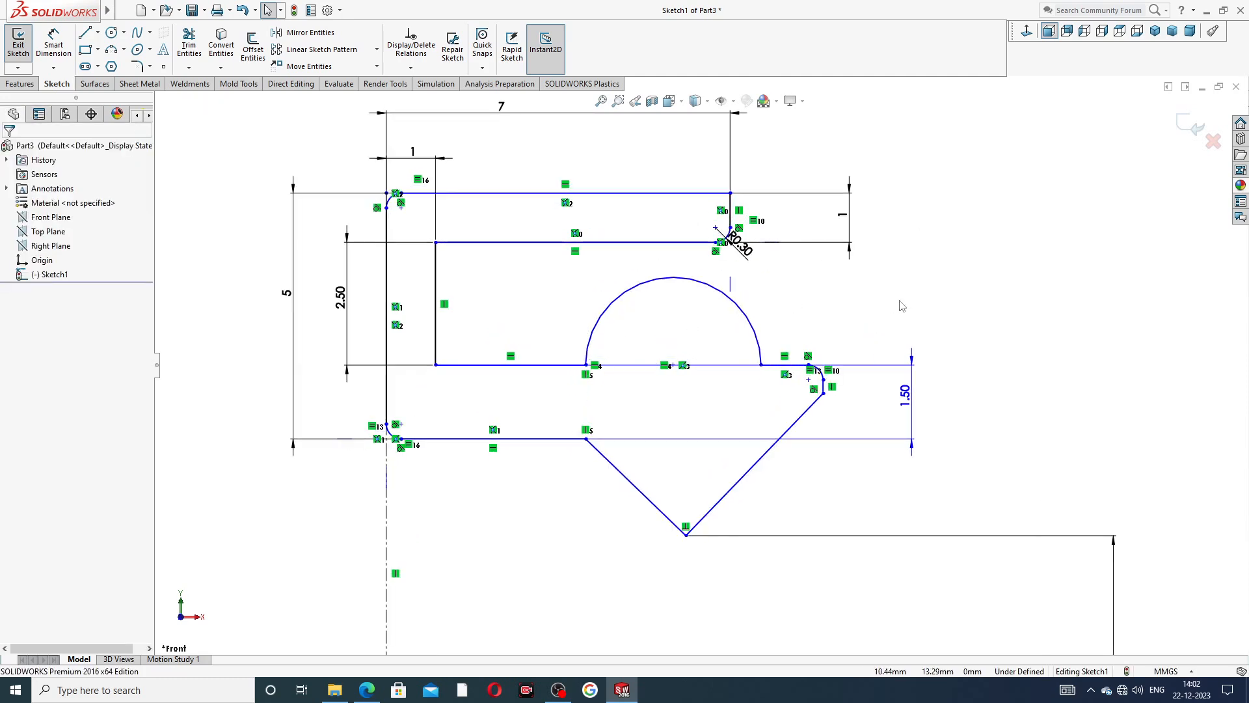
mouse_move(585, 439)
mouse_down()
mouse_move(553, 441)
mouse_move(611, 437)
mouse_move(590, 434)
mouse_up()
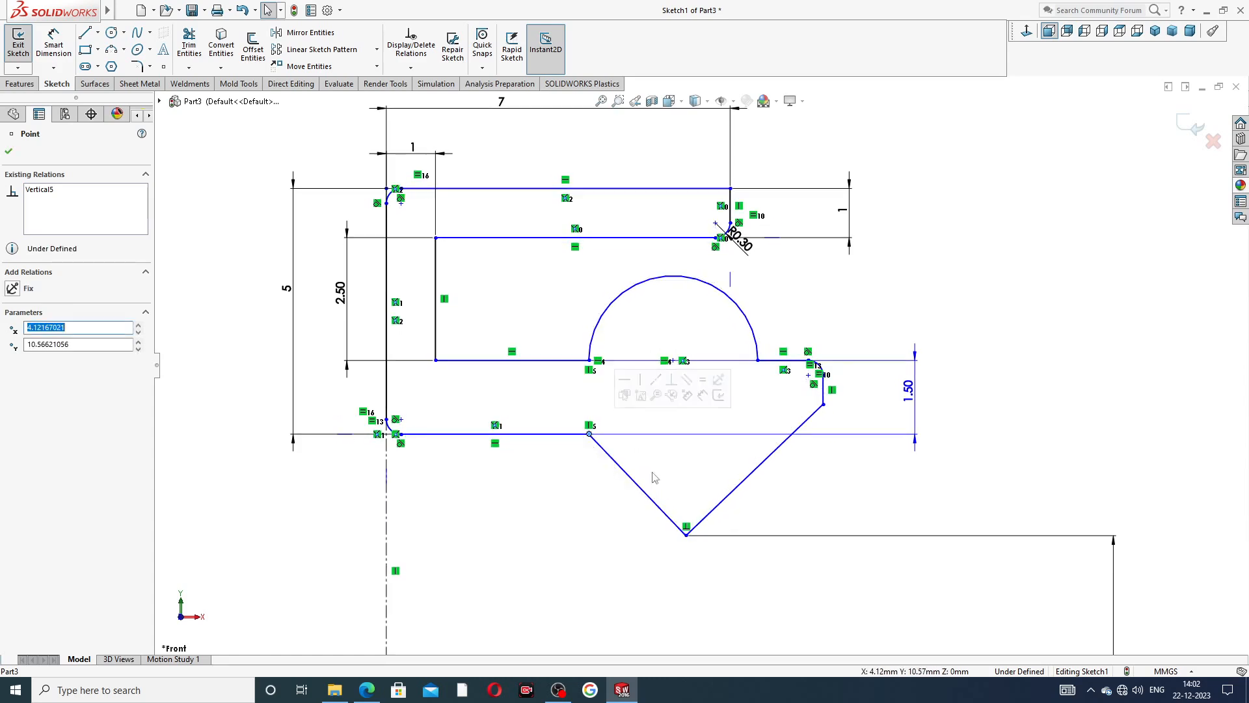
click(871, 495)
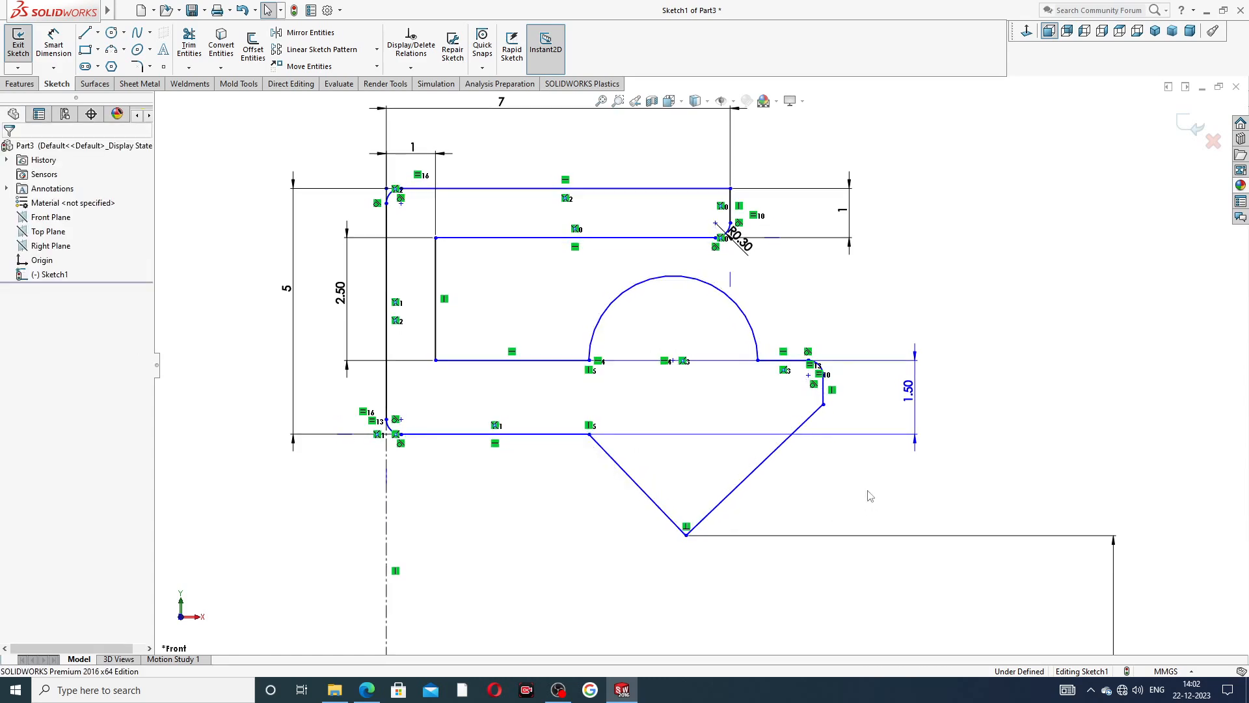
Delete the perpendicular relation at the V tip and move the V's inner corner to about X 3.67 mm, Y 10.34 mm.
click(686, 527)
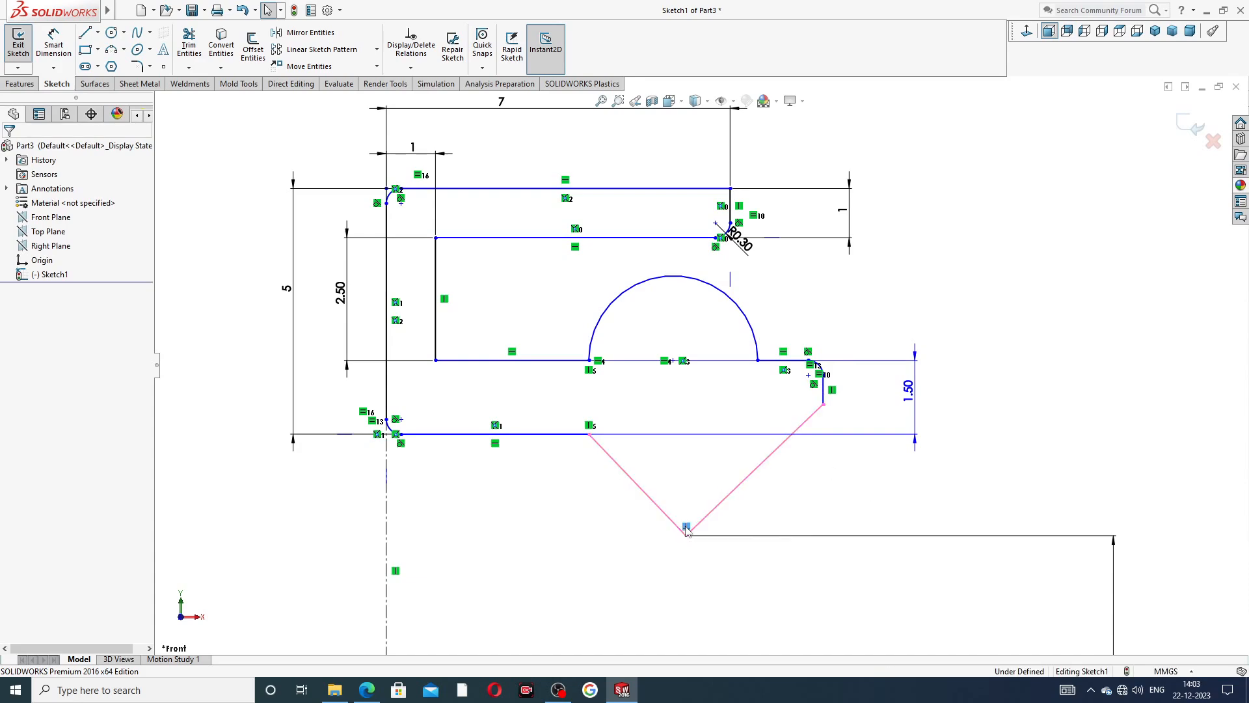
key(Delete)
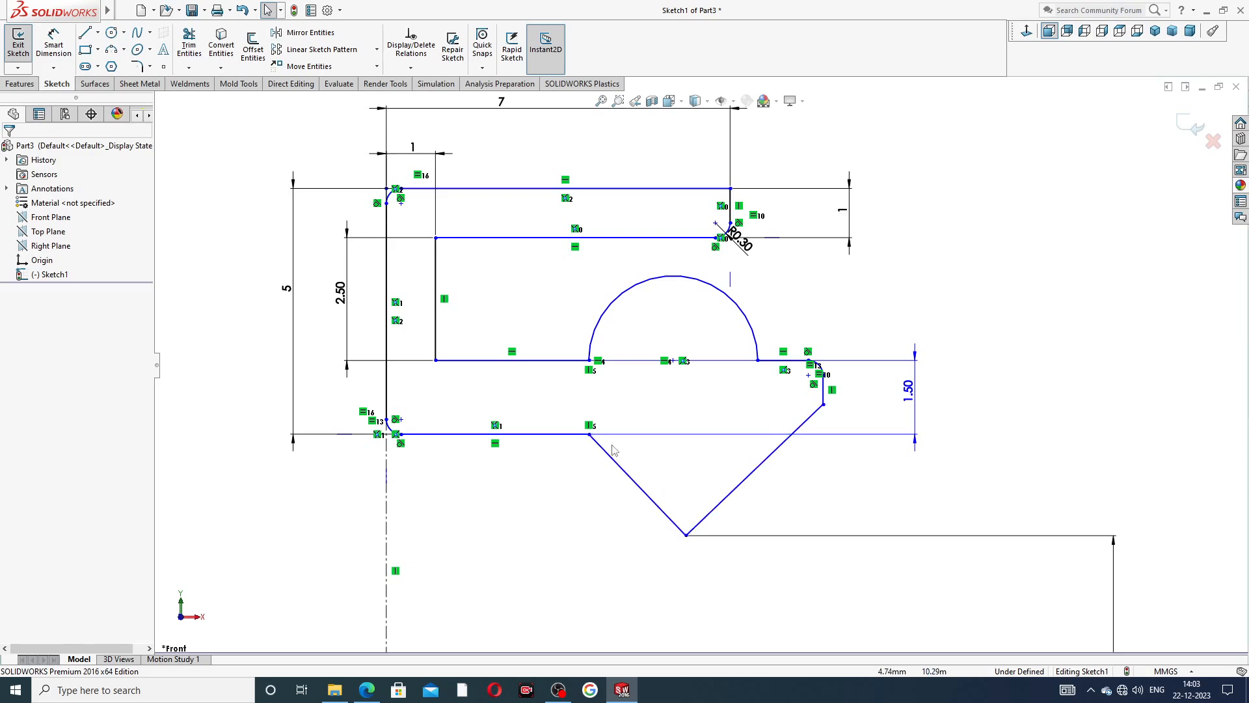
drag(590, 434, 567, 446)
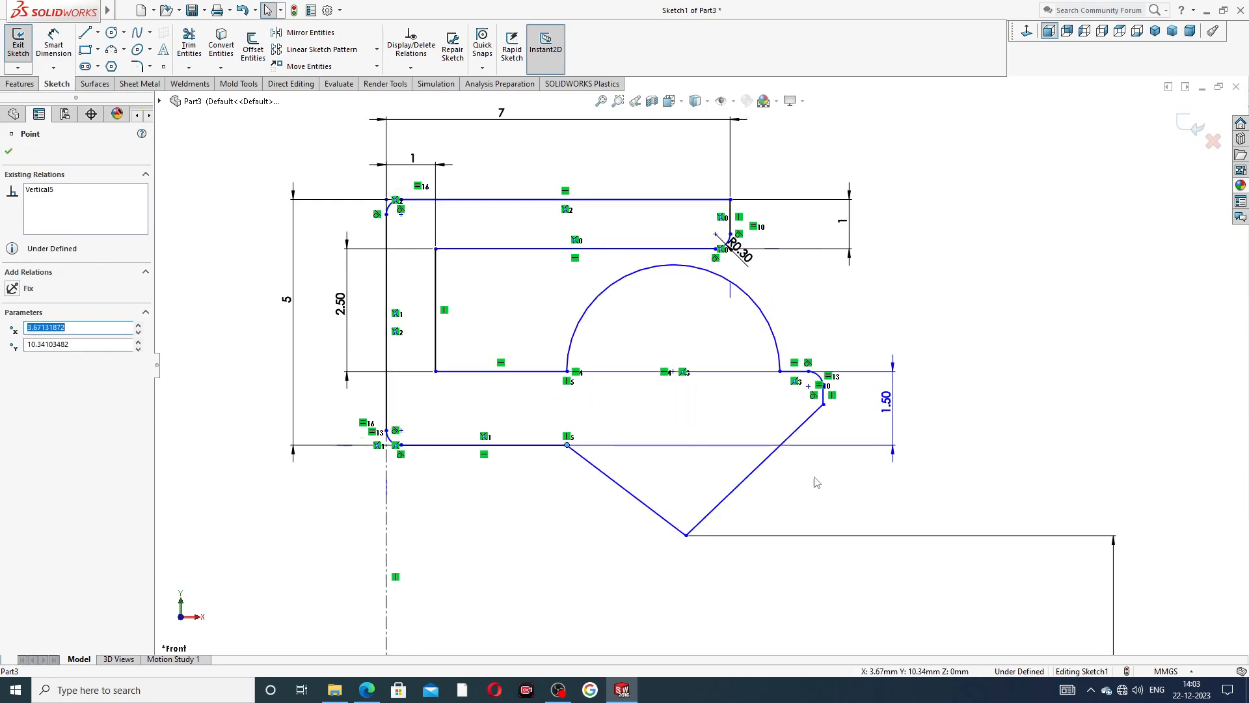
click(813, 479)
Resize the semicircle by moving its outer endpoint inward and its inner endpoint back toward the wall.
mouse_move(778, 378)
mouse_down()
mouse_move(720, 384)
mouse_move(732, 382)
mouse_up()
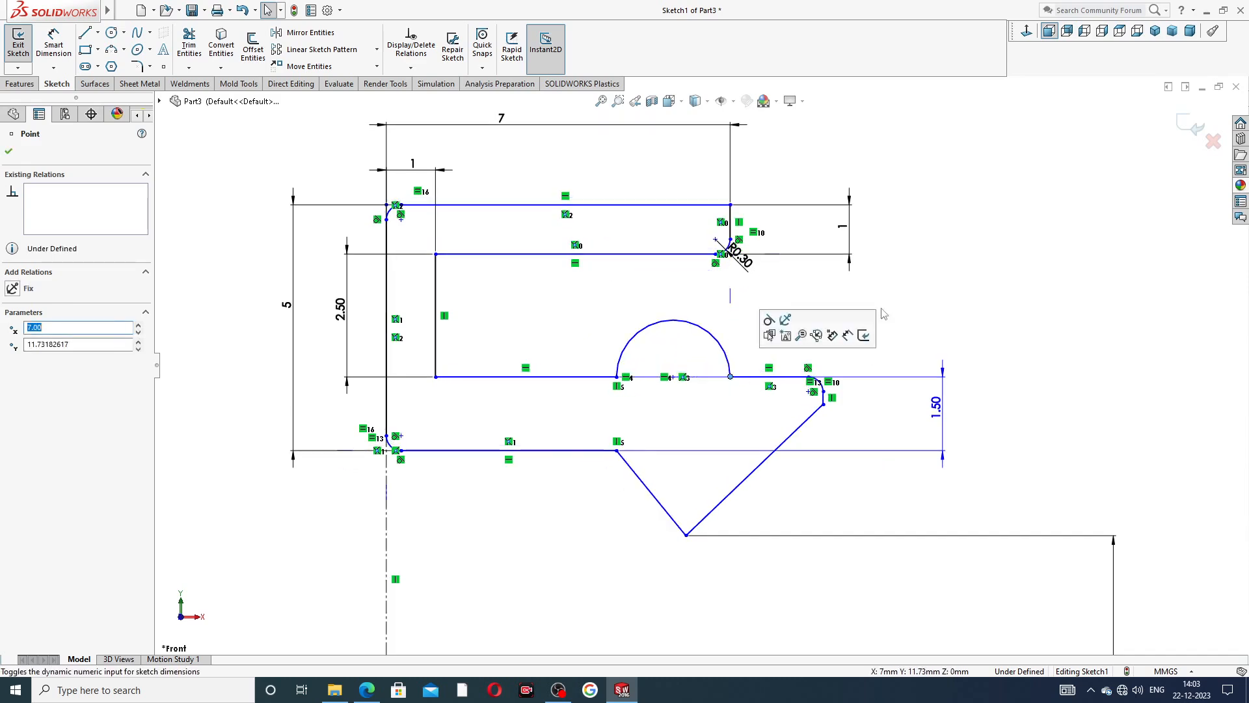
click(934, 267)
scroll(688, 357, down, 2)
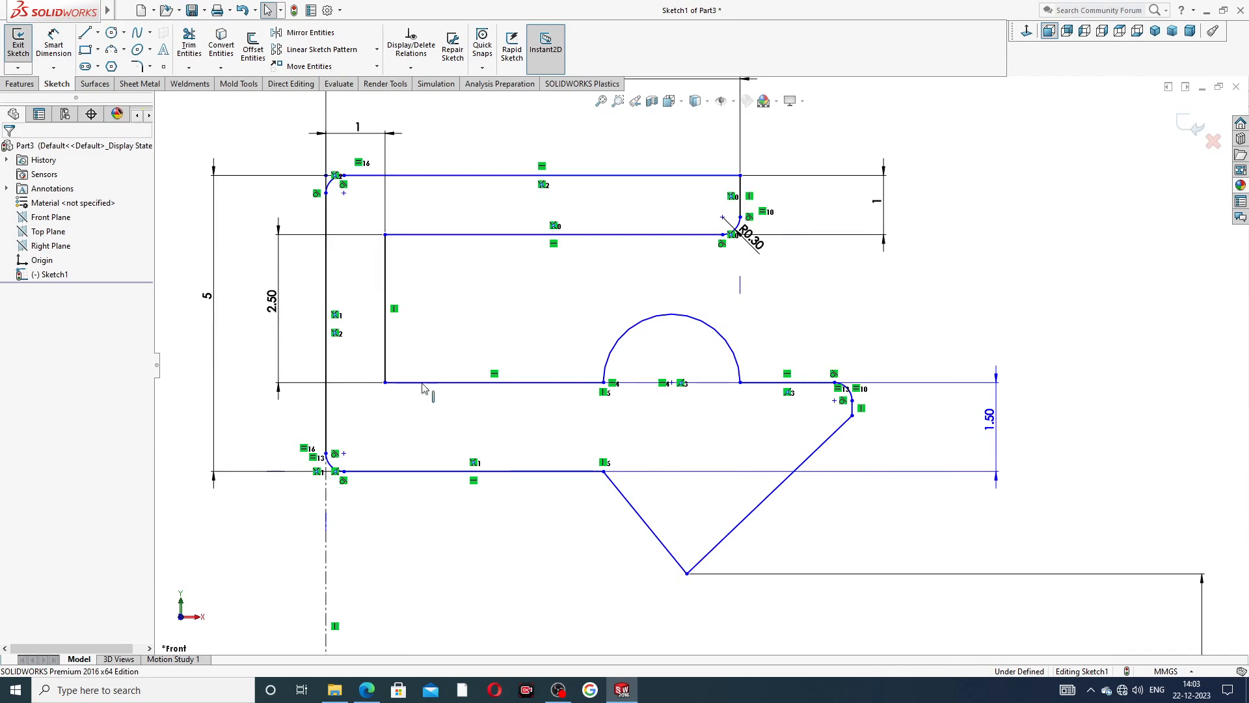
drag(604, 382, 564, 384)
click(865, 330)
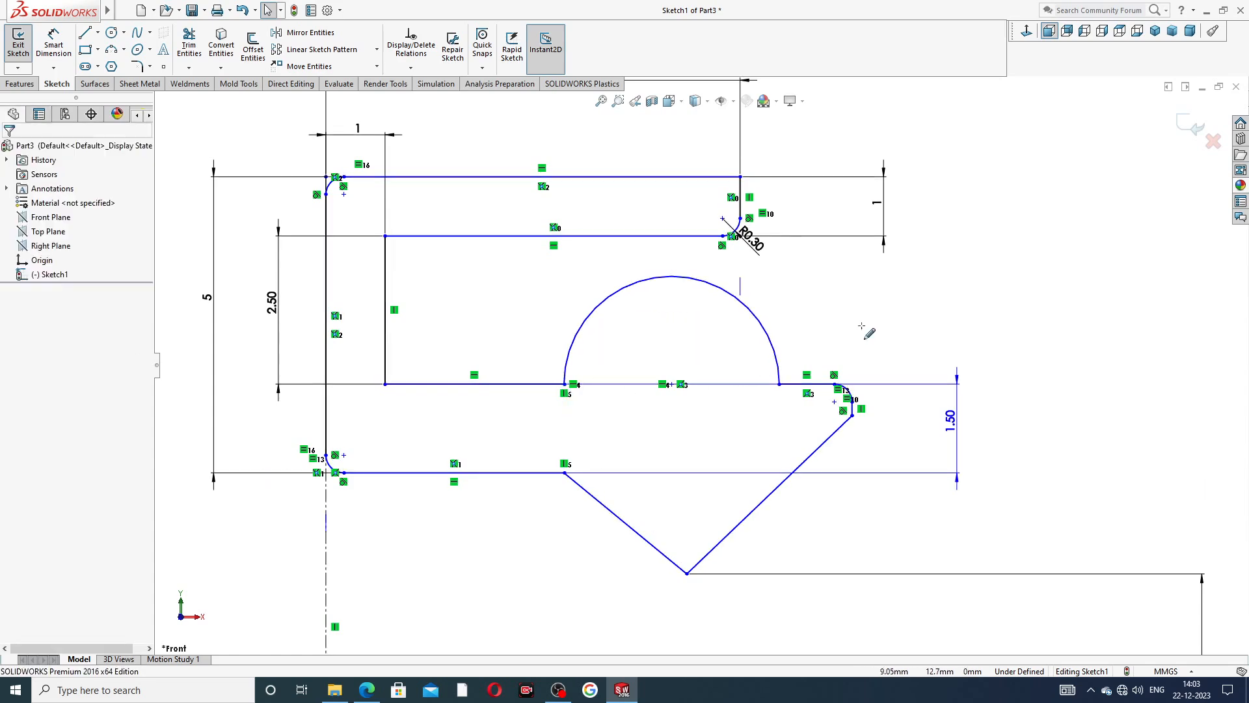
Move the semicircle's outer endpoint slightly inward and shift the lip's short vertical edge toward the wall.
mouse_move(780, 384)
mouse_down()
mouse_move(733, 383)
mouse_move(771, 381)
mouse_up()
click(986, 275)
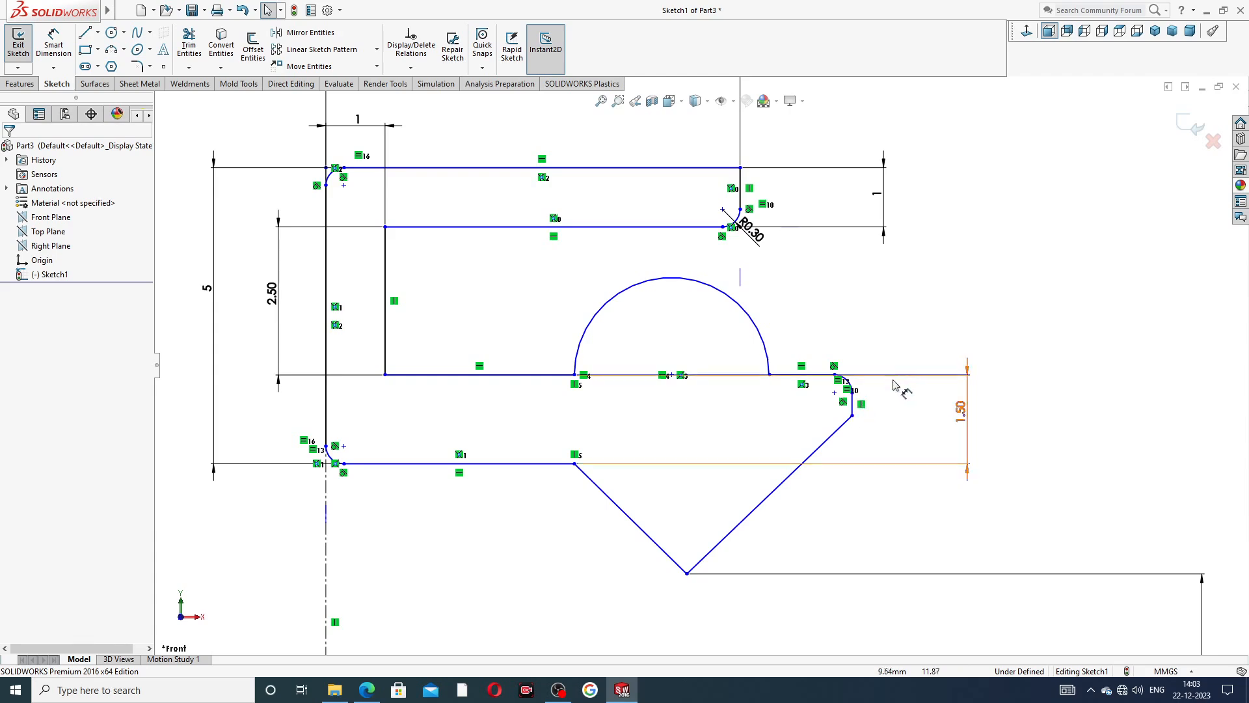
drag(853, 404, 810, 410)
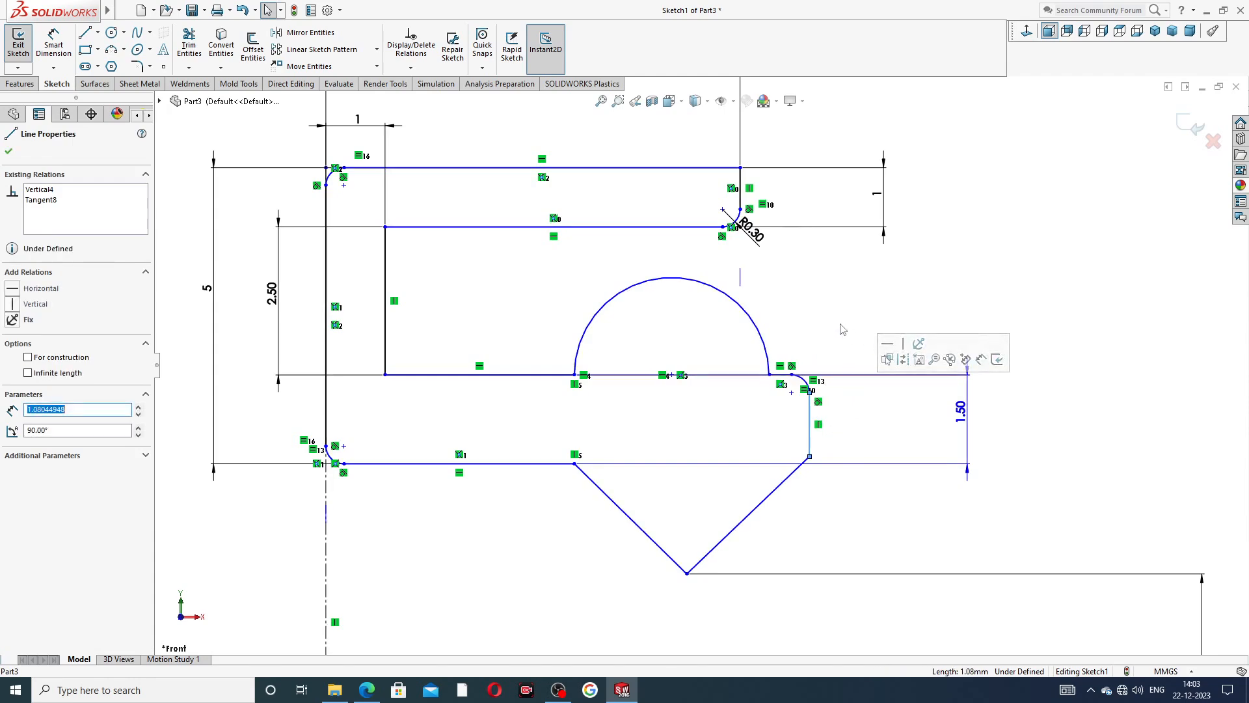
click(627, 353)
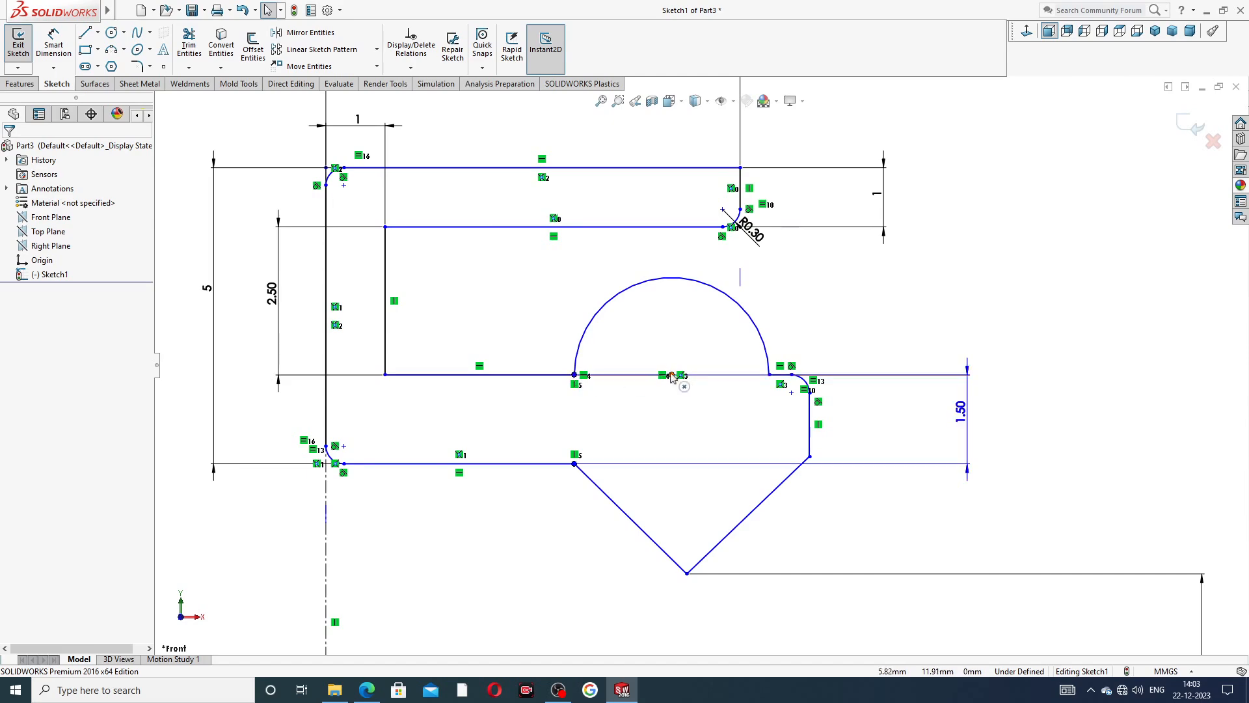
Shrink the semicircle by moving its outer endpoint to about X 7 mm, and move the lip's lower corner further inward.
drag(574, 376, 545, 377)
click(912, 306)
drag(799, 377, 740, 376)
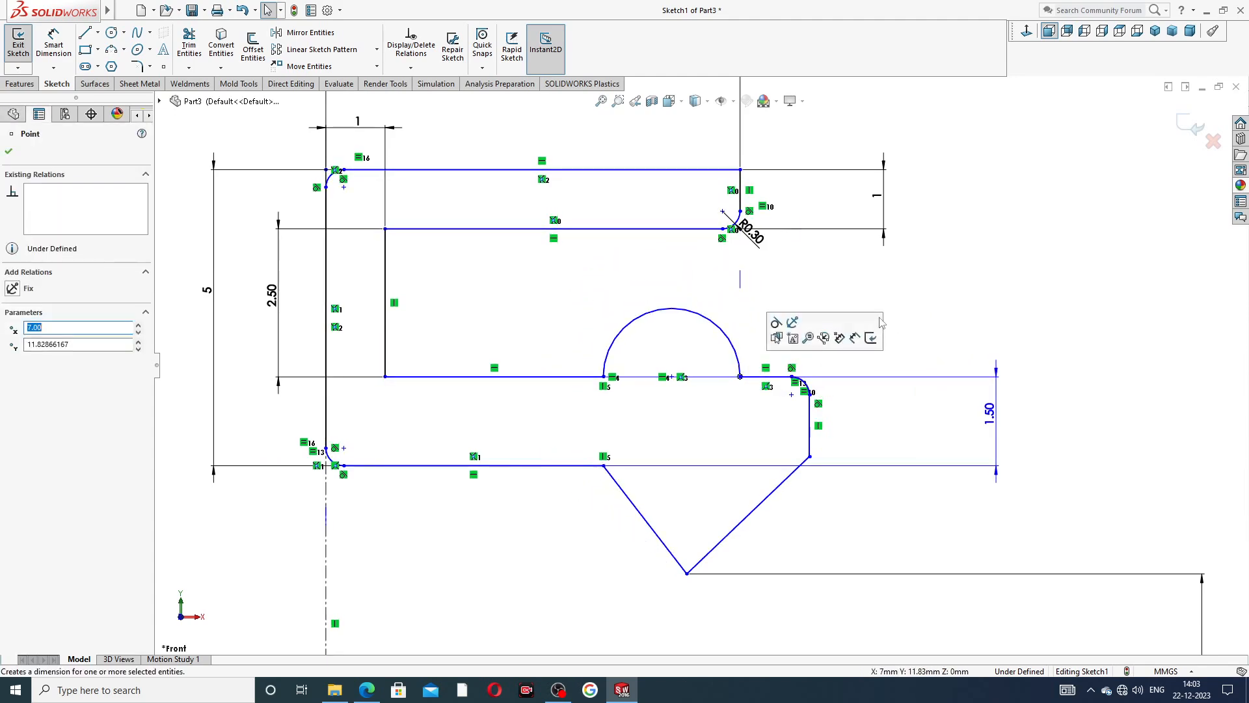
click(880, 322)
drag(809, 456, 783, 452)
click(876, 316)
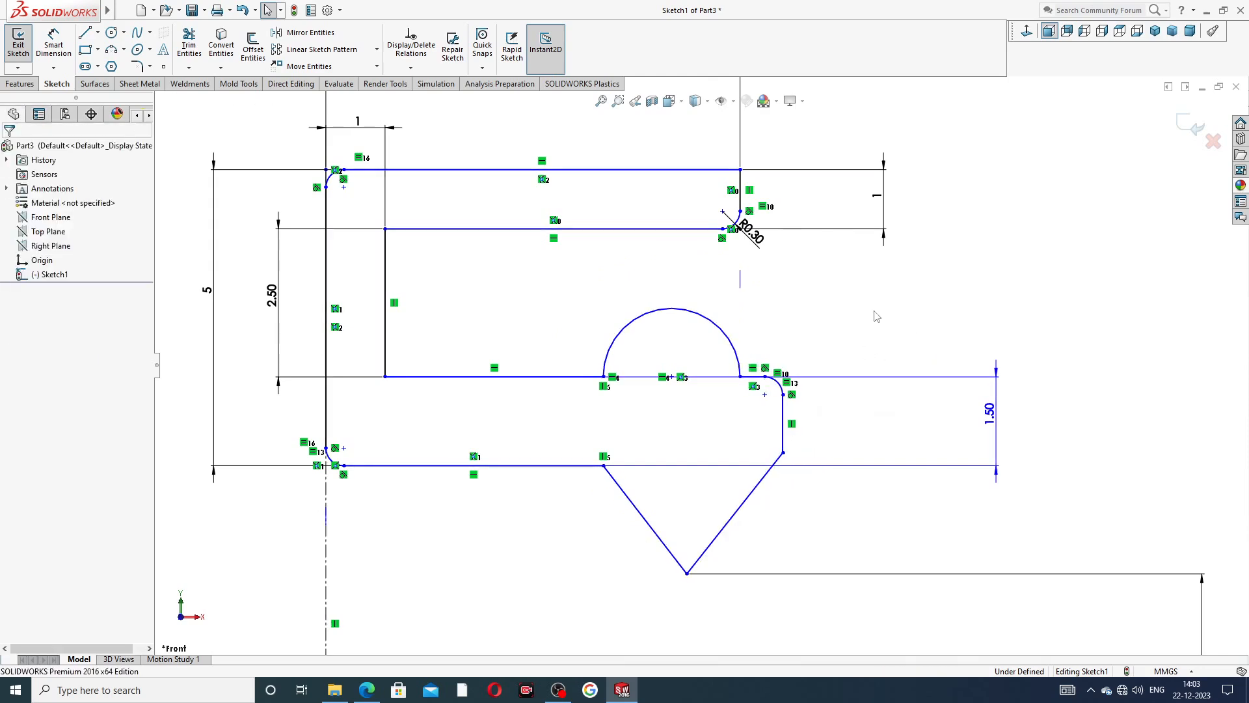
Enlarge the semicircle so its outer endpoint sits at about X 7.69 mm, and move the lip's lower corner outward to about X 8.55 mm.
click(593, 382)
drag(594, 382, 542, 382)
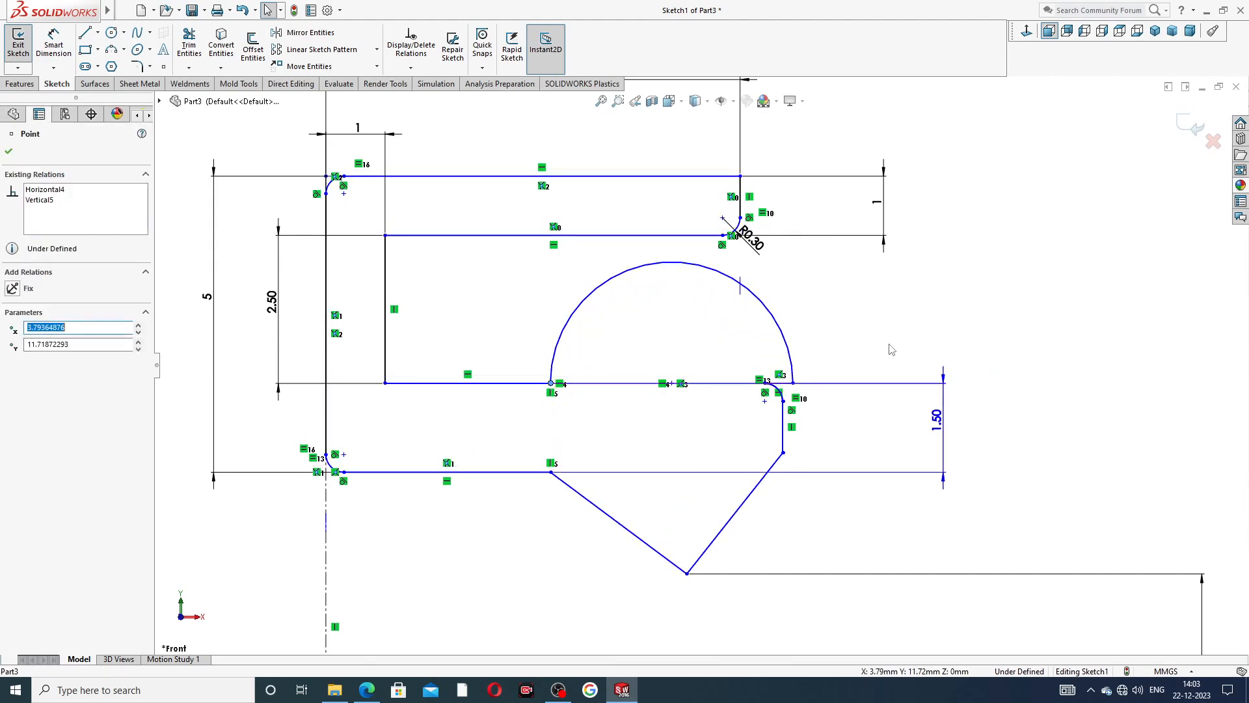
drag(782, 452, 833, 442)
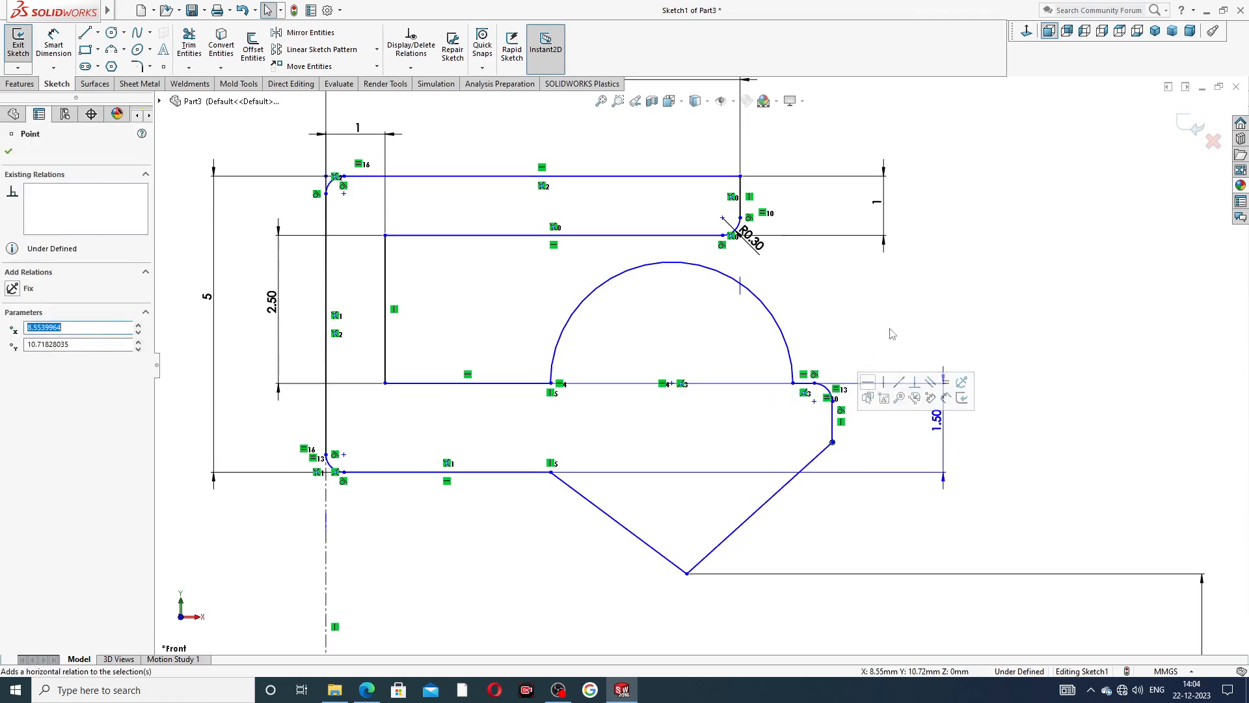
click(892, 332)
mouse_move(796, 383)
mouse_down()
mouse_move(768, 388)
mouse_move(781, 387)
mouse_up()
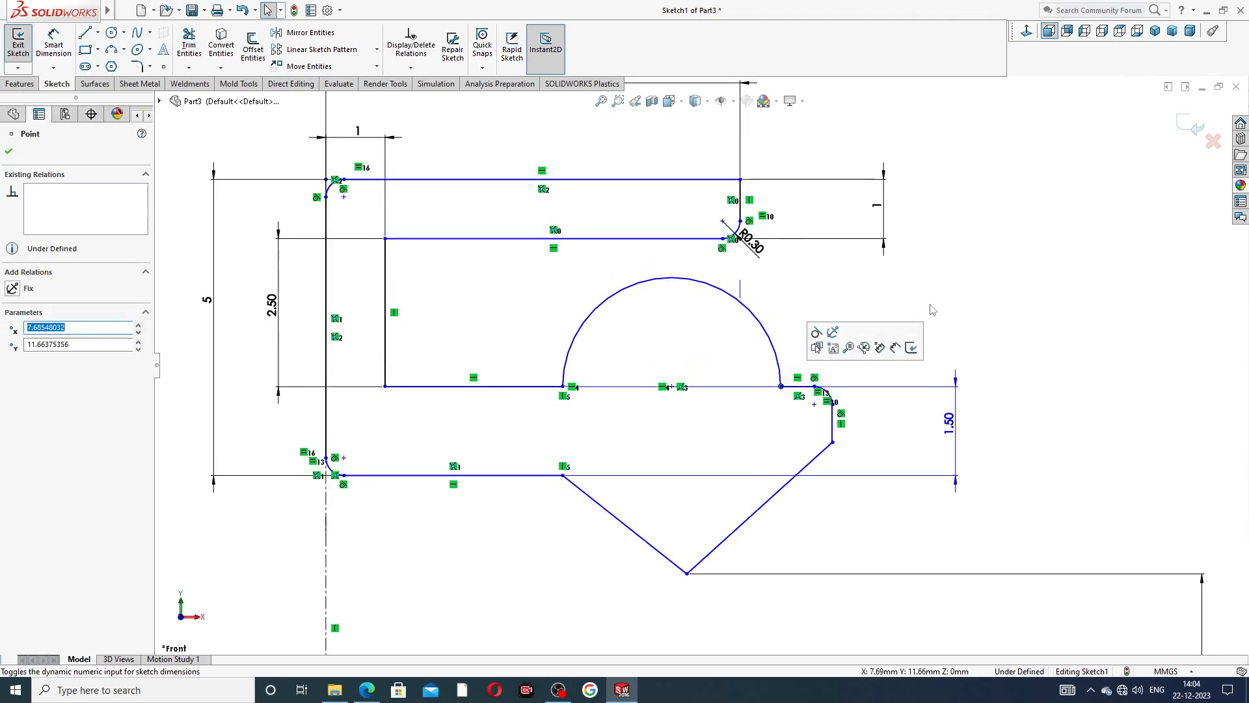
click(973, 276)
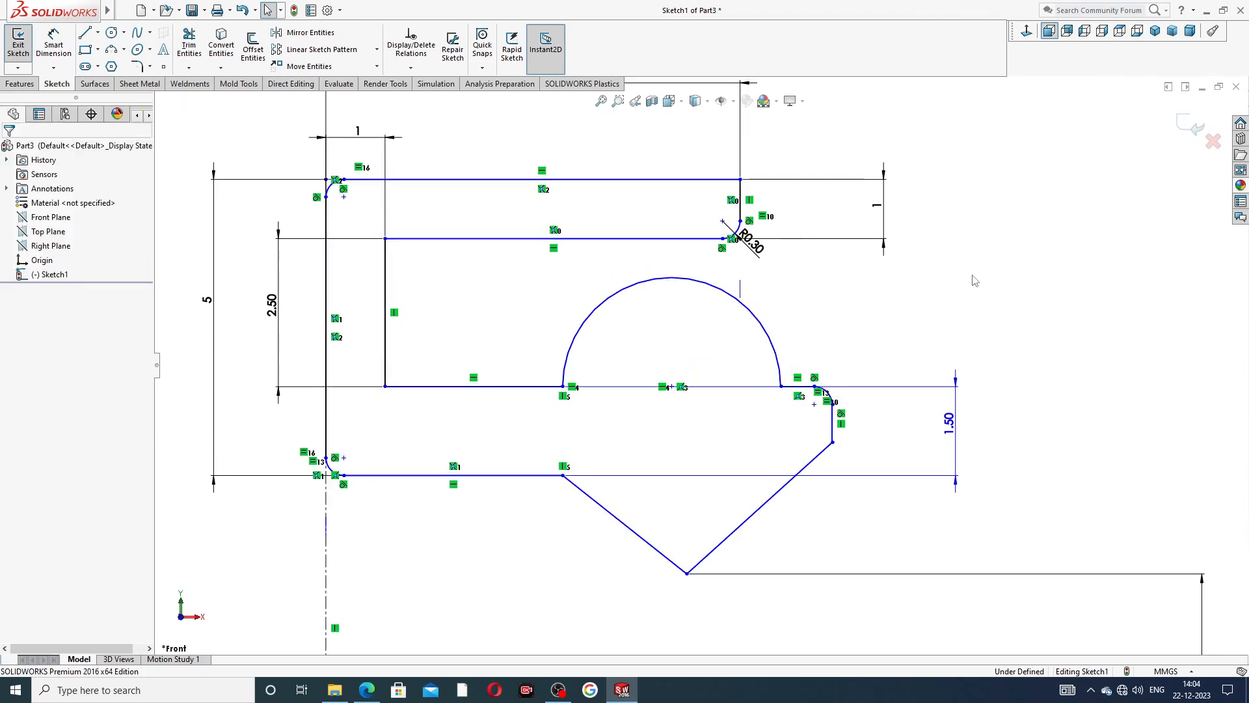
click(742, 194)
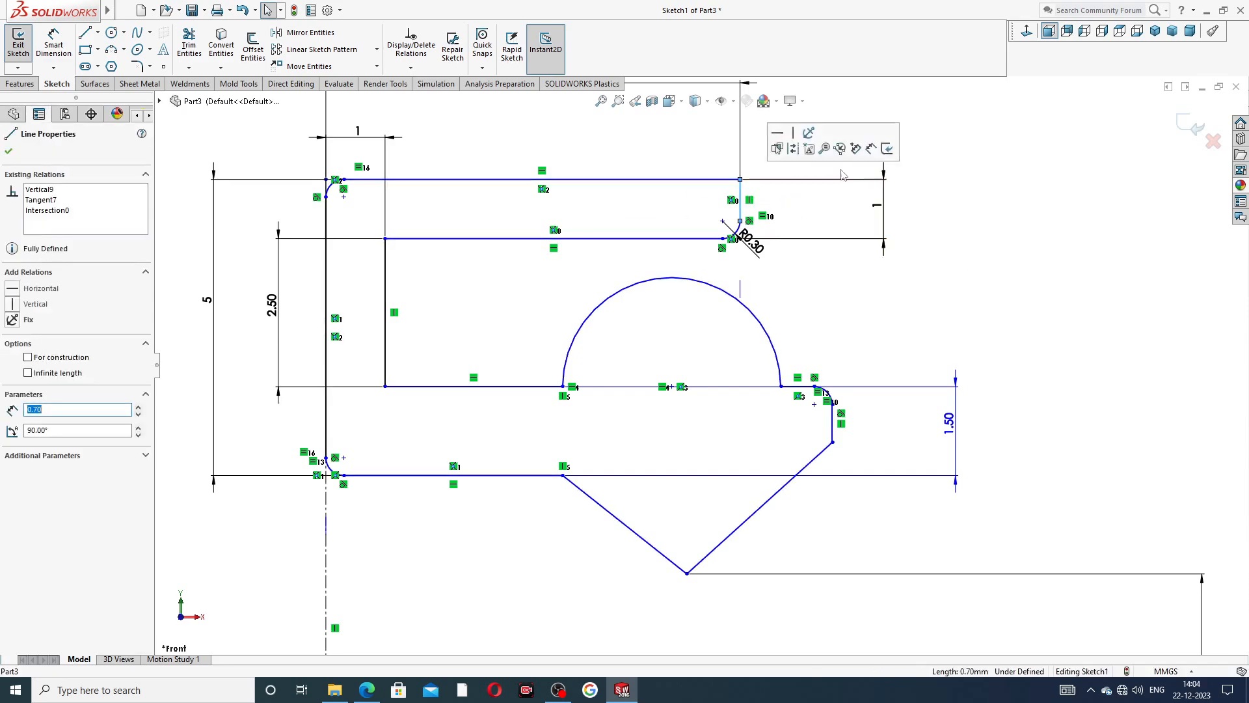
click(953, 167)
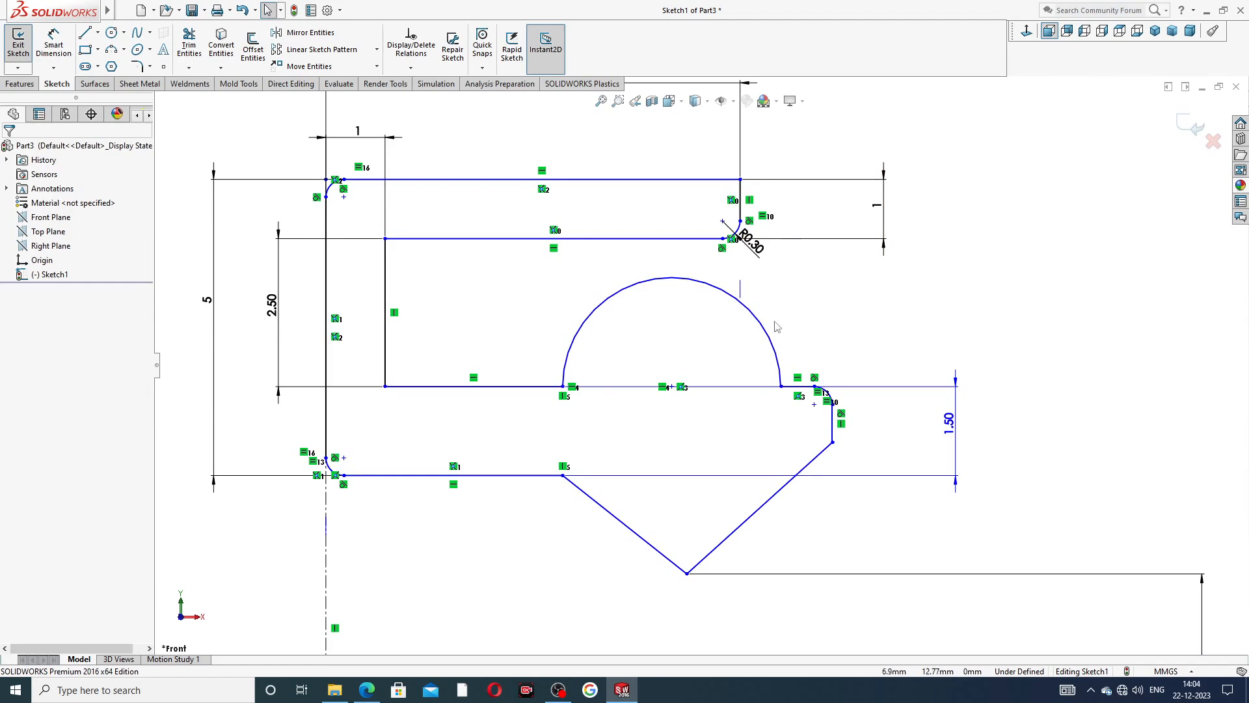
scroll(954, 299, up, 2)
scroll(683, 276, up, 3)
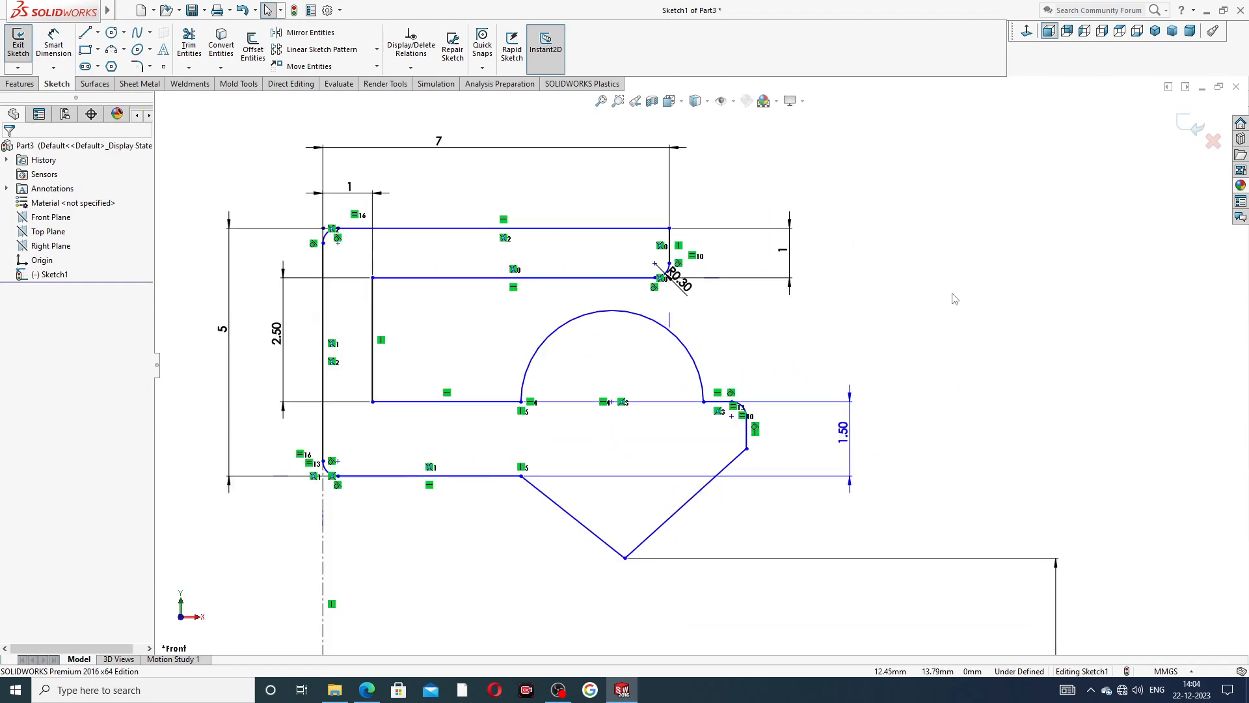
scroll(722, 515, down, 1)
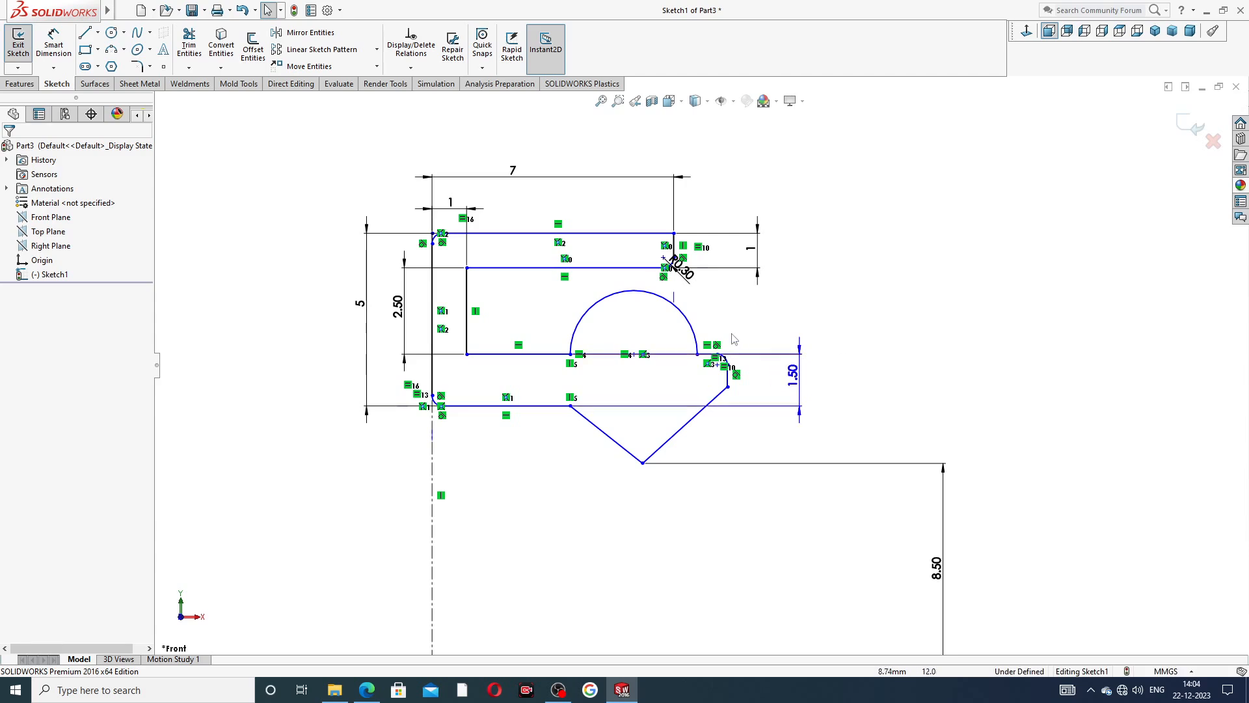
scroll(637, 352, down, 2)
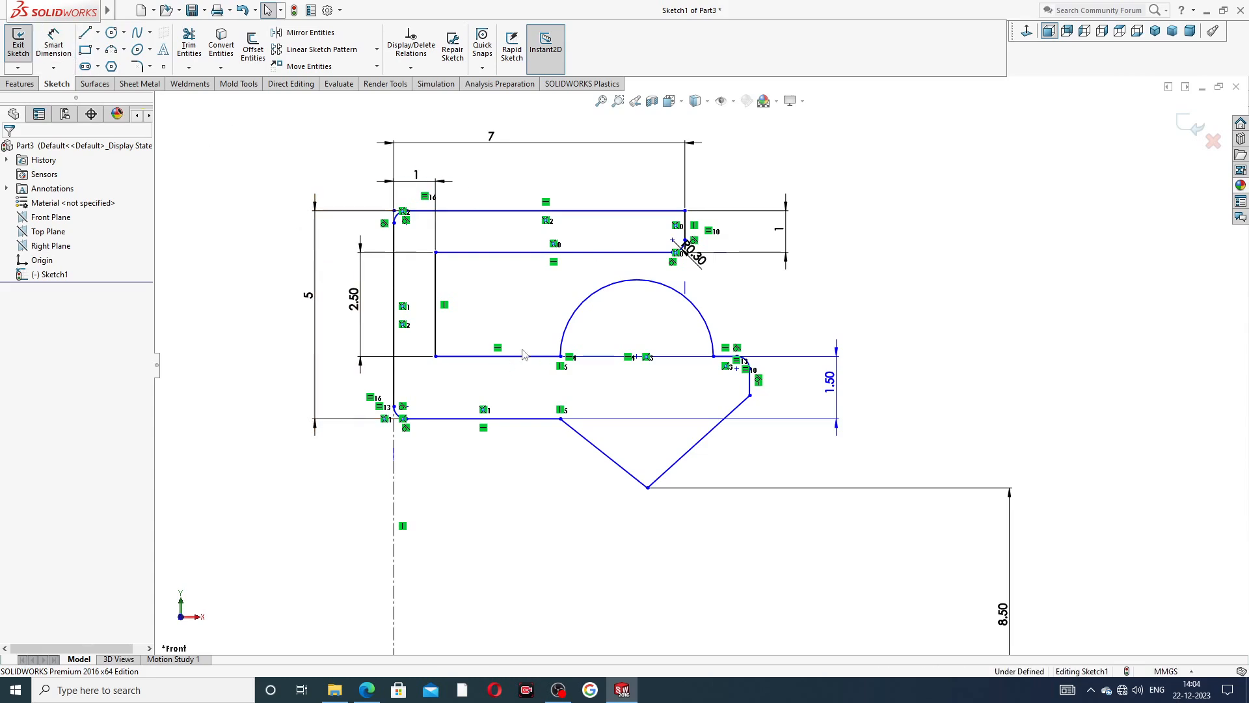
Try dimensioning the profile's lower horizontal edge, between the wall fillet and the V, at 2 mm.
click(54, 43)
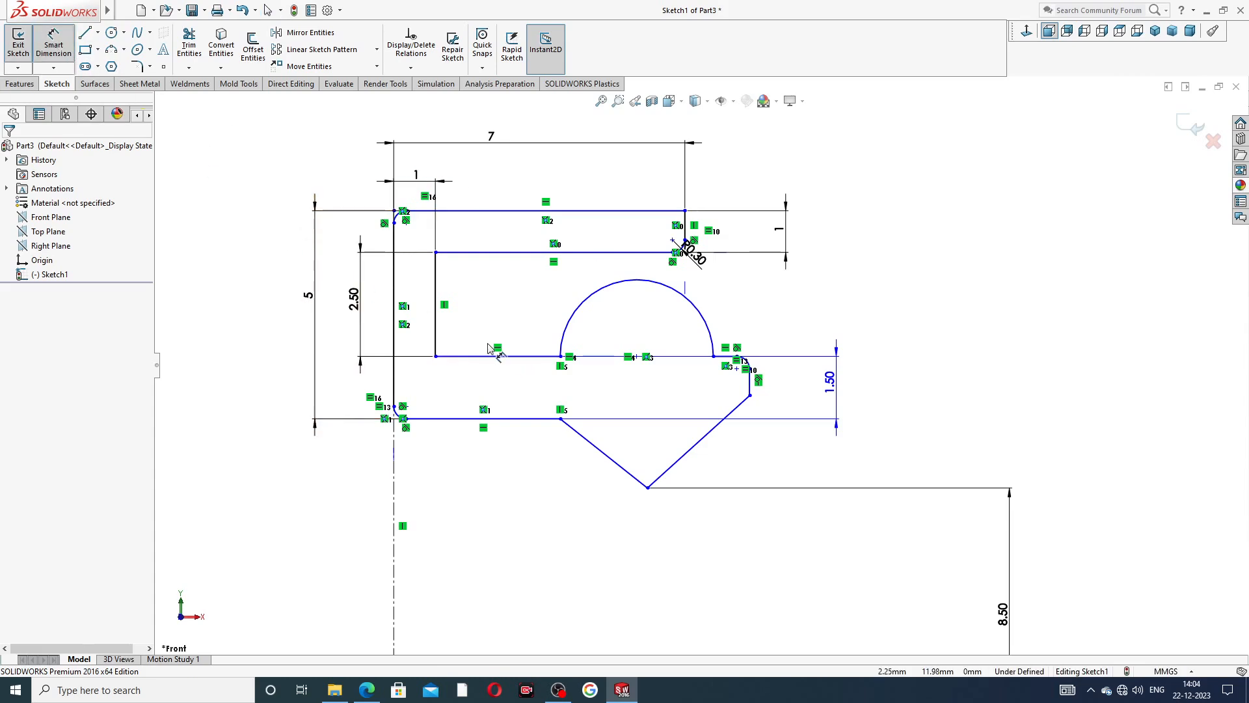
click(448, 423)
click(460, 463)
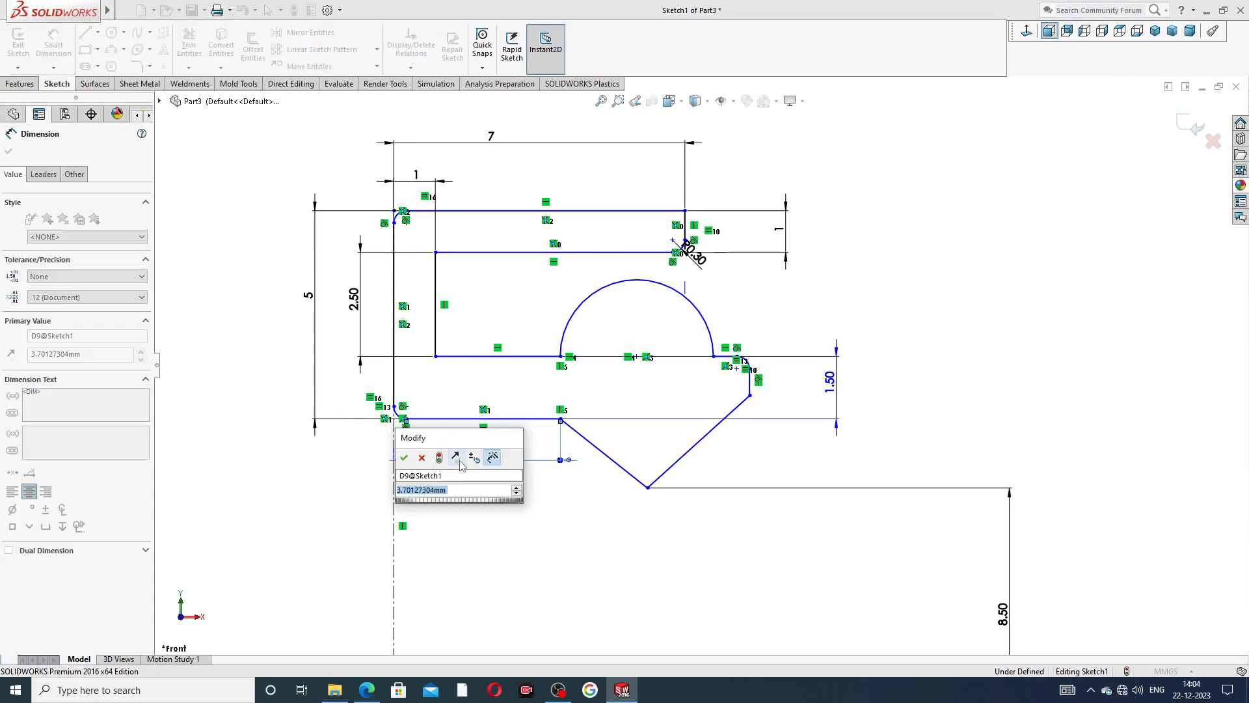
text(2)
key(Return)
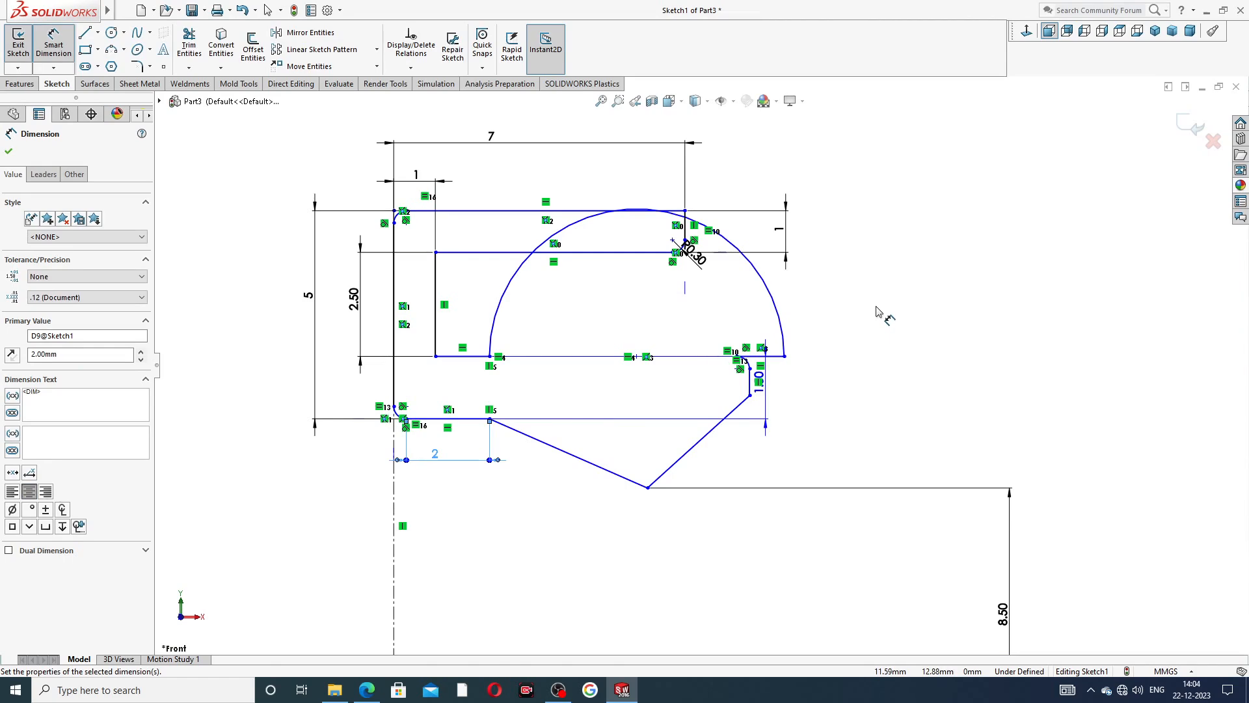
Undo the 2 mm value and delete the lower horizontal edge's length dimension.
key(ctrl+z)
key(Escape)
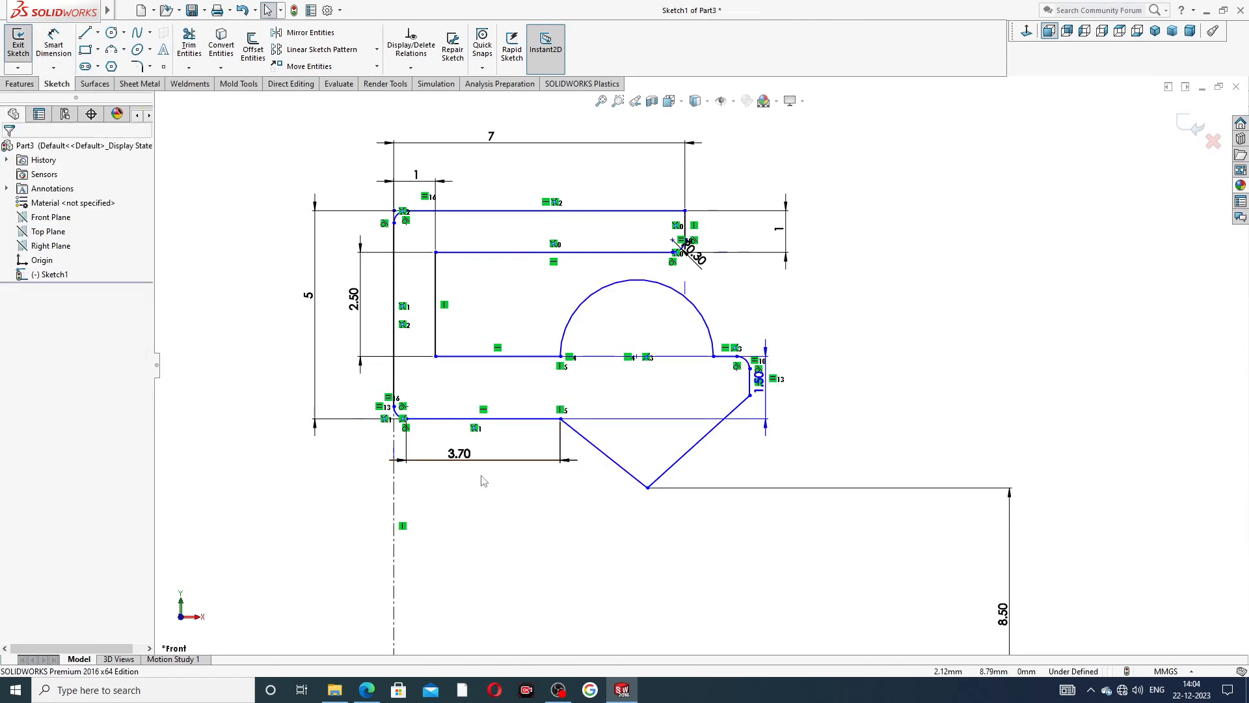
click(540, 462)
key(Delete)
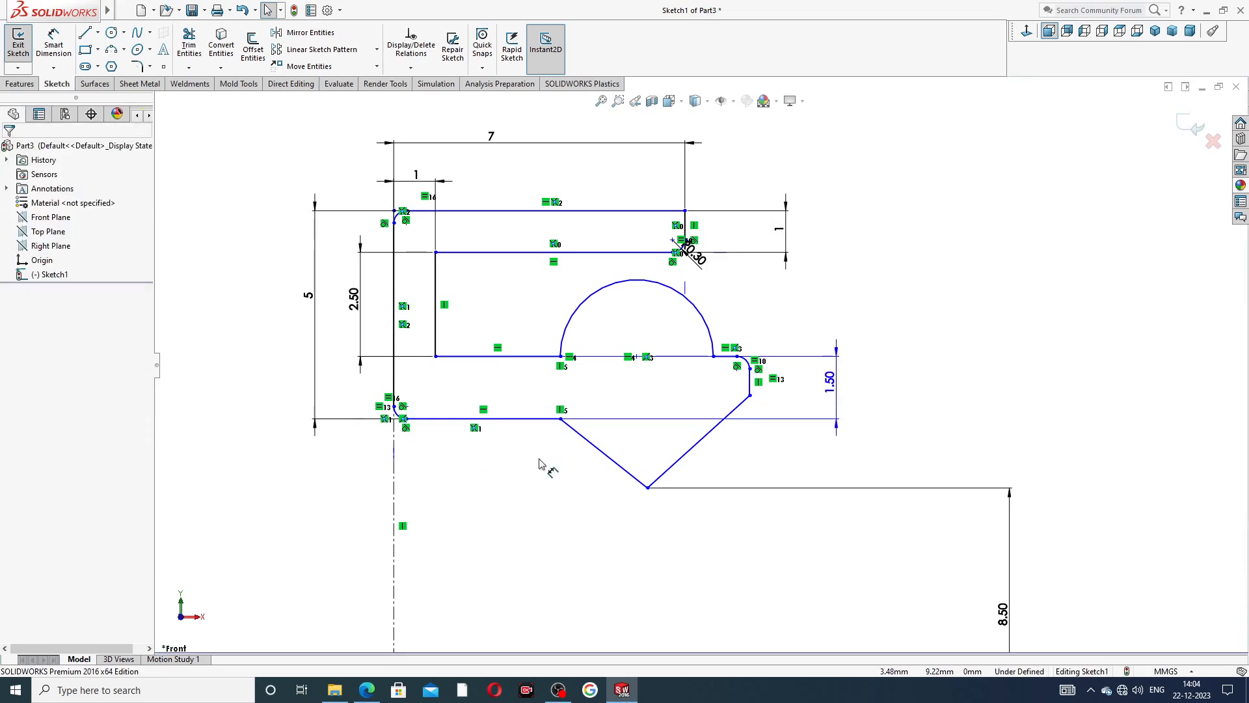
Delete the semicircle and move the exposed endpoint of the lip's upper edge toward the wall.
click(708, 311)
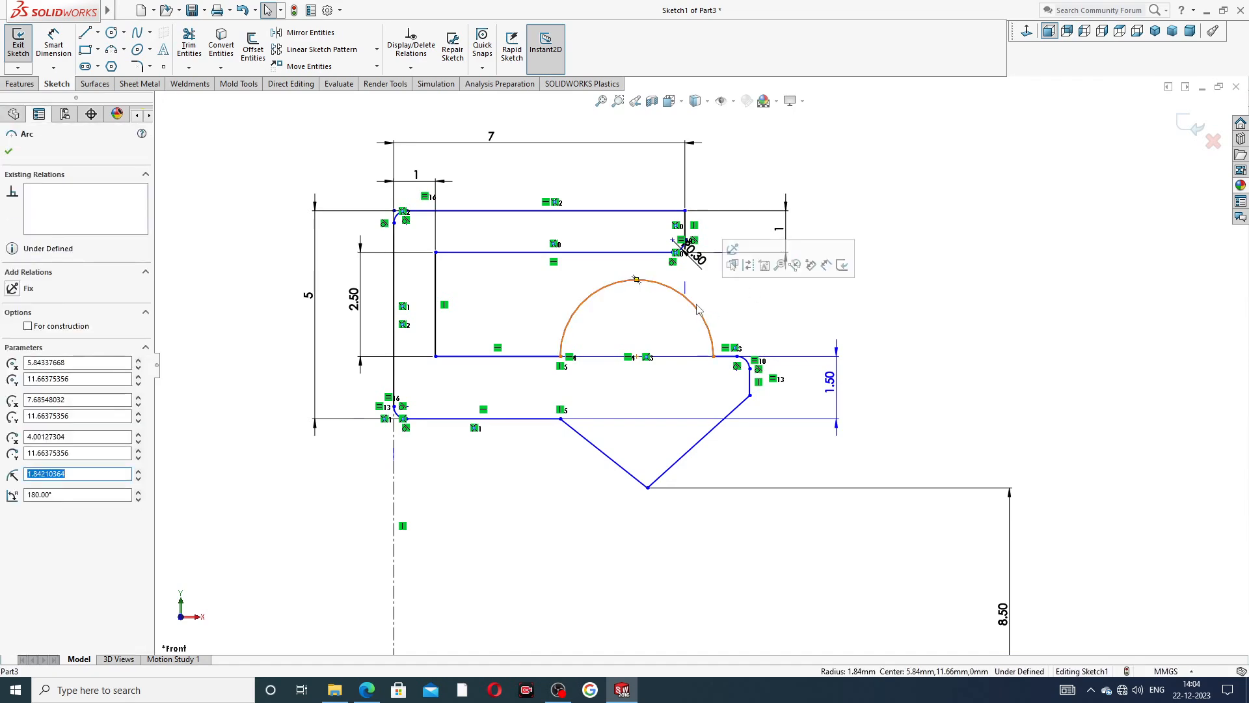
key(Delete)
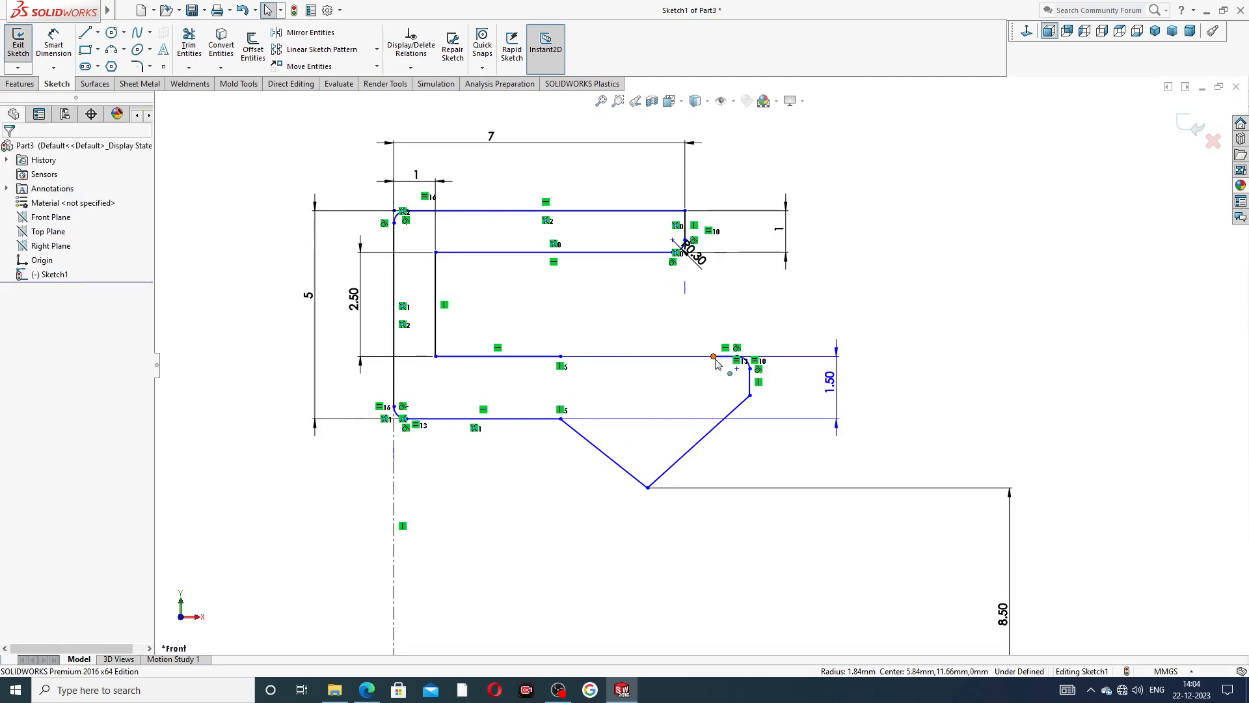
drag(713, 357, 667, 358)
click(875, 307)
Shift the lip toward the wall and move the free end of the wall-side edge to about X 2.51 mm, Y 11.48 mm.
drag(749, 396, 632, 358)
click(667, 359)
click(557, 358)
drag(558, 364, 499, 368)
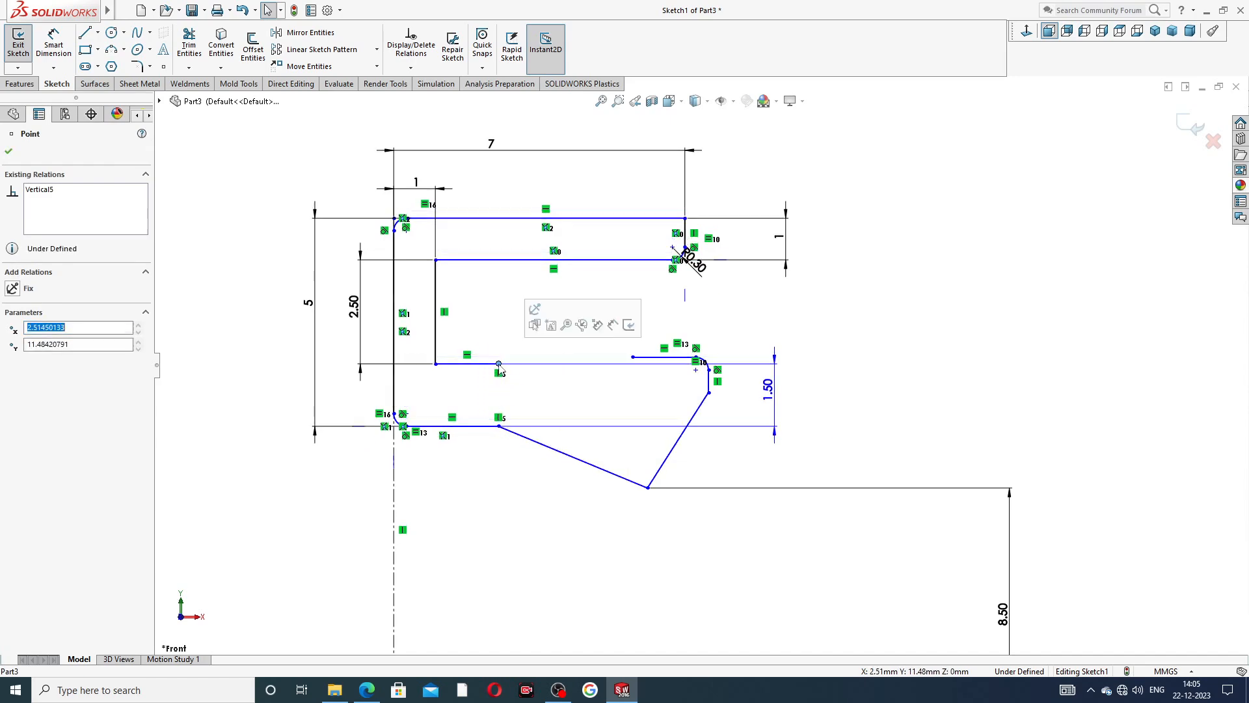
Extend the lip's upper edge toward the wall, bring its vertical edge inward, and level its free end with the wall-side edge.
click(632, 357)
drag(617, 356, 590, 356)
click(758, 355)
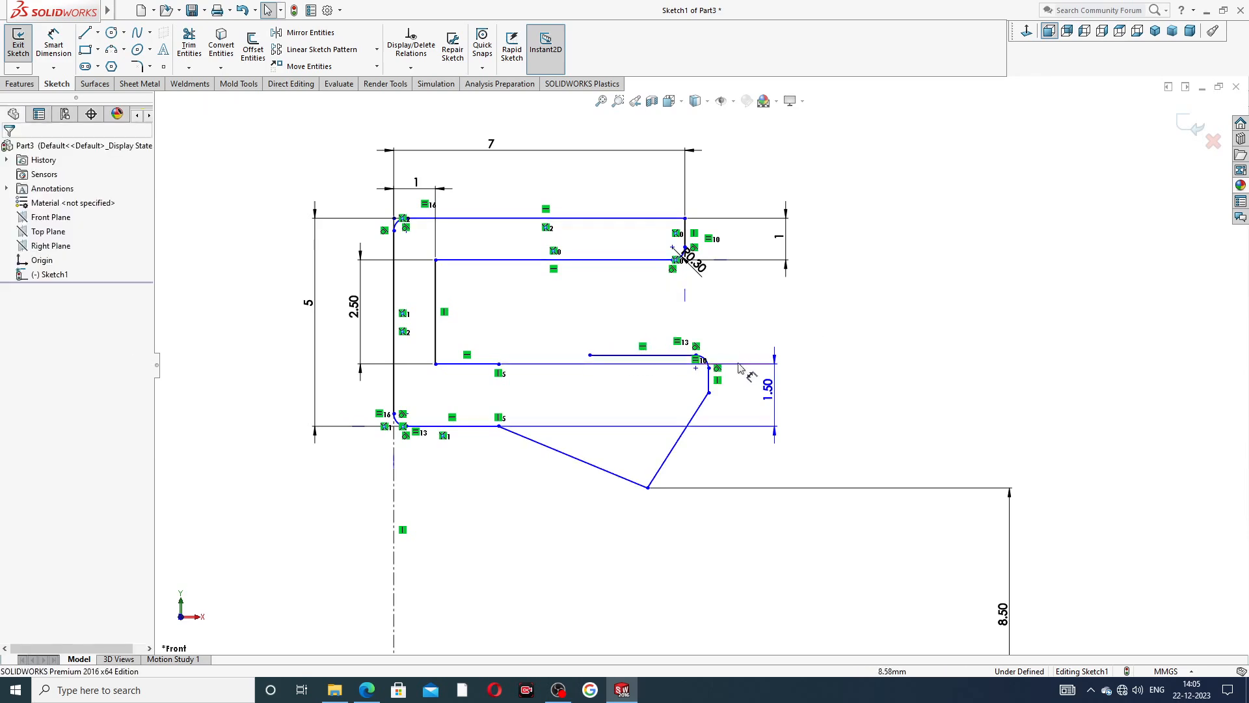
drag(709, 393, 694, 393)
click(759, 342)
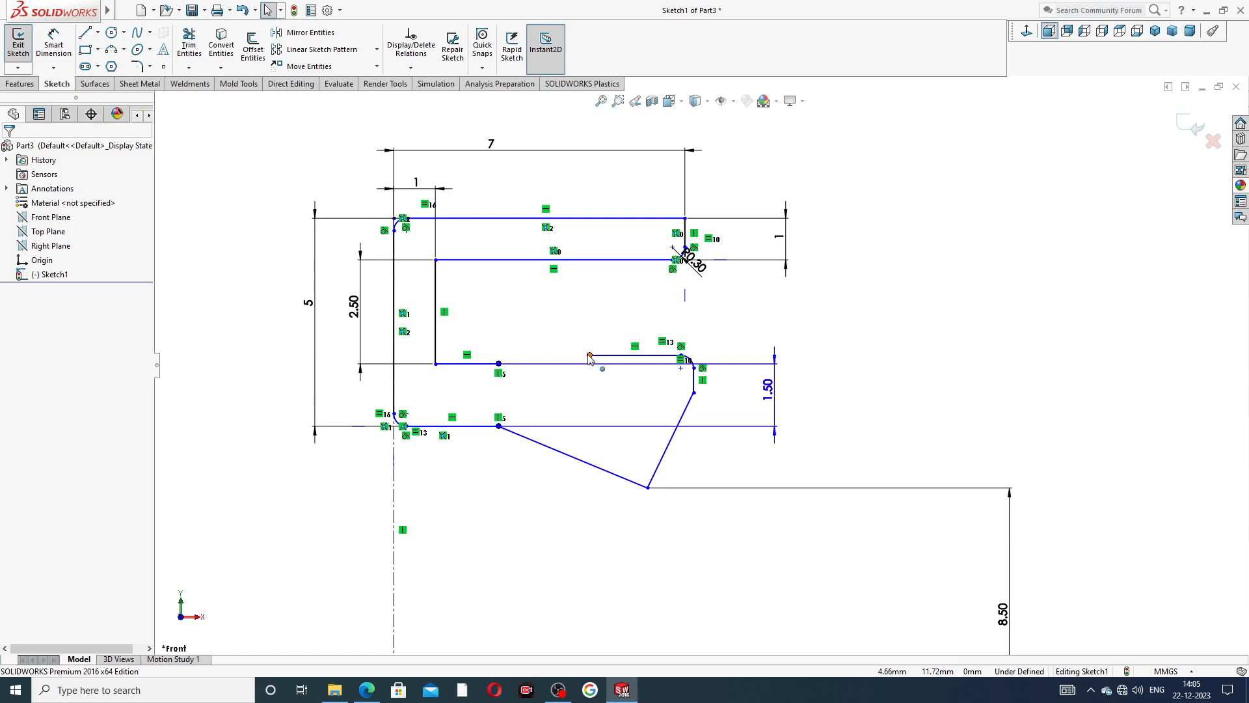
click(590, 355)
drag(590, 355, 592, 364)
click(859, 300)
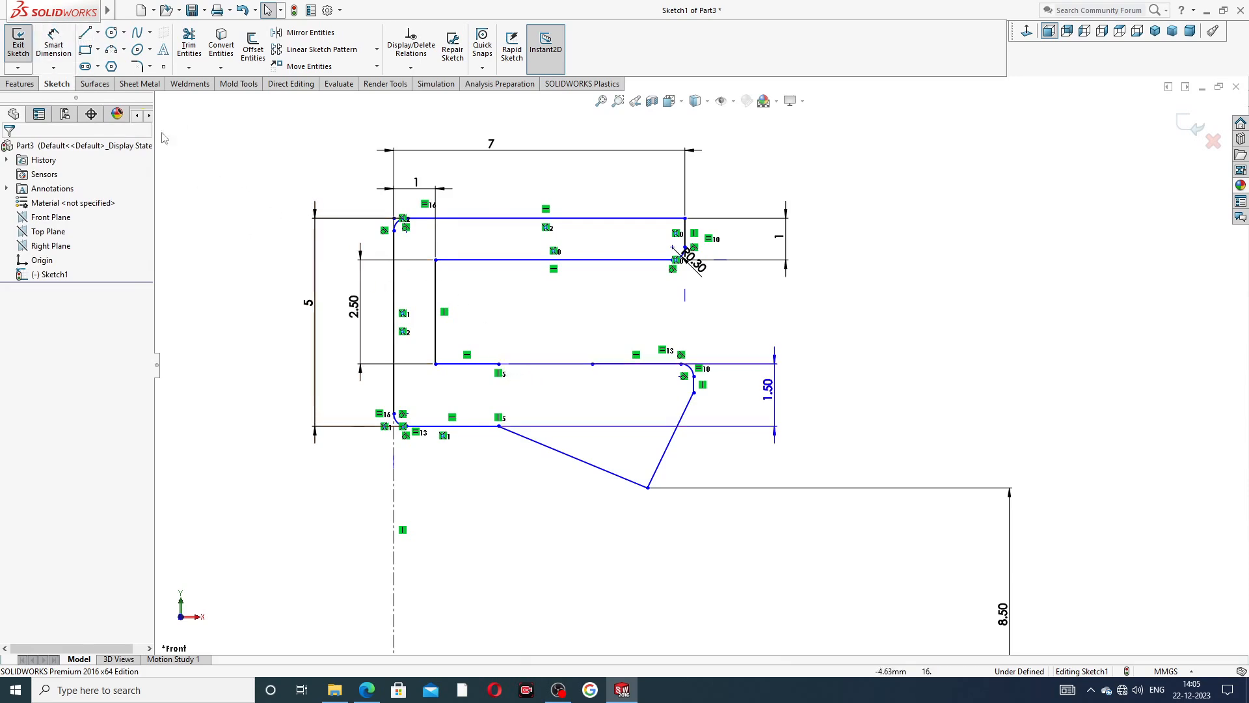
Draw a 180° arc of about 1.13 mm radius bridging the free ends of the lip and wall-side edges.
click(85, 34)
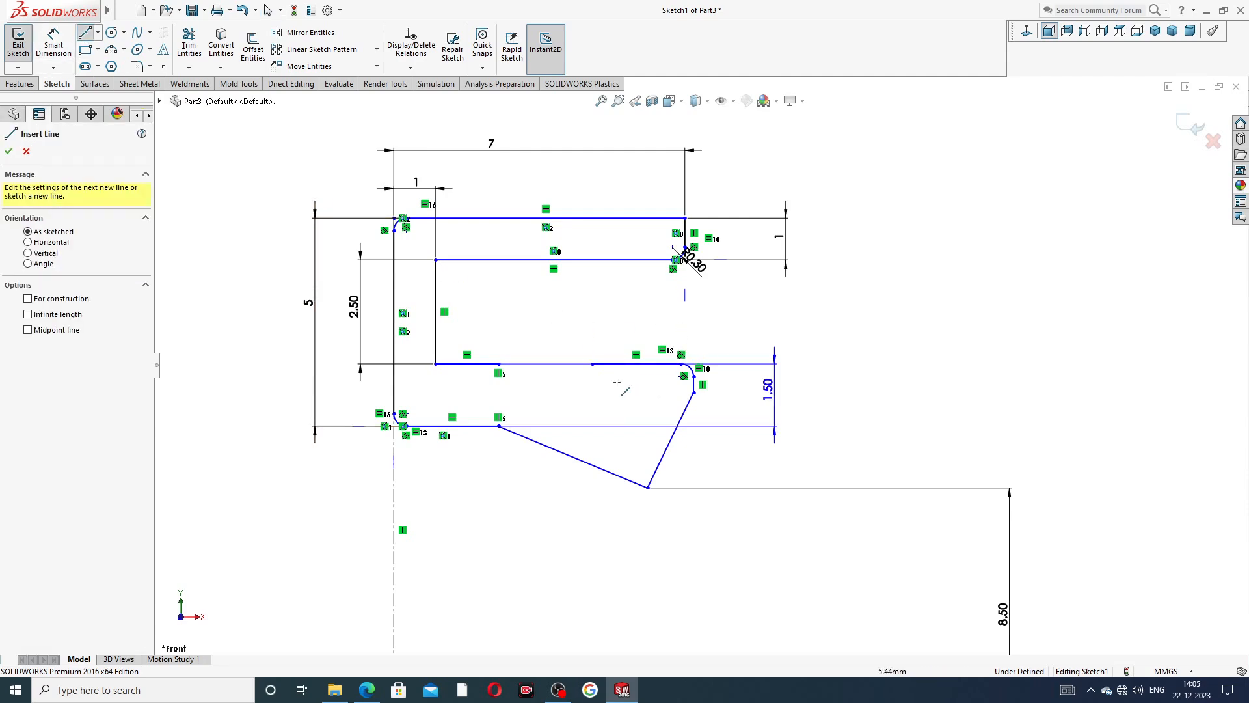
click(592, 364)
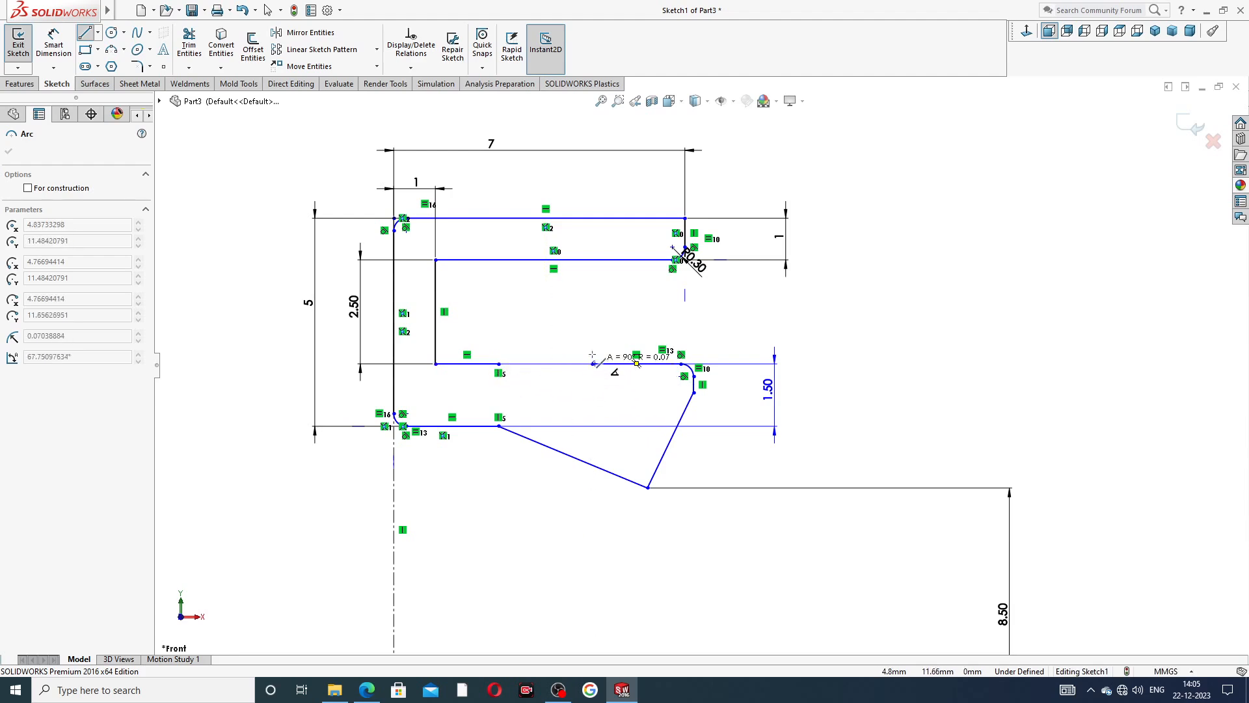
click(499, 364)
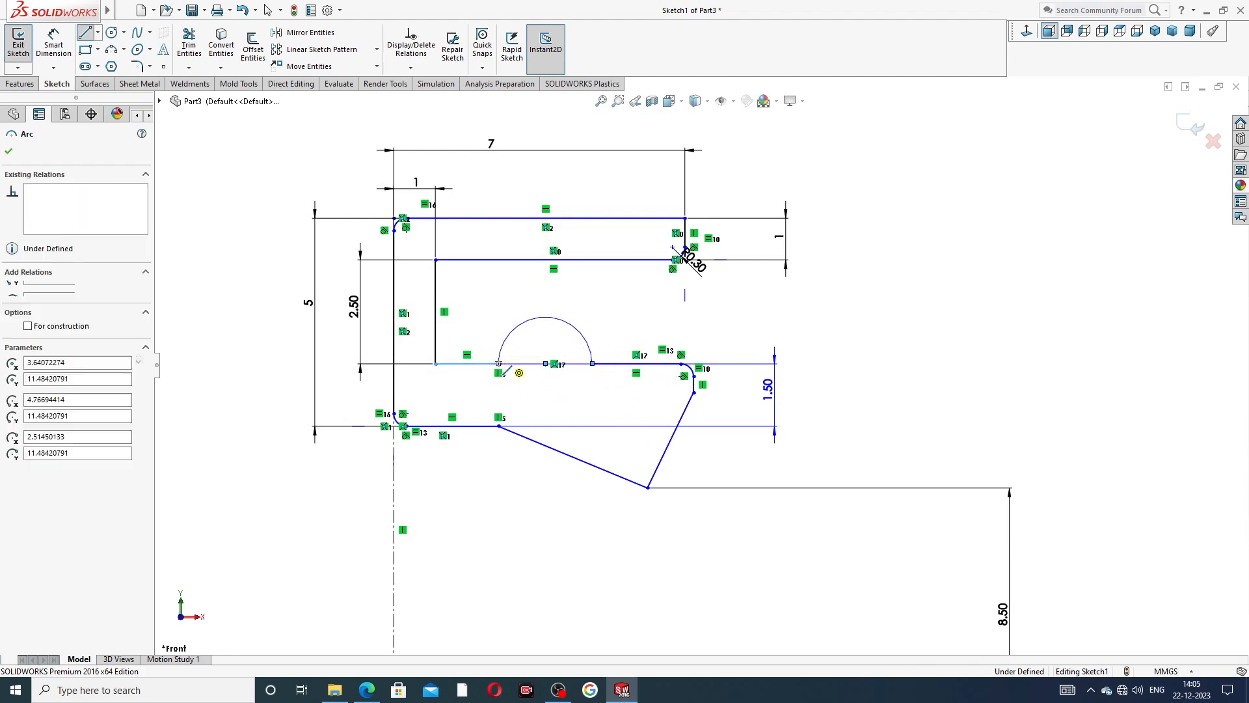
click(788, 300)
right_click(877, 259)
click(897, 240)
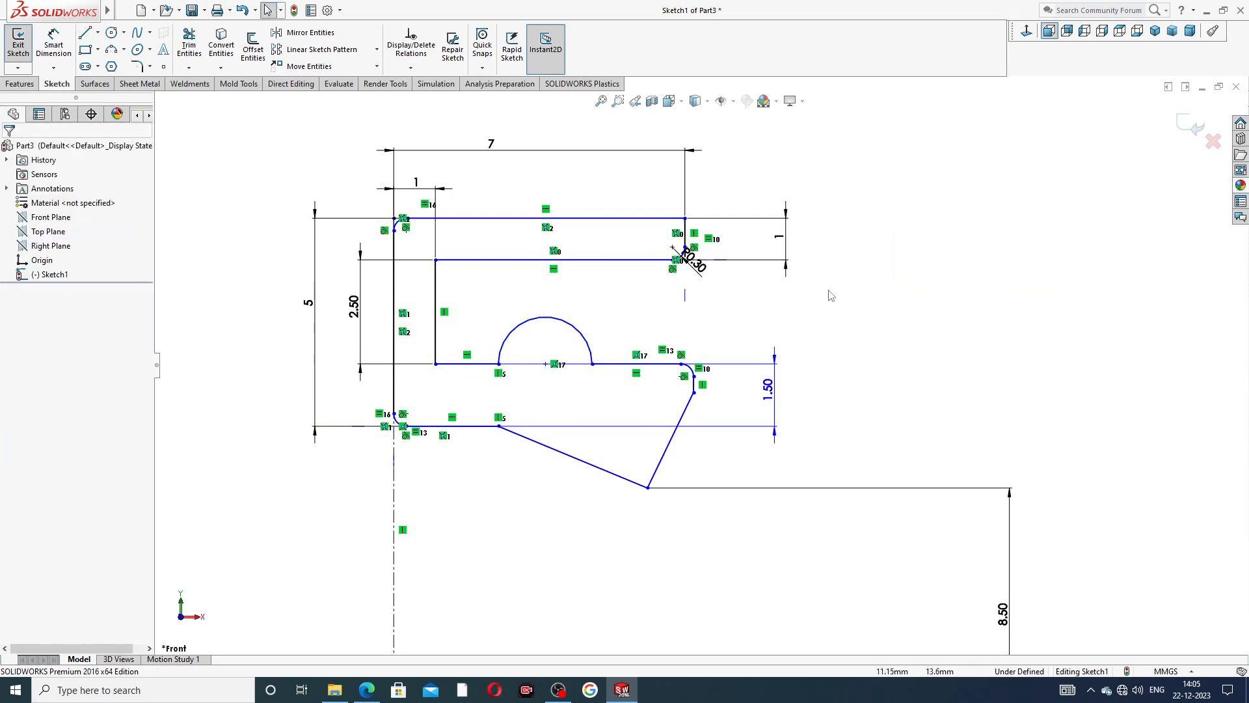
Move the V's inner corner to about X 2.01 mm, and shift the V tip and the lip's lower corner toward the wall.
click(694, 392)
drag(499, 427, 478, 428)
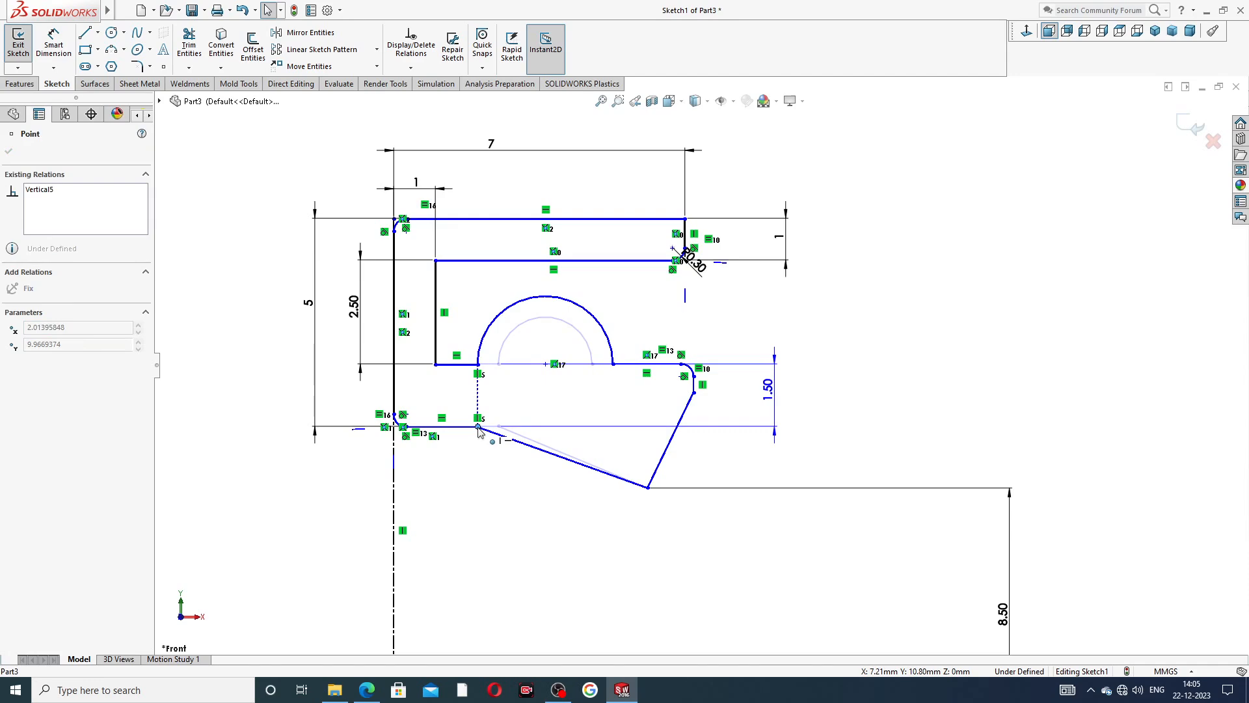
drag(647, 488, 577, 502)
click(832, 347)
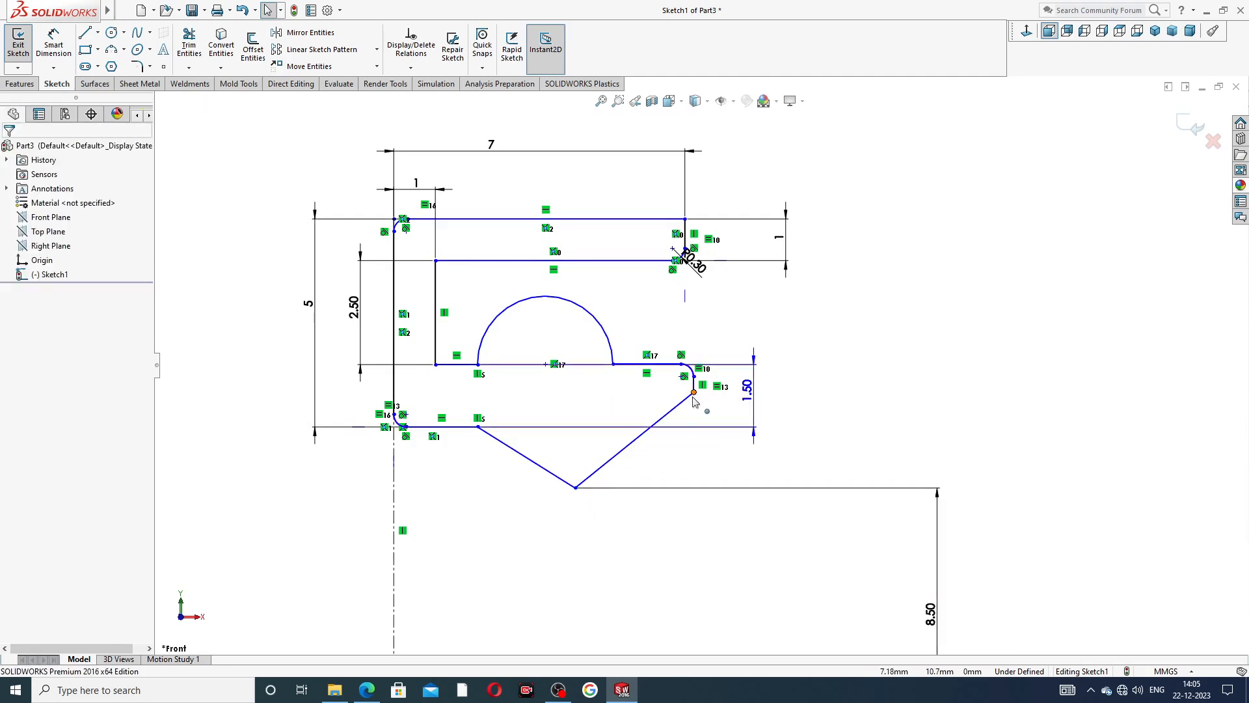
drag(693, 392, 654, 392)
click(853, 343)
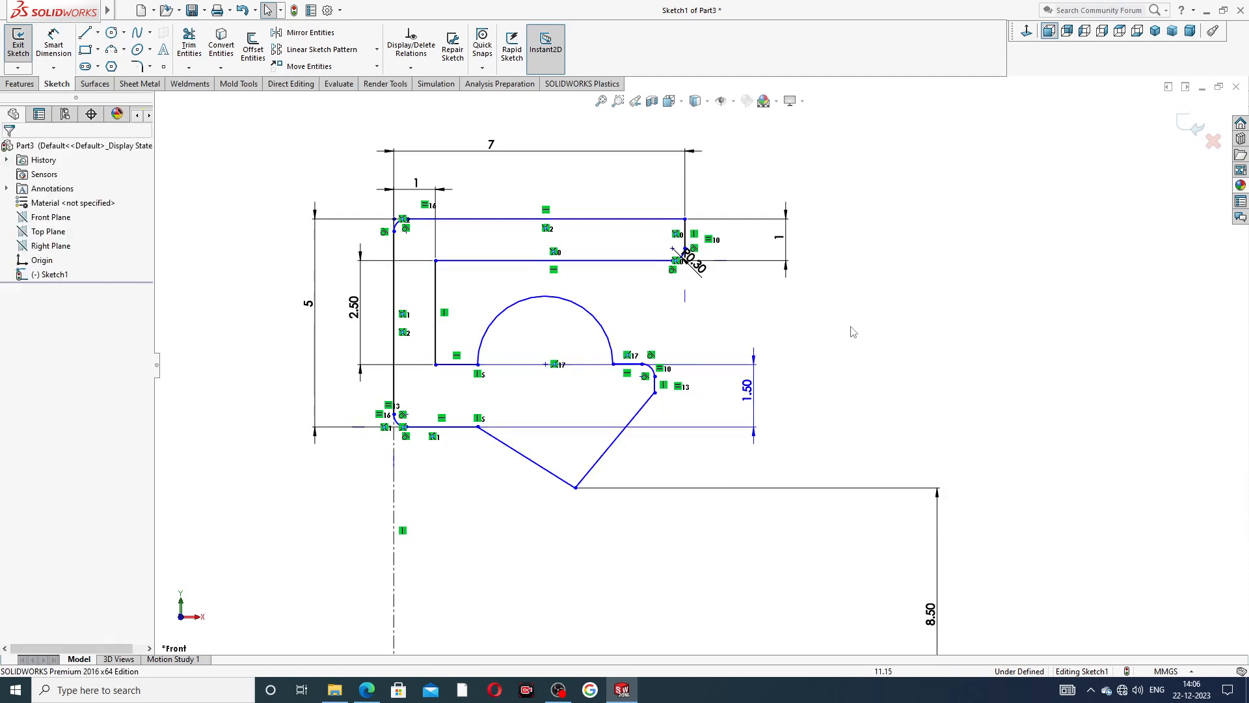
scroll(495, 375, down, 1)
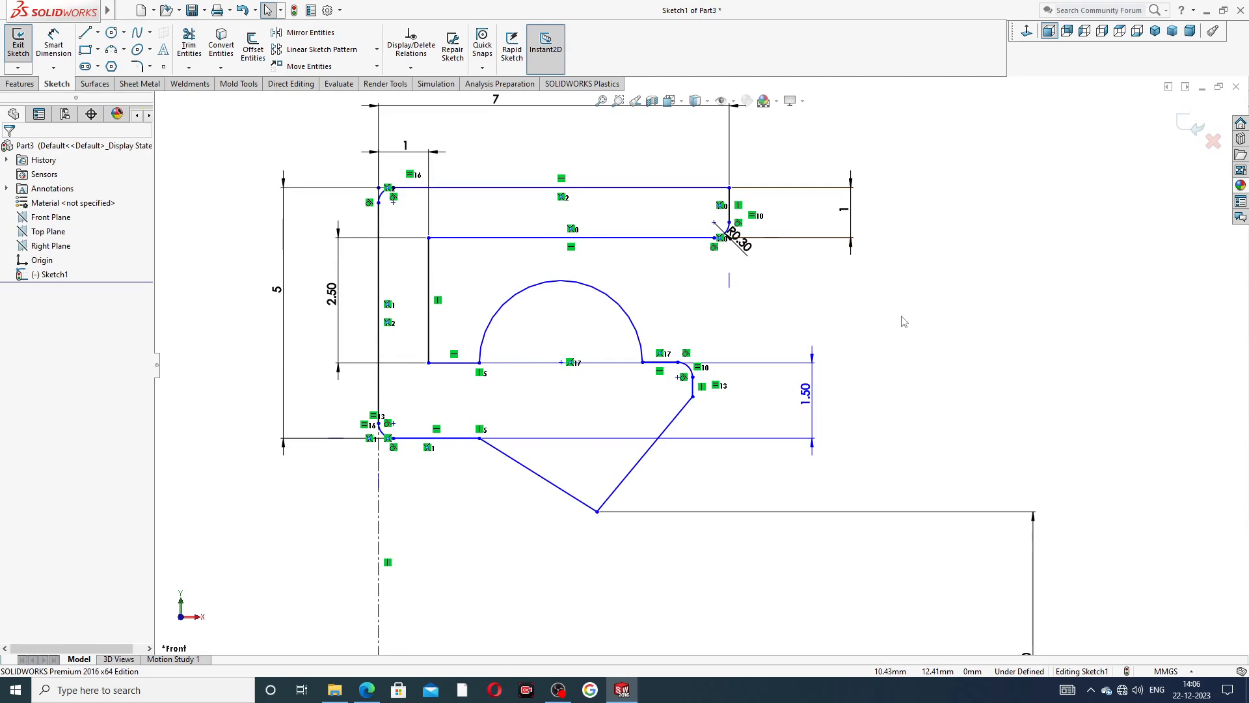
key(f)
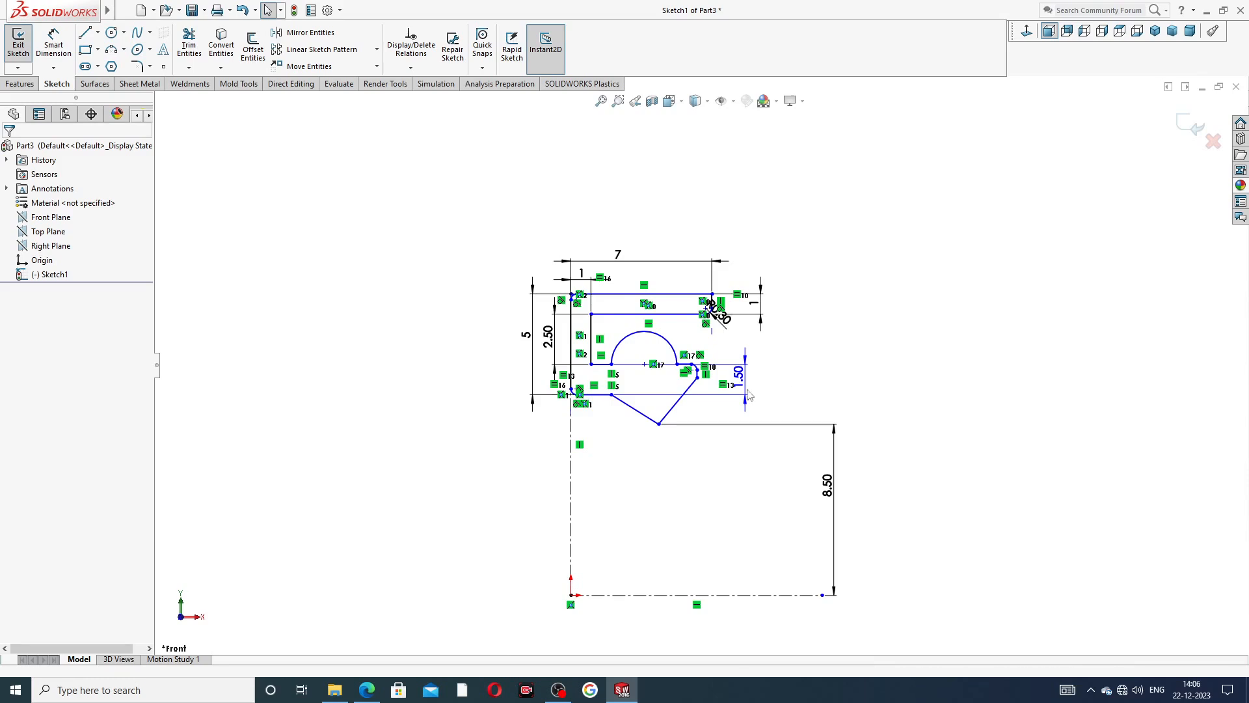
scroll(660, 395, down, 3)
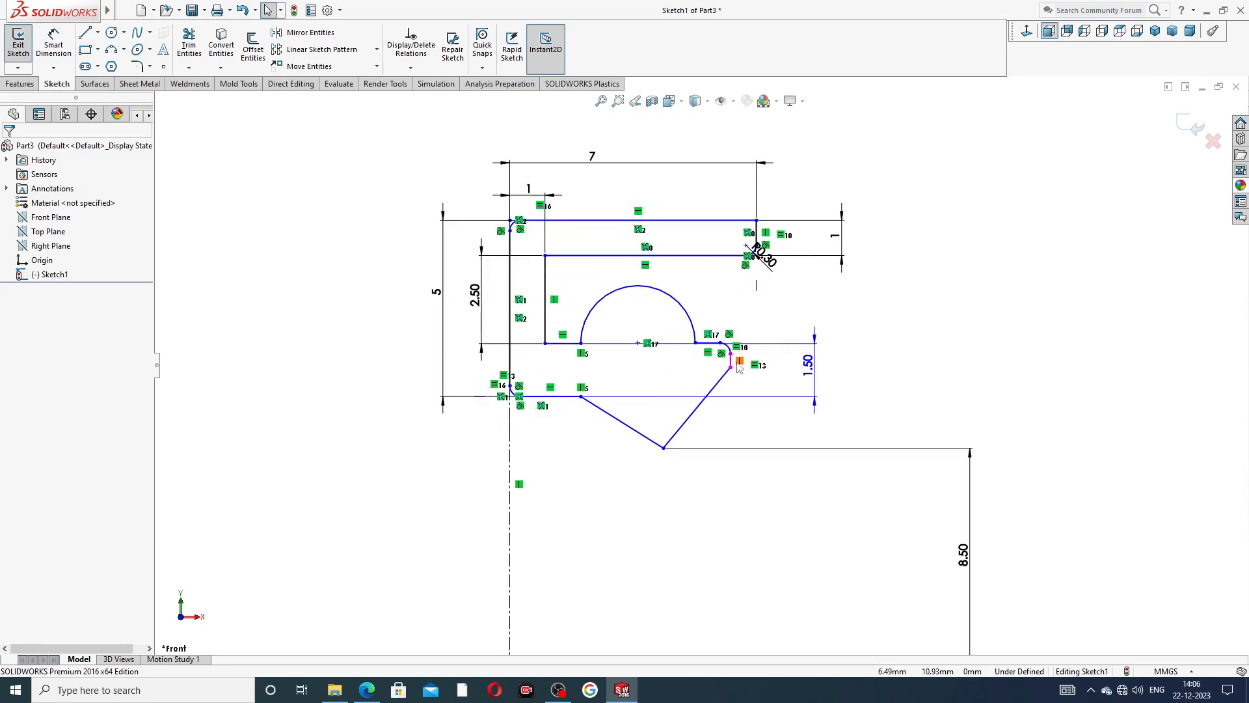
Shift the lip's rounded outer corner toward the wall, placing the fillet's upper endpoint at about X 5.63 mm, Y 11.48 mm.
scroll(940, 354, up, 3)
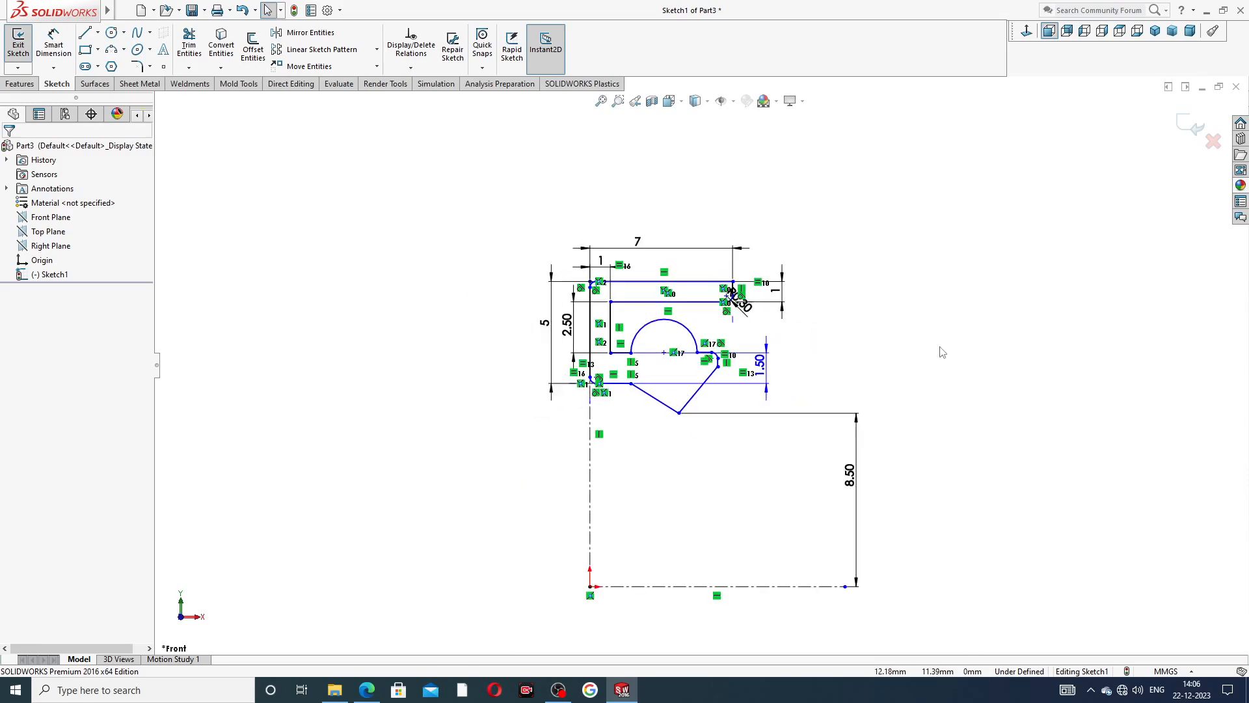
scroll(697, 357, down, 4)
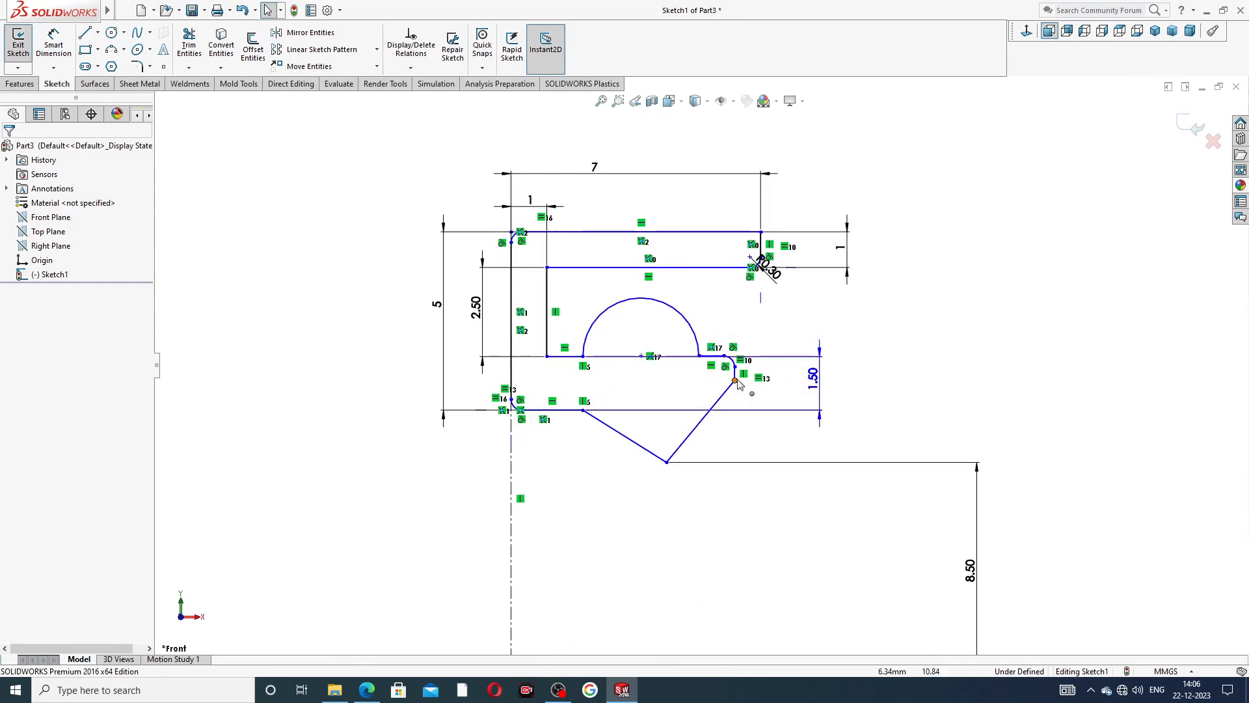
click(723, 357)
drag(714, 357, 713, 357)
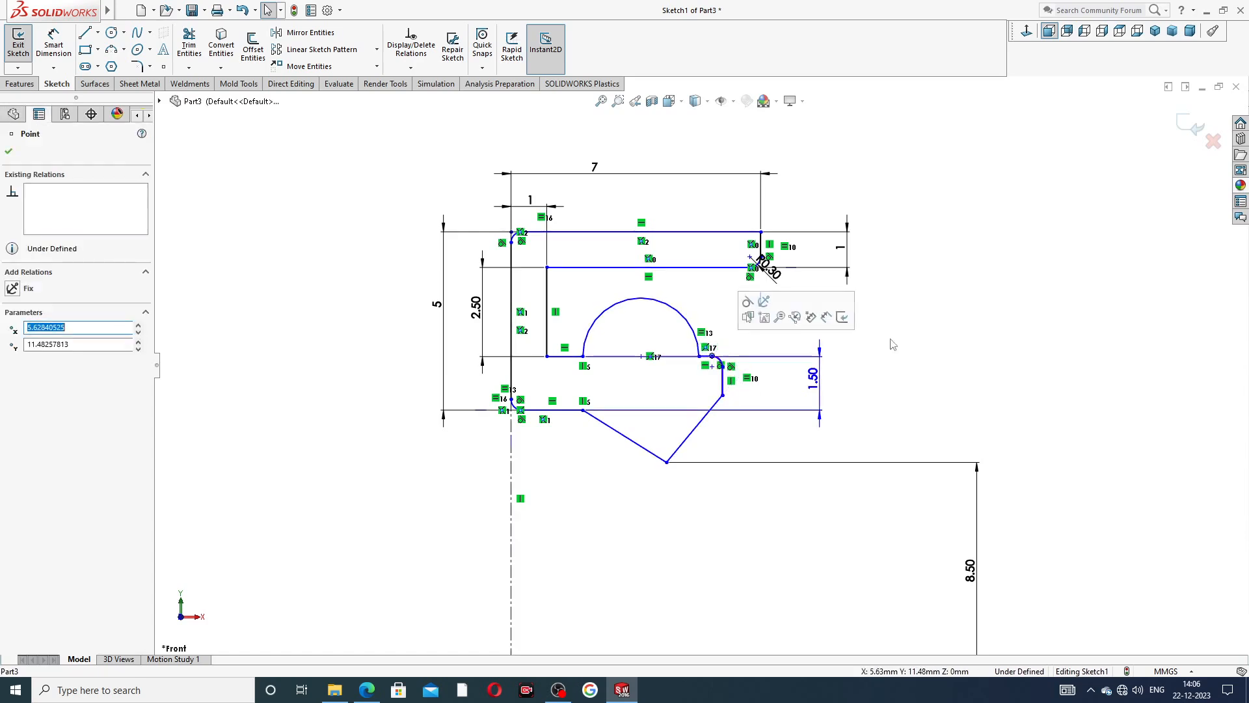
click(892, 341)
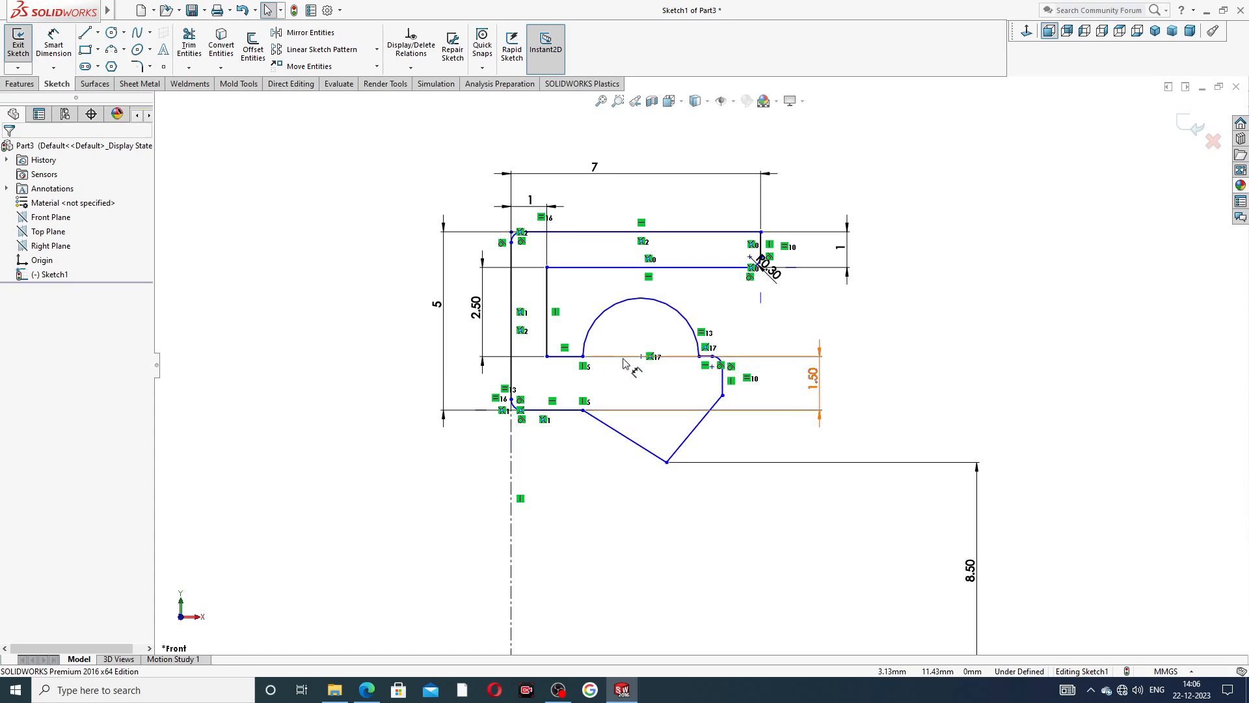
Revolve the seal profile 360° about the horizontal centerline through the origin.
scroll(699, 366, up, 3)
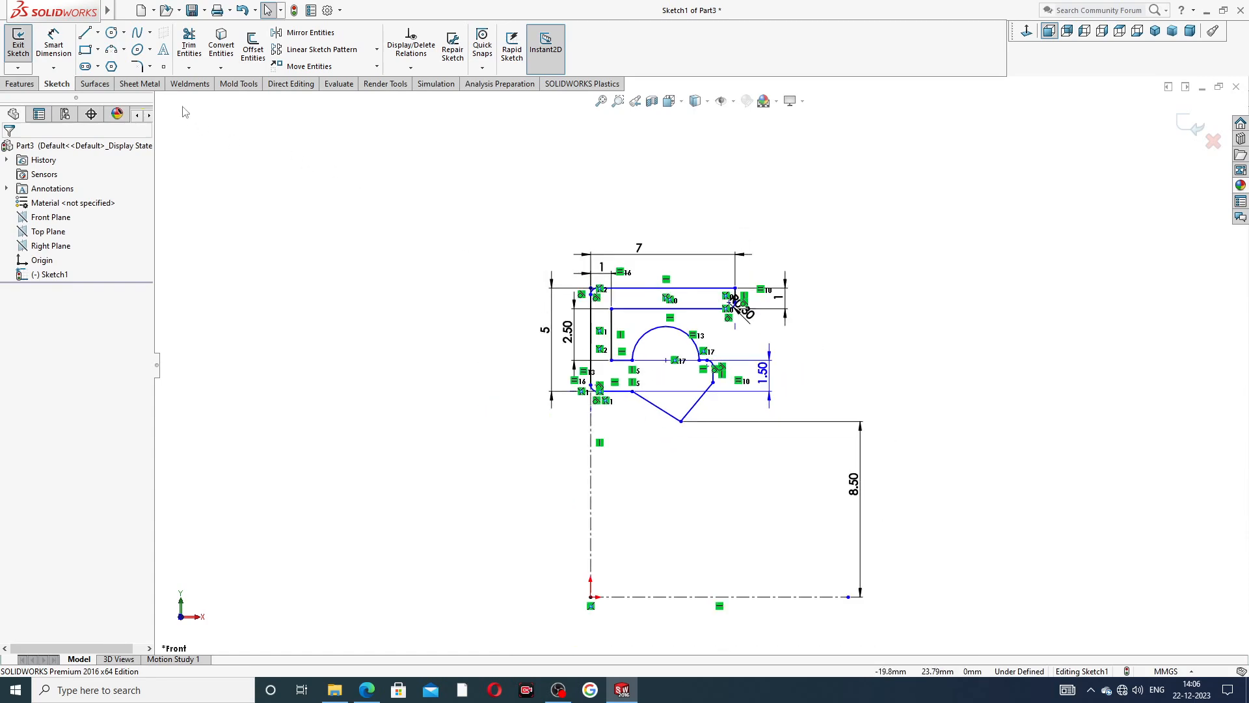
click(19, 84)
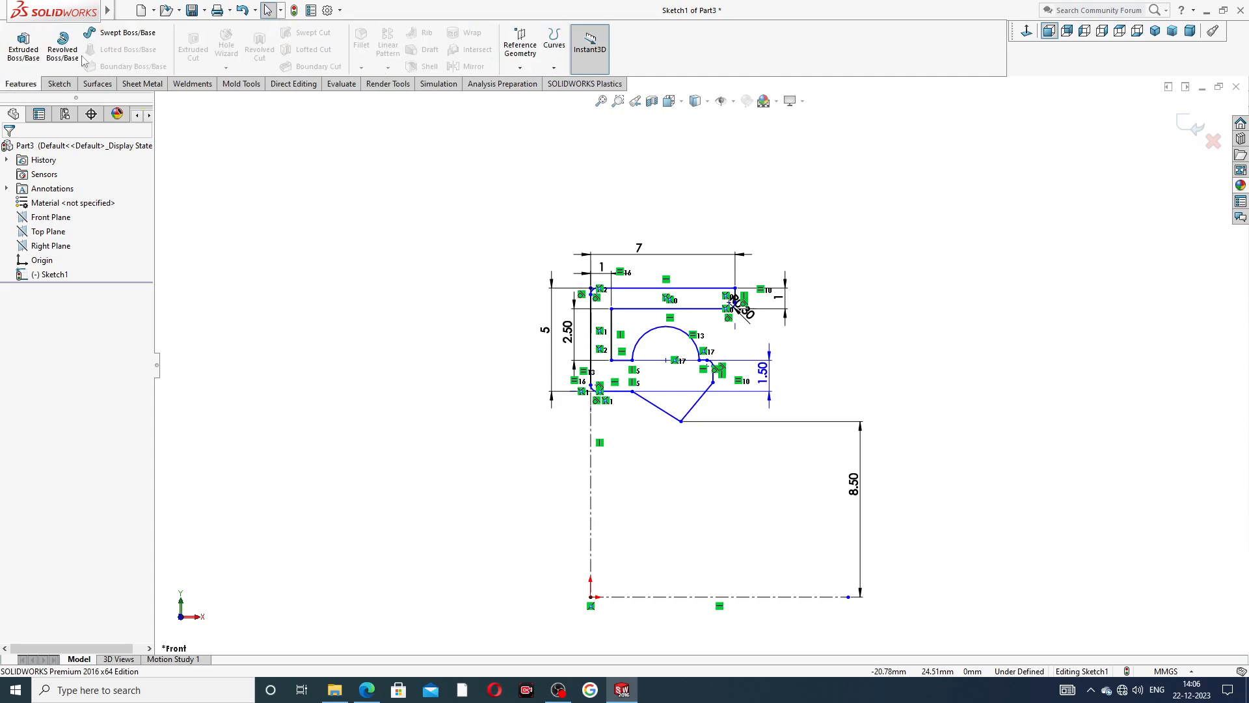
click(63, 47)
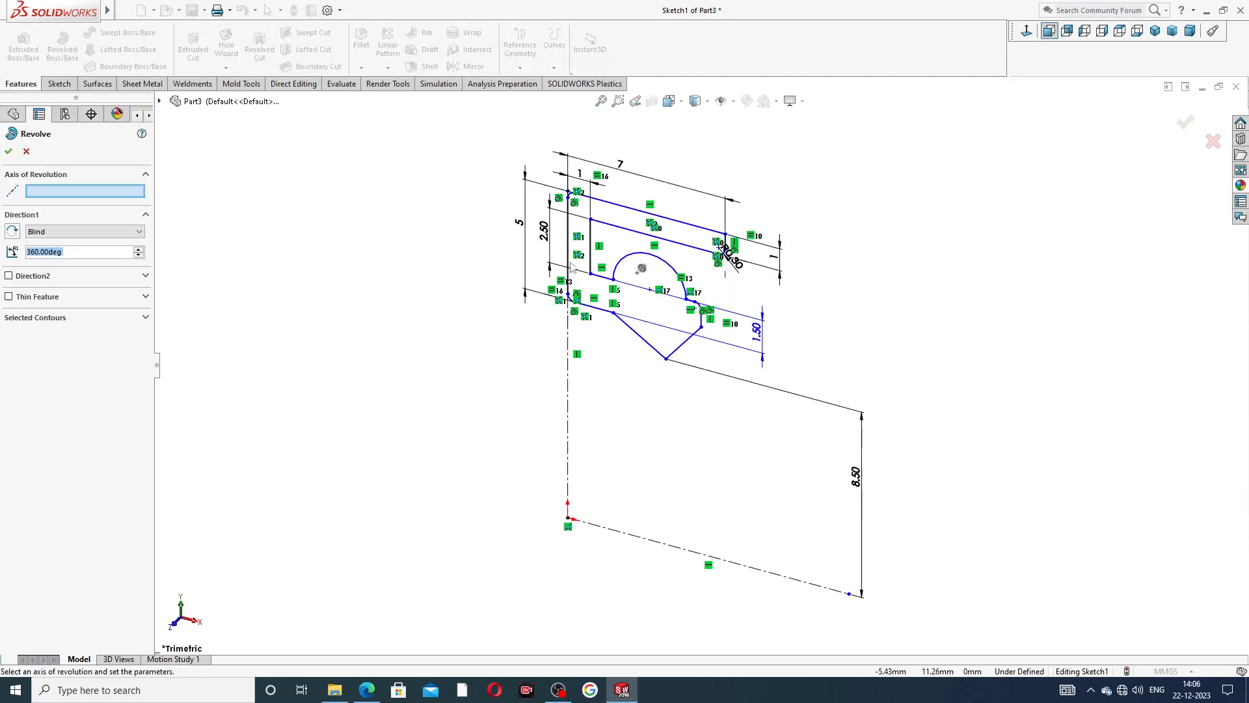
click(749, 571)
key(z)
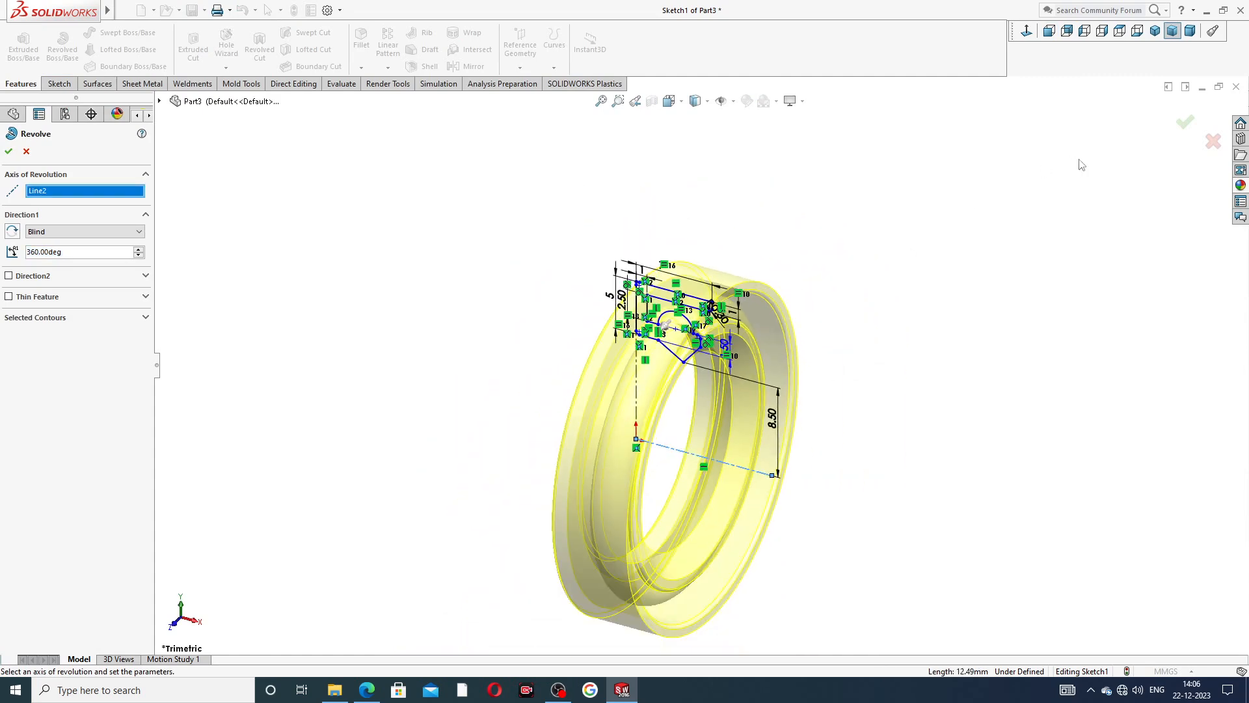
click(1185, 122)
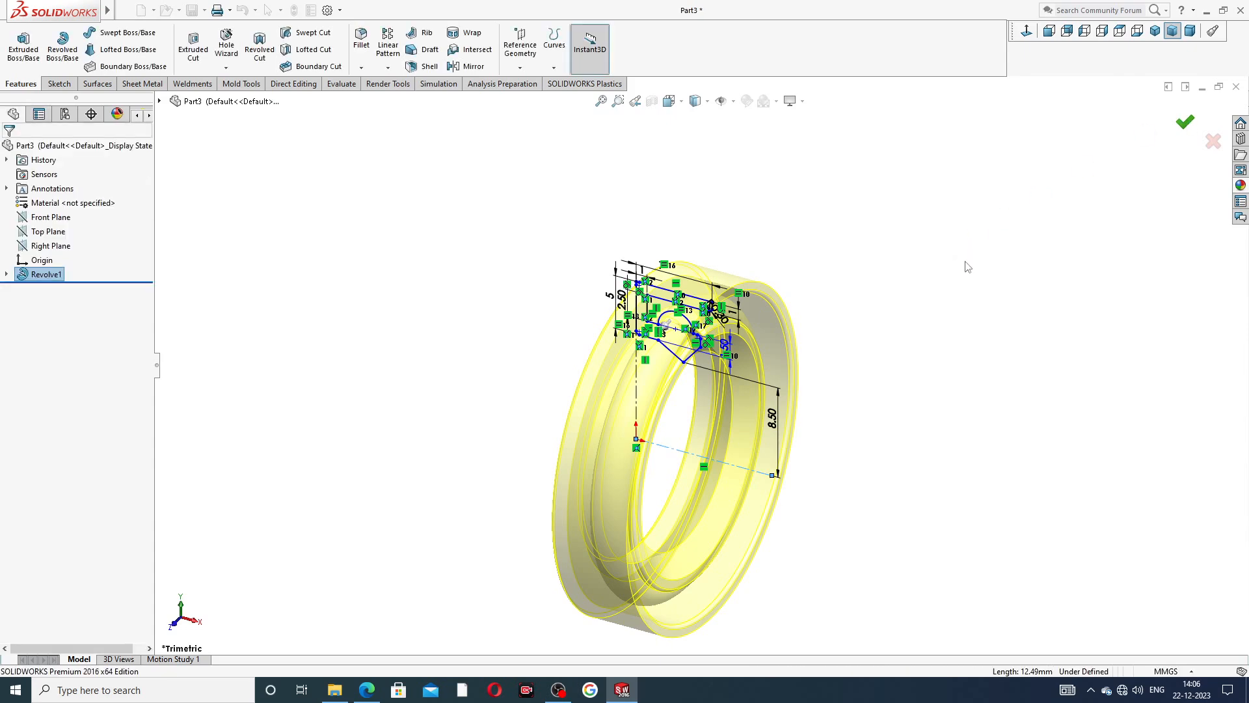
click(965, 270)
Examine the revolved seal's lip and groove from the front and from angled views.
middle_drag(916, 370, 768, 334)
scroll(689, 471, up, 4)
scroll(679, 493, down, 4)
scroll(835, 251, up, 2)
scroll(799, 269, down, 2)
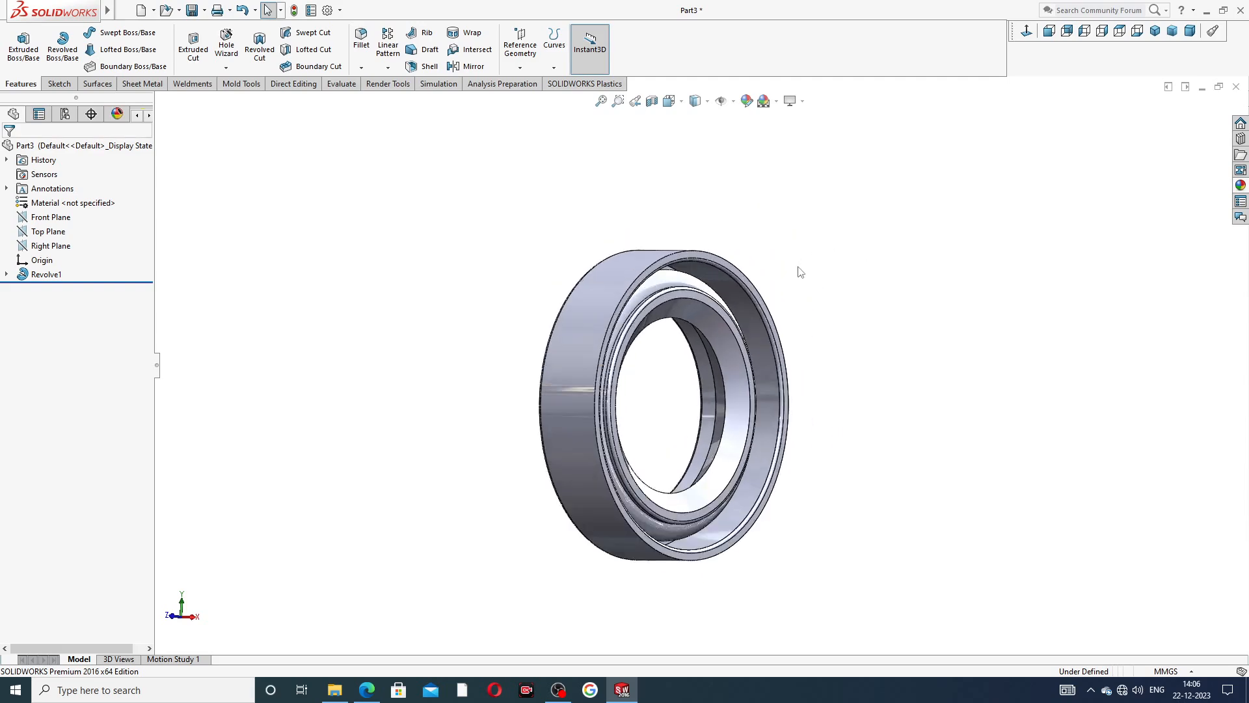
click(1025, 33)
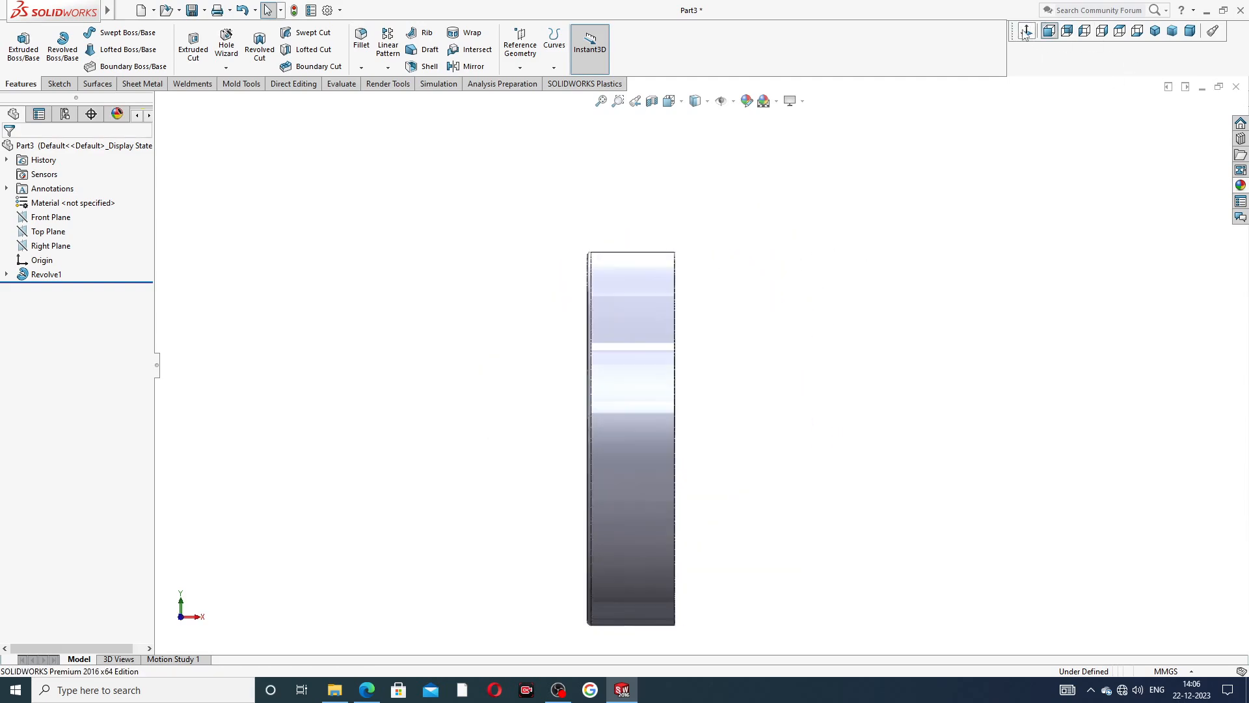
middle_drag(917, 253, 813, 315)
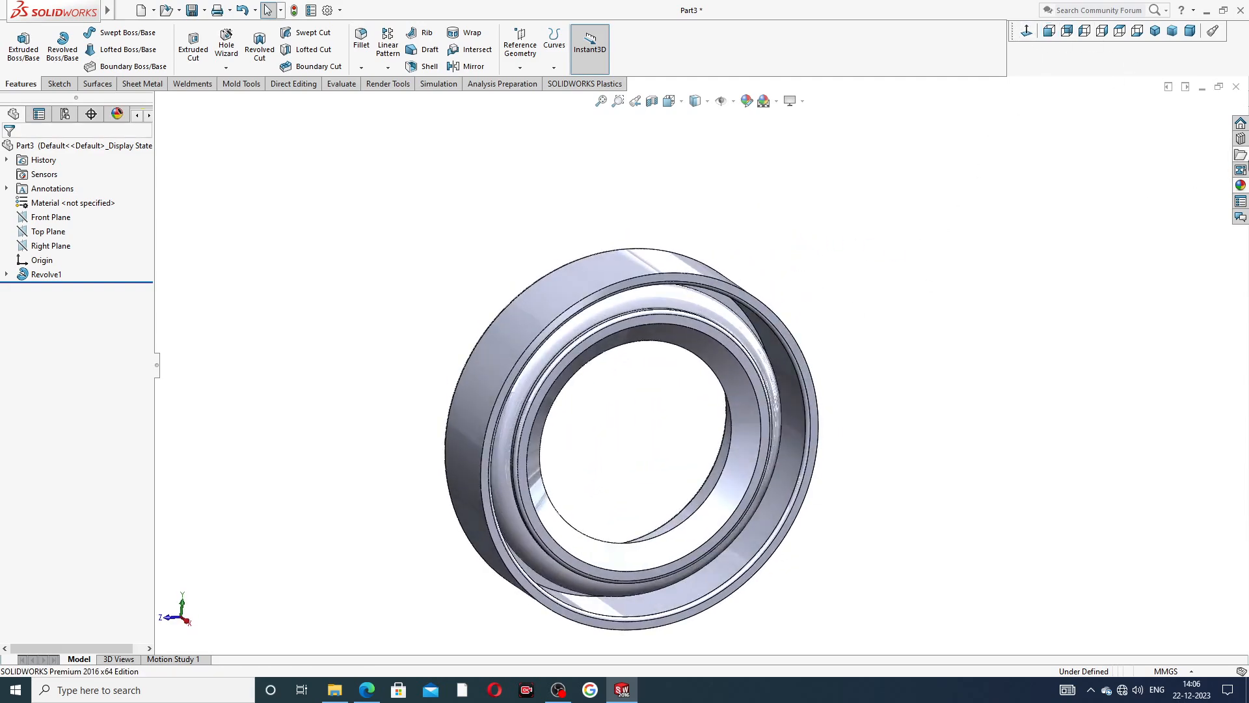
Apply the polished copper metal appearance to the whole oil seal.
click(1241, 186)
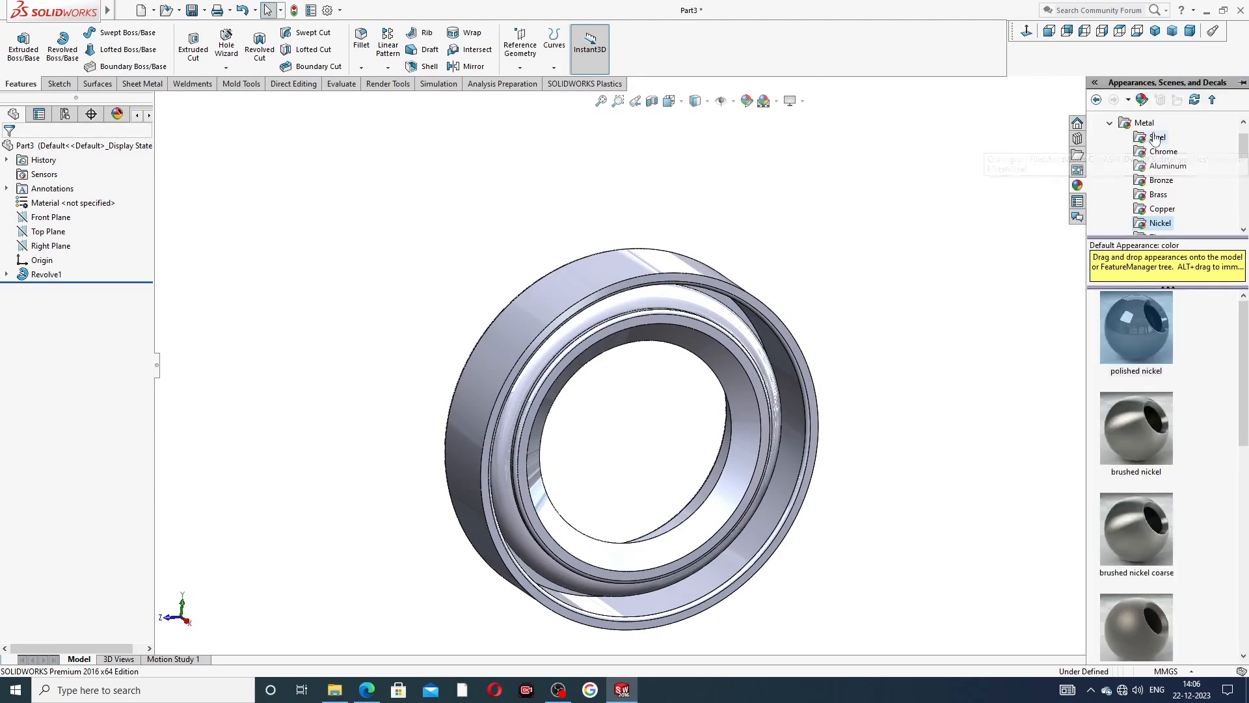
click(1164, 211)
double_click(1145, 331)
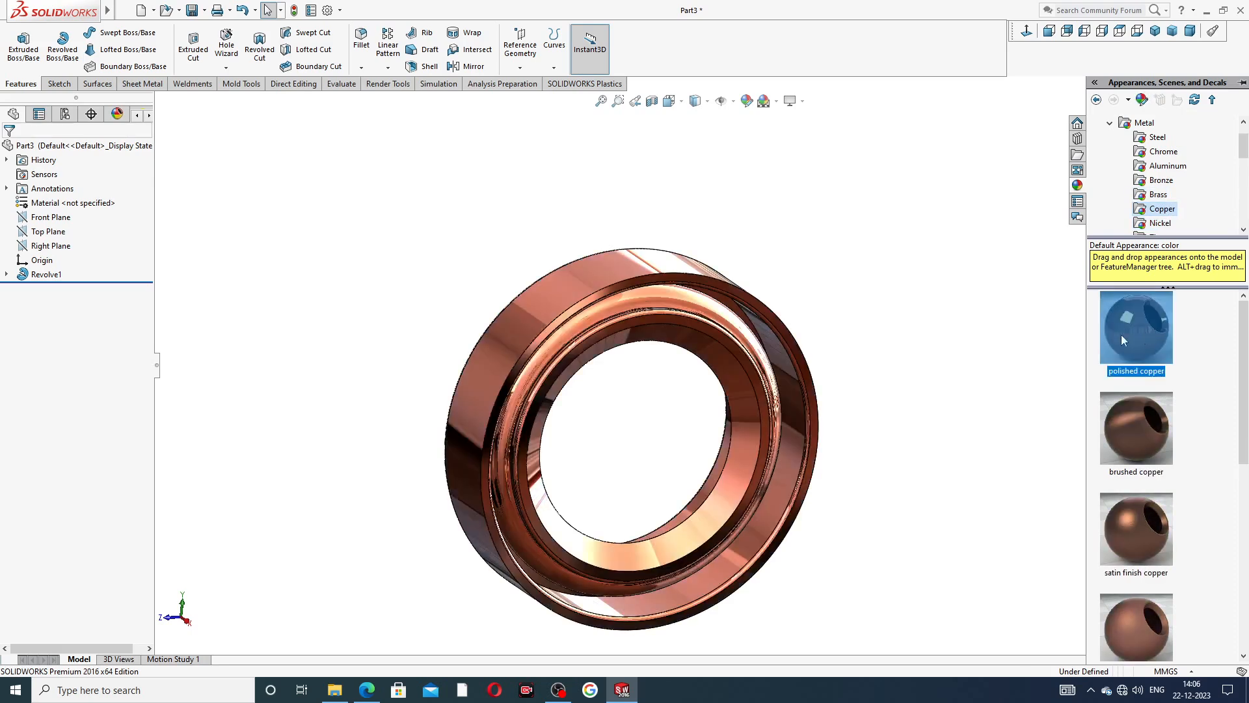
middle_drag(638, 454, 693, 297)
scroll(690, 424, down, 2)
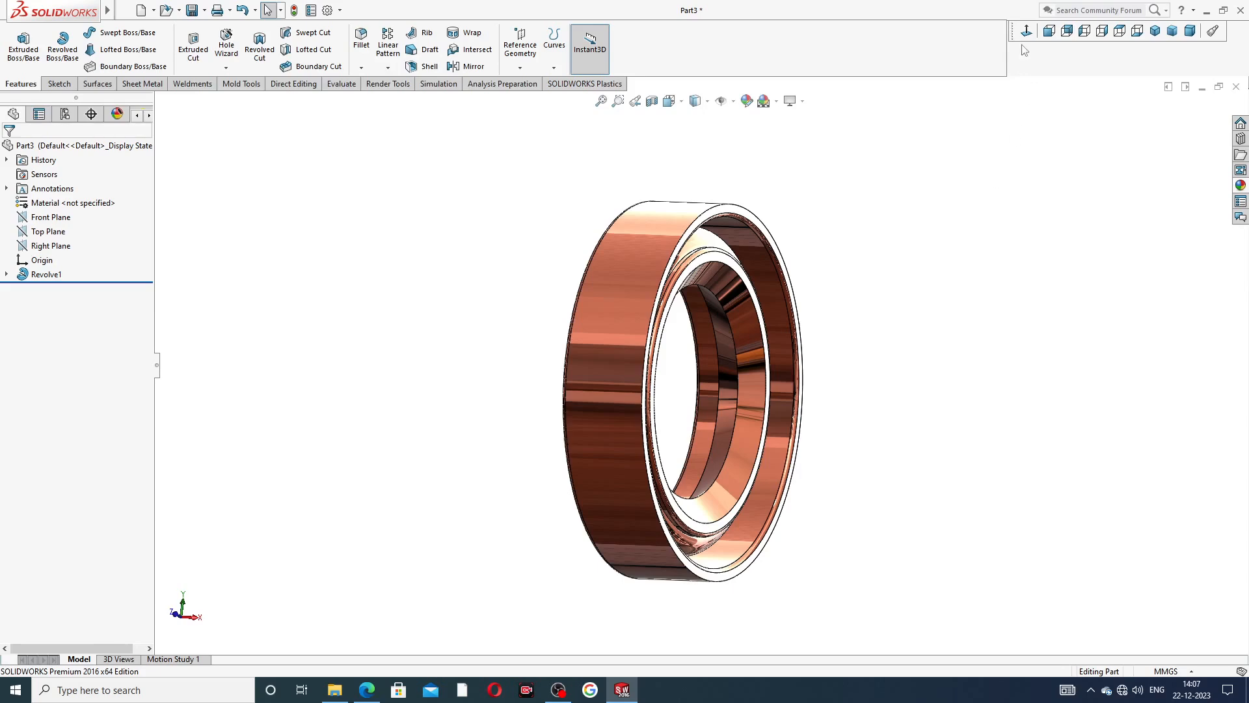
click(1049, 31)
middle_drag(901, 288, 740, 403)
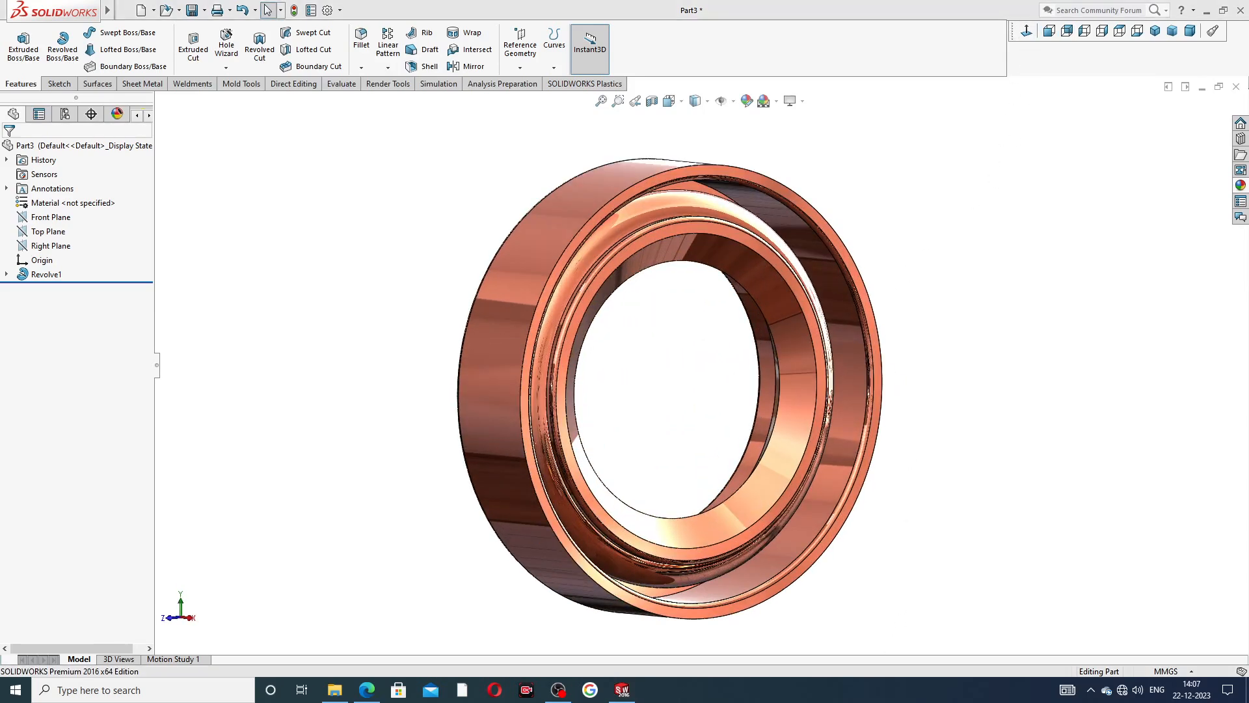
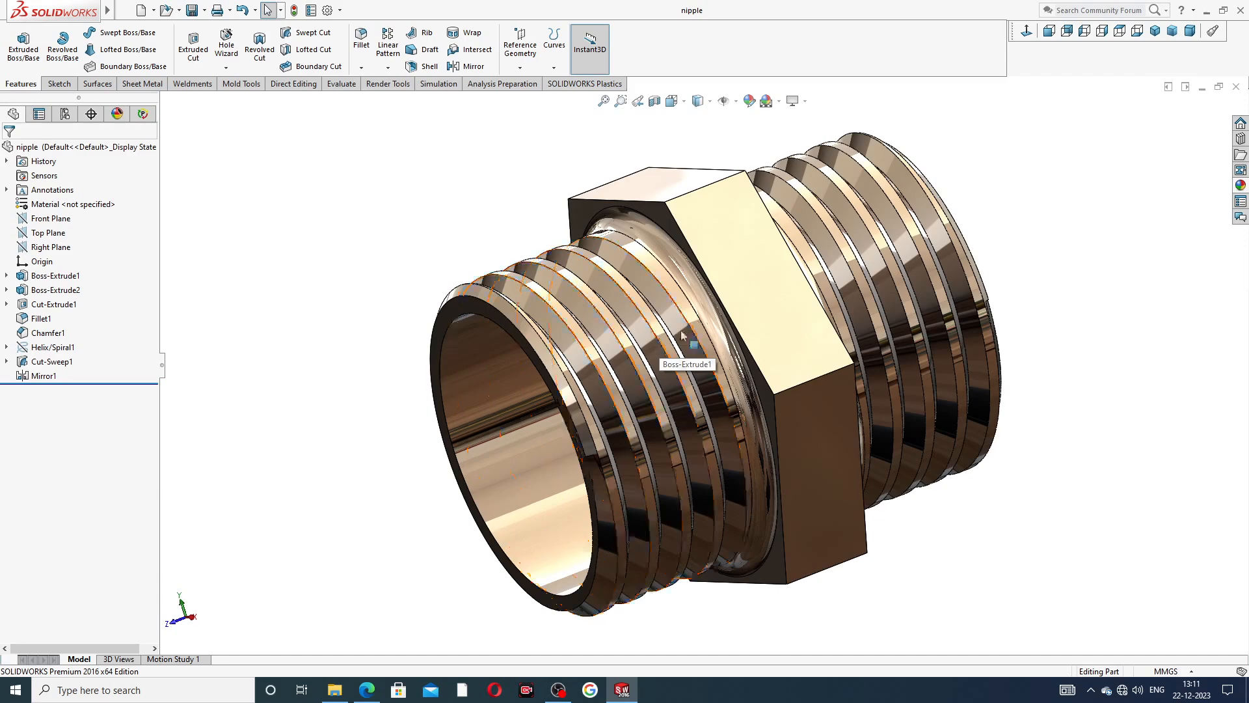
Examine the finished nipple's threads, hex collar and bore from several angles, and close the part.
scroll(807, 312, up, 3)
middle_drag(810, 312, 649, 326)
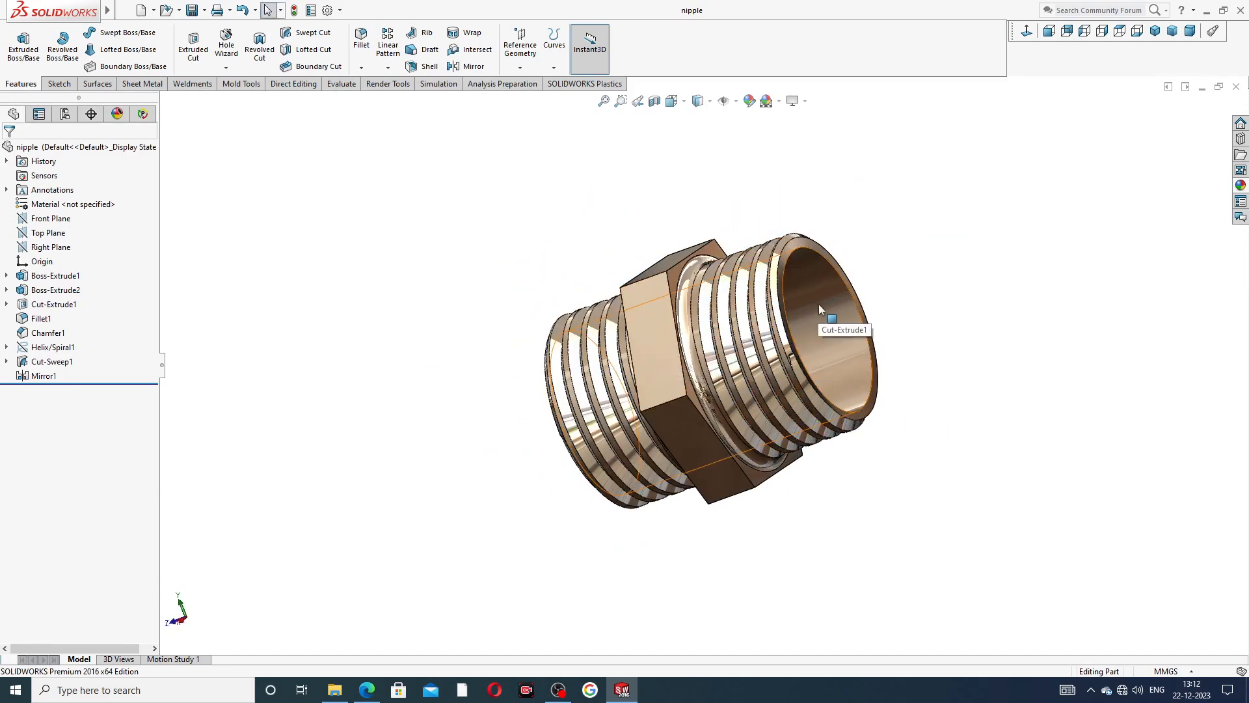
middle_drag(820, 291, 872, 201)
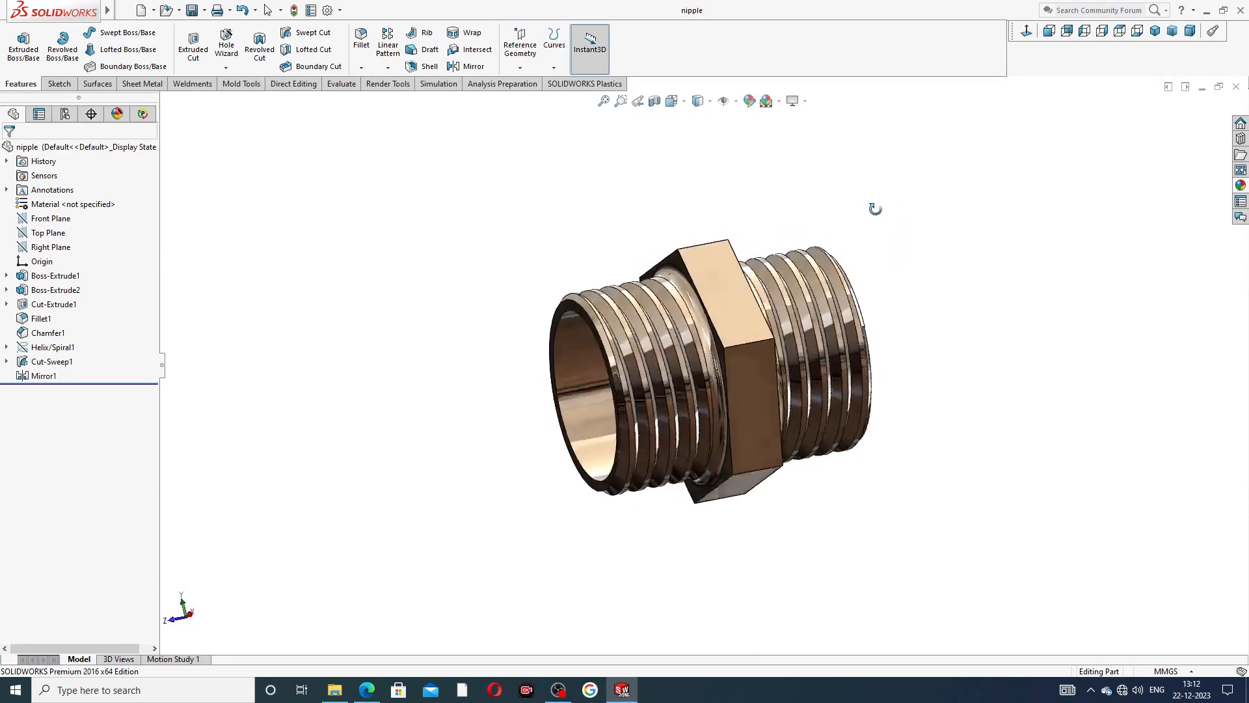
scroll(743, 345, down, 2)
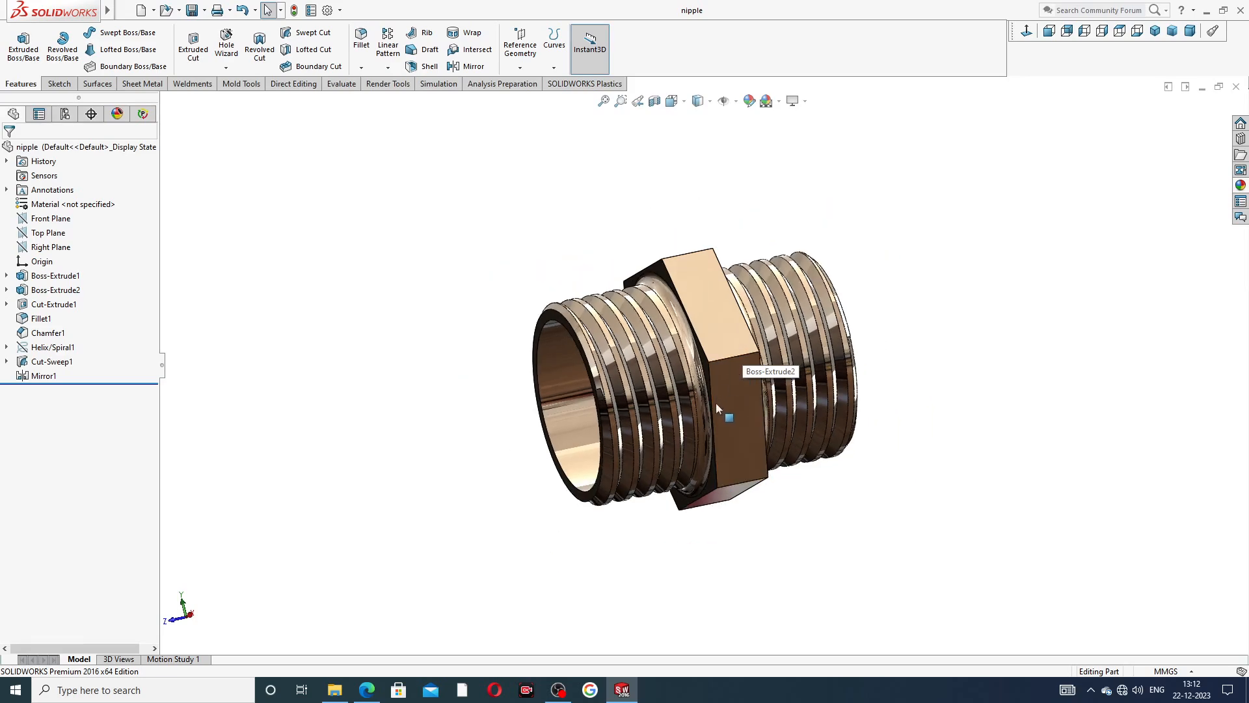
scroll(729, 390, down, 2)
scroll(894, 267, up, 2)
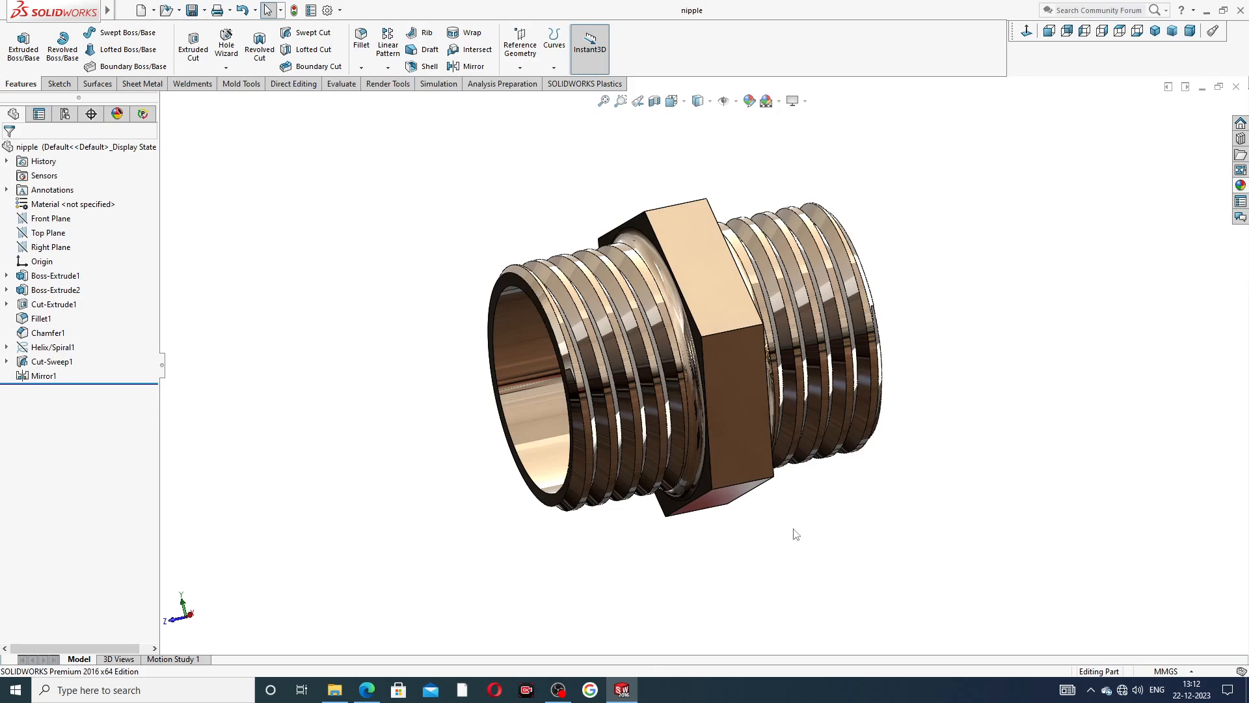
click(1236, 86)
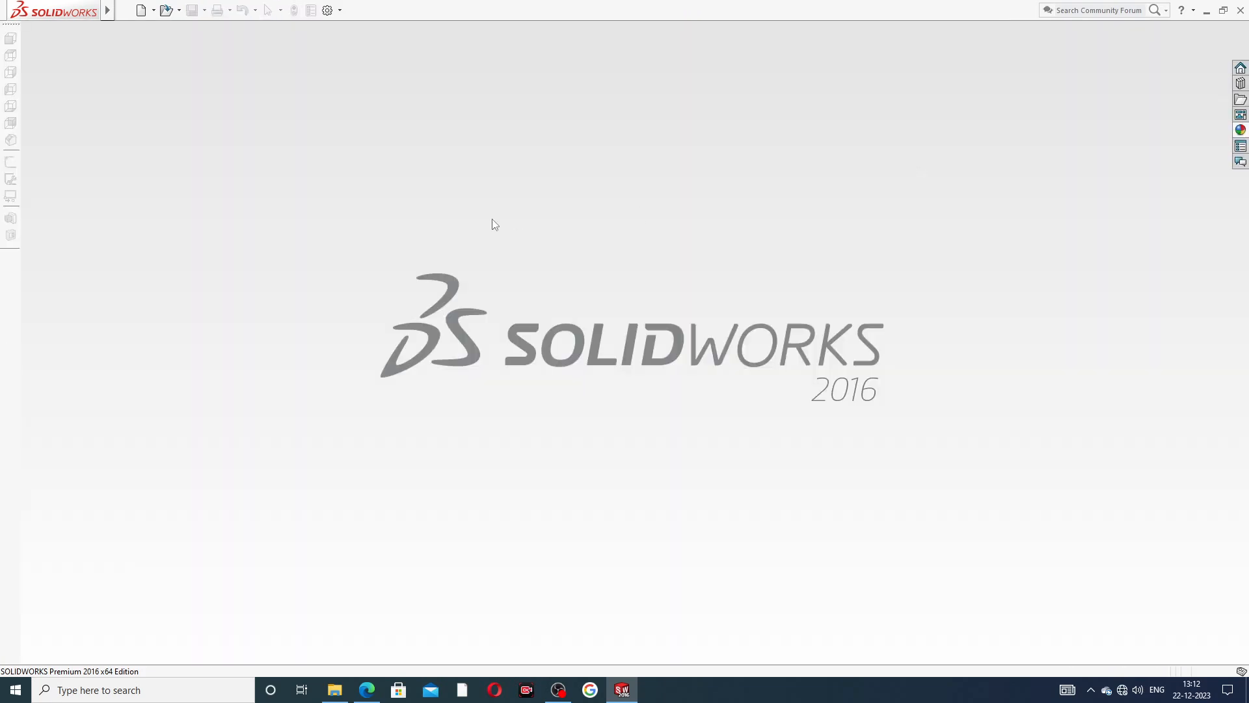
Create a new part document and apply the Plain White scene to it.
click(140, 10)
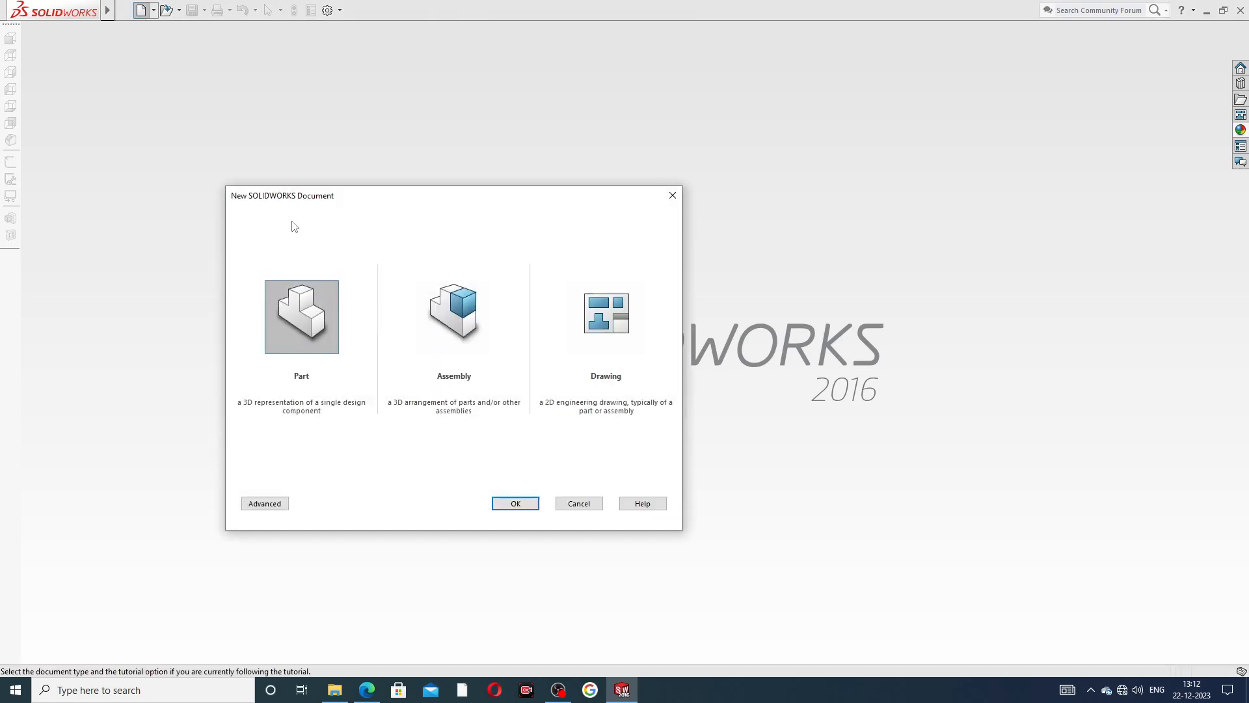
click(528, 503)
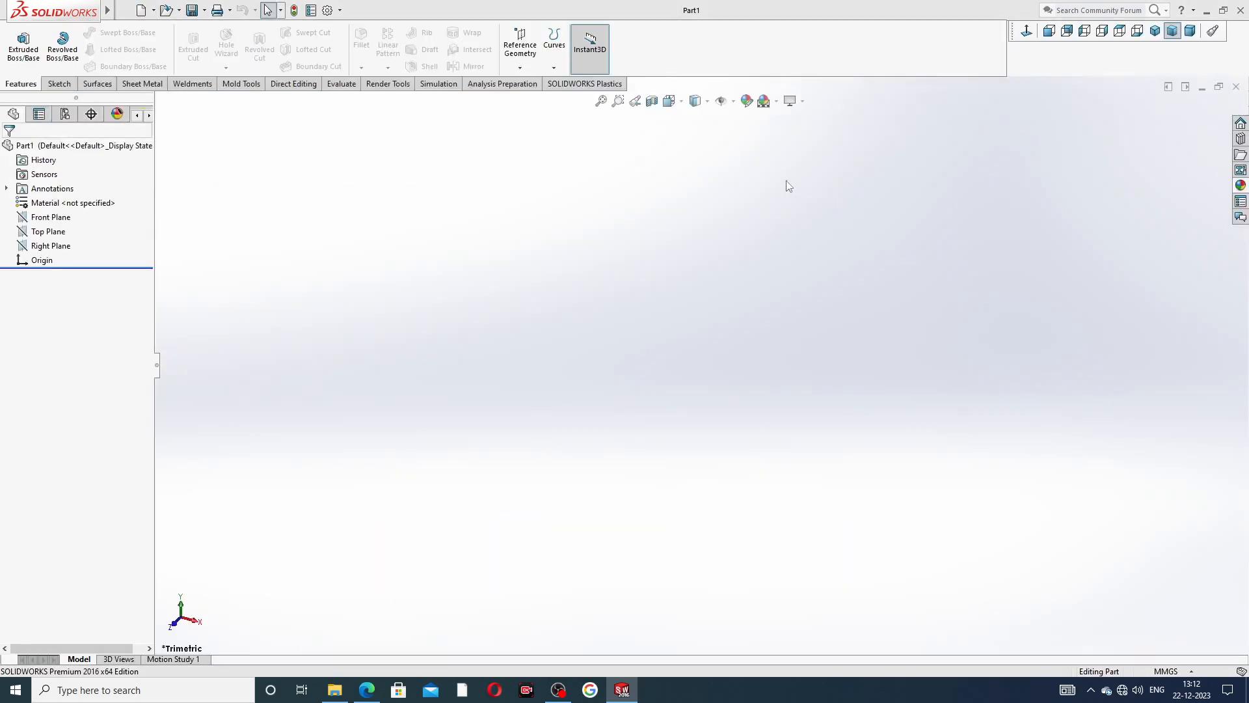
click(777, 101)
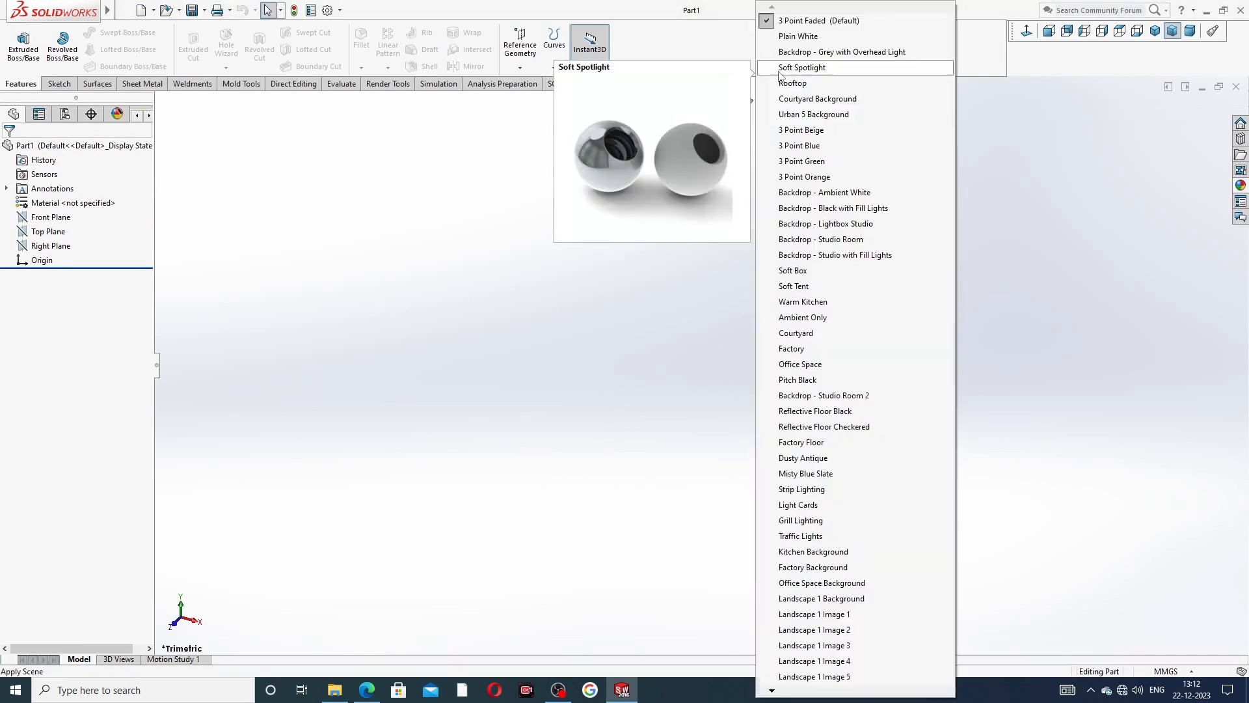
click(794, 36)
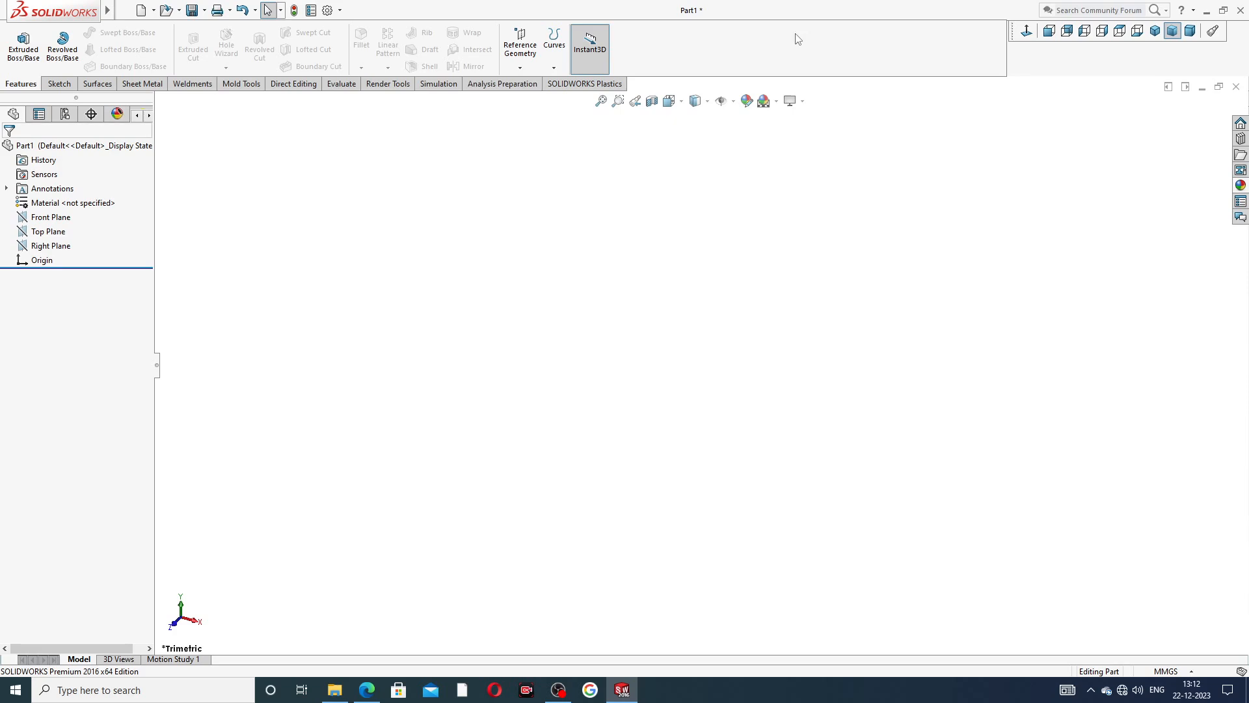
Raise the document's image quality to the highest setting for both shaded/draft and wireframe resolution.
click(327, 10)
click(434, 125)
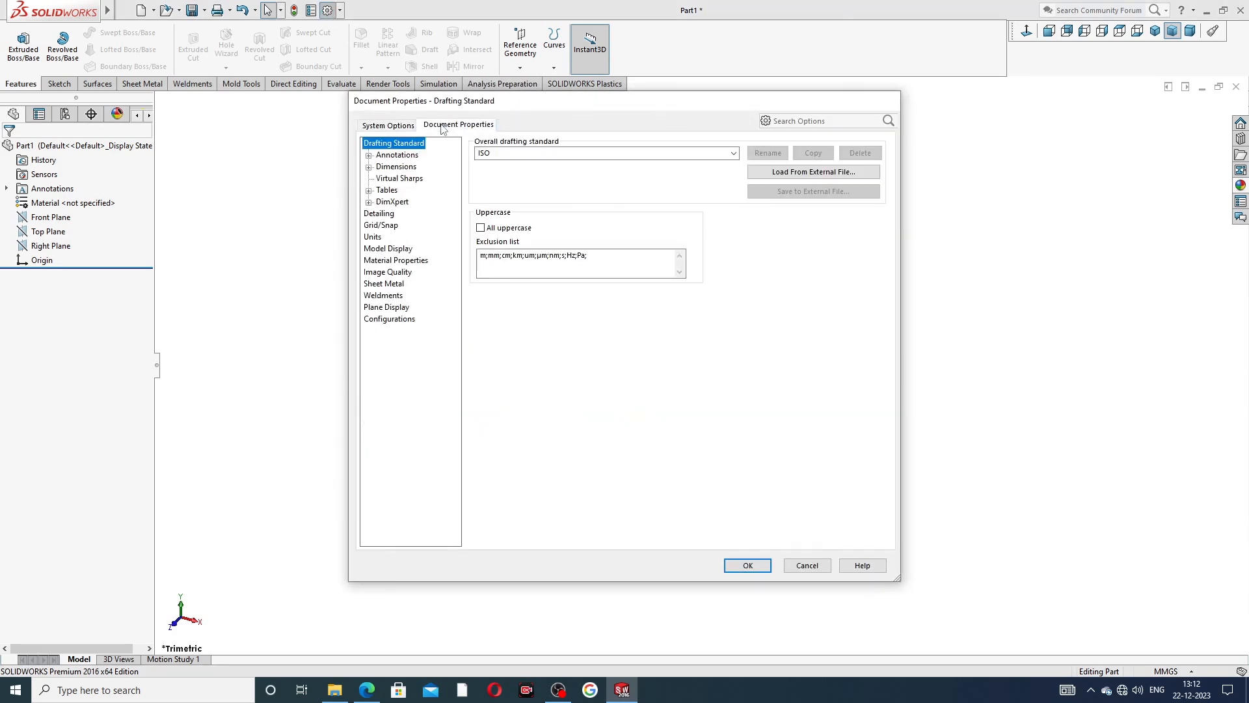
click(398, 273)
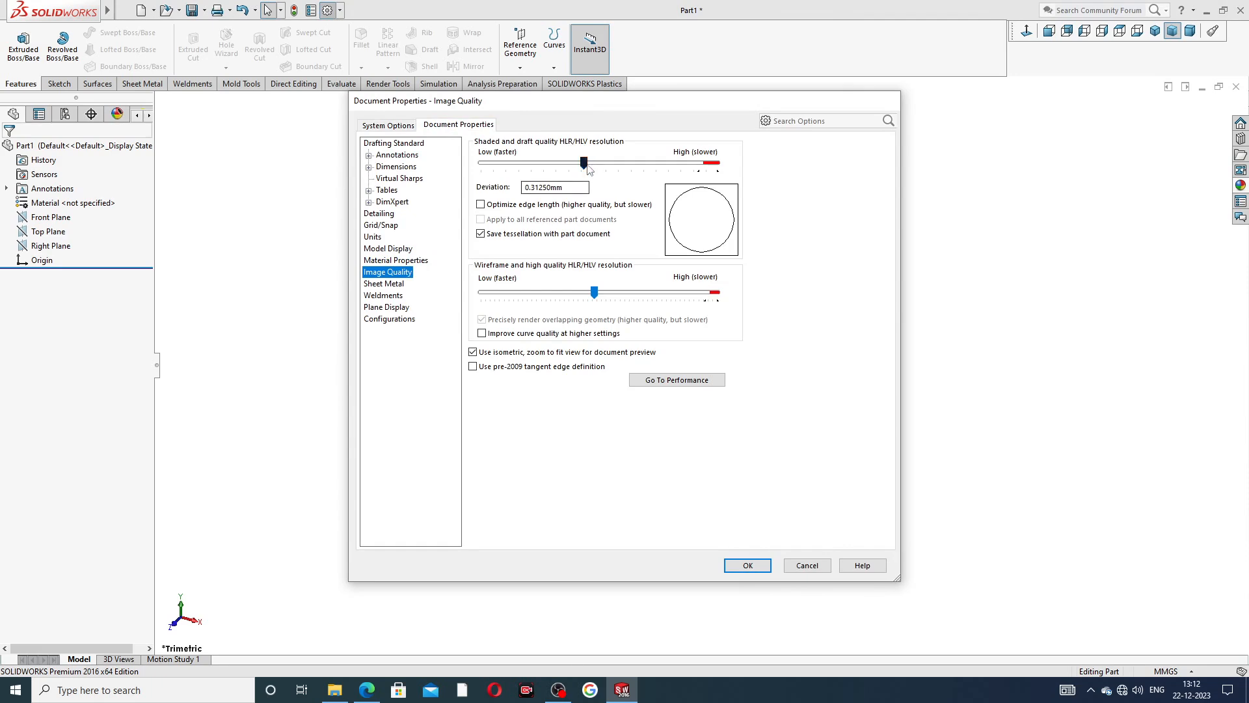
drag(584, 163, 718, 164)
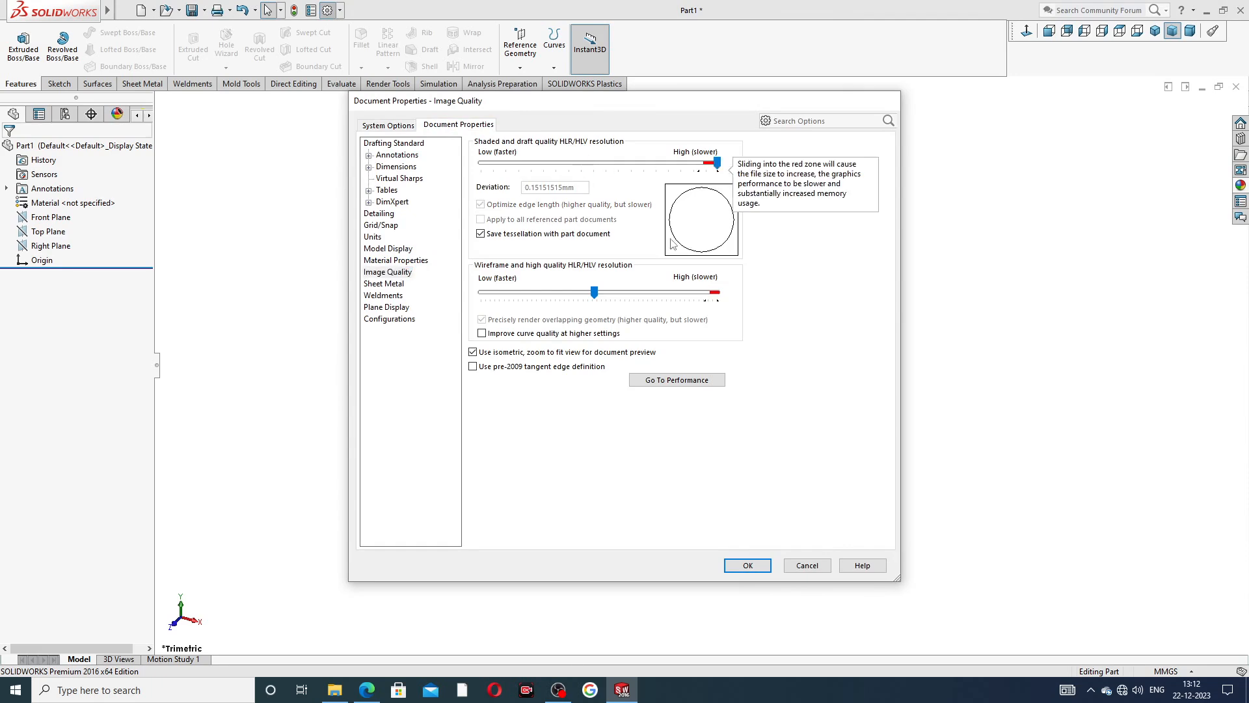
drag(593, 292, 728, 294)
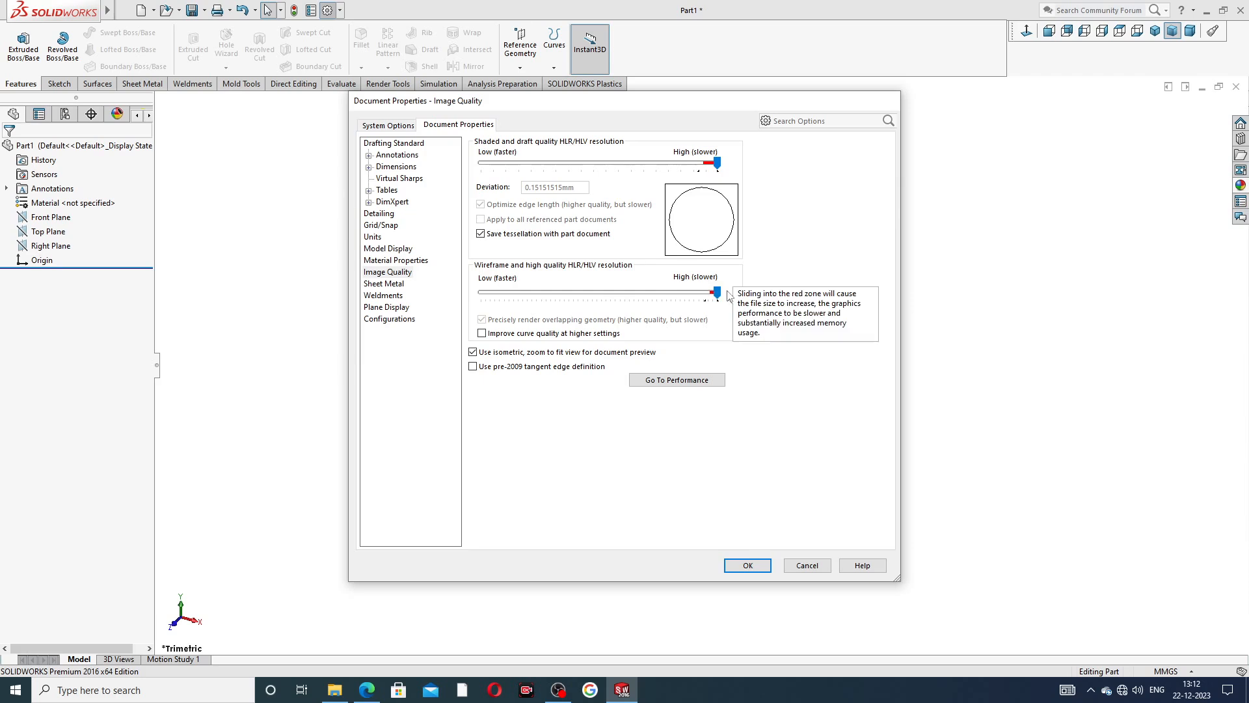
click(748, 566)
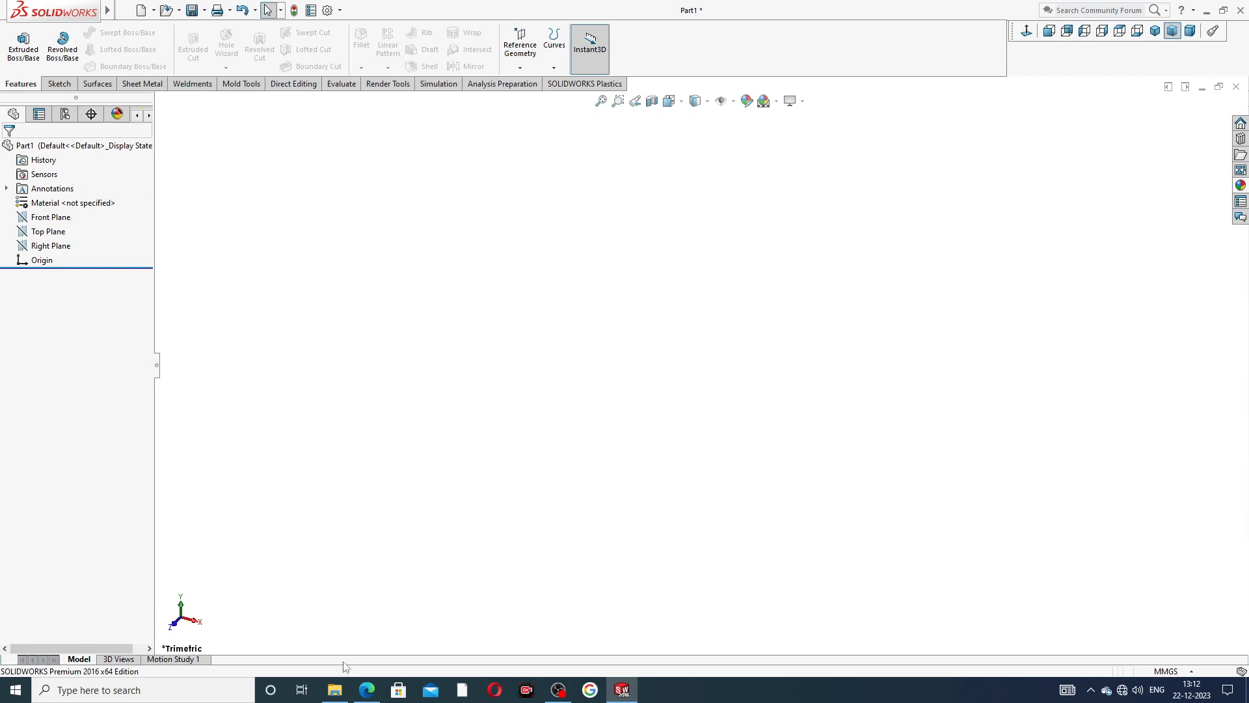
Consult the PART-07 pipe nipple PDF drawing and sketch a circle centred on the origin on the Front Plane.
click(365, 690)
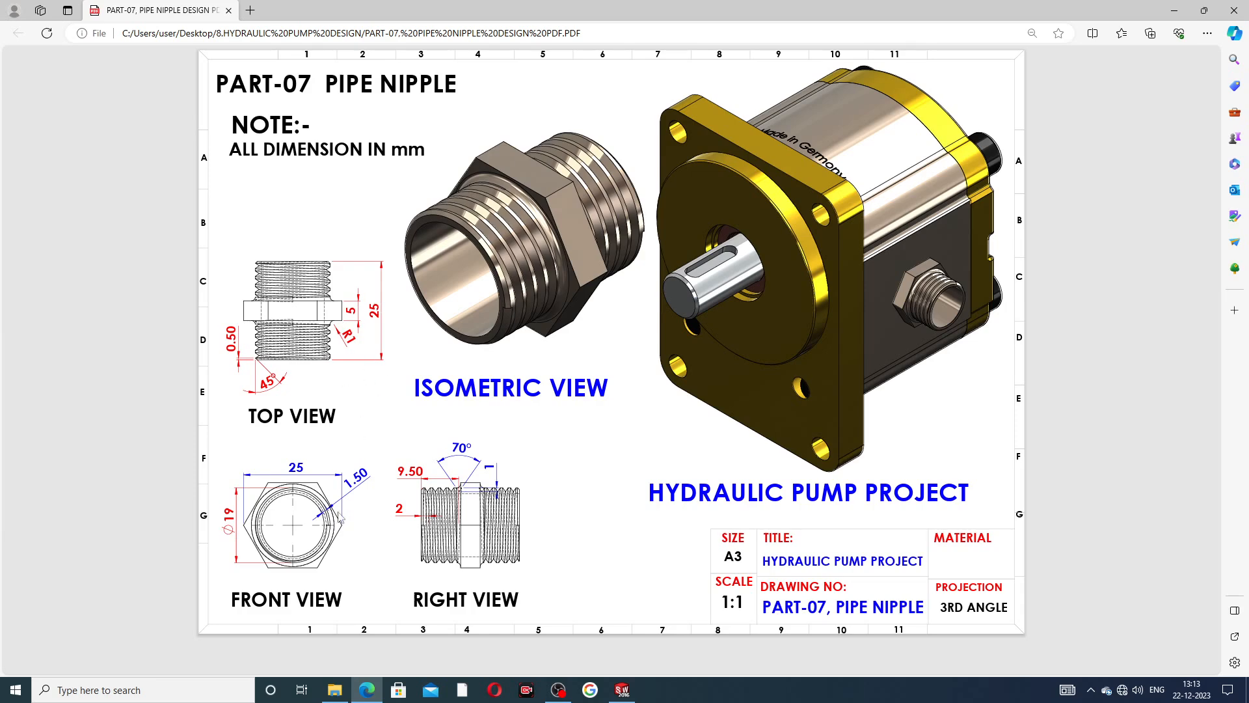
click(368, 692)
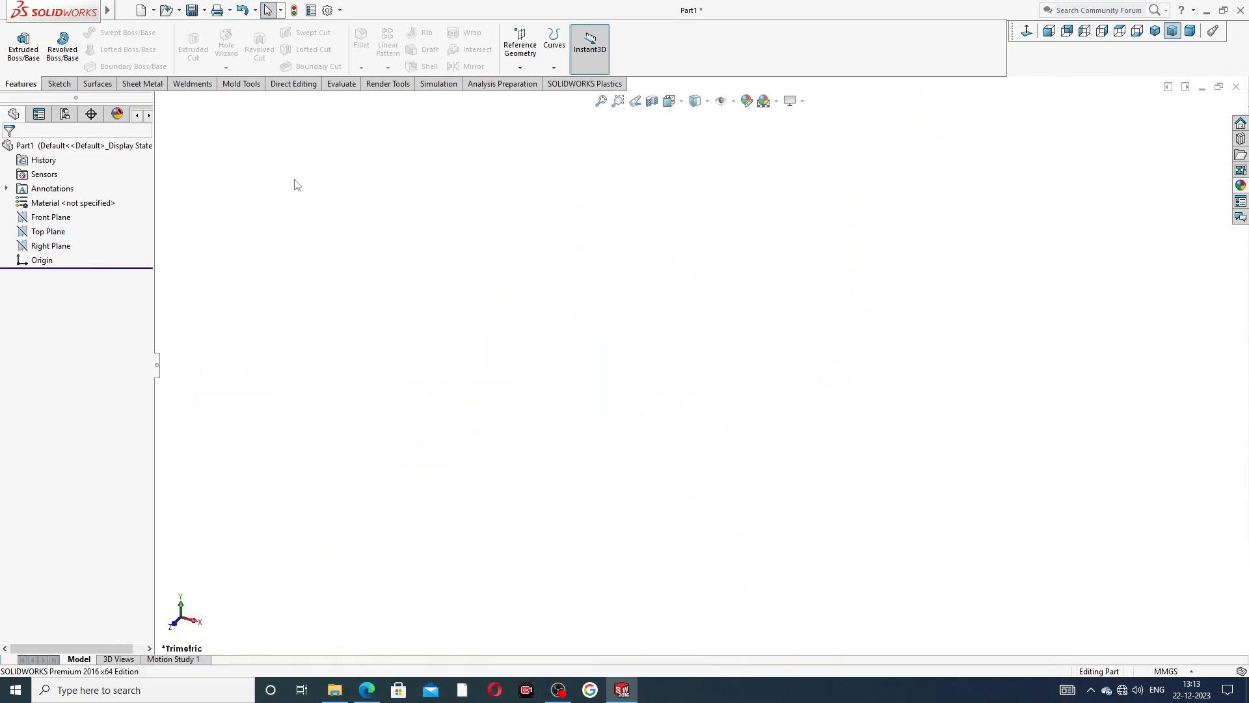
click(66, 219)
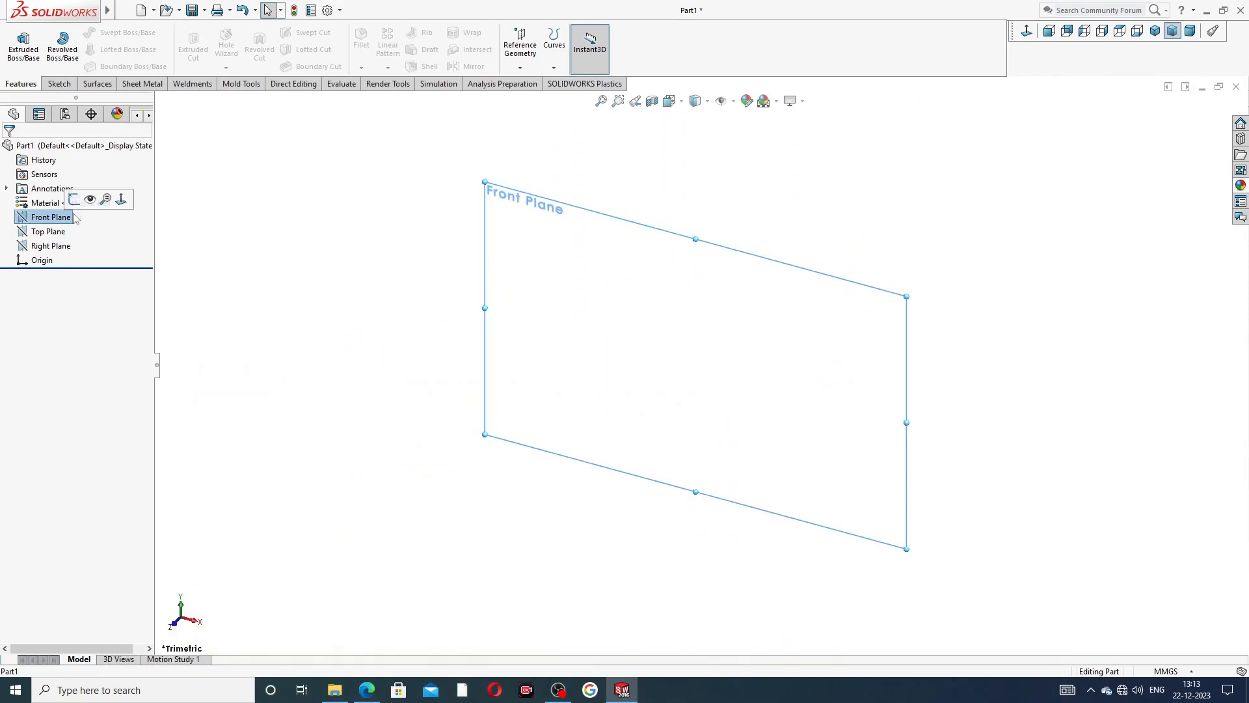
click(77, 204)
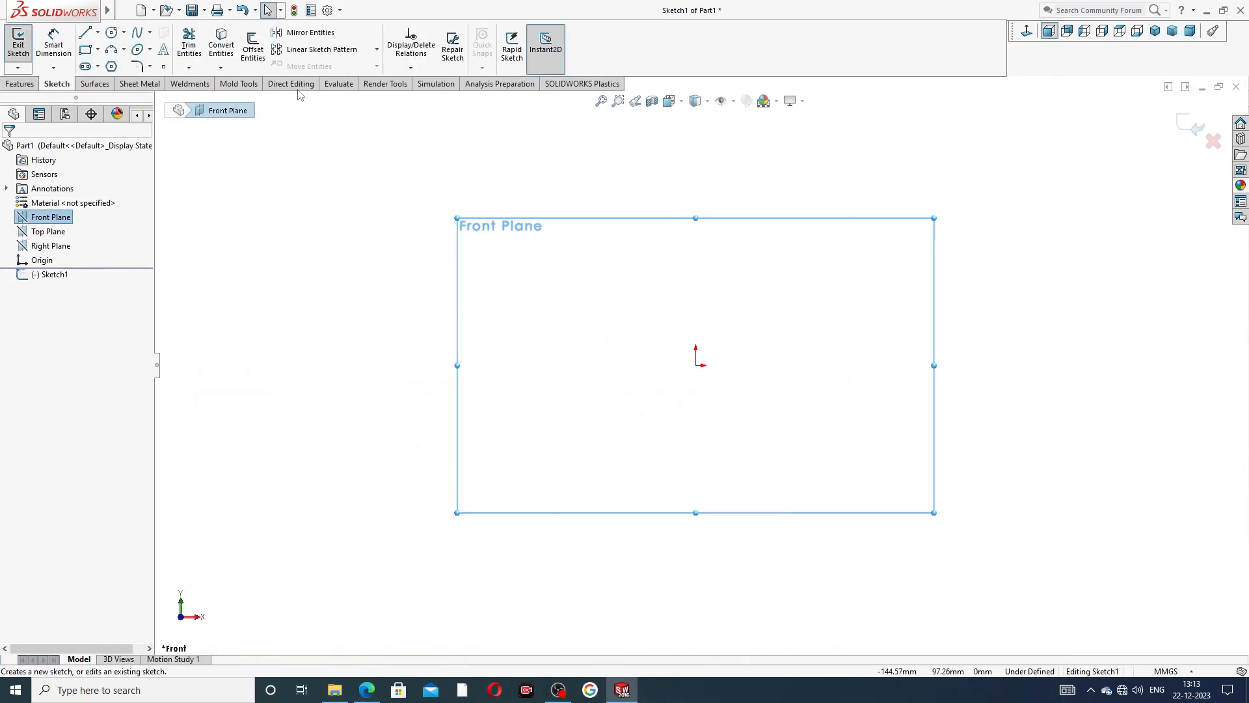
click(113, 33)
drag(696, 366, 732, 254)
right_click(800, 213)
click(823, 217)
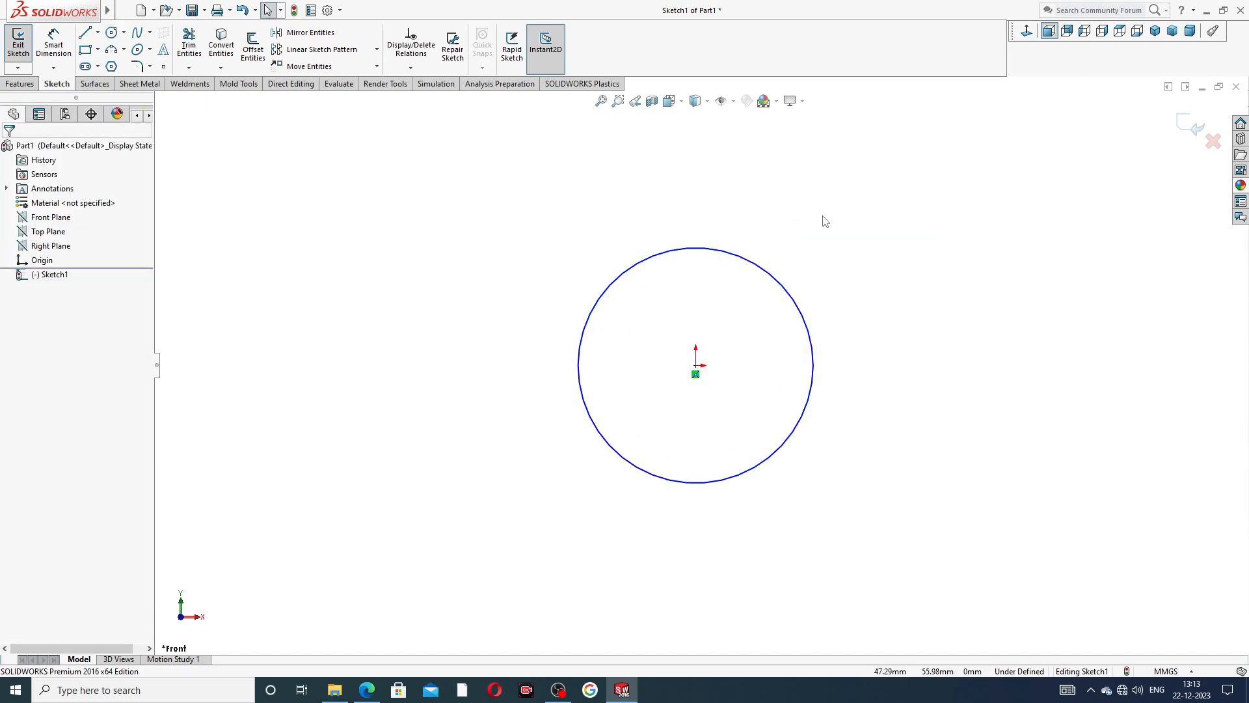
Dimension the circle's diameter as 19 mm.
click(33, 86)
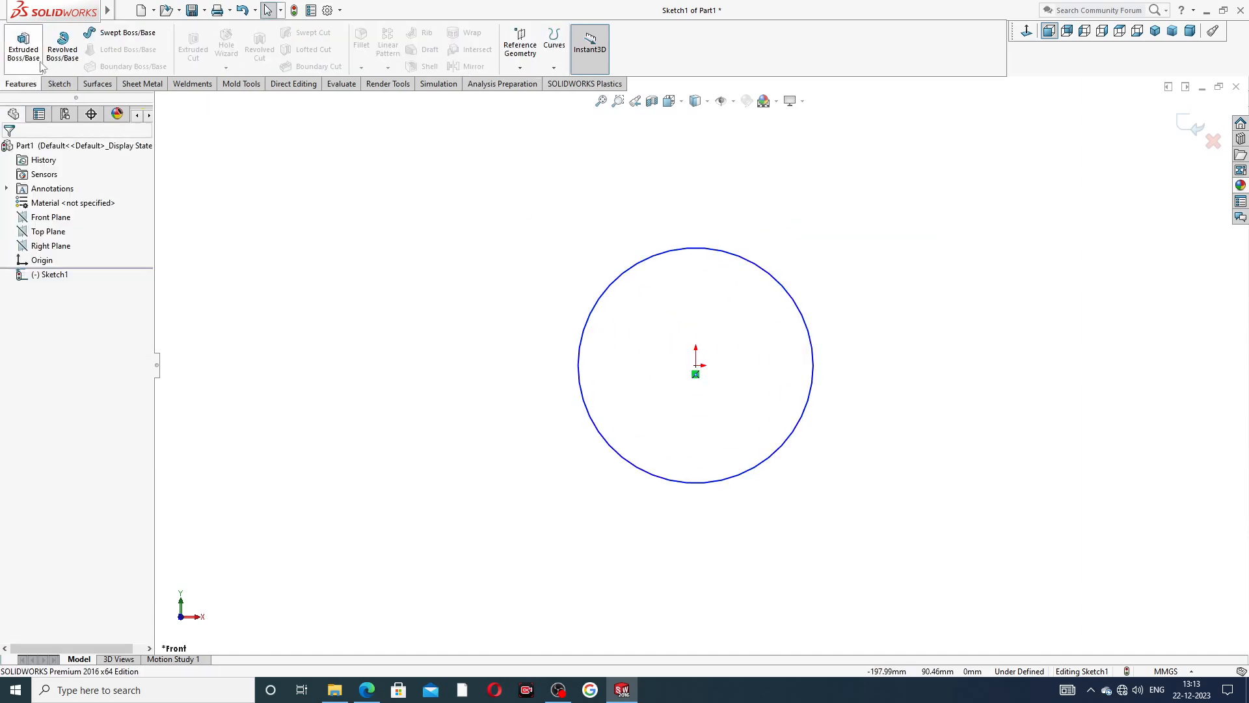
click(58, 85)
click(53, 45)
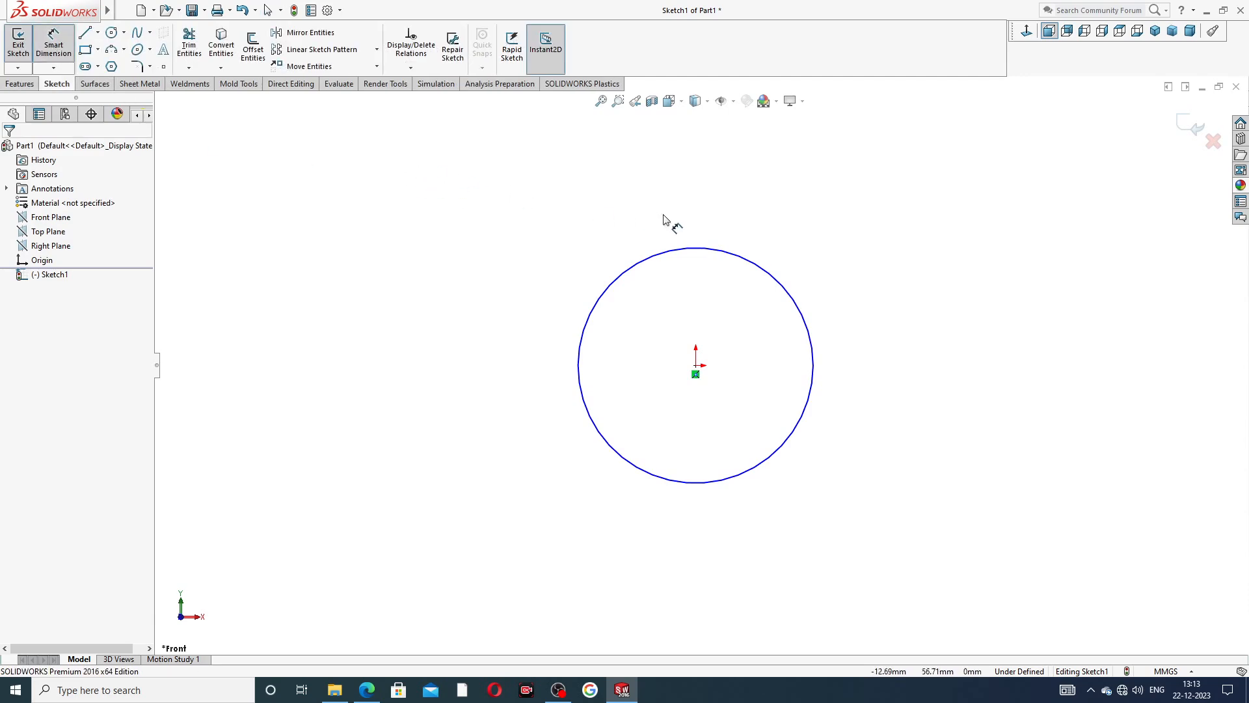
click(683, 249)
click(707, 200)
text(19)
key(Return)
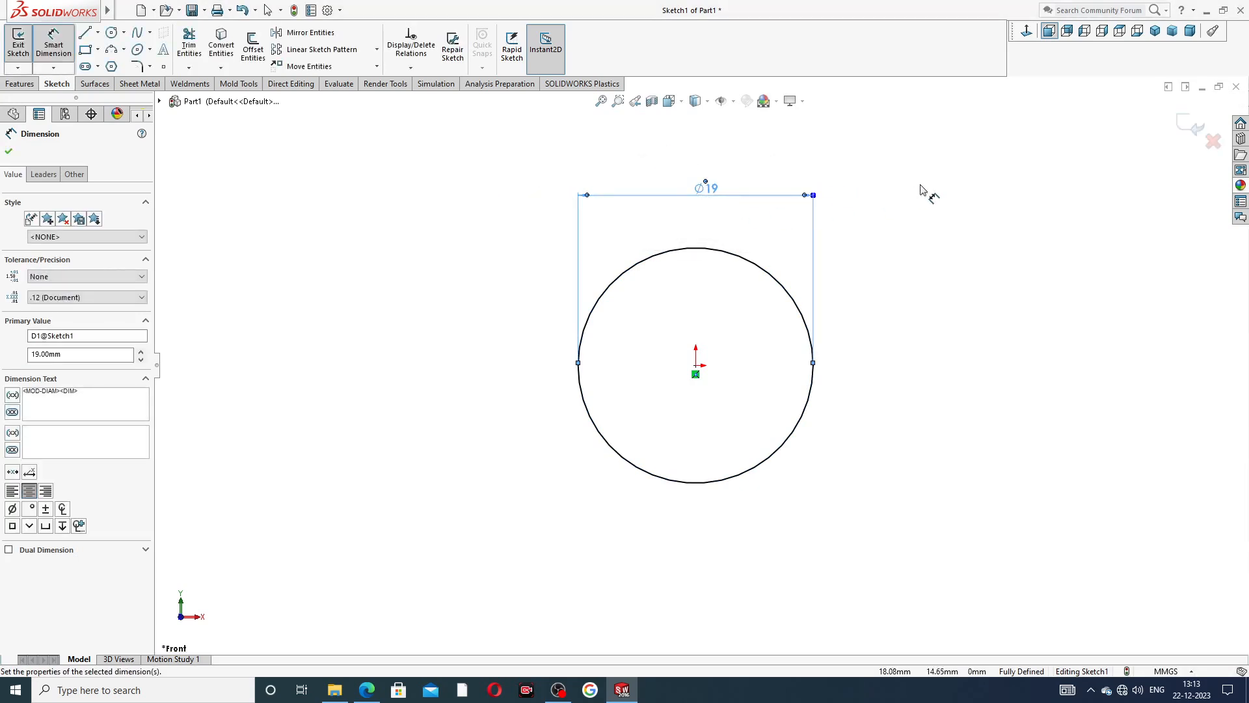
click(921, 189)
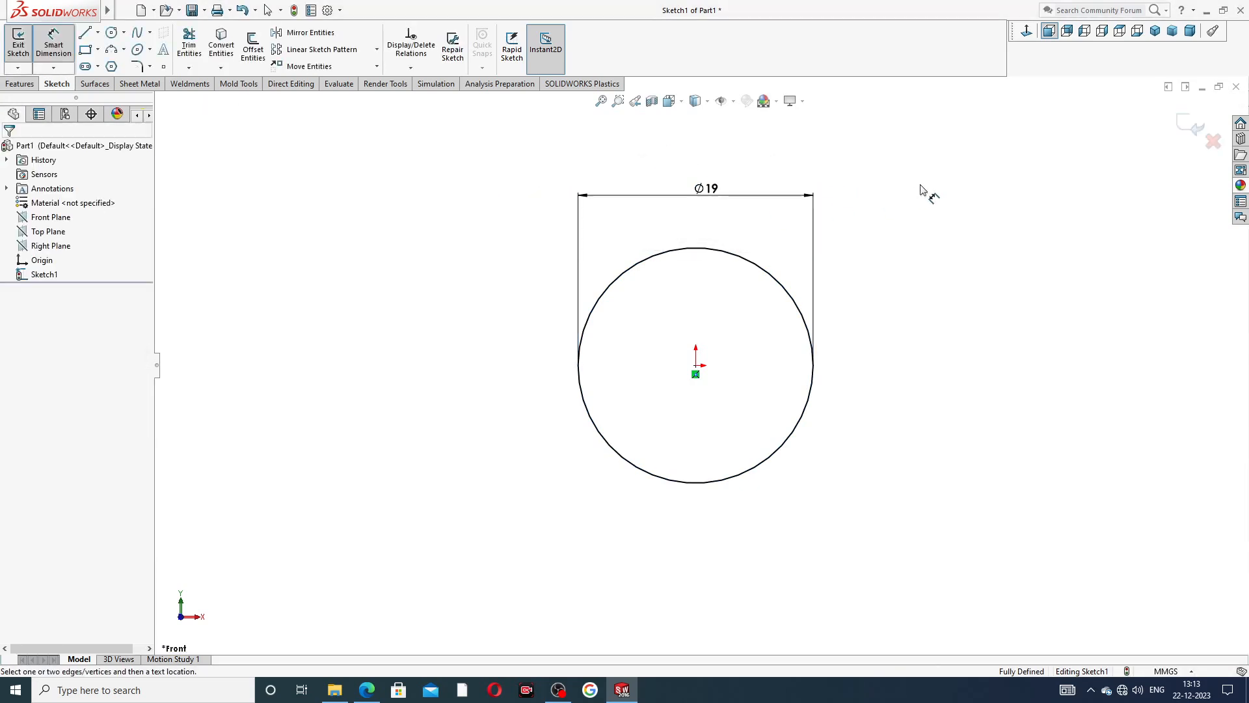
right_click(484, 193)
click(500, 194)
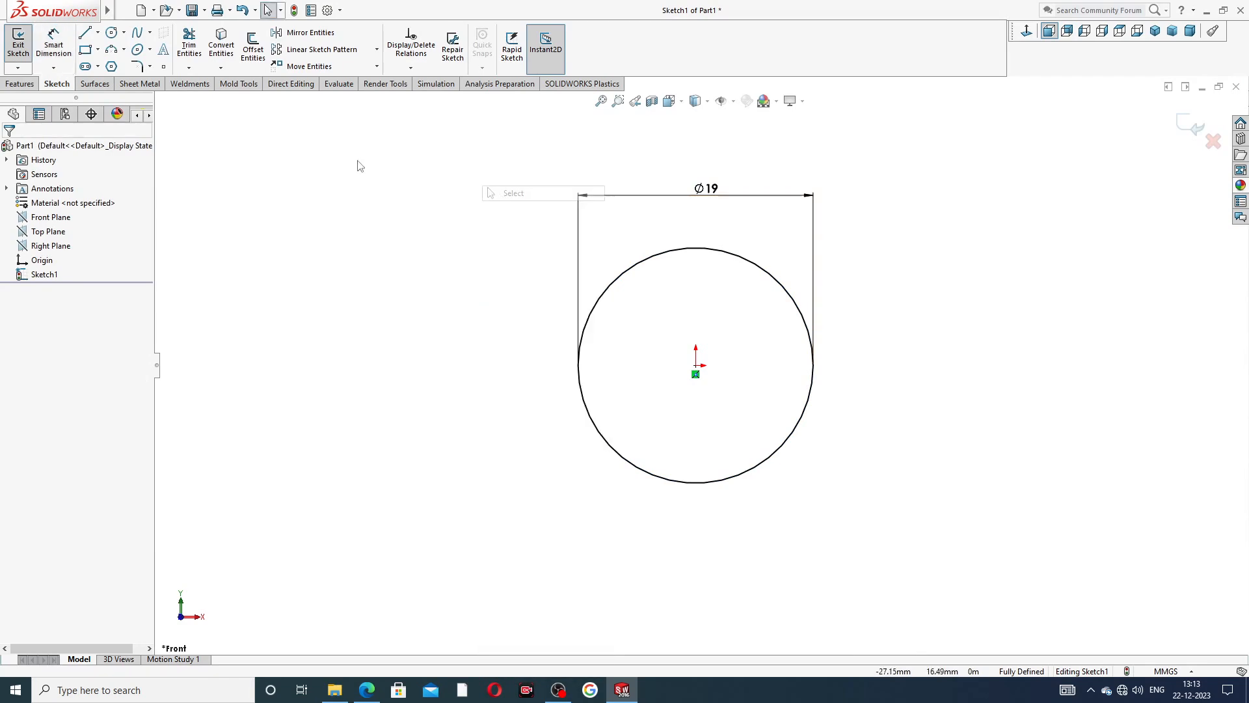
Extrude the circle 25 mm as a boss with the Mid Plane end condition.
click(31, 84)
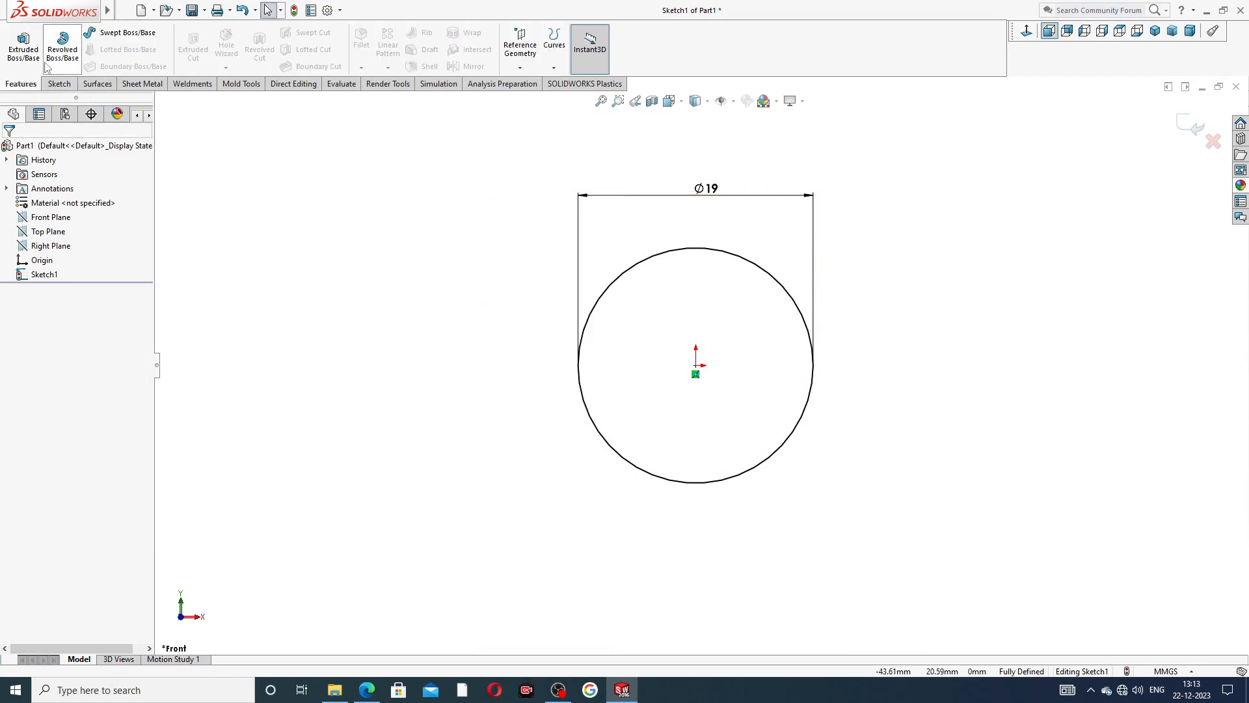
click(33, 57)
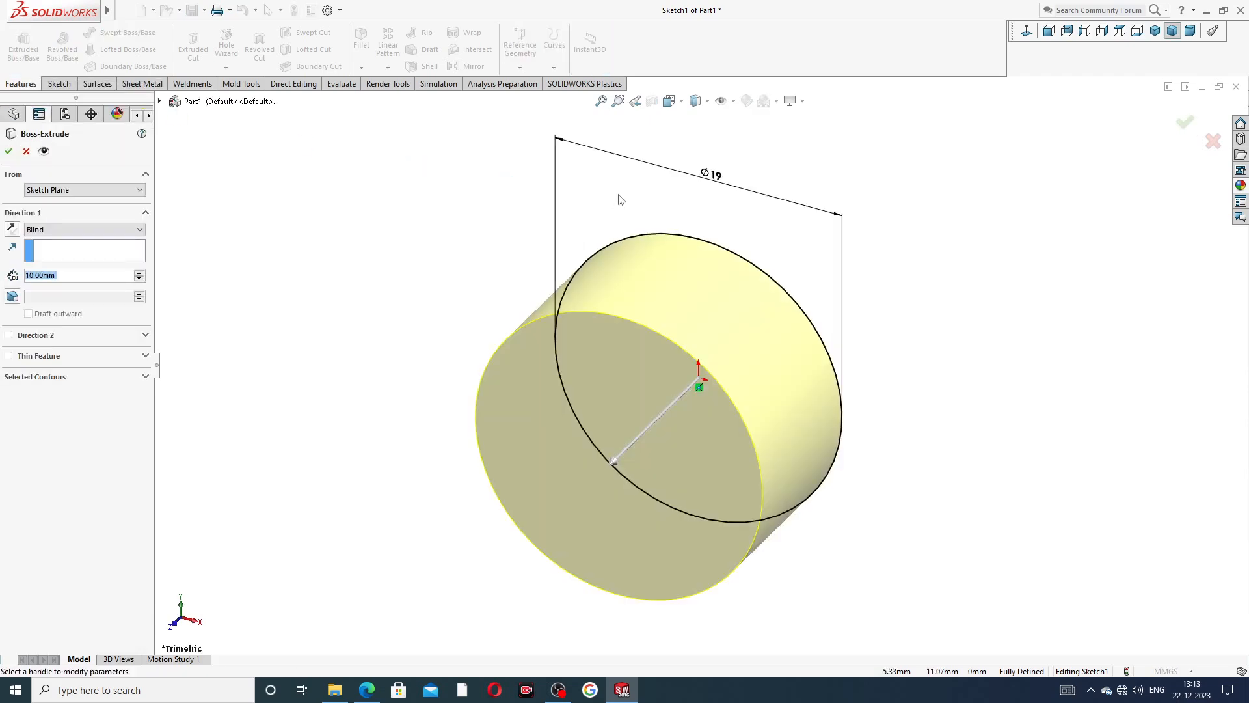
click(81, 231)
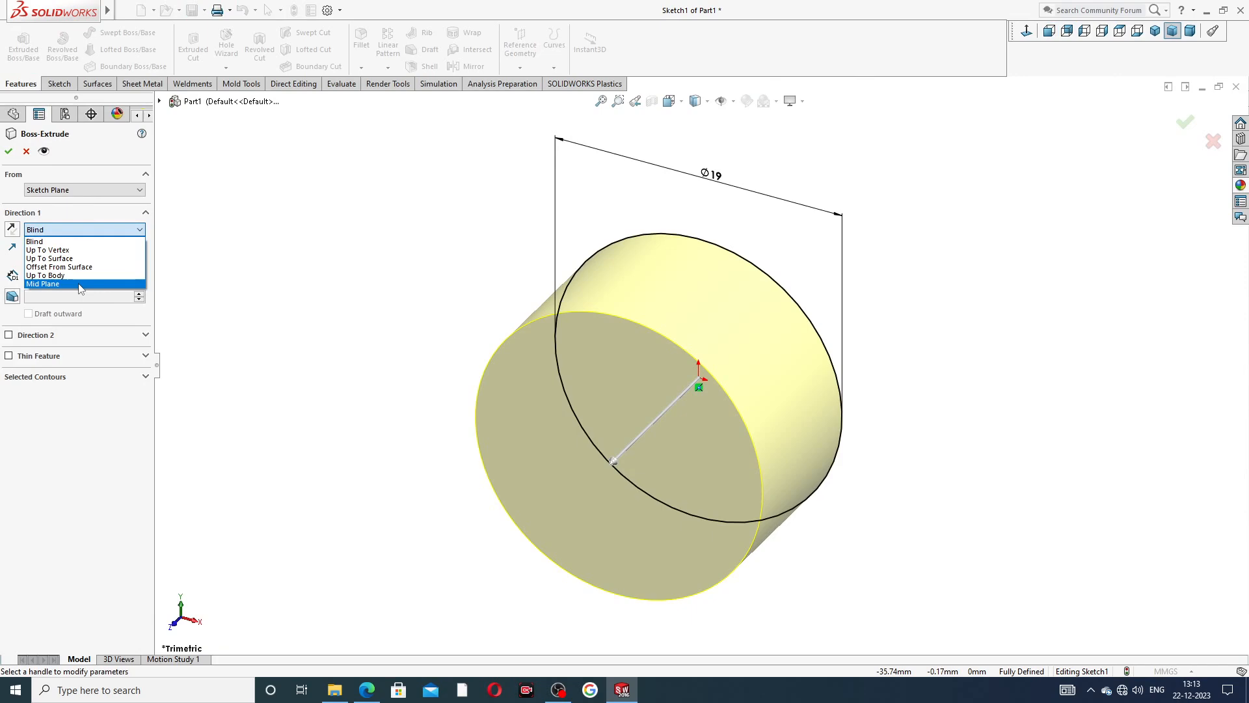
click(80, 285)
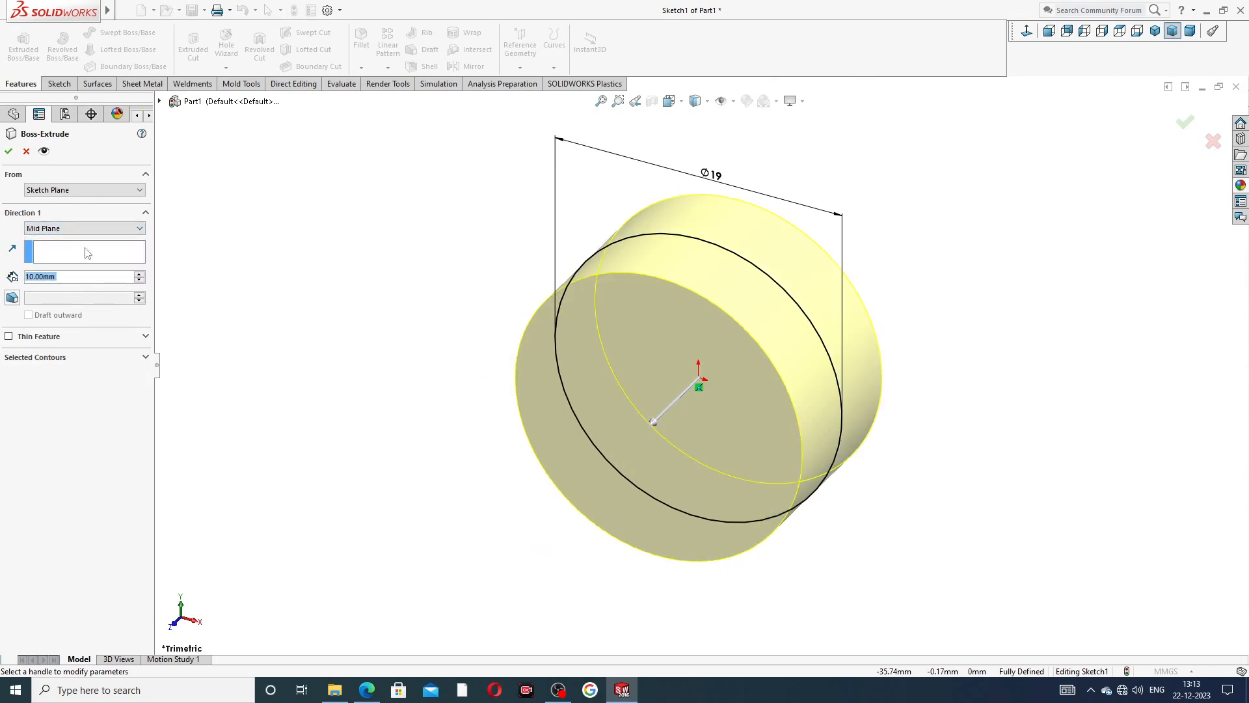
text(25)
key(Return)
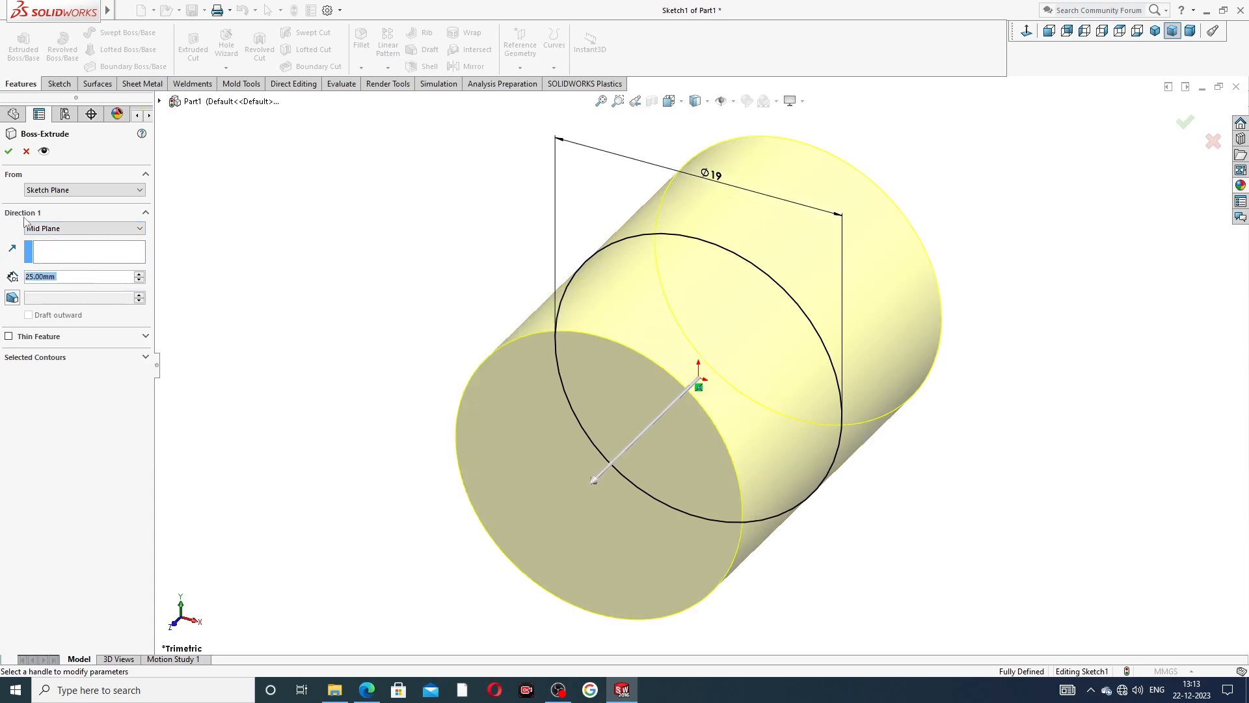
click(9, 151)
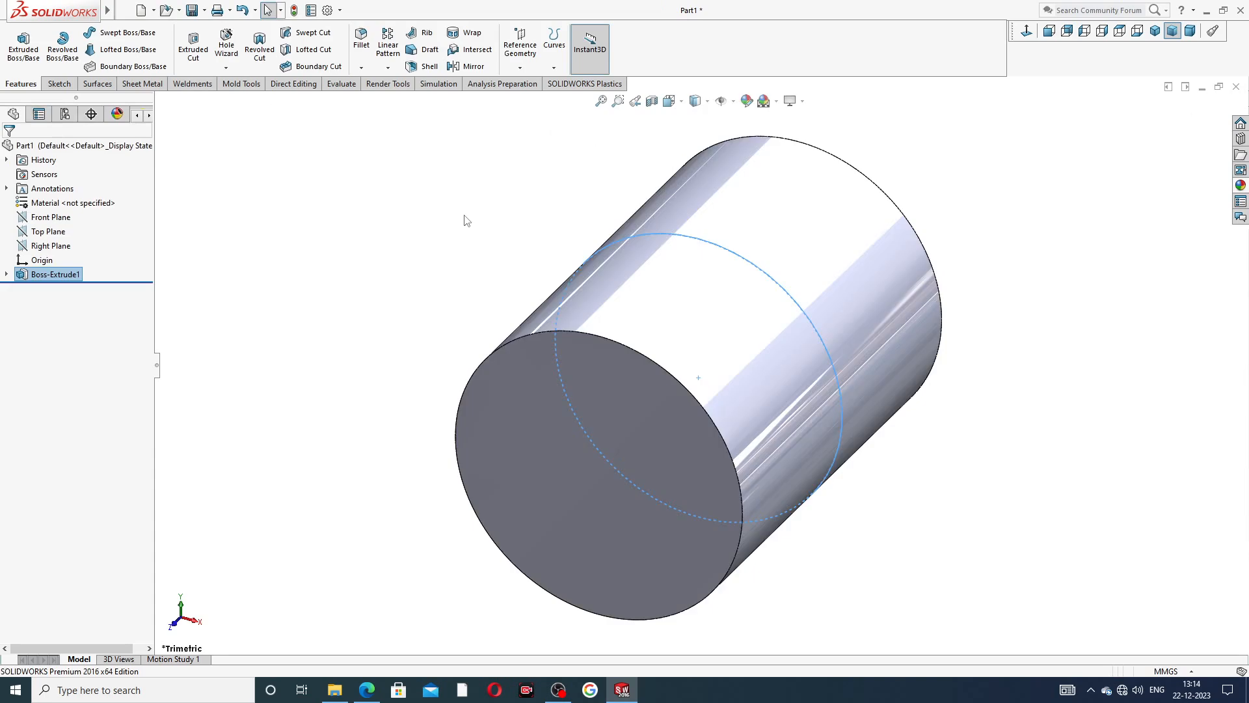
Consult the PART-07 pipe nipple PDF drawing for the hexagonal section's dimensions.
middle_drag(758, 299, 781, 221)
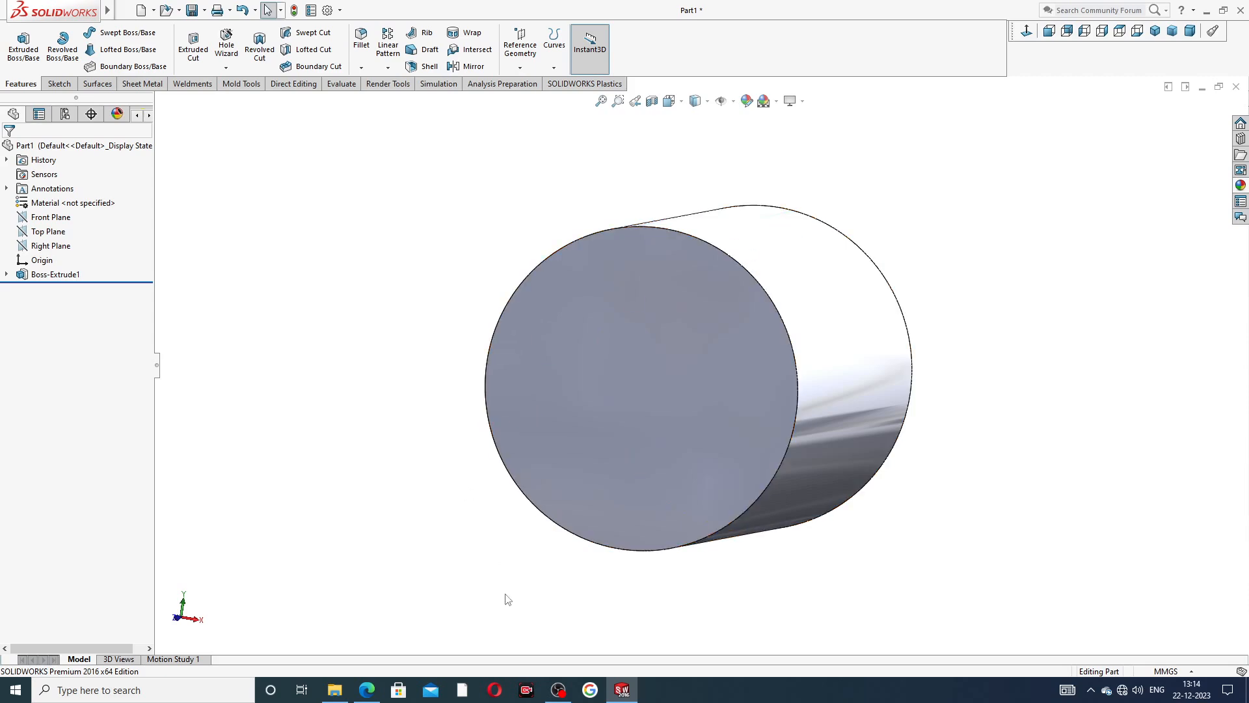
click(368, 690)
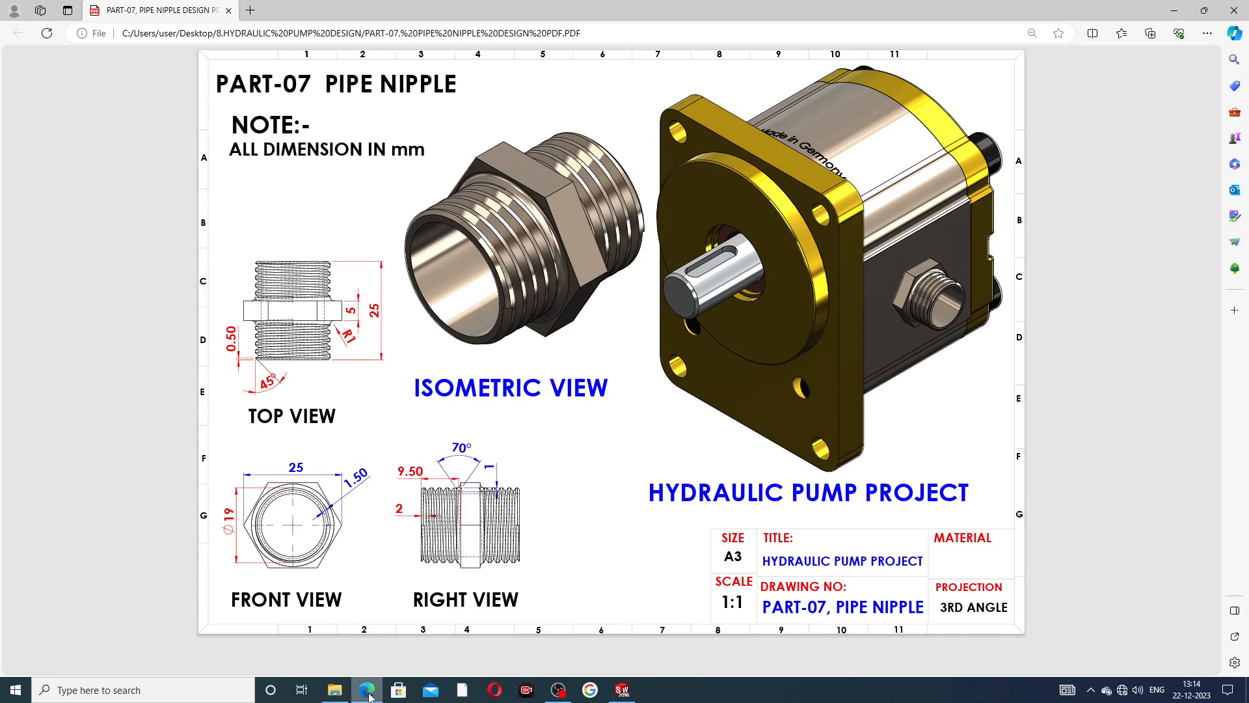
click(622, 690)
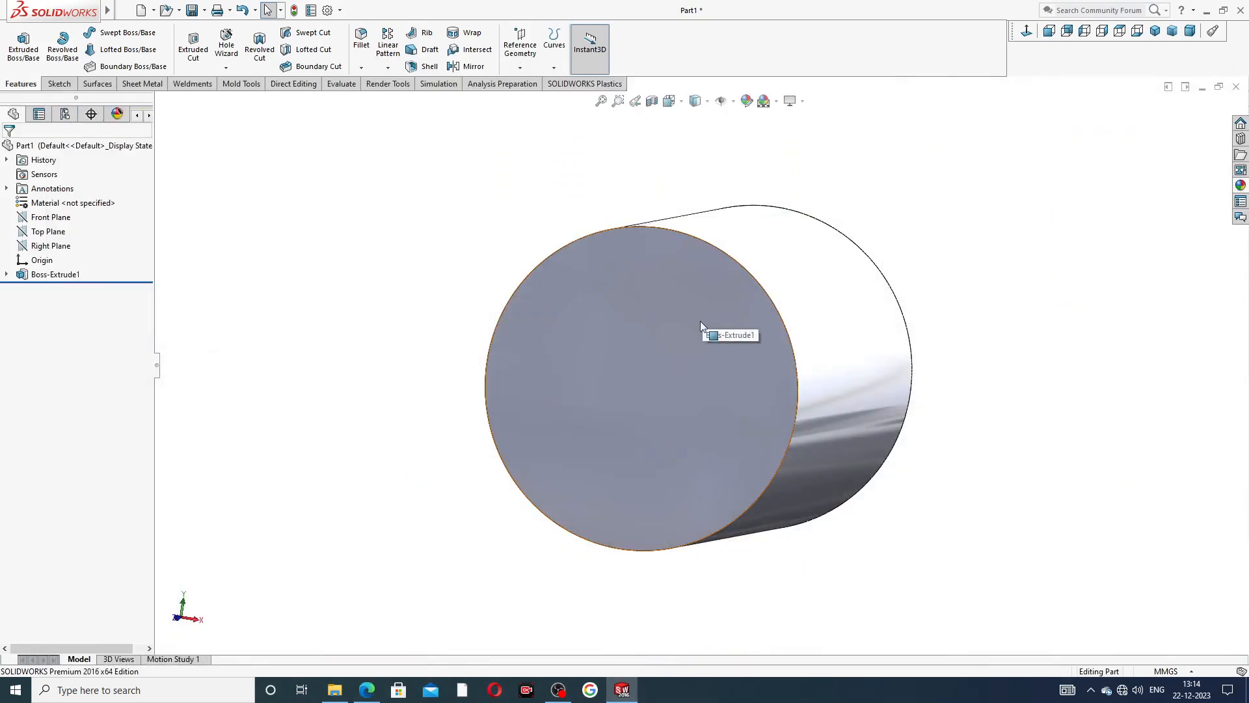
middle_drag(716, 307, 776, 229)
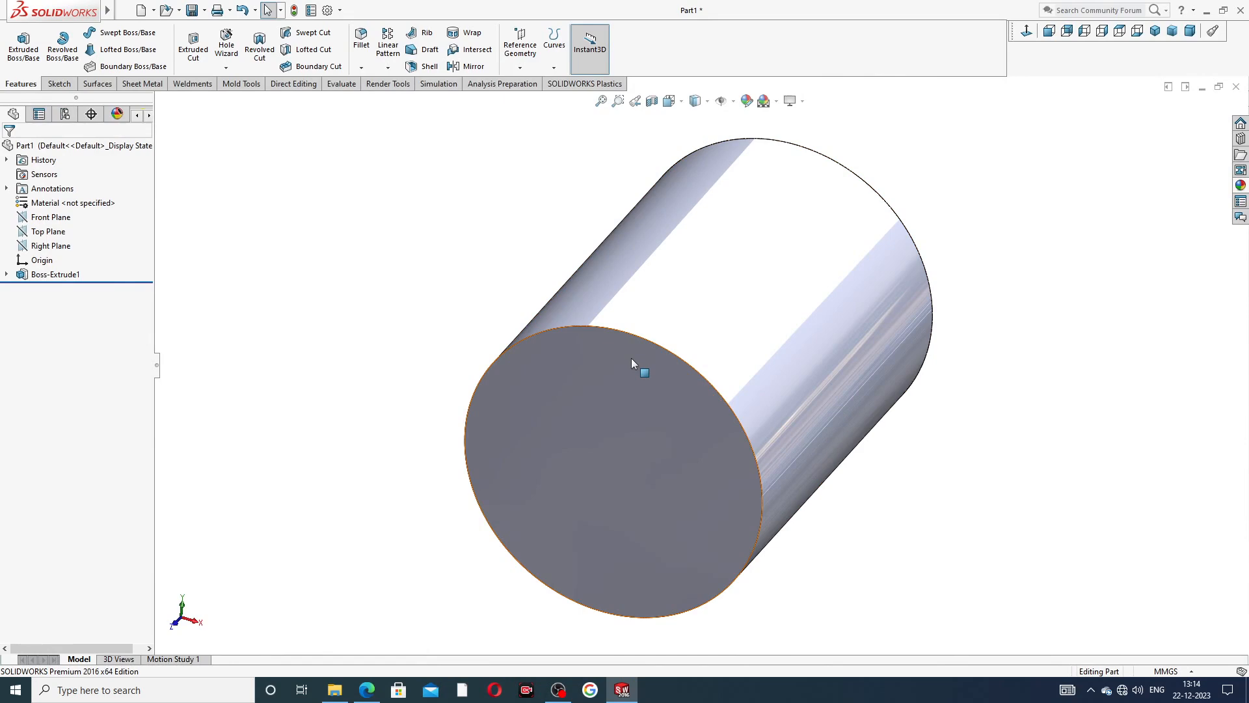
Sketch a six-sided inscribed-circle polygon centred on the origin on the cylinder's end face, about 12.24 mm from centre to corner.
click(548, 371)
click(595, 347)
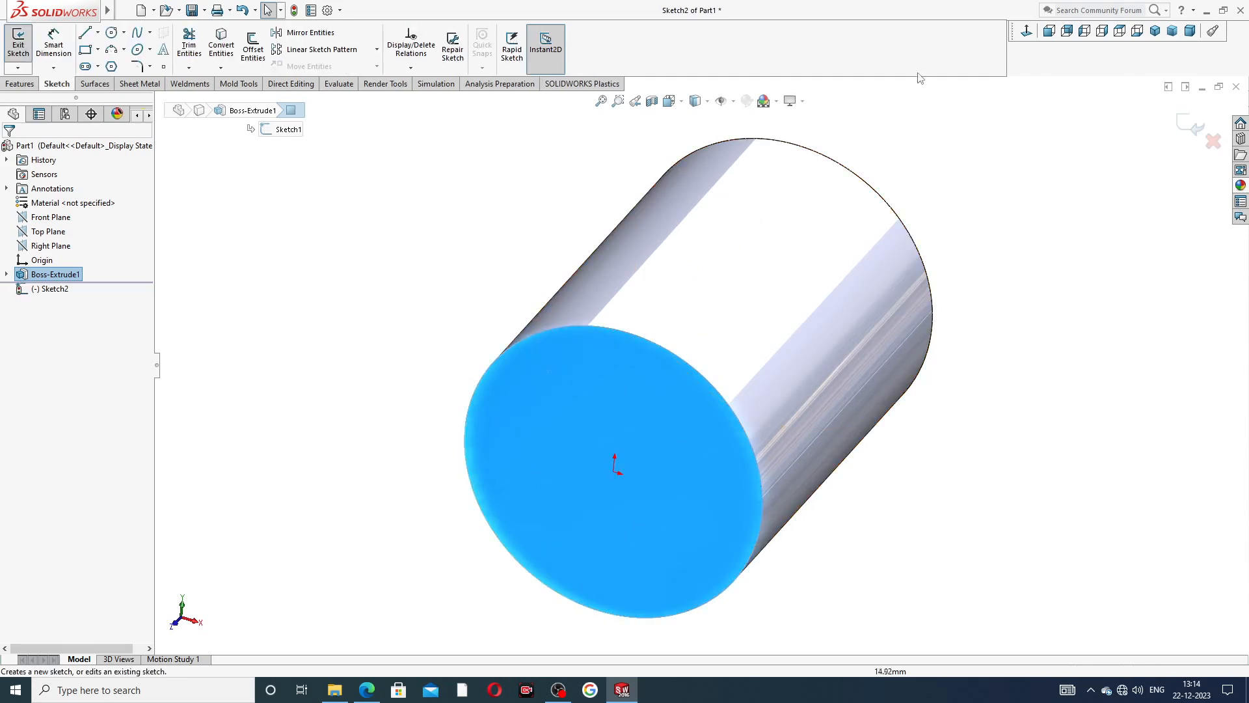
click(1026, 31)
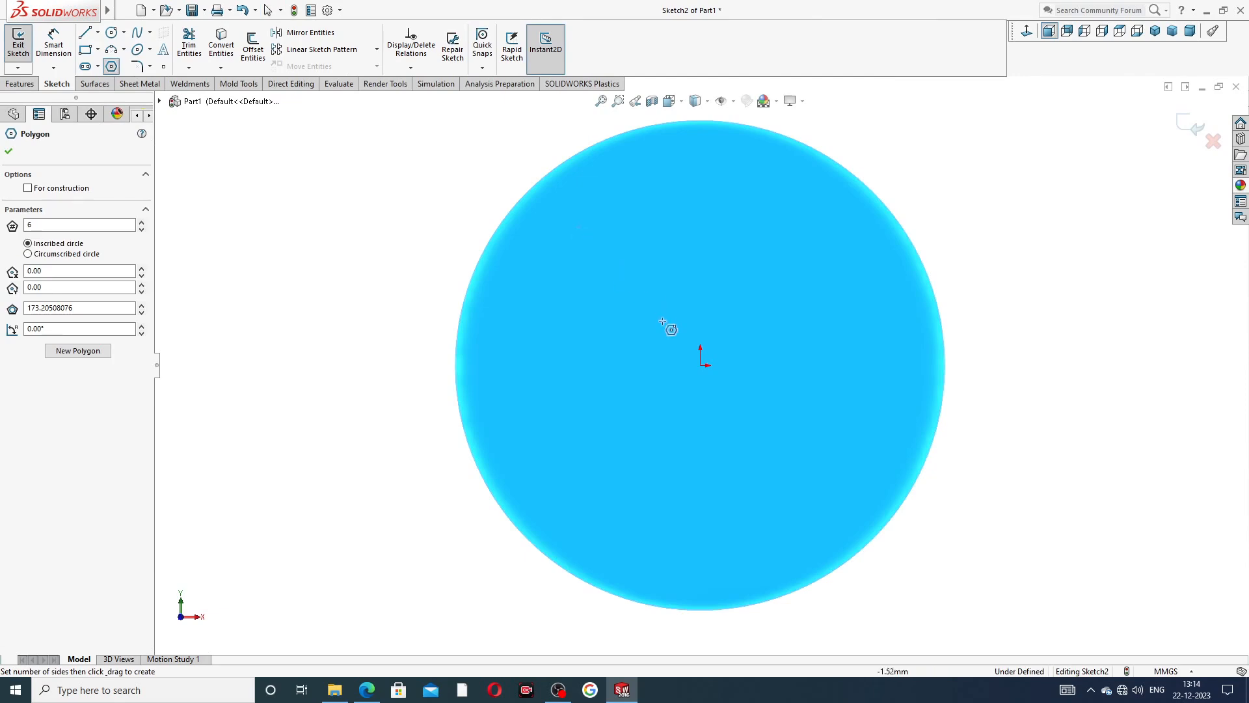
click(700, 365)
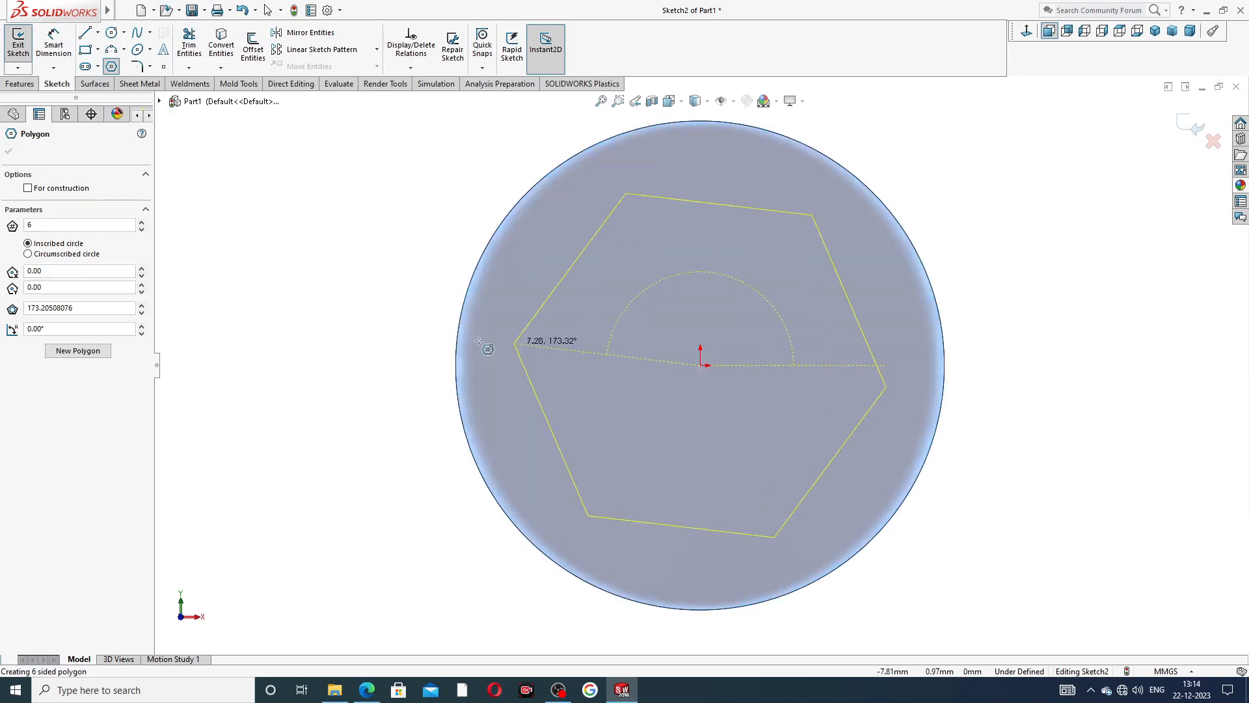
click(385, 368)
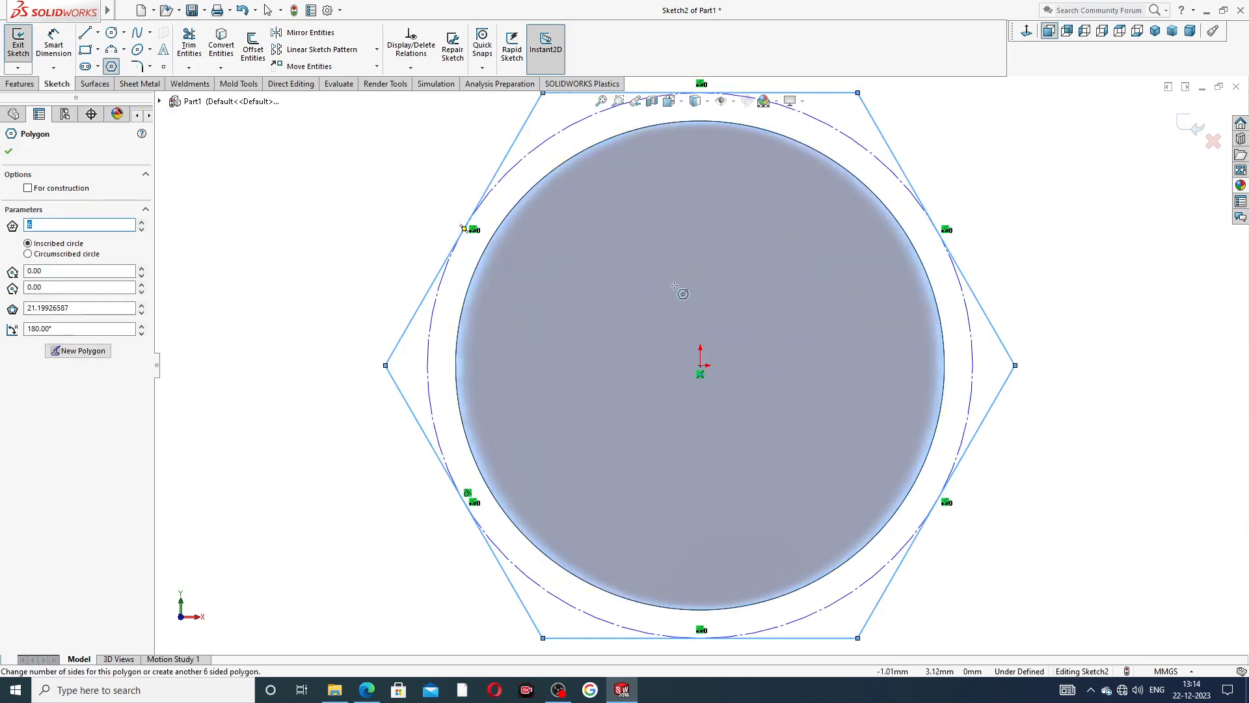
key(f)
right_click(884, 209)
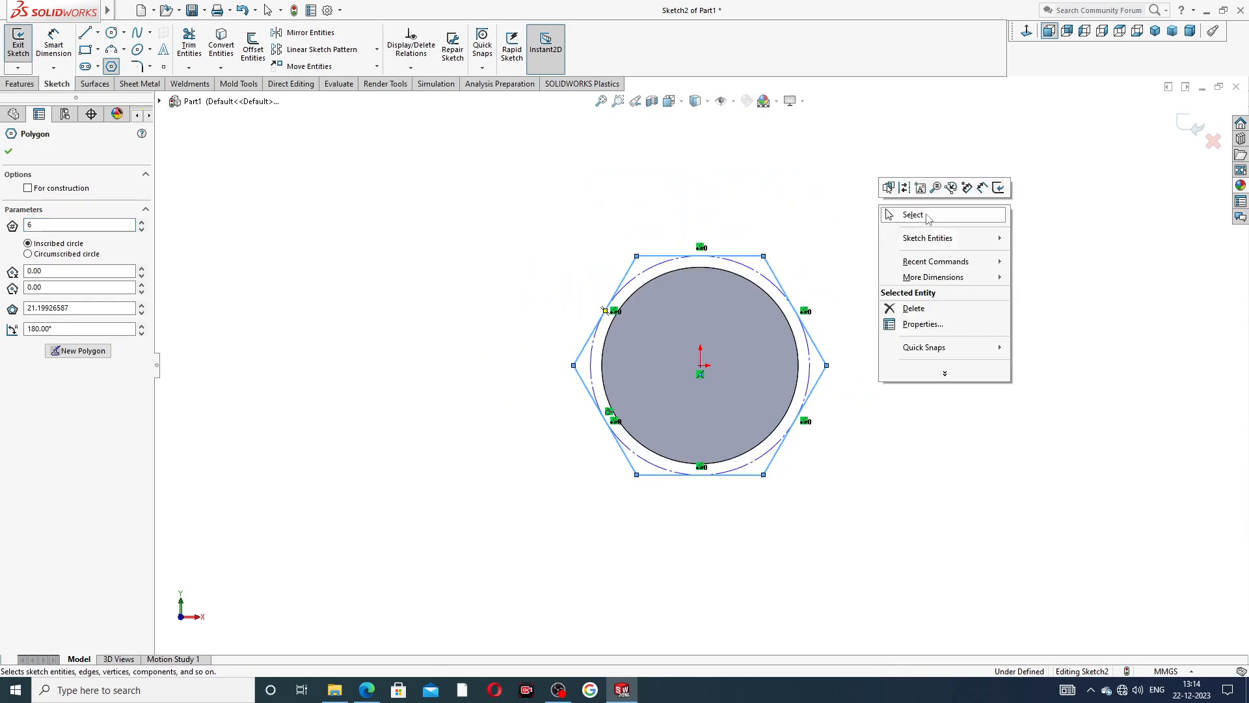
click(924, 216)
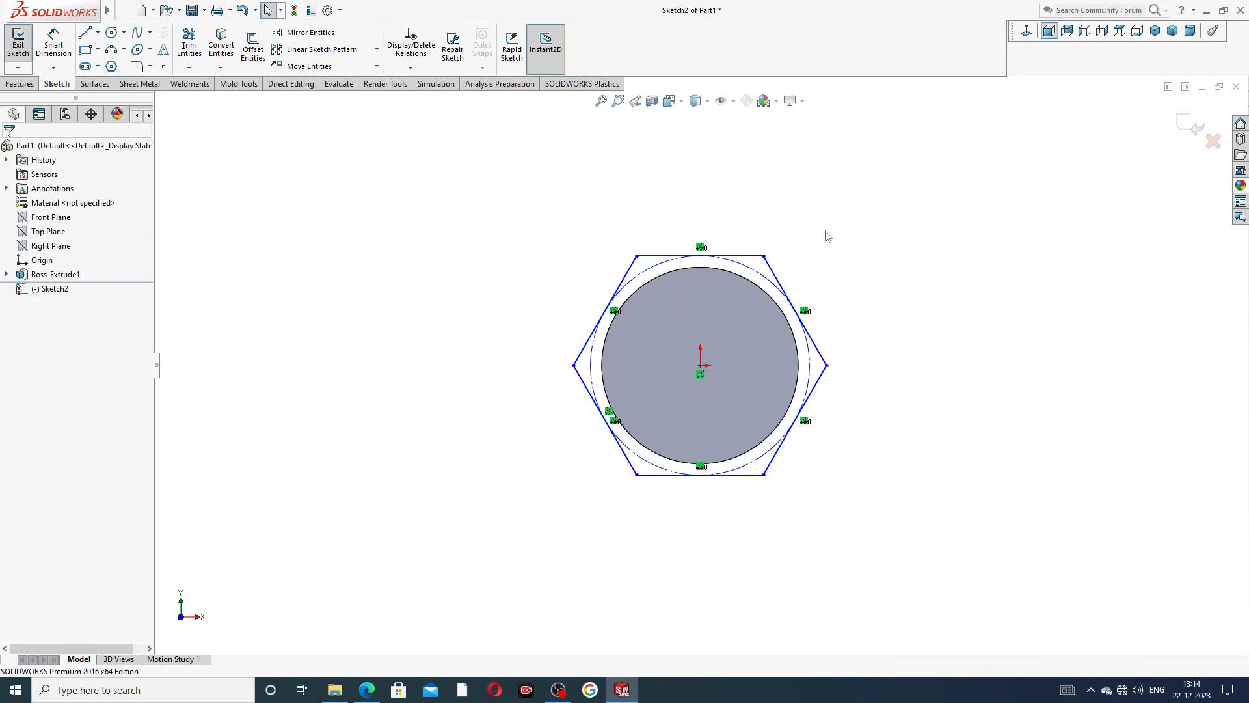
Add a horizontal relation to the hexagon's upper edge.
click(746, 257)
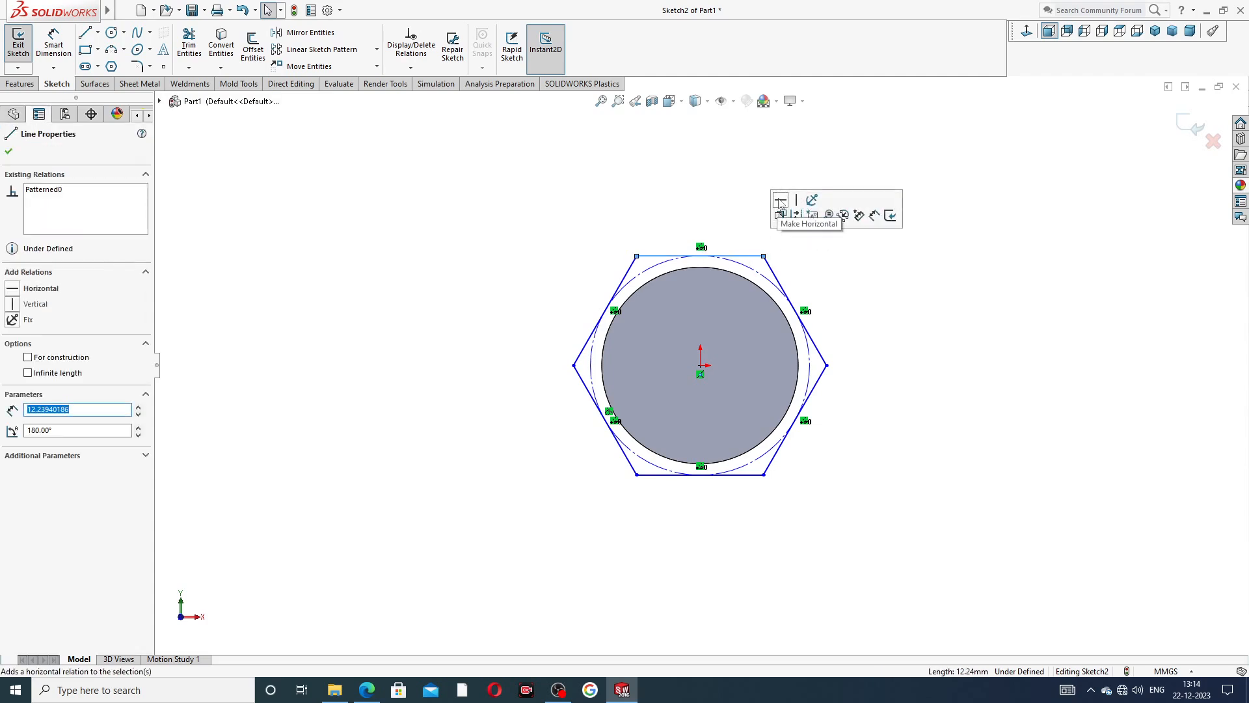
click(780, 203)
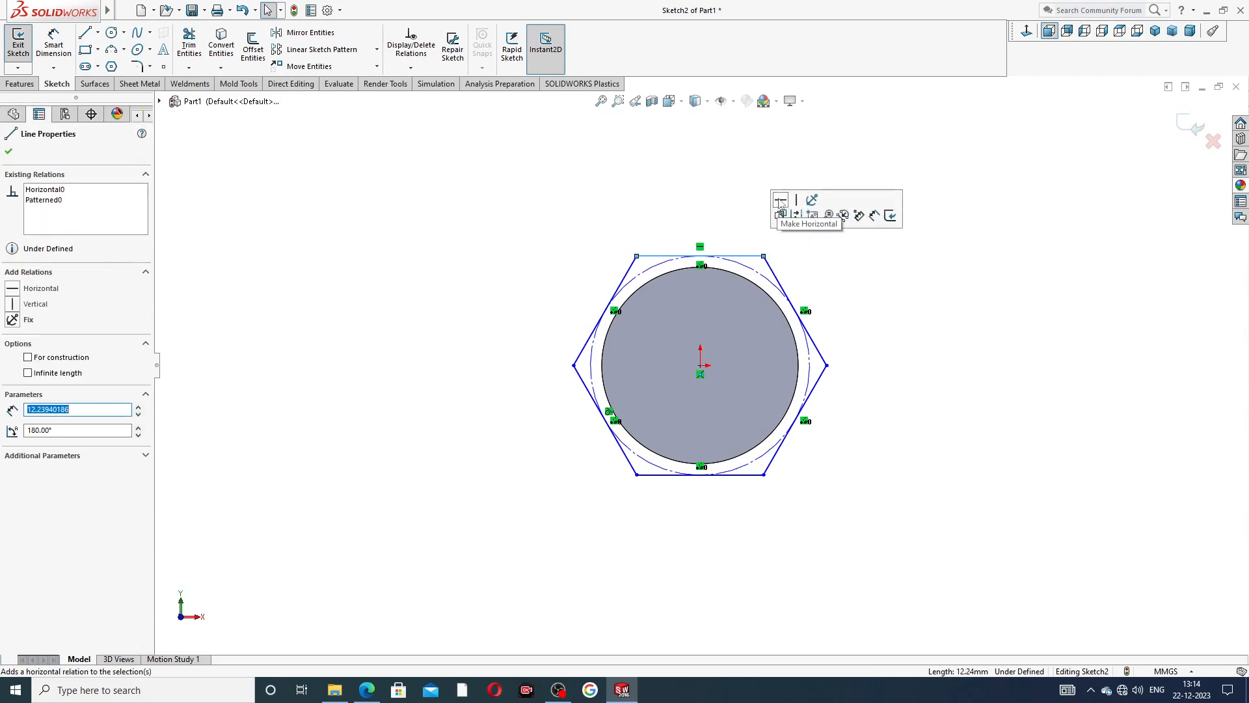
click(815, 254)
scroll(708, 396, down, 2)
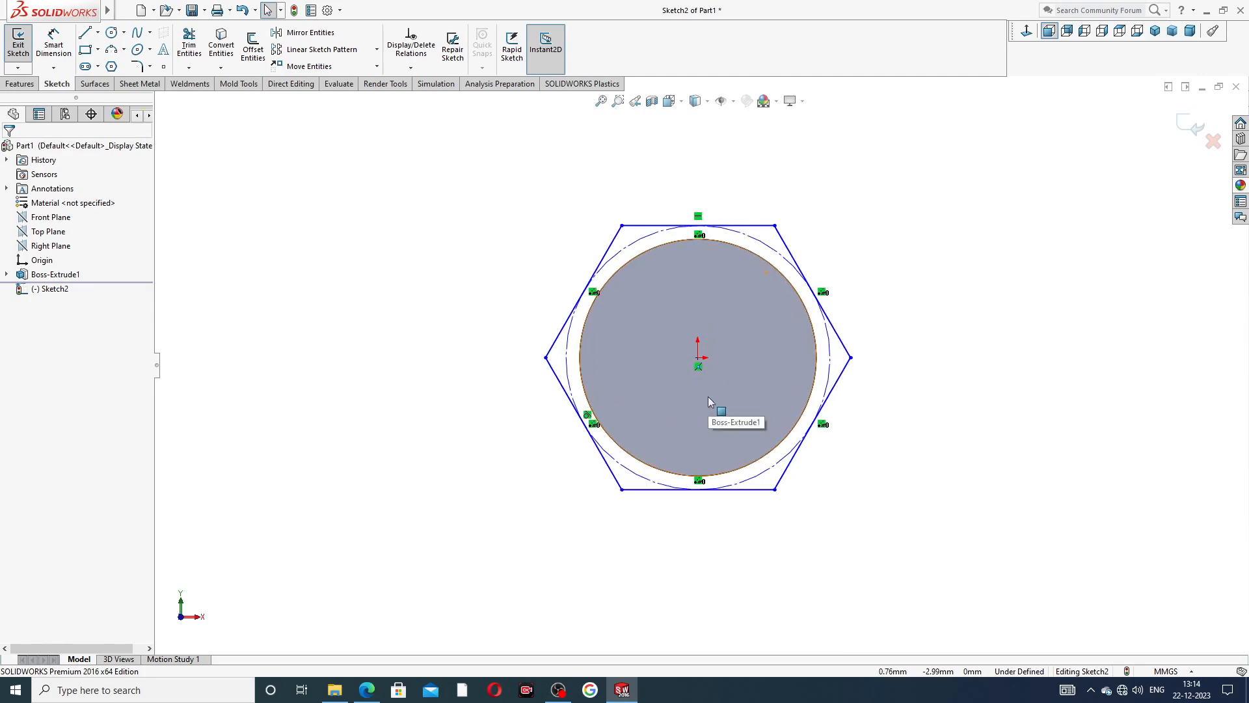
click(737, 229)
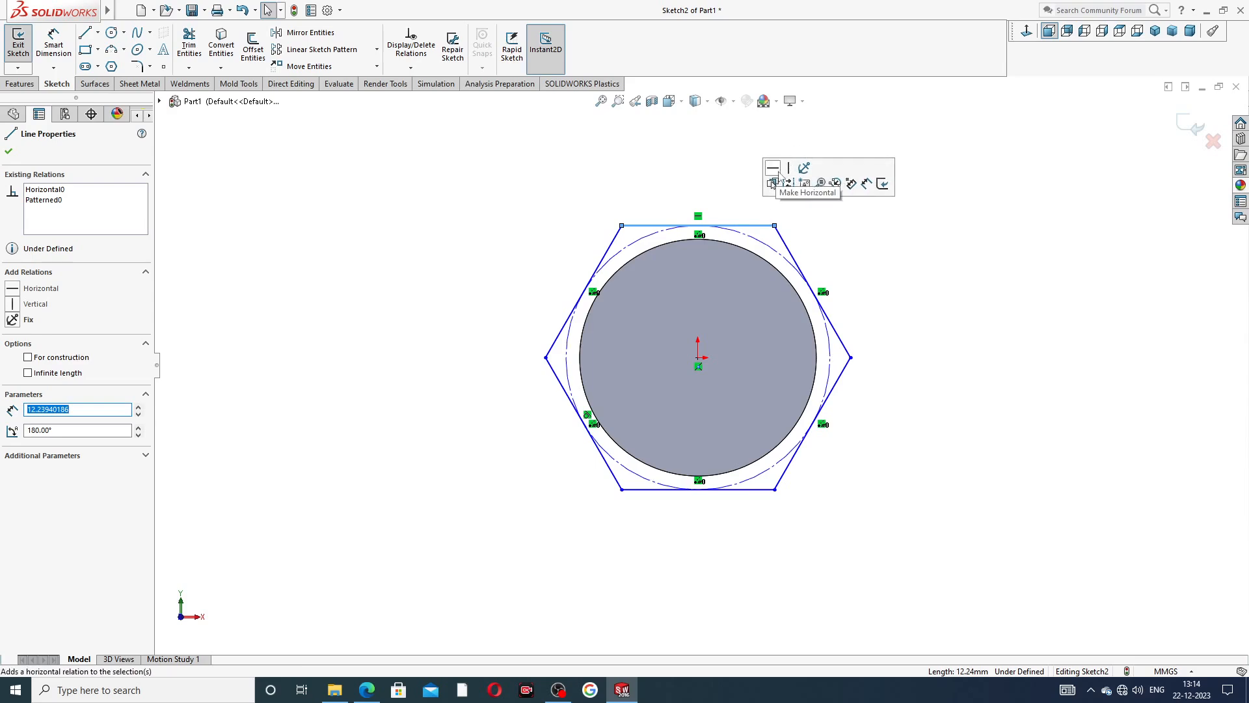
click(867, 240)
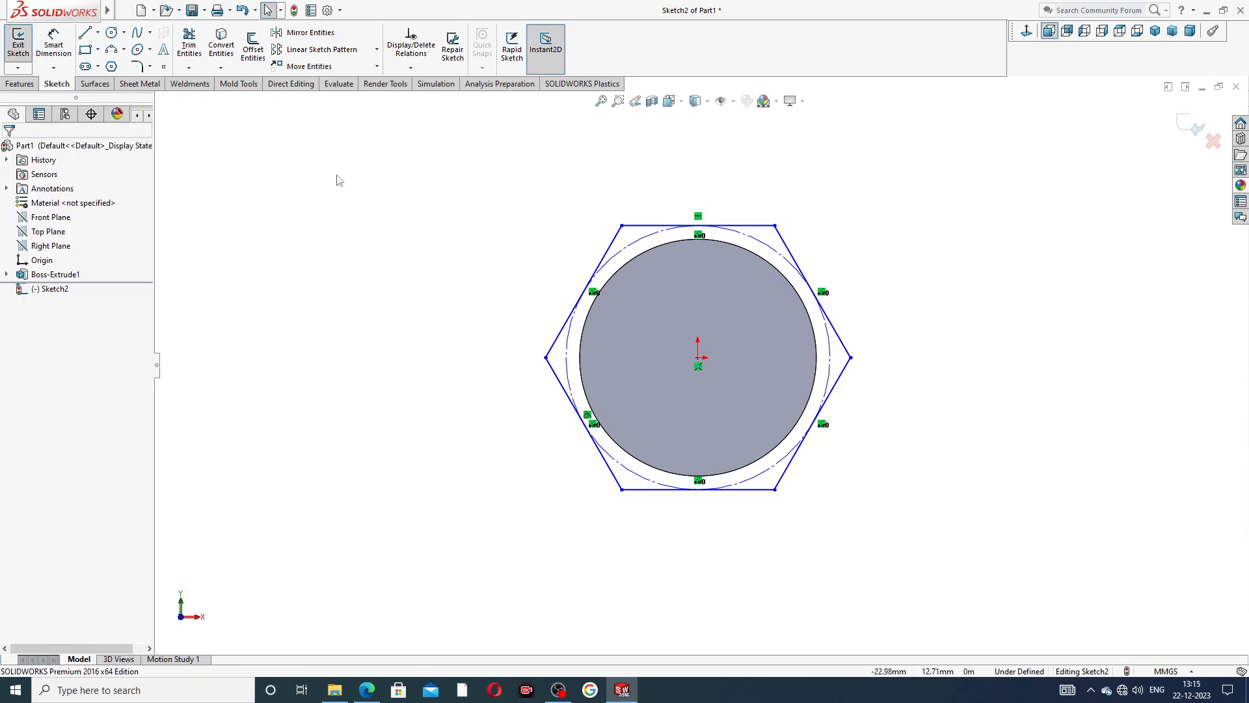
Dimension the hexagon's width across its two opposite side corners as 25 mm.
click(53, 45)
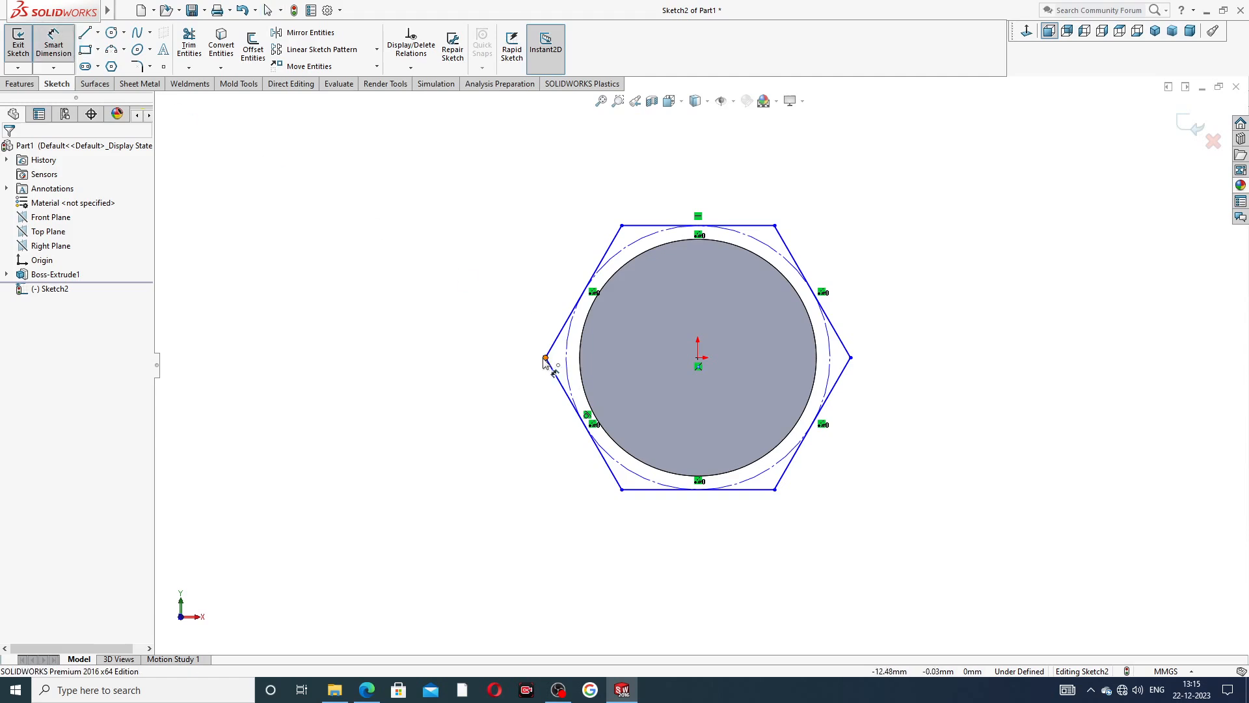
click(545, 358)
click(850, 357)
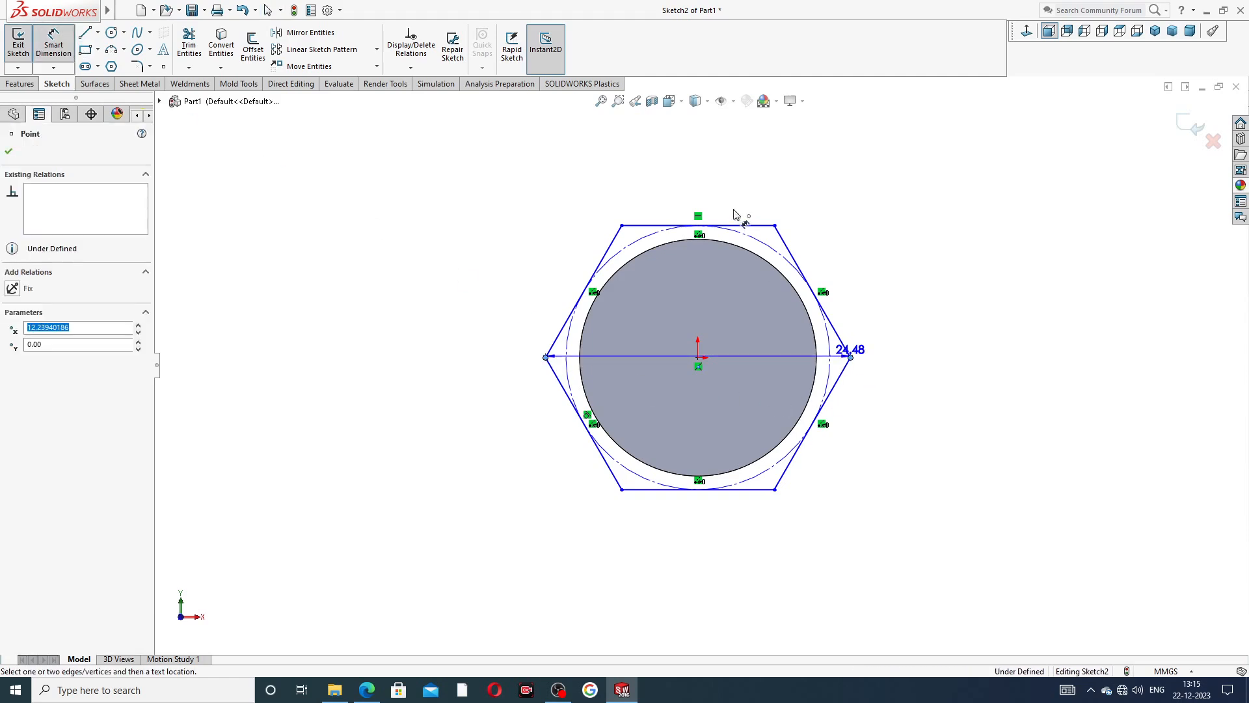
click(711, 189)
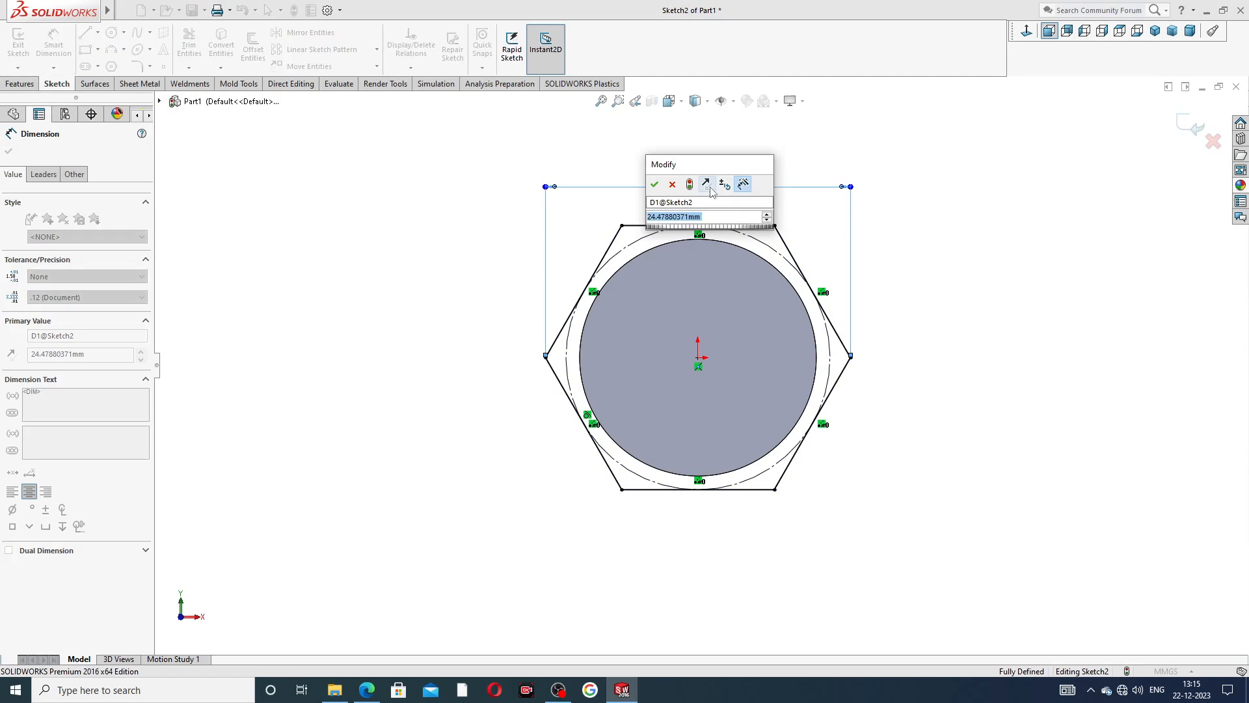
text(25)
key(Return)
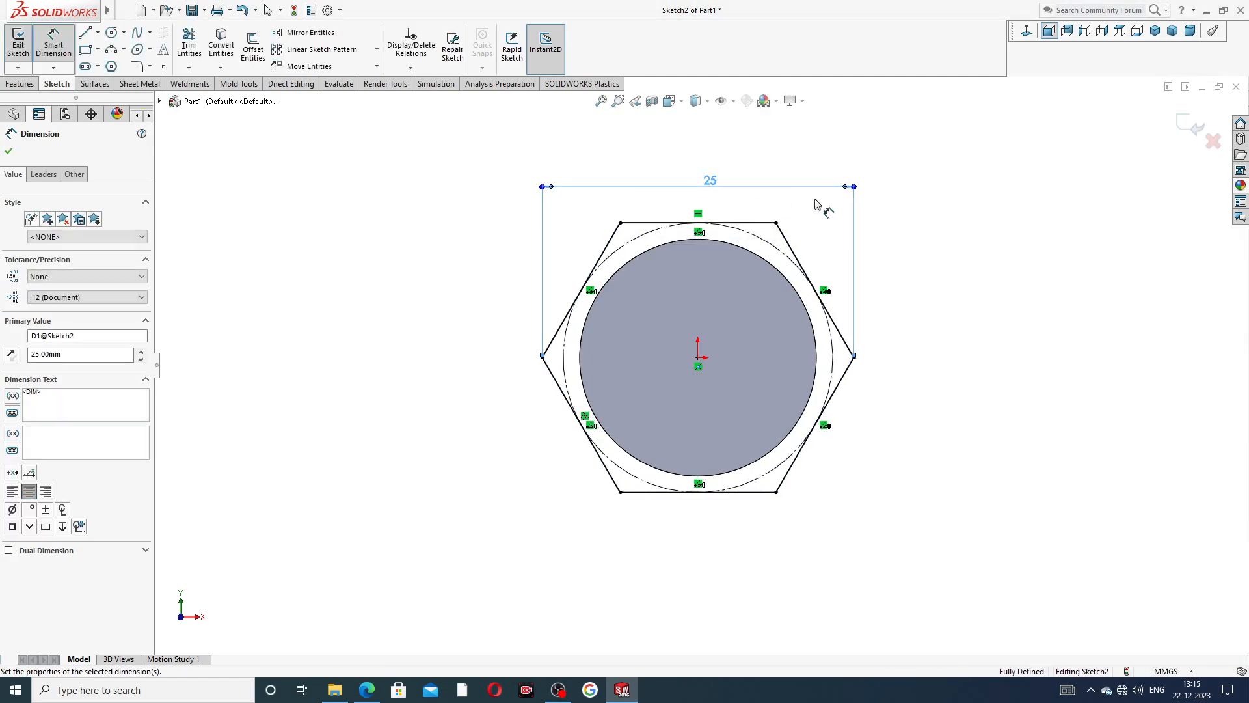
click(904, 194)
Recheck the pipe nipple PDF drawing and try to extrude the end-face hexagon 5 mm with the Mid Plane end condition.
click(370, 687)
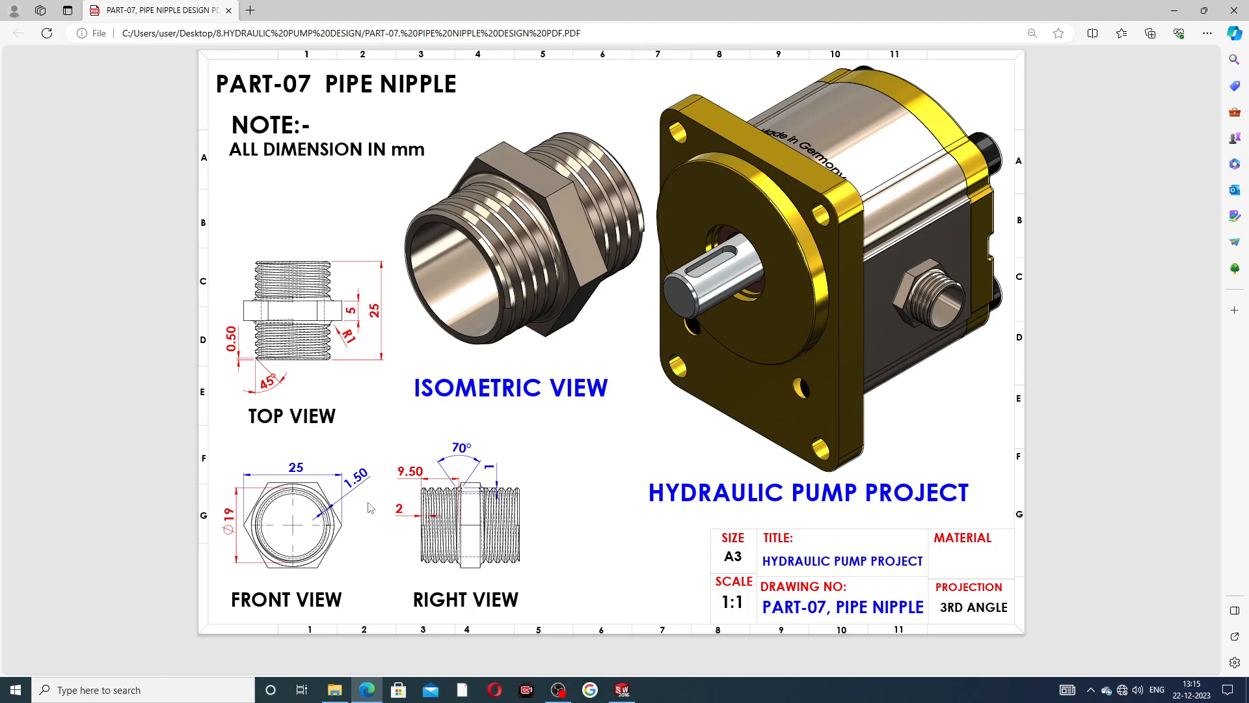
click(365, 691)
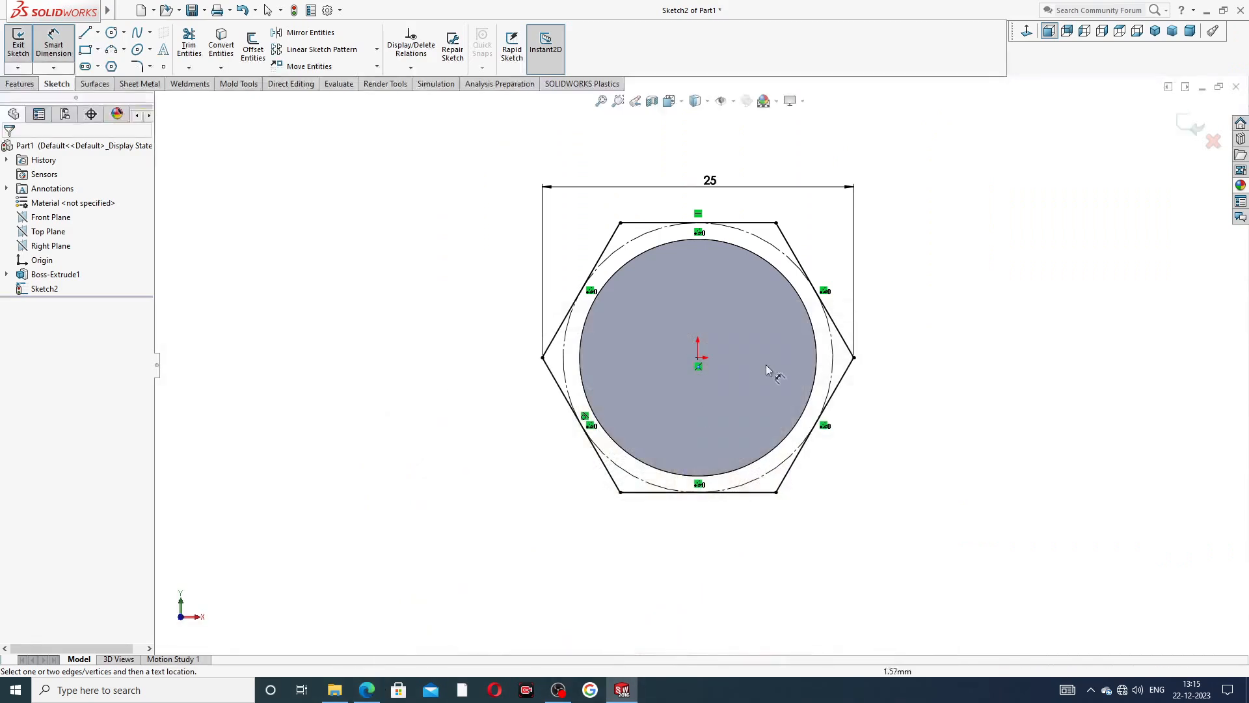
right_click(934, 171)
click(967, 193)
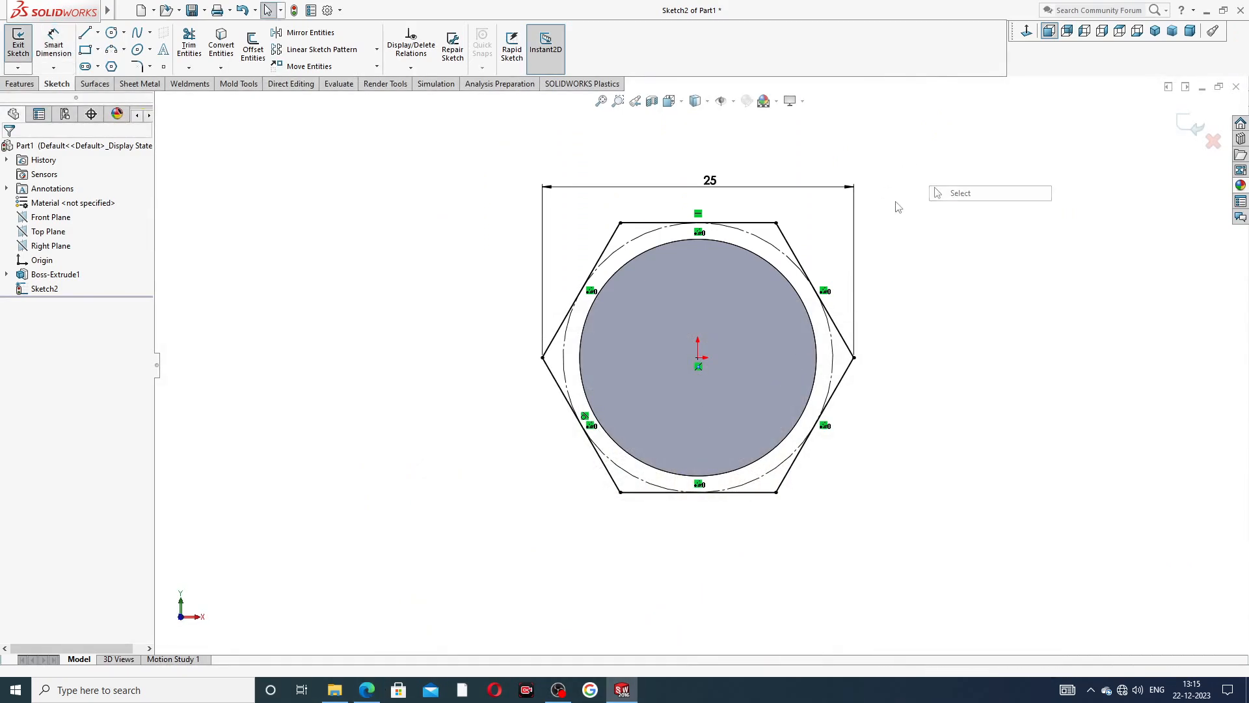
click(20, 84)
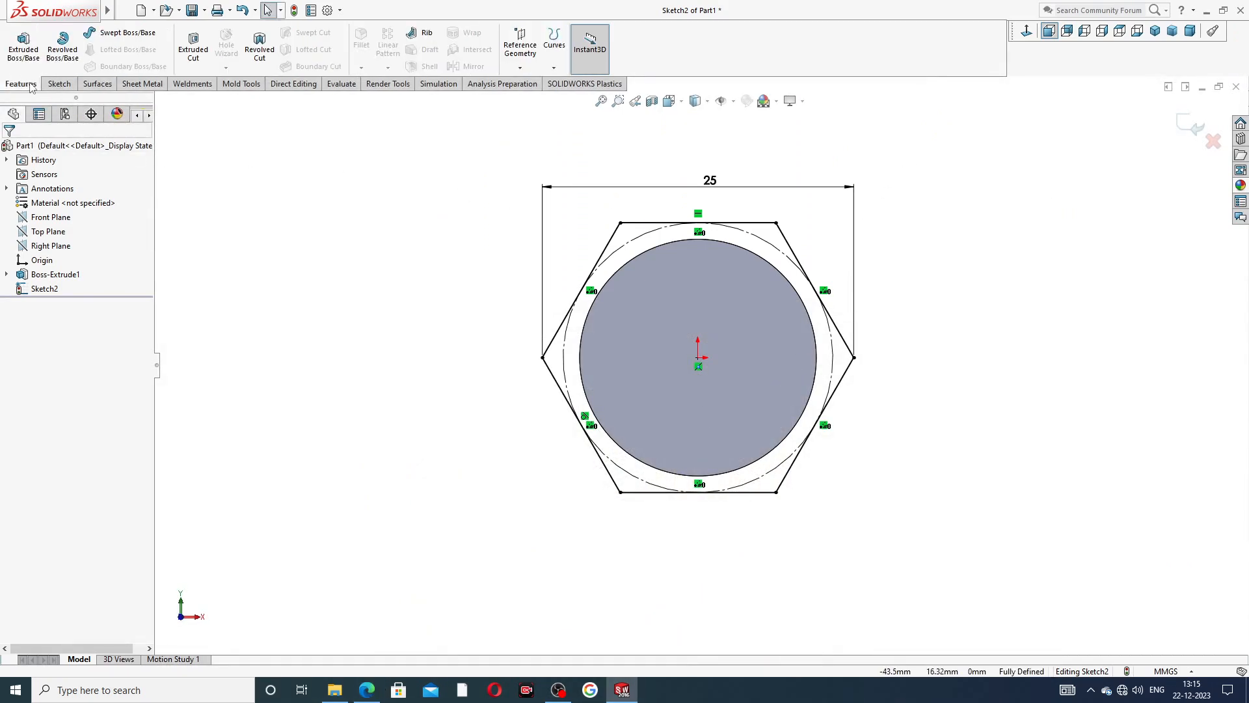
click(34, 54)
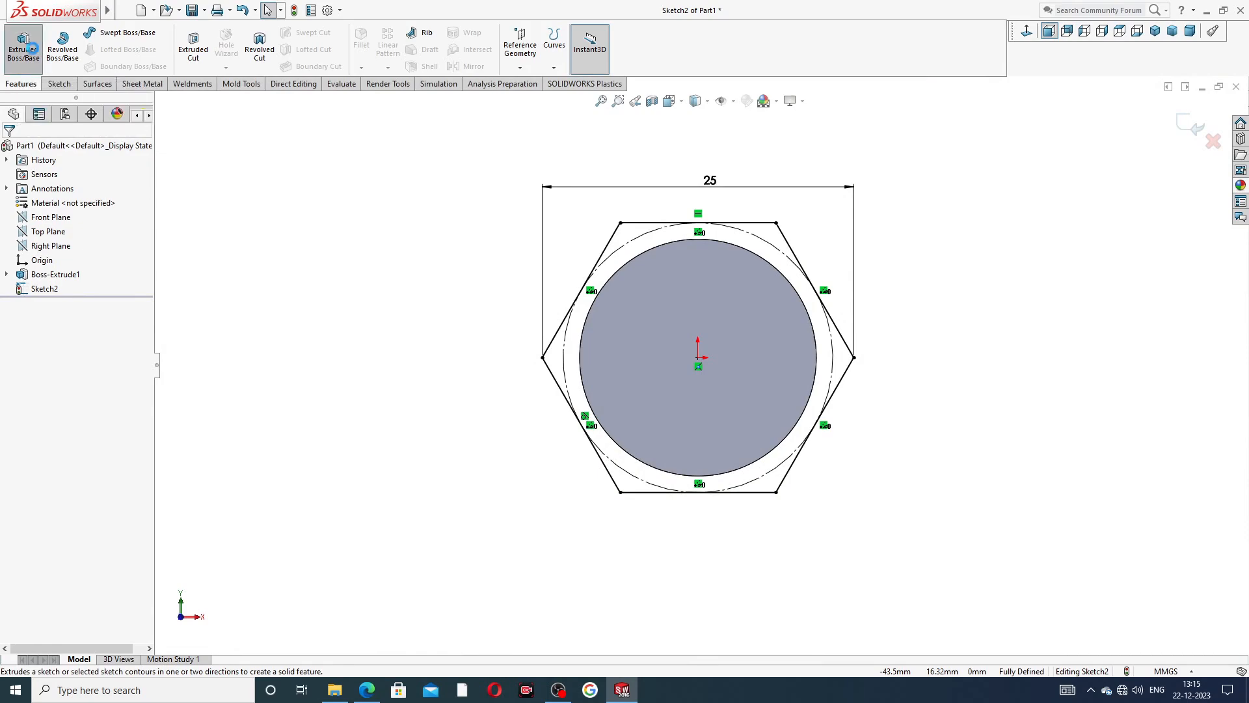
middle_drag(476, 289, 439, 302)
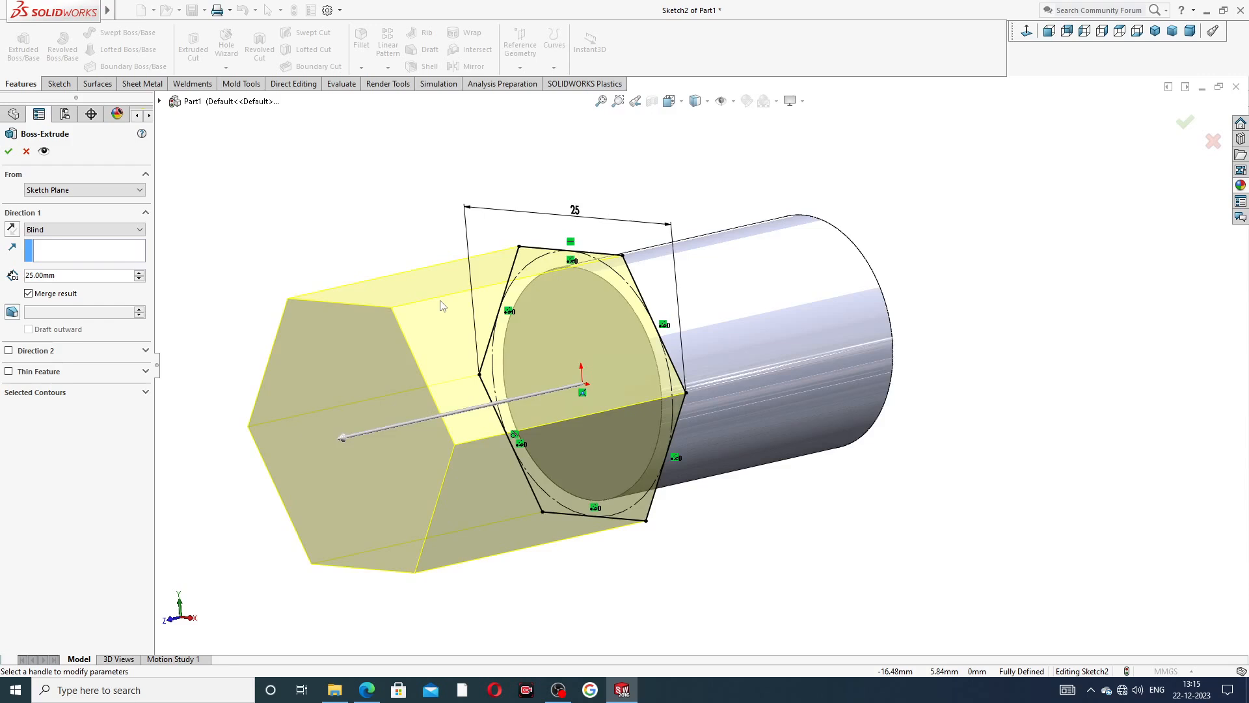
scroll(439, 302, up, 2)
middle_drag(650, 311, 442, 303)
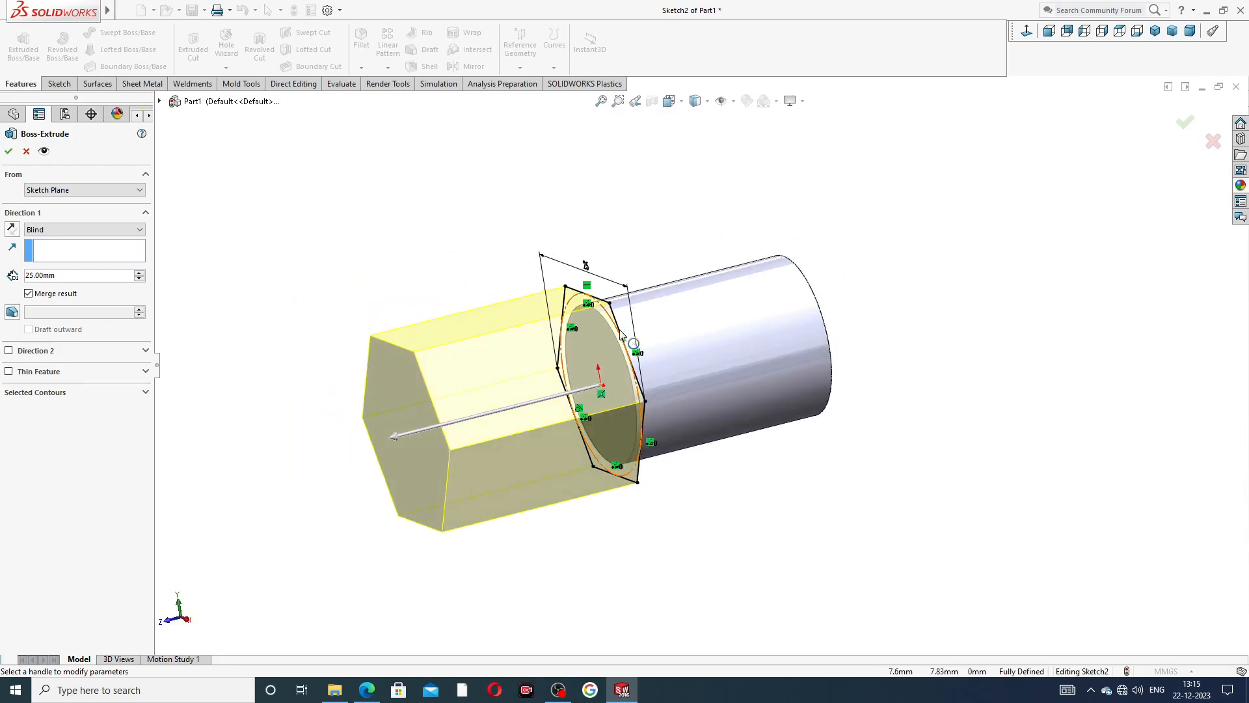
click(52, 230)
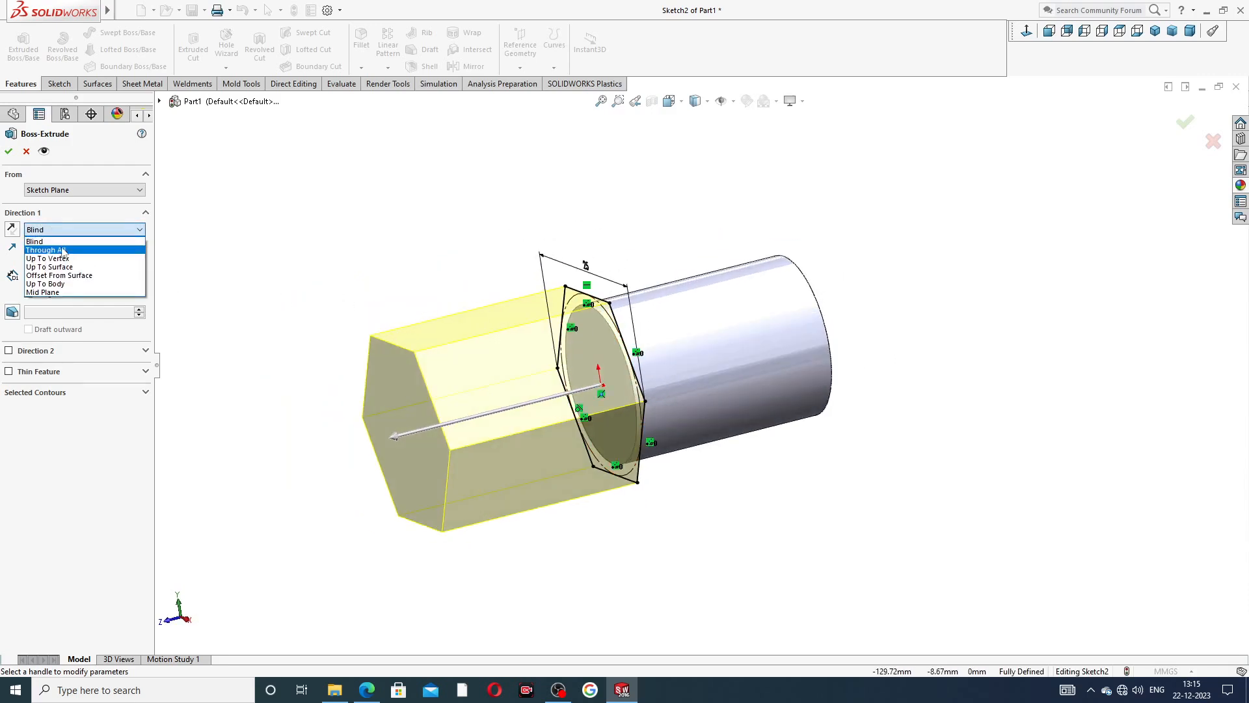
click(71, 294)
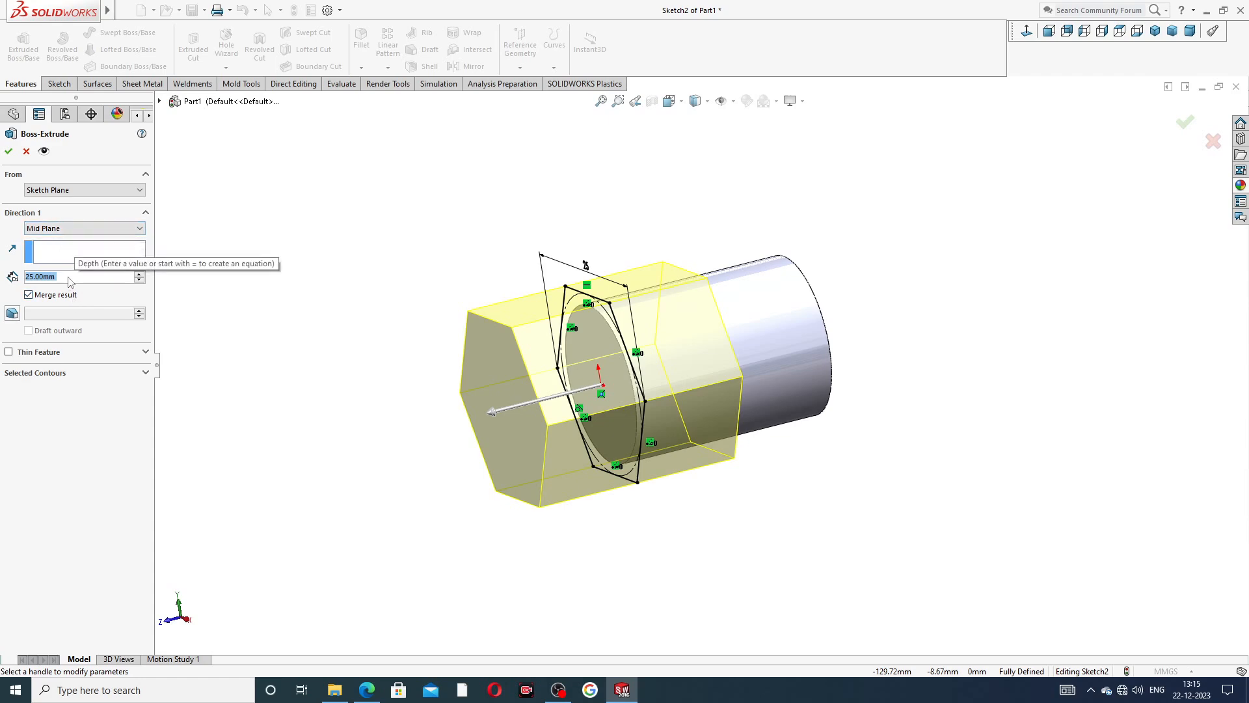
text(5)
key(Return)
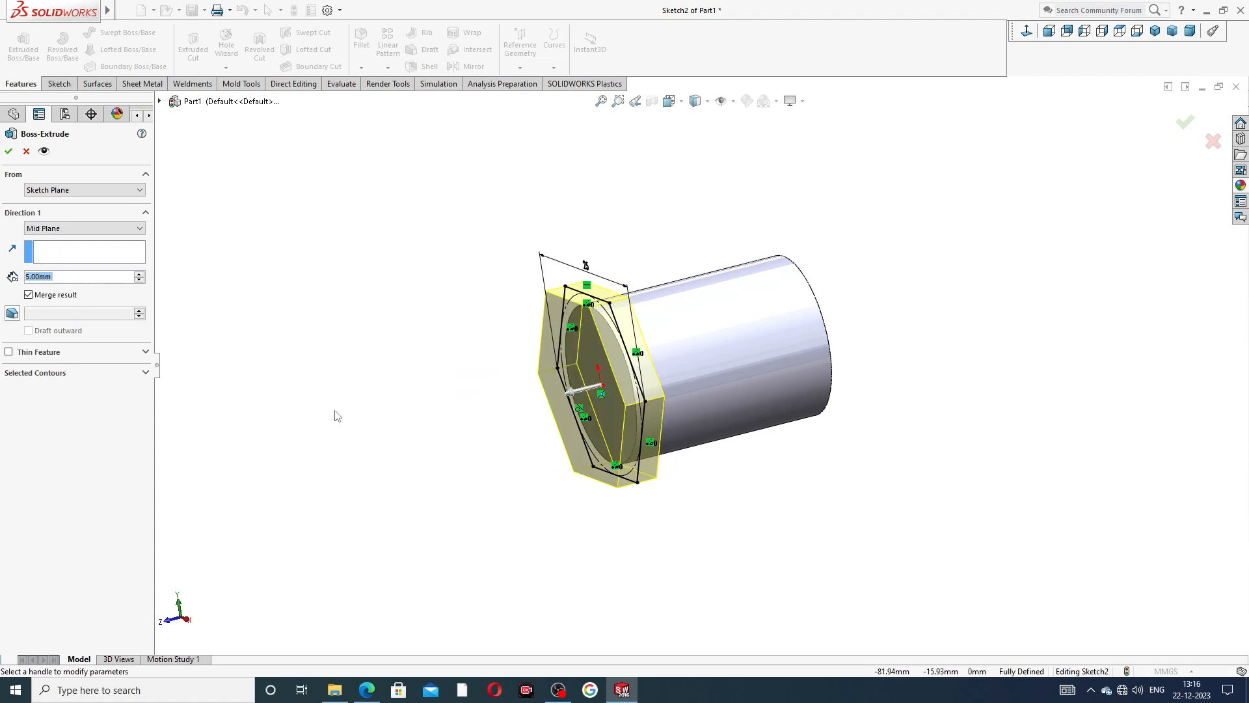
click(27, 152)
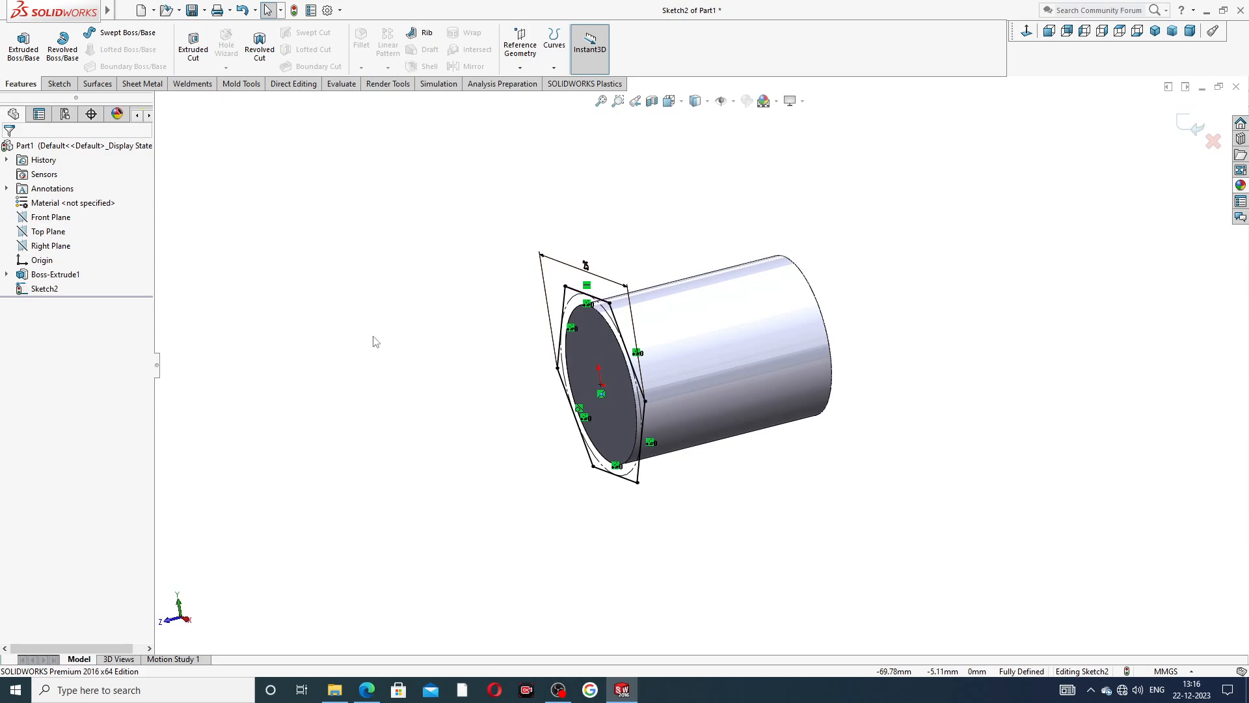
Exit the hexagon sketch and undo the whole sketch made on the cylinder's end face.
click(1192, 125)
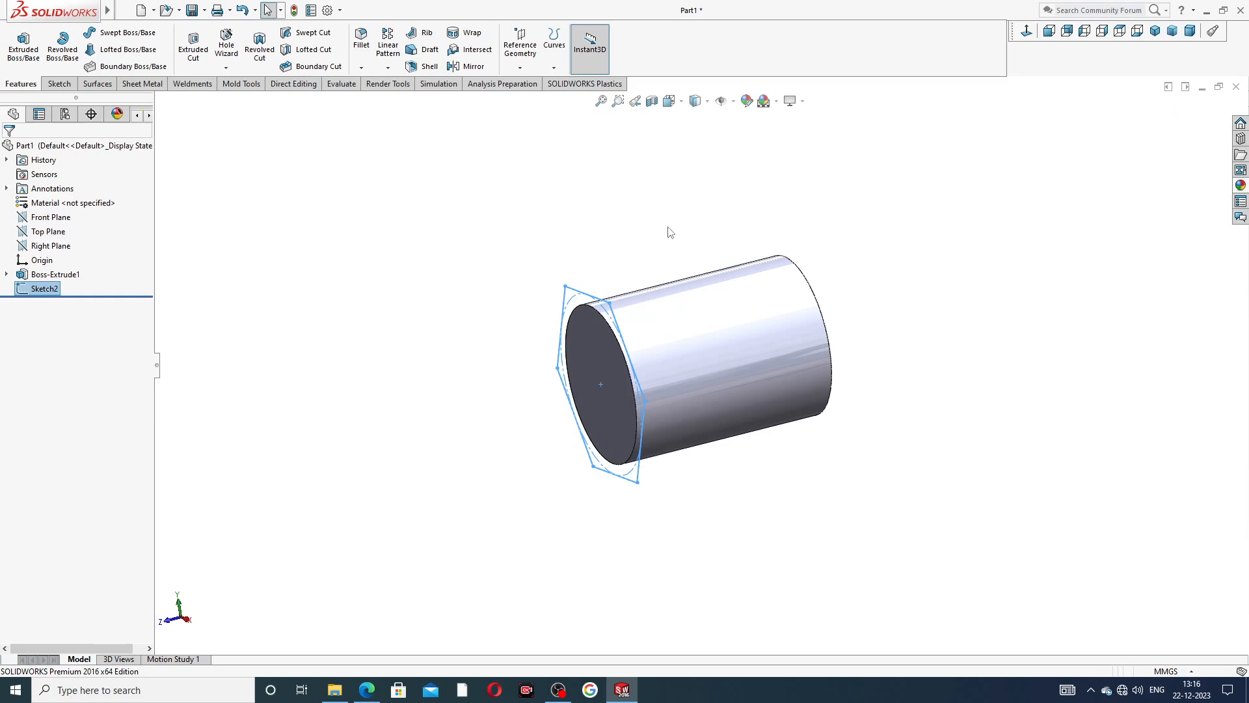
click(637, 220)
key(ctrl+z)
key(ctrl+z)
key(ctrl+z)
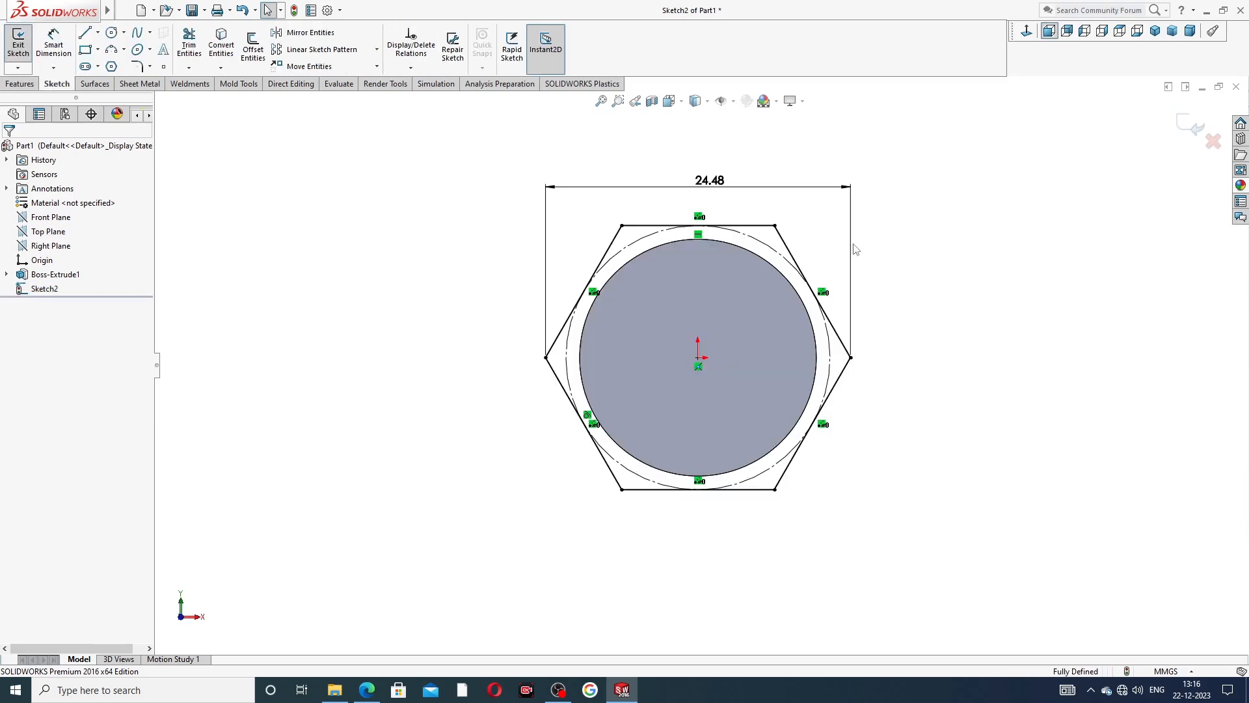
key(ctrl+z)
key(ctrl+z)
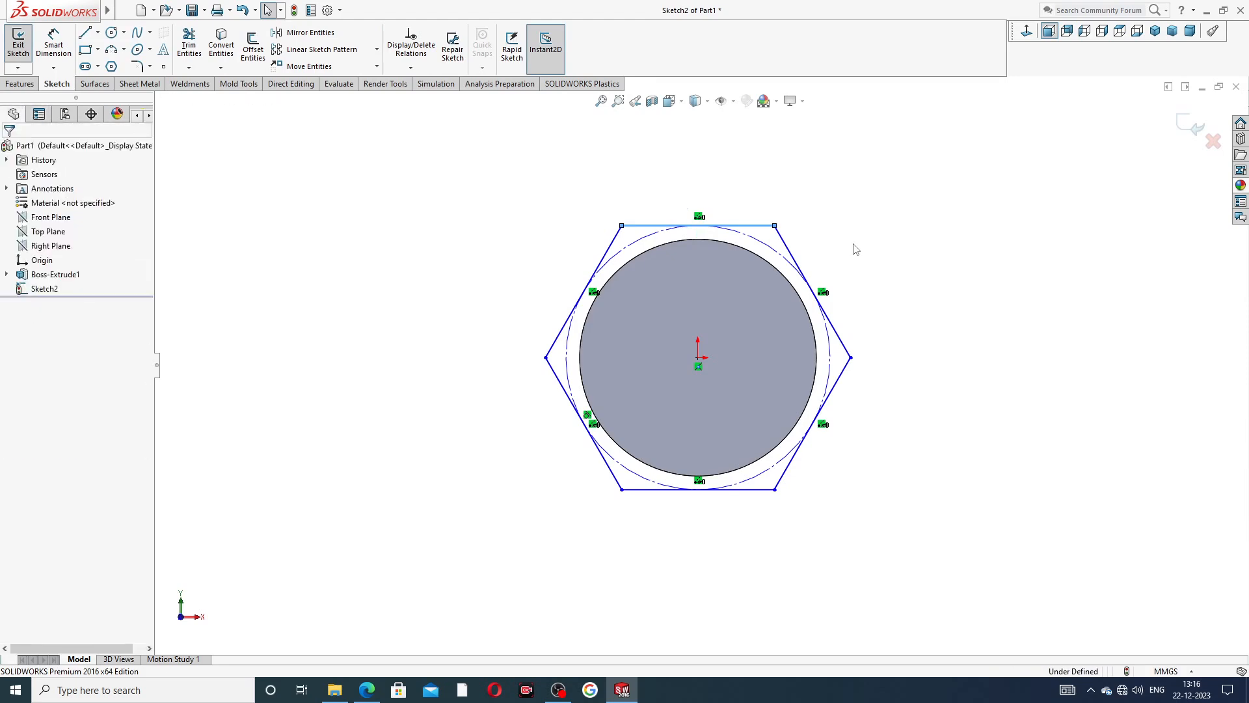
key(ctrl+z)
middle_drag(870, 281, 764, 312)
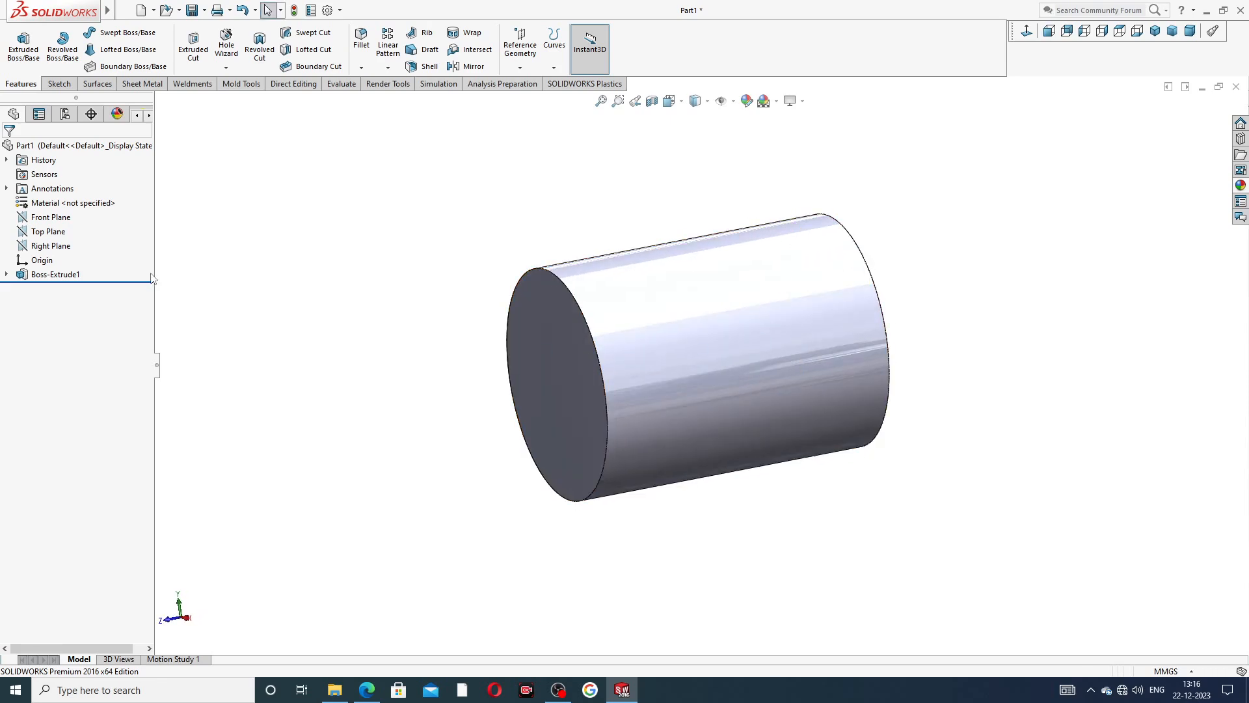
Sketch a six-sided polygon on the Front Plane, centred on the origin and about 25 mm across its side corners.
click(65, 219)
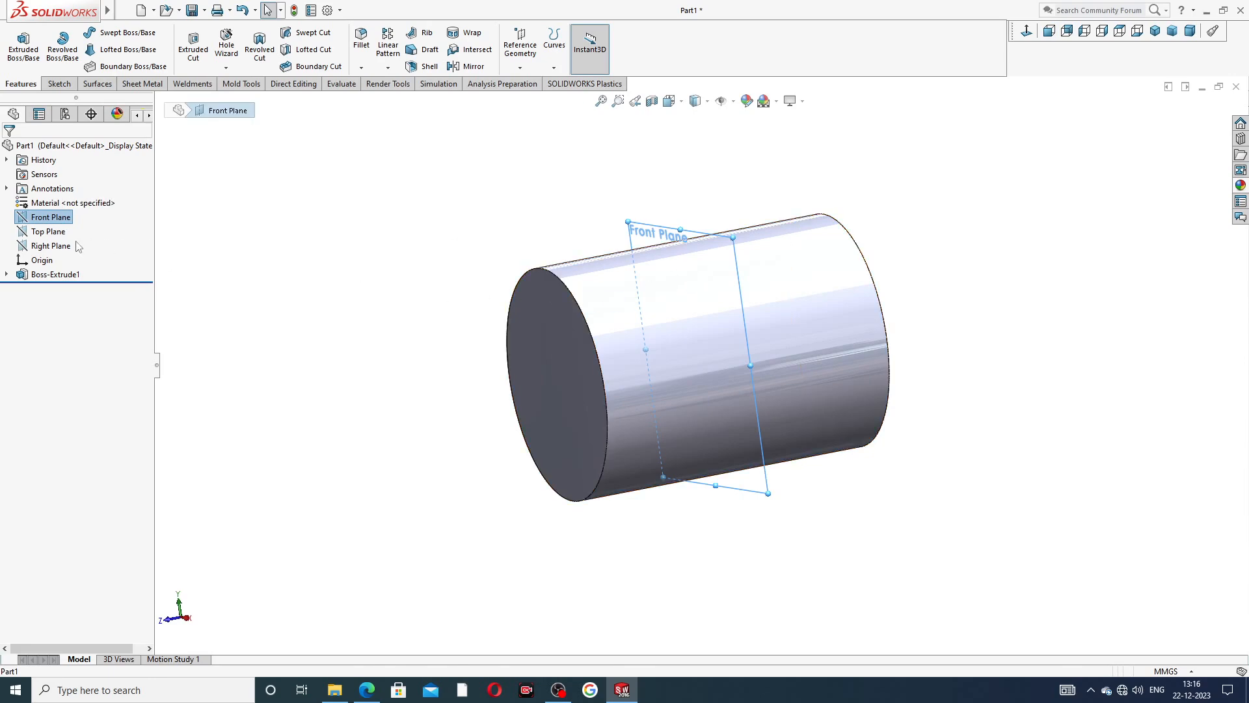
click(67, 220)
click(77, 201)
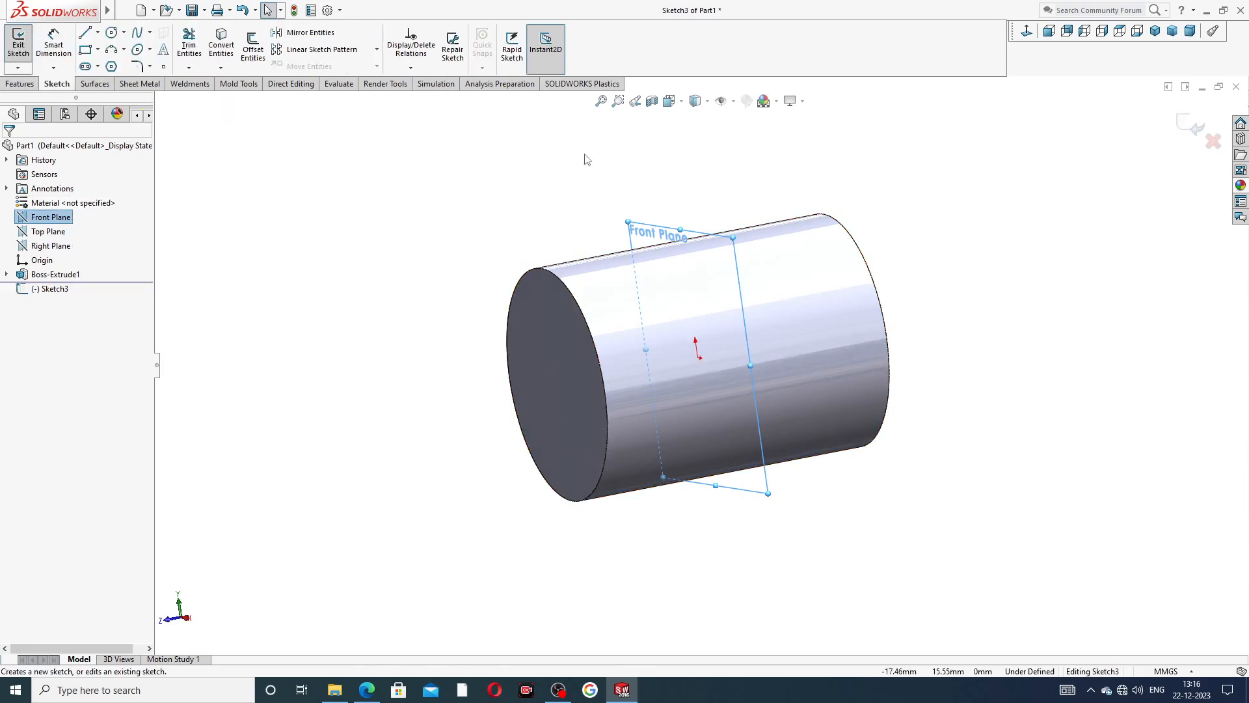
click(1026, 31)
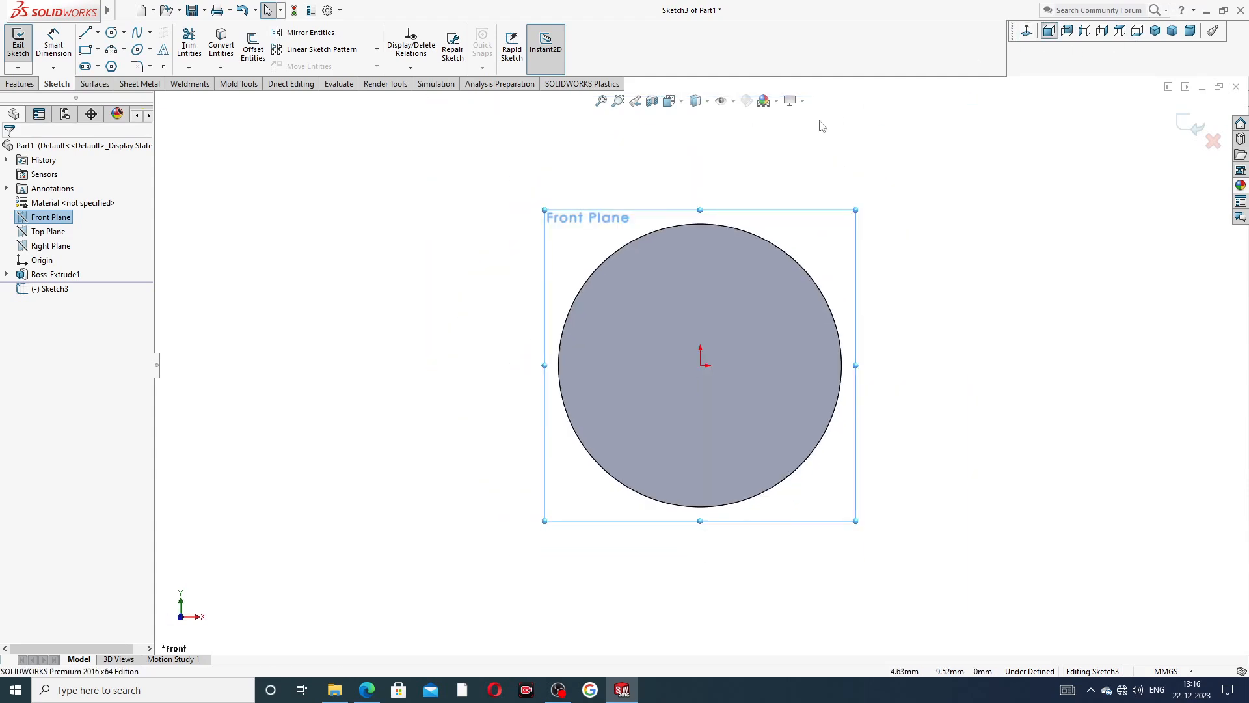
click(111, 66)
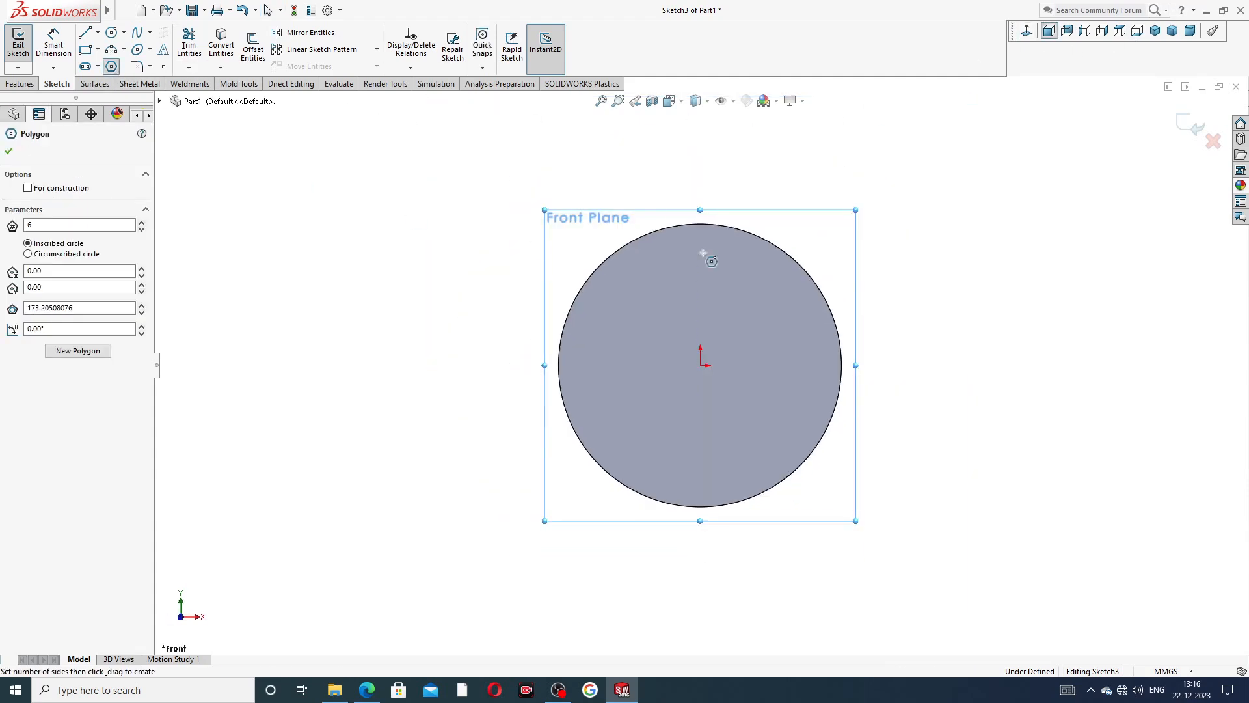
click(701, 366)
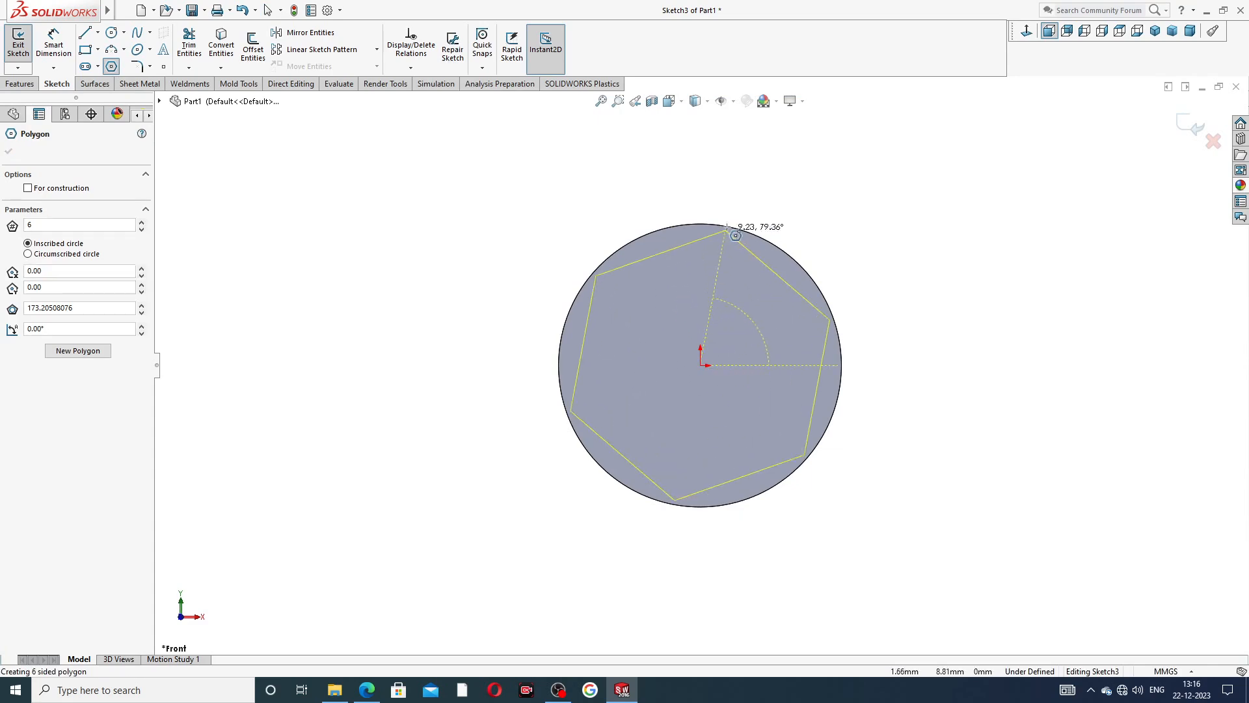
click(513, 363)
right_click(521, 251)
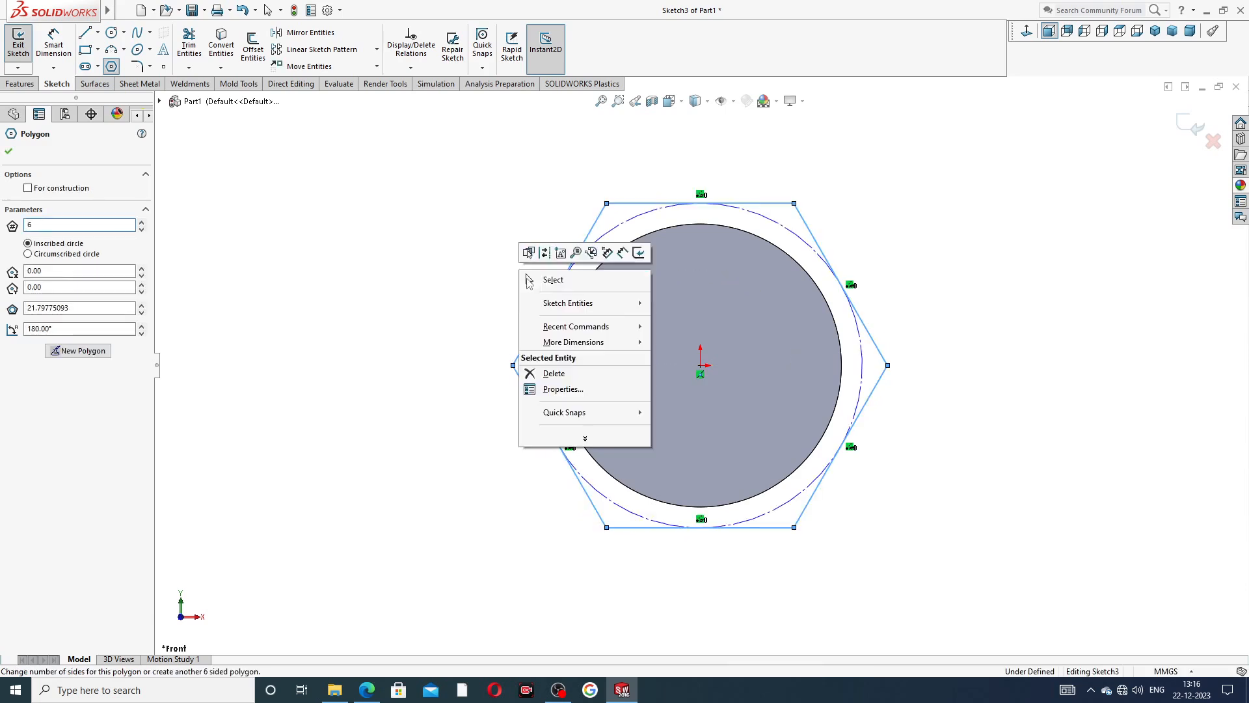
click(540, 281)
Make the upper edge of the Front Plane hexagon horizontal.
click(753, 203)
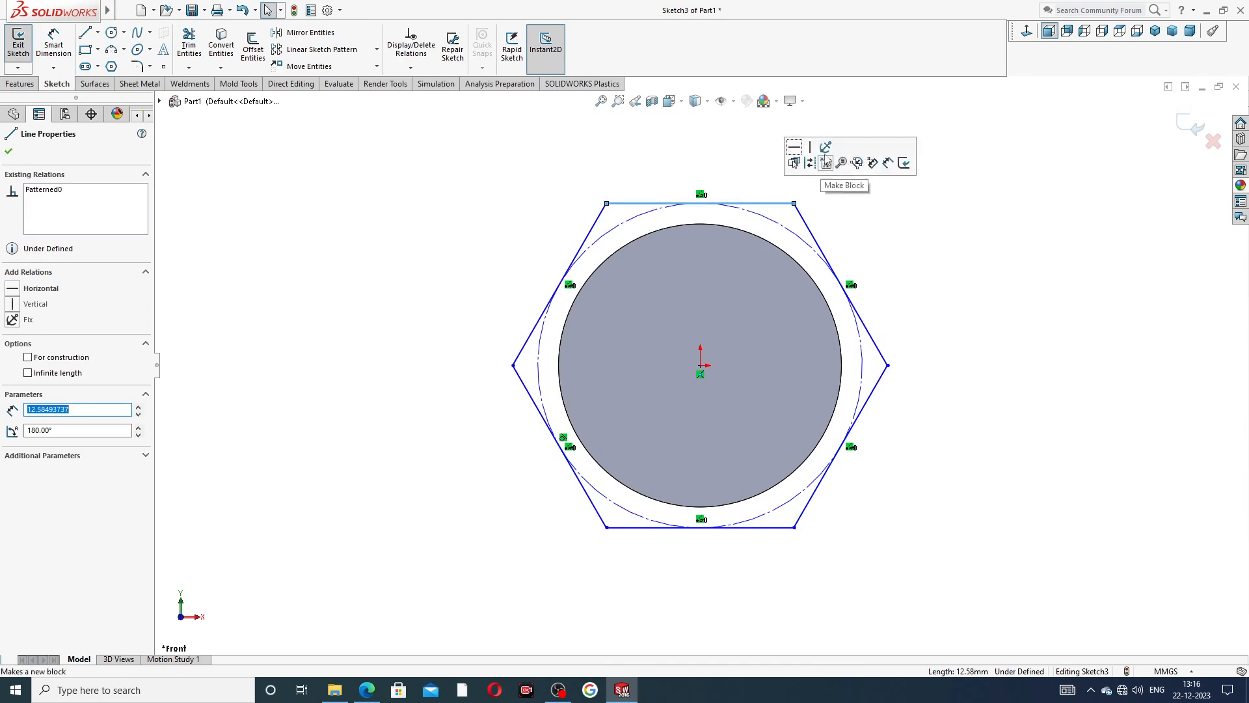
click(795, 149)
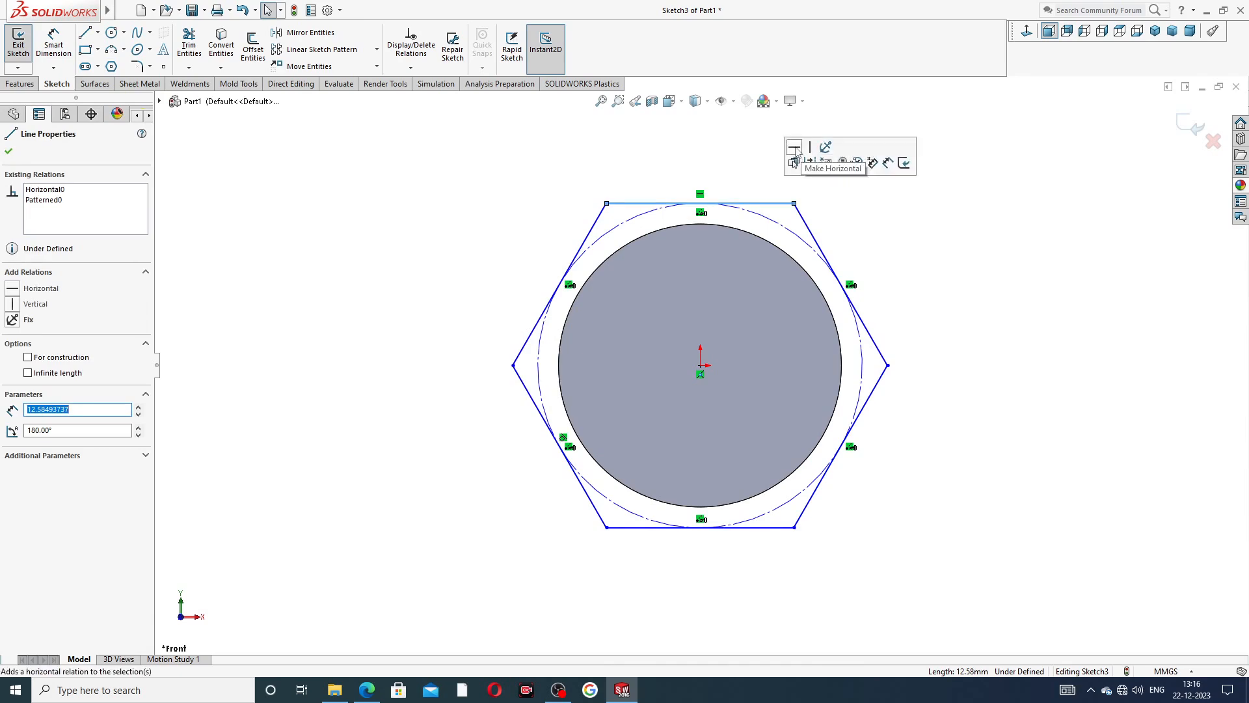
click(244, 194)
Dimension the distance between the hexagon's two opposite side corners as 25 mm.
click(53, 43)
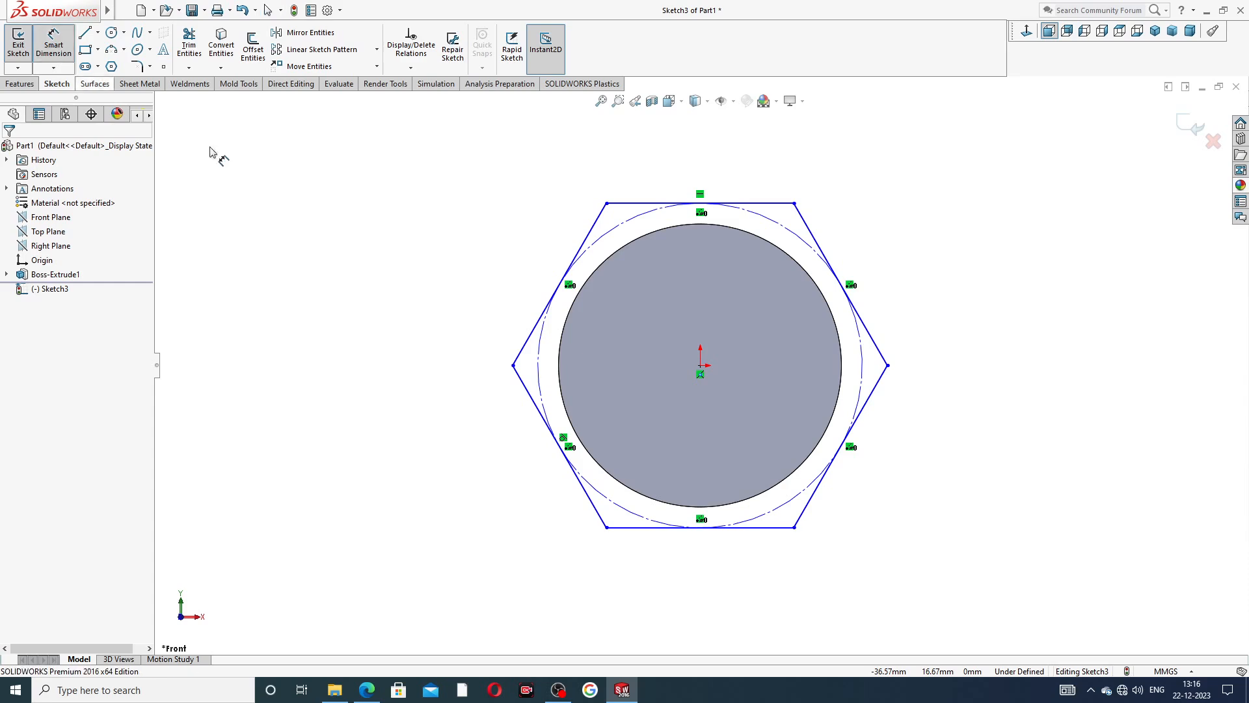
click(514, 365)
click(888, 366)
click(746, 193)
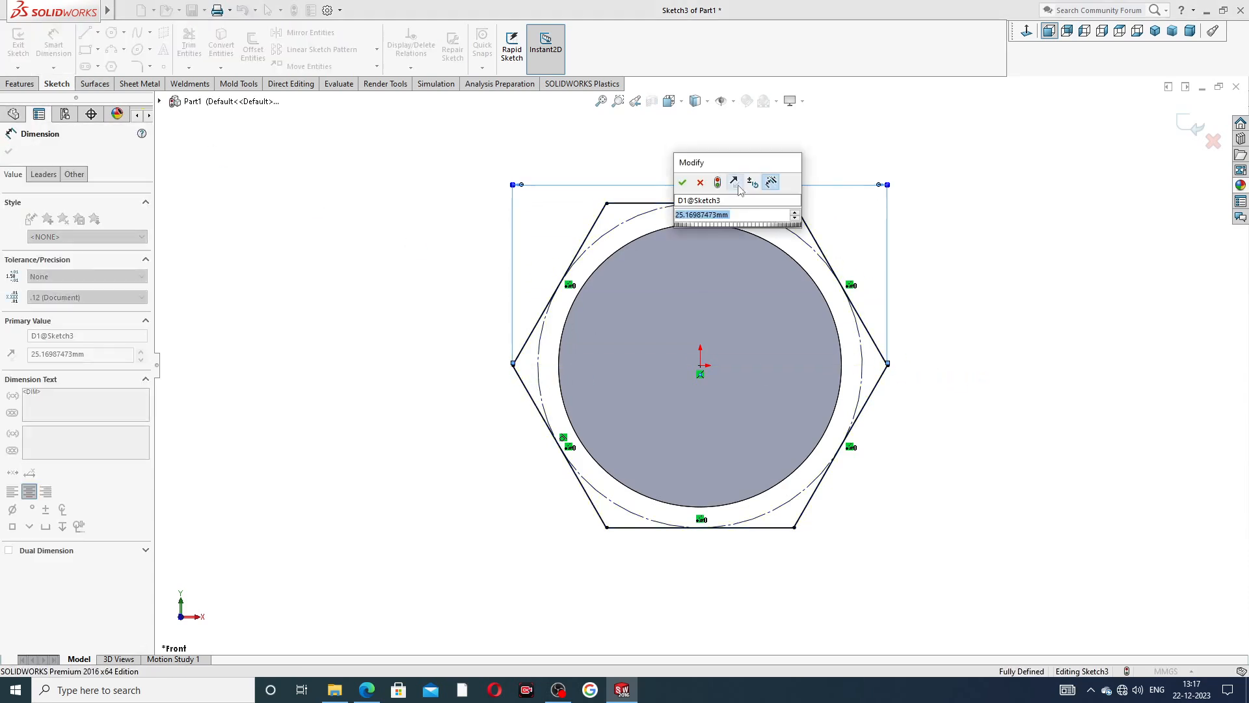
text(25)
click(682, 182)
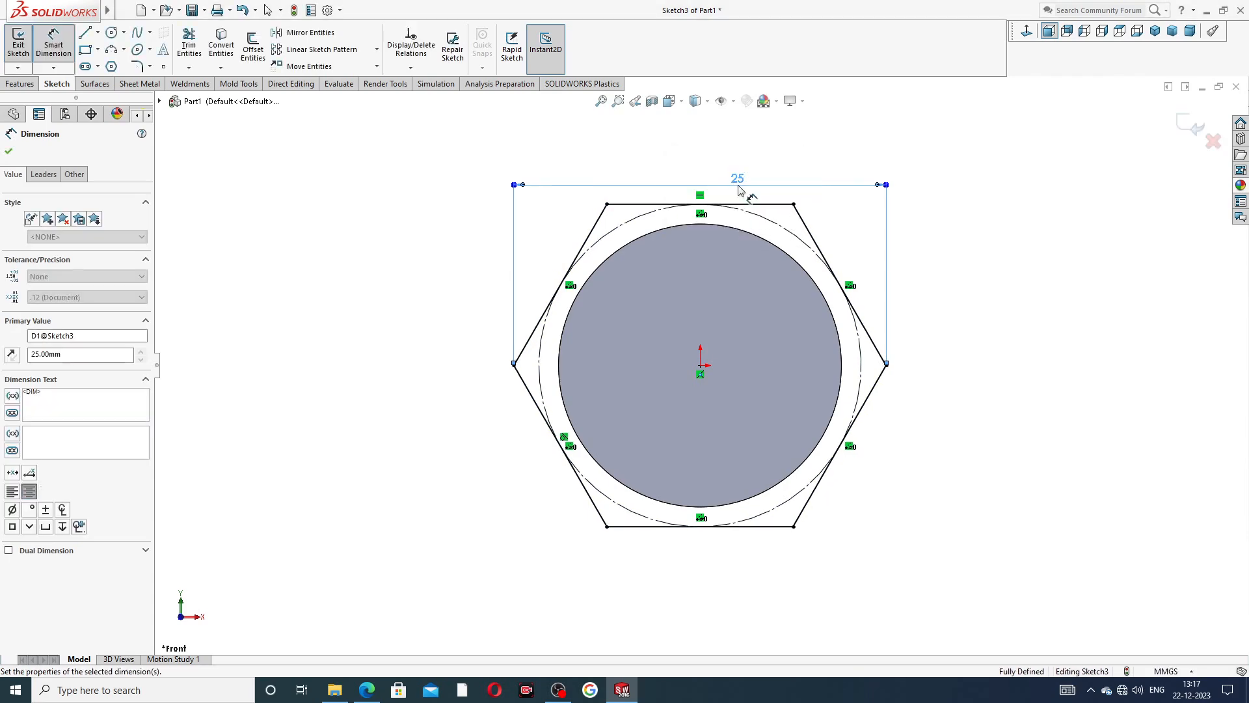
click(940, 223)
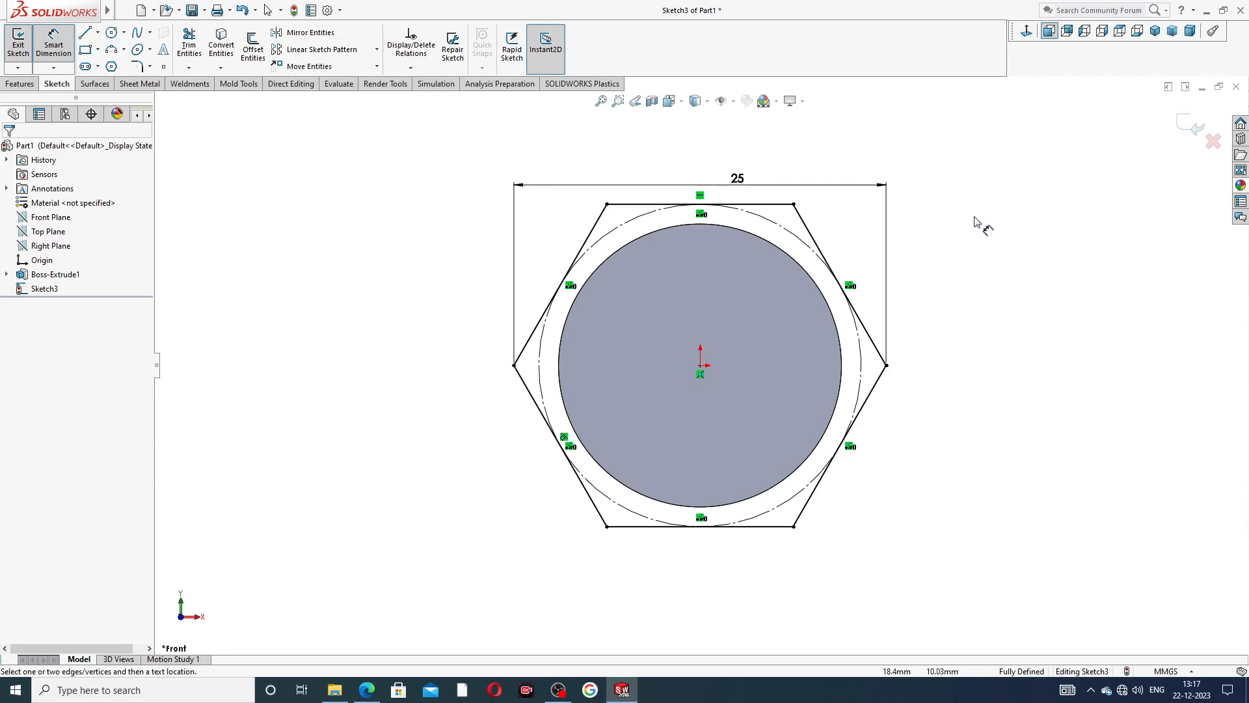
right_click(946, 187)
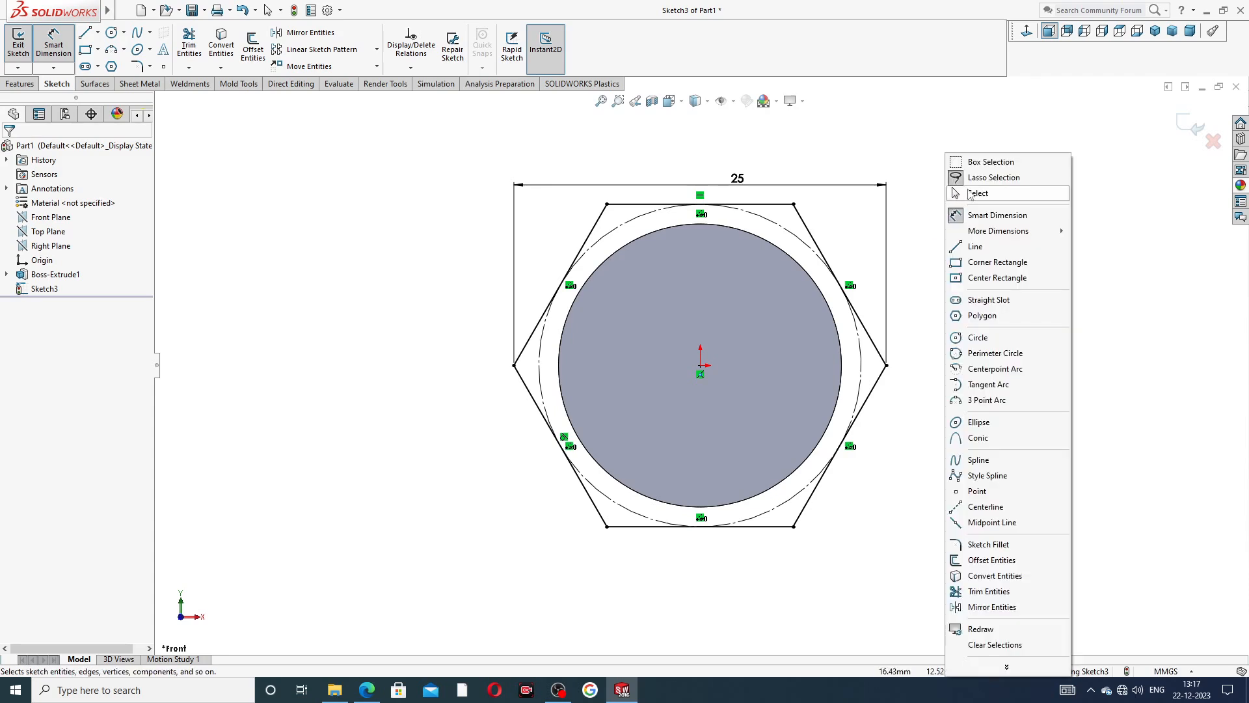
click(972, 193)
Extrude the hexagon 5 mm with the Mid Plane end condition, checking the depth against the pipe nipple PDF drawing.
click(19, 84)
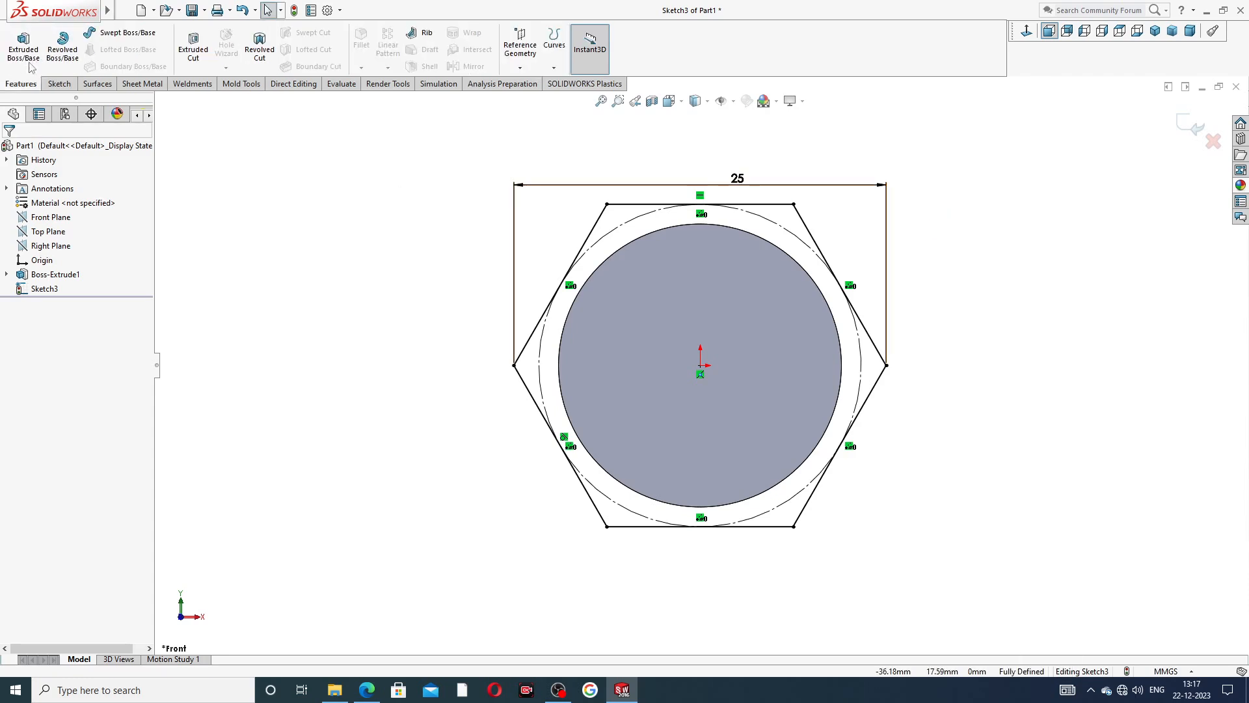
click(23, 46)
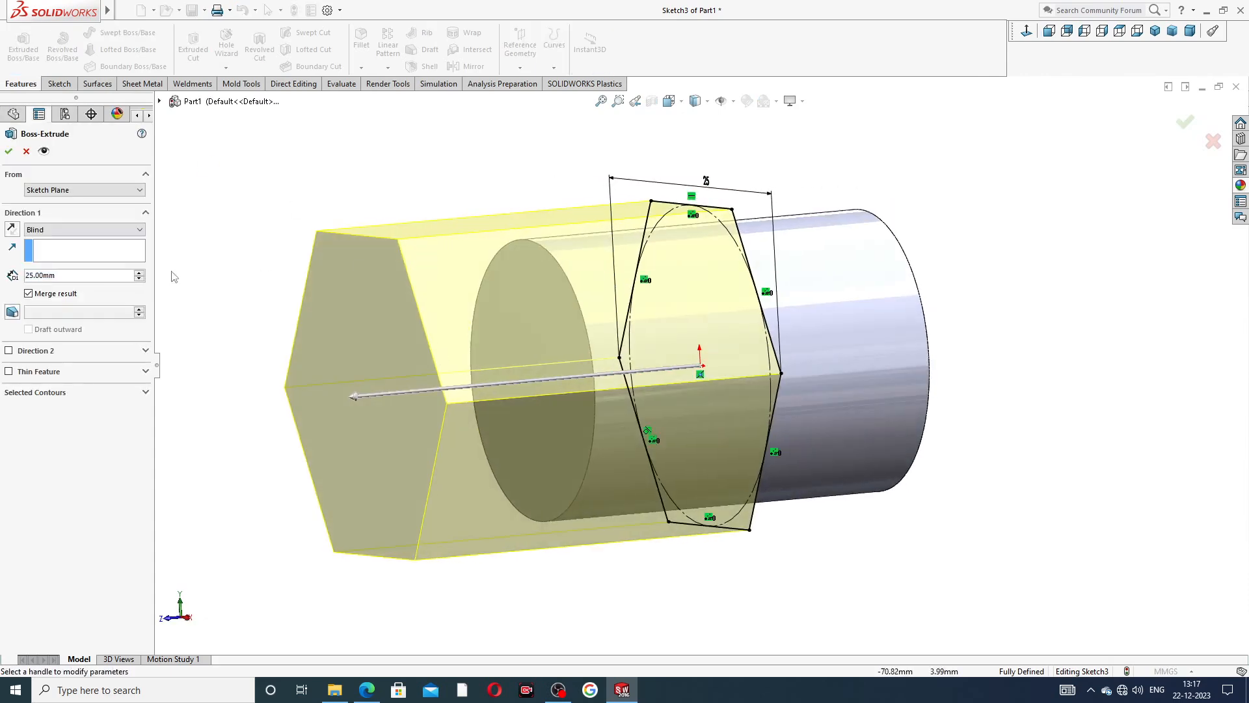
click(85, 230)
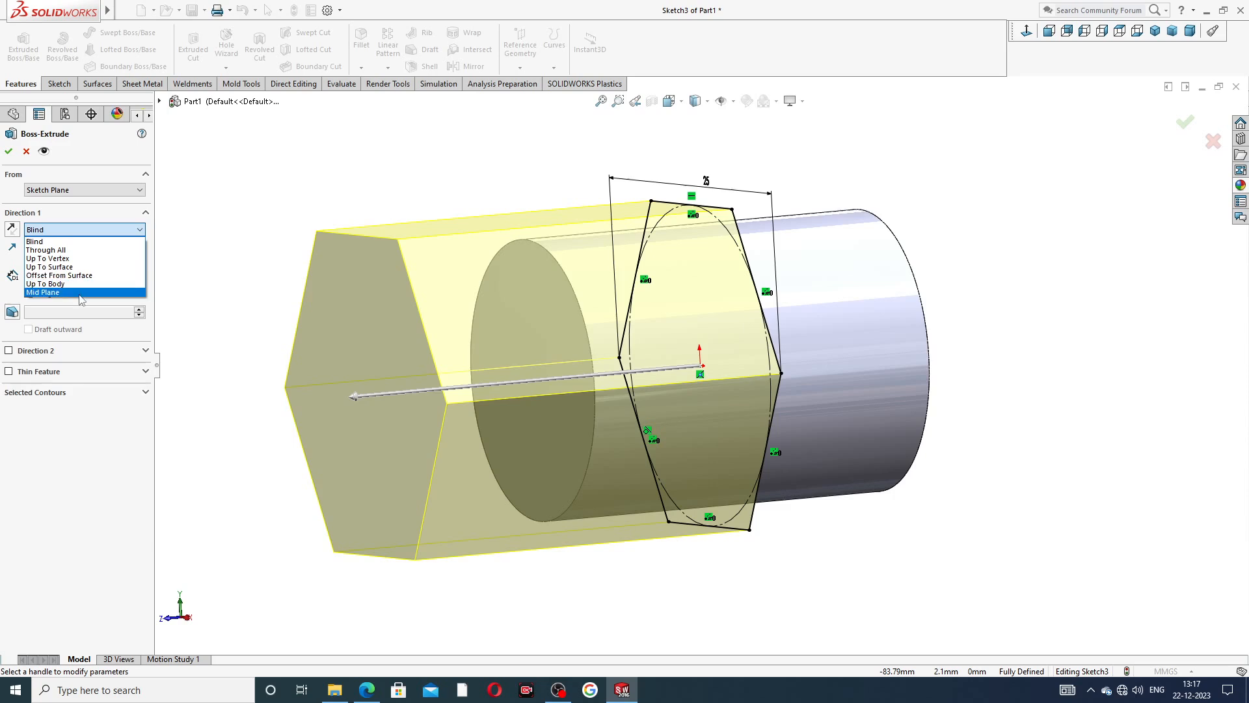
click(82, 288)
text(5)
key(Return)
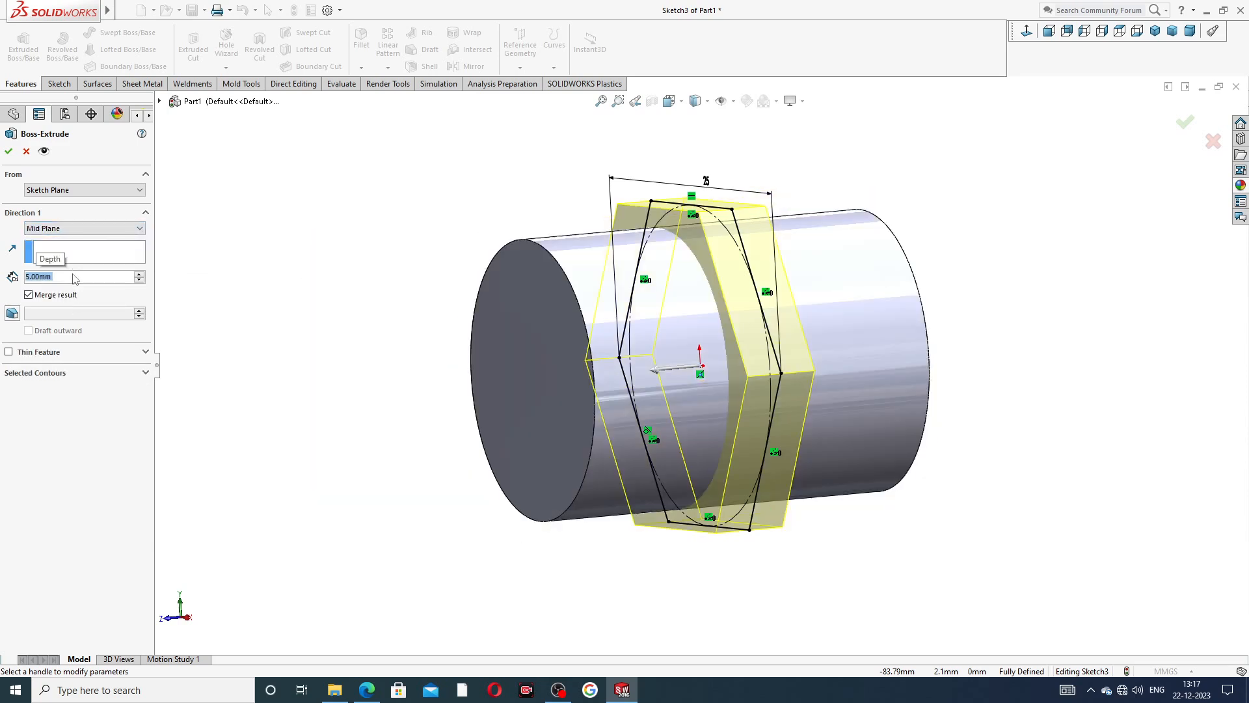
click(365, 694)
right_click(364, 694)
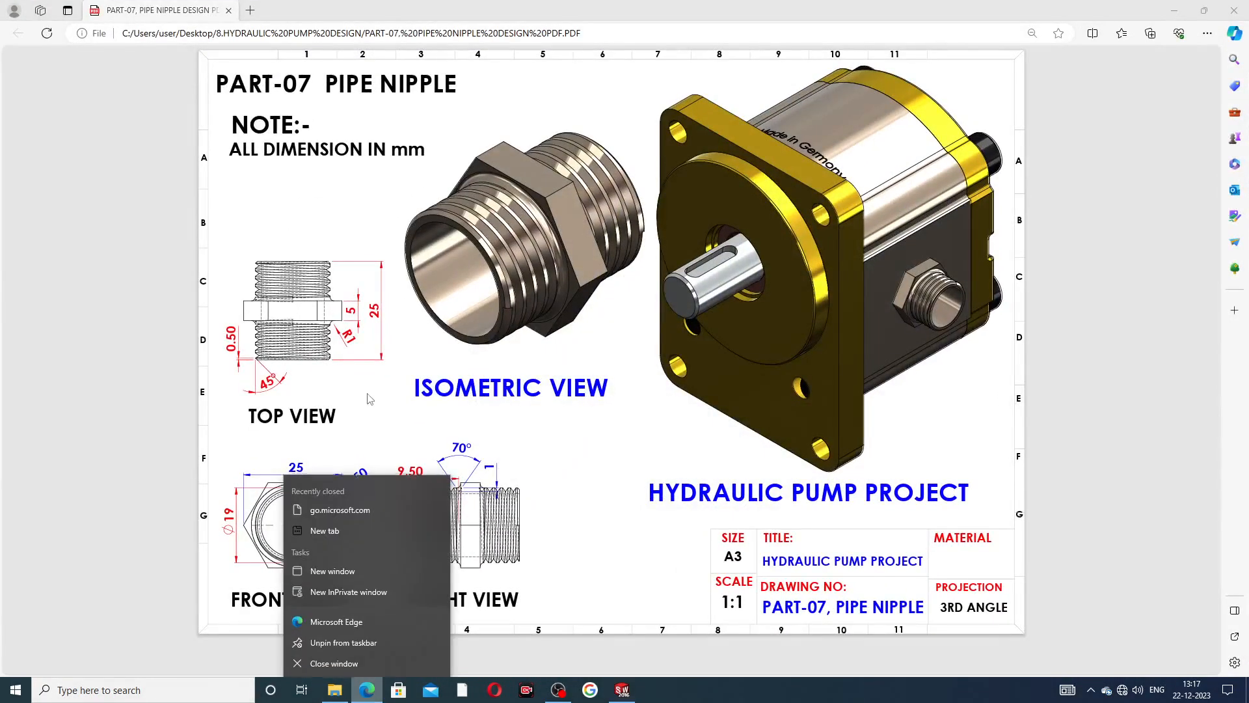
click(382, 403)
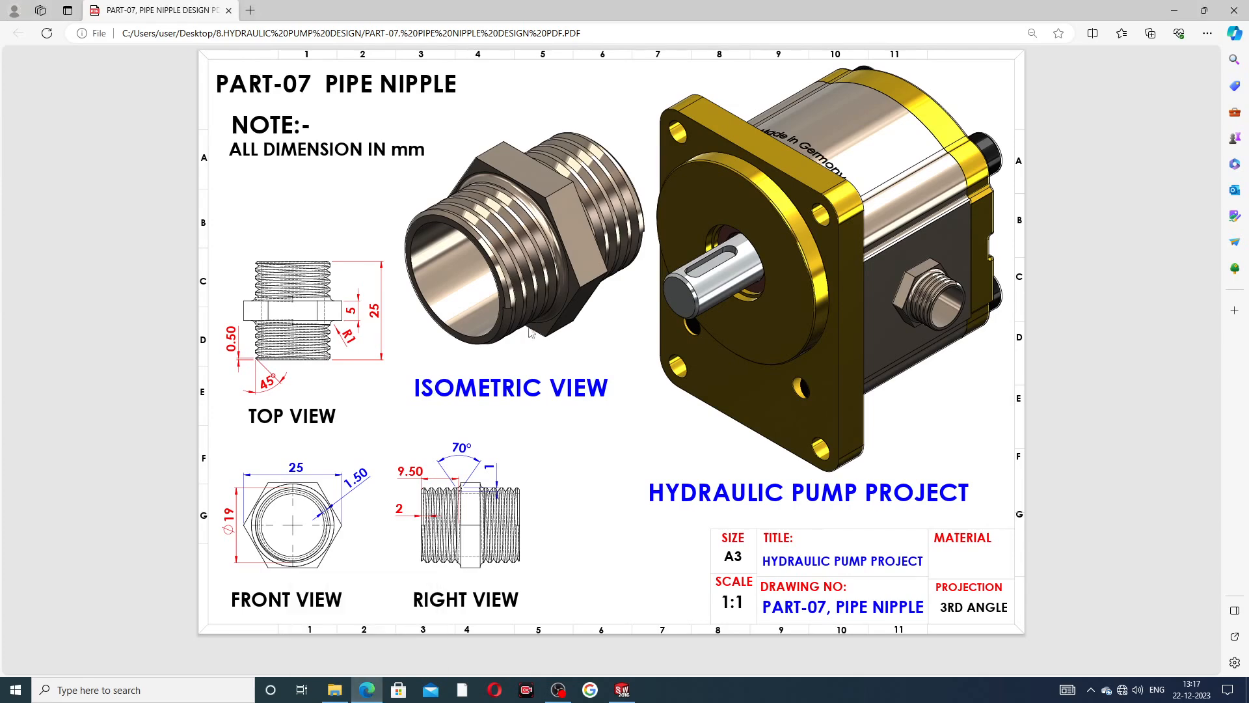
click(368, 689)
middle_drag(933, 258, 886, 274)
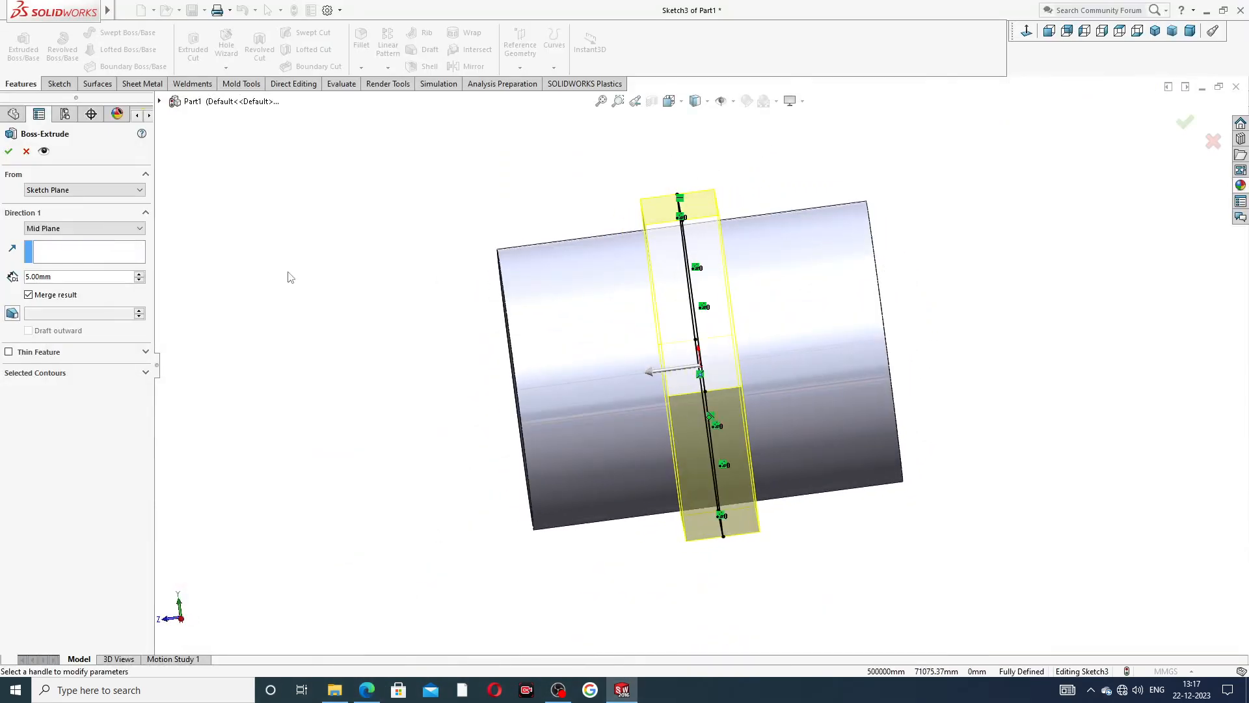
click(9, 152)
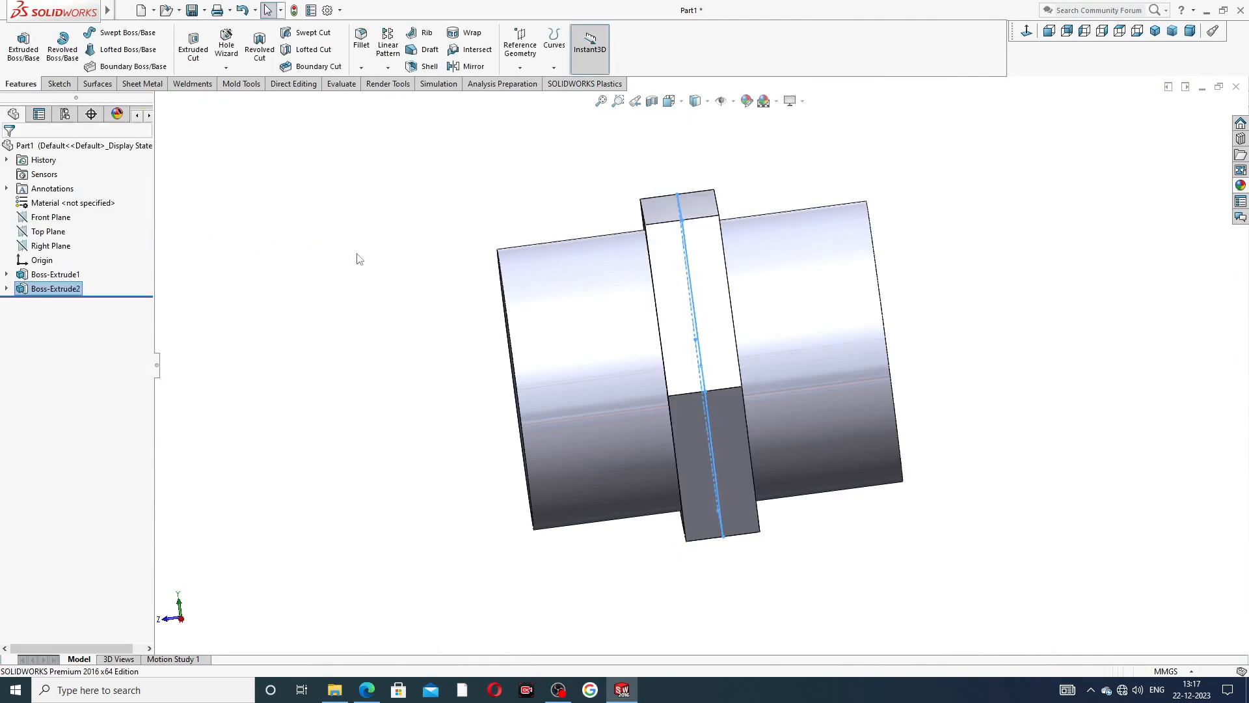
Sketch a circle about 13.4 mm in diameter on the cylinder's end face, centred on the origin.
middle_drag(422, 324, 570, 294)
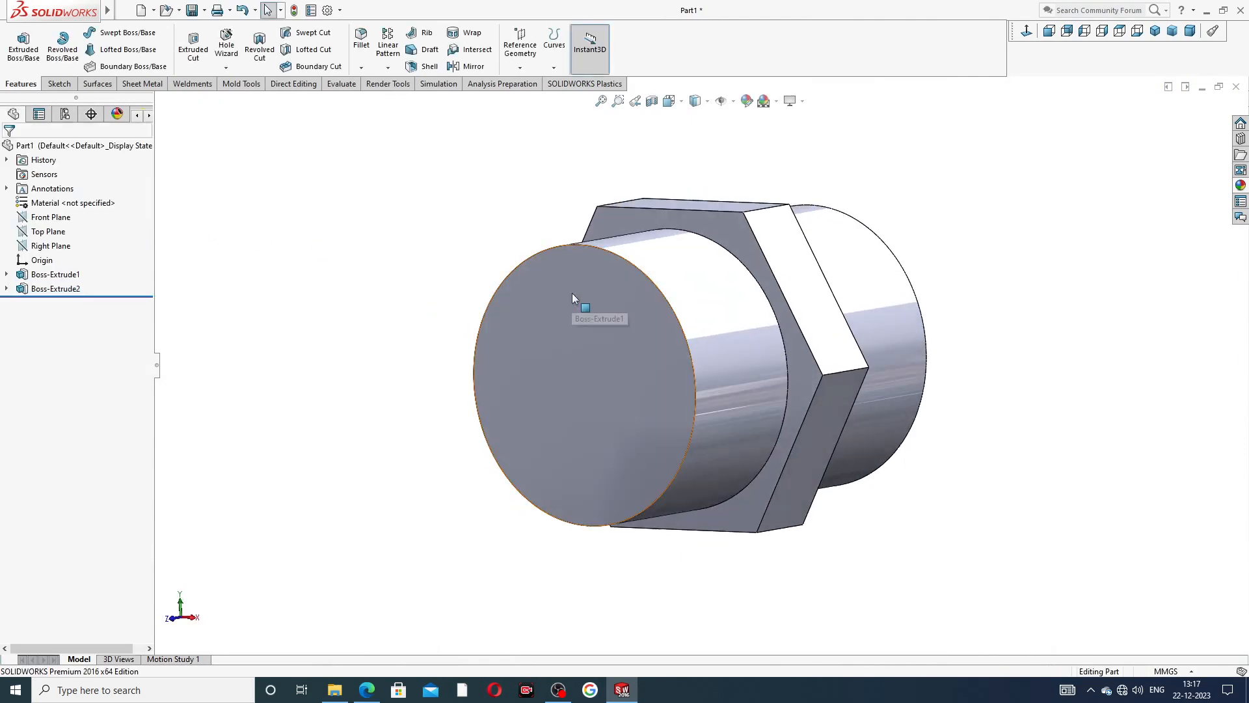
click(571, 292)
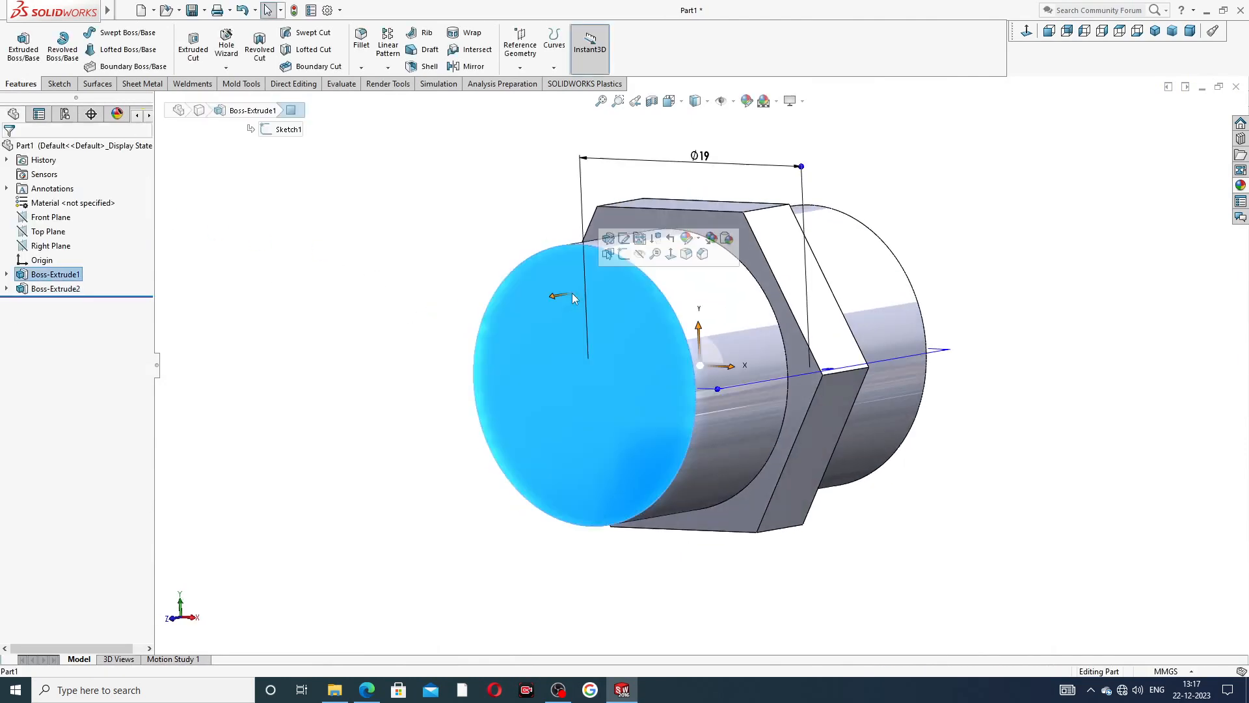
click(624, 254)
click(1026, 32)
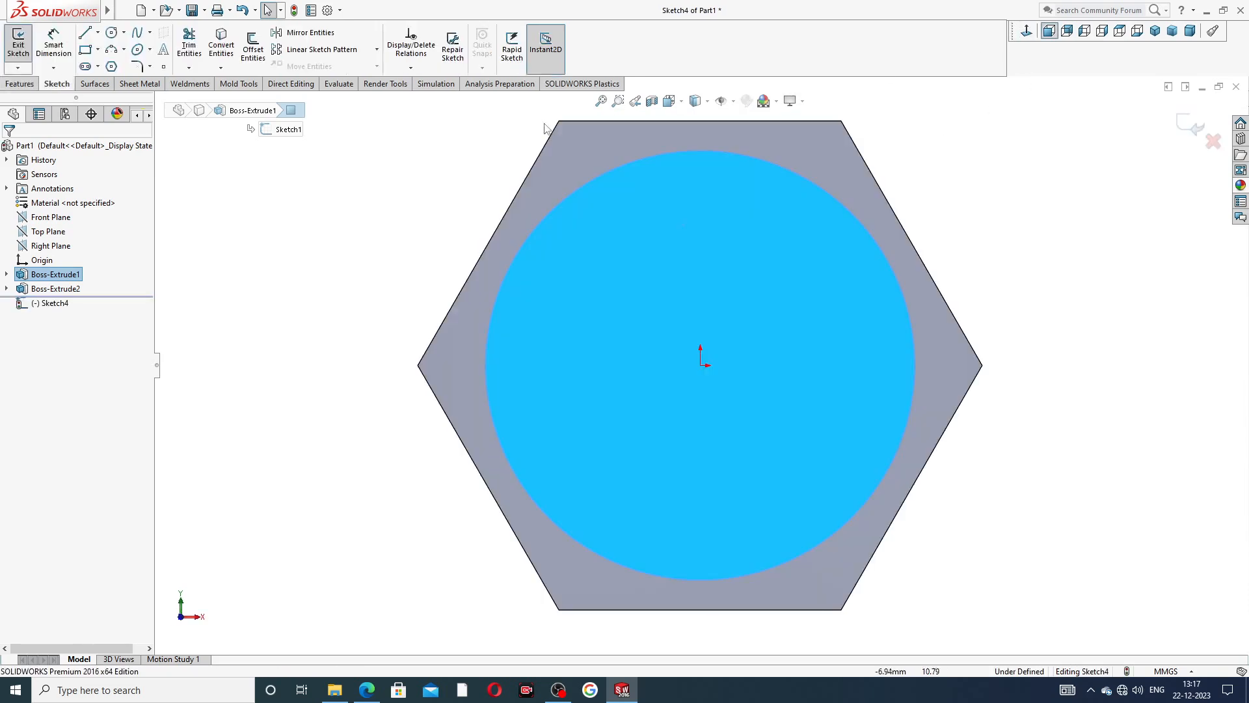
click(112, 33)
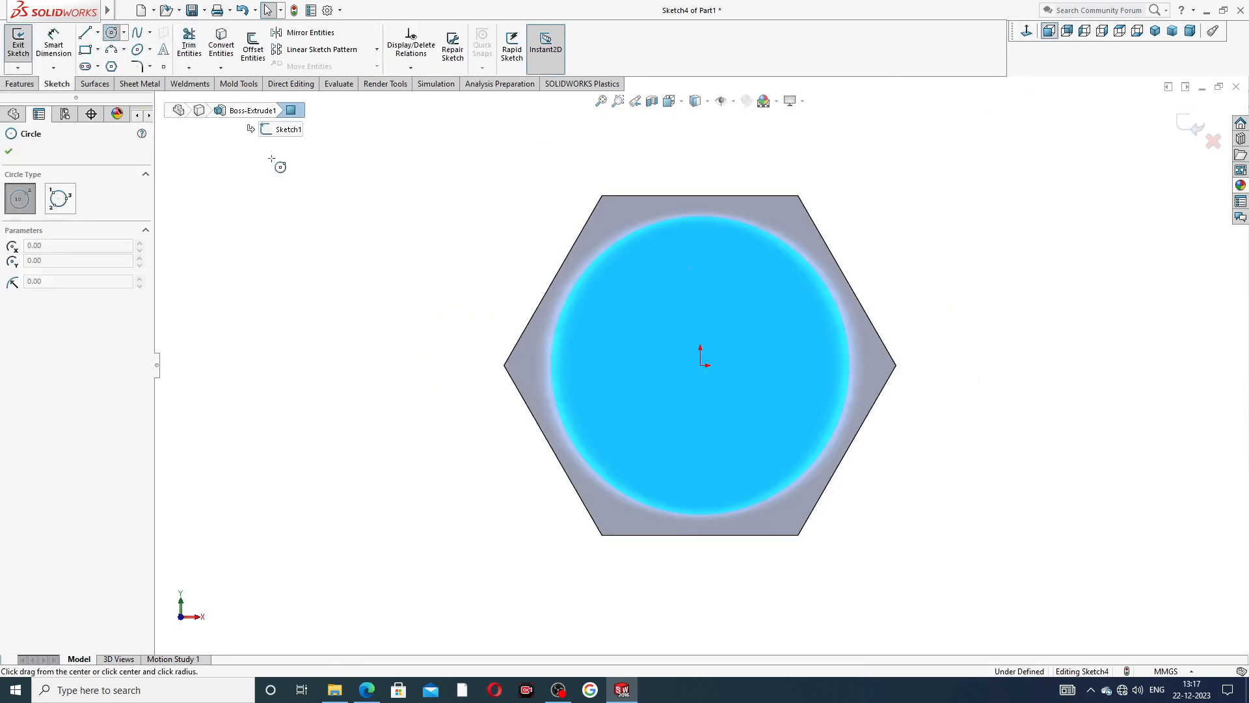
click(700, 364)
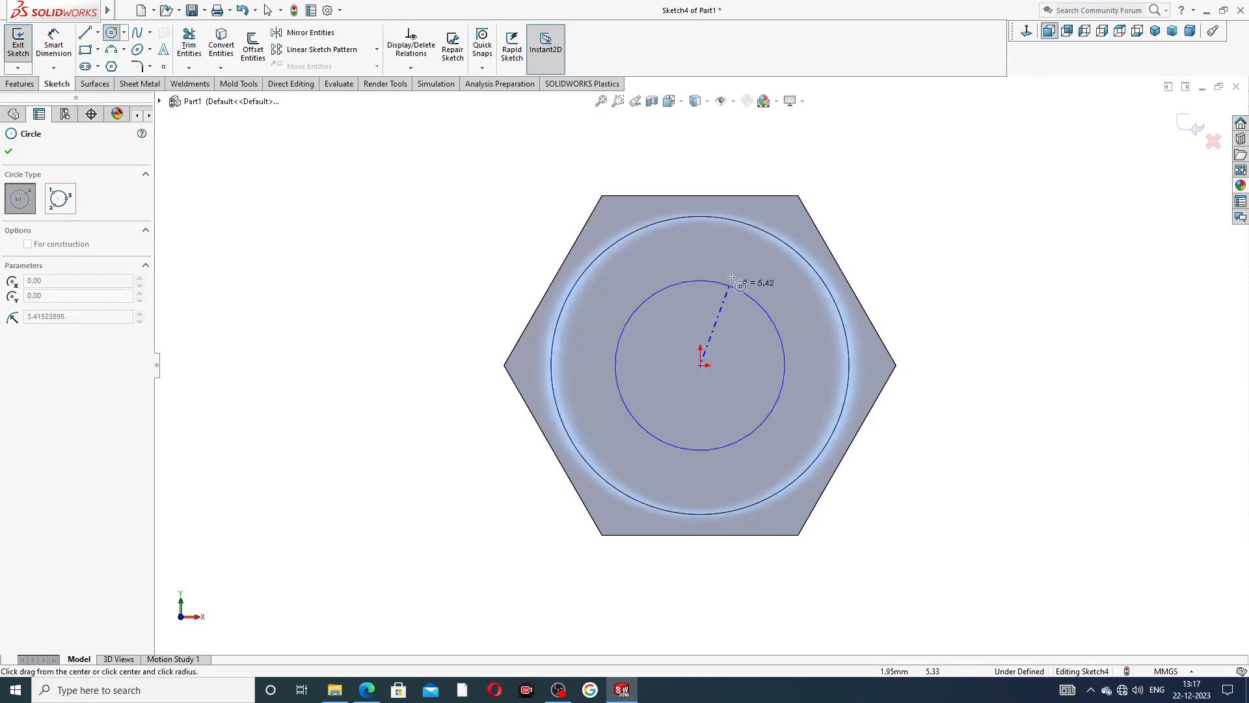
click(753, 262)
right_click(897, 171)
click(917, 181)
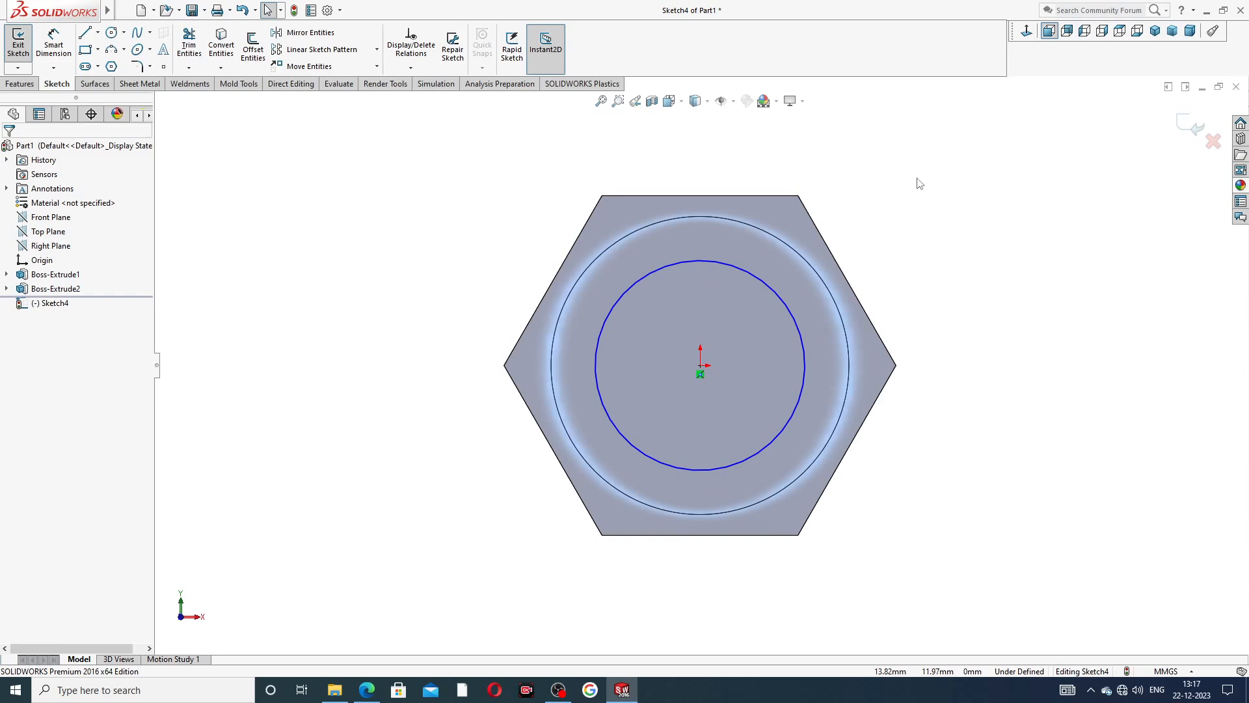
Dimension the gap between the sketched circle and the cylinder's outer edge as 1.5 mm, checking the wall thickness in the PDF drawing.
click(53, 45)
middle_drag(843, 229, 849, 260)
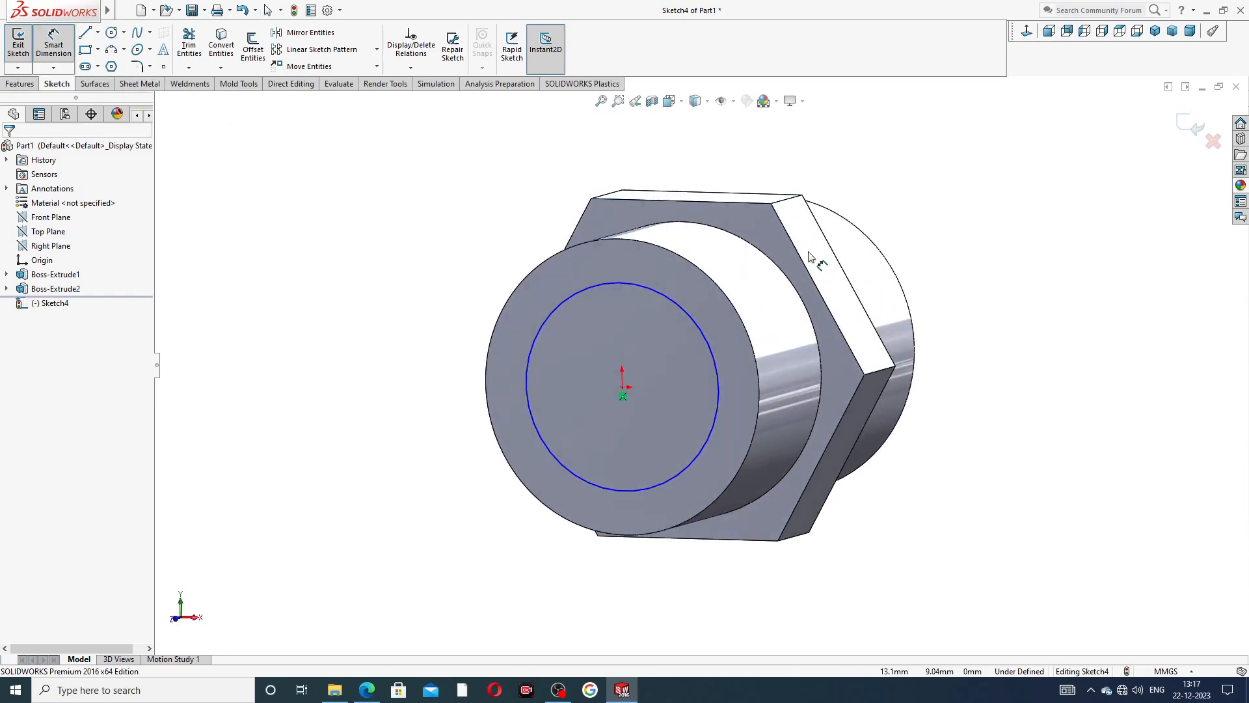
click(677, 311)
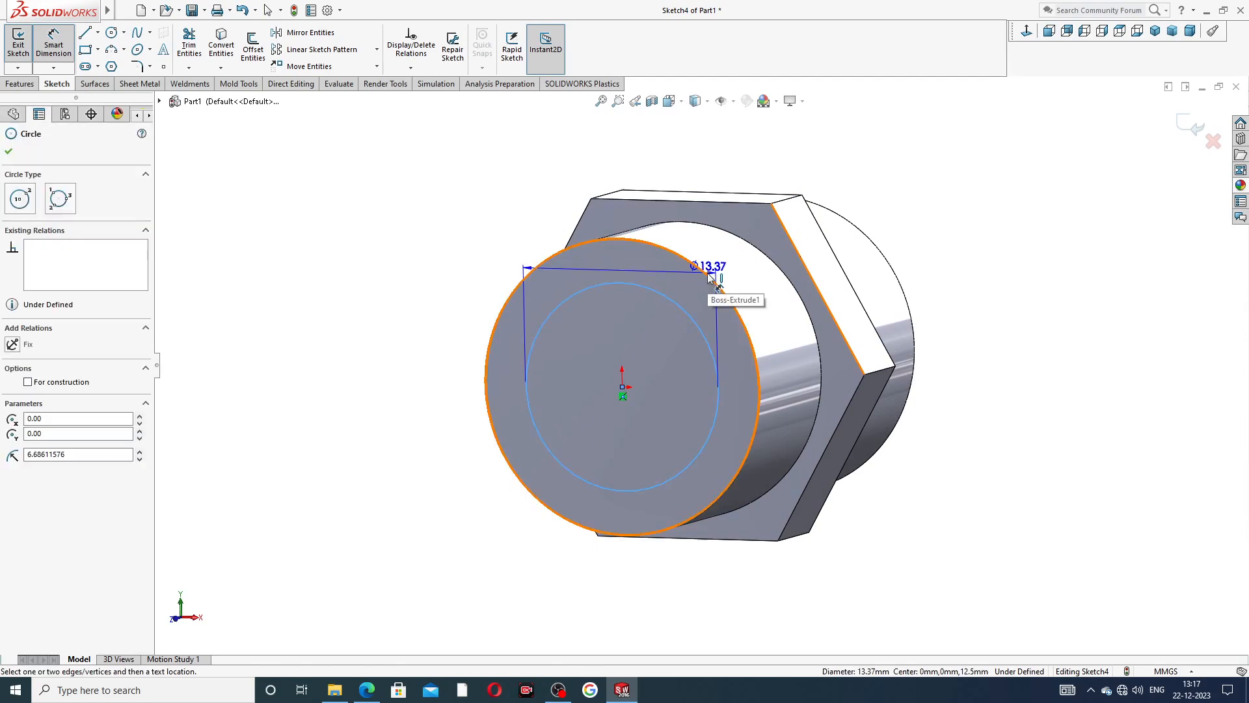
click(709, 275)
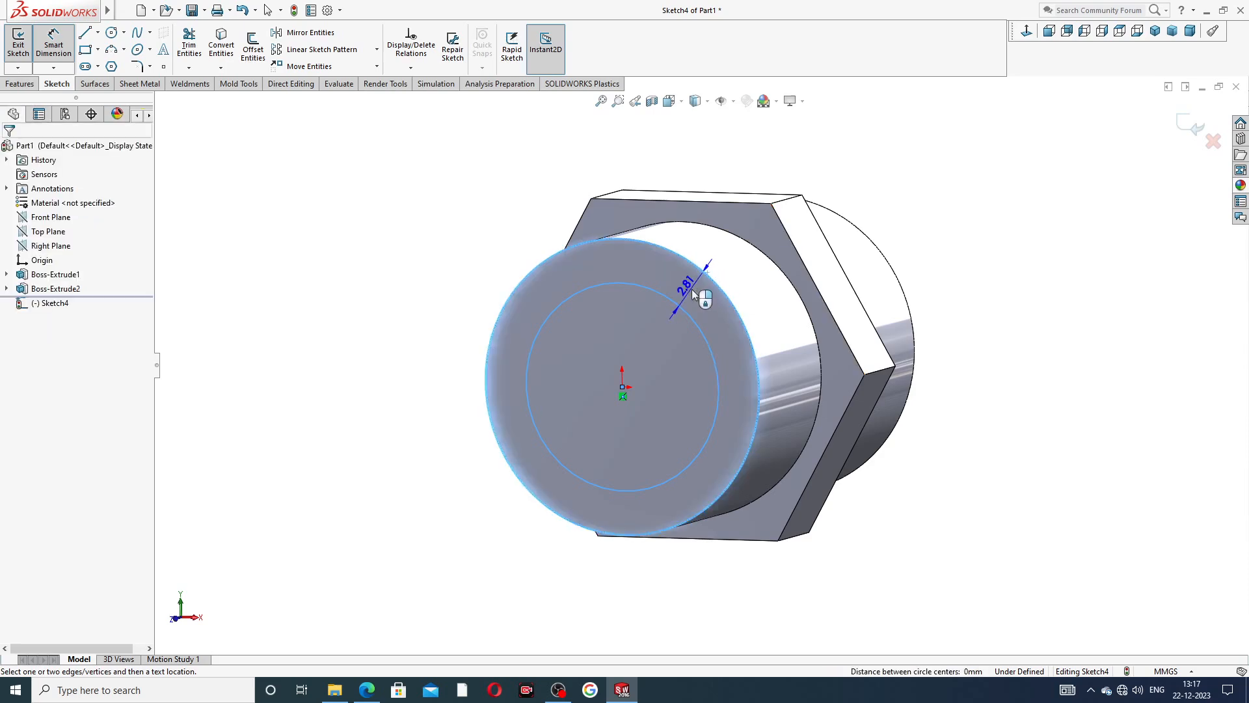
click(692, 289)
click(371, 687)
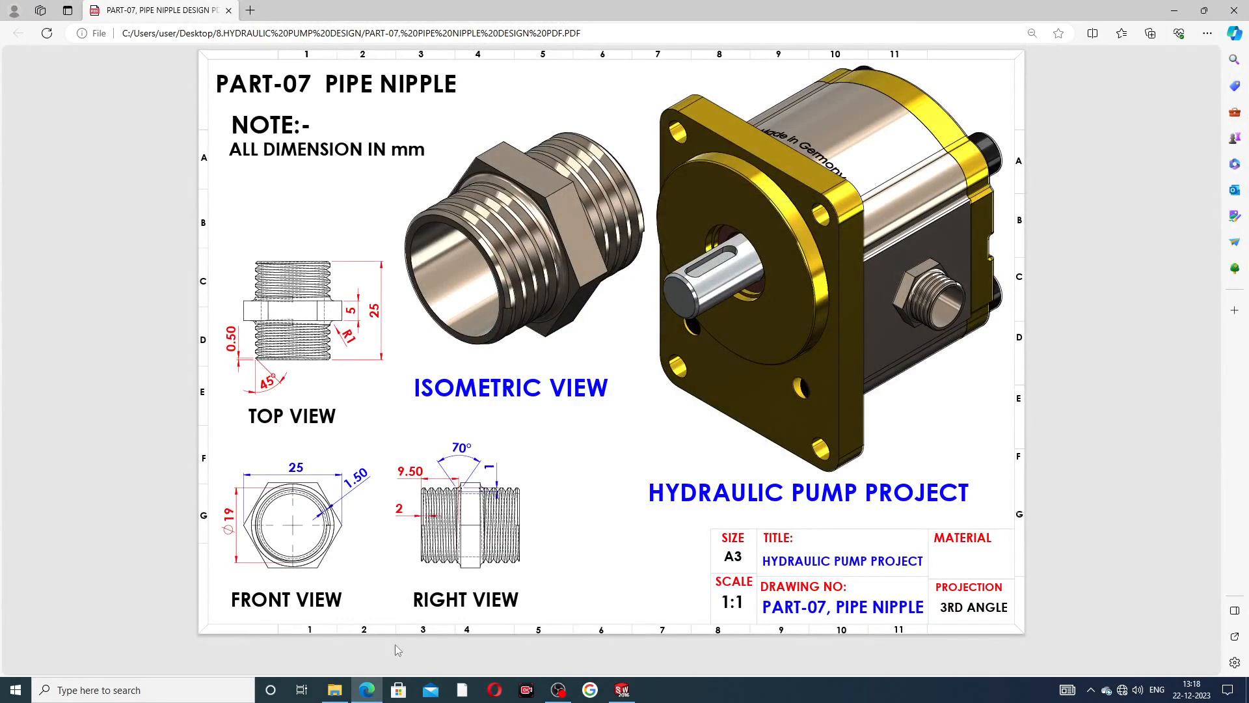
click(366, 689)
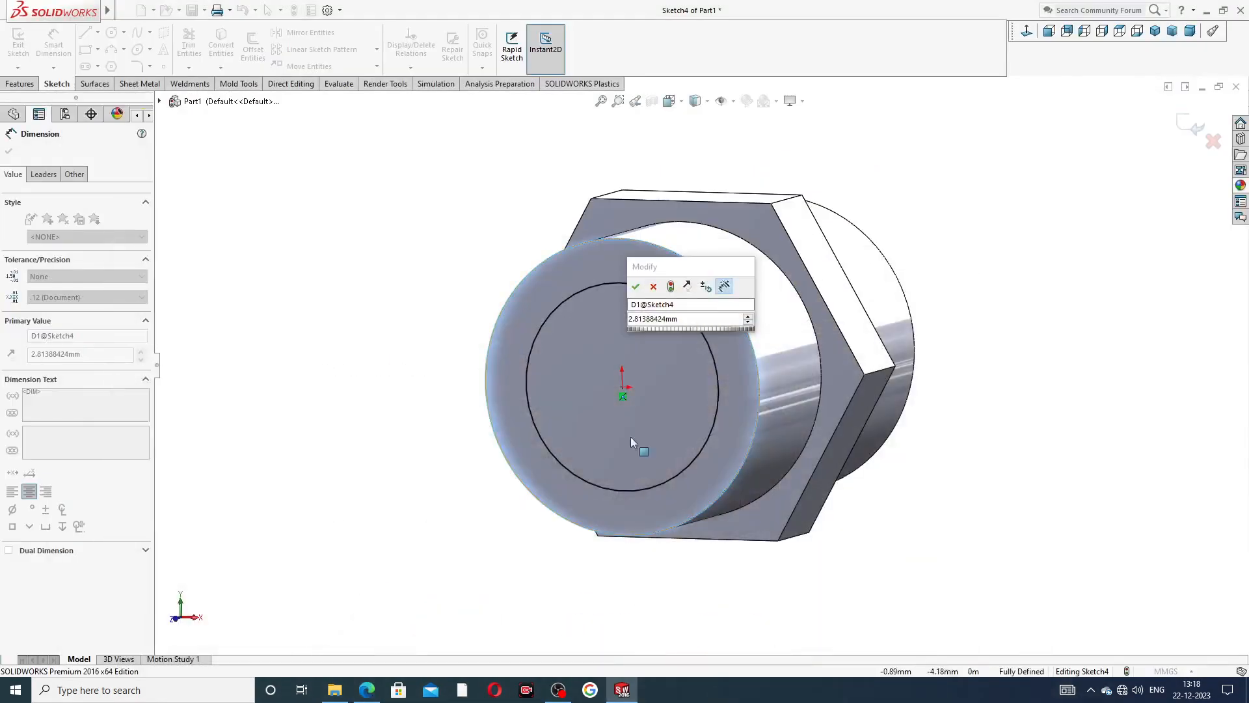
click(686, 323)
text(1.5)
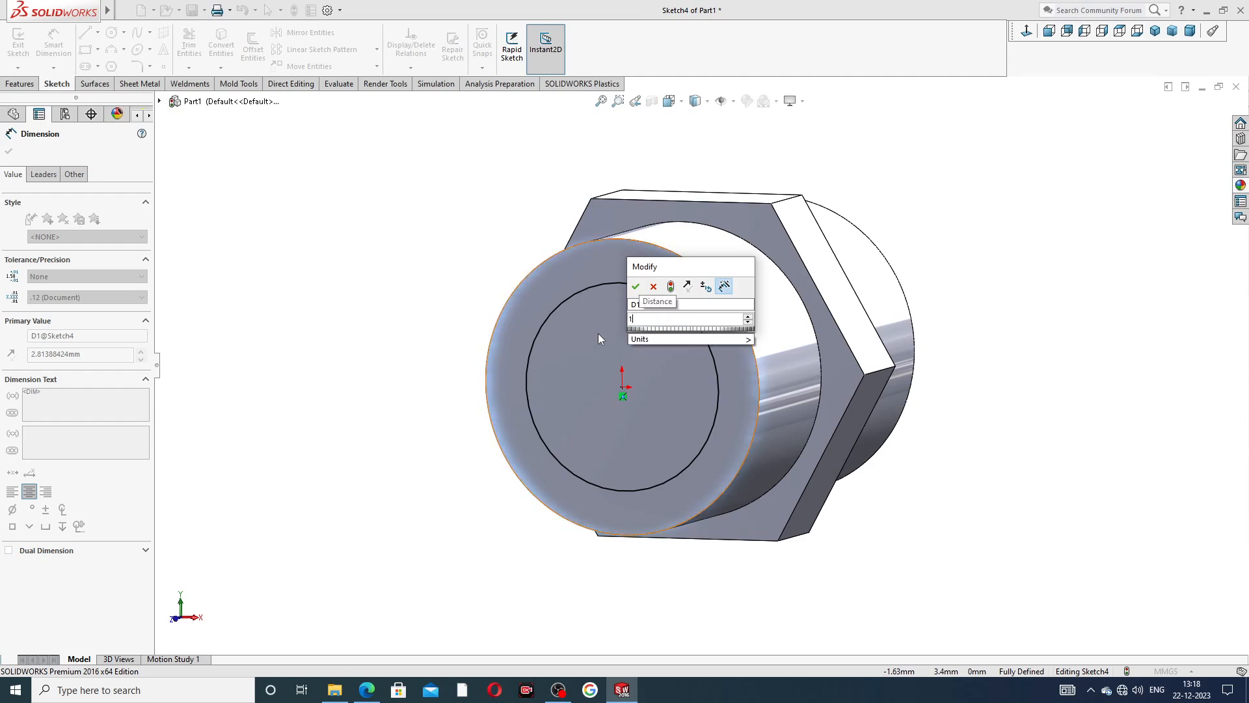
key(Return)
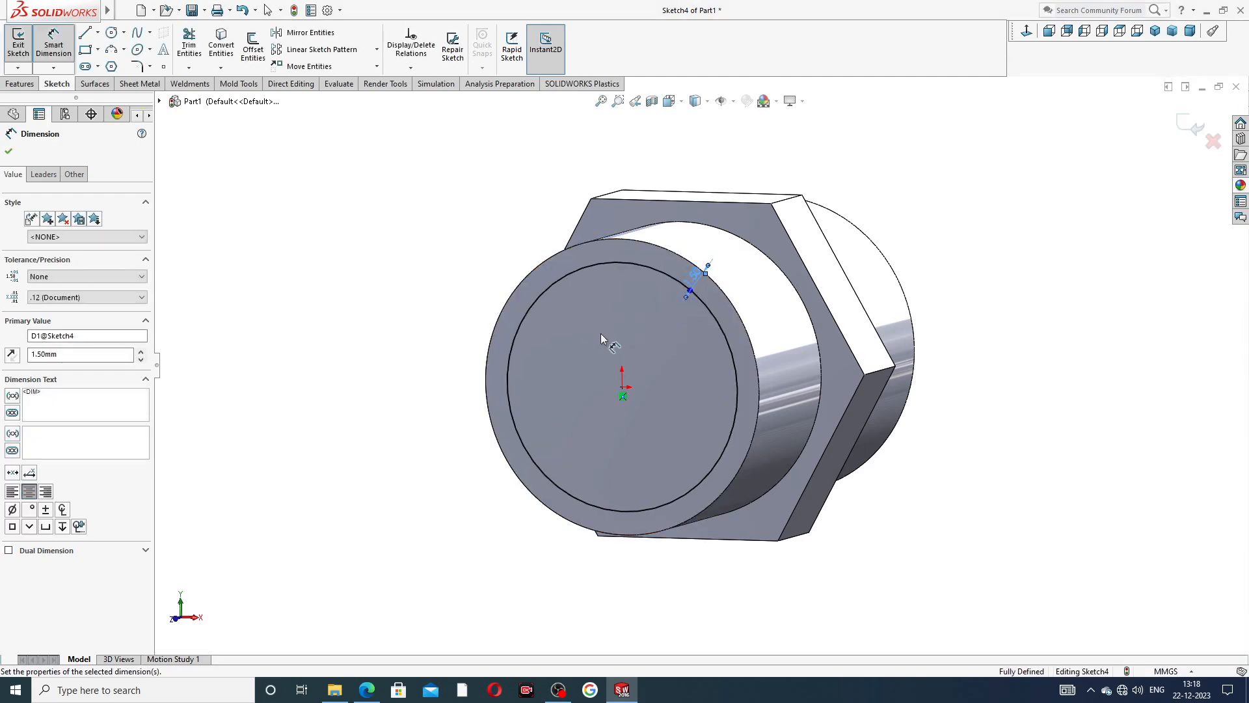
click(1006, 150)
right_click(871, 198)
click(906, 194)
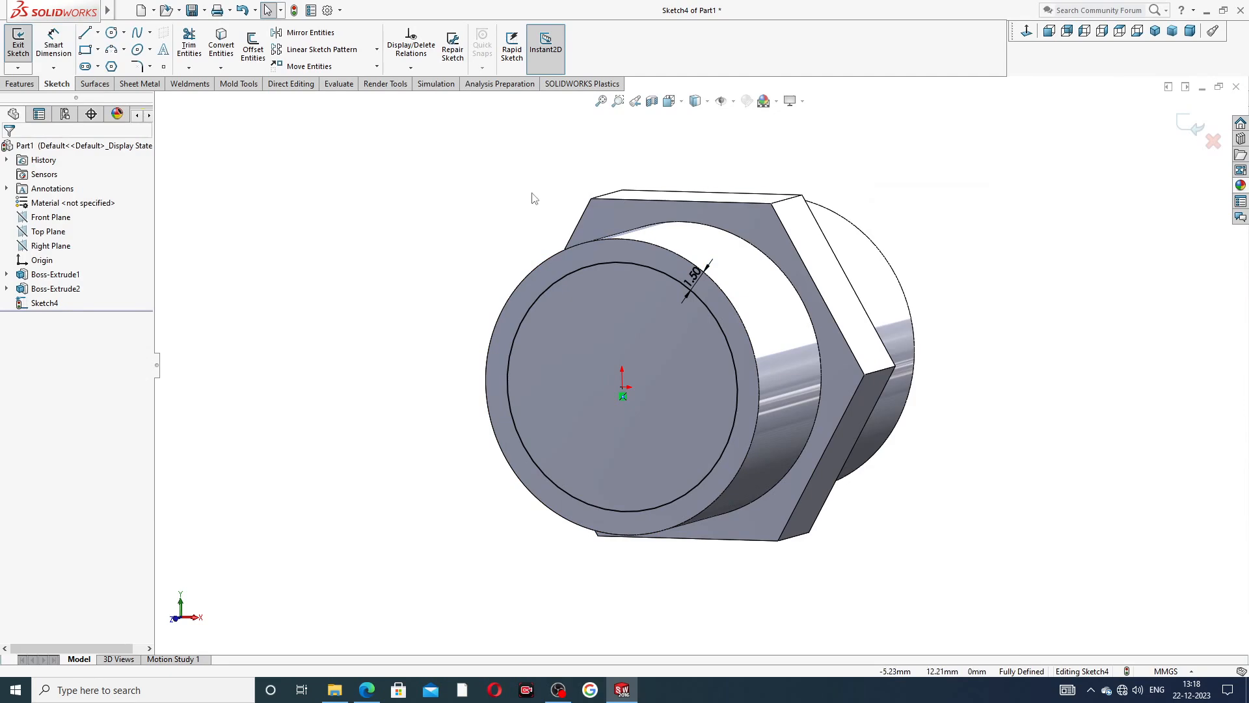
Cut the sketched circle through the whole cylinder with the Through All end condition.
click(28, 86)
click(193, 45)
click(85, 230)
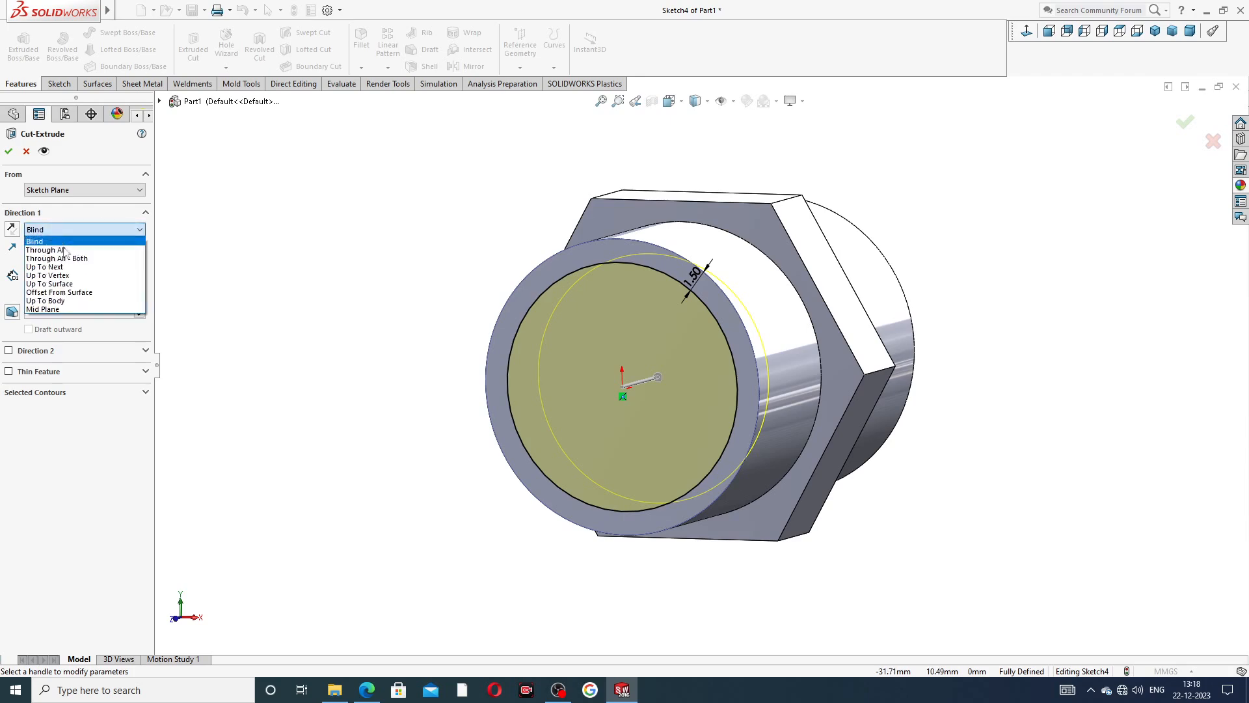
click(85, 253)
middle_drag(357, 252, 121, 227)
click(8, 151)
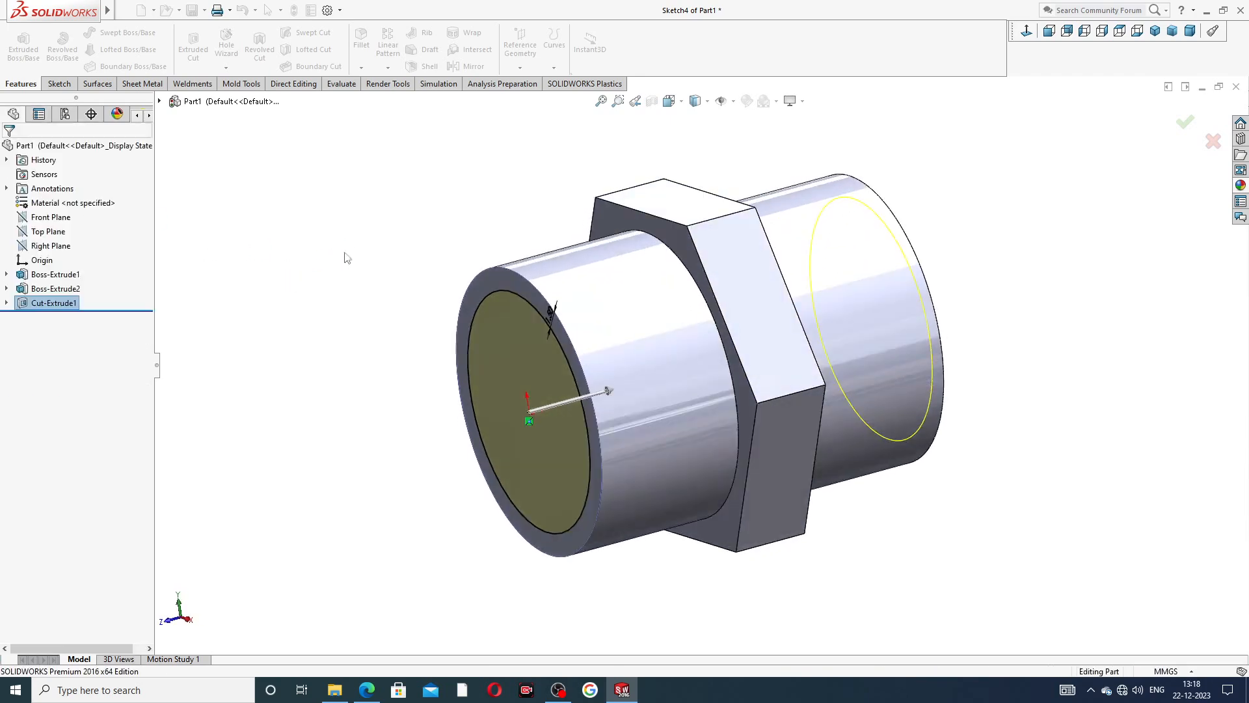
scroll(470, 319, up, 2)
middle_drag(524, 335, 417, 276)
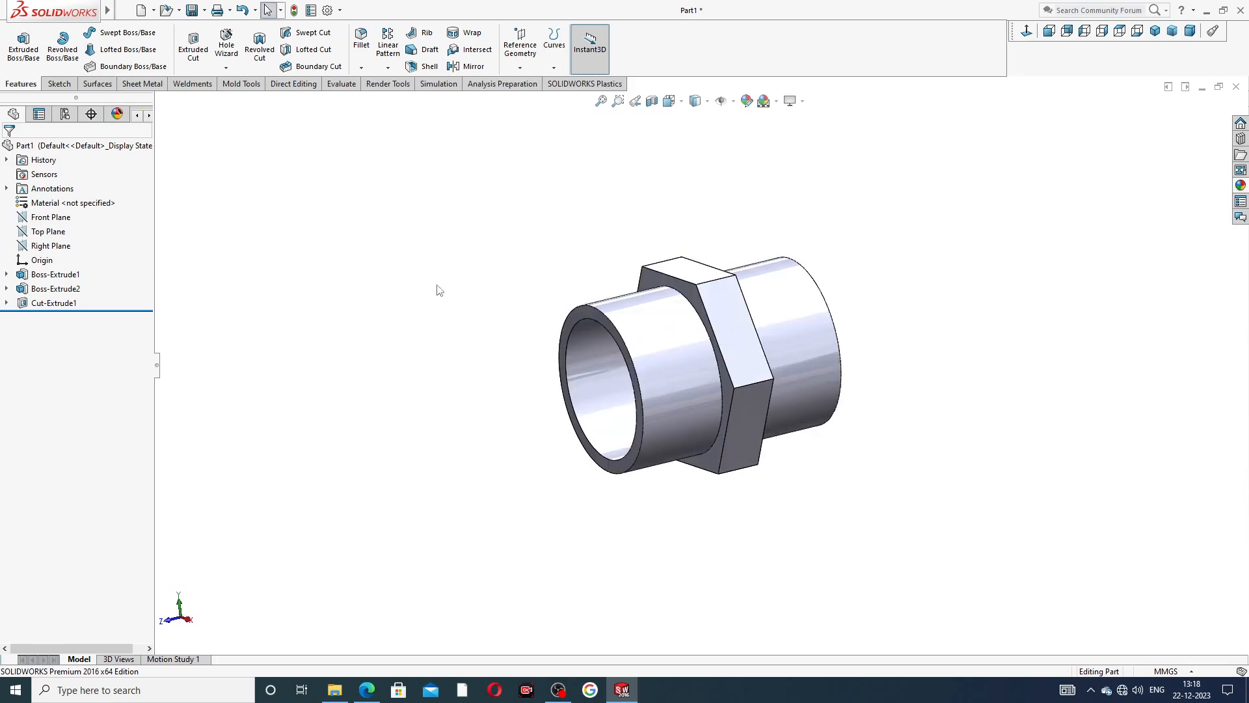
Fillet both edges where the cylinder meets the hexagon with a 1 mm radius, checking the radius in the pipe nipple PDF drawing.
click(366, 689)
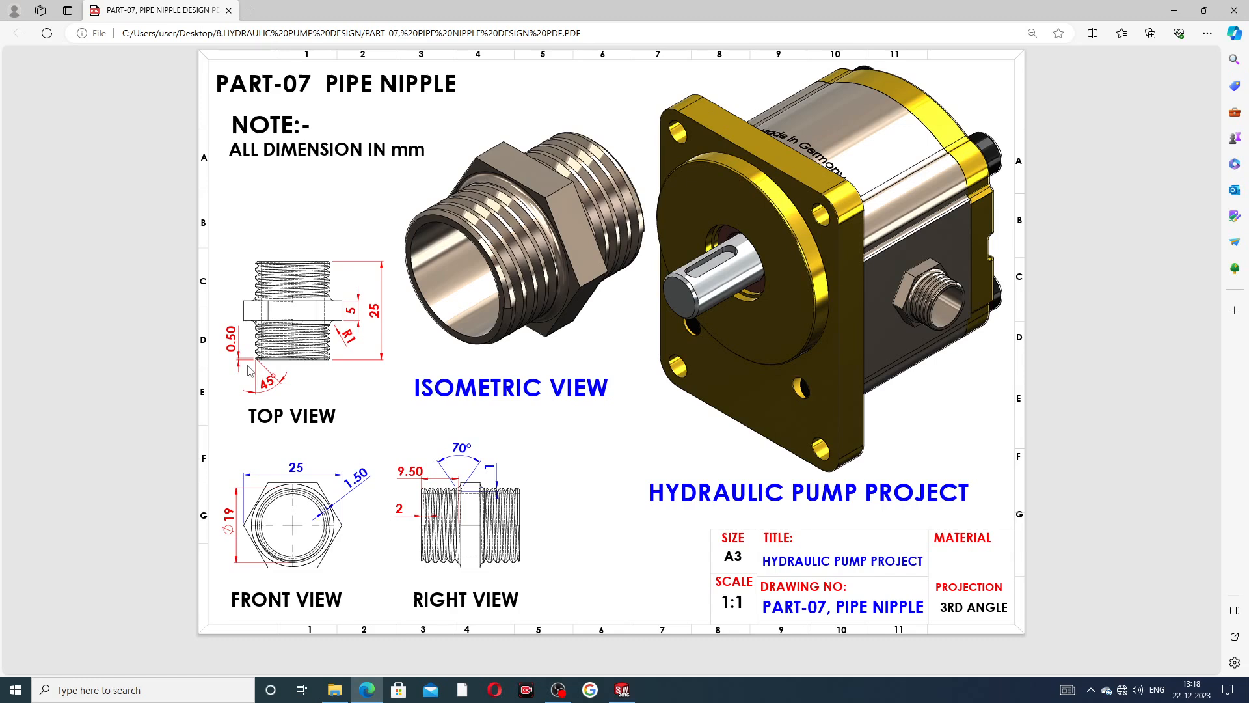
click(367, 693)
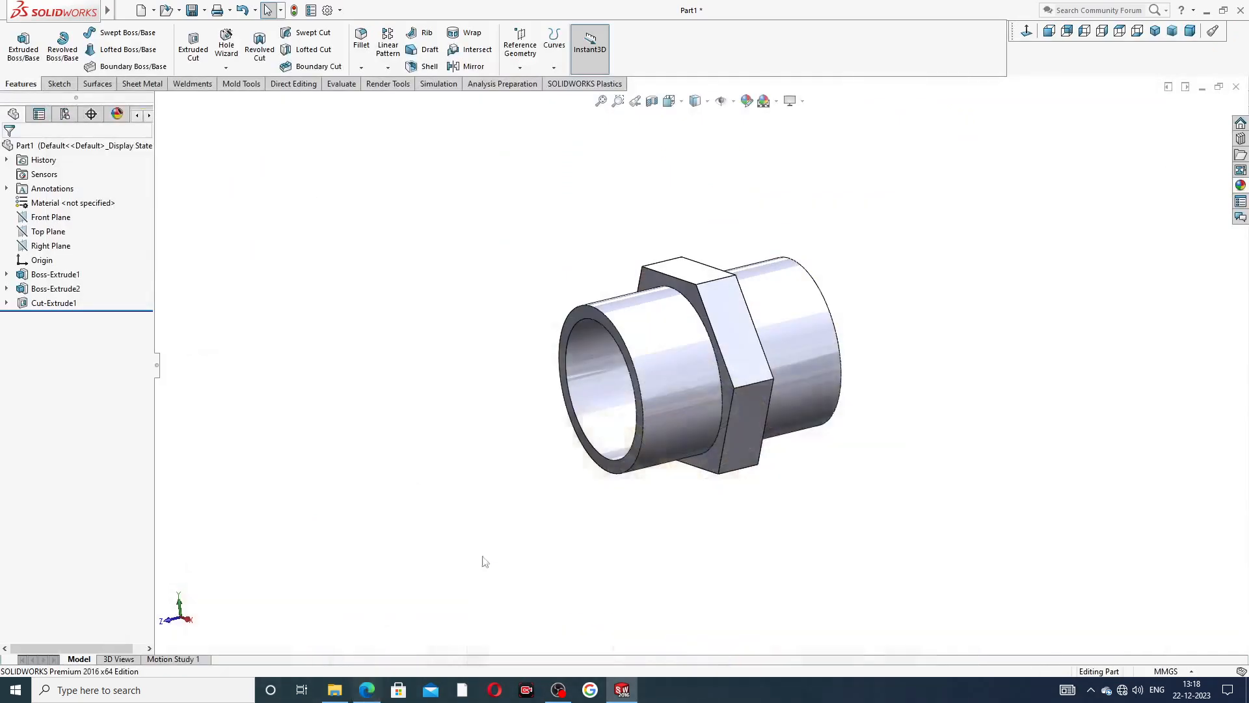
click(361, 68)
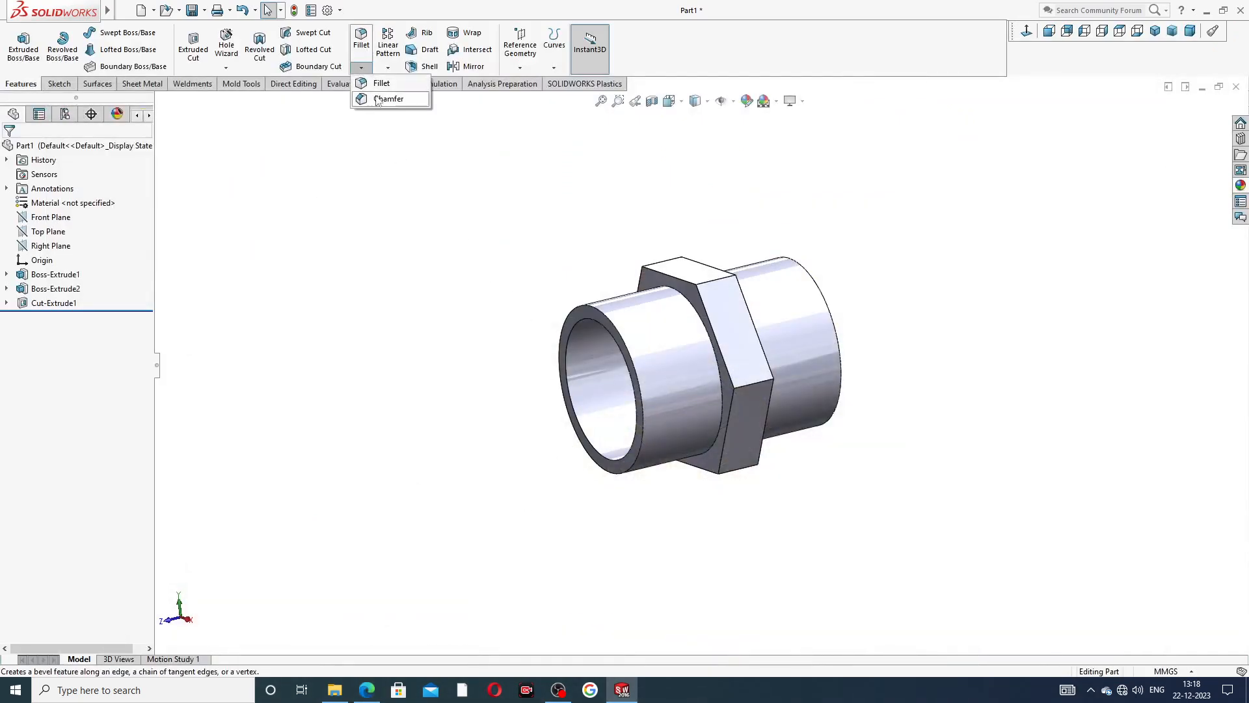
click(380, 91)
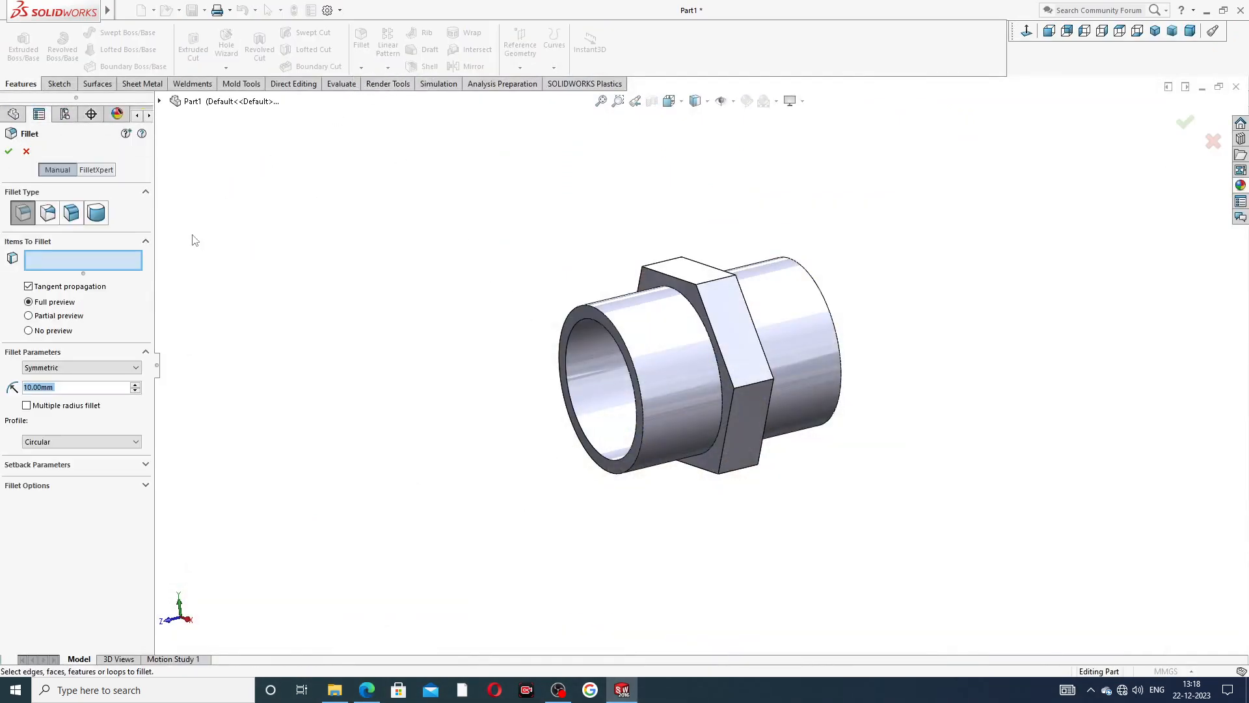
text(1)
click(678, 296)
middle_drag(759, 229, 690, 254)
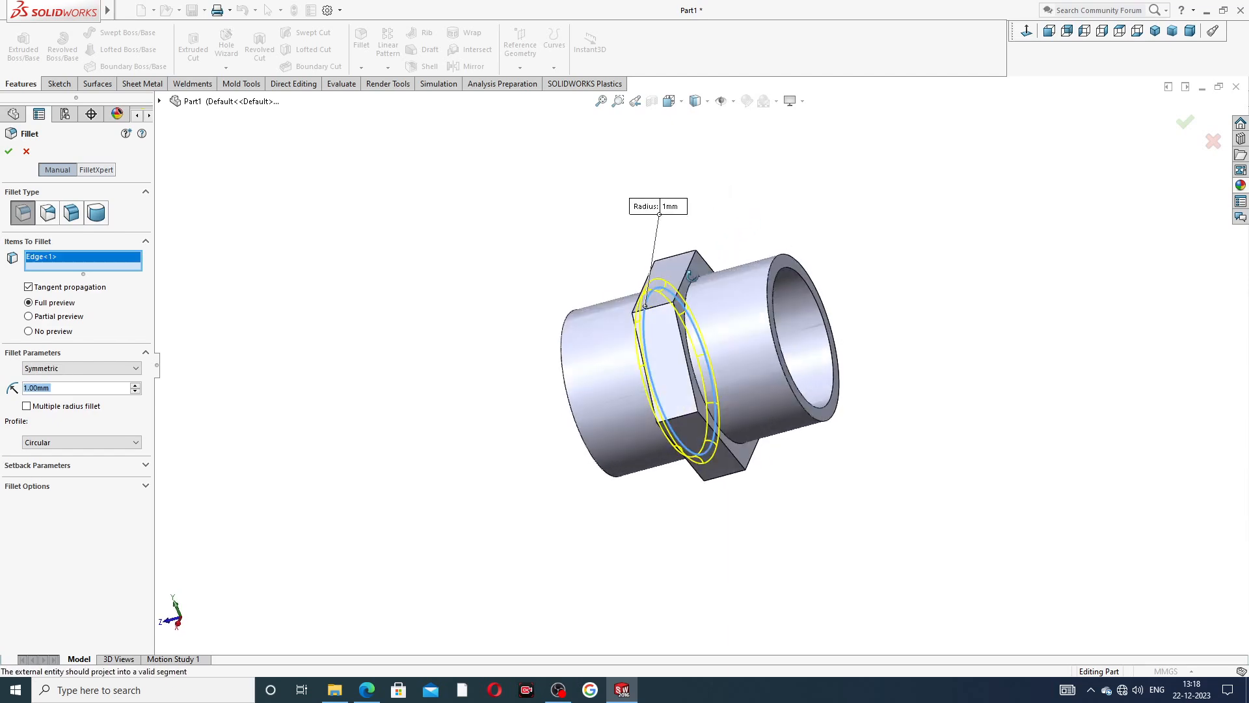
click(691, 290)
middle_drag(594, 276, 656, 262)
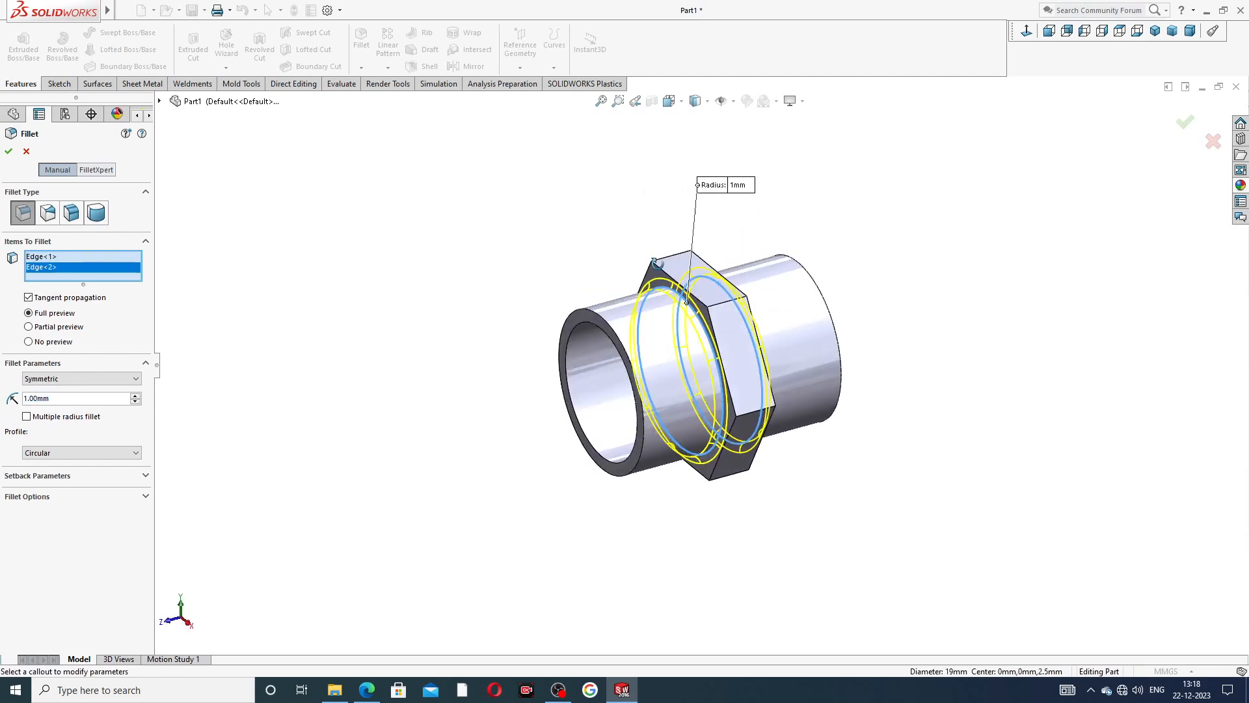
click(10, 152)
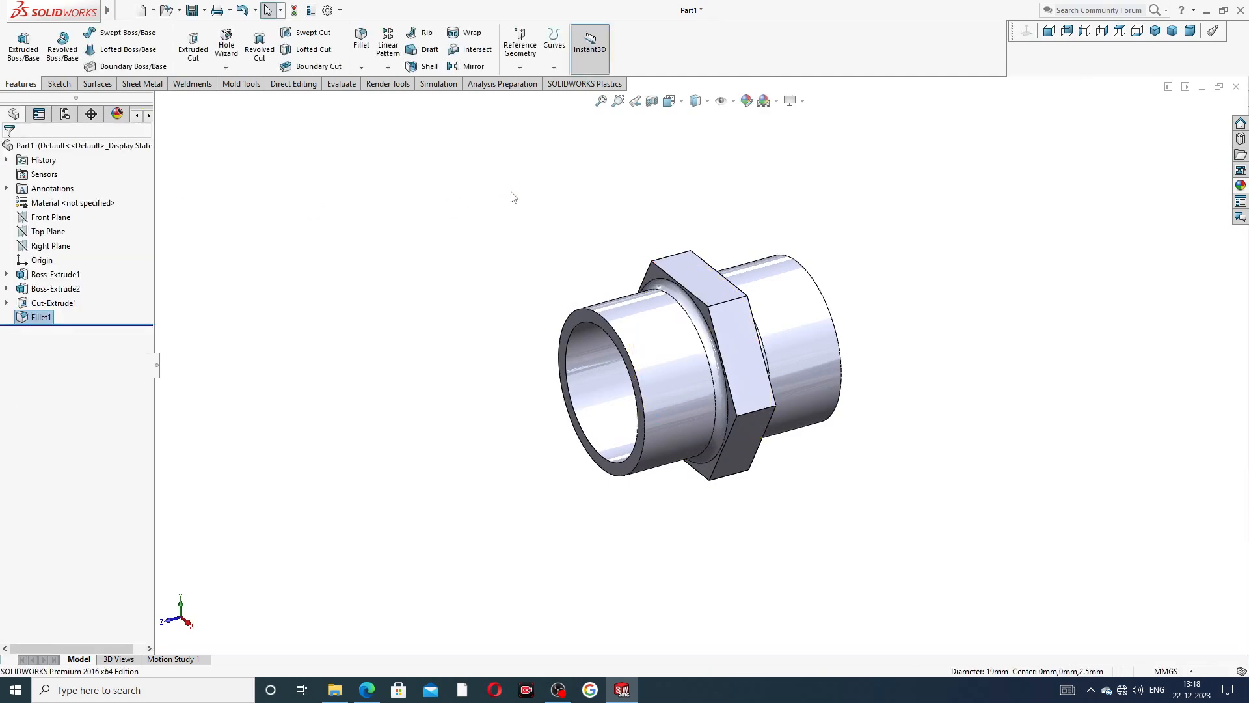
Set up an angle-distance chamfer with a distance of 0.5 mm.
click(361, 68)
click(389, 99)
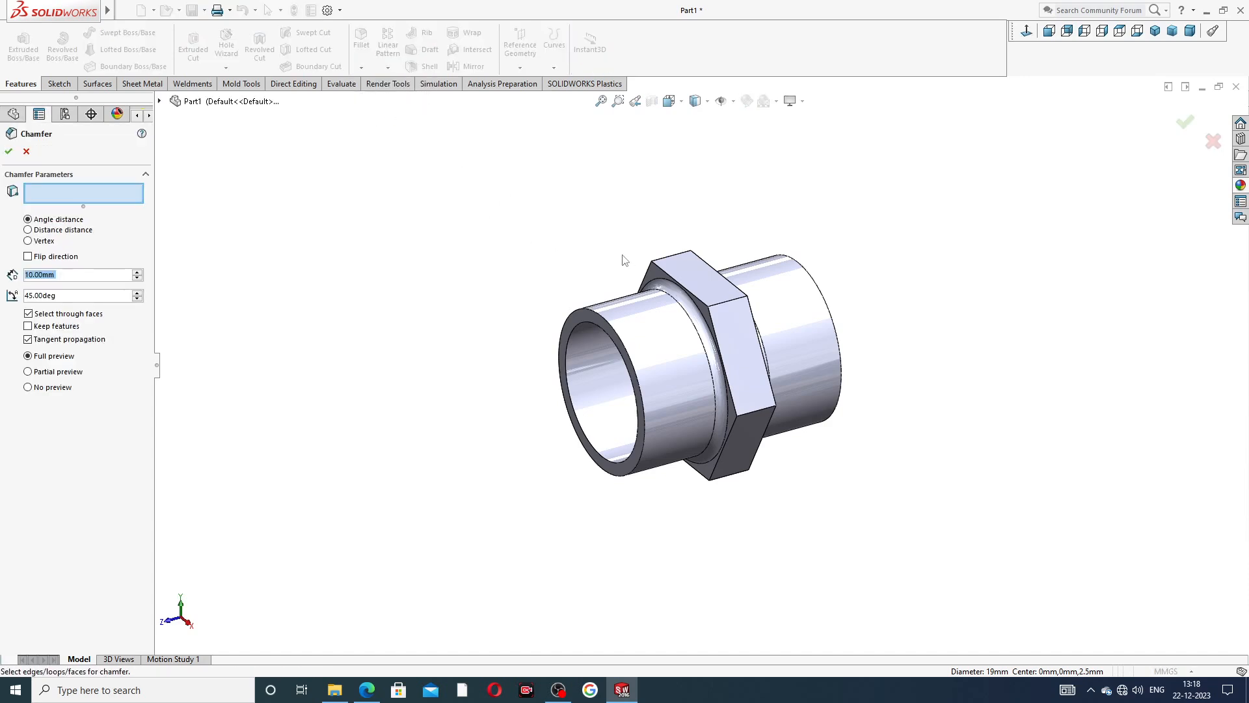
text(0.5)
key(Return)
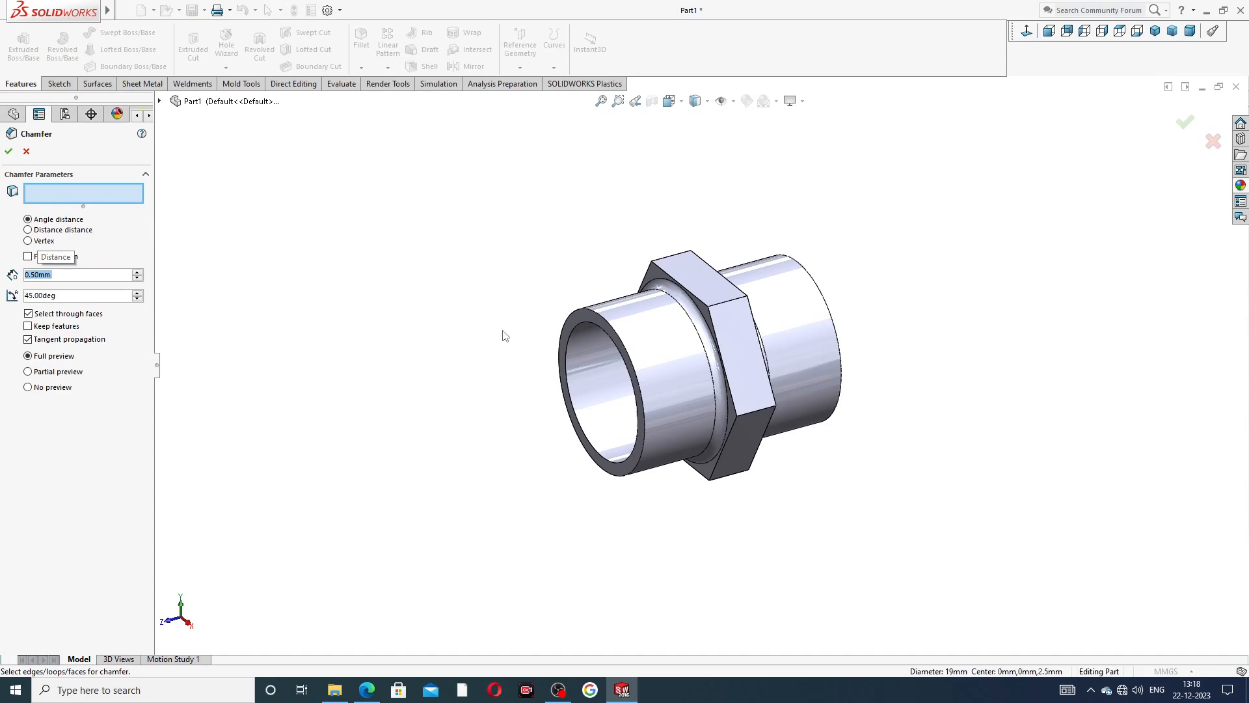
scroll(615, 320, down, 3)
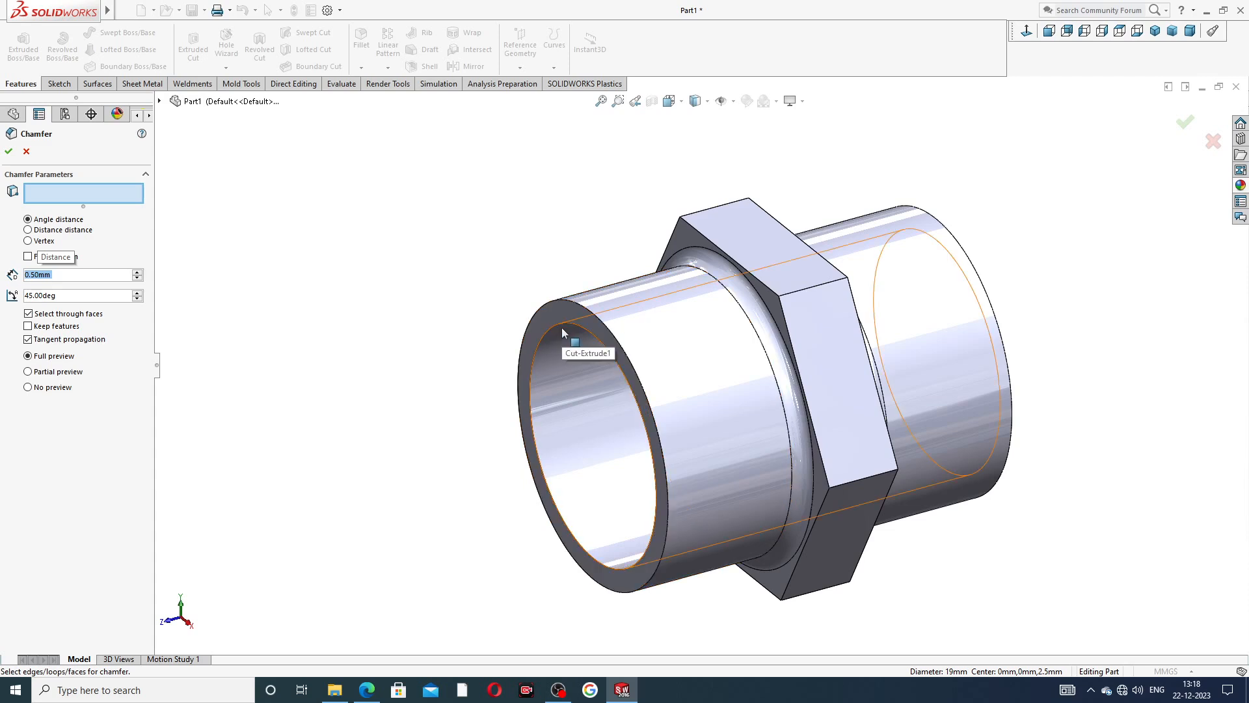
click(583, 377)
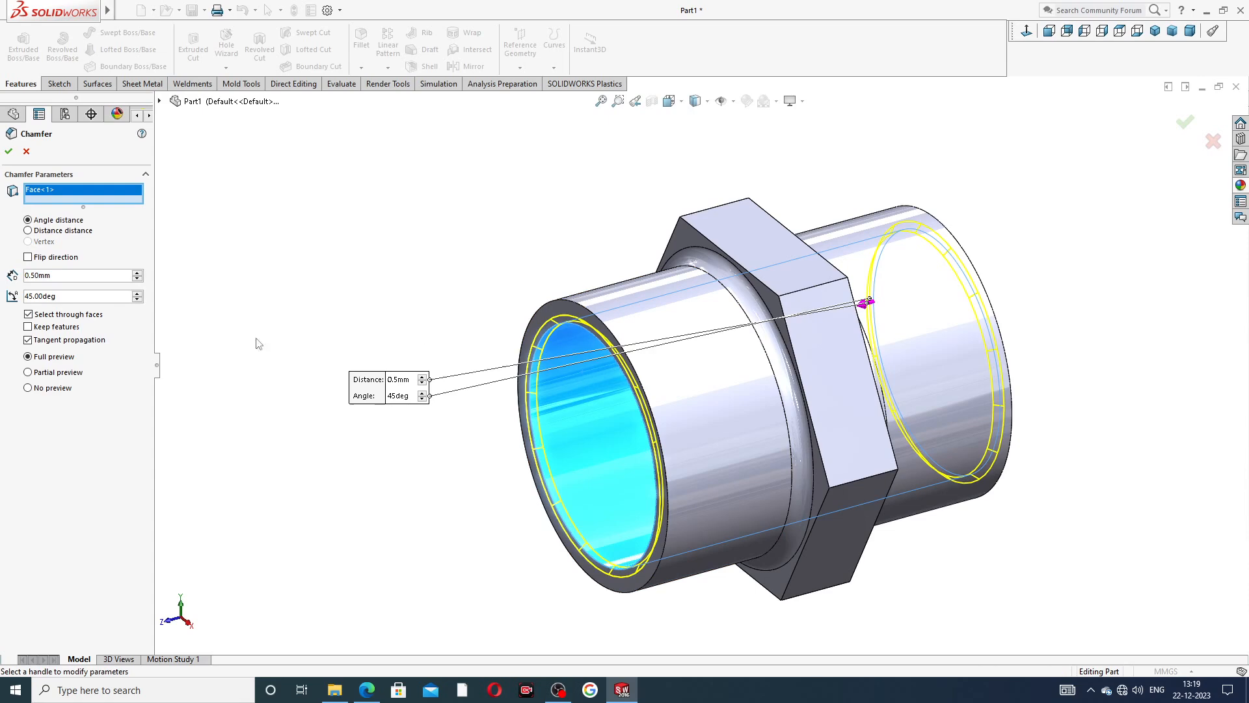
right_click(70, 199)
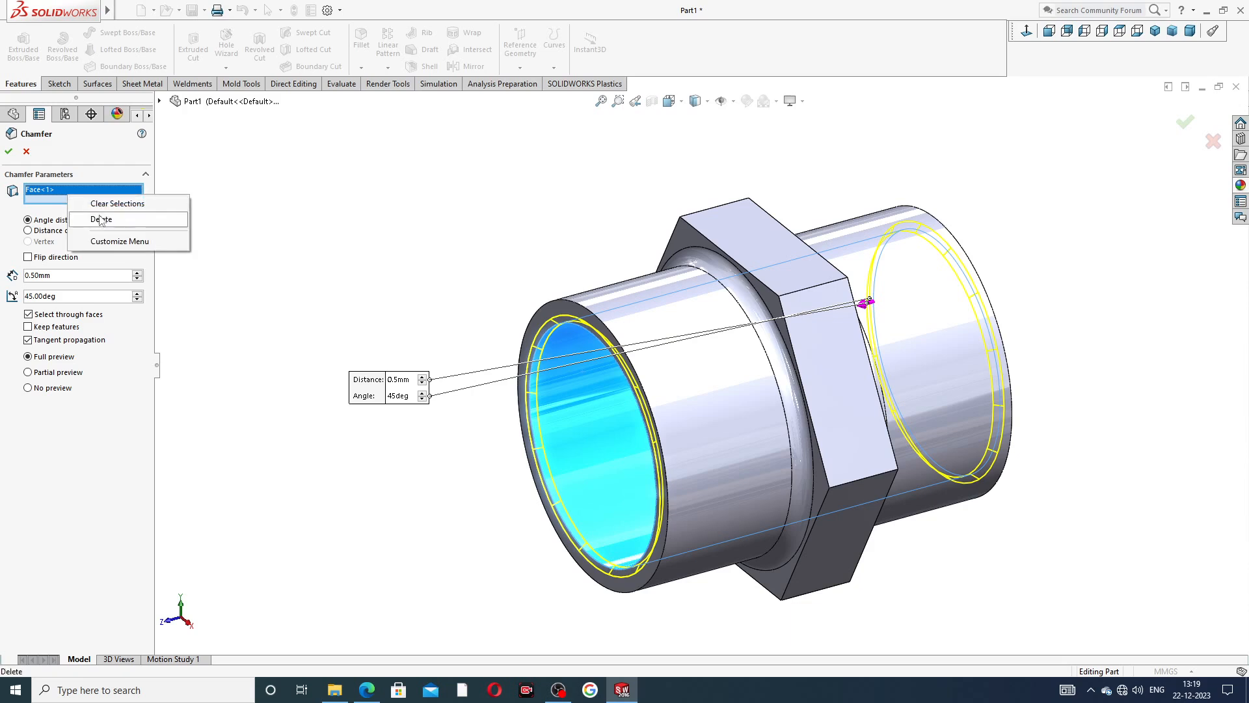
click(102, 220)
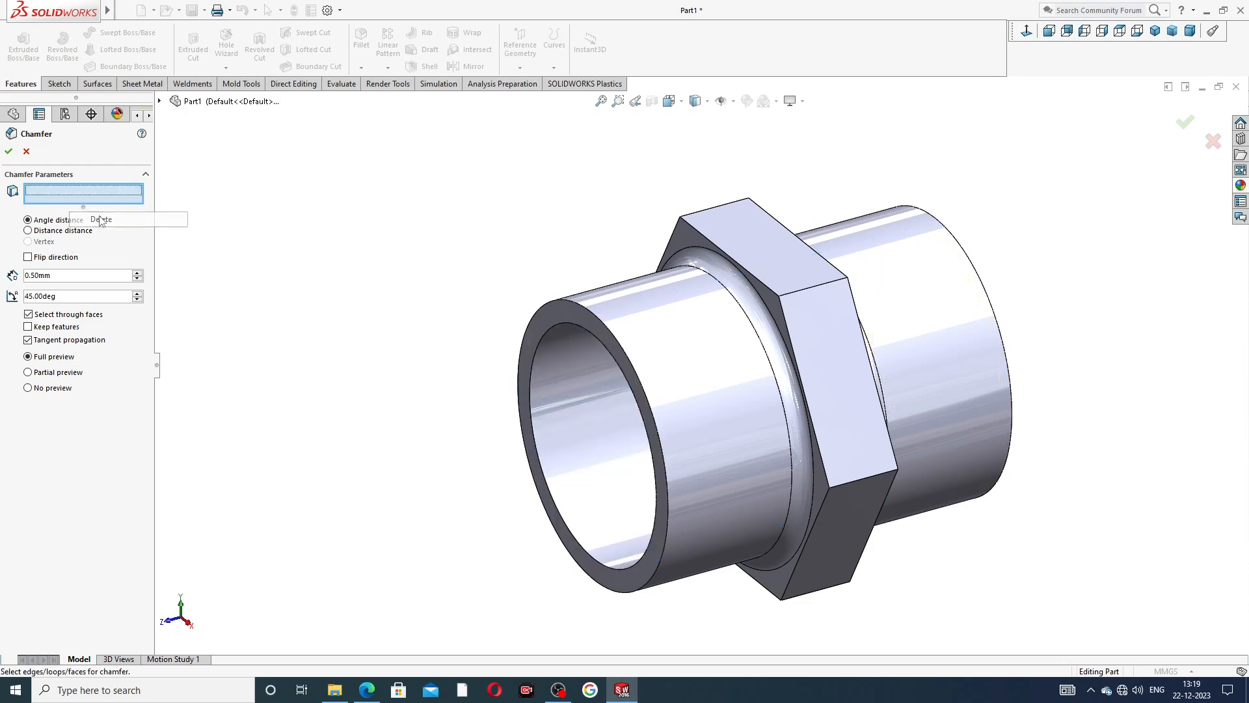
Apply the 0.5 mm by 45° chamfer to the outer circular edges at both ends of the pipe nipple.
click(583, 306)
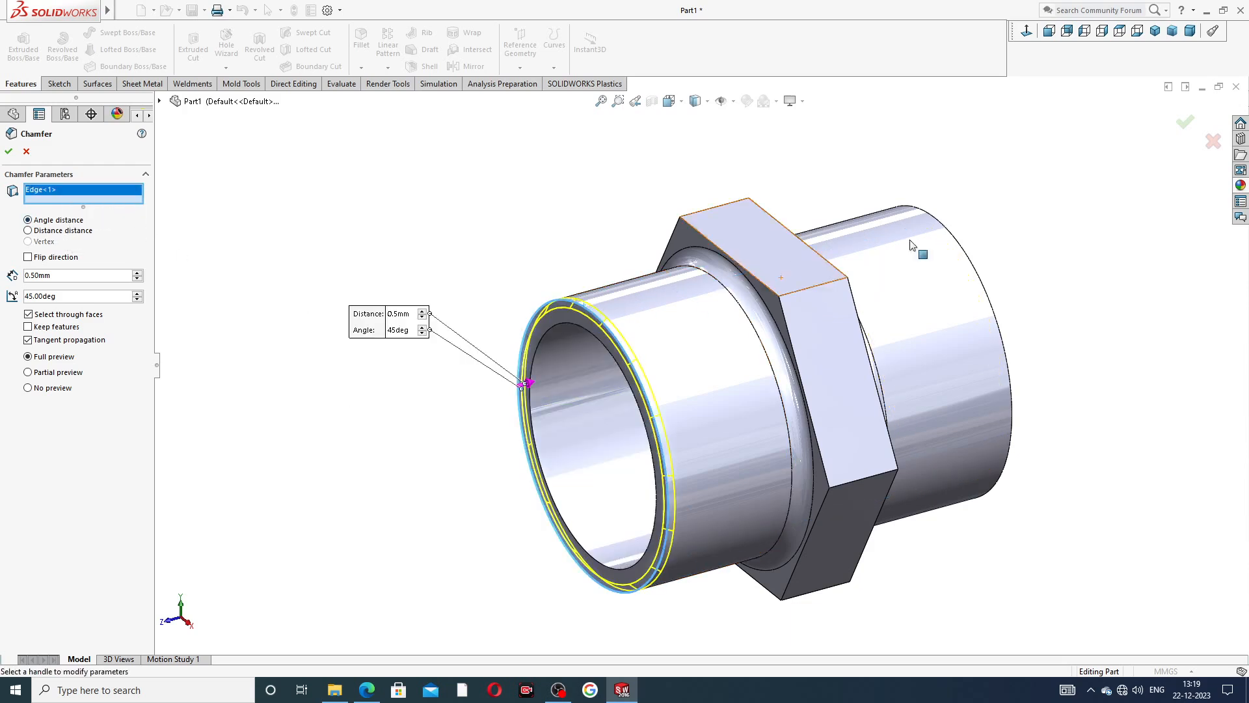
click(954, 237)
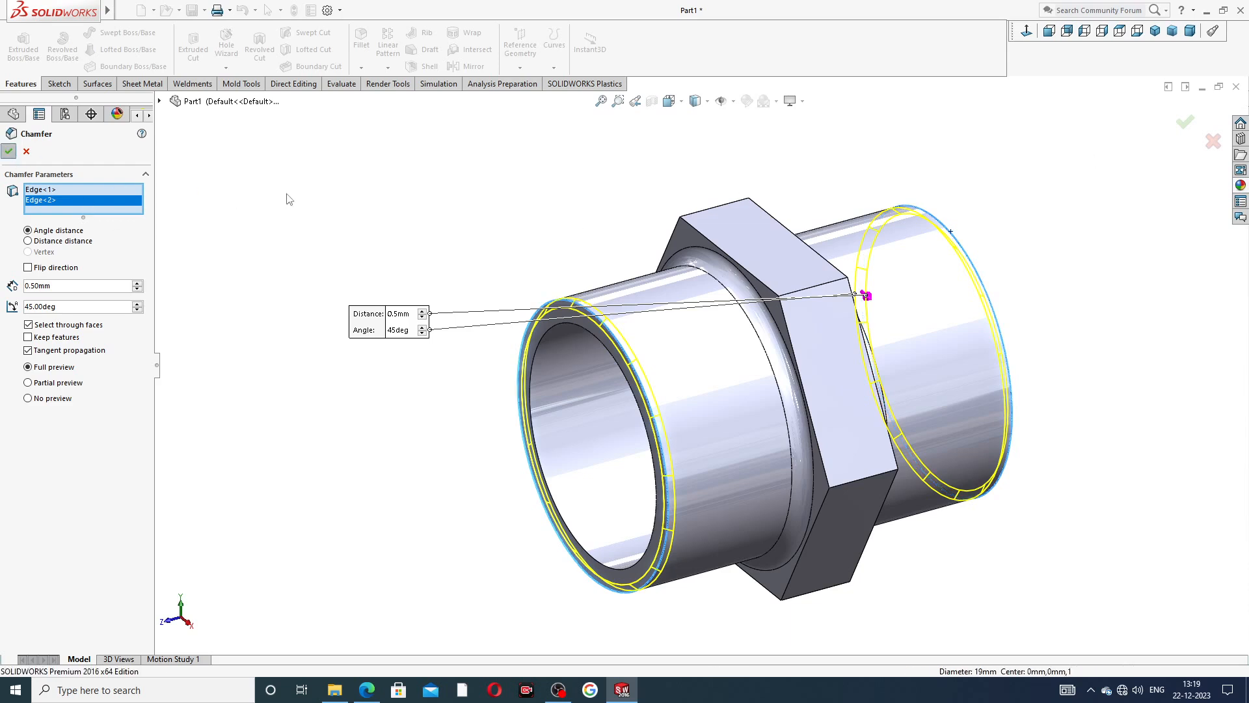
key(Return)
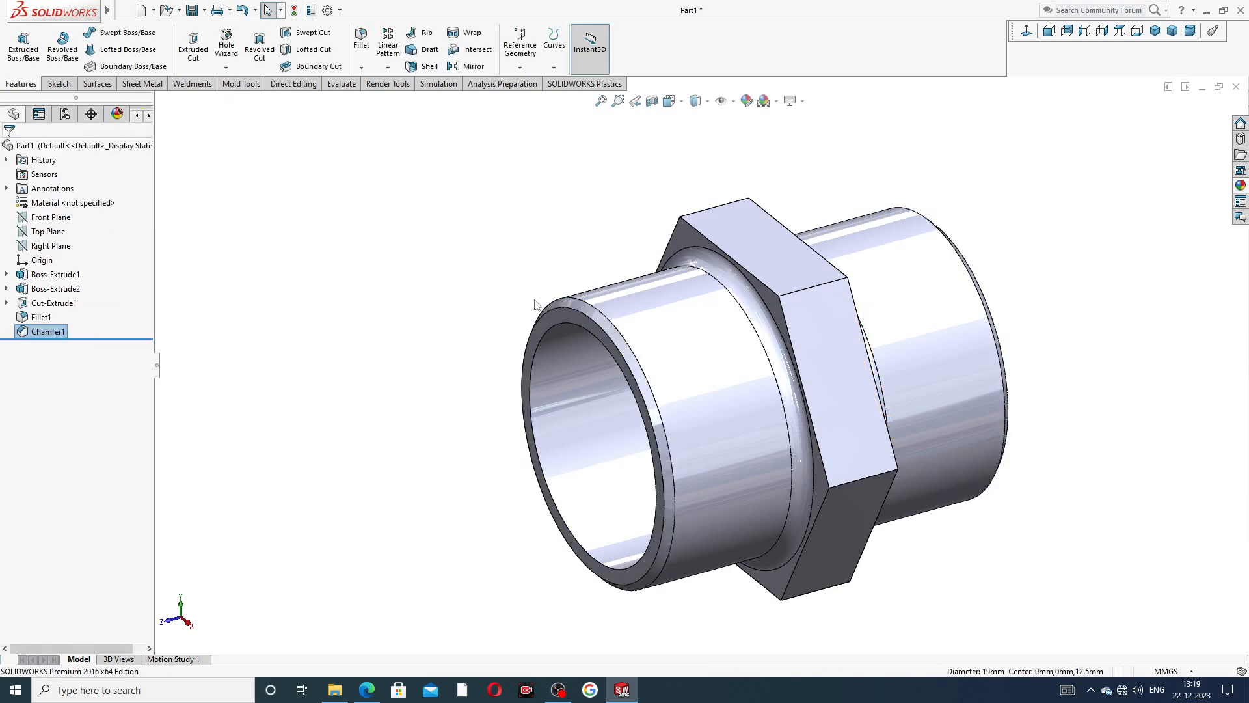
middle_drag(535, 311, 524, 256)
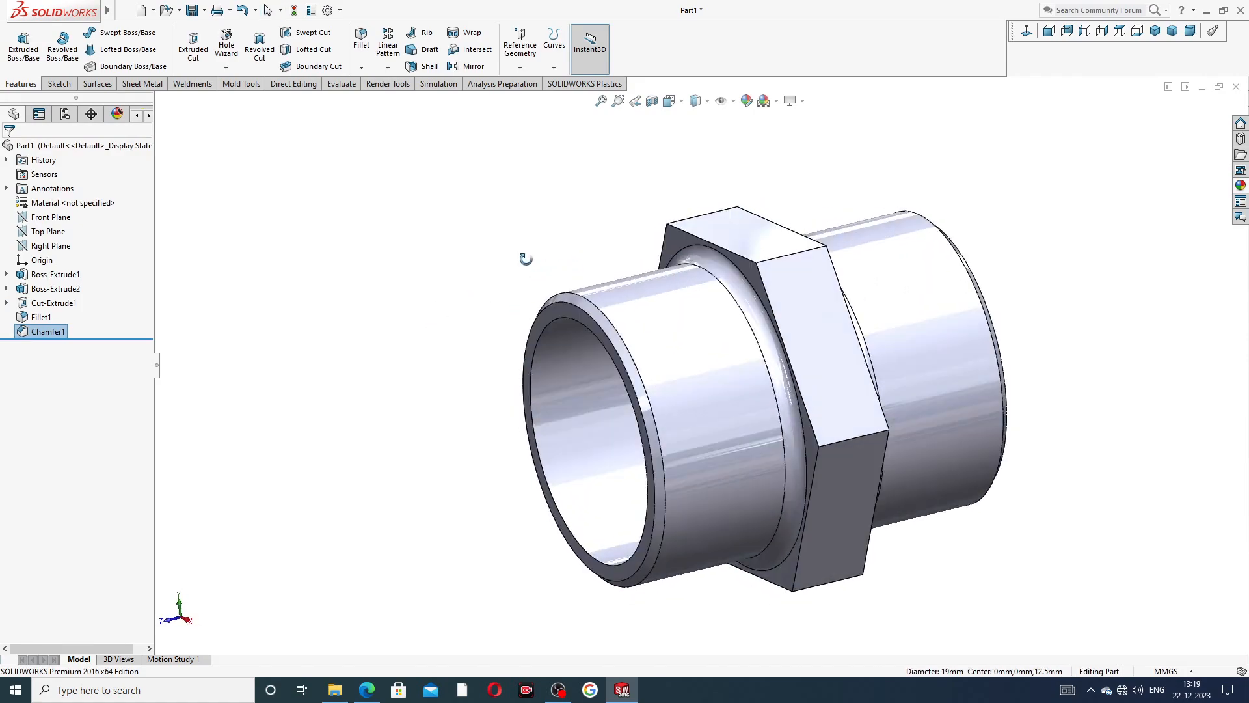
Check the remaining dimensions in the pipe nipple PDF drawing.
click(367, 689)
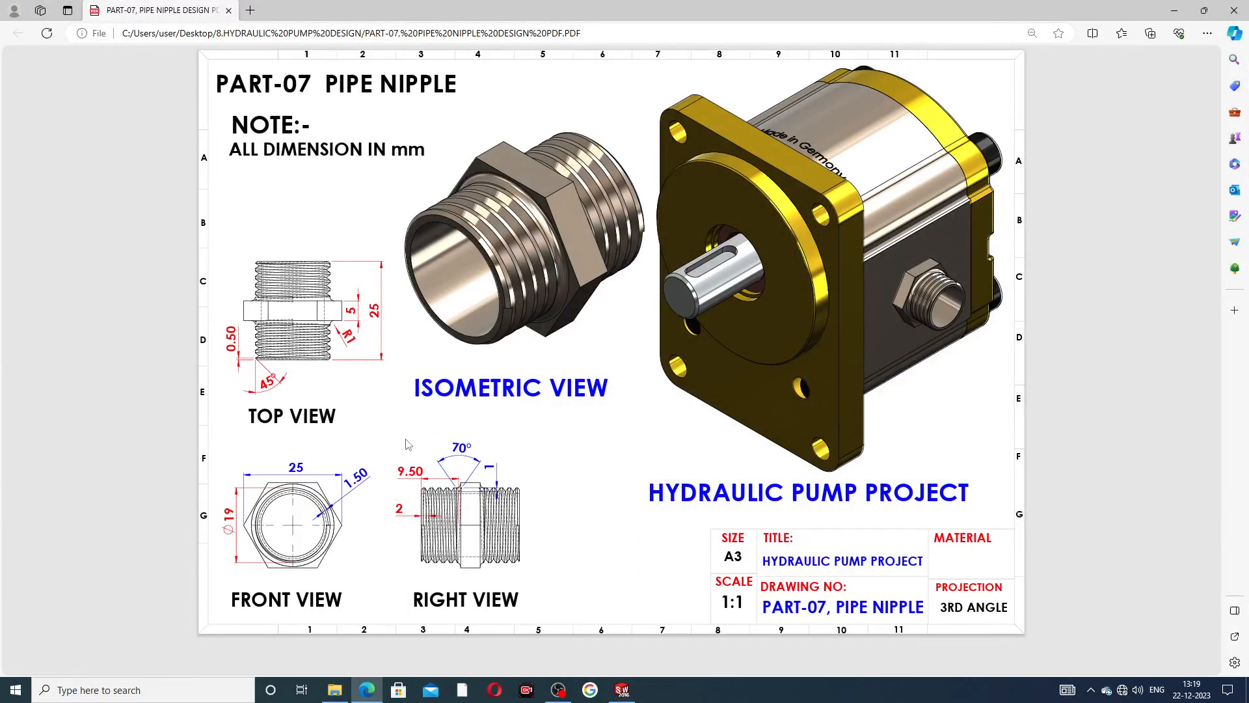
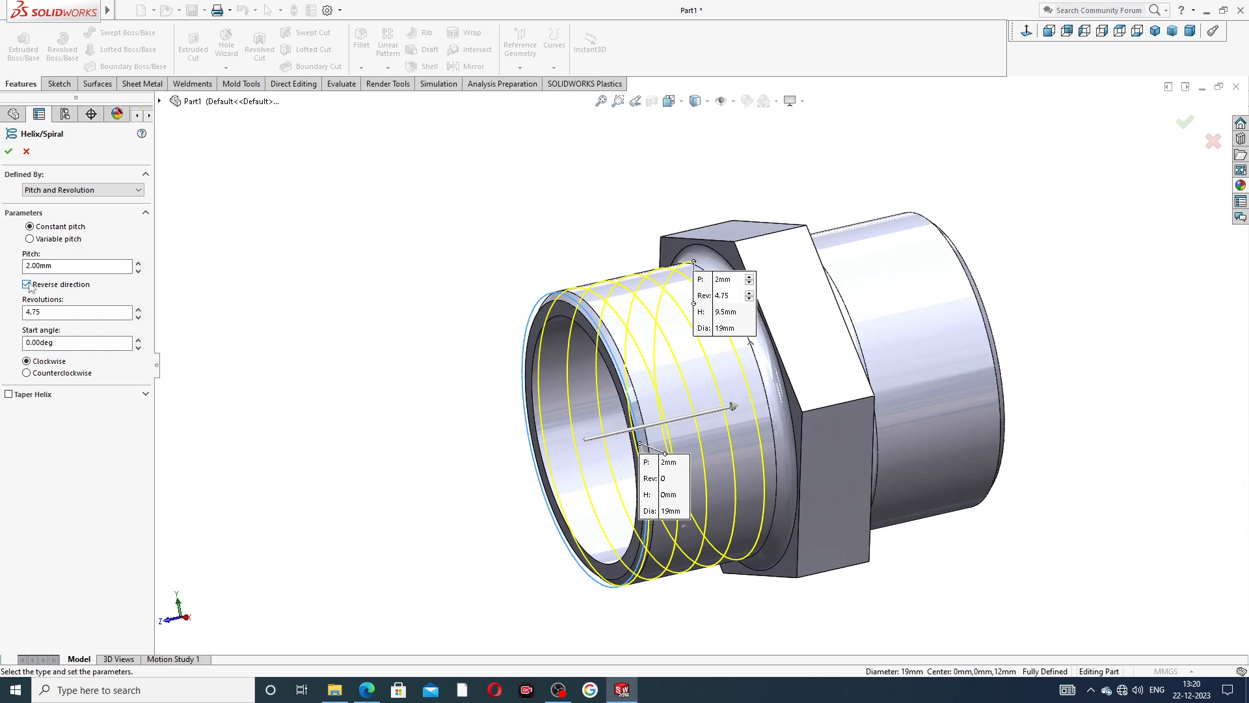
Create the clockwise helix with 2 mm pitch, 4.75 revolutions and reversed direction, checking the thread values in the pipe nipple PDF drawing.
click(26, 284)
click(27, 284)
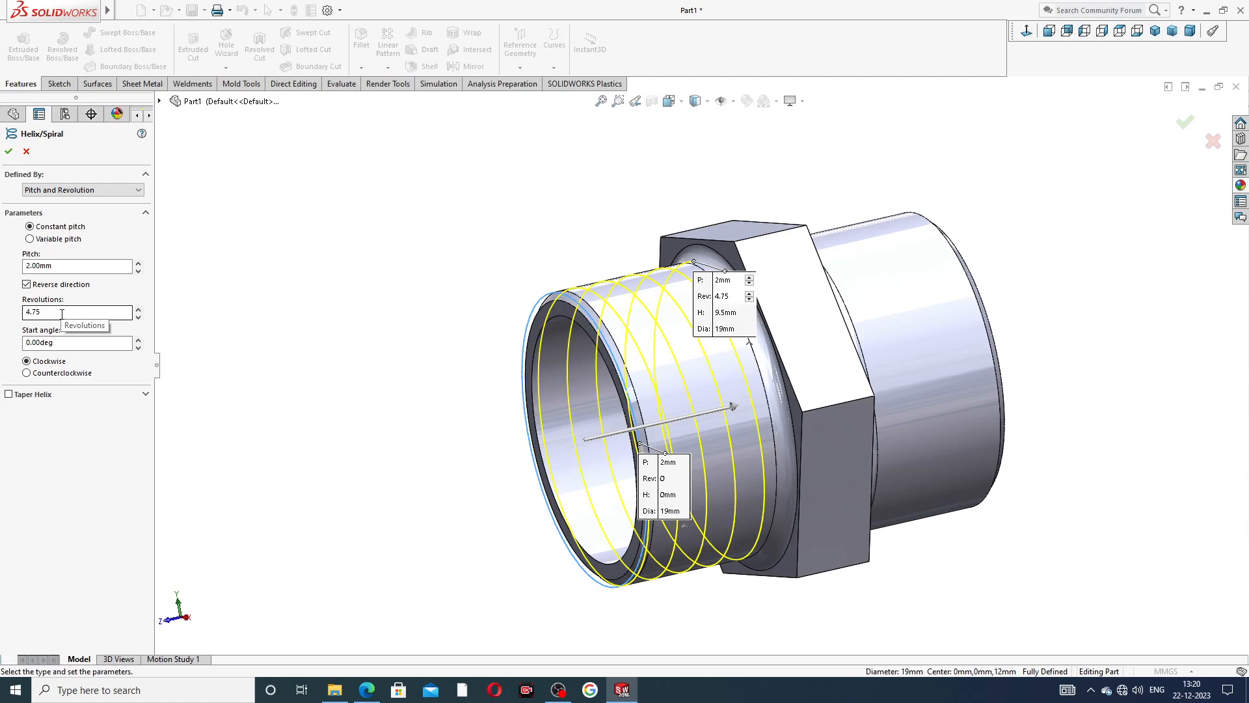
click(362, 694)
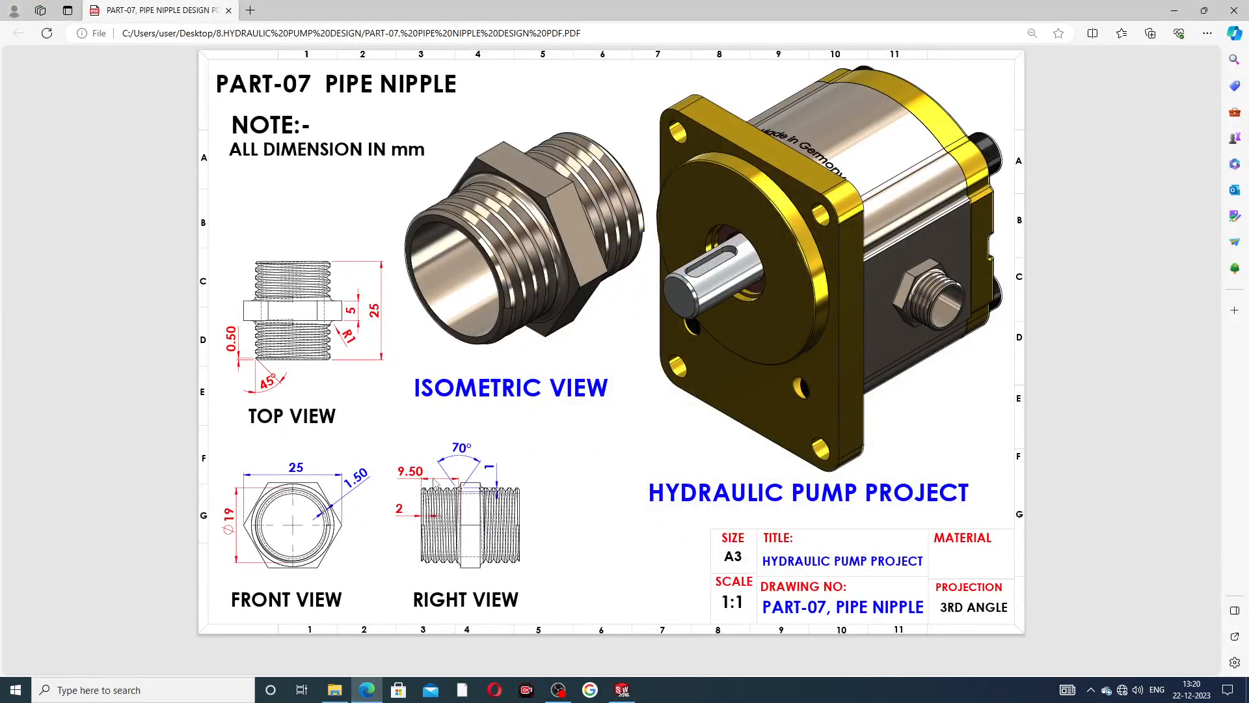
click(368, 689)
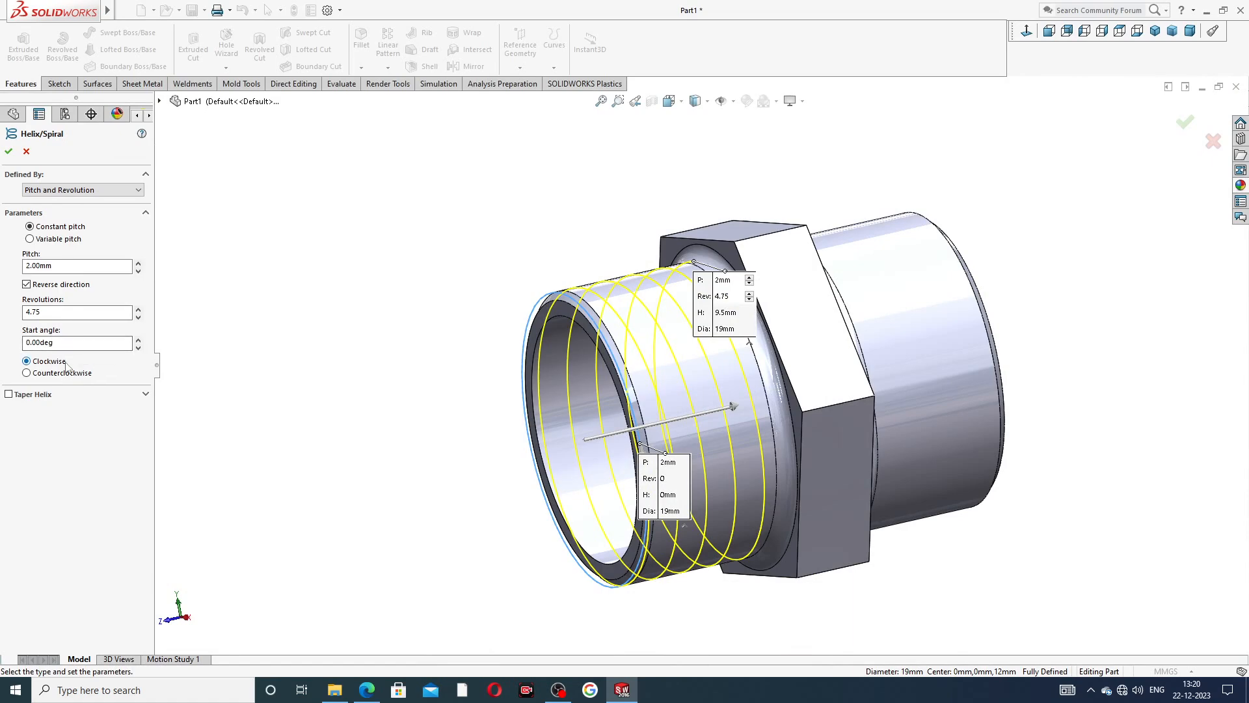
click(8, 153)
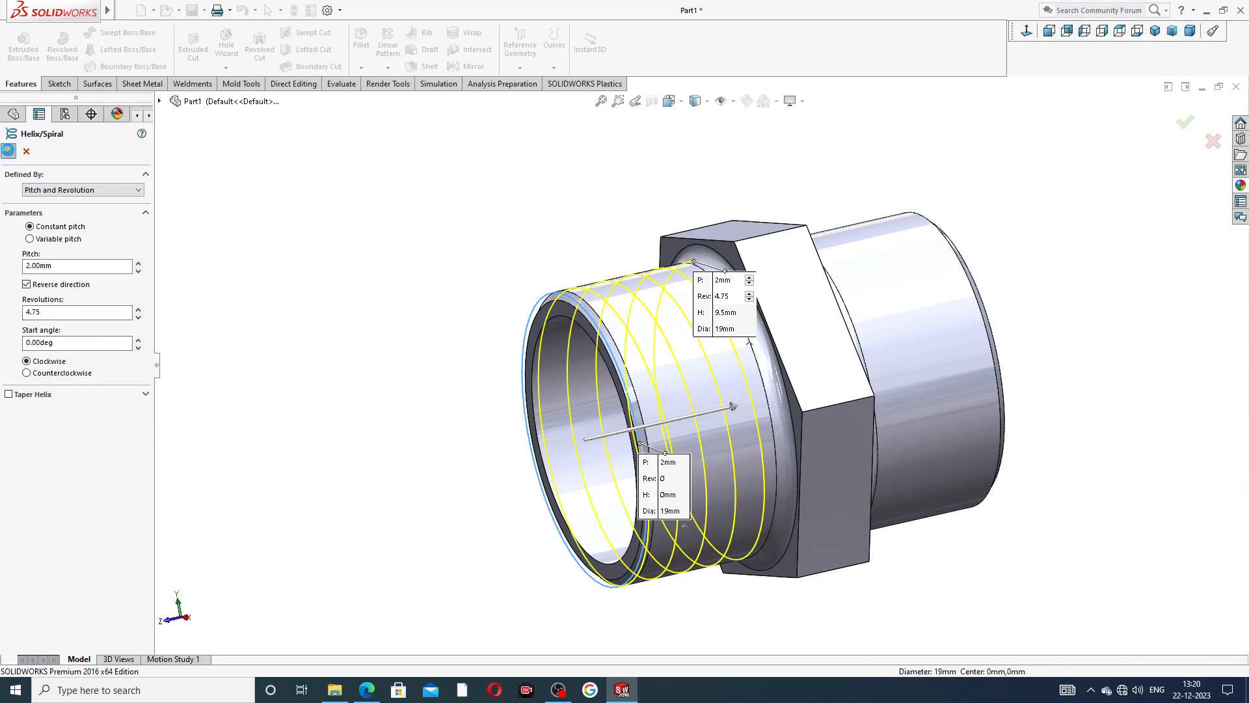
click(319, 239)
Start a new sketch on the Right Plane and view it face-on.
middle_drag(432, 320, 442, 282)
middle_drag(541, 290, 393, 279)
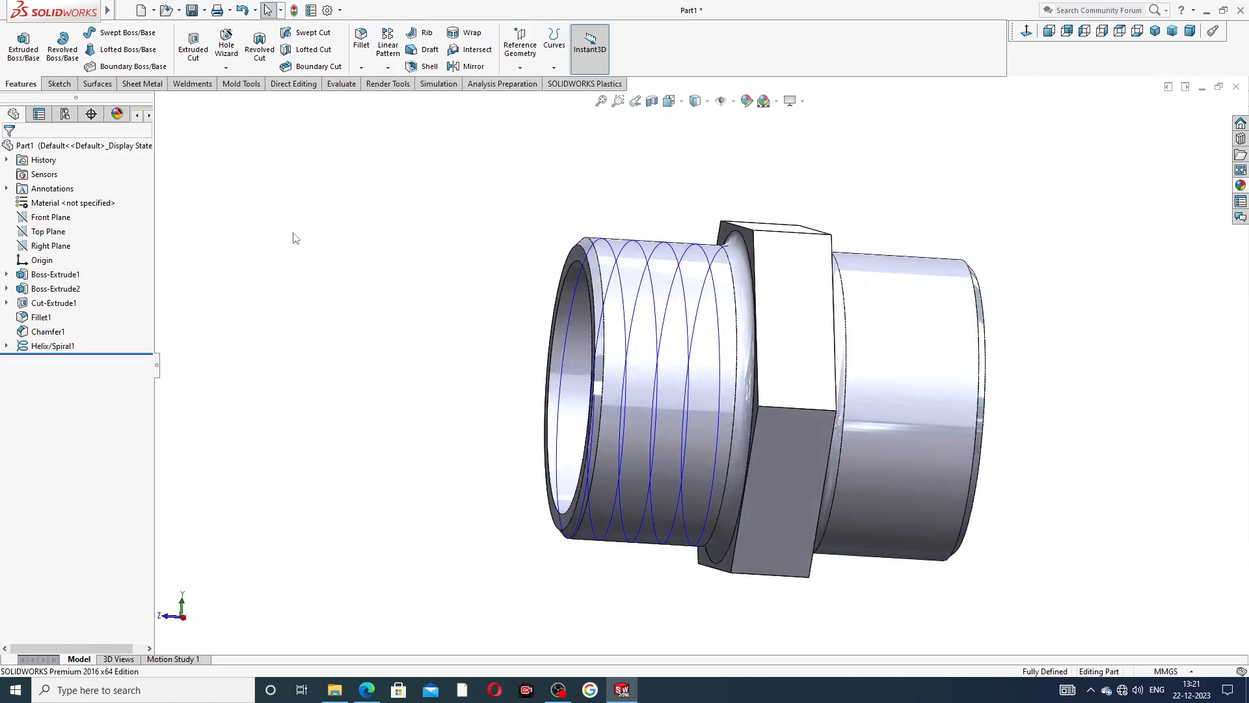
click(58, 250)
middle_drag(326, 313, 343, 357)
click(54, 248)
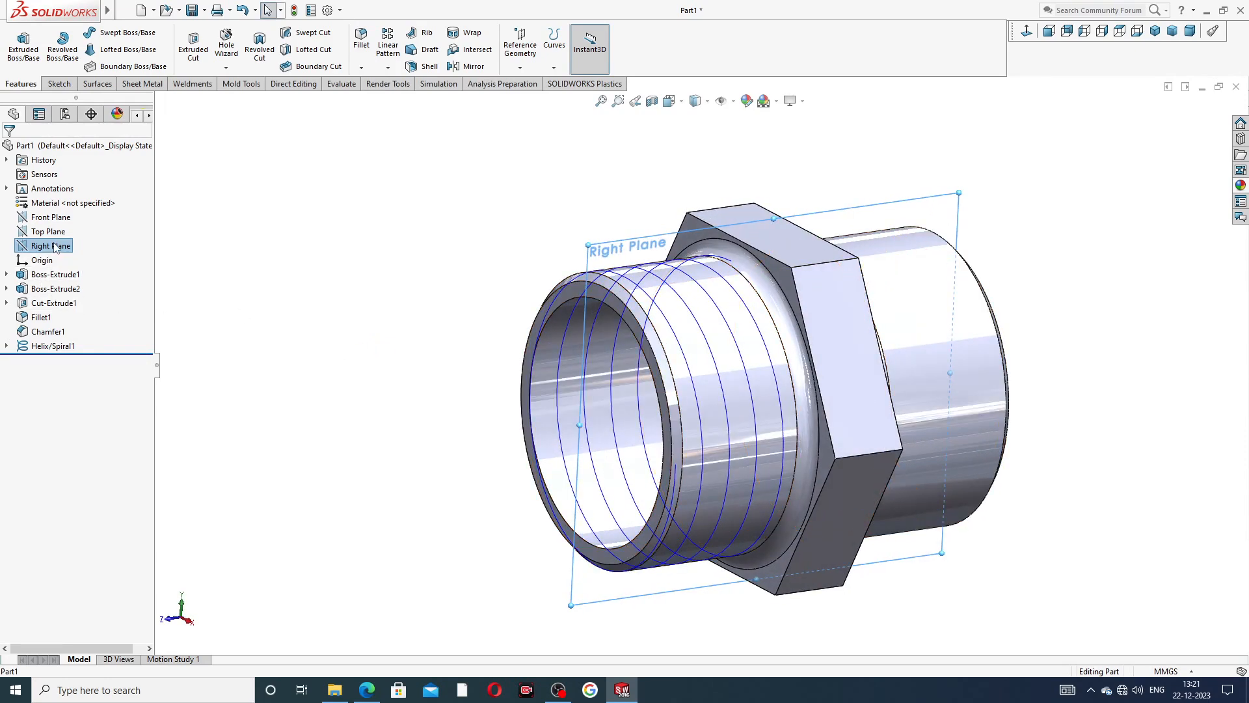
click(65, 227)
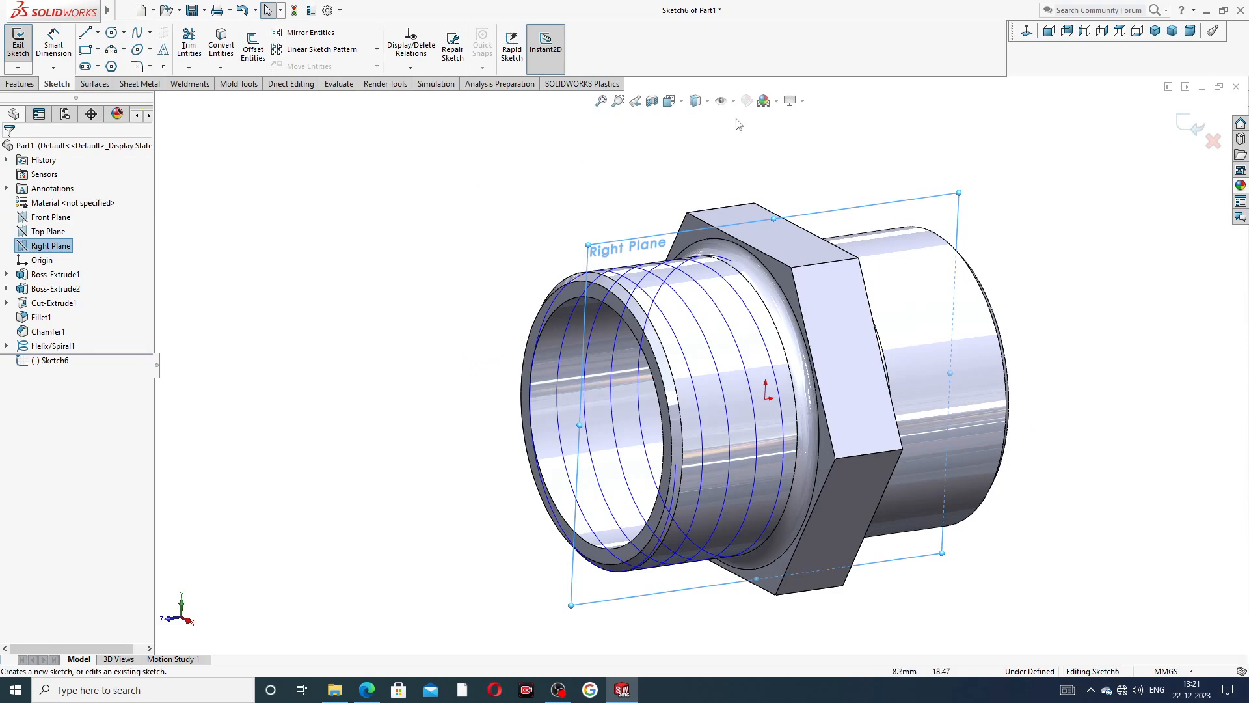
click(1026, 33)
Sketch a closed triangle with a horizontal side about 1.25 mm long on the cylinder's outer edge near the hexagon fillet, its apex pointing inward.
scroll(699, 183, down, 10)
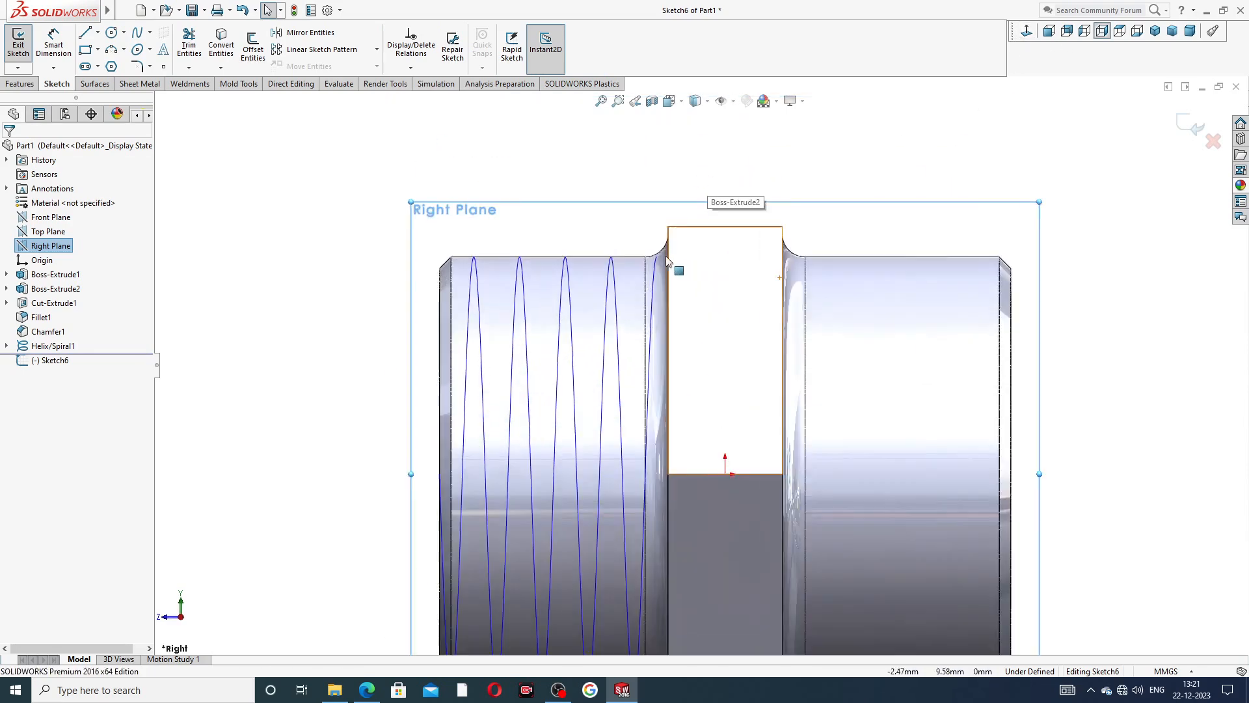
scroll(700, 257, down, 3)
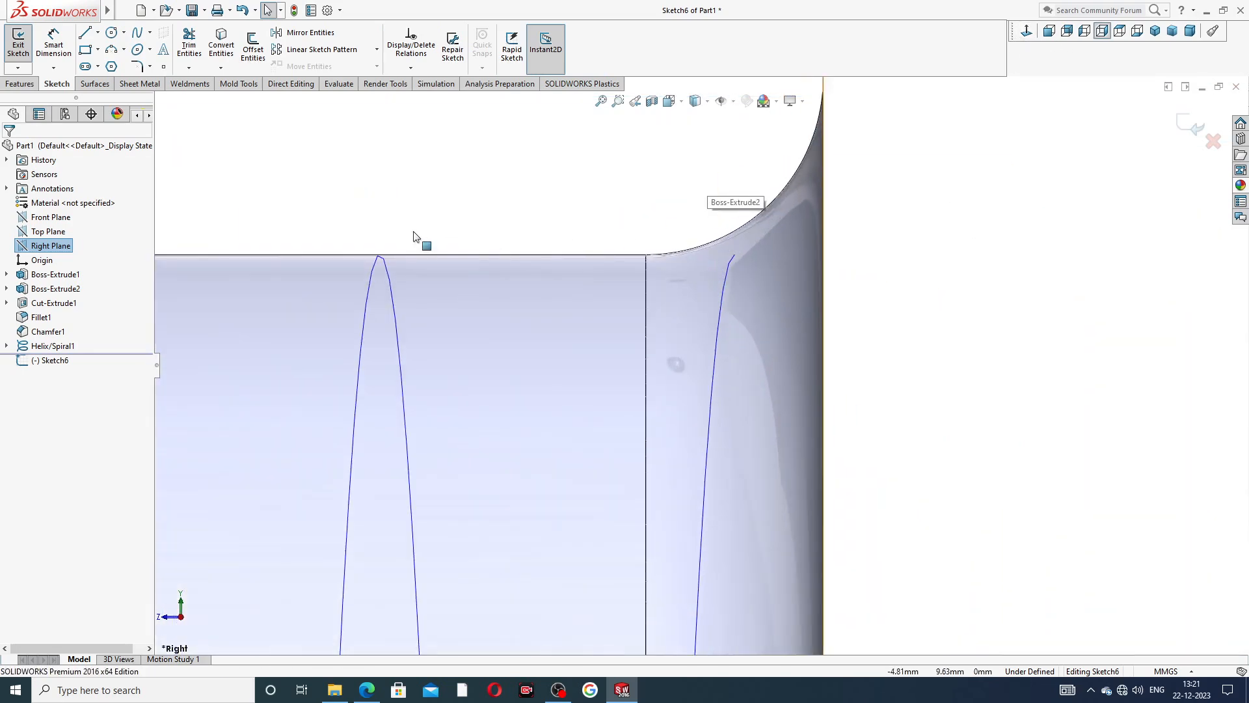
click(85, 34)
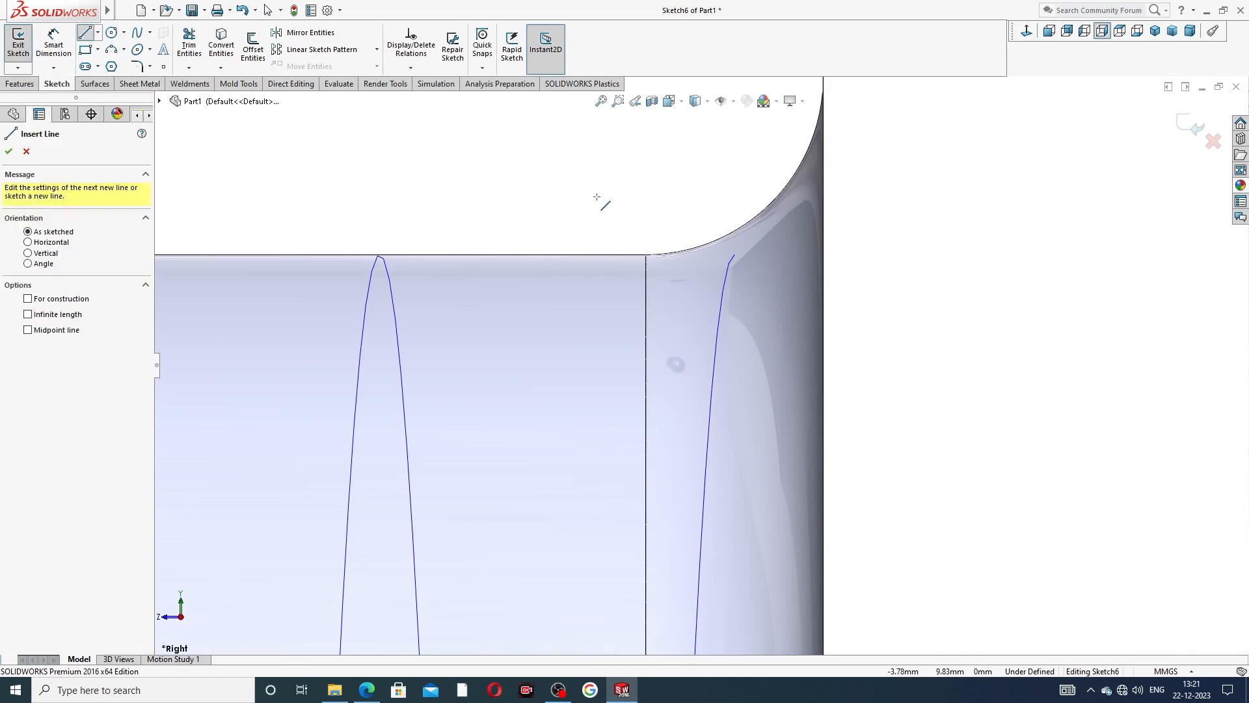
click(586, 256)
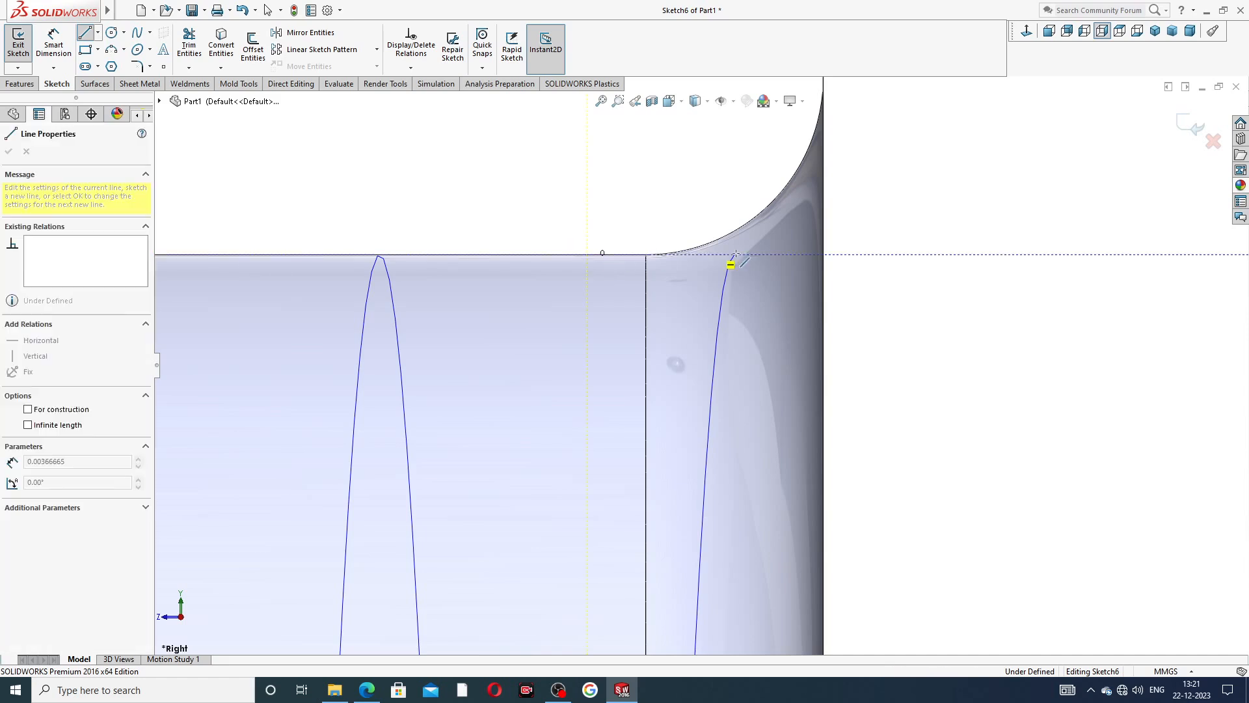
click(809, 255)
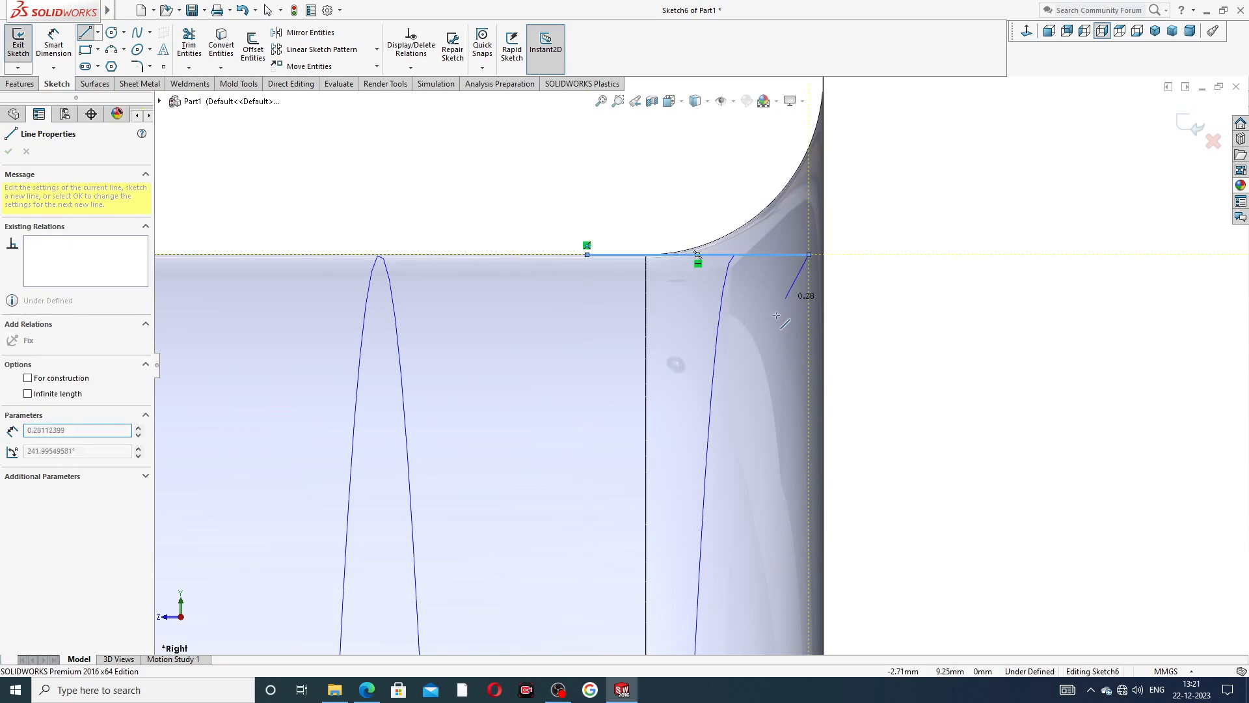
click(730, 423)
click(587, 256)
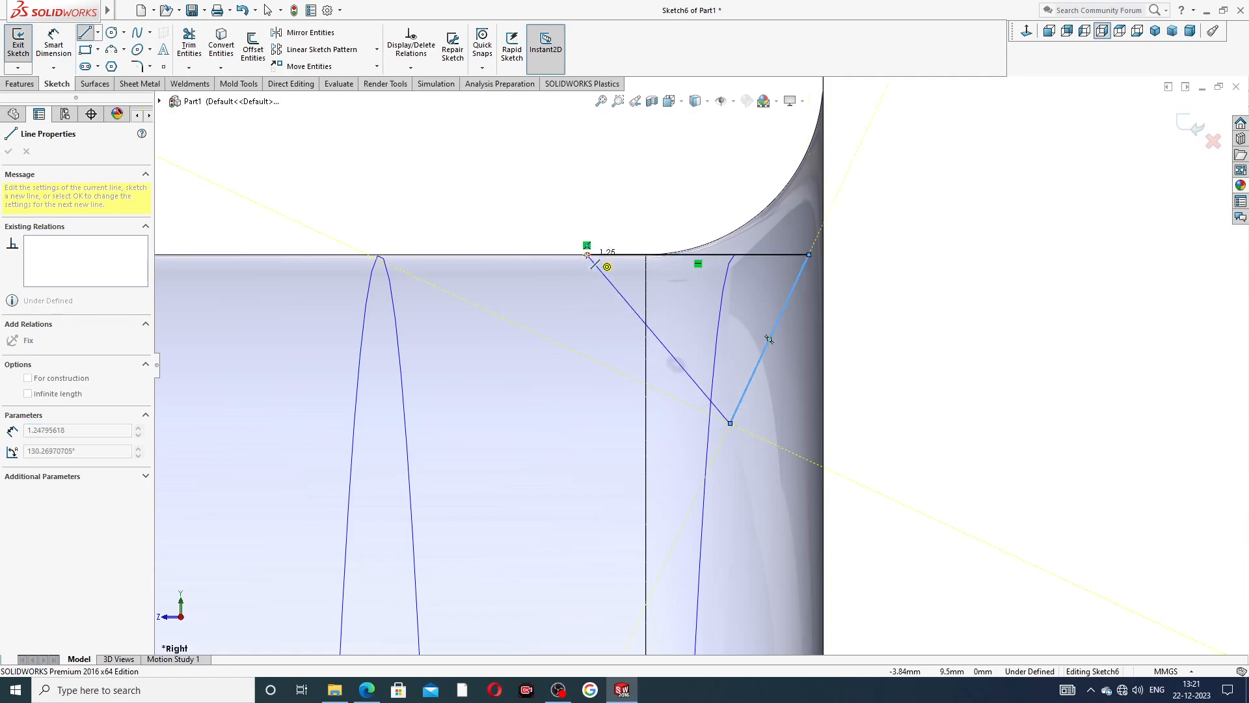
right_click(602, 181)
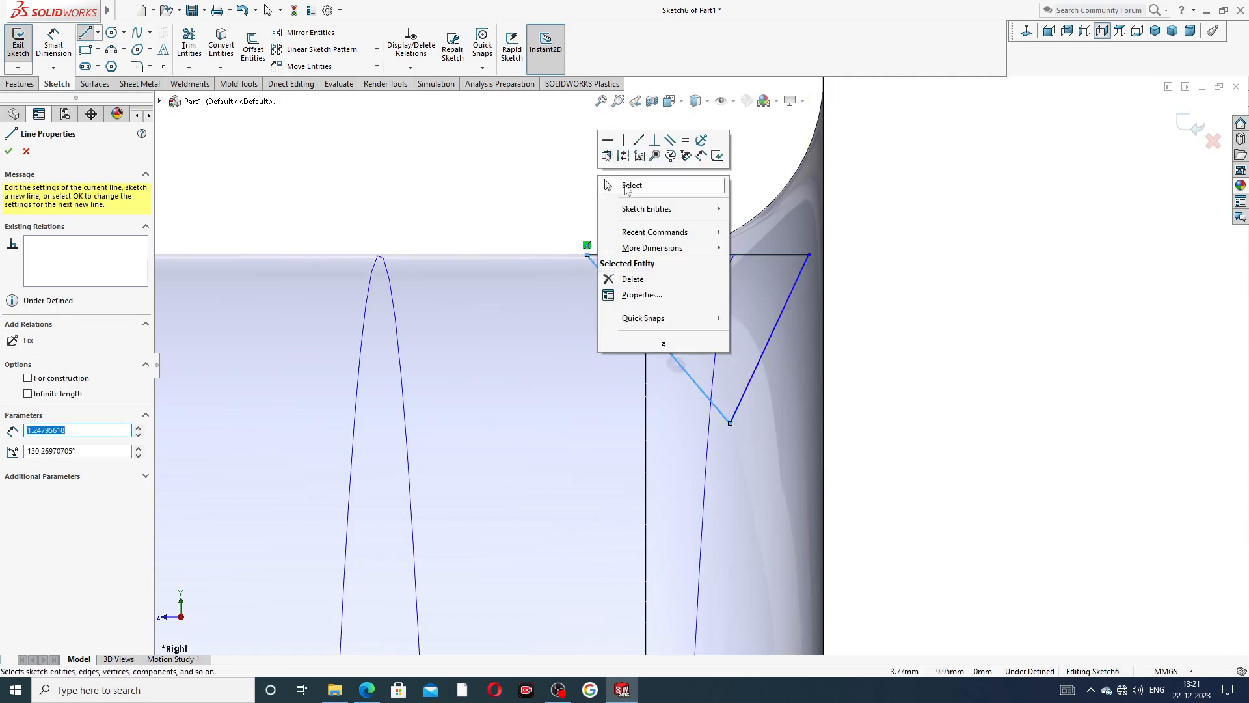
click(630, 185)
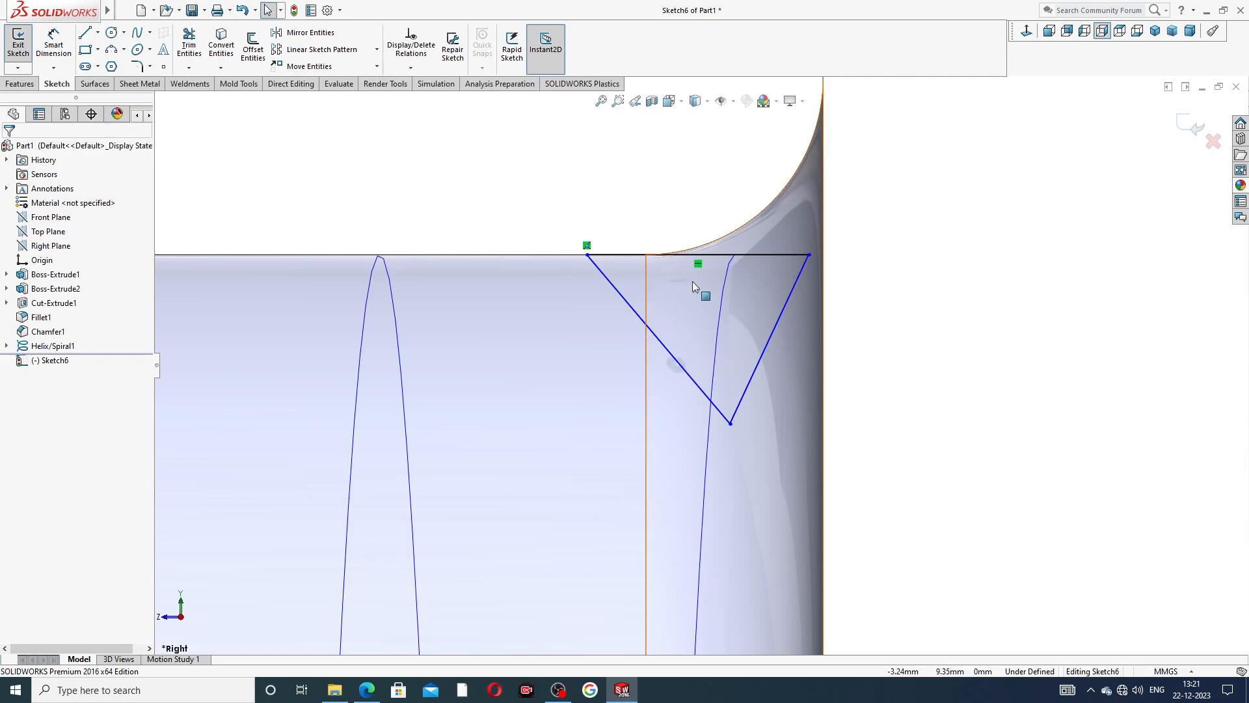
Draw a centerline from the midpoint of the triangle's horizontal side to its lower vertex.
scroll(738, 292, down, 1)
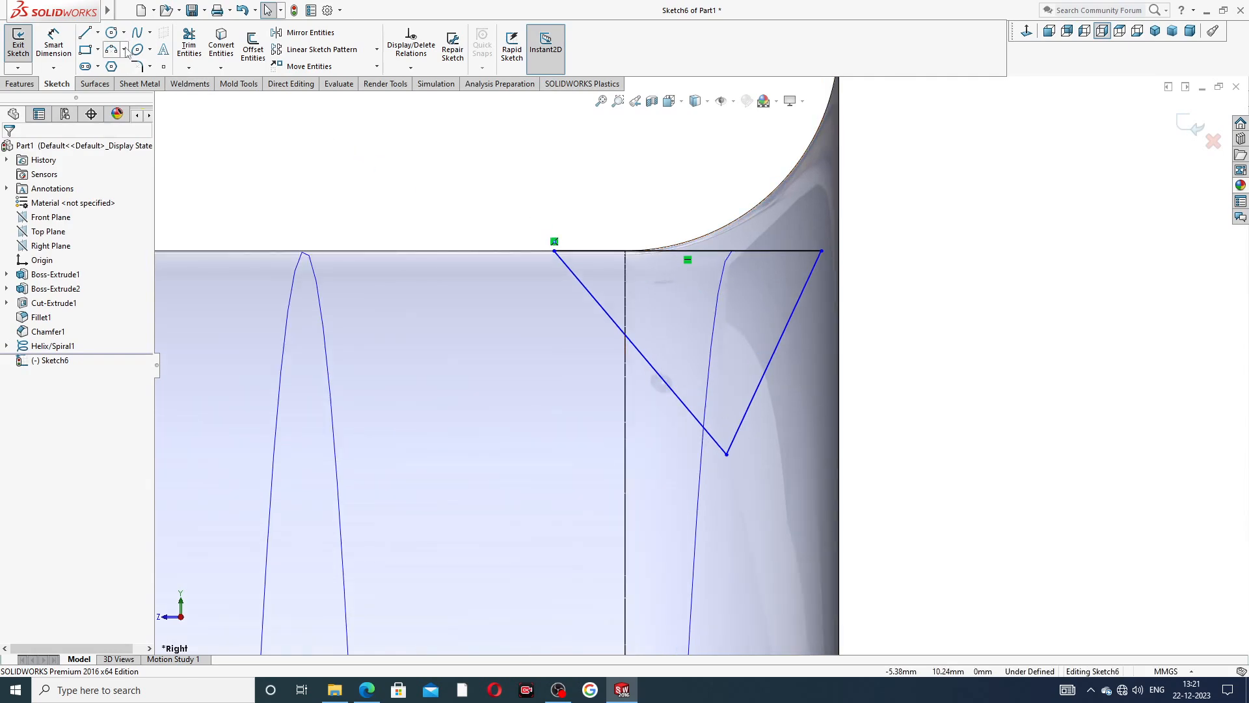
click(97, 33)
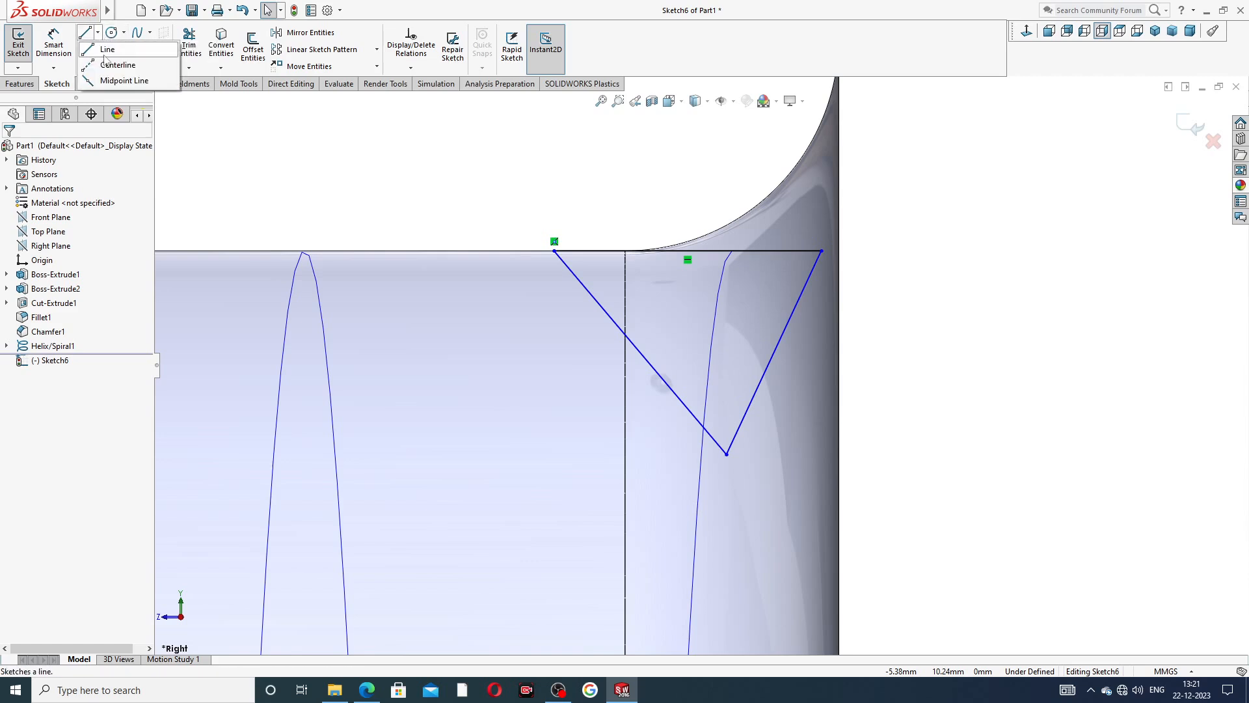
click(110, 65)
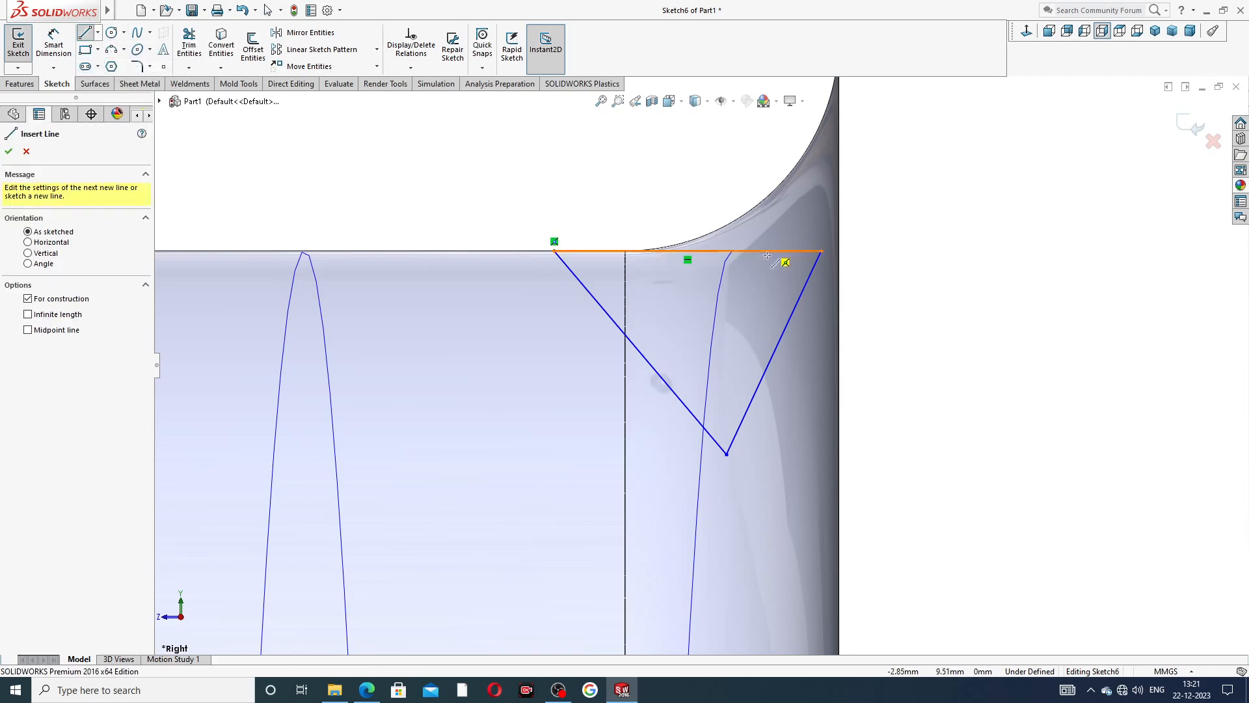
click(687, 250)
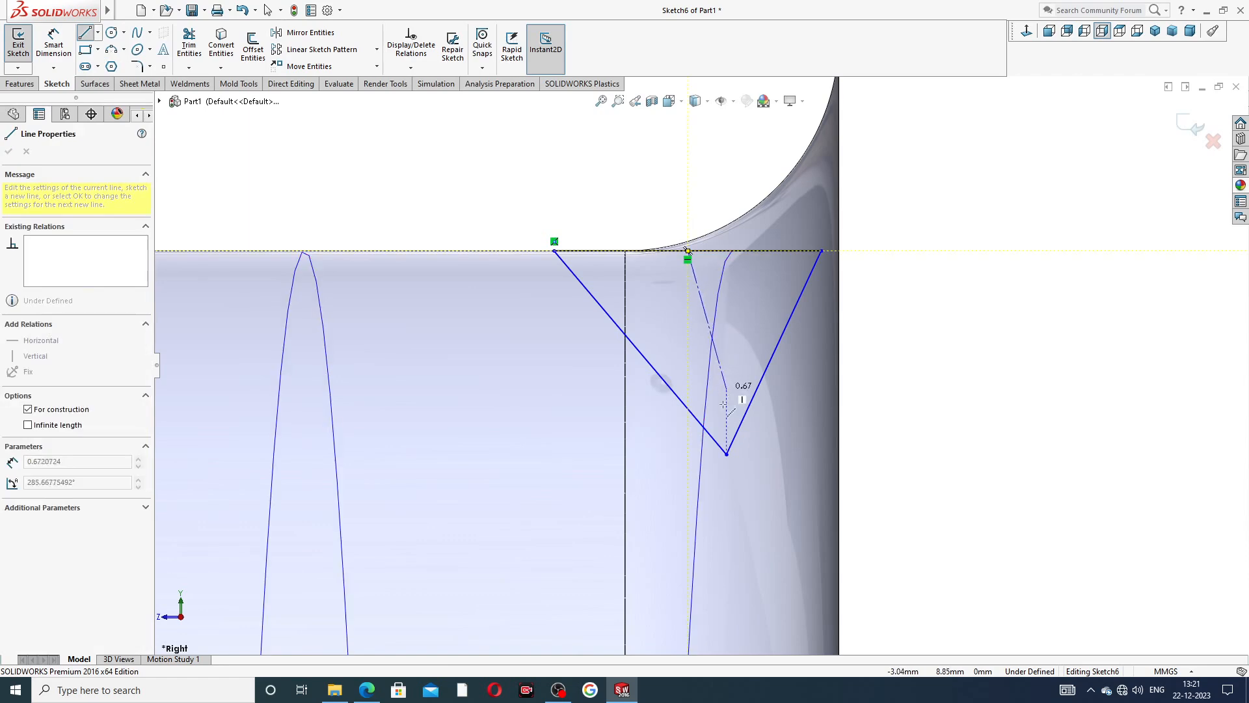
click(726, 454)
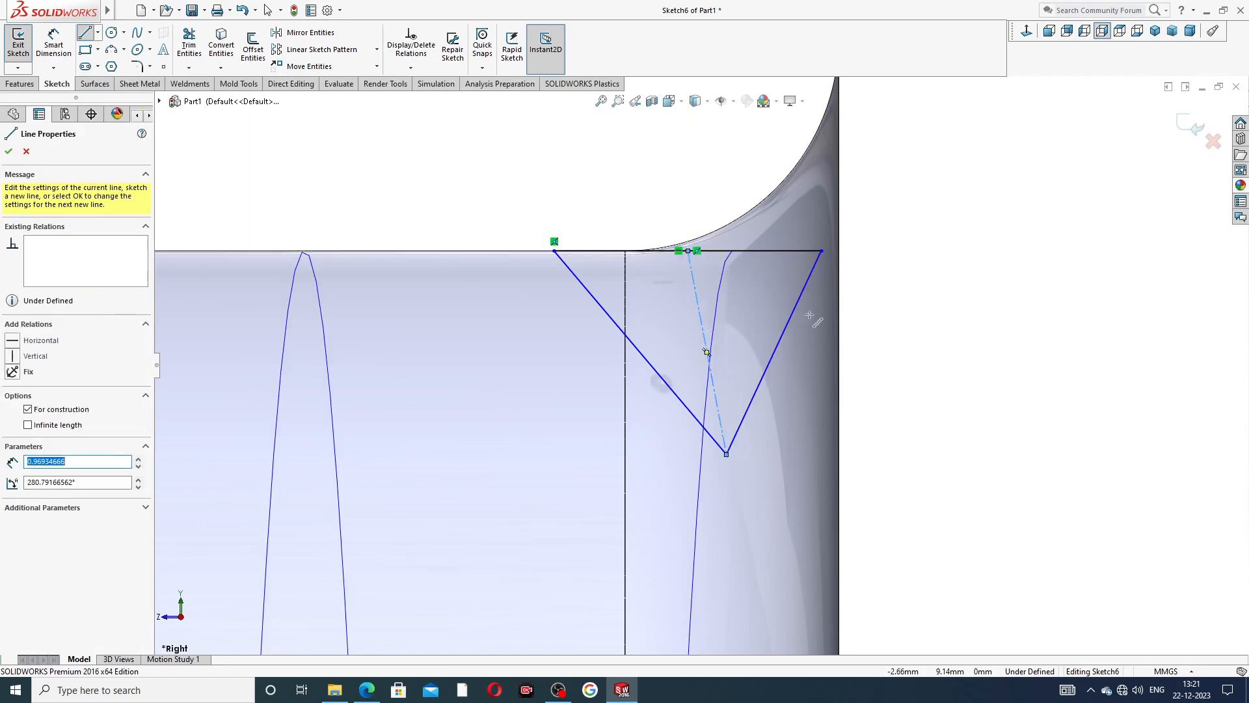
right_click(897, 265)
click(918, 276)
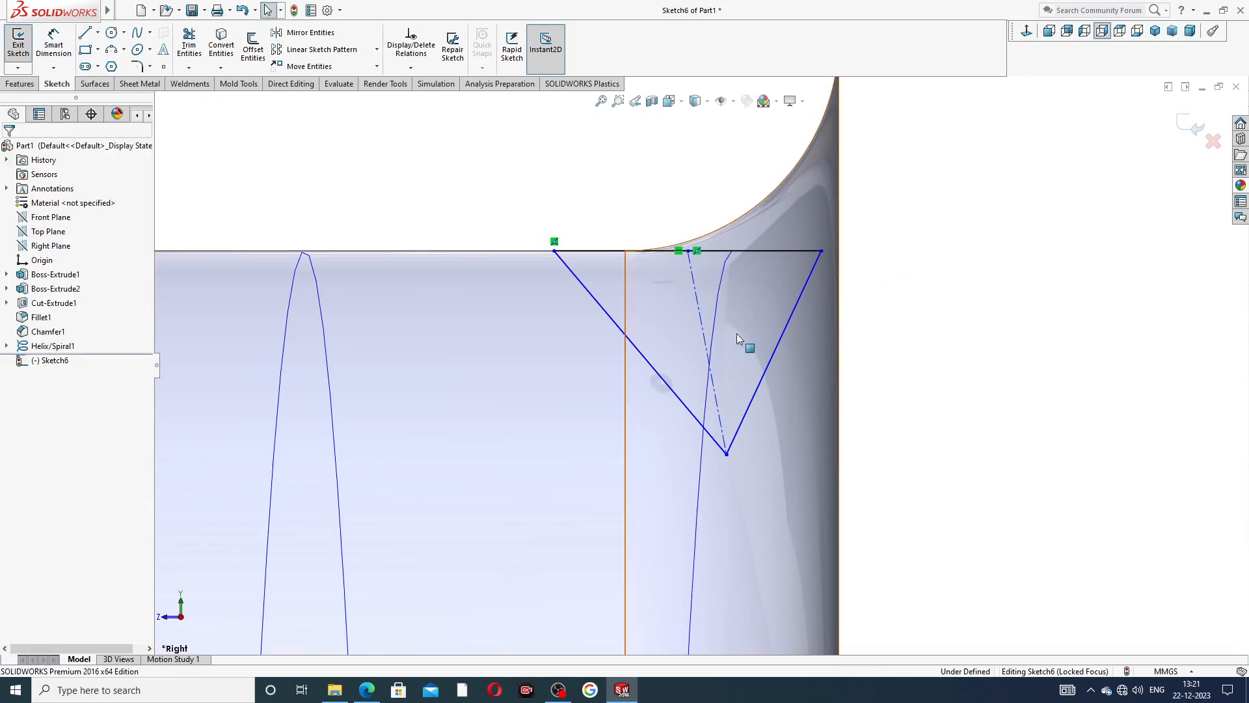
Make the triangle's centerline vertical.
click(700, 307)
click(748, 254)
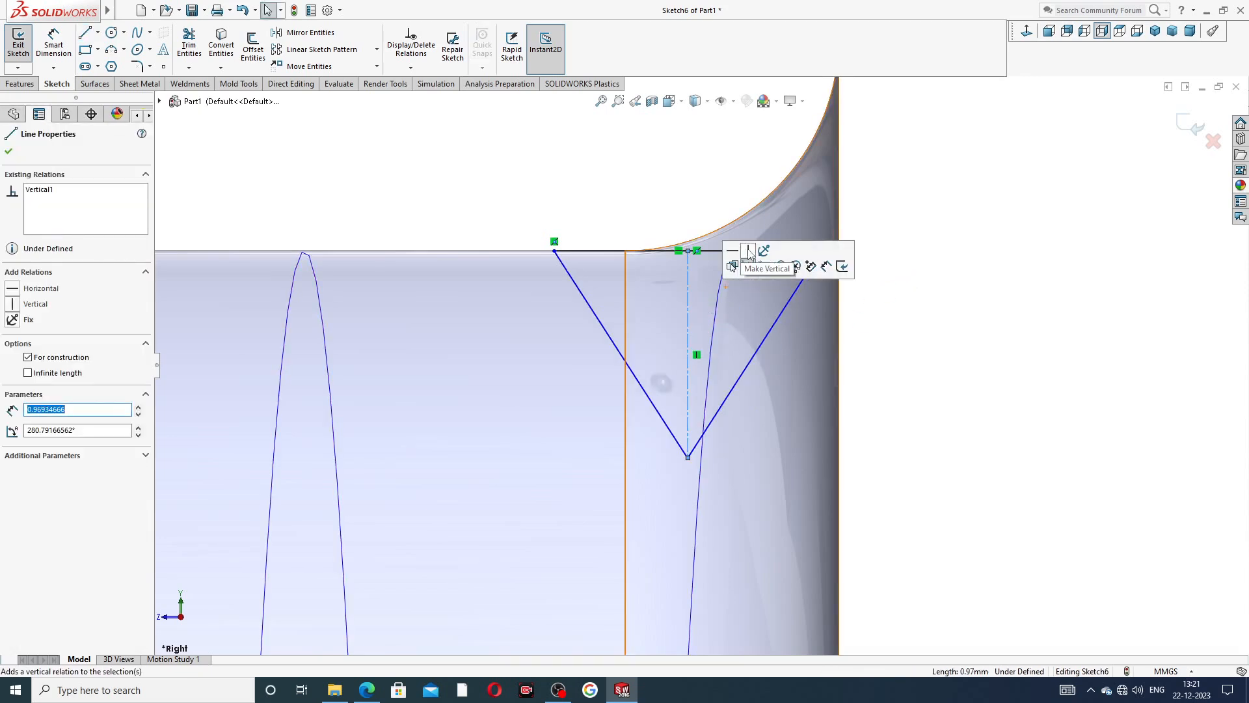
click(951, 182)
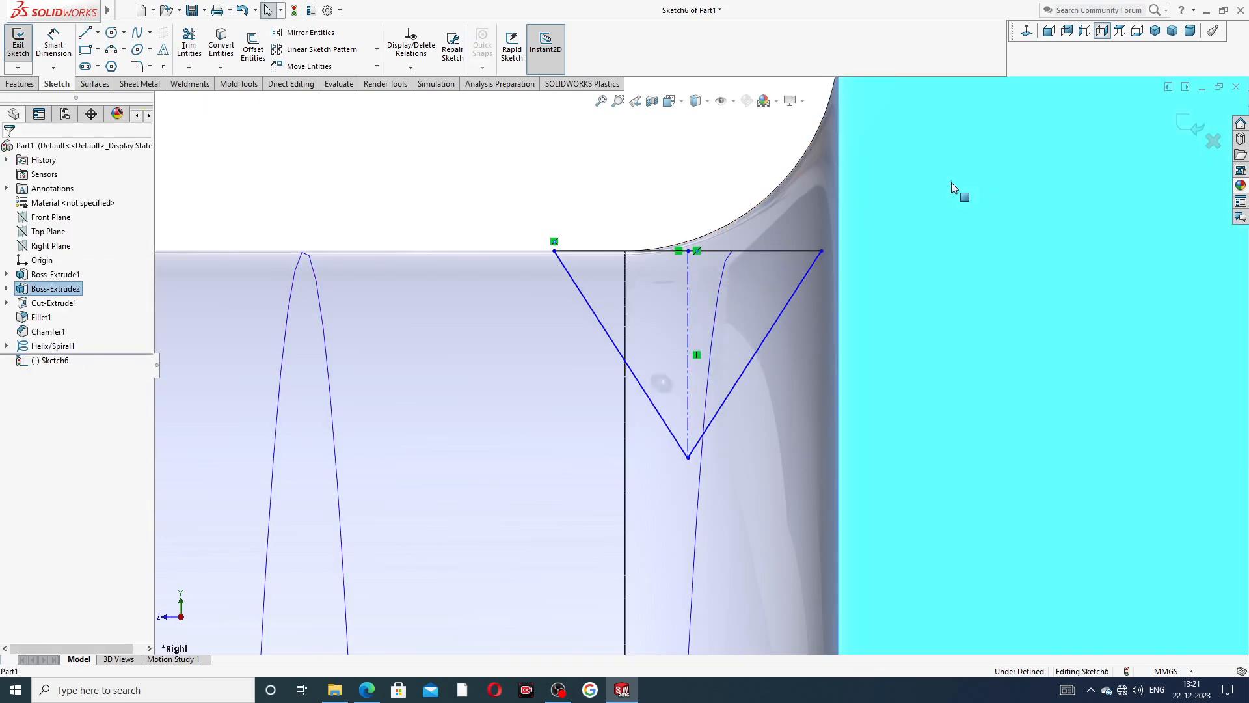
click(569, 170)
Dimension the angle between the triangle's two slanted sides as 70°.
scroll(612, 229, down, 1)
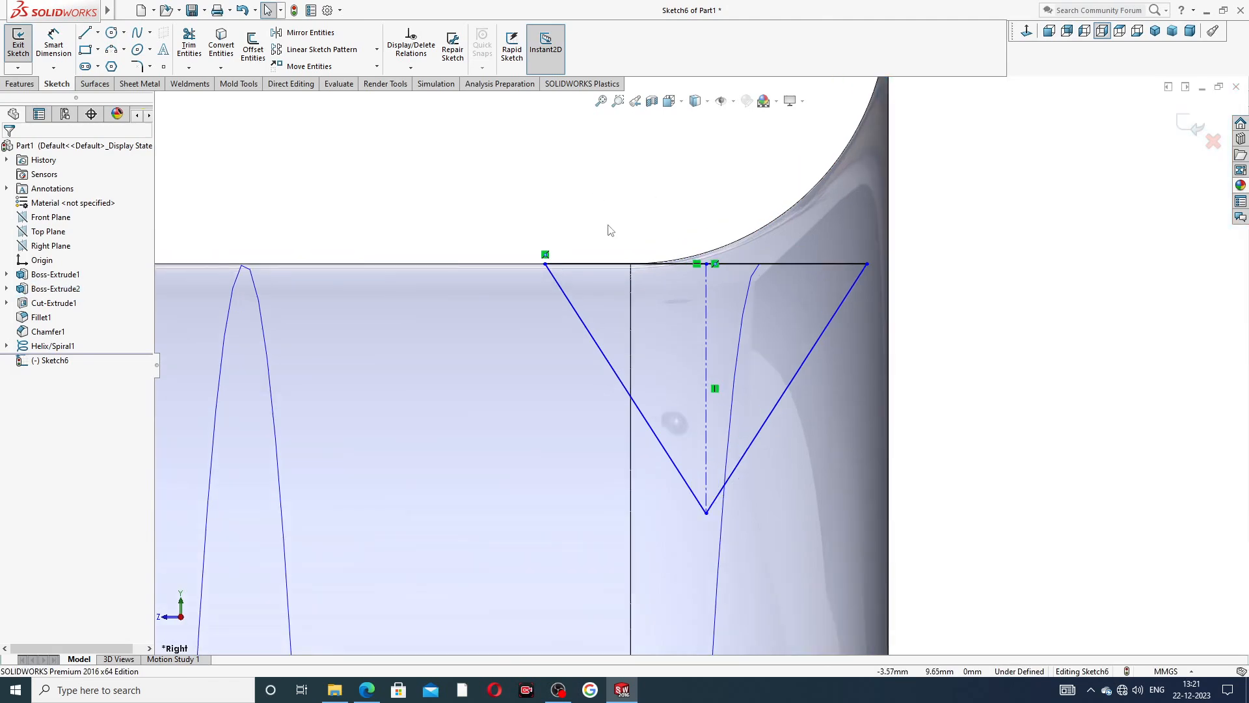
click(55, 50)
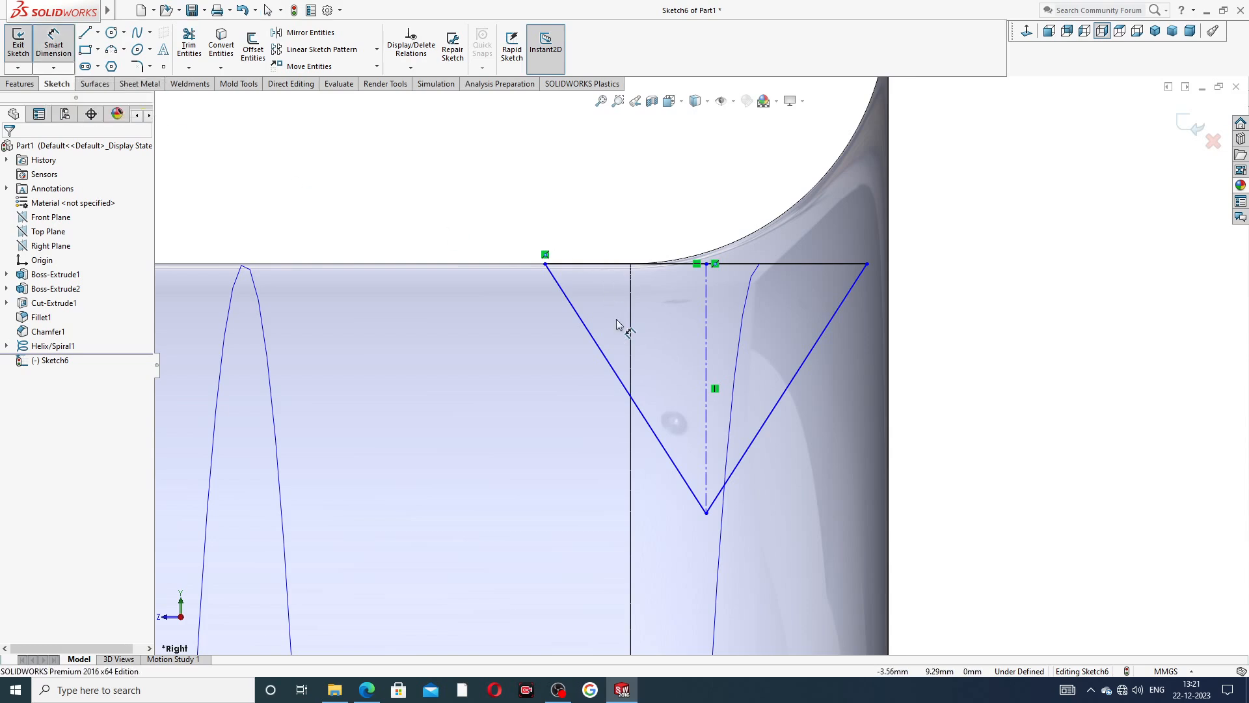
click(641, 410)
click(785, 390)
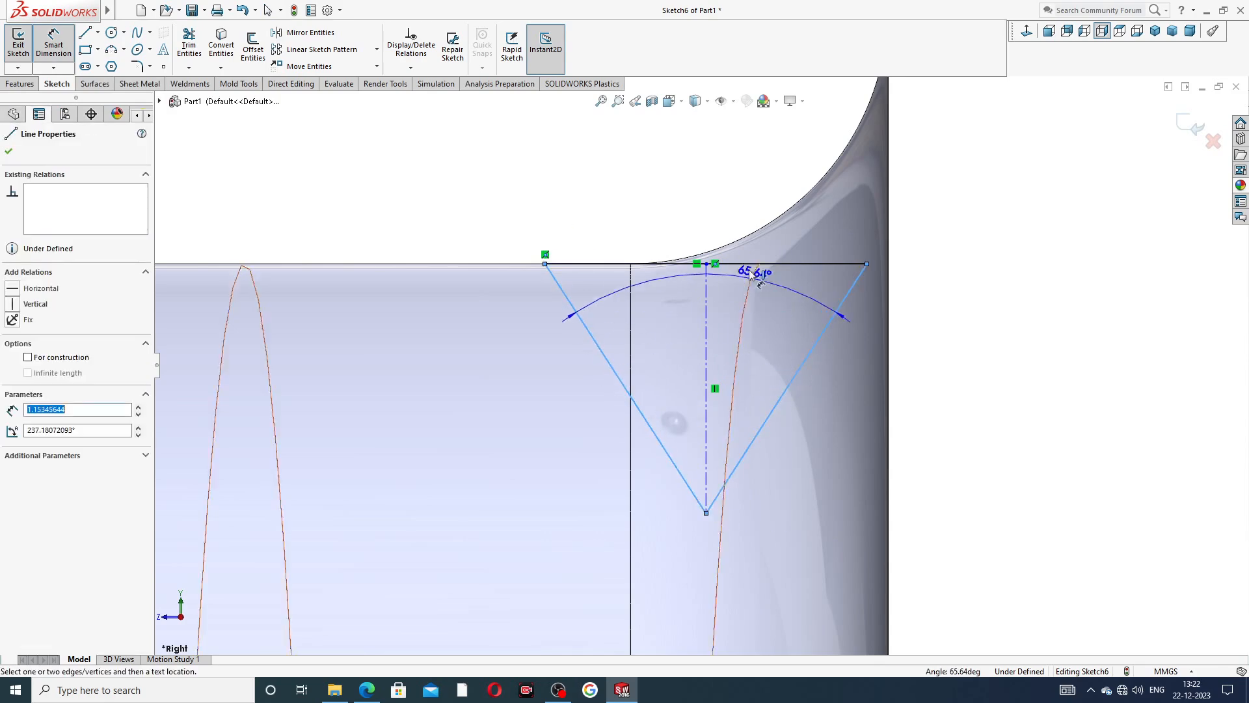
click(716, 220)
text(70)
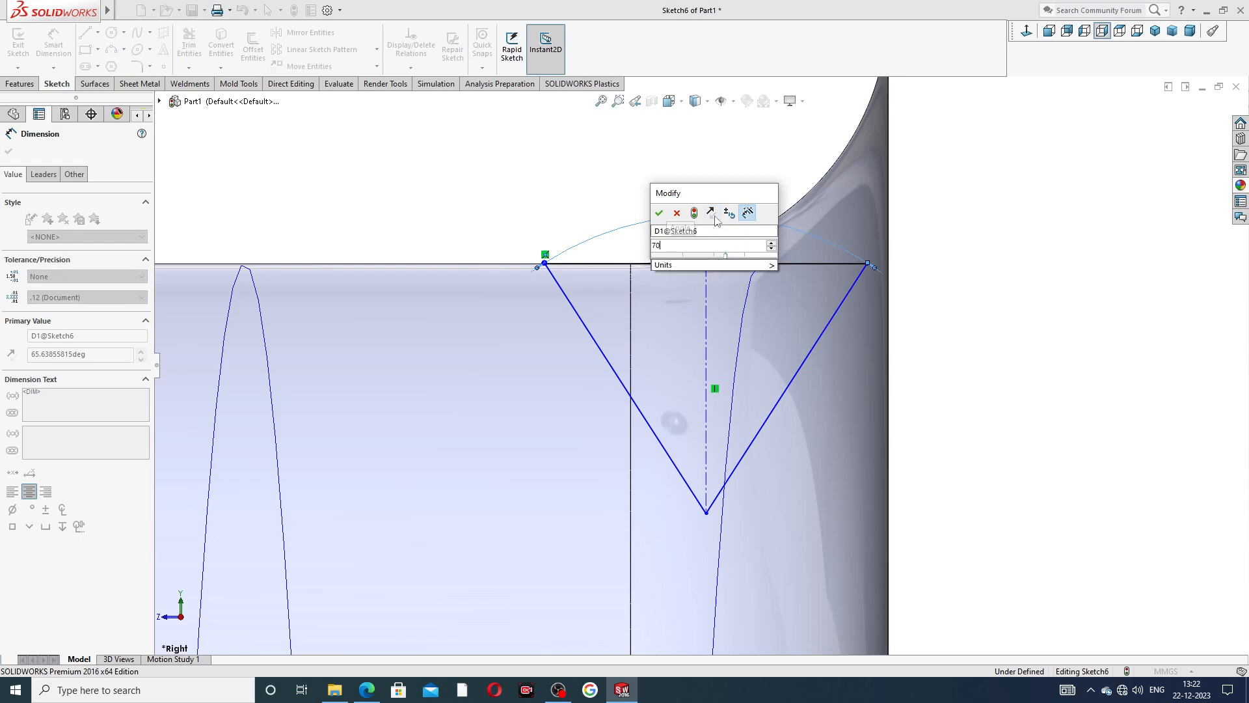
key(Return)
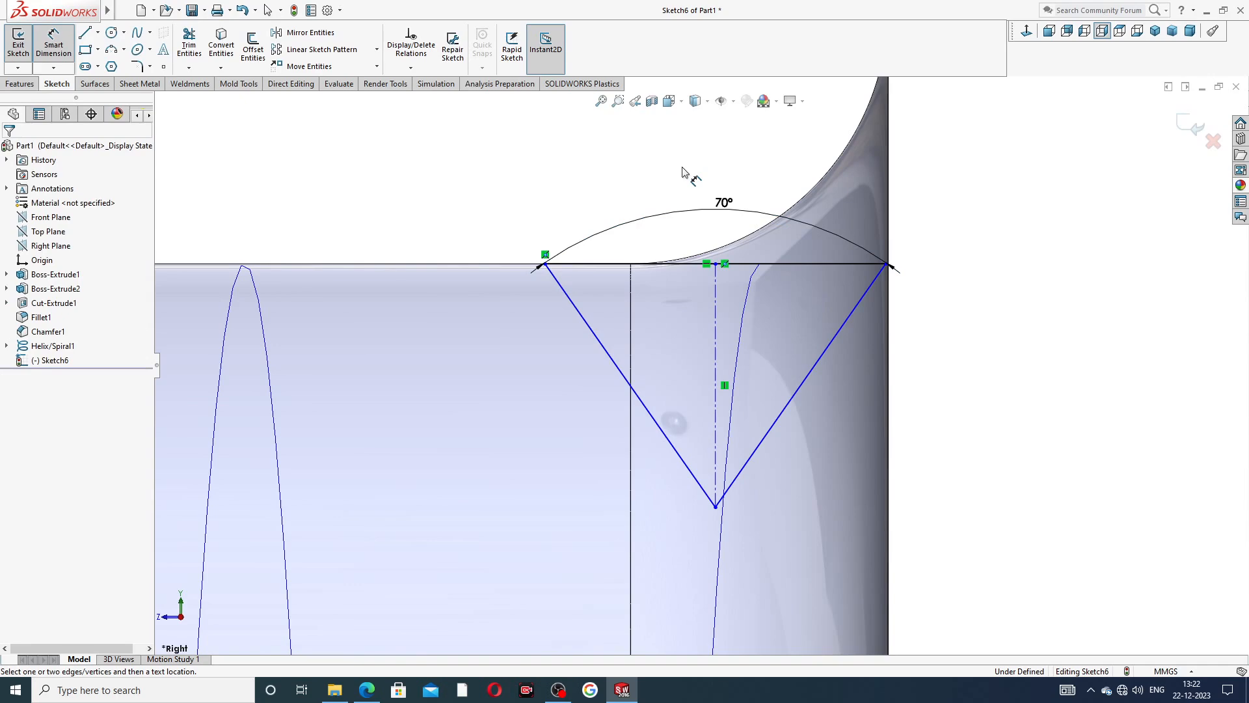
right_click(547, 153)
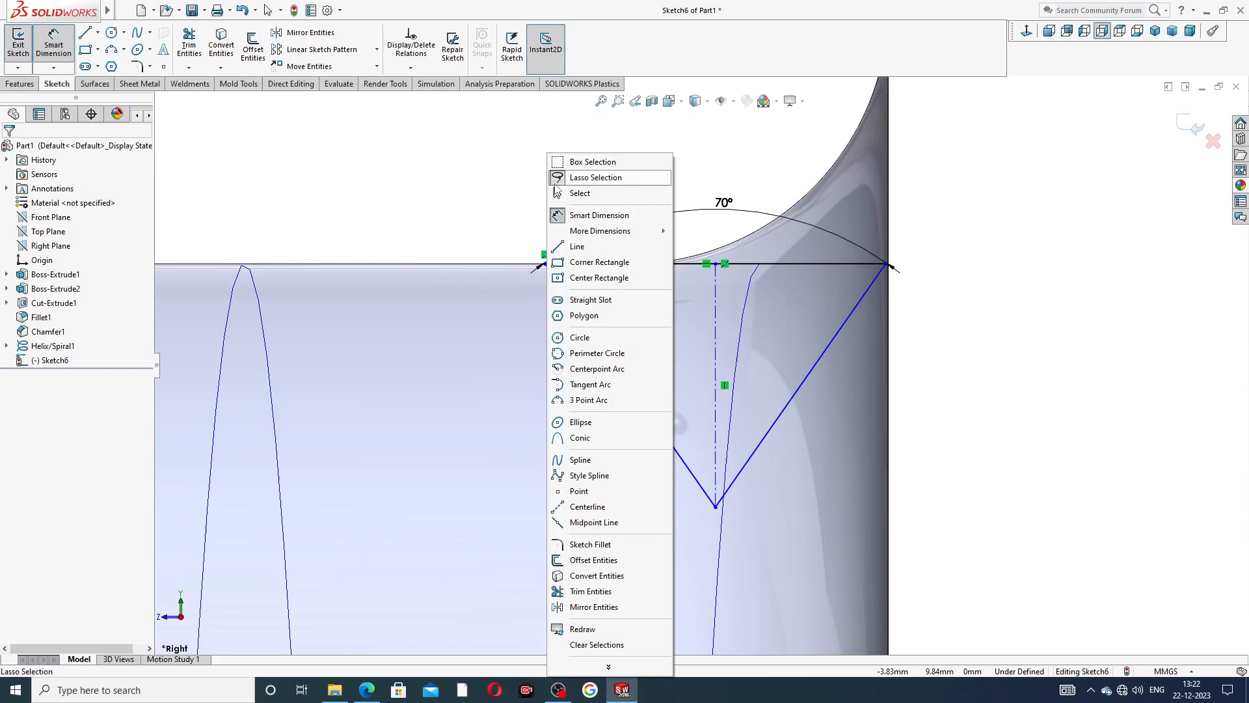
click(584, 198)
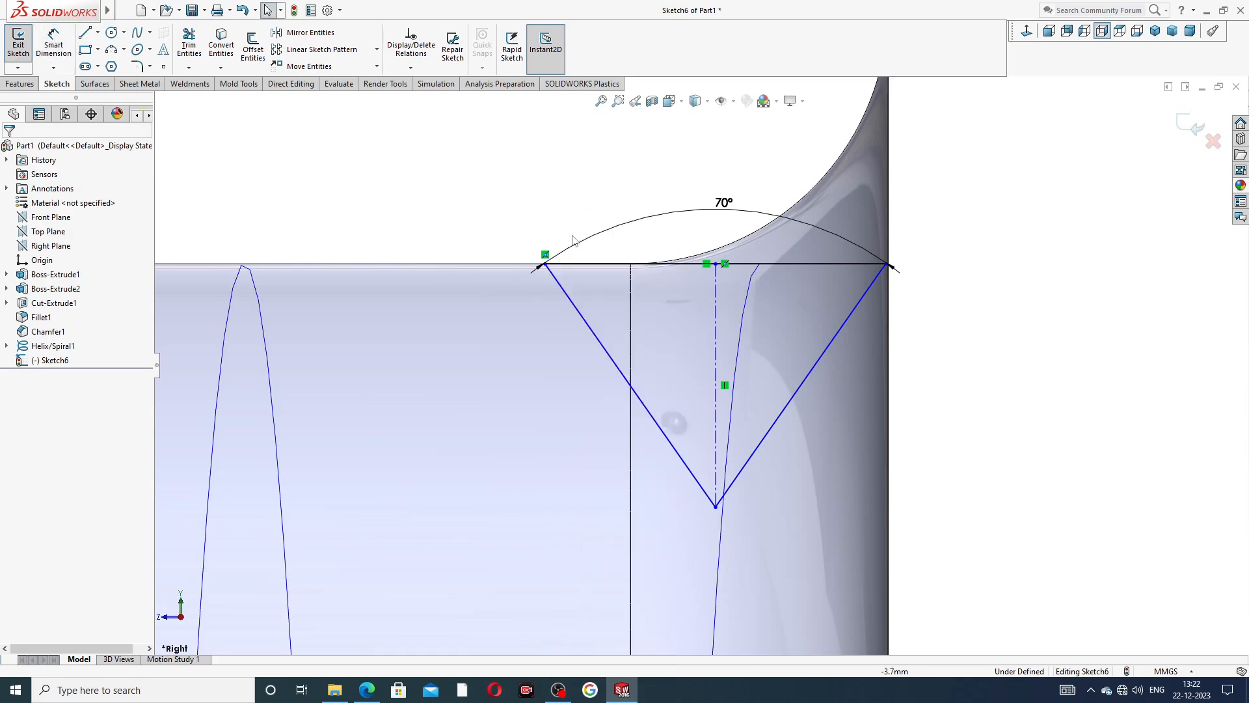
Check the thread depth in the pipe nipple PDF drawing and dimension the triangle's vertical centerline as 1 mm.
click(367, 689)
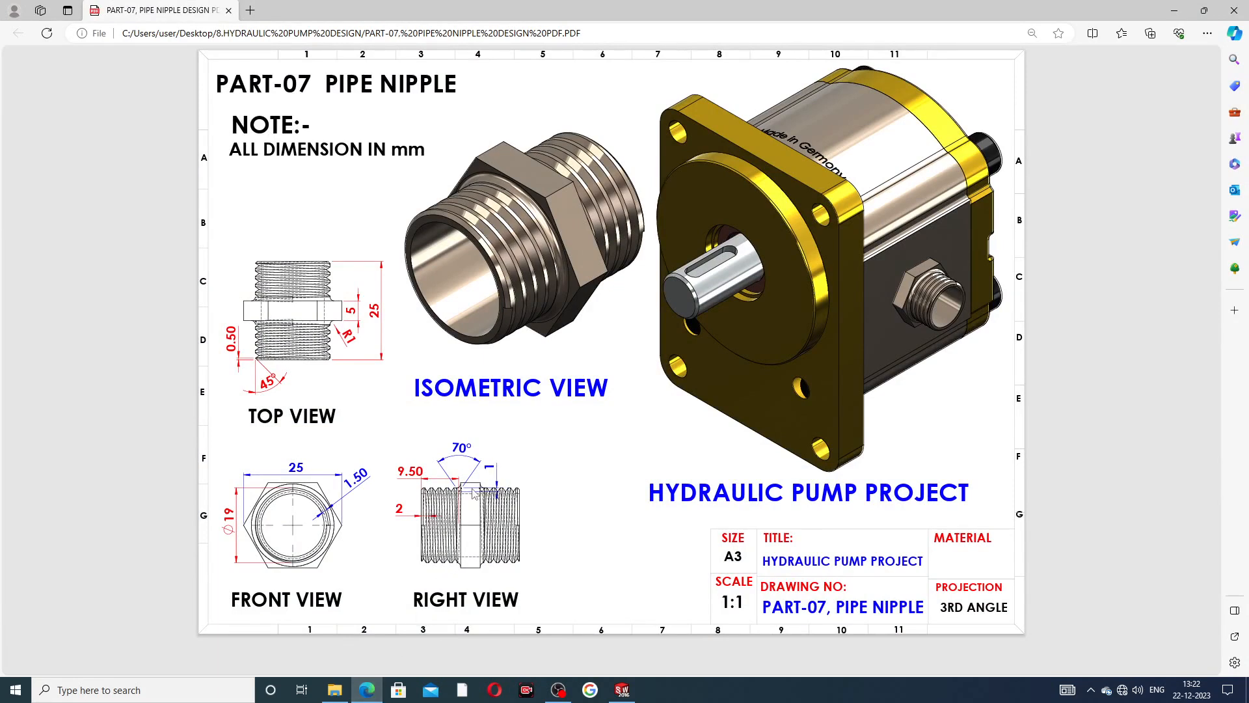
click(367, 690)
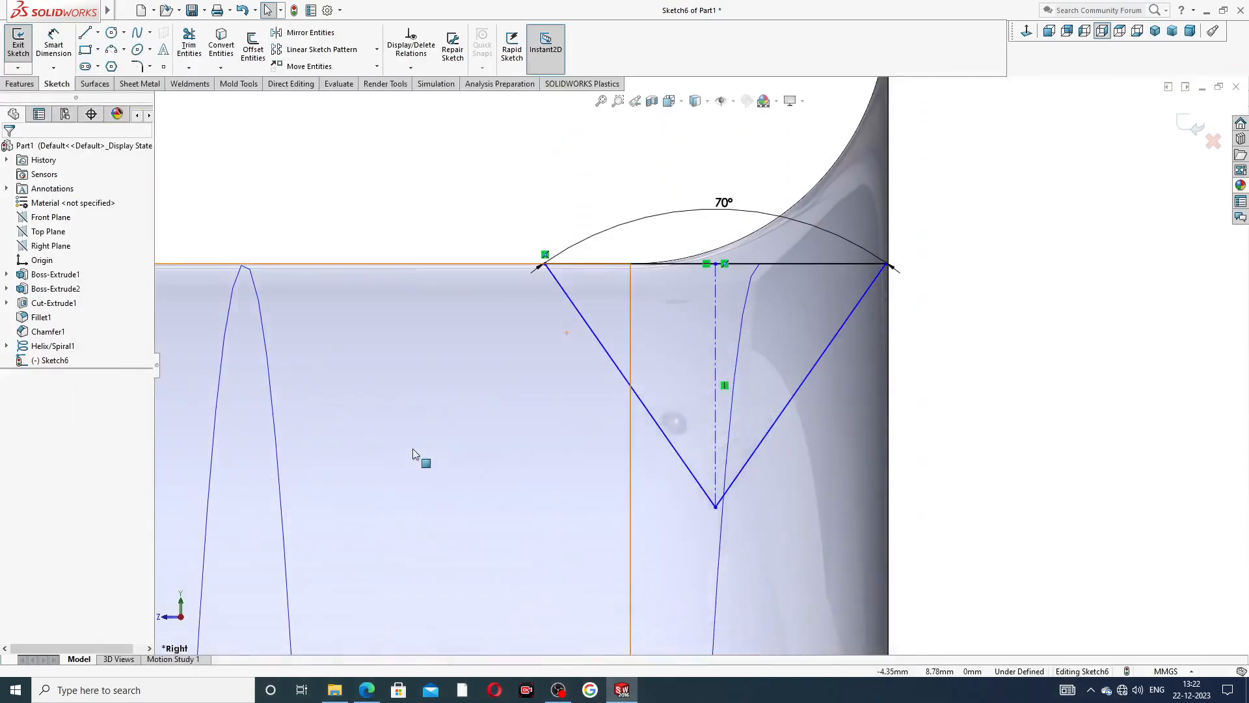
click(53, 44)
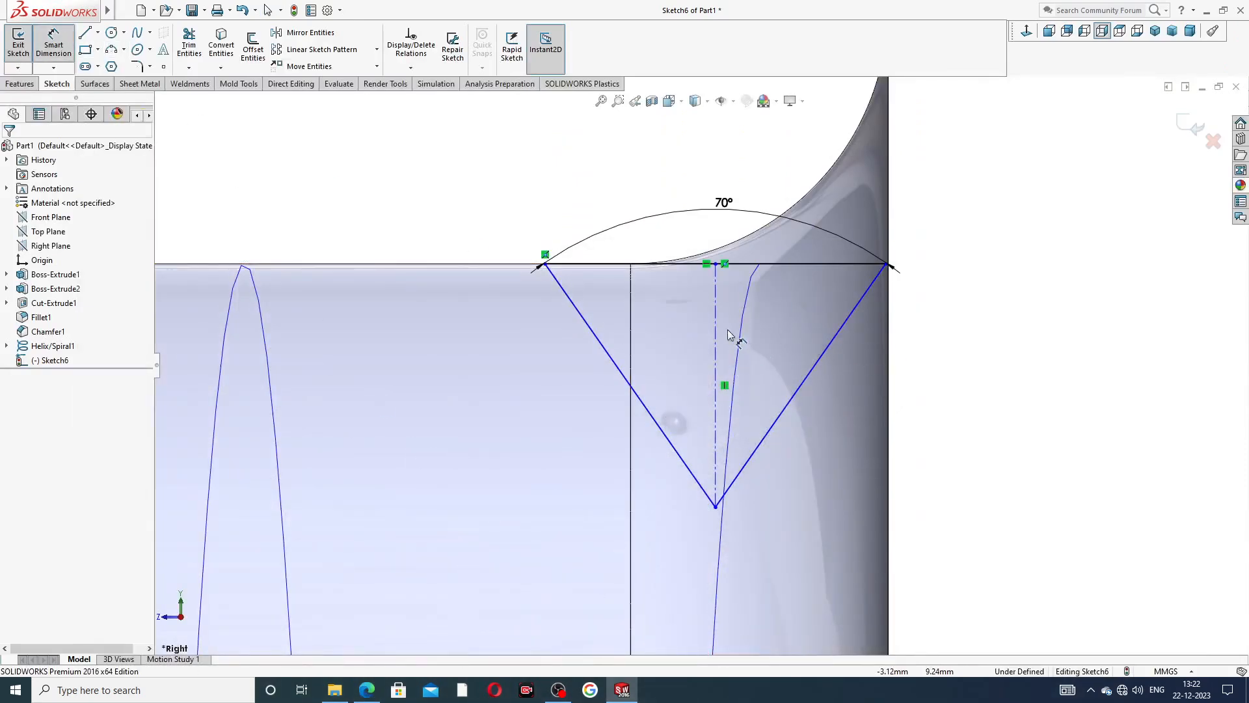
click(718, 370)
click(527, 368)
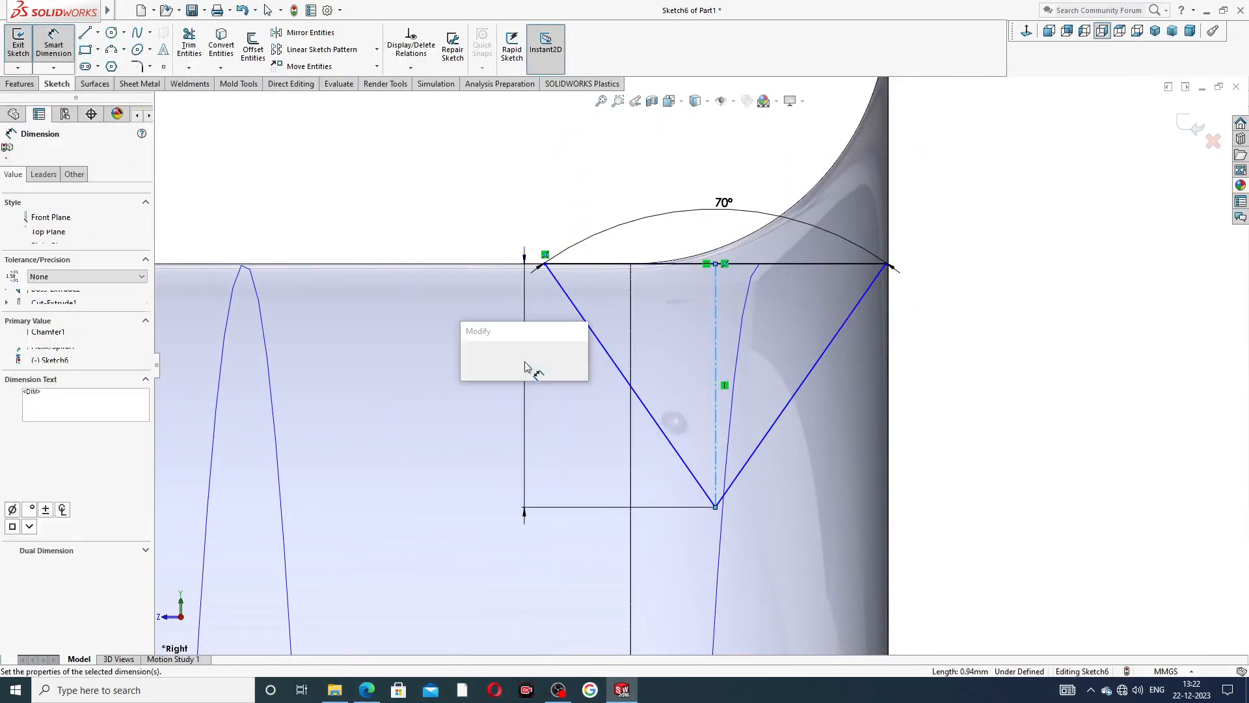
text(1)
key(Return)
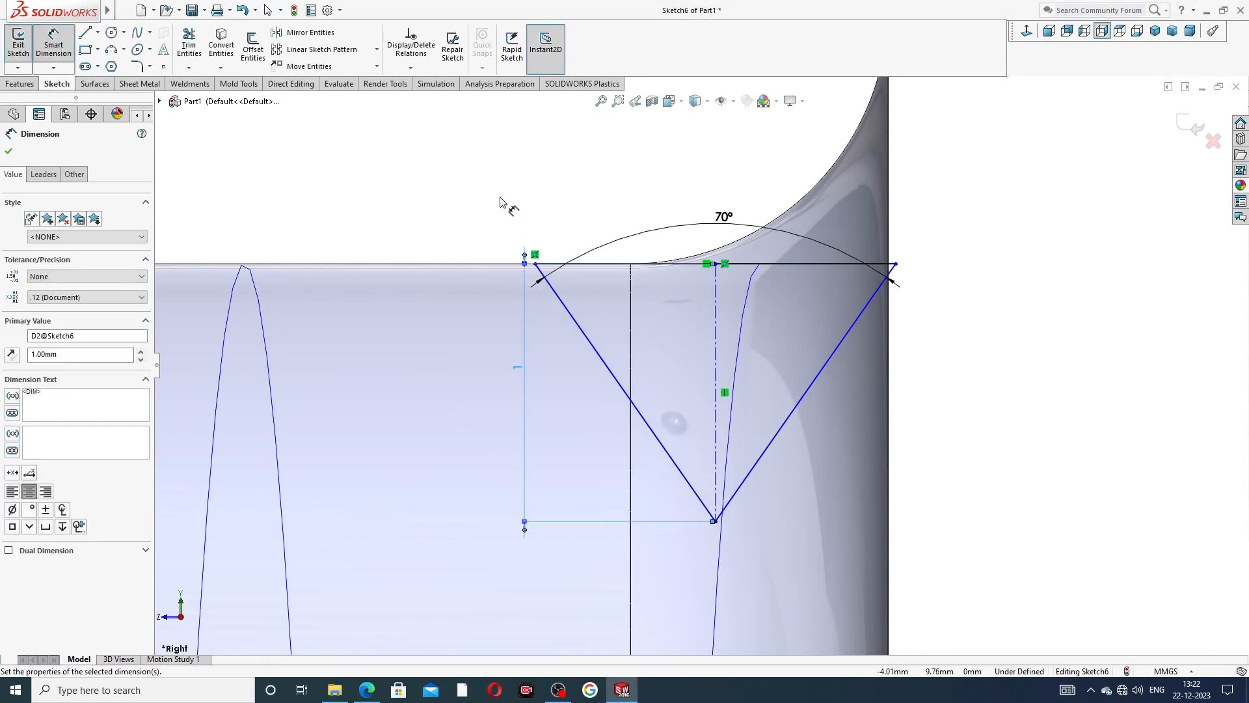
Move the 70° angle dimension higher above the triangle and finish dimensioning the sketch.
click(503, 202)
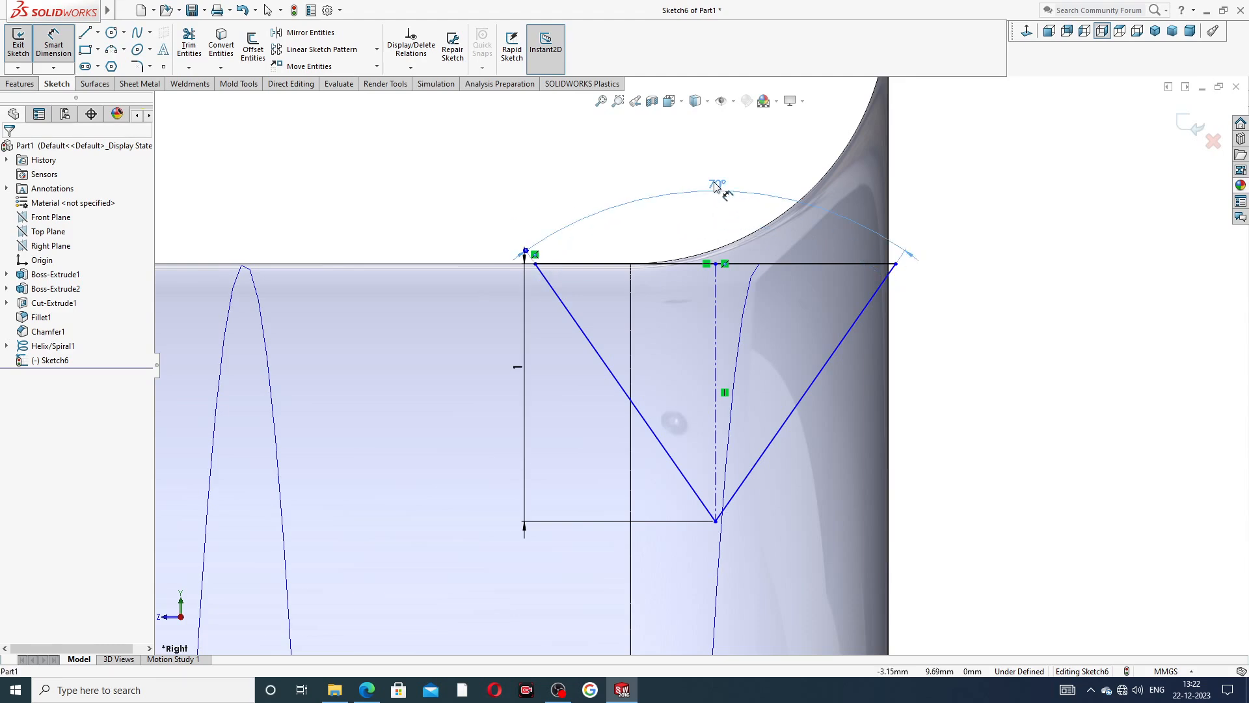
click(535, 180)
click(535, 180)
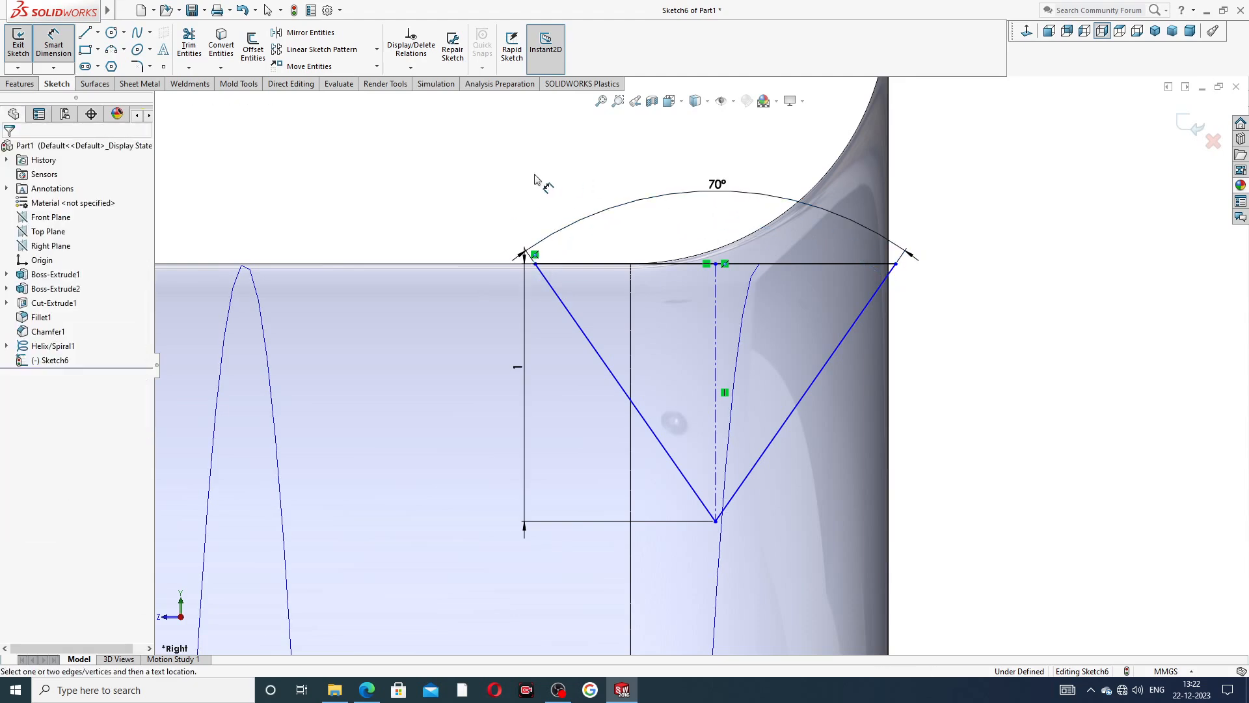
scroll(601, 260, up, 5)
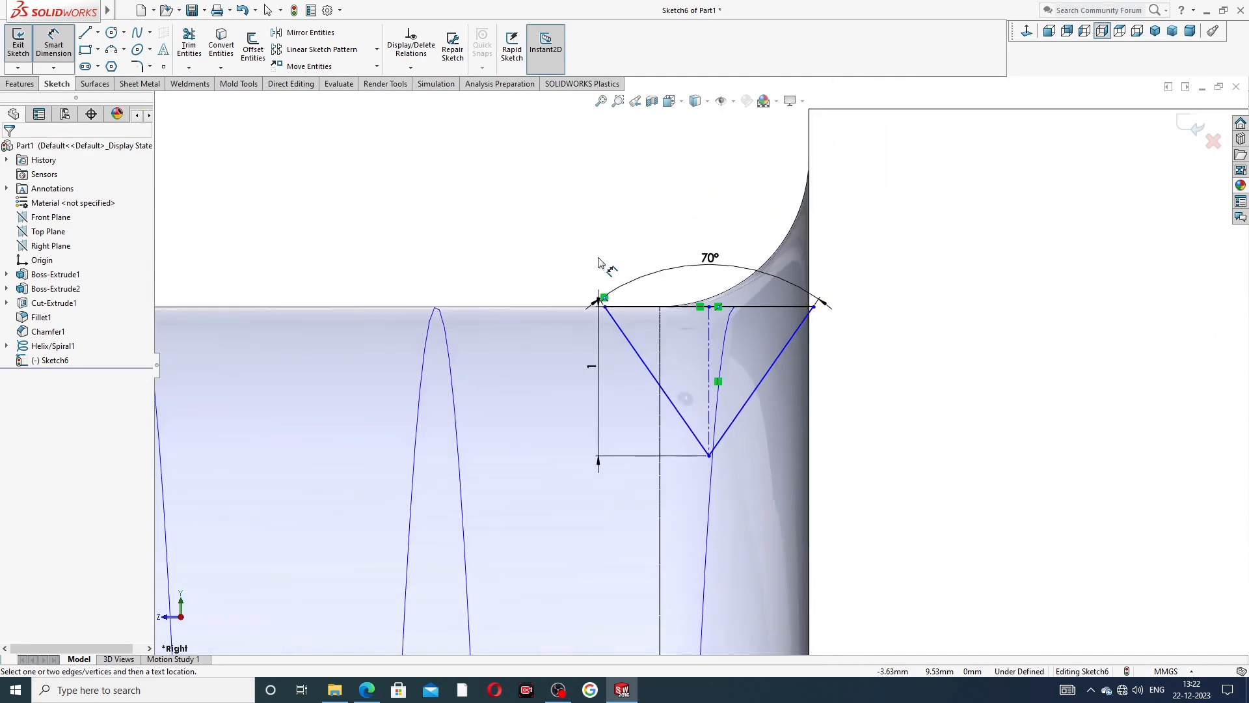
right_click(474, 190)
click(501, 193)
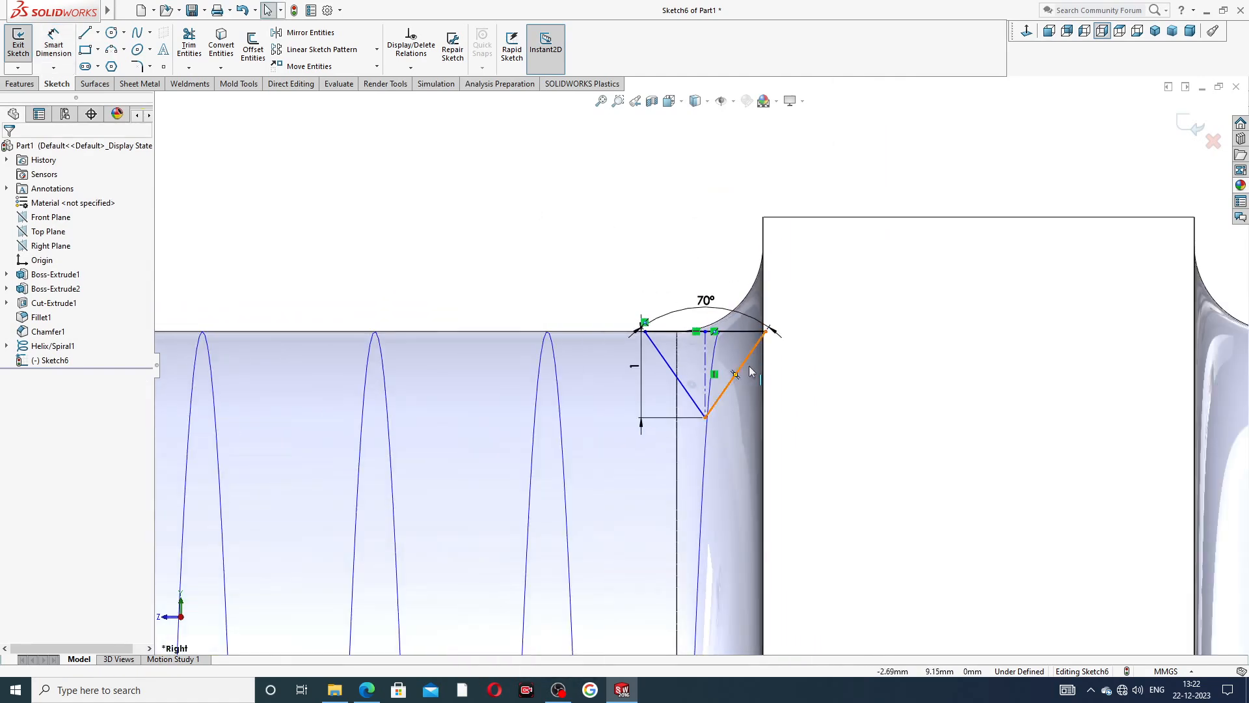
Shift the triangle profile along the nipple's outer edge until its corner lies just inside the hex collar's side face, and exit the sketch.
scroll(761, 364, down, 3)
scroll(764, 352, down, 3)
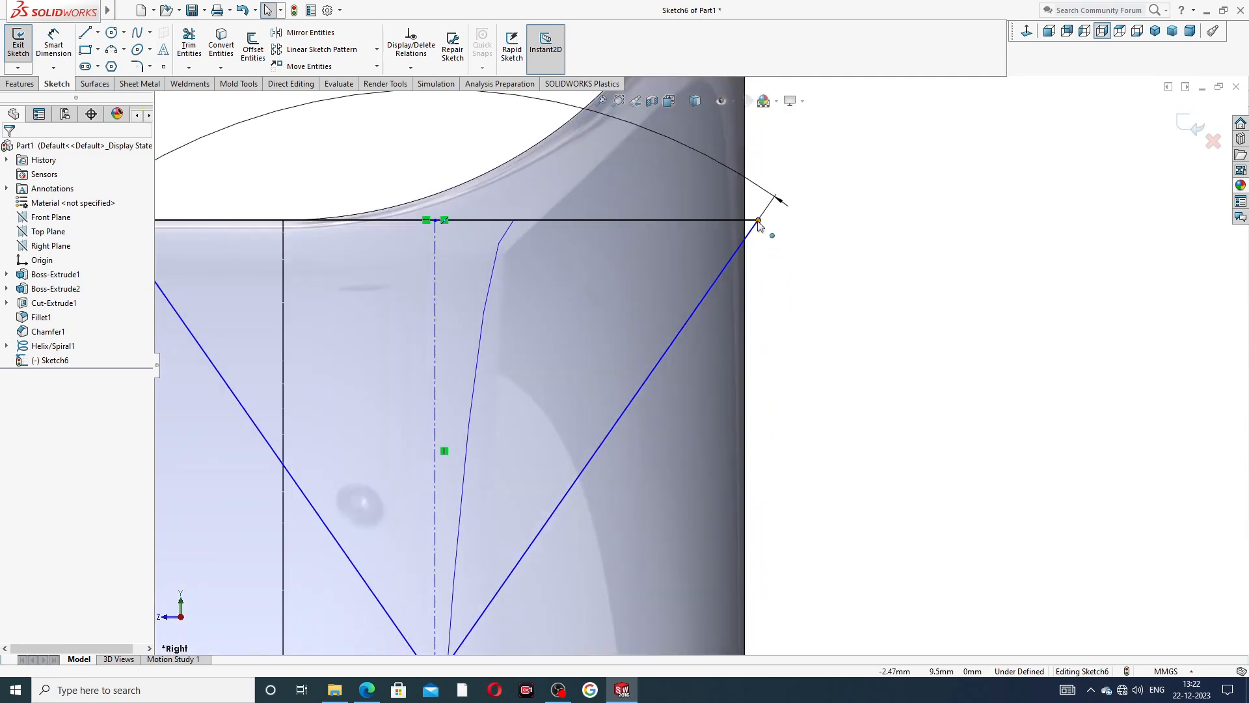
drag(759, 222, 733, 228)
click(502, 159)
scroll(509, 163, up, 3)
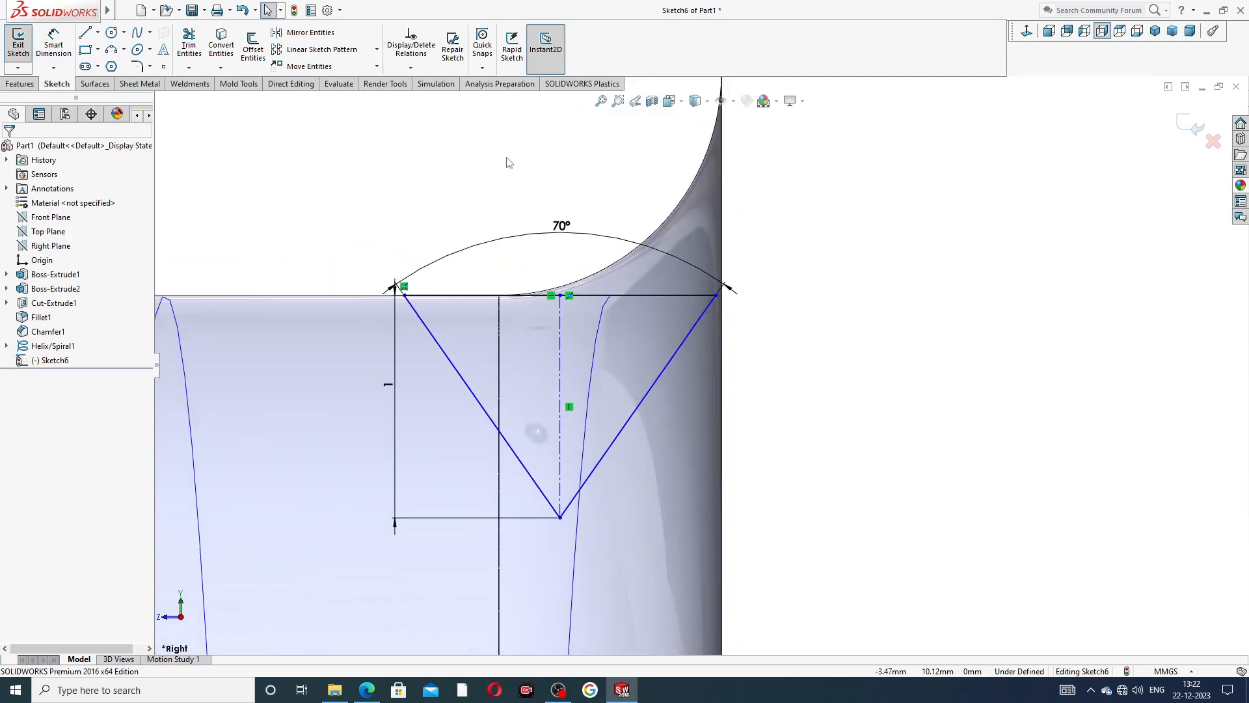
click(717, 296)
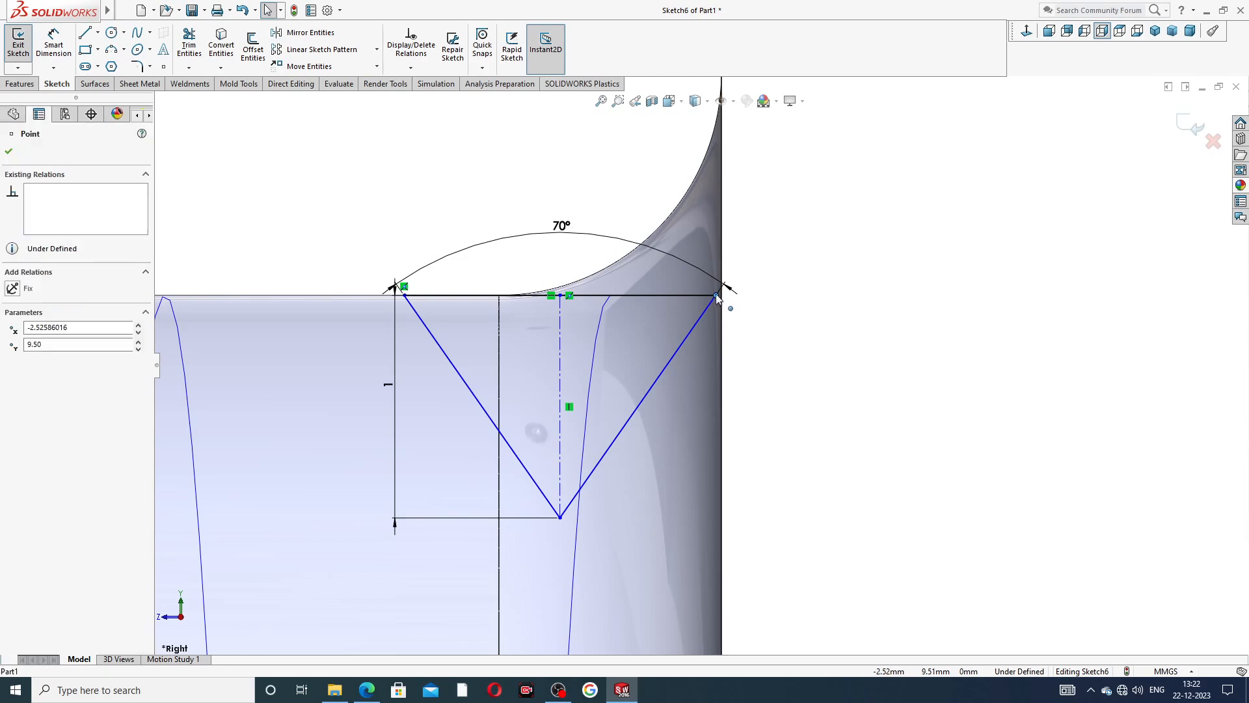
drag(713, 296, 709, 297)
click(540, 209)
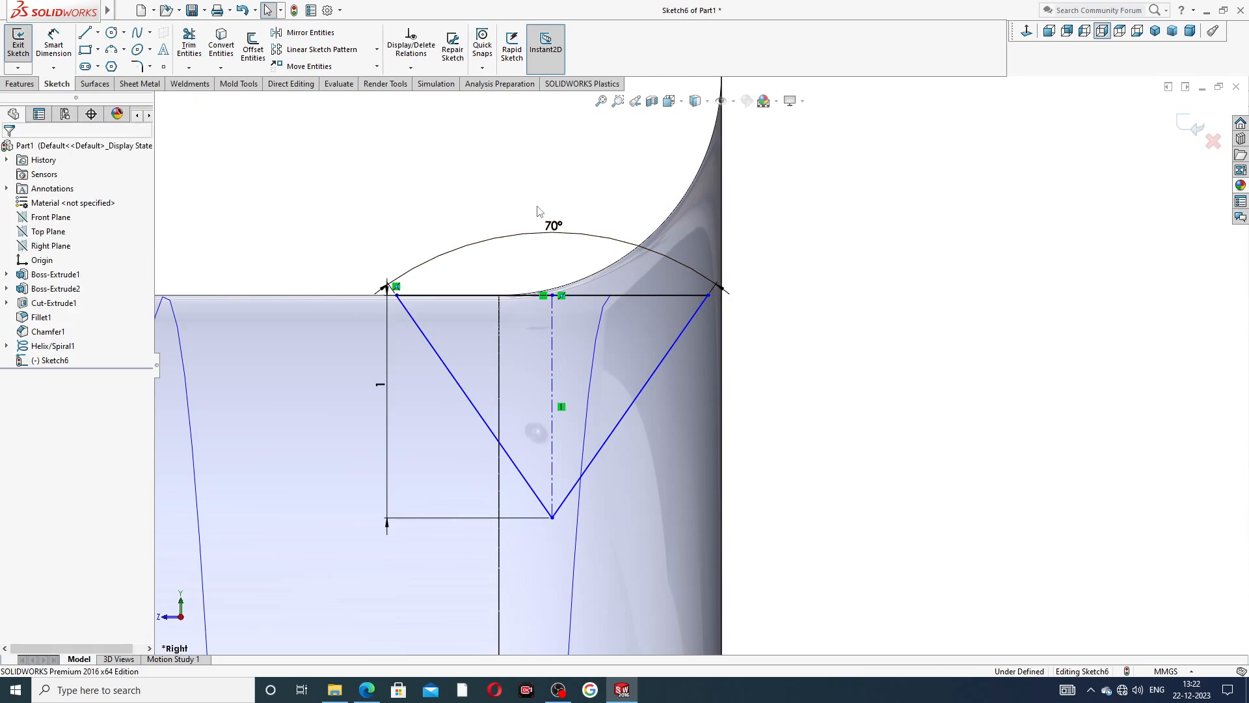
scroll(521, 390, down, 2)
scroll(525, 396, up, 3)
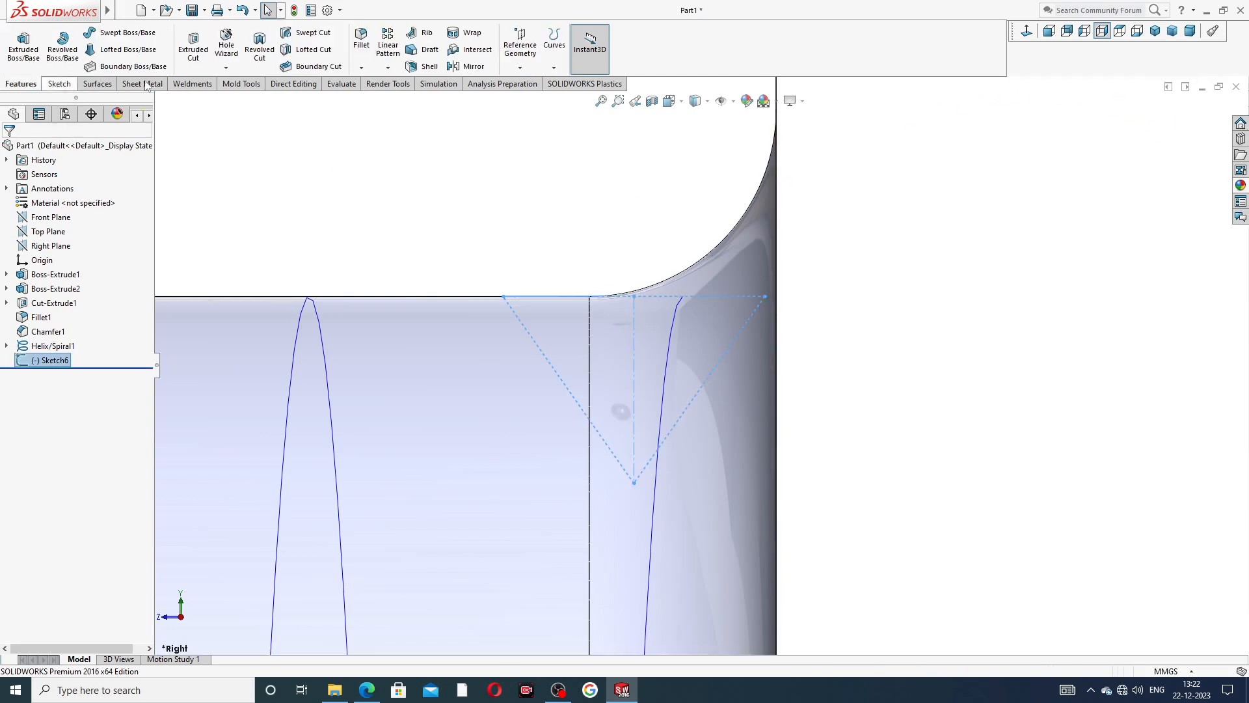
Cut the thread with a Swept Cut using the triangle sketch as profile and the helix as path.
click(314, 34)
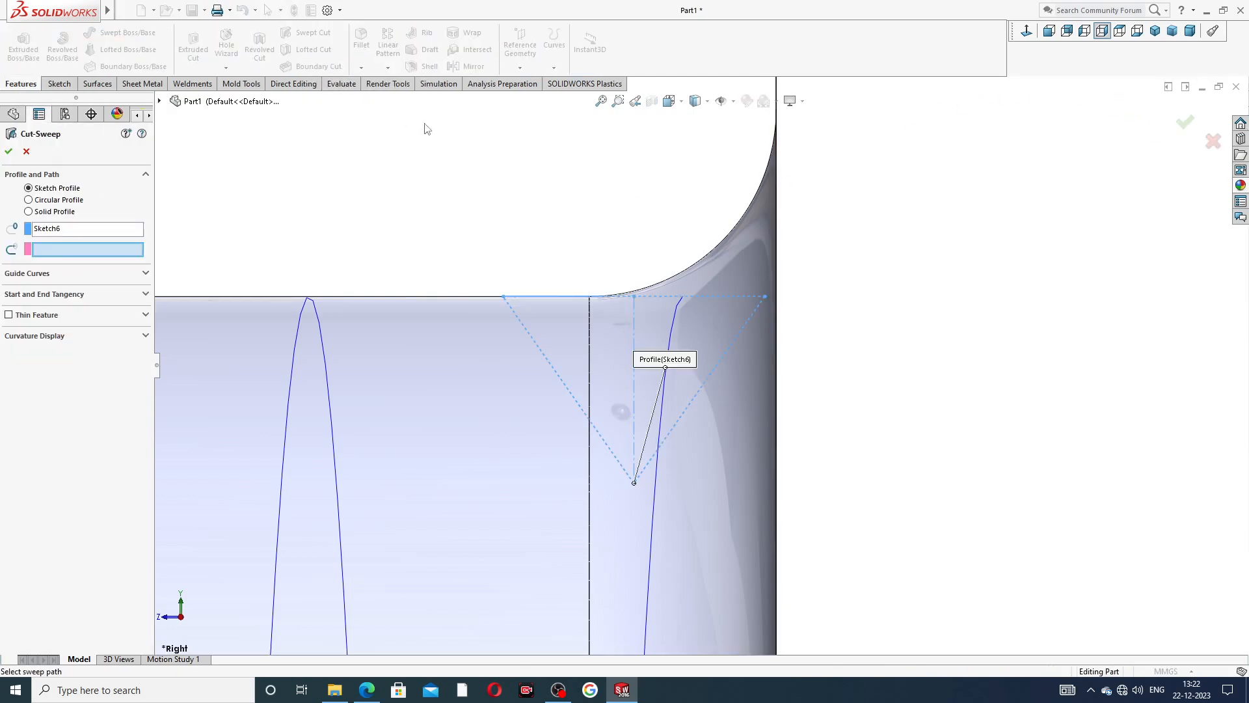
scroll(429, 153, up, 5)
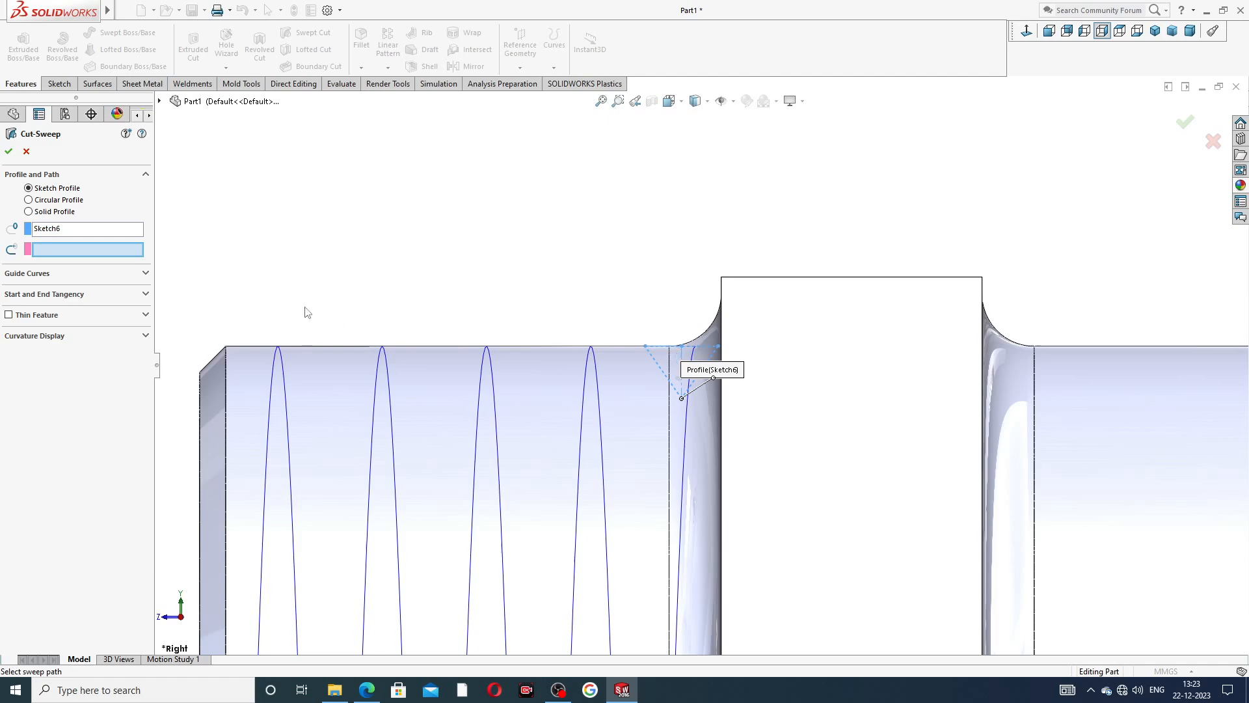
click(493, 368)
scroll(493, 371, up, 4)
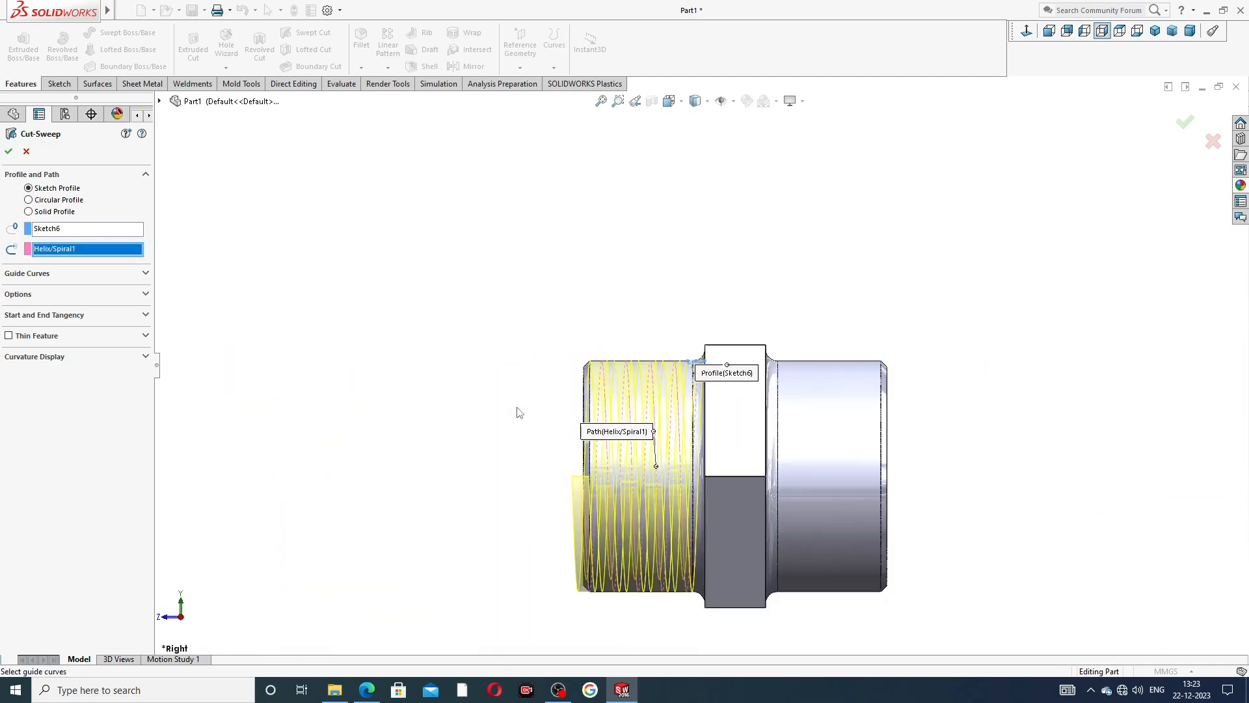
scroll(599, 536, down, 3)
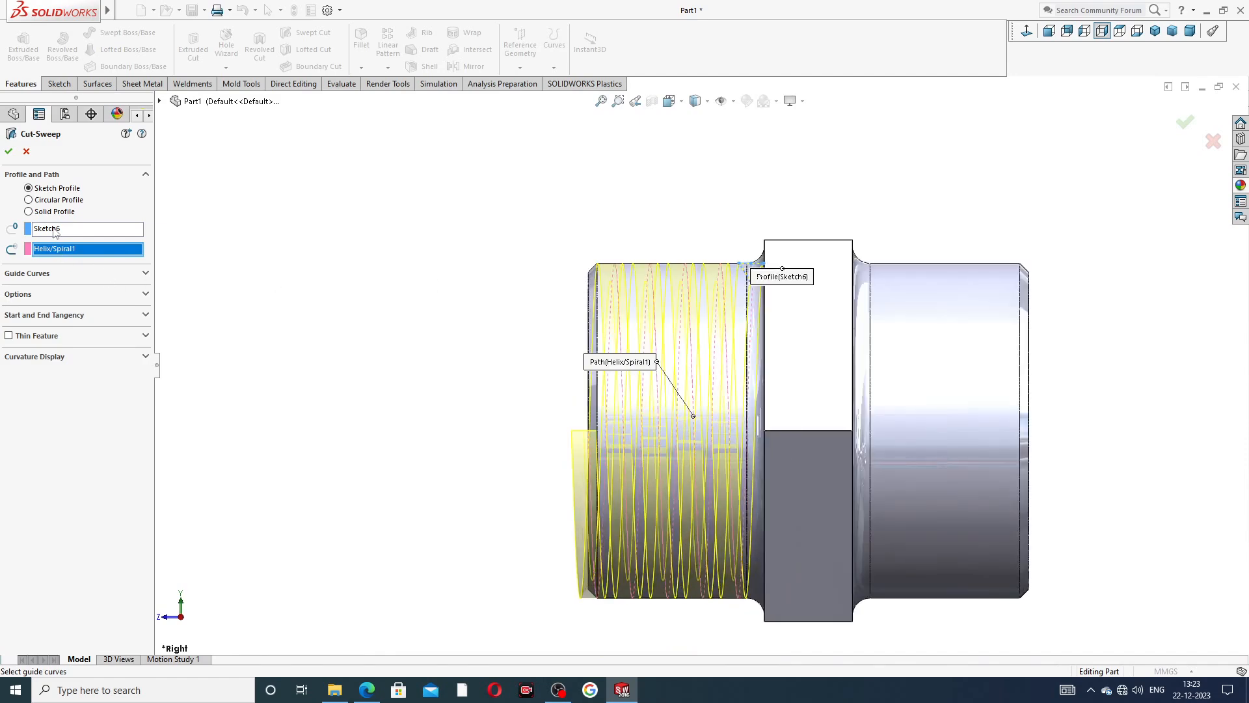
click(10, 152)
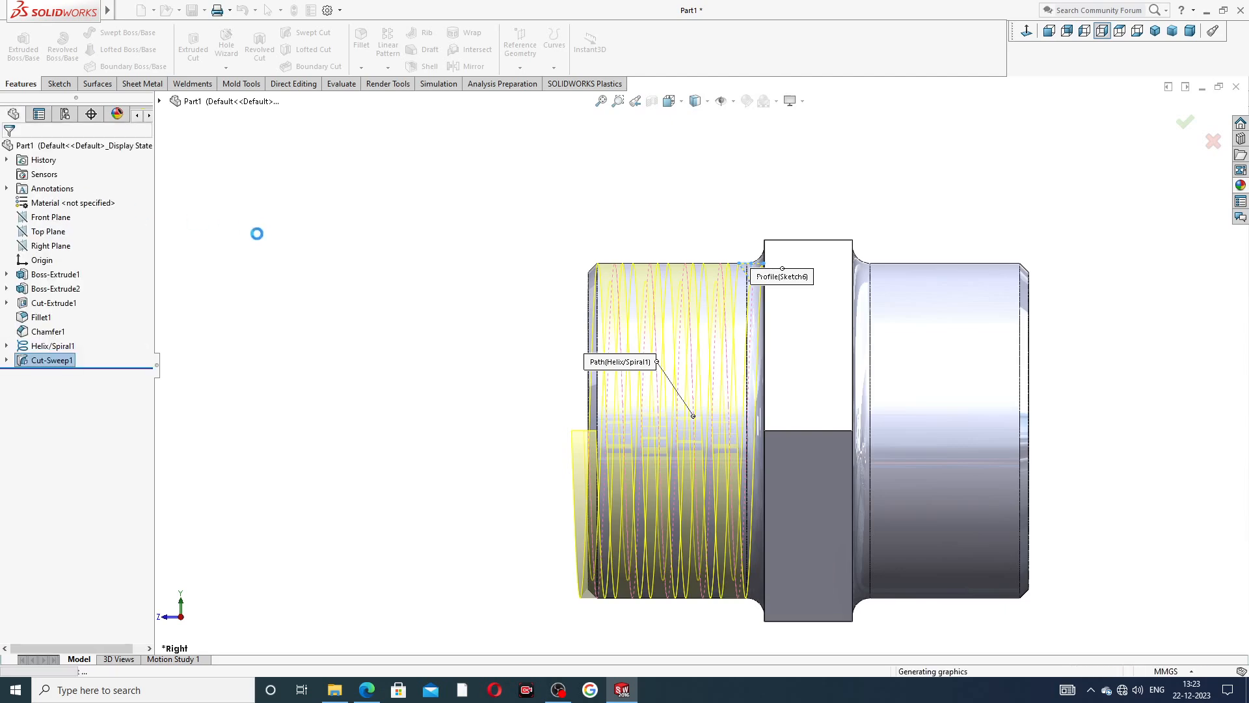
click(424, 268)
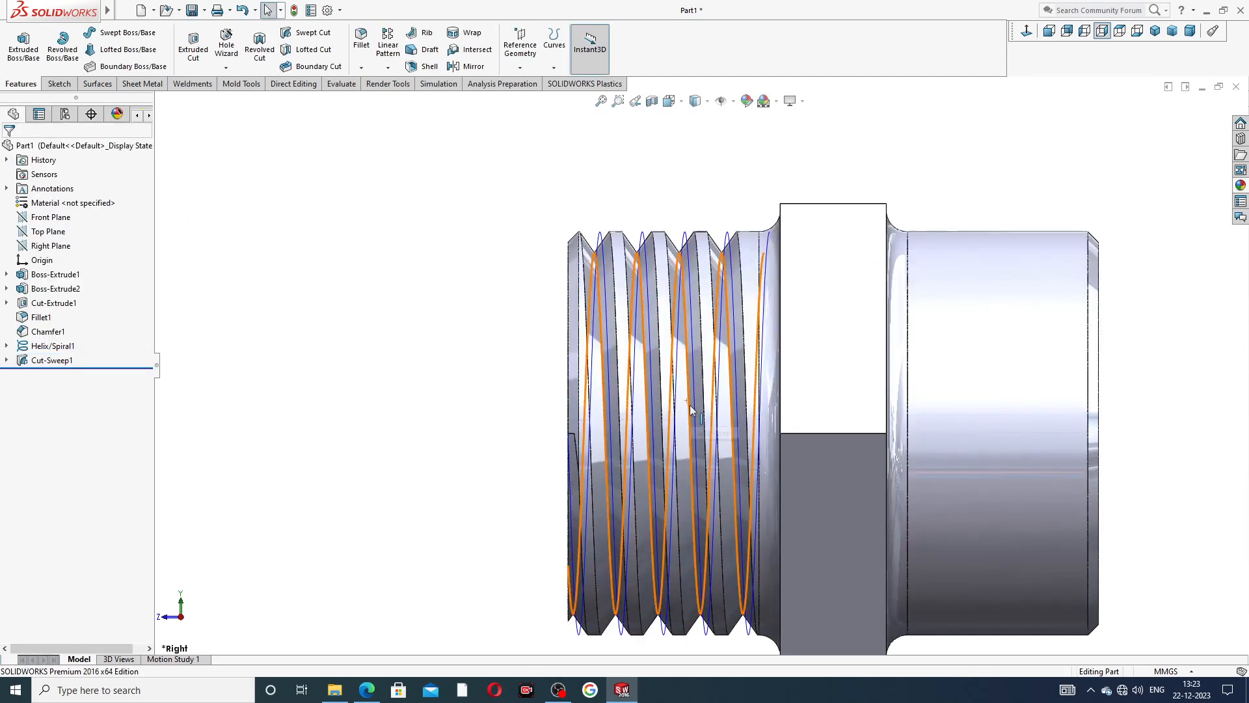
Hide the helix curve running around the cut thread.
middle_drag(689, 405, 703, 333)
scroll(704, 335, up, 2)
scroll(707, 301, down, 4)
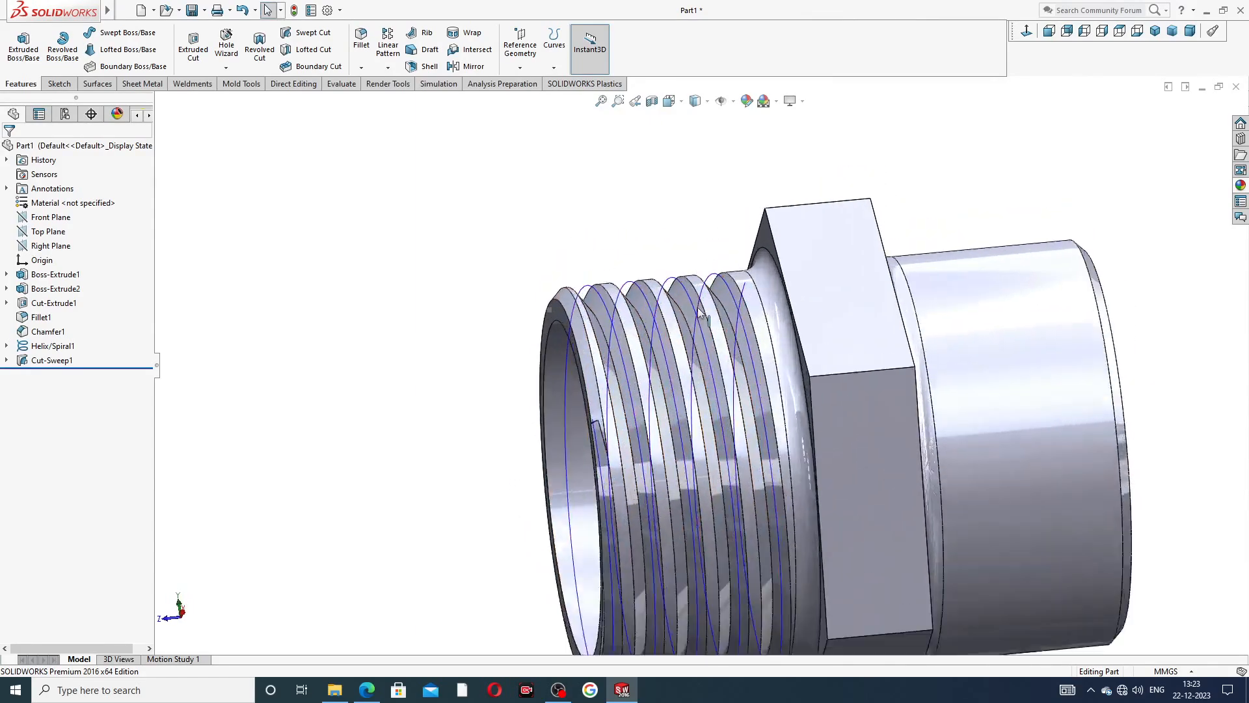
click(622, 298)
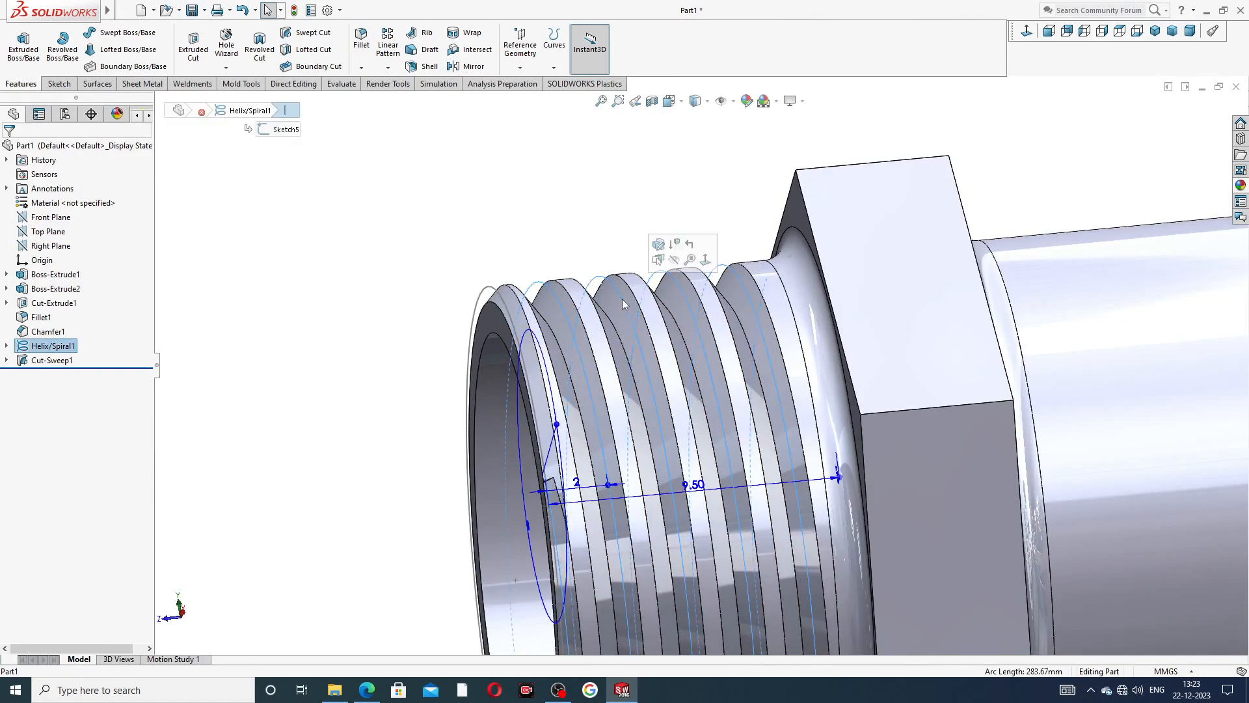
click(674, 260)
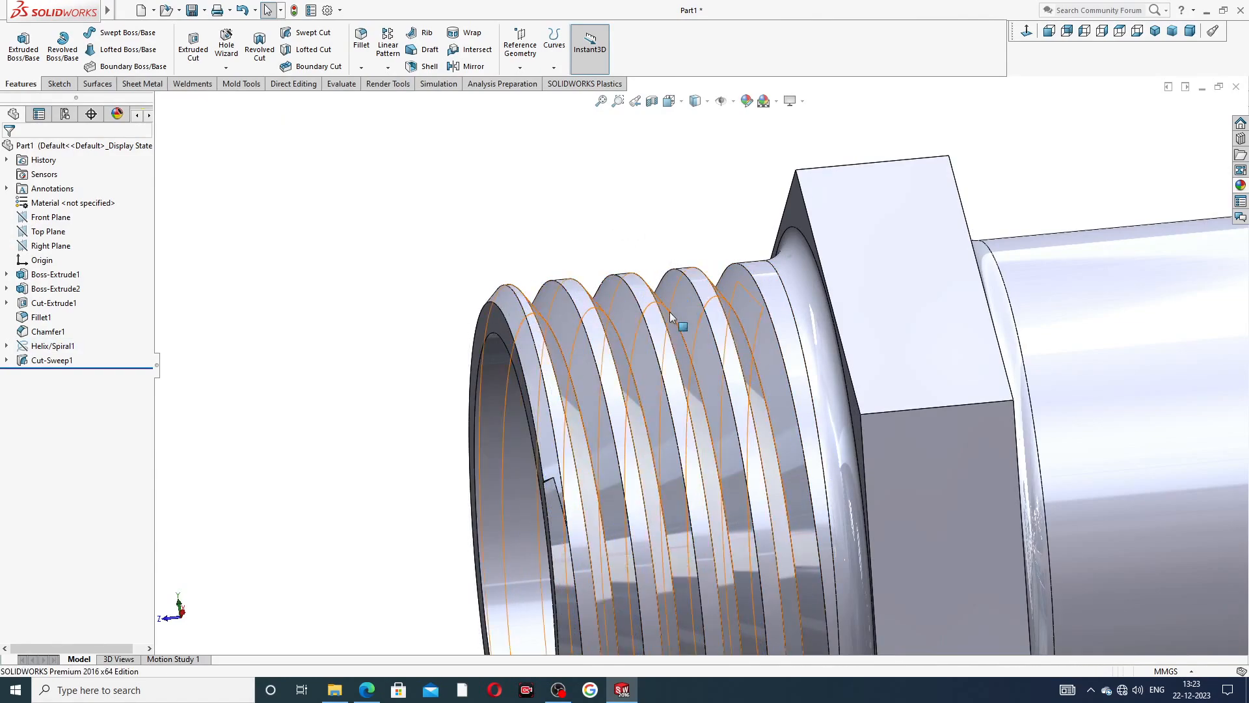
Examine the cut thread from several angles, including where it runs out at the chamfered pipe end.
scroll(669, 311, up, 4)
middle_drag(705, 383, 706, 439)
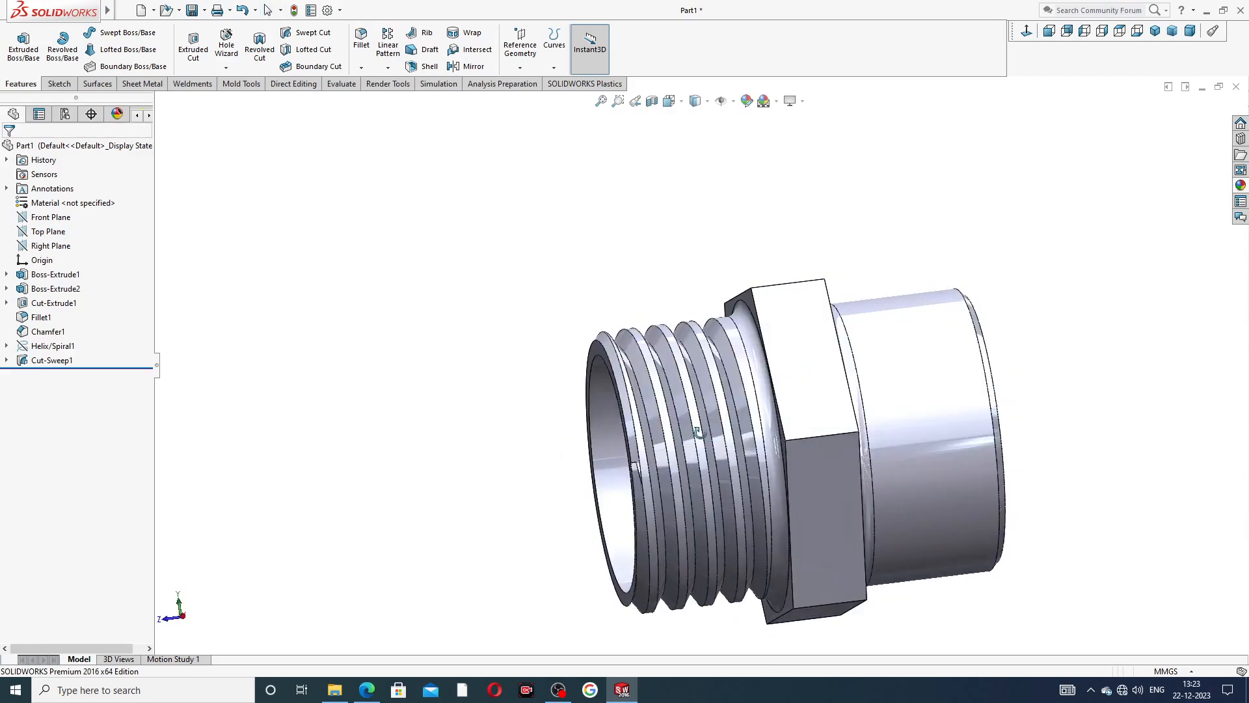
scroll(651, 546, down, 4)
scroll(652, 547, up, 6)
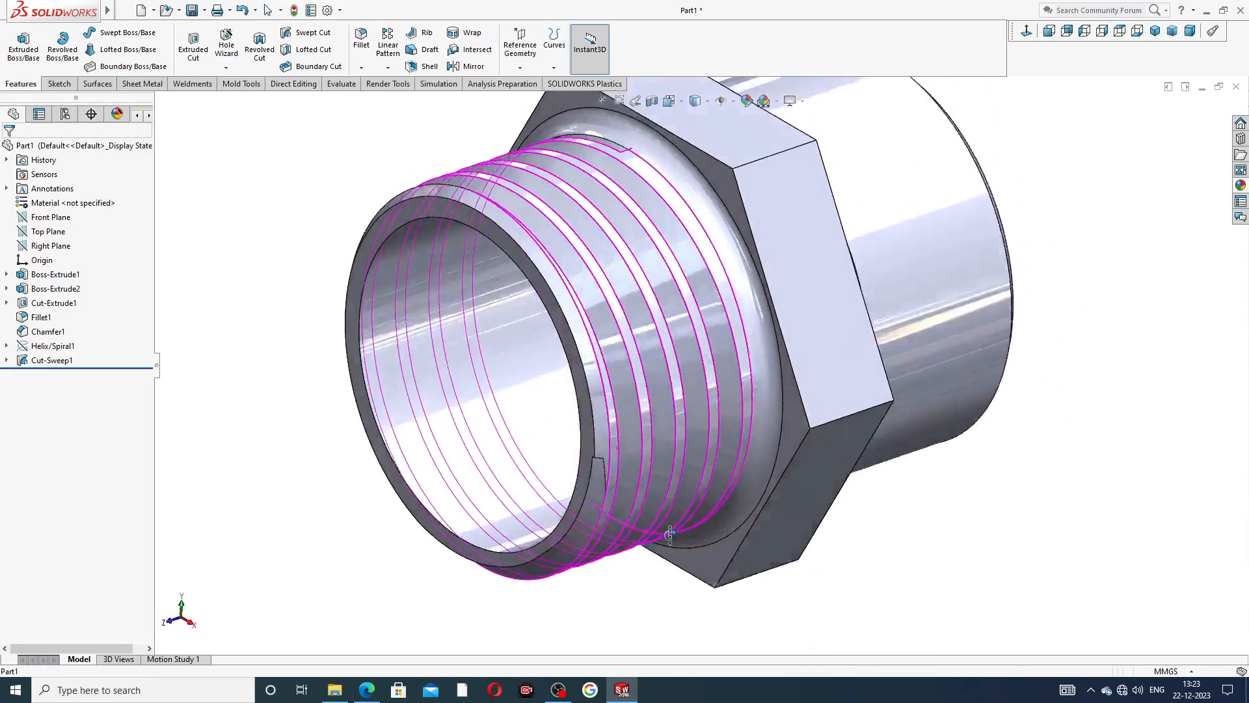
middle_drag(626, 442, 655, 222)
scroll(656, 219, down, 4)
scroll(655, 220, down, 2)
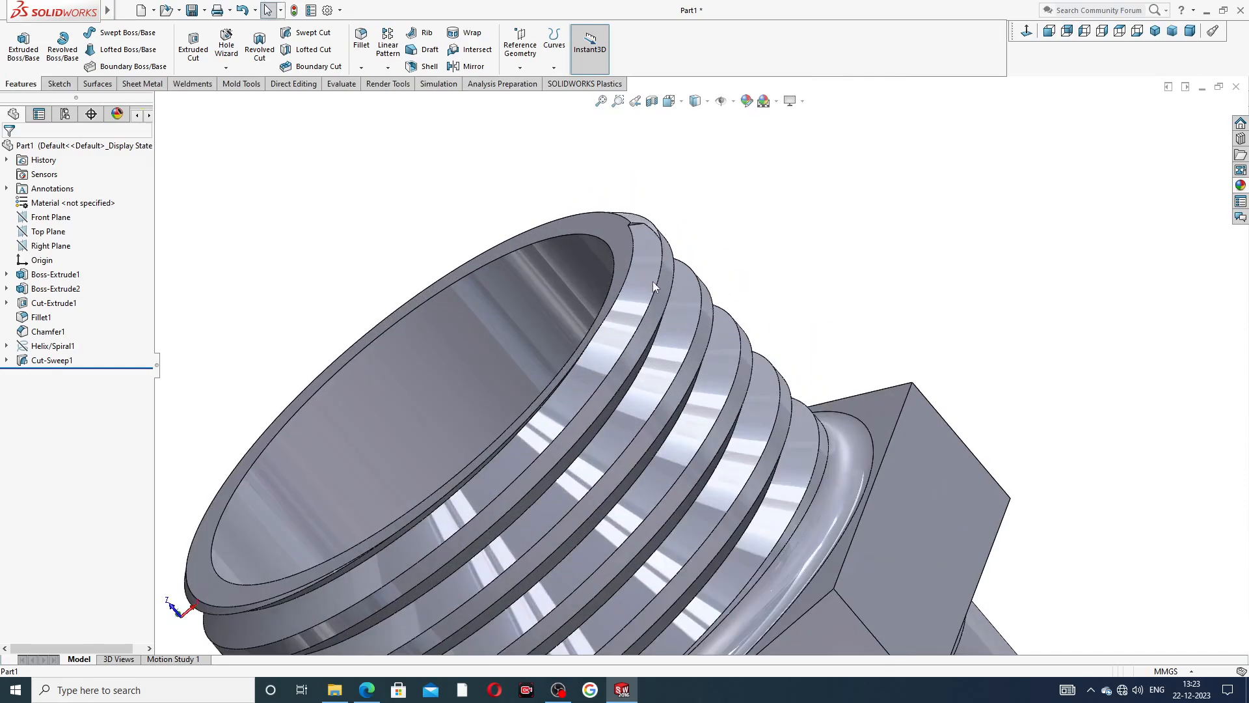
middle_drag(653, 281, 517, 156)
scroll(624, 225, down, 5)
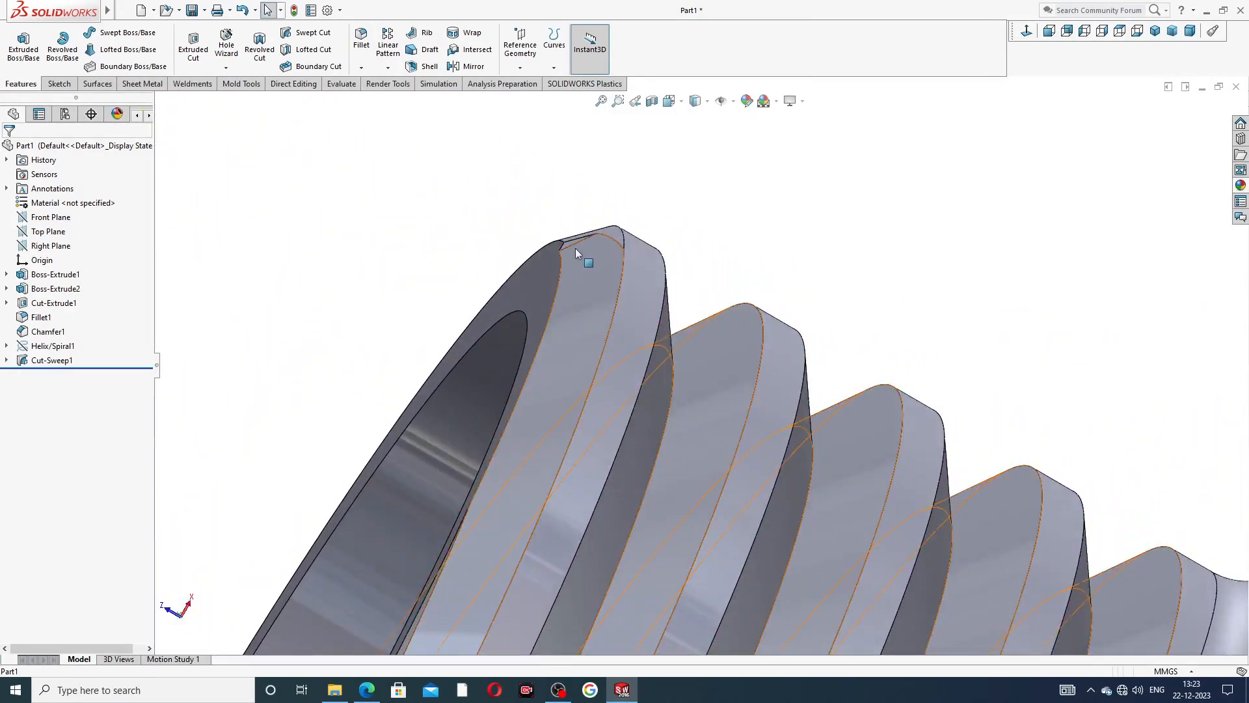
scroll(633, 293, up, 6)
middle_drag(657, 299, 684, 345)
scroll(766, 351, down, 3)
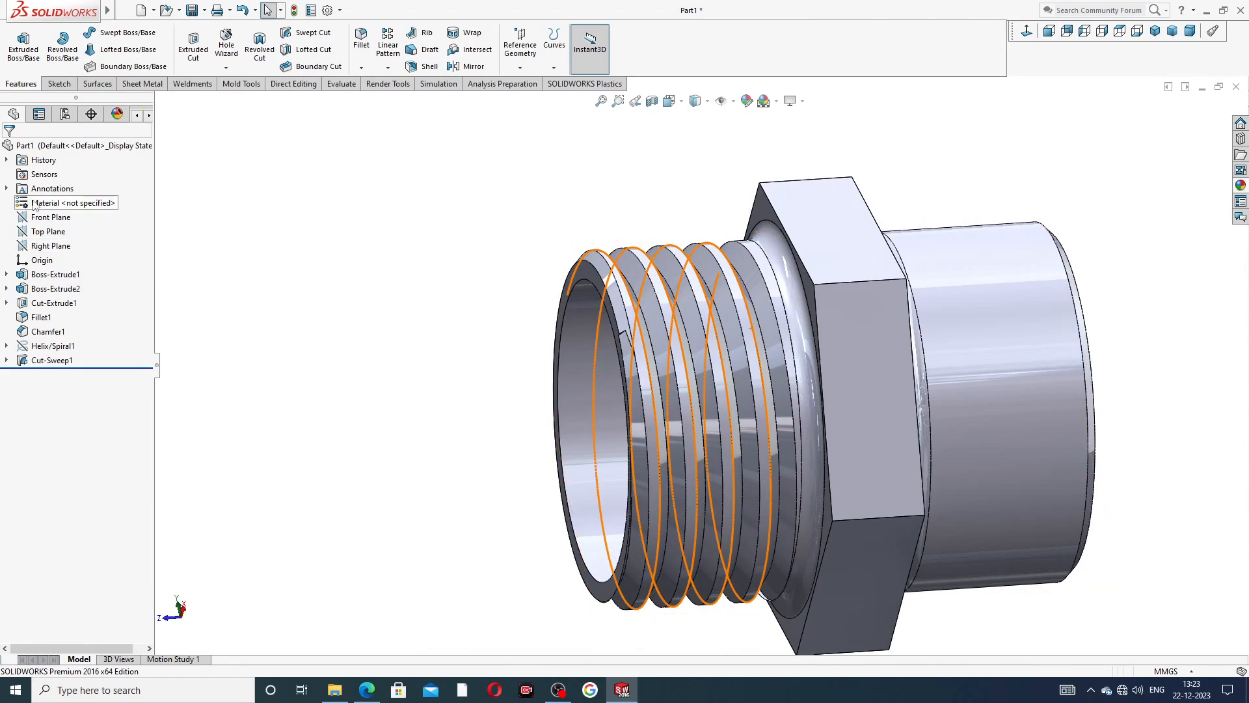
Mirror the swept thread cut about the Front Plane onto the nipple's other end.
click(47, 221)
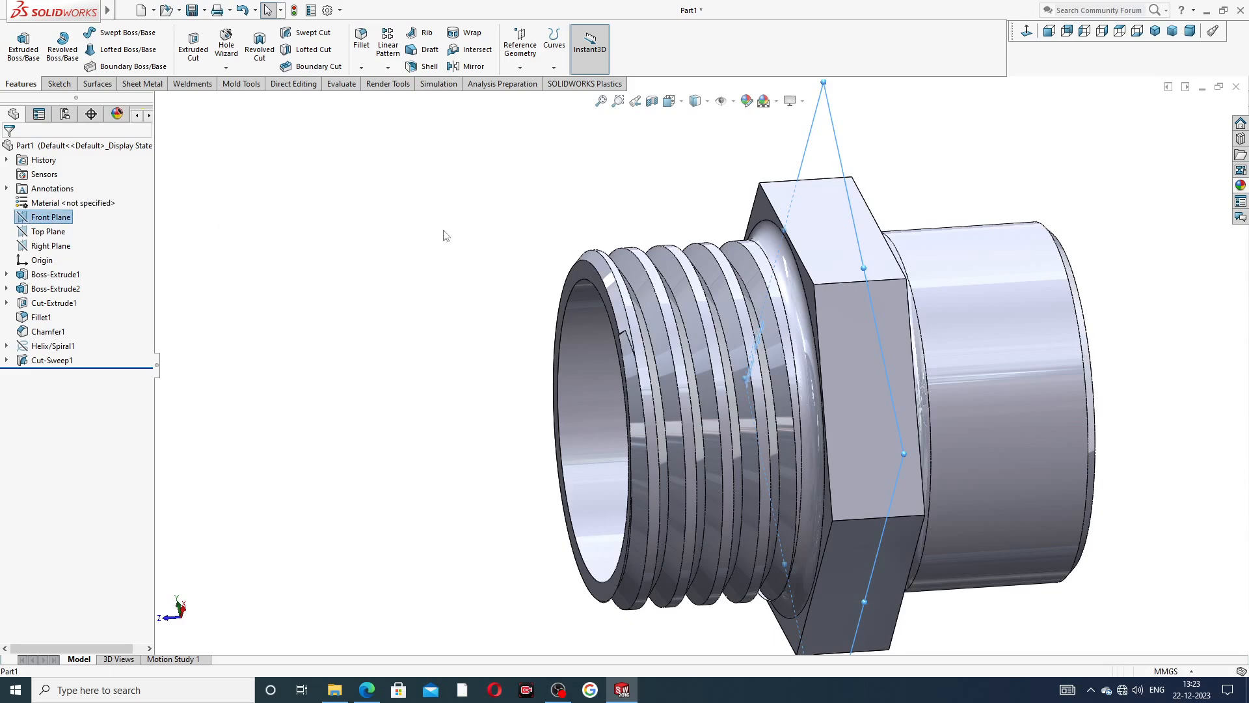
middle_drag(441, 231, 482, 235)
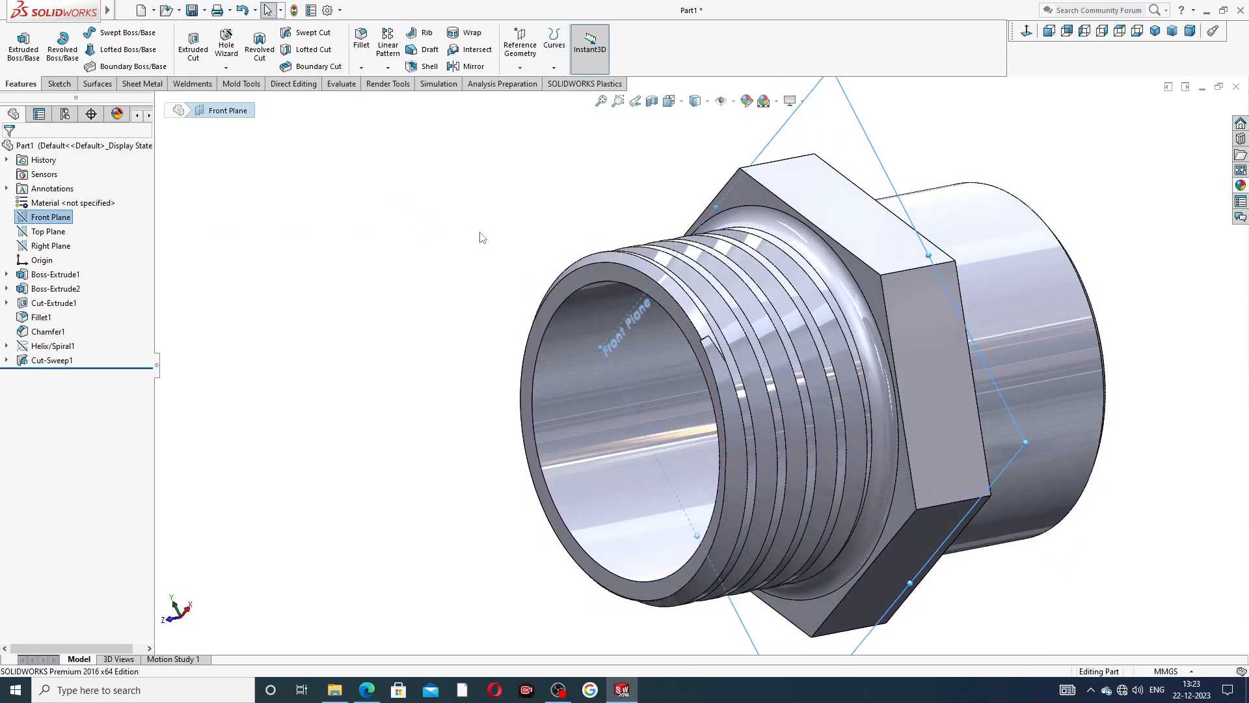
click(474, 66)
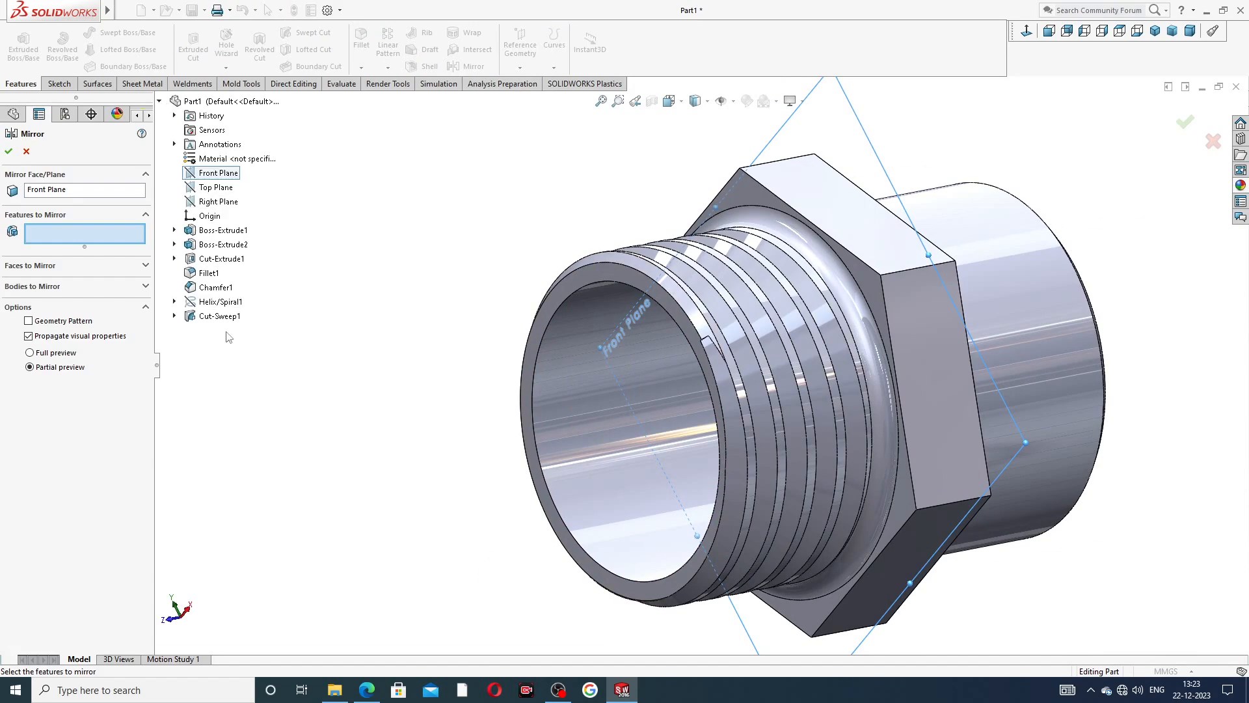
click(217, 315)
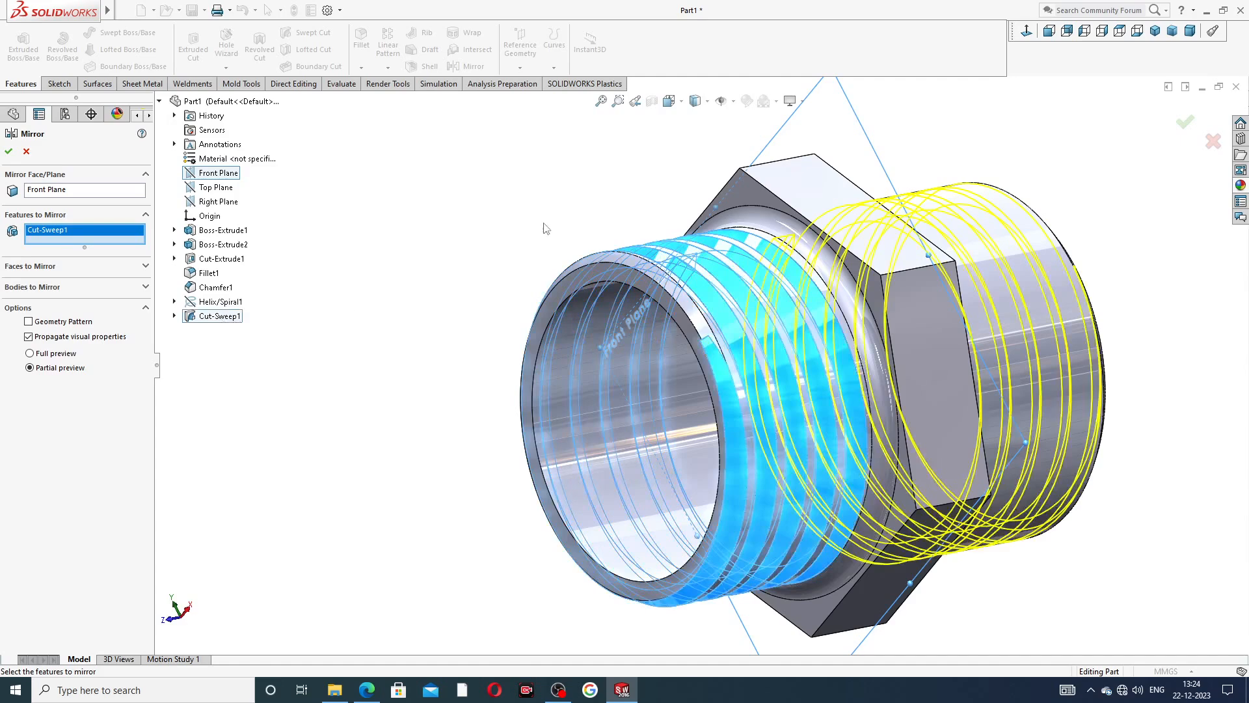
click(9, 151)
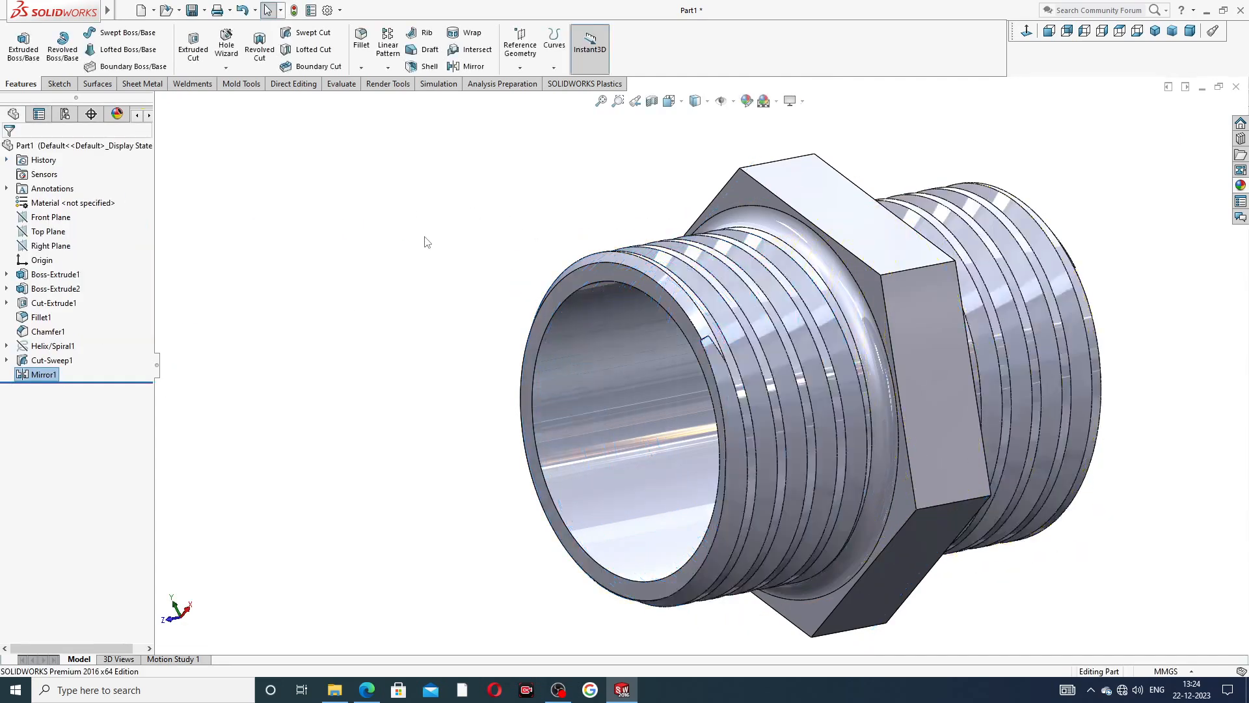
middle_drag(908, 239, 960, 306)
scroll(995, 296, up, 3)
scroll(872, 398, down, 2)
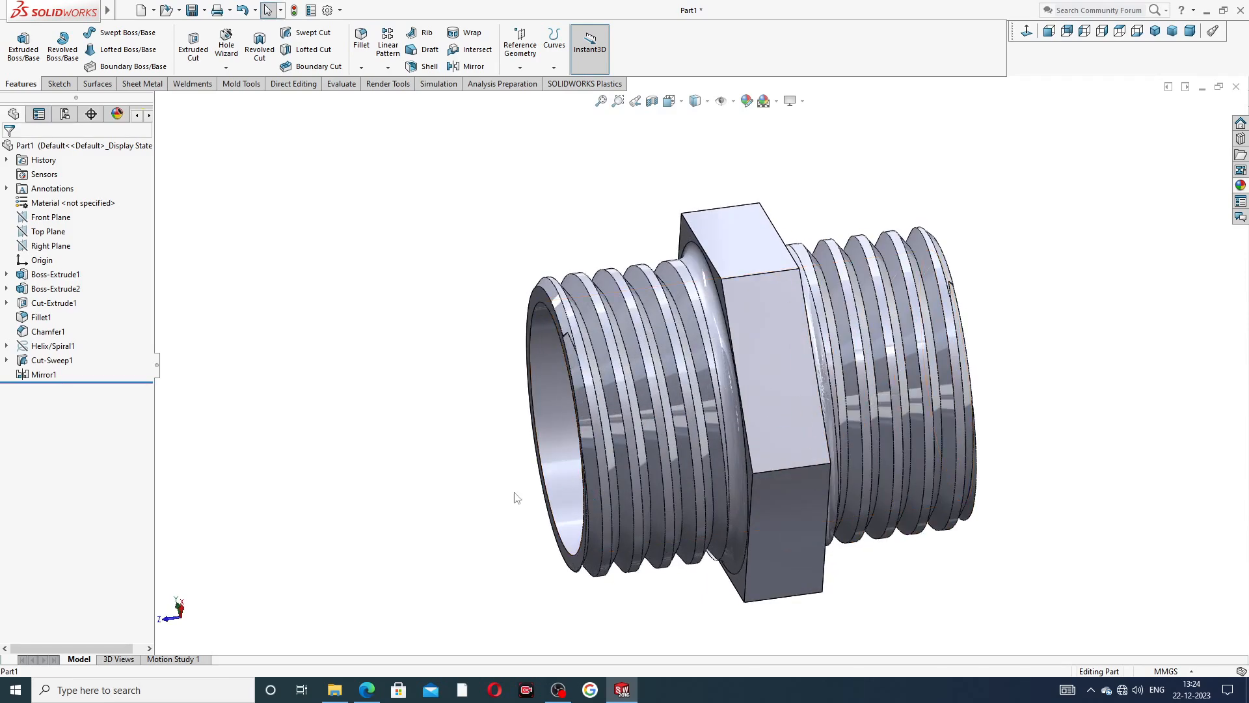
Check the finish in the pipe nipple PDF drawing and apply the polished nickel appearance to the whole part.
click(361, 684)
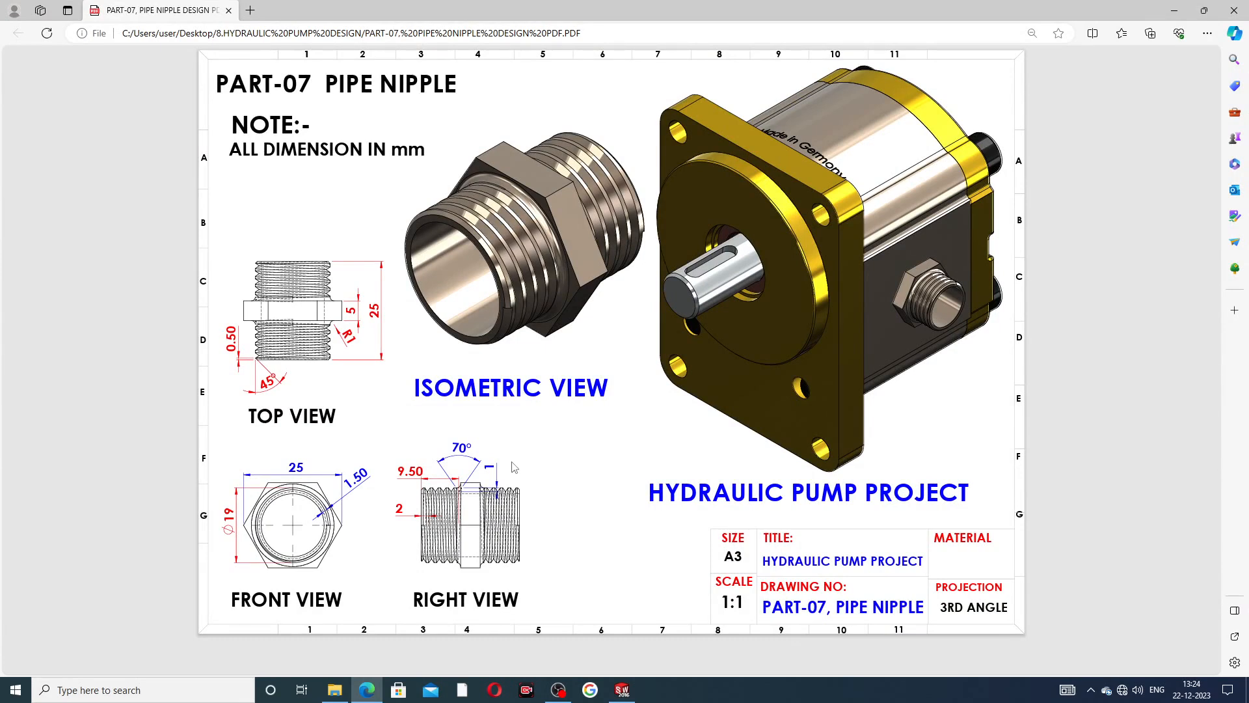
click(622, 689)
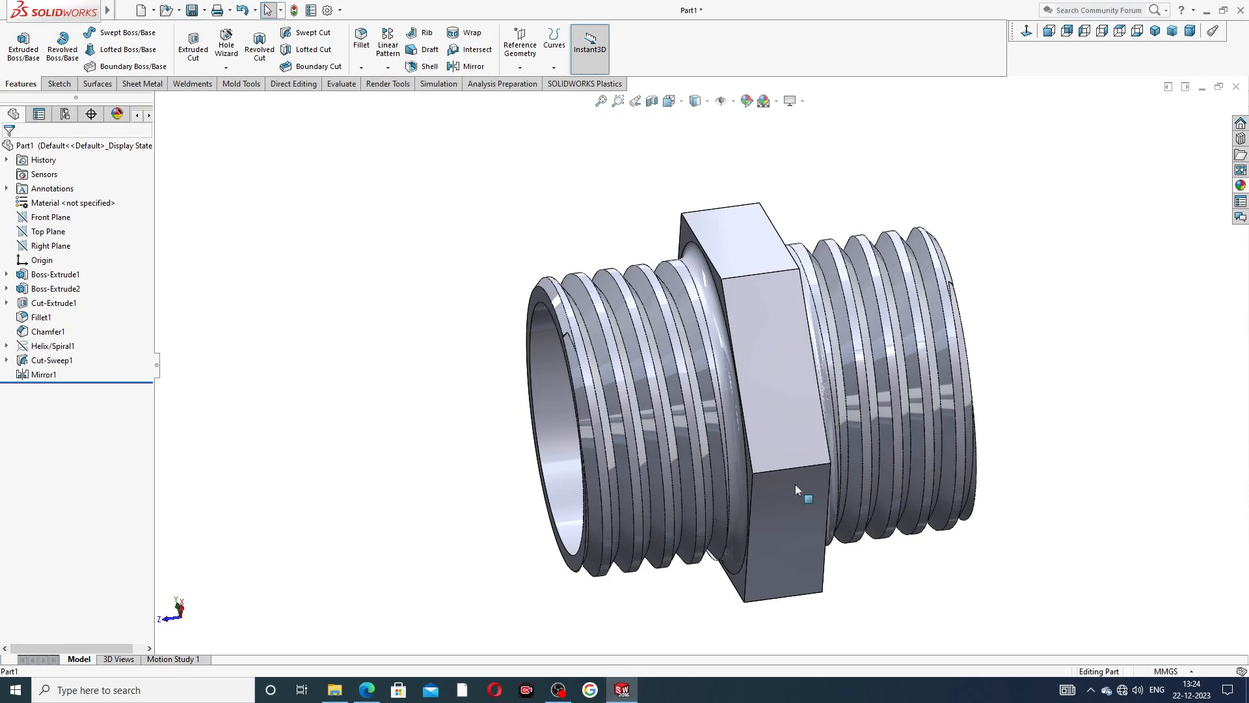
click(1241, 186)
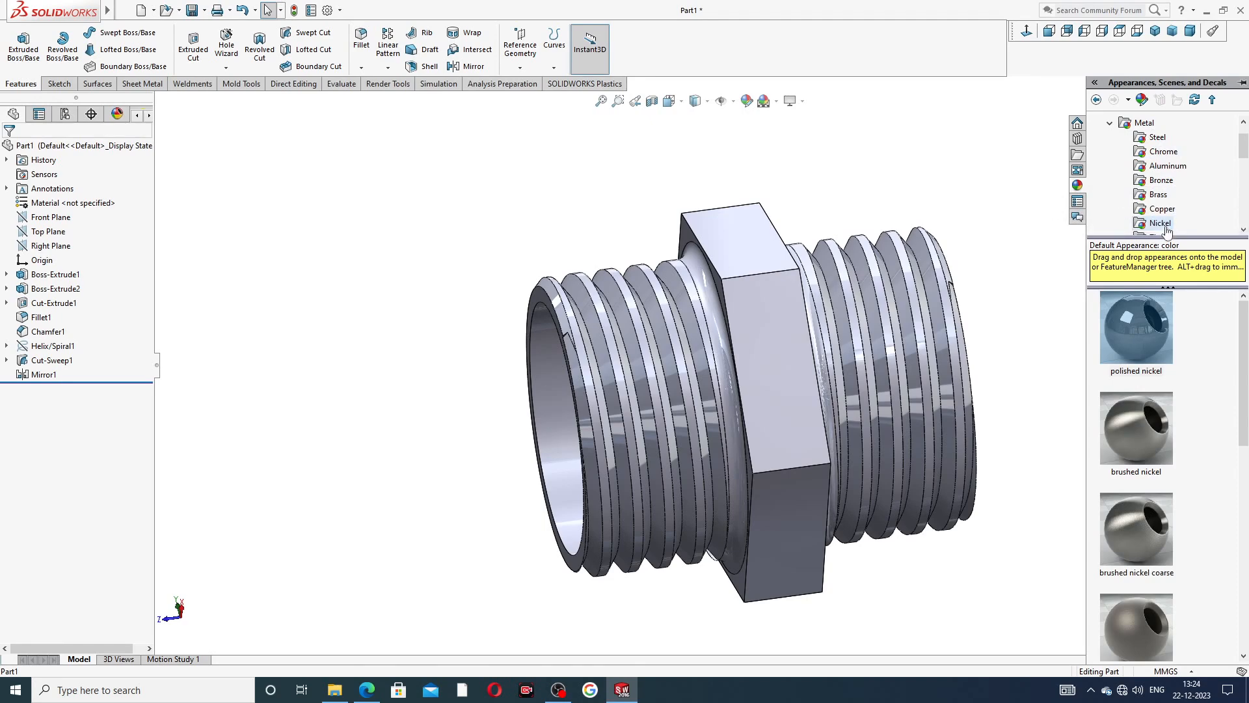
drag(1153, 330, 966, 333)
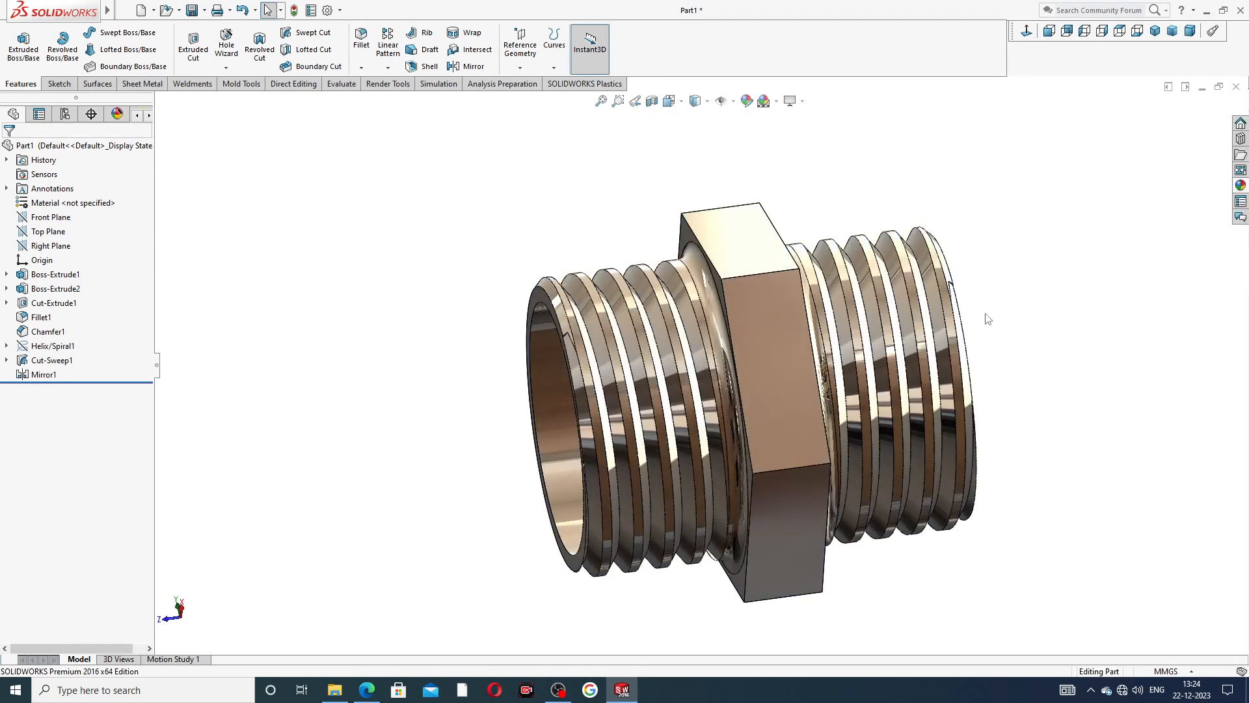
middle_drag(990, 333, 998, 264)
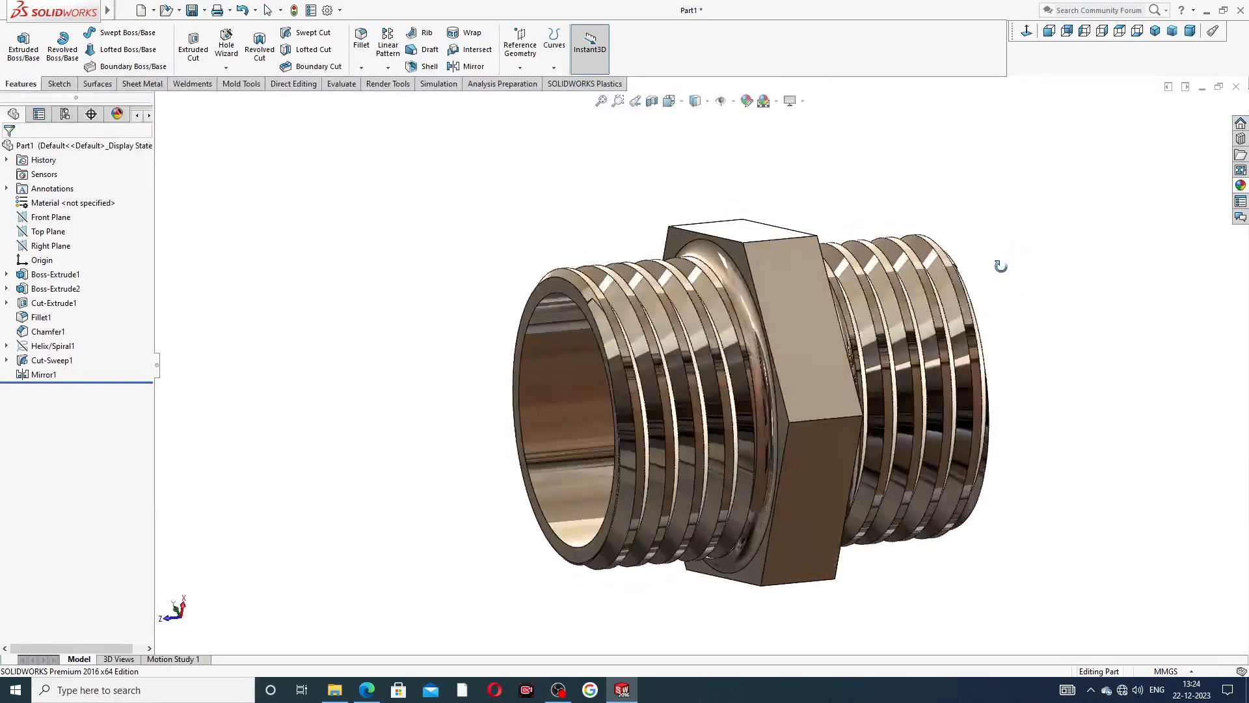
mouse_move(948, 319)
middle_down()
mouse_move(972, 345)
mouse_move(1099, 159)
mouse_move(823, 354)
mouse_move(828, 449)
mouse_move(943, 326)
middle_up()
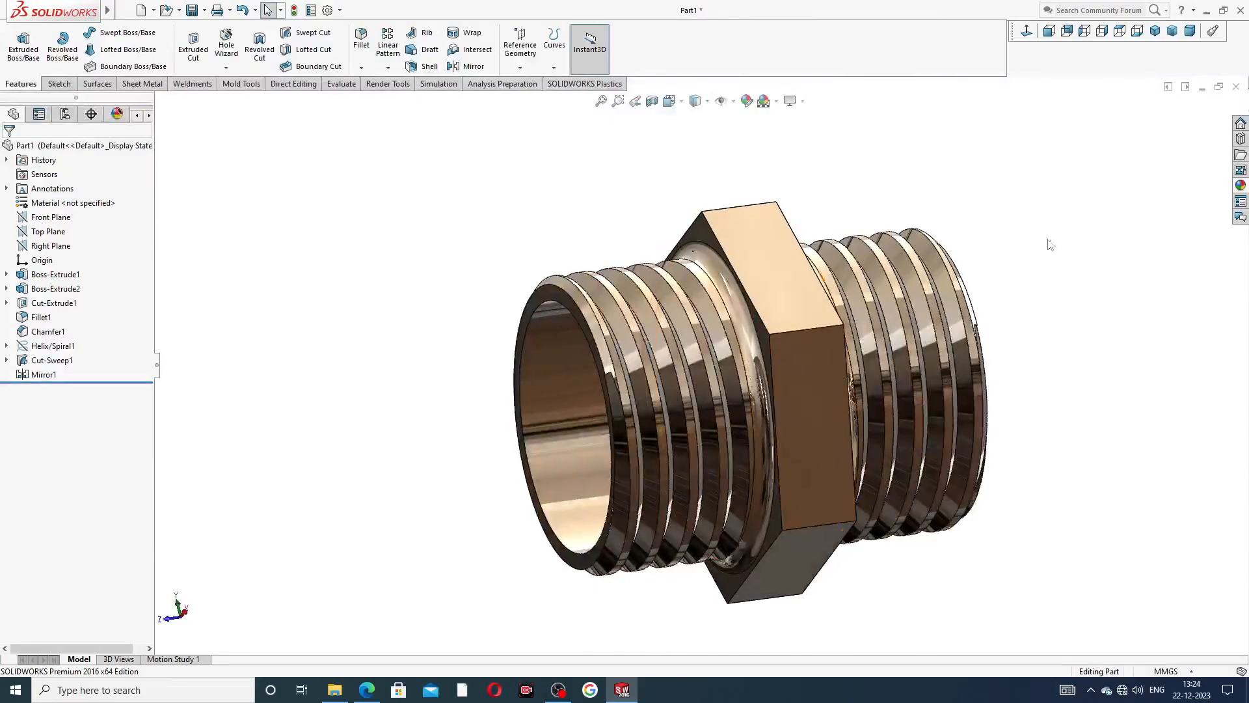
Inspect the finished pipe nipple from the side and around its mirrored threads.
click(1028, 36)
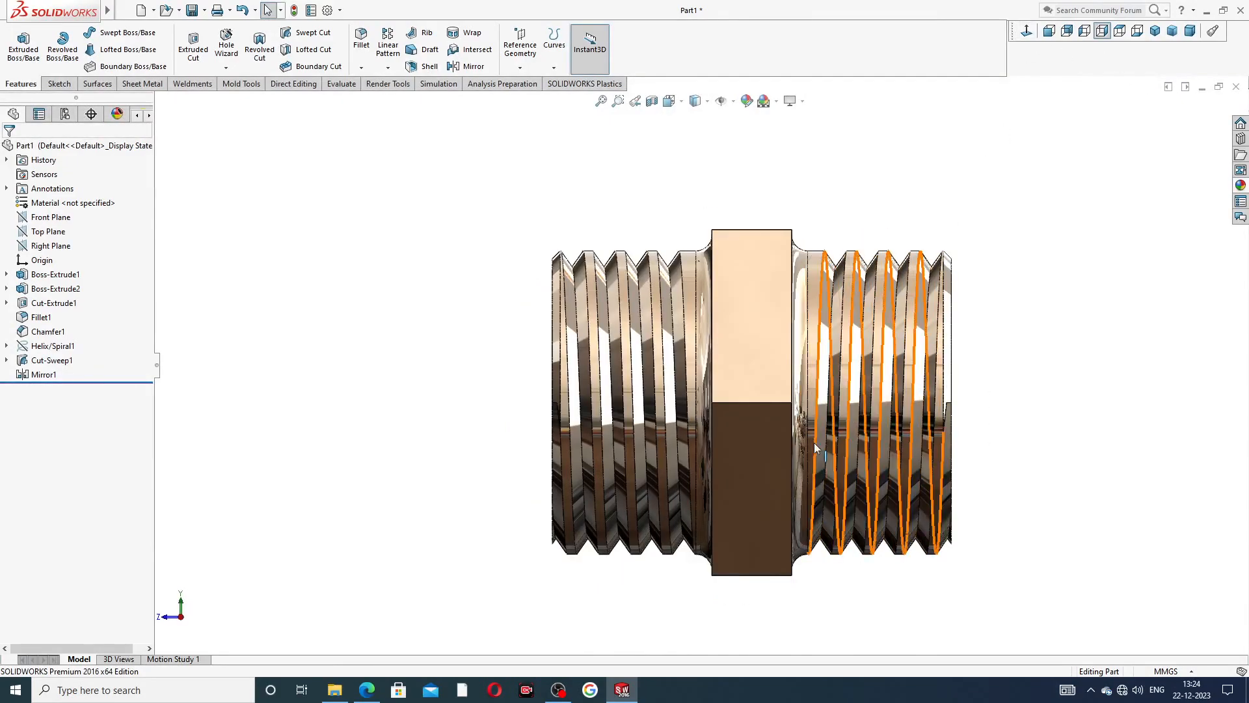
middle_drag(814, 442, 815, 239)
scroll(809, 385, down, 1)
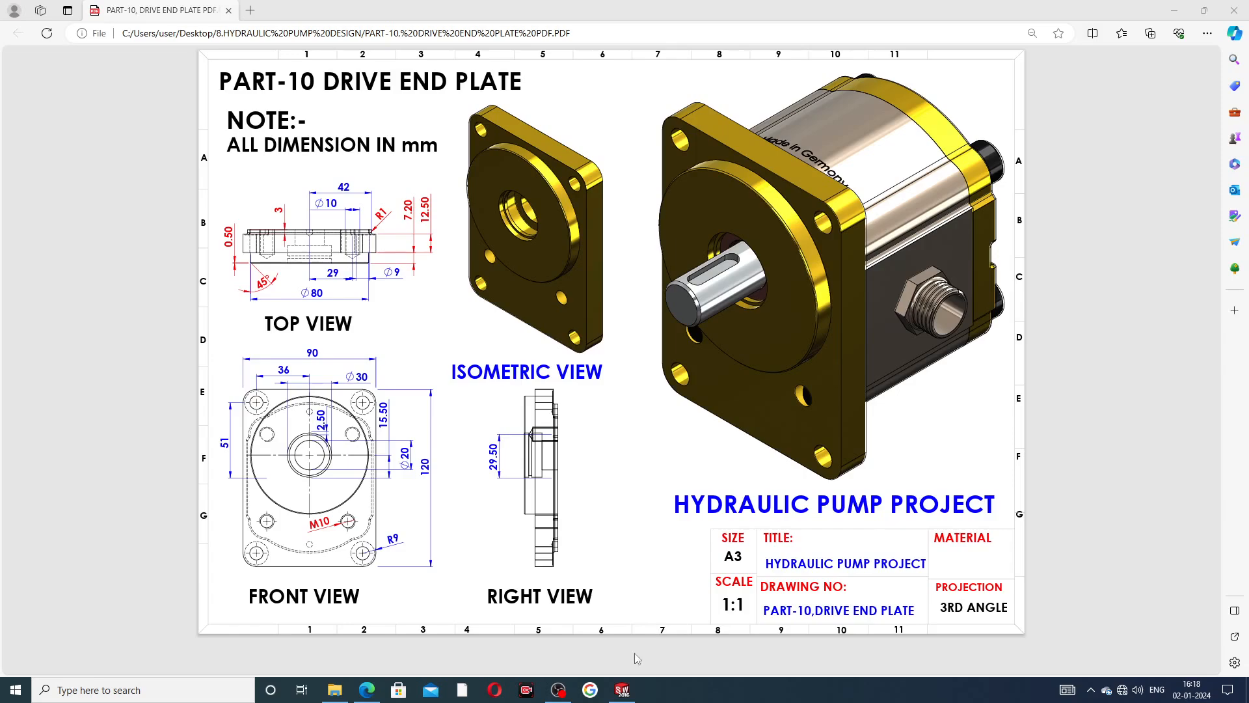
Switch from the PDF drawing to SOLIDWORKS and examine both faces, the holes and the groove of the finished drive end plate.
click(621, 690)
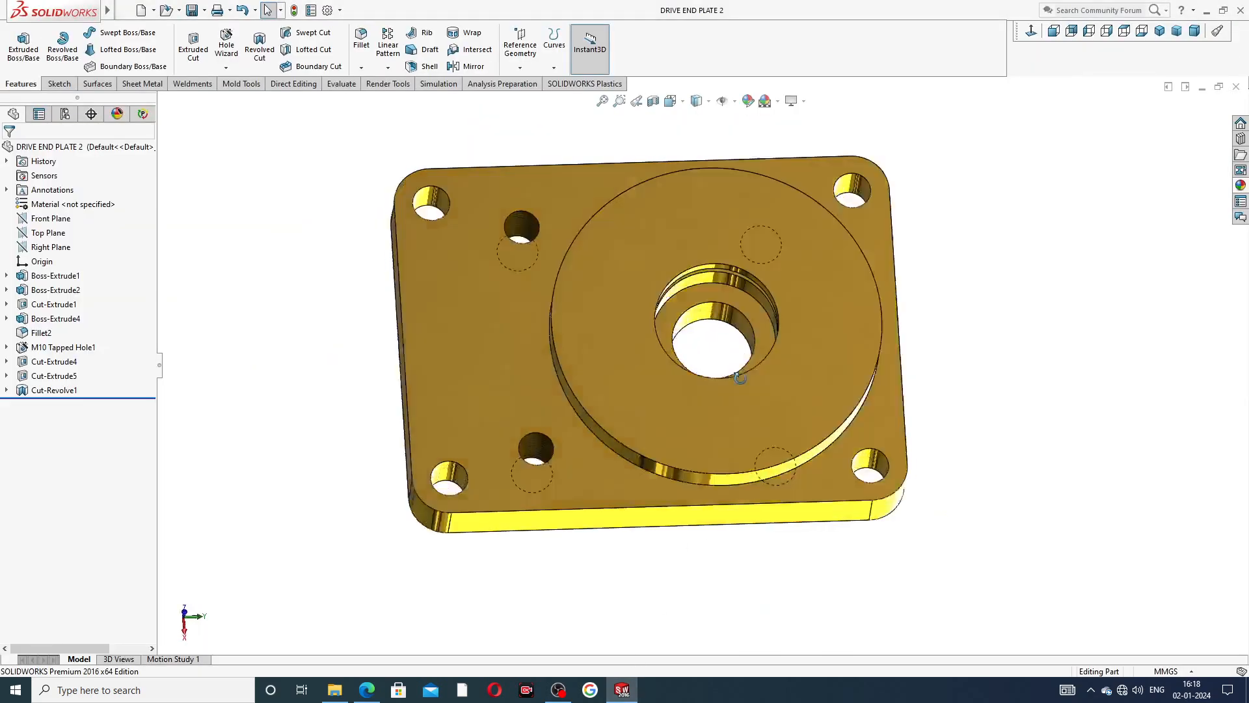
middle_drag(739, 378, 635, 223)
middle_drag(890, 287, 900, 100)
middle_drag(920, 279, 843, 47)
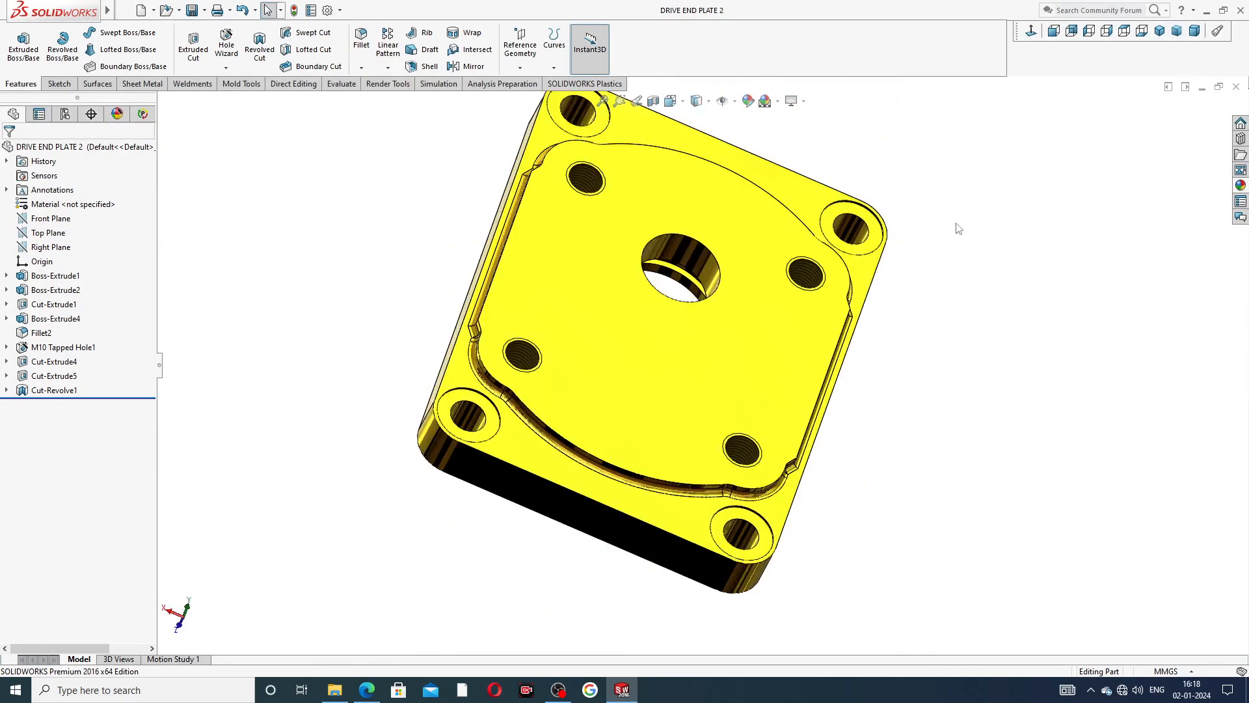
middle_drag(852, 228, 762, 233)
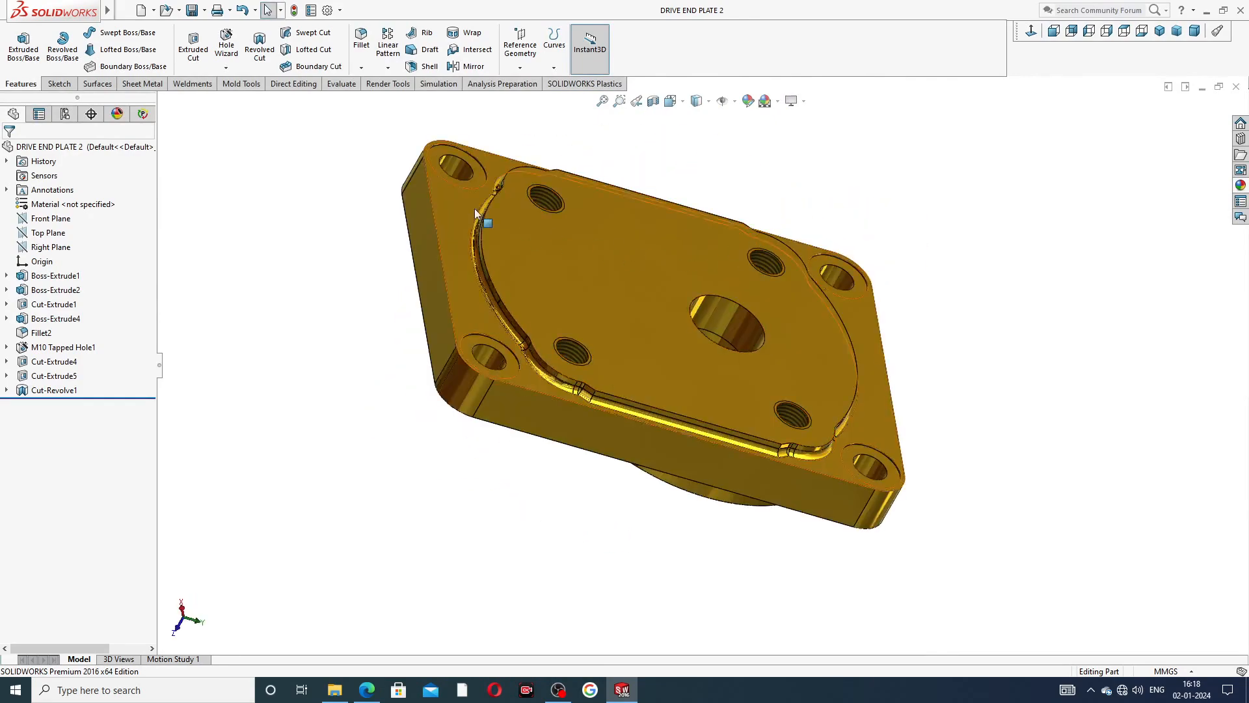
middle_drag(475, 209, 707, 165)
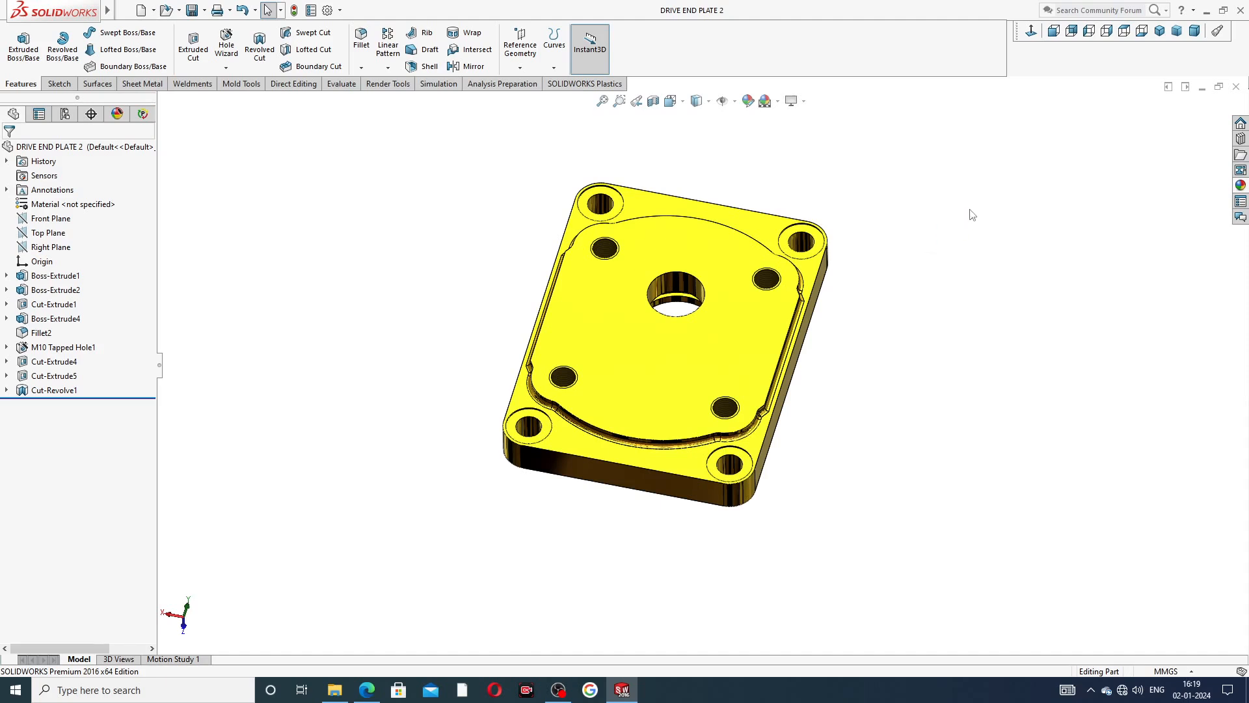
Close the finished drive end plate and create a new part with a plain white scene.
click(1234, 88)
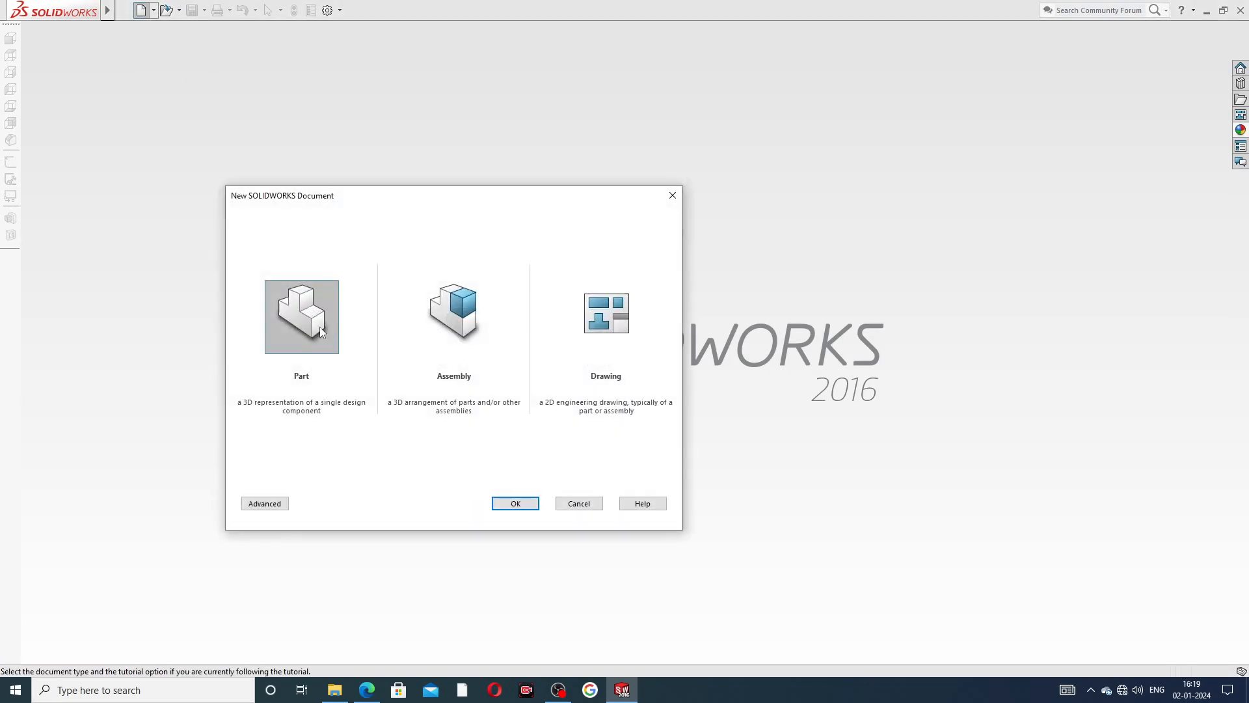
click(514, 503)
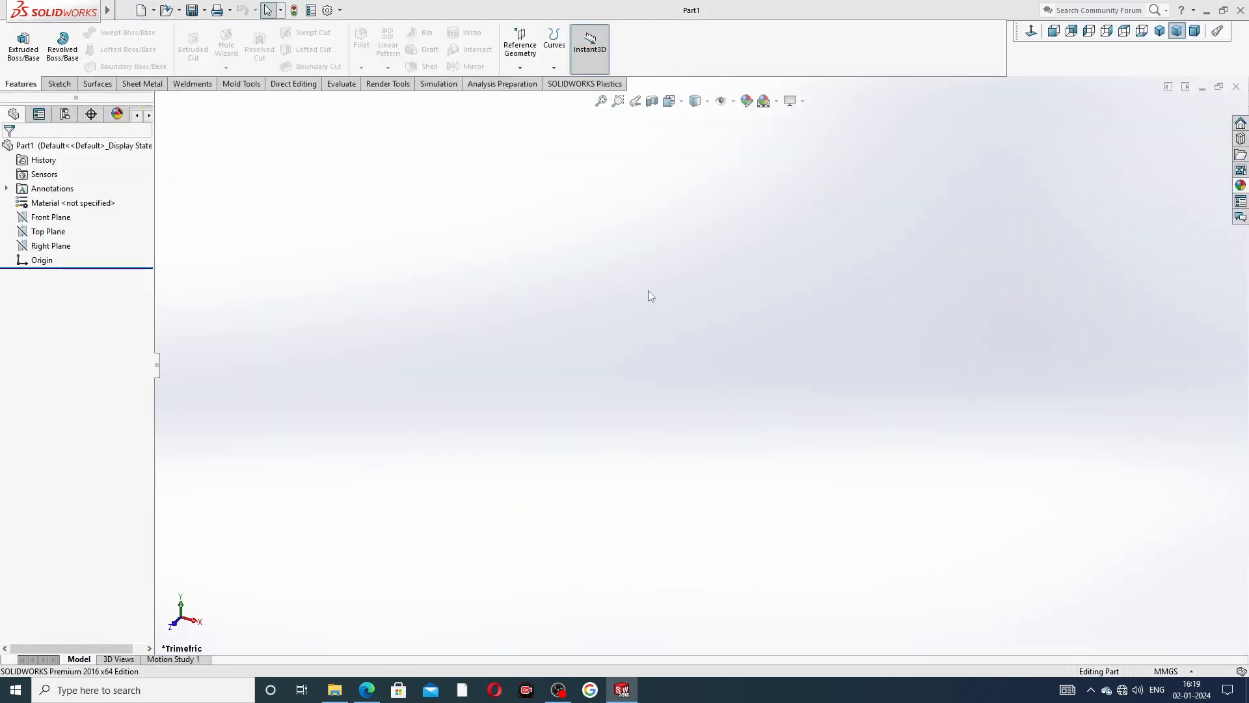
click(777, 102)
click(816, 40)
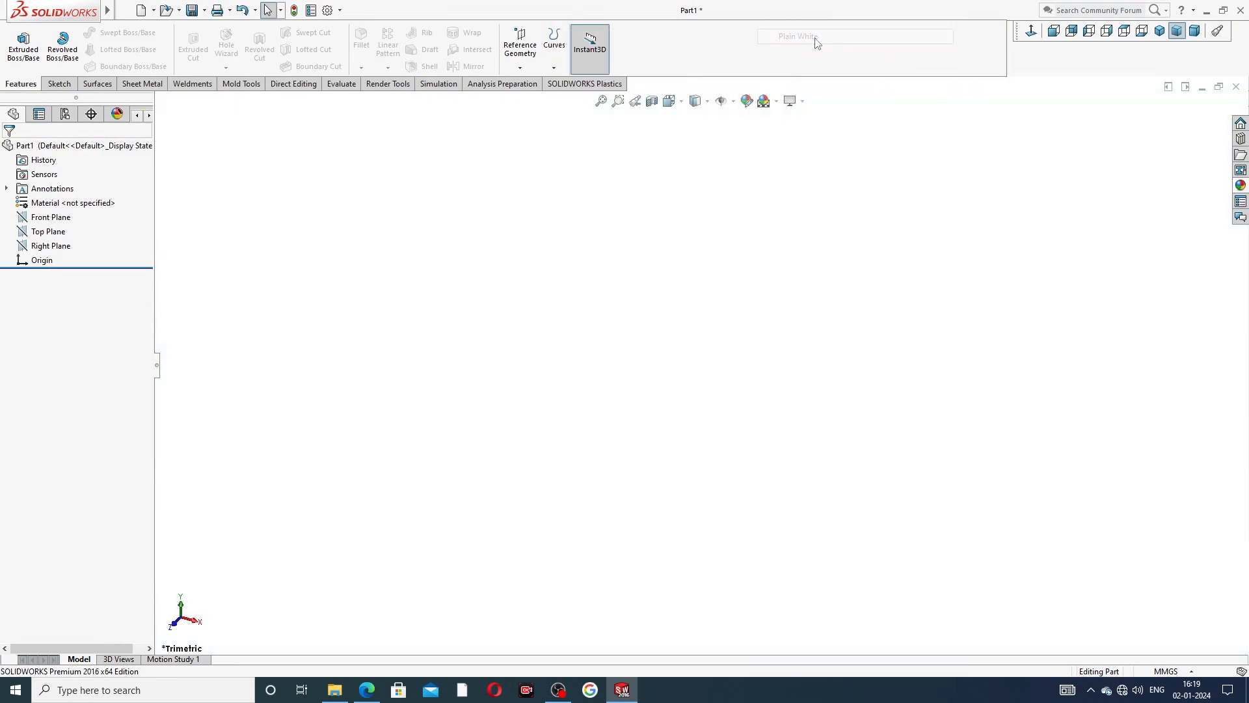
Raise the document's shaded and wireframe image quality to the highest resolution.
click(327, 11)
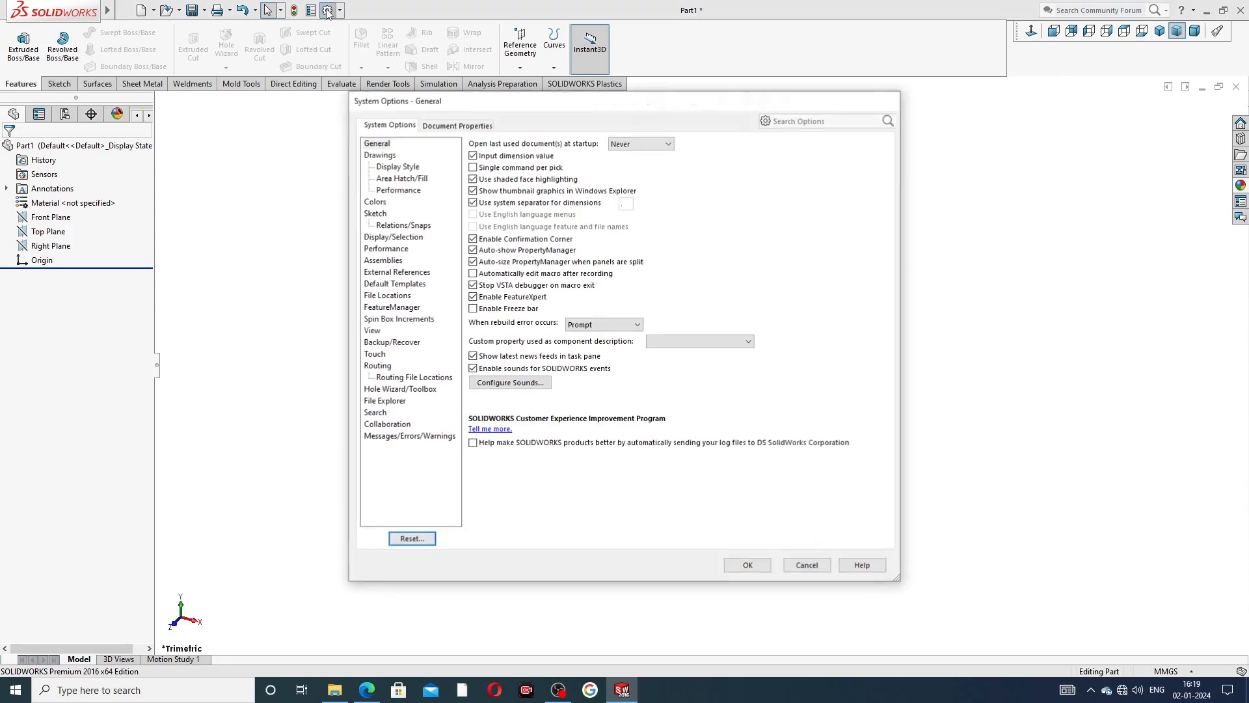
click(484, 127)
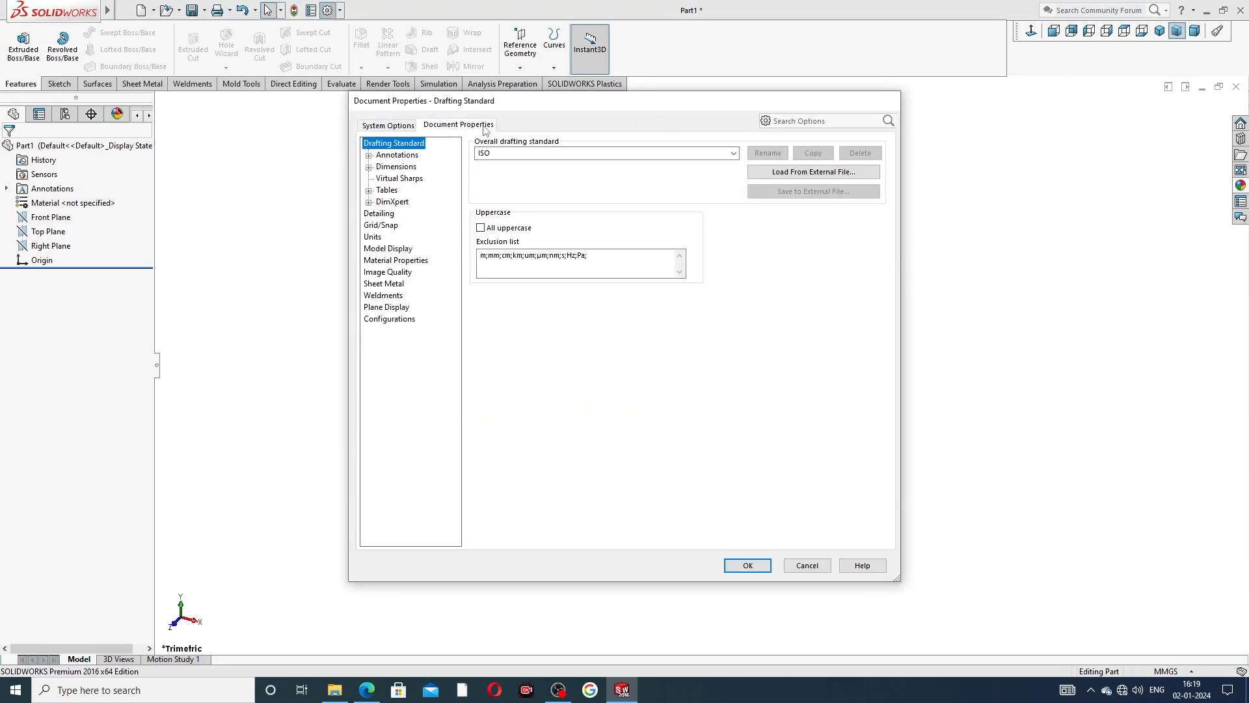
click(391, 276)
drag(593, 165, 718, 163)
drag(594, 293, 717, 293)
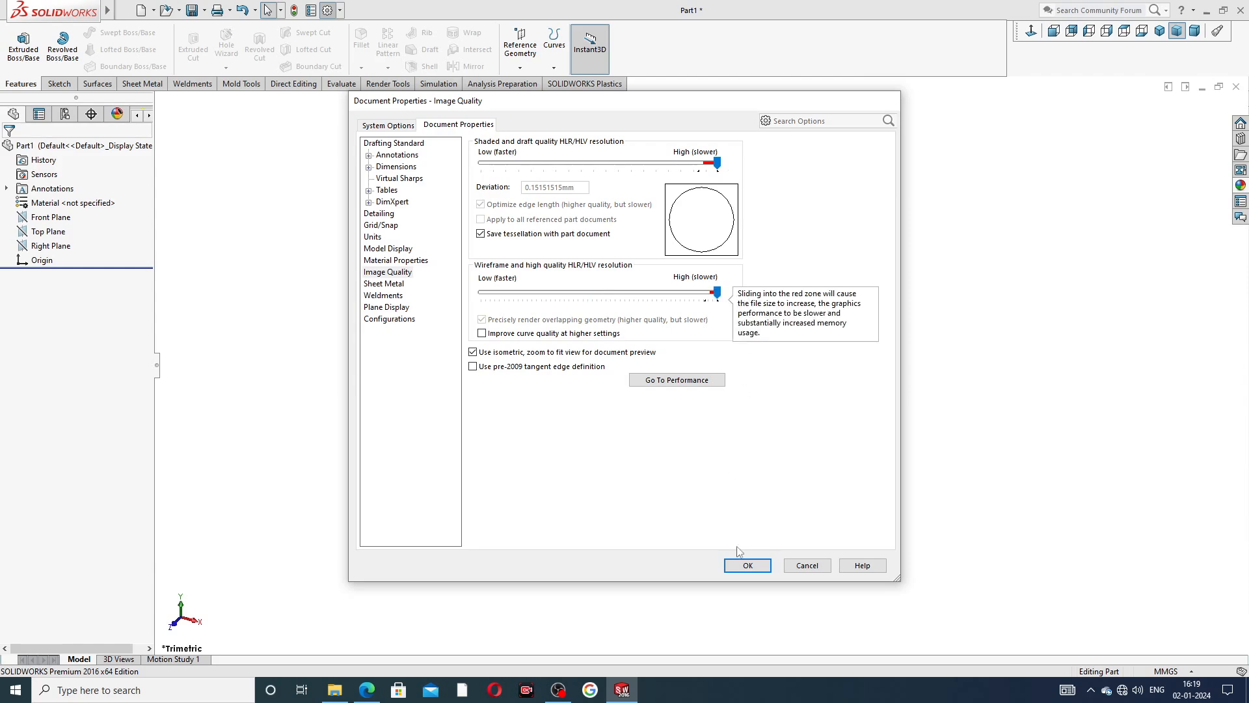
click(748, 565)
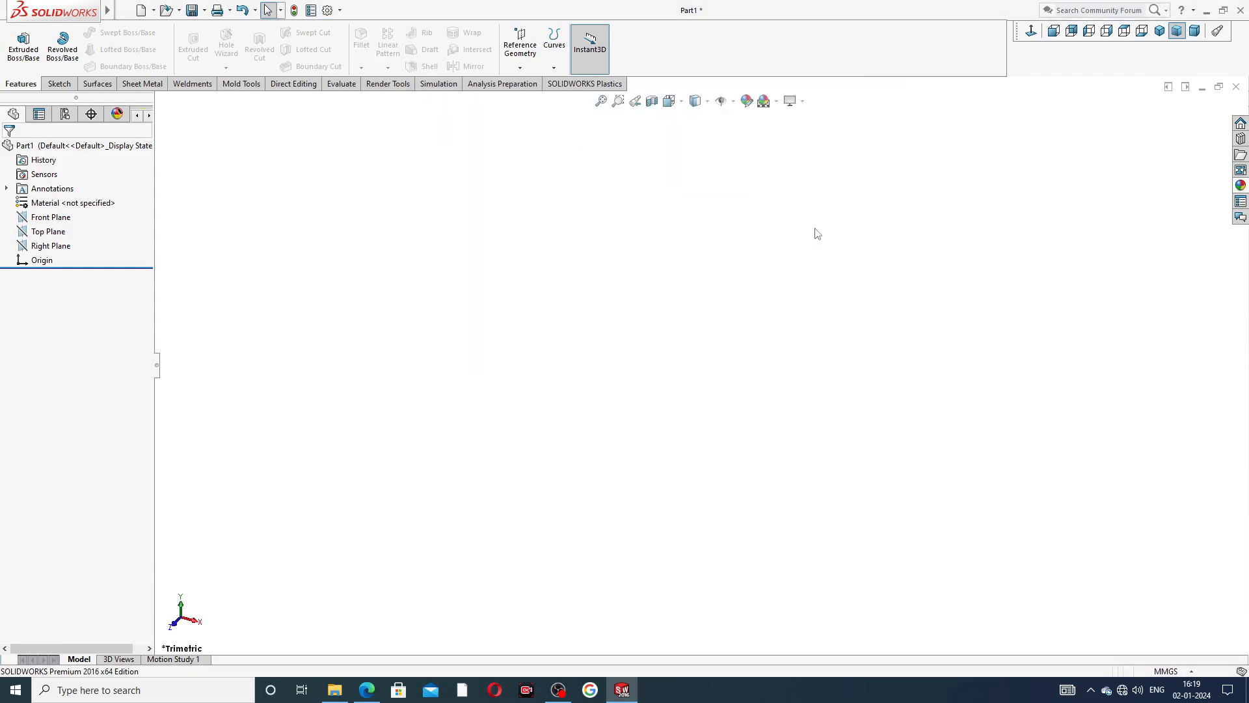
Check the PDF drawing, then sketch a center rectangle about 86 by 108 mm on the Front Plane, centered on the origin.
click(366, 690)
click(367, 689)
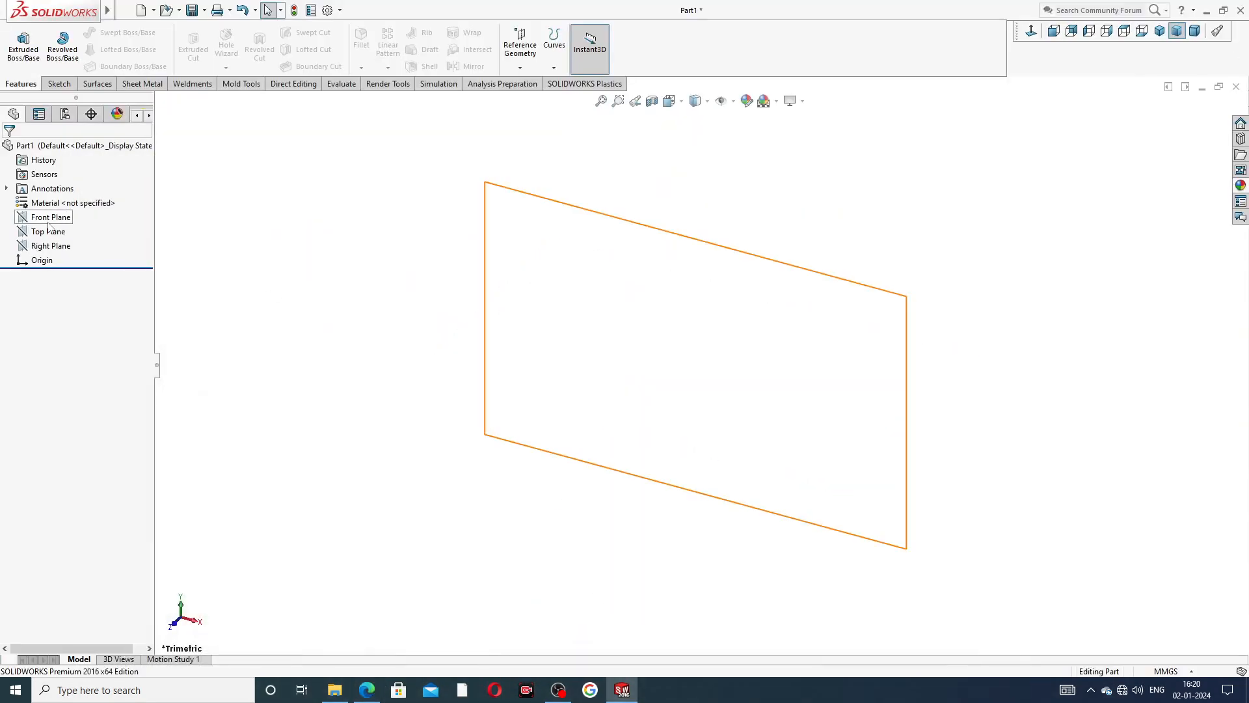
click(50, 218)
click(74, 197)
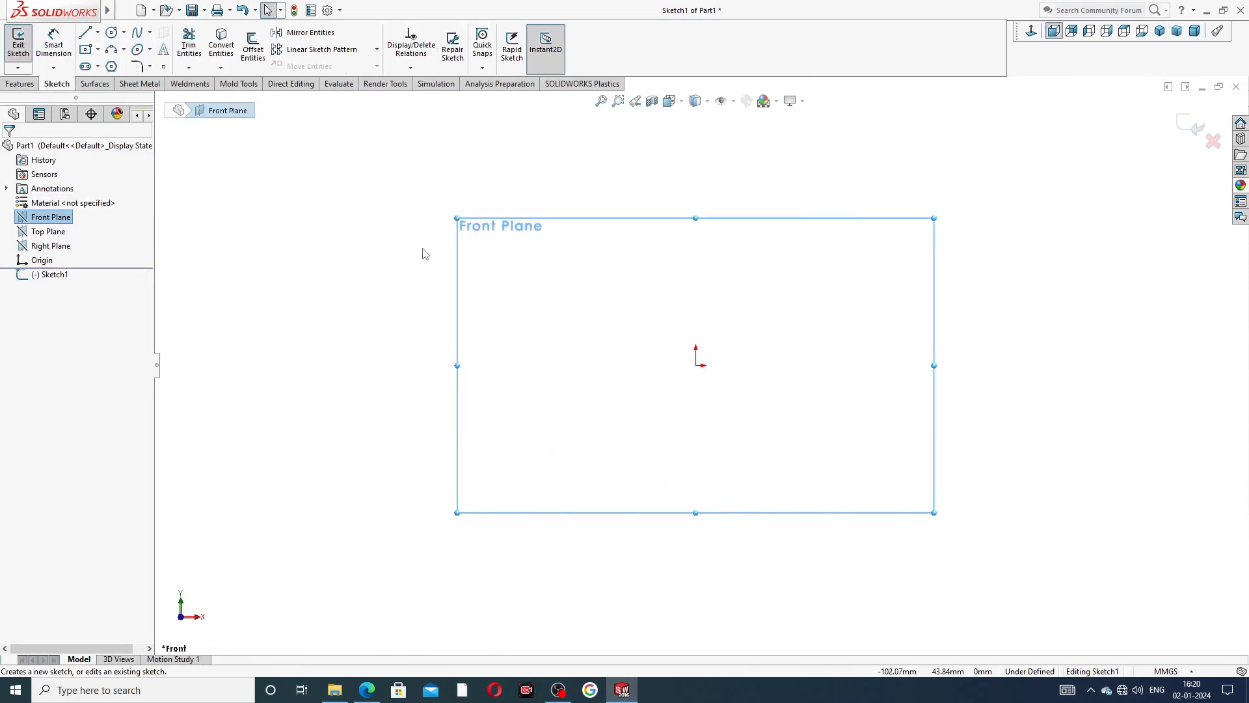
click(98, 49)
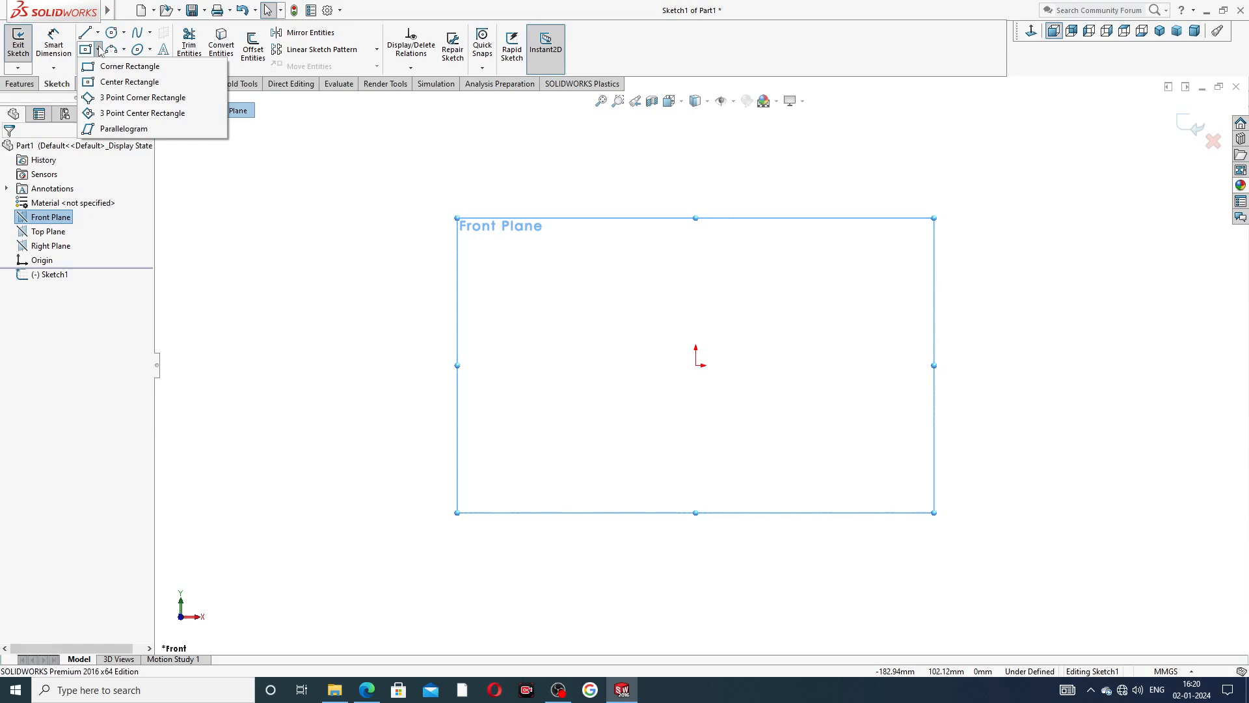
click(121, 82)
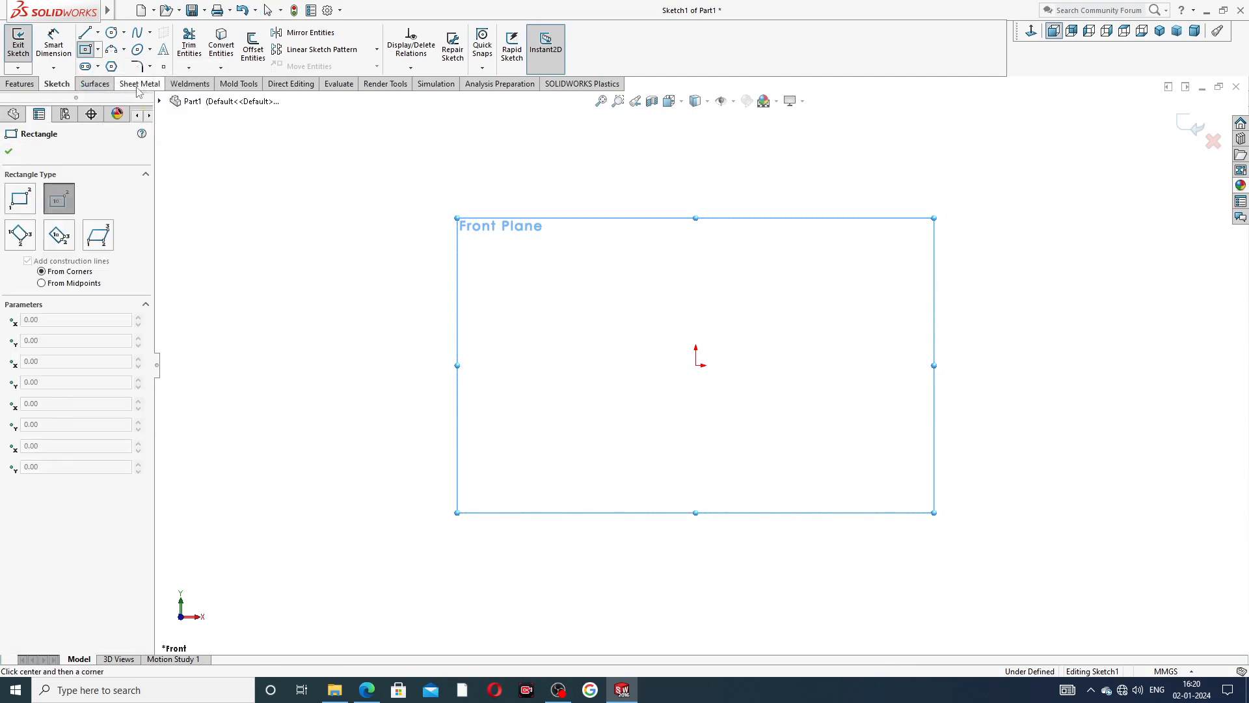
click(696, 365)
click(811, 221)
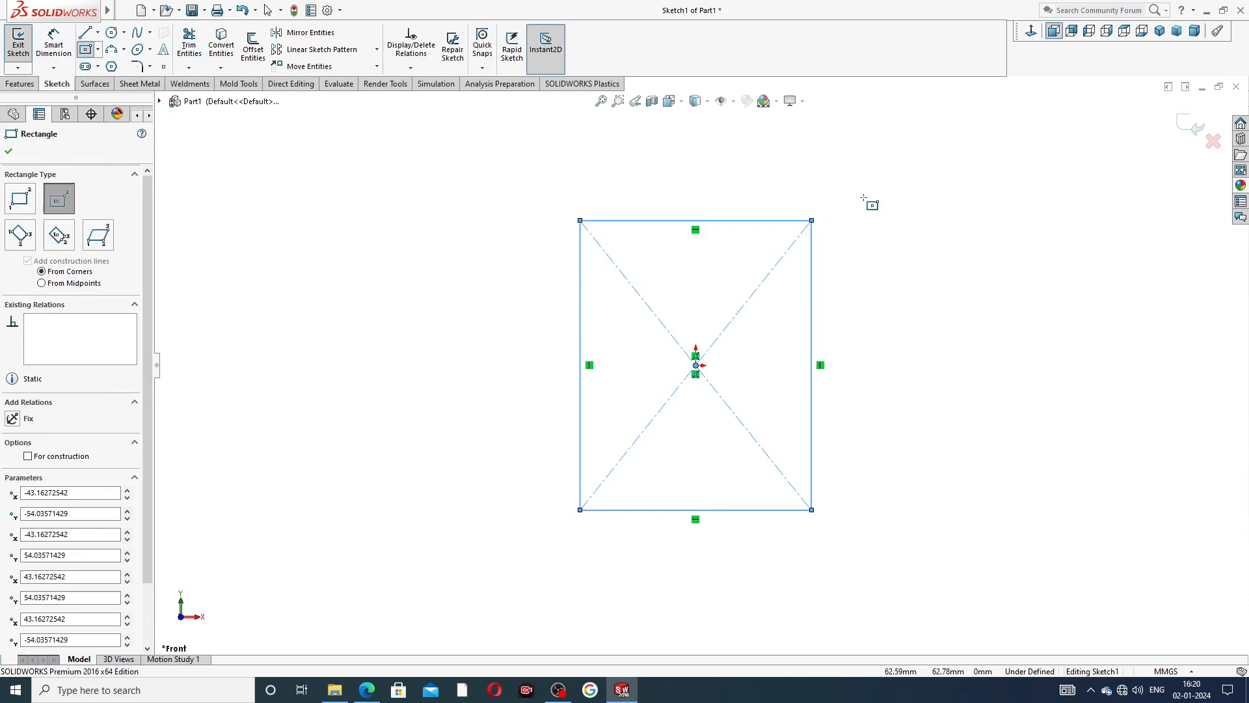
right_click(867, 199)
click(893, 211)
Dimension the rectangle to 90 mm wide and 120 mm high.
click(46, 57)
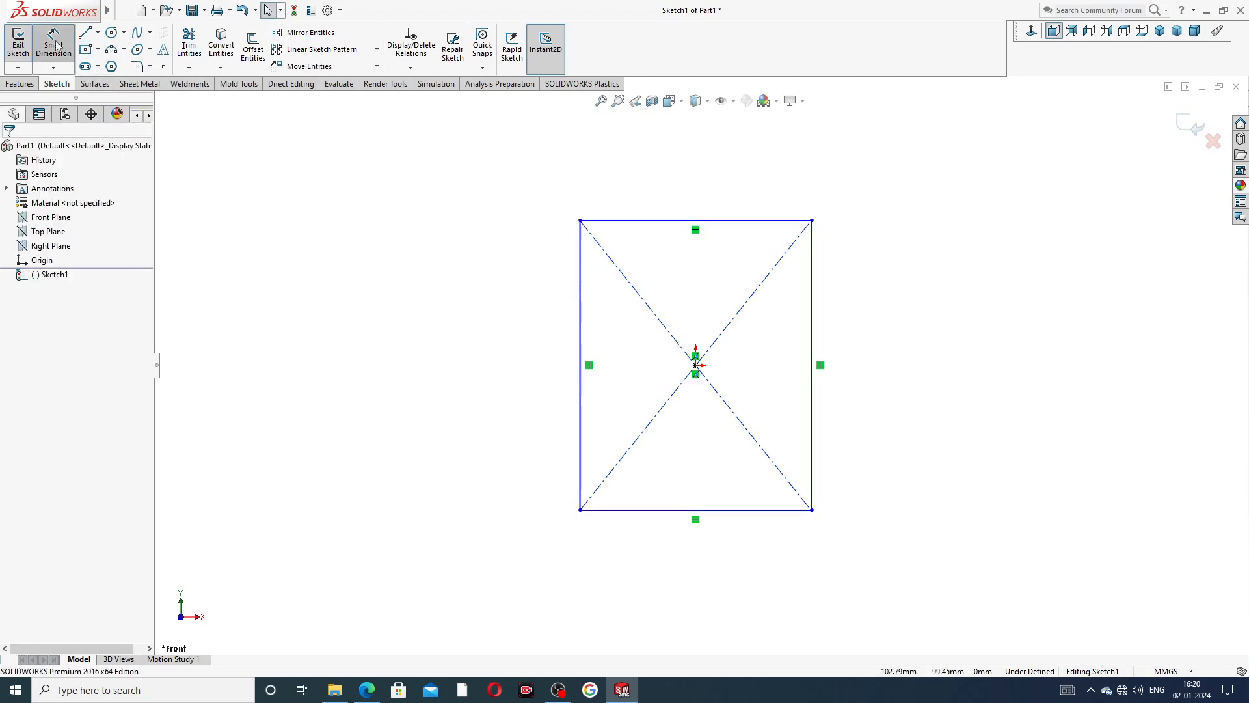
click(663, 224)
click(680, 194)
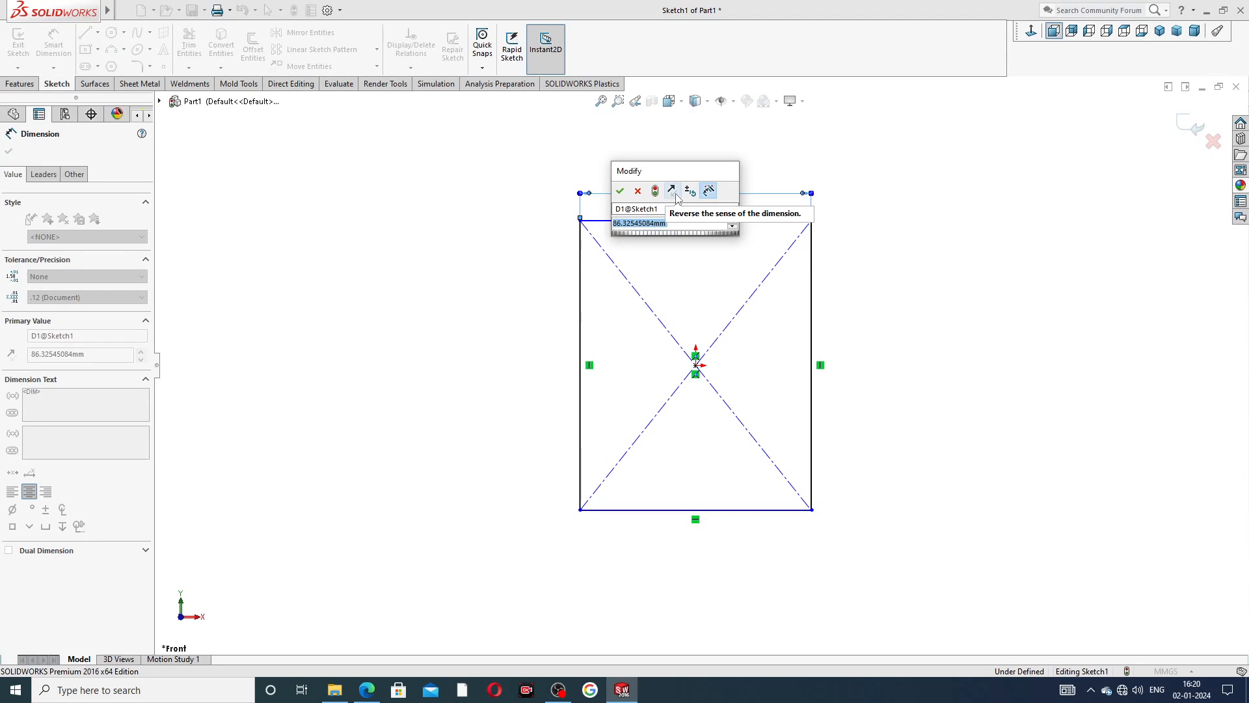
text(90)
key(Return)
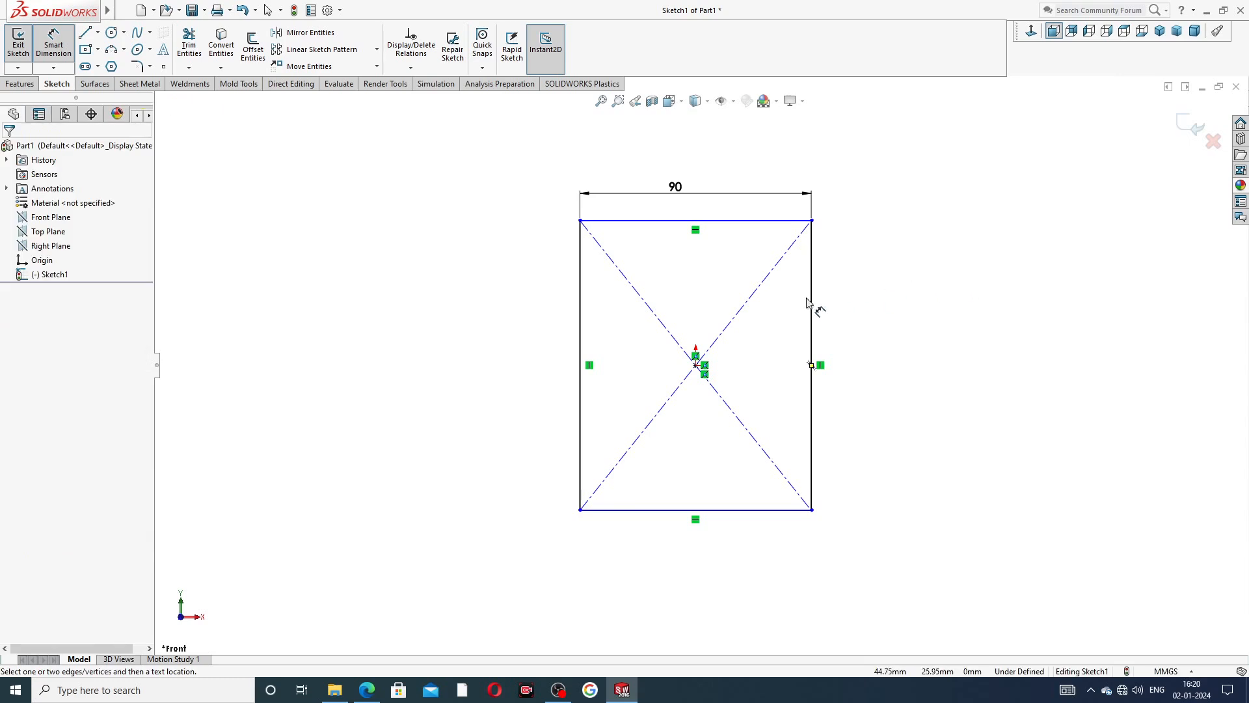
click(811, 296)
click(842, 318)
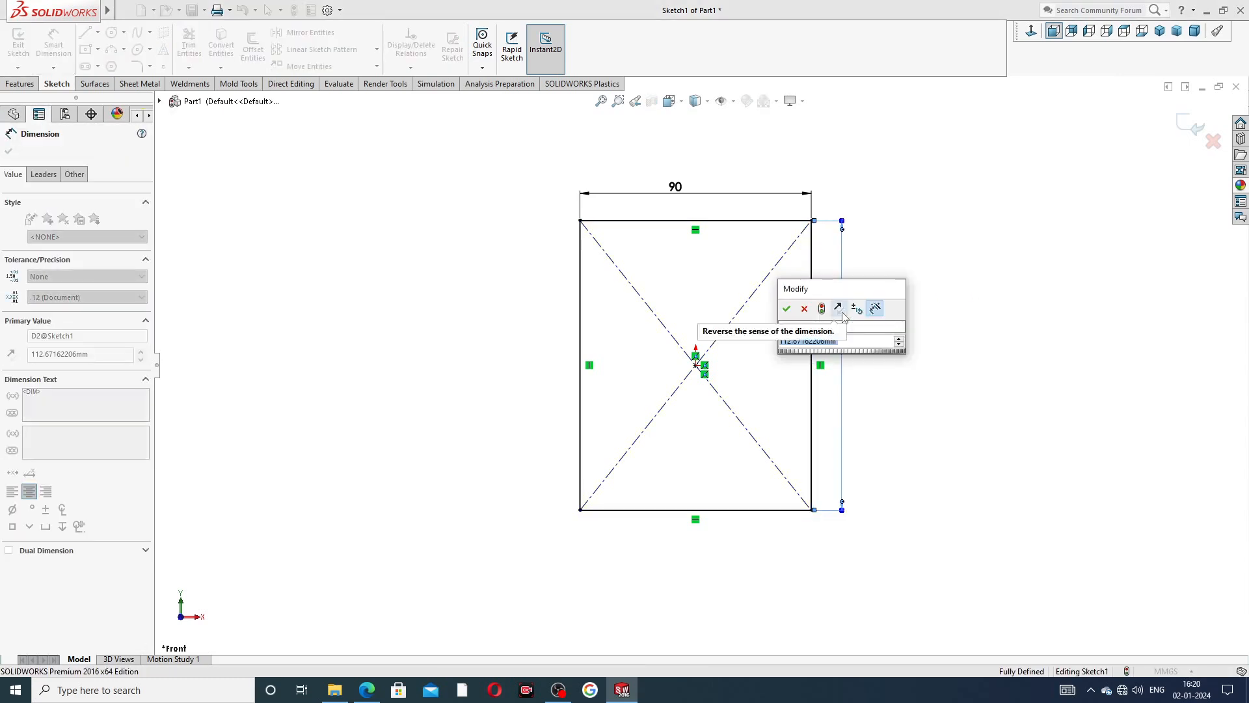
text(120)
key(Return)
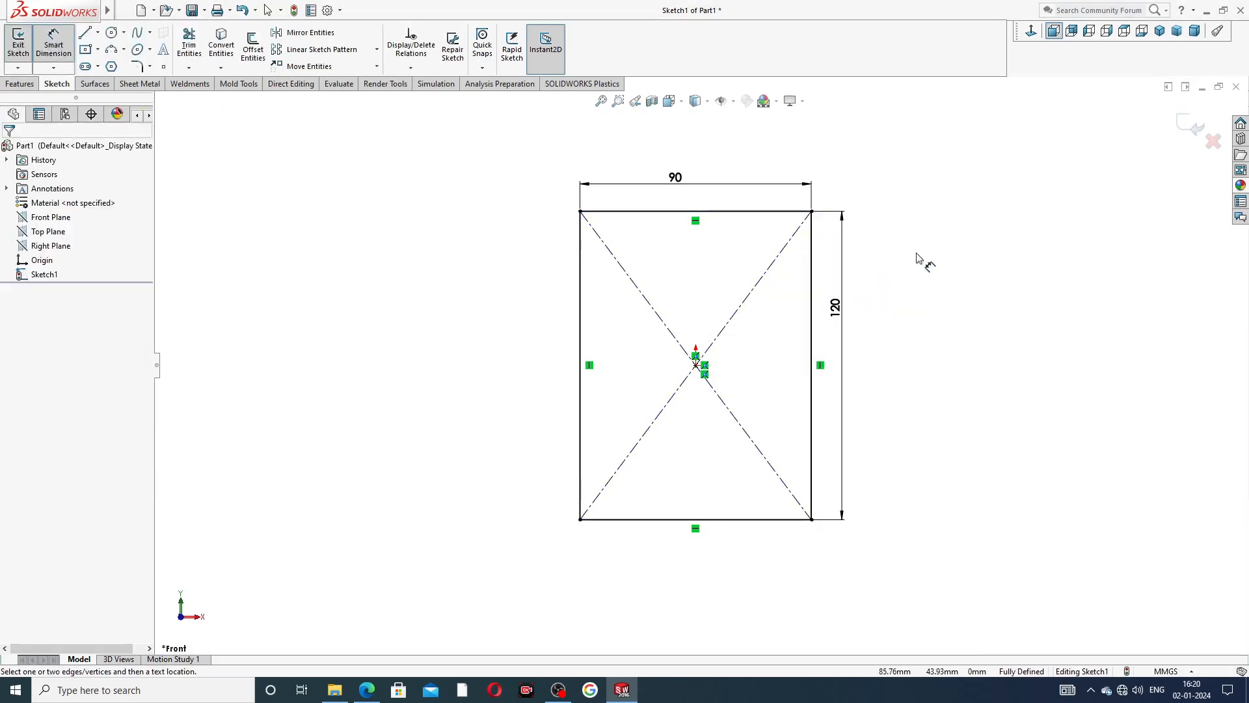
Reposition the width and height dimensions so their texts sit centered along the rectangle's sides, and end dimensioning.
drag(849, 316, 867, 361)
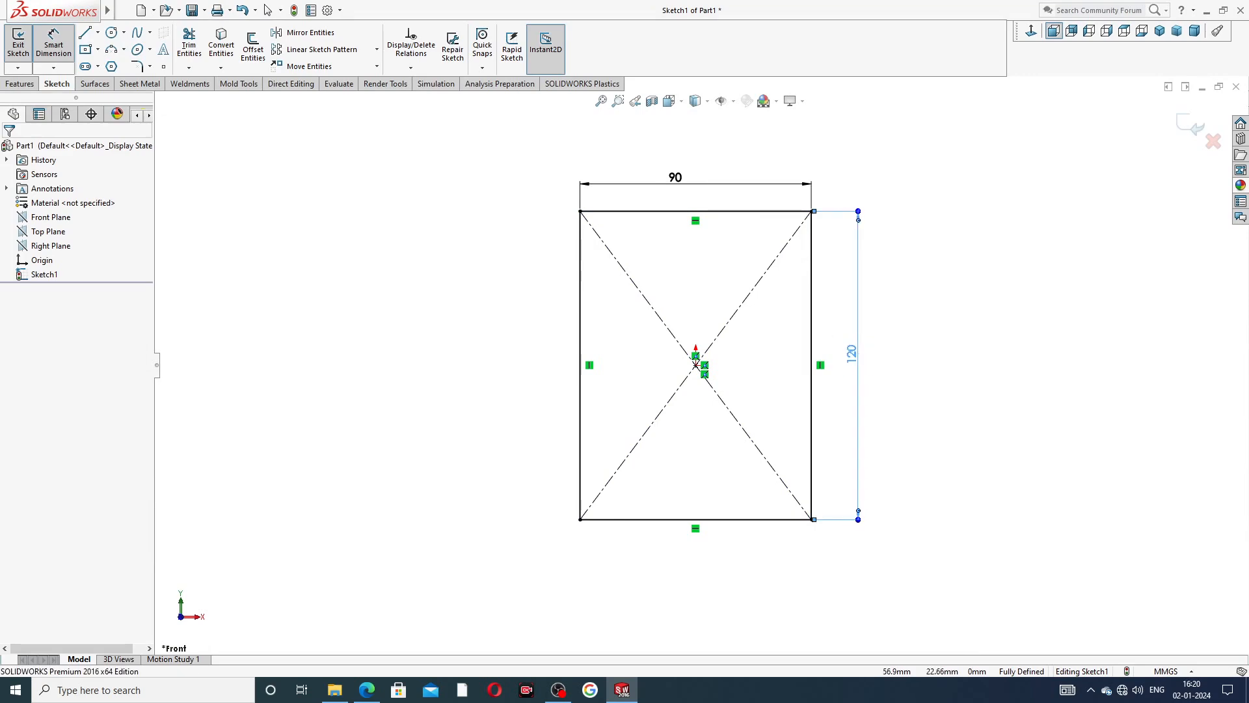
drag(678, 179, 700, 178)
click(884, 175)
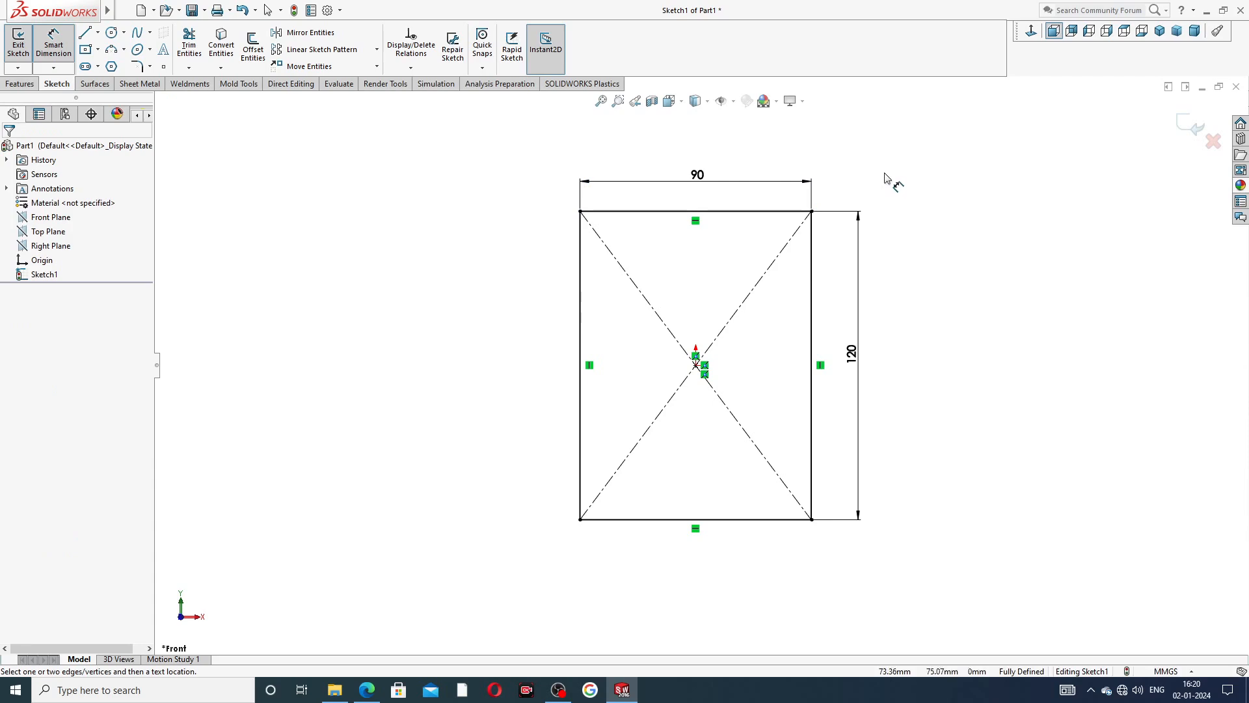
right_click(886, 176)
click(921, 187)
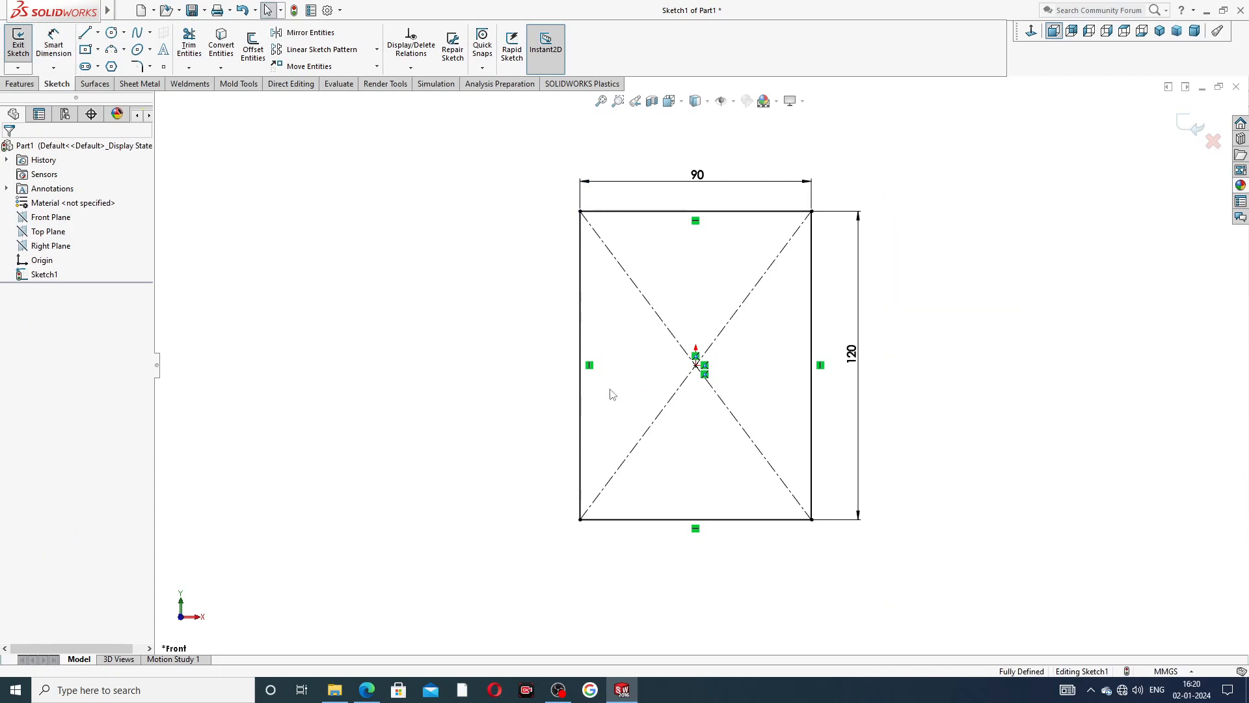
Look up the corner radius in the drive end plate PDF drawing and start a Sketch Fillet with a 9 mm radius.
click(366, 689)
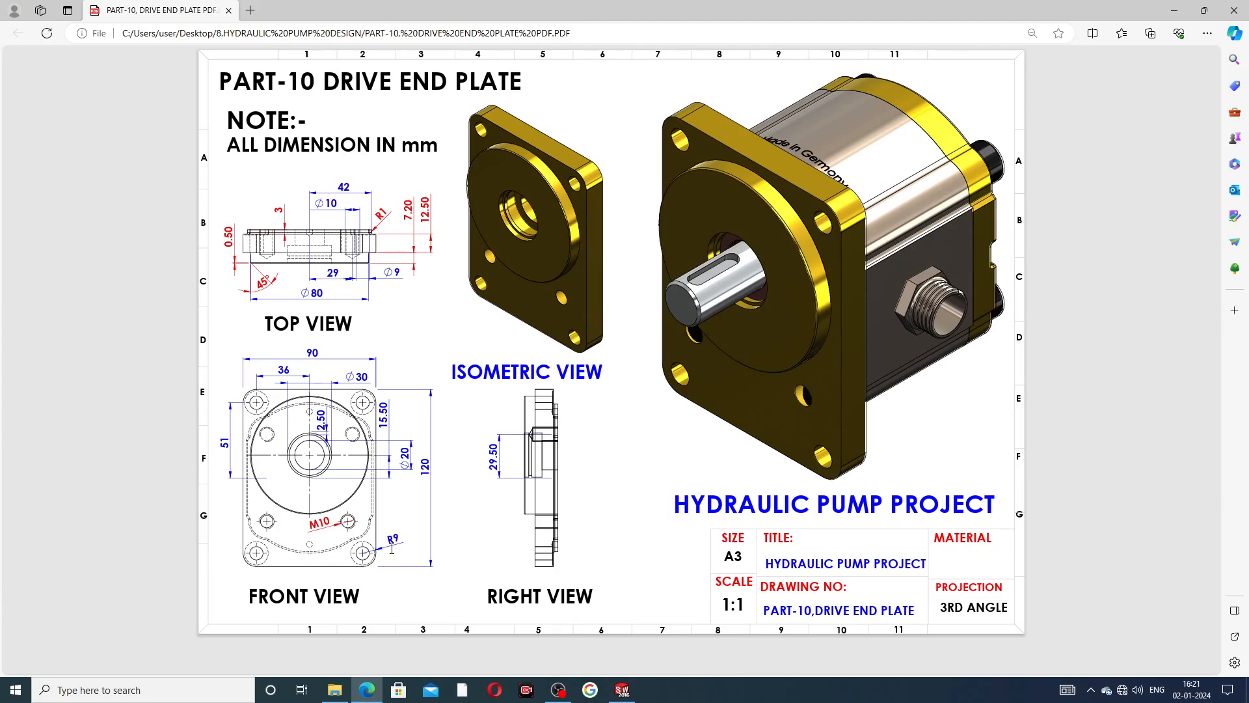
click(621, 689)
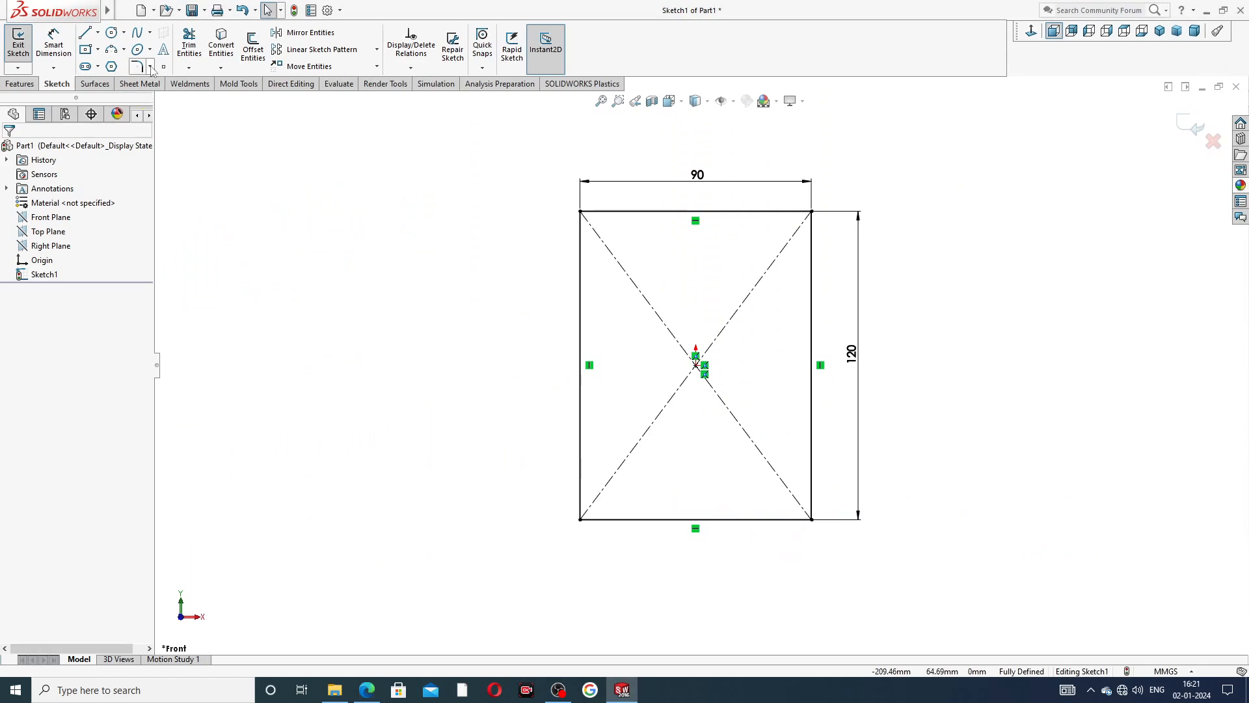
click(150, 65)
click(162, 82)
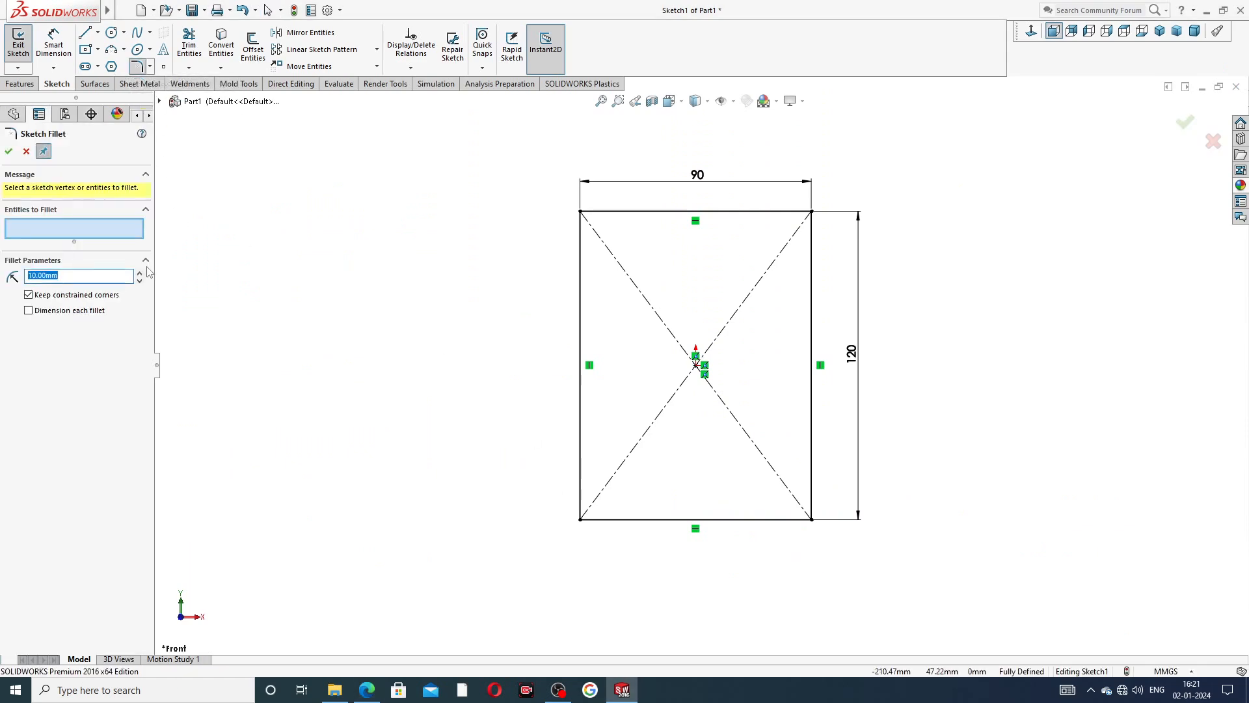
text(3)
click(581, 212)
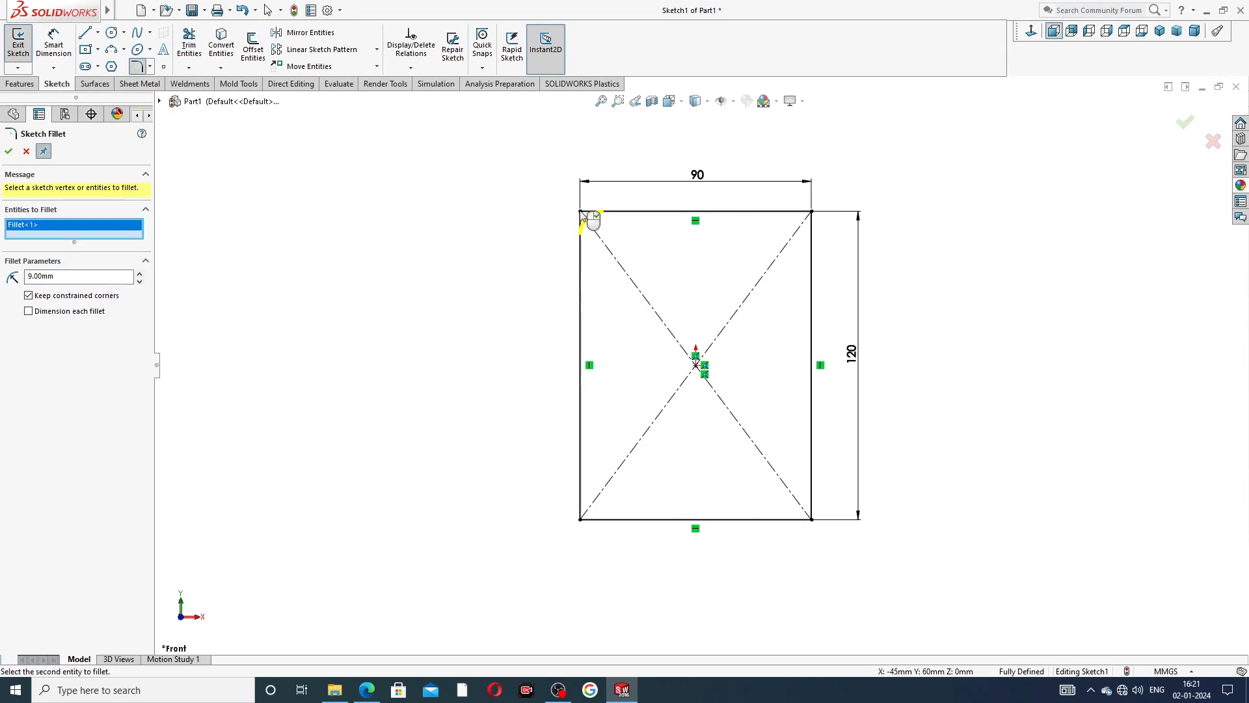
right_click(102, 229)
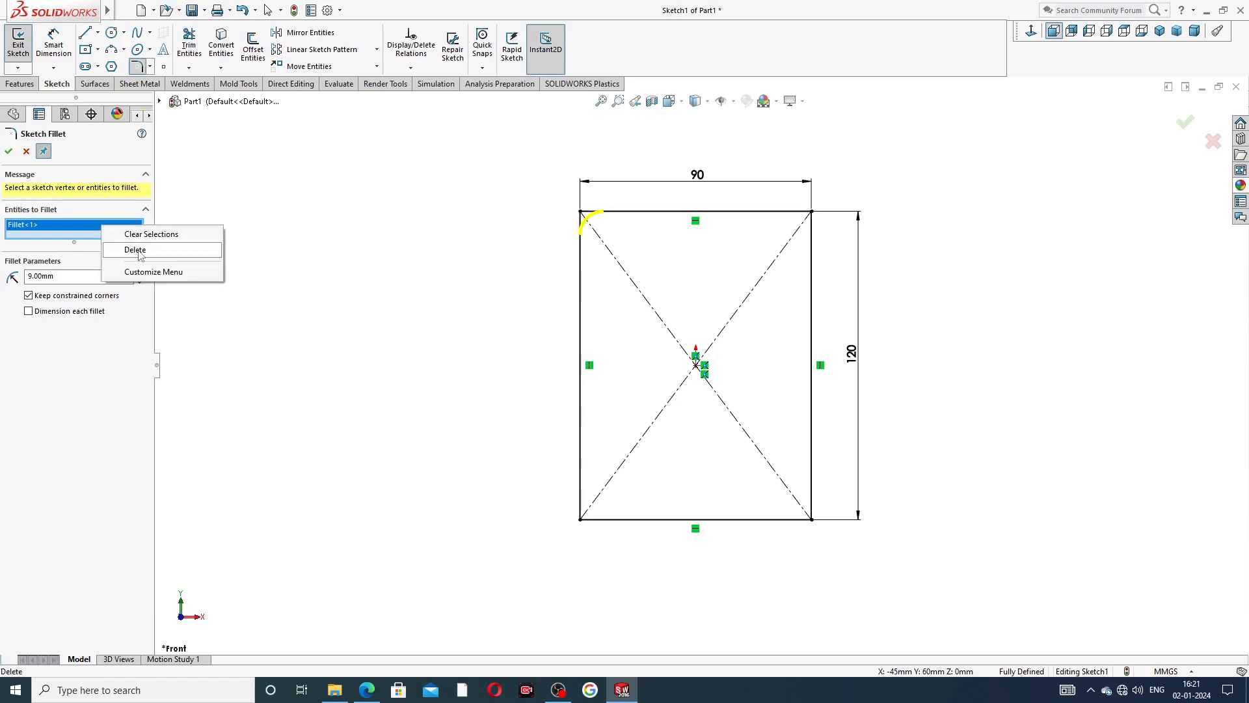
click(138, 250)
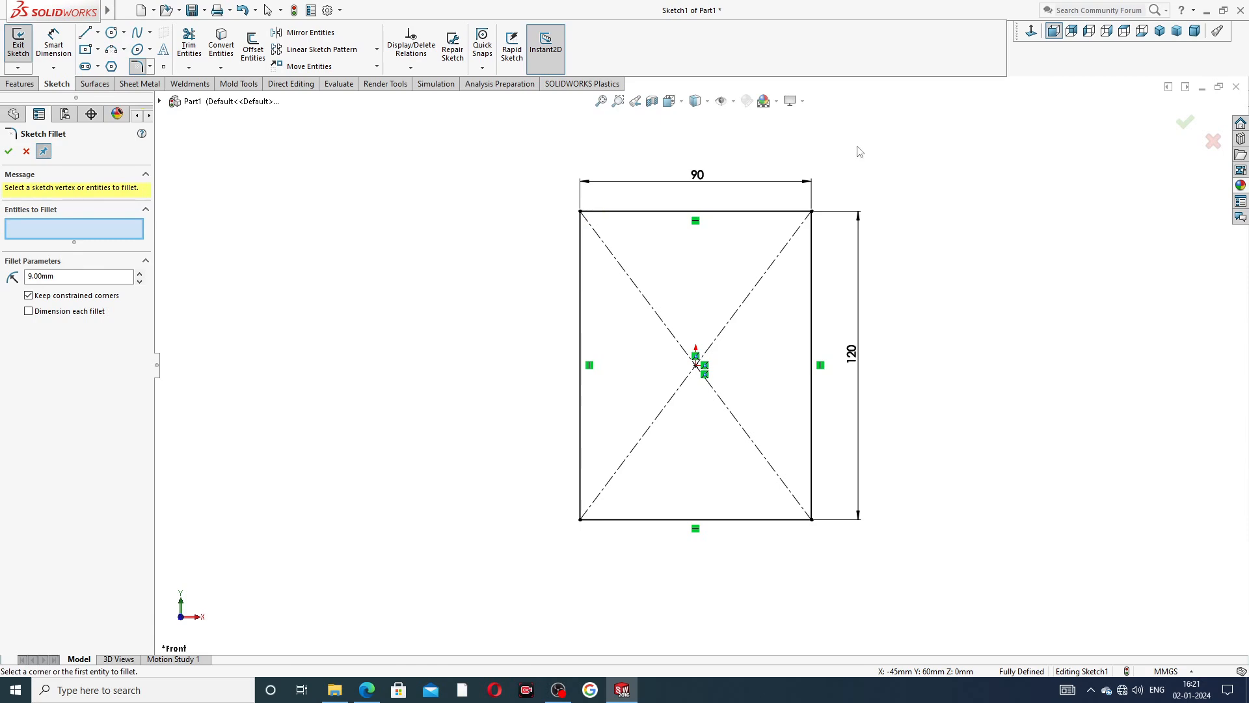
Select the whole rectangle and apply the 9 mm fillet to all four corners.
mouse_move(859, 151)
mouse_down()
mouse_move(577, 185)
mouse_move(585, 536)
mouse_move(867, 518)
mouse_move(911, 463)
mouse_move(893, 432)
mouse_up()
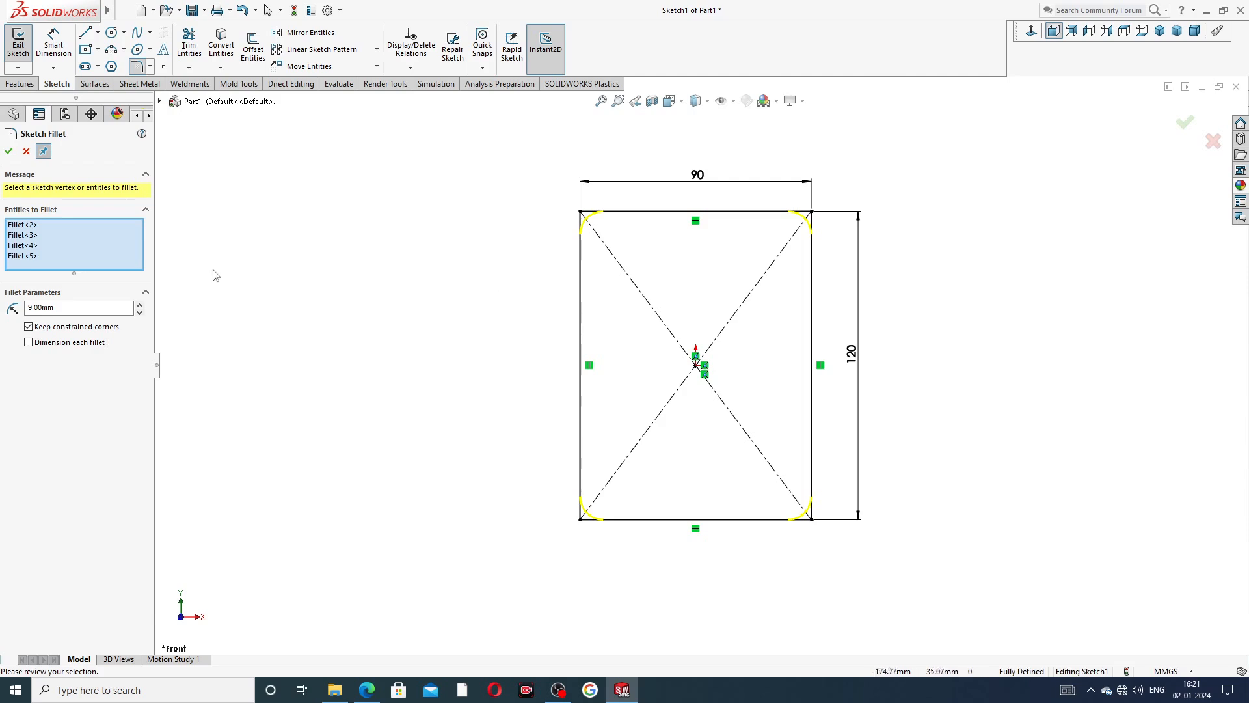
click(9, 151)
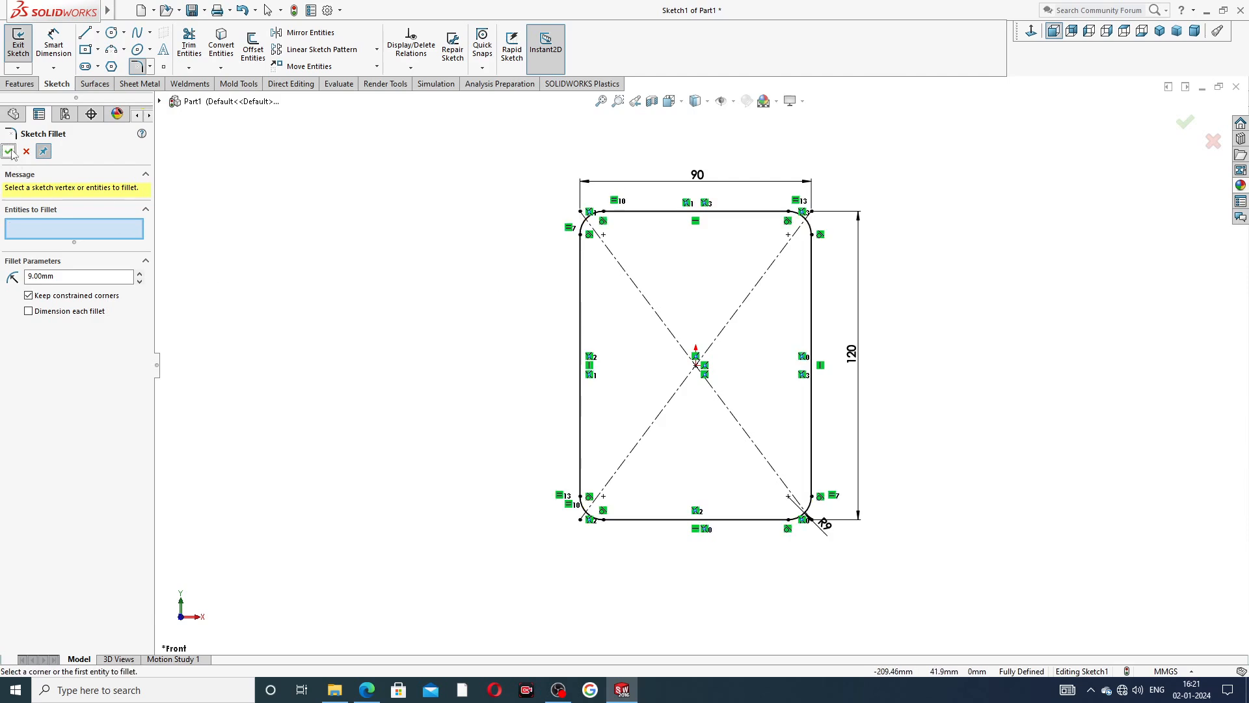
Finish the corner fillets and look up the corner hole diameter in the drive end plate PDF drawing.
click(9, 152)
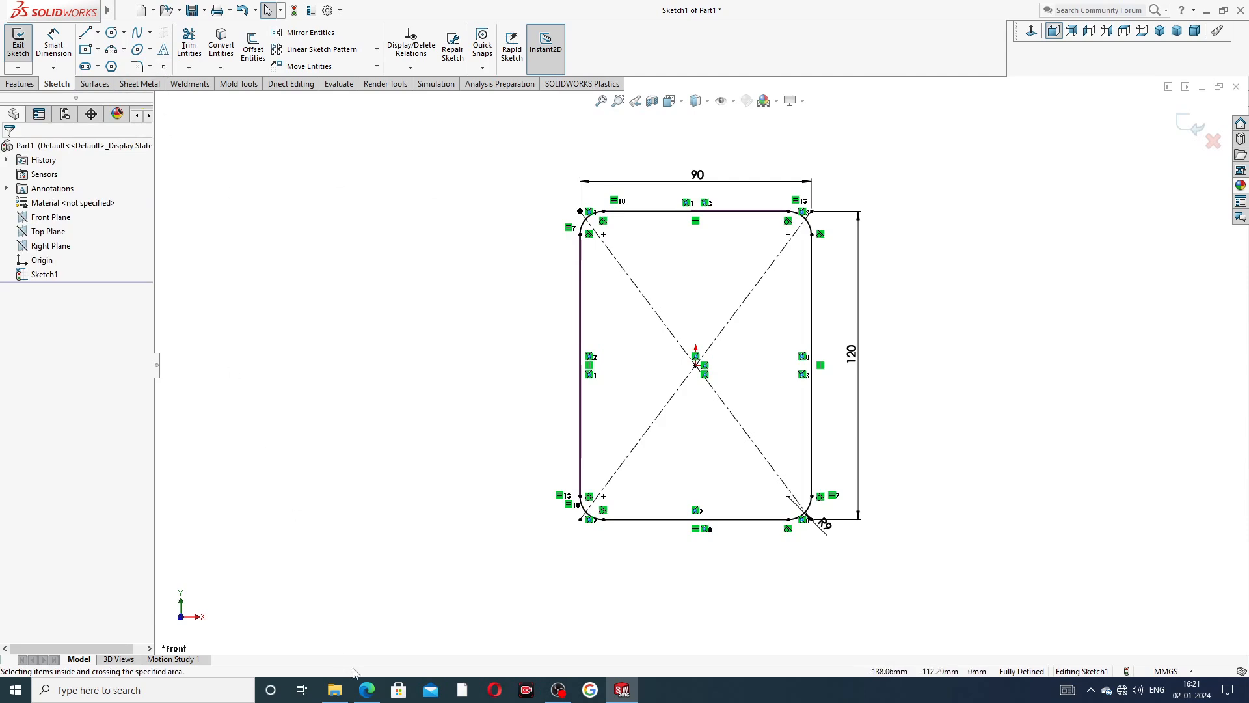
click(367, 690)
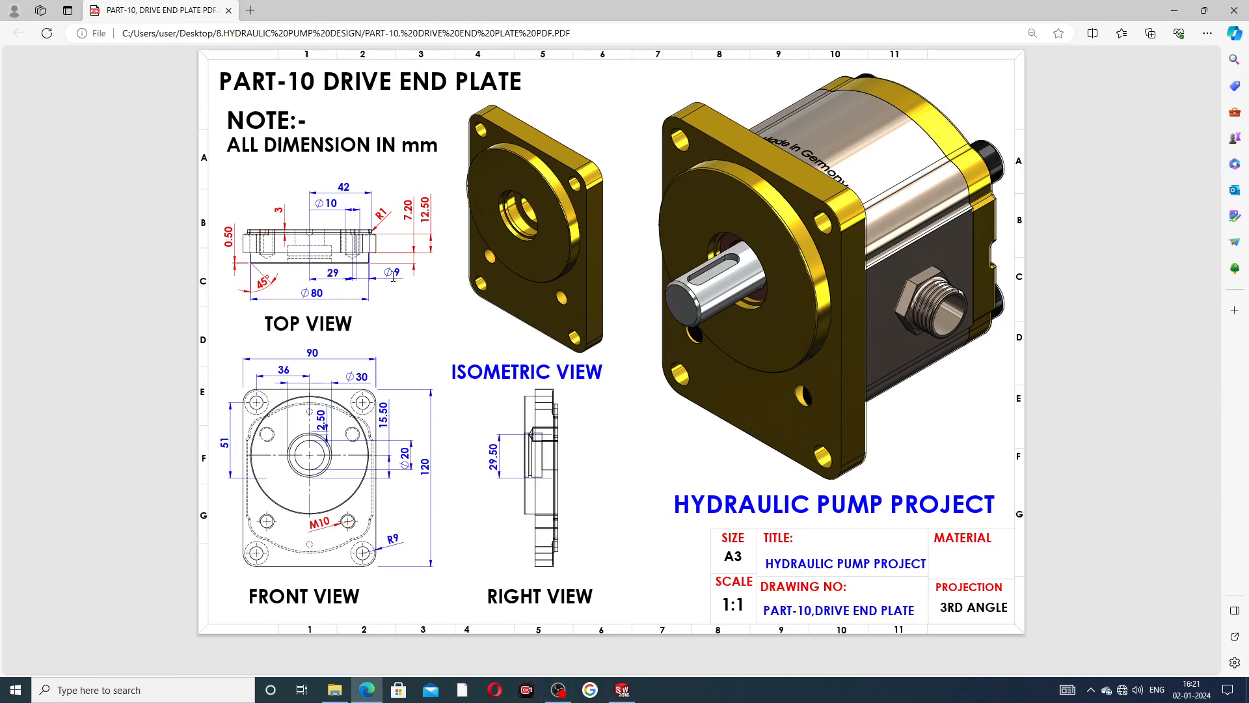
click(622, 690)
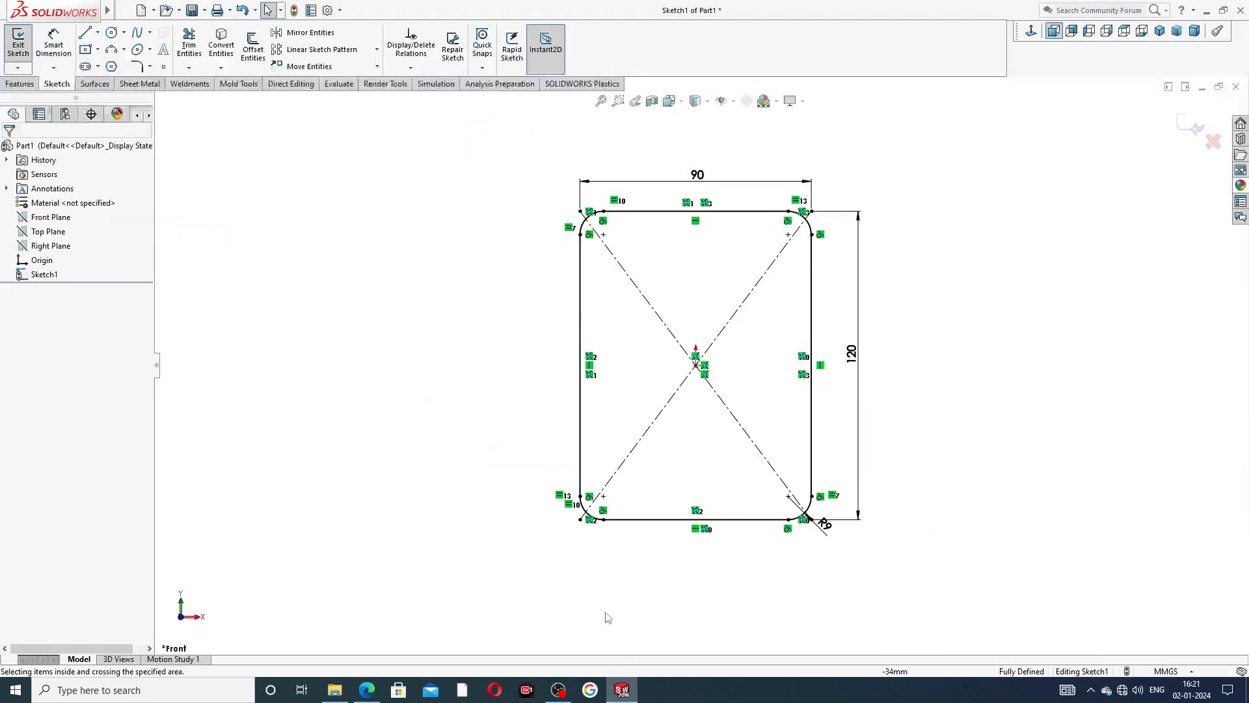
Sketch four circles of about 6 mm radius, one centered on each corner fillet's center point.
click(119, 36)
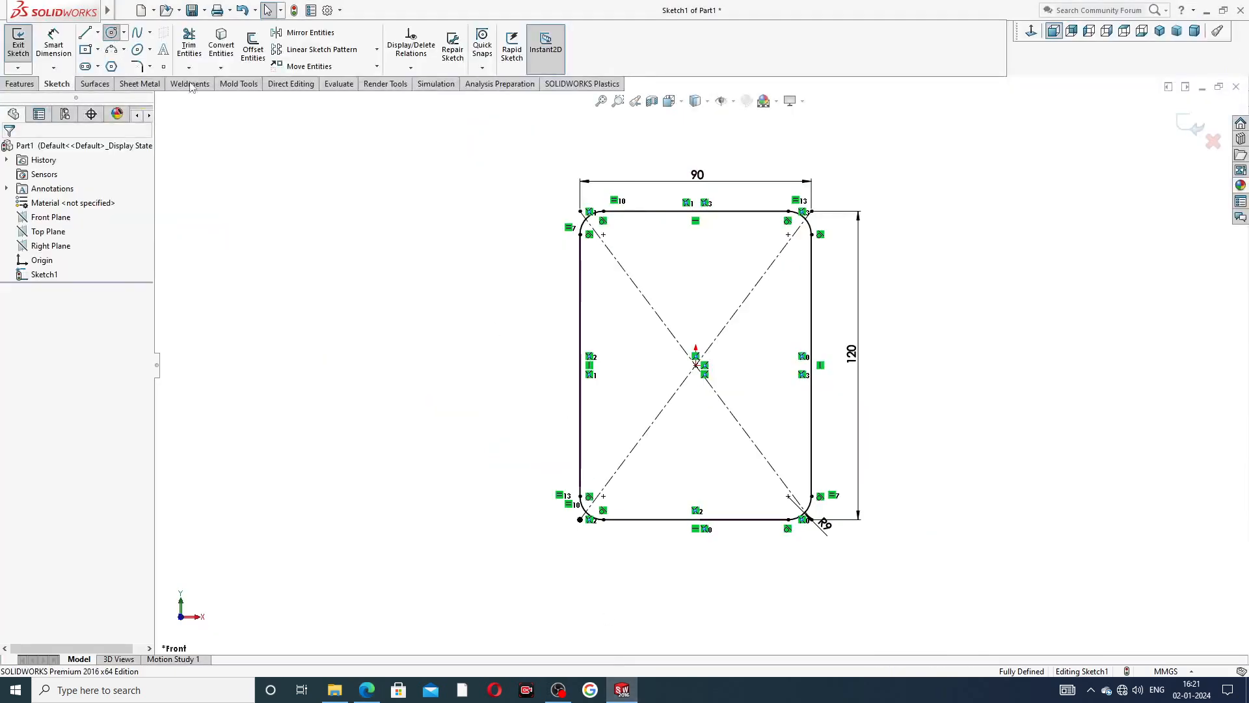
click(603, 234)
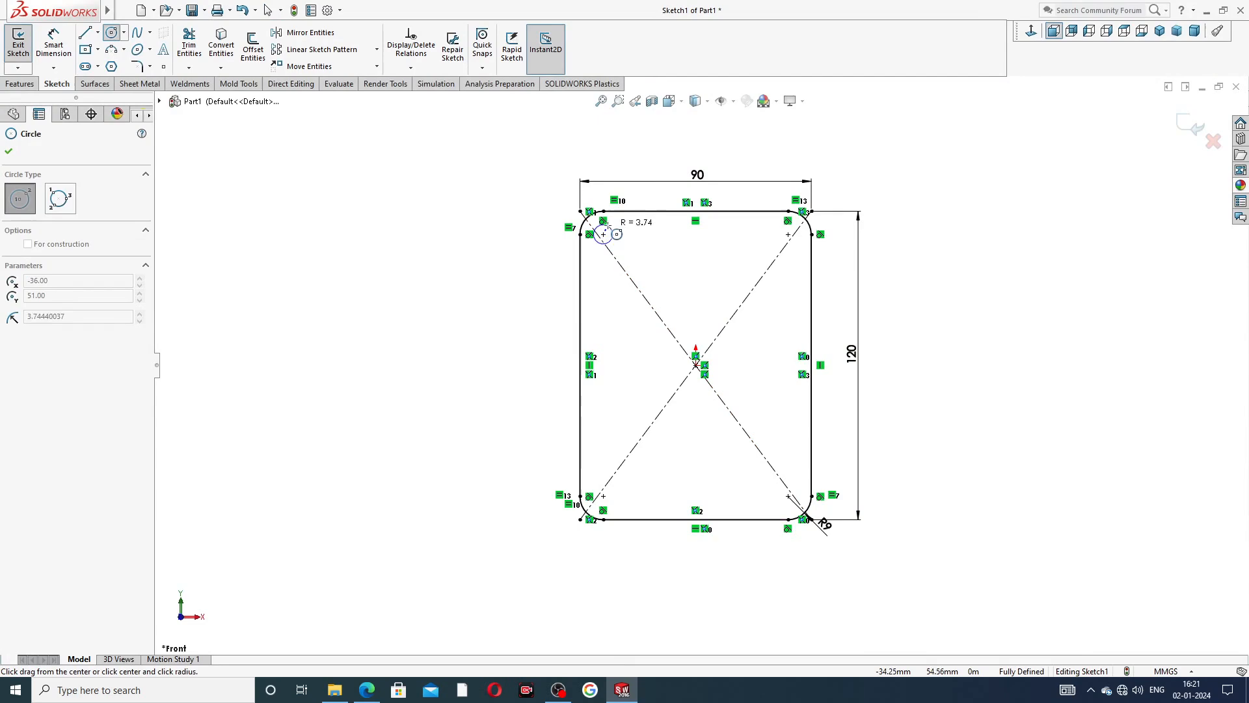
click(619, 236)
click(789, 234)
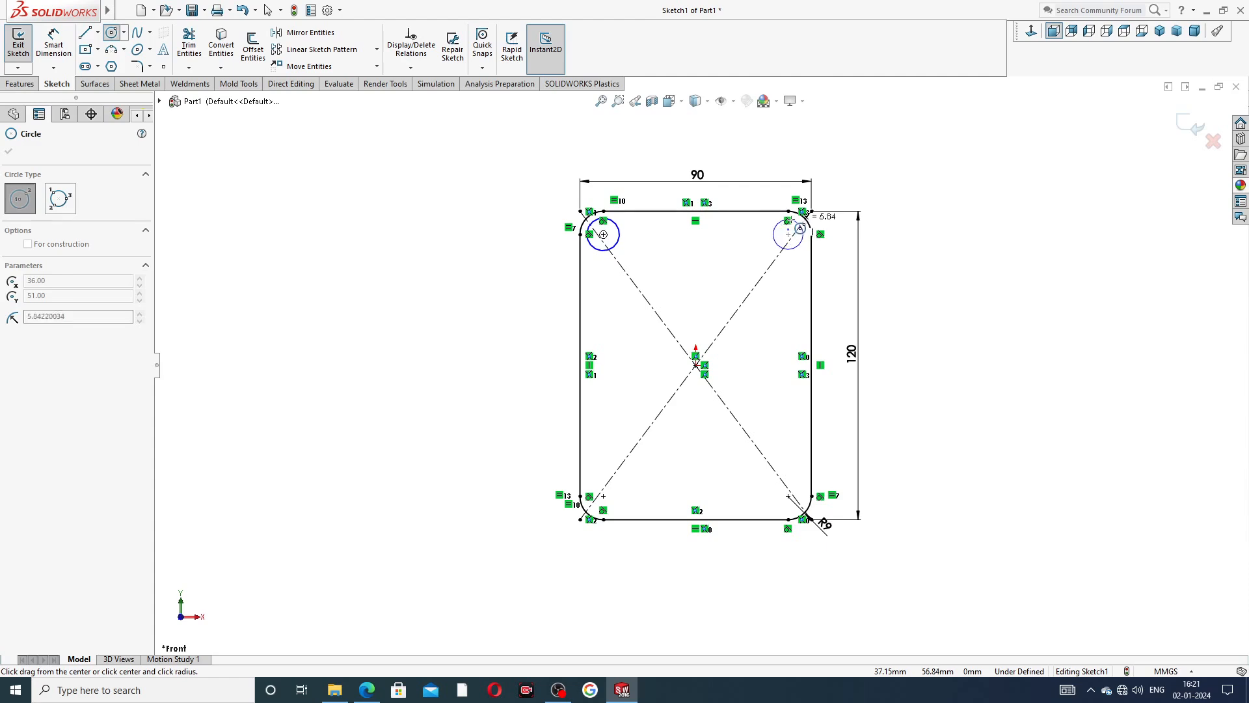
click(803, 233)
click(788, 495)
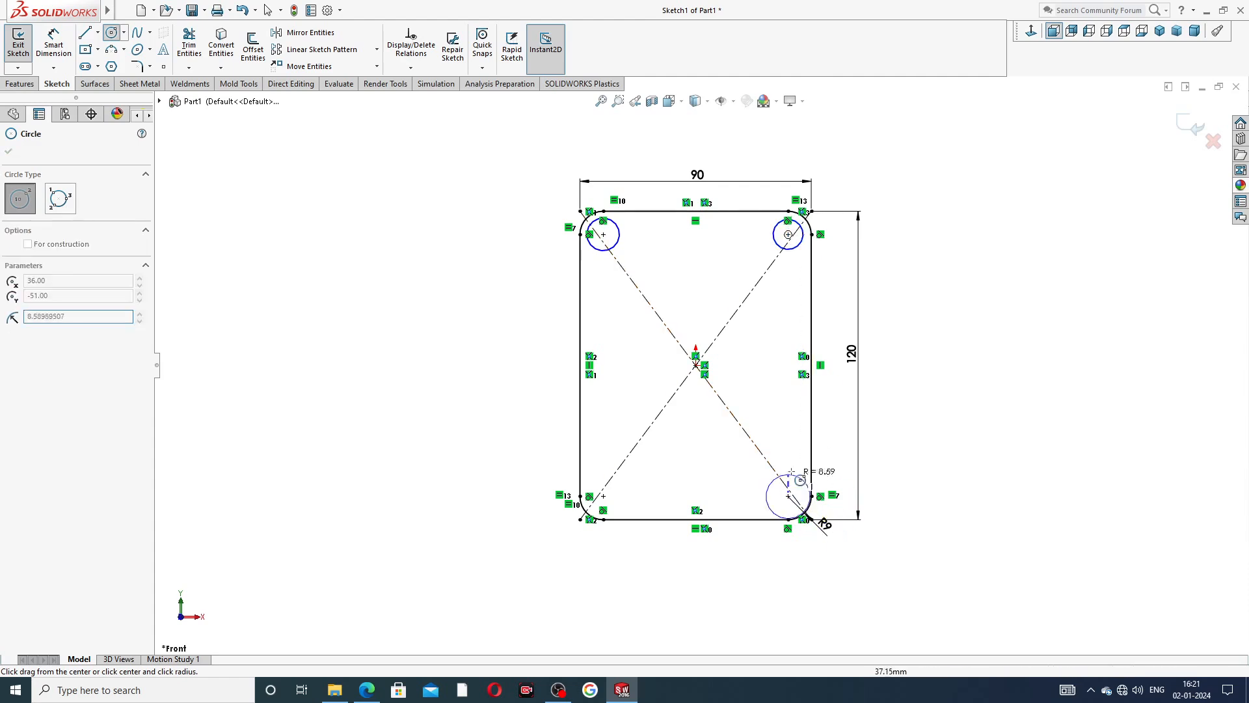
click(799, 488)
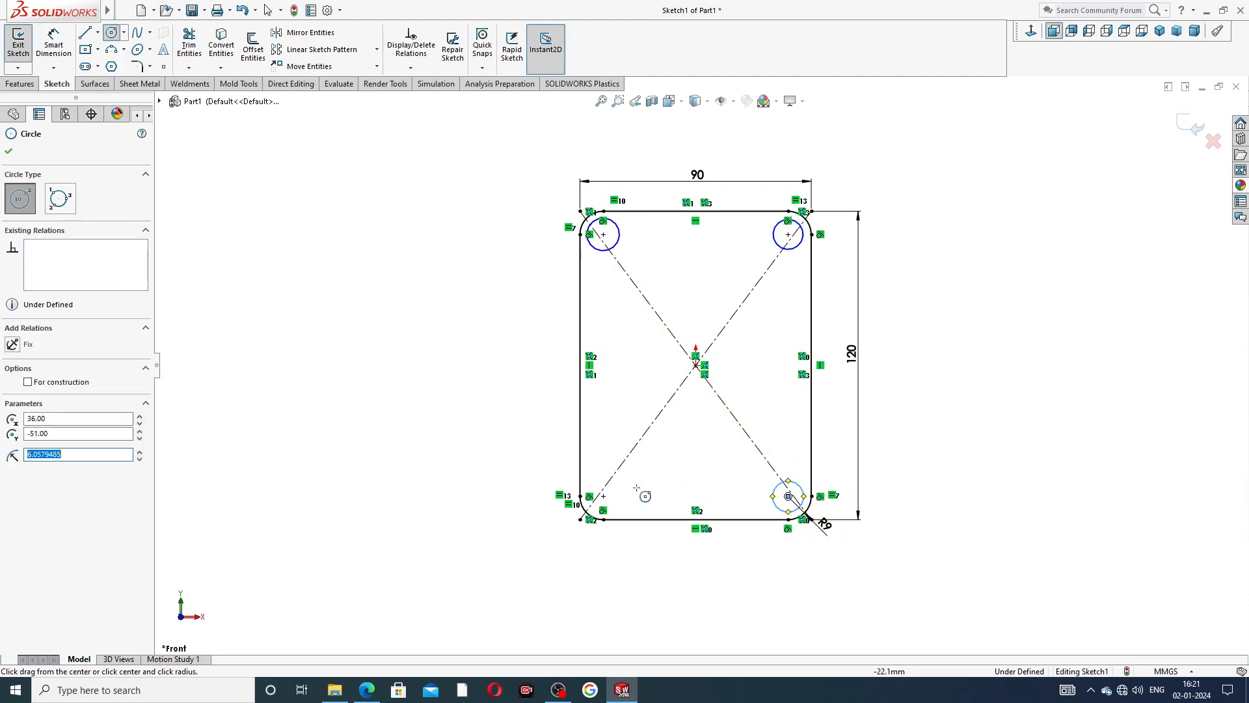
click(603, 496)
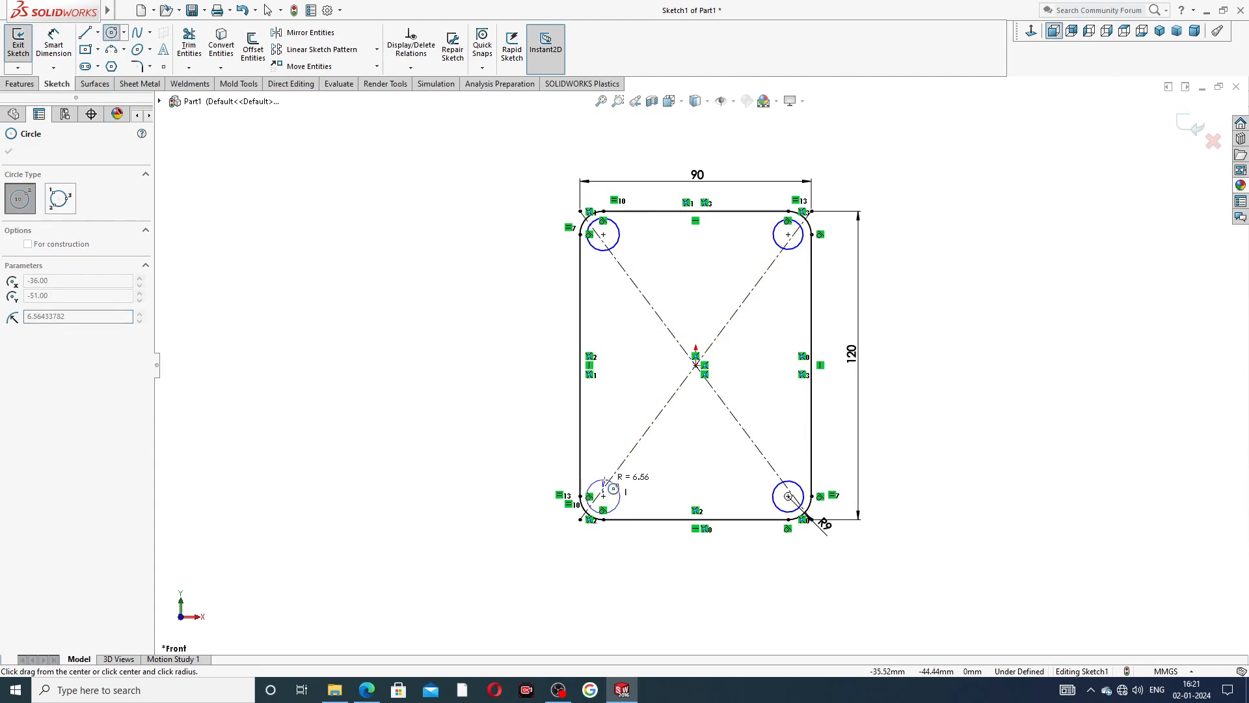
click(615, 484)
right_click(957, 331)
click(972, 332)
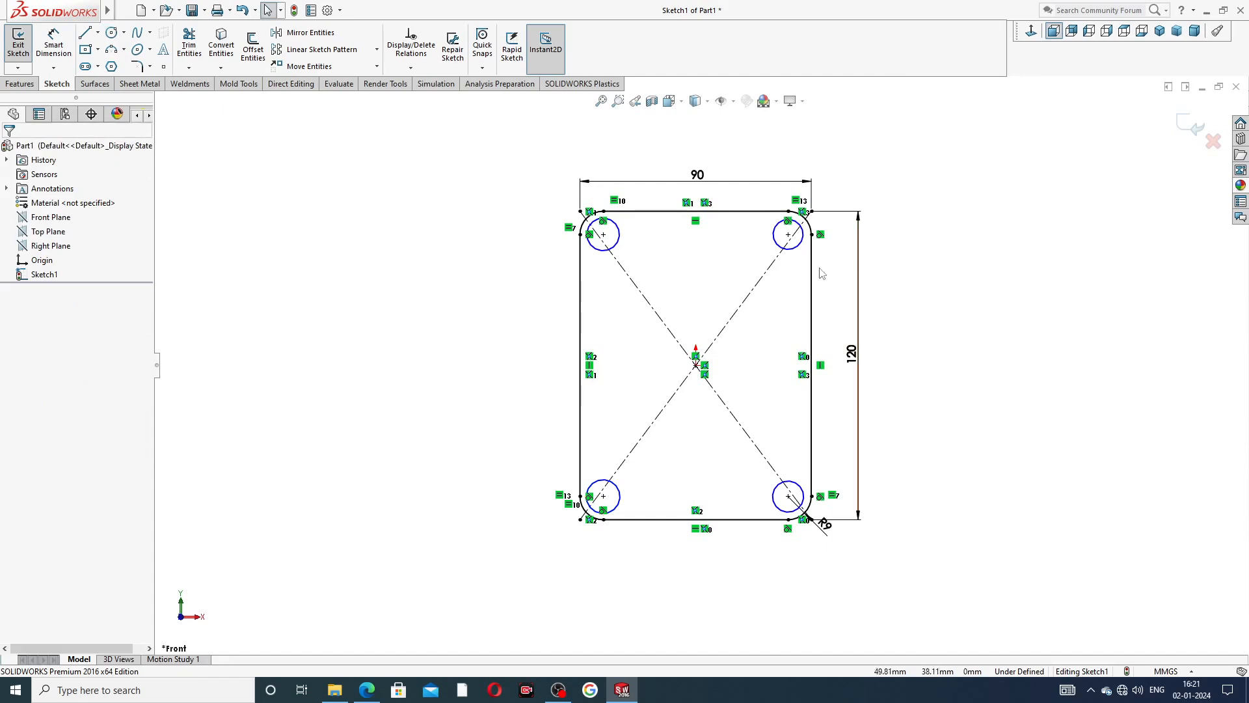
Dimension the upper-left corner circle to a 9 mm diameter and end dimensioning.
click(53, 43)
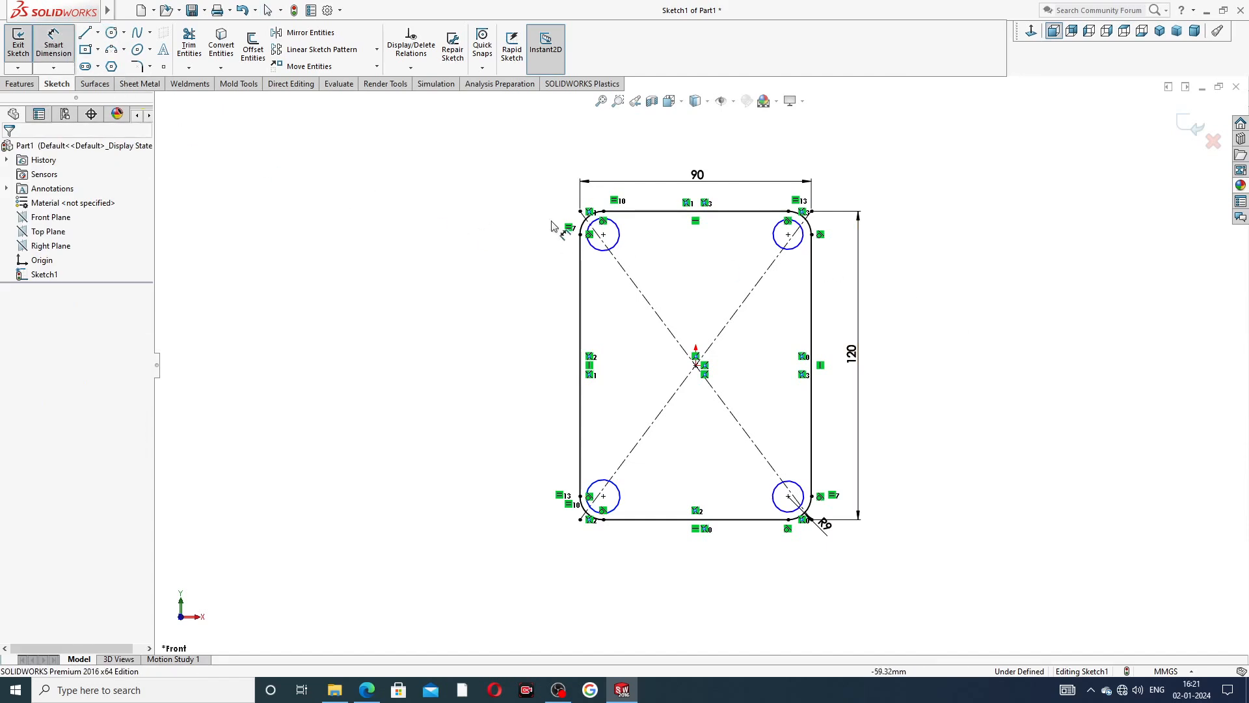
click(615, 239)
click(549, 209)
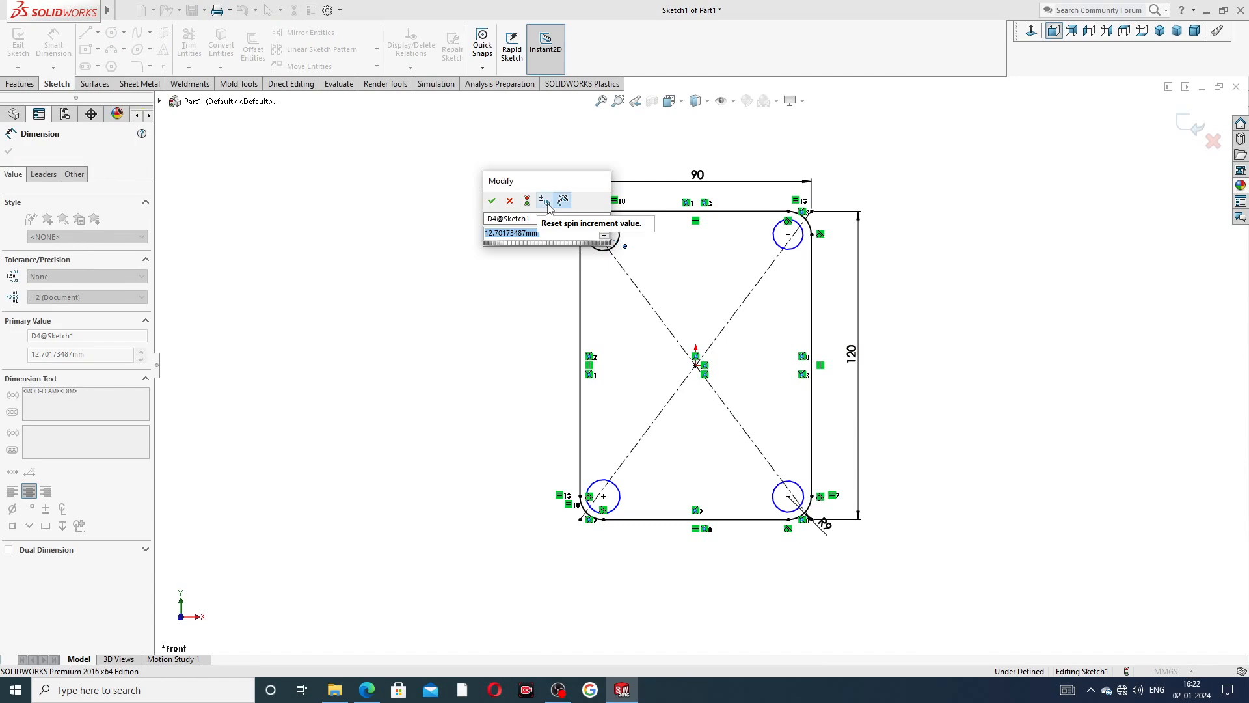
text(9)
key(Return)
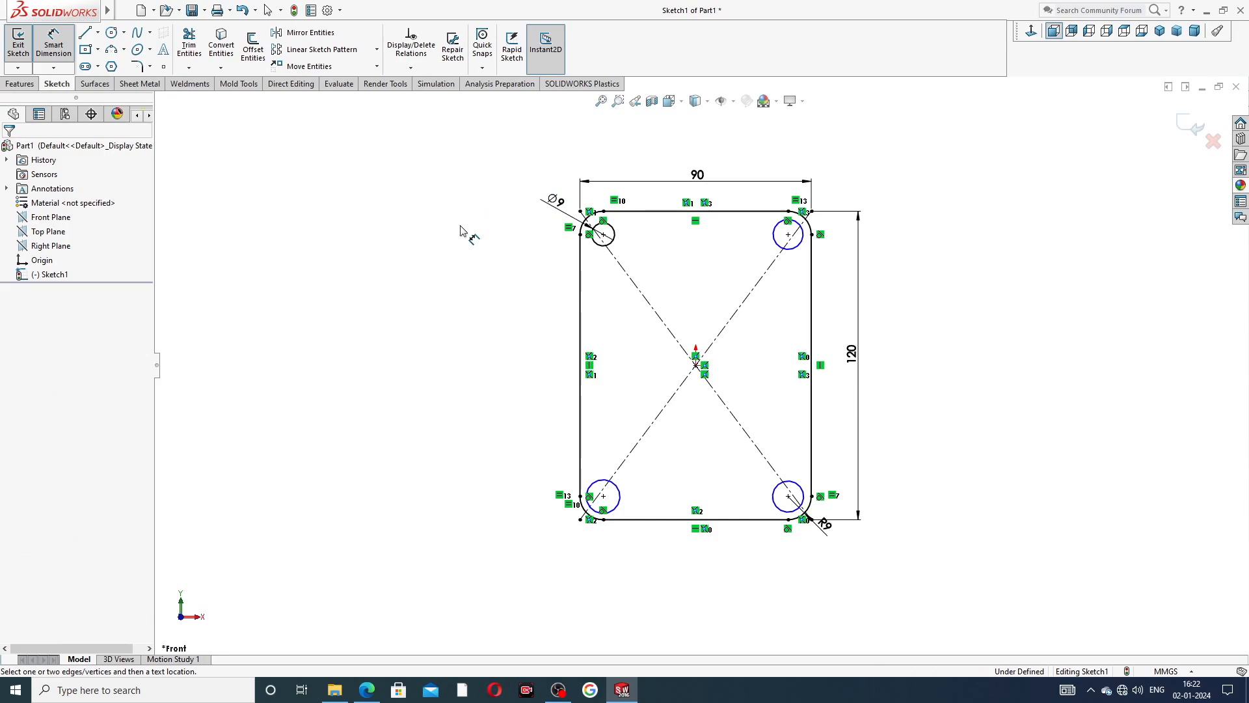
right_click(475, 200)
click(510, 193)
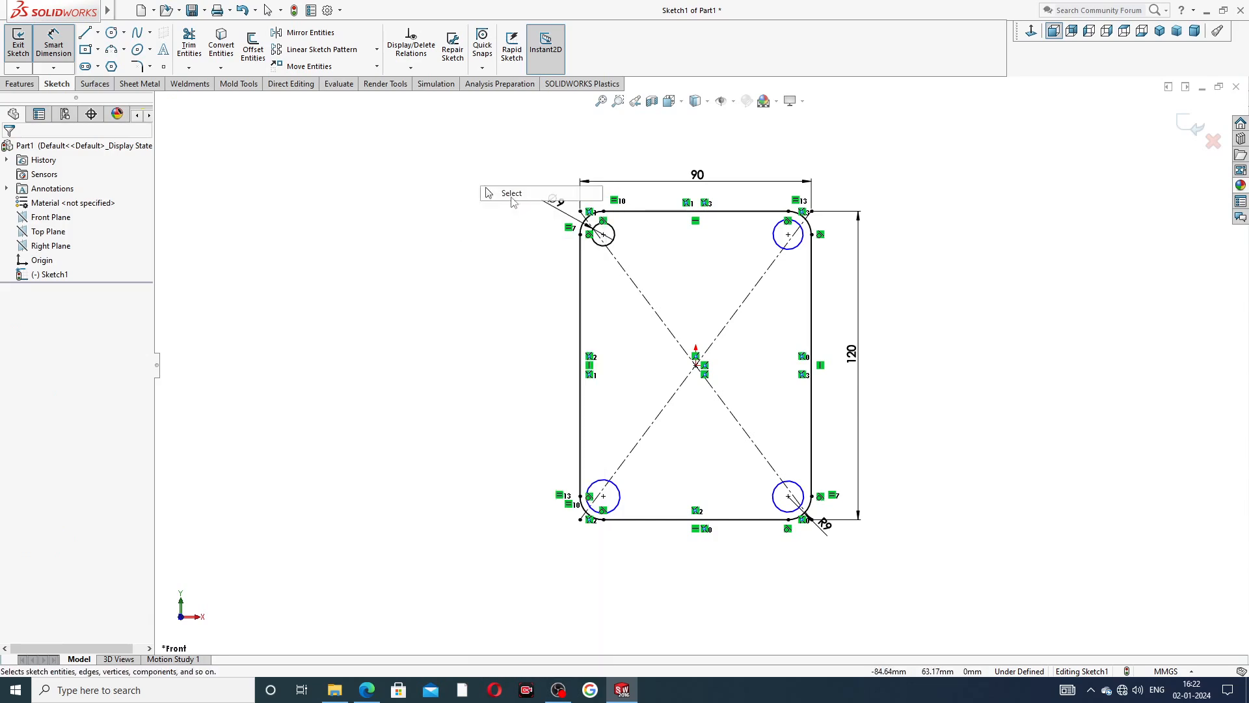
Select all four corner circles and apply an Equal relation to them.
click(613, 228)
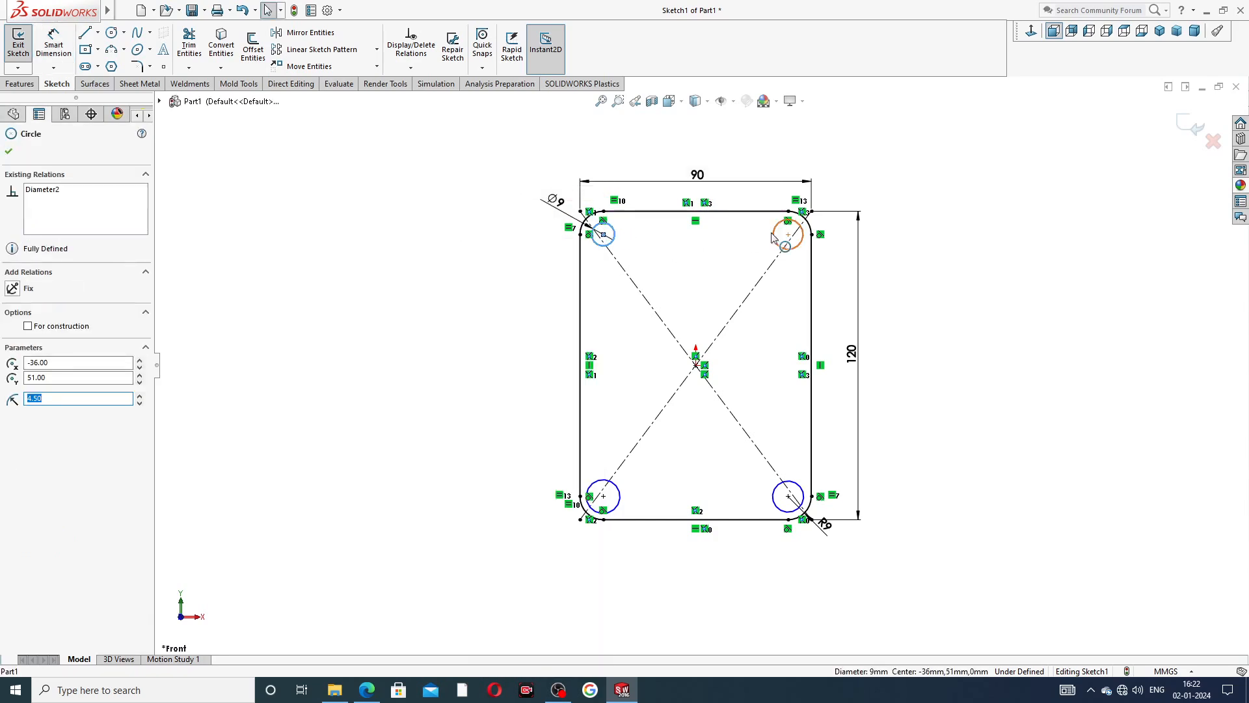
ctrl+click(786, 249)
ctrl+click(795, 485)
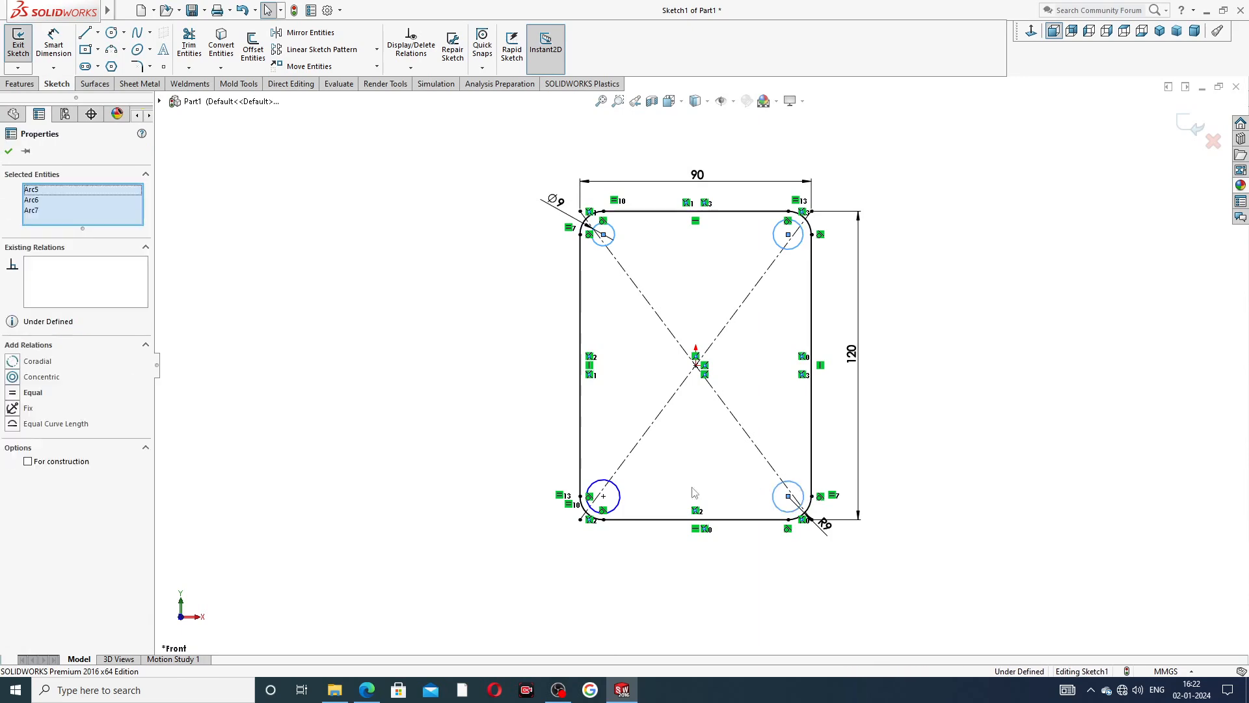
click(619, 495)
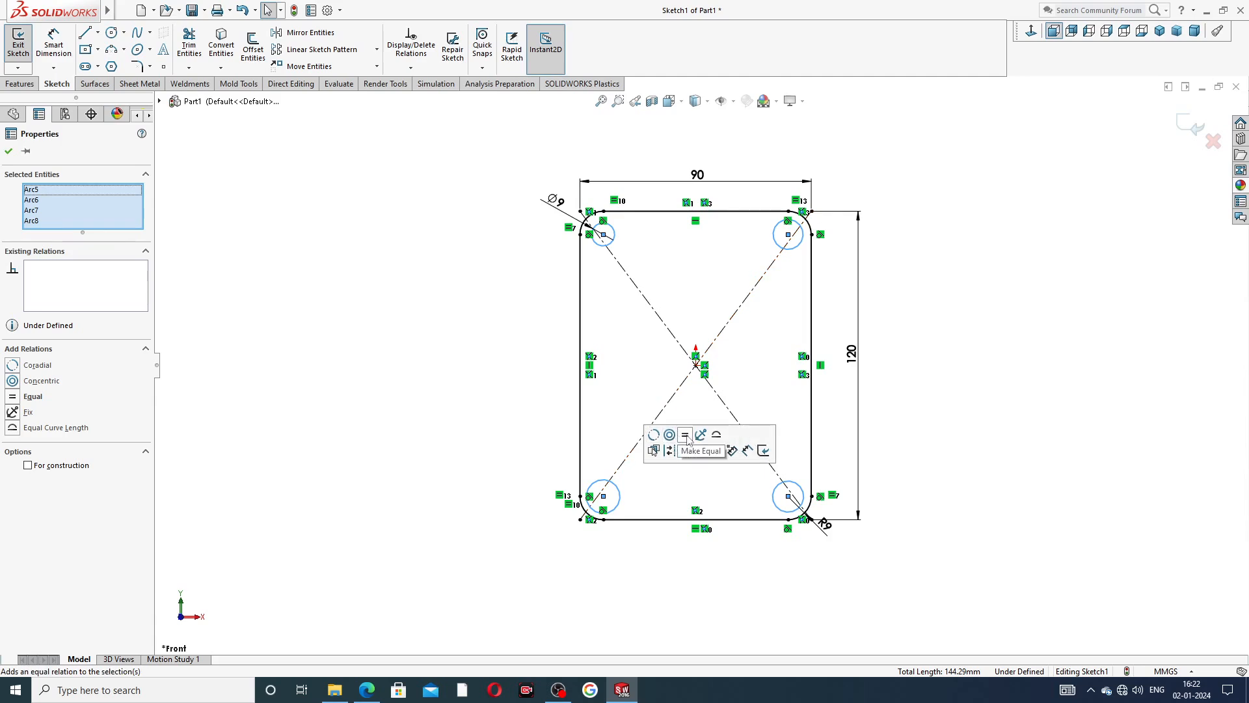
click(687, 436)
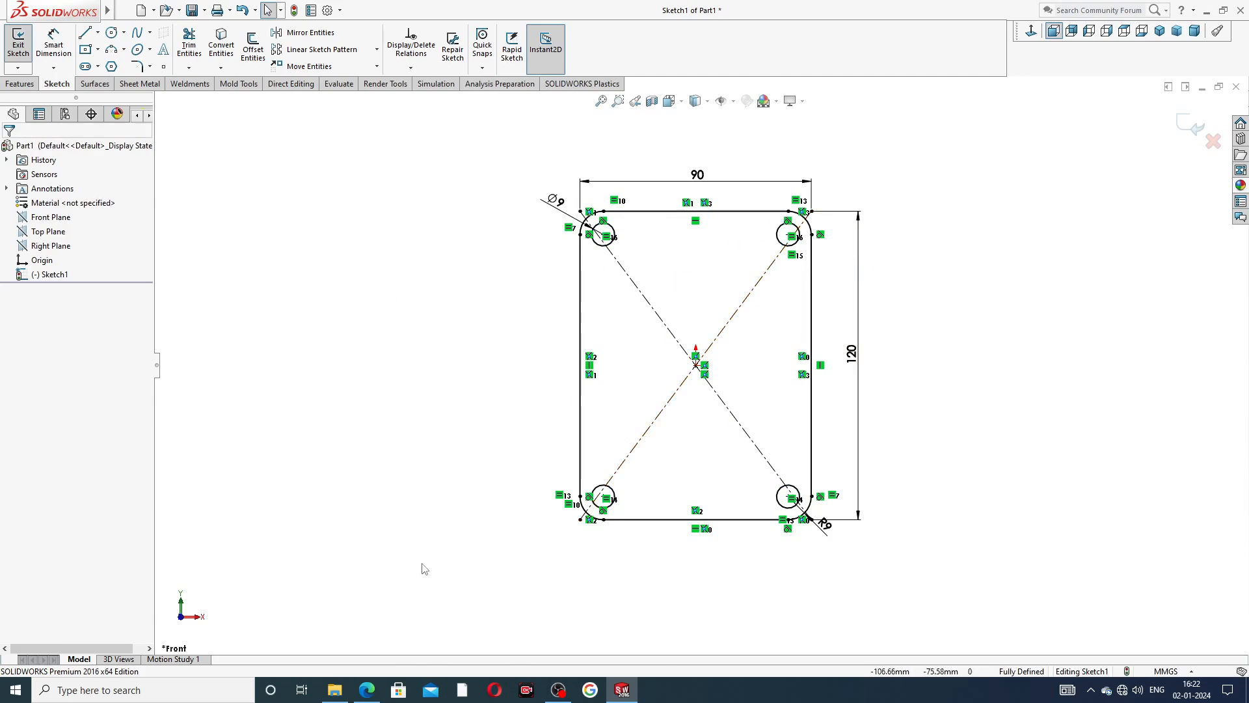
Look up the plate thickness in the PDF drawing and extrude the profile with Boss-Extrude to a blind depth of 12.5 mm.
click(369, 689)
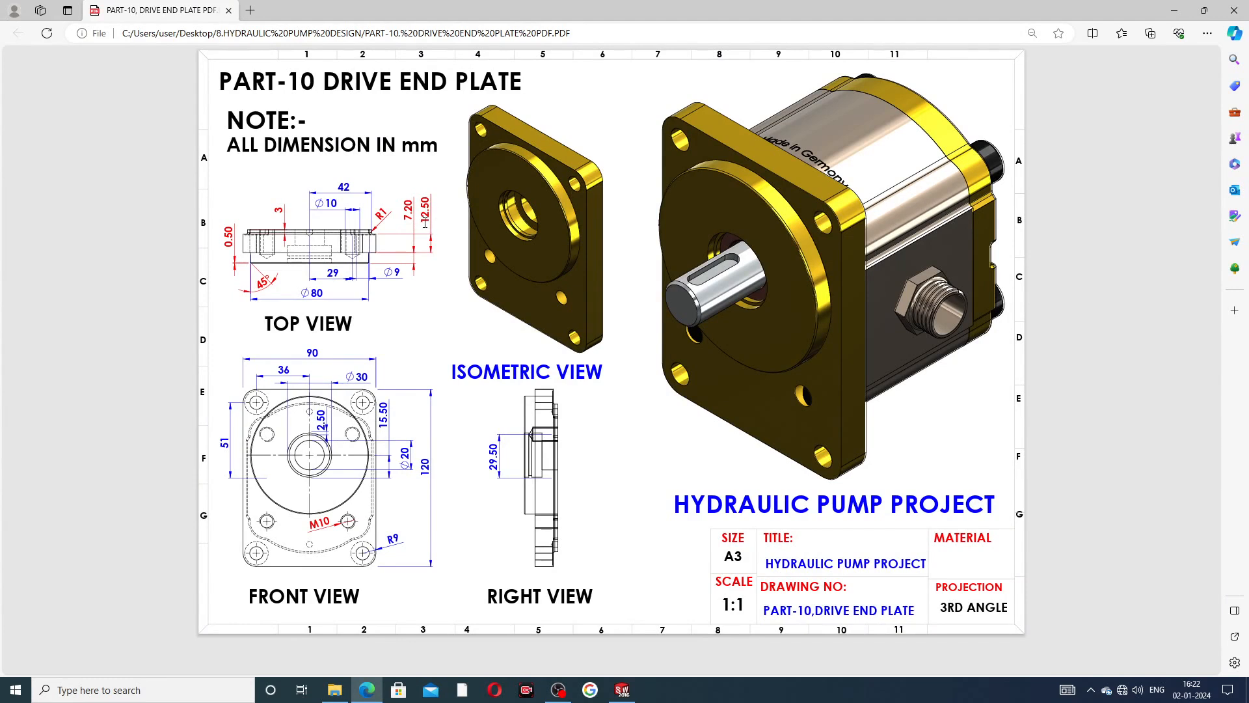
click(622, 689)
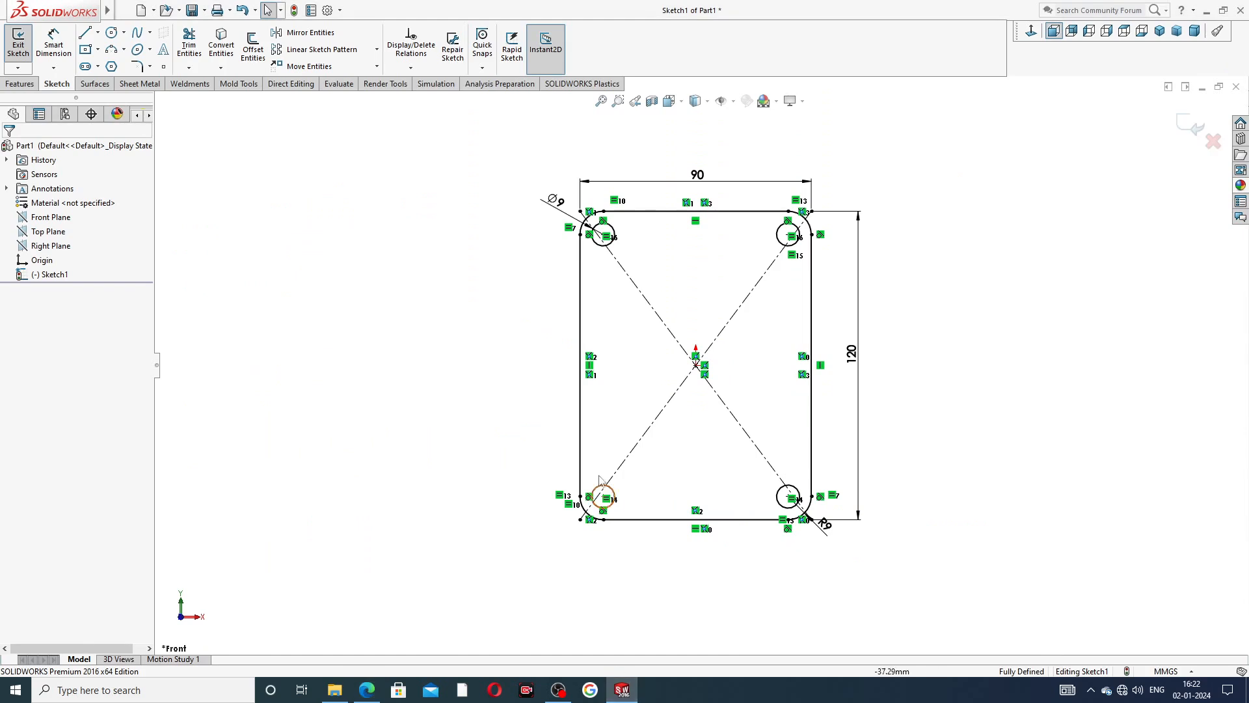
click(21, 83)
click(28, 65)
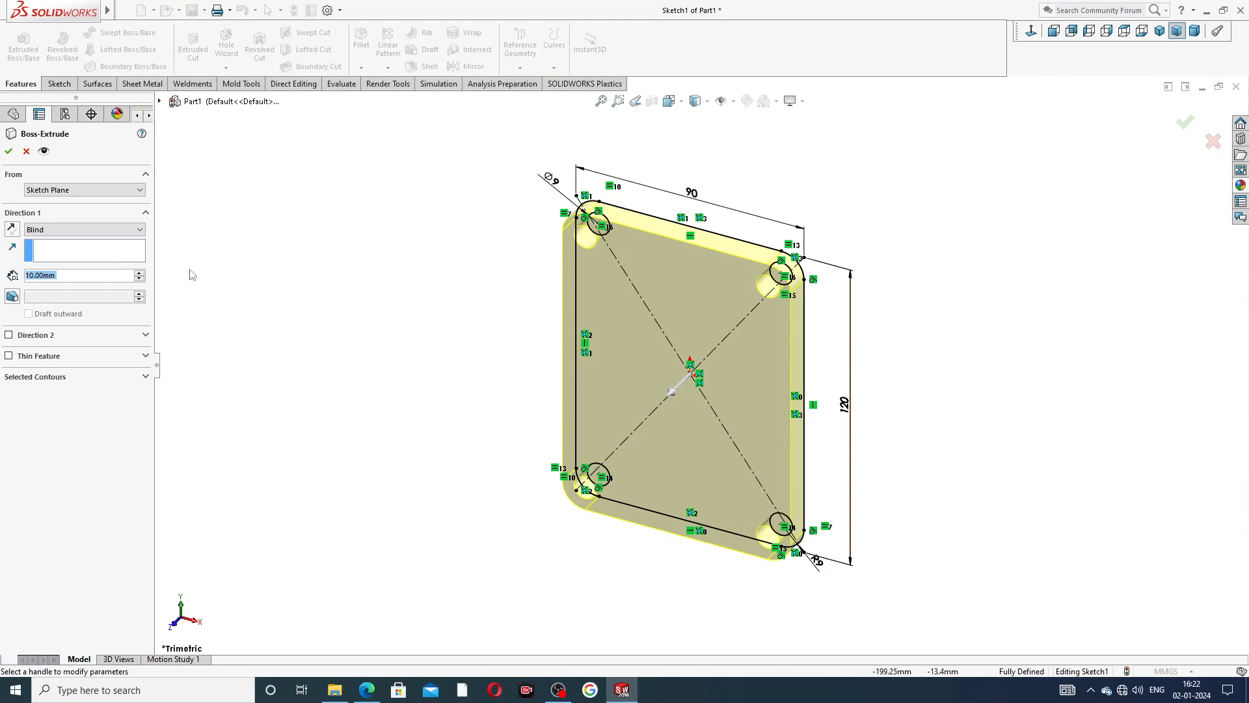
text(12.5)
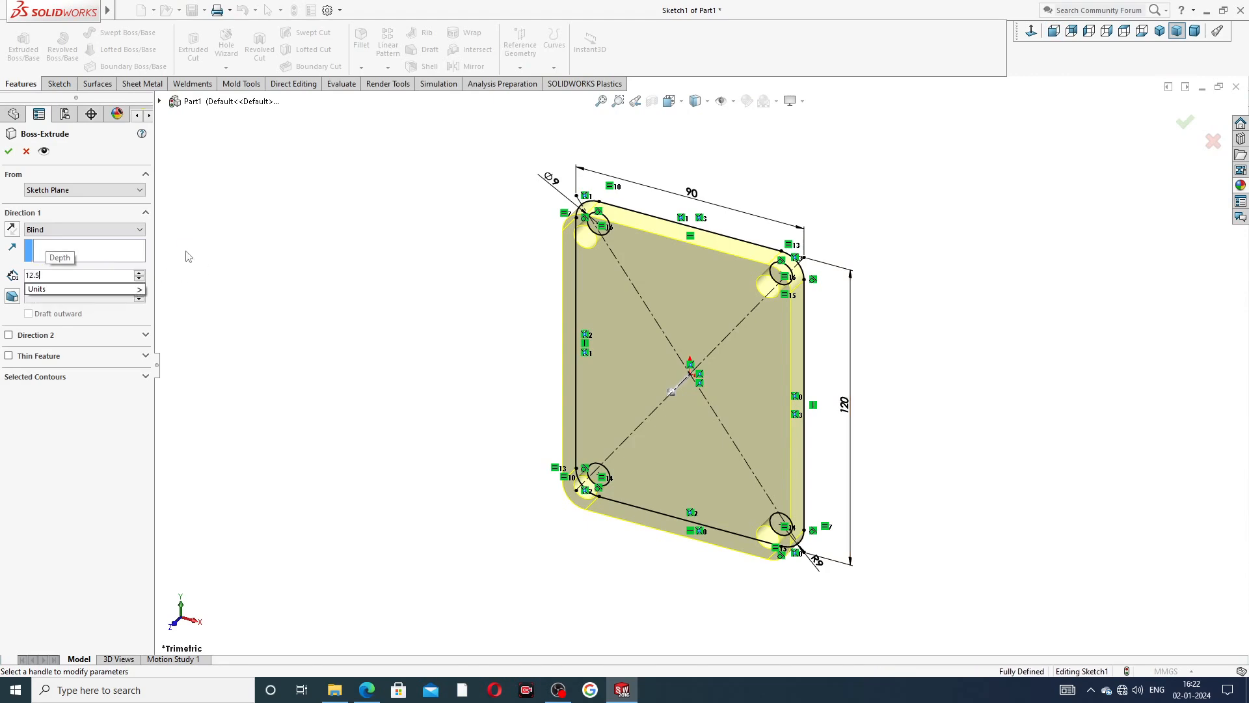
key(Return)
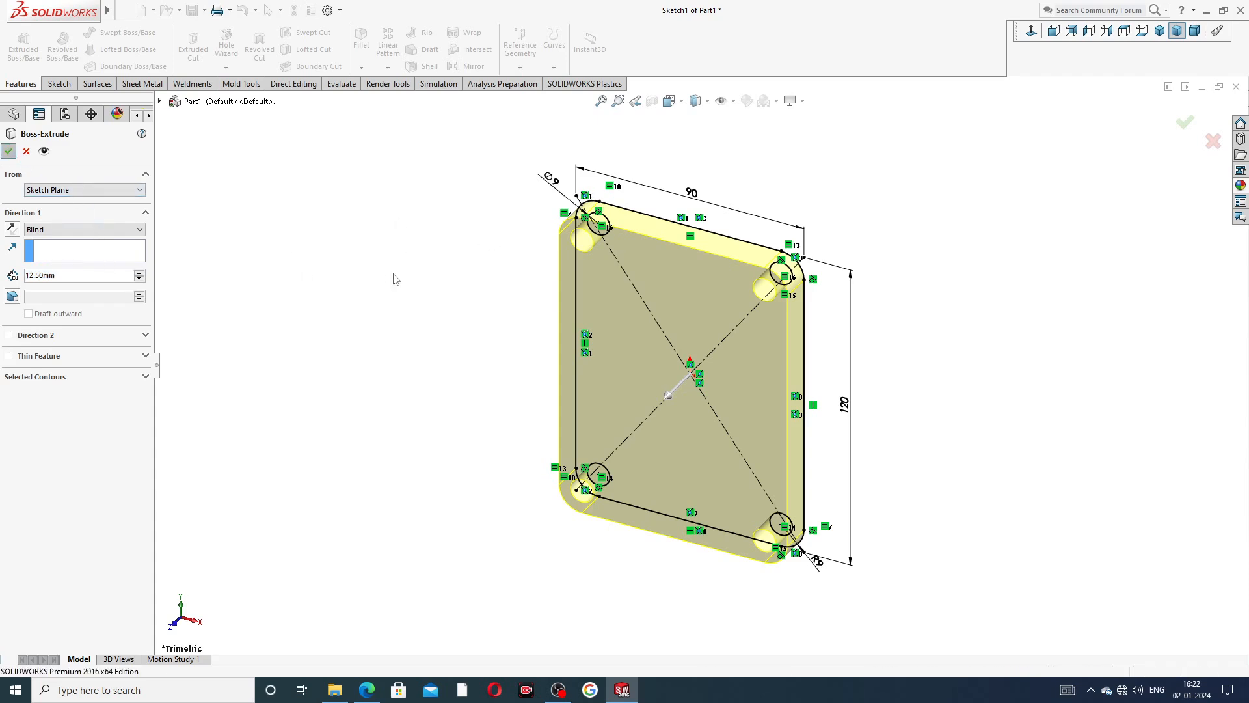
key(Return)
click(935, 278)
middle_drag(910, 328, 846, 326)
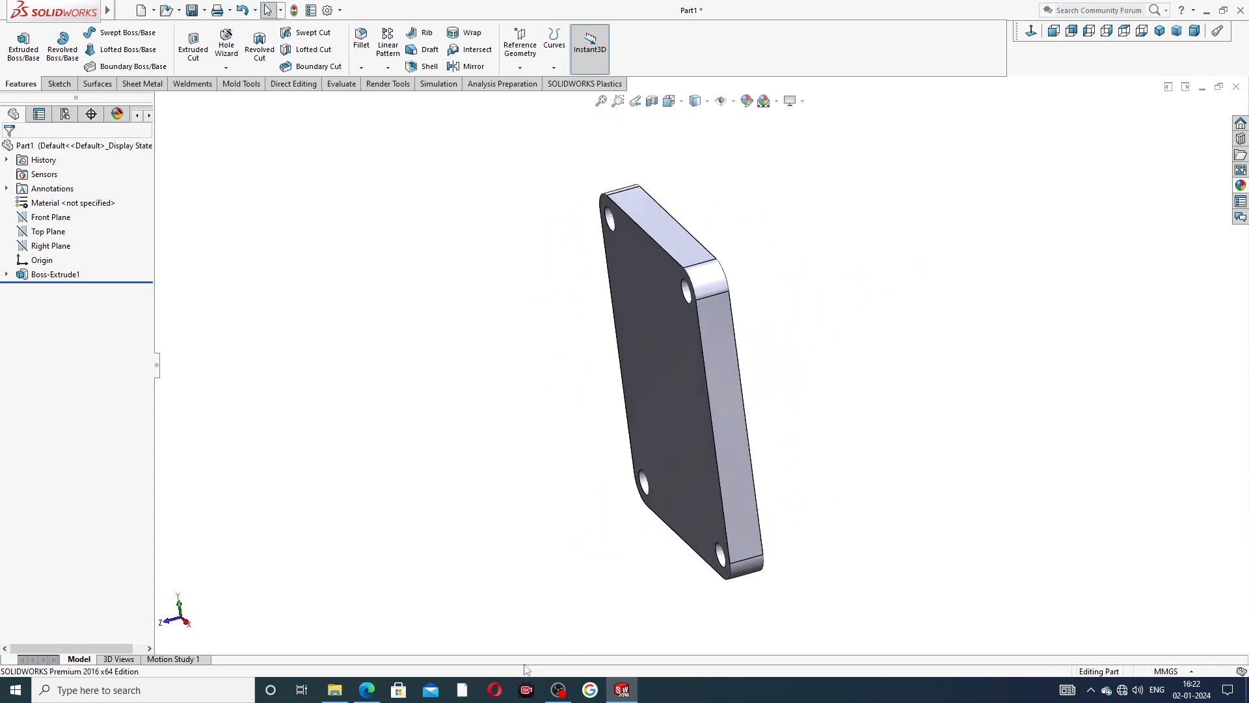
Consult the PDF drawing for the next feature and open a new sketch on the plate's large front face.
click(369, 691)
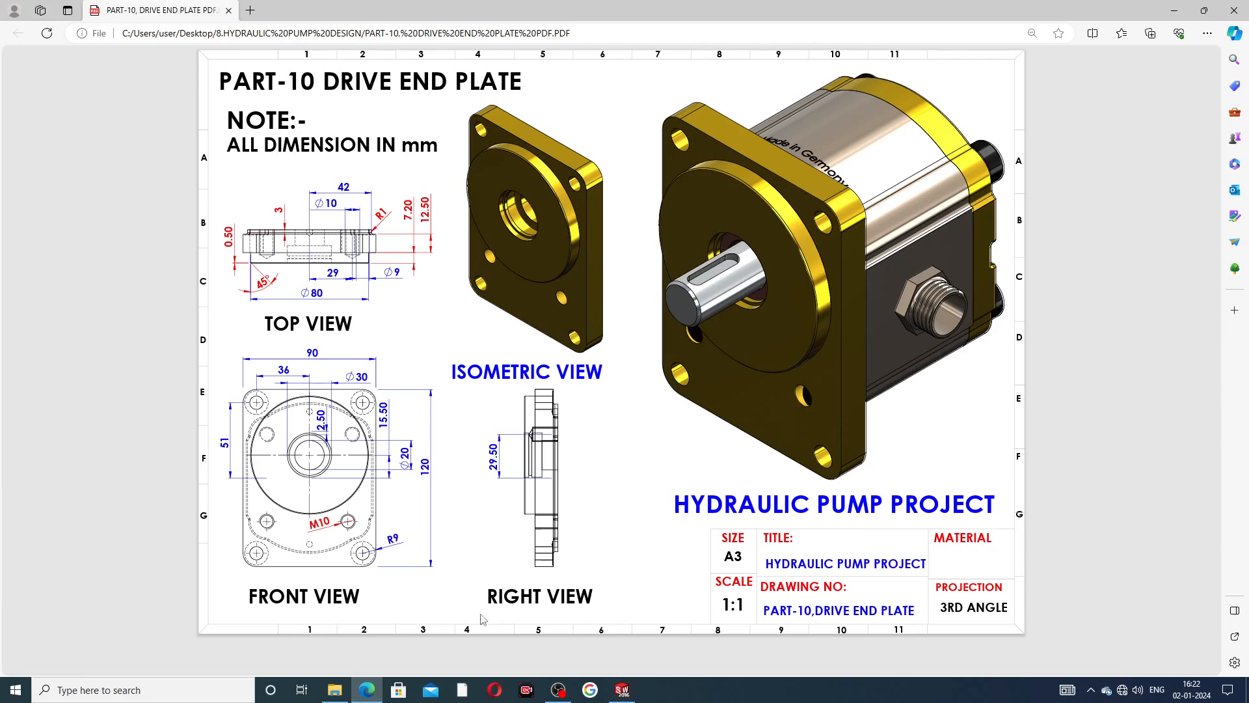
key(alt+Tab)
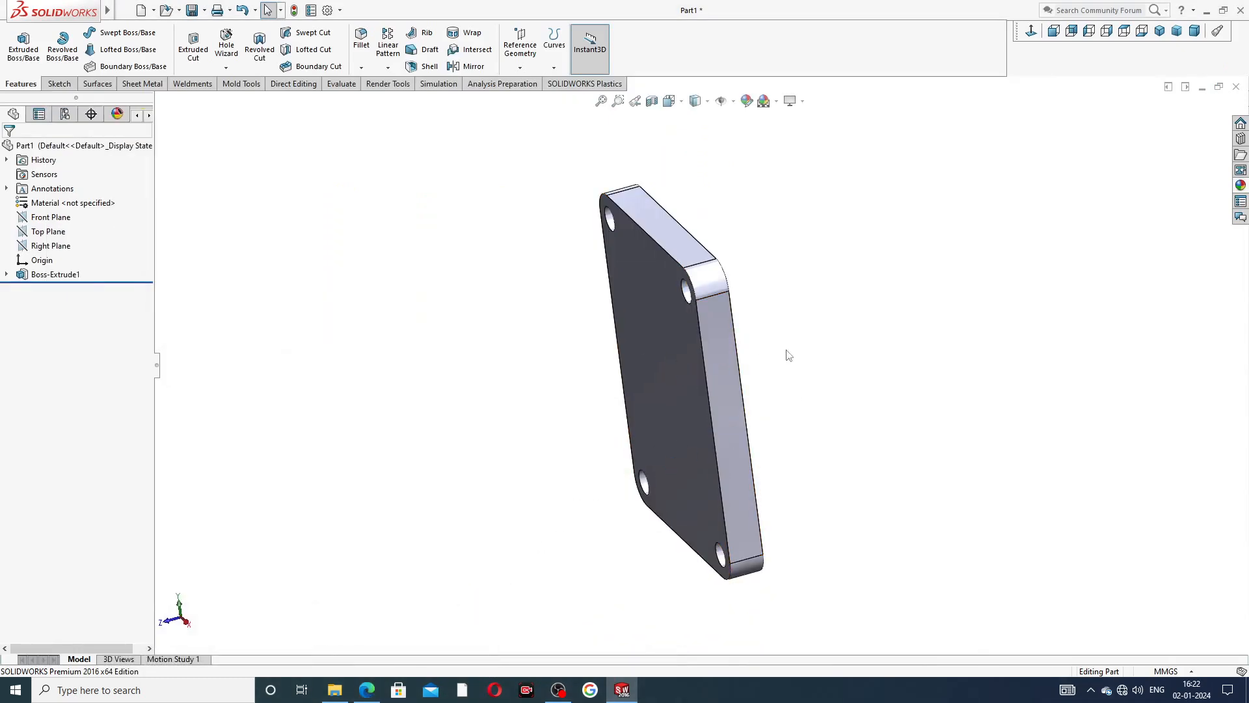
middle_drag(836, 337, 883, 315)
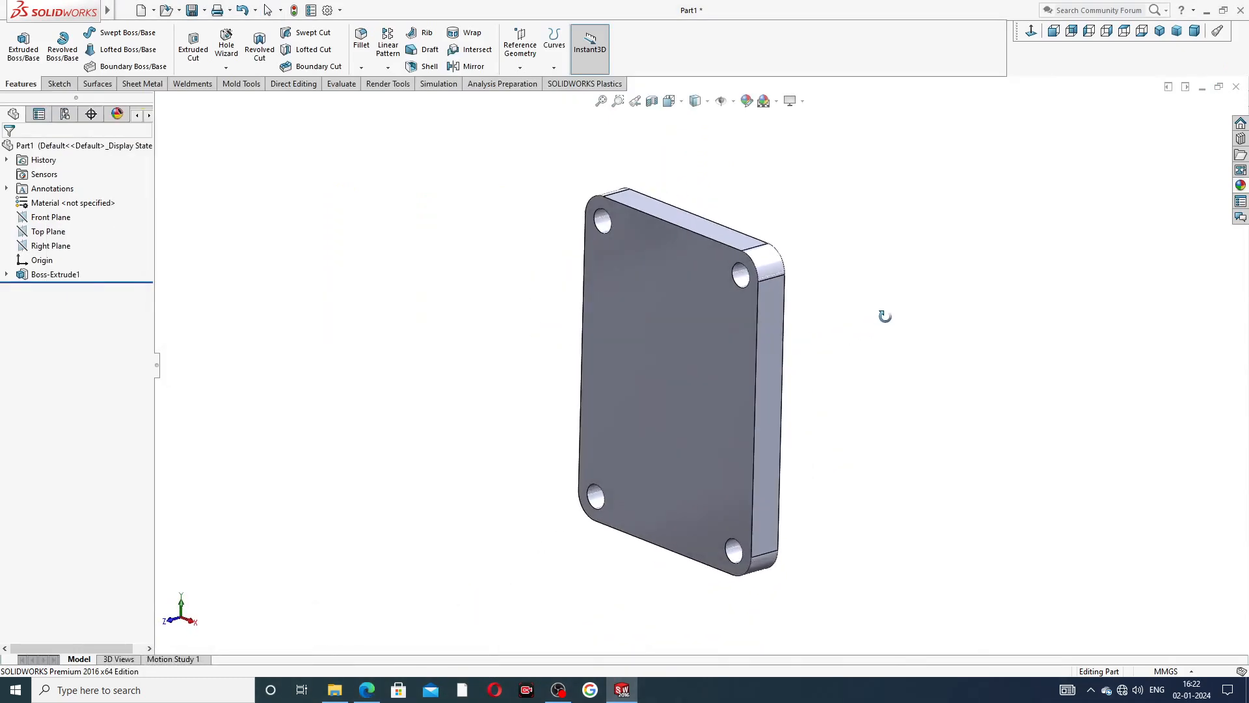
click(693, 329)
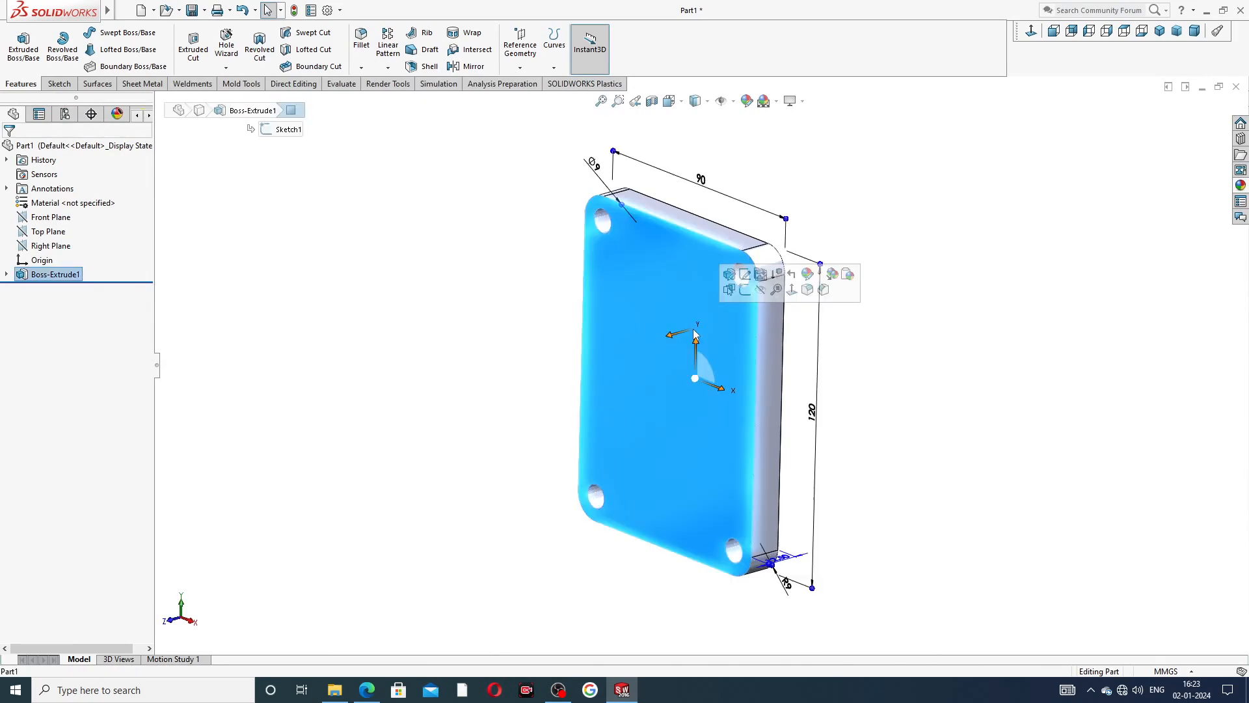
click(745, 290)
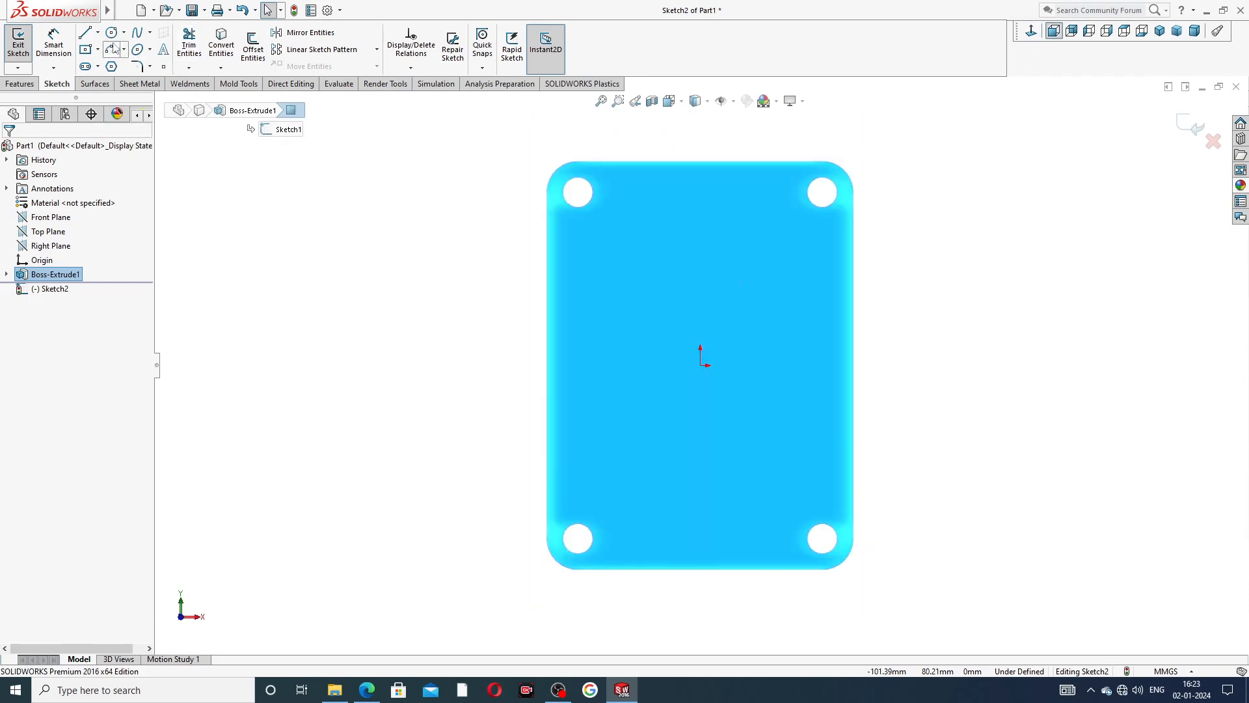
Draw a vertical centerline about 48 mm long from near the plate's upper edge down to the origin.
click(98, 33)
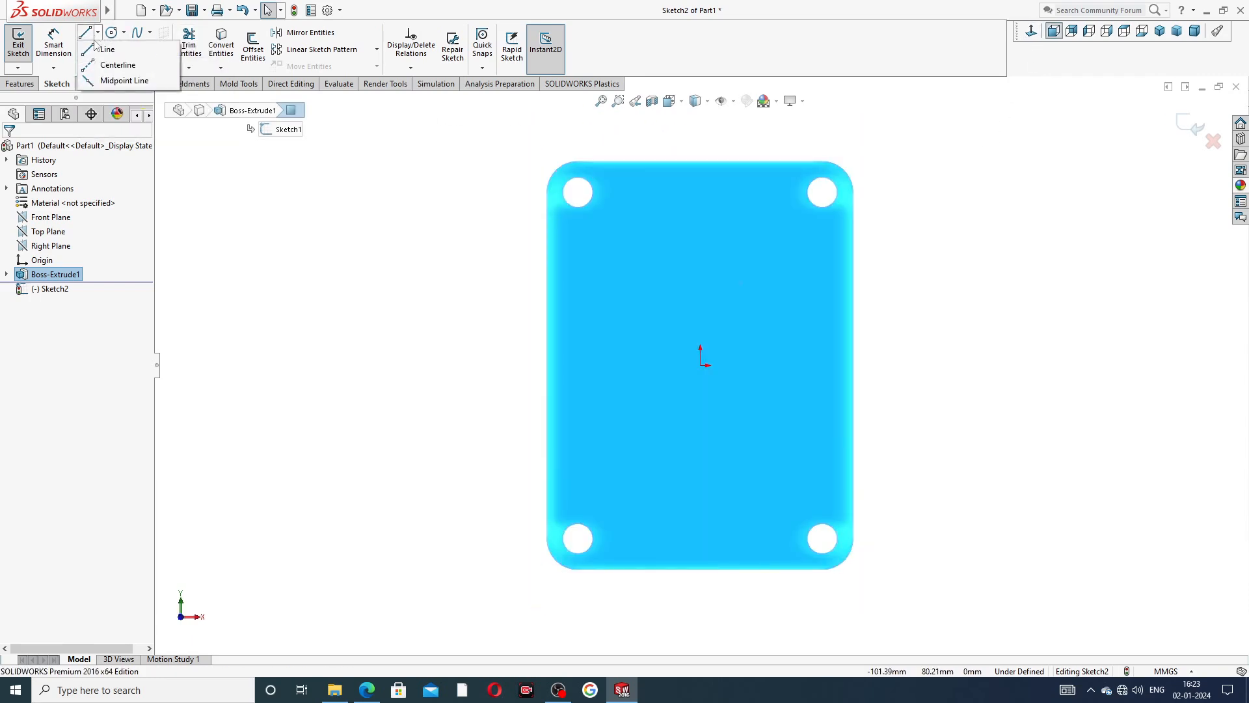
click(110, 66)
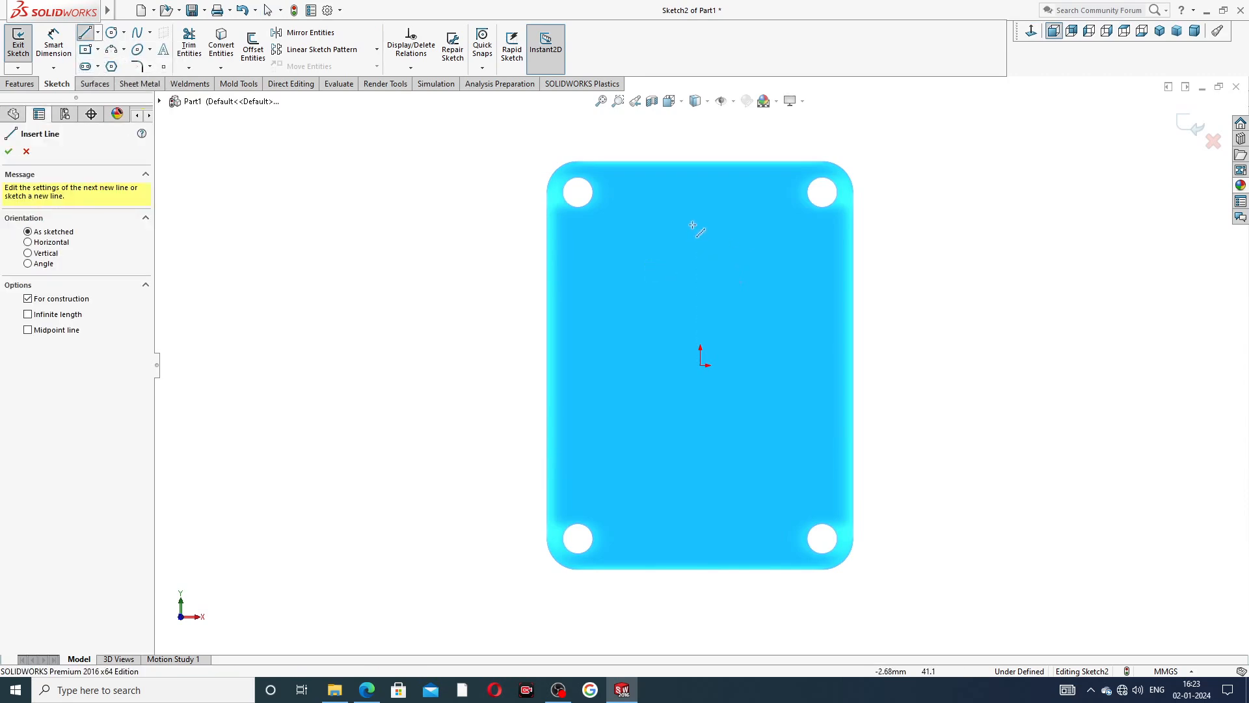
drag(700, 204, 700, 365)
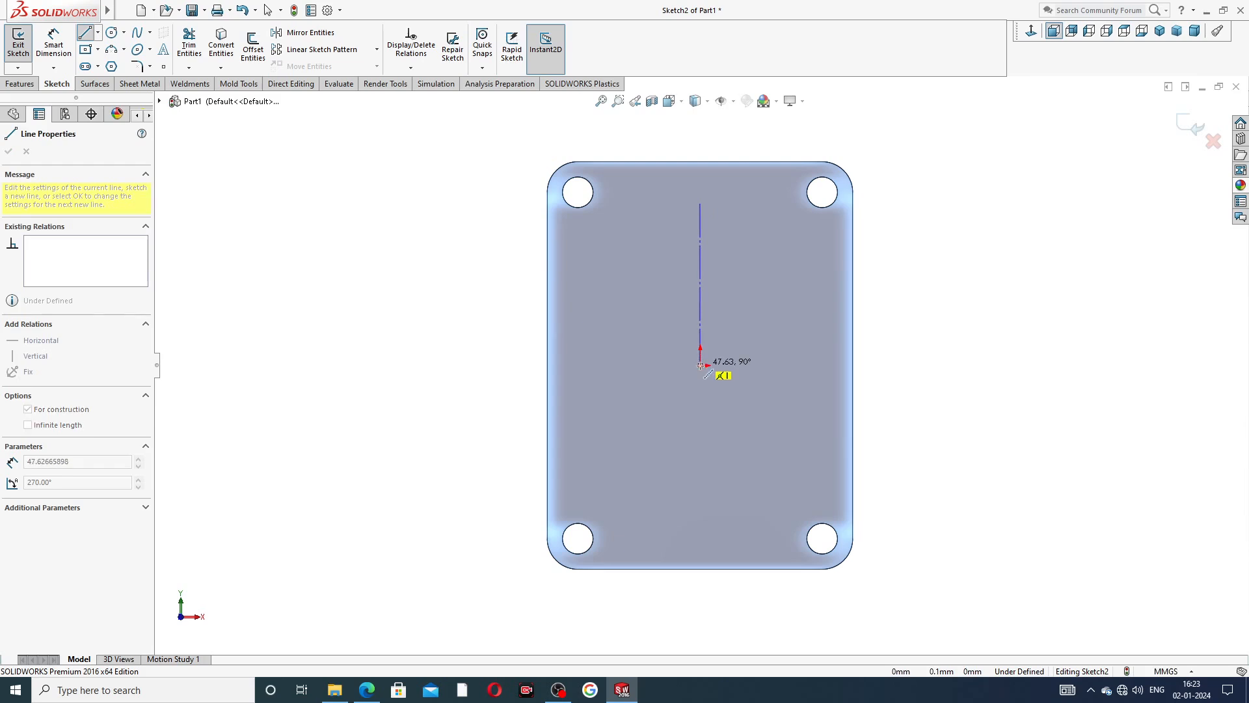
click(700, 365)
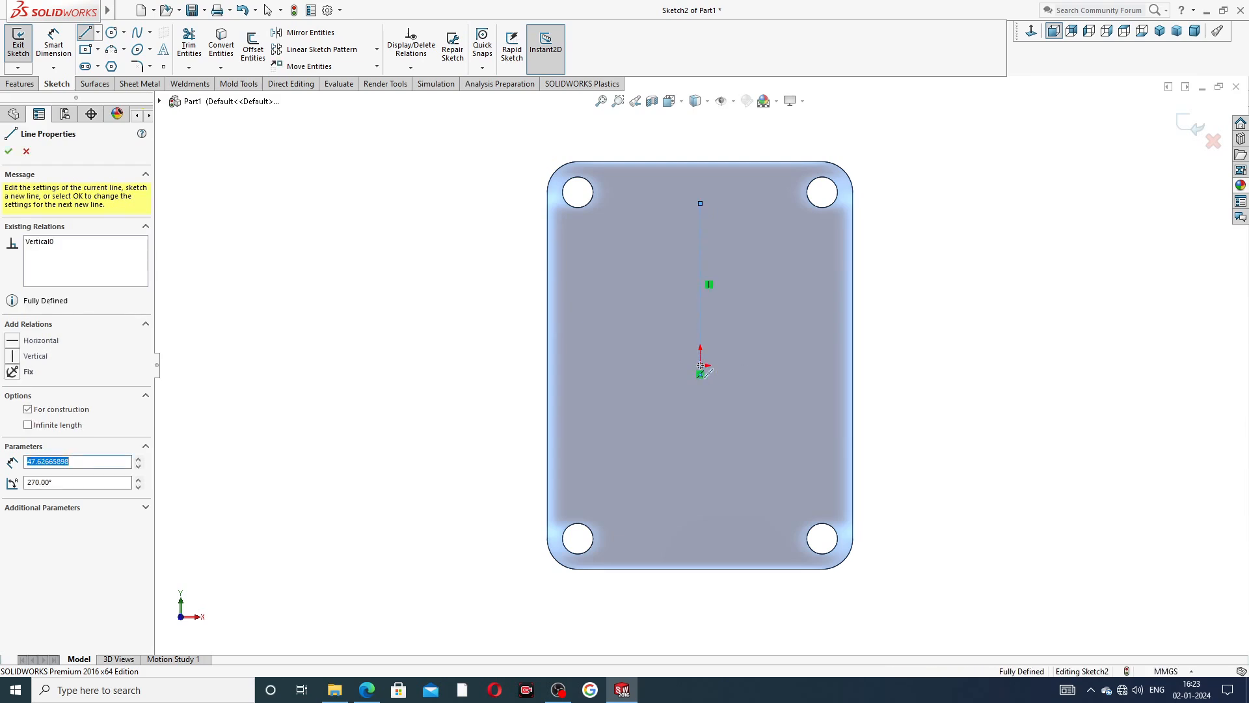
right_click(767, 311)
click(801, 322)
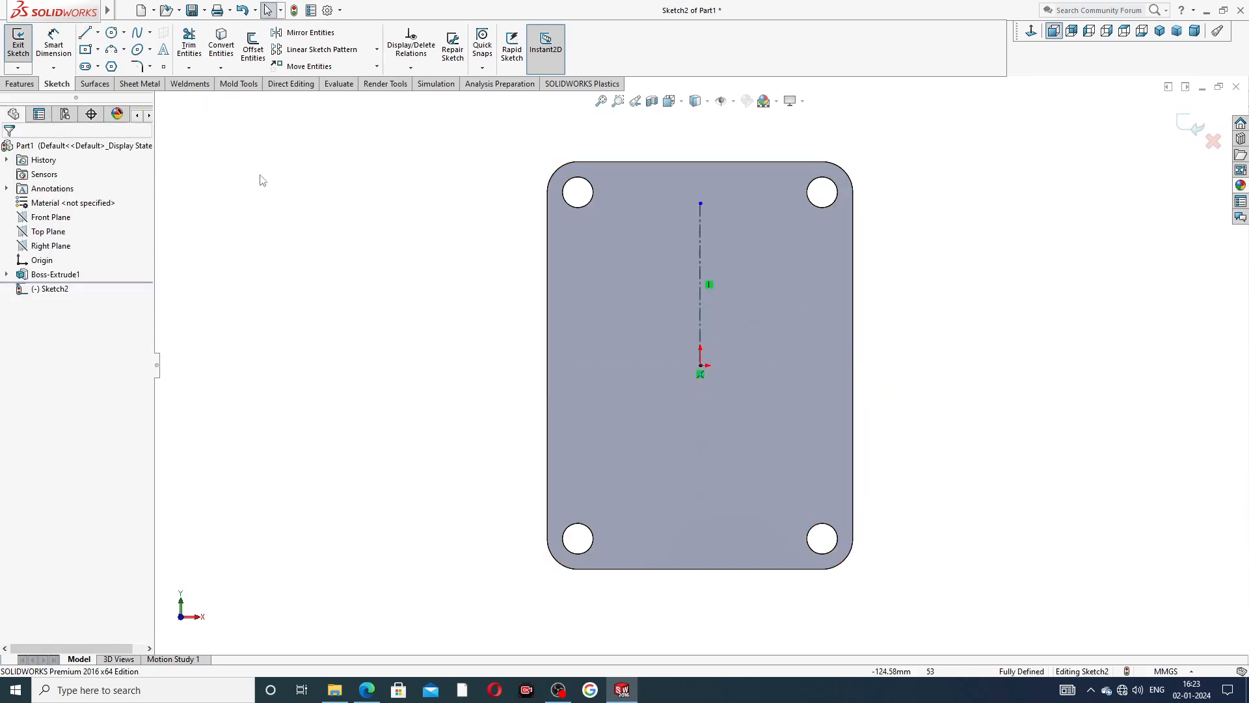
Draw a circle about 62 mm in diameter centred on the vertical centerline above the origin.
click(112, 33)
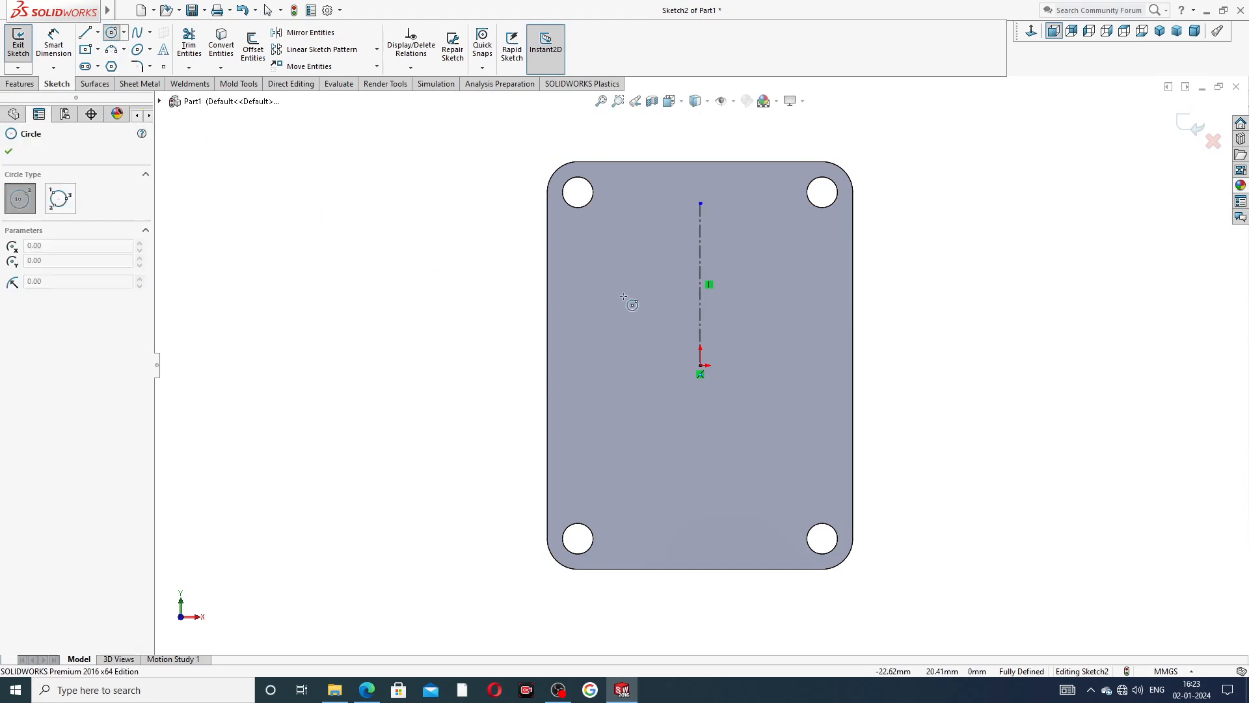
click(700, 299)
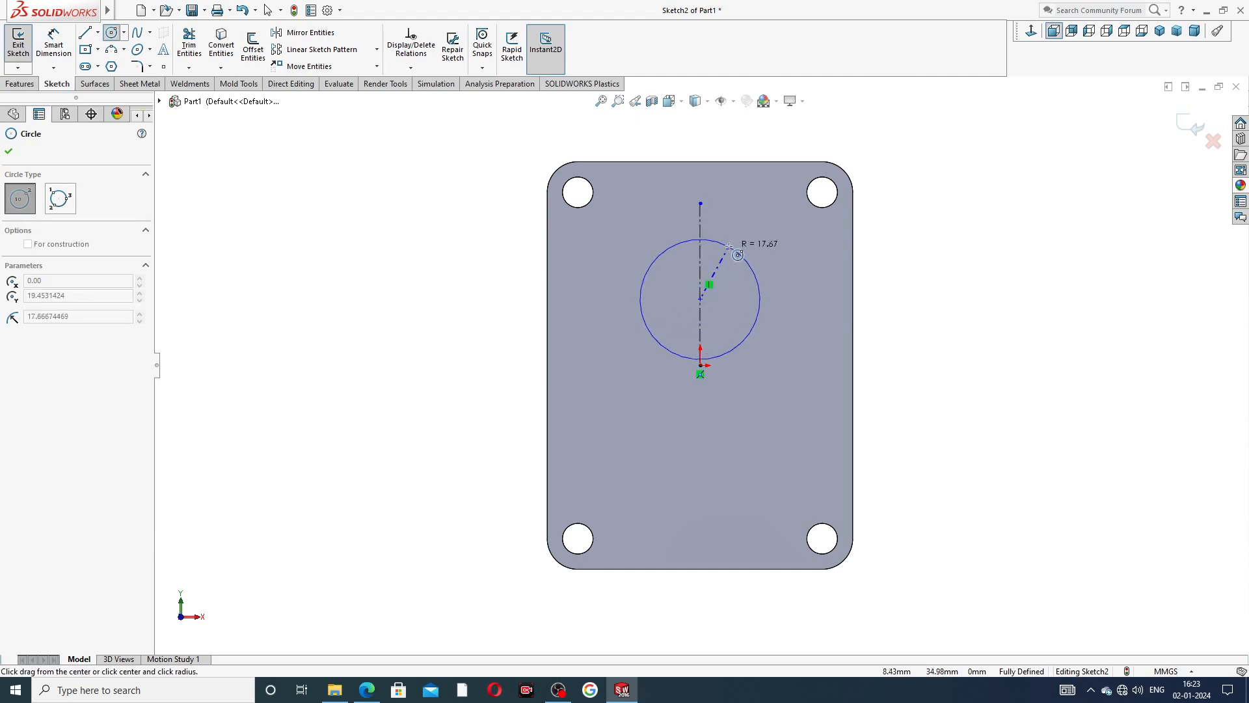
click(745, 204)
right_click(882, 194)
click(918, 207)
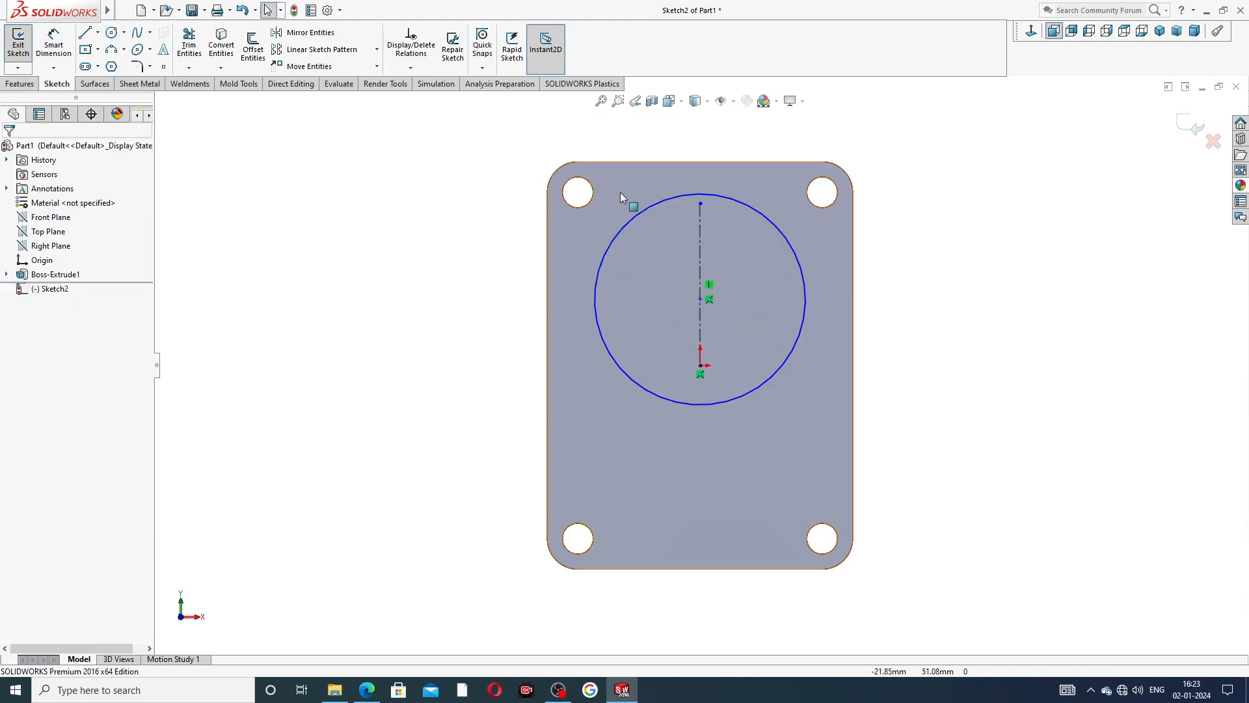
Check the offset in the PDF drawing and dimension the circle's center 15.5 mm above the origin.
click(53, 43)
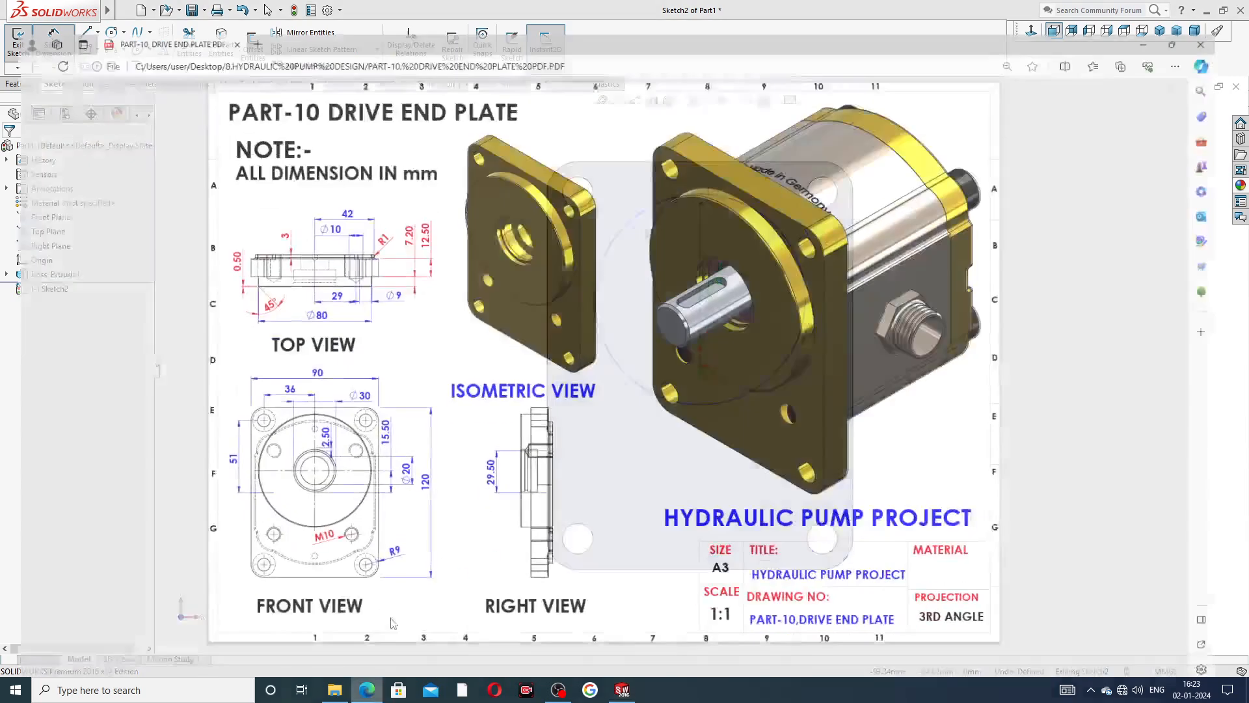
click(367, 689)
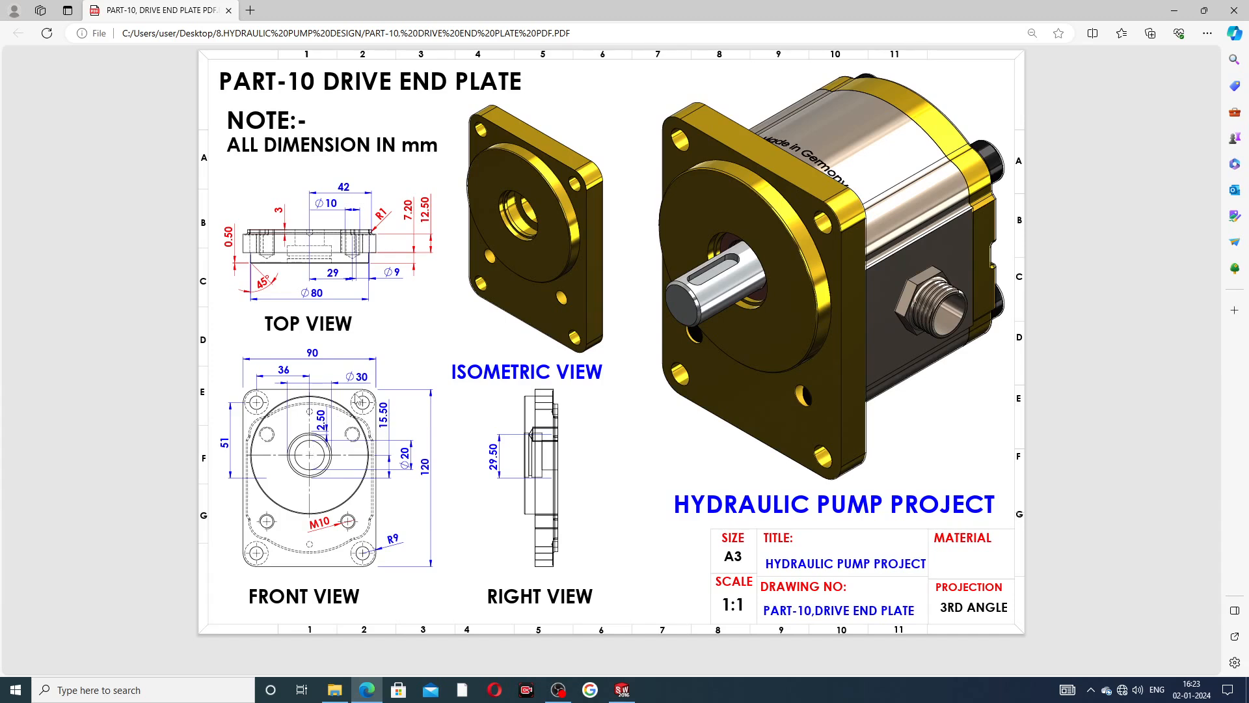
click(368, 689)
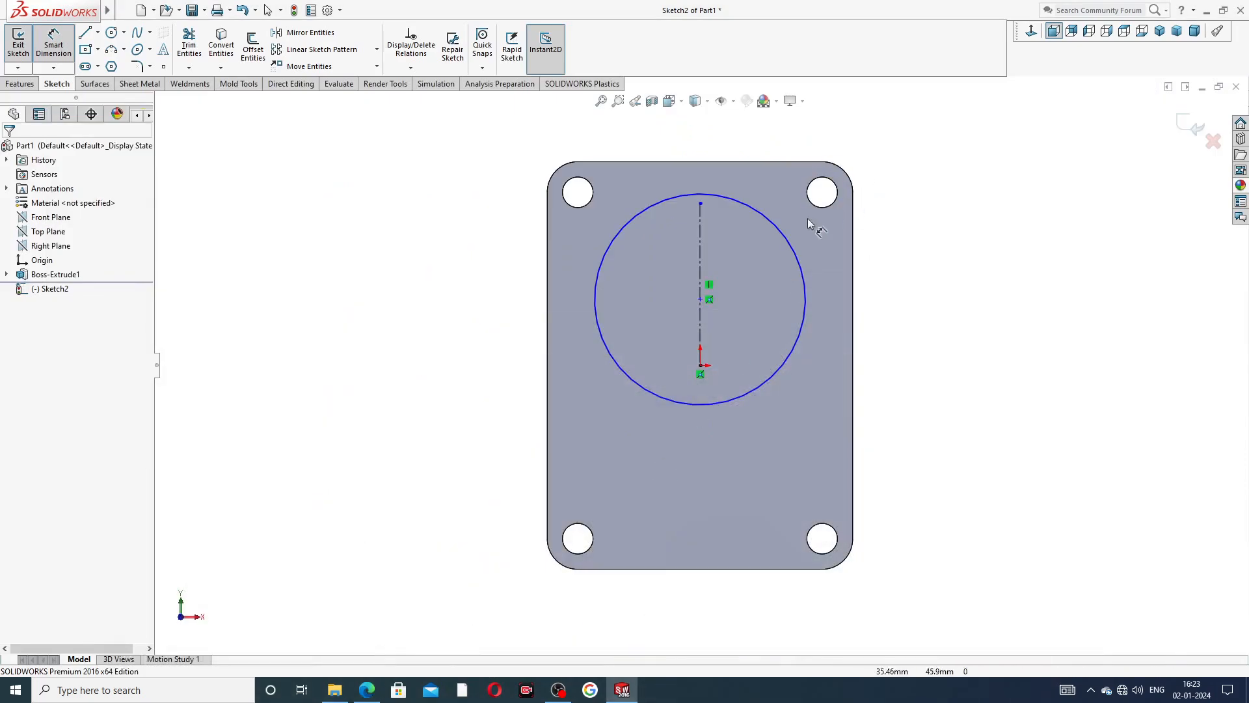
click(700, 300)
click(702, 371)
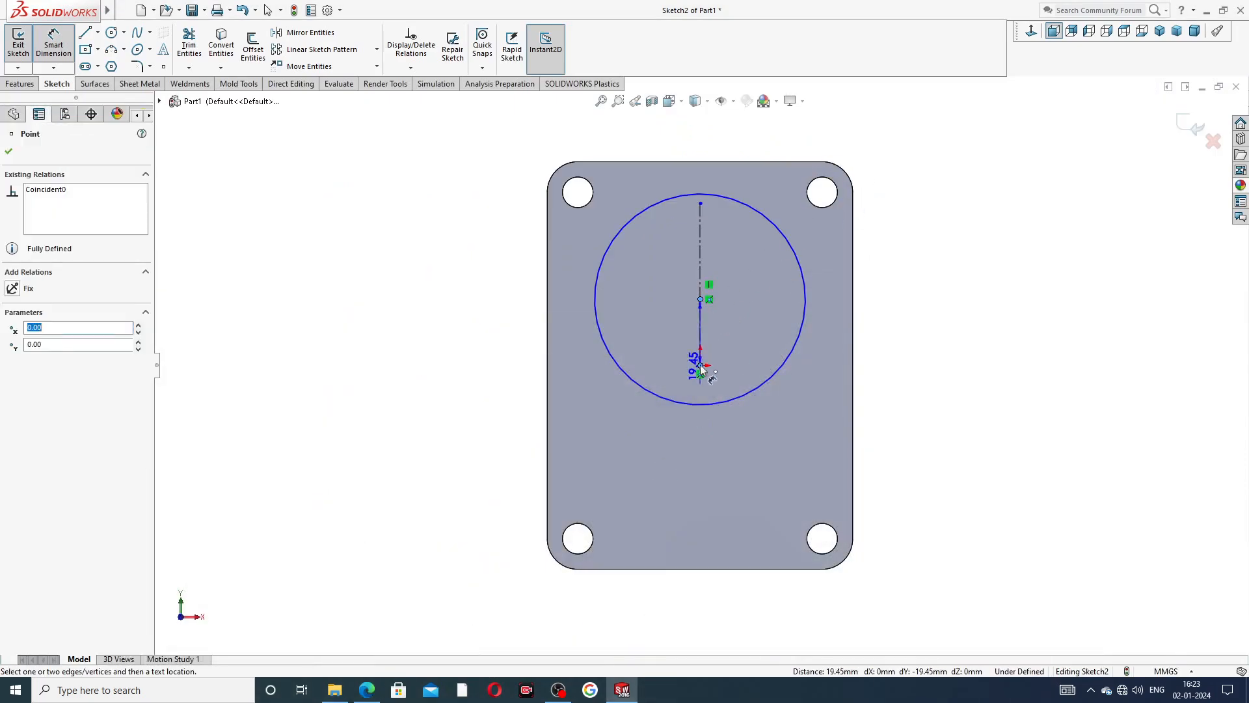
click(883, 333)
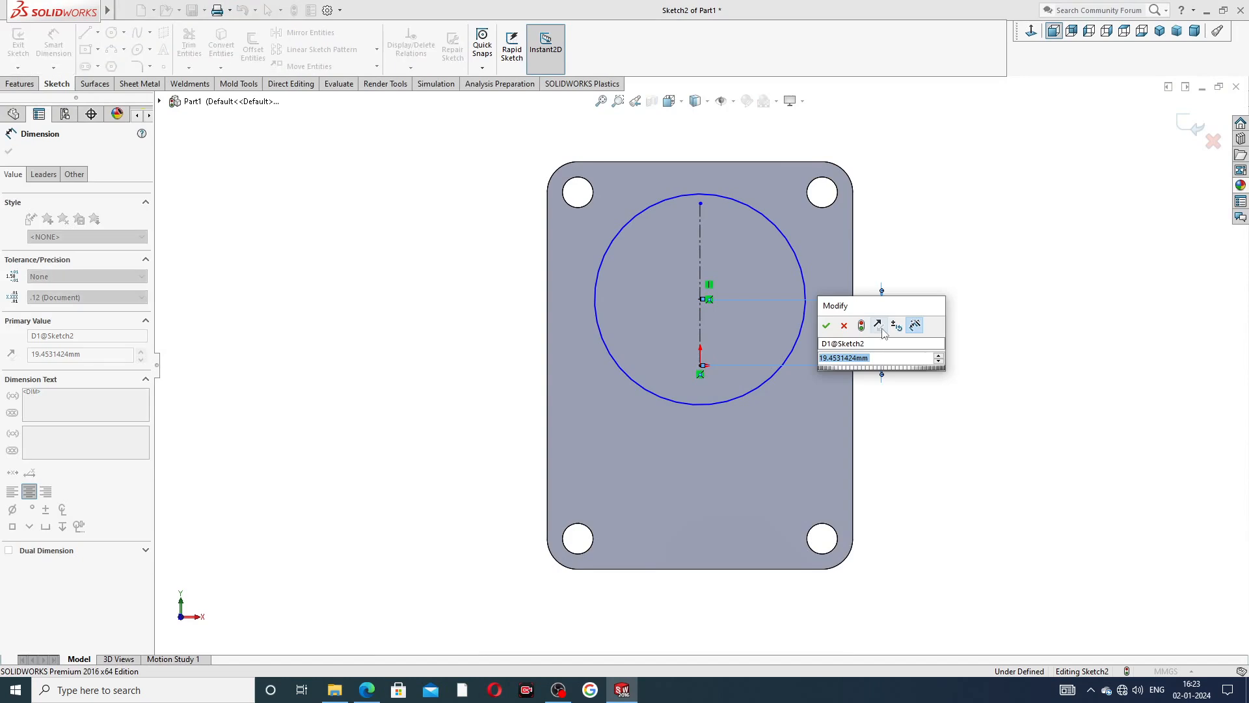
text(15.5)
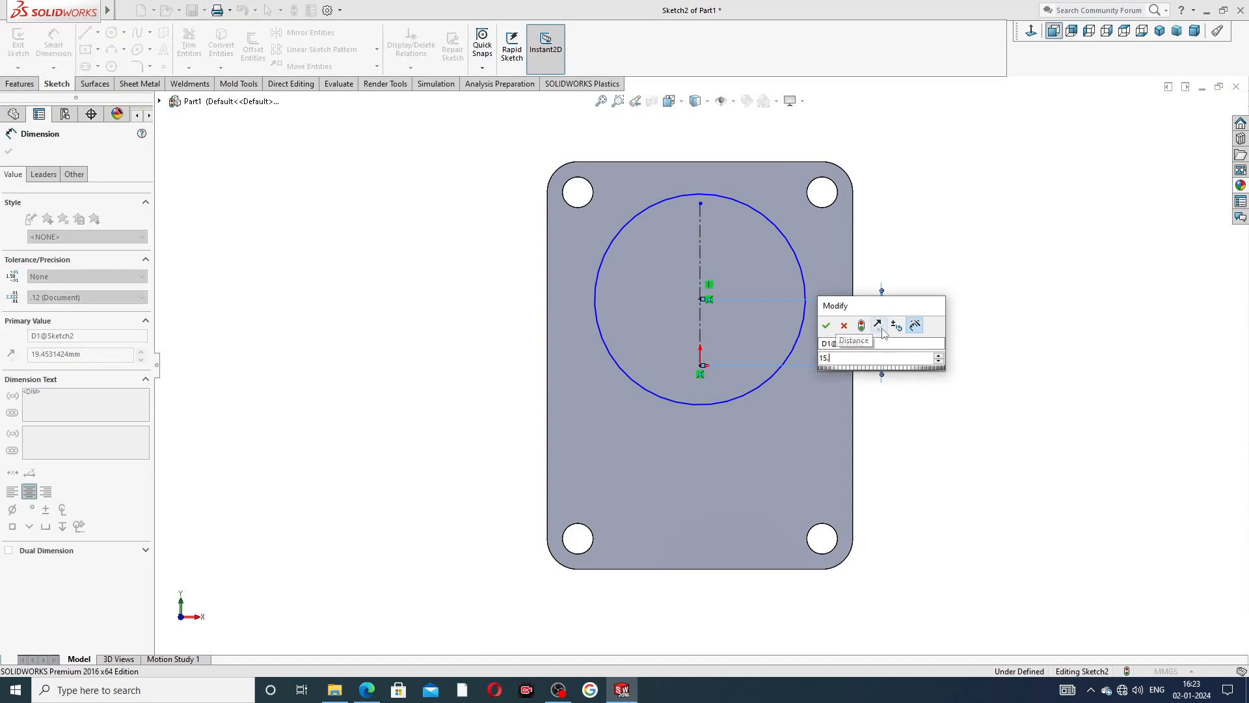
key(Return)
click(954, 279)
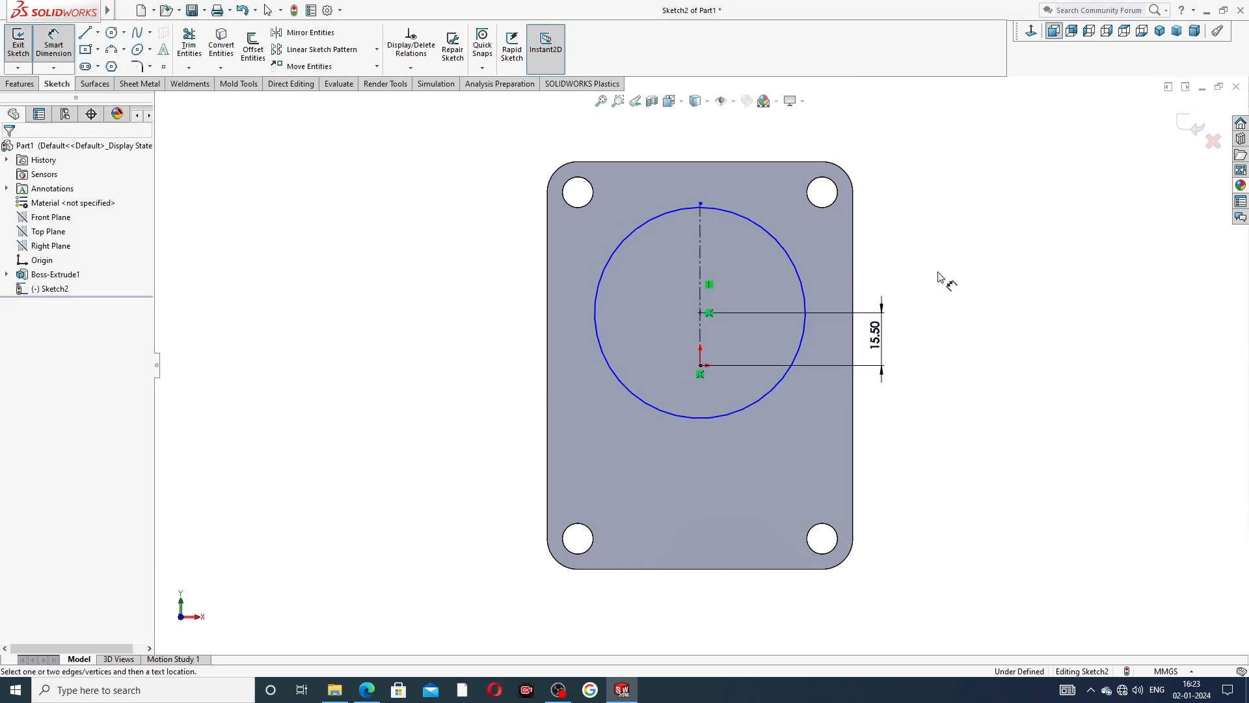
Dimension the circle's diameter as 80 mm and leave the dimension tool.
click(795, 266)
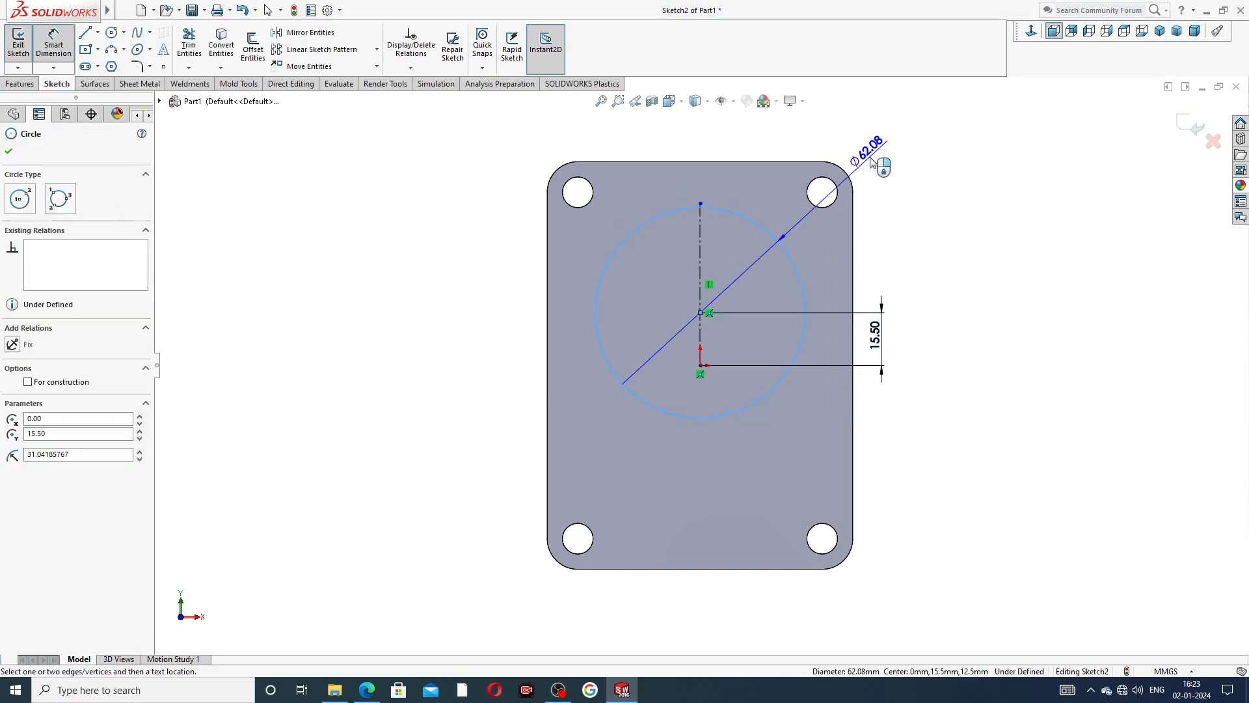
click(879, 166)
text(80)
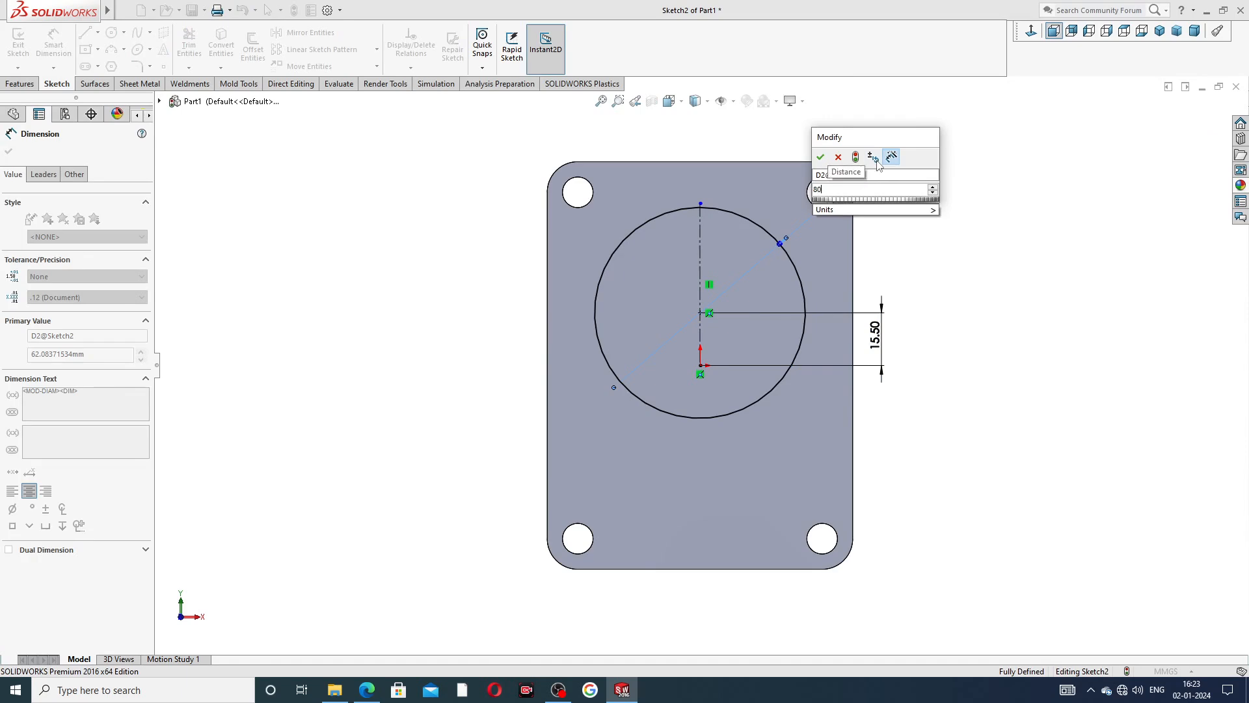
key(Return)
right_click(978, 173)
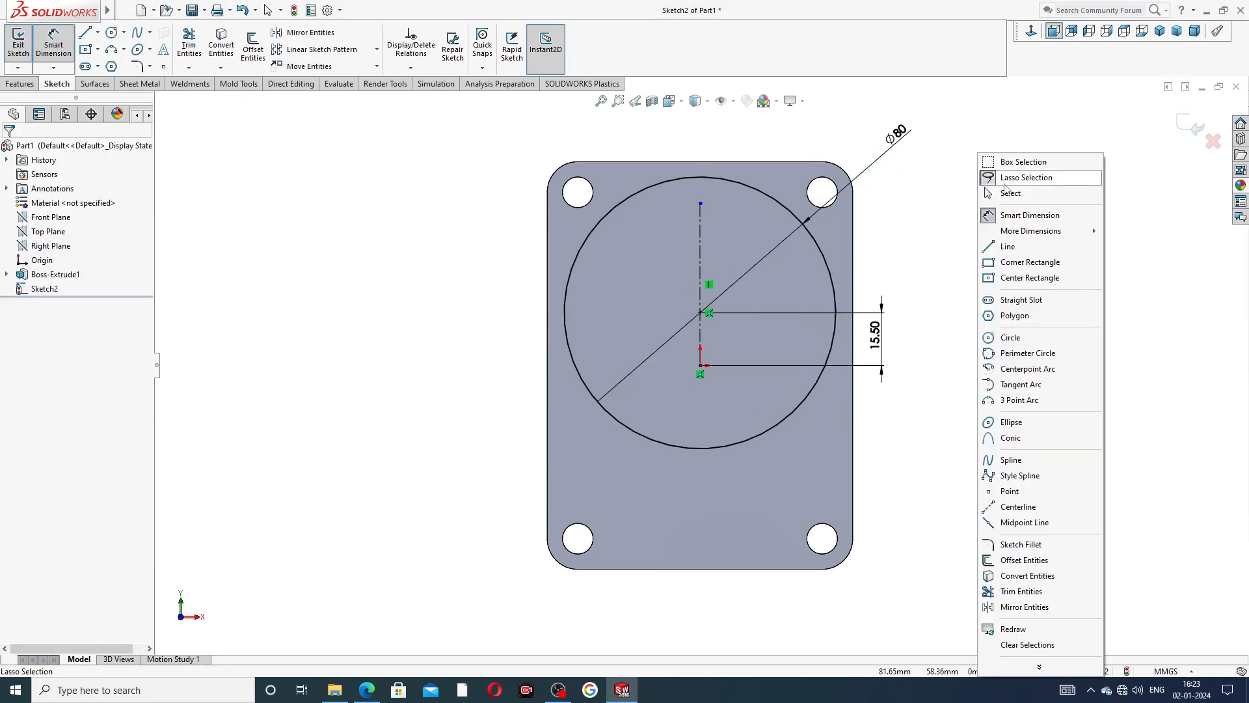
click(1015, 195)
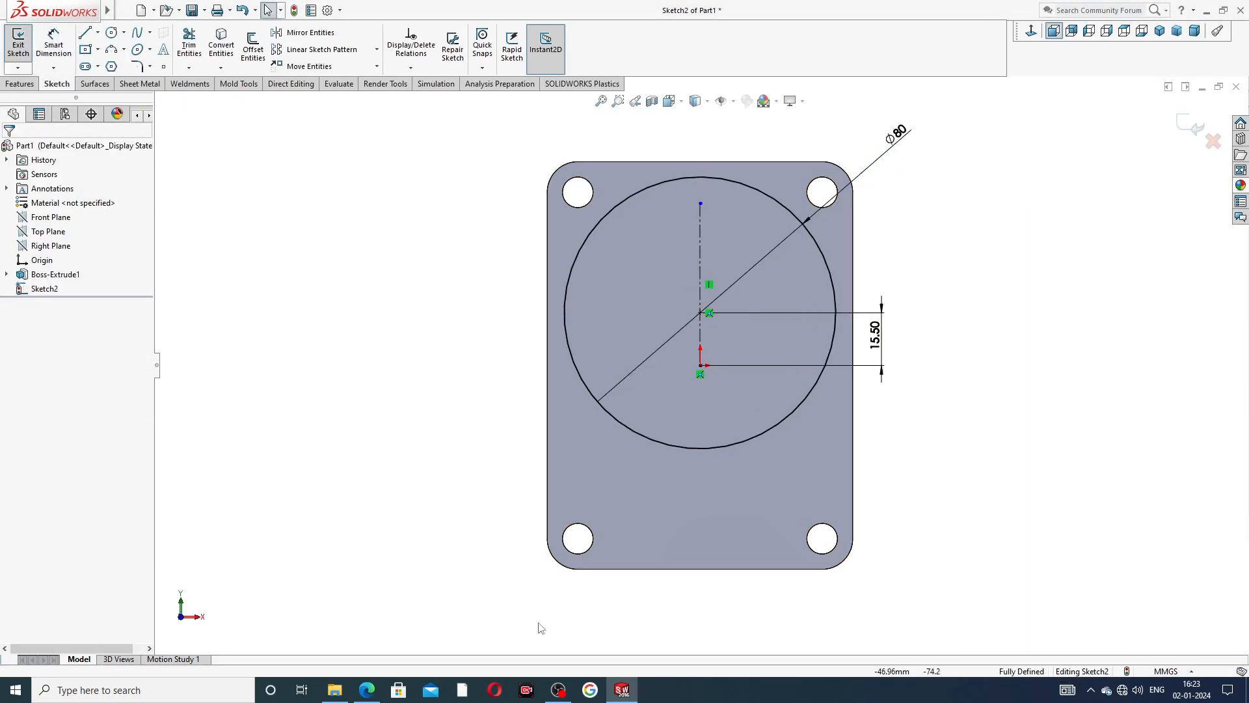
Look up the round boss's height in the PDF drawing and extrude the circle to a blind depth of 7.2 mm with Merge result on.
click(367, 690)
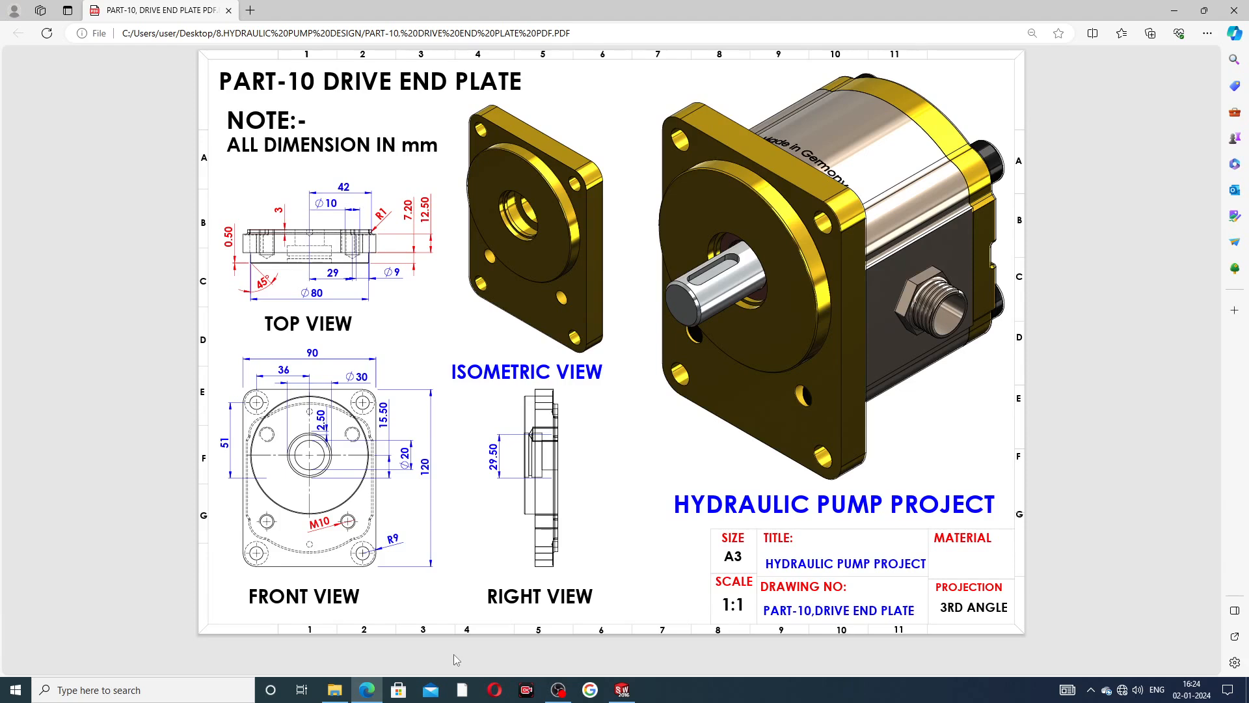
click(621, 688)
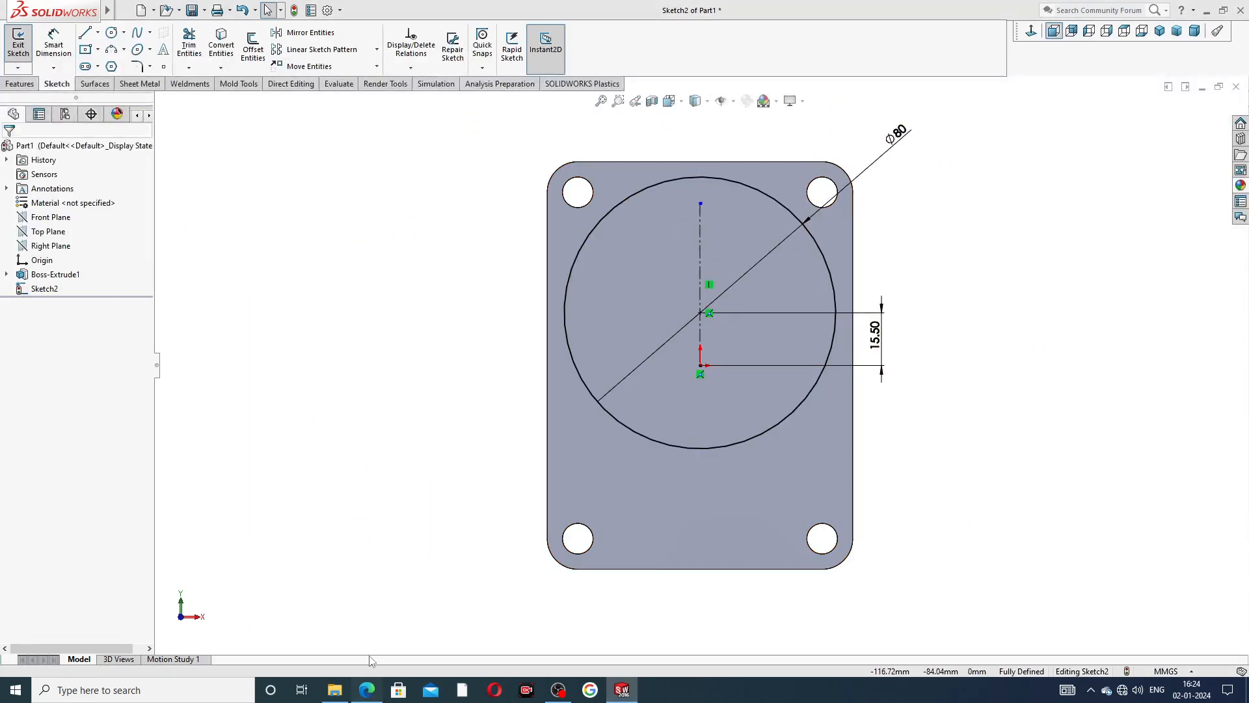
click(366, 690)
right_click(366, 689)
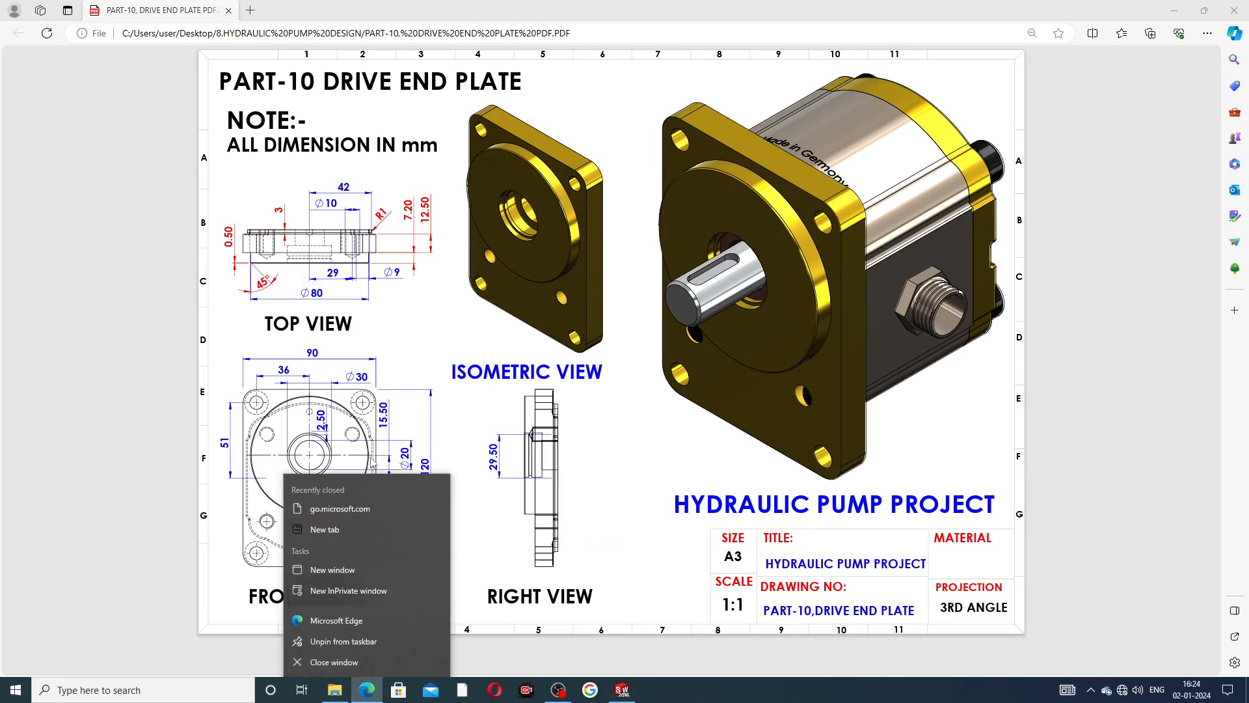
click(453, 453)
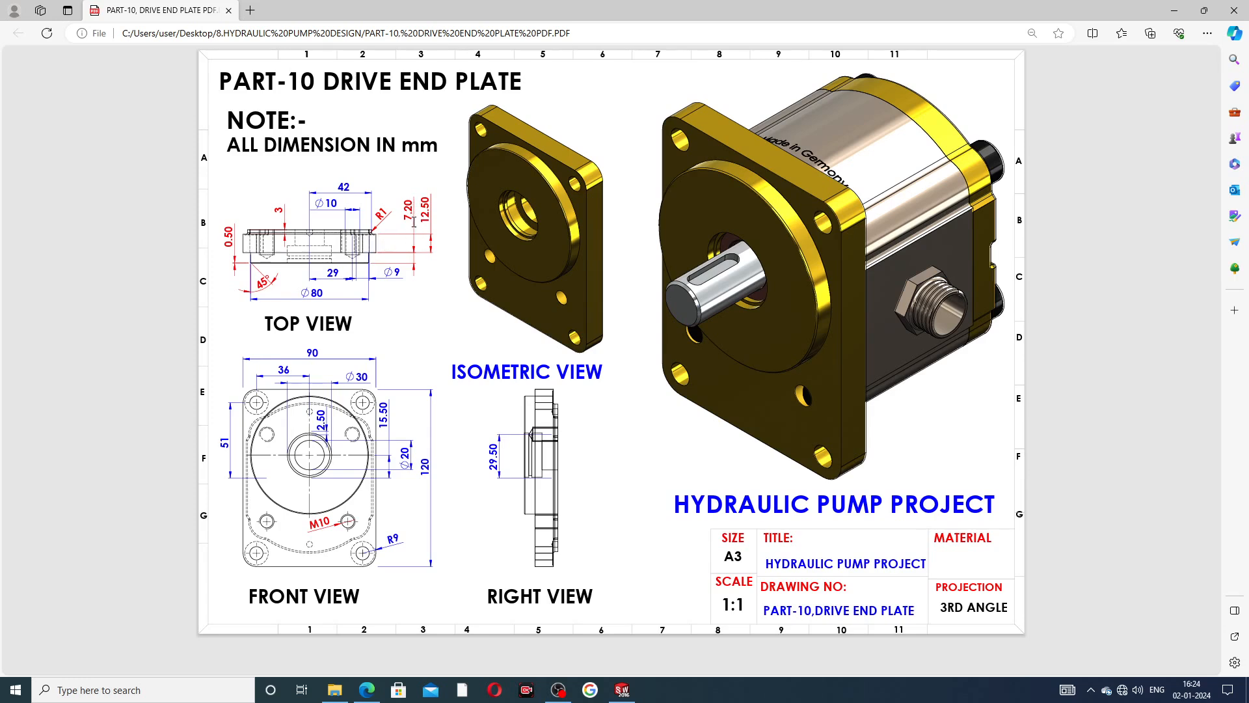
click(622, 689)
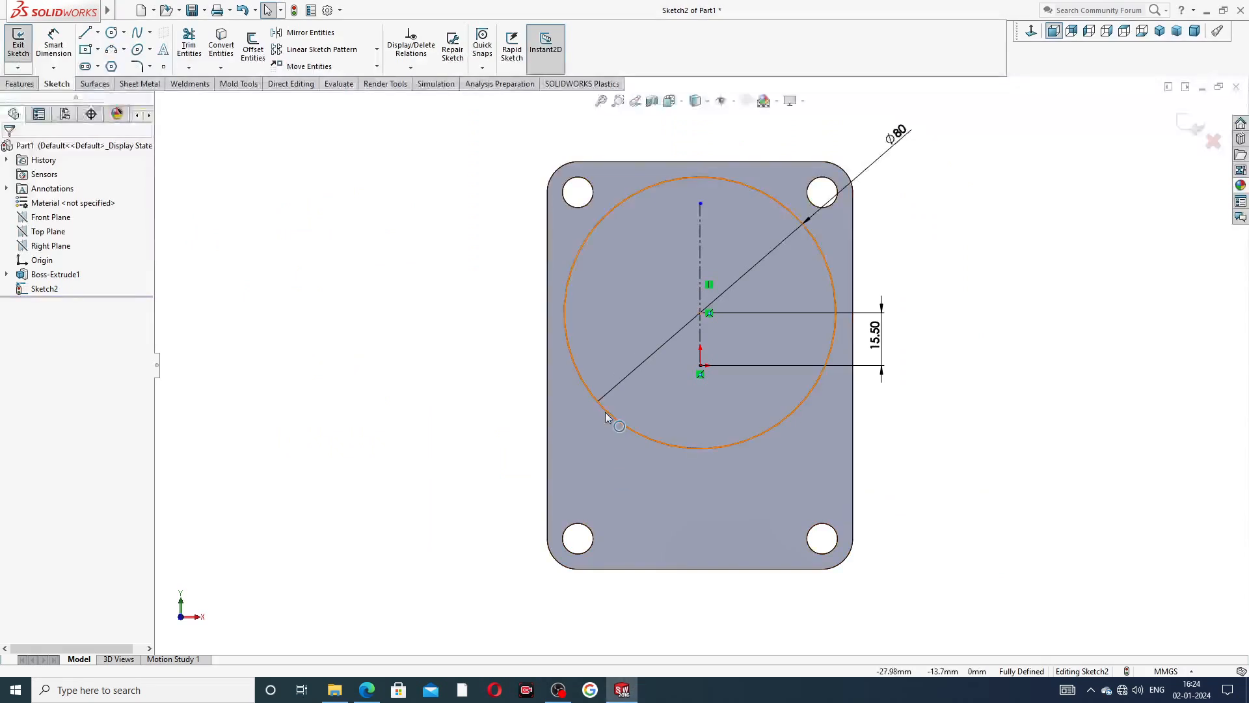
click(20, 84)
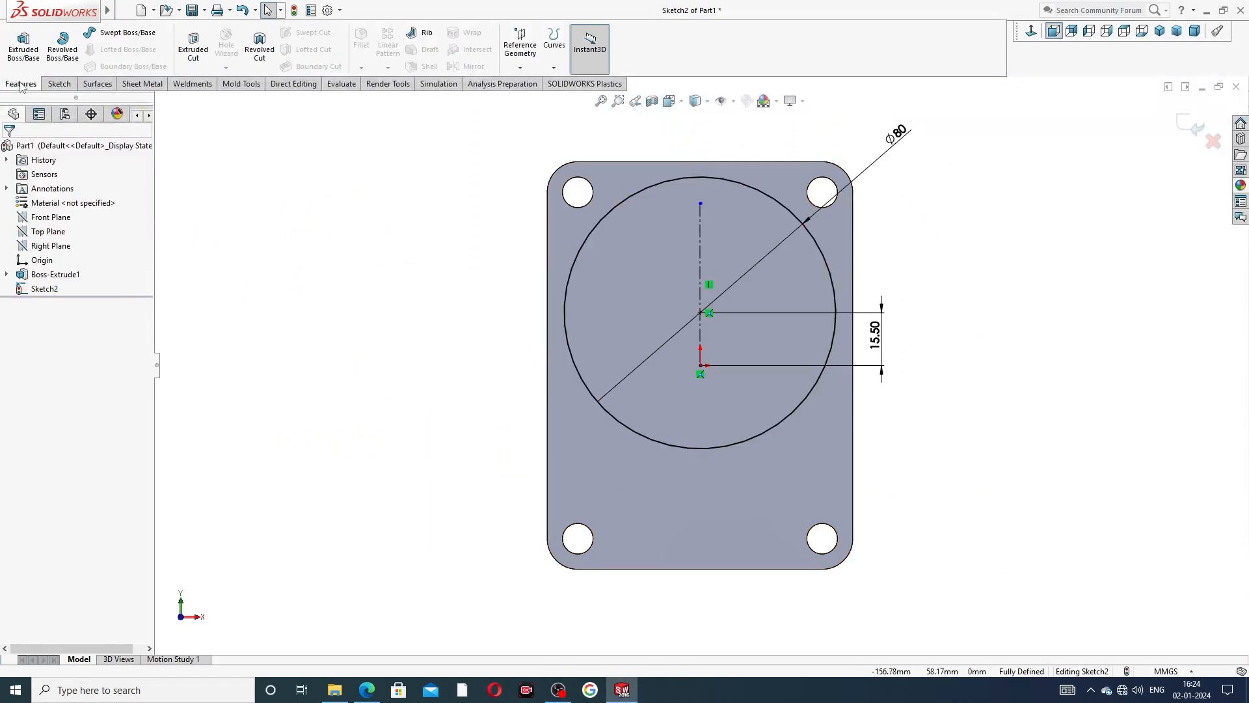
click(24, 44)
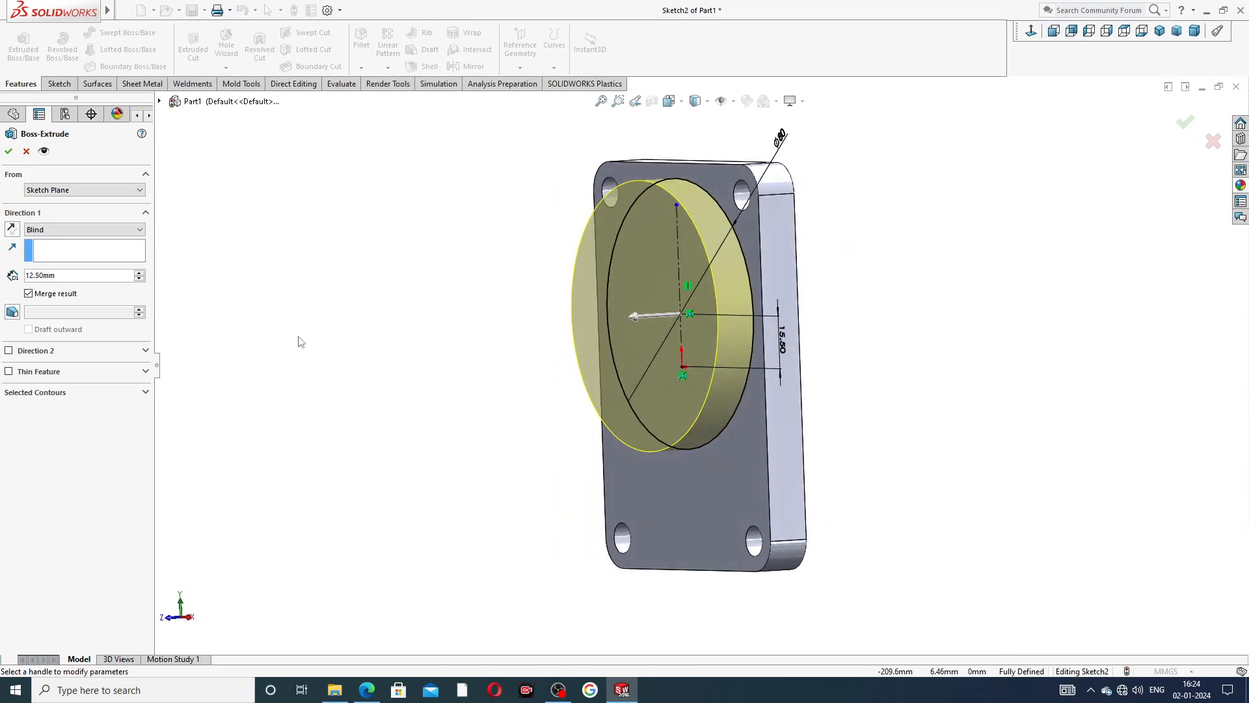
click(75, 277)
text(7.)
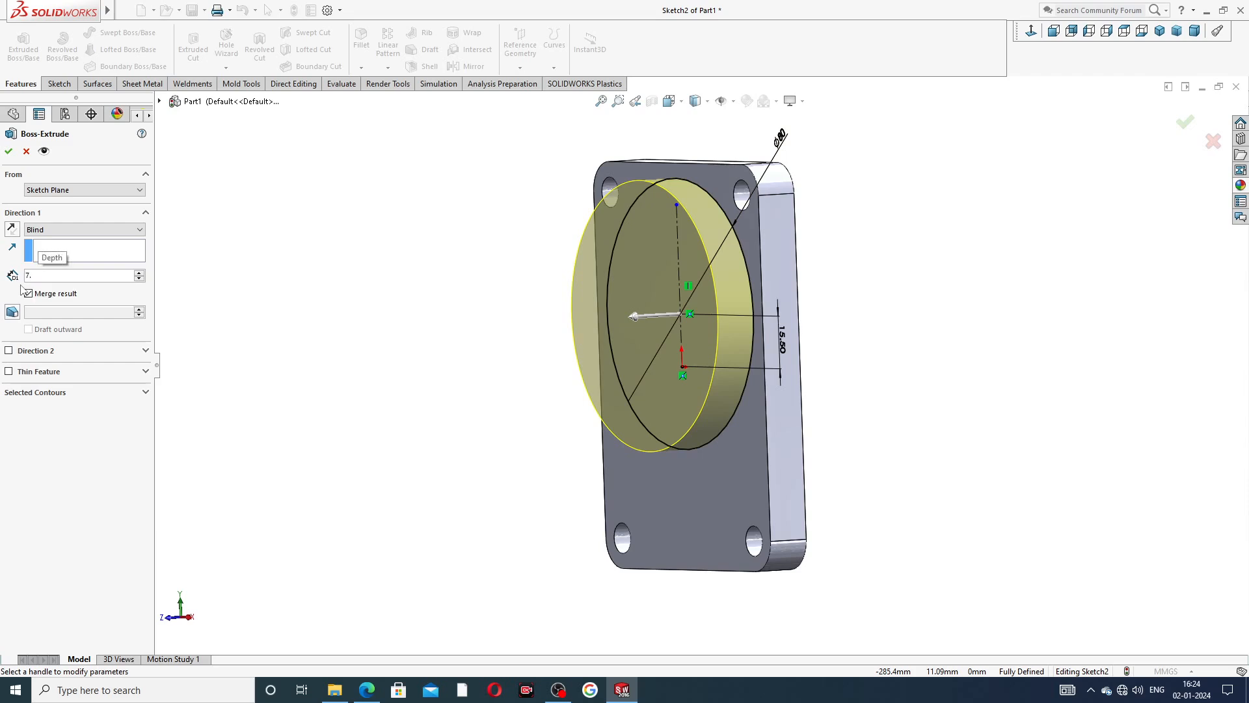
text(2)
key(Return)
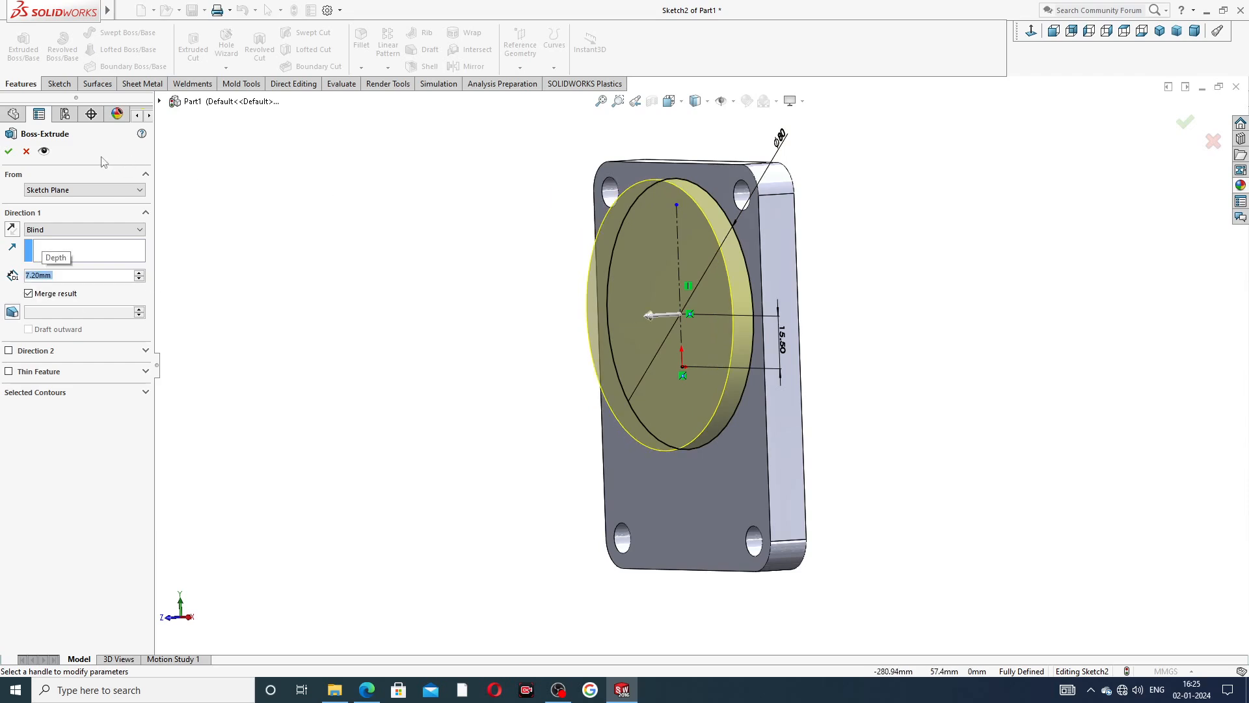
click(9, 151)
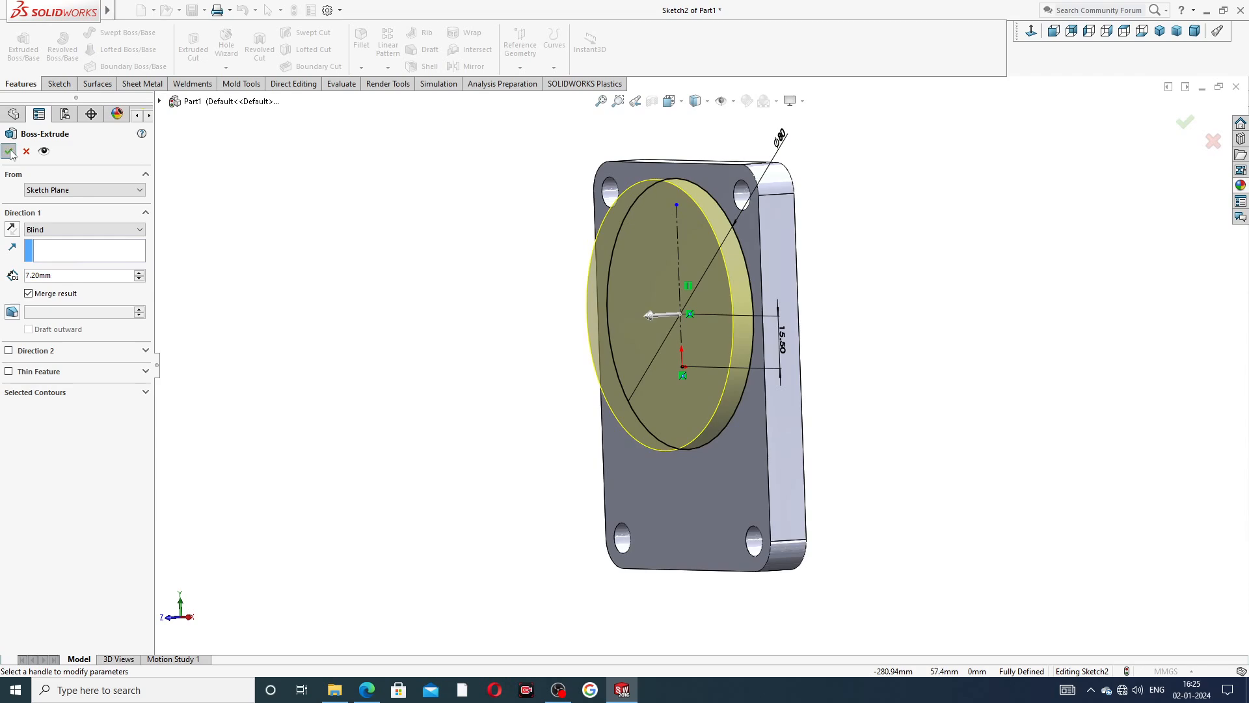
click(919, 252)
Open a new sketch on the front face of the round boss.
middle_drag(842, 286, 958, 251)
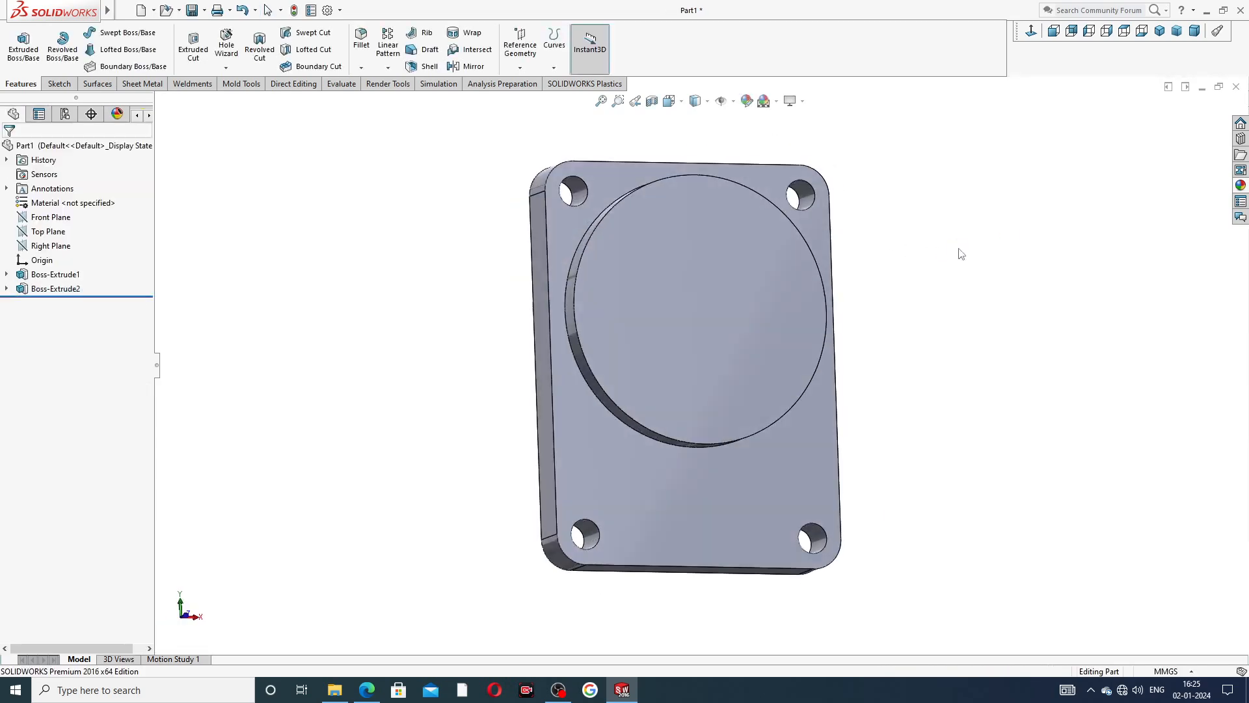
click(726, 279)
click(776, 237)
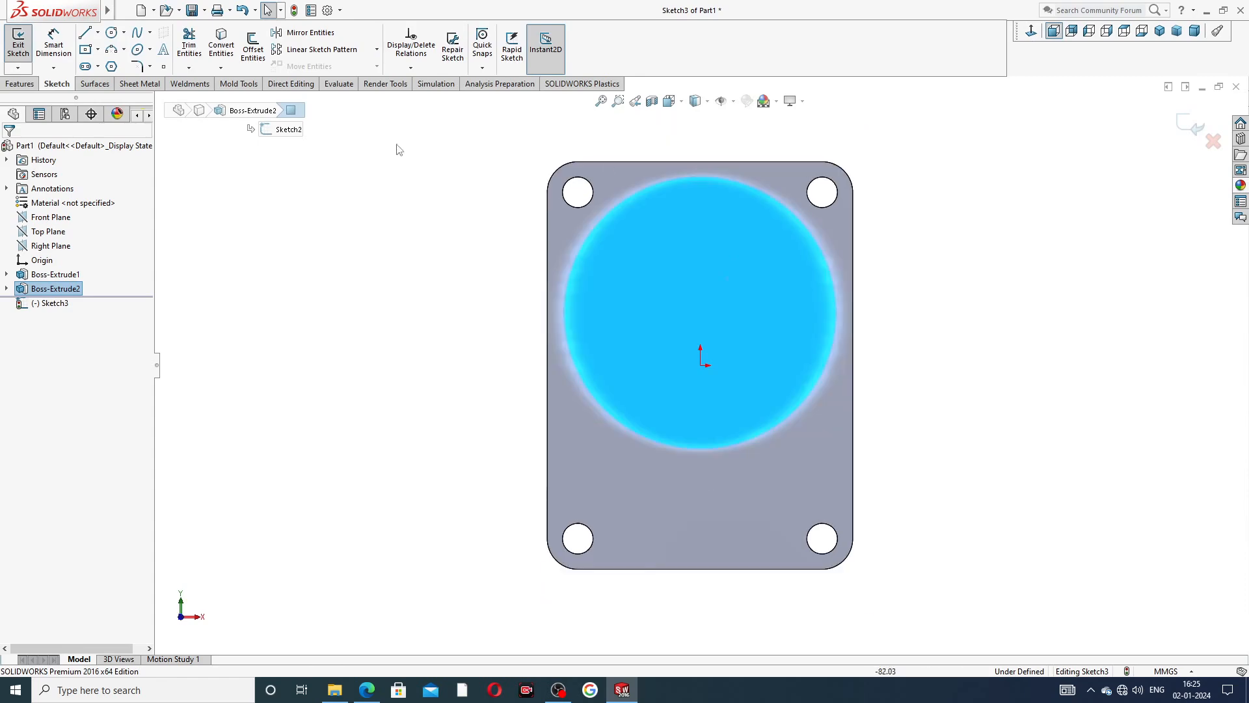
Draw a circle about 23 mm in diameter, concentric with the round boss.
click(112, 32)
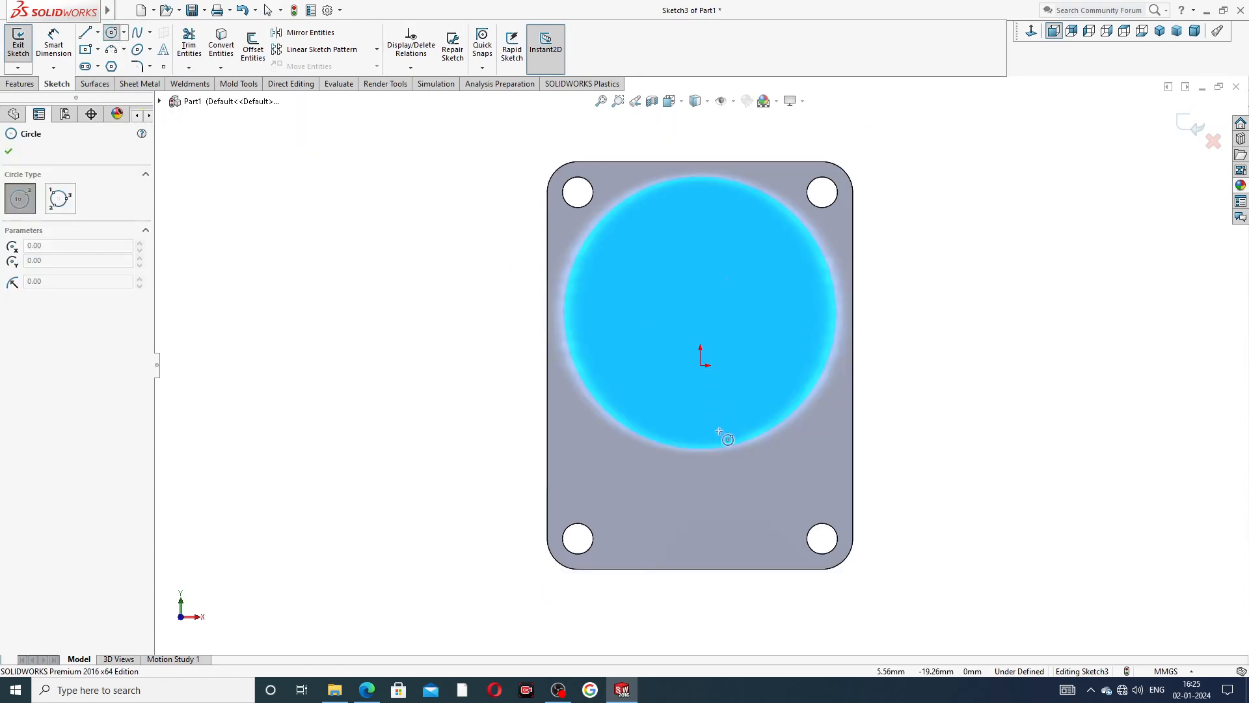
click(700, 313)
click(724, 282)
right_click(929, 207)
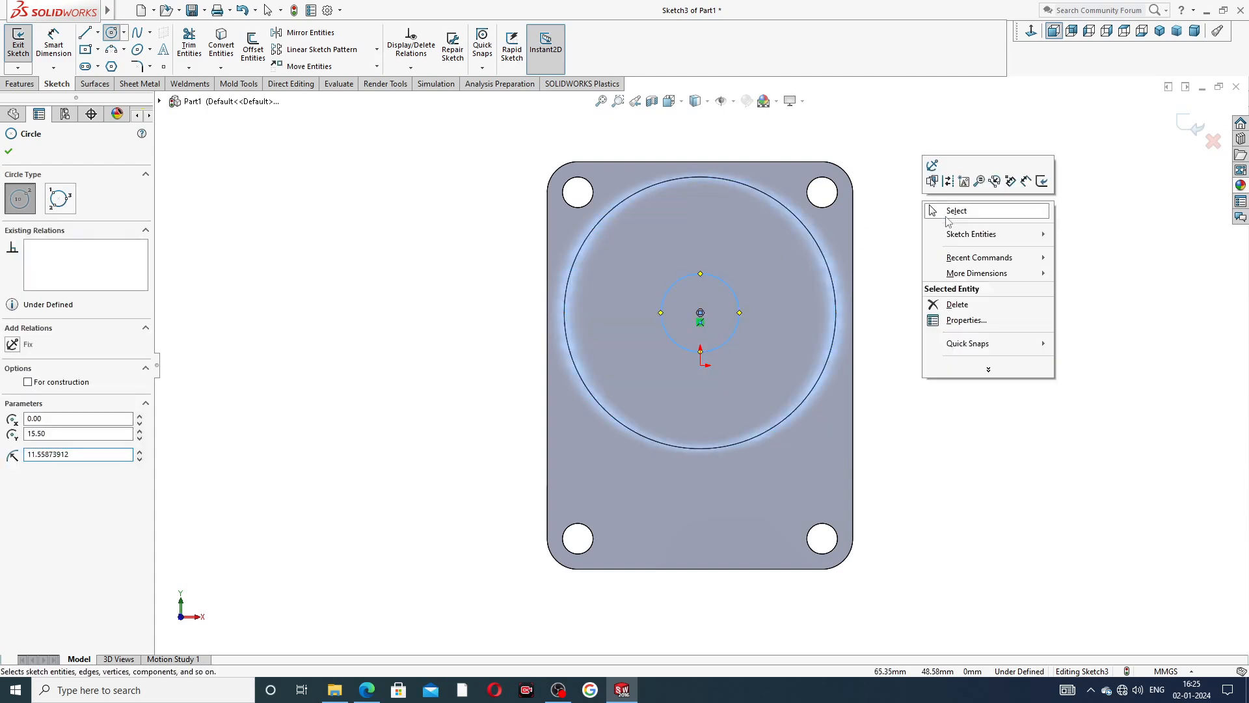
click(954, 211)
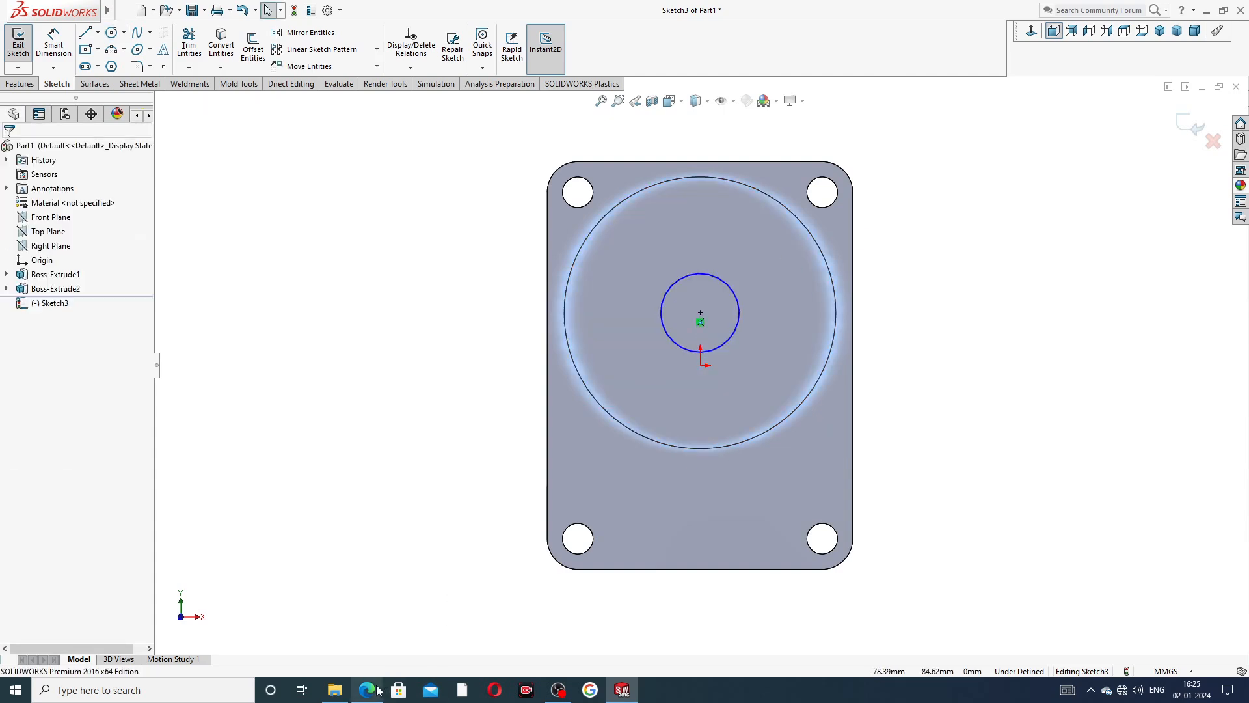
Check the bore diameter in the PDF drawing and dimension the inner circle's diameter as 20 mm.
click(367, 690)
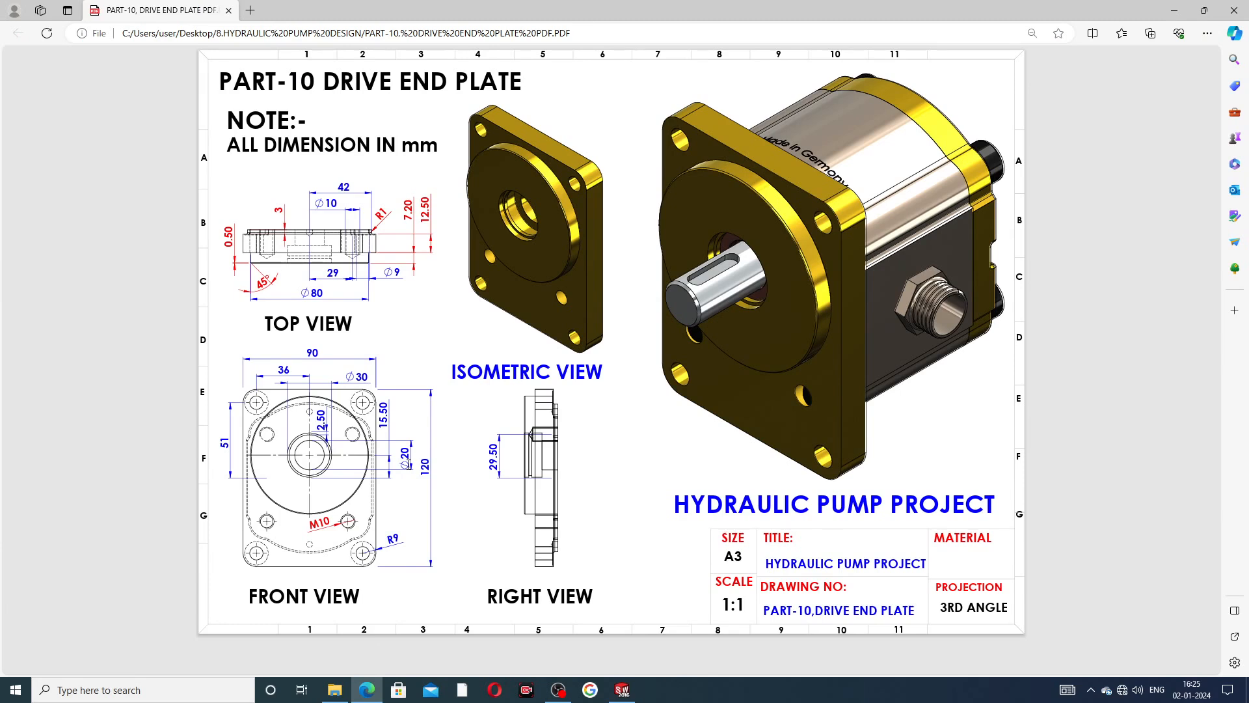
click(366, 689)
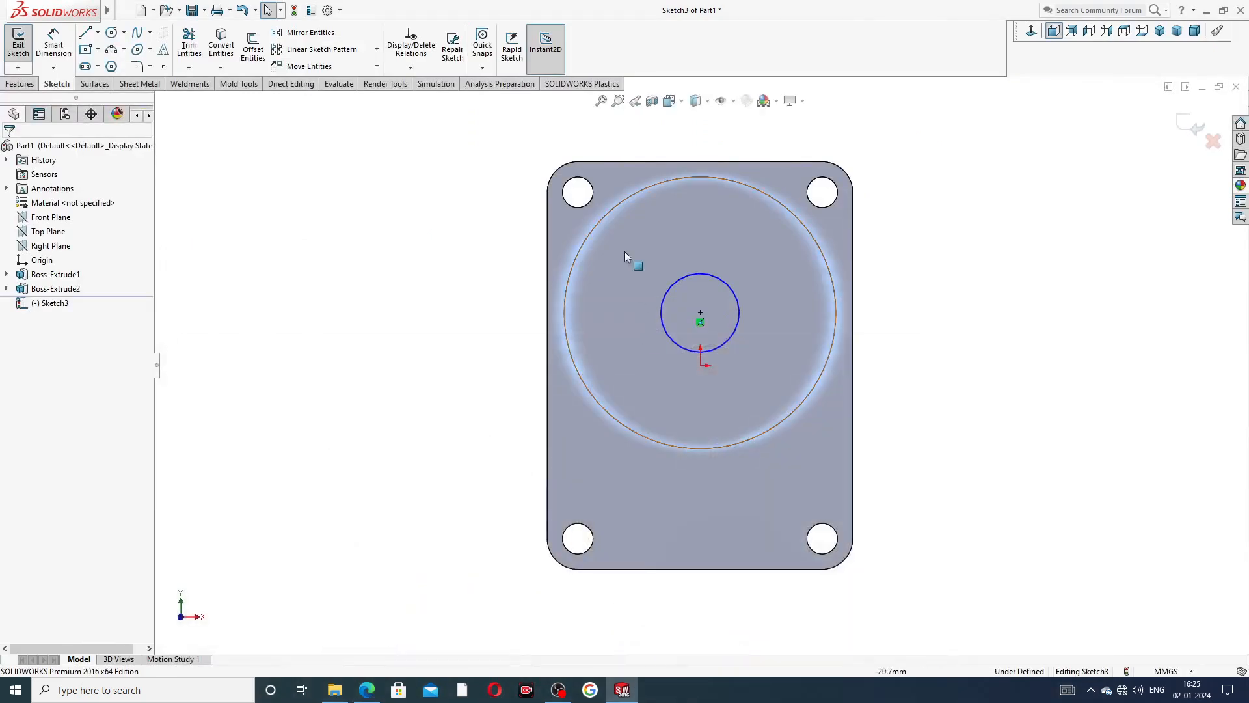
click(54, 45)
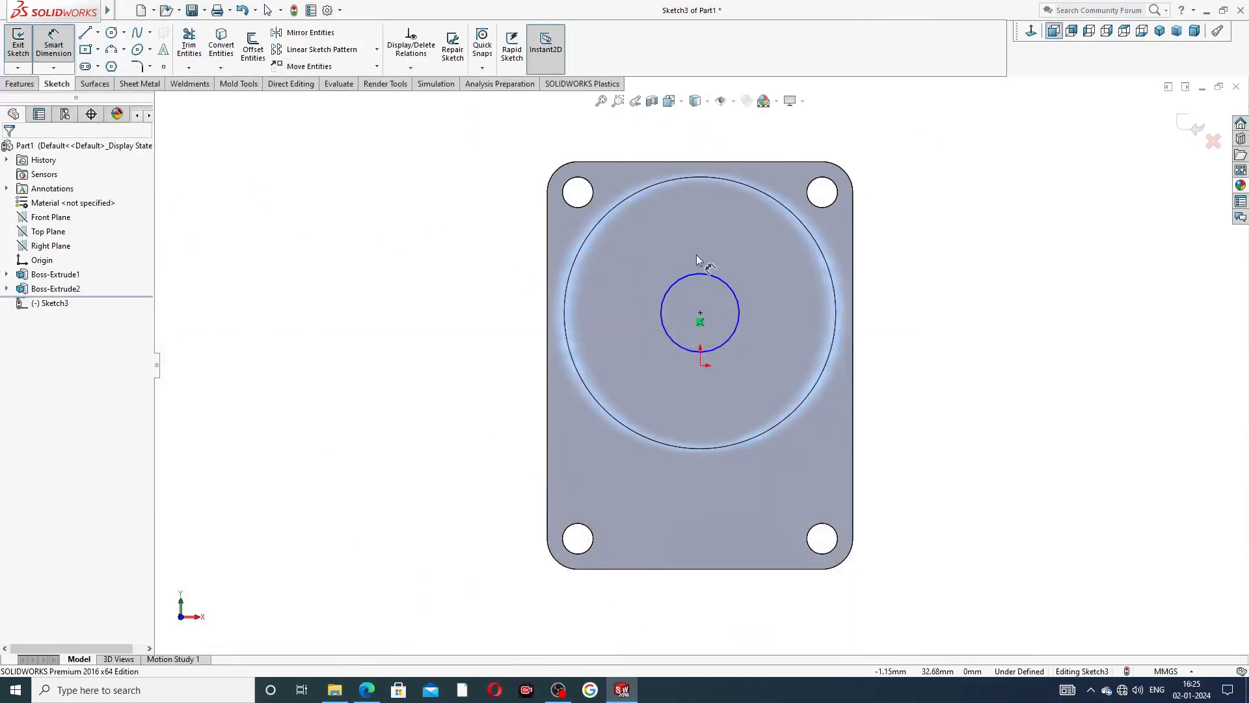
click(697, 274)
click(674, 244)
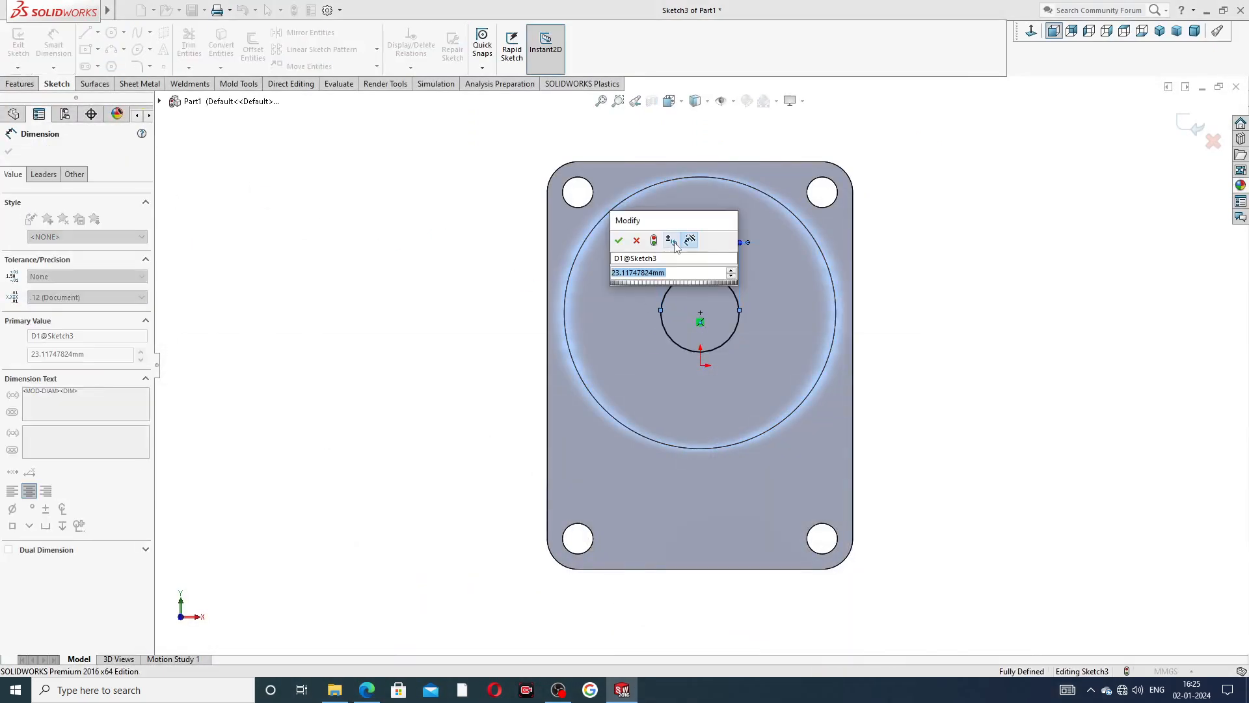
text(20)
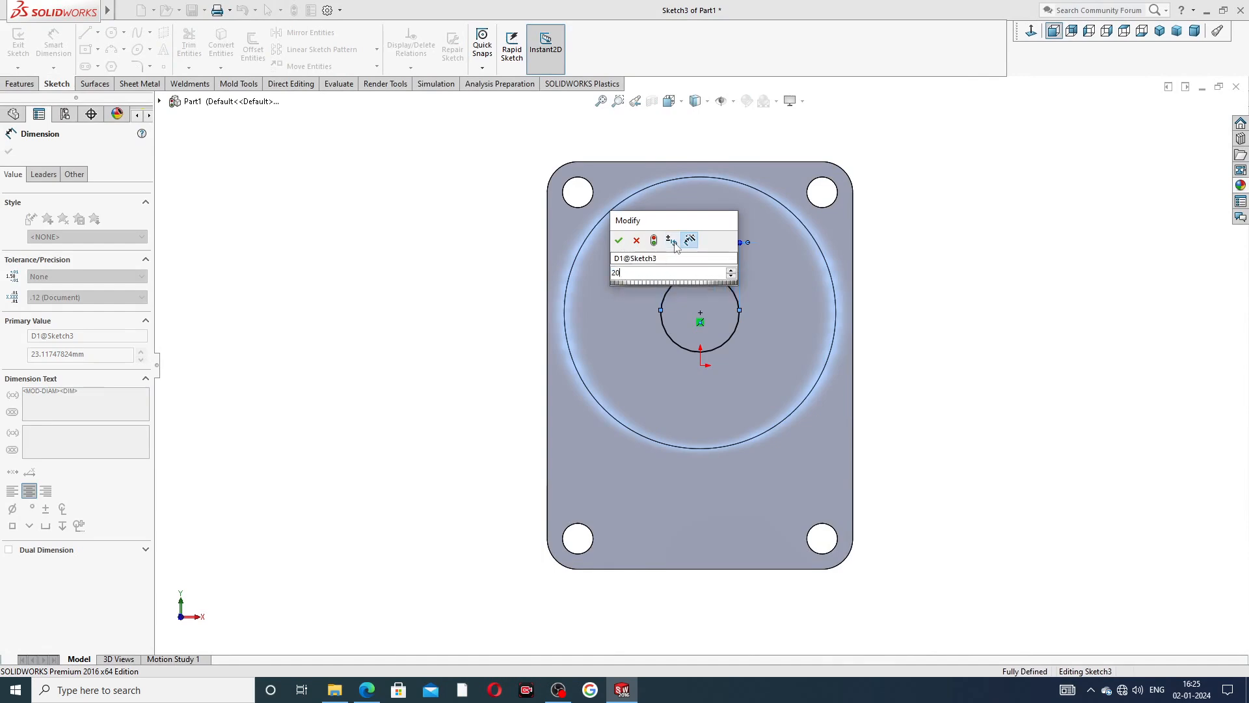
key(Return)
right_click(462, 250)
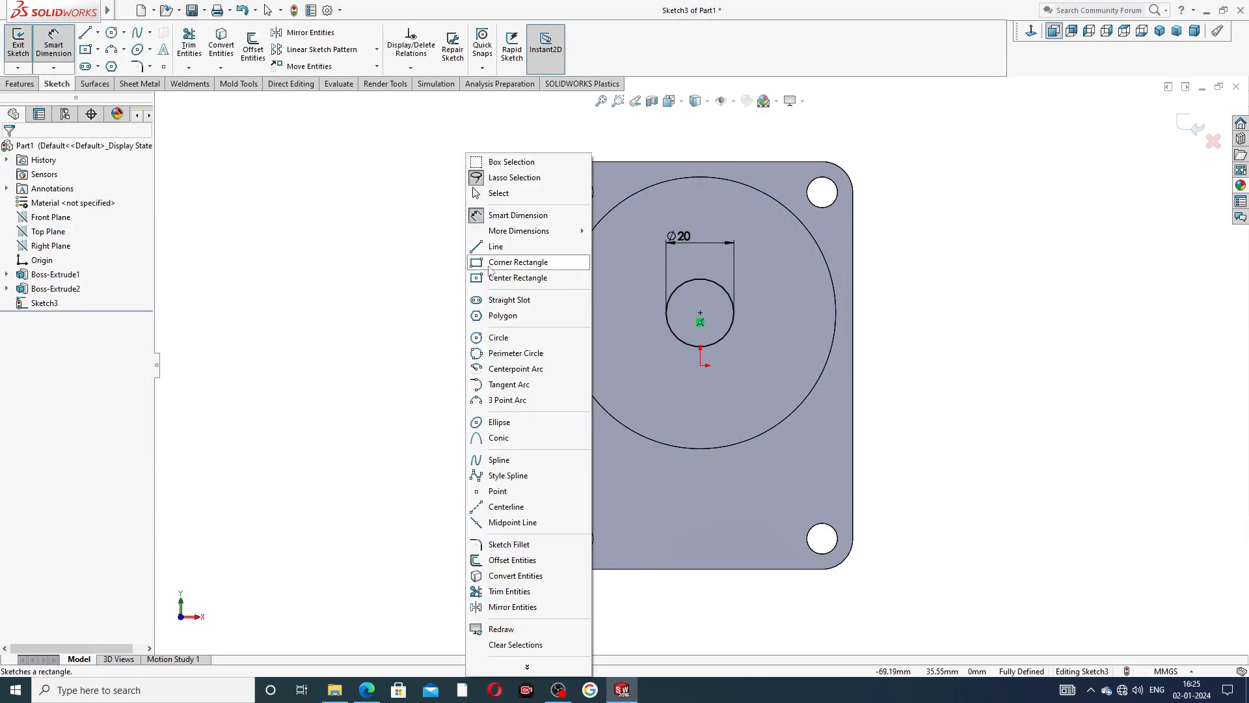
Cut the 20 mm circle through the boss and plate with an Extruded Cut set to Through All.
click(514, 194)
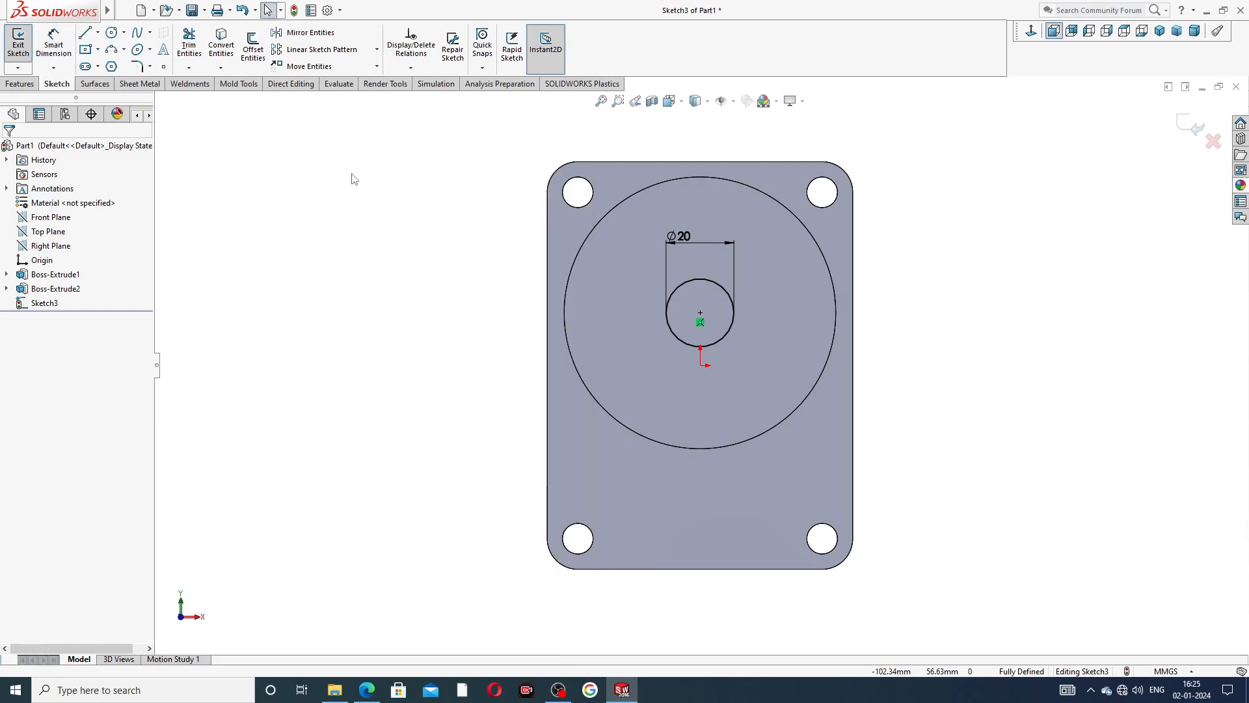
click(20, 84)
click(182, 57)
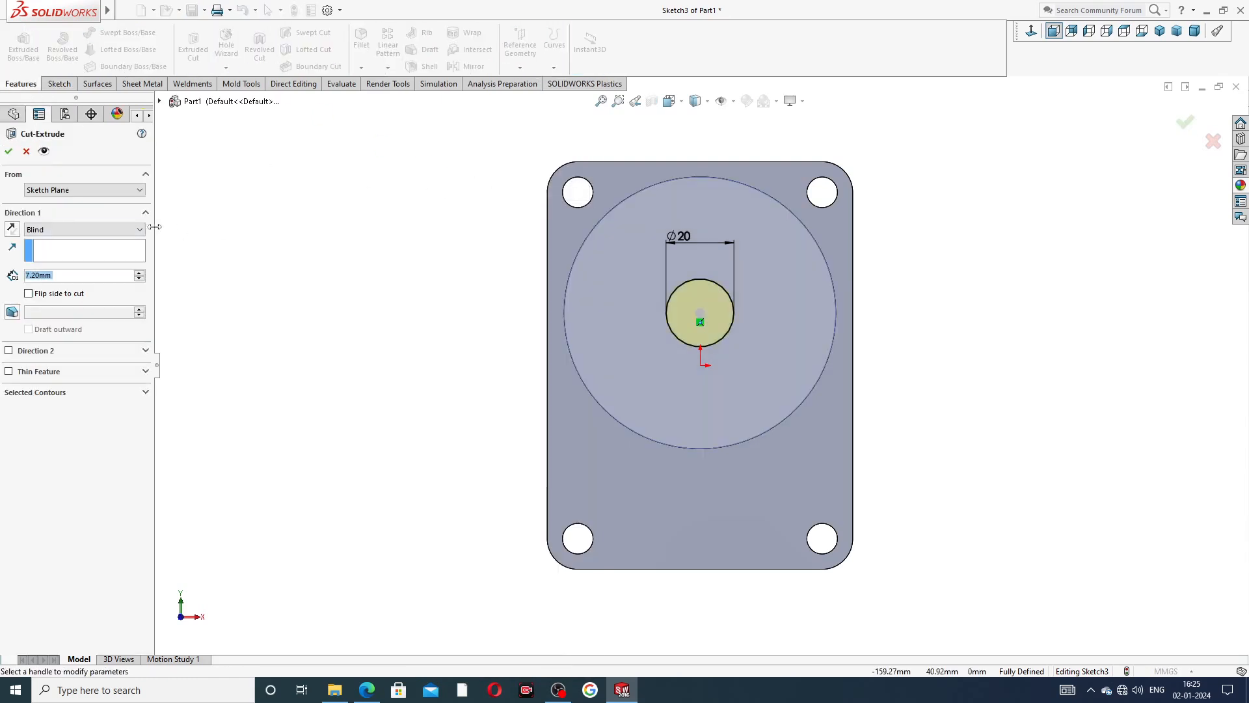
click(106, 231)
click(104, 250)
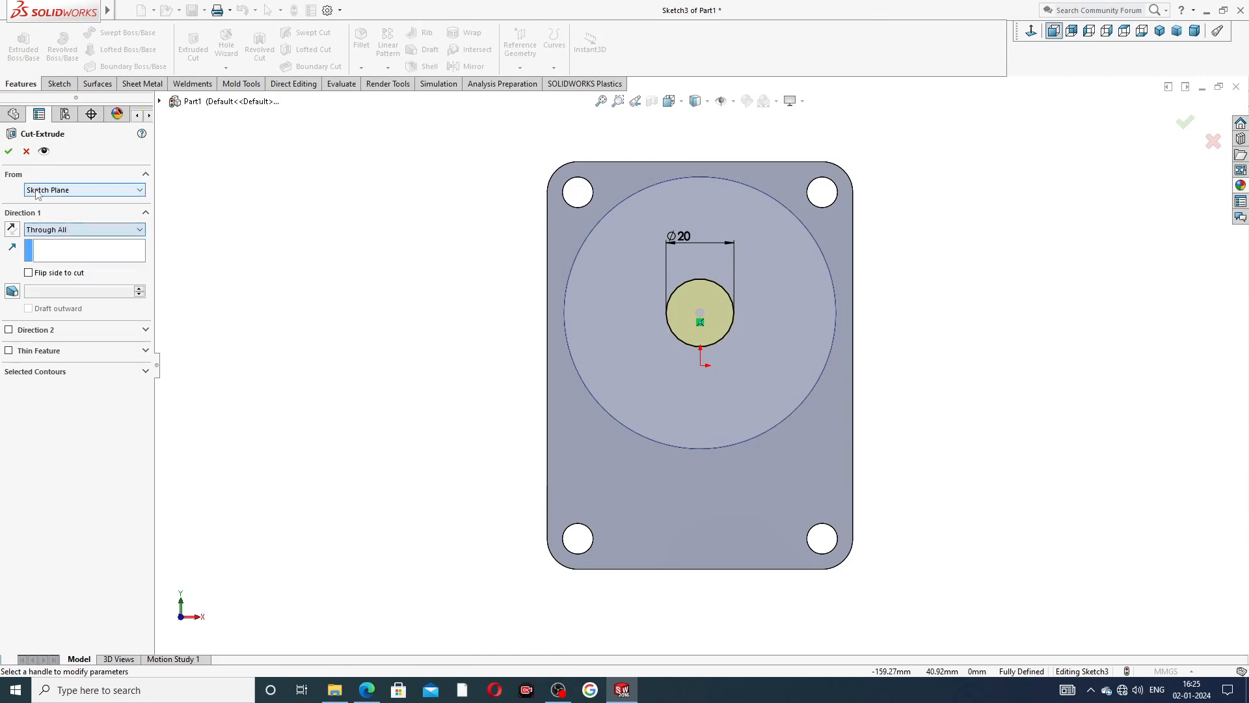
key(Return)
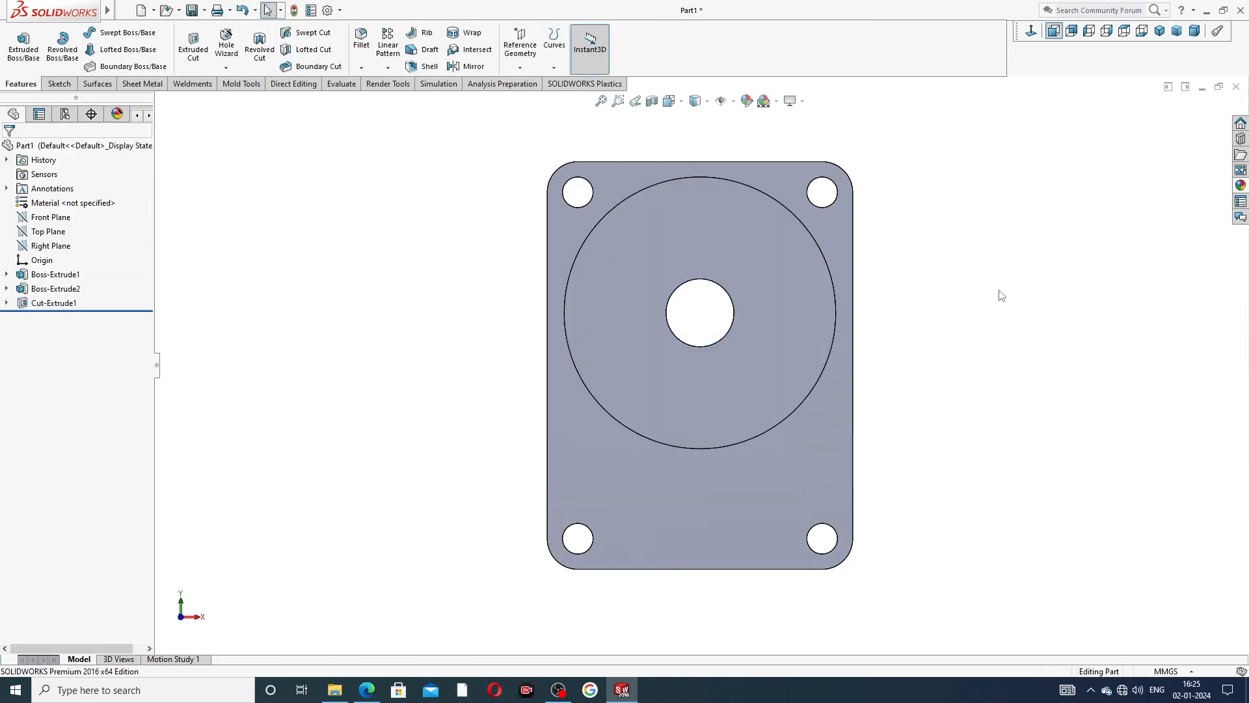
Check the central bore's dimensions in the PDF drawing and open a new sketch on the round boss's front face.
middle_drag(932, 284, 845, 343)
scroll(877, 314, up, 1)
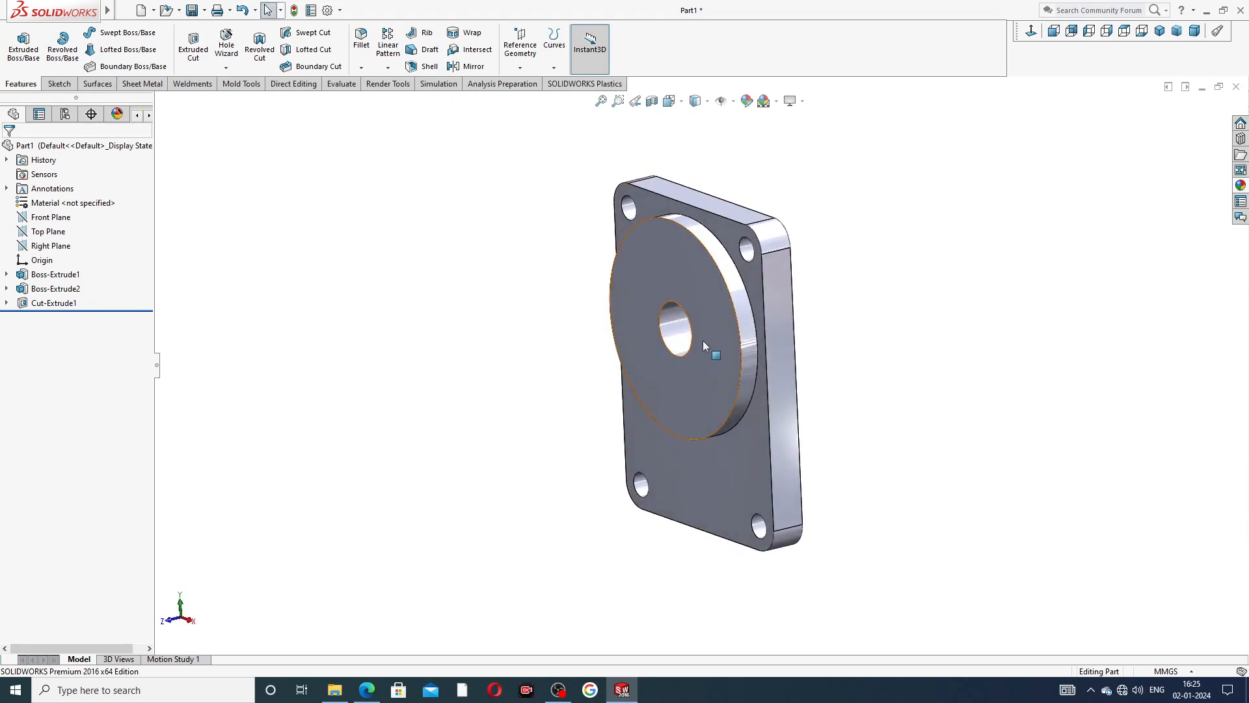
click(366, 689)
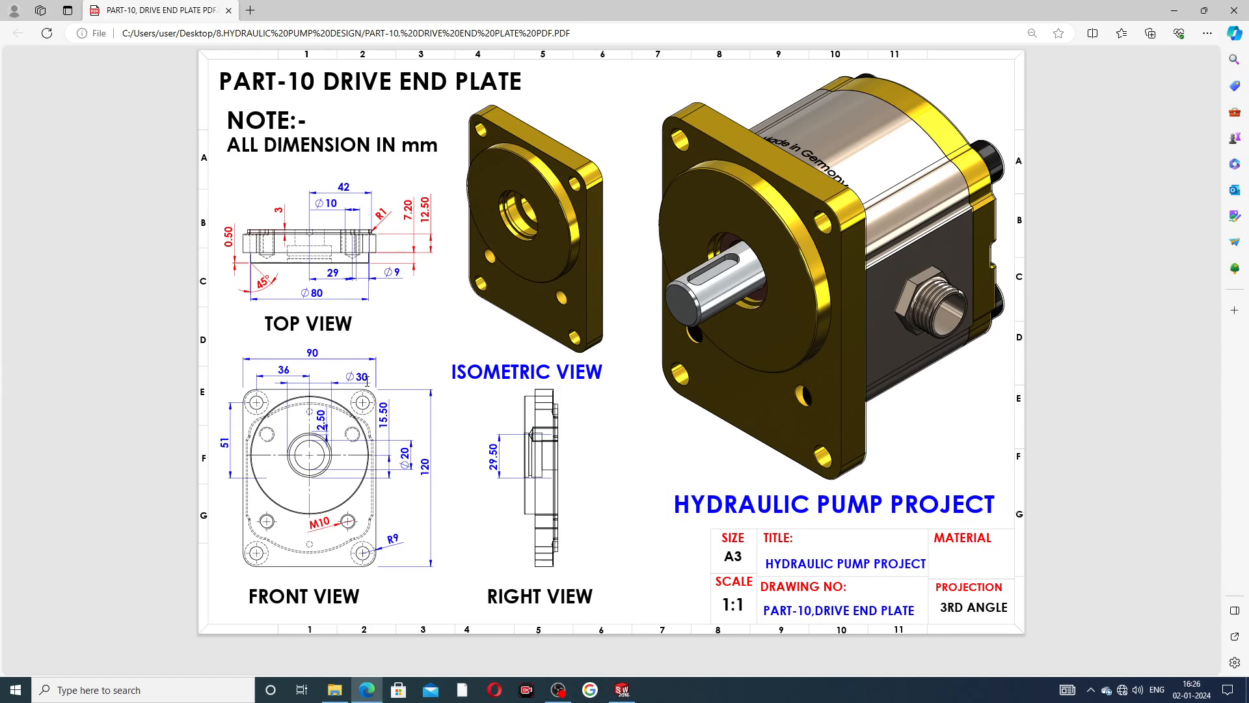
click(369, 689)
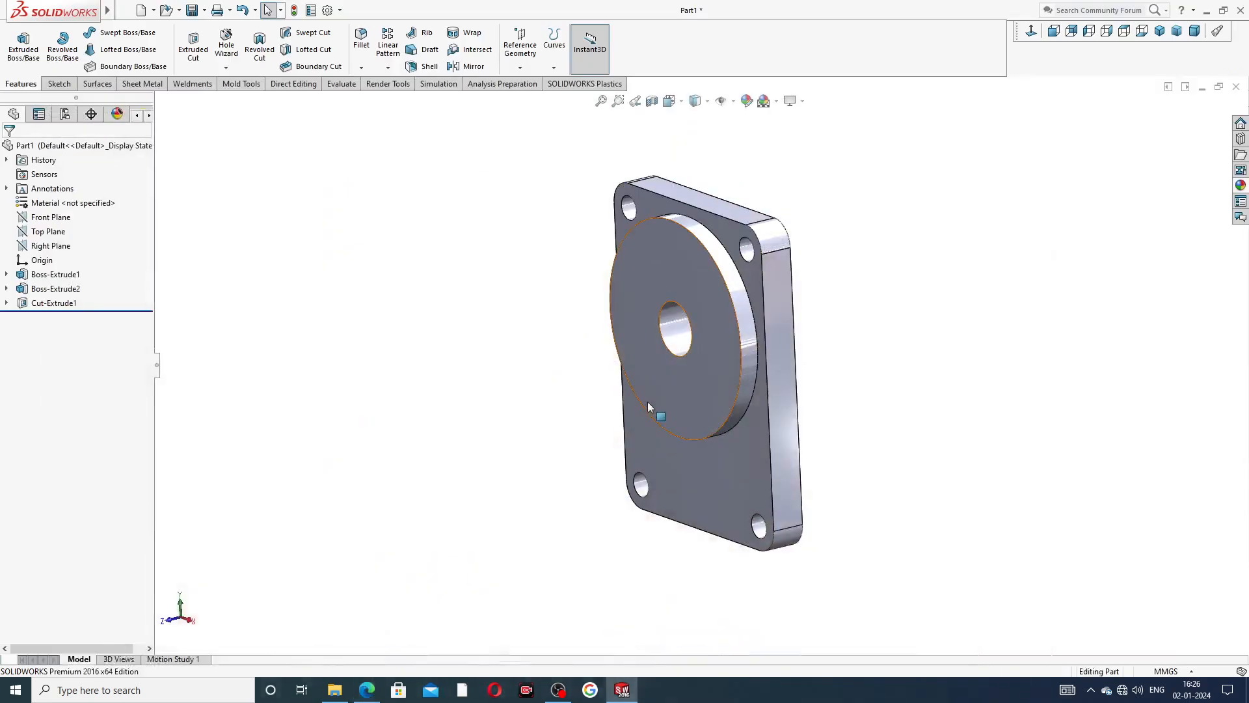
click(700, 318)
click(748, 278)
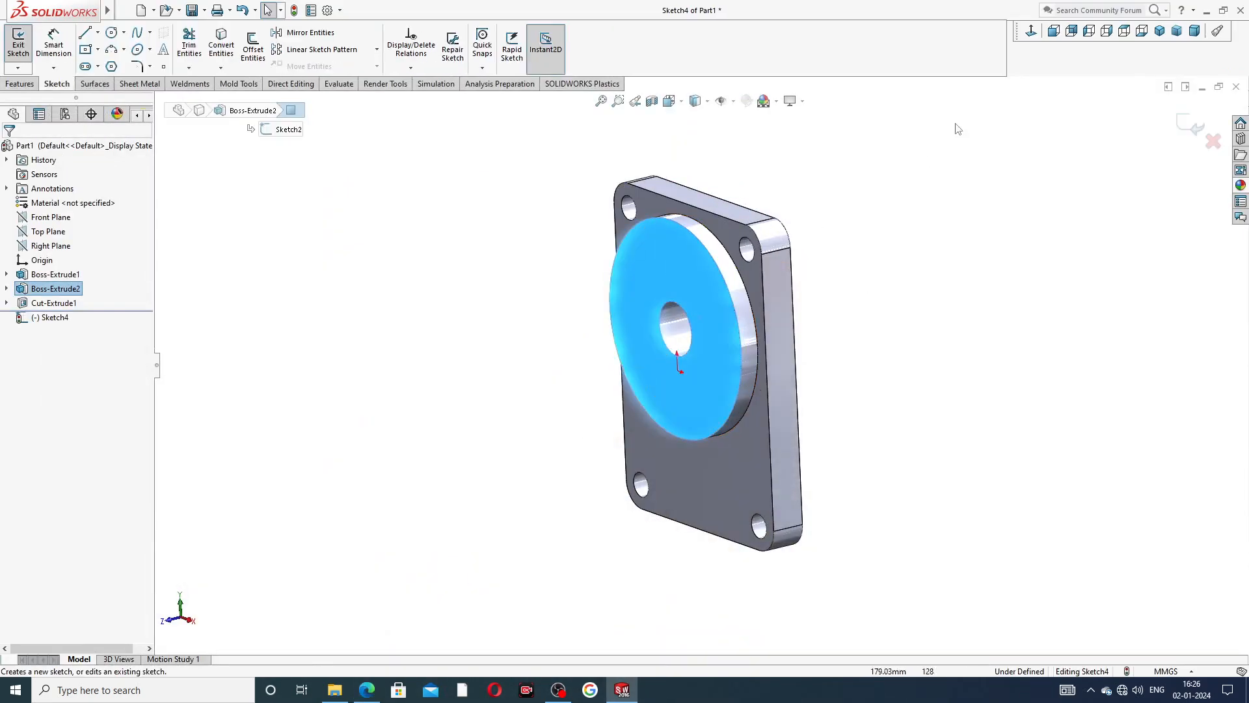
click(1031, 31)
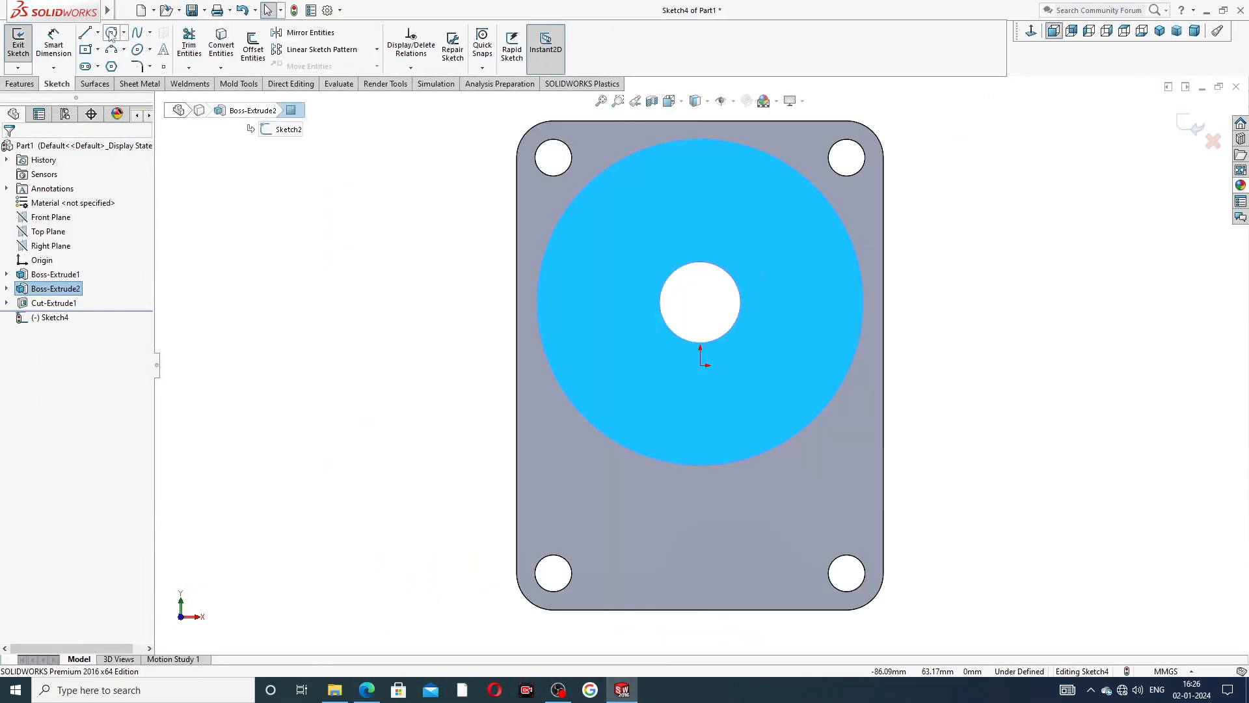
Draw a circle about 33 mm in diameter, concentric with the central bore.
click(111, 33)
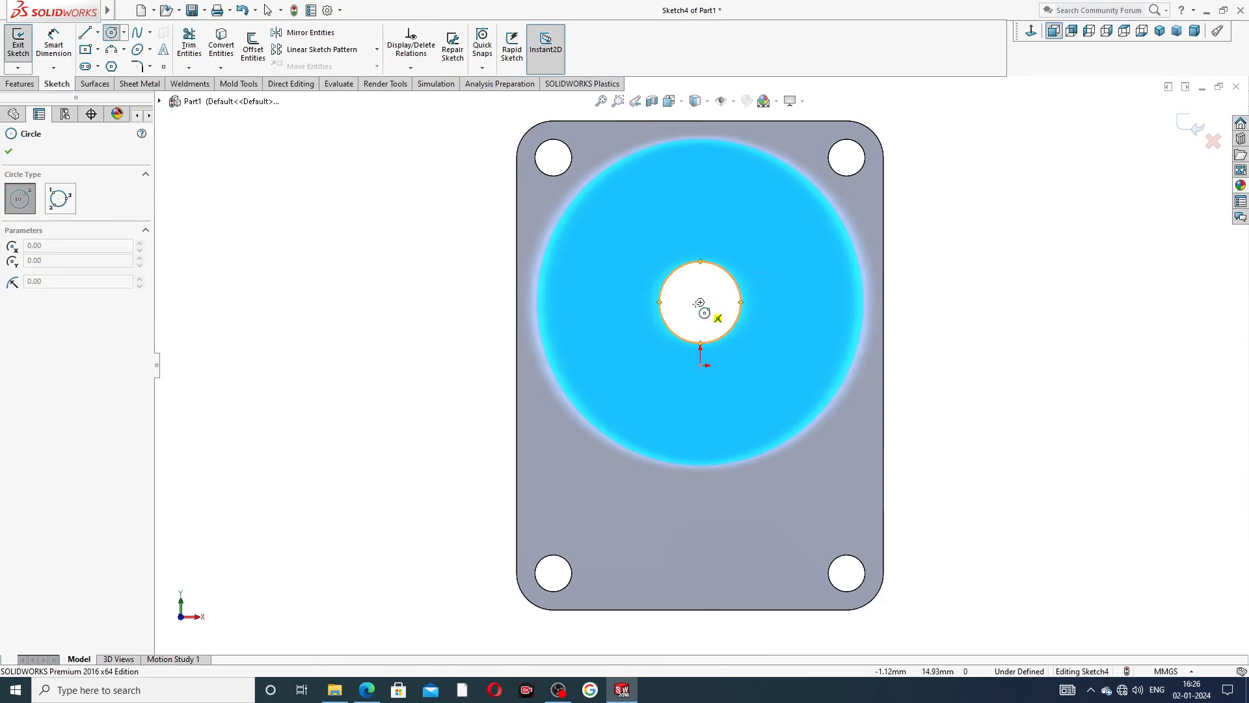
click(700, 302)
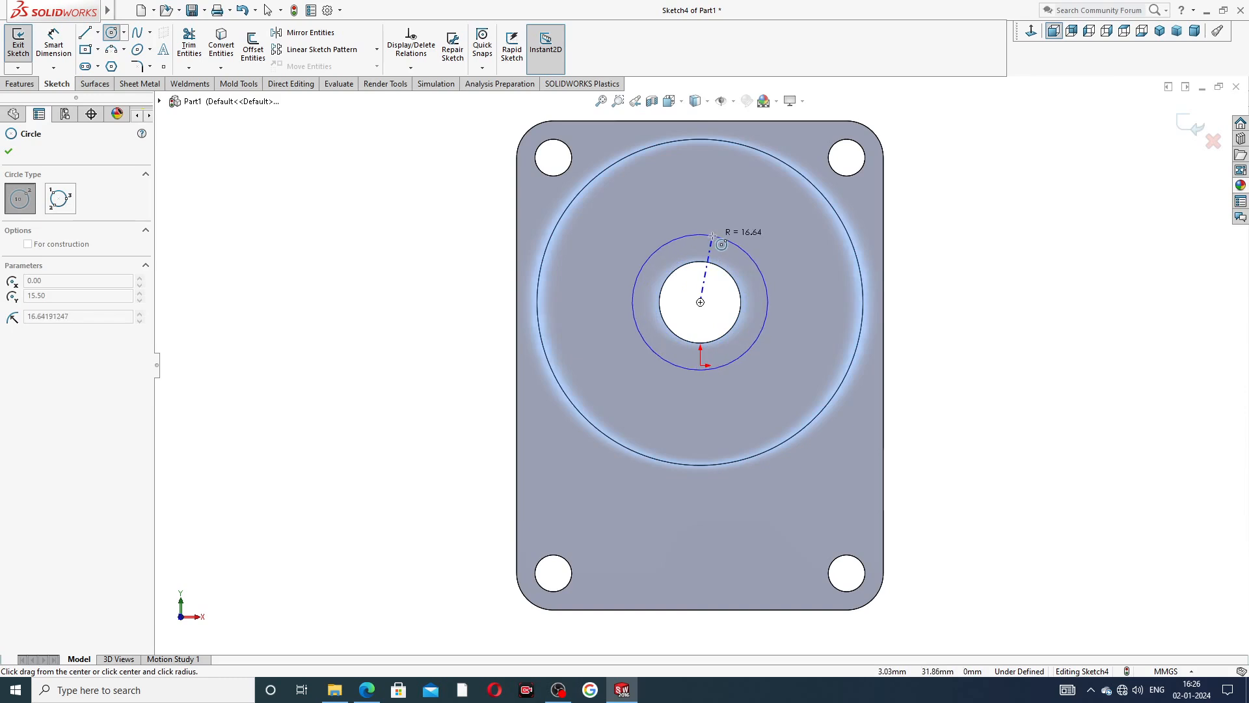
click(712, 235)
right_click(774, 241)
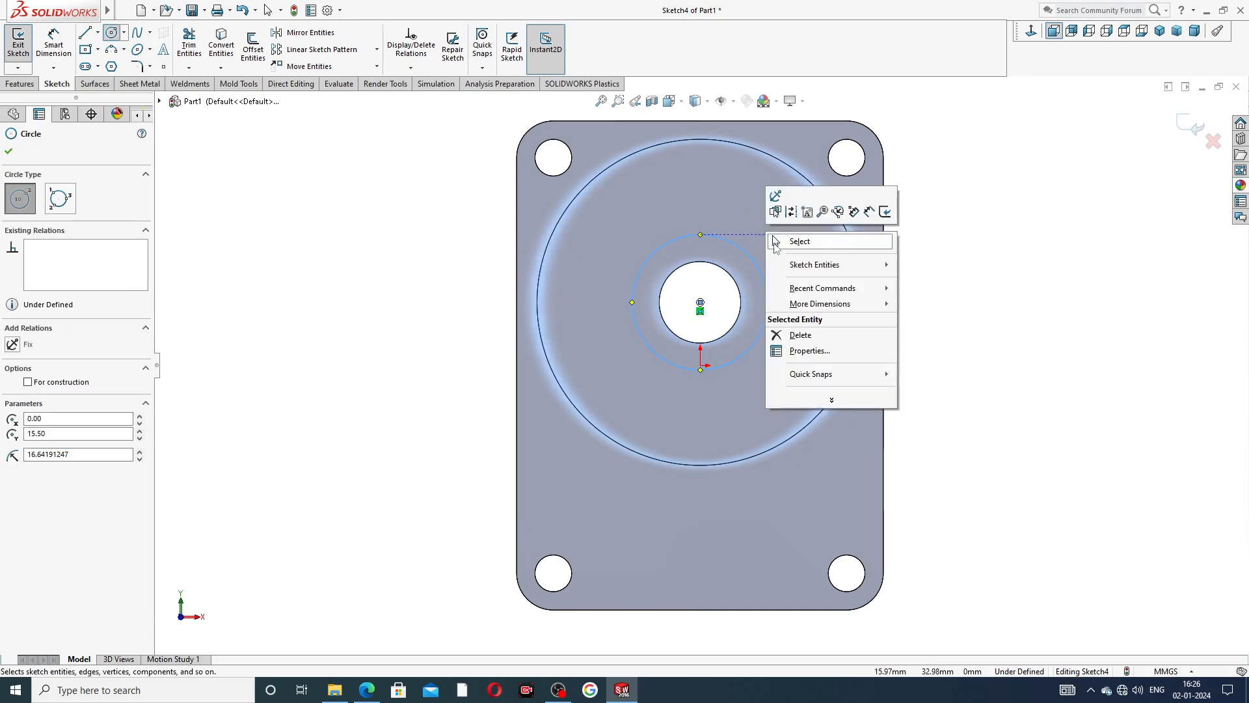
click(785, 241)
Dimension the new circle's diameter around the central bore as 30 mm.
click(48, 45)
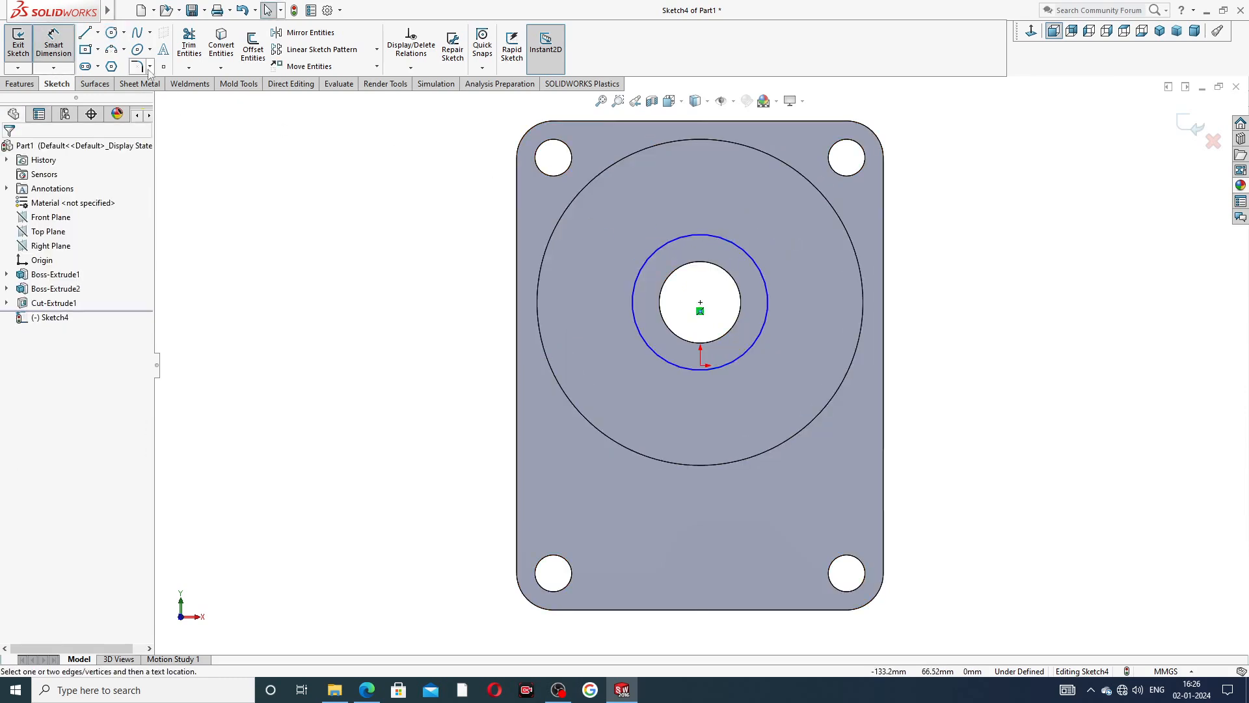
click(651, 257)
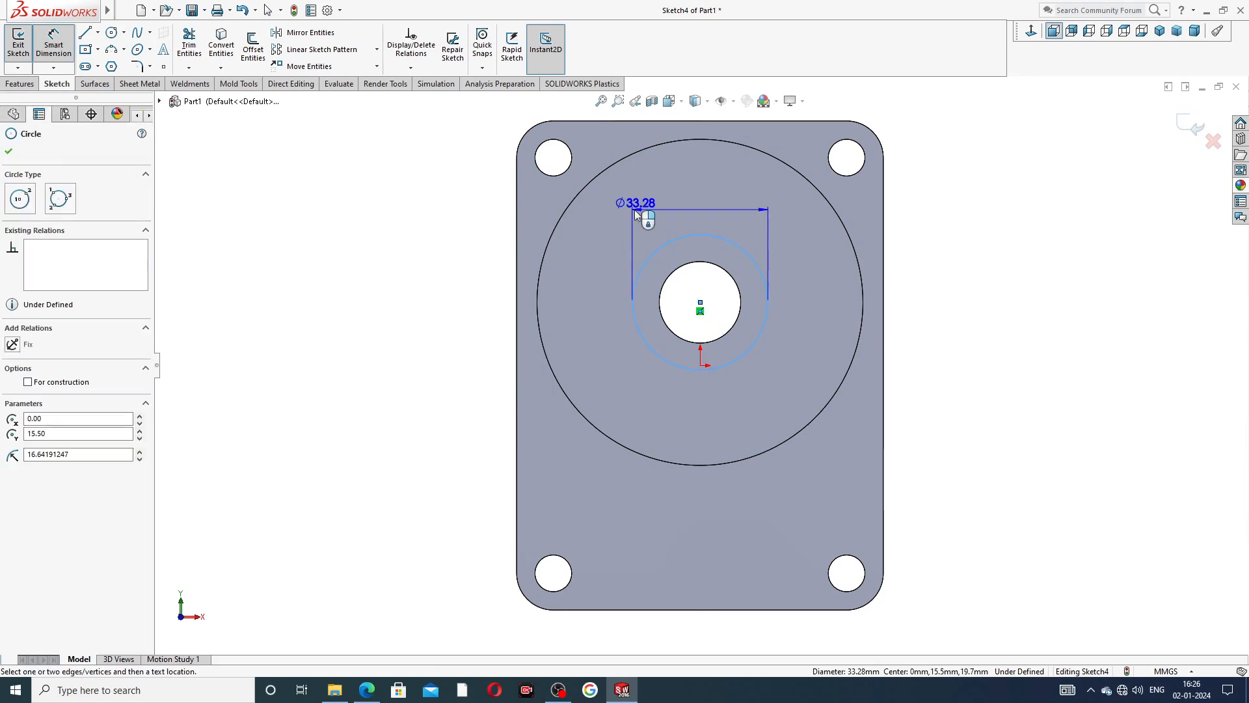
click(665, 189)
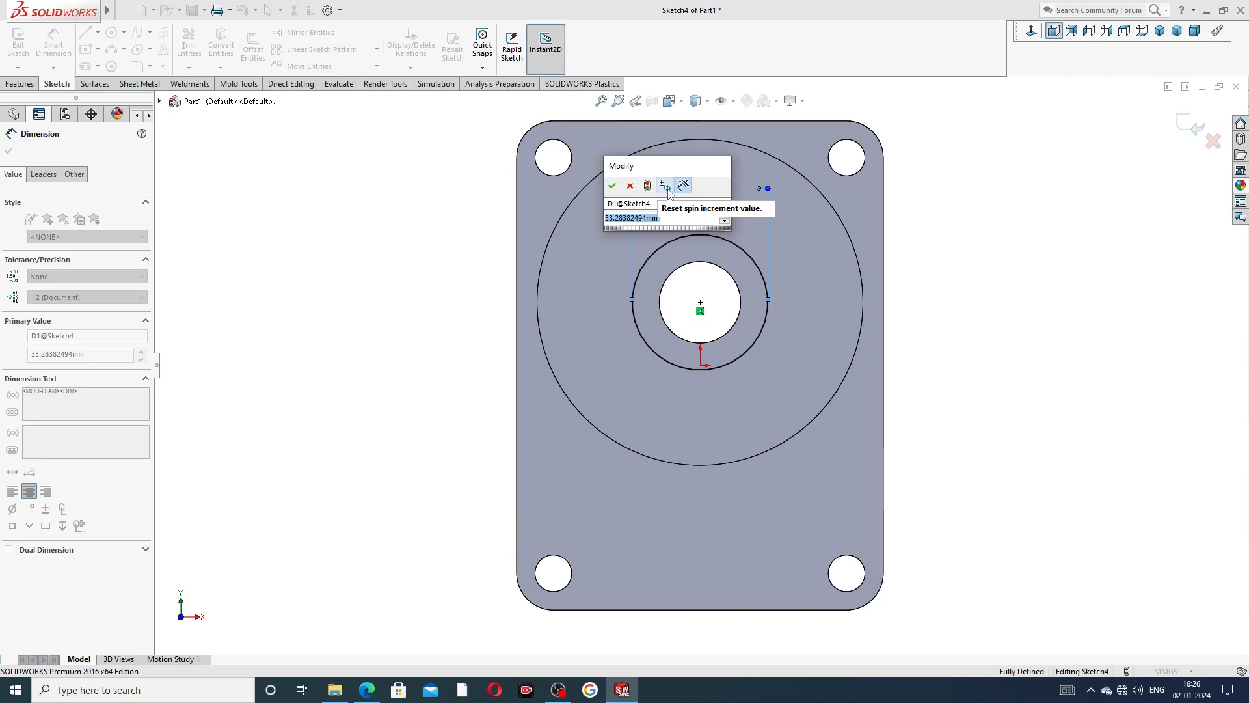
text(30)
key(Return)
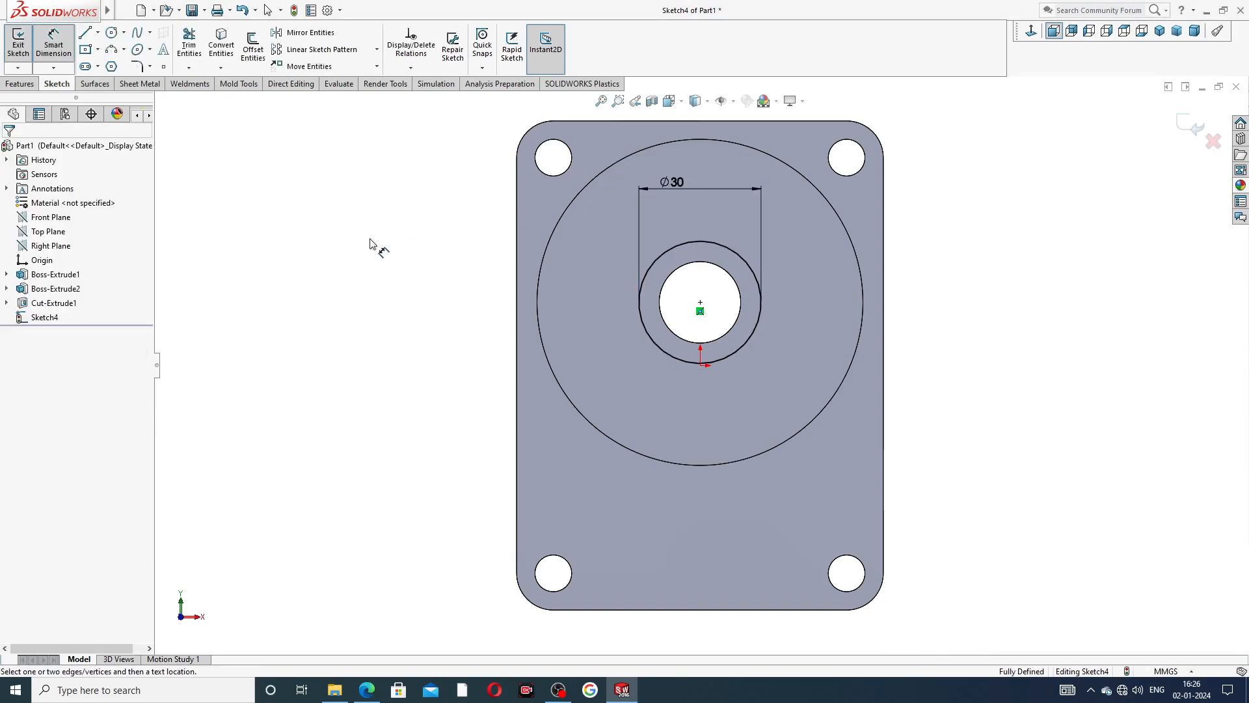
right_click(370, 207)
click(390, 194)
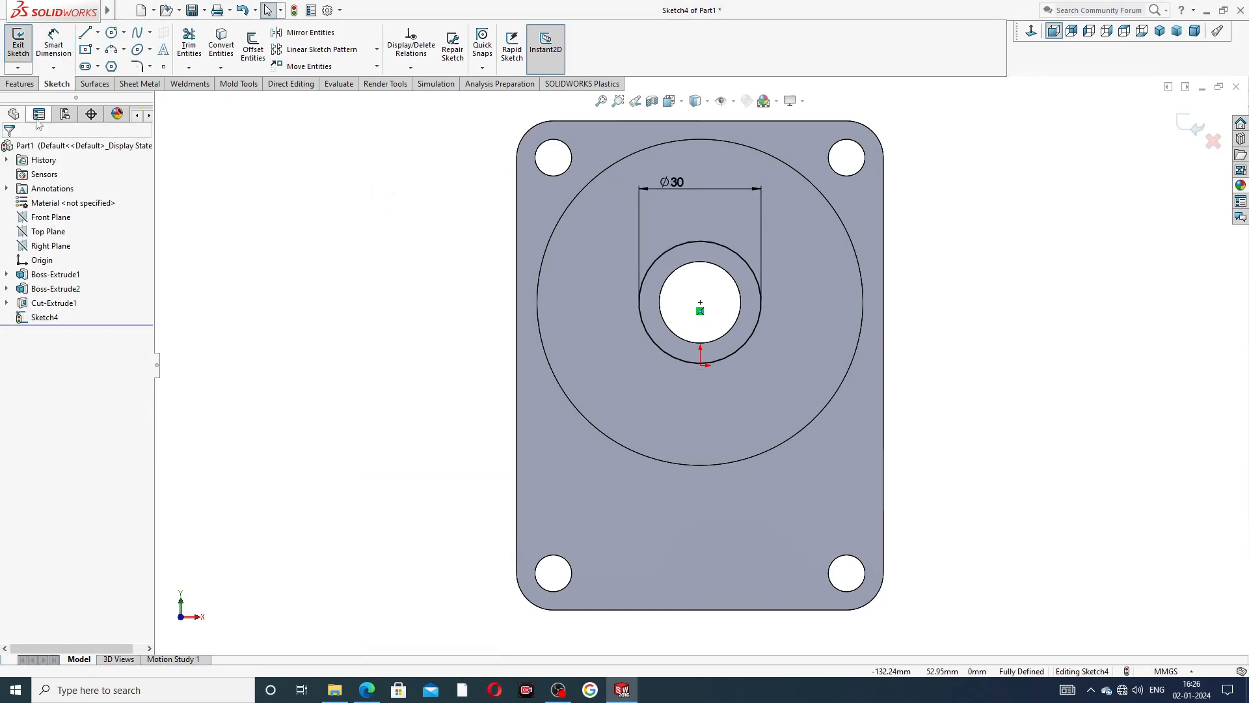
Cut the 30 mm circle into the boss with a blind Extruded Cut 12.5 mm deep.
click(29, 84)
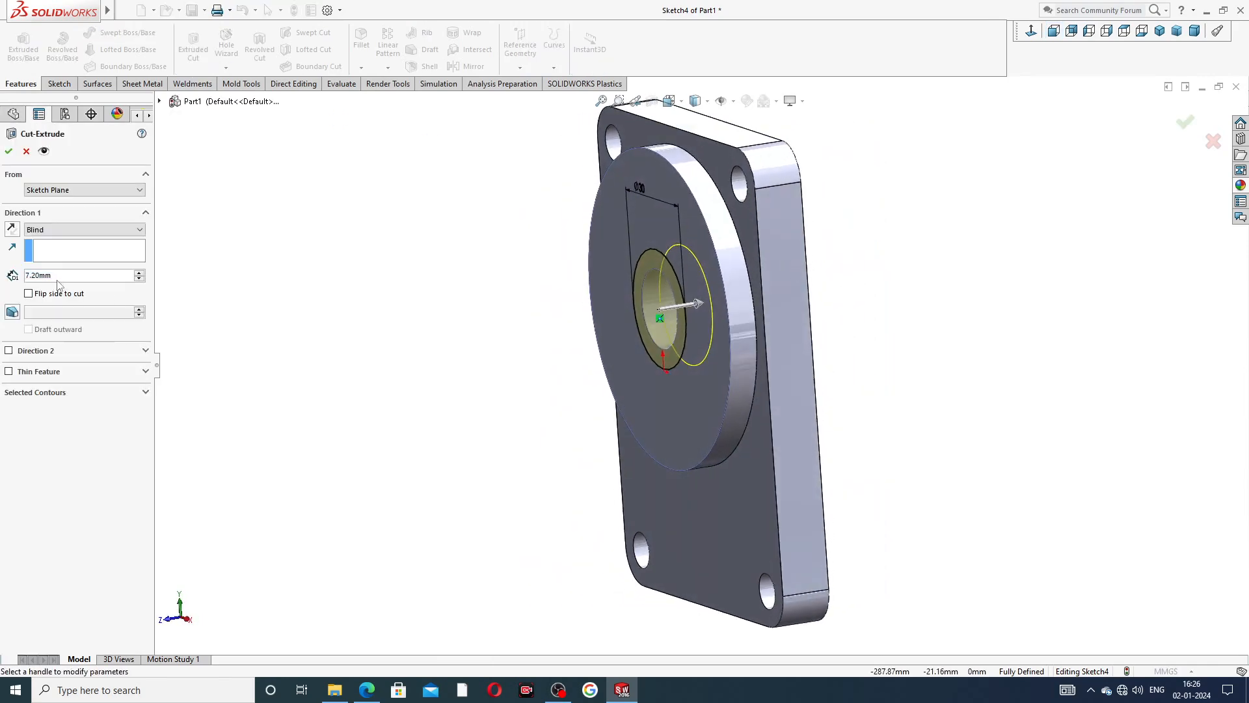
double_click(34, 275)
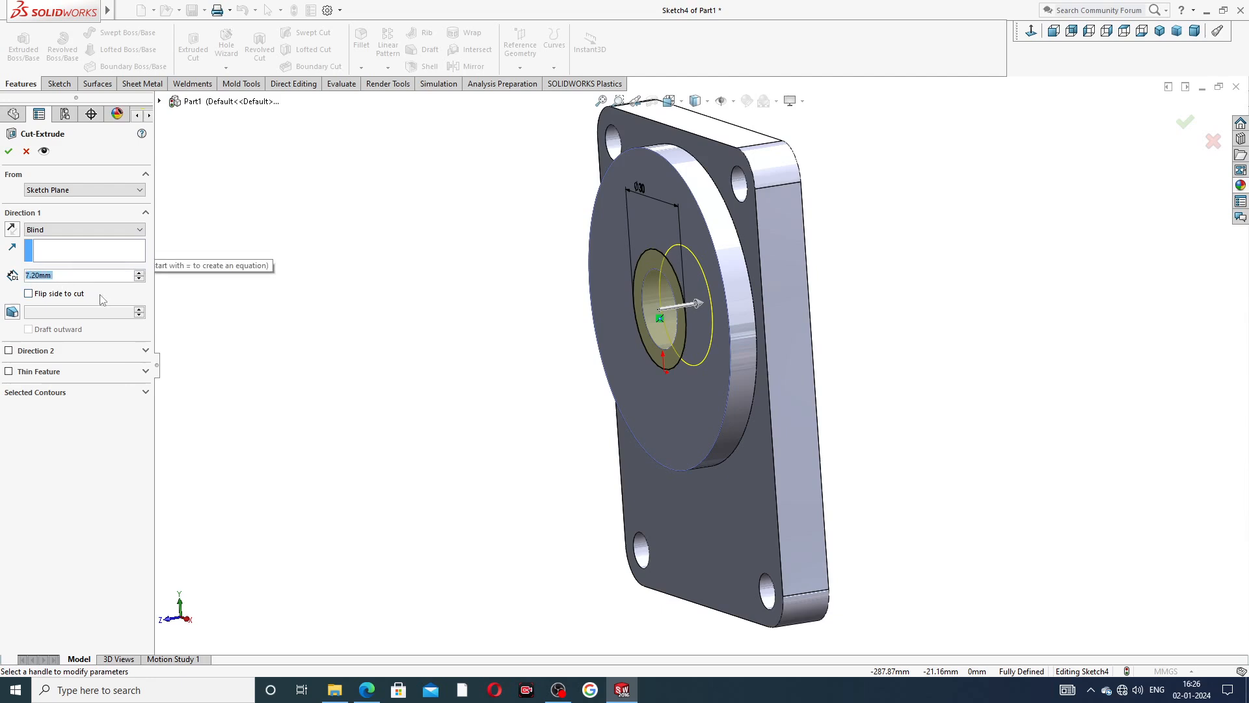
text(12.5)
key(Return)
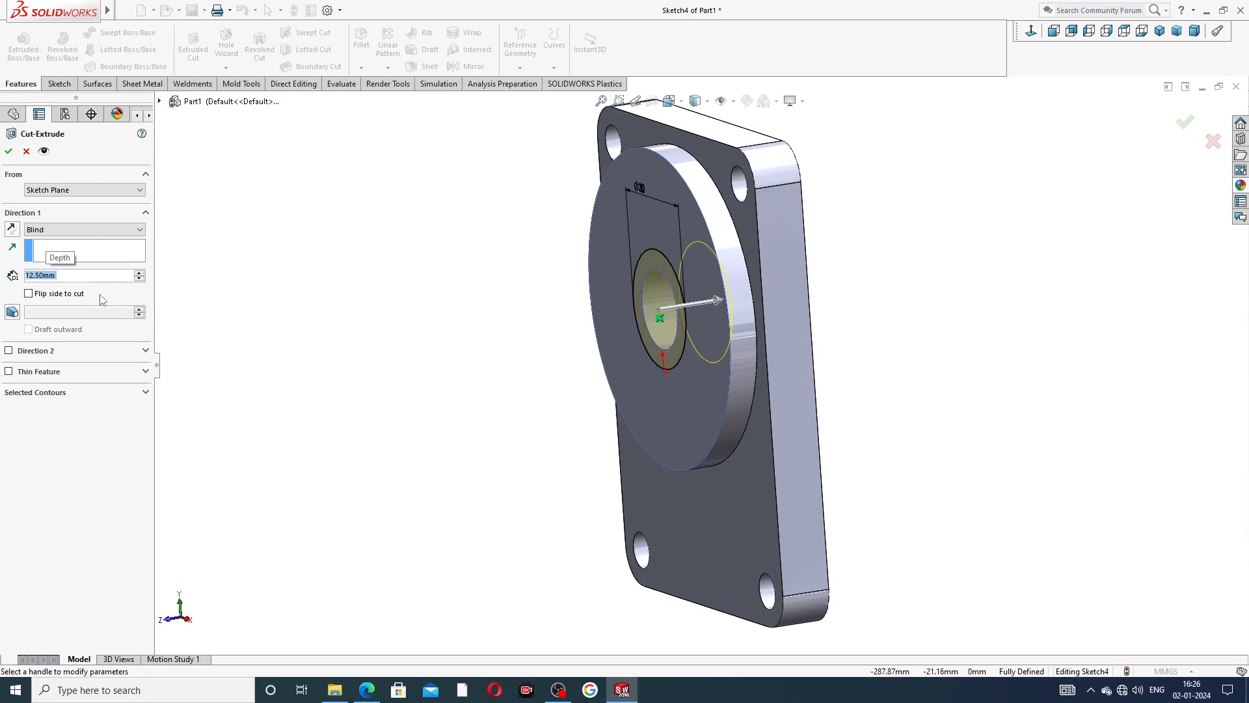
middle_drag(725, 252, 870, 240)
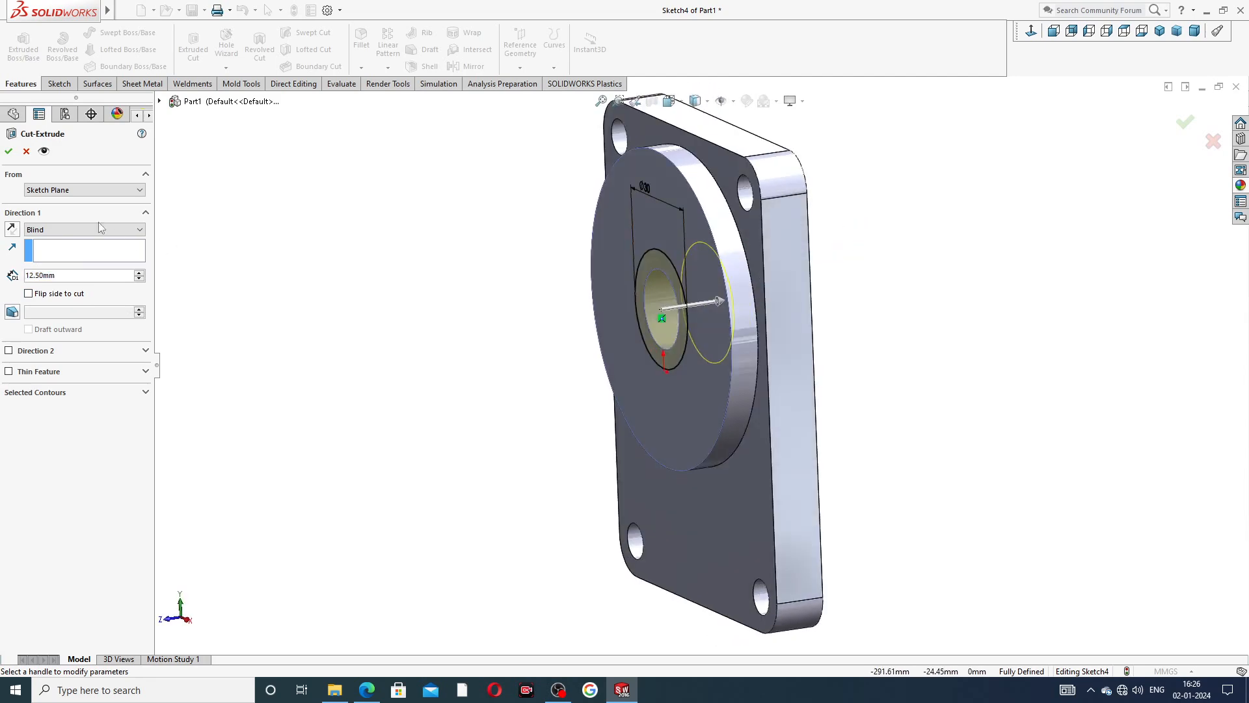
click(9, 151)
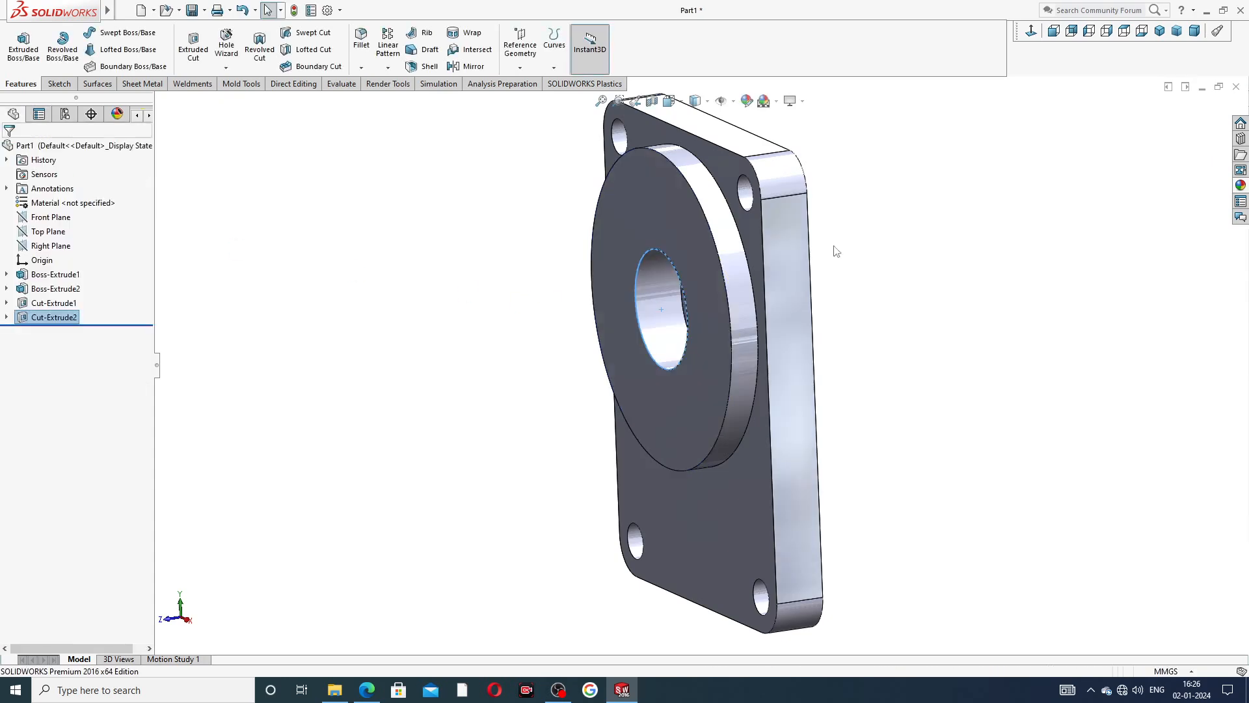
Open a new sketch on the plate's back face, opposite the round boss.
middle_drag(919, 279, 963, 261)
middle_drag(806, 302, 779, 269)
scroll(779, 268, up, 2)
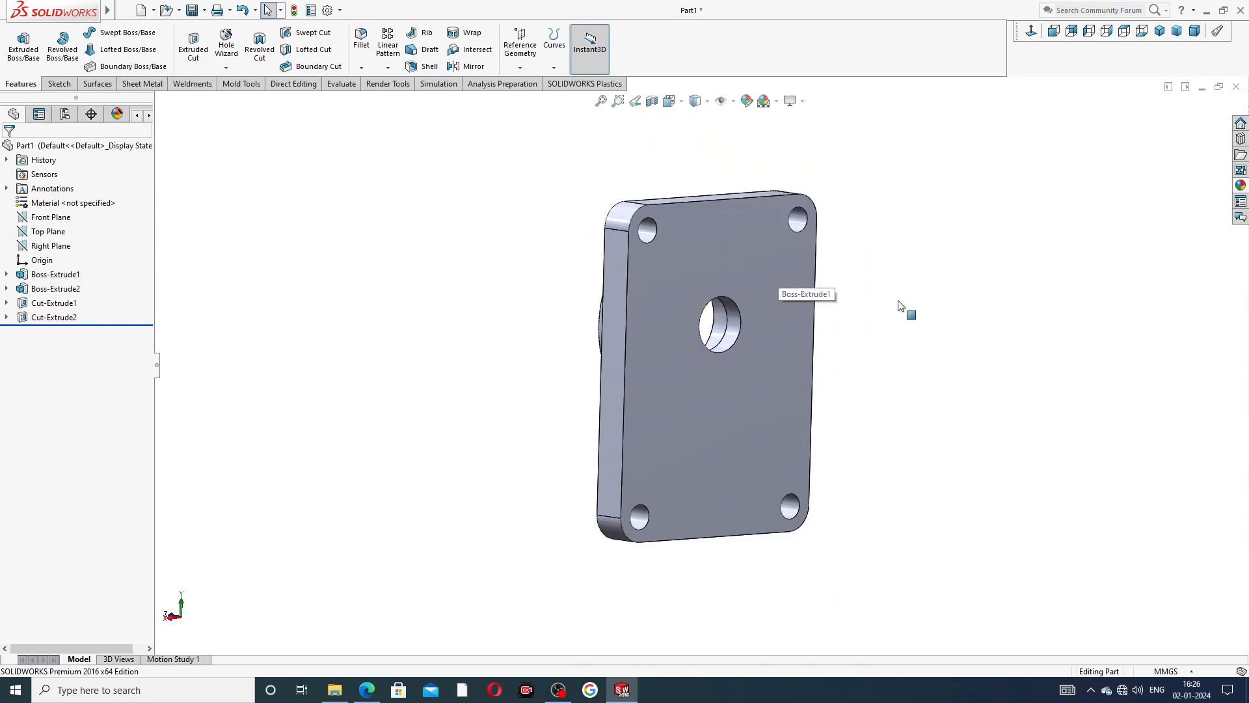
mouse_move(898, 301)
middle_down()
mouse_move(971, 307)
mouse_move(974, 293)
mouse_move(856, 304)
mouse_move(901, 303)
mouse_move(885, 313)
middle_up()
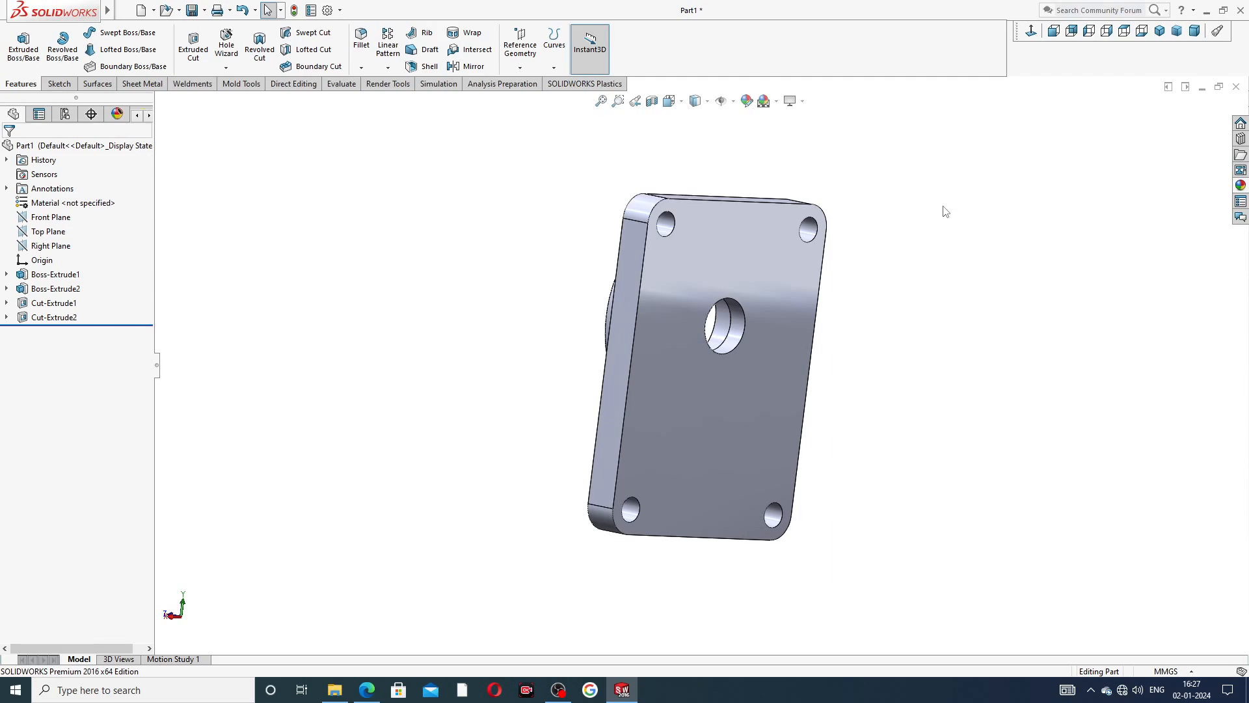
click(779, 268)
click(815, 228)
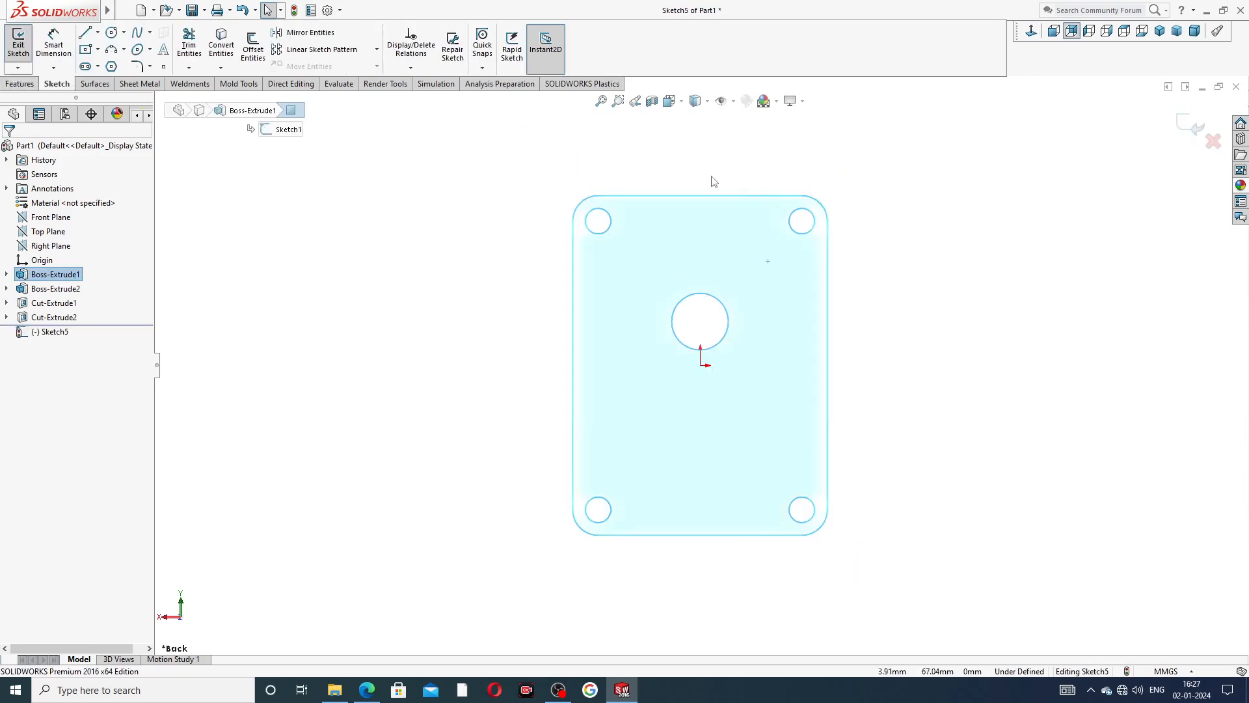
Draw a vertical centerline about 45 mm long above the origin and a horizontal centerline from the origin towards the plate's long edge.
click(98, 34)
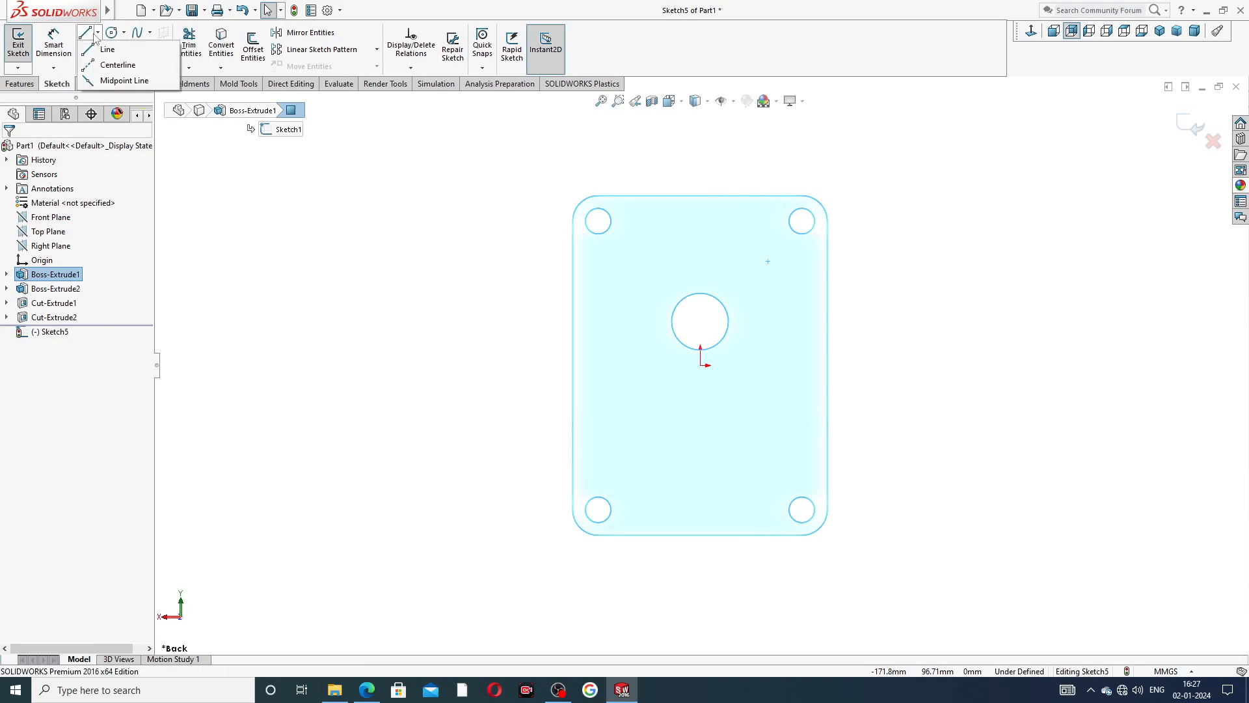
click(116, 65)
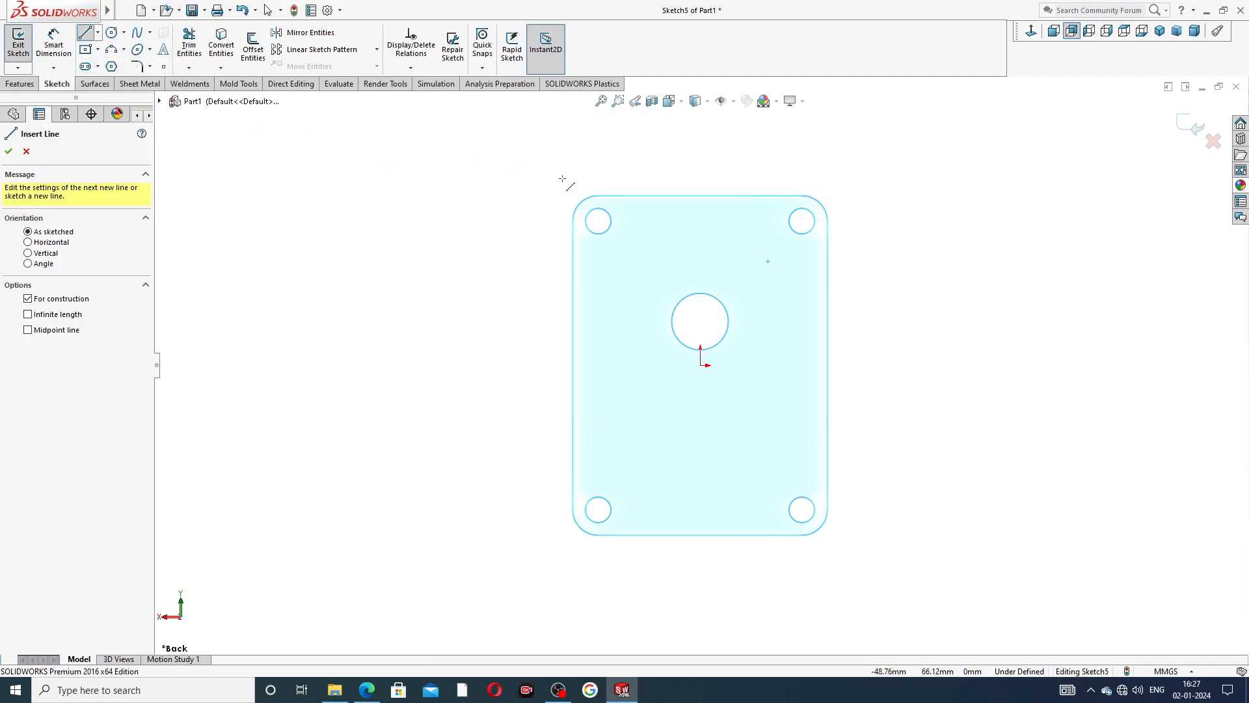
click(701, 240)
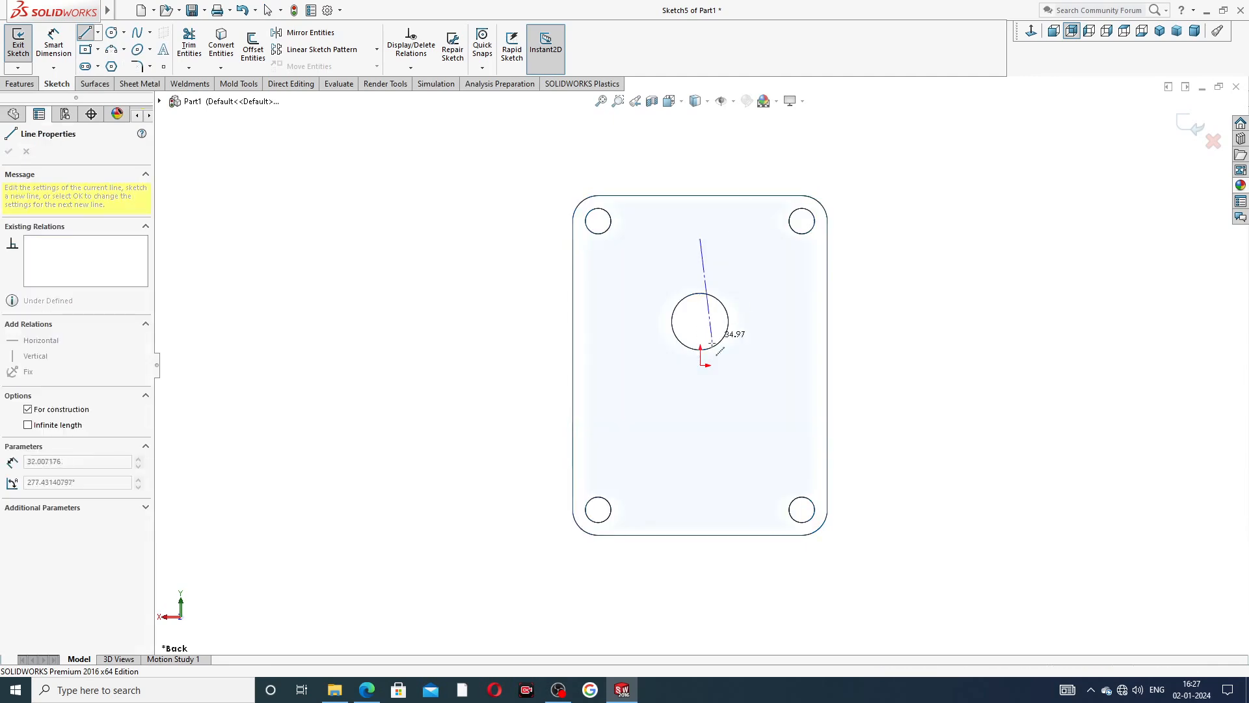
click(701, 365)
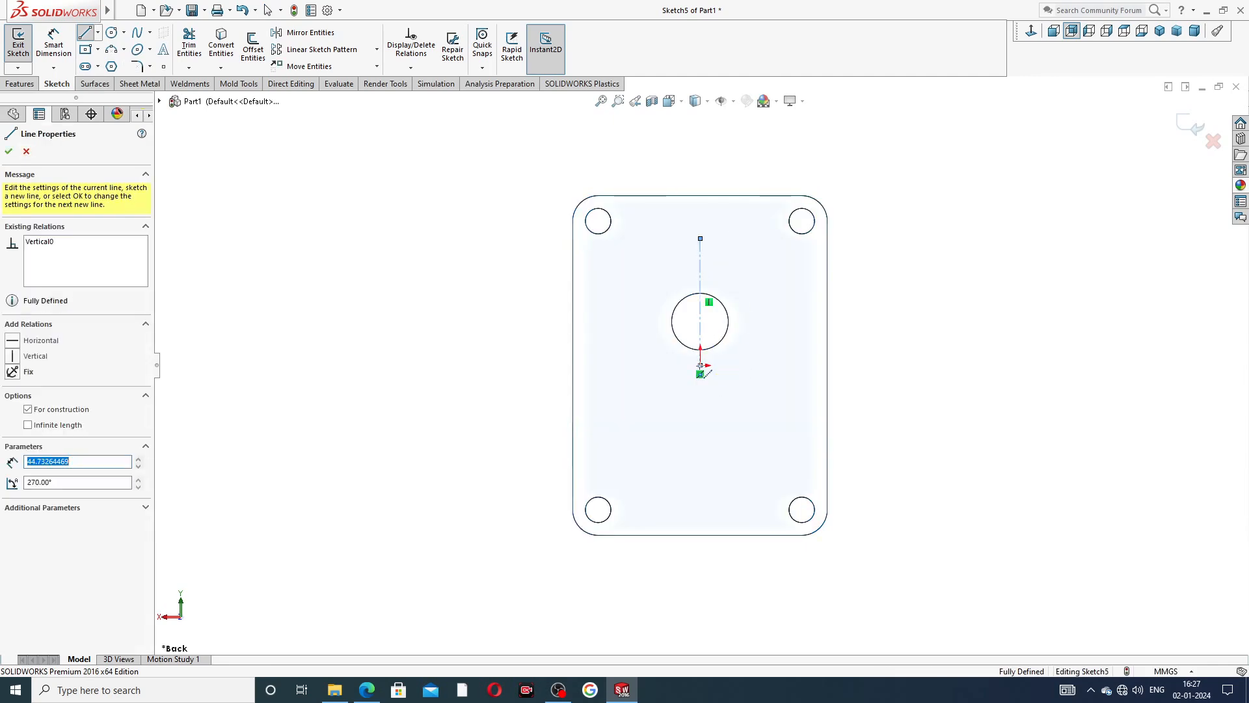
click(594, 365)
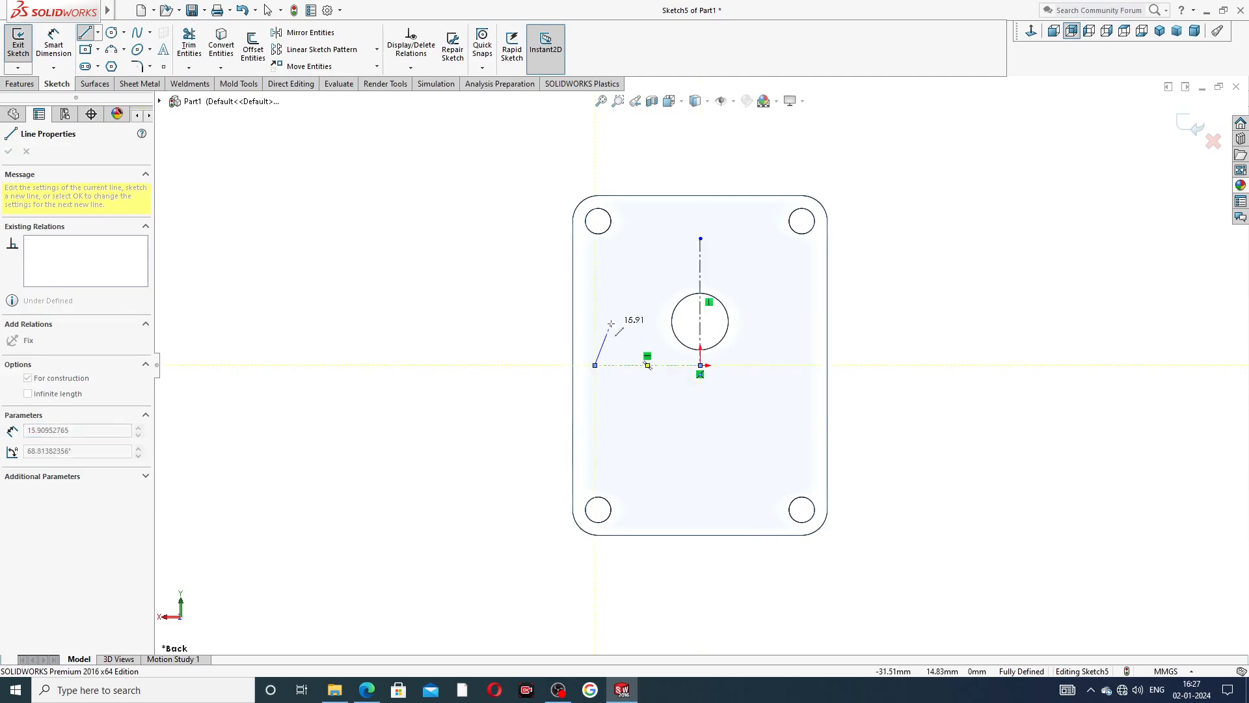
right_click(613, 323)
click(658, 336)
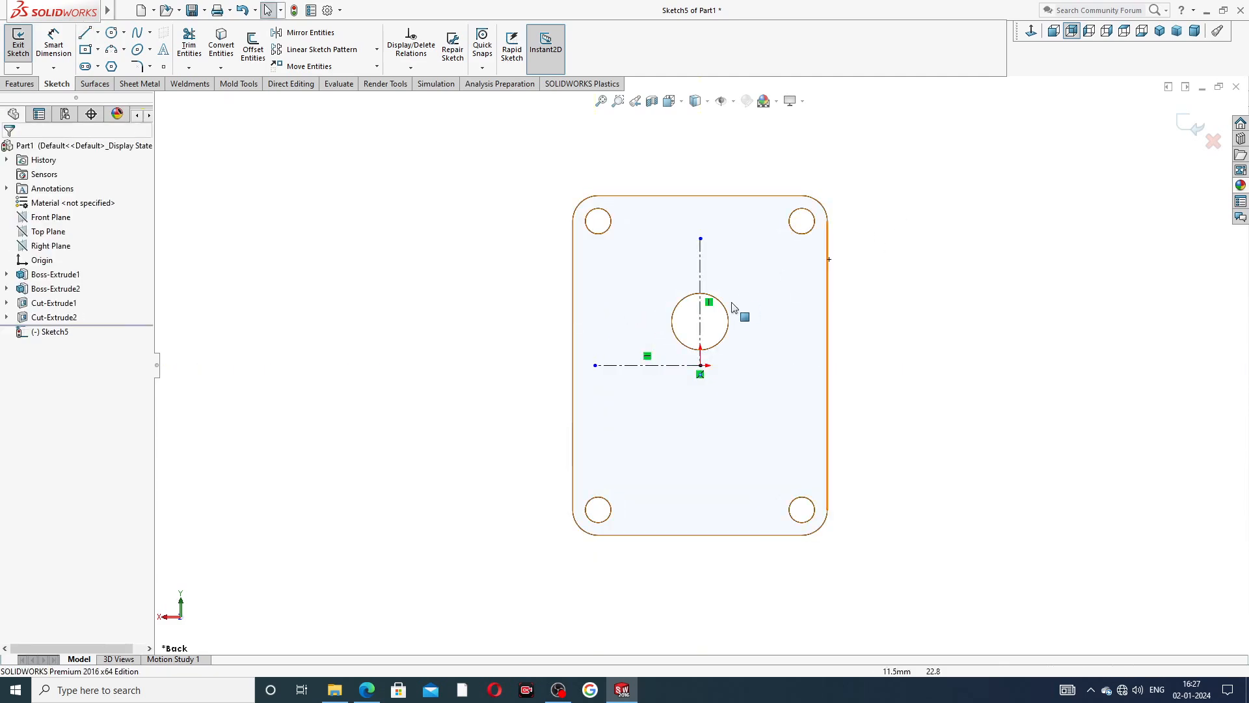
Draw a centerpoint arc spanning about 55° above the central bore, centred on the origin.
scroll(694, 357, down, 1)
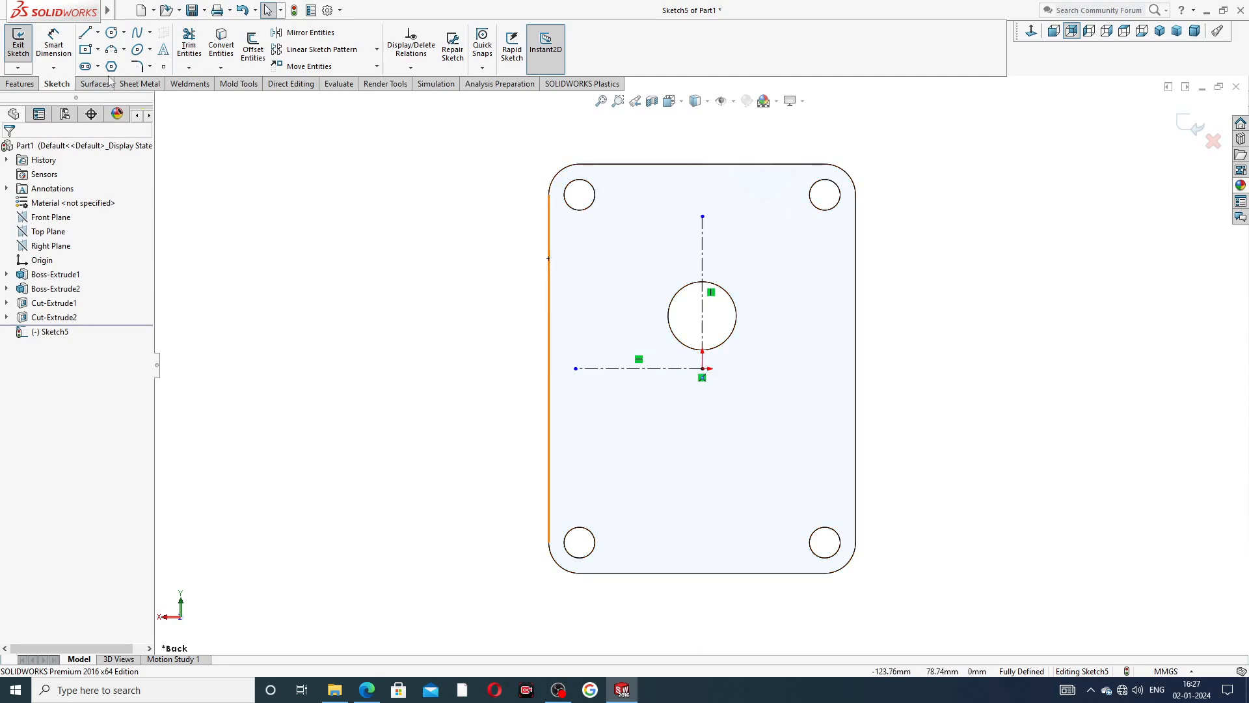
click(124, 50)
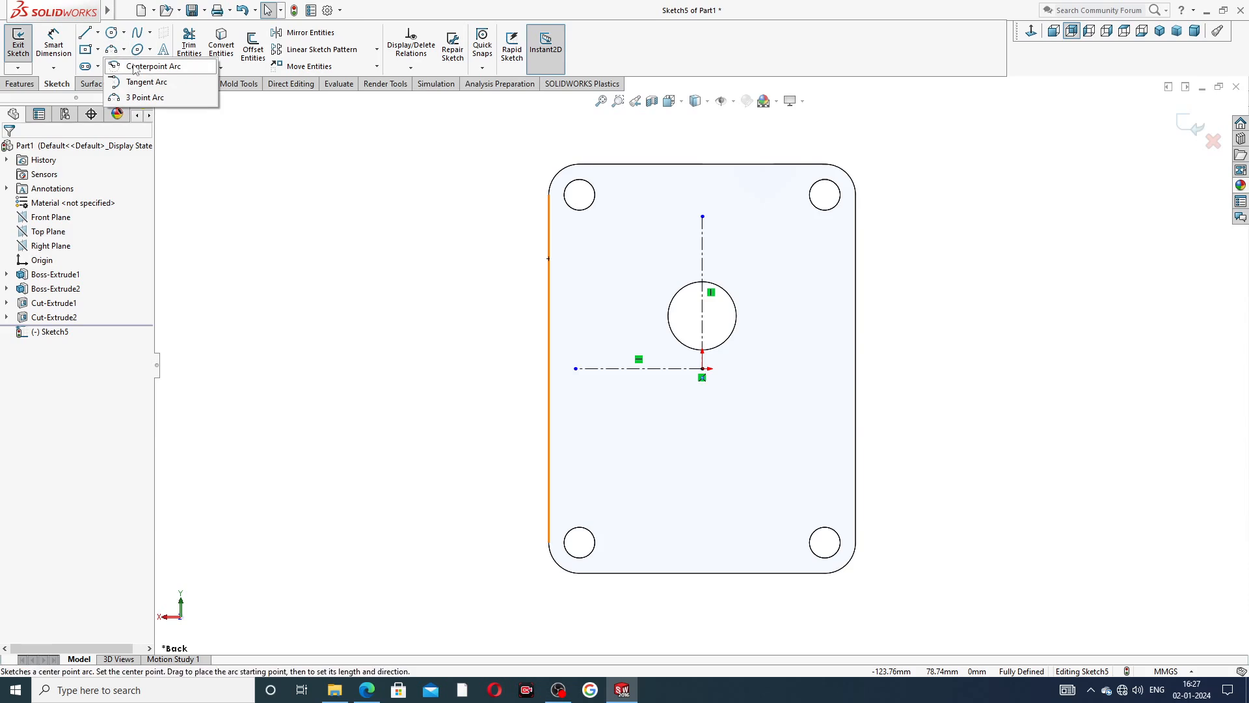
click(135, 66)
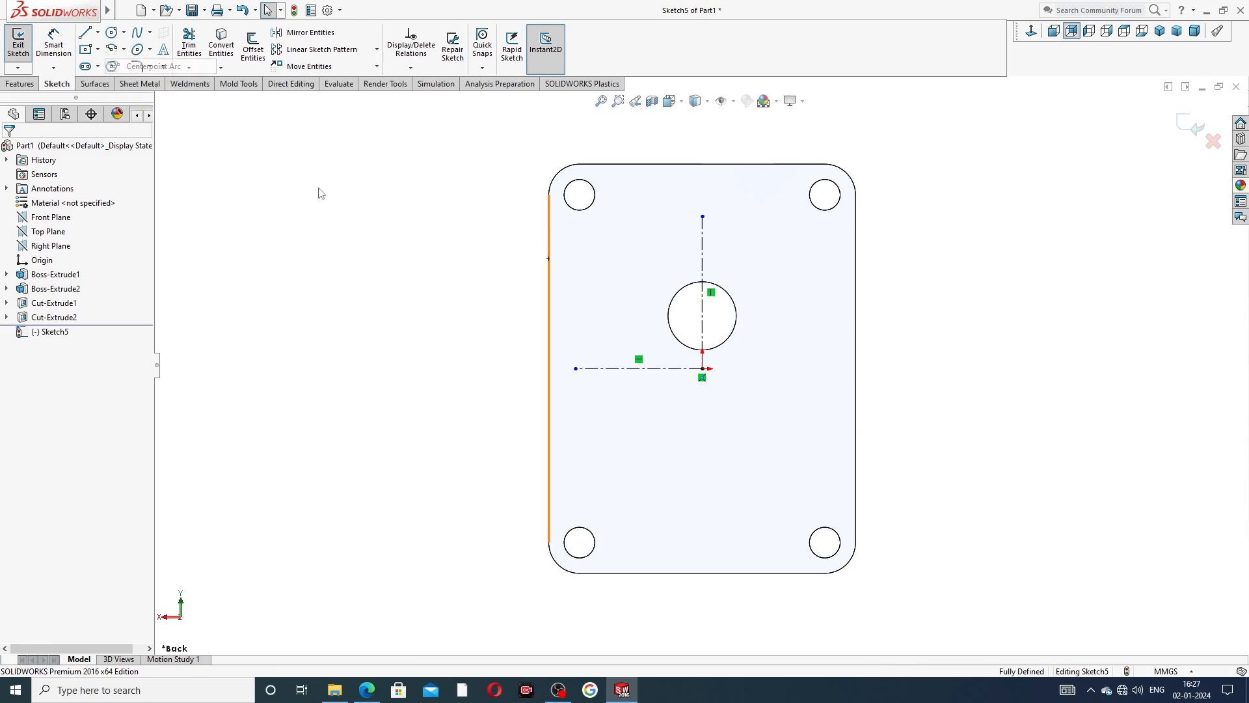
click(702, 368)
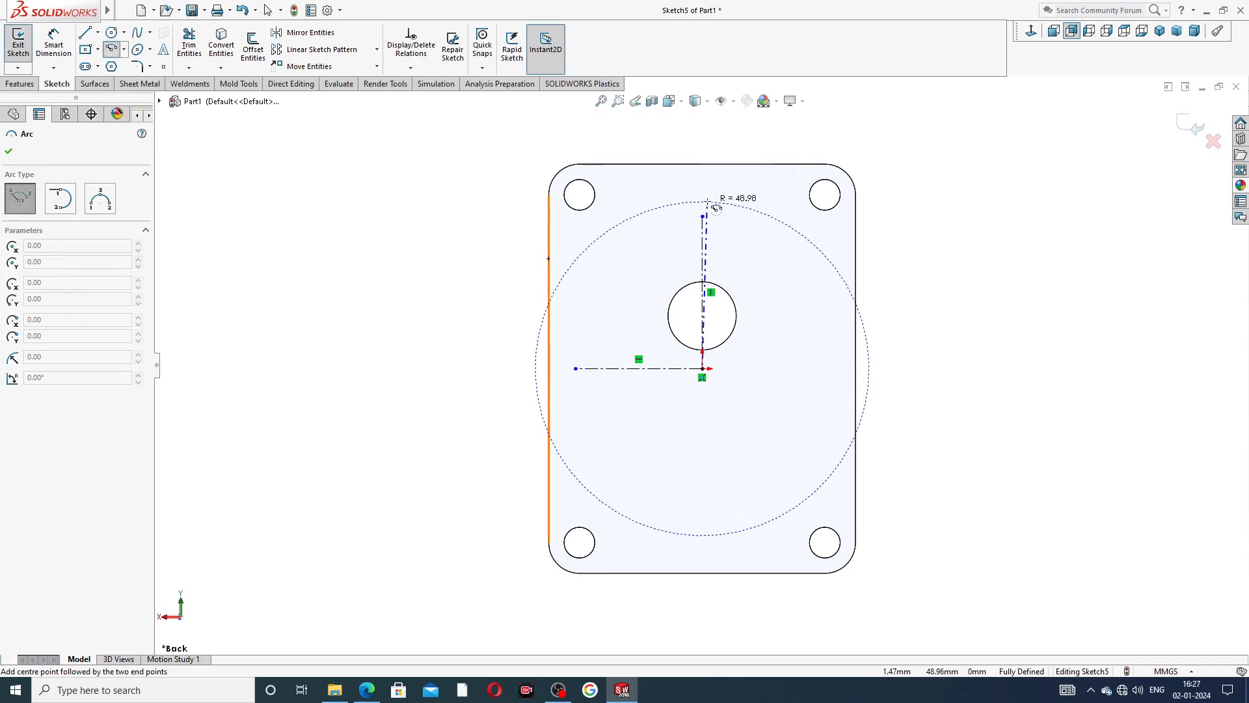
click(769, 208)
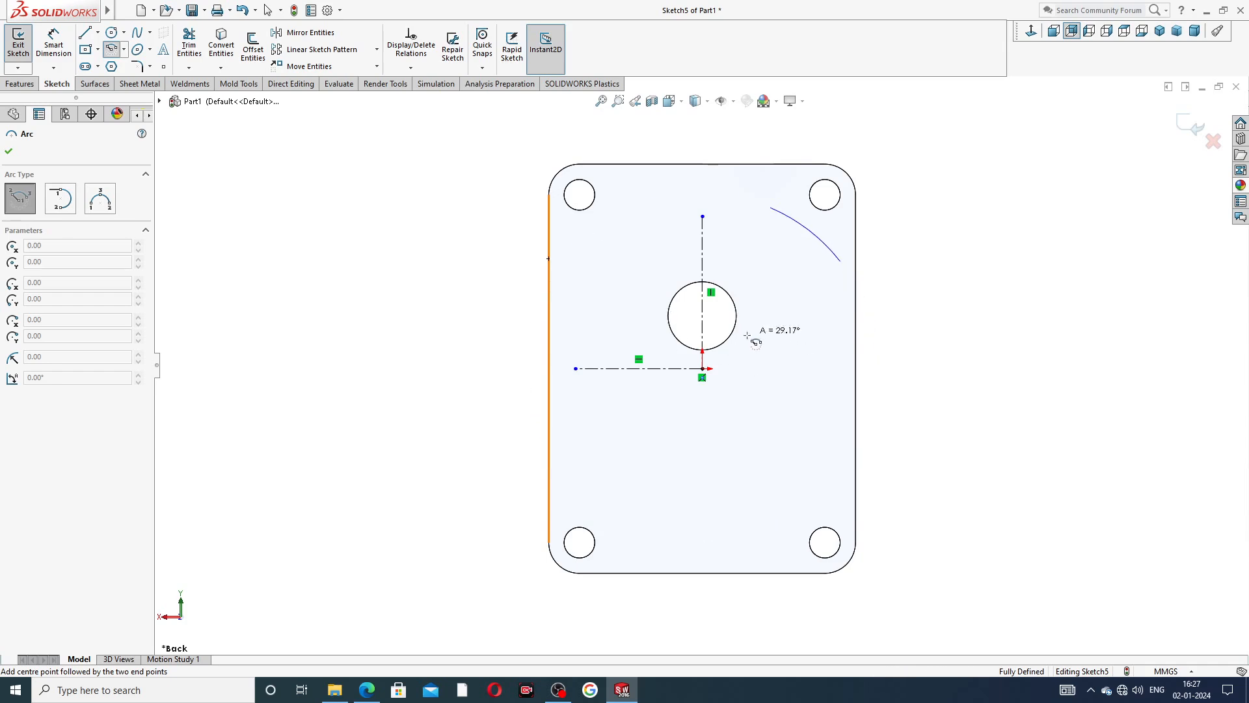
click(624, 242)
right_click(908, 163)
click(931, 176)
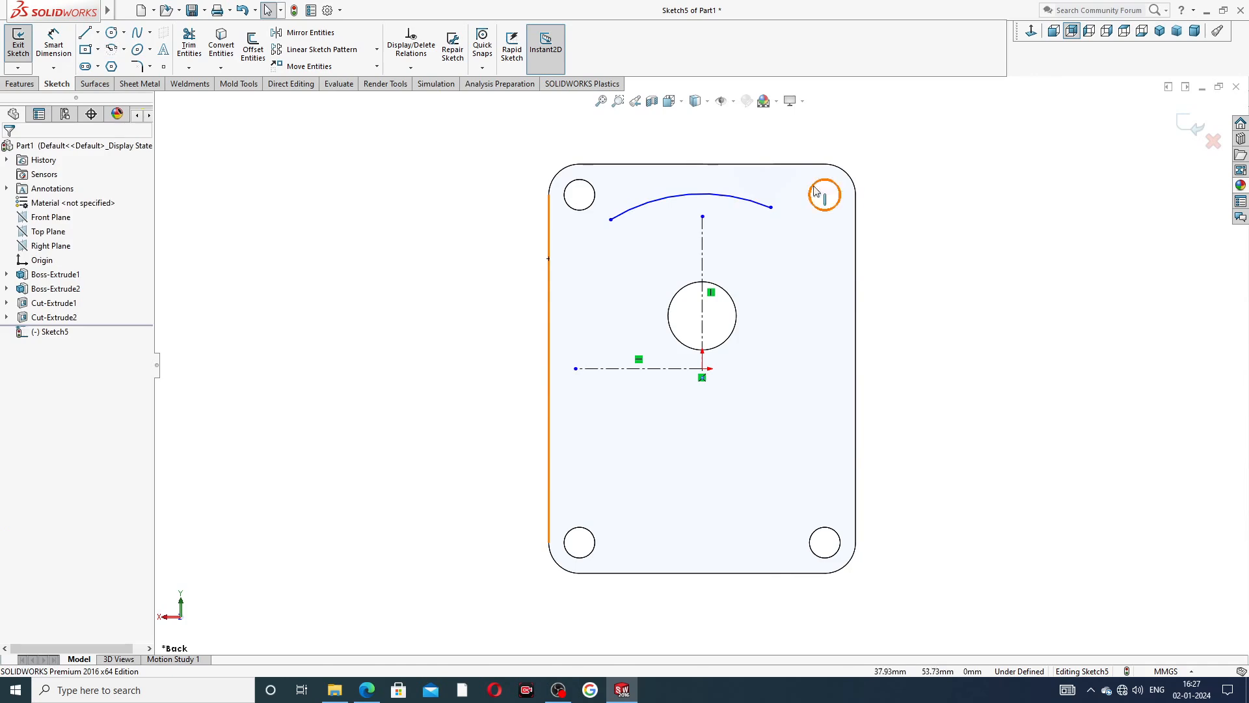
Shrink the arc to a radius of about 42 mm and align its two endpoints with a Horizontal relation.
drag(753, 206, 758, 238)
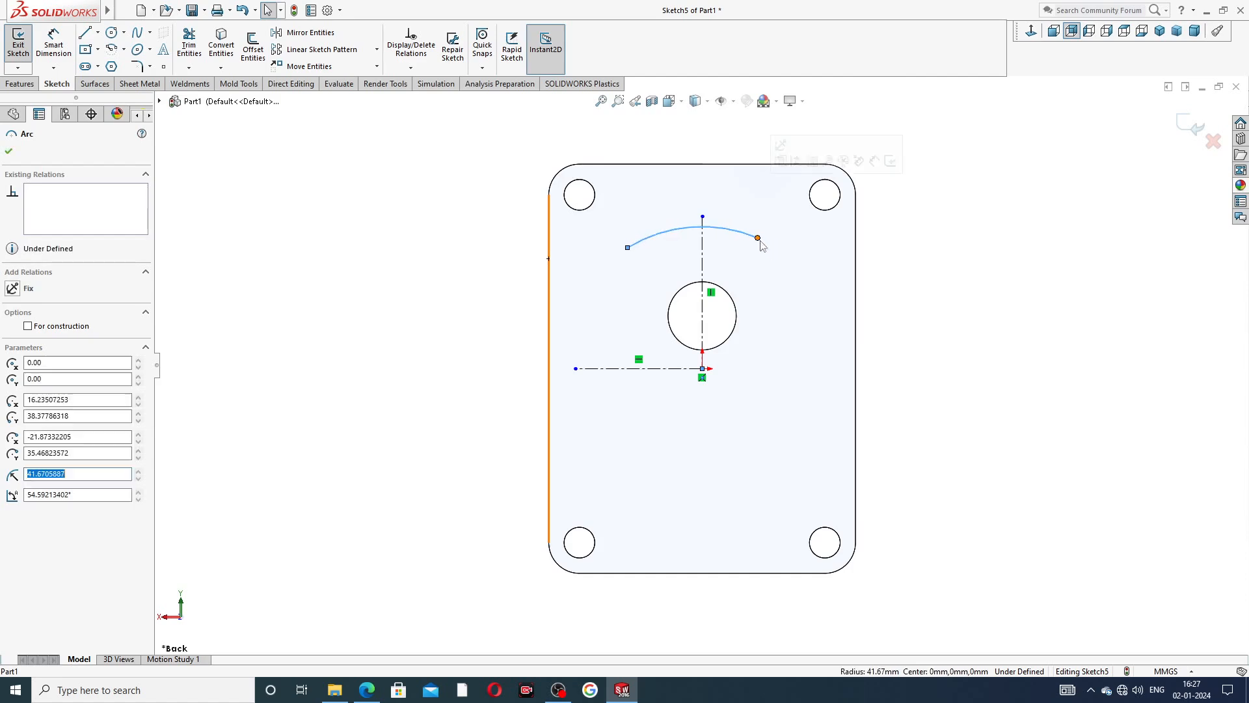
click(894, 224)
click(757, 238)
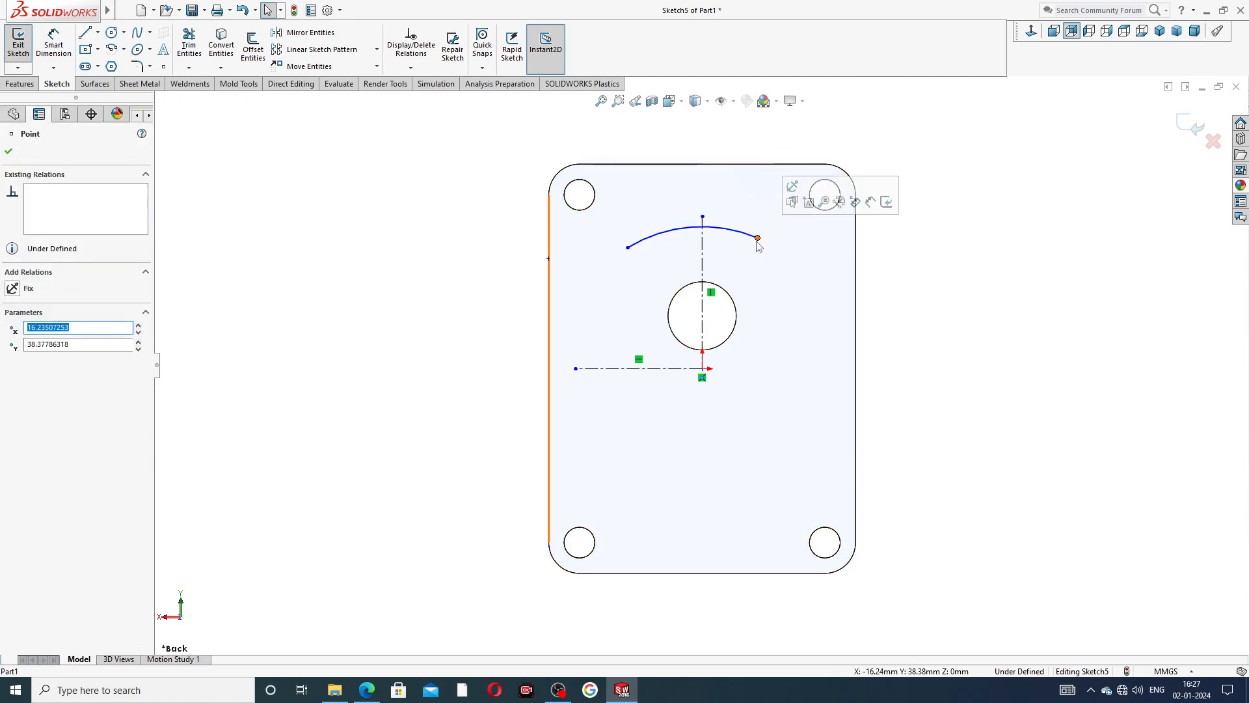
ctrl+click(628, 247)
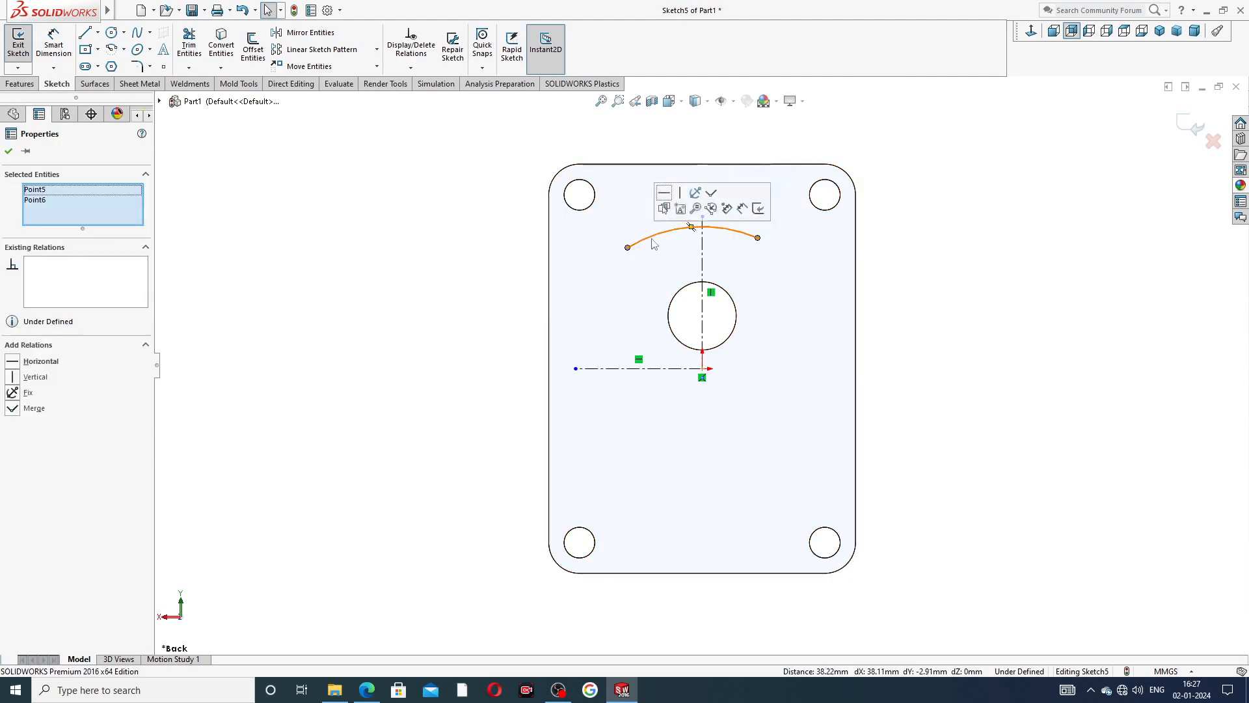
click(664, 194)
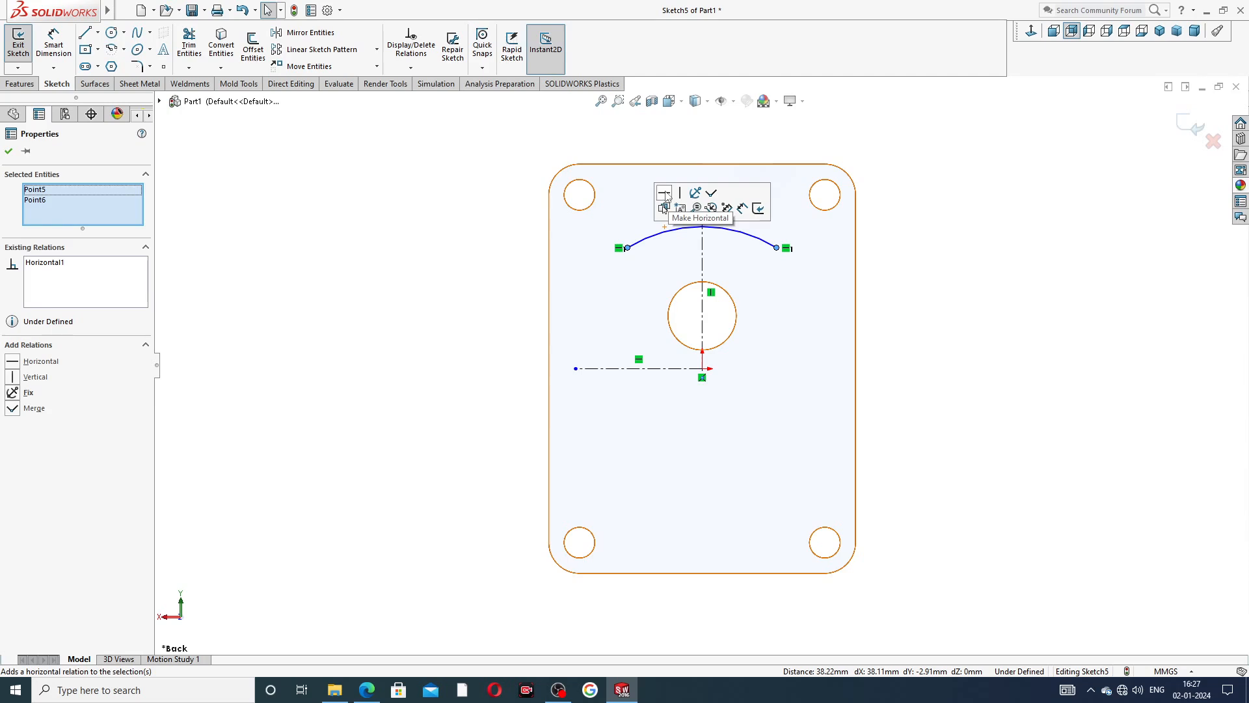
click(896, 208)
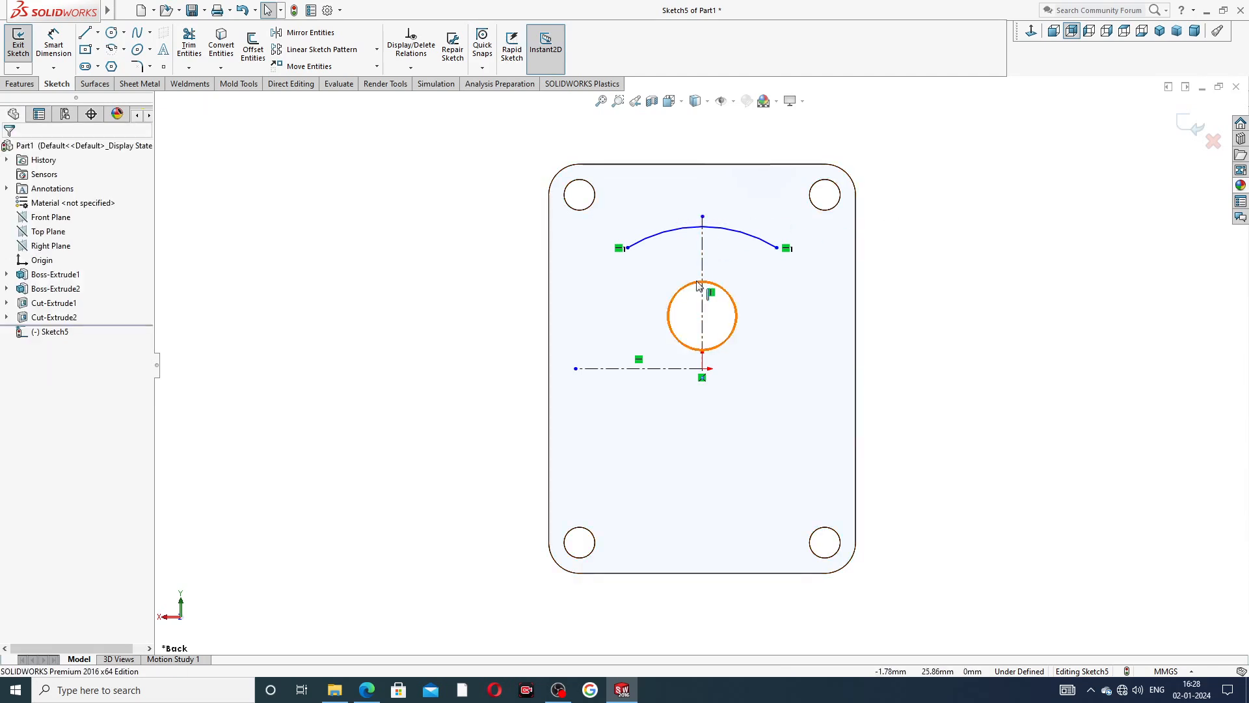
Check the PART-10 drive end plate PDF in Edge, then return to SOLIDWORKS and dimension the arc's radius as 50 mm.
scroll(699, 289, down, 3)
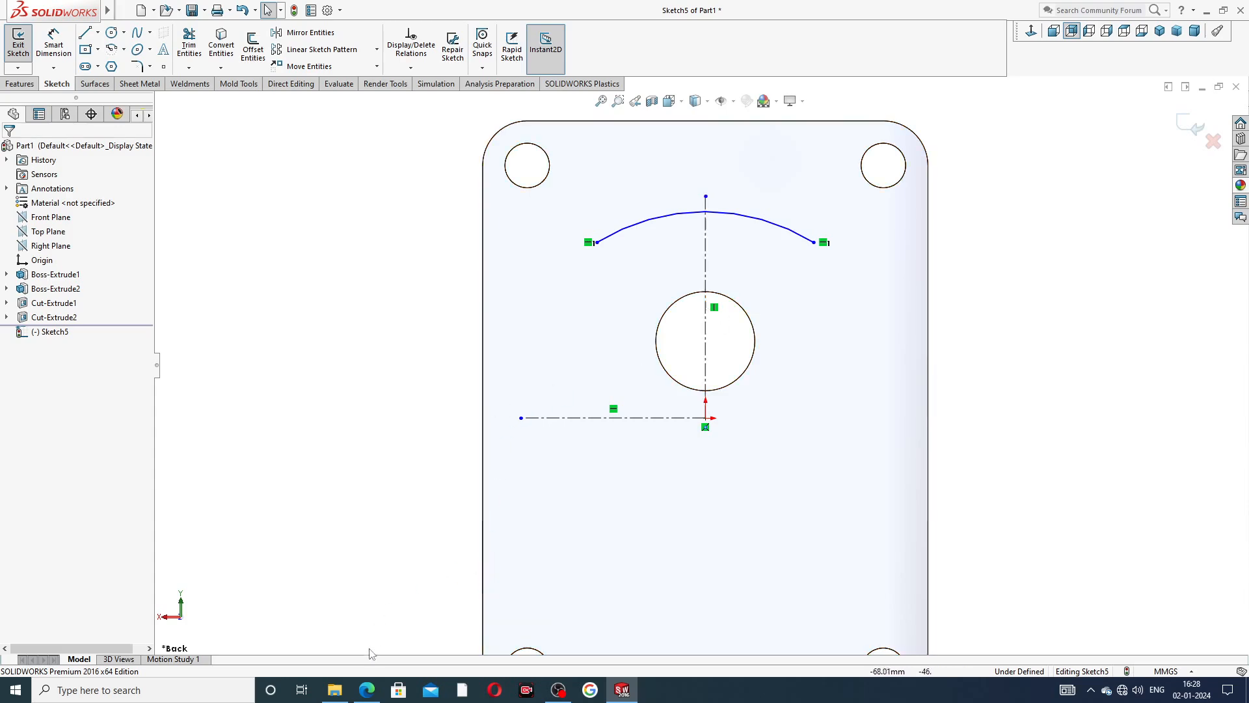
click(366, 689)
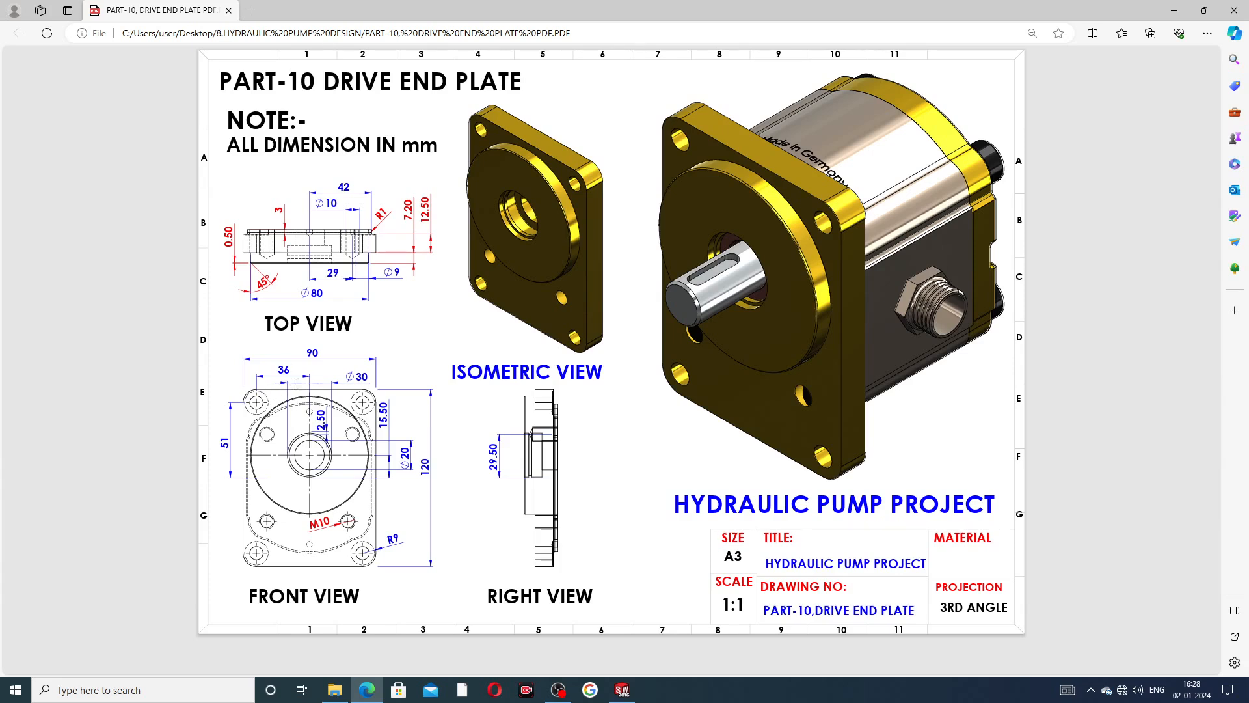
click(374, 693)
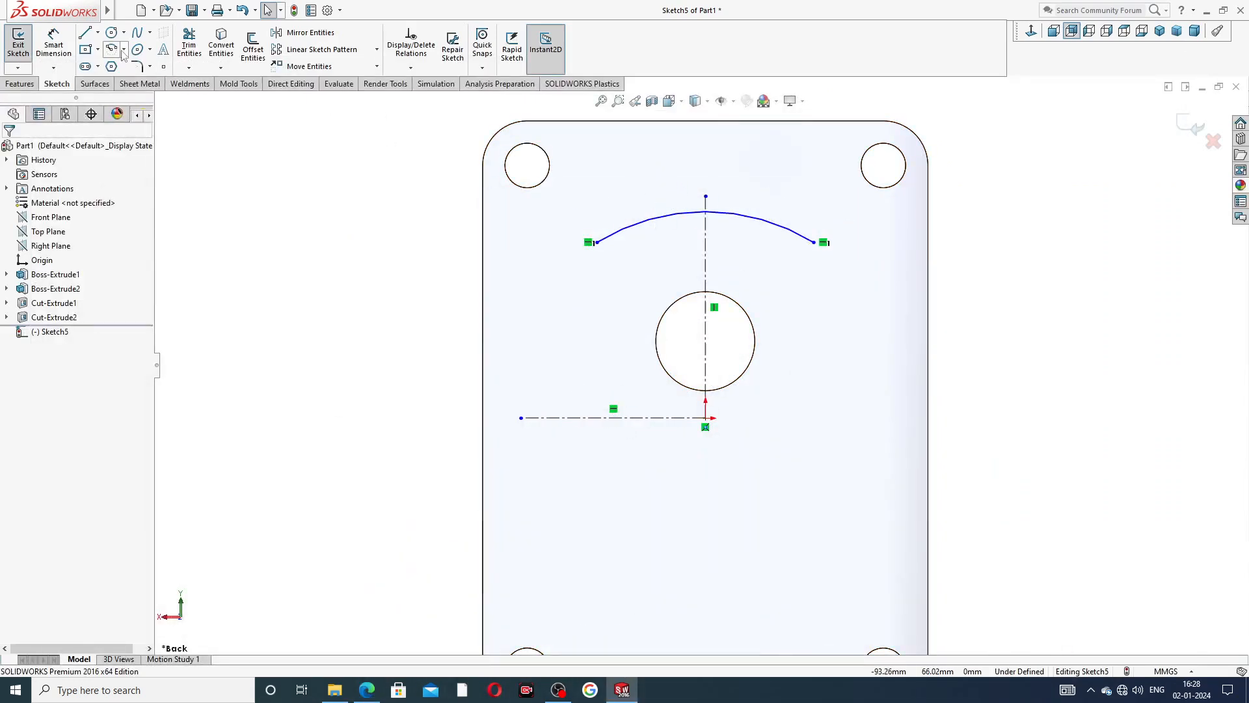
click(55, 53)
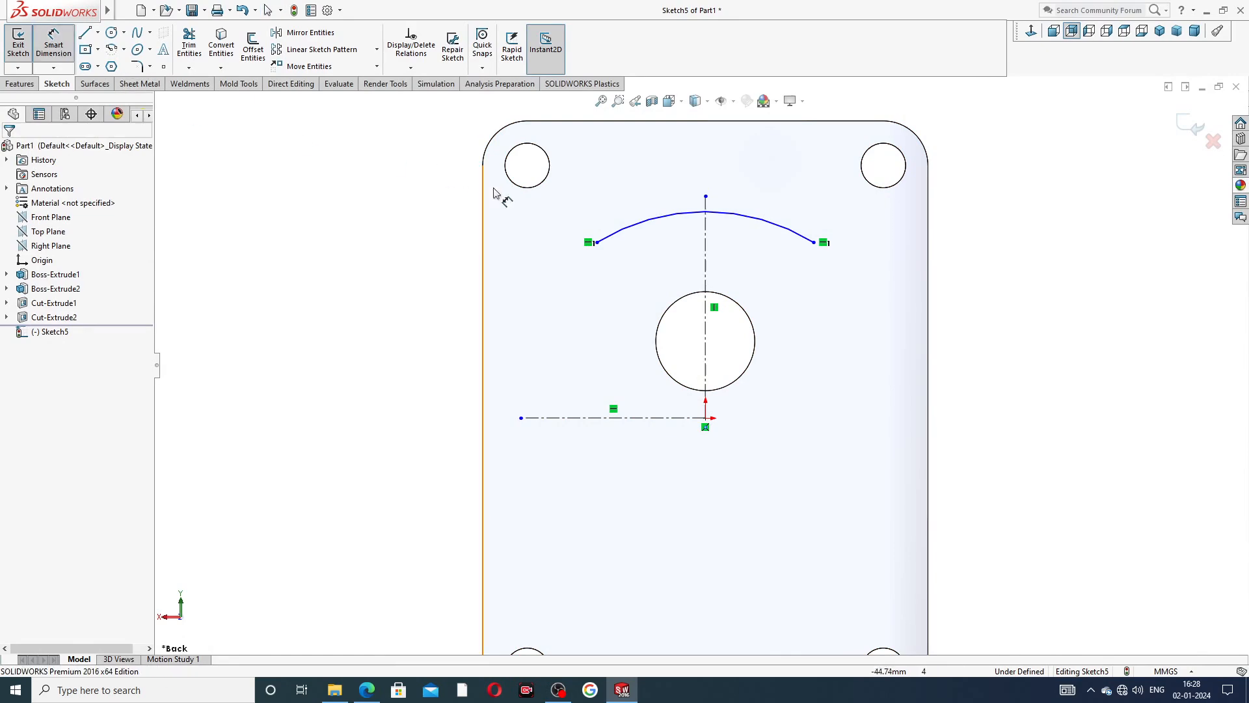
click(658, 215)
click(644, 184)
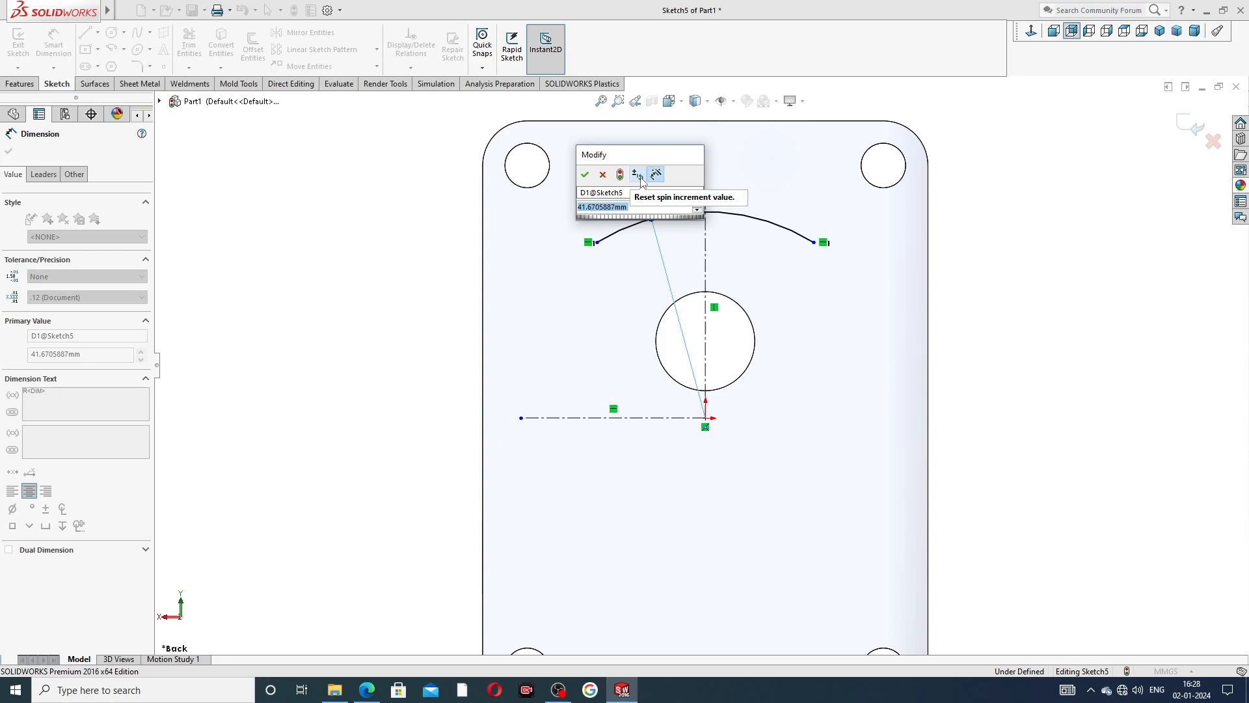
text(50)
key(Return)
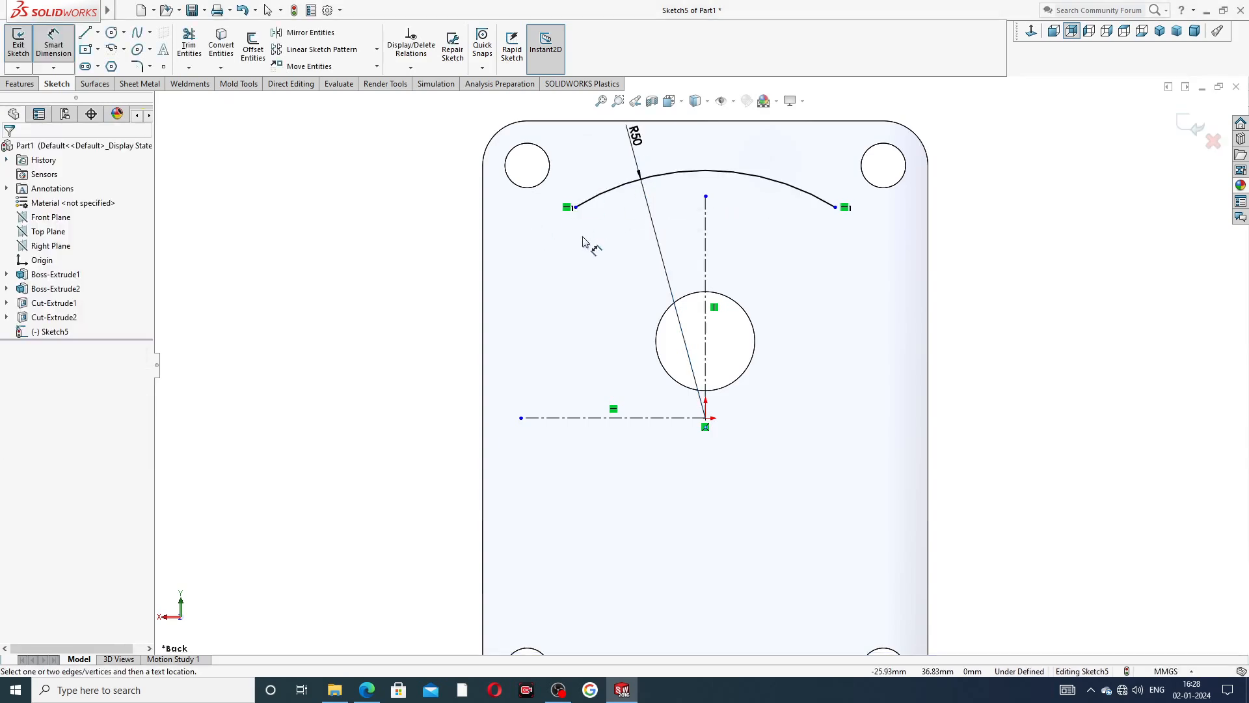
key(z)
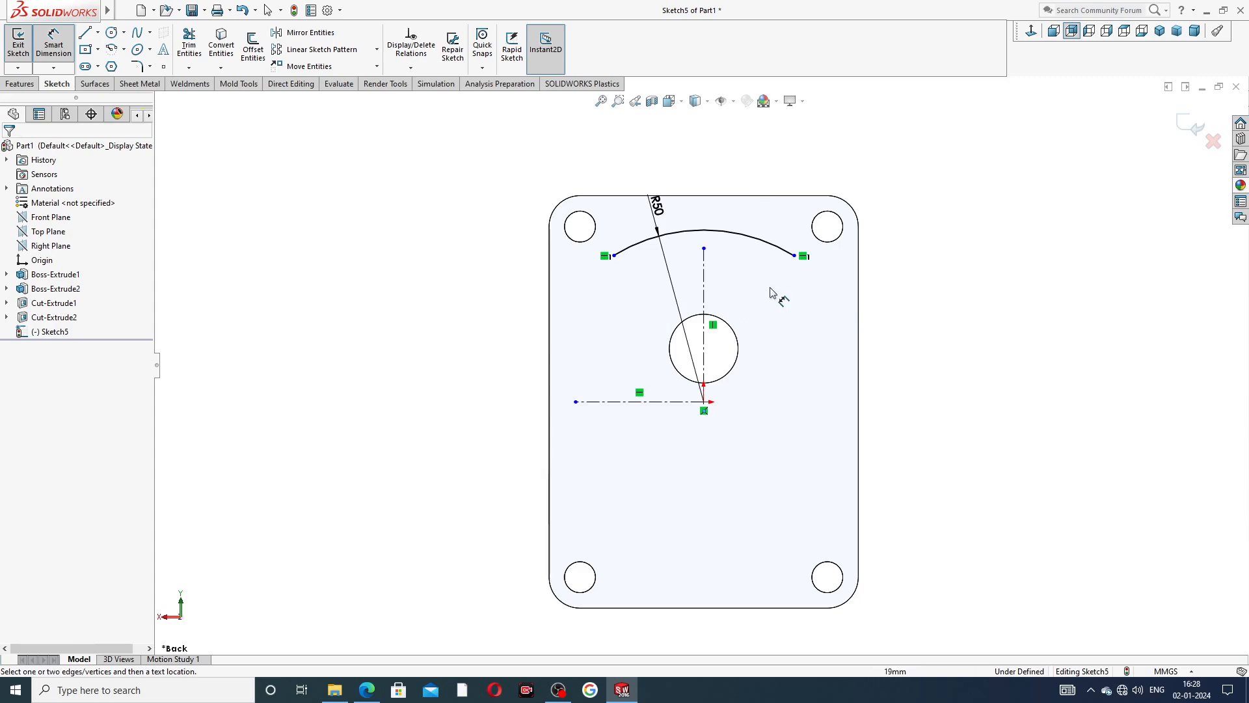
right_click(919, 206)
click(953, 194)
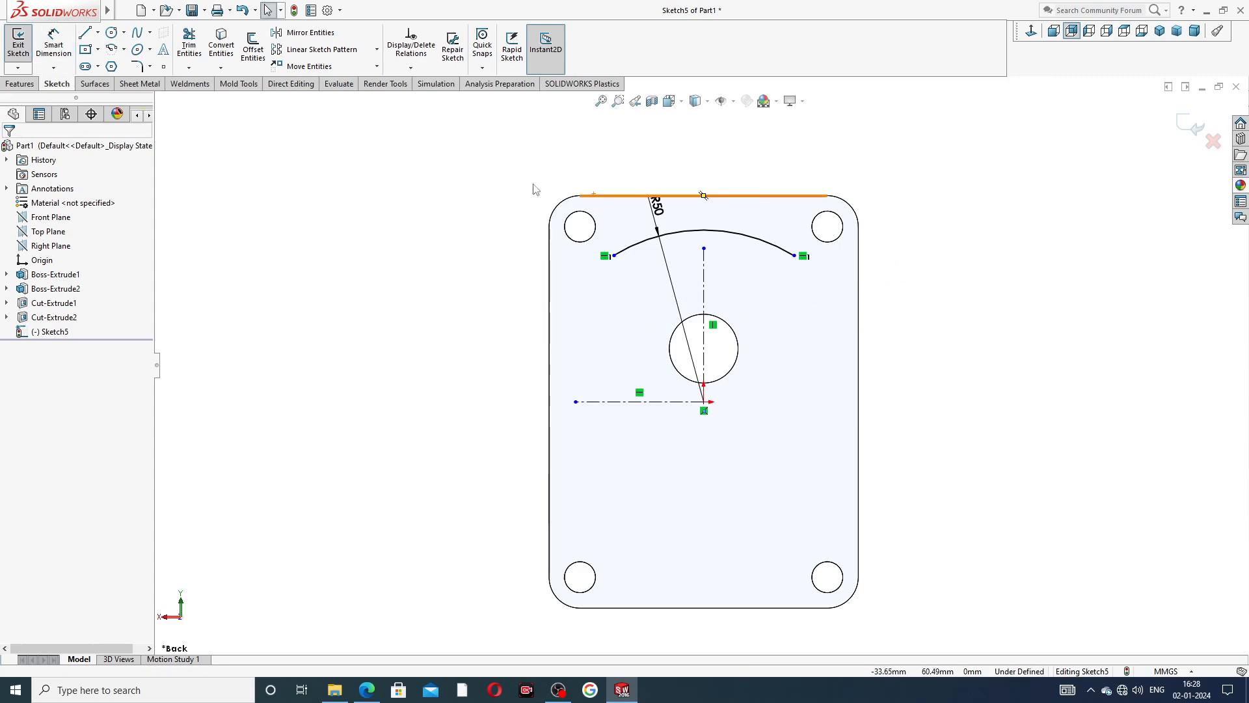
Draw a circle about 9.8 mm in diameter just below the arc's end nearest the horizontal centerline's free end.
click(112, 32)
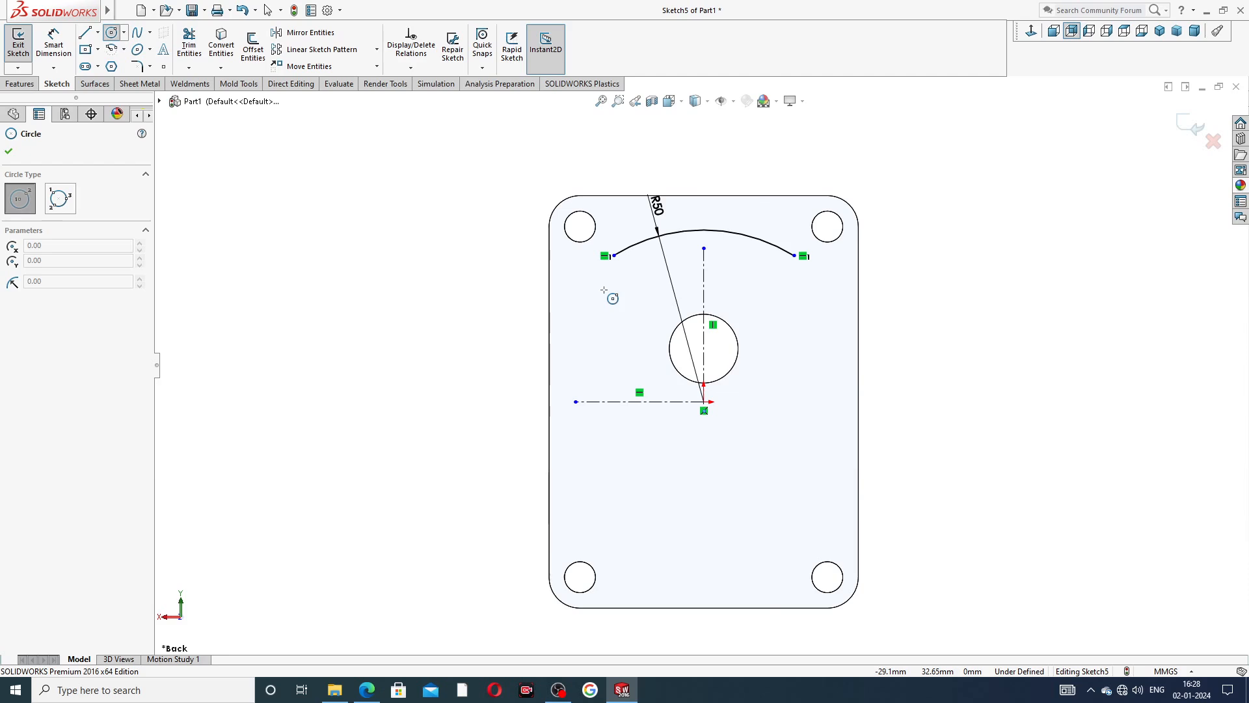
click(605, 294)
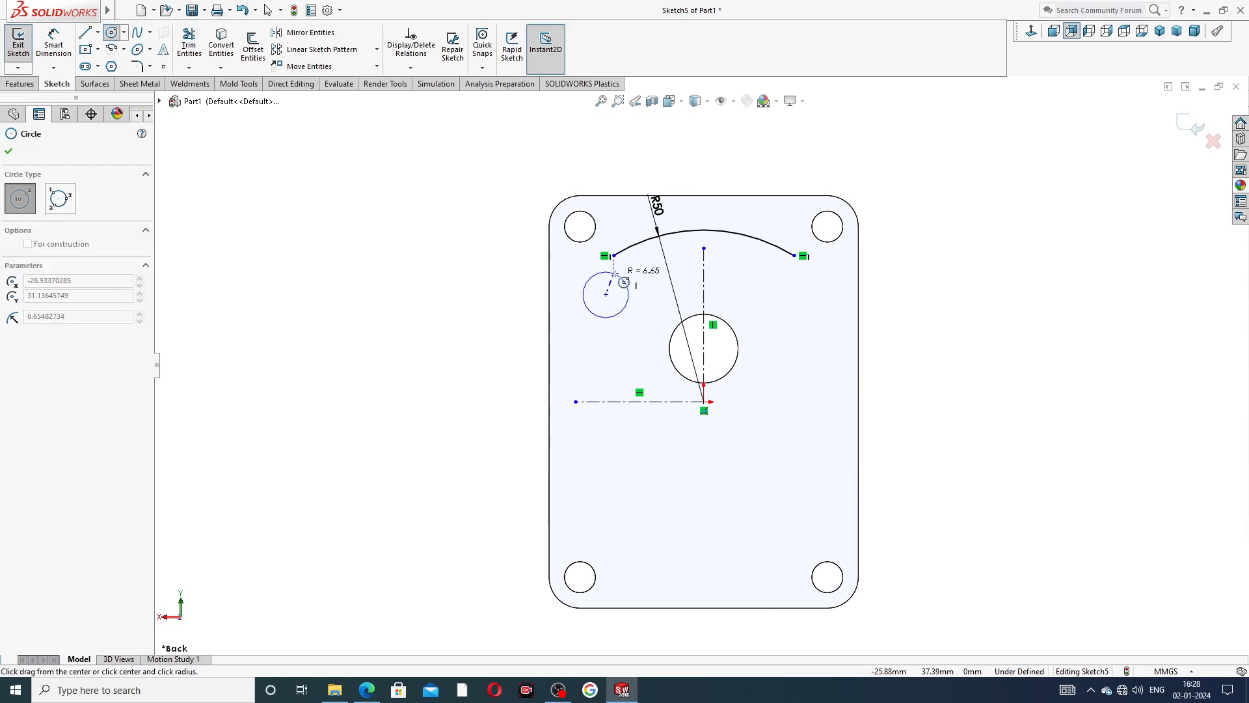
click(616, 279)
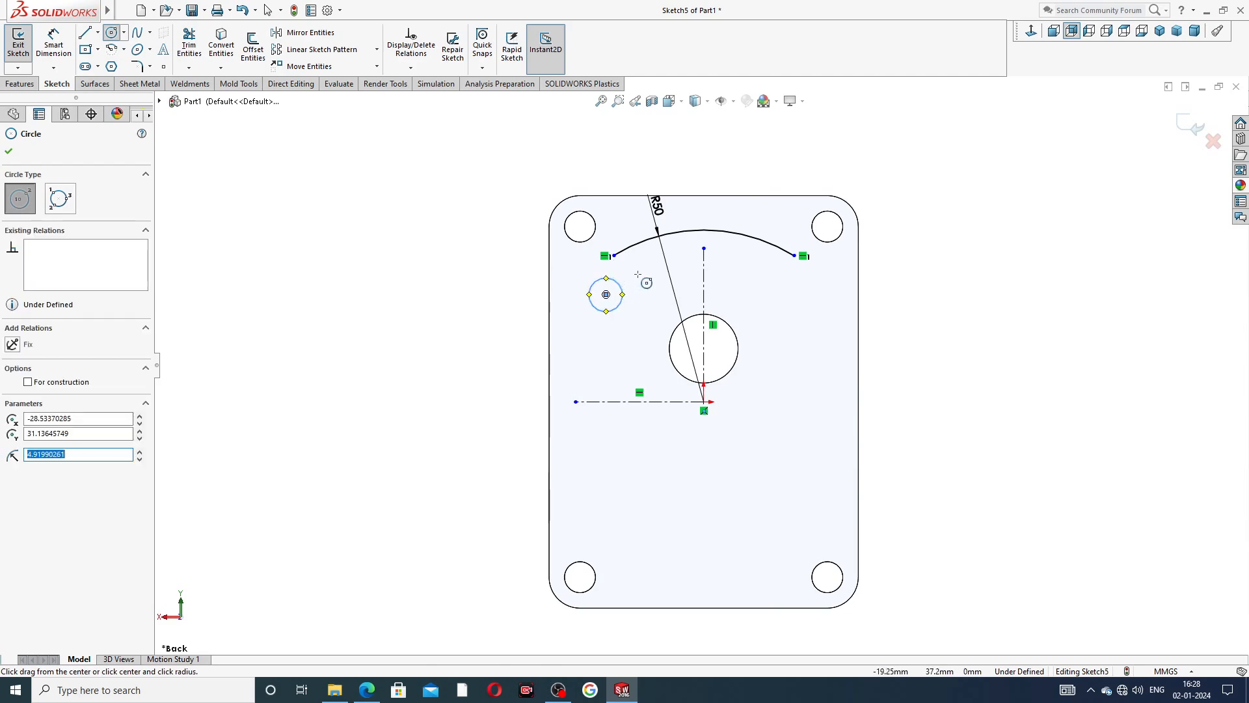
right_click(649, 284)
click(674, 286)
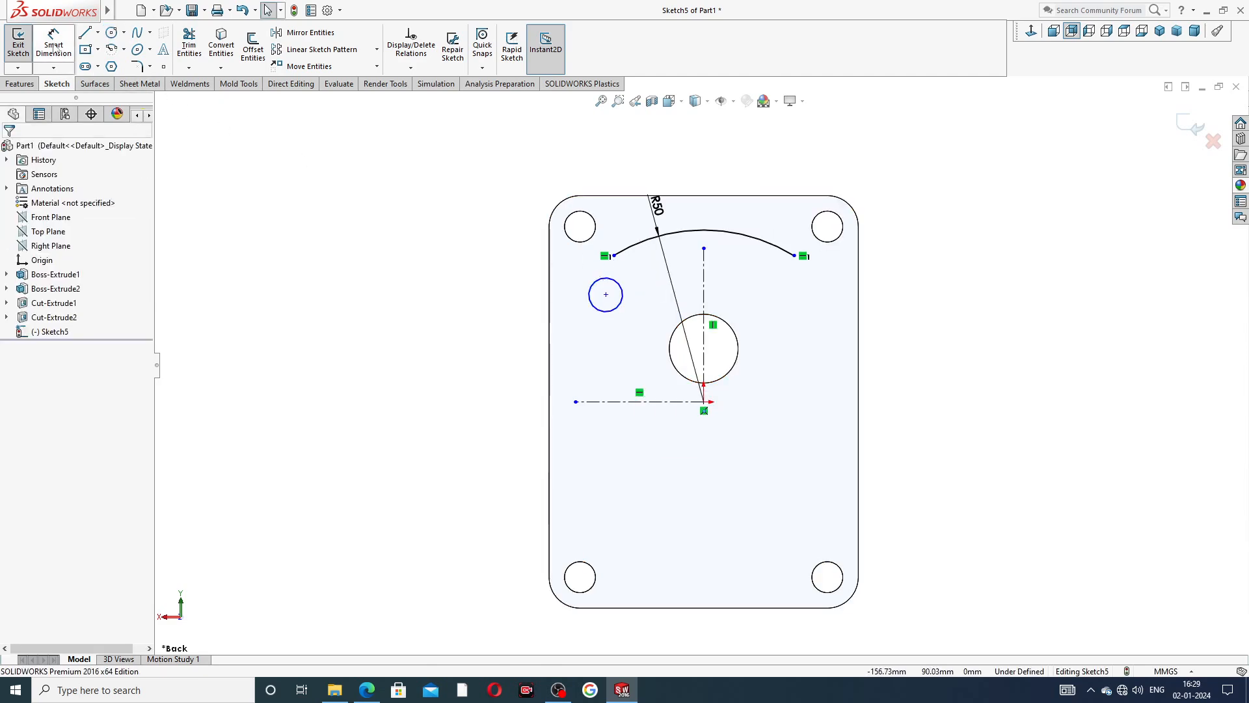
Dimension the small circle's diameter as 10 mm.
click(595, 303)
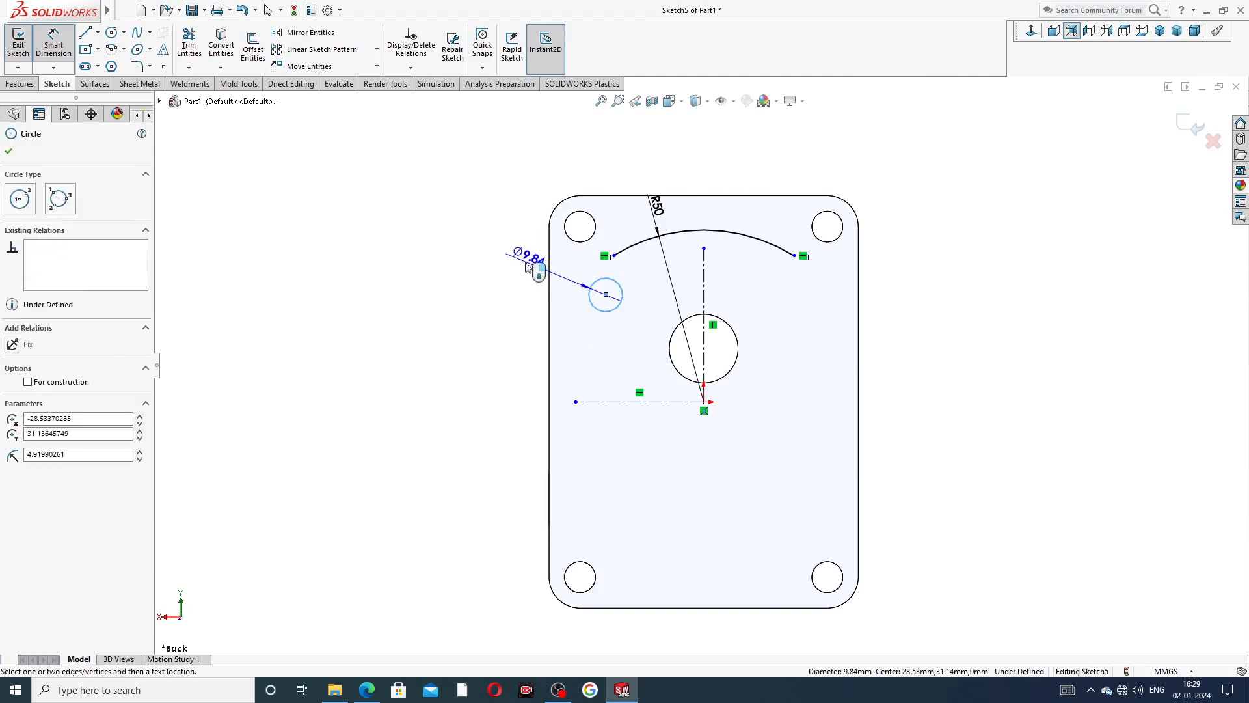
click(525, 263)
text(10)
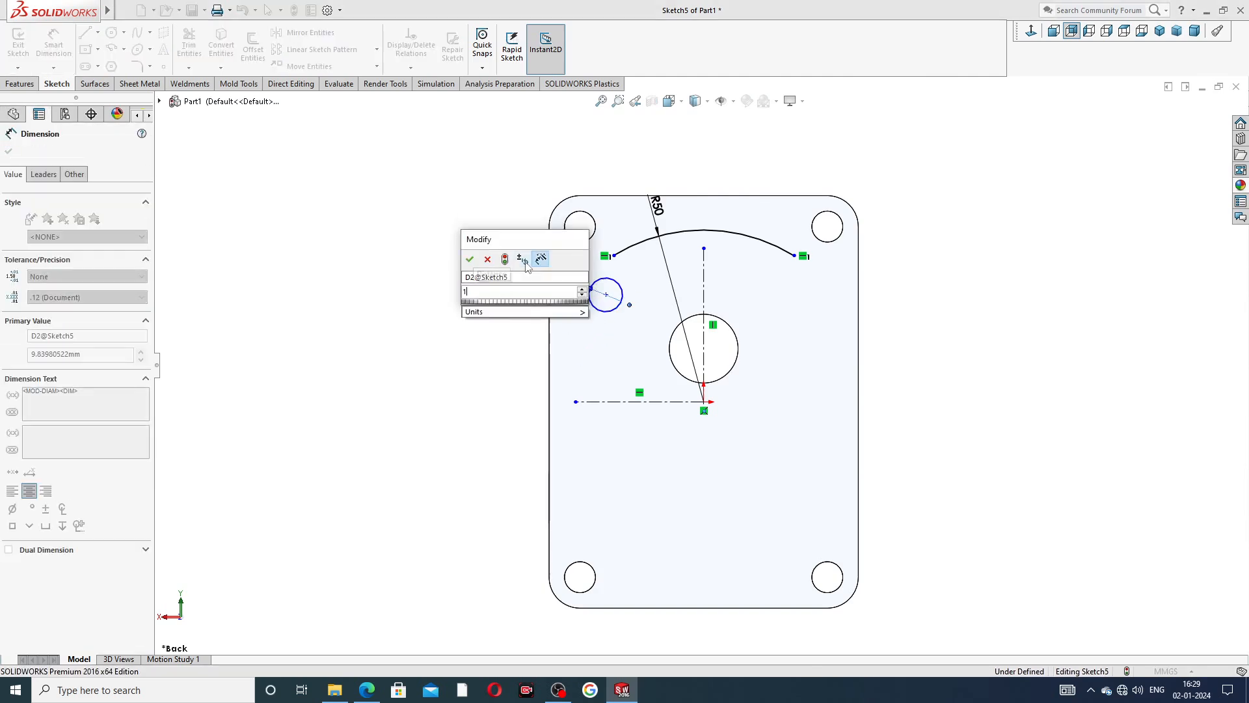
key(Return)
click(456, 213)
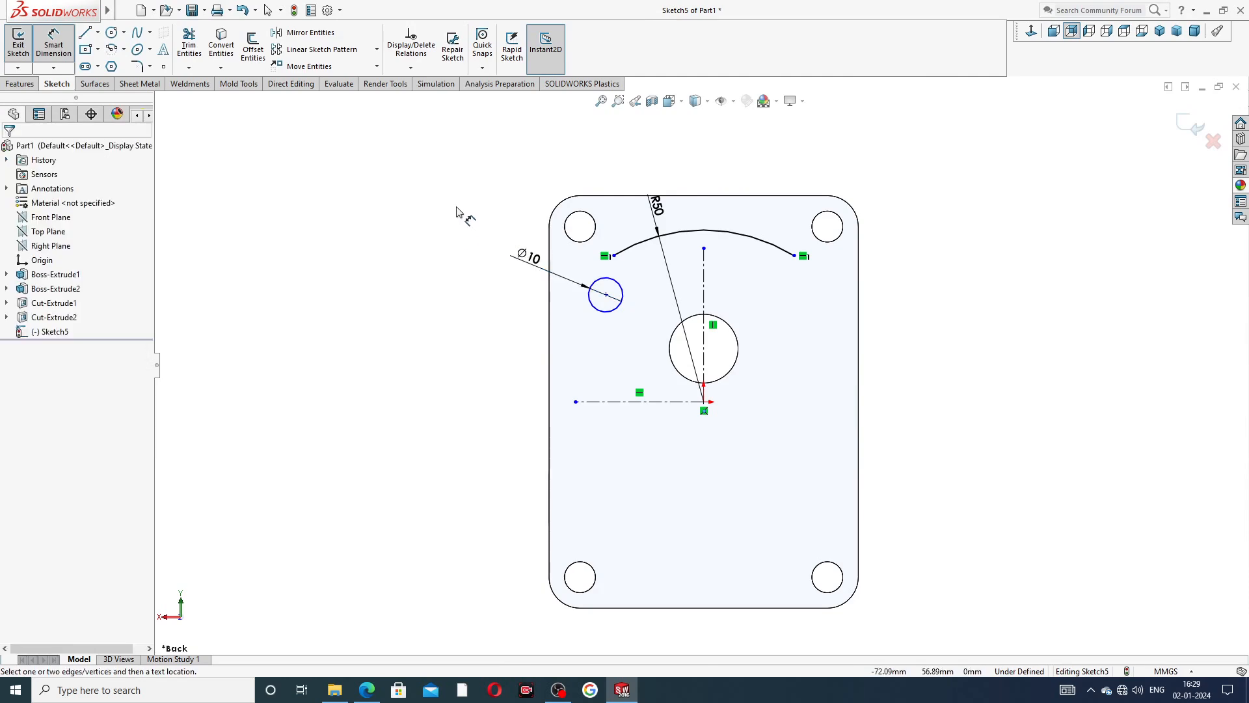
right_click(458, 212)
click(490, 198)
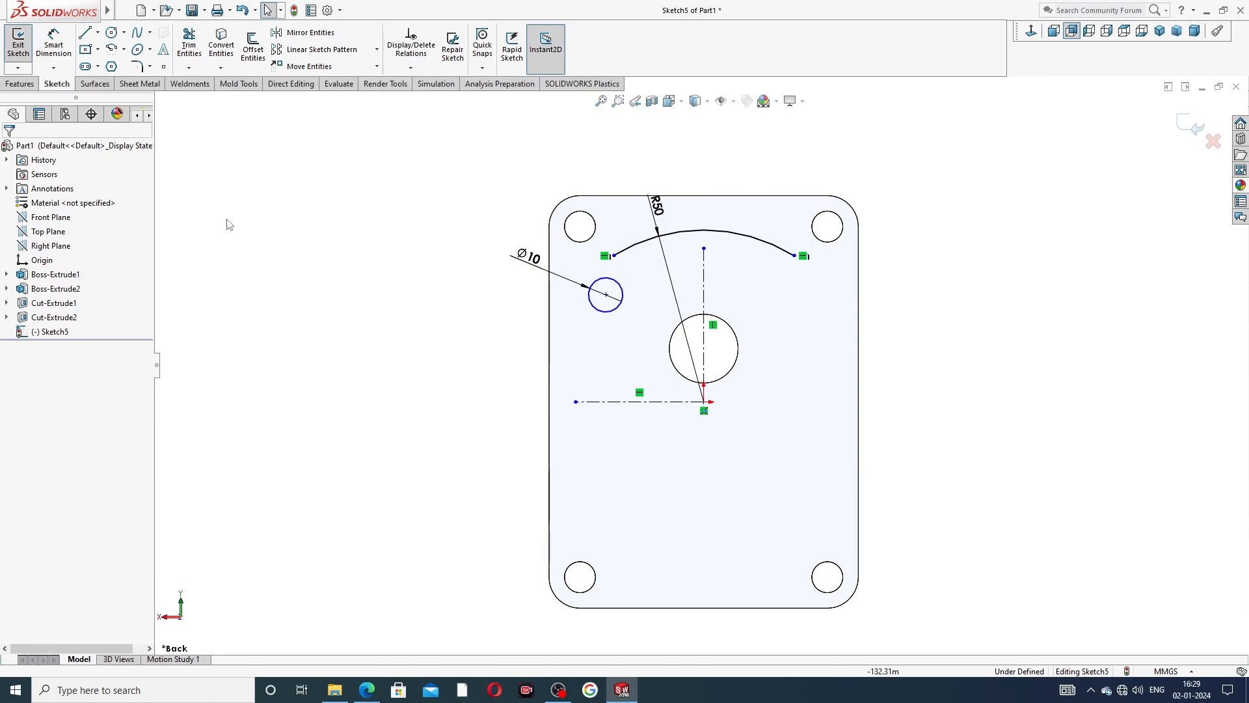
Dimension the horizontal distance from the 10 mm circle's centre to the vertical centerline as 29 mm.
click(62, 51)
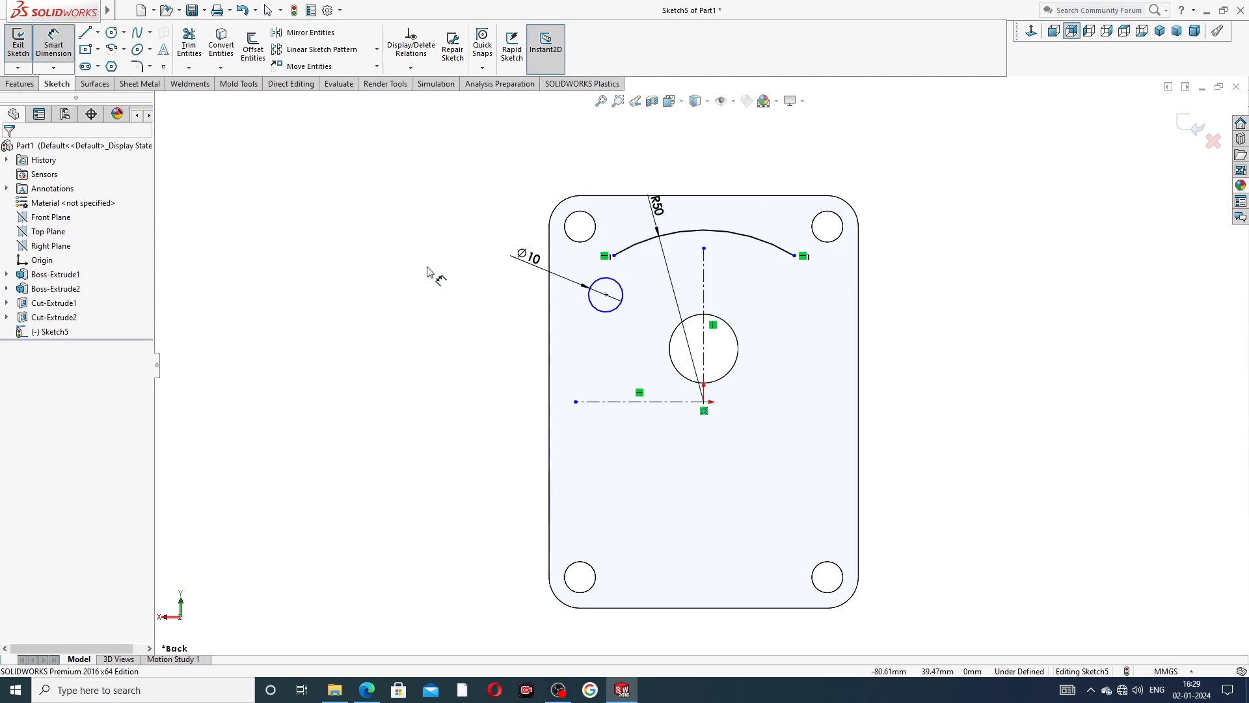
click(606, 294)
click(702, 311)
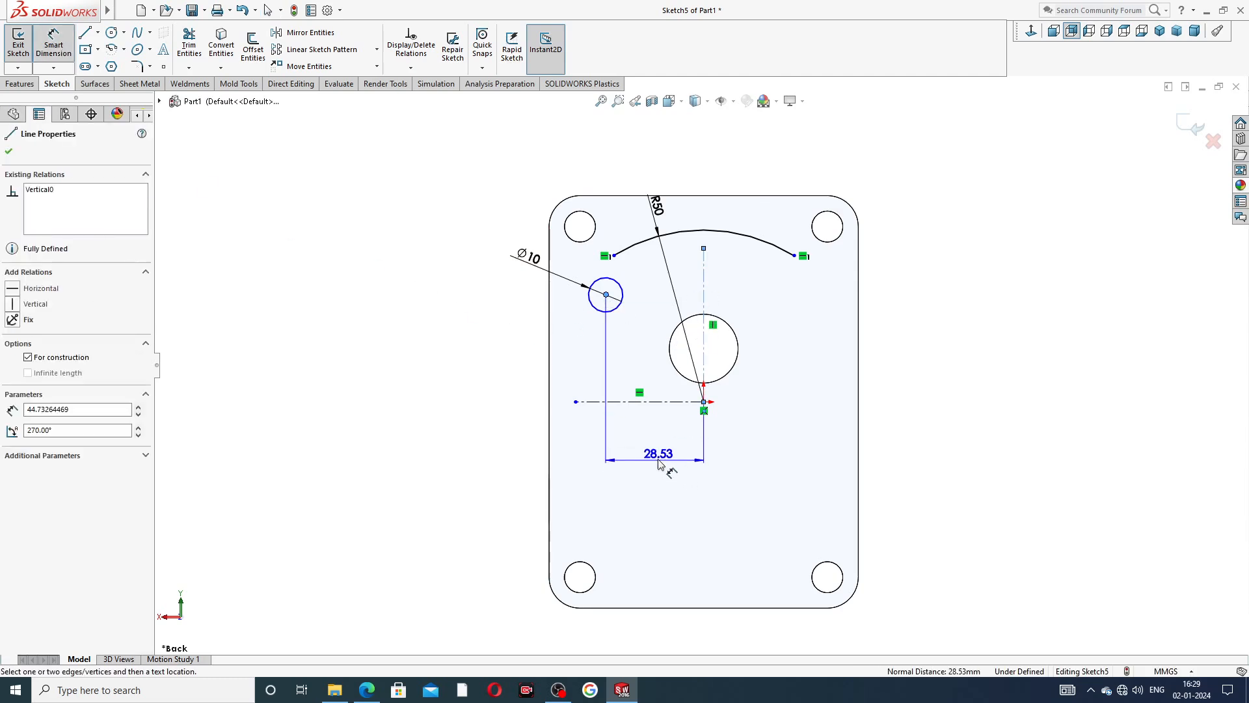
click(659, 462)
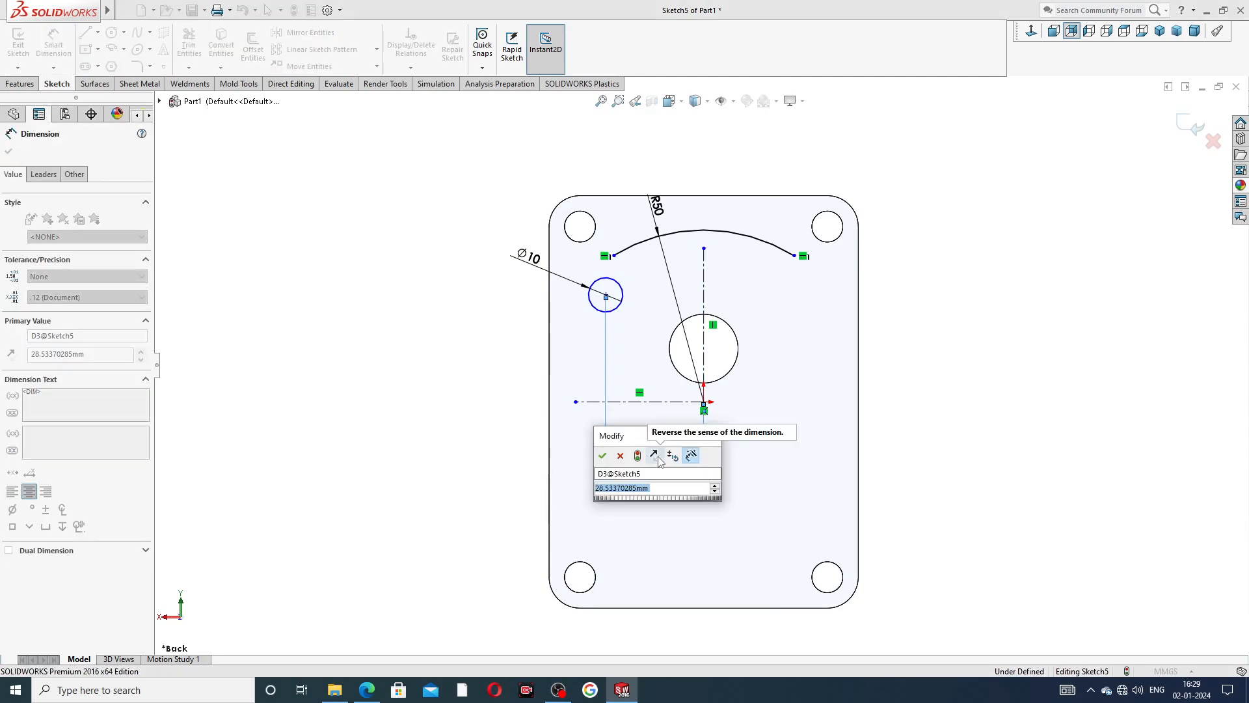
text(29)
key(Return)
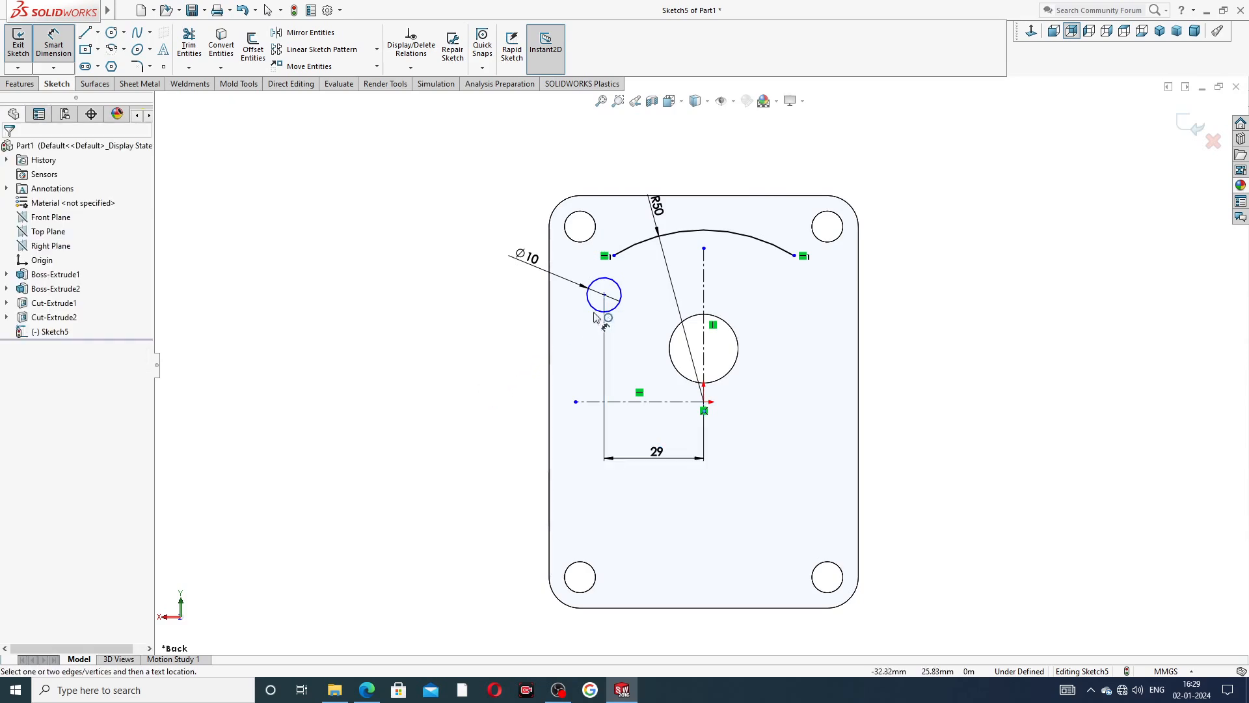
Dimension the vertical distance from the 10 mm circle's centre to the horizontal centerline as 29.5 mm.
click(604, 295)
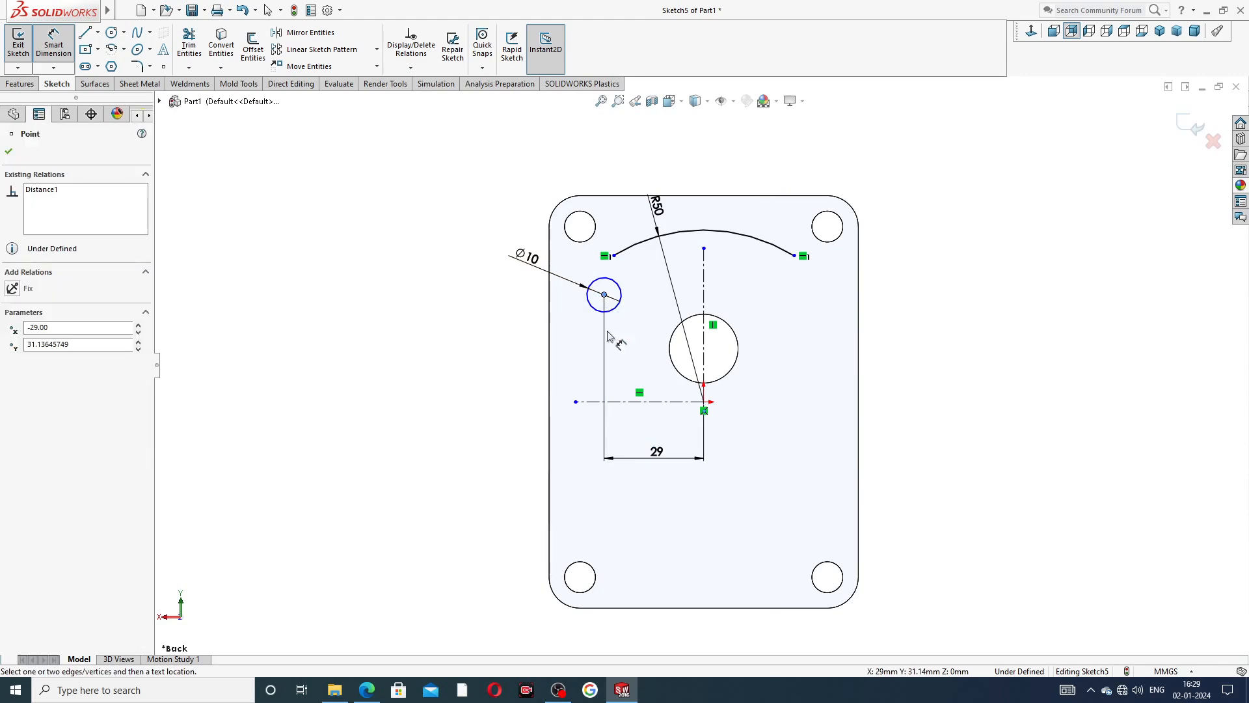
click(599, 401)
click(530, 344)
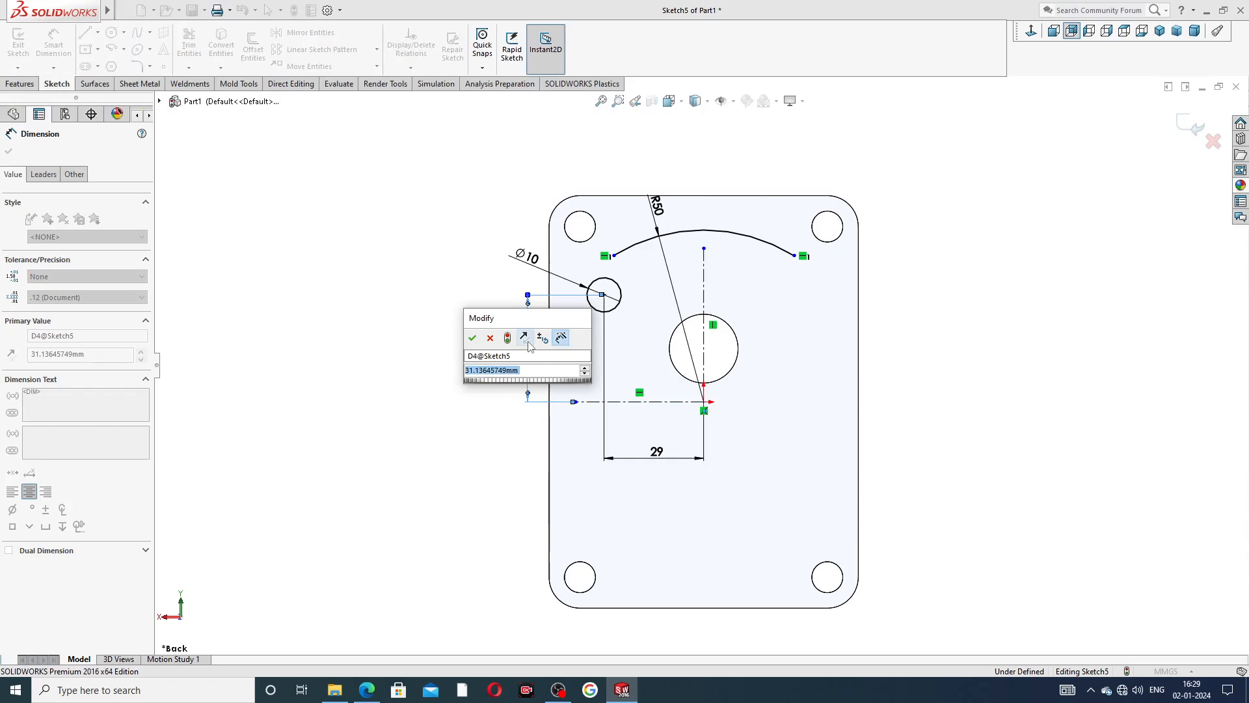
text(2)
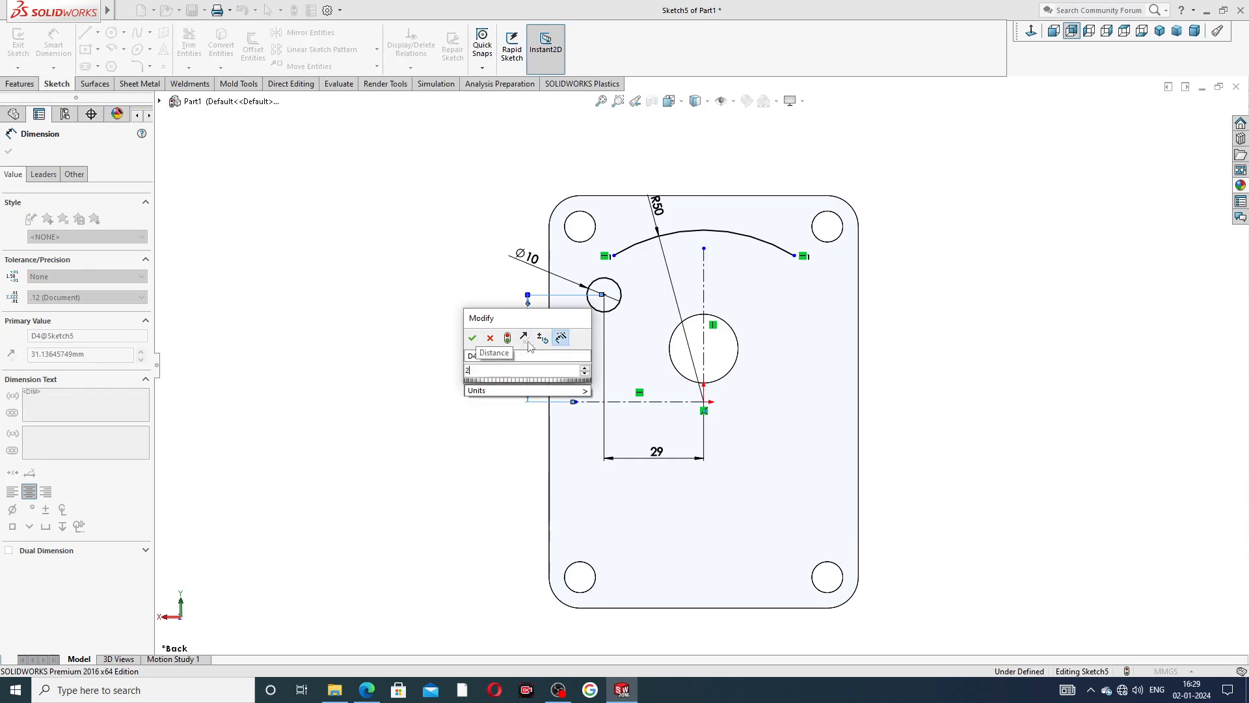
text(9.5)
key(Return)
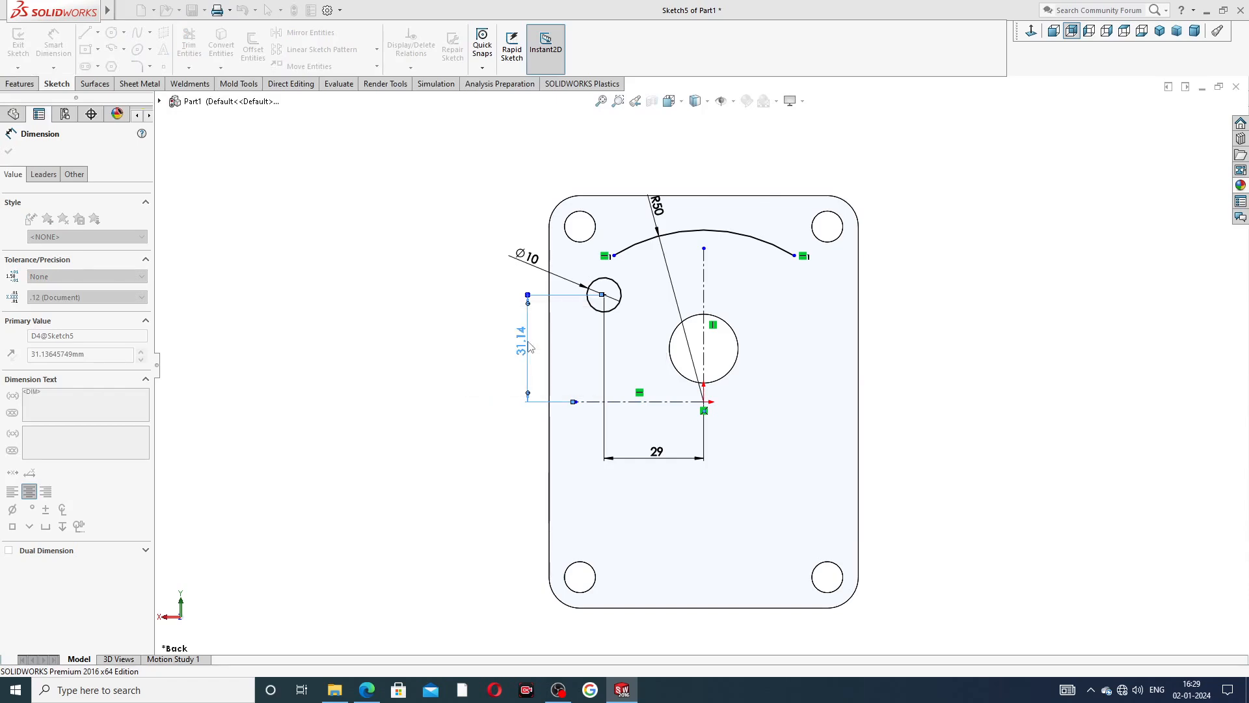
Consult the PART-10 drive end plate PDF and add a vertical relation between the R50 arc's nearer end and the 10 mm circle's centre.
right_click(424, 328)
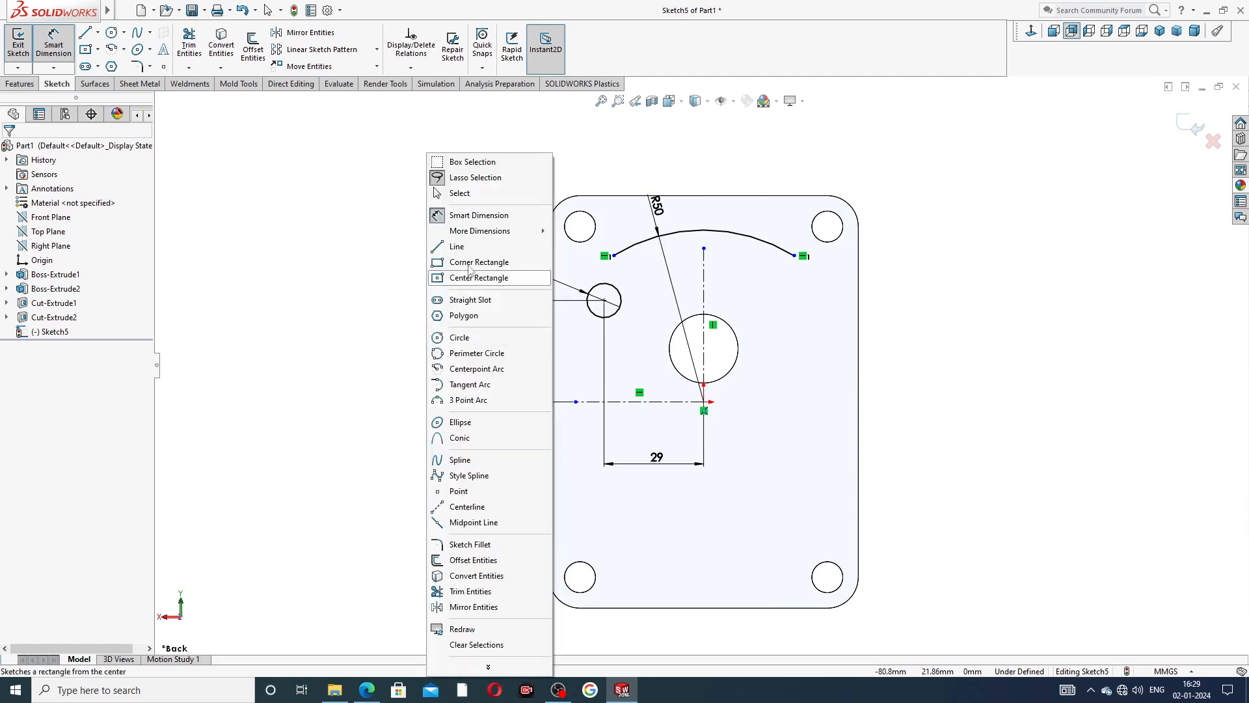
click(459, 192)
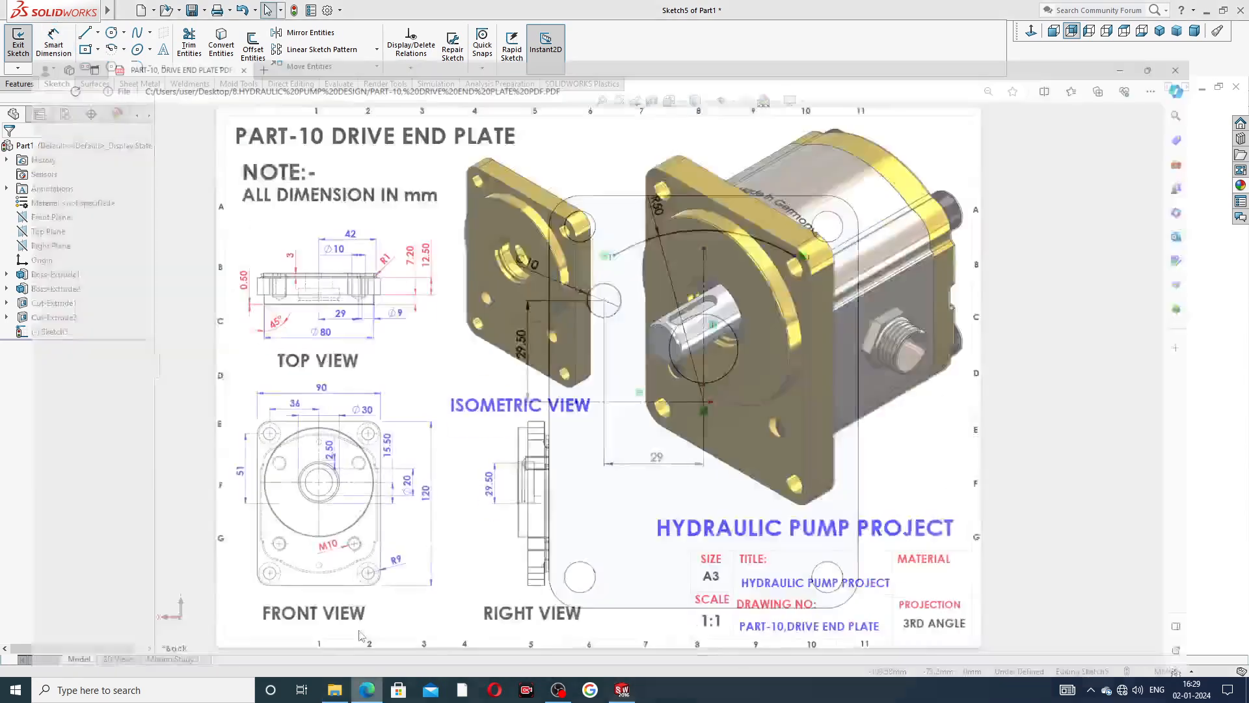
click(366, 690)
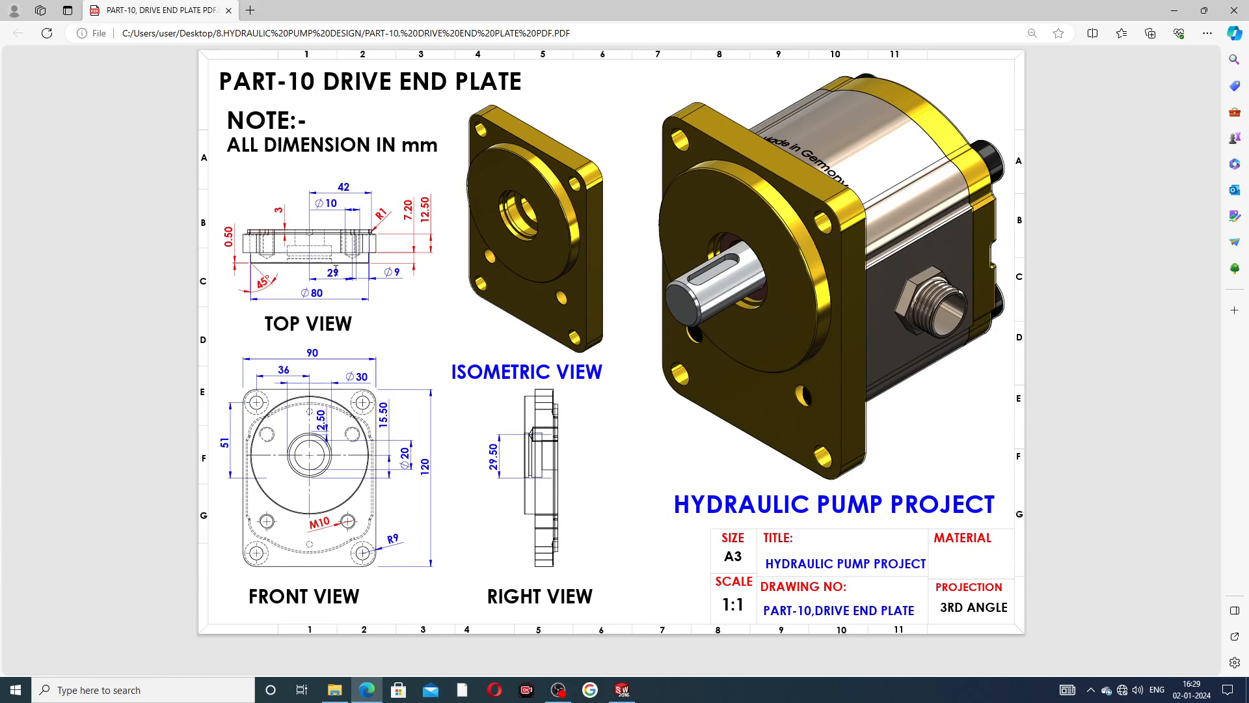
click(622, 689)
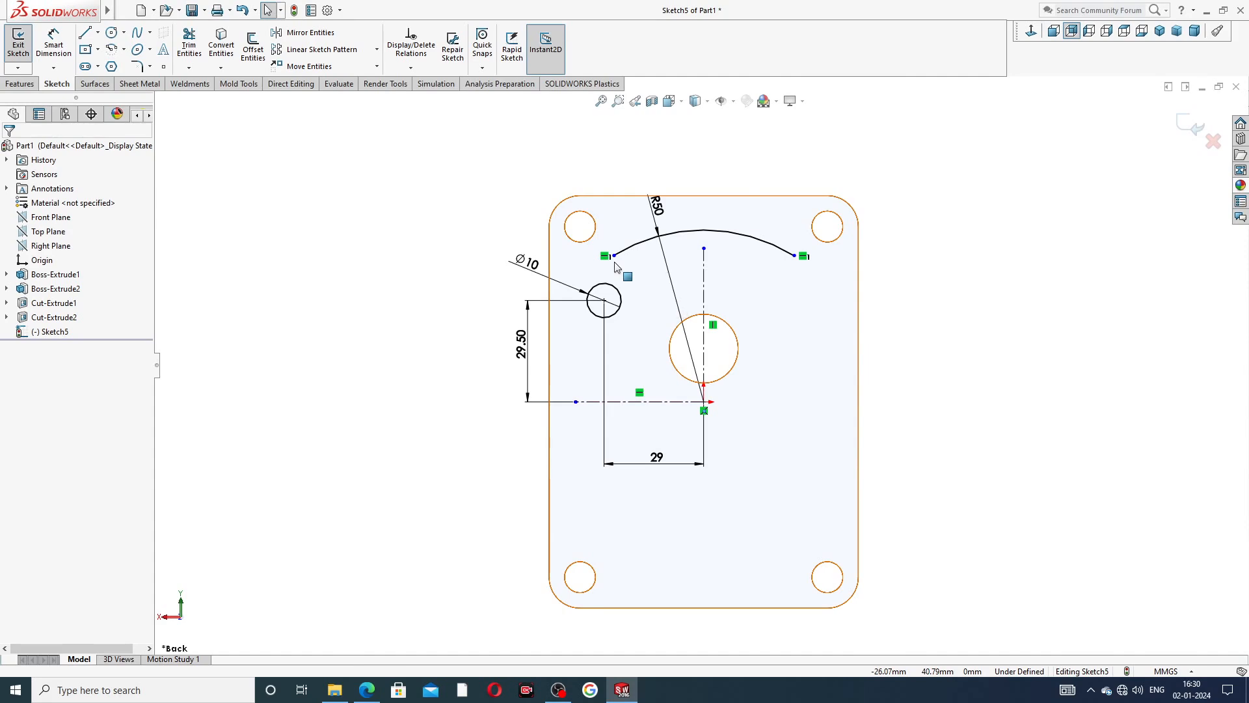
scroll(617, 265, down, 2)
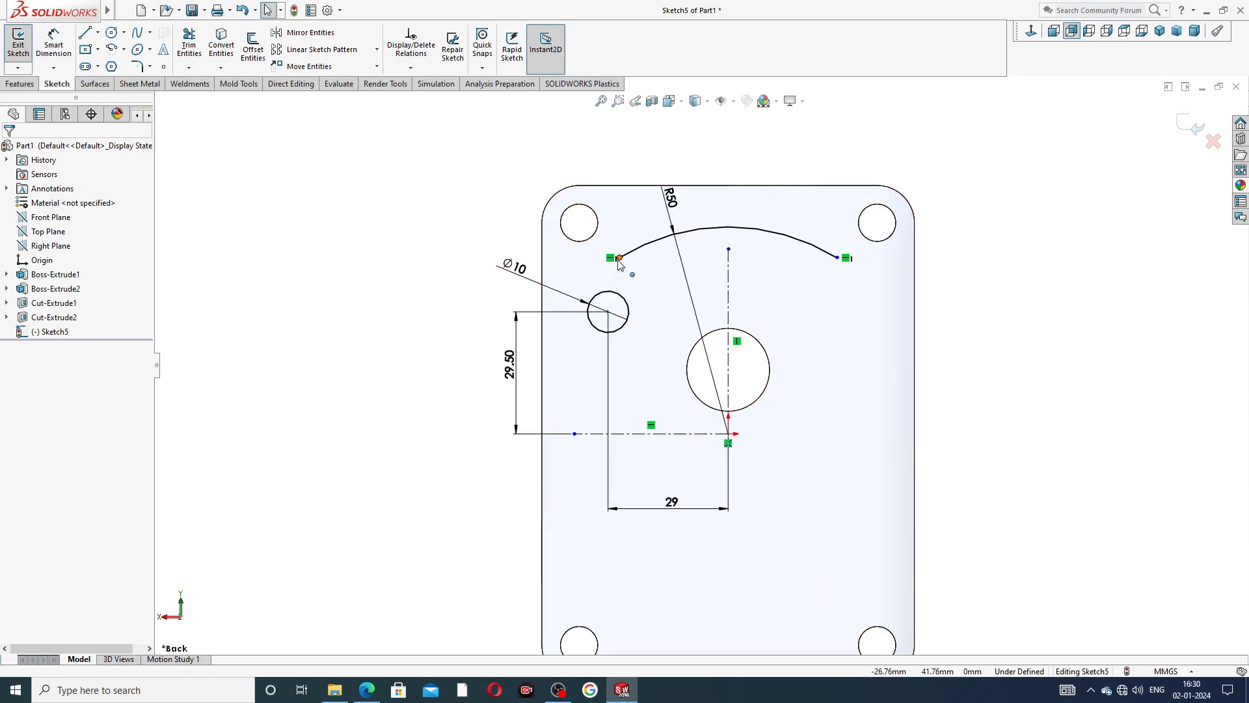
click(619, 260)
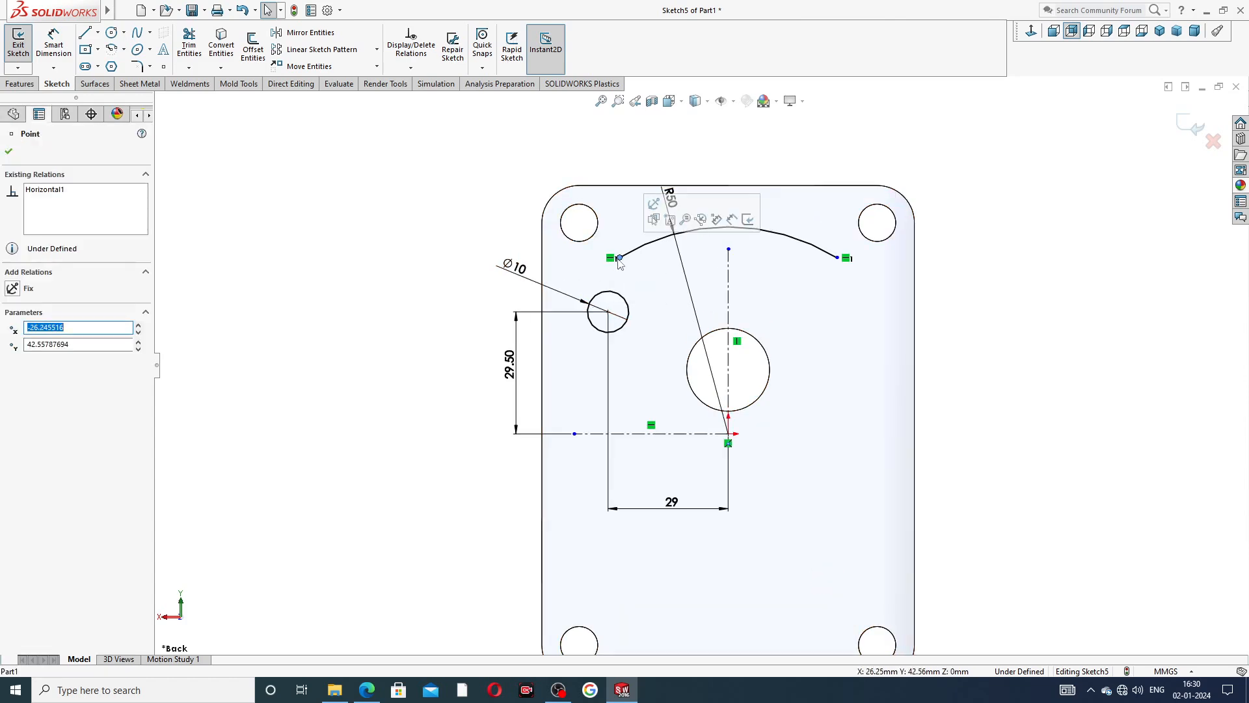
click(609, 313)
ctrl+click(609, 313)
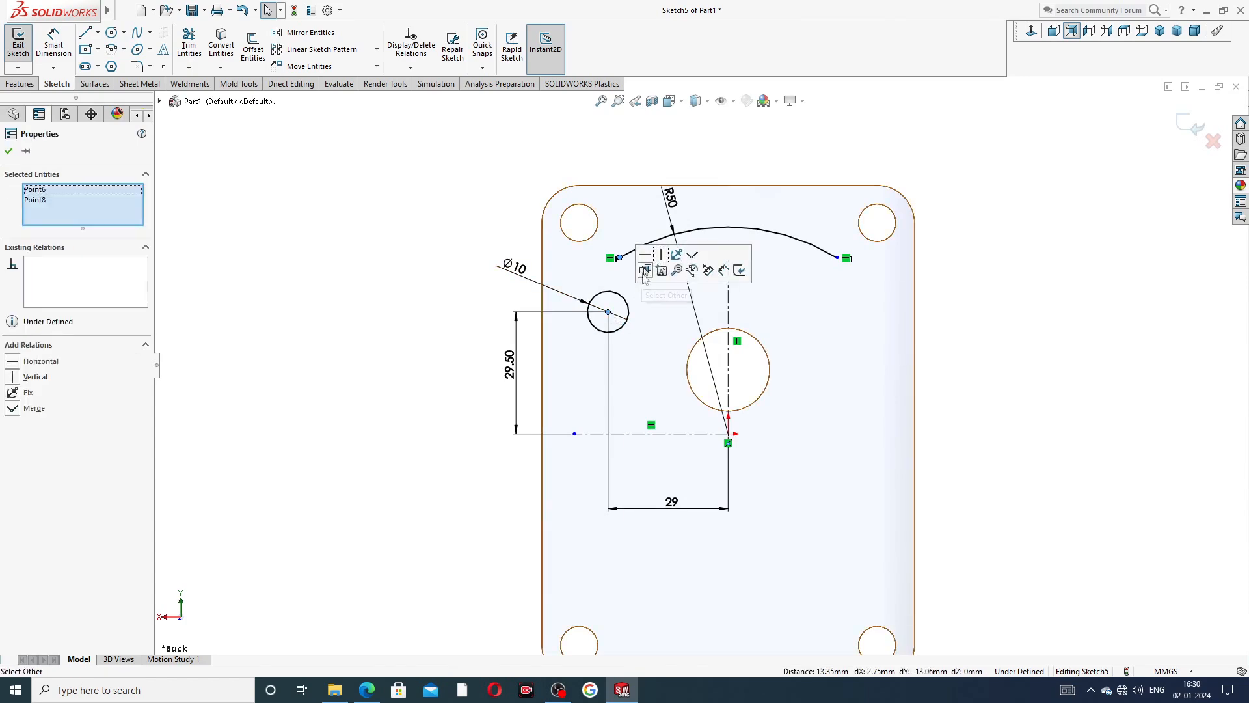
click(661, 256)
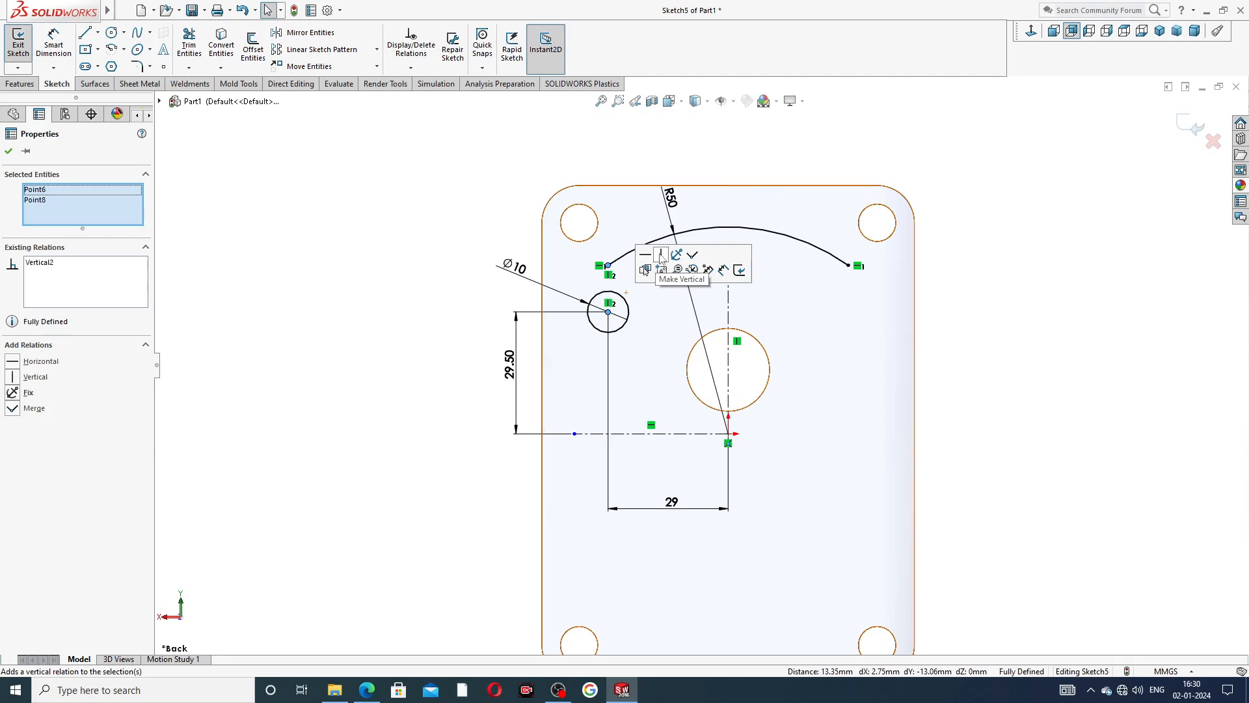
click(967, 304)
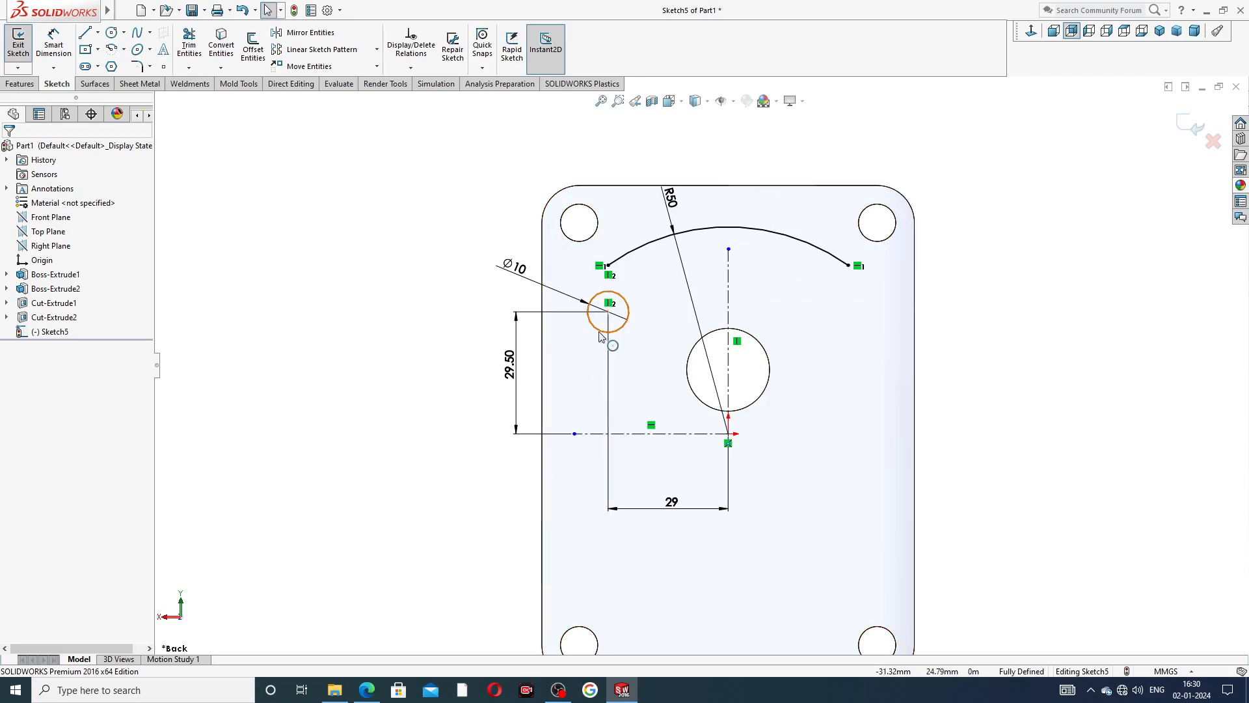
Draw a 3 point arc of about 16.4 mm radius from the R50 arc's end, curving around the outer side of the 10 mm circle.
scroll(605, 332, down, 2)
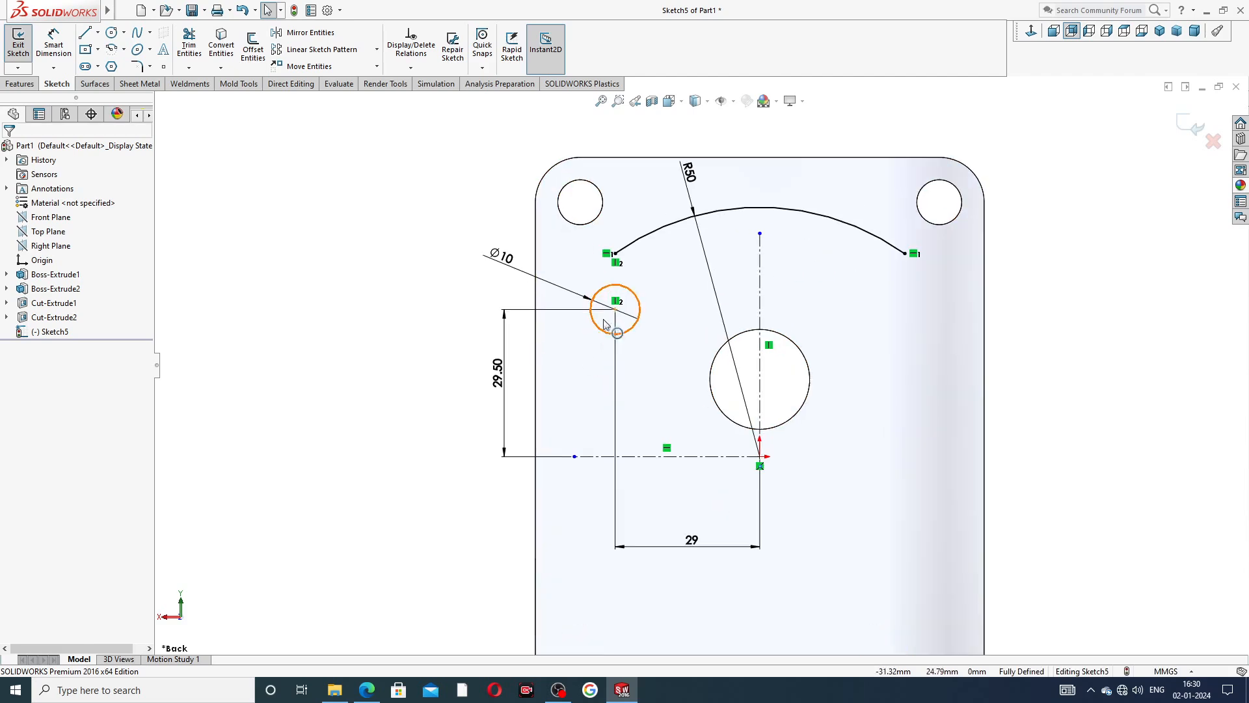
click(123, 51)
click(143, 98)
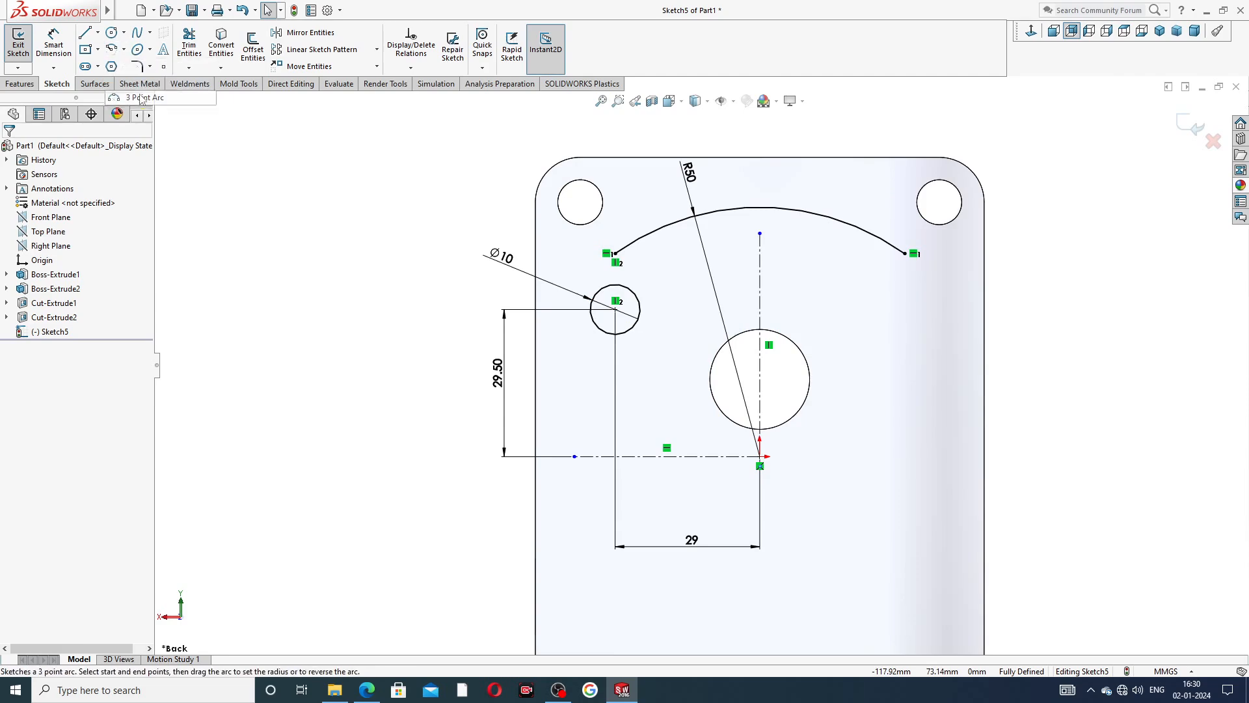
click(616, 254)
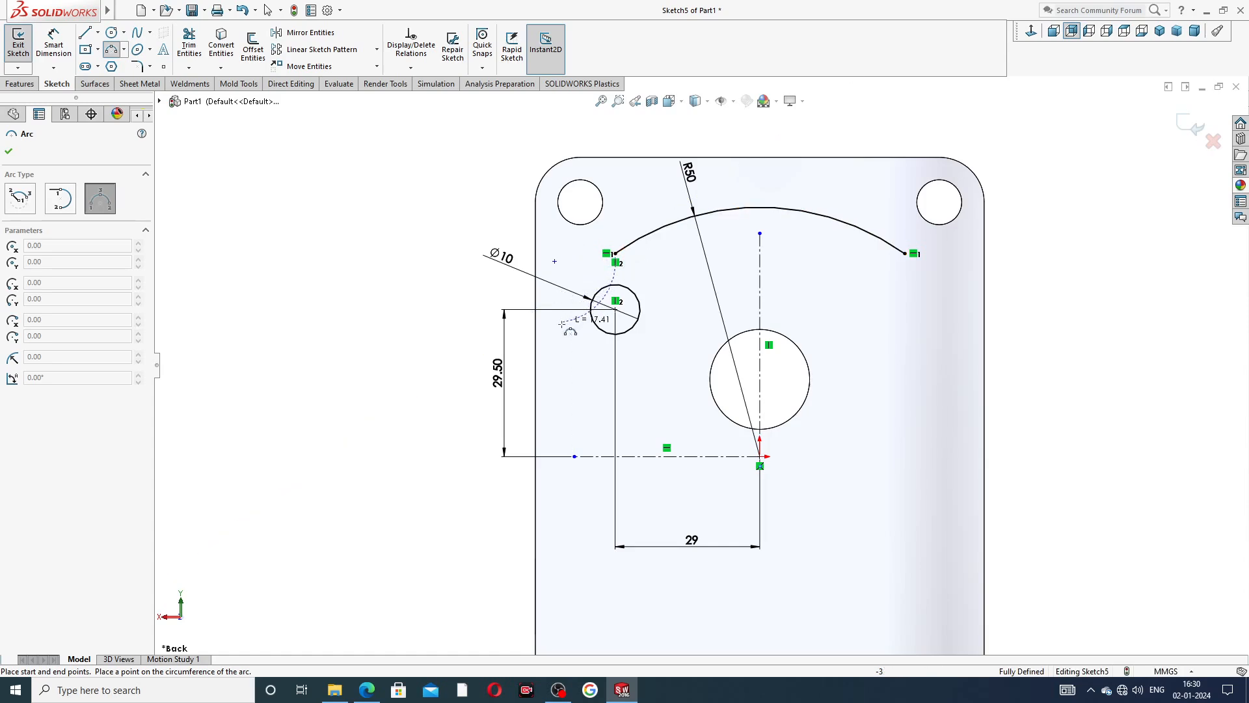
click(560, 324)
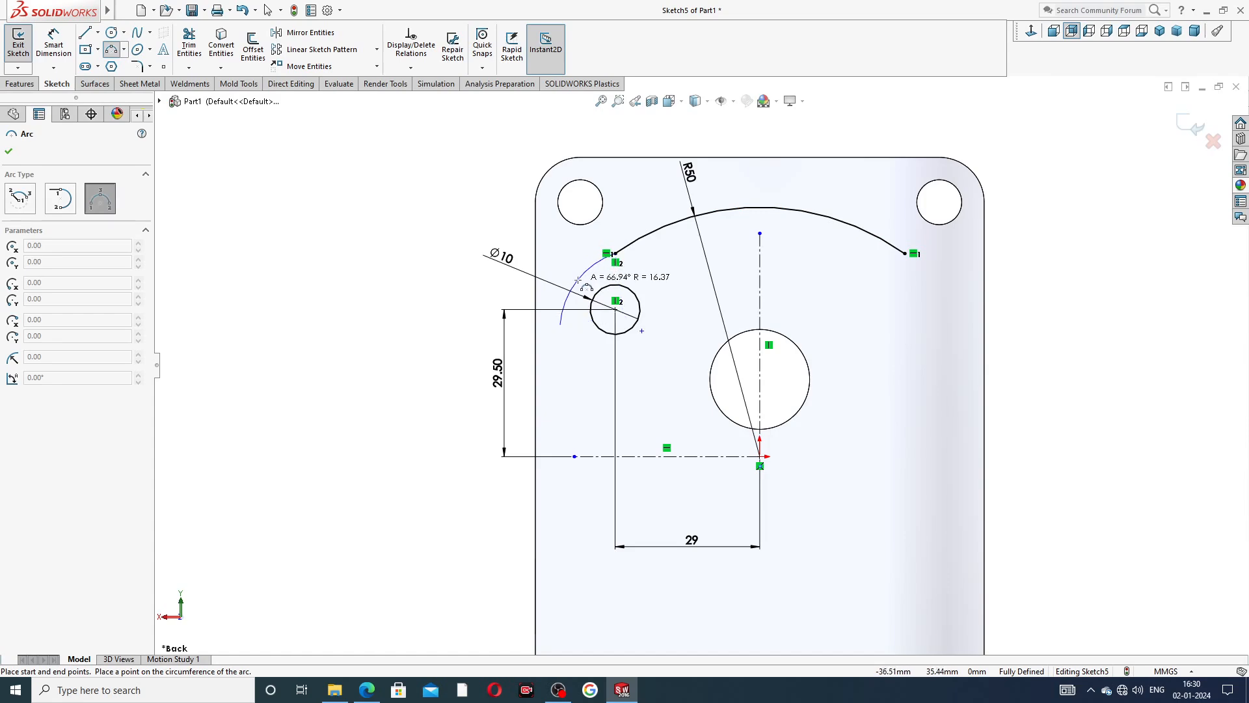
click(578, 280)
right_click(566, 236)
click(588, 250)
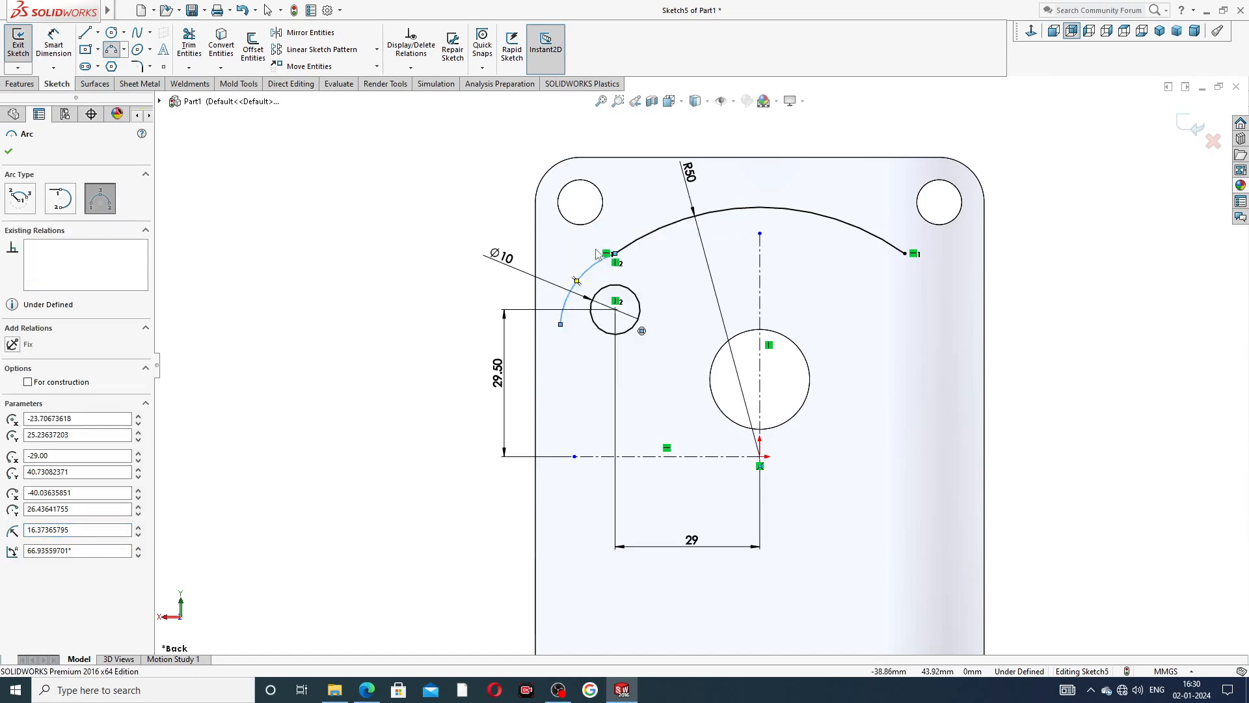
Merge the small arc's centre point with the 10 mm circle's centre.
scroll(586, 328, down, 3)
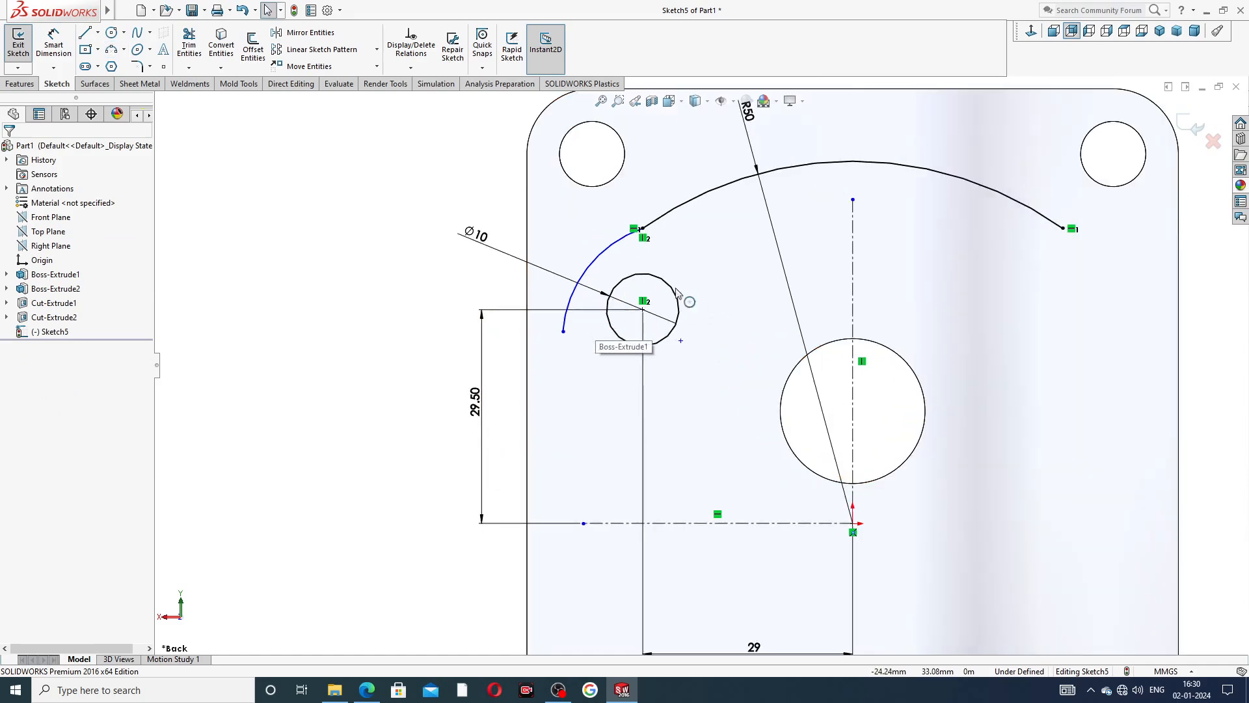
click(681, 341)
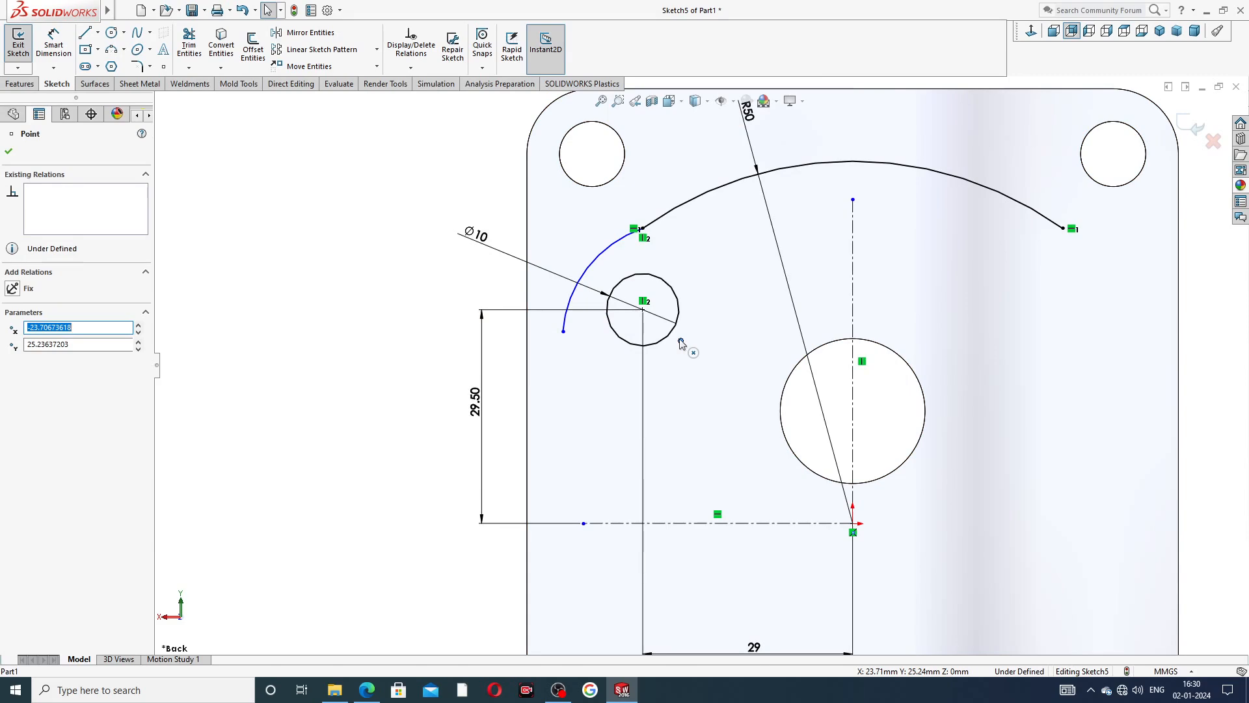
ctrl+click(643, 309)
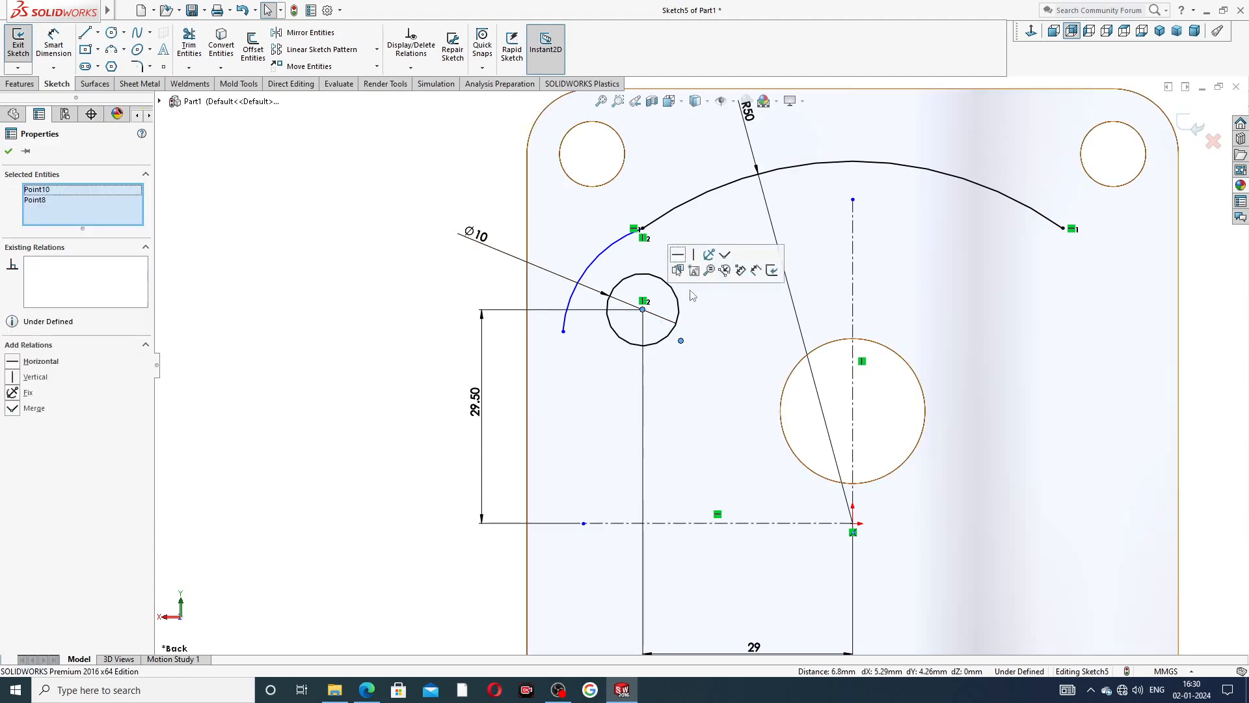
click(724, 255)
click(508, 300)
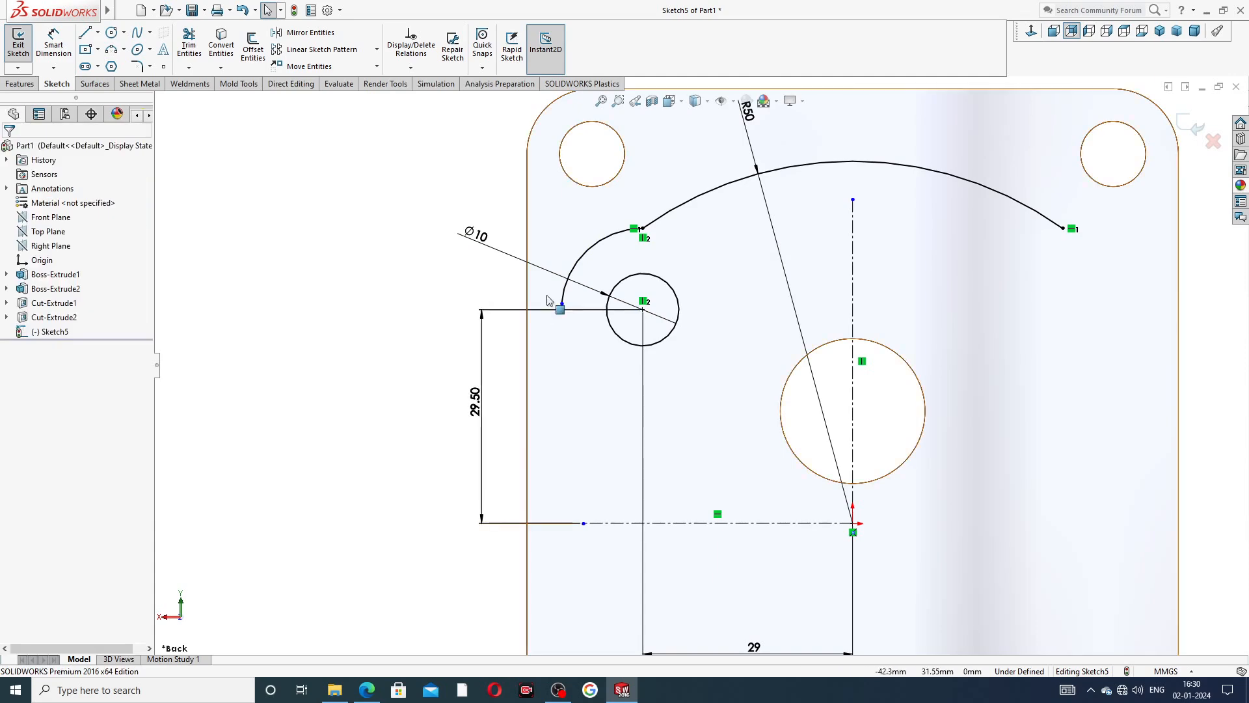
Add a horizontal relation between the small arc's free end and the 10 mm circle's centre.
click(562, 304)
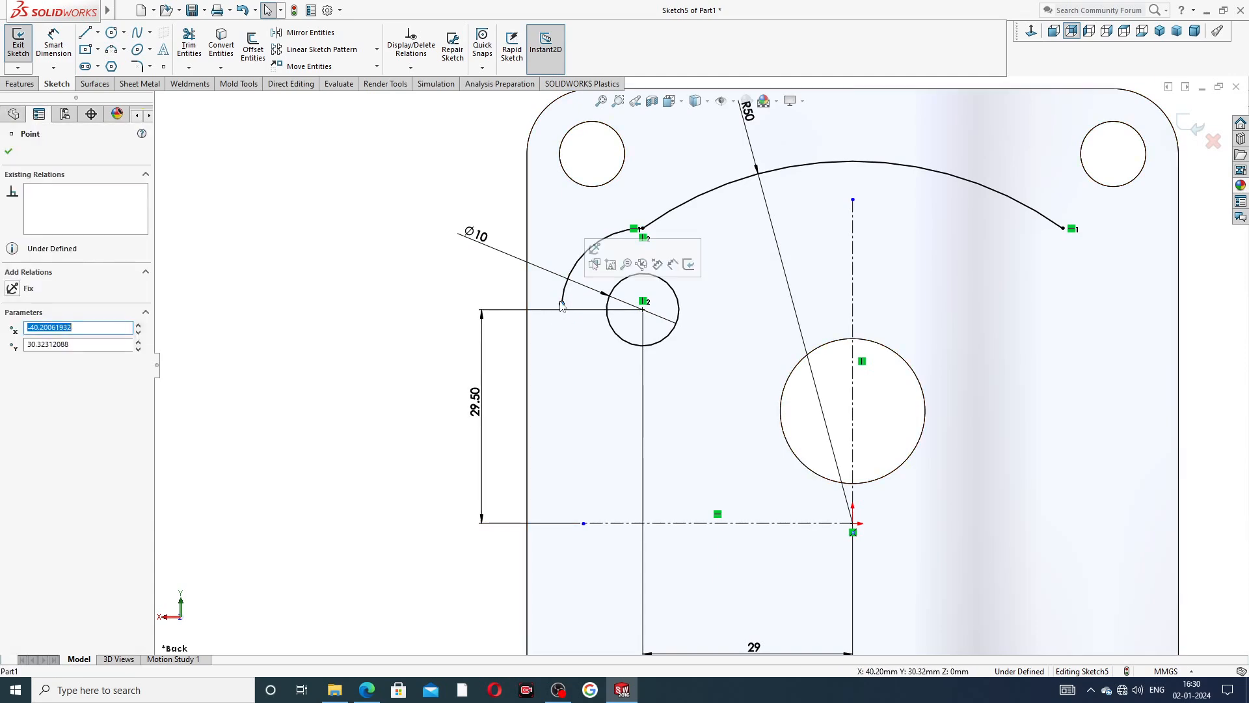
ctrl+click(643, 309)
click(680, 253)
click(451, 279)
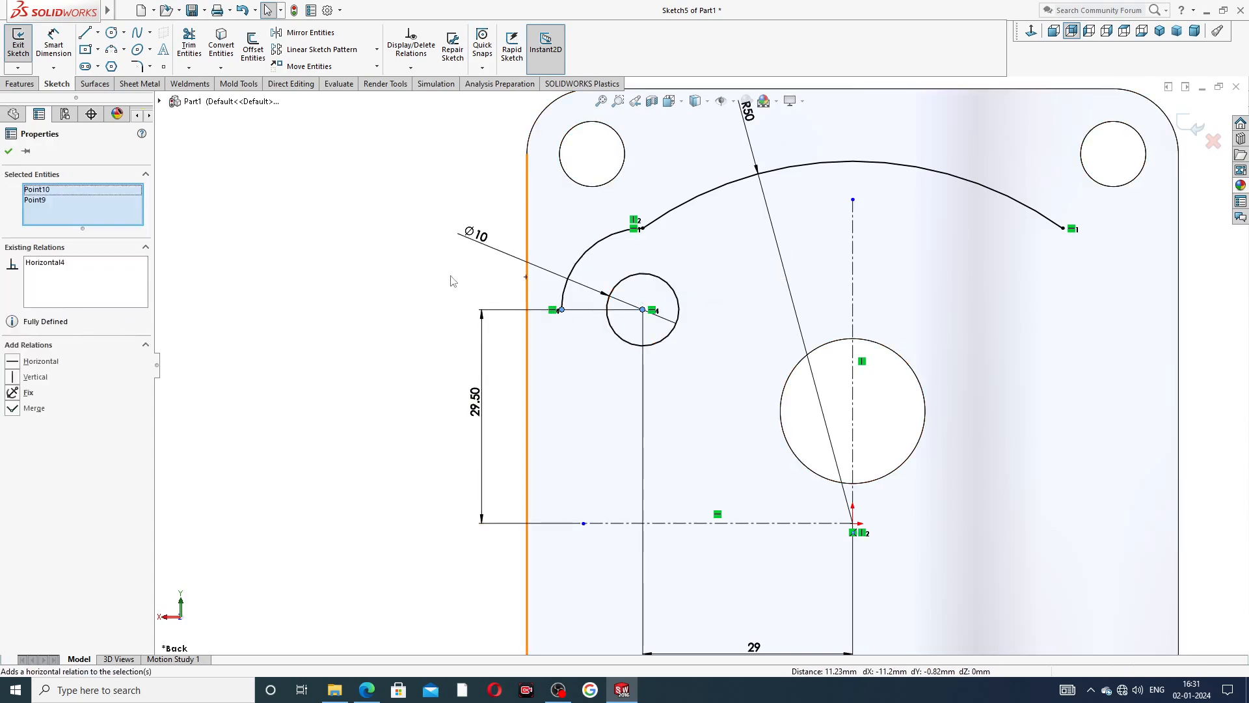
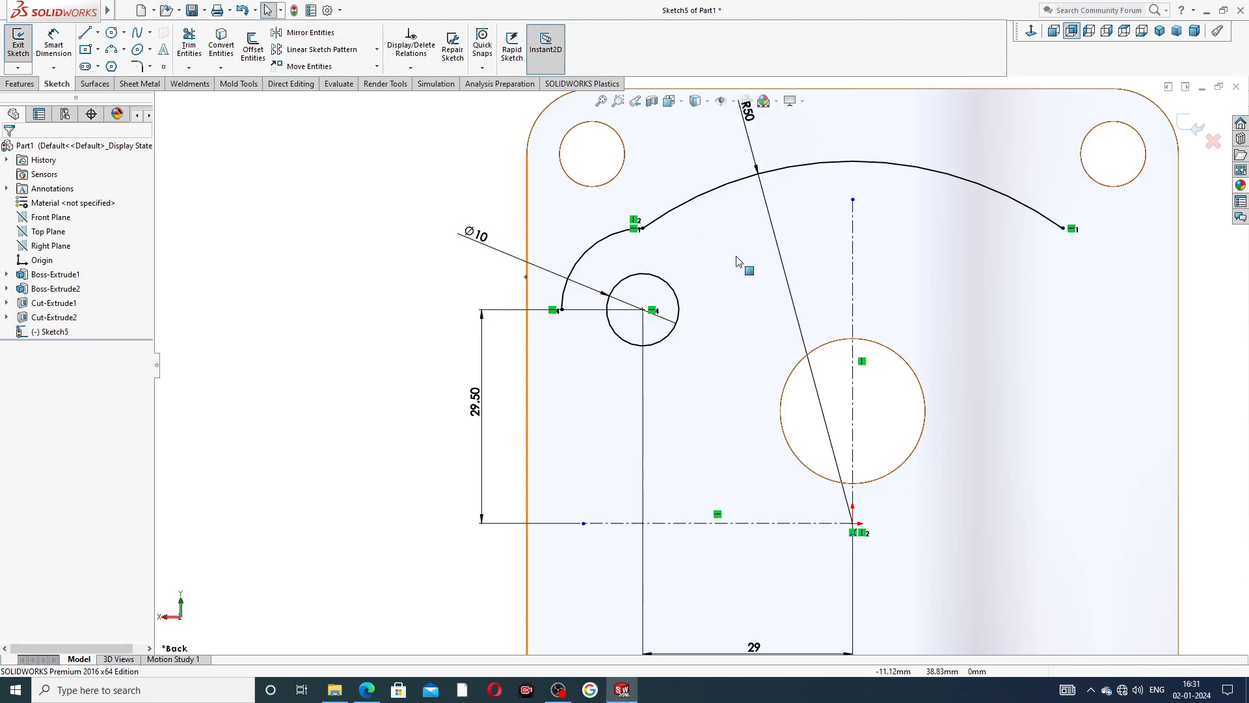
Replace the small circle's diameter dimension with a vertical linear-style 10 mm diameter dimension placed outside the plate's edge.
click(548, 273)
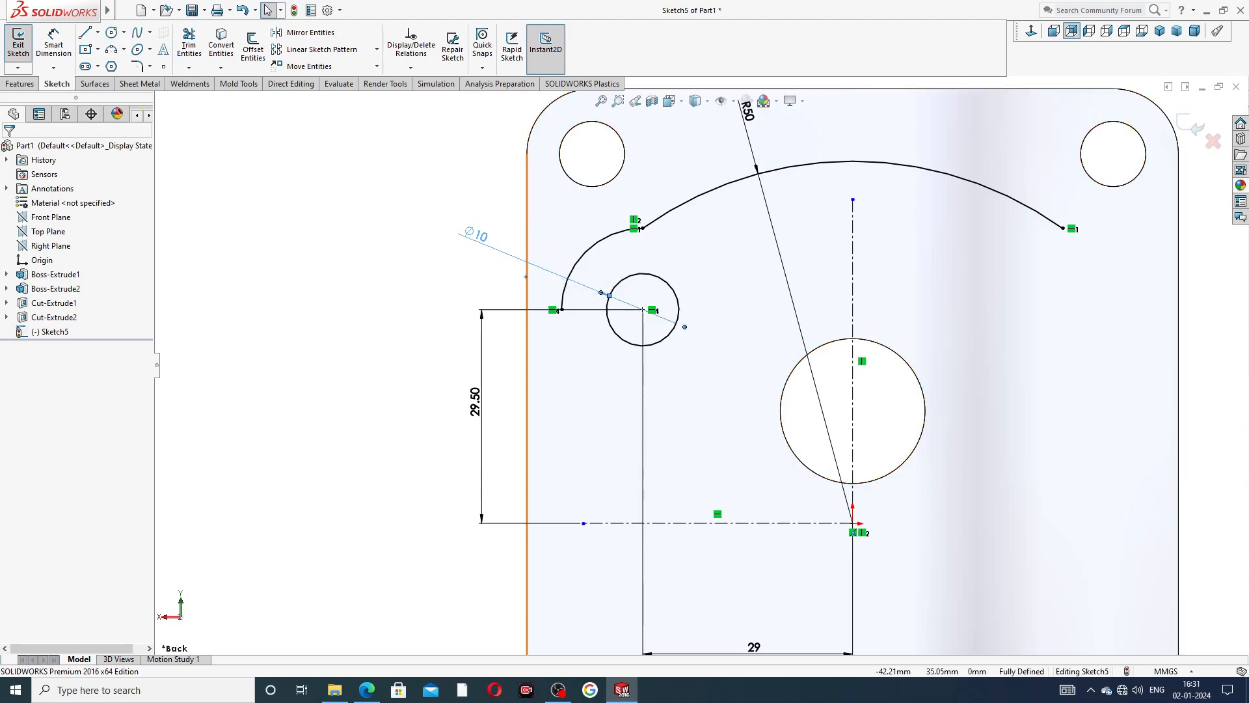
key(Delete)
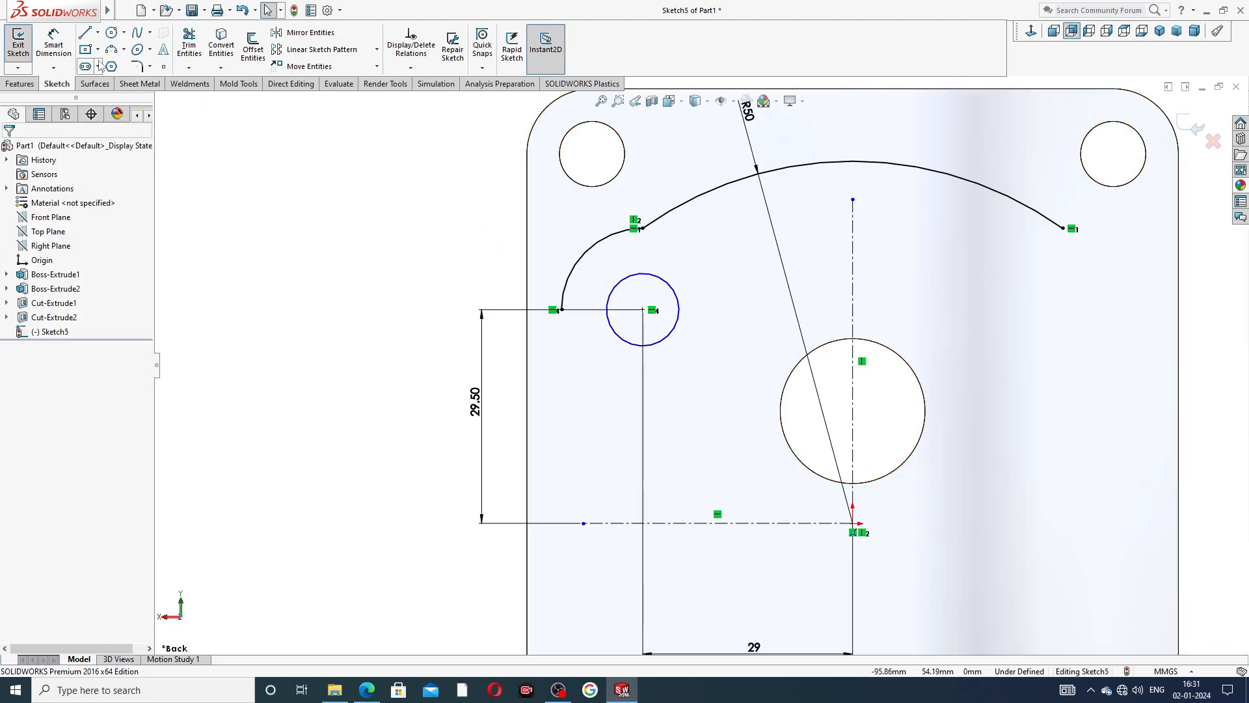
click(54, 44)
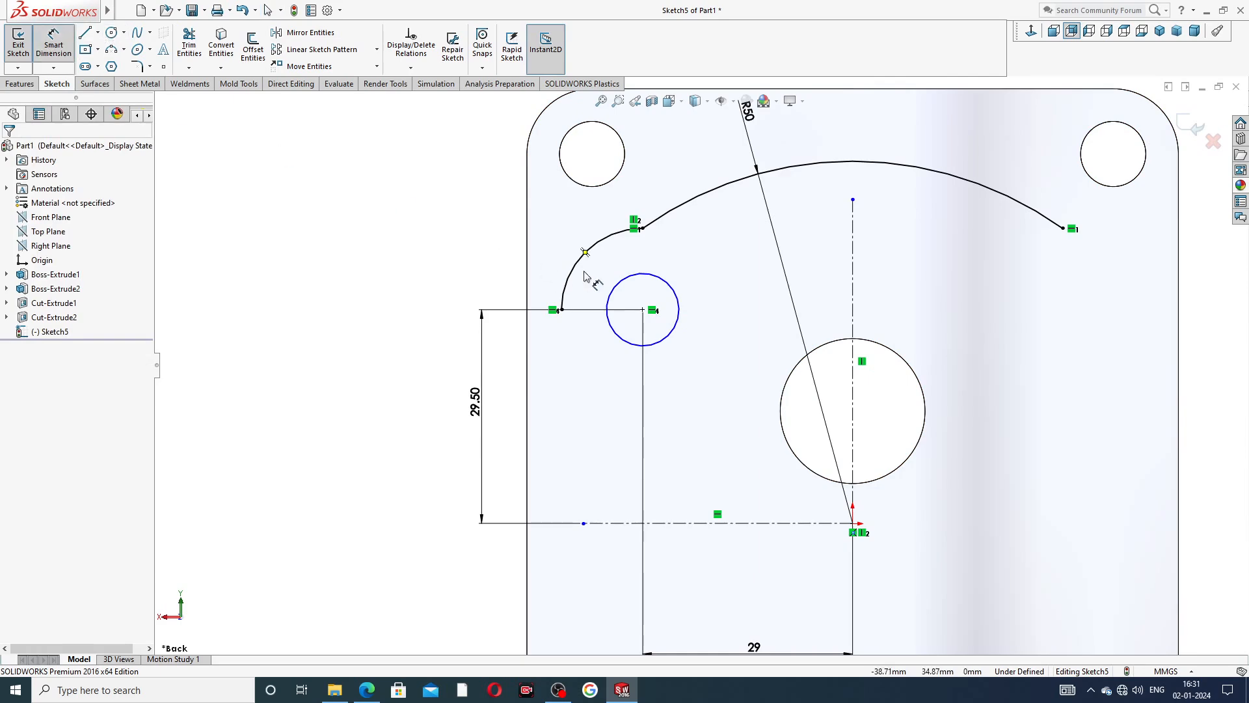
click(612, 291)
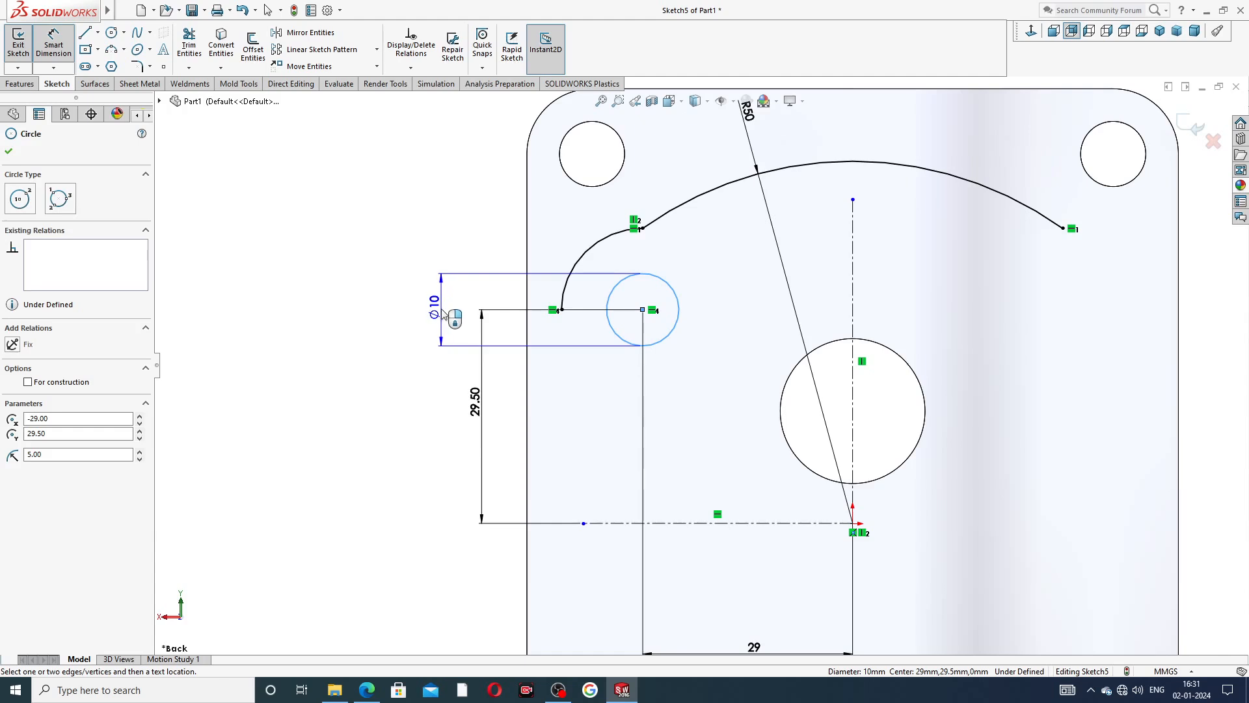
click(441, 313)
click(385, 303)
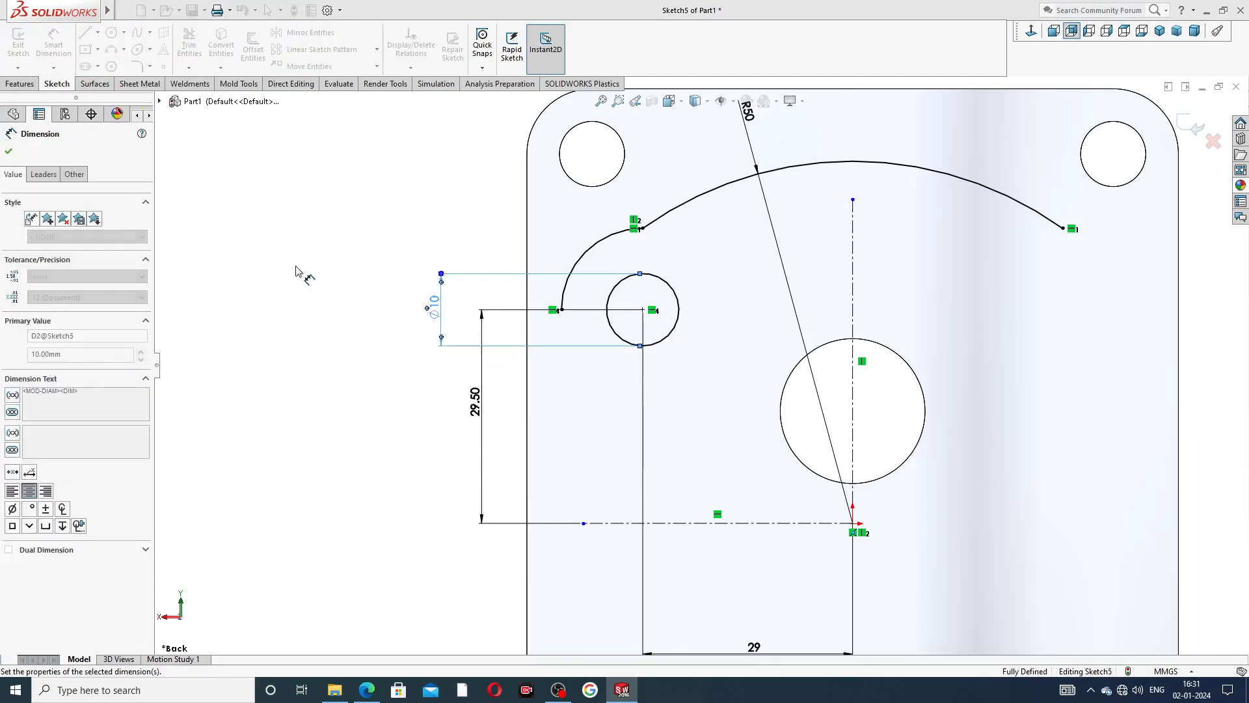
right_click(342, 223)
click(380, 194)
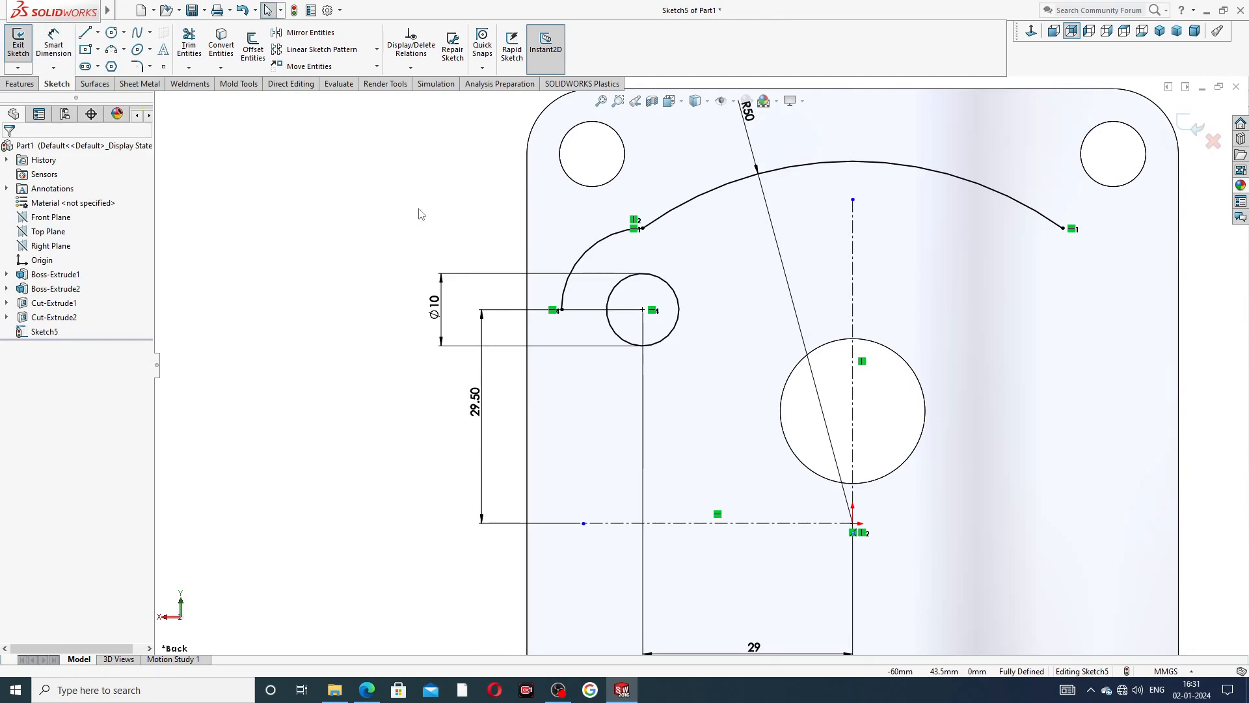
Sketch connected lines from the small arc's lower end: a short vertical, a 45° outward slant about 1.8 mm, and a vertical about 26 mm down.
click(85, 33)
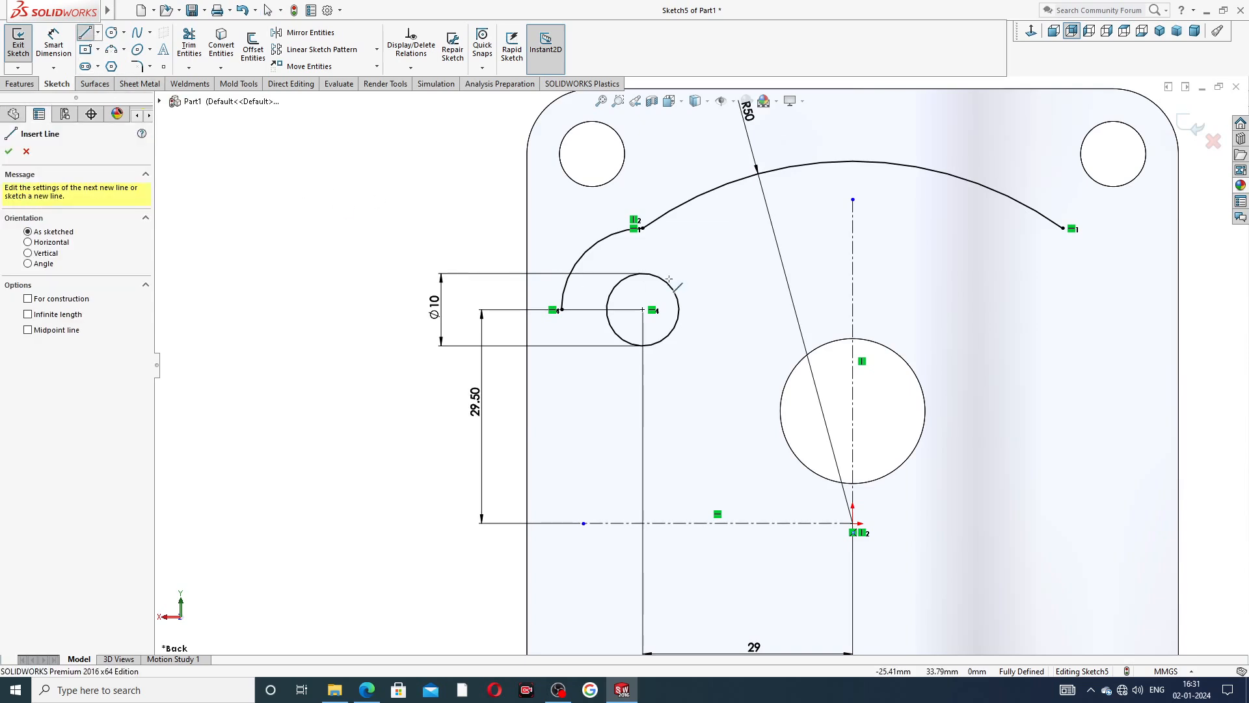
click(560, 310)
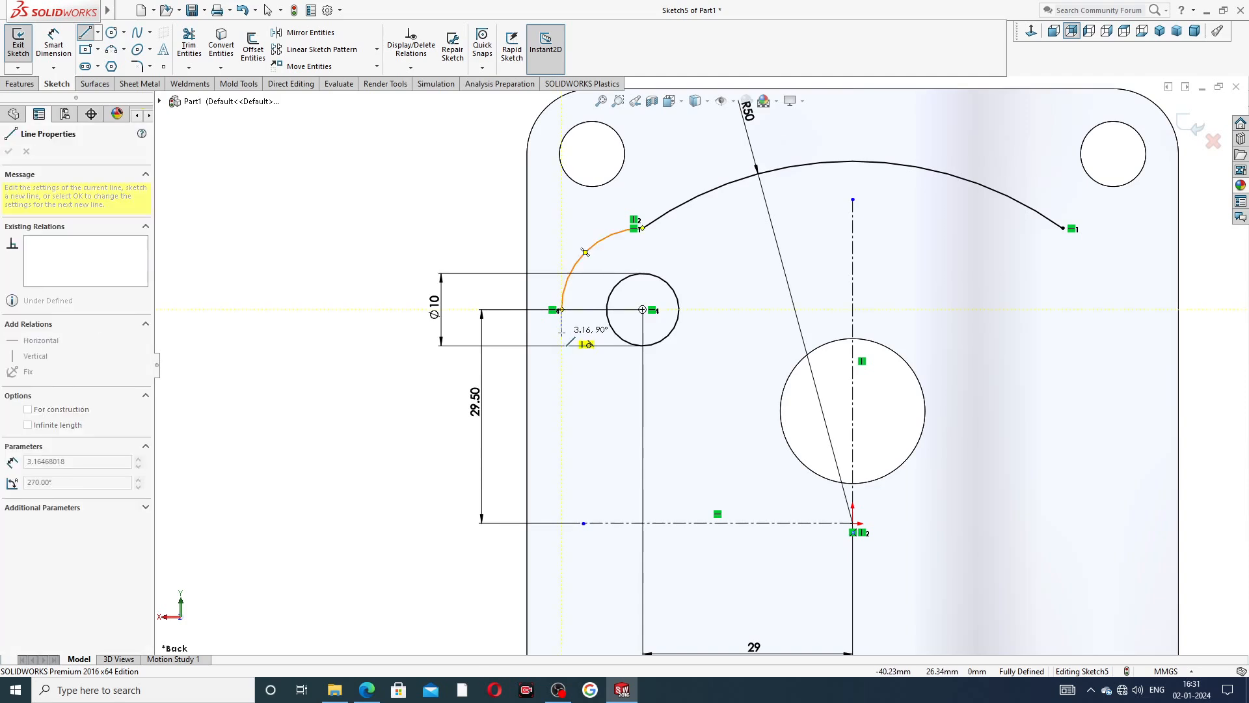
click(562, 328)
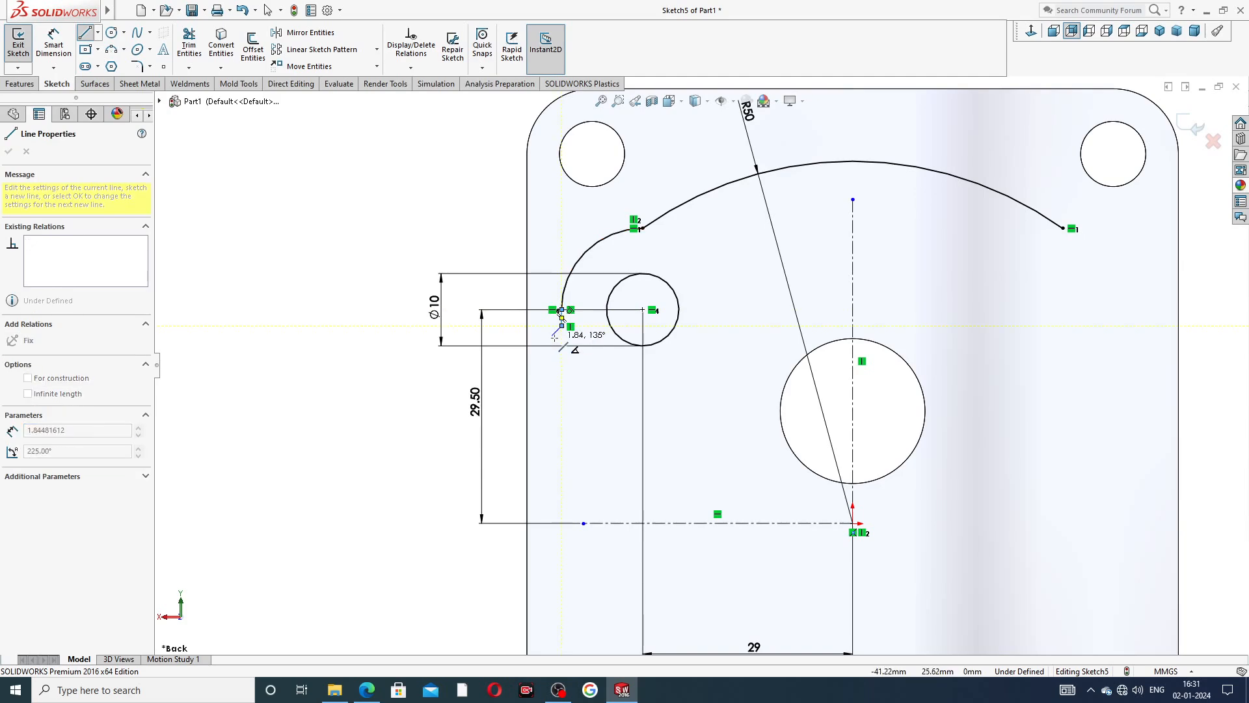
click(553, 336)
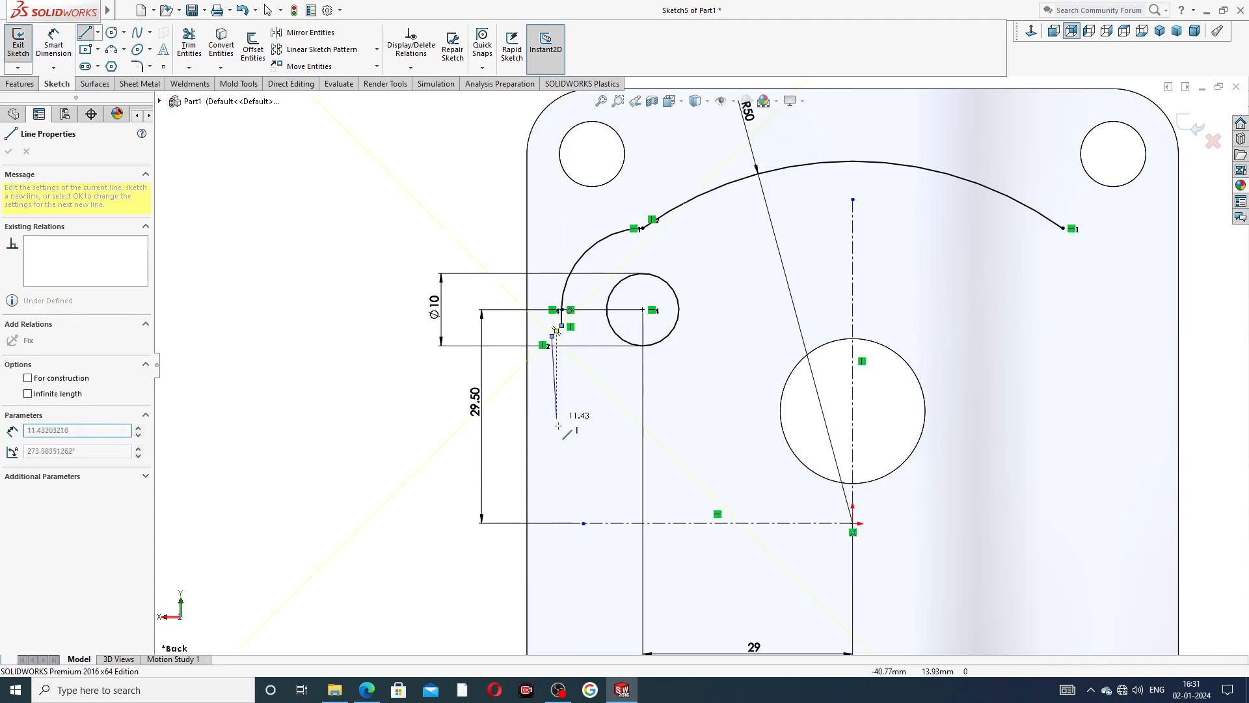
click(551, 522)
right_click(567, 449)
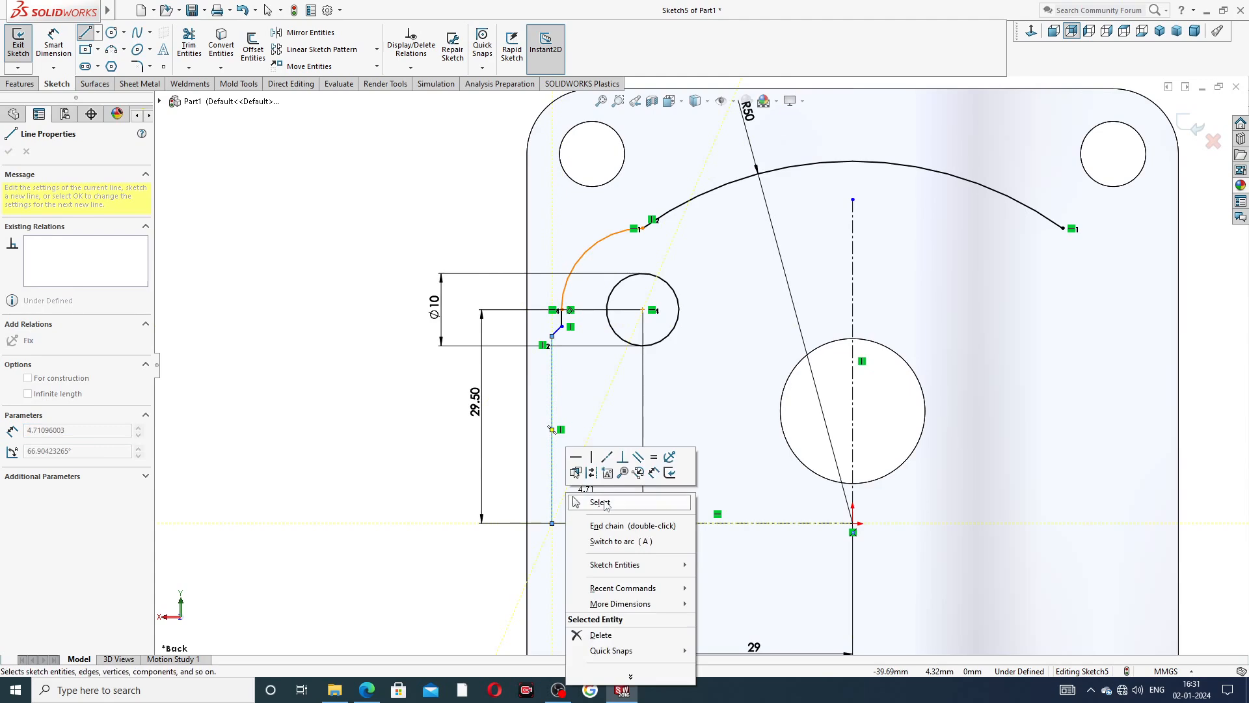
click(595, 471)
Lengthen the short slanted line by moving its upper endpoint to about Y 27.9 mm and its lower endpoint slightly down.
scroll(592, 358, down, 6)
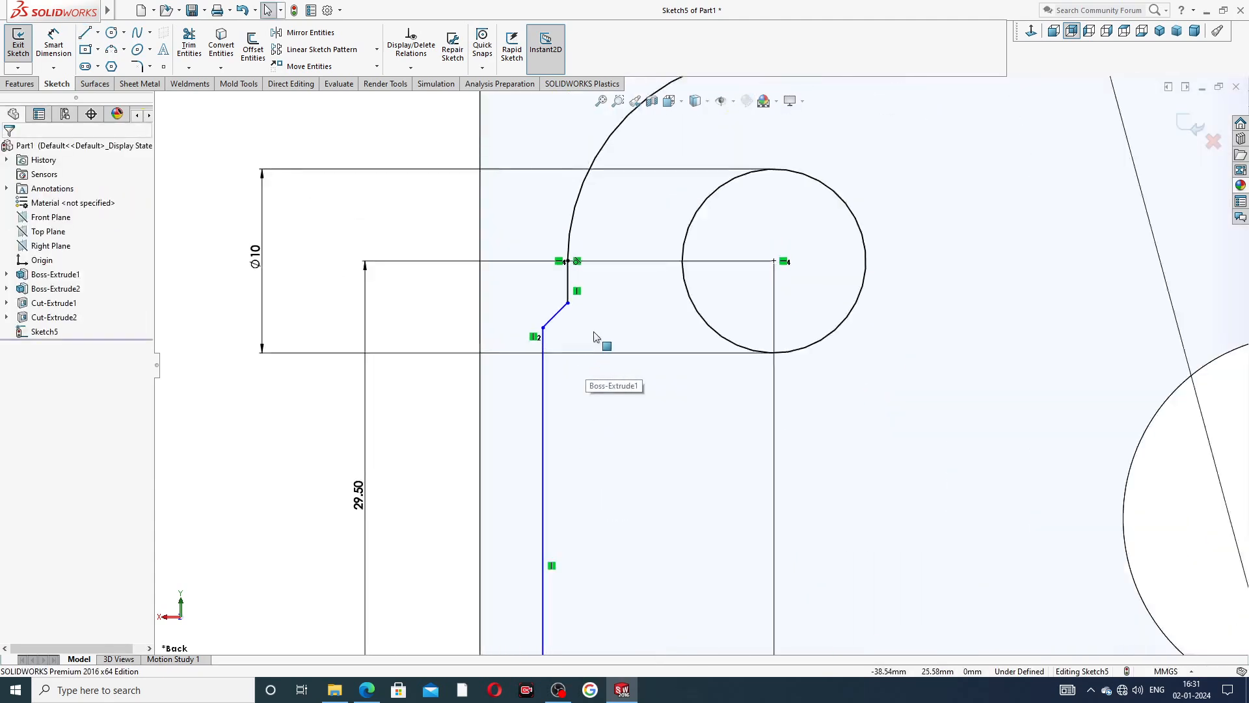
click(568, 298)
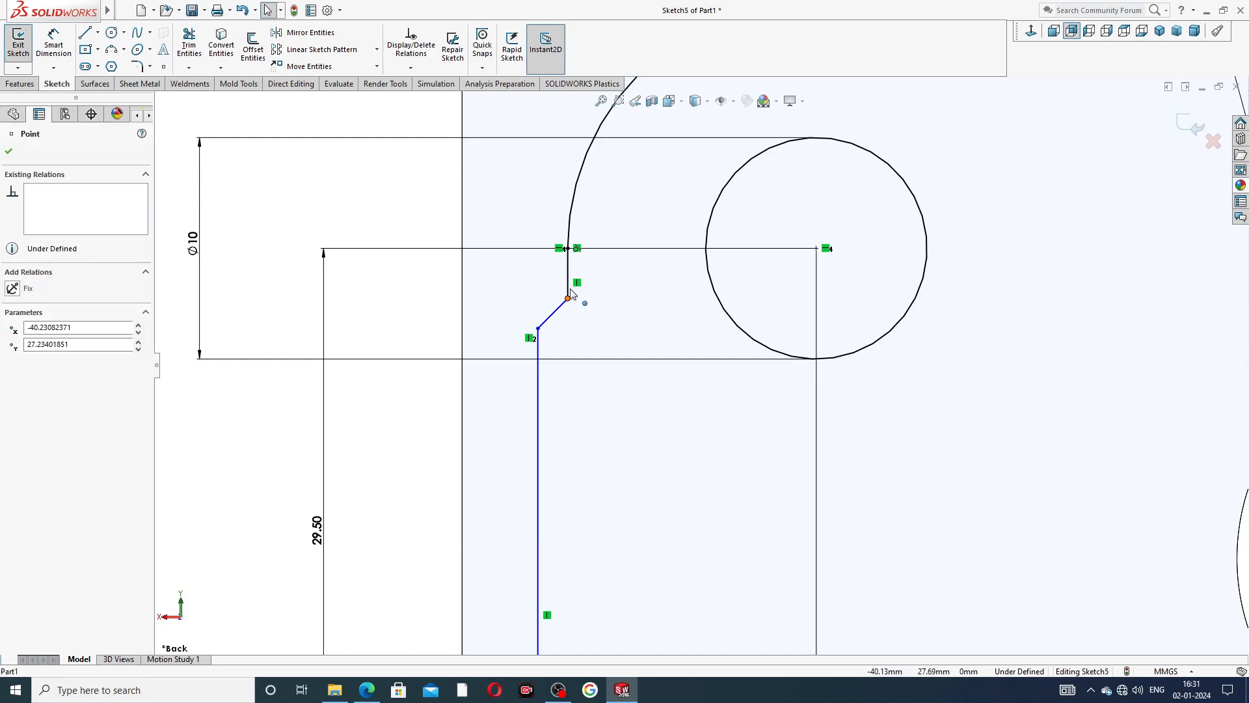
drag(572, 279, 573, 277)
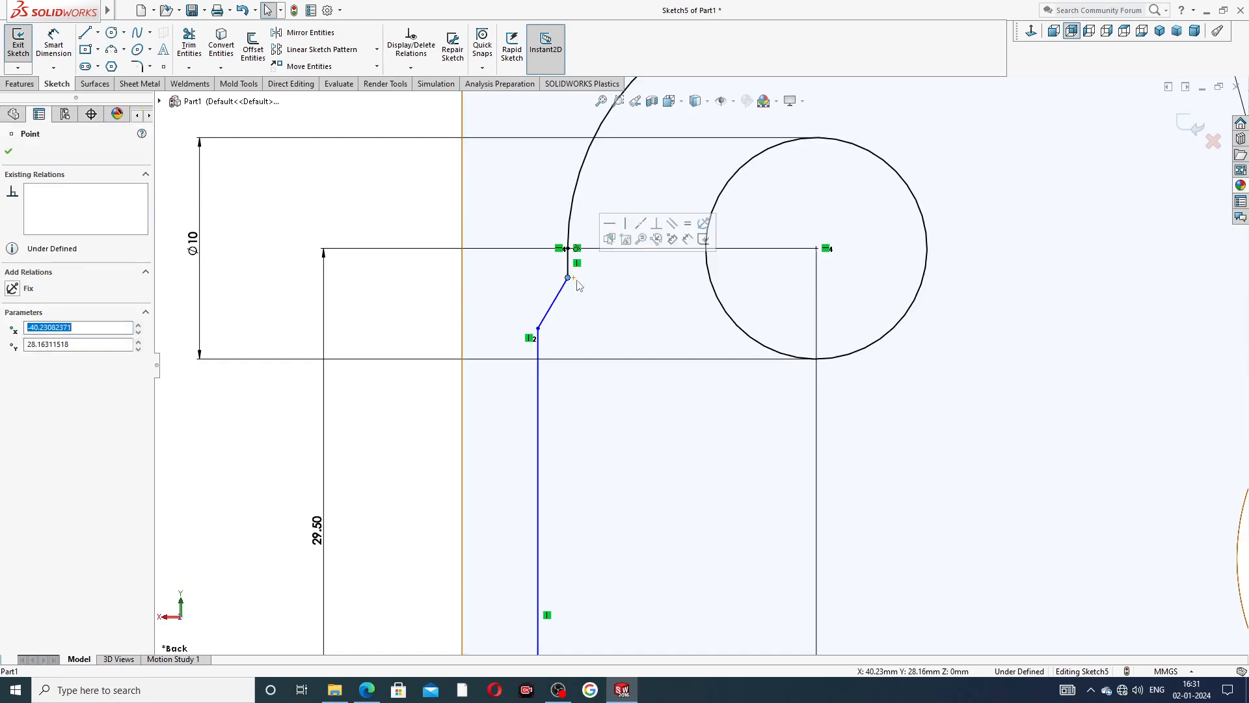
click(539, 330)
drag(540, 331, 541, 344)
click(593, 410)
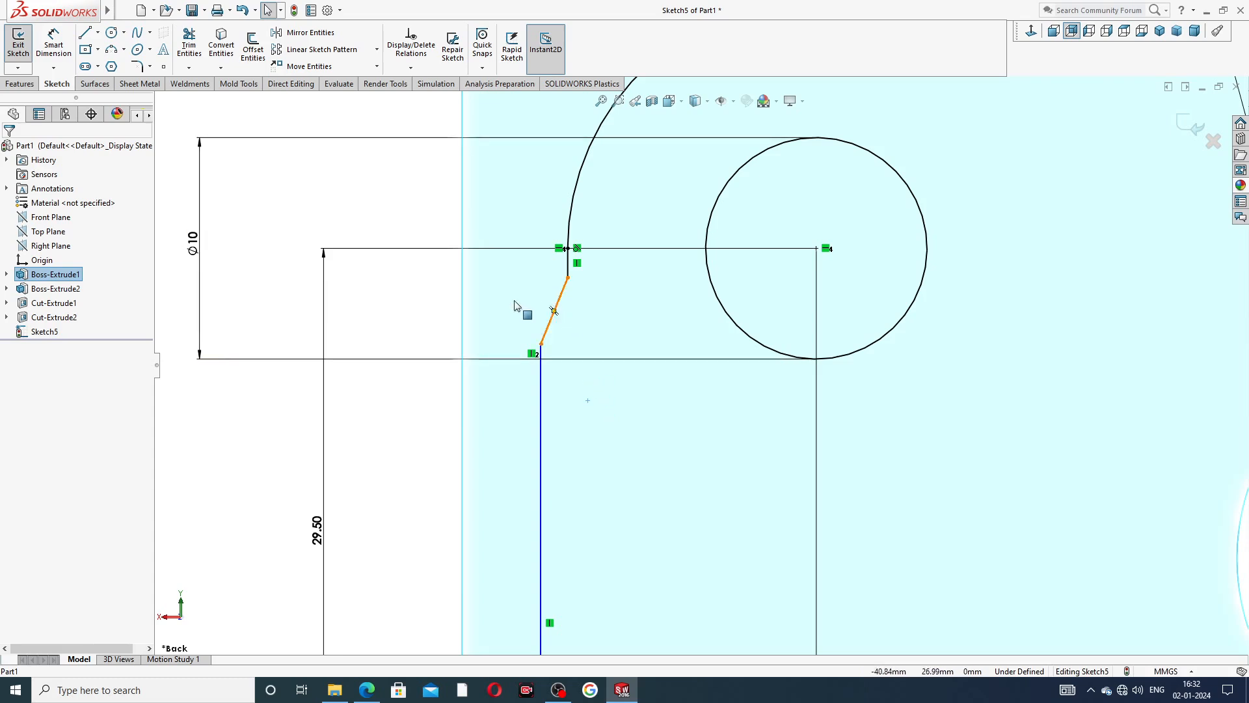
click(568, 279)
drag(568, 282, 569, 287)
click(475, 289)
scroll(475, 312, down, 8)
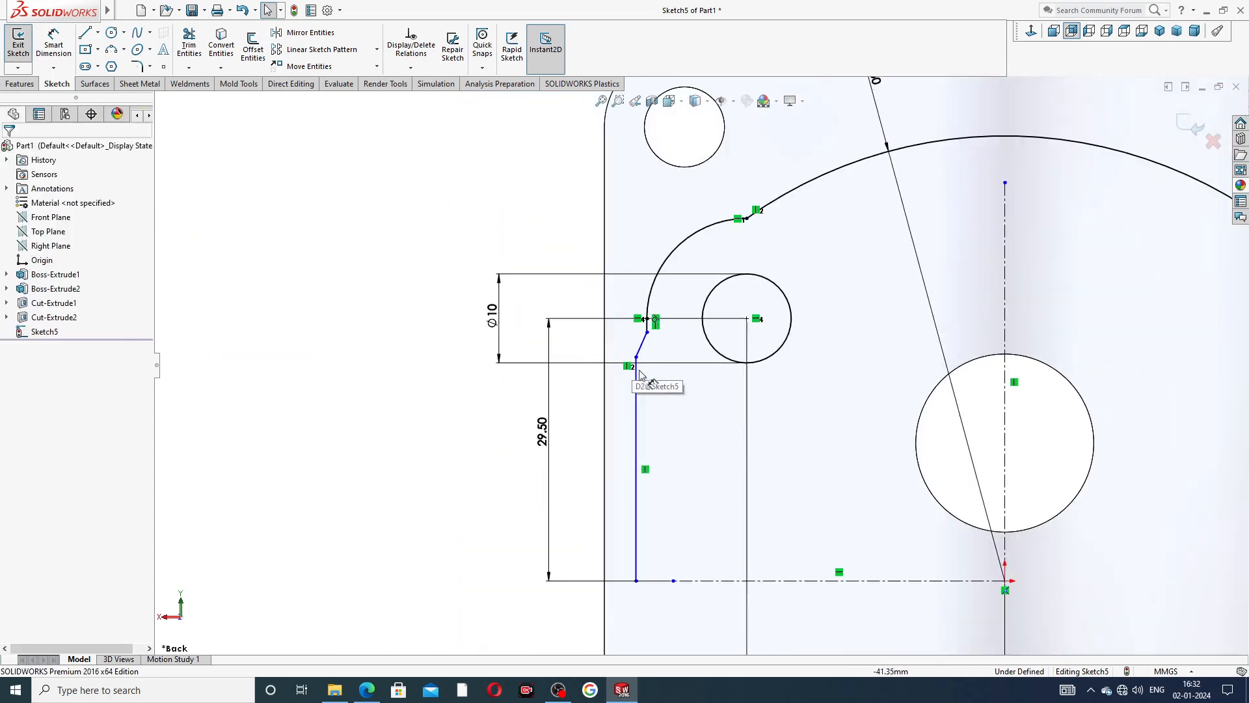
scroll(705, 538, up, 2)
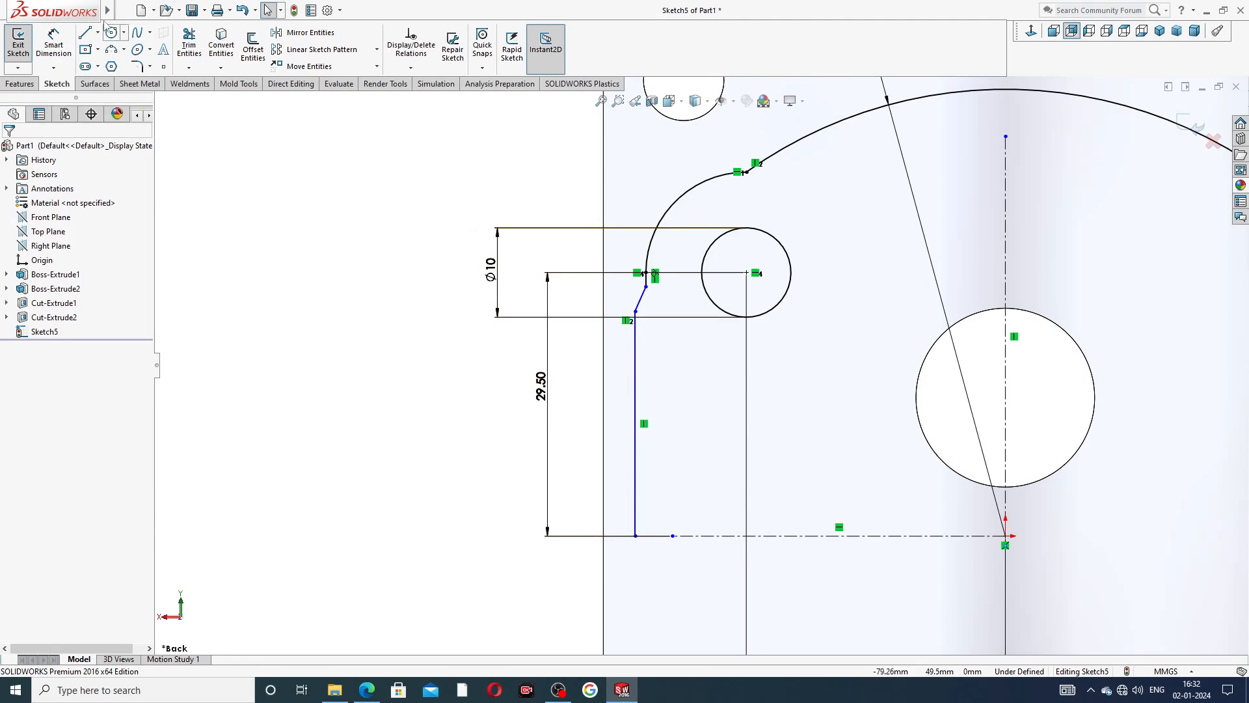
Dimension the long vertical line 42 mm from the vertical centerline.
click(53, 44)
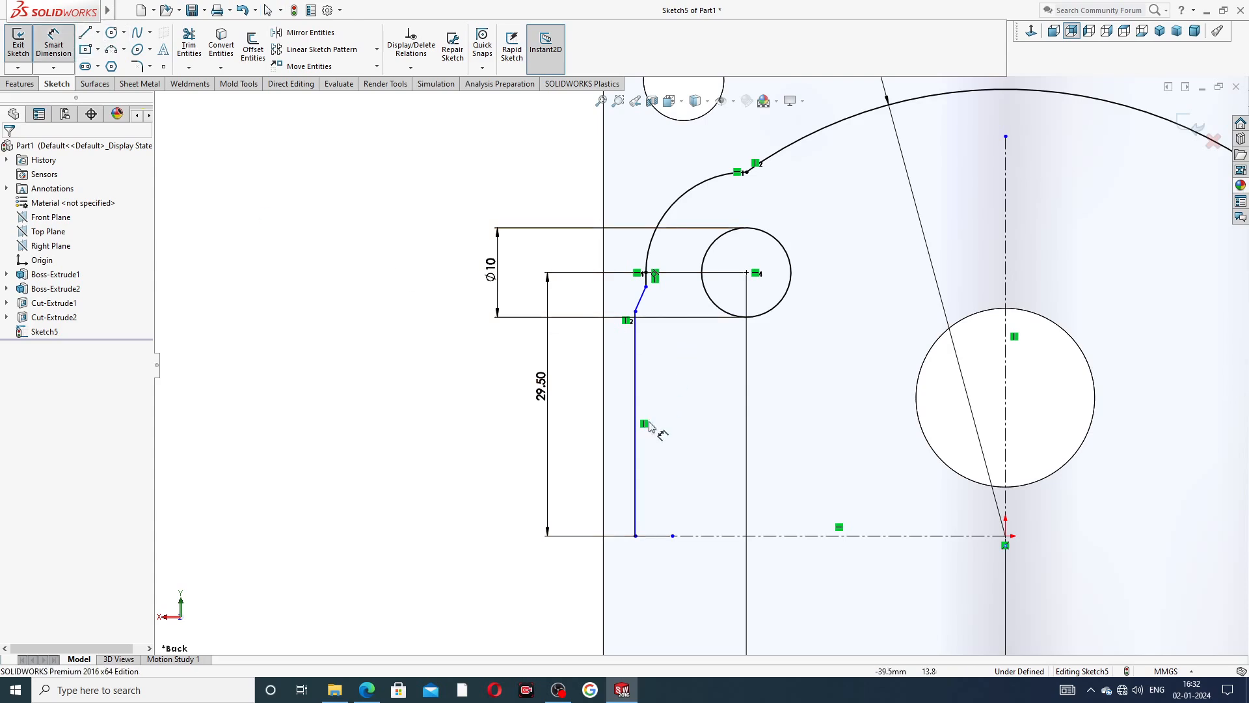
click(637, 488)
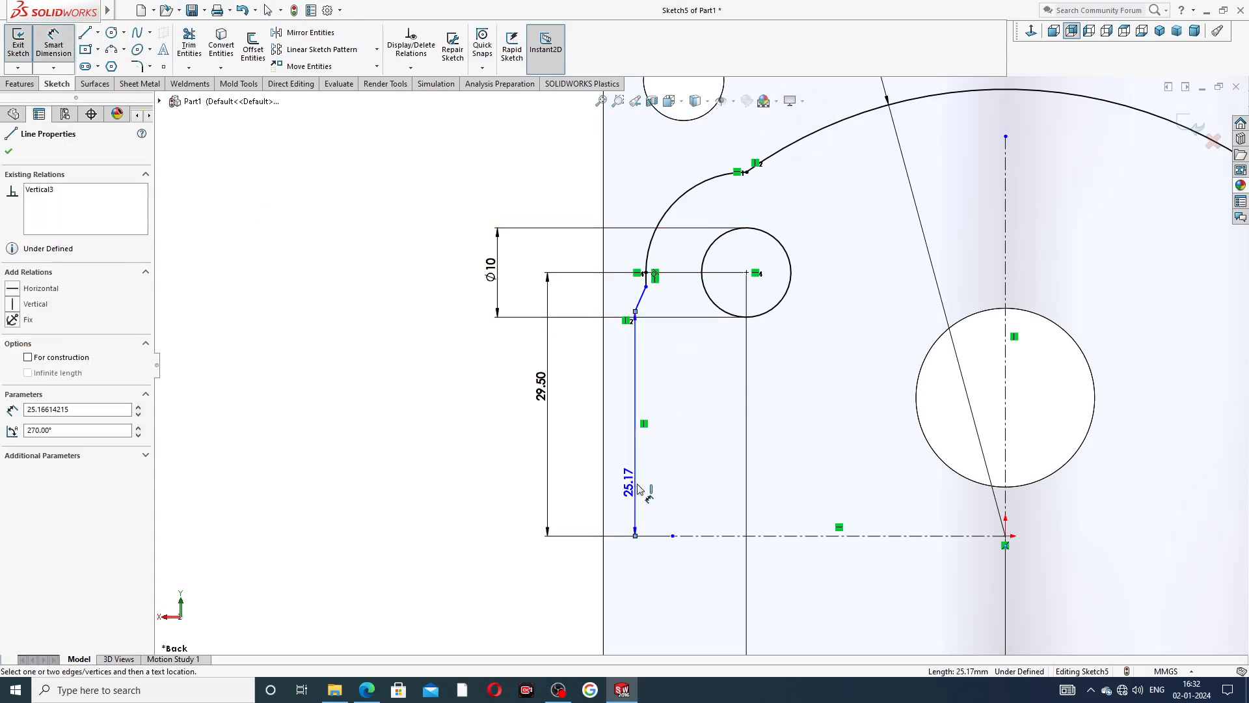
click(1005, 481)
click(839, 568)
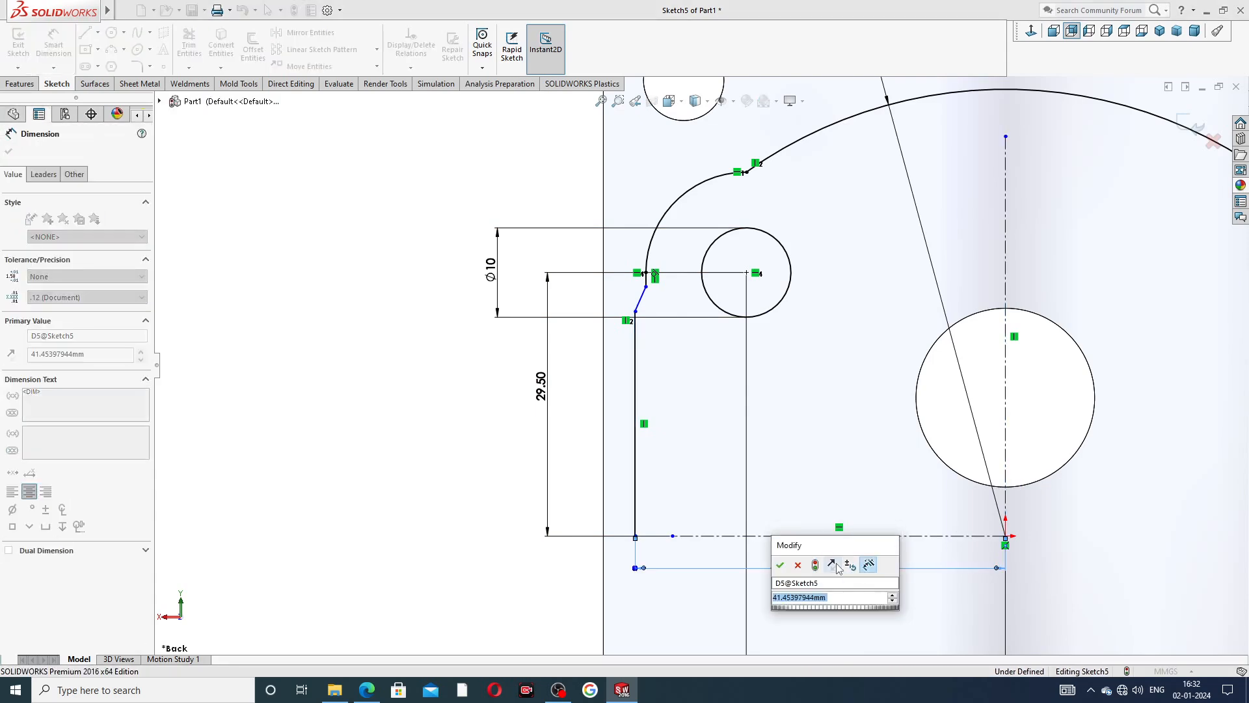
text(42)
key(Return)
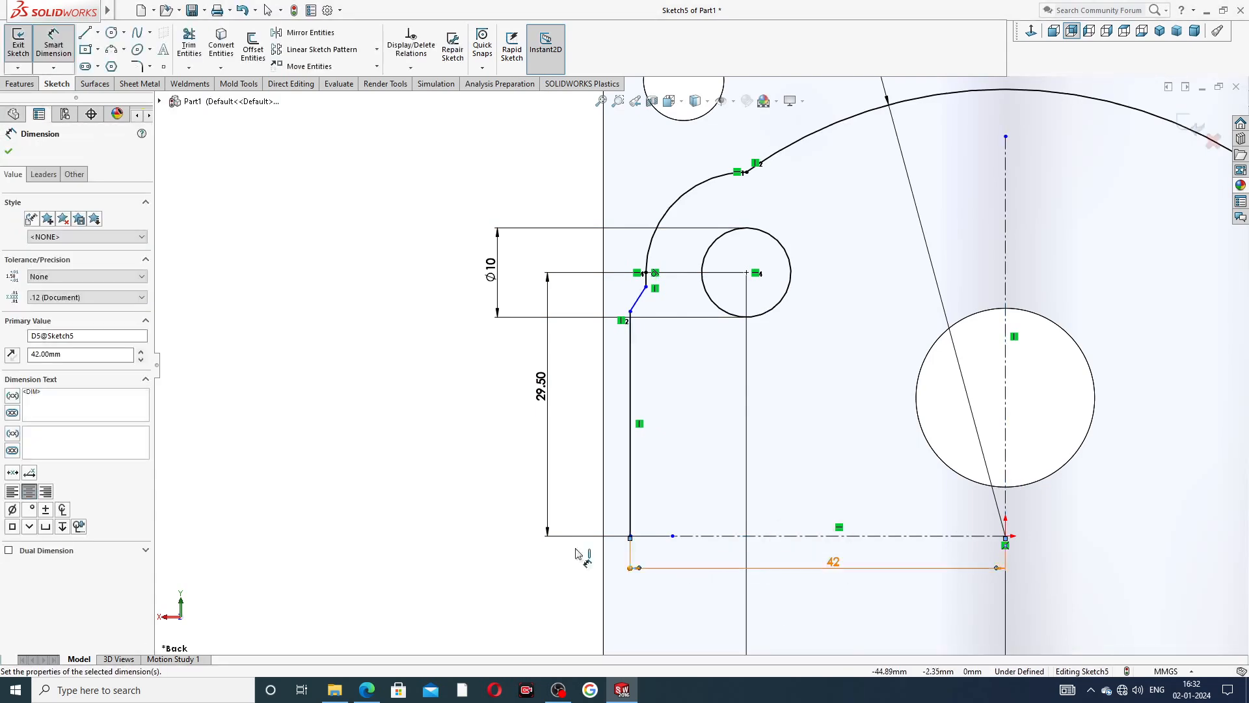
Rearrange the horizontal dimensions so the 29 mm one sits directly below the centerline and the 42 mm one beneath it.
scroll(683, 423, up, 2)
scroll(804, 418, up, 1)
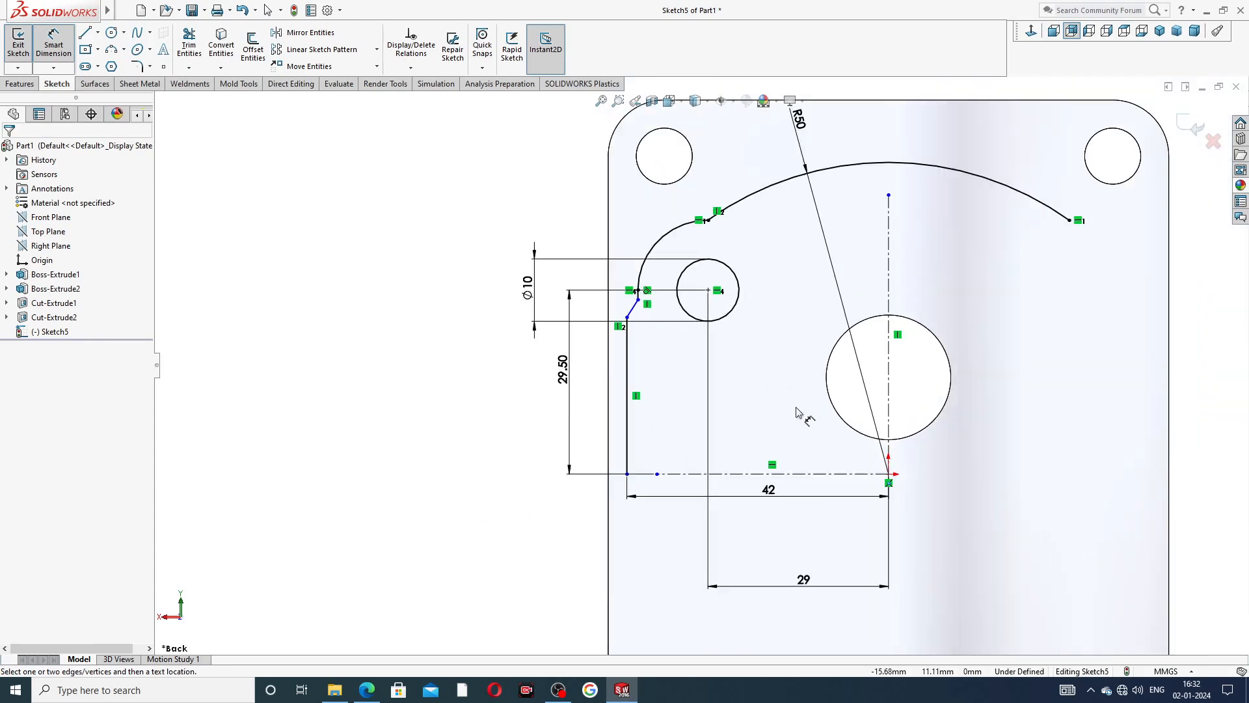
drag(771, 499, 774, 530)
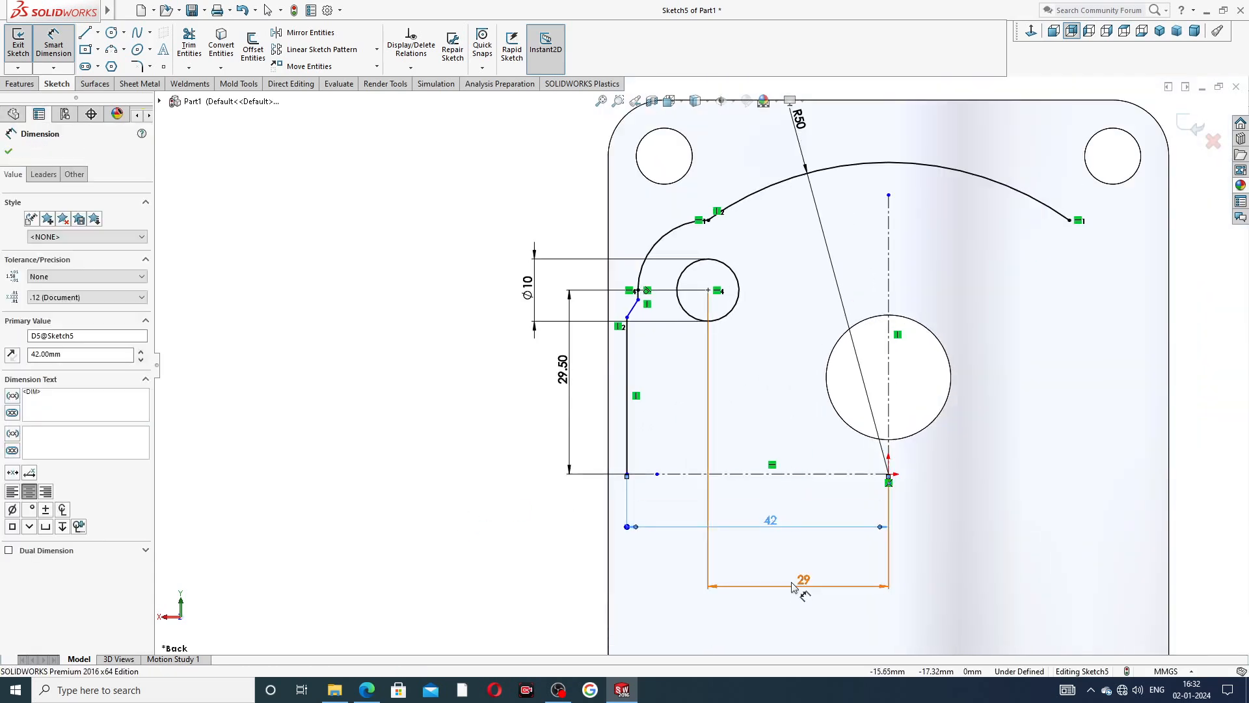
mouse_move(794, 585)
mouse_down()
mouse_move(780, 492)
mouse_move(776, 547)
mouse_up()
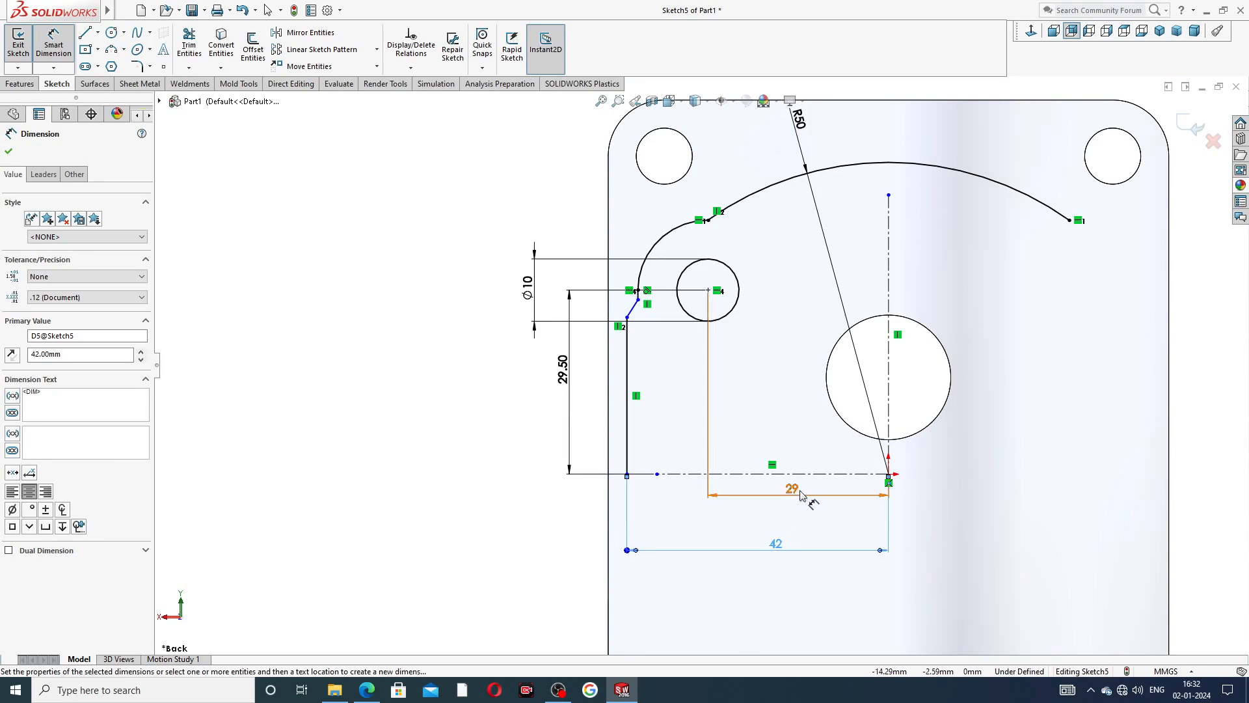
drag(798, 494, 797, 504)
click(514, 433)
right_click(342, 285)
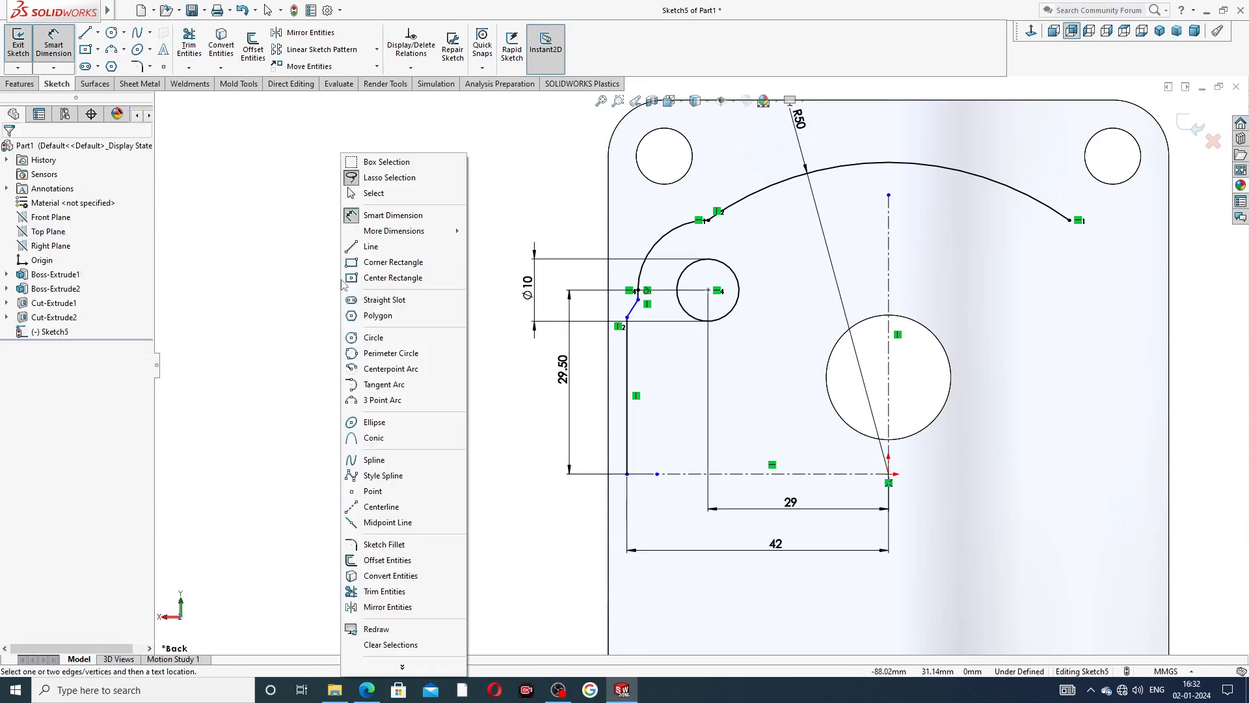
click(385, 194)
Switch to the drive end plate PDF drawing in the browser, check its dimensions, and return to the SOLIDWORKS sketch.
click(367, 690)
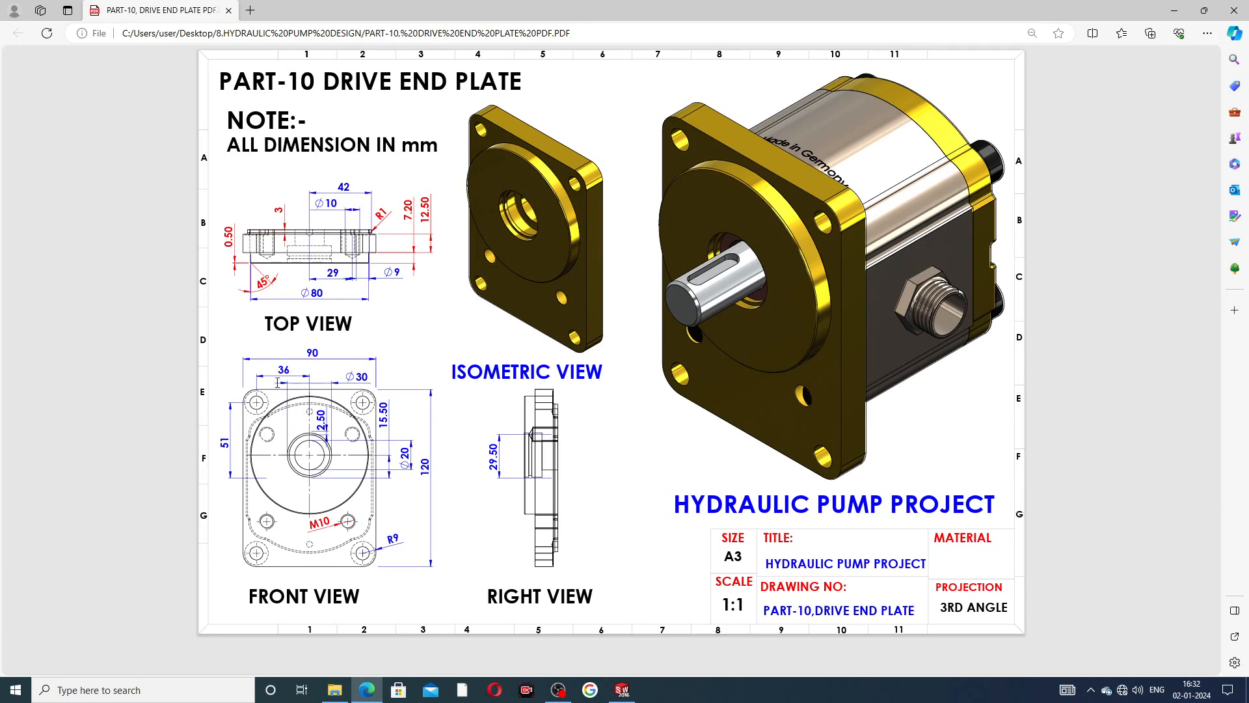
click(366, 688)
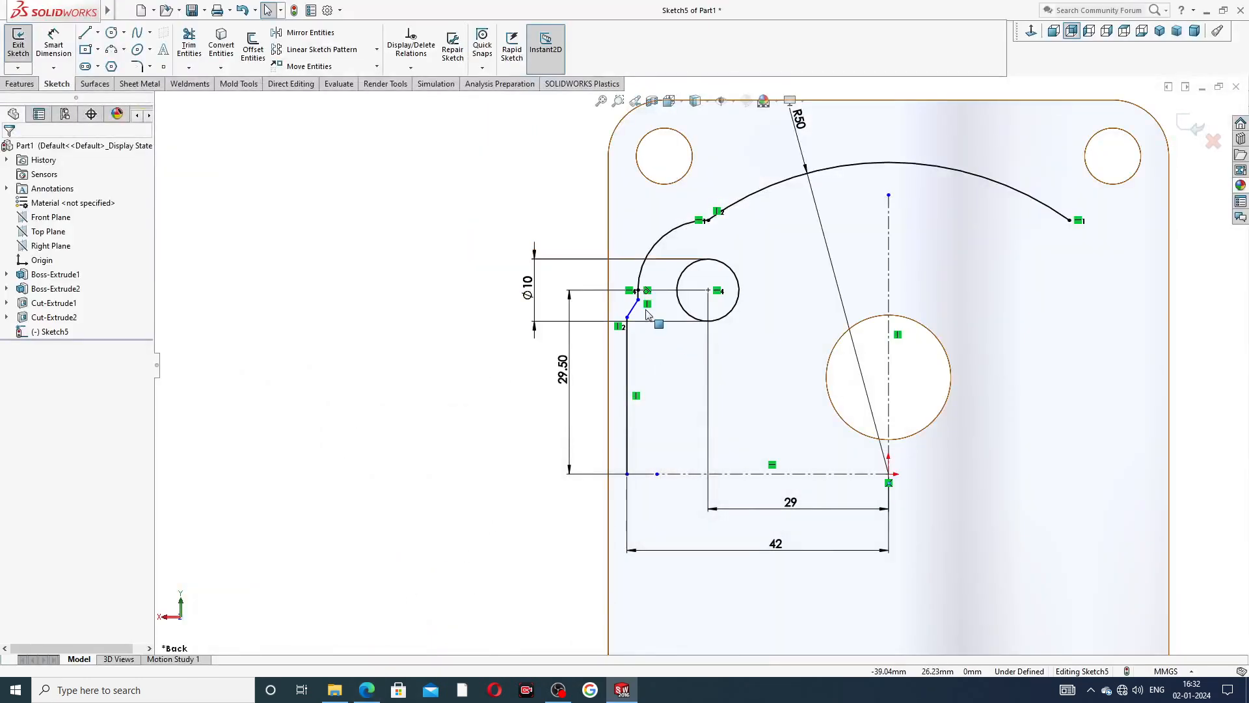
scroll(655, 315, down, 4)
scroll(670, 316, up, 2)
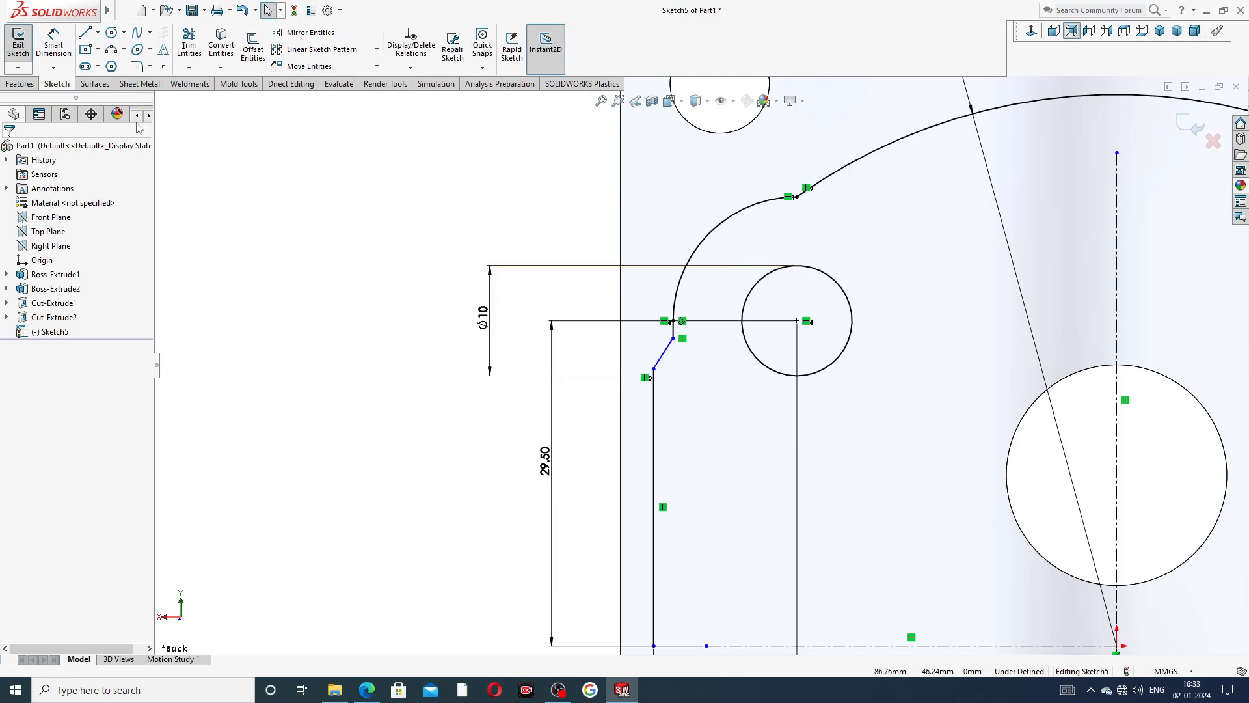
Add a 5 mm sketch fillet at the corner where the R50 arc meets the small arc.
click(149, 67)
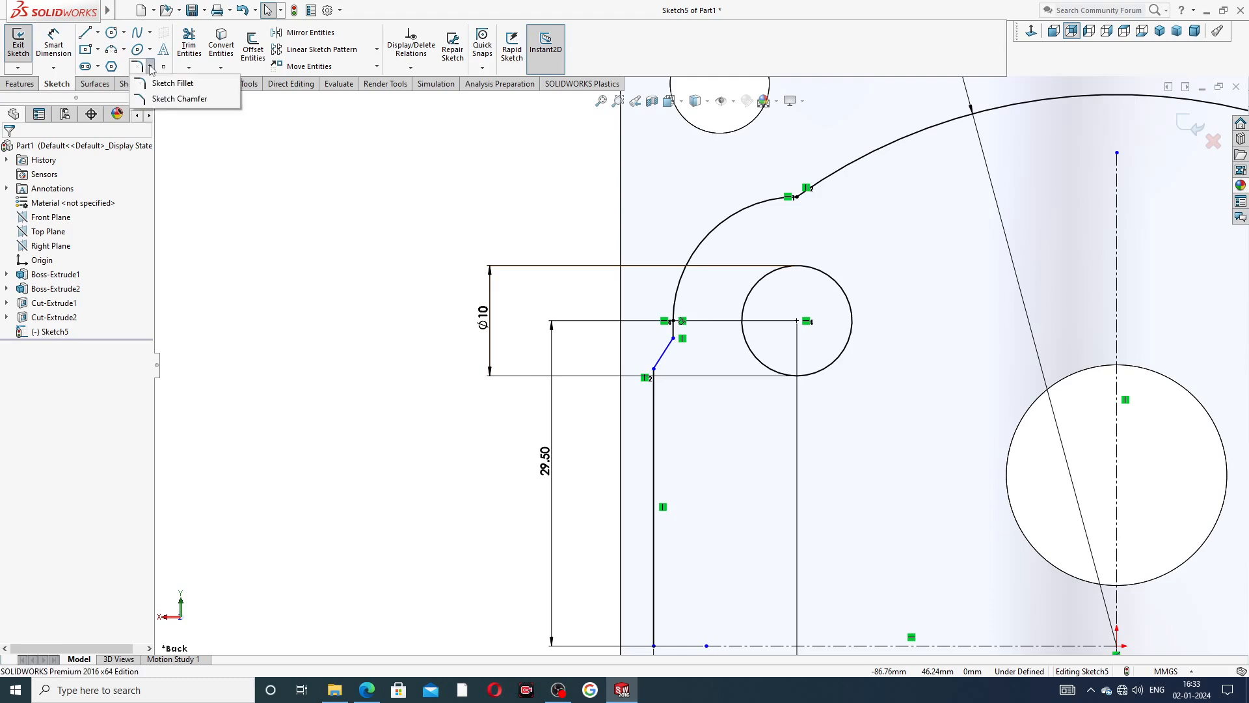
click(172, 84)
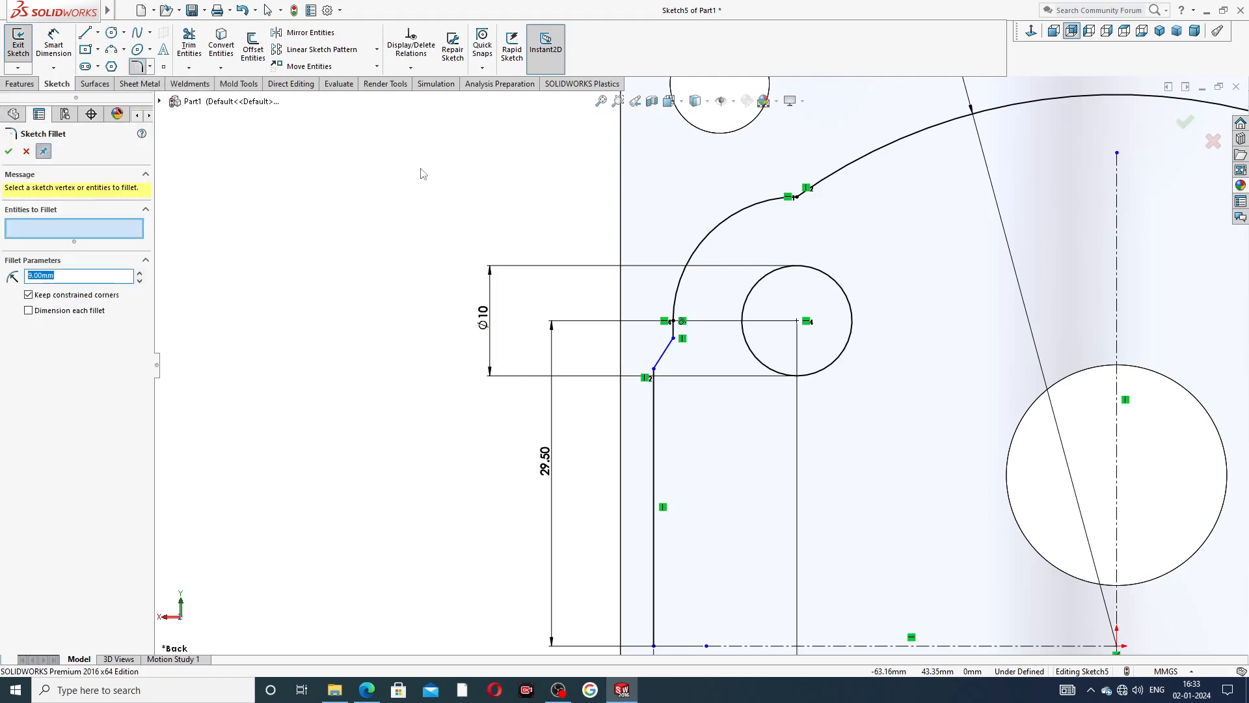
text(5)
click(796, 196)
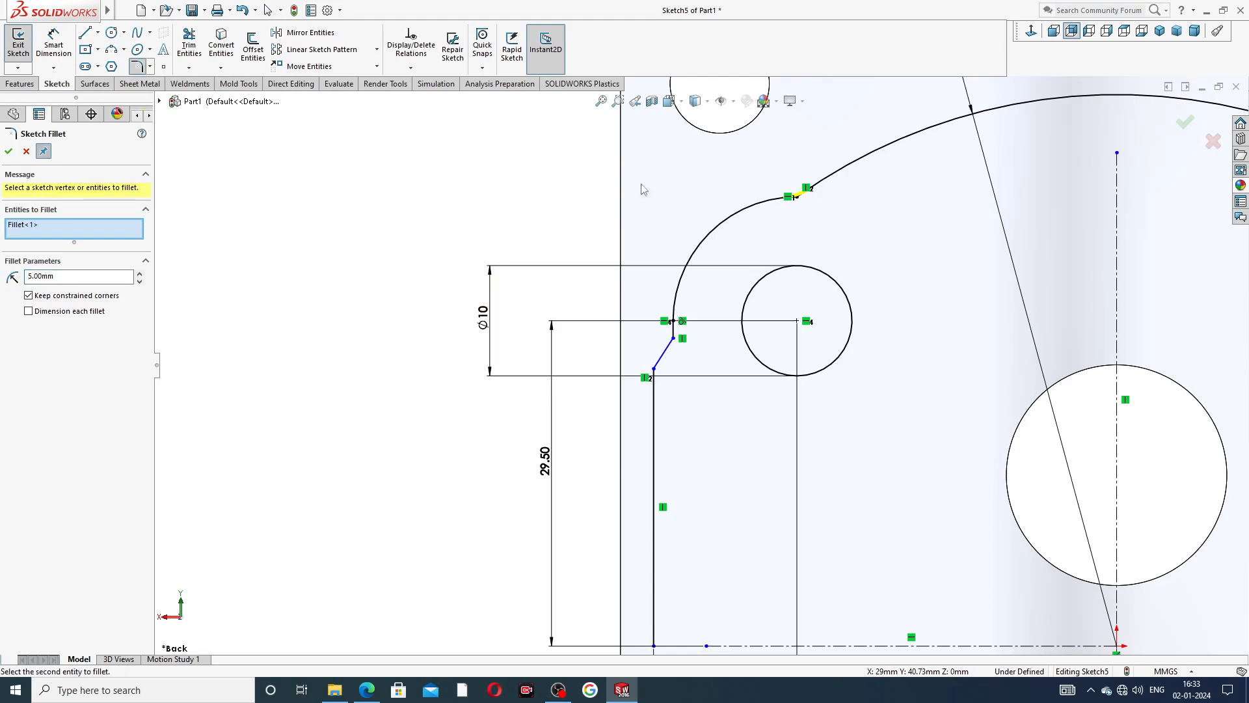
click(8, 152)
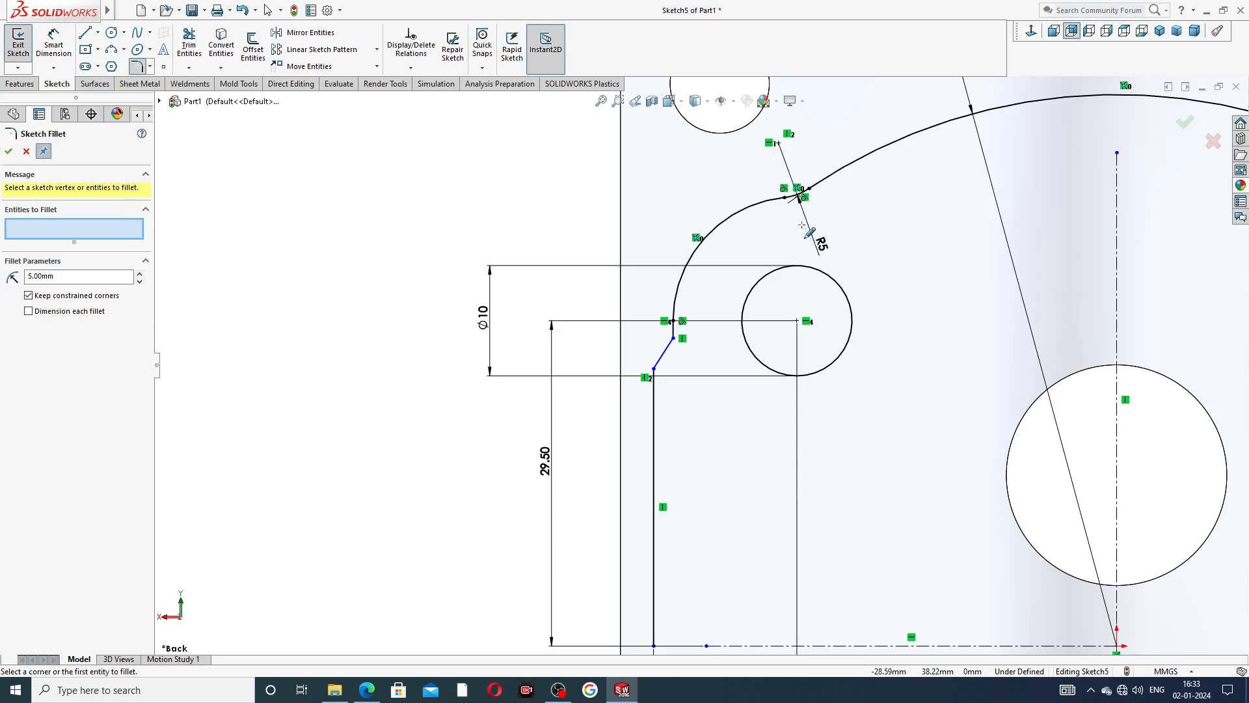
Add a 1.5 mm sketch fillet at the corner between the short vertical line and the slanted line.
double_click(55, 276)
text(1.5)
key(Return)
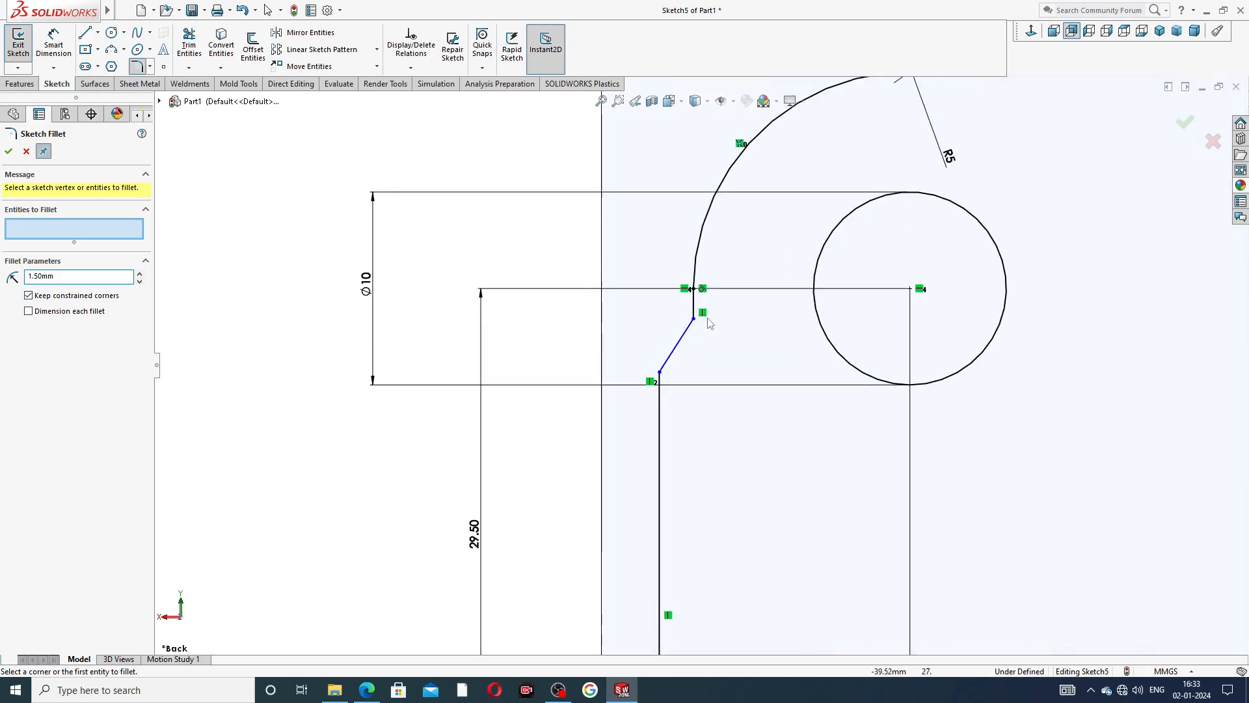
scroll(657, 364, down, 3)
click(699, 318)
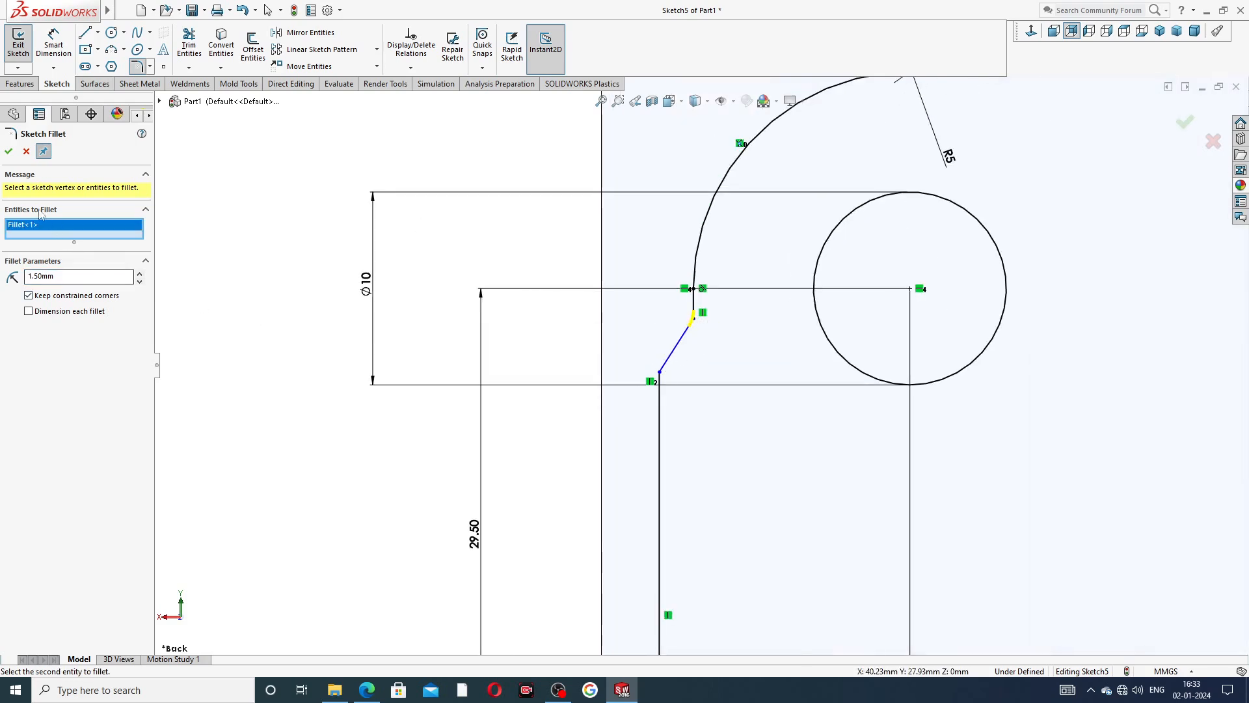
click(8, 151)
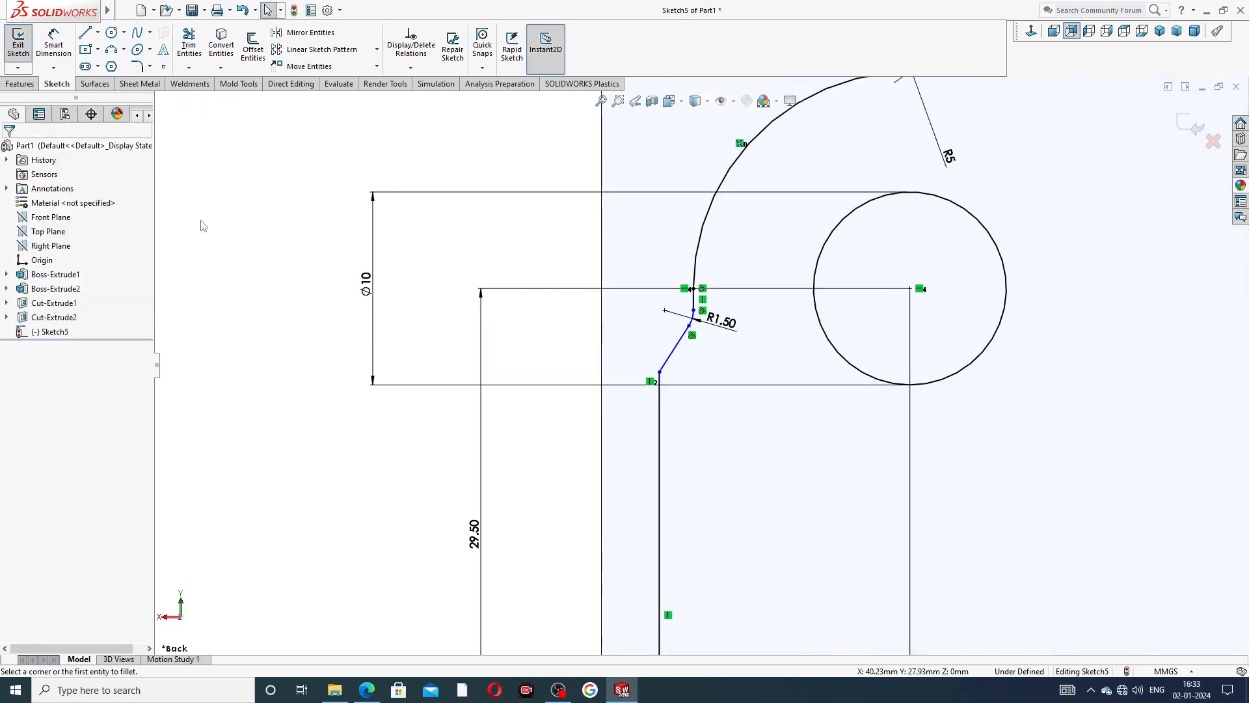
Reposition the R1.50 and R5 fillet dimensions beside the groove profile, clear of the nearby sketch geometry.
mouse_move(727, 325)
mouse_down()
mouse_move(730, 315)
mouse_move(744, 334)
mouse_up()
drag(949, 156, 930, 109)
scroll(868, 162, up, 5)
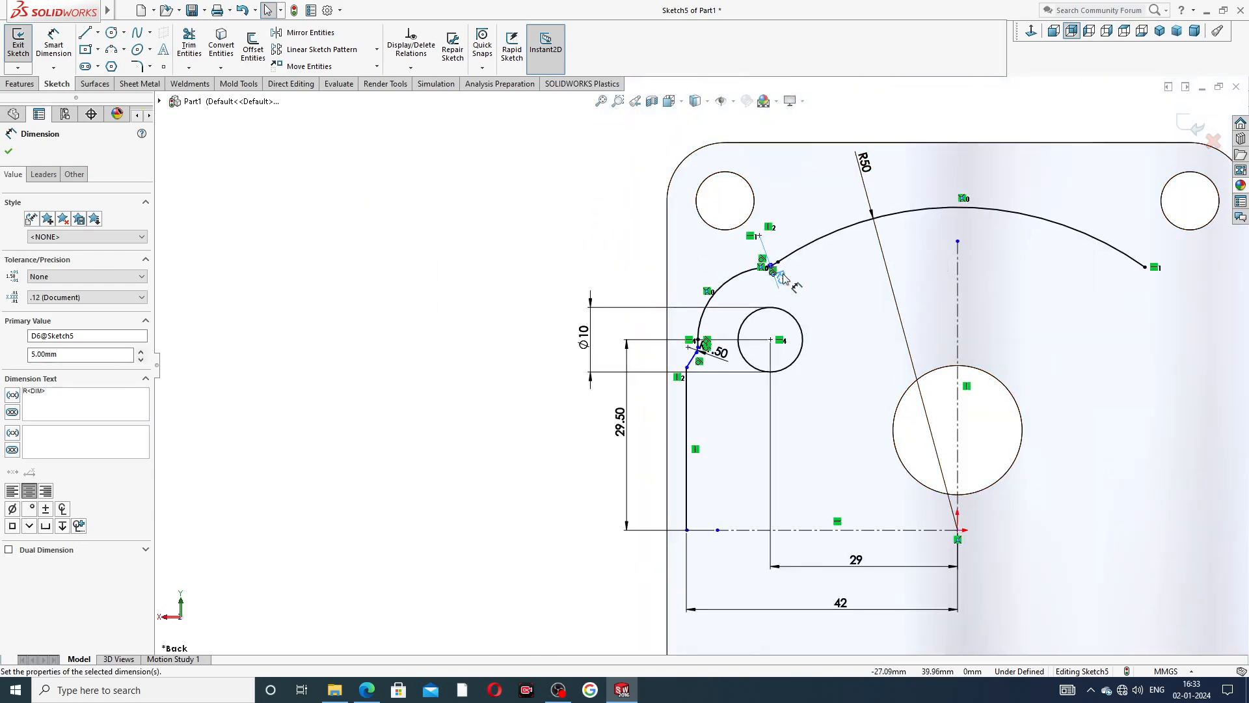
drag(782, 276, 803, 285)
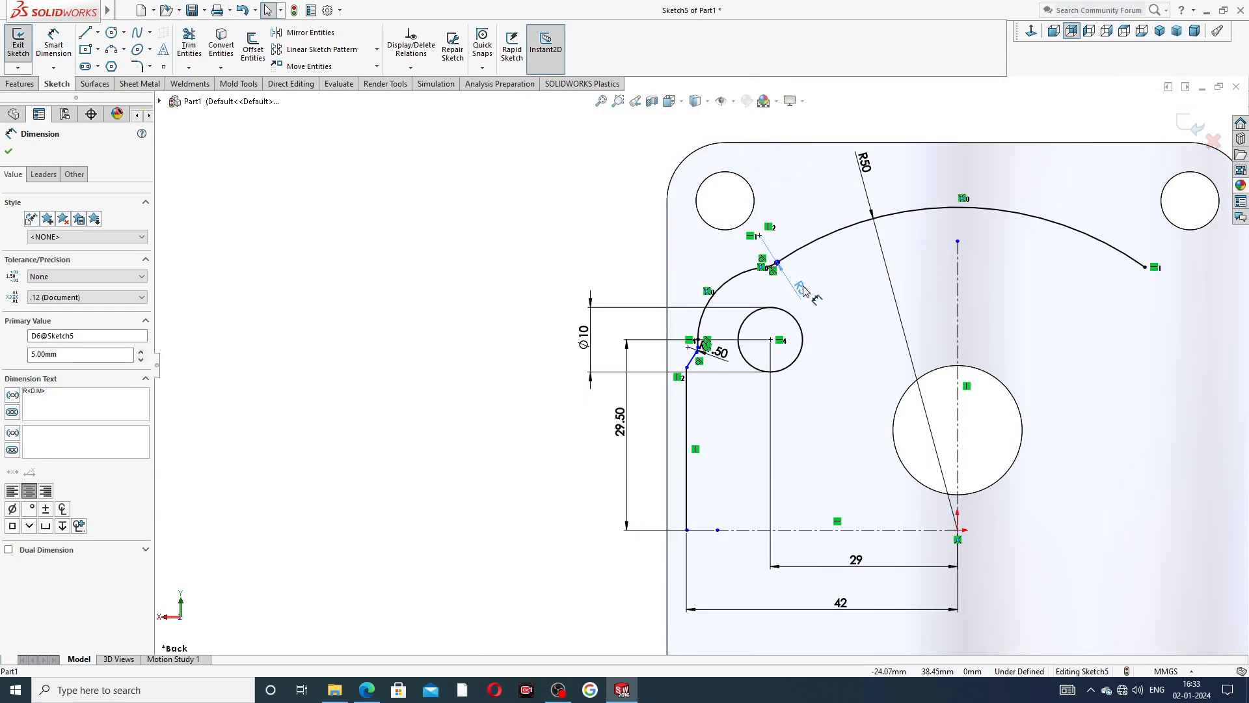
click(645, 312)
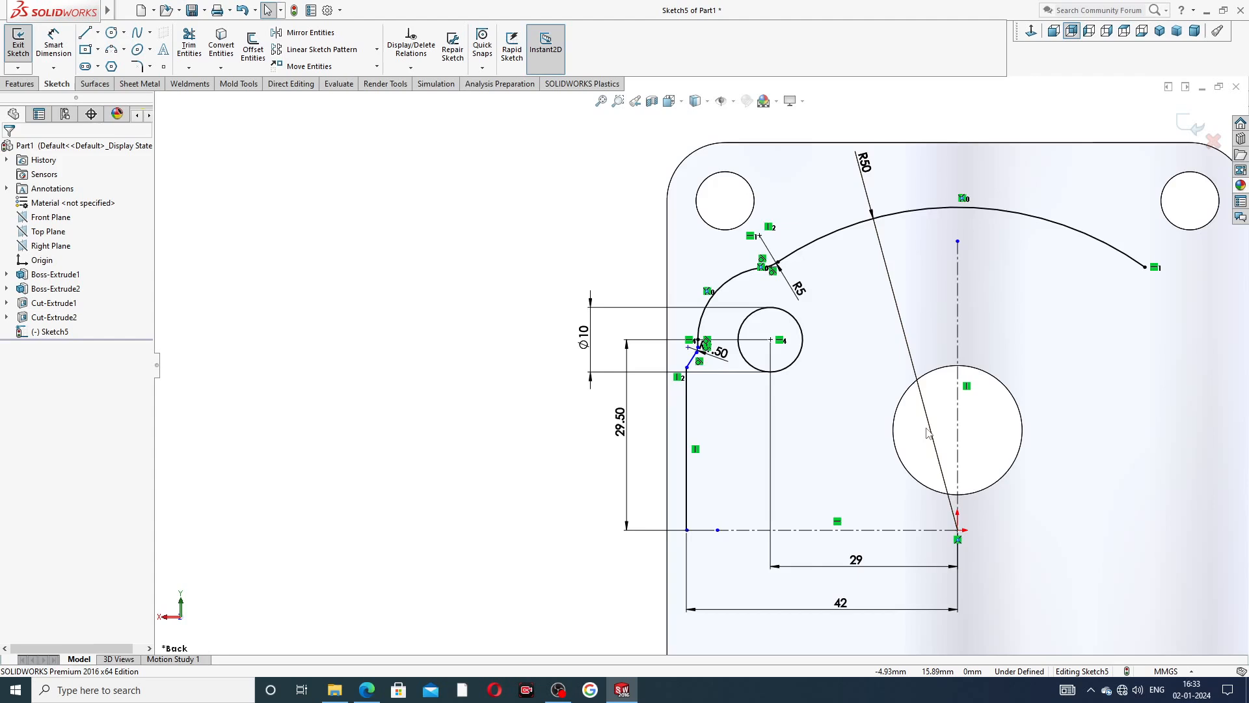
Mirror the left-hand groove fillets, small arc, slanted and vertical lines, and the 10 mm circle about the vertical centerline.
scroll(955, 407, up, 2)
scroll(955, 408, down, 2)
scroll(904, 406, up, 2)
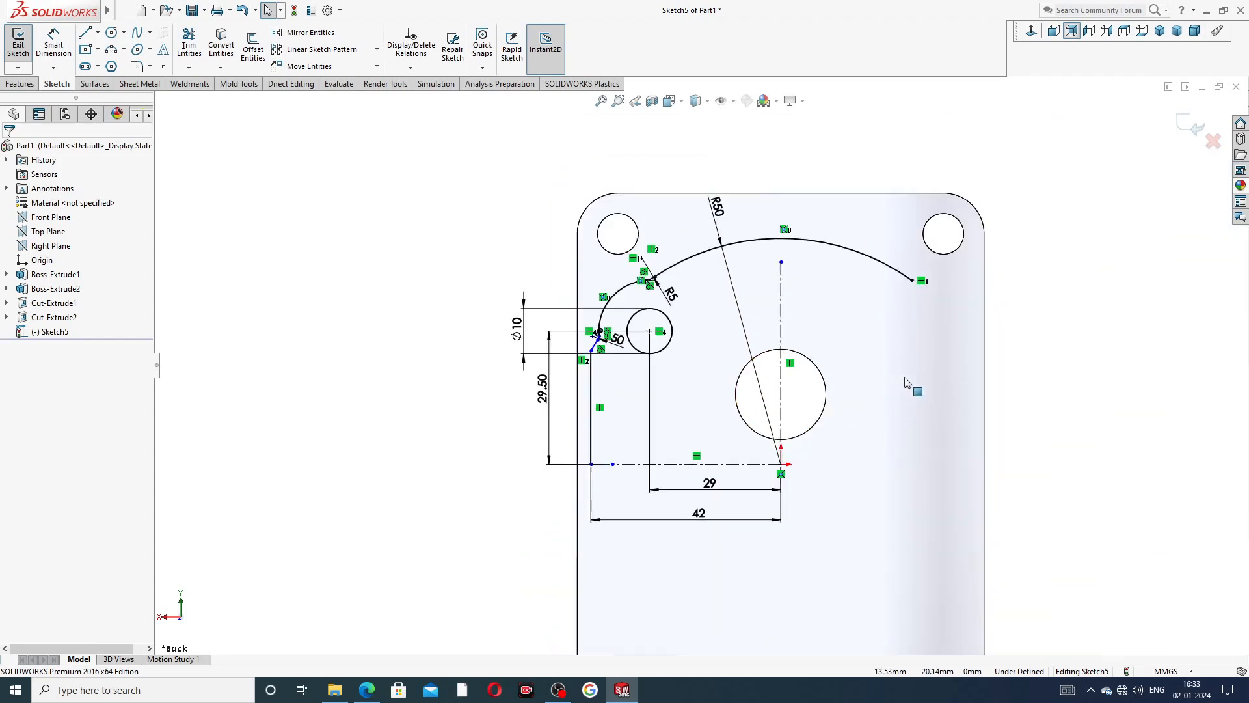
scroll(842, 412, down, 1)
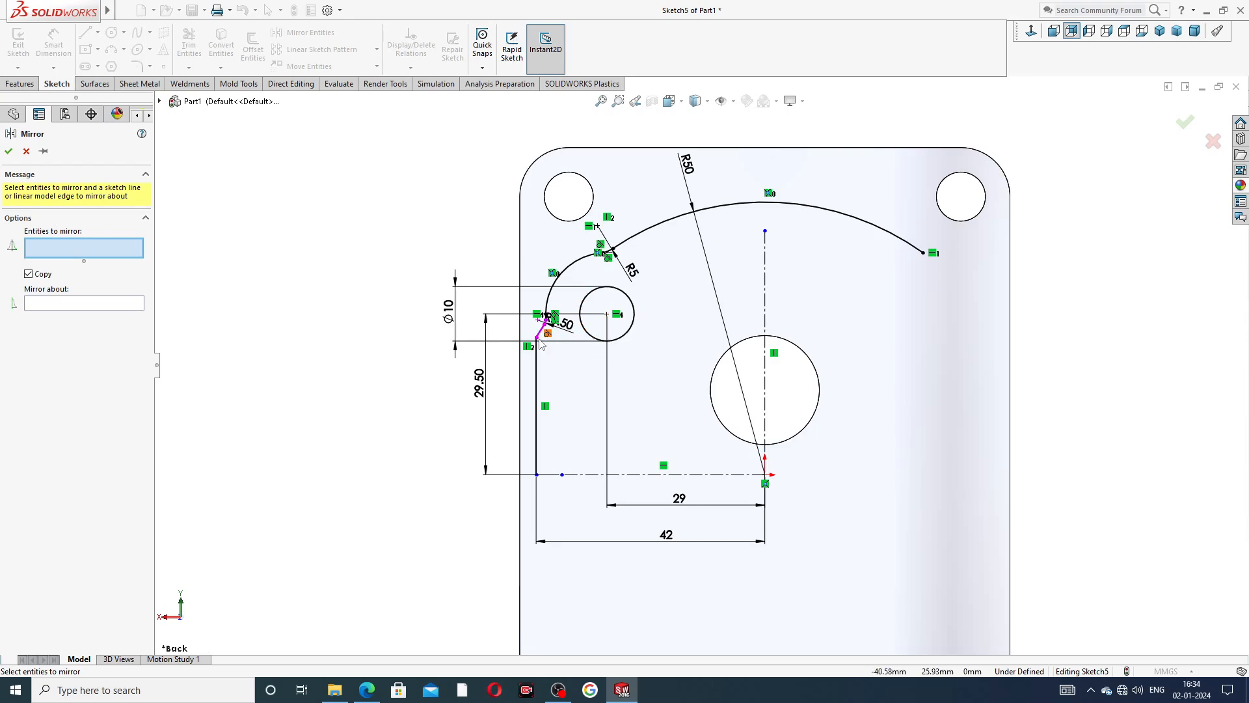
scroll(540, 343, down, 10)
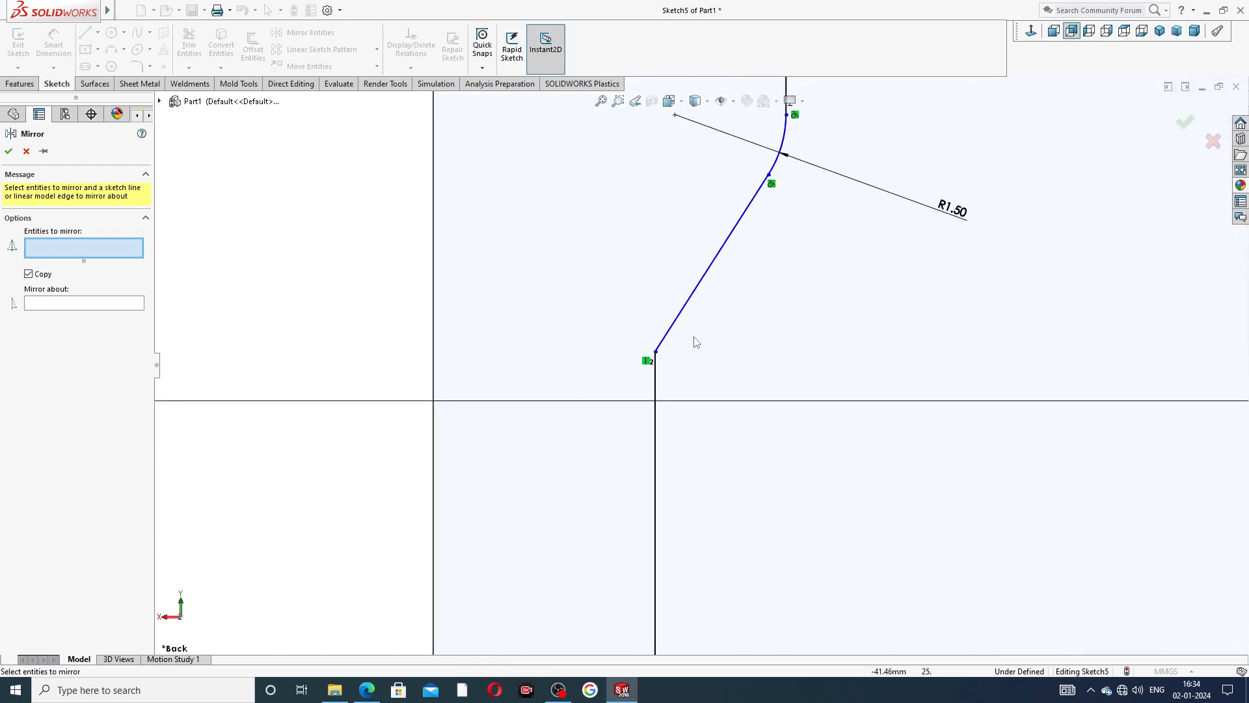
scroll(696, 345, up, 10)
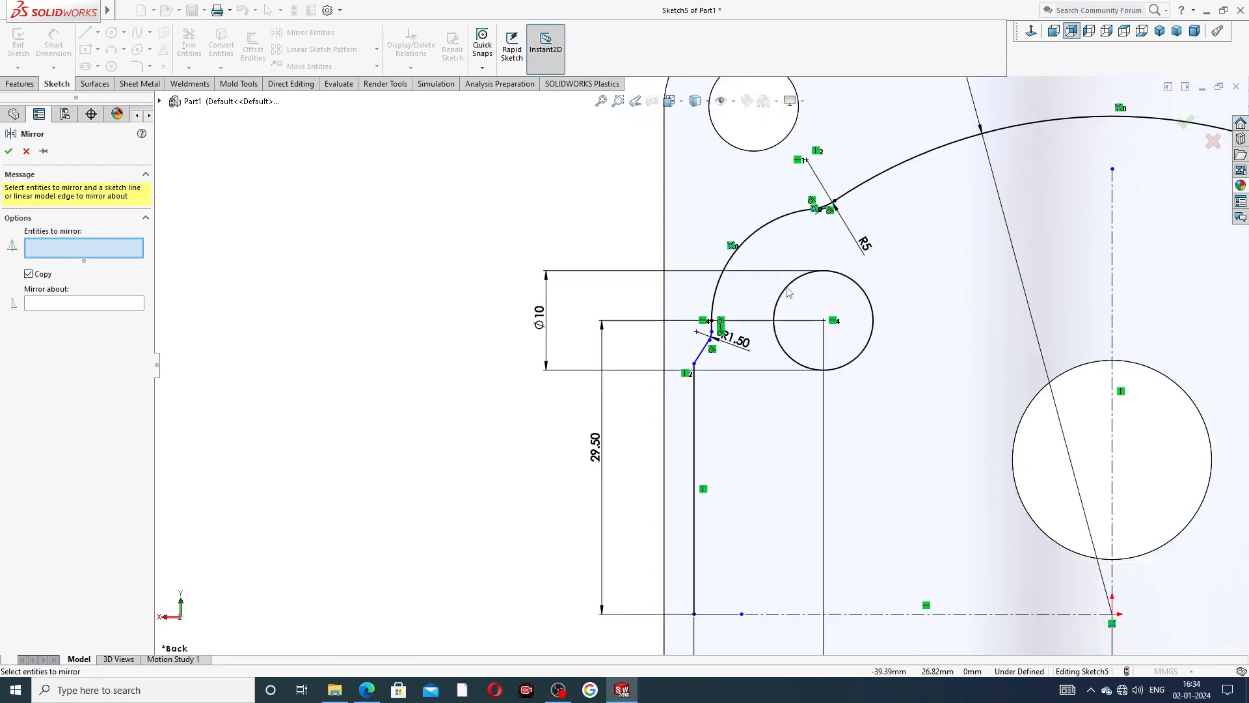
scroll(699, 364, up, 3)
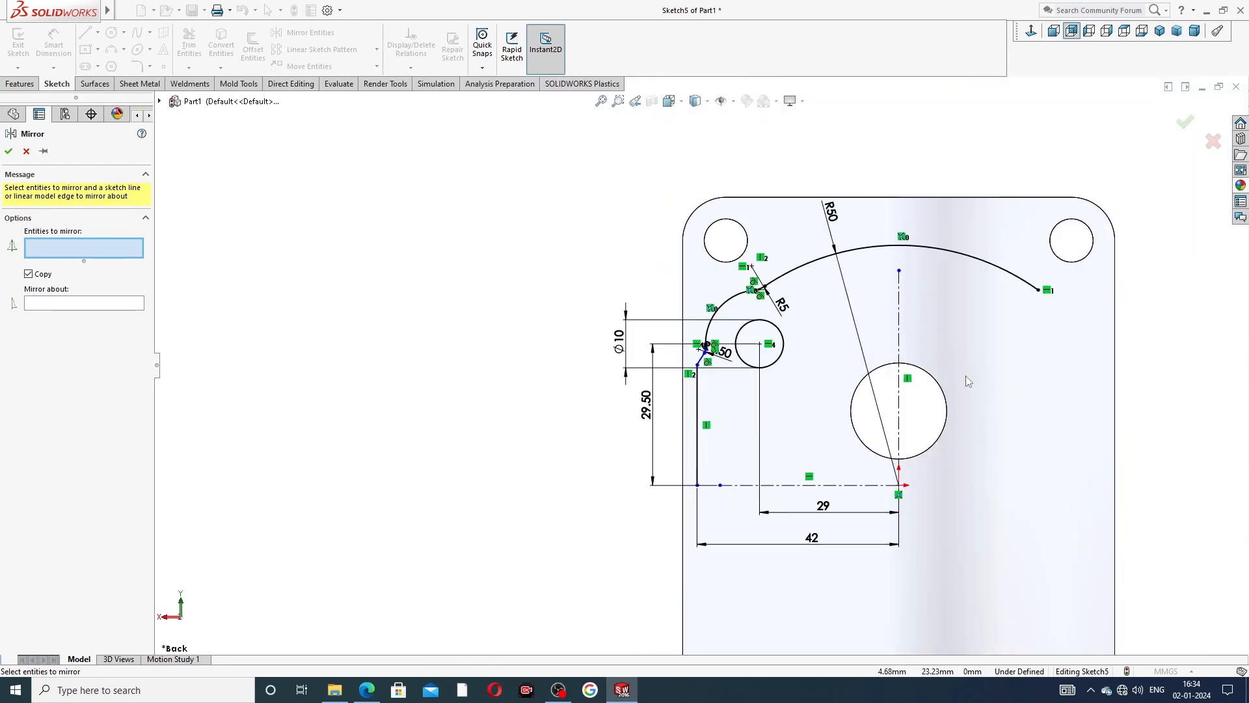
scroll(740, 338, down, 6)
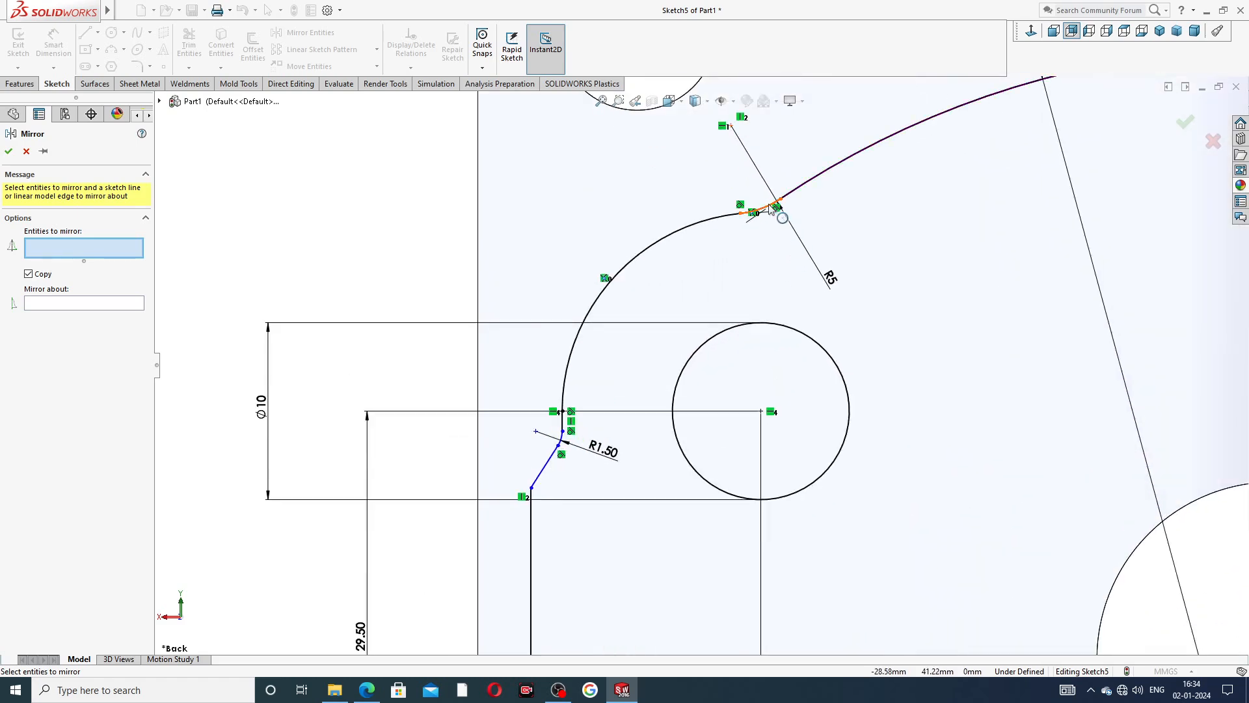
click(771, 209)
click(724, 219)
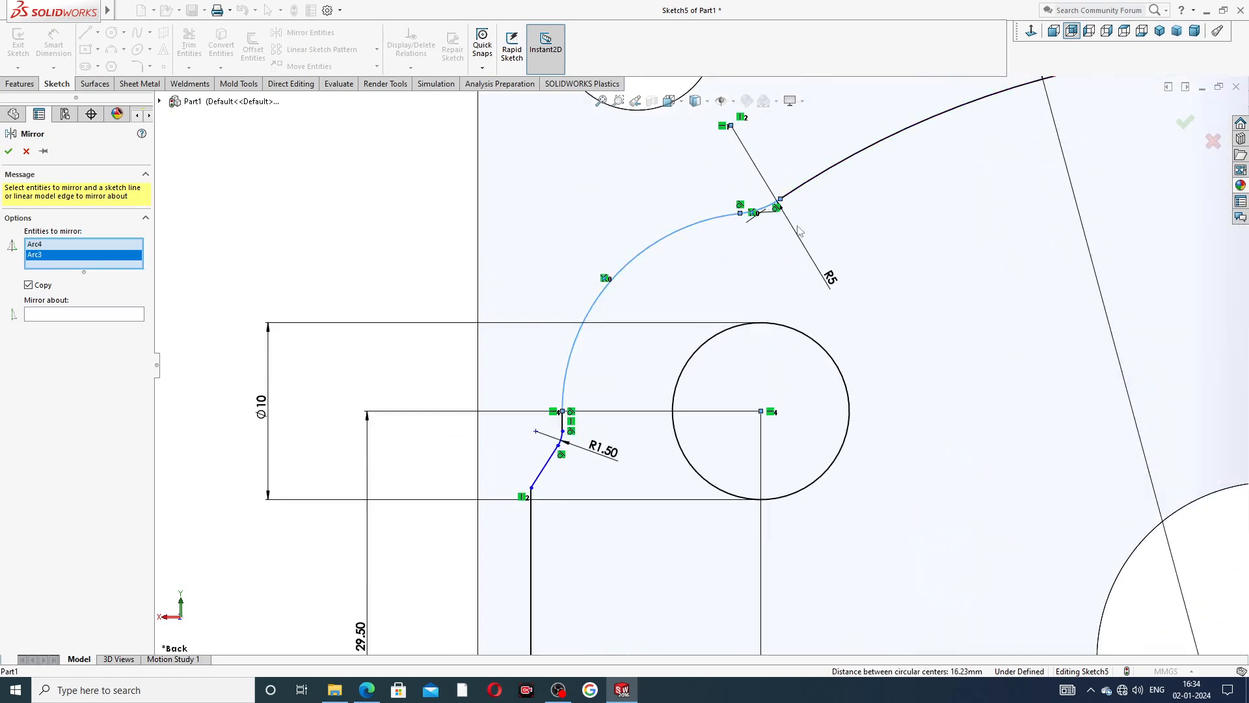
scroll(800, 231, down, 4)
scroll(670, 364, up, 4)
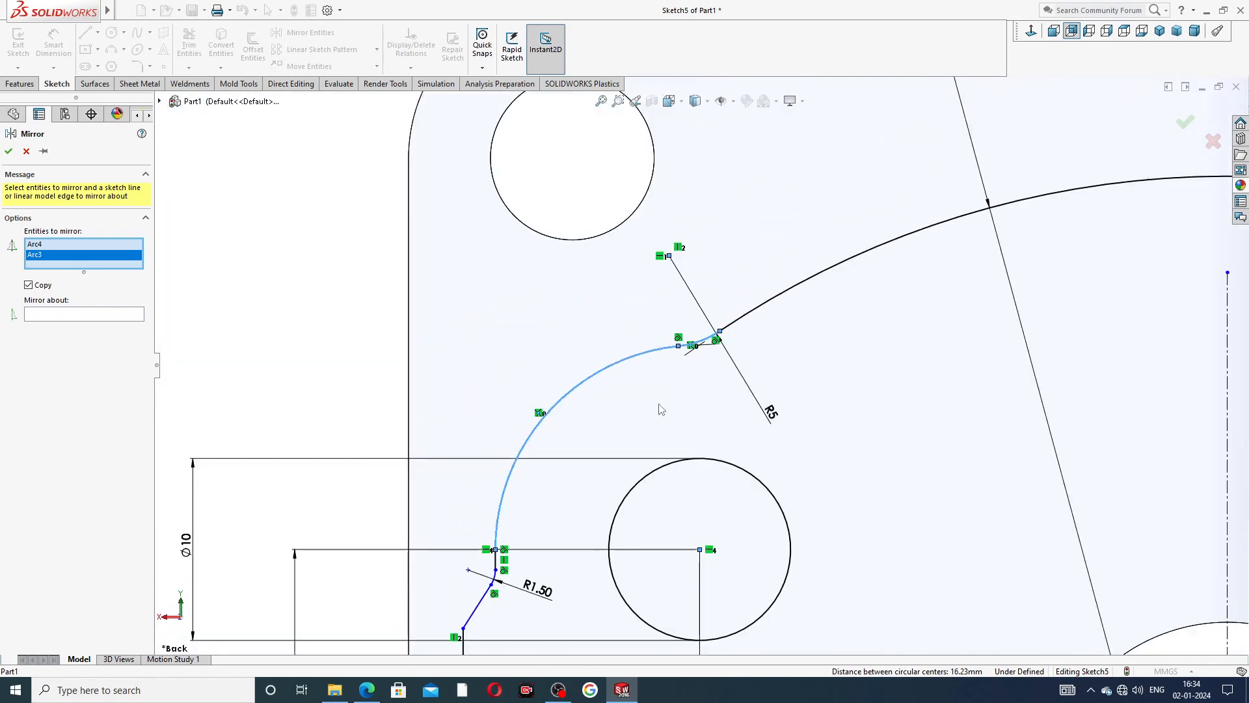
scroll(661, 408, up, 3)
scroll(572, 497, down, 7)
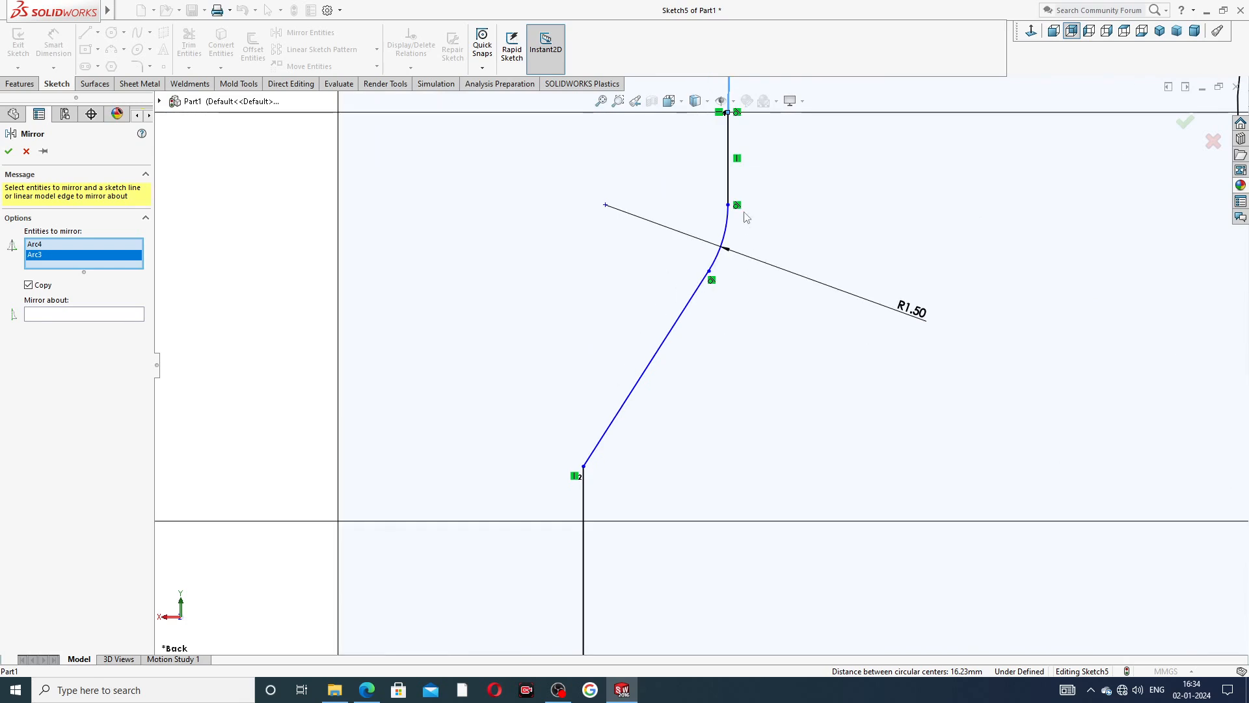
click(732, 184)
click(726, 242)
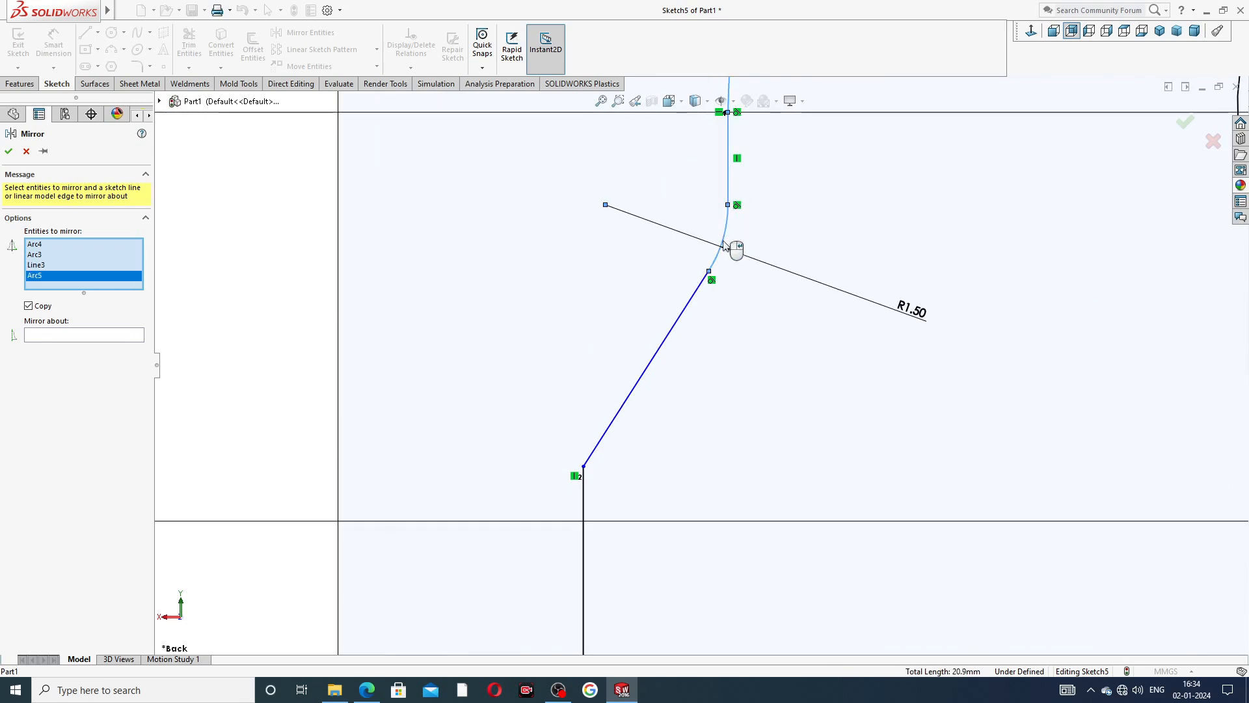
click(682, 325)
click(584, 520)
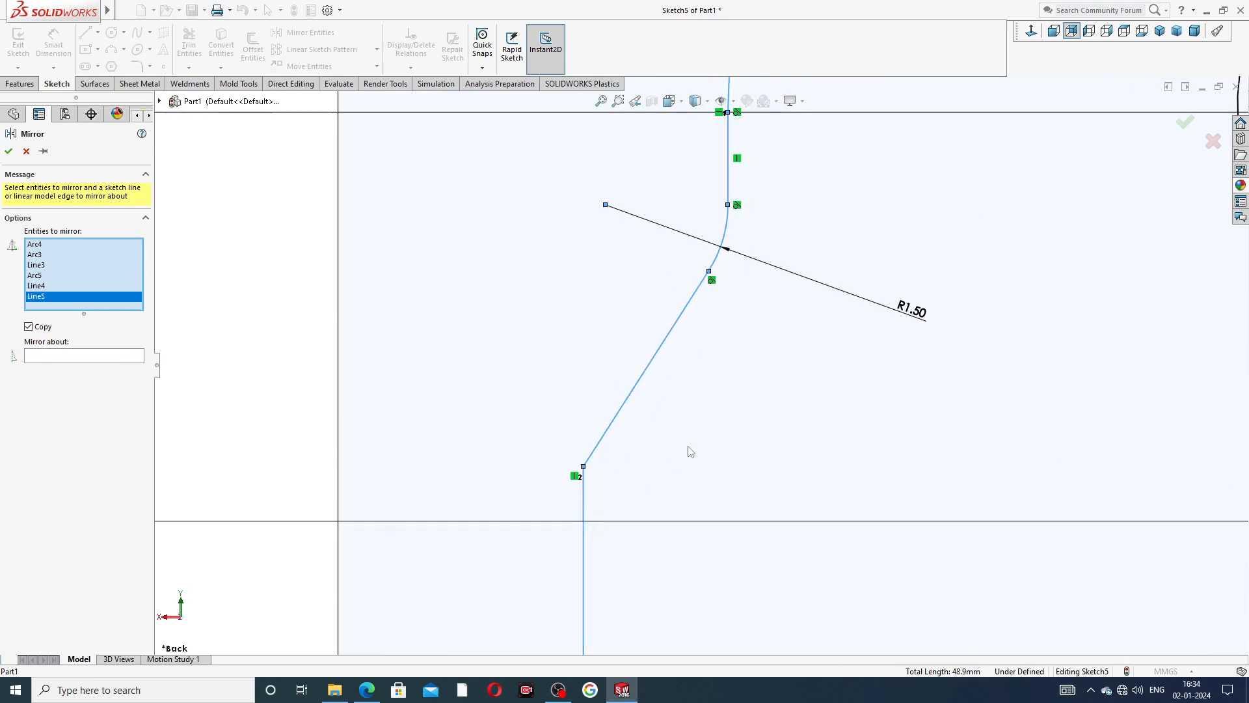
scroll(689, 449, up, 2)
scroll(715, 434, up, 5)
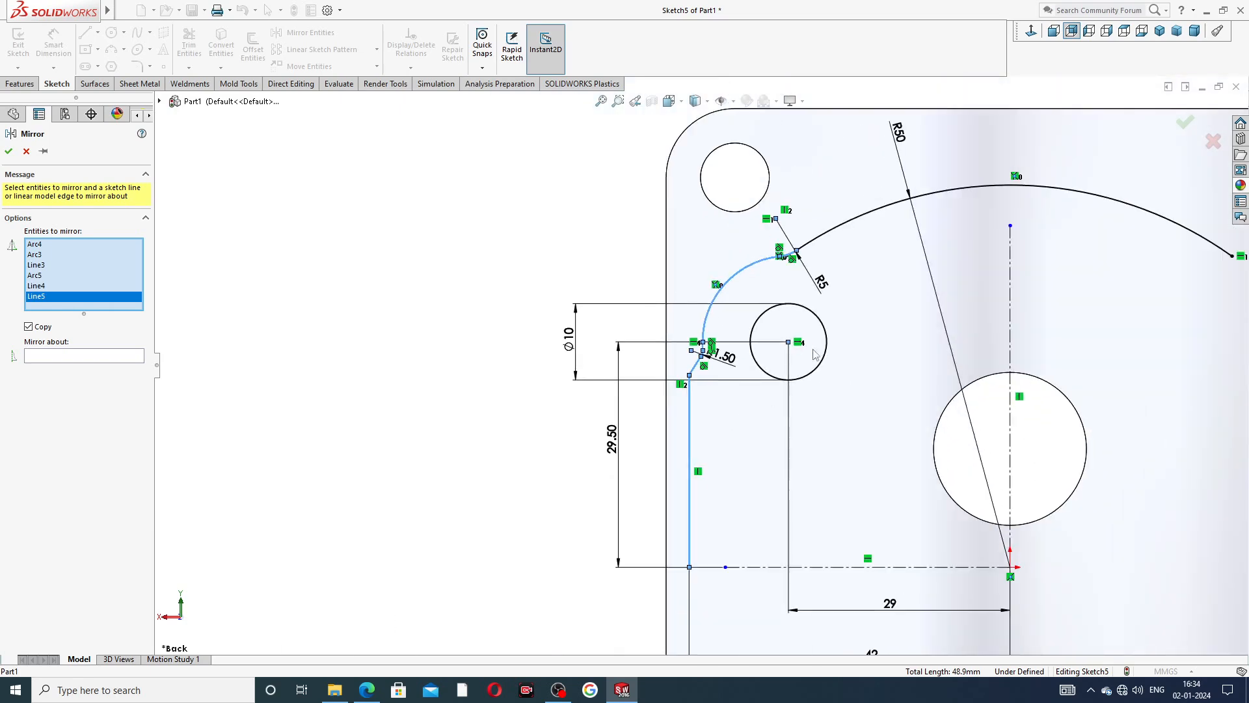
click(826, 333)
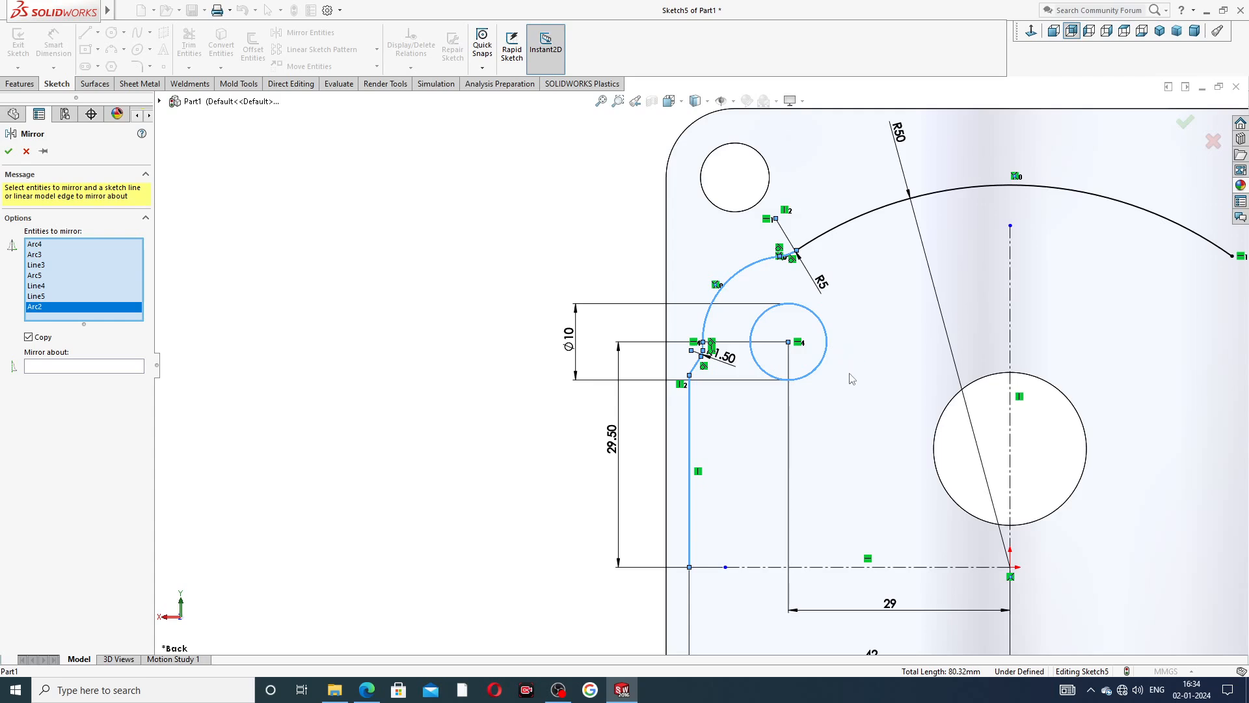
scroll(851, 377, up, 2)
scroll(810, 419, down, 3)
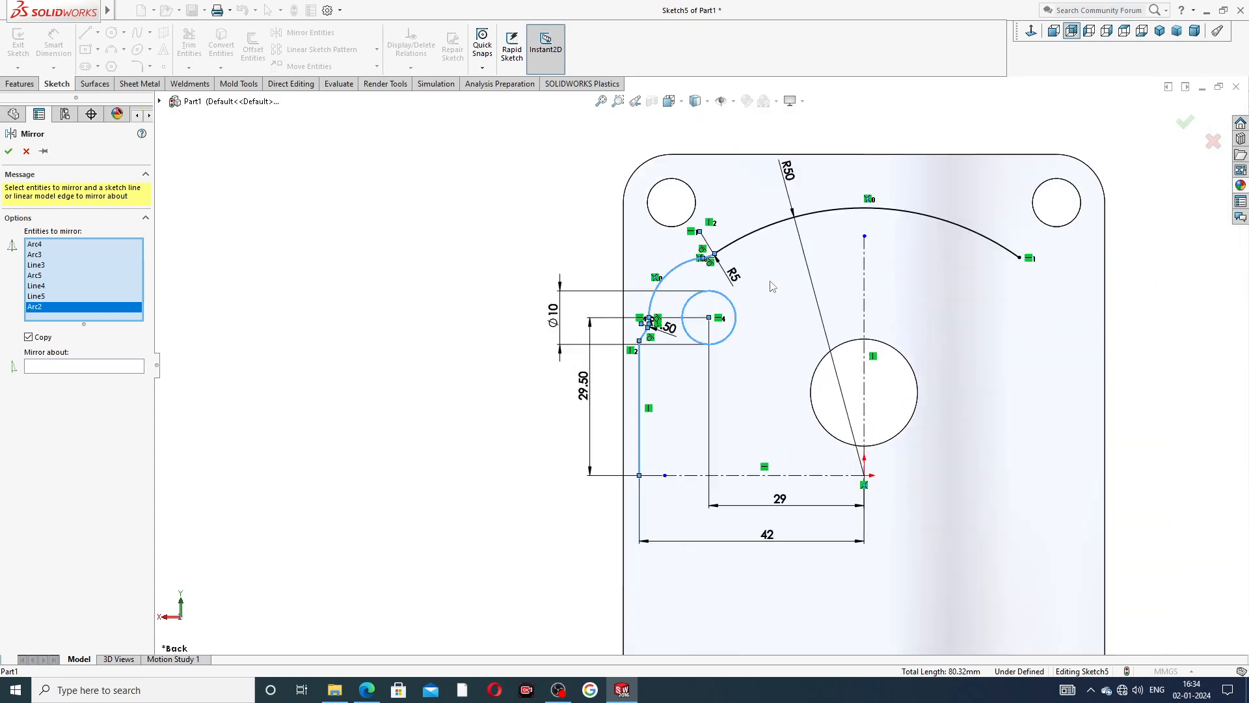
click(140, 370)
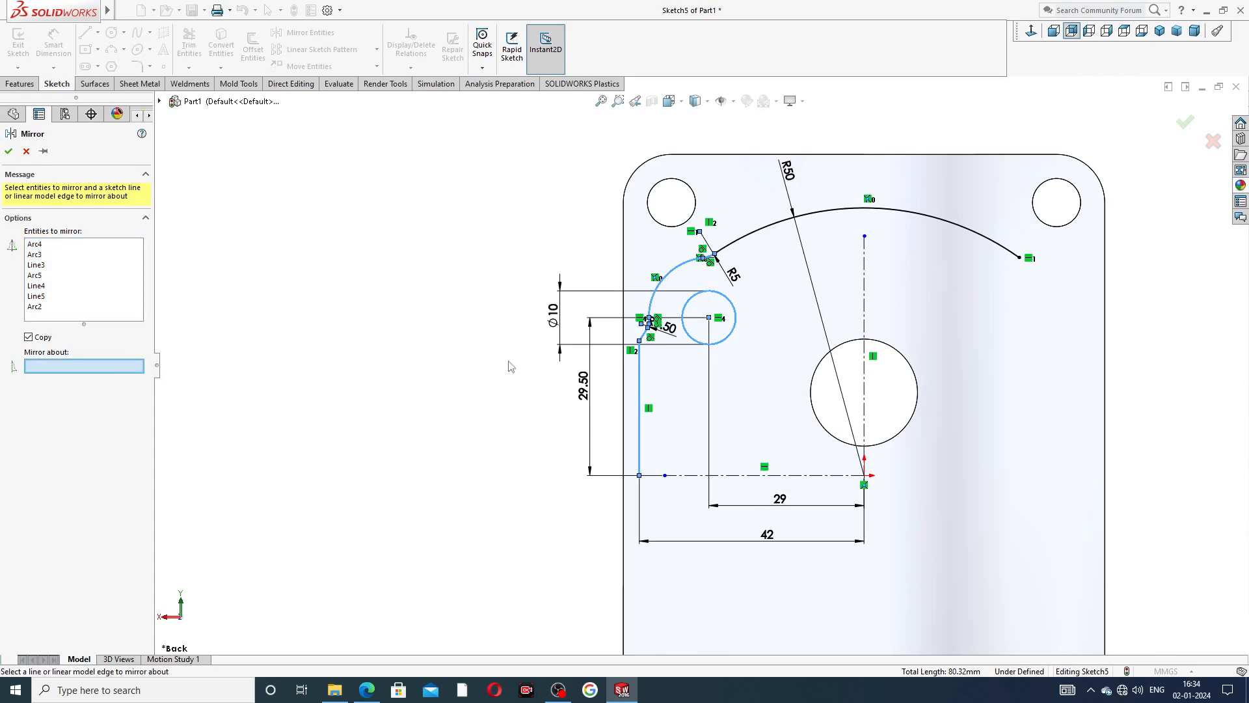
click(864, 268)
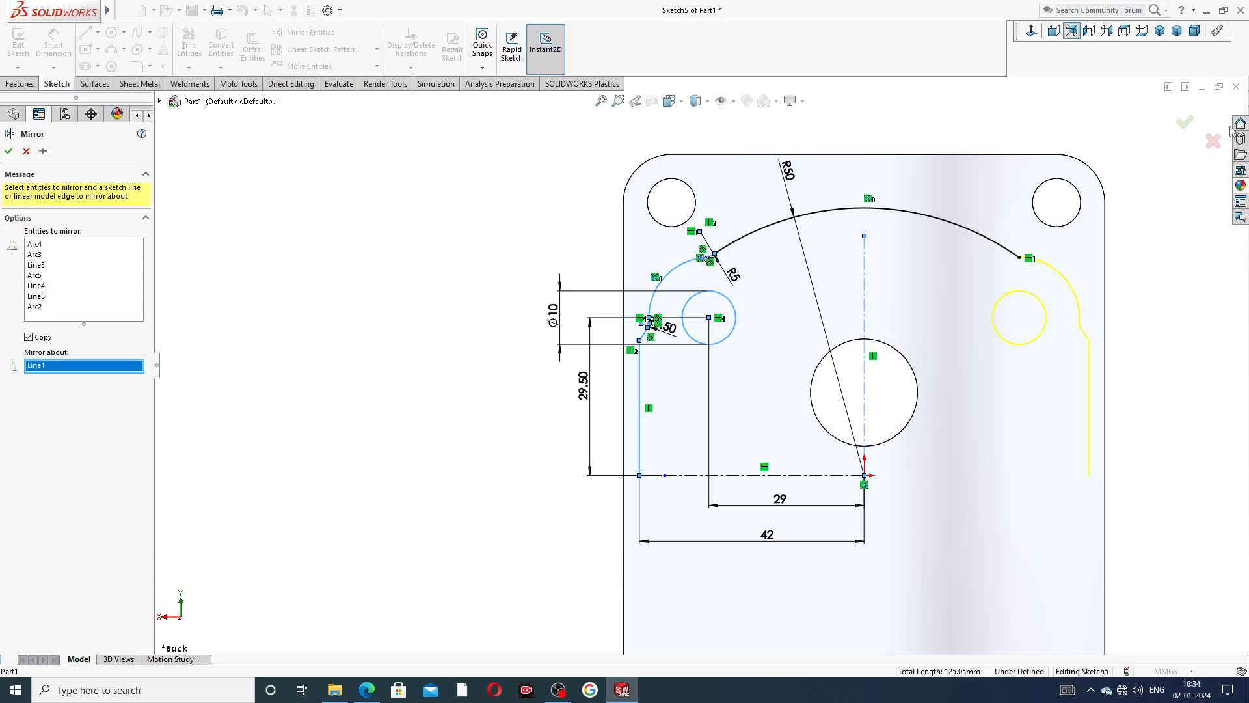
click(1185, 122)
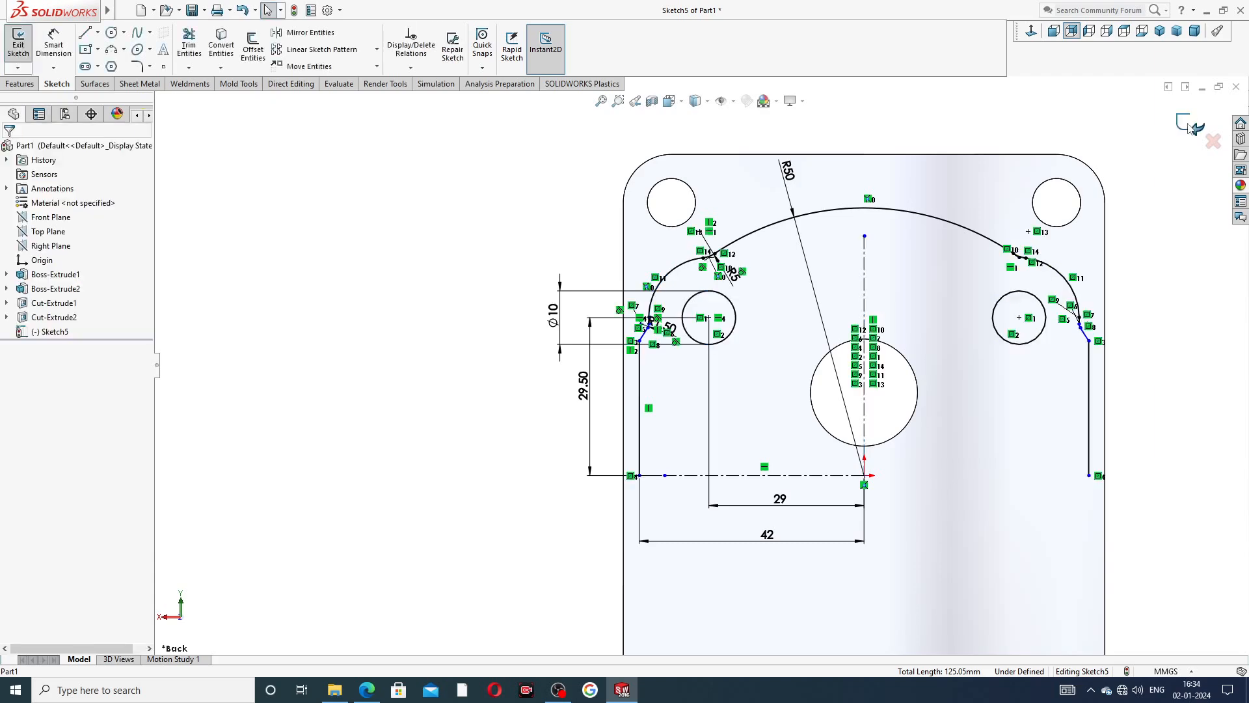
Trim the leftover end of the R50 arc that extends past the mirrored fillet, using Trim to closest.
scroll(964, 299, down, 10)
scroll(854, 310, down, 3)
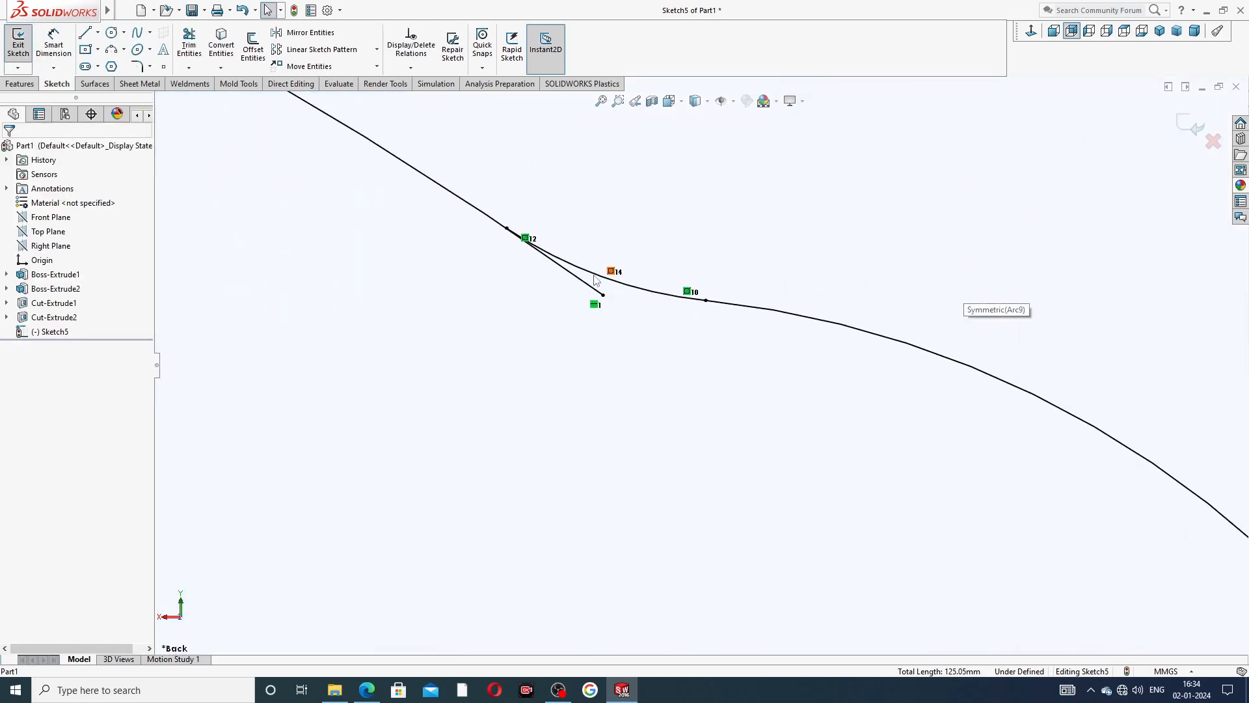
click(189, 44)
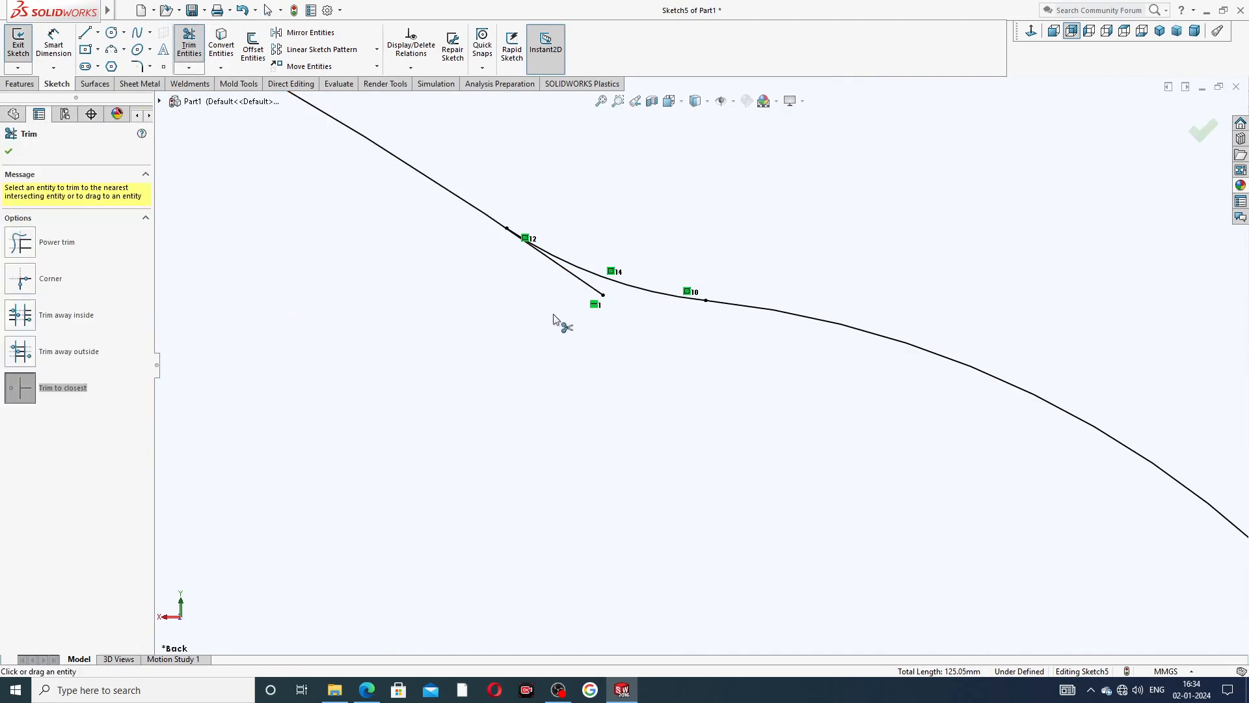
click(577, 279)
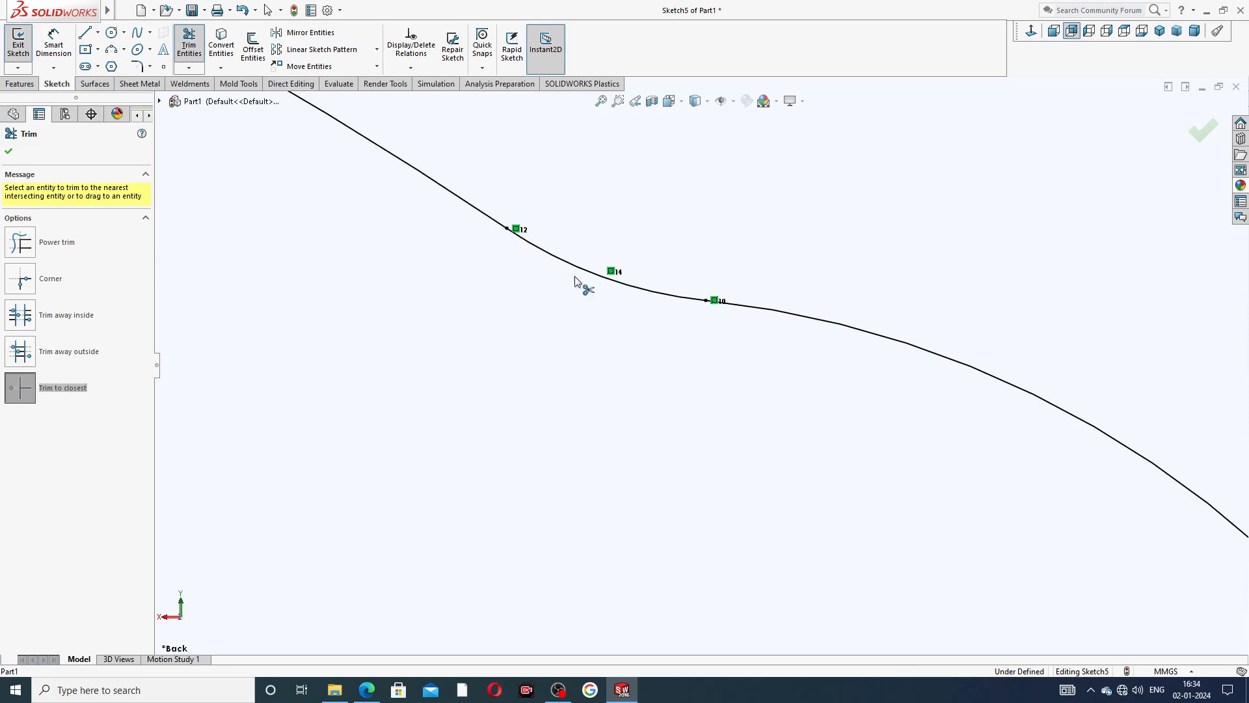
scroll(617, 304, up, 1)
scroll(617, 304, up, 2)
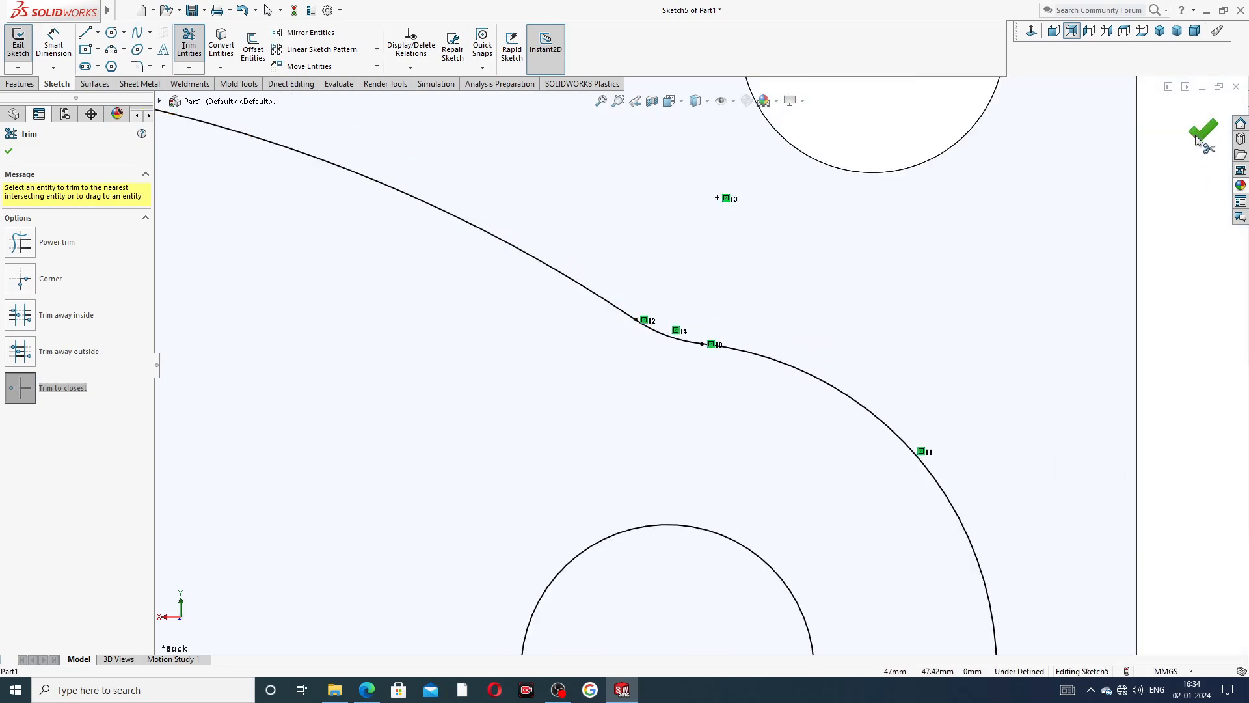
key(Escape)
Convert both 10 mm circles of the groove sketch to construction geometry.
scroll(694, 368, up, 4)
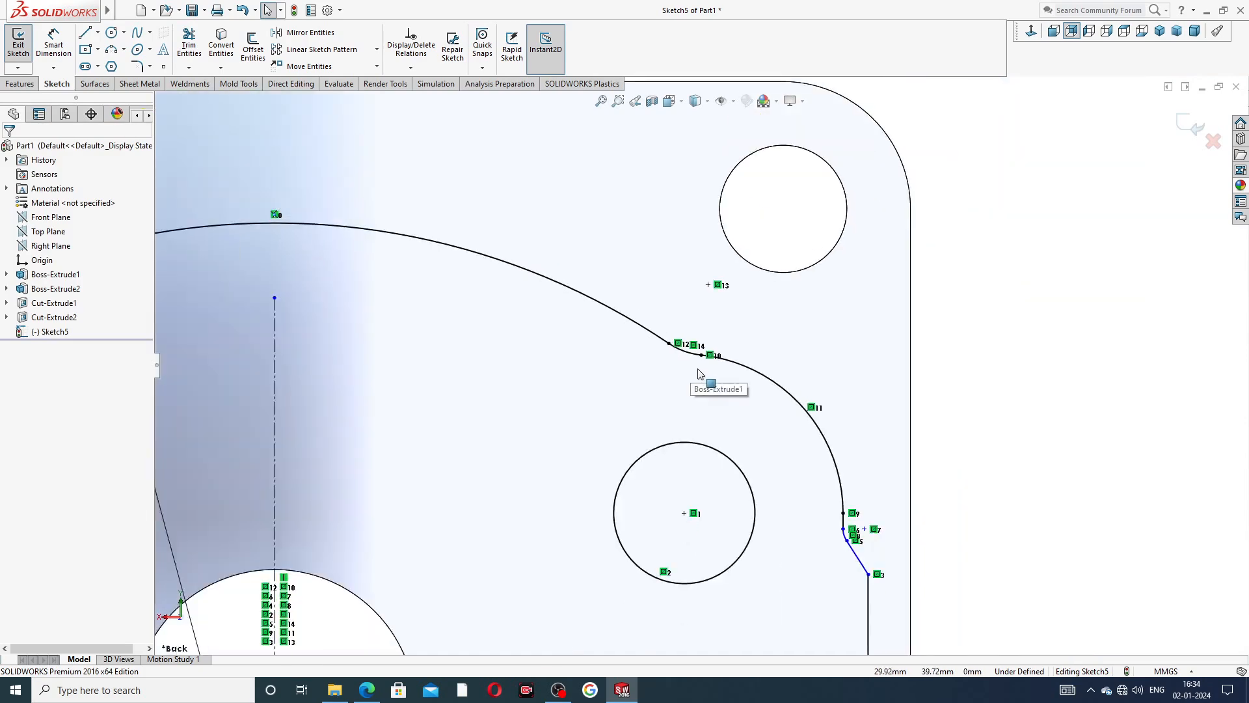
scroll(752, 497, up, 2)
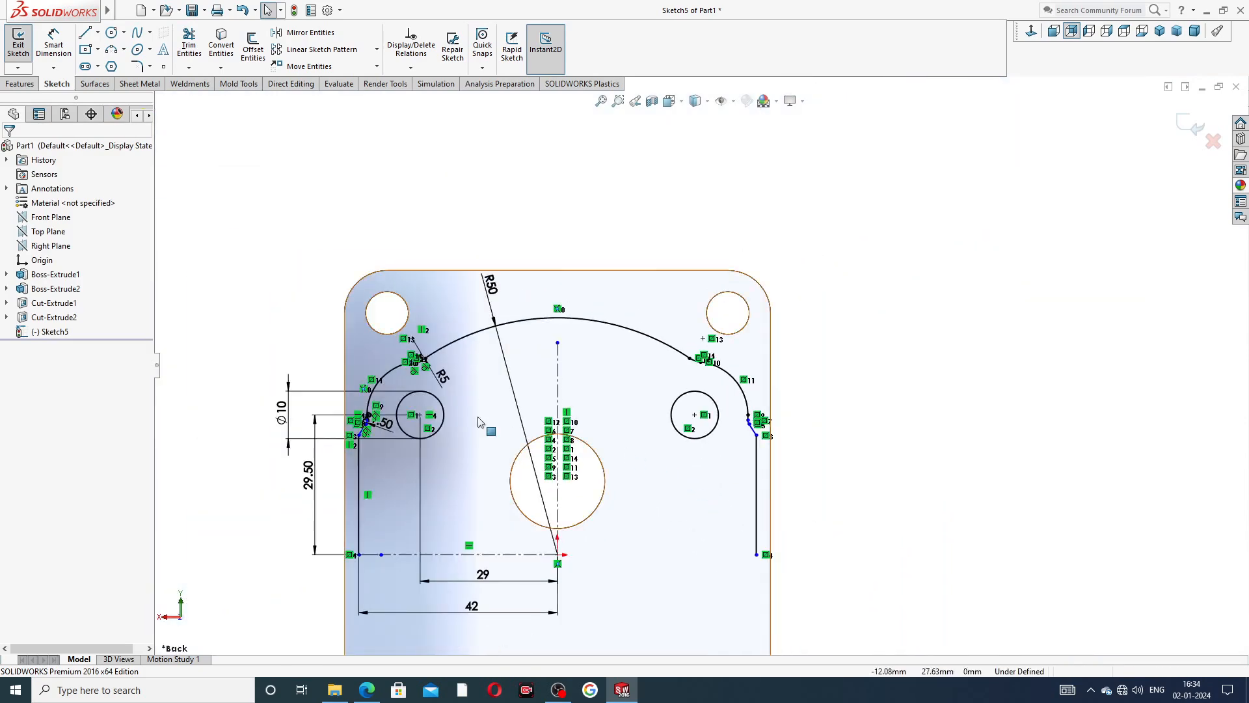
click(400, 406)
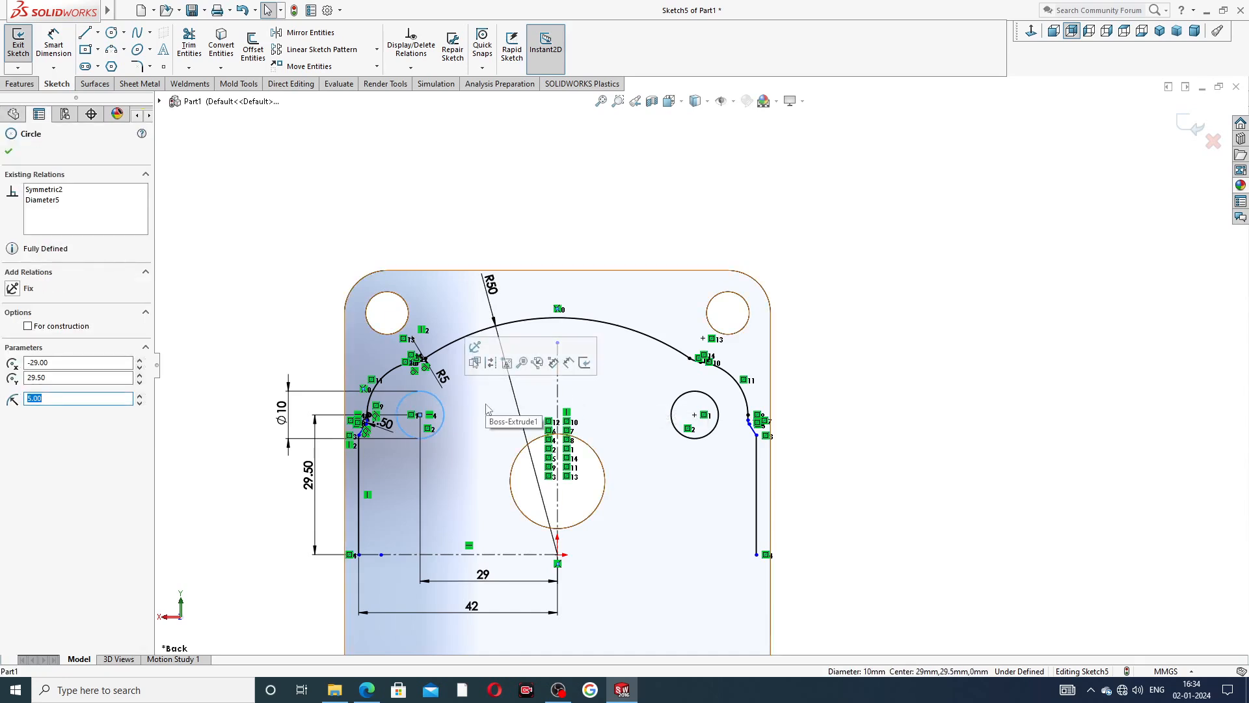
ctrl+click(679, 401)
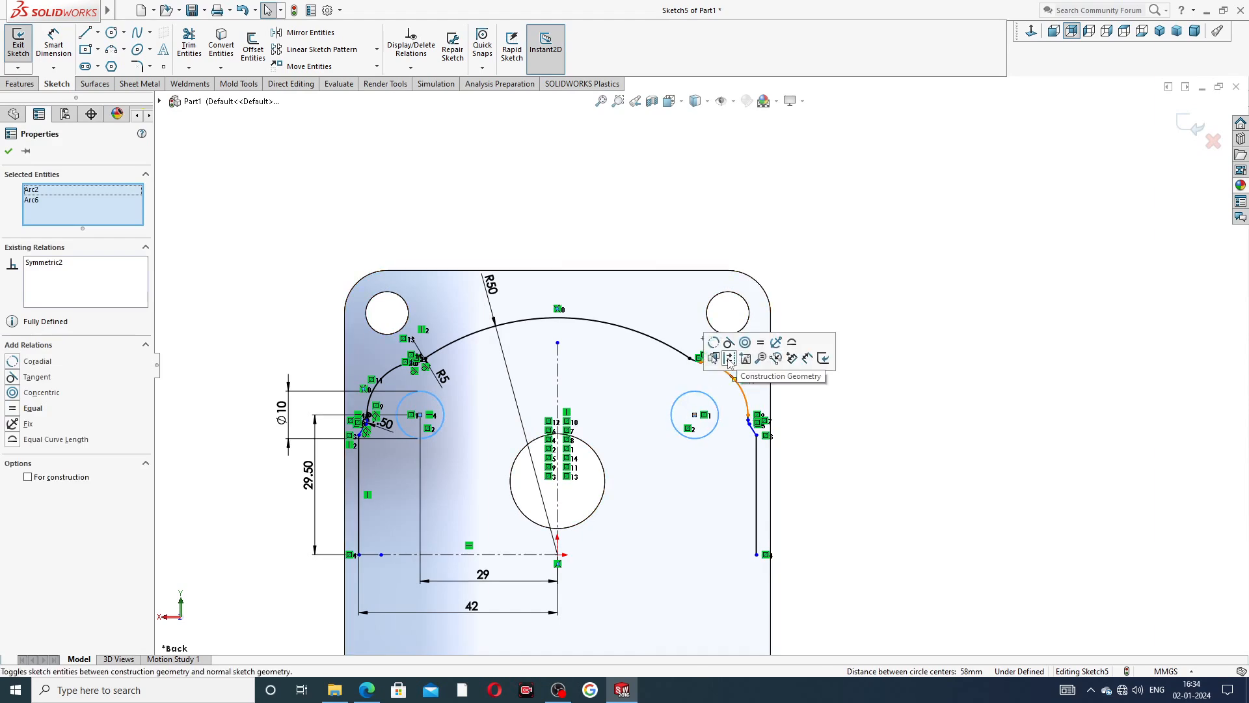
click(728, 359)
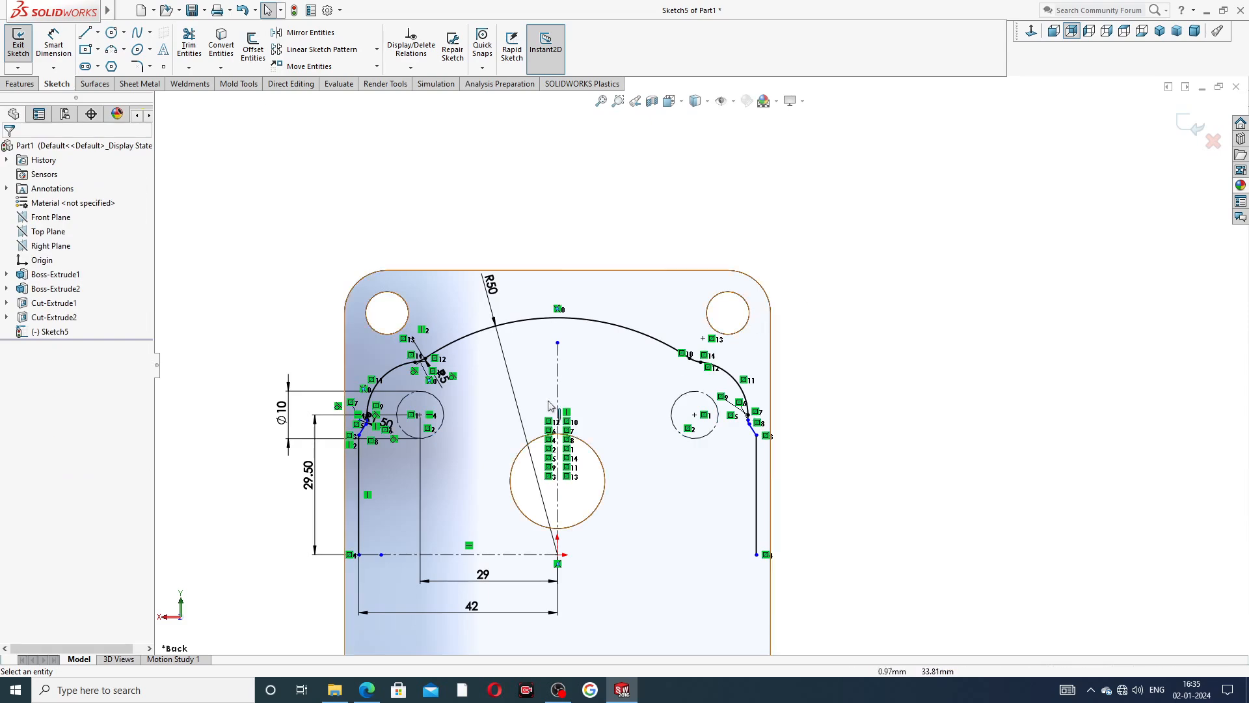
scroll(700, 365, up, 3)
scroll(538, 415, down, 10)
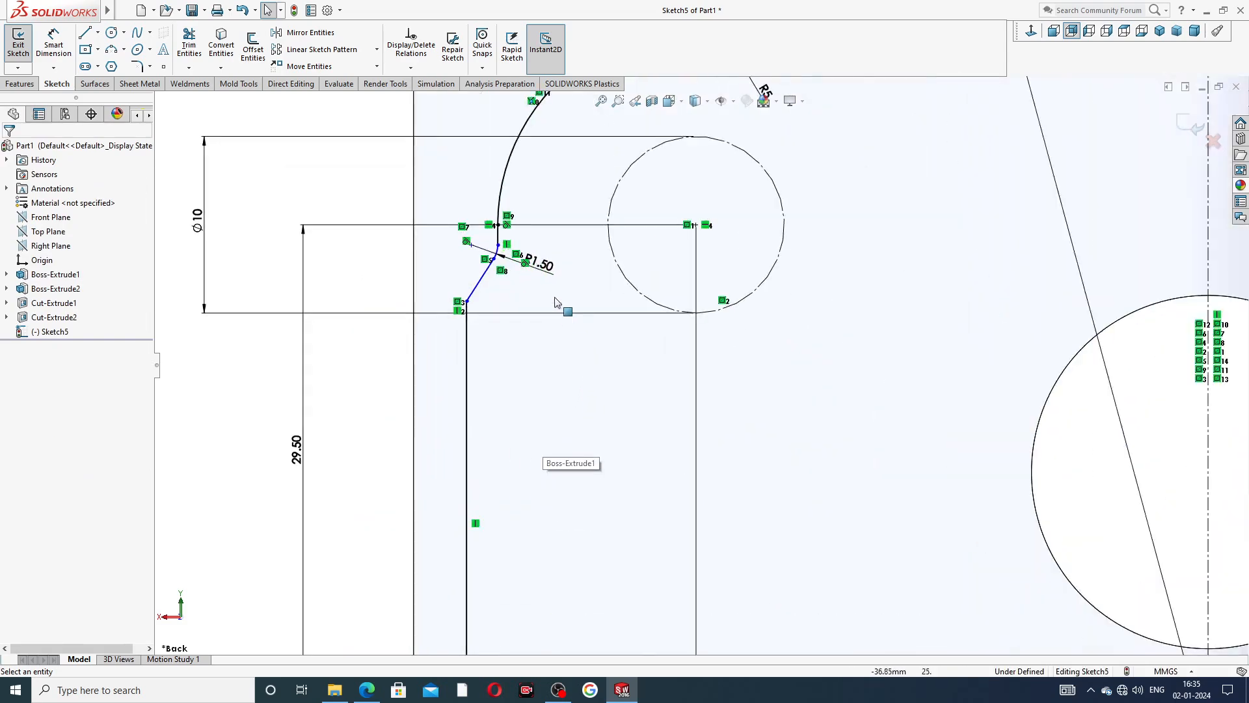
scroll(878, 343, up, 8)
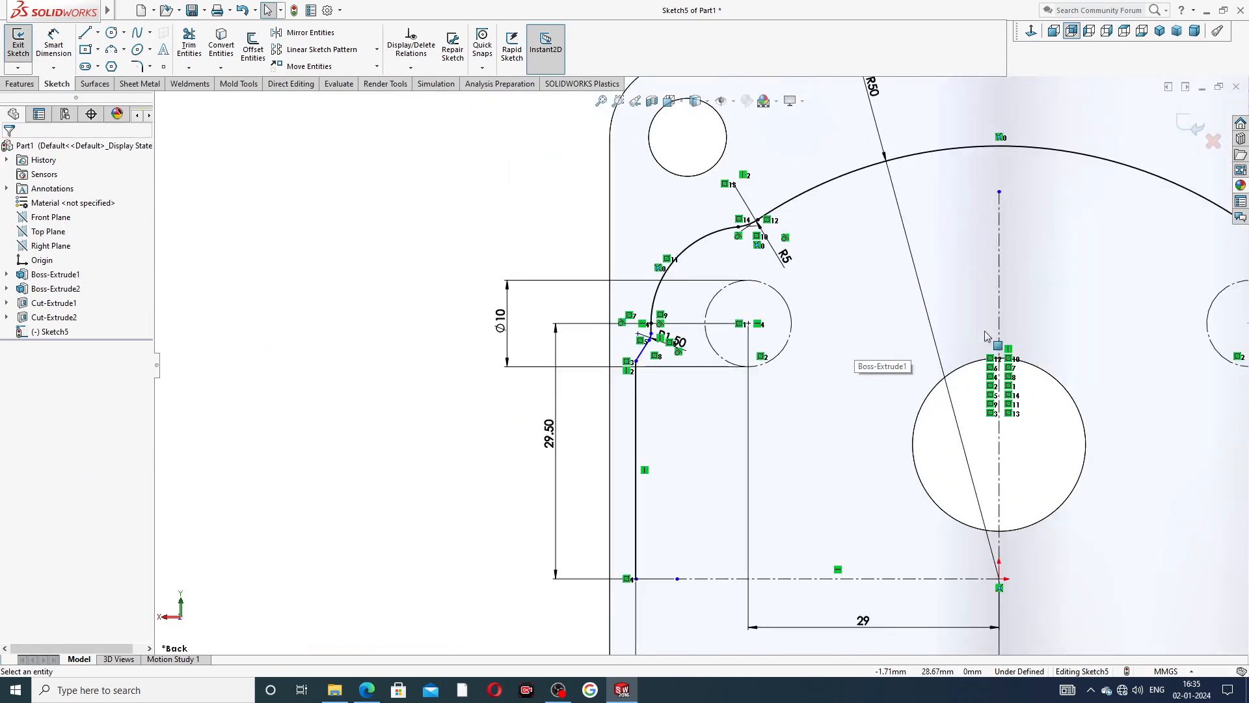
scroll(1002, 354, down, 4)
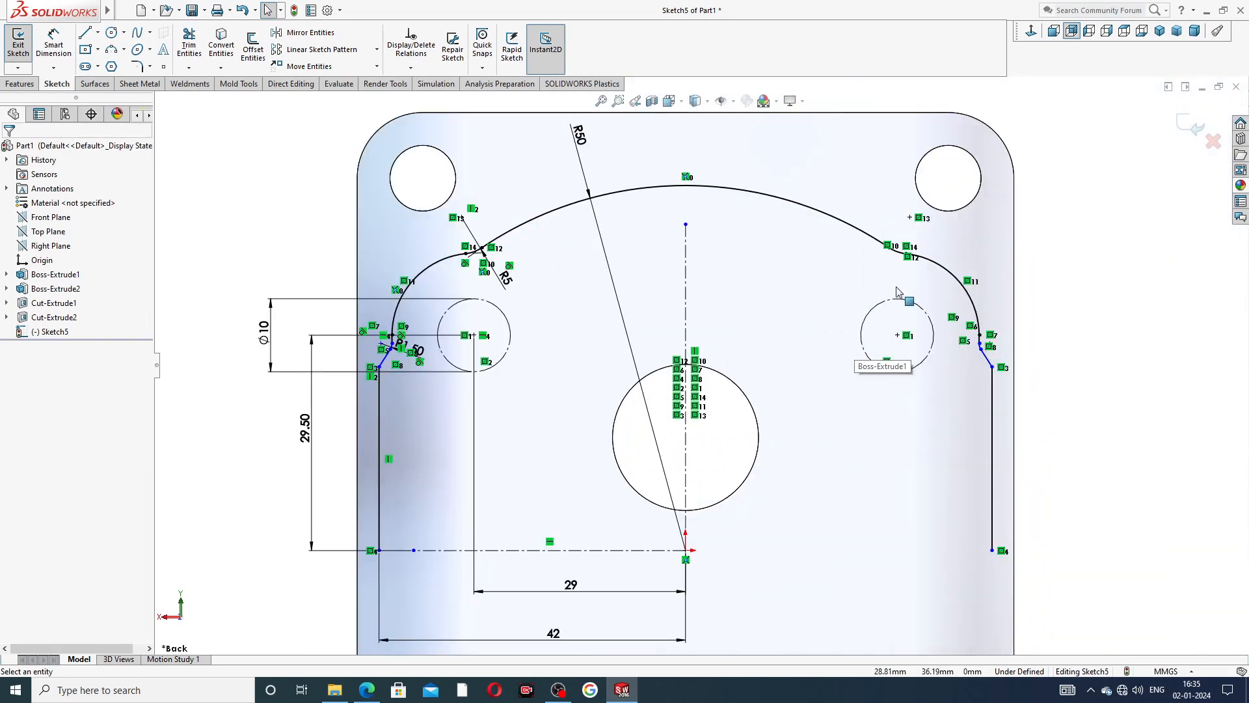
scroll(740, 396, up, 3)
scroll(685, 425, down, 2)
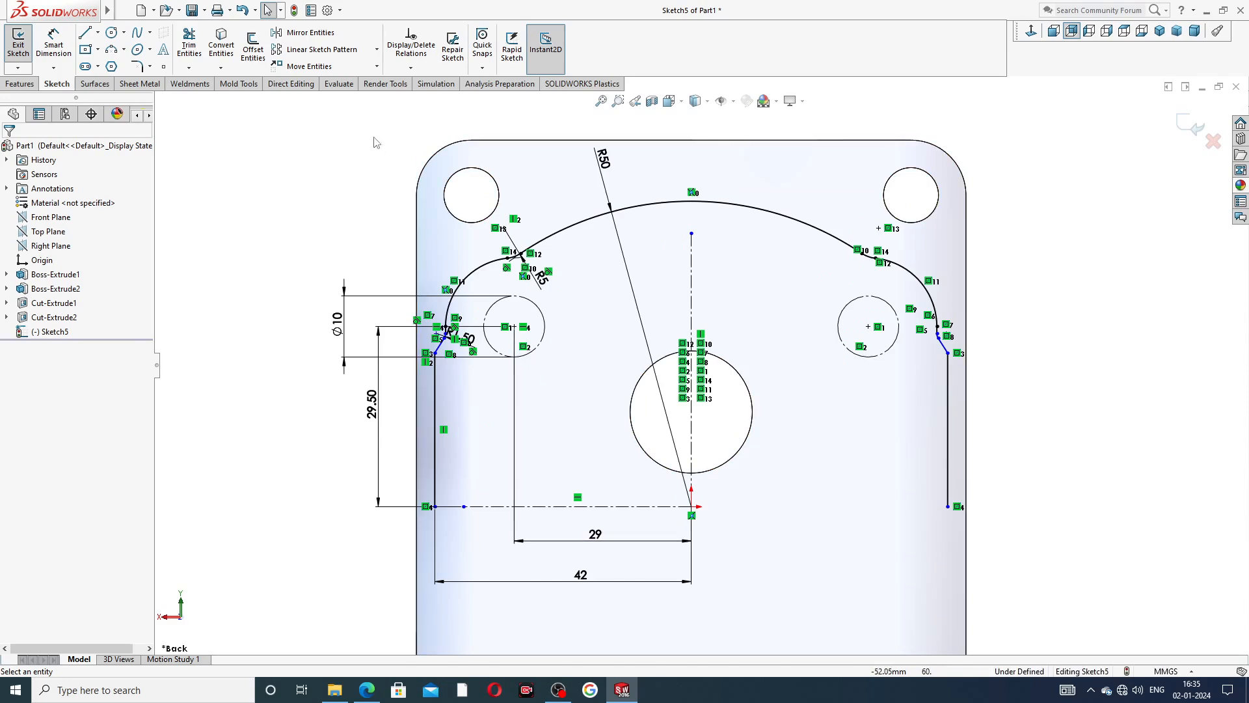
click(302, 32)
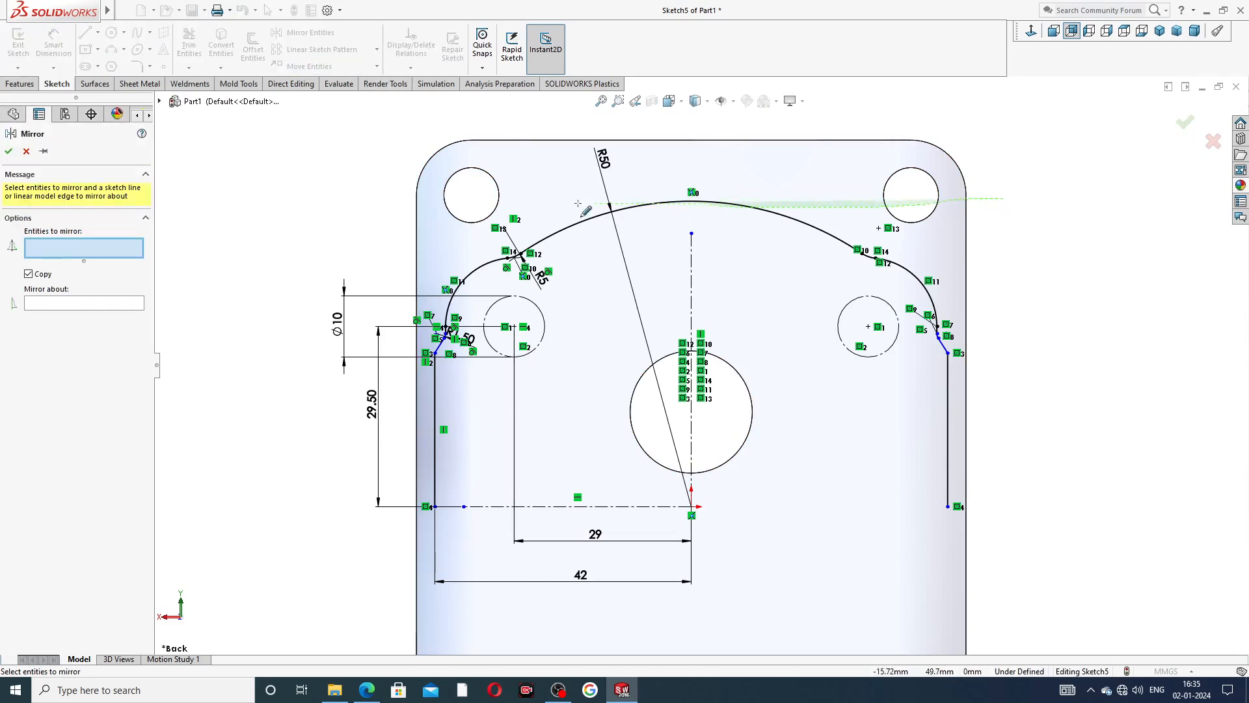
mouse_move(538, 206)
mouse_down()
mouse_move(420, 228)
mouse_move(426, 351)
mouse_move(553, 484)
mouse_move(964, 335)
mouse_move(1005, 370)
mouse_move(1000, 357)
mouse_up()
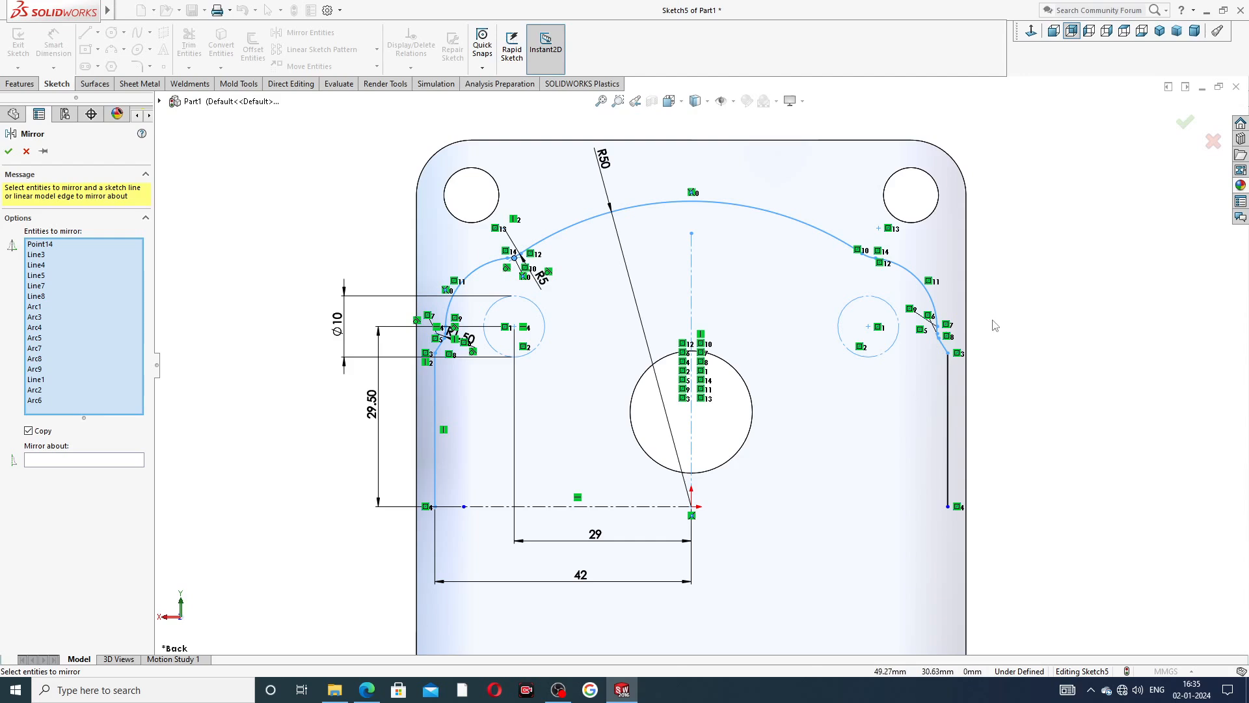
click(26, 151)
Mirror the entire upper groove profile, including its arcs, side lines, construction circles and vertical centerline, about the horizontal centerline.
click(302, 37)
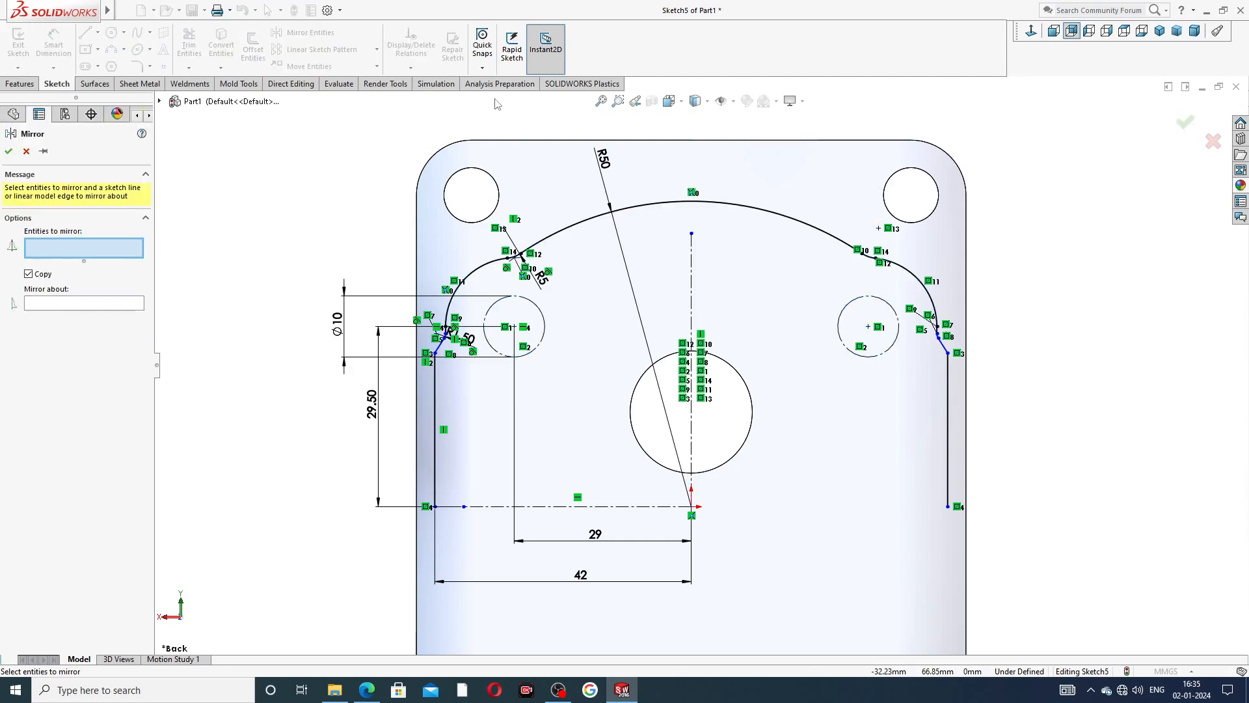
mouse_move(986, 182)
mouse_down()
mouse_move(605, 181)
mouse_move(501, 211)
mouse_move(482, 234)
mouse_move(400, 251)
mouse_move(475, 469)
mouse_move(1038, 392)
mouse_up()
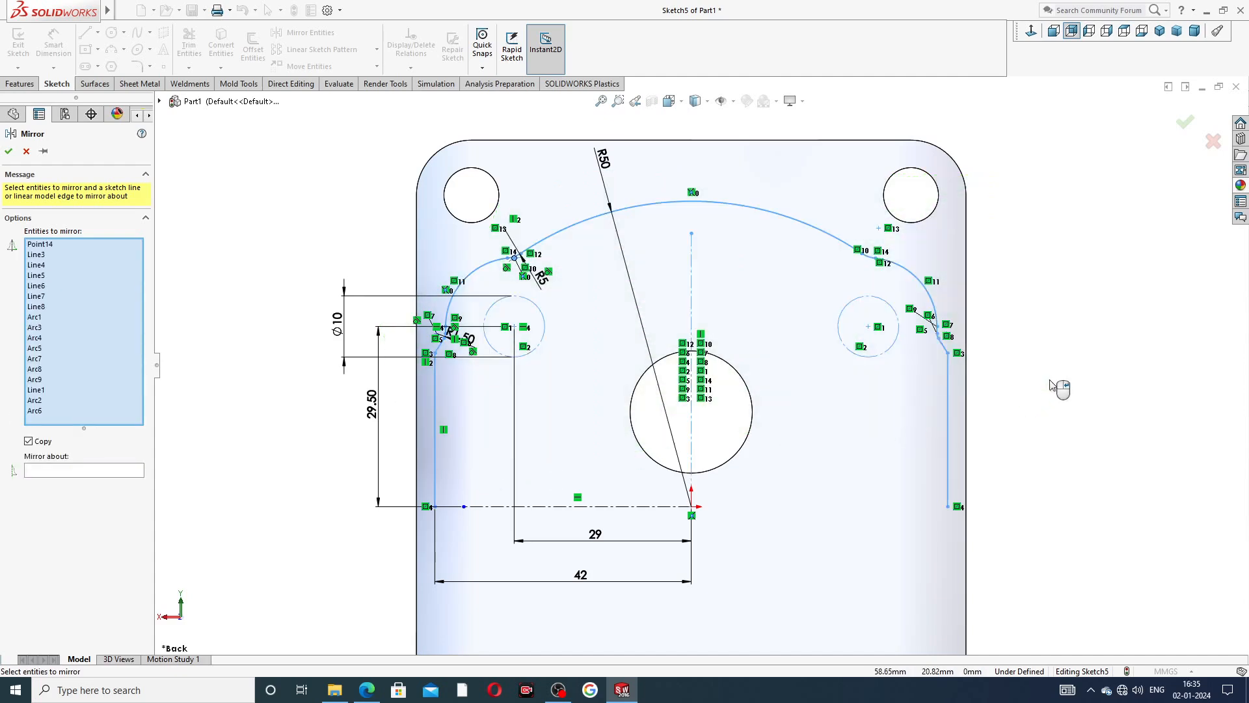
click(96, 471)
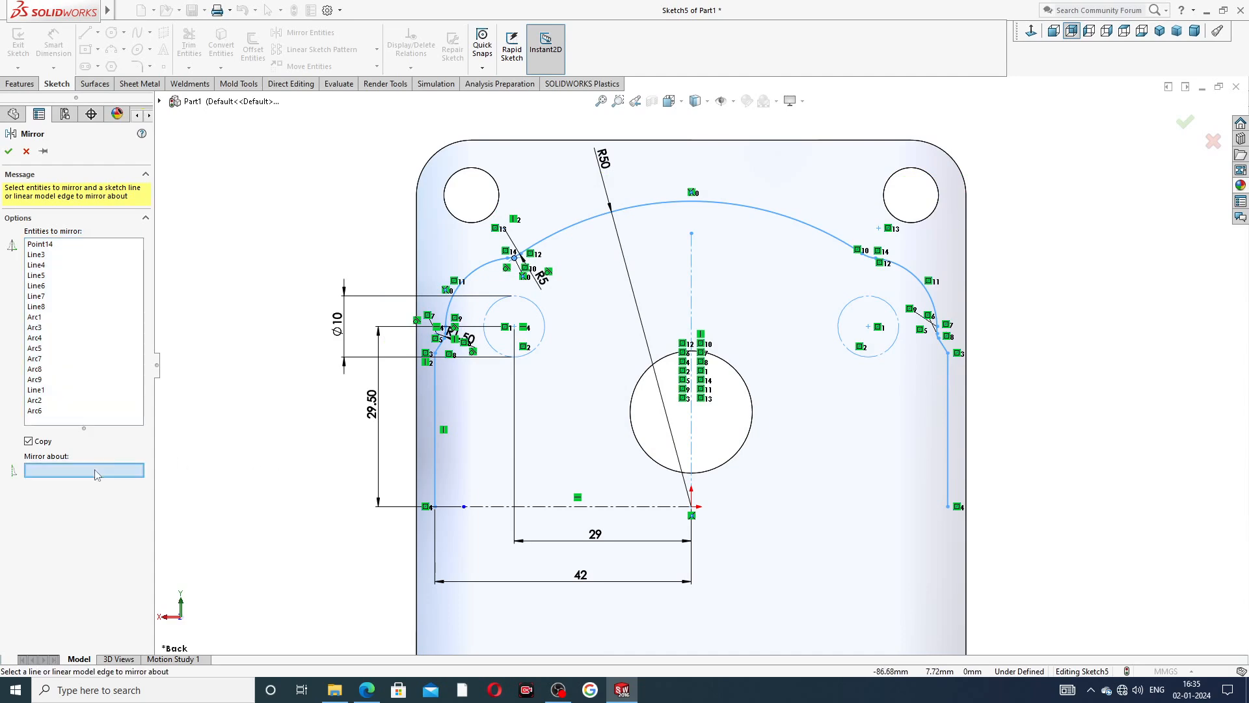
click(592, 506)
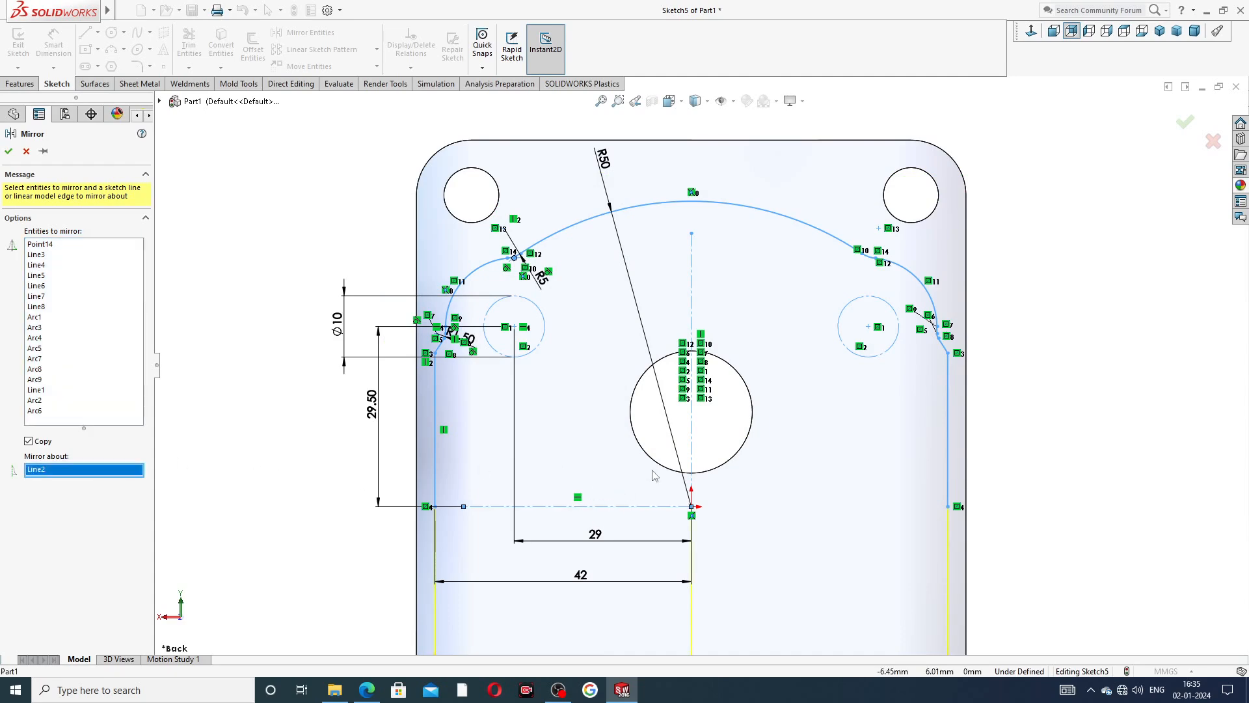
scroll(653, 475, up, 3)
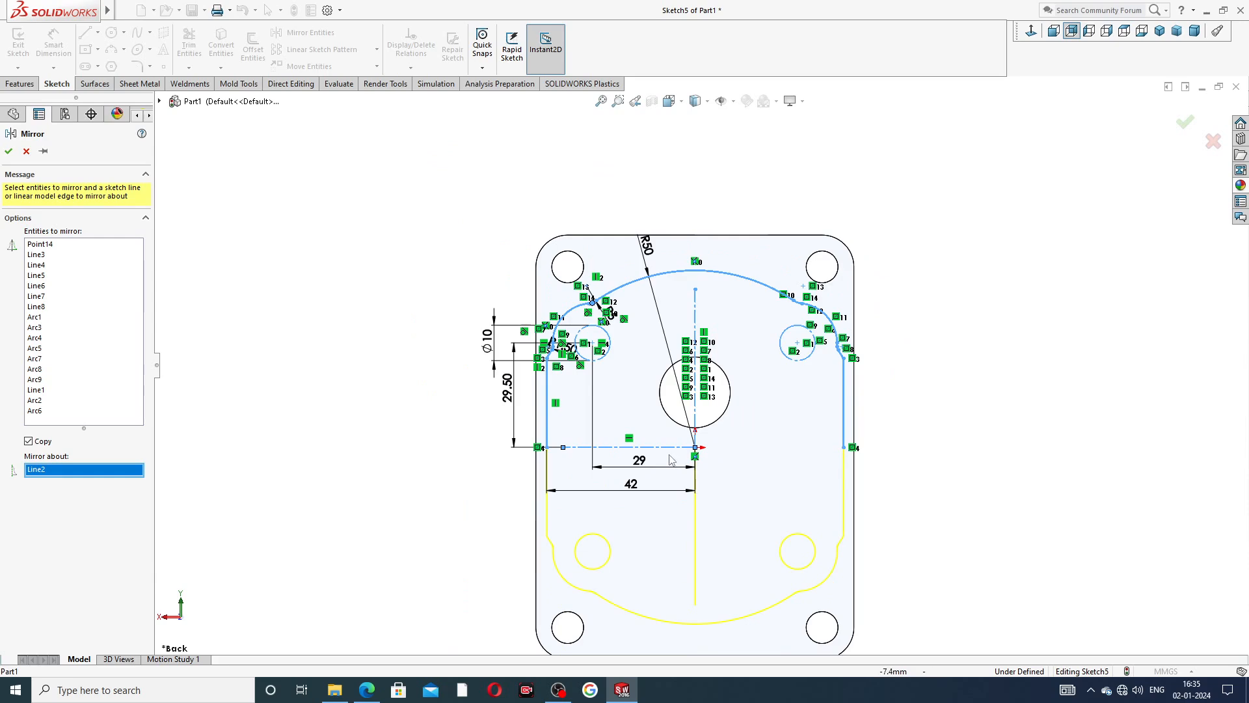
click(1185, 121)
Inspect the mirrored lower half of the groove profile, including its corner transitions and side lines, for a closed outline.
scroll(637, 444, down, 5)
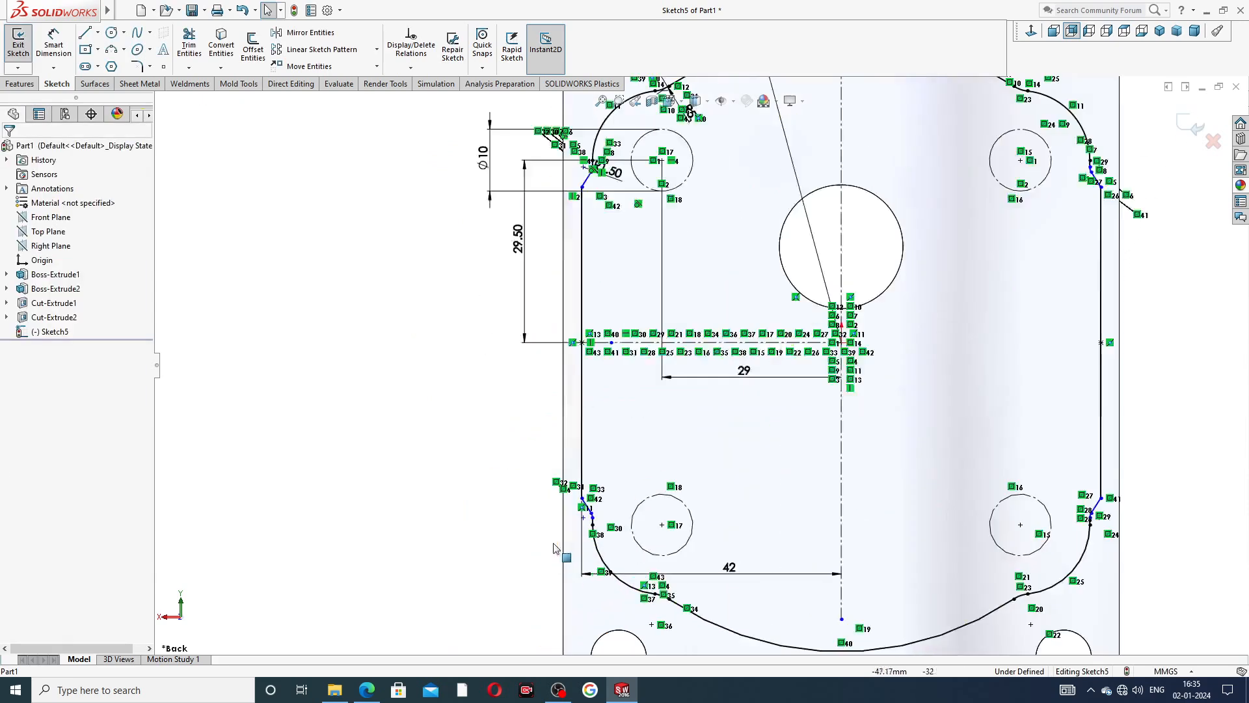
scroll(641, 395, down, 4)
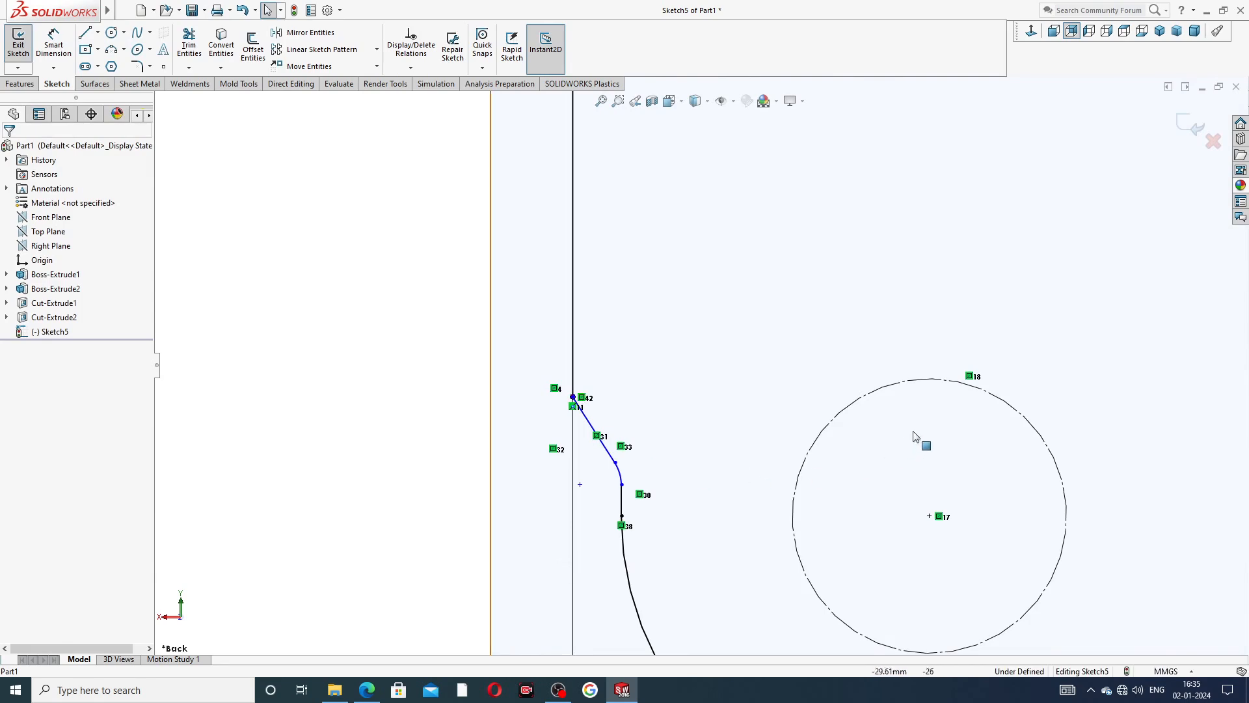
scroll(918, 428, up, 4)
scroll(921, 424, up, 5)
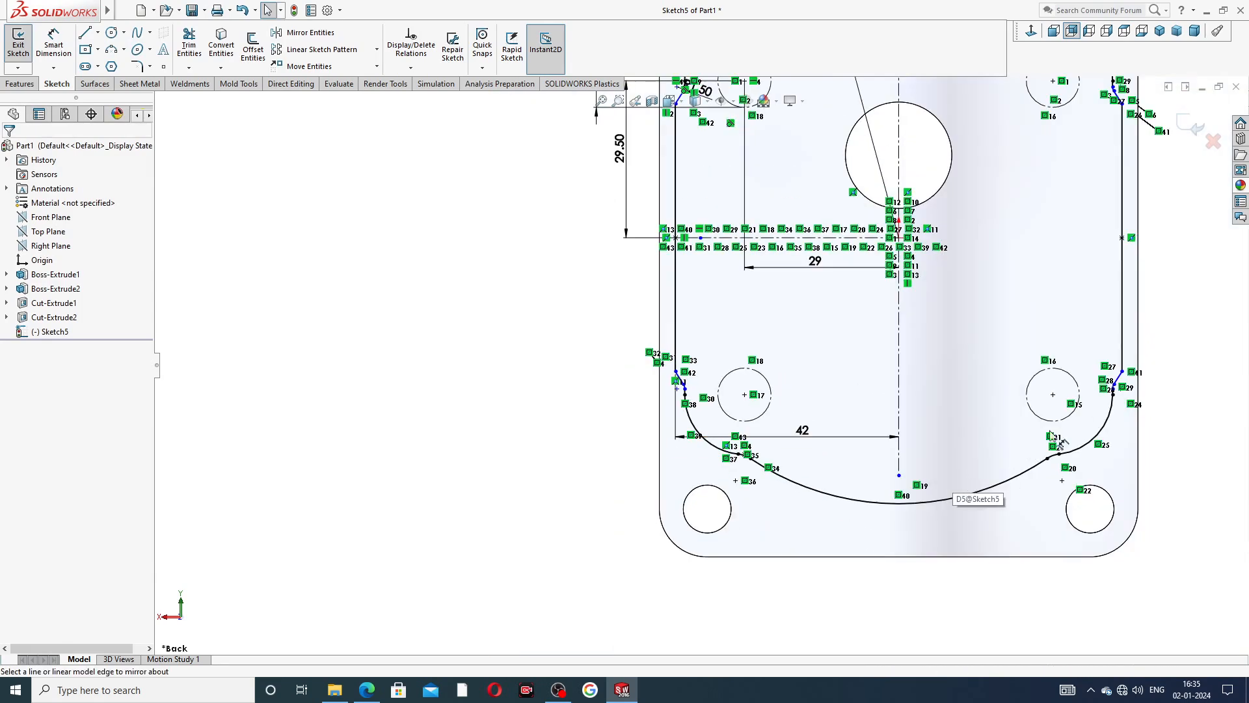
scroll(1106, 371, up, 2)
scroll(970, 289, up, 4)
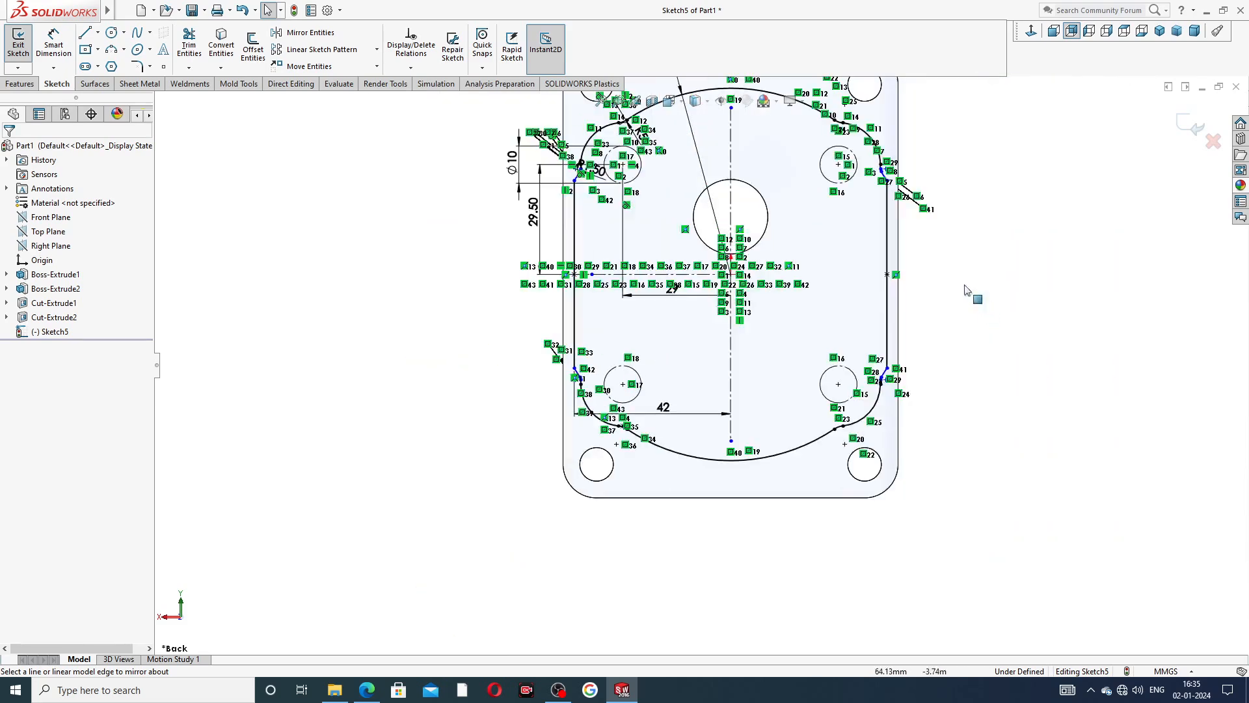
scroll(566, 195, down, 1)
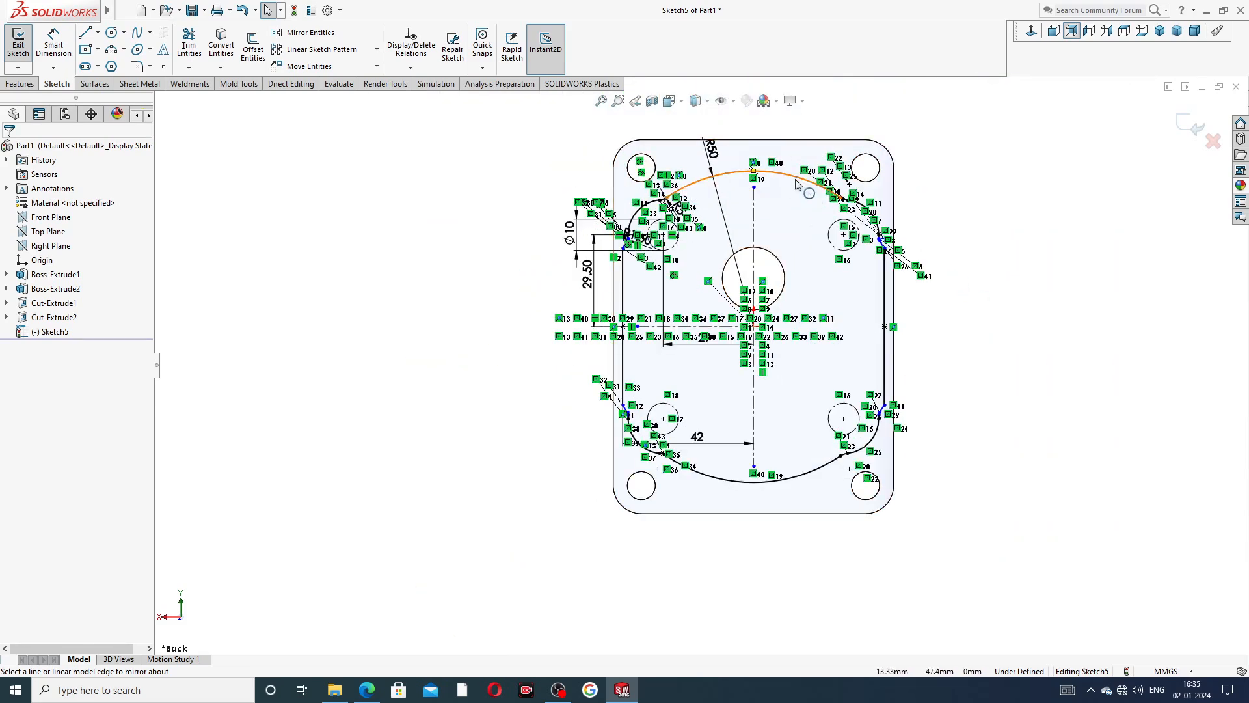
scroll(781, 253, down, 1)
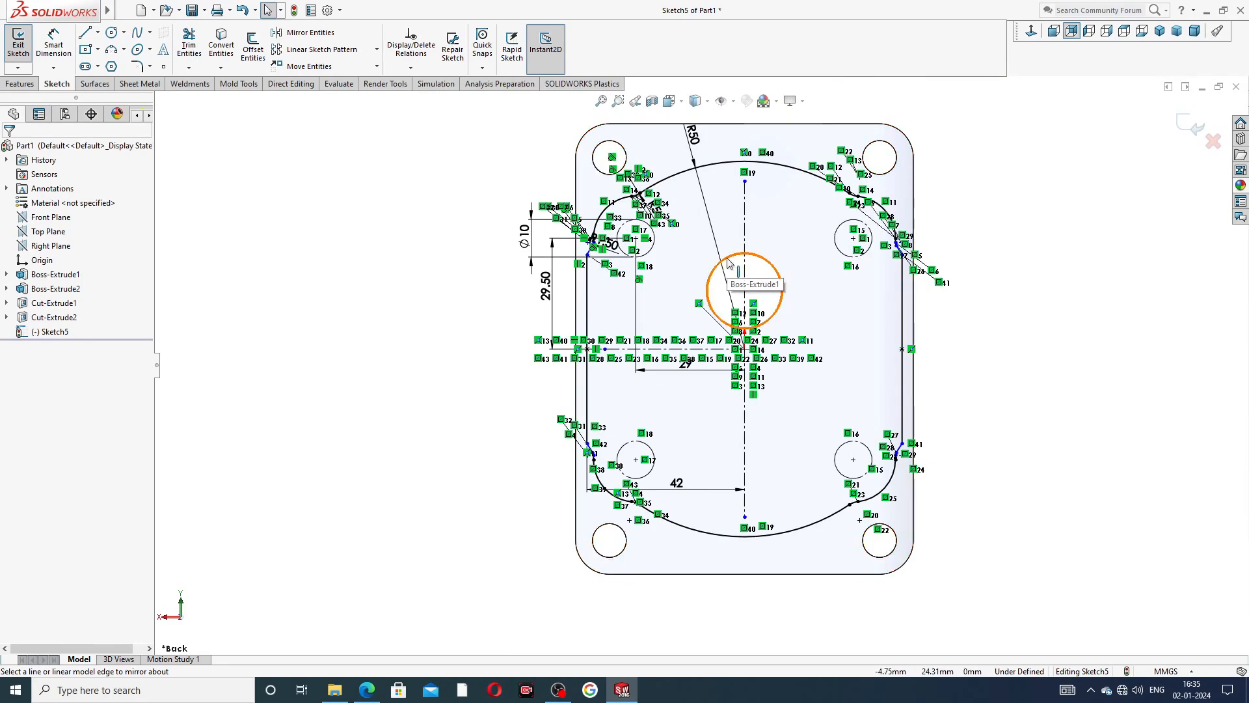
scroll(728, 262, down, 1)
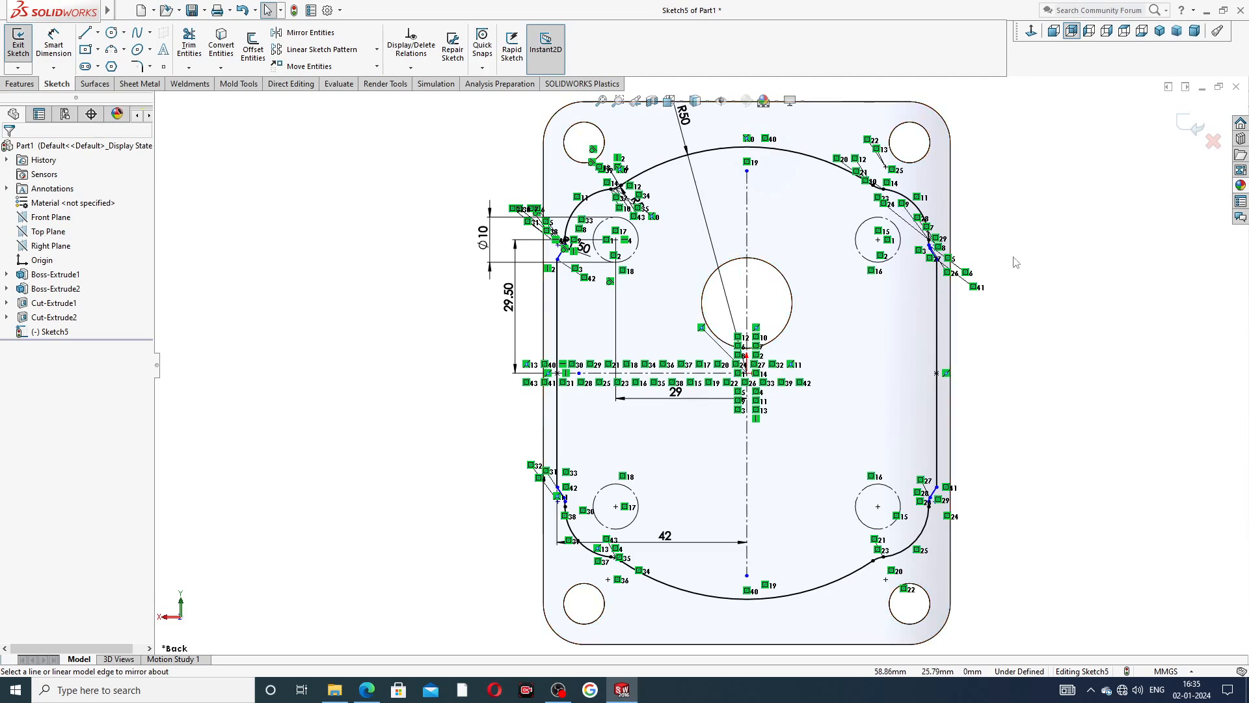
scroll(736, 196, up, 1)
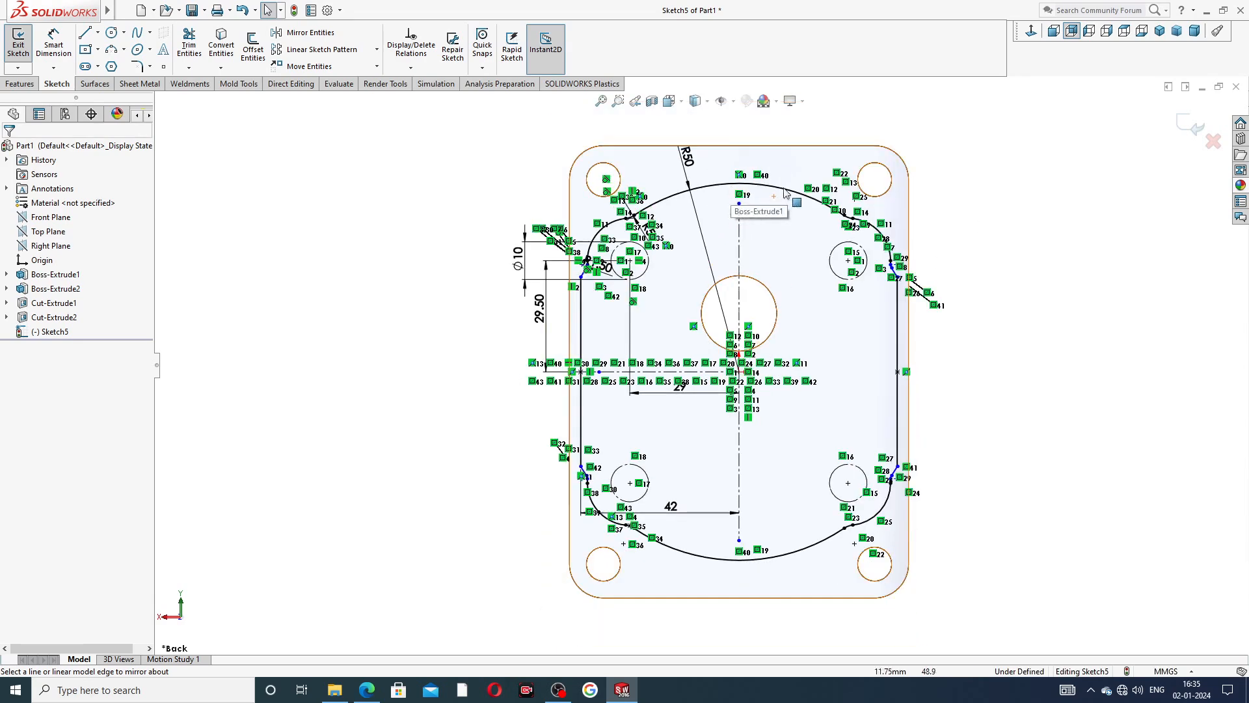
Extrude the profile region around the central bore as a blind 3 mm merged boss, checking the depth against the PDF drawing.
click(21, 84)
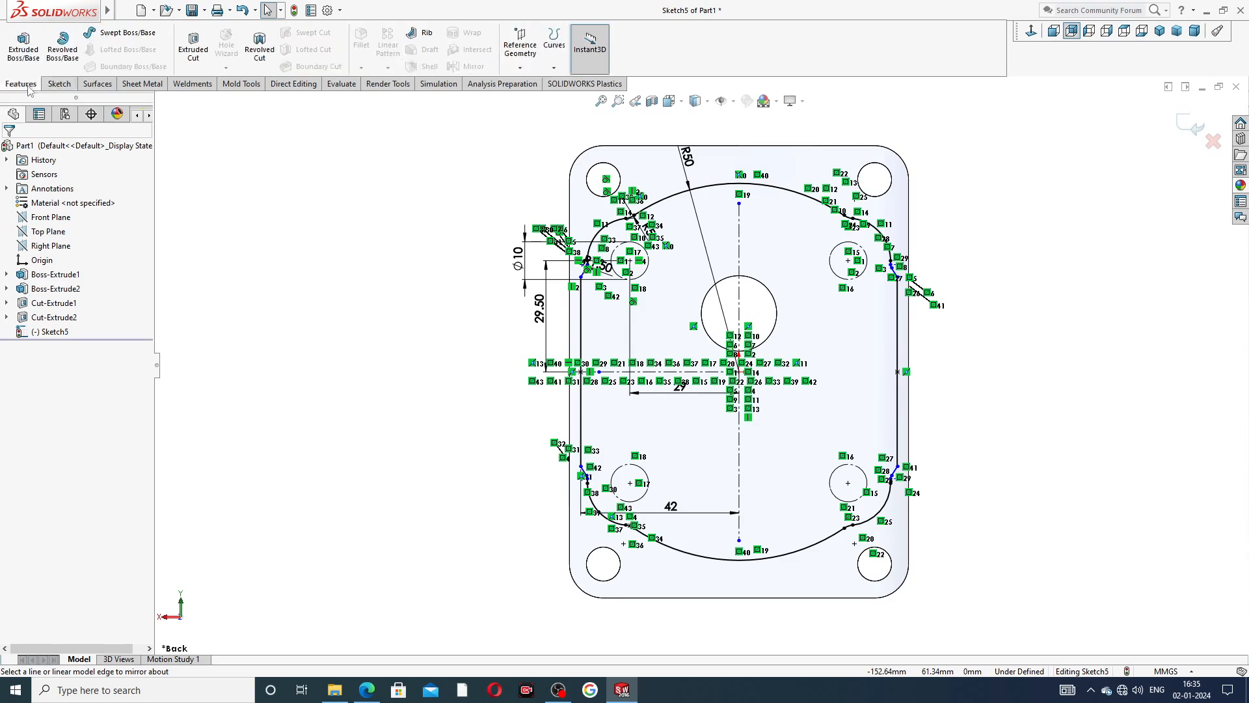
click(23, 47)
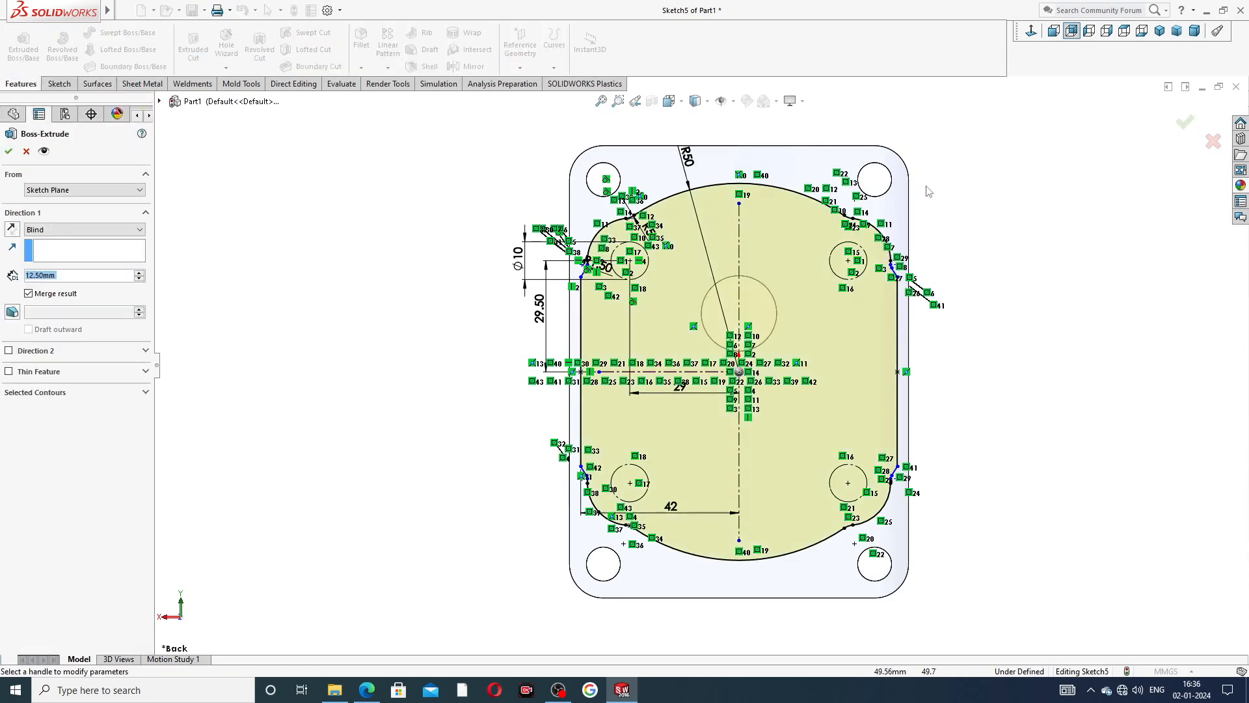
click(63, 393)
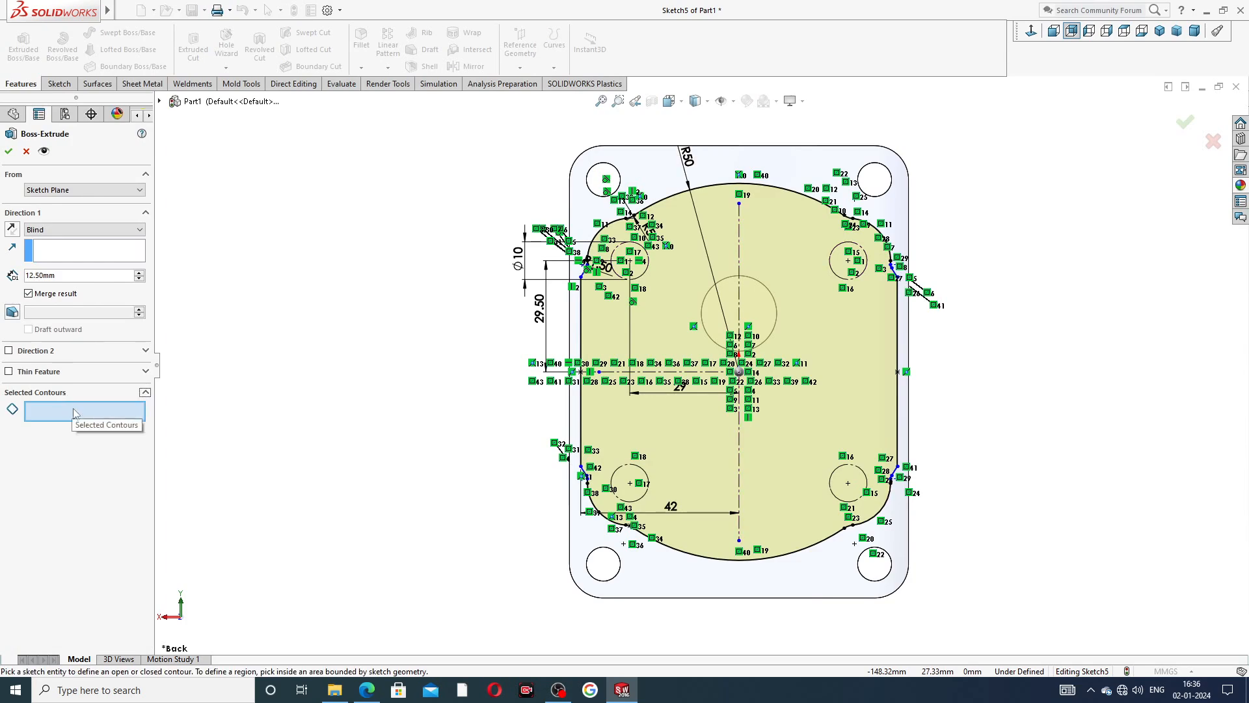
click(670, 319)
mouse_move(1069, 338)
middle_down()
mouse_move(952, 349)
mouse_move(984, 343)
middle_up()
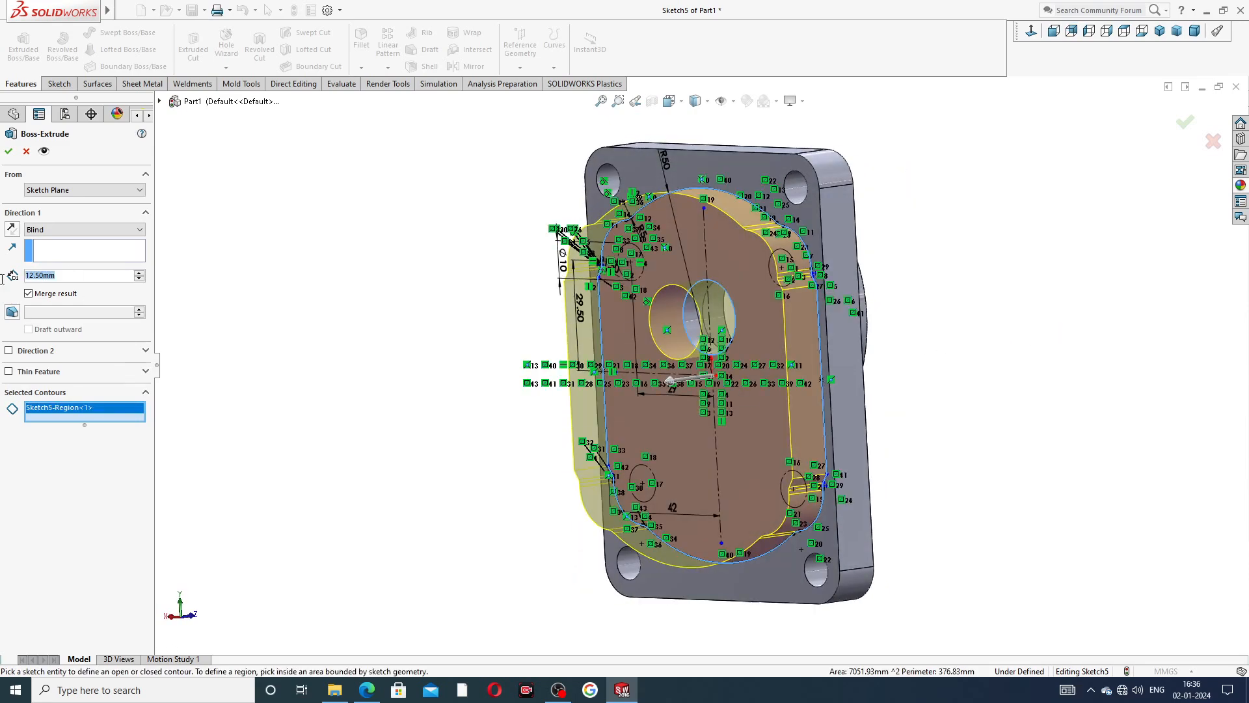
text(3)
key(Return)
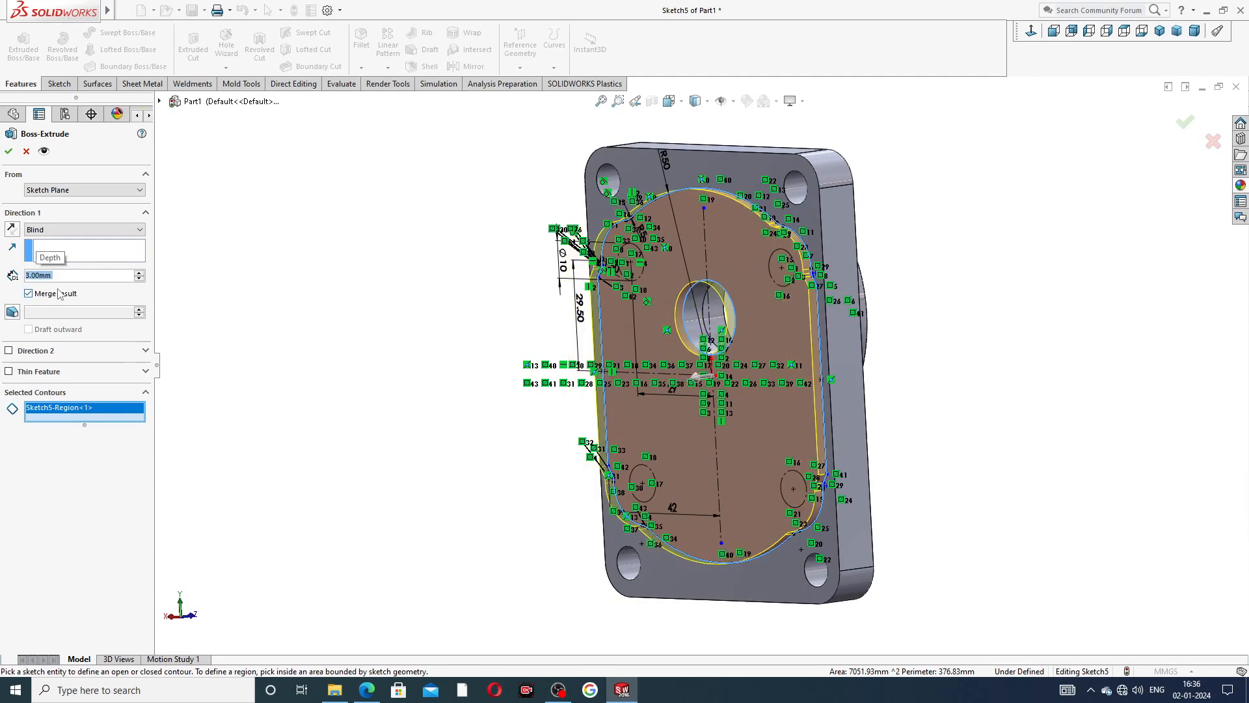
click(371, 695)
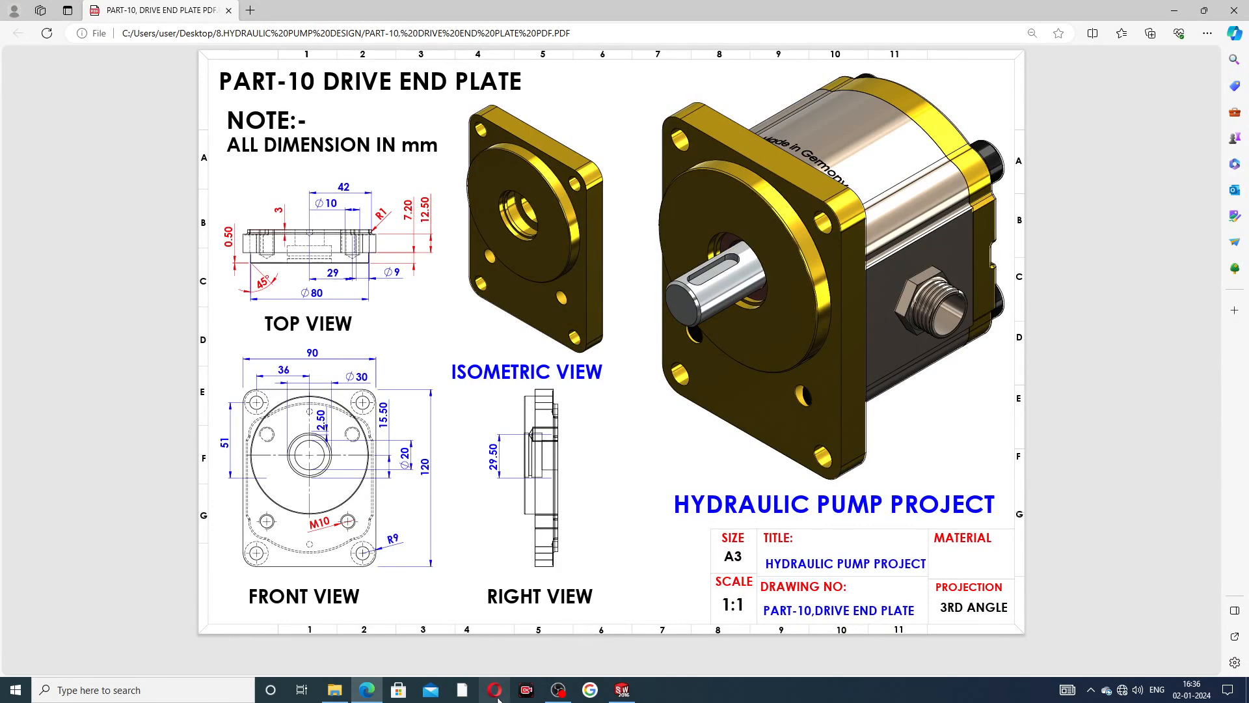
click(368, 691)
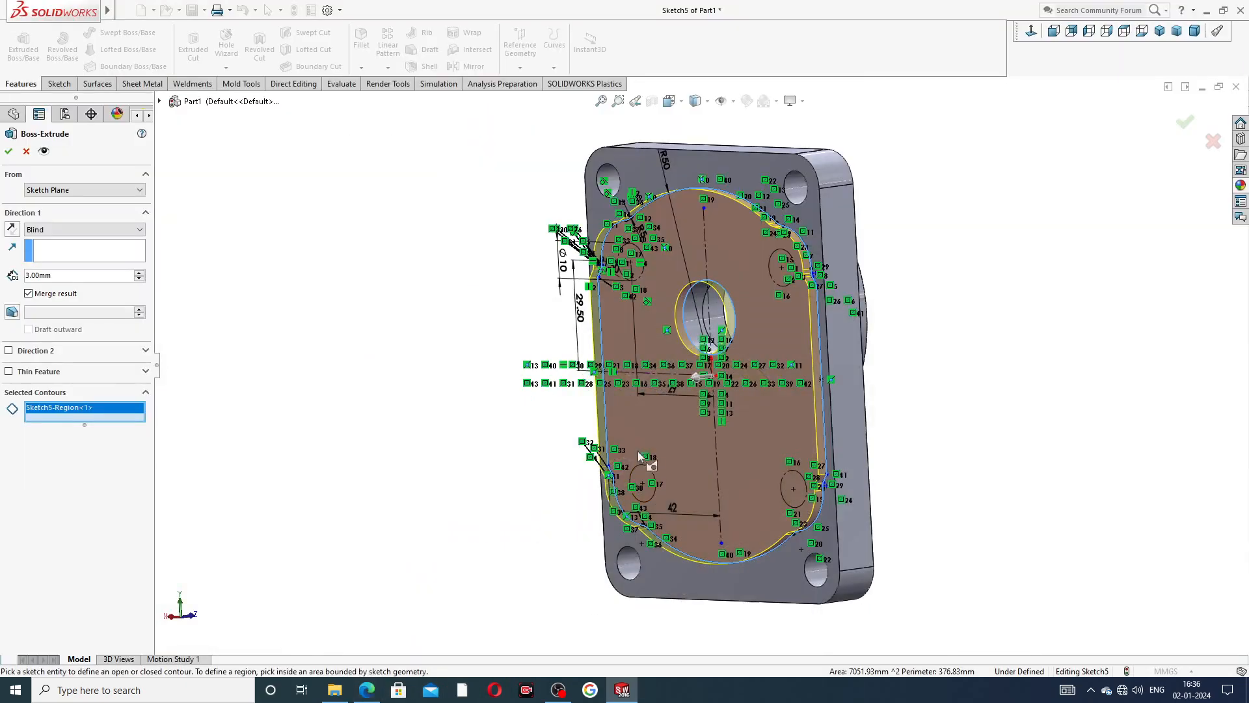
click(9, 152)
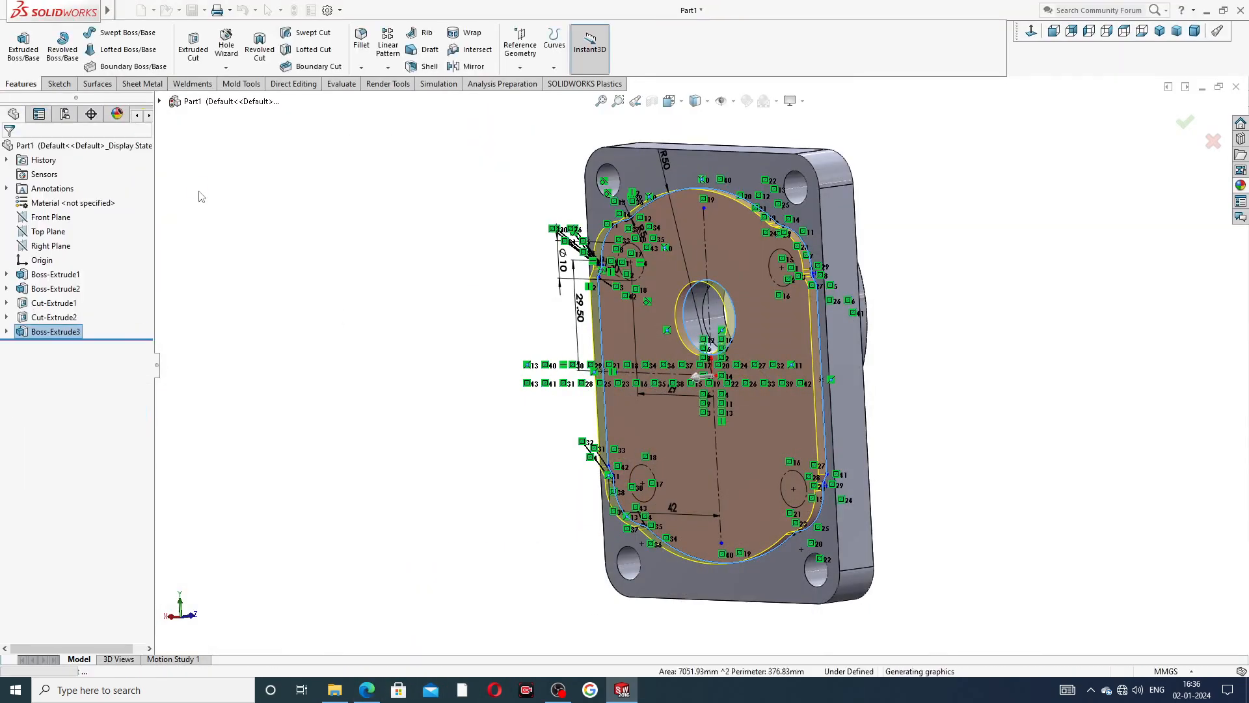
Set up a symmetric constant-radius fillet with a 1.5 mm radius, checking the raised pad's details against the PDF drawing.
middle_drag(876, 268, 908, 271)
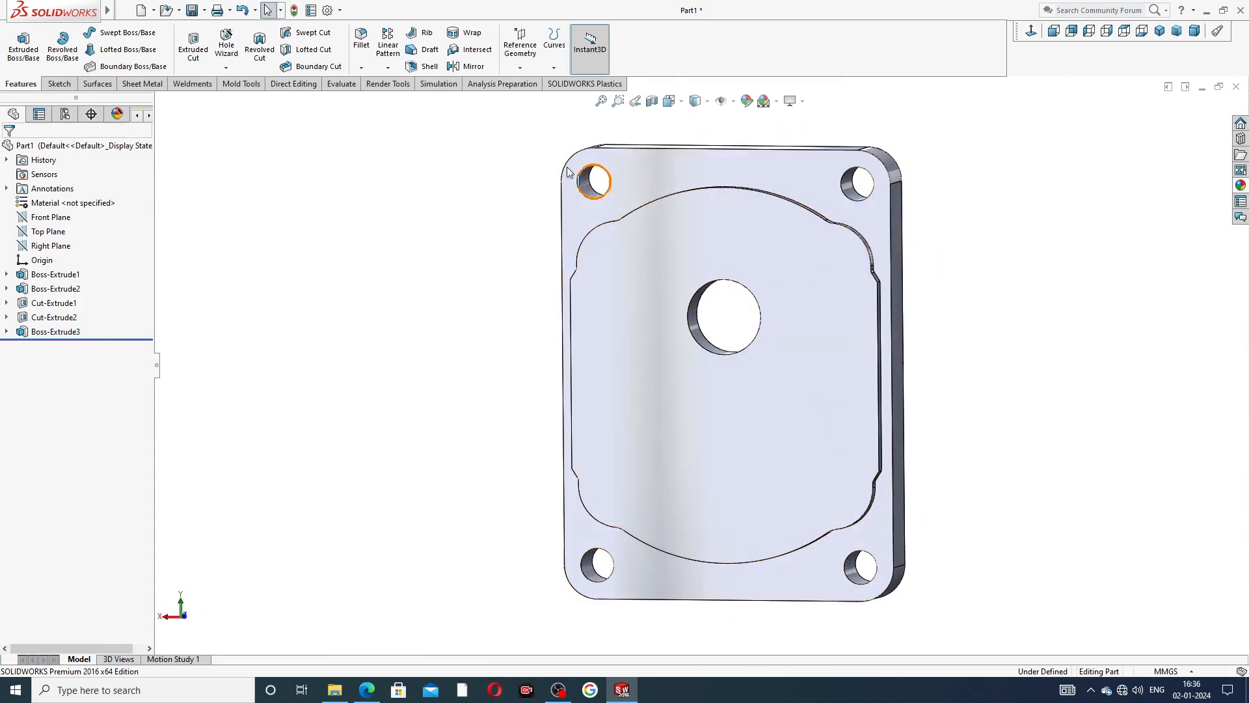
click(361, 69)
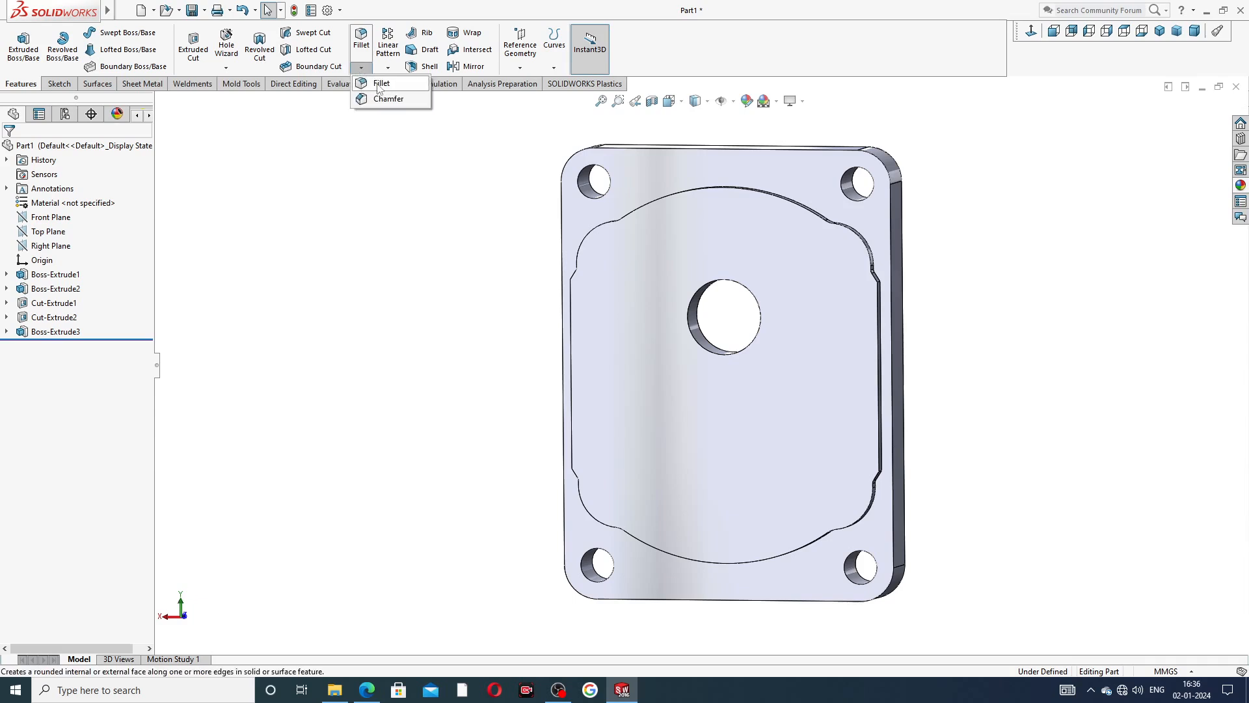
click(380, 84)
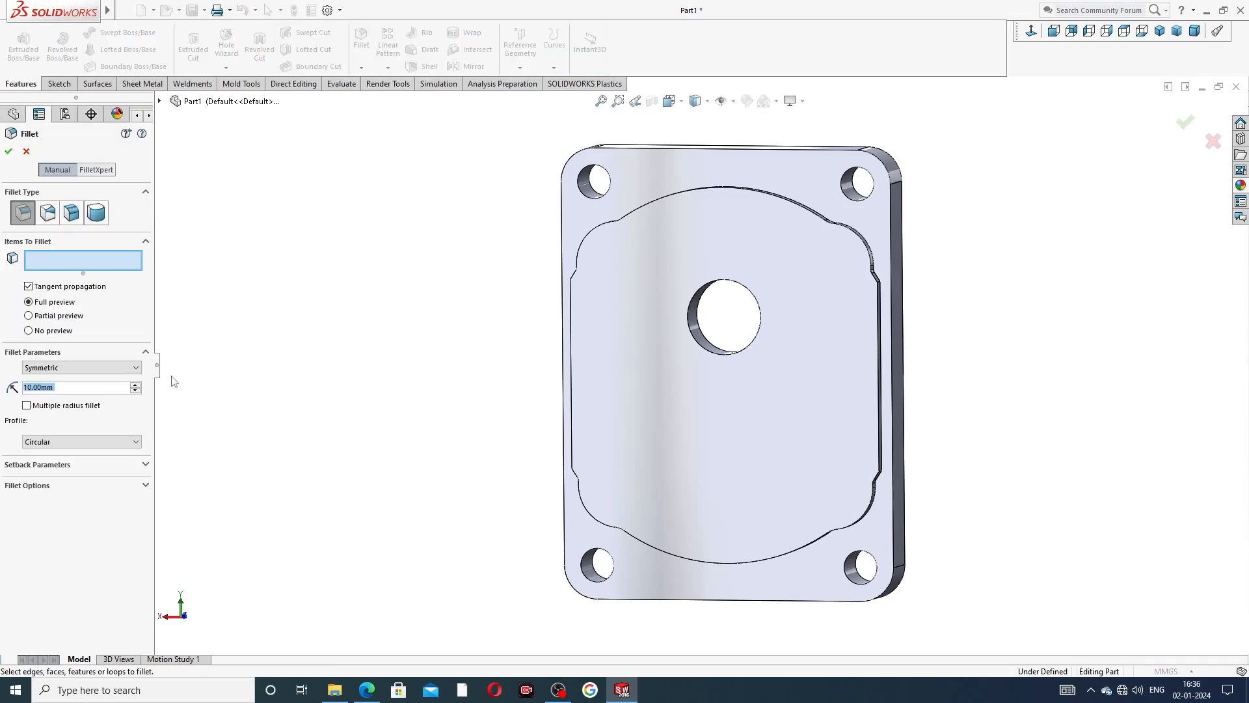
text(1.5)
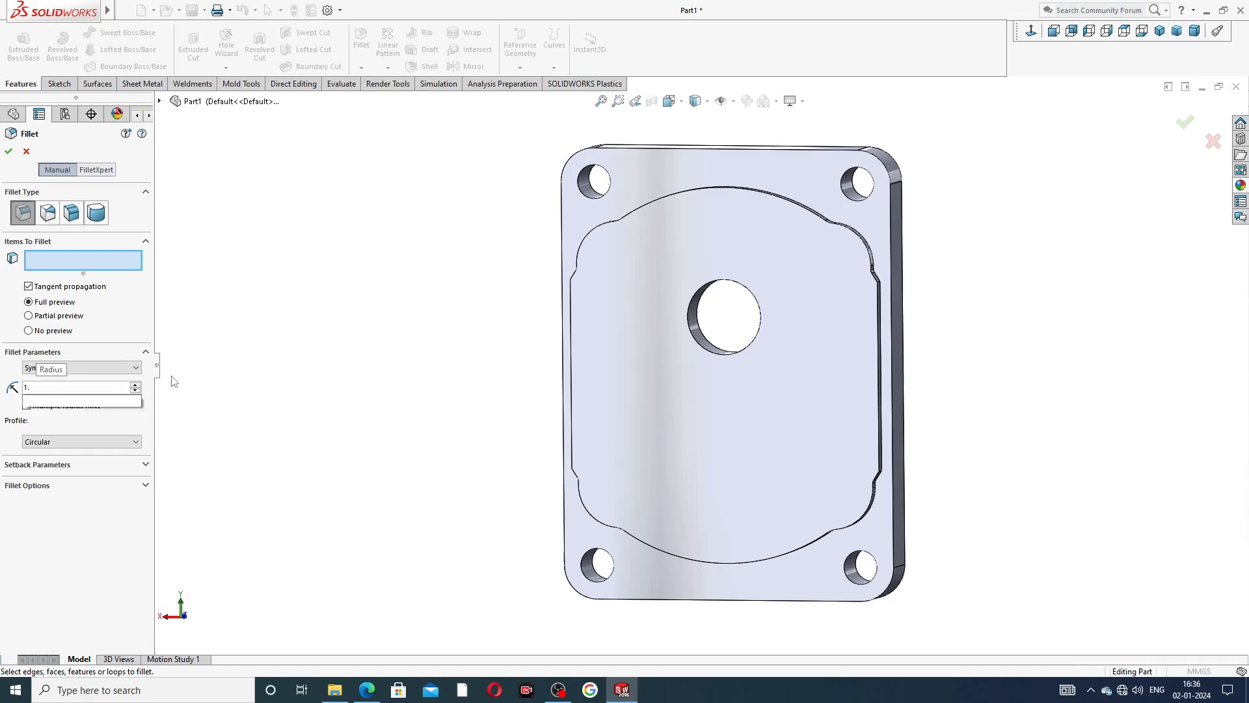
key(Return)
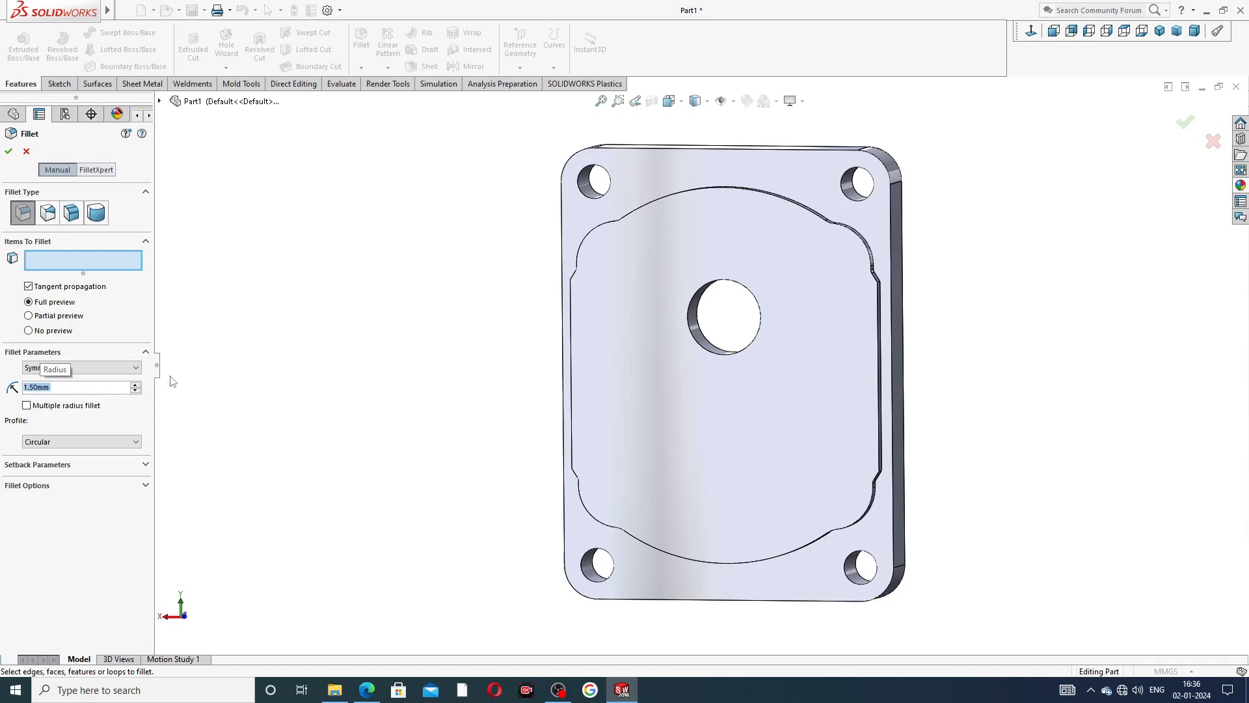
click(366, 689)
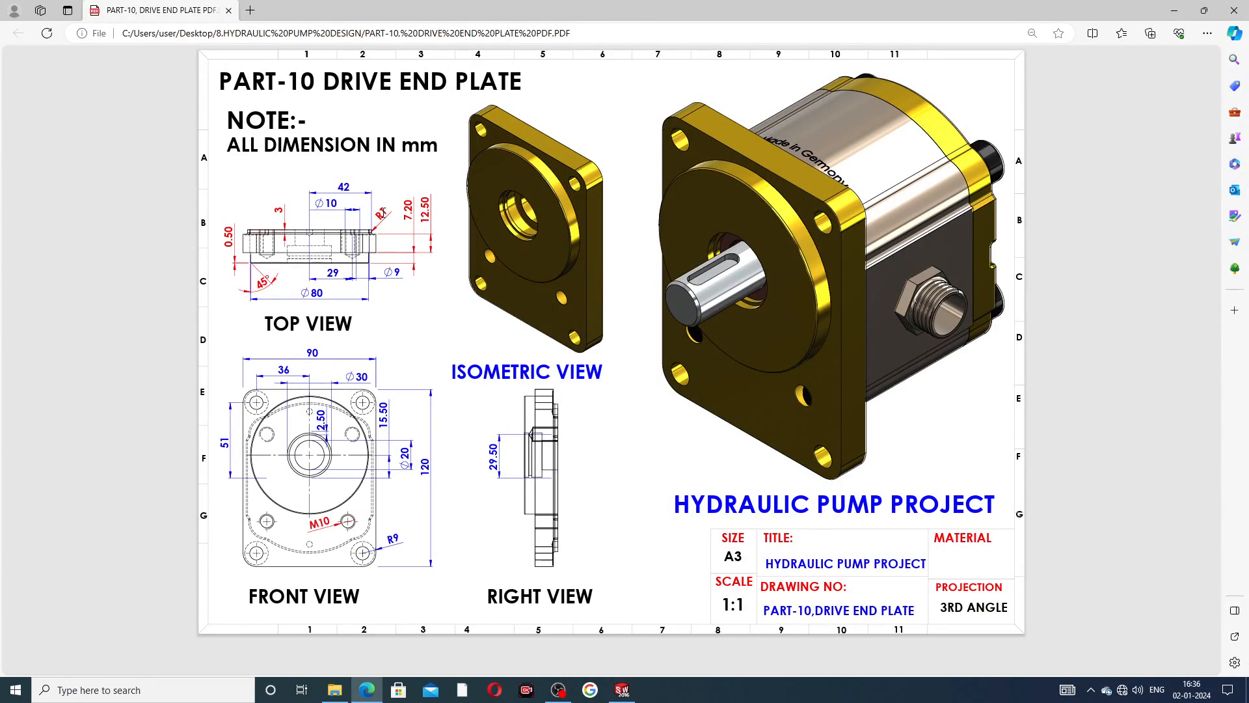
click(368, 695)
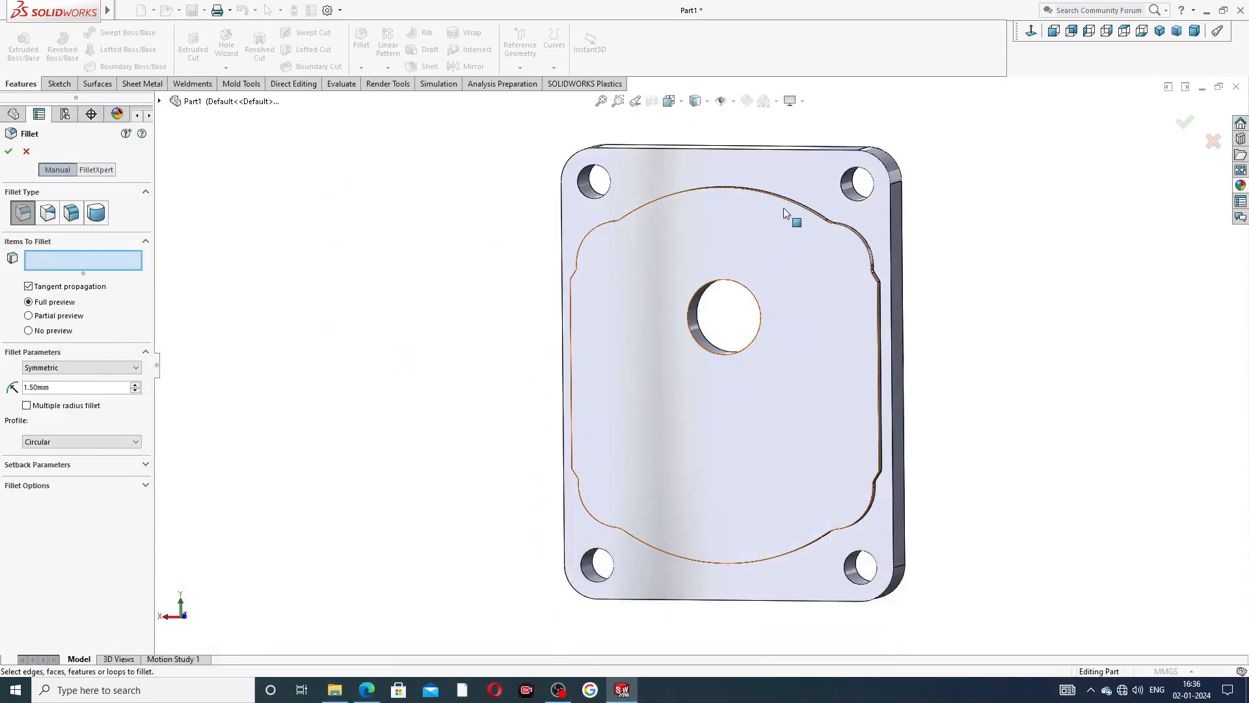
Apply the fillet along the whole outline where the raised pad meets the plate's back face, including the arcs and both straight sides.
scroll(783, 198, down, 3)
middle_drag(803, 369, 803, 426)
click(832, 281)
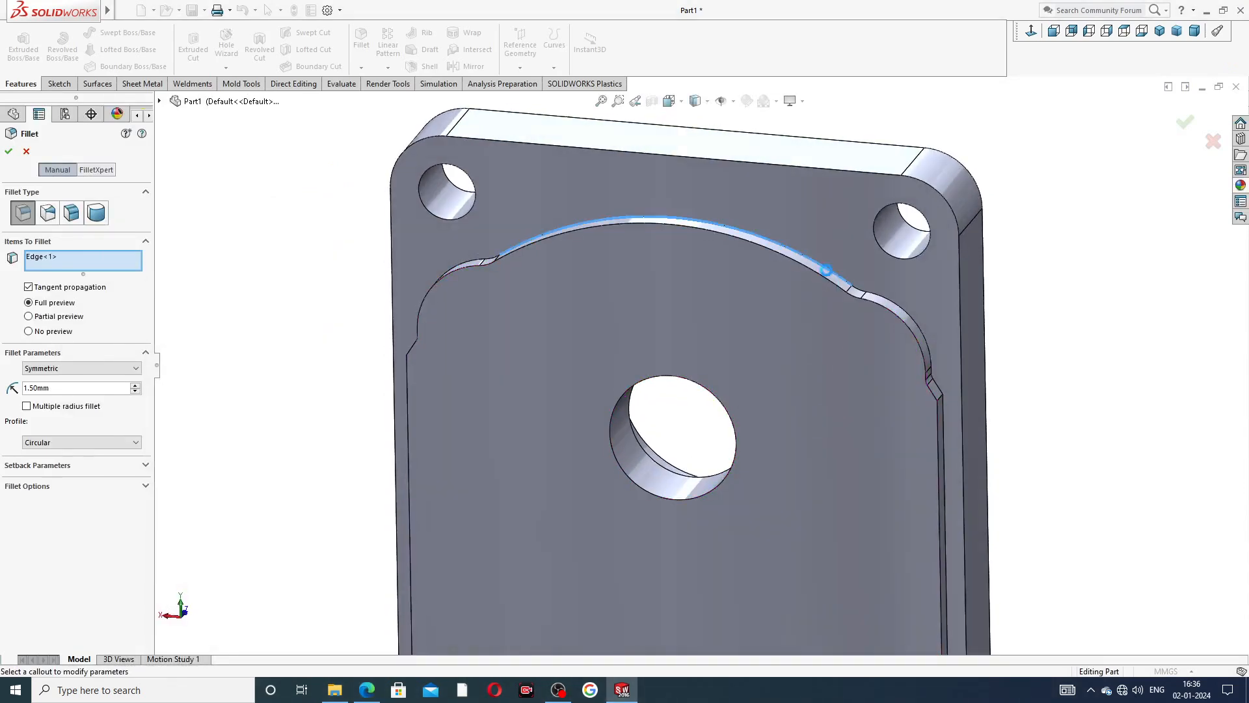
click(941, 452)
mouse_move(591, 391)
middle_down()
mouse_move(591, 371)
mouse_move(594, 391)
middle_up()
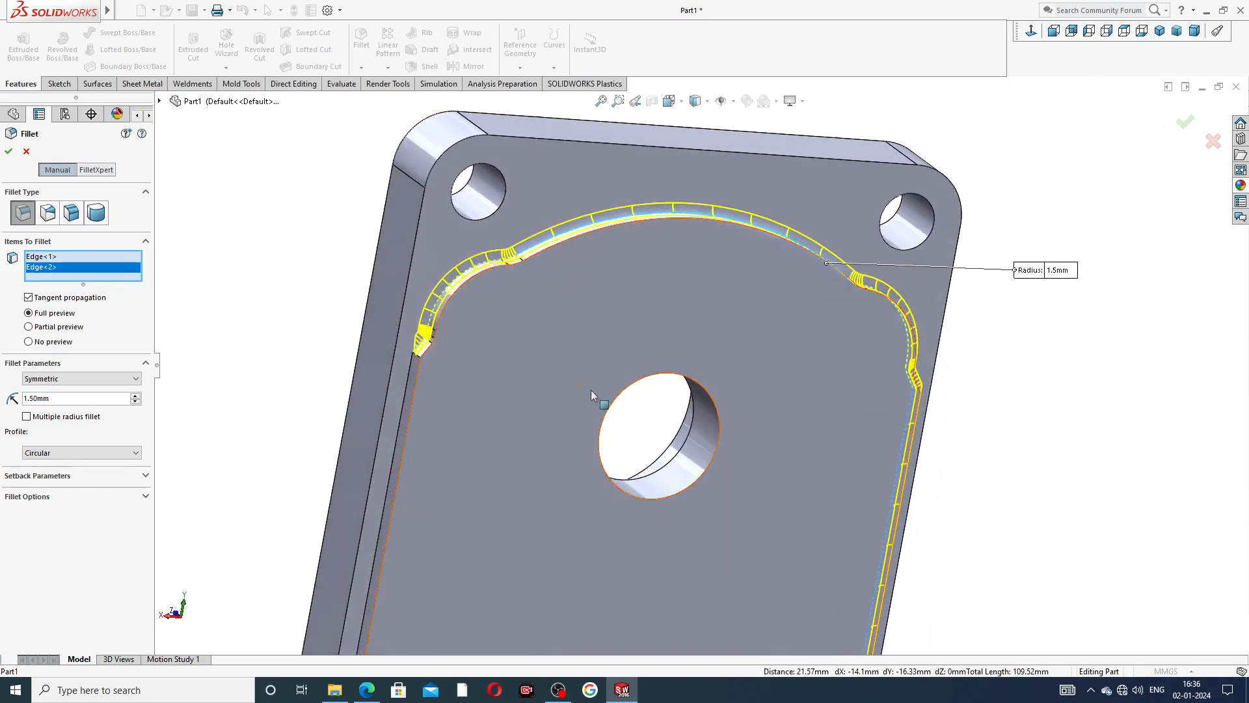
click(404, 397)
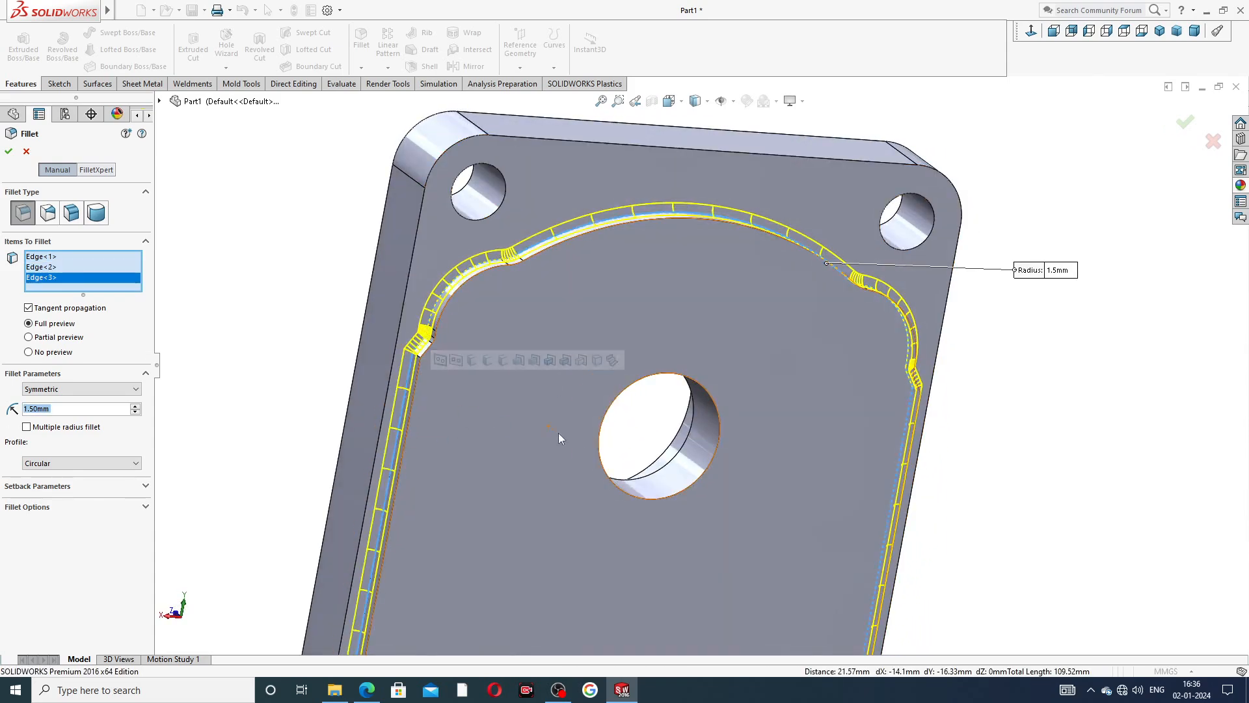
scroll(579, 469, up, 3)
mouse_move(587, 484)
middle_down()
mouse_move(607, 474)
mouse_move(597, 501)
middle_up()
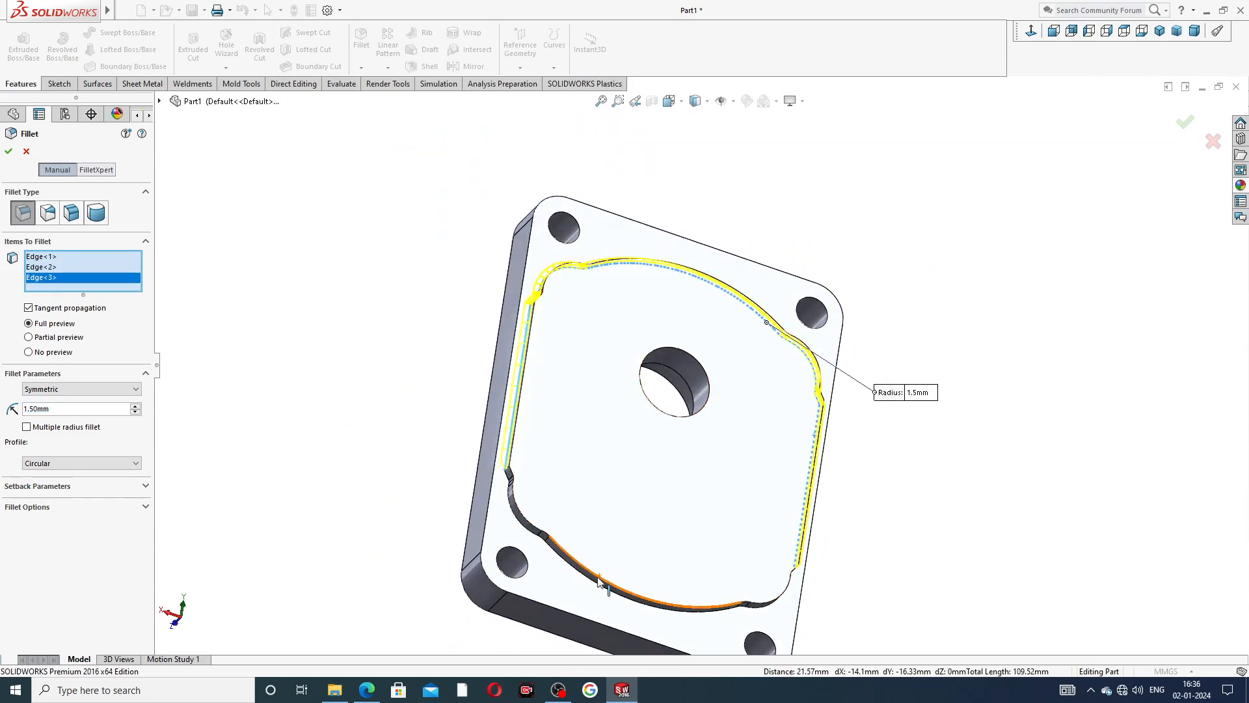
click(593, 586)
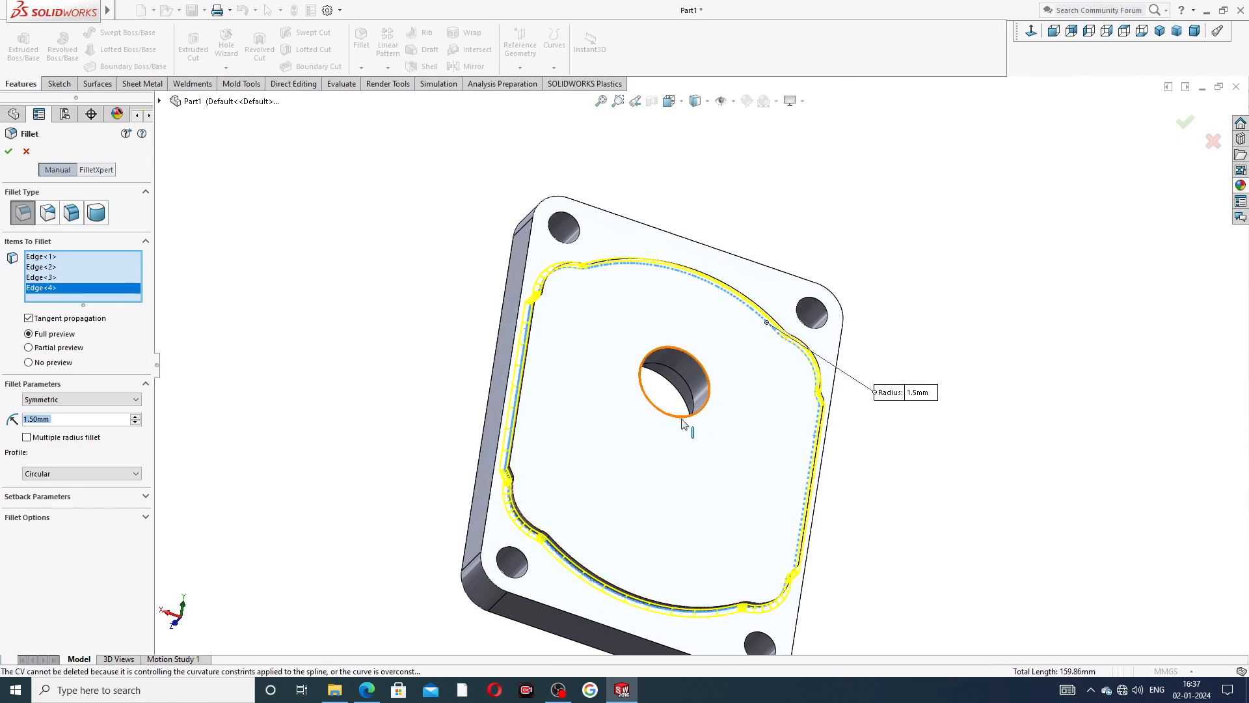
middle_drag(670, 364, 743, 402)
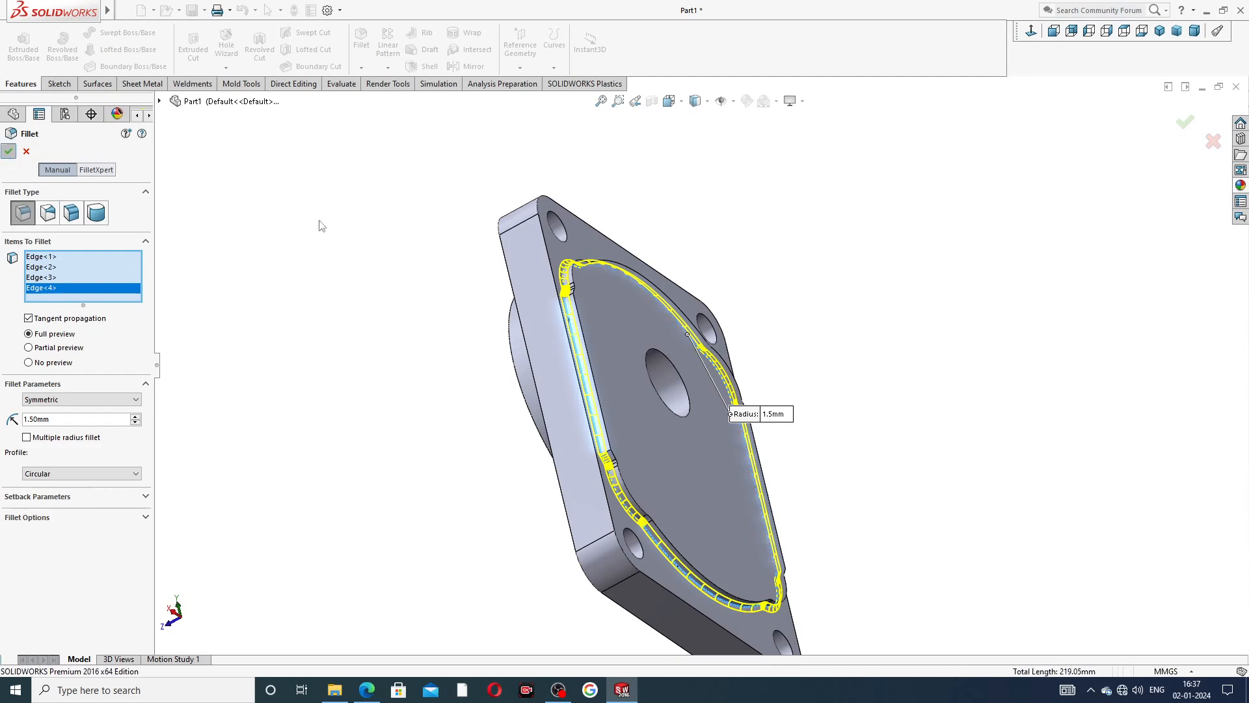
key(Return)
middle_drag(856, 288, 892, 357)
scroll(761, 388, down, 2)
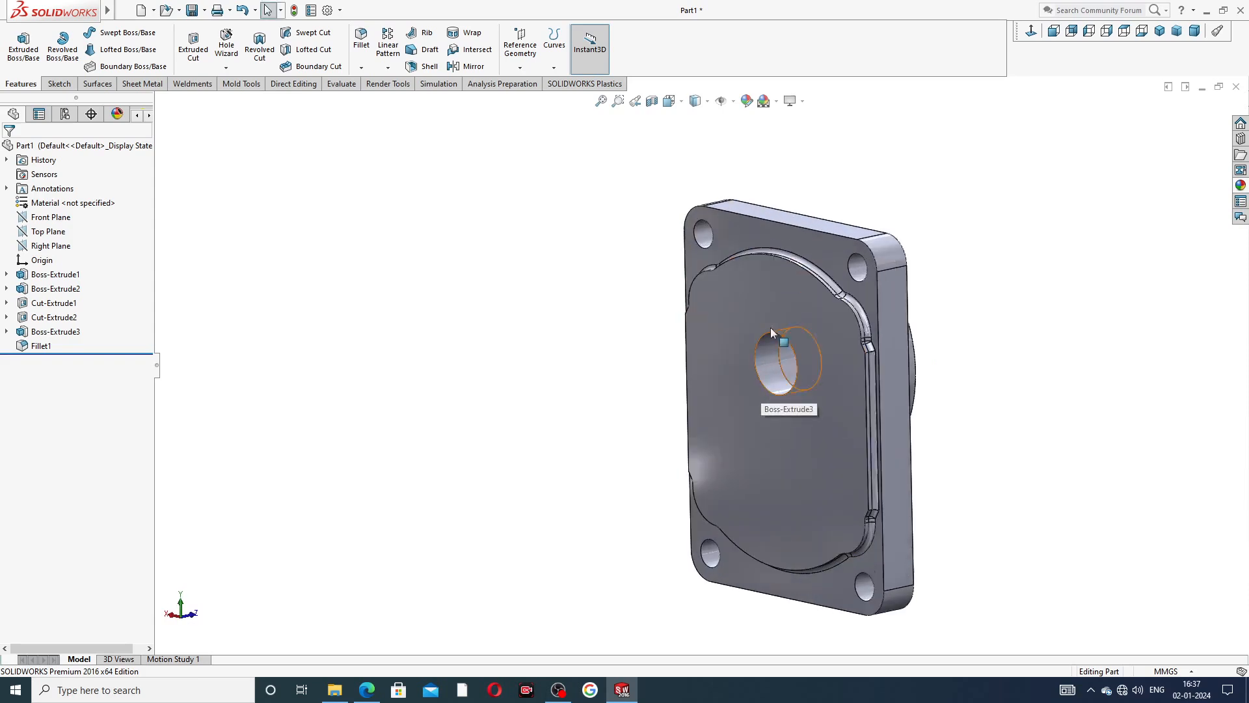
click(773, 239)
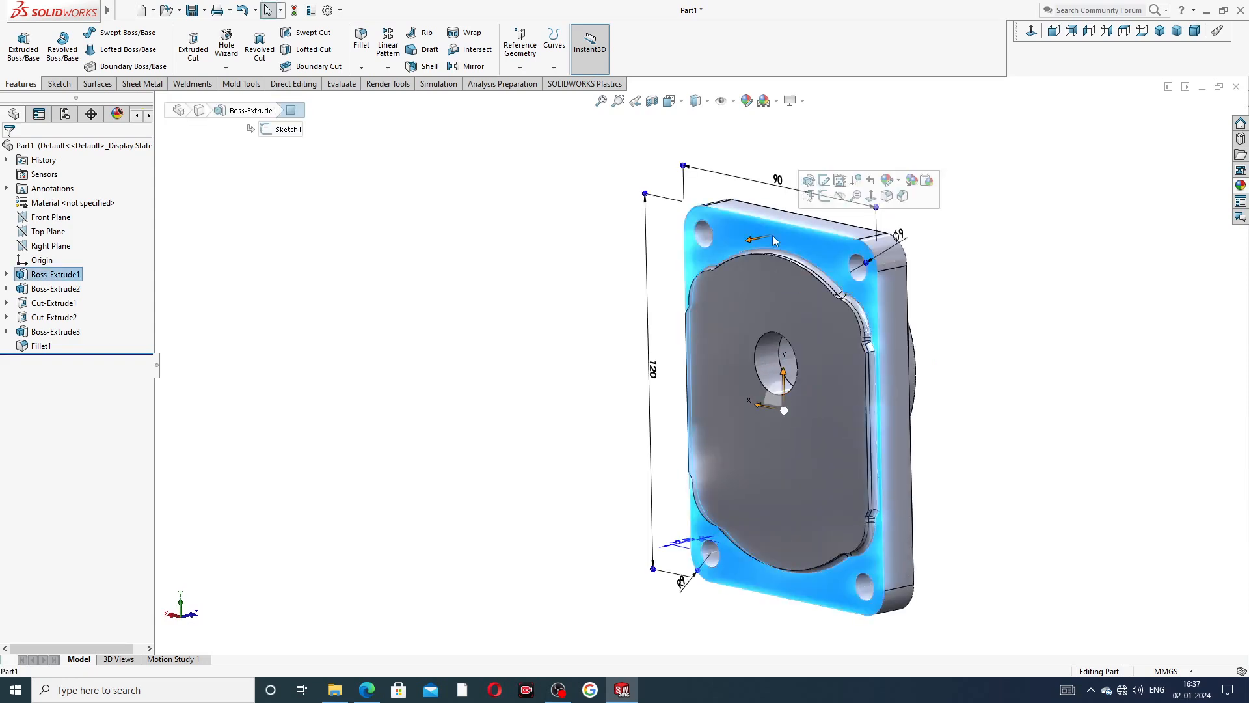
click(824, 181)
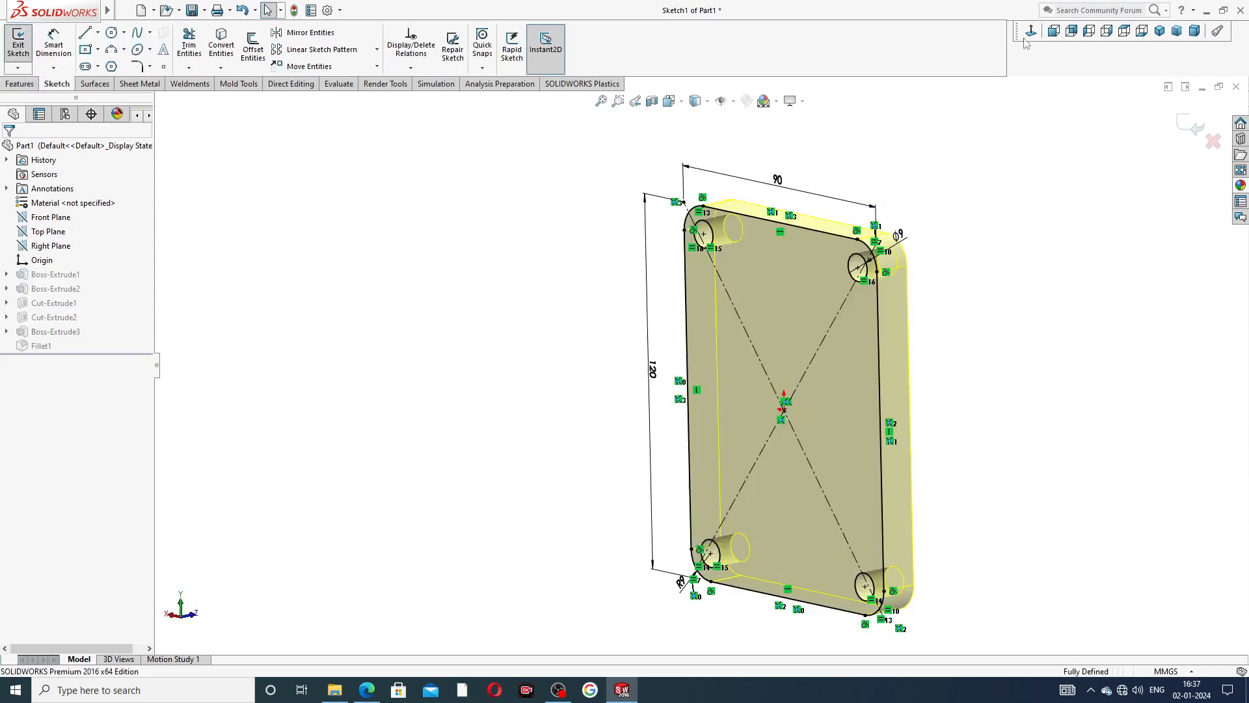
click(1030, 31)
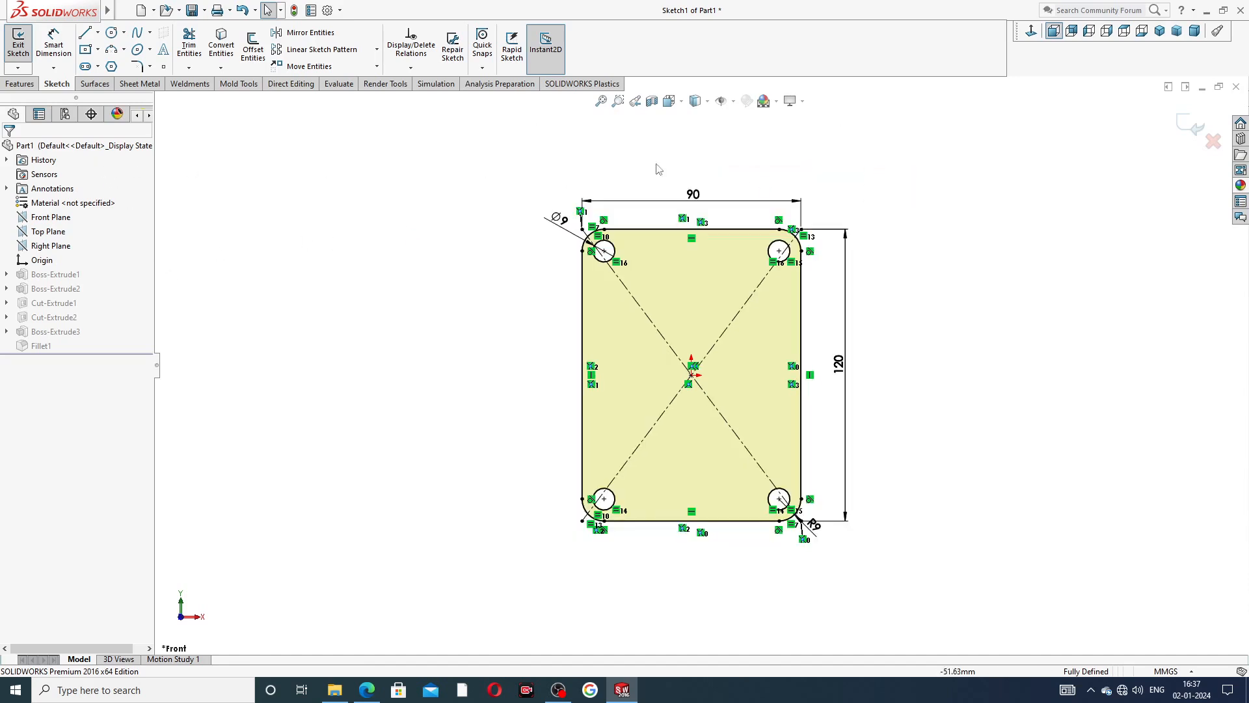
click(1194, 126)
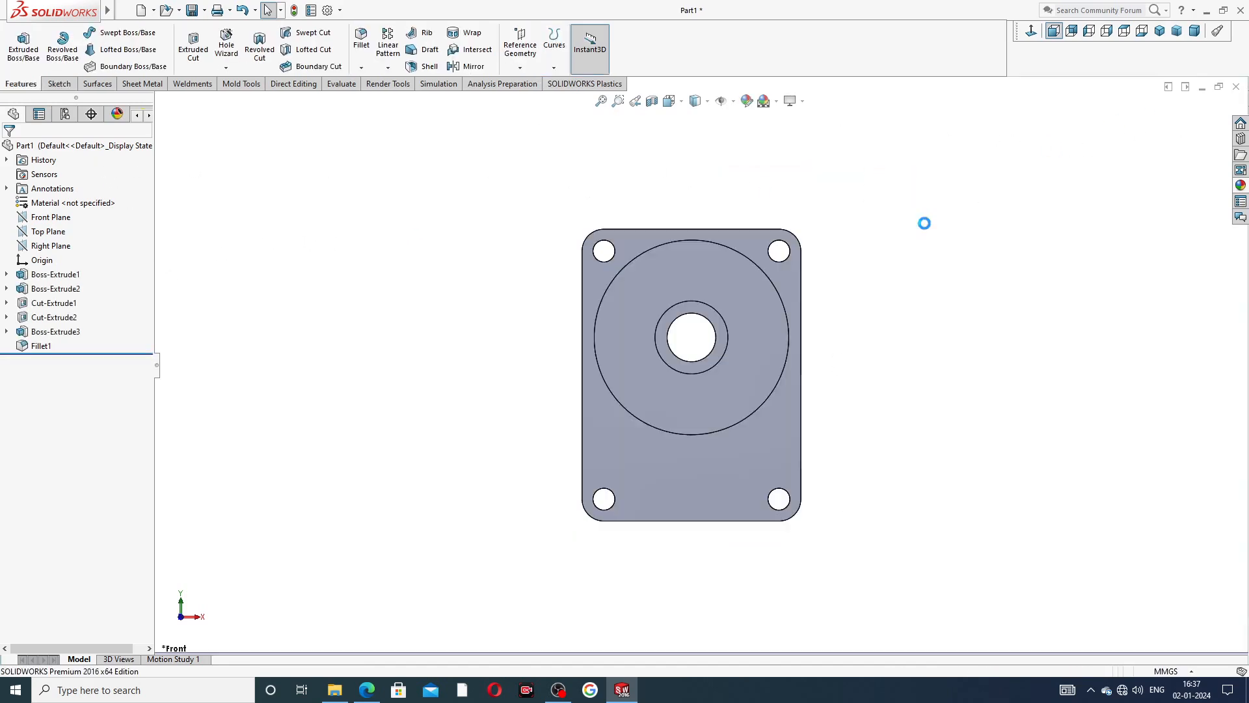
Start a new sketch on the rectangular plate's front face around the round boss, viewed normal to the sketch plane.
click(791, 275)
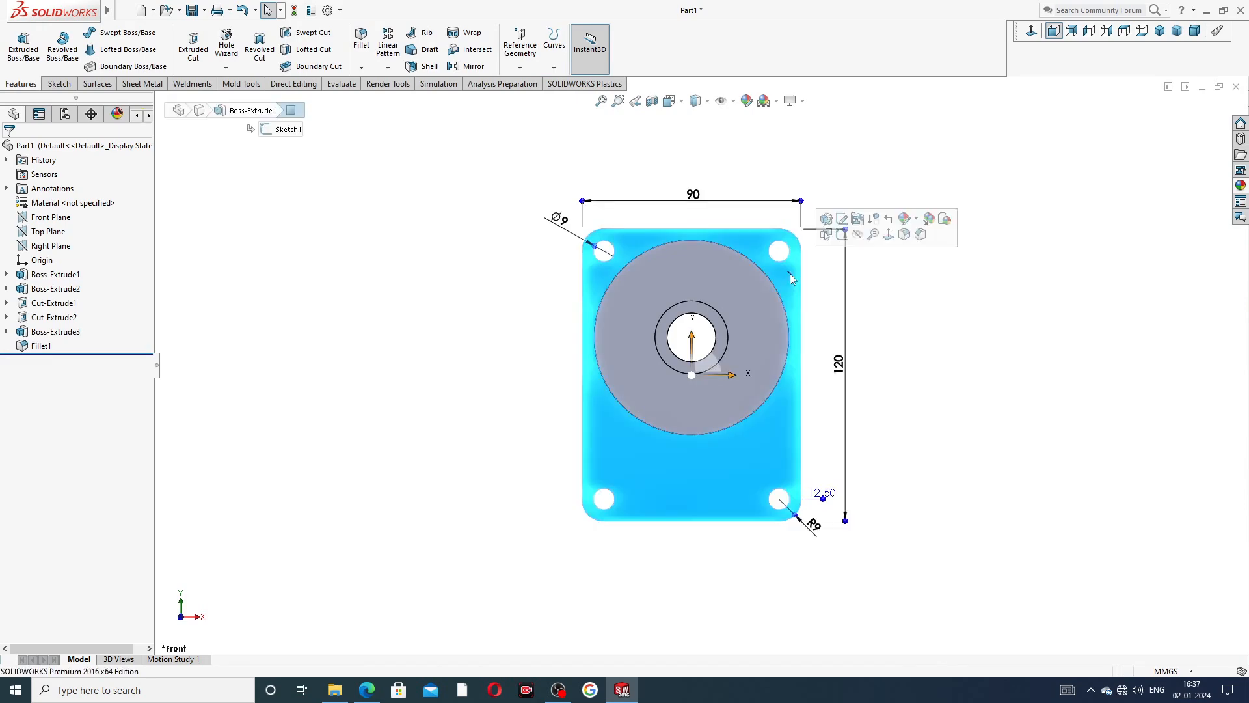
click(841, 235)
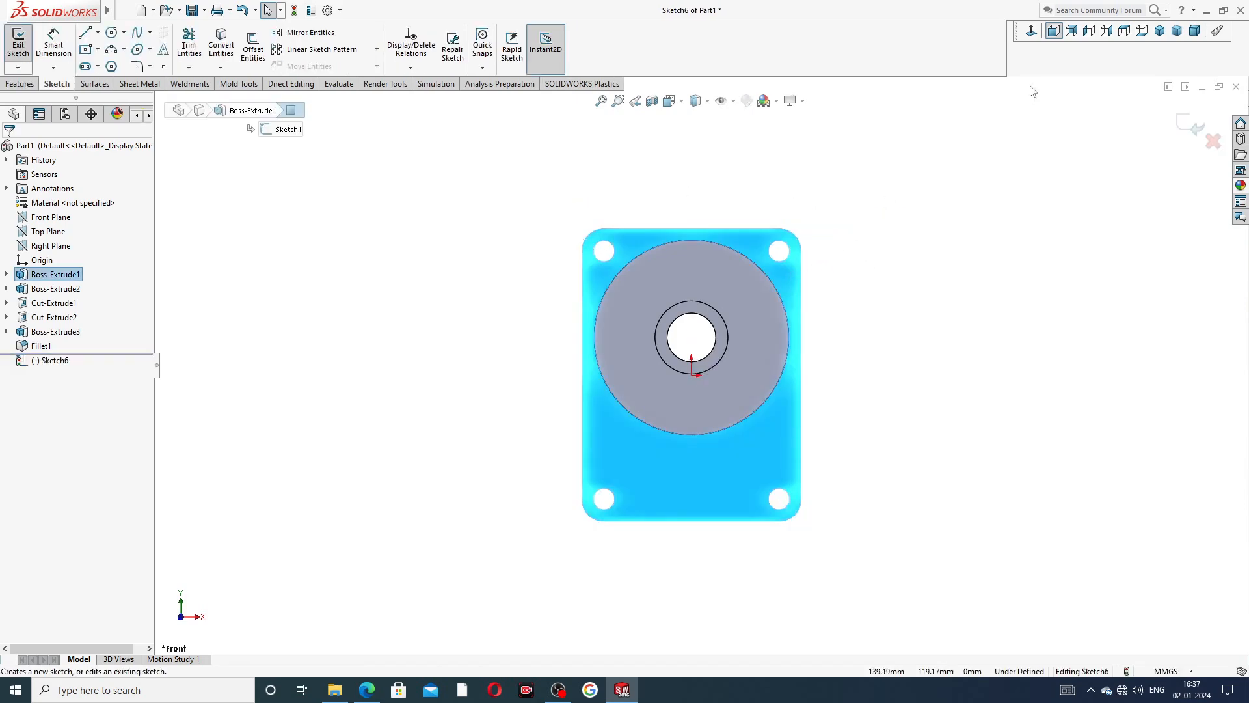
click(1031, 33)
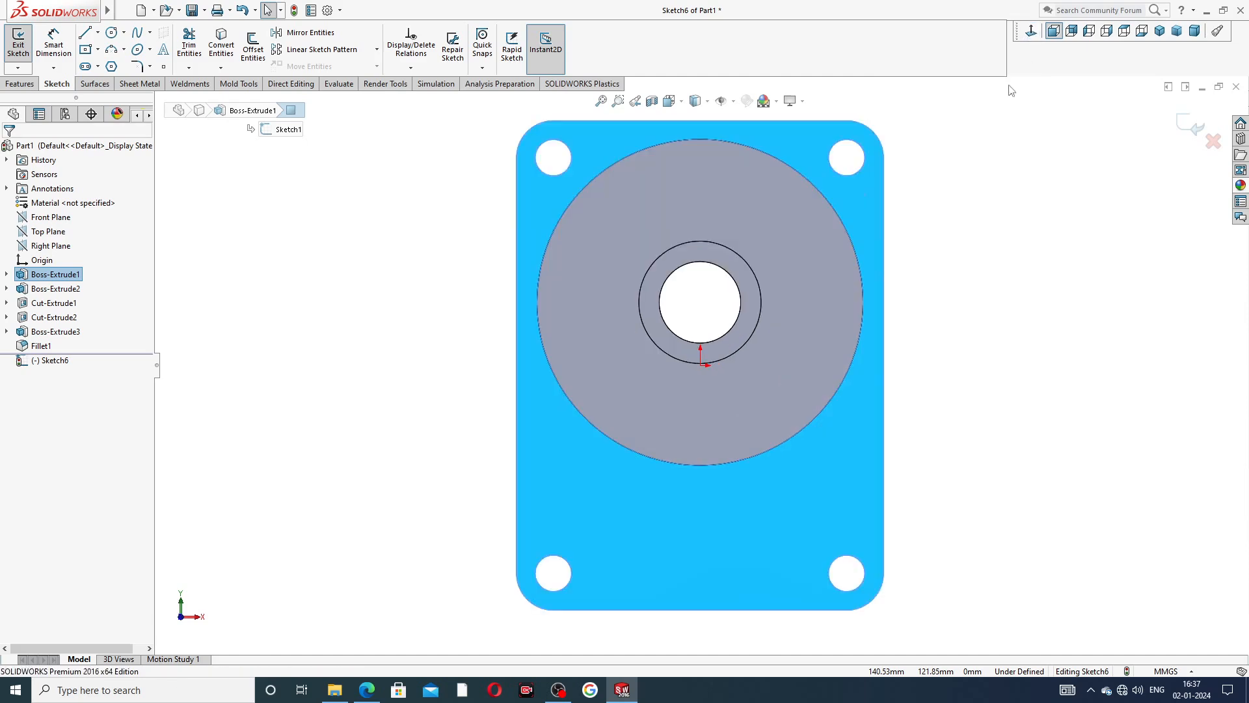
middle_drag(934, 276, 898, 306)
click(1032, 33)
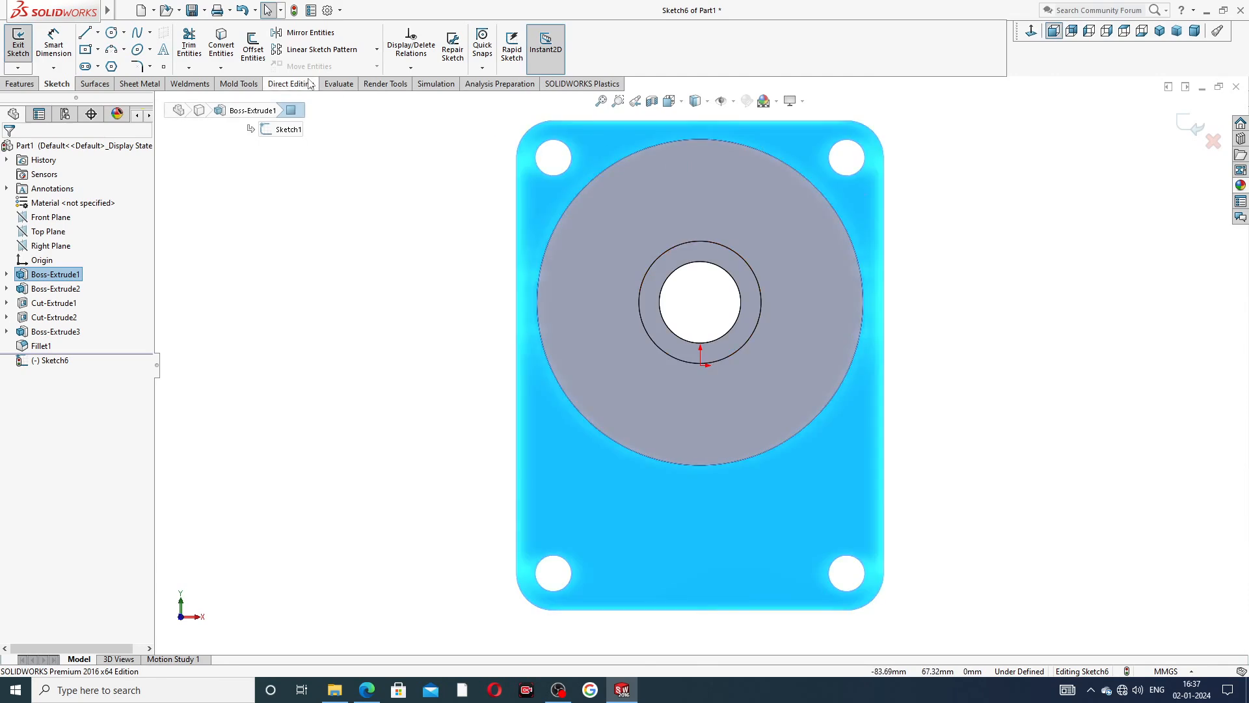
Sketch a circle about 13 to 14 mm in diameter concentric with each of the four corner mounting holes.
click(116, 34)
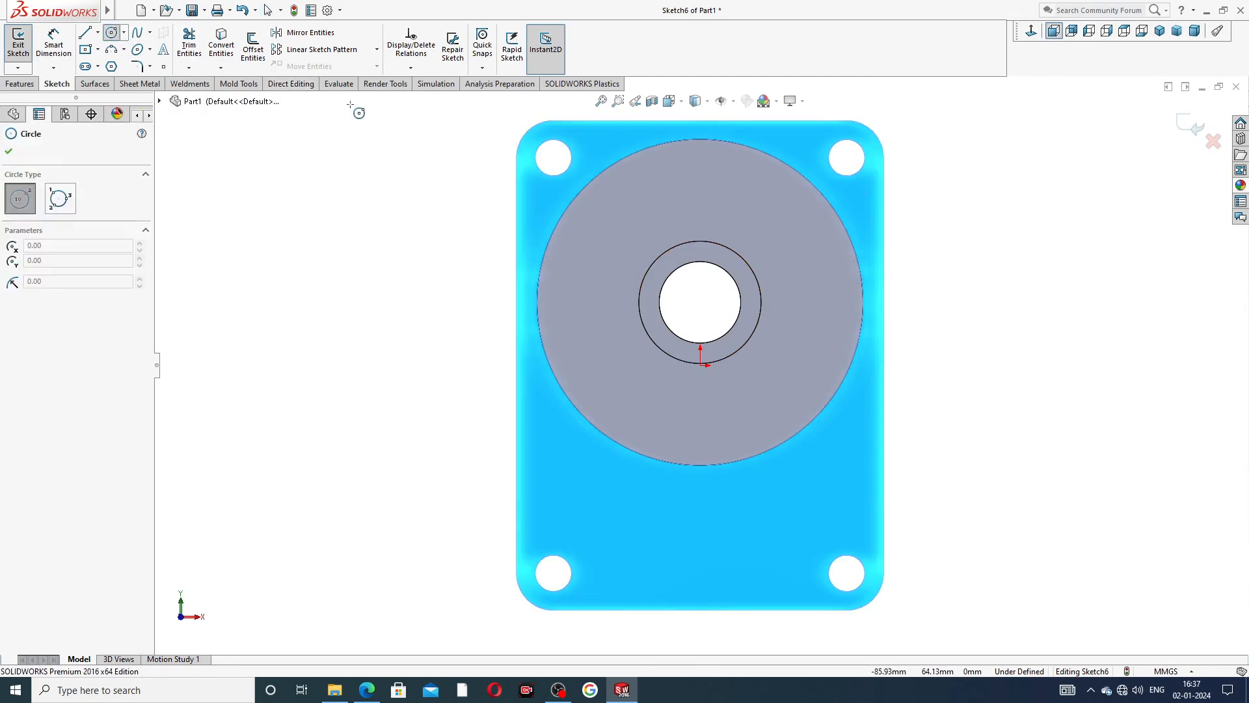
click(553, 157)
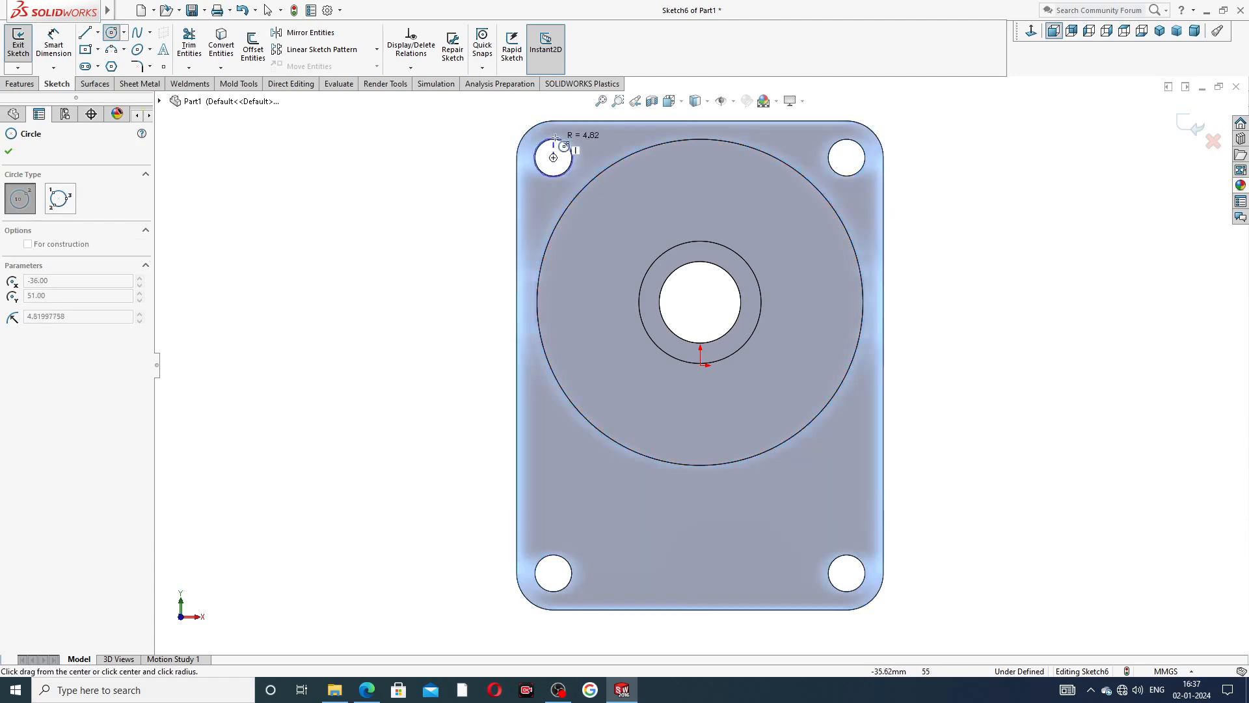
click(573, 141)
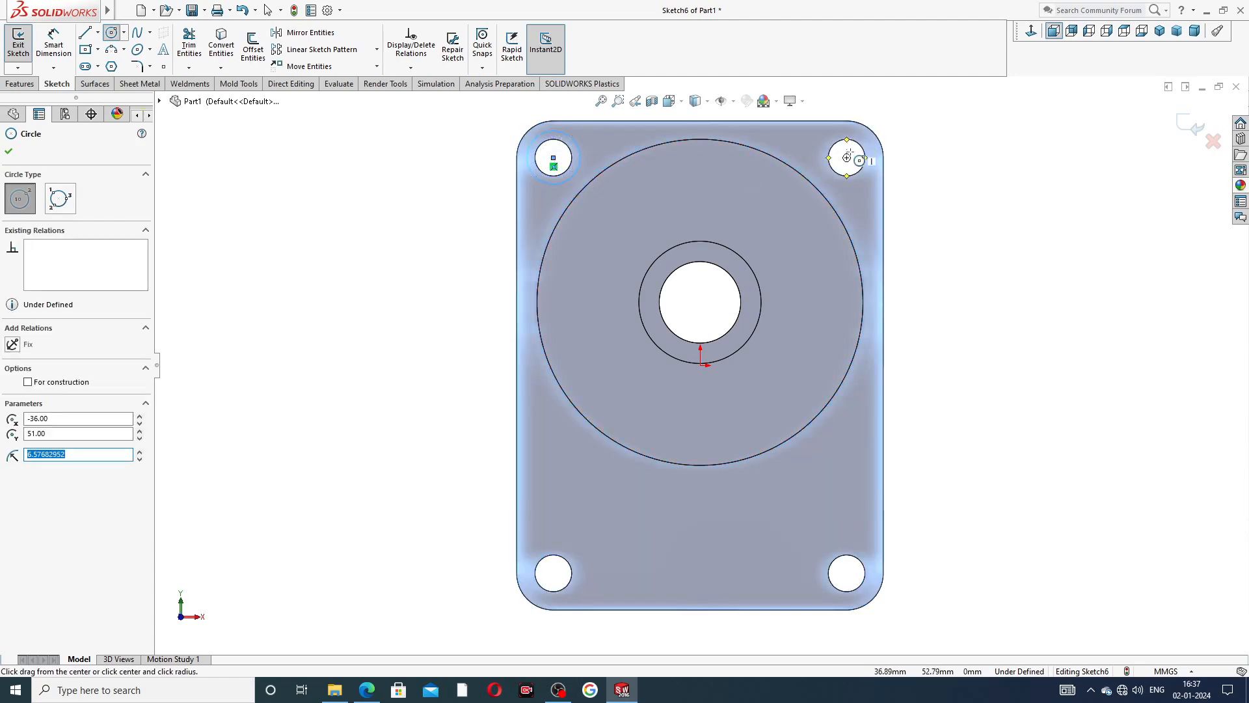
click(847, 157)
click(861, 133)
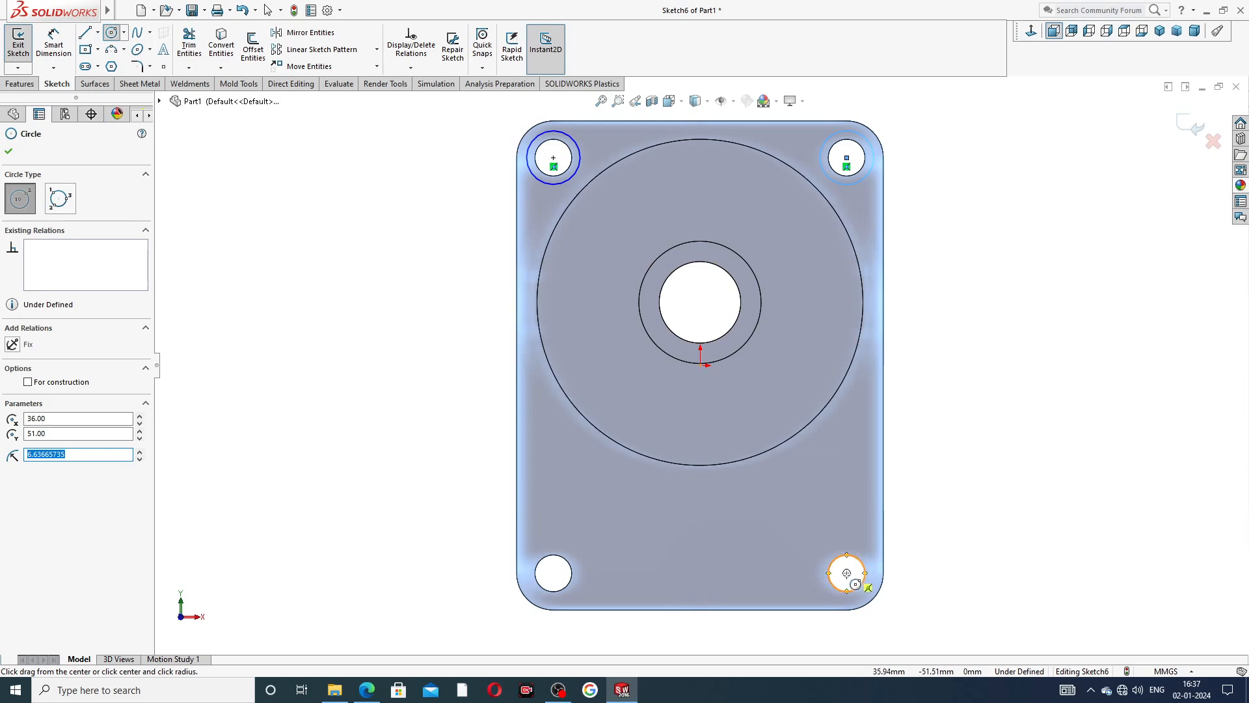
click(847, 572)
click(865, 553)
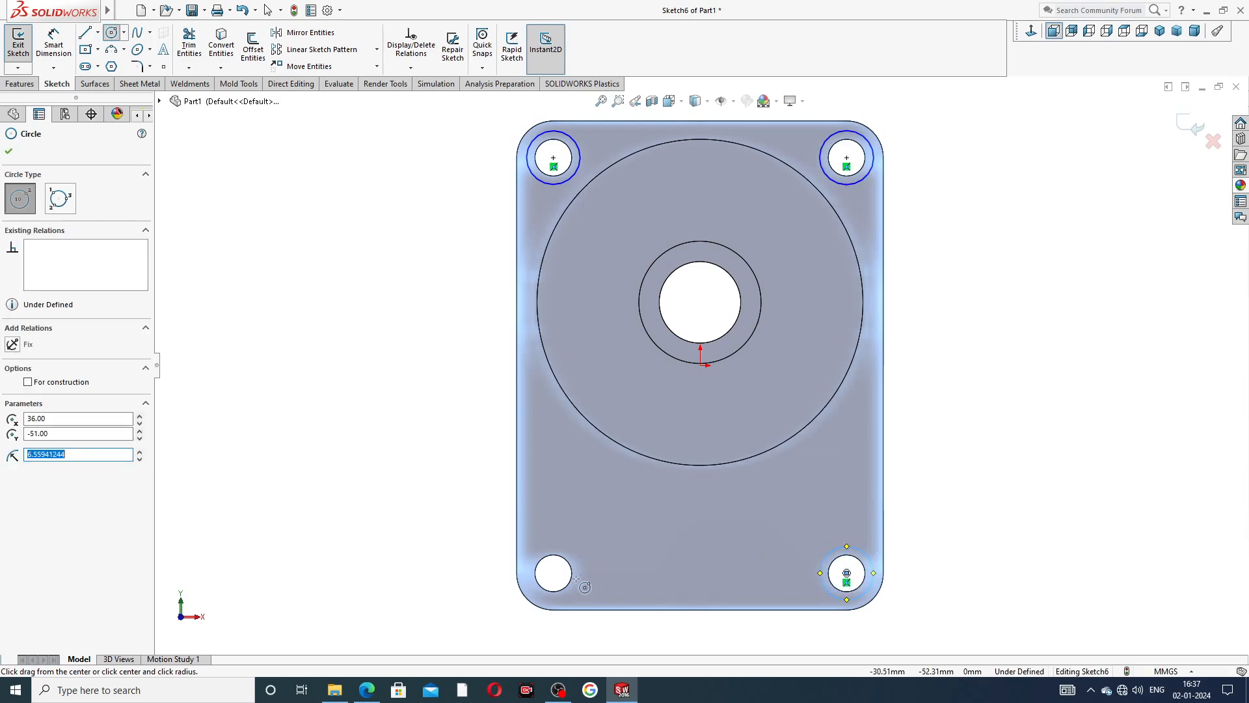
click(553, 573)
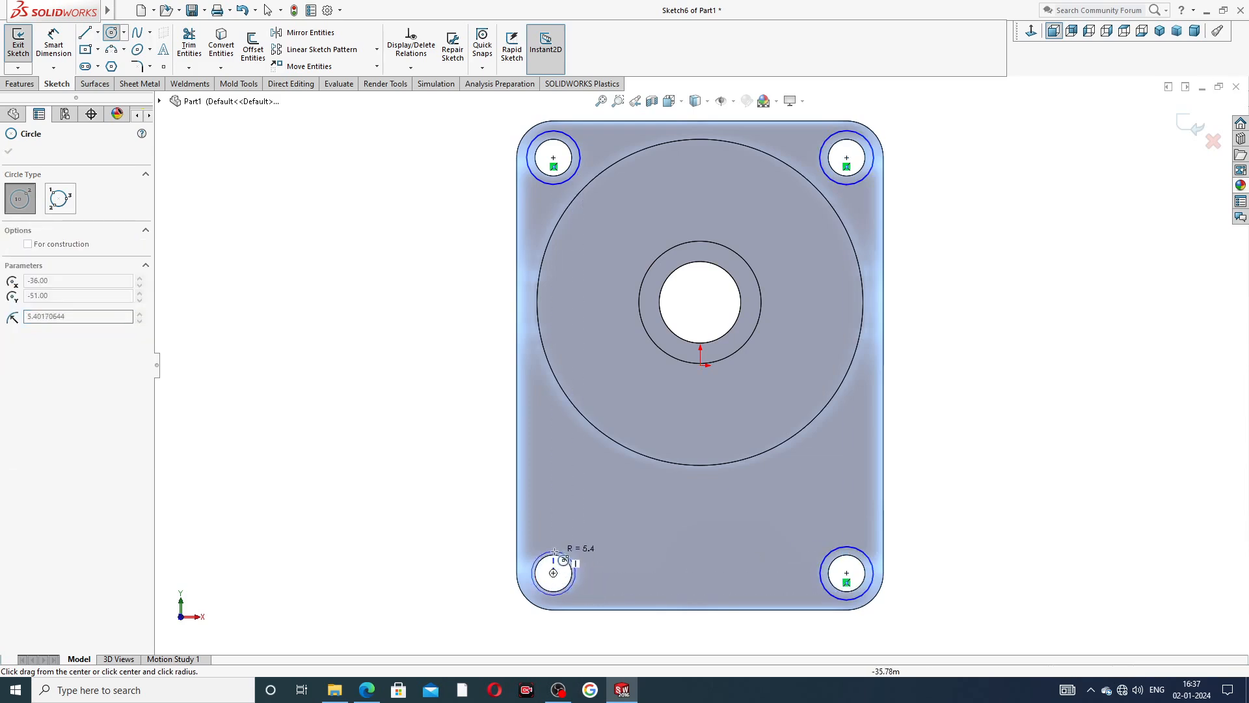
click(573, 551)
right_click(931, 379)
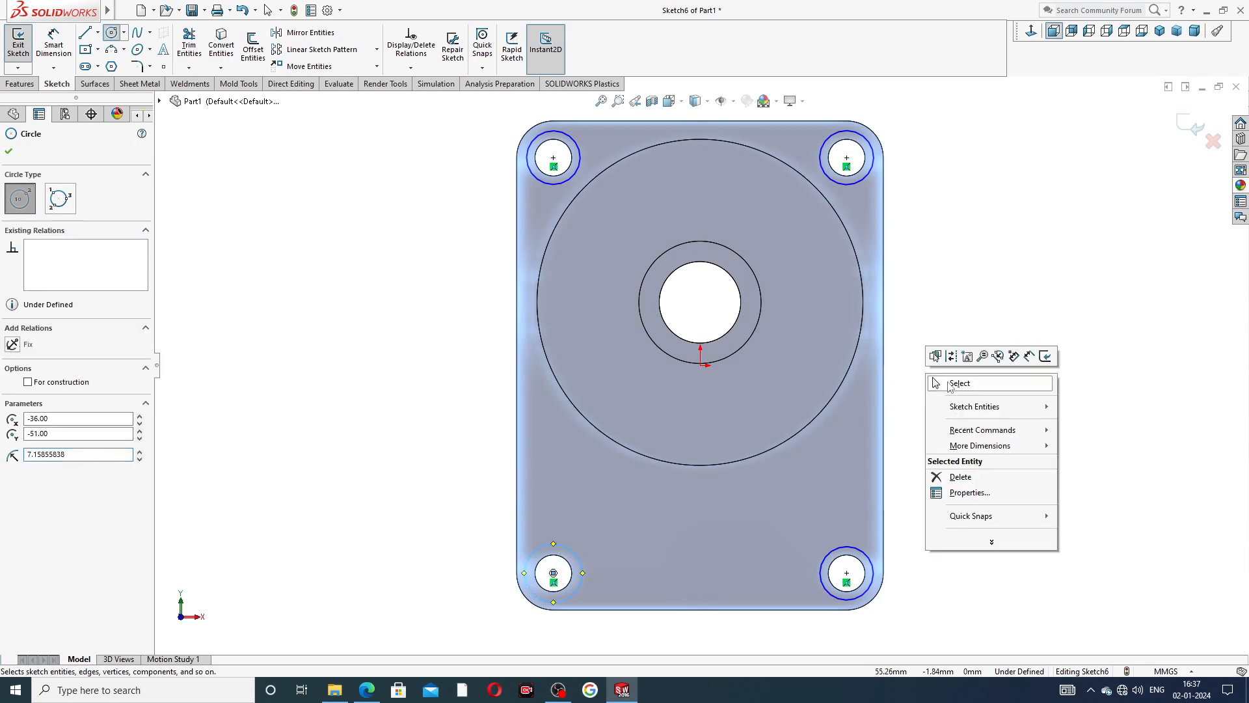
click(959, 384)
Dimension the new circle around the upper-left mounting hole to a diameter of 16 mm.
click(53, 44)
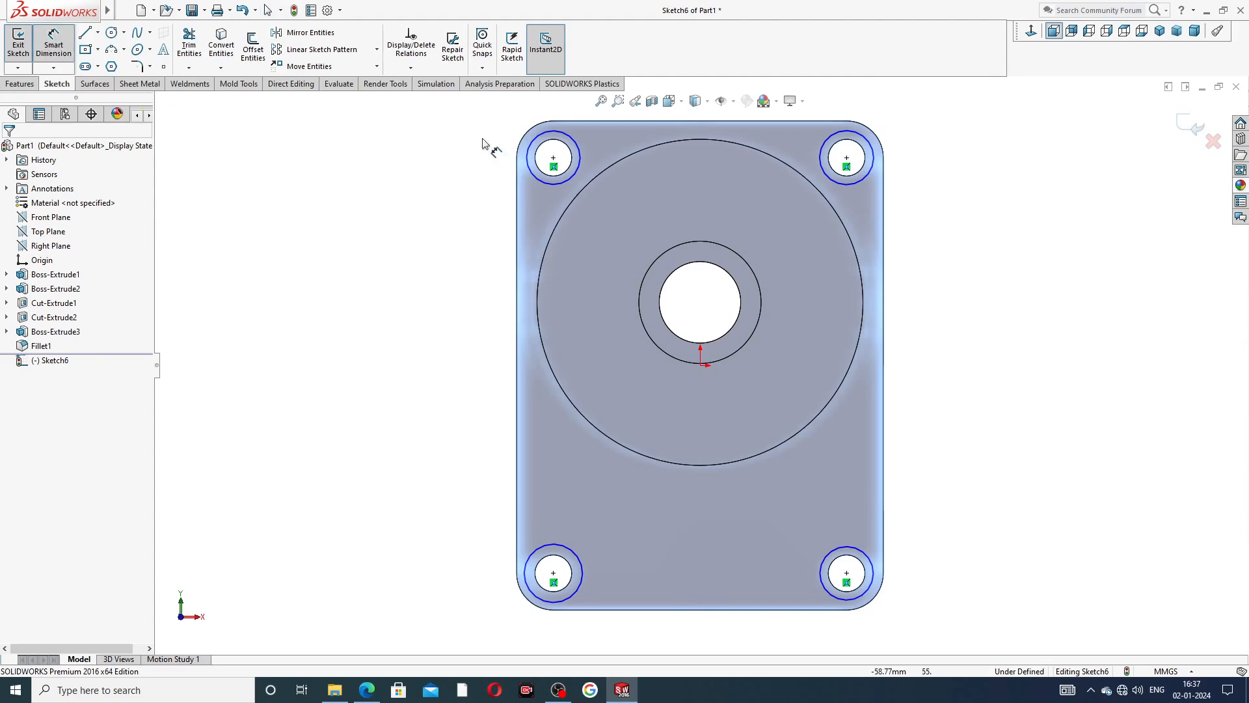
click(531, 146)
click(478, 158)
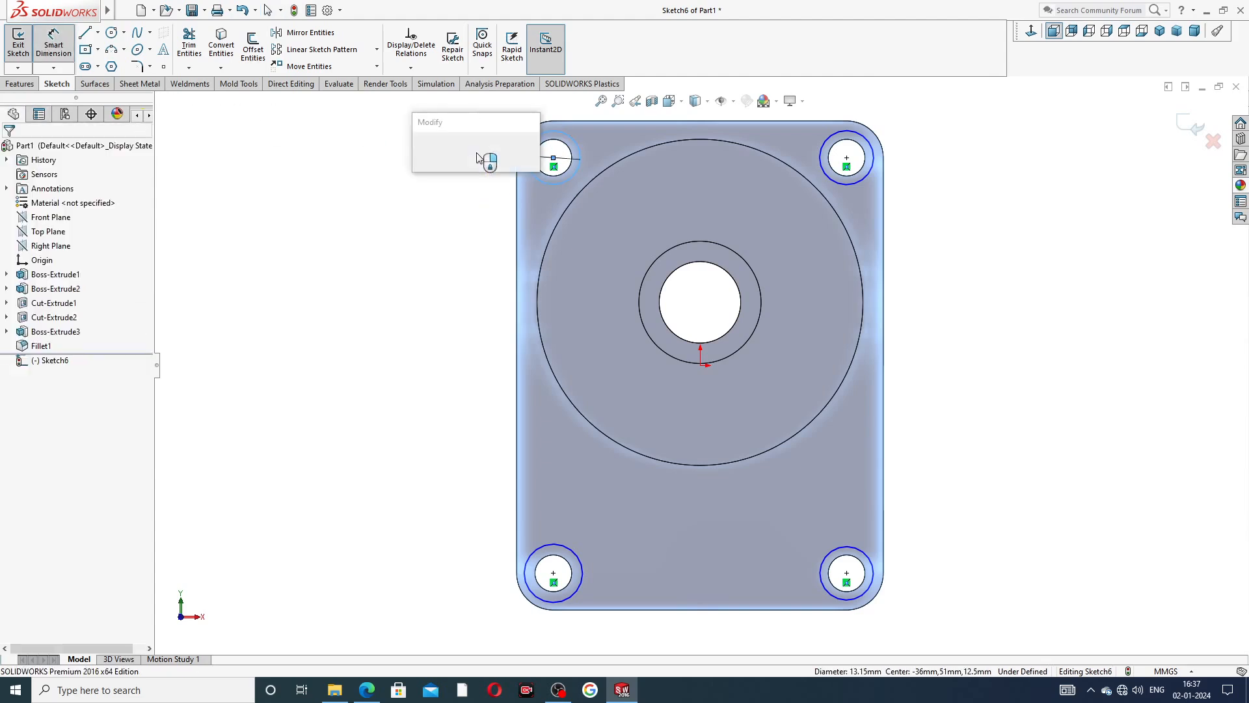
text(1)
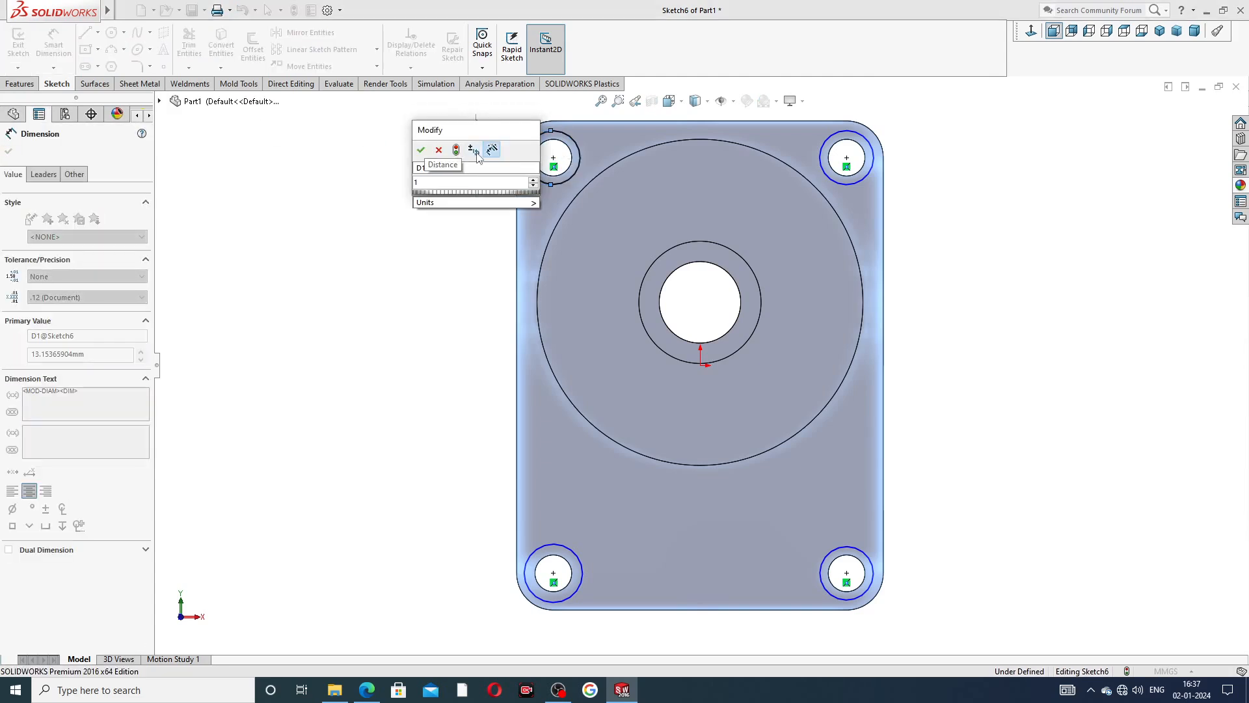
text(6)
key(Return)
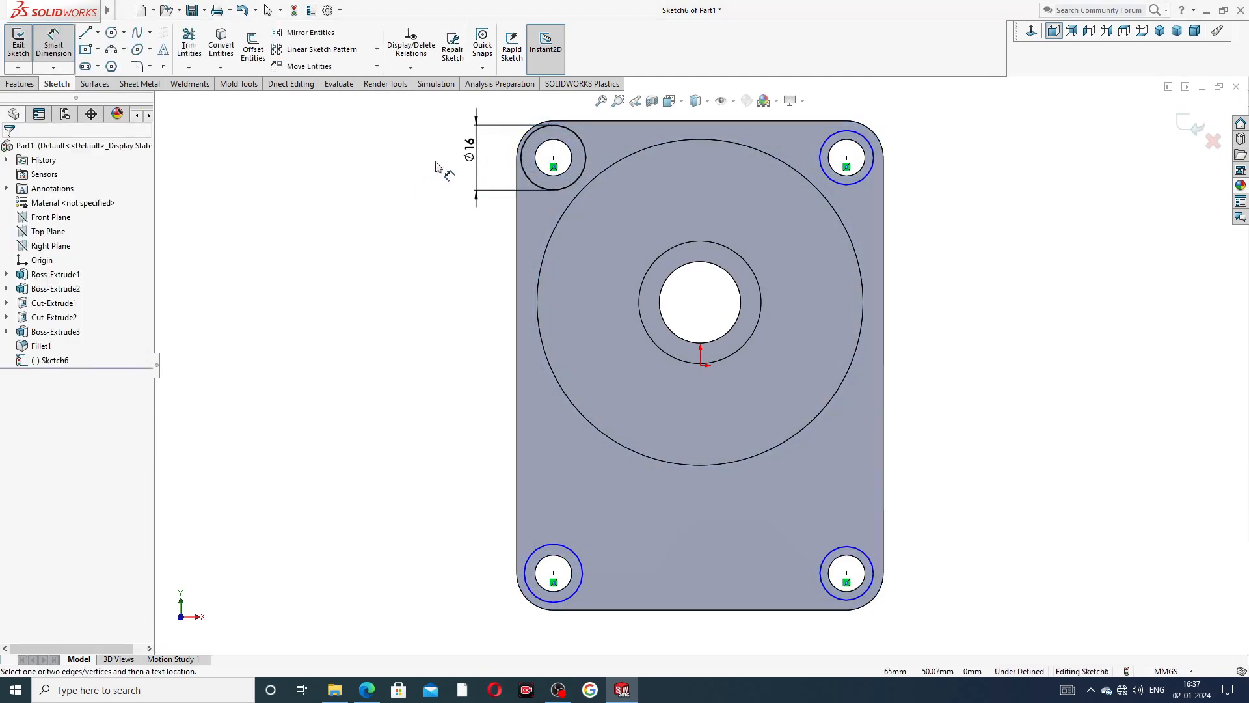
right_click(994, 129)
click(1034, 169)
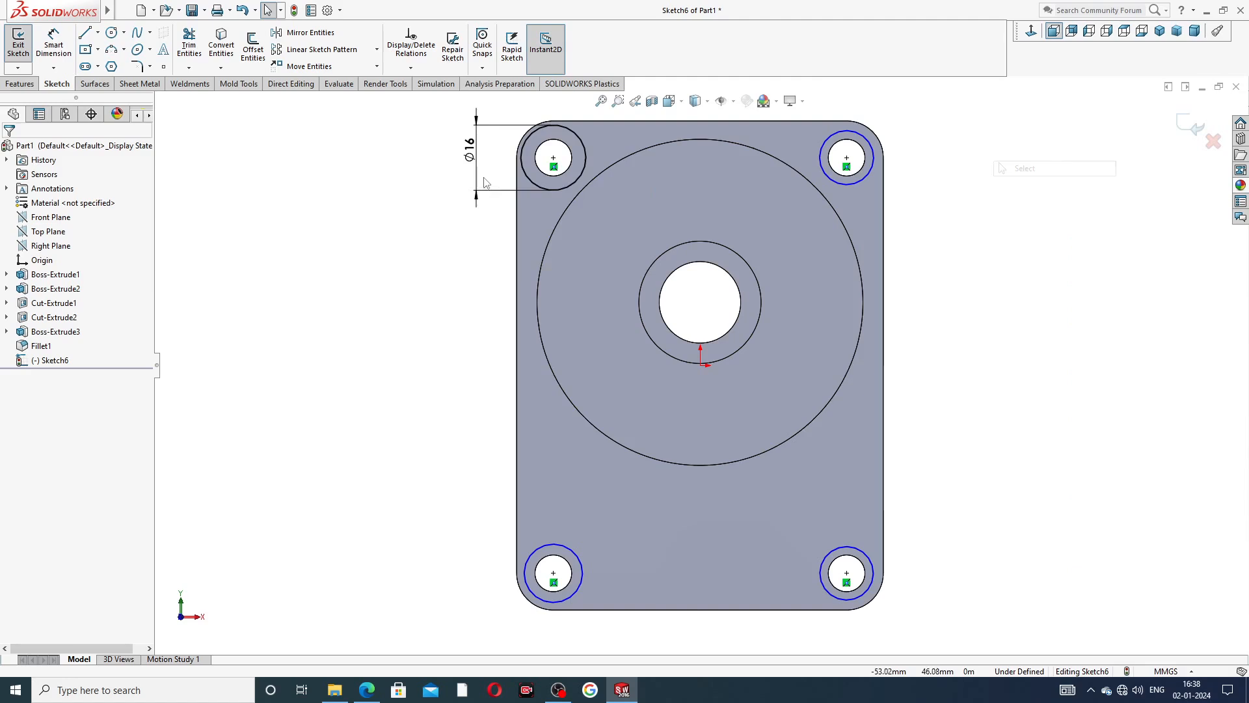
Make the four circles around the corner mounting holes equal in size to the 16 mm circle.
click(576, 139)
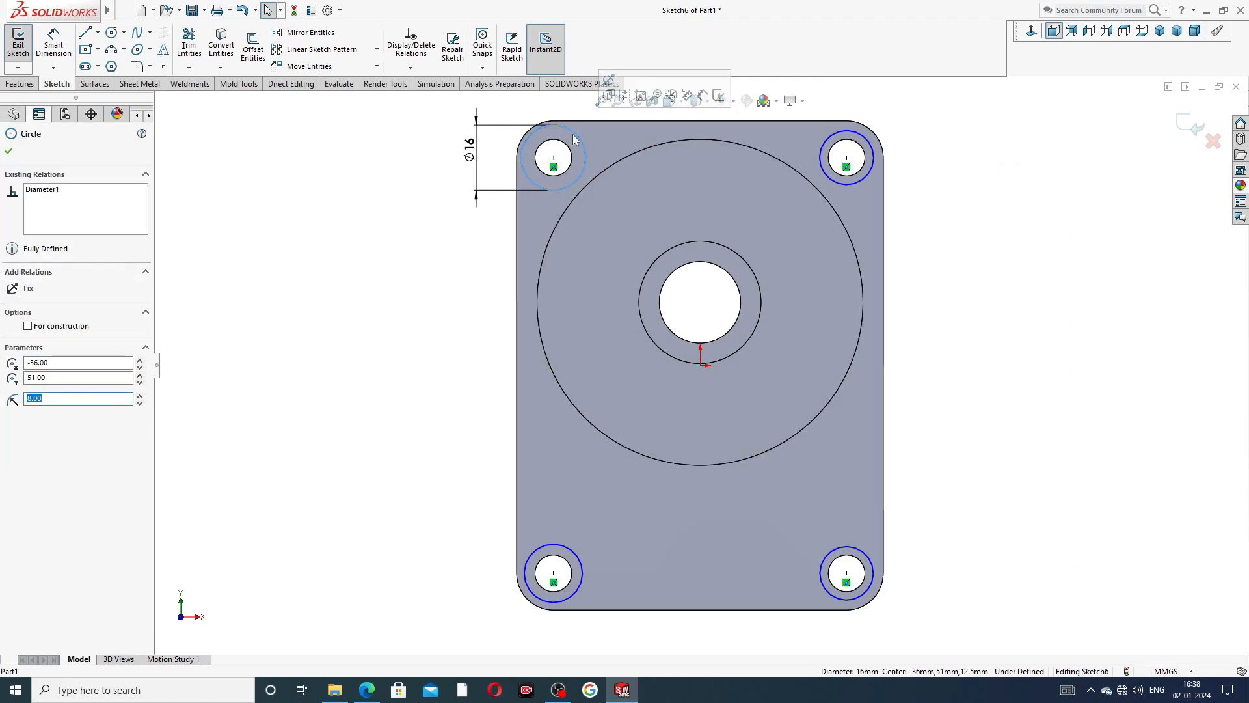
ctrl+click(871, 143)
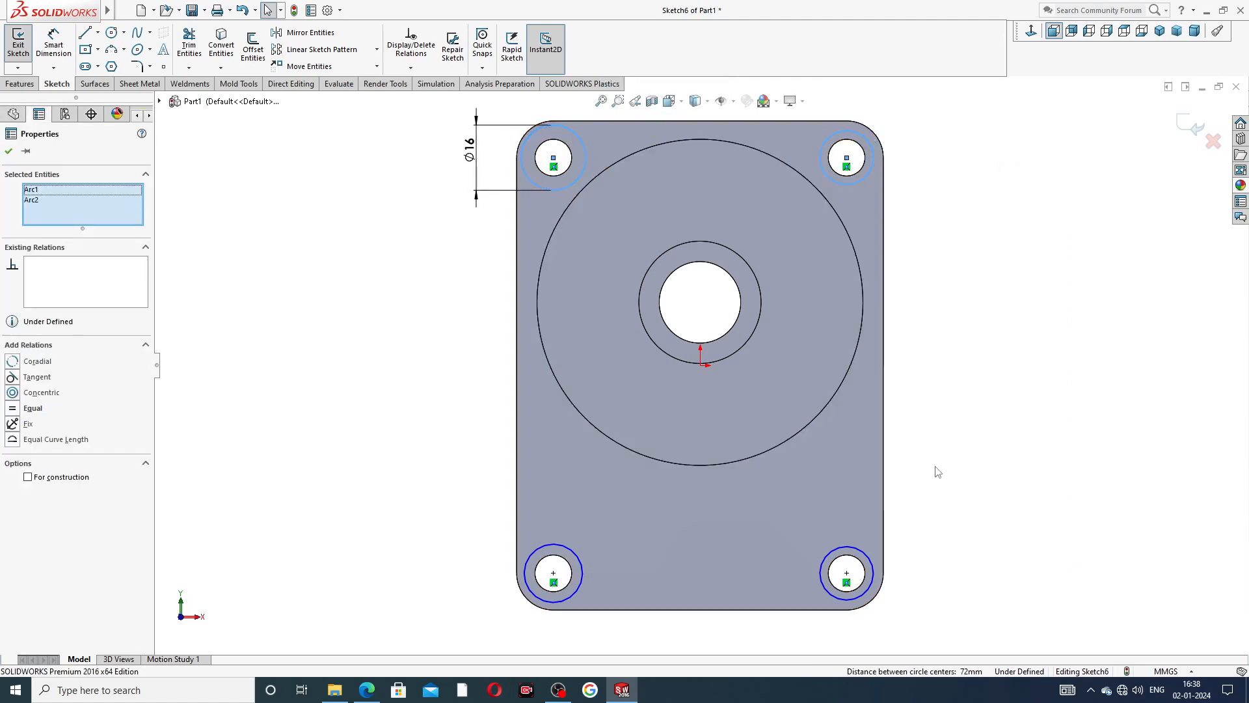
ctrl+click(850, 545)
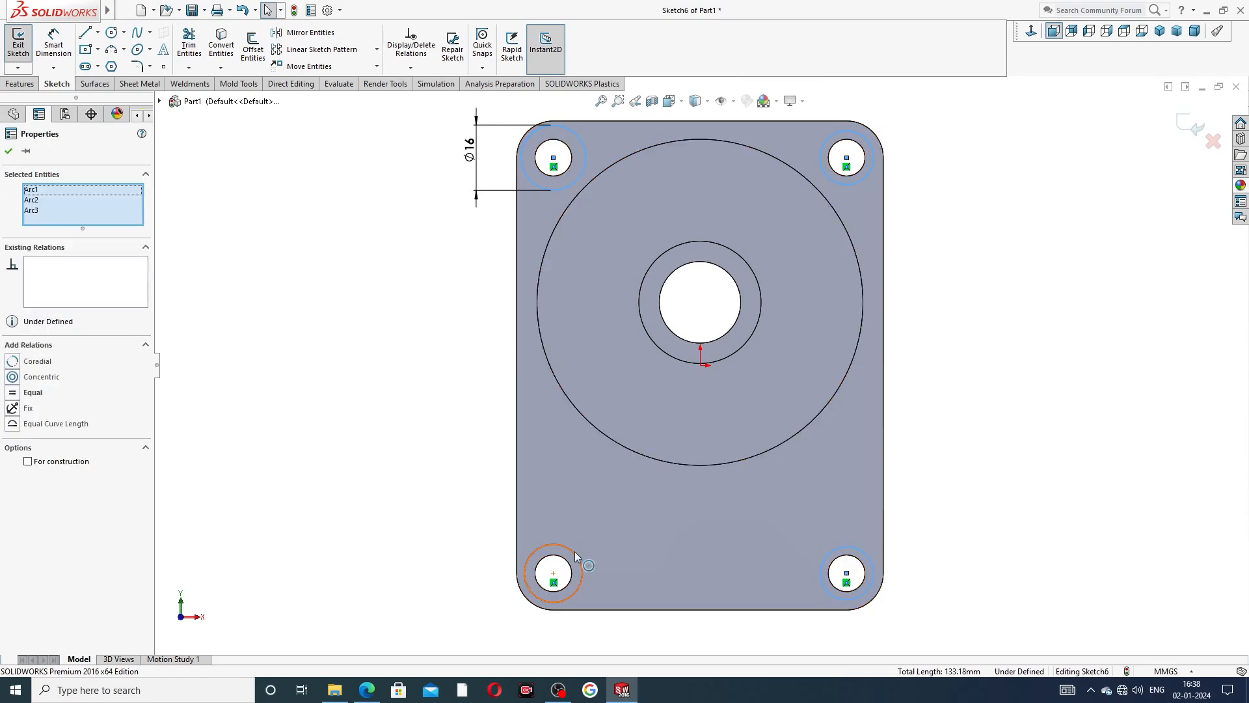
ctrl+click(575, 551)
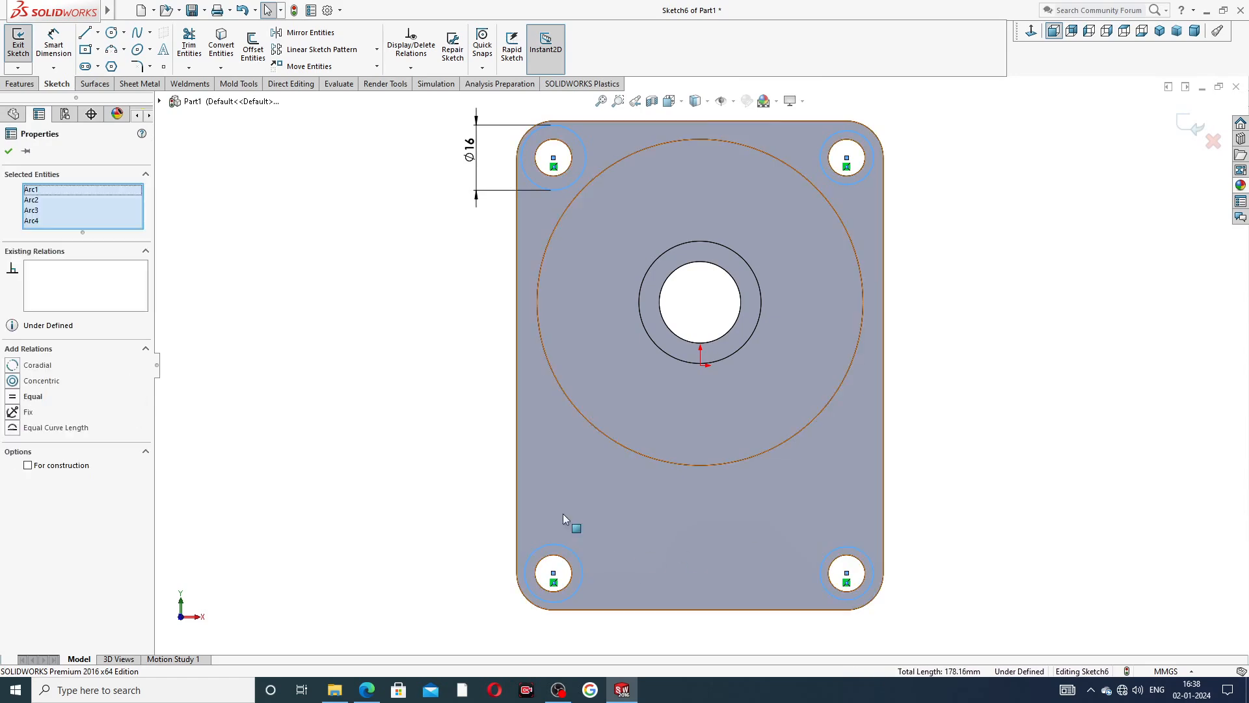
click(33, 397)
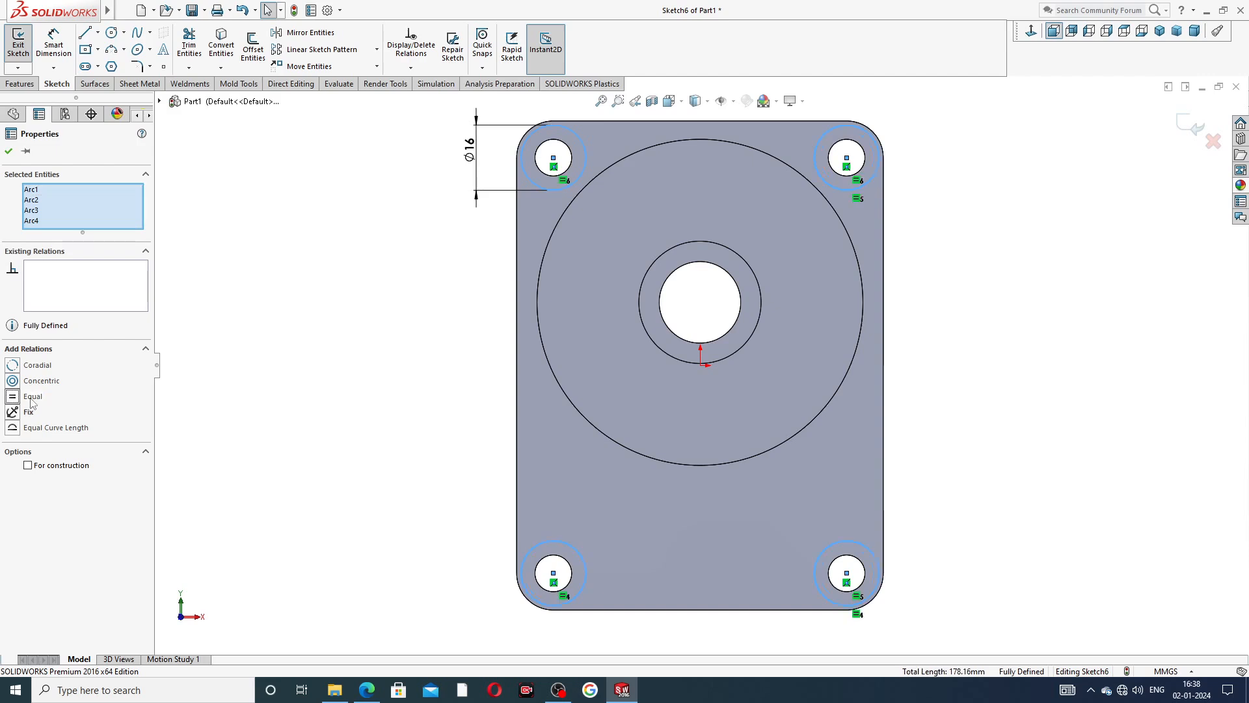
click(381, 359)
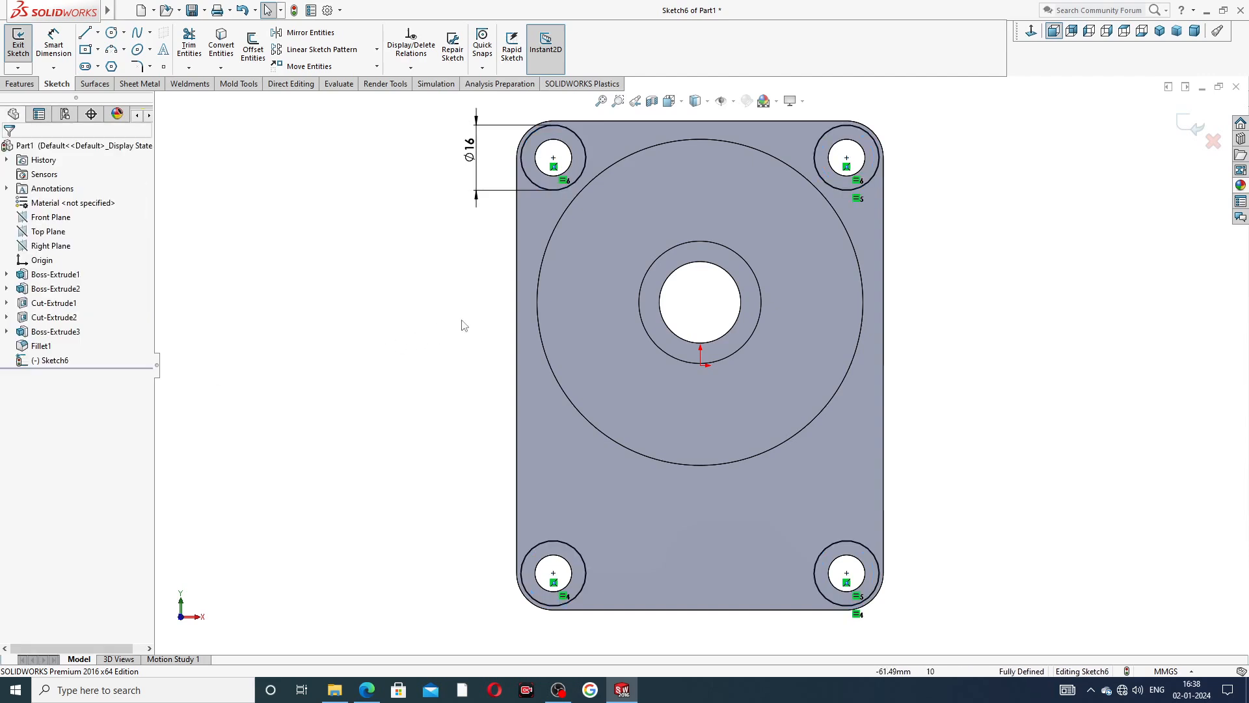
Check the PDF drawing and cut the four 16 mm circles into the plate's front face as a 0.5 mm blind extruded cut.
click(34, 84)
click(194, 47)
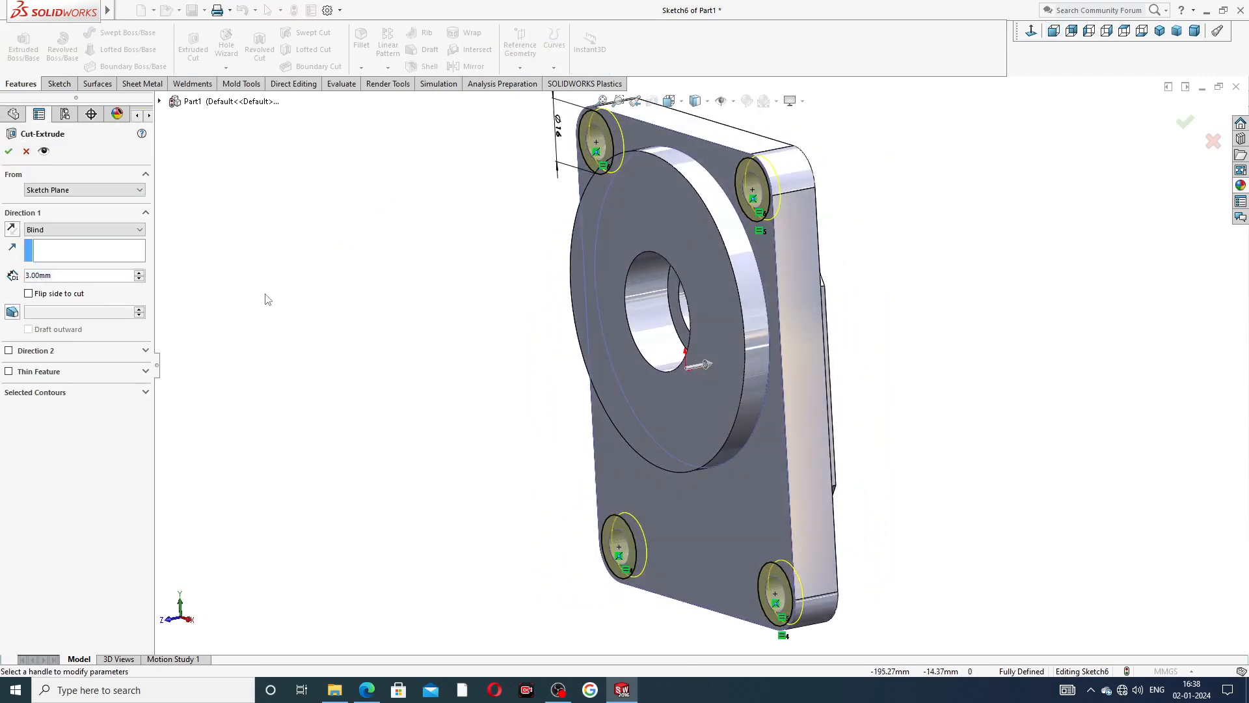
click(364, 692)
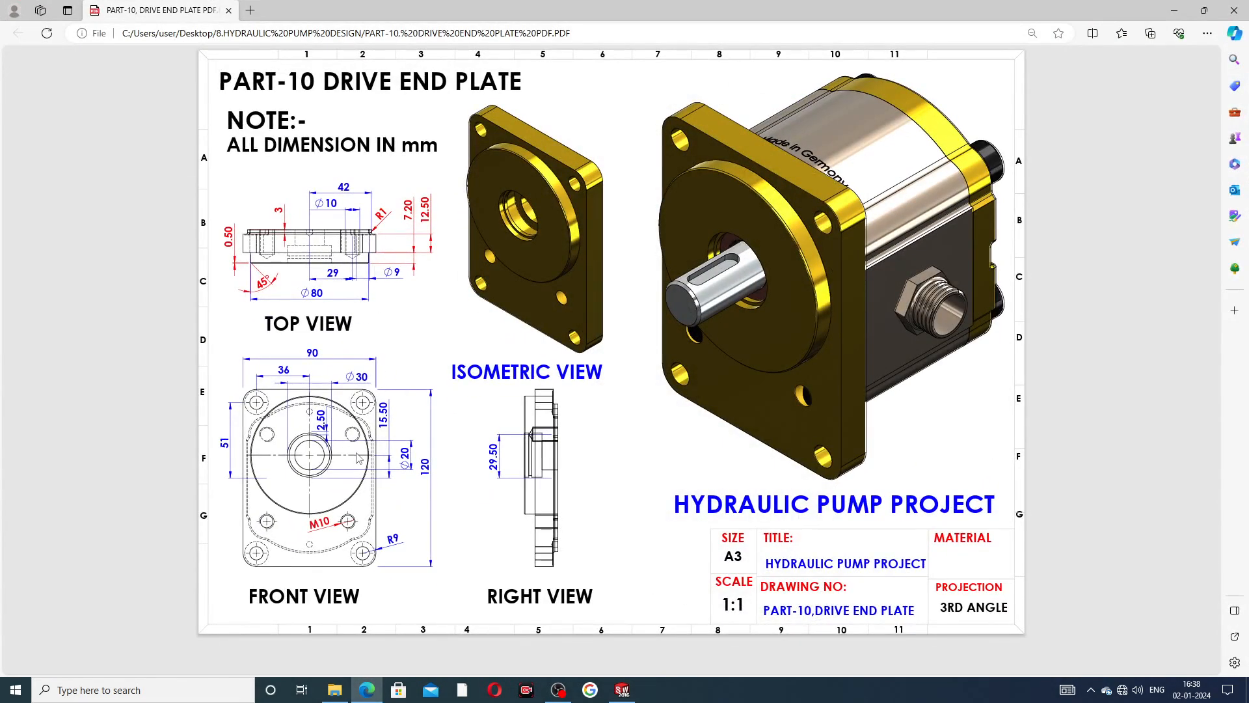
click(366, 690)
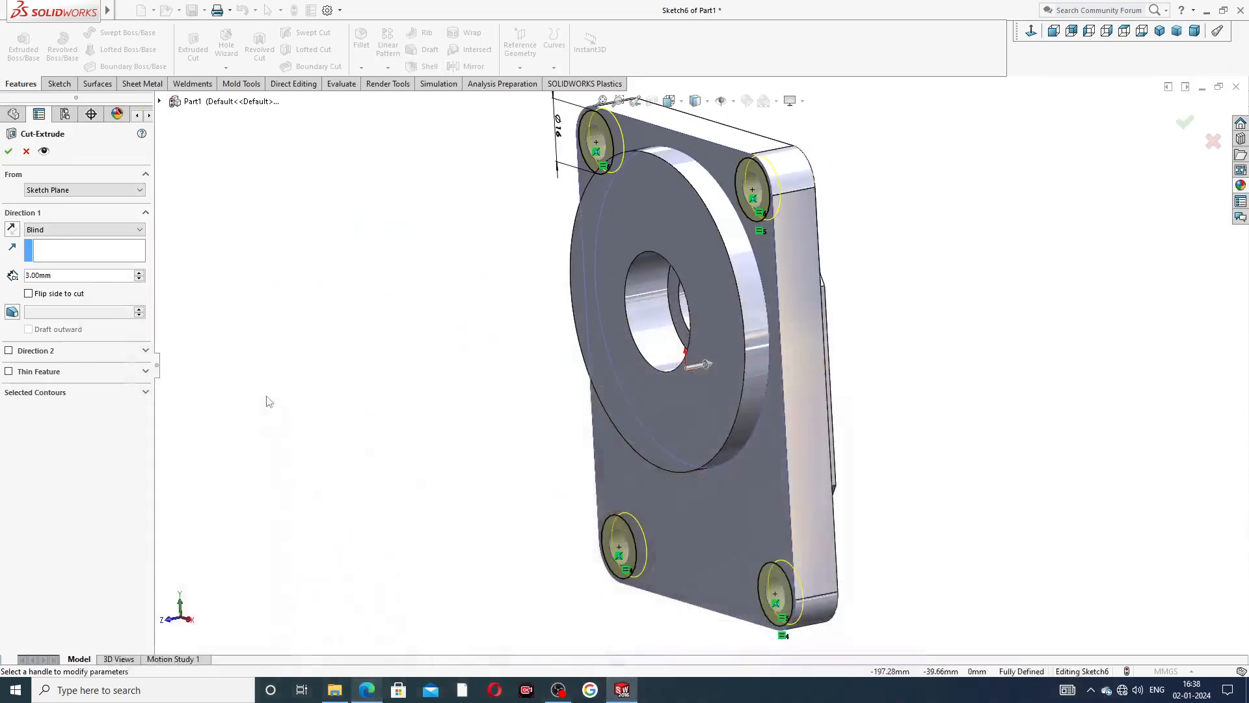
double_click(54, 277)
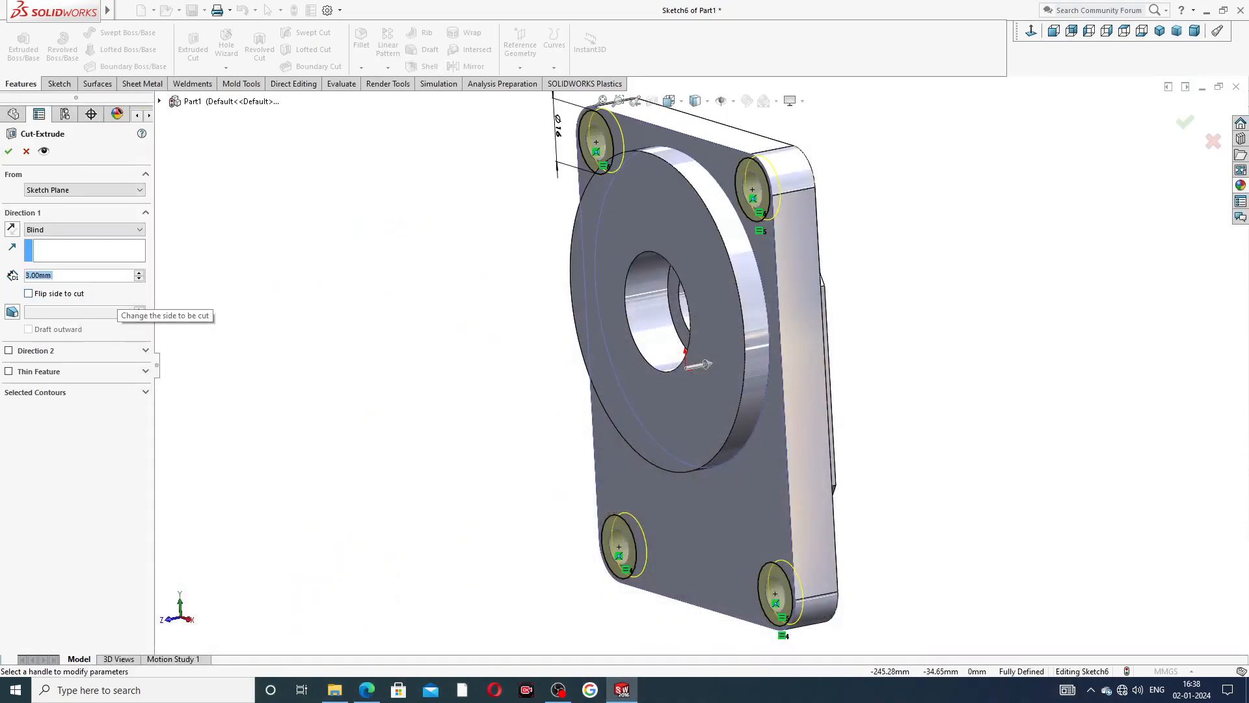
text(0.5)
key(Return)
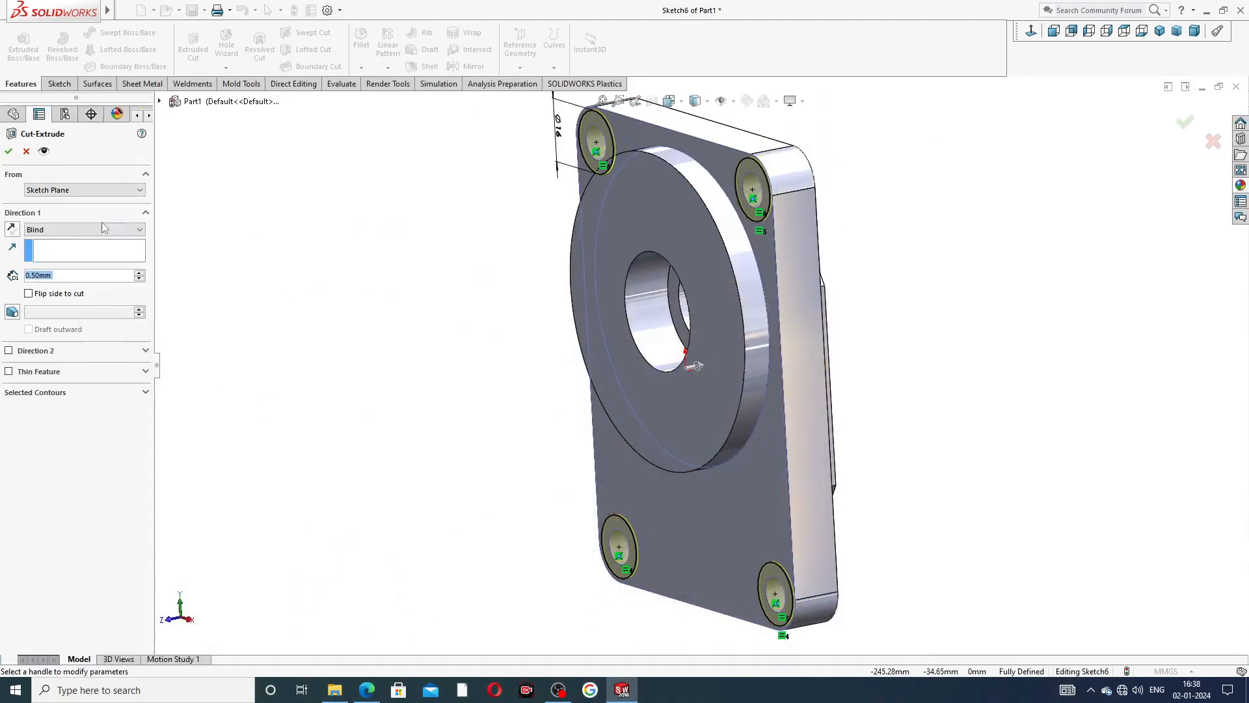
click(9, 153)
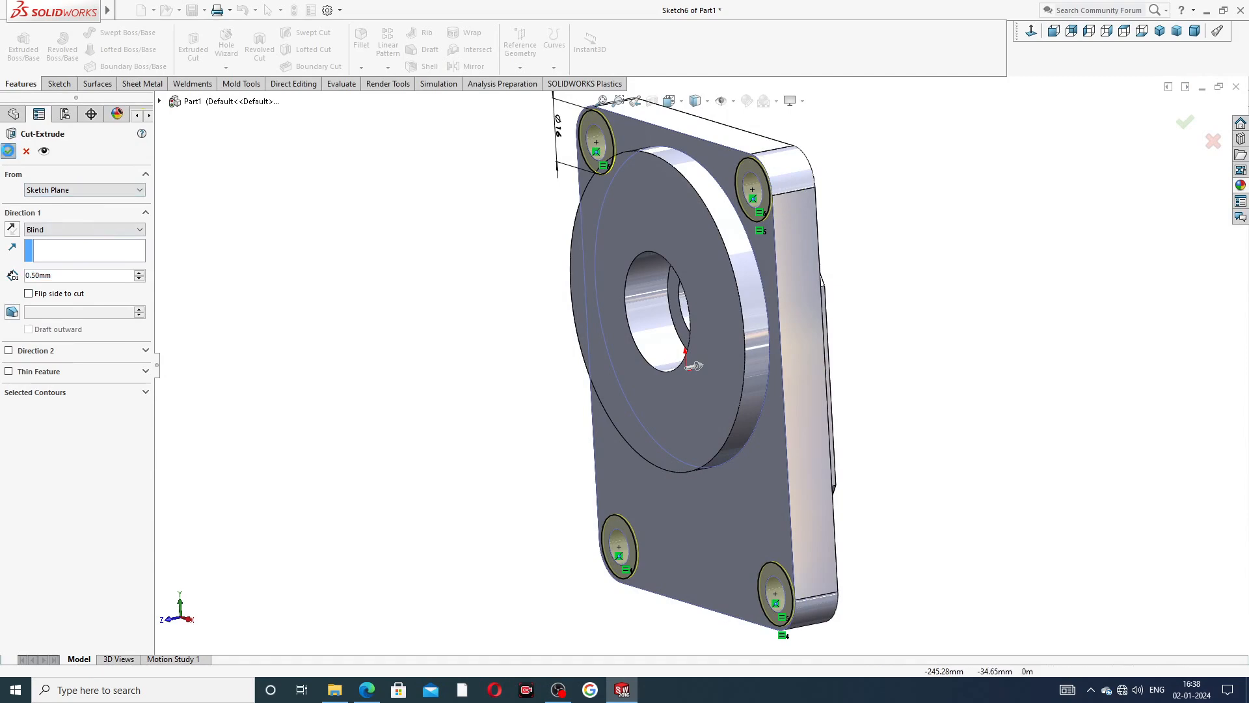
click(450, 164)
Set up an ISO M10 bottoming tapped hole with a 17 mm blind depth on the raised pad's back face, viewed normal.
mouse_move(831, 222)
middle_down()
mouse_move(887, 126)
mouse_move(855, 227)
middle_up()
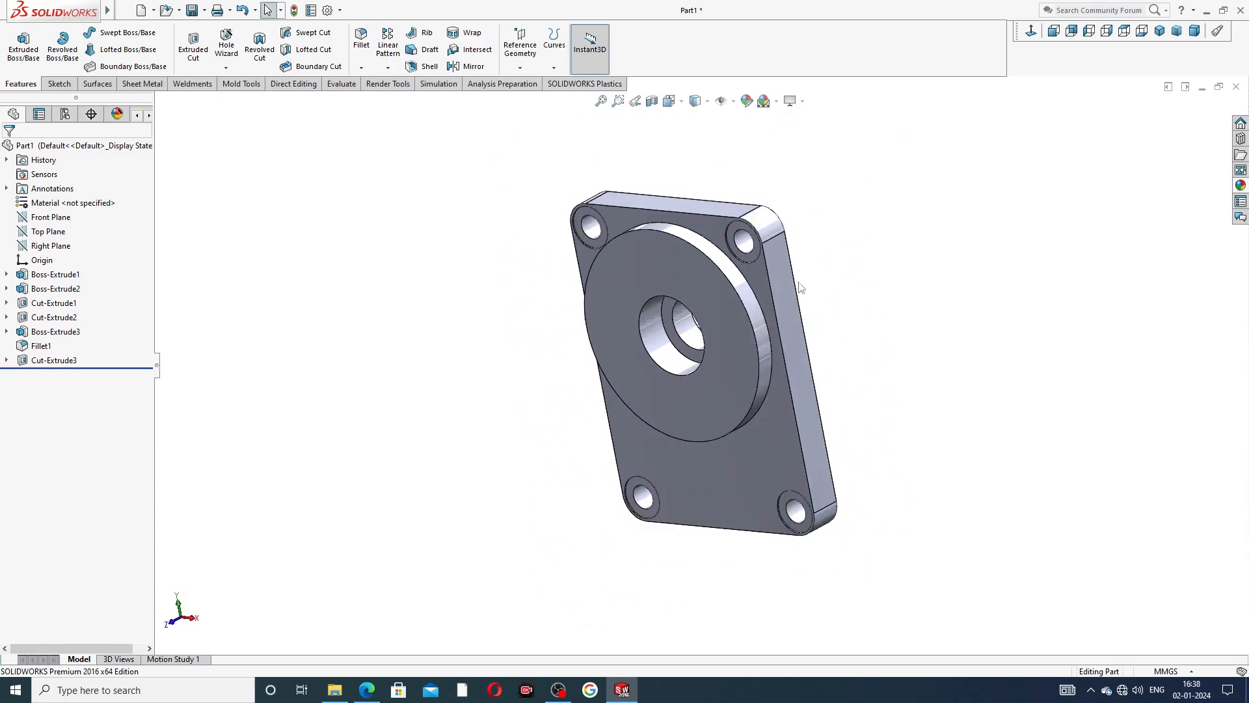
middle_drag(801, 285, 929, 195)
mouse_move(848, 272)
middle_down()
mouse_move(839, 351)
mouse_move(596, 348)
mouse_move(527, 384)
mouse_move(539, 357)
mouse_move(545, 392)
middle_up()
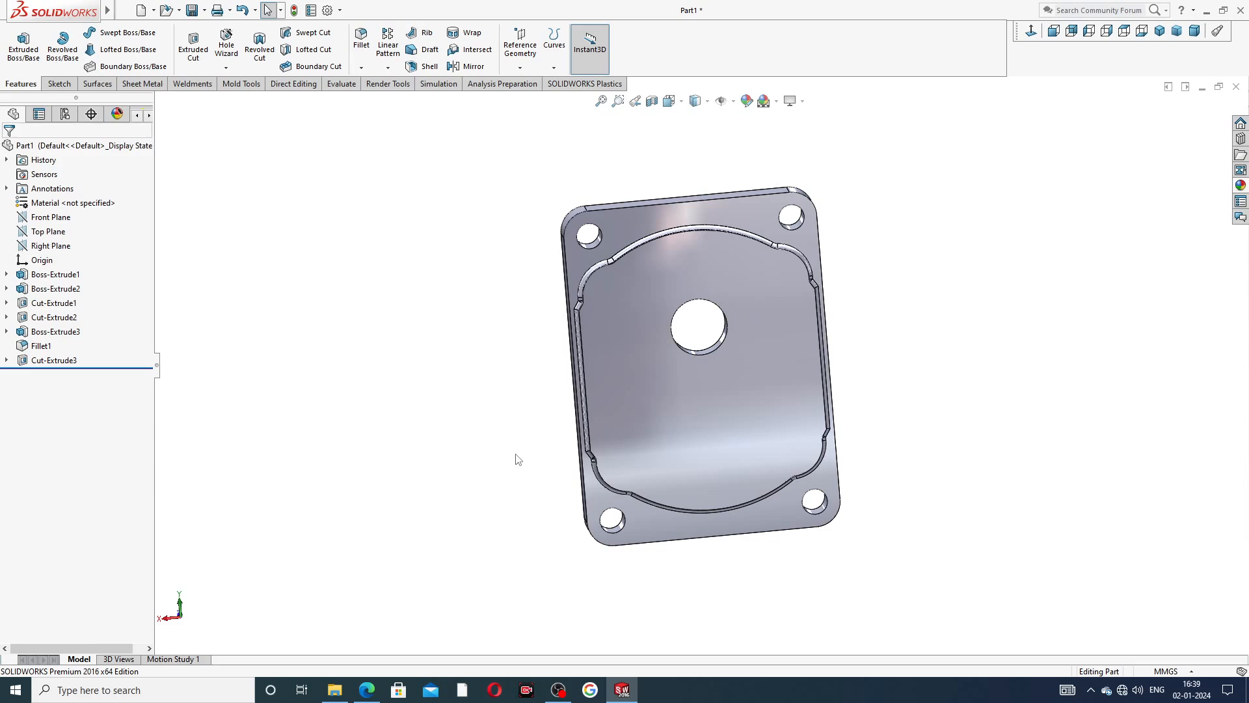
click(757, 284)
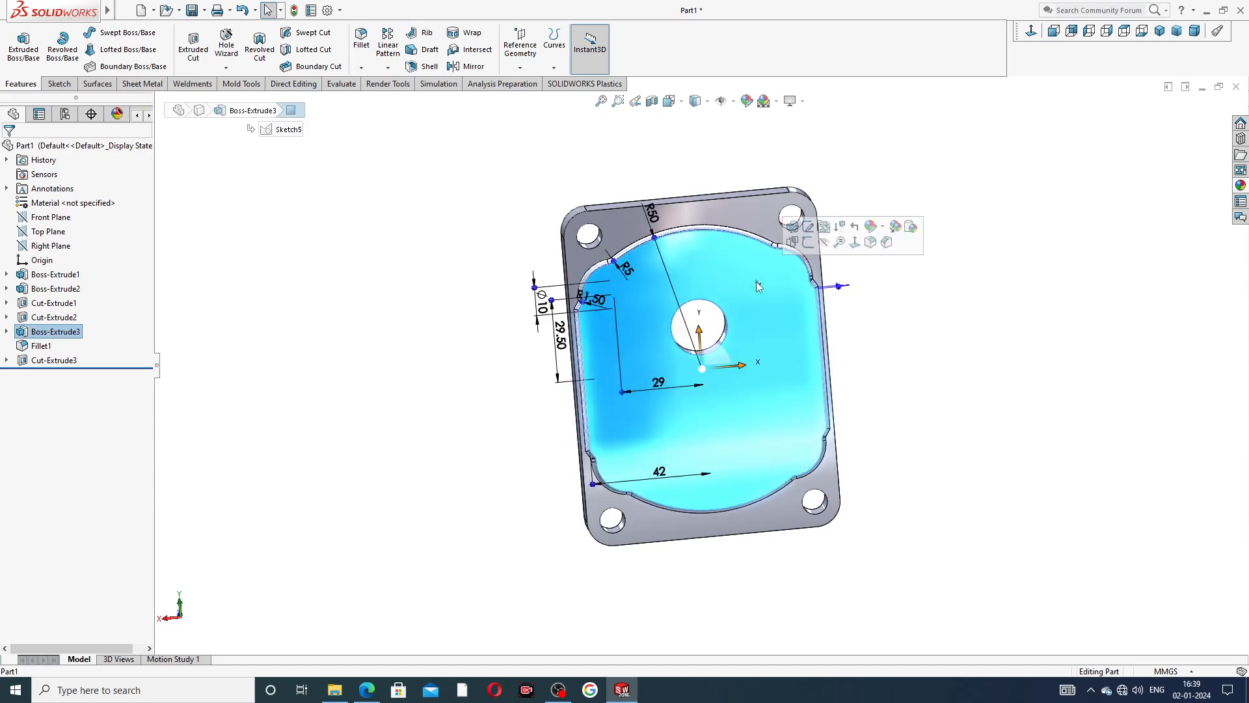
click(1028, 34)
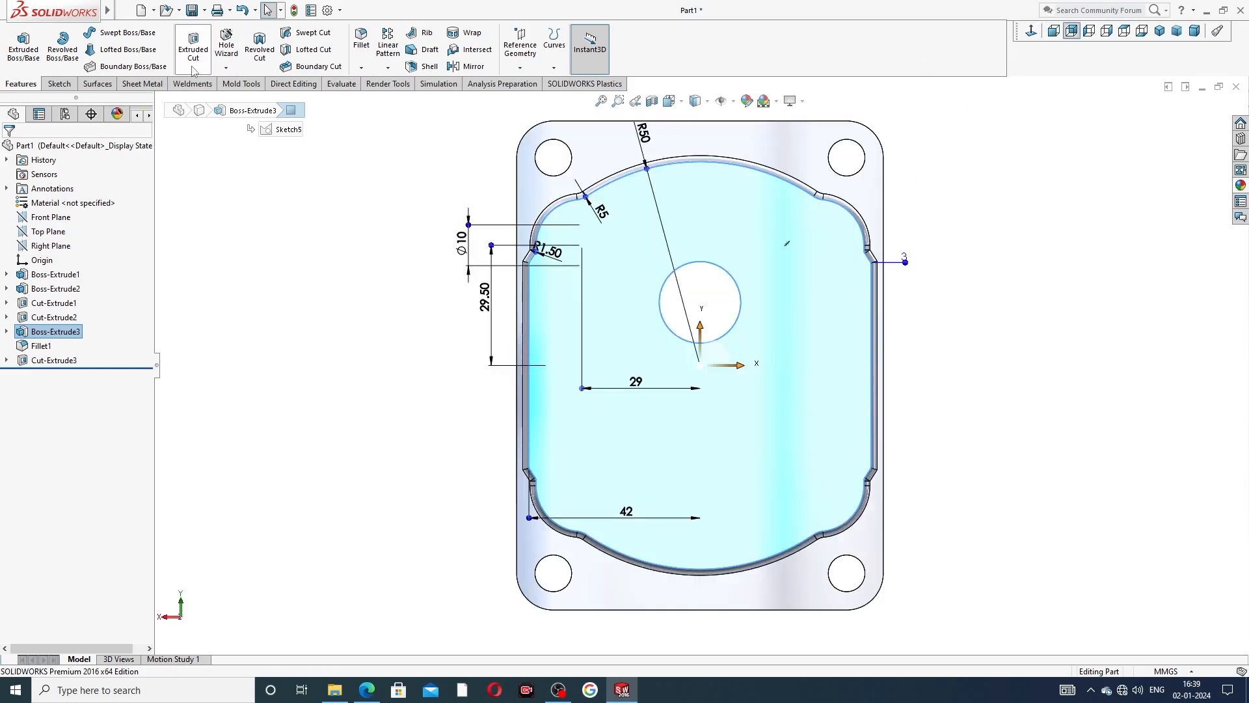
click(233, 50)
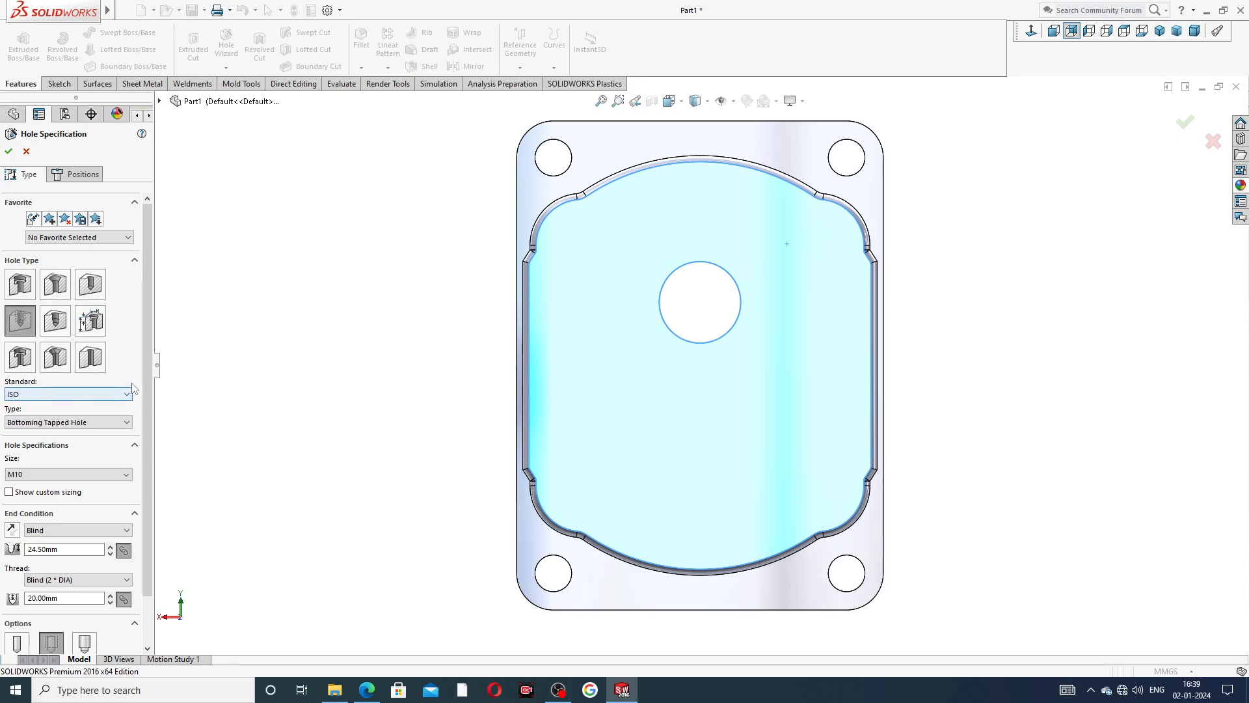
scroll(156, 419, down, 3)
scroll(156, 418, down, 1)
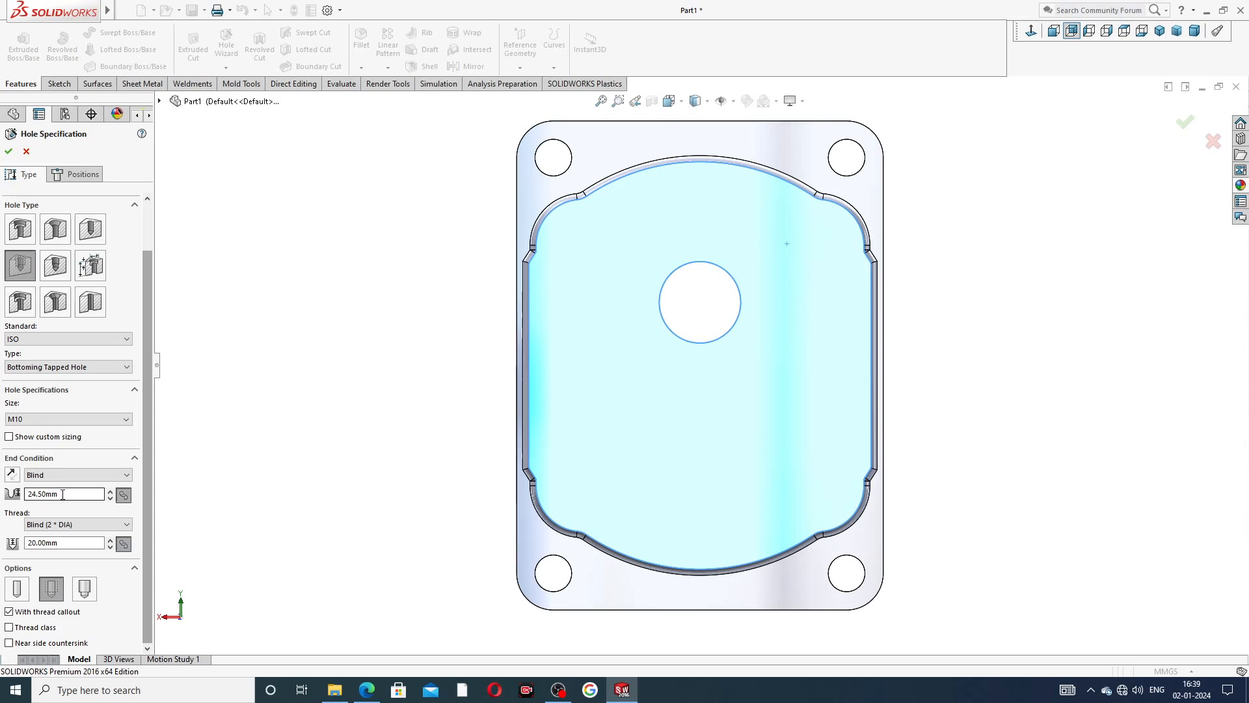
drag(65, 494, 22, 493)
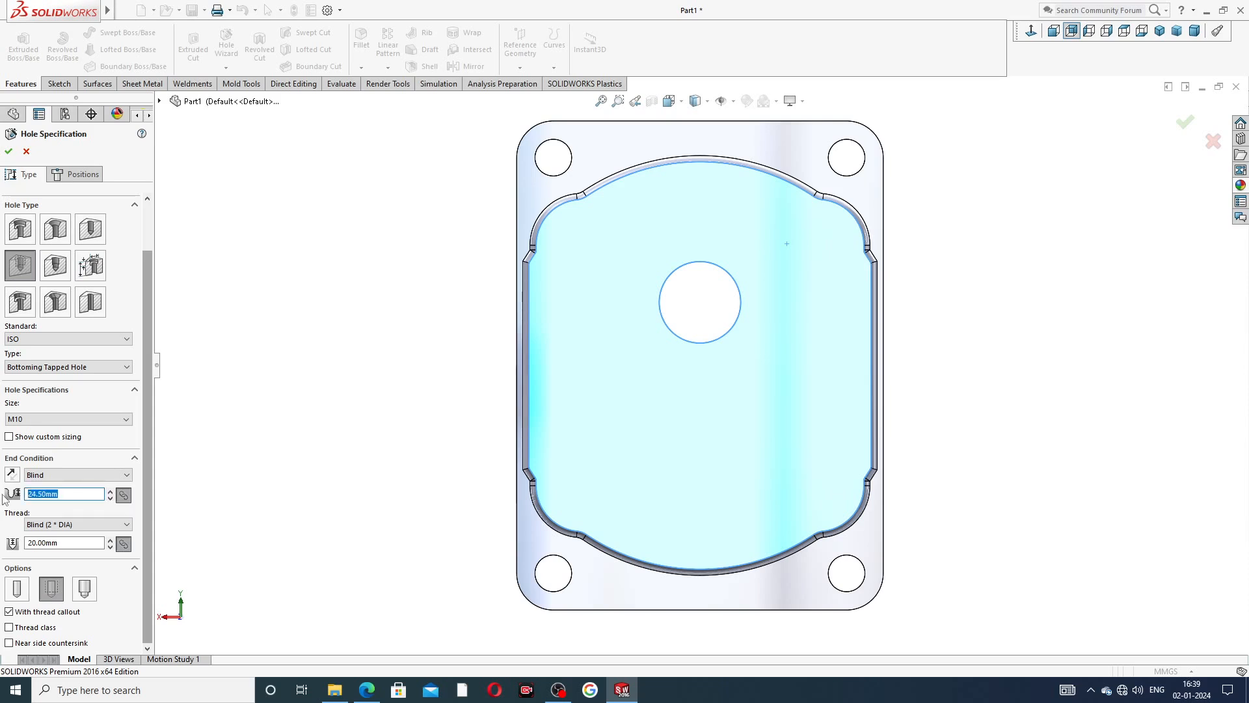
text(17)
key(Return)
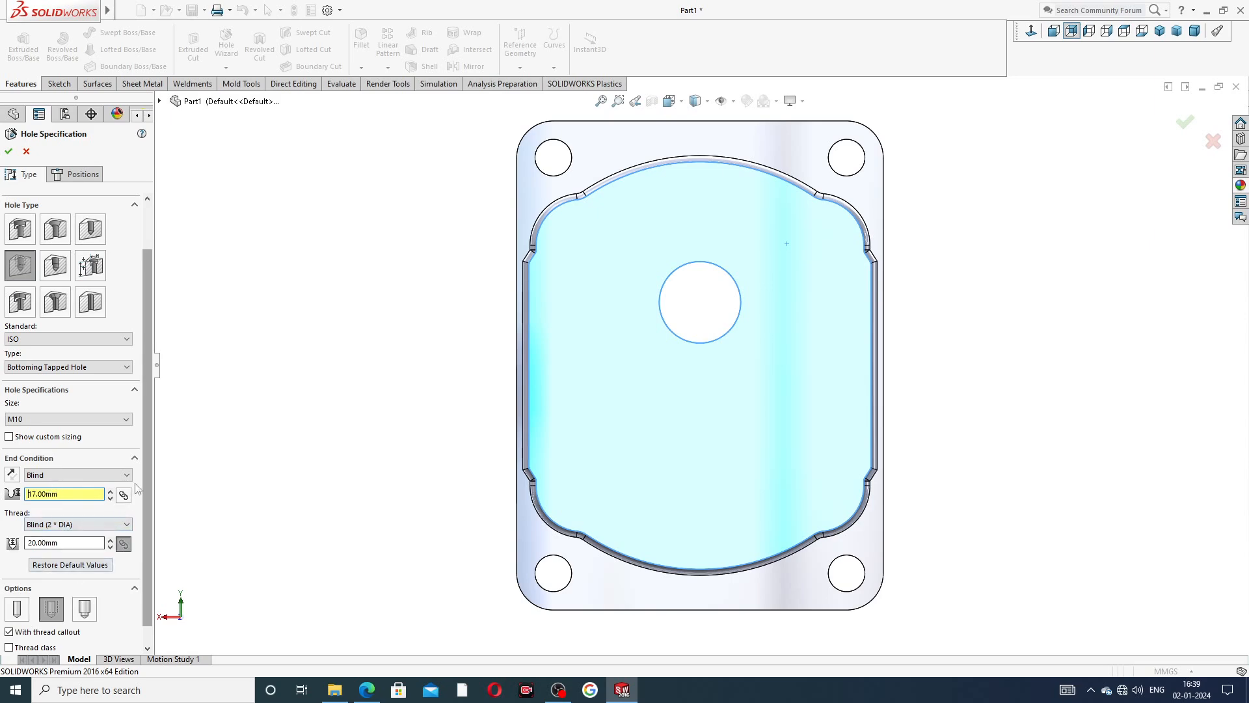
scroll(142, 478, down, 2)
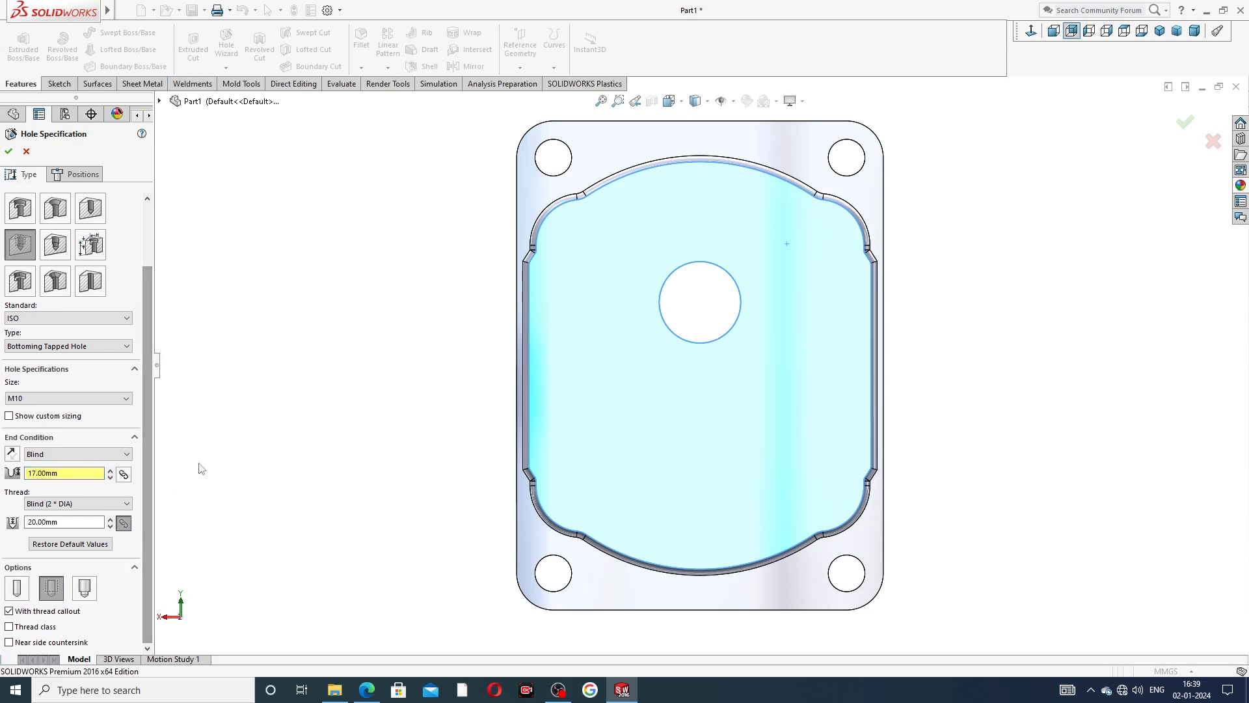
Place four aligned hole points about 61 mm apart horizontally on the pad face, the first at the upper-left corner arc's centre.
click(78, 174)
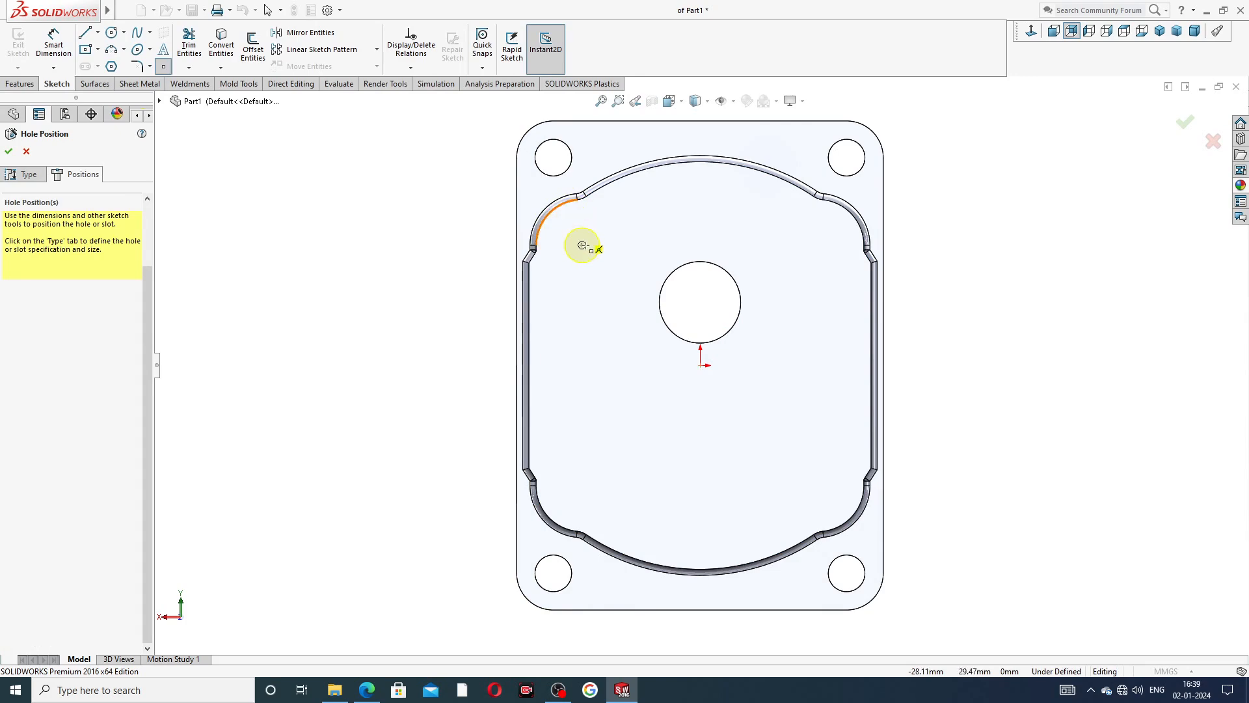
click(582, 245)
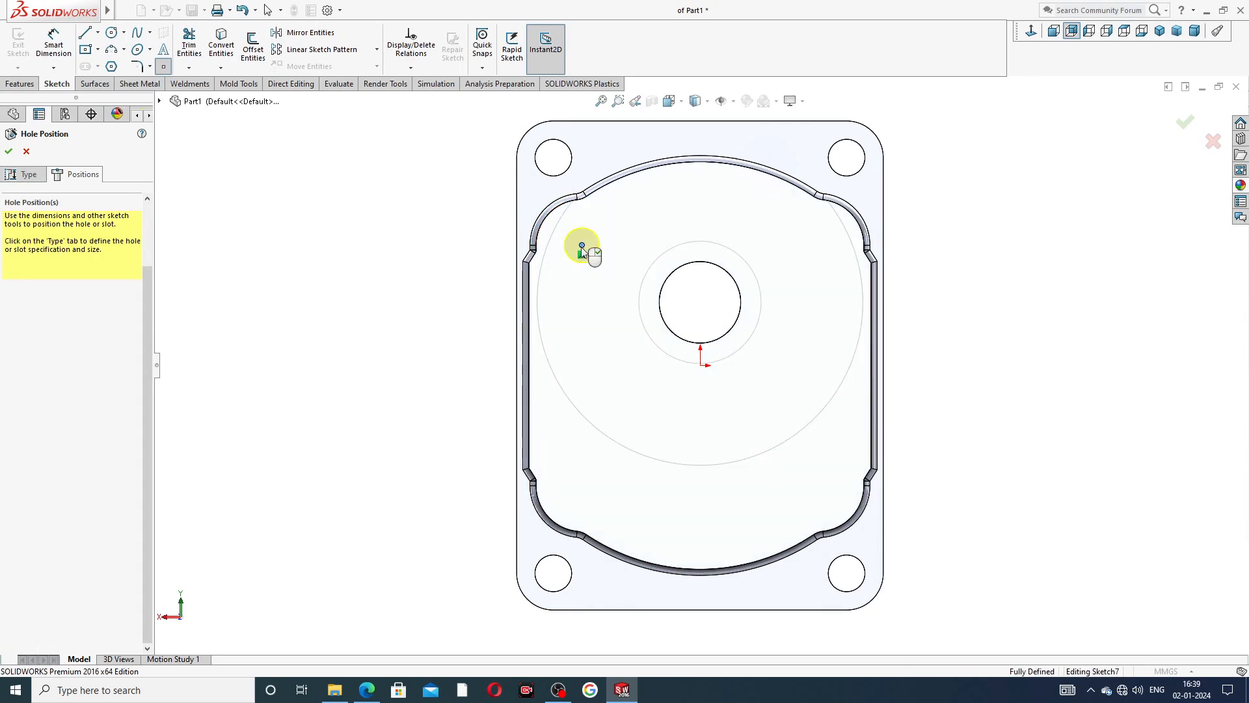
click(832, 245)
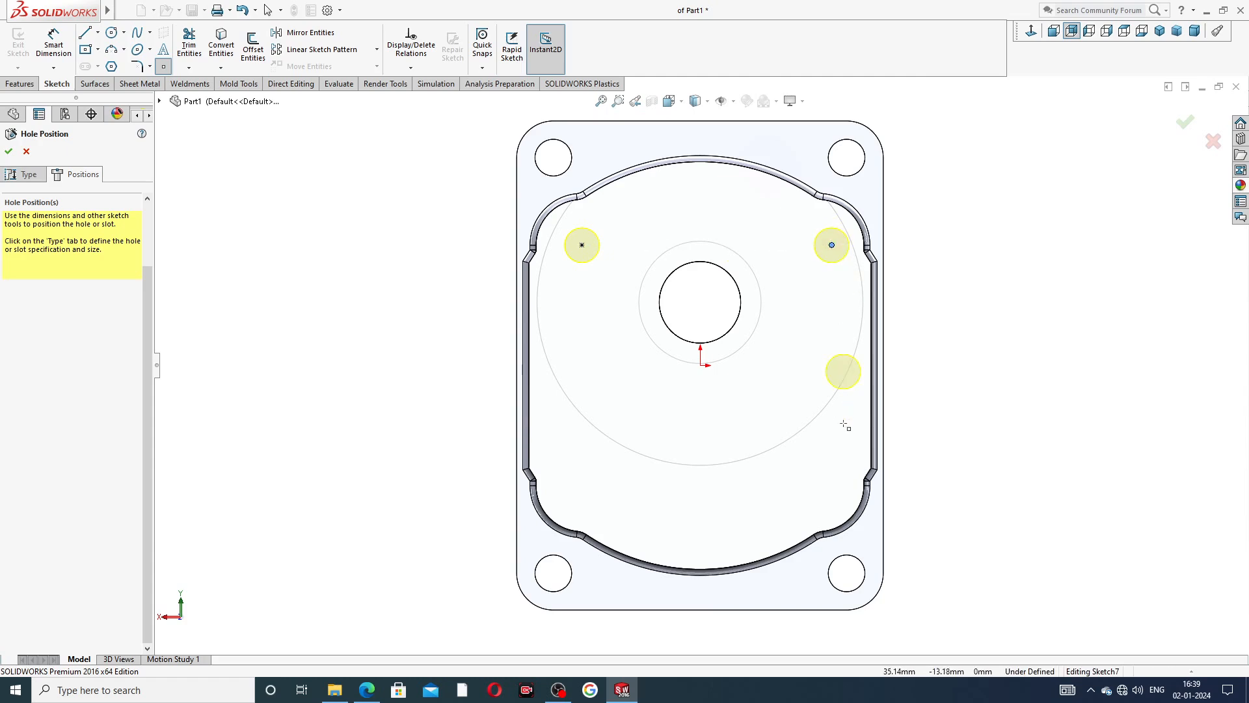
click(830, 489)
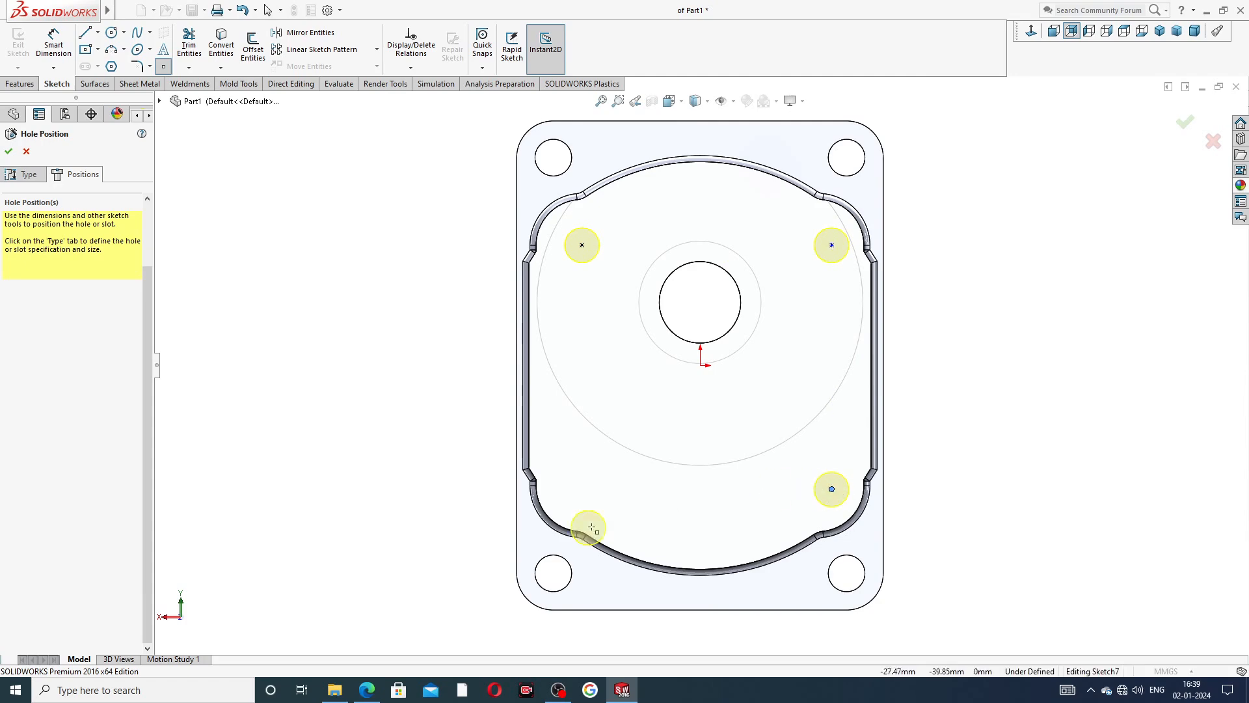
click(582, 488)
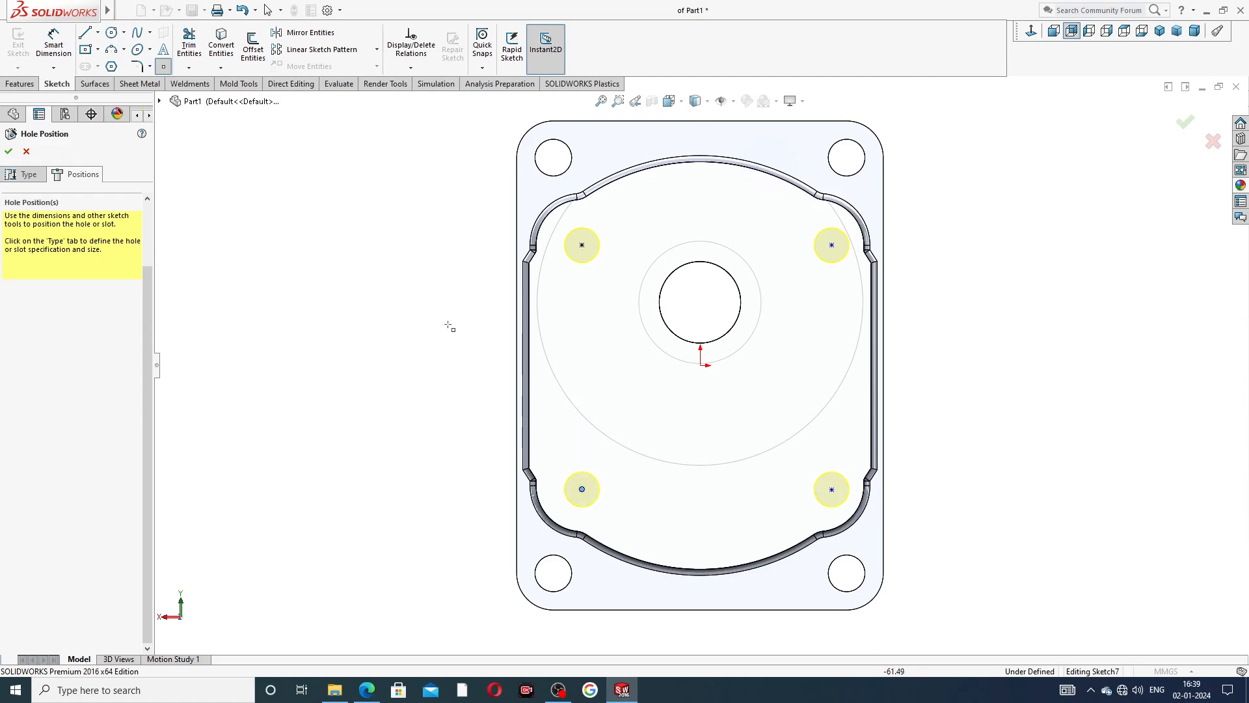
right_click(396, 191)
click(423, 199)
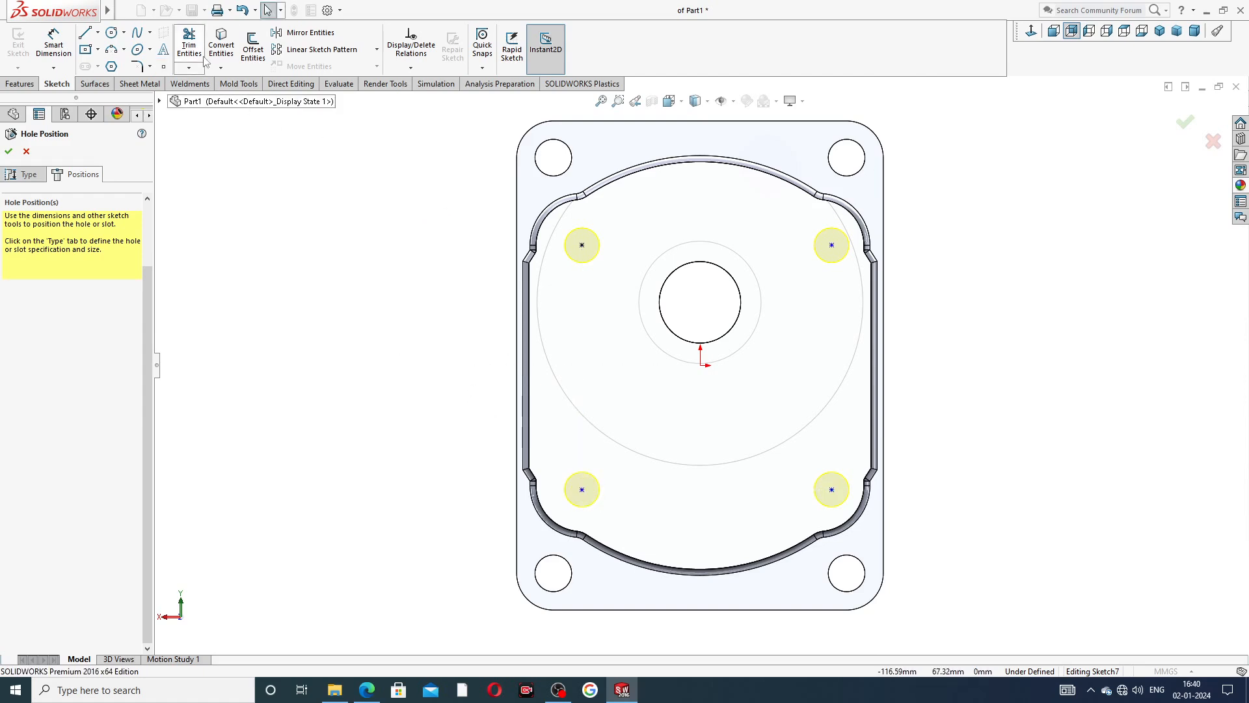
Dimension the horizontal distance between the two upper tapped hole points and set it to 58 mm.
click(53, 45)
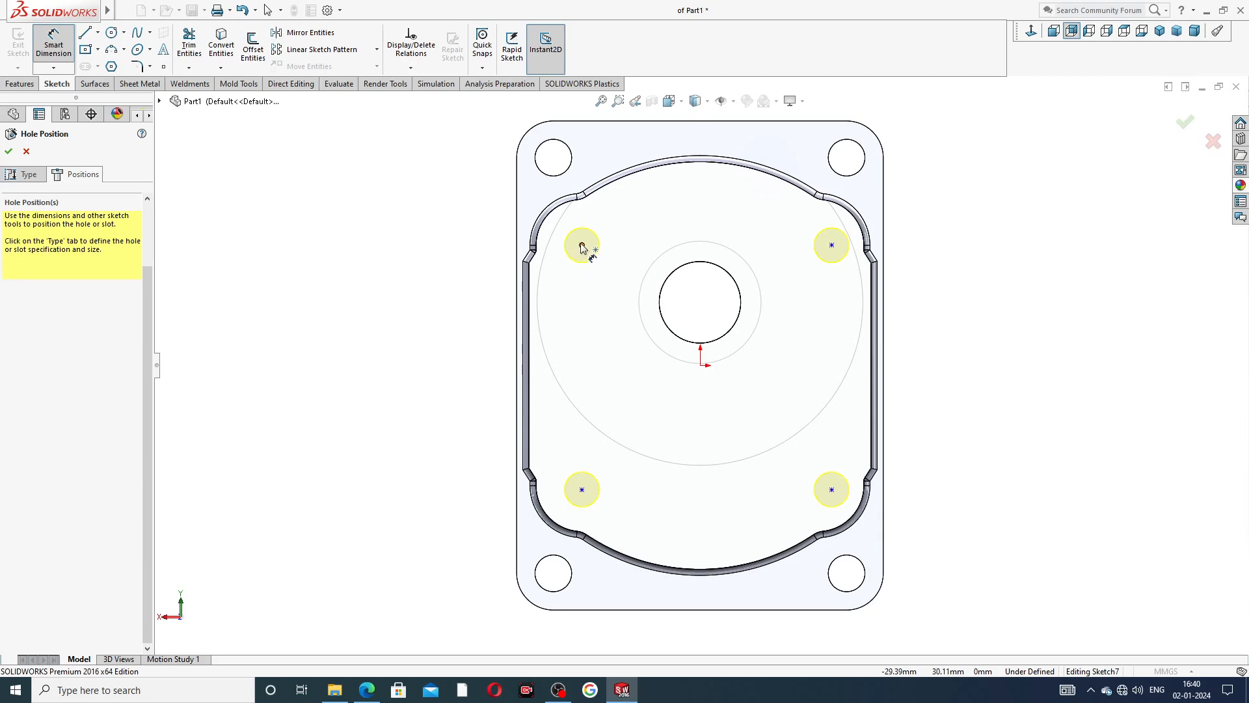
click(582, 245)
click(832, 246)
click(710, 208)
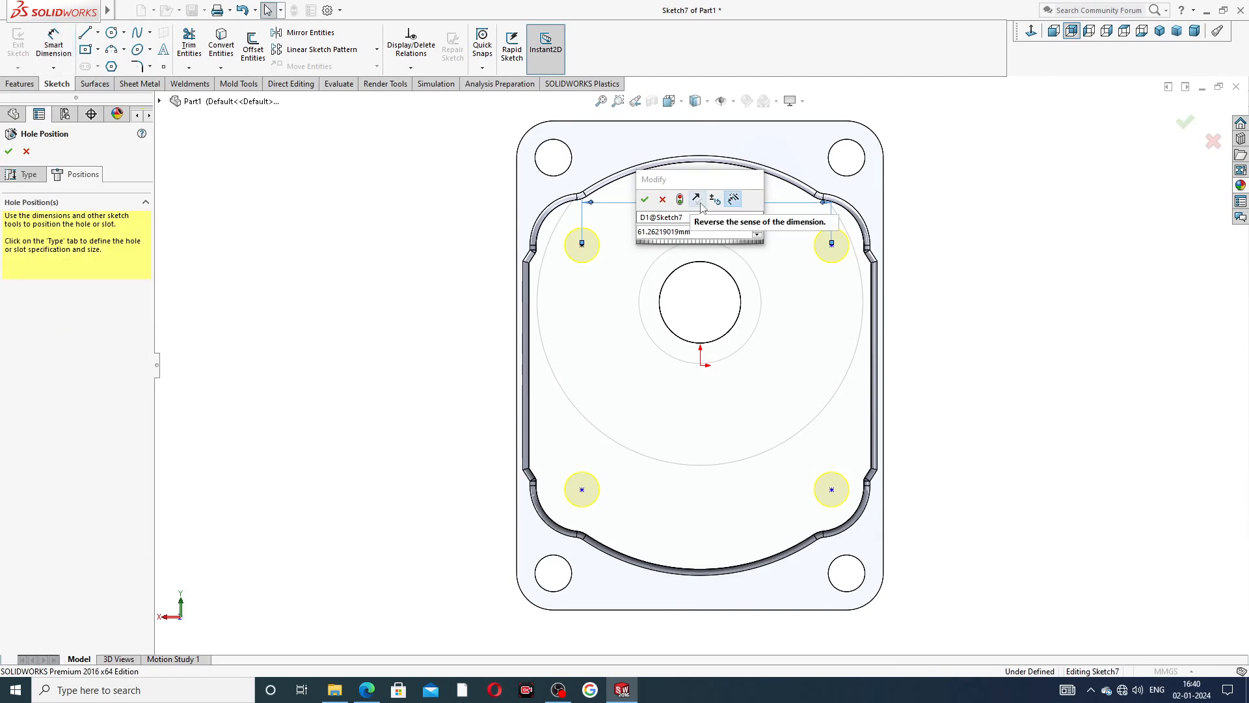
key(Return)
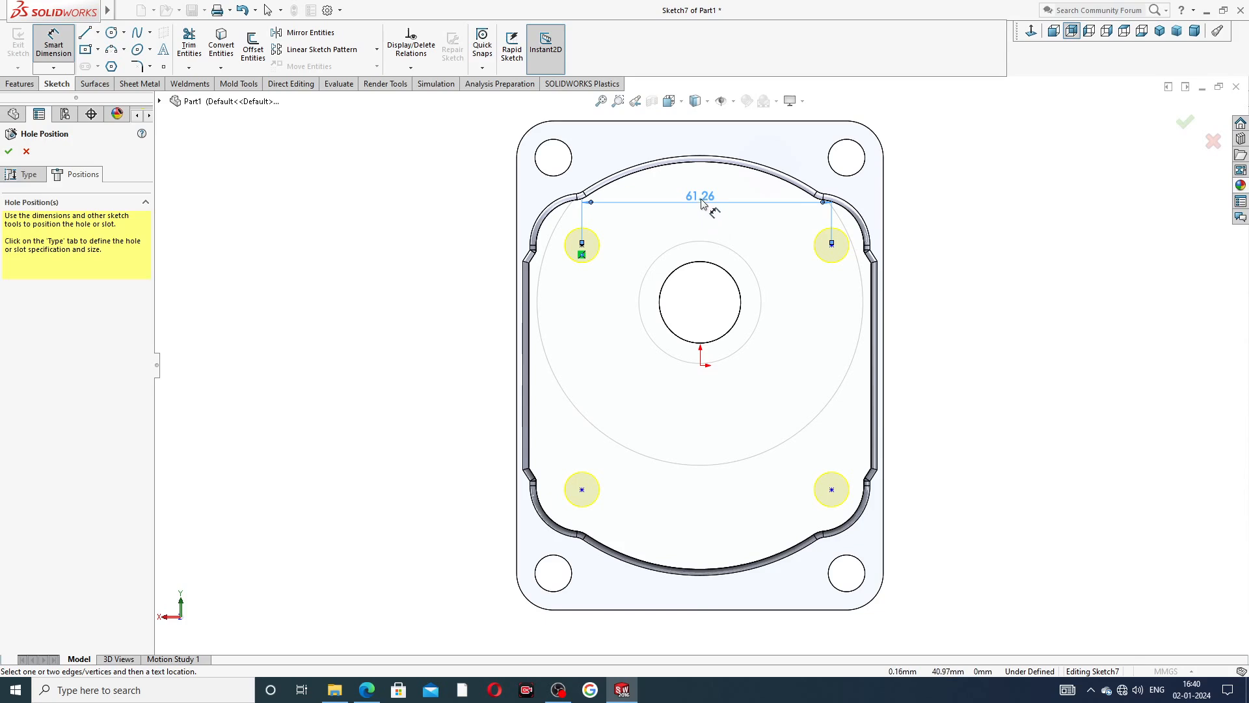
double_click(701, 204)
text(5)
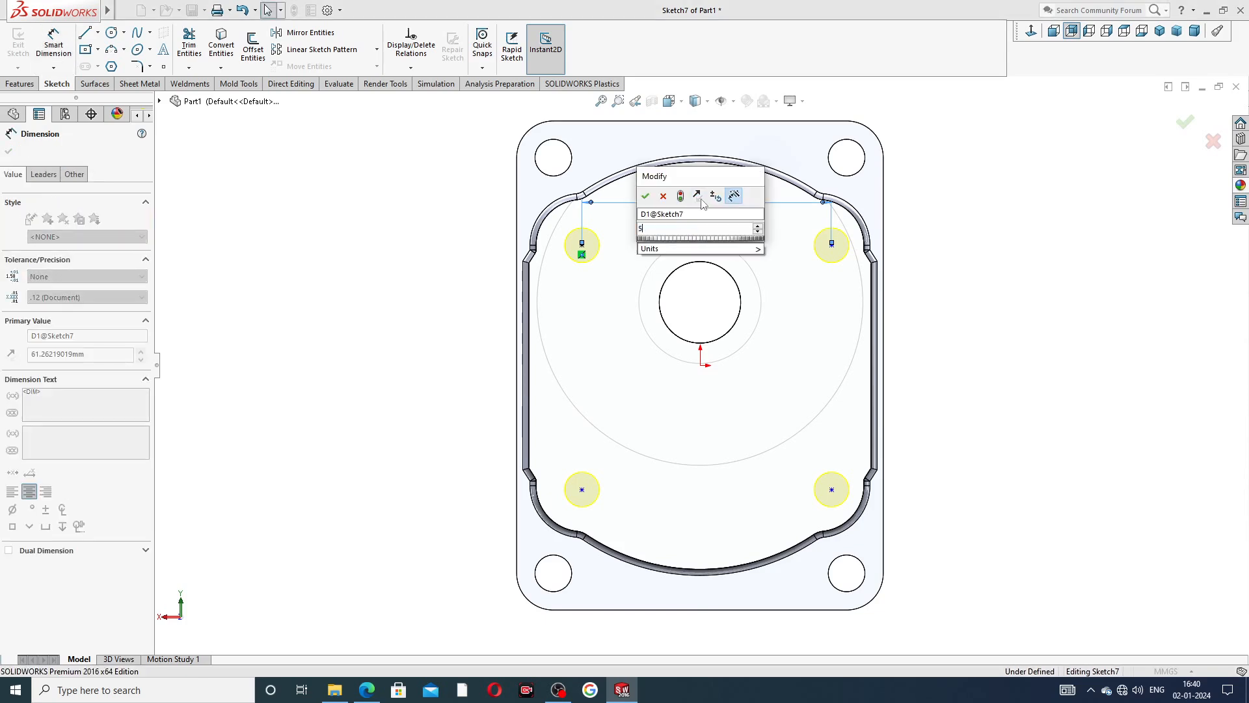
text(8)
key(Return)
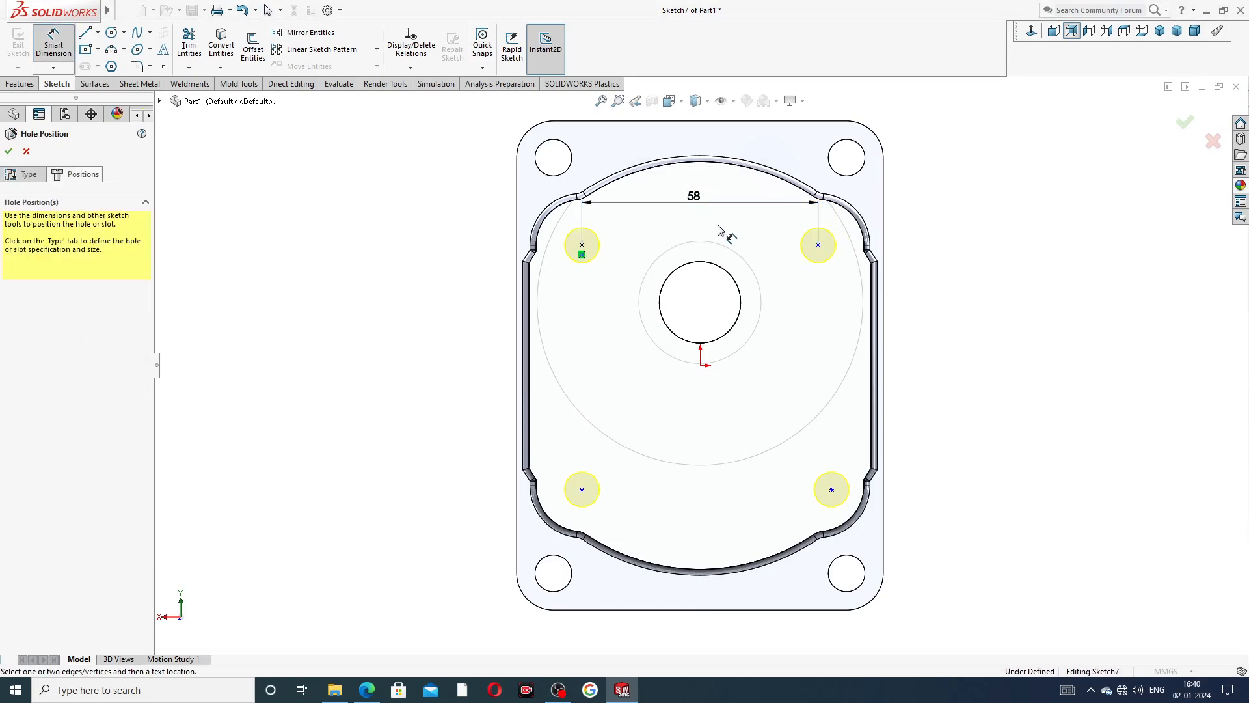
Dimension the horizontal distance between the upper-left tapped hole point and the origin.
click(583, 253)
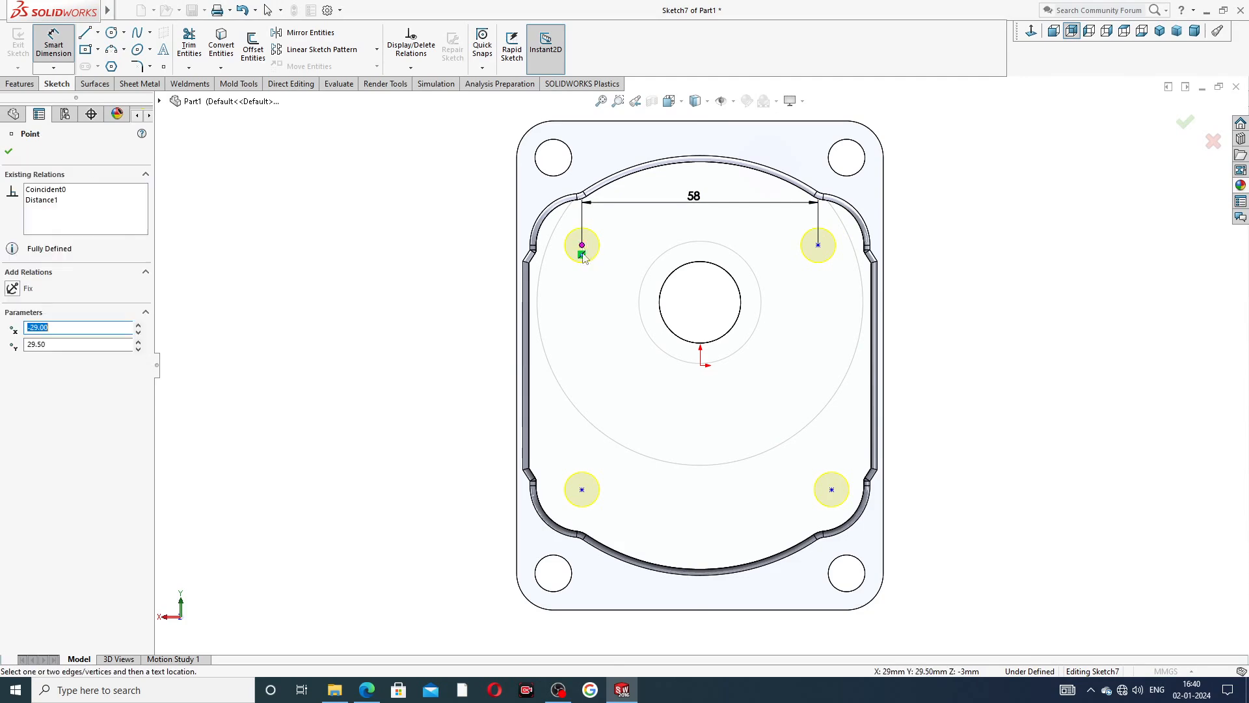
click(701, 366)
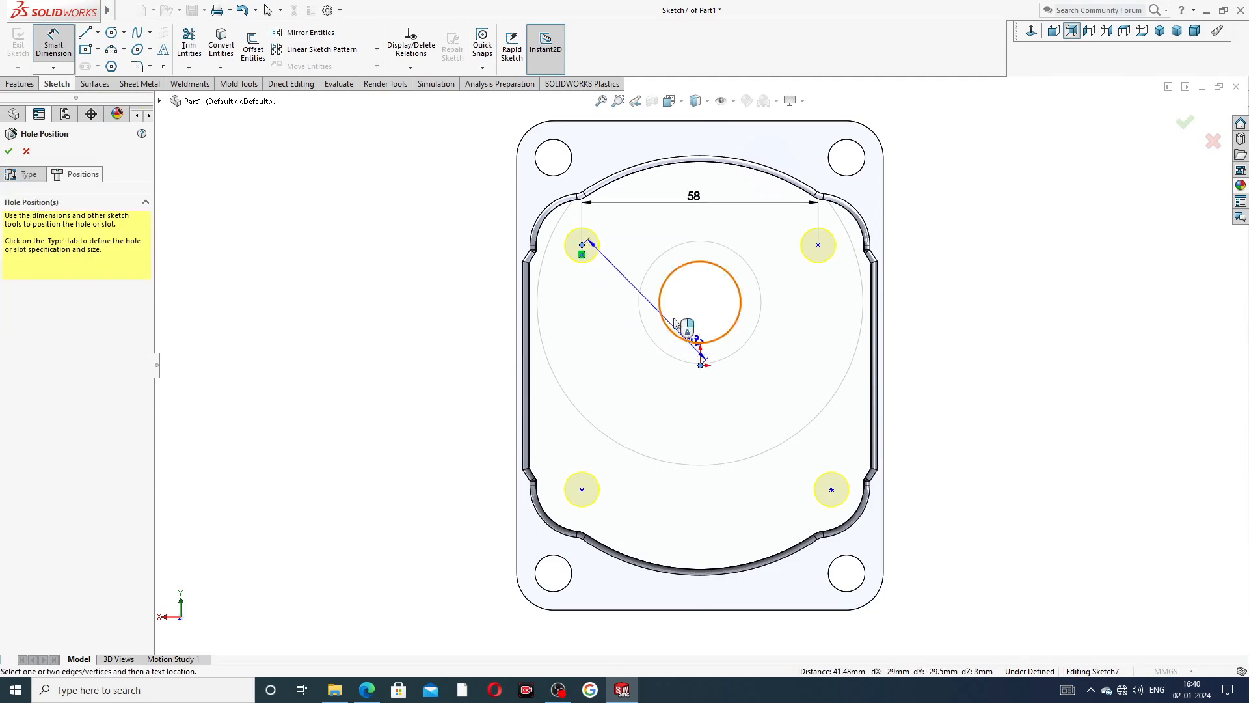
click(635, 240)
click(703, 343)
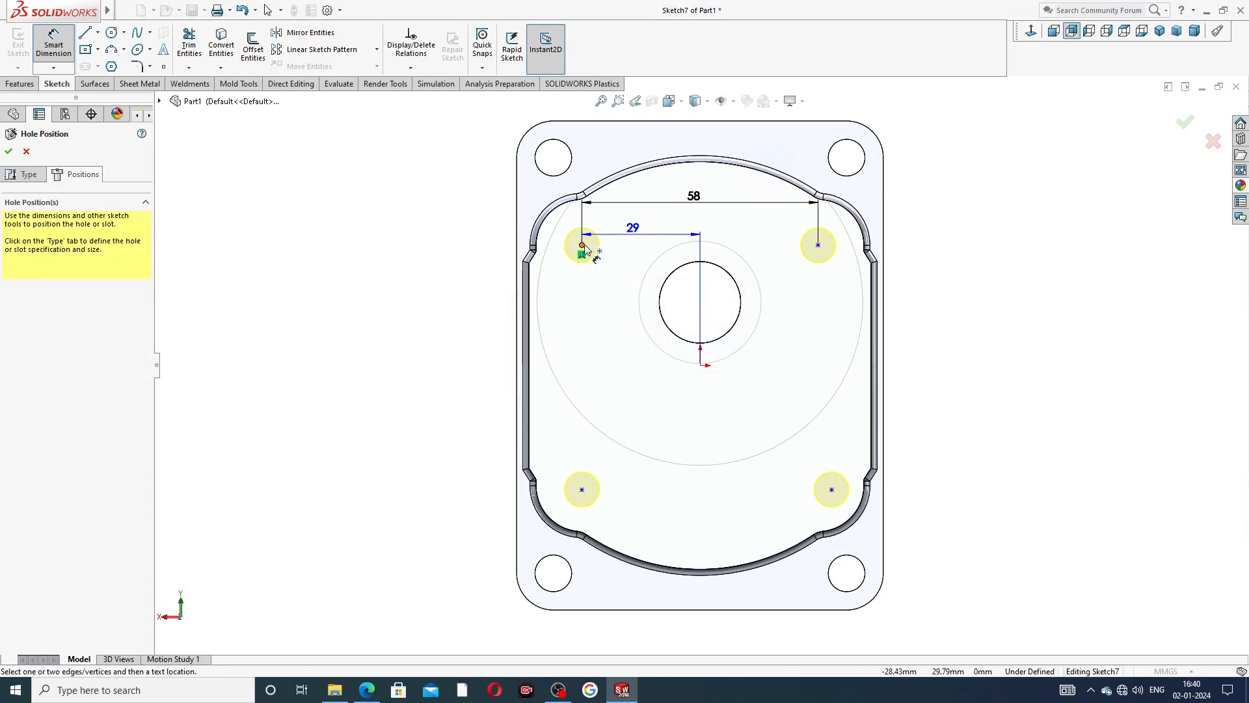
Dimension the vertical distance between the two left tapped hole points and set it to 59 mm.
click(581, 259)
click(581, 489)
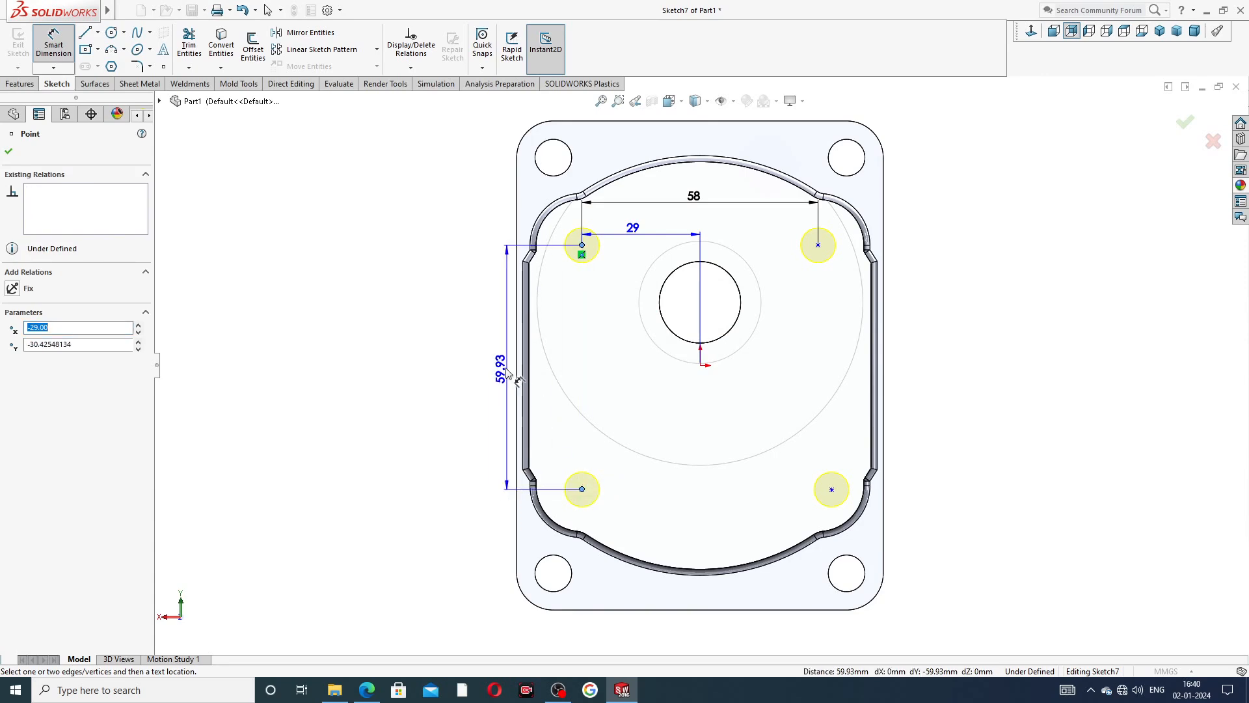
click(497, 366)
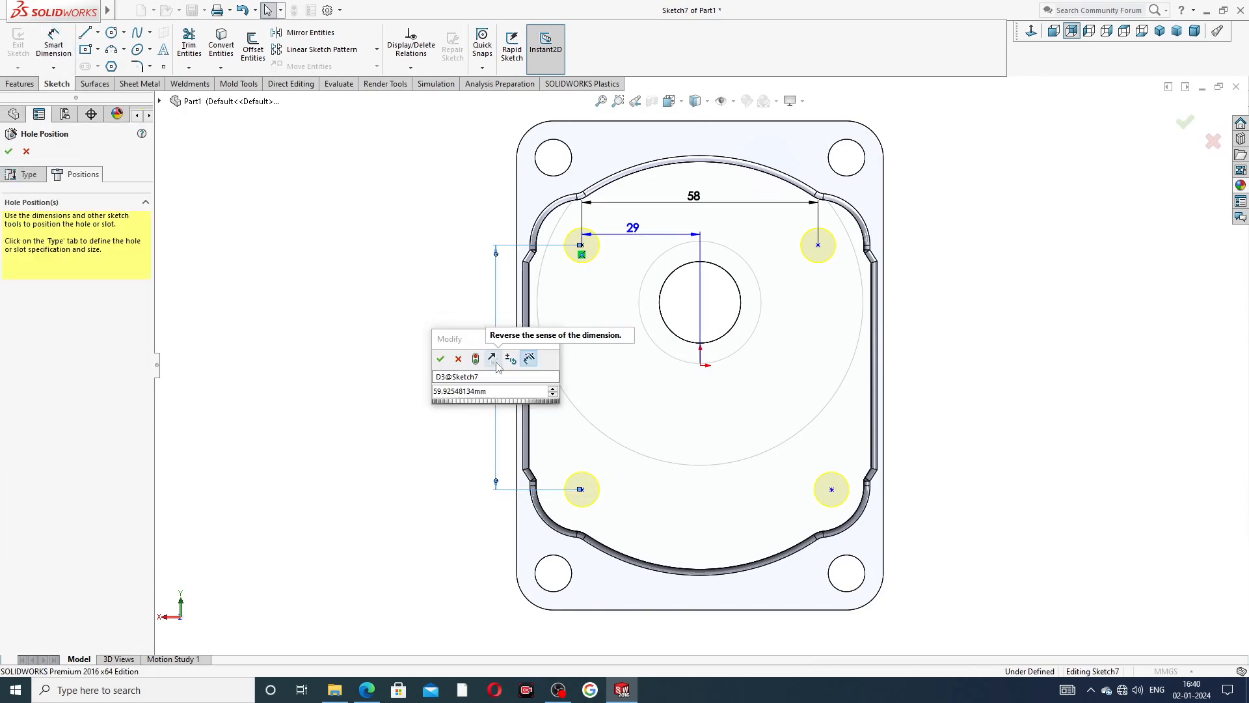
key(Return)
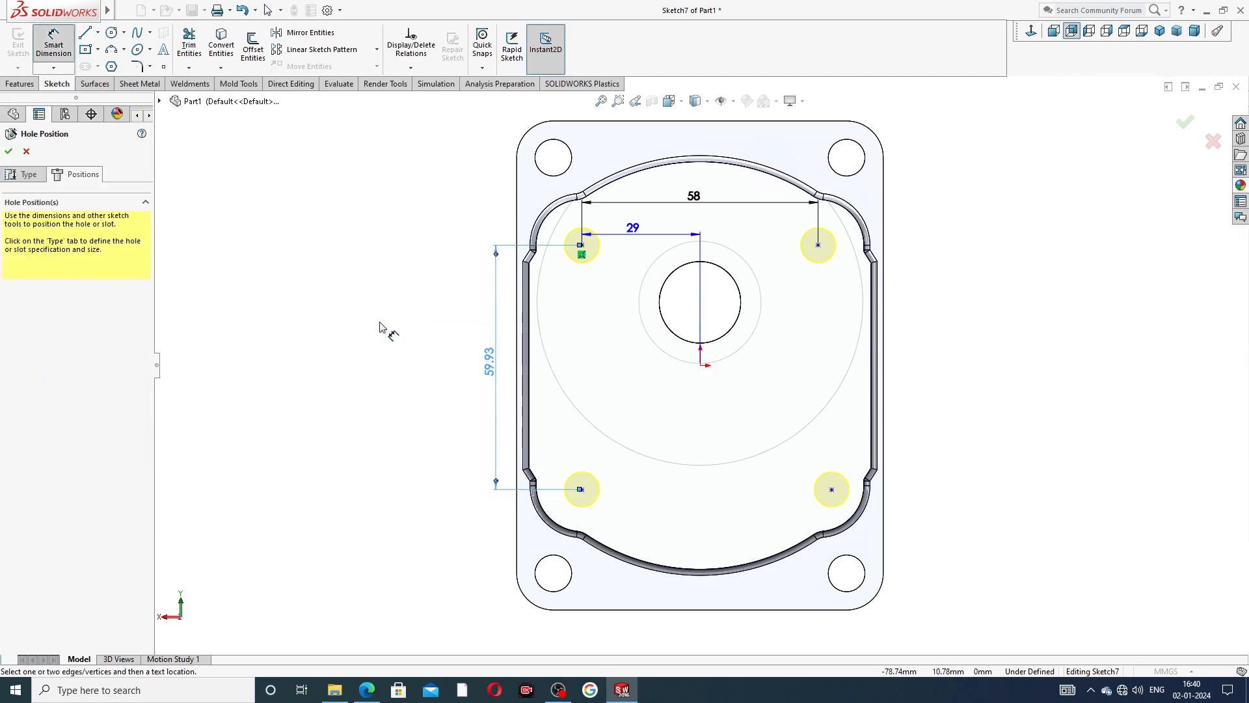
double_click(488, 364)
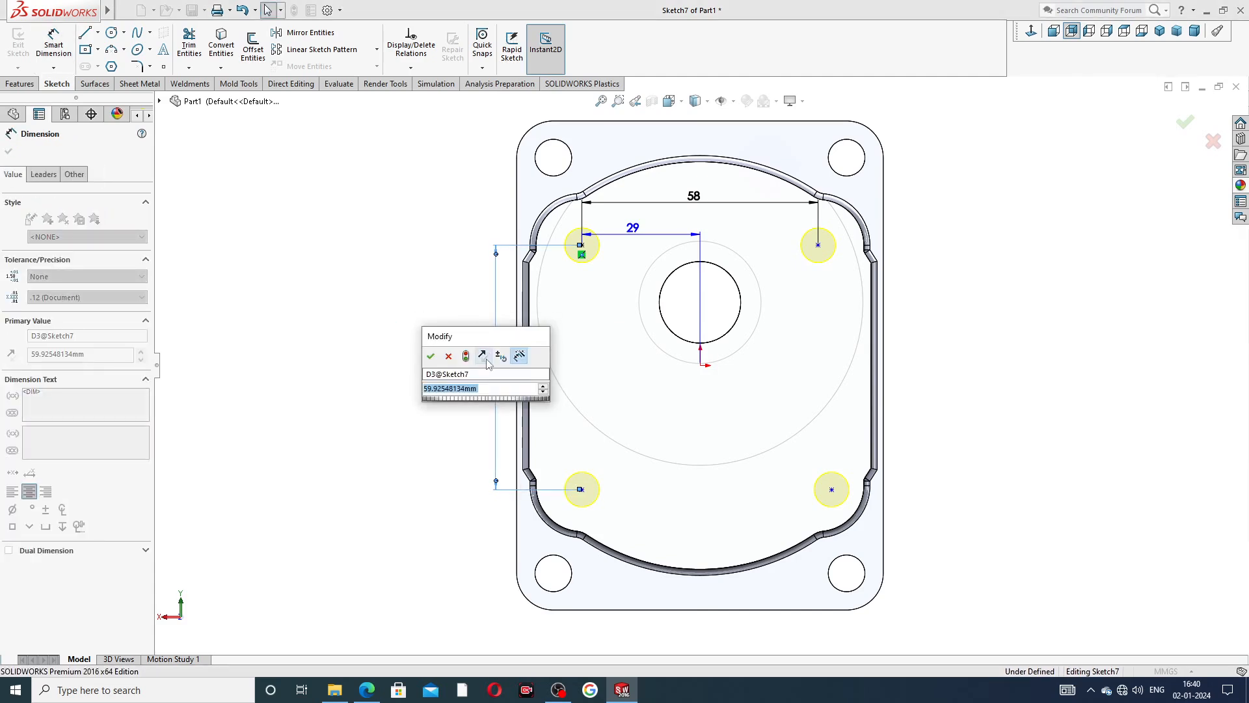
text(59)
key(Return)
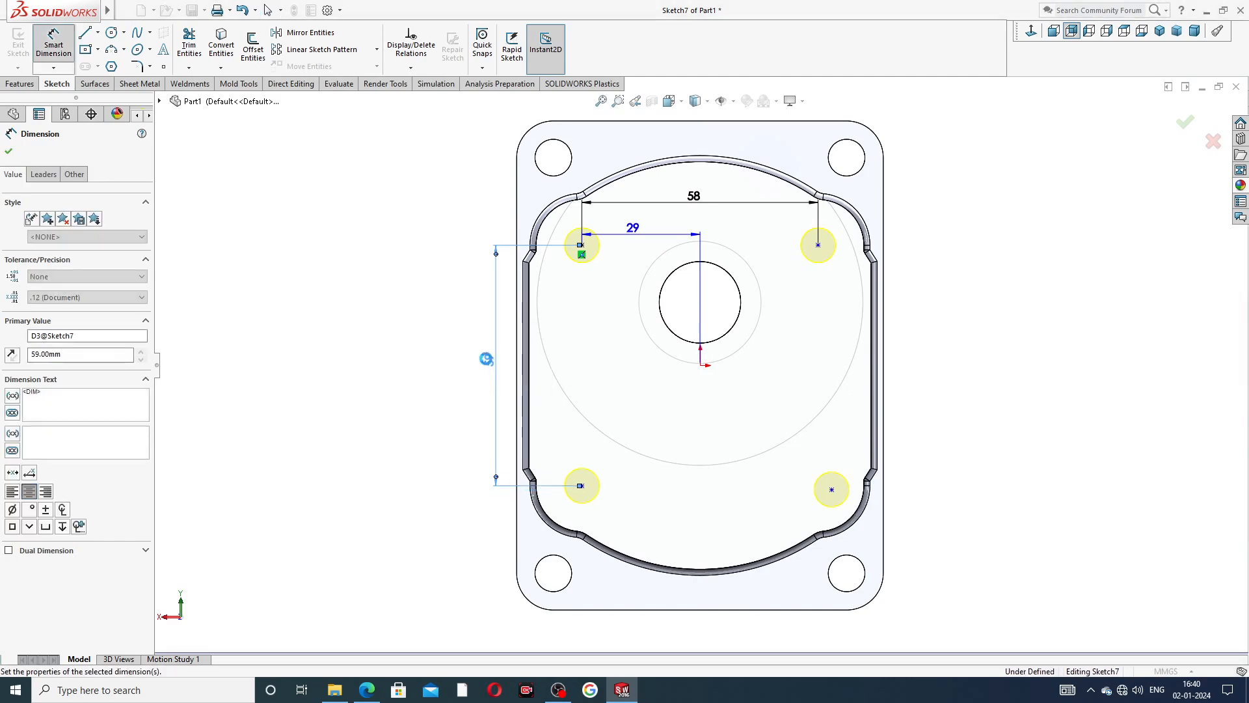
Dimension the vertical distance between the lower-left tapped hole point and the origin, and space the two vertical dimensions apart.
click(581, 485)
click(699, 365)
click(581, 485)
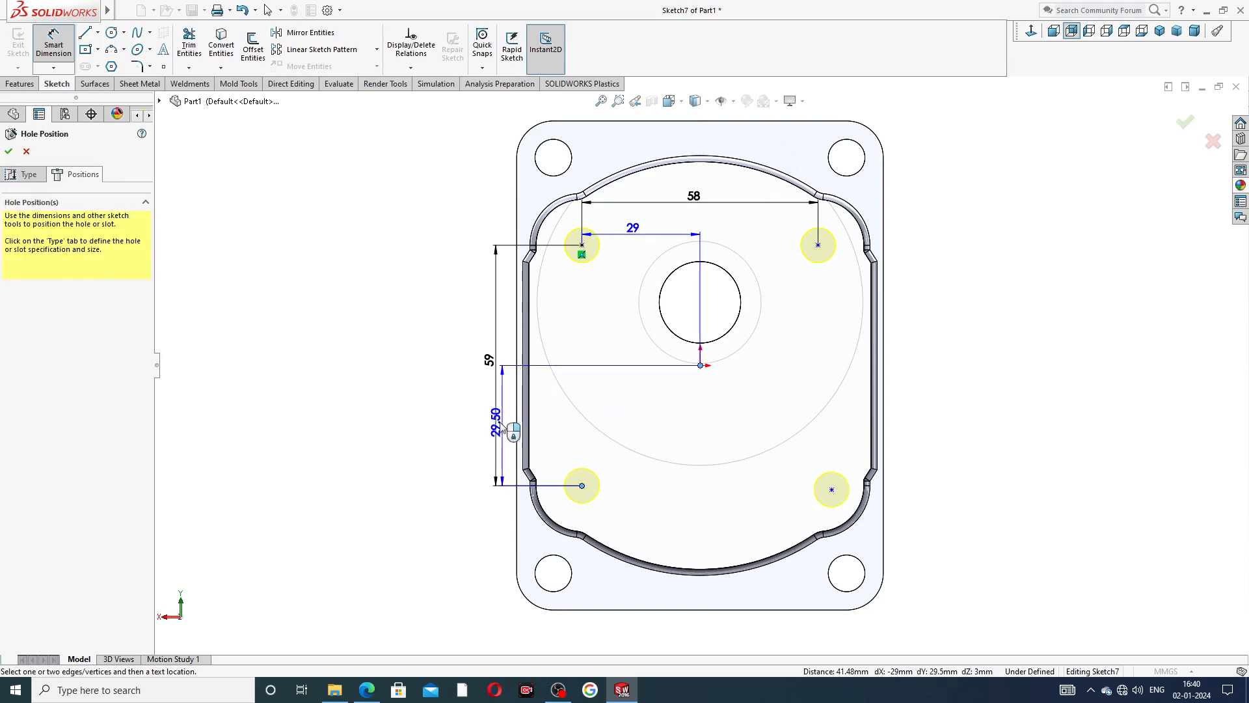
click(455, 423)
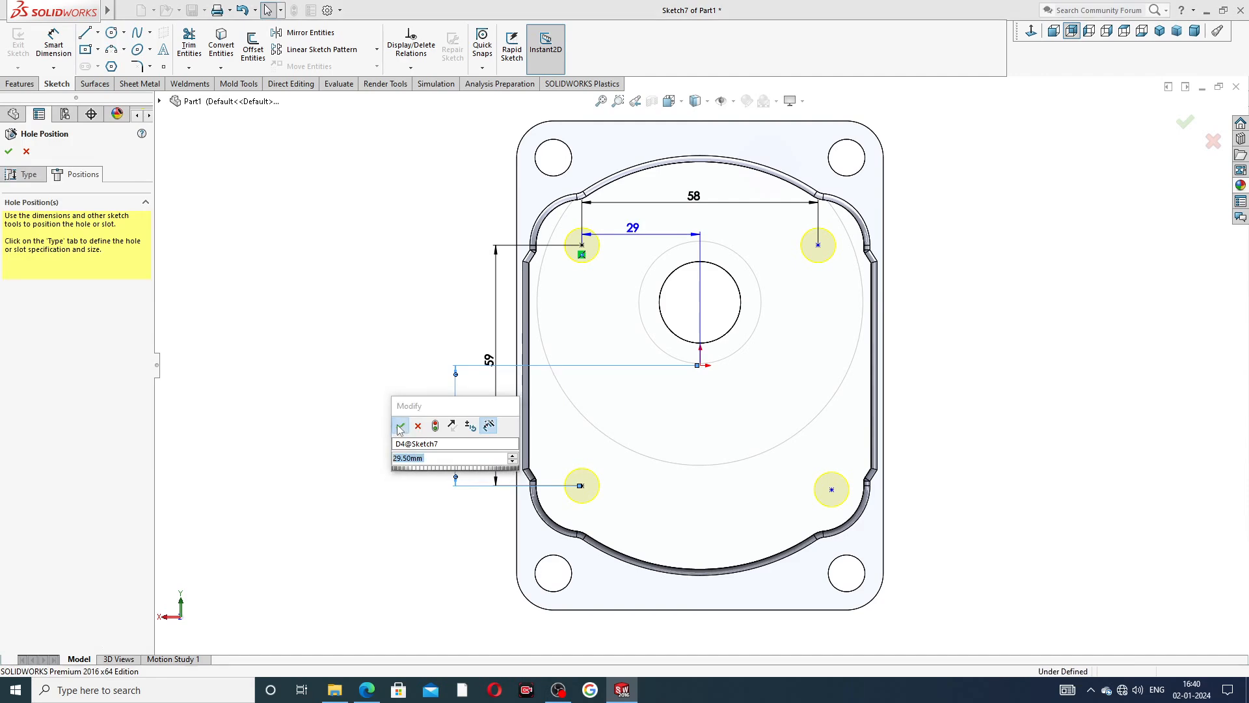
click(411, 426)
drag(490, 361, 428, 378)
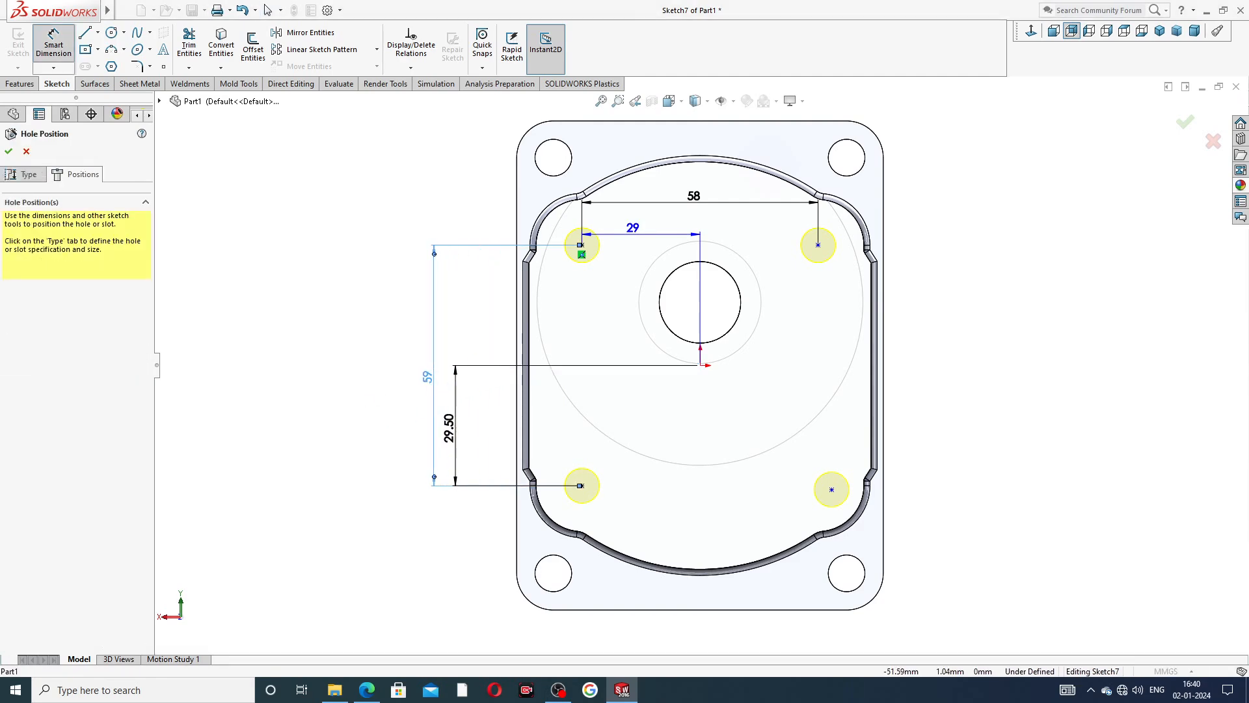
drag(455, 427, 476, 430)
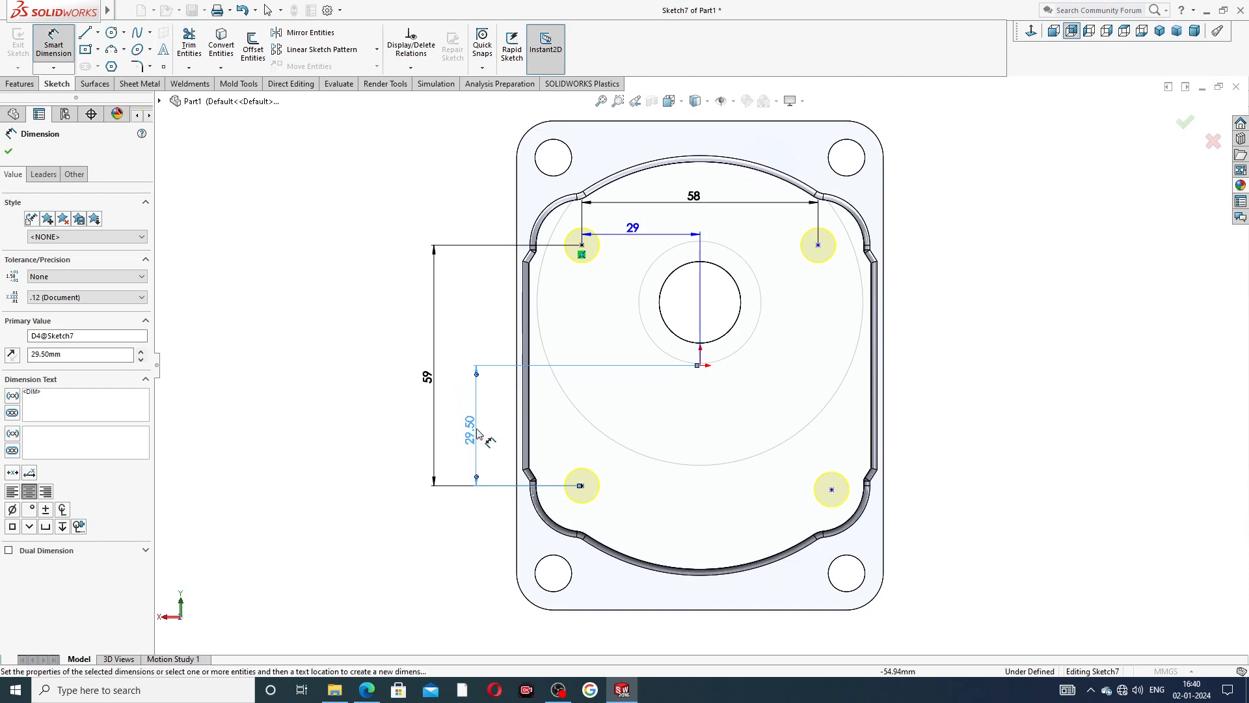
drag(433, 382, 445, 386)
click(419, 383)
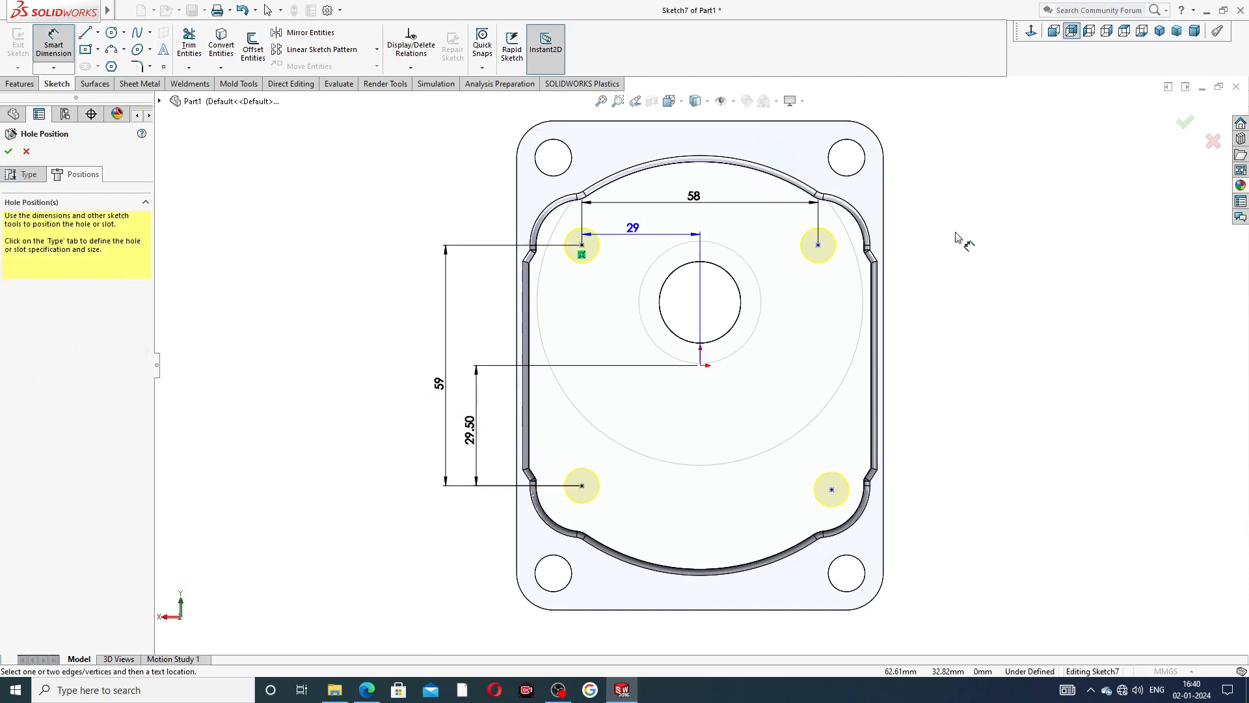
Add a horizontal relation between the two lower tapped hole points.
right_click(956, 186)
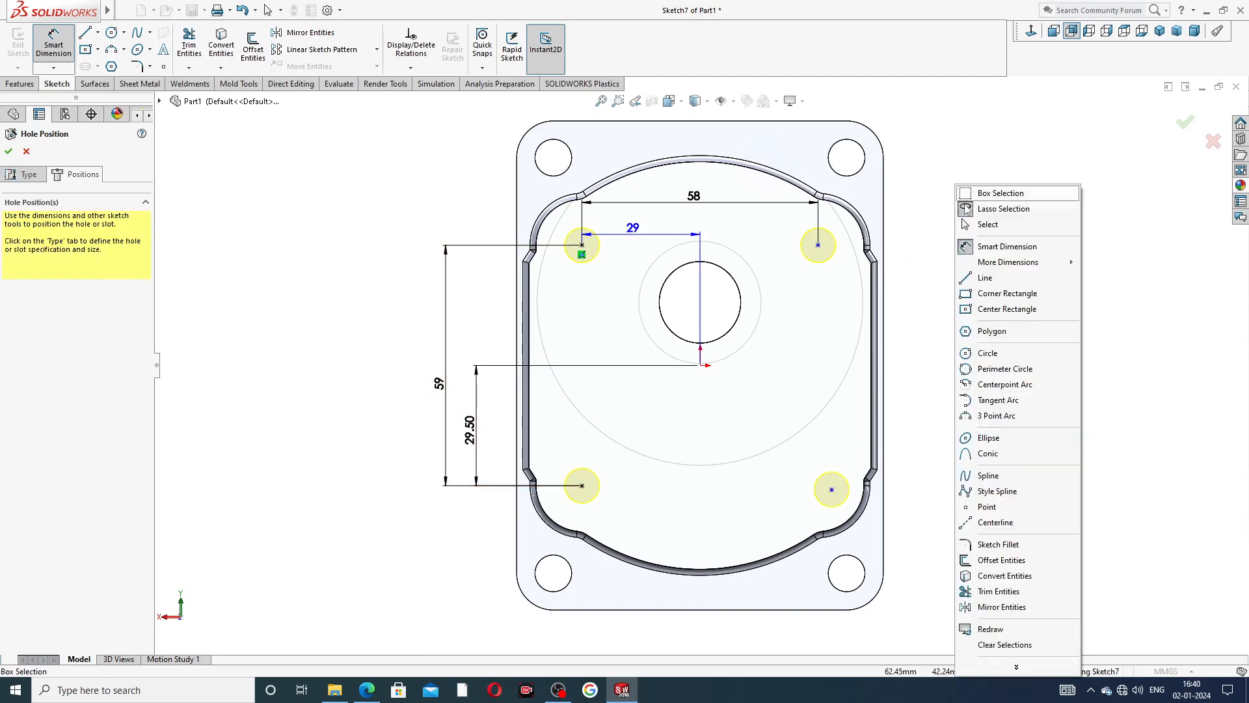
click(979, 224)
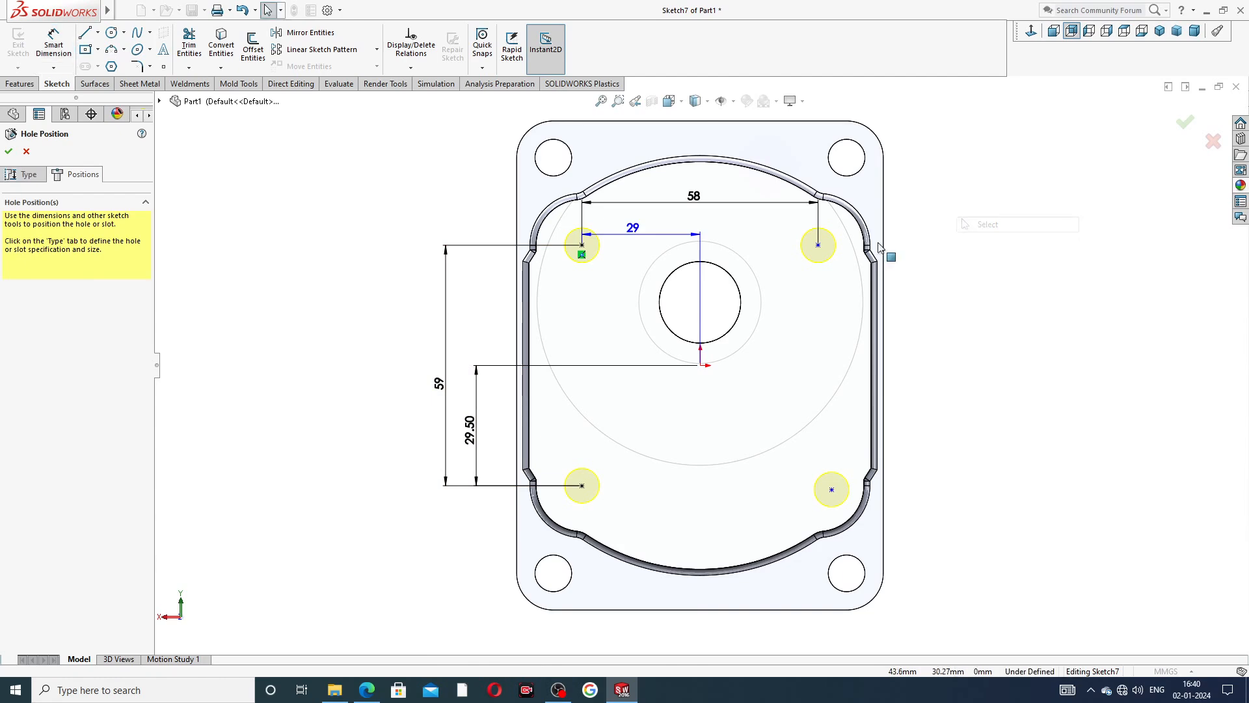
click(582, 486)
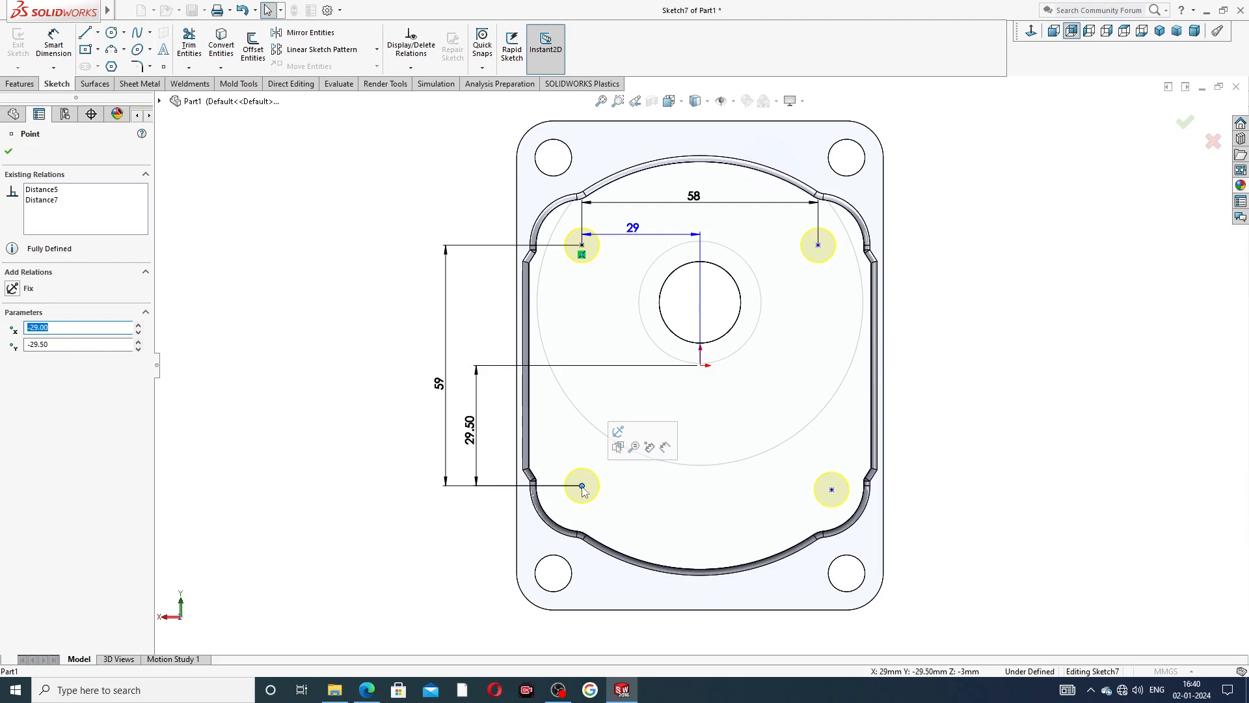
ctrl+click(831, 491)
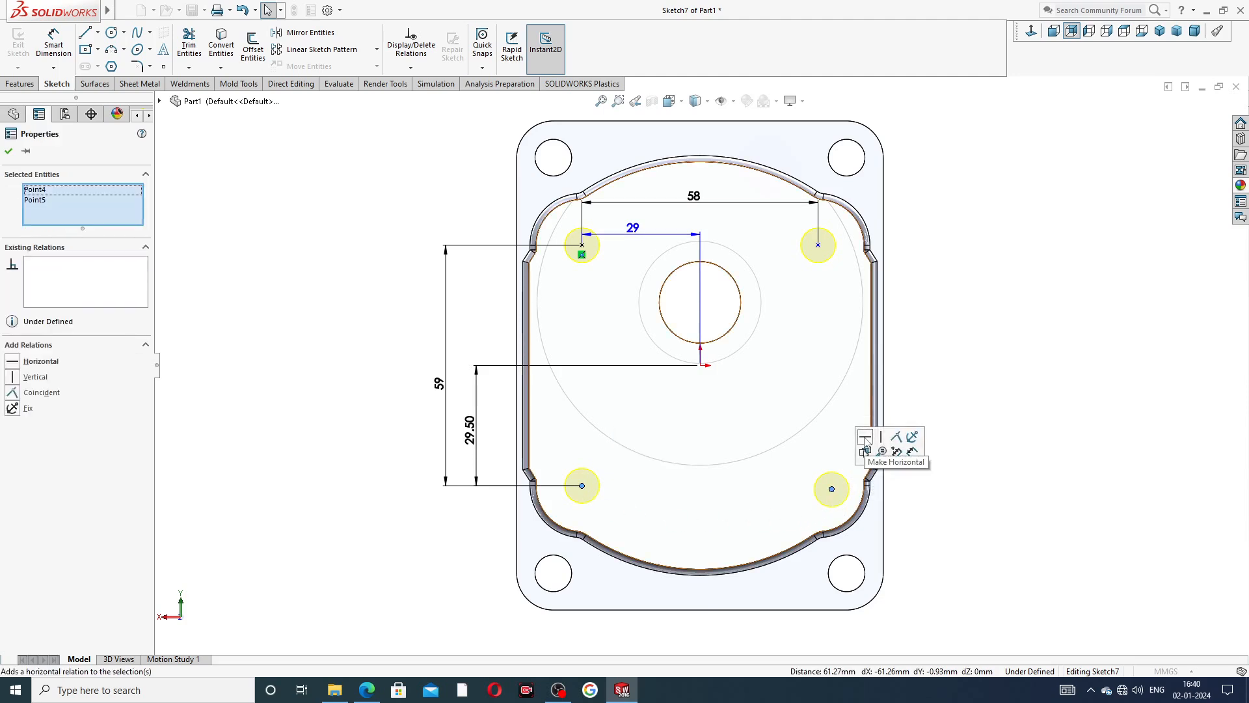
click(865, 438)
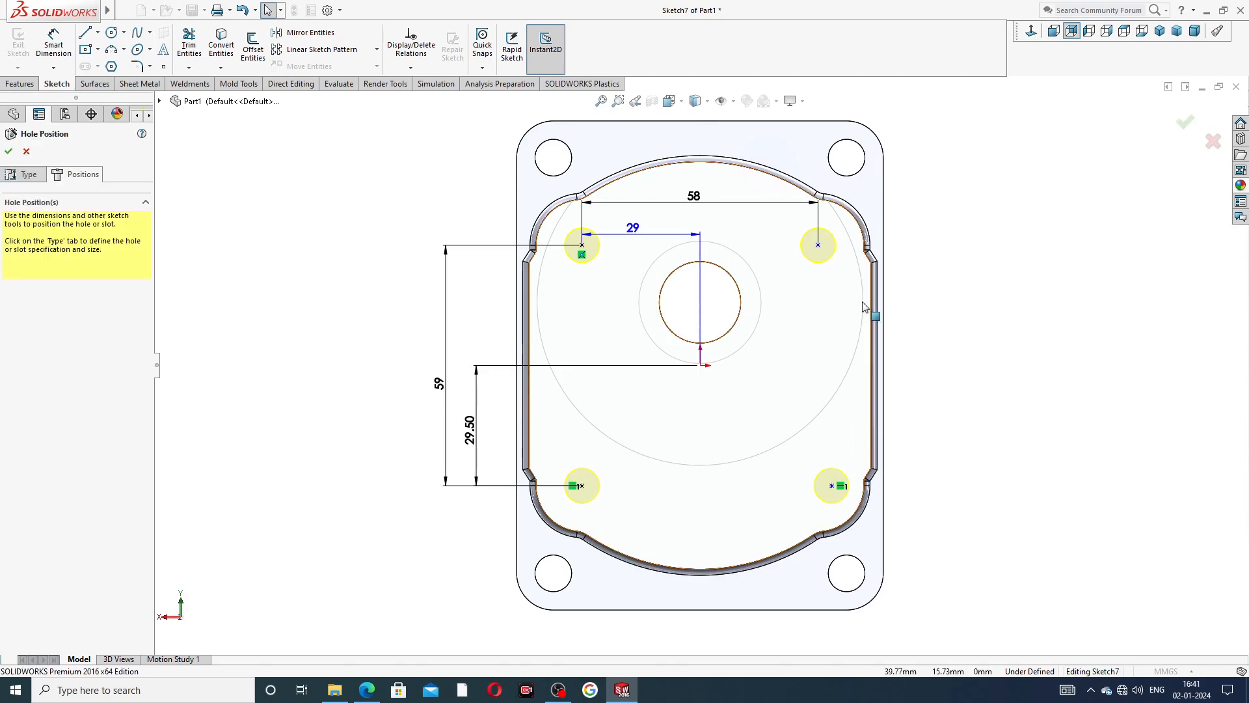
Add a vertical relation between the upper-right and lower-right tapped hole points.
click(818, 246)
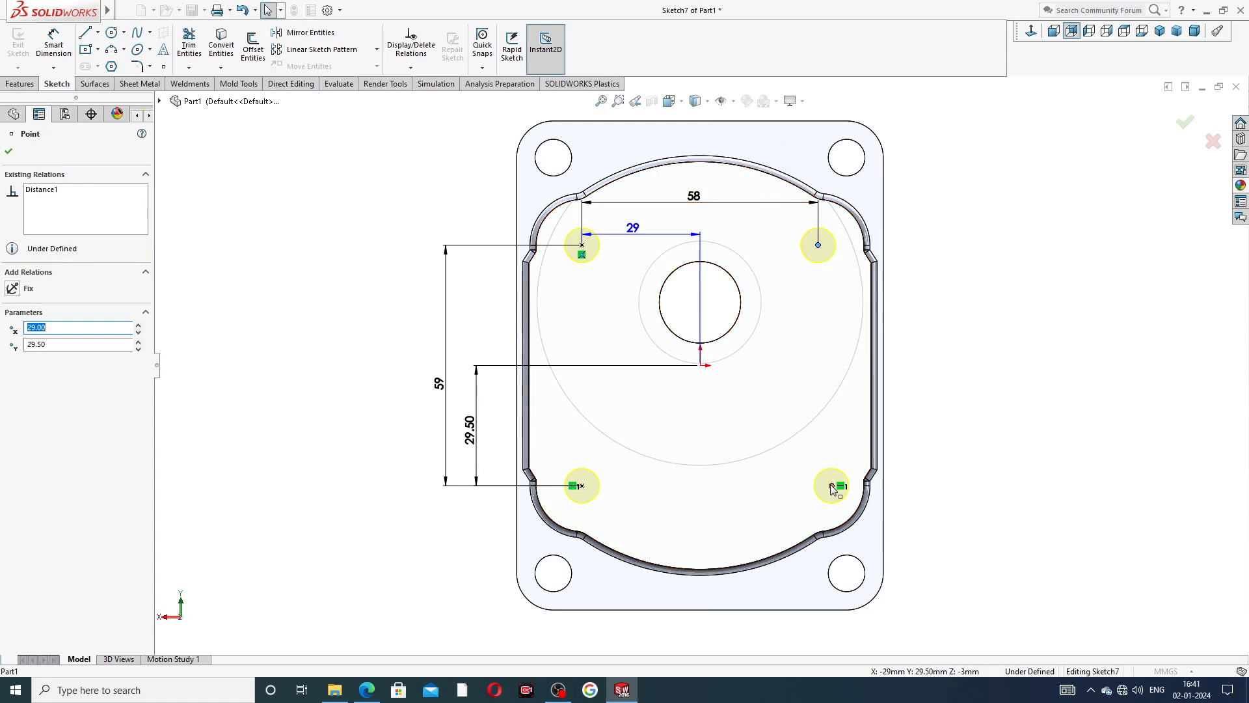
ctrl+click(832, 485)
click(883, 429)
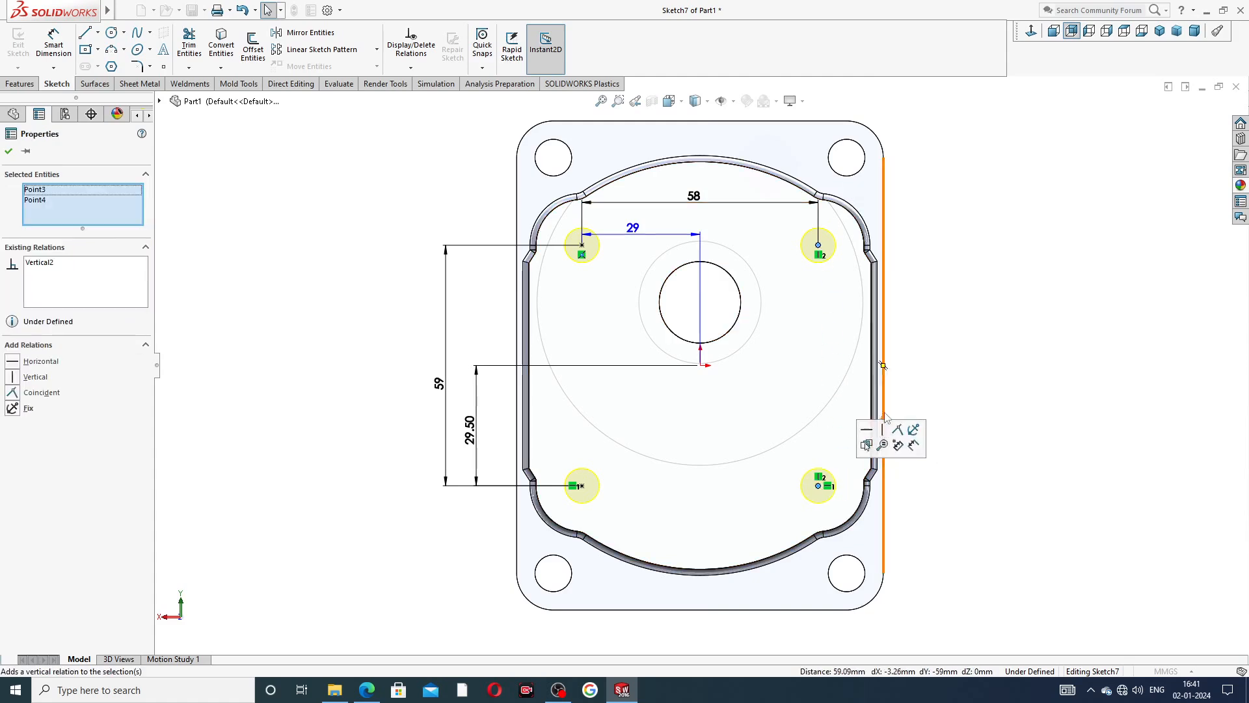
click(926, 337)
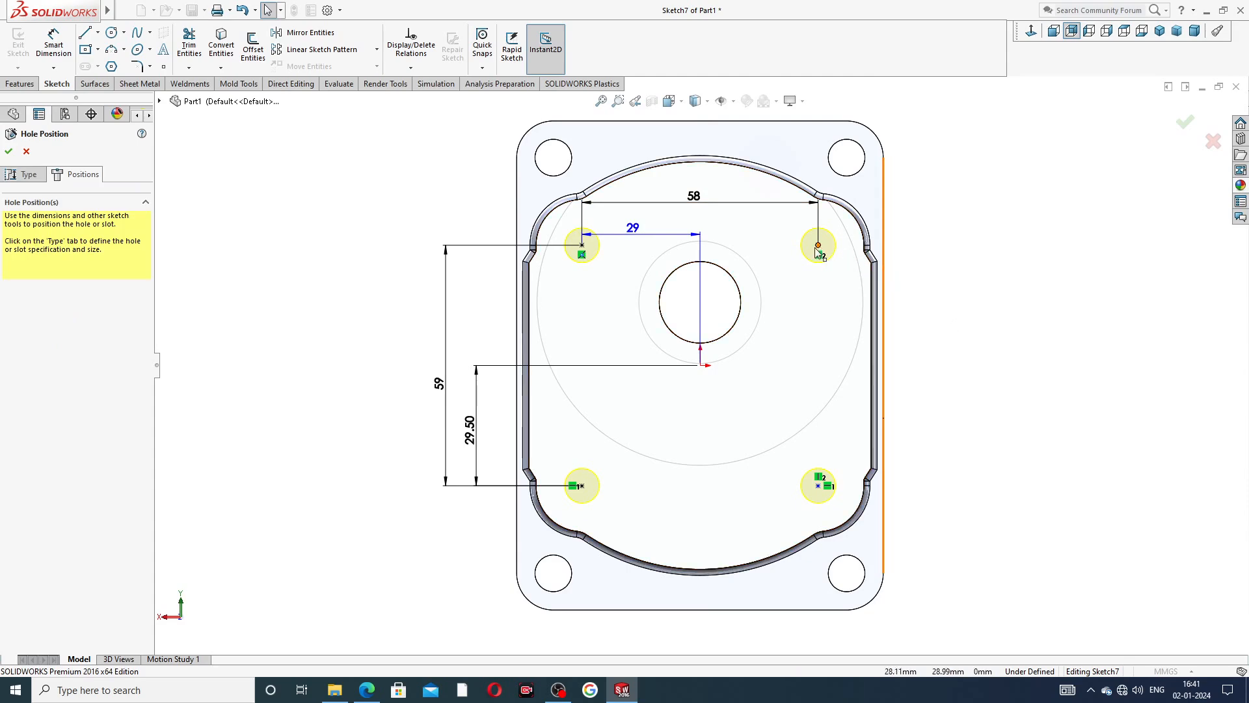
Add a horizontal relation between the two upper tapped hole points and finish the M10 tapped hole feature.
click(818, 247)
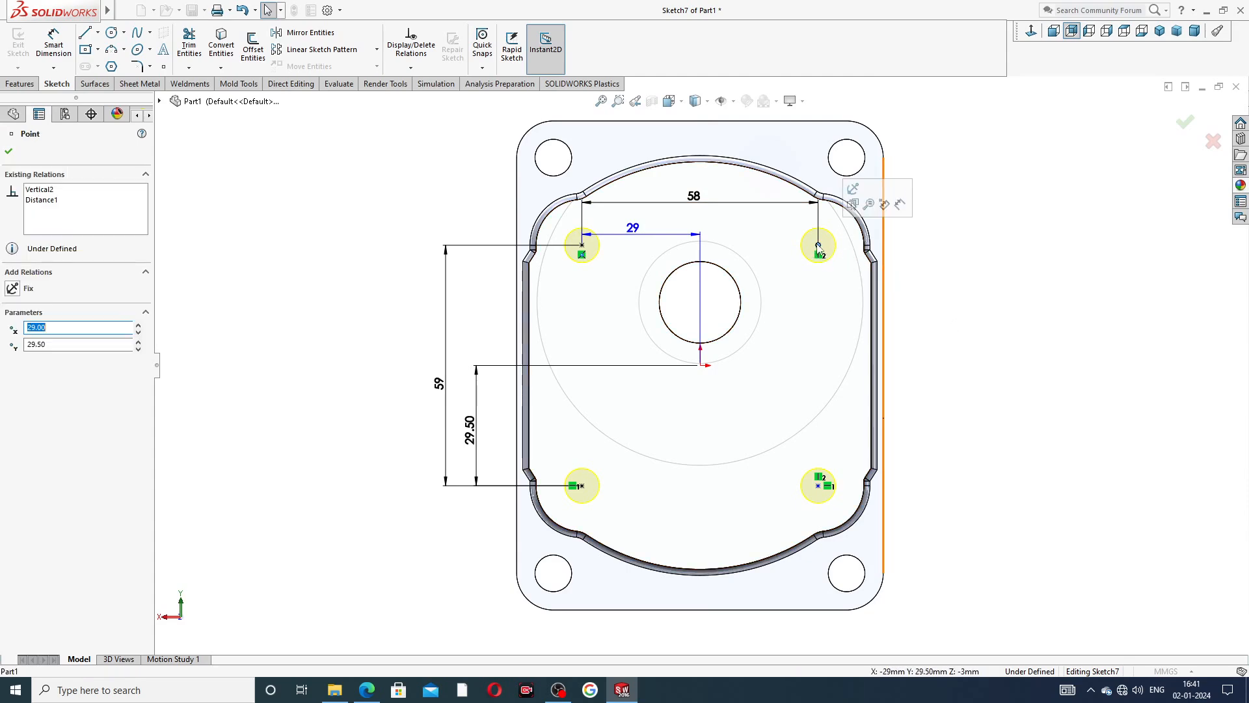
click(582, 247)
ctrl+click(583, 246)
click(619, 193)
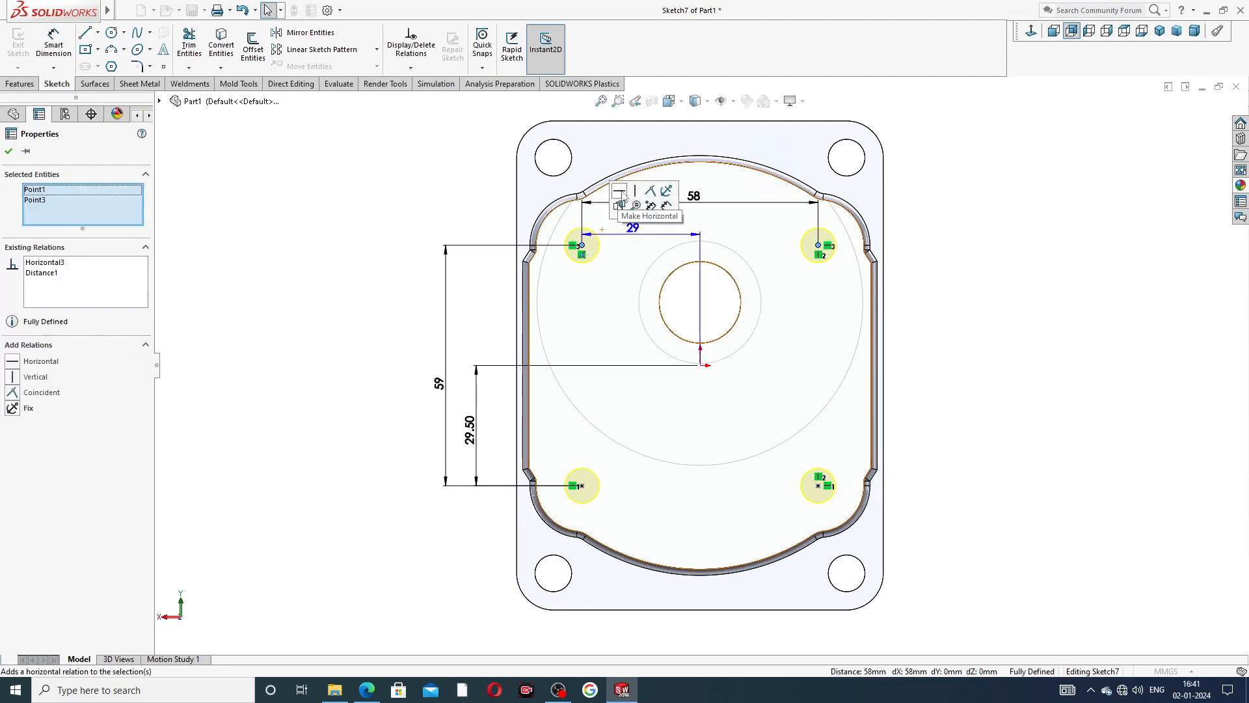
click(955, 201)
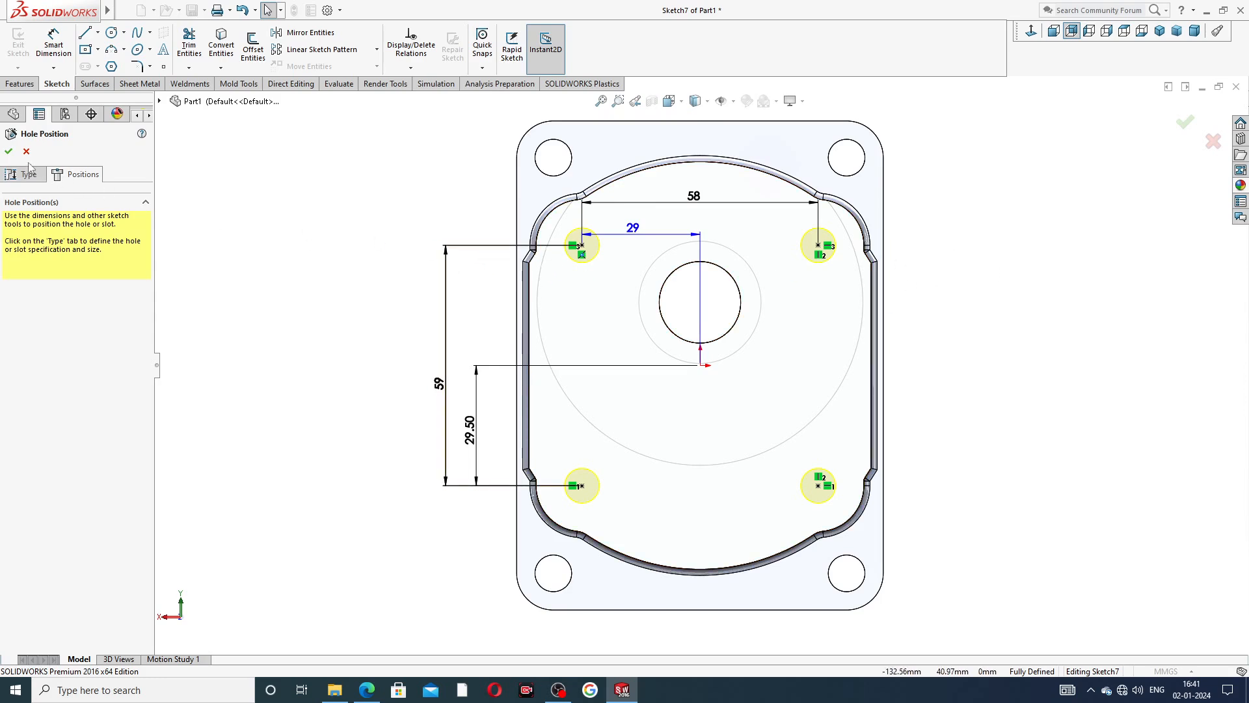
click(8, 152)
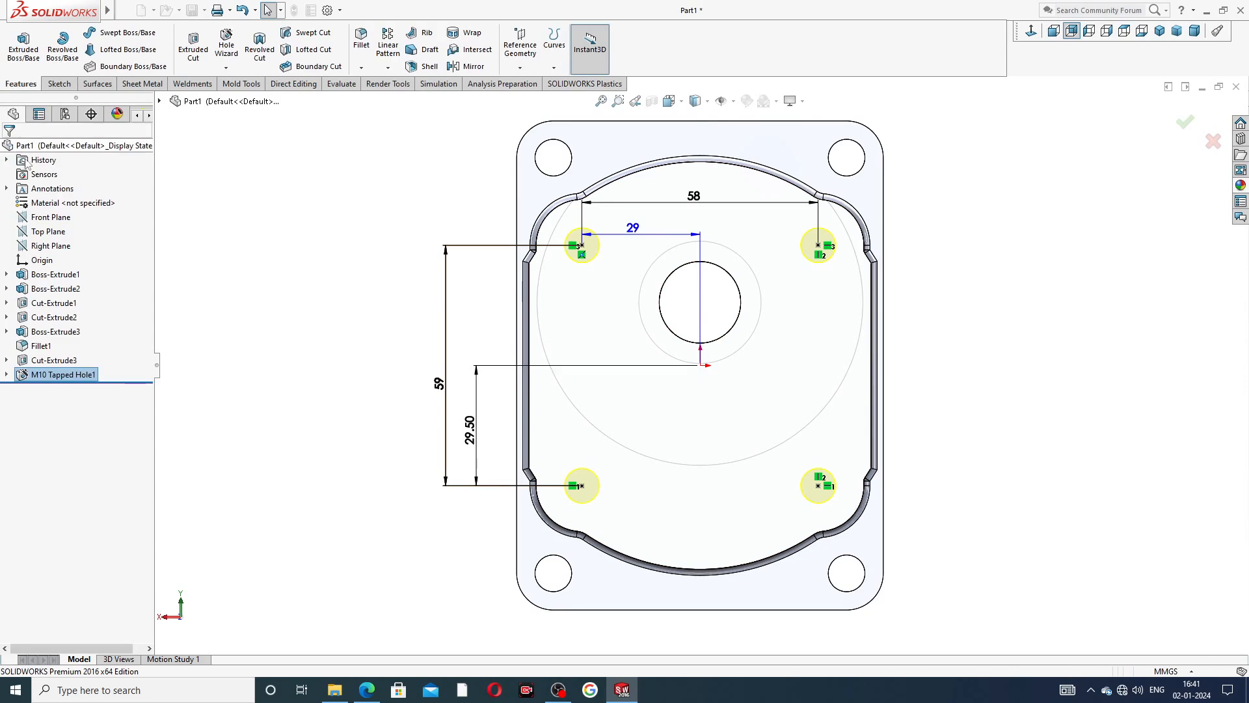
click(950, 267)
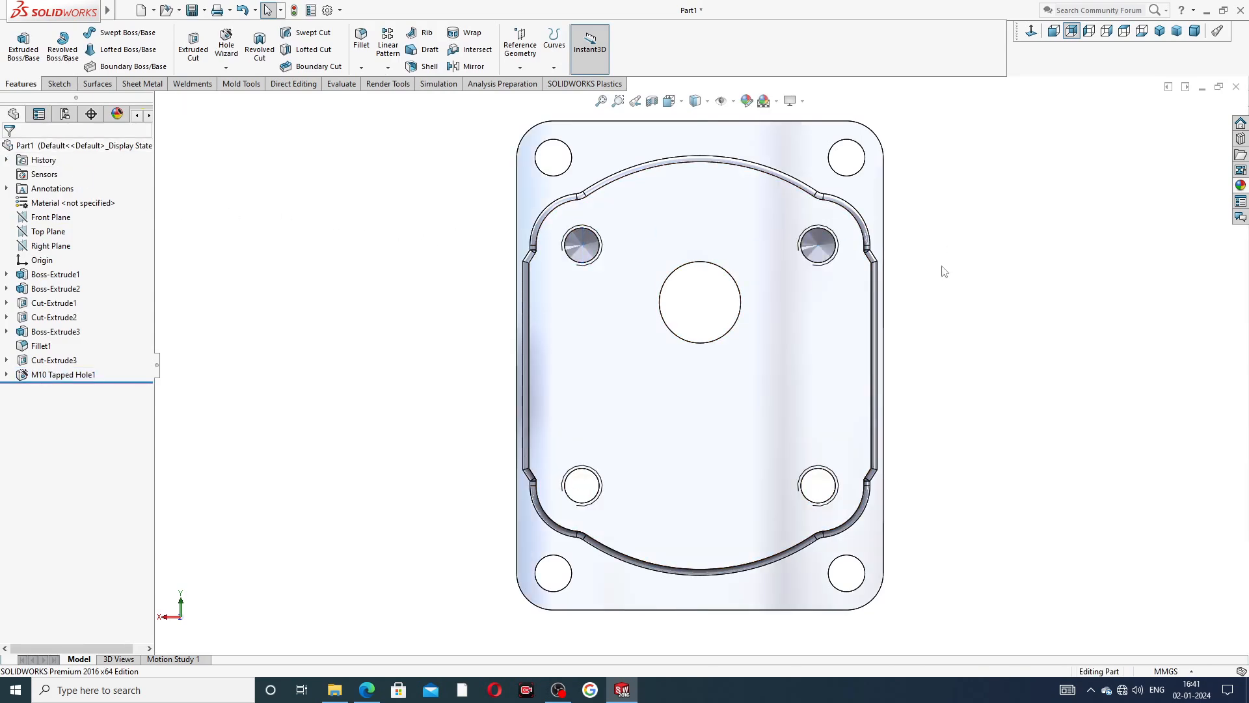
Enable shaded cosmetic threads in the part's detailing document properties.
mouse_move(951, 269)
middle_down()
mouse_move(818, 287)
mouse_move(884, 294)
mouse_move(917, 270)
mouse_move(937, 280)
middle_up()
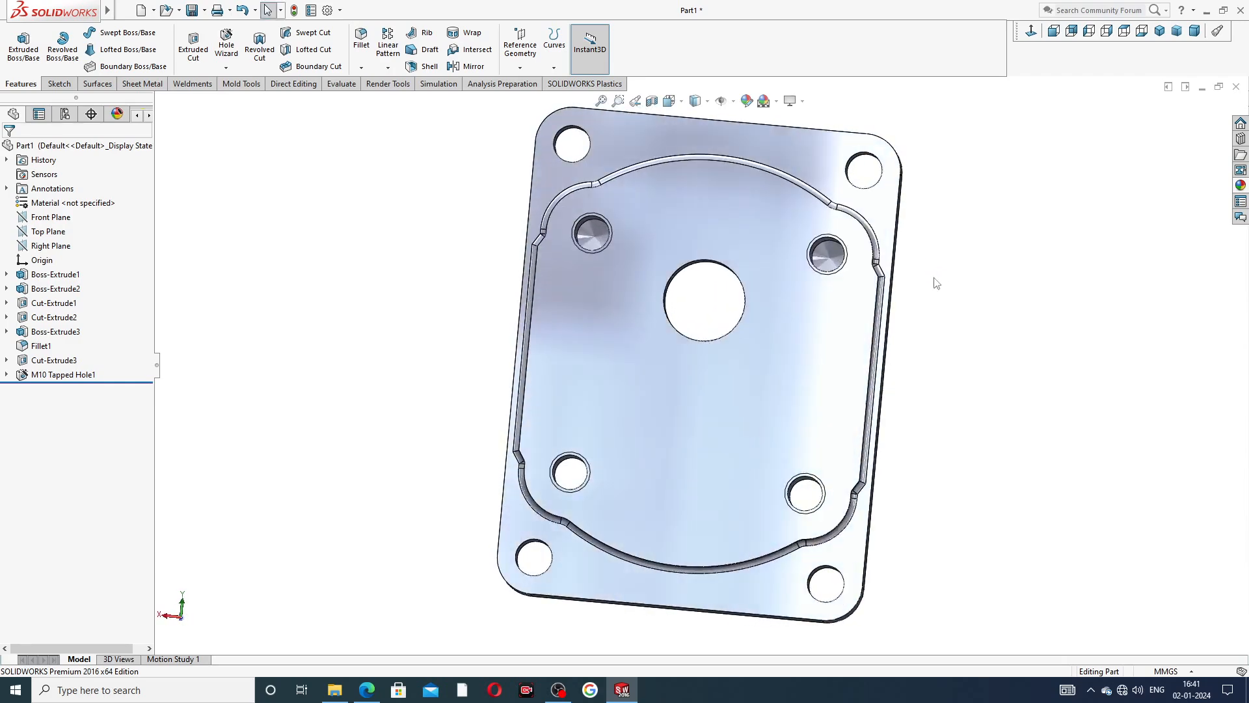
click(326, 9)
click(459, 126)
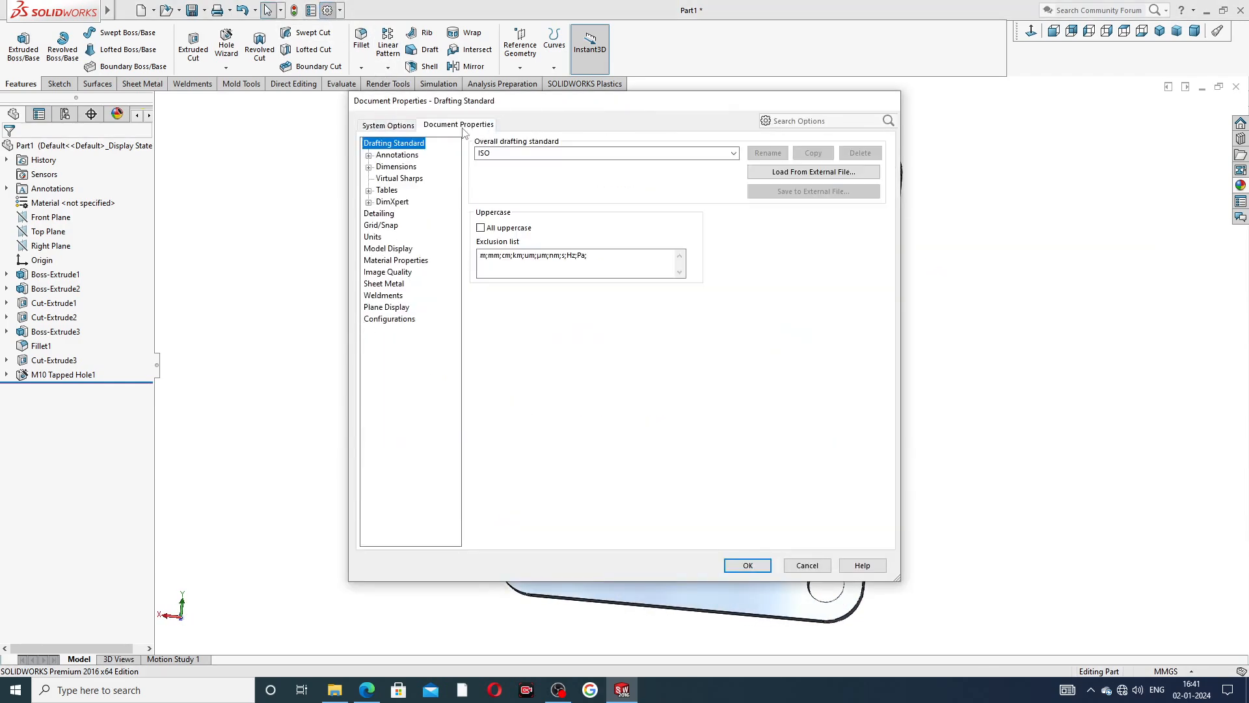
click(396, 276)
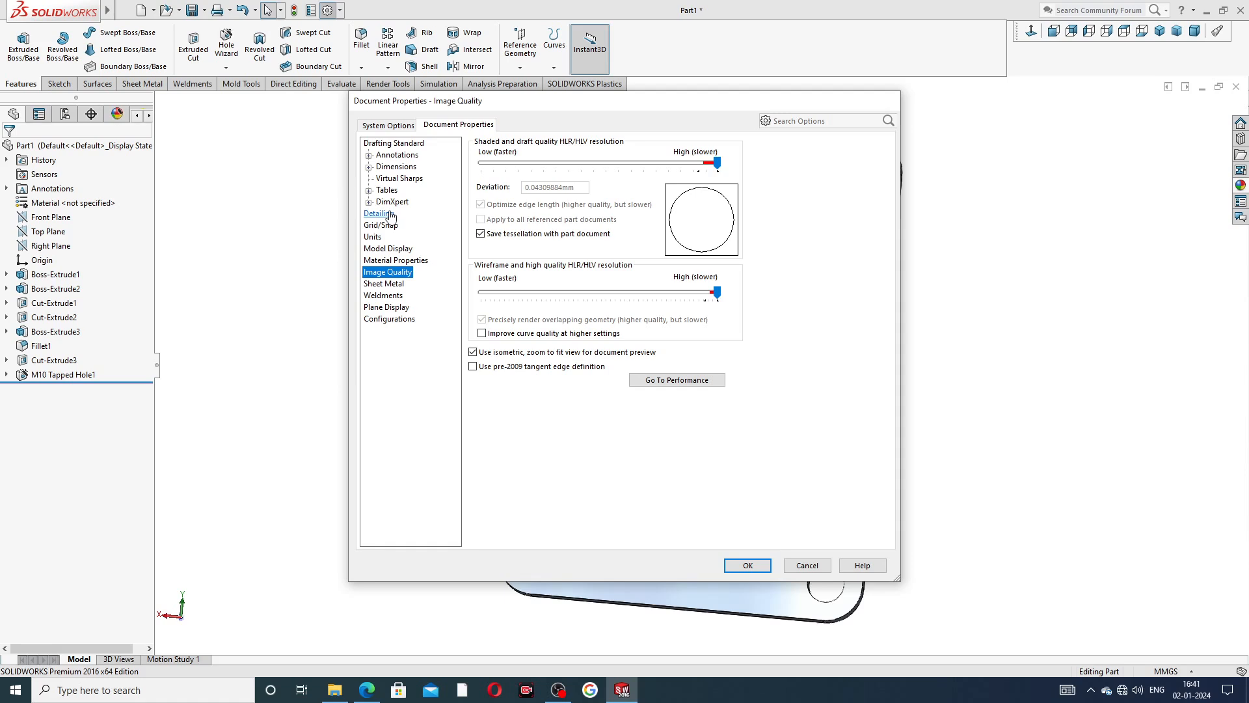
click(437, 214)
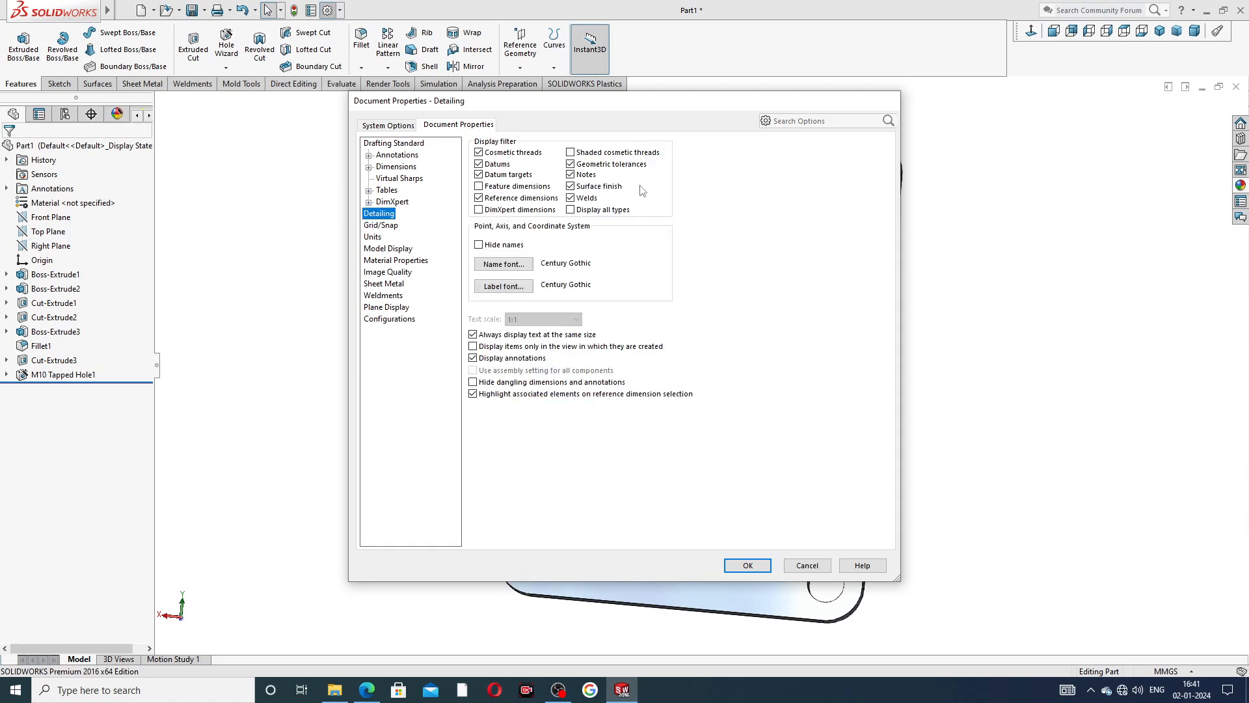
click(587, 155)
click(748, 565)
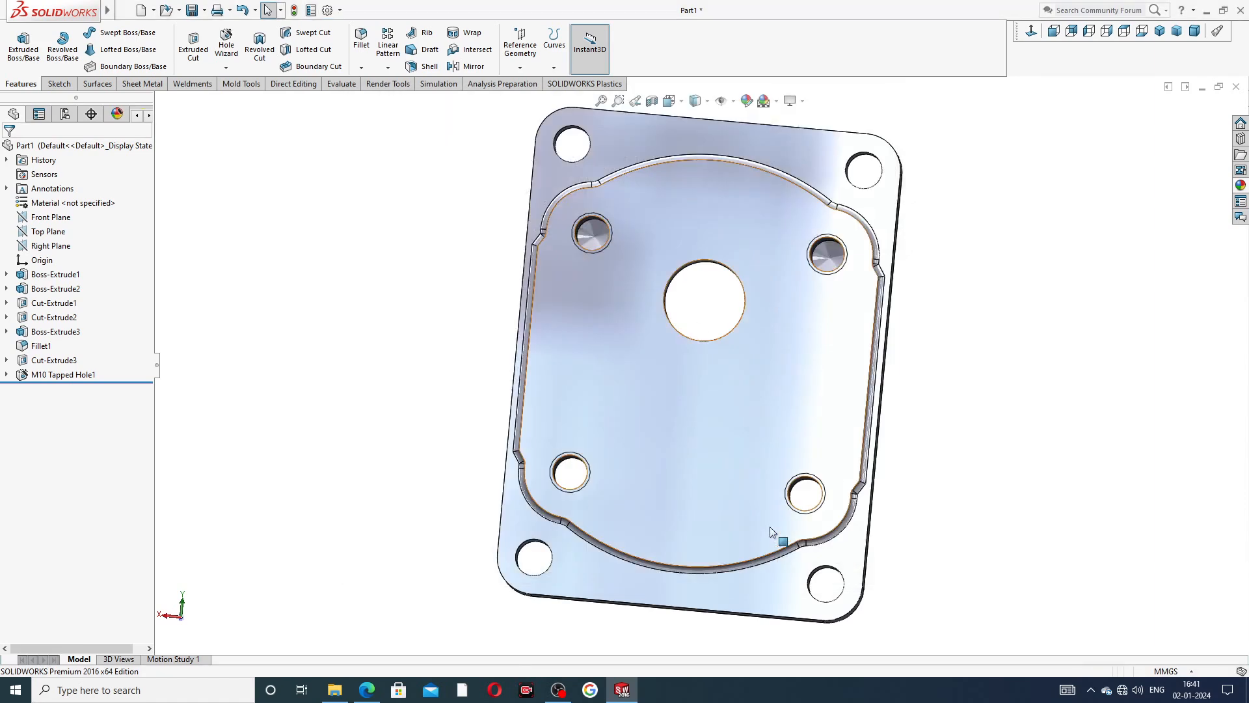
Examine the thread display inside the four M10 tapped holes on the pad's back face from several angles.
middle_drag(944, 269, 761, 280)
scroll(754, 263, down, 5)
scroll(753, 263, down, 3)
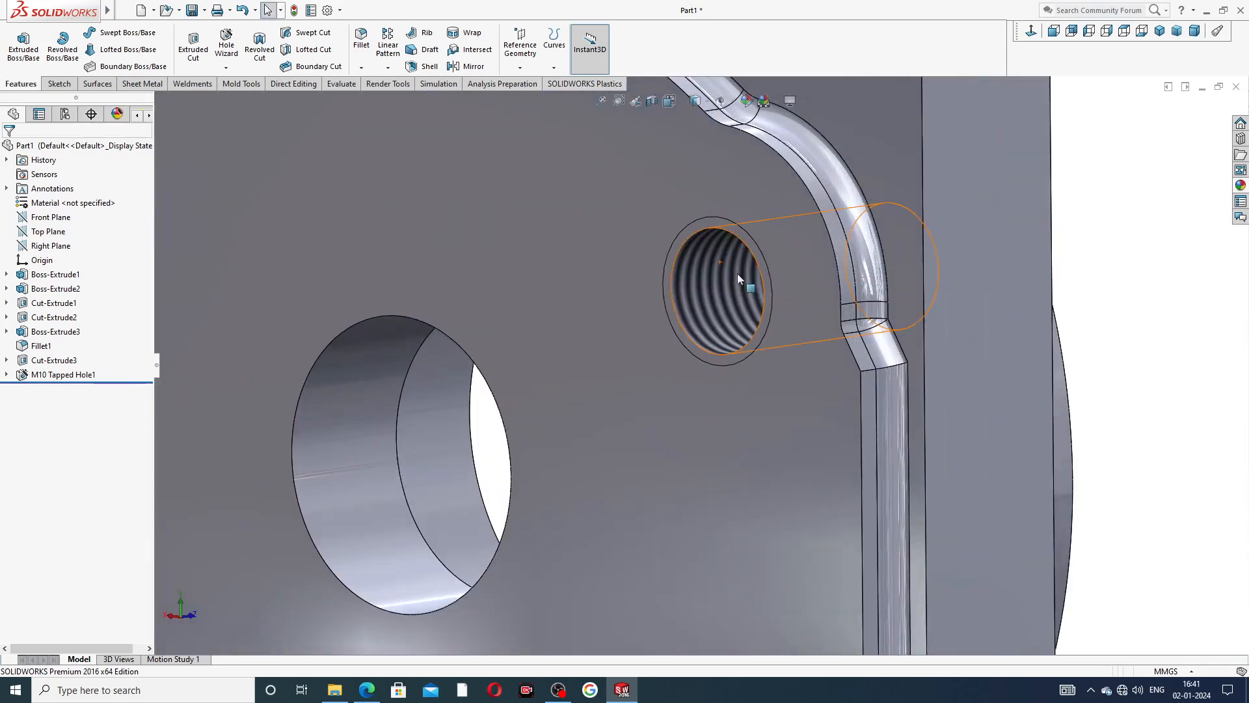
scroll(716, 285, up, 3)
scroll(716, 283, up, 3)
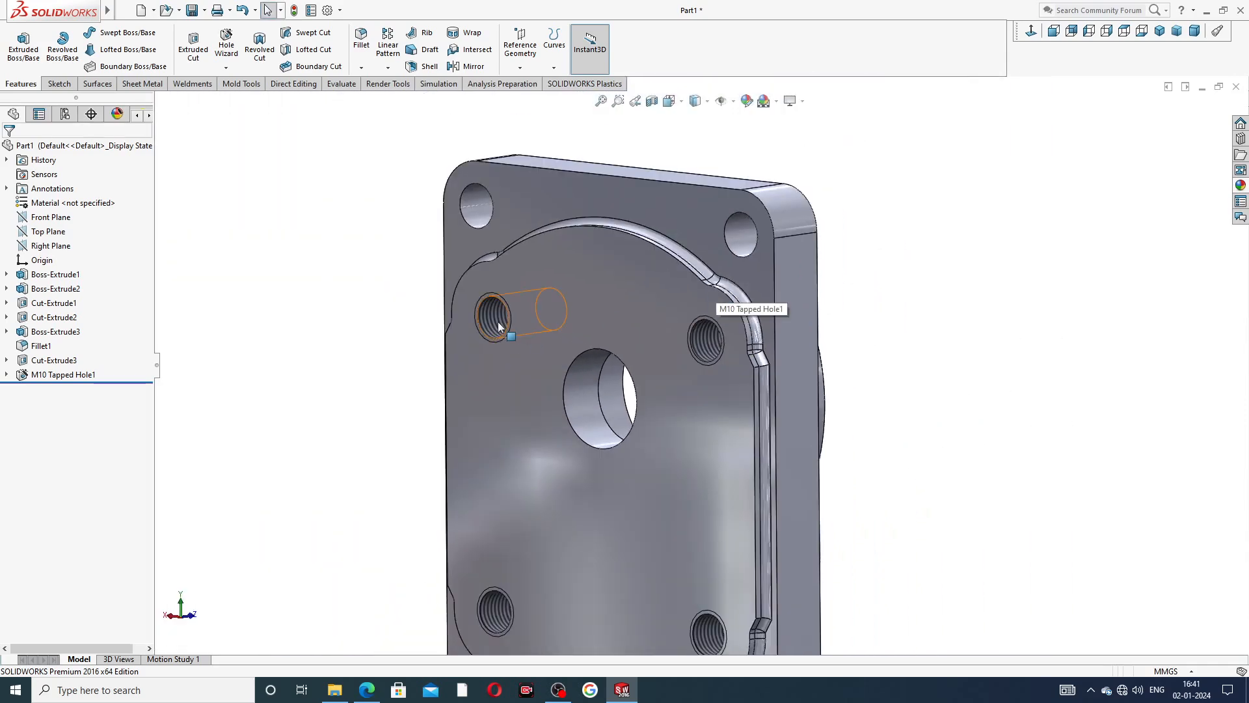
middle_drag(581, 400, 709, 424)
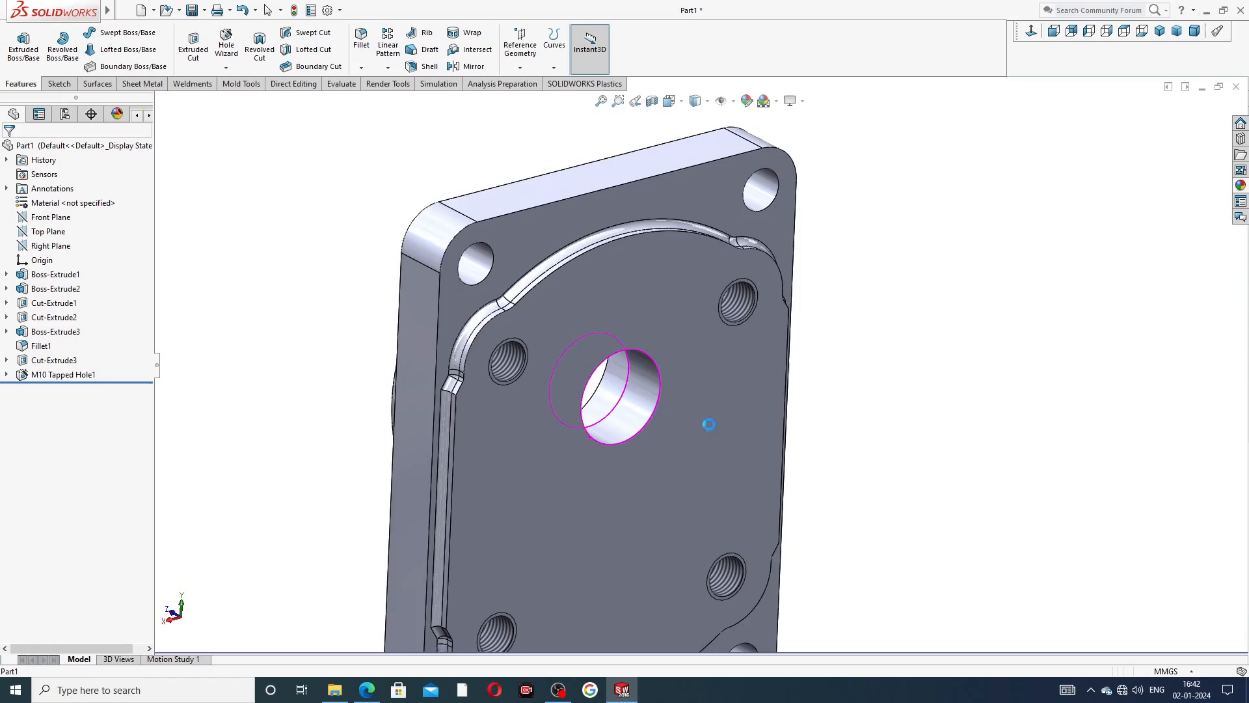
scroll(669, 498, up, 3)
scroll(612, 503, down, 8)
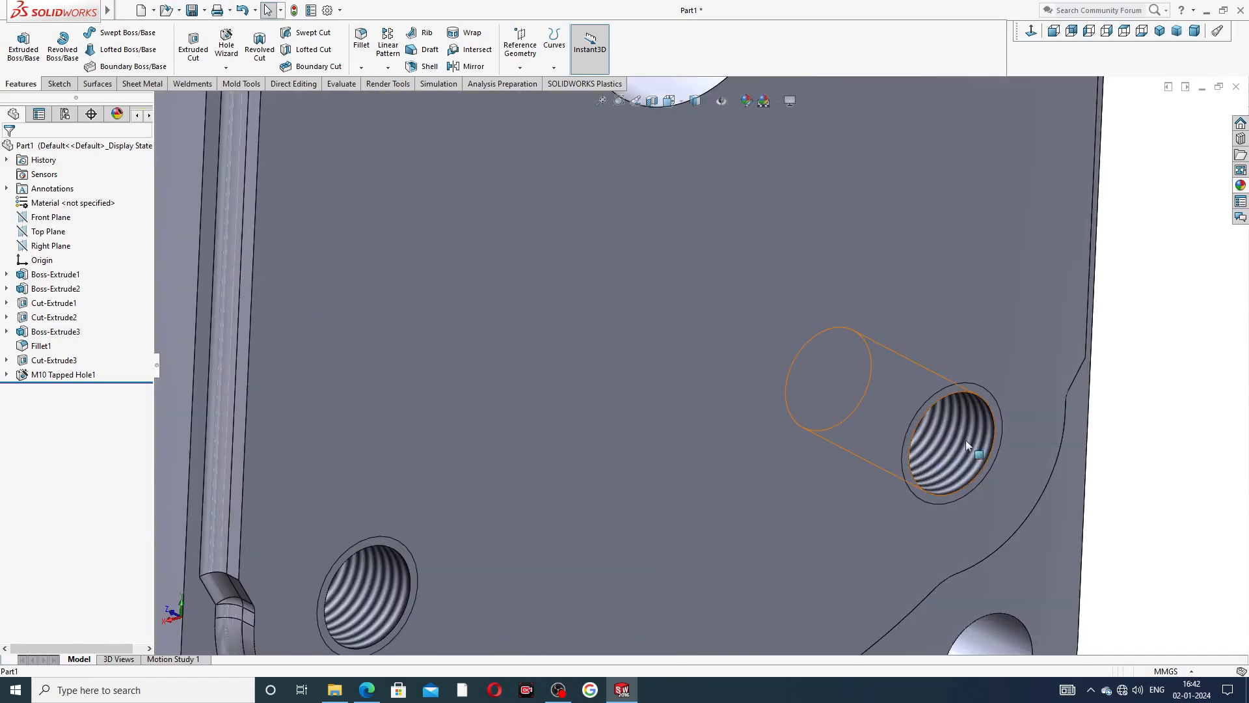
click(955, 445)
click(1137, 355)
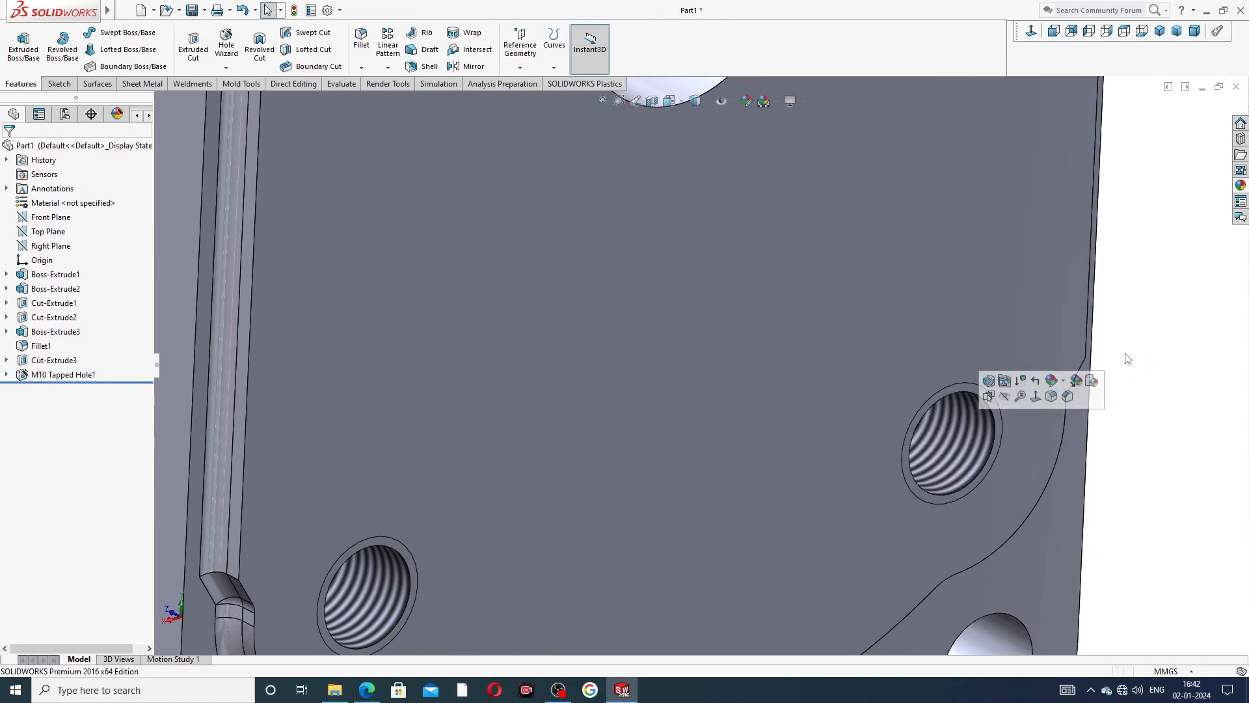
scroll(735, 383, up, 3)
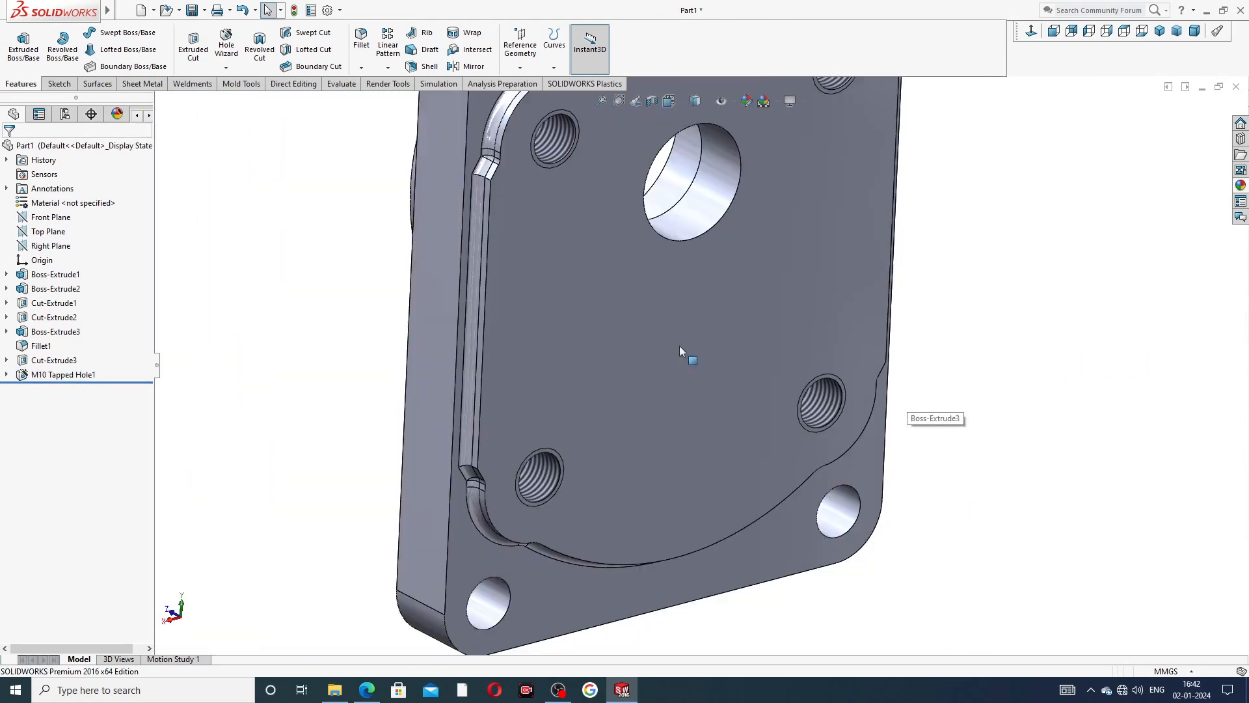
mouse_move(679, 346)
middle_down()
mouse_move(647, 279)
mouse_move(686, 329)
mouse_move(665, 302)
mouse_move(690, 219)
mouse_move(745, 294)
middle_up()
scroll(676, 287, up, 3)
scroll(726, 287, up, 1)
scroll(838, 280, down, 2)
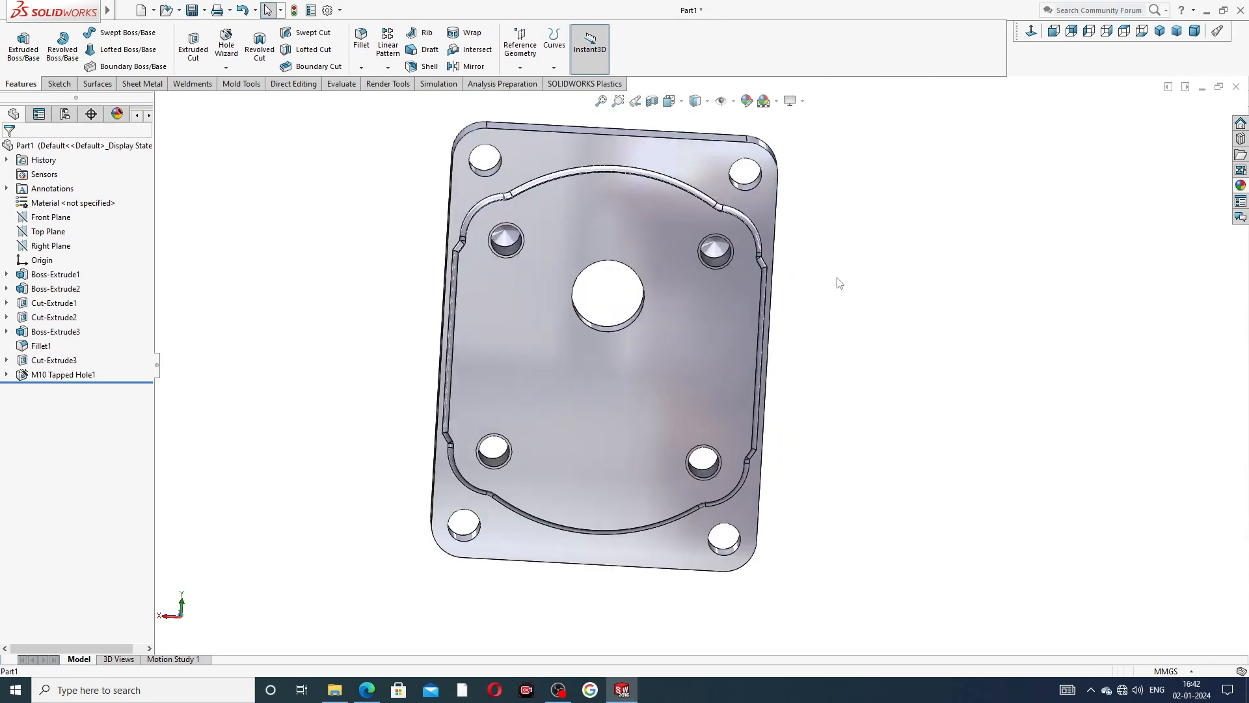
Start a sketch on the Right Plane, view it face-on and display the part with hidden lines visible.
scroll(839, 278, up, 2)
middle_drag(839, 279, 794, 305)
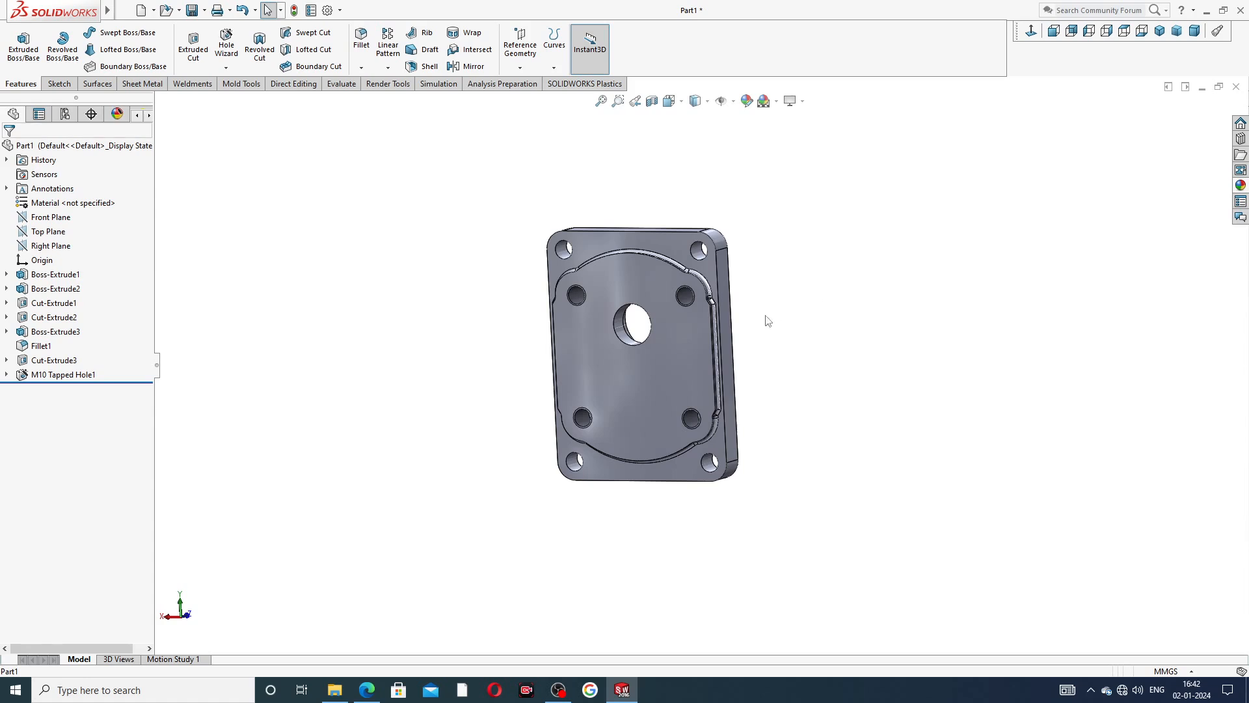
middle_drag(623, 350, 911, 364)
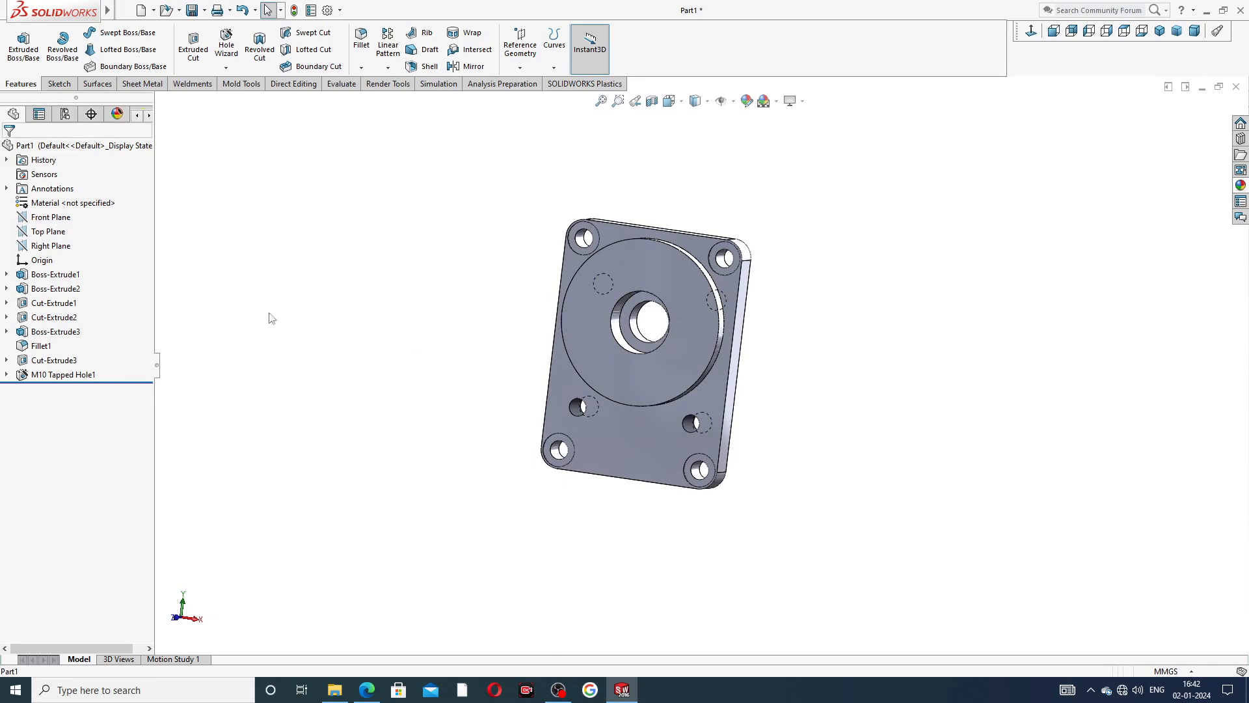
click(62, 245)
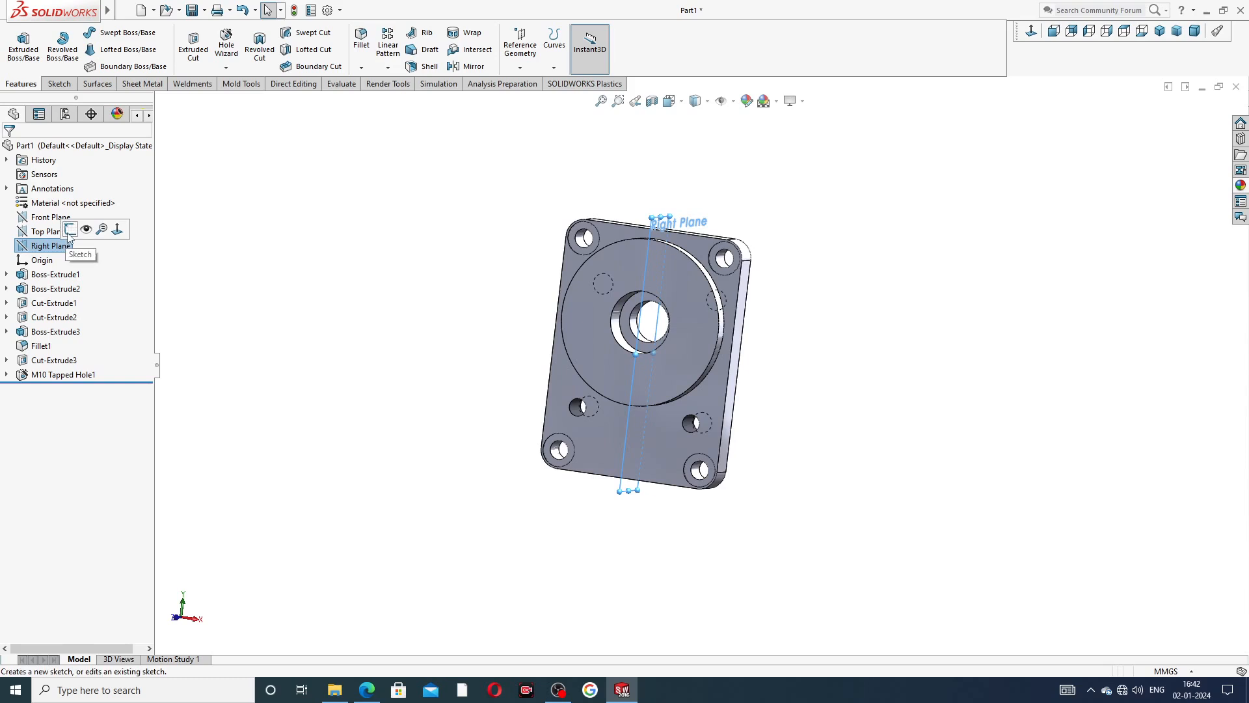
click(70, 229)
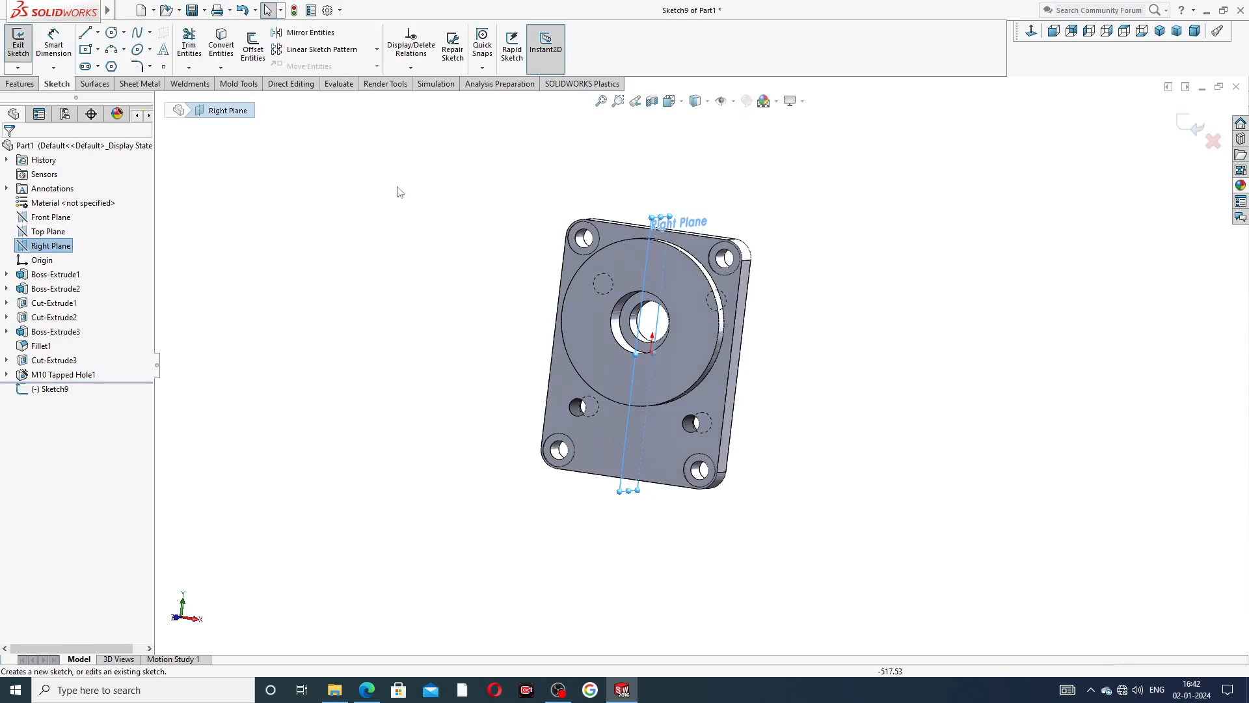
click(1030, 33)
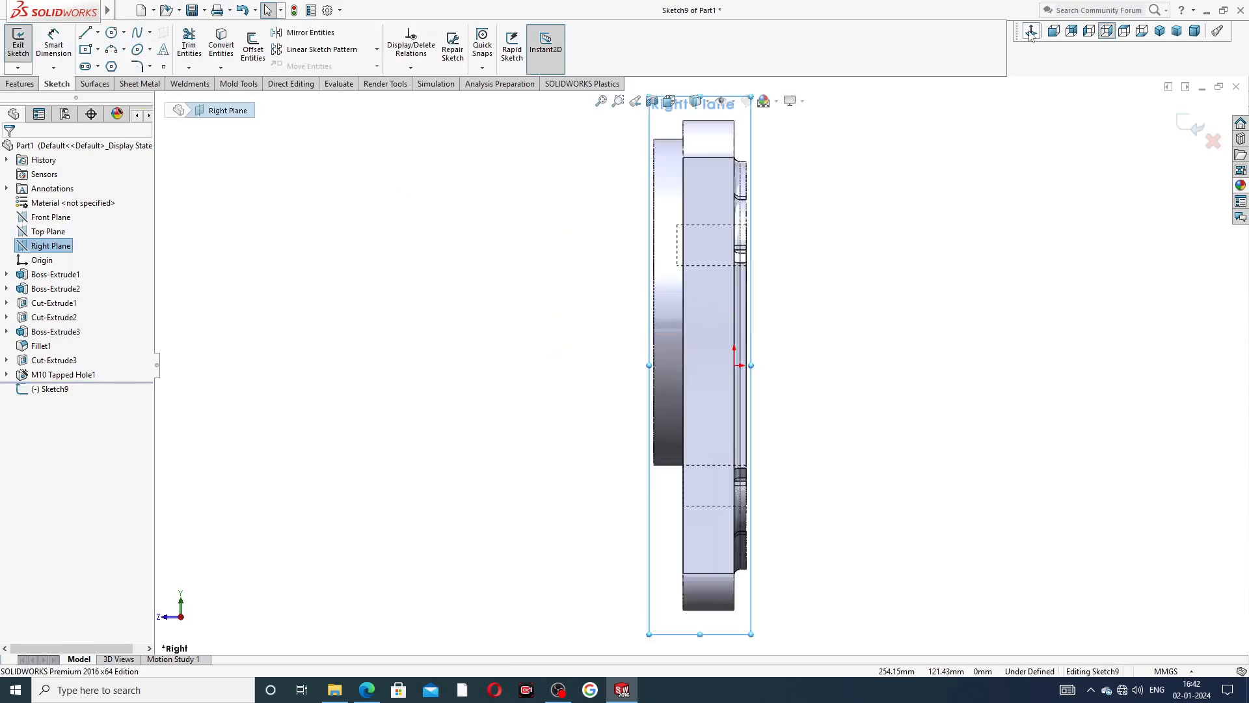
click(709, 104)
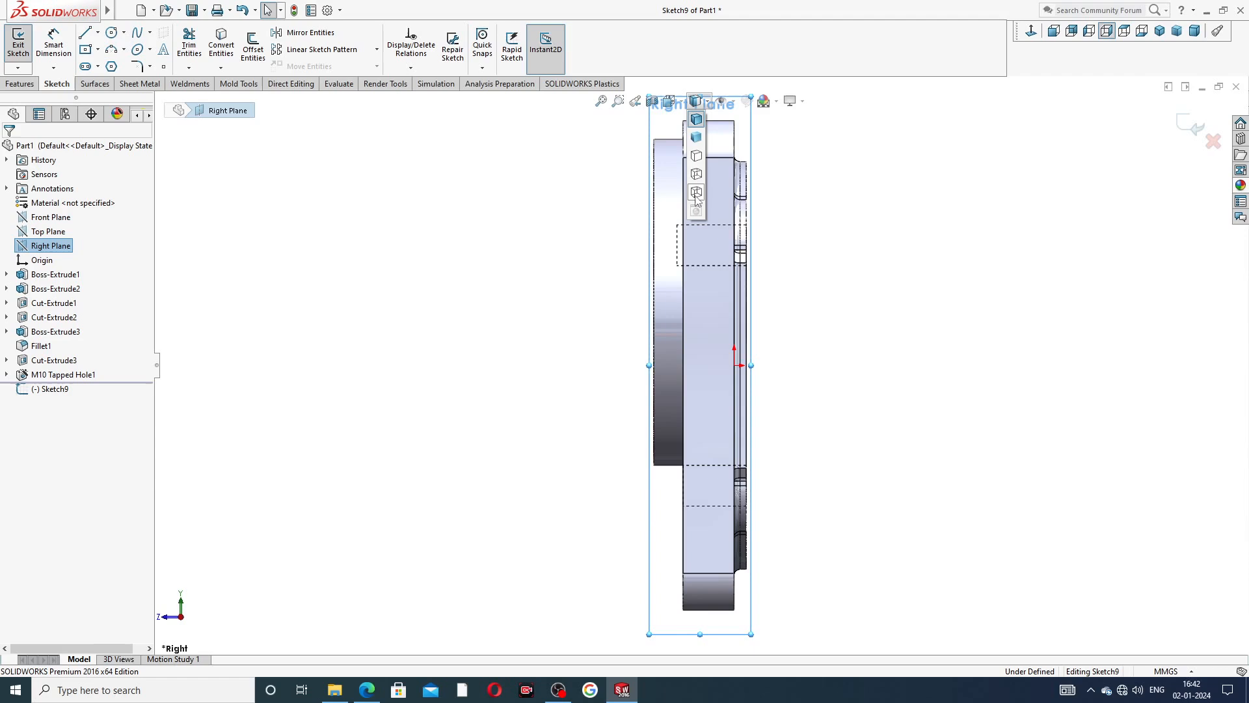
click(697, 176)
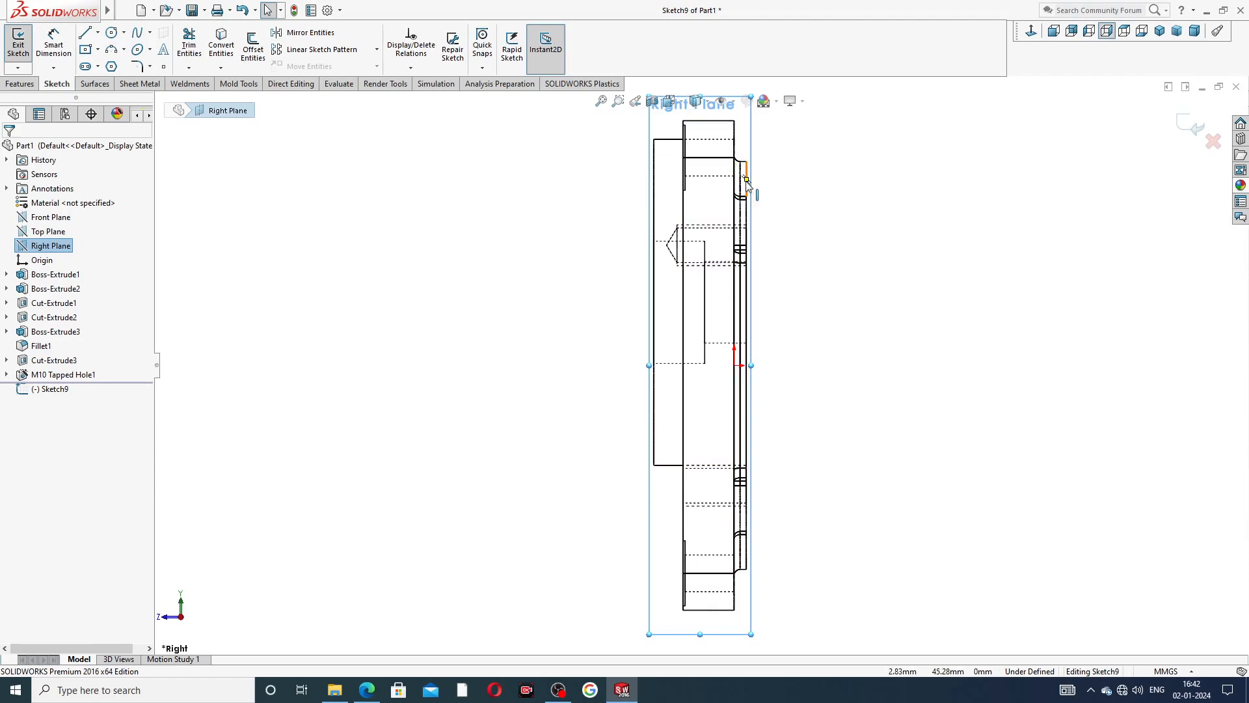
Sketch a center rectangle about 1.6 mm wide and 5.7 mm high, centred on the central counterbore's upper hidden edge near the round boss's face.
scroll(699, 247, down, 3)
scroll(612, 280, down, 5)
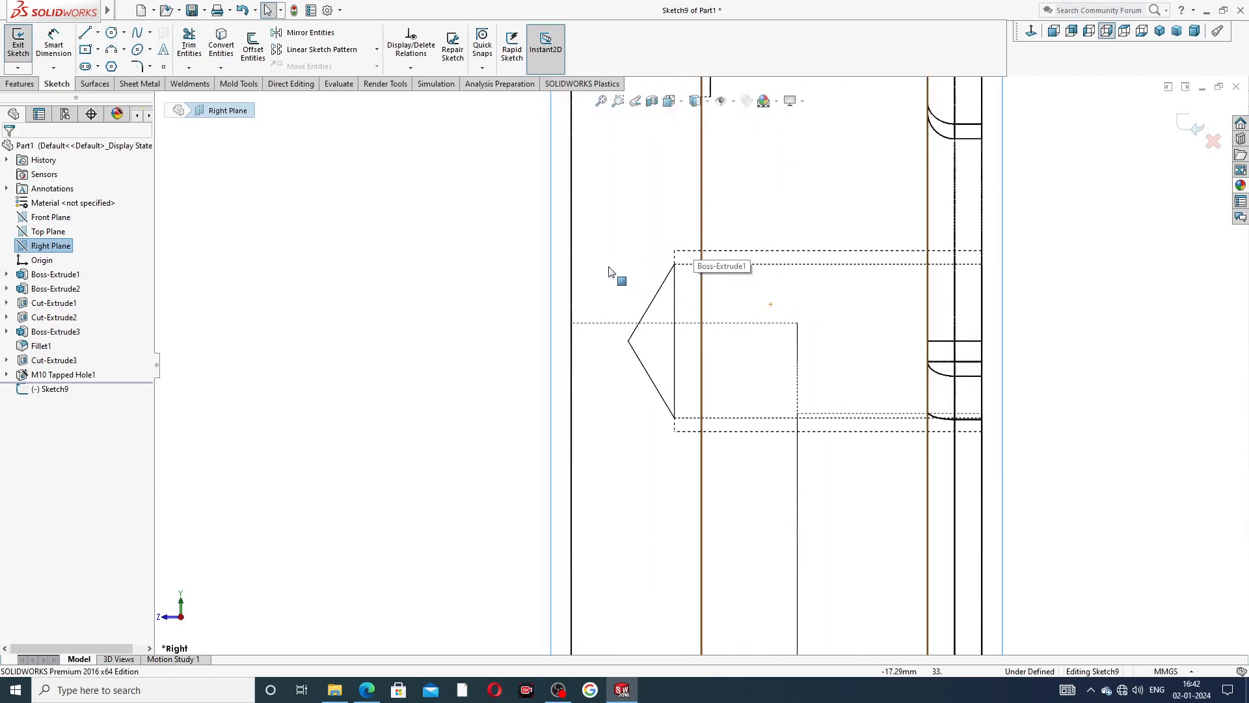
click(97, 49)
click(117, 83)
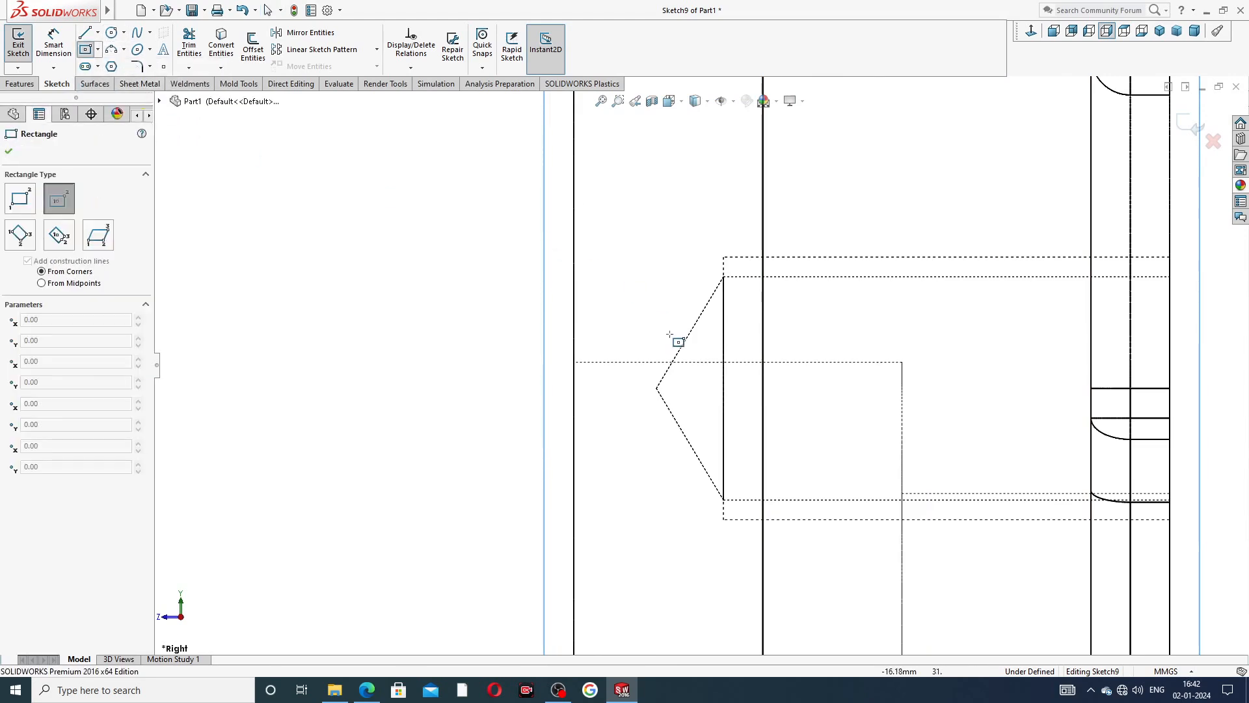
scroll(683, 355, down, 3)
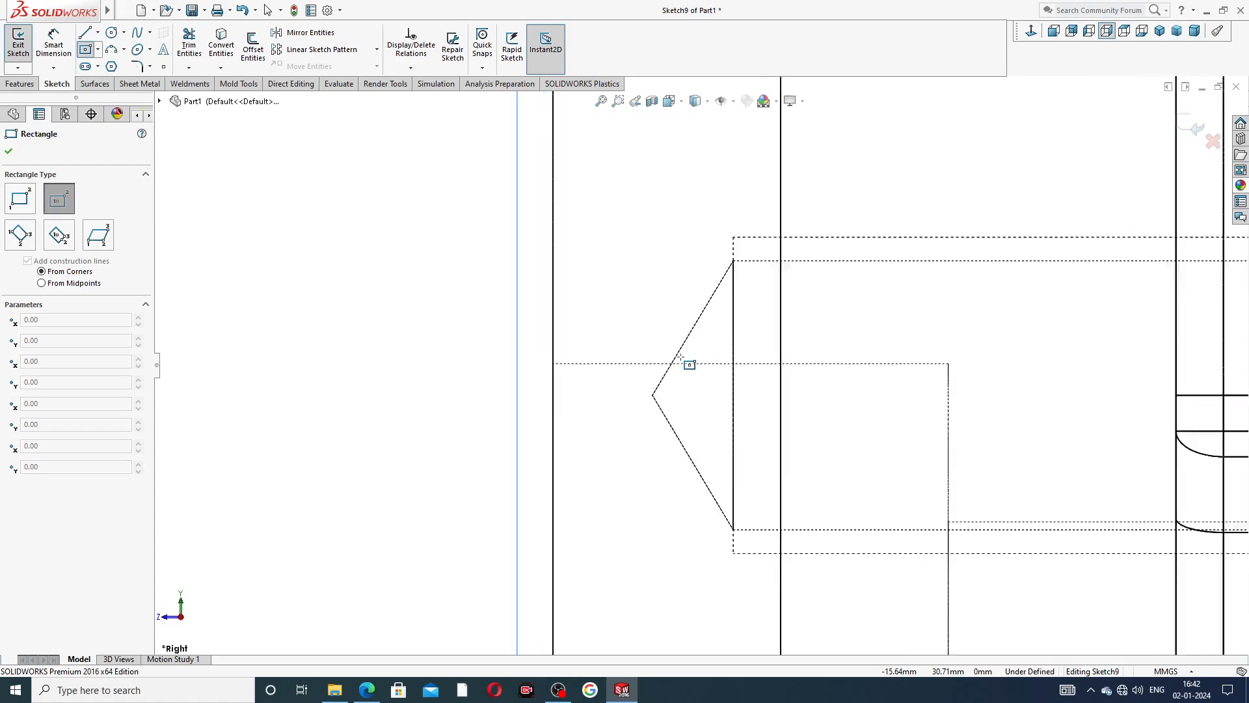
click(569, 367)
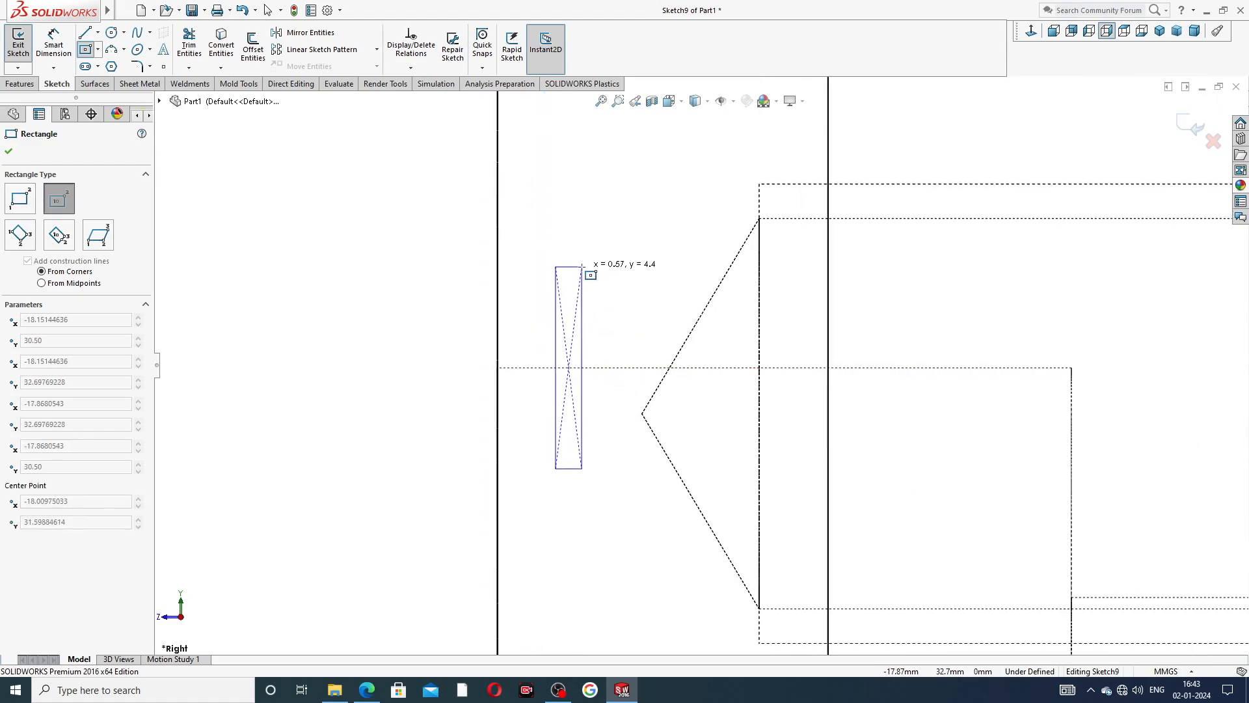
click(605, 238)
right_click(647, 215)
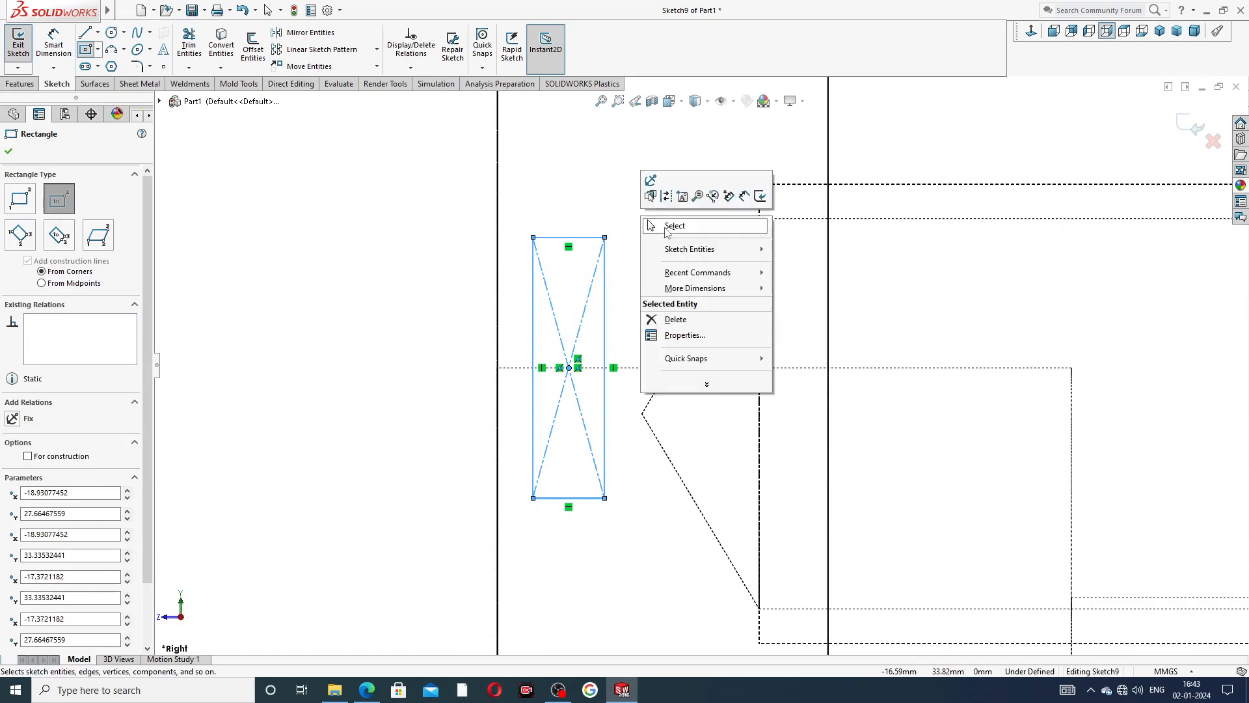
click(667, 228)
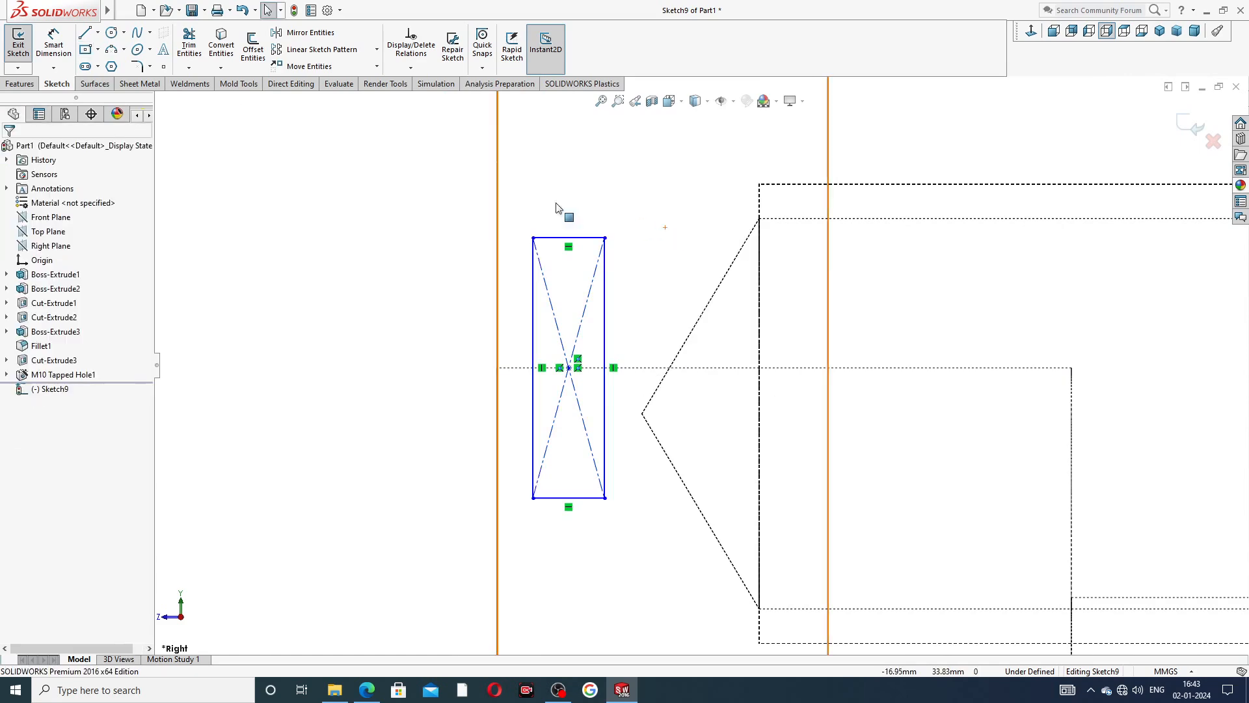
Dimension the rectangle's width as 2 mm.
click(53, 46)
click(588, 239)
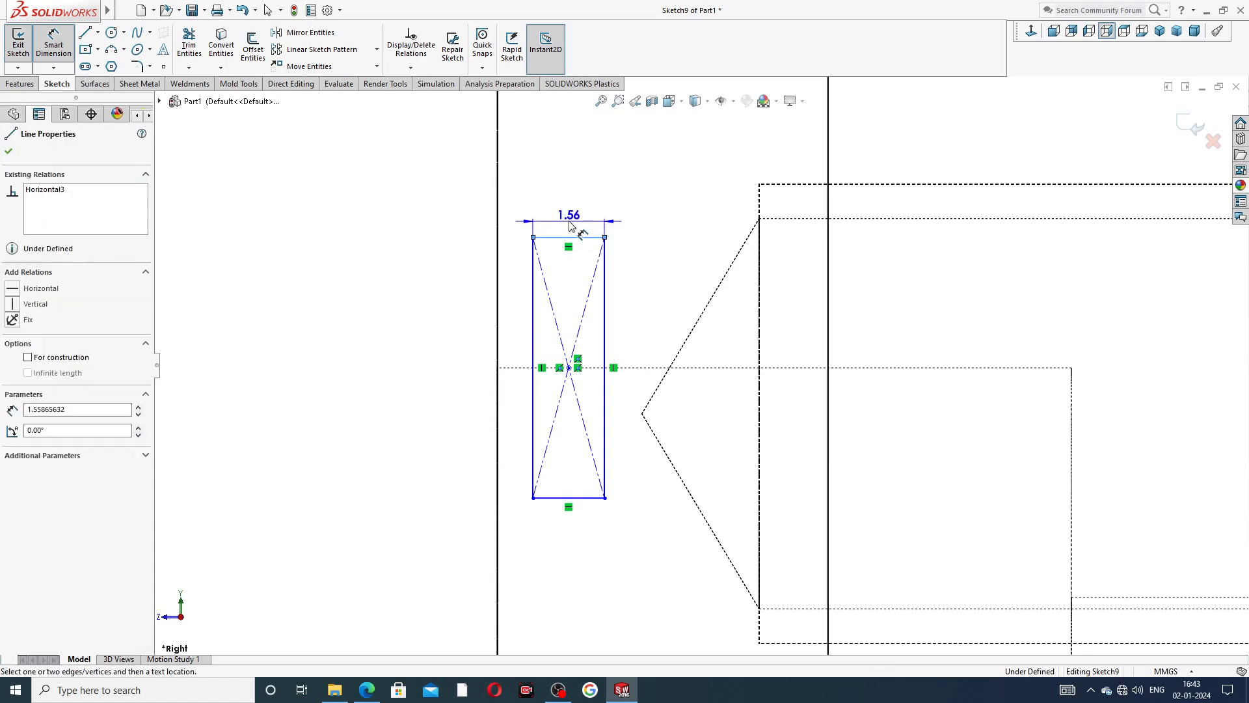
click(570, 224)
text(2)
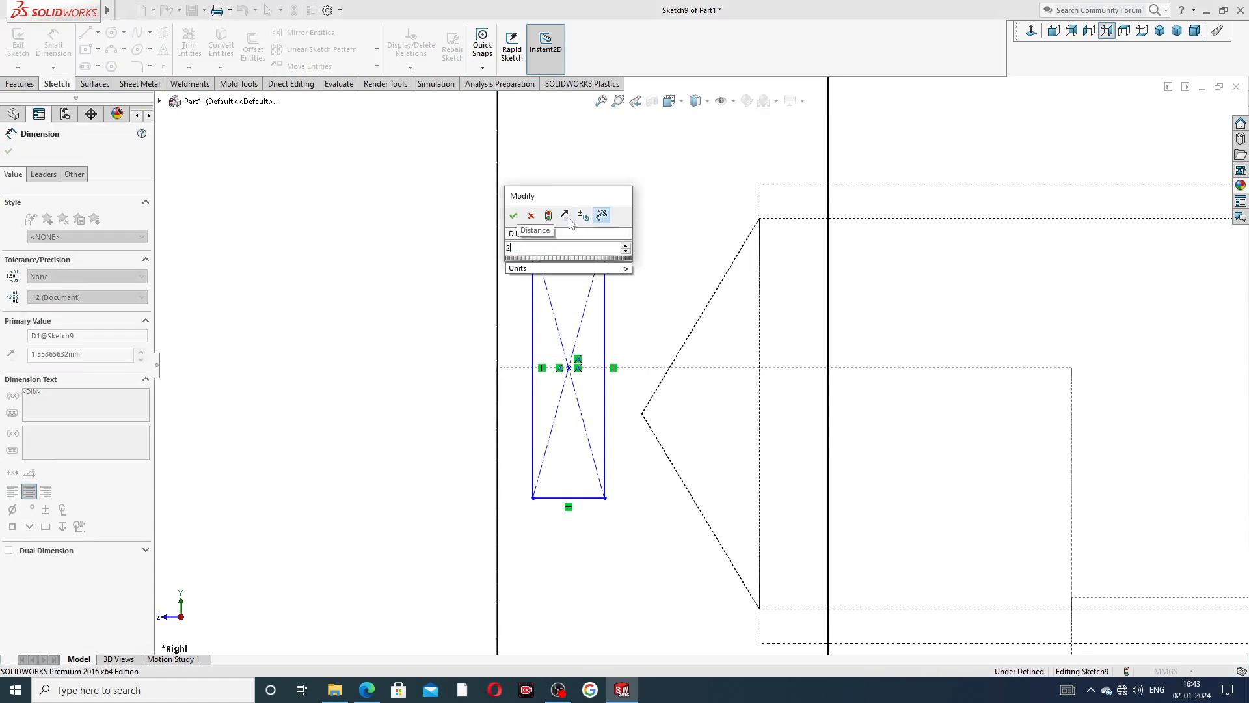
key(Return)
click(425, 257)
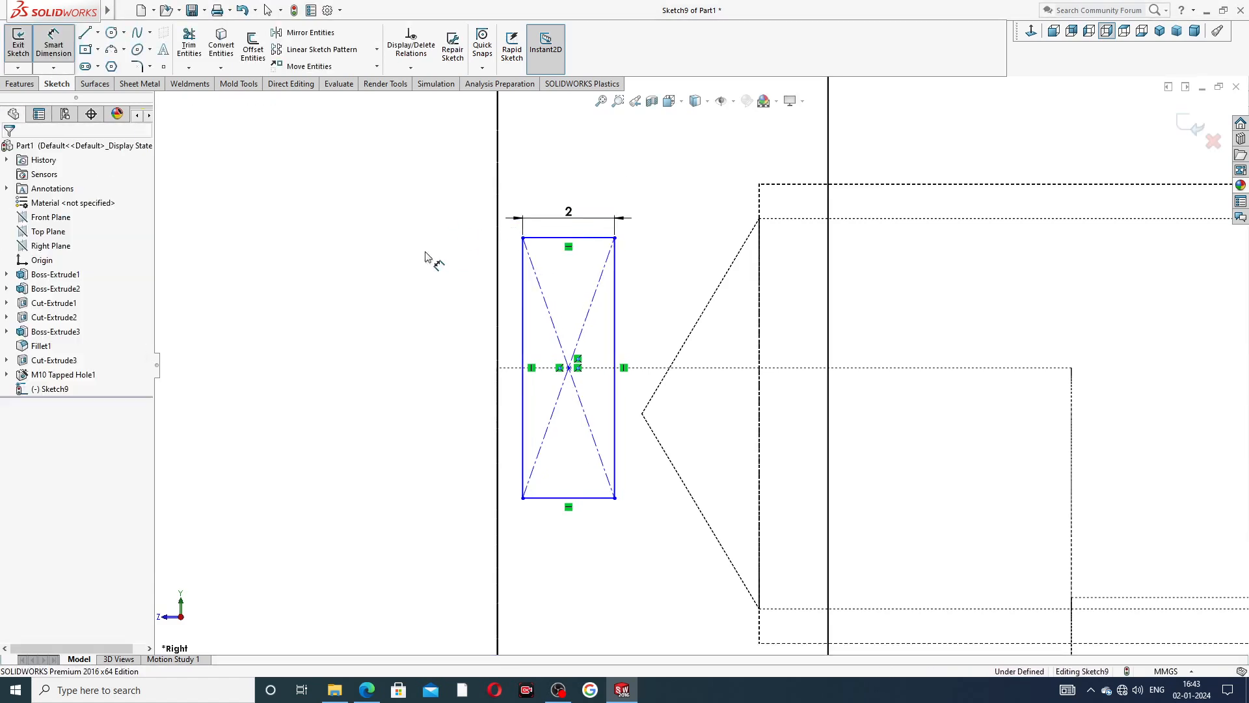
Dimension the vertical distance between the rectangle's upper edge and its center point as 2.5 mm.
click(554, 238)
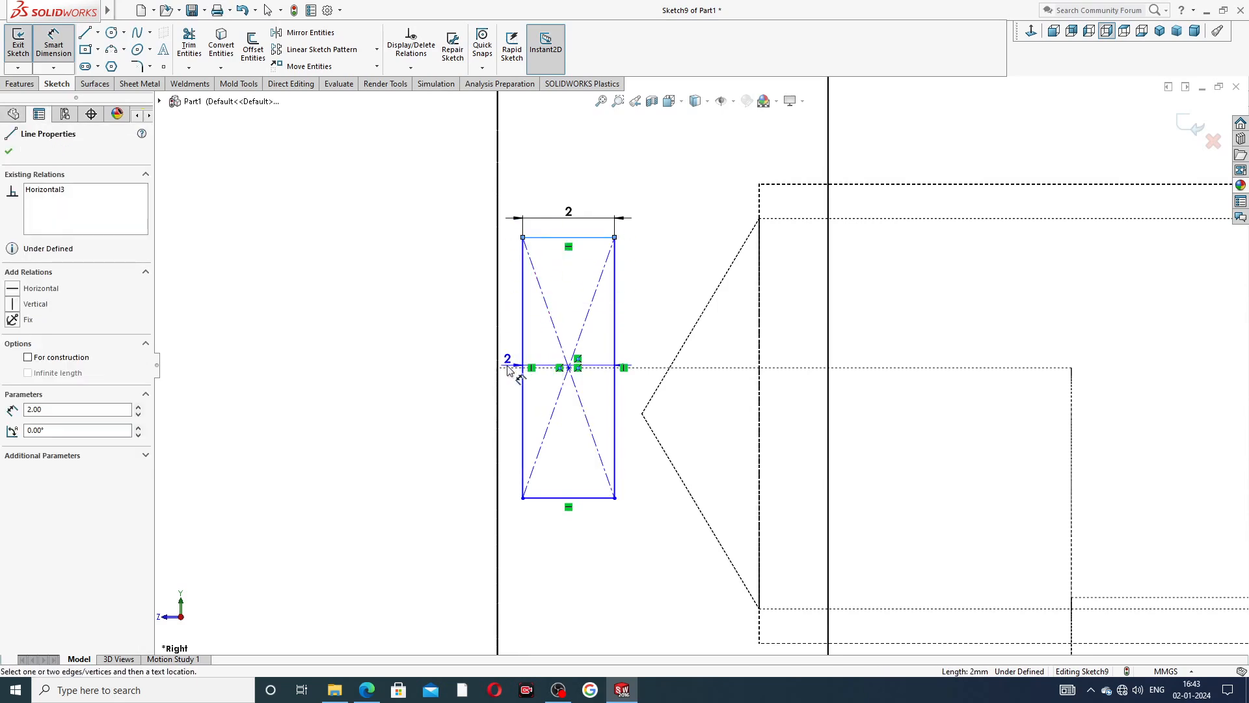
scroll(568, 377, up, 1)
scroll(568, 377, up, 6)
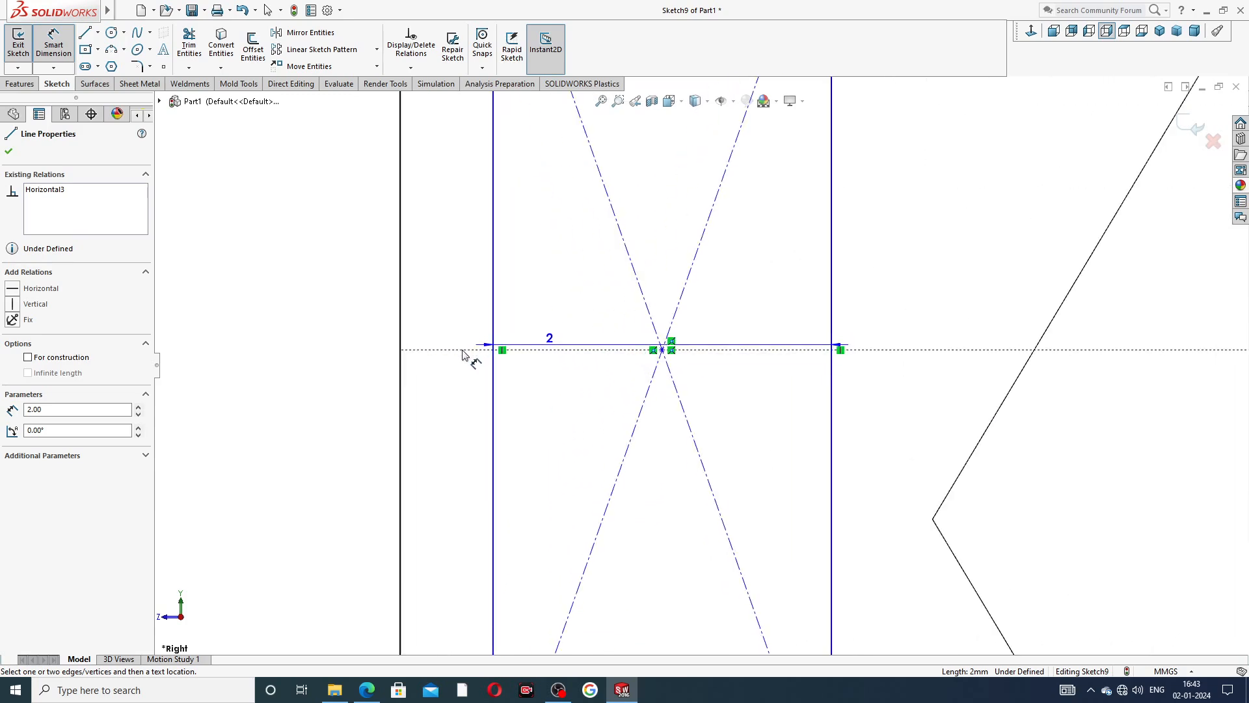
click(662, 349)
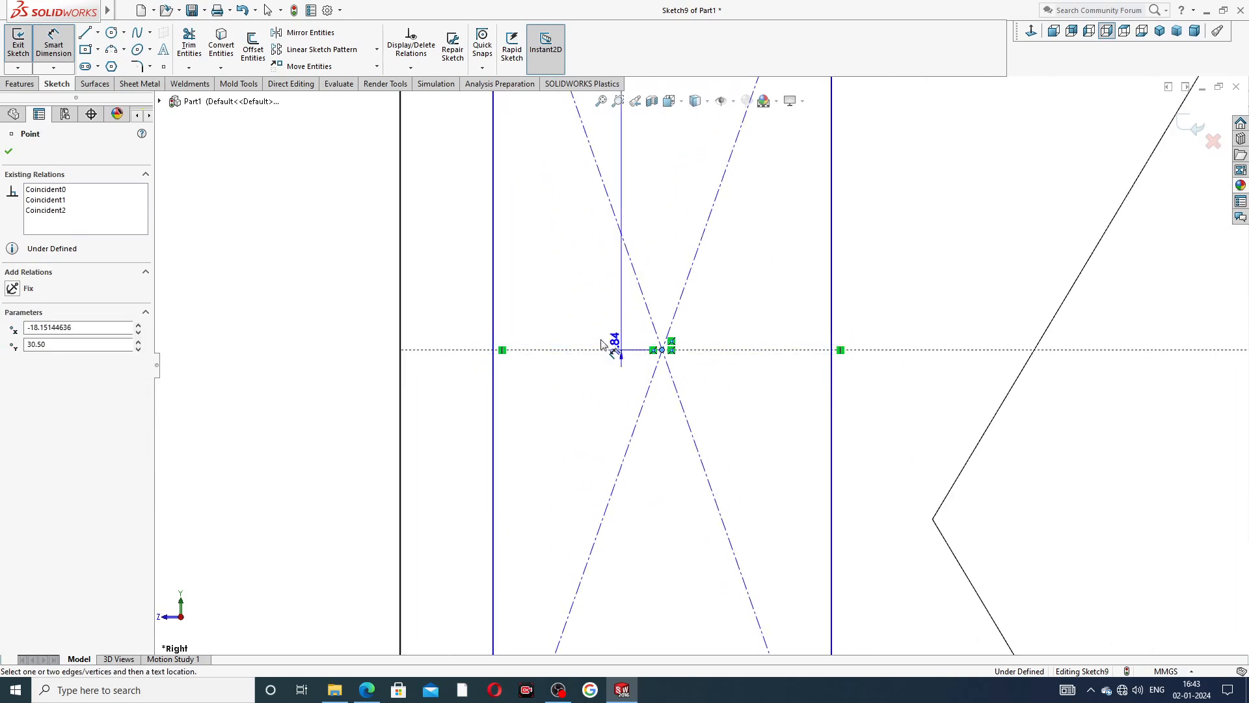
scroll(439, 257, down, 3)
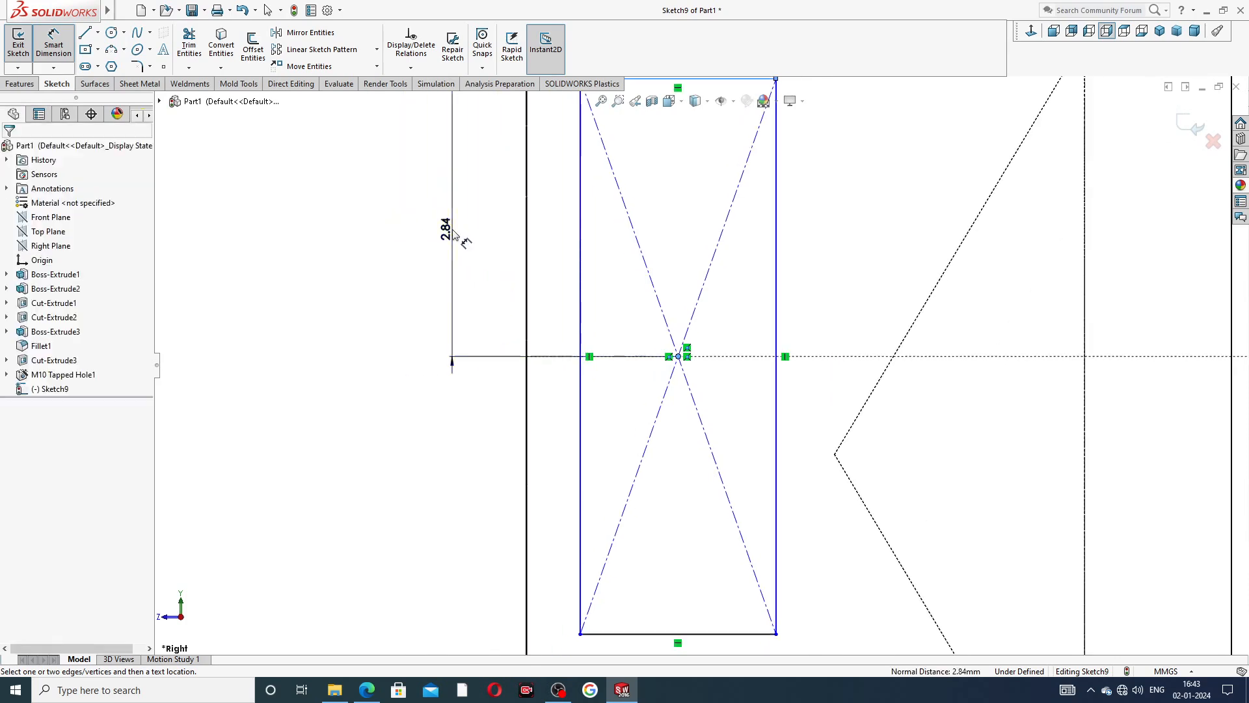
click(448, 224)
text(2.5)
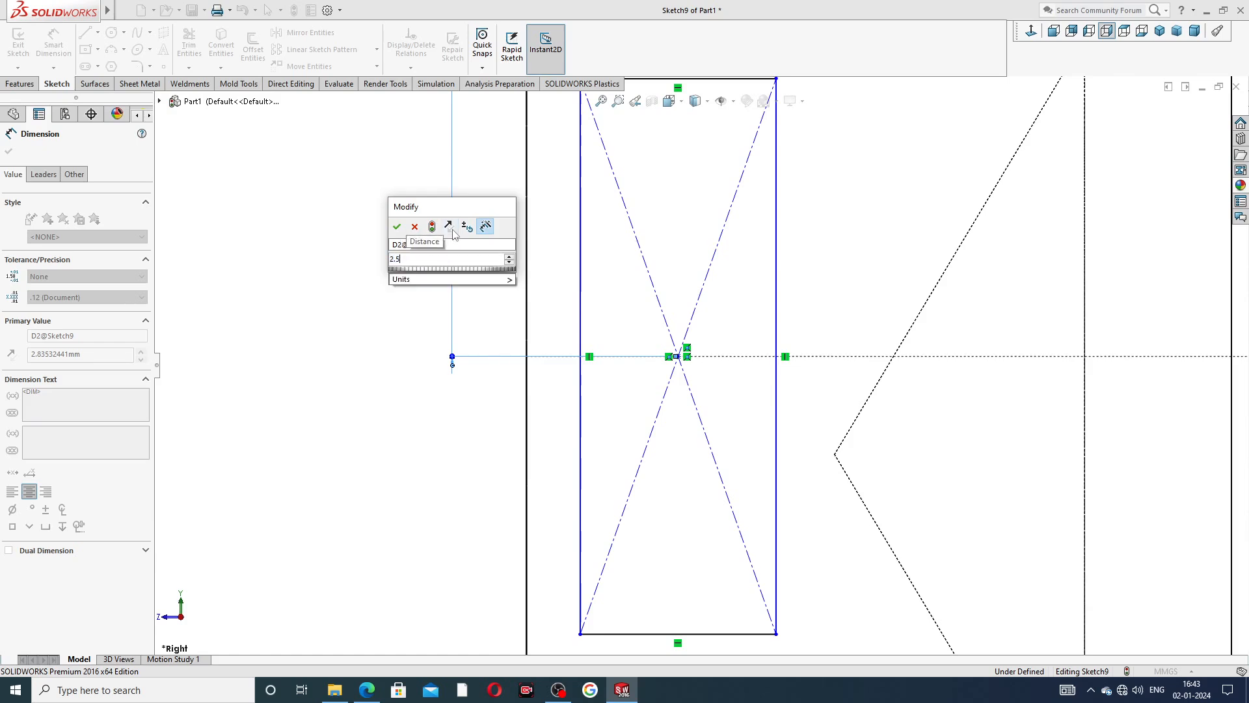
key(Return)
click(384, 254)
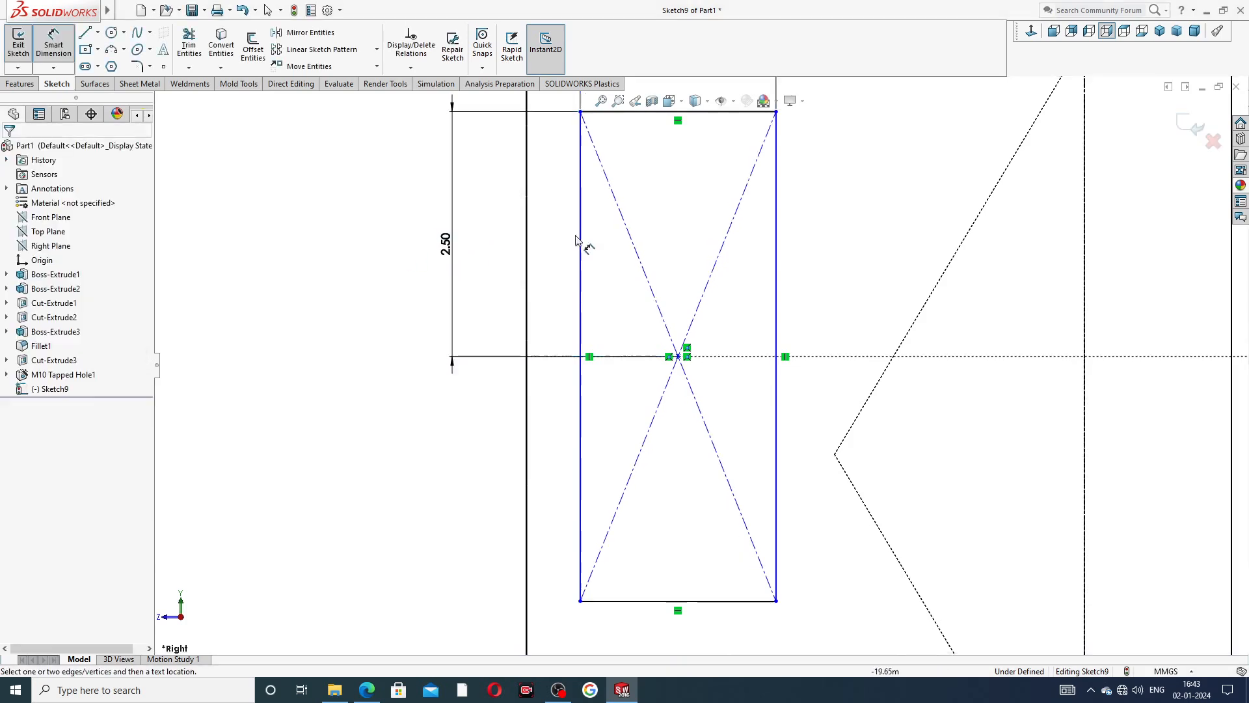
Dimension the distance from the round boss's outer face to the rectangle's nearest vertical side as 3 mm.
scroll(664, 225, up, 3)
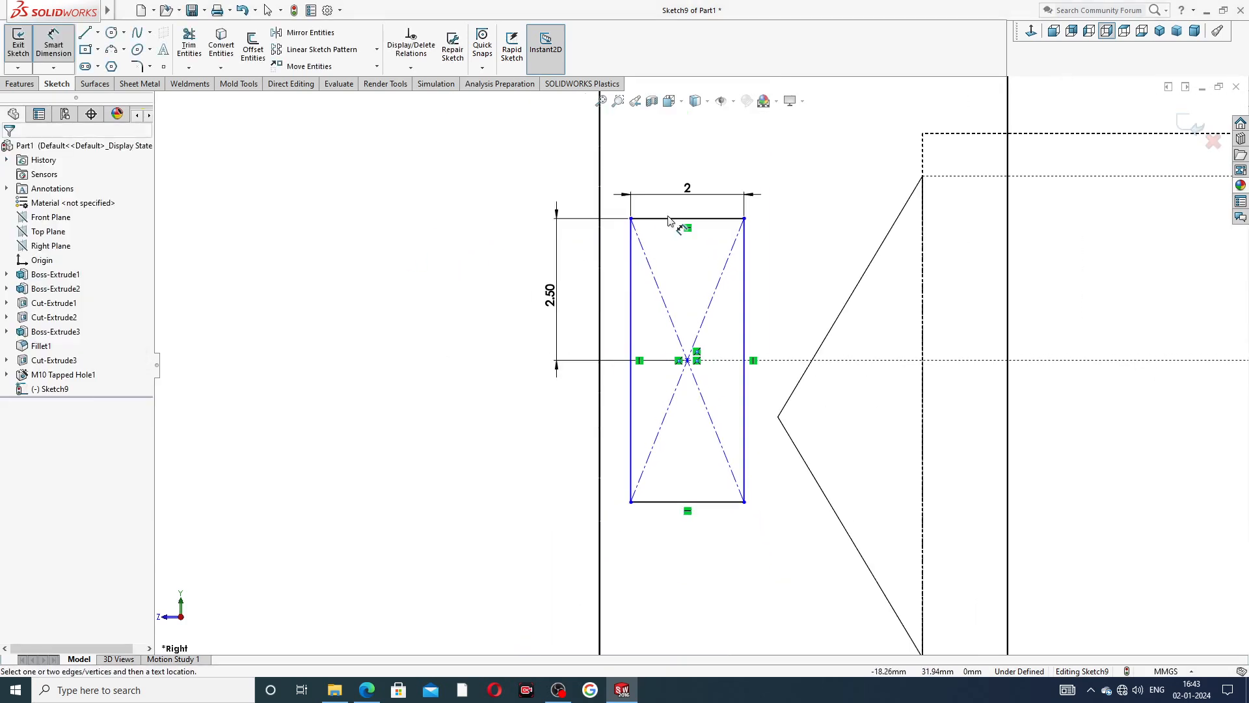
click(599, 455)
click(630, 435)
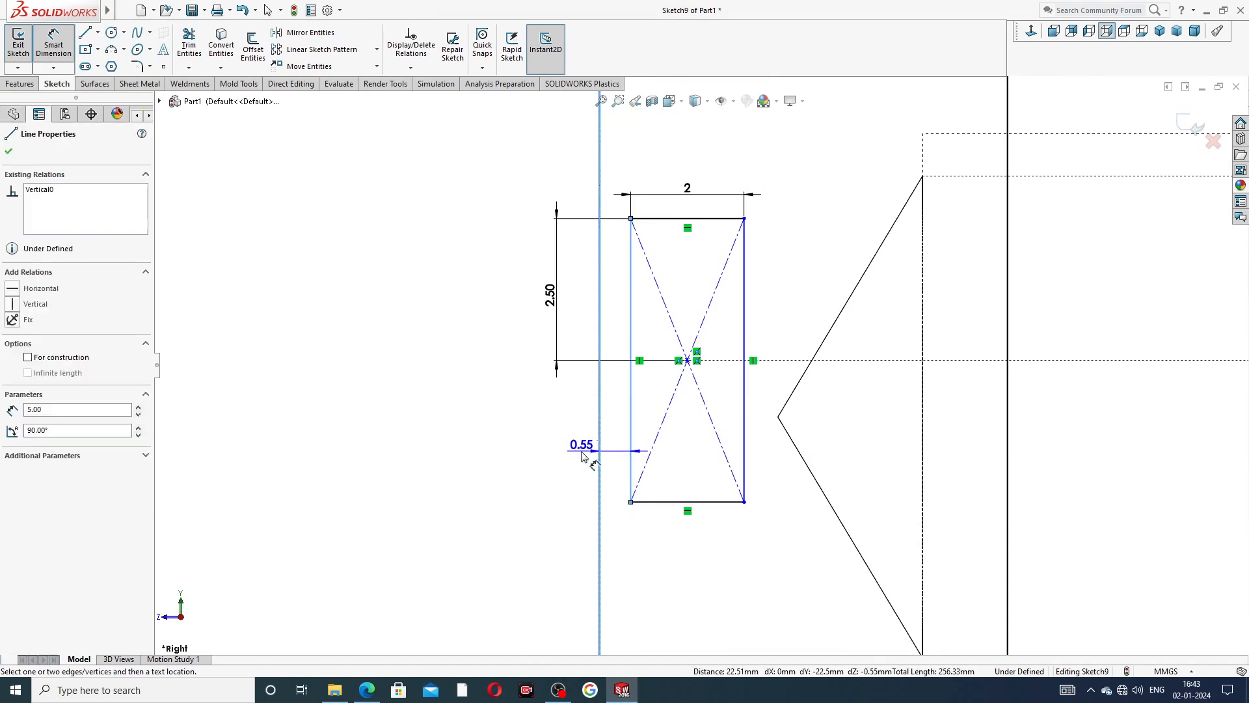
click(605, 449)
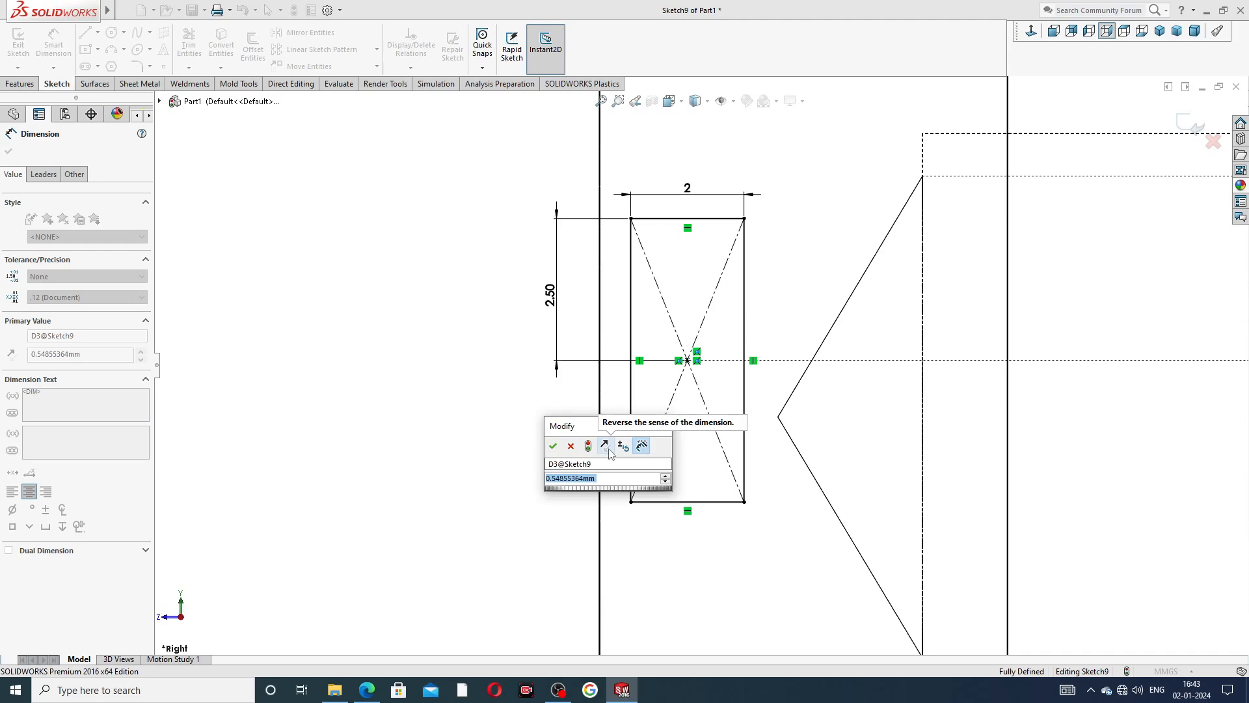
text(3)
key(Return)
click(509, 443)
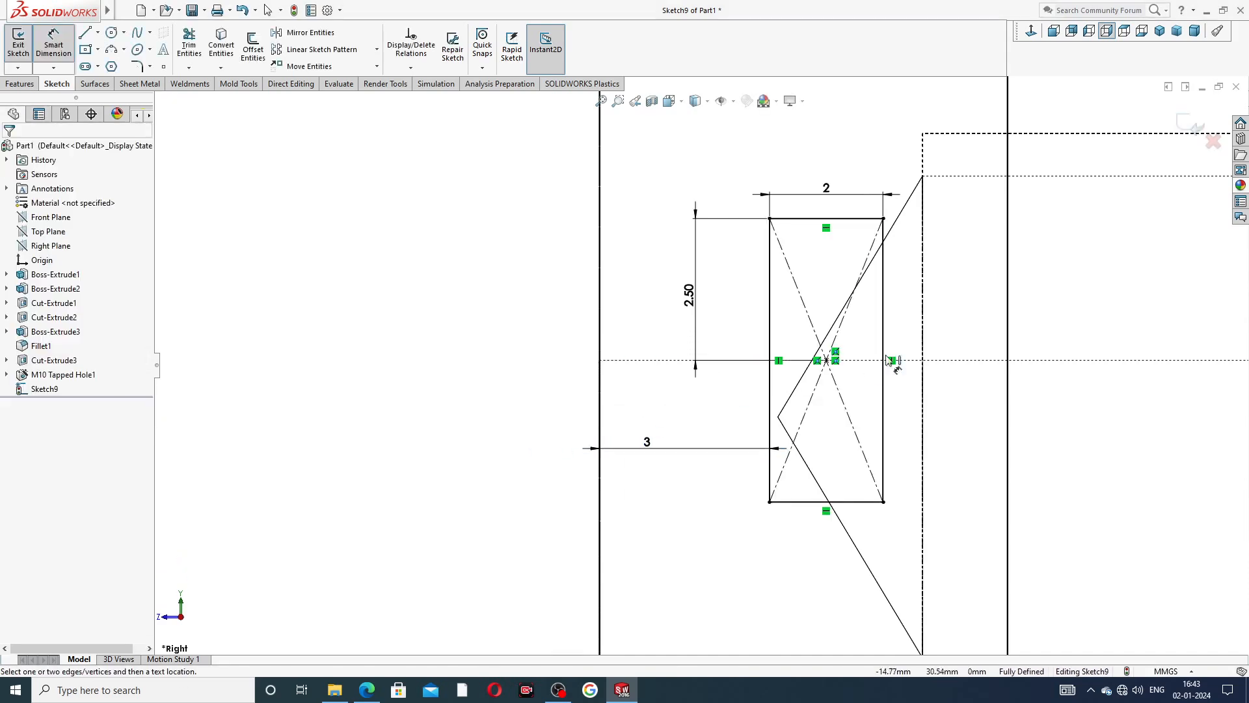
Move the rectangle's three dimensions farther away from the profile for clarity and end dimensioning.
scroll(927, 355, down, 3)
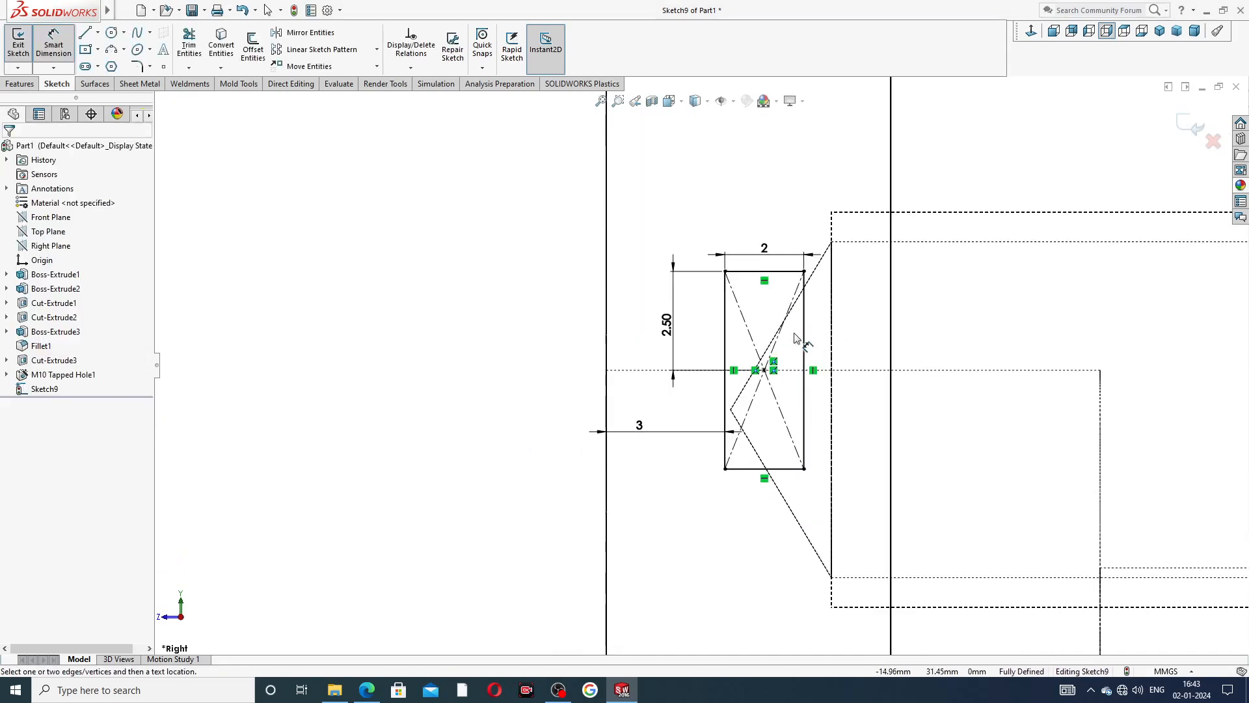
drag(766, 248, 762, 225)
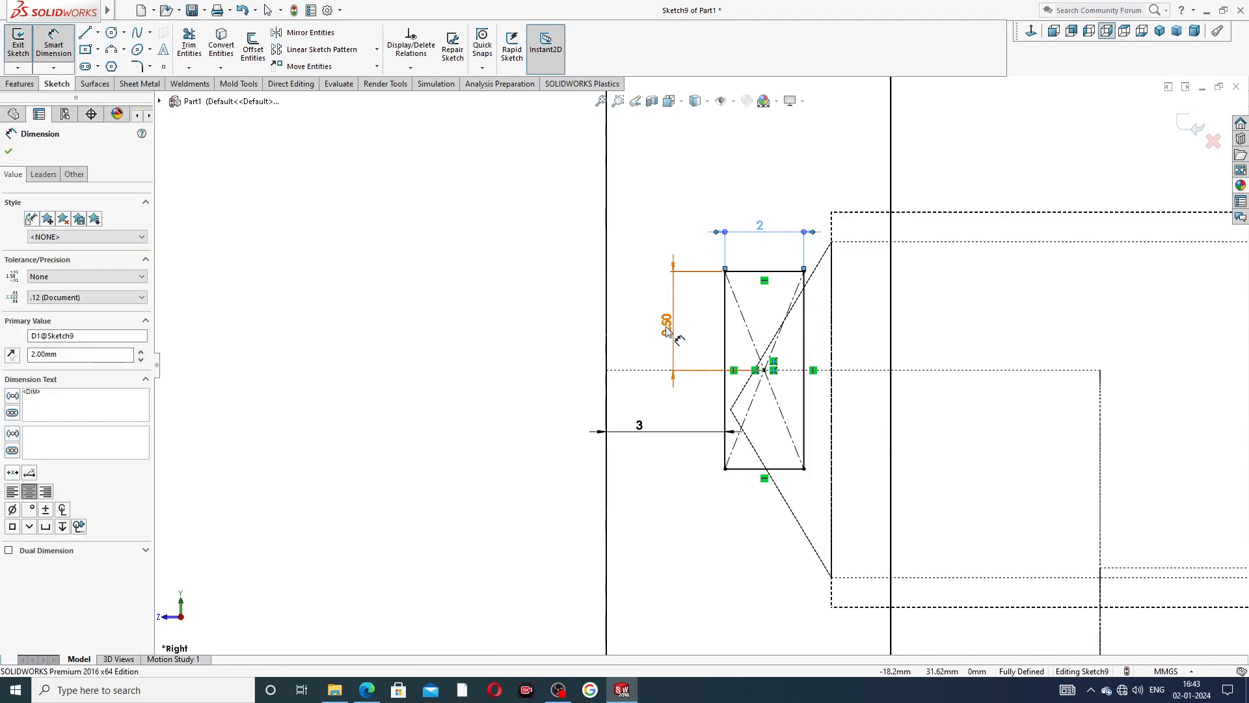
drag(677, 330, 666, 330)
drag(641, 427, 647, 480)
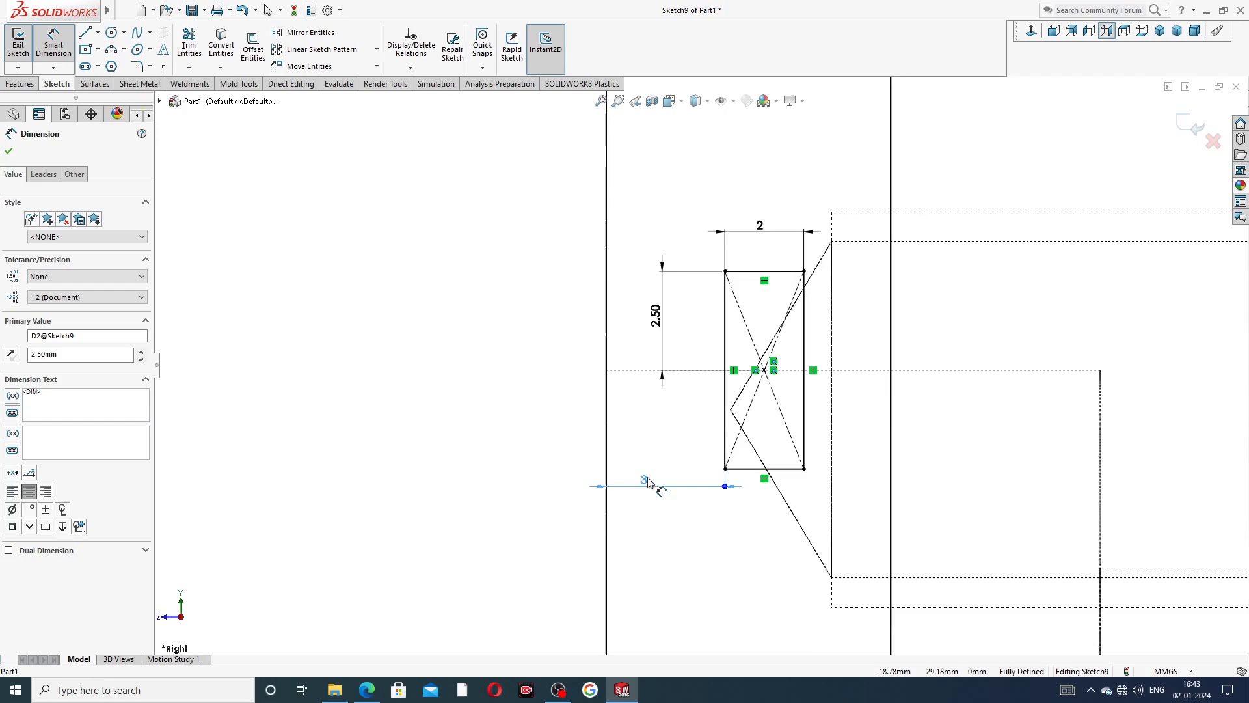
click(951, 282)
scroll(948, 283, down, 2)
scroll(951, 279, down, 2)
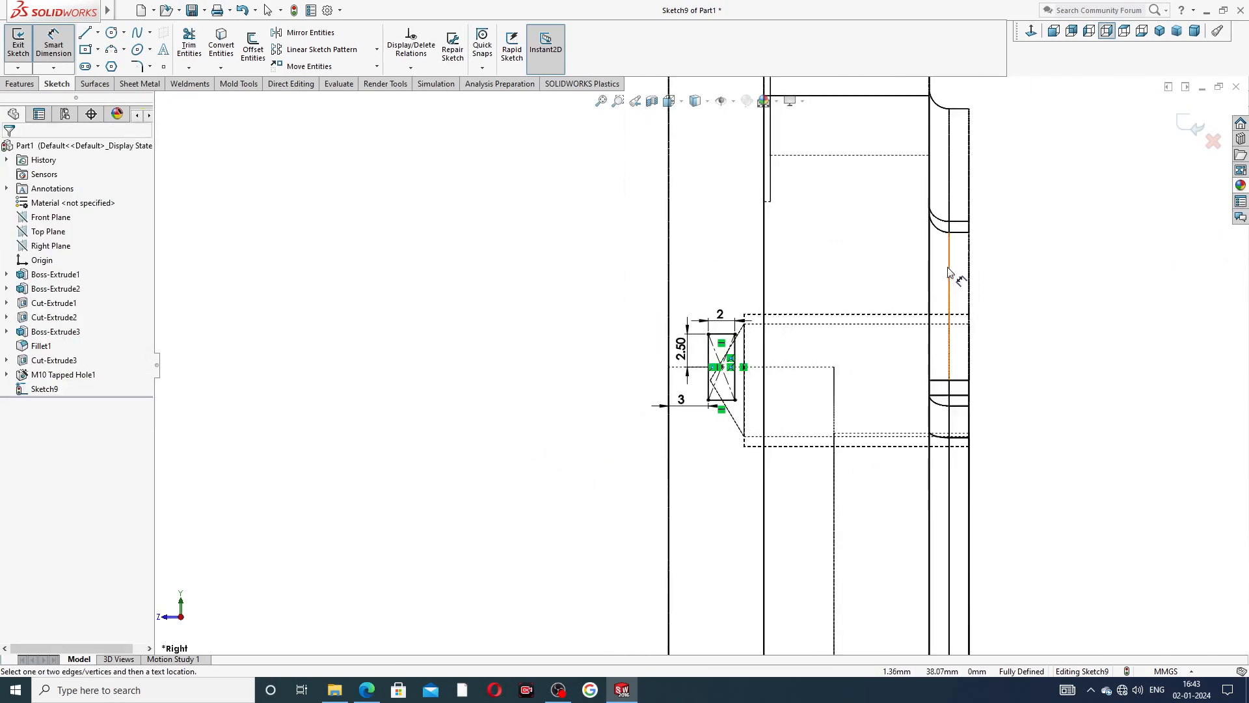
scroll(853, 246, down, 2)
right_click(862, 229)
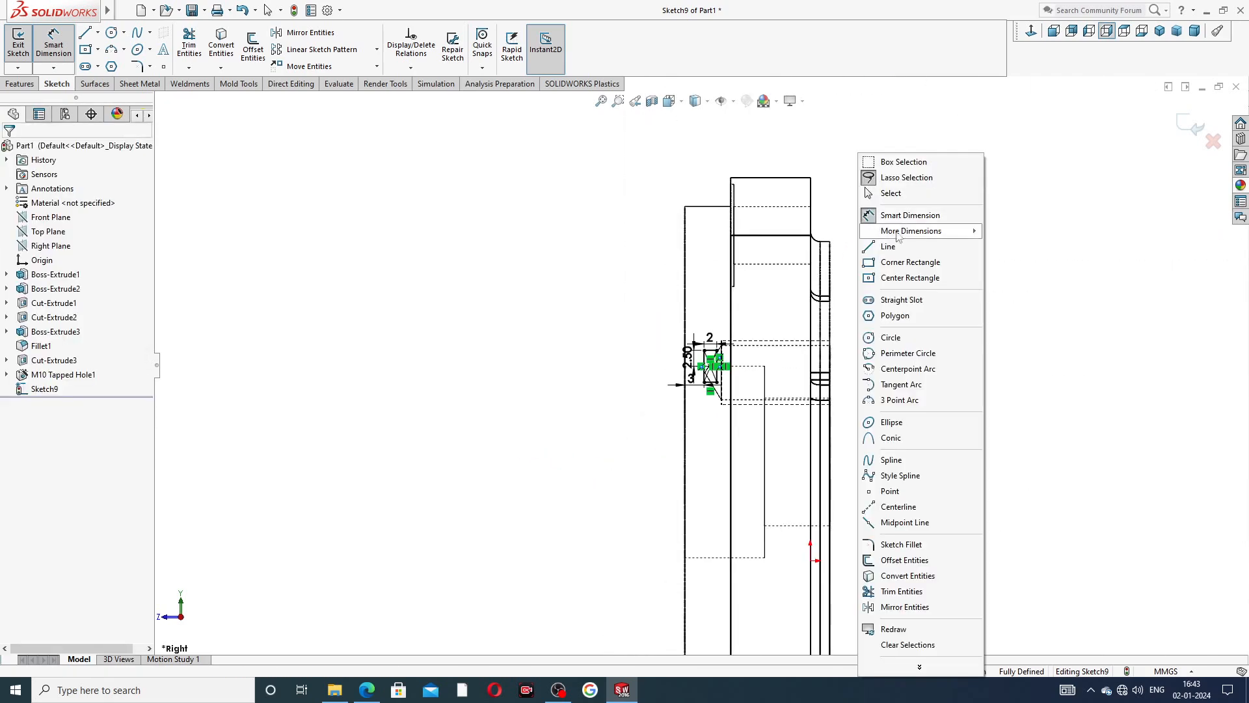
click(901, 193)
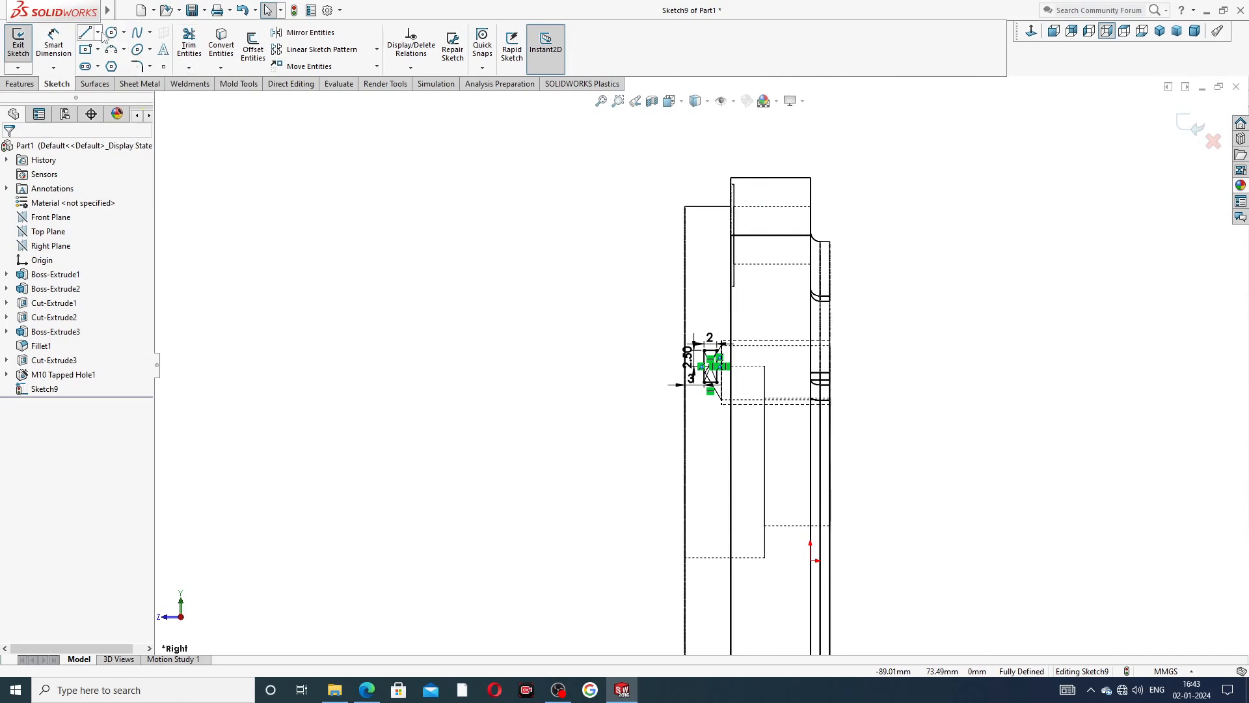
Draw a horizontal centerline about 22.5 mm long from the midpoint of the counterbore's floor edge out past the boss face.
click(97, 33)
click(111, 63)
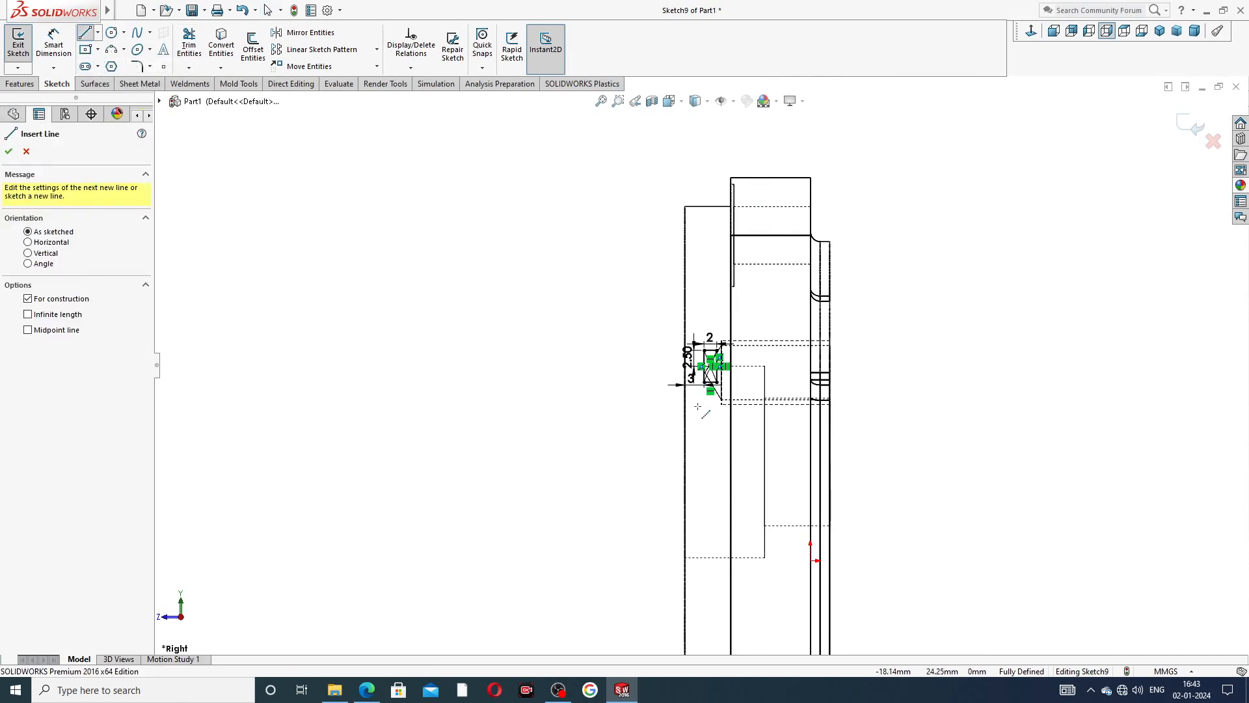
scroll(717, 455, up, 2)
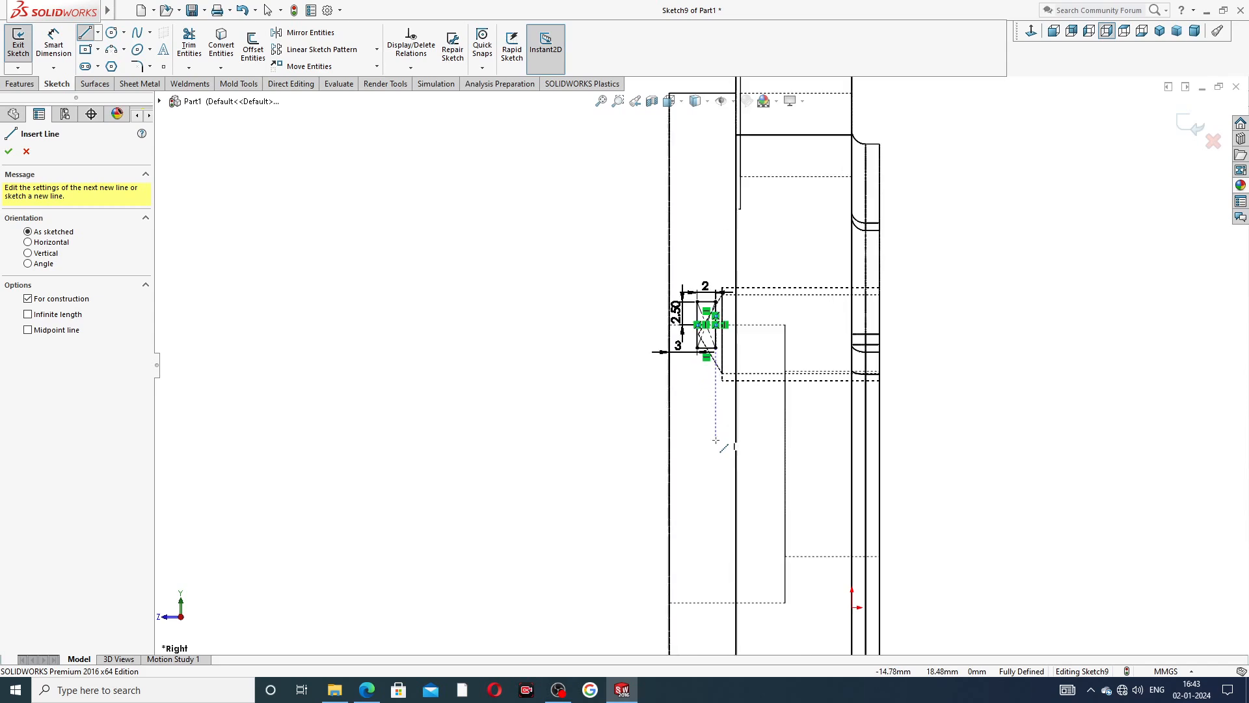
click(785, 463)
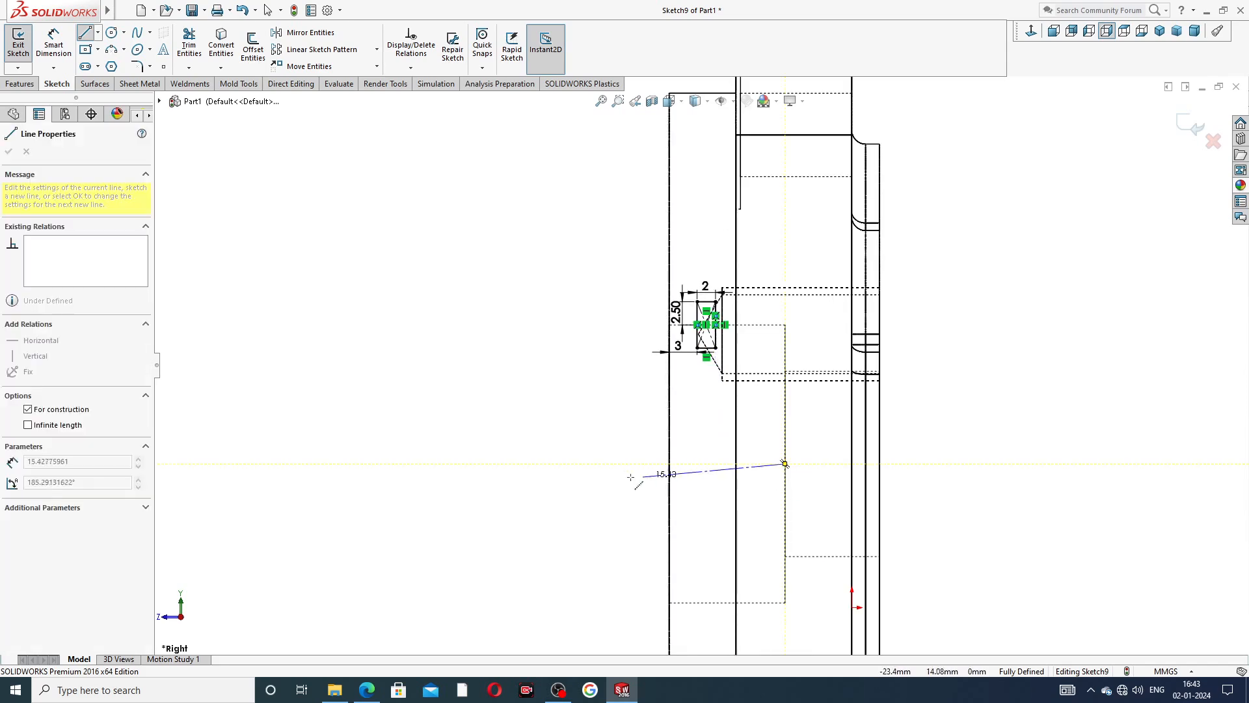
click(577, 463)
right_click(592, 434)
click(623, 454)
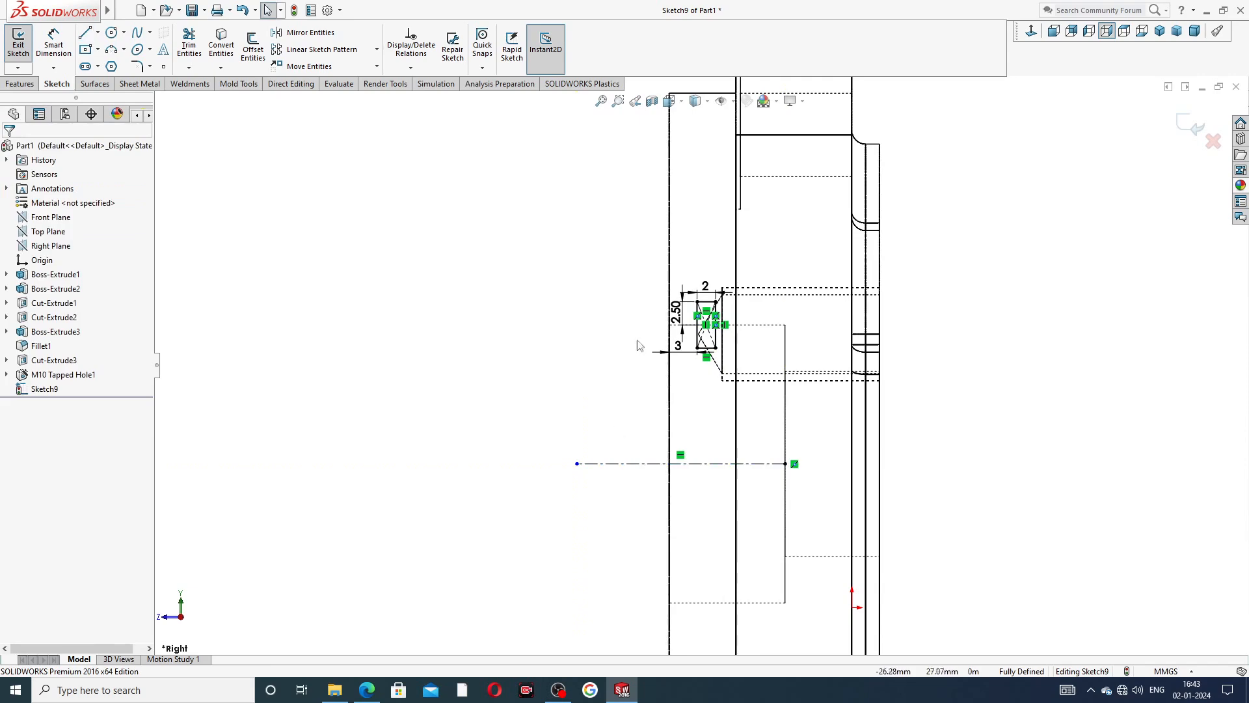
Switch the model's display style to Shaded With Edges.
scroll(701, 365, down, 3)
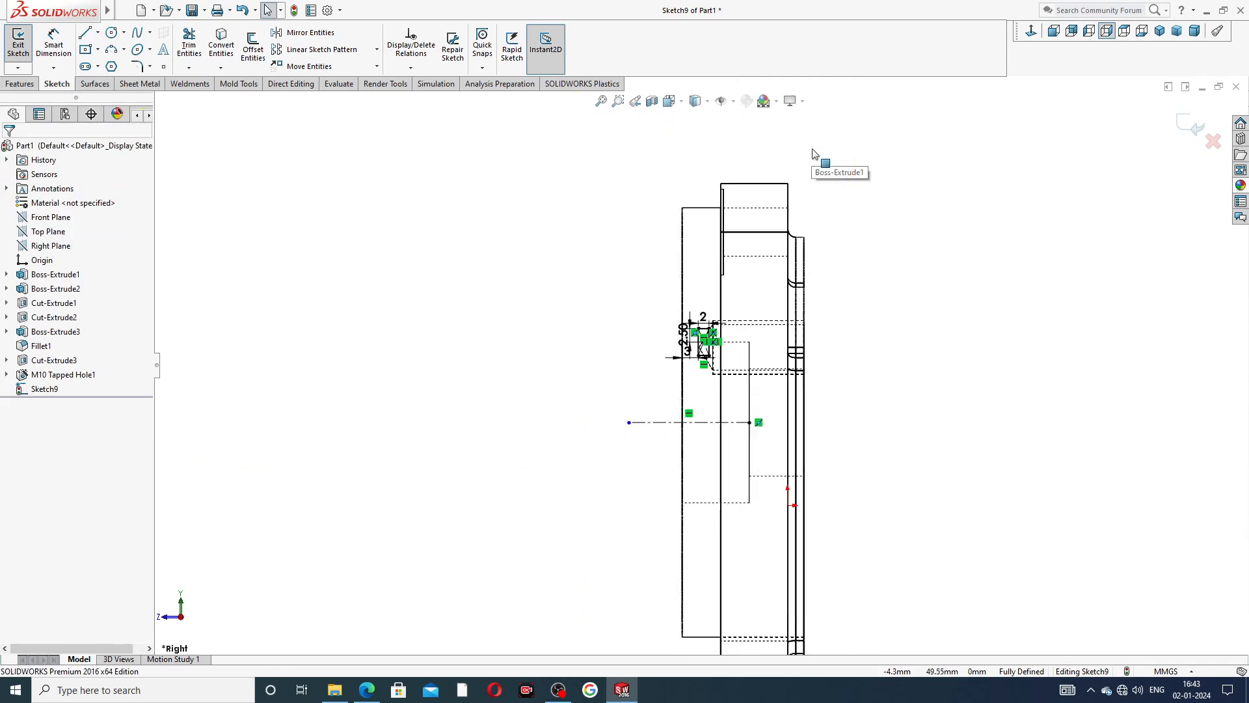
click(707, 101)
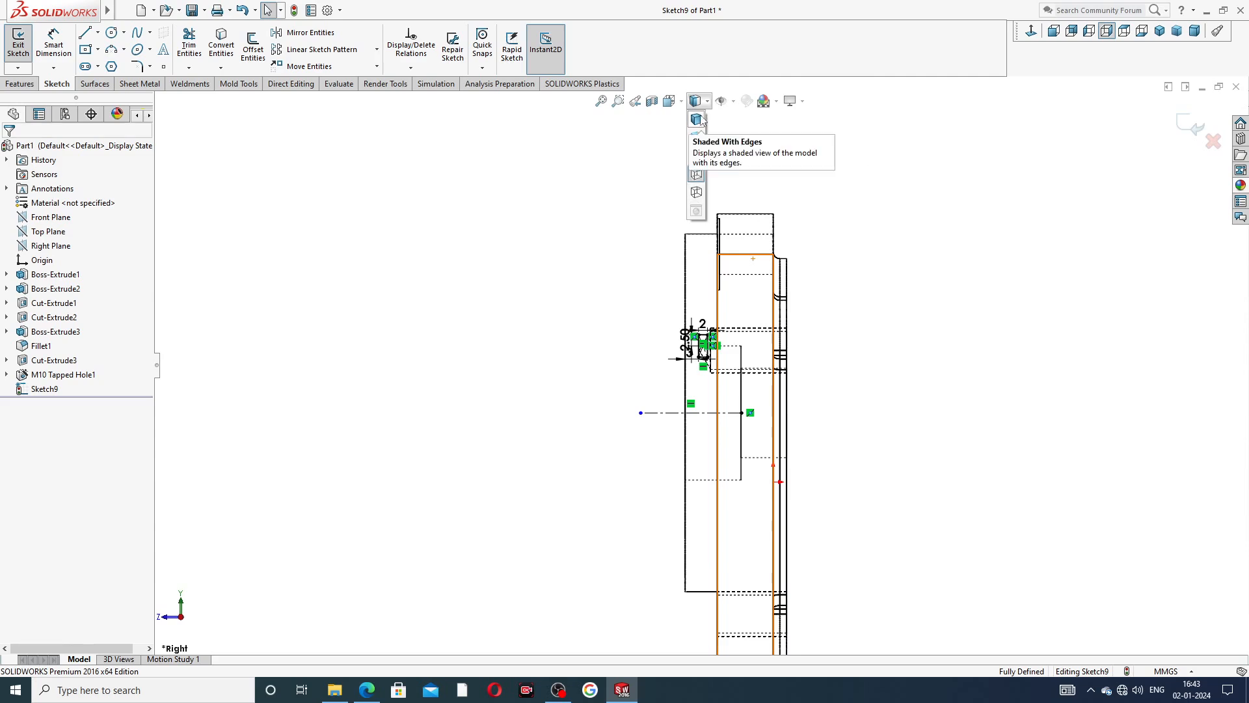
click(697, 120)
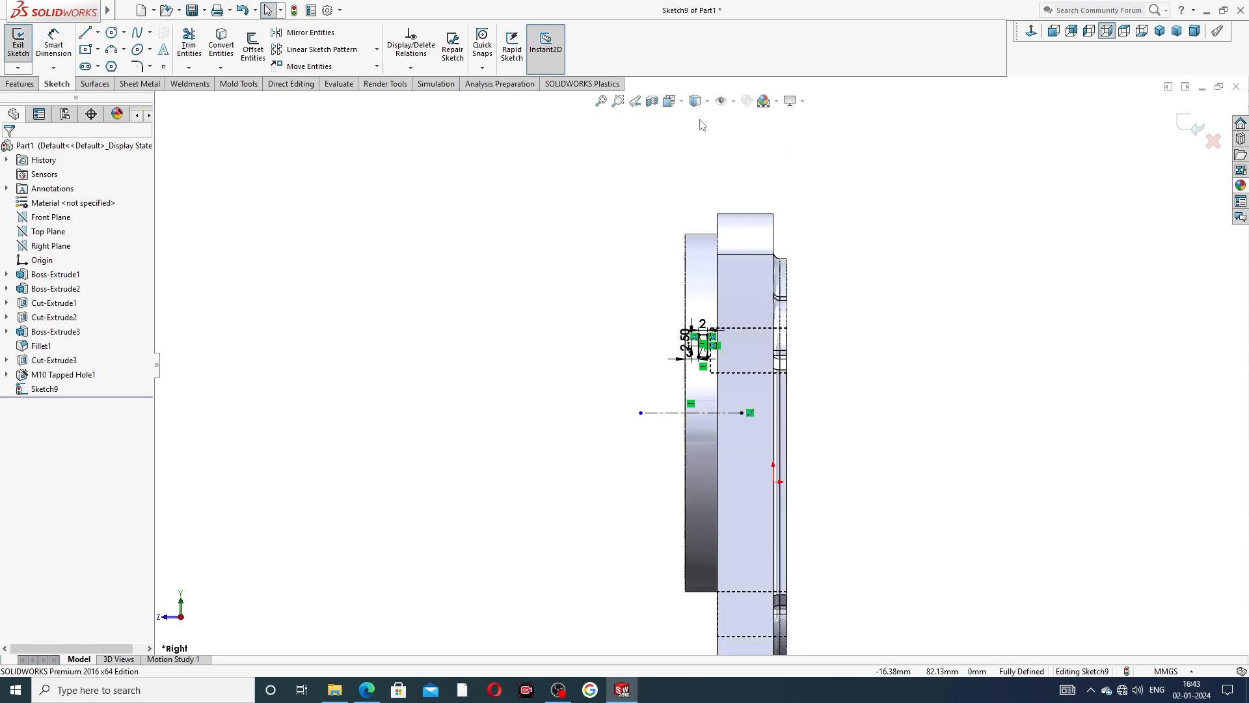
Cut the groove into the central counterbore by revolving the rectangle profile 360° about the horizontal centerline.
click(20, 84)
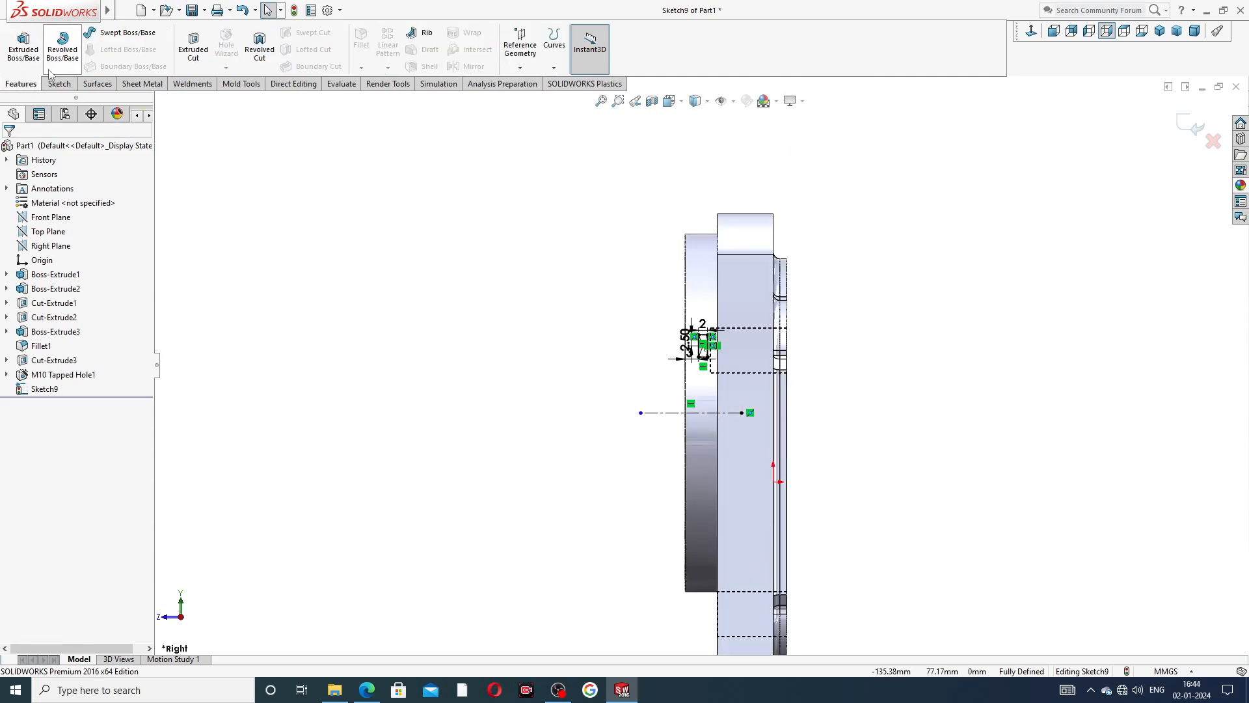
click(258, 46)
middle_drag(609, 390, 568, 376)
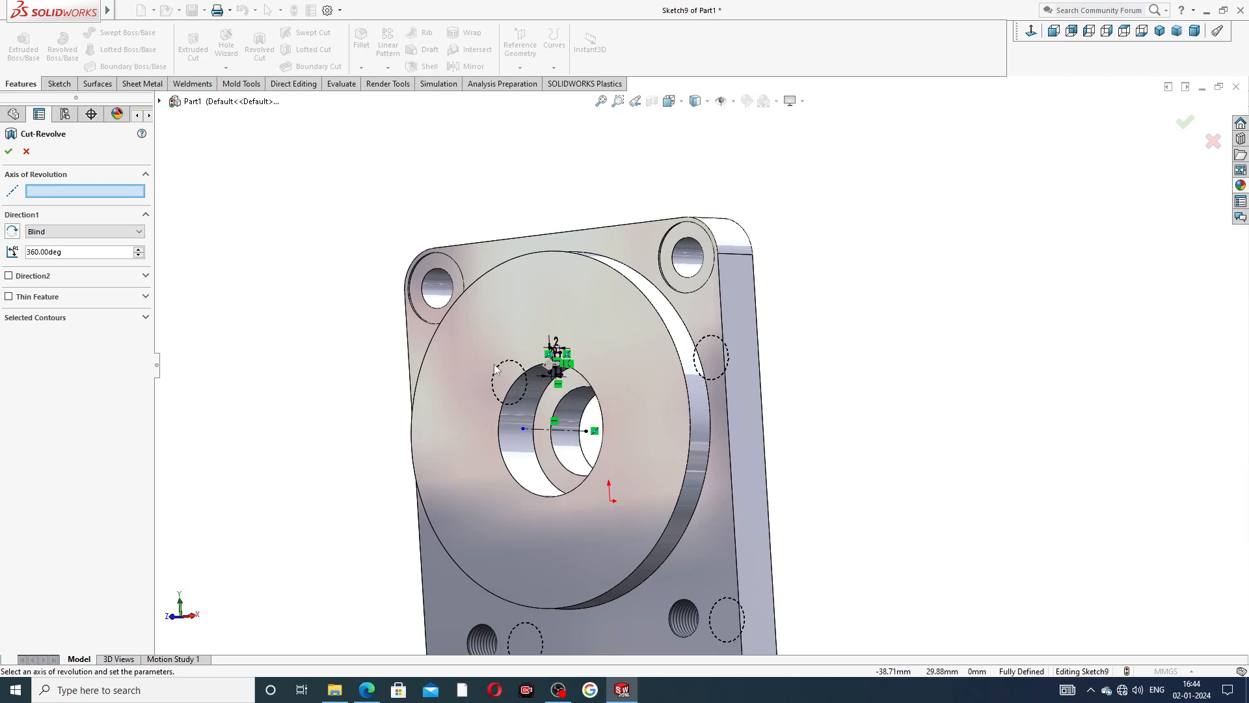
scroll(550, 391, down, 4)
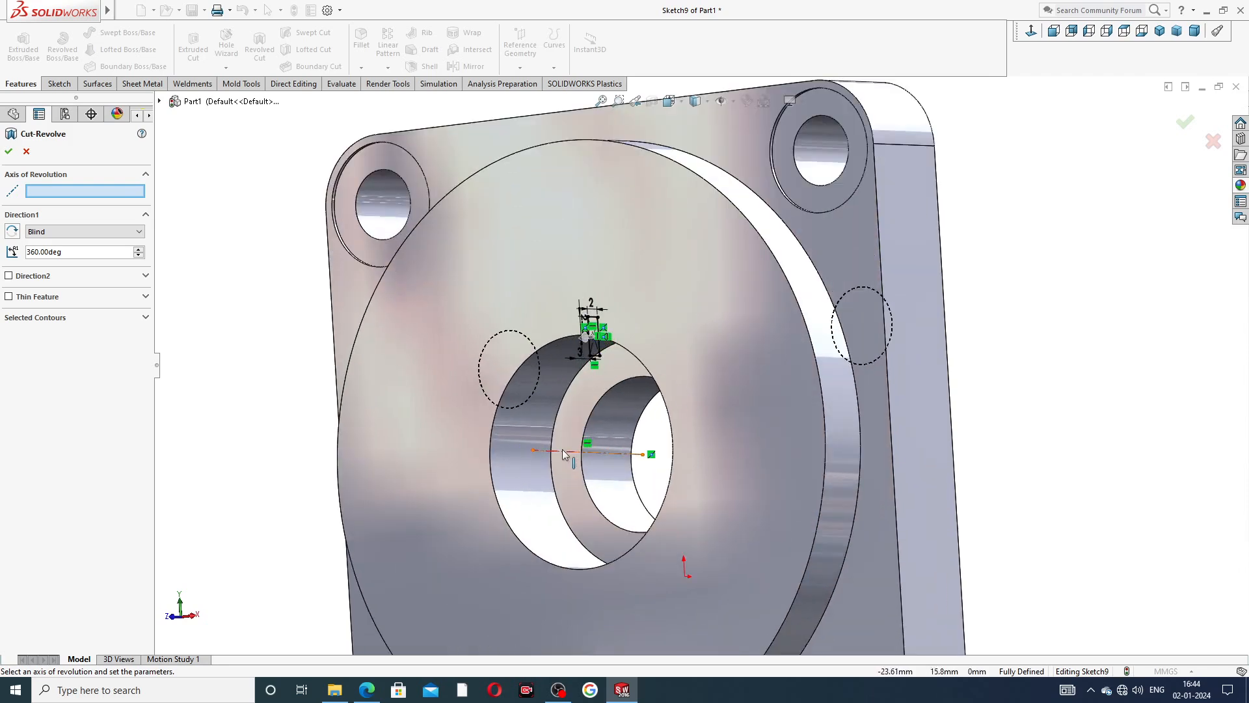
click(564, 451)
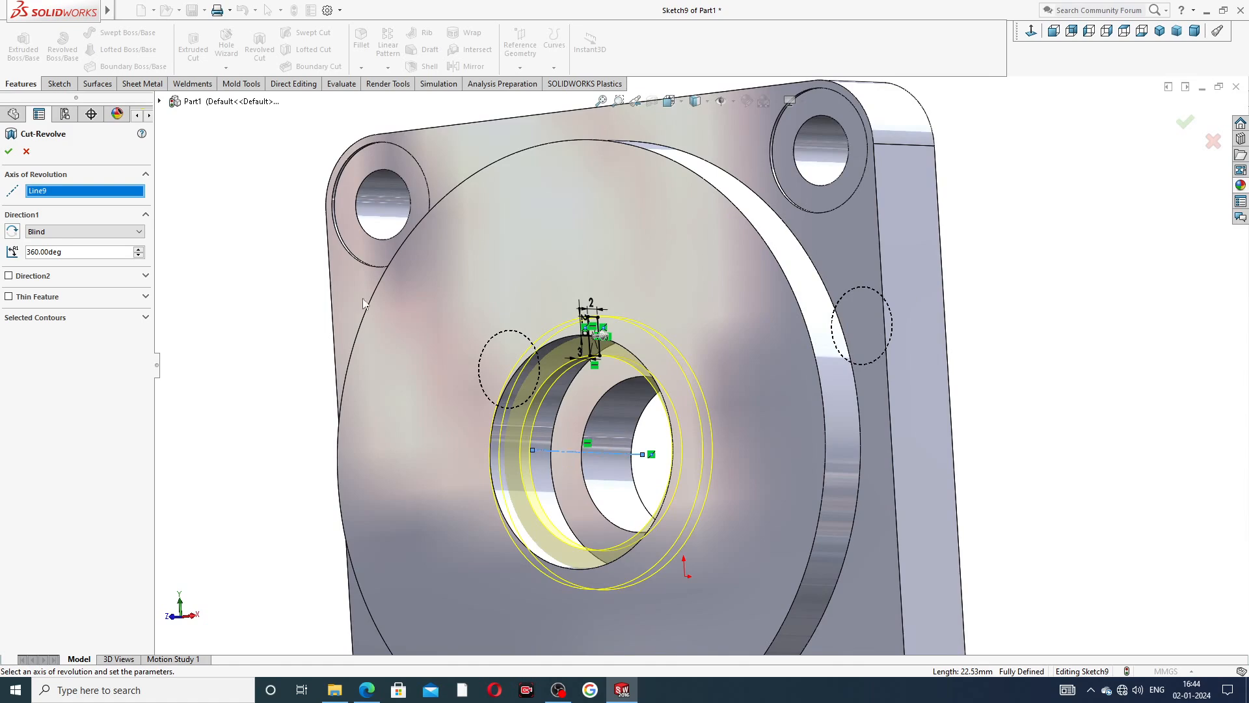
click(9, 151)
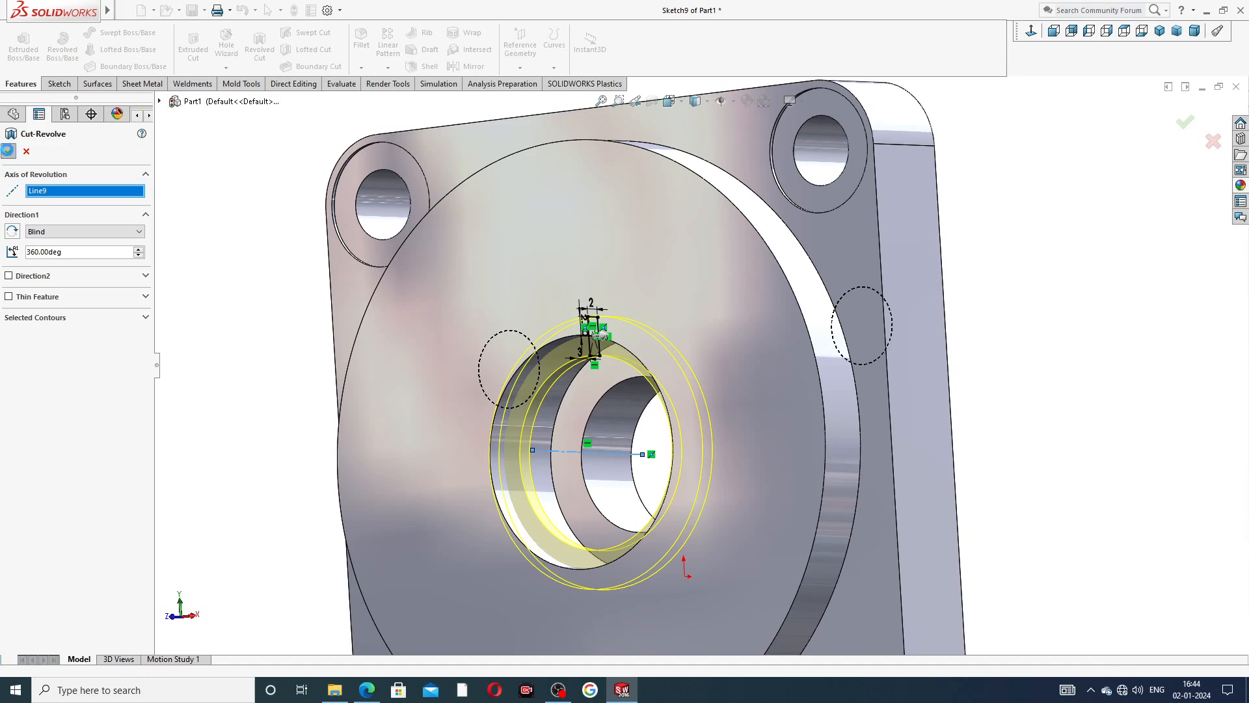
click(287, 248)
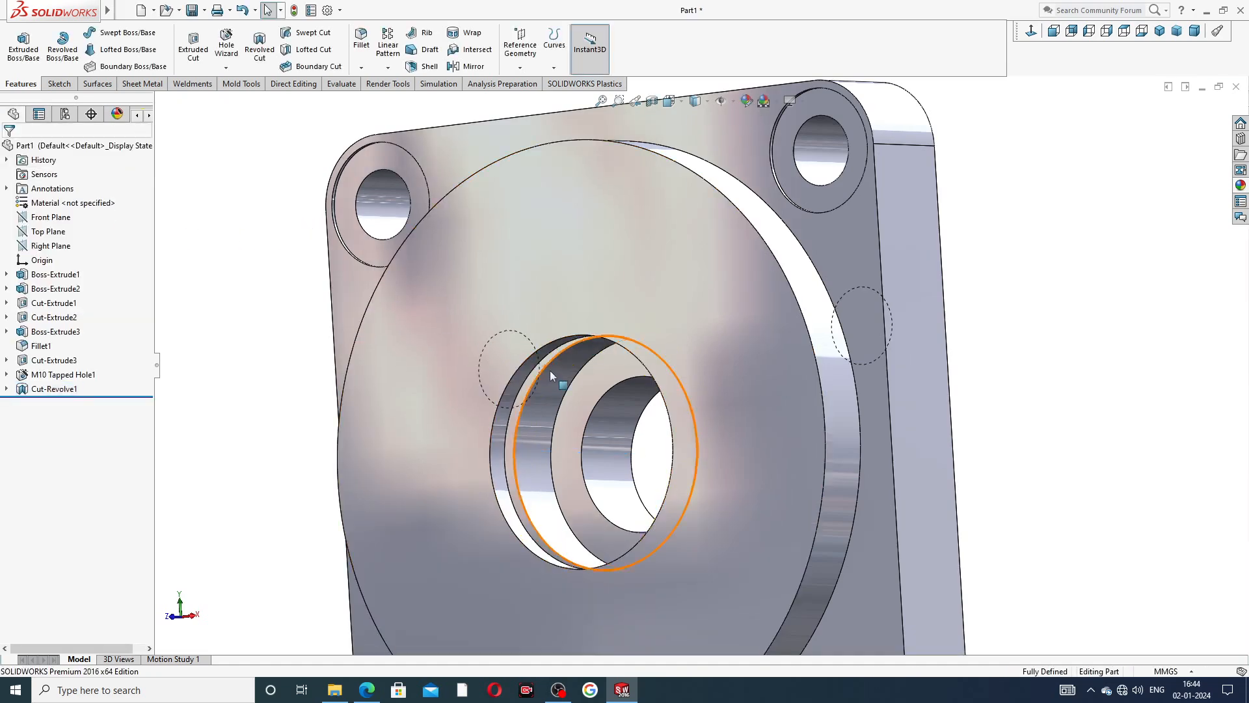
Examine the groove and both faces of the plate, and compare the part with the PDF drawing.
scroll(560, 385, up, 3)
middle_drag(678, 427, 690, 380)
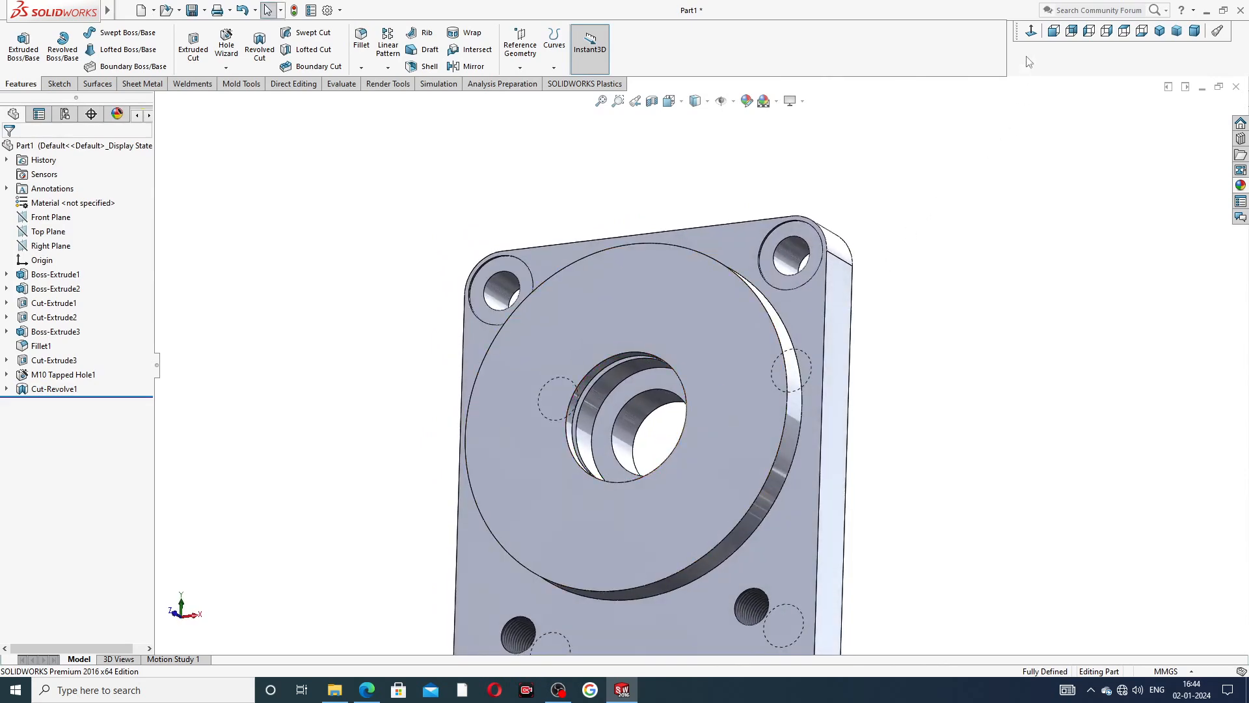
key(ctrl+1)
middle_drag(872, 379, 798, 409)
scroll(798, 409, up, 3)
middle_drag(892, 412, 699, 449)
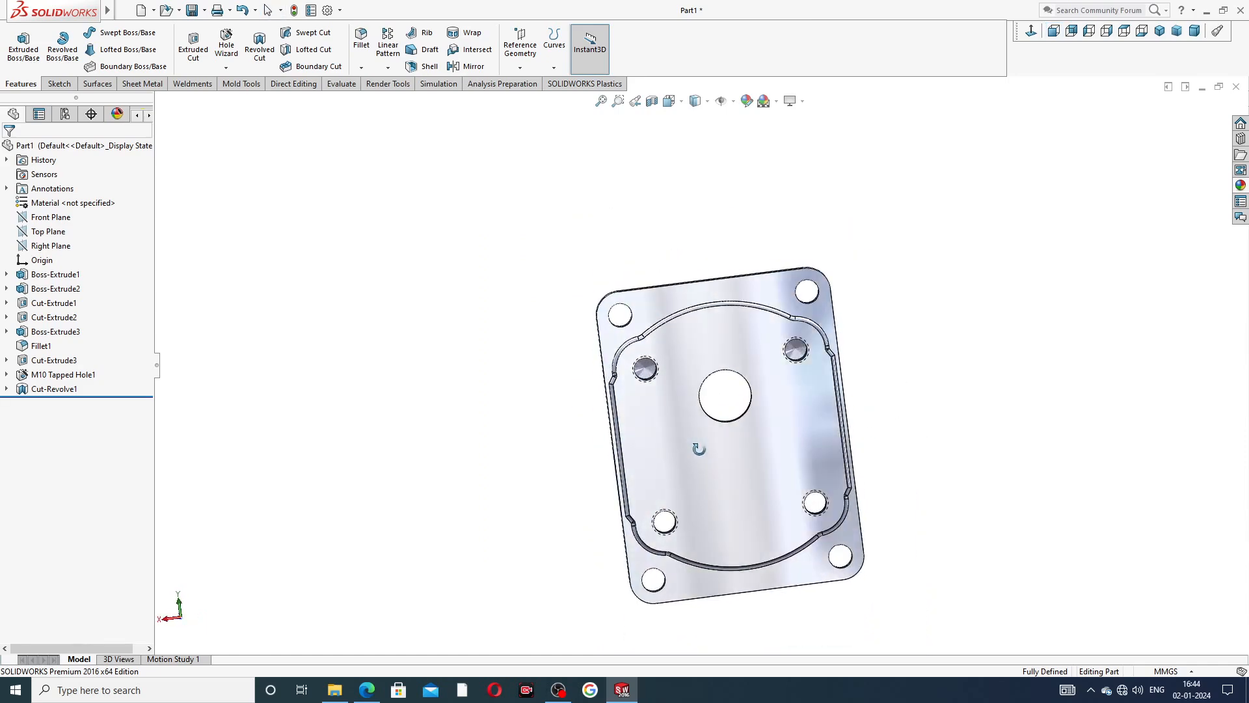
scroll(709, 444, up, 3)
scroll(715, 469, down, 4)
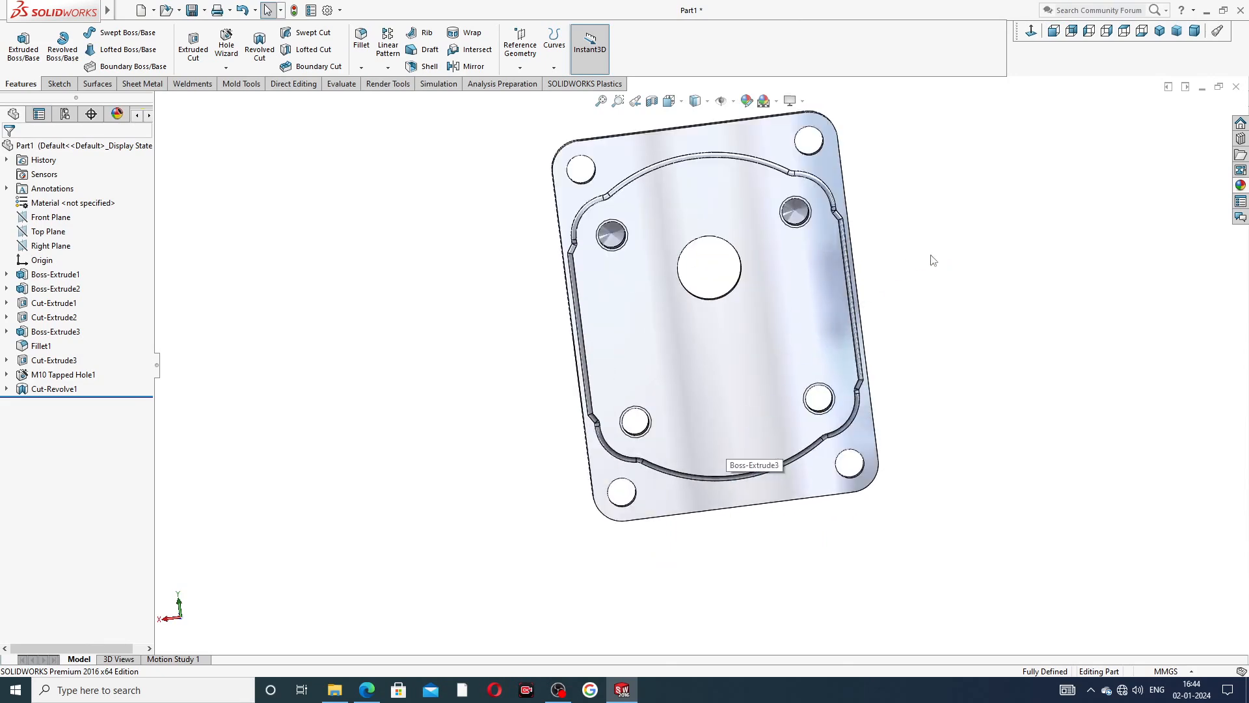
scroll(923, 266, up, 2)
middle_drag(917, 271, 948, 253)
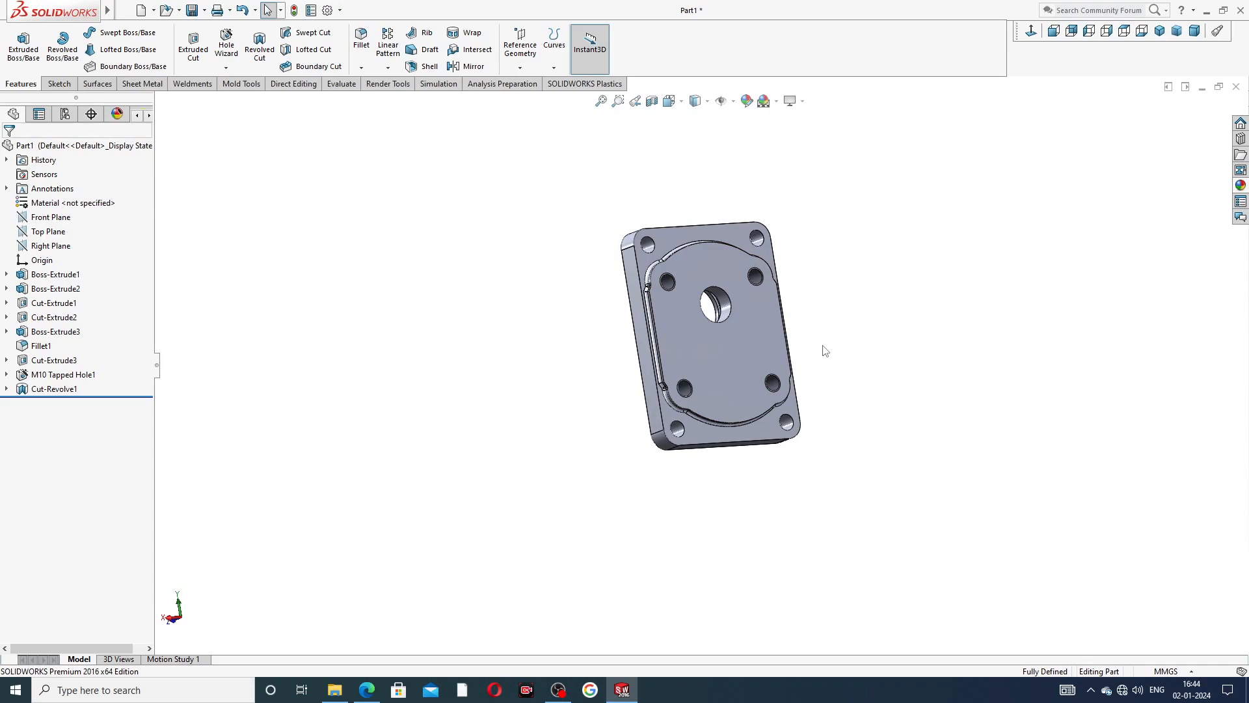
click(367, 688)
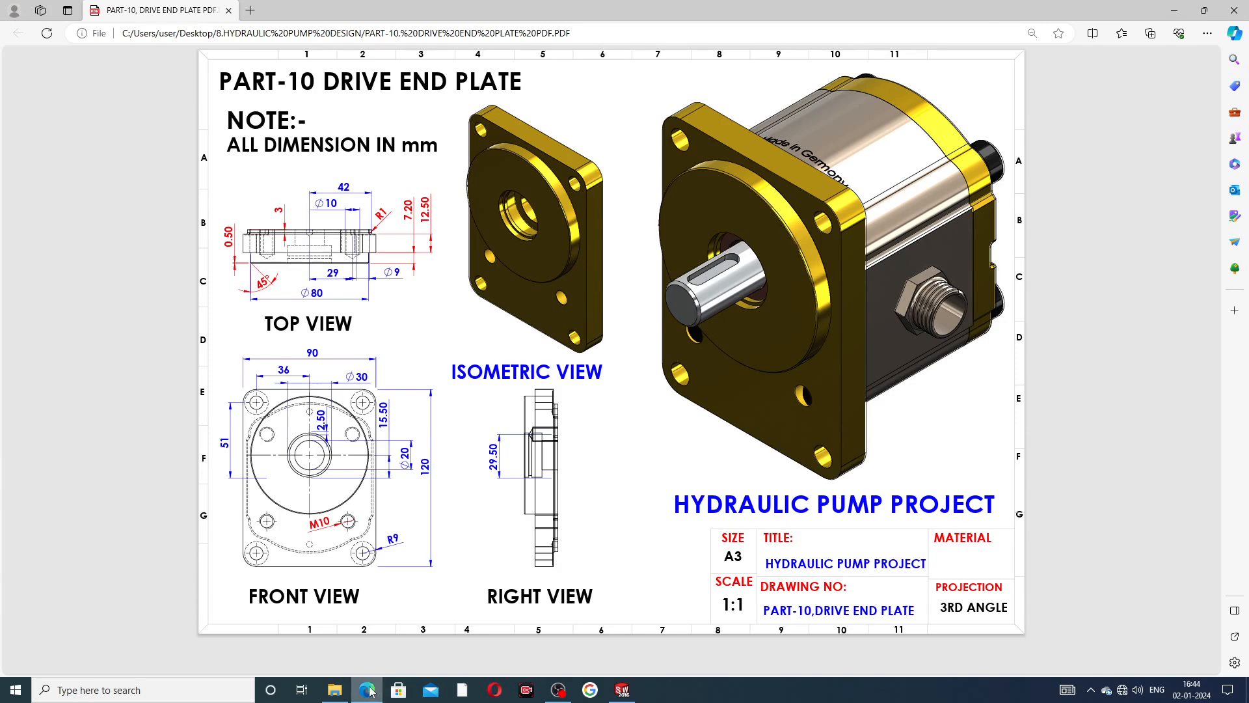
click(622, 689)
Chamfer the outer circular edge of the round boss by 0.5 mm at 45°, checking the values against the PDF drawing.
middle_drag(713, 252, 781, 233)
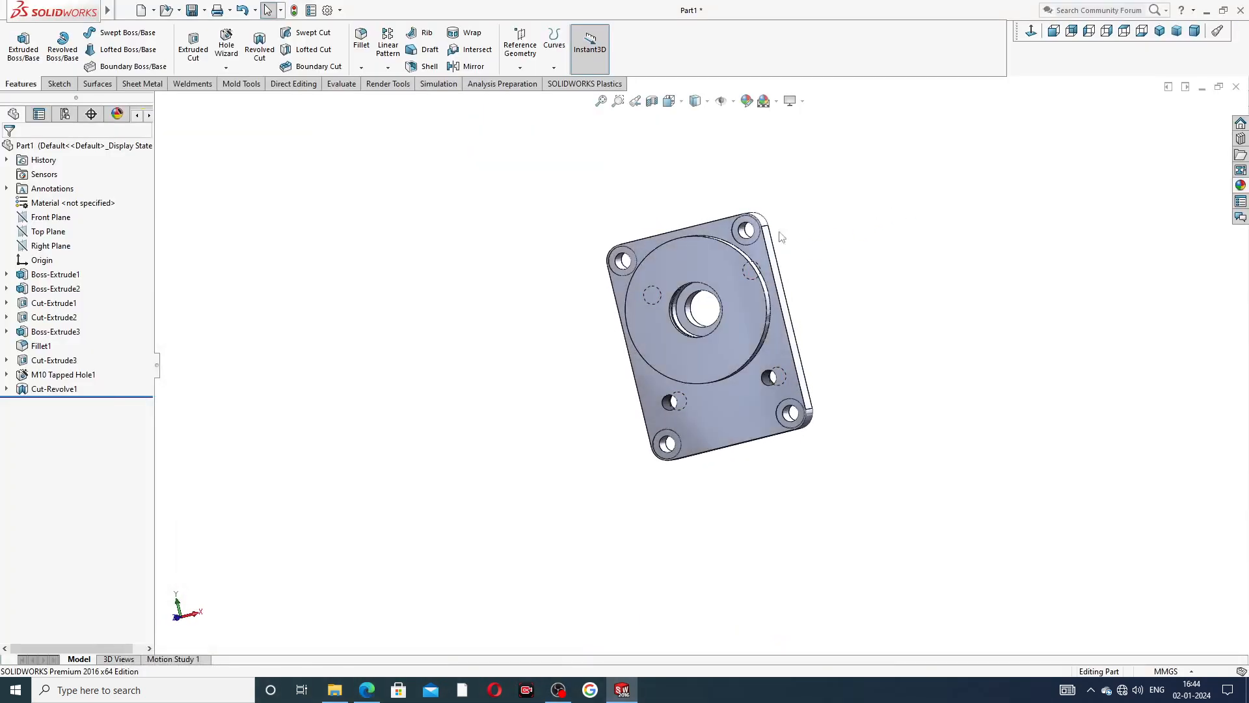
click(361, 68)
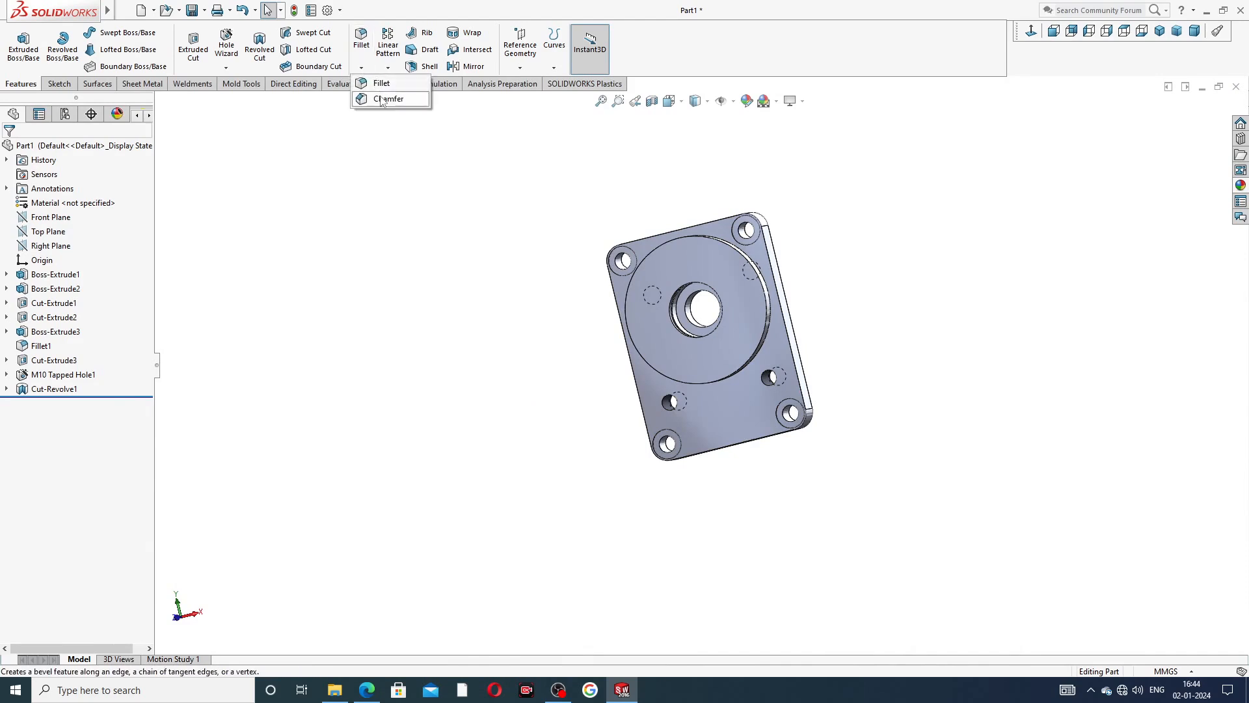
click(385, 100)
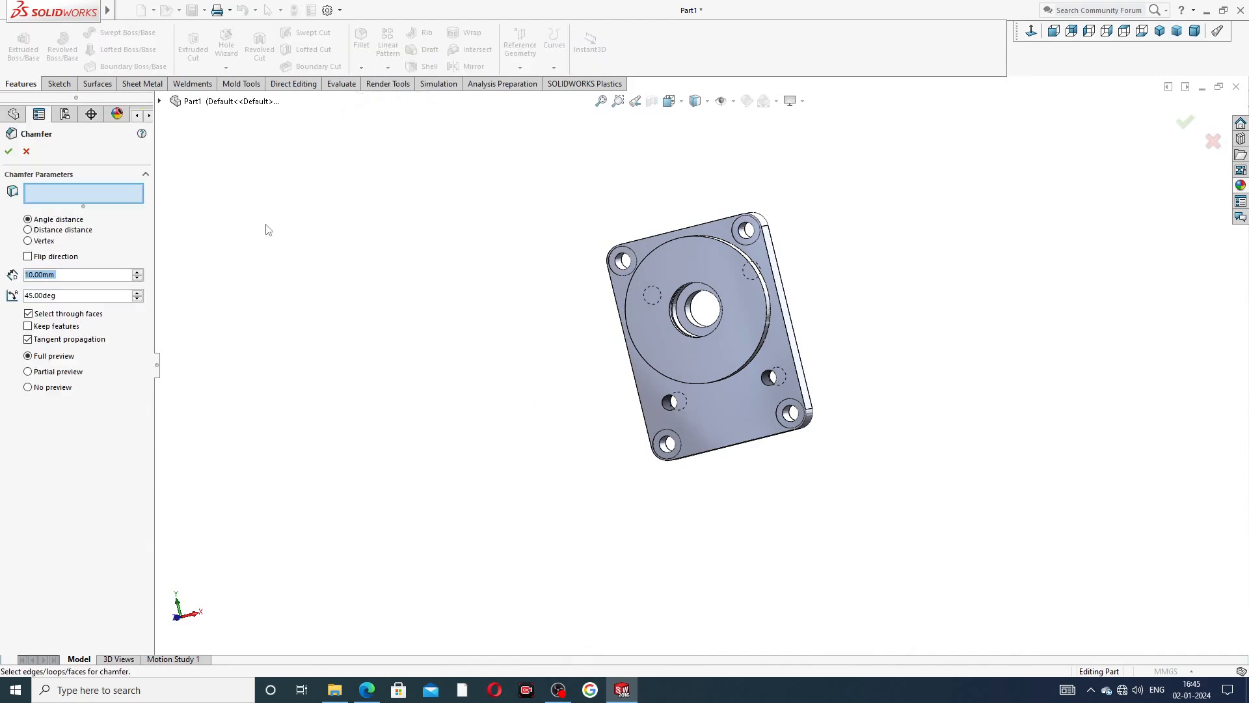
text(0.5)
key(Return)
click(367, 689)
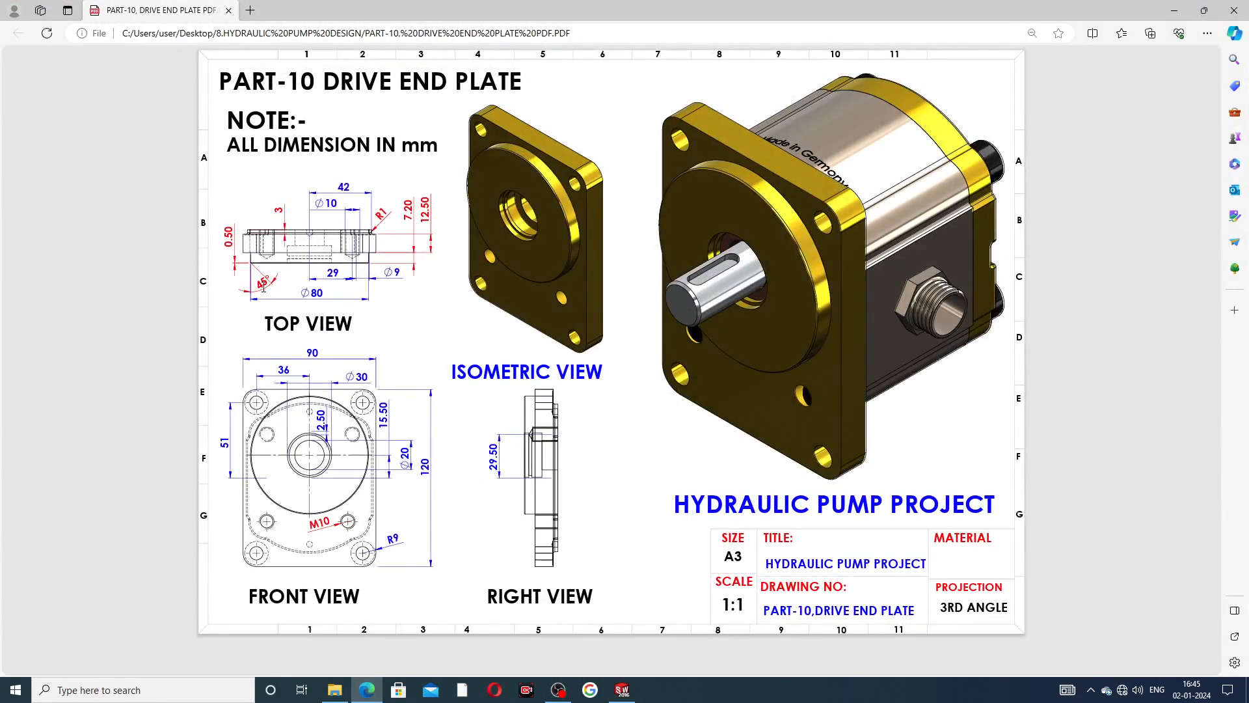
click(367, 689)
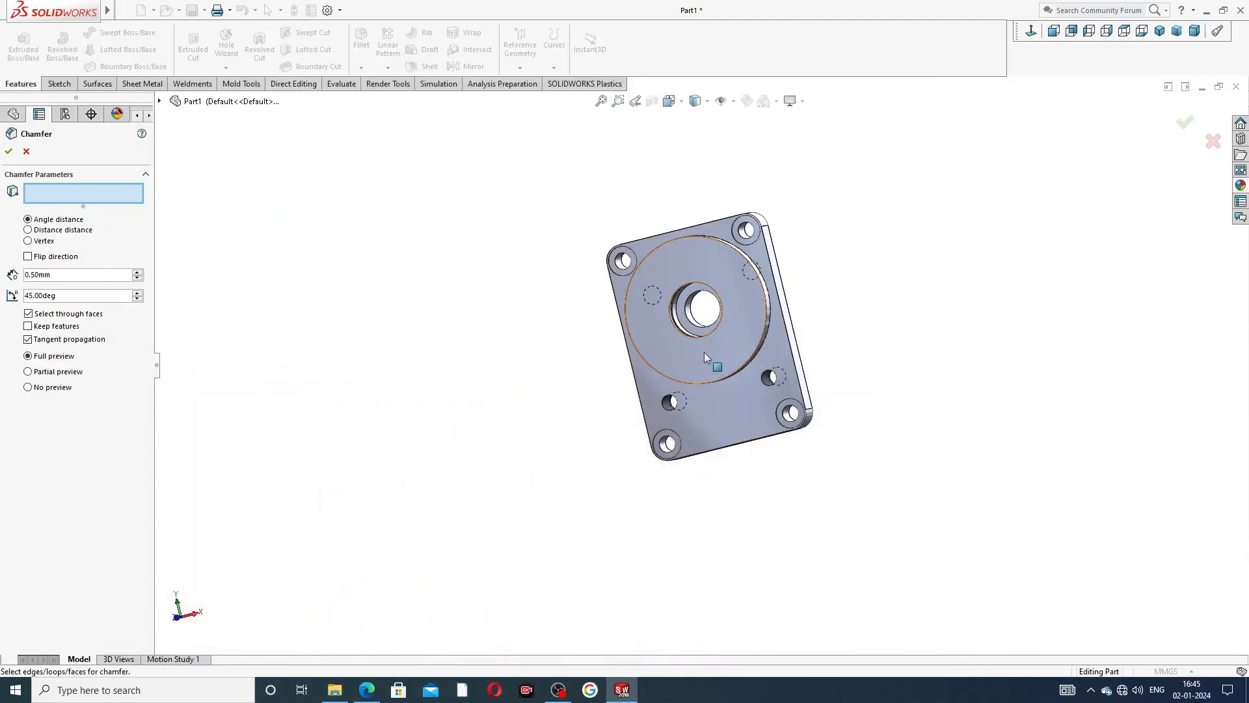
scroll(726, 260, down, 5)
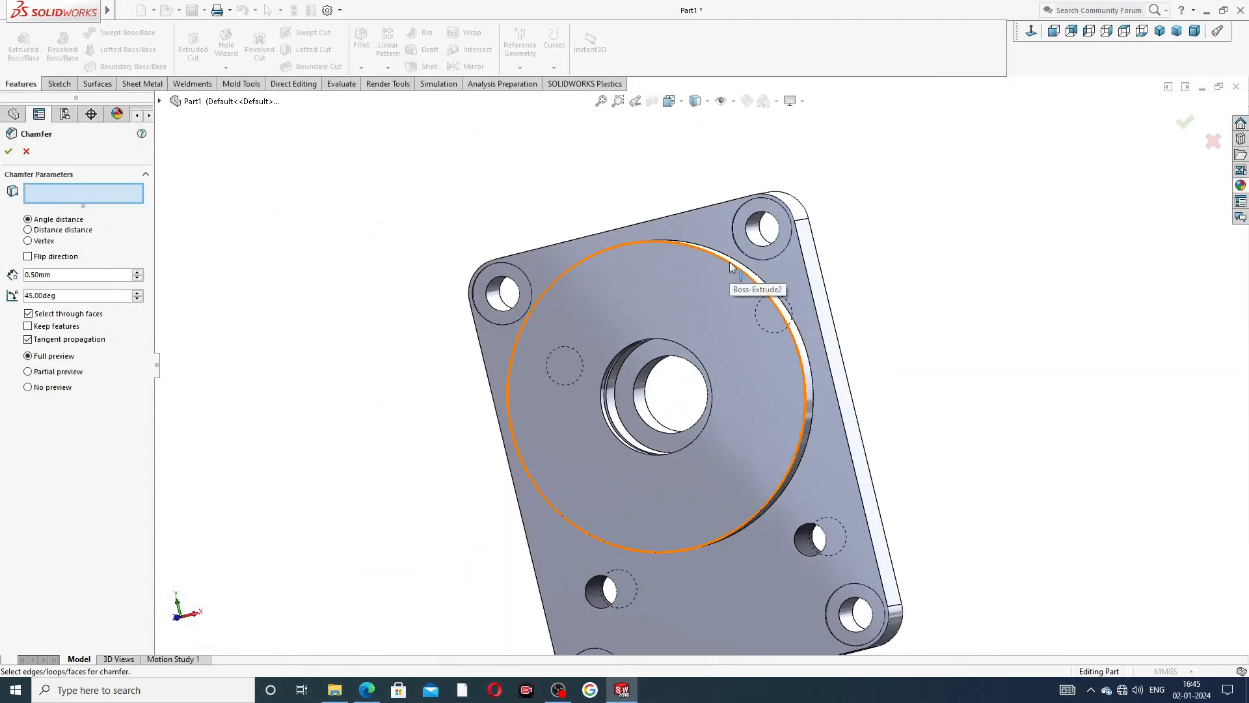
click(759, 279)
middle_drag(896, 299, 843, 346)
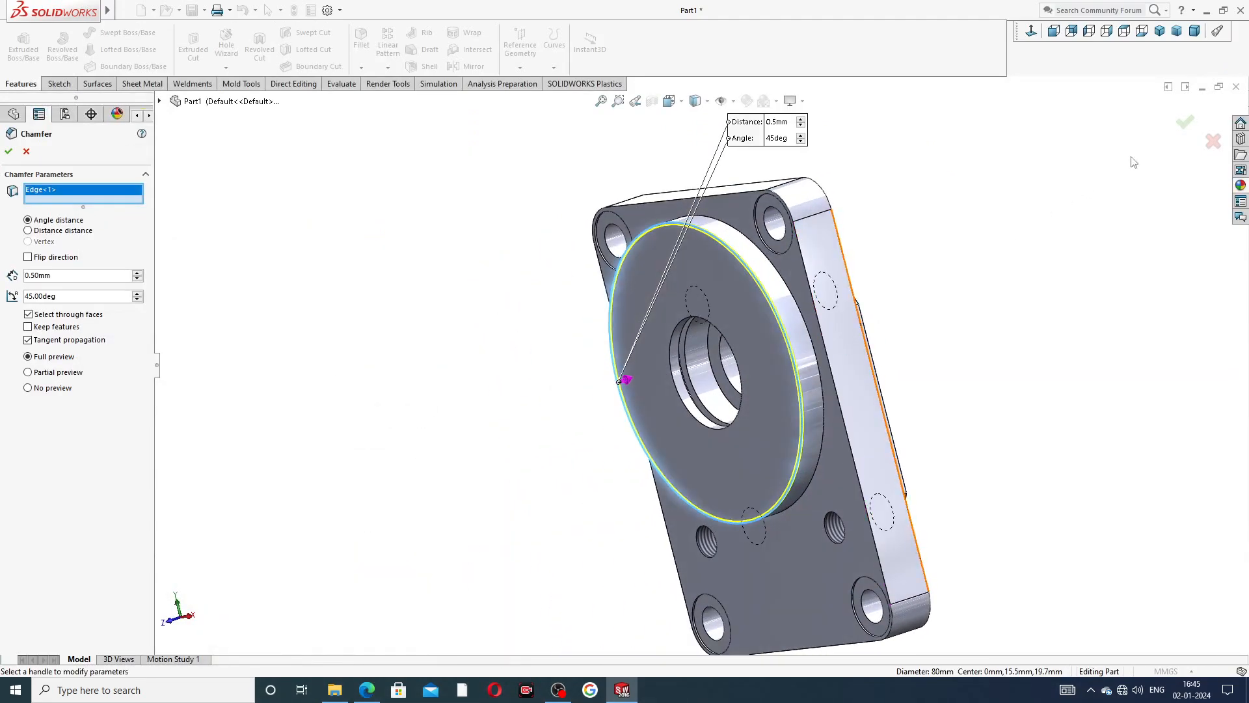
click(1184, 125)
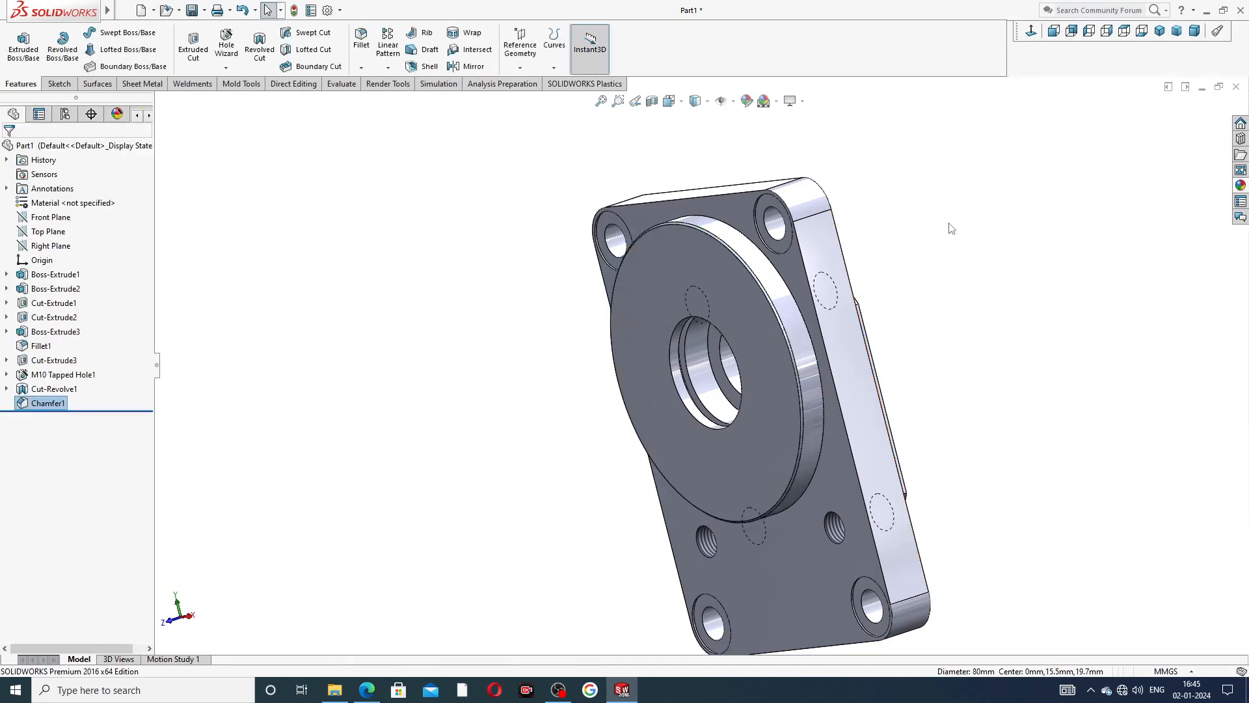
Start a Hole Wizard hole on the flat face of the raised back pad, using the plain Hole type with ISO Drill sizes.
scroll(705, 279, up, 2)
middle_drag(717, 364, 583, 423)
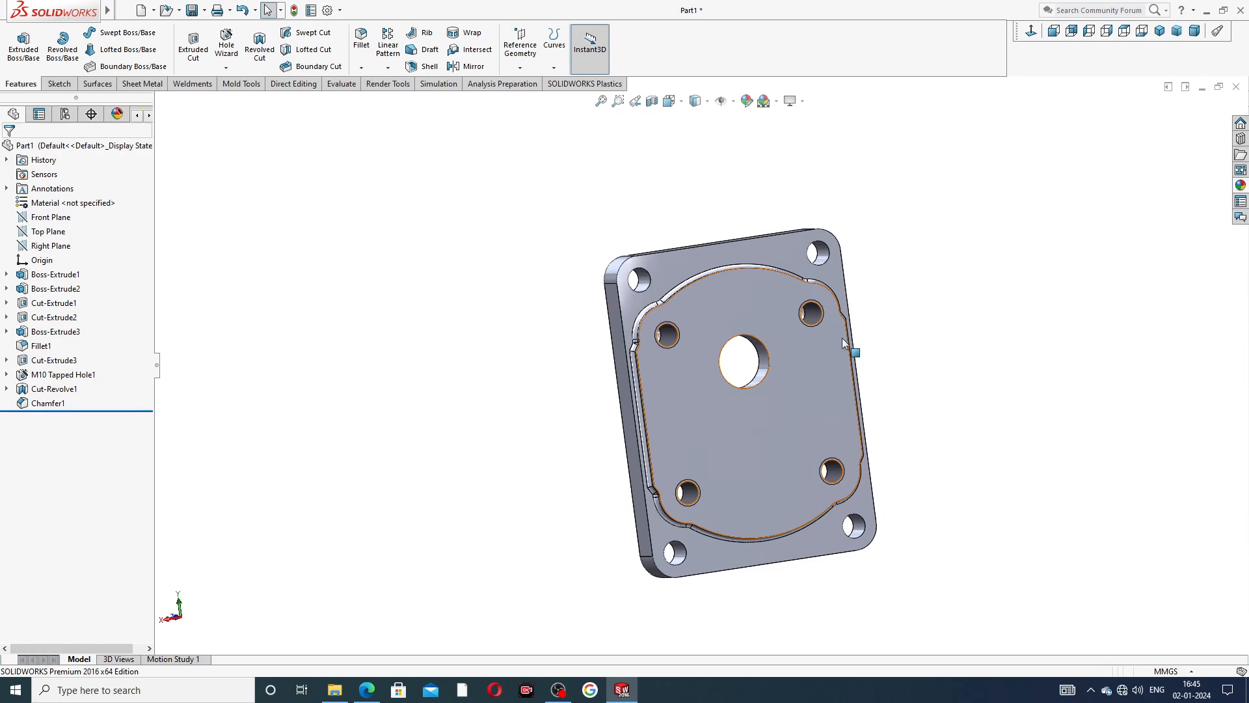
click(736, 300)
click(1031, 30)
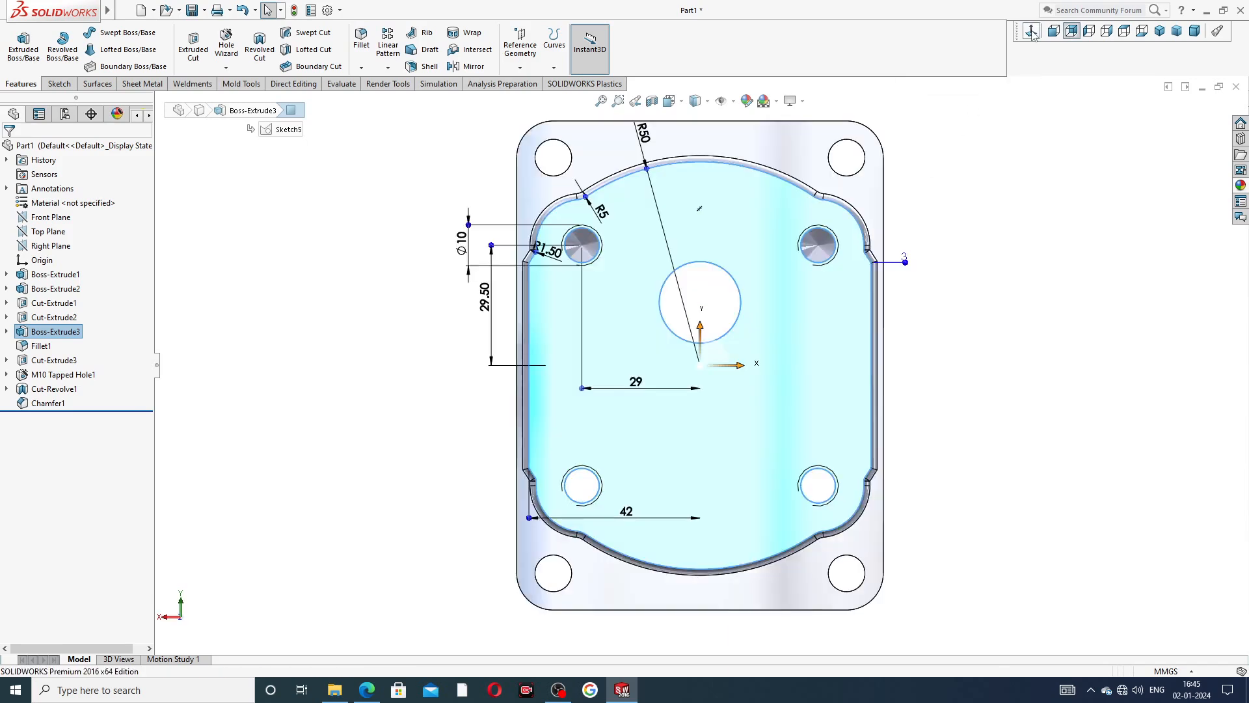
scroll(705, 141, up, 2)
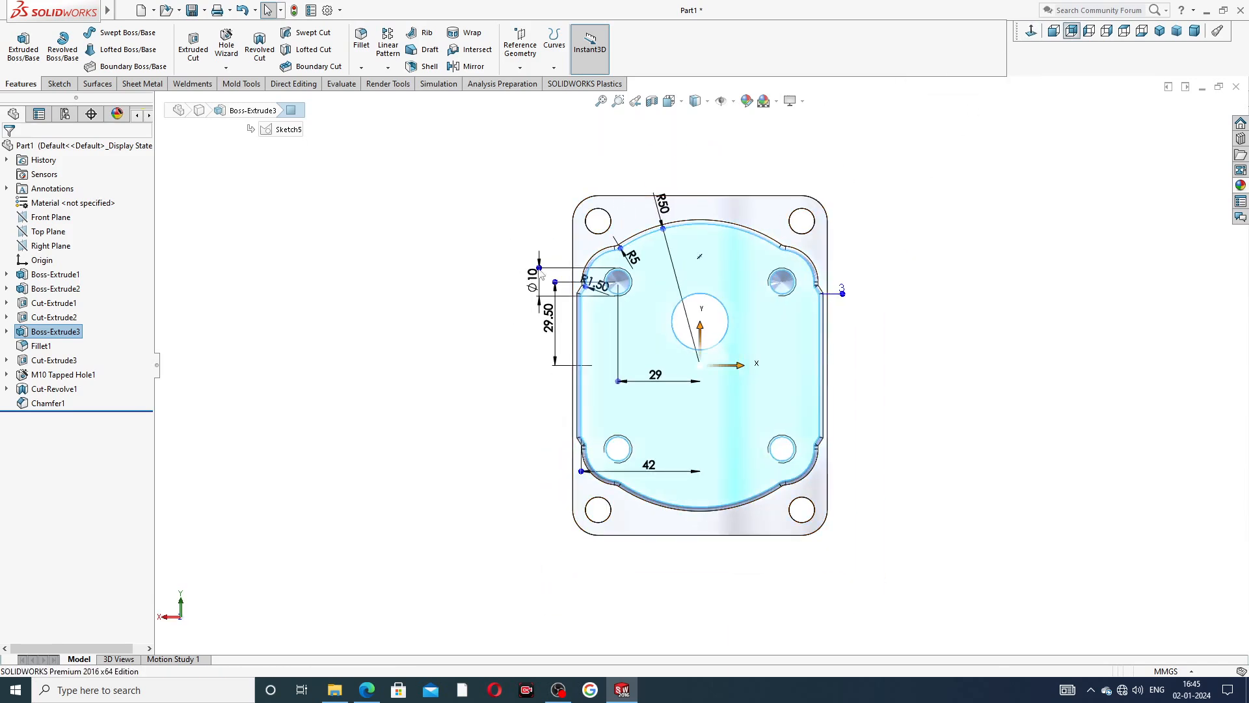
click(227, 44)
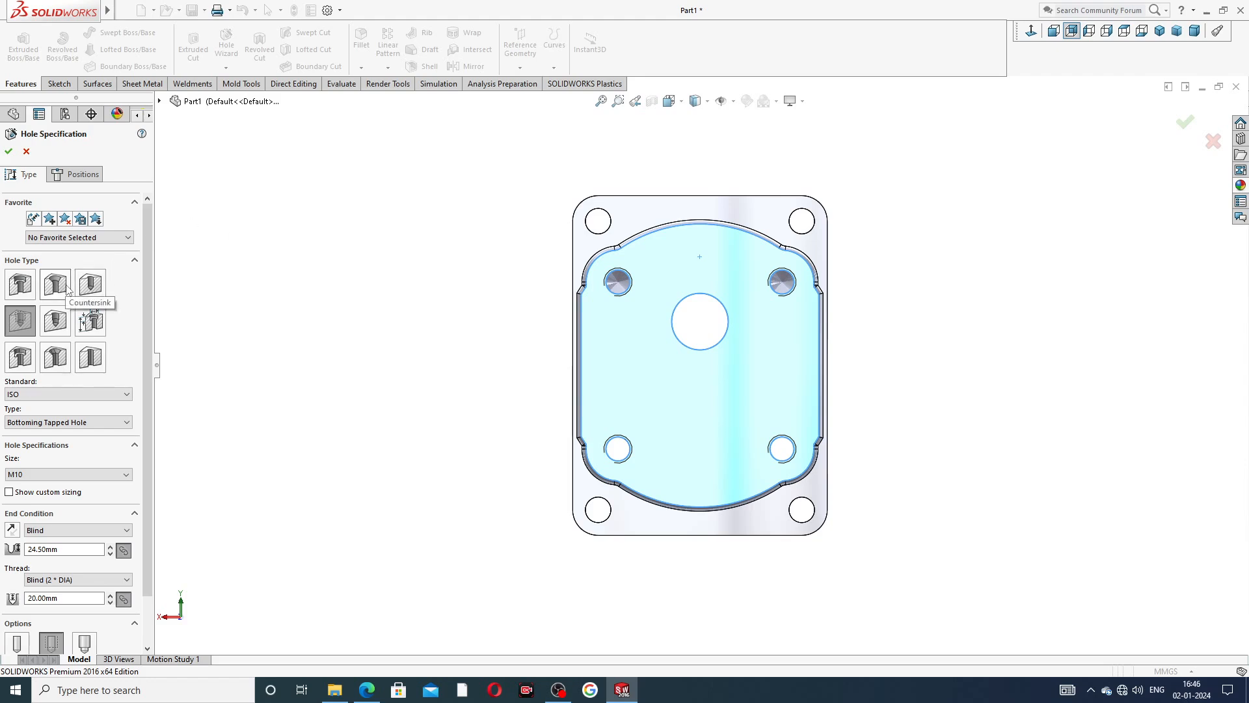
click(95, 290)
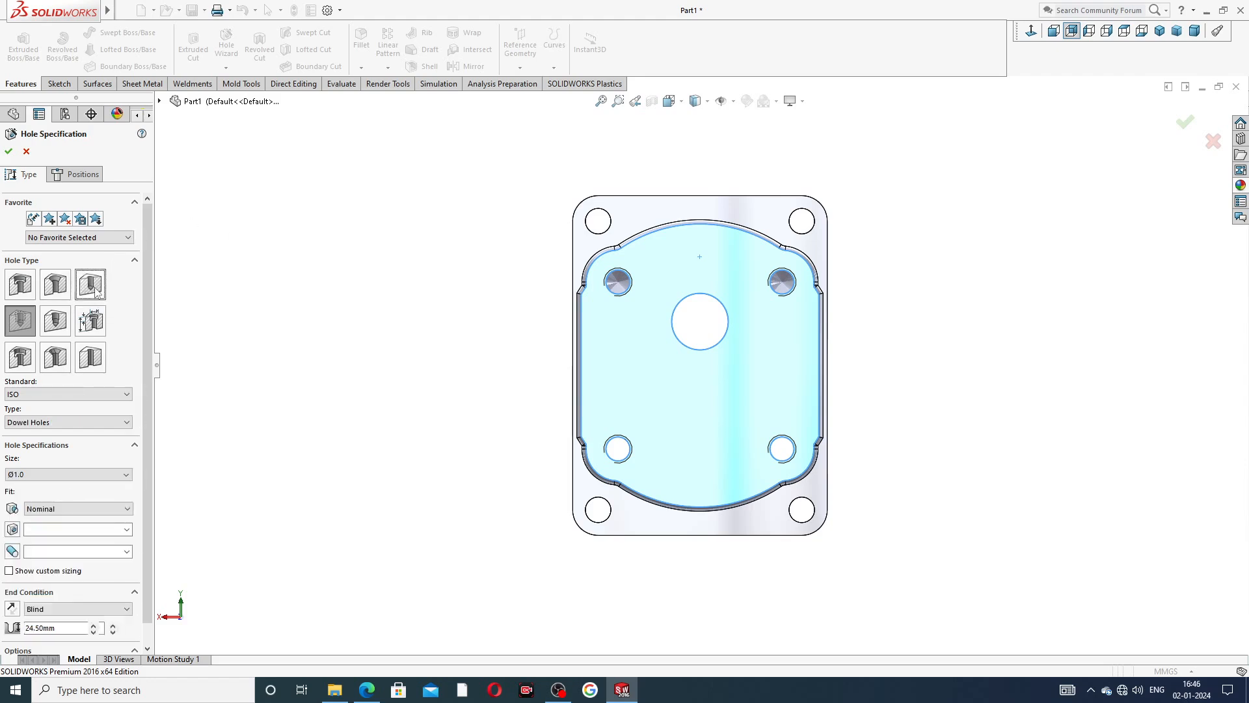
scroll(154, 444, down, 2)
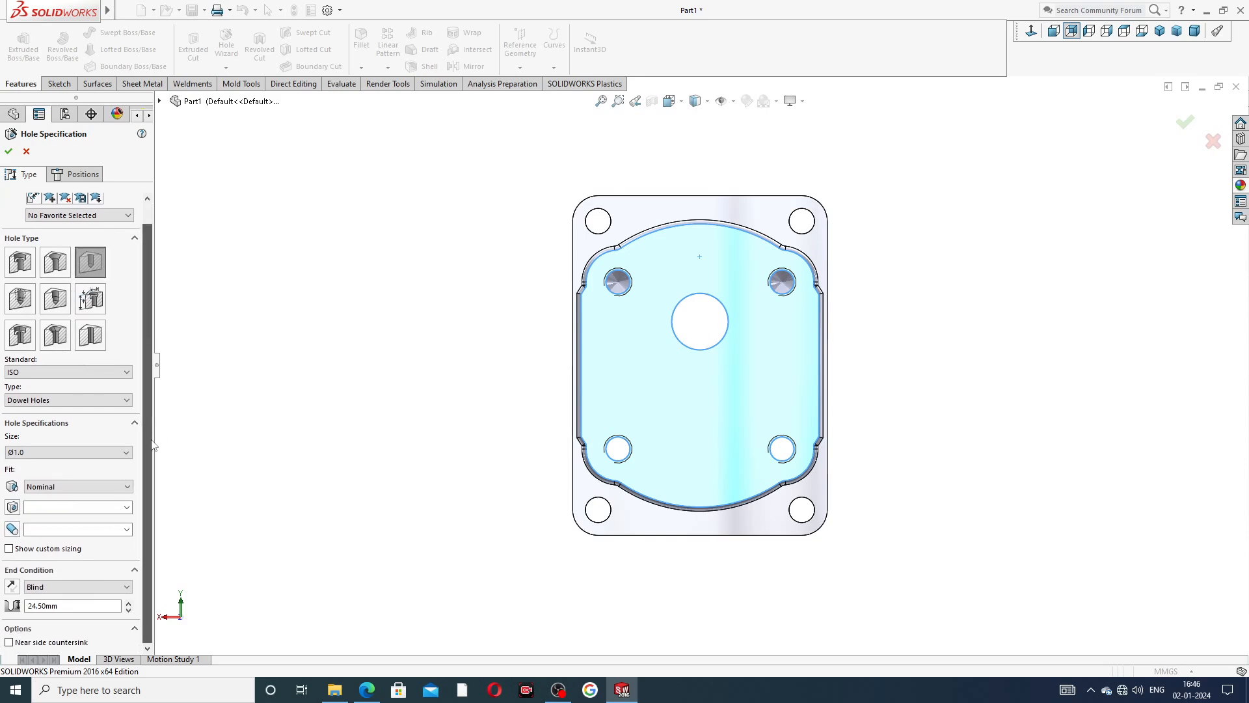
click(53, 401)
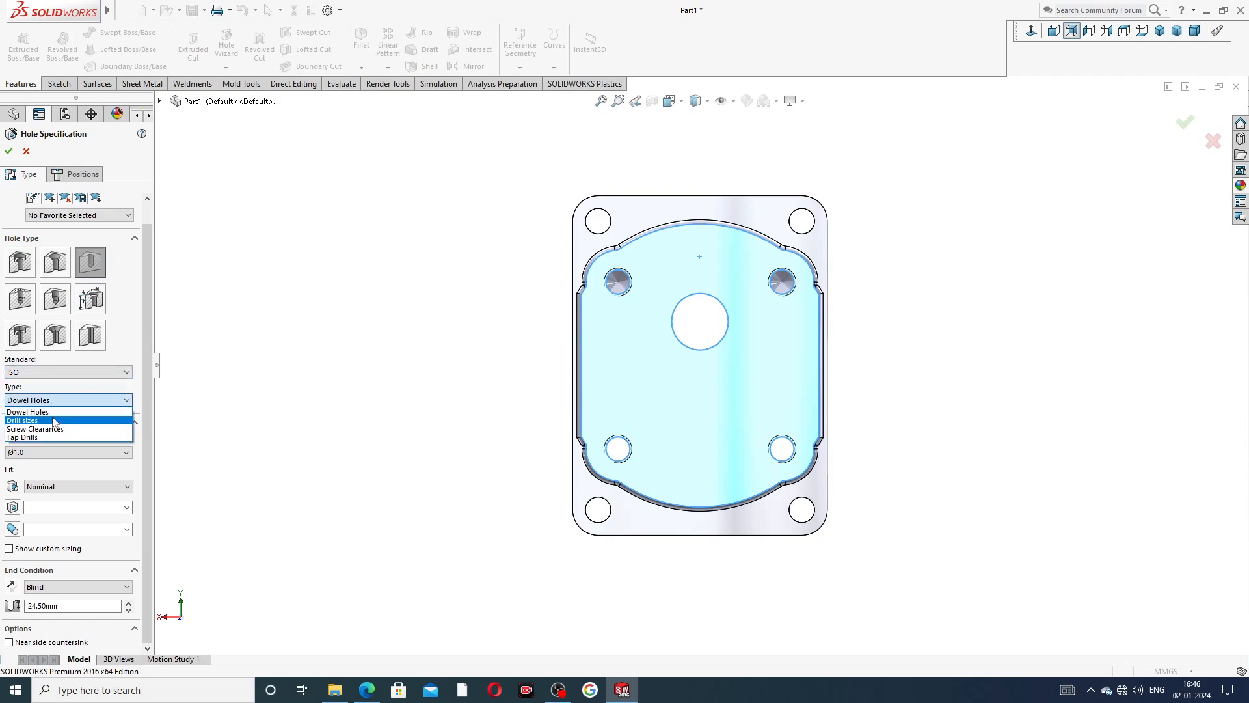
click(53, 421)
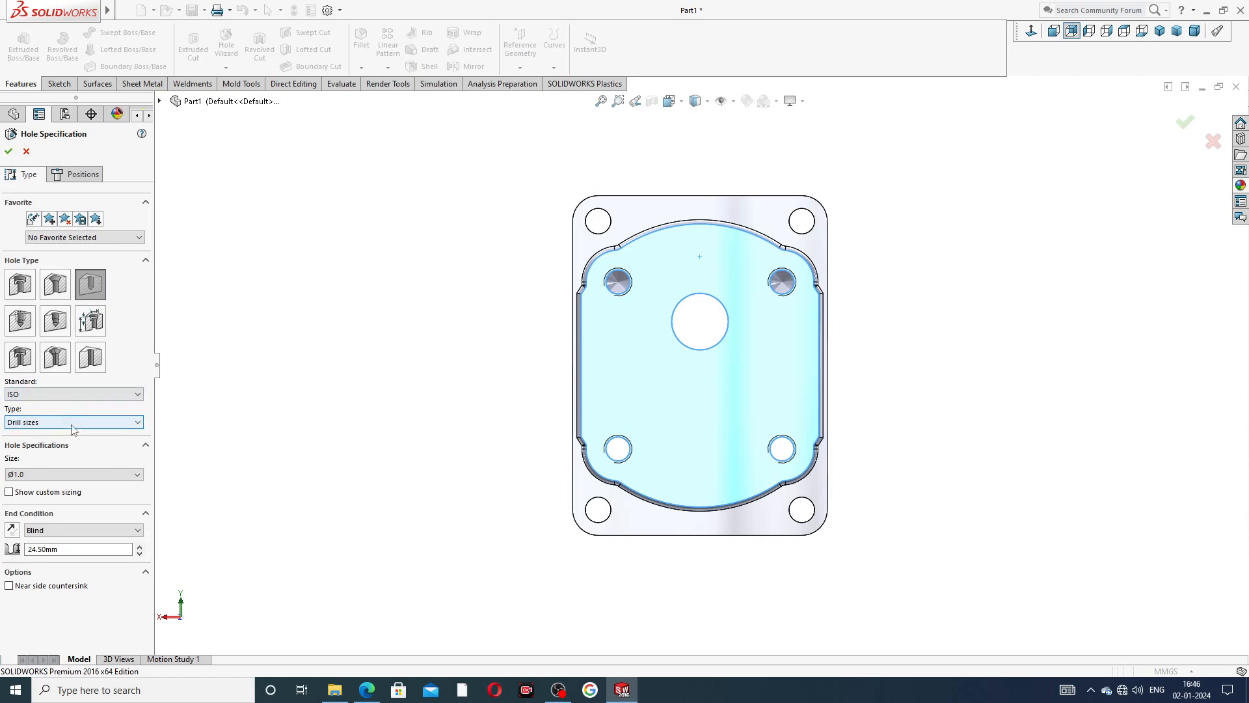
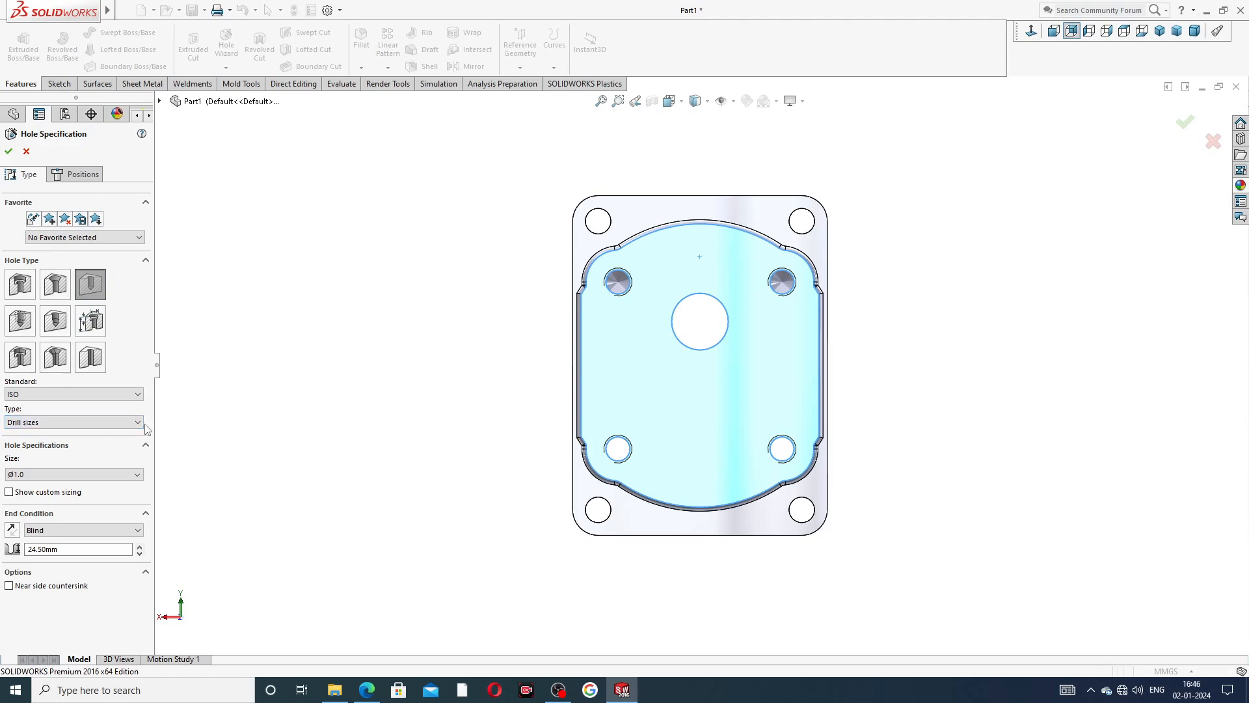
Set the hole size to Ø4.0 with a Blind end condition and a depth of 3 mm.
click(53, 474)
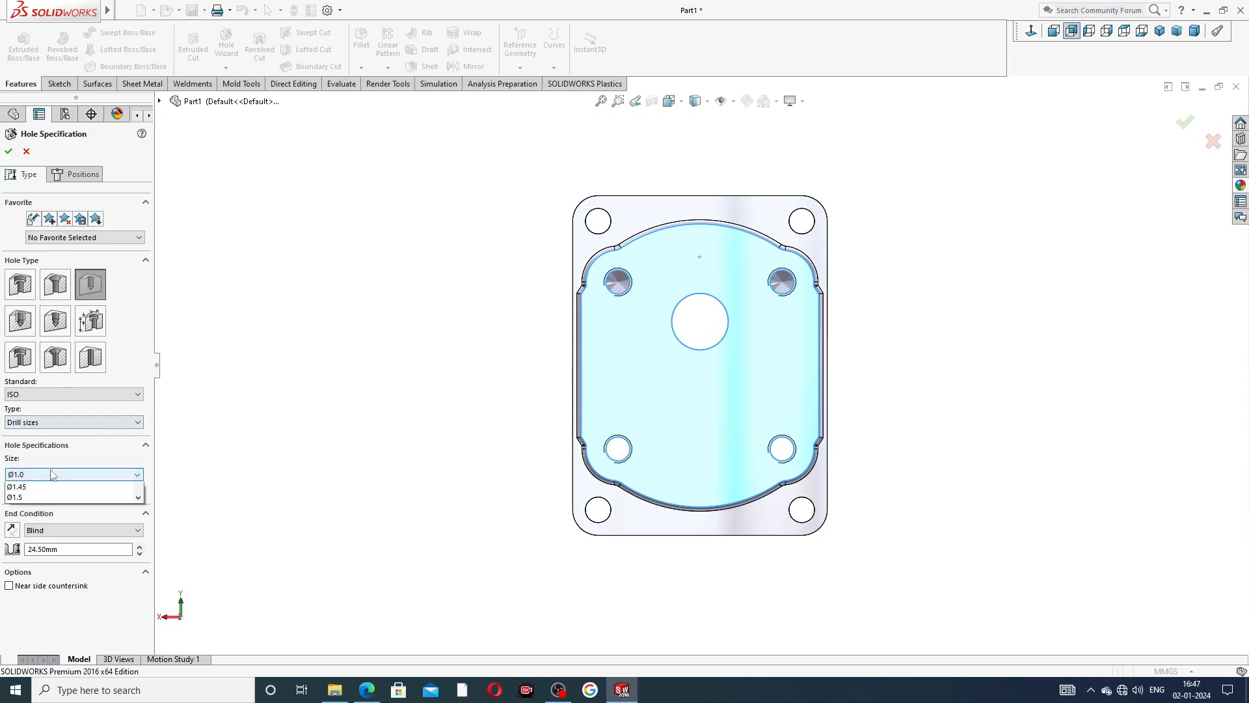
scroll(39, 559, down, 8)
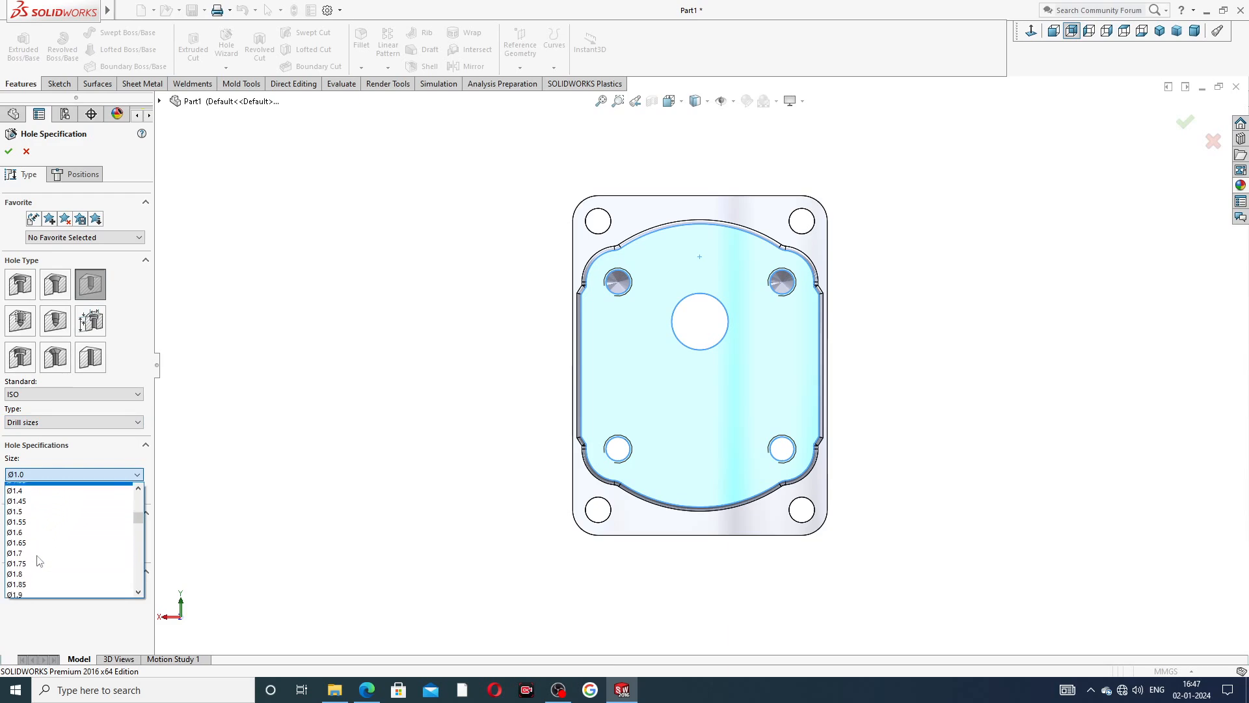
scroll(39, 552, down, 7)
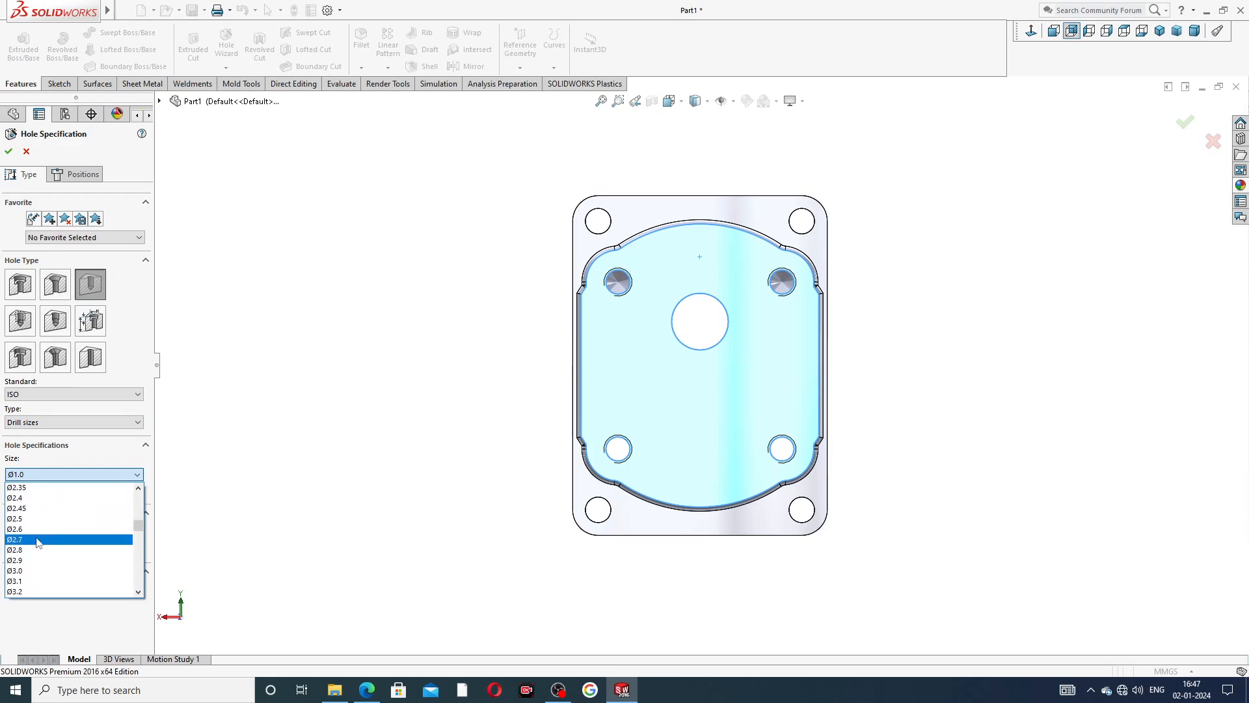
scroll(37, 542, up, 2)
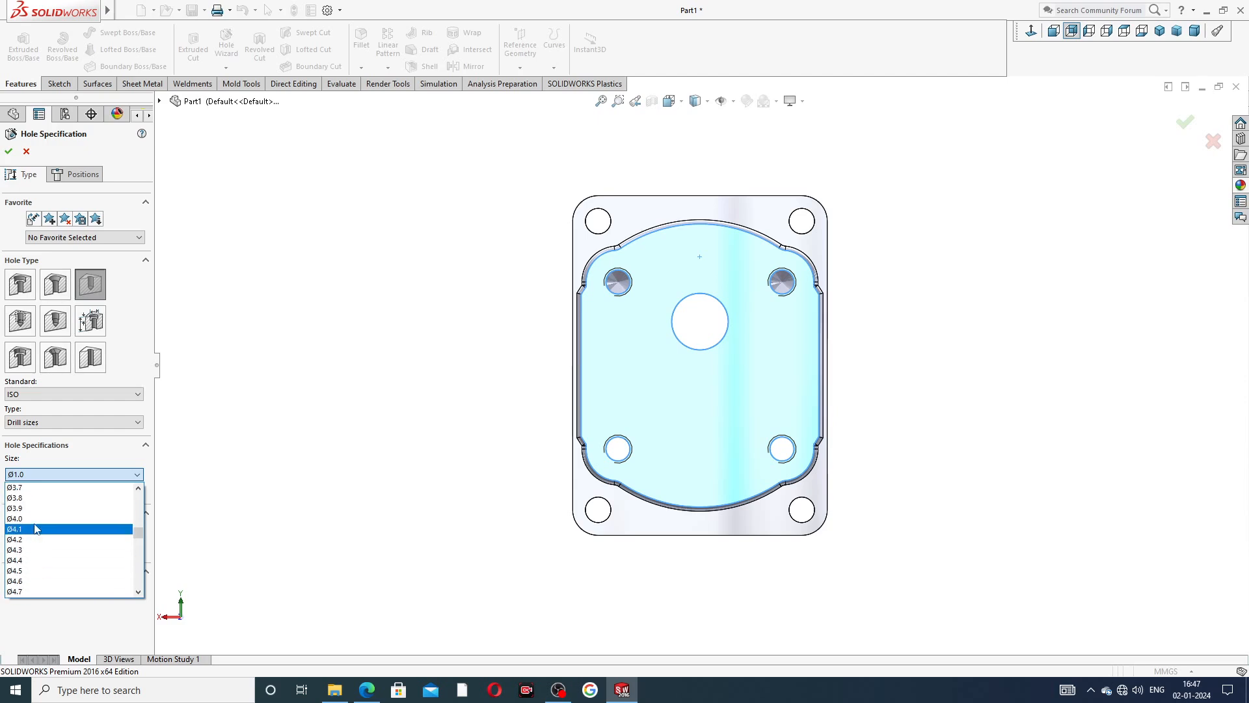
click(36, 520)
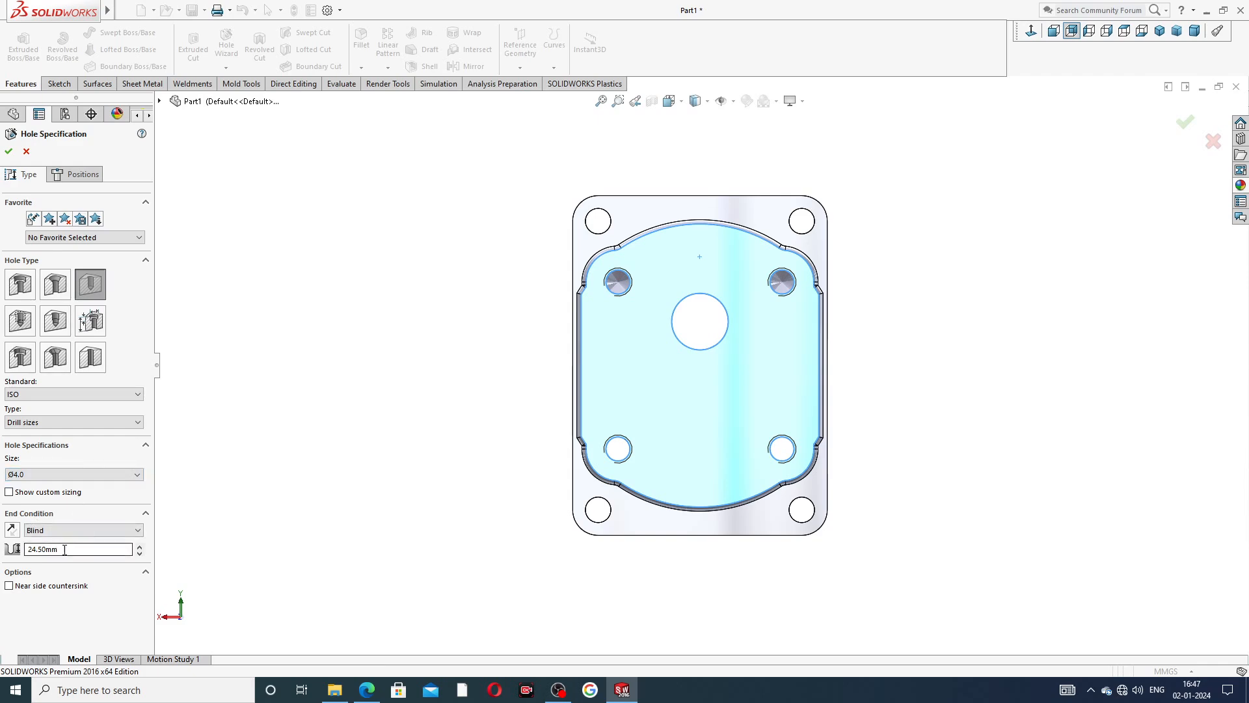
drag(65, 550, 5, 556)
text(3)
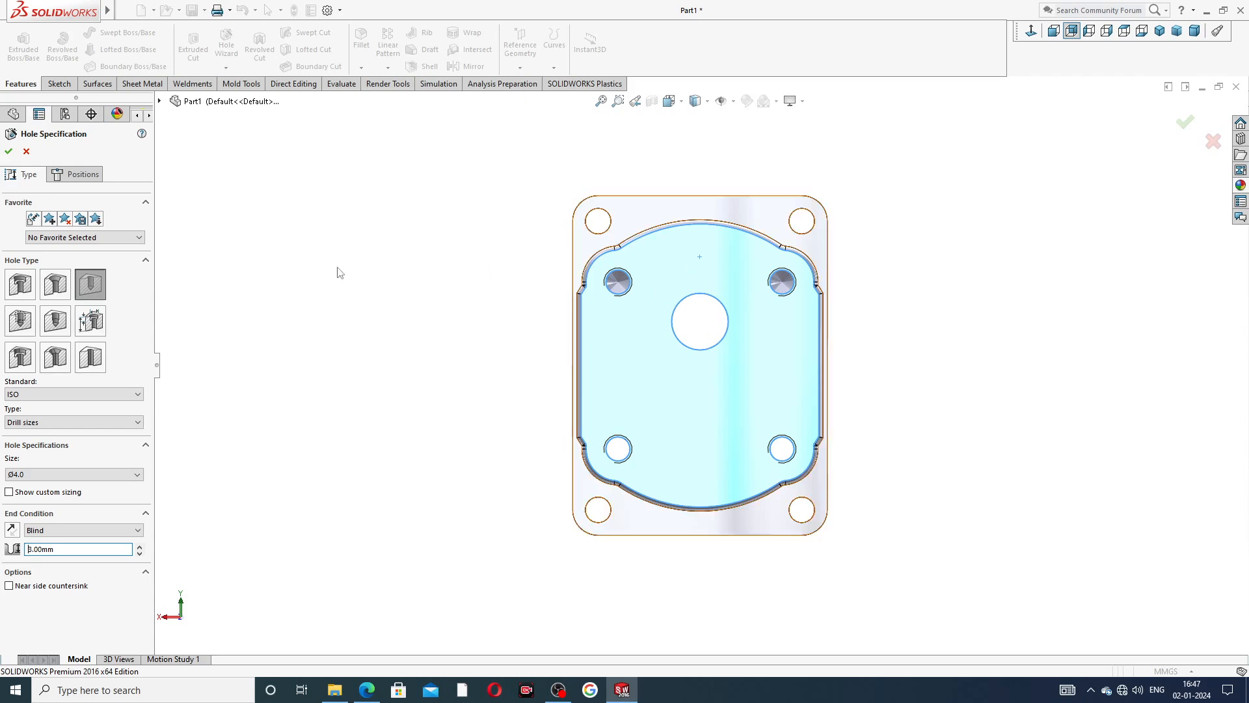
Place two hole points on the pad's vertical centerline, about 42 mm above and about 44 mm below the origin.
click(81, 176)
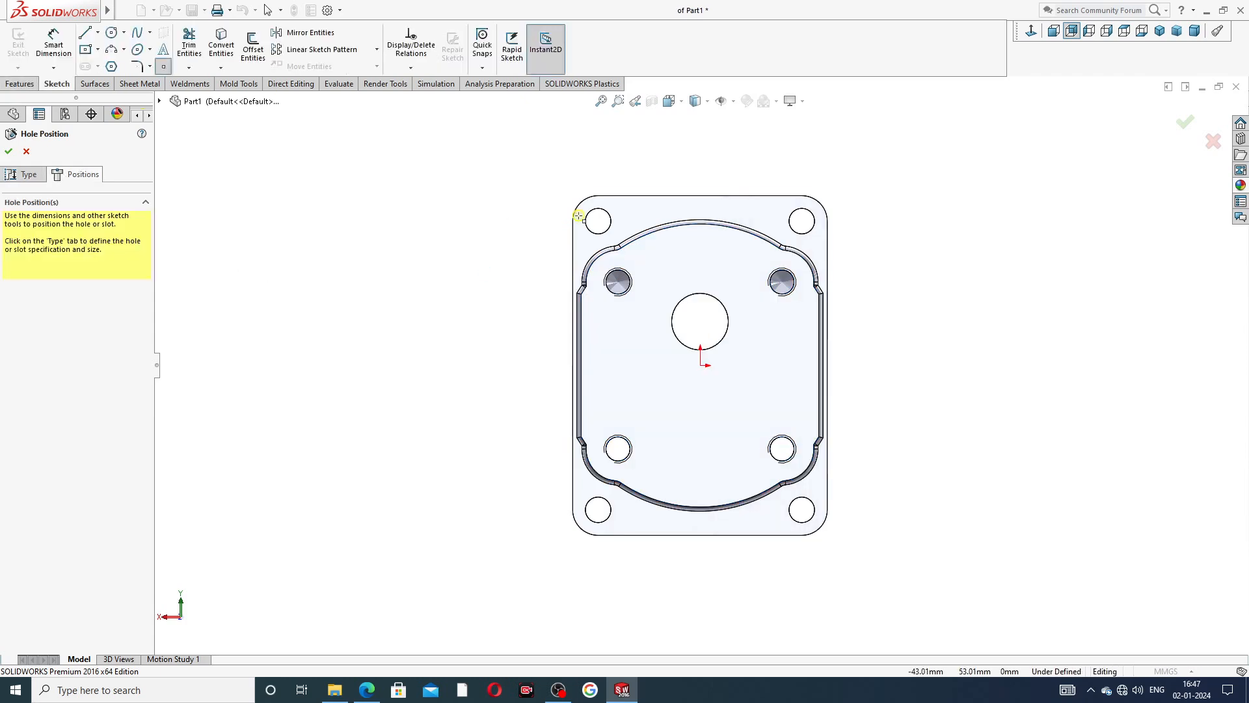
click(700, 247)
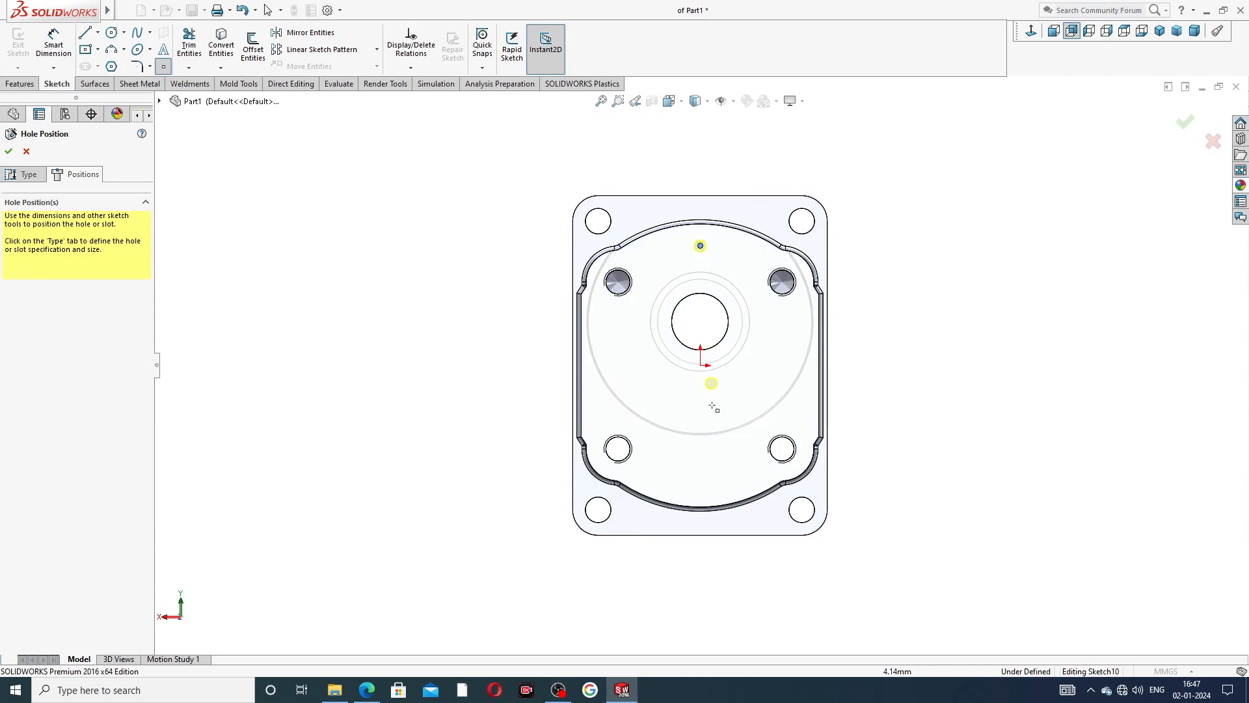
click(700, 488)
right_click(368, 139)
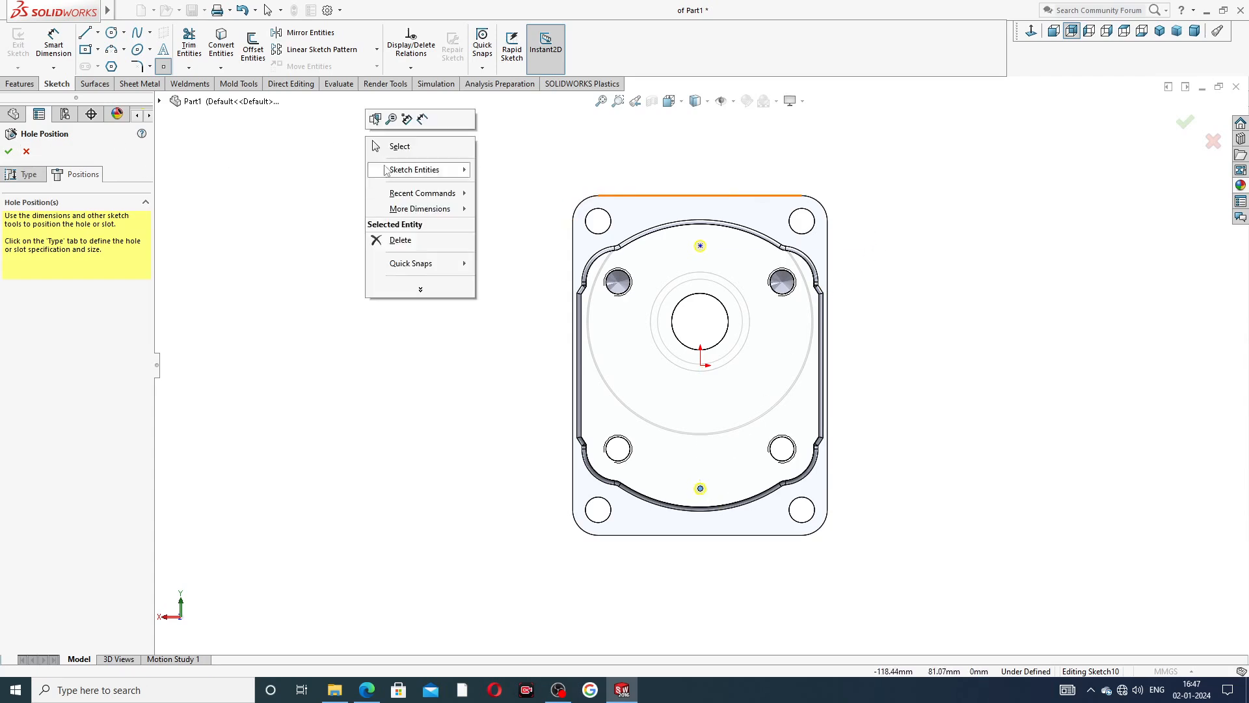
click(389, 151)
Dimension the upper hole point vertically from the origin and set the distance to 45 mm.
click(53, 43)
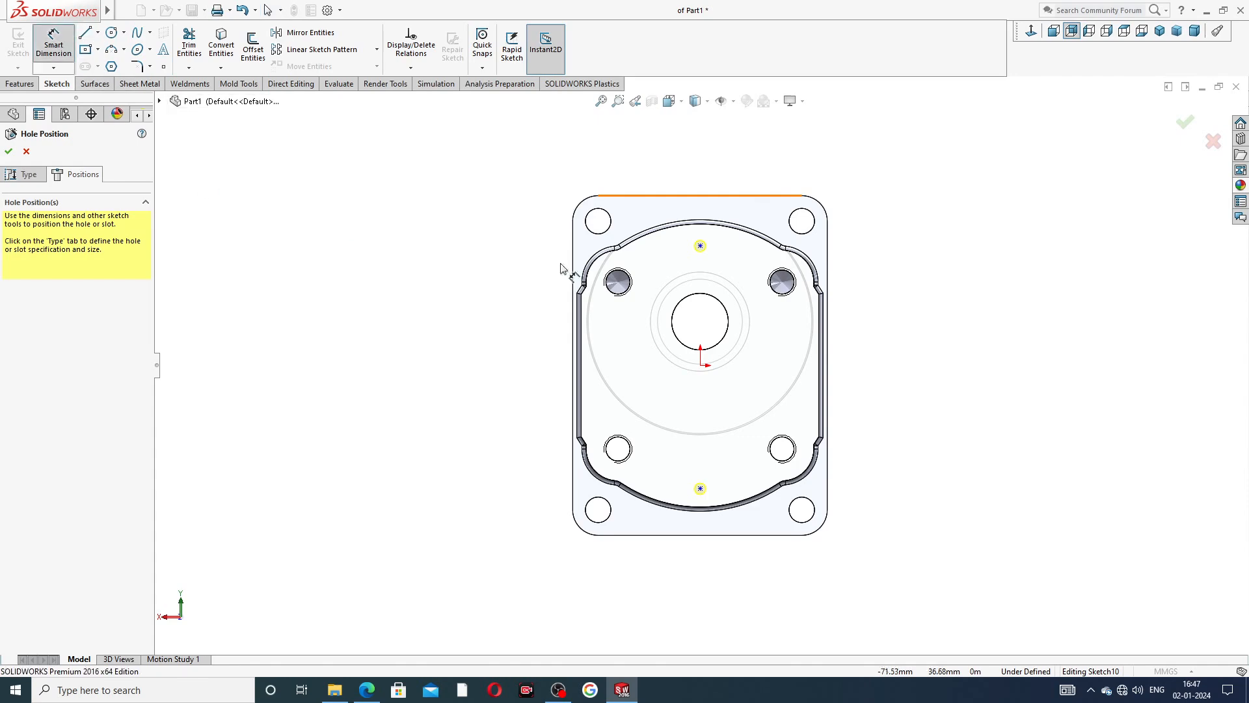
click(700, 246)
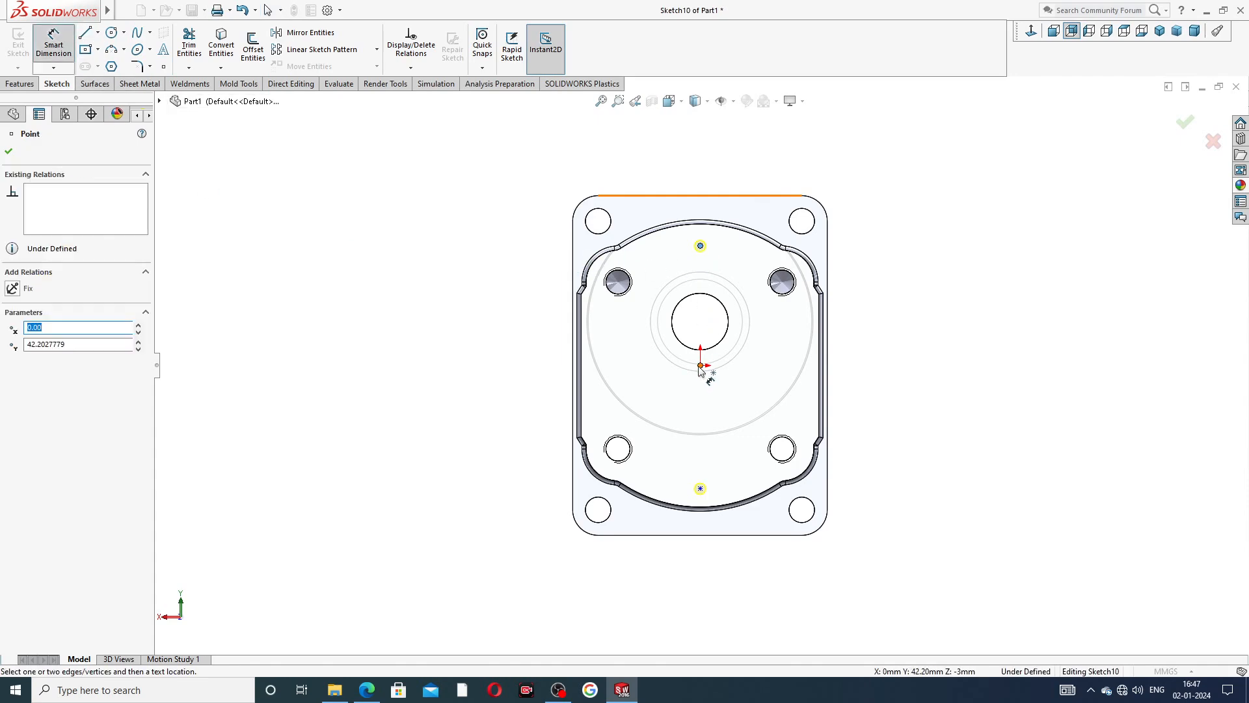
click(699, 365)
click(549, 305)
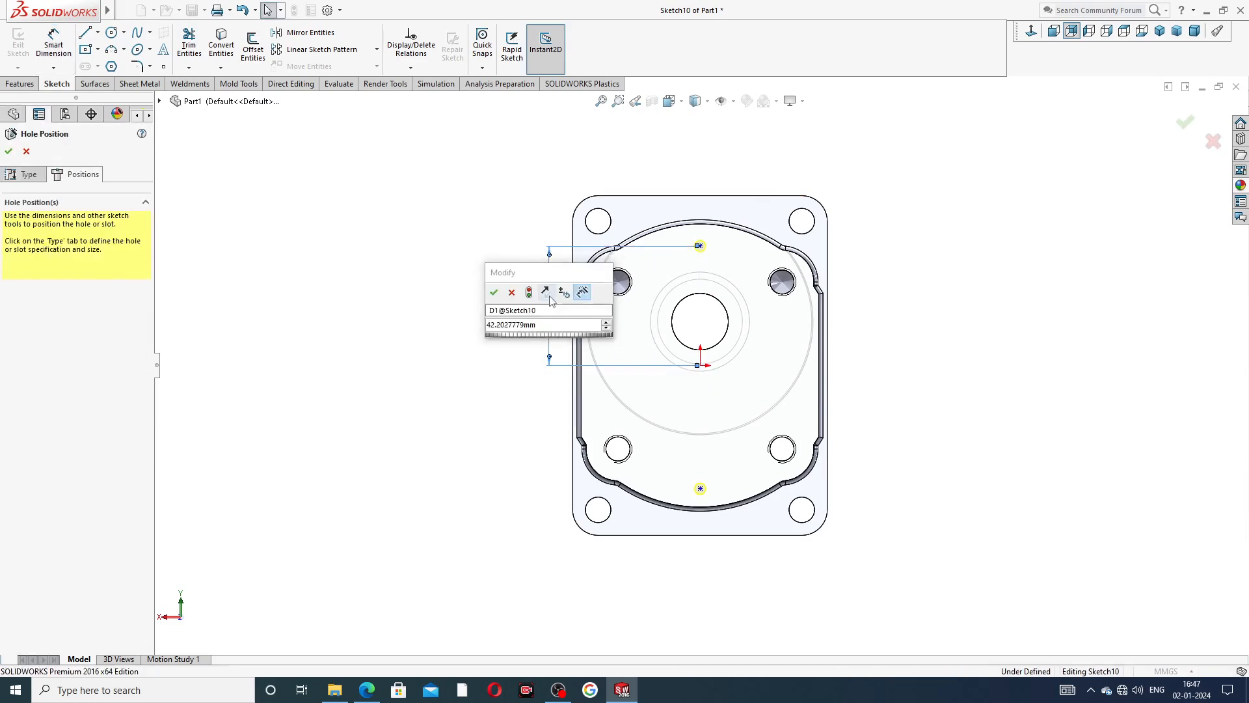
key(Return)
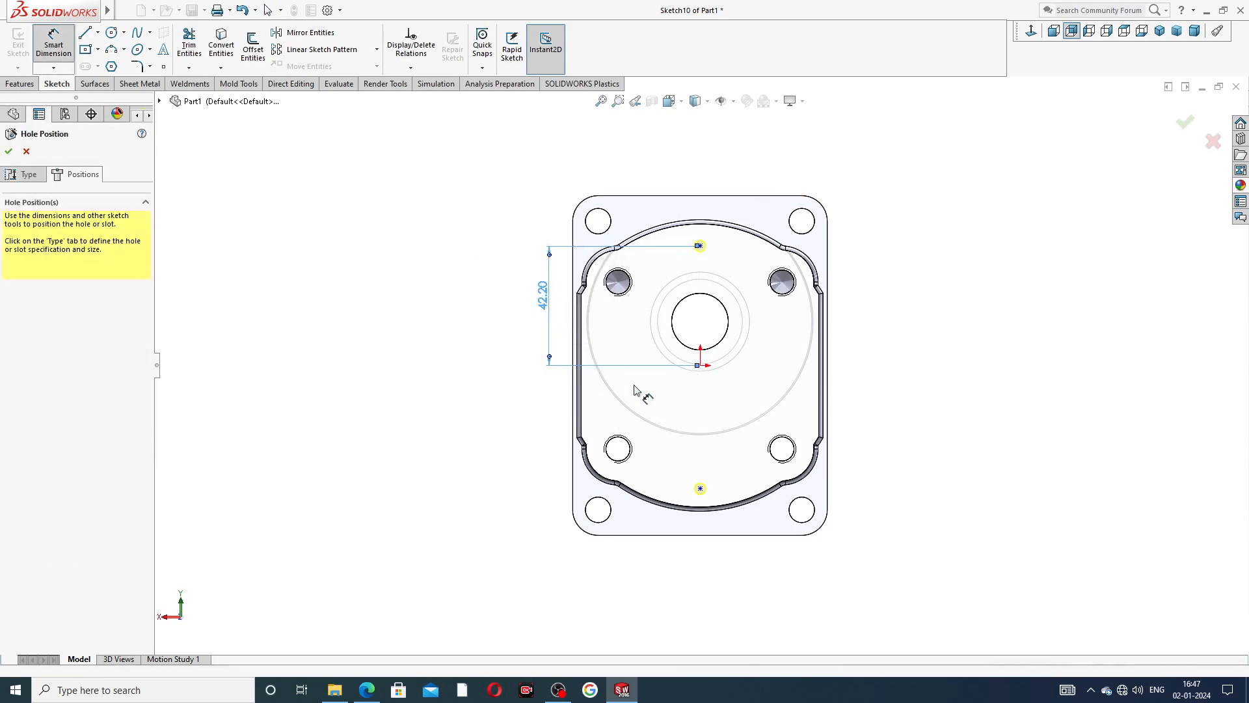
double_click(540, 302)
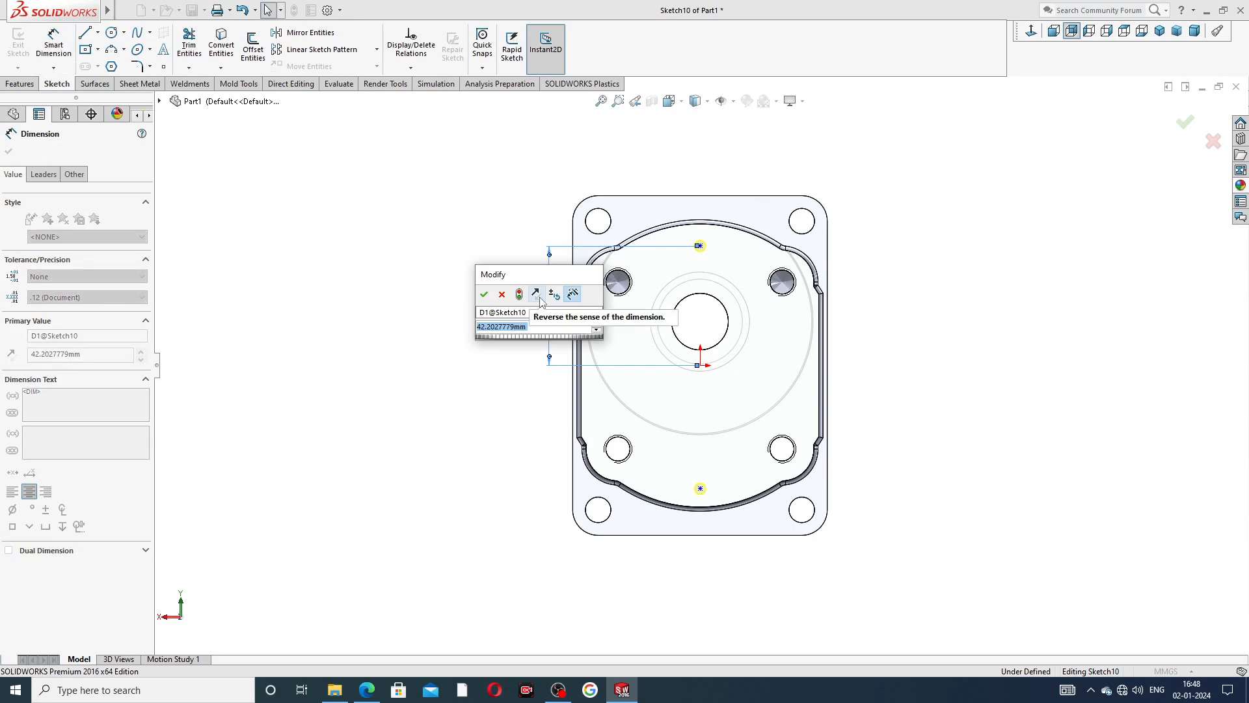
text(45)
key(Return)
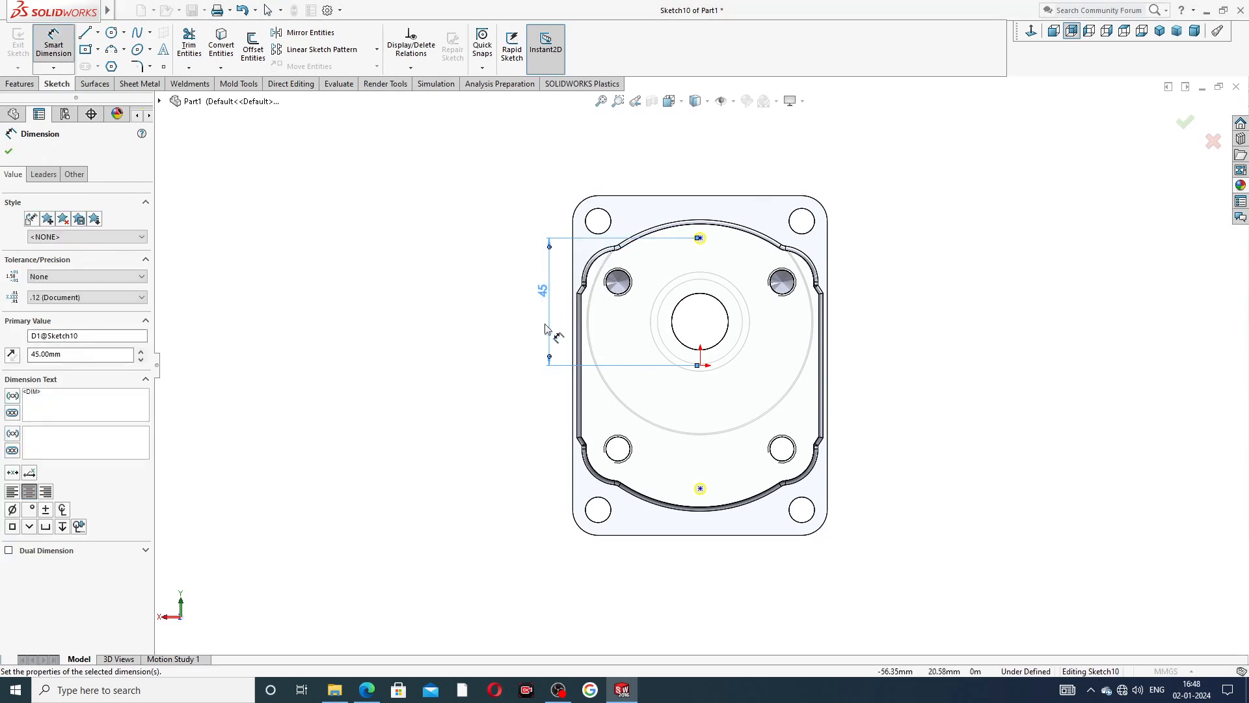
Dimension the lower hole point 45 mm from the origin and complete the feature with both holes.
click(700, 366)
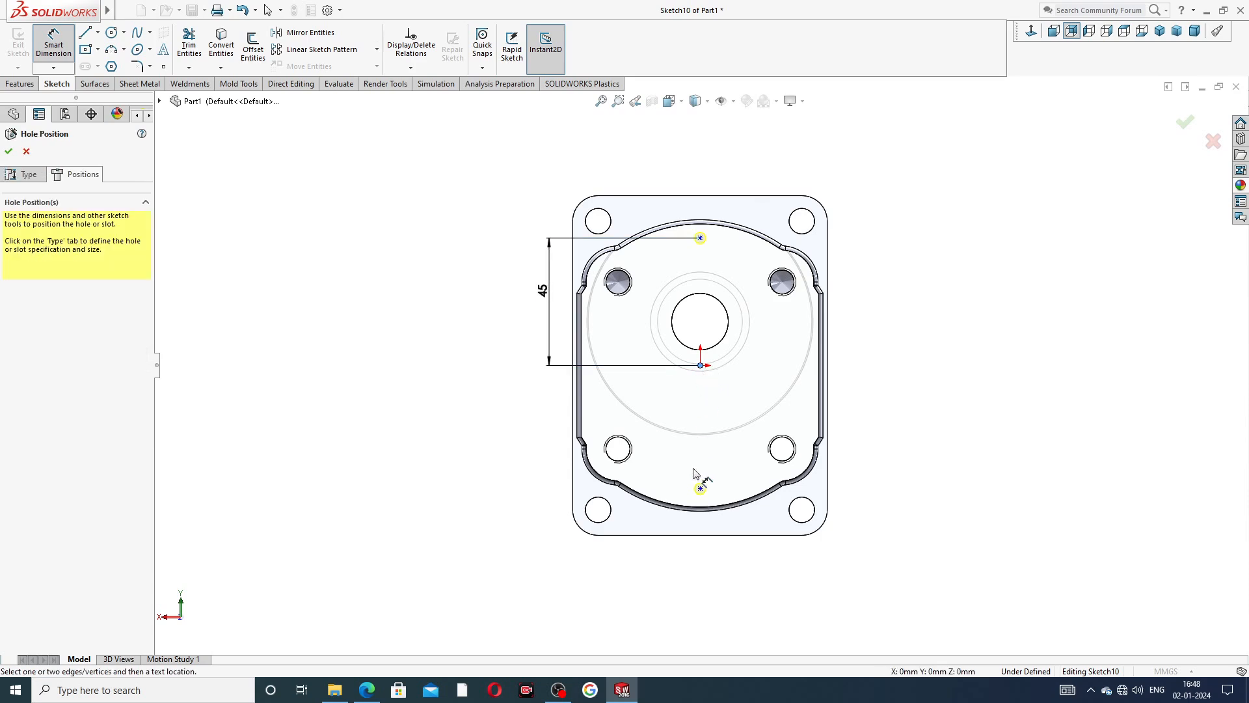
click(700, 489)
click(546, 435)
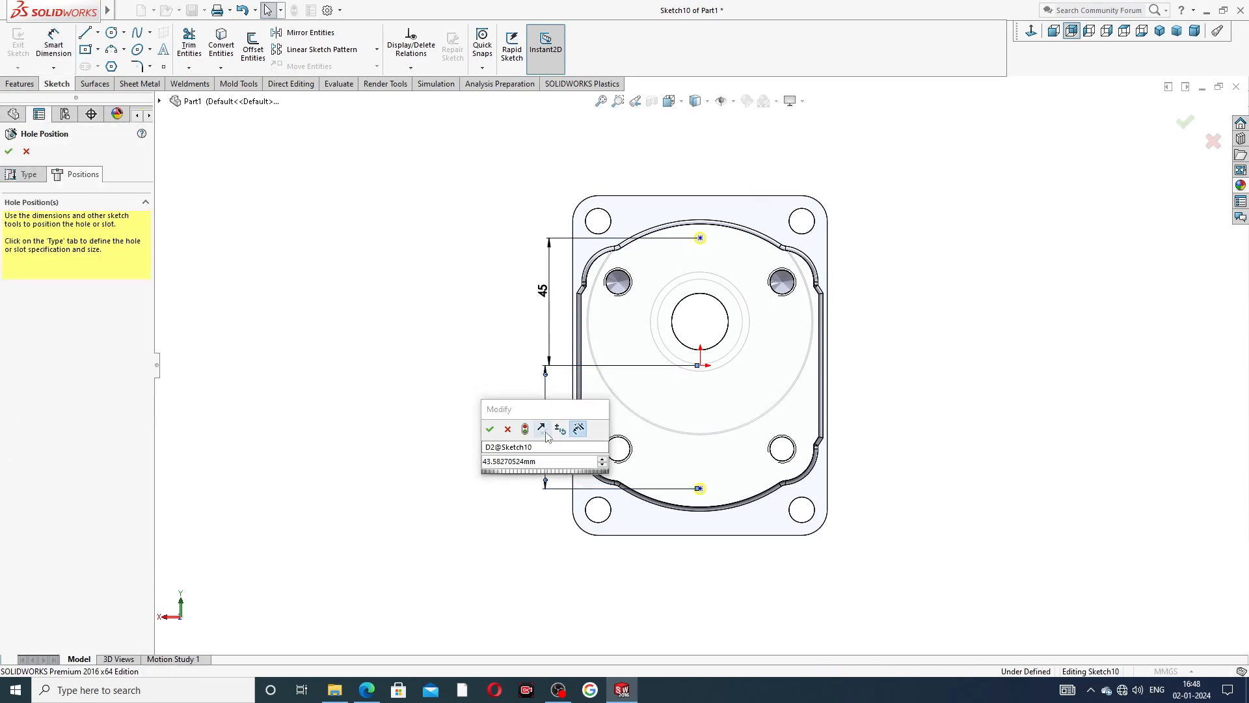
key(Return)
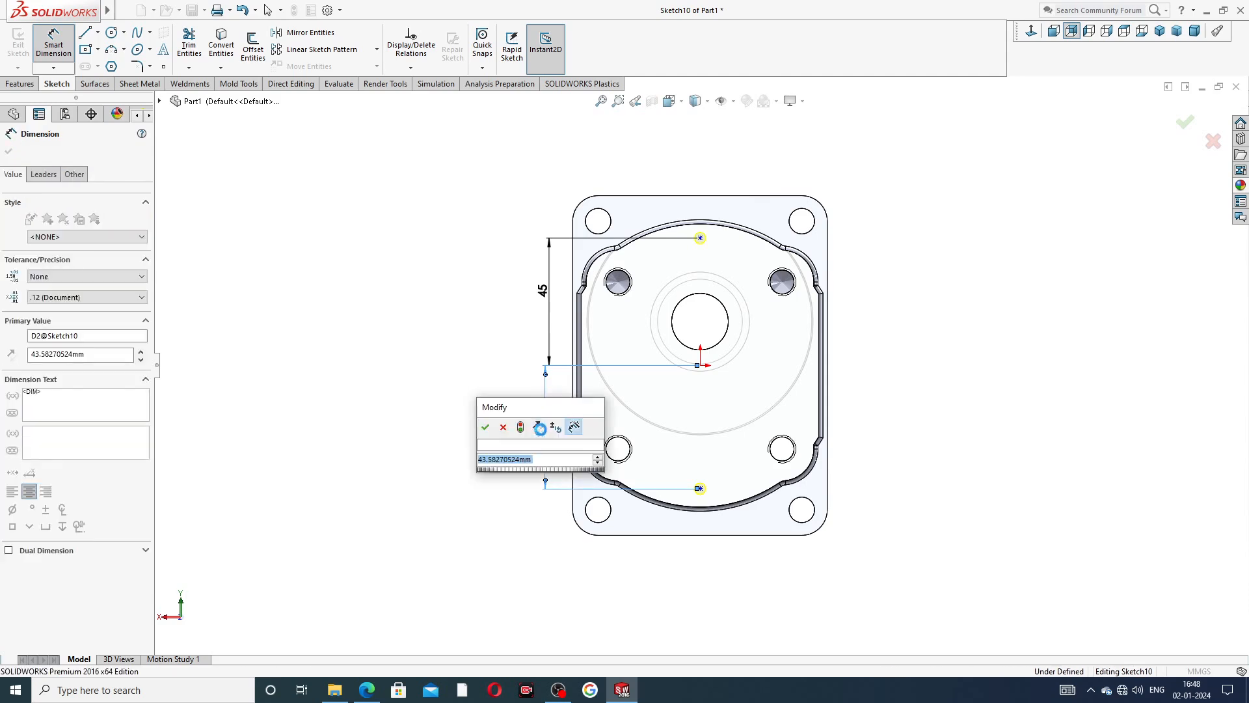
double_click(541, 433)
text(45)
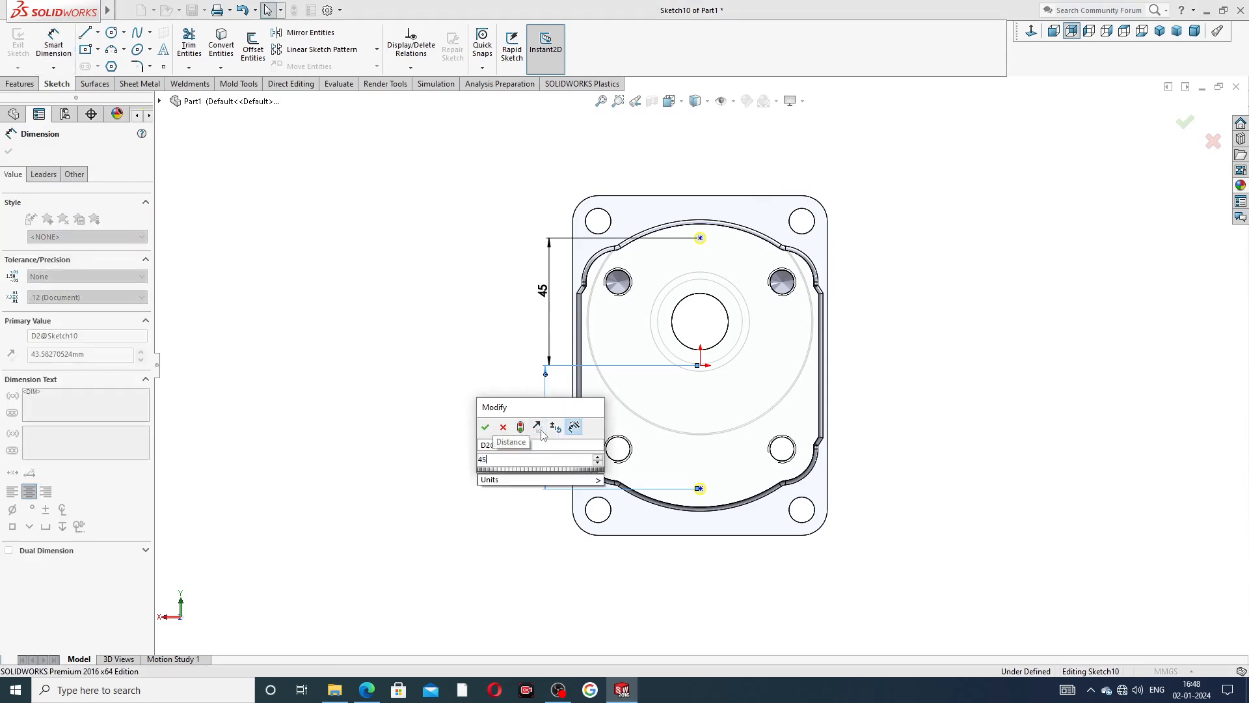
key(Return)
click(509, 400)
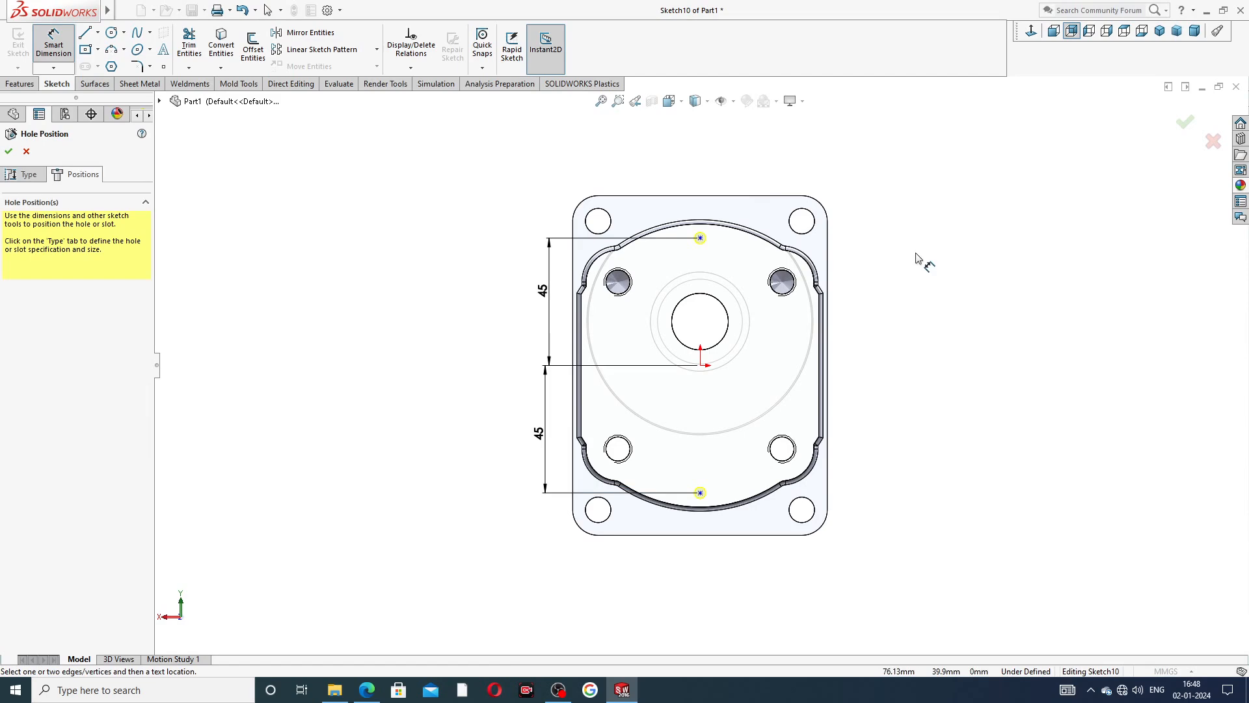
right_click(930, 219)
click(961, 224)
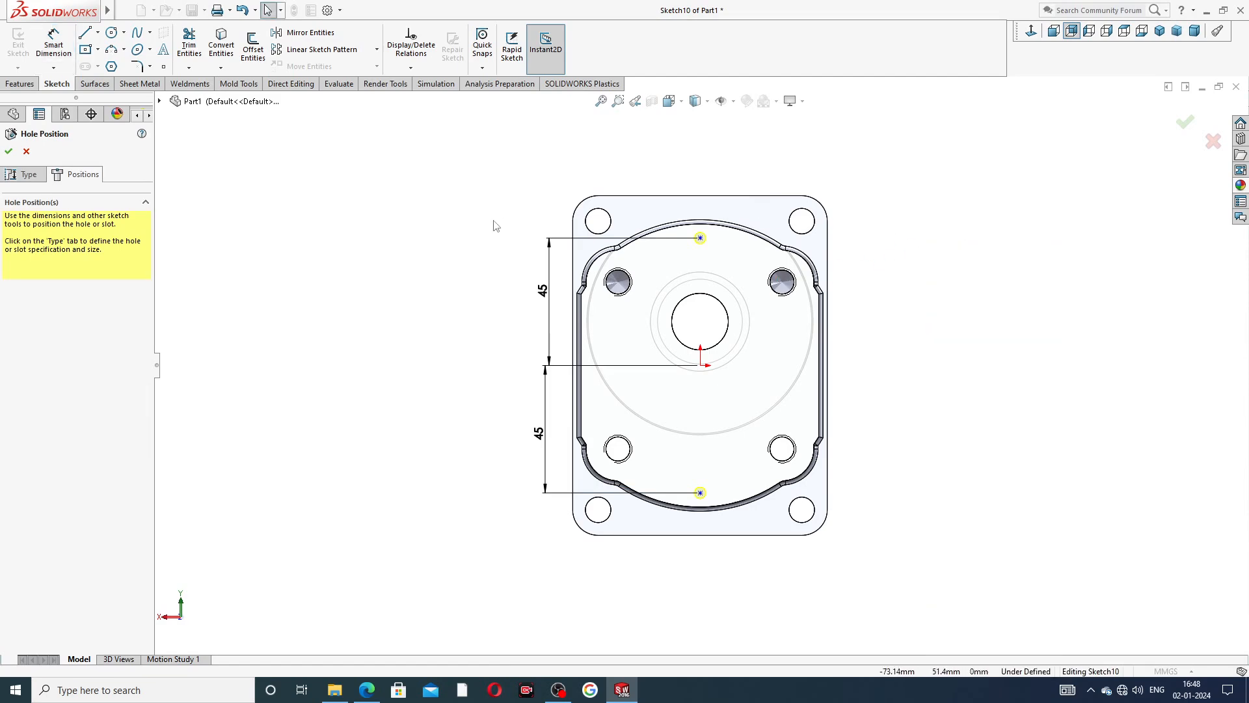
click(8, 151)
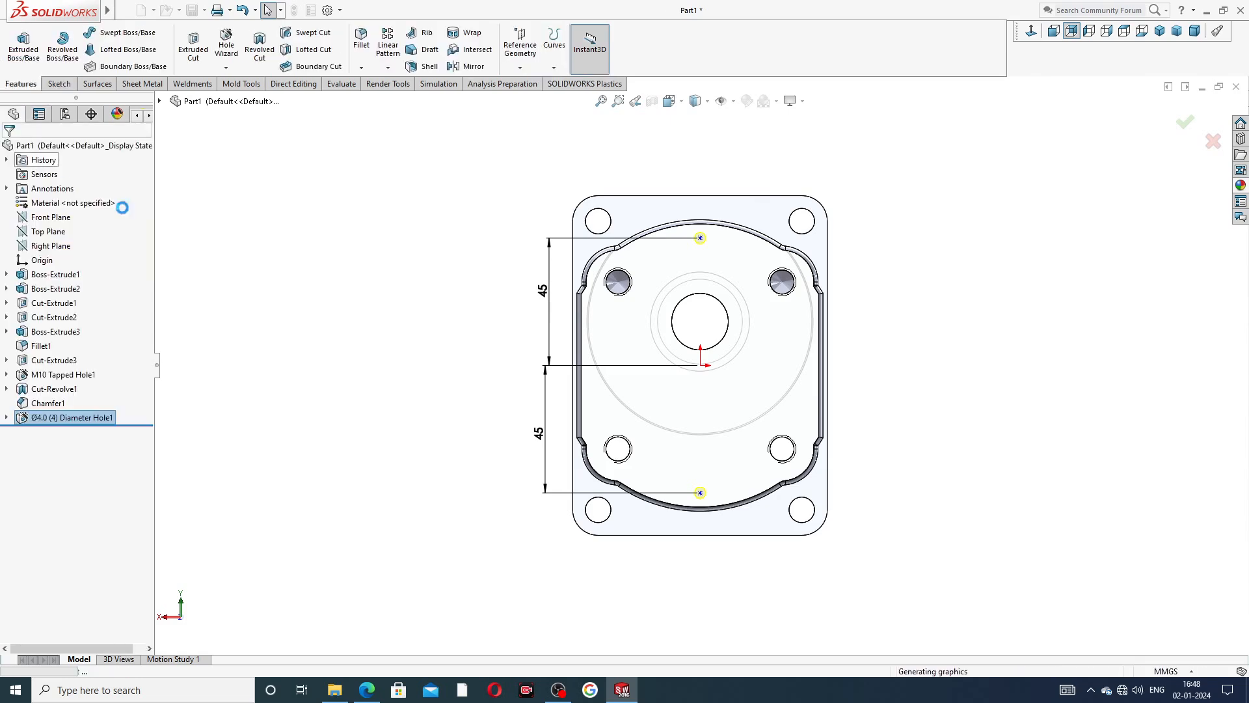
click(876, 215)
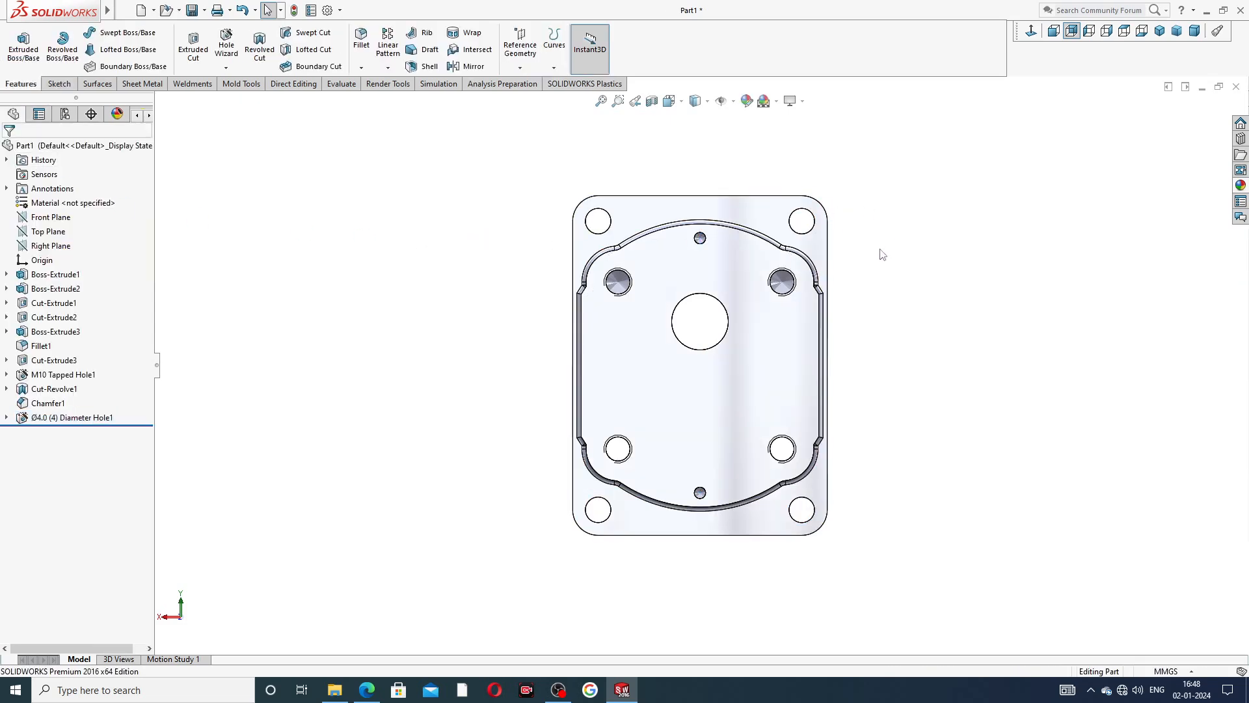
Inspect the upper small hole and tapped holes up close, and check the document's Detailing settings for cosmetic thread display.
middle_drag(882, 254, 700, 259)
scroll(677, 256, down, 6)
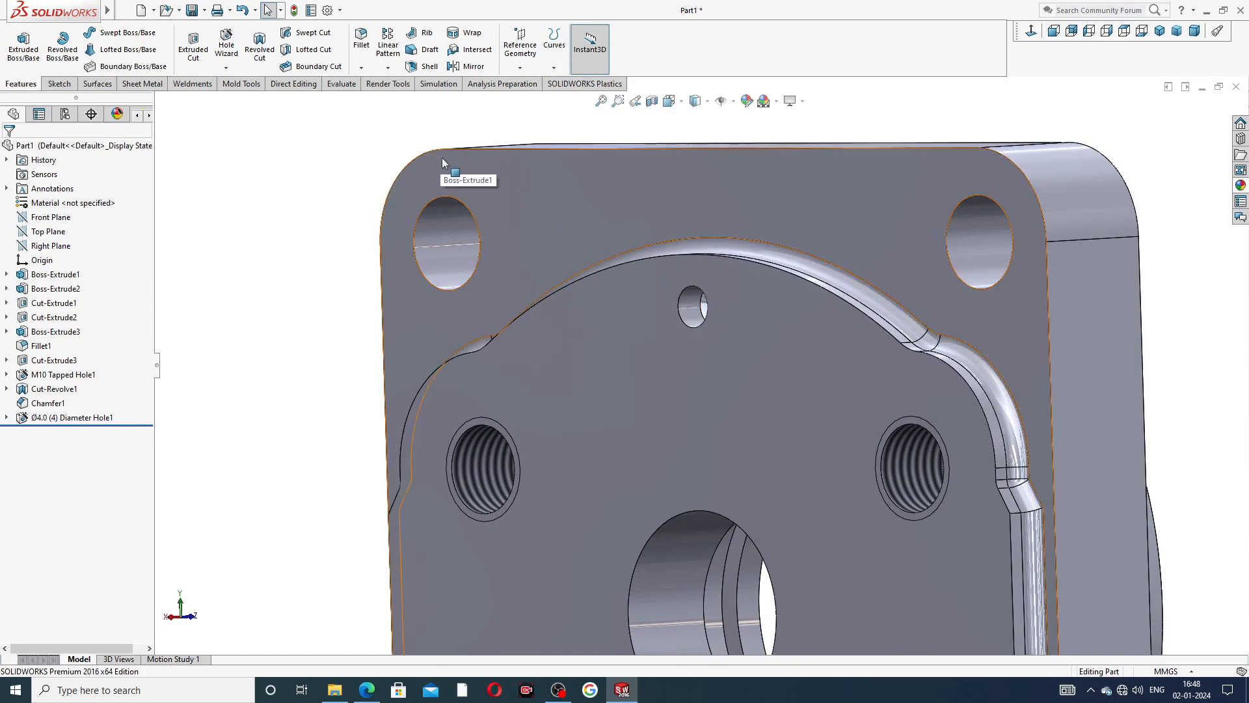
click(327, 10)
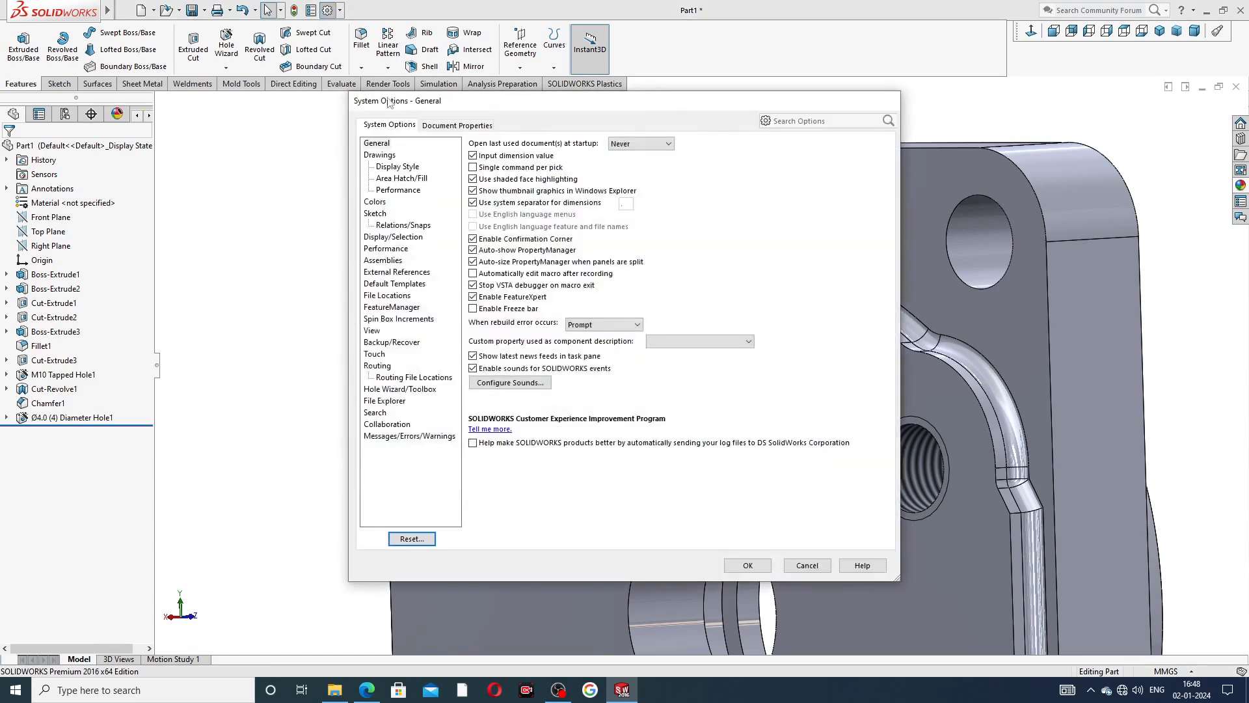
click(441, 126)
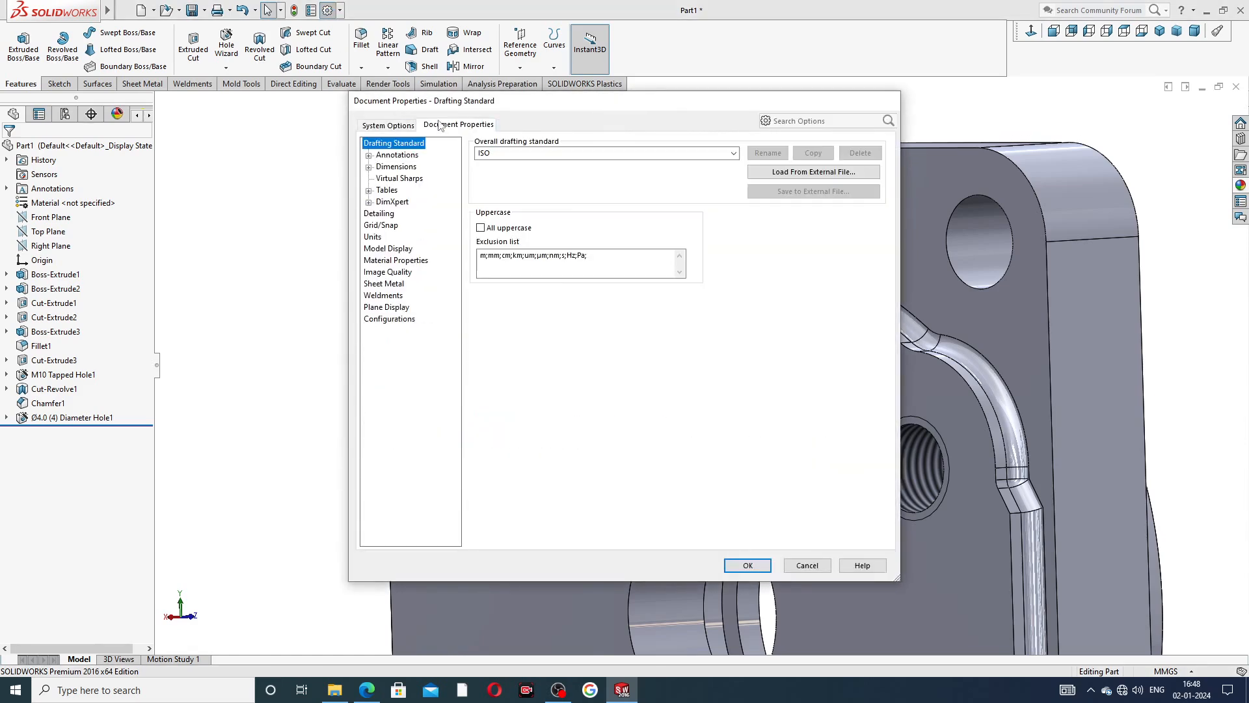
click(387, 216)
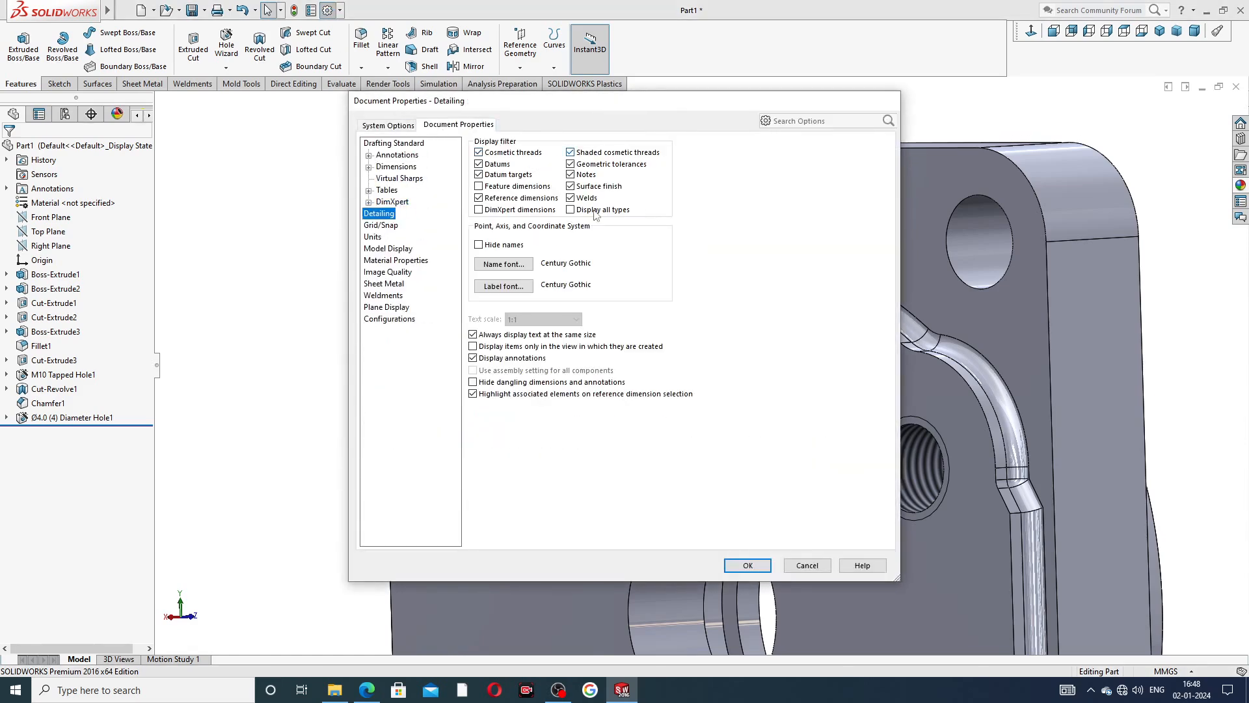
click(747, 565)
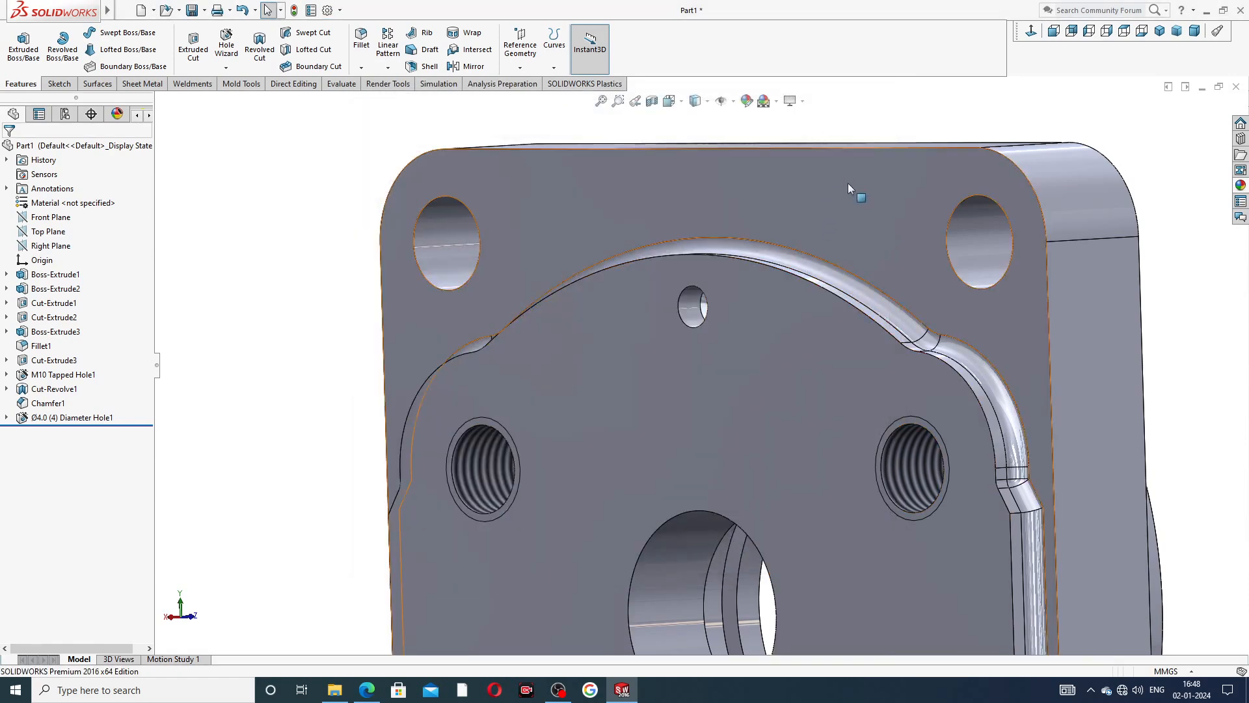
Examine the plate's back and front faces and compare the part with the PDF drawing.
scroll(849, 184, up, 5)
scroll(744, 328, up, 8)
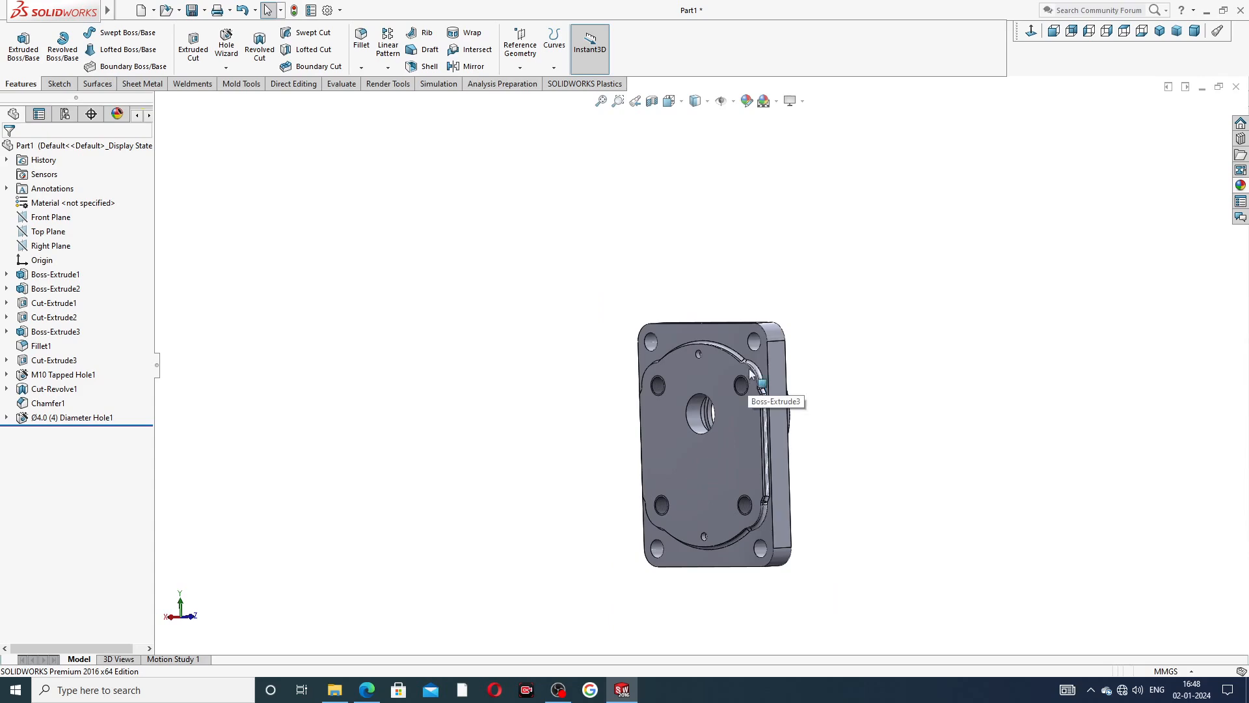
middle_drag(739, 440, 548, 427)
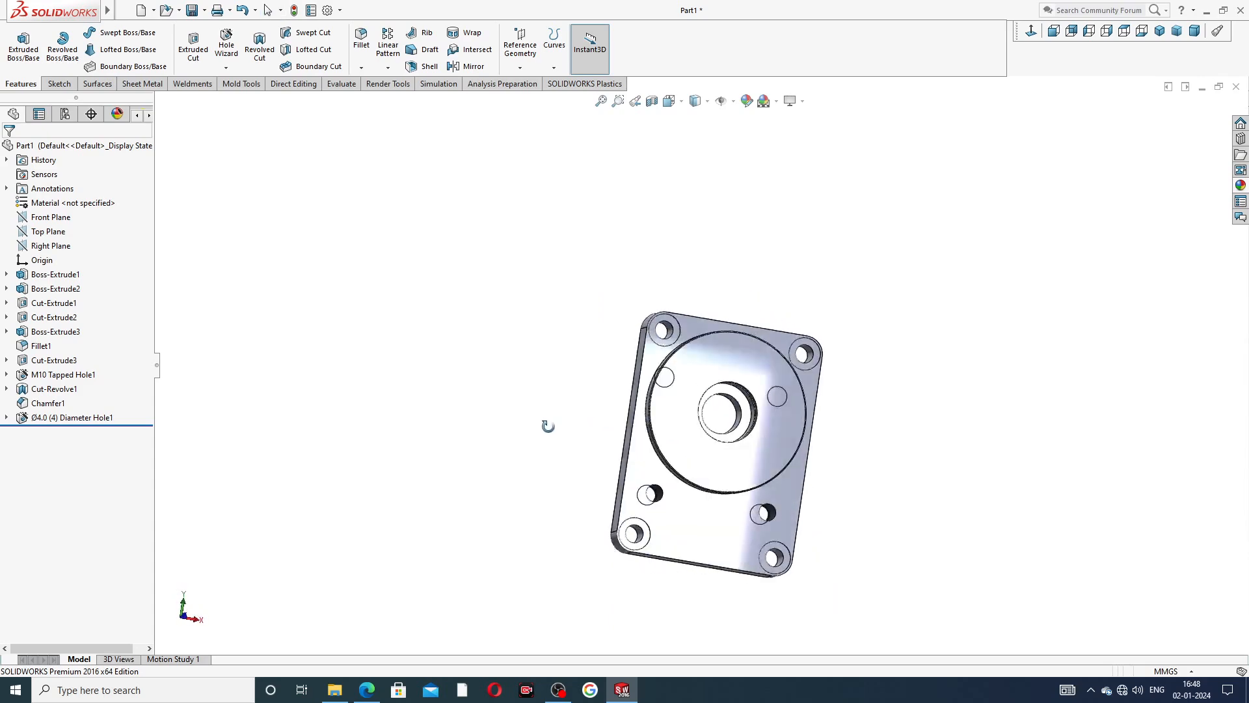
click(364, 691)
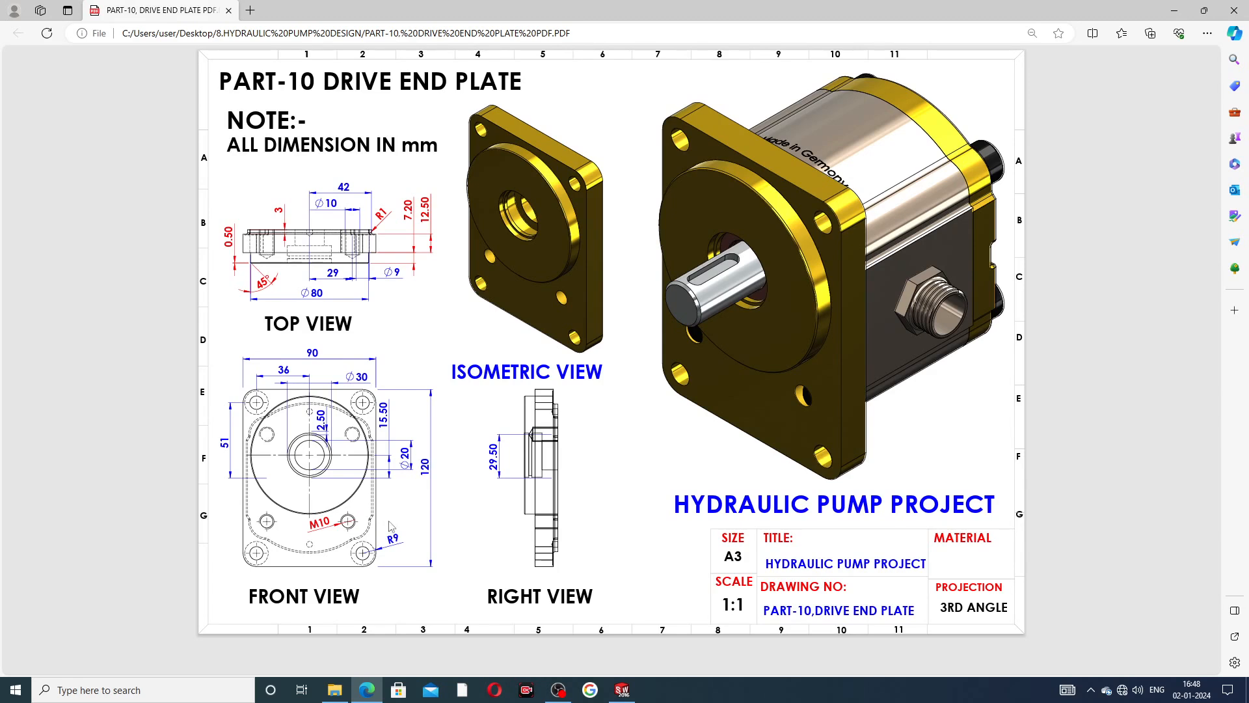
click(622, 689)
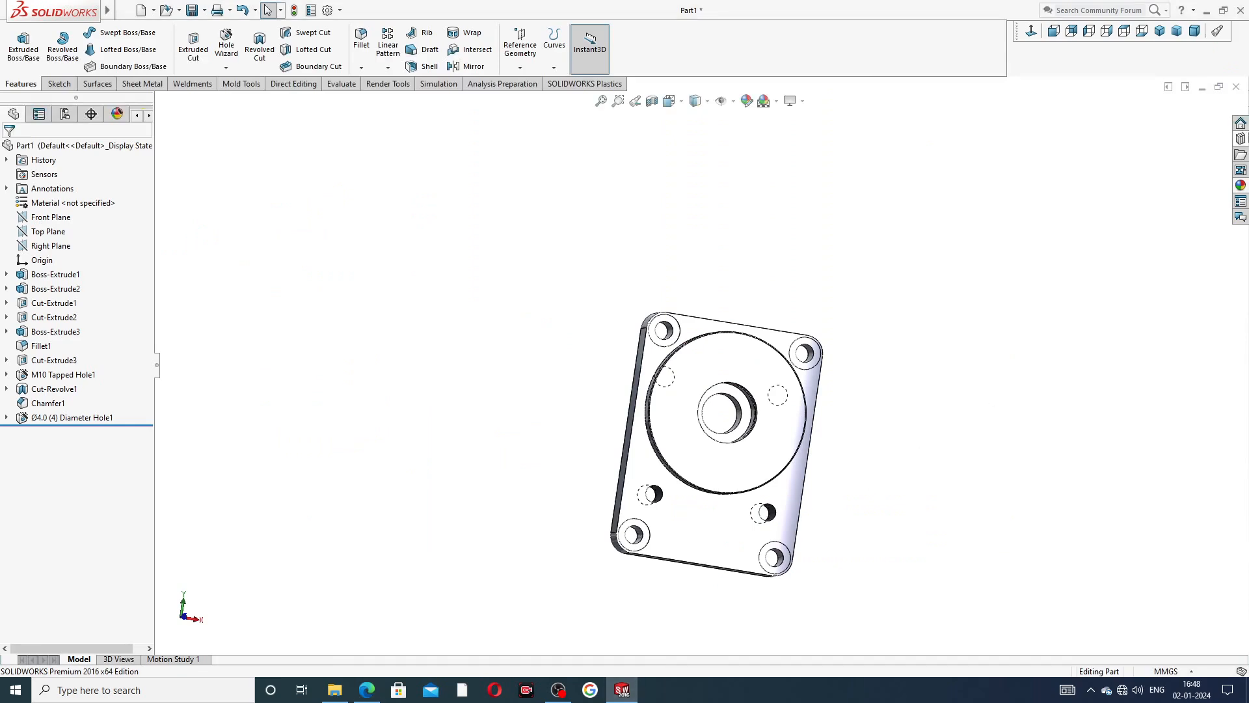
Apply the polished brass appearance from the Metal category to the whole drive end plate.
click(1241, 185)
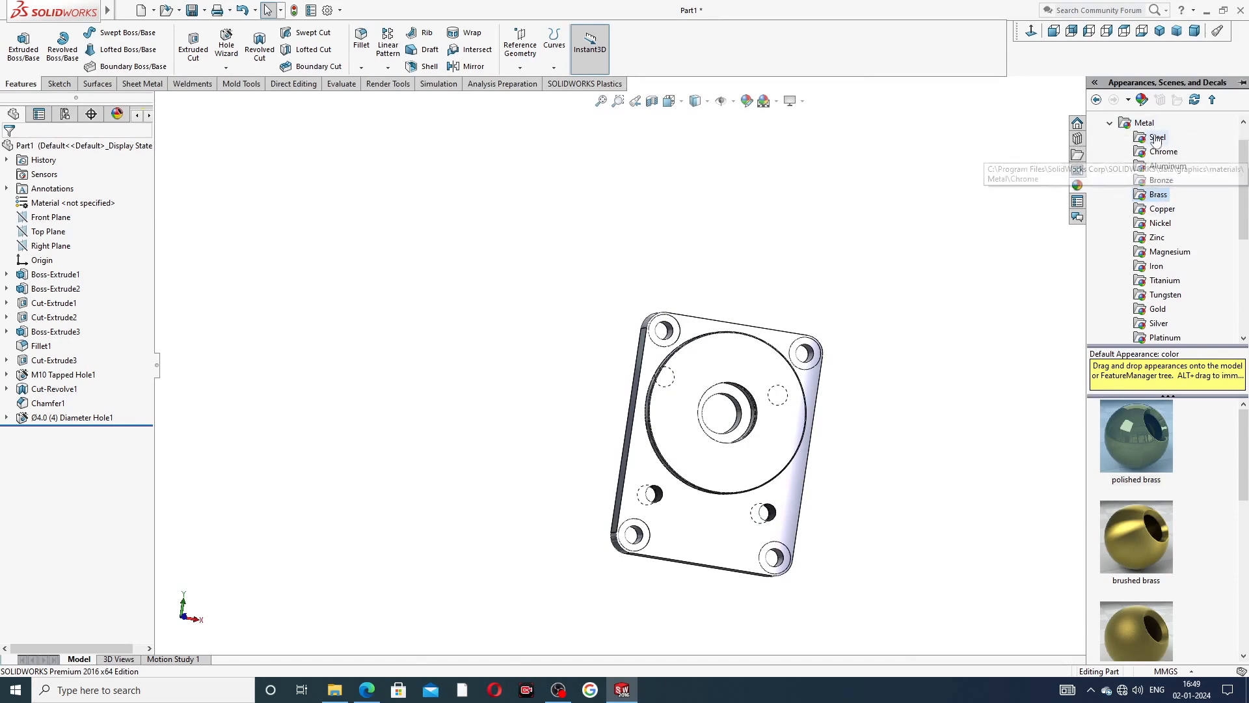
drag(1243, 150, 1243, 132)
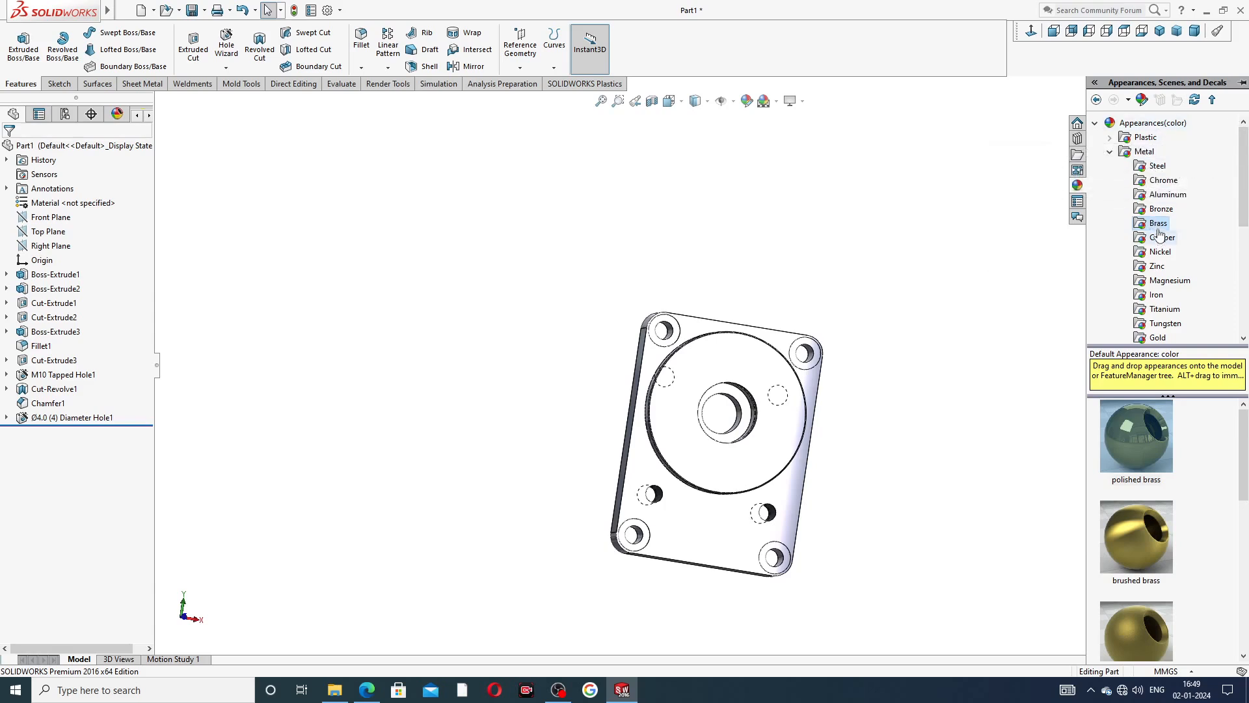
double_click(1142, 429)
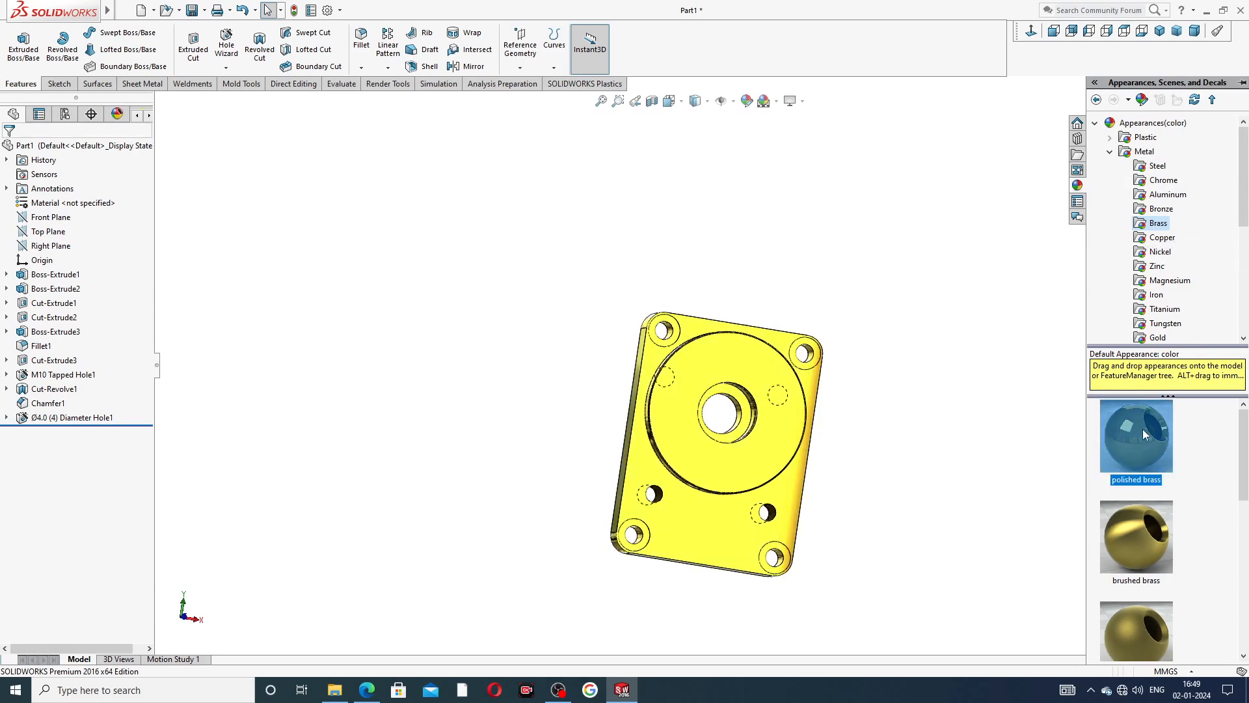
middle_drag(823, 474, 868, 435)
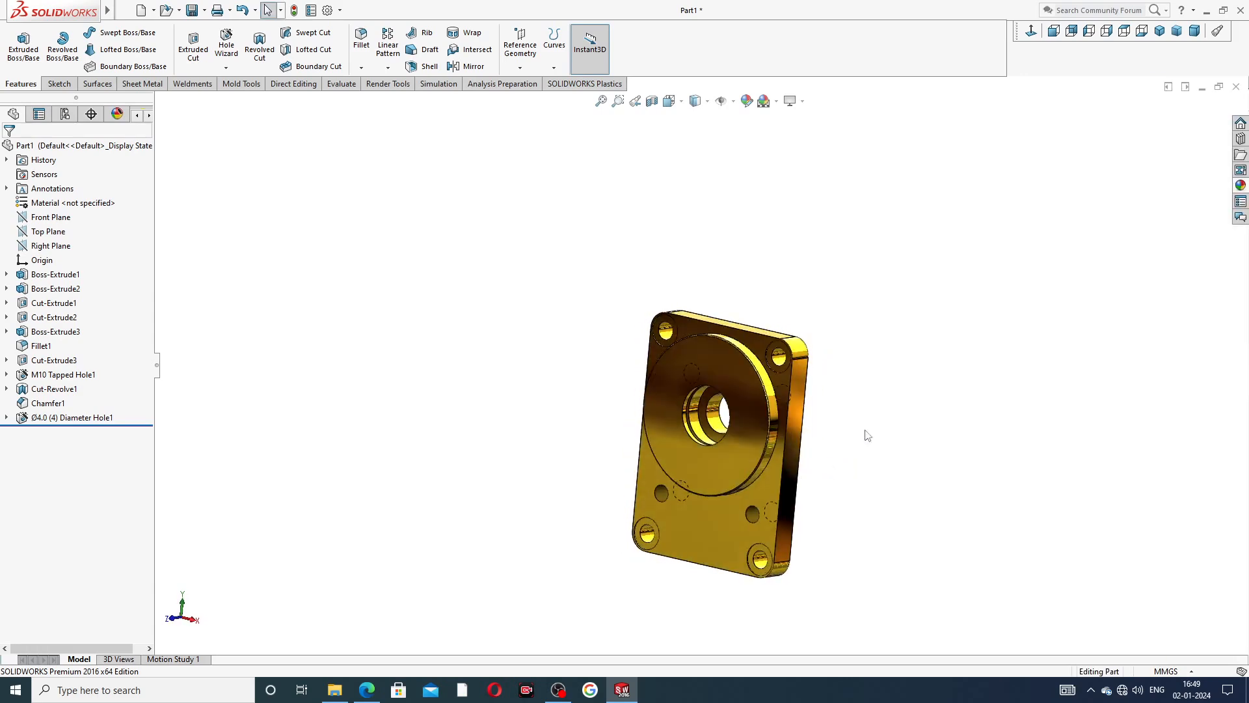
Examine the brass drive end plate from the front and the back, including its centre bore, tapped holes and pin holes.
click(1055, 32)
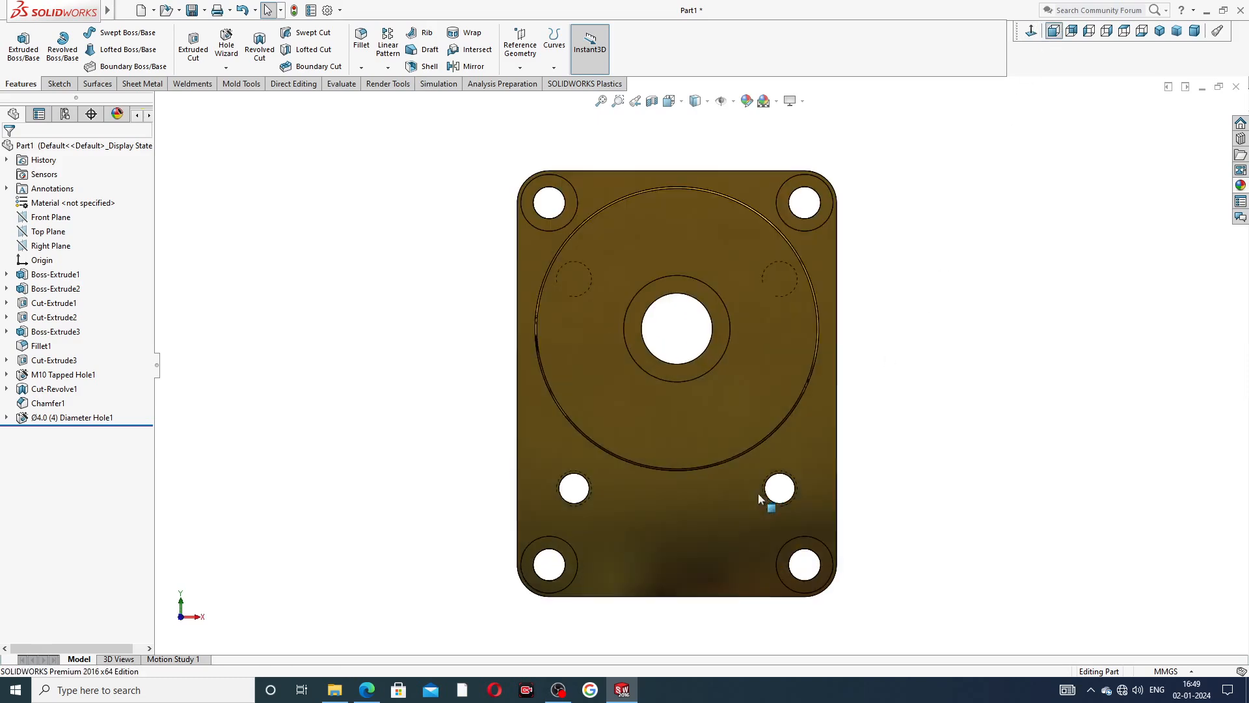
middle_drag(824, 355, 1132, 261)
scroll(694, 456, down, 1)
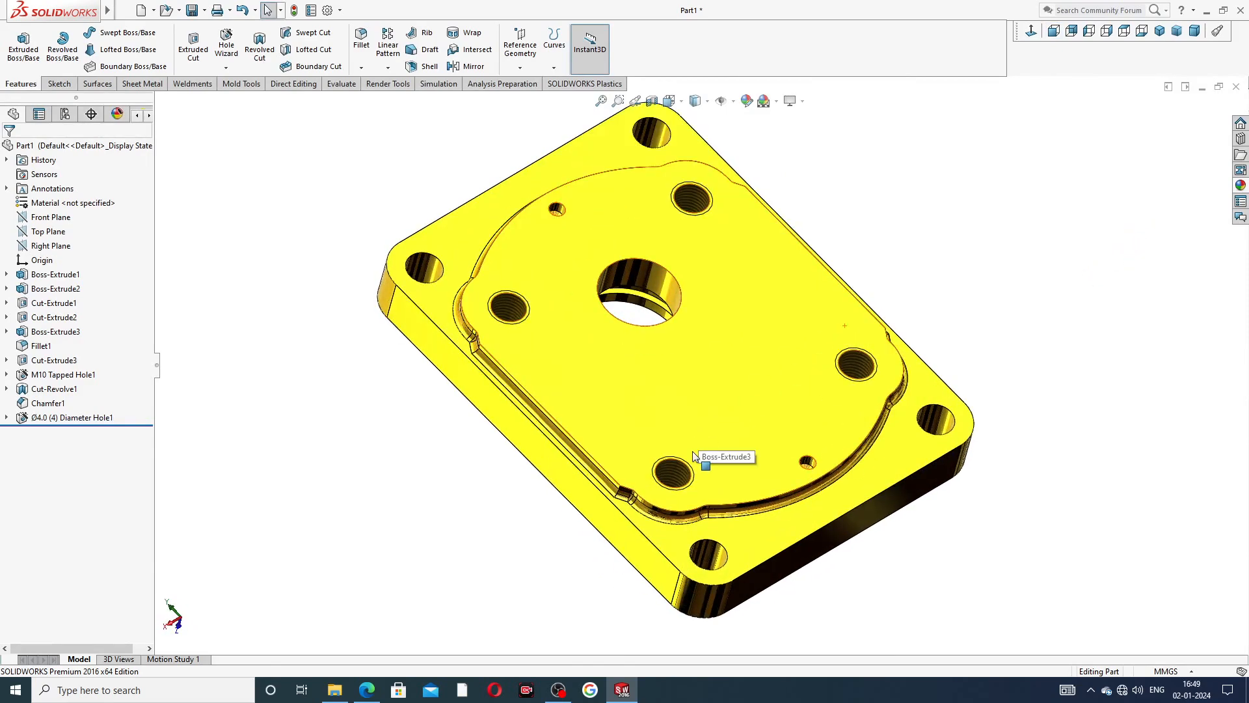
scroll(694, 456, up, 1)
middle_drag(695, 456, 813, 393)
middle_drag(687, 379, 663, 624)
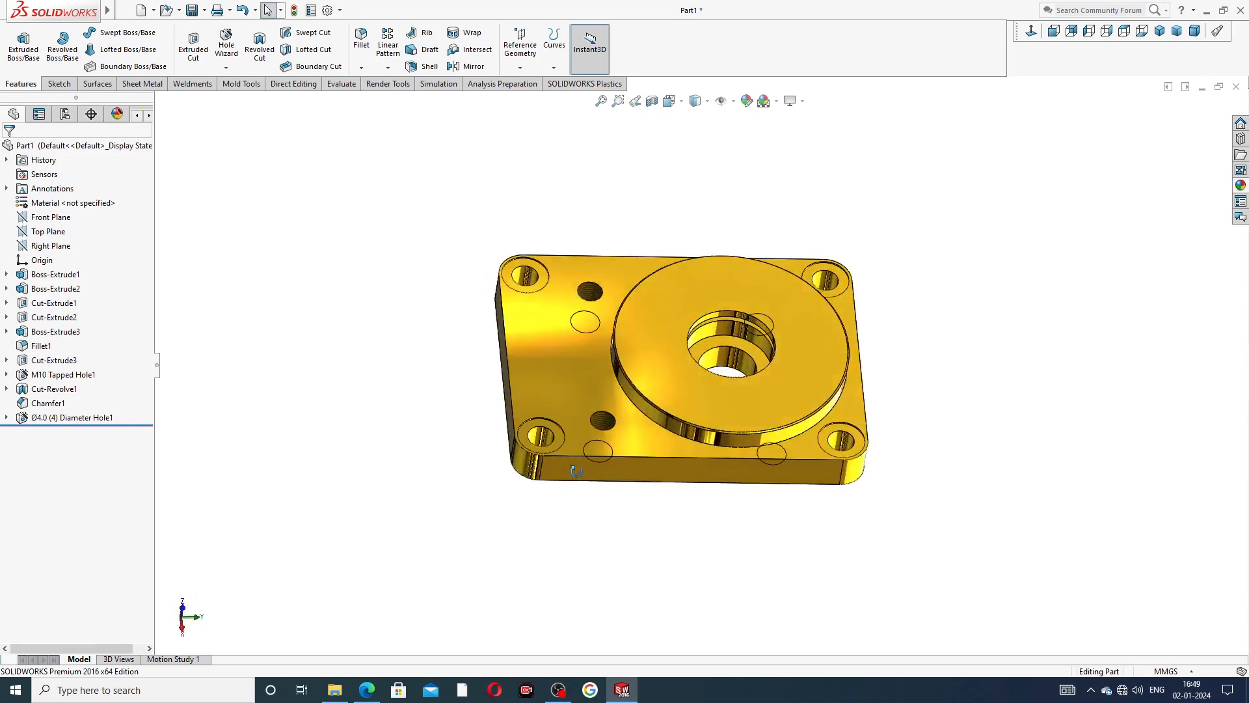
scroll(670, 595, down, 2)
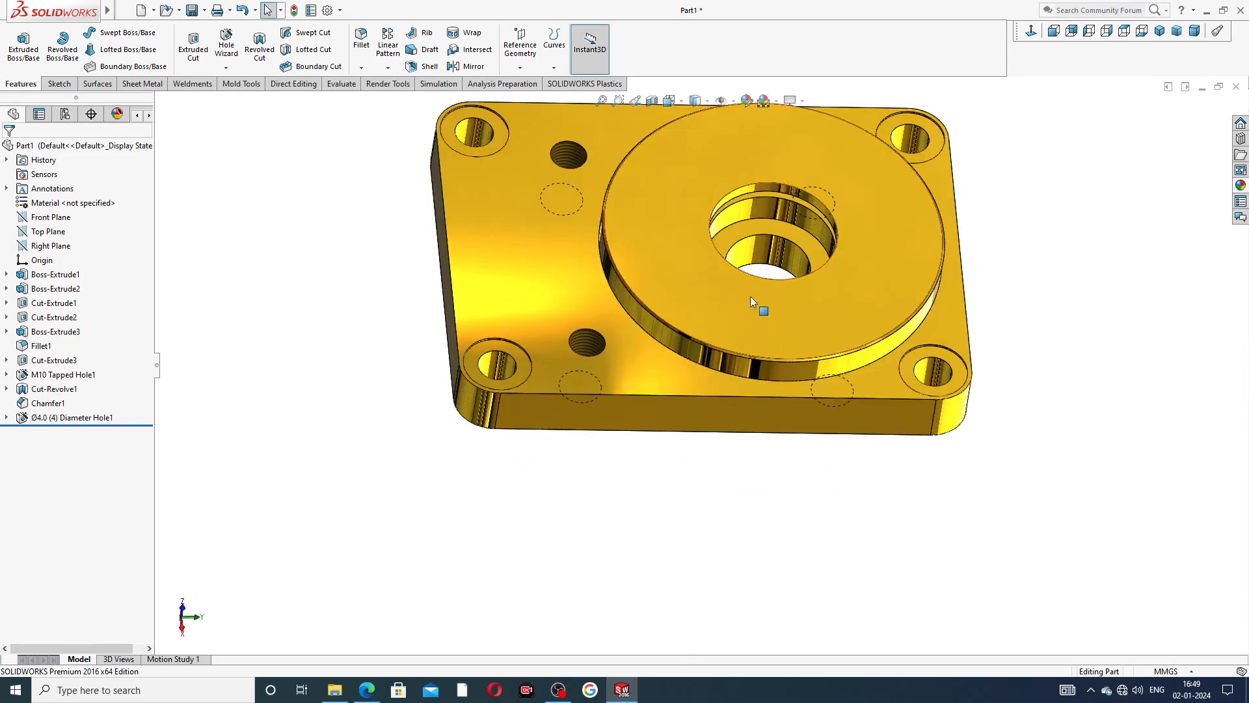
scroll(748, 261, up, 2)
scroll(748, 251, down, 1)
scroll(748, 507, down, 1)
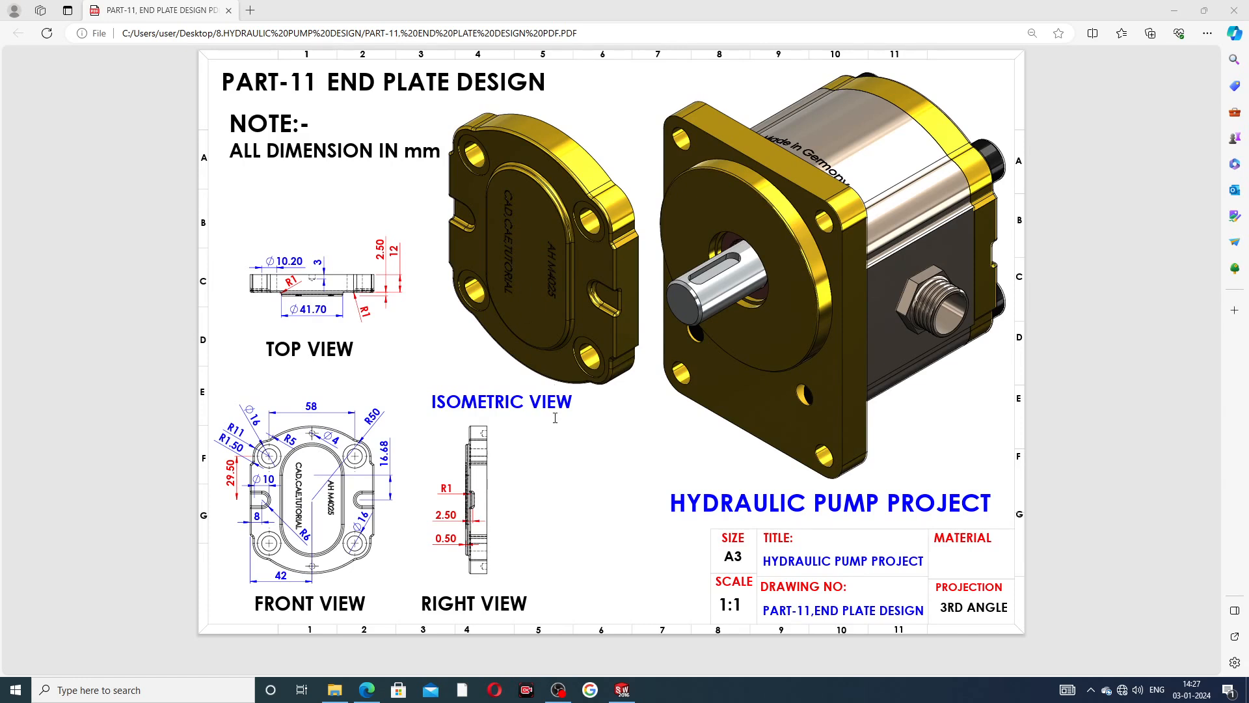
Switch to SOLIDWORKS and examine the finished END PLATE model's raised boss, engraved text, slots and bolt holes.
click(622, 689)
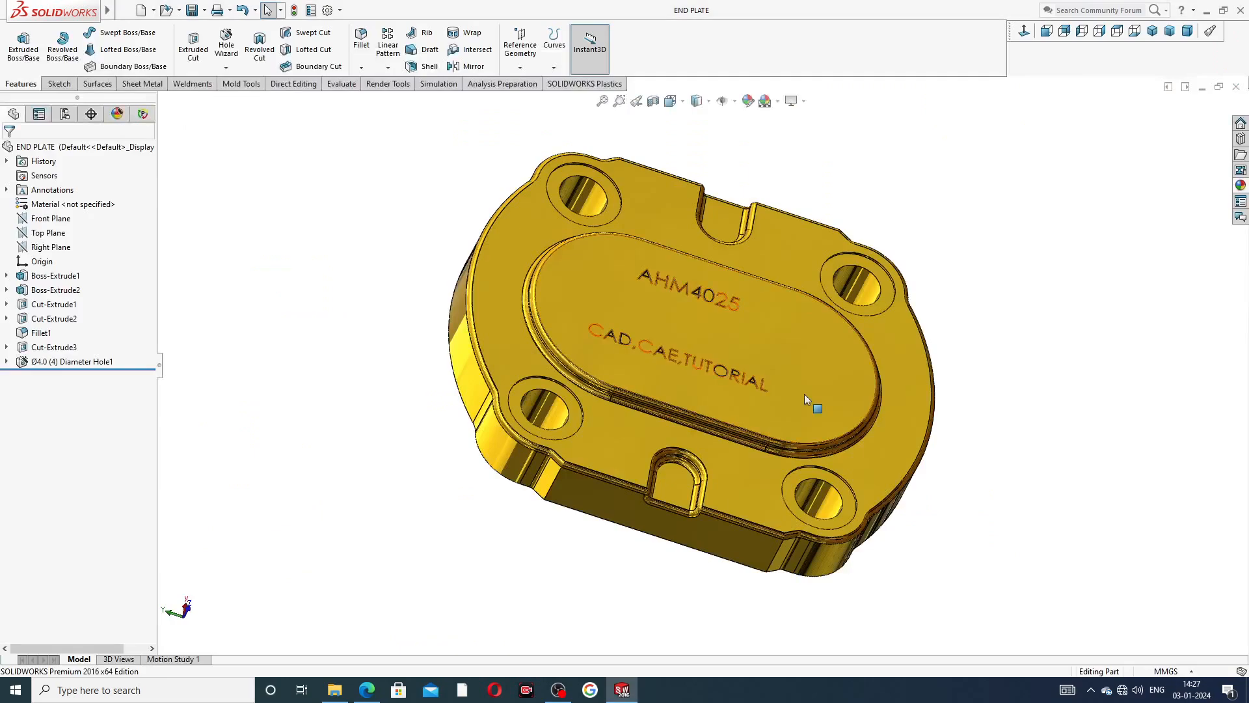
middle_drag(789, 401, 763, 352)
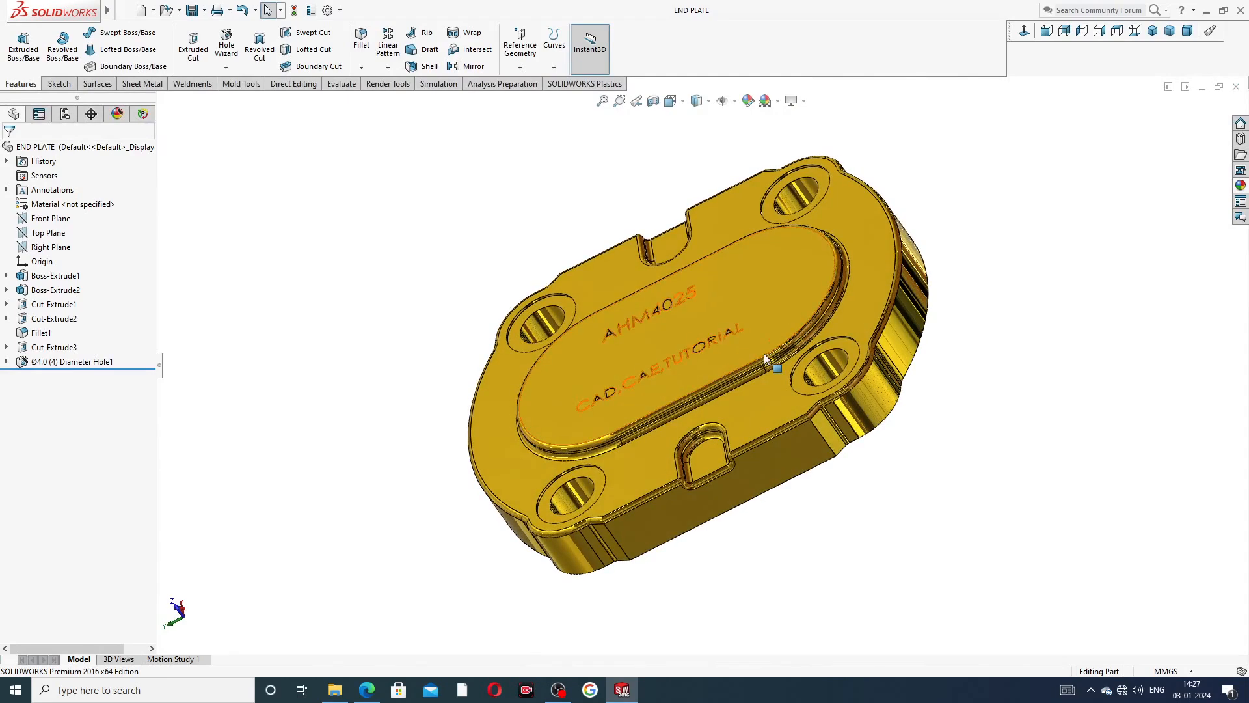
middle_drag(843, 296, 1065, 119)
middle_drag(934, 295, 920, 253)
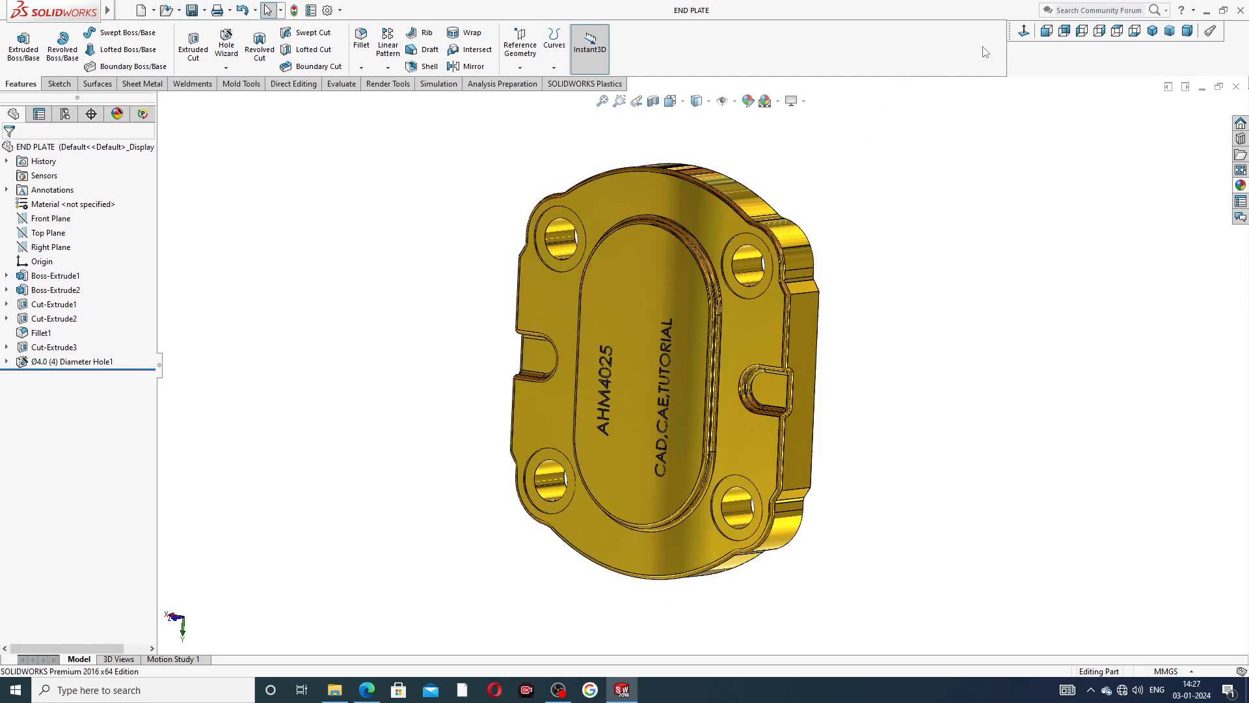
click(1023, 32)
middle_drag(817, 282, 759, 463)
scroll(749, 404, down, 1)
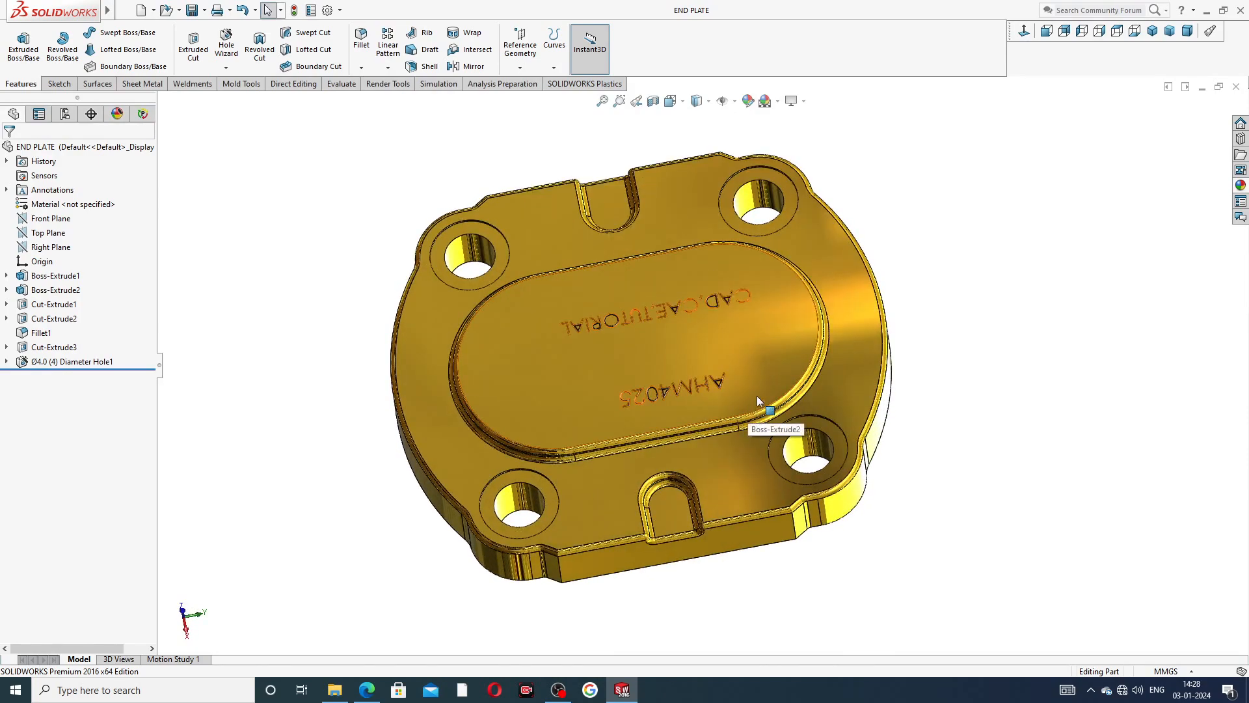
scroll(757, 394, down, 1)
middle_drag(773, 365, 644, 315)
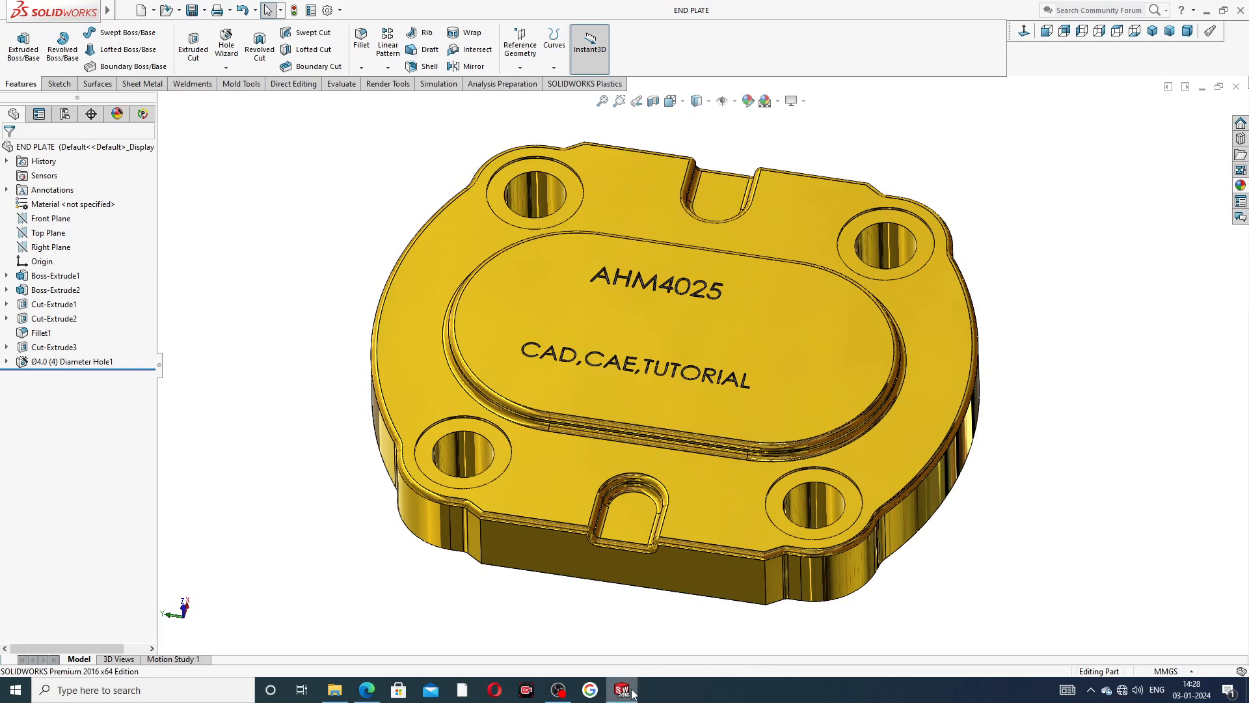
Close the finished END PLATE model and create a new part document with the Plain White scene.
click(1236, 86)
click(139, 18)
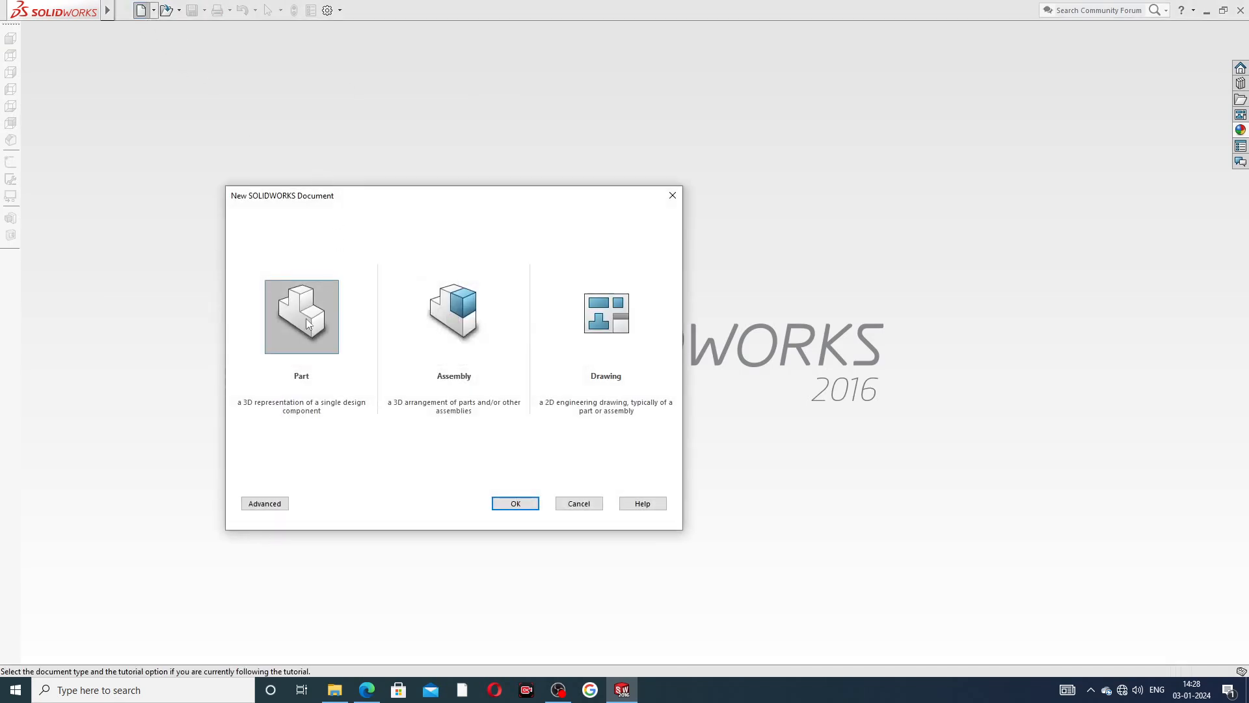
click(515, 504)
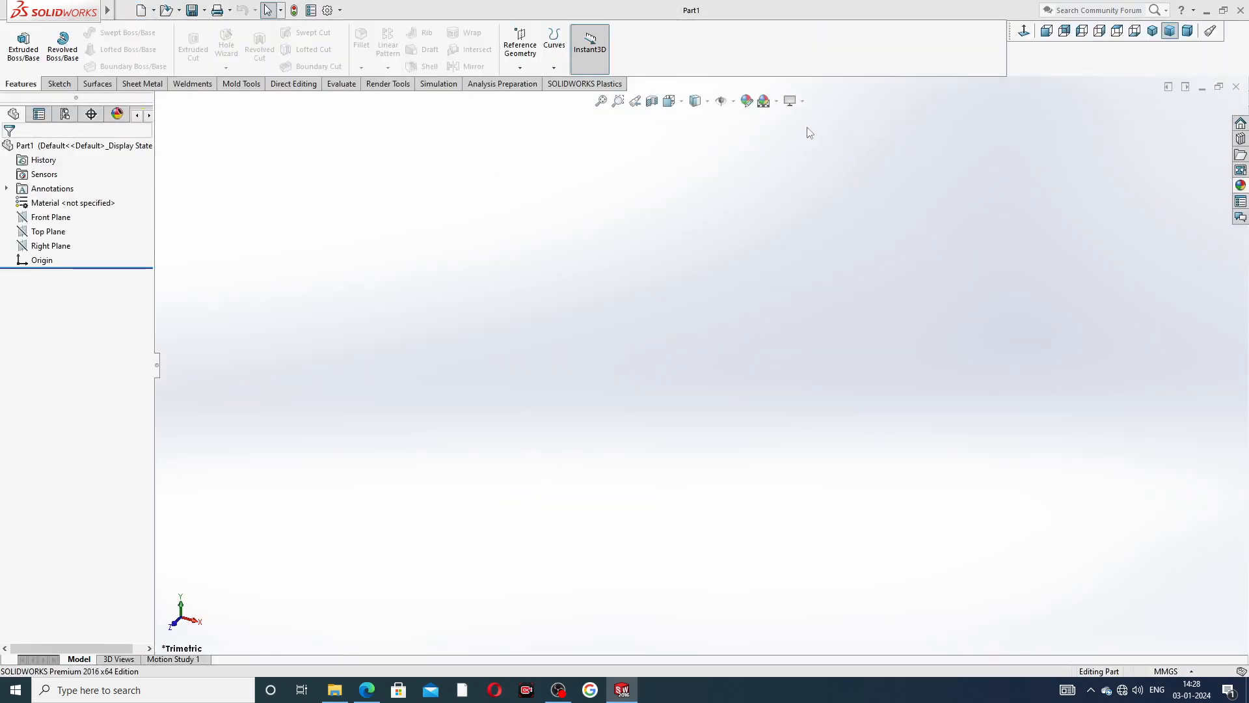
click(776, 101)
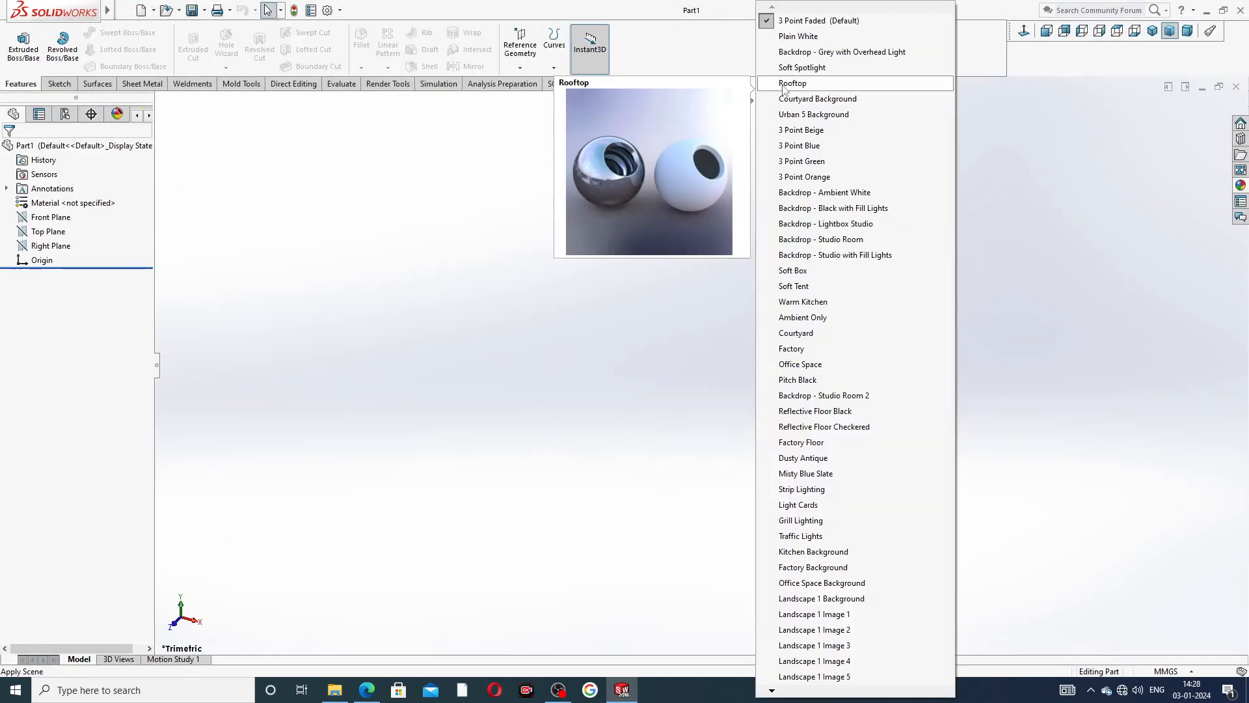
click(798, 35)
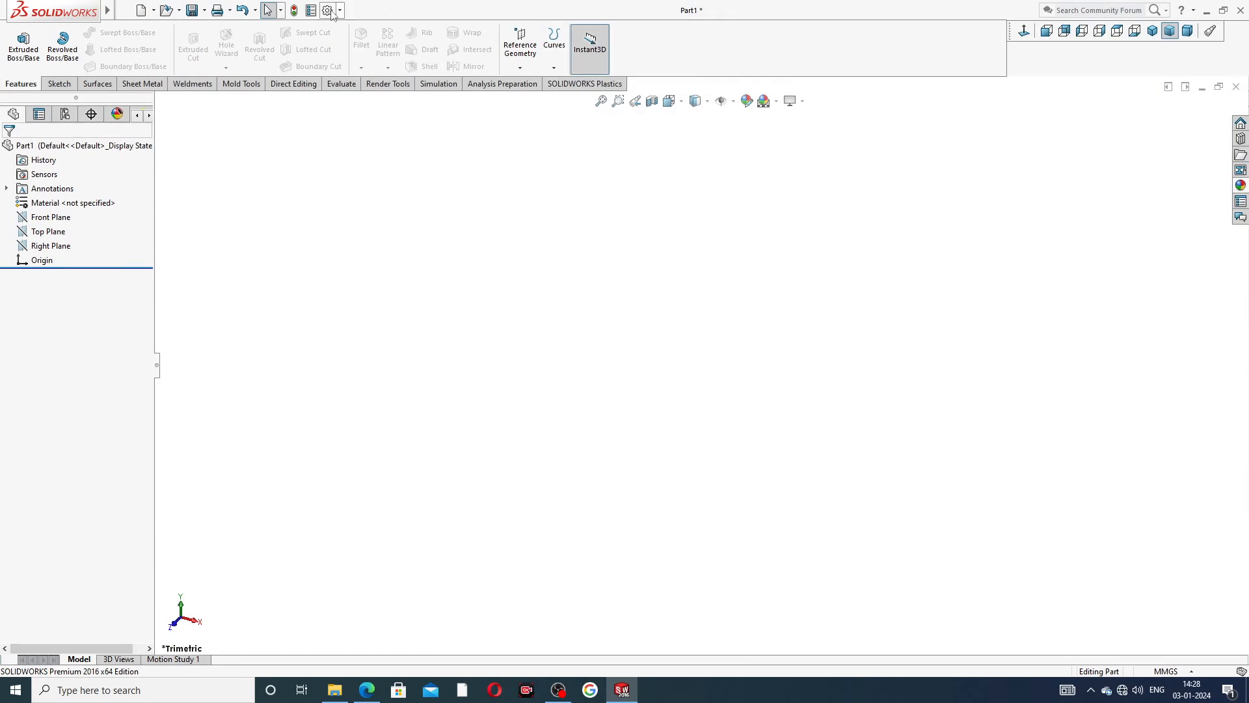
Raise both Image Quality resolutions, shaded and wireframe, to the highest setting in the document properties.
click(330, 12)
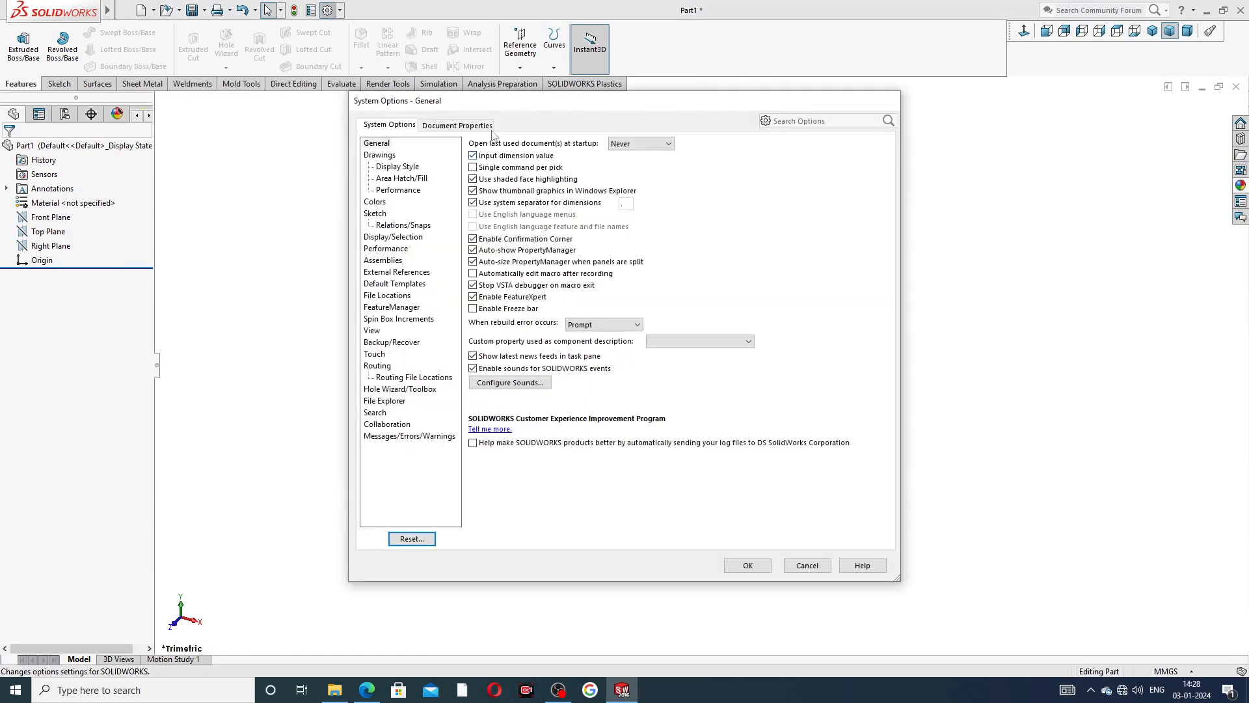
click(481, 126)
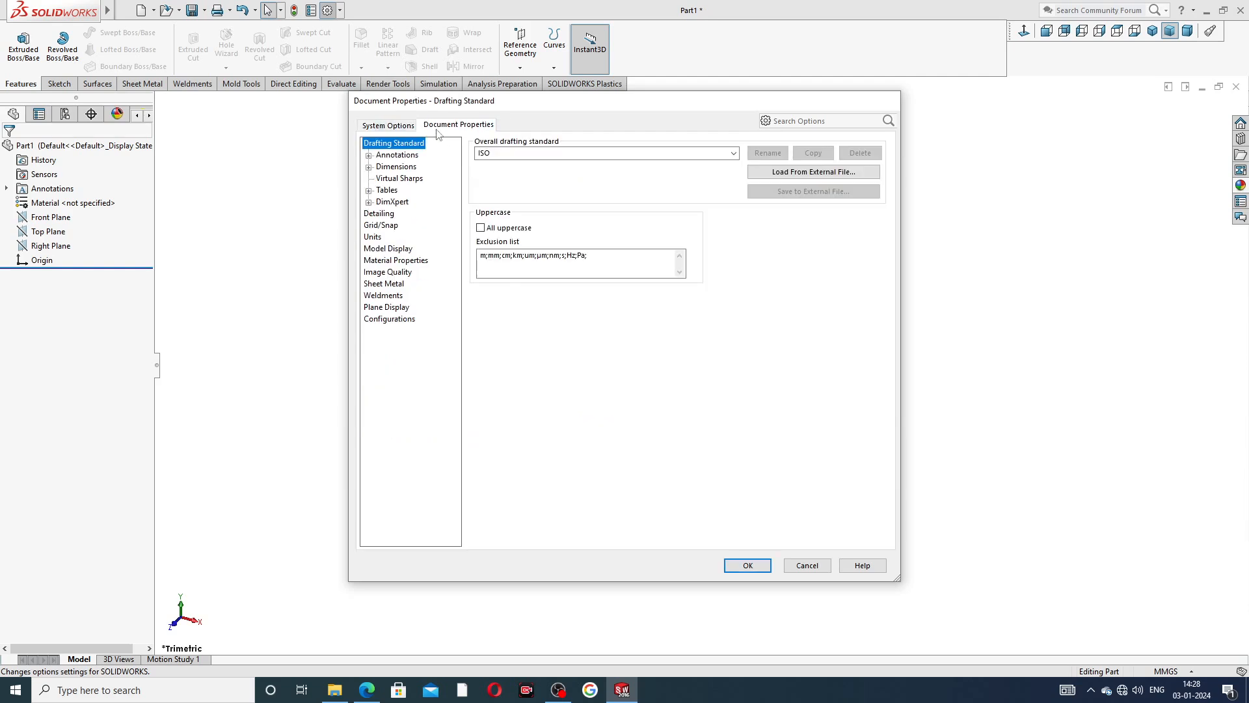
click(387, 272)
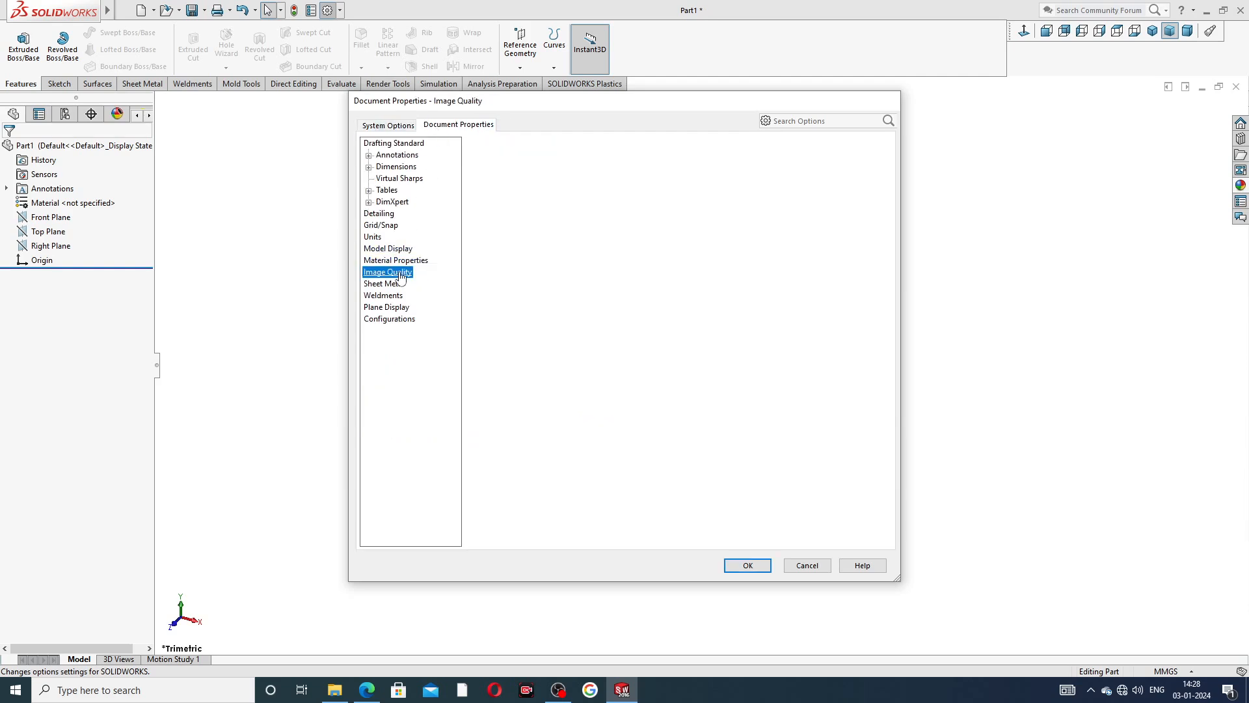
drag(556, 163, 717, 163)
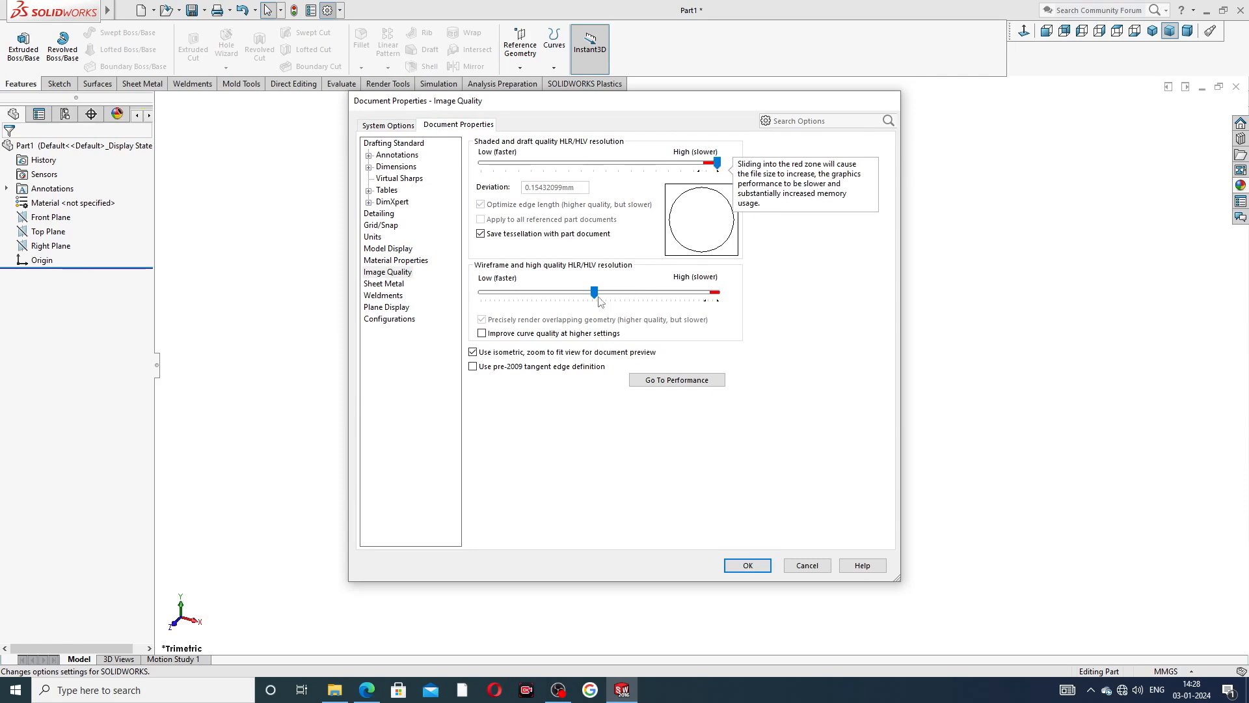
drag(594, 292, 716, 293)
click(748, 564)
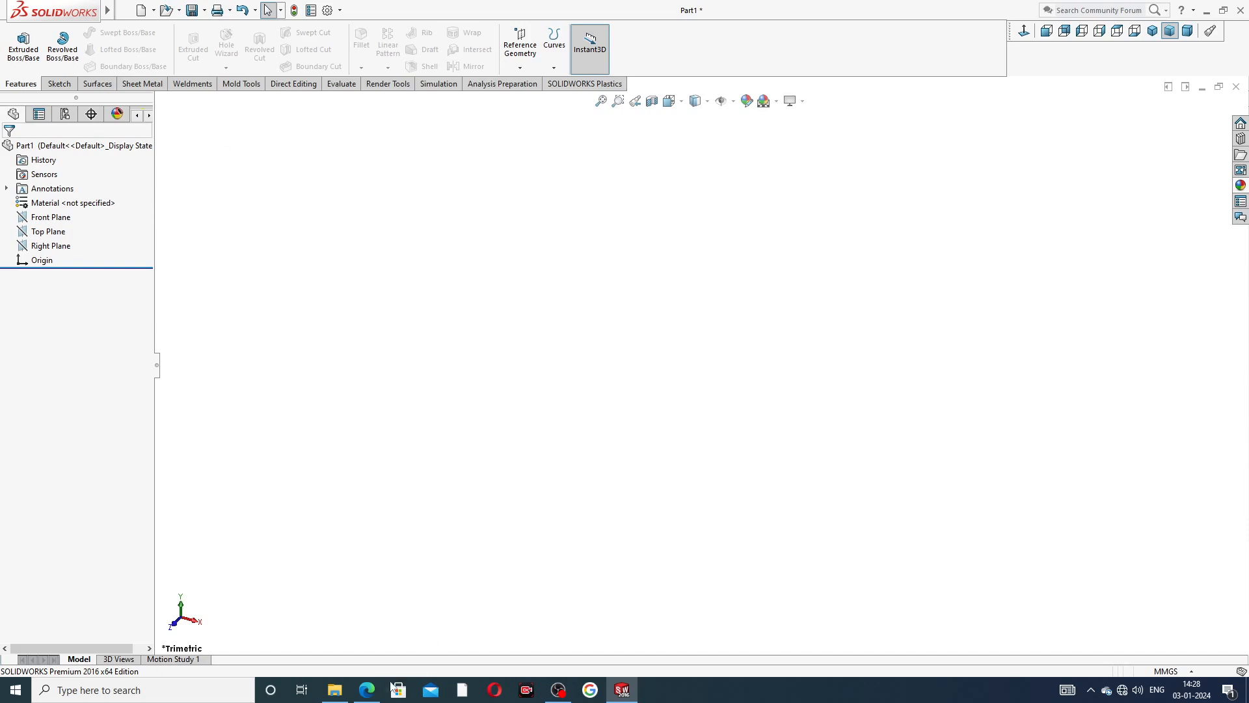
Consult the Part-11 end plate PDF drawing and start a sketch on the Front Plane in SOLIDWORKS.
click(367, 690)
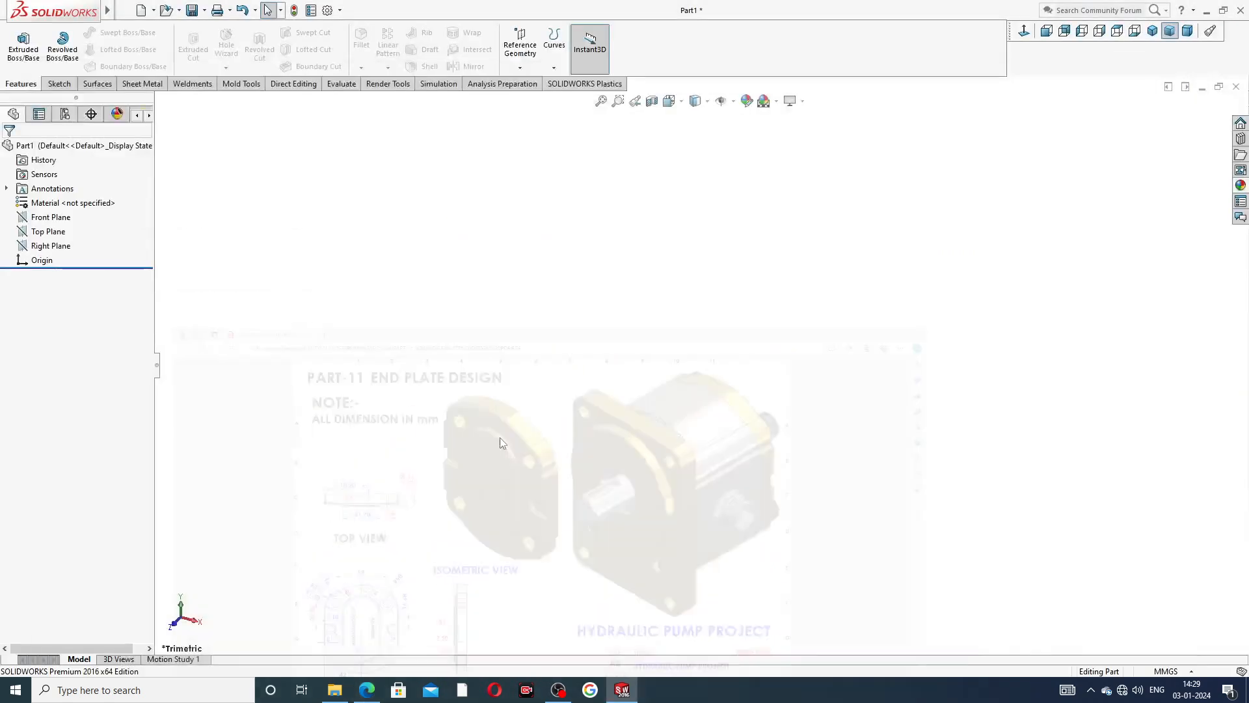
click(51, 217)
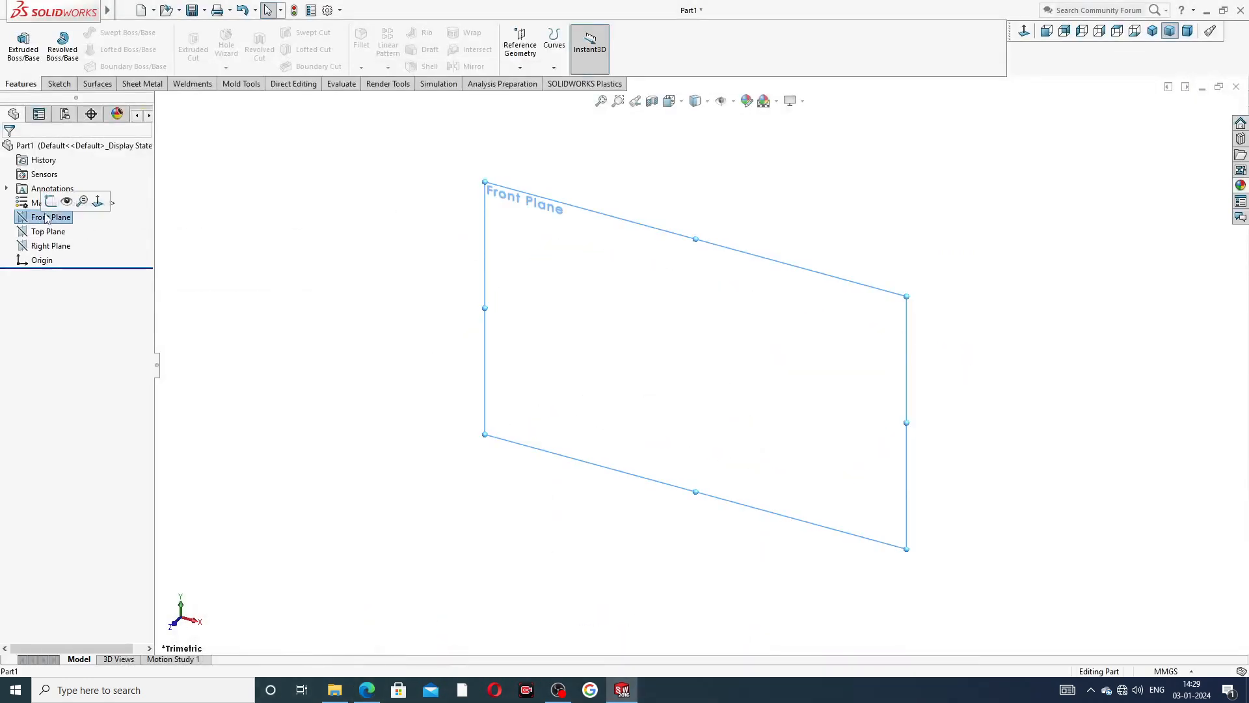
click(52, 201)
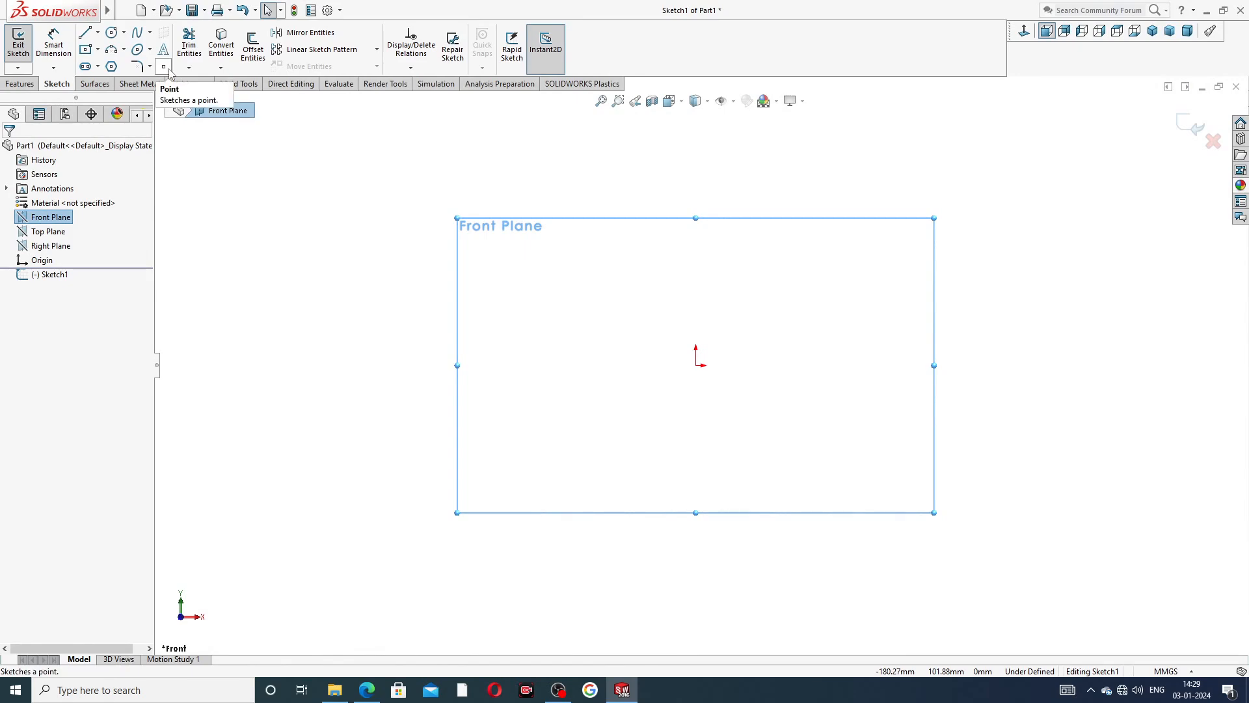
Draw a vertical centerline from above down to the origin and a horizontal centerline from the origin toward negative X.
click(97, 33)
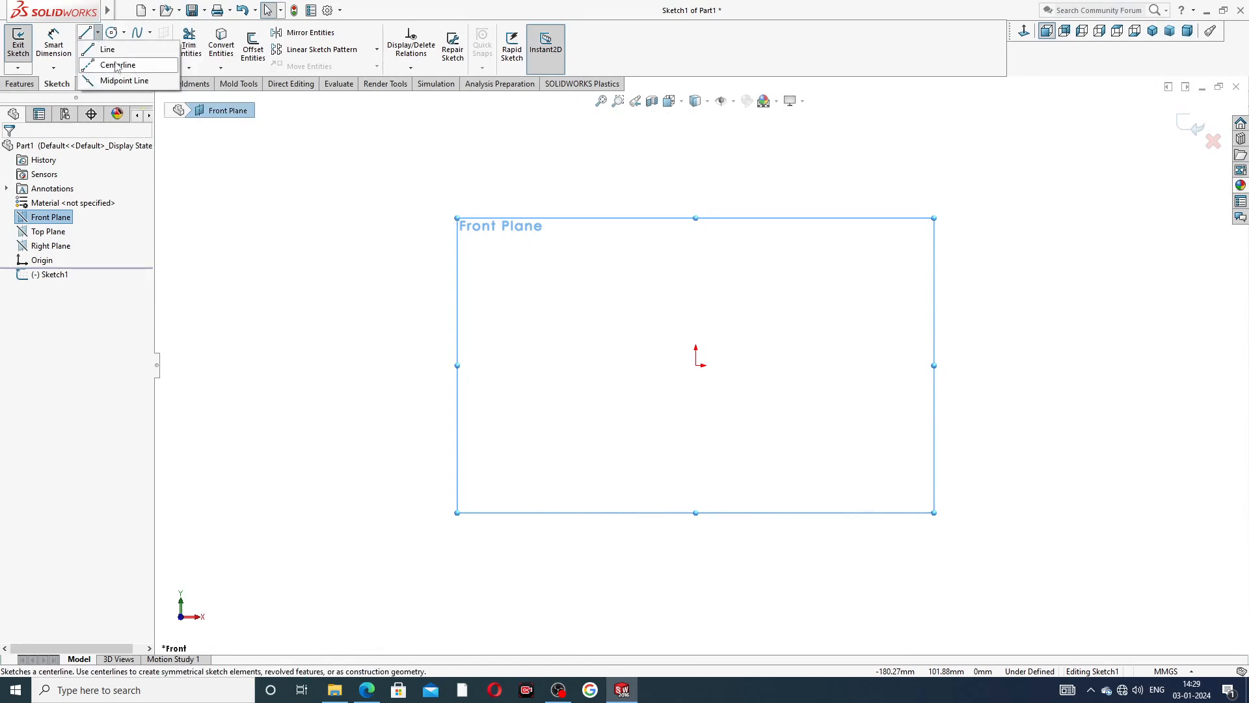
click(117, 65)
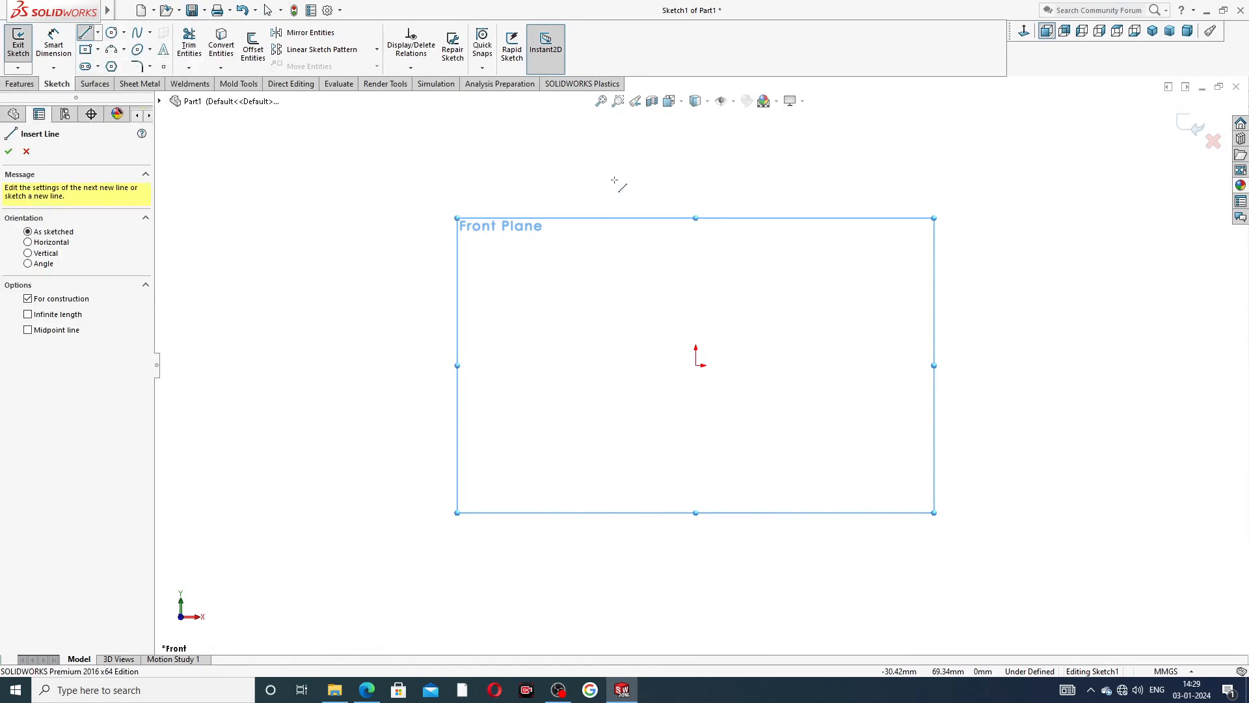
click(695, 165)
click(696, 365)
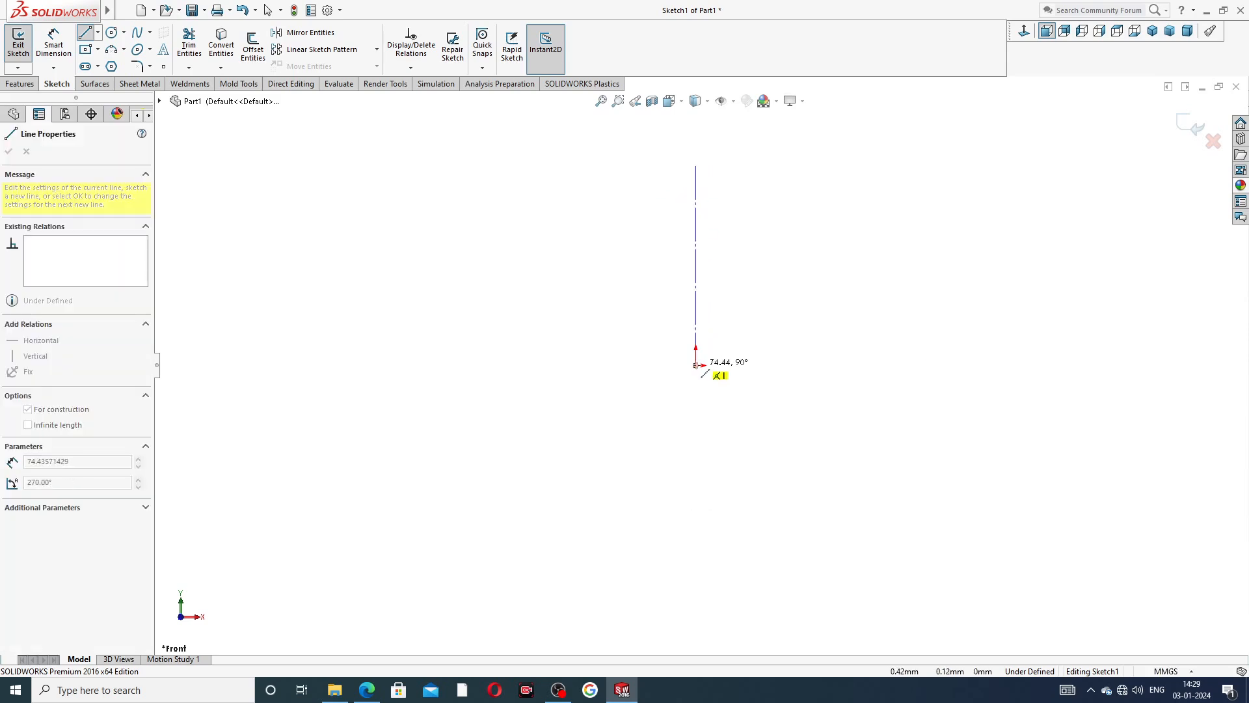
click(538, 365)
right_click(567, 322)
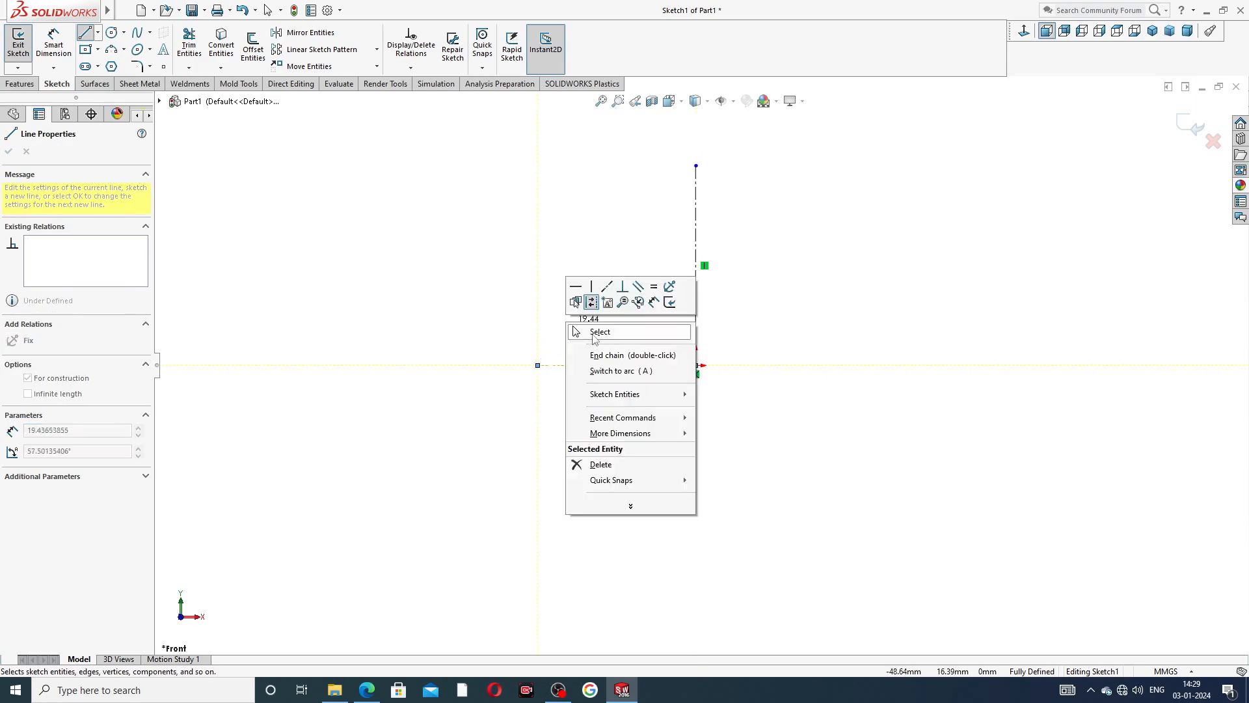
click(600, 331)
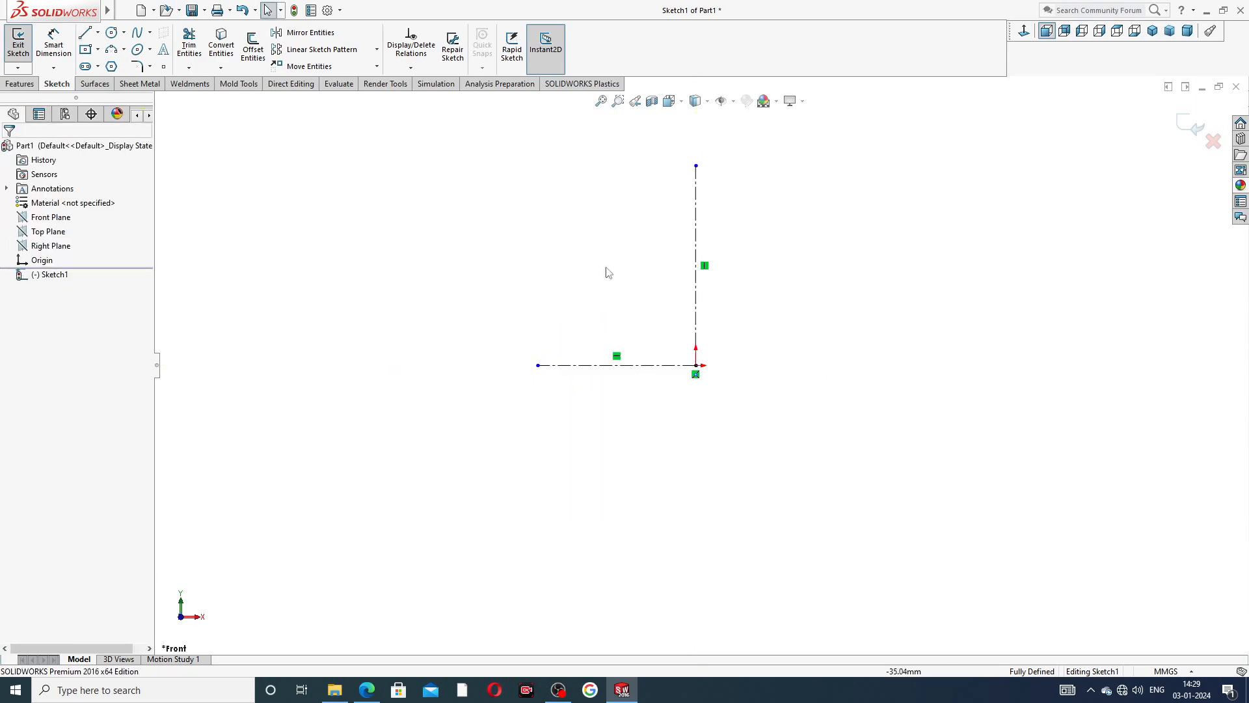
click(124, 51)
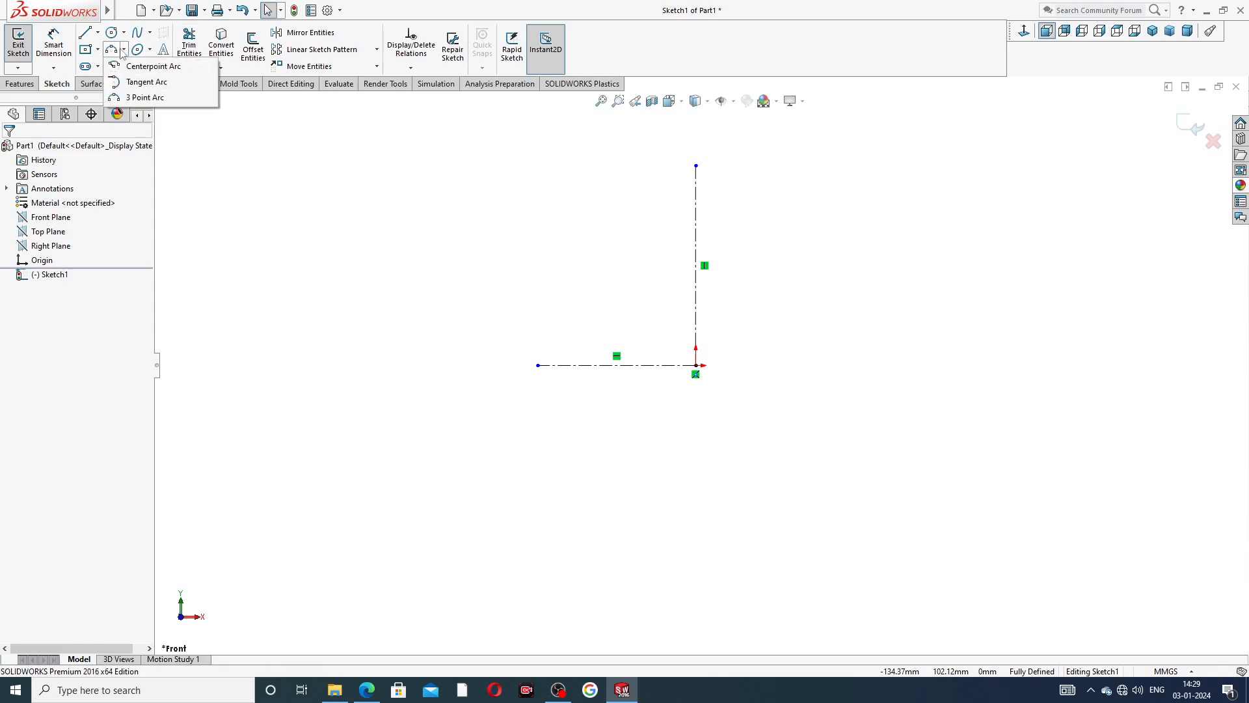
click(143, 67)
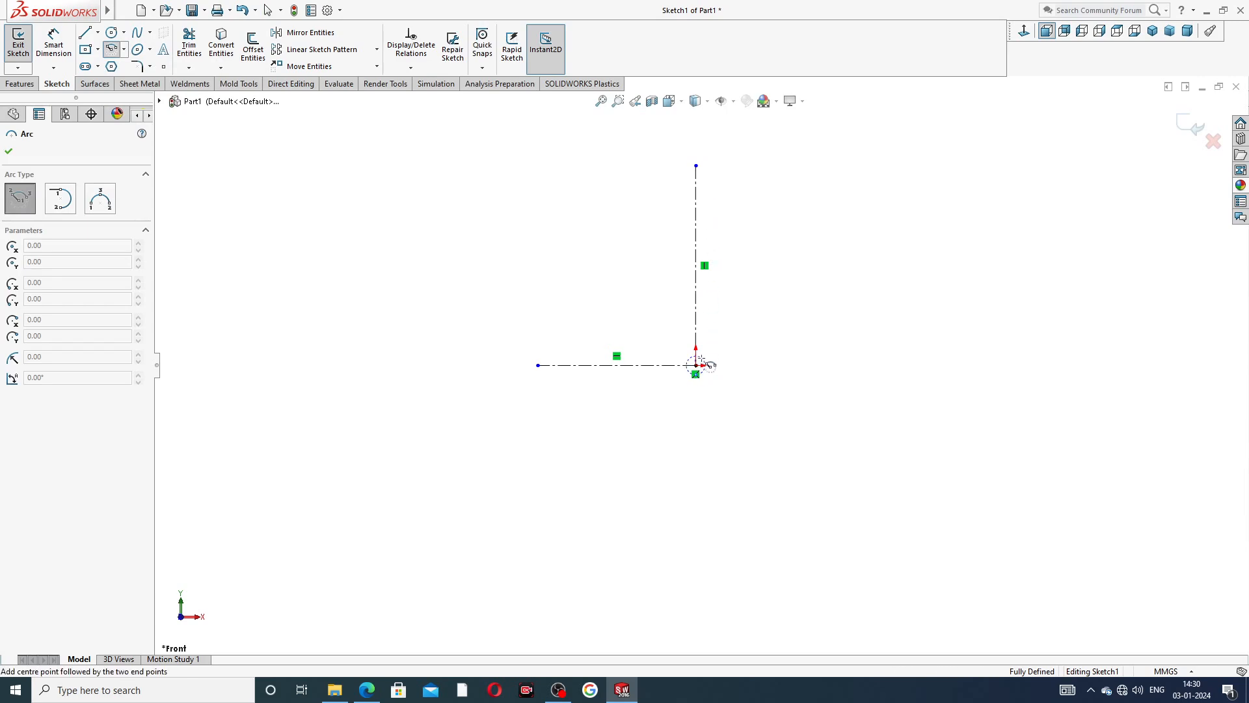
right_click(759, 241)
click(795, 225)
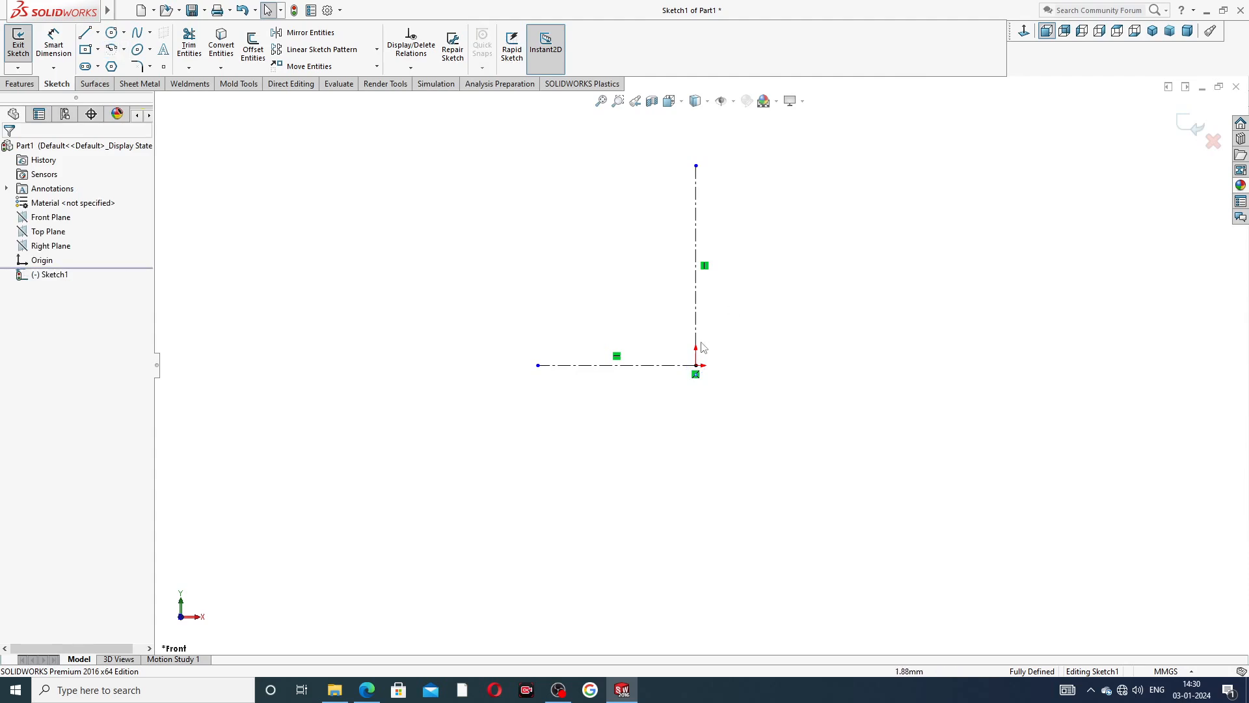
Draw a centerpoint arc about the origin, above the vertical centerline, with a radius of about 114 mm spanning about 48°.
click(112, 49)
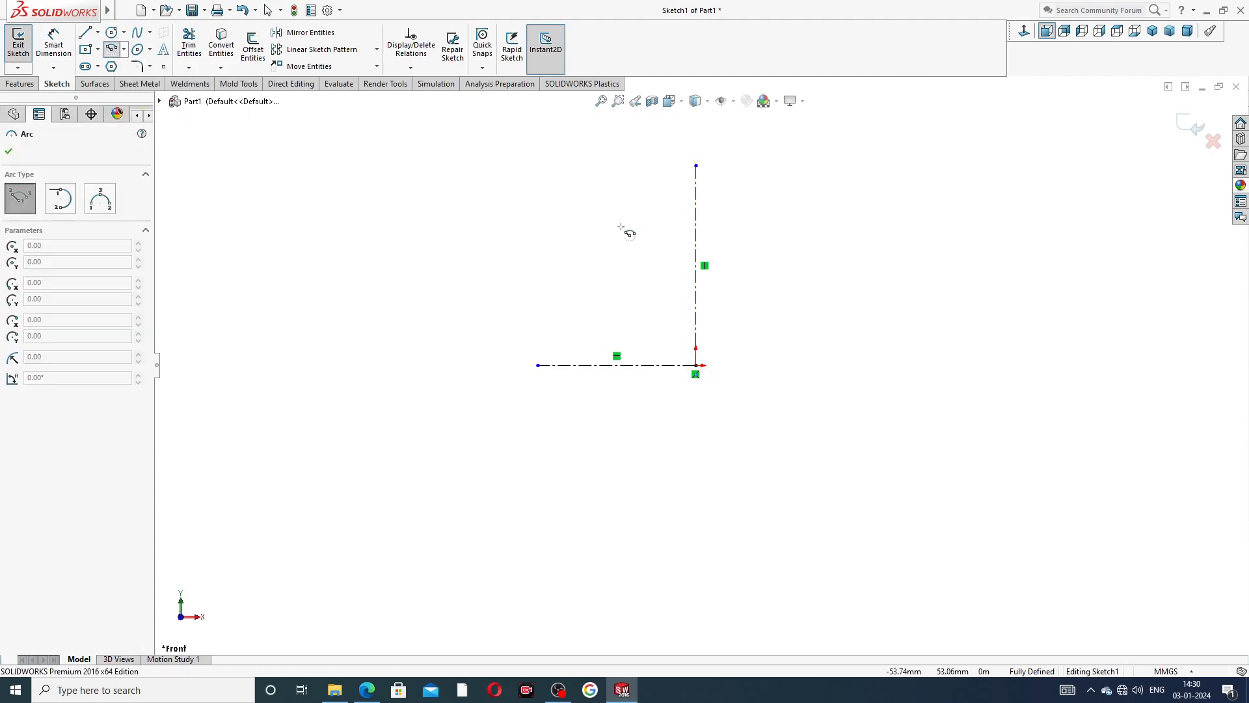
click(698, 365)
scroll(677, 147, up, 2)
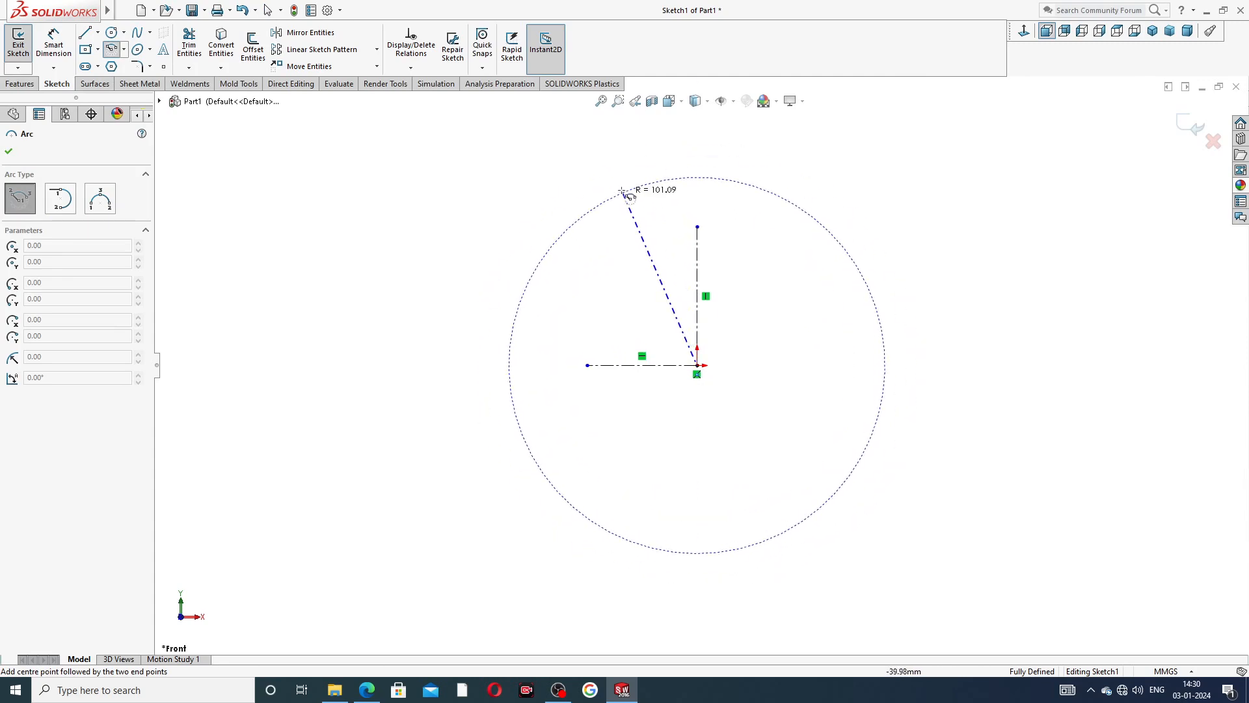
click(621, 167)
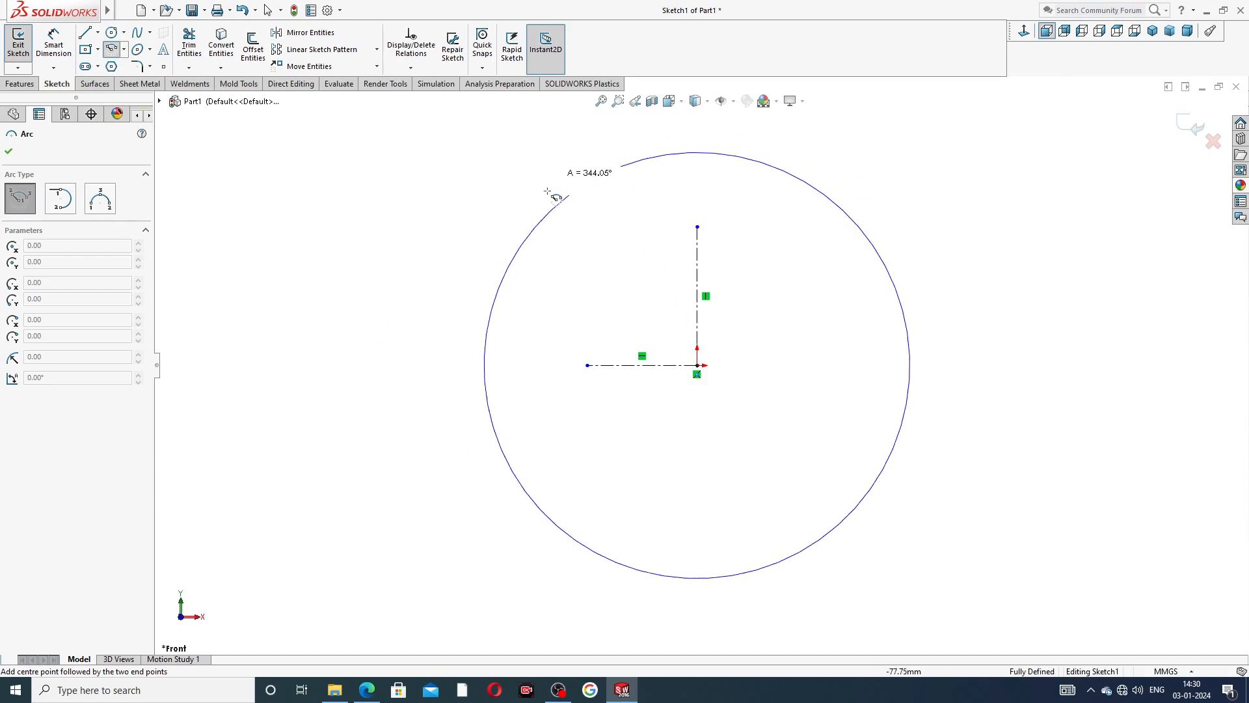
click(789, 187)
right_click(853, 155)
click(885, 161)
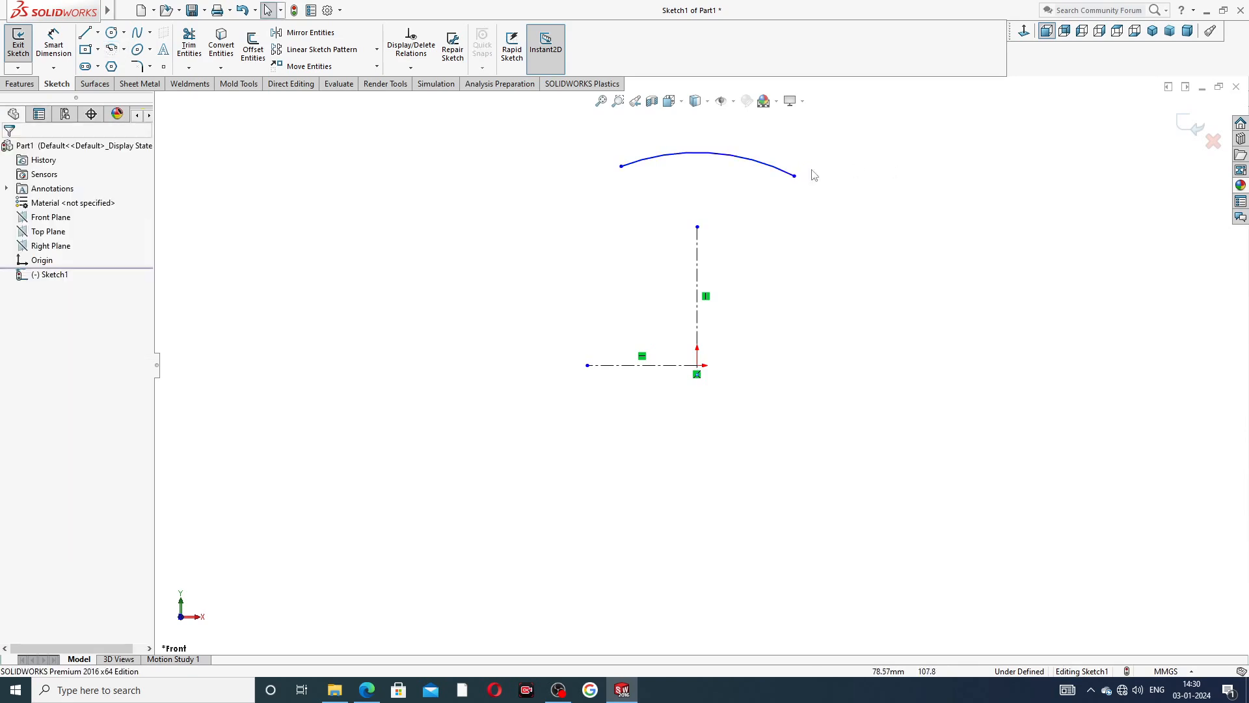
Add a horizontal relation between the two endpoints of the arc.
click(621, 167)
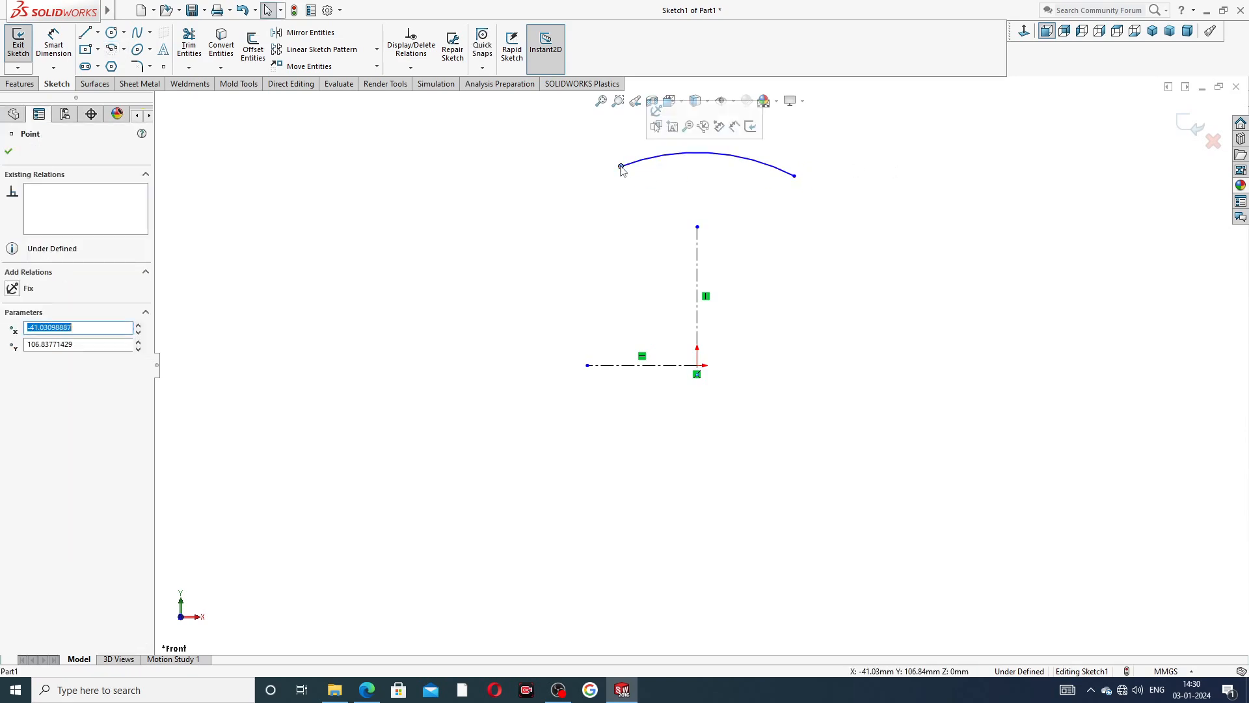
ctrl+click(794, 177)
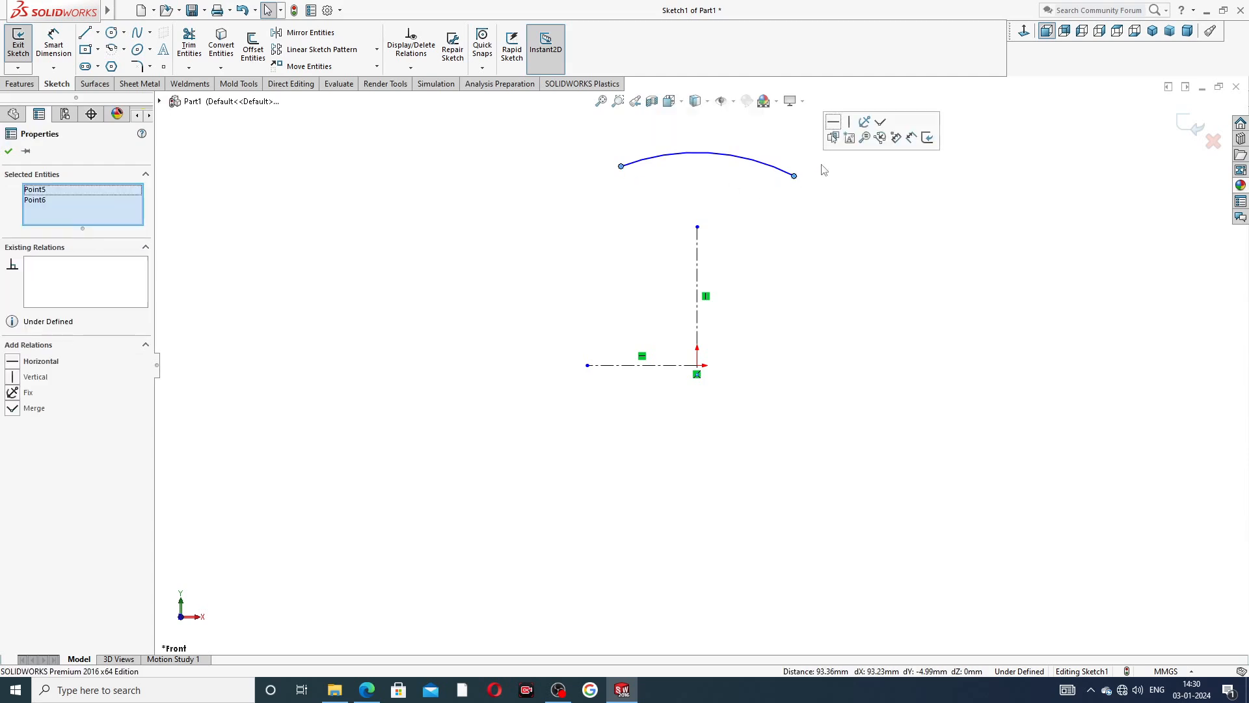
click(834, 123)
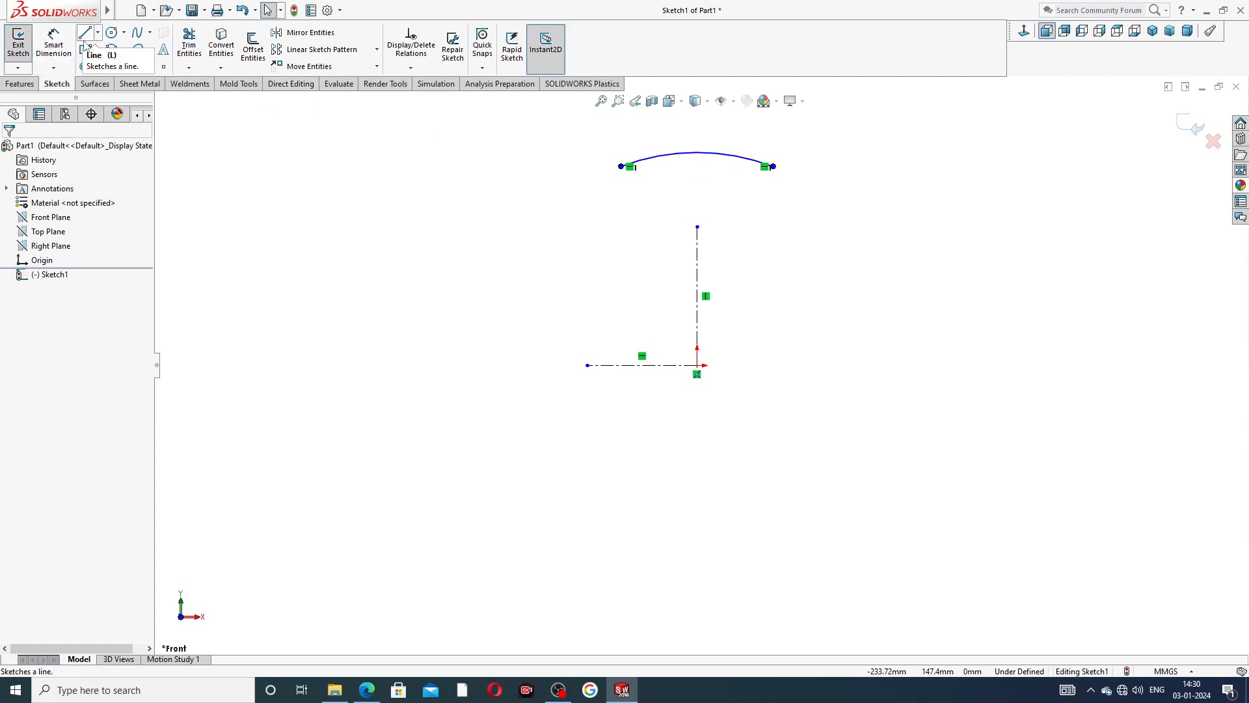
Dimension the arc's radius to 50 mm.
click(62, 45)
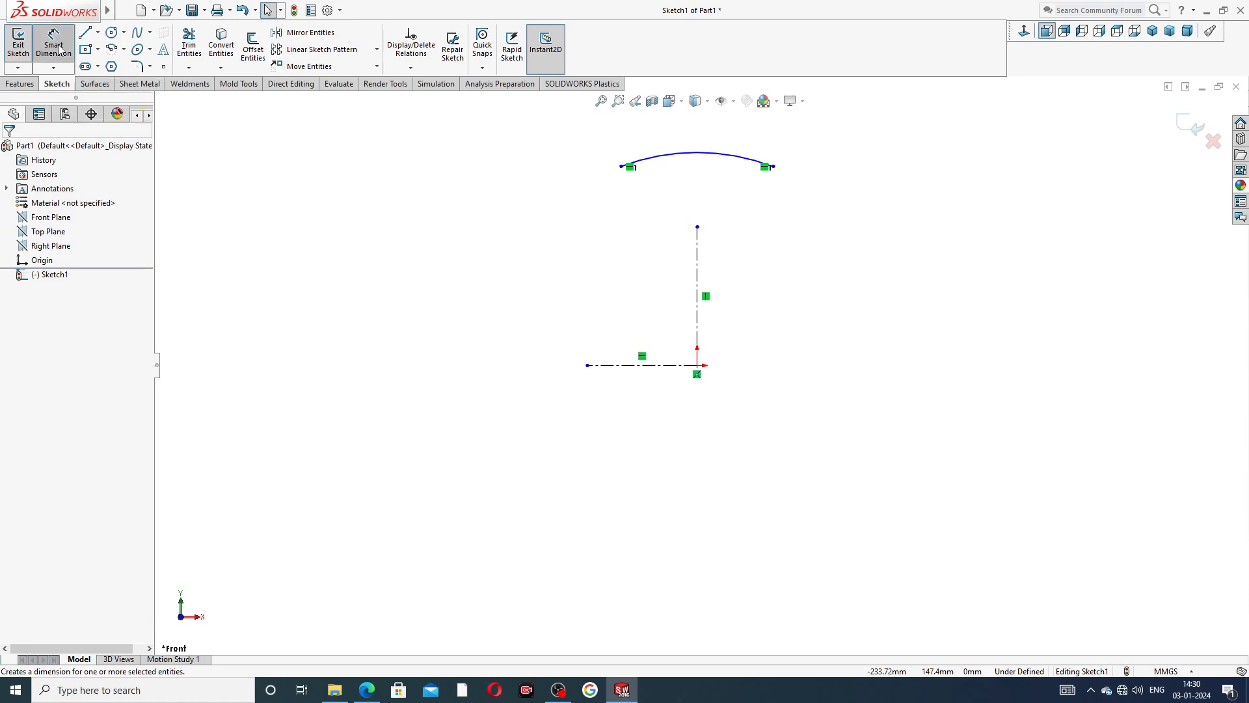
click(665, 163)
click(661, 139)
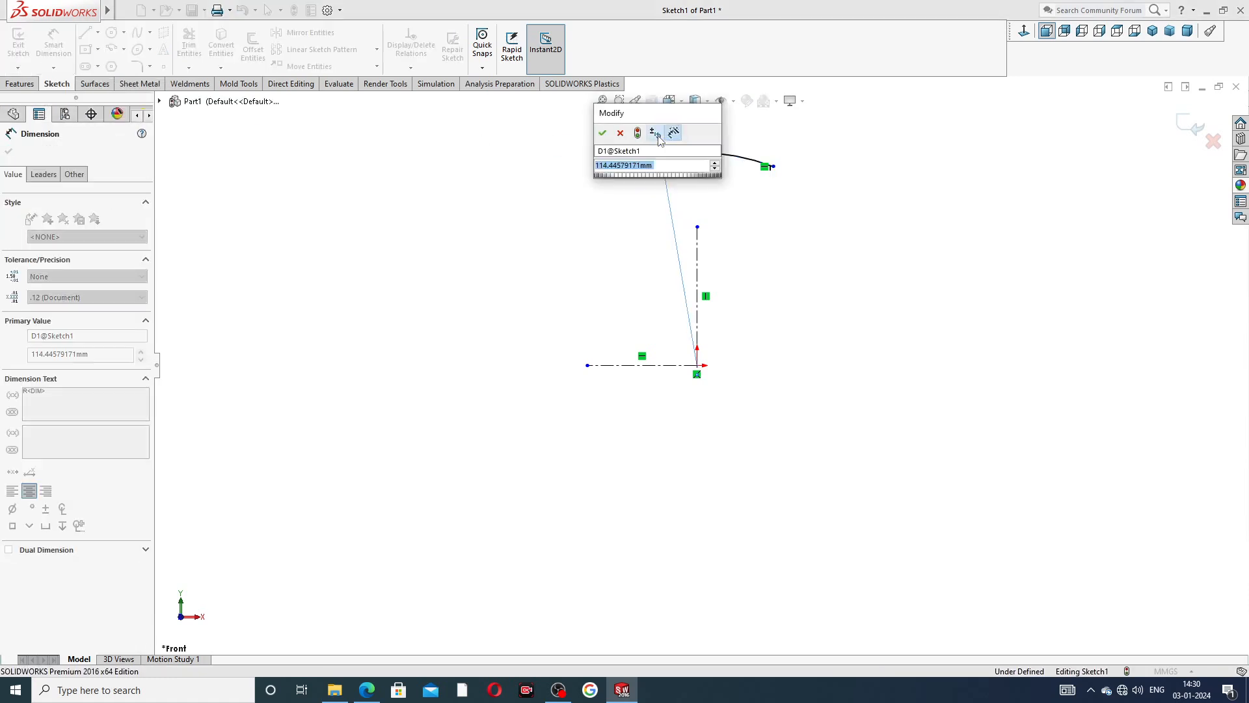
text(50)
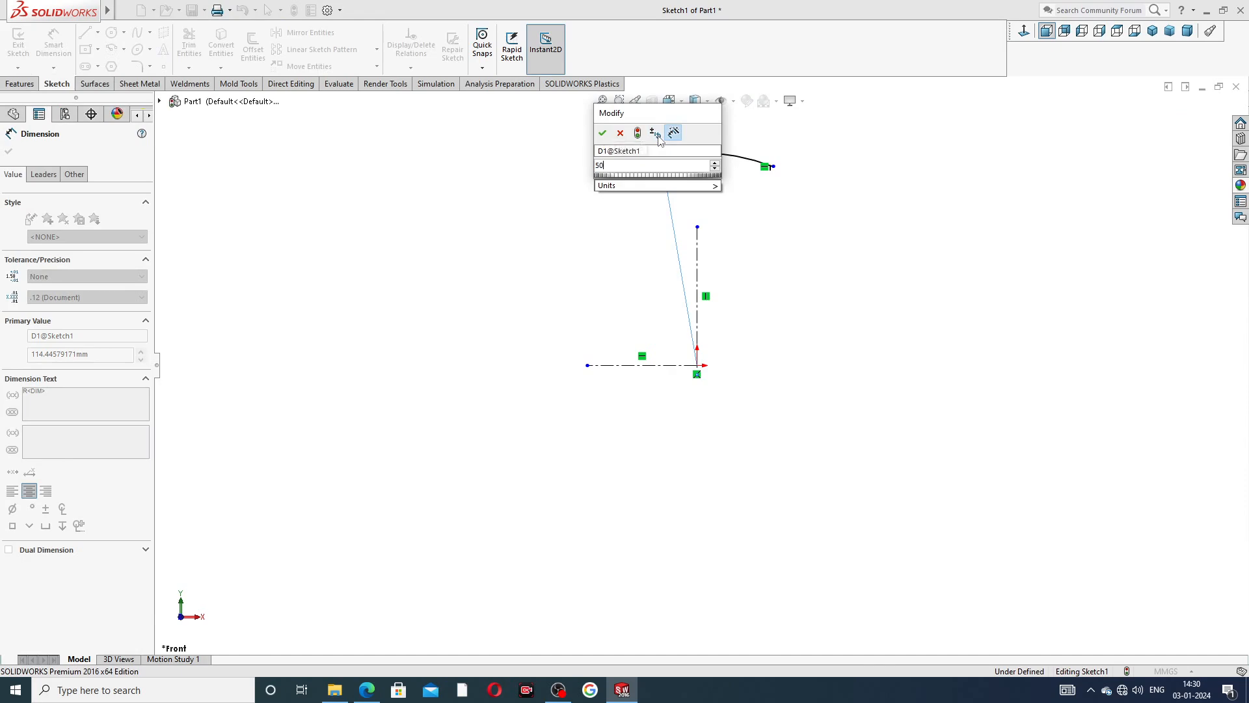
key(Return)
click(837, 181)
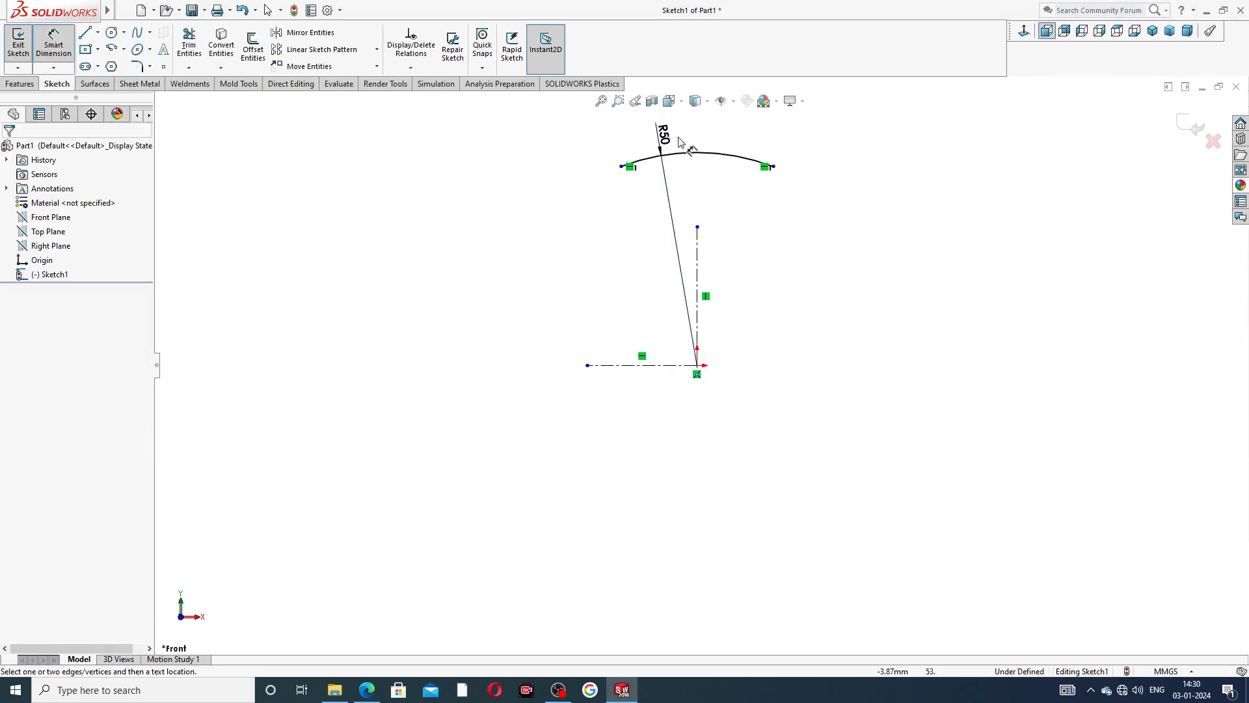
click(665, 135)
right_click(808, 156)
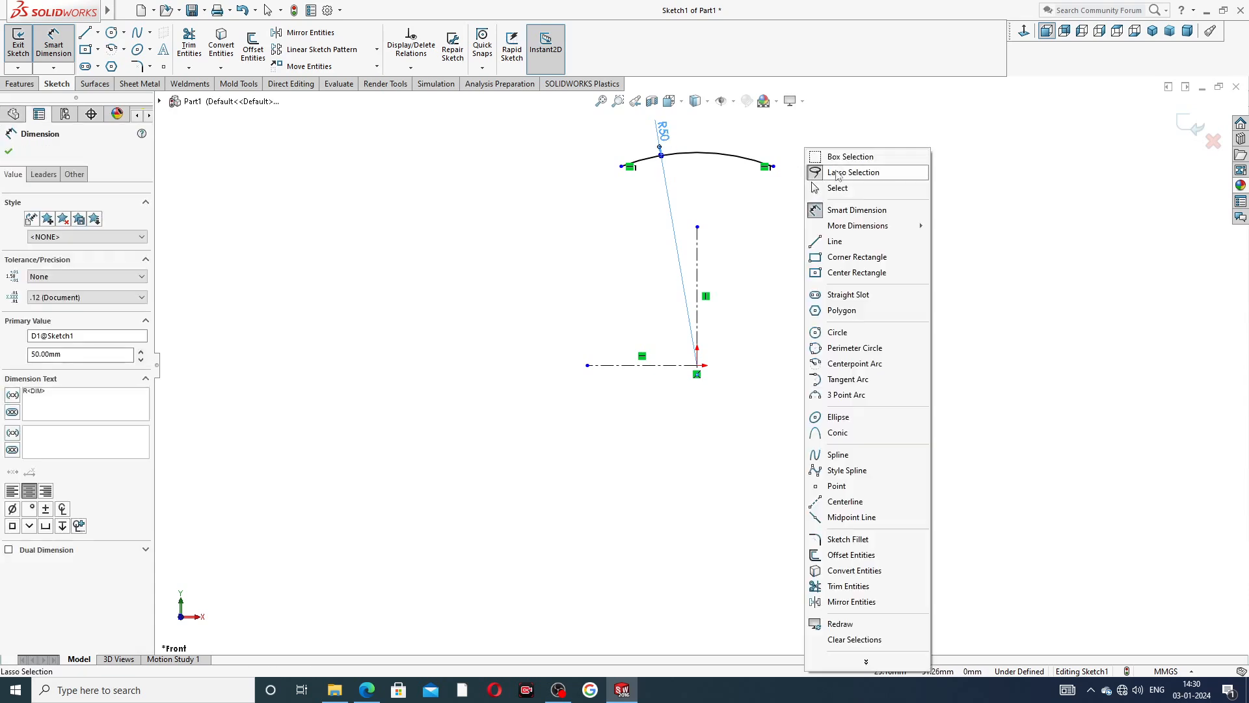
click(843, 185)
Extend the vertical centerline's upper endpoint to the level of the arc's endpoints, about 46.7 mm above the origin.
click(712, 163)
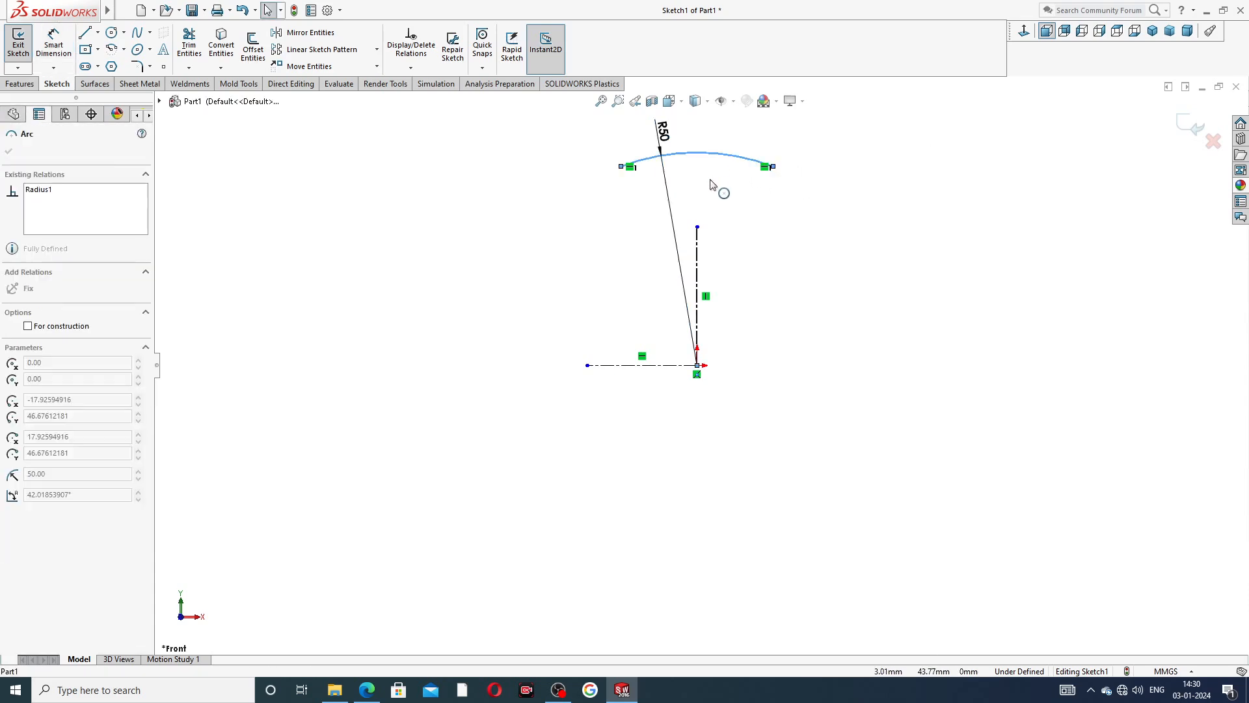
click(839, 178)
scroll(701, 220, up, 1)
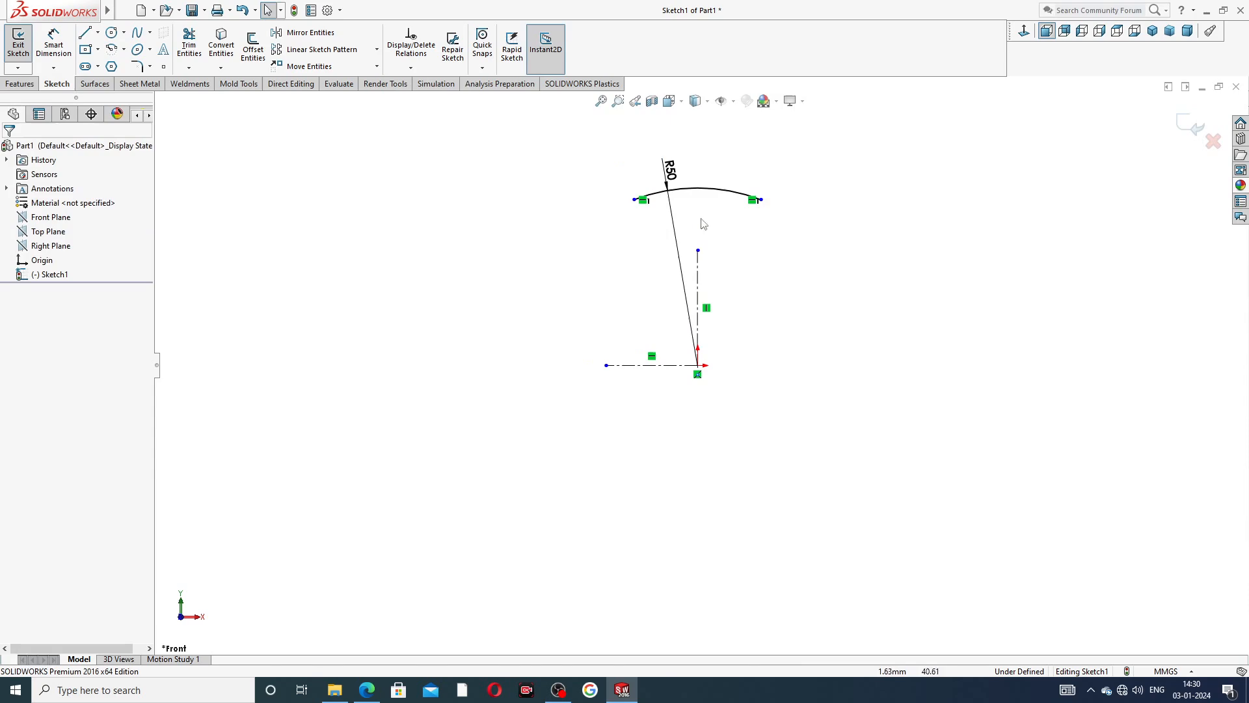
drag(698, 253, 691, 204)
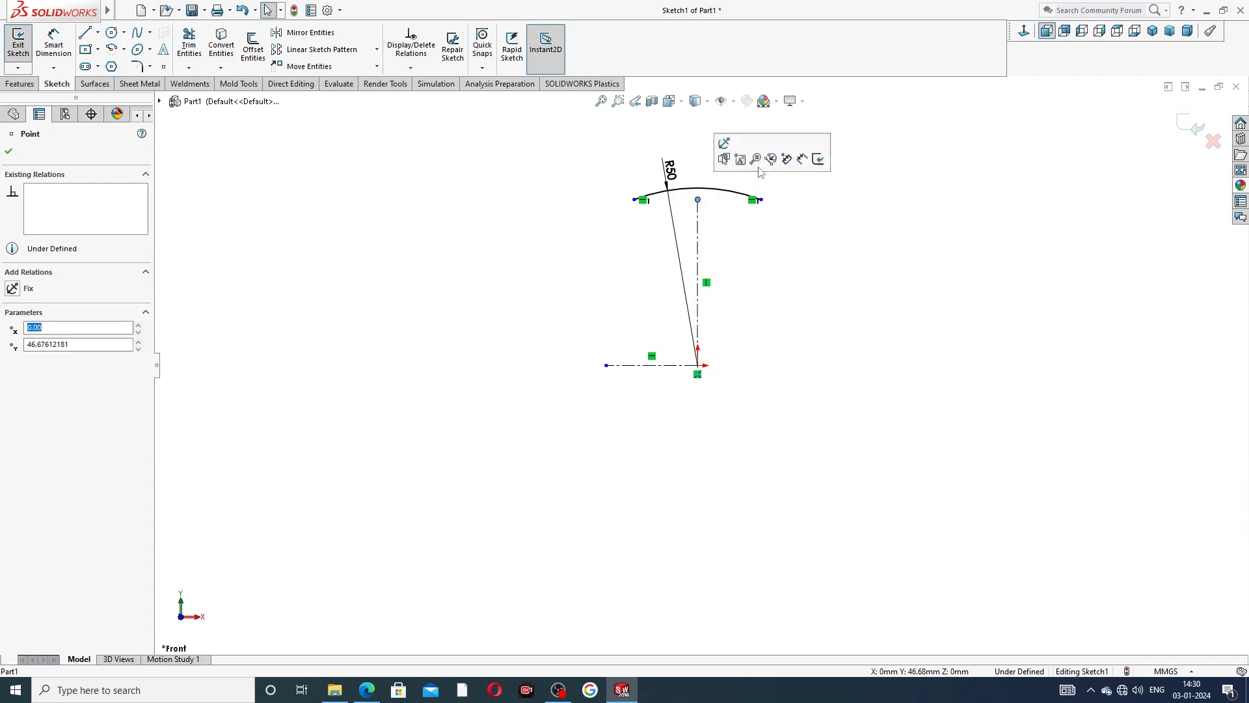
click(847, 178)
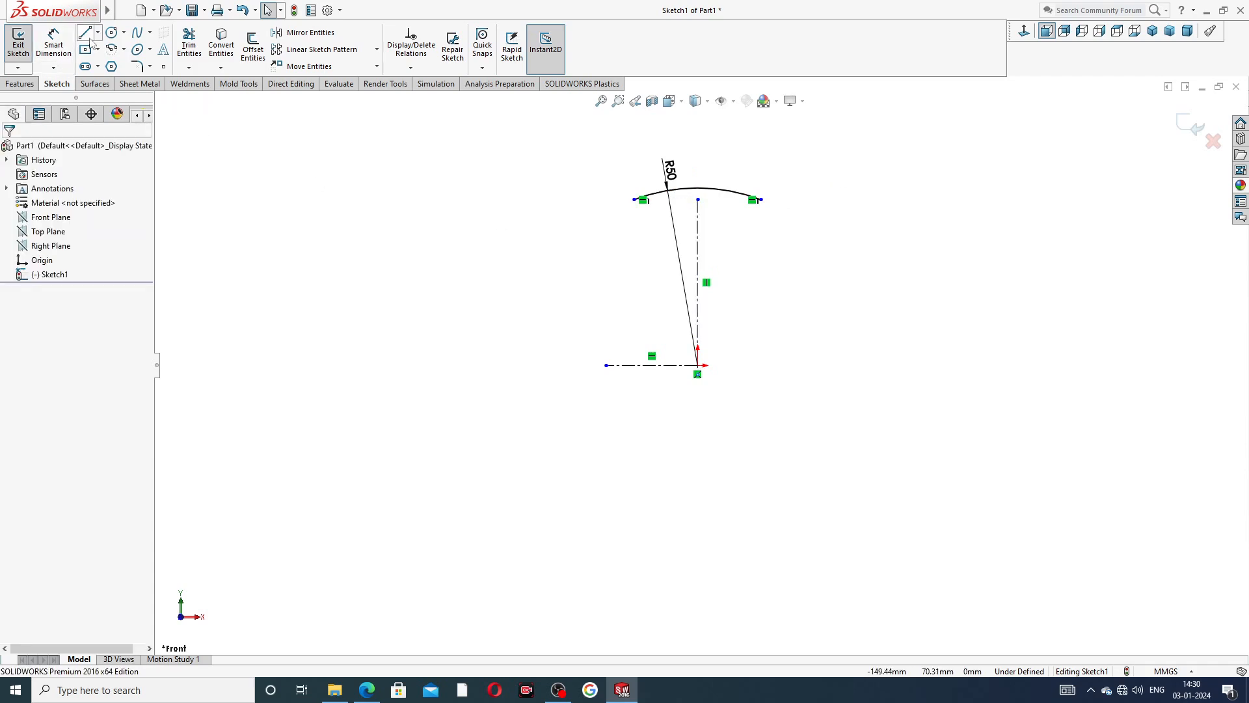
Draw a circle about 9.2 mm in diameter directly below the arc's negative-X endpoint.
click(112, 33)
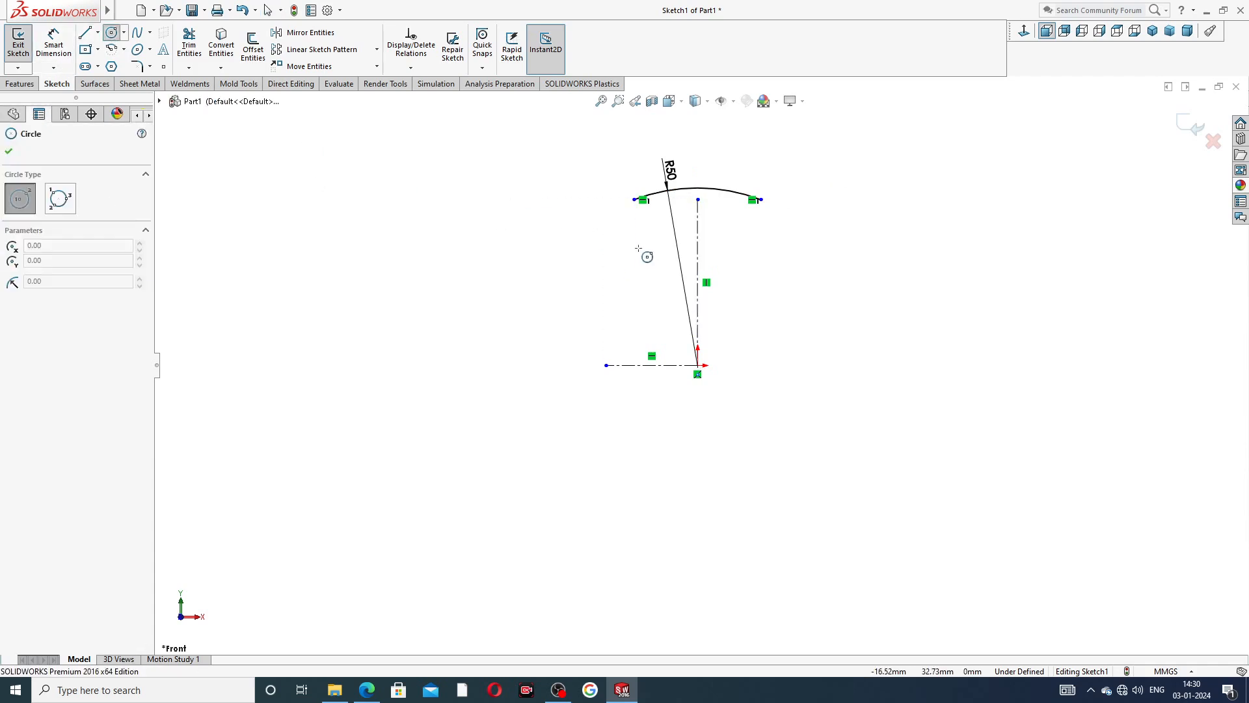
click(633, 227)
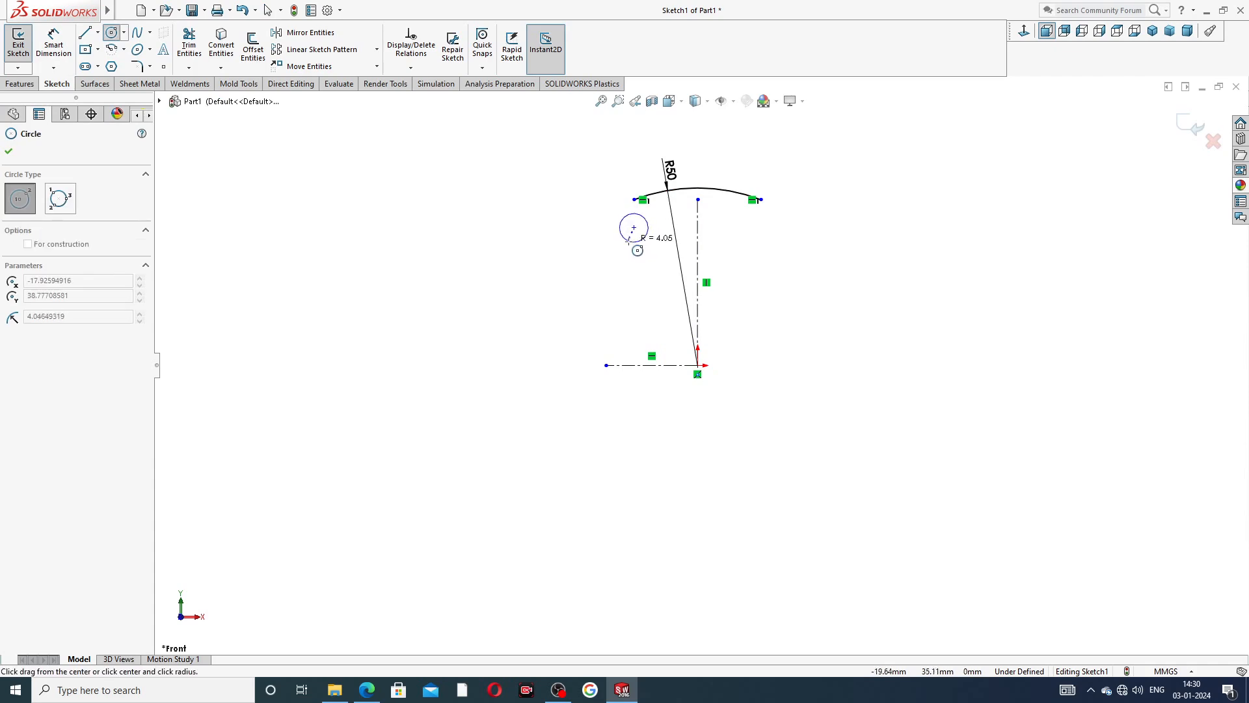
click(649, 233)
right_click(584, 183)
click(621, 195)
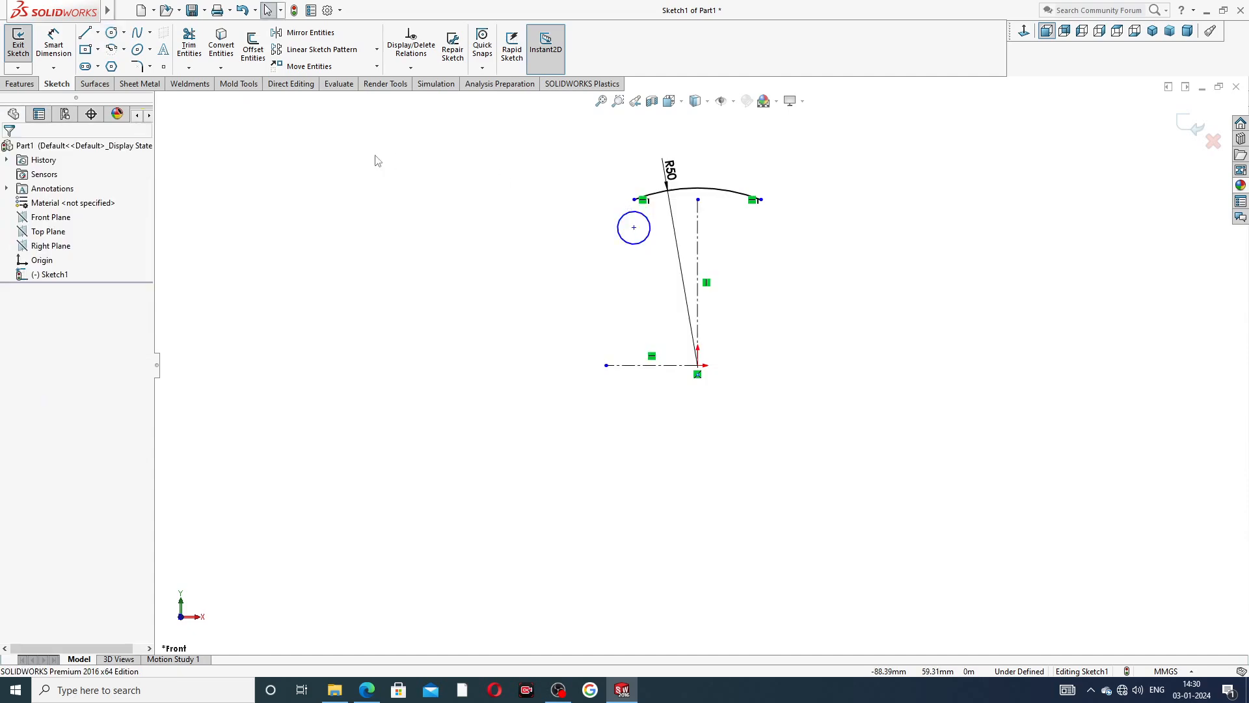
Consult the Part-11 end plate PDF in Edge, and dimension the circle's diameter to 10.2 mm in SOLIDWORKS.
click(54, 44)
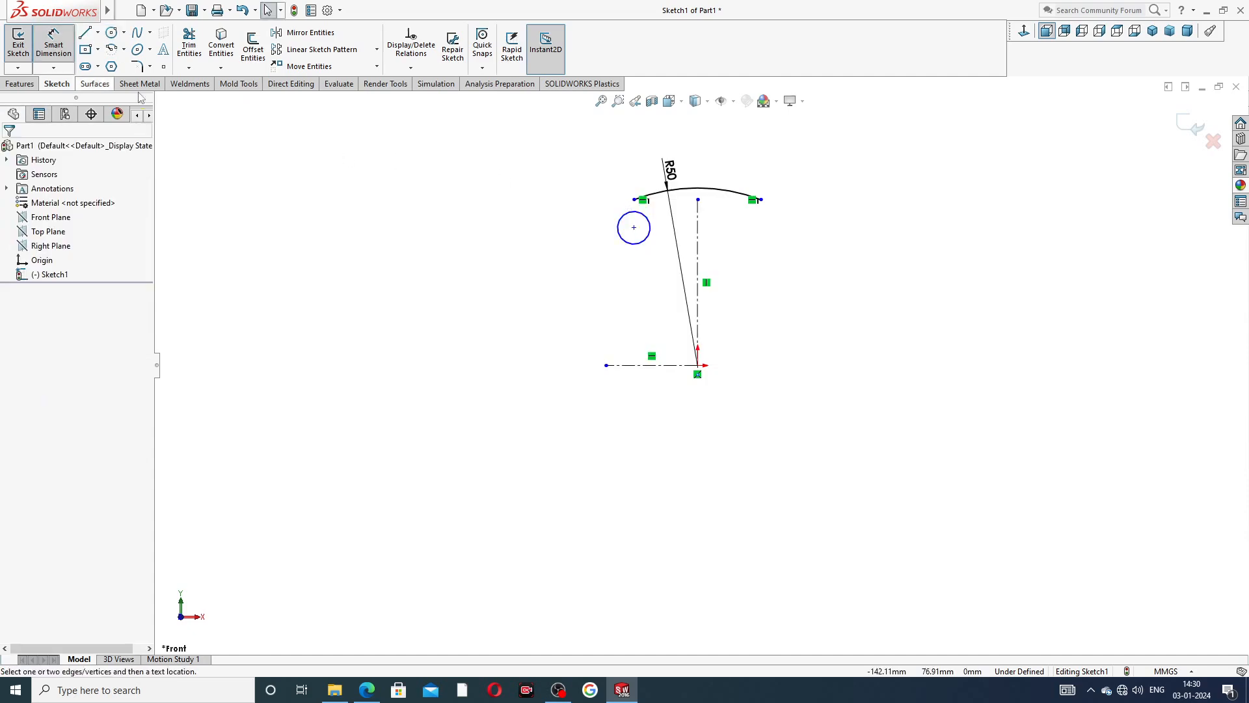
click(366, 691)
right_click(366, 691)
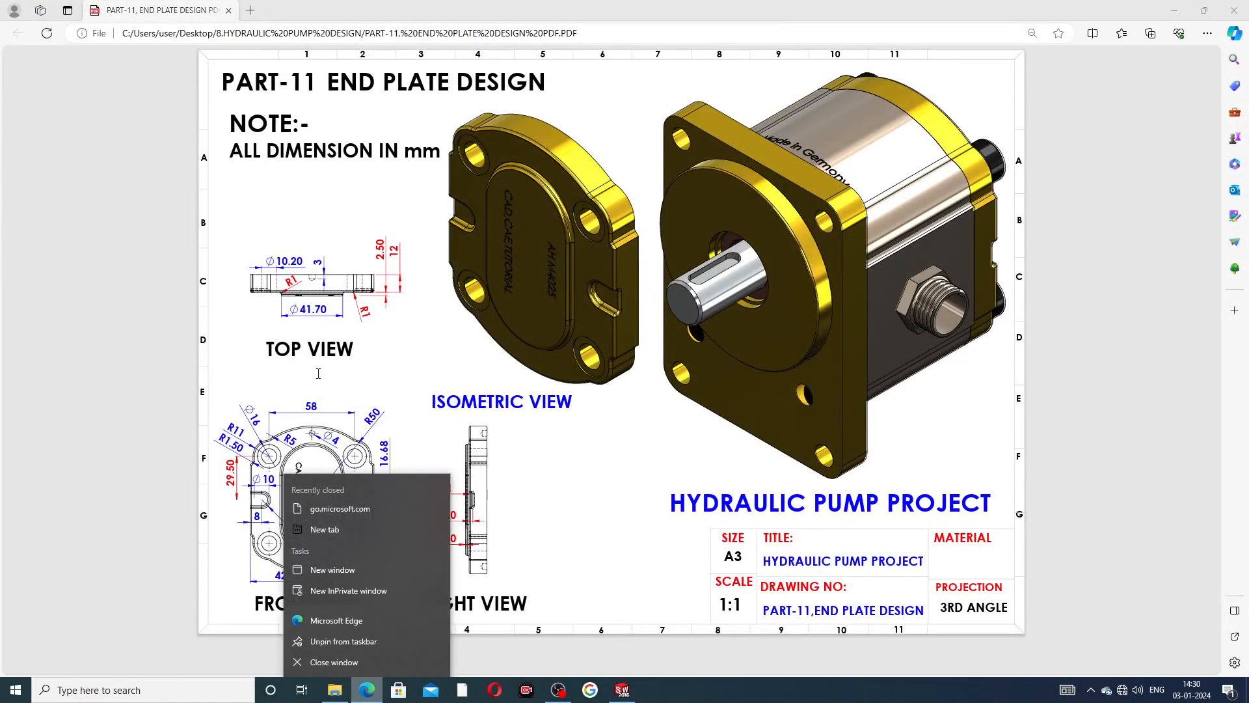
click(398, 391)
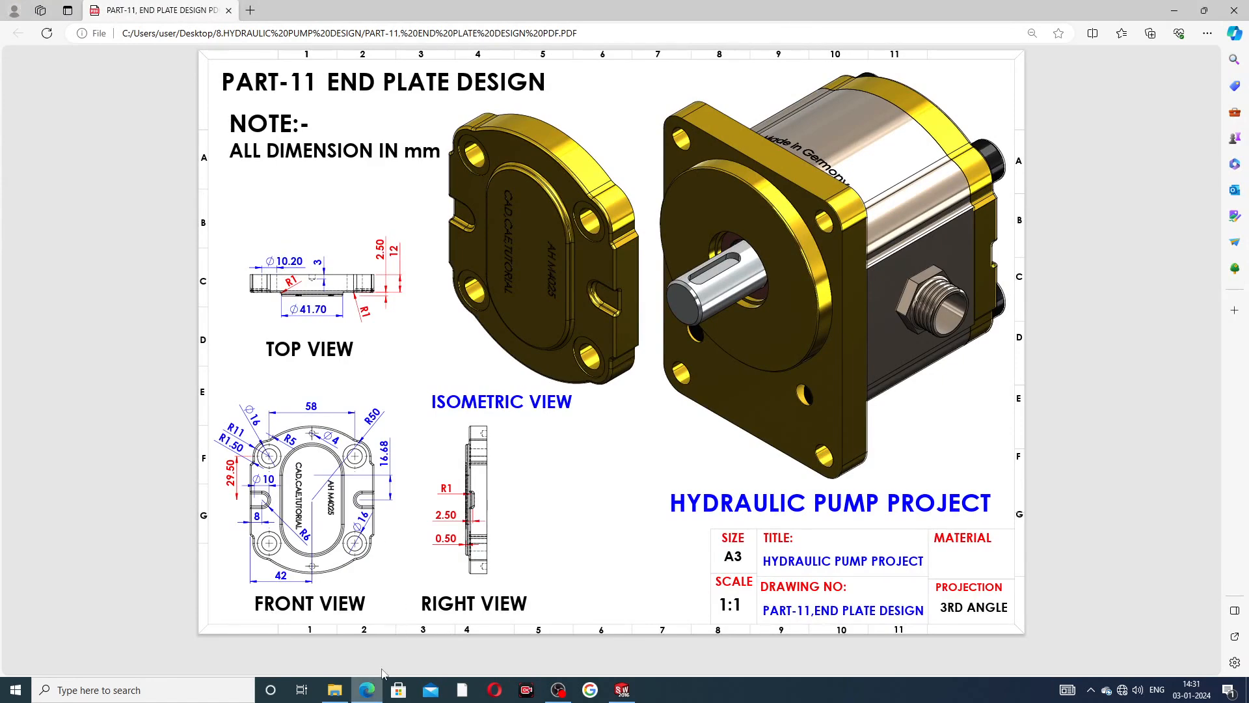
click(369, 690)
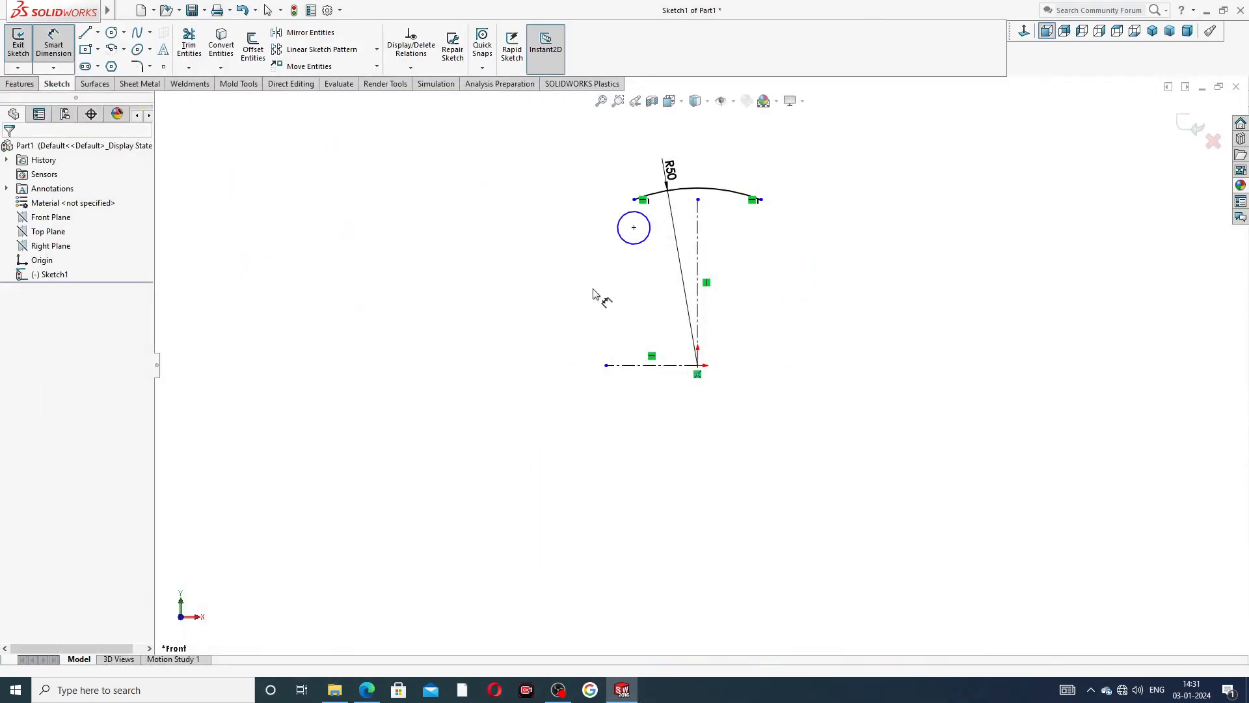
click(621, 224)
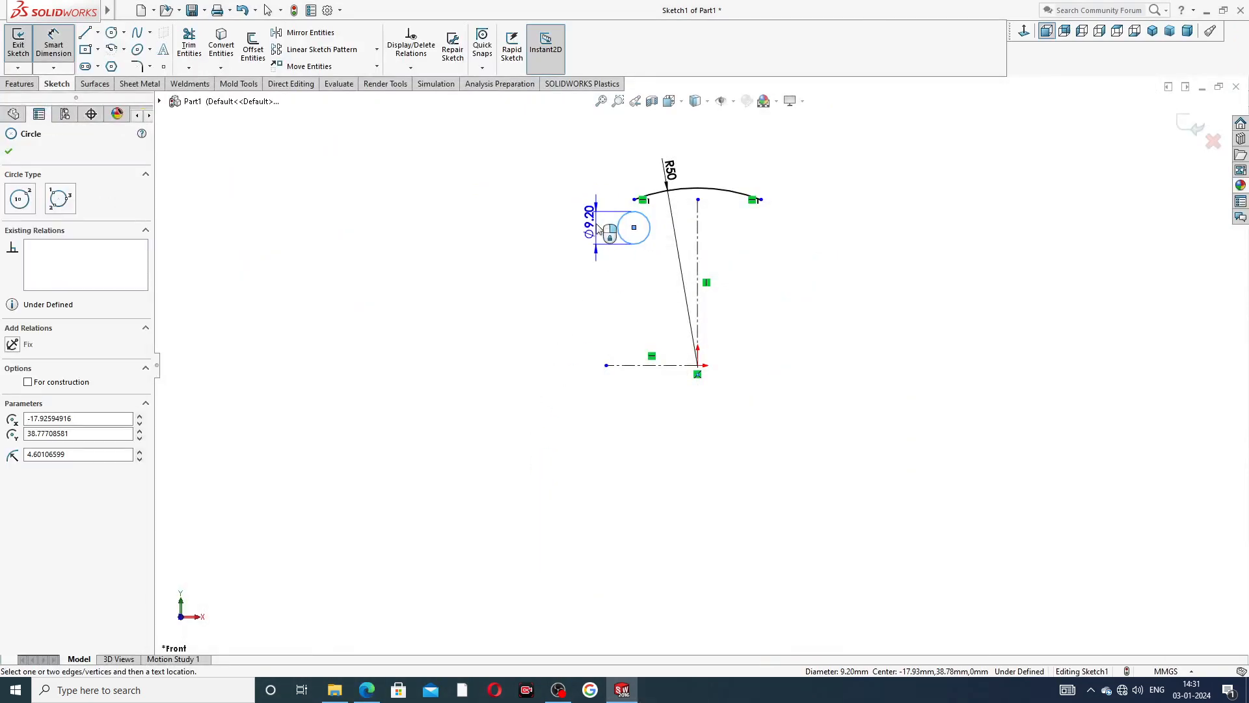
click(592, 227)
text(1)
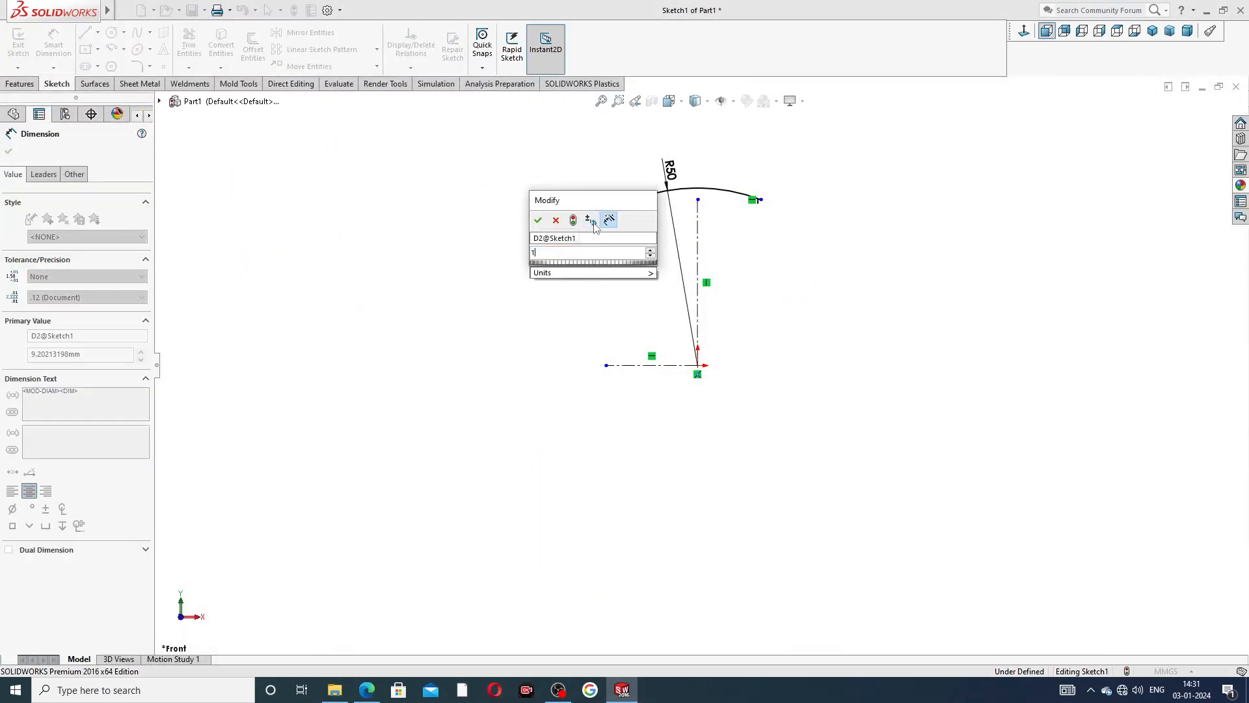
text(0.2)
key(Return)
click(762, 249)
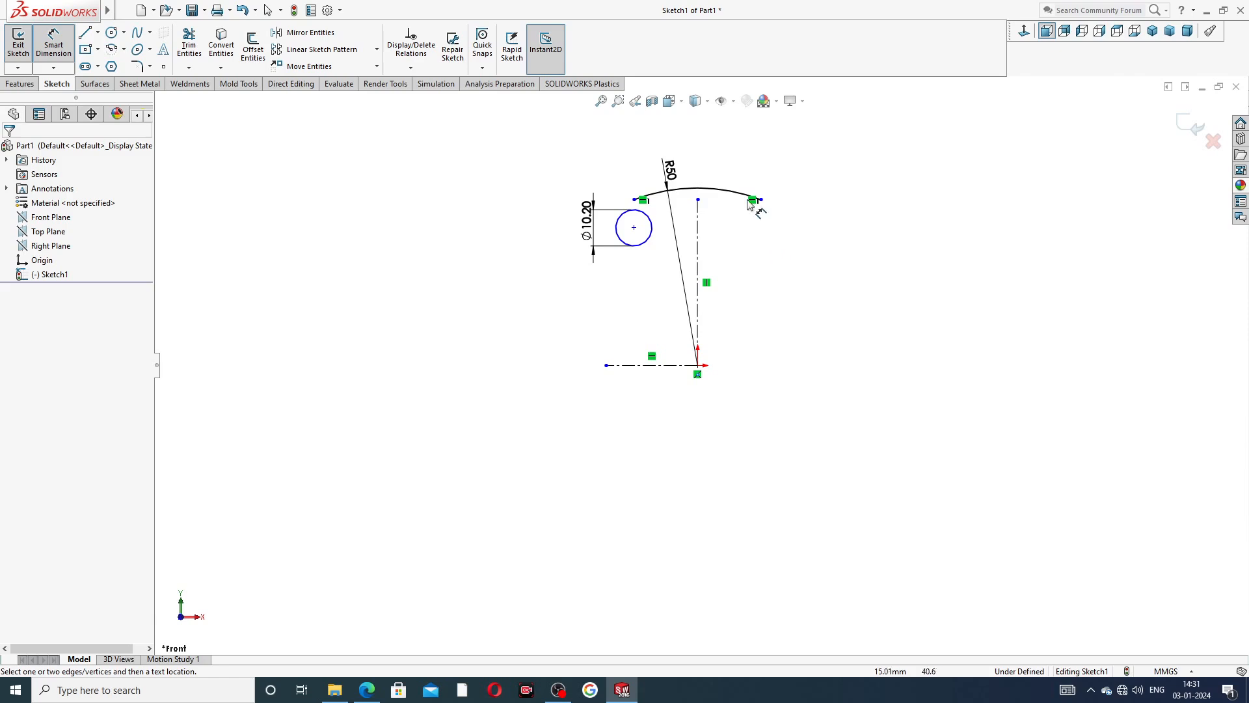
right_click(731, 160)
click(778, 195)
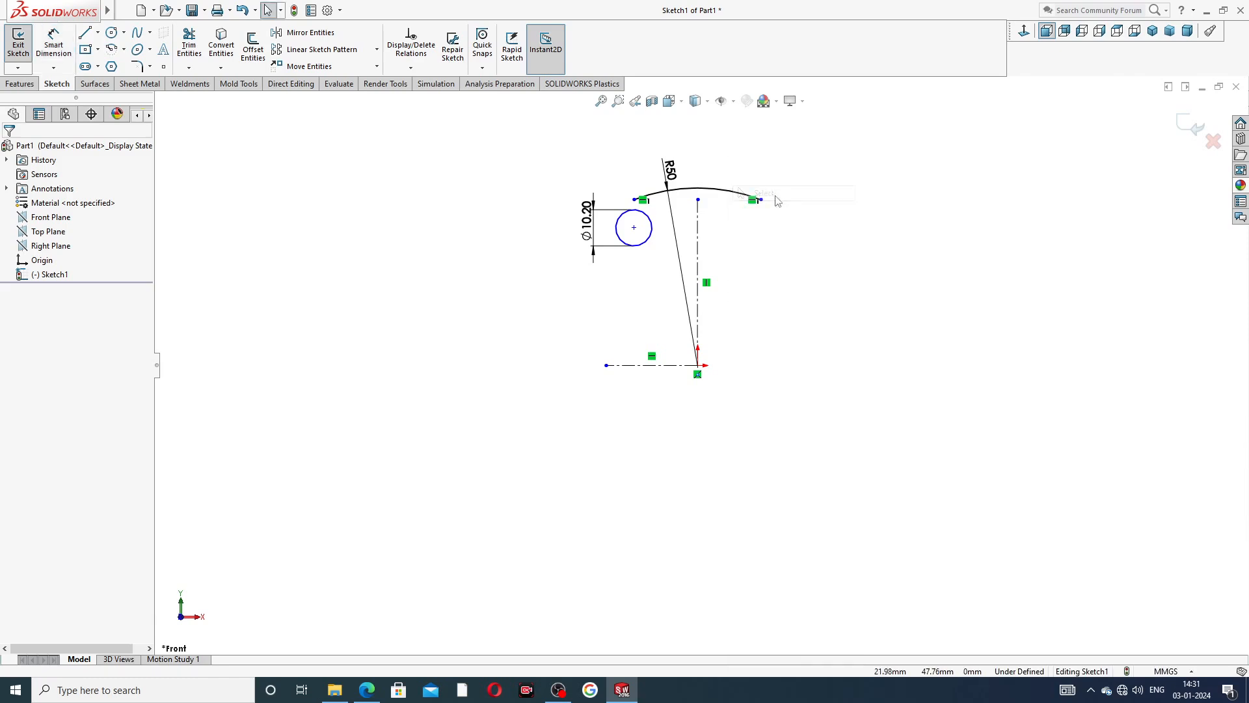
Dimension the circle's center 29.5 mm above the horizontal centerline.
click(53, 45)
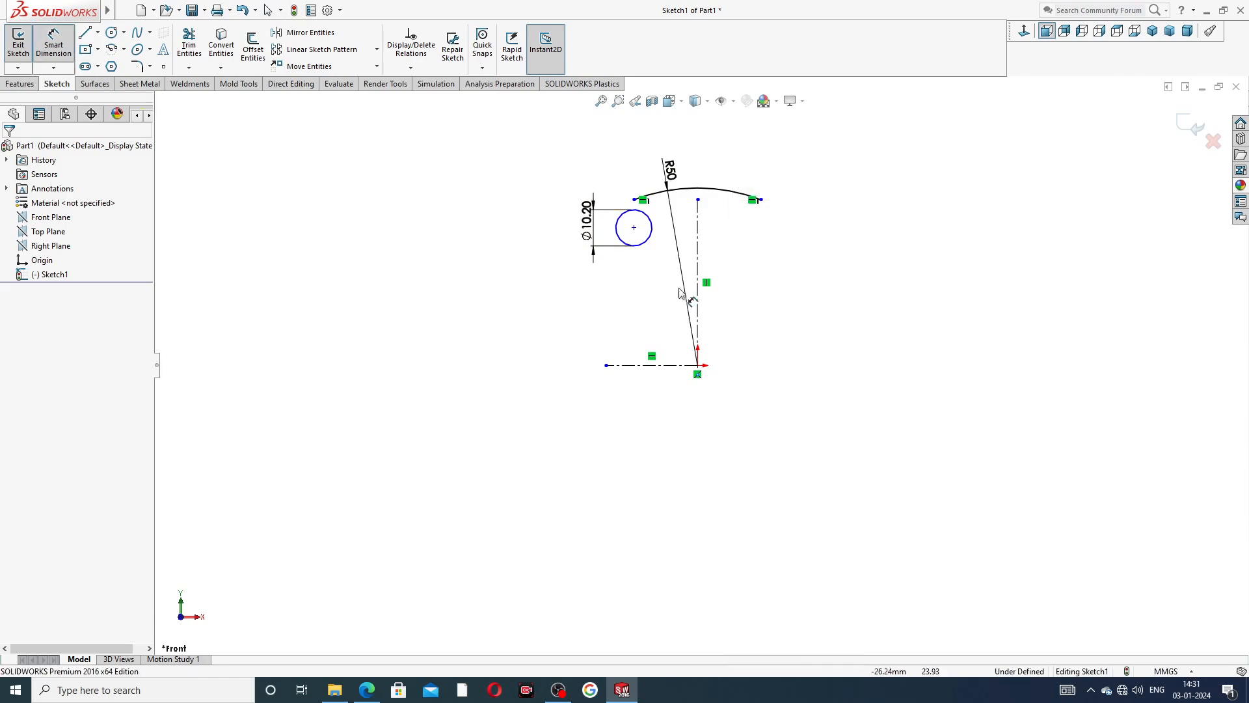
click(634, 227)
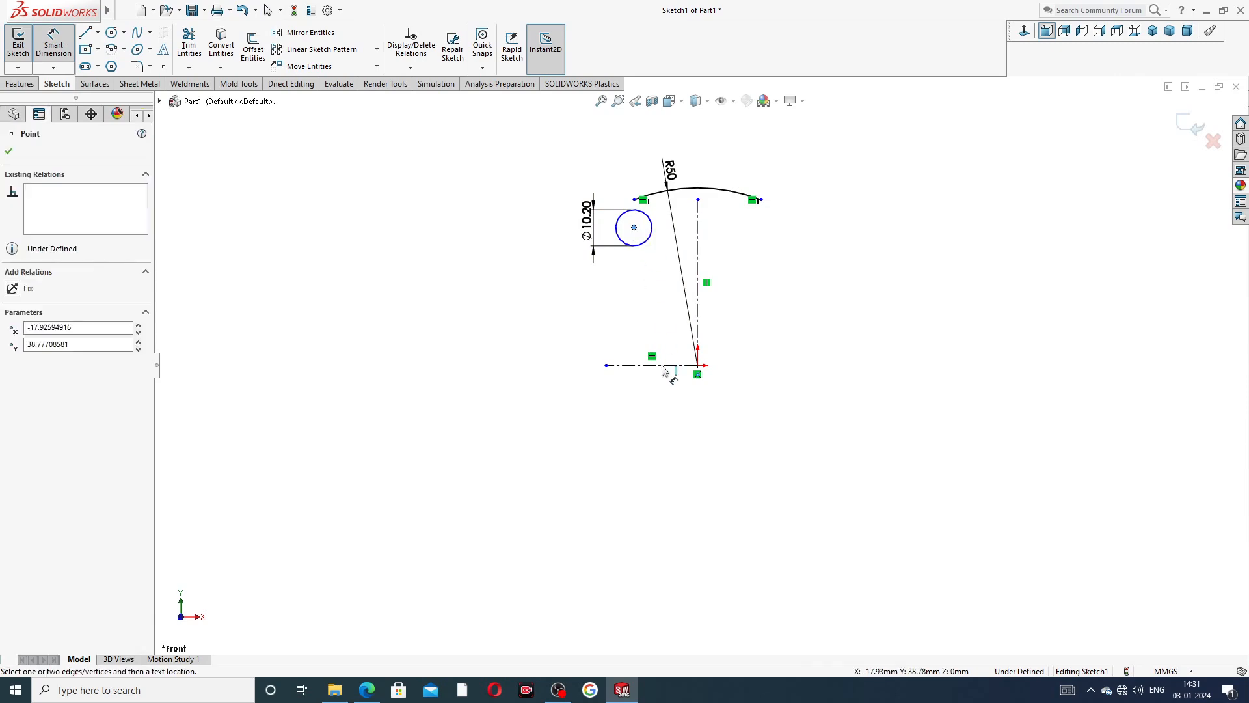
click(661, 365)
click(553, 299)
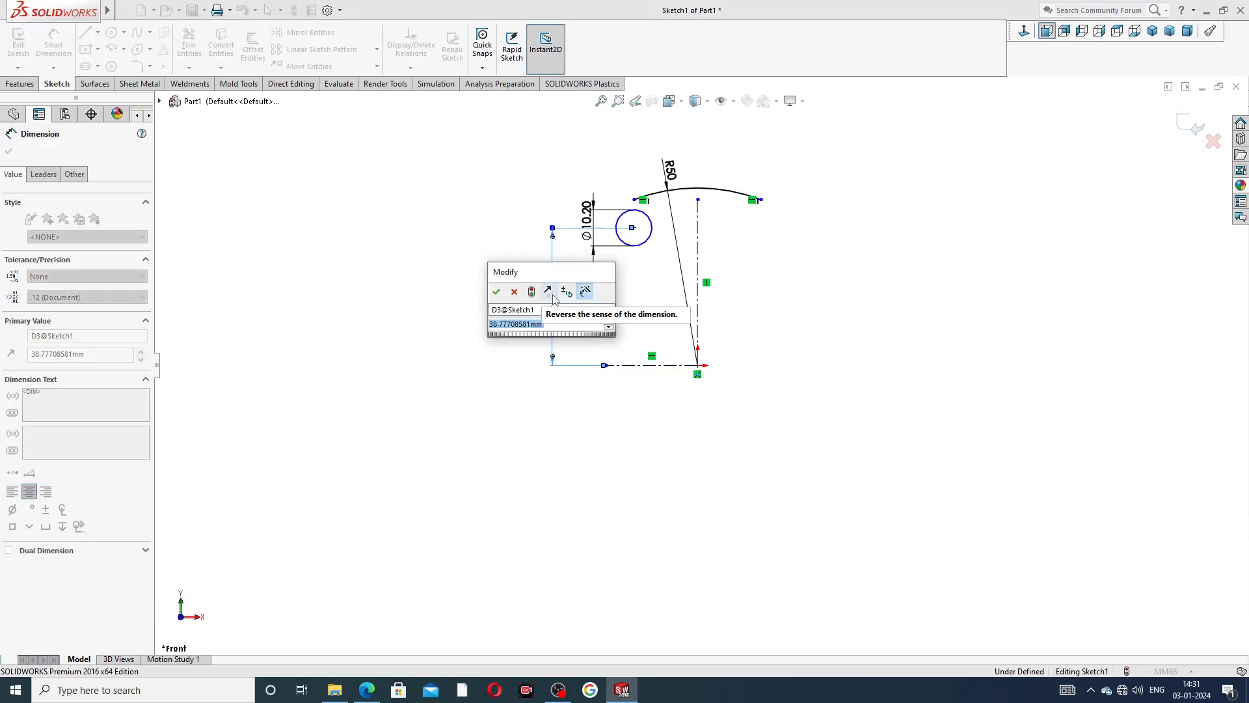
text(29)
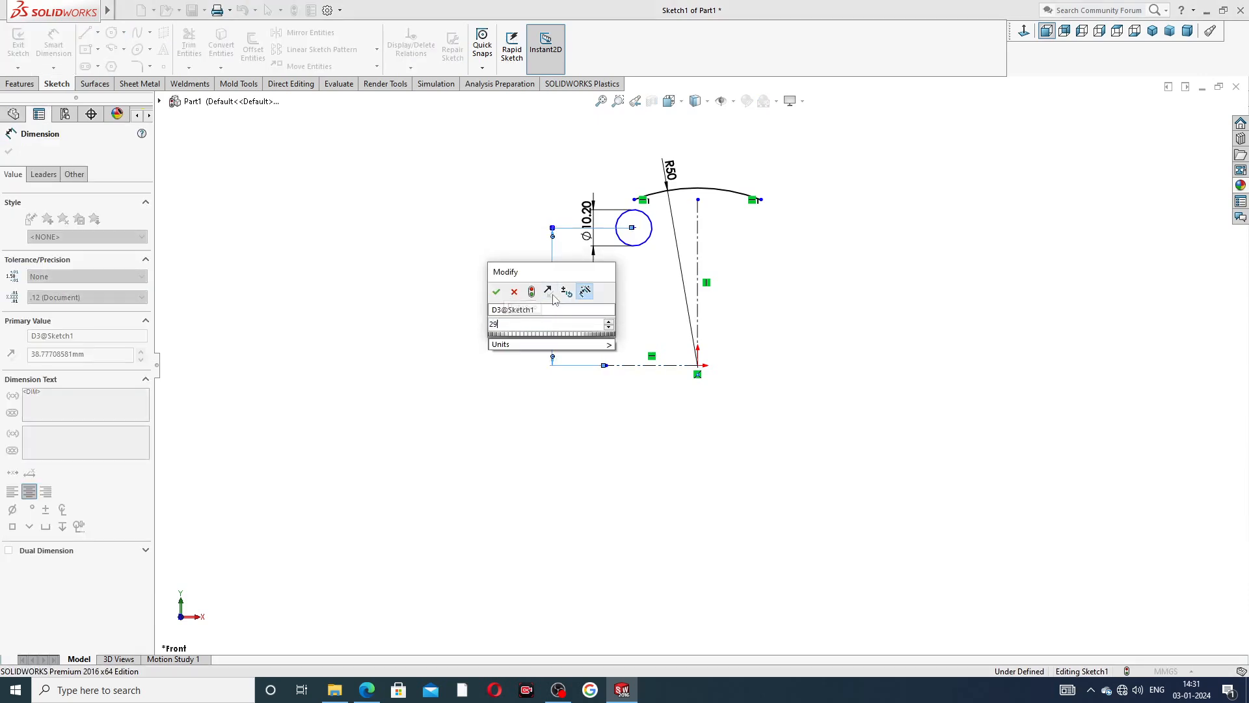
text(.5)
key(Return)
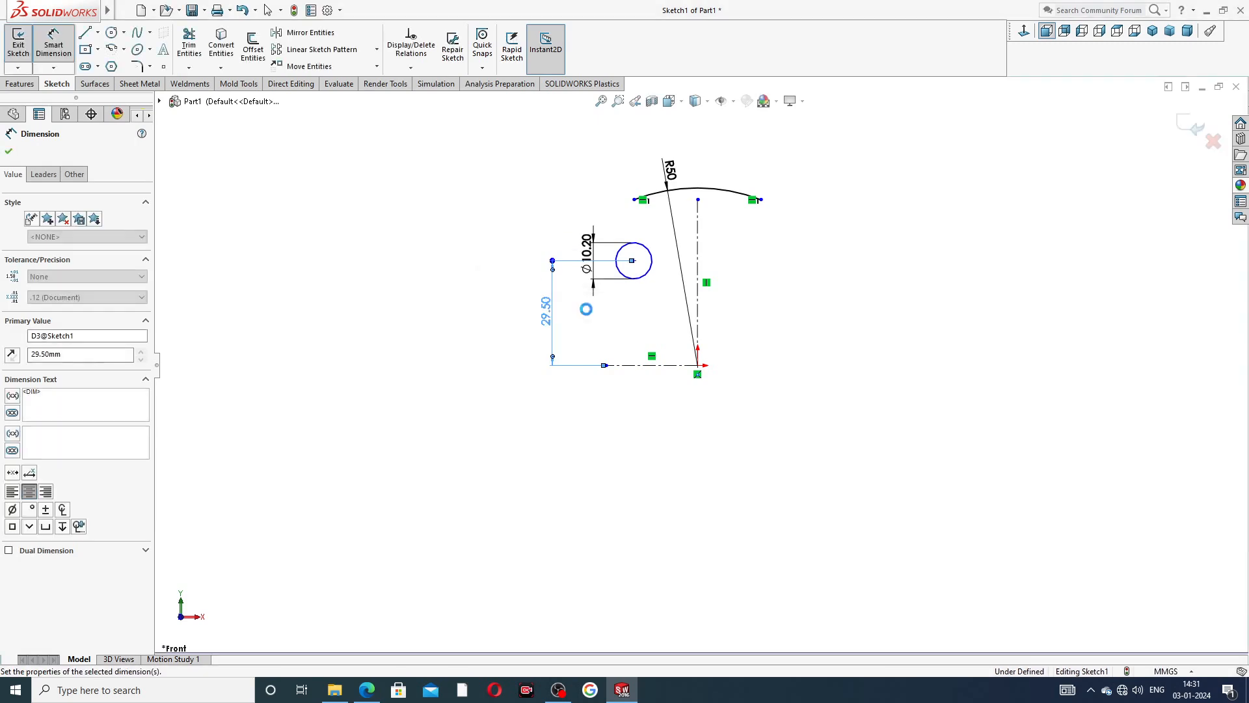
right_click(817, 205)
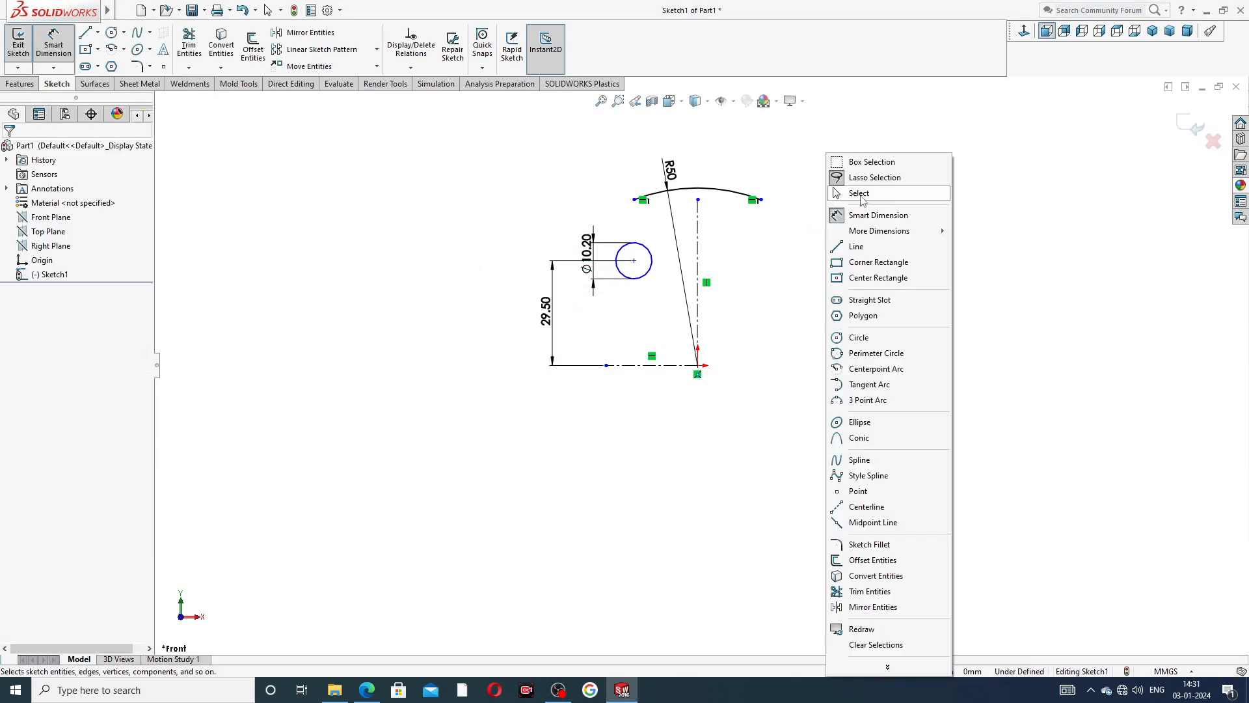
click(862, 198)
Move the arc's radius dimension and the circle's diameter dimension farther from the sketch geometry.
click(674, 172)
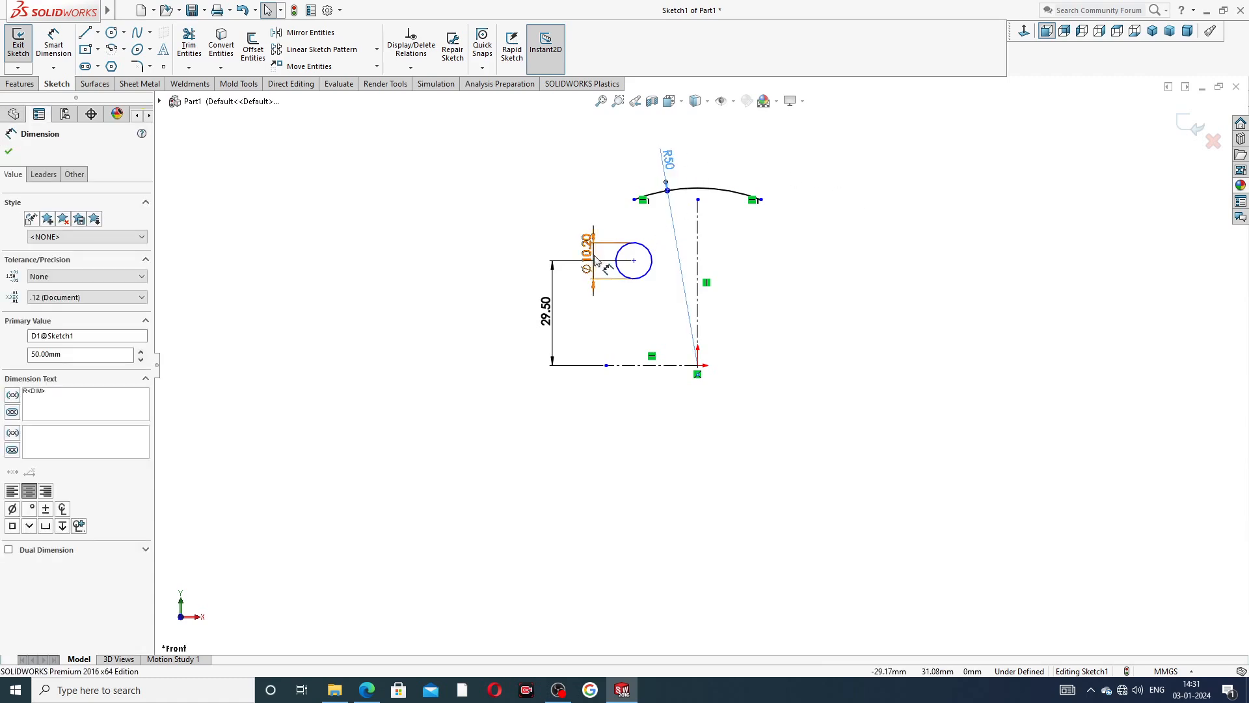
drag(587, 247, 566, 223)
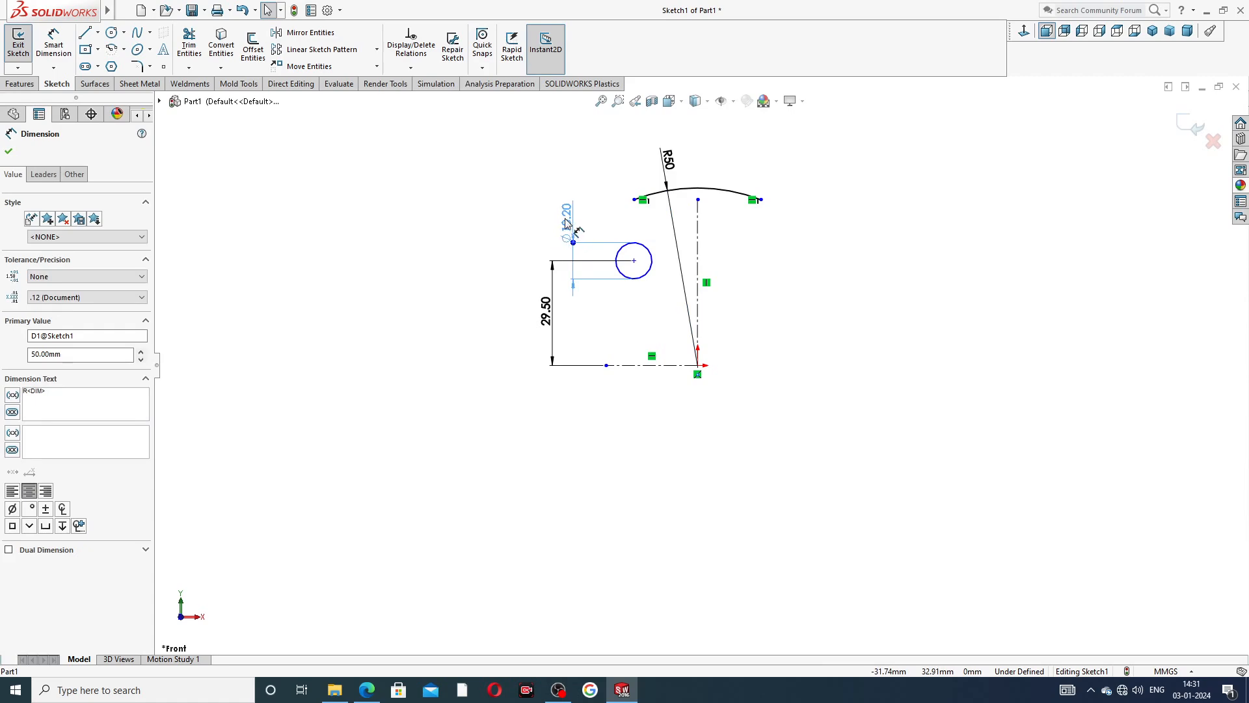
Consult the Part-11 end plate PDF in Edge, and mirror the 10.2 mm circle about the vertical centerline in SOLIDWORKS.
click(742, 357)
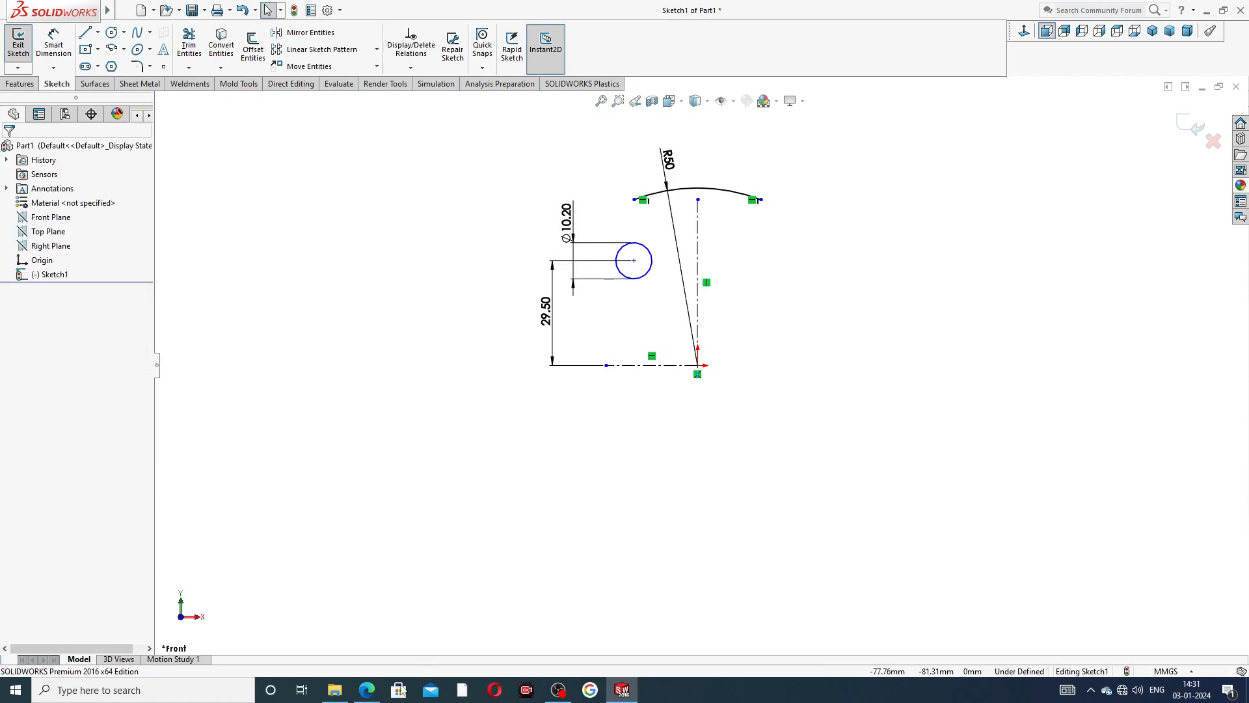
click(366, 691)
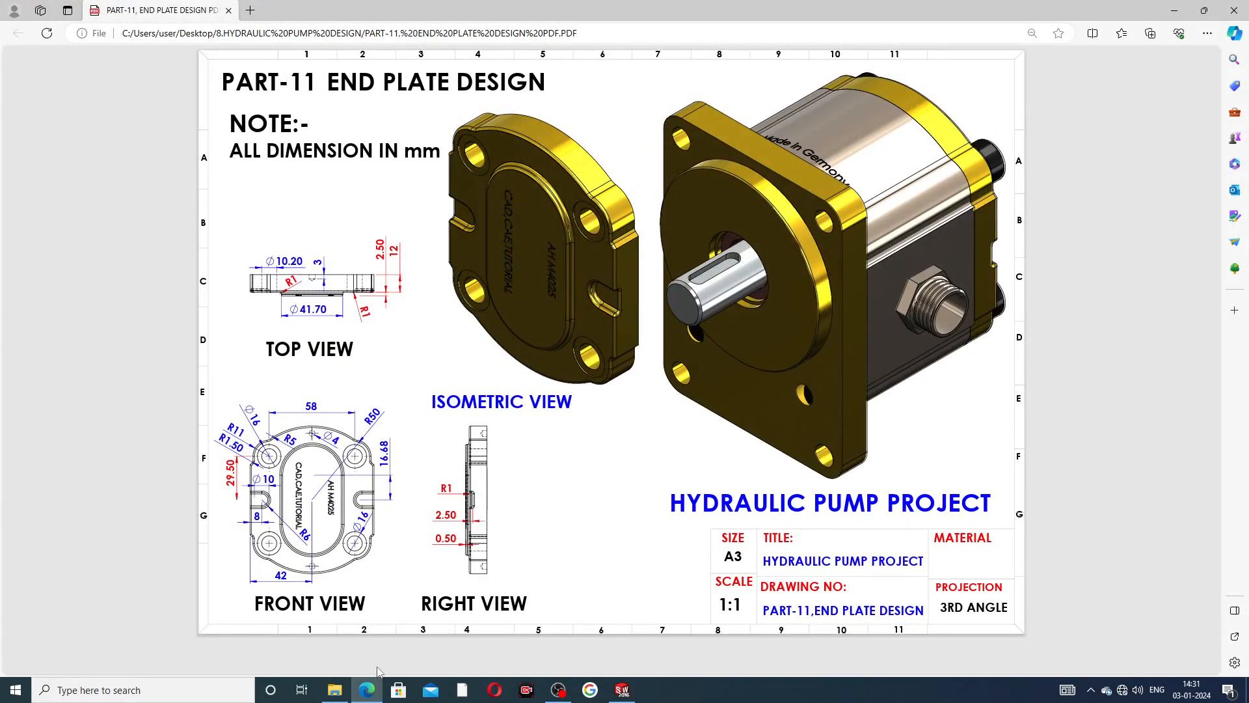
click(366, 690)
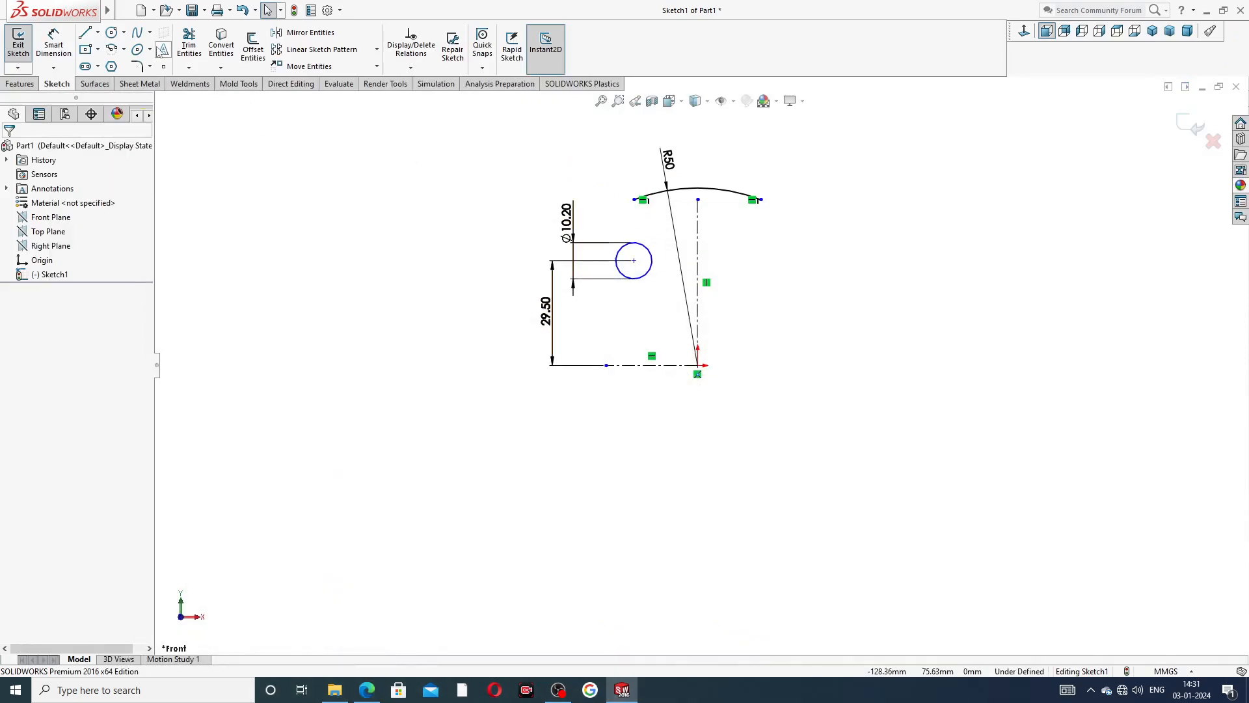
click(312, 34)
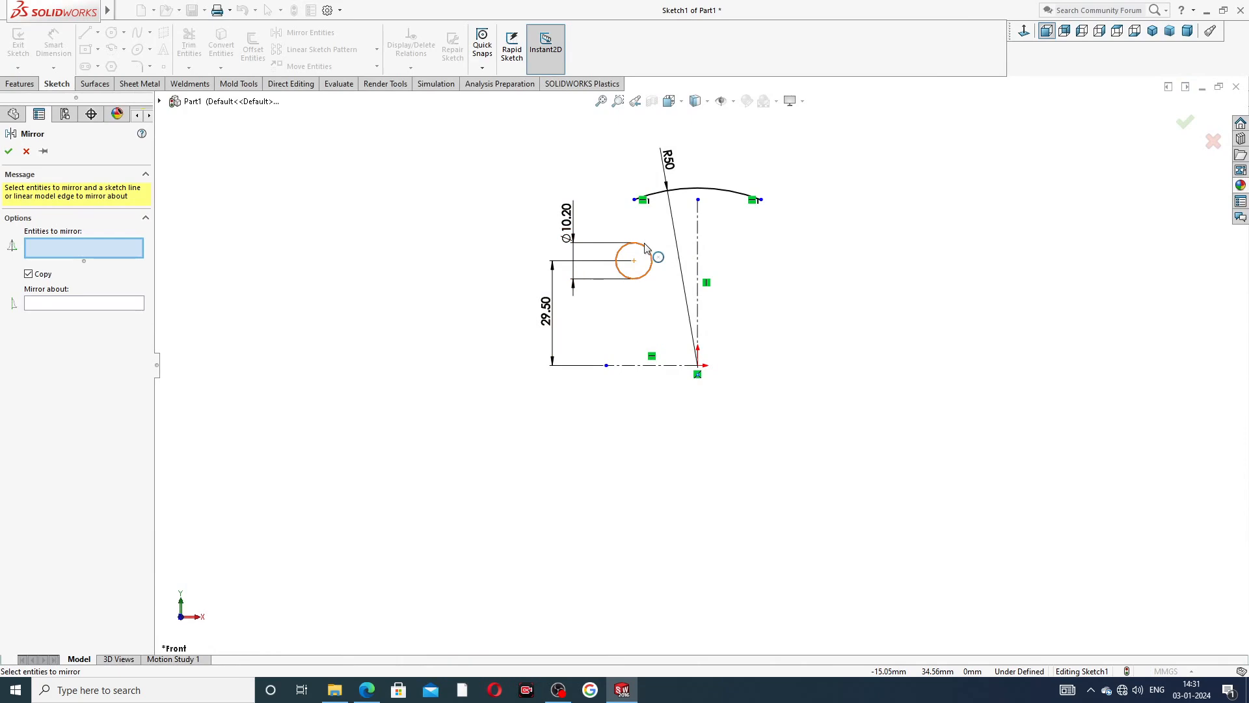
click(645, 248)
click(101, 307)
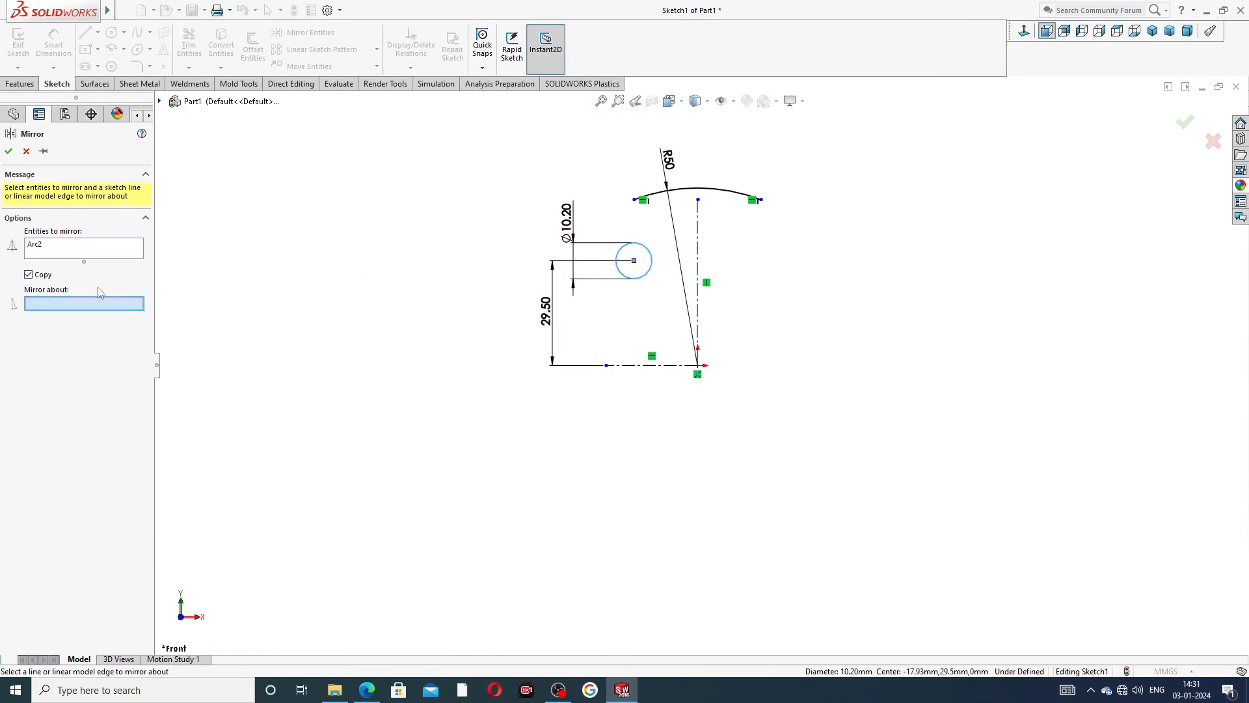
click(697, 245)
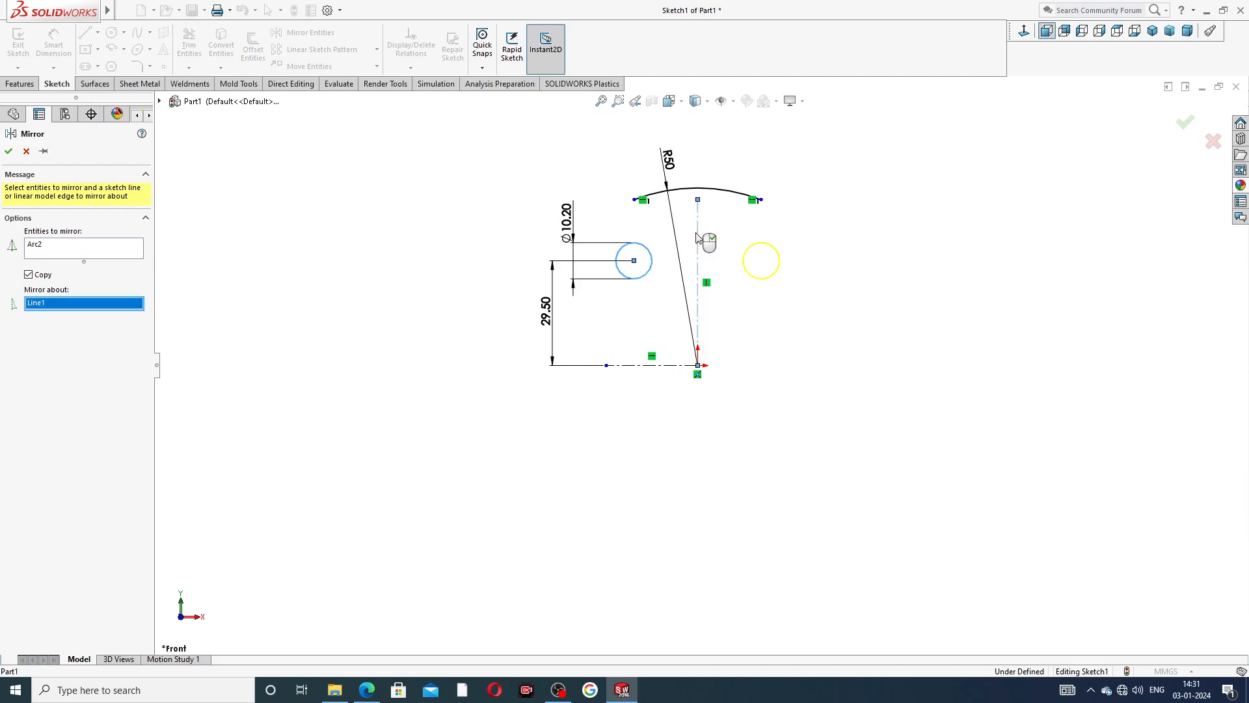
click(8, 152)
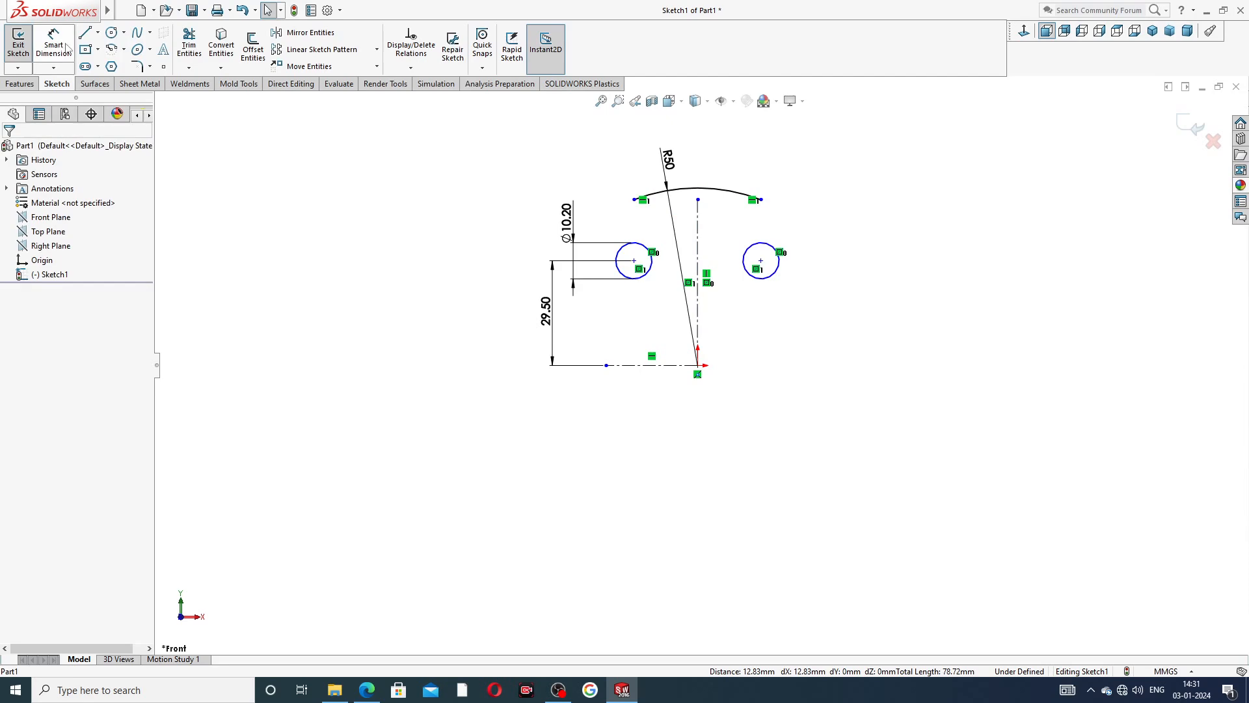
Dimension the horizontal distance between the two circle centers to 58 mm.
click(54, 45)
click(634, 261)
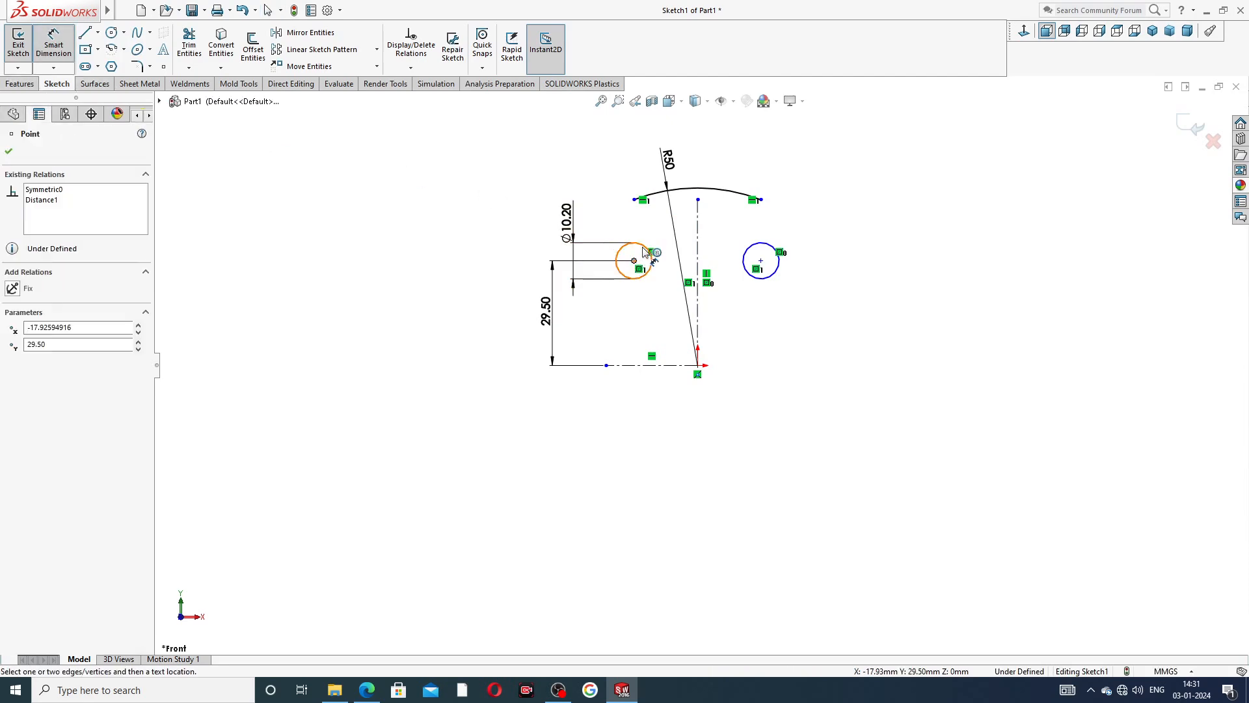
click(761, 260)
click(708, 175)
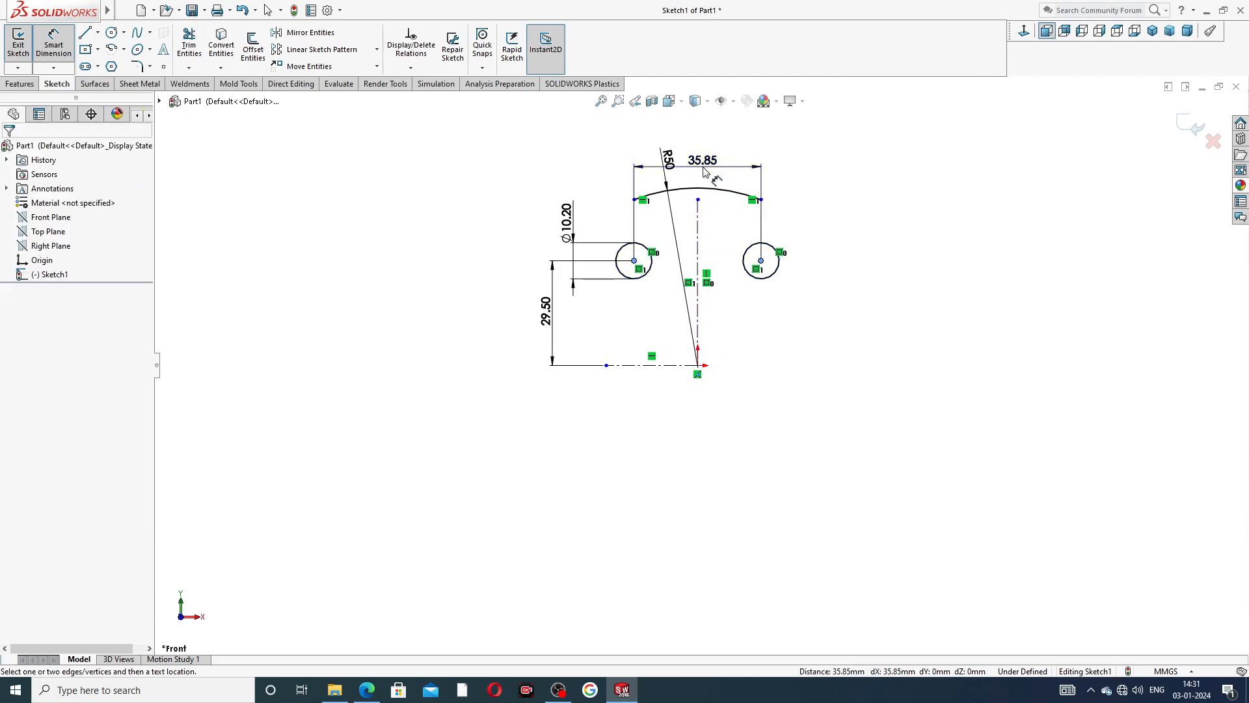
text(5)
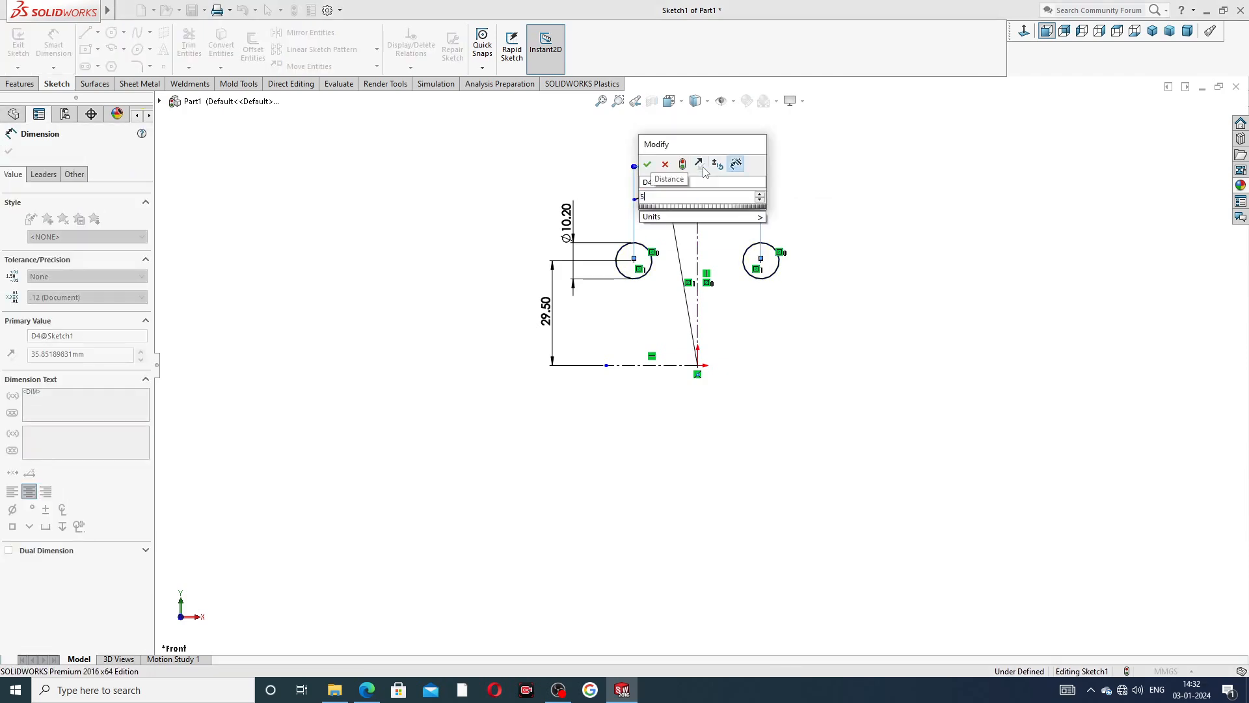
text(8)
key(Return)
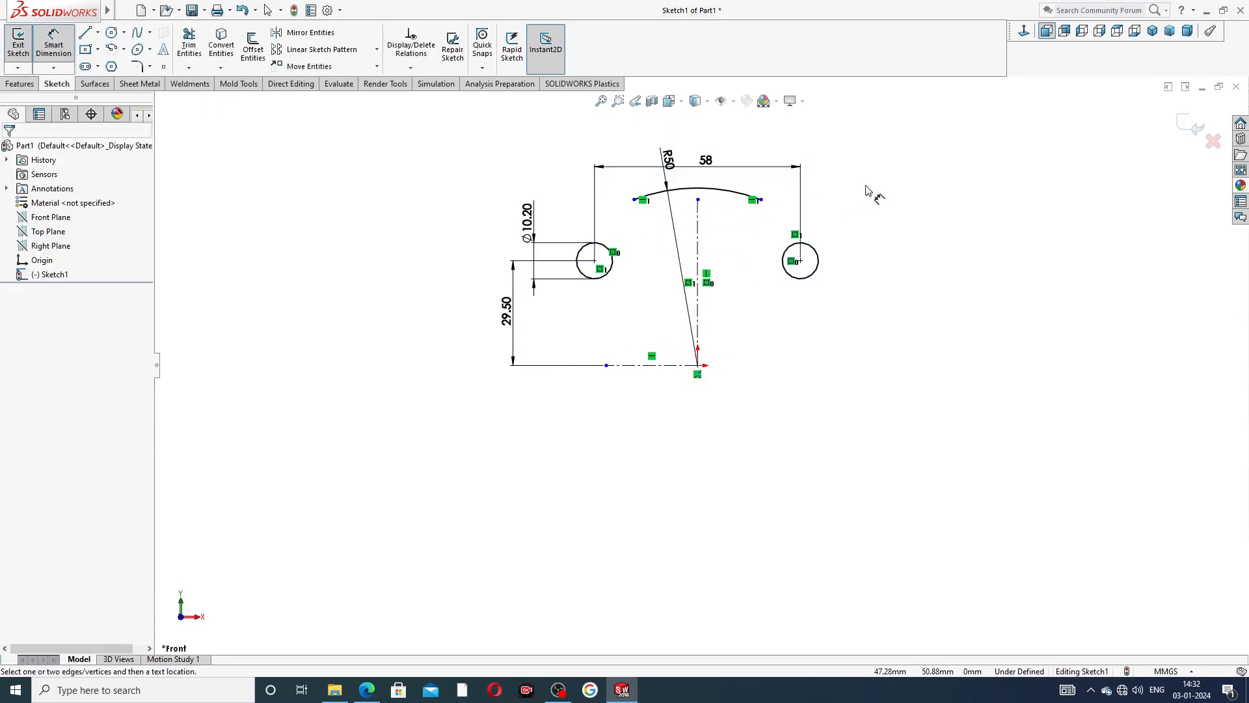
right_click(870, 162)
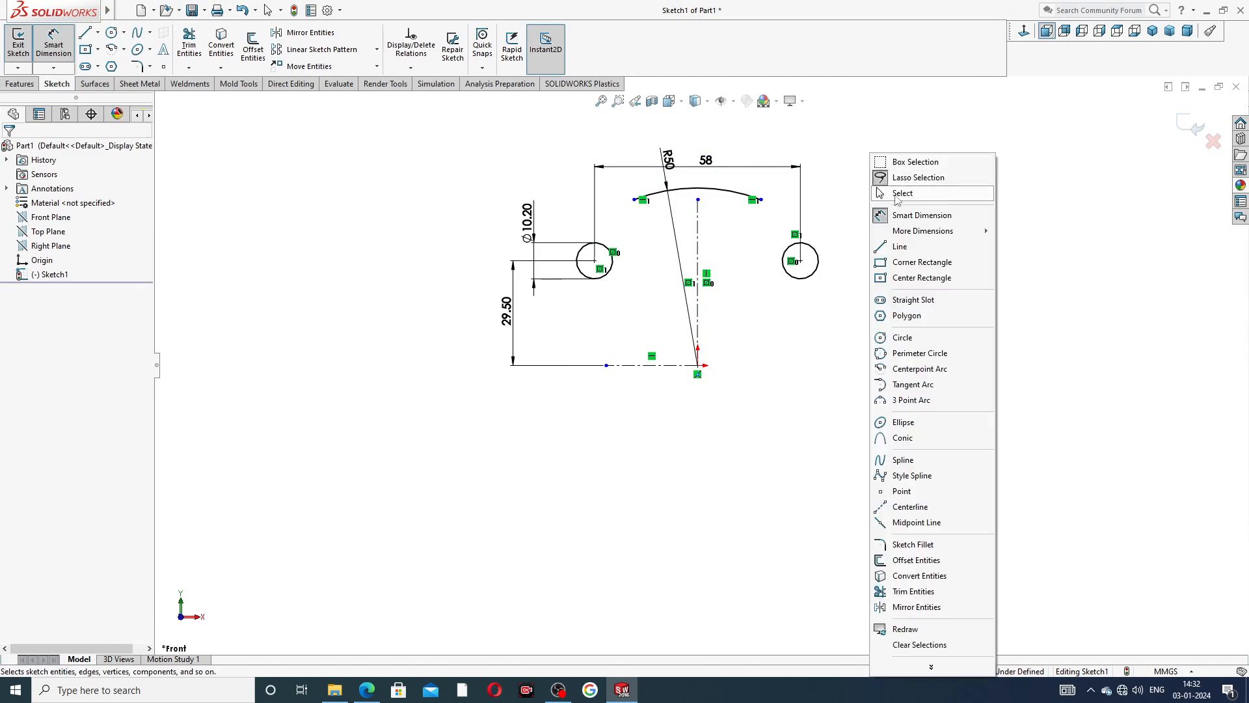
click(898, 195)
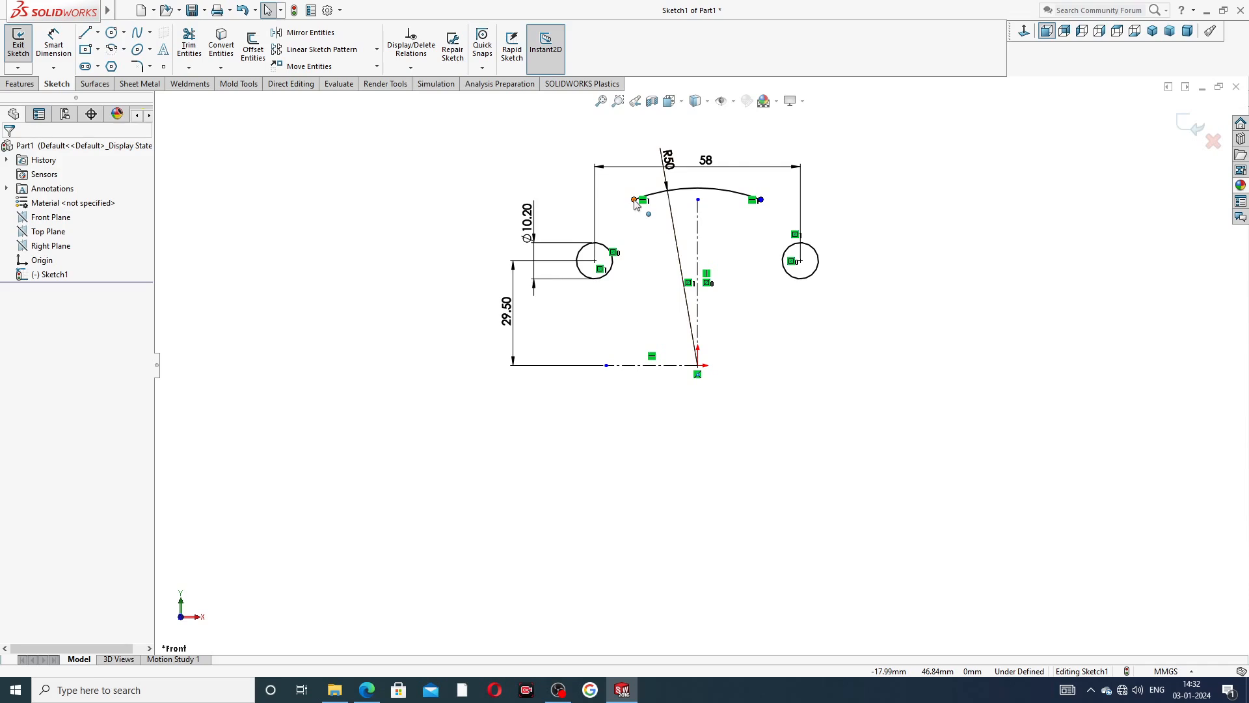
Extend the R50 arc until its endpoints lie directly above the circle centers, and move its radius dimension toward the negative-X side.
drag(636, 203, 595, 219)
click(849, 229)
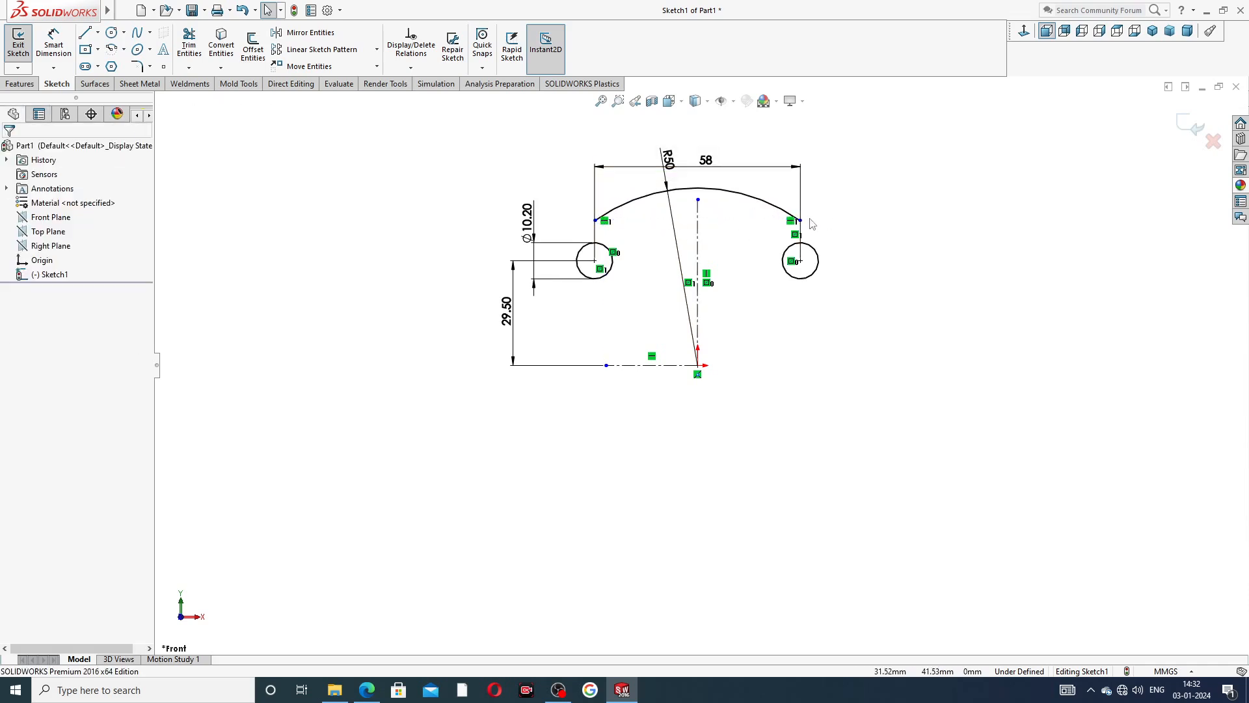
scroll(630, 243, down, 1)
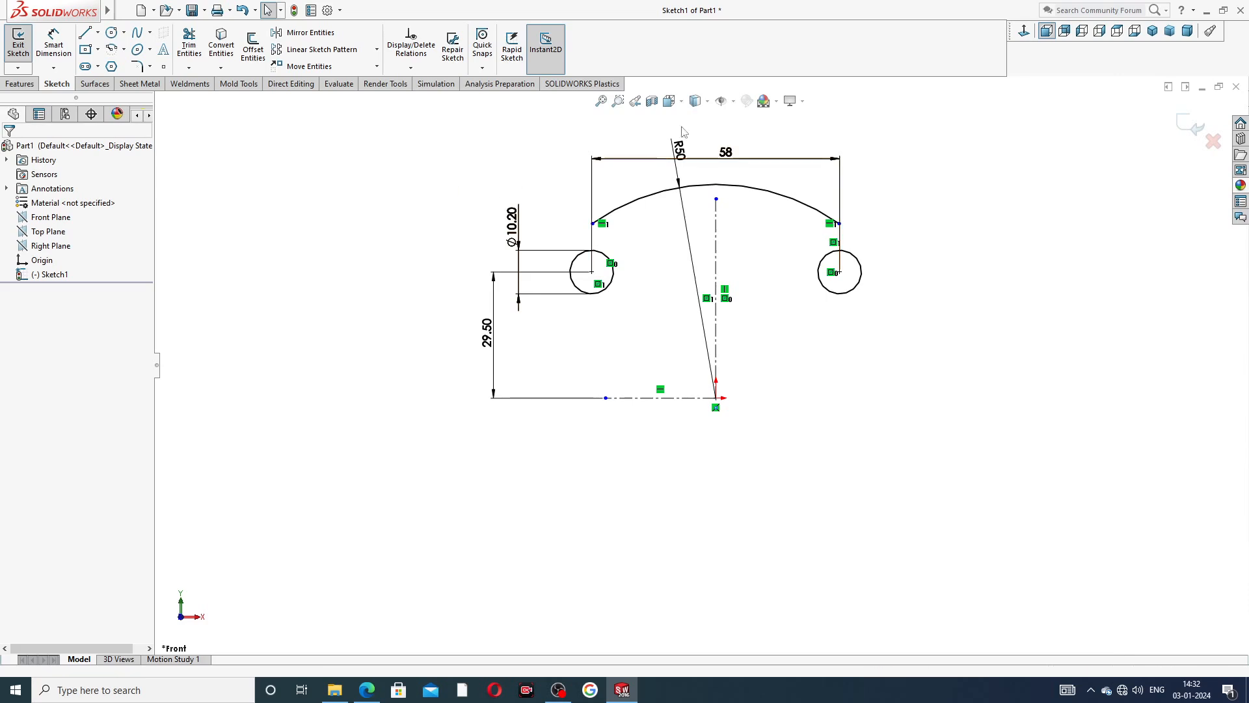
drag(690, 161, 632, 134)
click(932, 174)
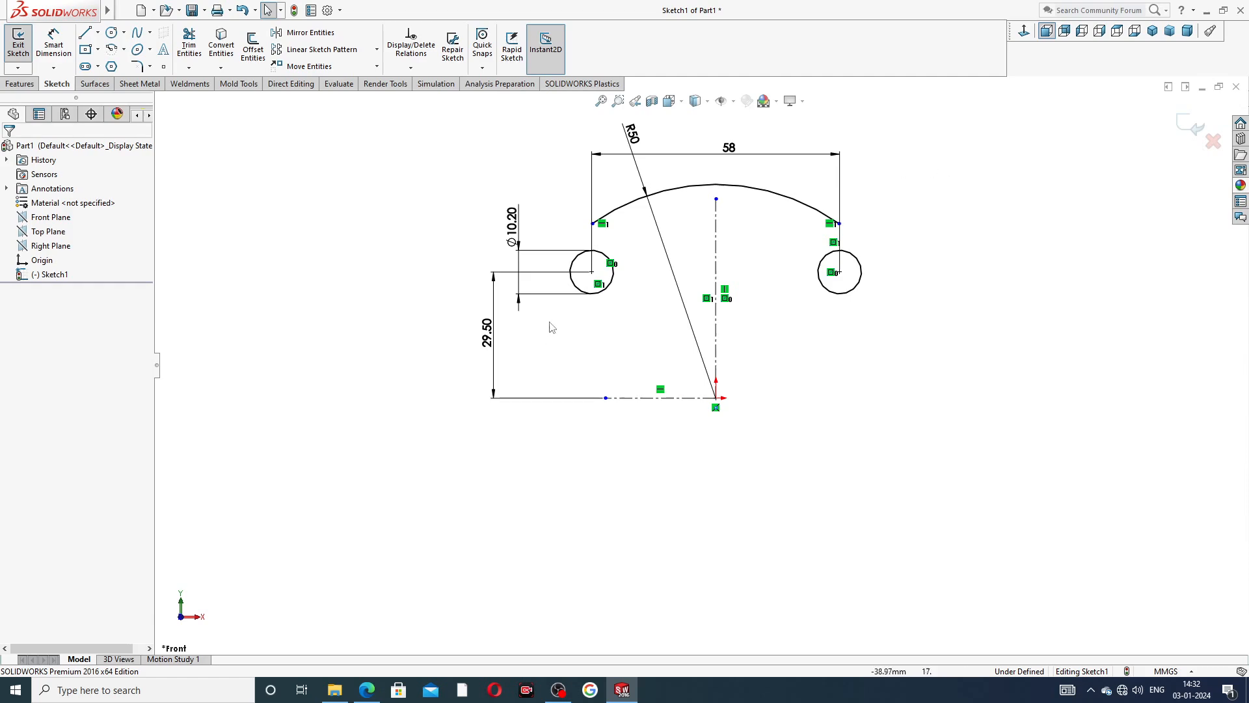
Check the corner geometry in the Part-11 end plate PDF in Edge, and return to SOLIDWORKS.
click(366, 691)
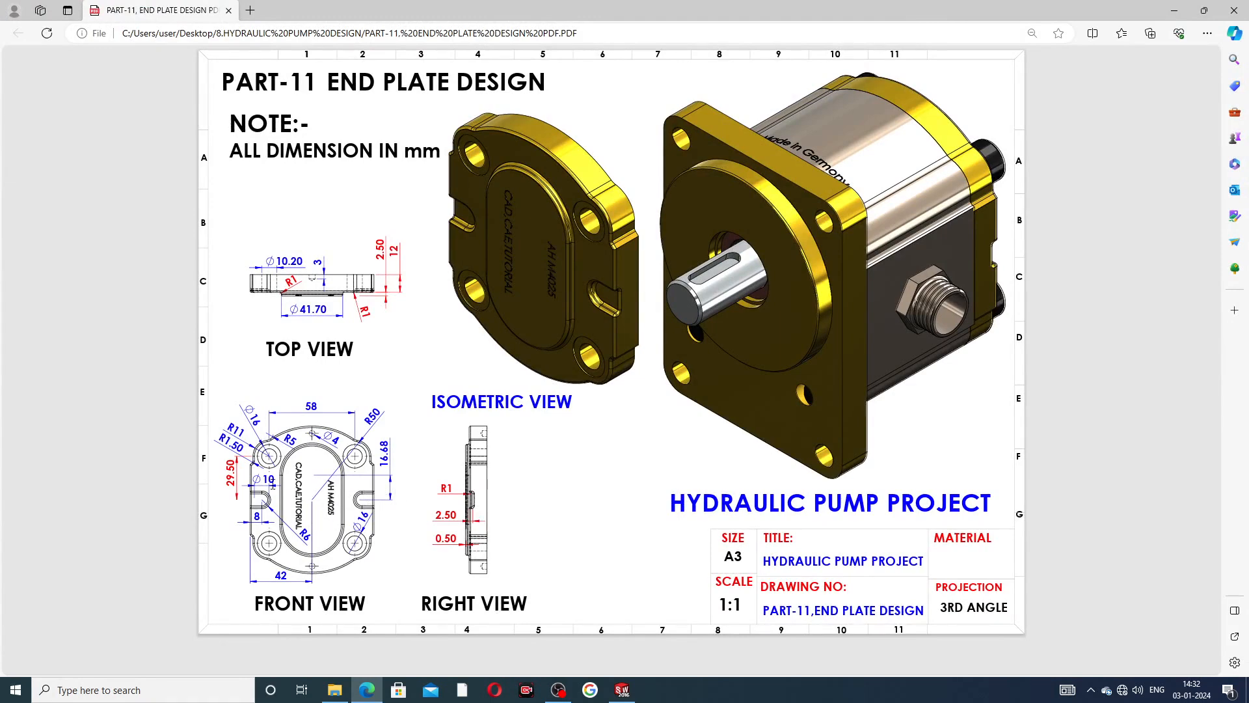
click(368, 687)
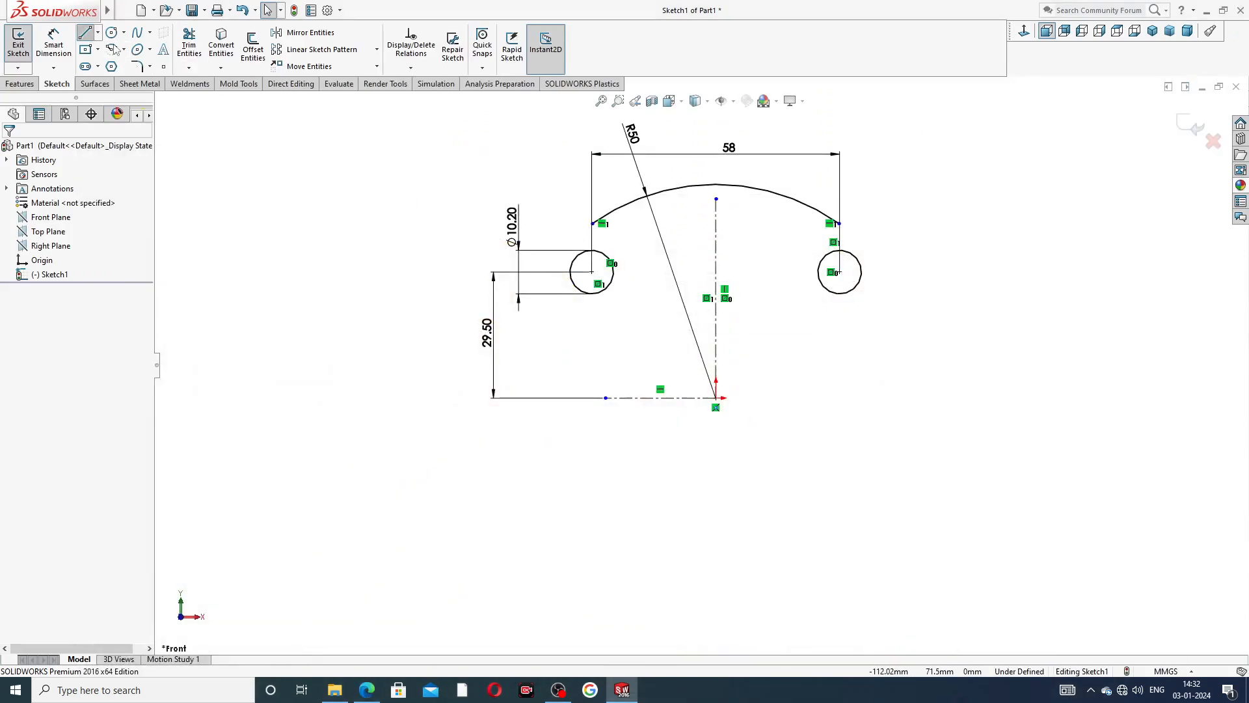
click(86, 33)
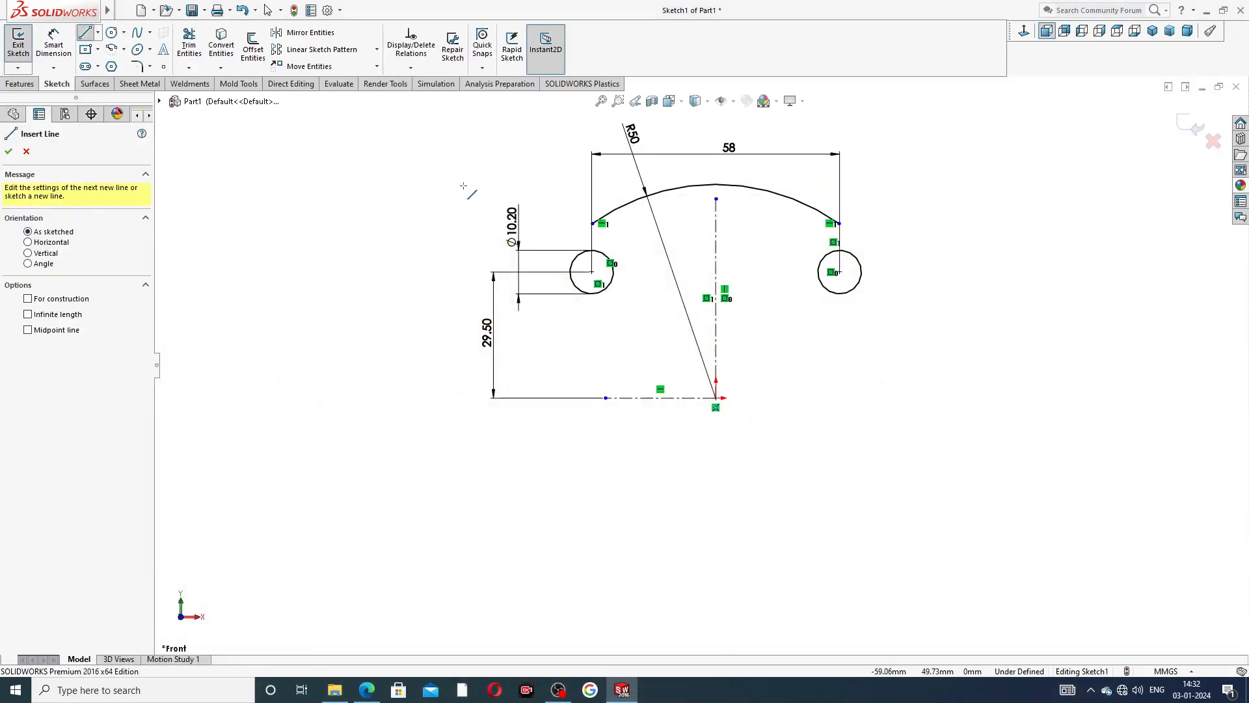
right_click(436, 168)
click(469, 175)
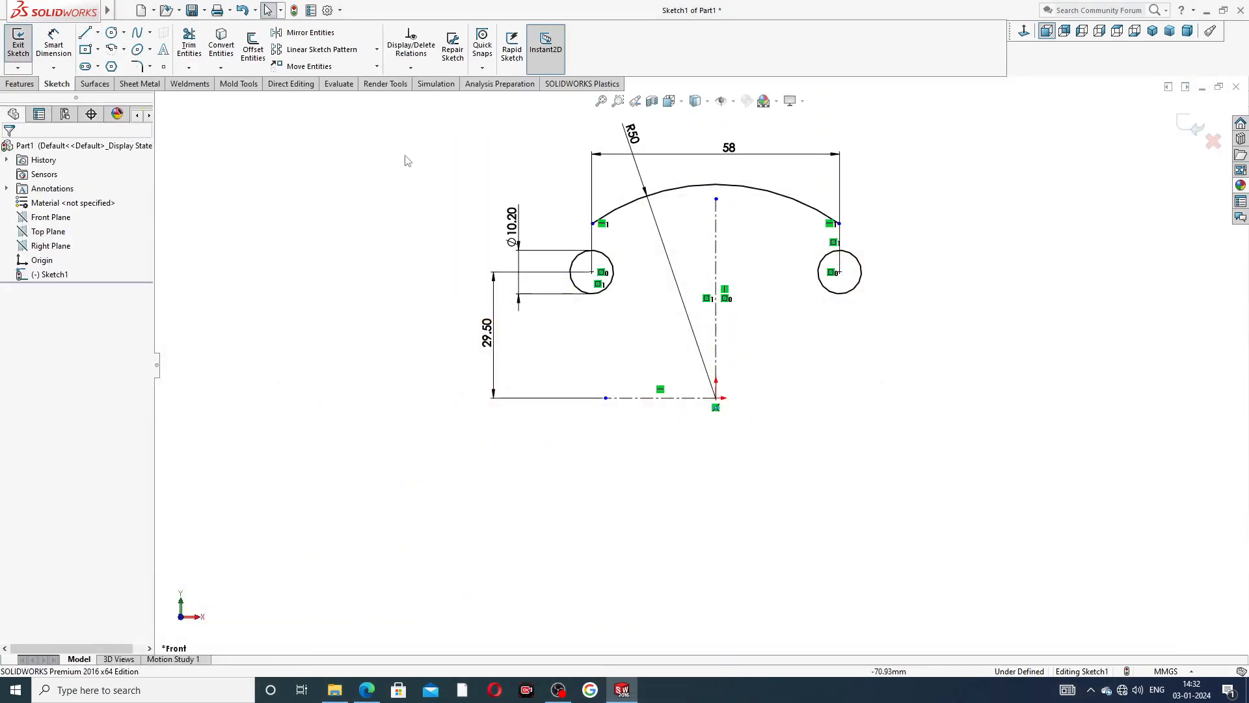
Draw a 3-point arc of about 14.6 mm radius from the R50 arc's negative-X endpoint, curving down outside the negative-X circle.
click(123, 49)
click(144, 97)
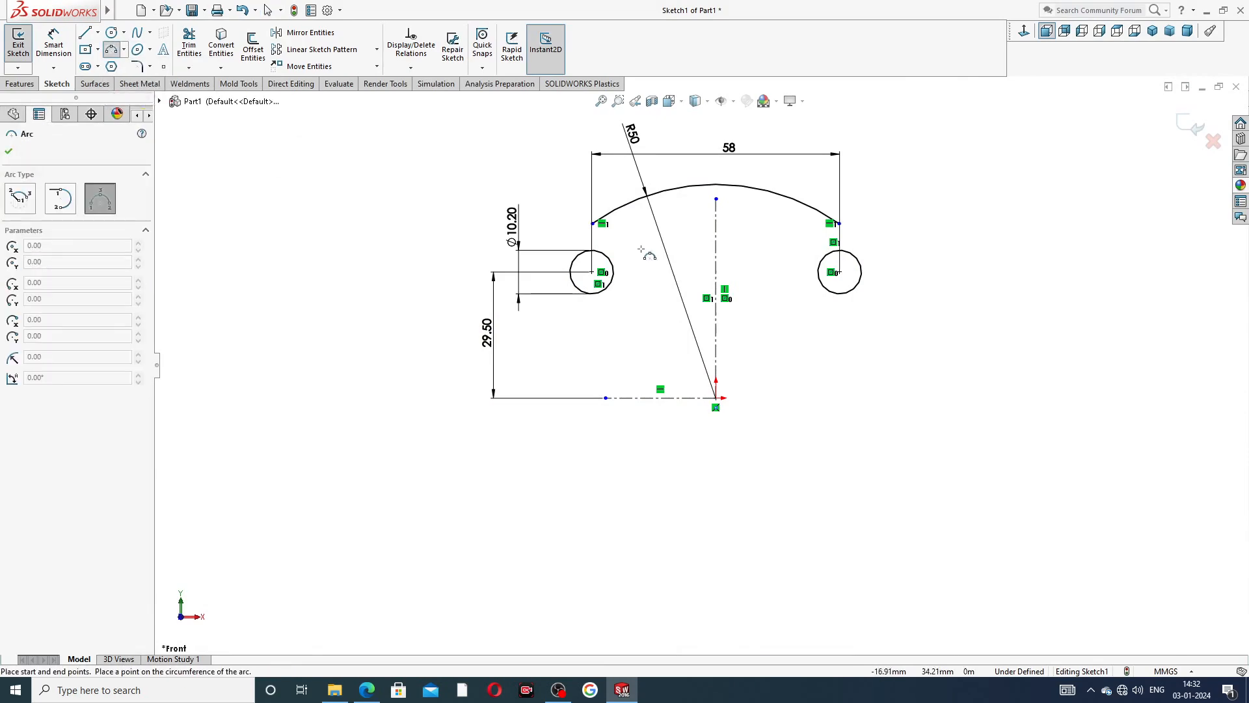
scroll(600, 242, up, 2)
scroll(600, 242, up, 1)
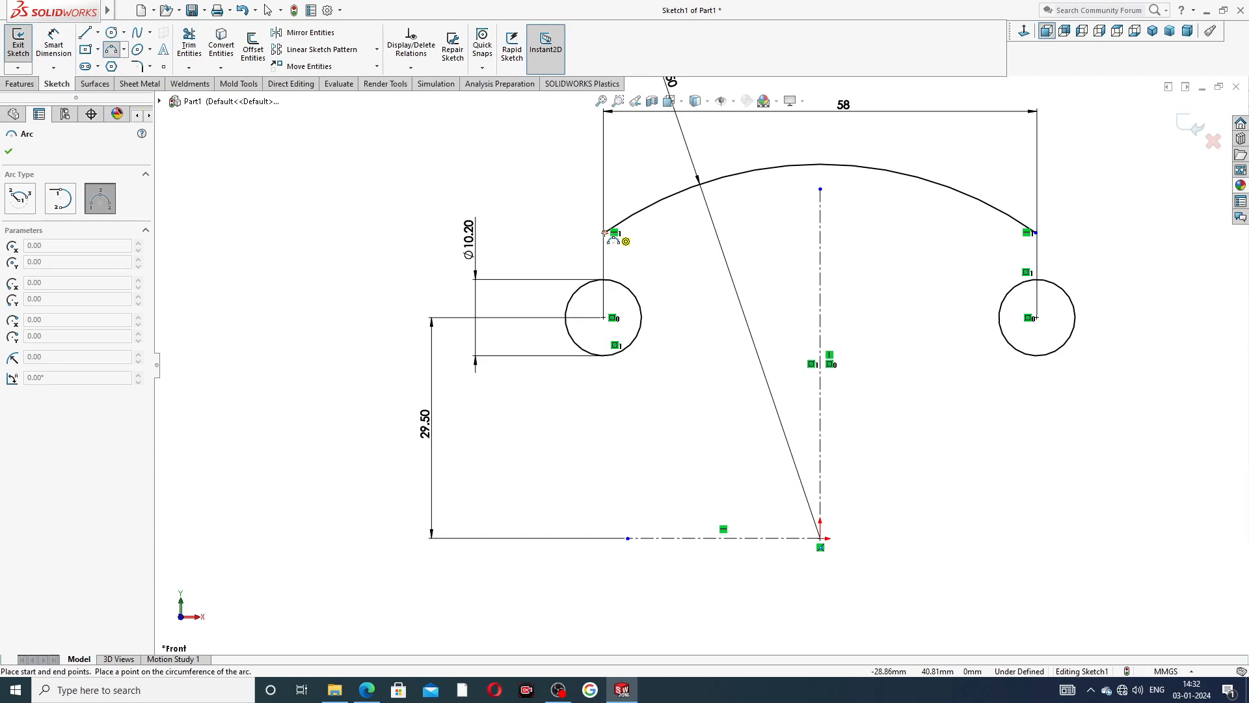
click(605, 233)
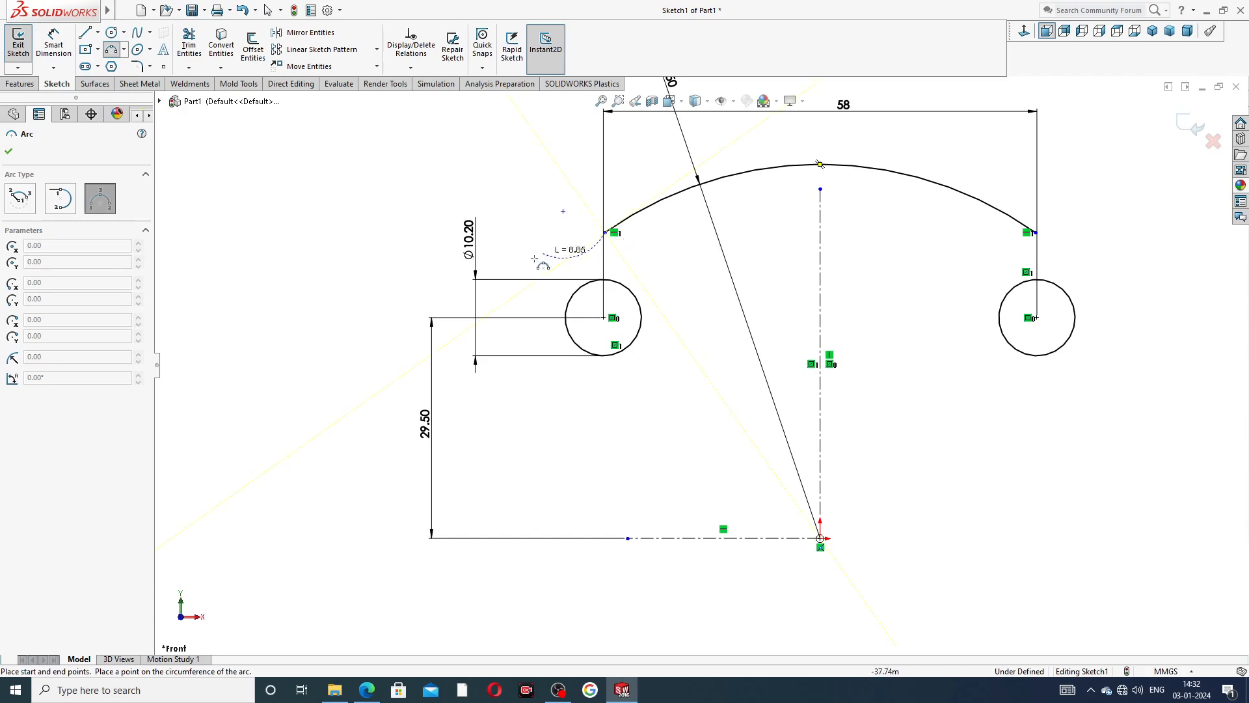
click(510, 306)
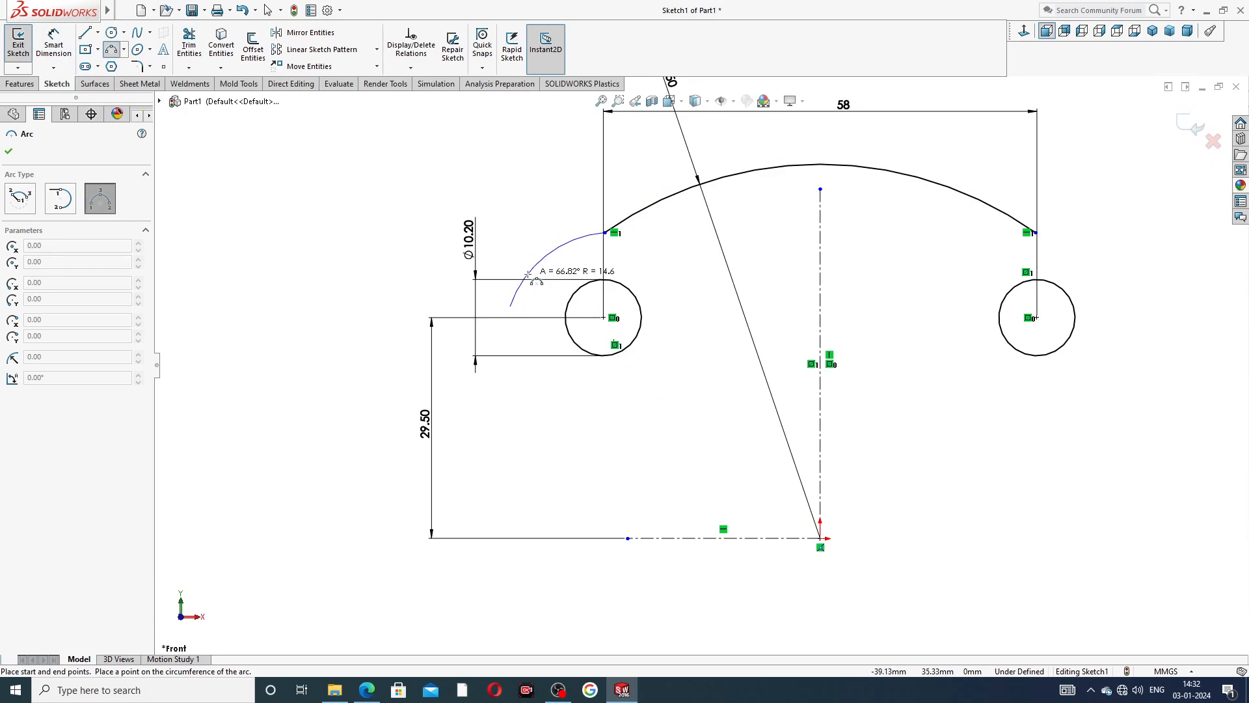
click(529, 275)
right_click(683, 213)
click(703, 273)
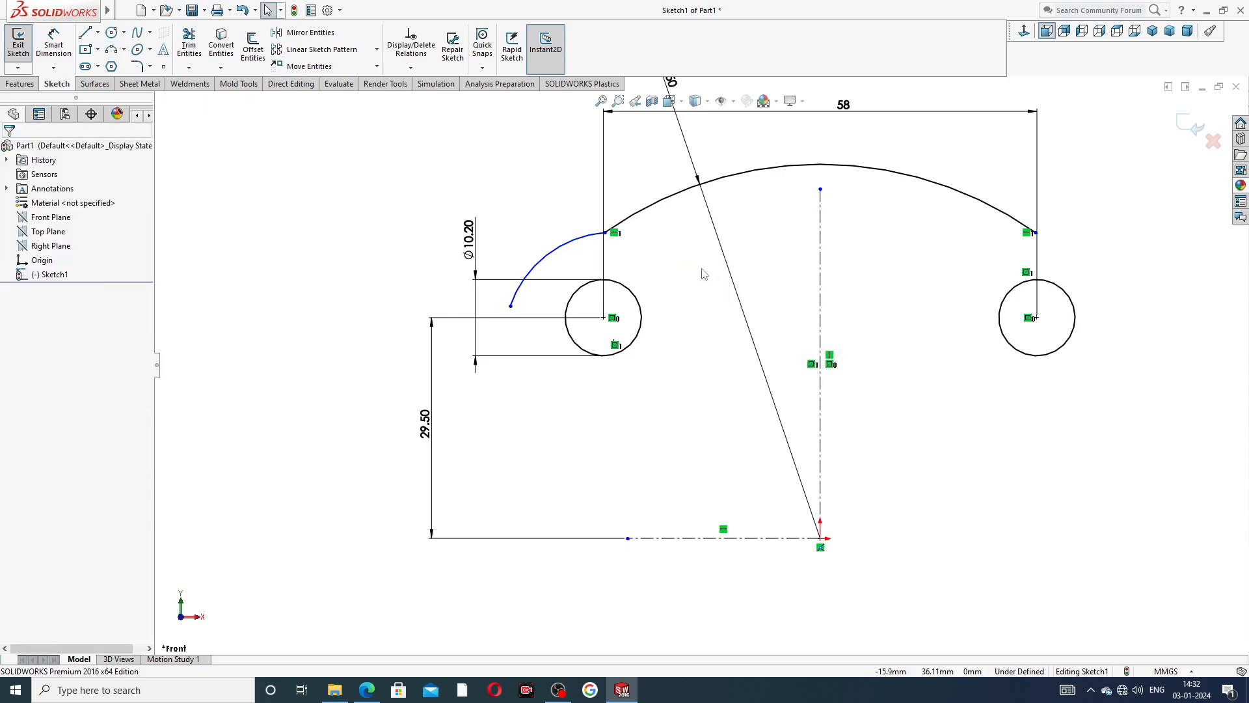
Merge the new corner arc's center point with the center of the negative-X circle.
scroll(618, 347, down, 5)
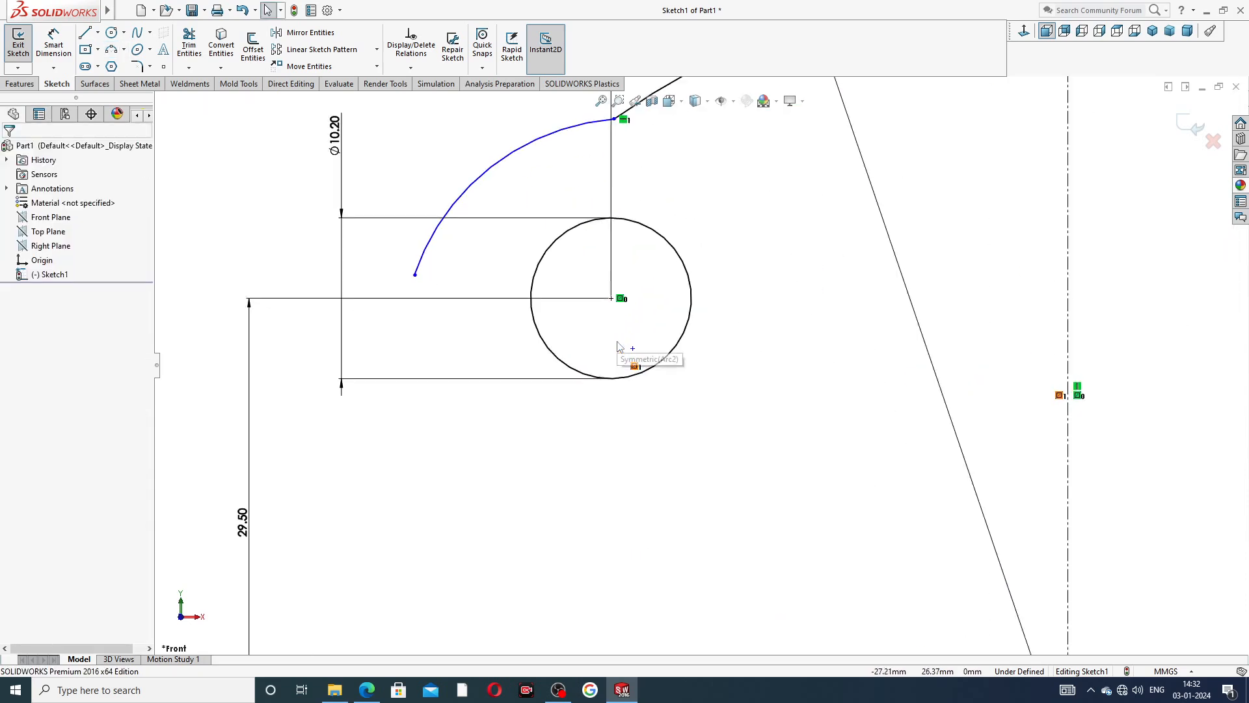
click(615, 344)
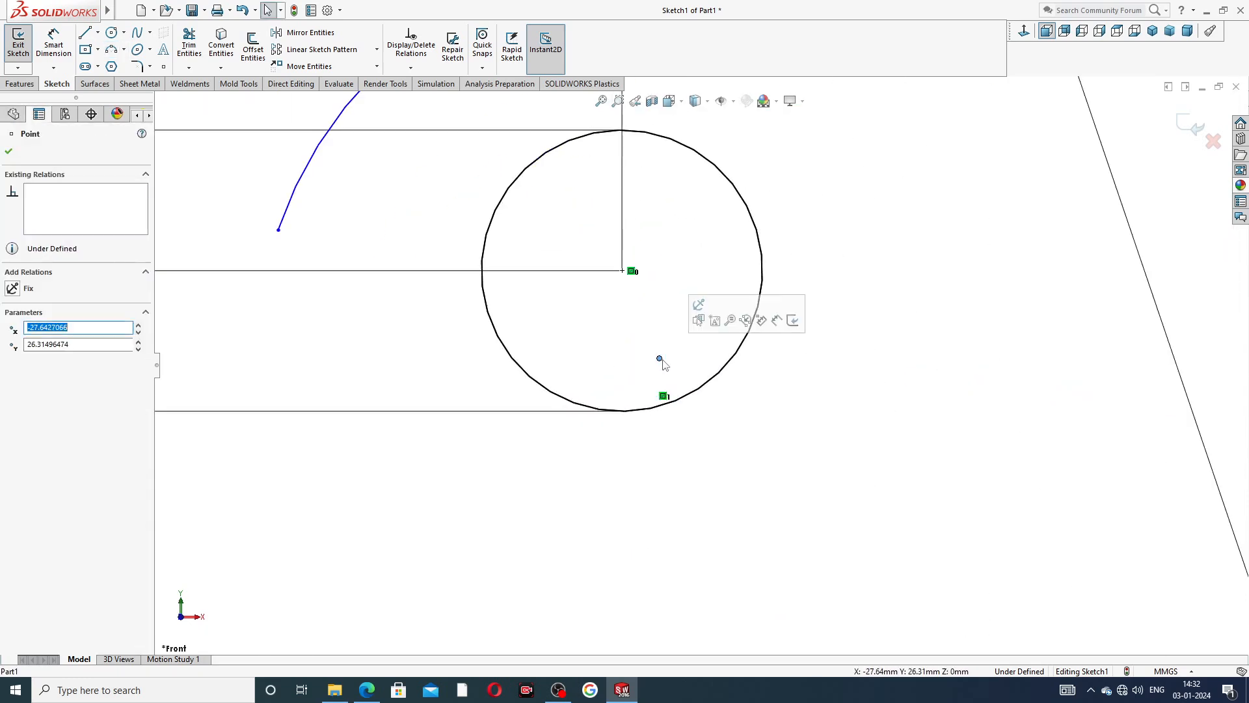
ctrl+click(626, 270)
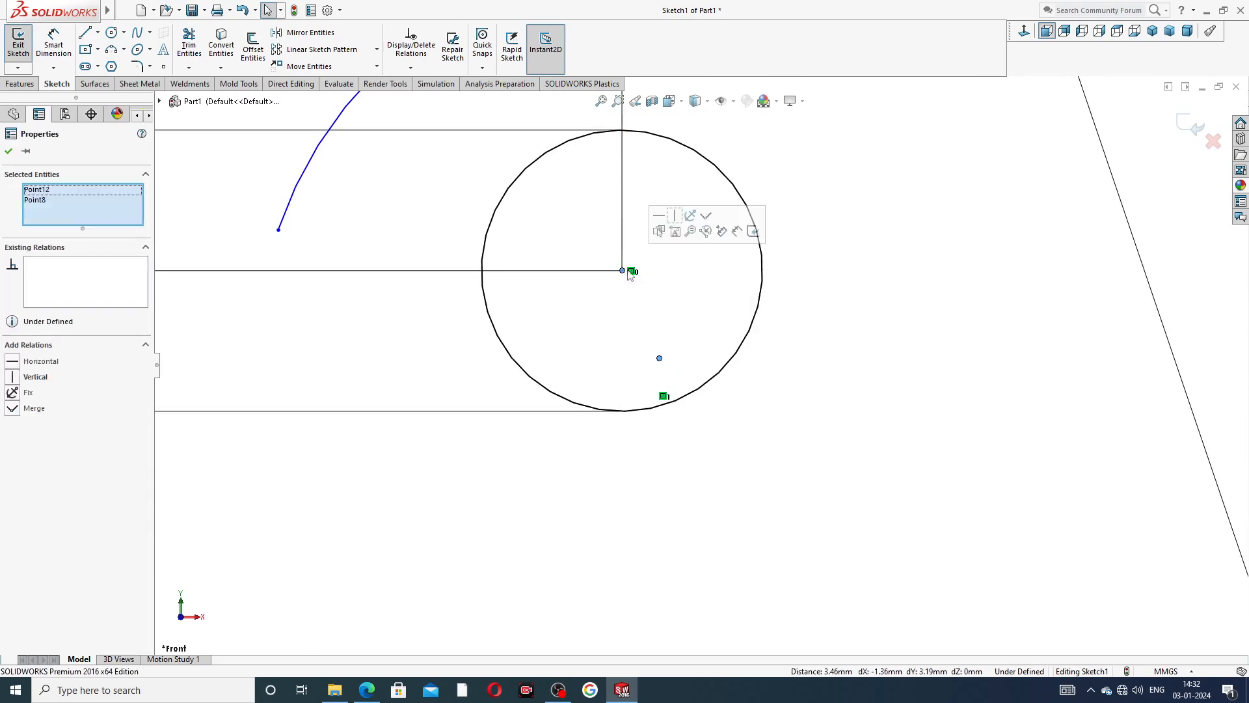
click(706, 215)
click(841, 218)
Dimension the corner arc's radius to 11 mm.
scroll(838, 187, up, 2)
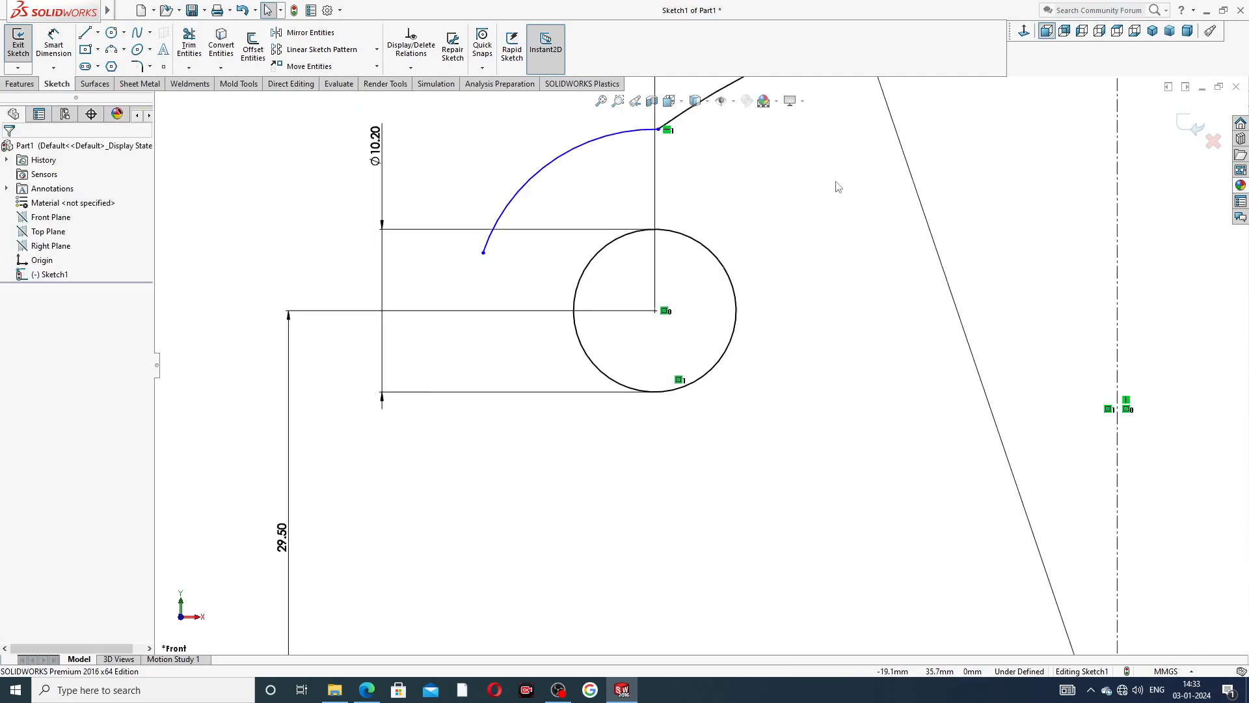
scroll(700, 366, up, 2)
click(54, 45)
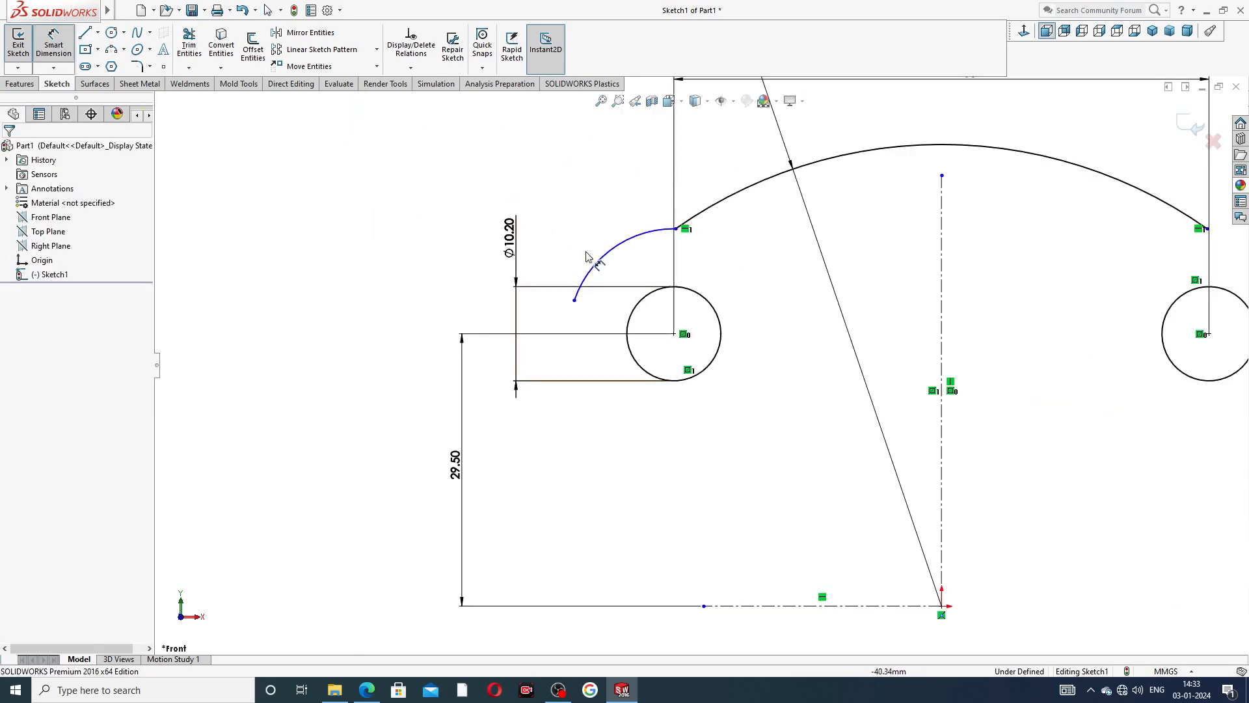
click(623, 246)
click(606, 224)
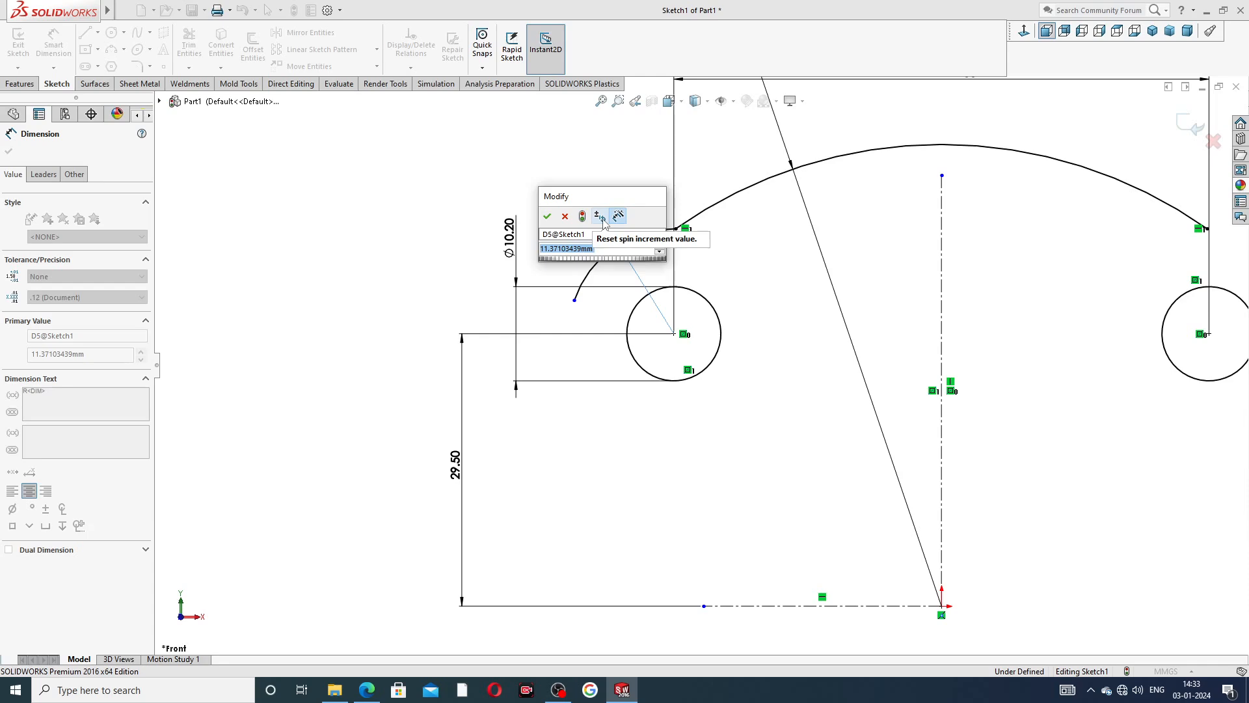
text(11)
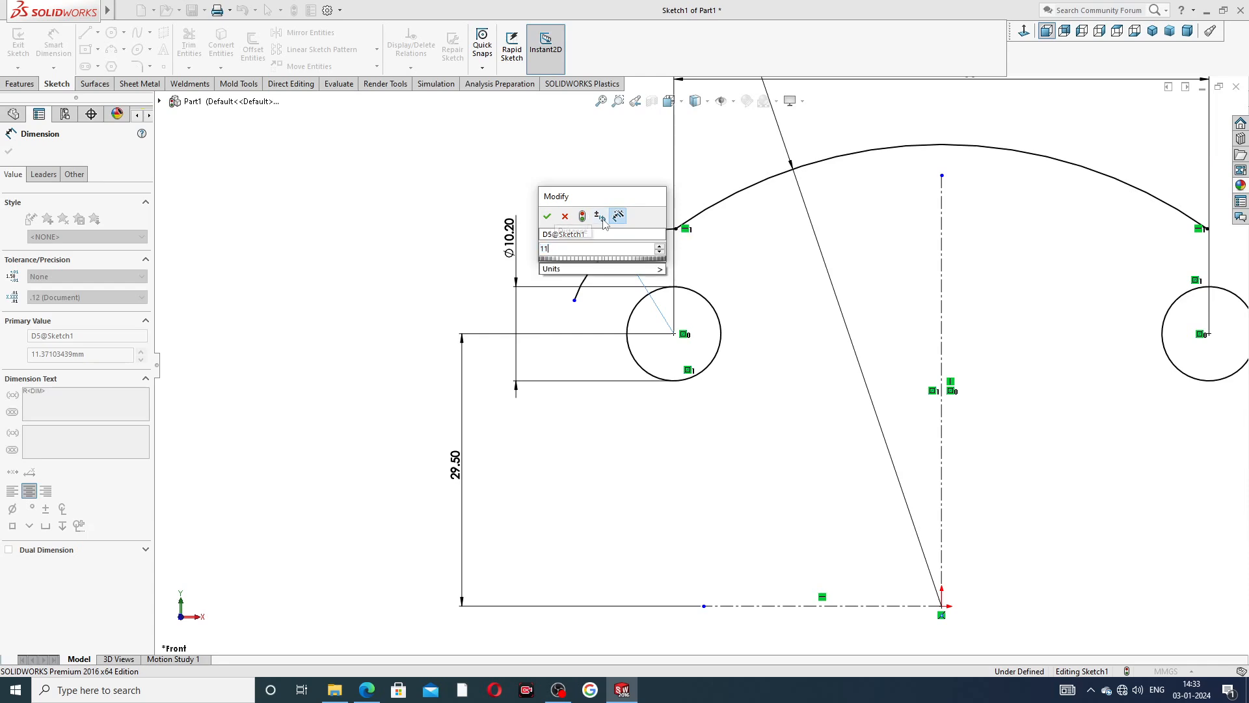
key(Return)
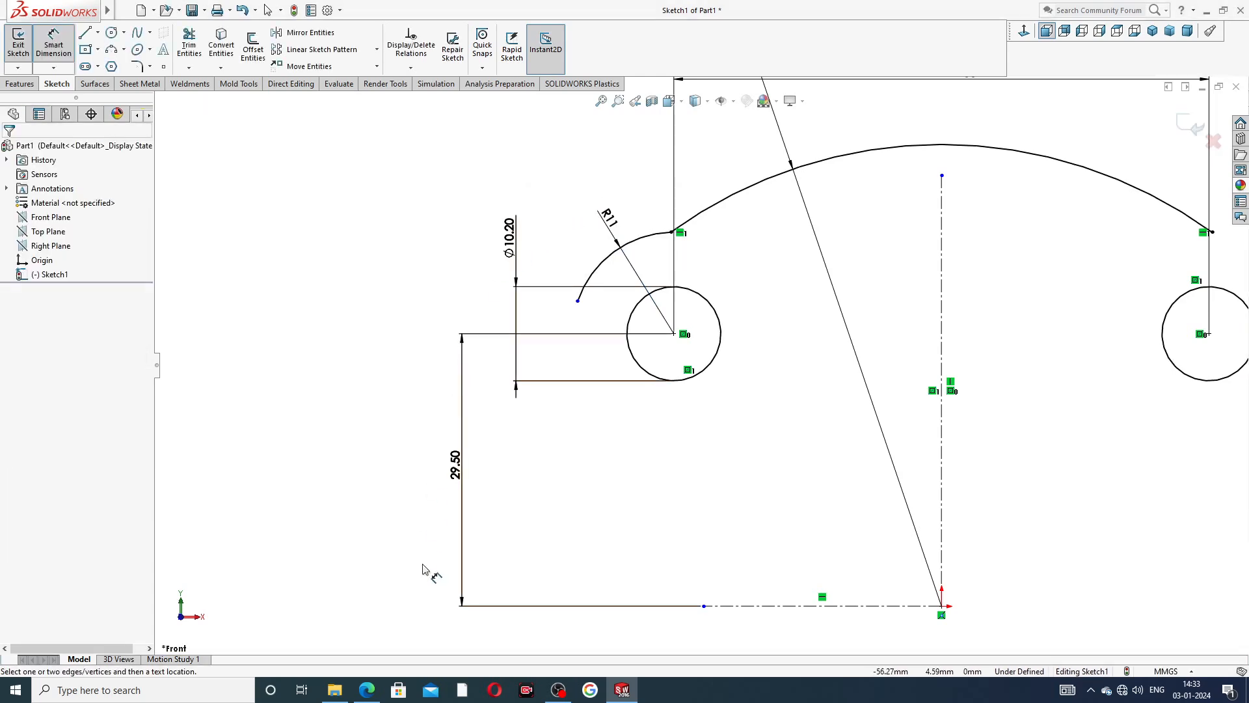
Consult the end plate PDF in Edge, and extend the corner arc's free endpoint down to the height of the circle's center.
click(367, 689)
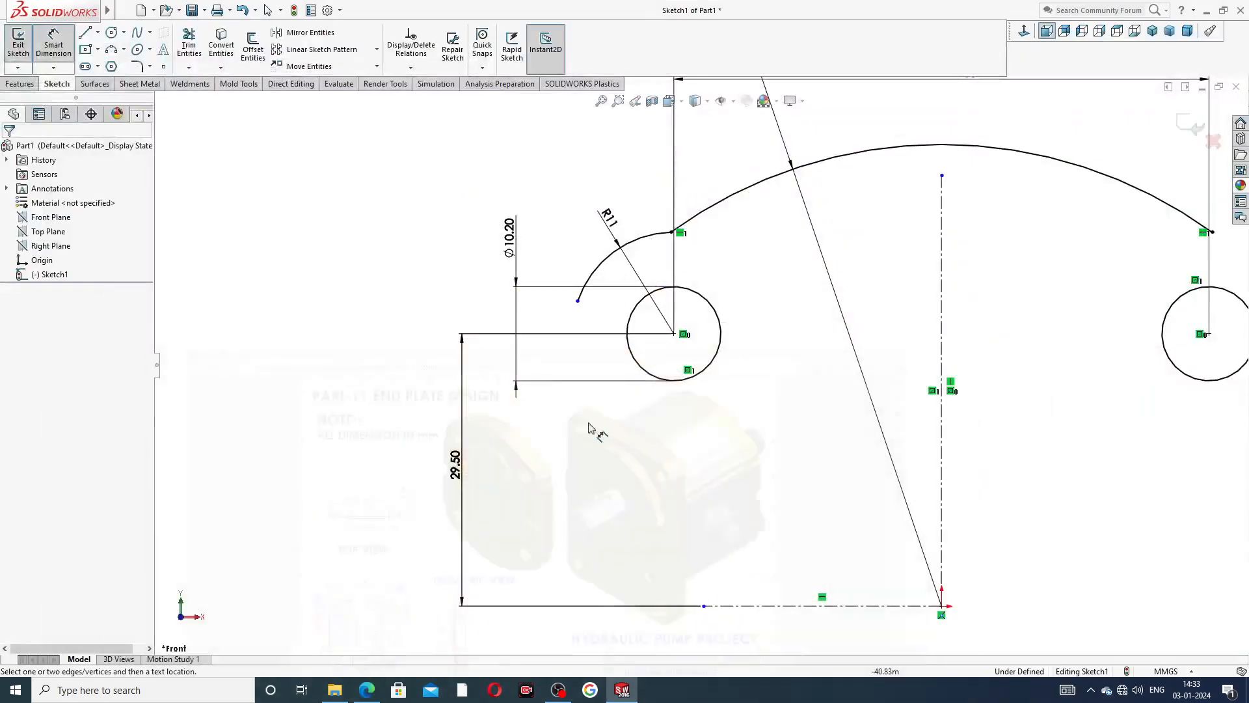
right_click(461, 221)
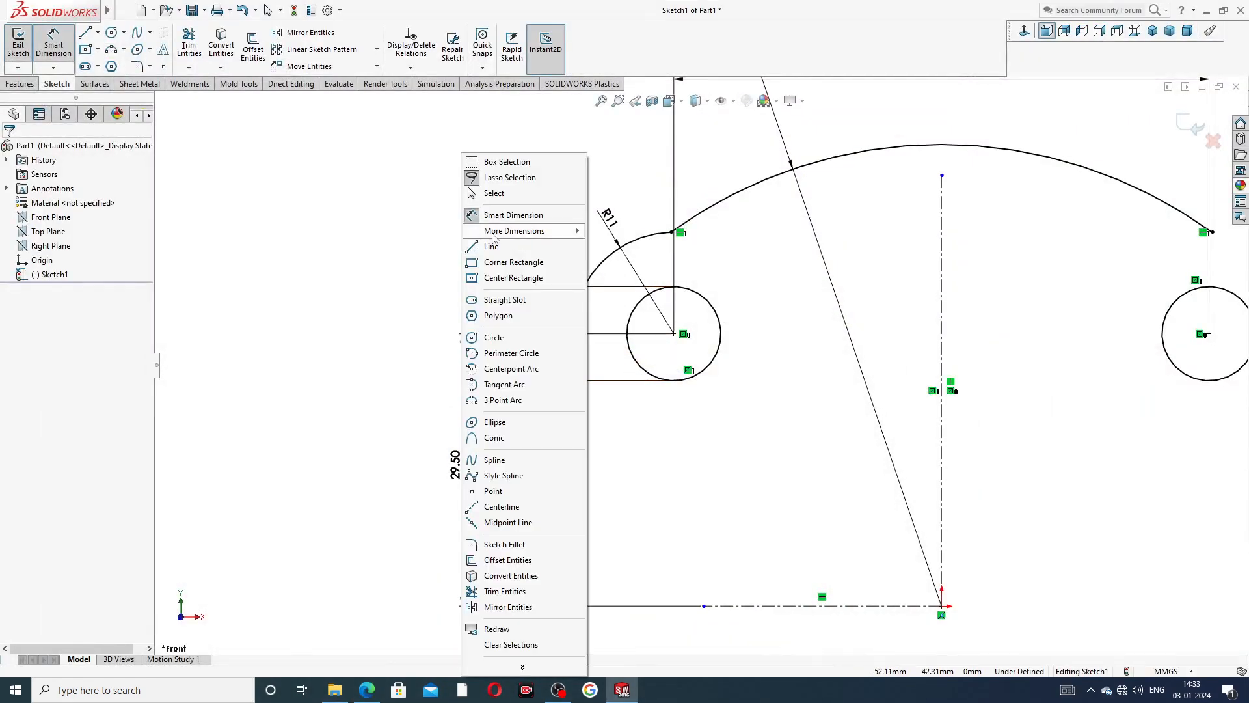
click(514, 202)
drag(578, 300, 576, 334)
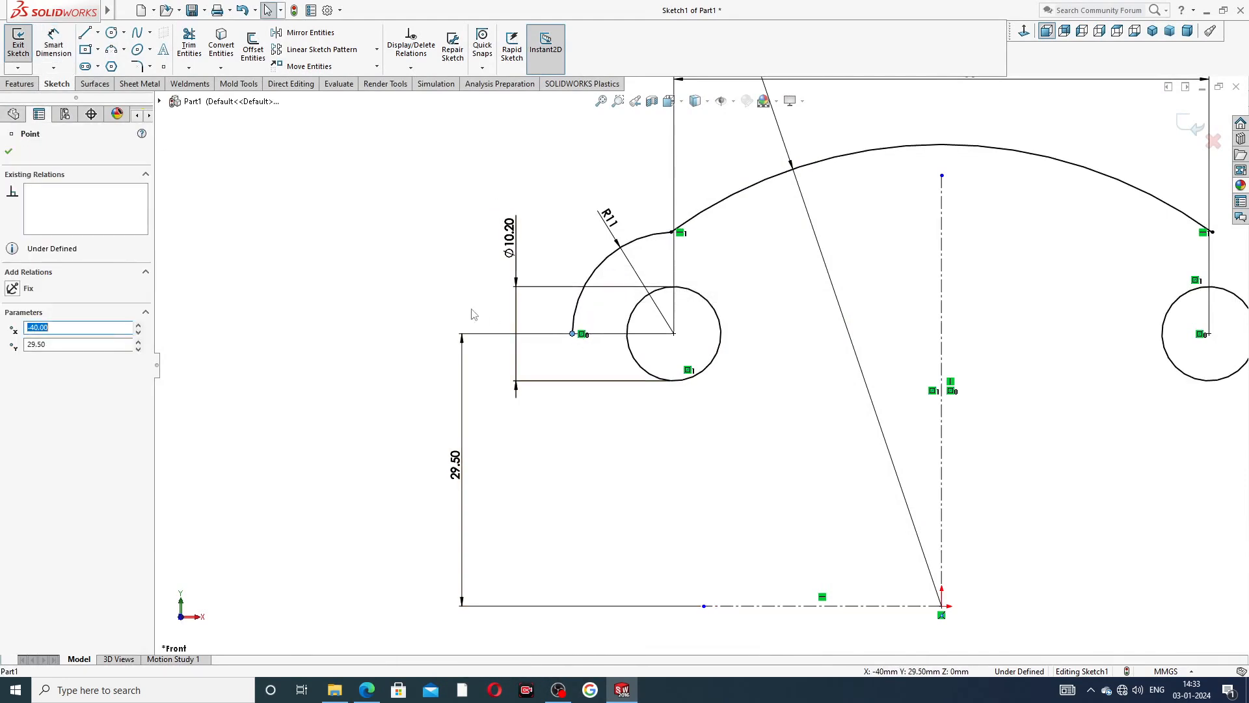
Add a horizontal relation between the R11 corner arc's free endpoint and the center of the negative-X circle.
click(455, 306)
click(574, 336)
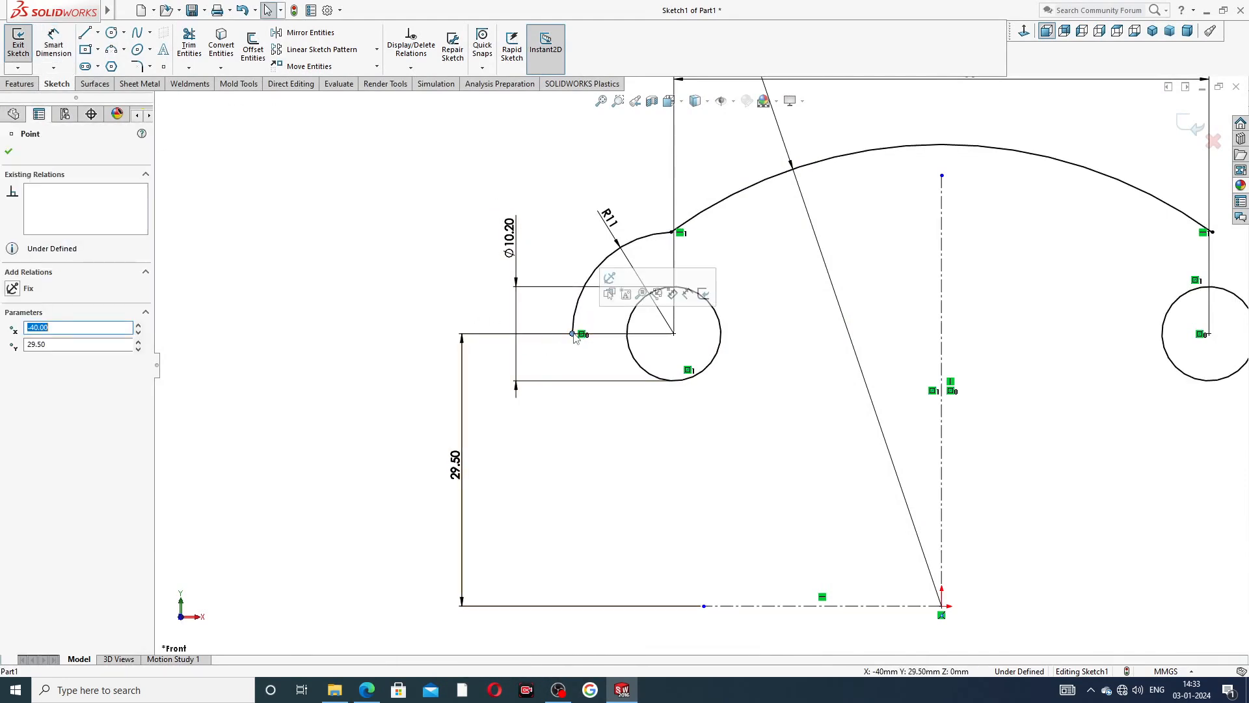
ctrl+click(673, 333)
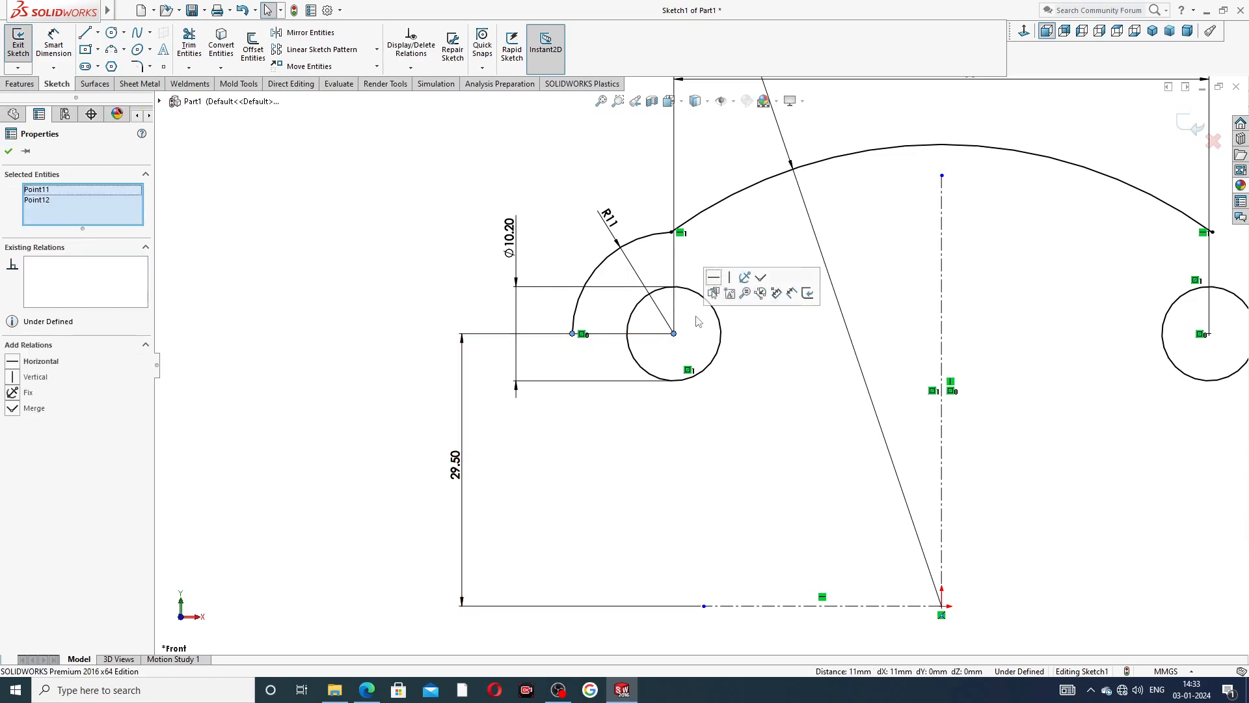
click(713, 278)
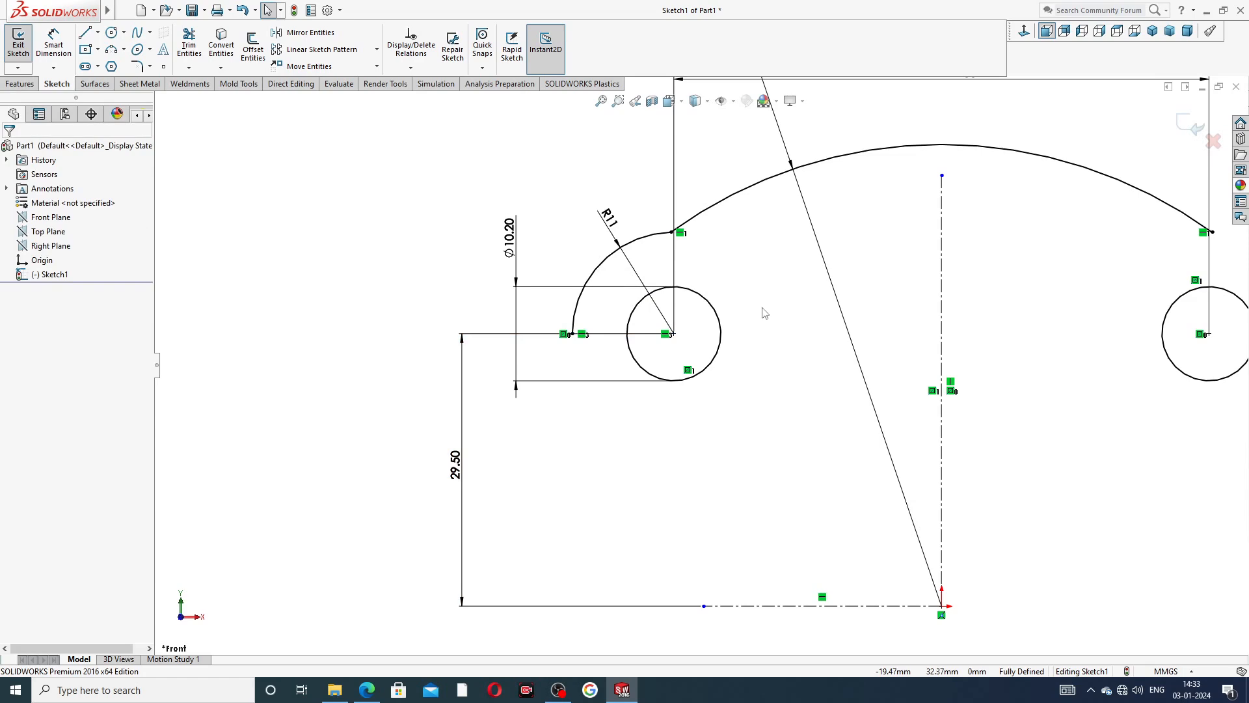
key(f)
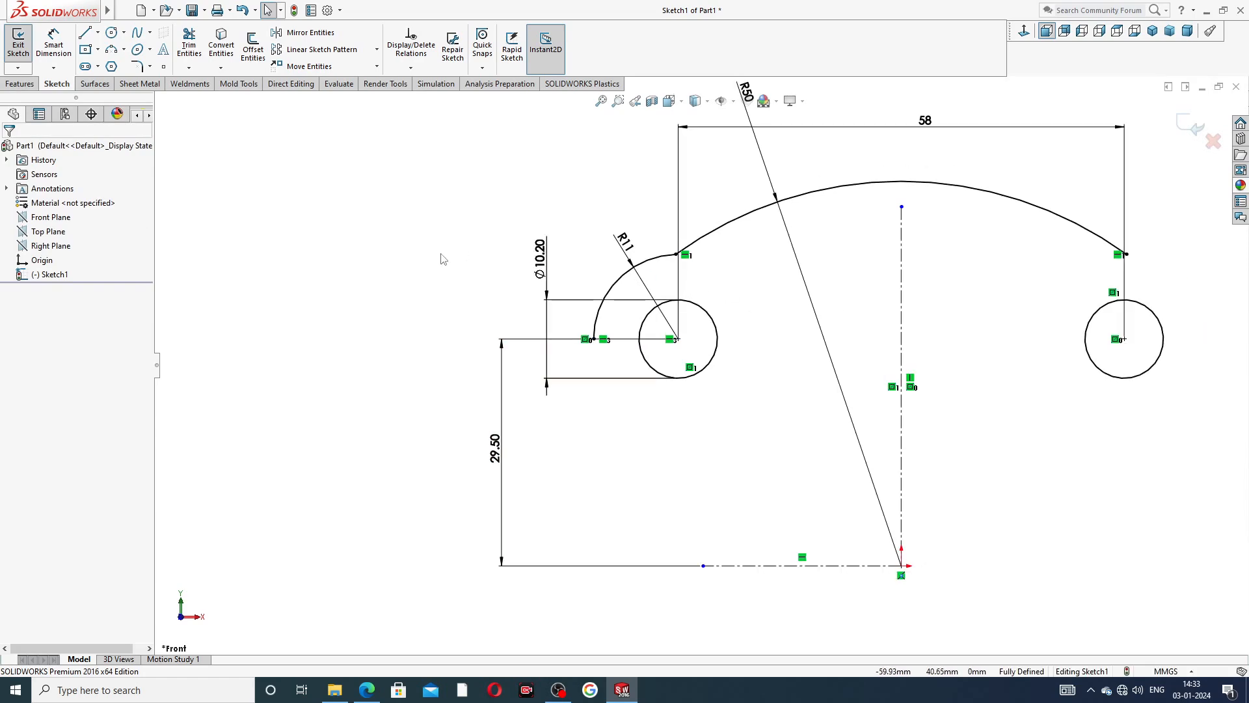
From the R11 arc's free endpoint, draw a vertical line about 1.2 mm, an outward slanted line about 1.9 mm, and a vertical line down to origin height.
click(85, 33)
scroll(631, 402, down, 5)
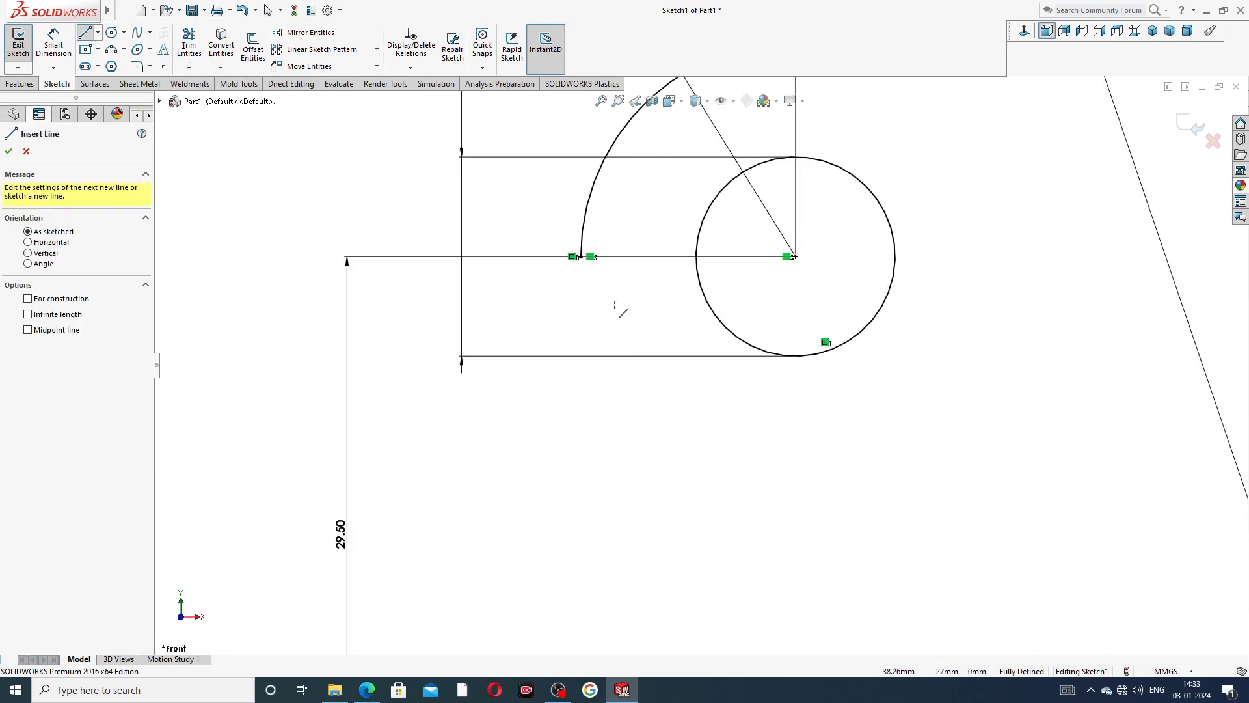
click(580, 257)
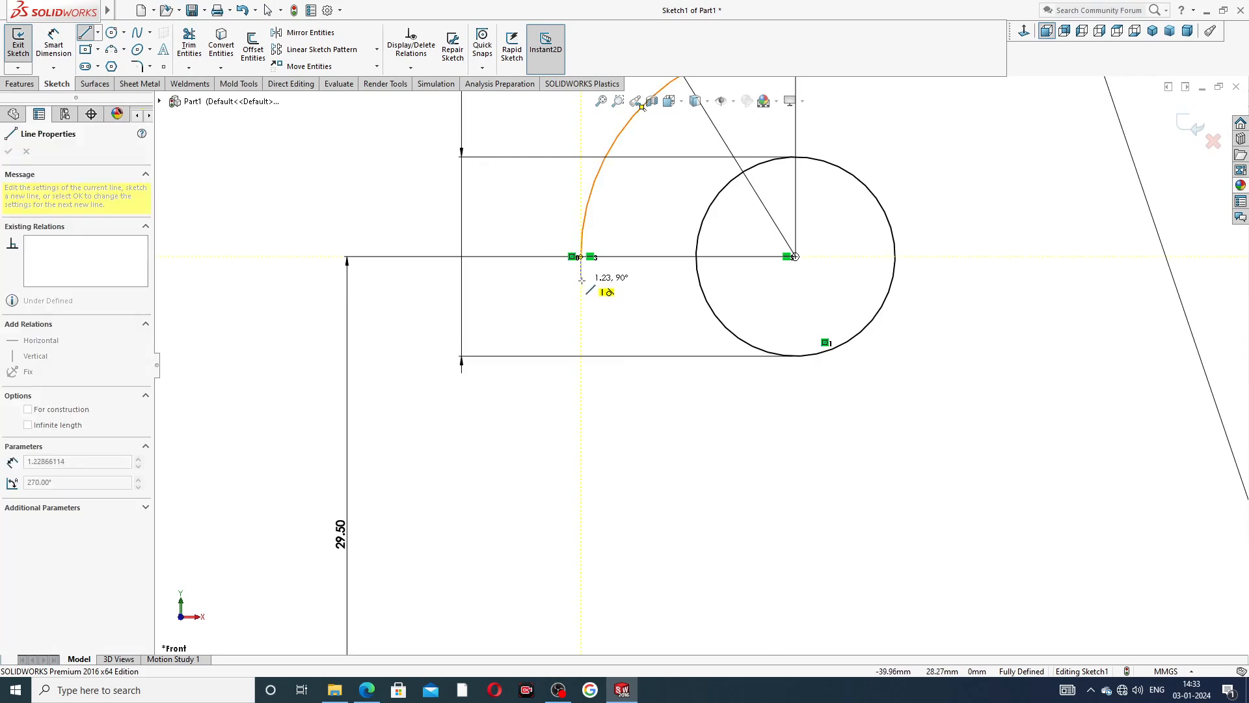
click(582, 281)
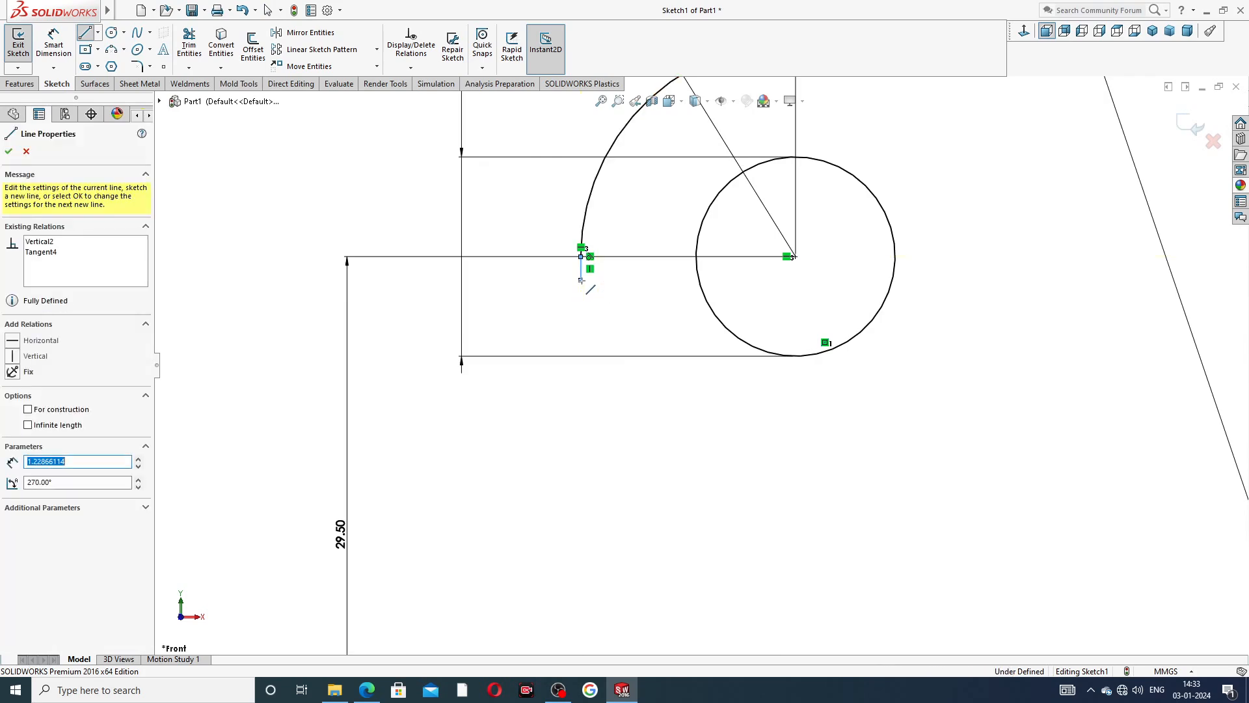
click(562, 313)
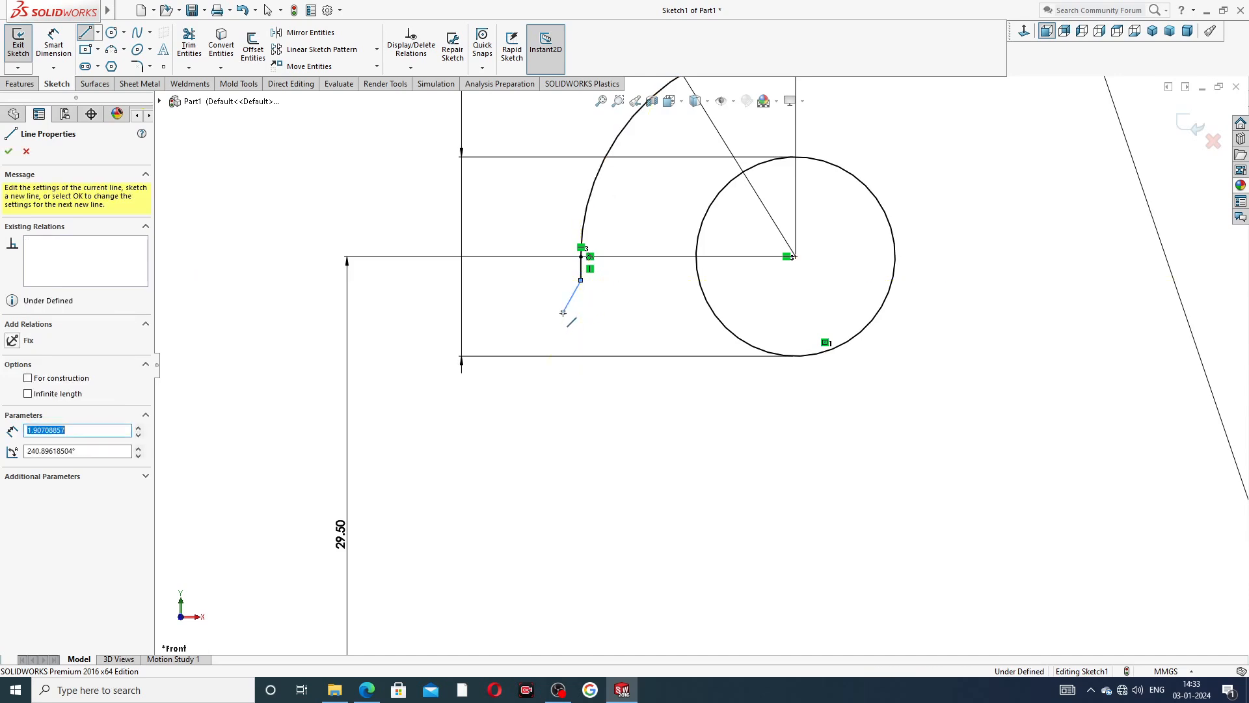
scroll(572, 455, up, 3)
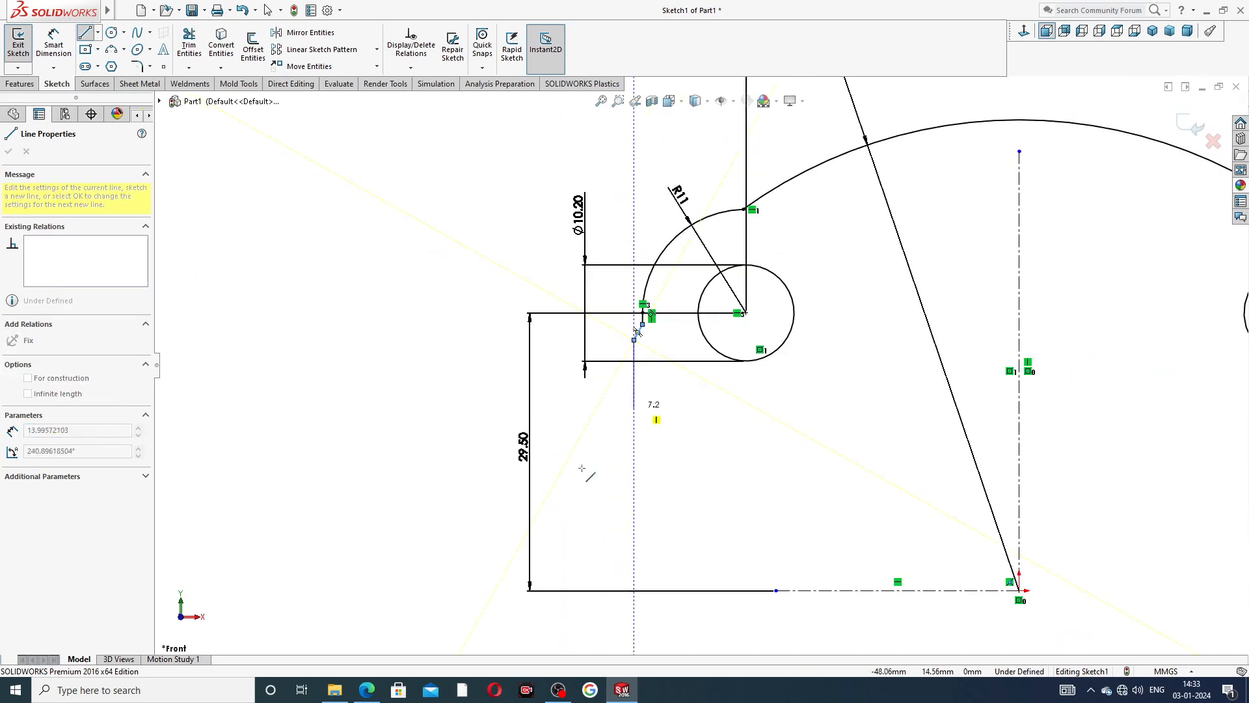
click(635, 589)
right_click(677, 466)
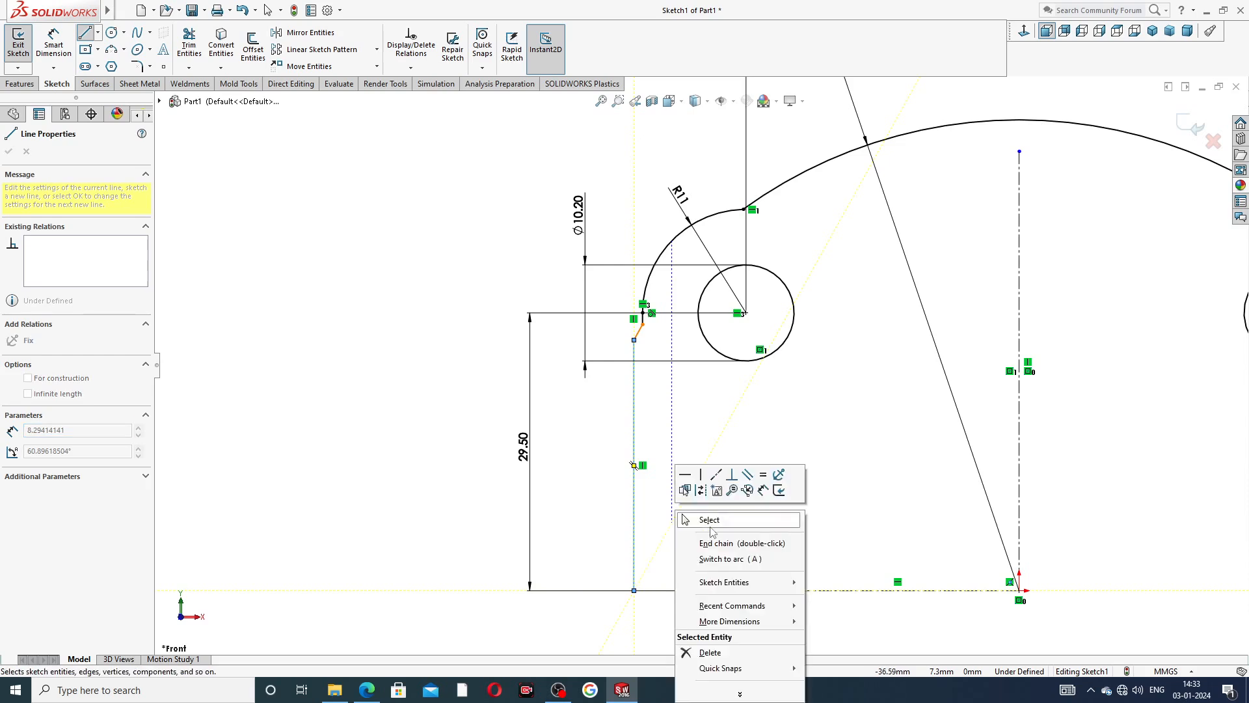
click(699, 519)
scroll(867, 404, down, 2)
scroll(878, 403, up, 5)
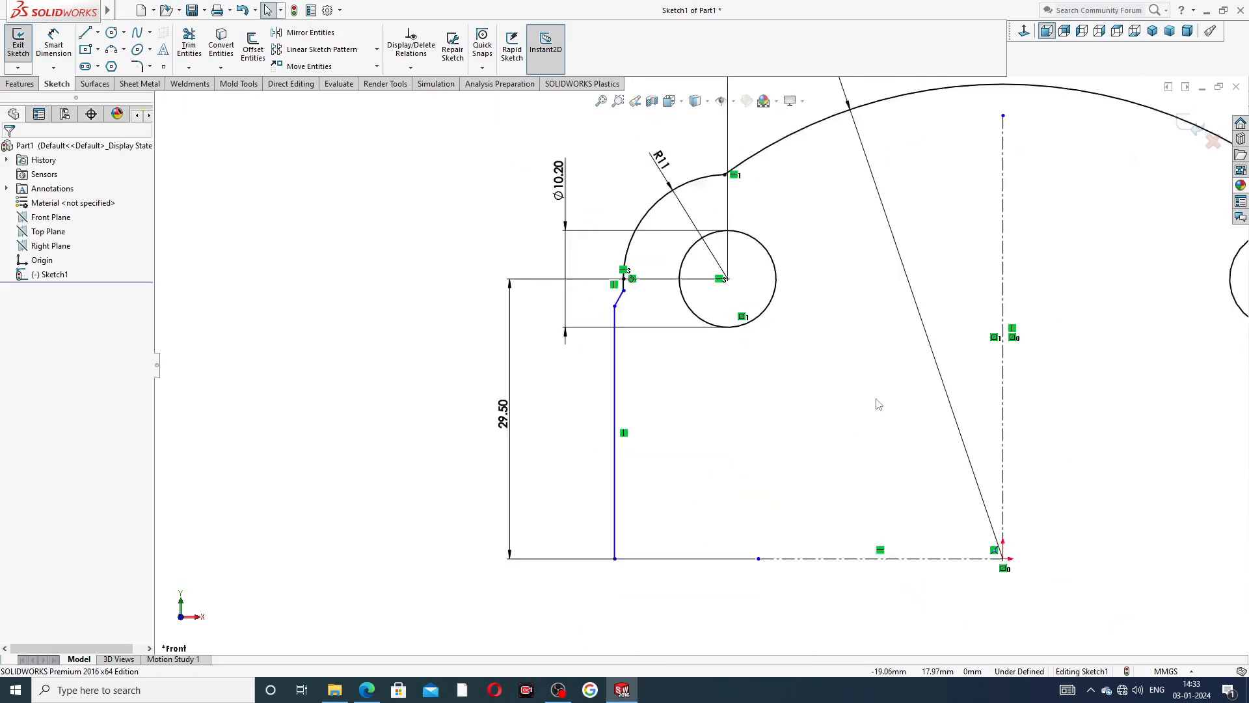
Dimension the distance between the long vertical side line and the vertical centerline to 42 mm.
scroll(748, 311, down, 1)
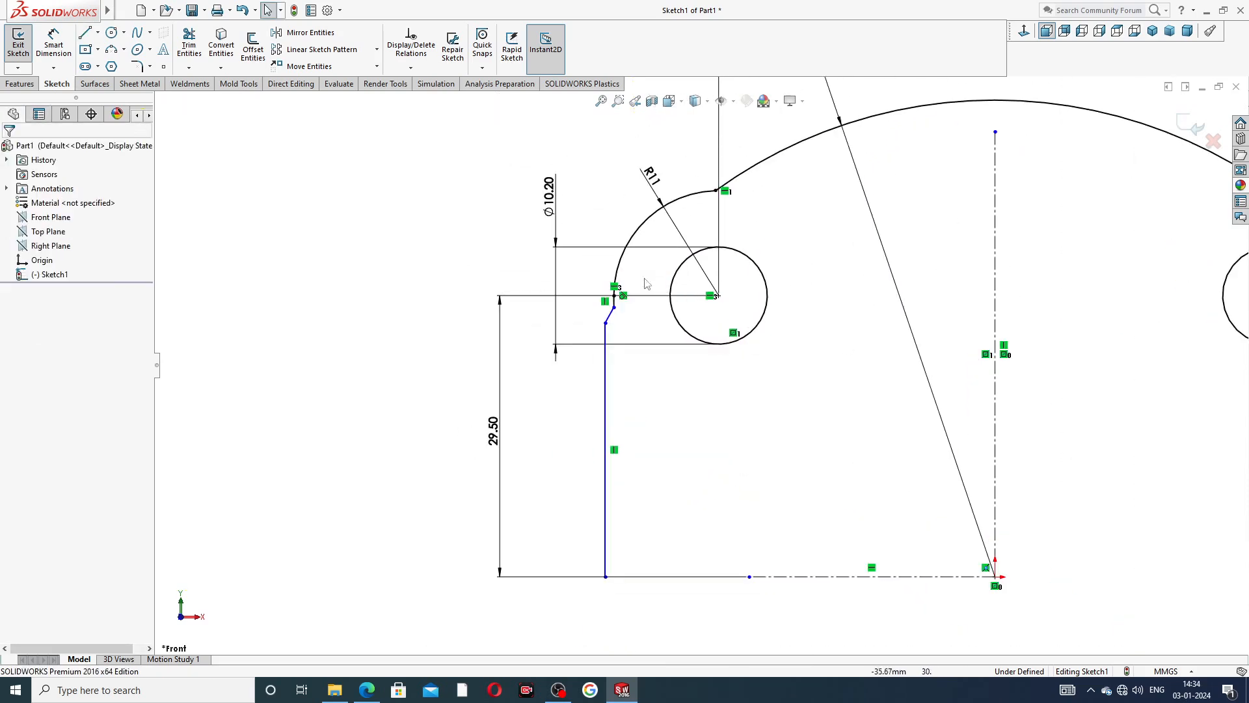
scroll(608, 251, down, 2)
click(53, 43)
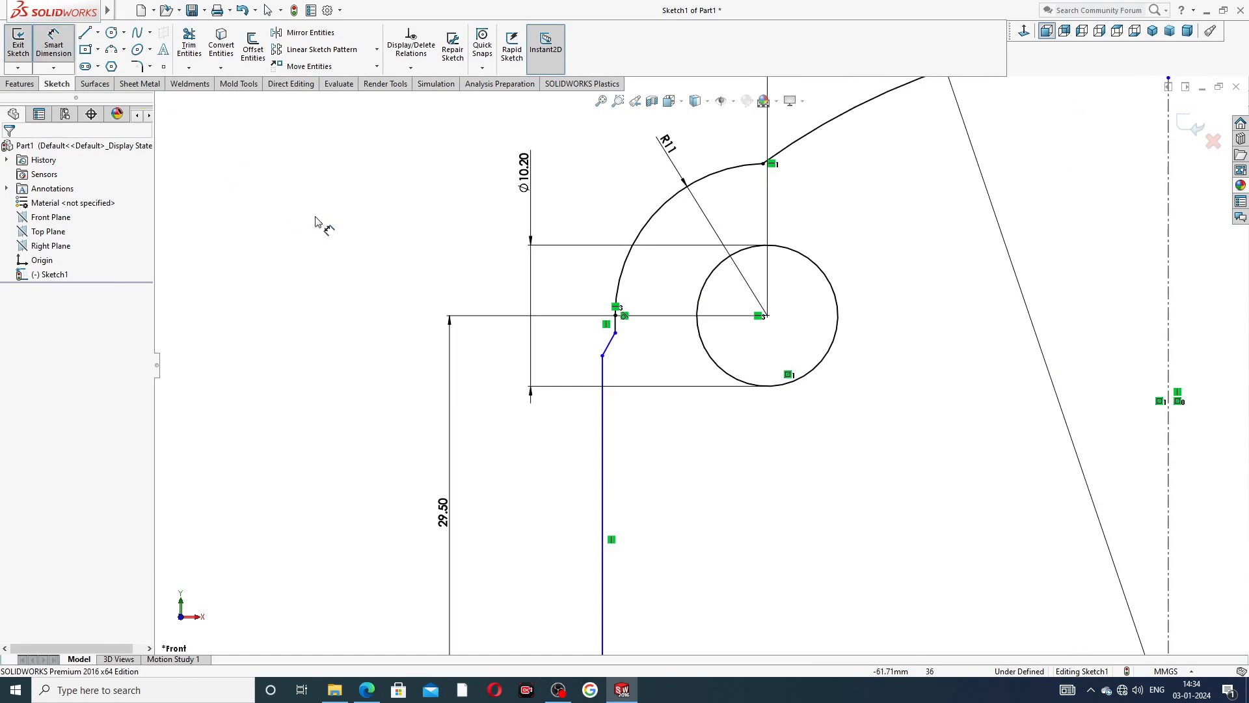
scroll(700, 368, up, 3)
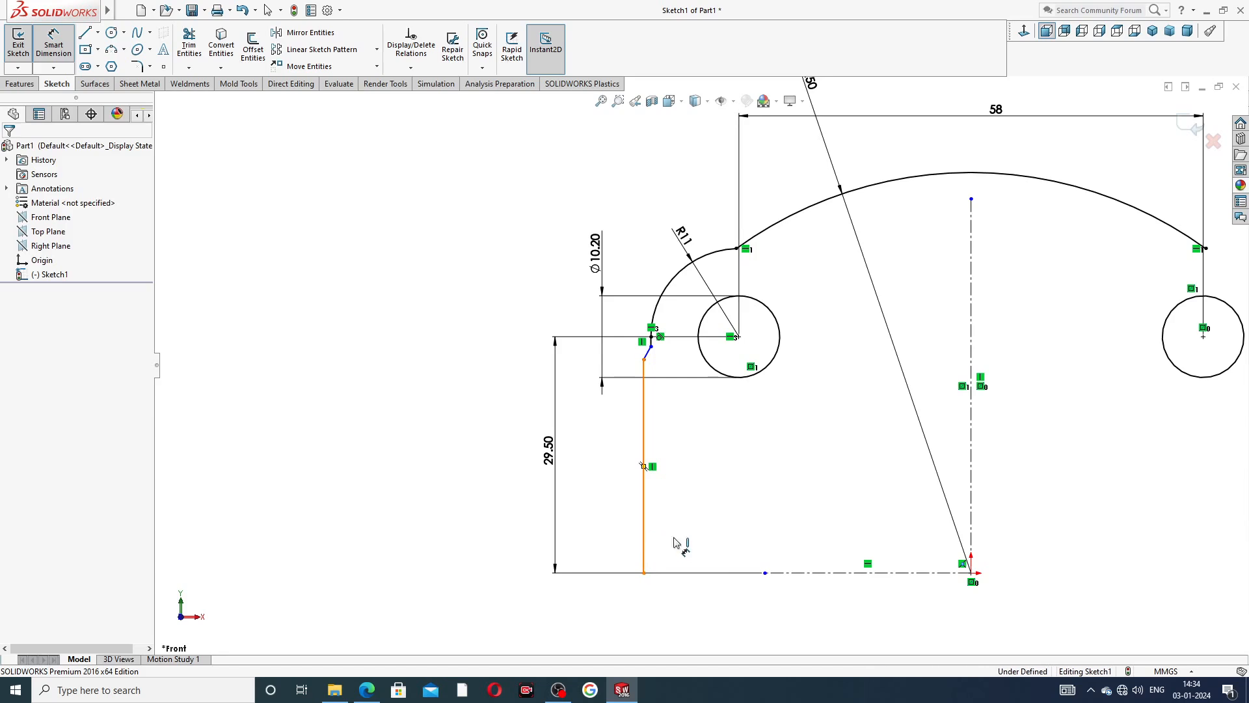
click(644, 533)
click(970, 496)
click(794, 613)
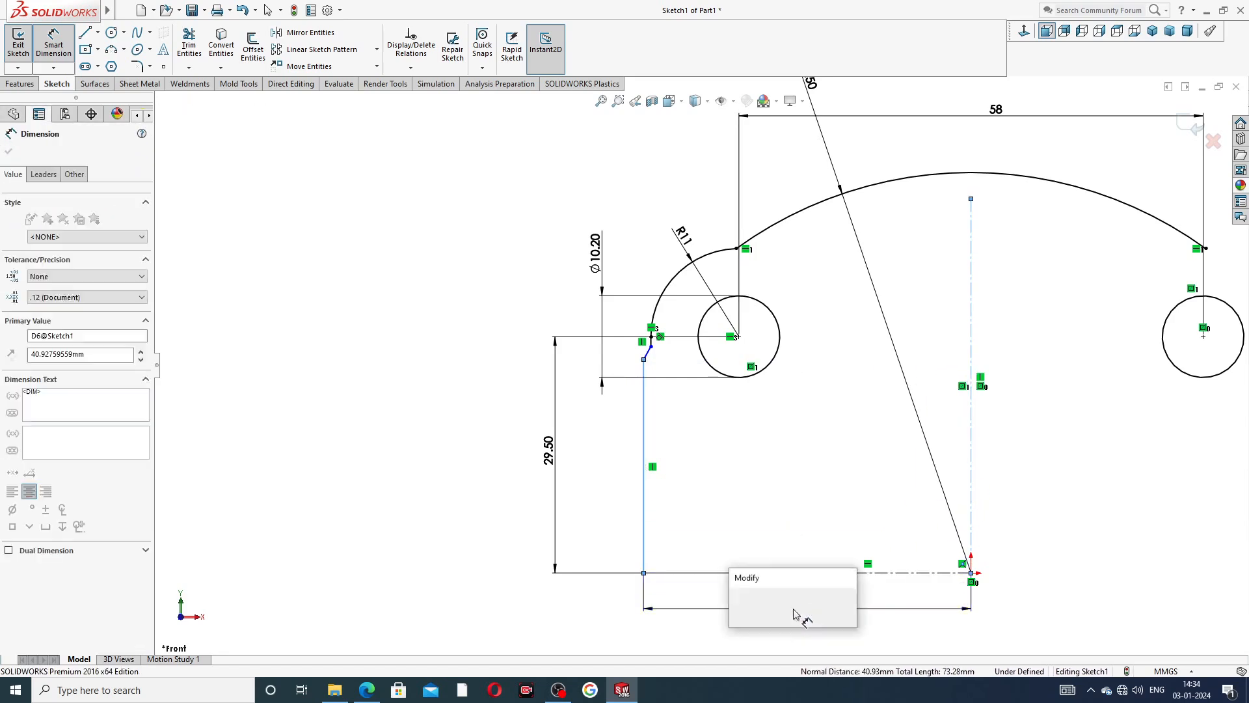
text(42)
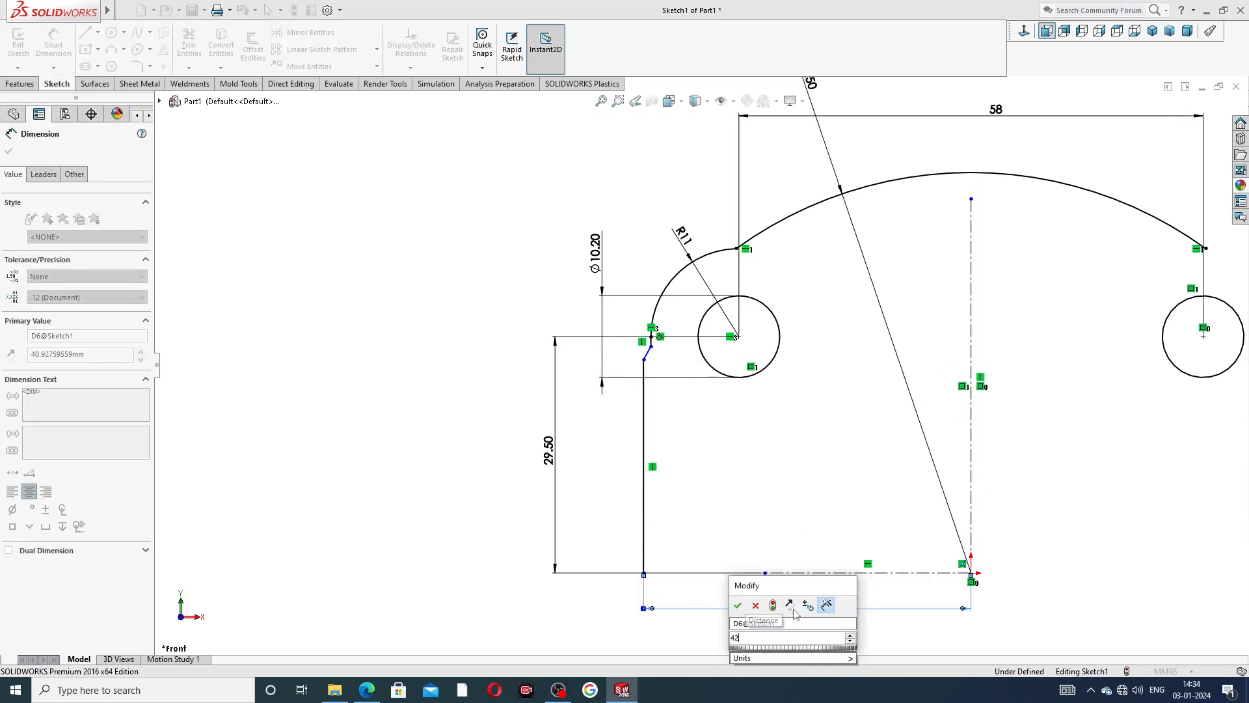
key(Return)
key(Escape)
scroll(846, 442, up, 2)
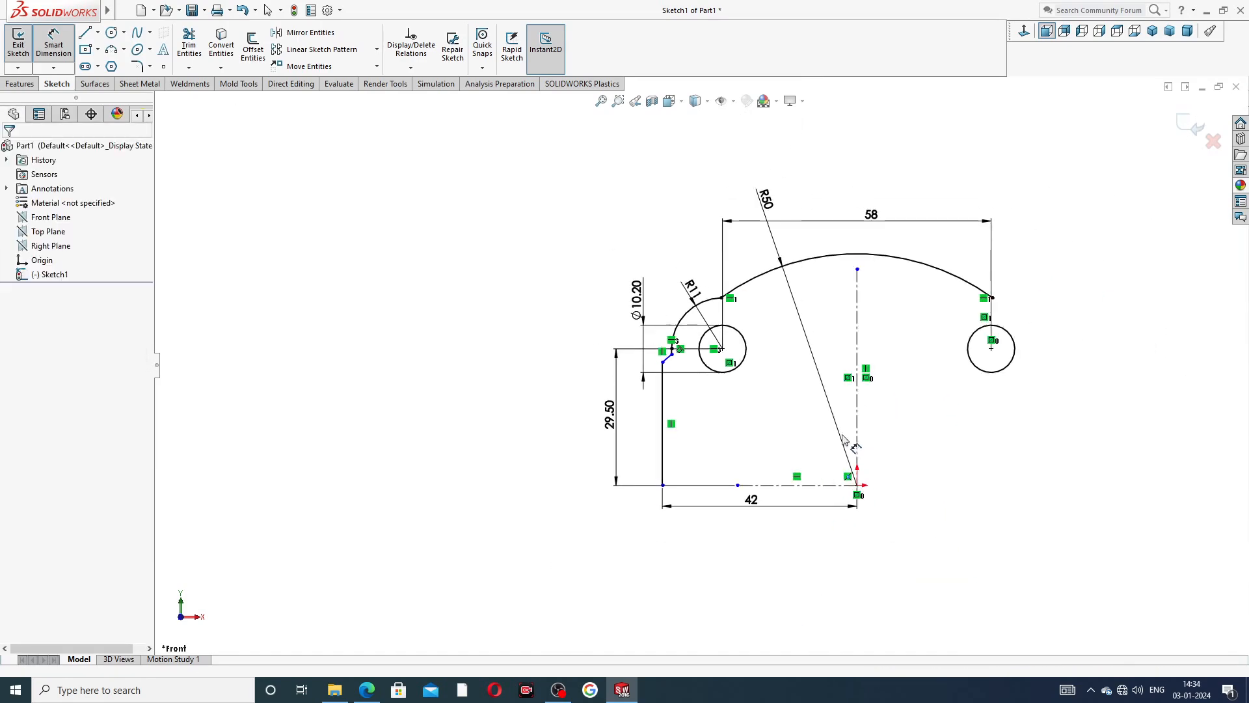
scroll(846, 443, down, 3)
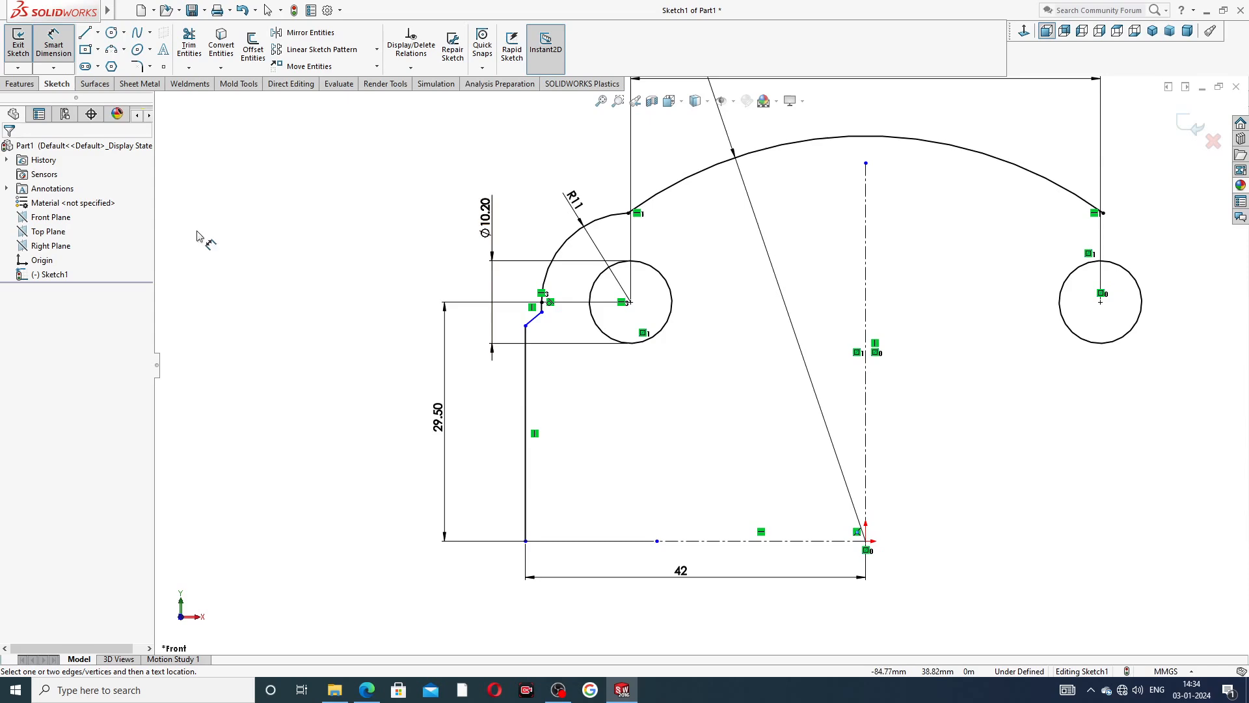
Consult the end plate PDF in Edge, and lower the slanted line's outer endpoint to about Y 25.3 mm in the SOLIDWORKS sketch.
click(366, 690)
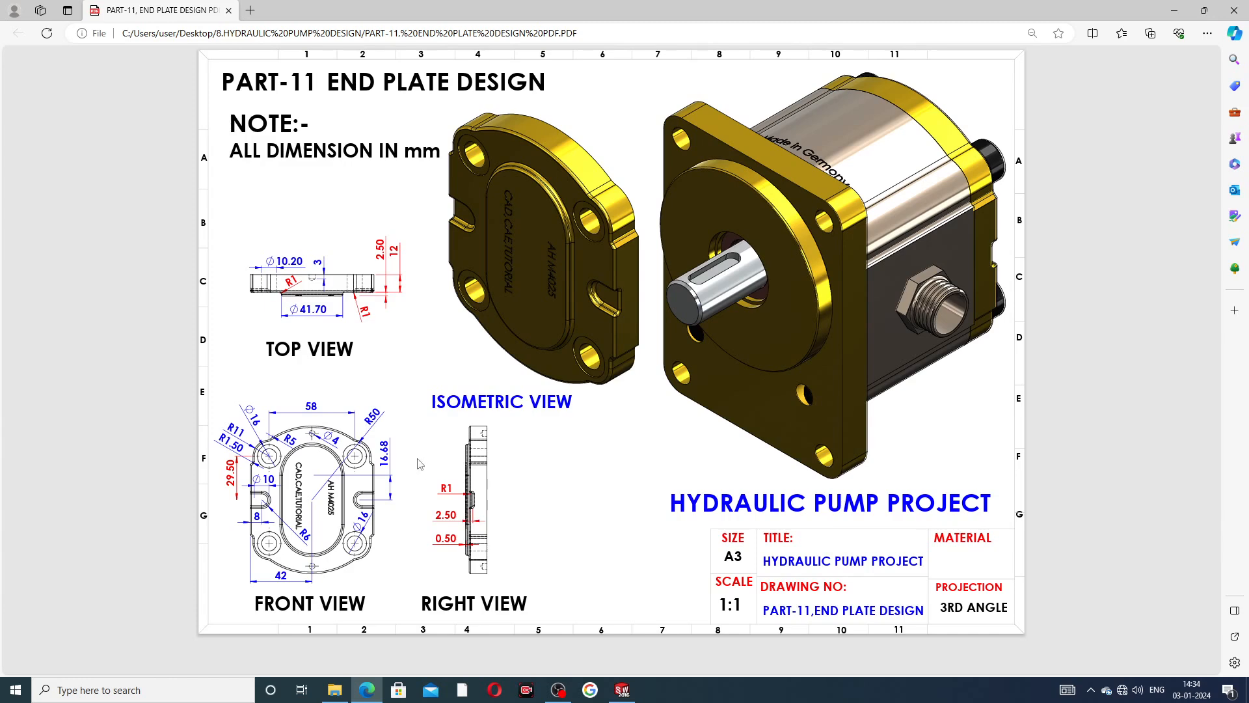
click(366, 690)
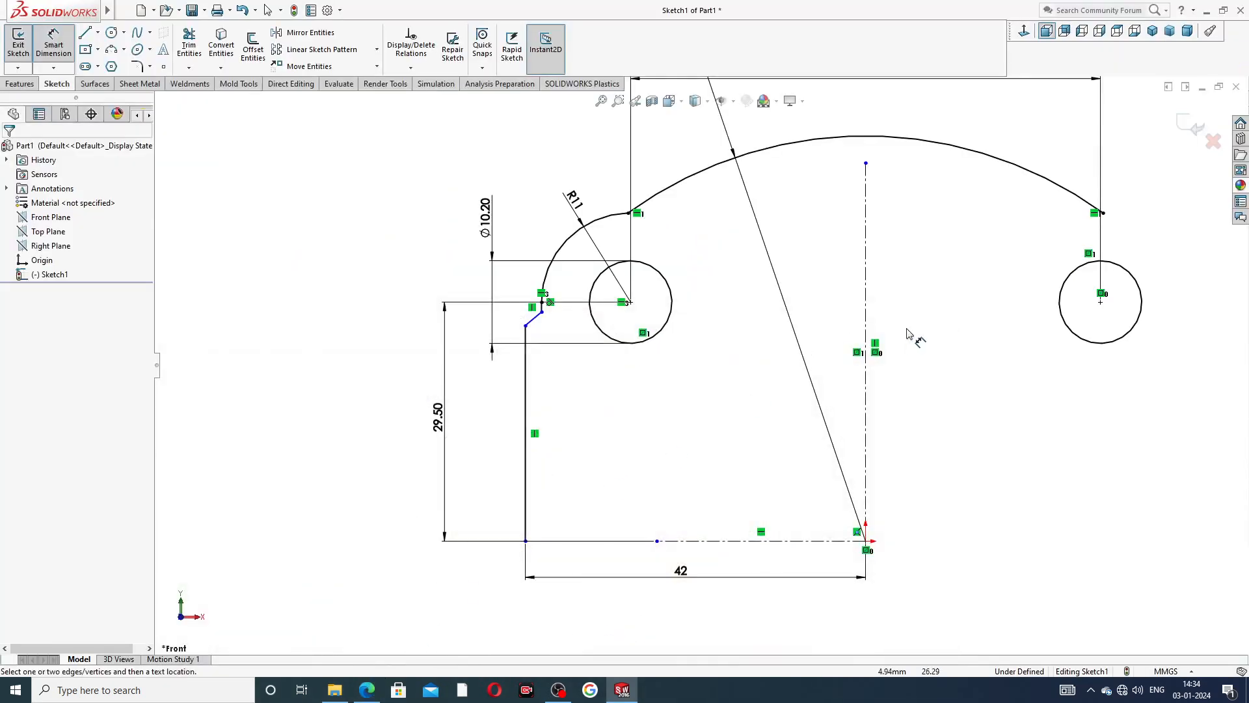
key(f)
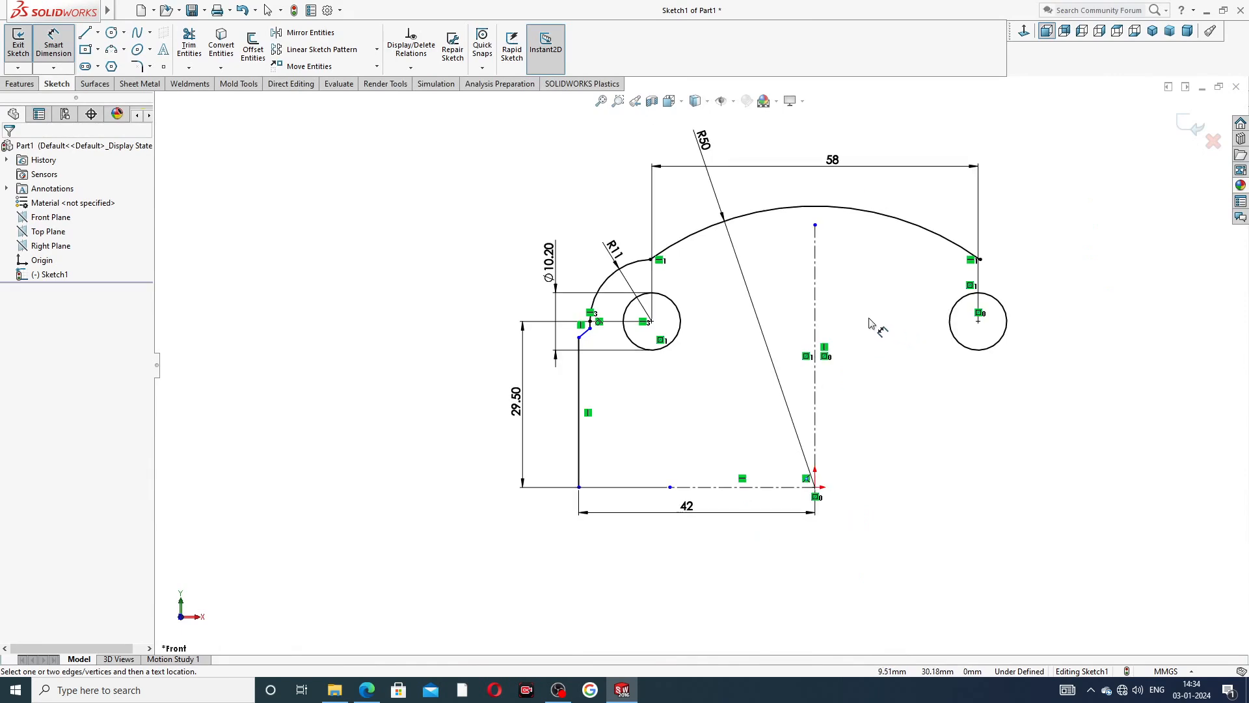
click(367, 690)
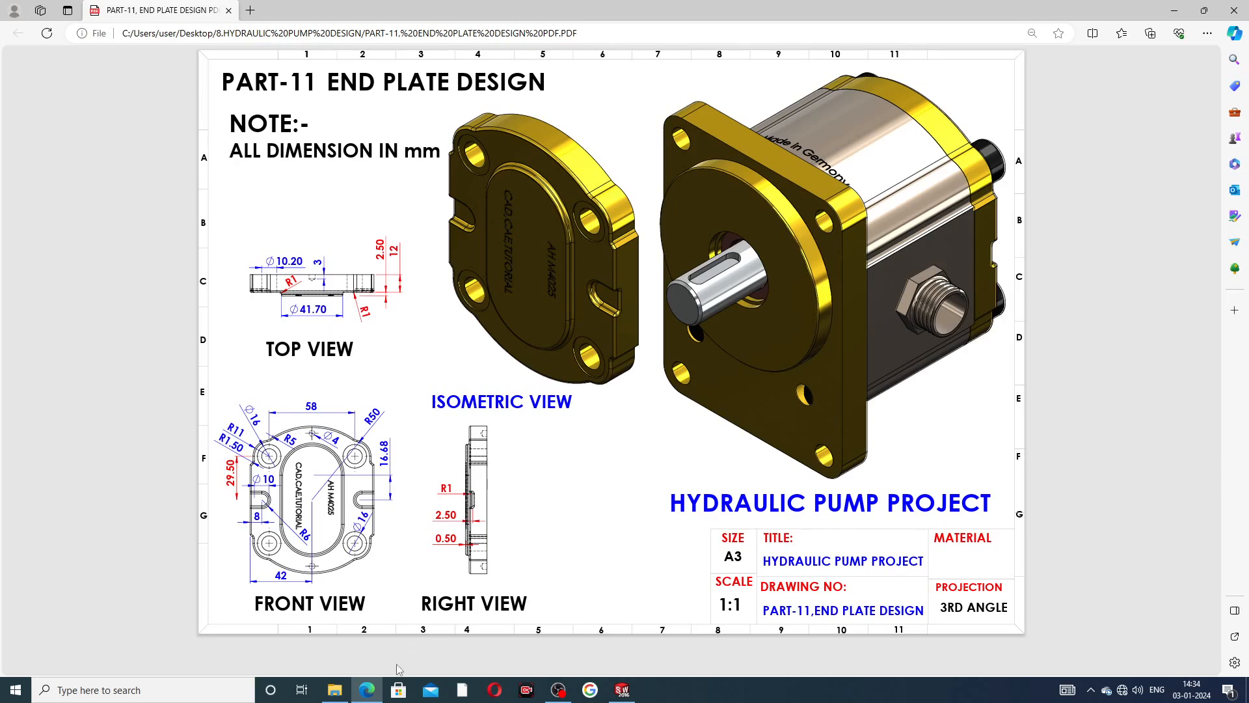
click(367, 690)
scroll(669, 325, down, 3)
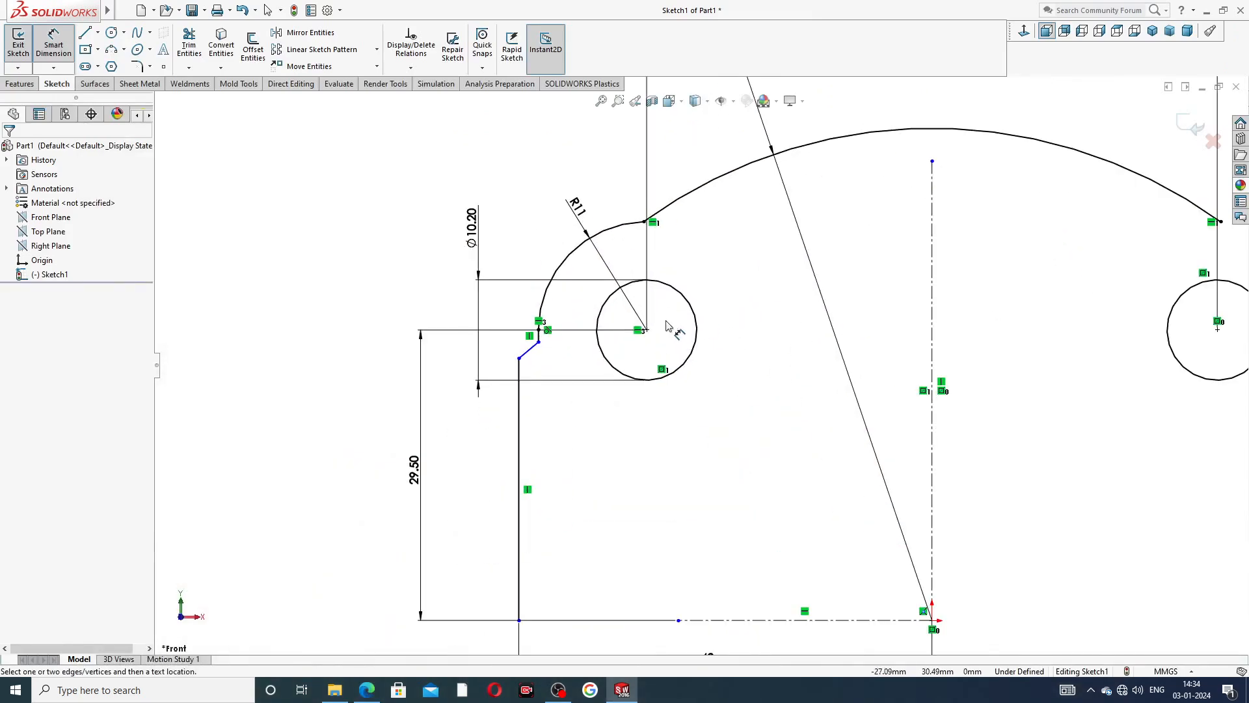
scroll(669, 326, down, 4)
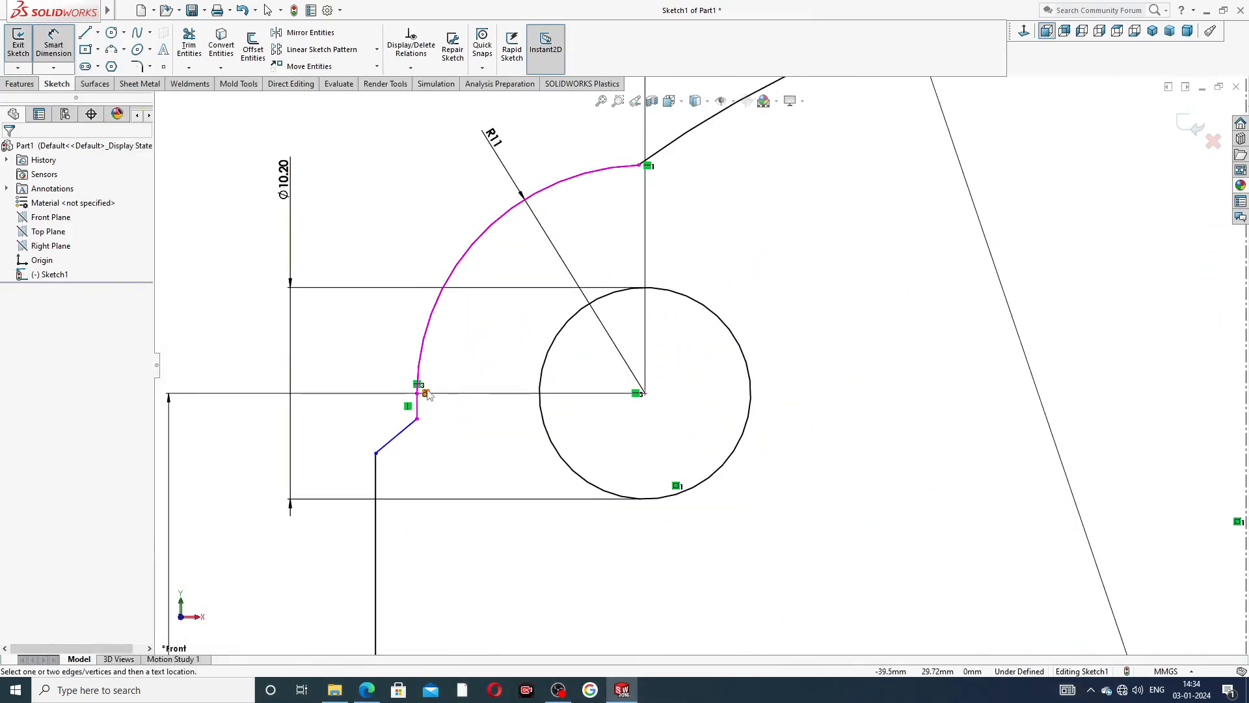
right_click(353, 212)
click(390, 192)
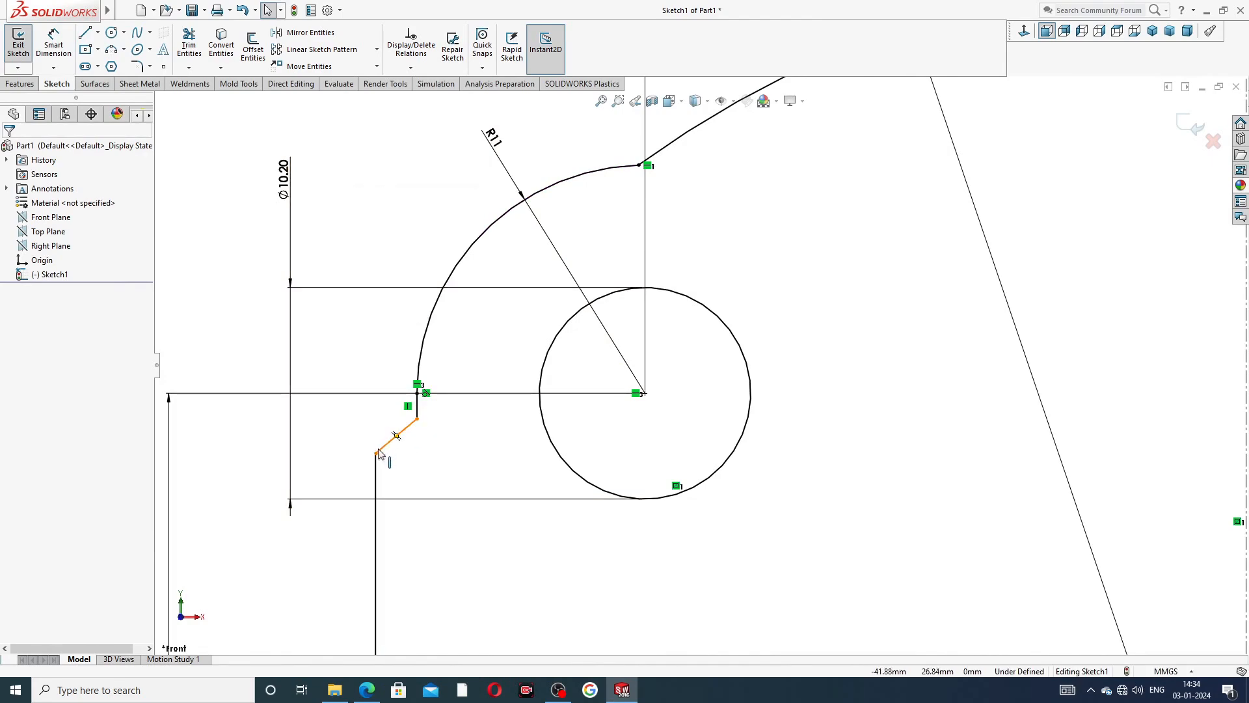
drag(377, 452, 399, 483)
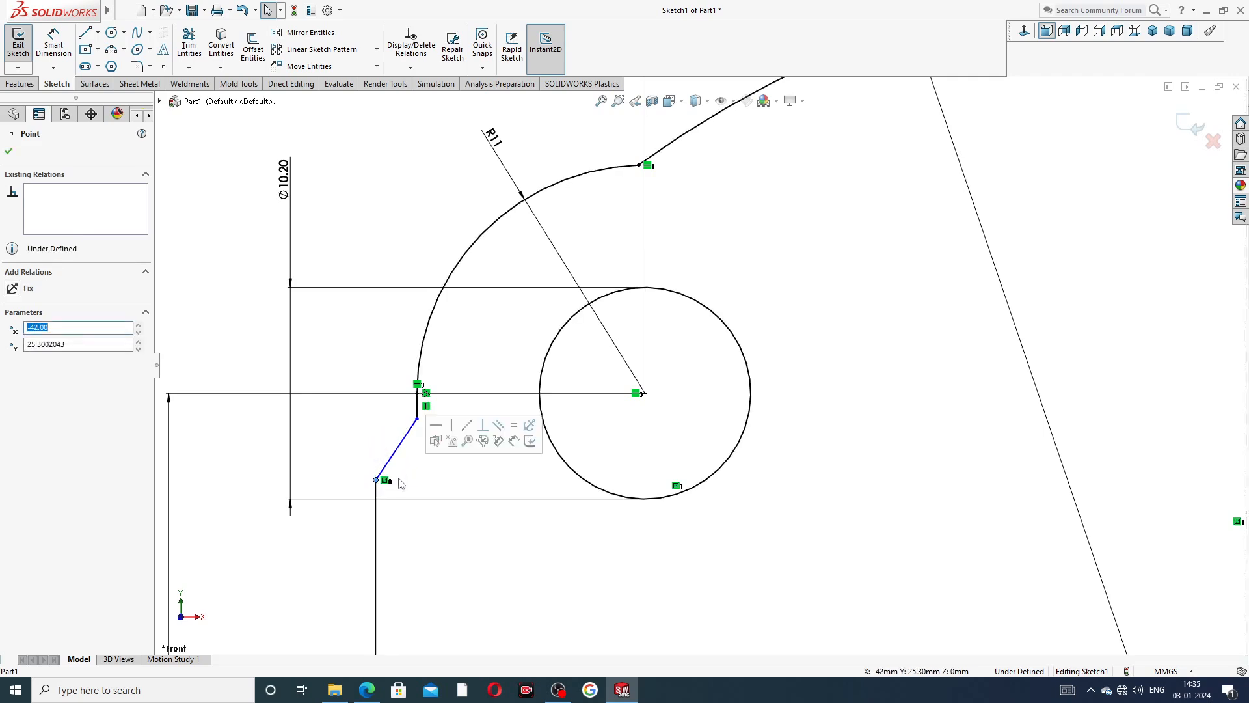
click(418, 480)
Apply a 1.5 mm sketch fillet to the corner between the short vertical line and the slanted line.
scroll(434, 455, up, 2)
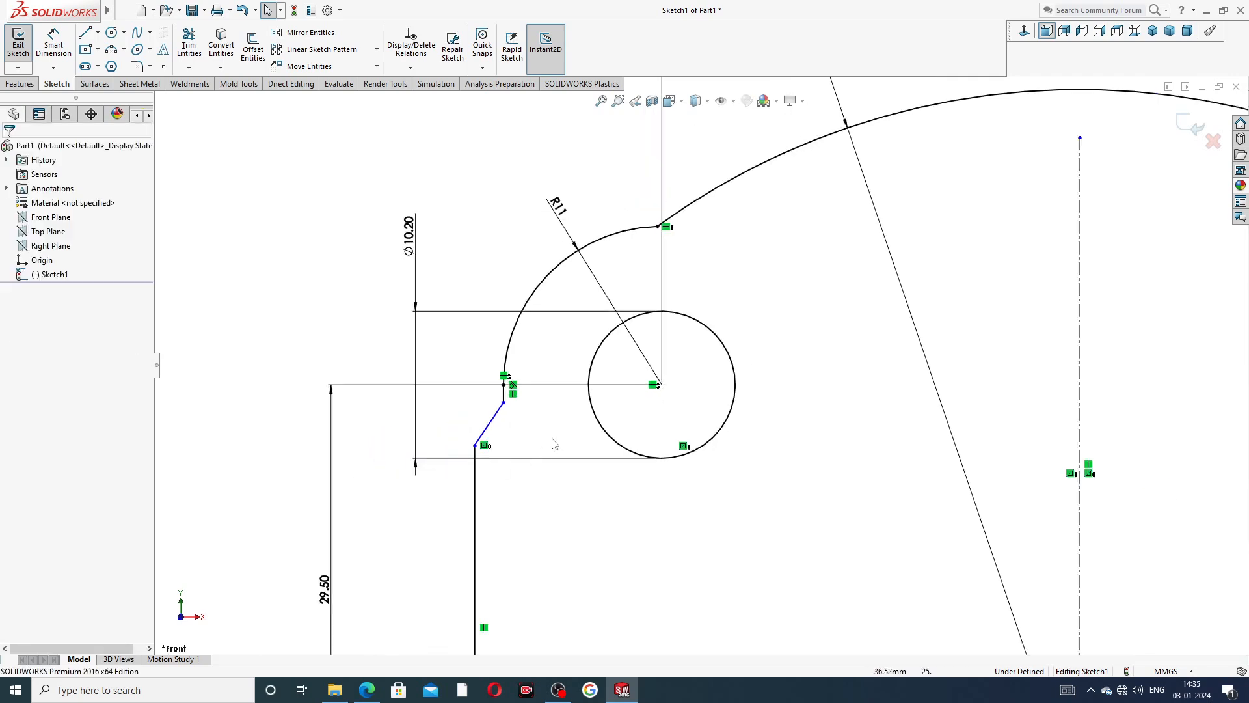
click(150, 66)
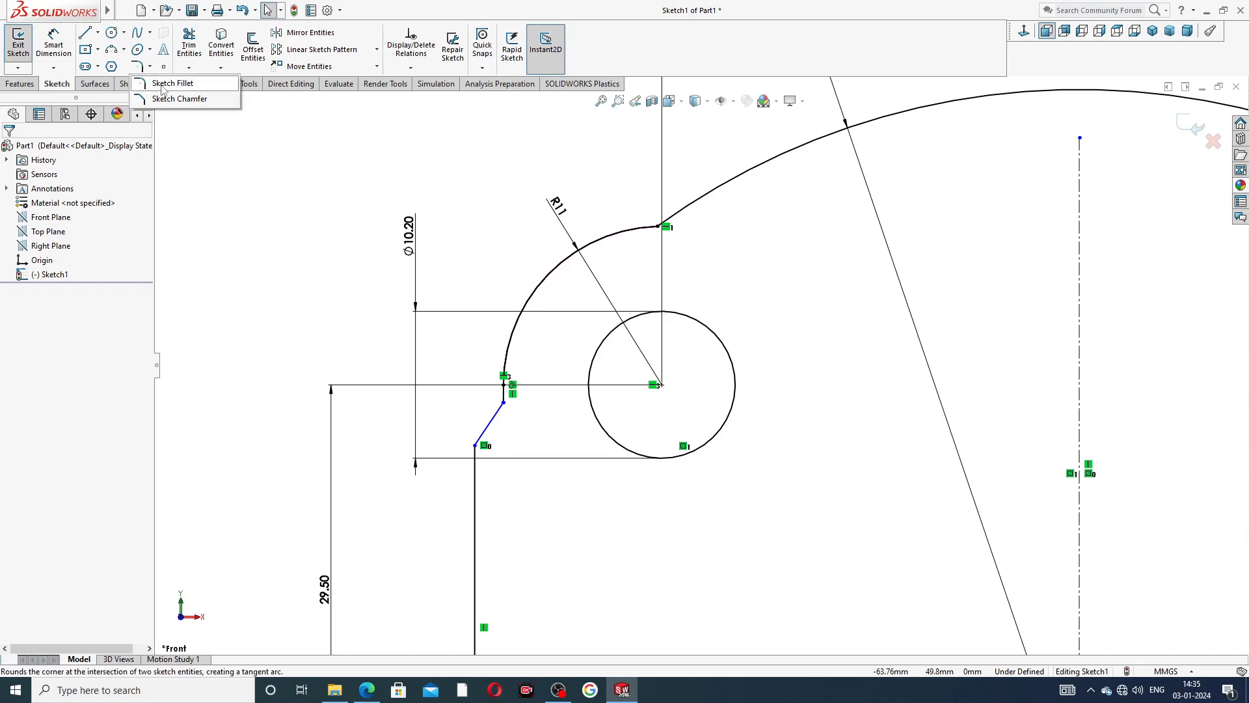
click(170, 83)
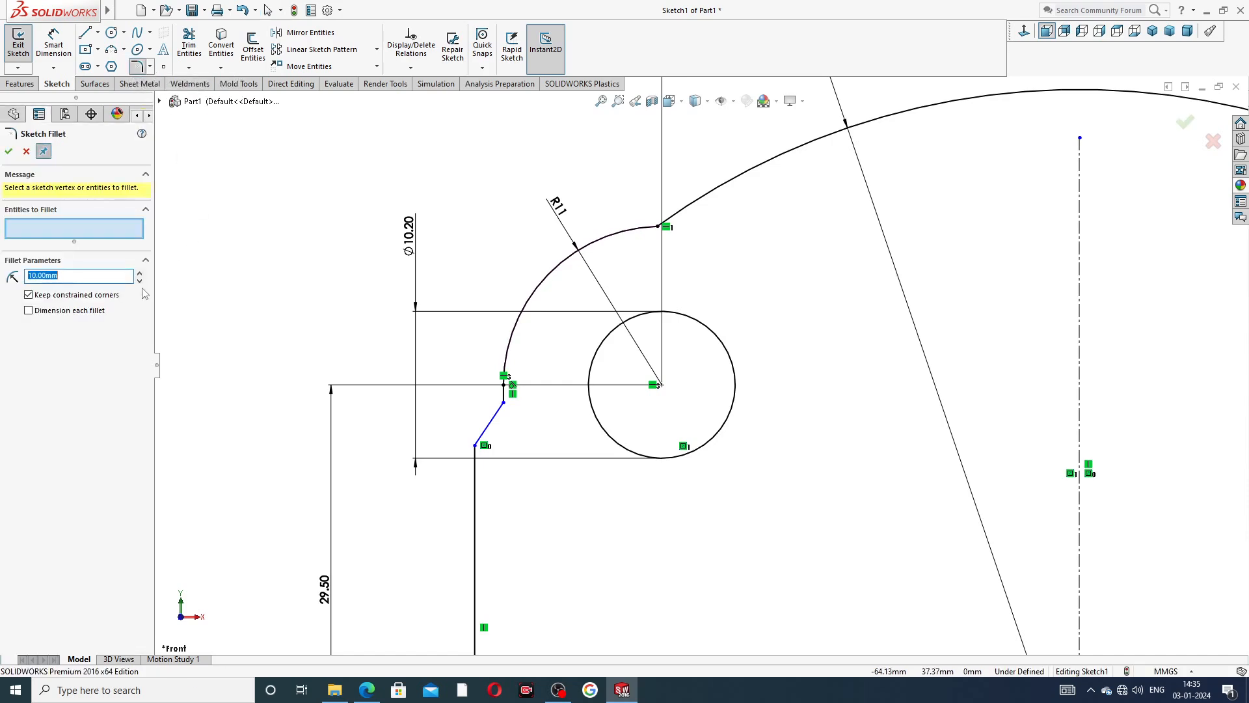
text(1)
click(504, 403)
click(9, 152)
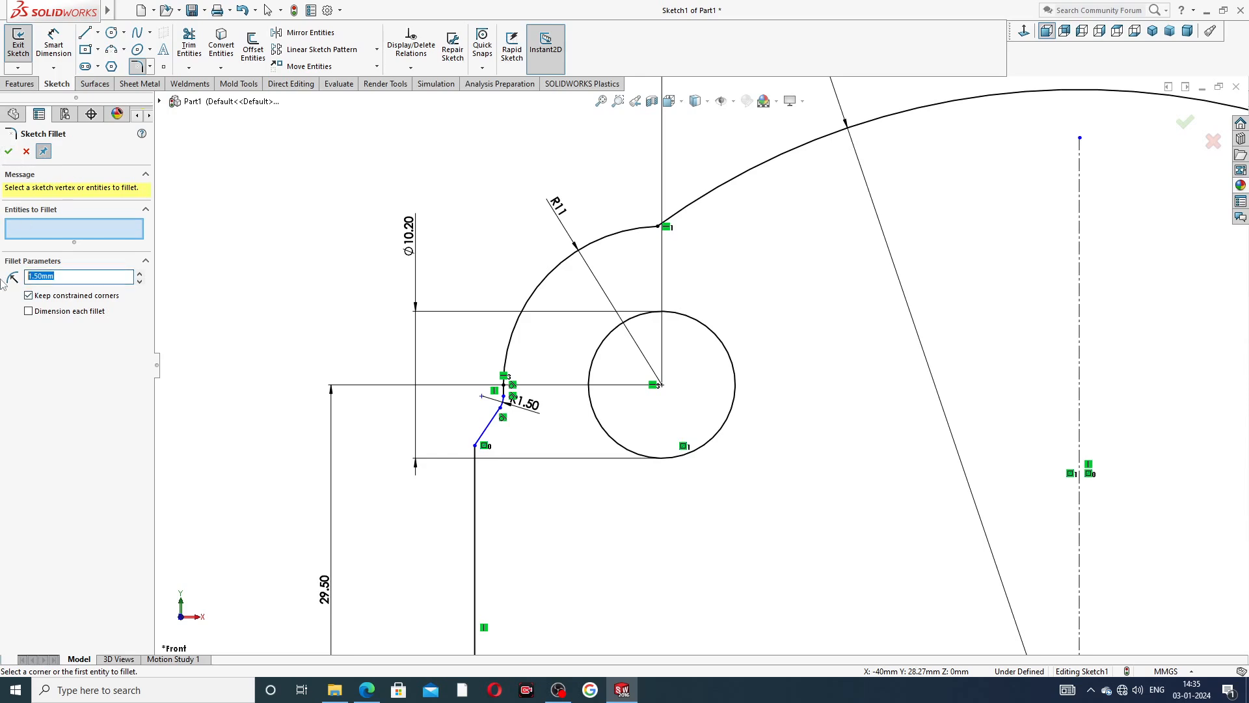
Apply a 5 mm sketch fillet where the R11 corner arc meets the R50 arc, and finish filleting.
text(5)
click(658, 227)
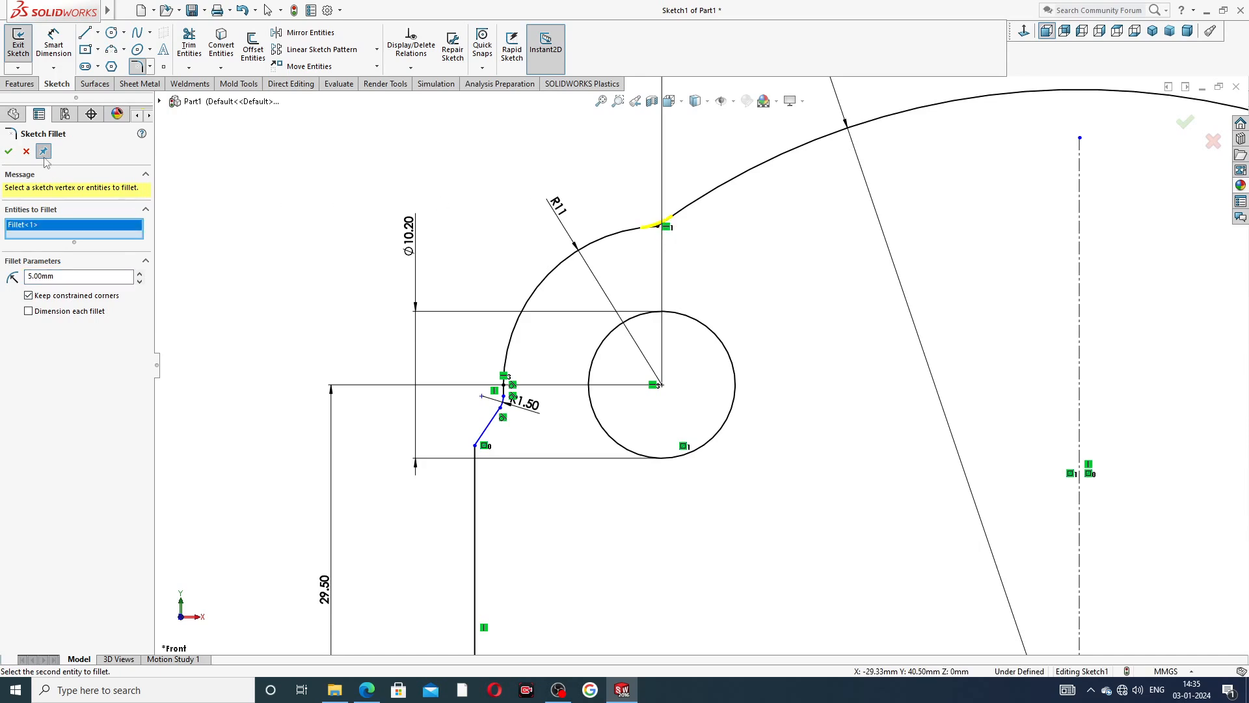
click(9, 152)
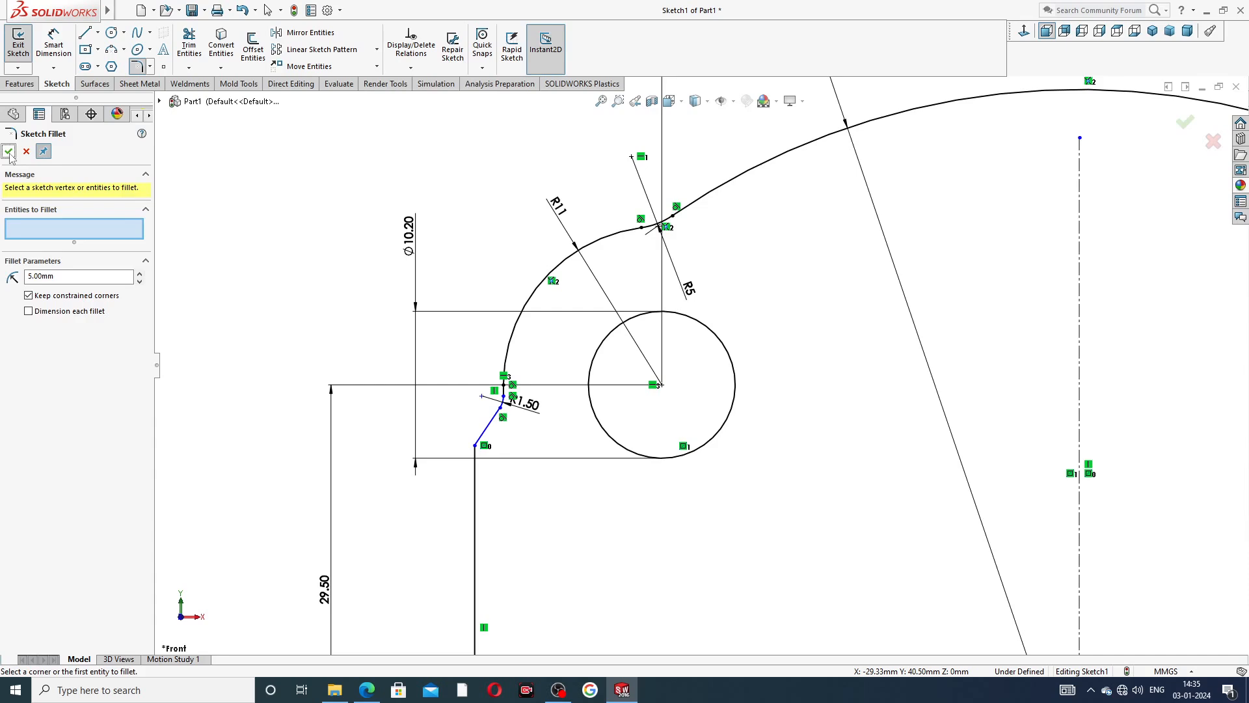
click(8, 152)
Reposition the R5 and R1.50 fillet dimension labels so they sit clear of the sketch geometry.
drag(688, 288, 683, 265)
drag(524, 403, 536, 410)
click(528, 350)
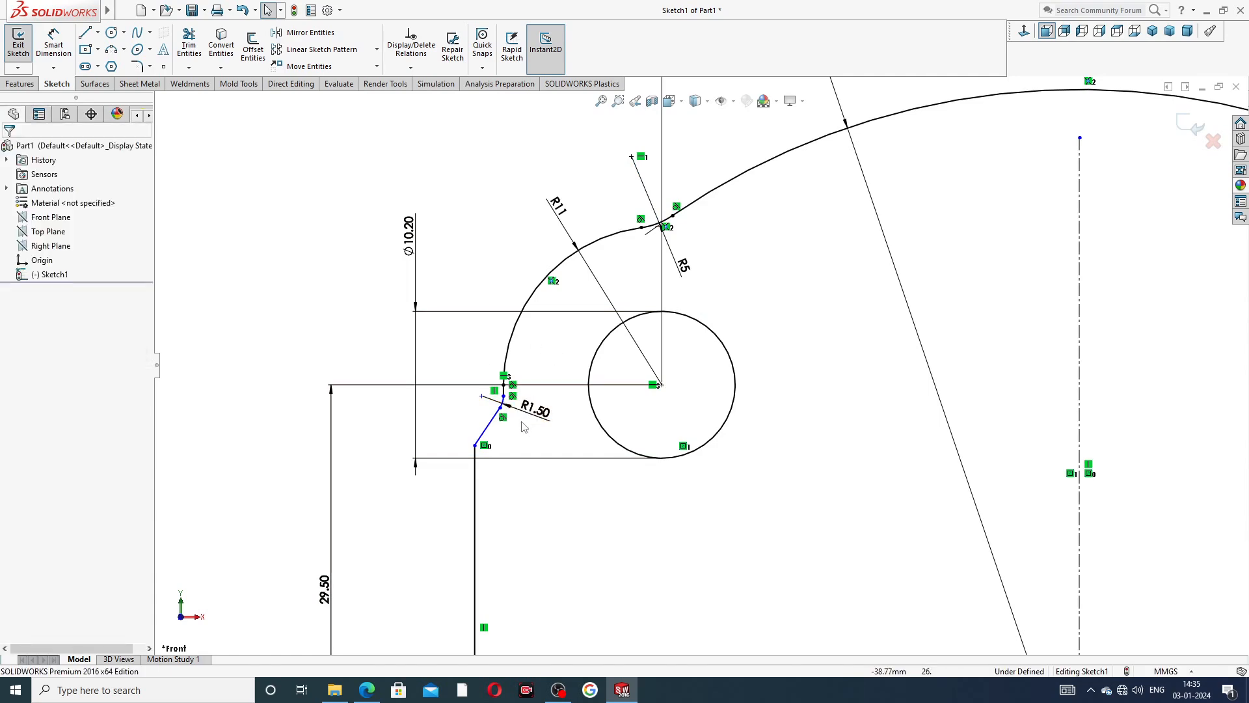
scroll(793, 325, up, 5)
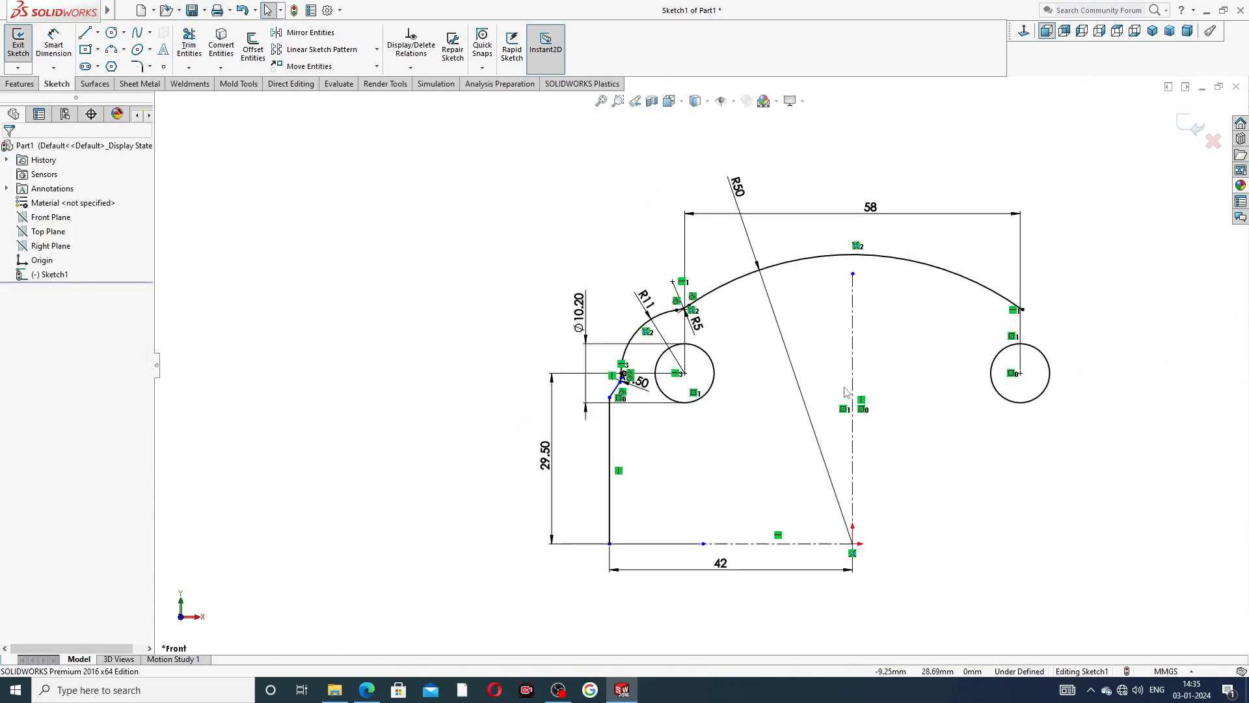
scroll(862, 430, down, 2)
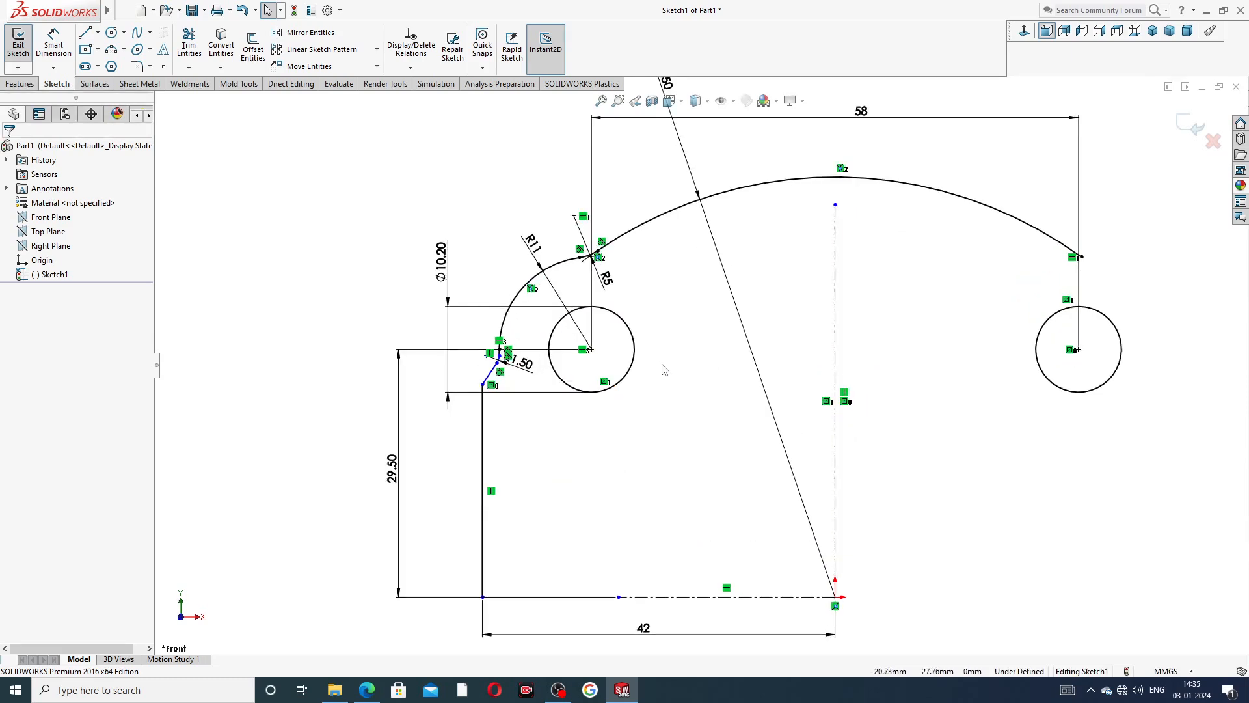
Check the front view dimensions in the end plate PDF in Edge, and return to the SOLIDWORKS sketch.
click(366, 690)
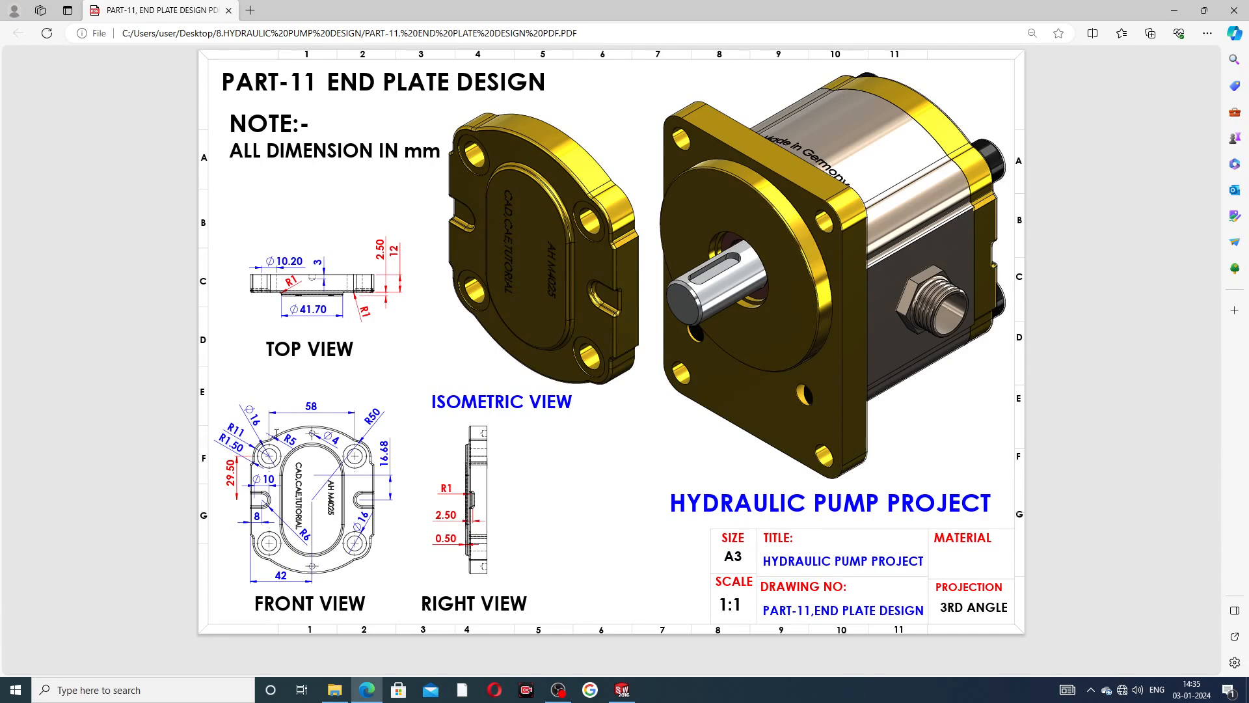
click(371, 689)
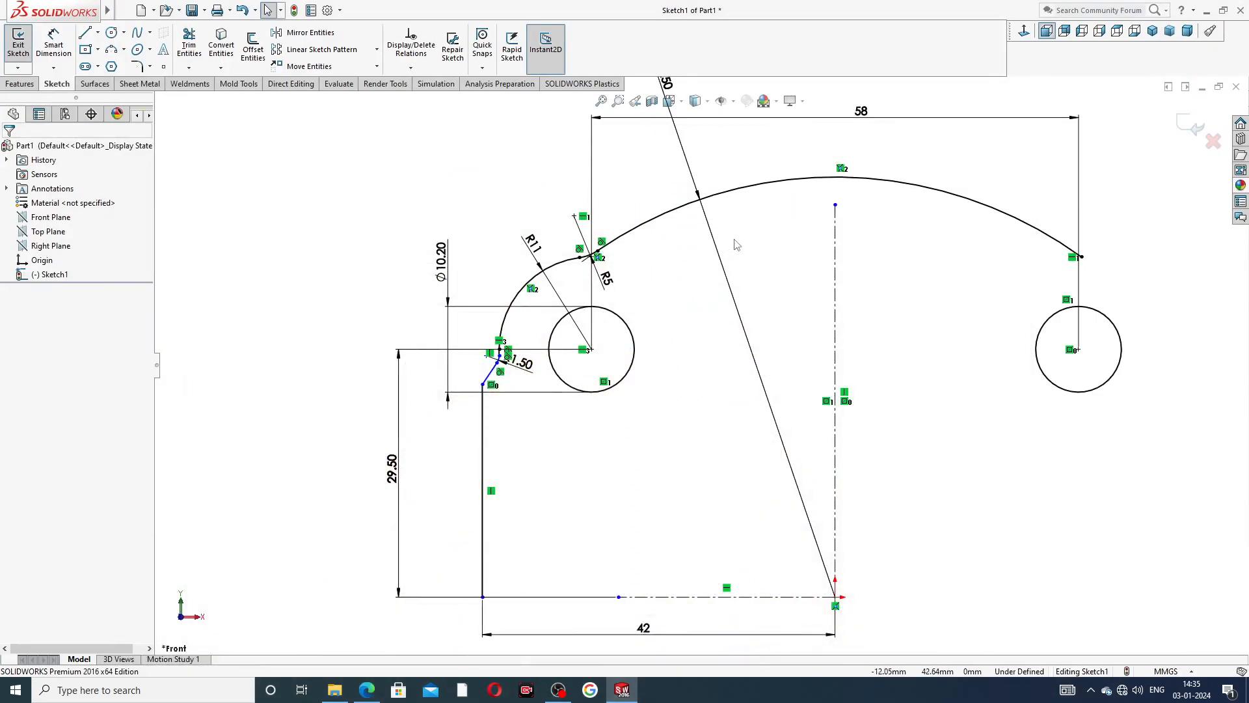
scroll(709, 351, up, 2)
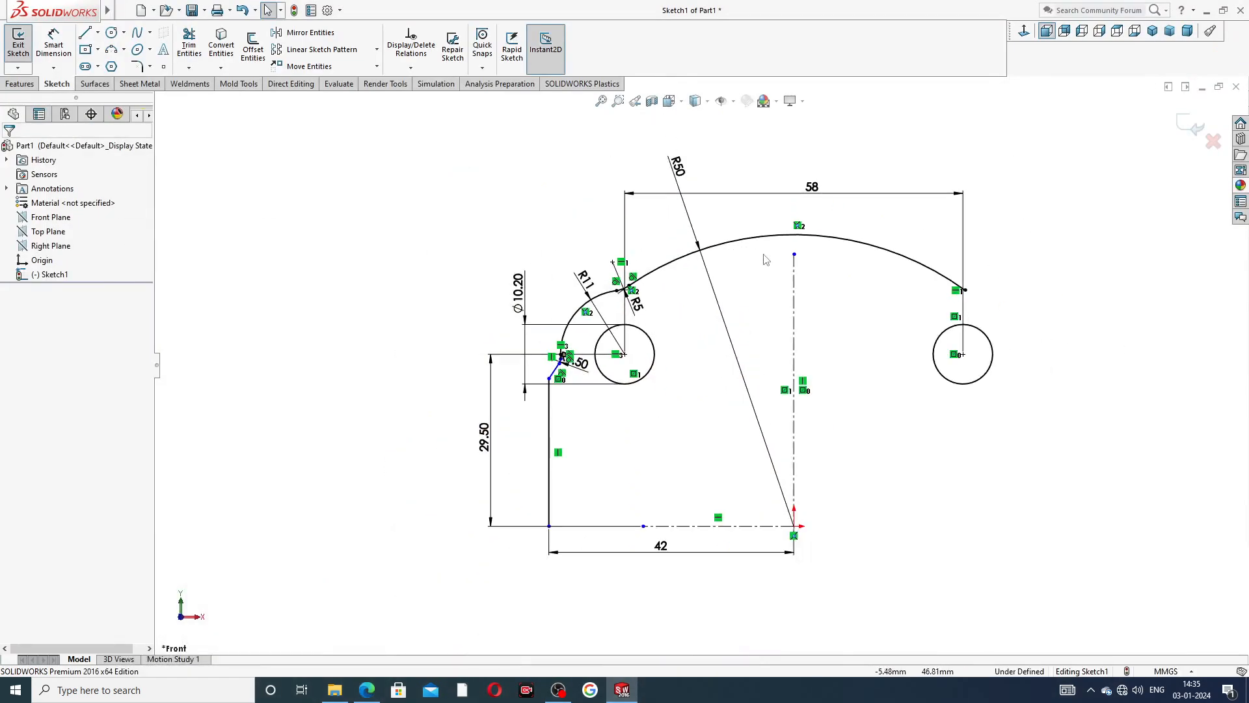
Mirror the R5 fillet, R11 arc, short vertical line, R1.50 fillet, slanted line and long side line about the vertical centerline.
click(310, 32)
scroll(657, 332, down, 3)
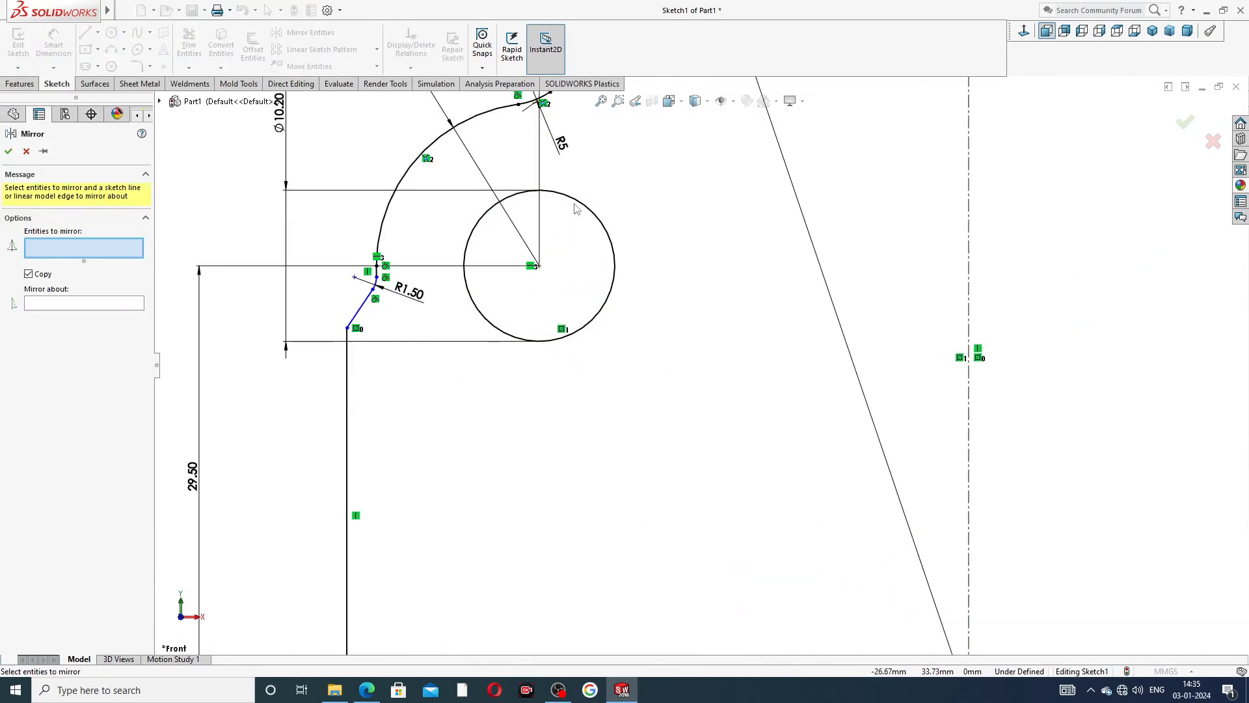
scroll(657, 332, up, 2)
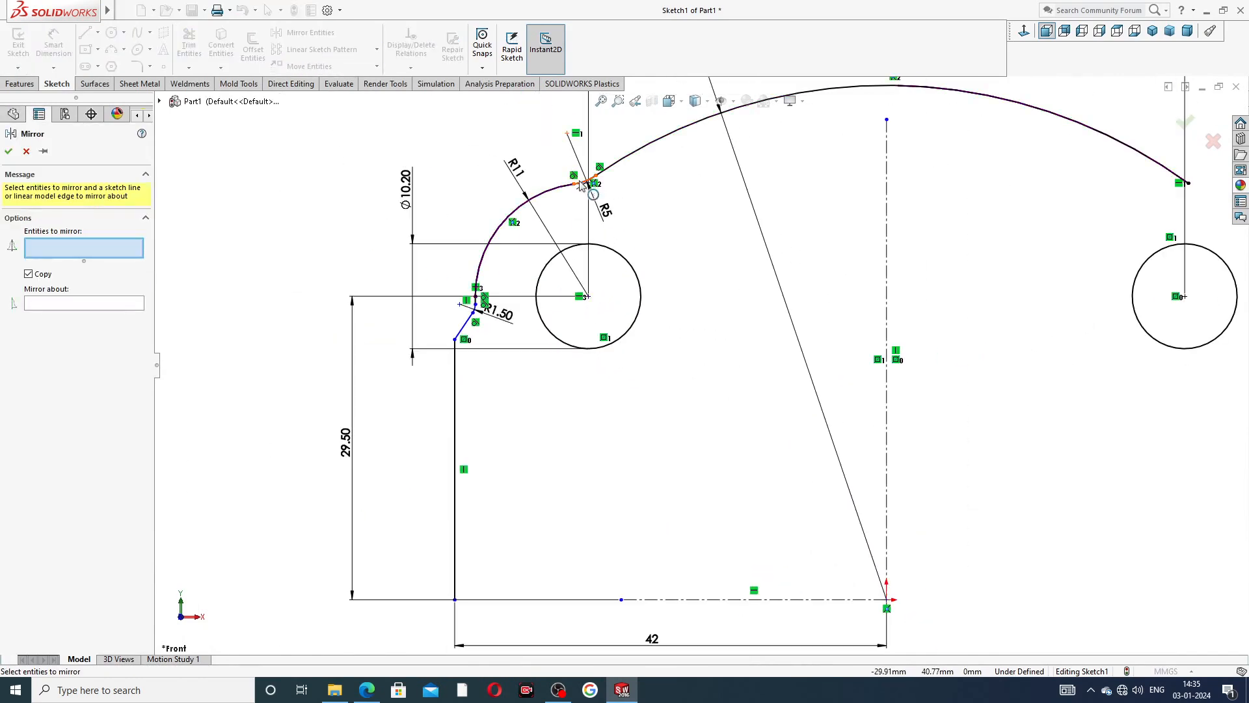
click(581, 184)
click(558, 190)
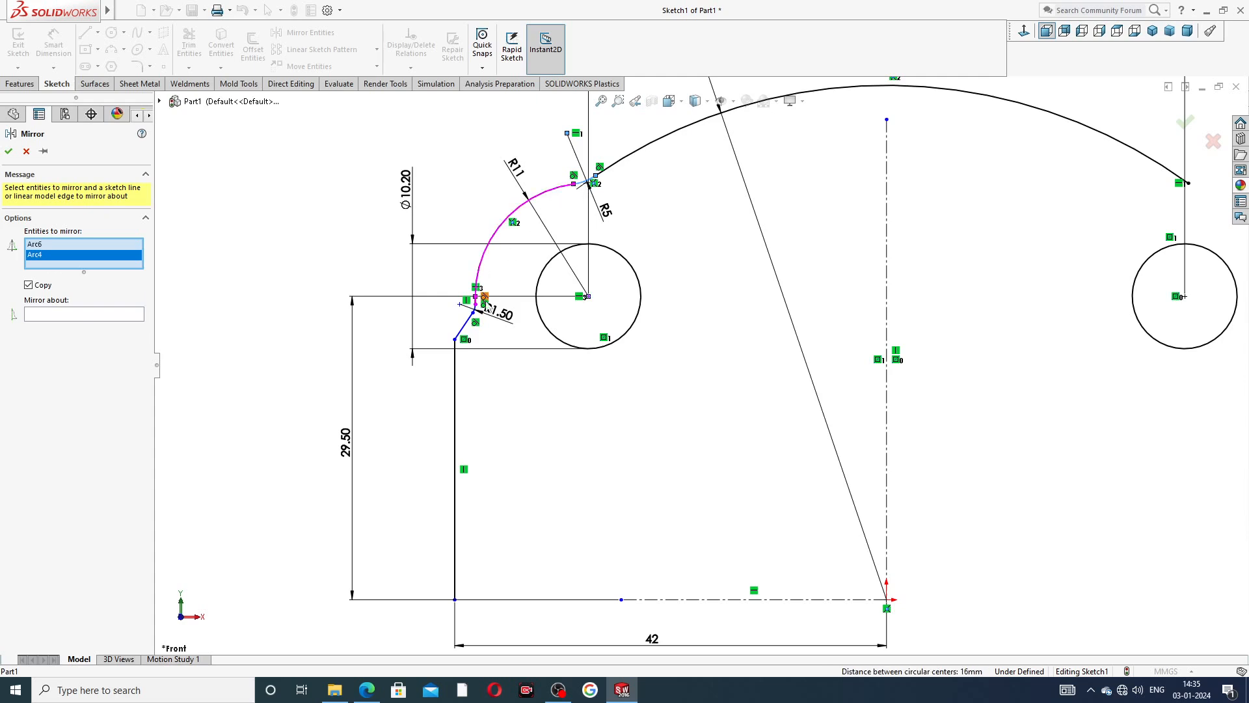
scroll(436, 286, down, 5)
click(557, 332)
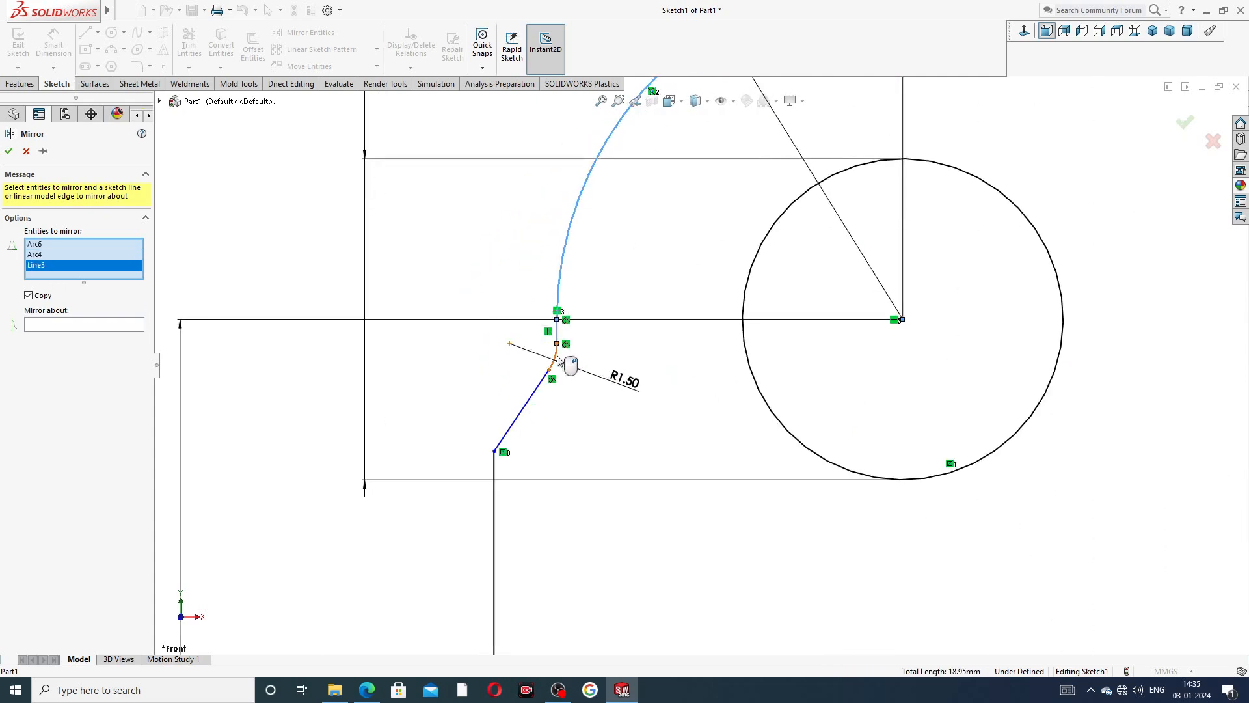
click(558, 361)
click(532, 398)
click(495, 494)
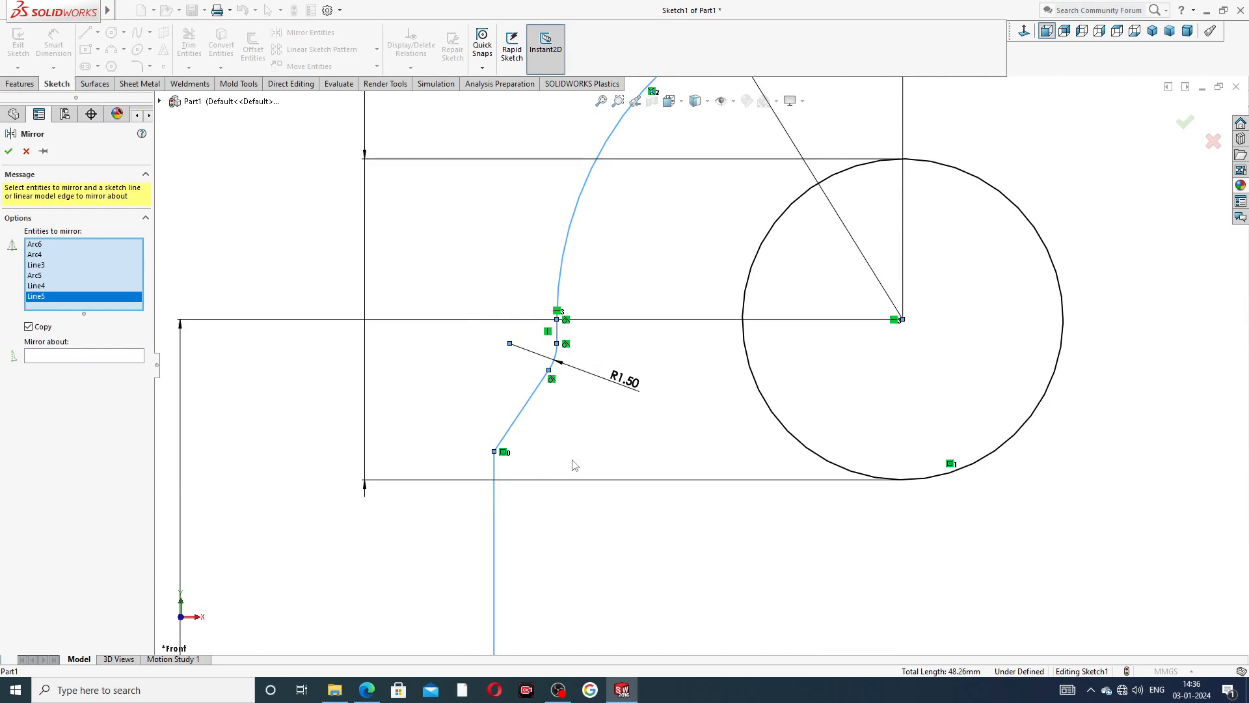
scroll(573, 464, up, 3)
scroll(670, 364, up, 3)
scroll(748, 351, up, 3)
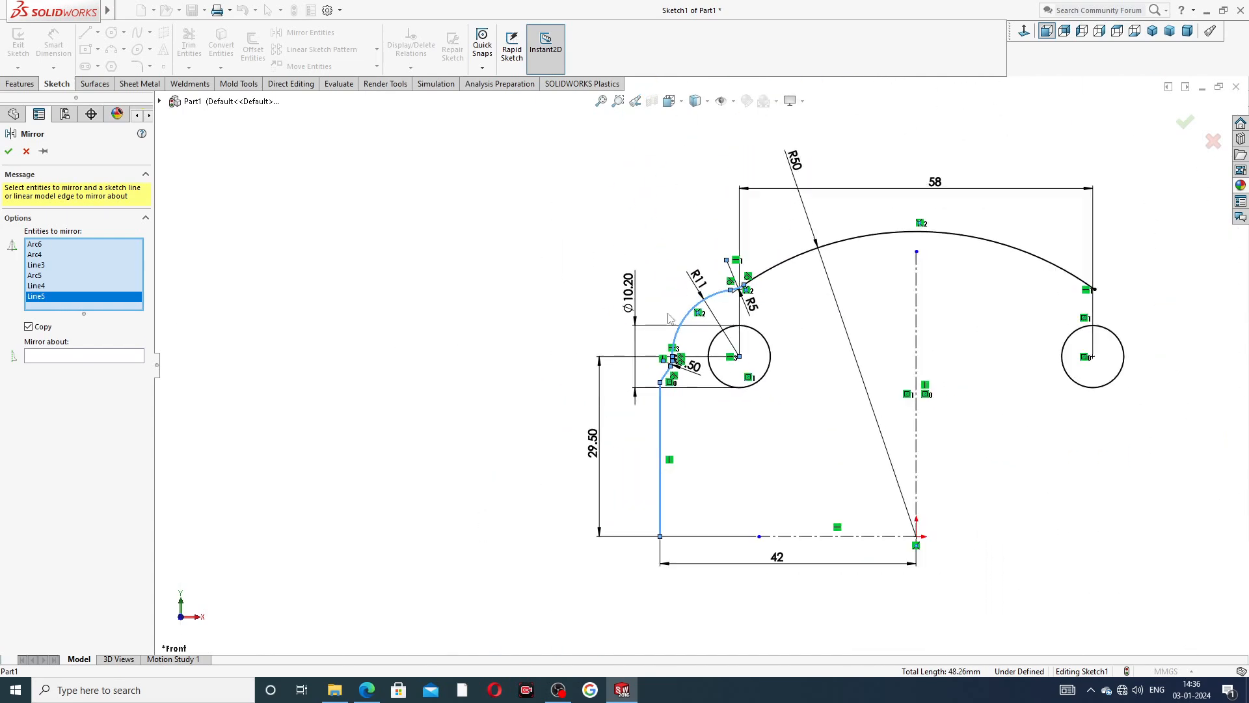
click(139, 357)
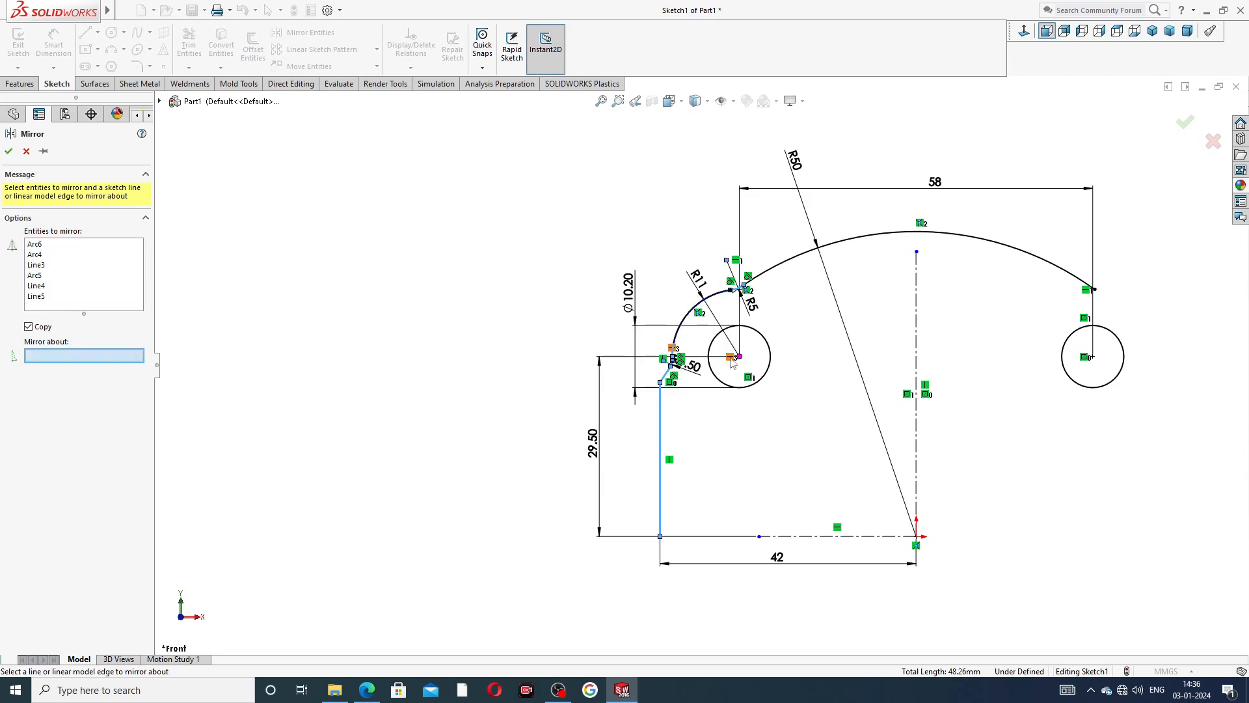
click(916, 289)
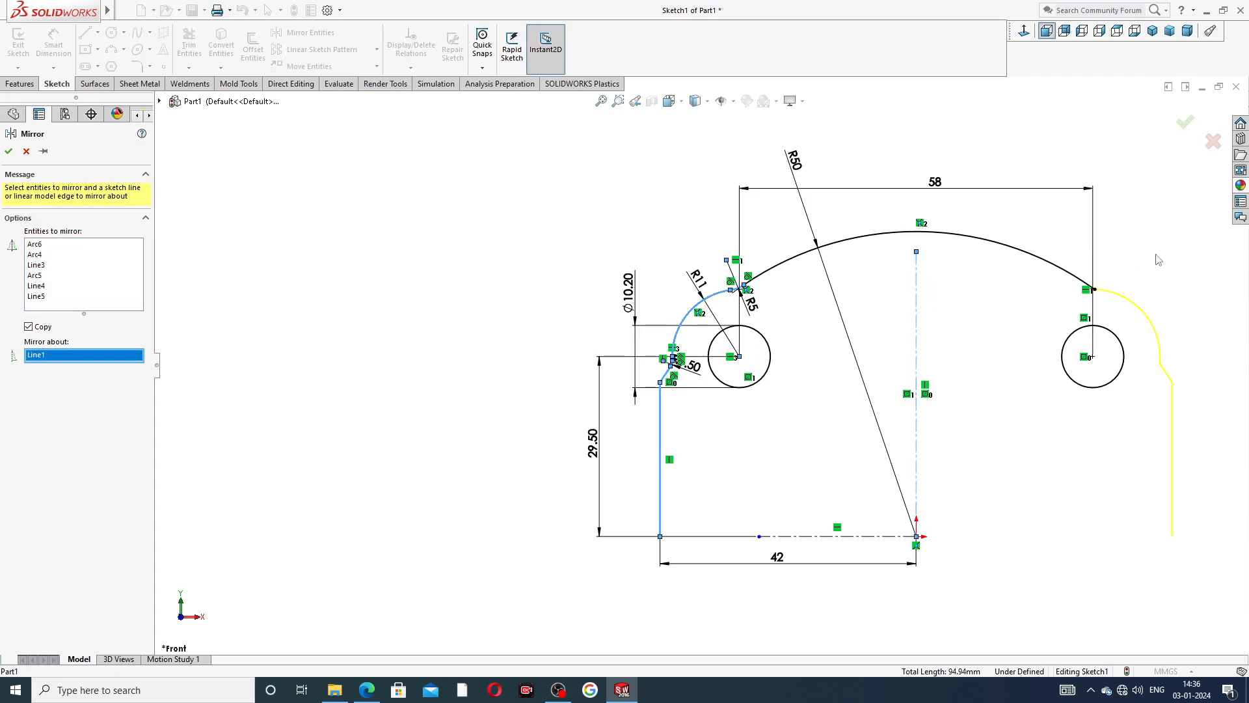
click(1185, 122)
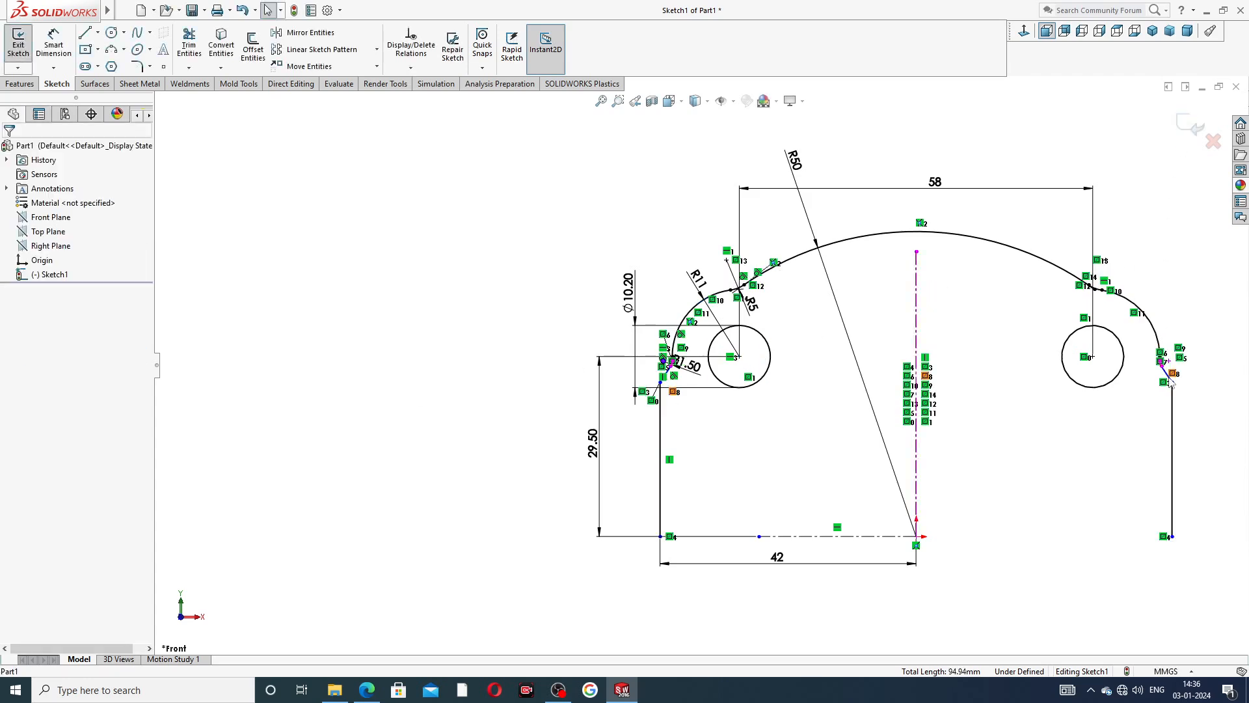
Trim the R50 arc's leftover end that extends past the mirrored 5 mm fillet, using Trim to closest.
scroll(1174, 364, down, 3)
scroll(1133, 346, down, 3)
scroll(748, 193, up, 3)
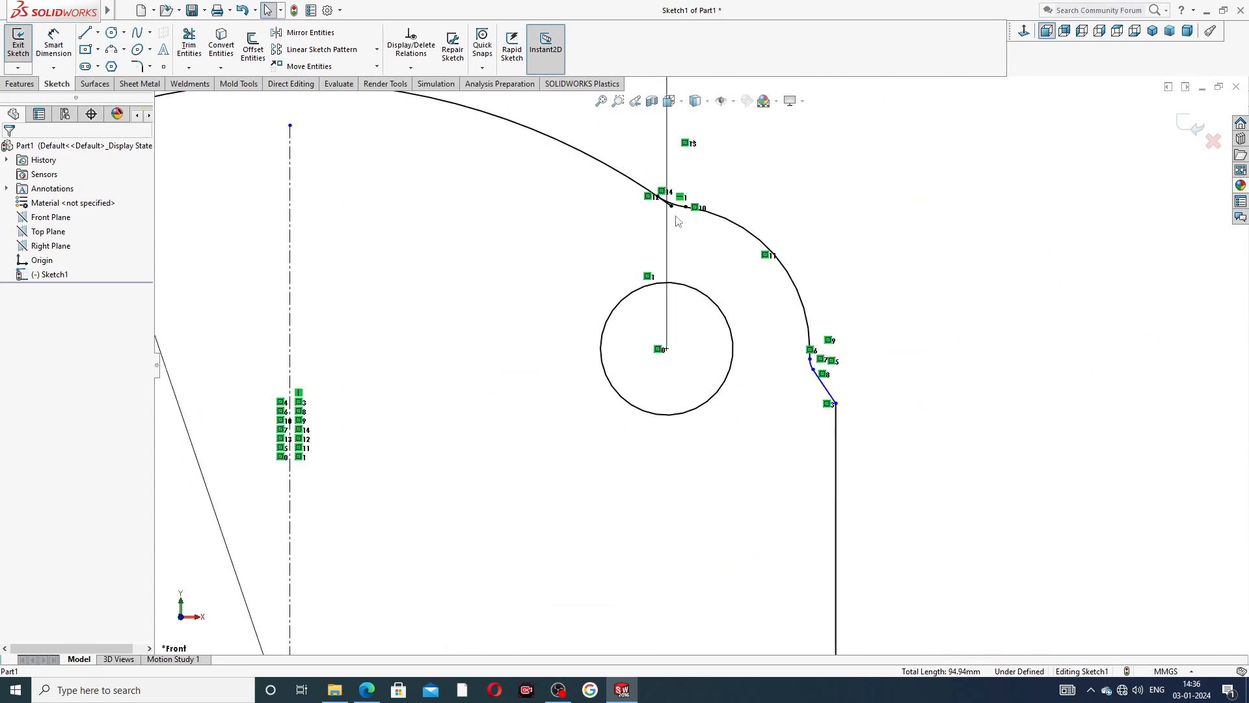
scroll(676, 221, down, 4)
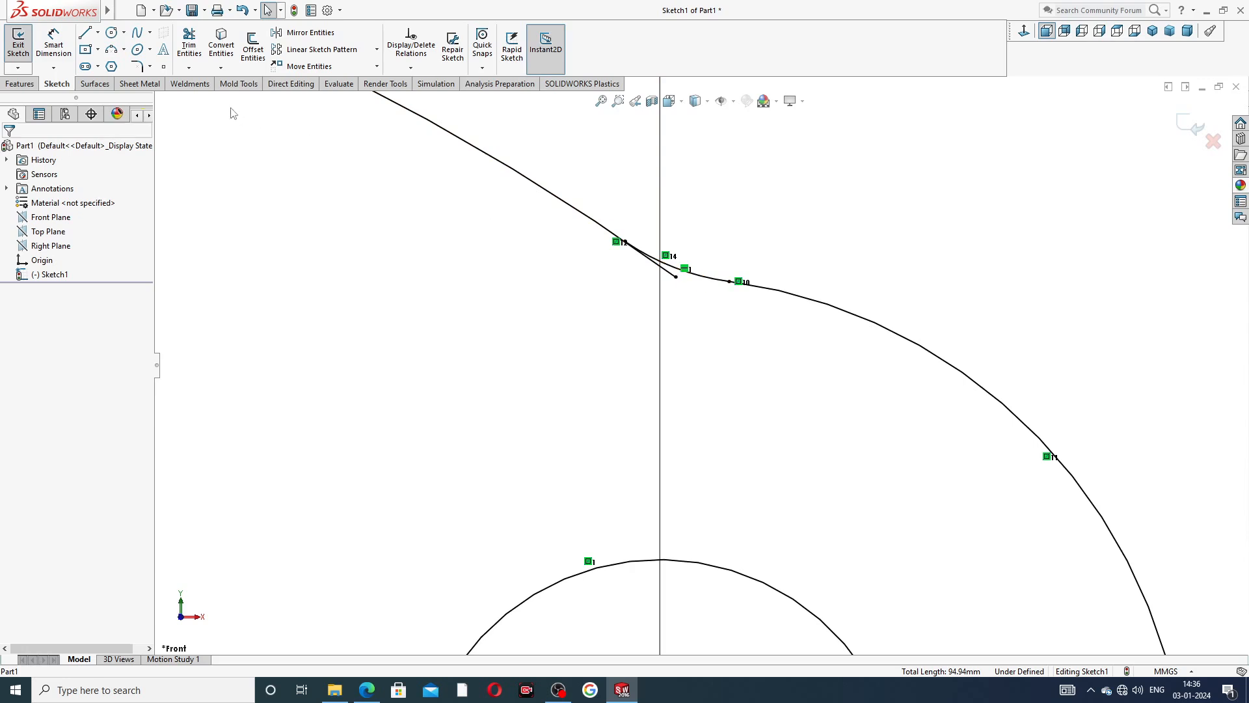
click(189, 45)
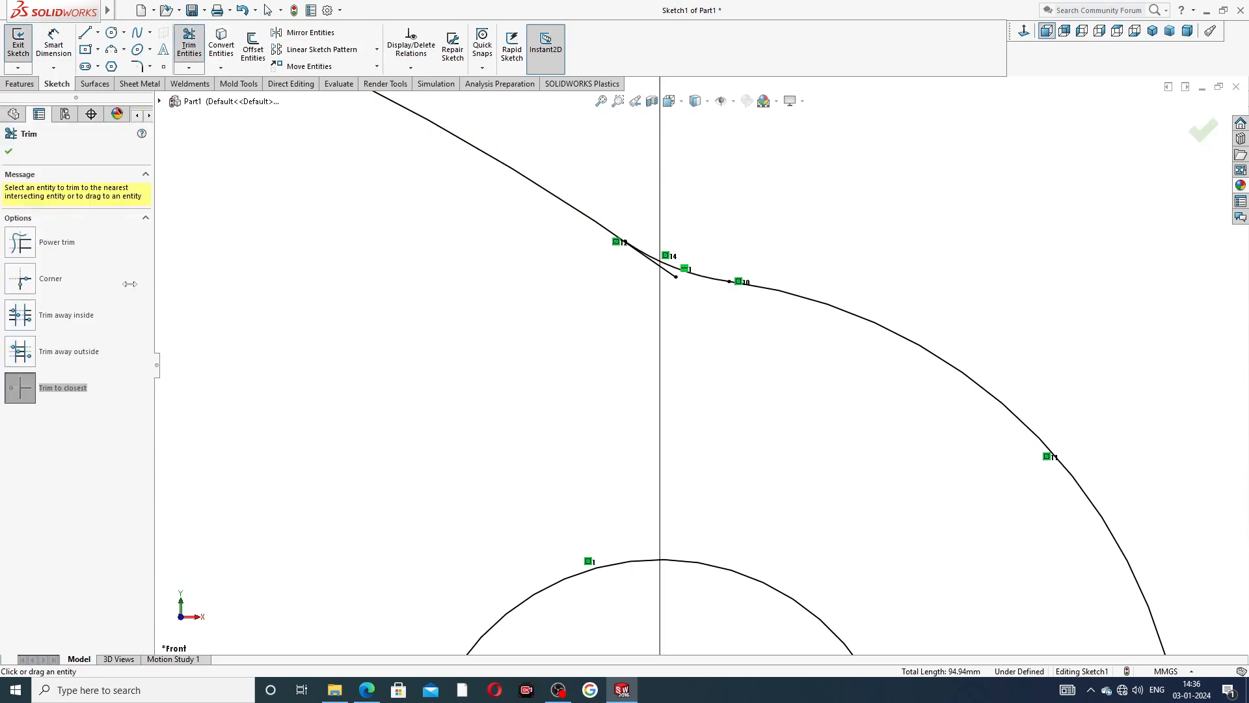
click(670, 274)
scroll(674, 280, up, 2)
click(1206, 135)
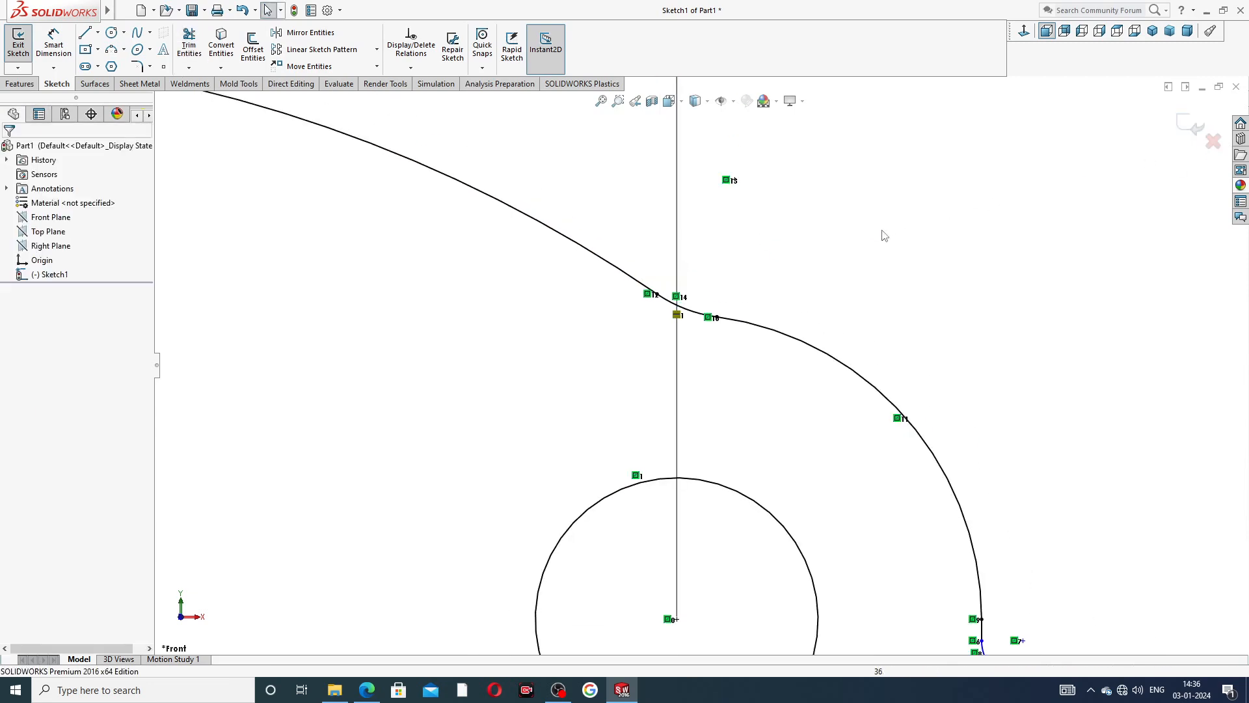
scroll(630, 340, up, 4)
scroll(715, 365, down, 5)
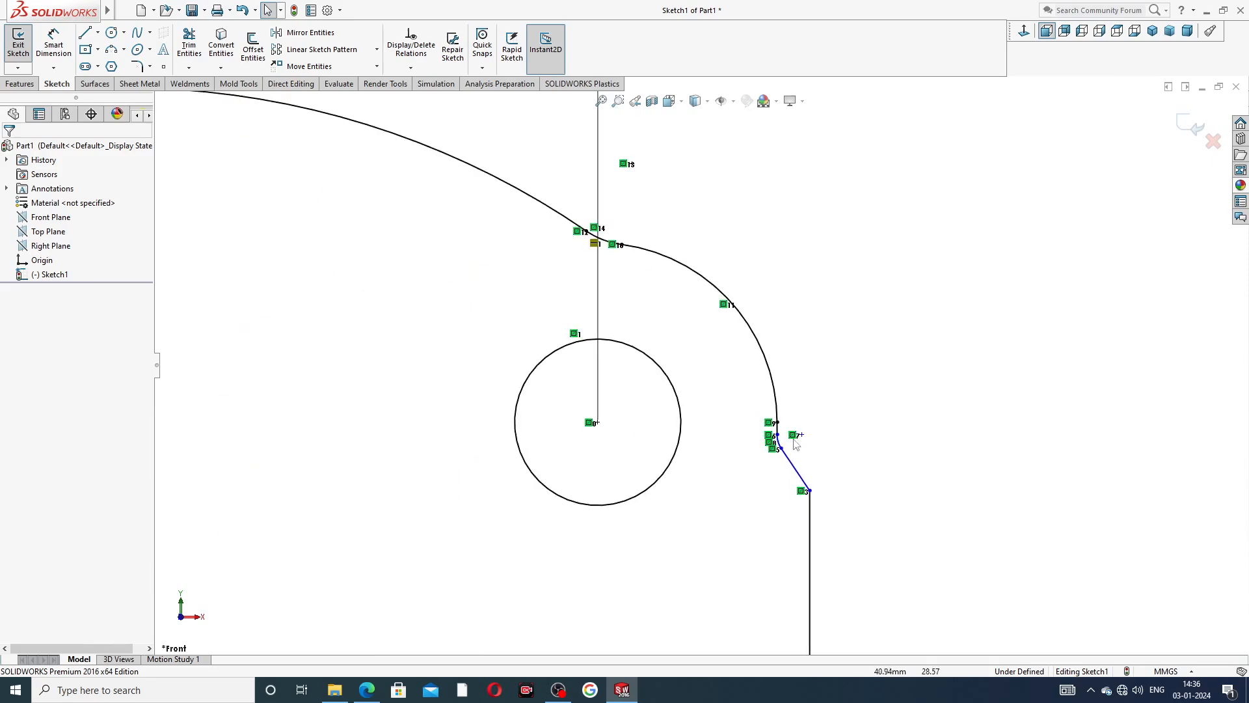
scroll(465, 355, up, 5)
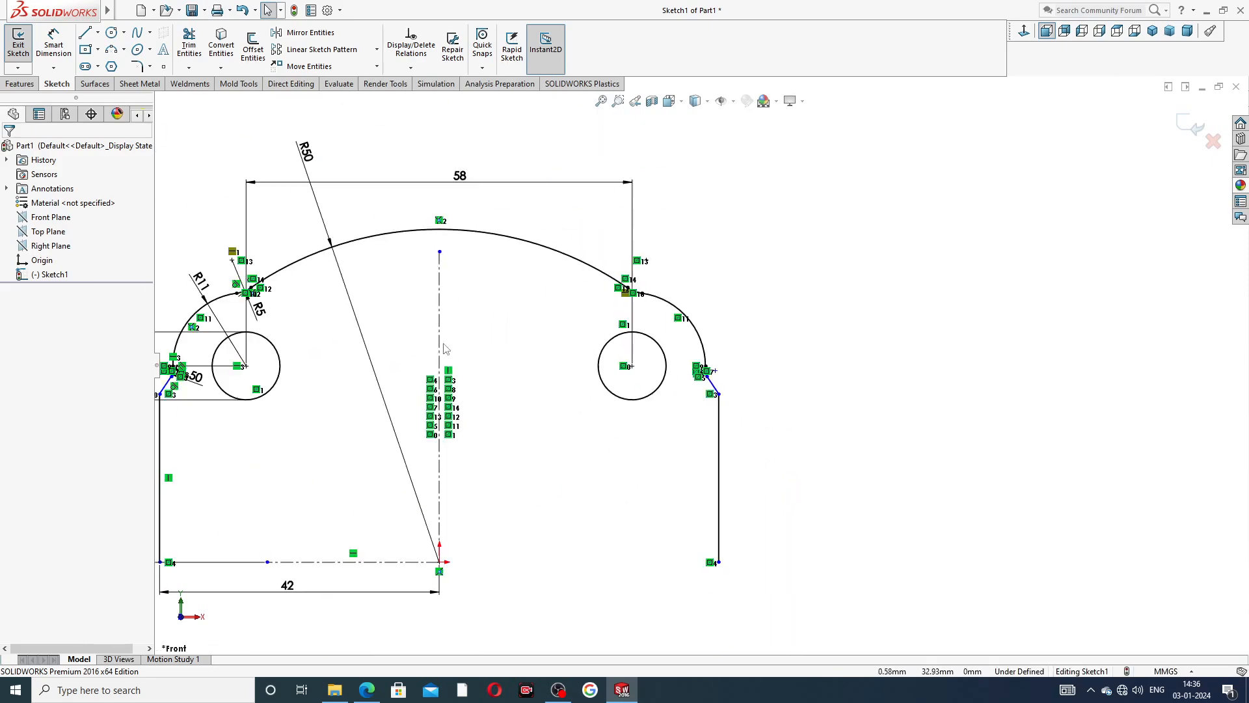
click(309, 32)
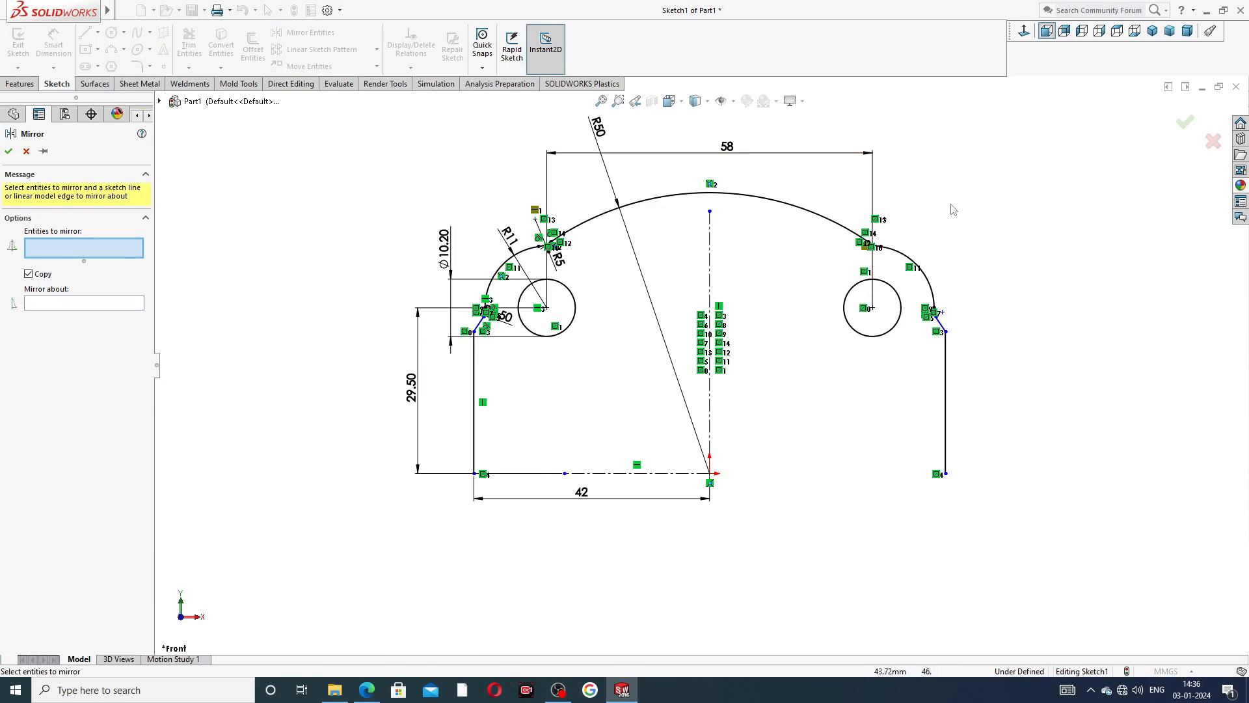
mouse_move(946, 177)
mouse_down()
mouse_move(549, 199)
mouse_move(479, 260)
mouse_move(465, 300)
mouse_move(527, 312)
mouse_move(479, 328)
mouse_move(468, 309)
mouse_up()
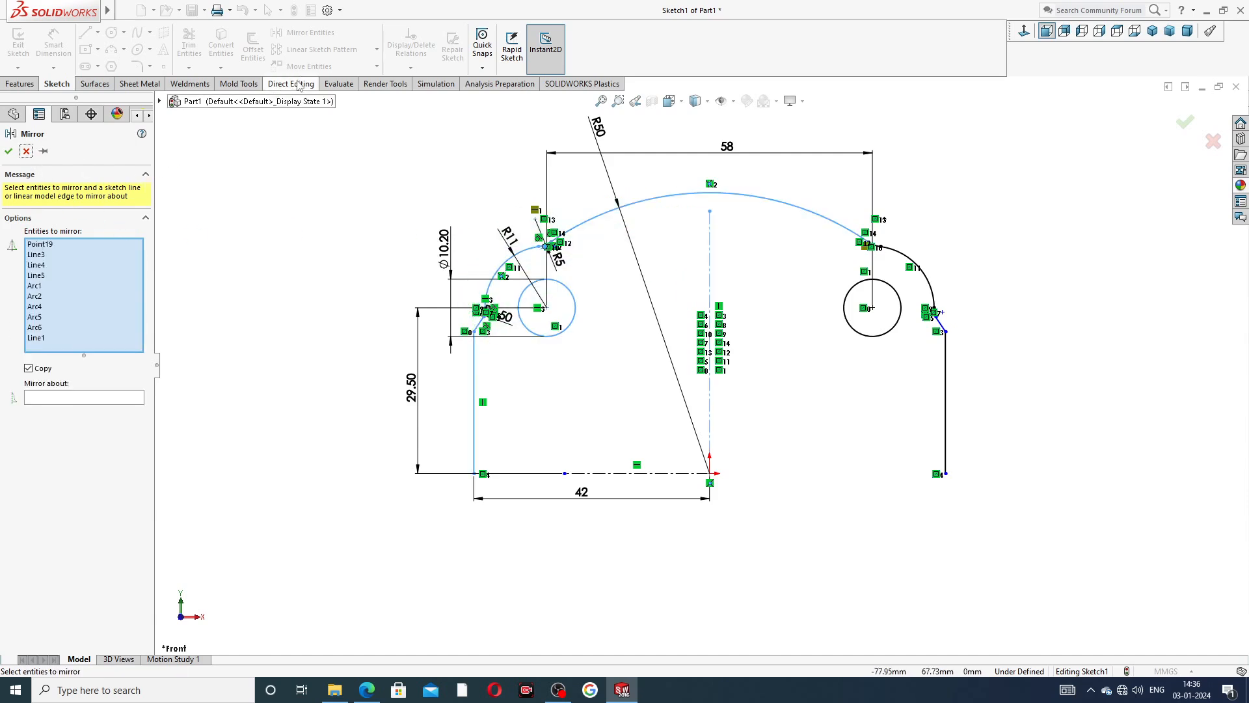
click(26, 151)
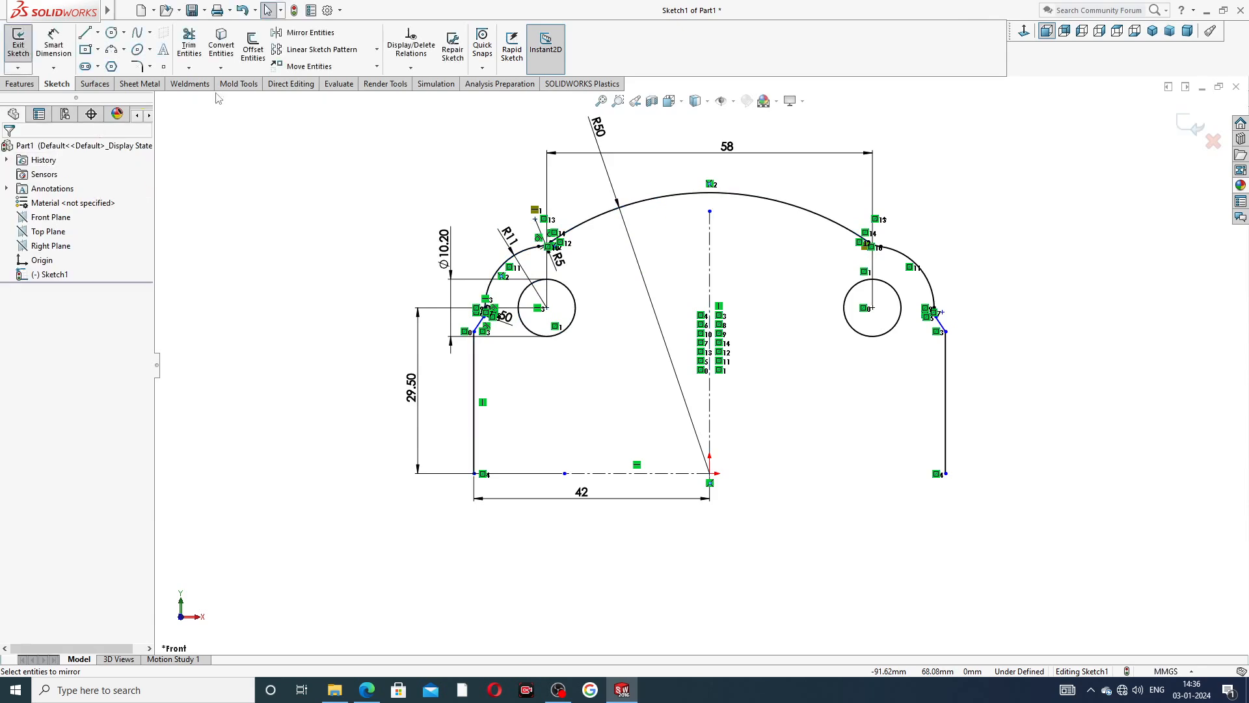
Mirror the whole upper half of the outline, including both circles and the vertical centerline, about the horizontal centerline.
click(313, 34)
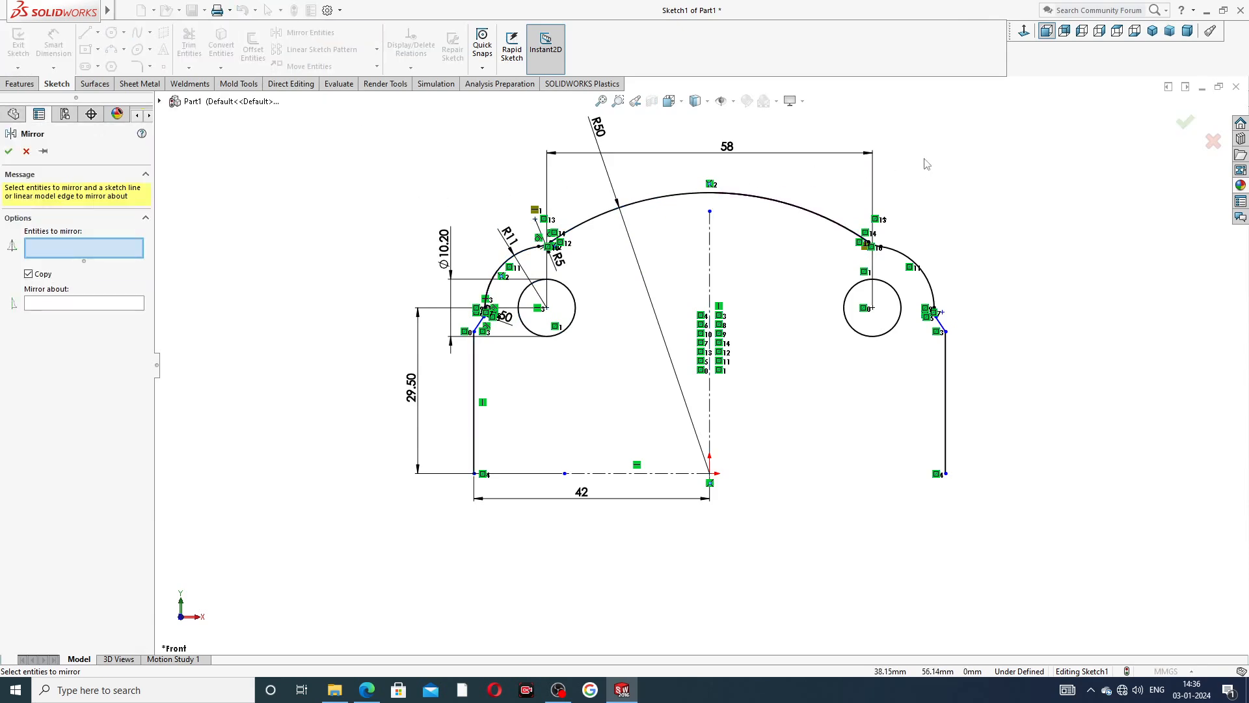
mouse_move(924, 159)
mouse_down()
mouse_move(465, 189)
mouse_move(436, 319)
mouse_move(575, 403)
mouse_move(837, 391)
mouse_move(1017, 362)
mouse_move(1005, 345)
mouse_up()
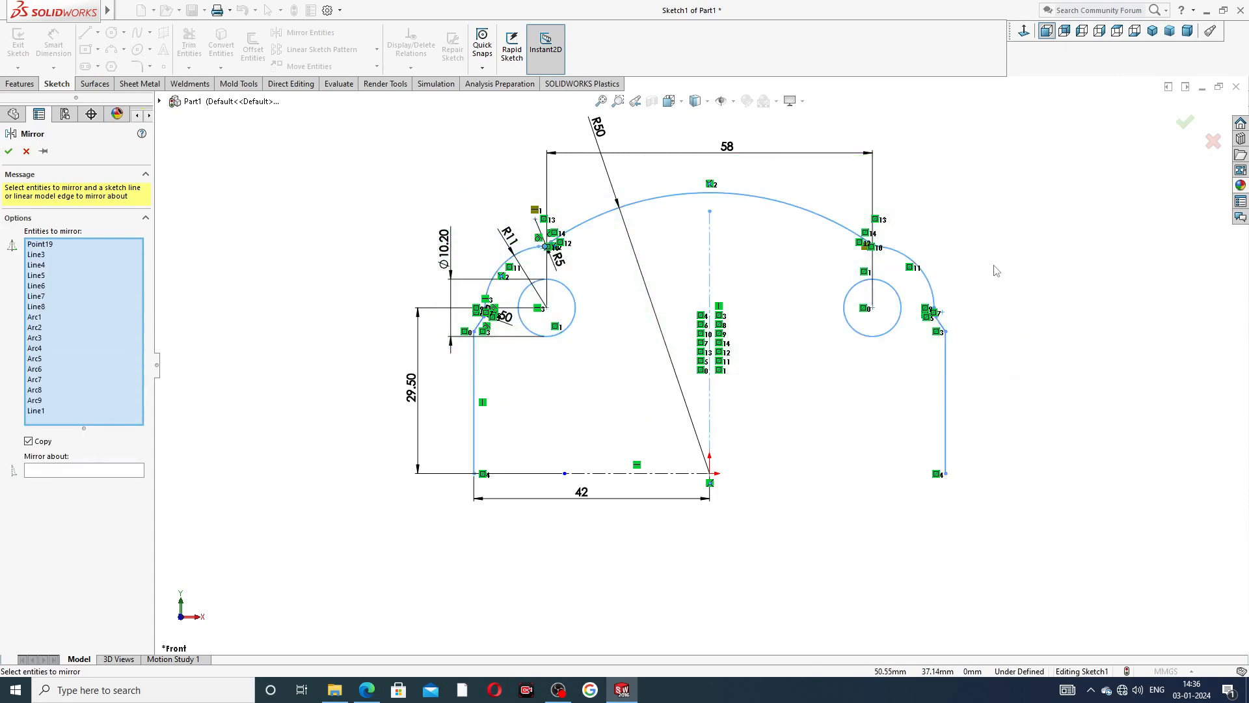
click(116, 471)
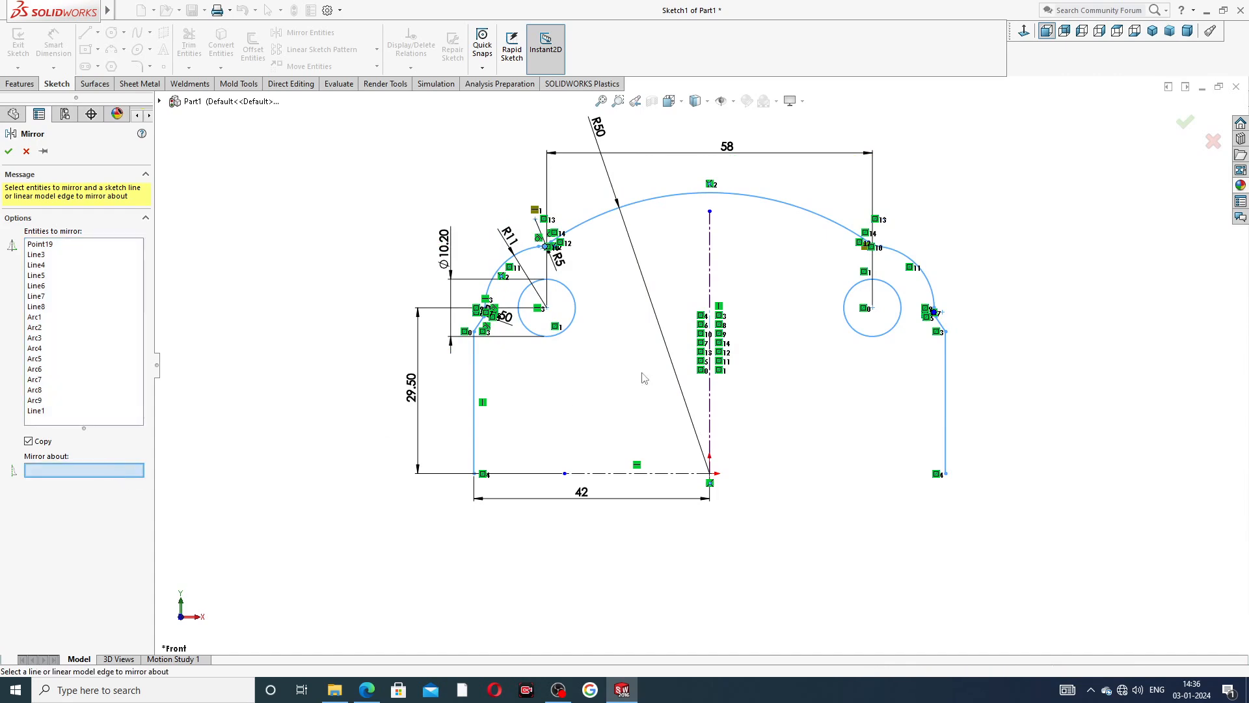
click(668, 475)
key(f)
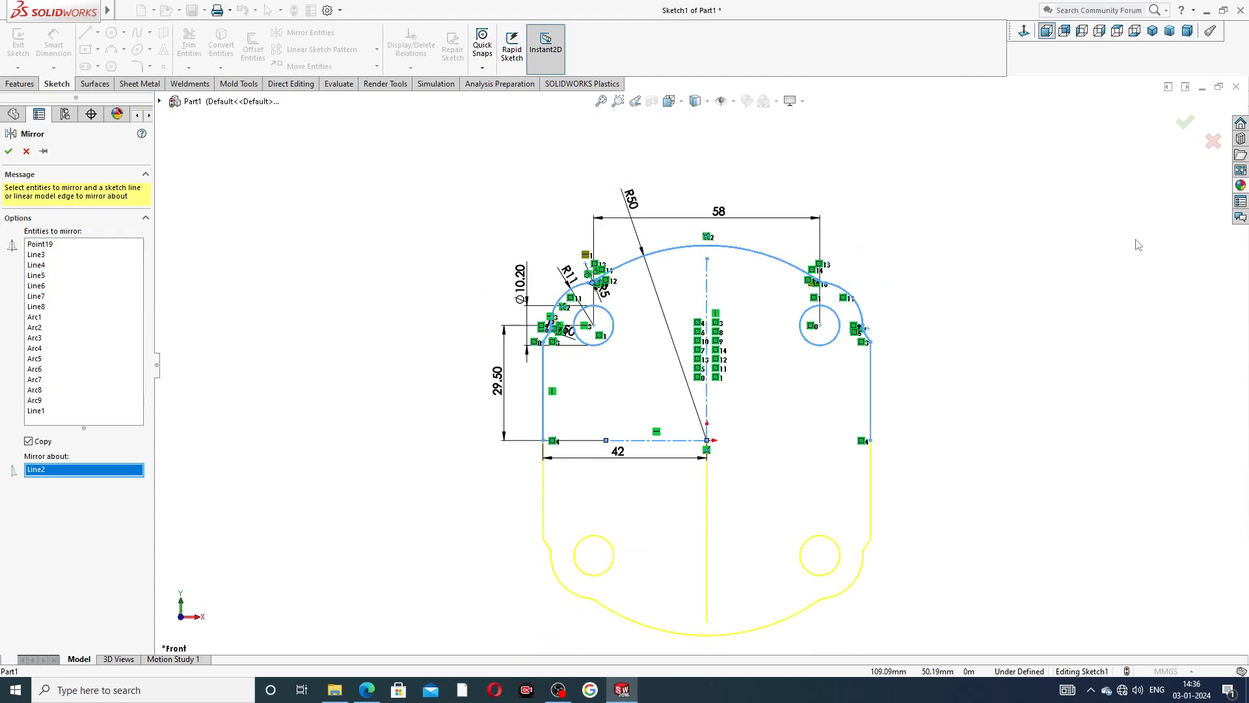
click(1182, 125)
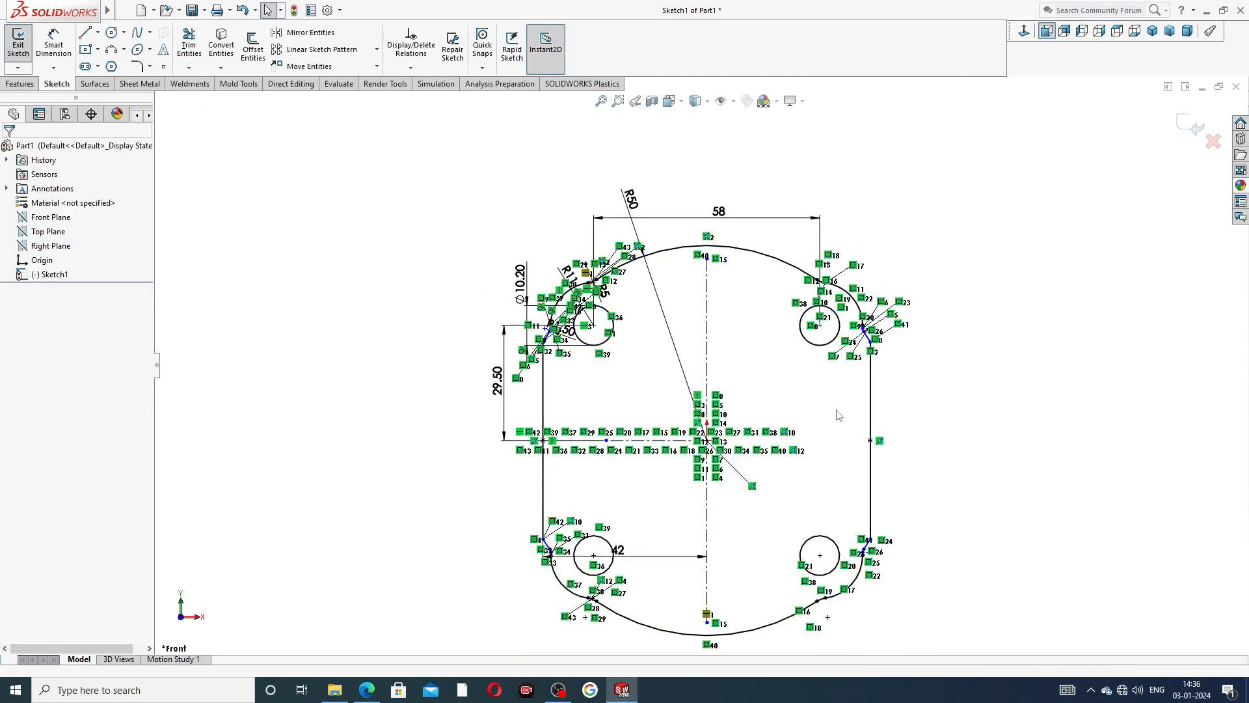
Examine the mirrored corners, fillets and slanted lines around the whole end plate outline.
scroll(838, 415, down, 5)
scroll(868, 415, up, 3)
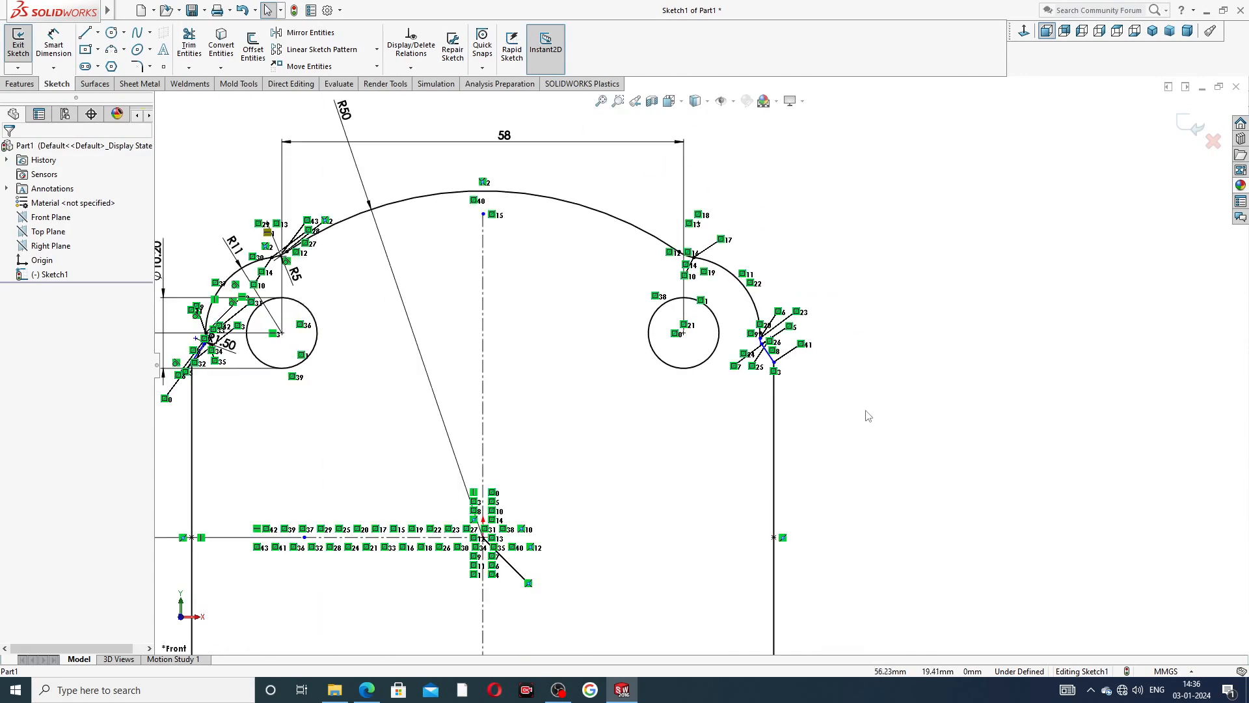
scroll(868, 415, up, 2)
scroll(869, 412, down, 6)
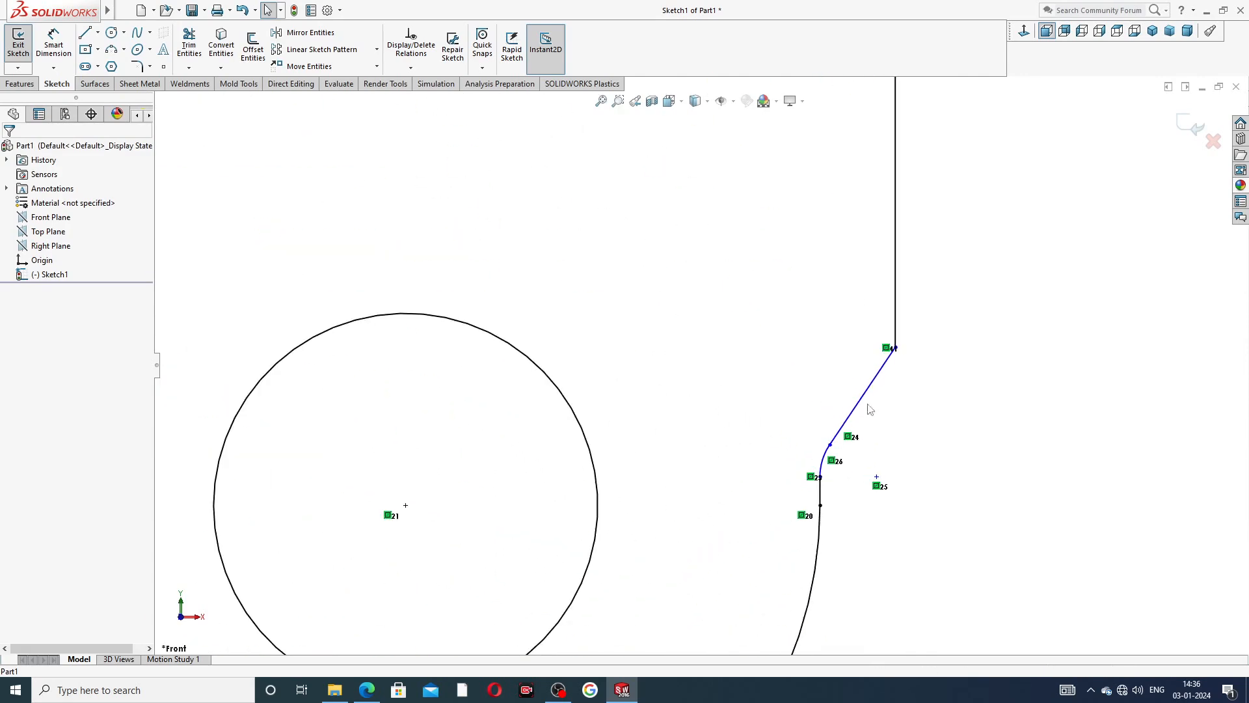
scroll(826, 498, up, 4)
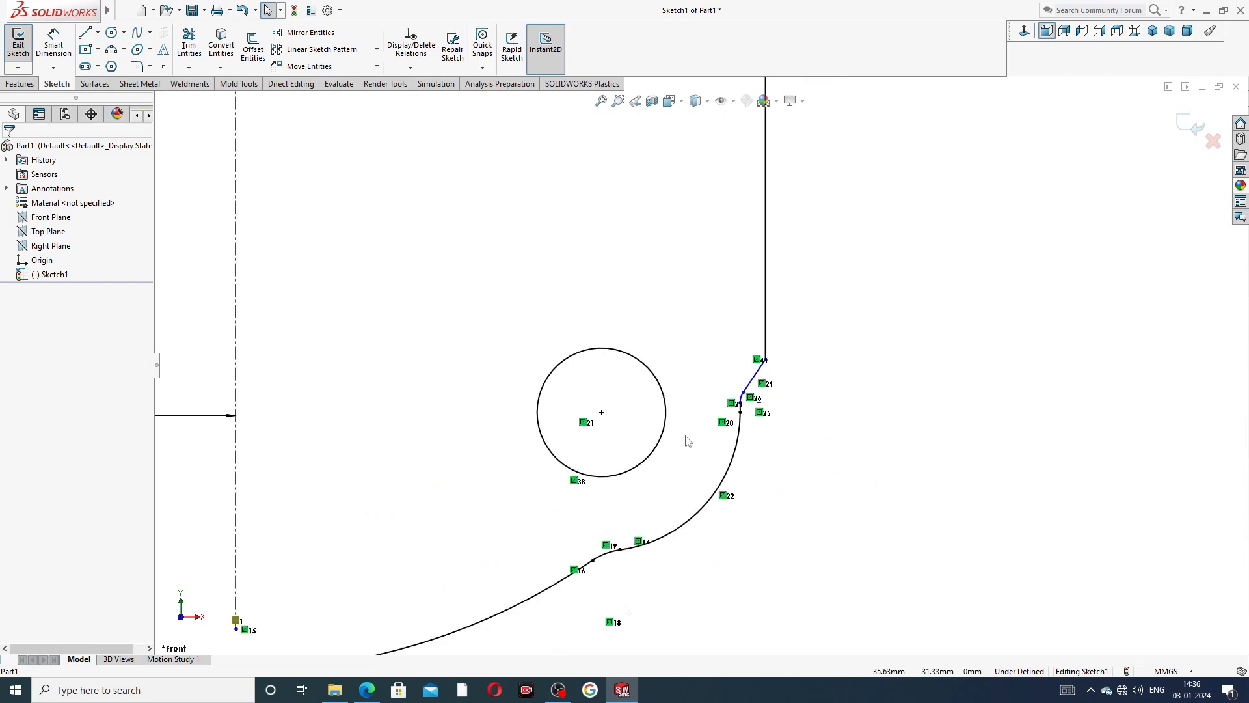
scroll(688, 442, up, 2)
scroll(352, 430, up, 2)
scroll(598, 433, down, 5)
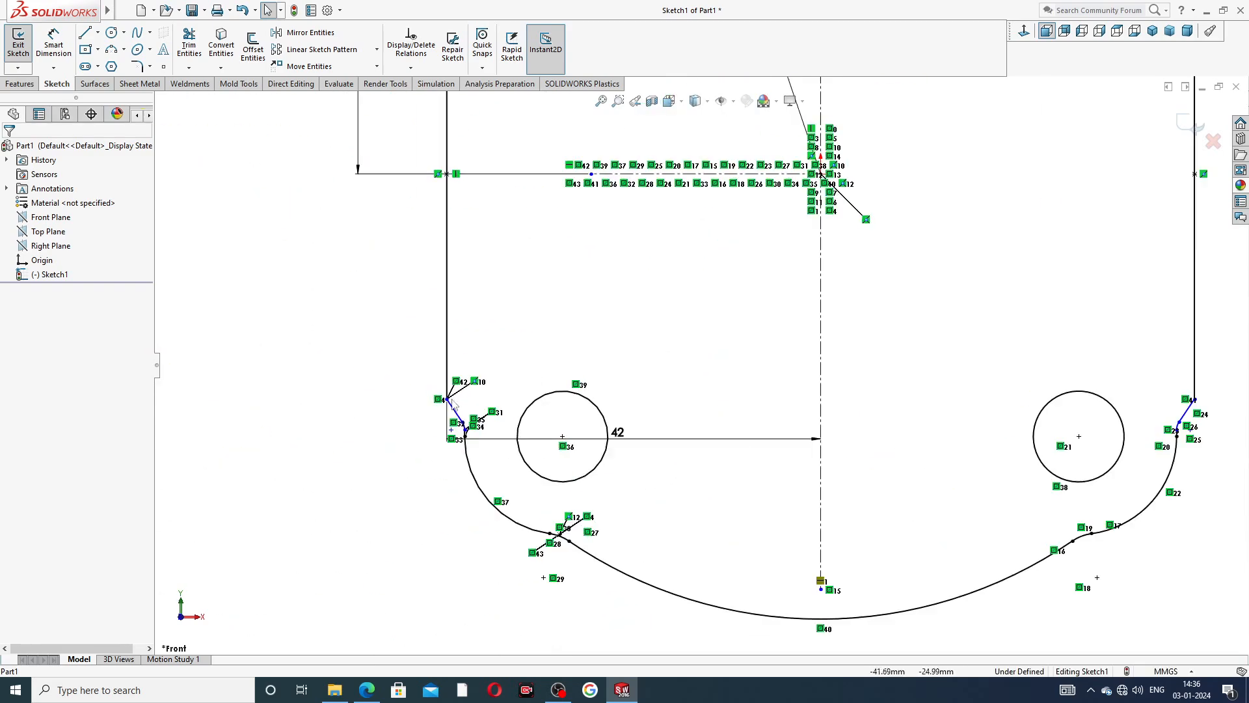
scroll(638, 413, up, 5)
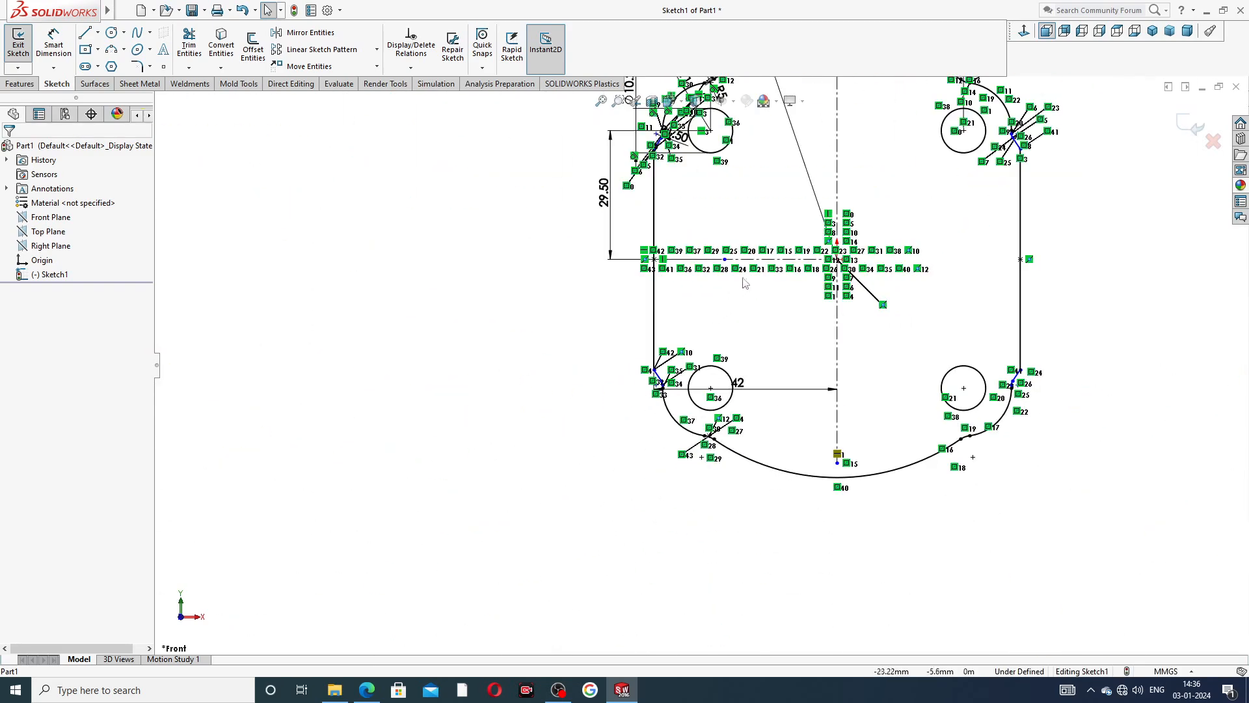
scroll(784, 267, down, 3)
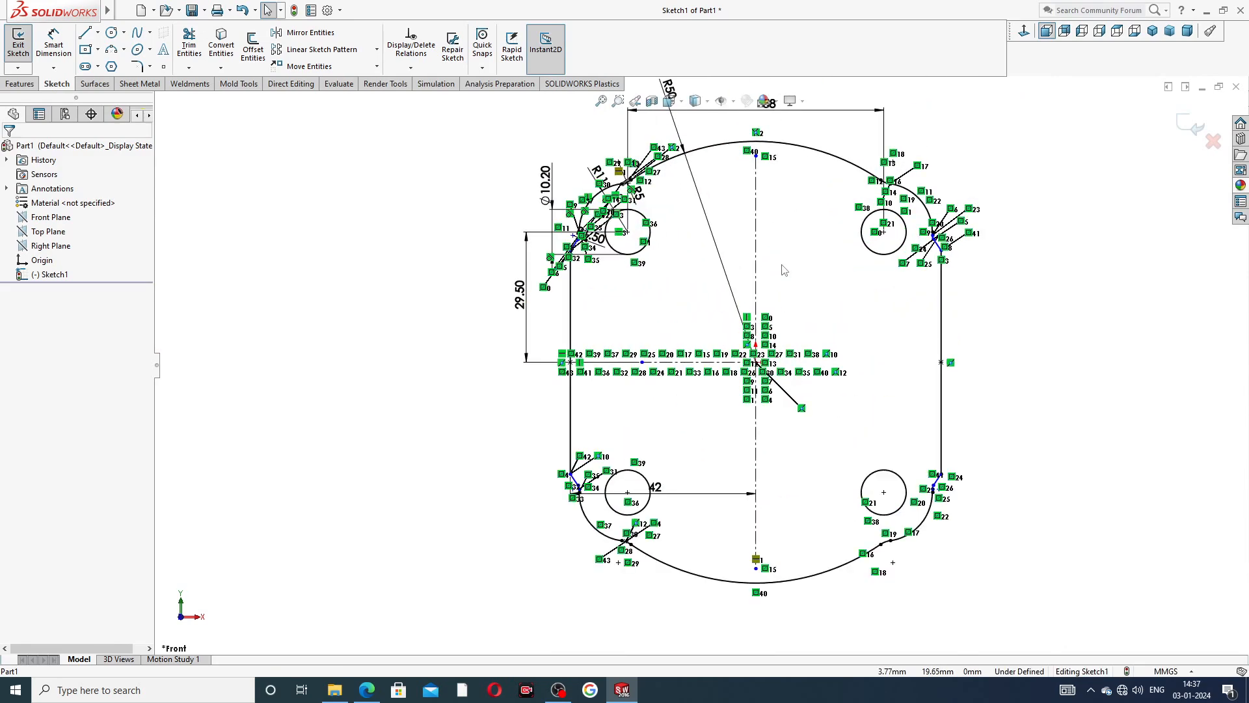
Reposition the 42 mm dimension so it sits below the end plate outline.
scroll(785, 270, up, 2)
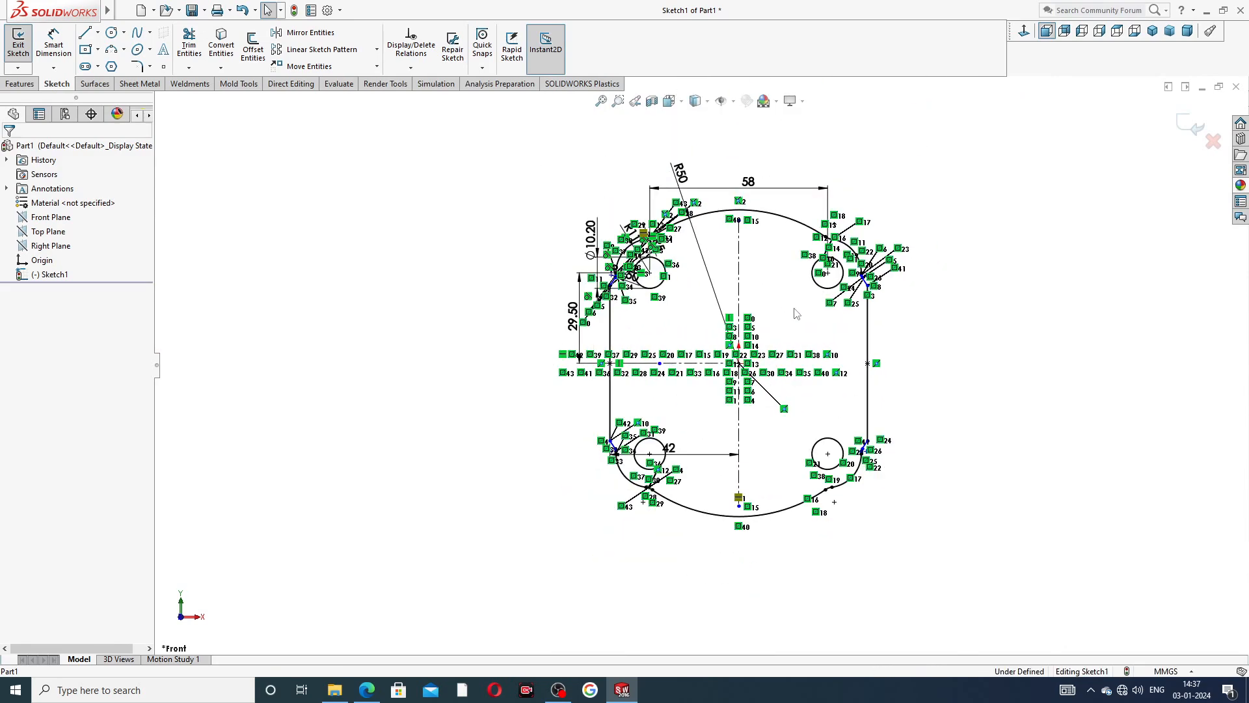
click(673, 455)
drag(673, 458, 680, 524)
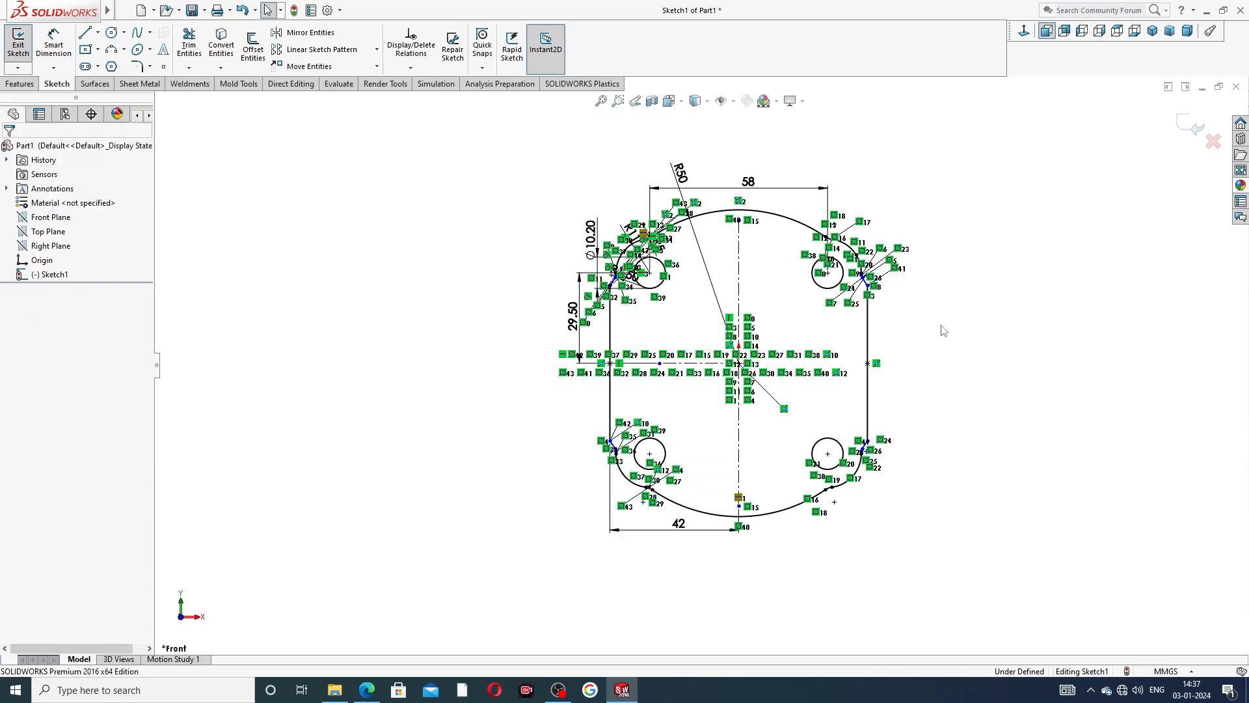
key(z)
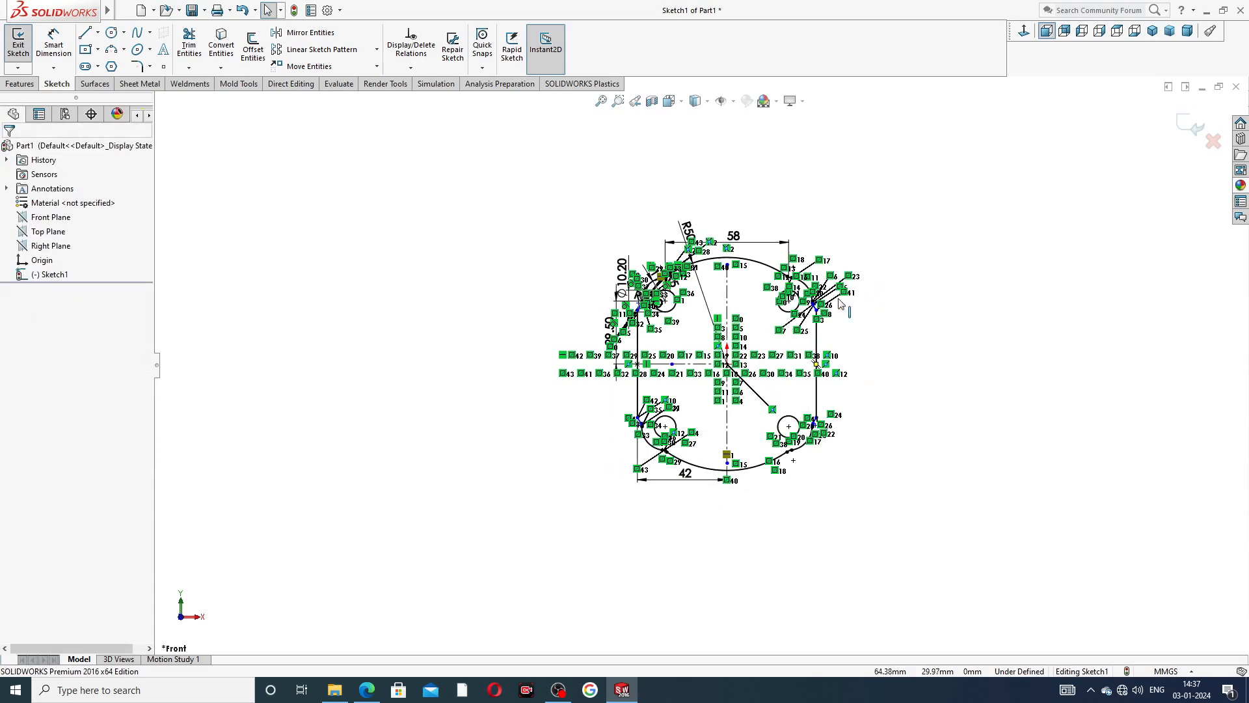
Extrude the end plate profile with a blind depth of 12 mm, checking the thickness against the PDF drawing.
click(24, 83)
click(24, 46)
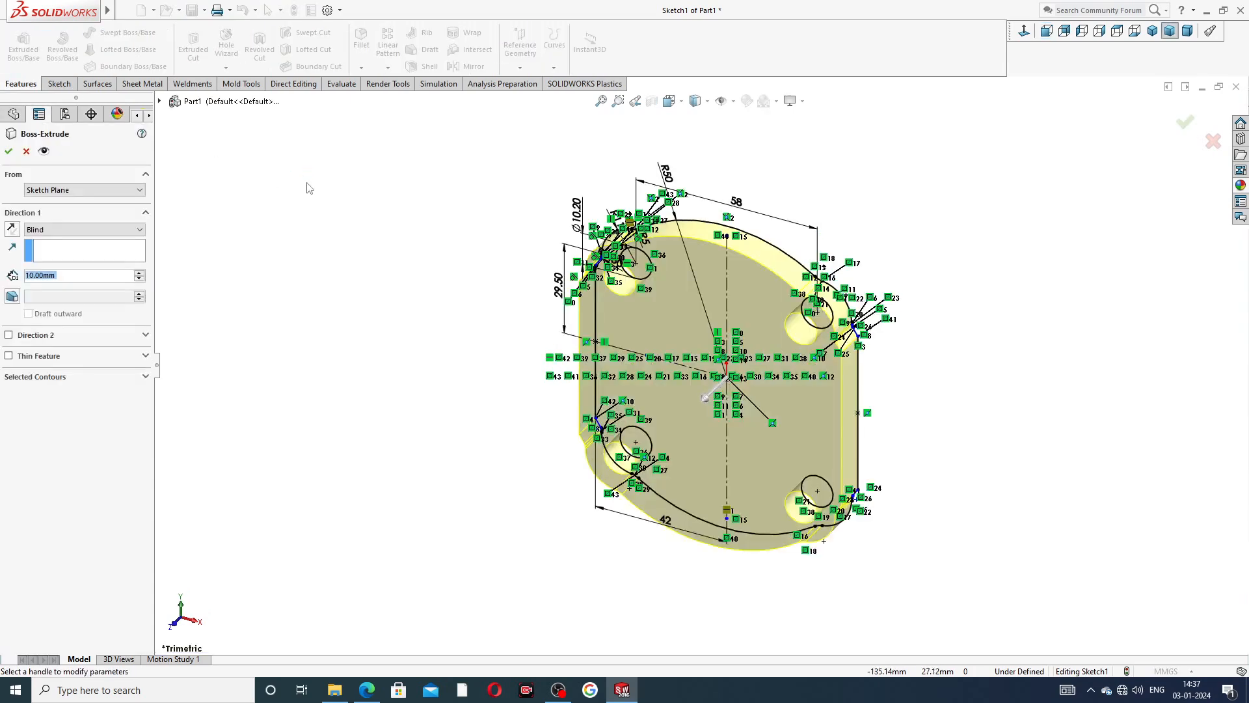
click(367, 690)
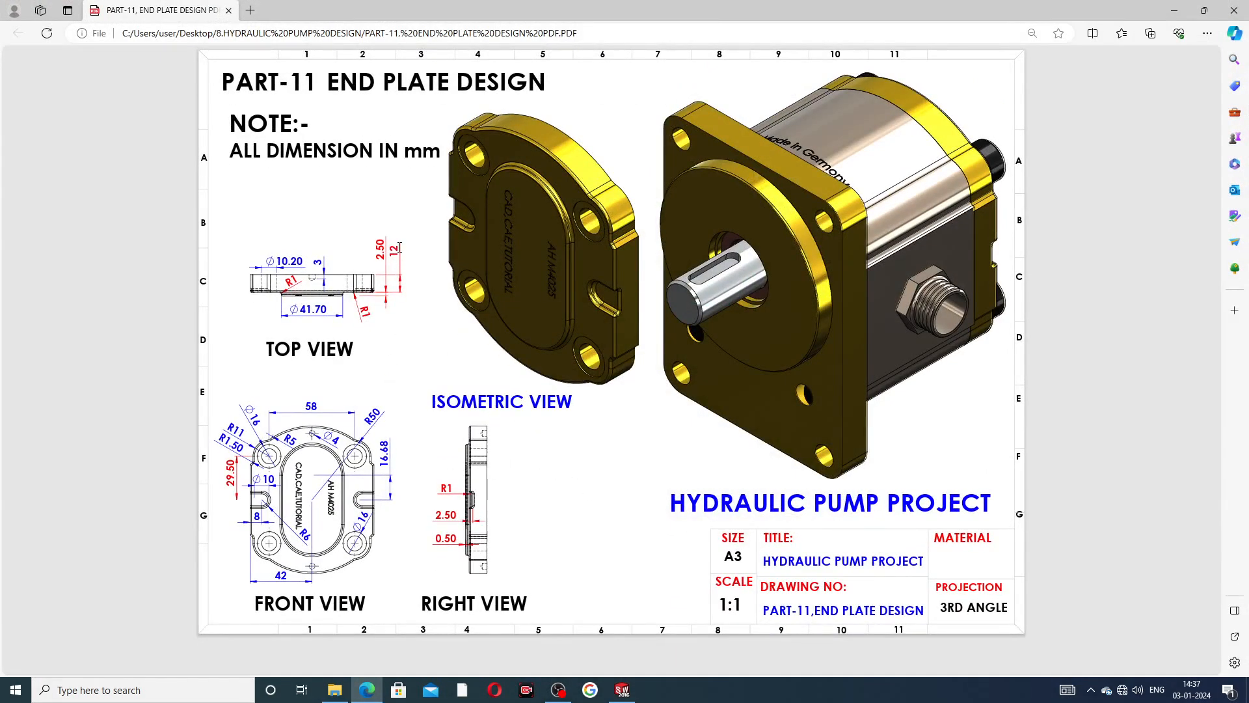
click(367, 689)
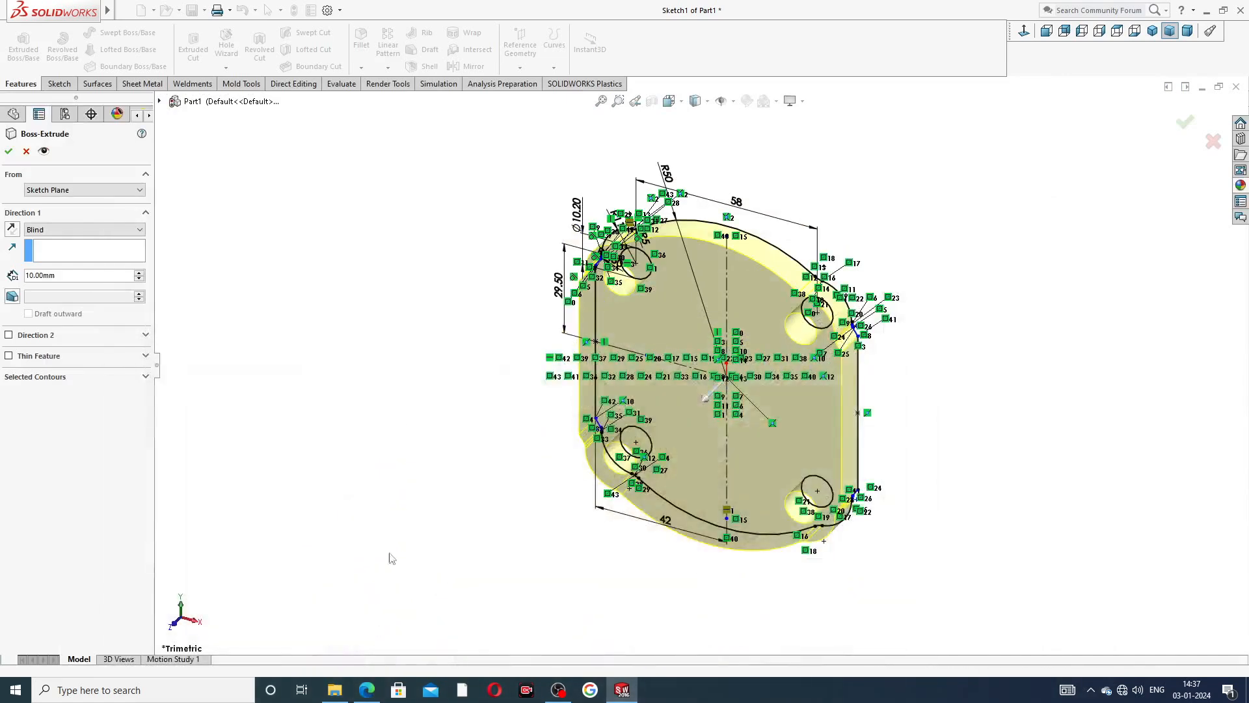
double_click(58, 276)
text(12)
key(Return)
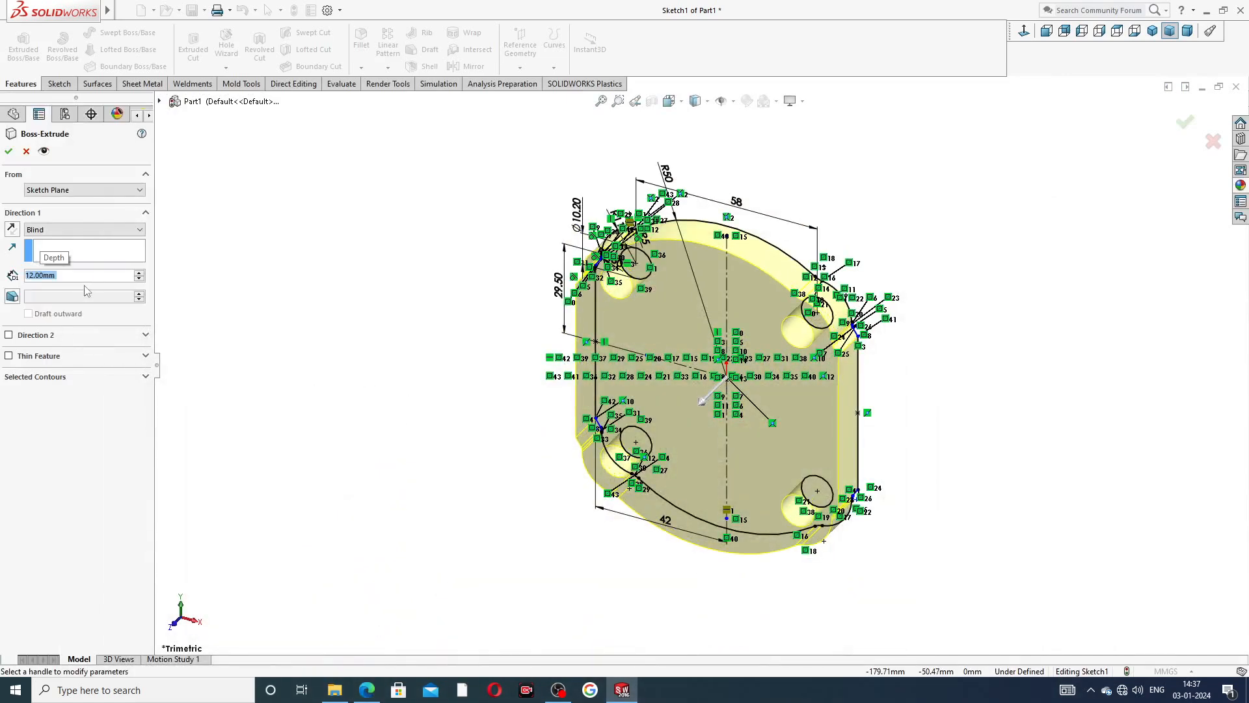
click(8, 151)
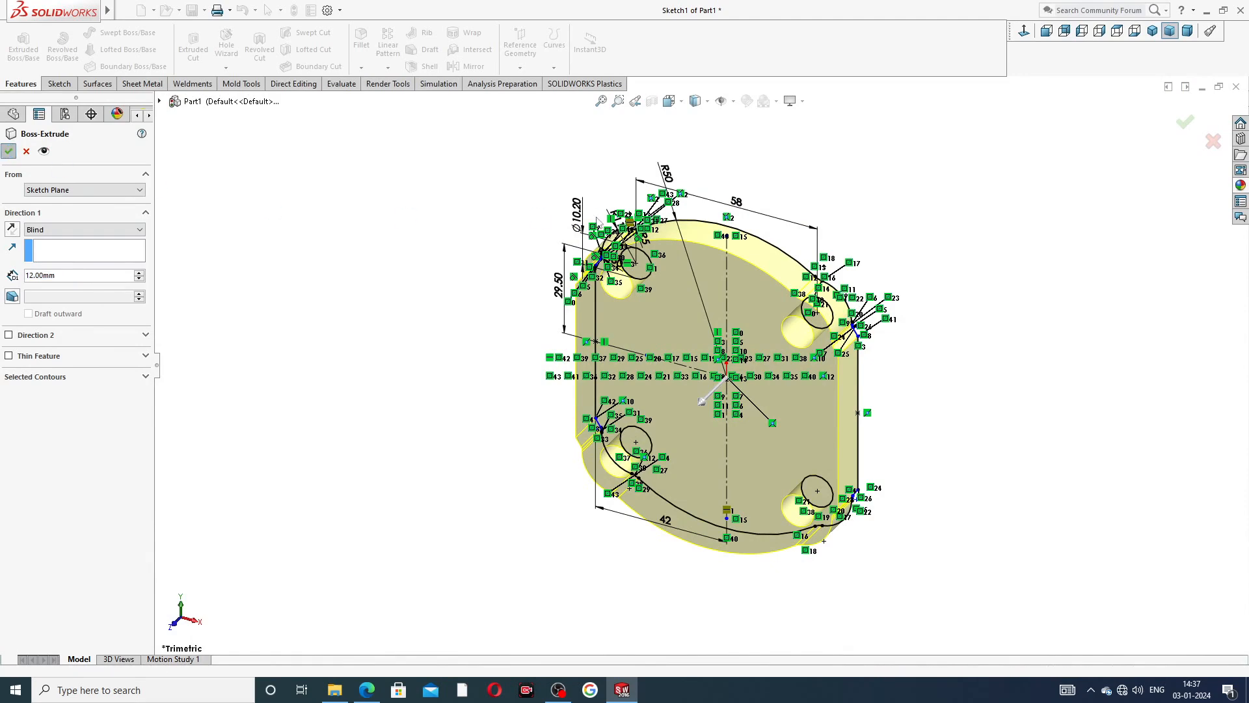
click(836, 215)
Start a new sketch on the end plate's large flat front face.
middle_drag(931, 369, 904, 328)
click(746, 363)
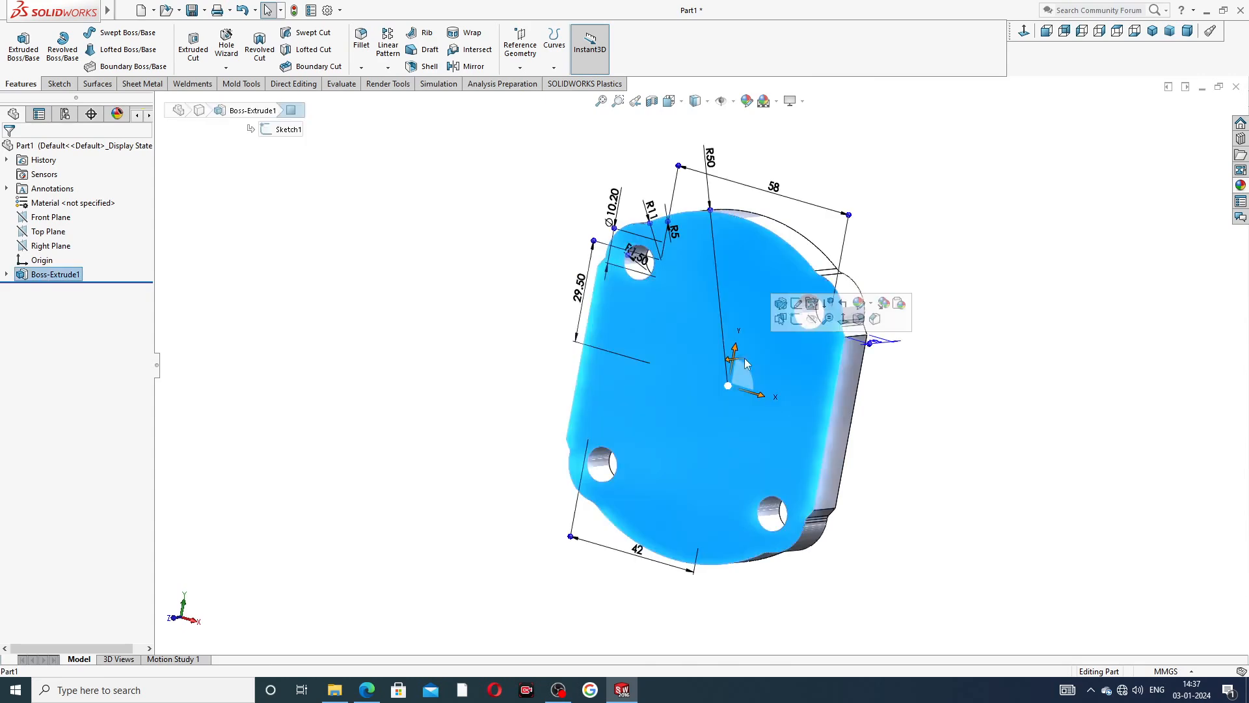
click(805, 318)
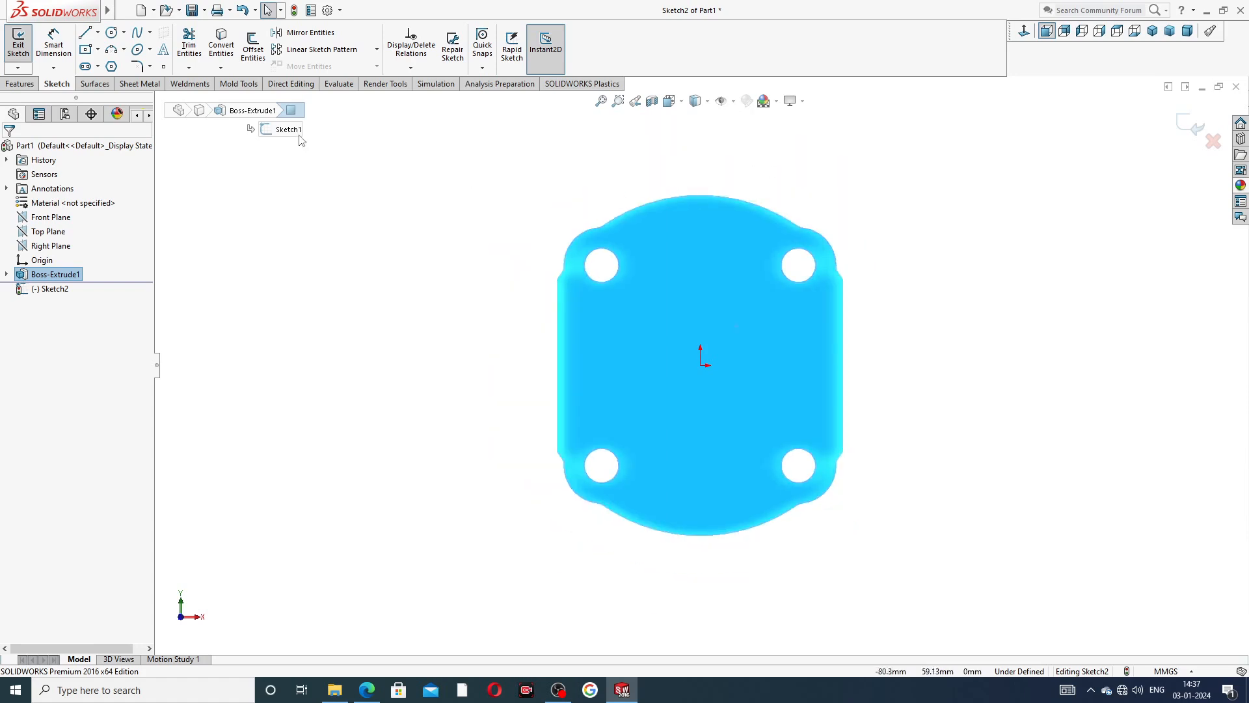
Sketch a vertical centerline about 38 mm long from above down to the origin, plus a horizontal centerline from the origin toward the right edge.
click(97, 32)
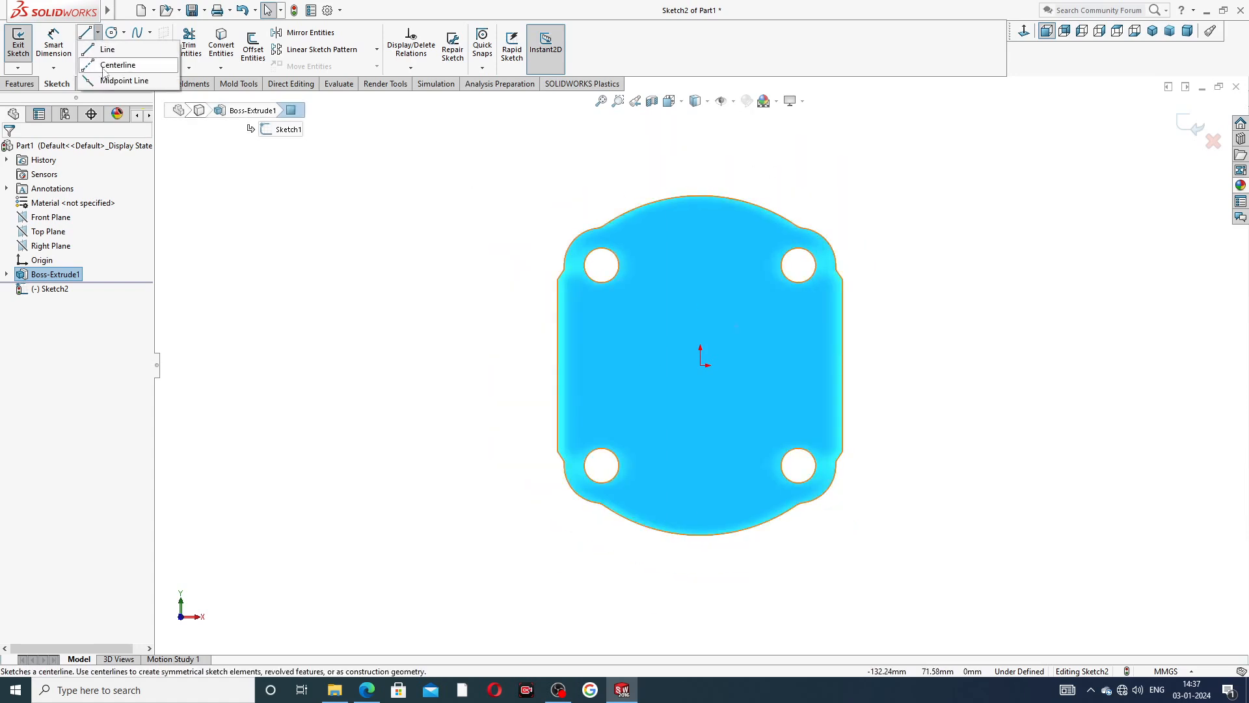
click(108, 65)
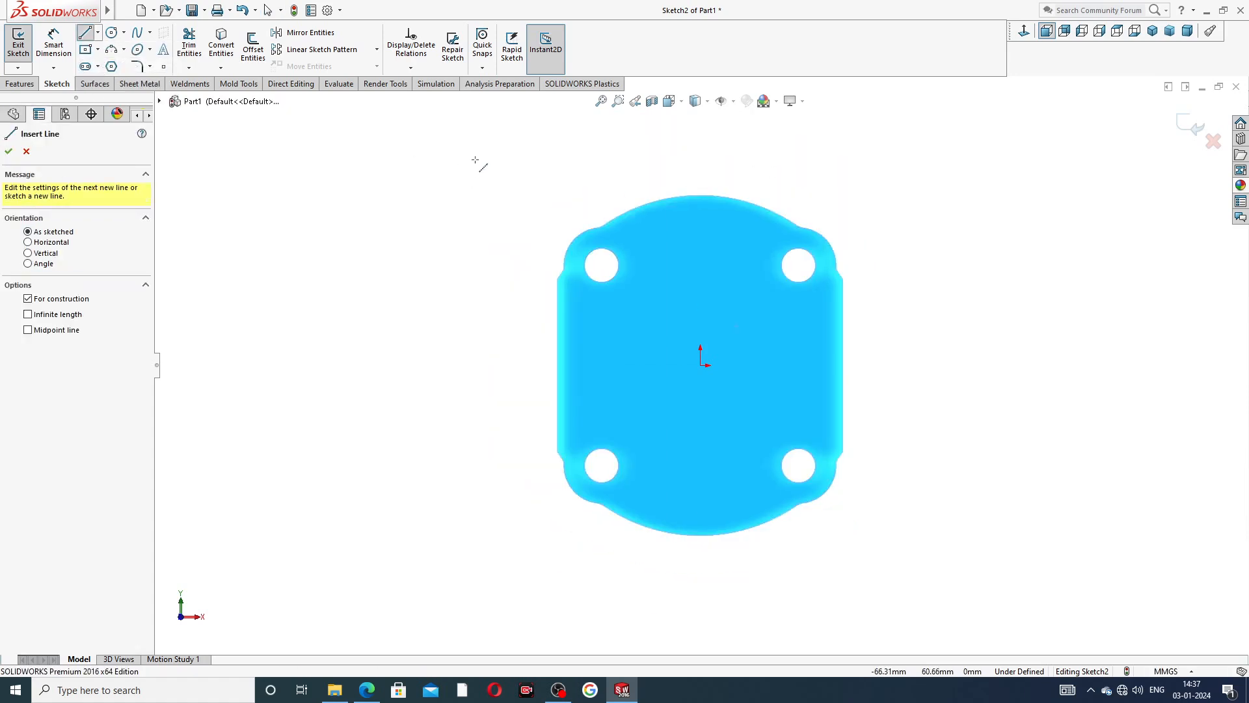
click(701, 236)
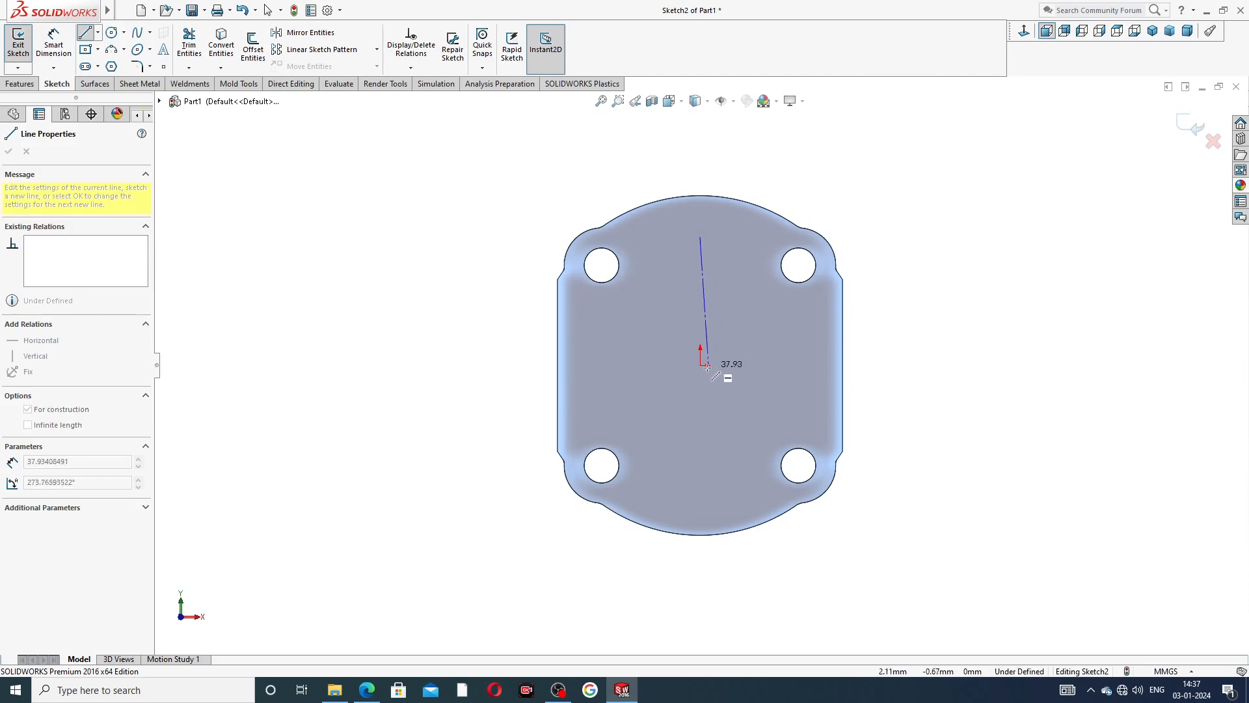
click(700, 365)
click(810, 365)
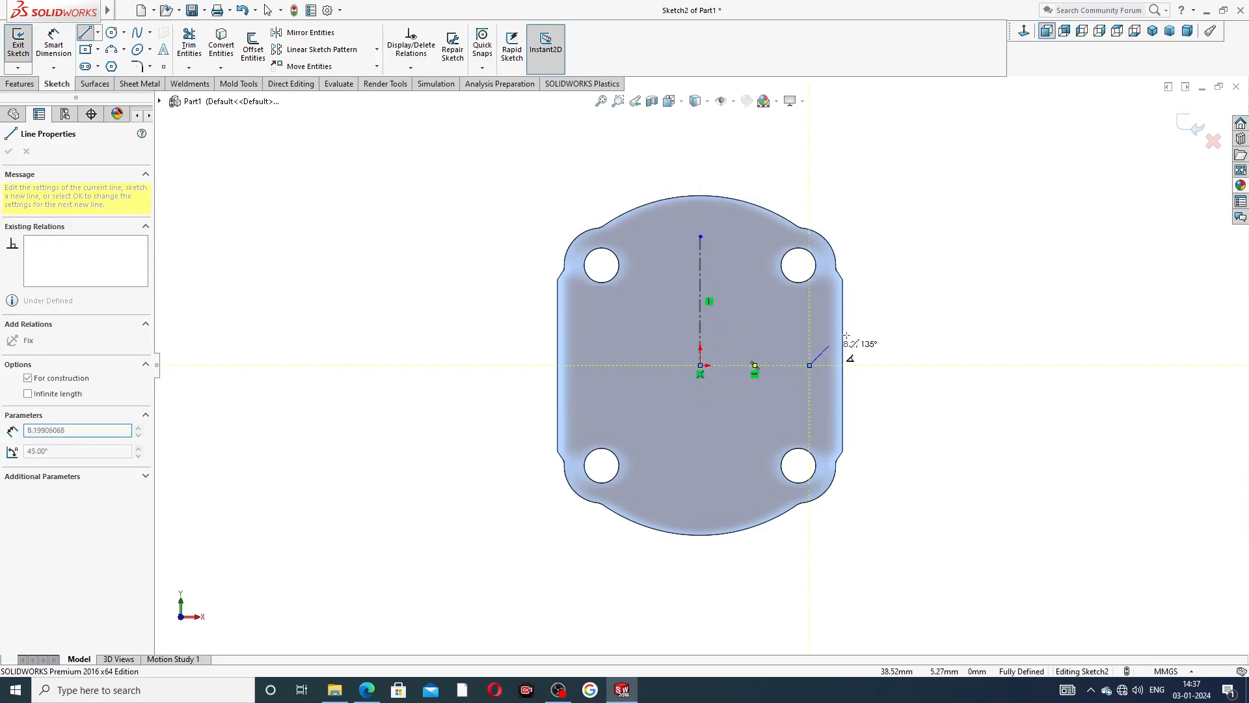
right_click(951, 261)
click(955, 269)
scroll(802, 306, down, 1)
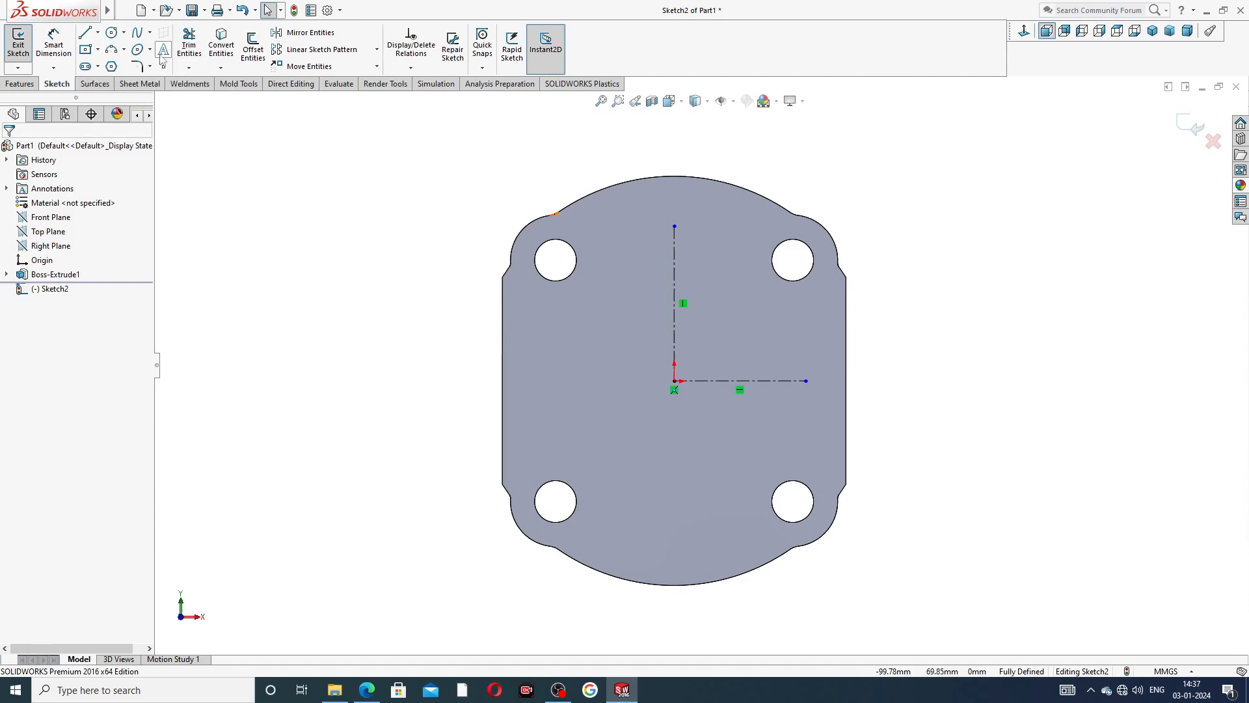
Sketch a circle of about 23.5 mm radius centered on the vertical centerline, about 21 mm above the origin.
click(112, 33)
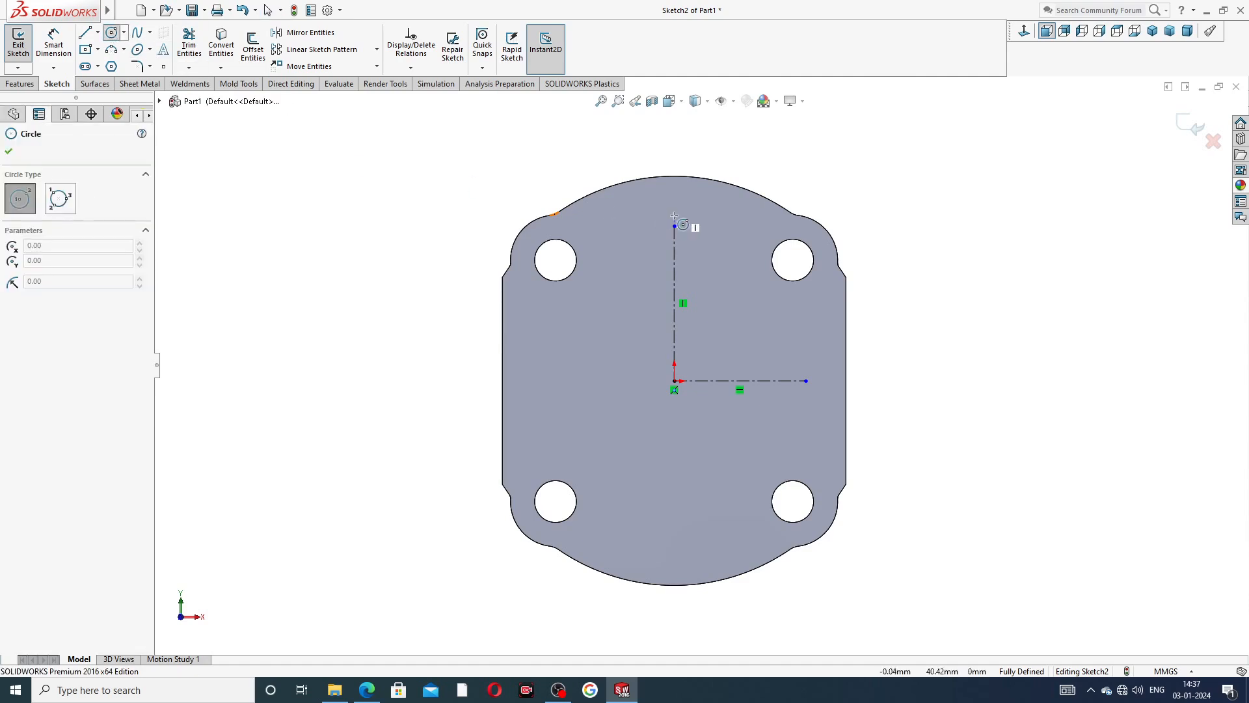
click(674, 295)
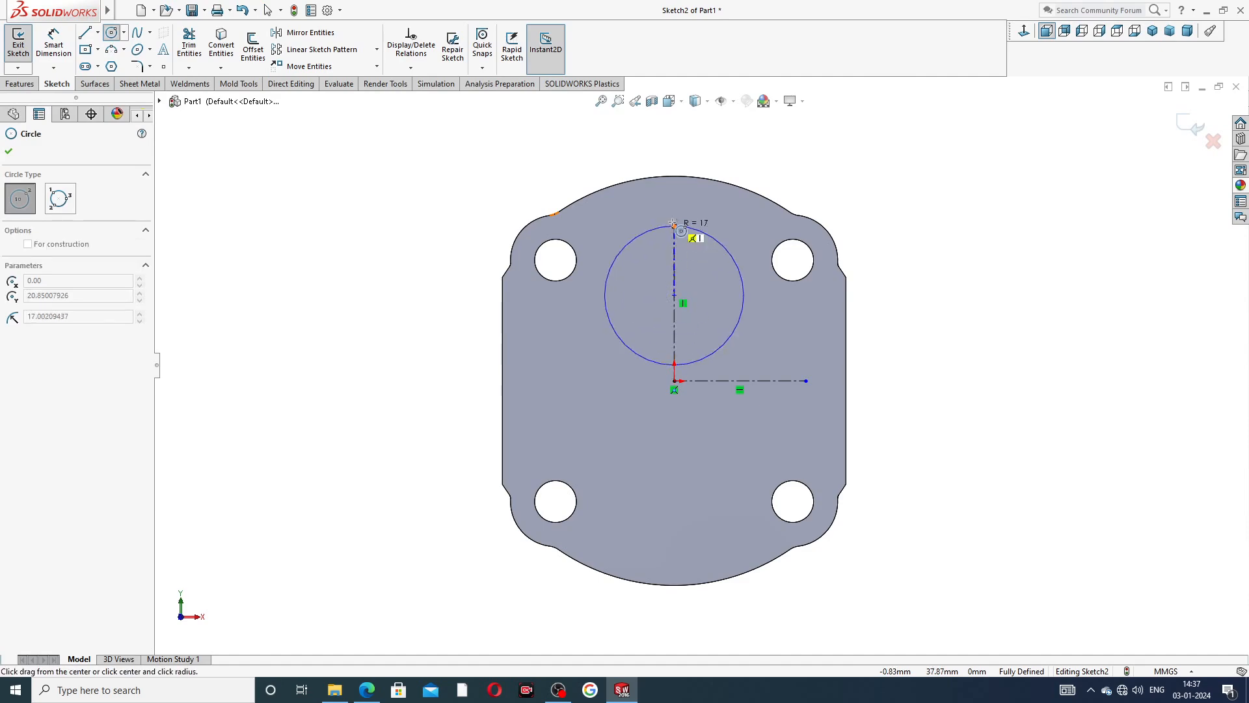
click(676, 199)
right_click(795, 171)
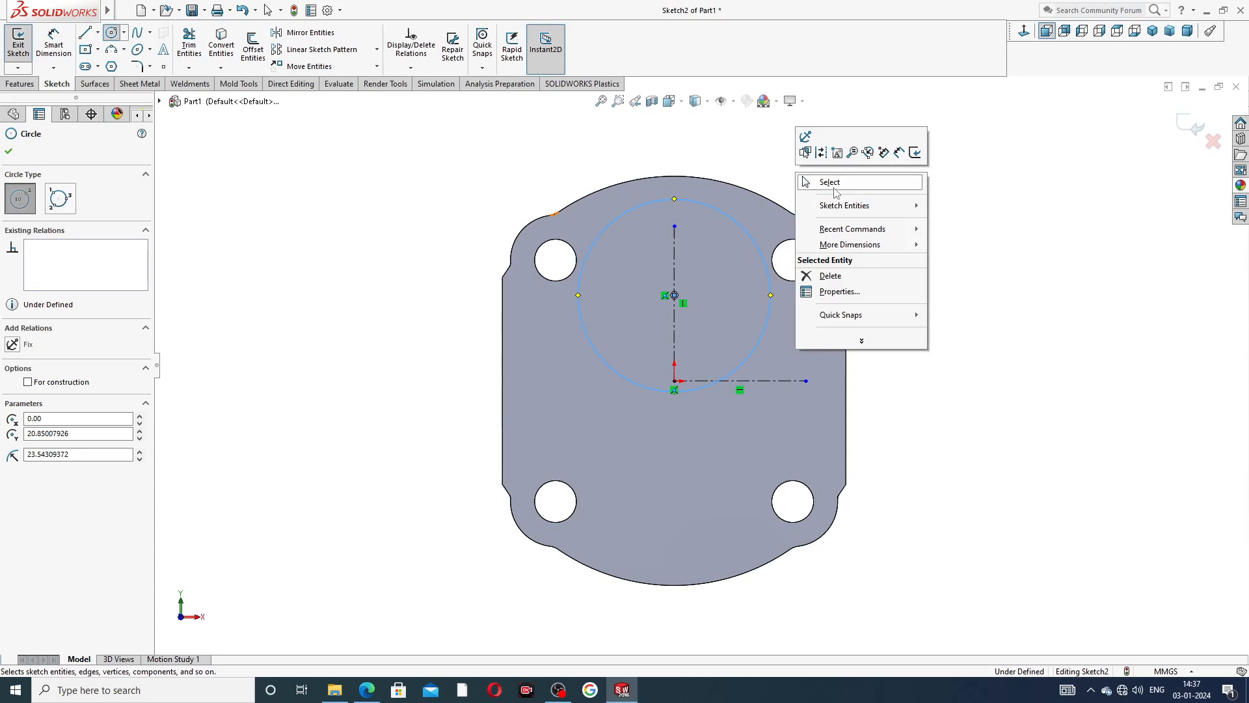
click(818, 181)
Dimension the circle's diameter as 41.7 mm.
click(43, 45)
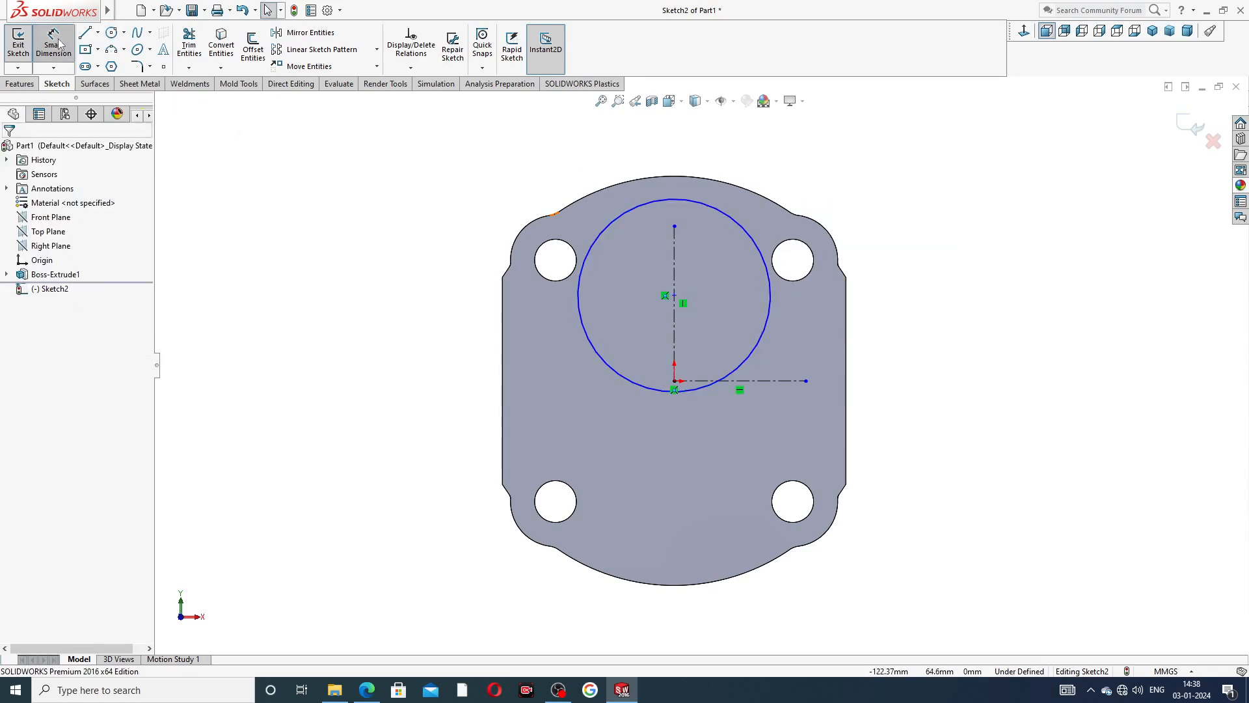
click(736, 223)
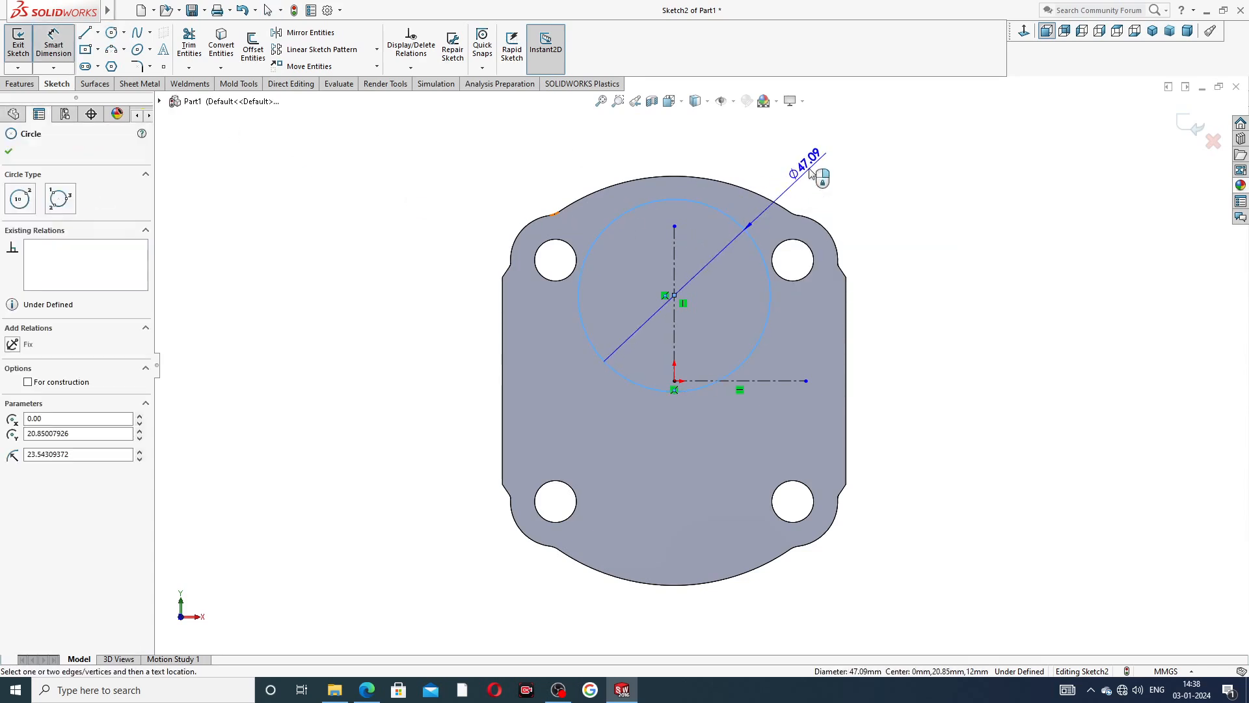
click(815, 171)
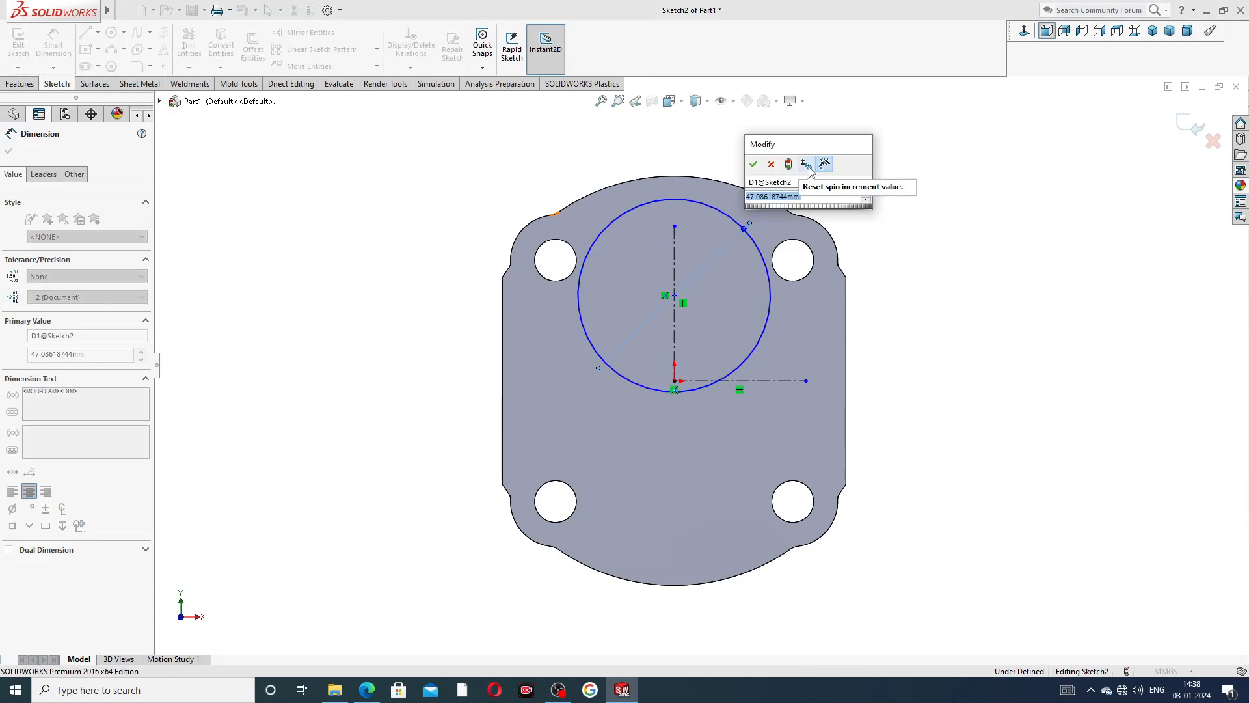
text(41.7)
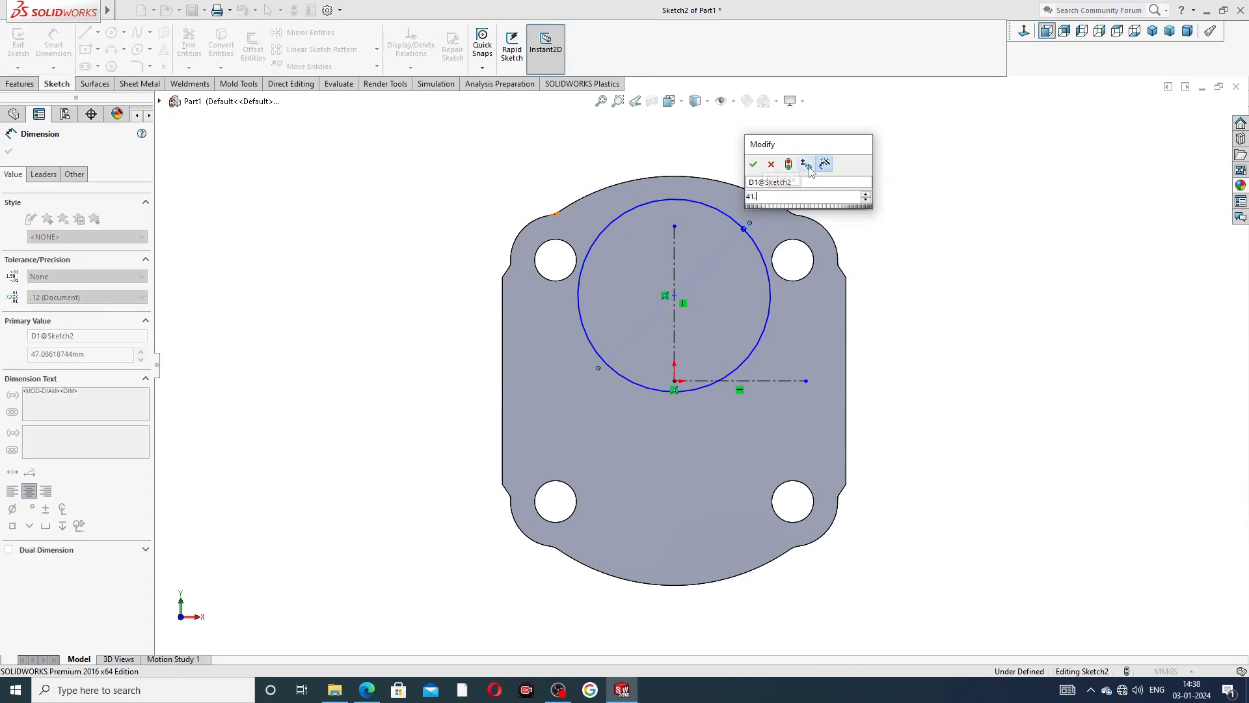
key(Return)
click(849, 185)
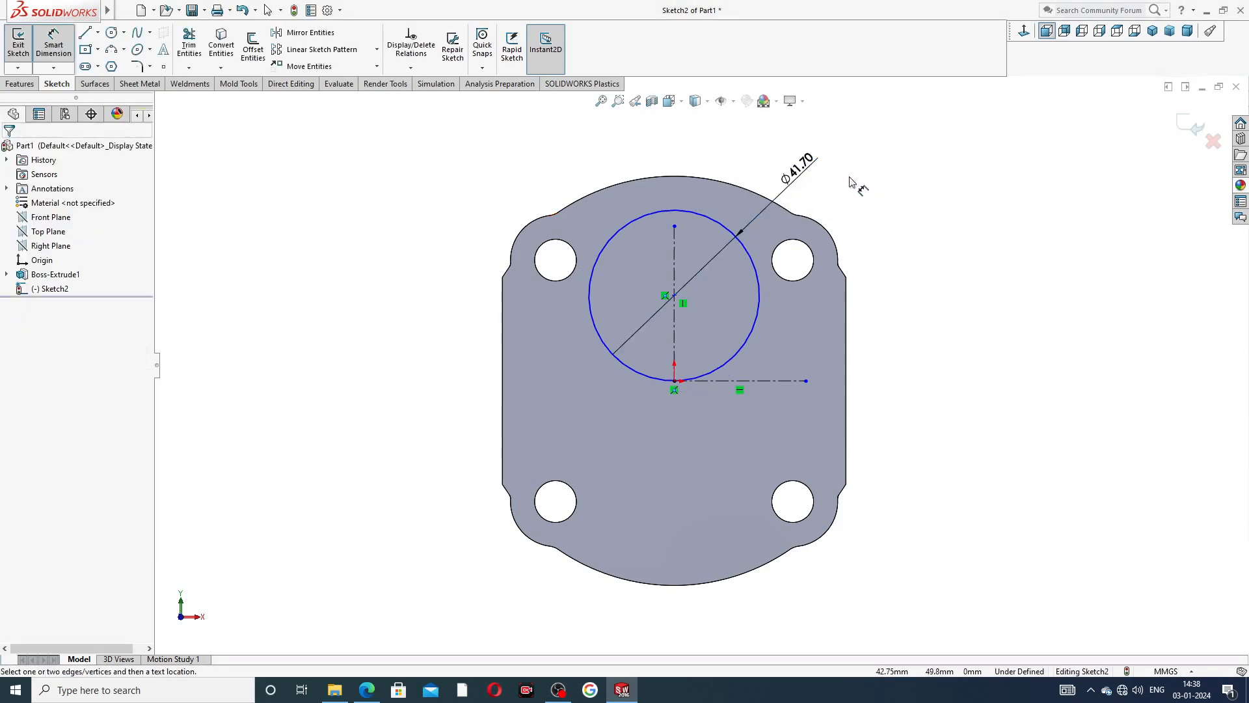
Dimension the distance from the circle's center to the origin as 16.68 mm.
click(674, 296)
click(674, 381)
click(873, 320)
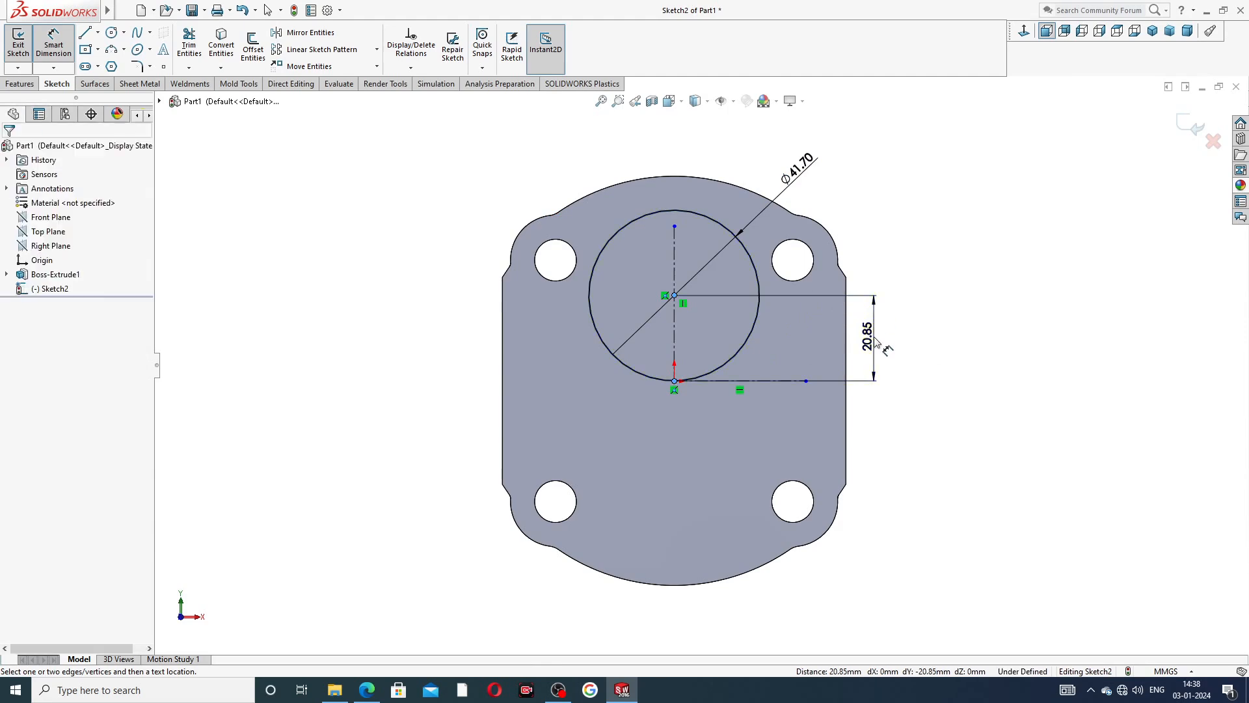
text(16.68)
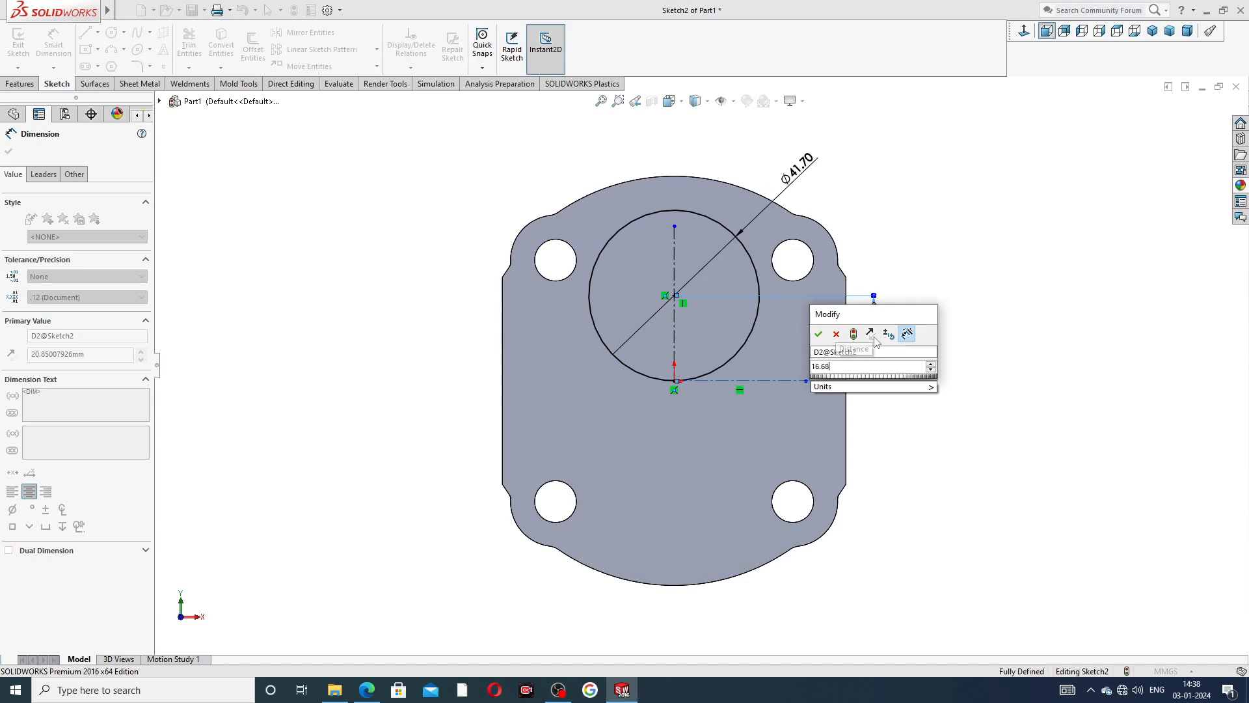
key(Return)
click(921, 268)
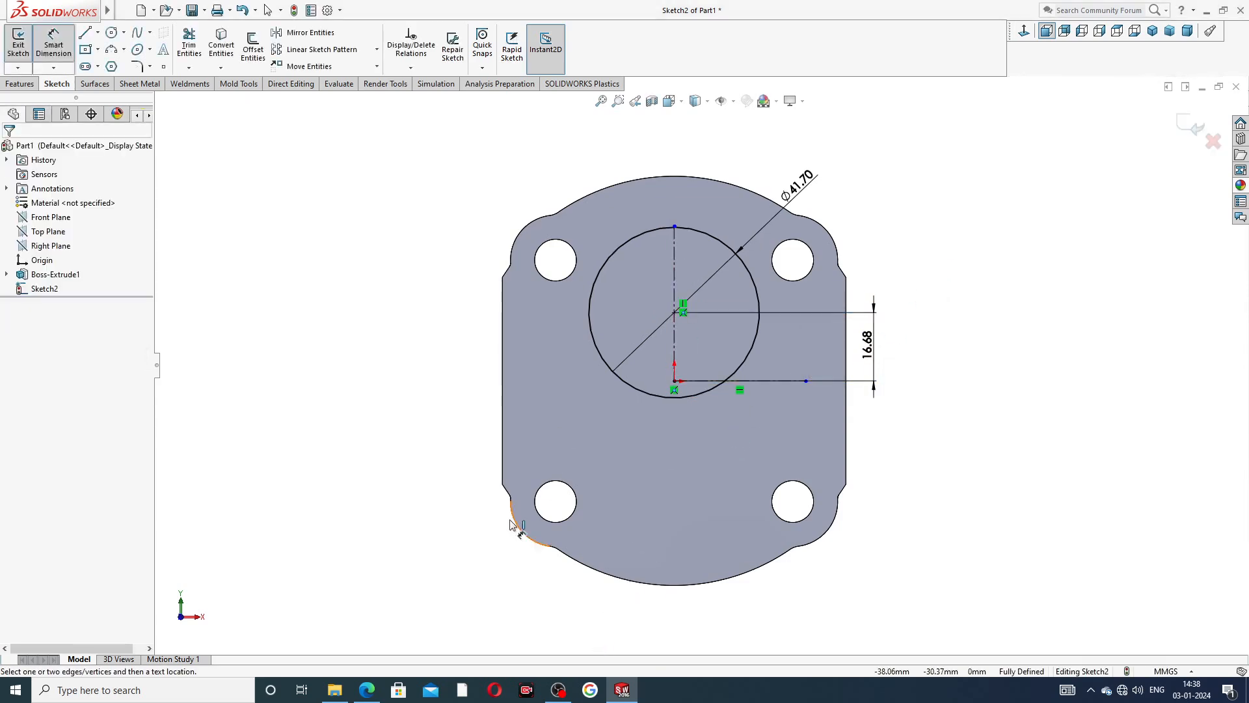
Switch to the Part-11 end plate PDF drawing in the browser to check the raised oval's dimensions.
click(366, 690)
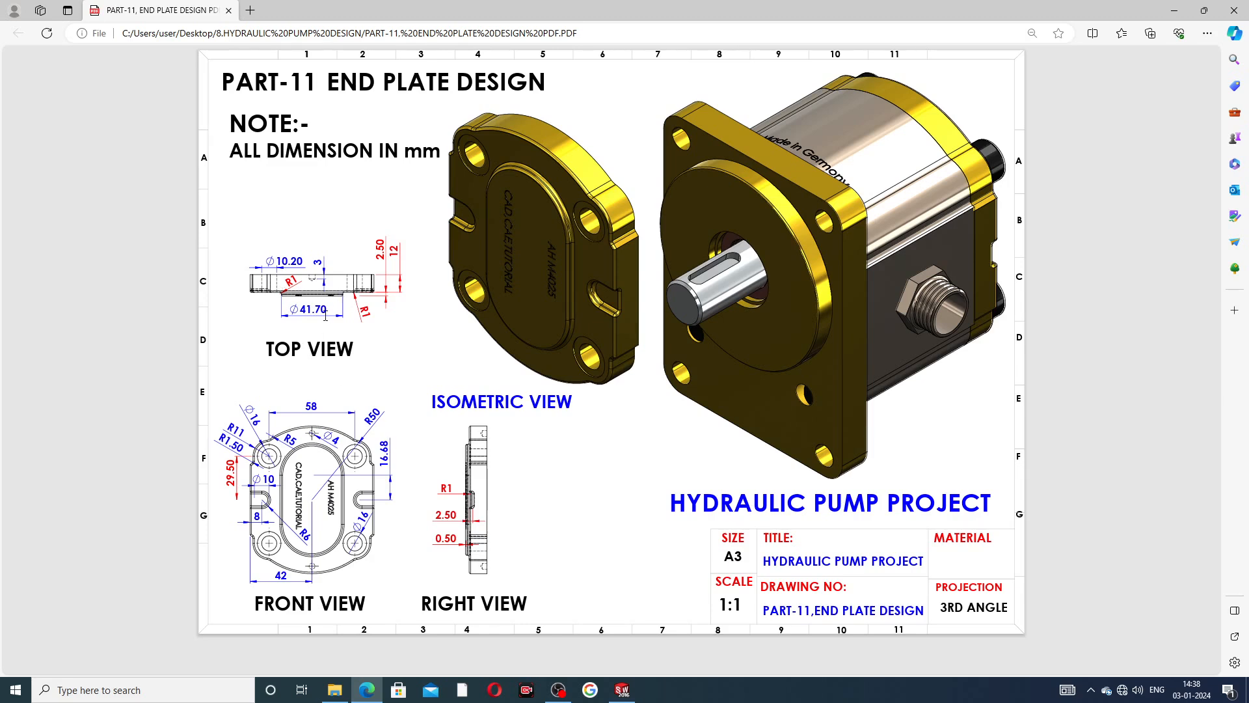
Return to SOLIDWORKS and mirror the 41.7 mm circle about the horizontal centerline, keeping the original.
click(368, 691)
right_click(872, 188)
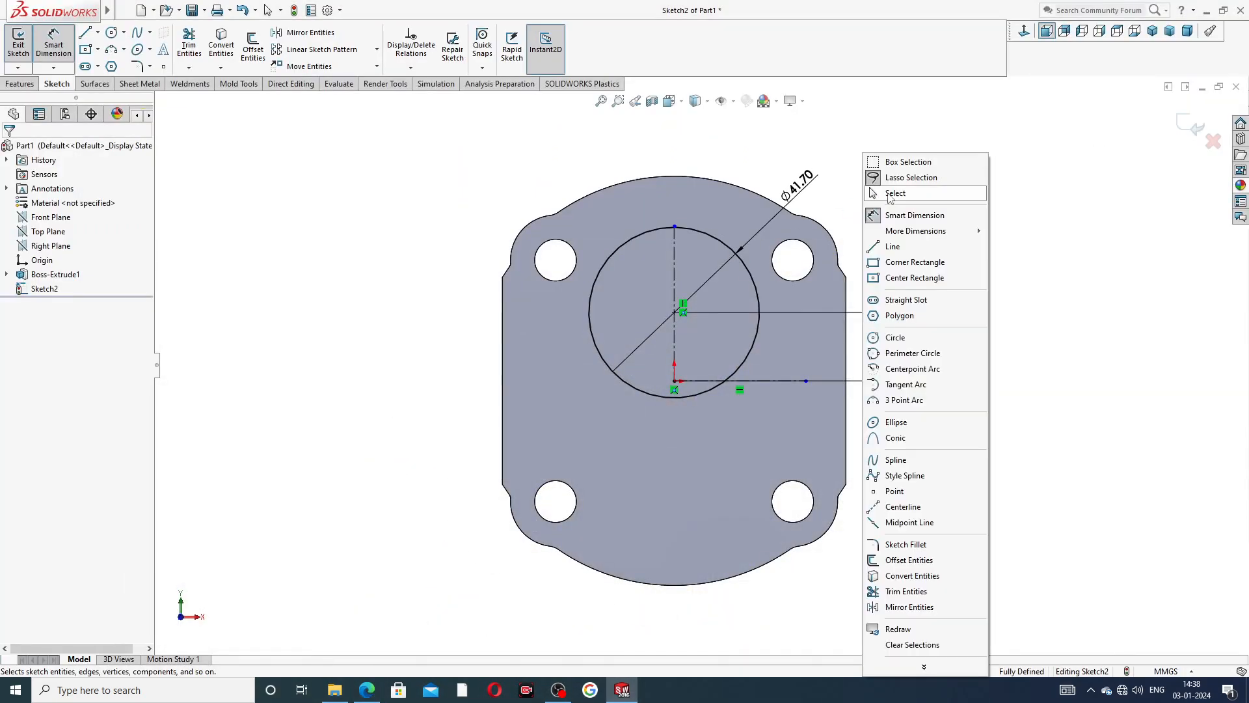
click(896, 193)
click(305, 33)
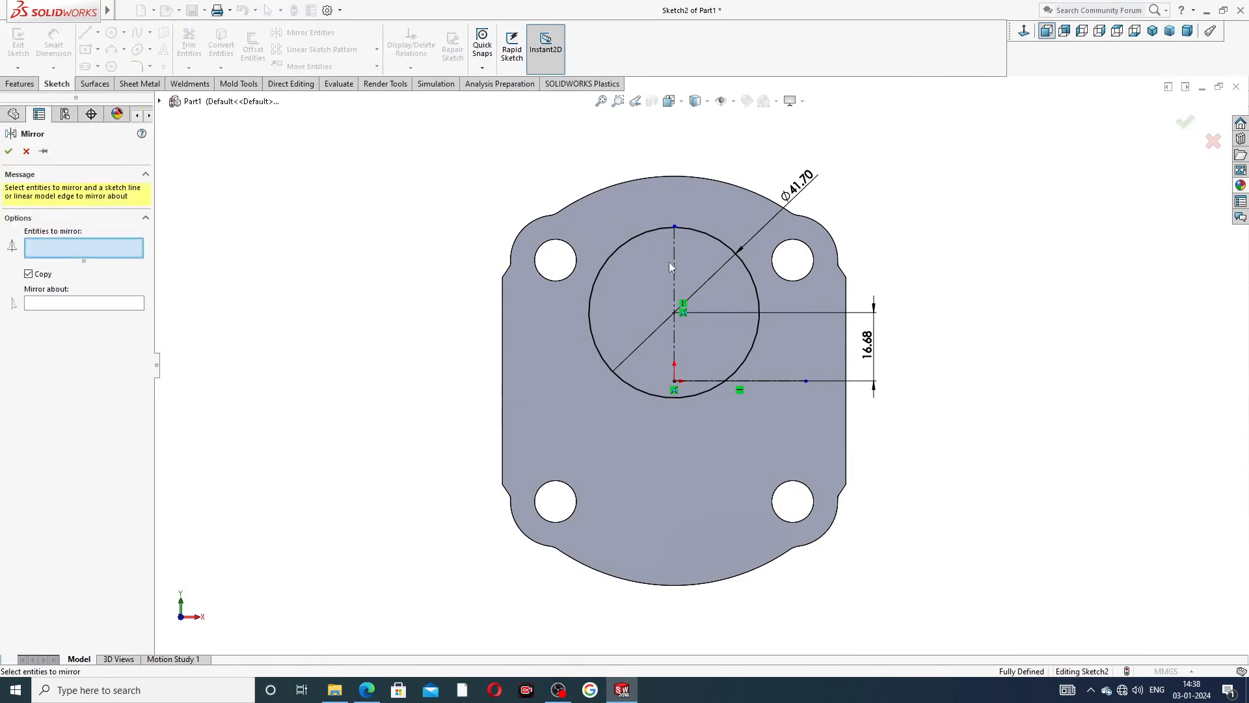
click(679, 228)
click(110, 306)
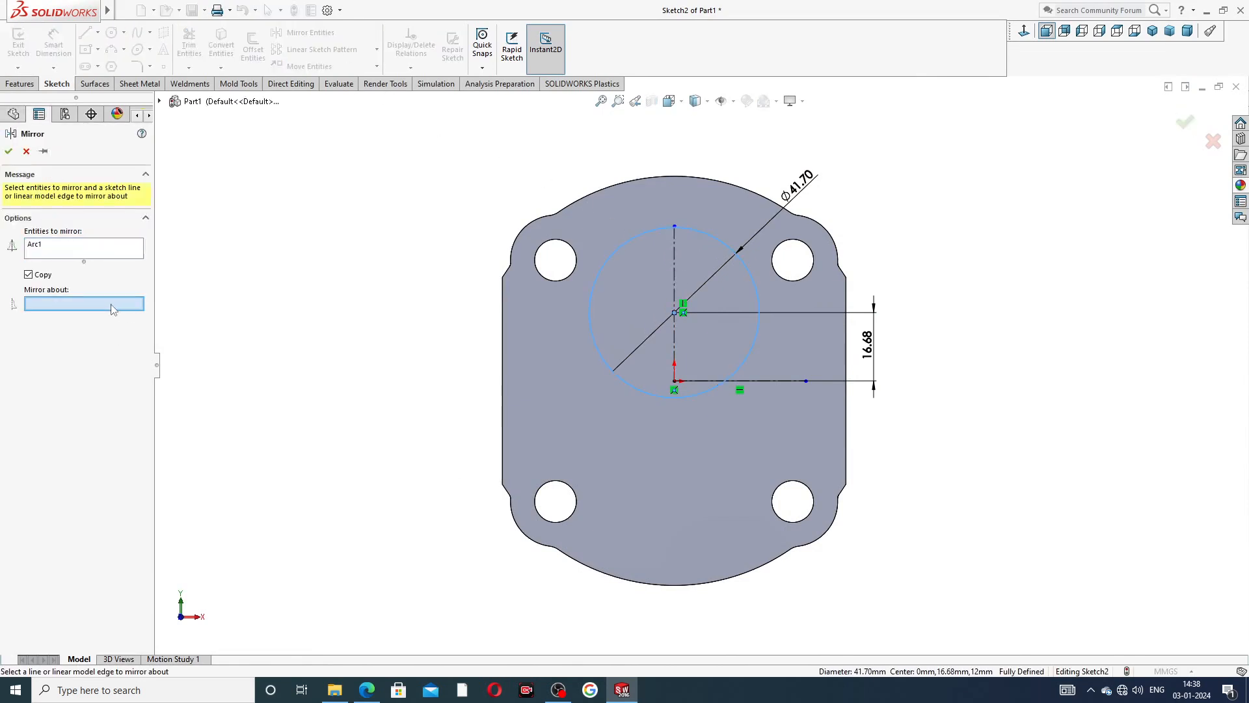
click(708, 383)
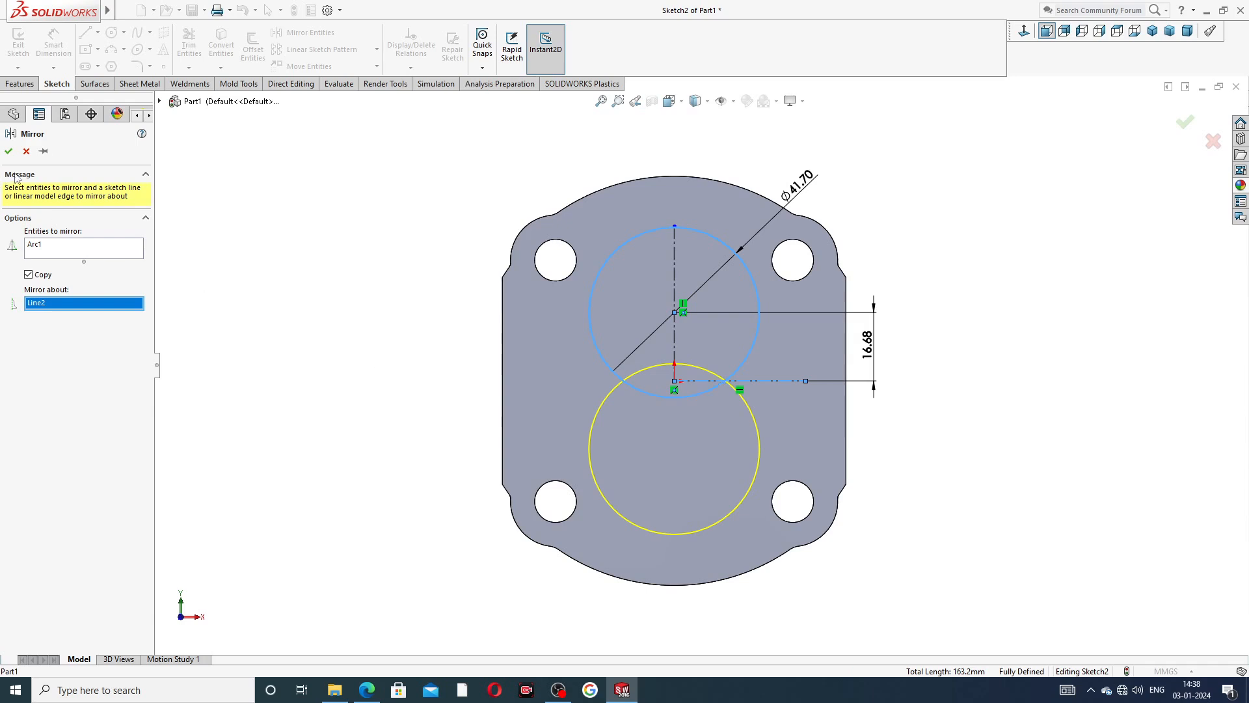
click(10, 153)
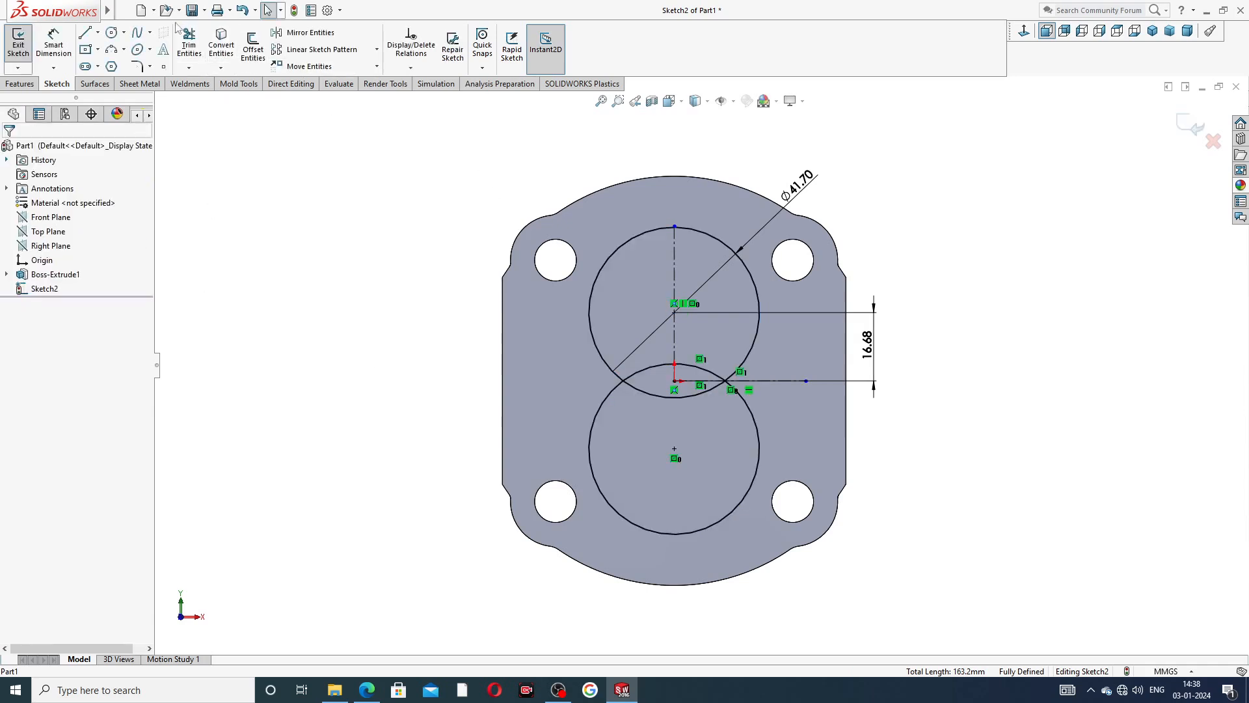
Draw a vertical line joining the leftmost points of the upper and lower circles.
click(90, 35)
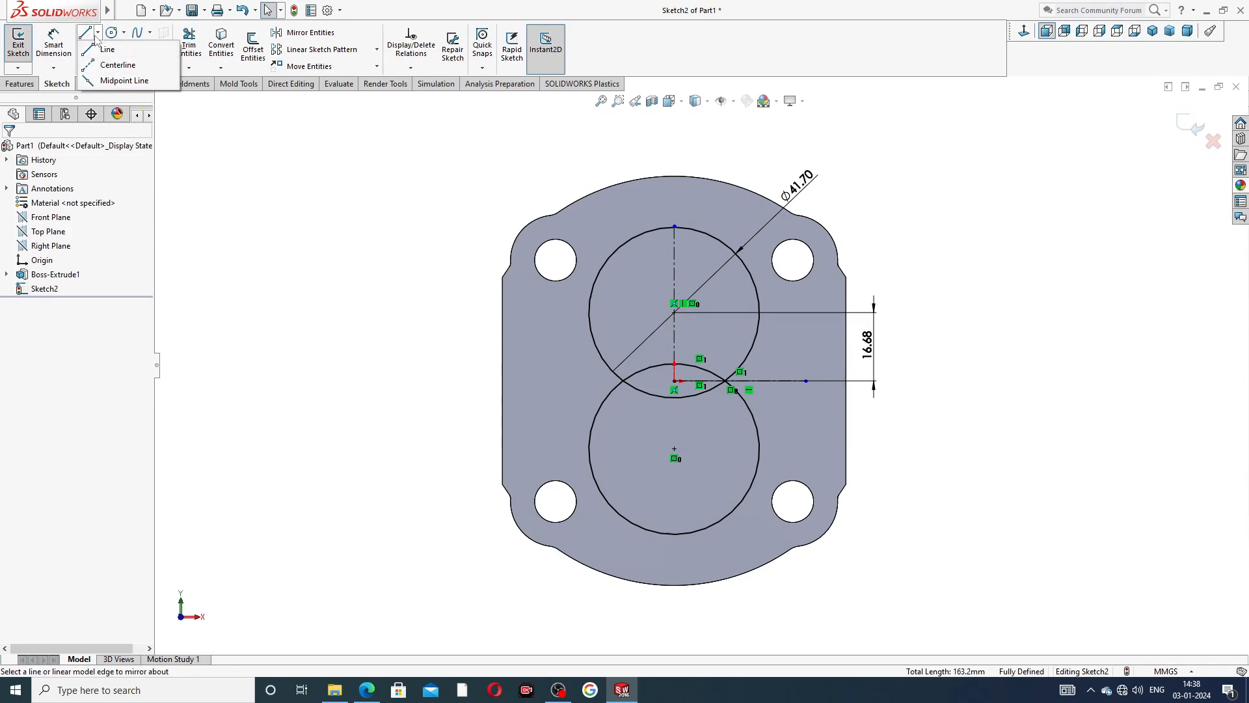
click(106, 49)
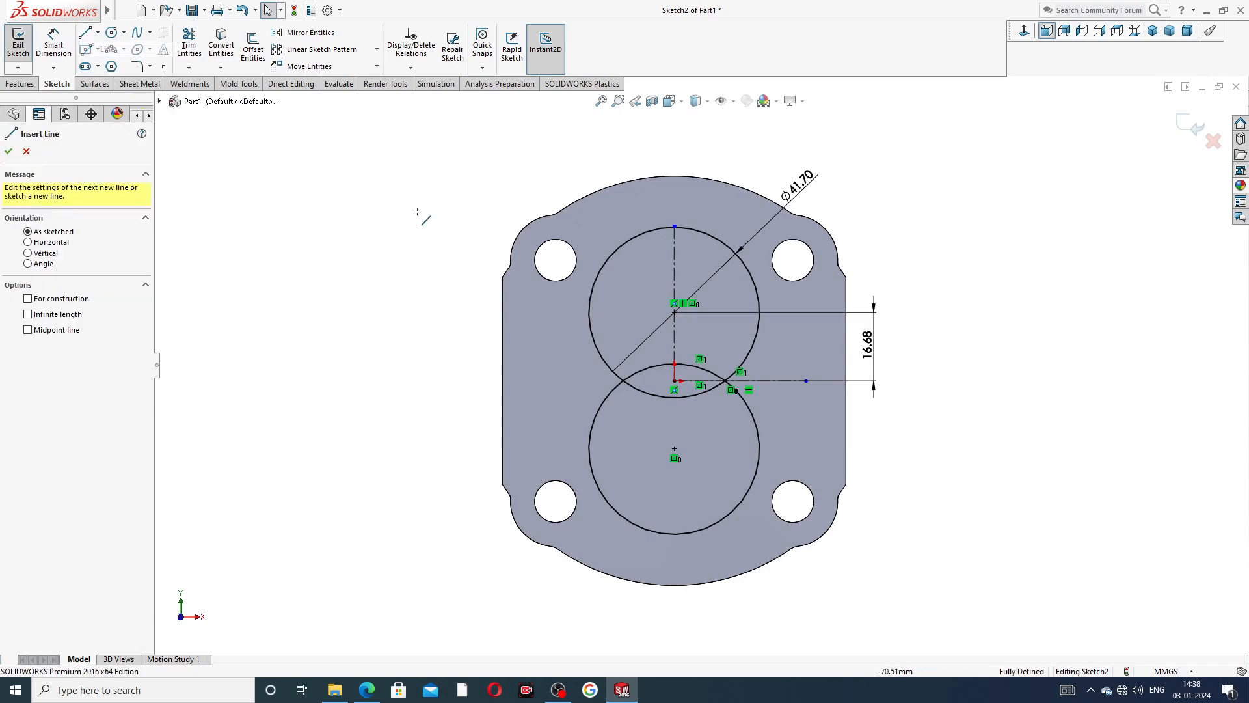
click(589, 312)
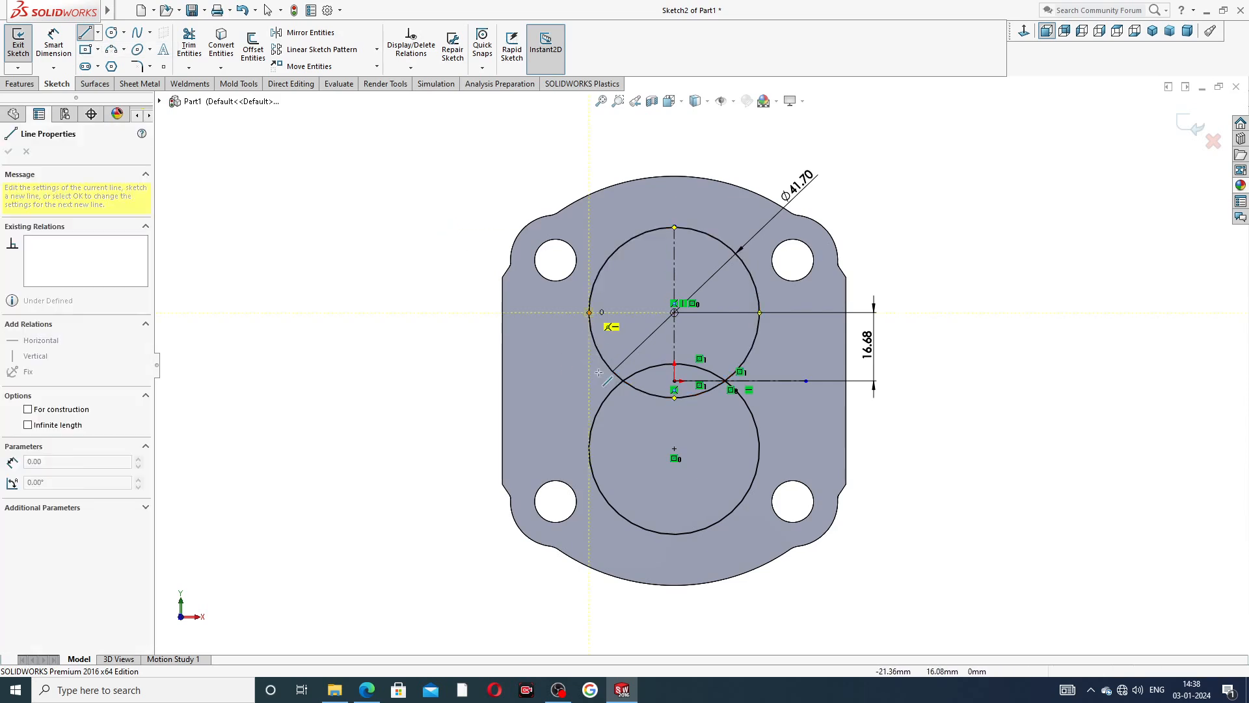
click(589, 449)
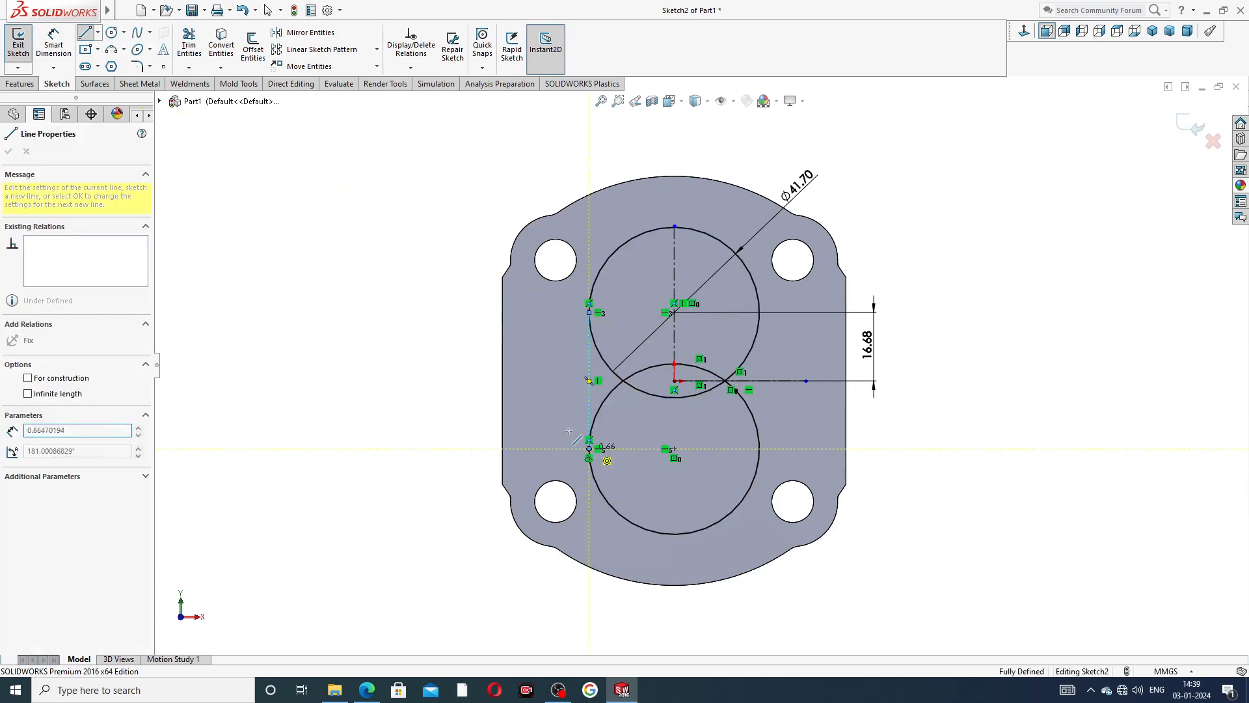
right_click(554, 408)
click(569, 410)
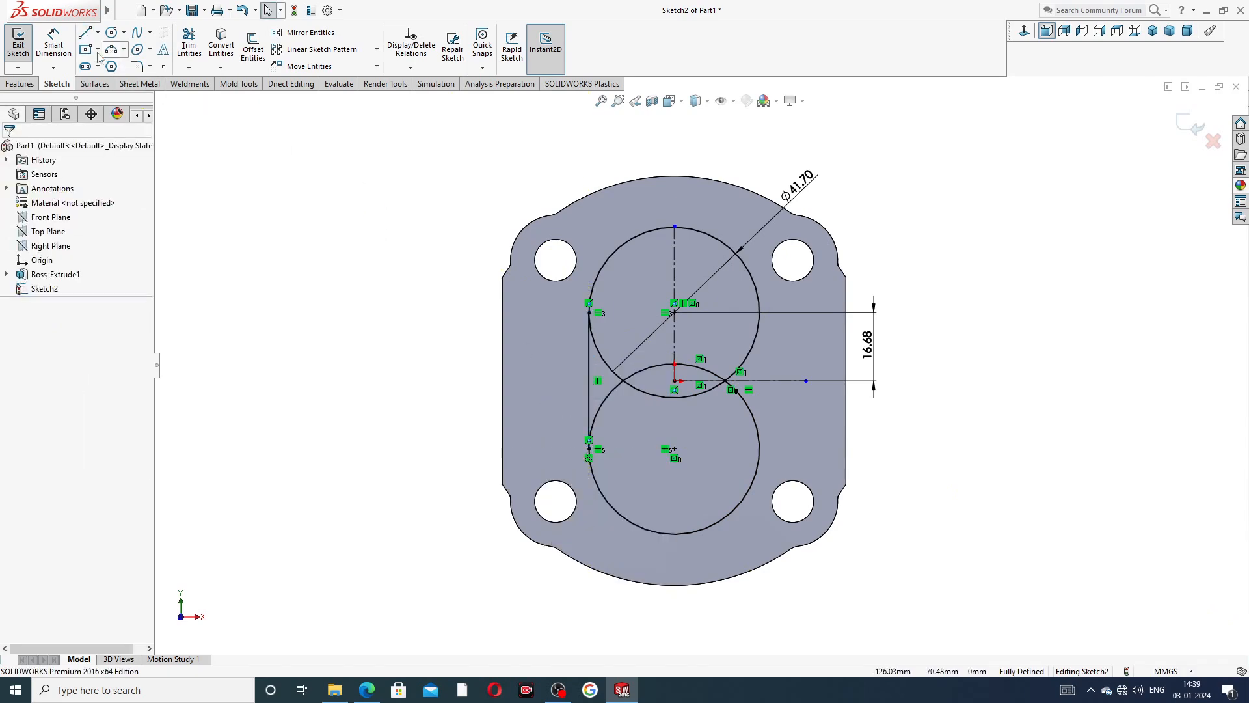
Draw a vertical line joining the rightmost points of the upper and lower circles.
click(84, 33)
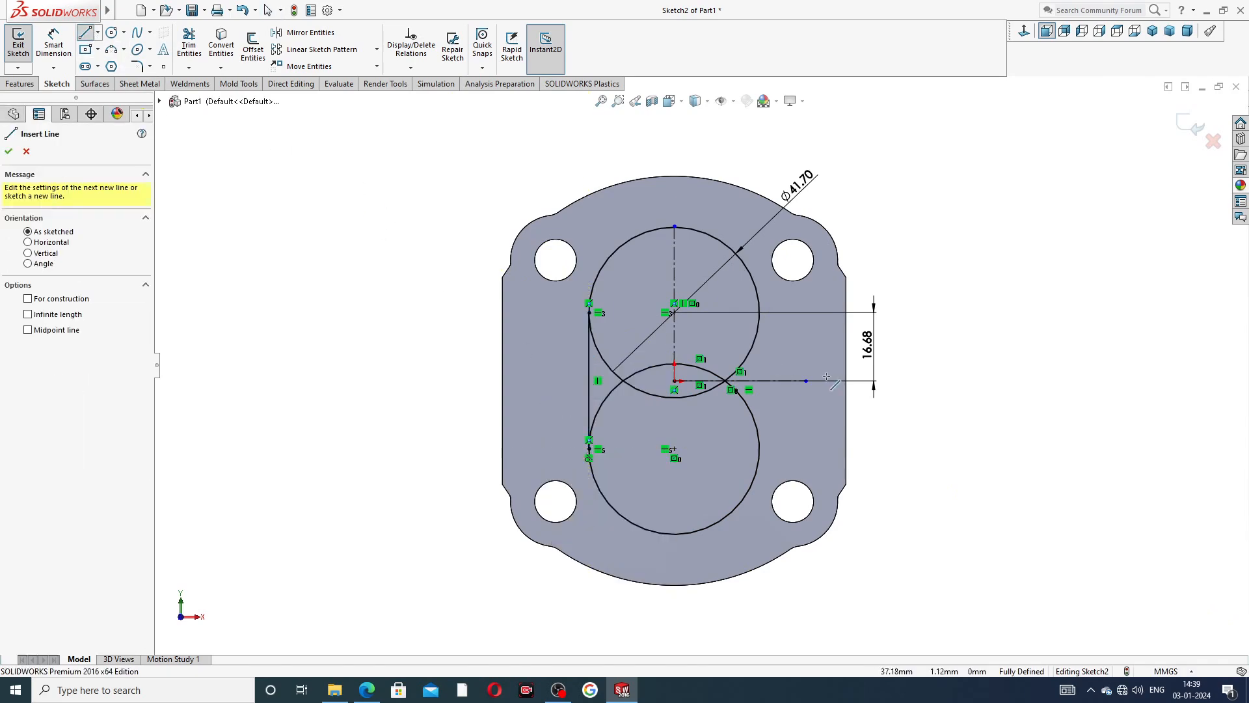
click(759, 313)
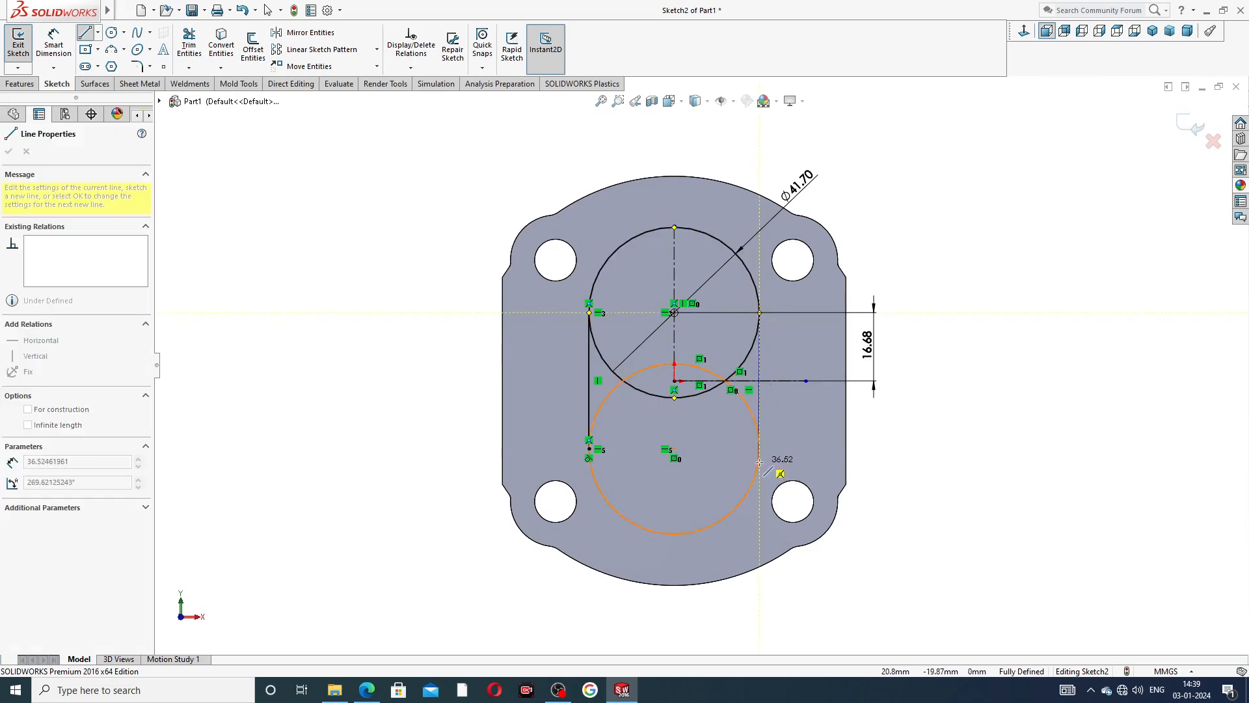
click(759, 449)
right_click(958, 322)
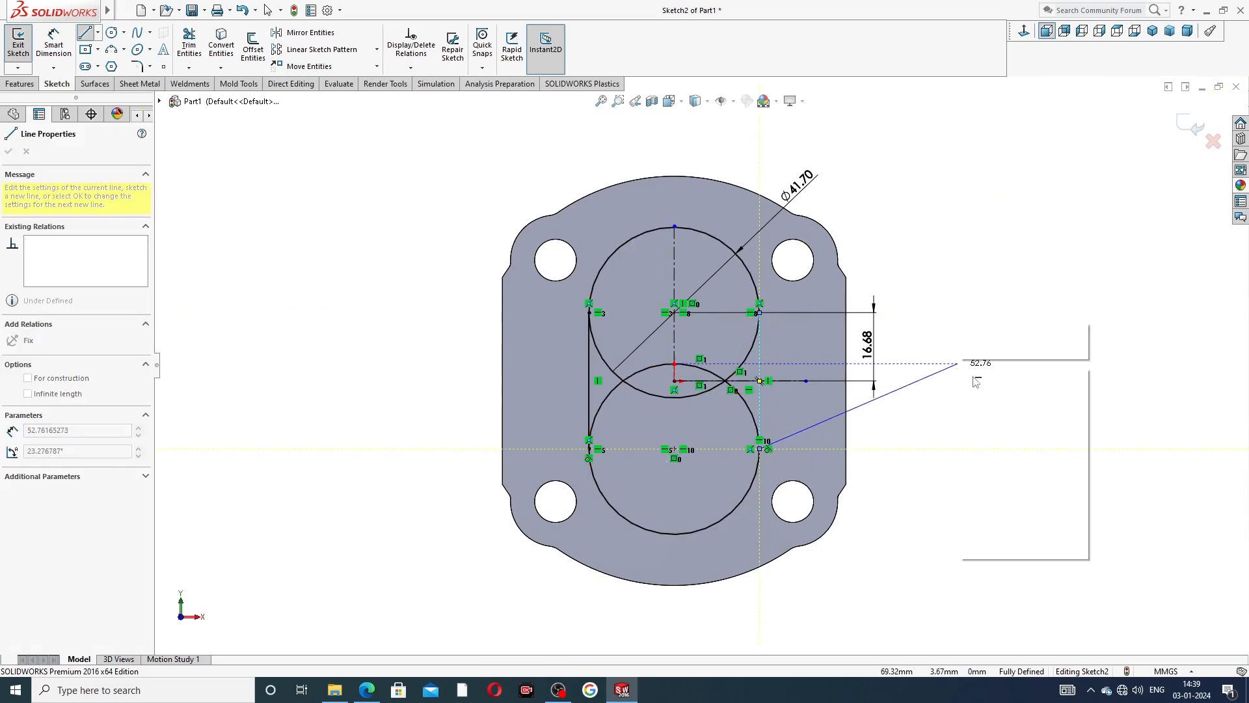
click(973, 376)
Power-trim the circle arcs inside the two vertical lines, leaving a single closed oval outline.
scroll(733, 393, up, 2)
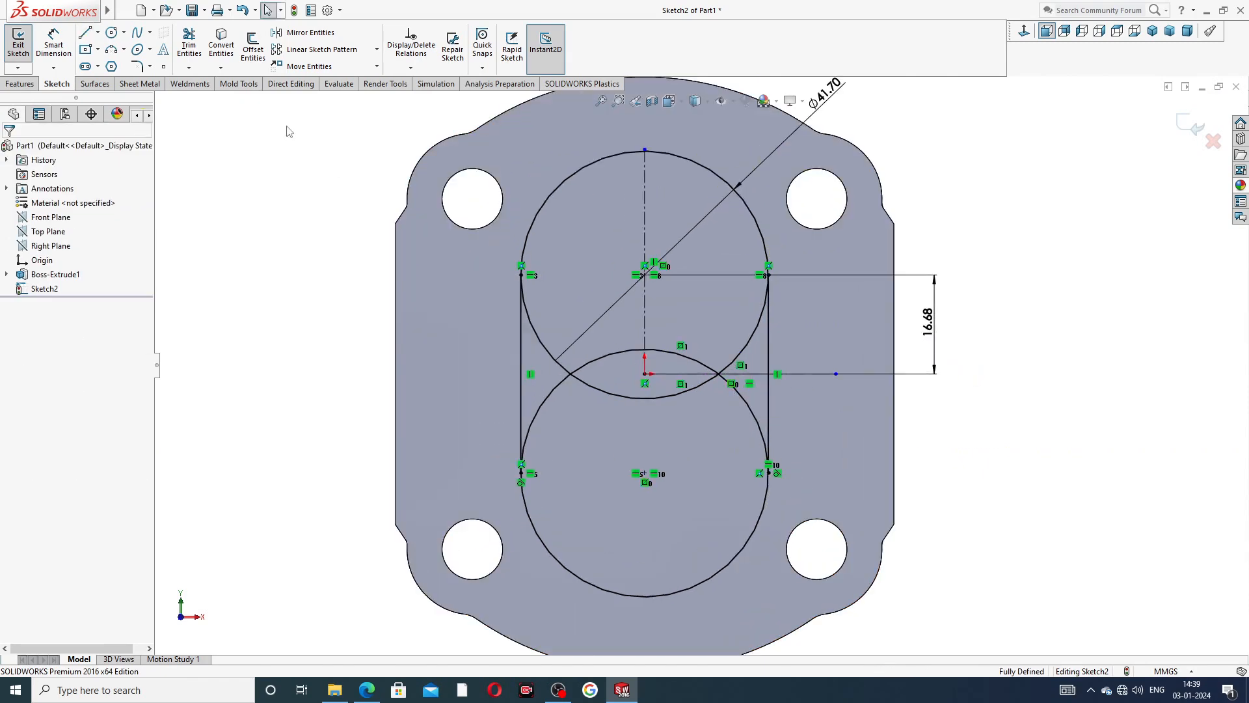
click(190, 44)
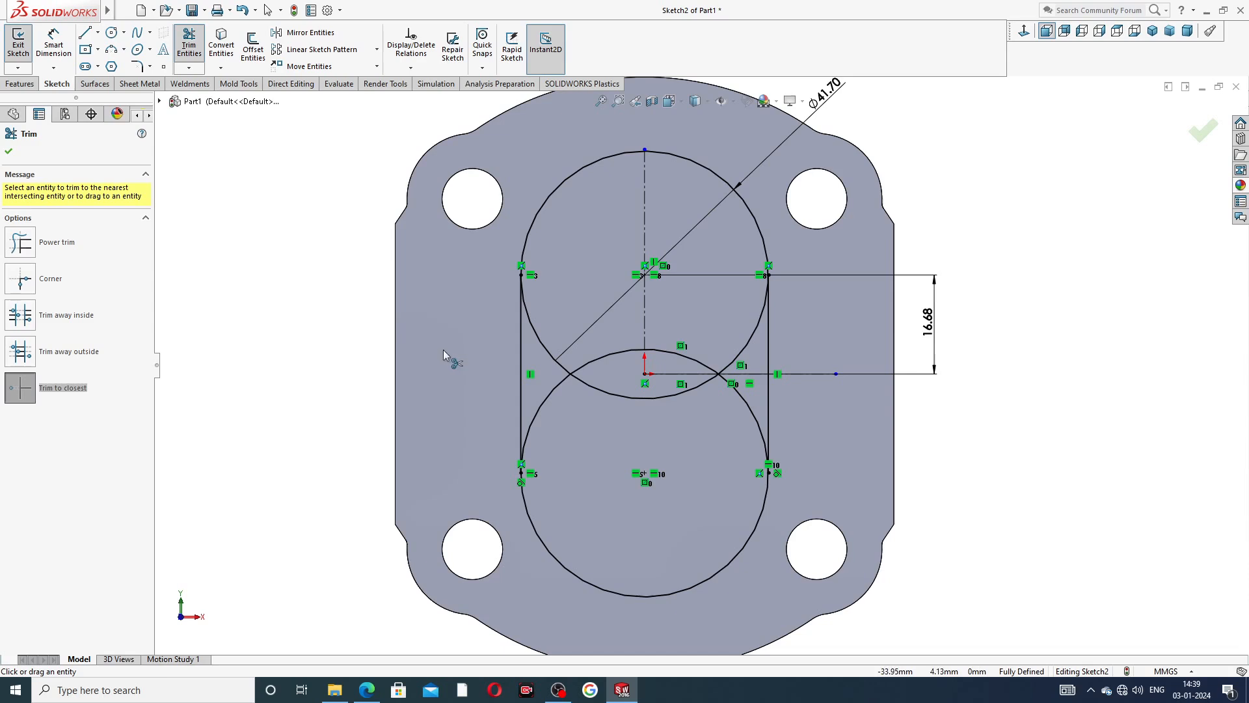
click(67, 247)
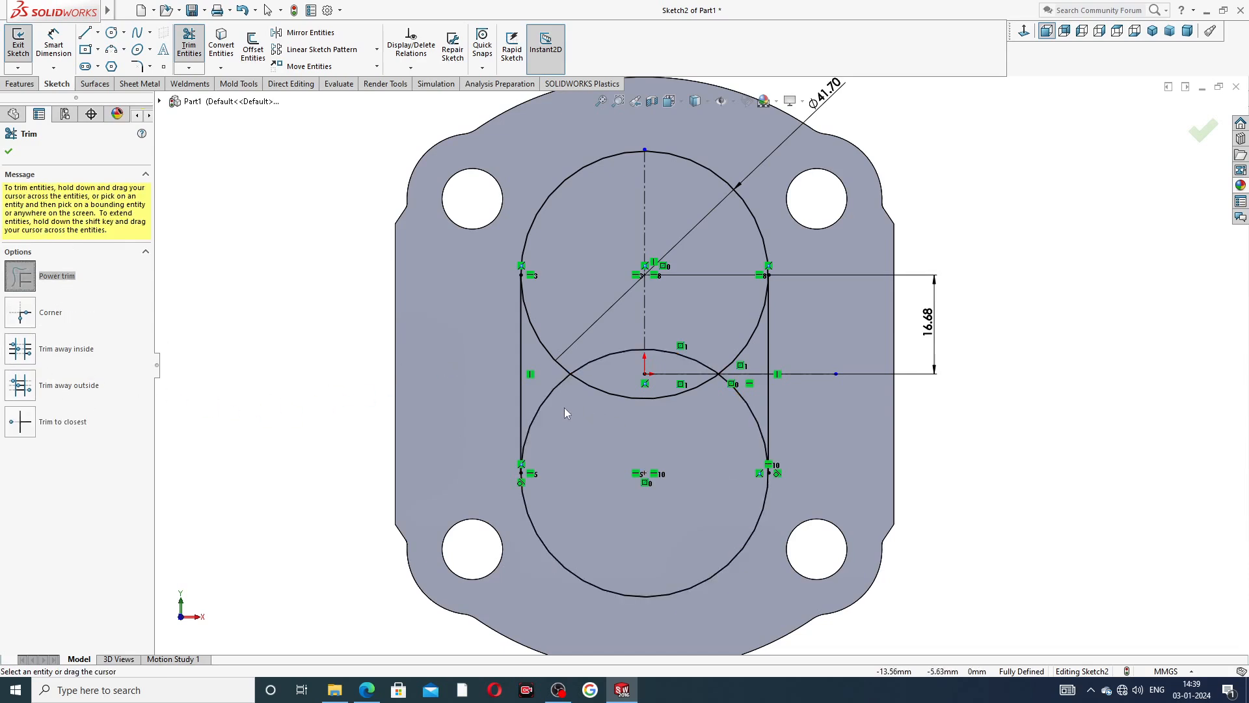
mouse_move(564, 408)
mouse_down()
mouse_move(542, 363)
mouse_move(567, 350)
mouse_move(584, 368)
mouse_up()
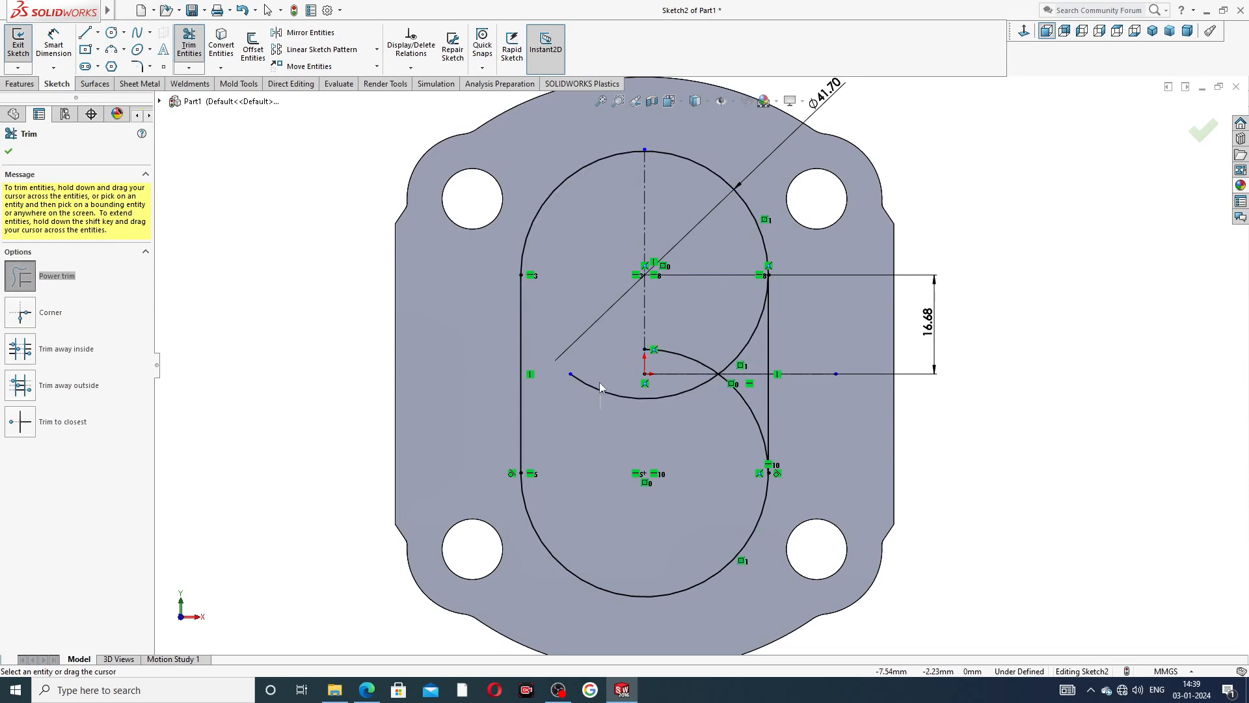
mouse_move(692, 349)
mouse_down()
mouse_move(728, 342)
mouse_move(735, 392)
mouse_up()
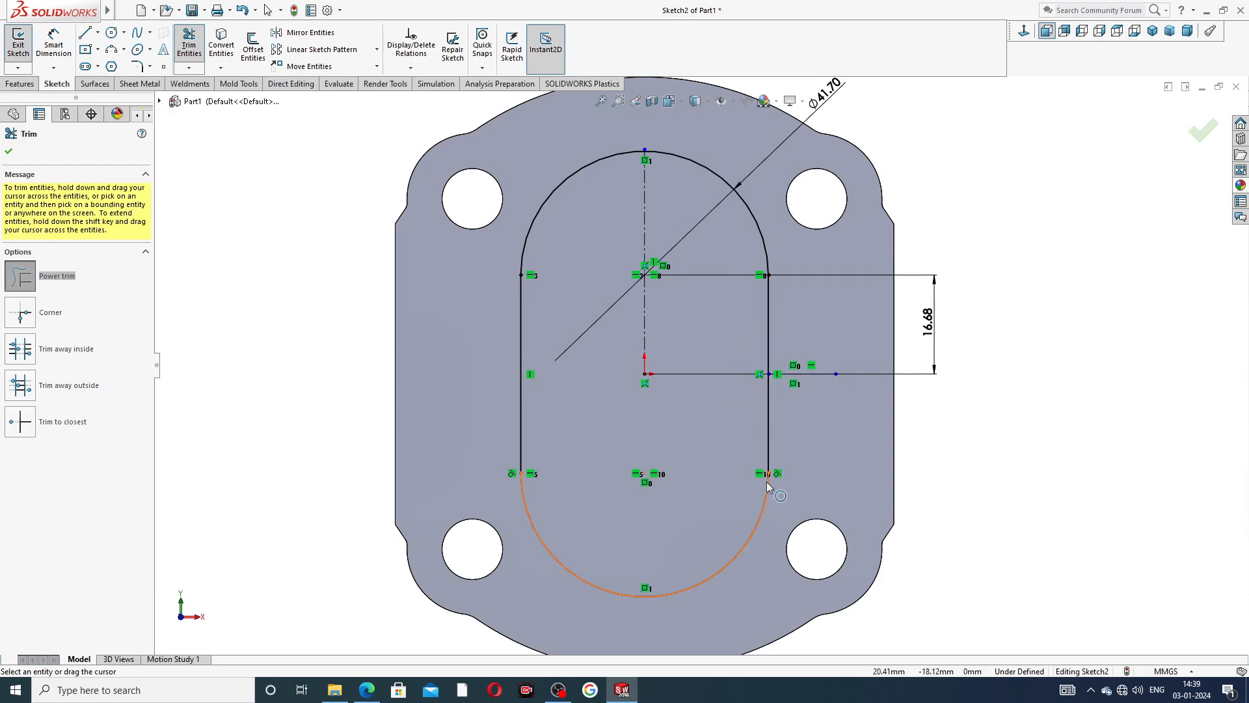
scroll(767, 481, down, 8)
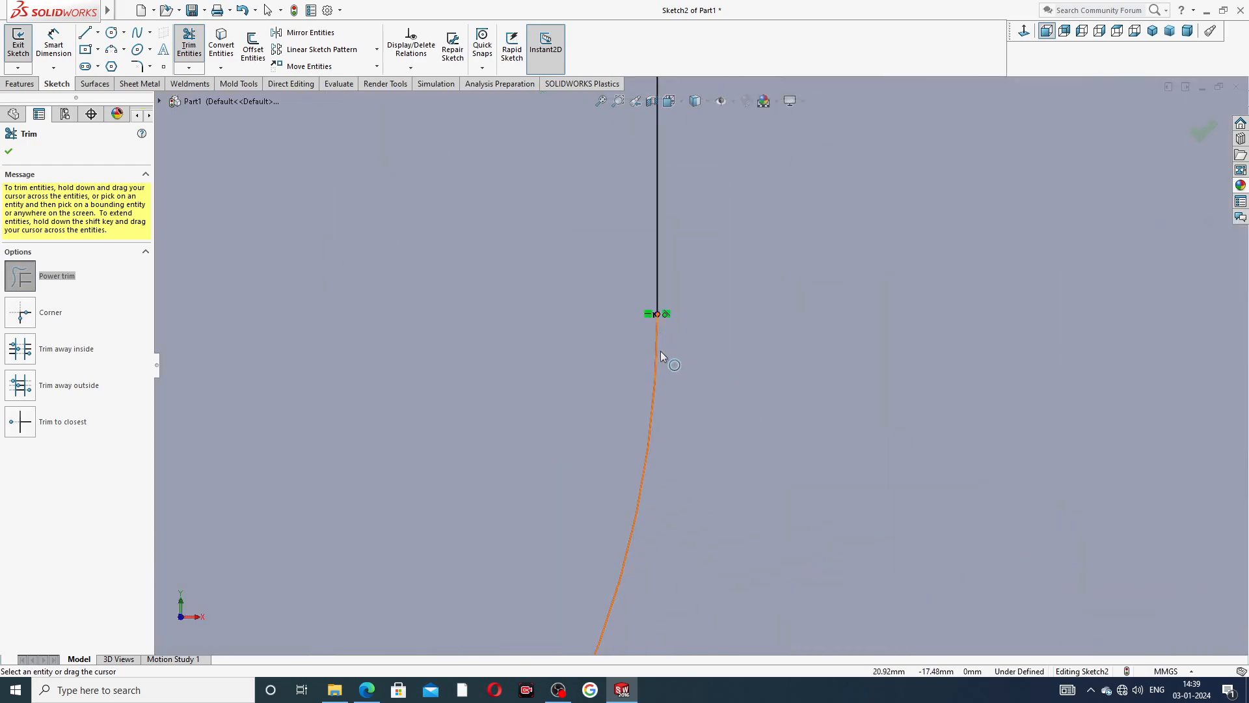
scroll(661, 351, up, 8)
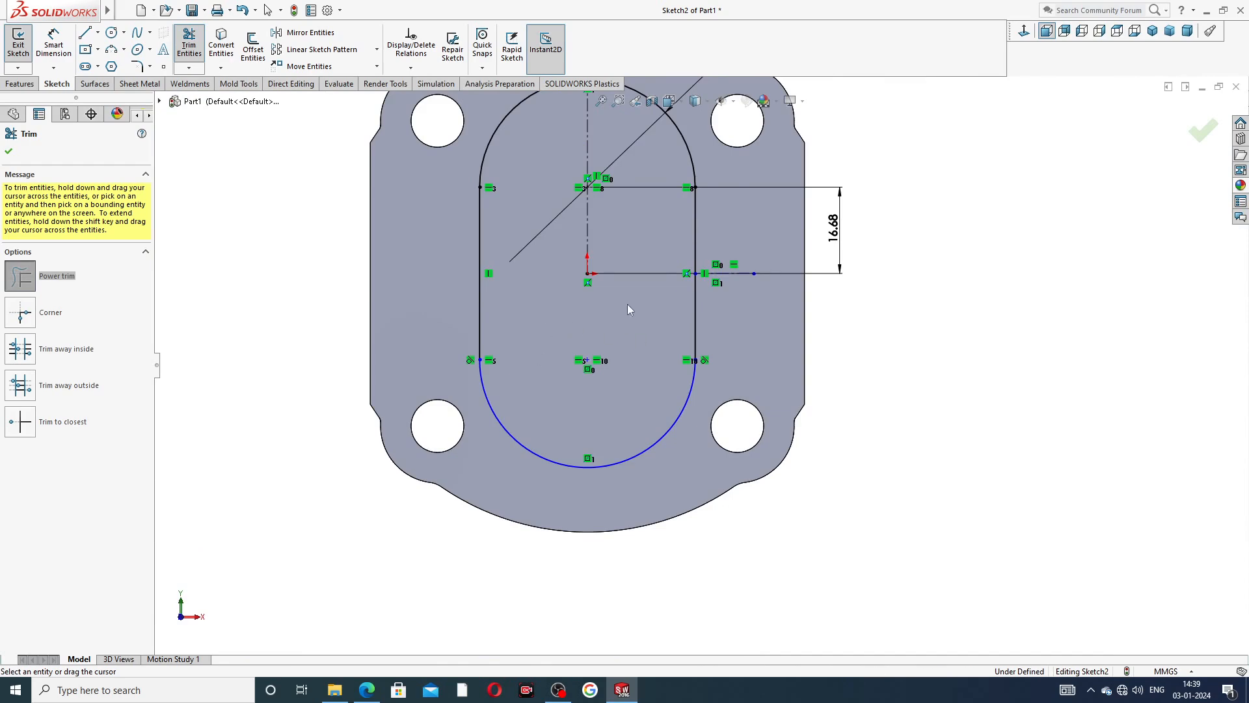
scroll(629, 309, up, 2)
scroll(583, 267, down, 2)
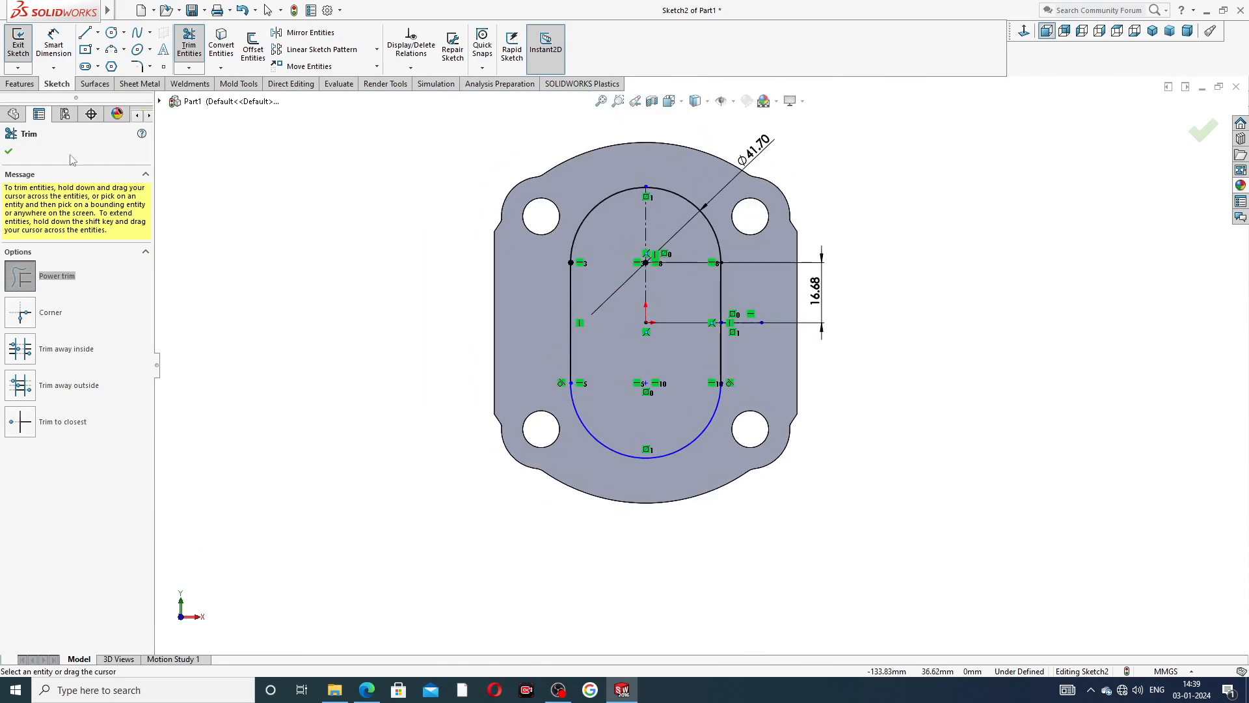
click(9, 152)
Extrude the oval profile 2.5 mm outward from the plate face, merged with the body, checking the depth against the PDF drawing.
click(21, 83)
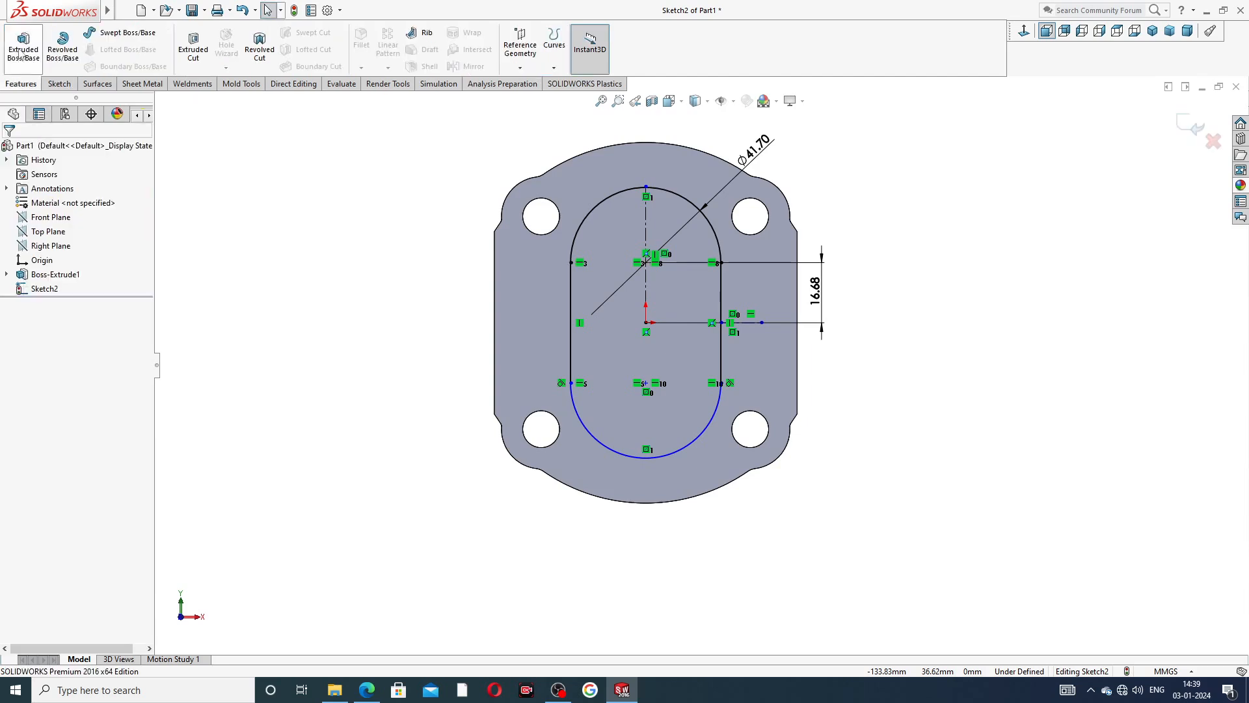
click(24, 46)
middle_drag(774, 262, 775, 271)
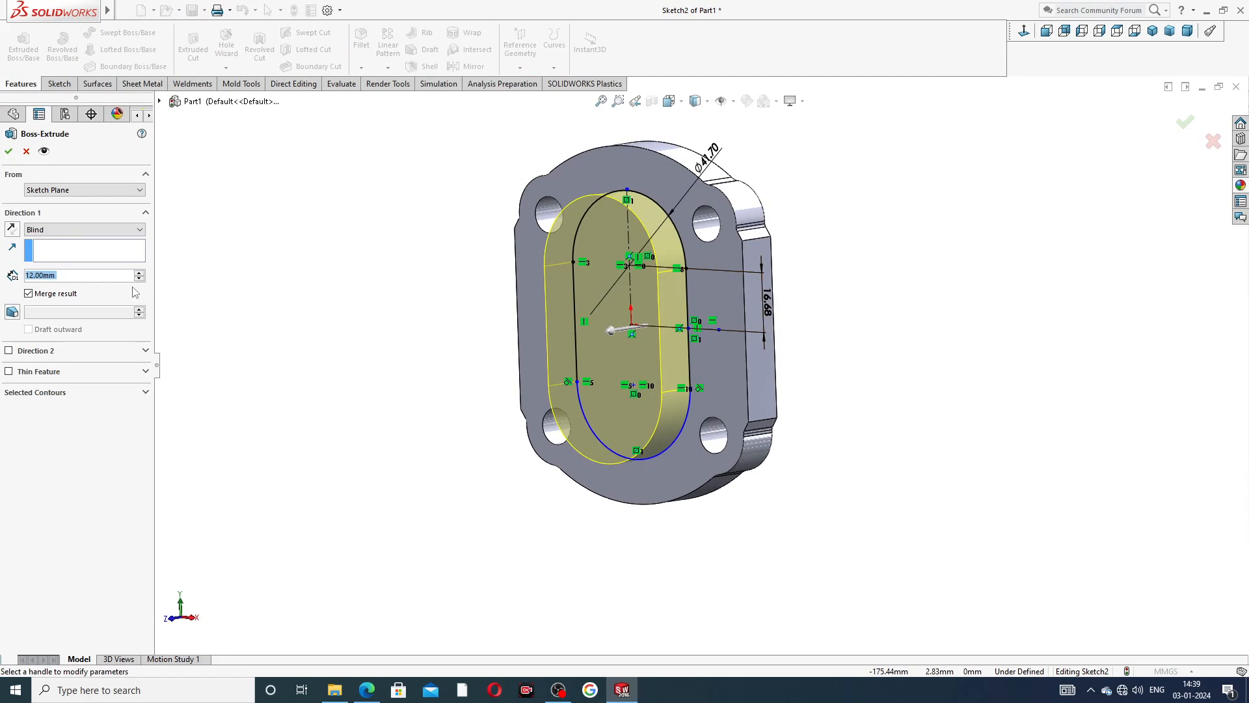
text(2.5)
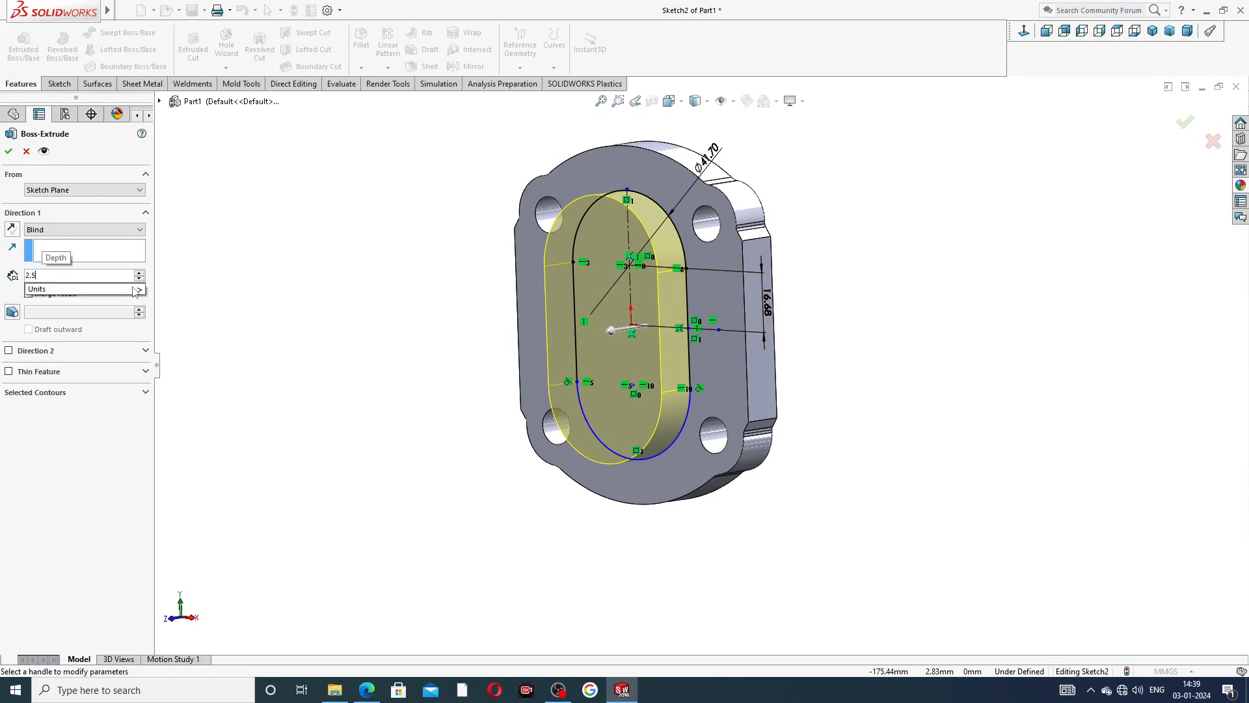
key(Return)
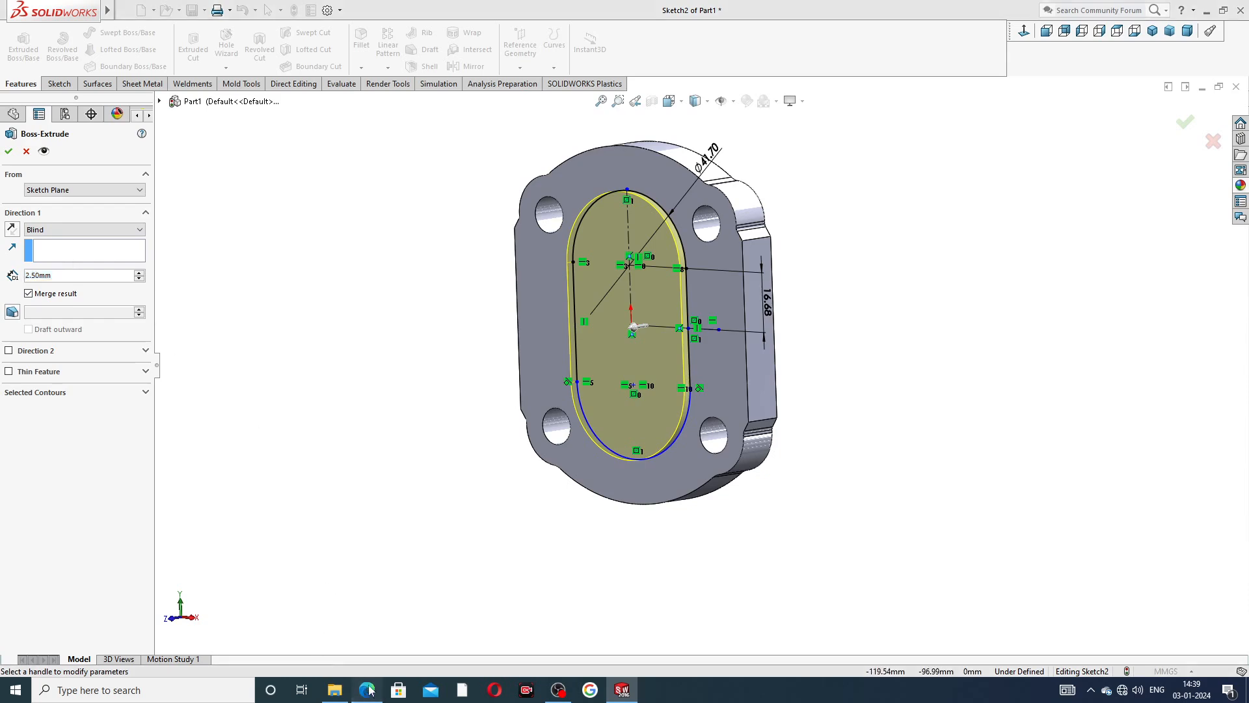
key(alt+Tab)
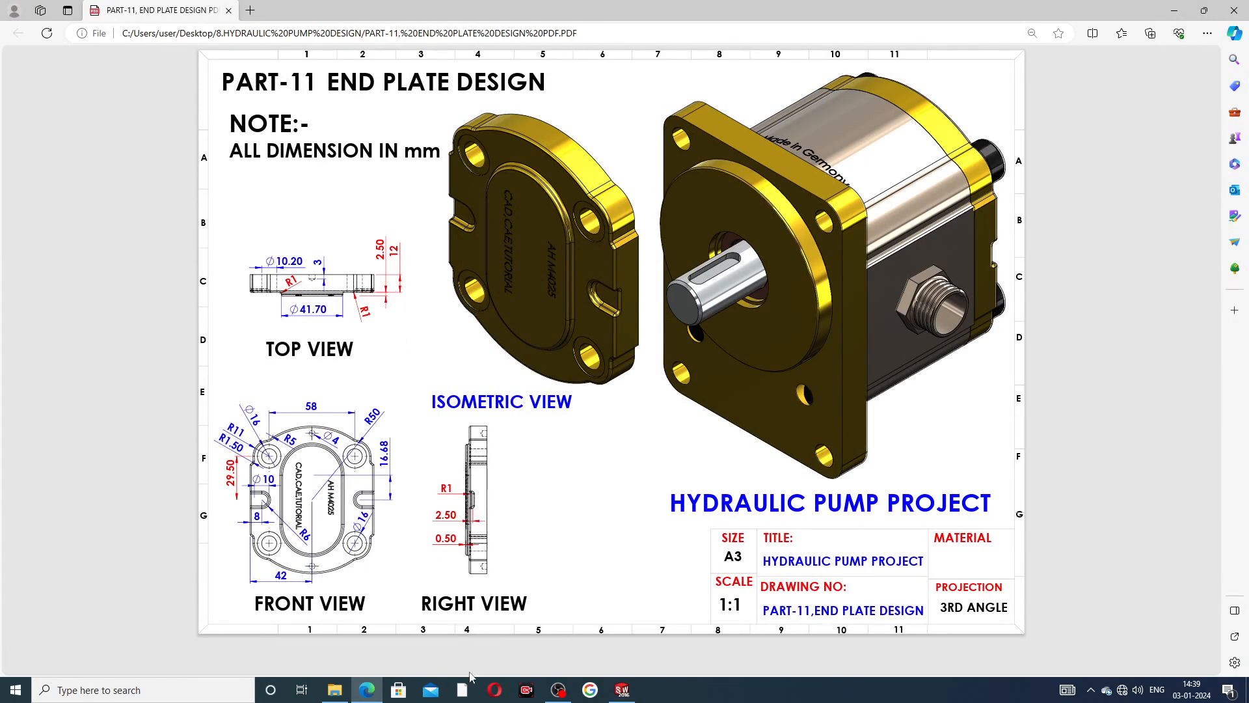
click(622, 689)
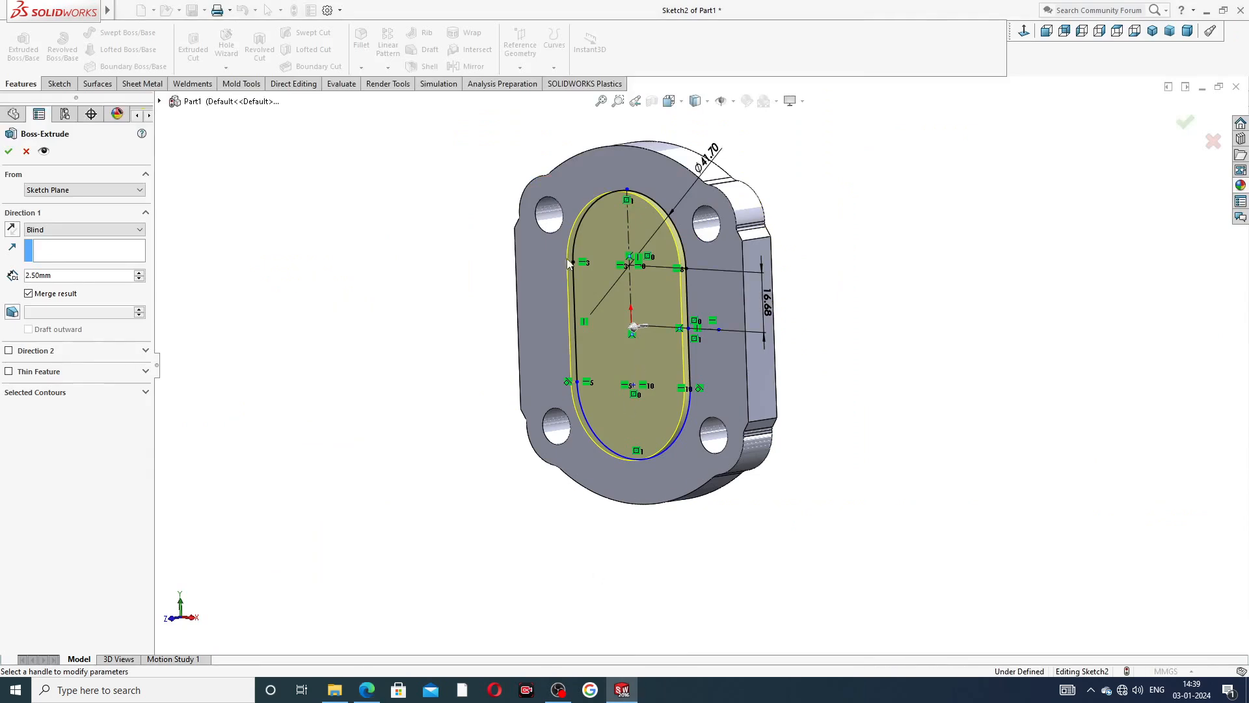
click(8, 152)
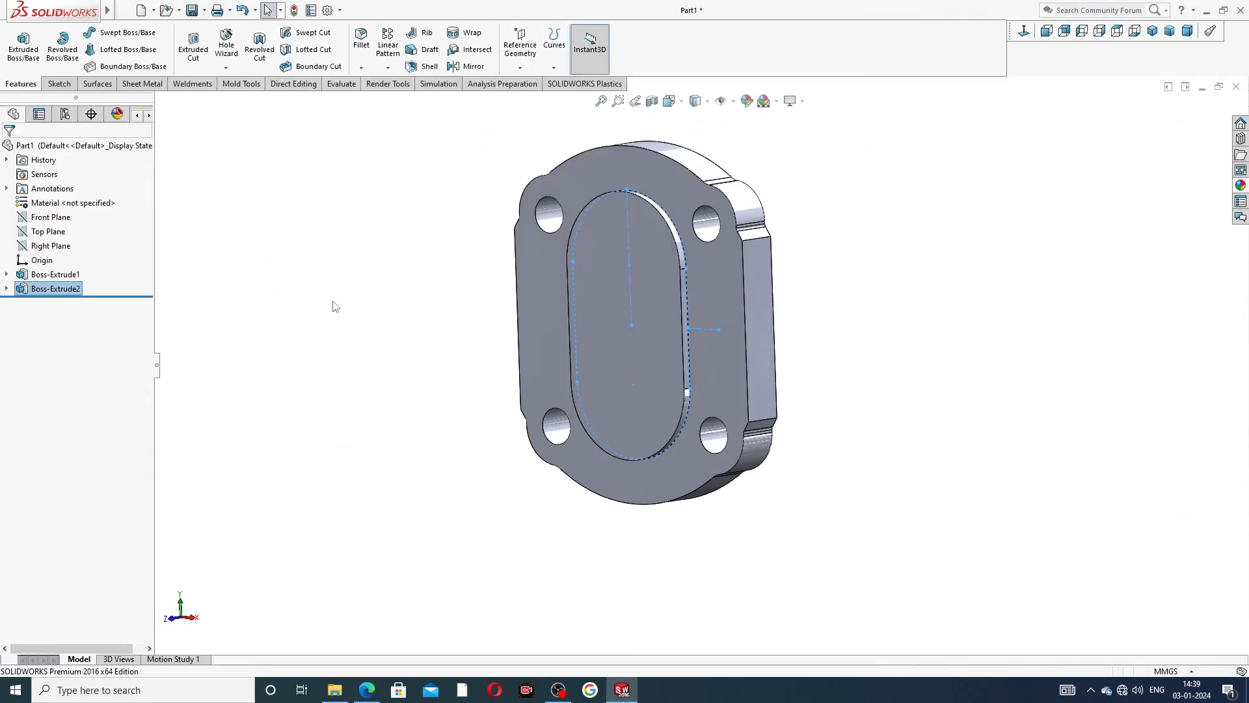
mouse_move(739, 267)
middle_down()
mouse_move(819, 269)
mouse_move(745, 271)
middle_up()
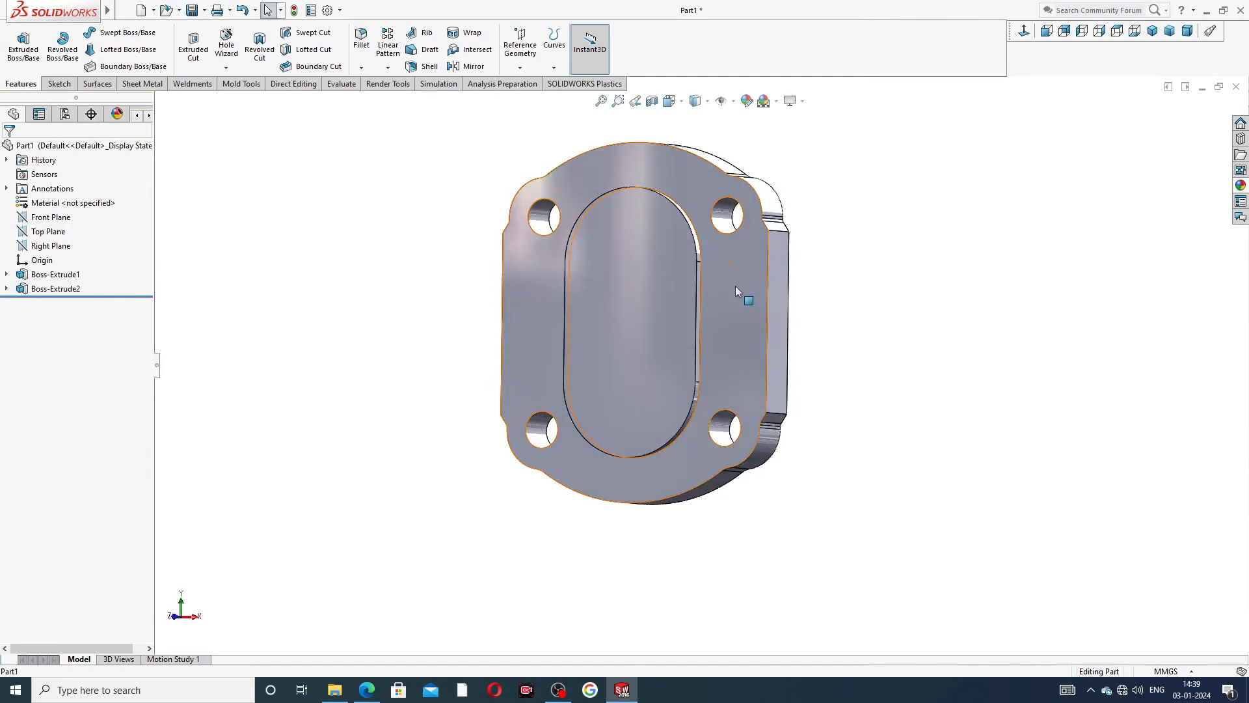
click(735, 286)
click(787, 246)
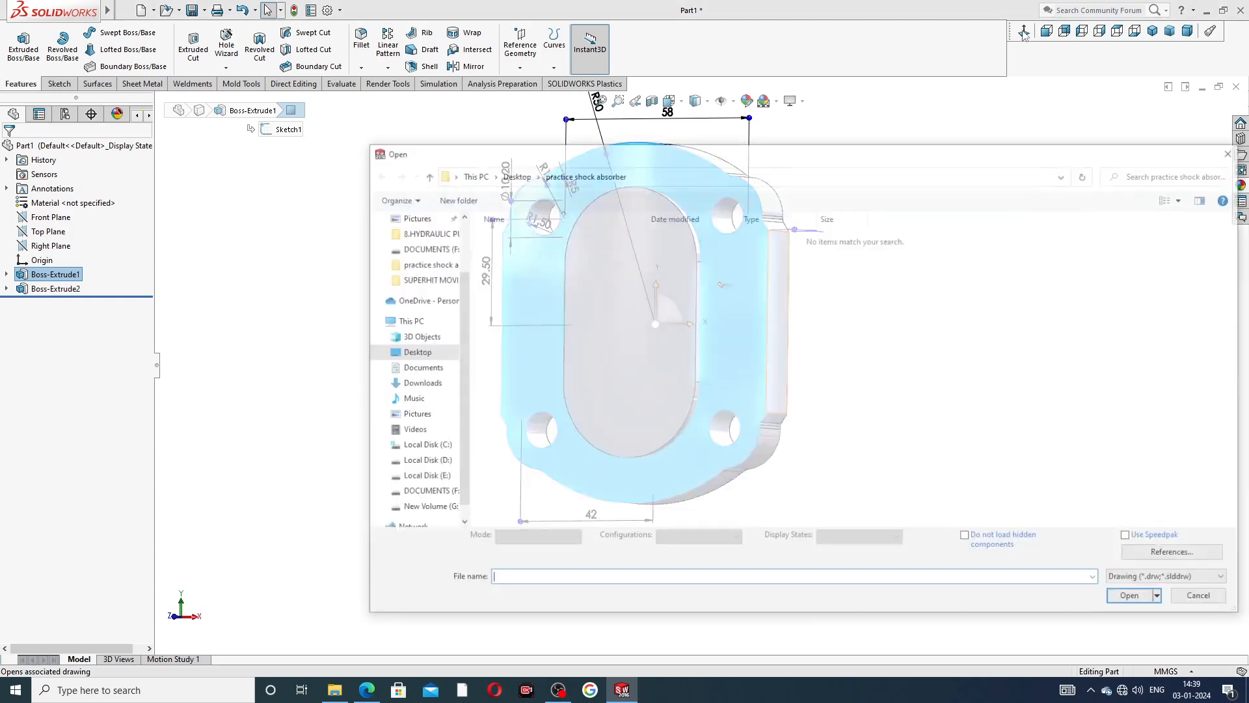
click(1234, 152)
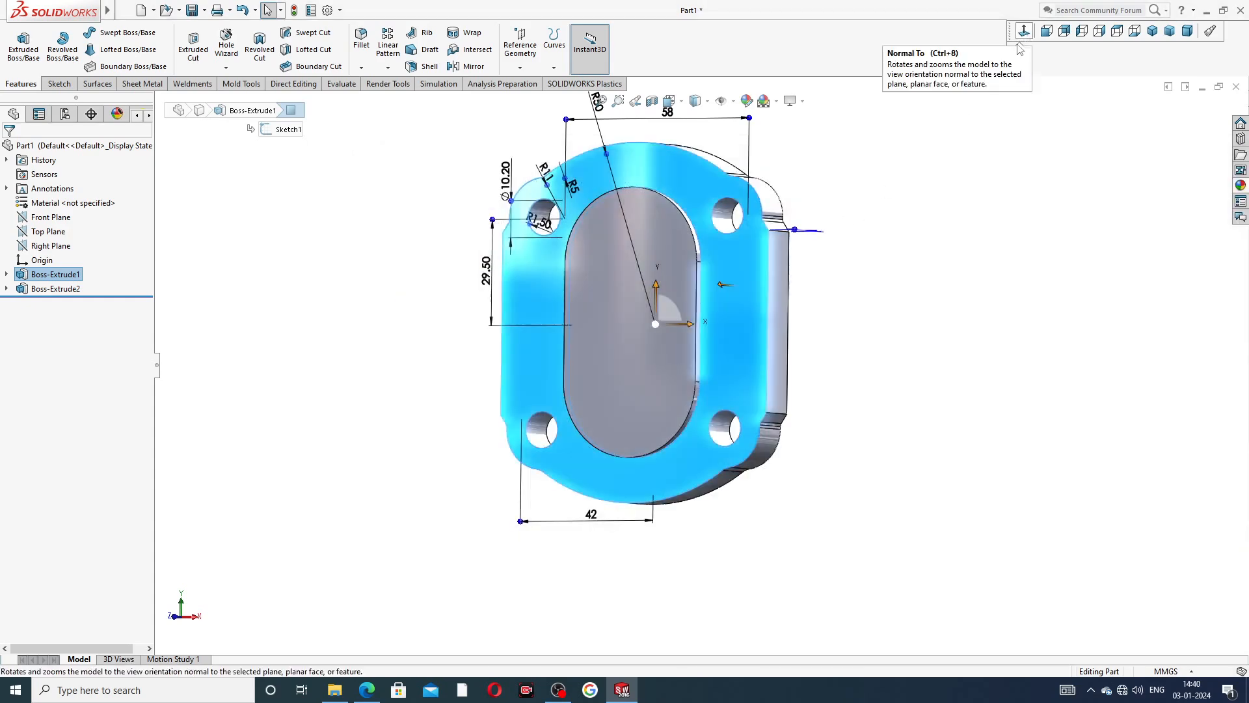
click(850, 223)
Start a sketch on the flat plate face surrounding the raised oval and view it straight on.
click(739, 289)
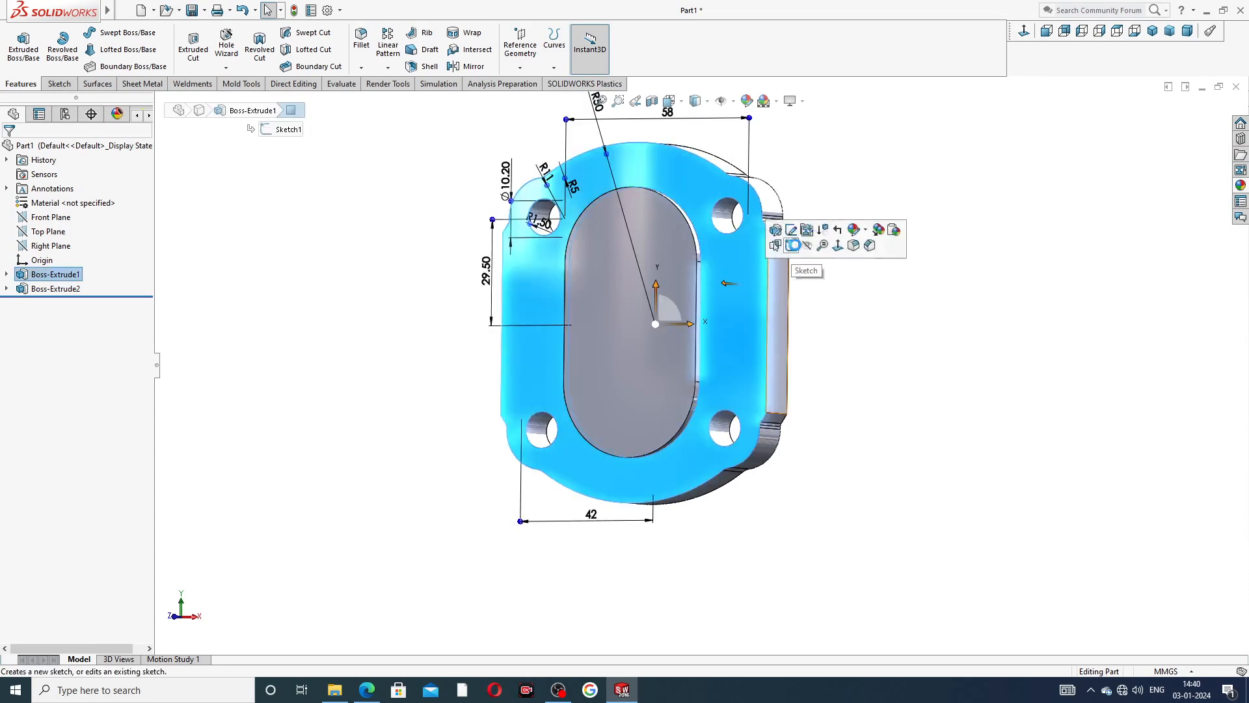
click(788, 253)
click(1023, 31)
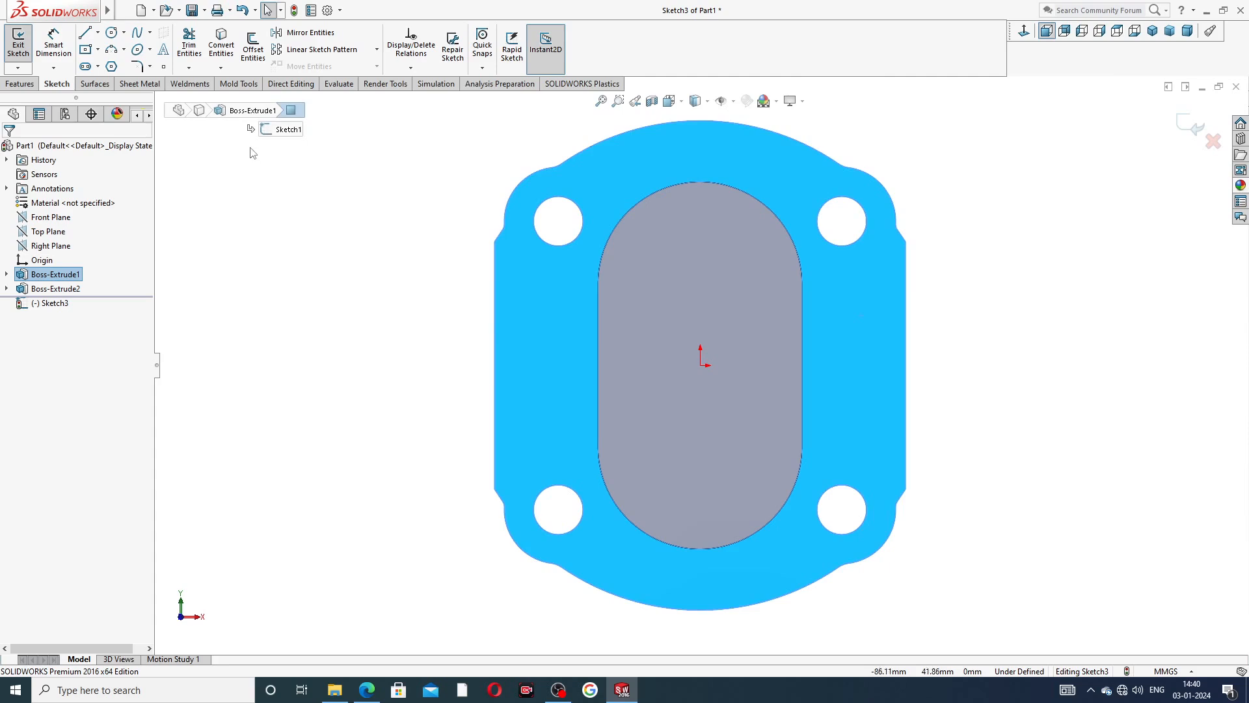
Draw a horizontal construction centerline across the plate, joining the midpoints of its left and right straight edges.
click(98, 34)
click(118, 65)
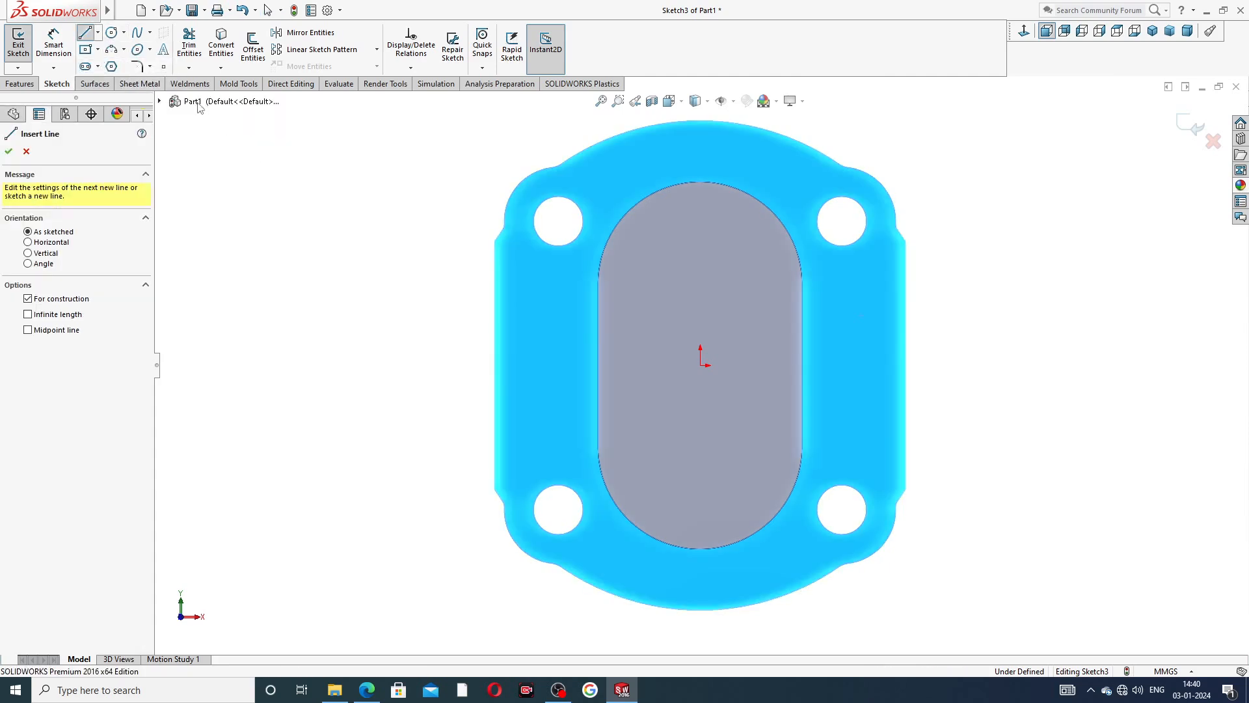
click(495, 366)
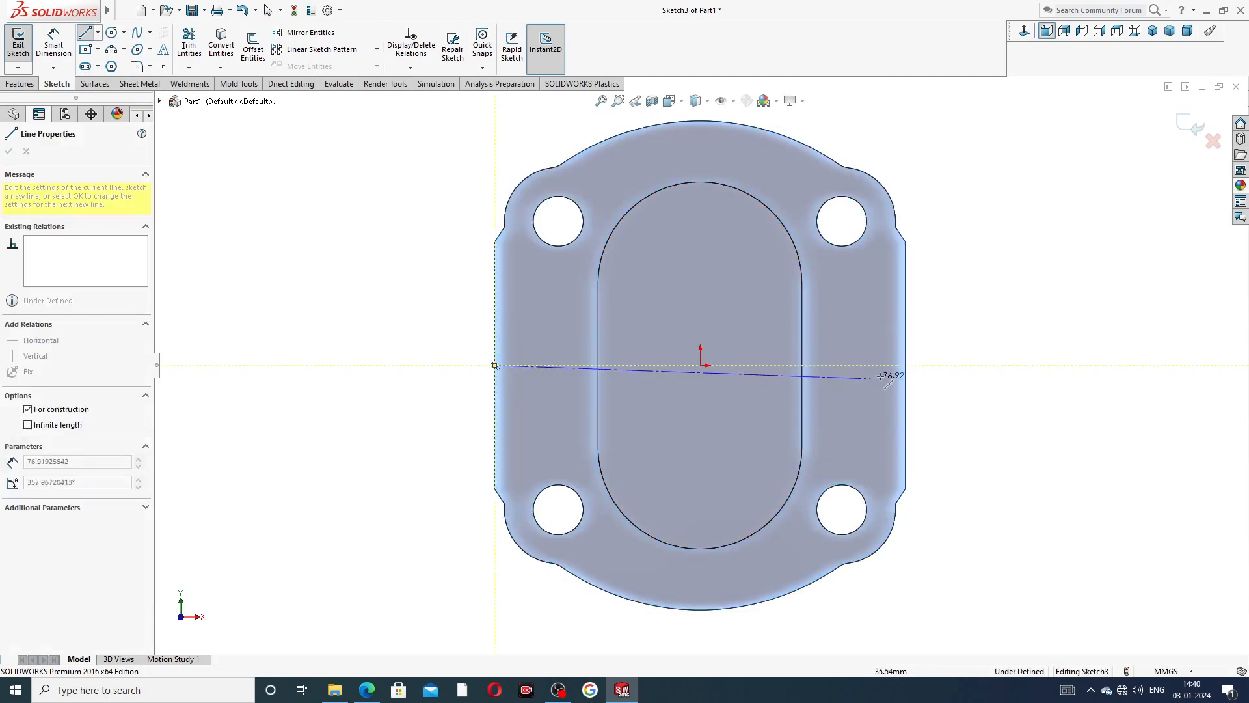
click(909, 365)
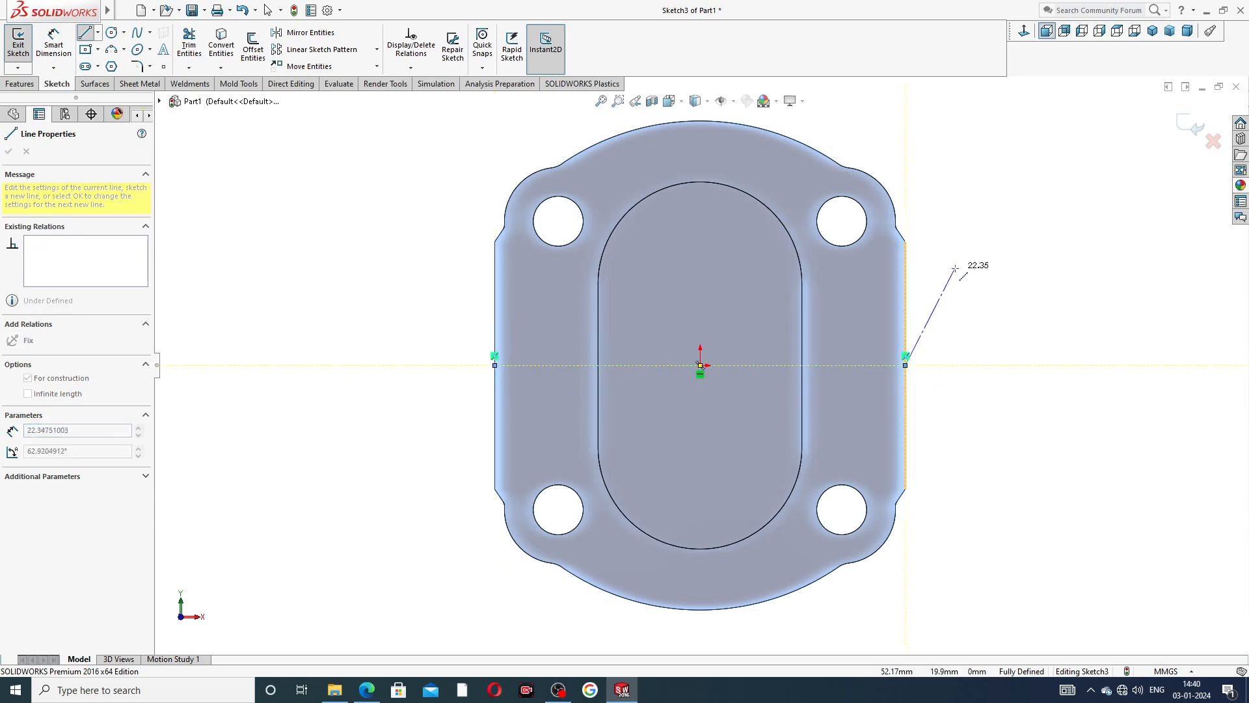
right_click(961, 264)
click(961, 280)
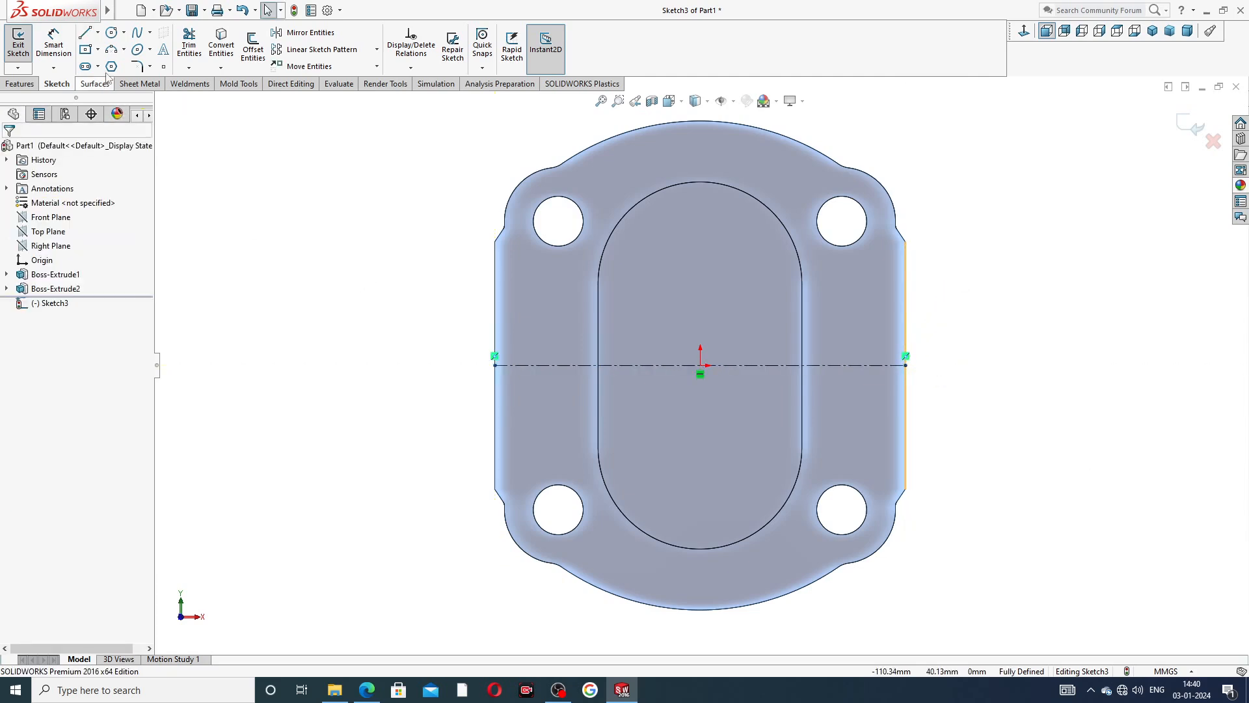
Sketch a circle about 8 mm in diameter centred on the centerline, just inside the plate's left edge.
click(111, 32)
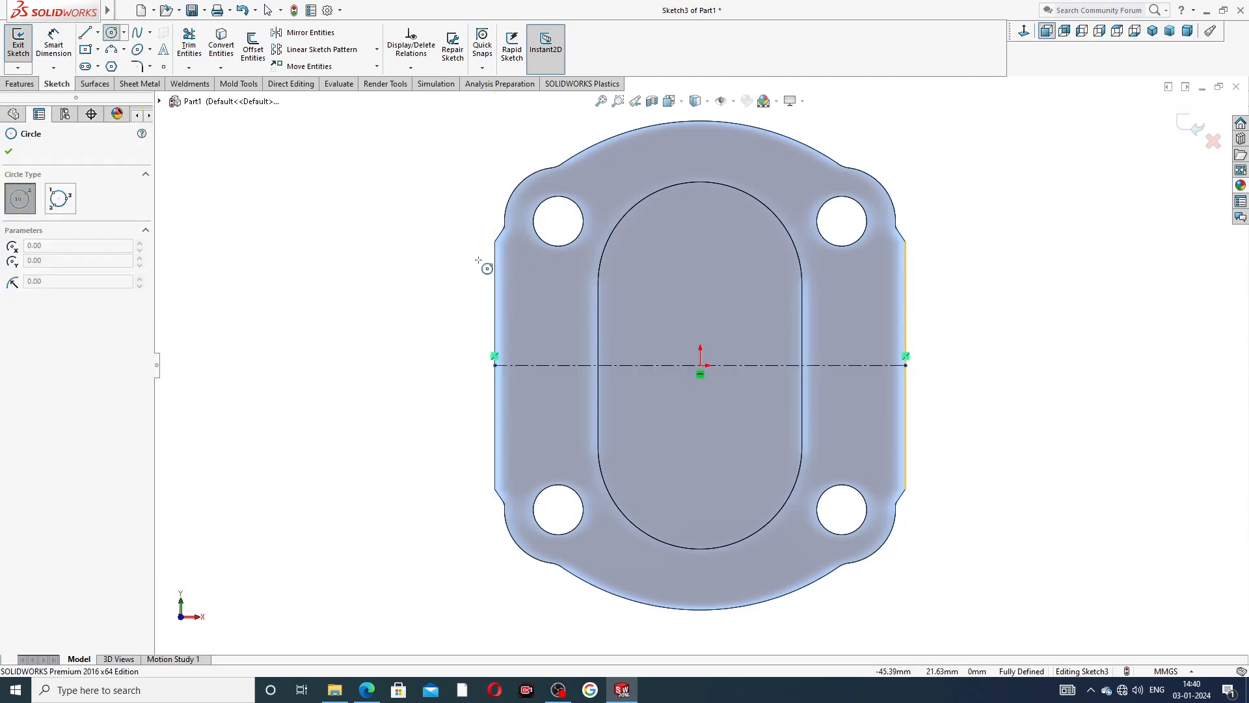
click(530, 366)
click(534, 346)
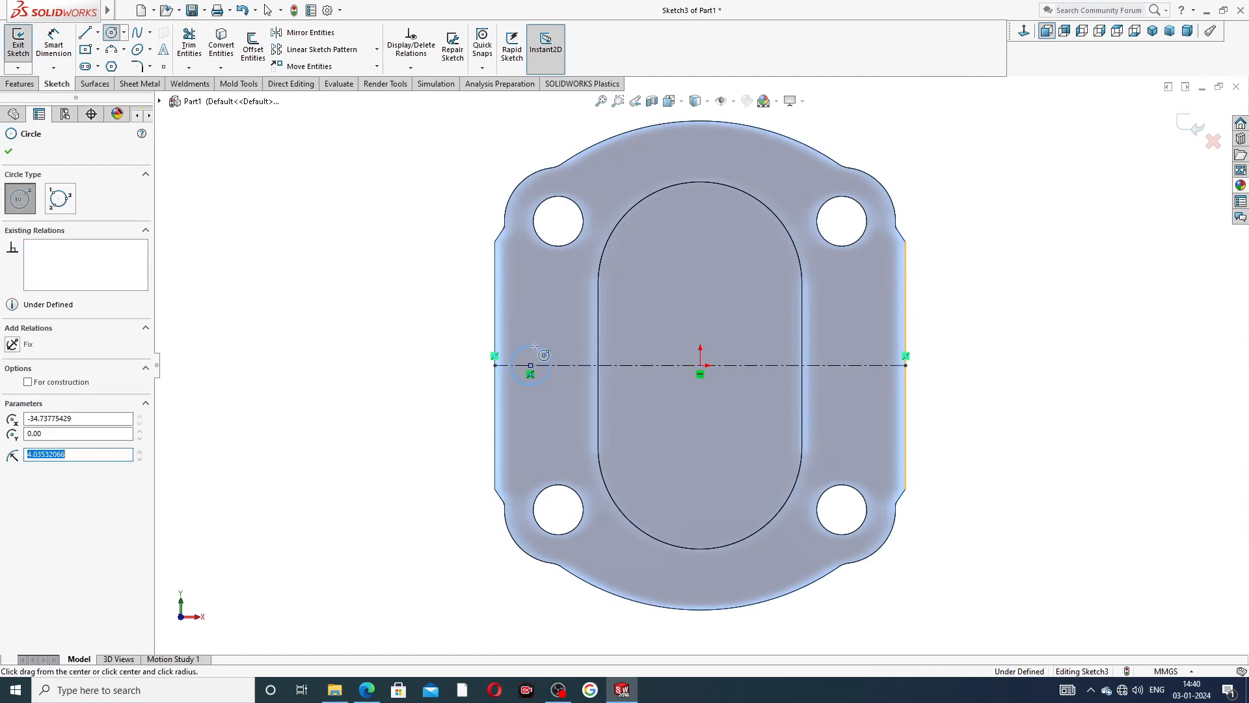
right_click(455, 311)
click(482, 315)
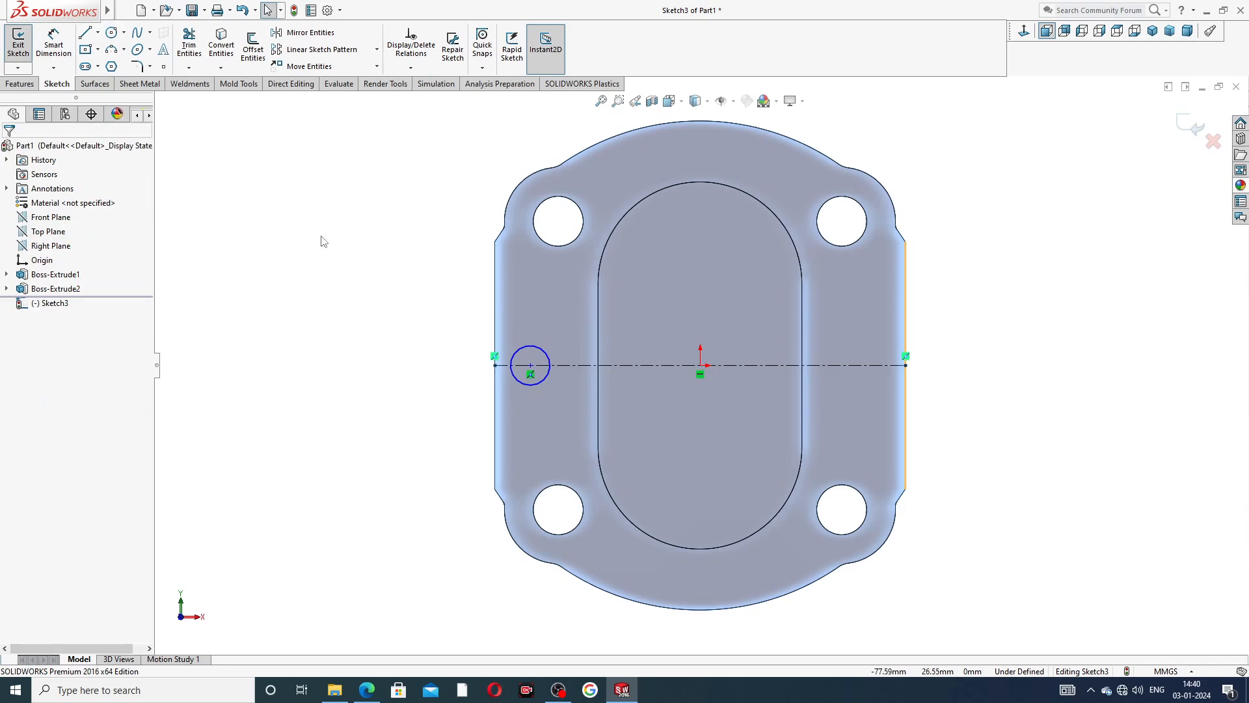
Dimension the circle's diameter and set it to 10 mm.
click(53, 46)
click(540, 348)
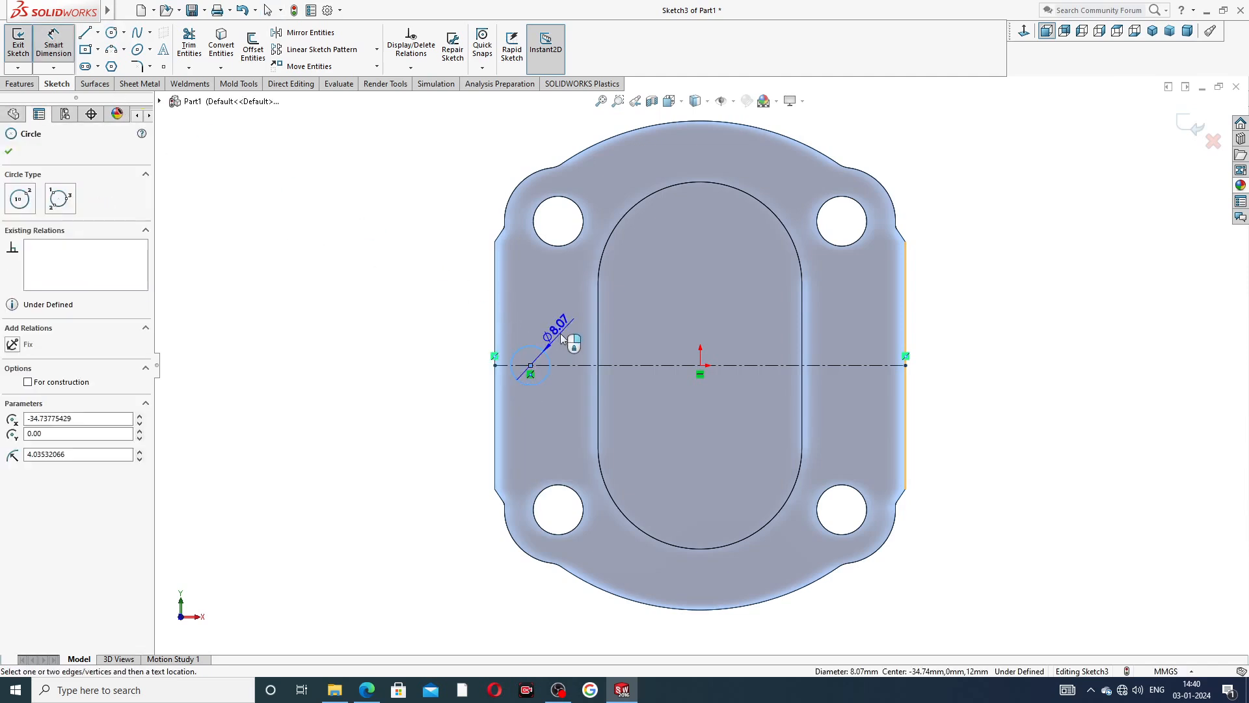
click(564, 338)
text(10)
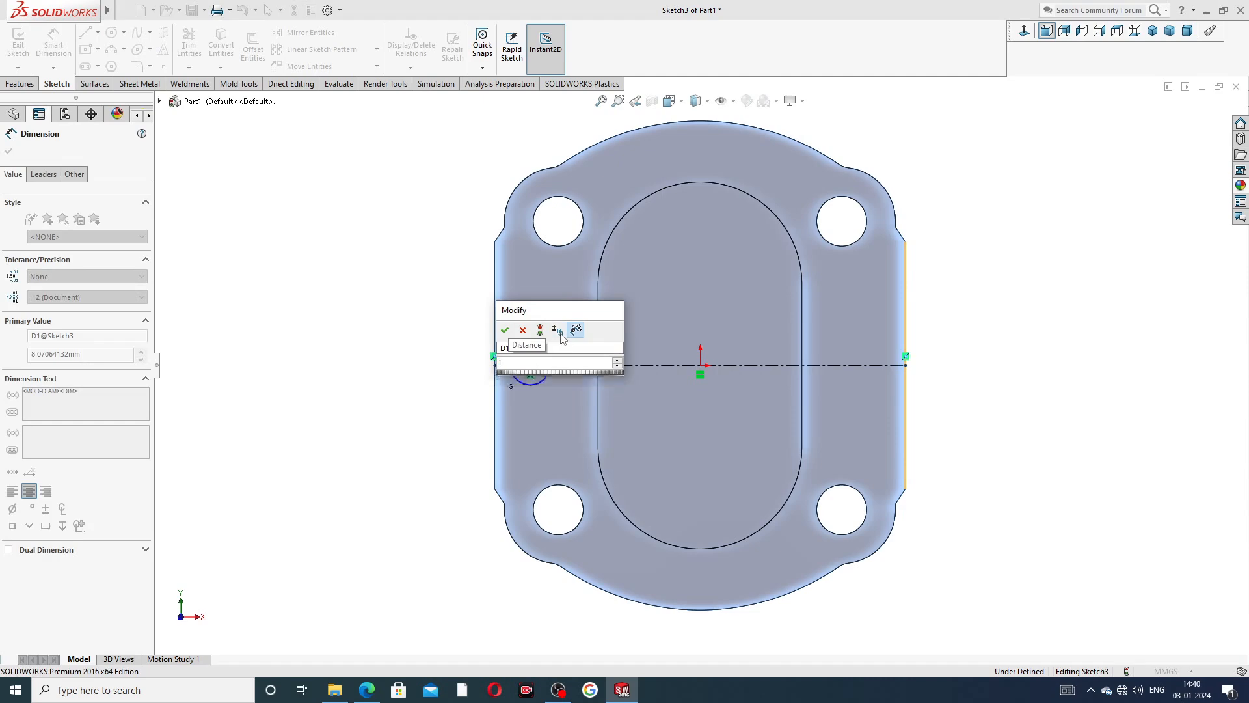
key(Return)
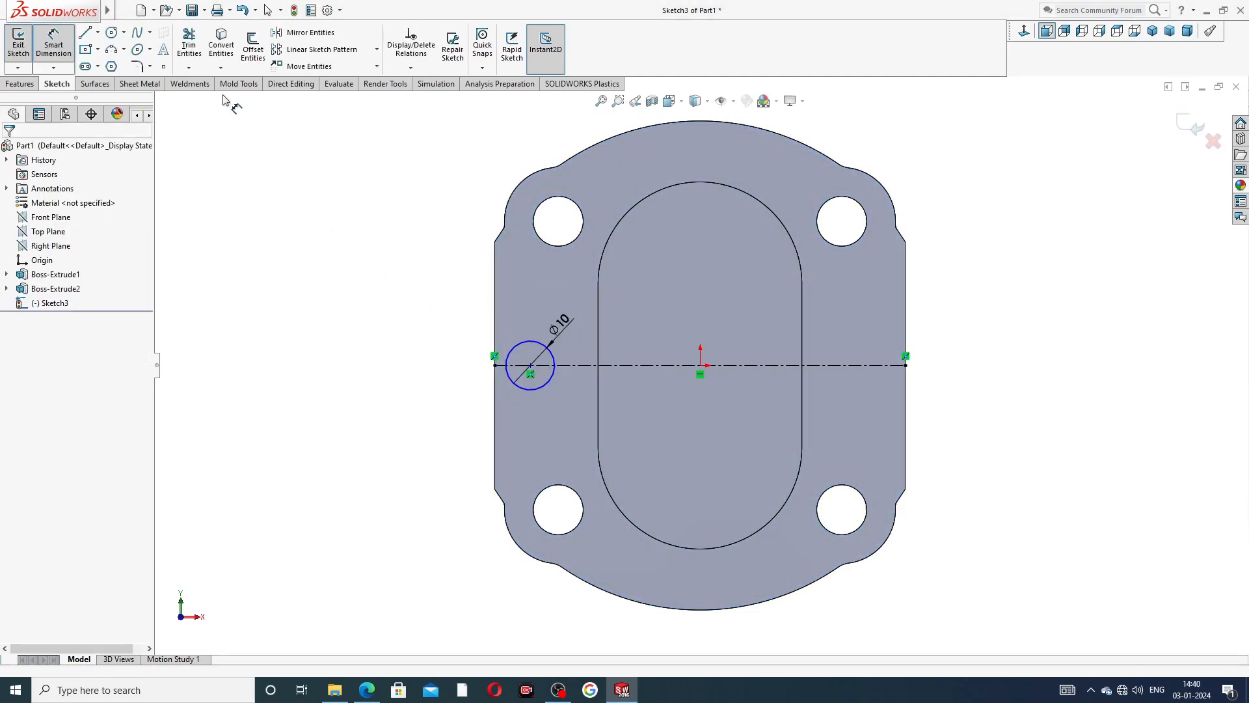
right_click(284, 187)
click(300, 190)
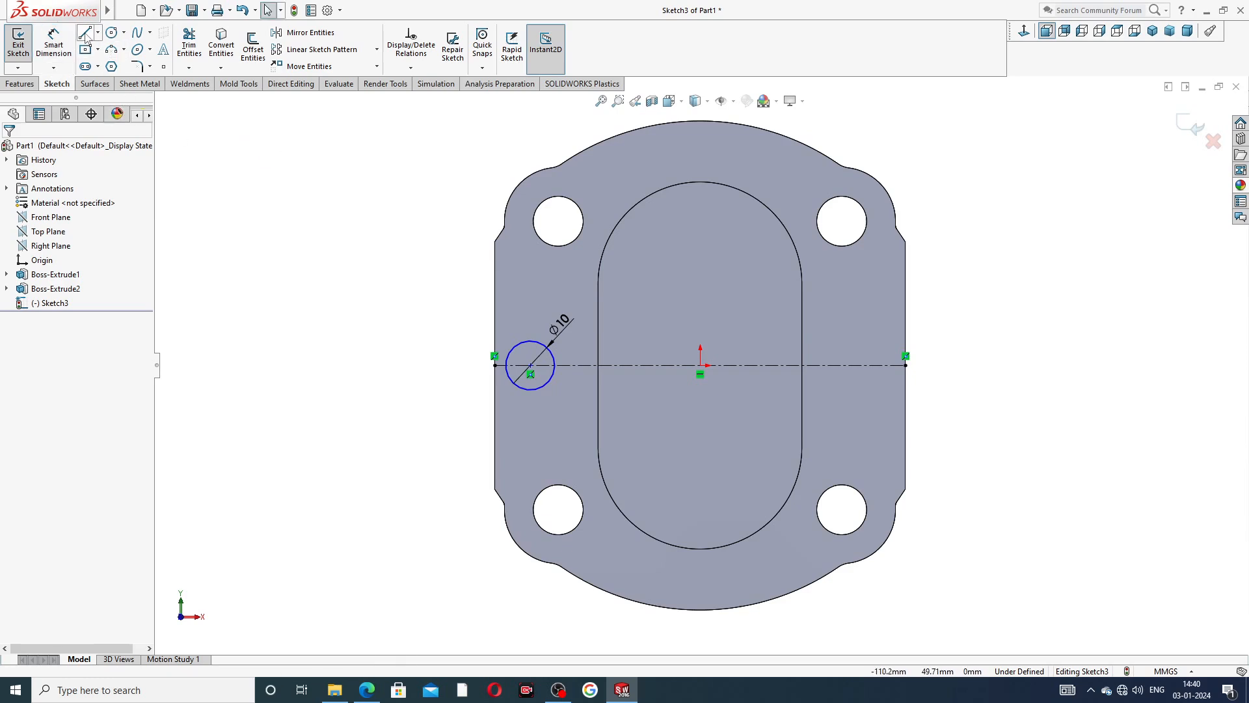
Draw three connected lines from the circle's top point about 18 mm outward past the left edge, vertically down, and back to its bottom point.
click(85, 34)
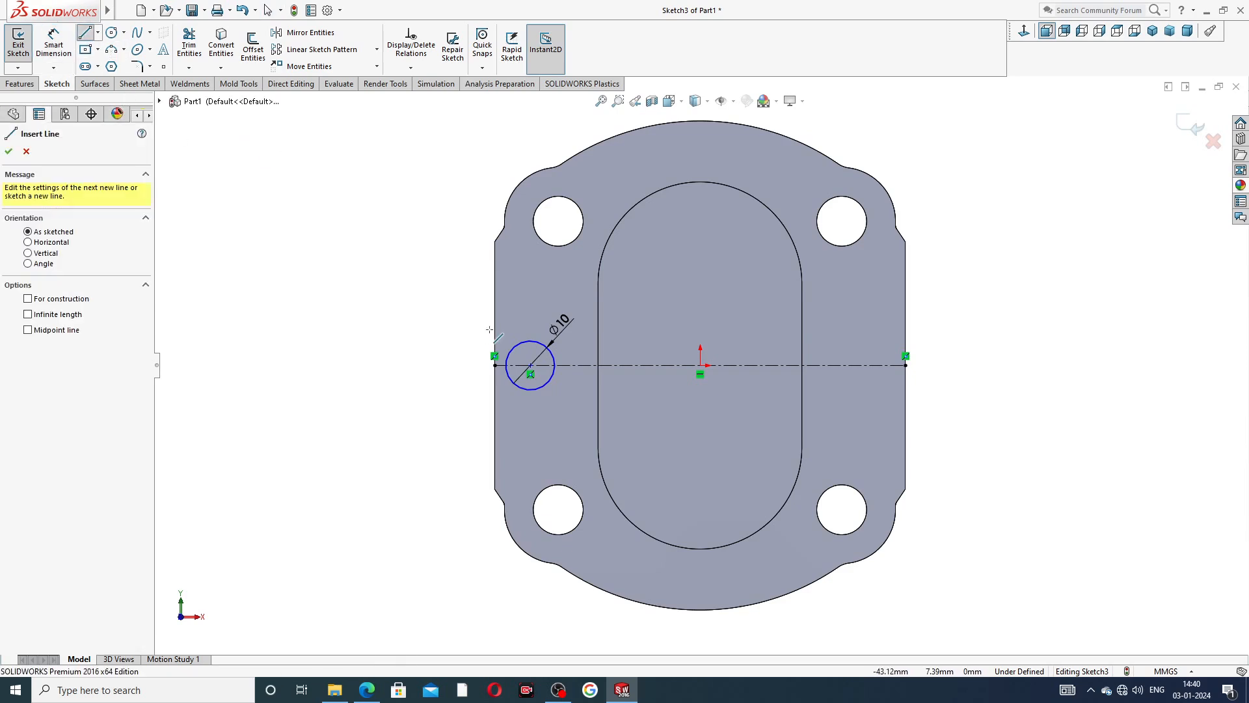
click(531, 340)
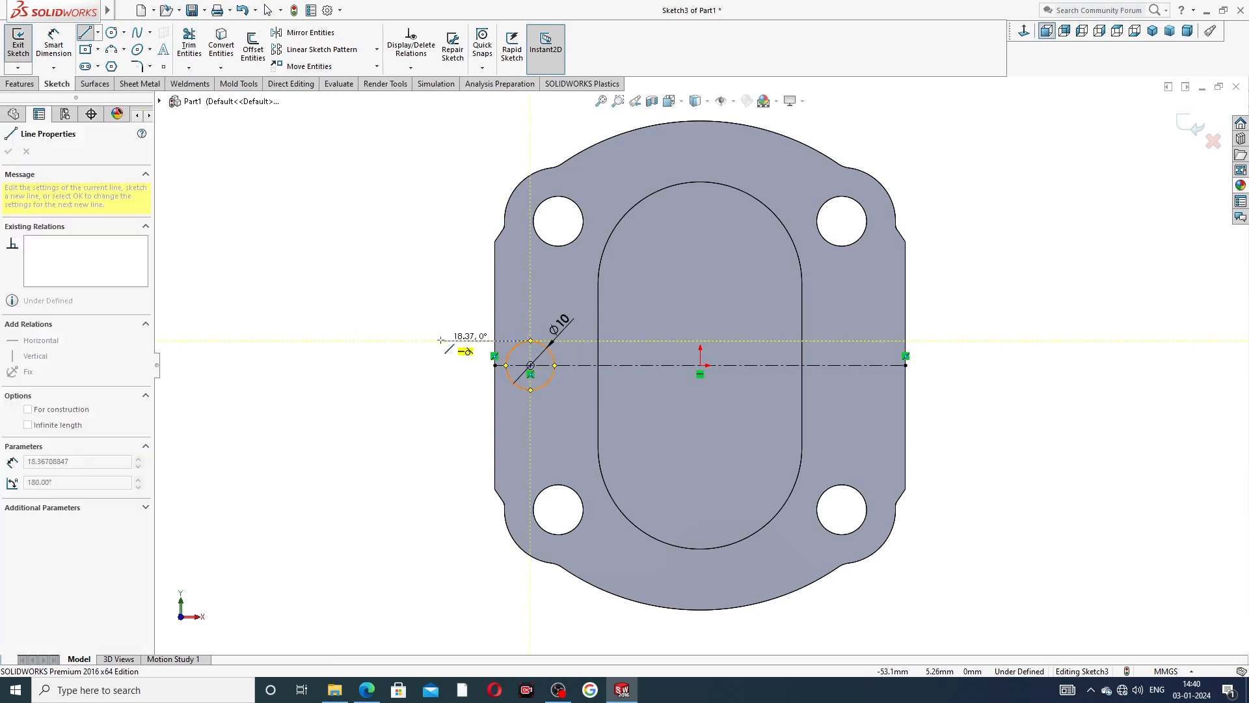
click(440, 339)
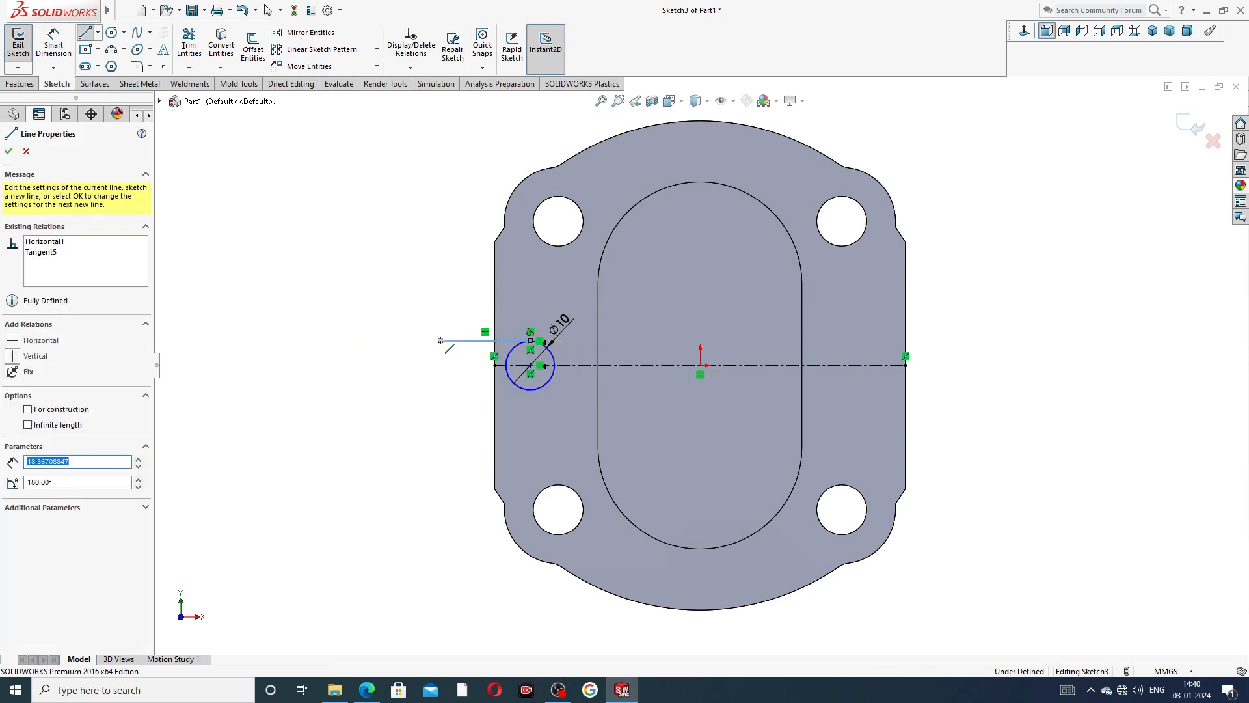
click(440, 389)
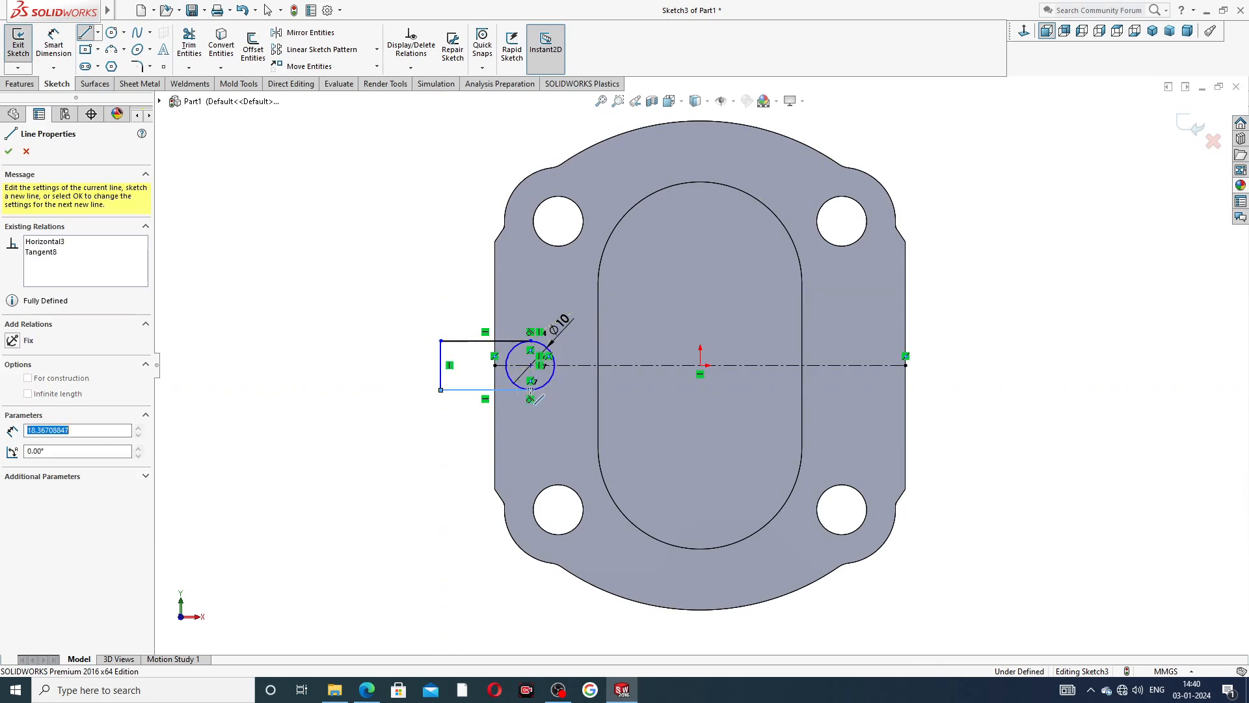
right_click(406, 329)
click(449, 345)
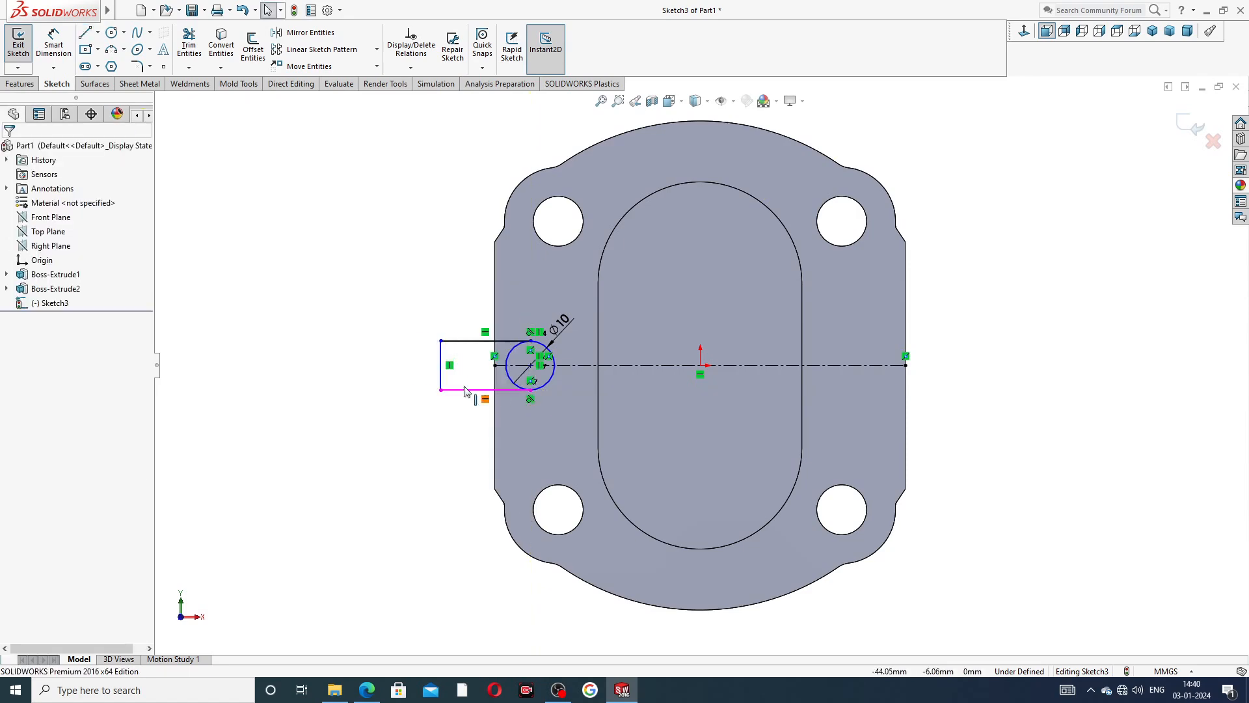
Move the vertical closing line inward, closer to the plate's left edge but still outside it.
scroll(529, 376, down, 2)
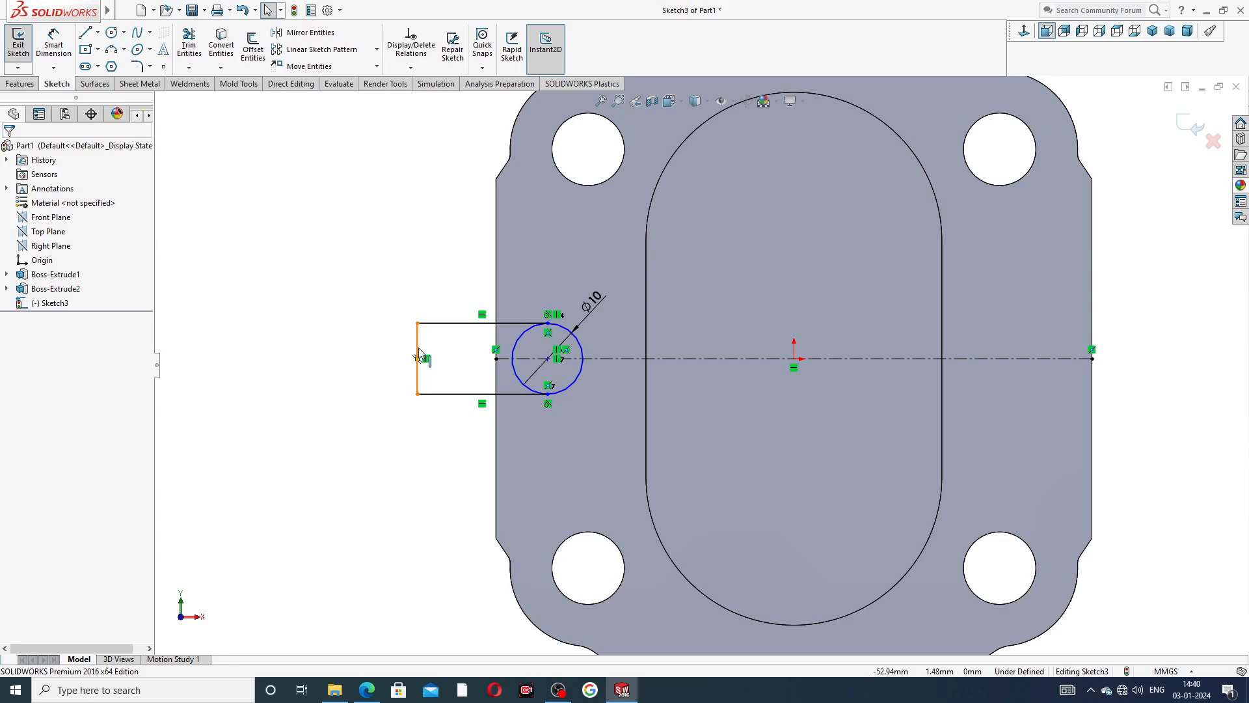
drag(419, 358, 450, 356)
click(390, 299)
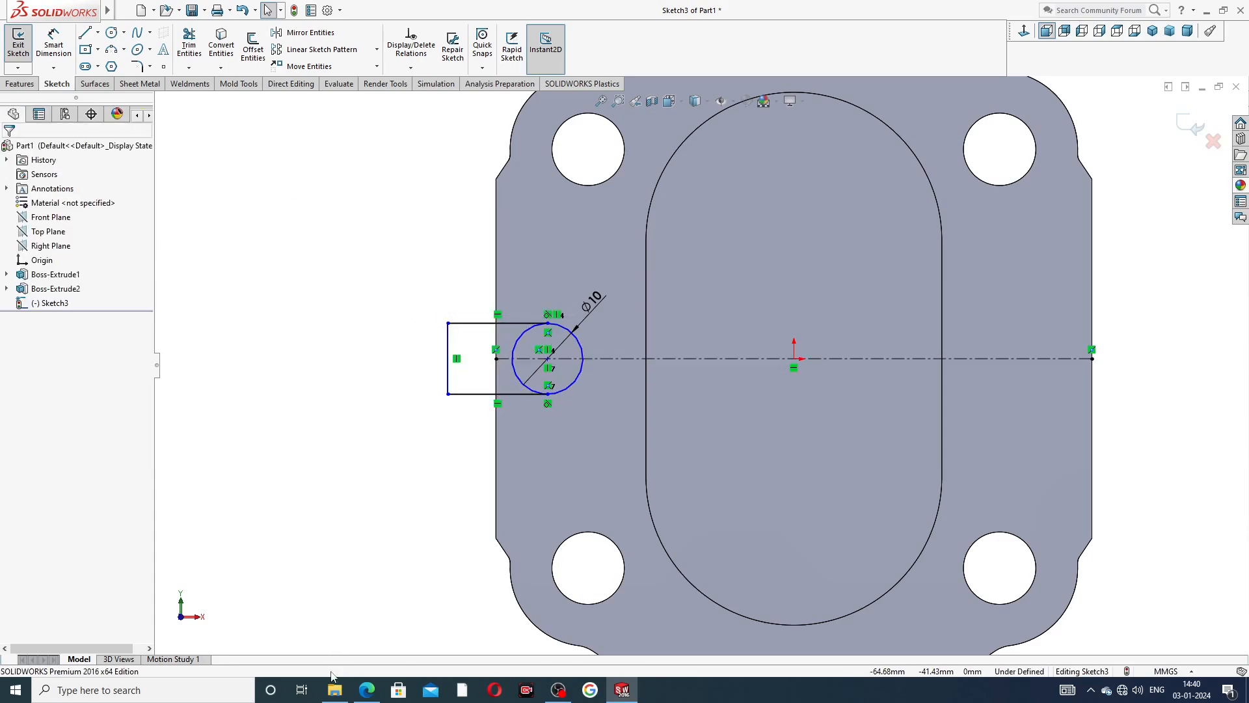
Check the slot position in the Part-11 end plate PDF drawing and dimension the circle's centre 8 mm from the plate's left edge.
click(366, 689)
right_click(366, 690)
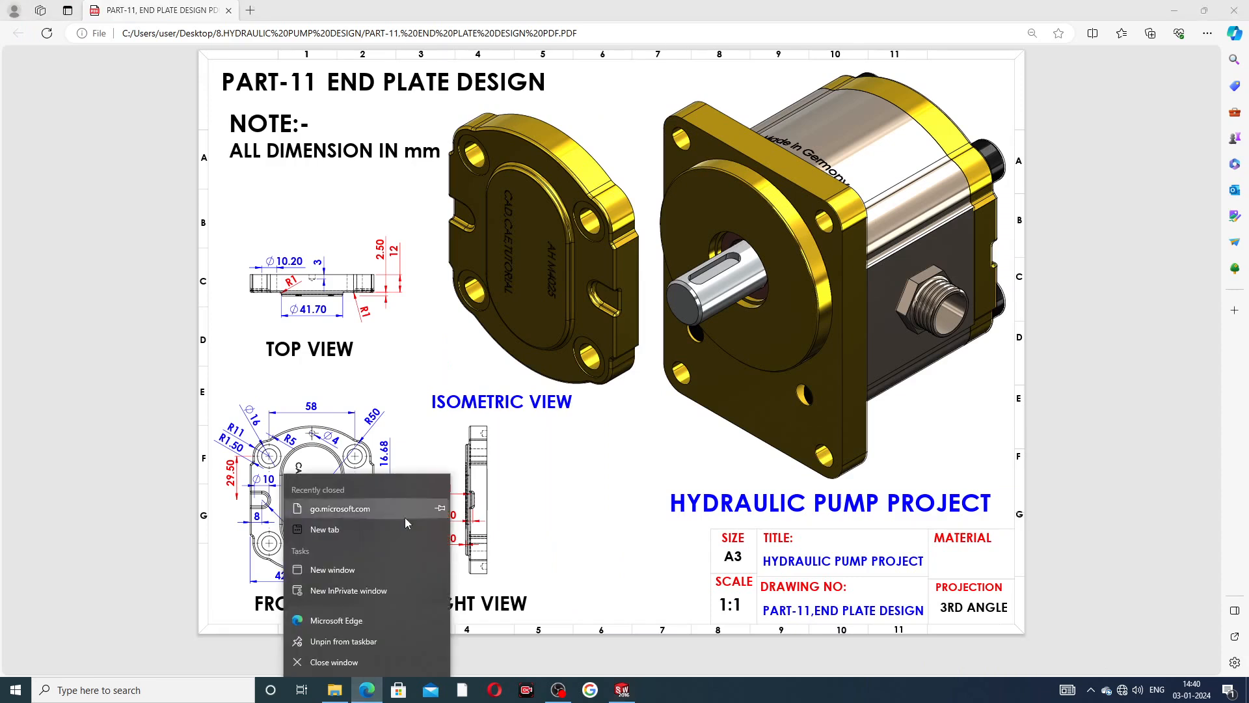
click(581, 489)
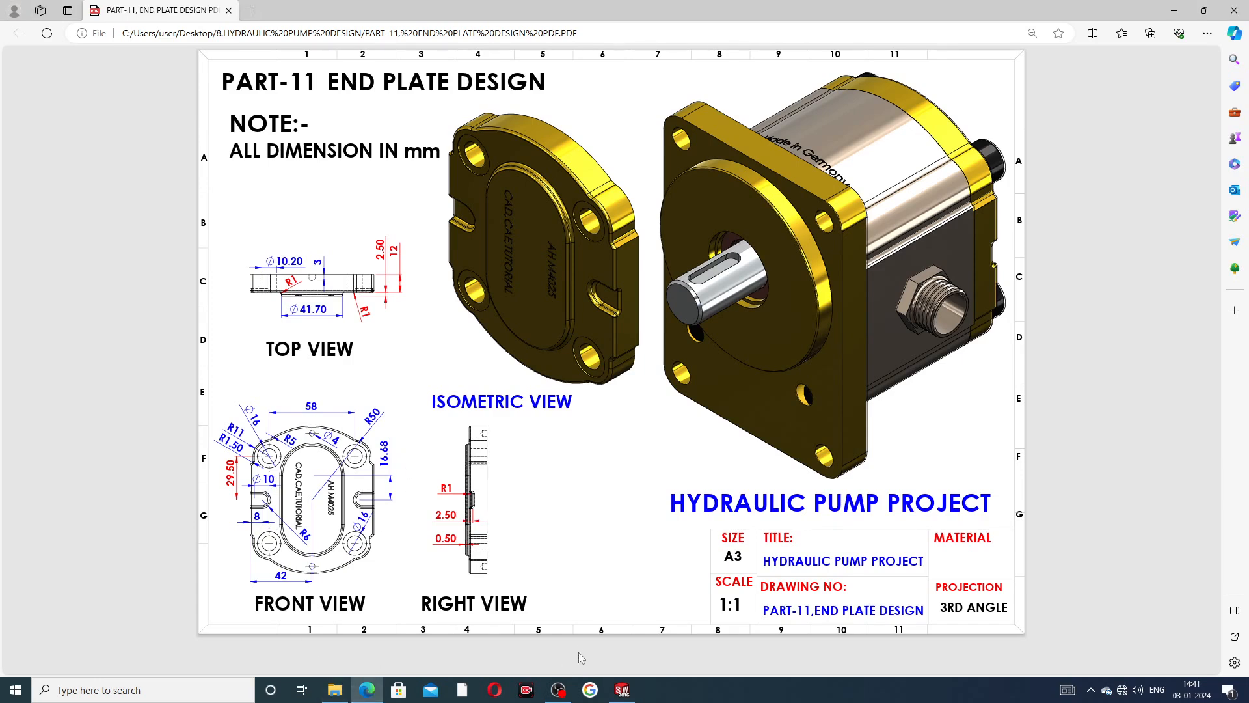
click(622, 690)
right_click(622, 689)
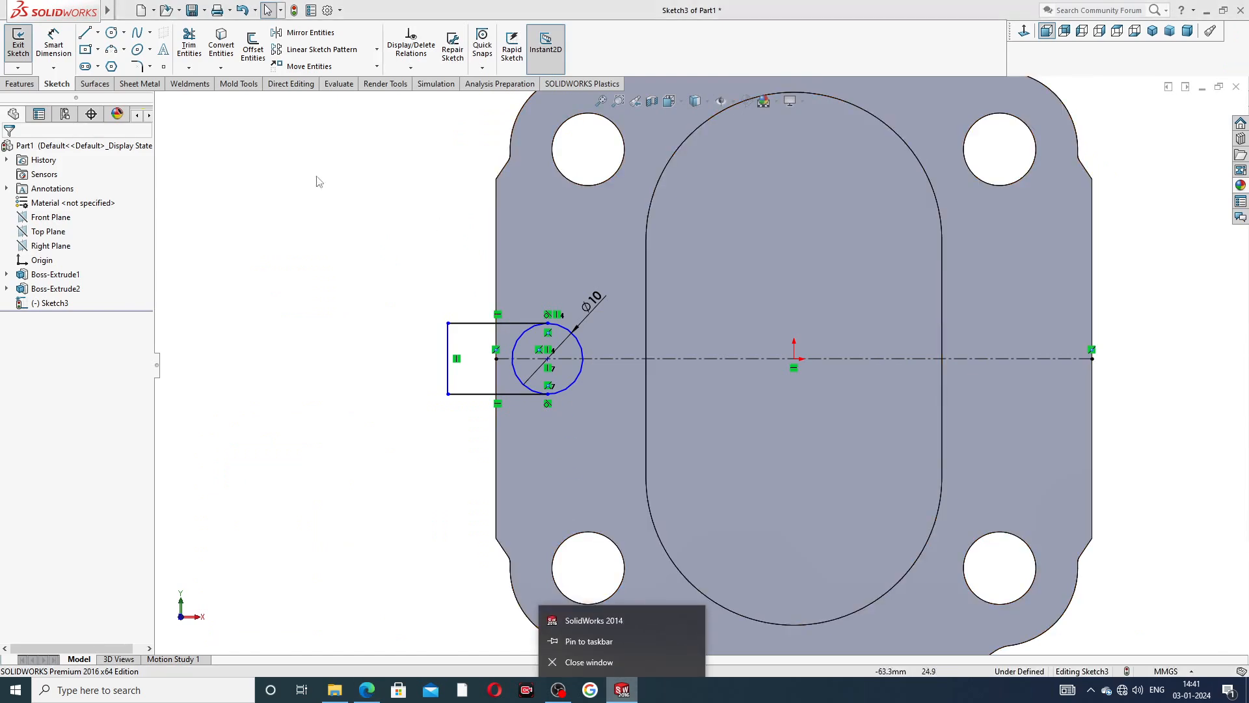
click(256, 201)
click(53, 42)
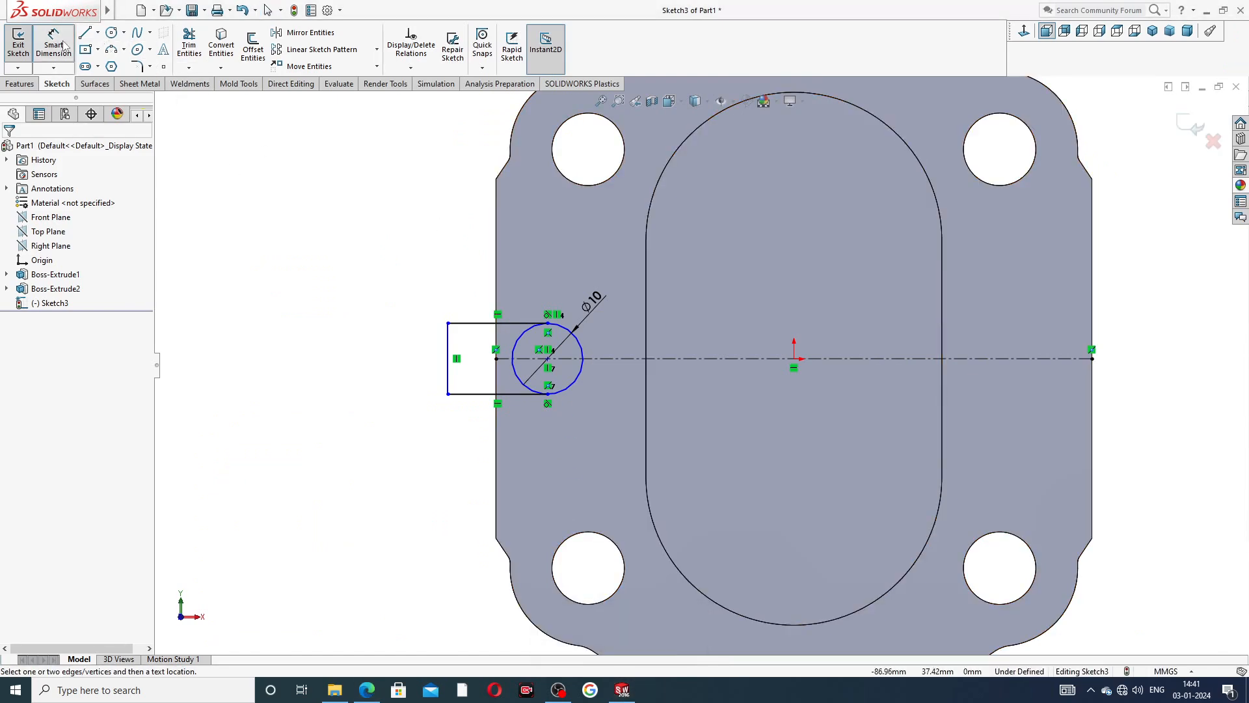
click(547, 358)
click(500, 421)
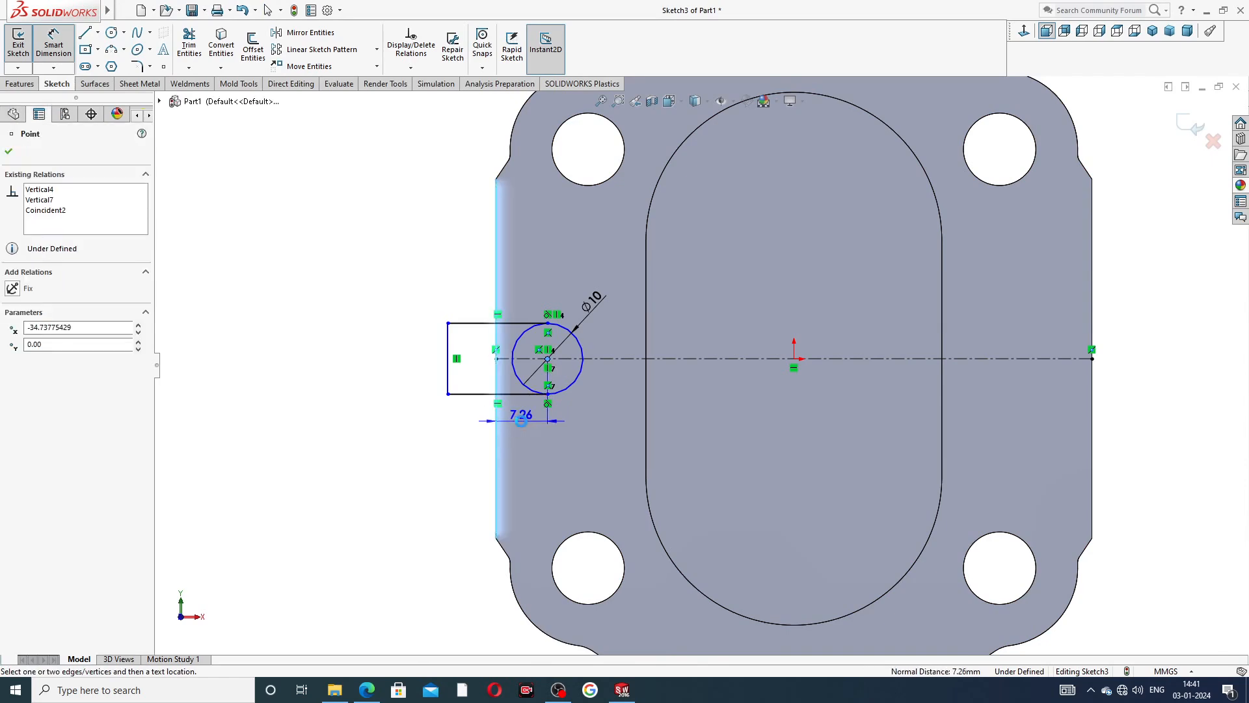
click(521, 420)
text(8)
key(Return)
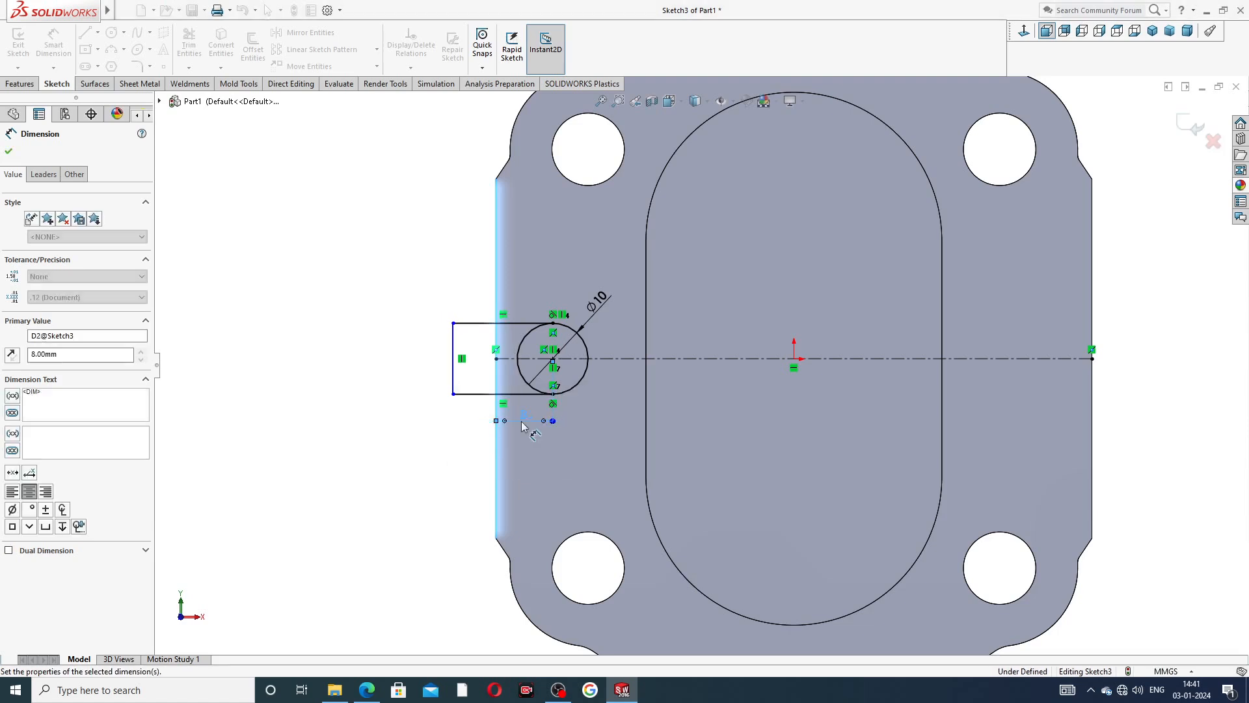
click(379, 375)
right_click(358, 263)
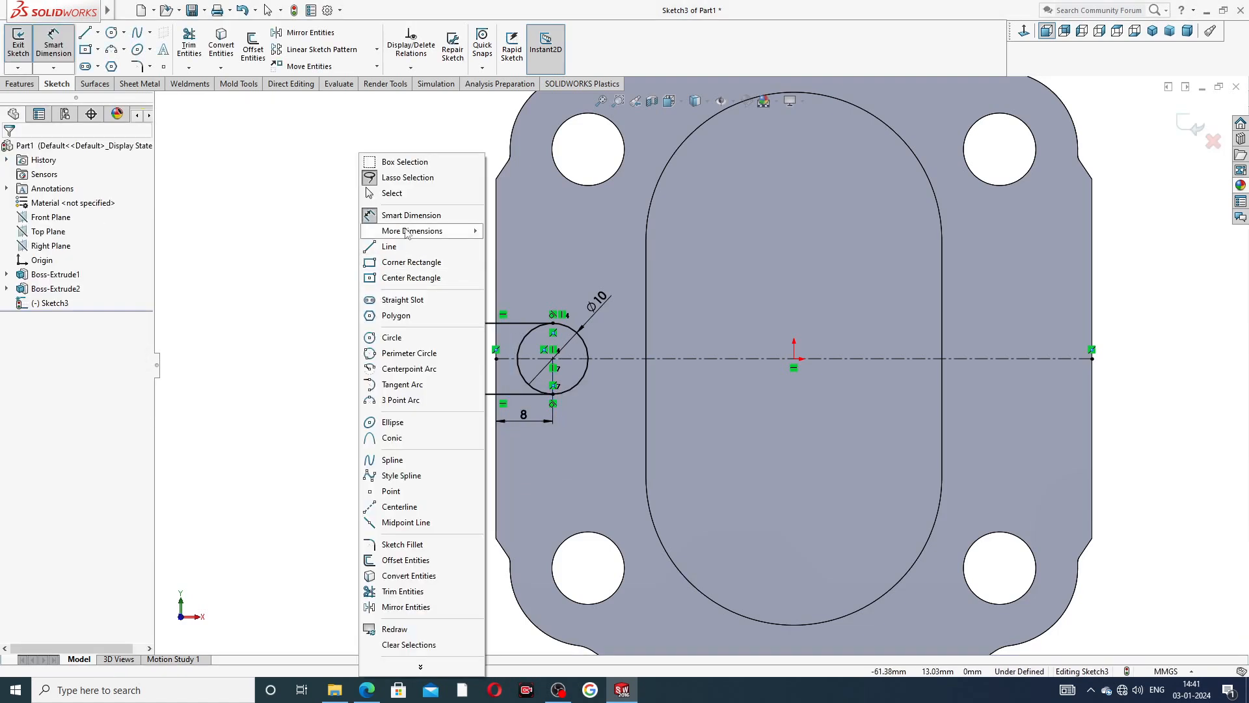
click(391, 193)
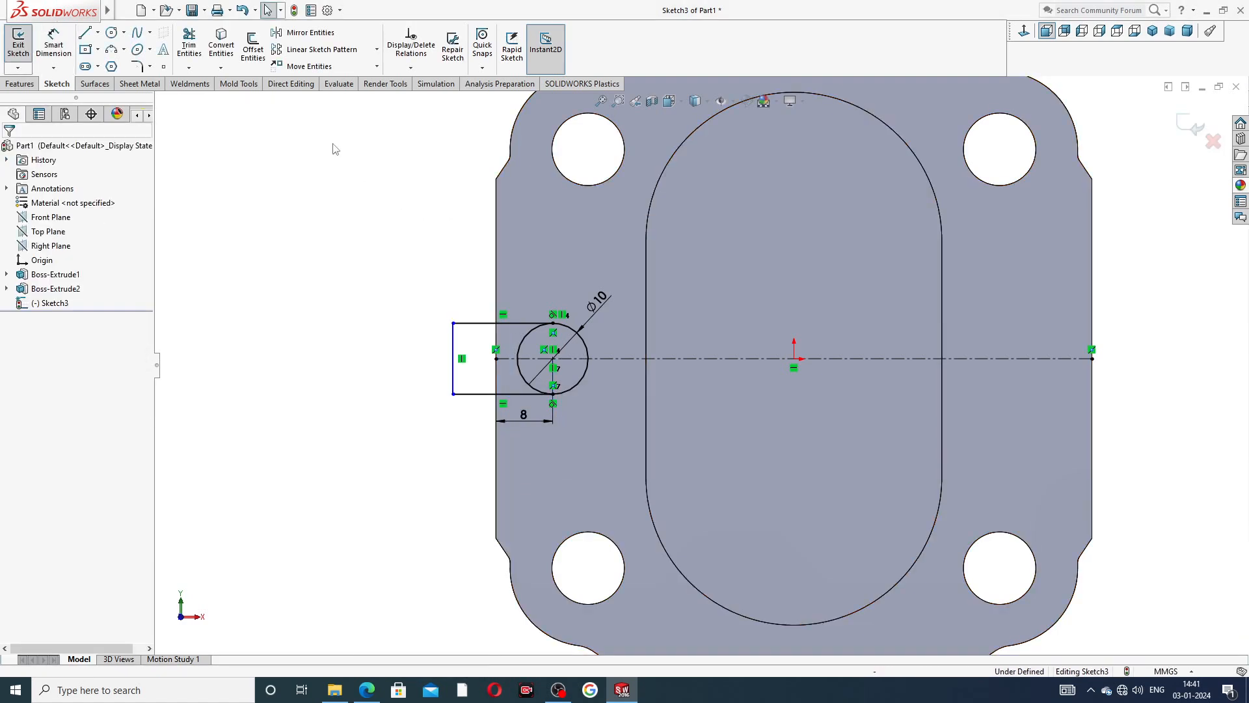
Trim the circle's left half with Trim to closest, leaving a closed round-ended slot outline.
click(189, 44)
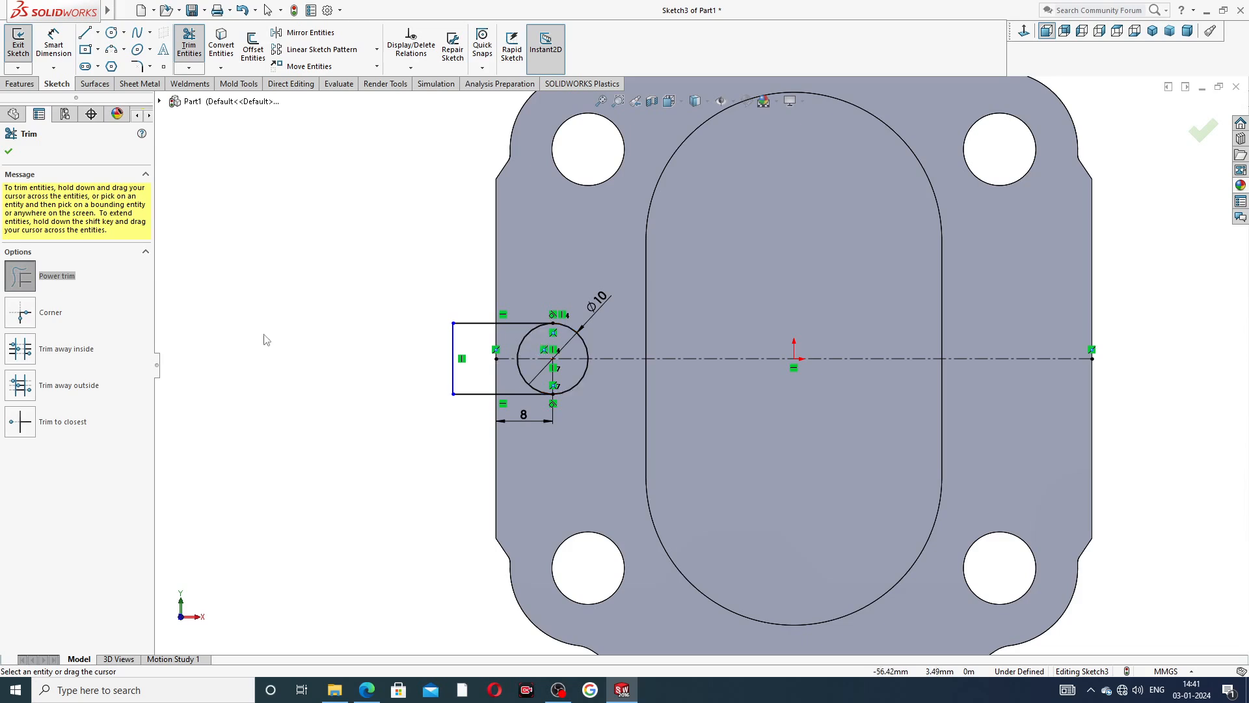
click(66, 424)
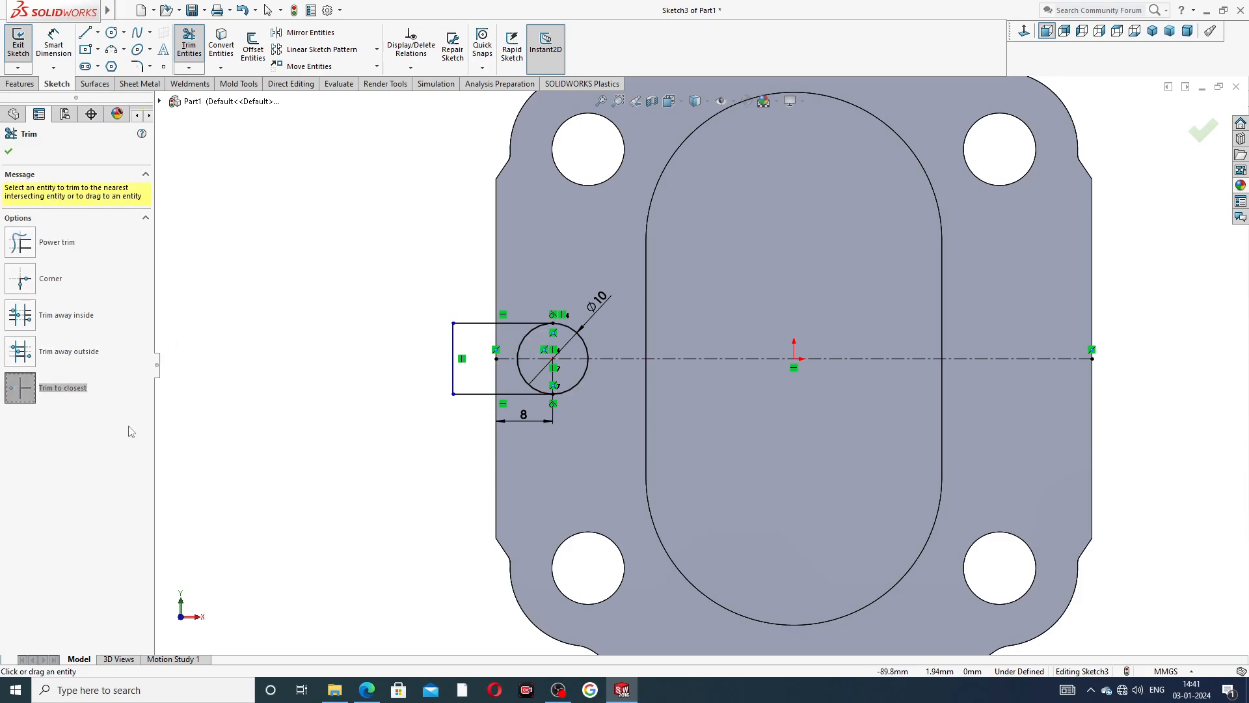
click(520, 376)
scroll(520, 376, down, 2)
scroll(524, 367, down, 2)
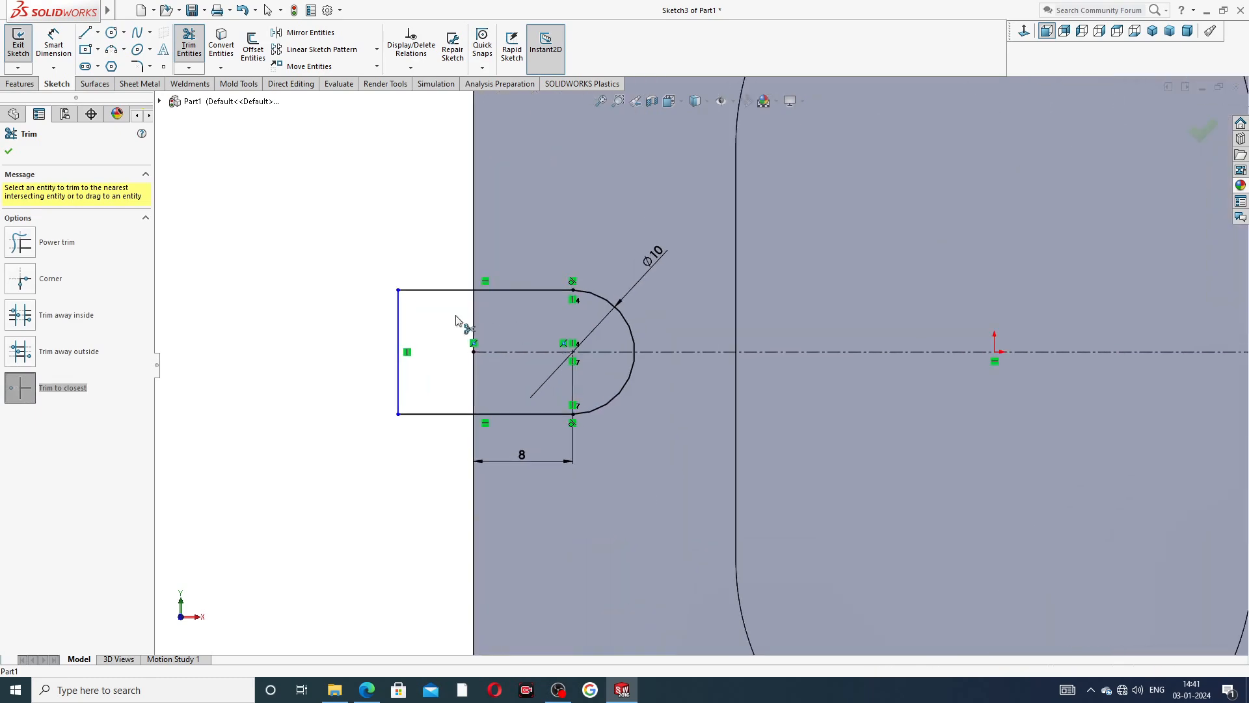
right_click(376, 233)
click(410, 194)
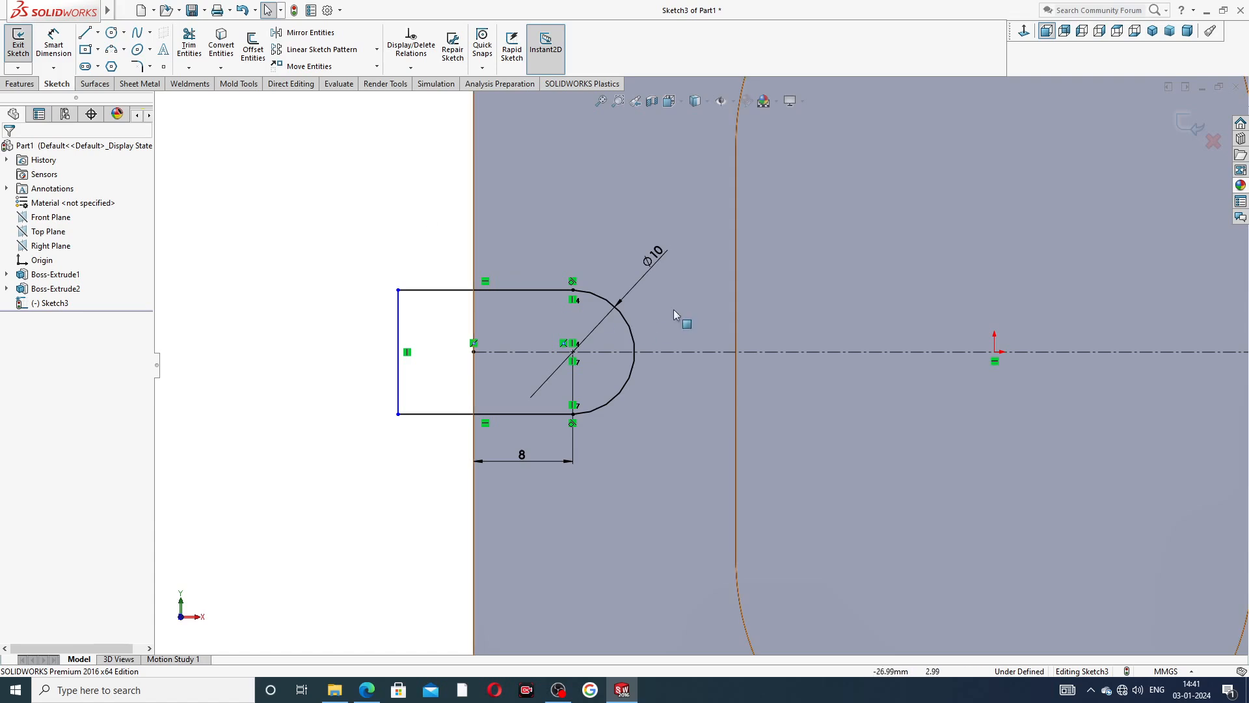
Reposition the slot arc's diameter dimension closer to the arc.
click(653, 268)
key(Escape)
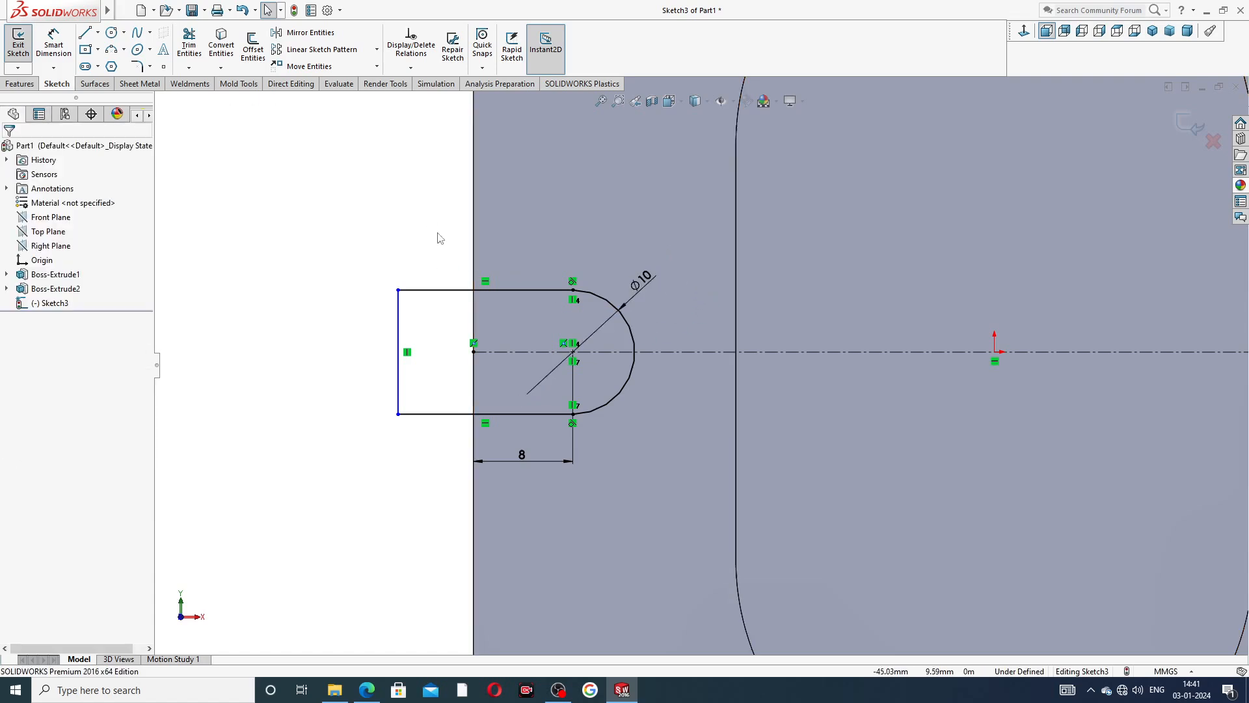
scroll(558, 455, up, 4)
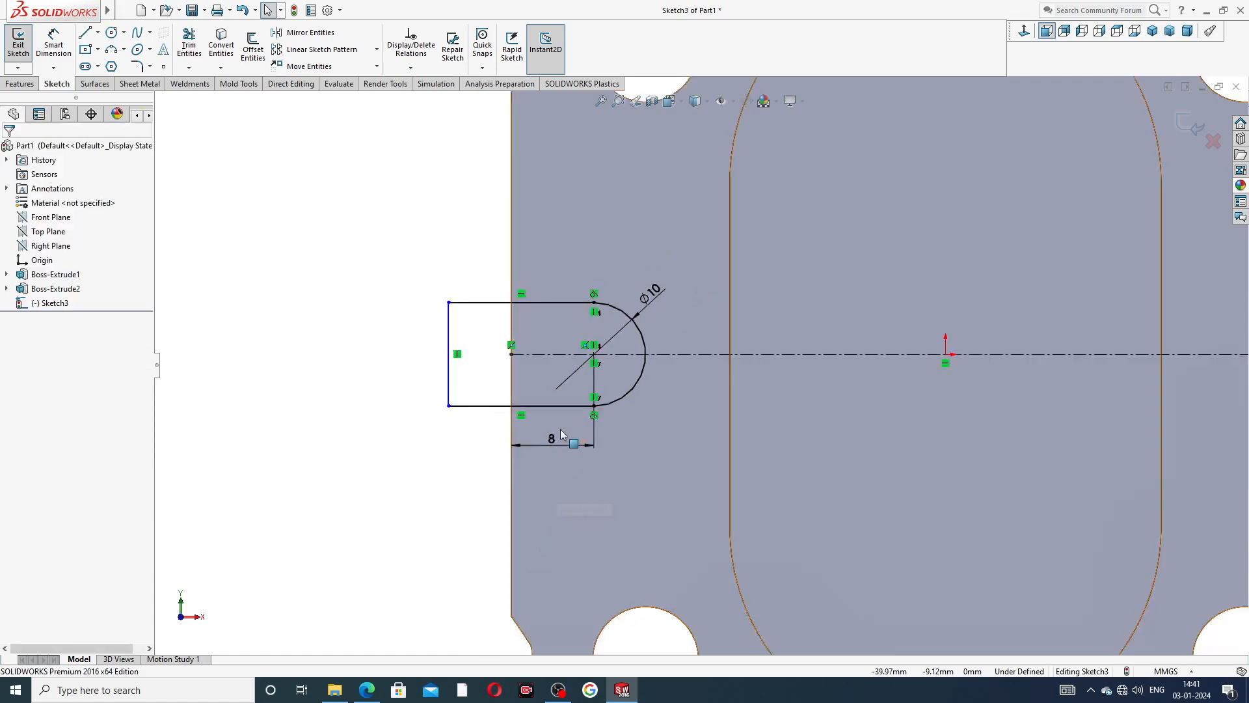
Exit the finished slot sketch, keeping it selected for a feature.
right_click(362, 154)
click(301, 172)
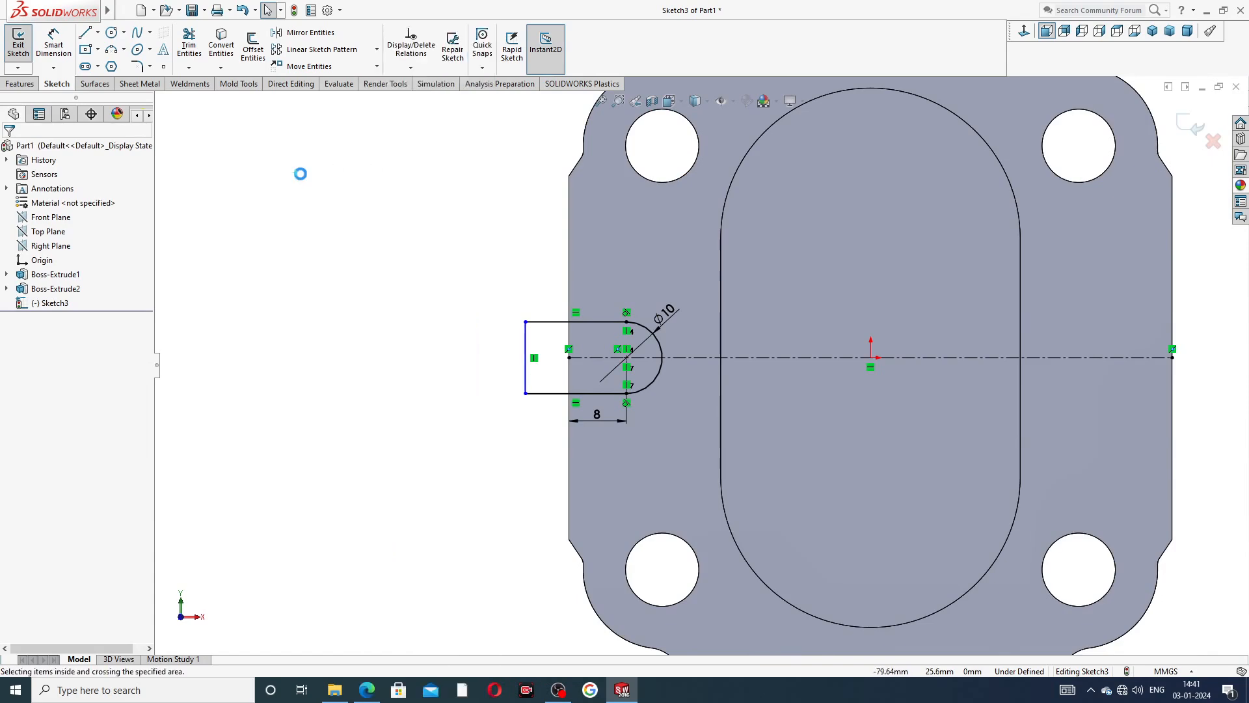
drag(28, 85, 89, 82)
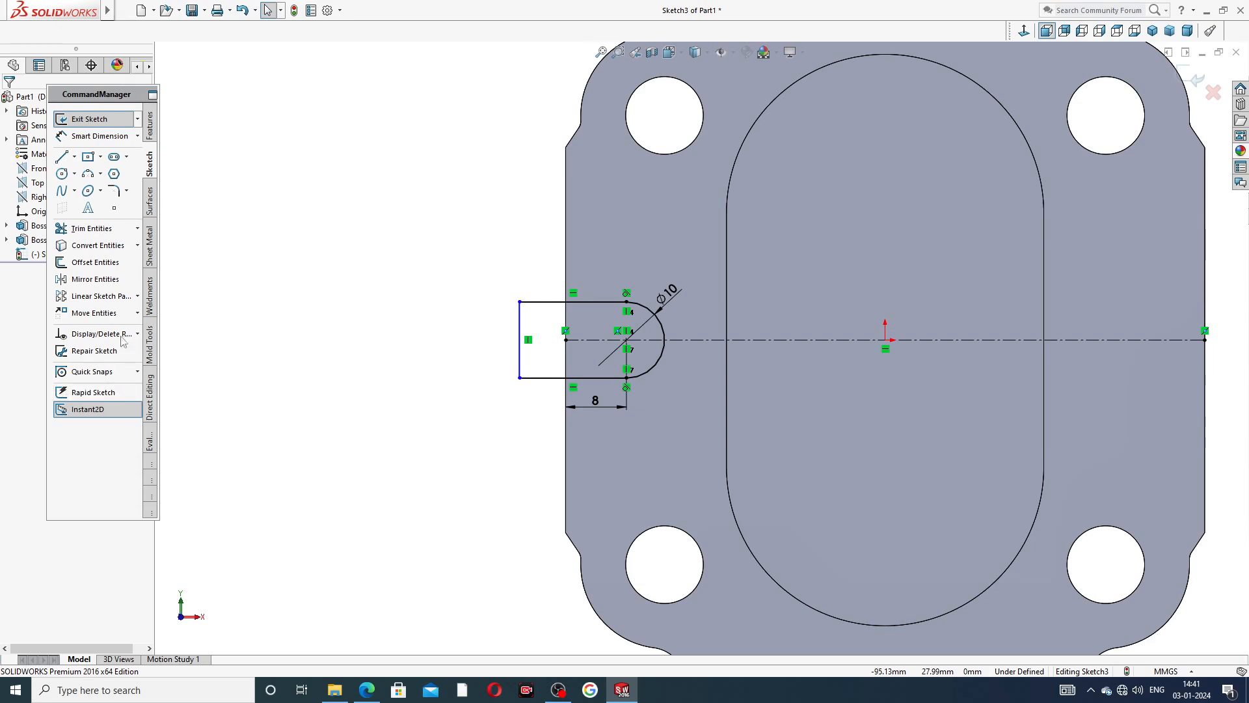
click(104, 119)
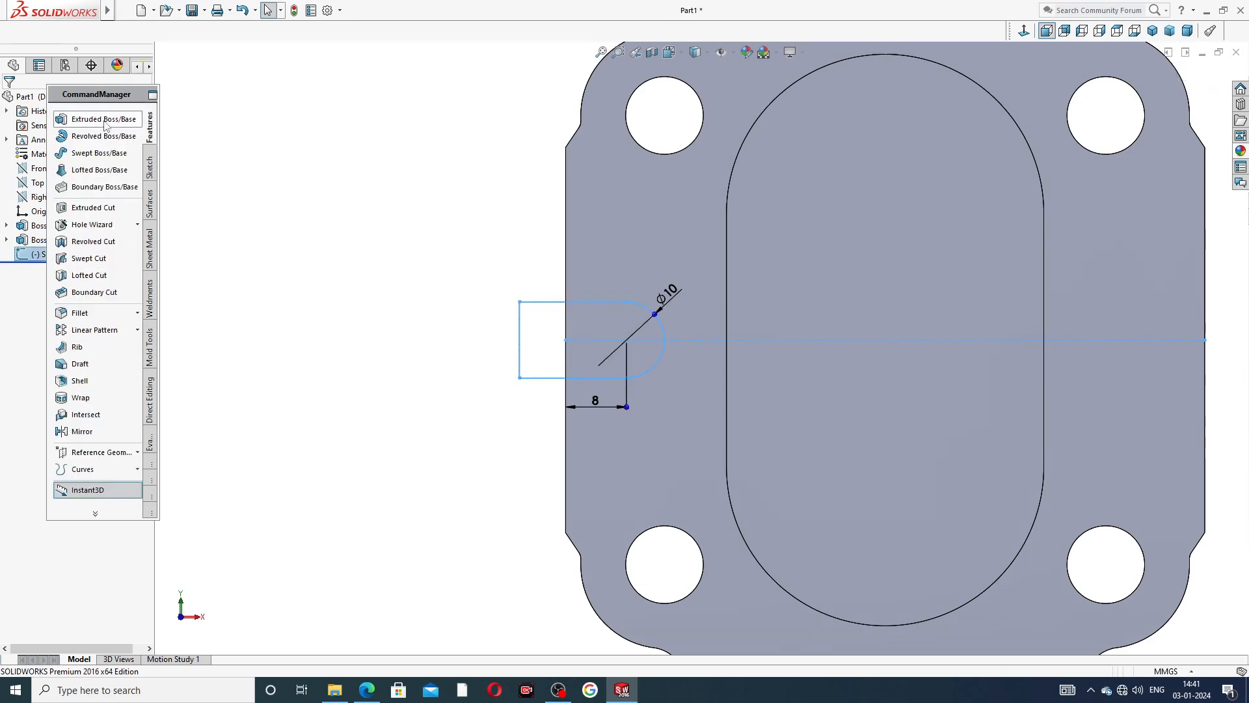
Dock the floating CommandManager above the graphics area and clear the sketch selection.
double_click(150, 94)
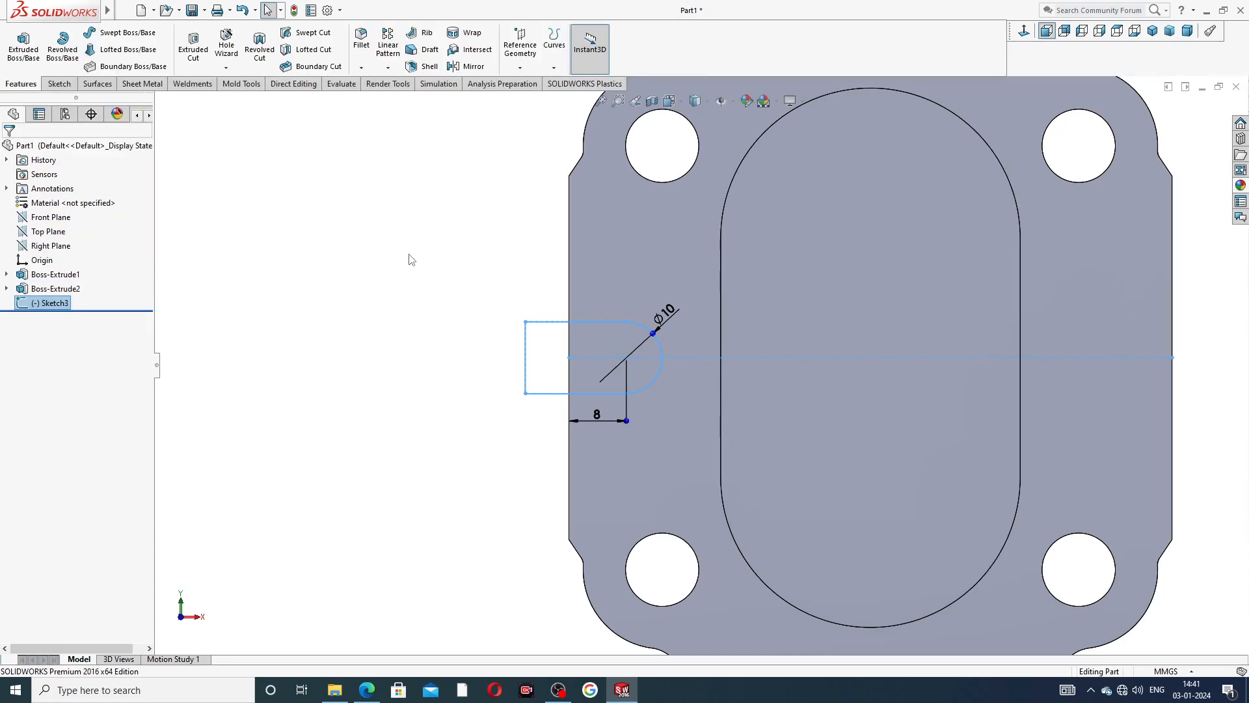
key(f)
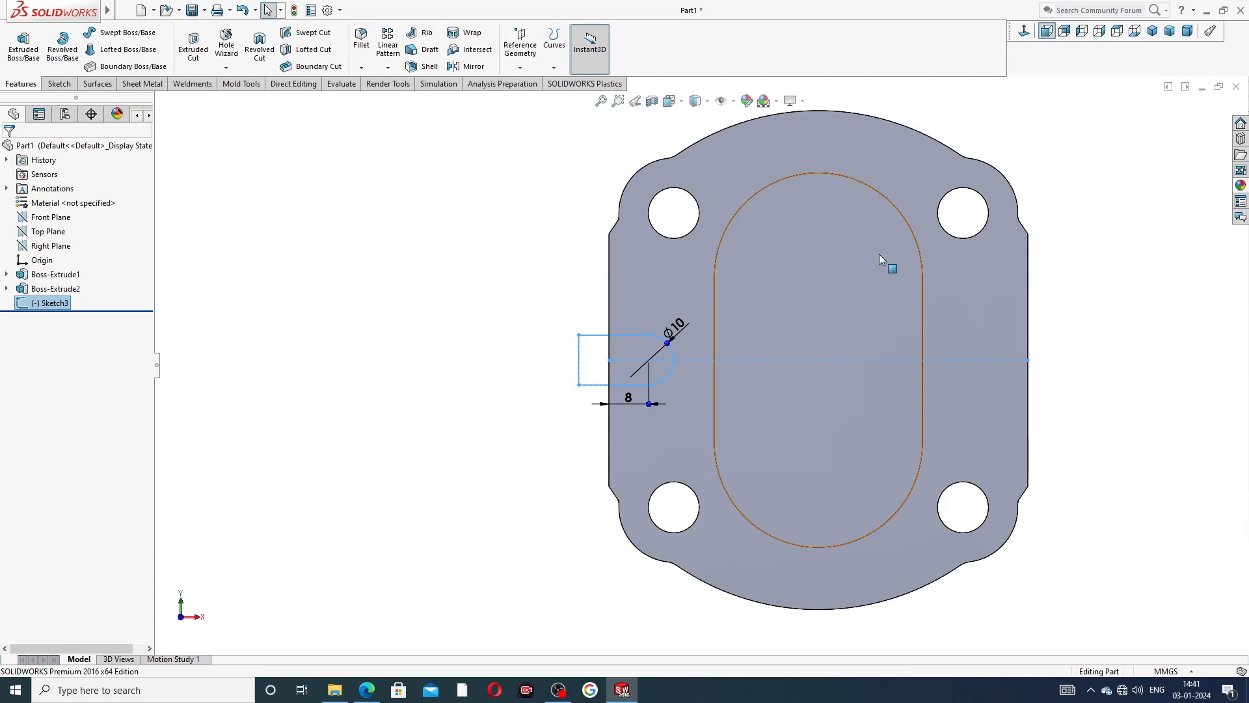
scroll(876, 300, up, 1)
scroll(845, 363, down, 1)
click(1104, 267)
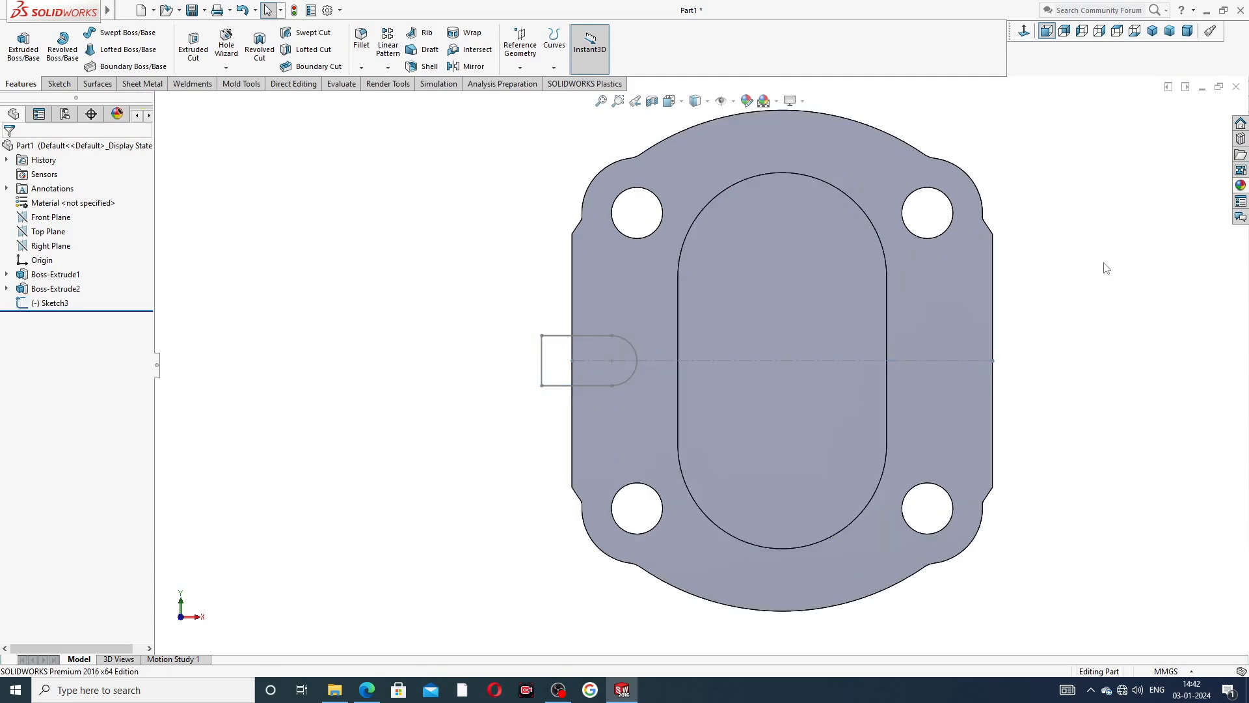
Cut the round-ended slot sketch into the plate's left side as a blind extruded cut 2.50 mm deep.
click(64, 306)
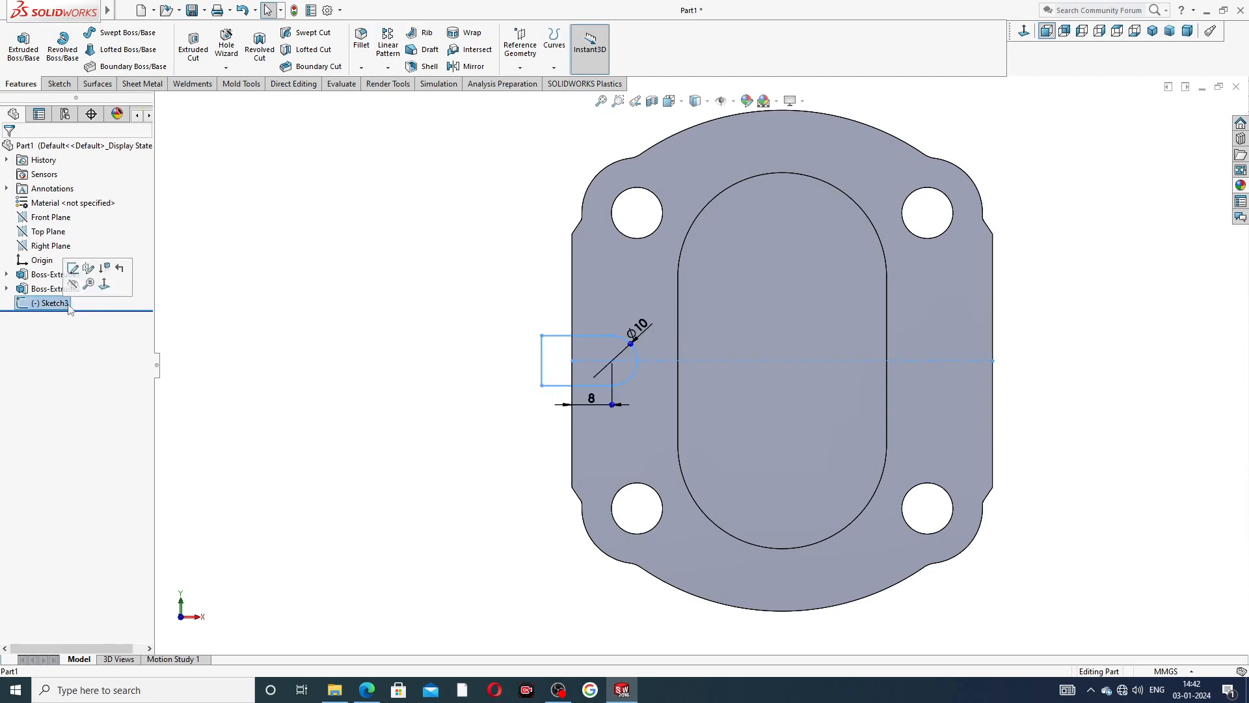
click(194, 52)
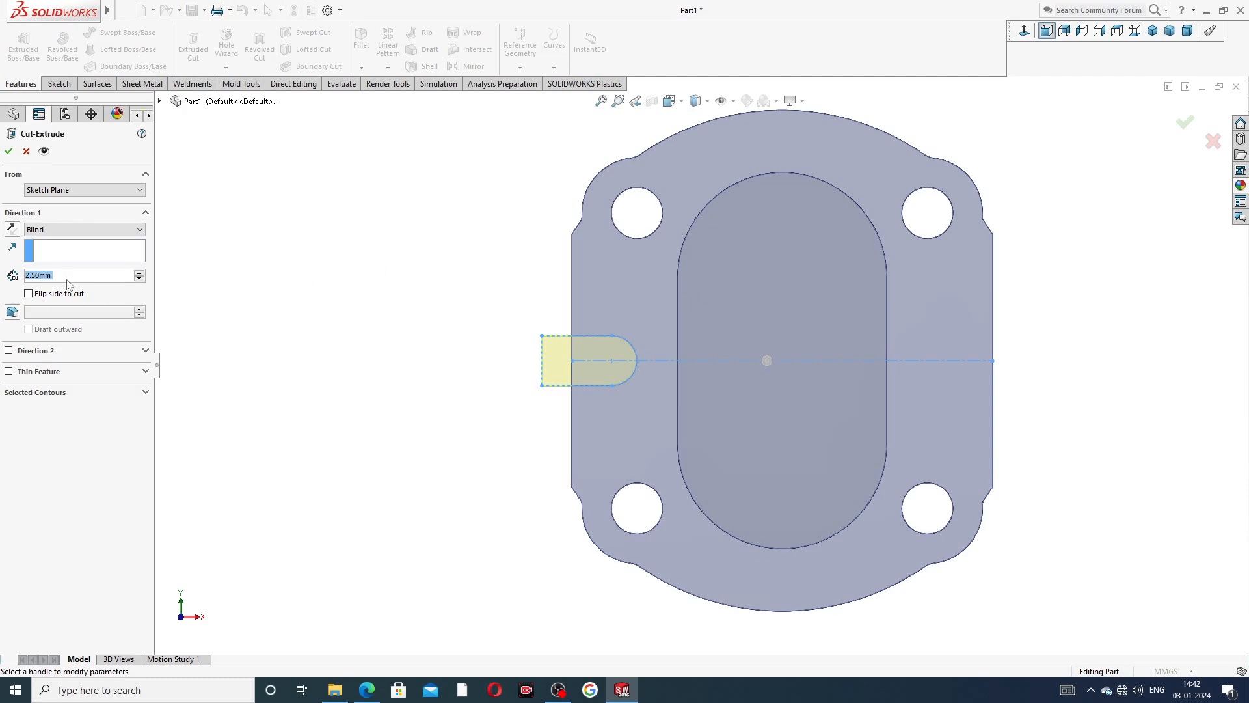
click(8, 150)
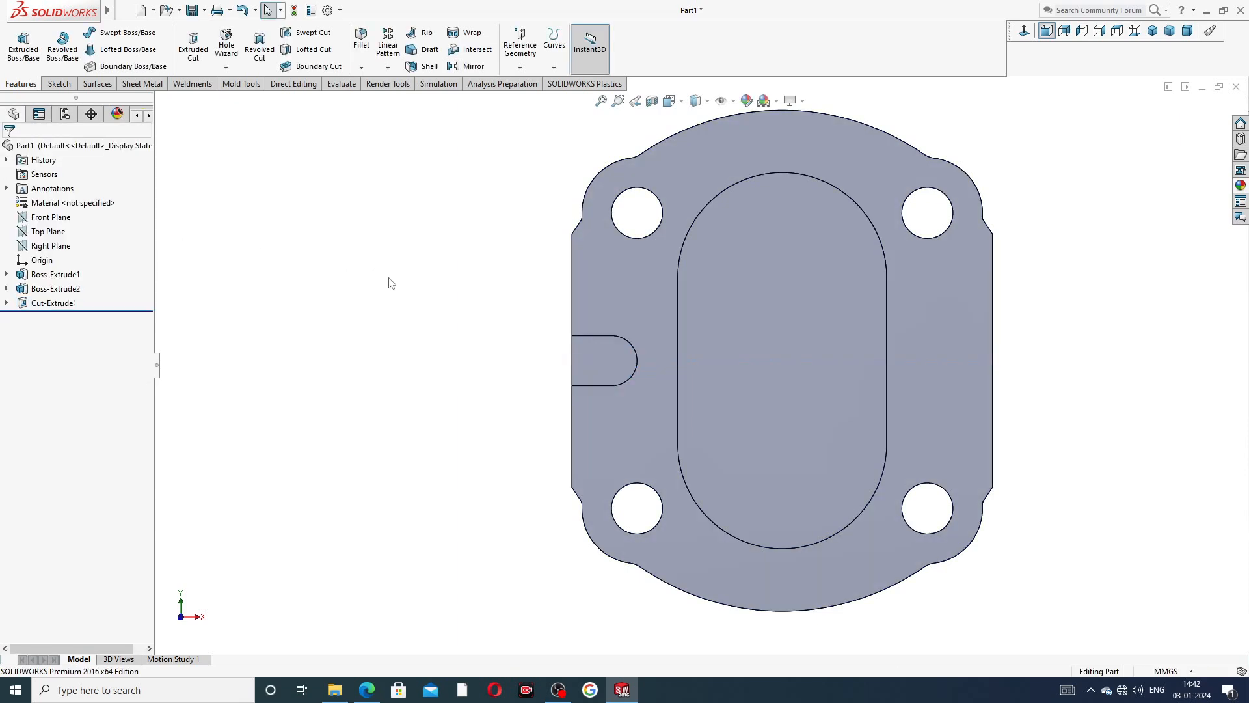
middle_drag(502, 331, 536, 331)
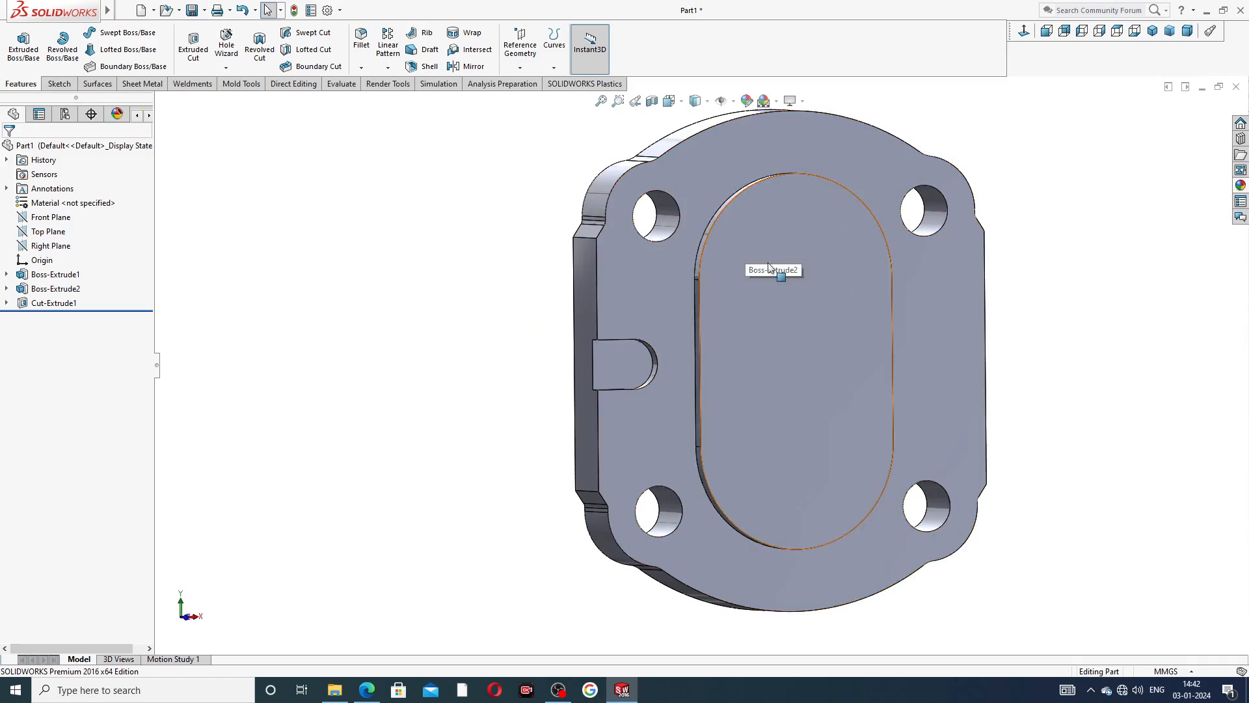
Sketch a vertical midpoint line above the origin on the plate's front face and stretch its lower end below the origin.
click(762, 331)
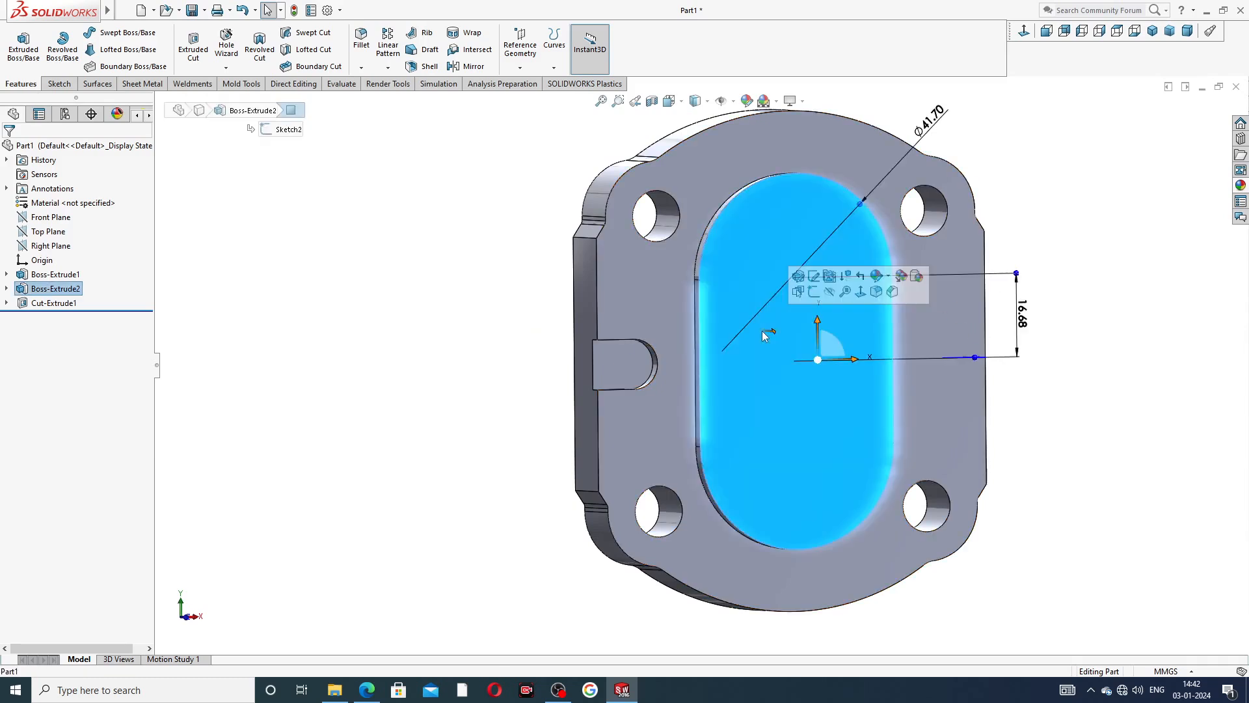
click(1108, 232)
click(665, 307)
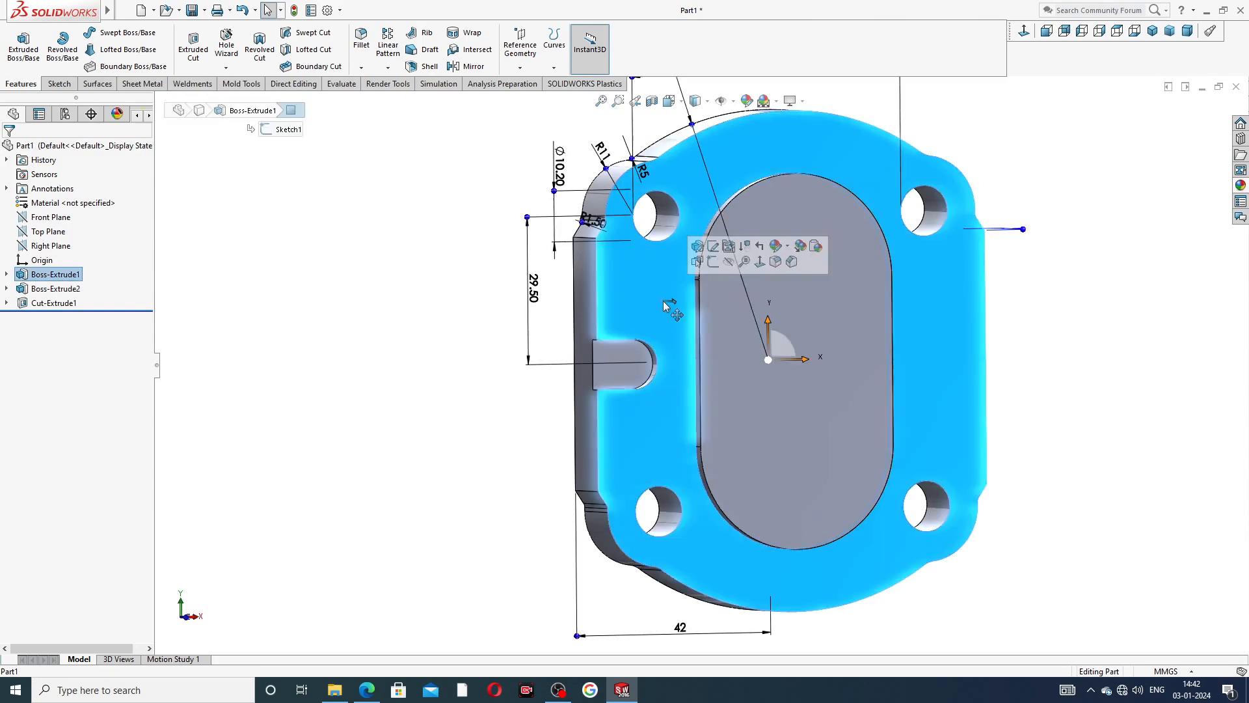
click(713, 262)
click(1027, 35)
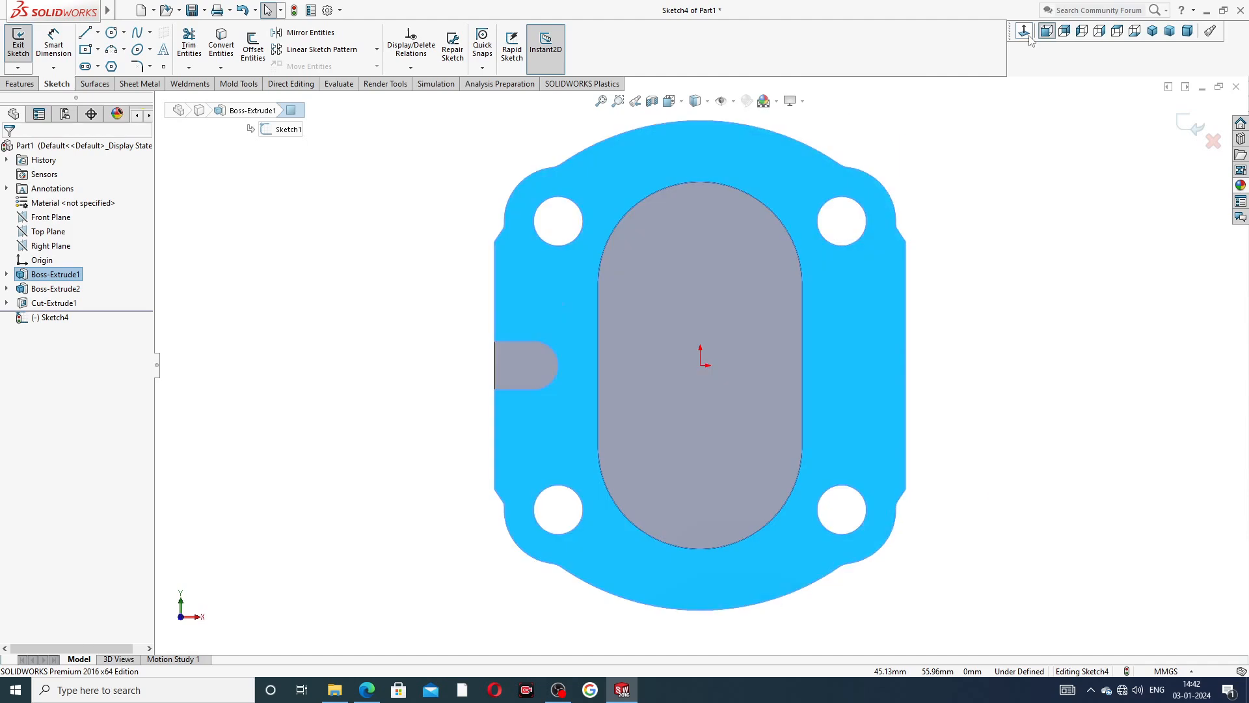
click(98, 32)
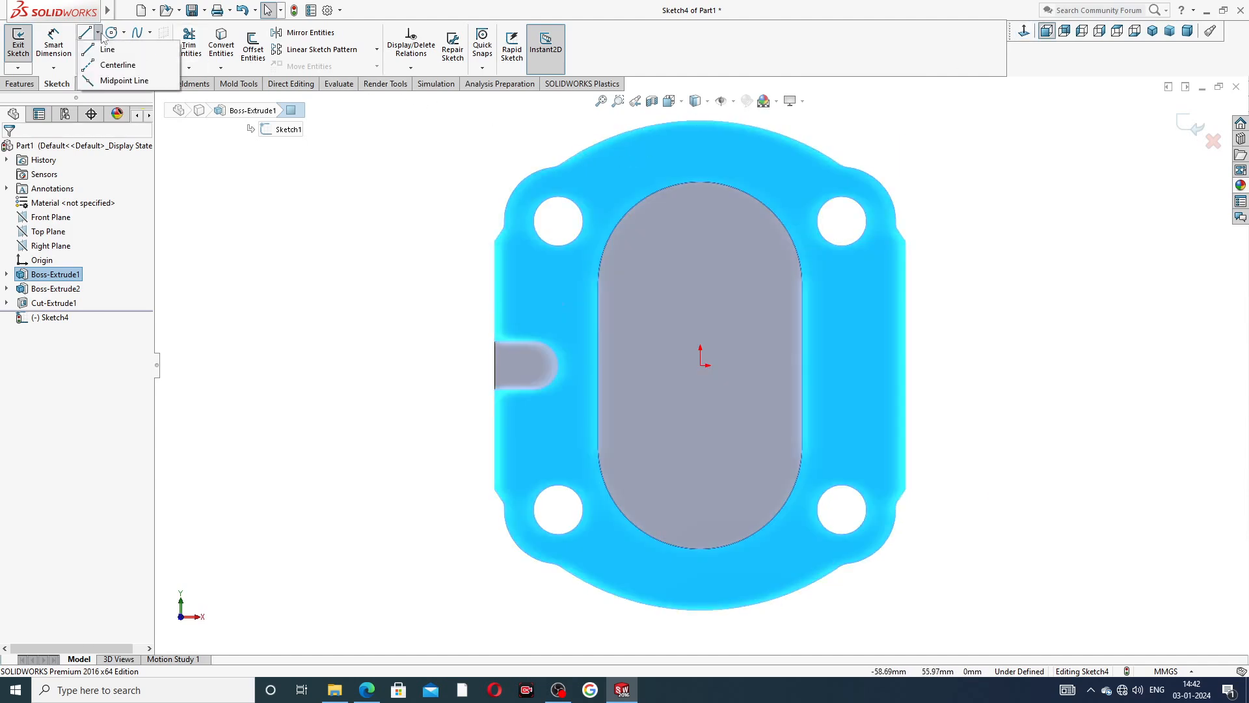
click(123, 80)
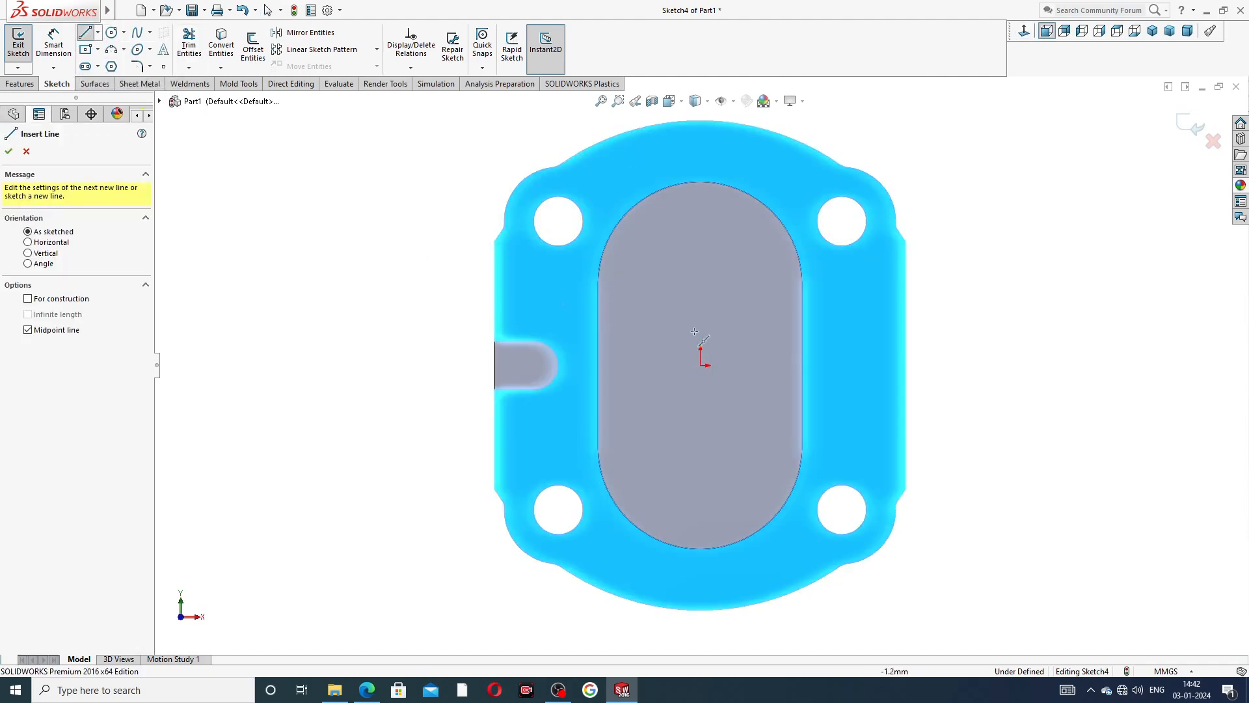
drag(700, 279, 699, 289)
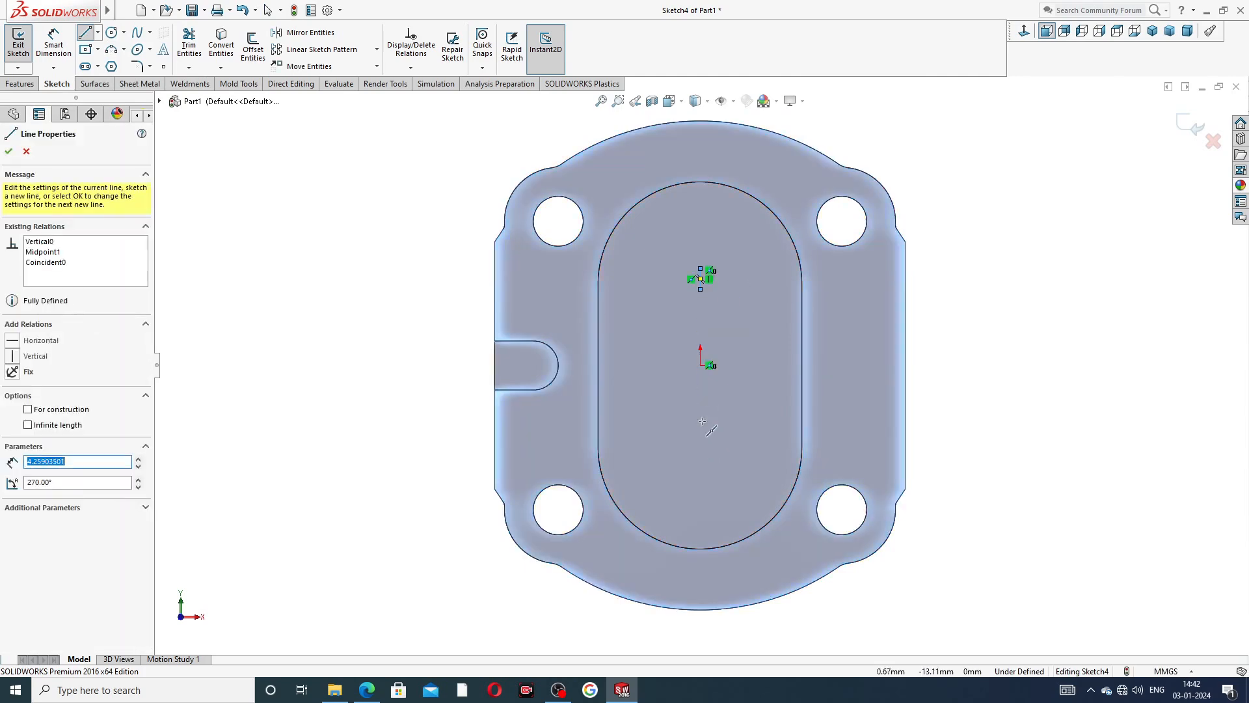
right_click(845, 261)
click(862, 318)
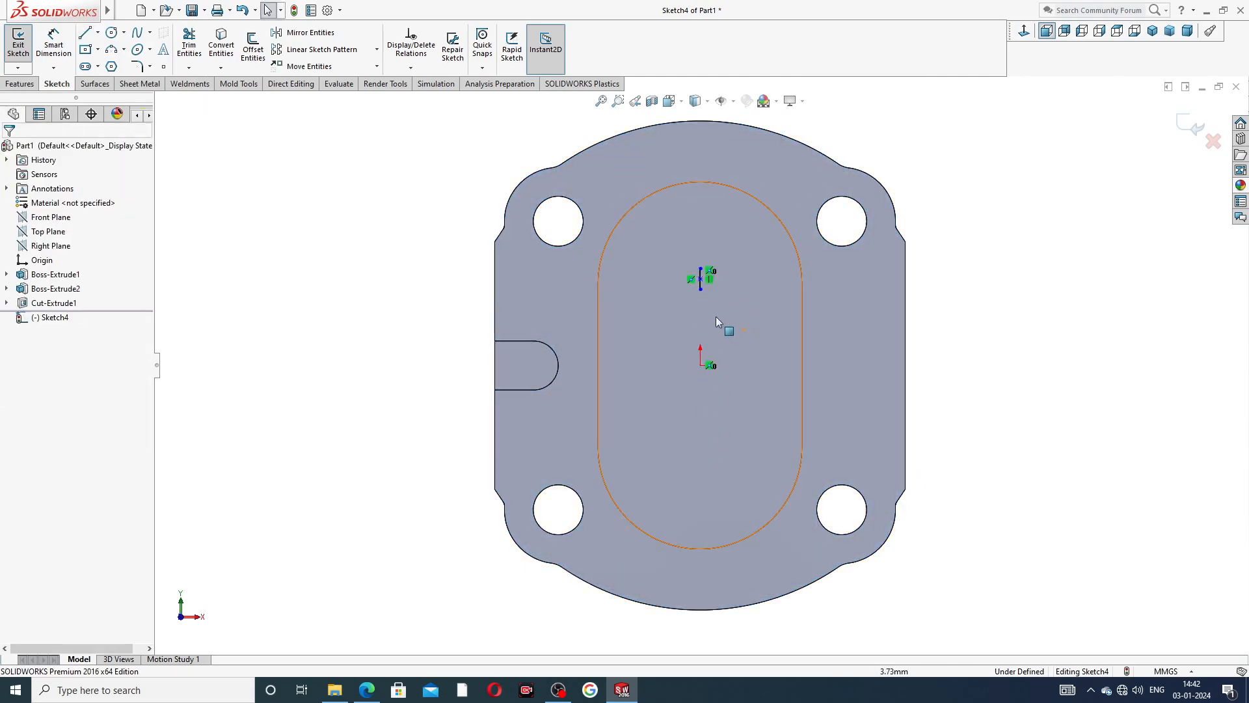
drag(702, 294, 716, 418)
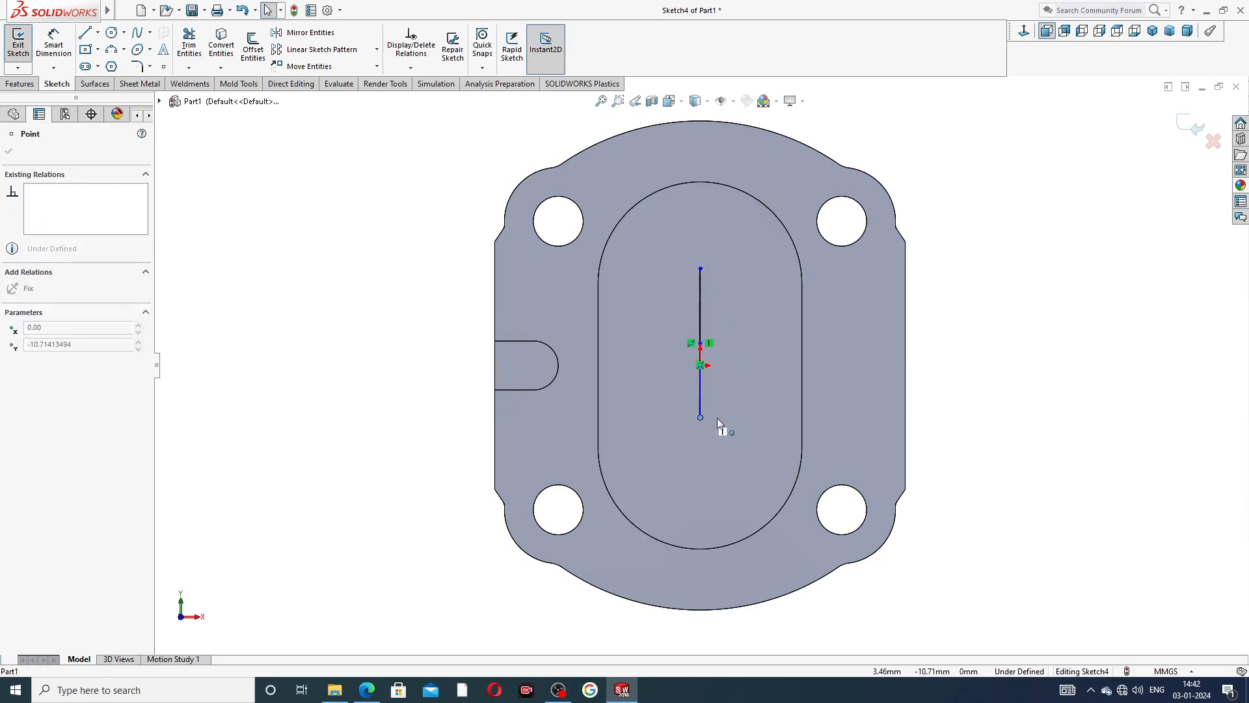
click(1013, 298)
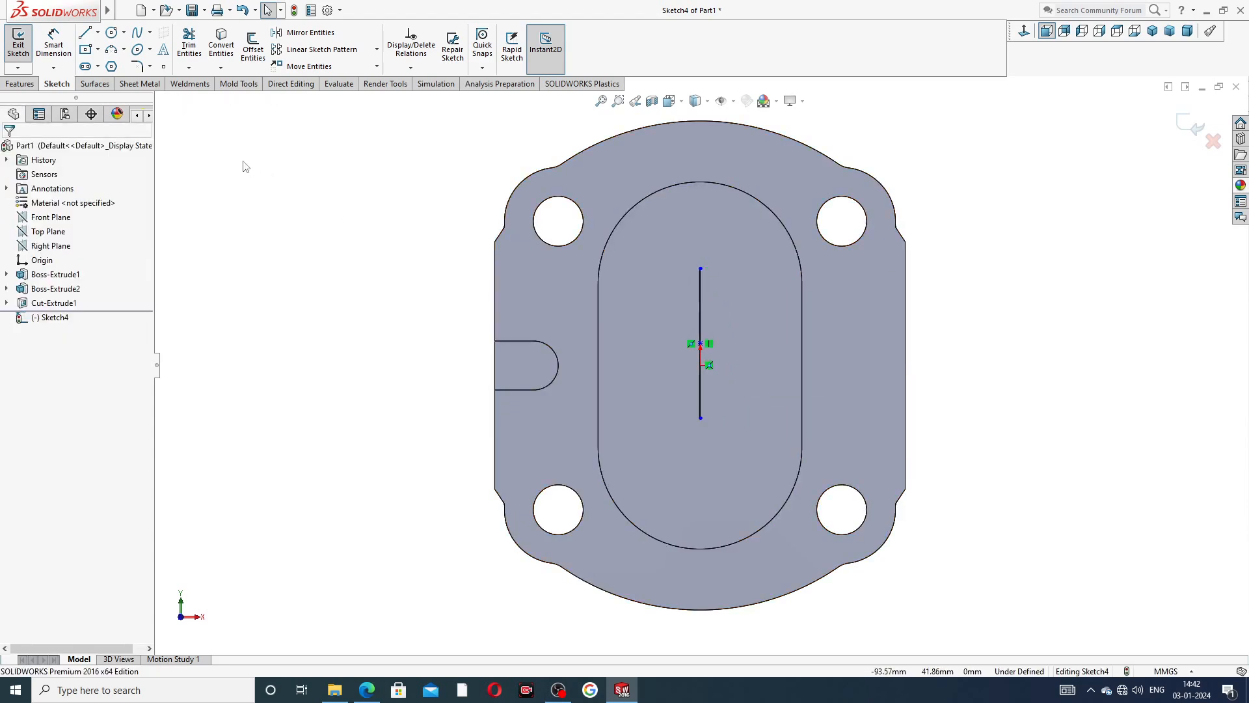
click(305, 32)
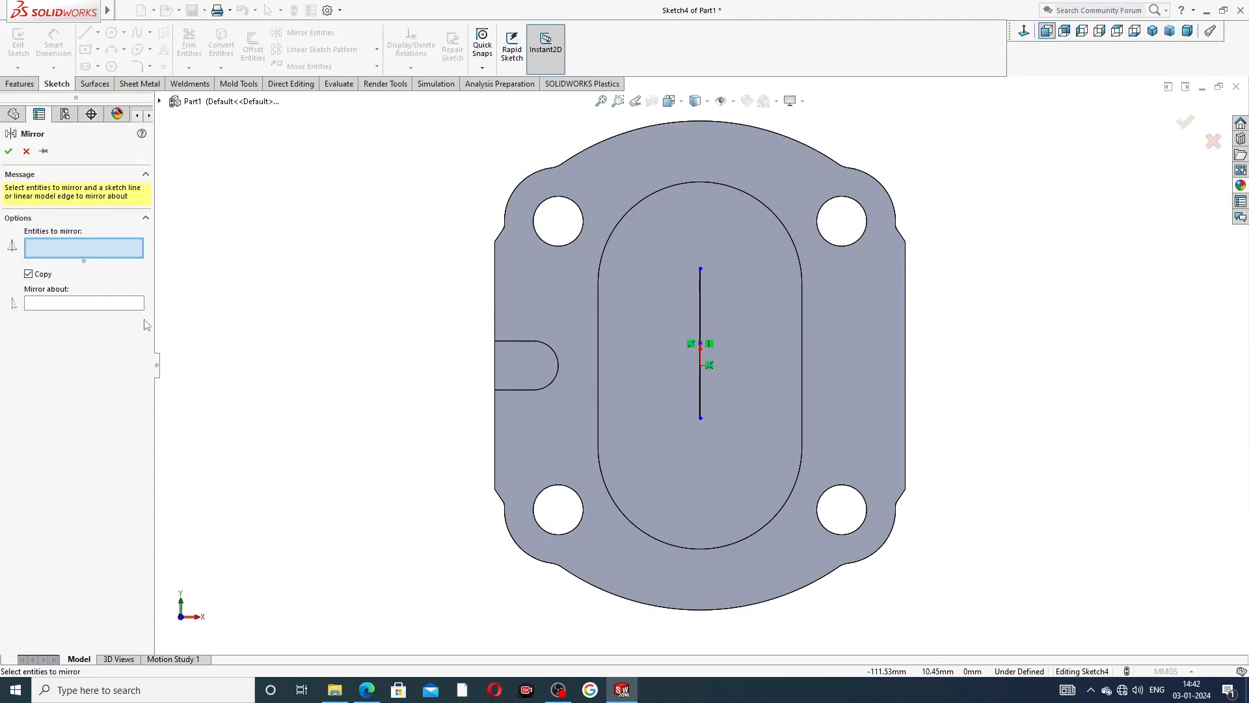
click(160, 101)
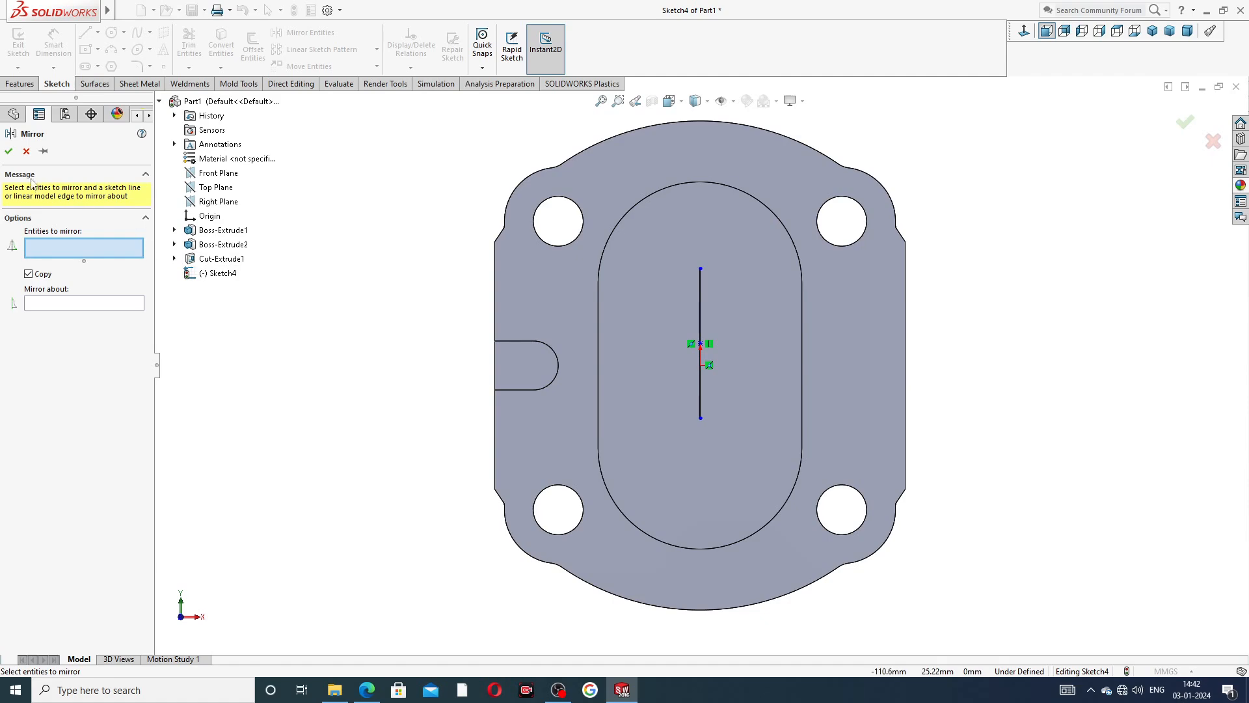
click(26, 151)
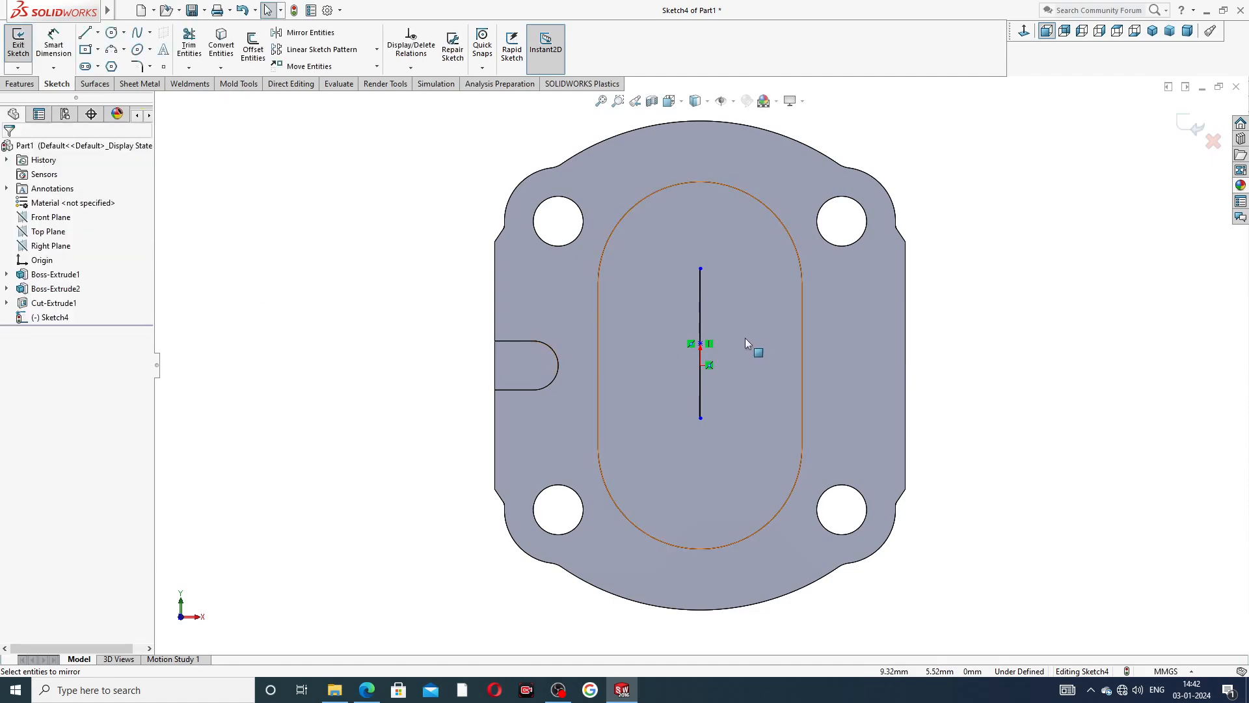
Convert the vertical line to construction geometry and try to mirror the slot within the new sketch.
click(702, 294)
click(754, 255)
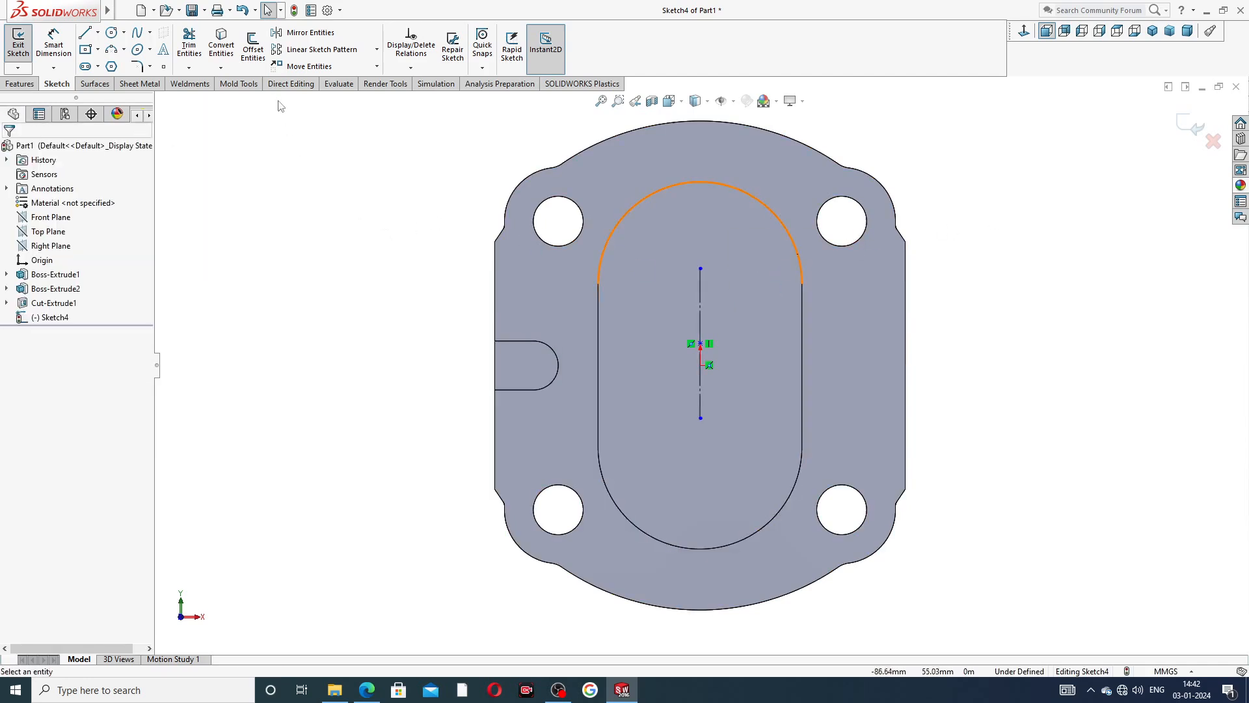
click(306, 32)
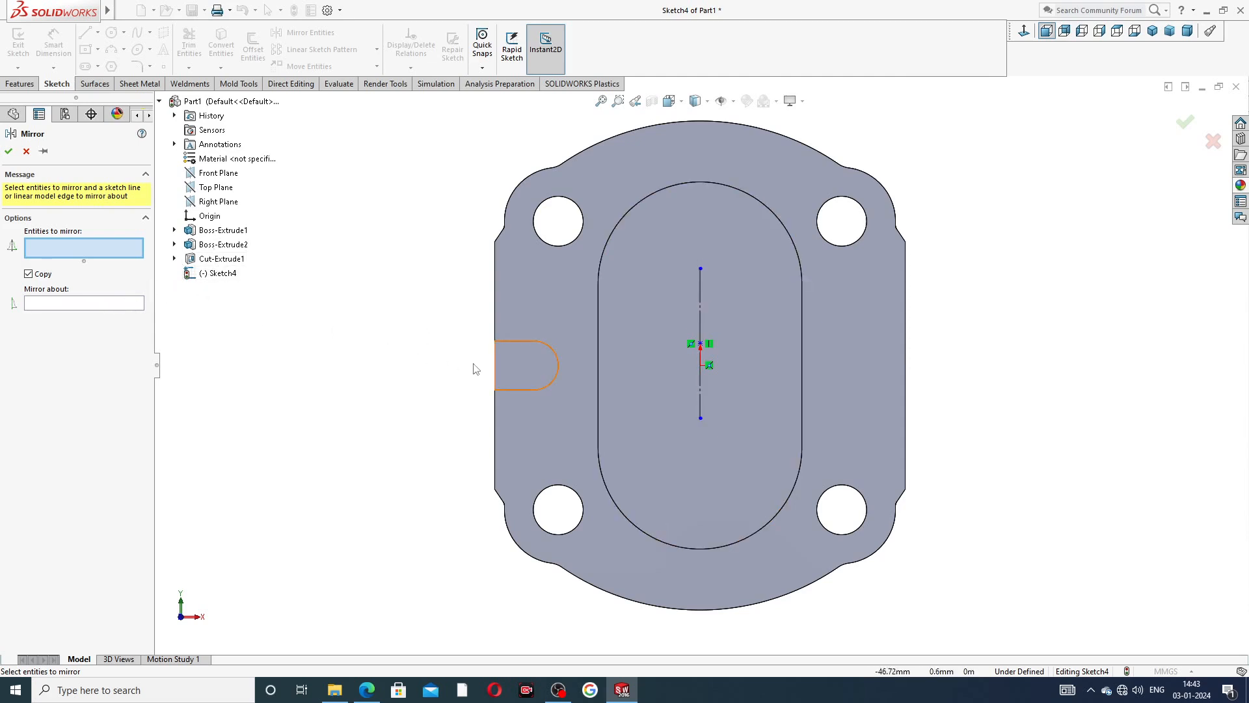
middle_drag(474, 363, 568, 378)
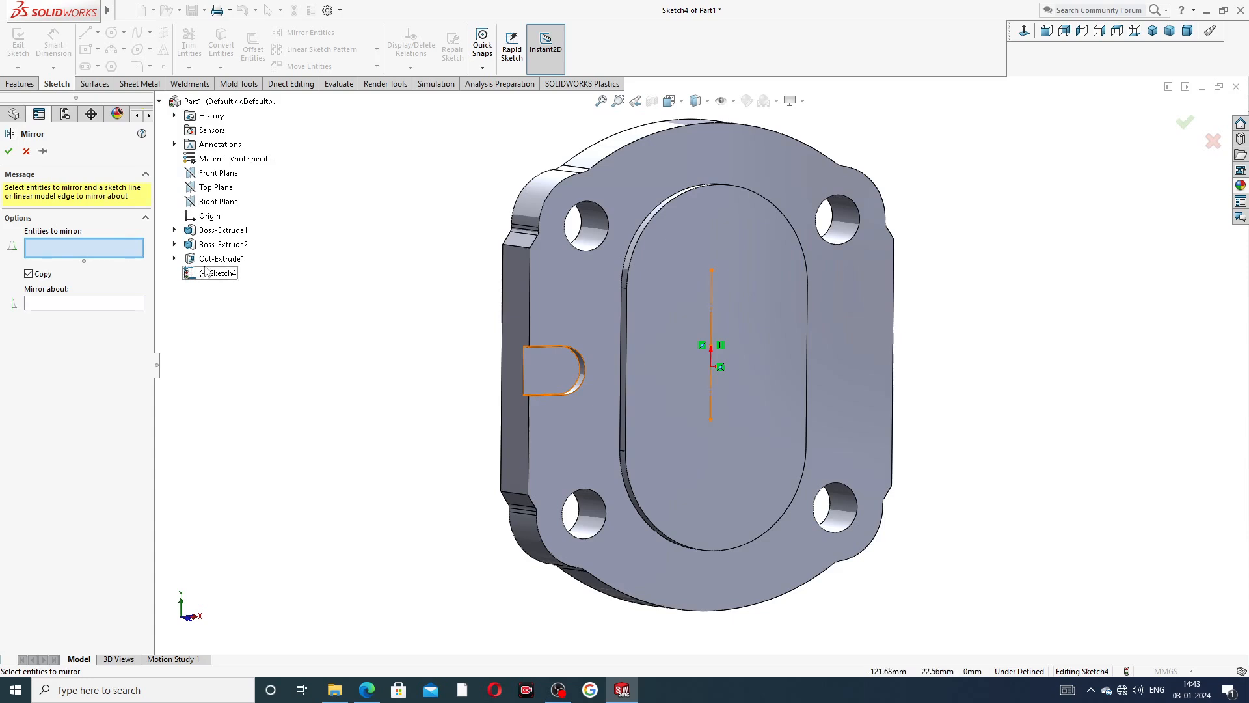
click(173, 258)
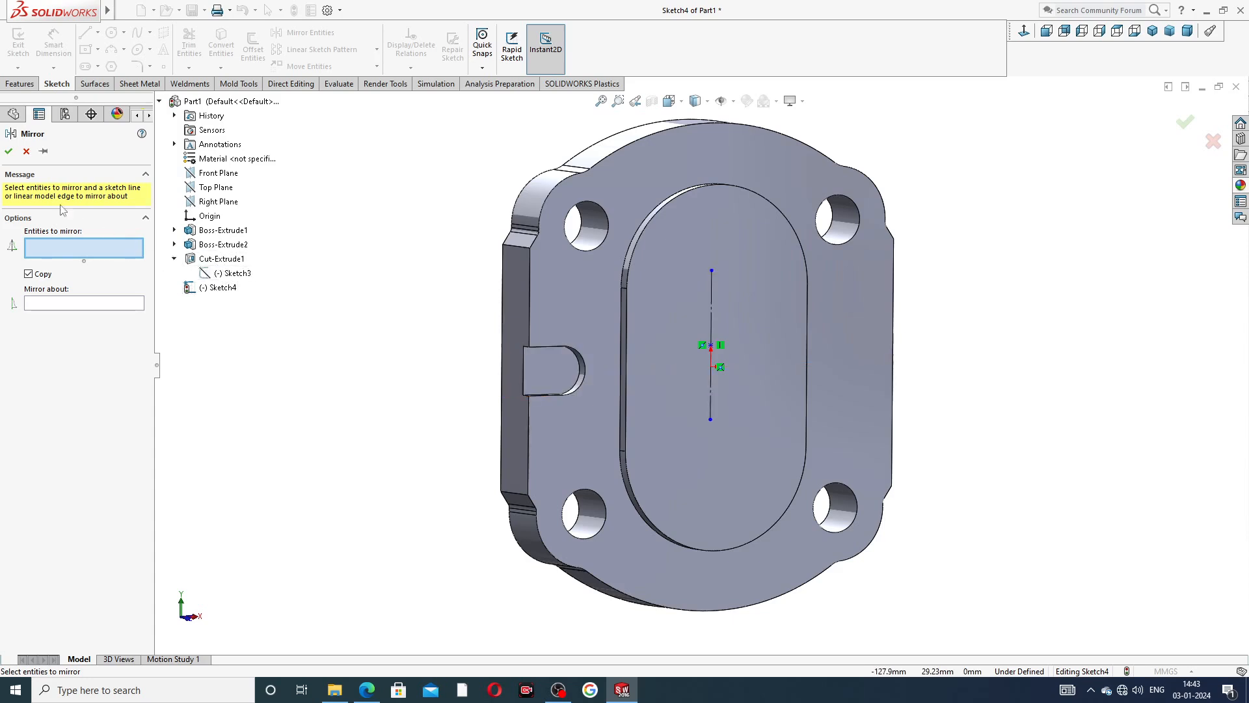
click(26, 151)
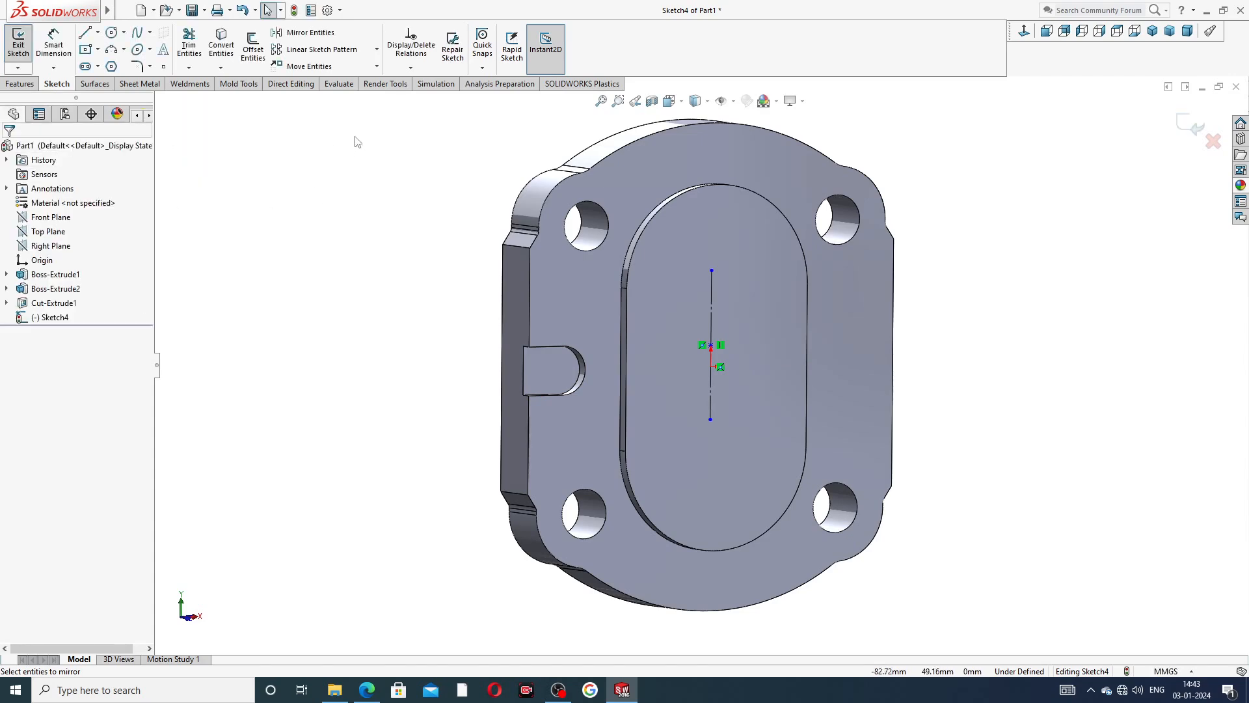
Exit the new sketch holding only the vertical centreline and delete it from the part.
click(1186, 131)
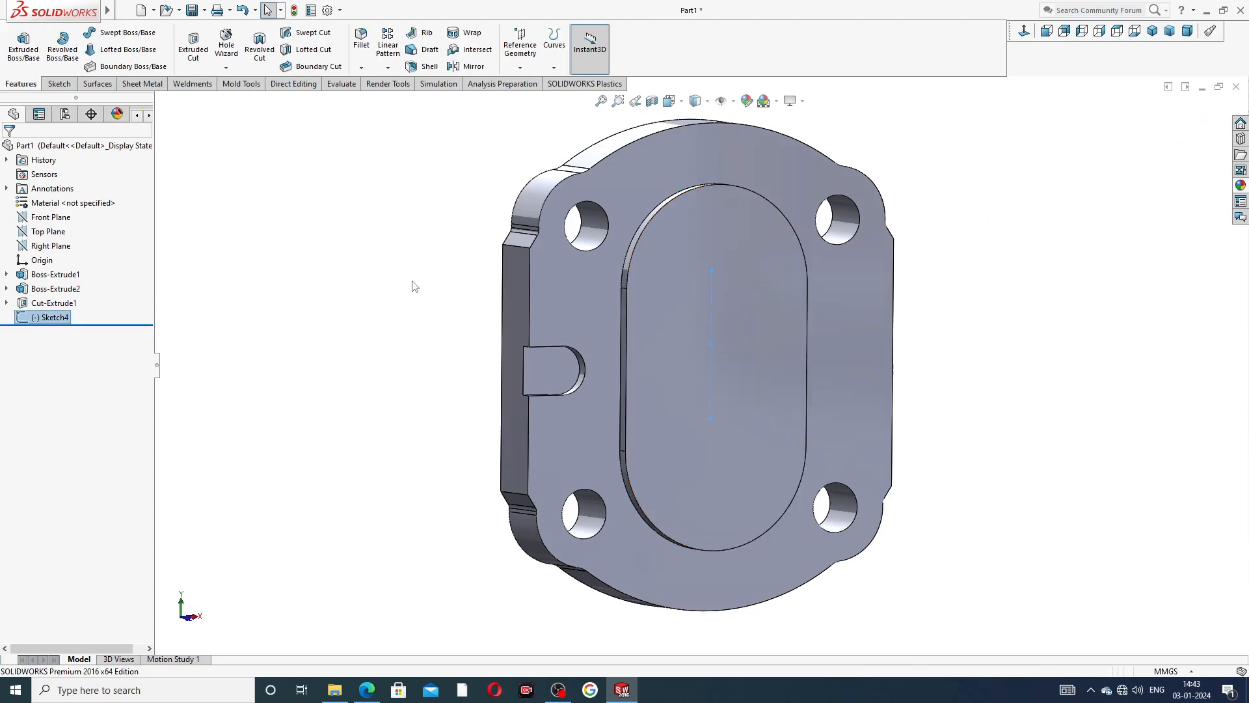
right_click(52, 319)
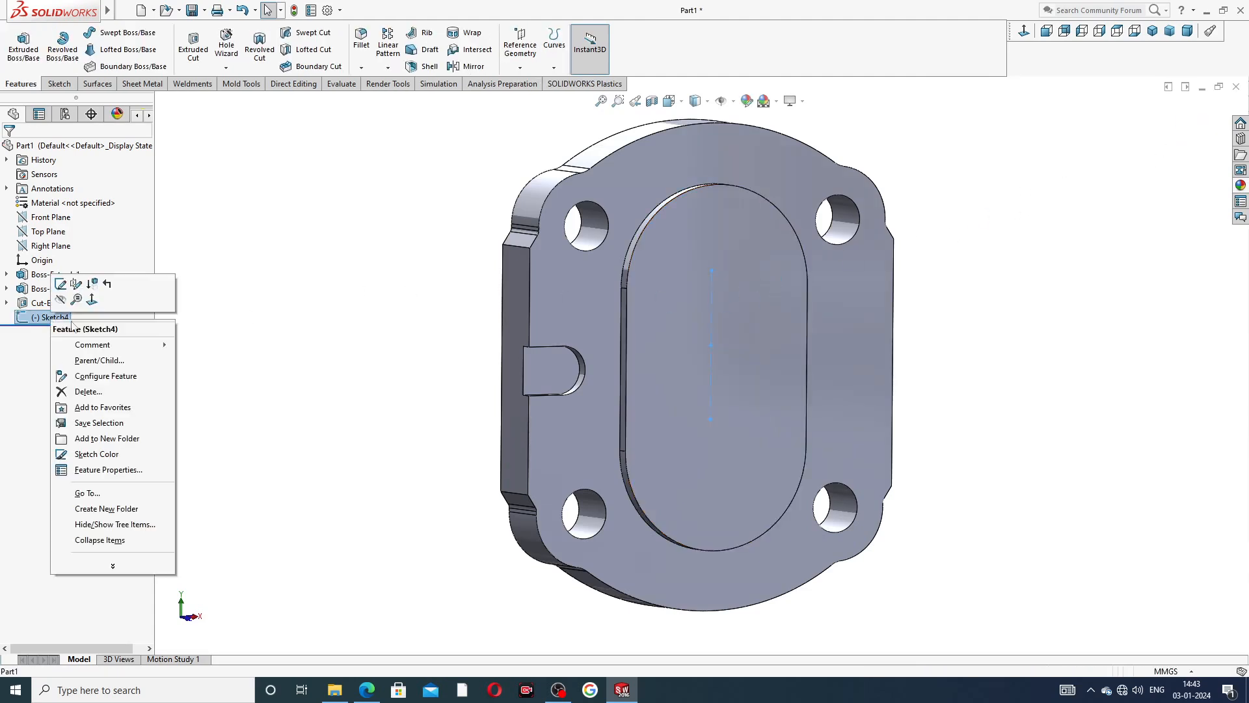
click(97, 396)
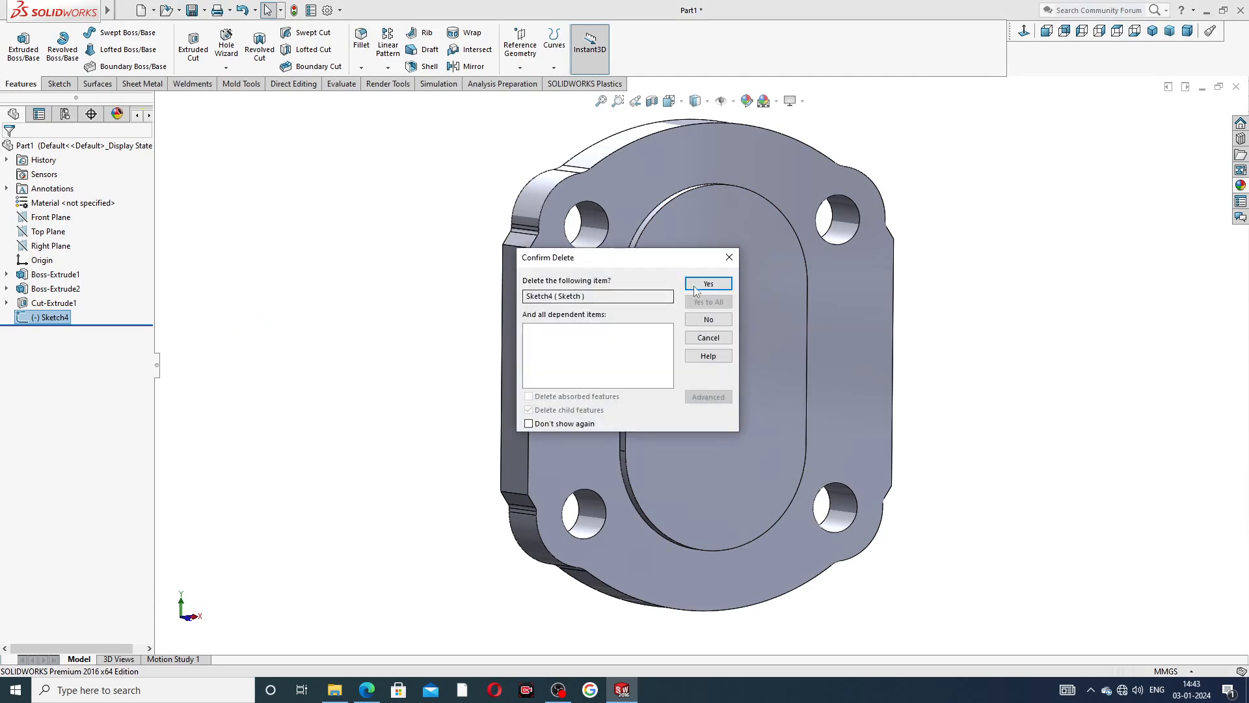
click(697, 288)
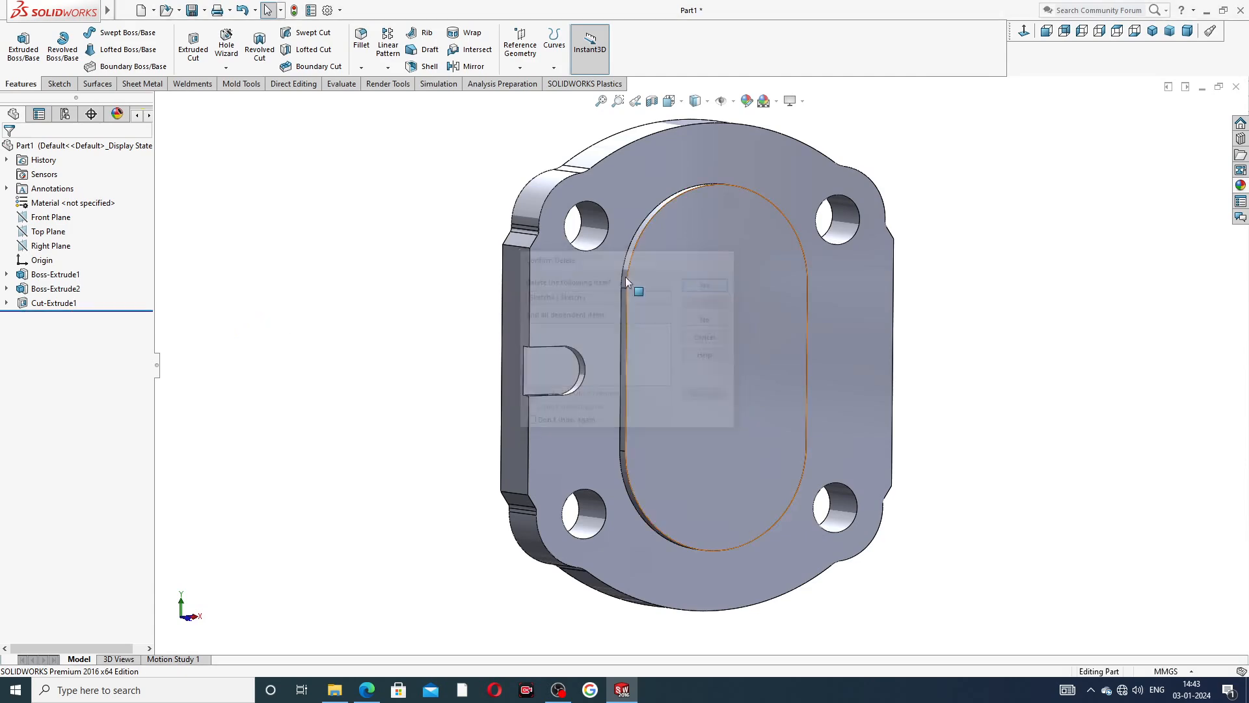
Open the slot cut's underlying sketch for editing, viewed face-on.
click(56, 303)
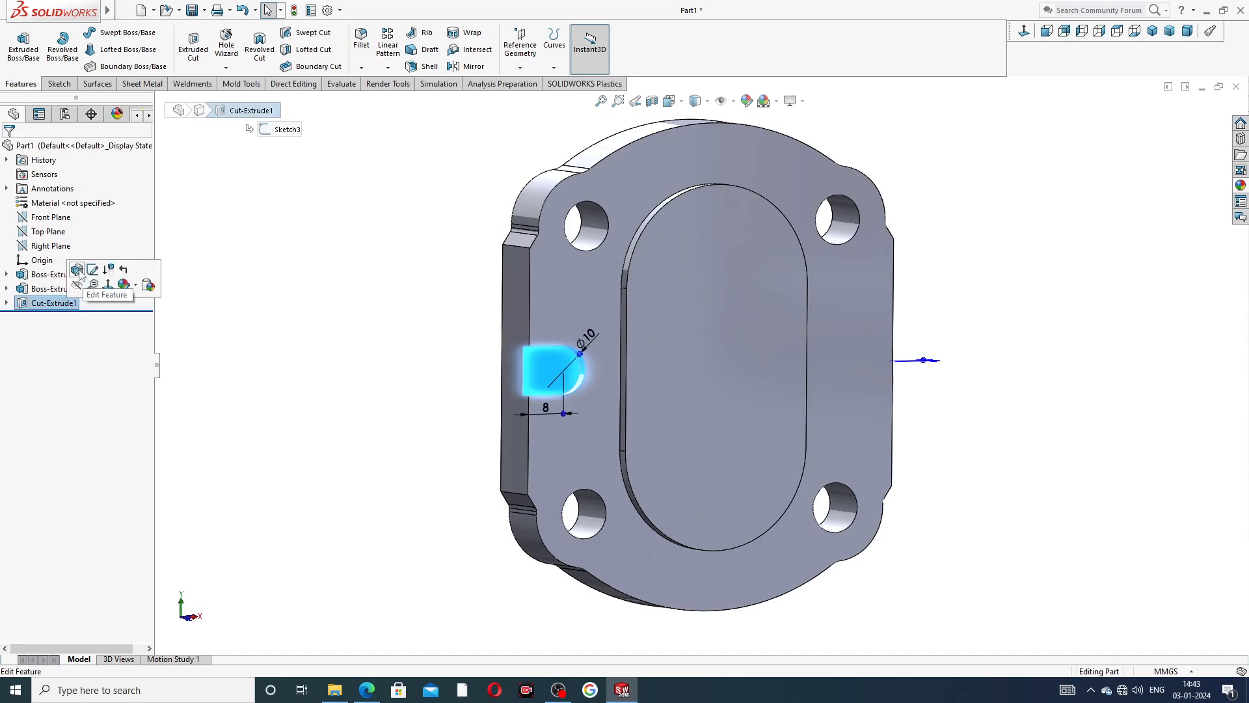
click(215, 338)
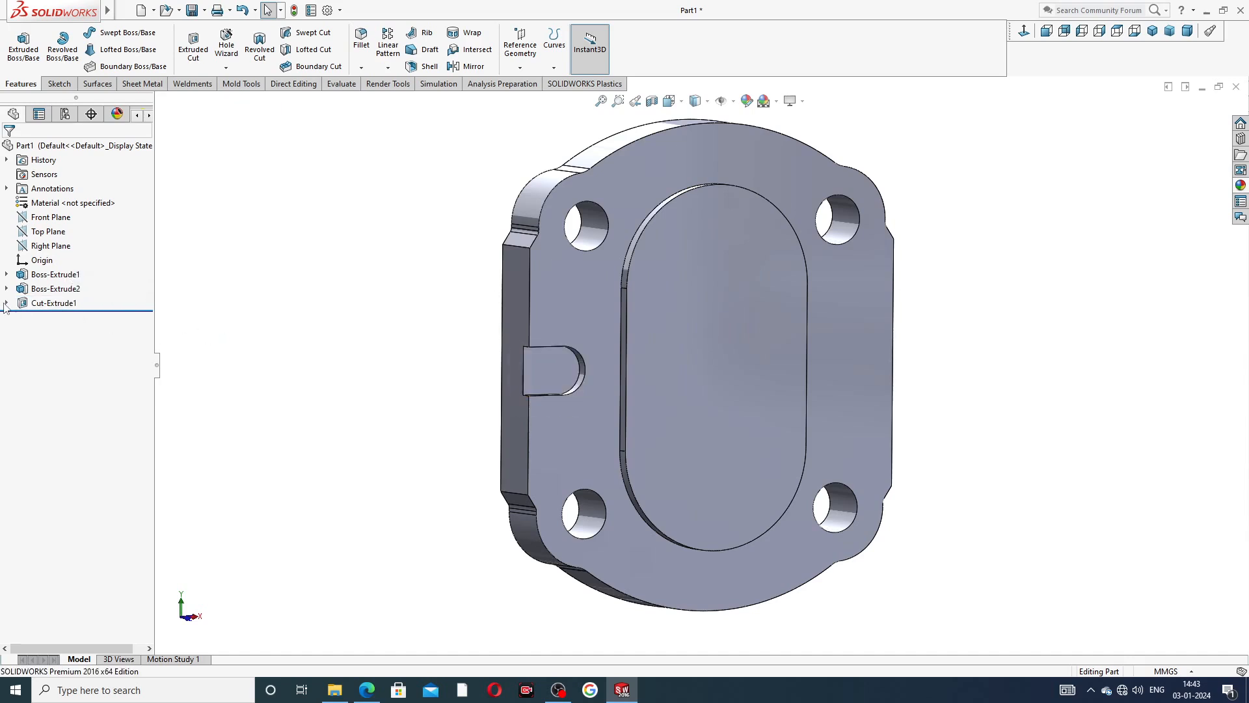
click(6, 303)
click(66, 318)
click(71, 281)
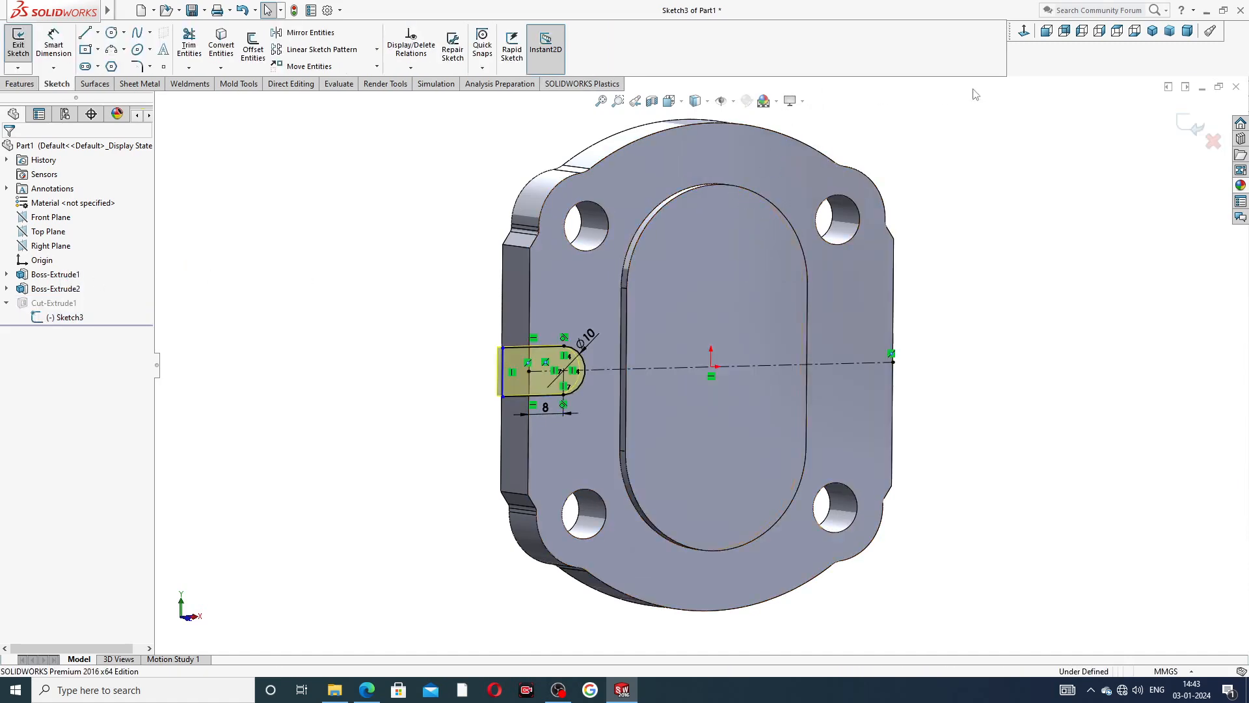
key(ctrl+8)
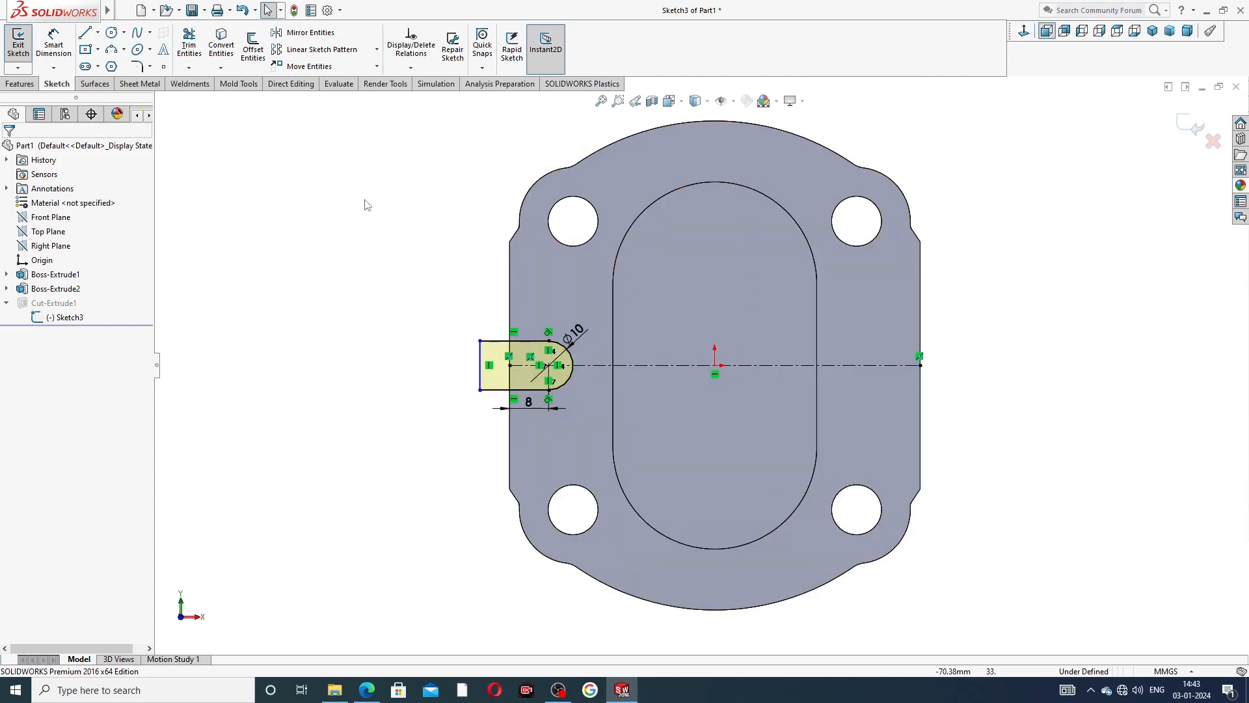
Sketch a vertical centreline passing through the origin, starting about 18 mm above it and ending below it.
click(98, 33)
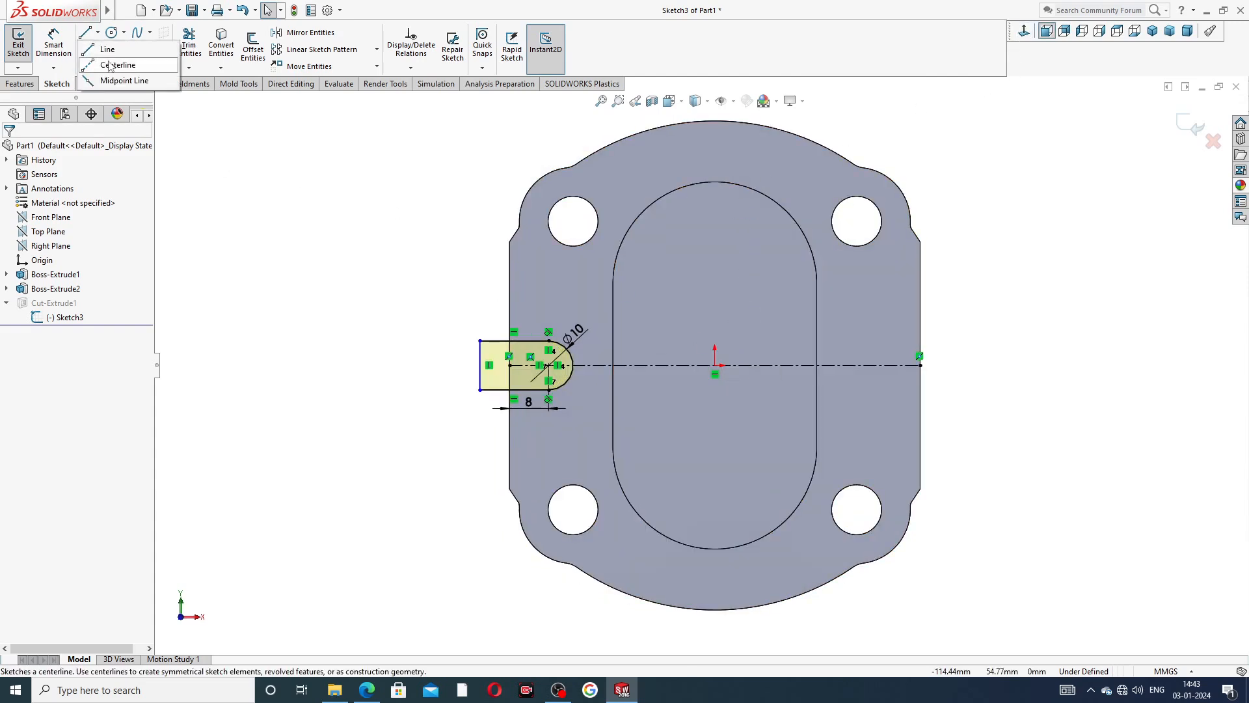
click(109, 65)
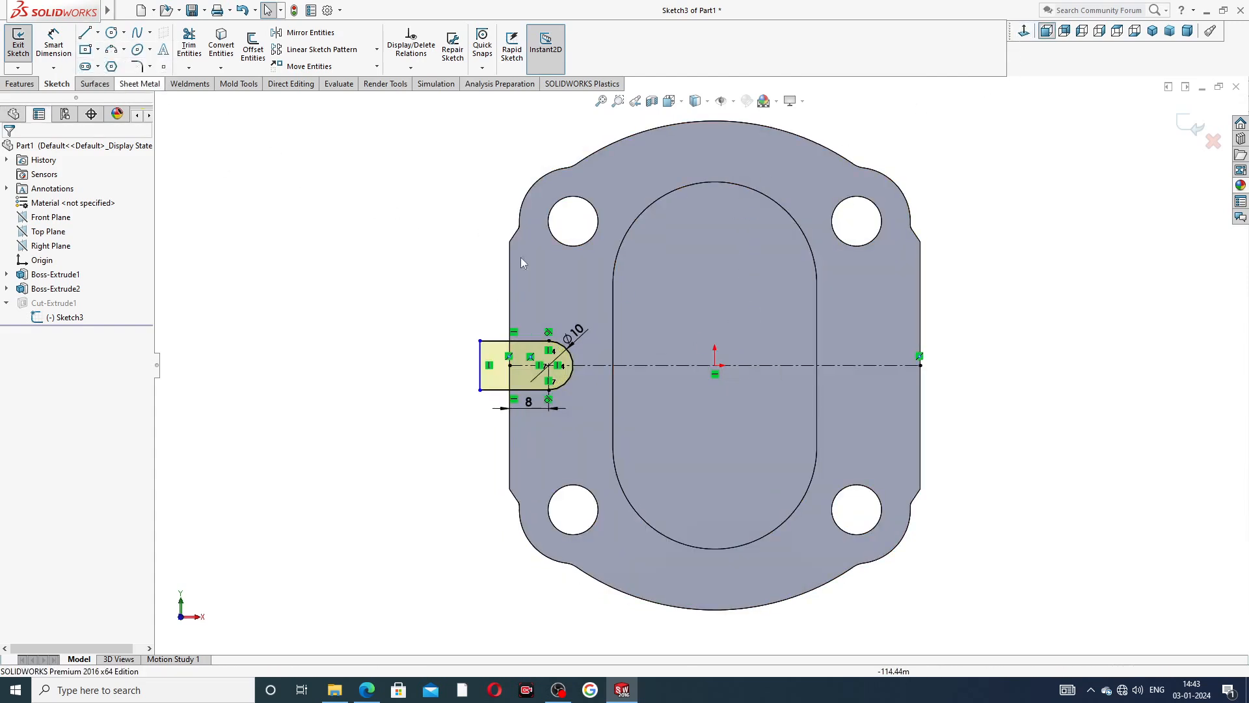
click(715, 278)
click(715, 427)
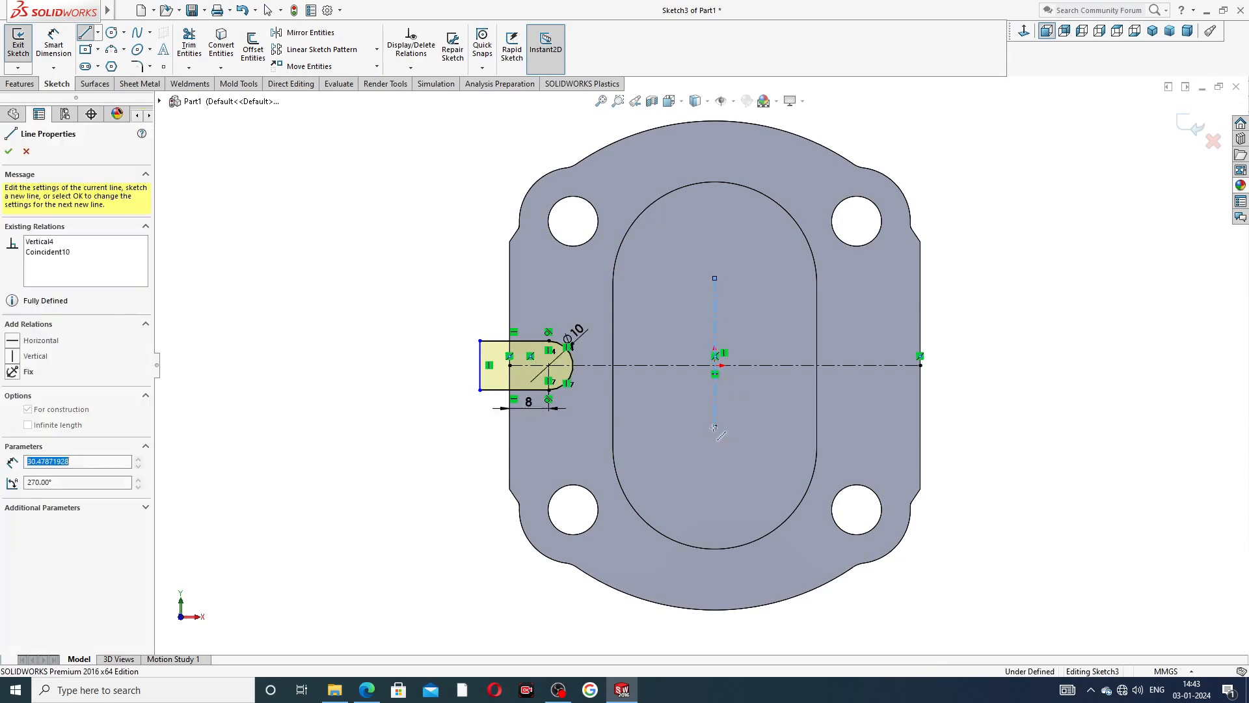
right_click(763, 339)
click(800, 352)
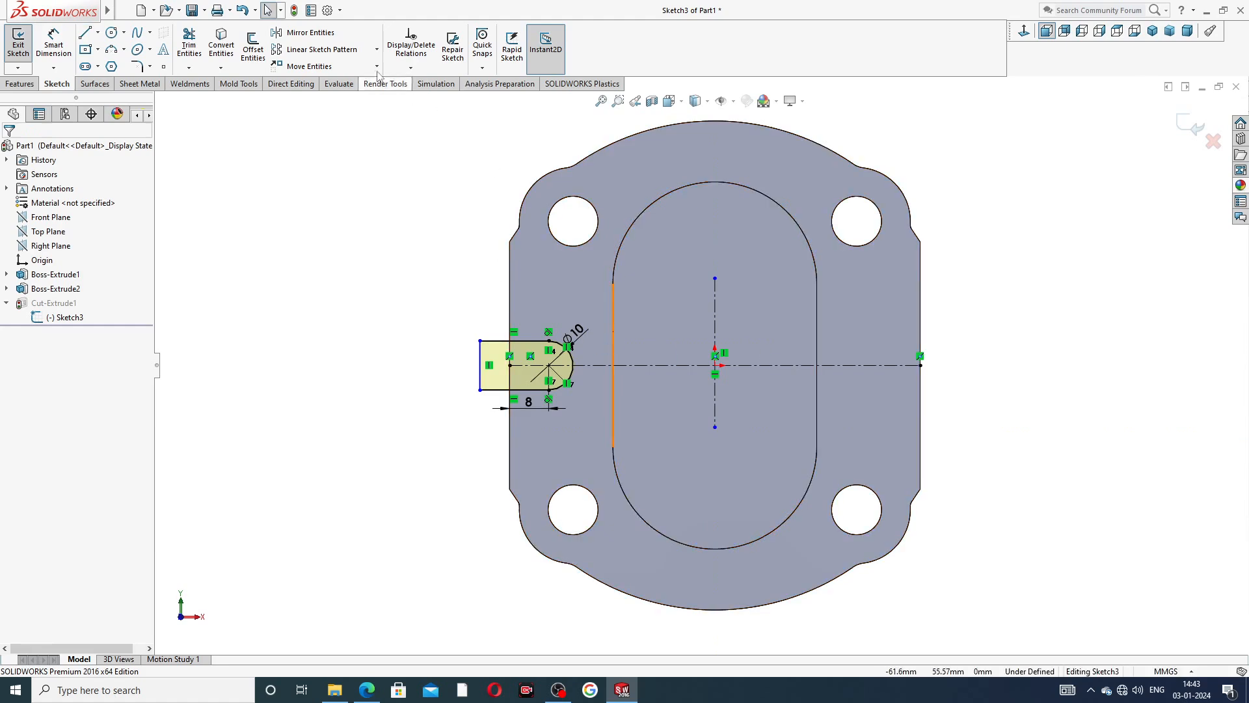
Mirror the slot's arc and three lines about the vertical centreline and exit the sketch to update the cut.
click(310, 33)
scroll(501, 378, down, 3)
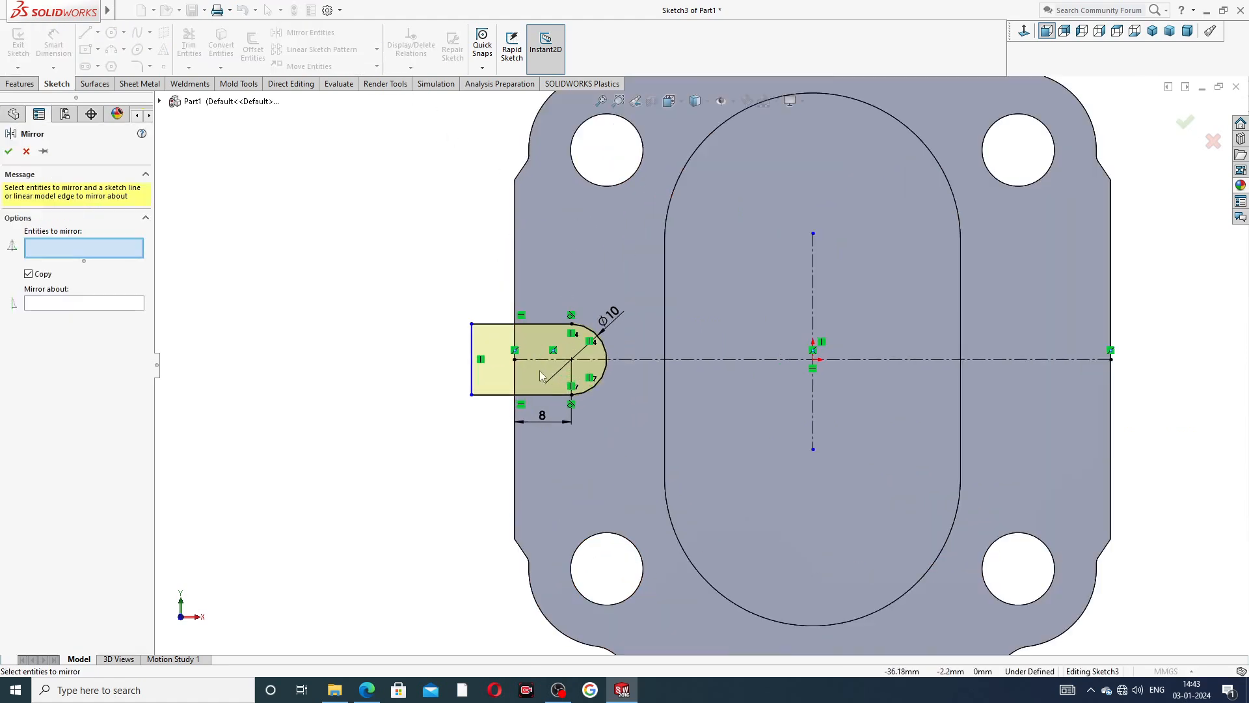
click(588, 331)
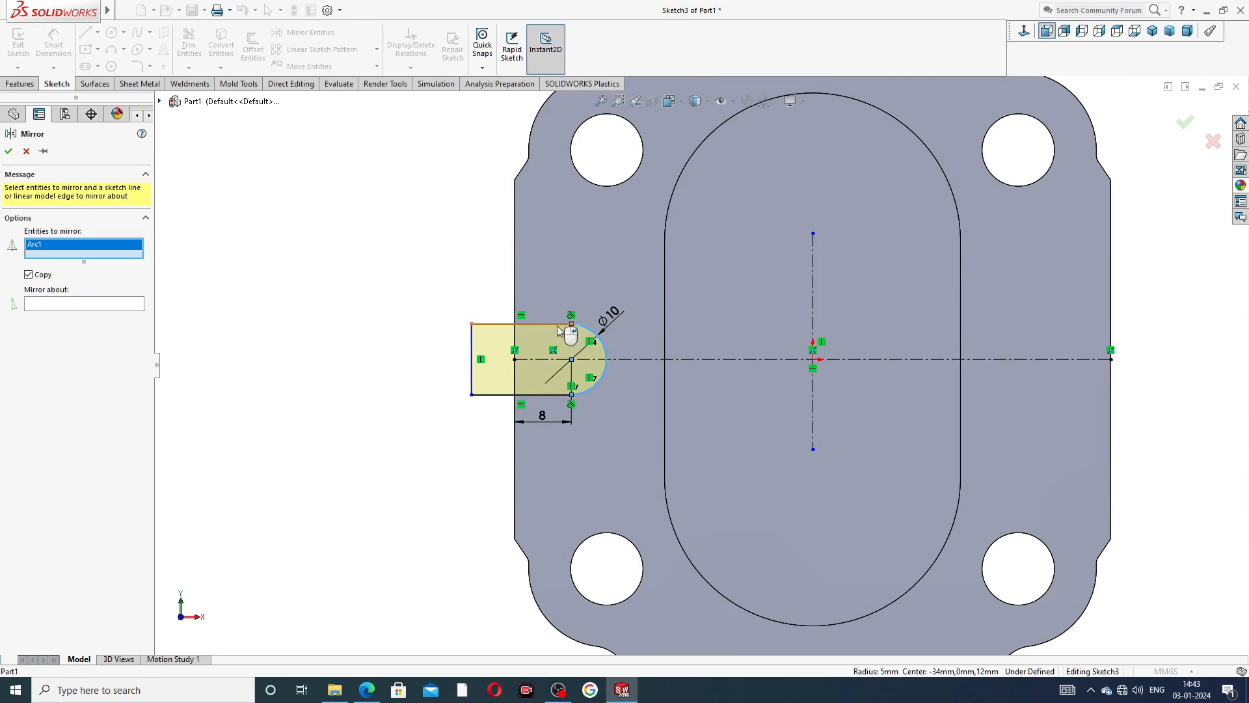
click(554, 324)
click(473, 381)
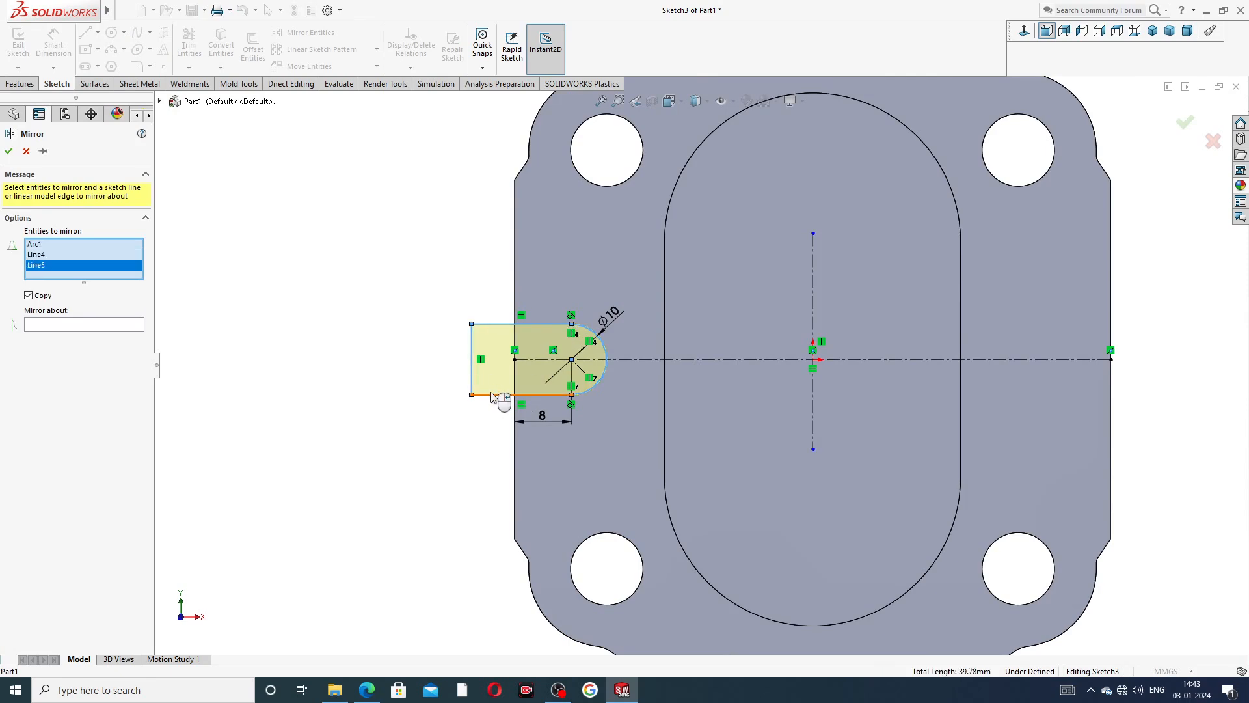
click(494, 395)
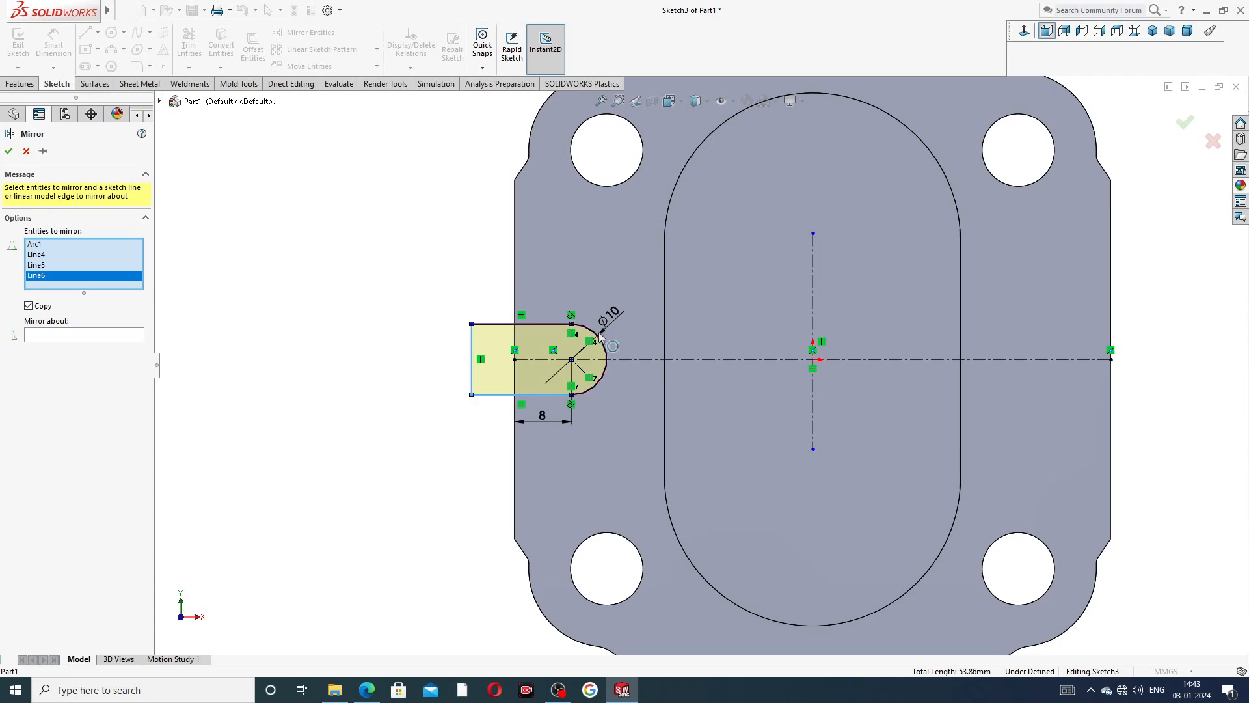
click(139, 334)
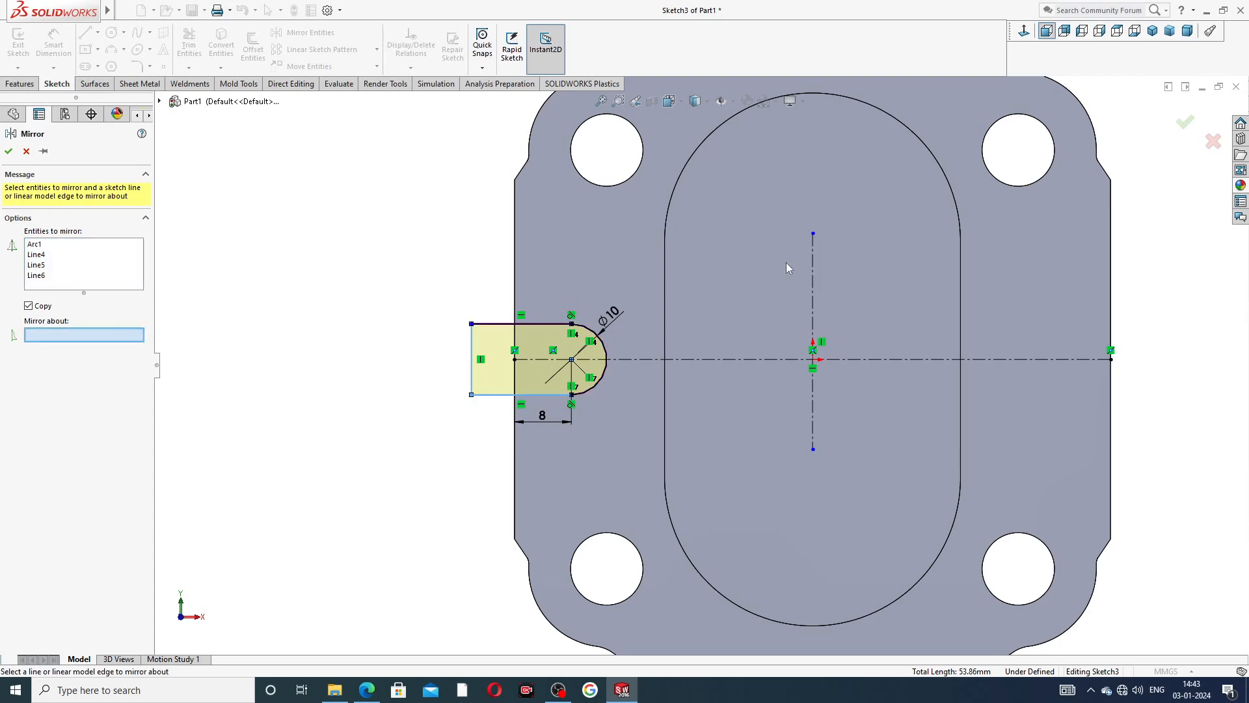
click(813, 251)
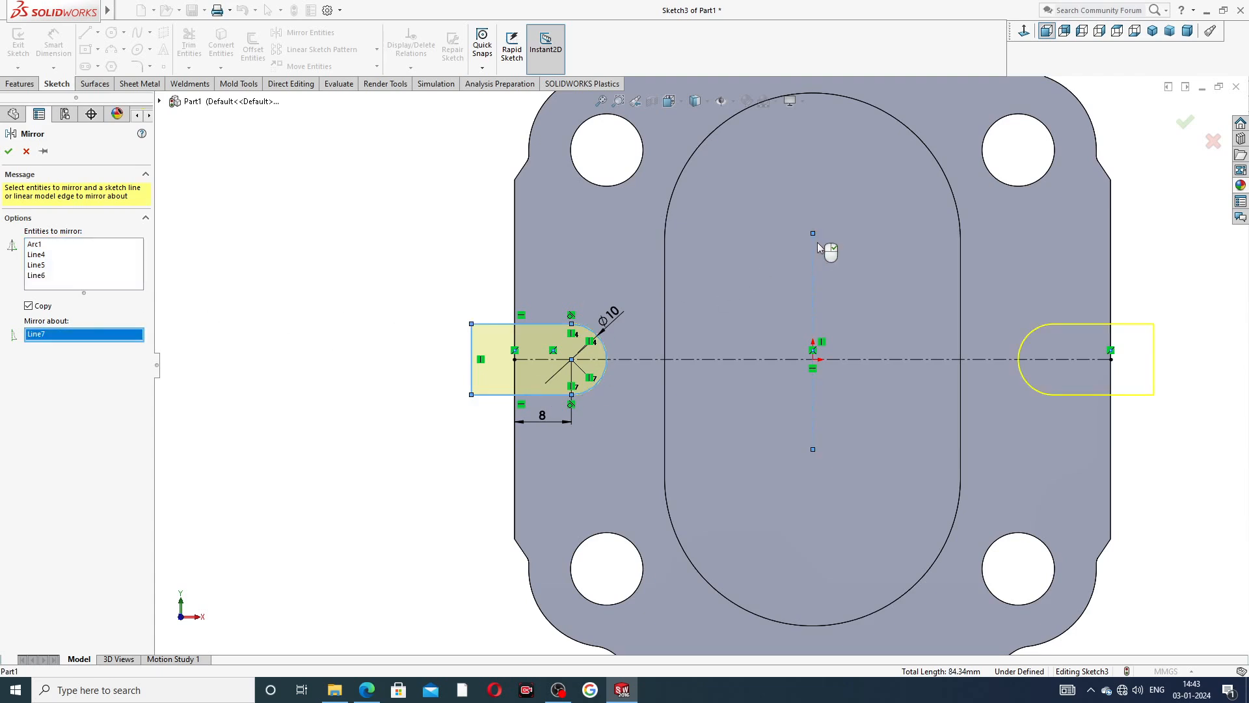
click(1185, 122)
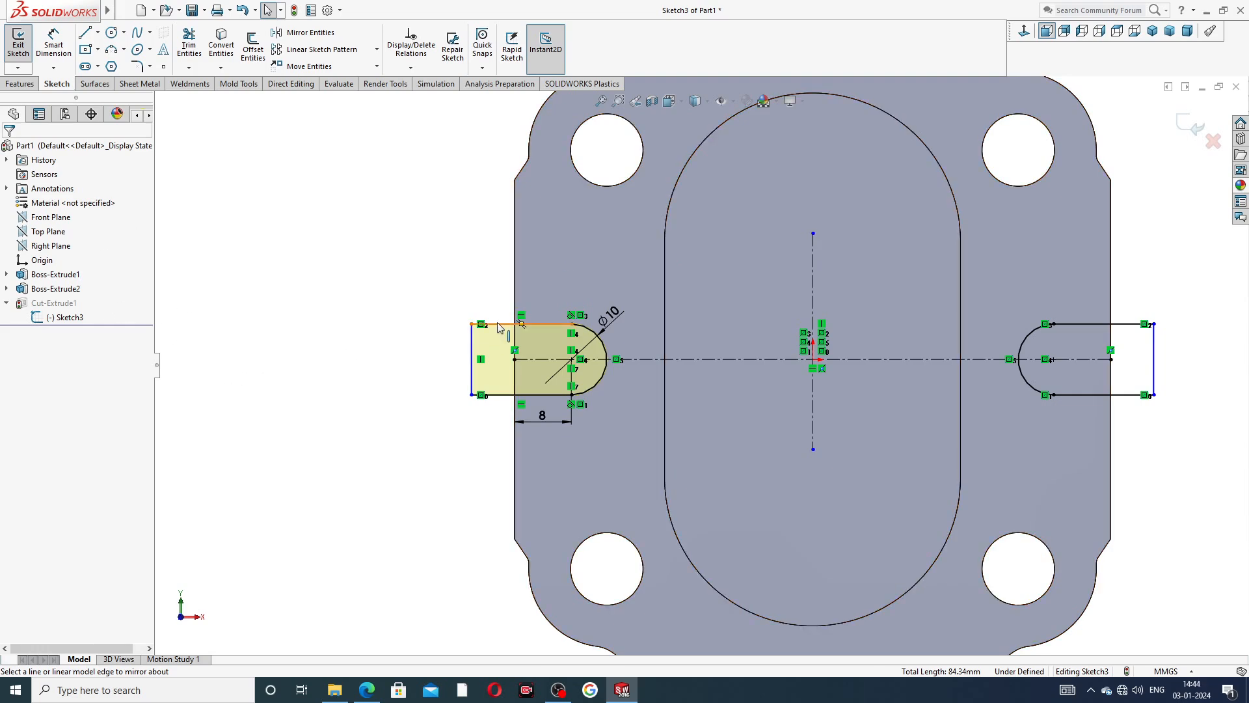
click(1195, 126)
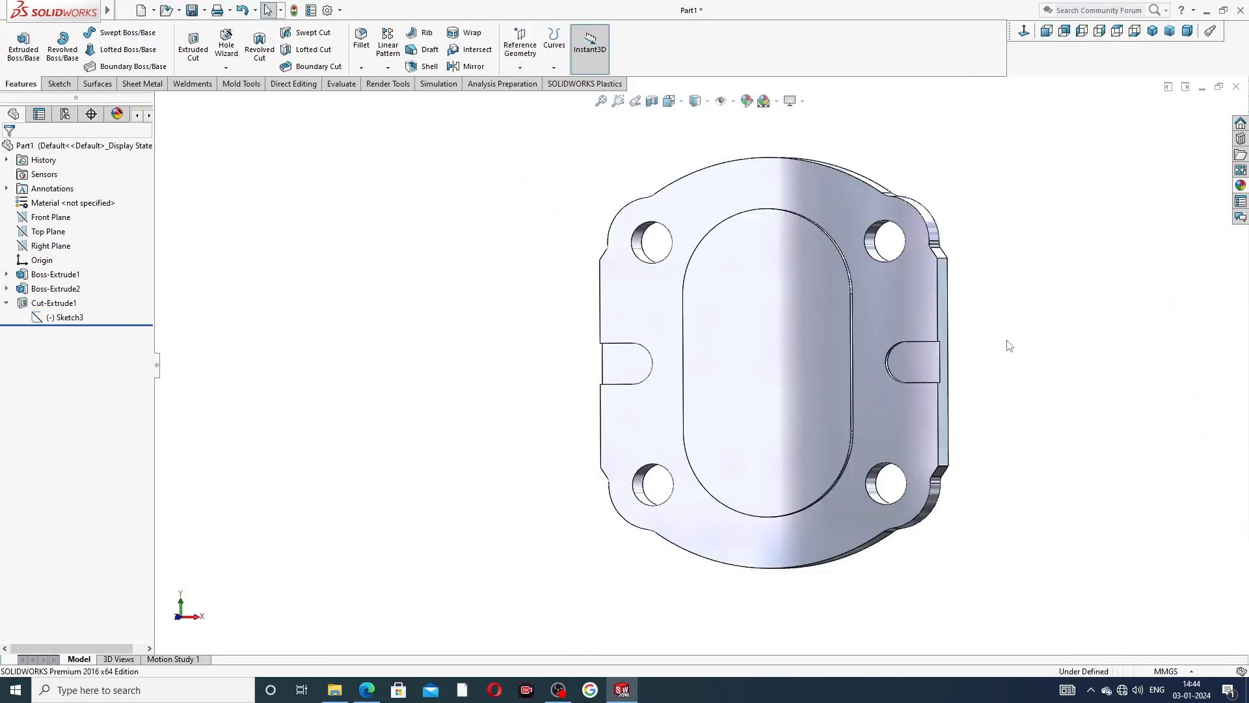
middle_drag(1009, 346, 1112, 344)
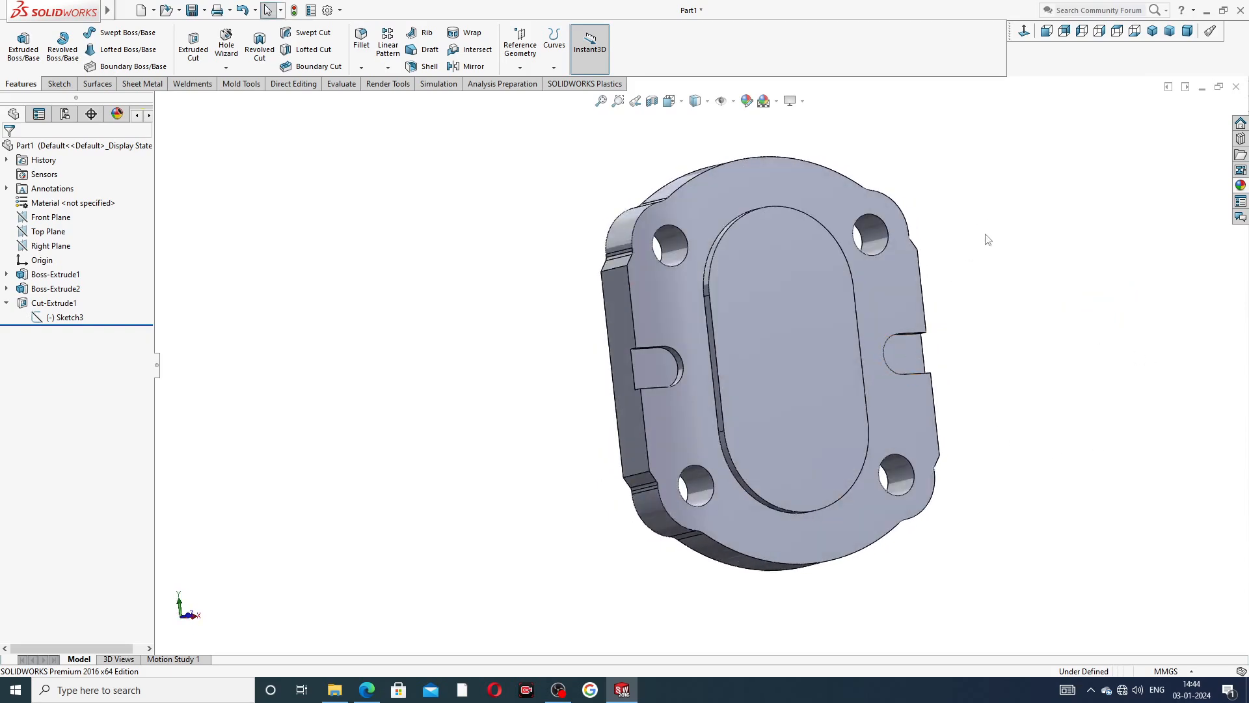
Start a sketch on the plate's front face and draw a circle about 13 to 17 mm in diameter concentric with each corner hole.
mouse_move(994, 254)
middle_down()
mouse_move(923, 273)
mouse_move(973, 315)
mouse_move(880, 203)
mouse_move(865, 203)
middle_up()
click(865, 202)
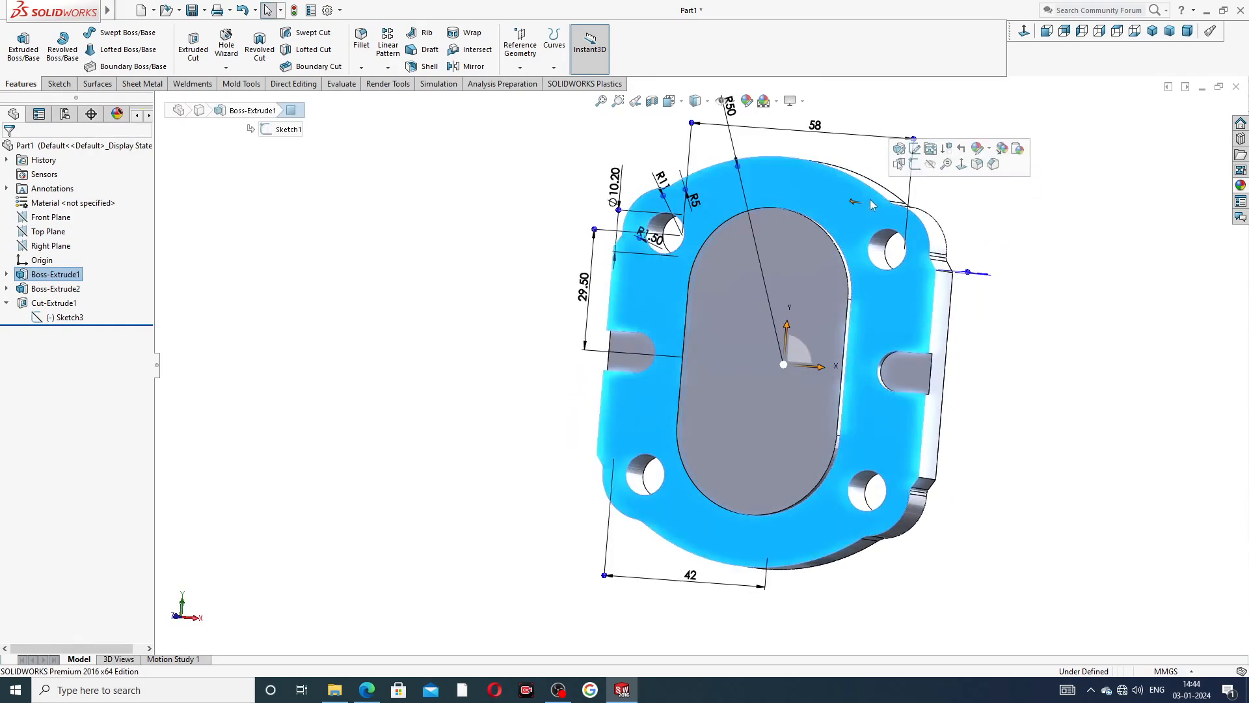
click(914, 168)
click(1023, 31)
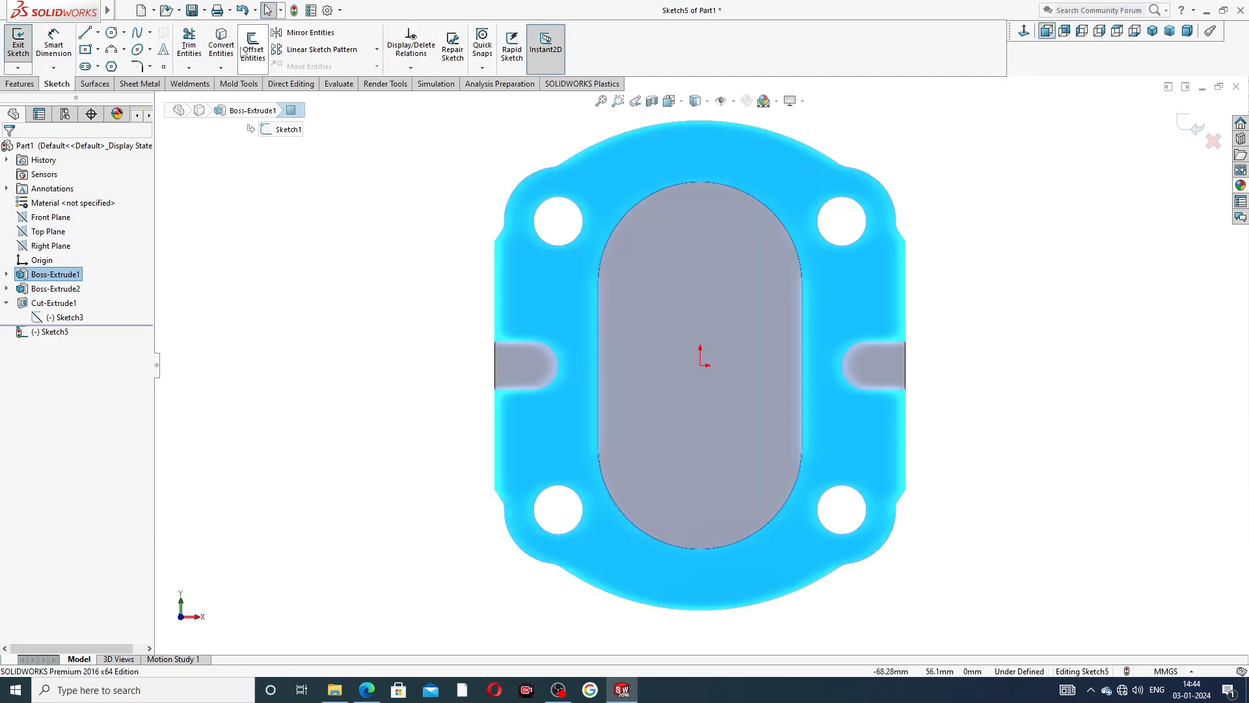
click(112, 32)
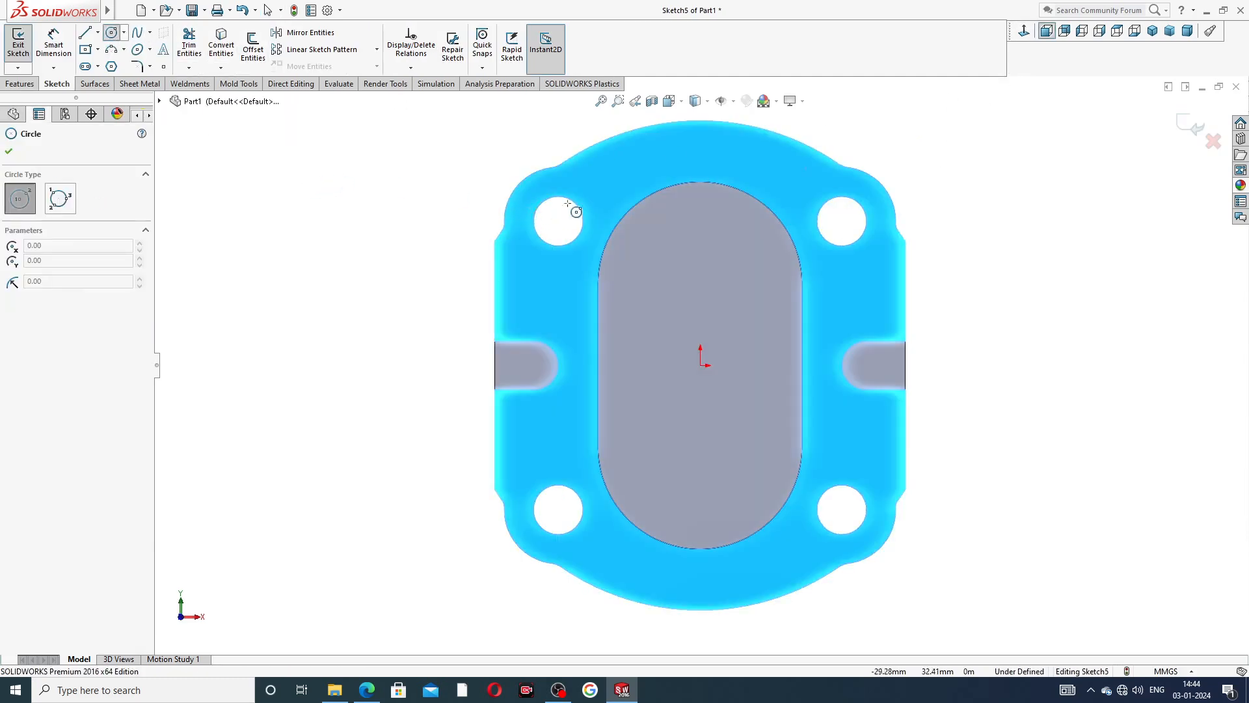
mouse_move(558, 221)
mouse_down()
mouse_move(589, 194)
mouse_move(597, 212)
mouse_up()
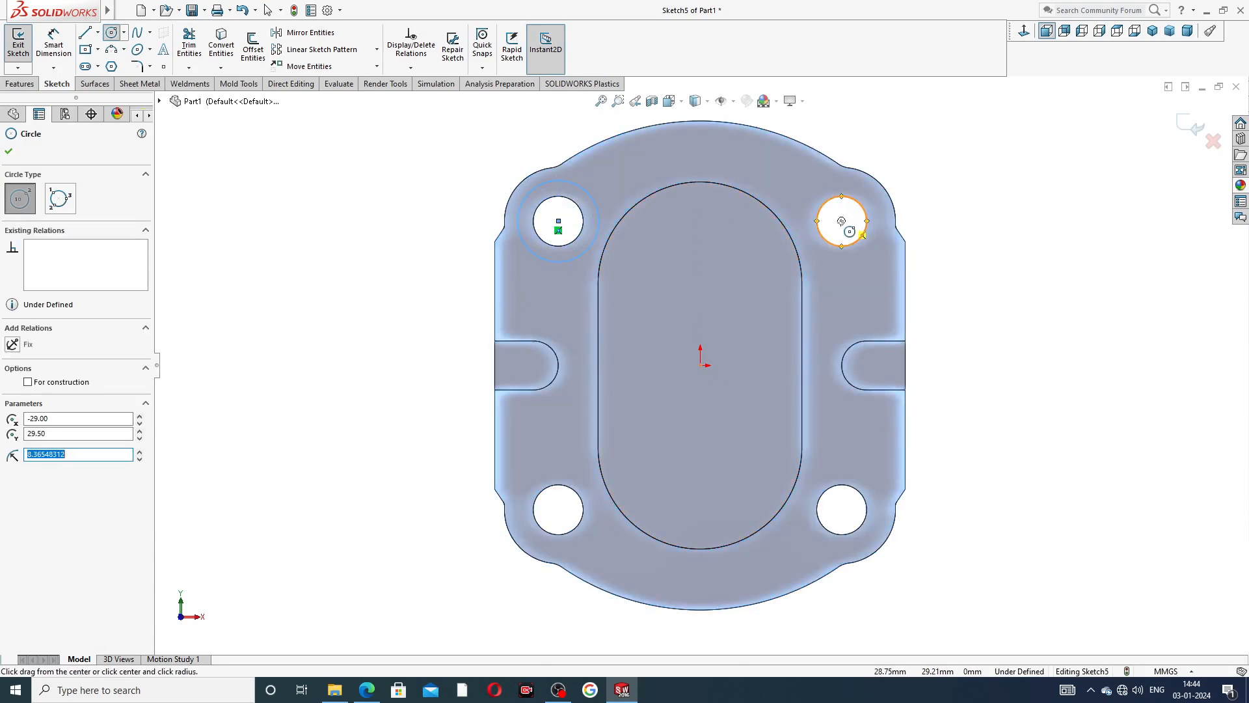
drag(841, 220, 854, 188)
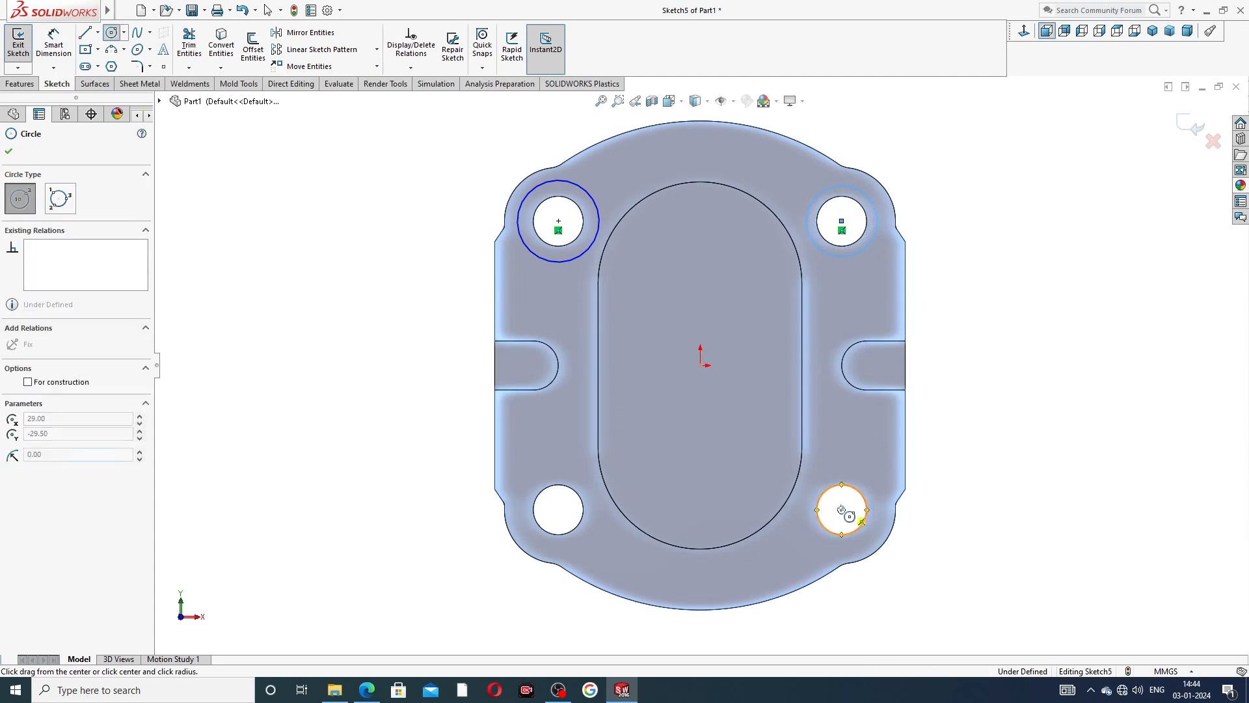
drag(841, 510, 853, 474)
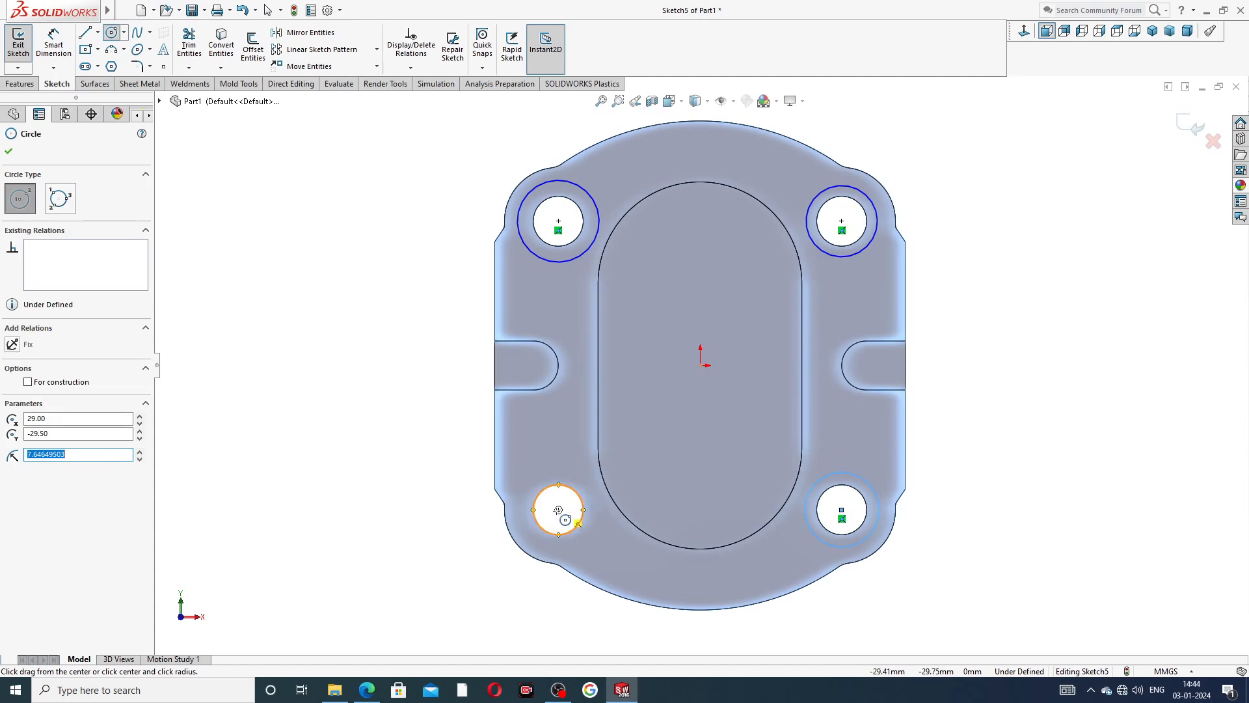
drag(558, 510, 582, 488)
right_click(363, 351)
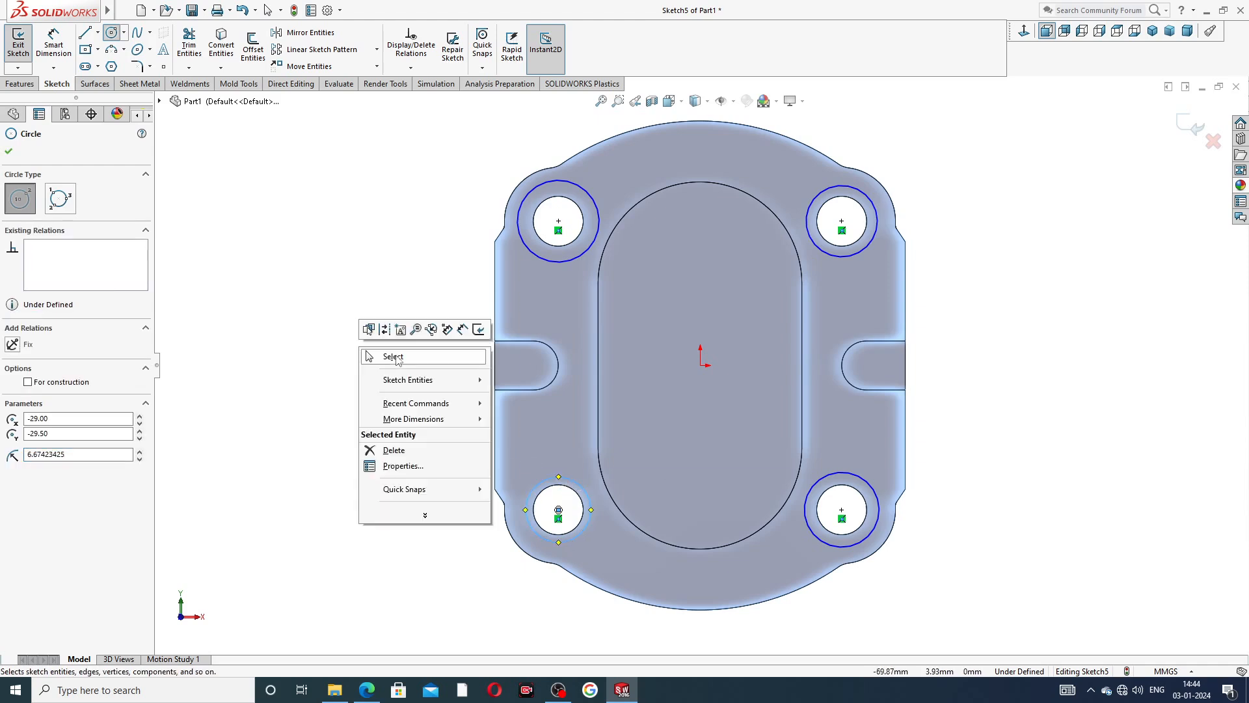
click(394, 357)
Dimension the upper-left circle's diameter as 16 mm and check the PDF drawing of the end plate.
click(54, 47)
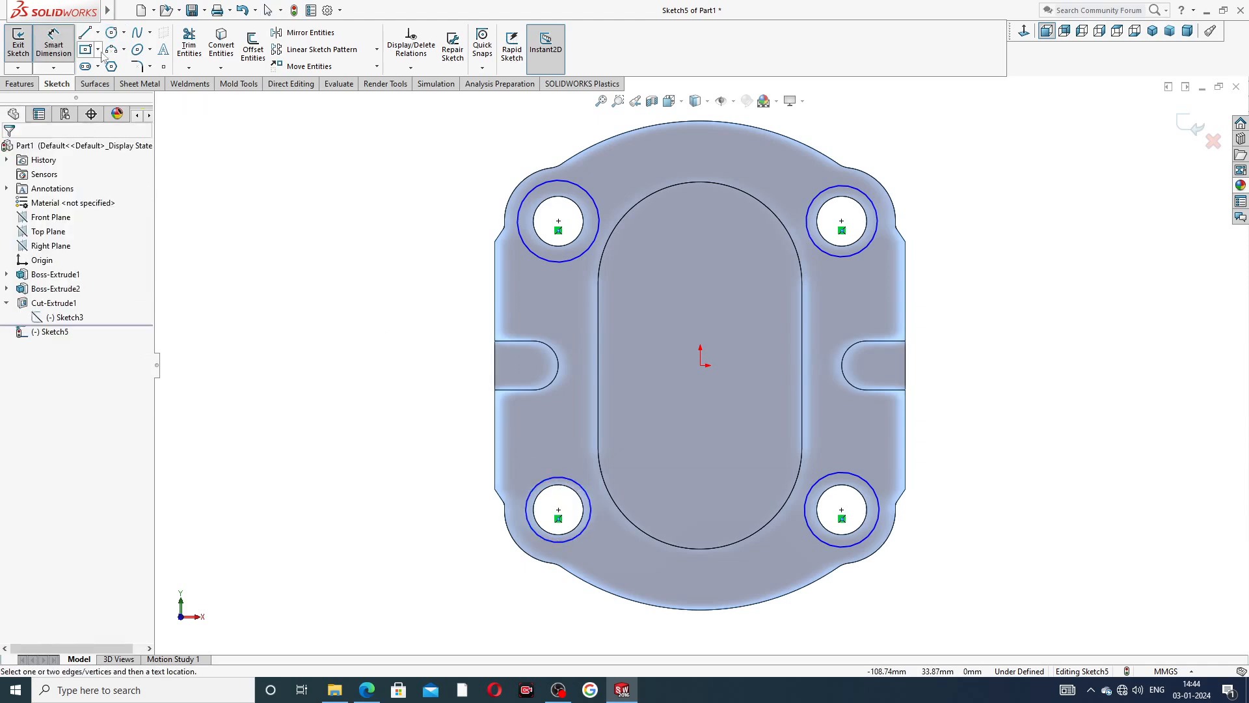
click(529, 192)
click(496, 170)
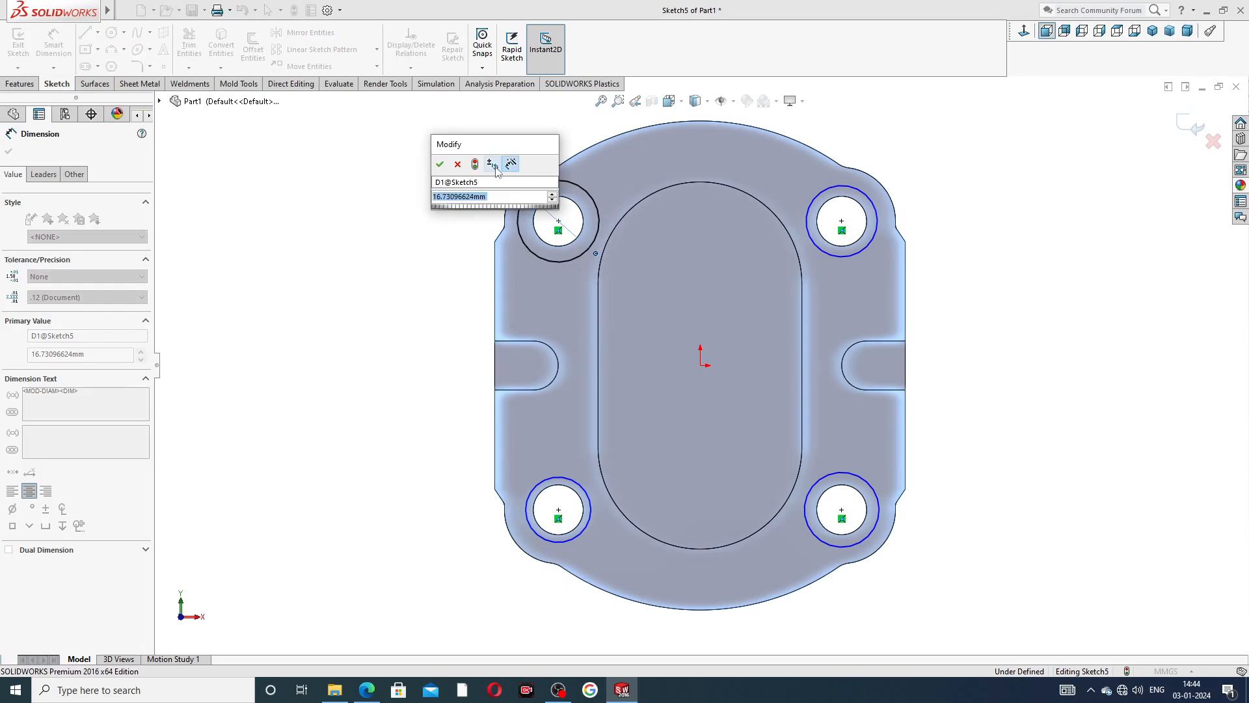
text(16)
key(Return)
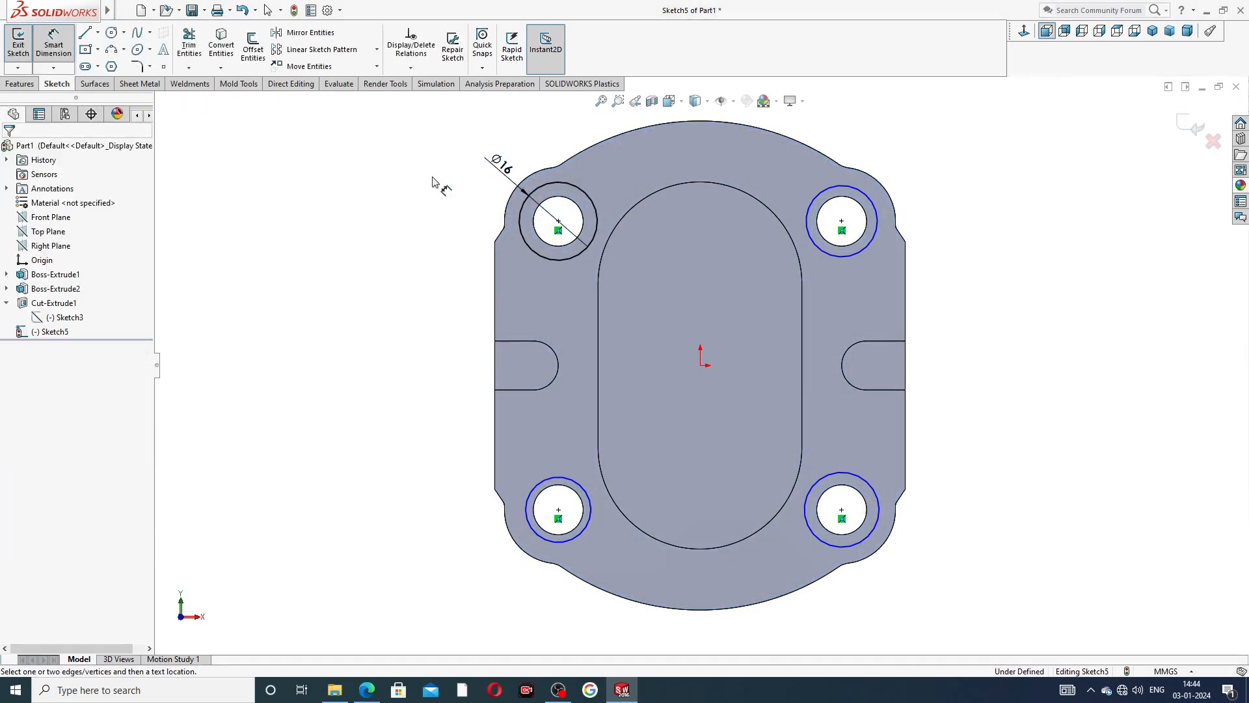
click(366, 691)
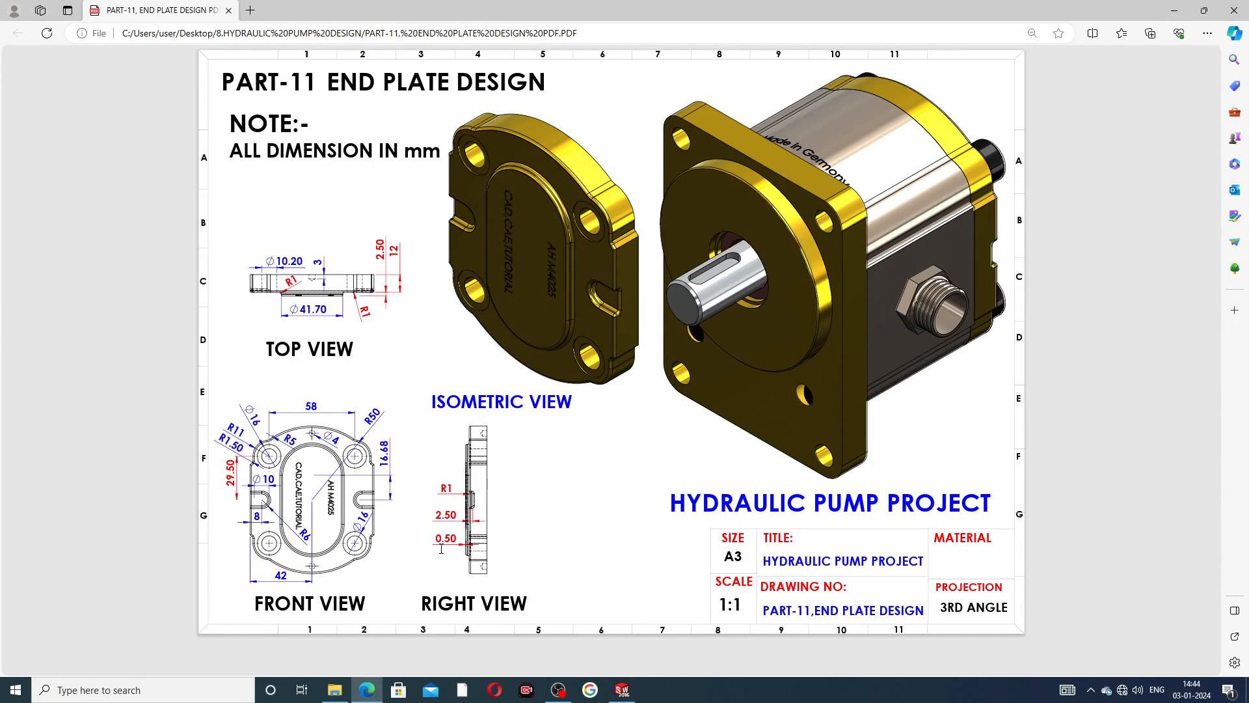
click(622, 690)
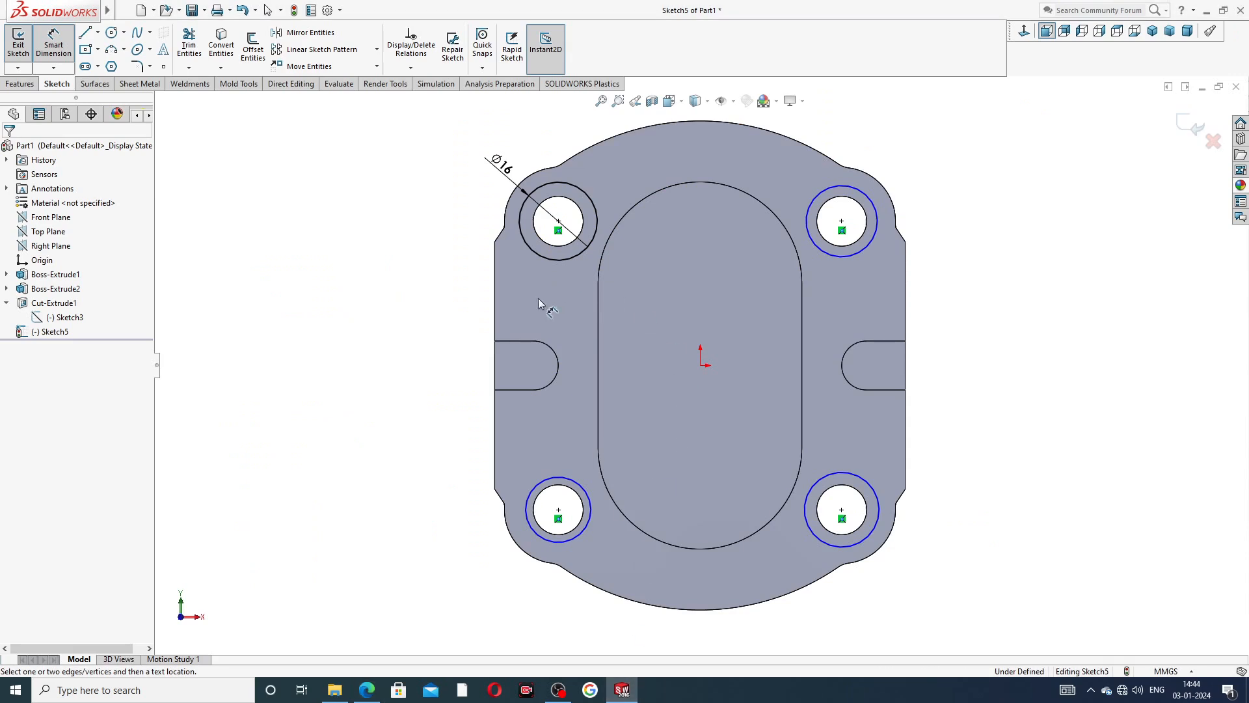
right_click(325, 280)
click(356, 193)
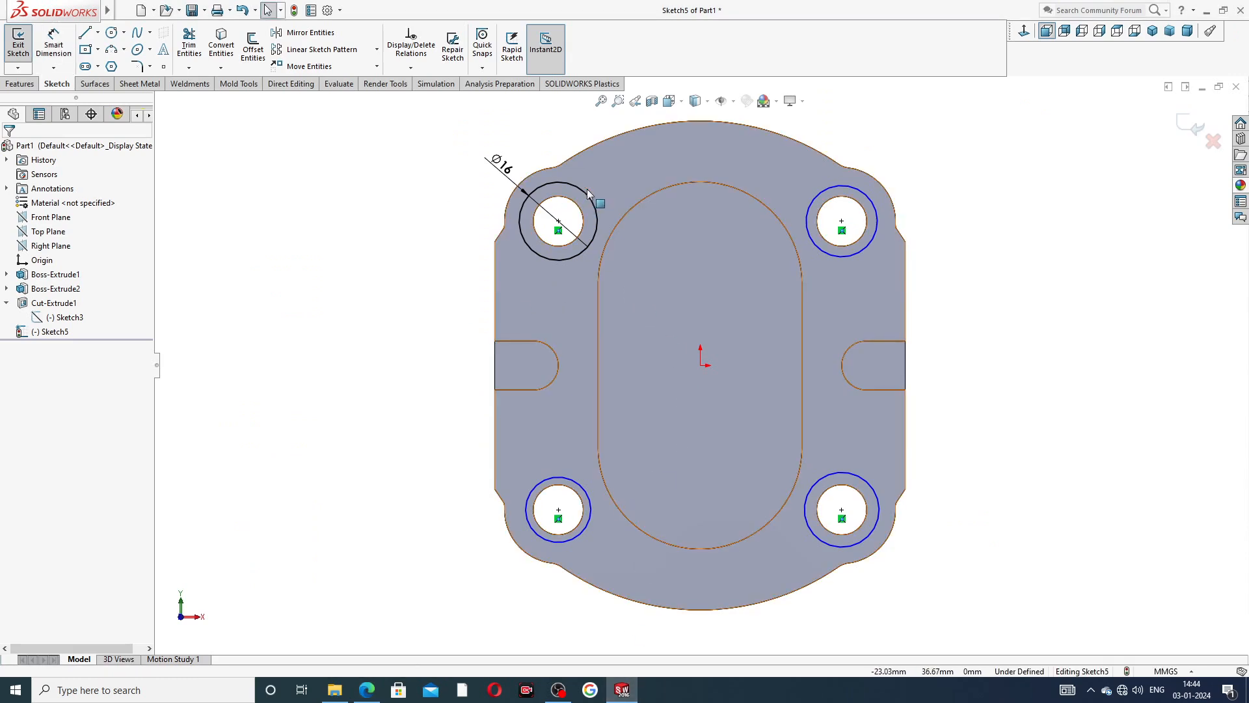
Make all four circles around the corner holes equal in size.
click(584, 195)
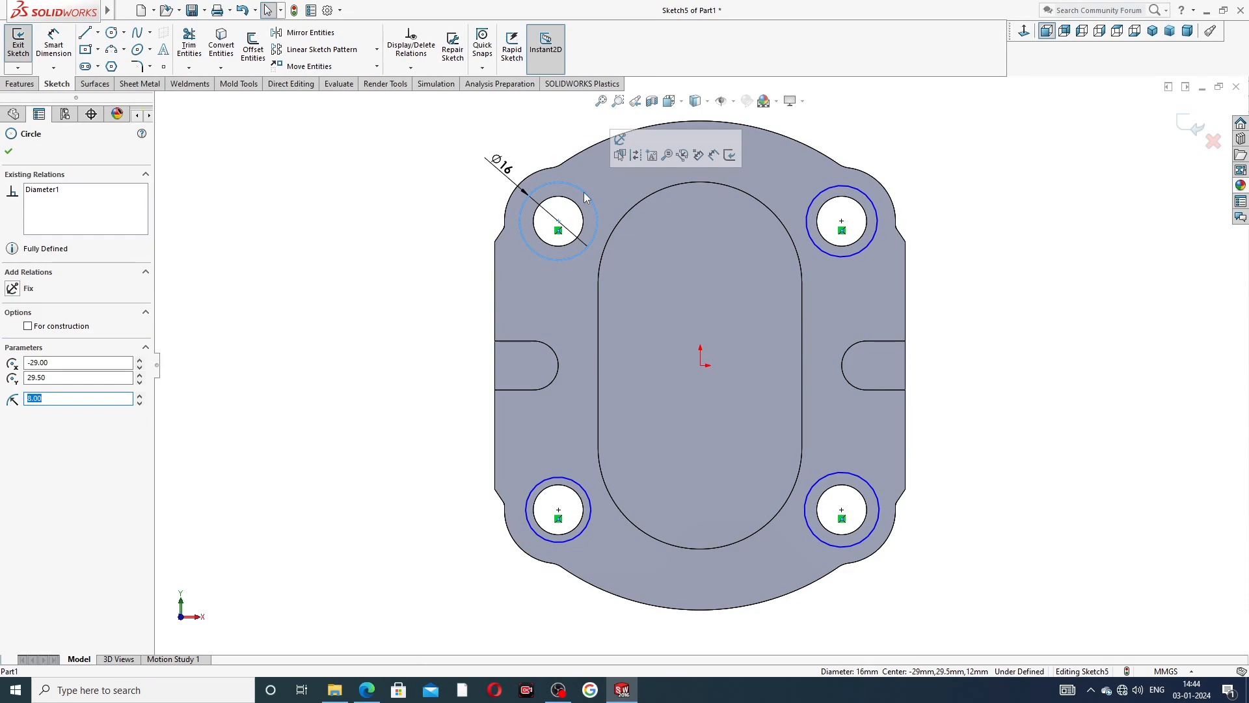
ctrl+click(831, 187)
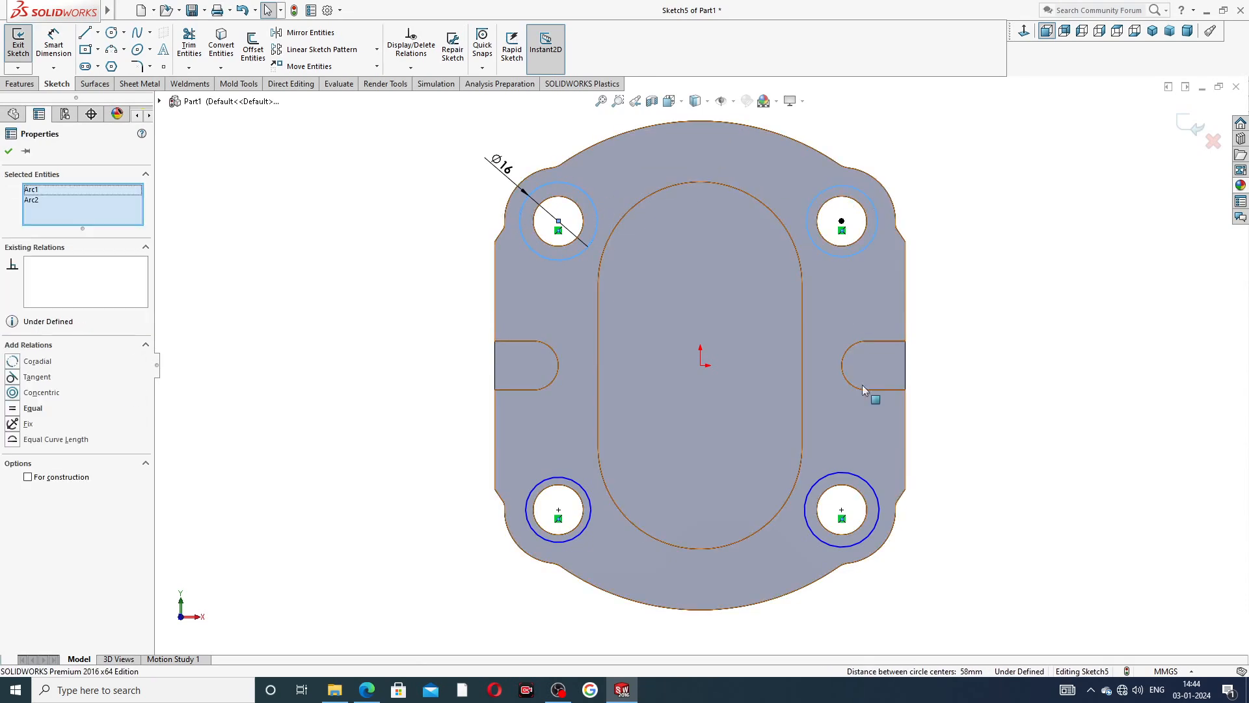
ctrl+click(860, 480)
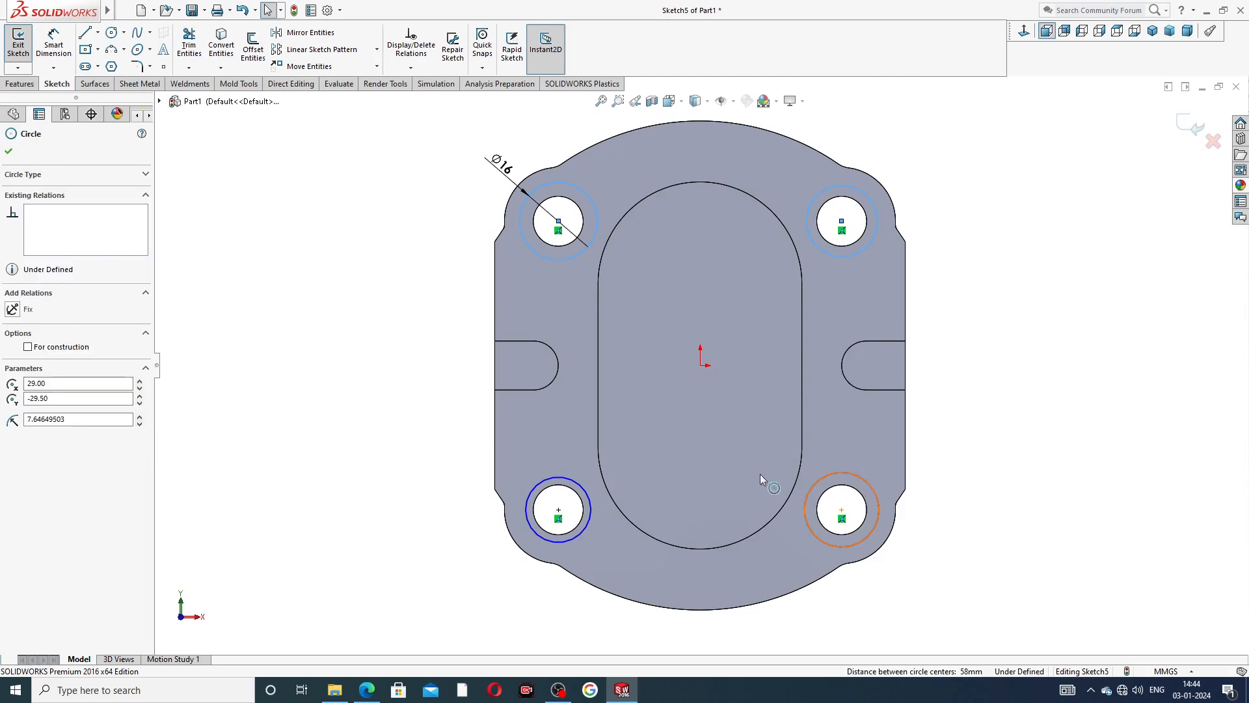
ctrl+click(585, 498)
click(652, 438)
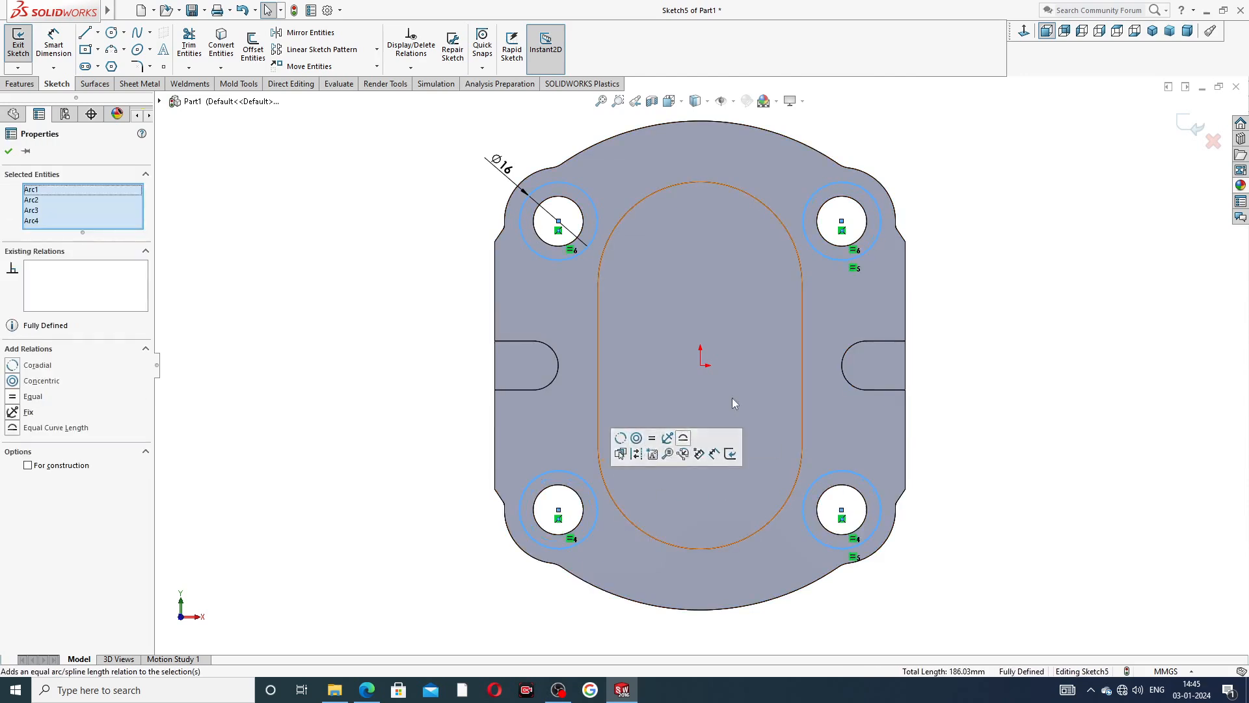
Cut the four circles into the plate with a blind Extruded Cut 0.5 mm deep.
click(20, 84)
click(192, 55)
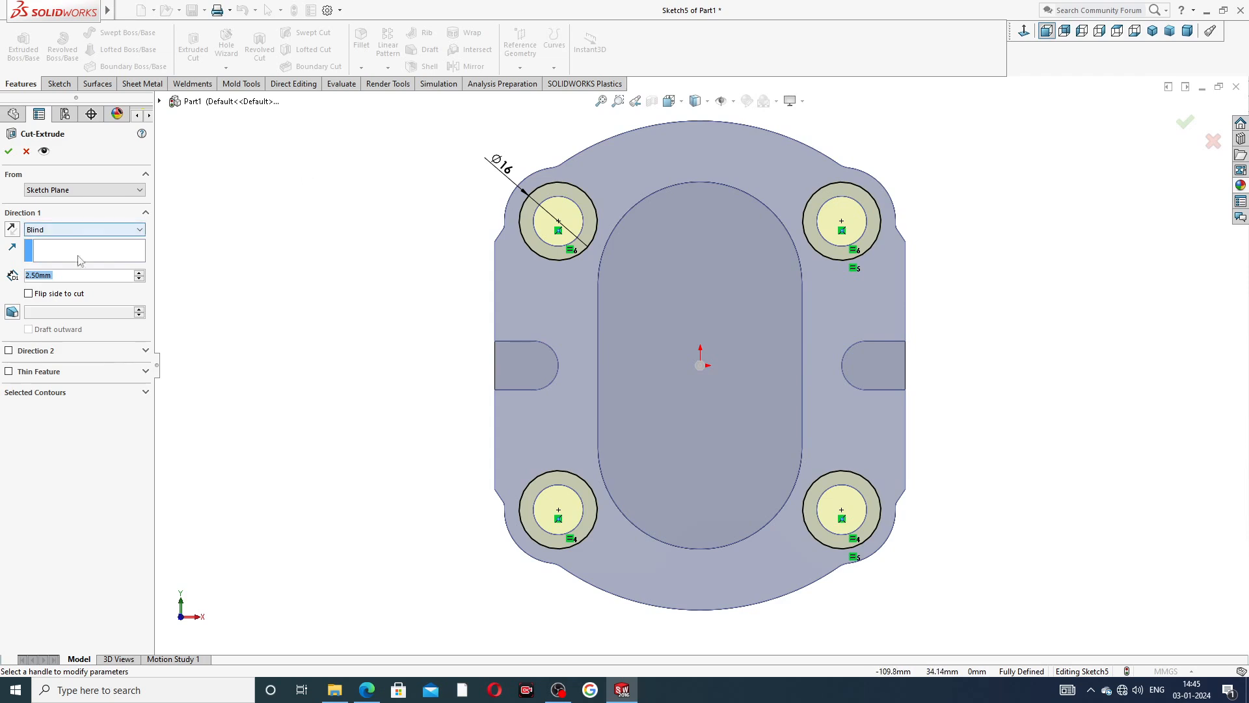
text(.)
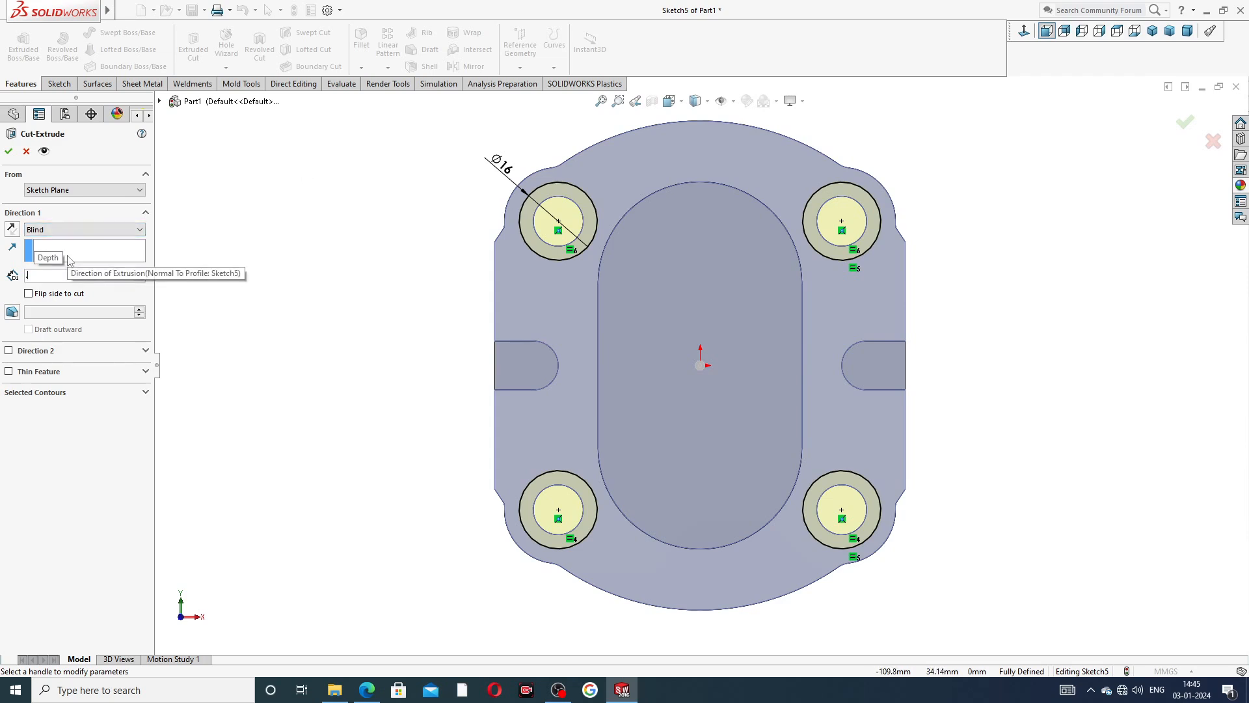
text(5)
key(Return)
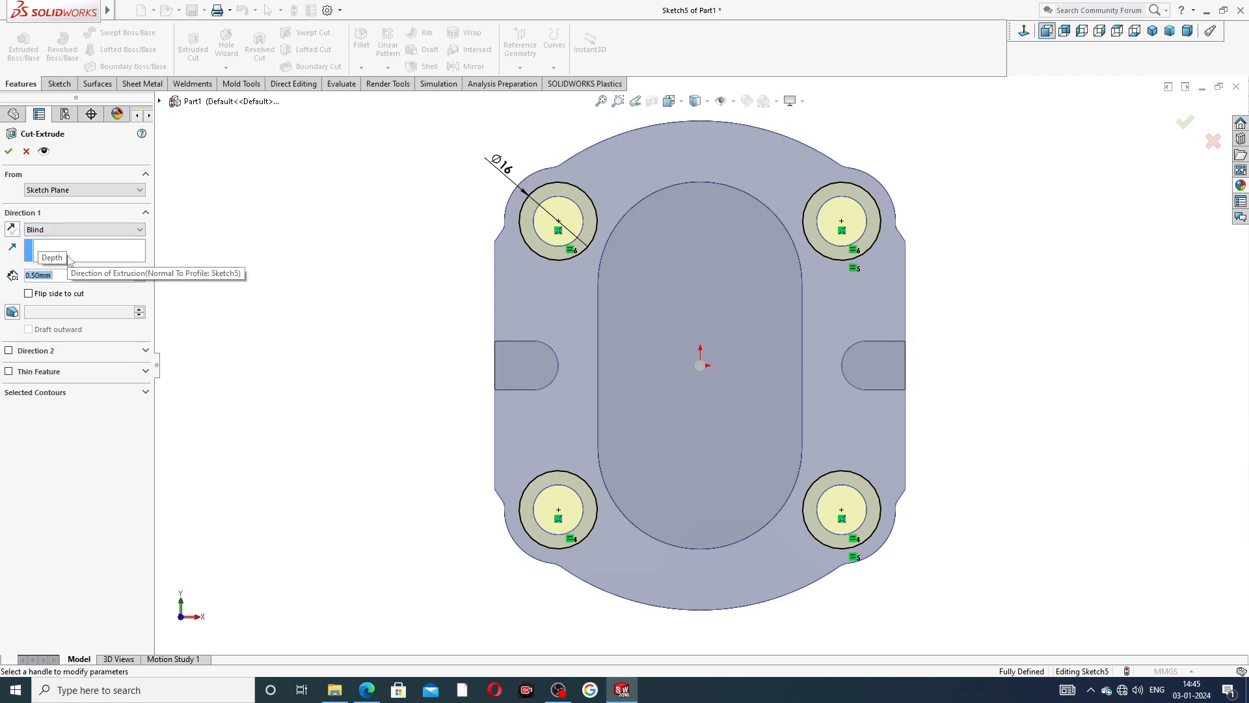
click(9, 151)
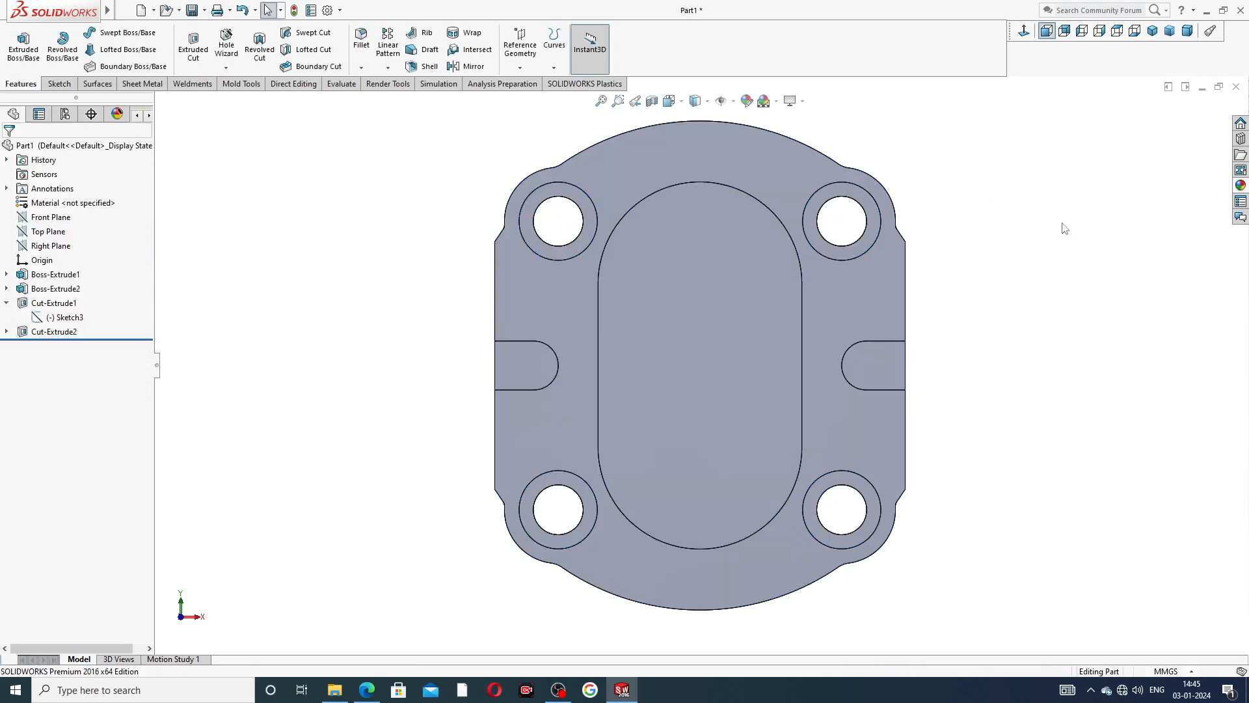
middle_drag(1005, 246, 934, 269)
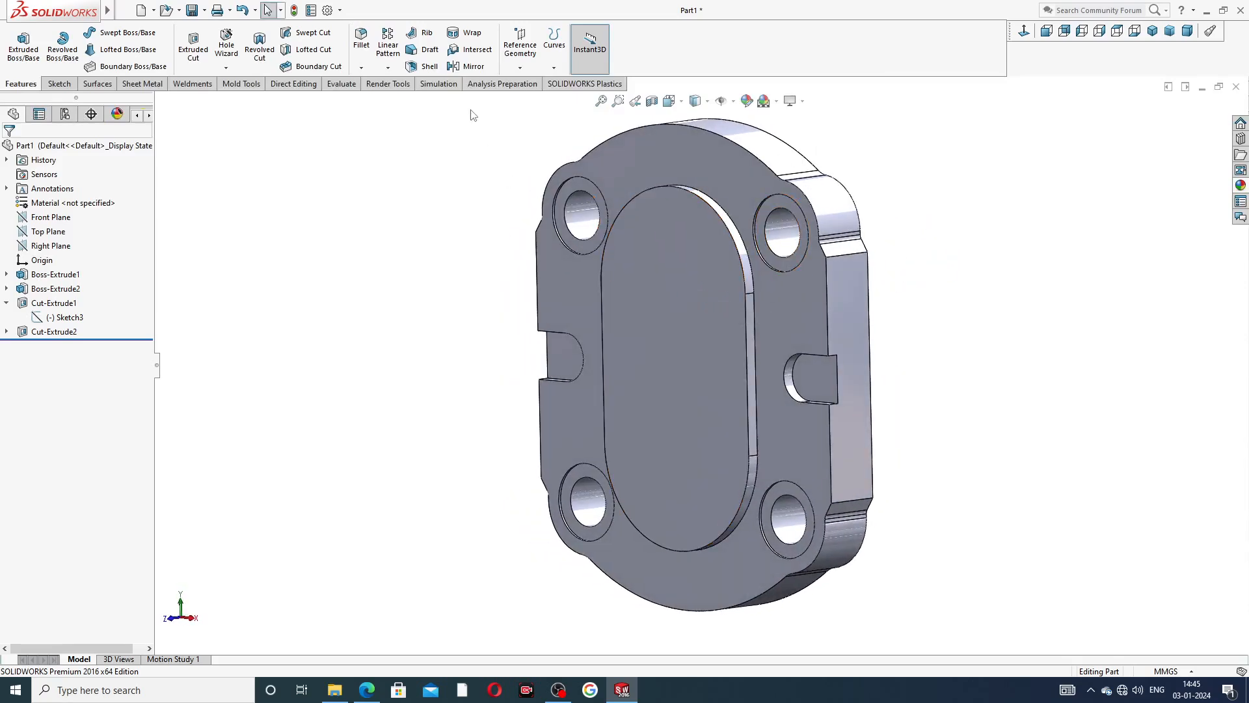
Start a 1 mm Fillet and select the plate's front outer outline, including the curved ends and all four straight side edges.
click(362, 69)
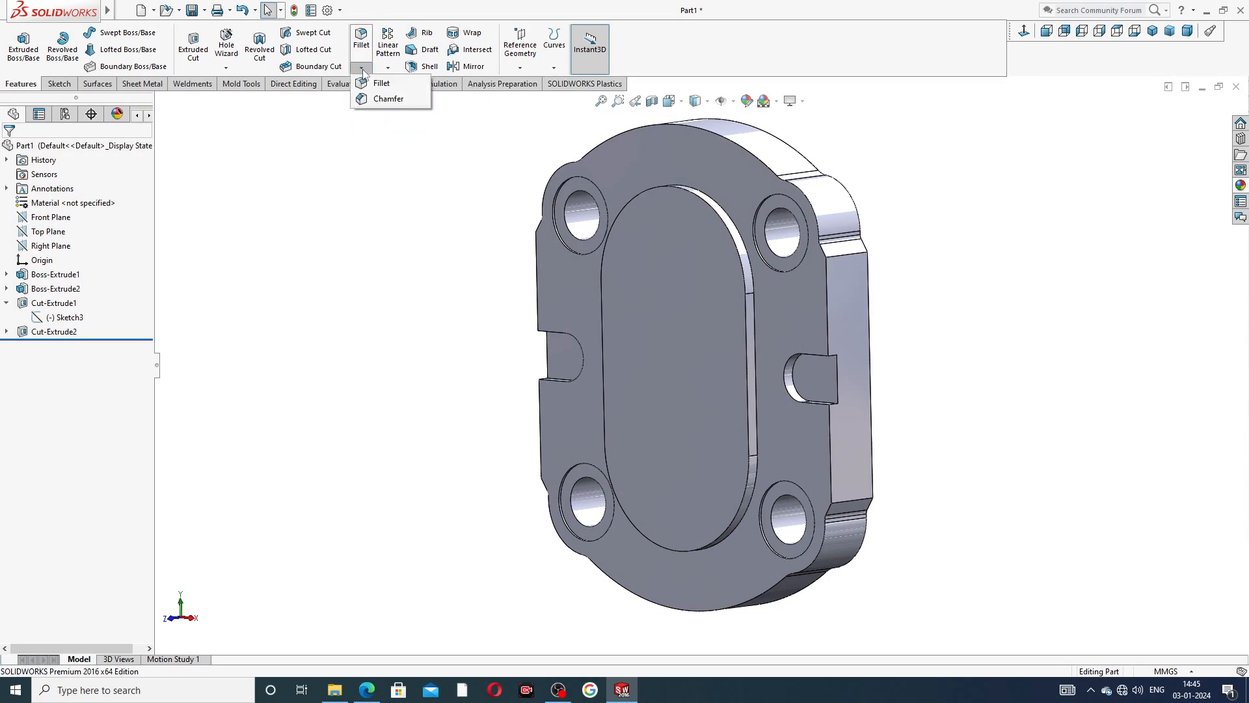
click(384, 87)
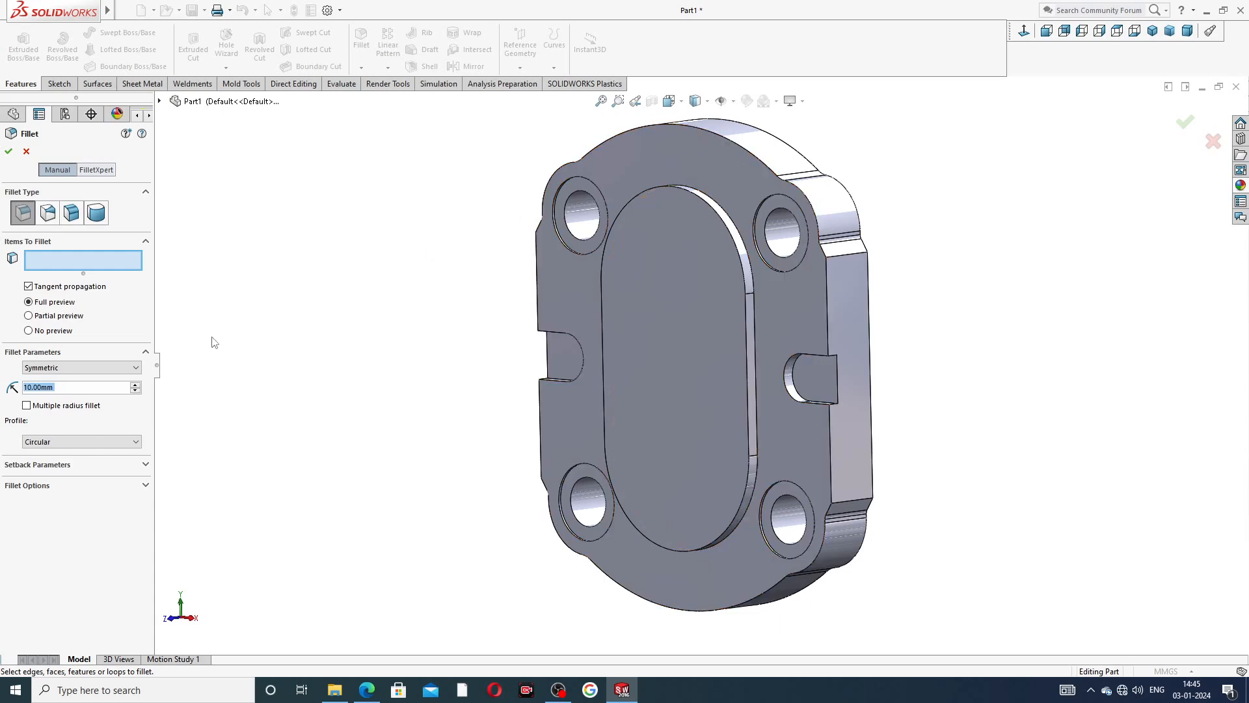
text(1)
key(Return)
click(722, 135)
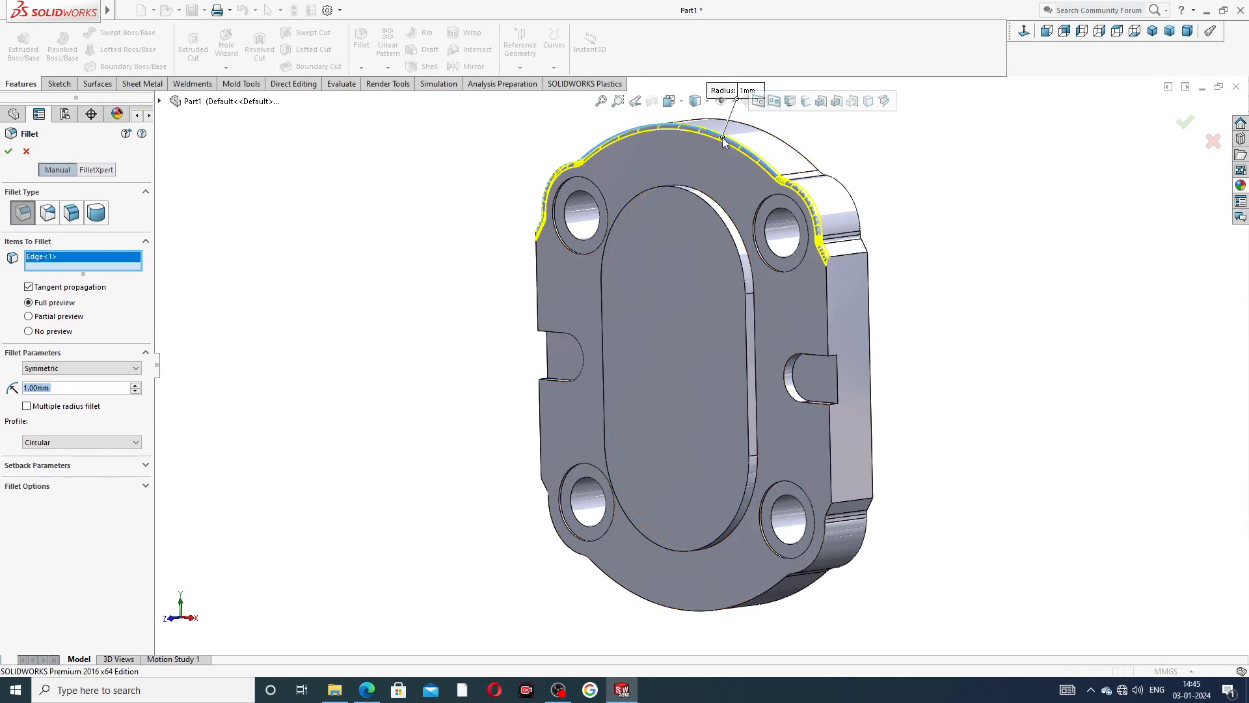
click(828, 329)
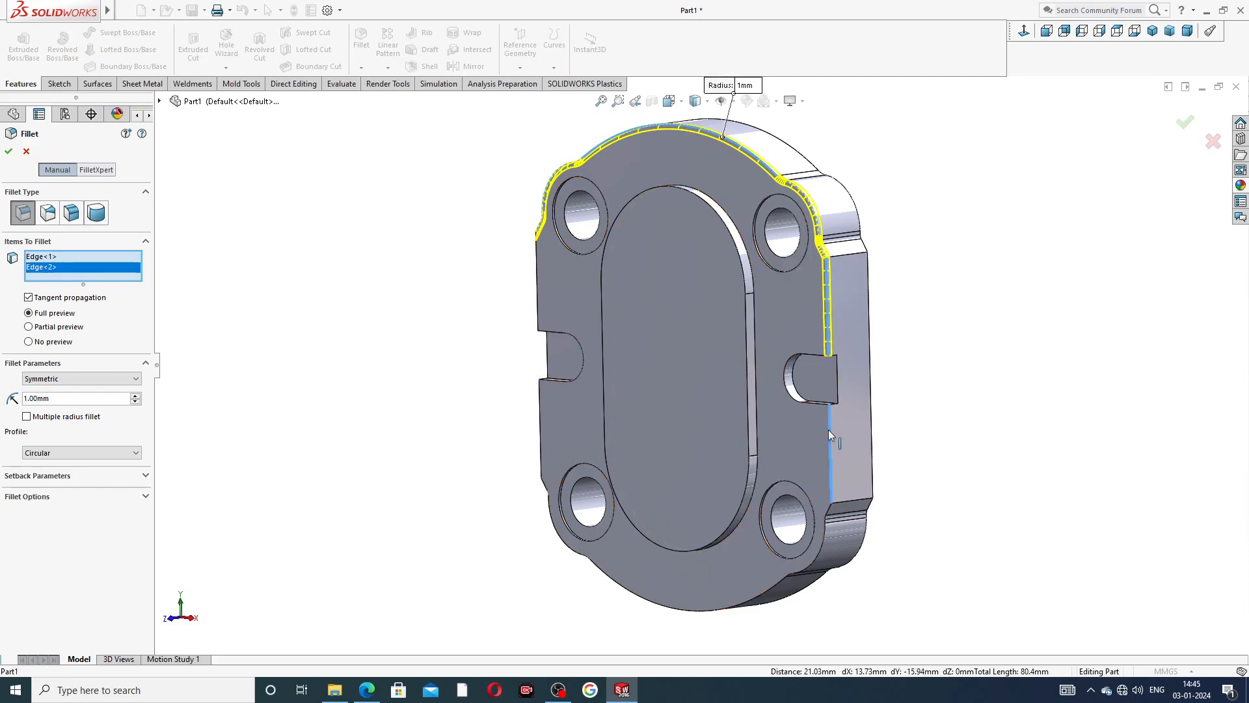
click(831, 452)
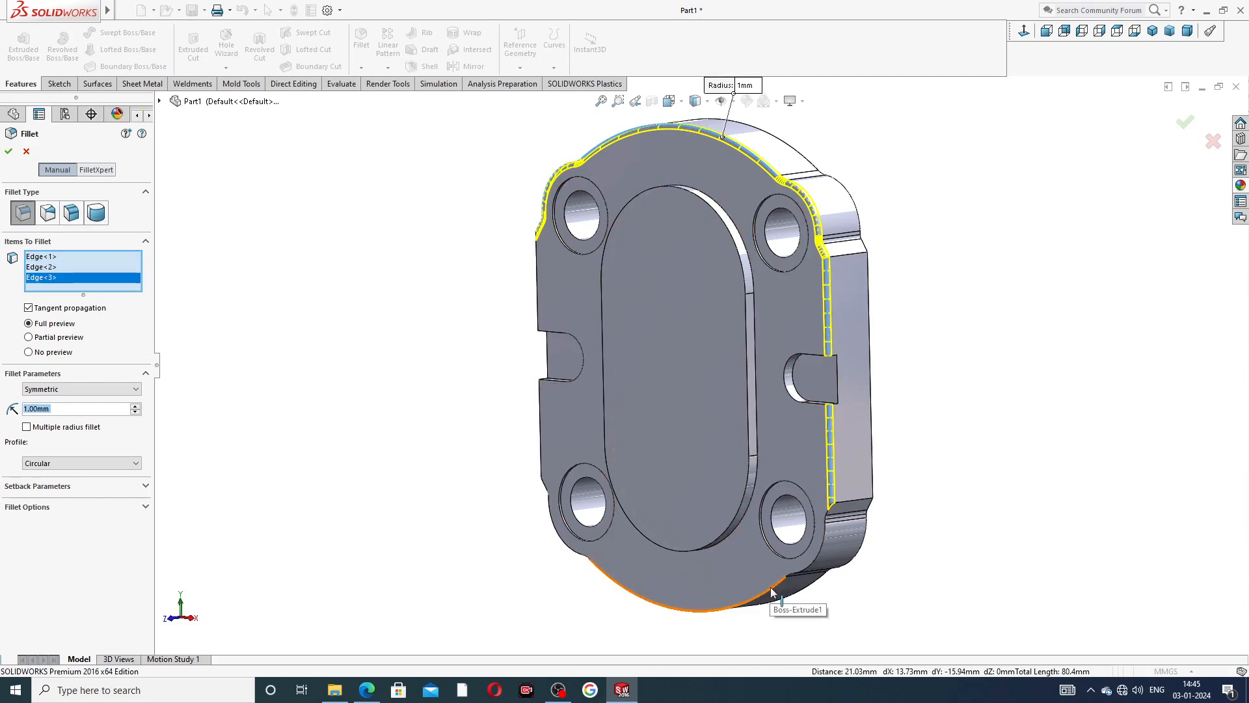
click(794, 607)
click(540, 434)
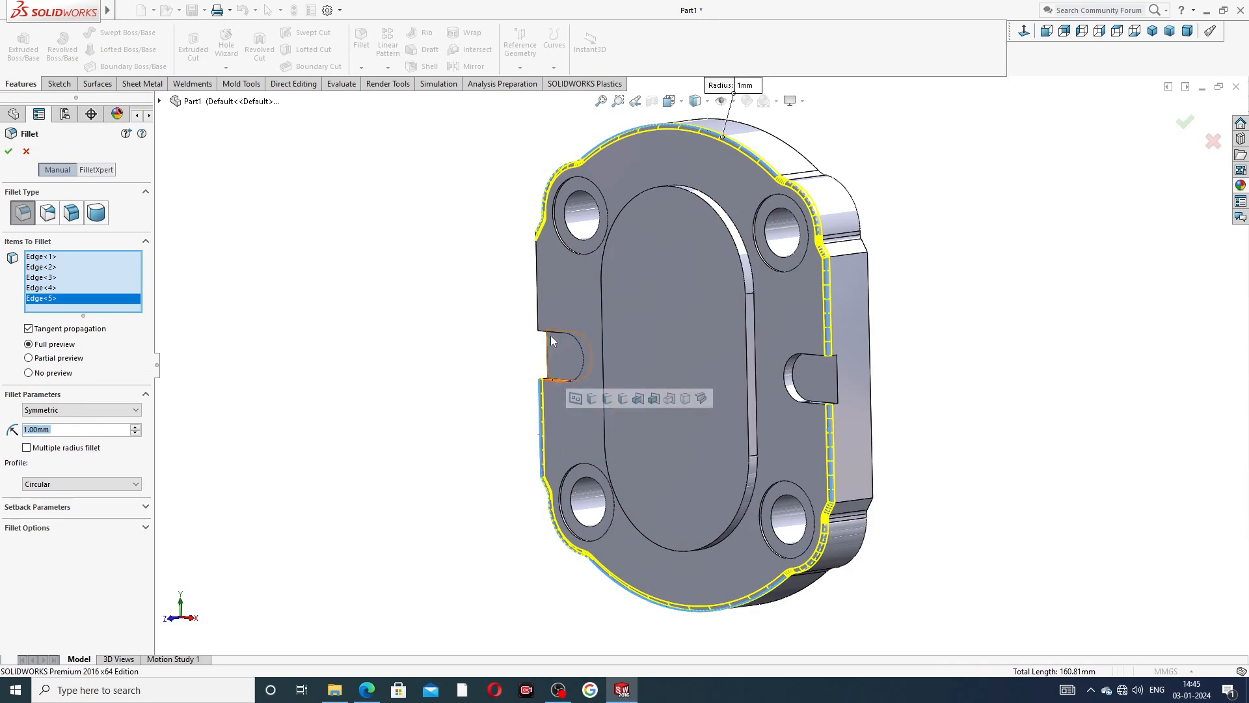
click(538, 281)
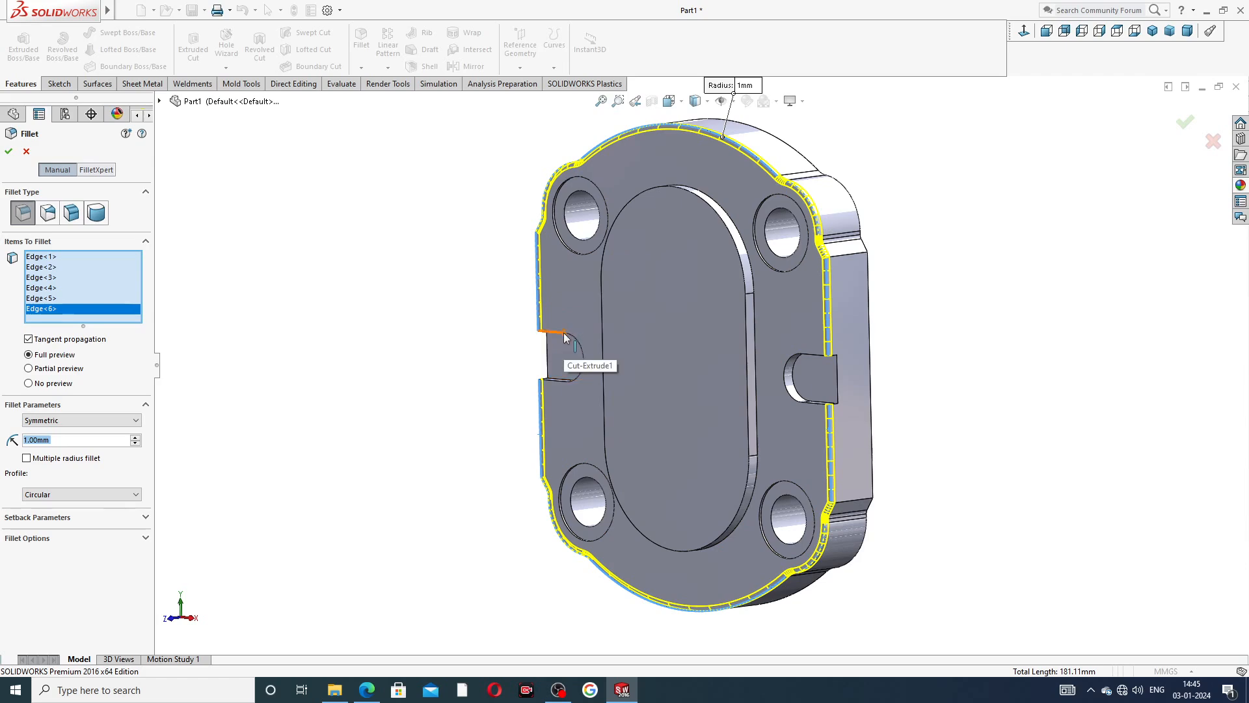
Add the front edges and floor faces of both side slots to the 1 mm fillet.
middle_drag(599, 364, 657, 320)
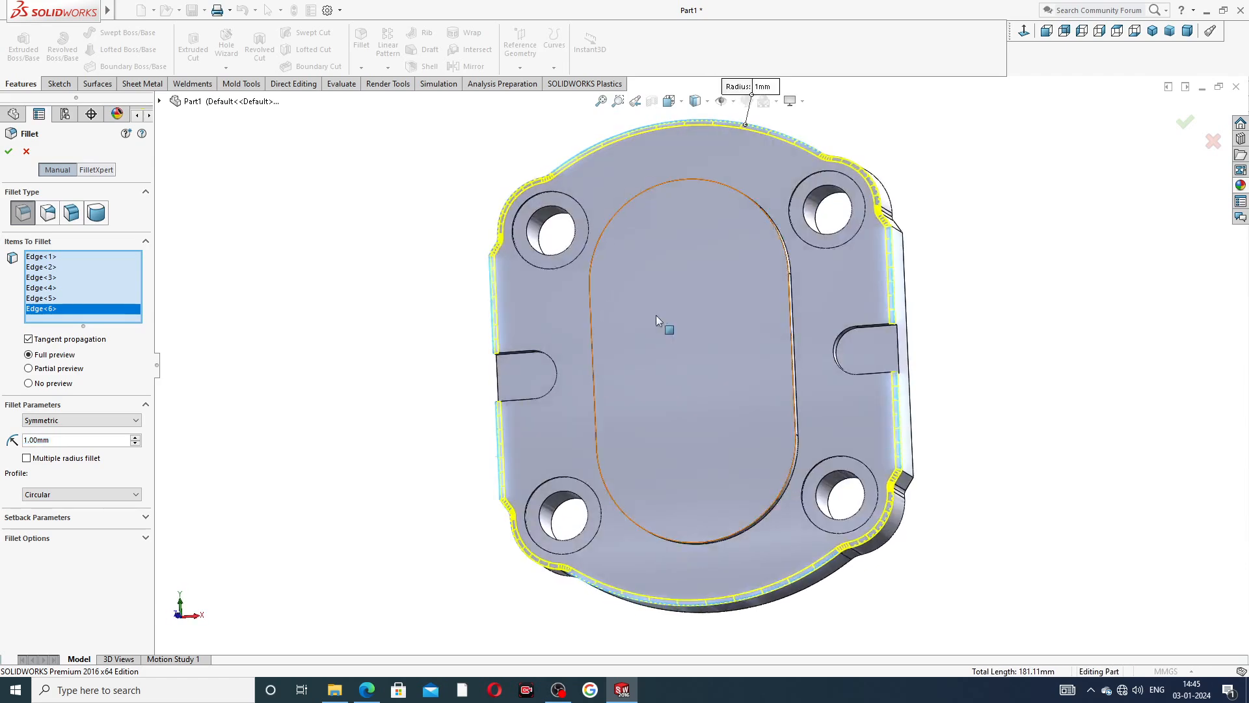
click(556, 374)
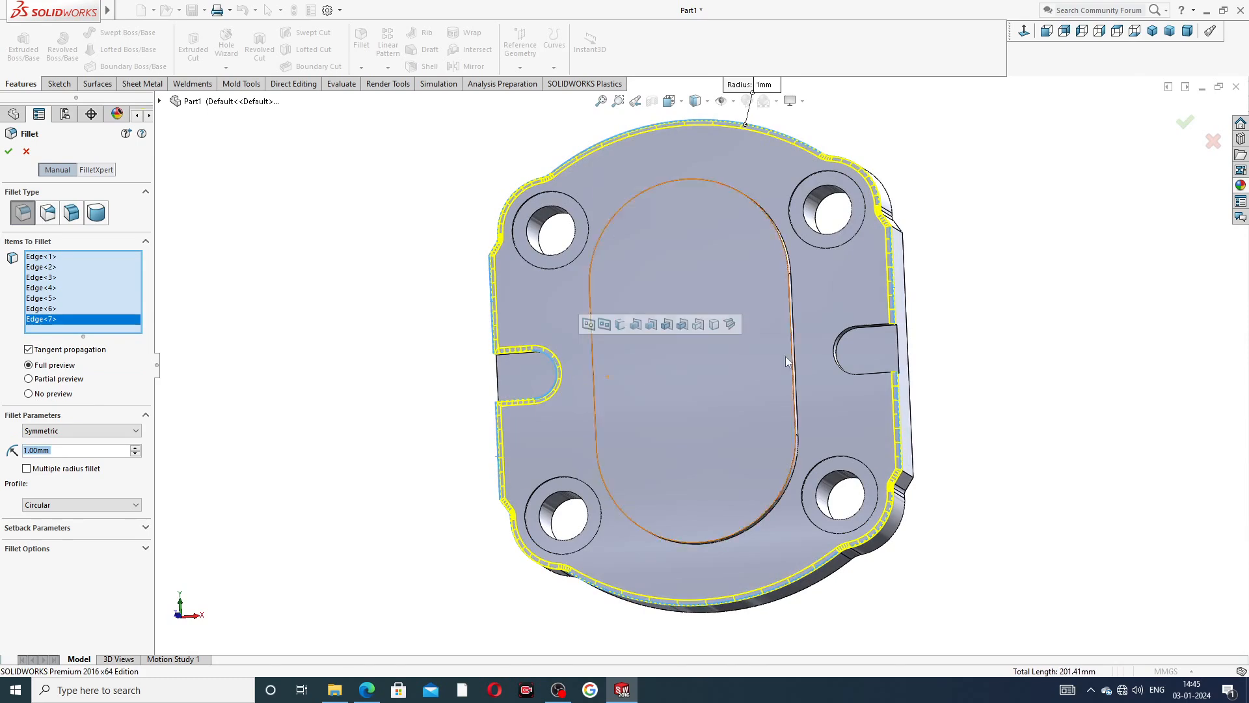
click(837, 352)
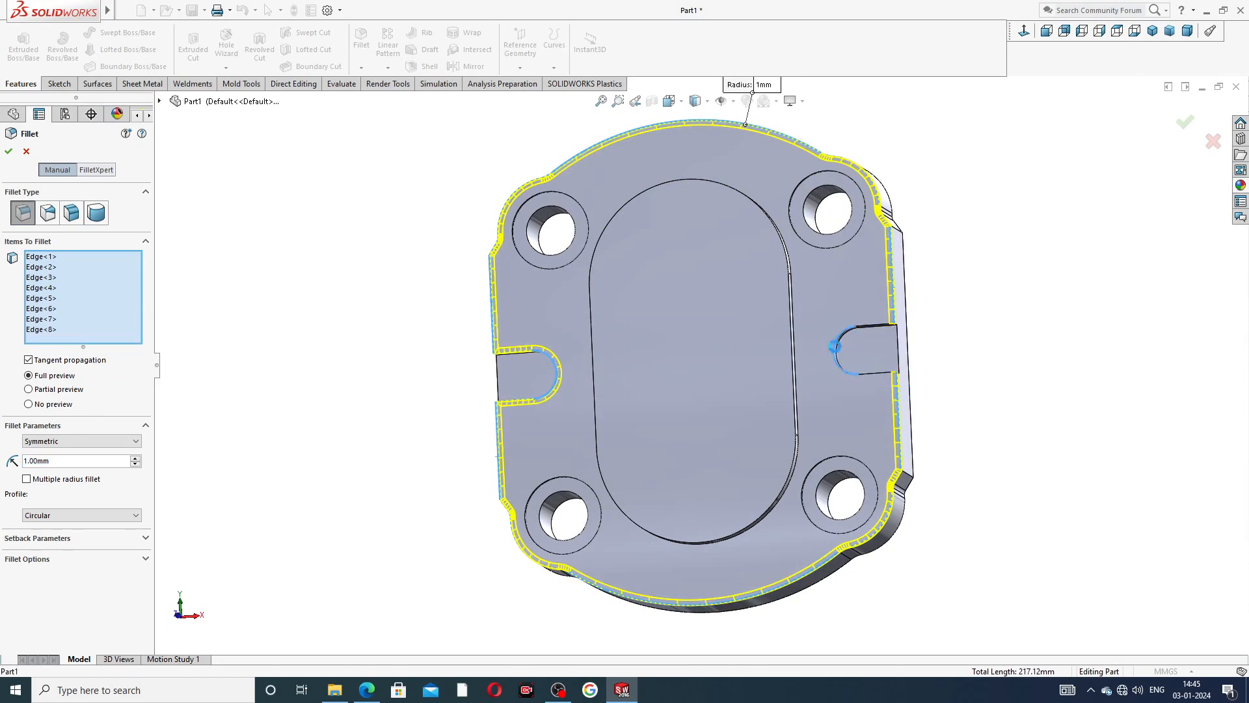
click(883, 354)
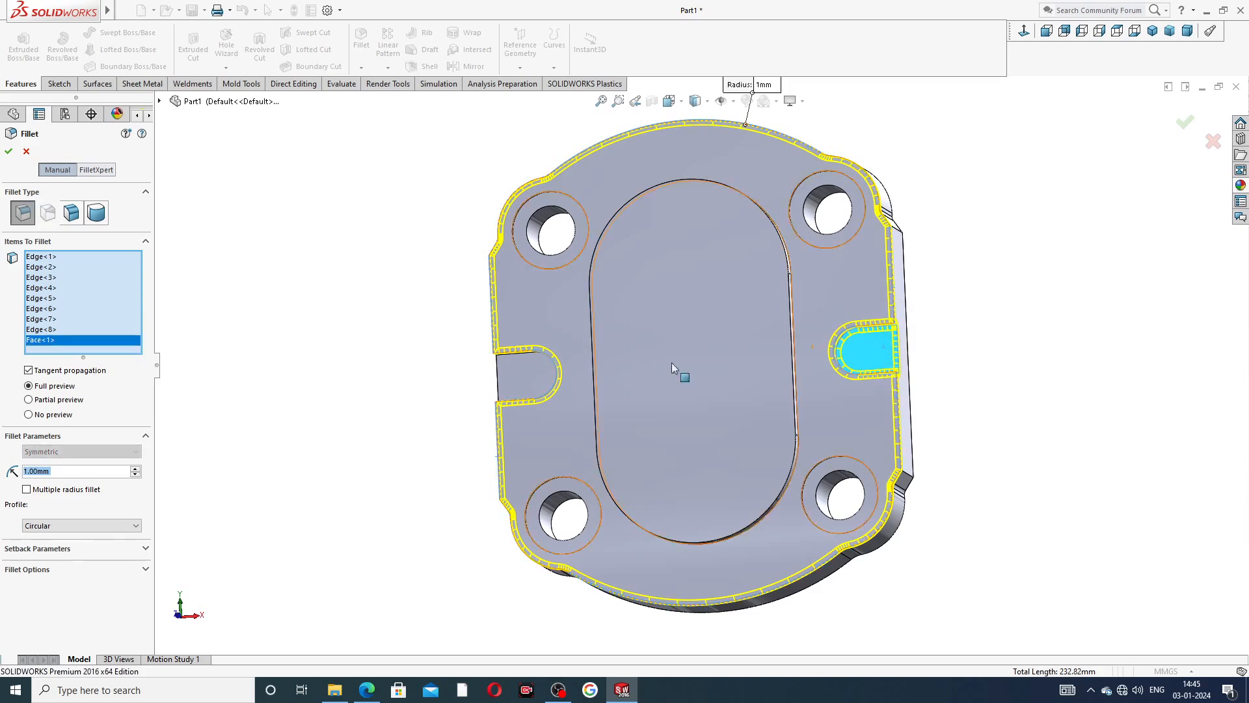
click(505, 372)
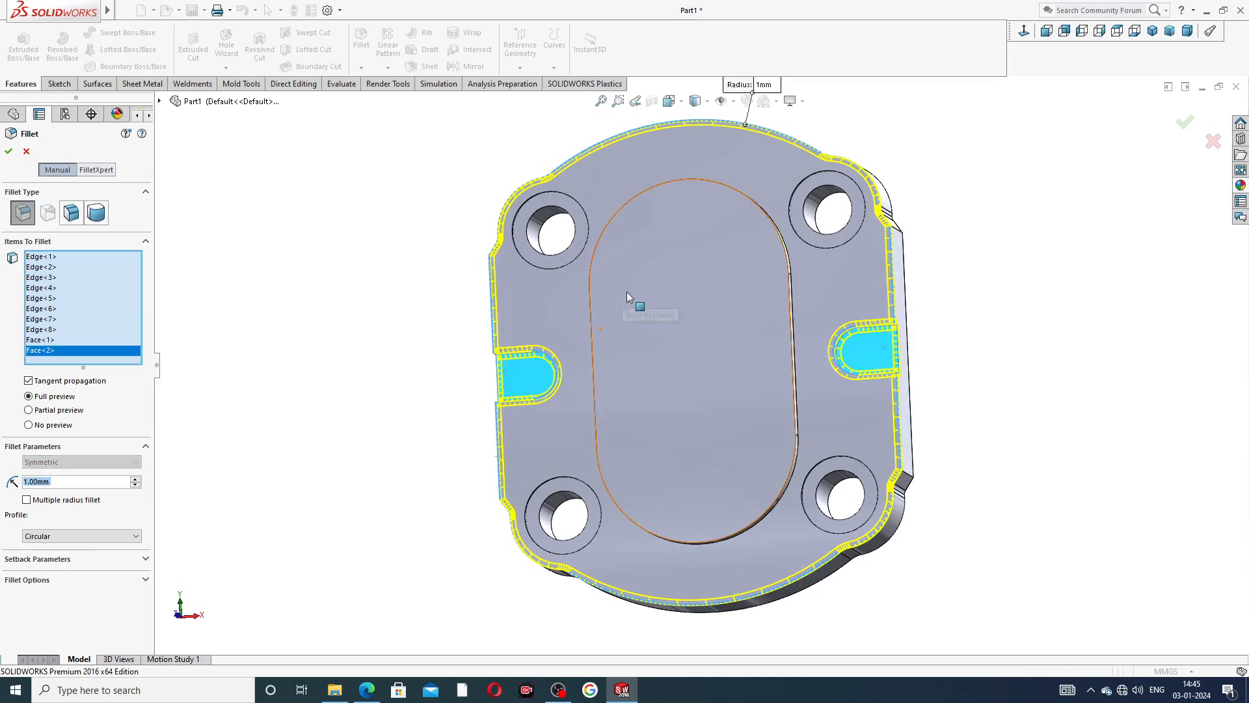
Add the upper and base edges of the raised oval pad to the selection and apply the 1 mm fillet.
middle_drag(636, 321, 607, 318)
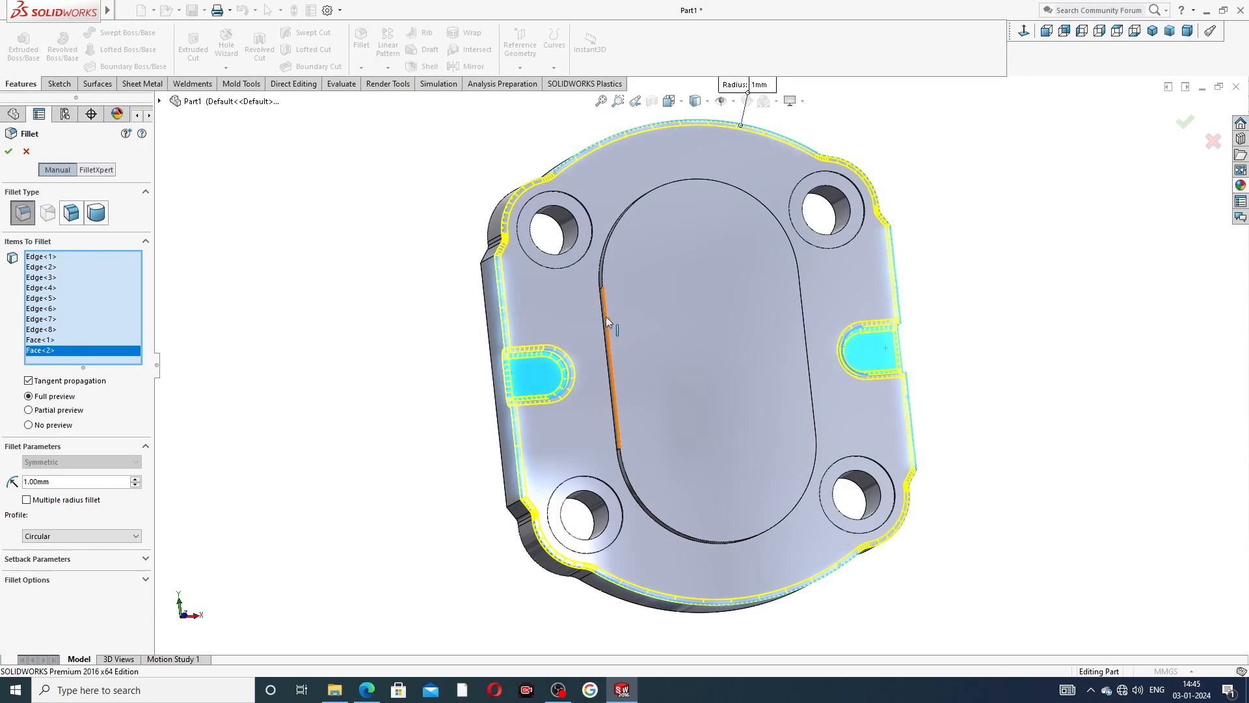
click(607, 318)
scroll(607, 320, down, 5)
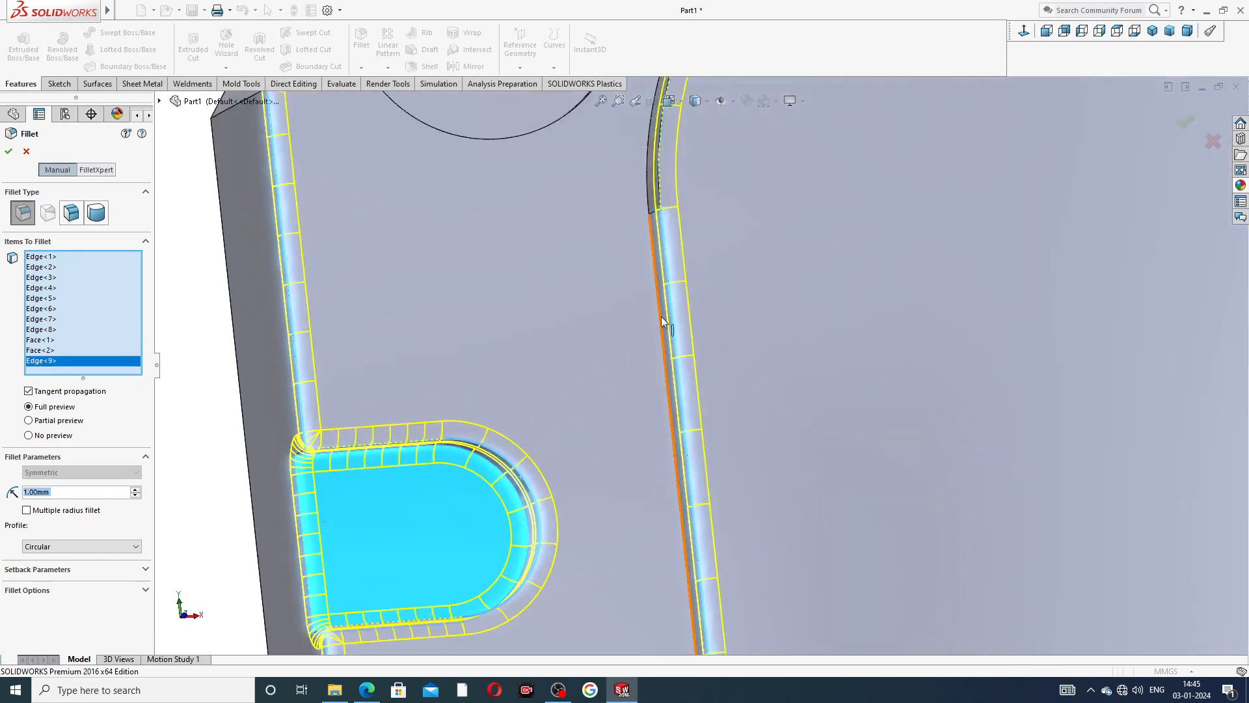
click(660, 315)
scroll(778, 291, up, 6)
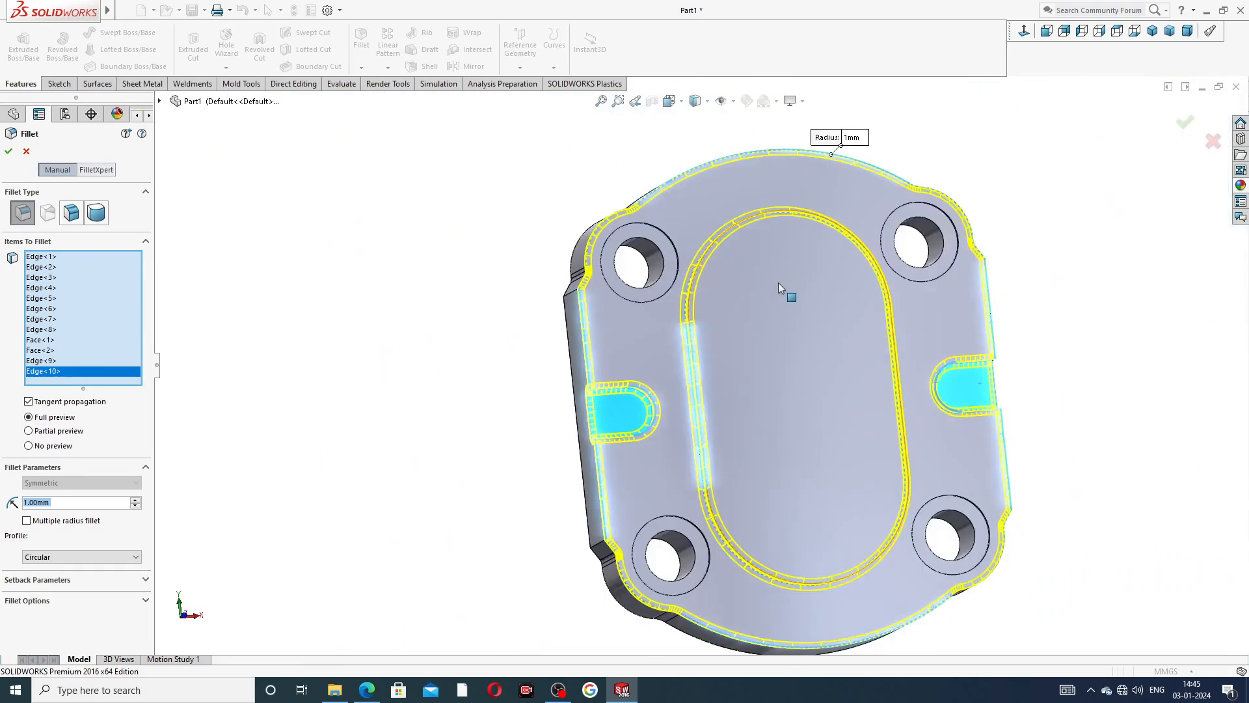
middle_drag(778, 282, 802, 296)
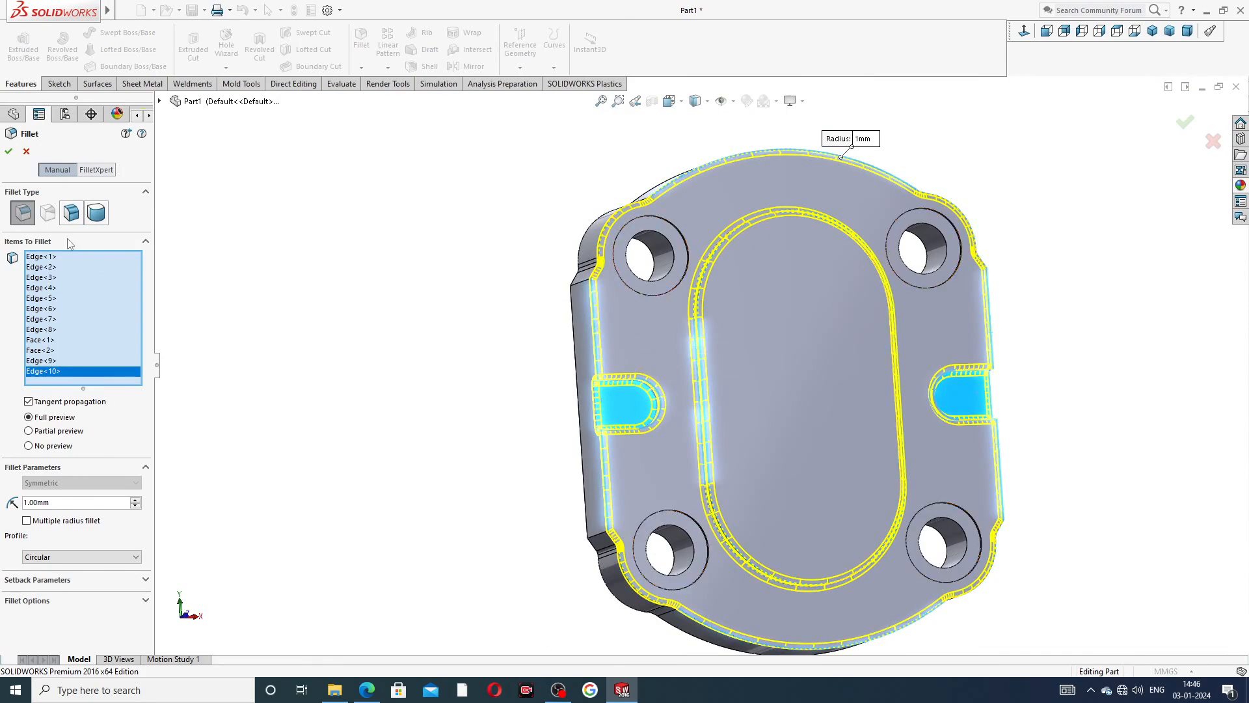
click(8, 154)
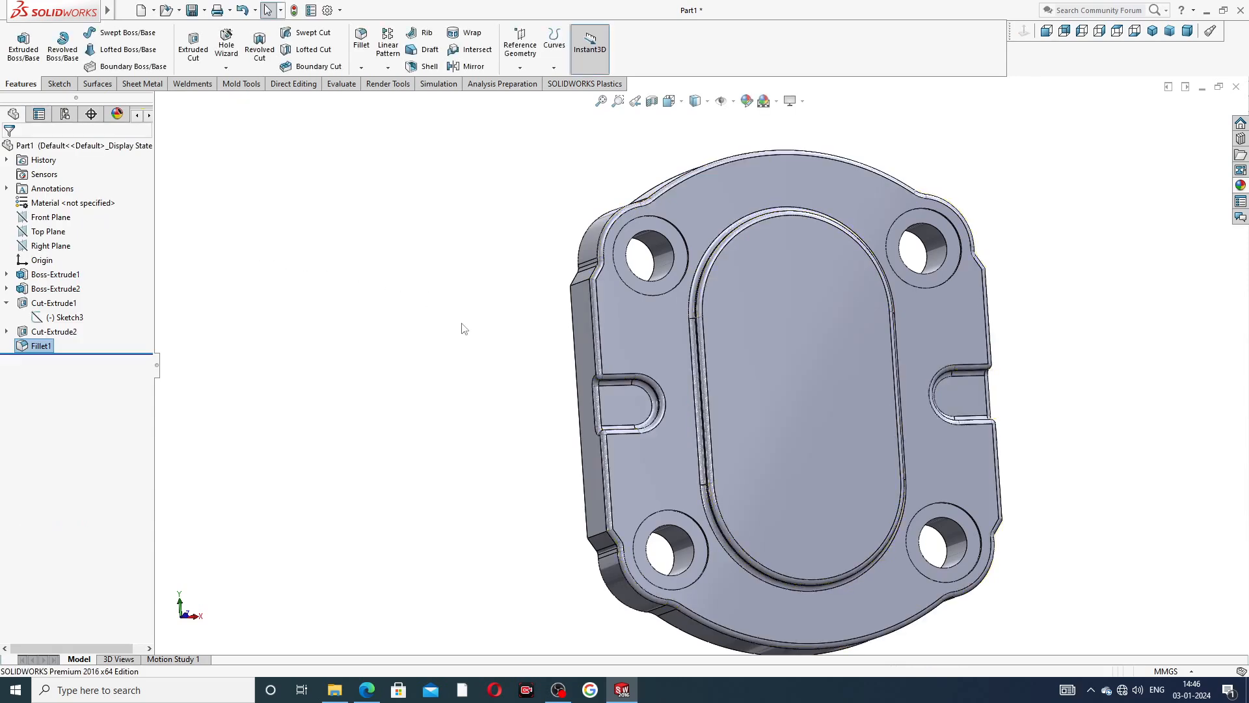
Start a sketch on the raised oval face and draw a vertical centerline about 35 mm long to the right of the origin.
middle_drag(463, 328, 377, 306)
scroll(577, 282, up, 2)
scroll(721, 318, up, 2)
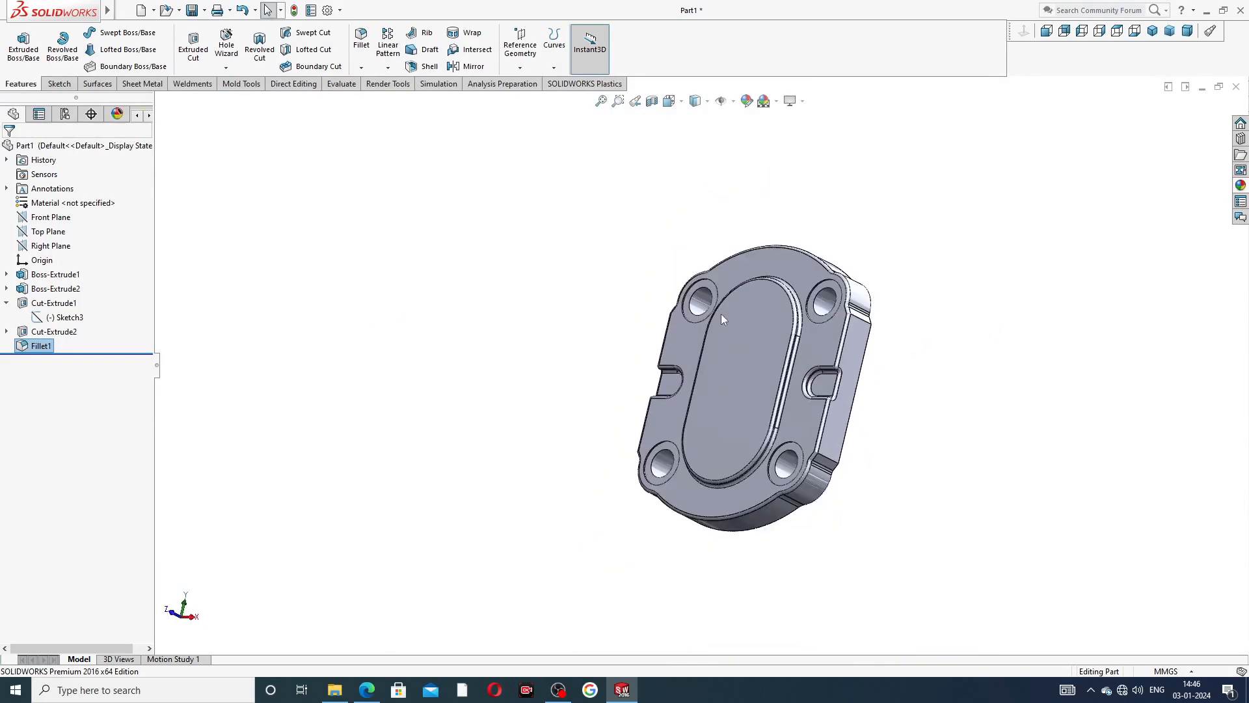
middle_drag(721, 318, 748, 366)
scroll(735, 344, down, 3)
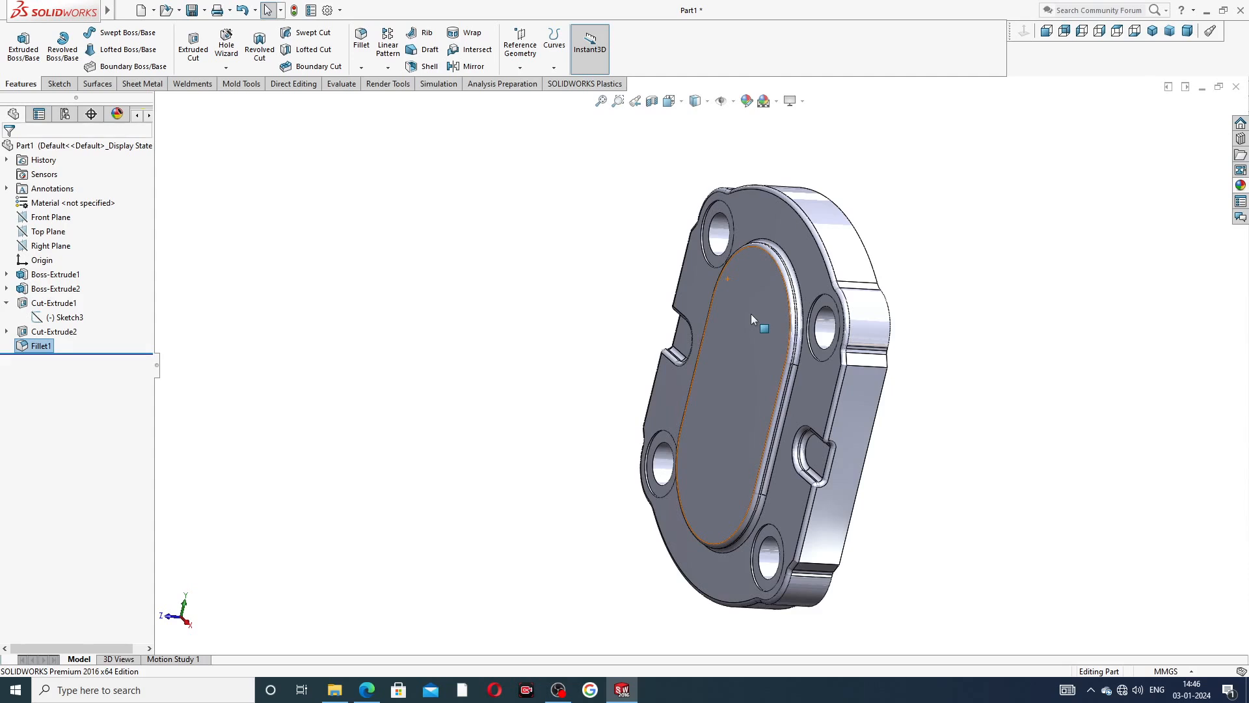
click(752, 324)
click(806, 292)
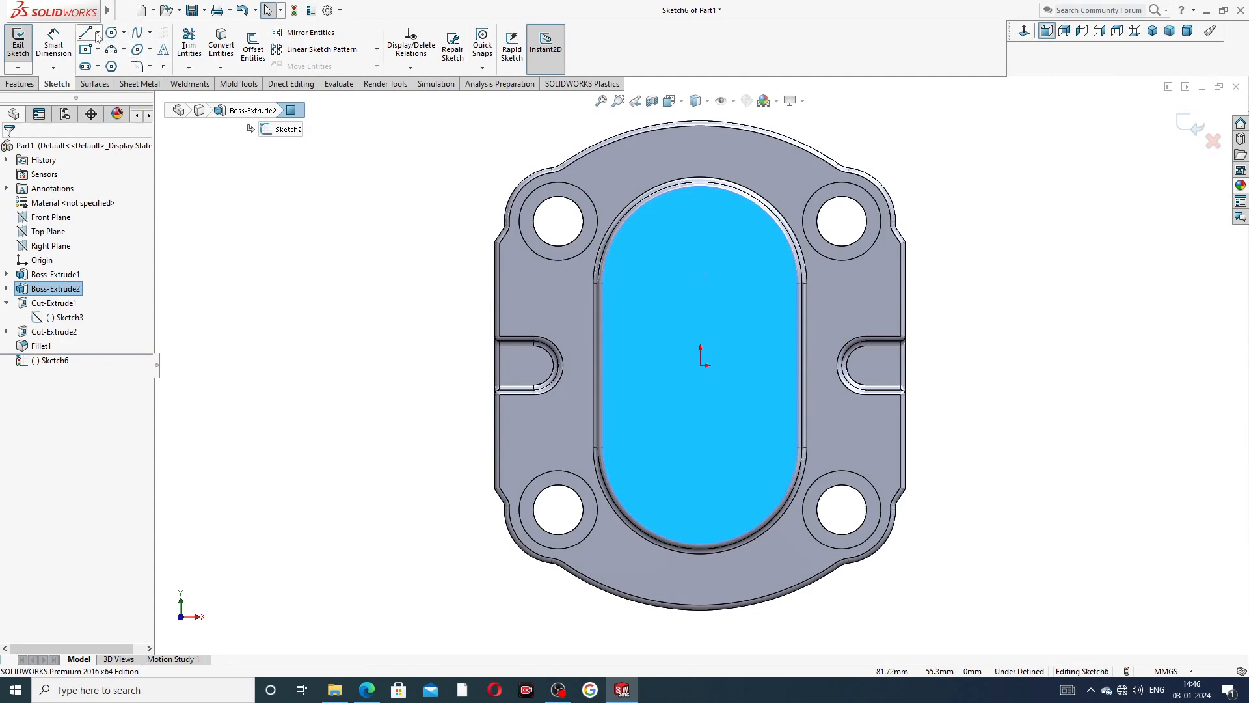
click(98, 32)
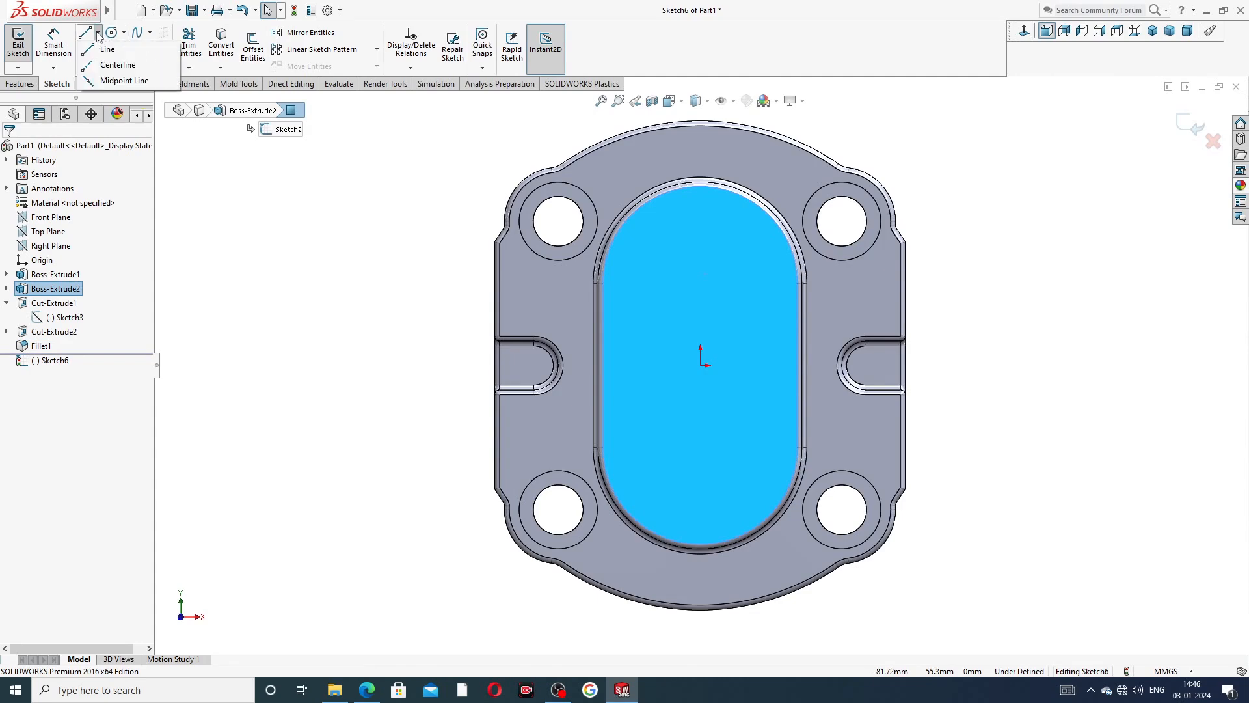
click(115, 66)
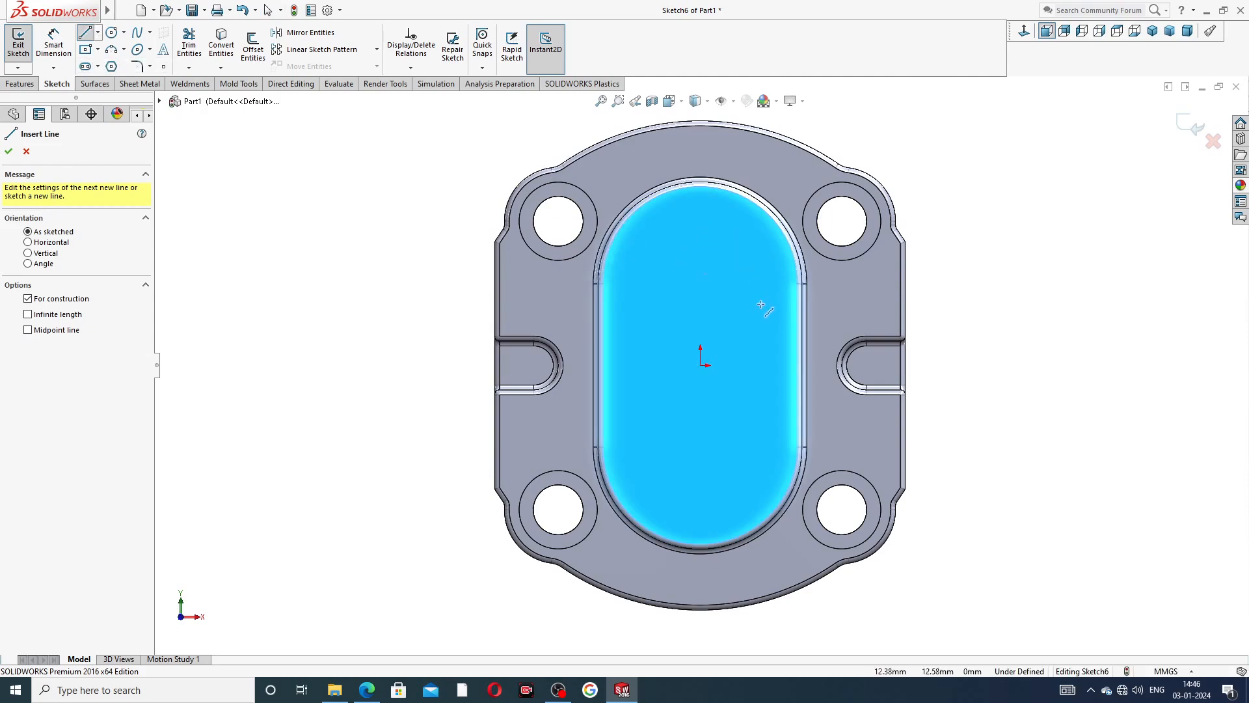
click(741, 265)
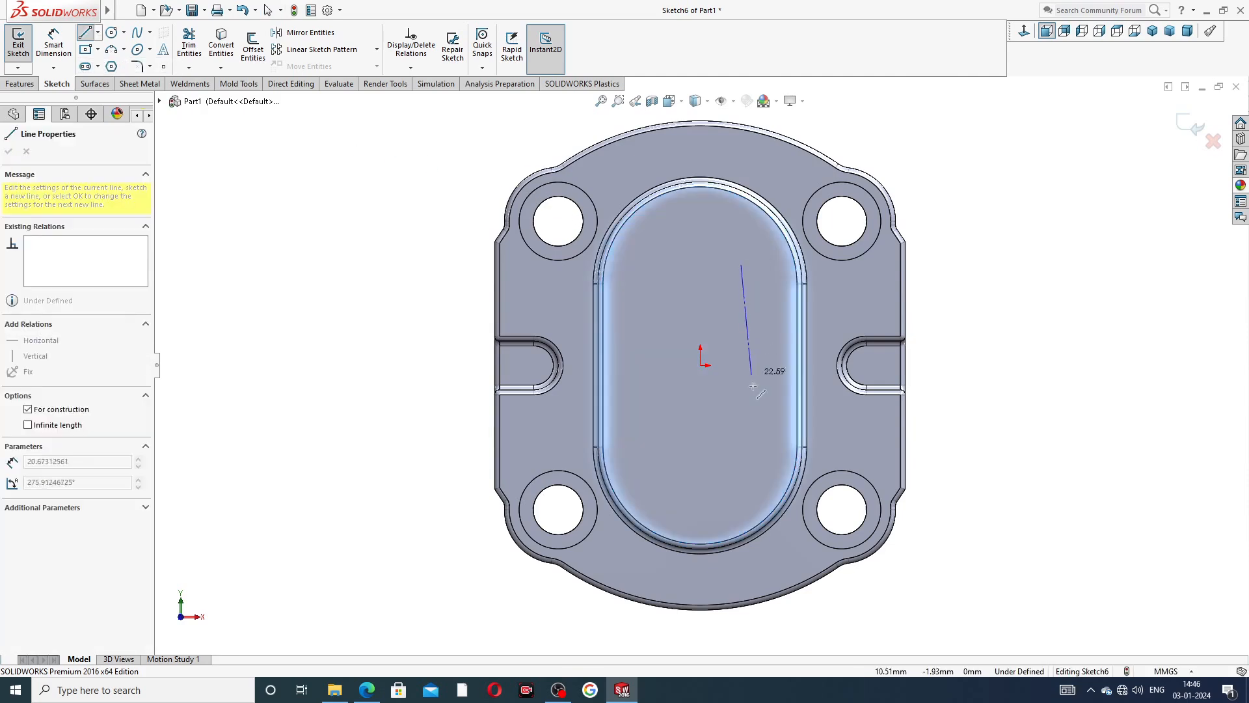
click(748, 448)
right_click(691, 310)
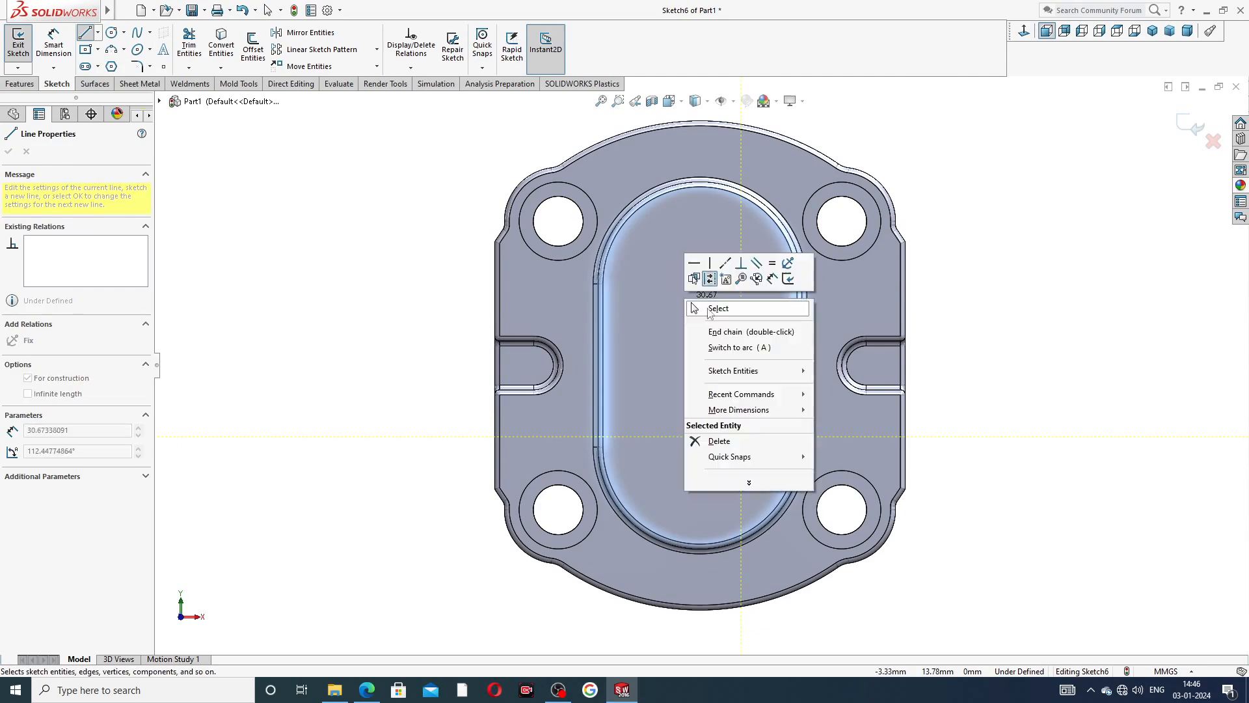
click(710, 310)
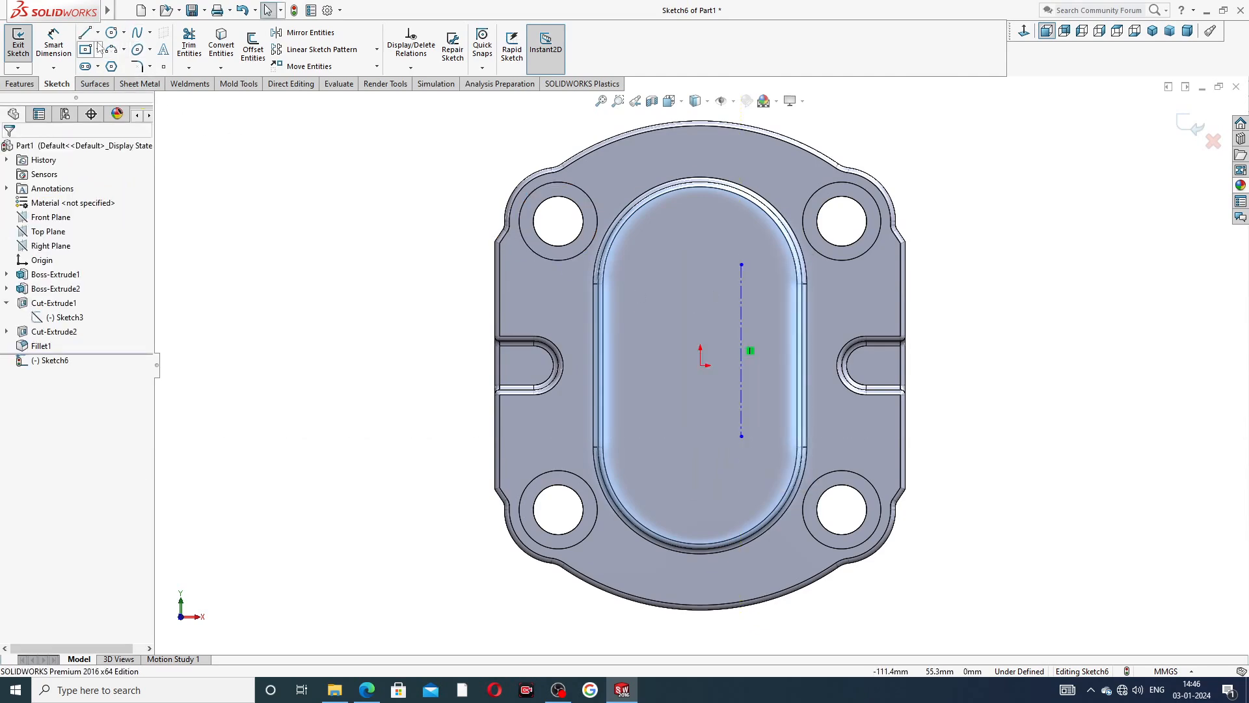
Draw a second vertical centerline to the left of the origin and stretch its ends to a length of about 49 mm.
click(98, 32)
click(120, 65)
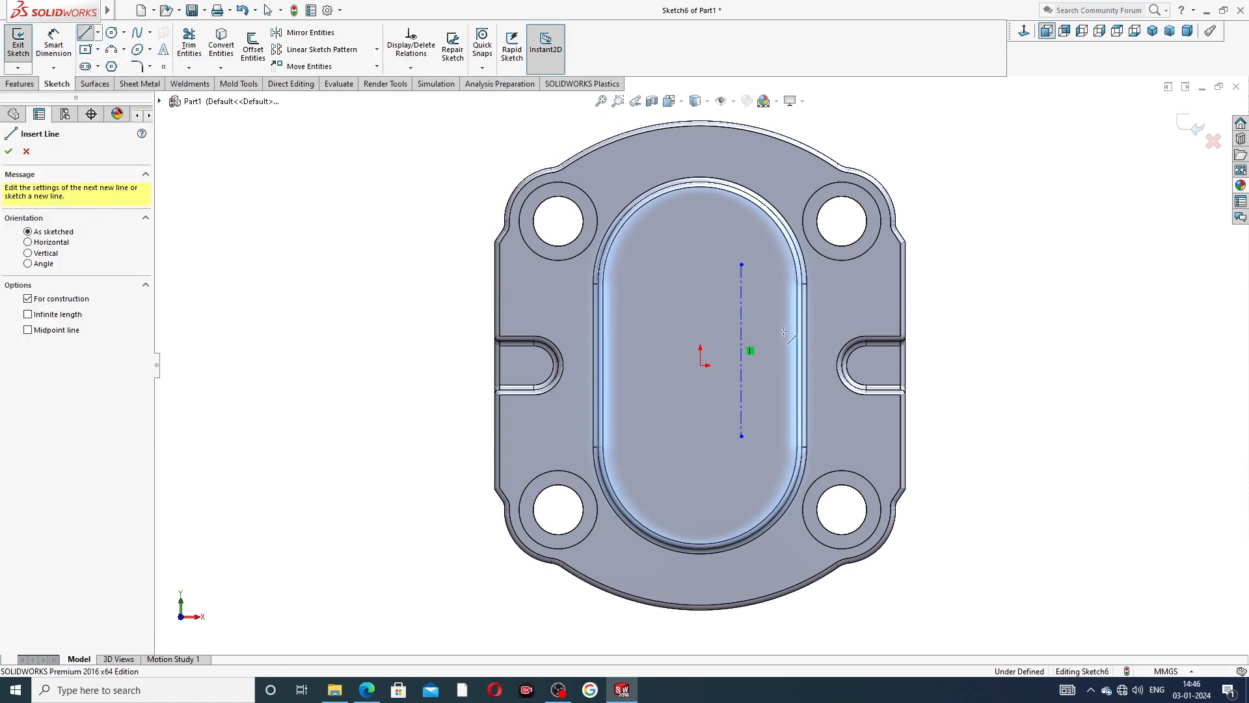
click(670, 272)
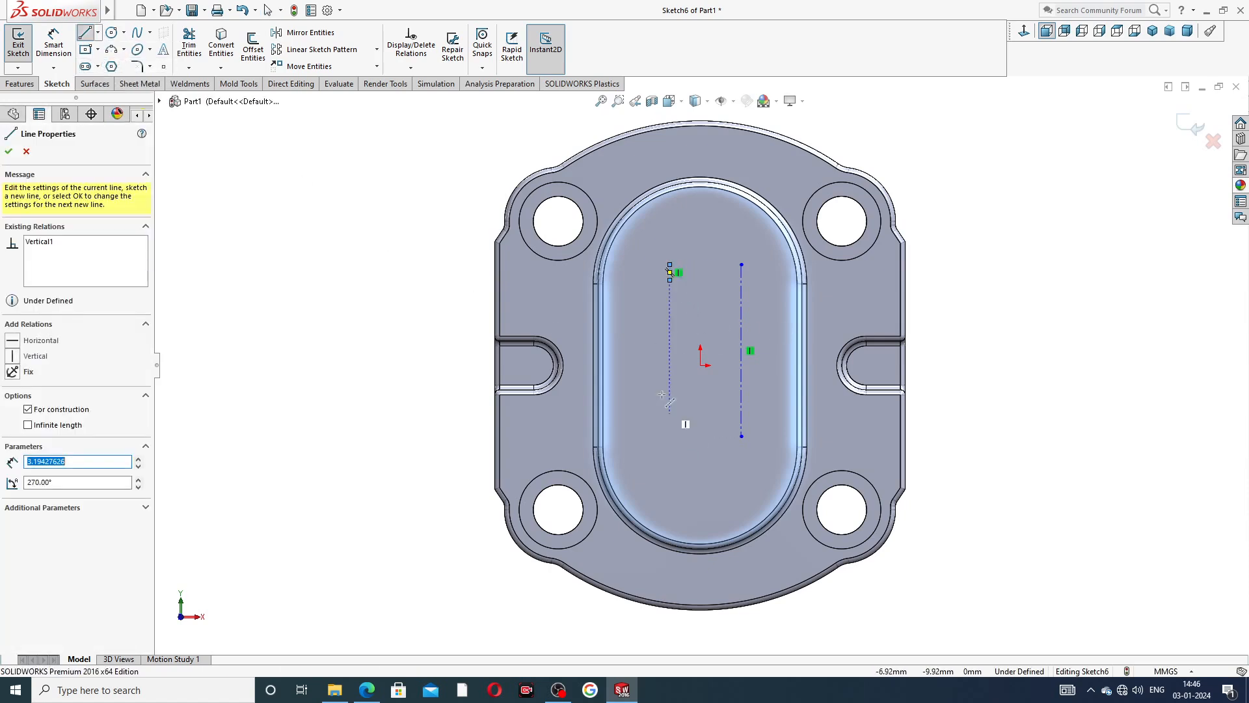
right_click(1033, 197)
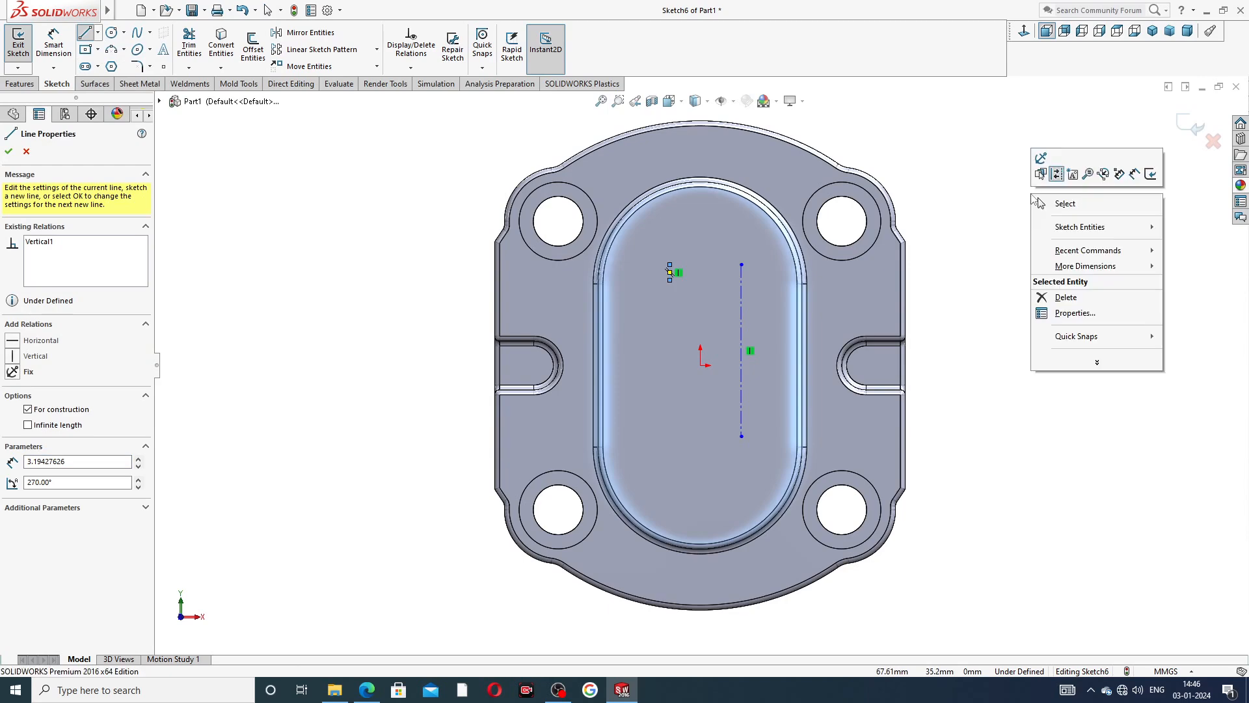
click(1060, 203)
click(669, 280)
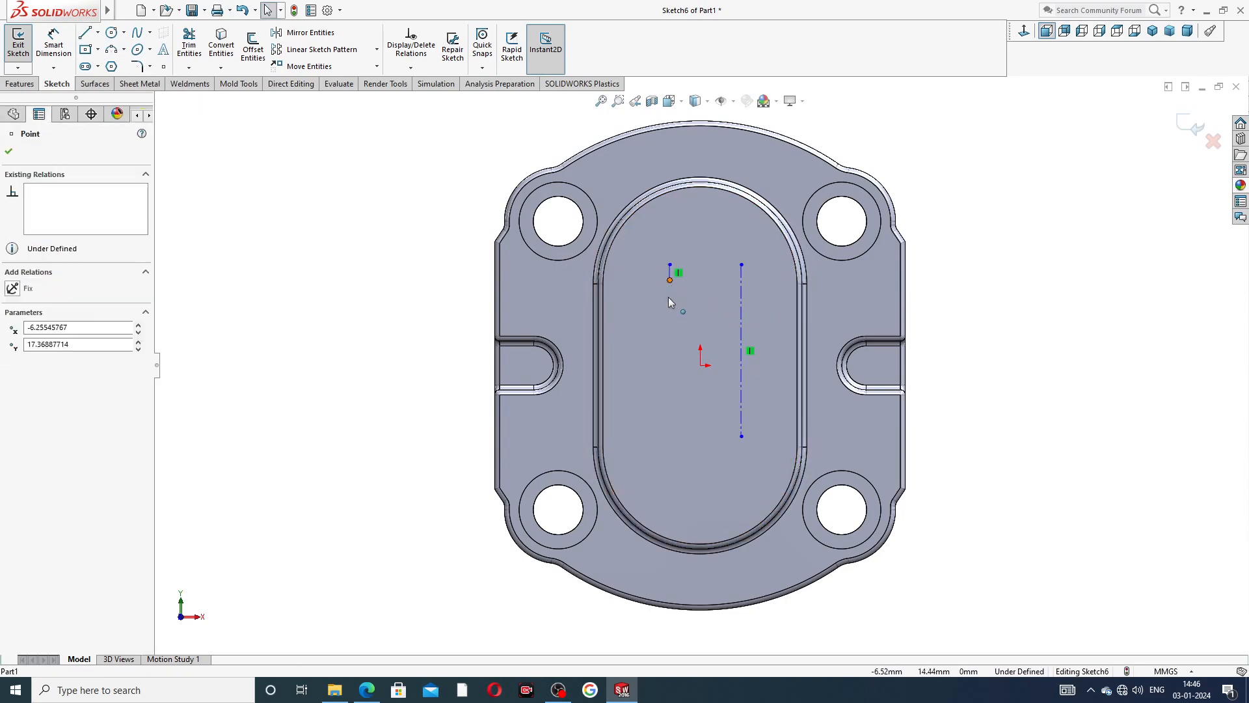
drag(669, 280, 674, 479)
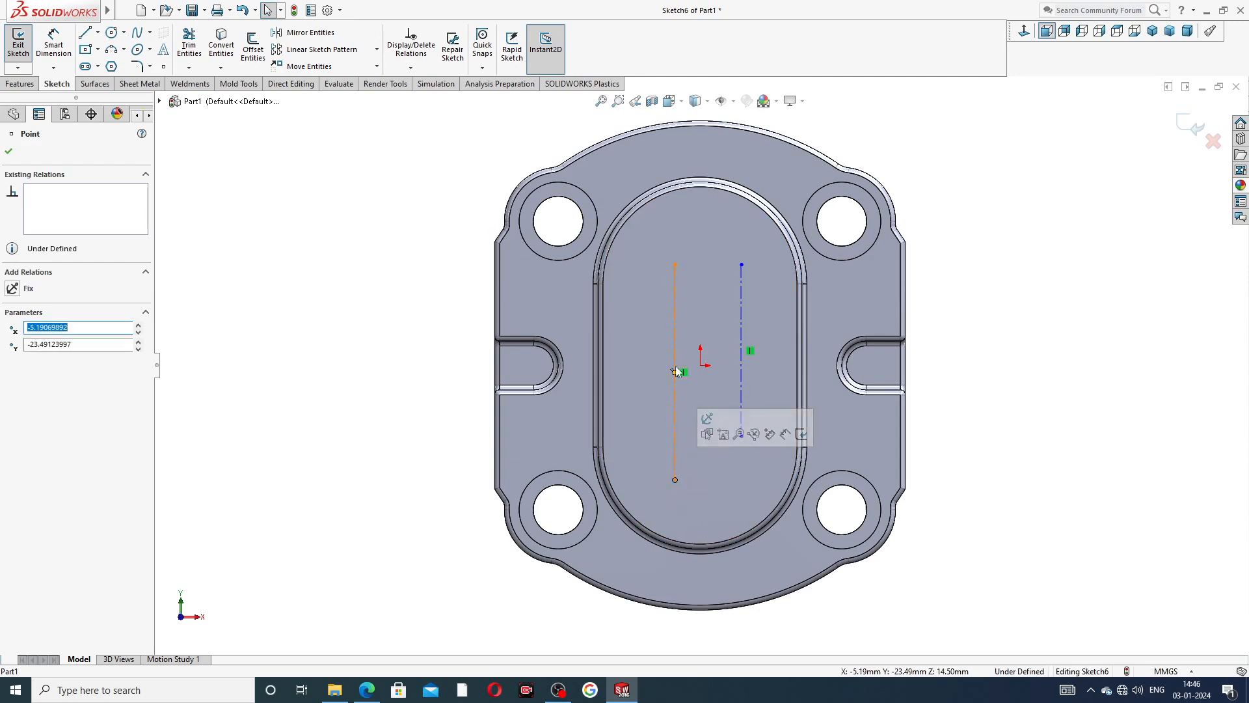
drag(674, 266, 672, 243)
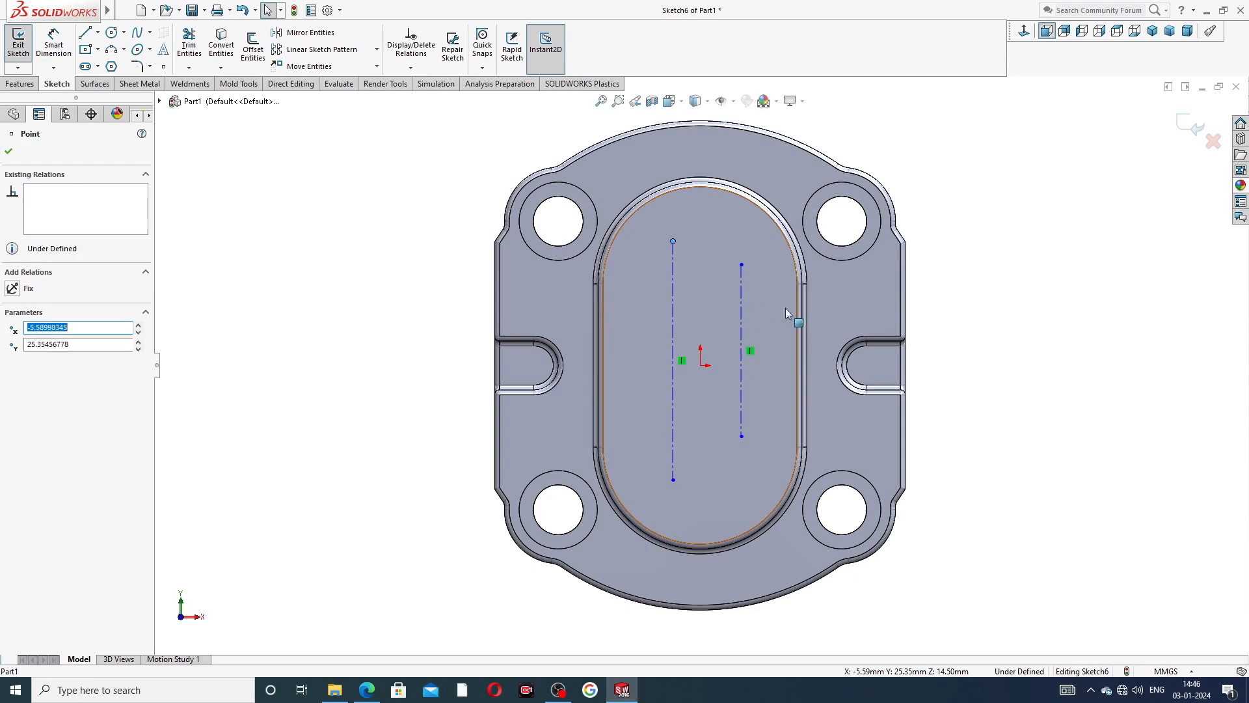
click(984, 256)
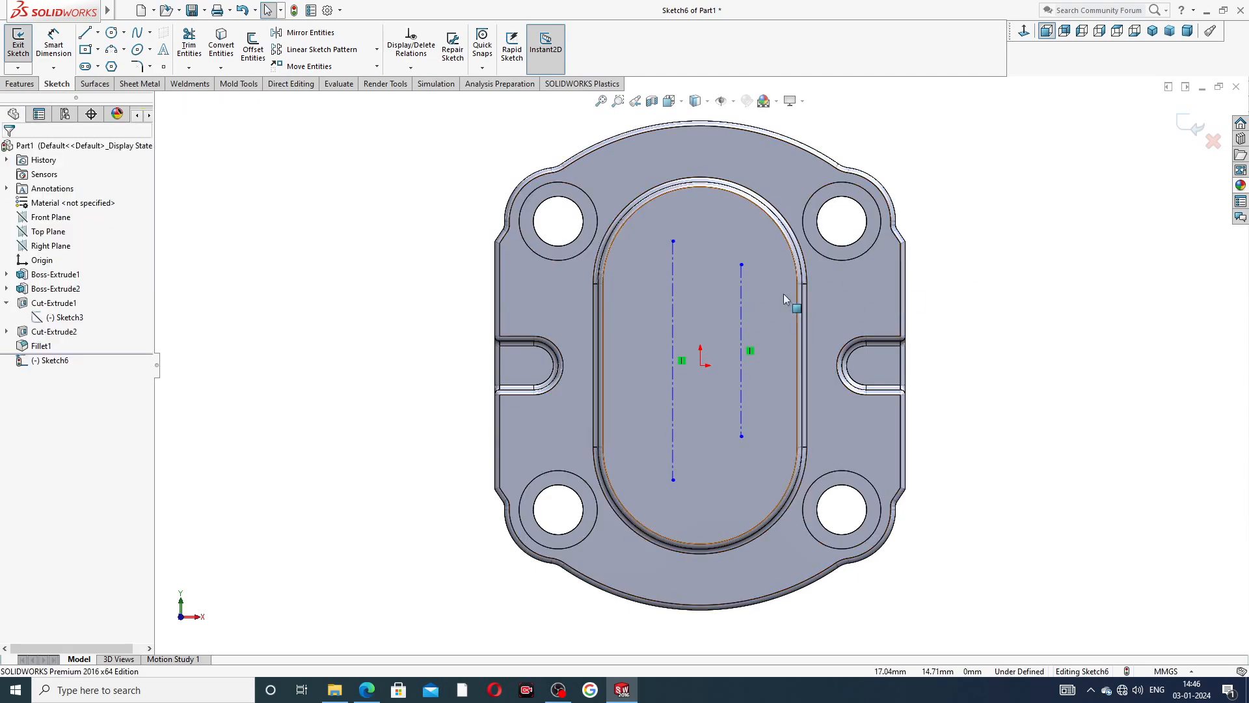
Add the sketch text "AHM4025" along the shorter vertical centerline, checking the wording against the end plate drawing PDF.
click(740, 314)
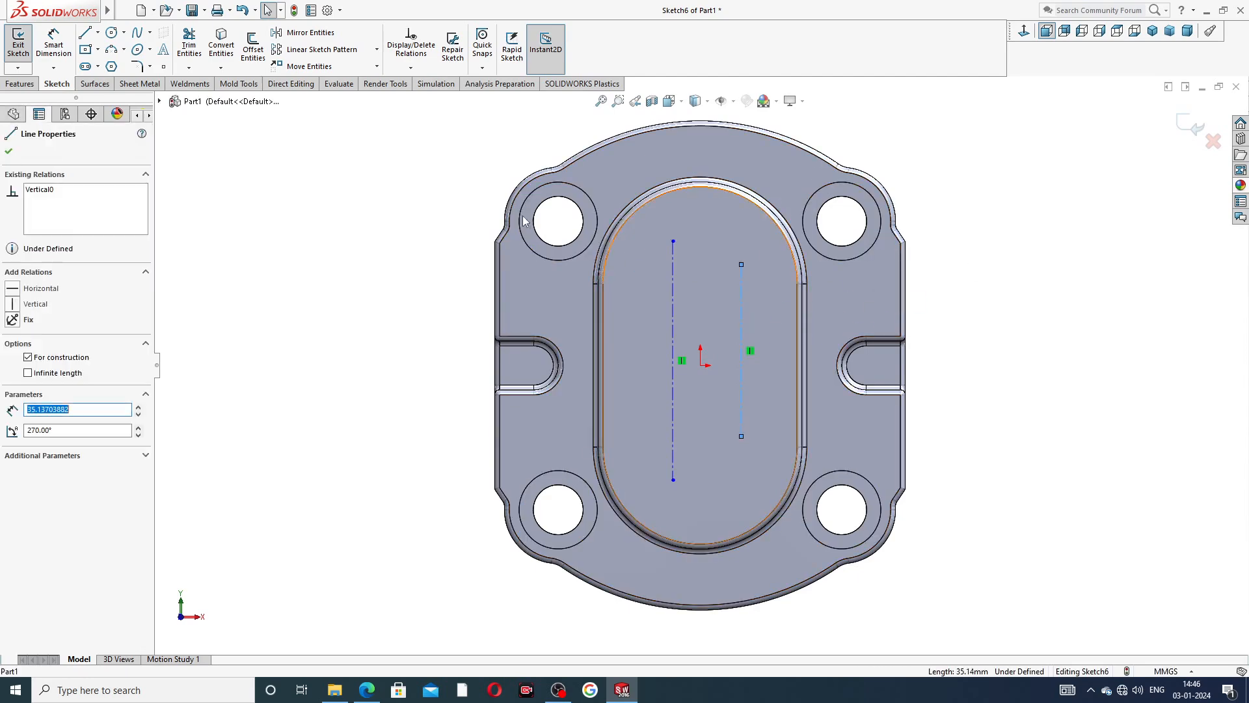
click(165, 51)
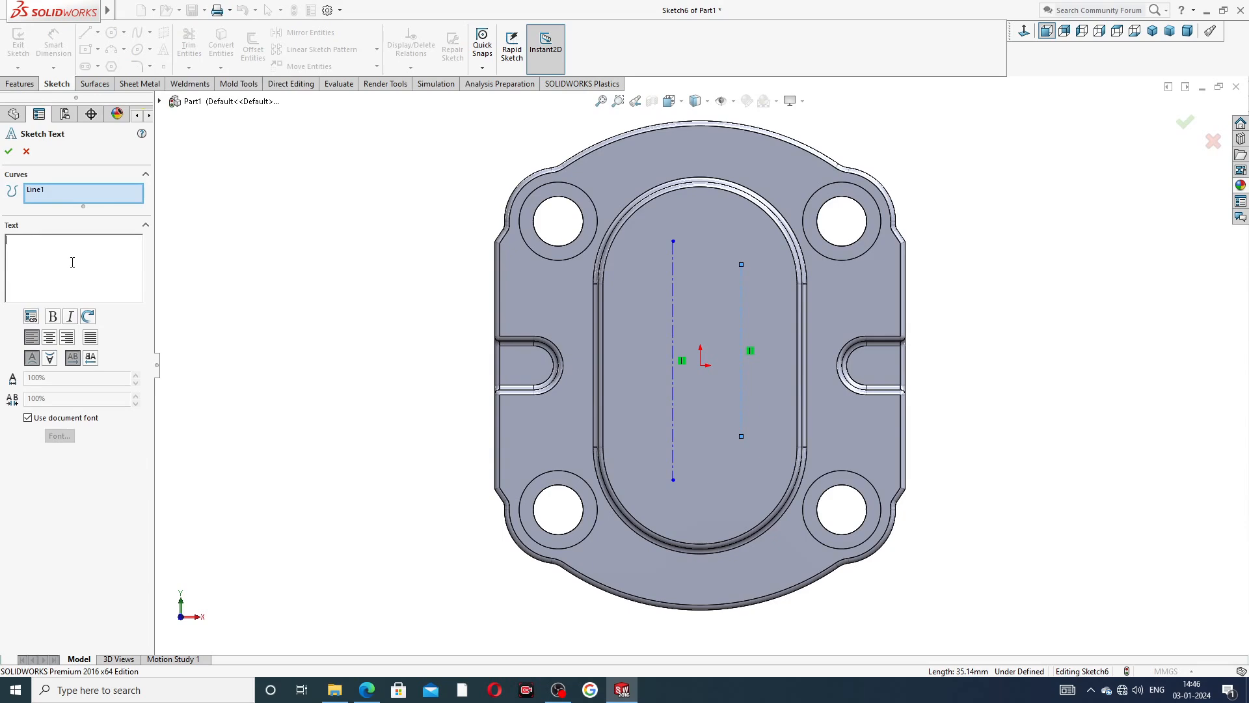
click(366, 690)
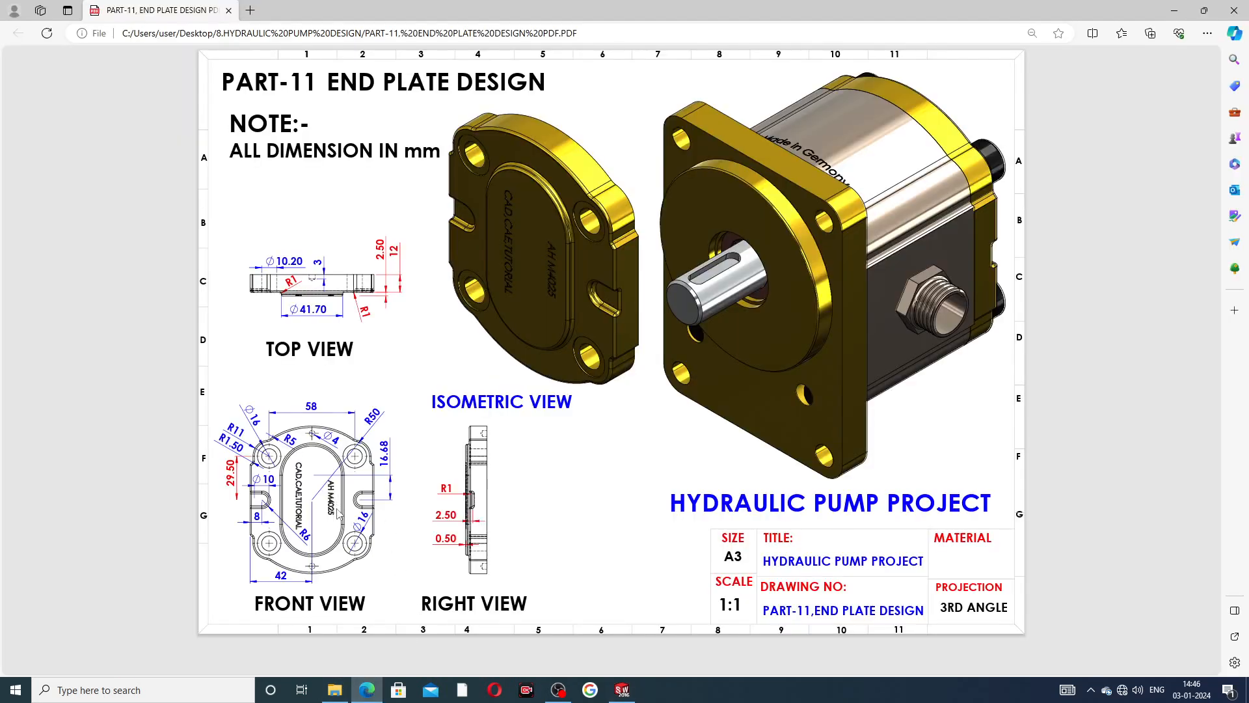
click(366, 689)
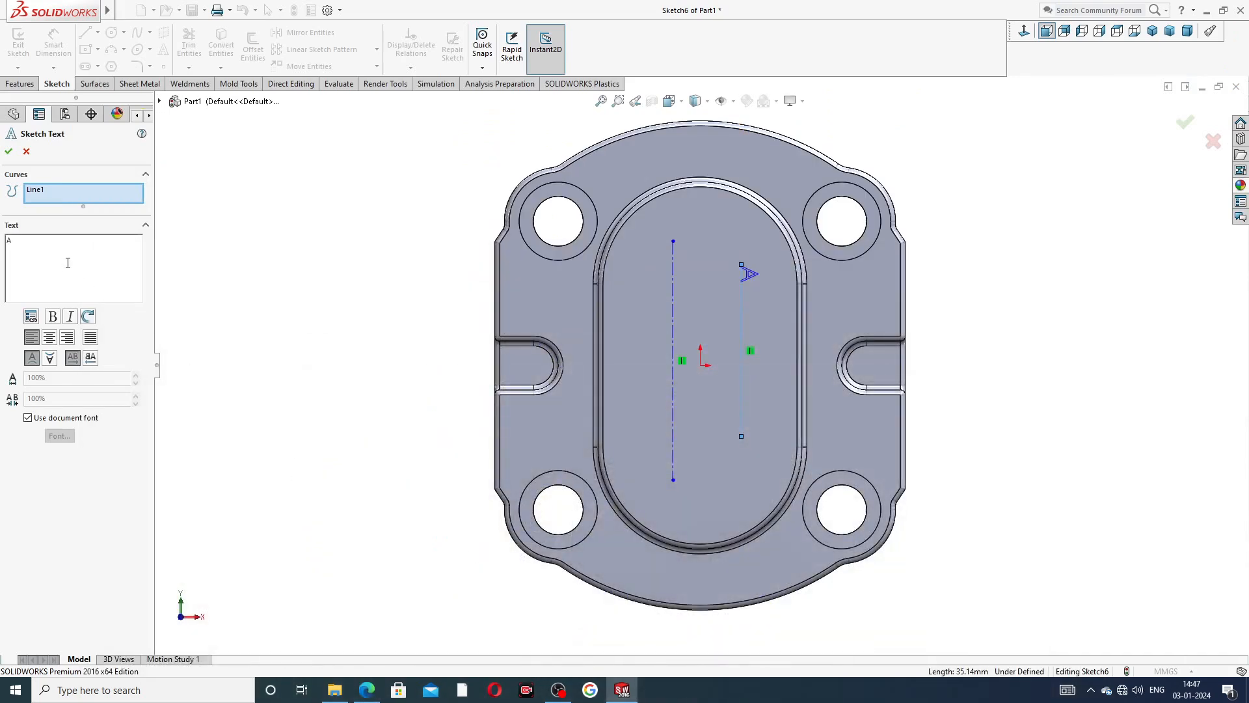
text(M4025)
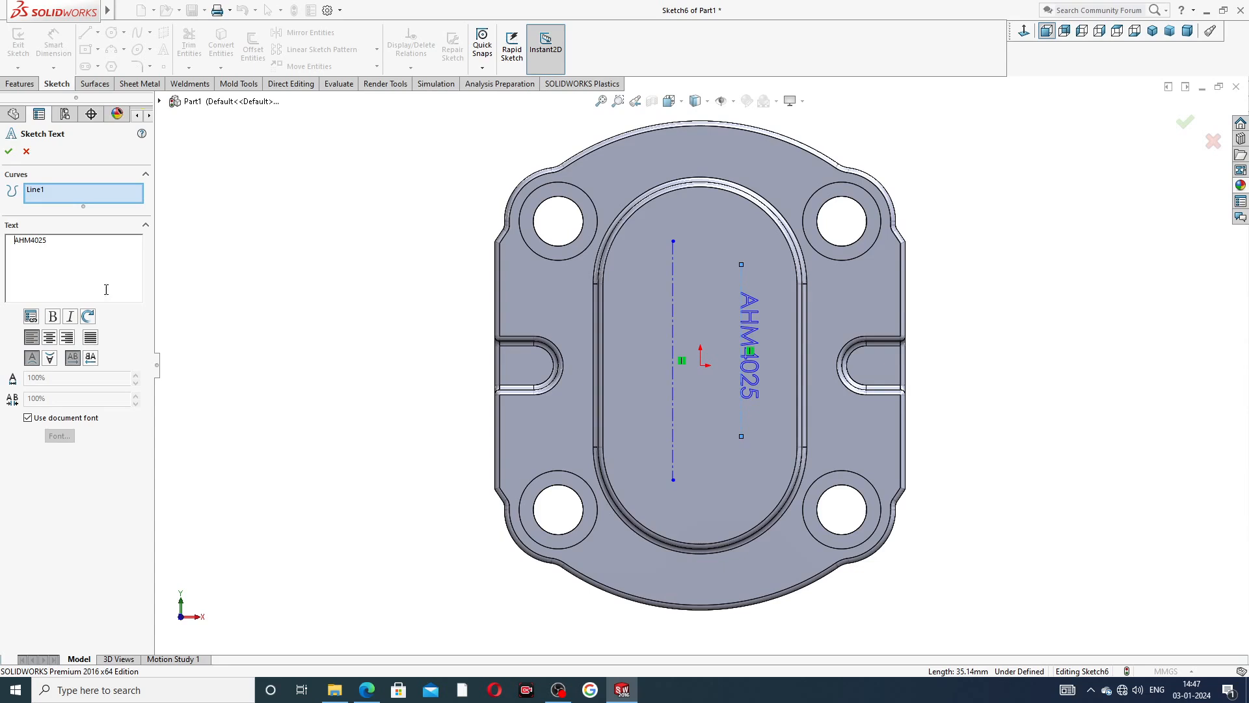
click(9, 152)
Add the sketch text "CAD,CAE,TUTORIAL" along the longer vertical centerline.
click(672, 259)
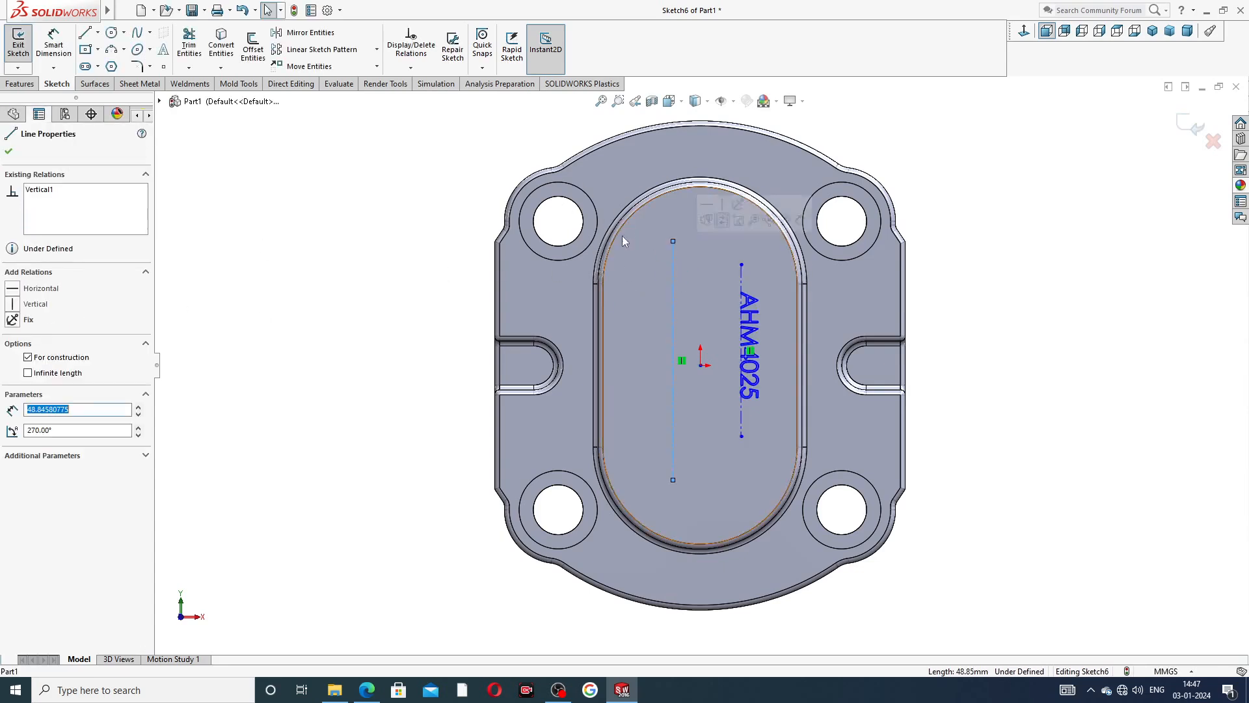
click(163, 49)
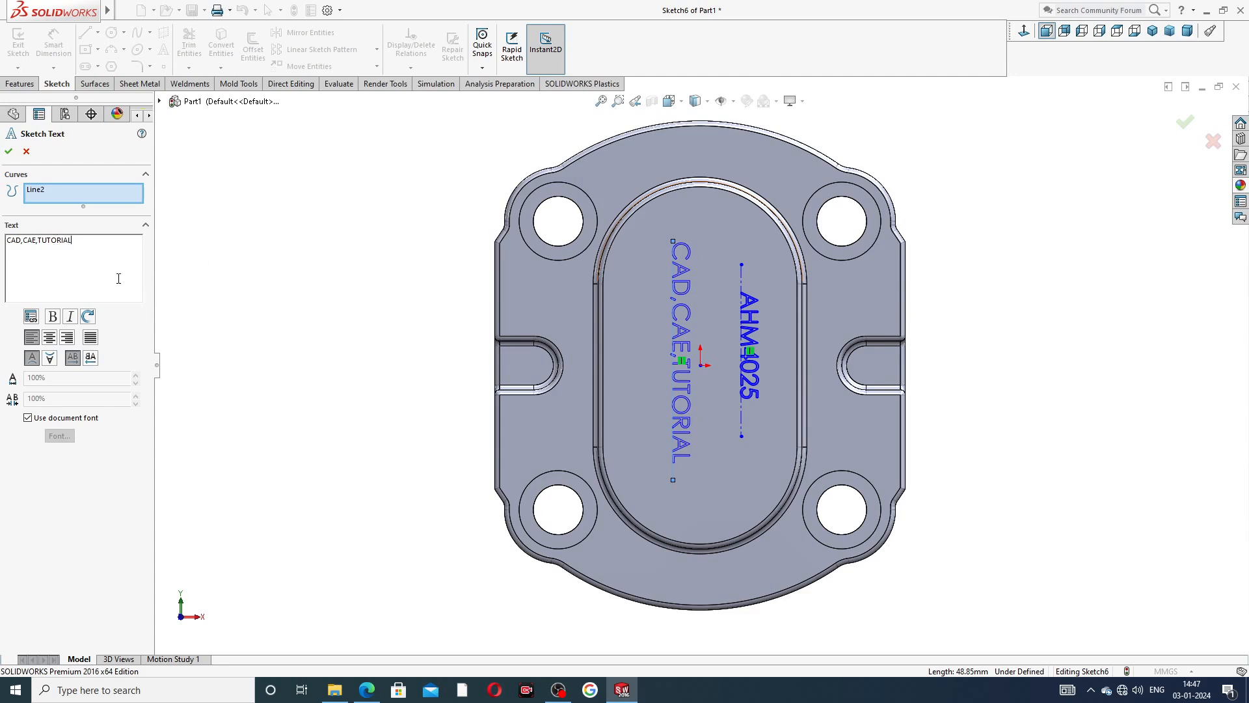
click(9, 152)
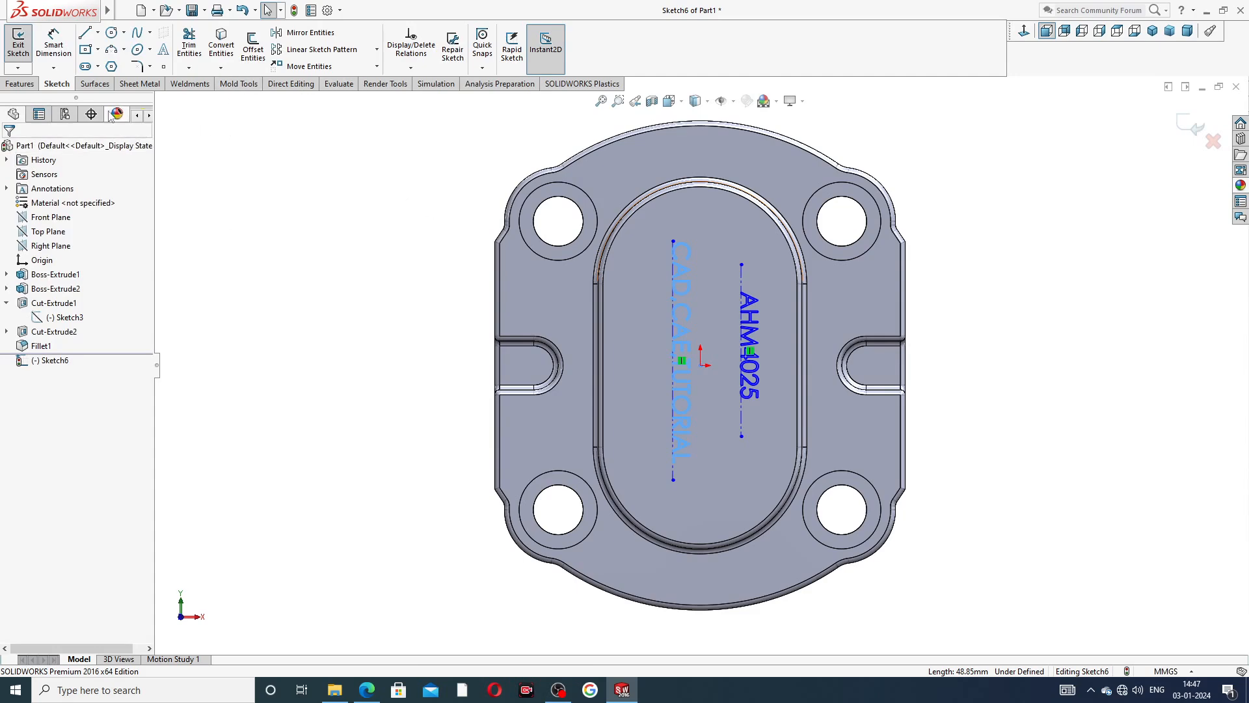
Cut the sketched lettering 2 mm deep into the raised oval face with a blind Extruded Cut.
click(22, 84)
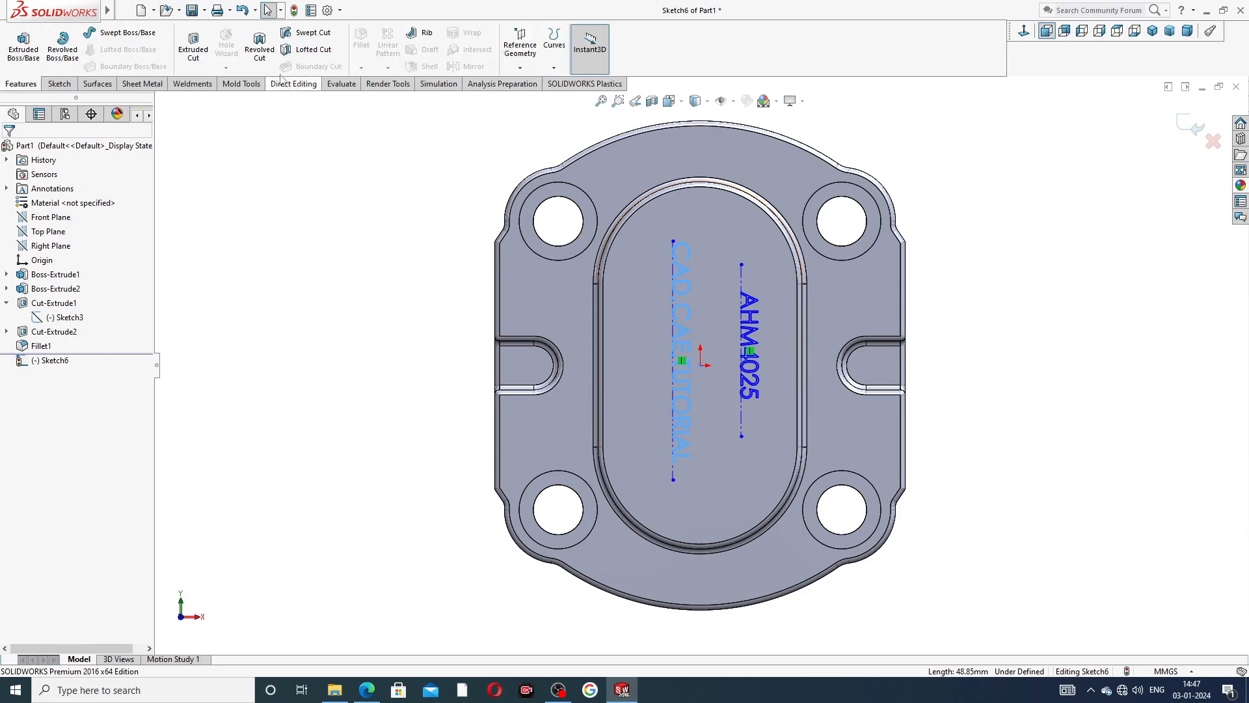
click(195, 51)
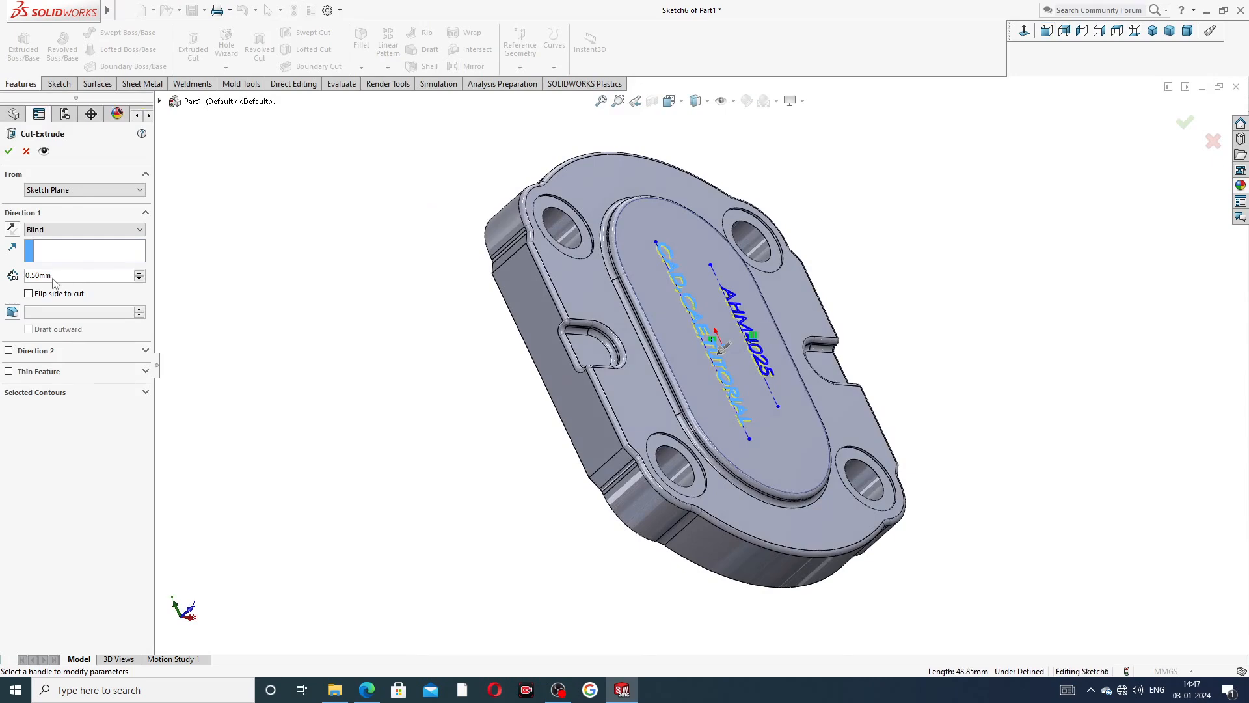
double_click(38, 276)
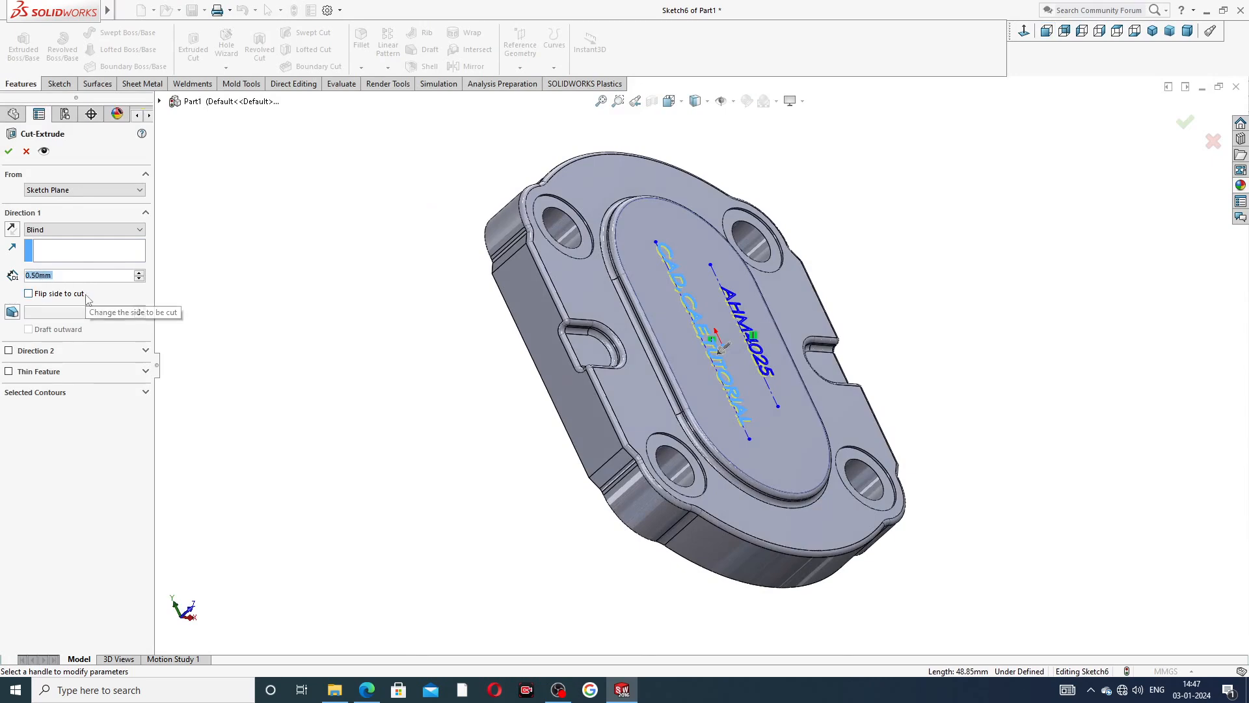
text(2)
key(Return)
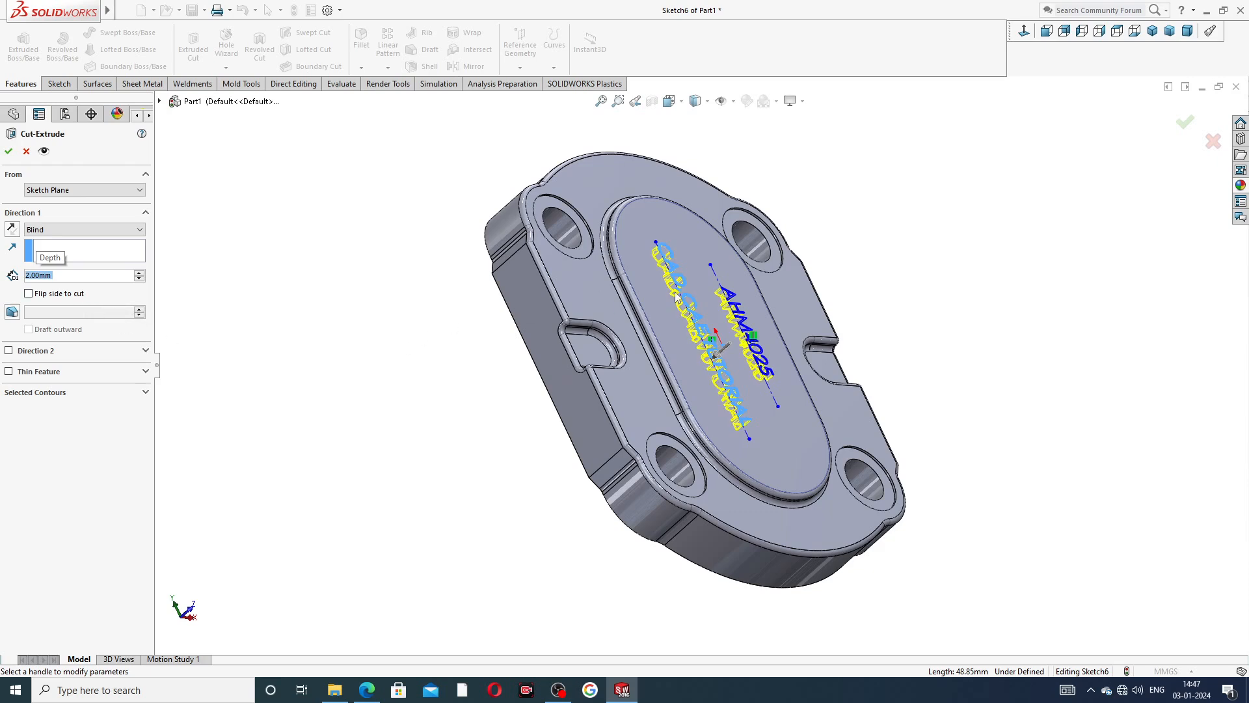
click(9, 151)
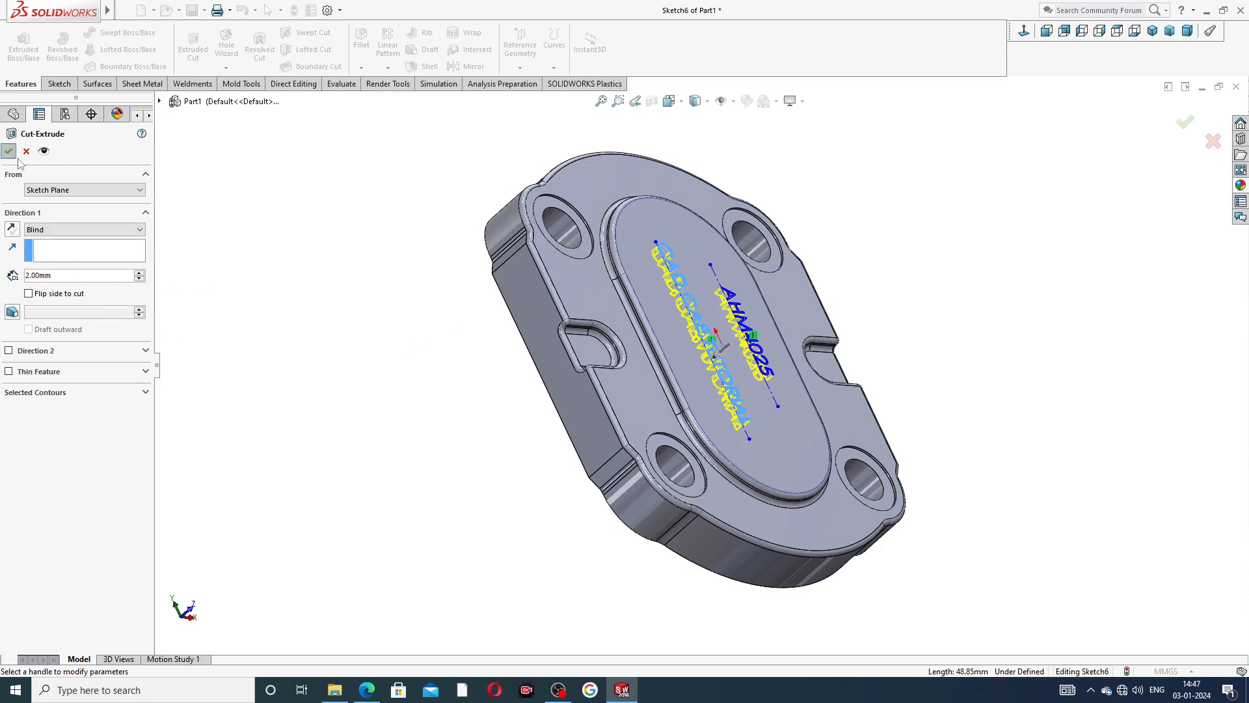
click(380, 314)
middle_drag(447, 301, 370, 346)
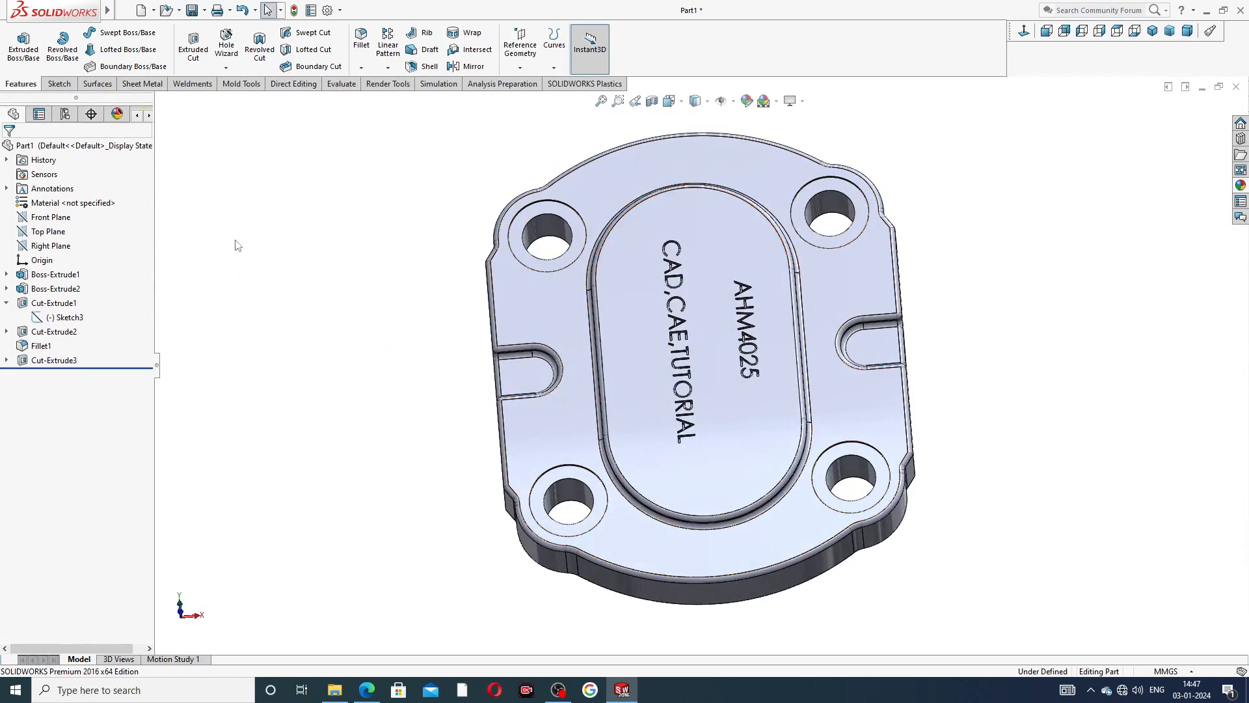
Colour the engraved lettering cut black.
click(57, 360)
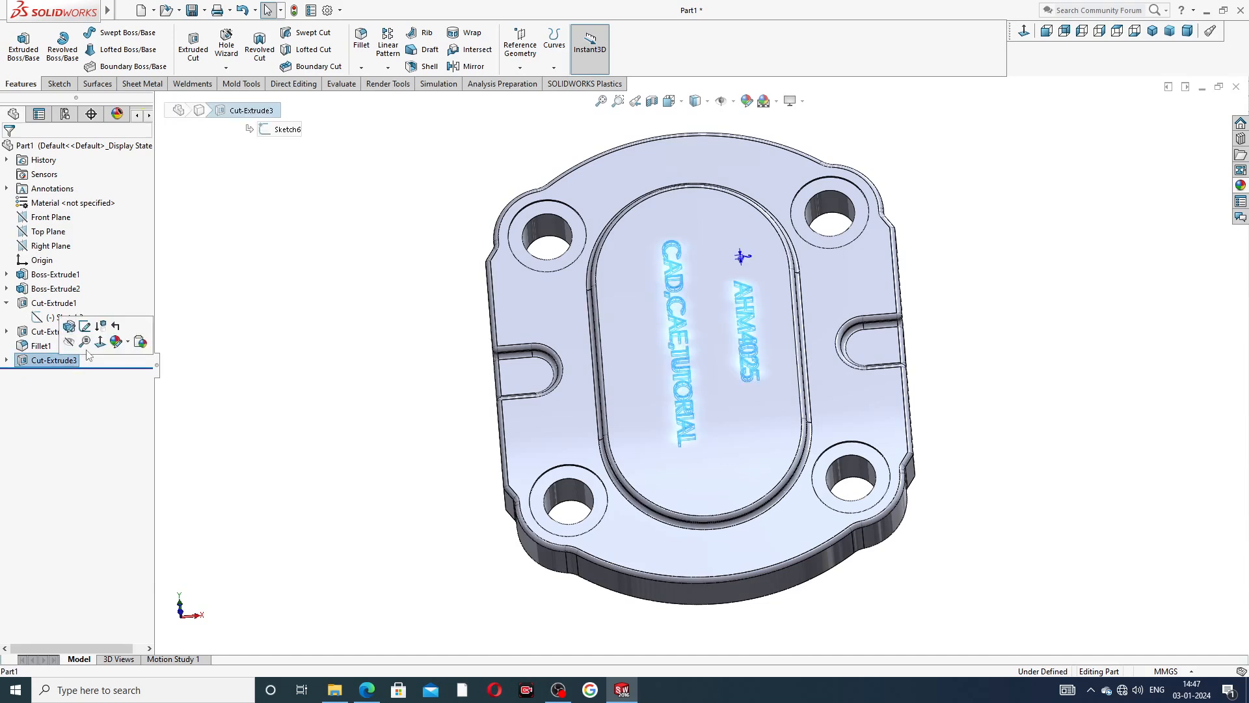
click(747, 101)
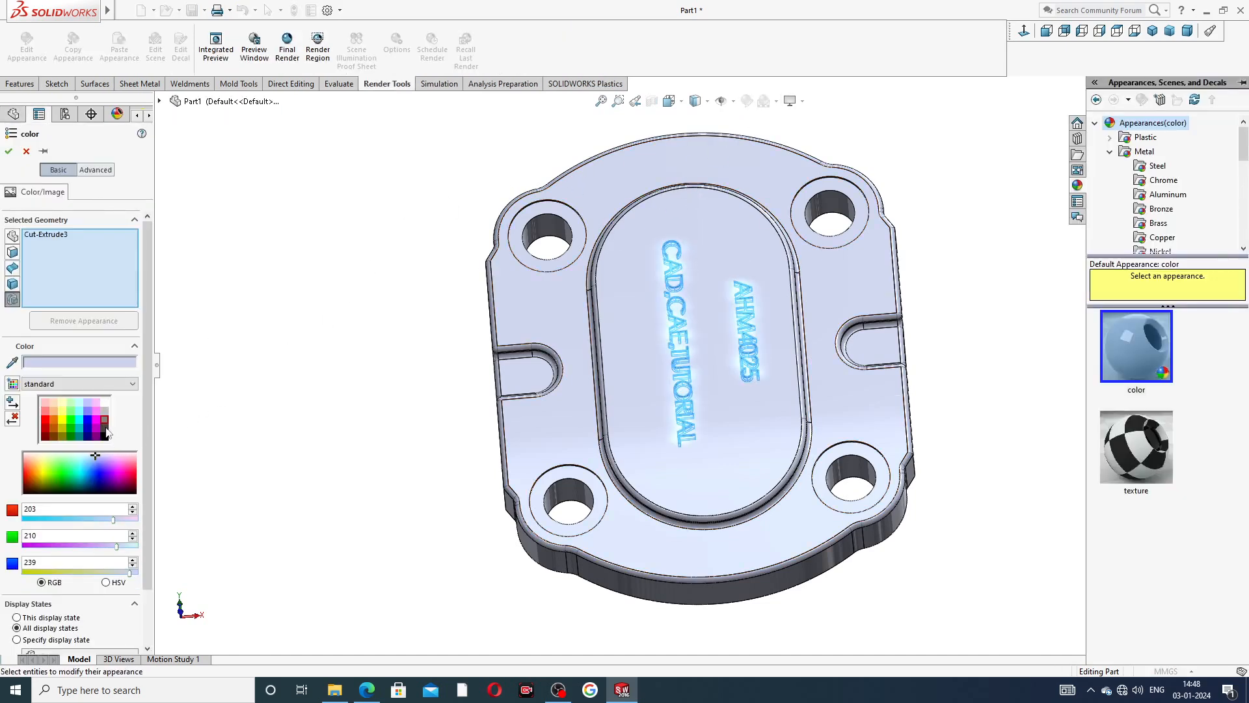
click(105, 431)
click(104, 436)
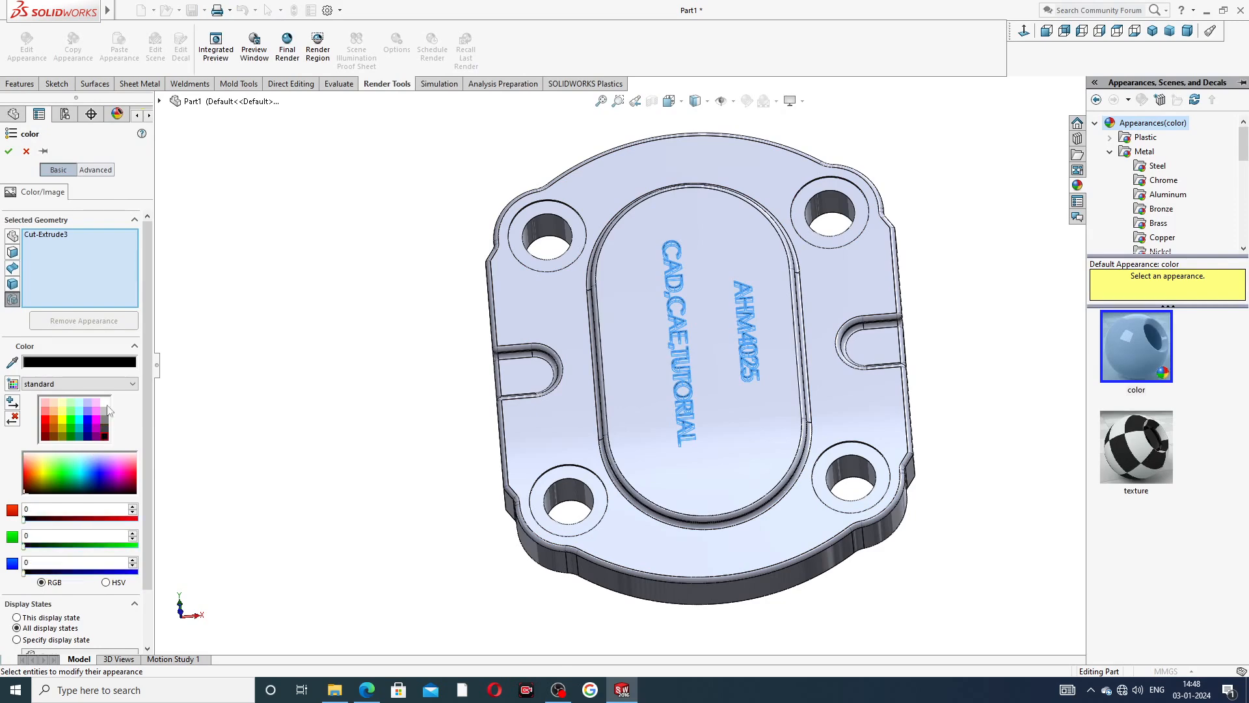
click(8, 151)
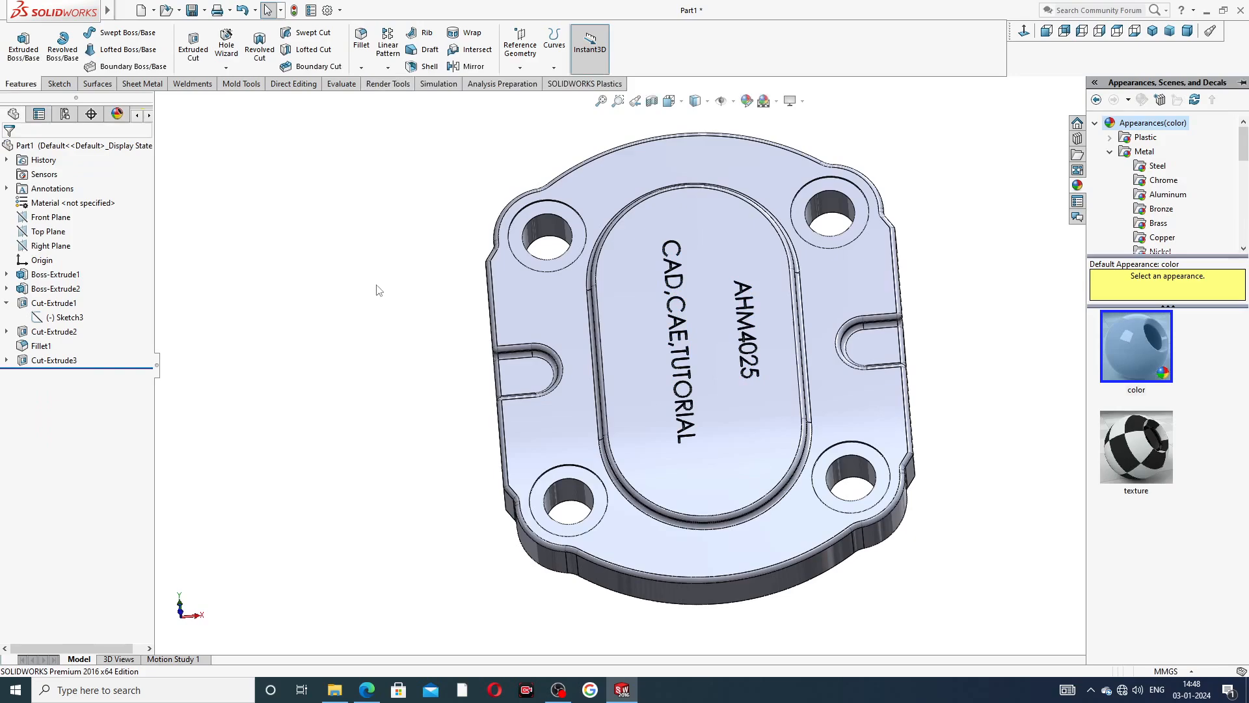
Start a Hole Wizard hole on the plate's flat back face as an ISO drill-size Ø4.0 hole, blind 3 mm deep.
middle_drag(405, 315, 493, 301)
scroll(842, 216, up, 3)
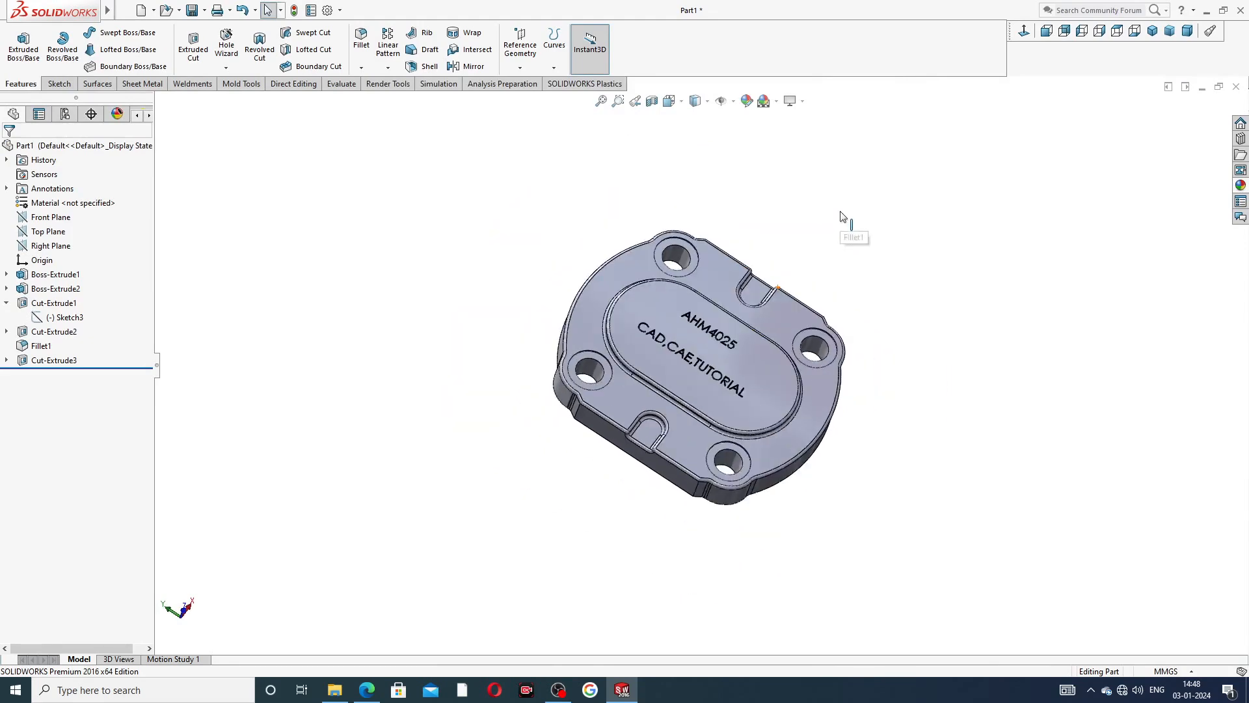
middle_drag(842, 215, 604, 414)
click(748, 305)
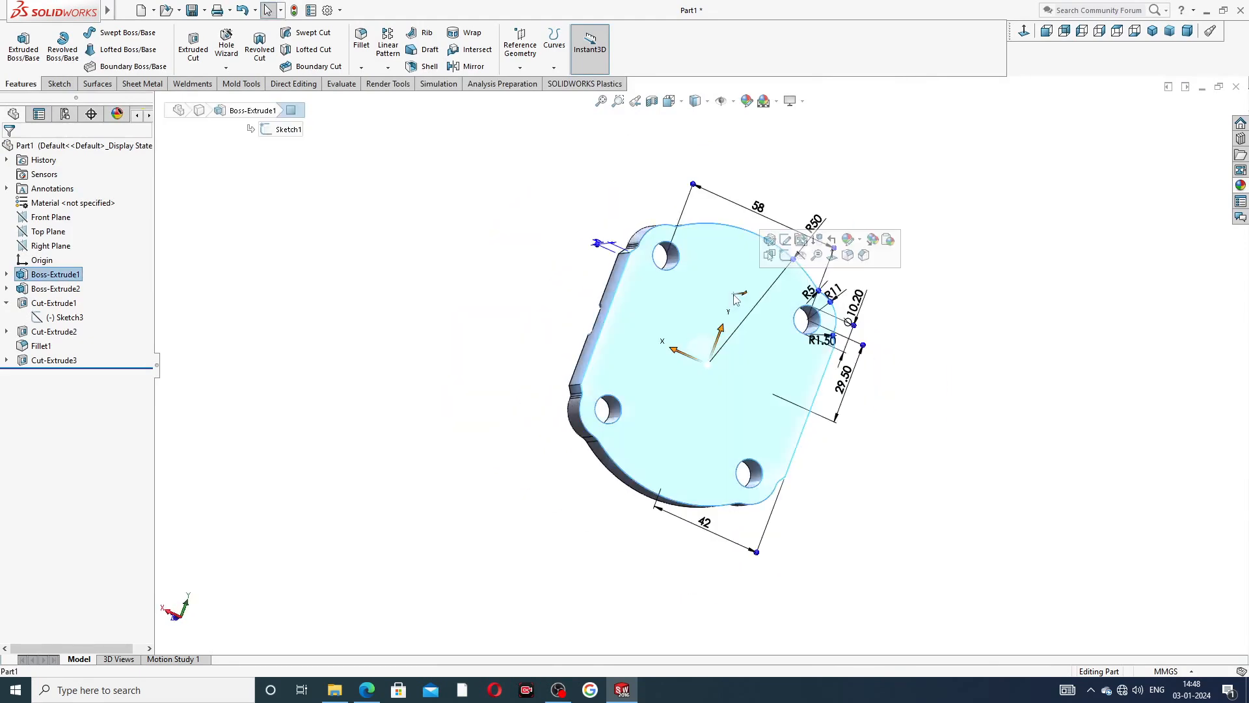
click(1064, 31)
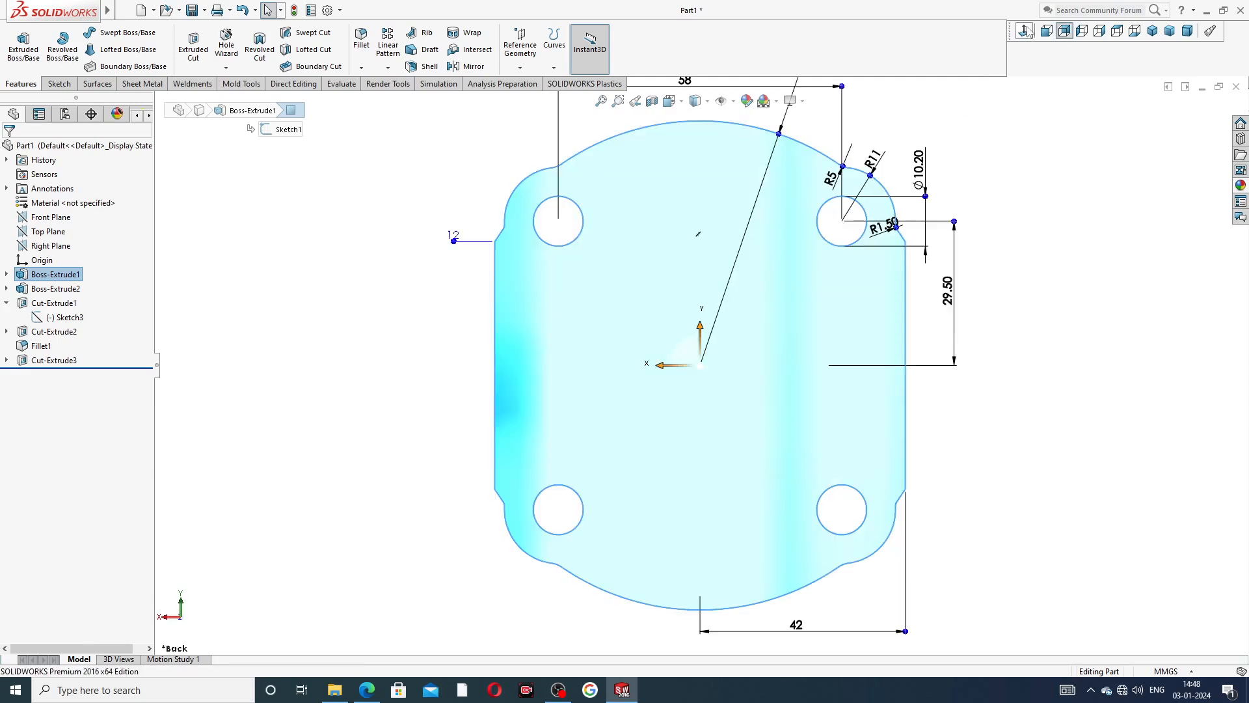
click(229, 46)
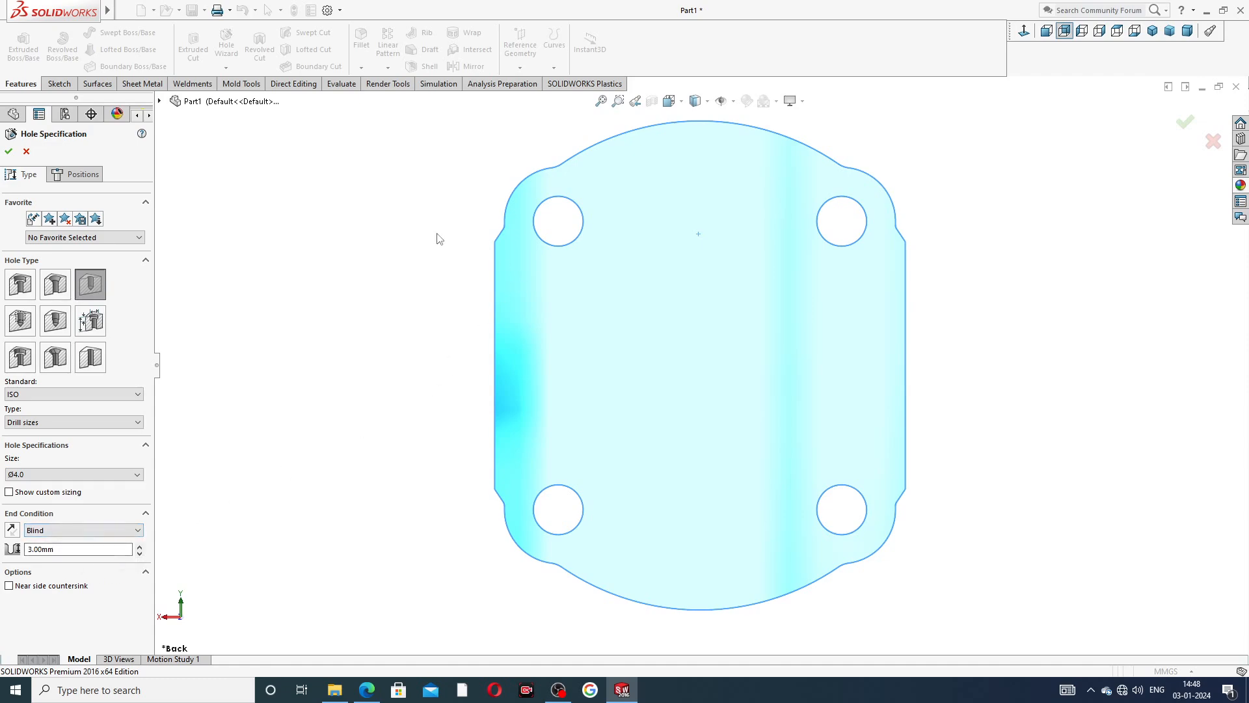
Place two hole centres on the back face, one above and one below the origin and vertically aligned with it.
click(79, 174)
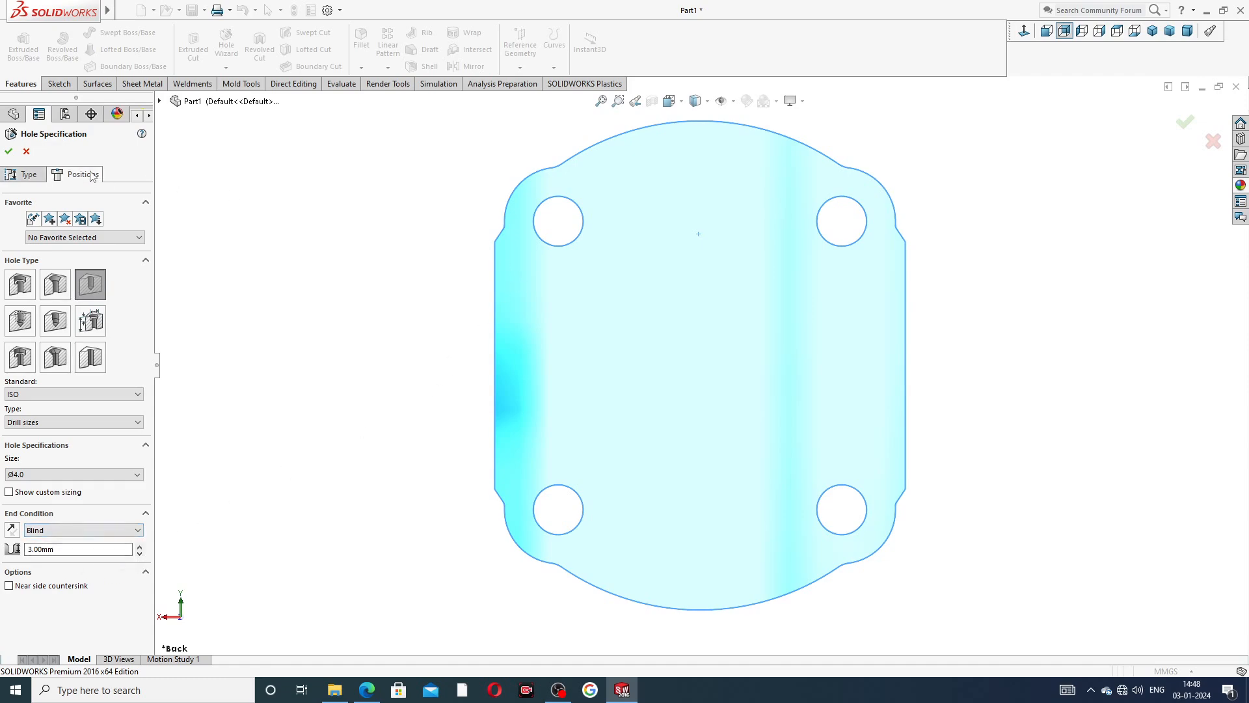
click(700, 153)
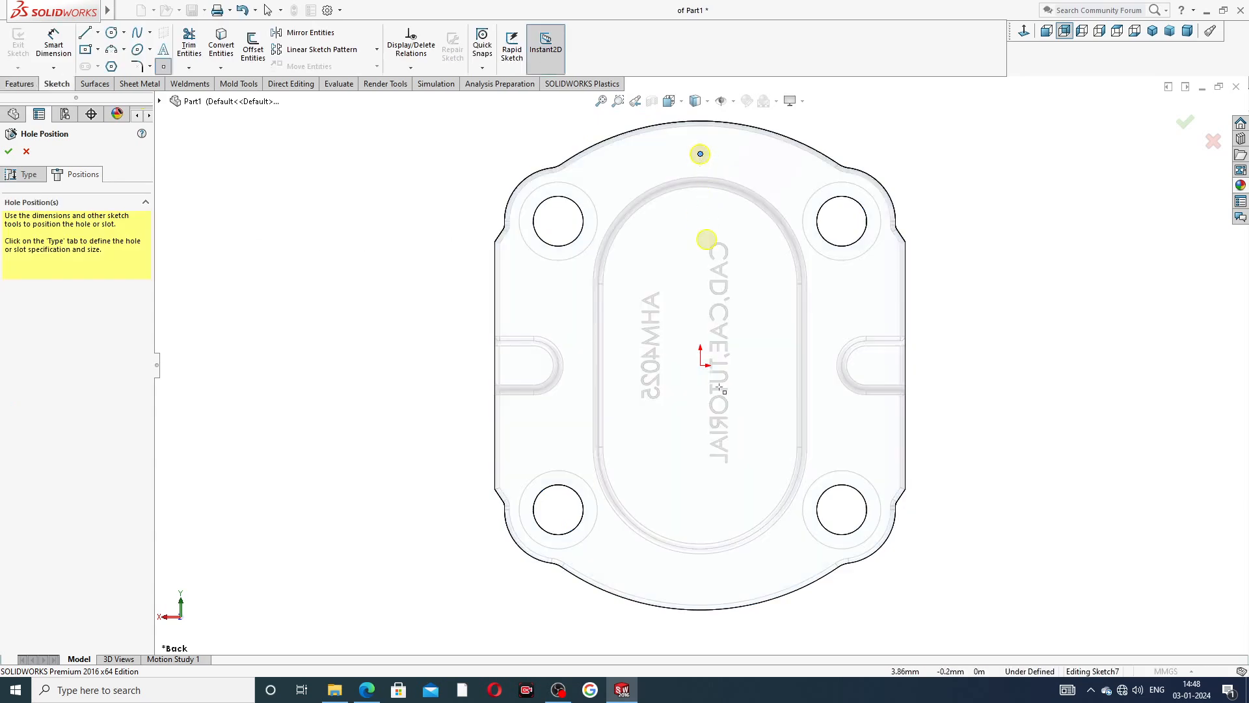
click(700, 582)
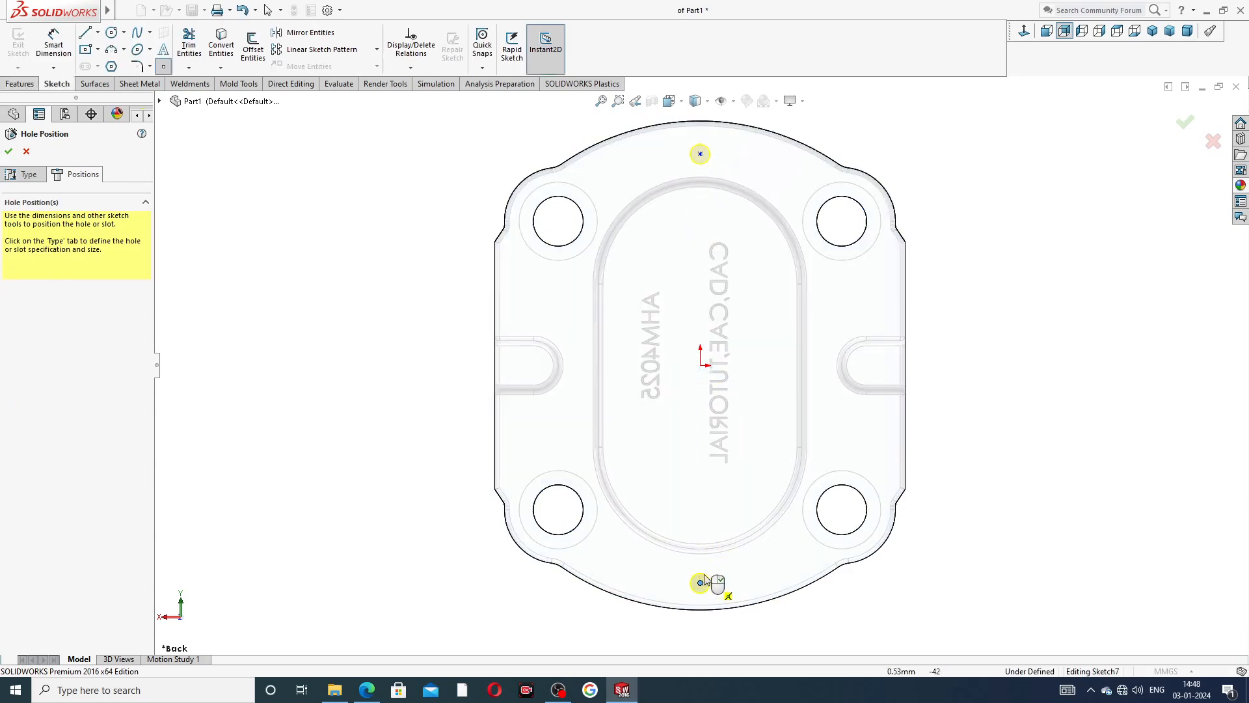
right_click(1009, 283)
click(1014, 289)
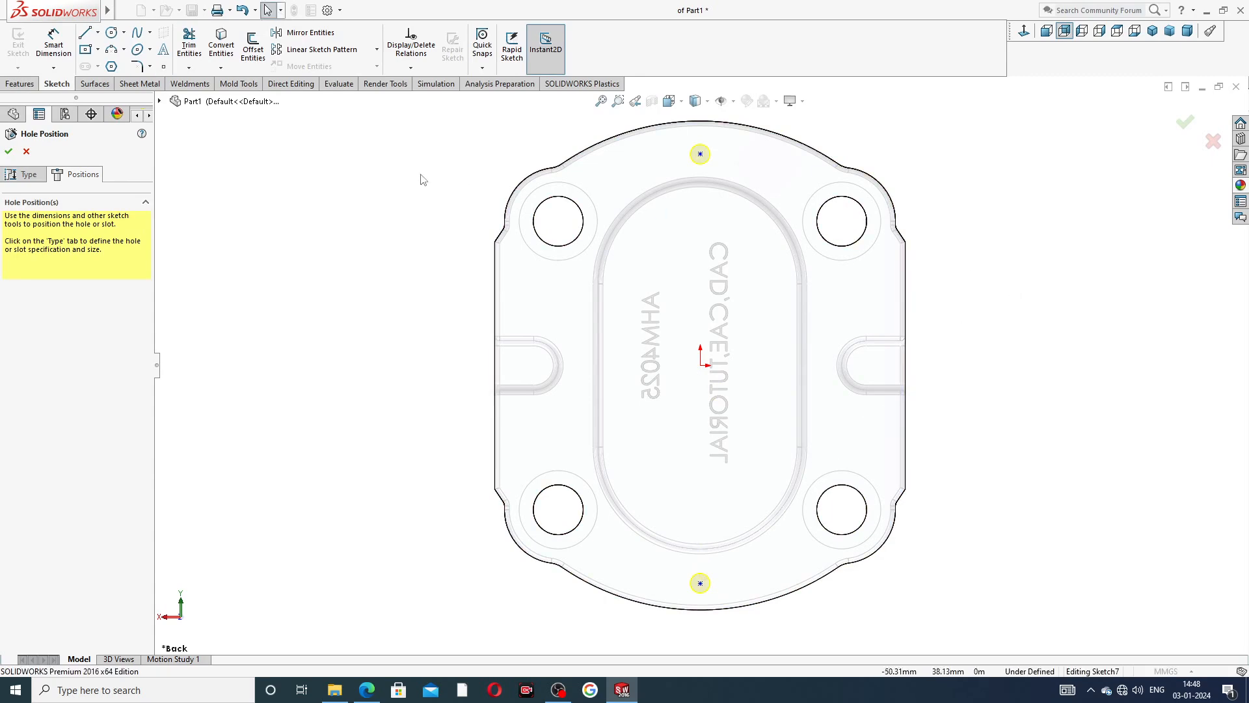
Dimension the upper hole centre 45 mm from the origin.
click(54, 44)
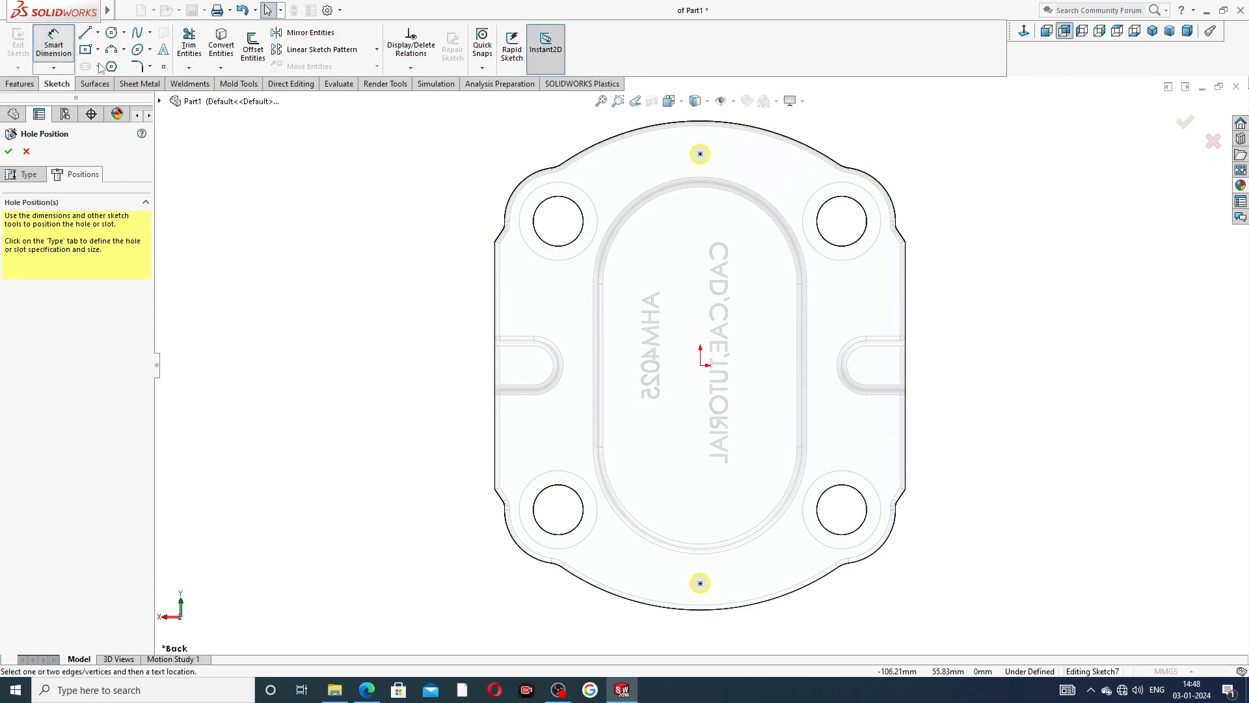
click(700, 154)
click(700, 365)
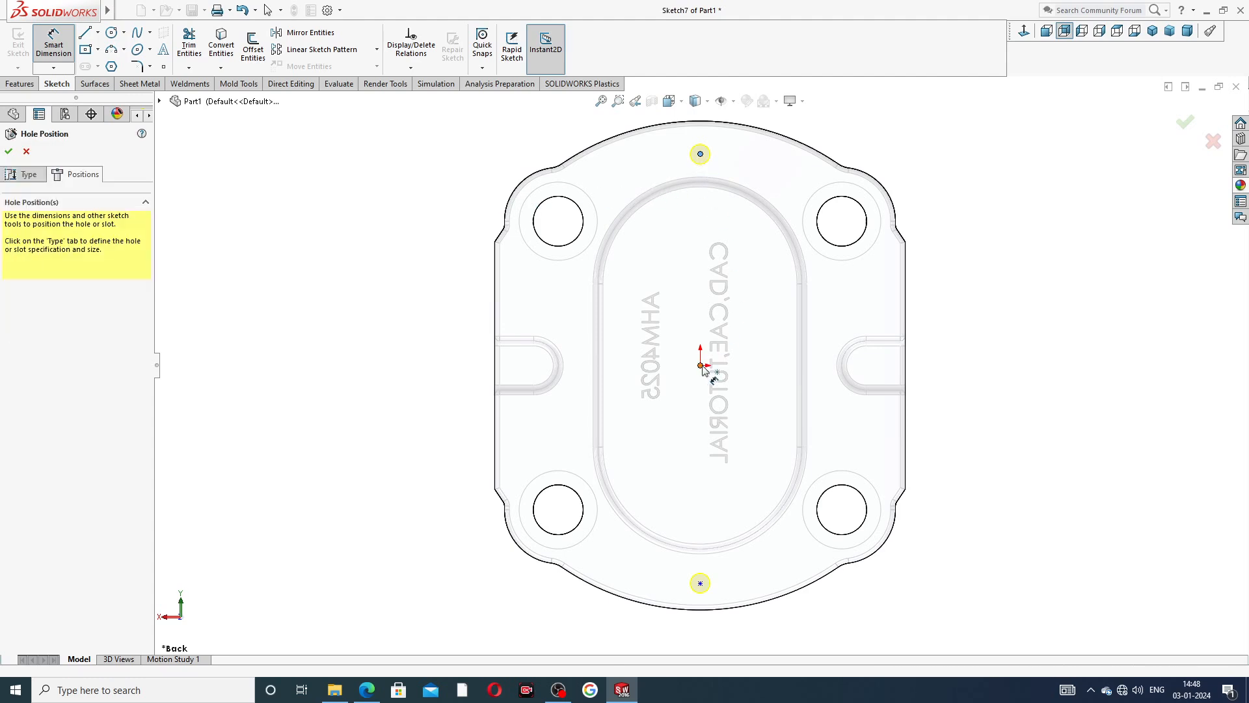
click(469, 268)
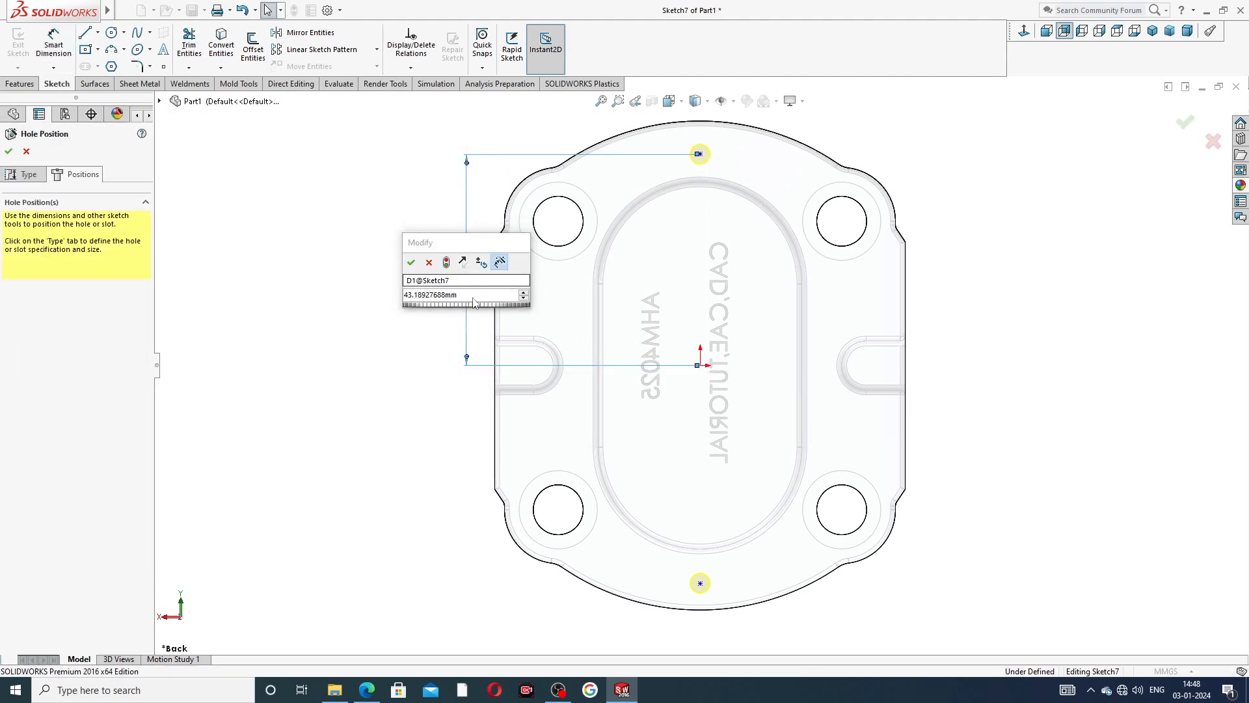
text(45)
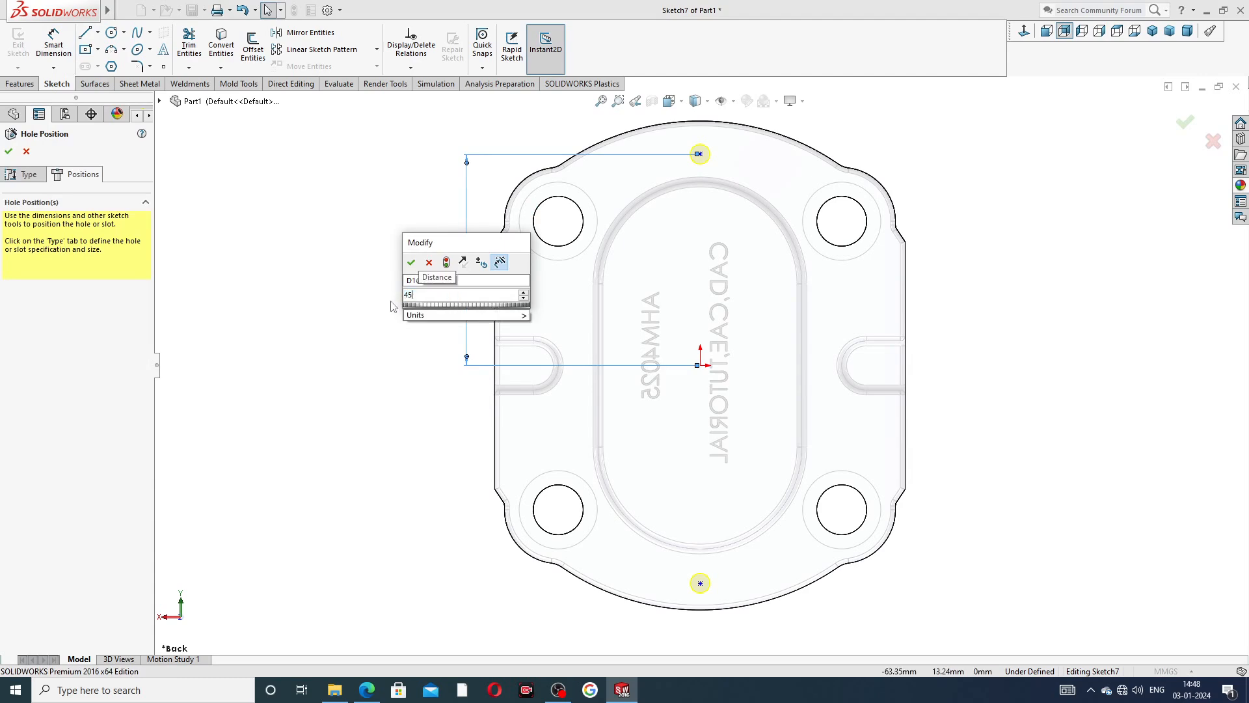
key(Return)
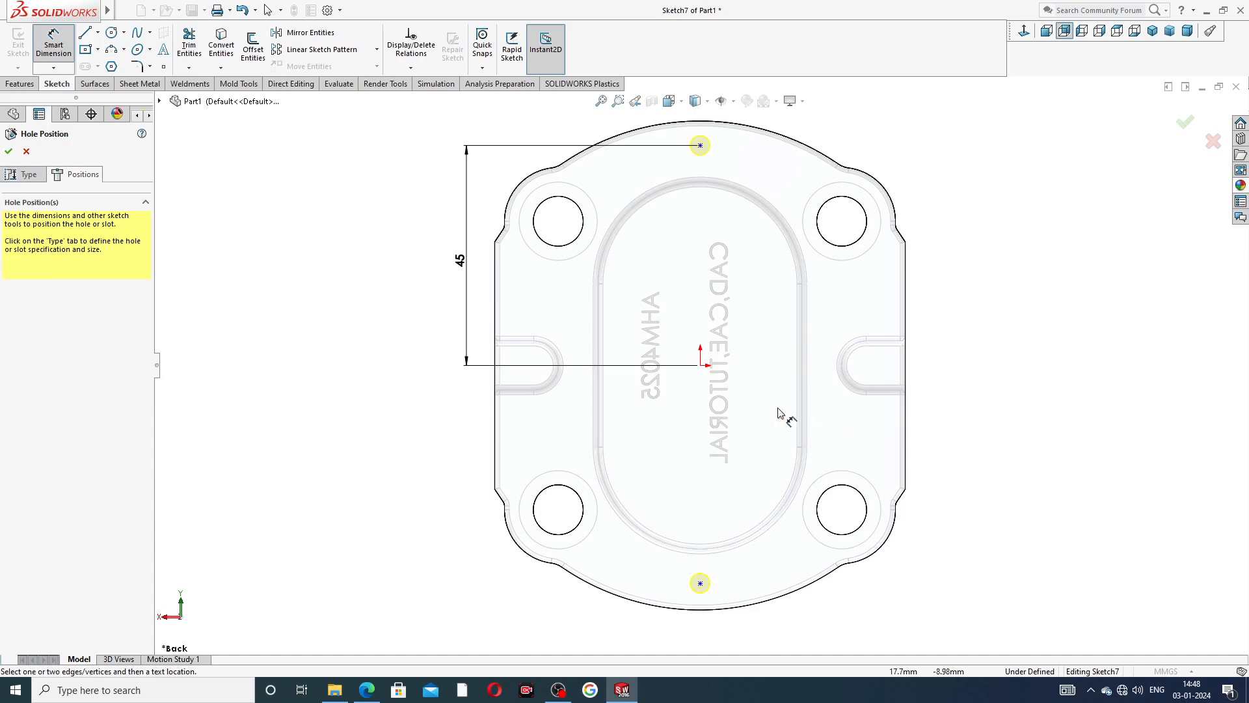
Dimension the lower hole centre 45 mm from the origin and leave the dimension tool.
click(700, 365)
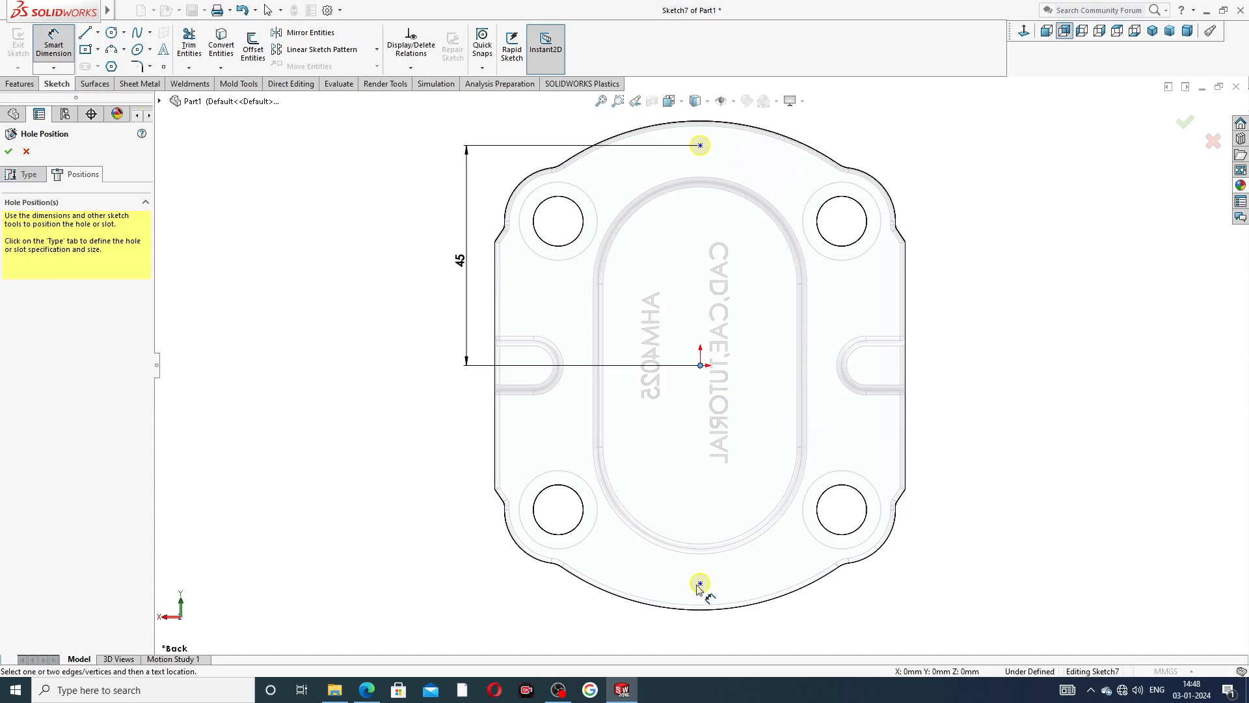
click(700, 583)
click(483, 475)
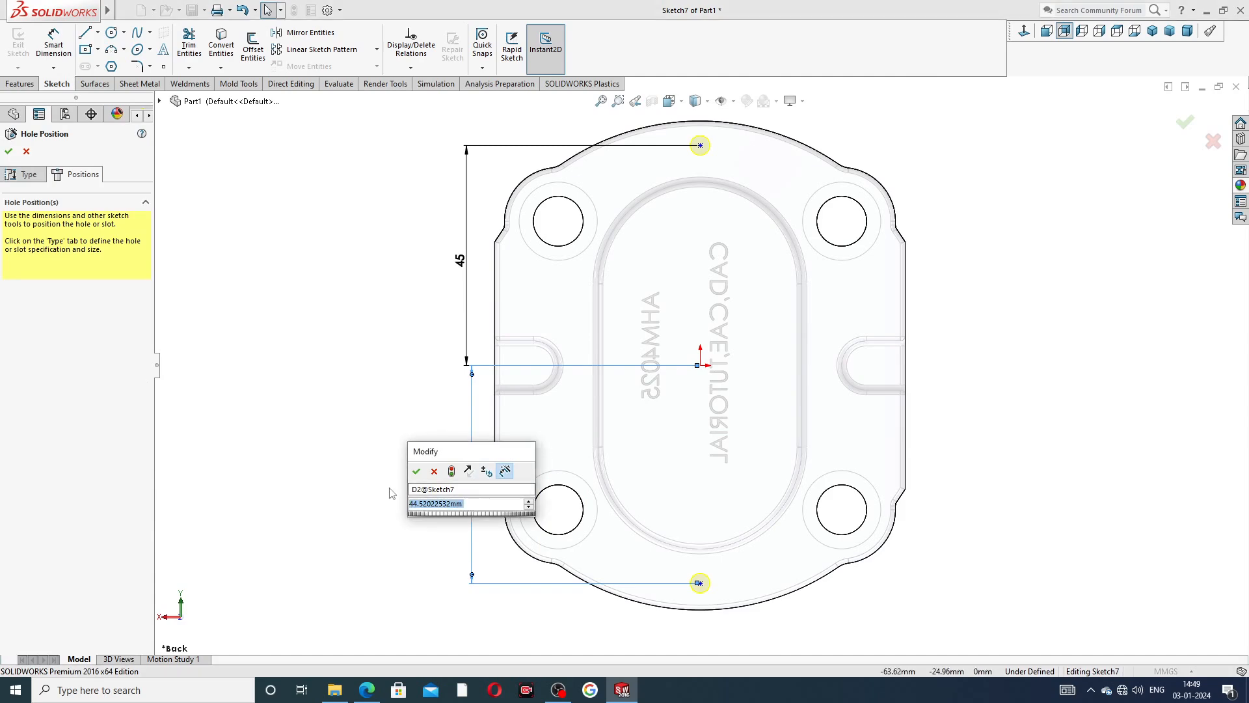
text(45)
key(Return)
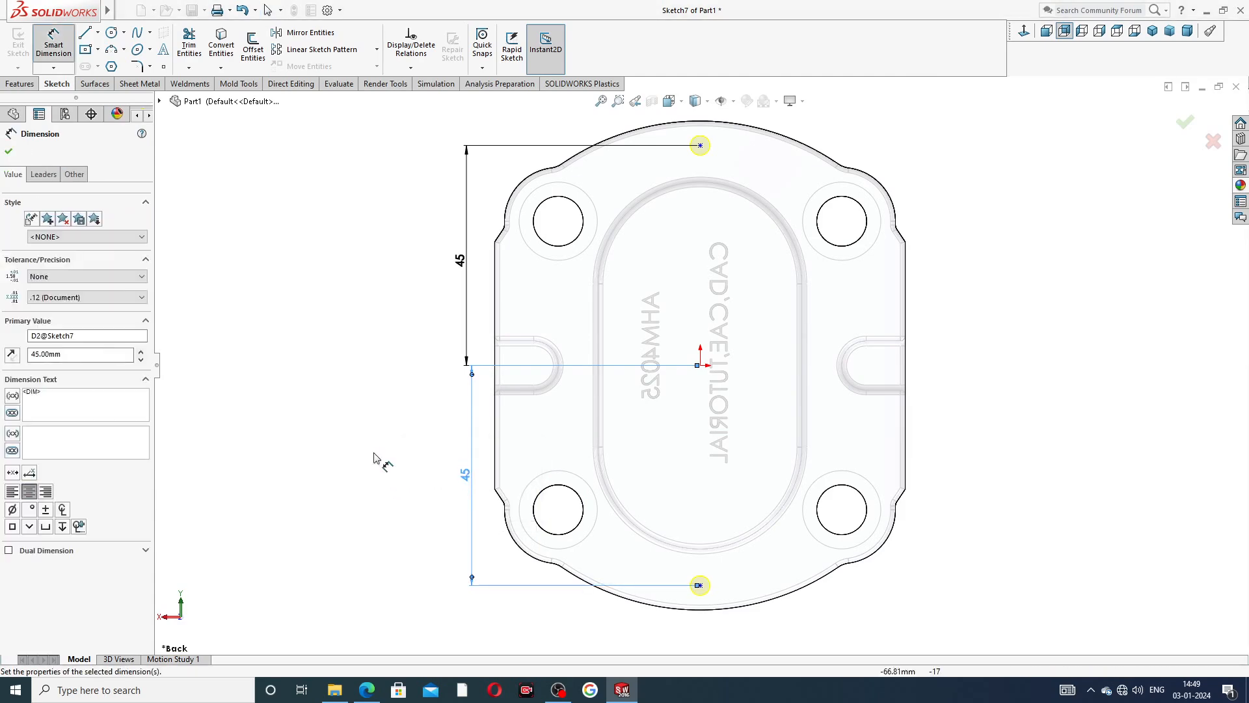
right_click(994, 236)
click(1015, 229)
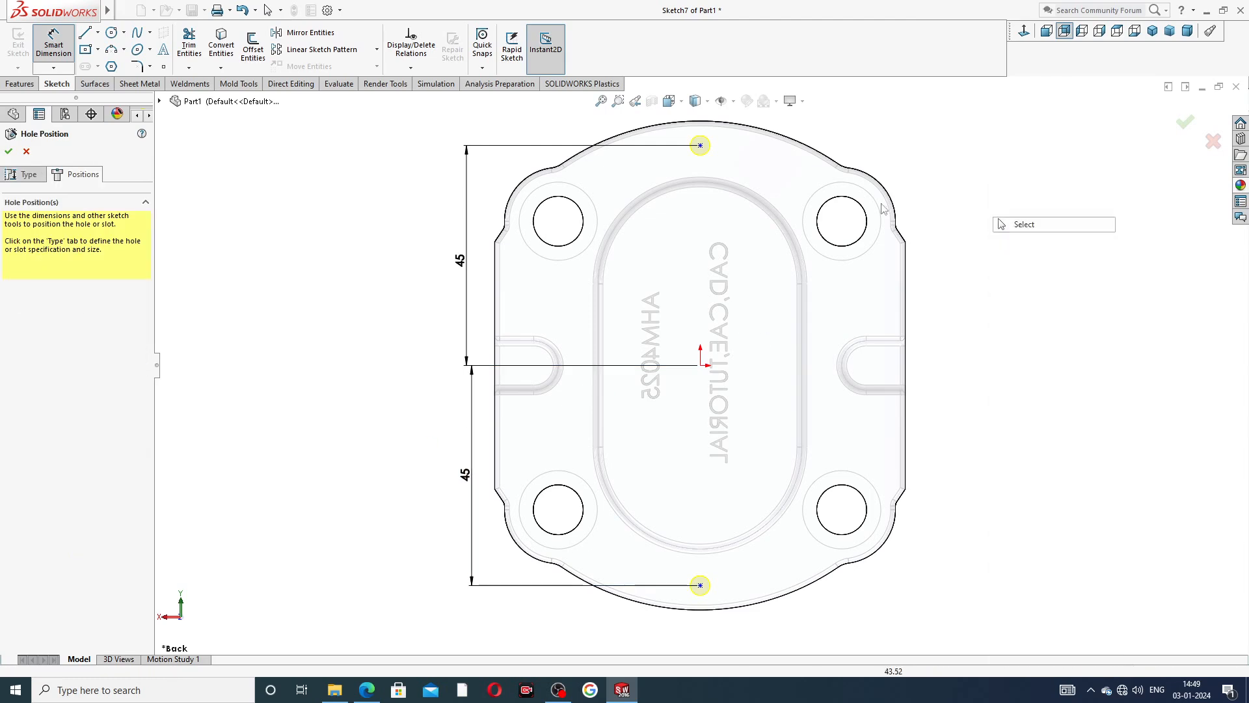
Create the two Ø4.0 blind holes at the dimensioned centres on the plate's back face.
click(9, 151)
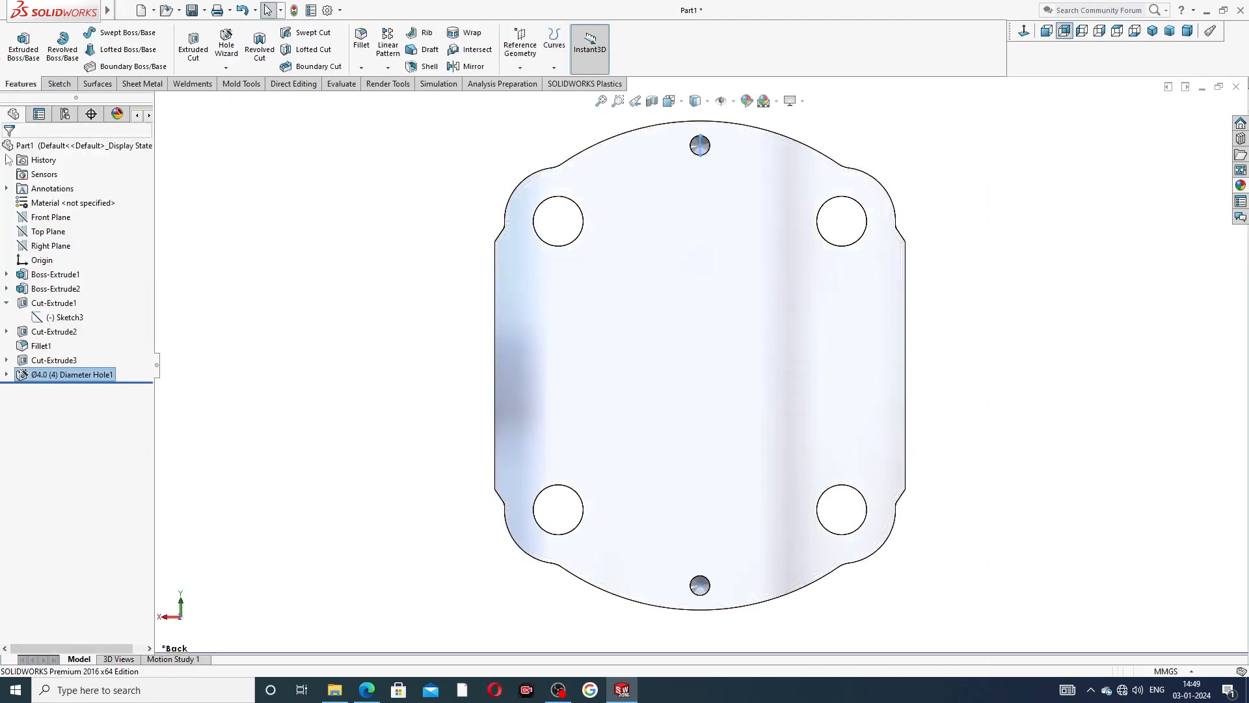
middle_drag(906, 204, 605, 257)
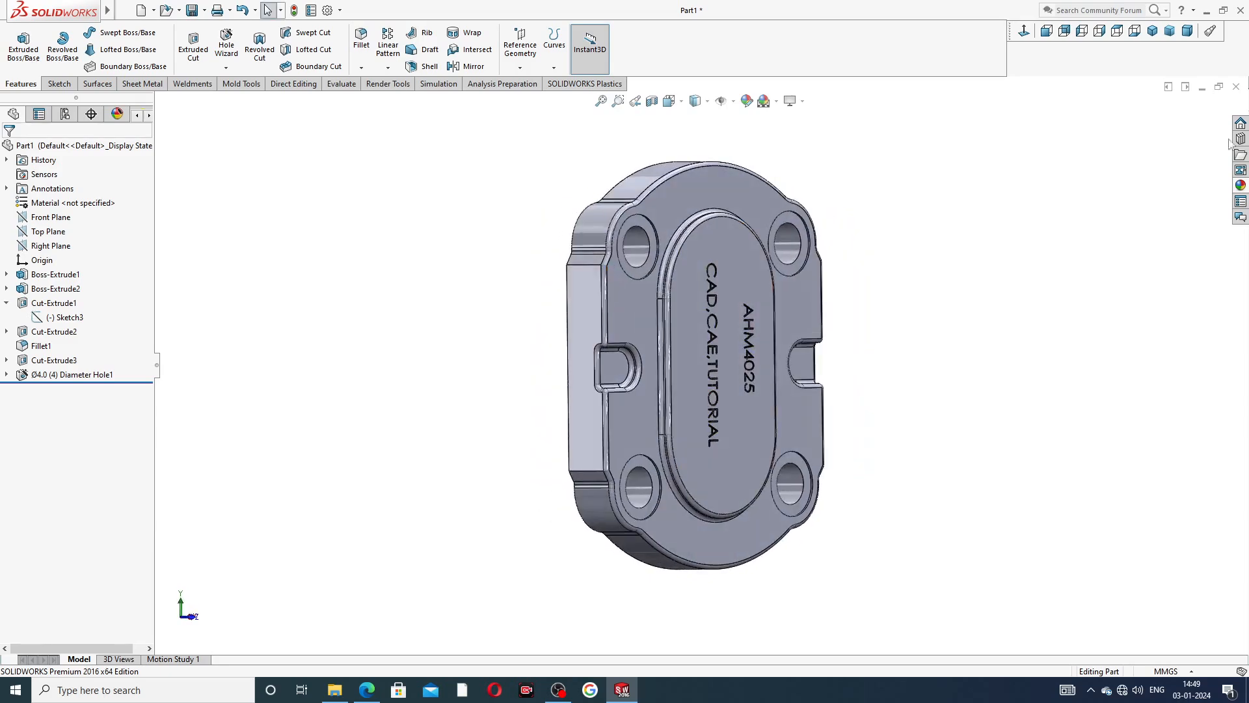
Apply the polished brass appearance to the whole end plate and inspect its back face.
click(1240, 186)
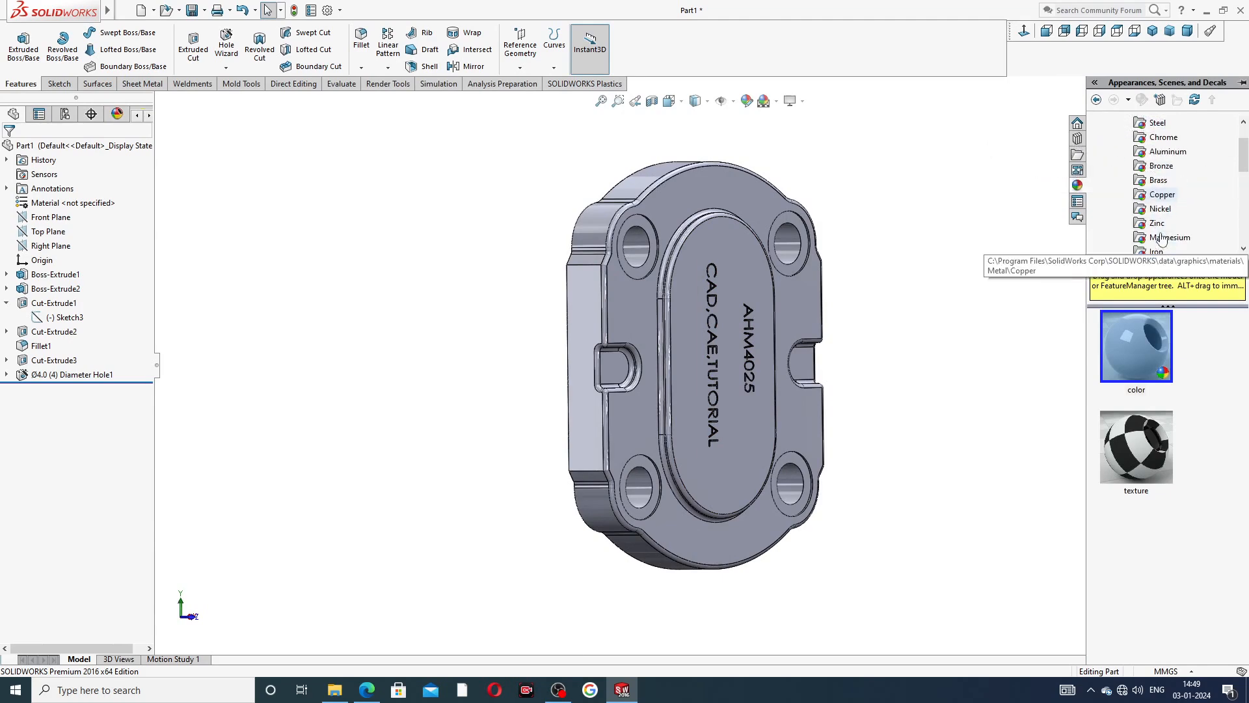
scroll(1160, 243, down, 1)
click(1161, 182)
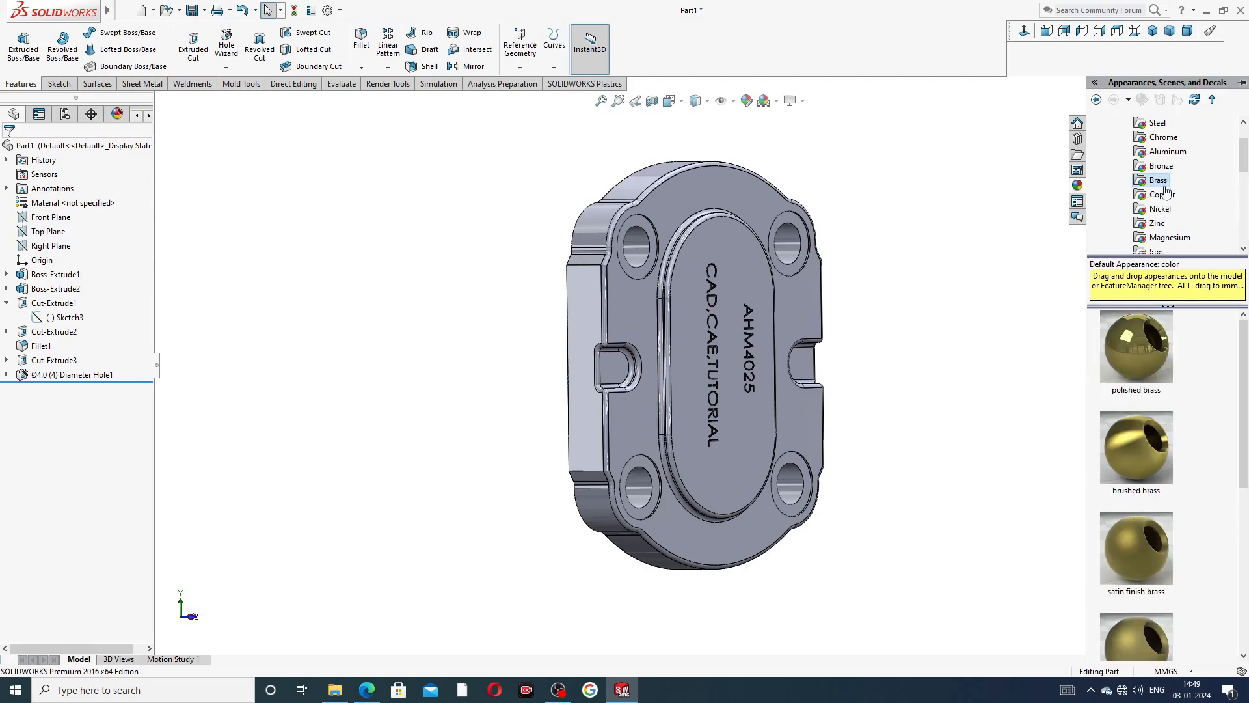
double_click(1150, 337)
middle_drag(1016, 307, 748, 243)
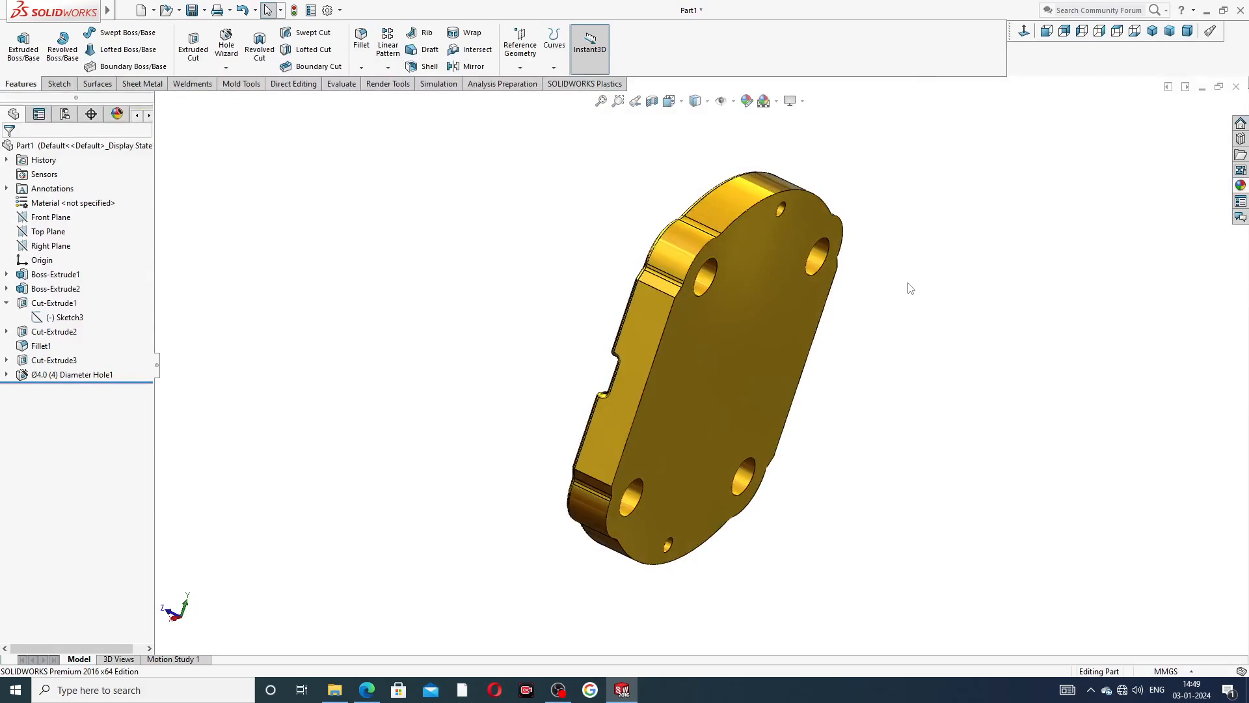
middle_drag(906, 284, 931, 187)
middle_drag(864, 232, 864, 268)
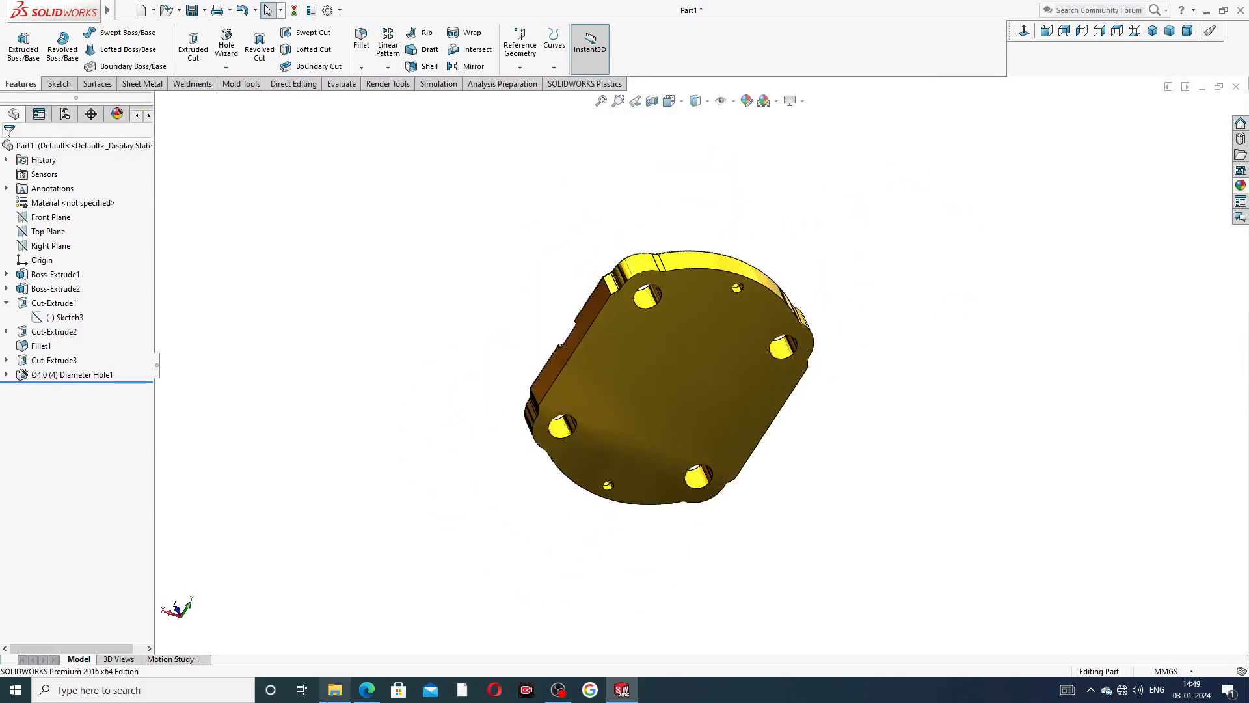
Check the Part-11 end plate PDF drawing in Edge, then return to SOLIDWORKS and view the plate's lettered front face for comparison.
click(367, 690)
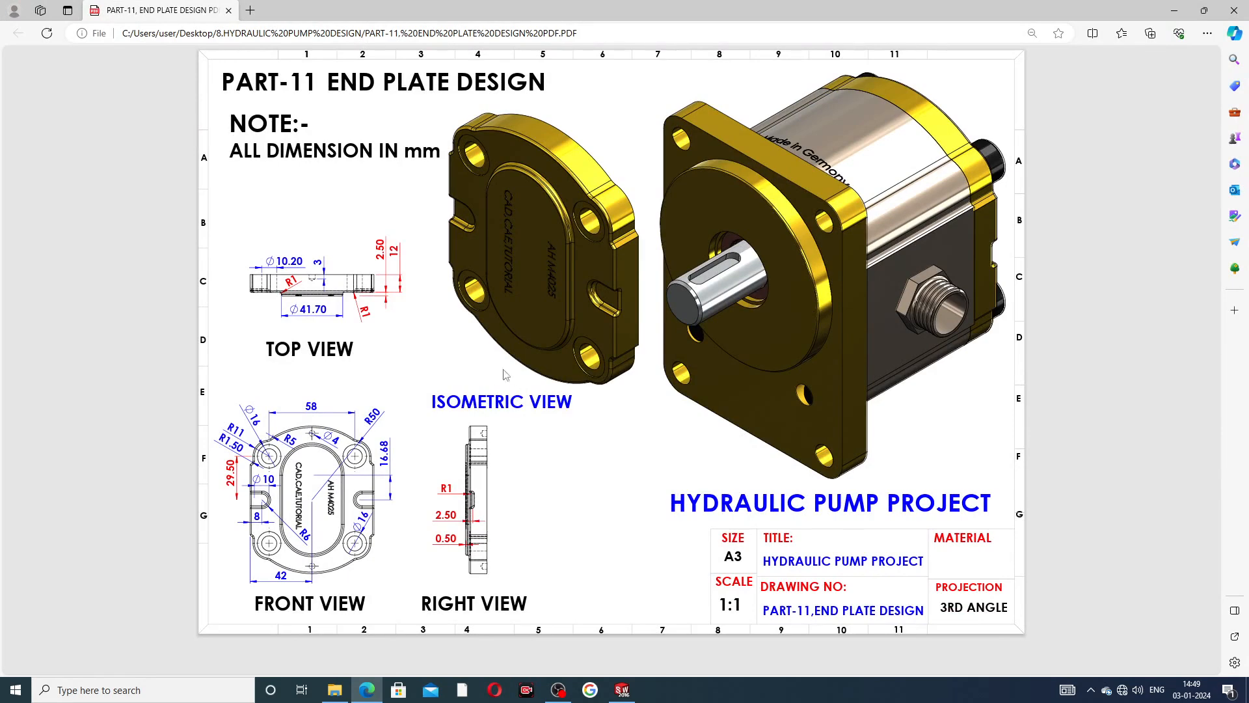
click(622, 690)
middle_drag(853, 302, 1009, 544)
scroll(720, 333, down, 2)
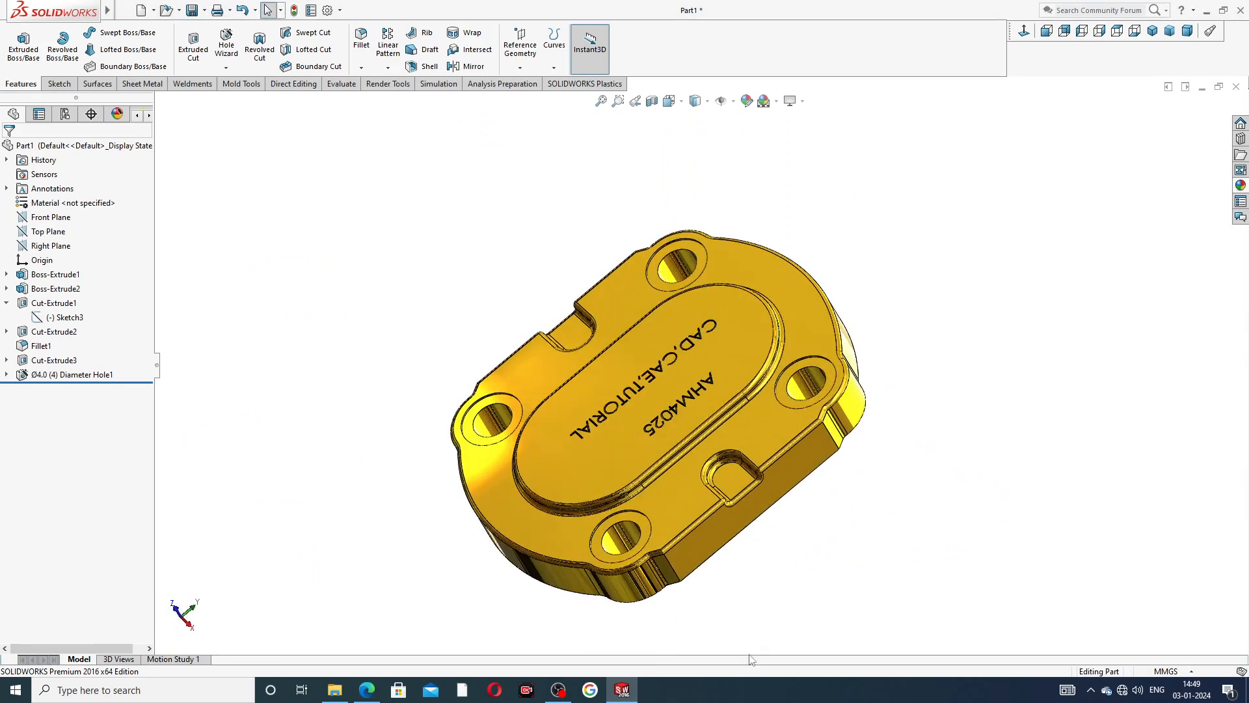